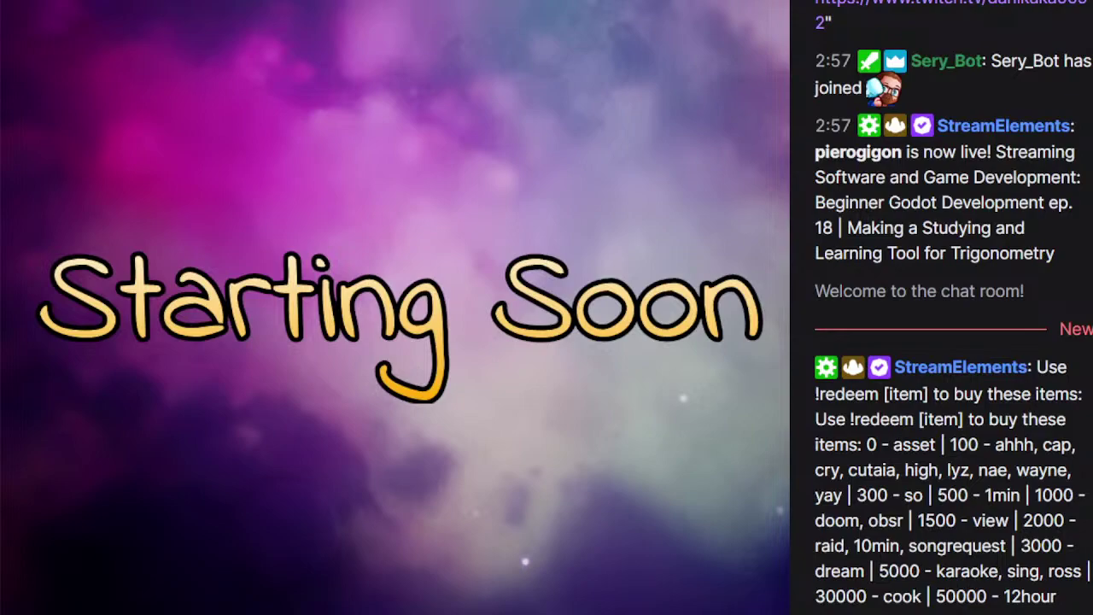
Step: Send a grimacing-face emoji from the chat emote picker's Emoji tab to the Twitch chat
{"action": "left_click", "coordinate": [1067, 610]}
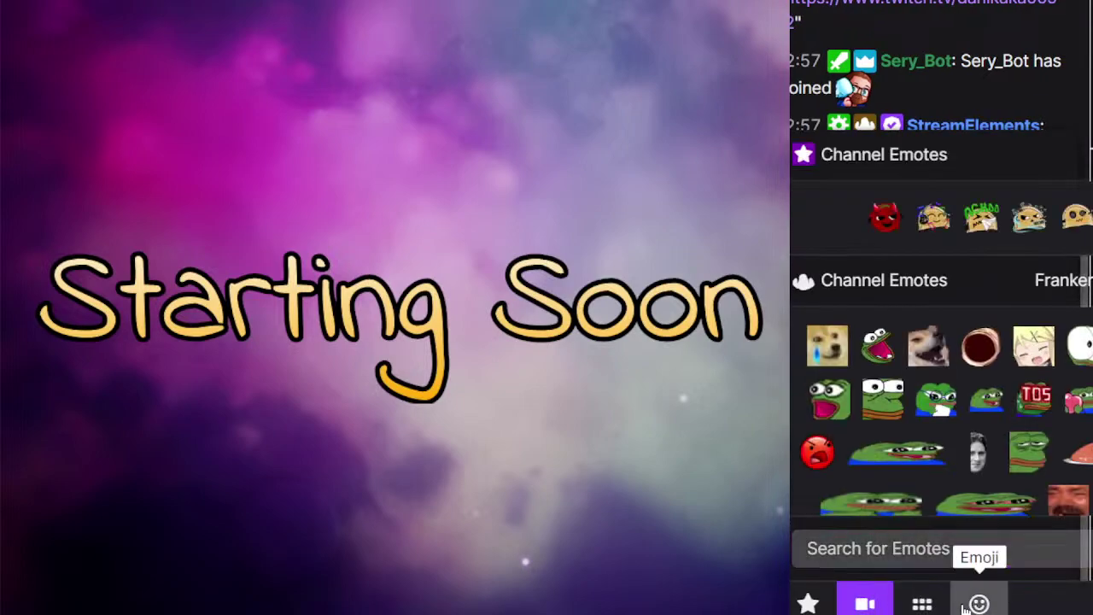
{"action": "left_click", "coordinate": [967, 605]}
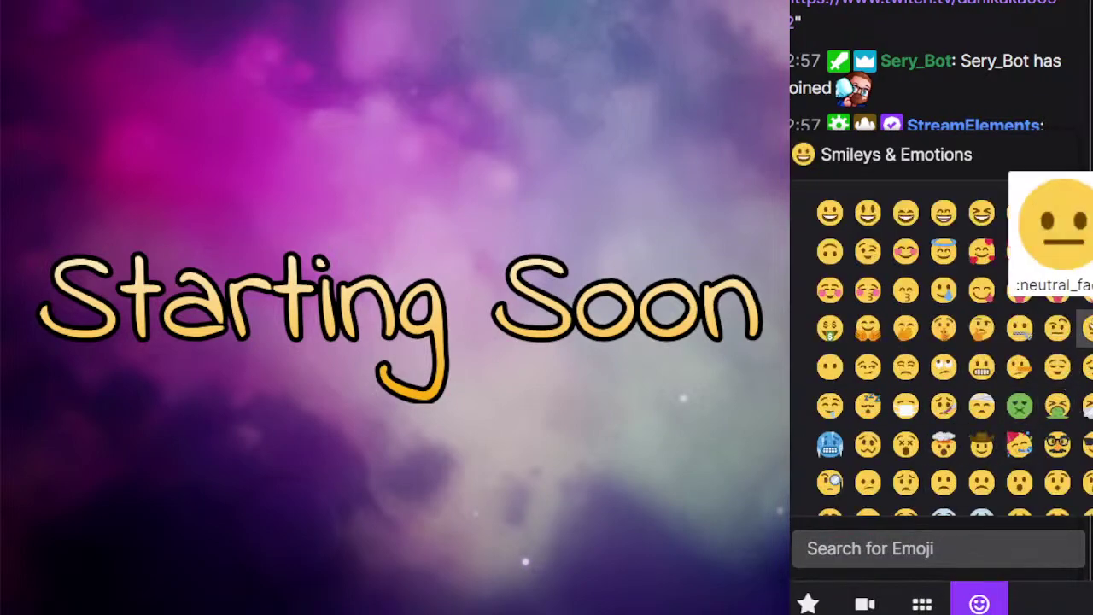
{"action": "left_click", "coordinate": [978, 375]}
{"action": "key", "text": "Return"}
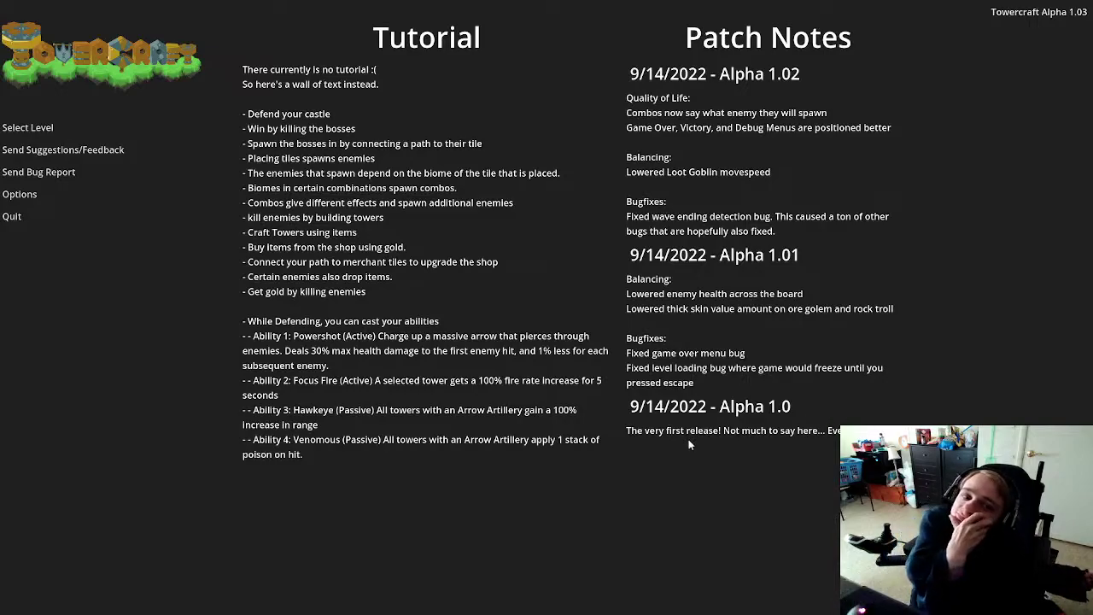
{"action": "left_click", "coordinate": [100, 154]}
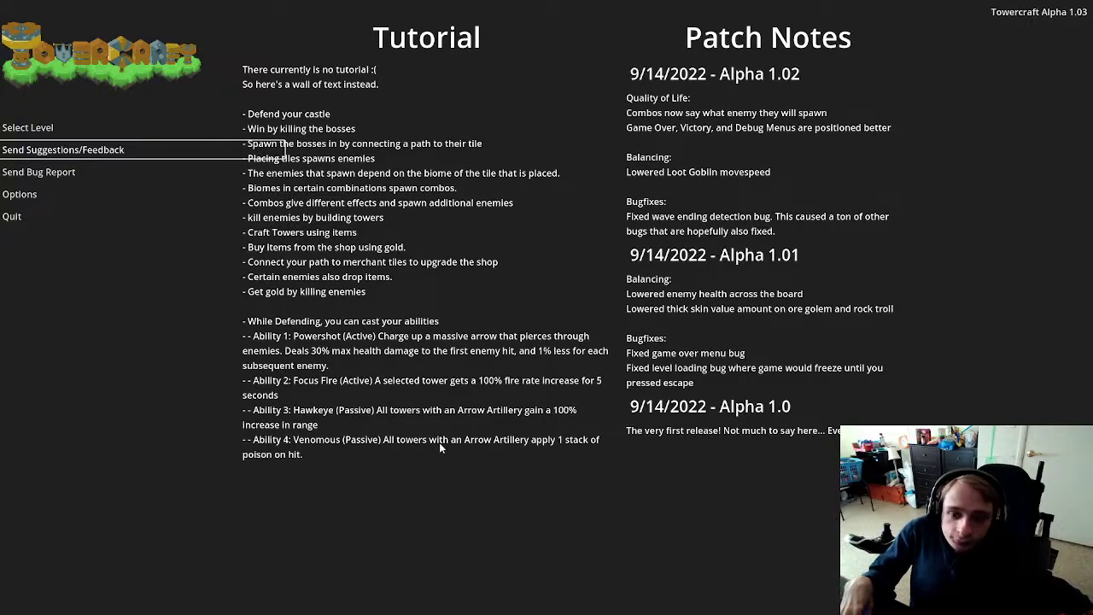
{"action": "left_click", "coordinate": [42, 194]}
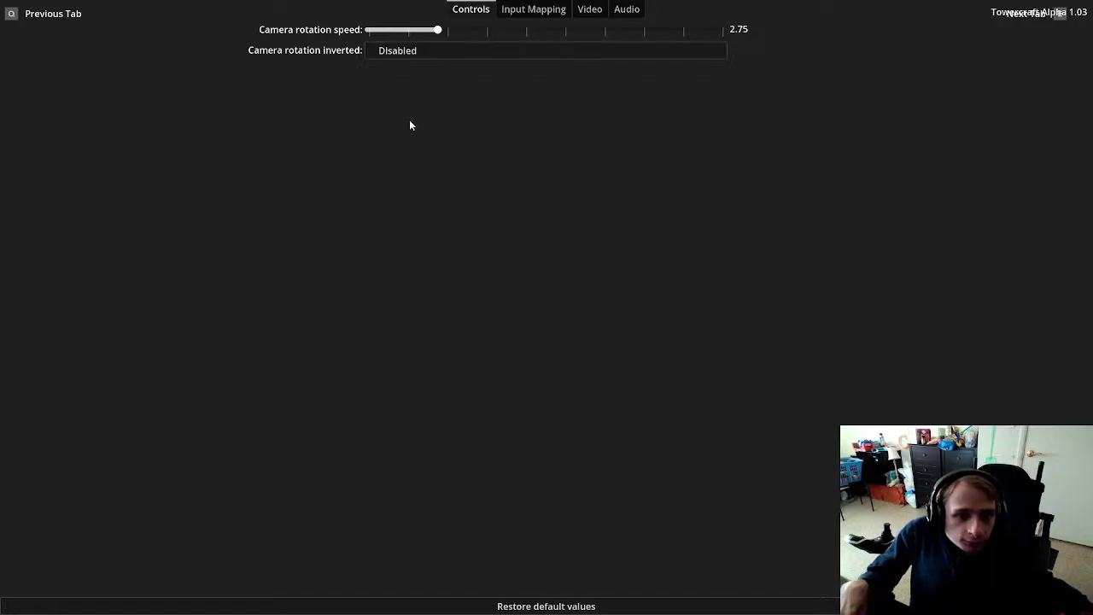
{"action": "left_click", "coordinate": [516, 8]}
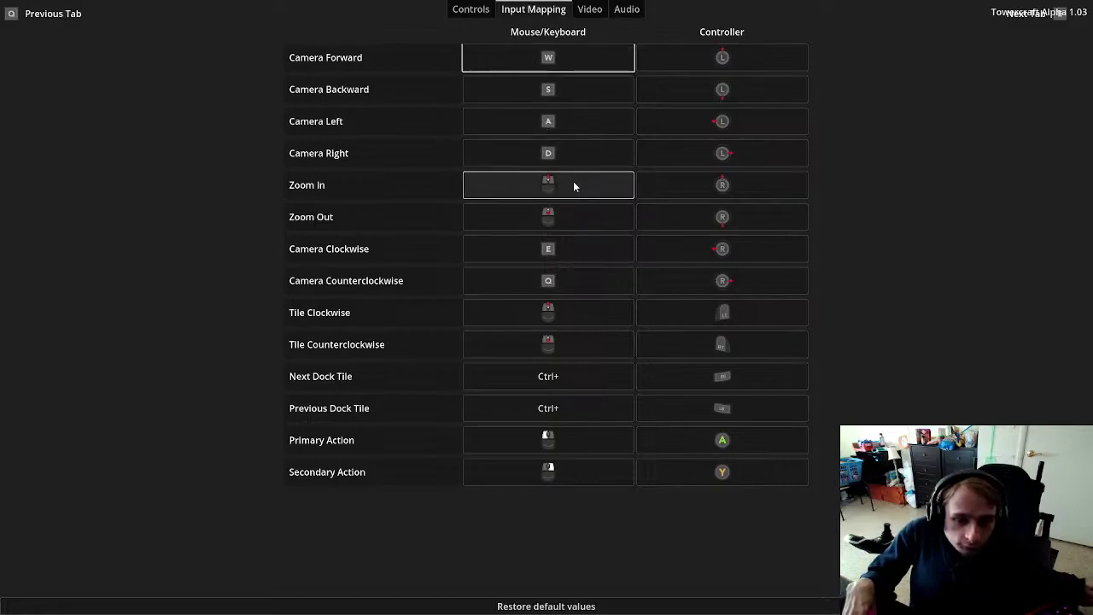
{"action": "left_click", "coordinate": [590, 10]}
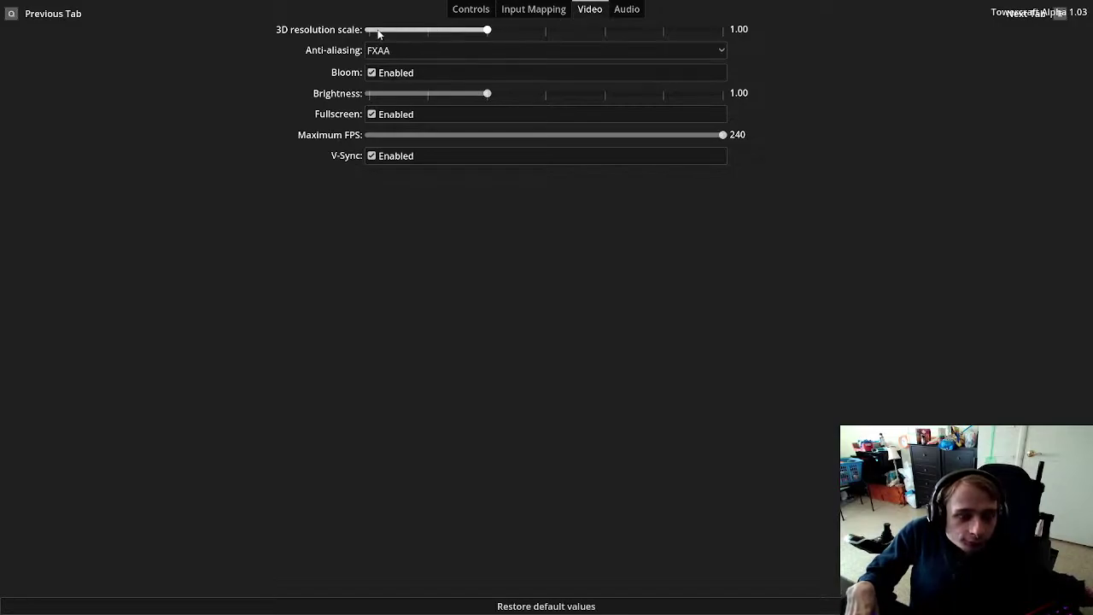
{"action": "left_click", "coordinate": [621, 12]}
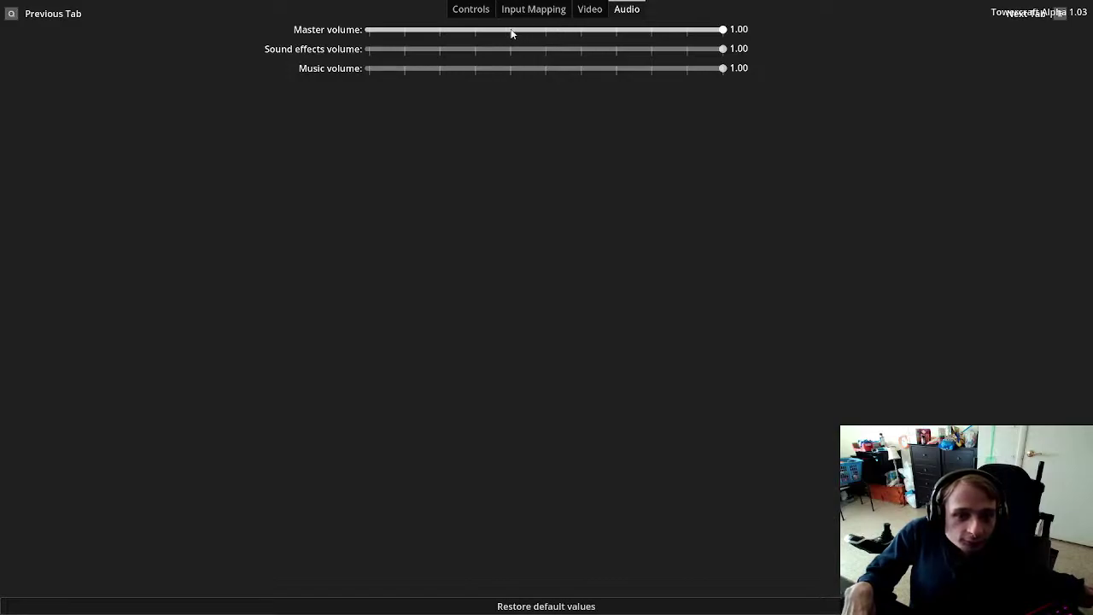
{"action": "left_click", "coordinate": [472, 9]}
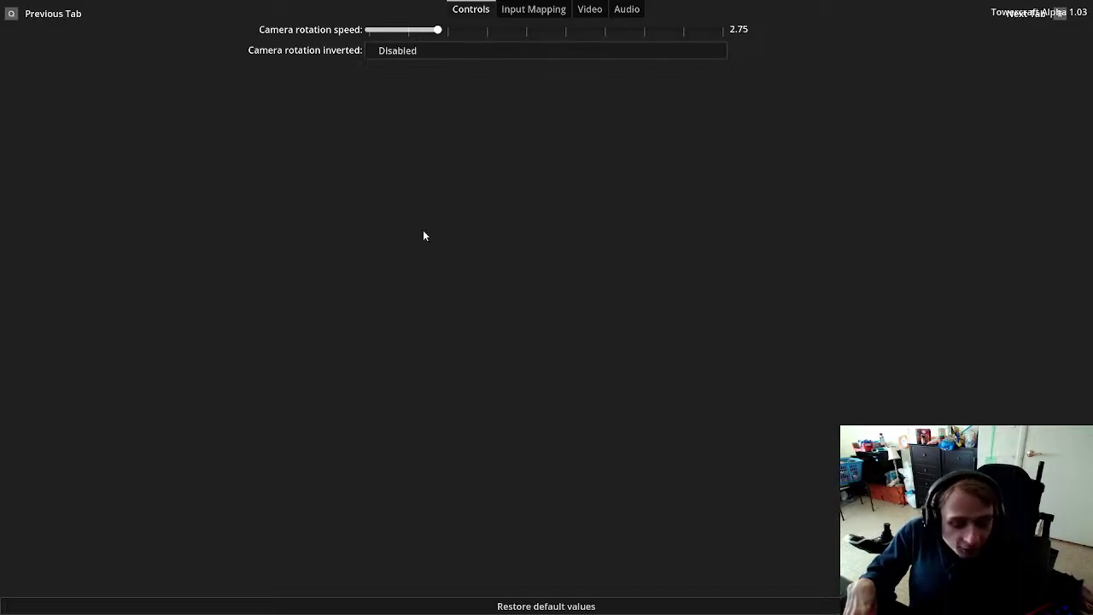
{"action": "key", "text": "Escape"}
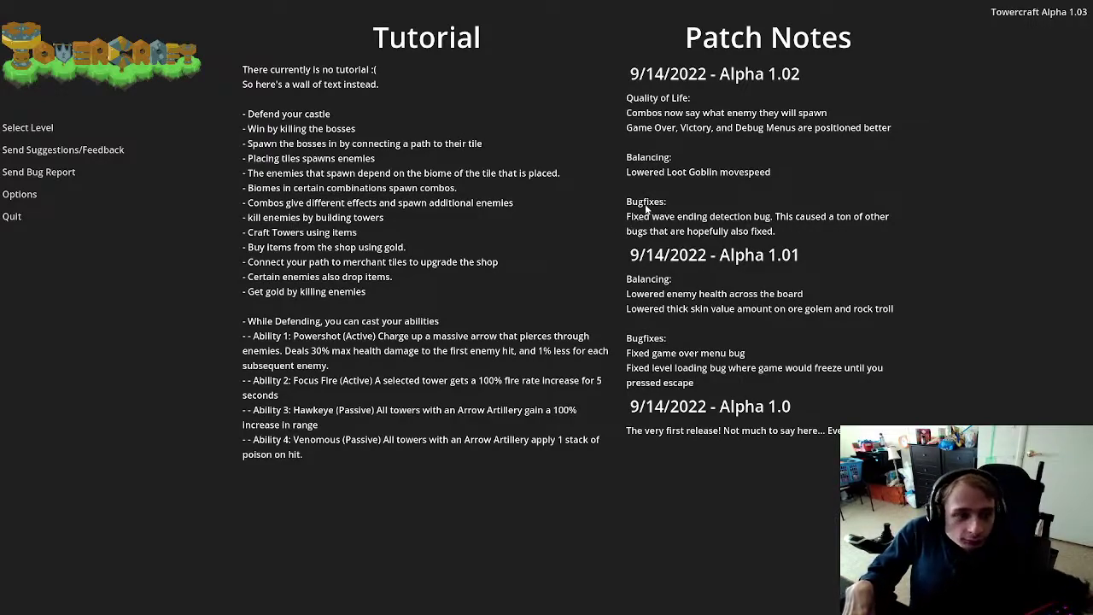
Step: Peek at Select Level, back out to the main menu, and open Options for camera rotation settings
{"action": "left_click", "coordinate": [34, 129]}
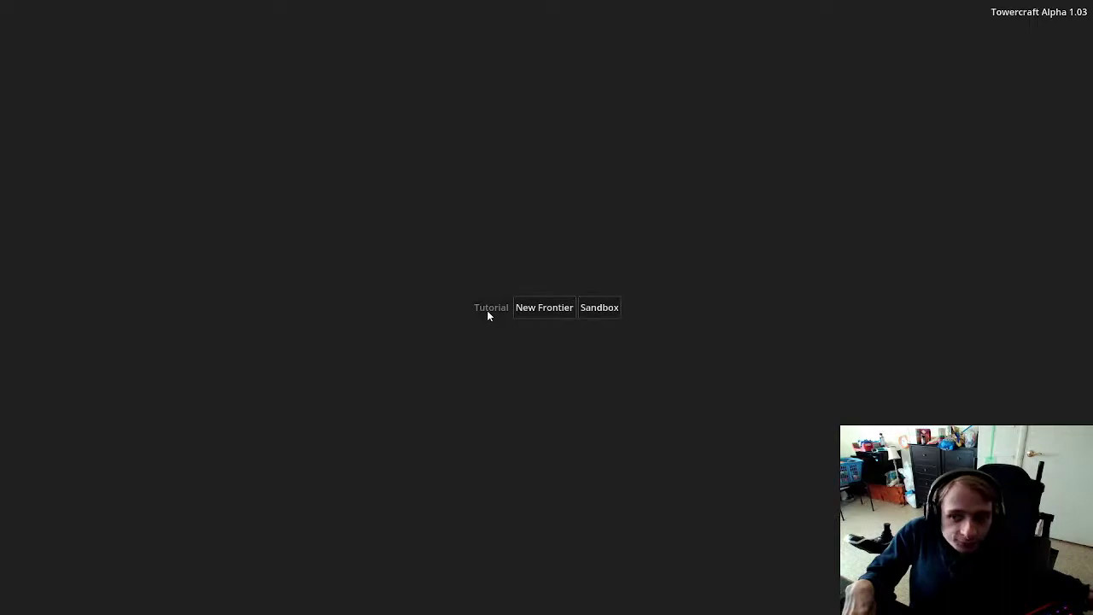
{"action": "key", "text": "Escape"}
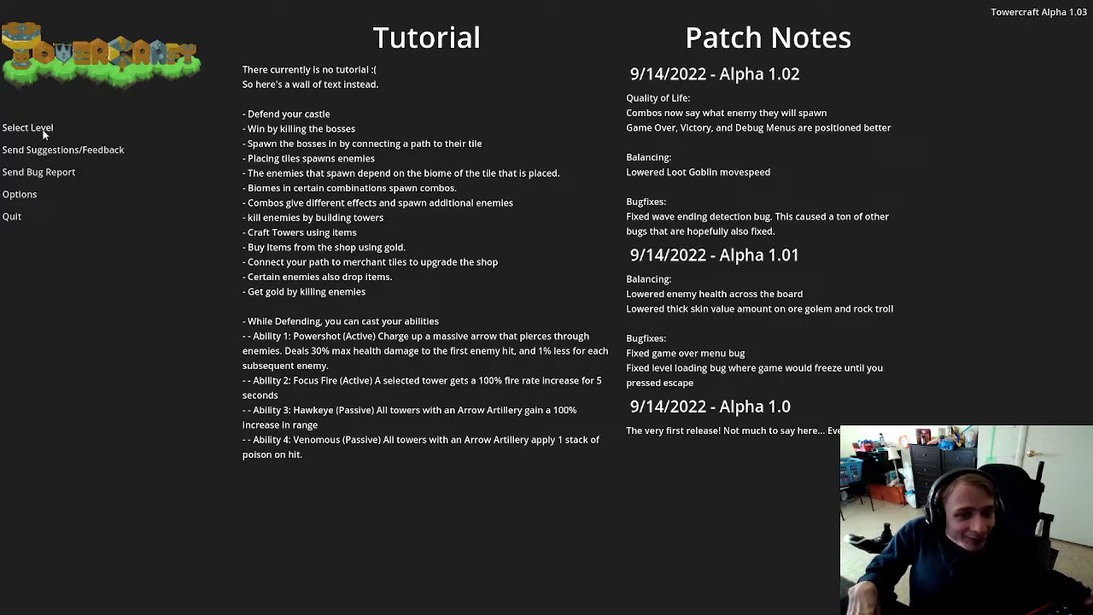
{"action": "left_click", "coordinate": [33, 197]}
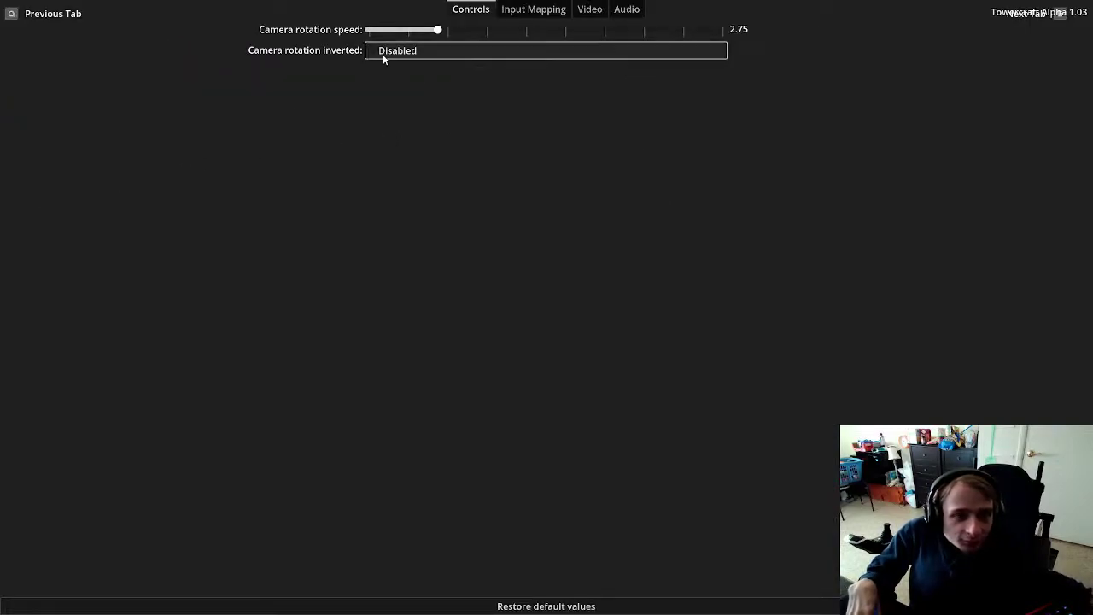
{"action": "left_click", "coordinate": [529, 10]}
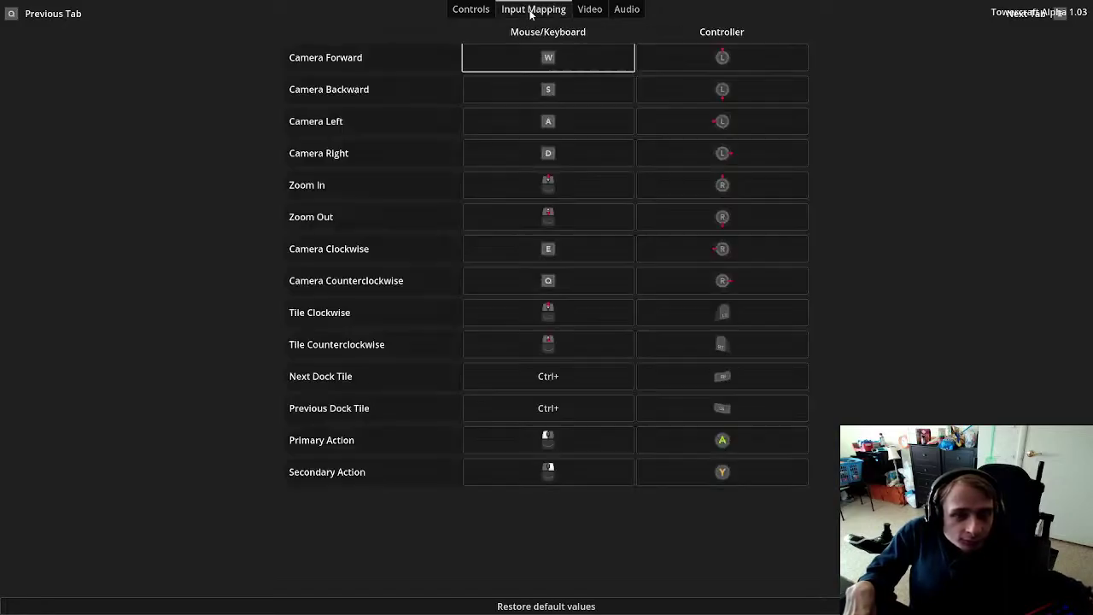
{"action": "left_click", "coordinate": [483, 12]}
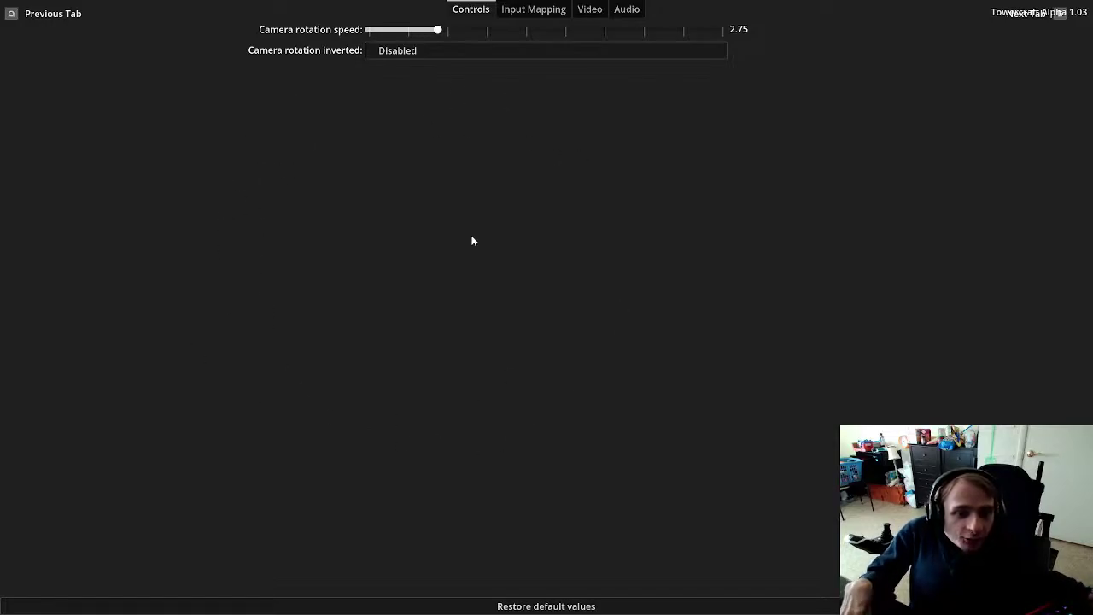
{"action": "left_click", "coordinate": [542, 10]}
{"action": "left_click", "coordinate": [474, 10]}
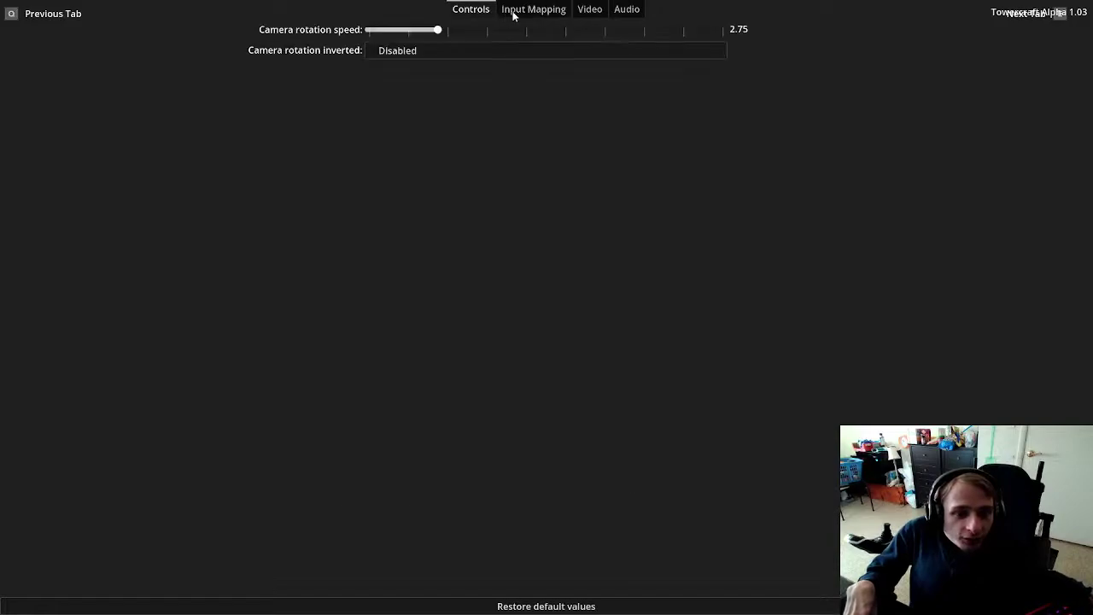
{"action": "left_click", "coordinate": [513, 16]}
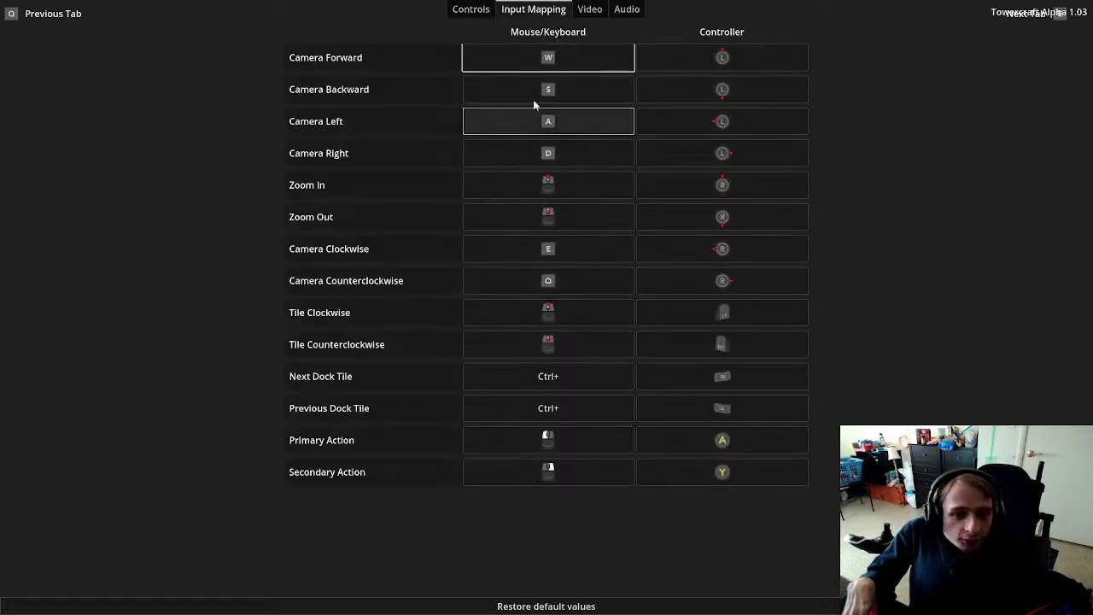
{"action": "left_click", "coordinate": [485, 10]}
{"action": "left_click", "coordinate": [518, 12]}
{"action": "left_click", "coordinate": [494, 15]}
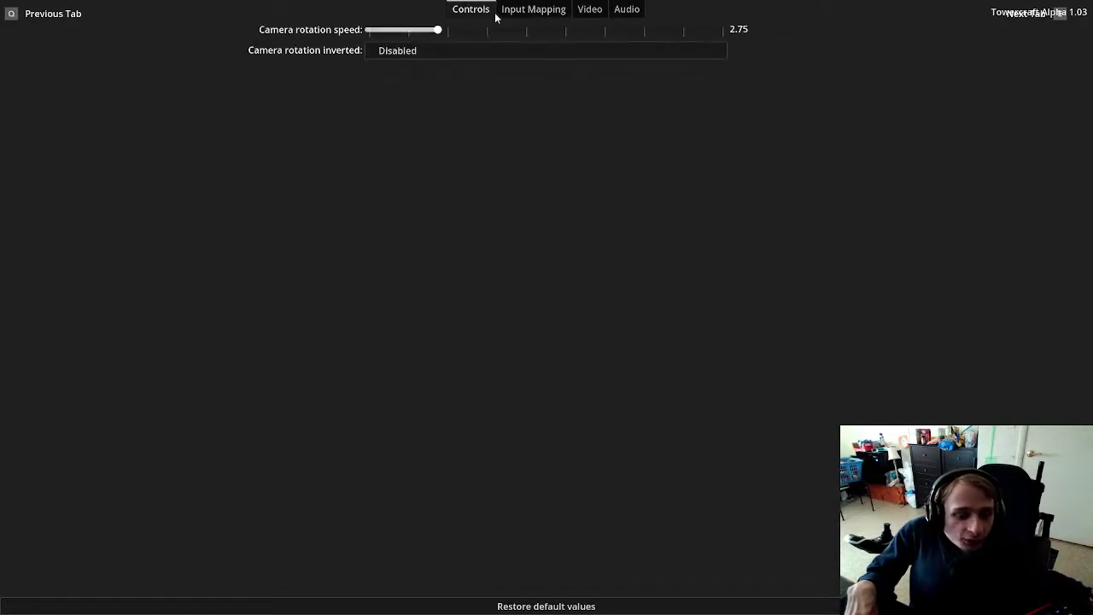
{"action": "left_click", "coordinate": [502, 13]}
{"action": "left_click", "coordinate": [483, 12]}
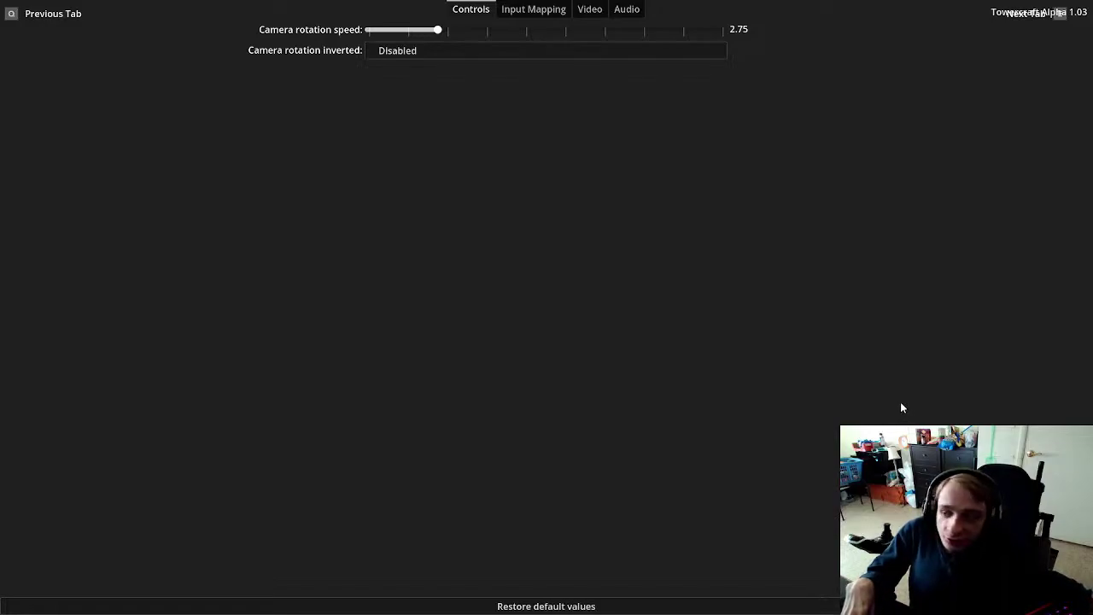
Step: Quit Towercraft from its main menu and flip Steam between Store and Library
{"action": "key", "text": "Escape"}
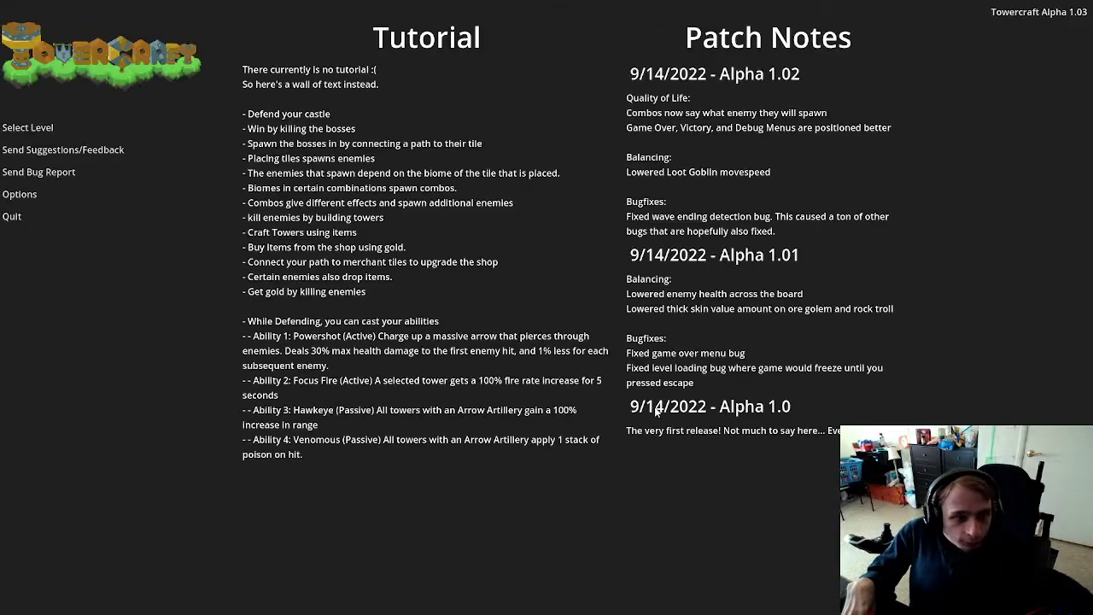
{"action": "left_click", "coordinate": [14, 221]}
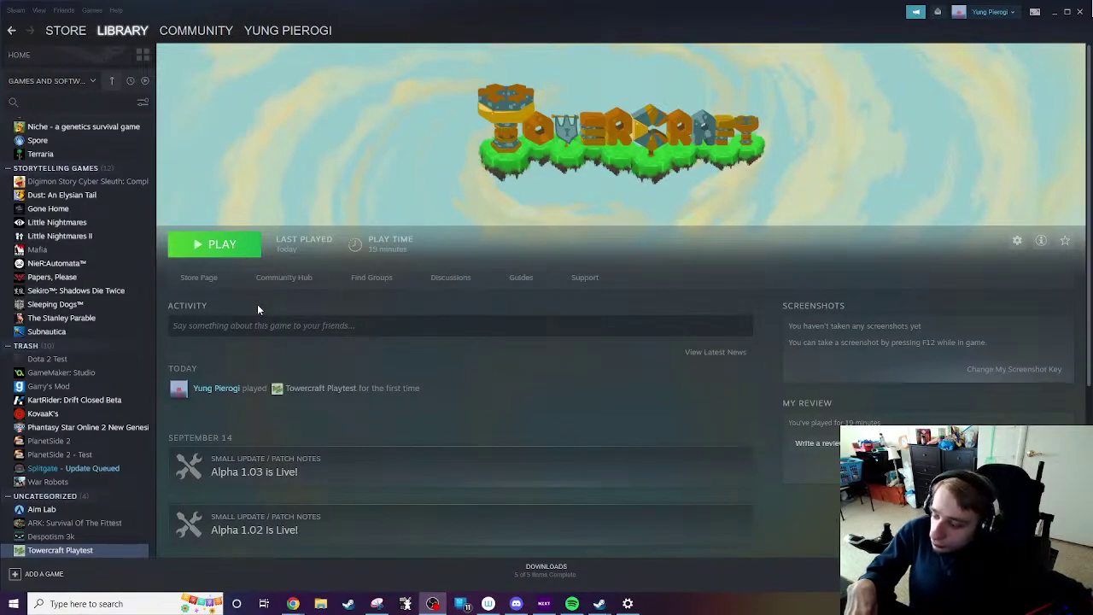
{"action": "left_click", "coordinate": [60, 31]}
{"action": "left_click", "coordinate": [132, 34]}
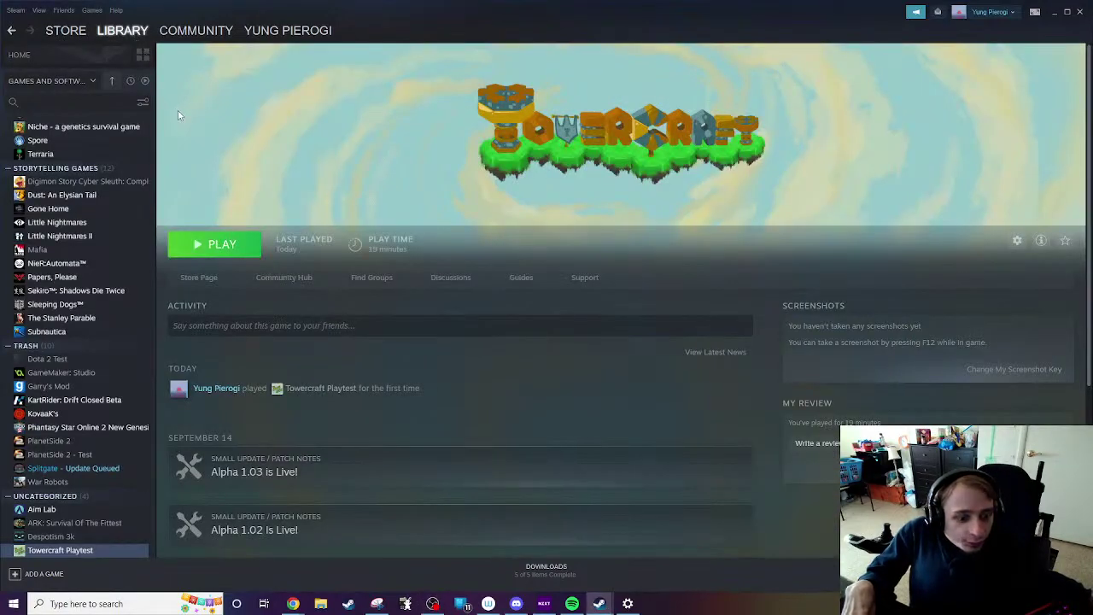
Step: Restart Steam from the taskbar and return to the Towercraft Playtest library page
{"action": "left_click", "coordinate": [1080, 12]}
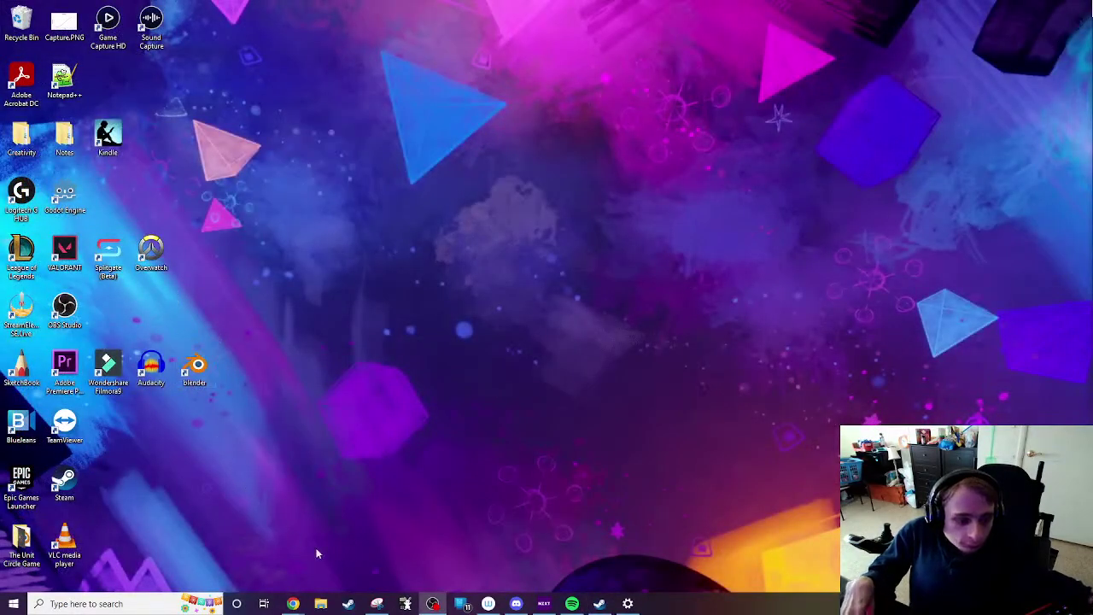
{"action": "left_click", "coordinate": [347, 603]}
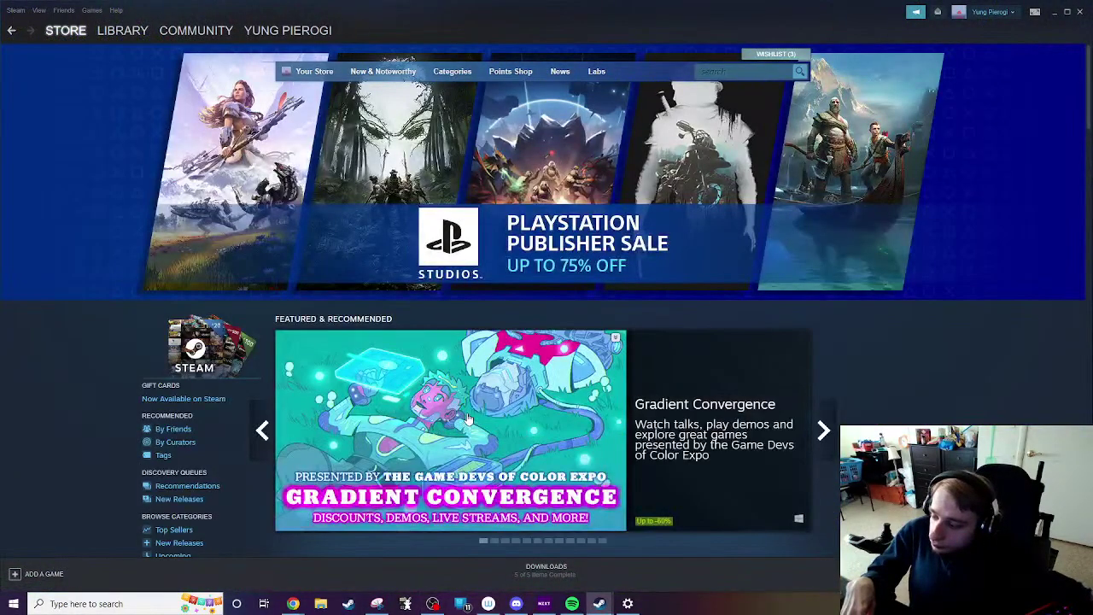
{"action": "left_click", "coordinate": [134, 30]}
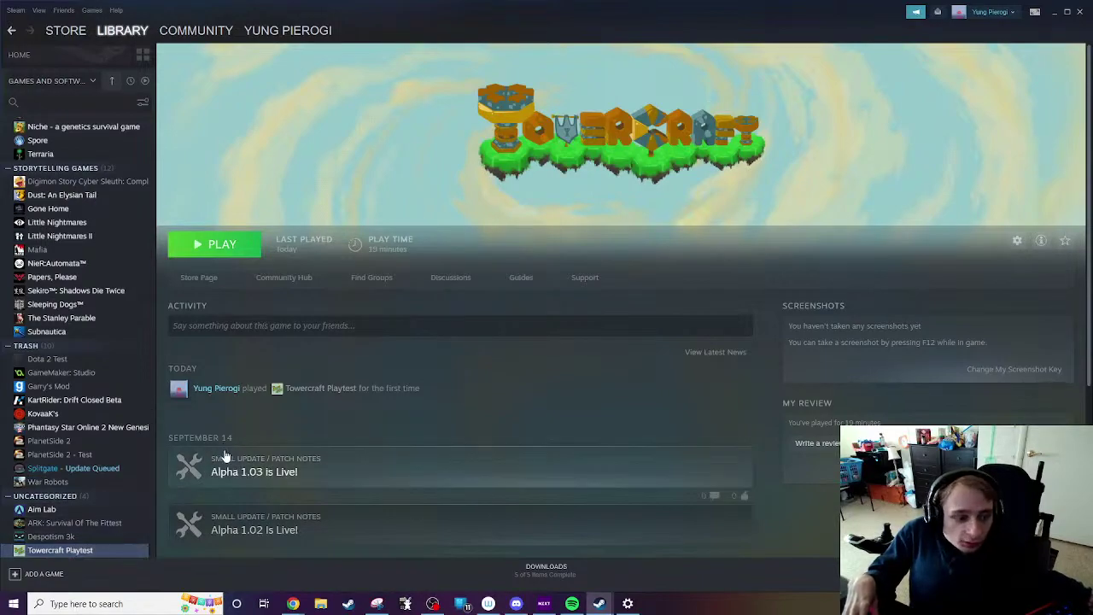
{"action": "right_click", "coordinate": [81, 550]}
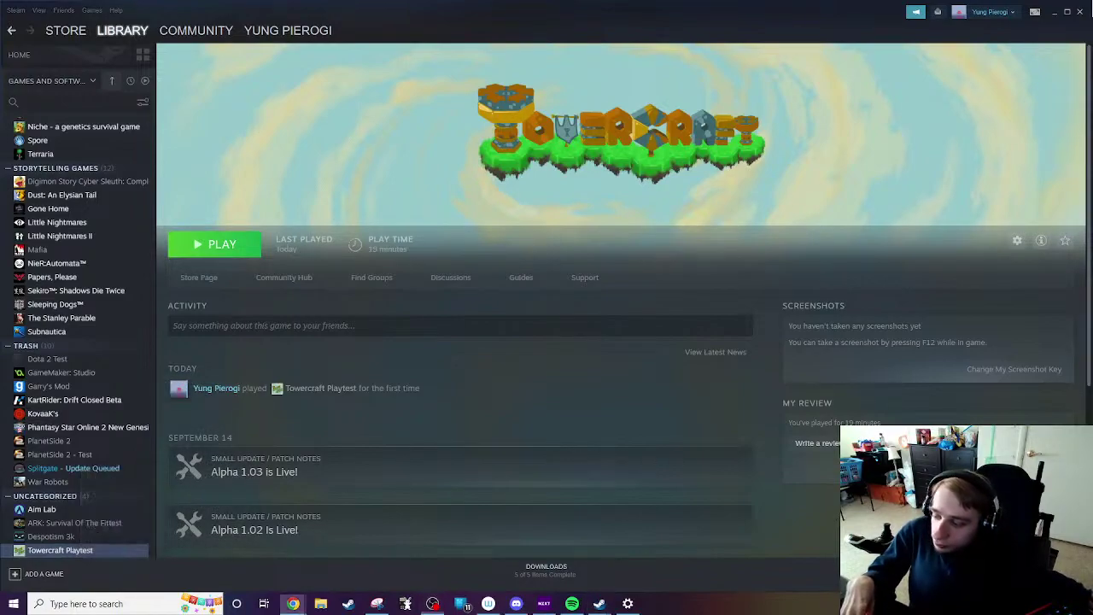
{"action": "key", "text": "Escape"}
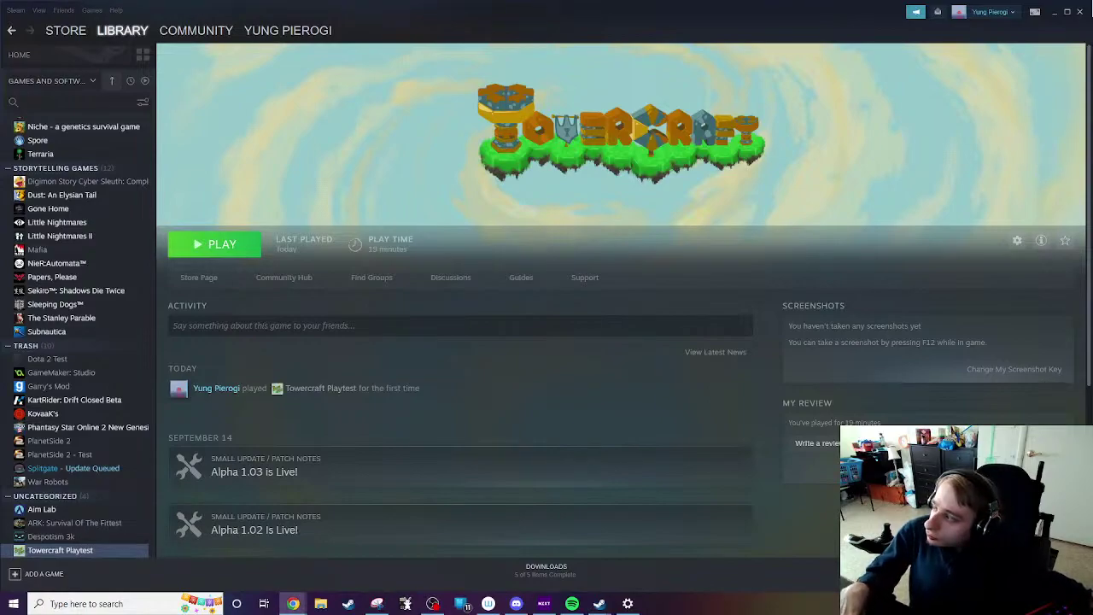
{"action": "left_click", "coordinate": [292, 604]}
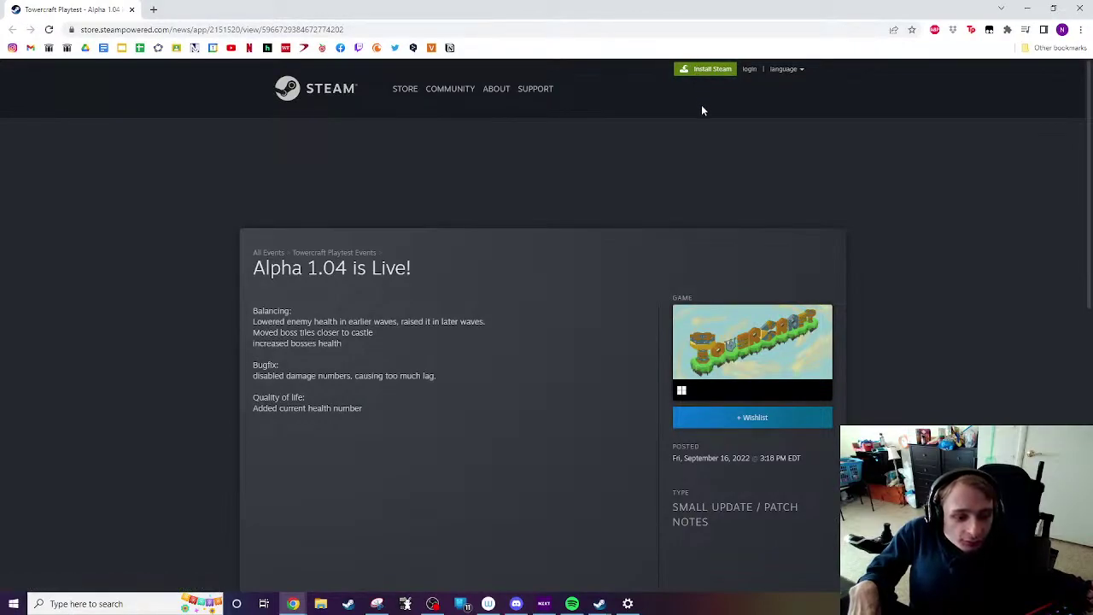
{"action": "left_click", "coordinate": [132, 10]}
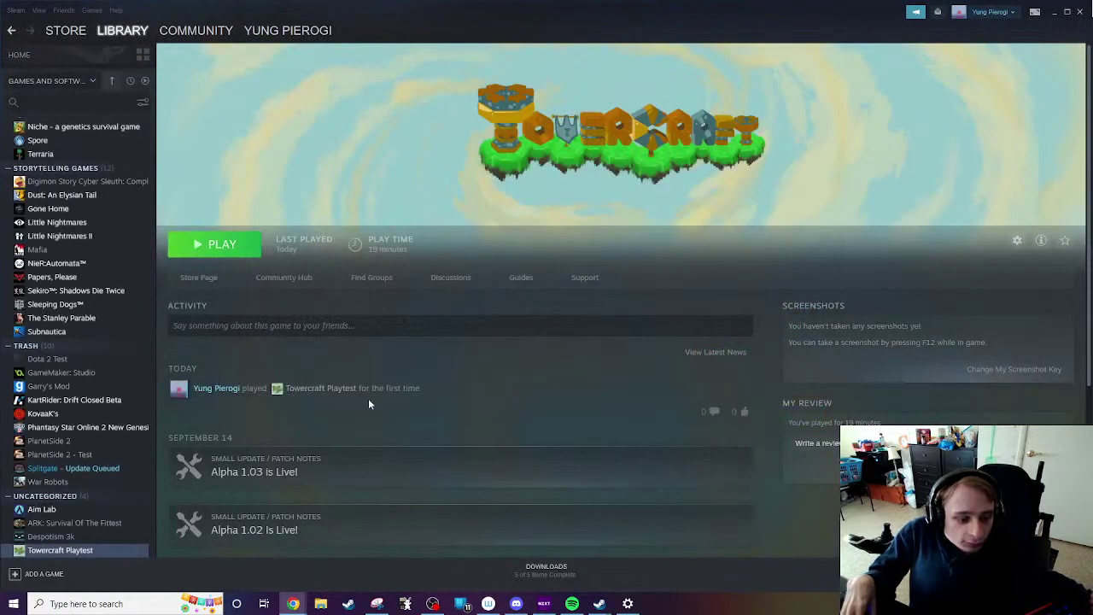
Step: Reload the Towercraft Playtest library page after briefly checking the browser window
{"action": "left_click", "coordinate": [90, 553]}
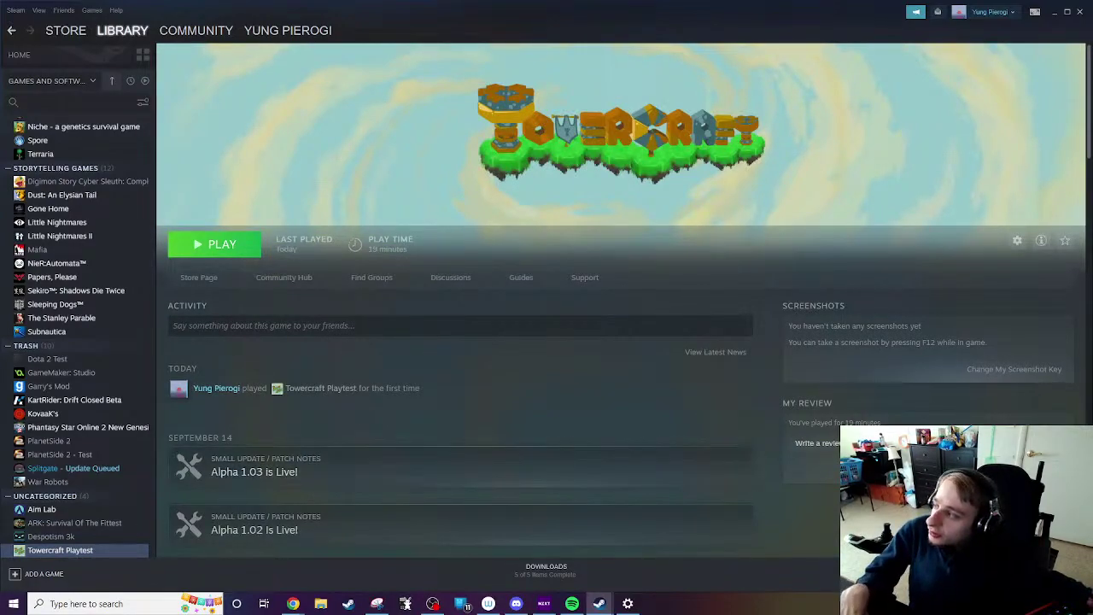
{"action": "left_click", "coordinate": [292, 604]}
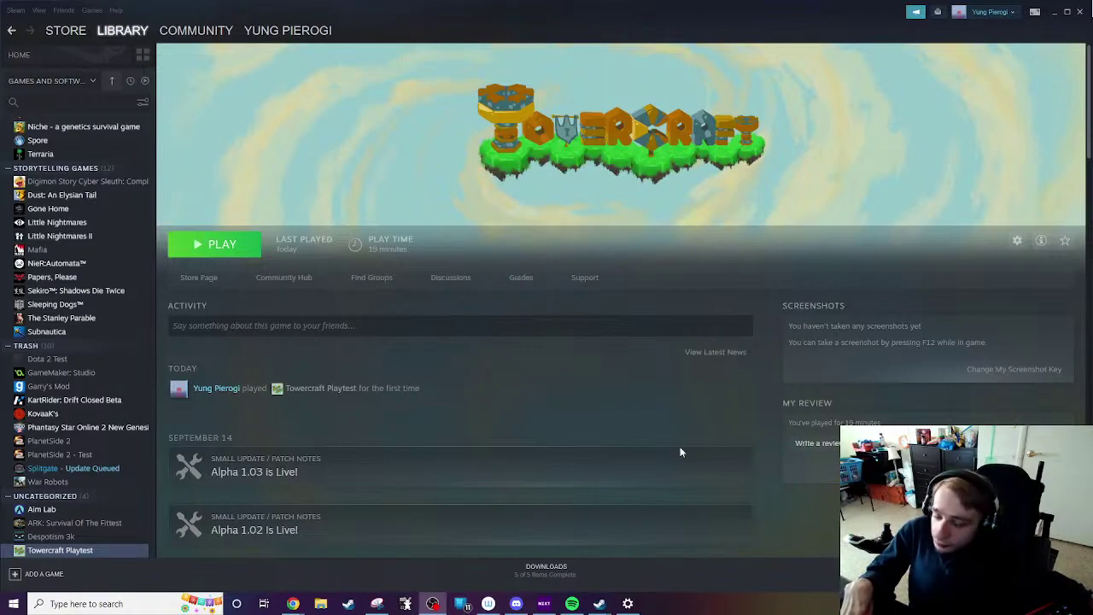
{"action": "left_click", "coordinate": [375, 249]}
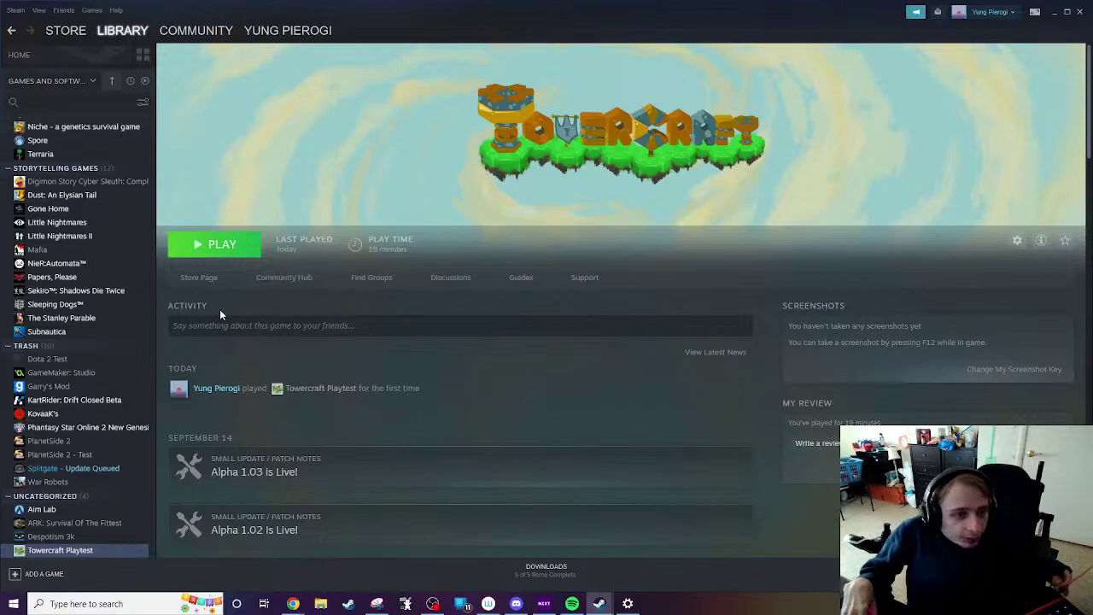
{"action": "left_click", "coordinate": [79, 35]}
{"action": "left_click", "coordinate": [128, 32]}
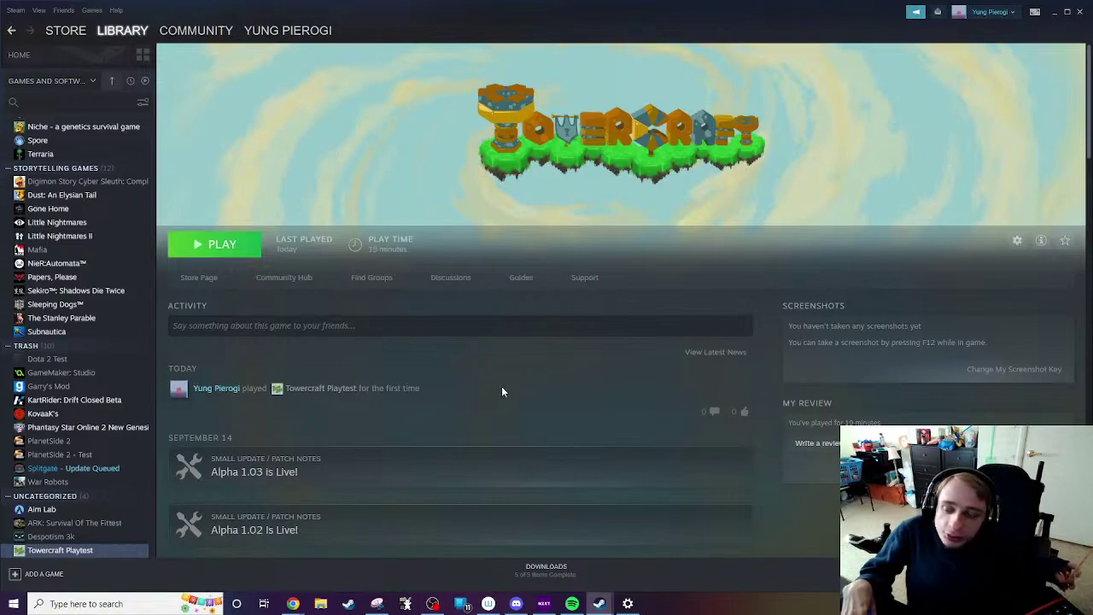
Step: Open and close the game's gear management menu and the extra info details
{"action": "left_click", "coordinate": [1017, 242]}
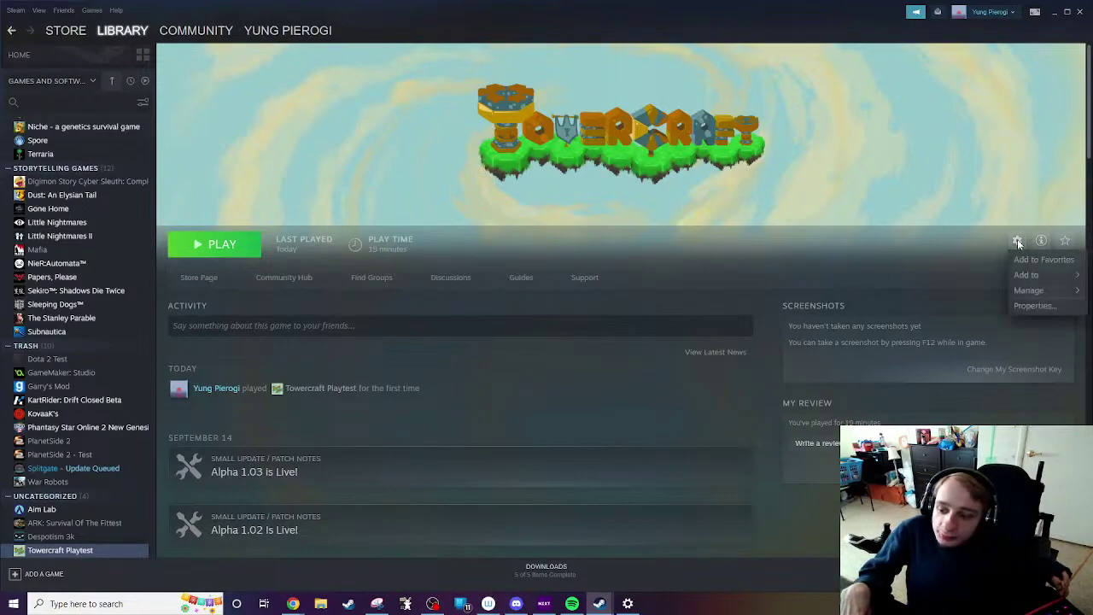
{"action": "left_click", "coordinate": [997, 247]}
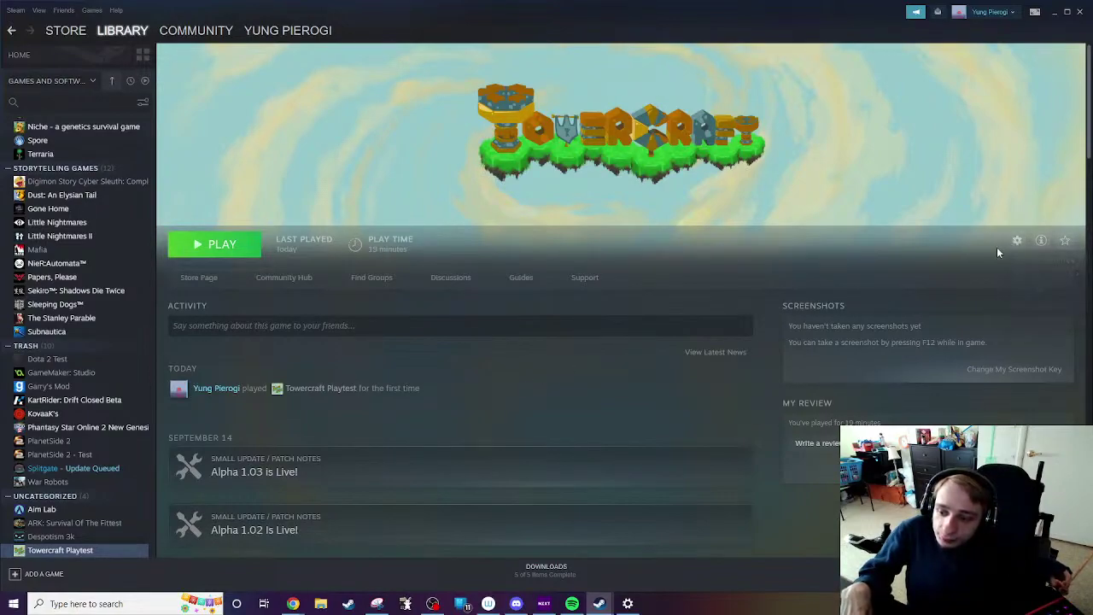
{"action": "left_click", "coordinate": [1041, 244]}
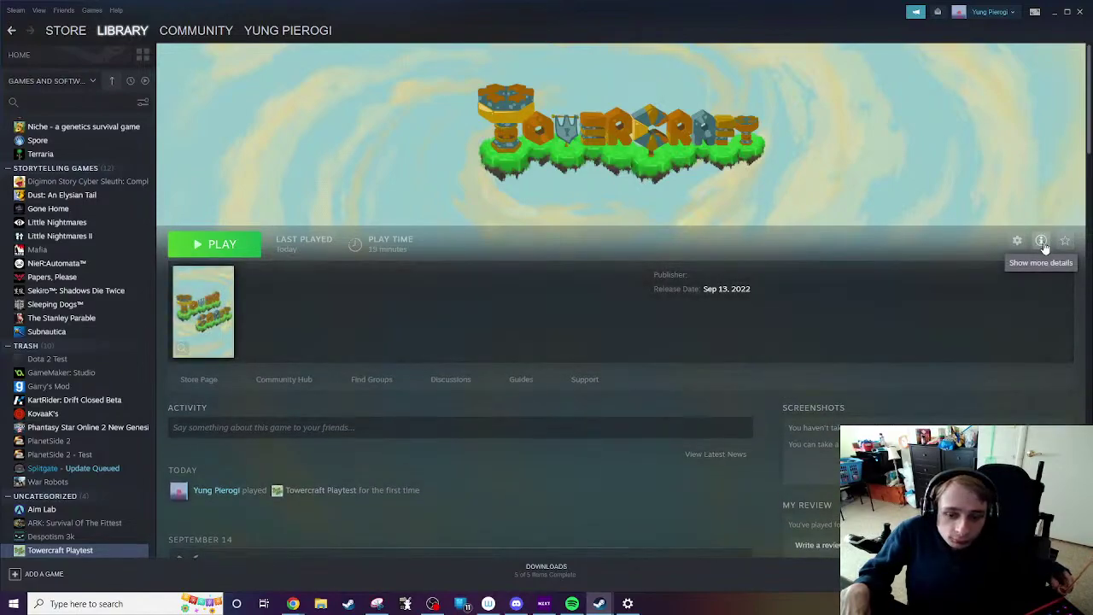
{"action": "left_click", "coordinate": [1042, 244]}
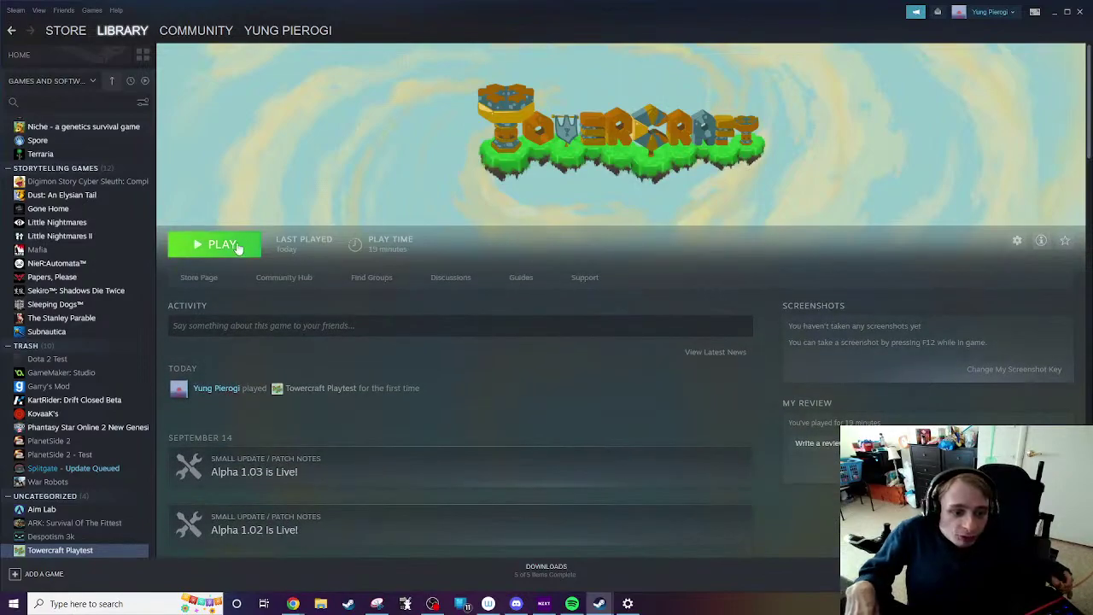
Step: Launch the standard Towercraft Playtest, confirm build Alpha 1.03, and quit back to Steam
{"action": "left_click", "coordinate": [214, 245]}
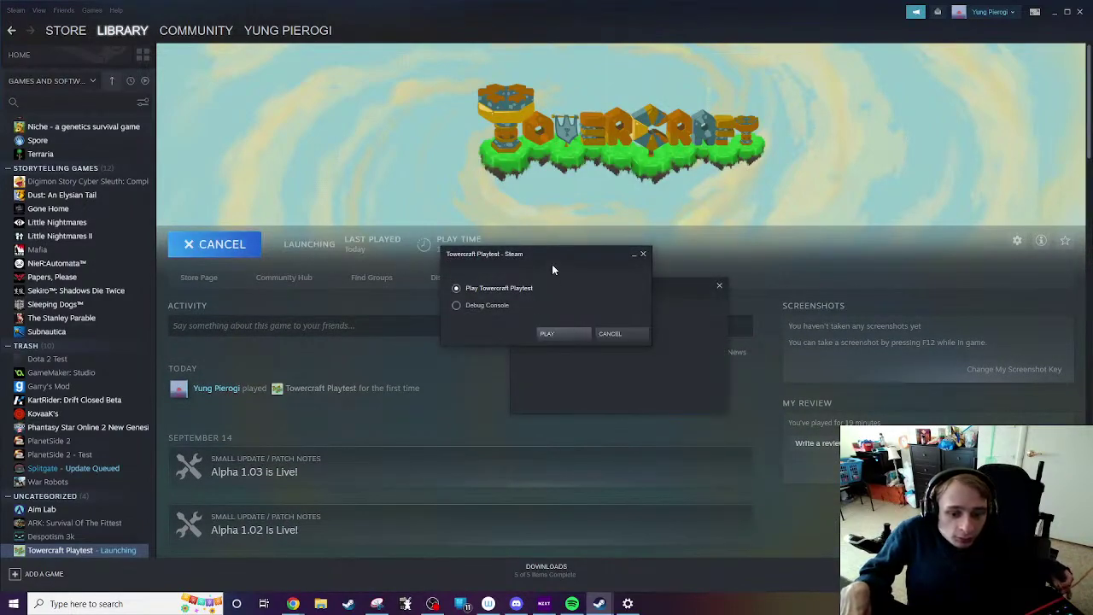
{"action": "left_click_drag", "start_coordinate": [552, 269], "coordinate": [446, 192]}
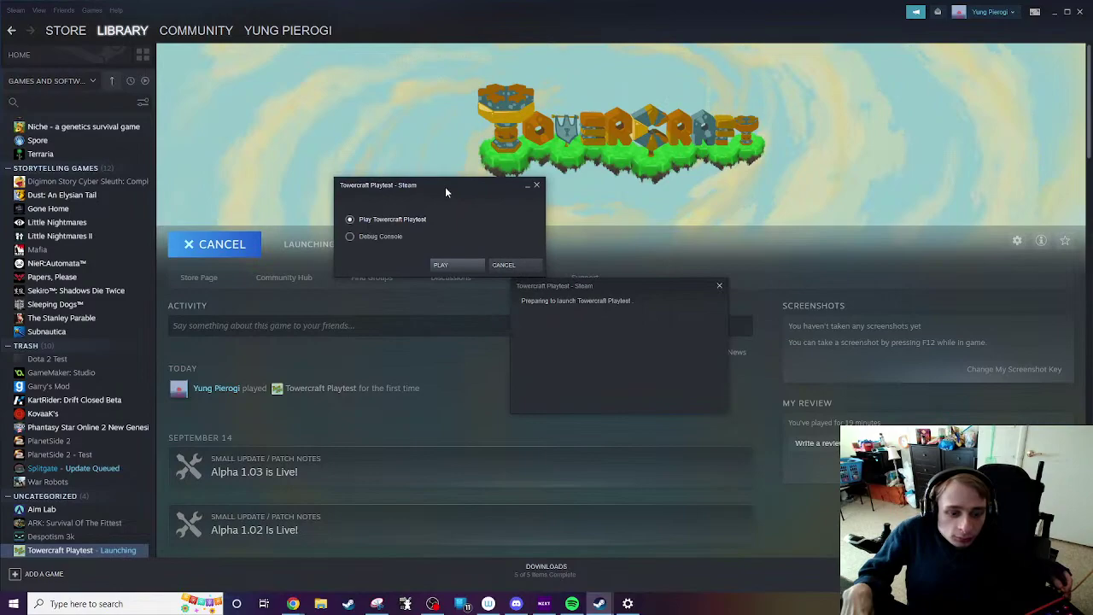
{"action": "left_click", "coordinate": [465, 267]}
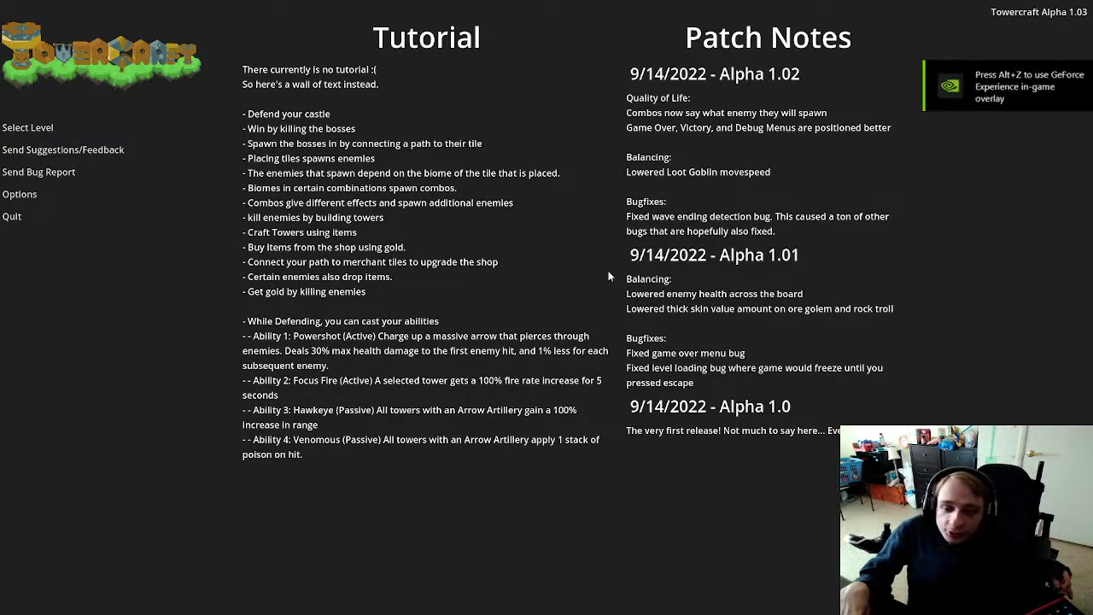
{"action": "left_click", "coordinate": [12, 216]}
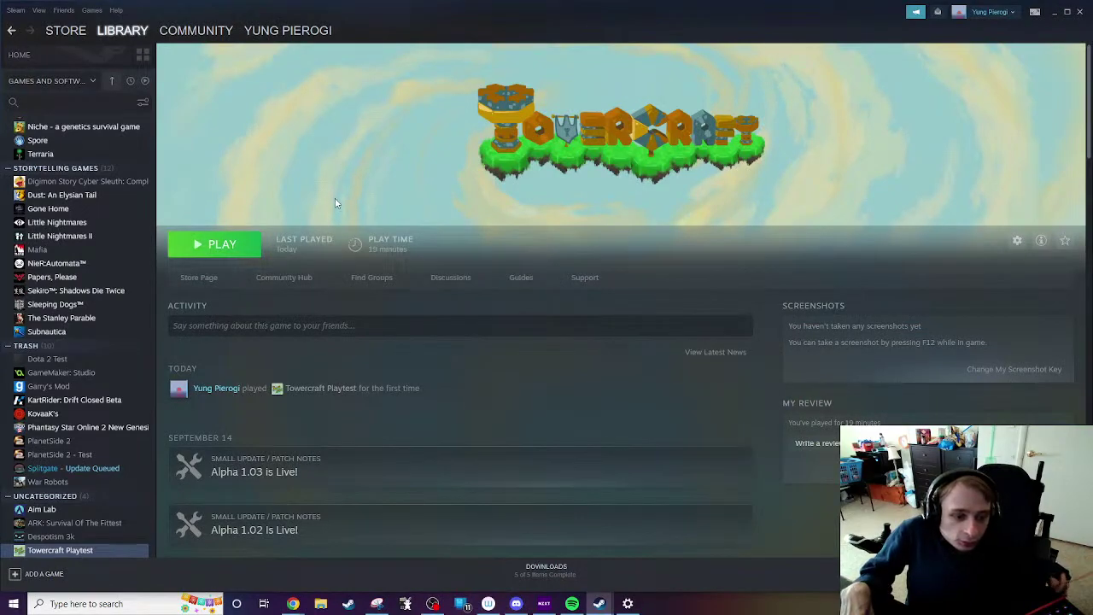
Step: Load more activity in the Towercraft Playtest library feed
{"action": "left_click", "coordinate": [212, 278]}
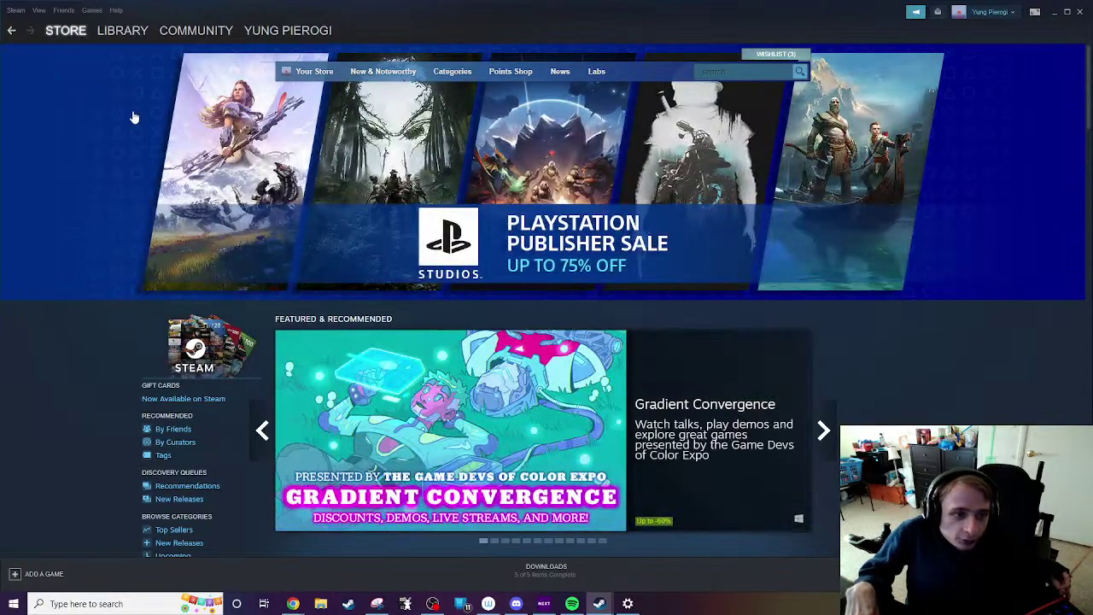
{"action": "left_click", "coordinate": [122, 29]}
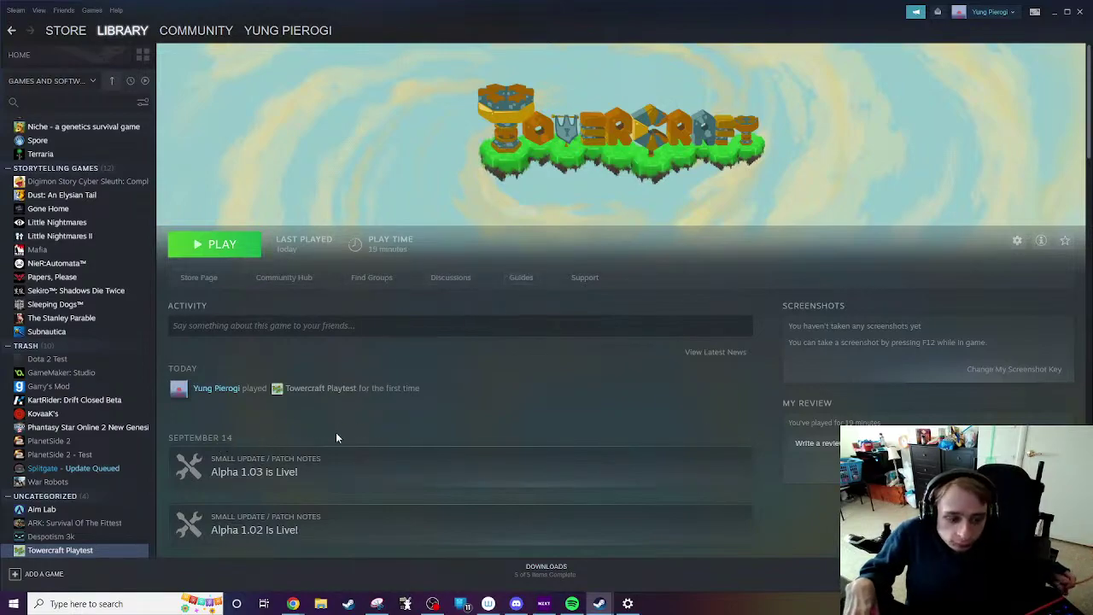
{"action": "scroll", "coordinate": [333, 435], "scroll_direction": "down", "scroll_amount": 3}
{"action": "left_click", "coordinate": [450, 448]}
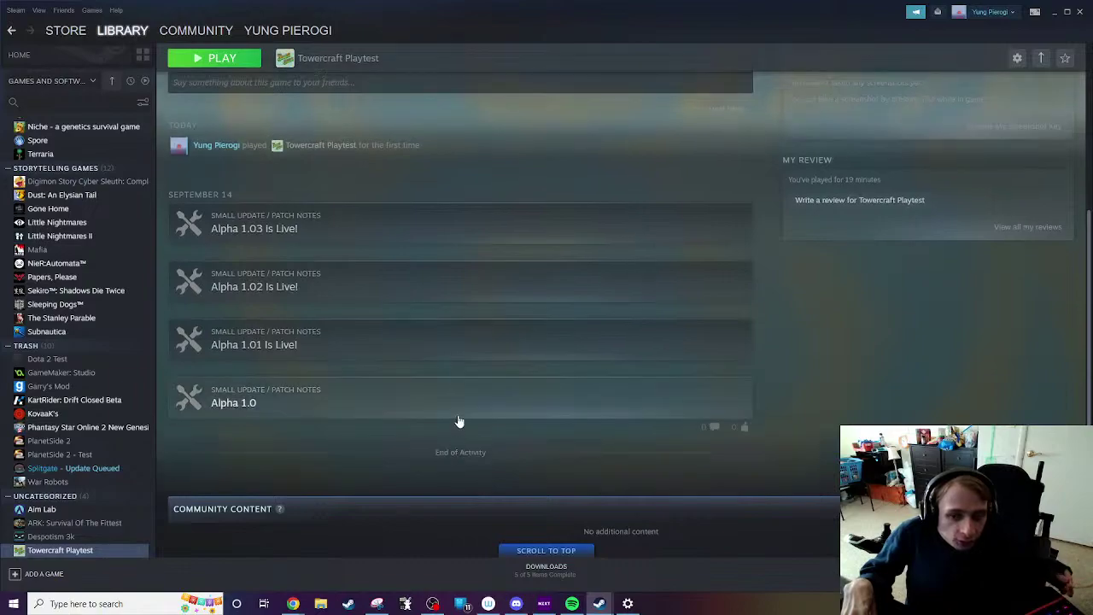
{"action": "scroll", "coordinate": [458, 421], "scroll_direction": "up", "scroll_amount": 1}
Step: Open the patch notes, rate up Alpha 1.04, and close the notes overlay
{"action": "left_click", "coordinate": [674, 278]}
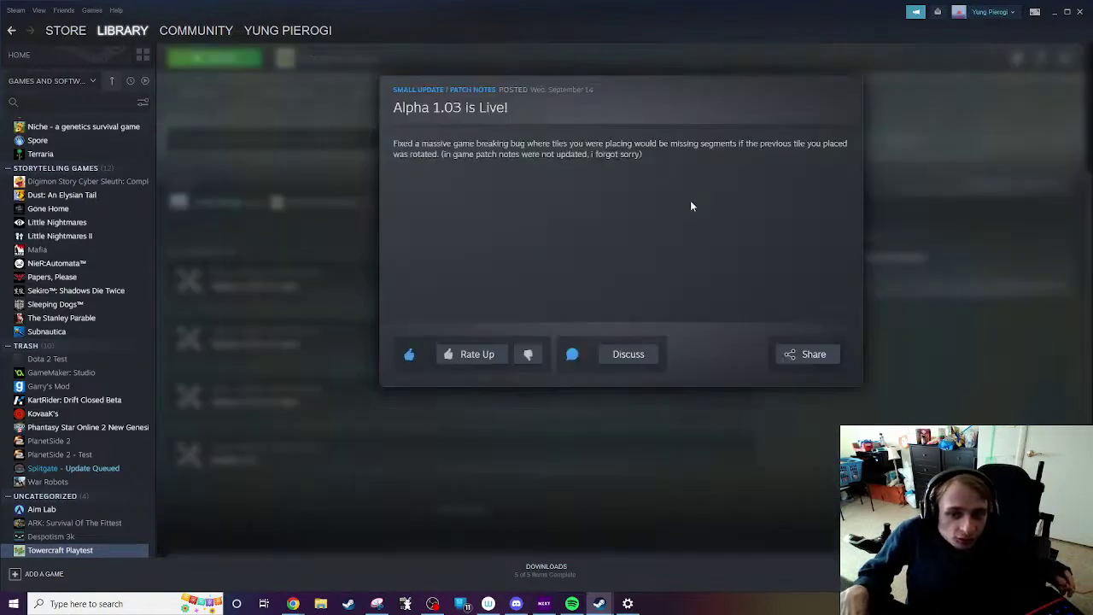
{"action": "scroll", "coordinate": [621, 325], "scroll_direction": "up", "scroll_amount": 3}
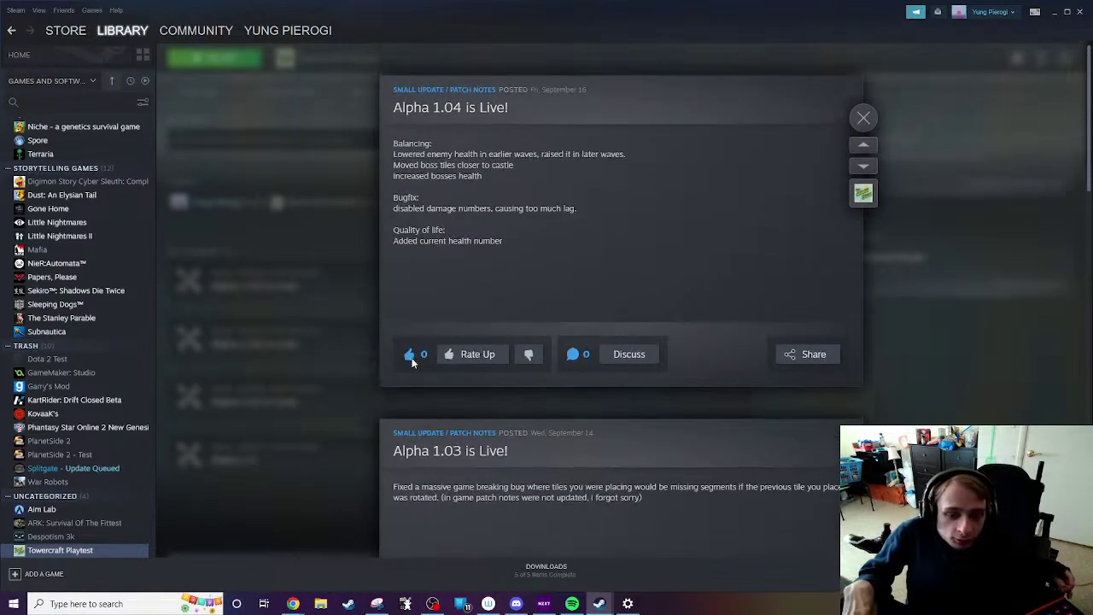
{"action": "left_click", "coordinate": [468, 354]}
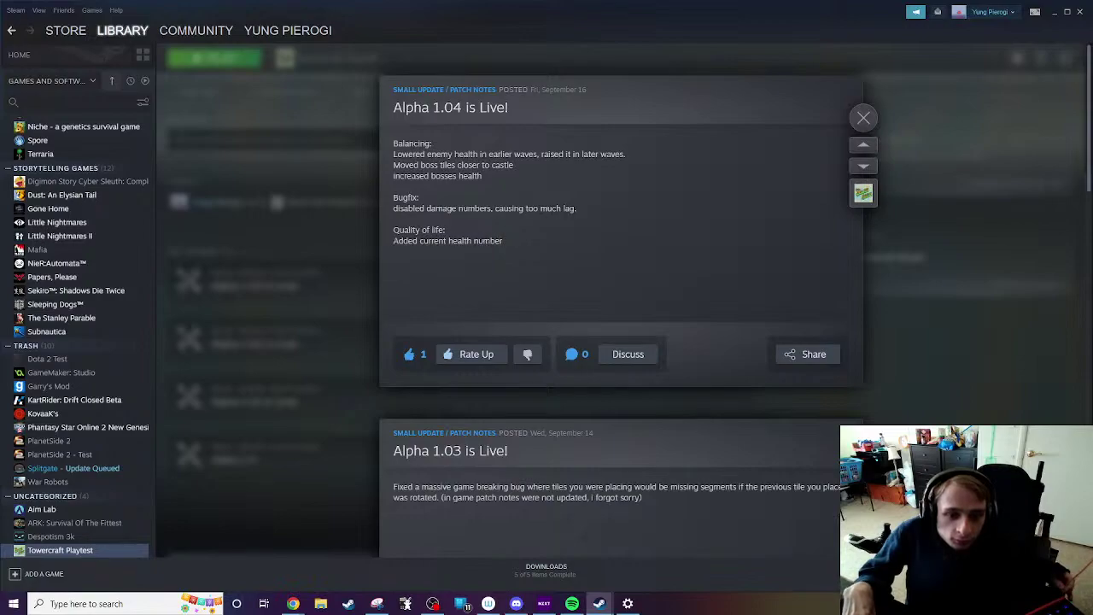
{"action": "left_click", "coordinate": [865, 194]}
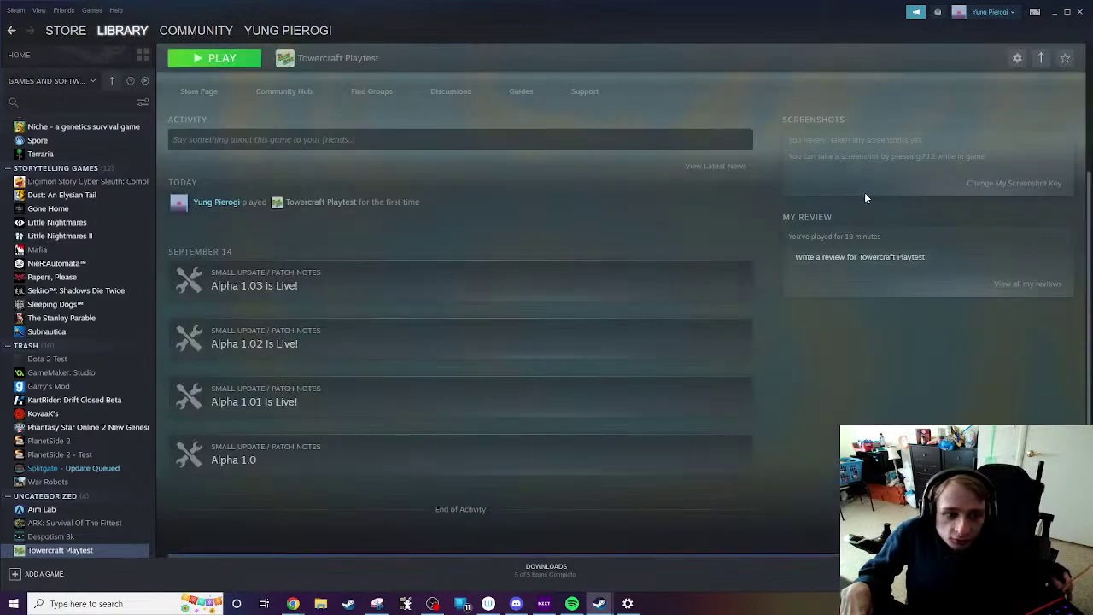
Step: Open the game's latest news, then close the Steam window
{"action": "scroll", "coordinate": [614, 304], "scroll_direction": "up", "scroll_amount": 3}
{"action": "scroll", "coordinate": [602, 313], "scroll_direction": "down", "scroll_amount": 2}
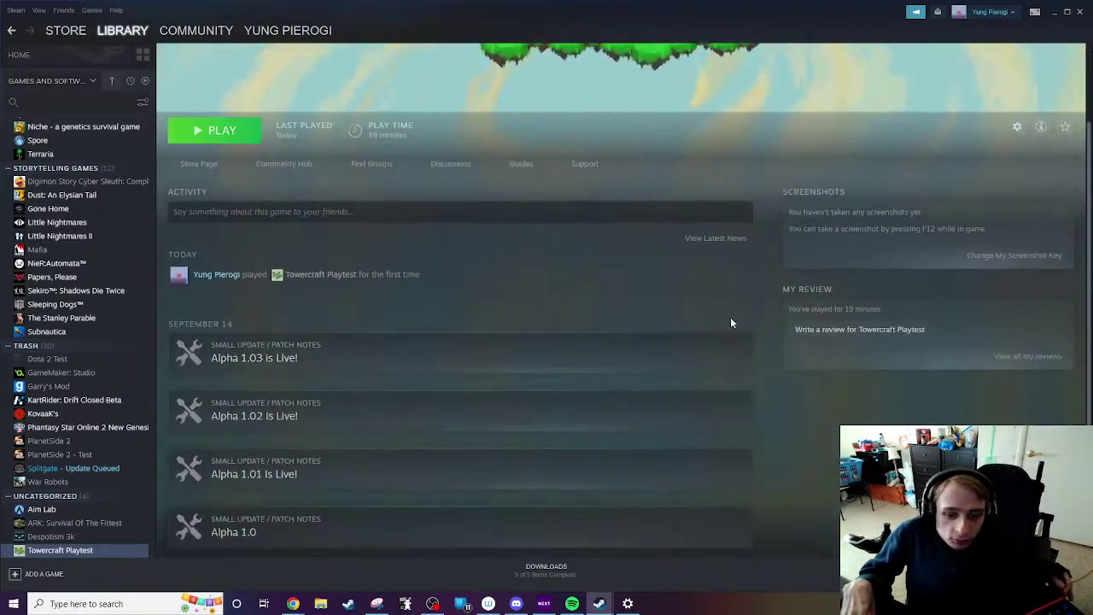
{"action": "left_click", "coordinate": [715, 242]}
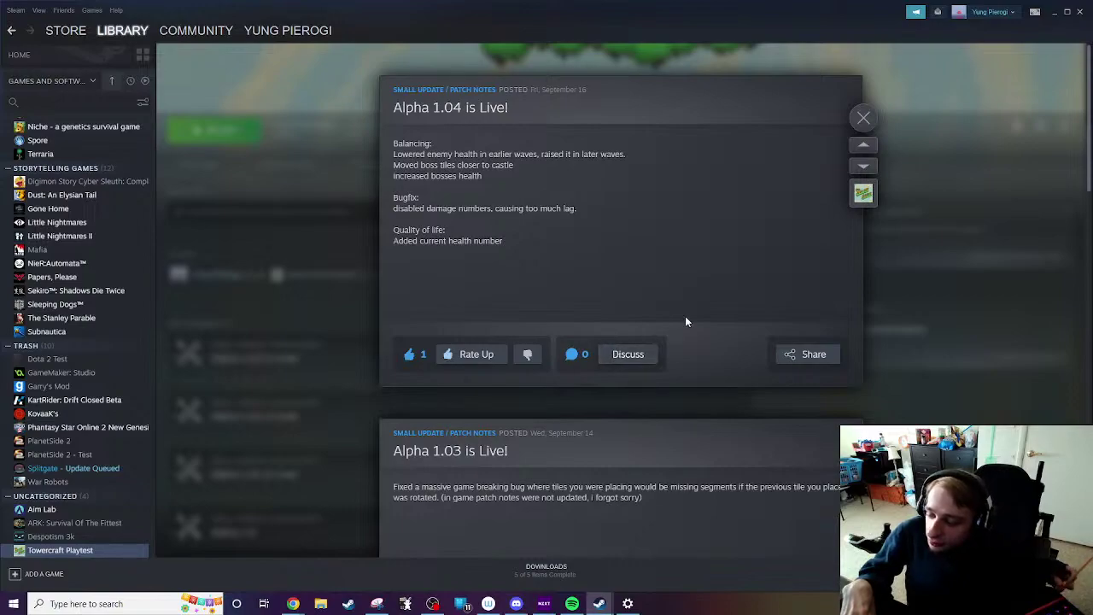
{"action": "left_click", "coordinate": [1081, 12]}
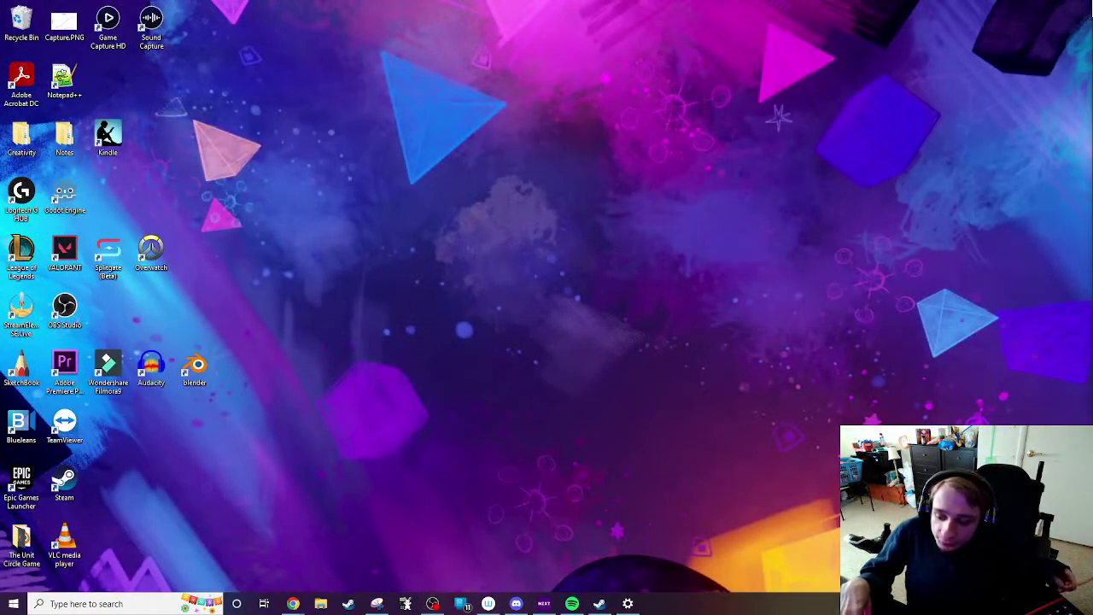
Step: Exit Steam from the tray icon and relaunch it via a Start search for 'steam'
{"action": "right_click", "coordinate": [930, 603]}
{"action": "left_click", "coordinate": [948, 582]}
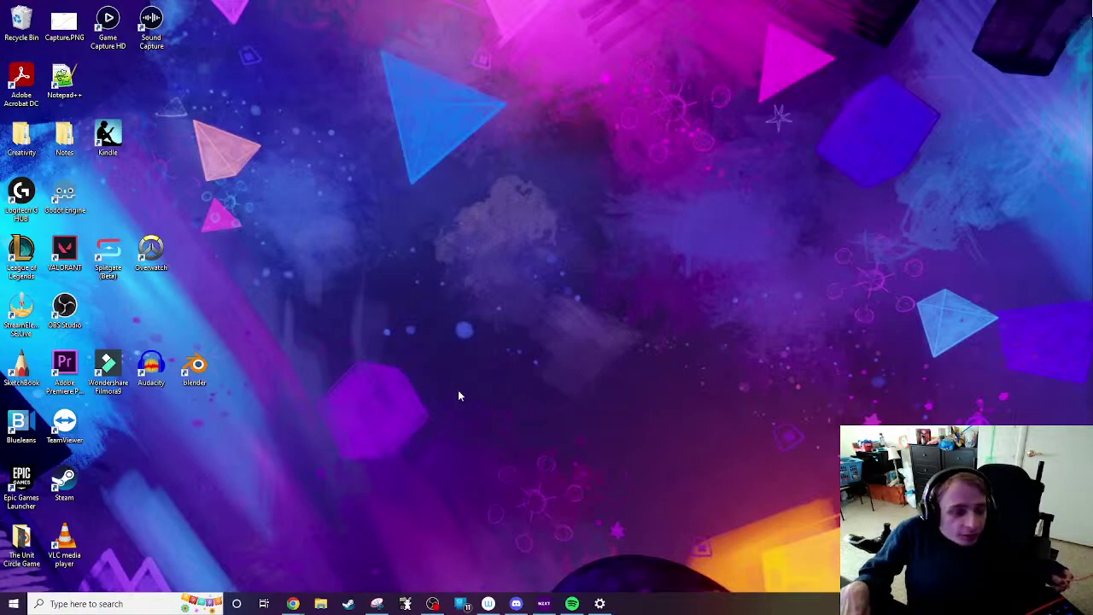
{"action": "left_click", "coordinate": [14, 603]}
{"action": "type", "text": "steam"}
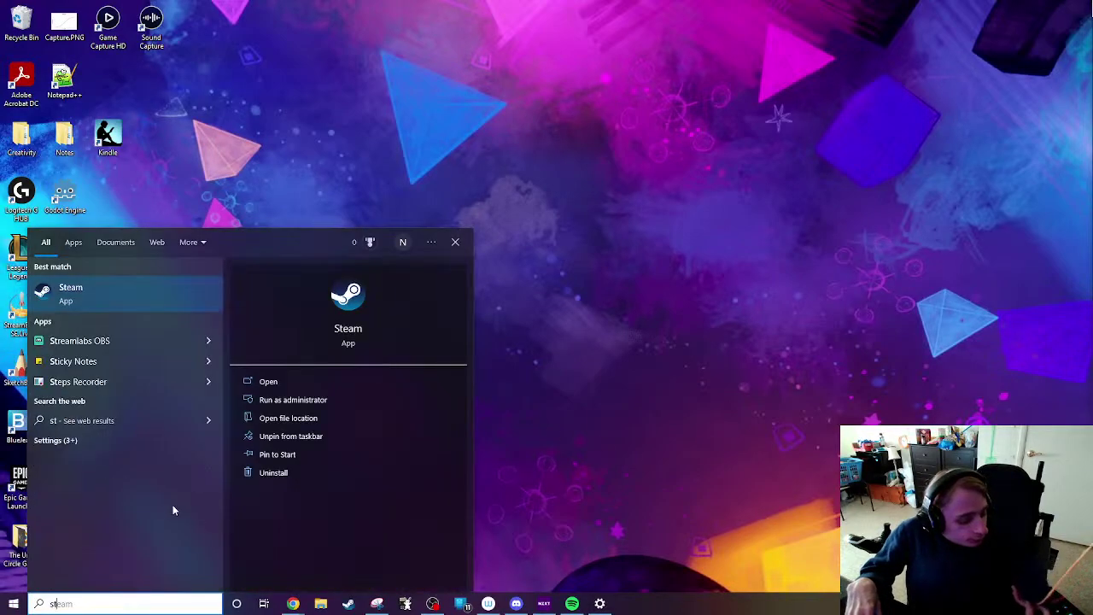
{"action": "left_click", "coordinate": [151, 286]}
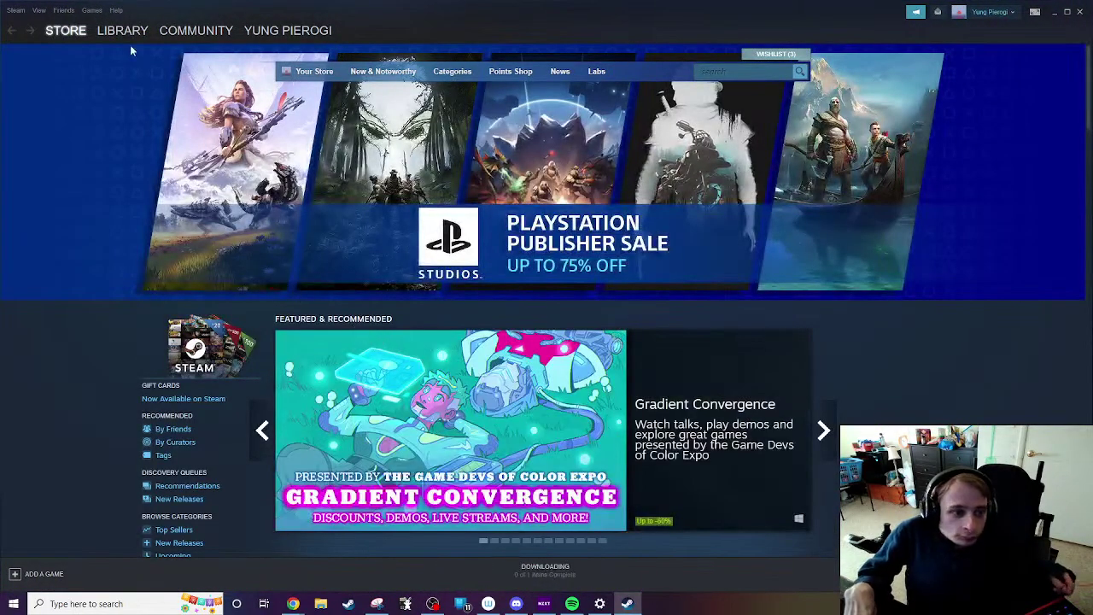
Step: Select Towercraft Playtest in the Library and launch the standard game
{"action": "left_click", "coordinate": [124, 31]}
{"action": "scroll", "coordinate": [94, 375], "scroll_direction": "down", "scroll_amount": 10}
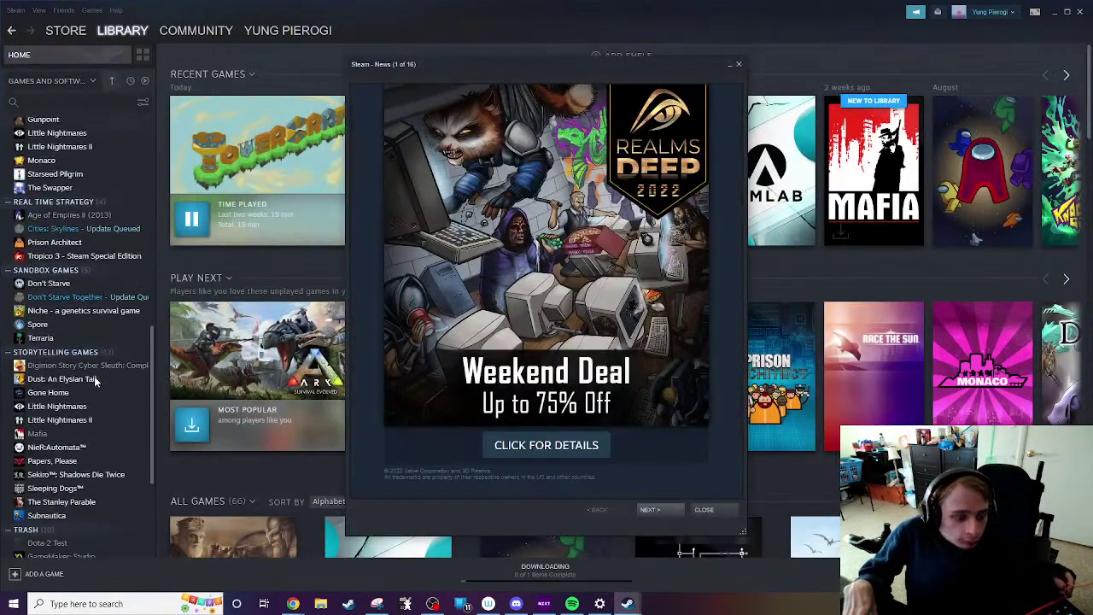
{"action": "scroll", "coordinate": [94, 380], "scroll_direction": "down", "scroll_amount": 5}
{"action": "left_click", "coordinate": [97, 551]}
{"action": "left_click", "coordinate": [97, 551]}
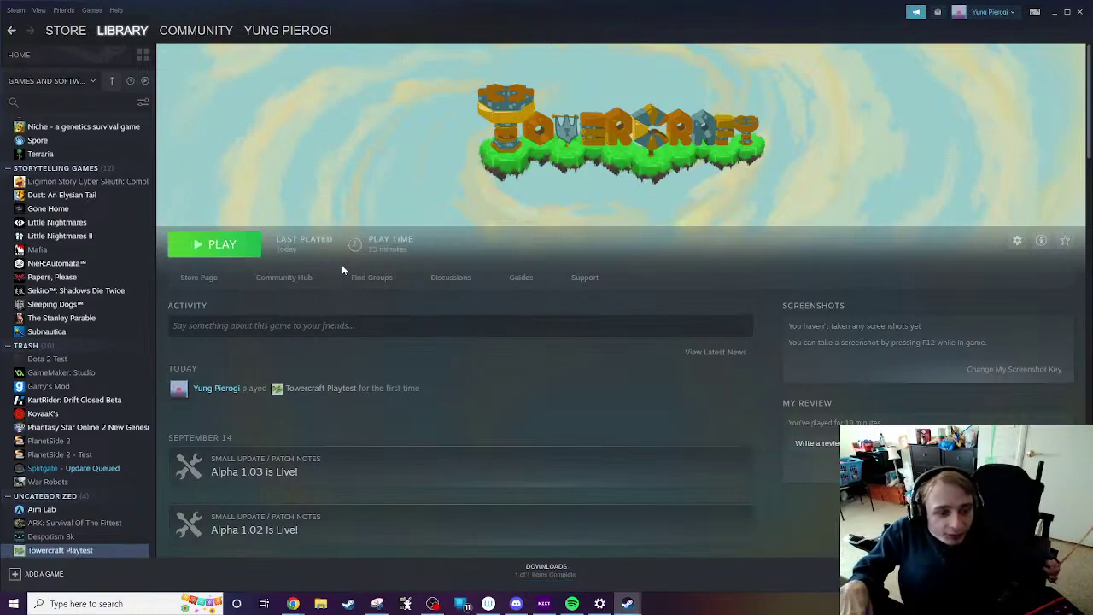
{"action": "left_click", "coordinate": [242, 249]}
{"action": "left_click", "coordinate": [551, 334]}
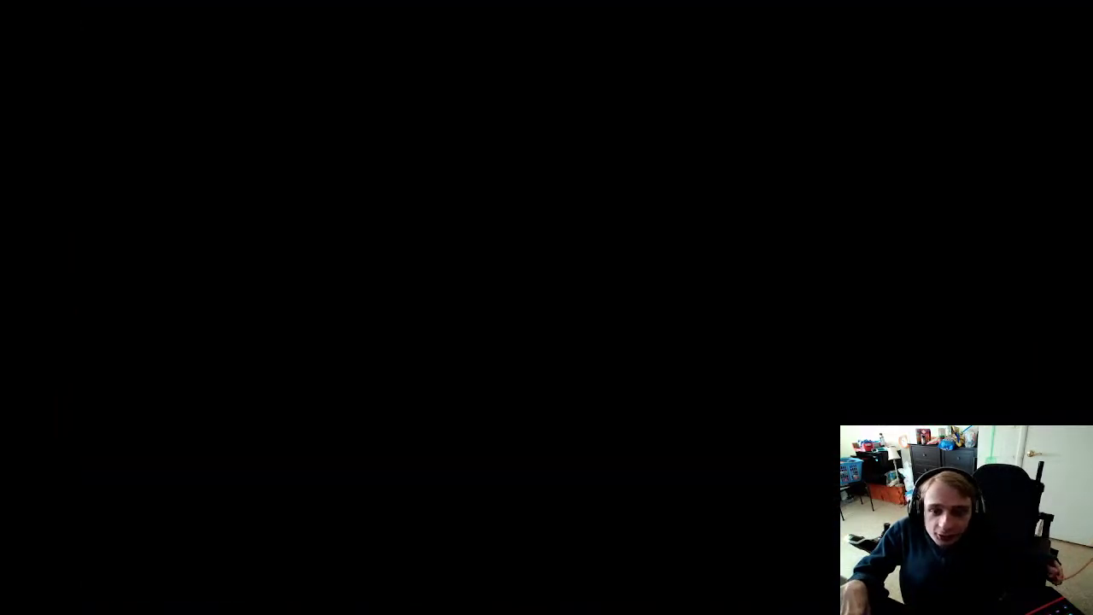
Step: Browse the Input Mapping, Audio, Video and Controls options, then back out to Select Level
{"action": "scroll", "coordinate": [772, 342], "scroll_direction": "down", "scroll_amount": 3}
{"action": "scroll", "coordinate": [771, 345], "scroll_direction": "up", "scroll_amount": 3}
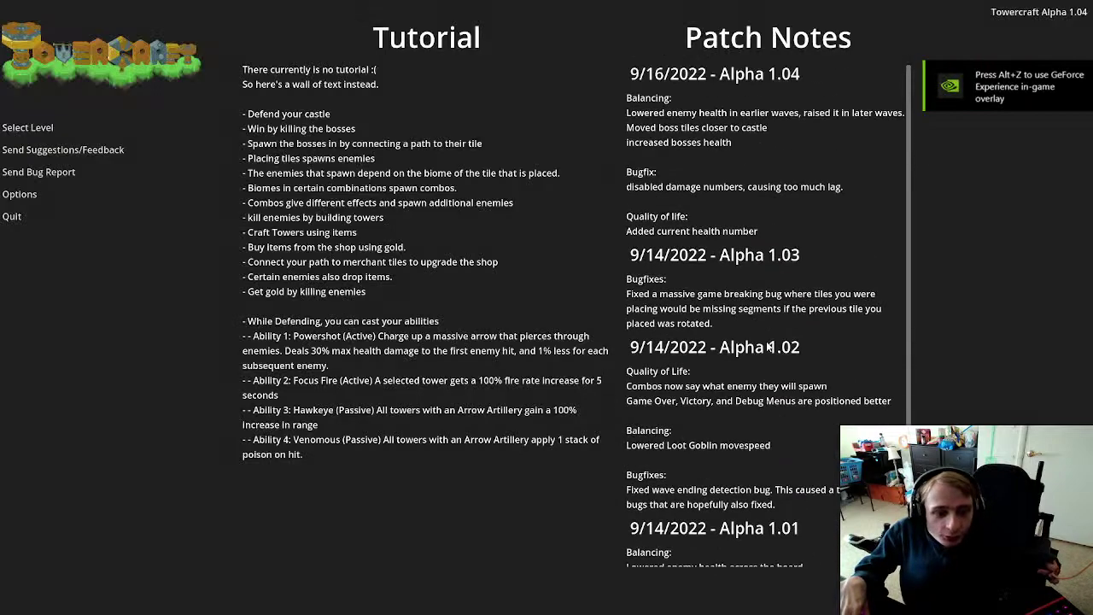
{"action": "scroll", "coordinate": [770, 346], "scroll_direction": "down", "scroll_amount": 4}
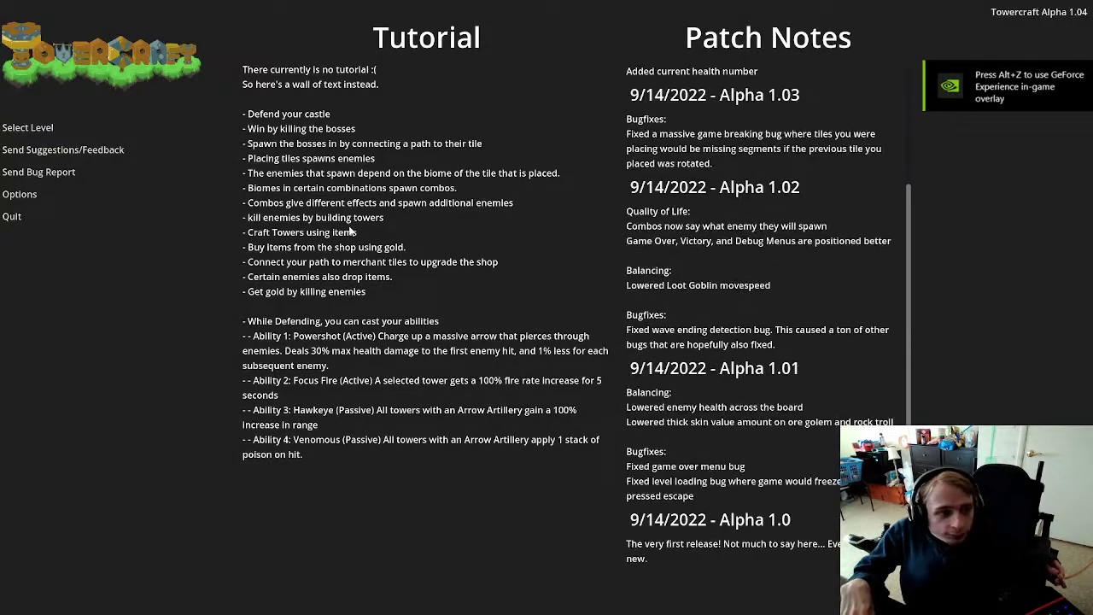
{"action": "left_click", "coordinate": [40, 194]}
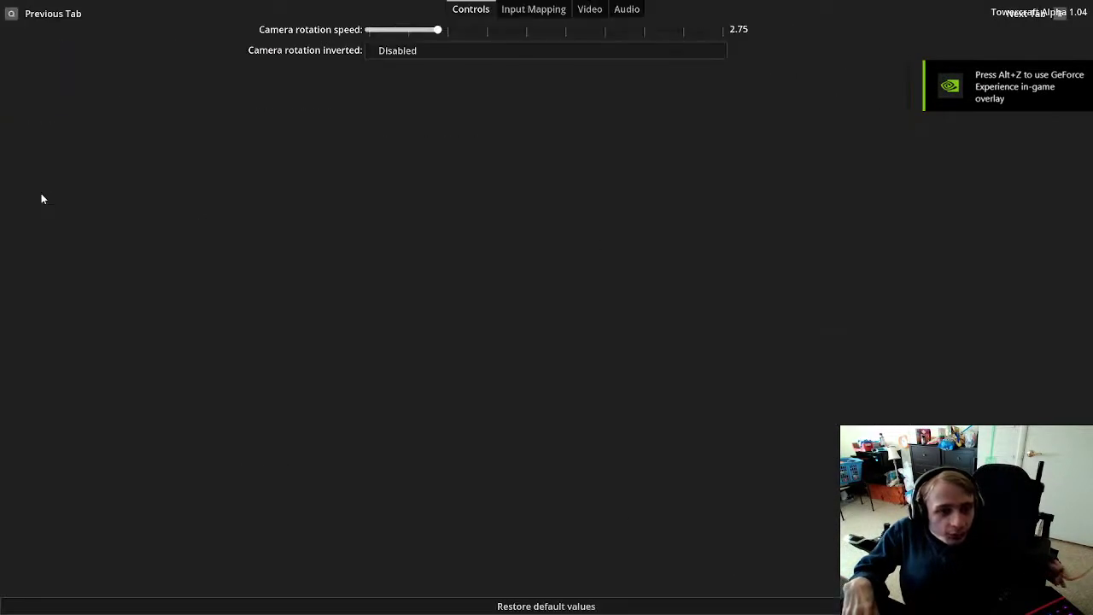
{"action": "left_click", "coordinate": [534, 12]}
{"action": "left_click", "coordinate": [616, 11]}
{"action": "left_click", "coordinate": [591, 10]}
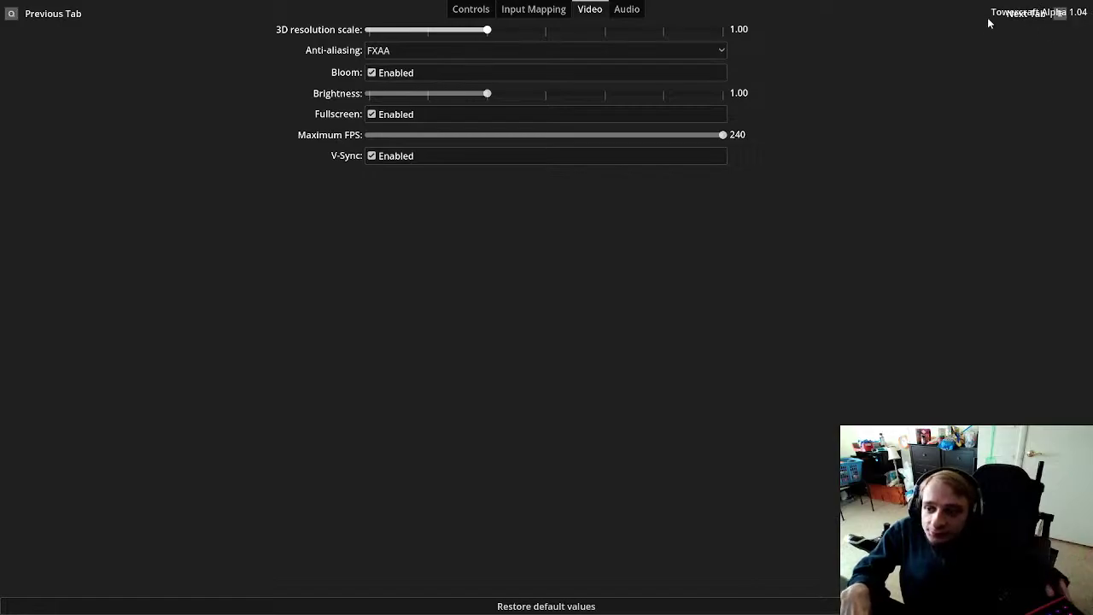
{"action": "left_click", "coordinate": [536, 10]}
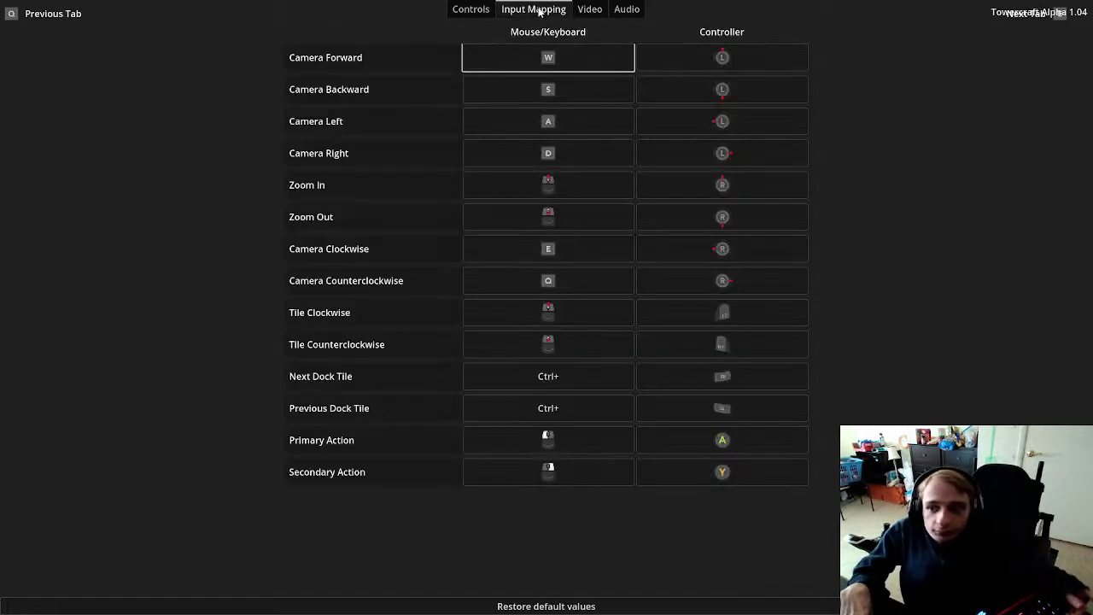
{"action": "left_click", "coordinate": [480, 8]}
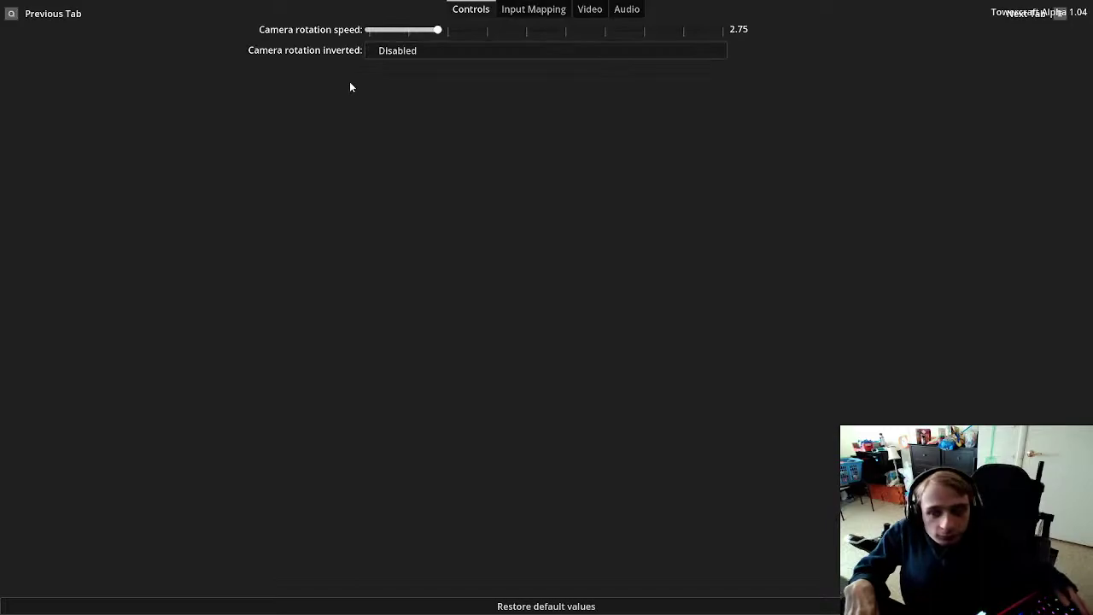
{"action": "key", "text": "Escape"}
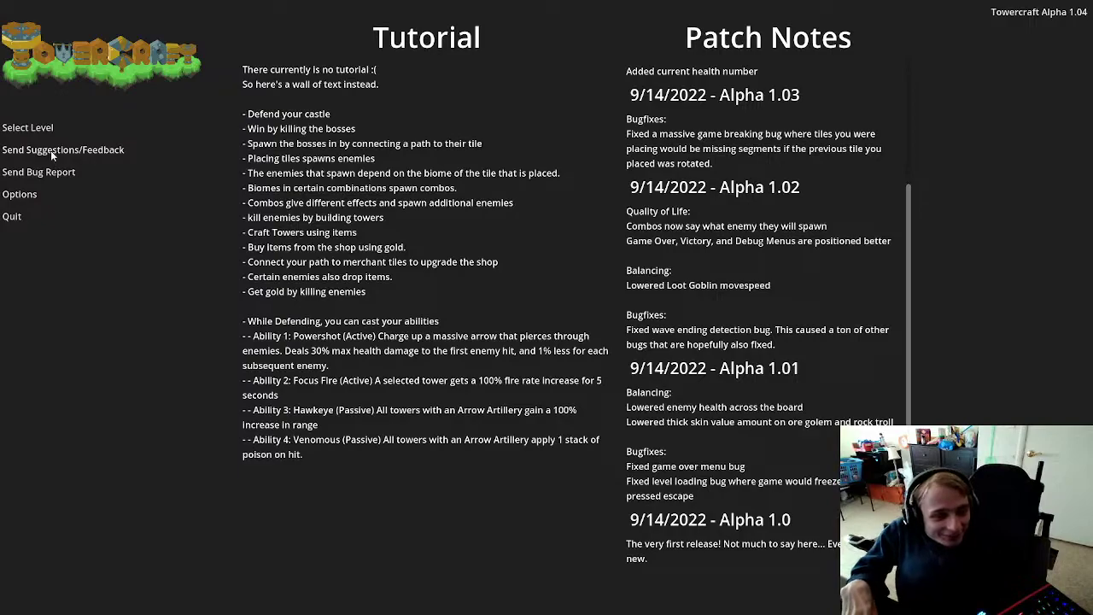
{"action": "left_click", "coordinate": [37, 128]}
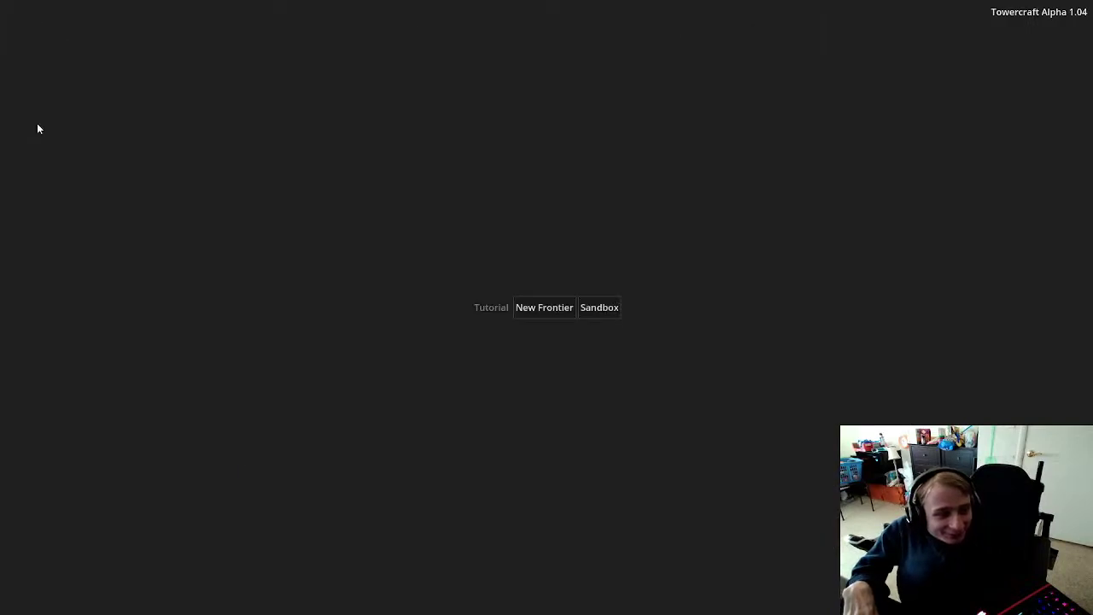
Step: Start the New Frontier level with 500 gold and zoom the camera
{"action": "left_click", "coordinate": [539, 310]}
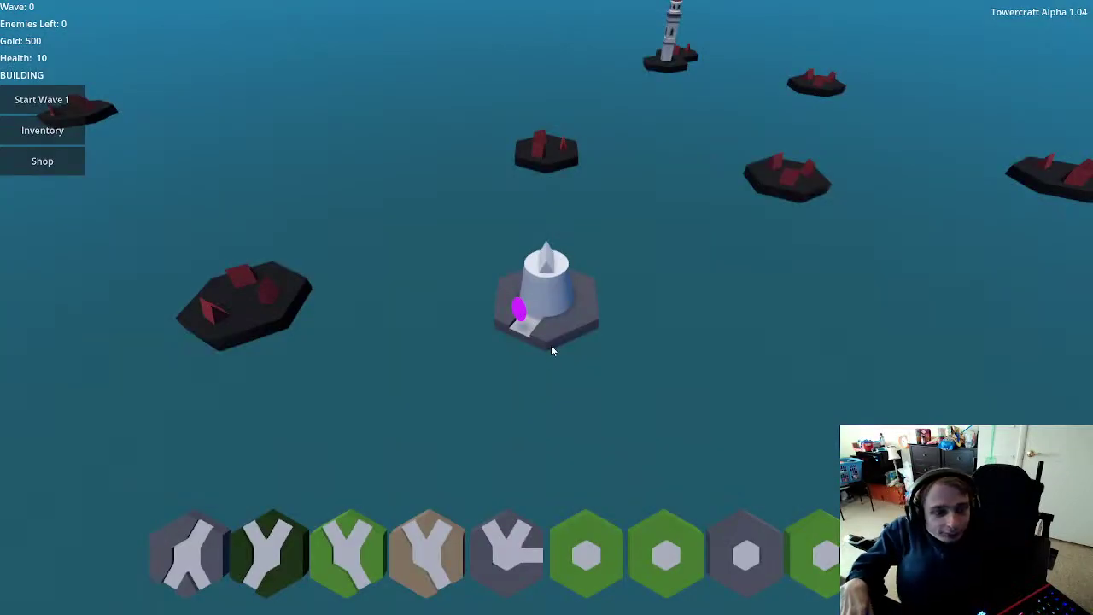
{"action": "scroll", "coordinate": [551, 346], "scroll_direction": "down", "scroll_amount": 5}
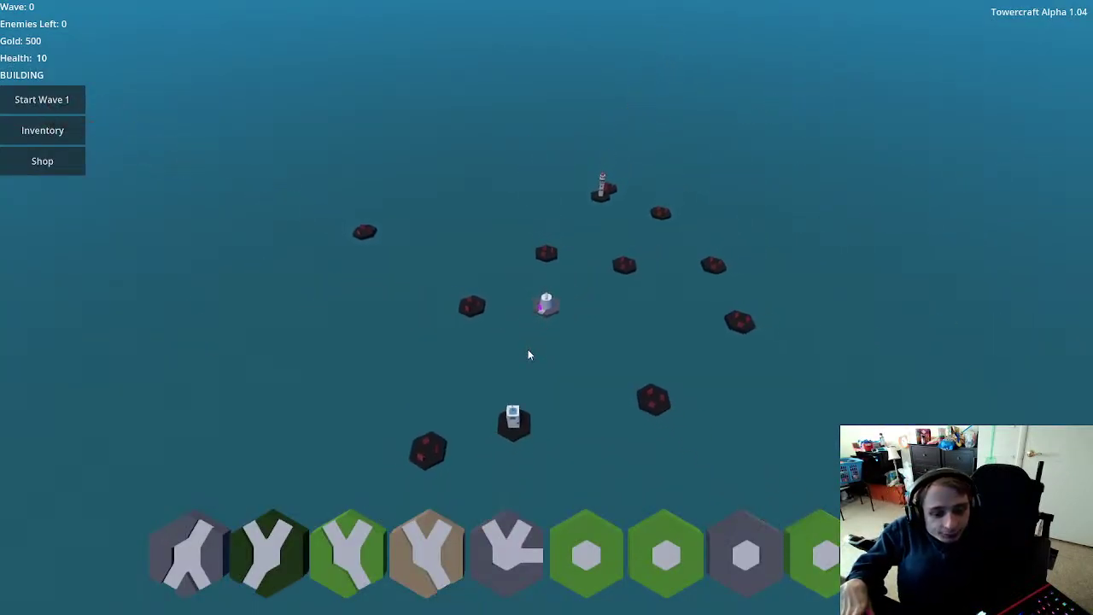
{"action": "scroll", "coordinate": [528, 349], "scroll_direction": "up", "scroll_amount": 3}
{"action": "scroll", "coordinate": [523, 354], "scroll_direction": "up", "scroll_amount": 2}
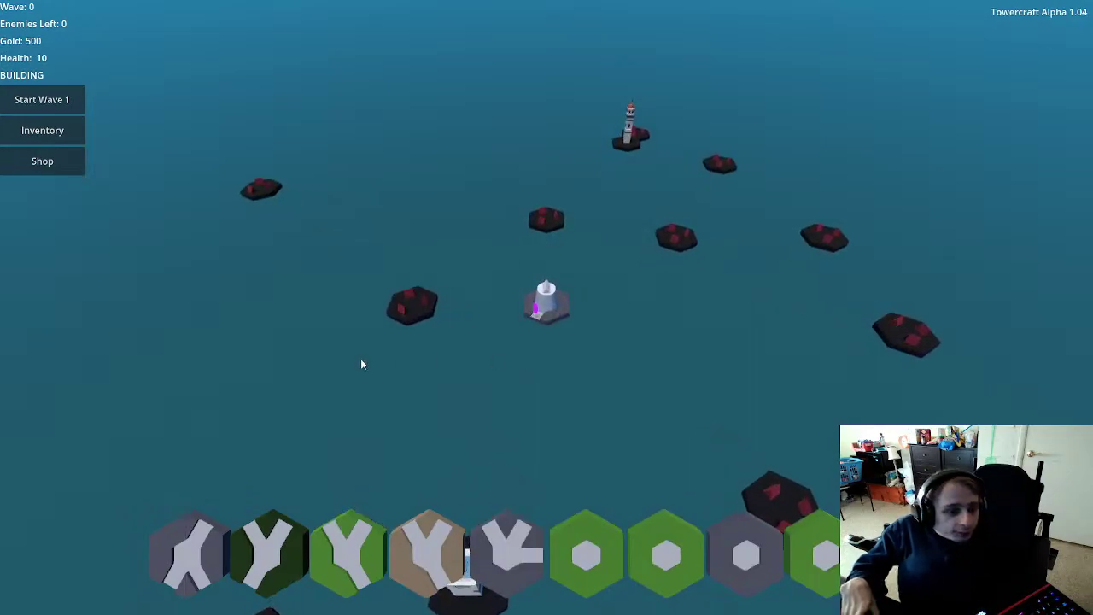
Step: Open the Inventory and Item Shop, read each item's stats, then close and reopen the shop
{"action": "left_click", "coordinate": [70, 133]}
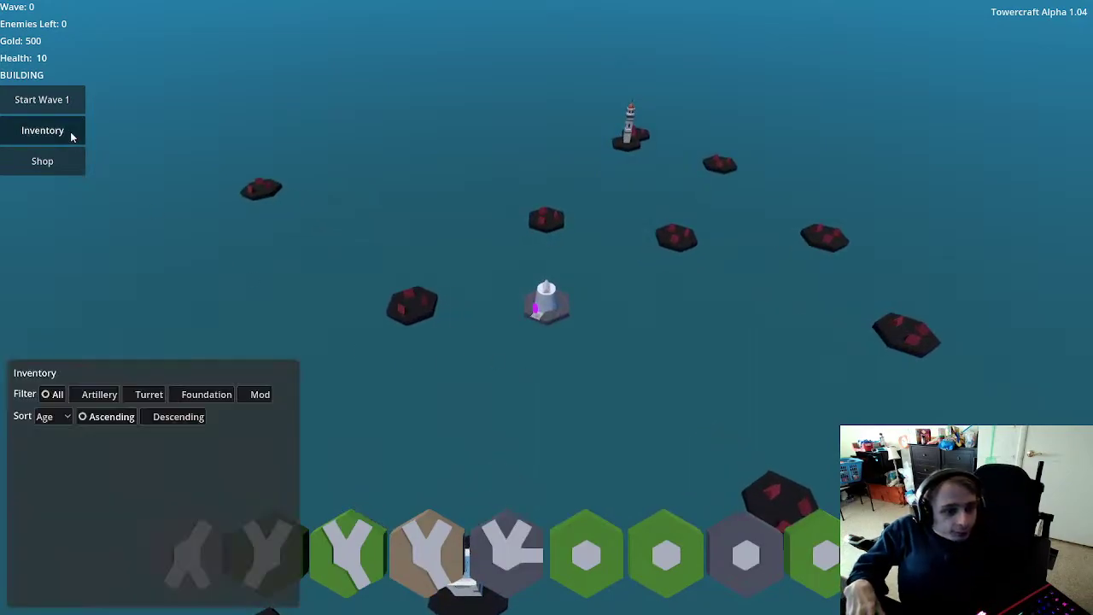
{"action": "left_click", "coordinate": [66, 161]}
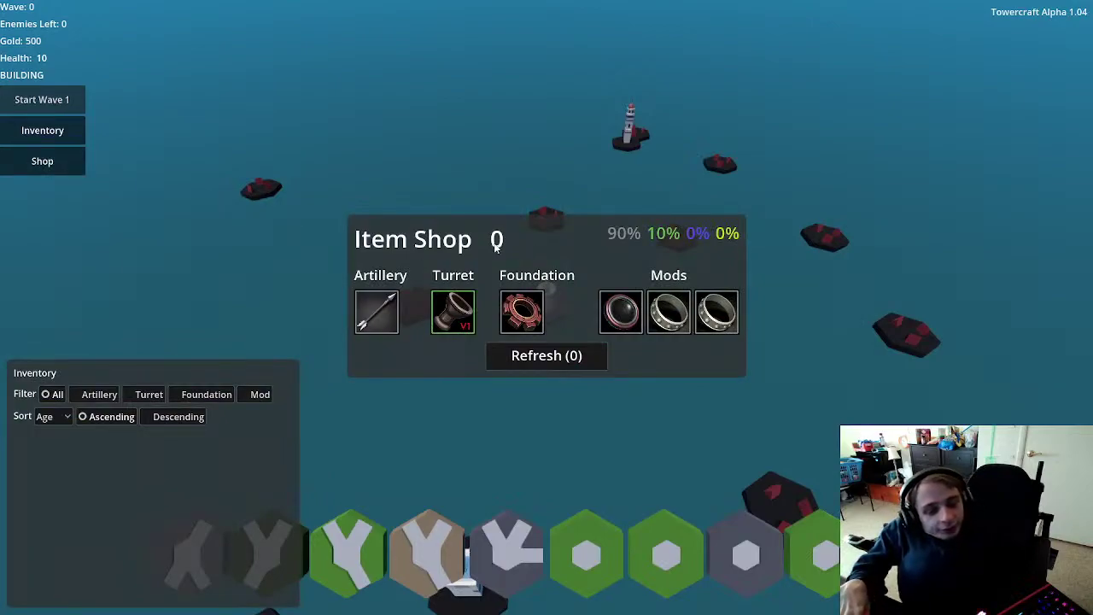
{"action": "mouse_move", "coordinate": [384, 316]}
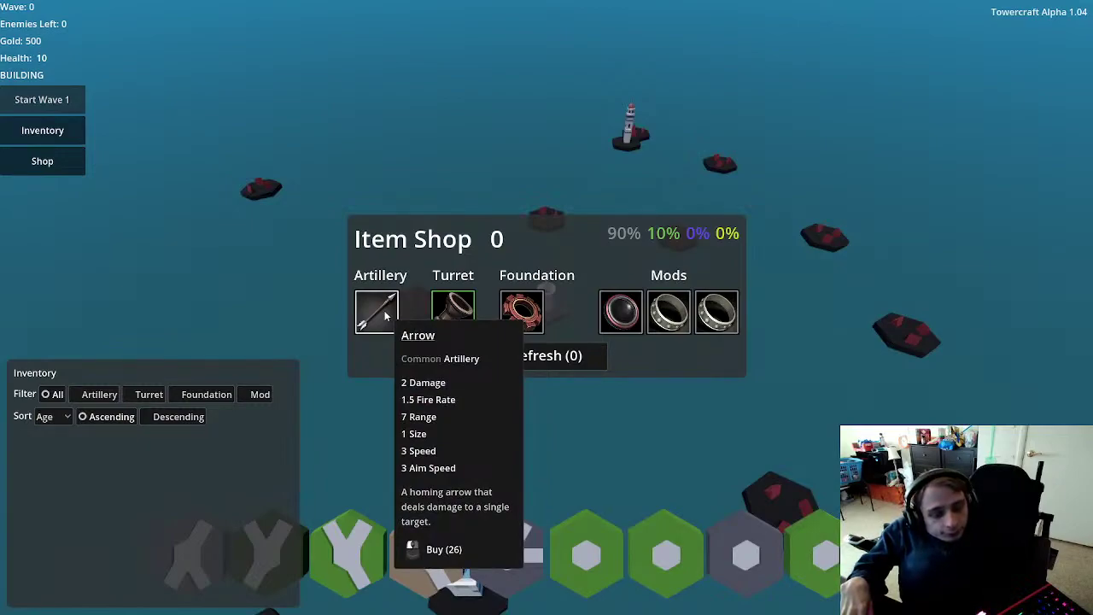
{"action": "mouse_move", "coordinate": [438, 314]}
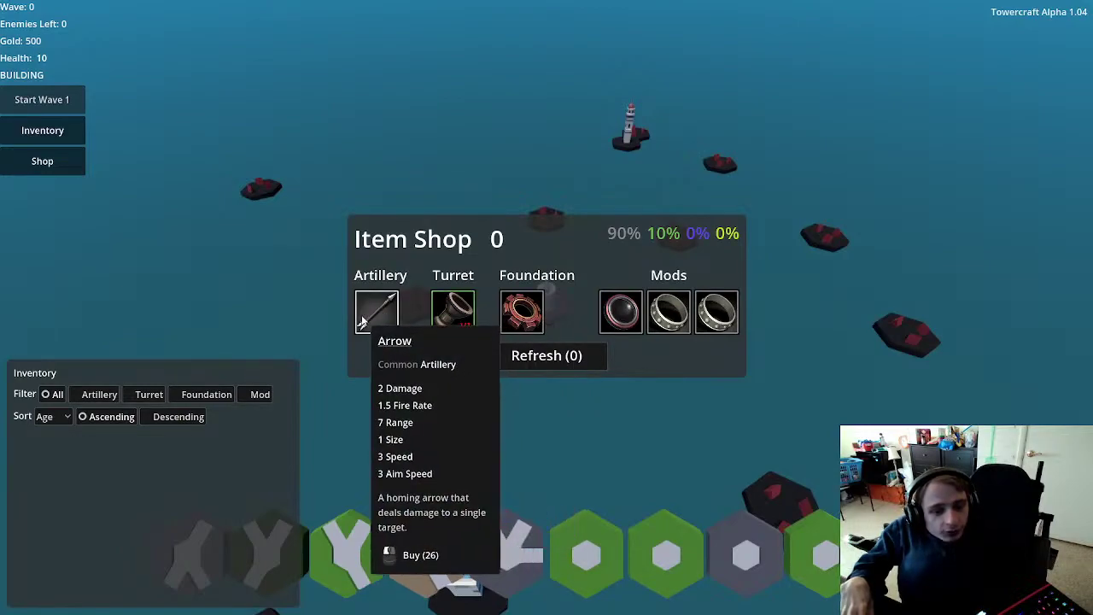
{"action": "mouse_move", "coordinate": [510, 314]}
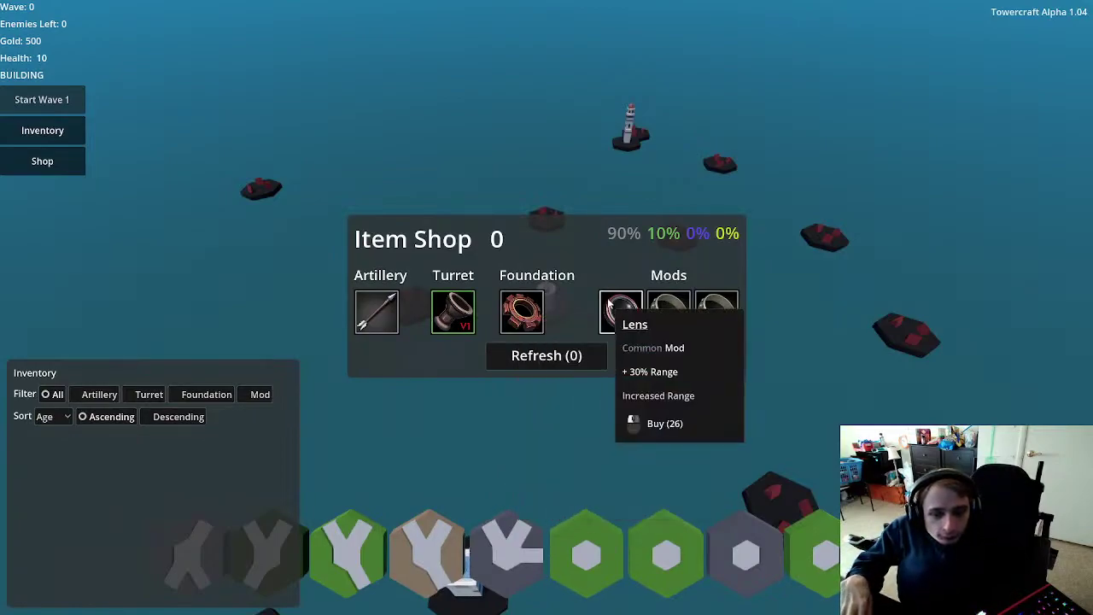
{"action": "left_click", "coordinate": [277, 282]}
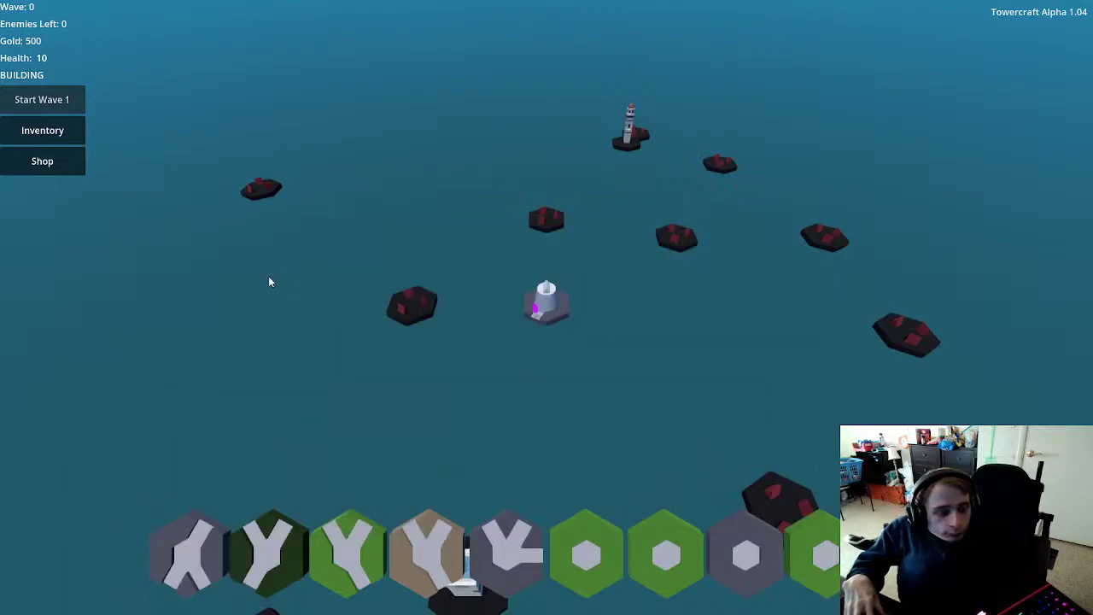
{"action": "left_click", "coordinate": [35, 164]}
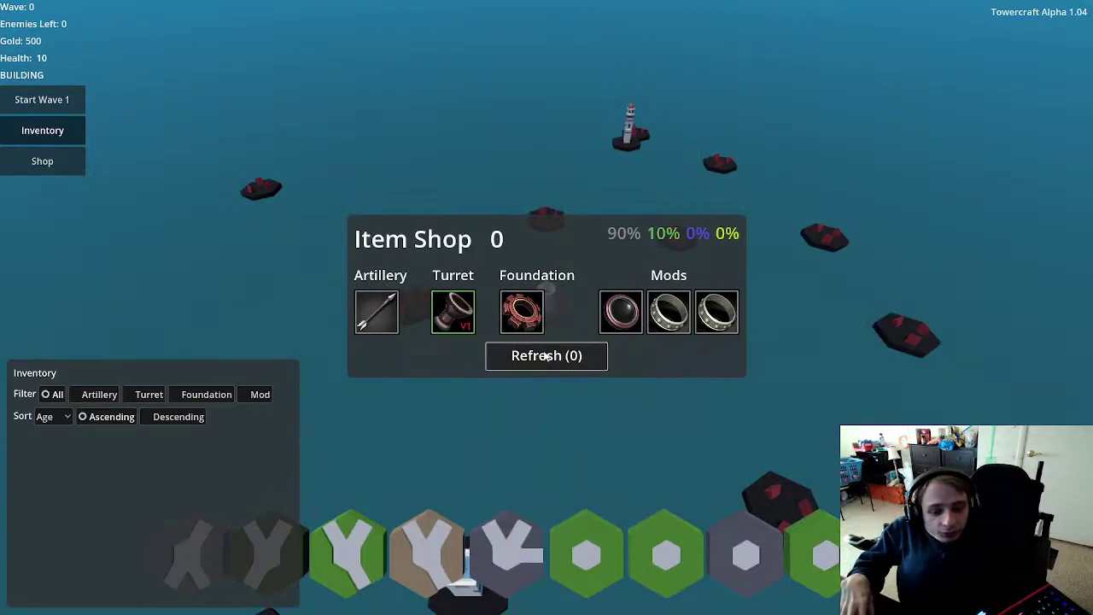
Step: Close the shop and drag a green Y path tile onto the island beside the castle
{"action": "left_click", "coordinate": [507, 185]}
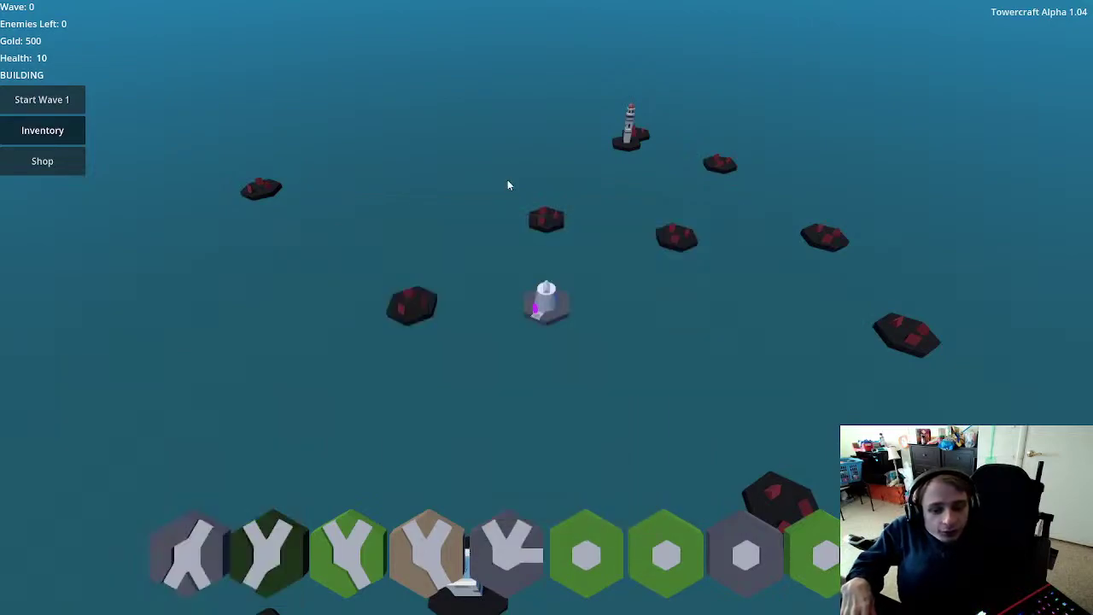
{"action": "scroll", "coordinate": [585, 357], "scroll_direction": "up", "scroll_amount": 5}
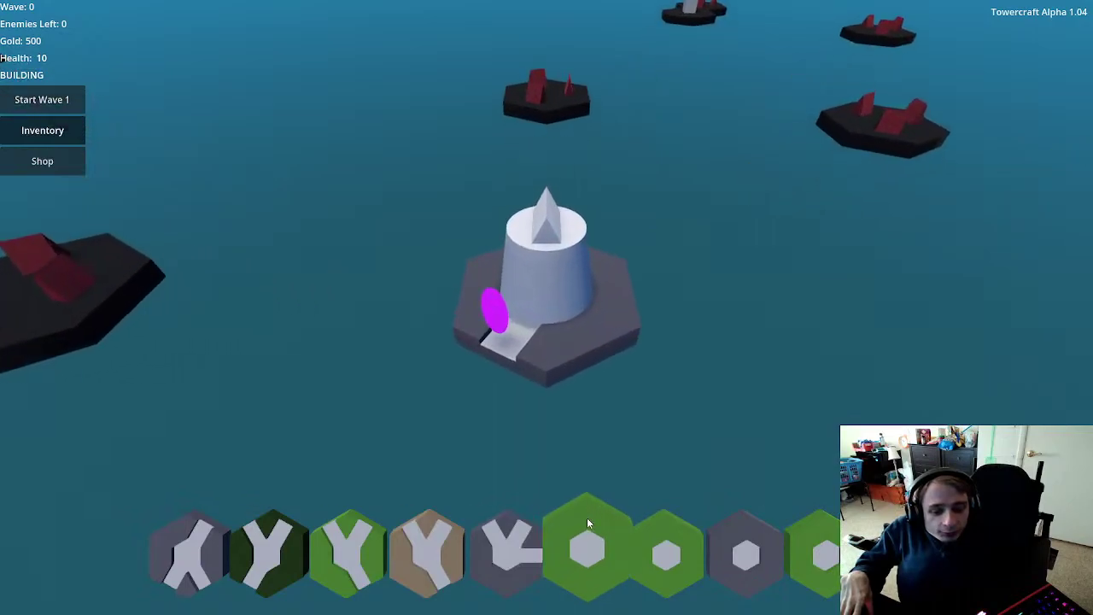
{"action": "left_click_drag", "start_coordinate": [590, 540], "coordinate": [652, 401]}
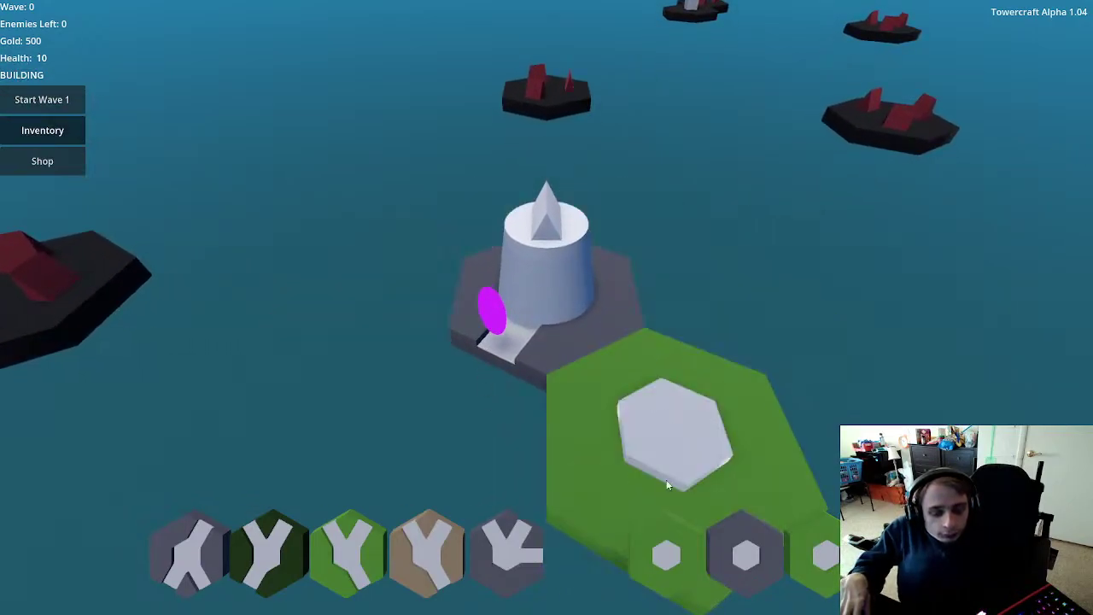
{"action": "left_click_drag", "start_coordinate": [365, 548], "coordinate": [588, 451]}
{"action": "mouse_move", "coordinate": [556, 373]}
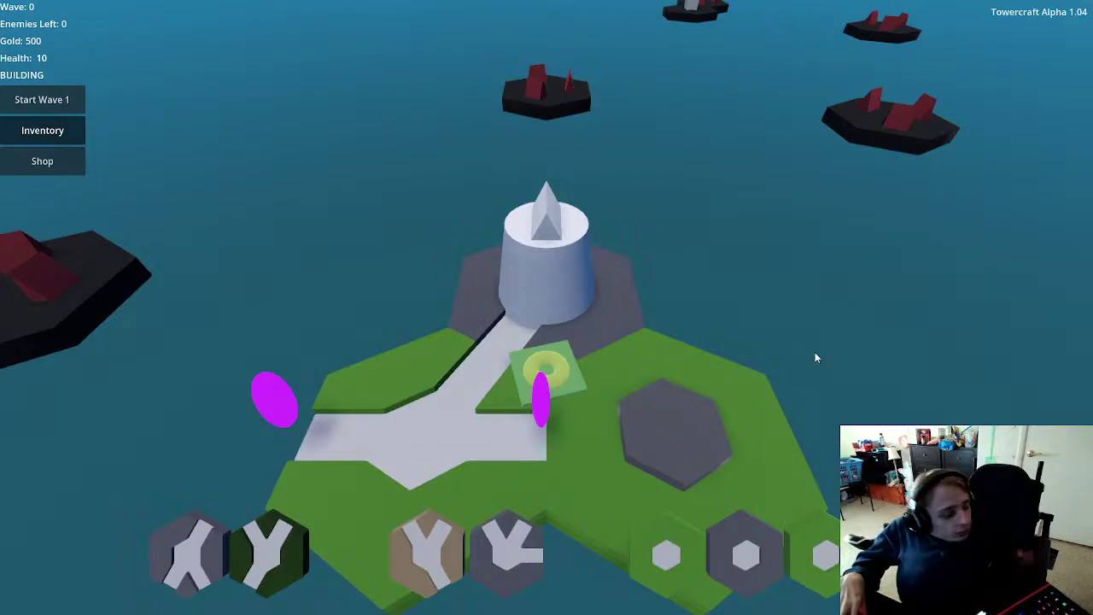
{"action": "key", "text": "alt+Tab"}
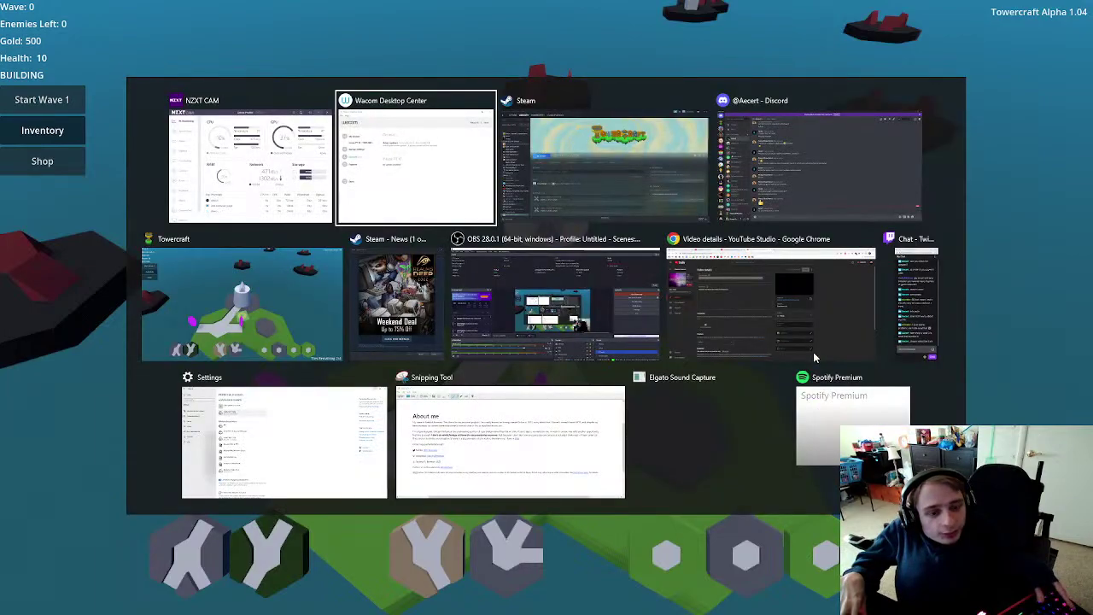
{"action": "key", "text": "Escape"}
{"action": "key", "text": "alt+Tab"}
{"action": "key", "text": "alt+Tab"}
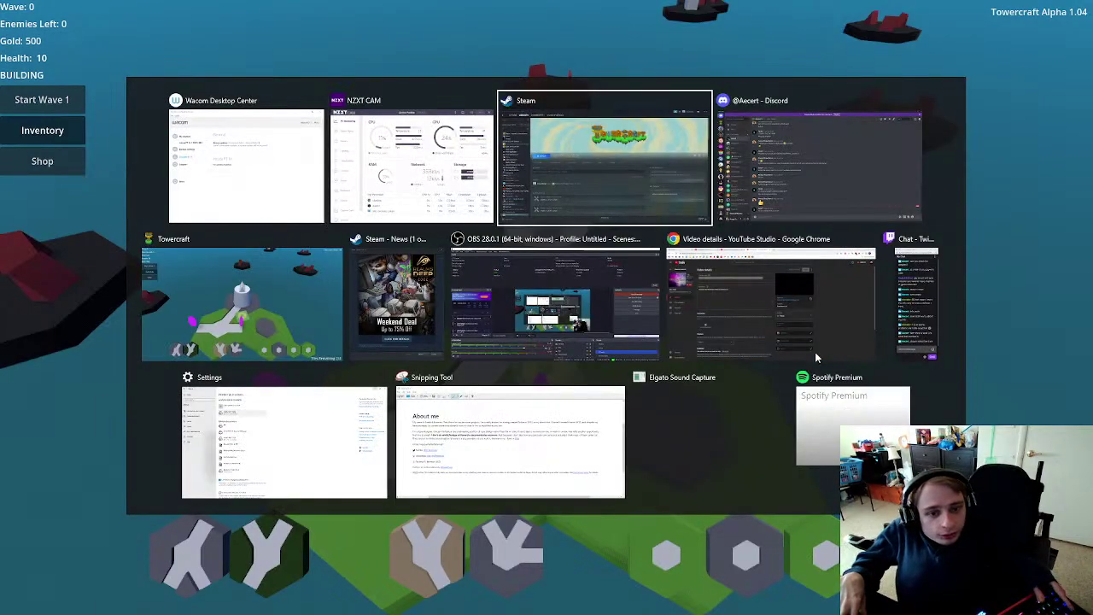
{"action": "key", "text": "Escape"}
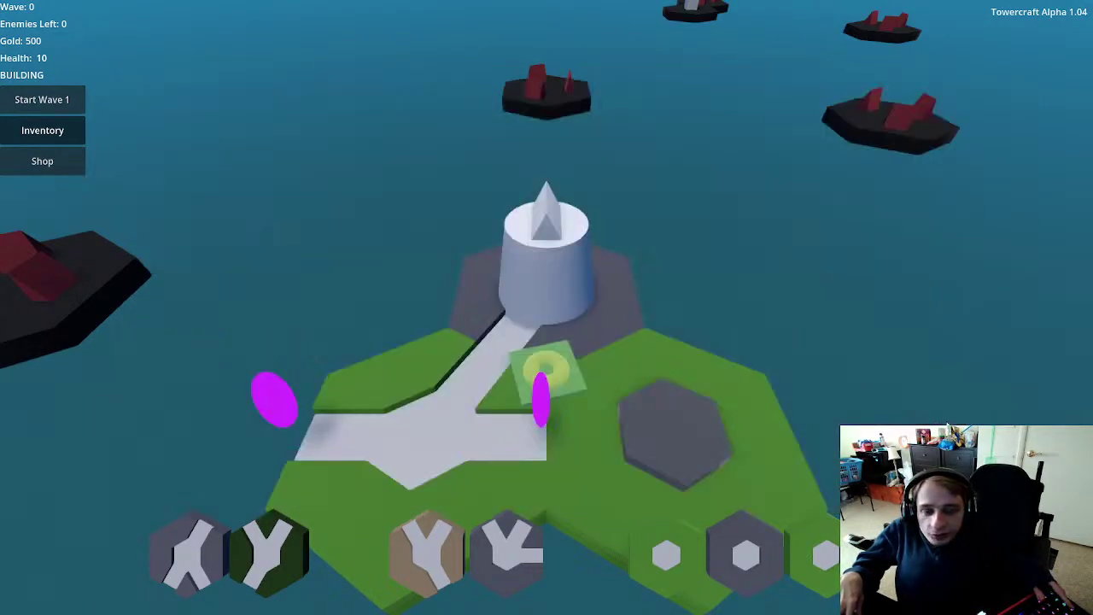
{"action": "key", "text": "alt+Tab"}
{"action": "key", "text": "alt+Tab"}
{"action": "key", "text": "alt+Tab"}
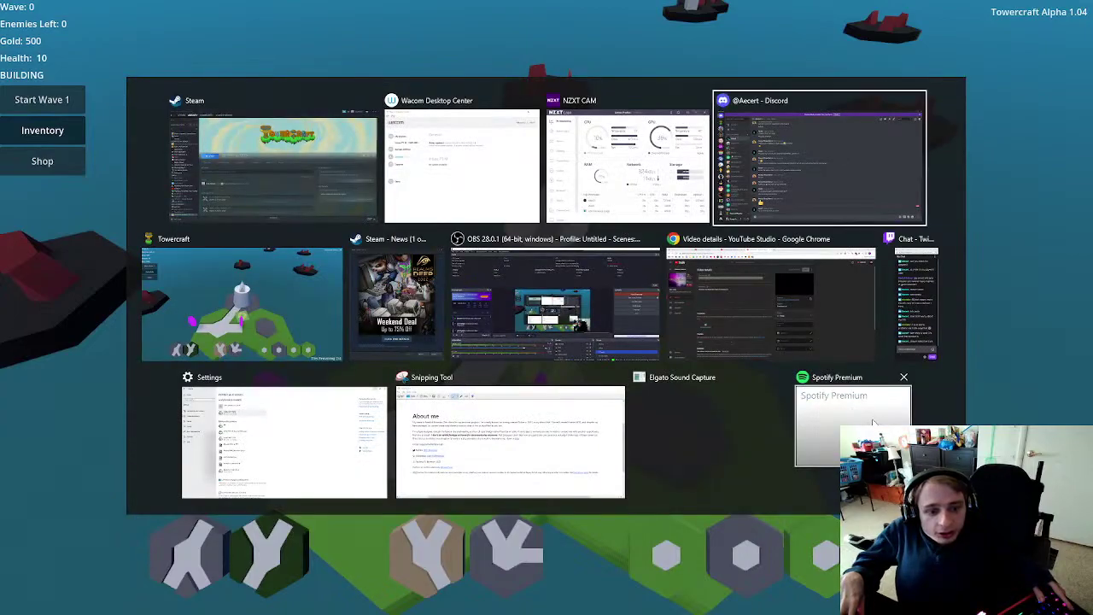
{"action": "key", "text": "alt+Tab"}
{"action": "key", "text": "alt+Tab"}
{"action": "key", "text": "alt+Tab"}
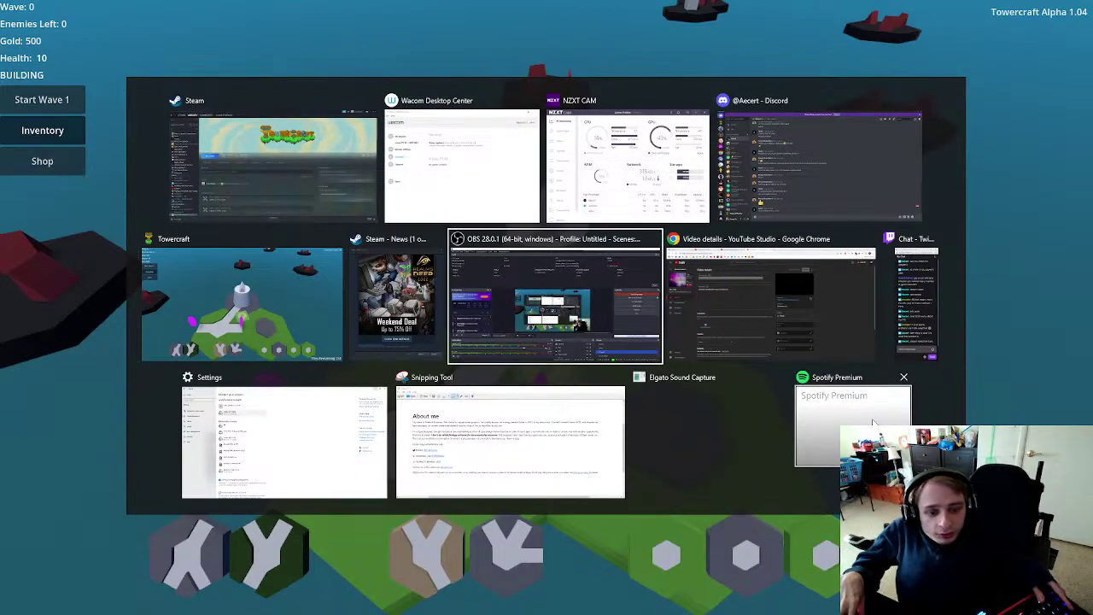
{"action": "left_click", "coordinate": [413, 299]}
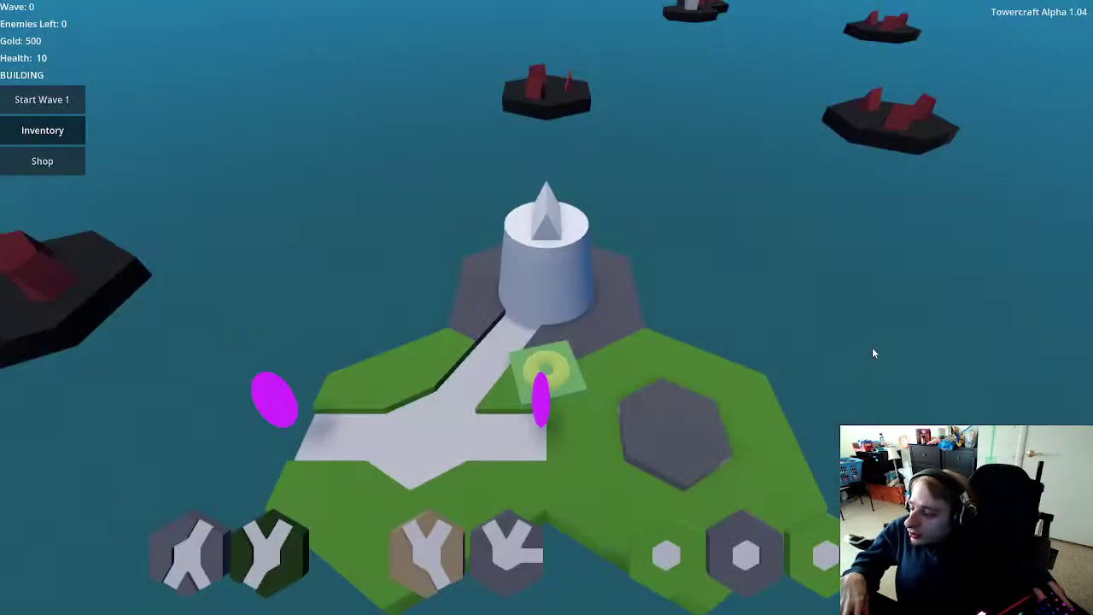
{"action": "scroll", "coordinate": [726, 321], "scroll_direction": "down", "scroll_amount": 5}
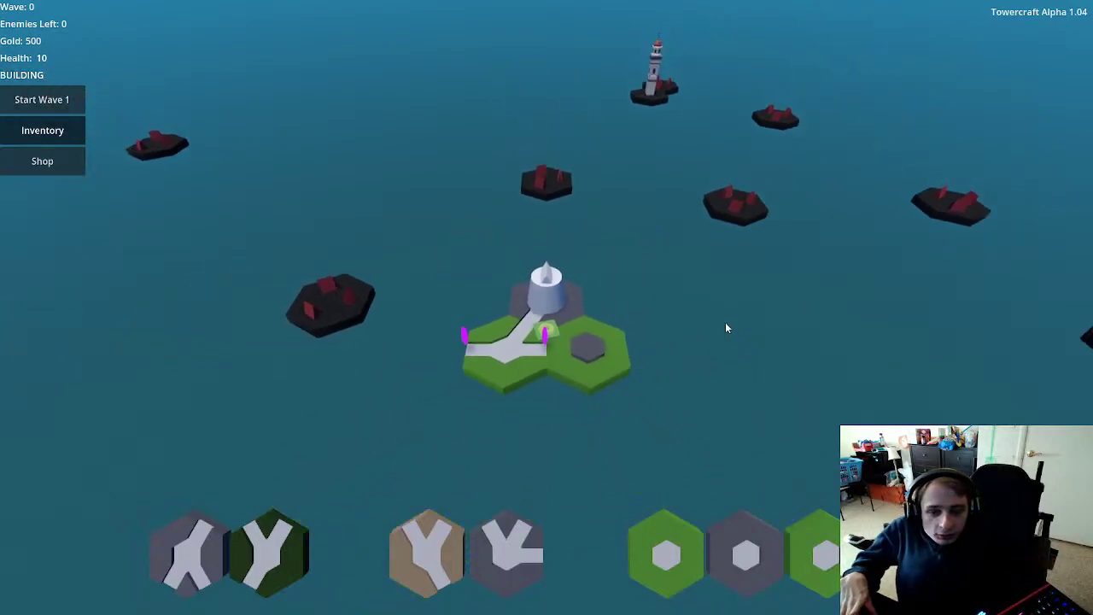
Step: Zoom in on the castle and view the inventory's Lens (+30% range) and Gauge (+30% projectile size) mods
{"action": "scroll", "coordinate": [726, 328], "scroll_direction": "up", "scroll_amount": 3}
{"action": "scroll", "coordinate": [730, 331], "scroll_direction": "up", "scroll_amount": 2}
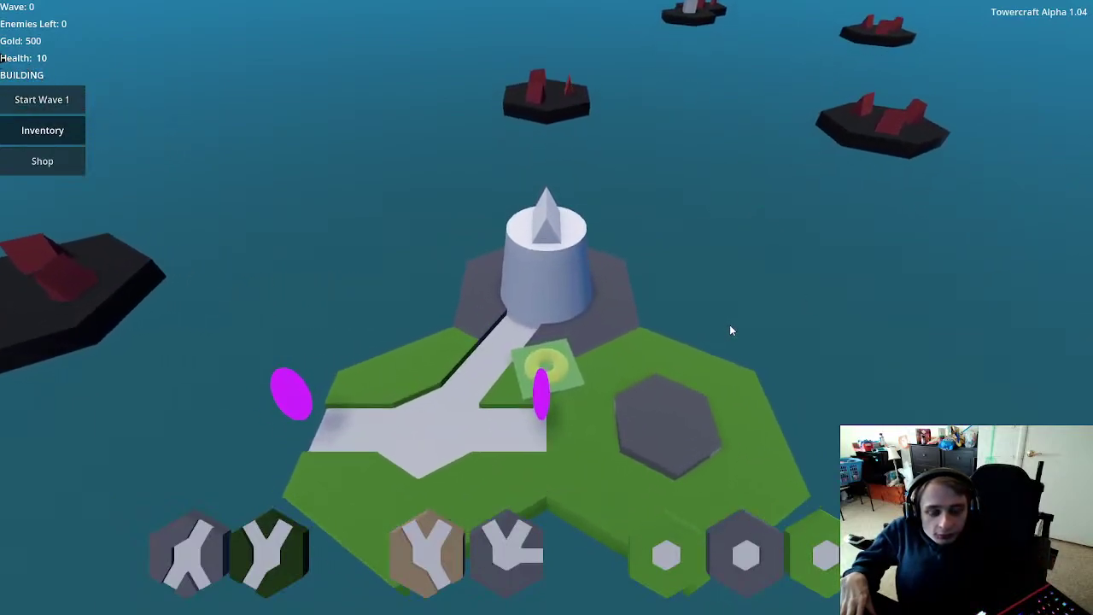
{"action": "mouse_move", "coordinate": [540, 365]}
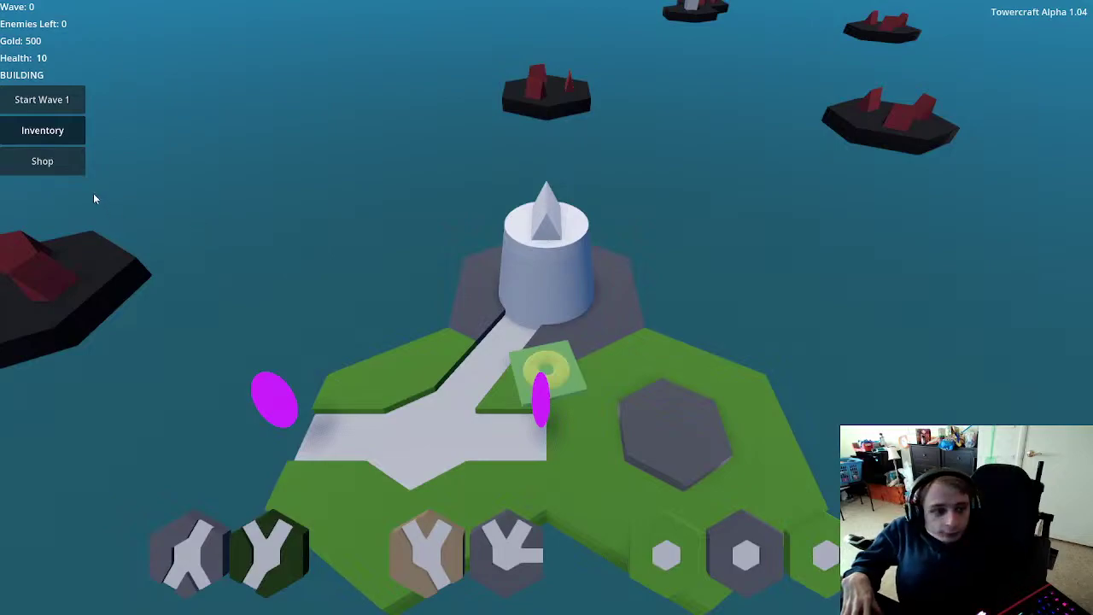
{"action": "left_click", "coordinate": [63, 132]}
{"action": "mouse_move", "coordinate": [41, 457]}
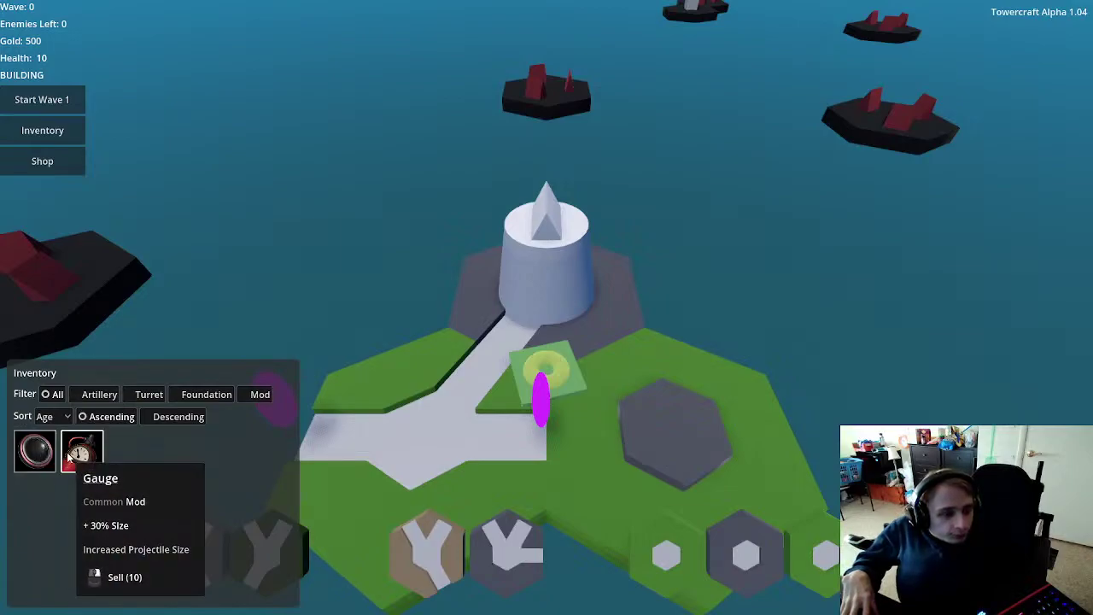
Step: Look at the Item Shop and the Craft A Tower panel on the empty hex, trying Craft with no parts
{"action": "left_click", "coordinate": [67, 160]}
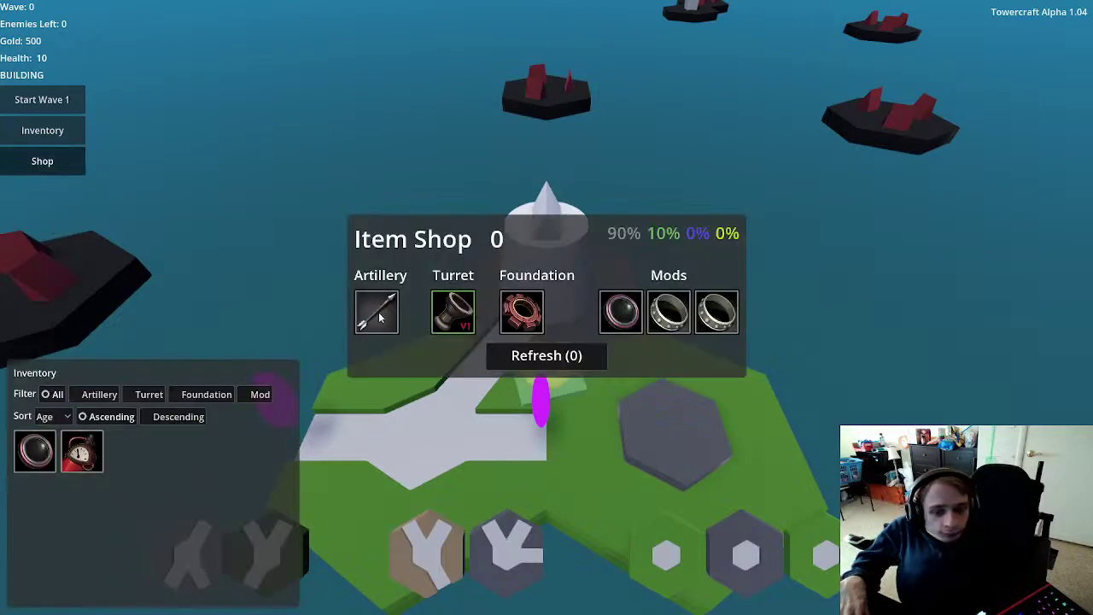
{"action": "left_click", "coordinate": [652, 435]}
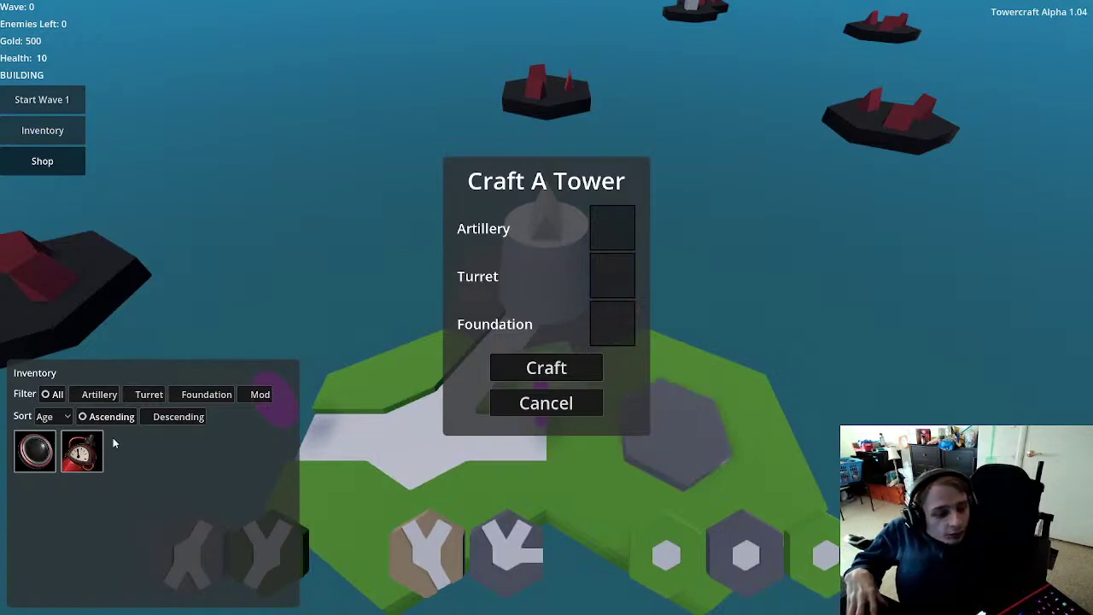
{"action": "mouse_move", "coordinate": [77, 464]}
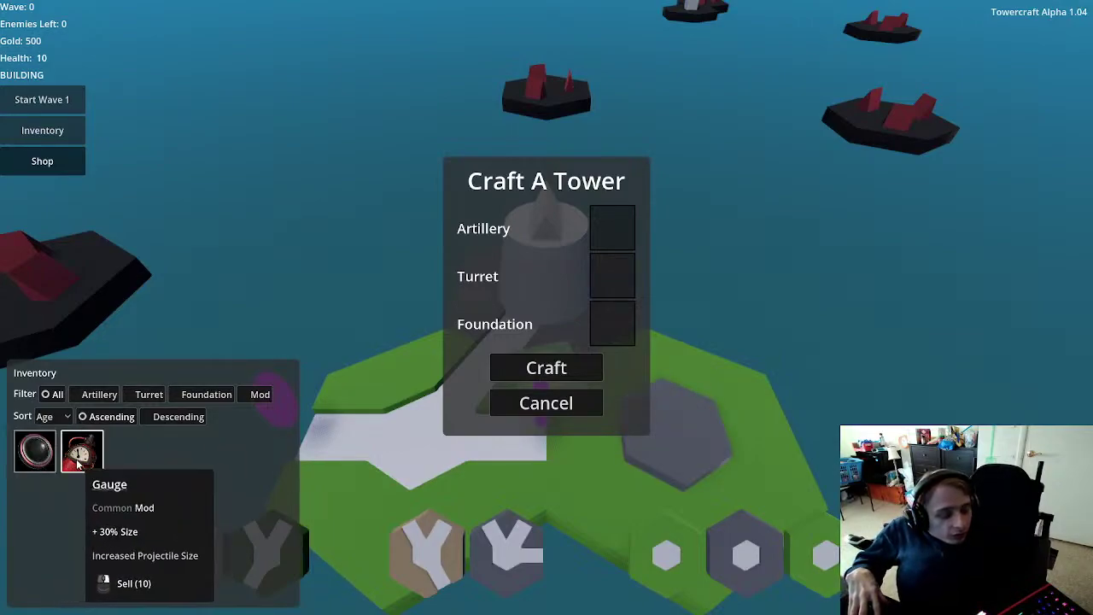
{"action": "mouse_move", "coordinate": [44, 459]}
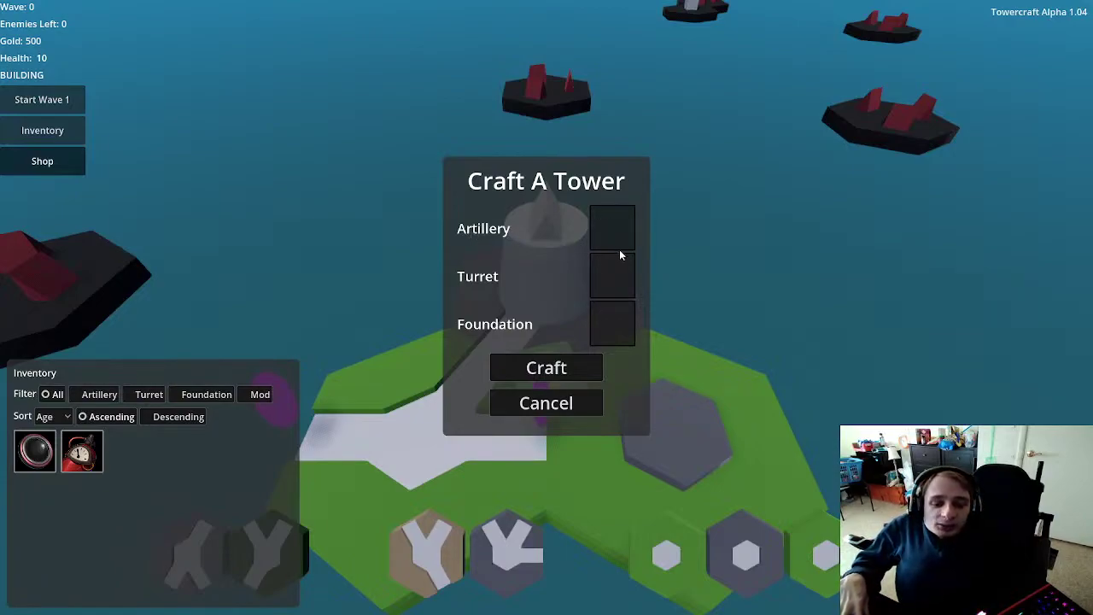
{"action": "left_click", "coordinate": [568, 367]}
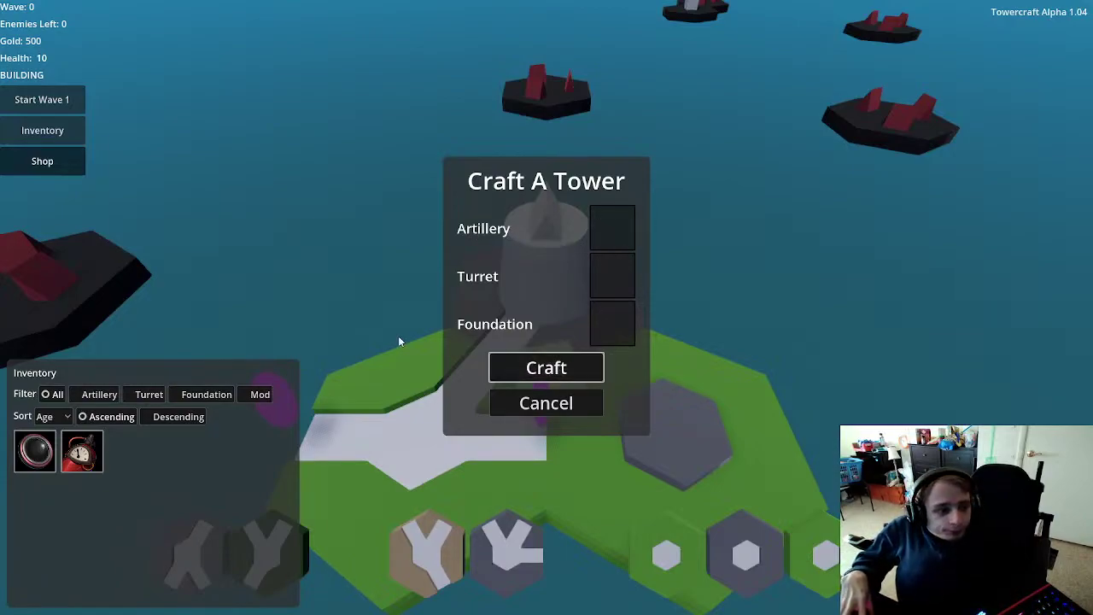
Step: Browse the shop's items again, then open crafting on the grey hex and cancel, keeping 500 gold
{"action": "left_click", "coordinate": [57, 170]}
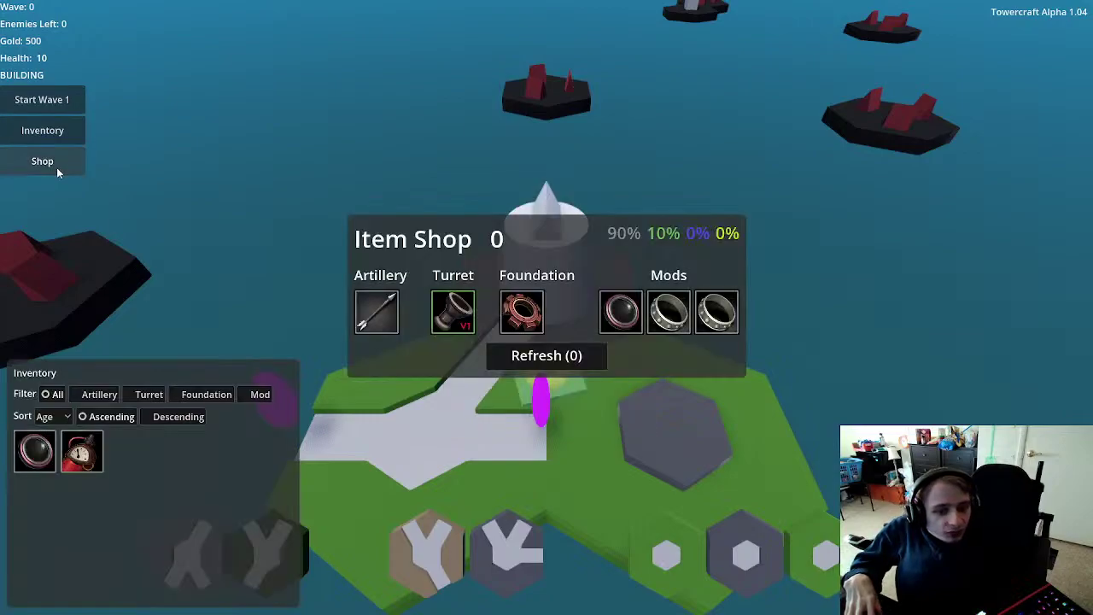
{"action": "mouse_move", "coordinate": [374, 305]}
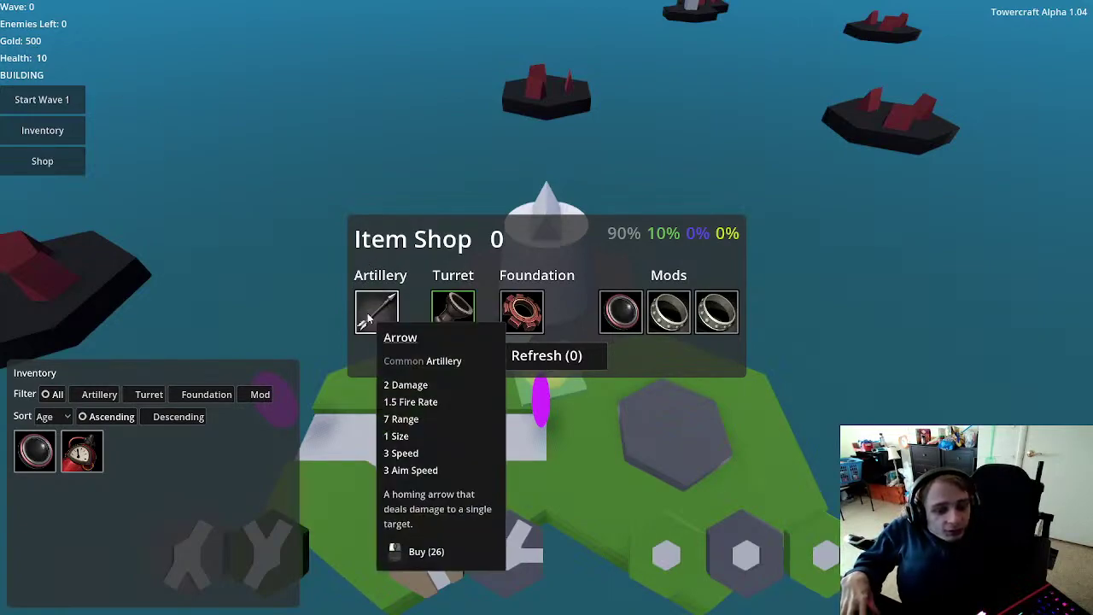
{"action": "mouse_move", "coordinate": [441, 312]}
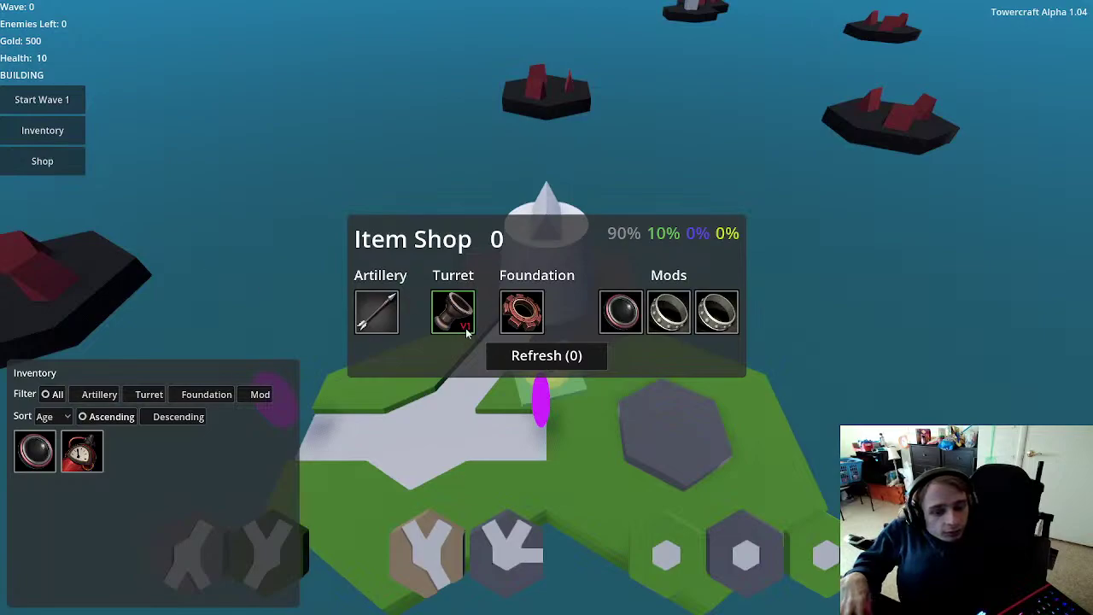
{"action": "left_click", "coordinate": [693, 458]}
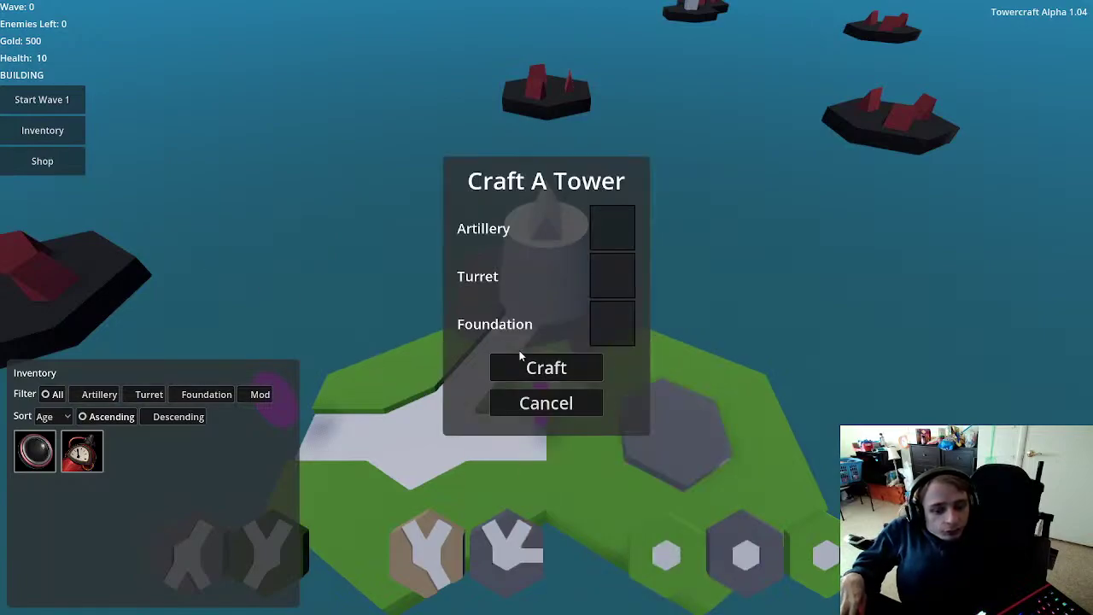
{"action": "left_click", "coordinate": [546, 402]}
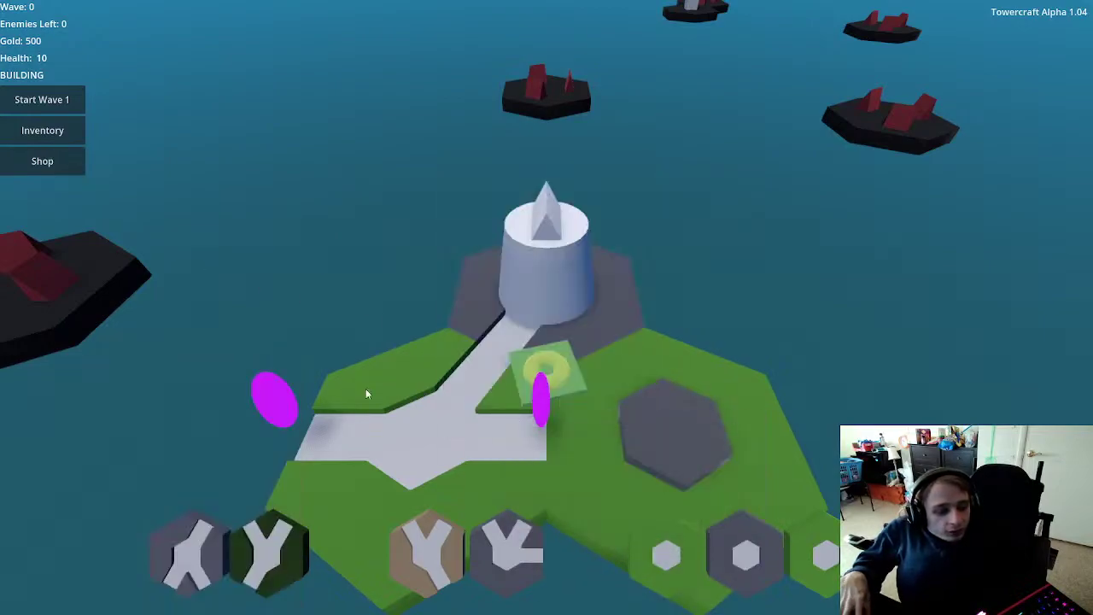
Step: Buy the Arrow artillery, Spread V1 turret and Joat V1 foundation from the shop
{"action": "left_click", "coordinate": [670, 418]}
{"action": "left_click", "coordinate": [555, 401]}
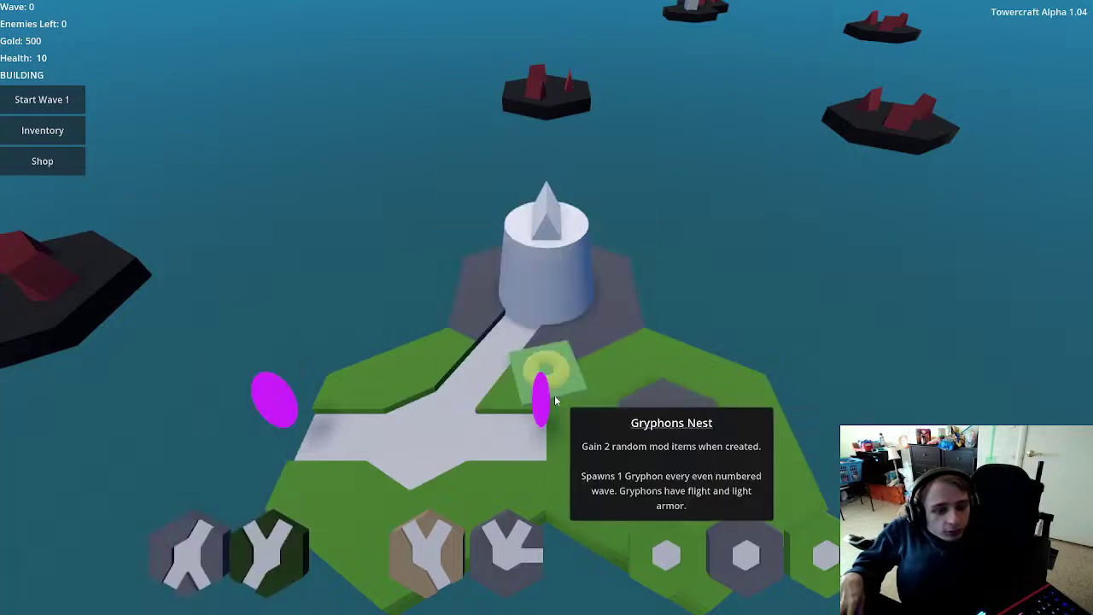
{"action": "left_click", "coordinate": [75, 166]}
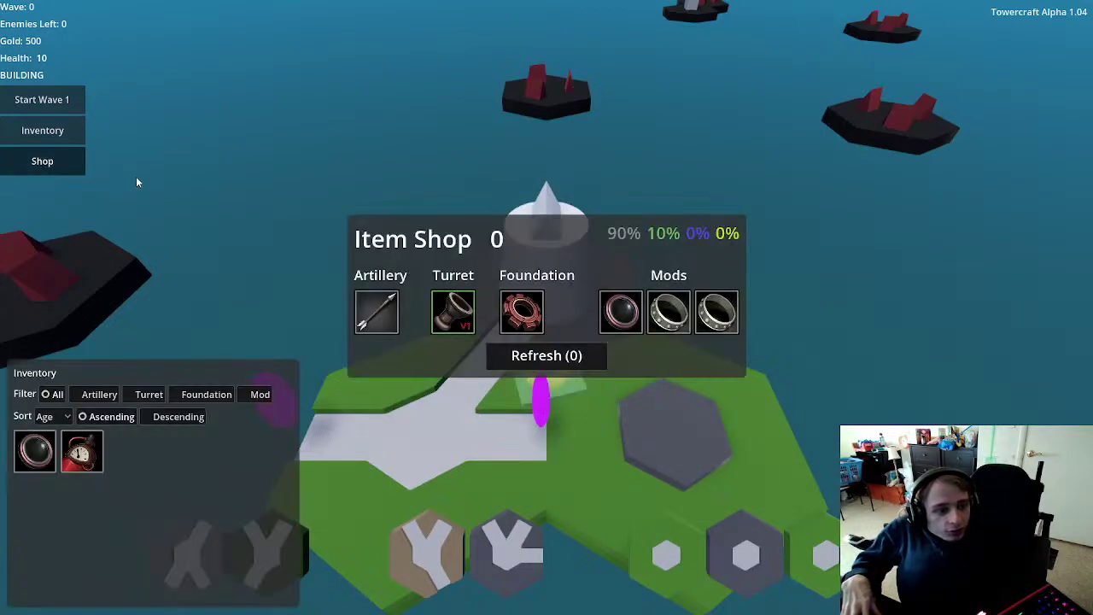
{"action": "left_click", "coordinate": [374, 313]}
{"action": "left_click", "coordinate": [453, 312]}
{"action": "left_click", "coordinate": [523, 314]}
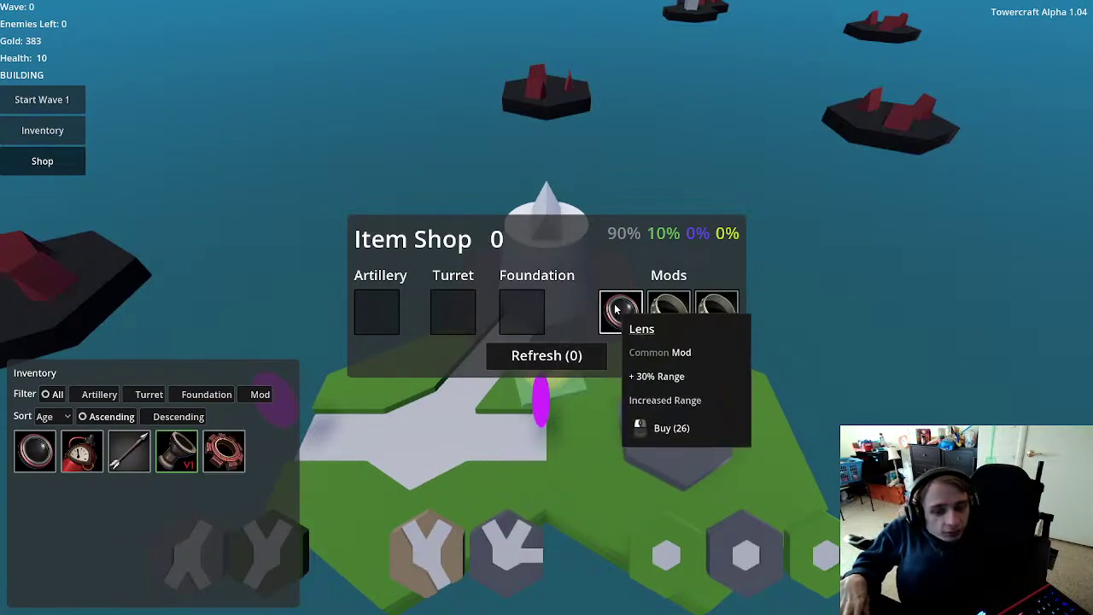
{"action": "left_click", "coordinate": [593, 132]}
Step: Craft Arrow, Spread V1 and Joat V1 into a tower on the grey hex, leaving 383 gold
{"action": "left_click", "coordinate": [645, 401]}
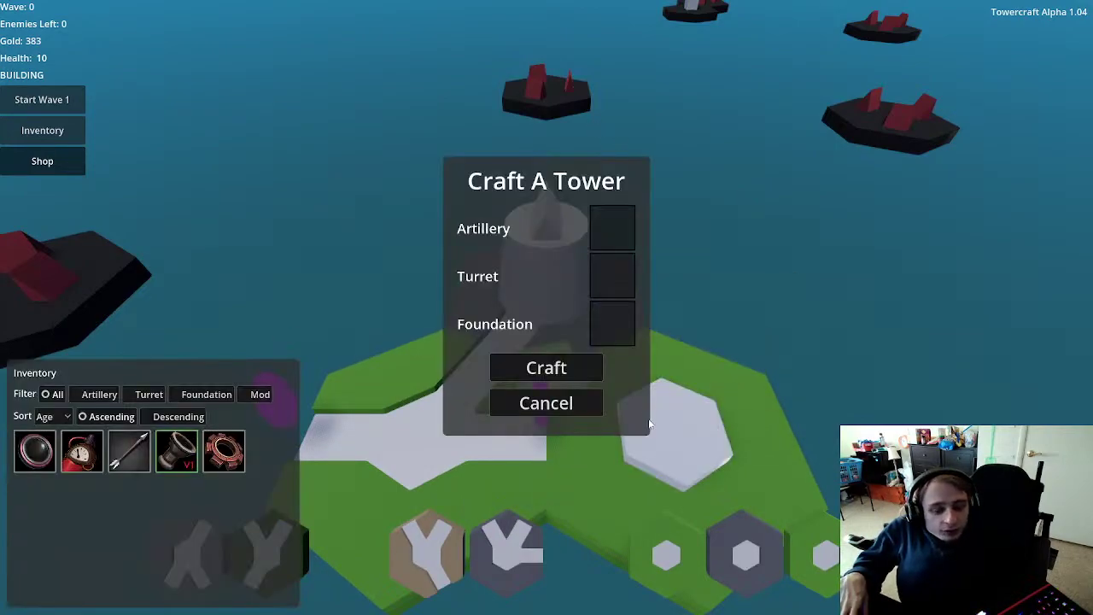
{"action": "left_click", "coordinate": [139, 449]}
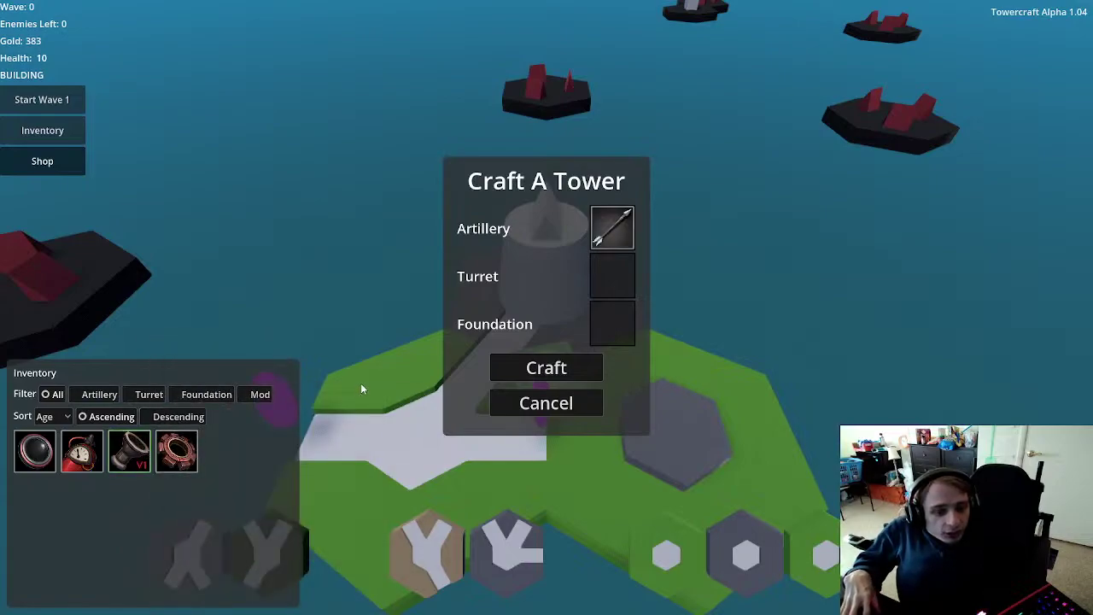
{"action": "mouse_move", "coordinate": [122, 448]}
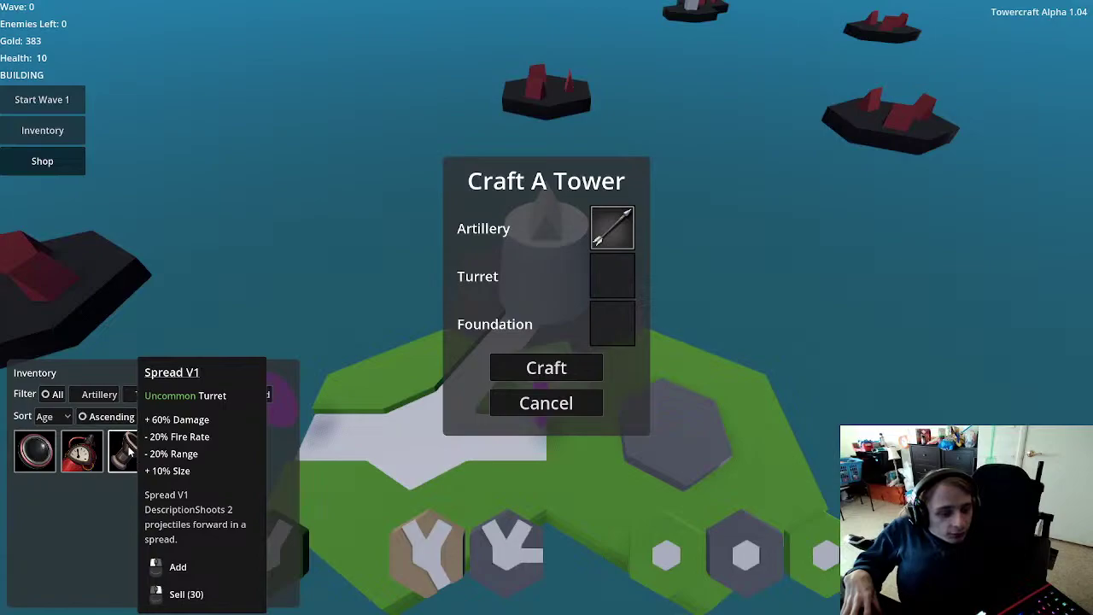
{"action": "left_click", "coordinate": [128, 450]}
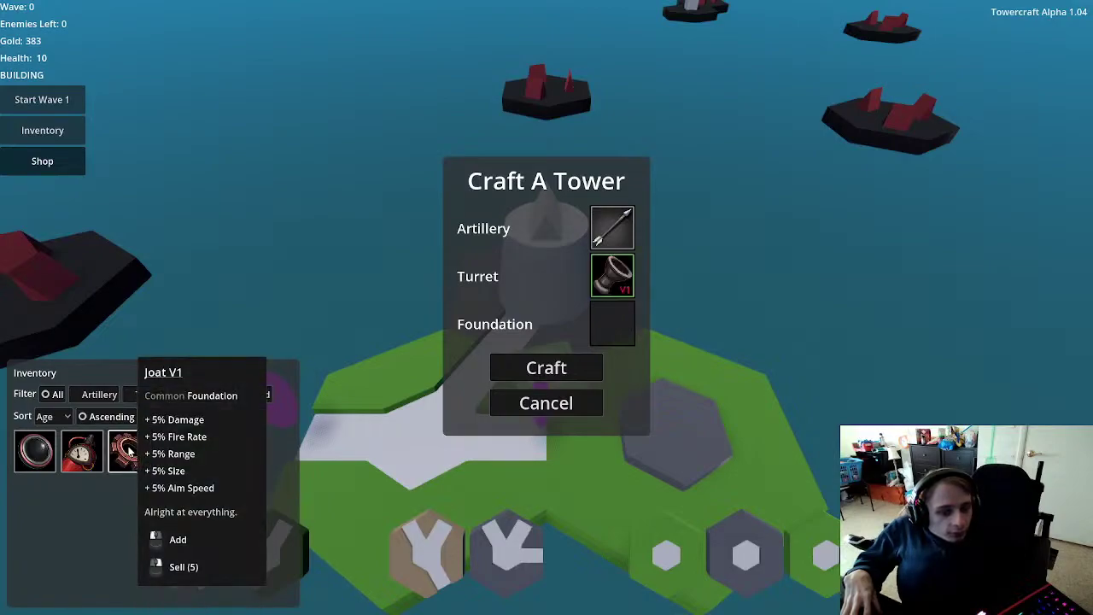
{"action": "left_click", "coordinate": [128, 450]}
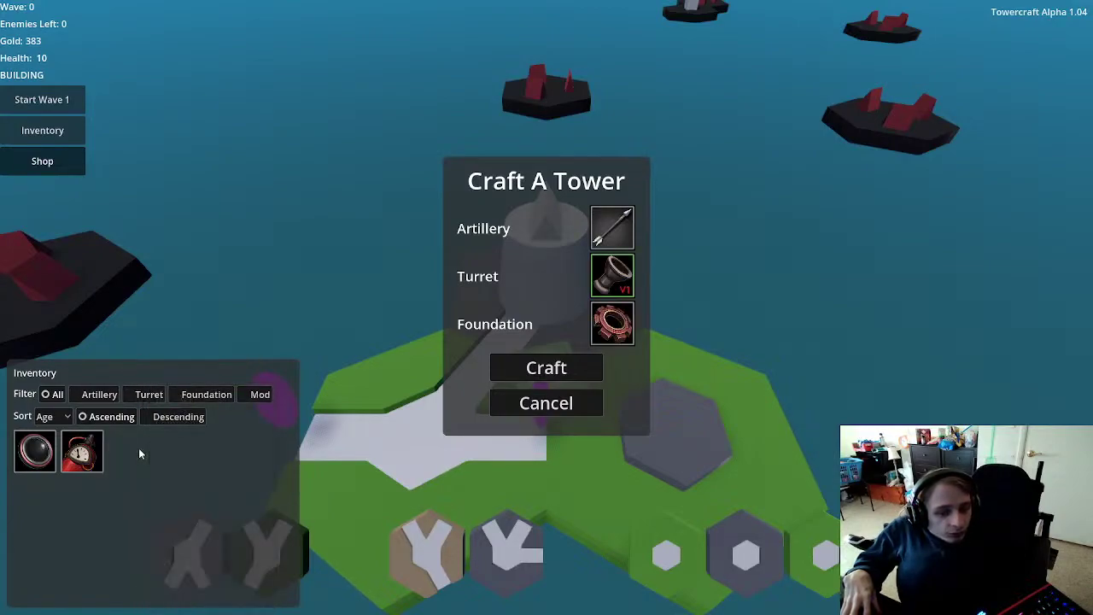
{"action": "left_click", "coordinate": [492, 376]}
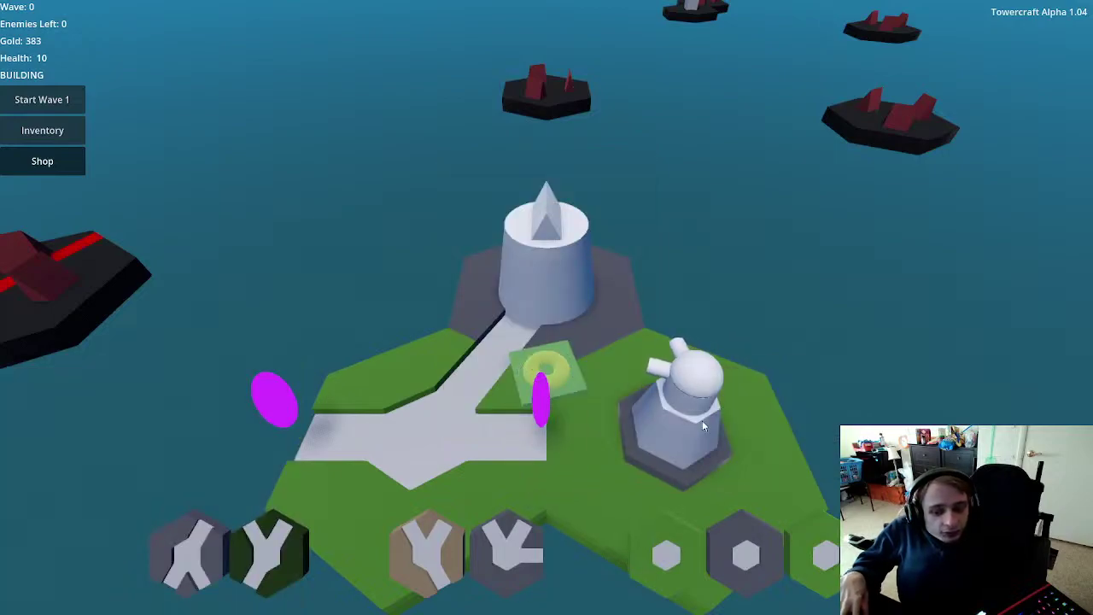
{"action": "left_click", "coordinate": [685, 439]}
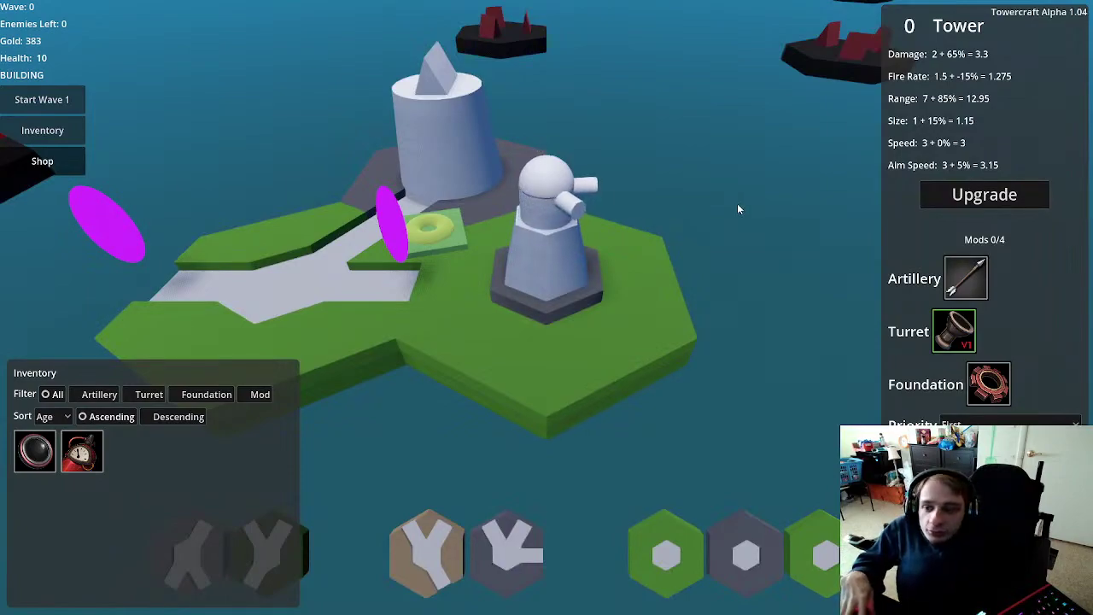
Step: Swap the tower's Gauge for the Lens mod and upgrade it to level 1 (range 16.555, 333 gold)
{"action": "mouse_move", "coordinate": [949, 333]}
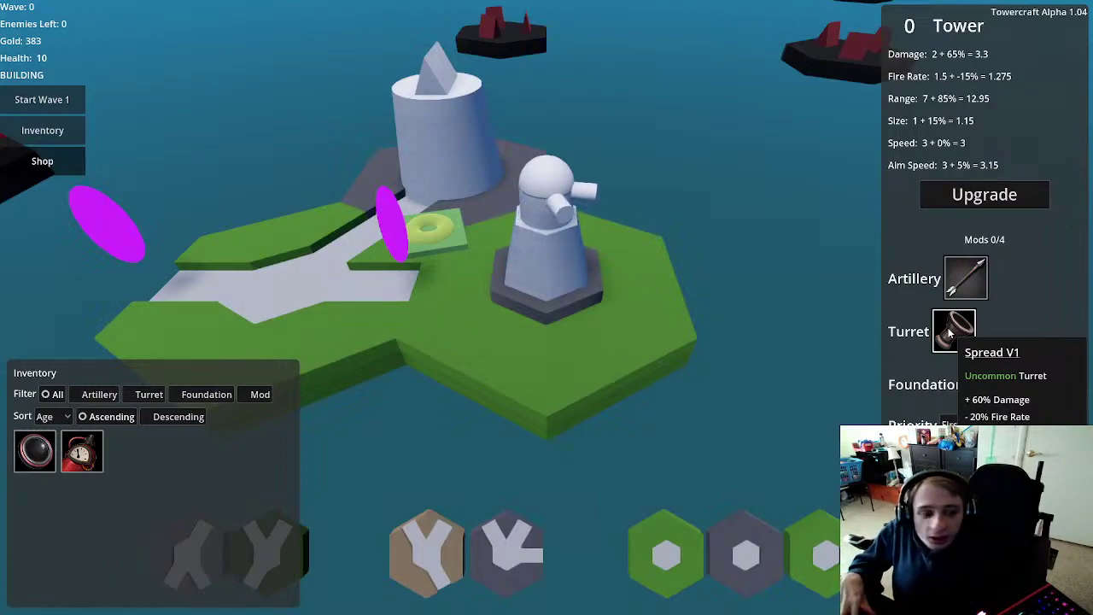
{"action": "left_click", "coordinate": [79, 454]}
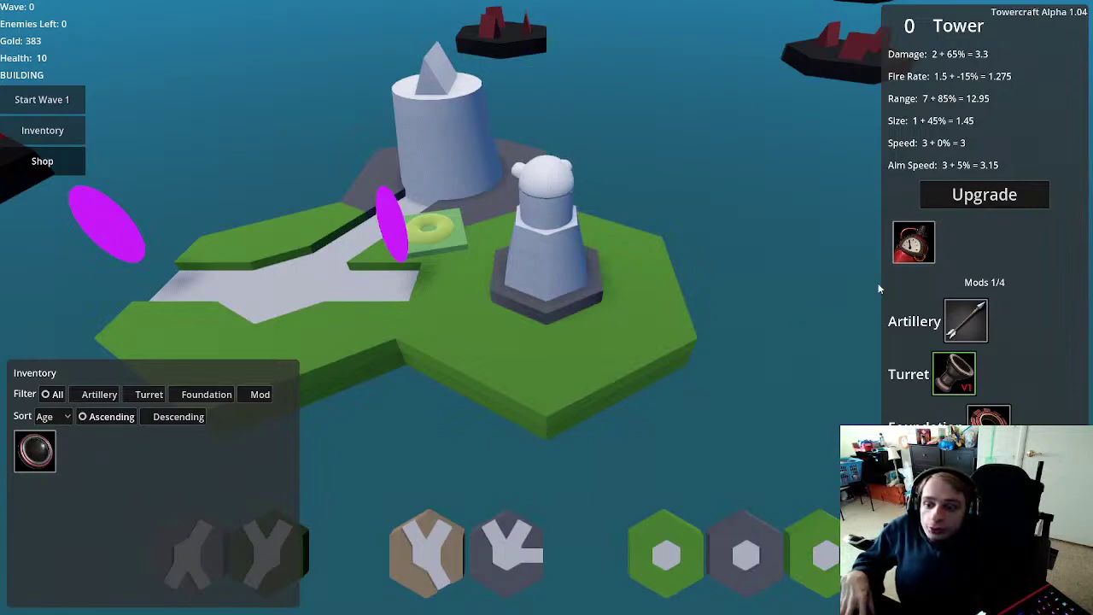
{"action": "mouse_move", "coordinate": [920, 245]}
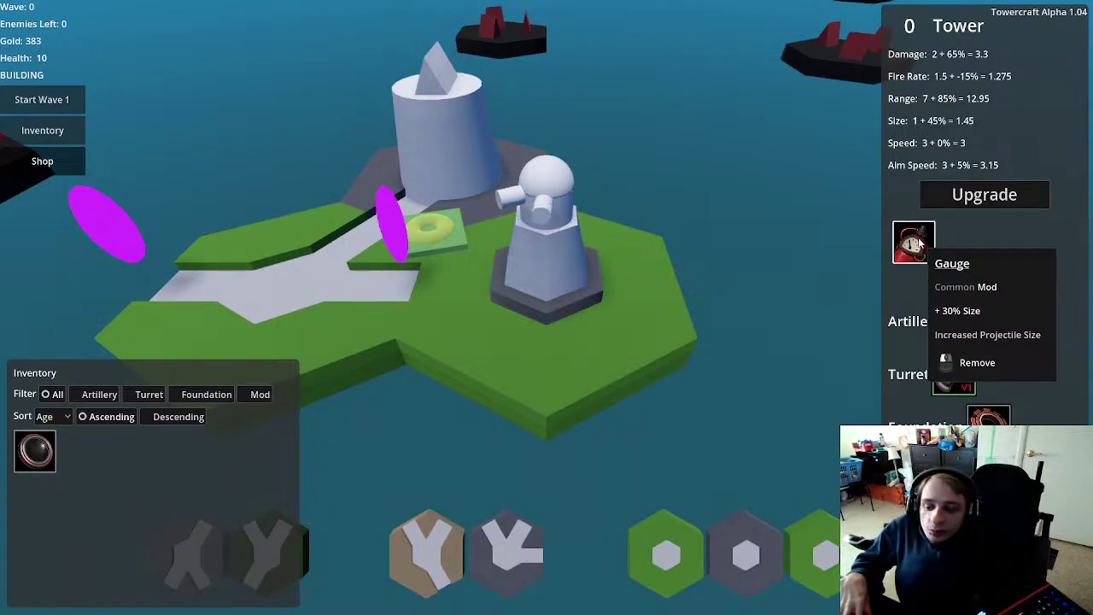
{"action": "left_click", "coordinate": [918, 244]}
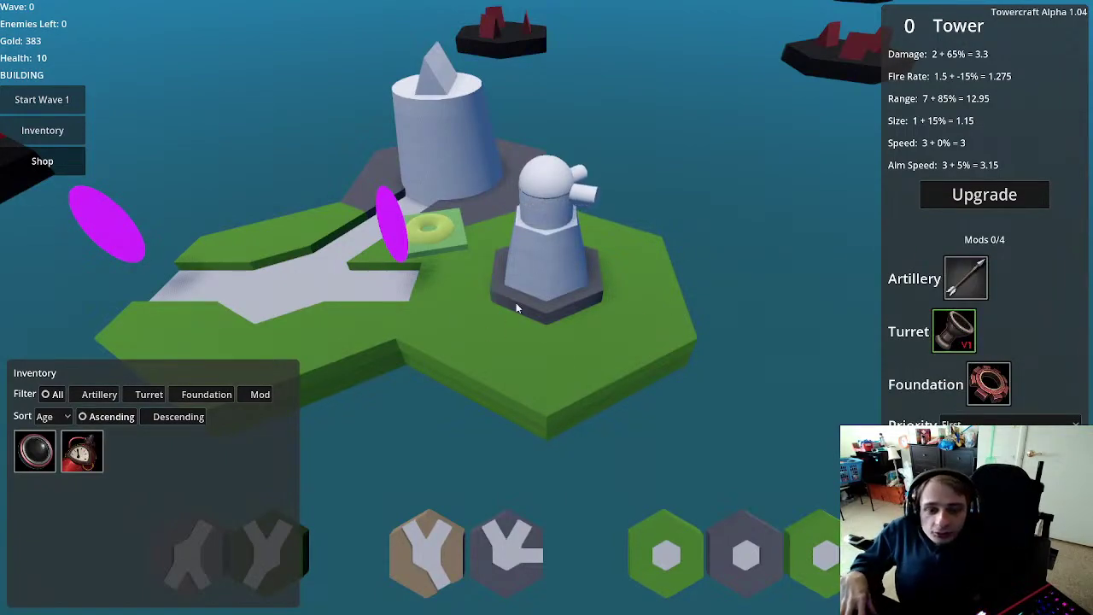
{"action": "left_click", "coordinate": [31, 452]}
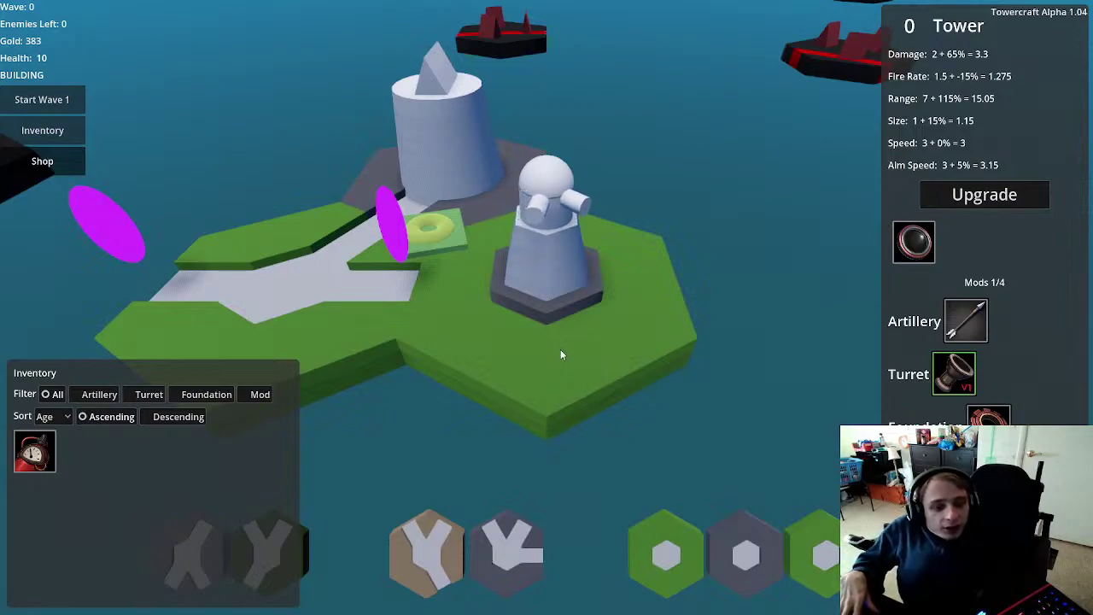
{"action": "left_click", "coordinate": [968, 205]}
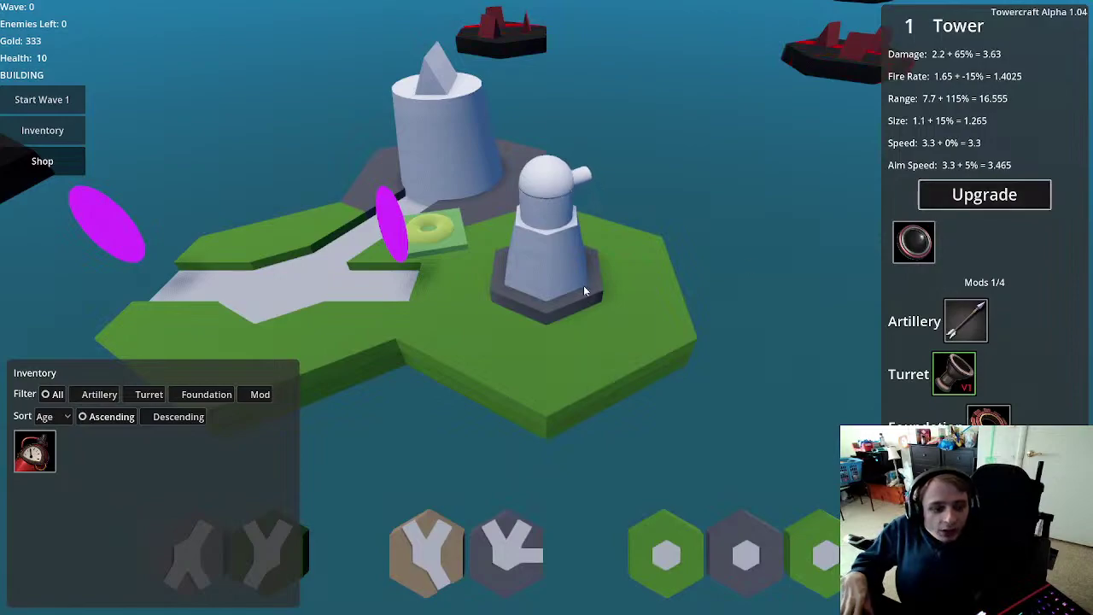
{"action": "key", "text": "Escape"}
{"action": "scroll", "coordinate": [662, 326], "scroll_direction": "down", "scroll_amount": 6}
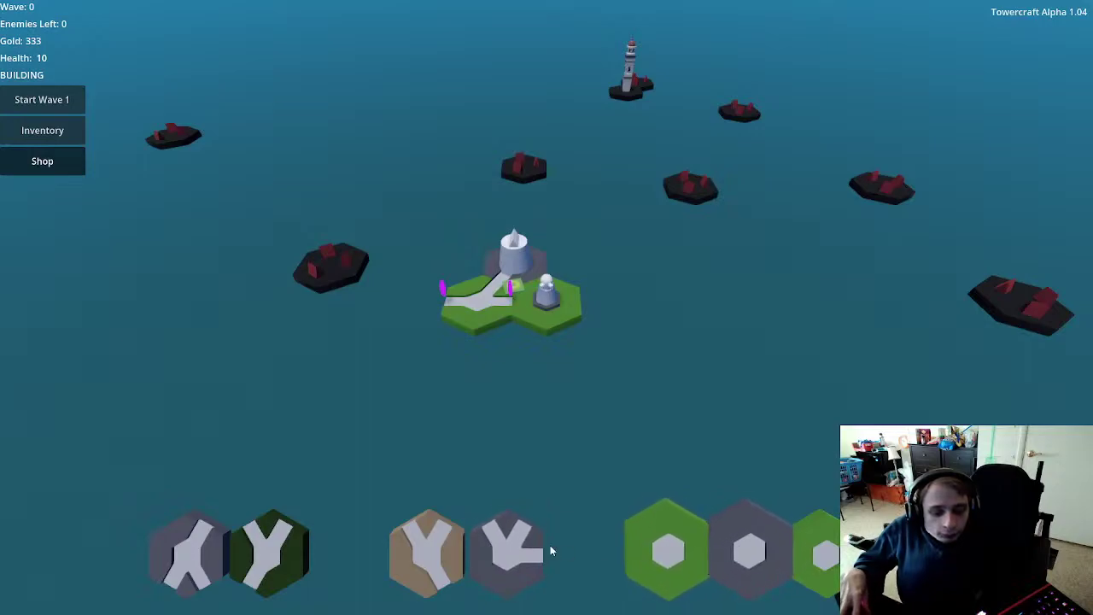
Step: Place the grey Y path tile beside the island, rotating its road three times first
{"action": "left_click", "coordinate": [511, 542]}
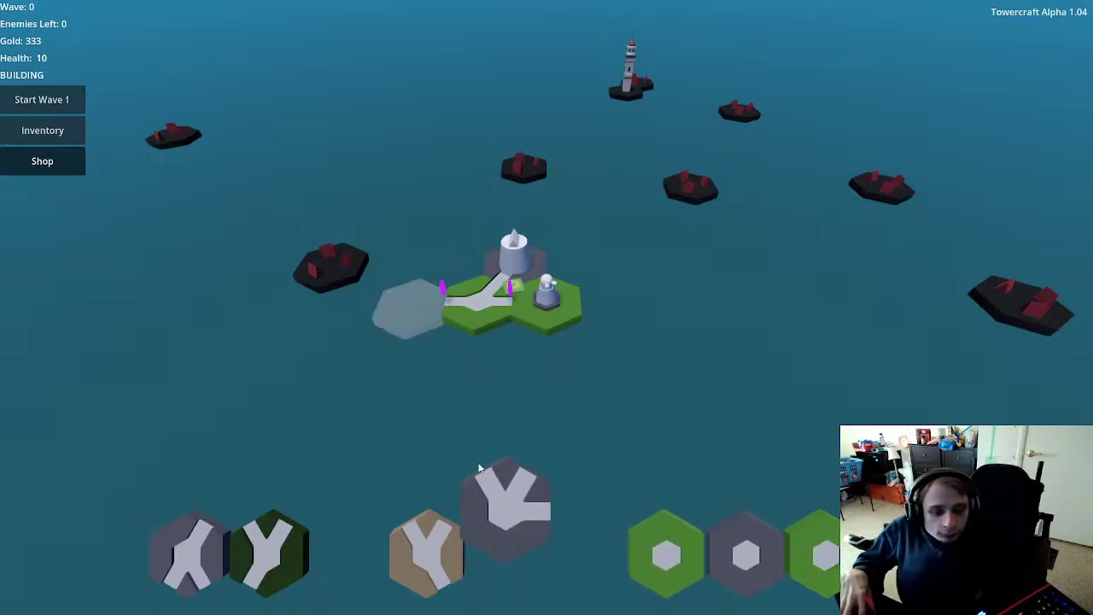
{"action": "right_click", "coordinate": [410, 312]}
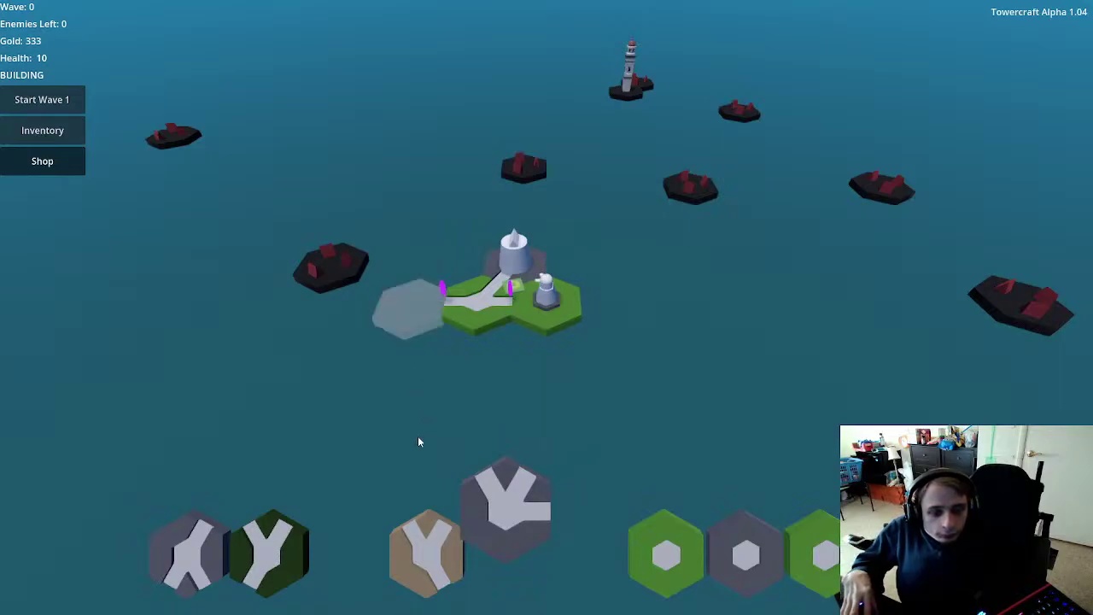
{"action": "right_click", "coordinate": [409, 309]}
{"action": "right_click", "coordinate": [409, 310]}
{"action": "left_click", "coordinate": [409, 310]}
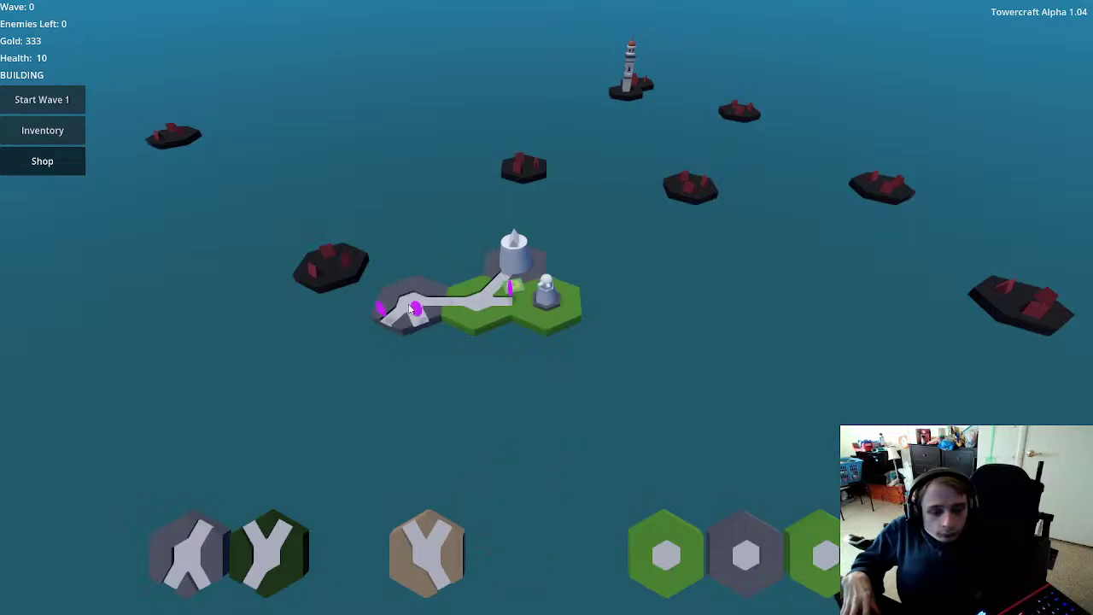
Step: Inspect the turret tower's stats by selecting and deselecting it while zooming
{"action": "left_click", "coordinate": [548, 298]}
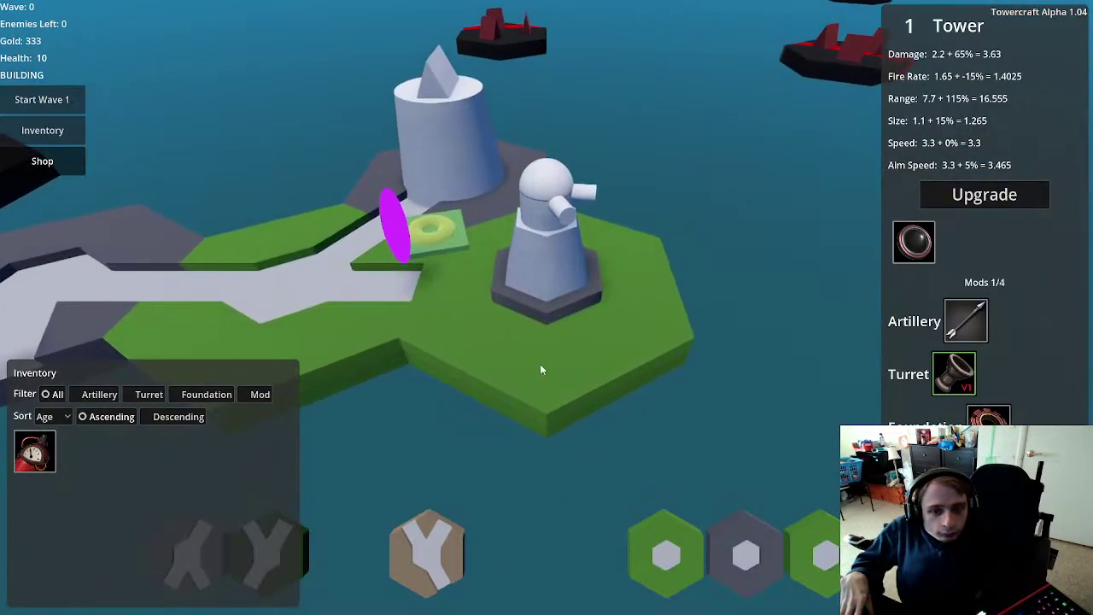
{"action": "left_click", "coordinate": [522, 411]}
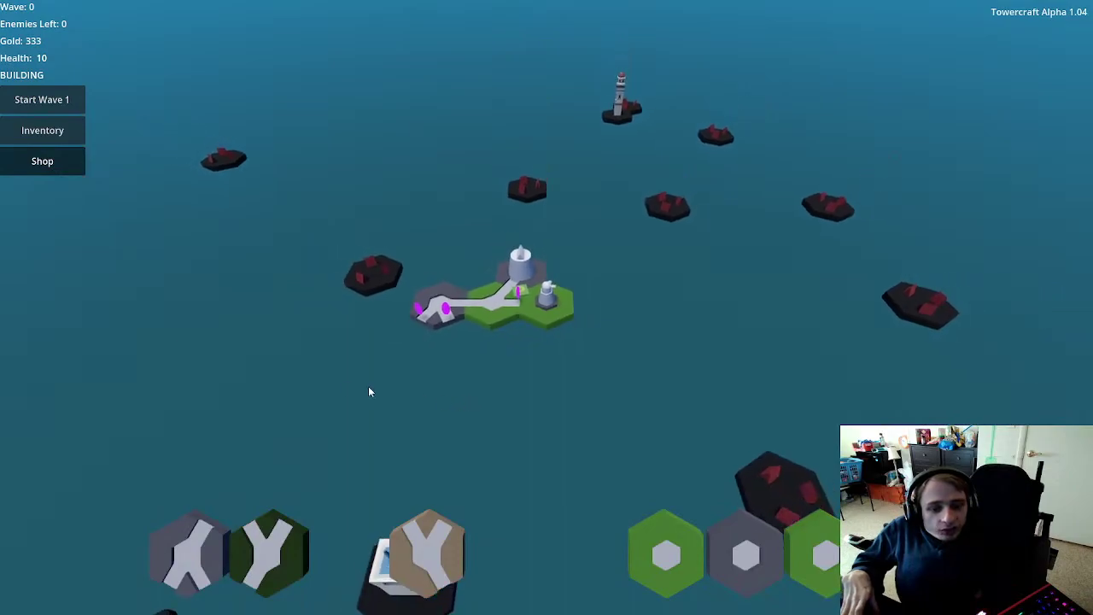
{"action": "scroll", "coordinate": [294, 393], "scroll_direction": "up", "scroll_amount": 3}
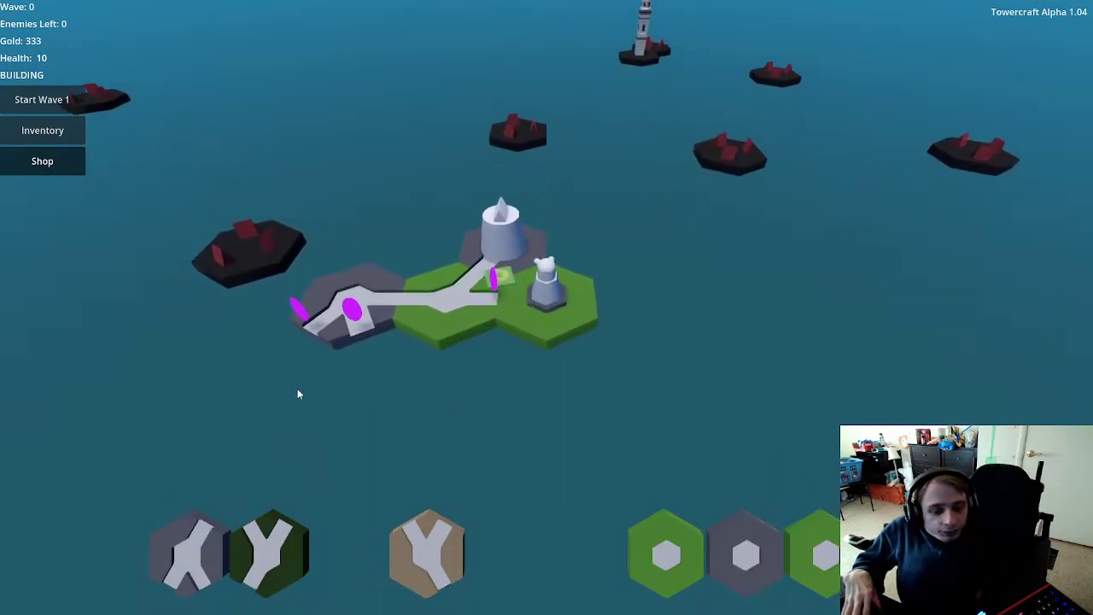
{"action": "mouse_move", "coordinate": [493, 283]}
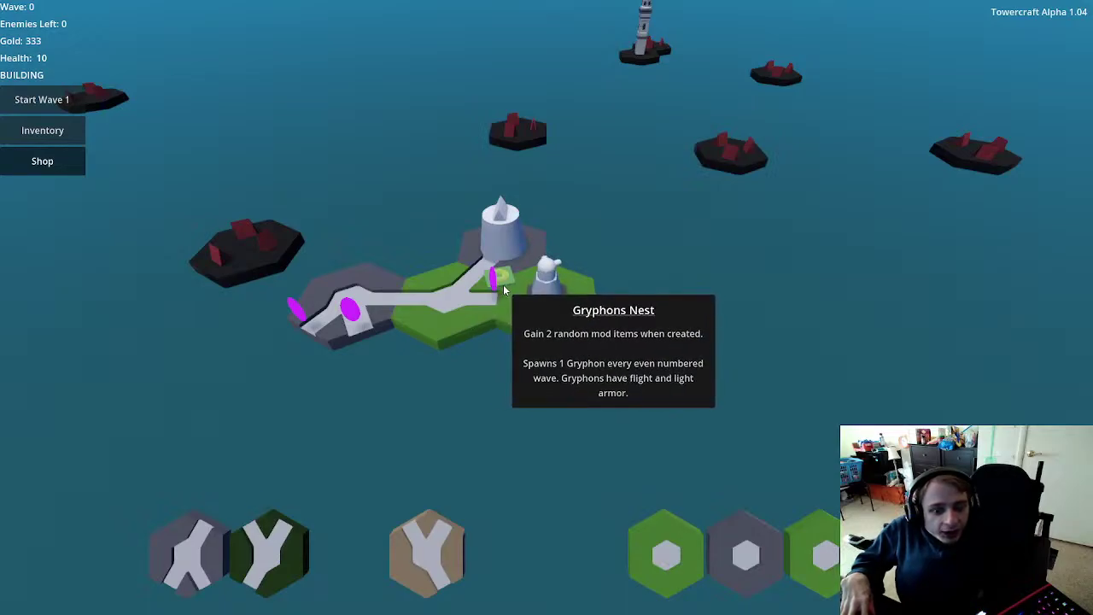
{"action": "left_click", "coordinate": [531, 328]}
{"action": "scroll", "coordinate": [561, 341], "scroll_direction": "up", "scroll_amount": 3}
{"action": "scroll", "coordinate": [551, 354], "scroll_direction": "down", "scroll_amount": 2}
{"action": "left_click", "coordinate": [549, 365]}
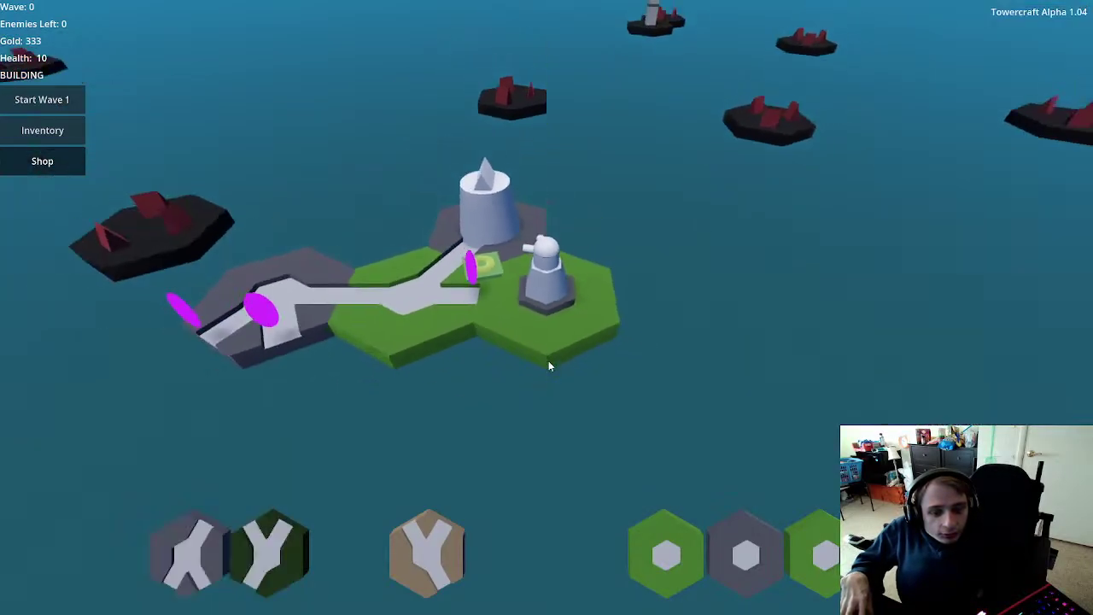
{"action": "scroll", "coordinate": [548, 365], "scroll_direction": "down", "scroll_amount": 2}
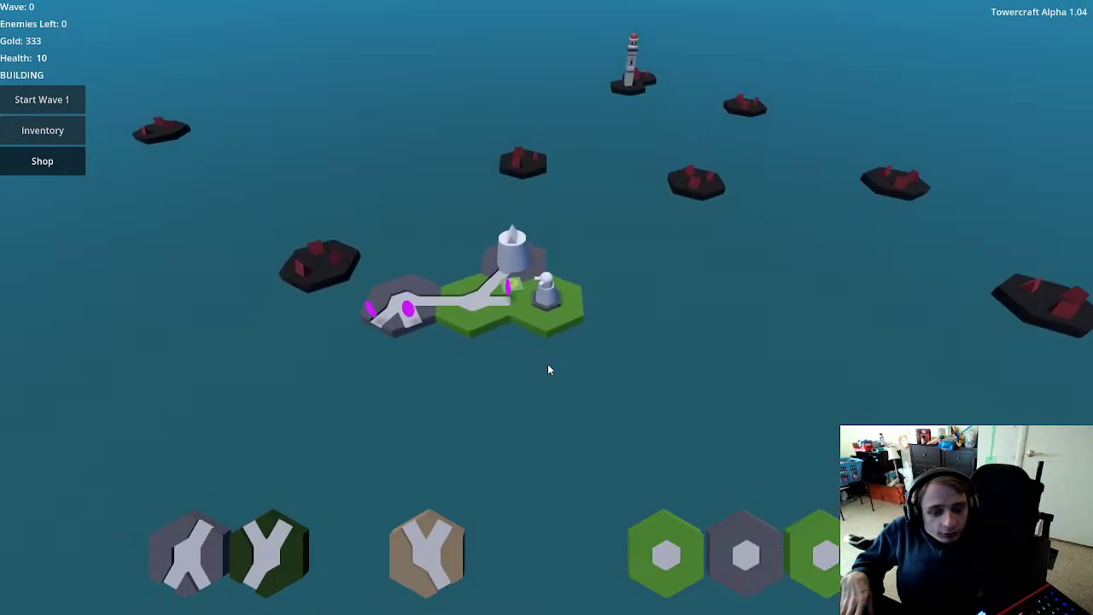
{"action": "scroll", "coordinate": [549, 369], "scroll_direction": "up", "scroll_amount": 3}
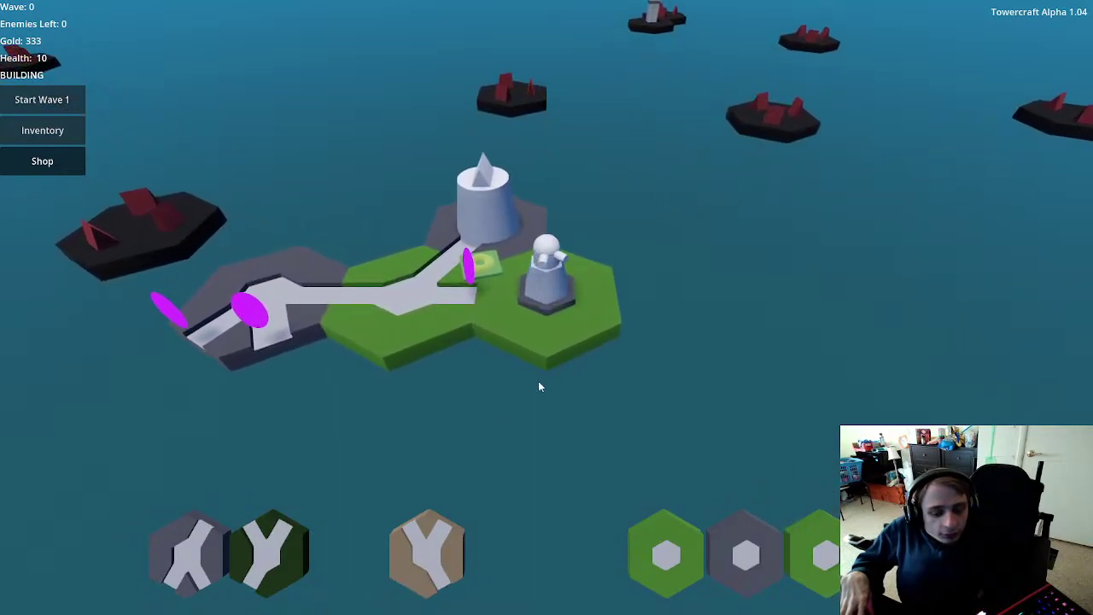
Step: Leave the tan Y tile unplaced and bring up the turret tower's stats and mods
{"action": "left_click", "coordinate": [431, 543]}
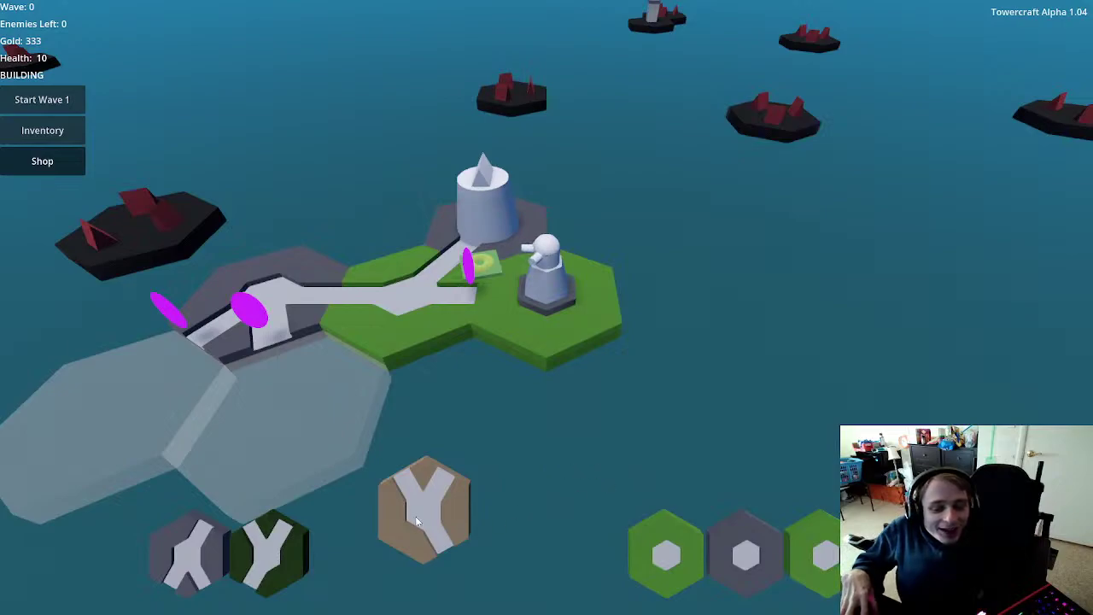
{"action": "left_click", "coordinate": [629, 415]}
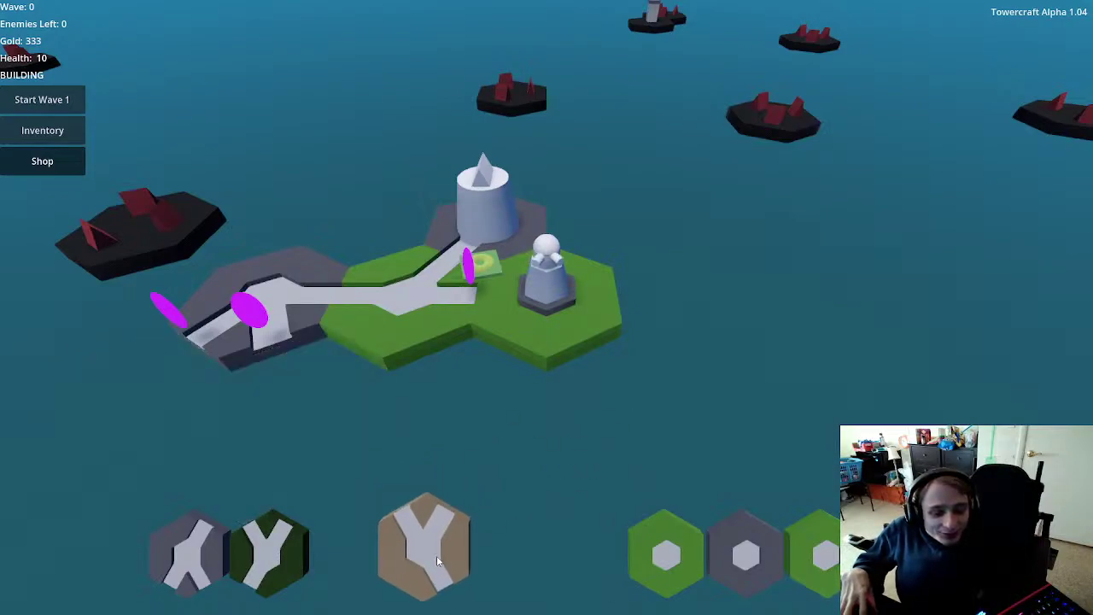
{"action": "scroll", "coordinate": [521, 299], "scroll_direction": "down", "scroll_amount": 2}
{"action": "scroll", "coordinate": [521, 300], "scroll_direction": "down", "scroll_amount": 2}
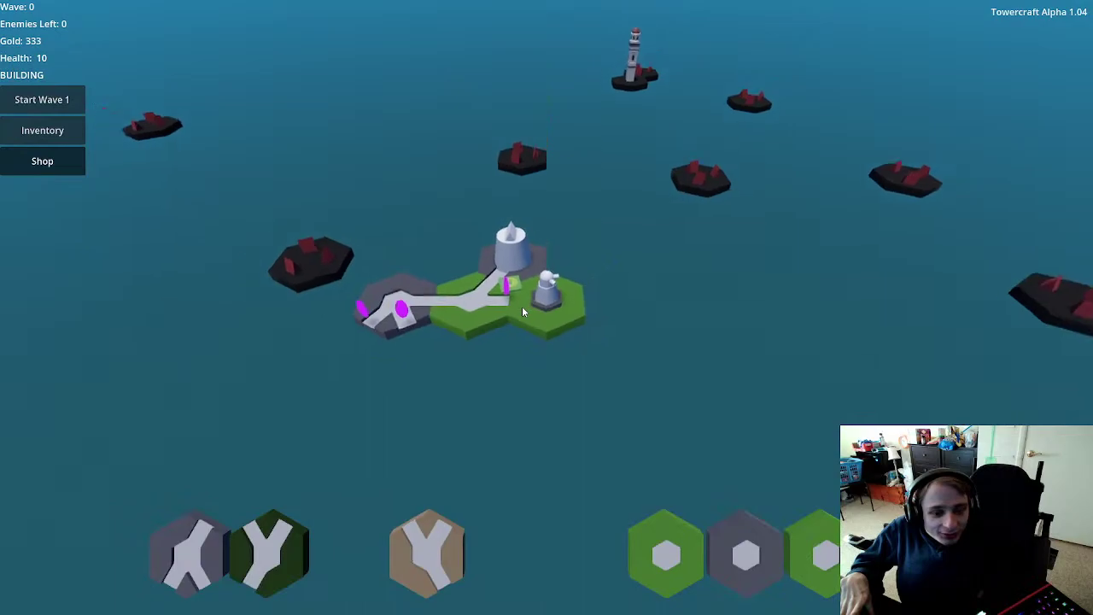
{"action": "left_click", "coordinate": [521, 306]}
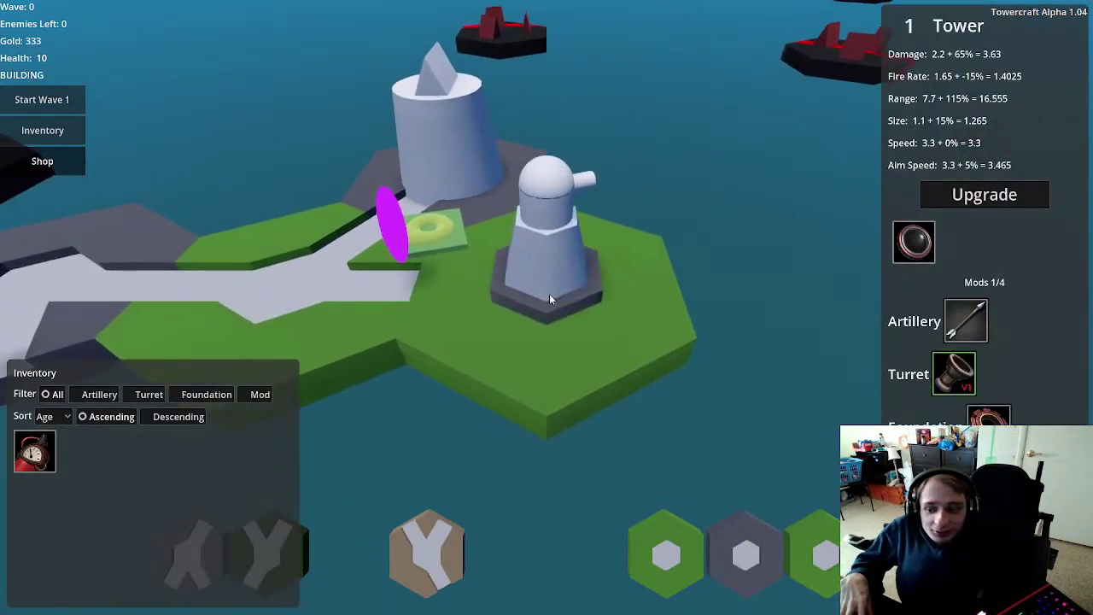
Step: Deselect the tower and play through wave 1, ending with 388 gold and 9 health
{"action": "left_click", "coordinate": [610, 416]}
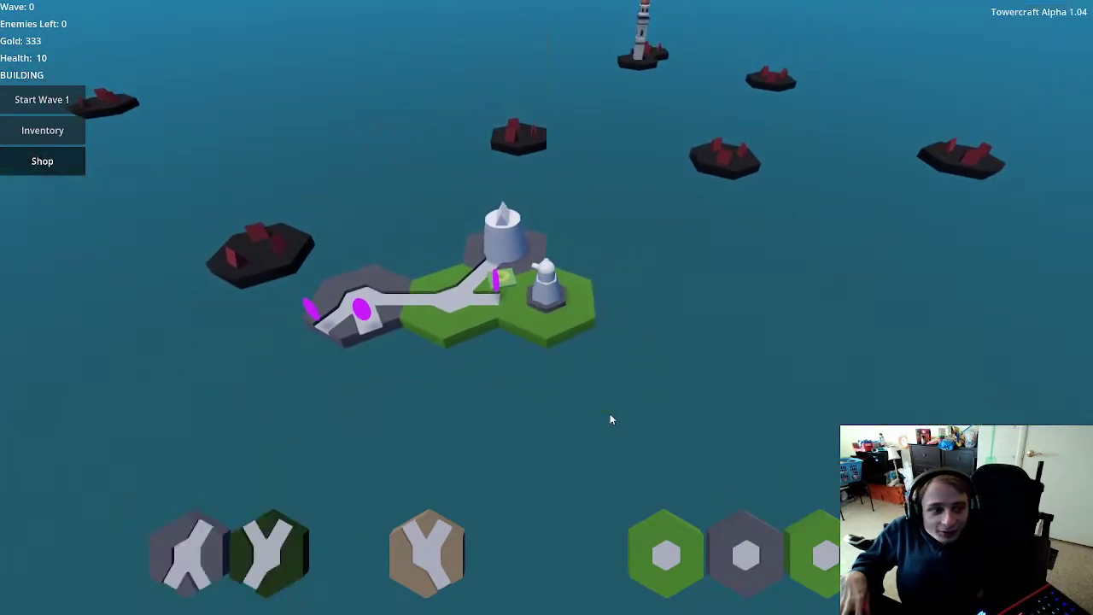
{"action": "left_click", "coordinate": [73, 103]}
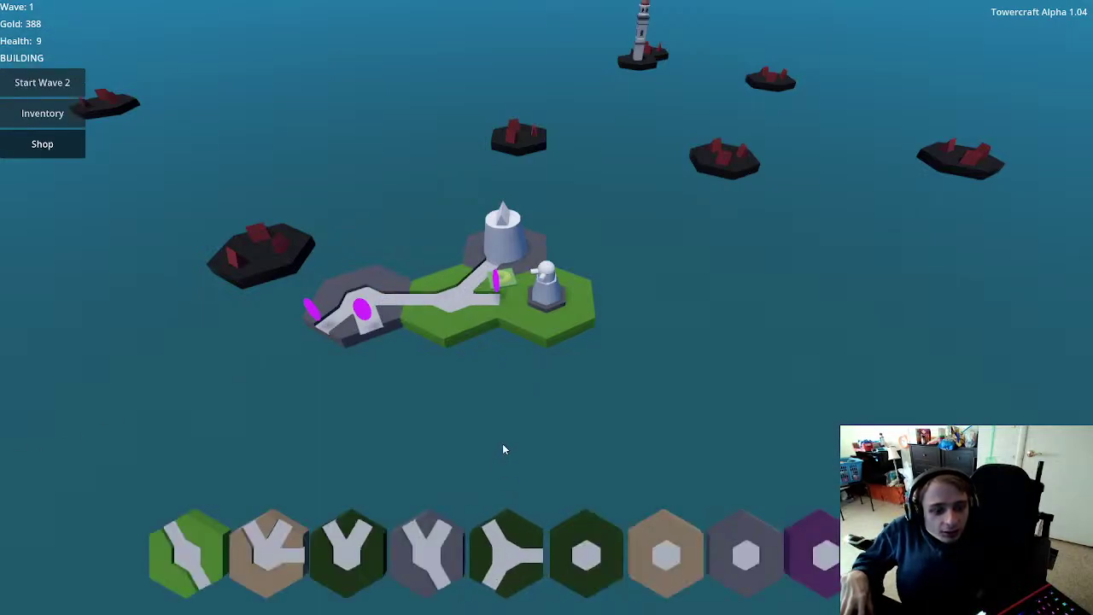
Step: Place the dark-green hex below the green tiles, the tan hex left of it, and the grey rocky hex upper left
{"action": "left_click", "coordinate": [596, 545]}
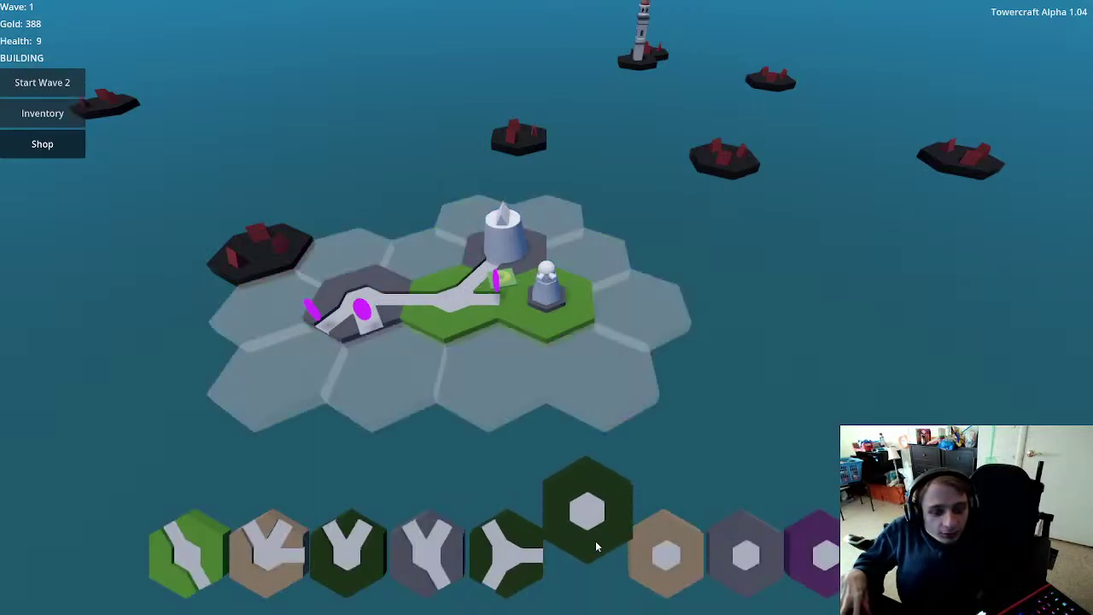
{"action": "left_click", "coordinate": [492, 356]}
{"action": "left_click", "coordinate": [639, 531]}
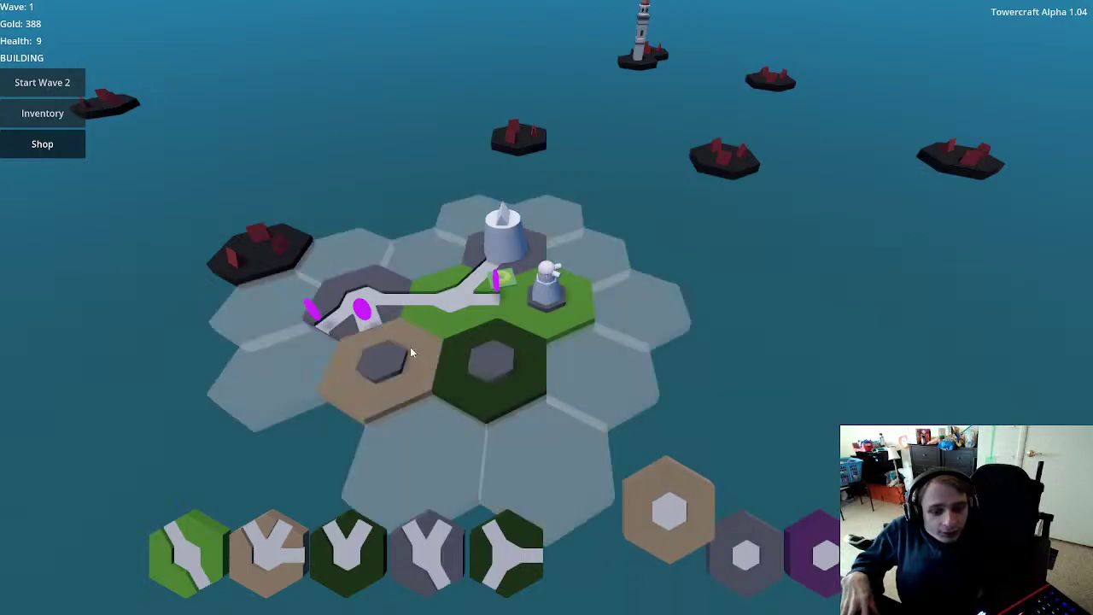
{"action": "left_click", "coordinate": [408, 350]}
{"action": "left_click", "coordinate": [745, 551]}
{"action": "left_click", "coordinate": [440, 263]}
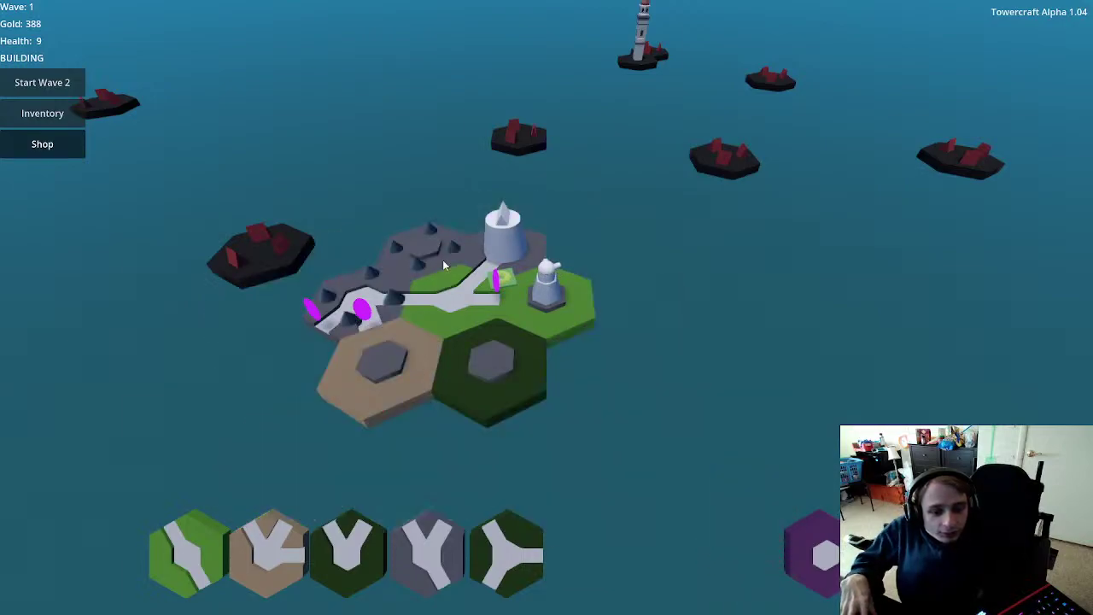
Step: Check the tower-crafting options on the new grey spiked hex, then close the dialog
{"action": "left_click", "coordinate": [421, 247]}
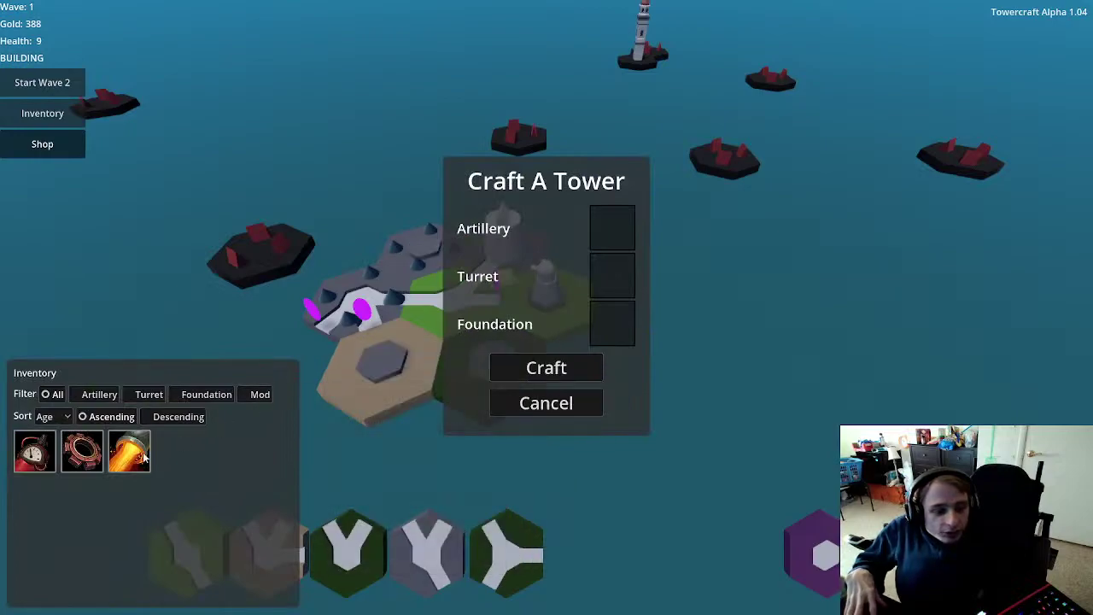
{"action": "mouse_move", "coordinate": [81, 458]}
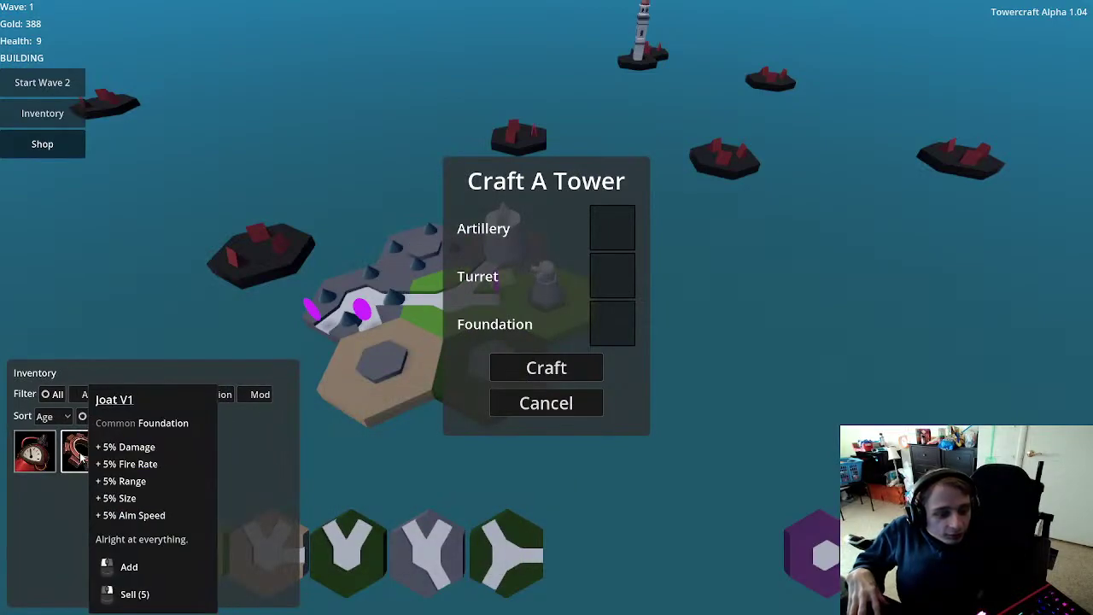
{"action": "mouse_move", "coordinate": [142, 459]}
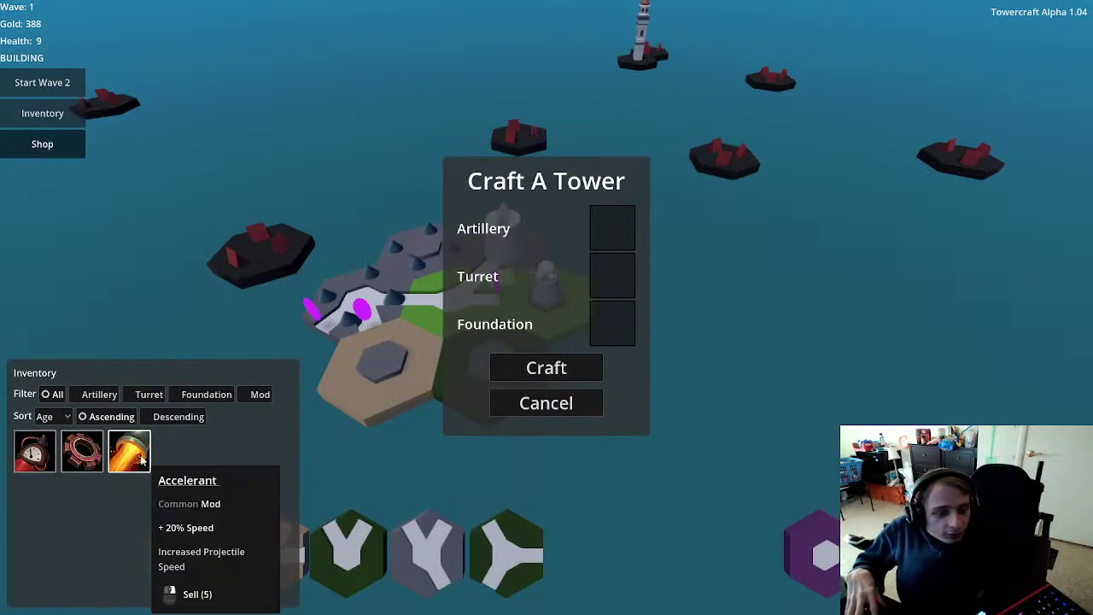
{"action": "key", "text": "Escape"}
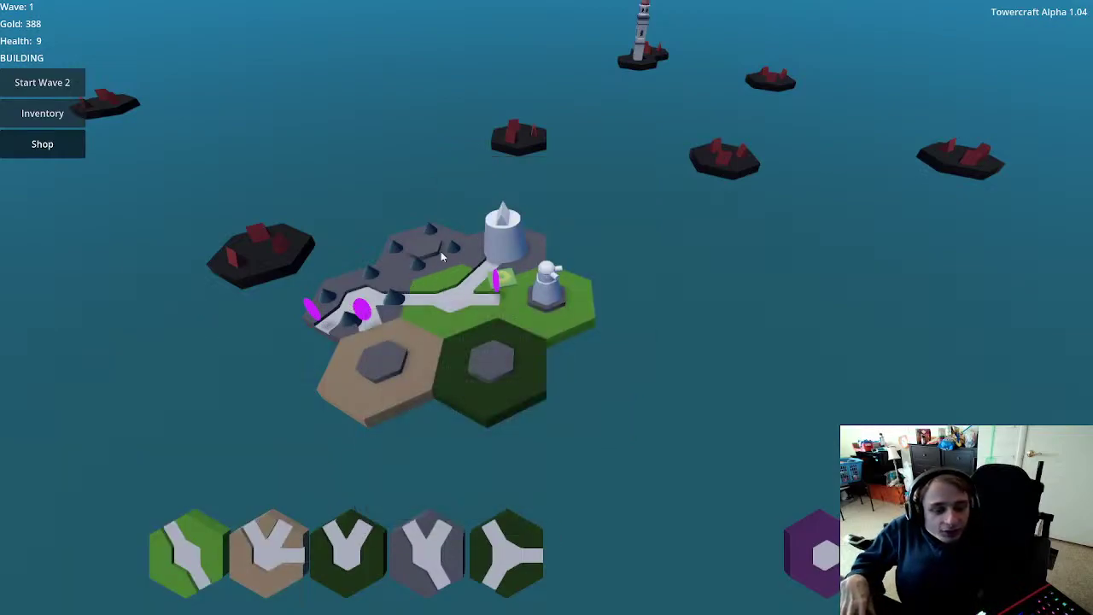
Step: Buy the Forward V1 turret and a sawblade artillery part from the shop
{"action": "left_click", "coordinate": [66, 149]}
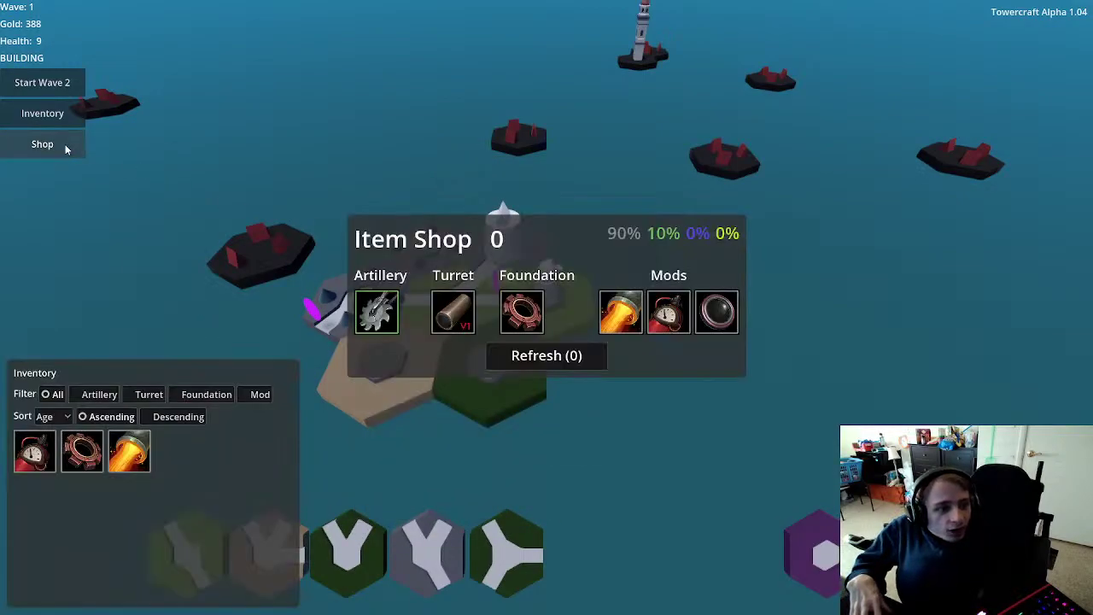
{"action": "mouse_move", "coordinate": [436, 314]}
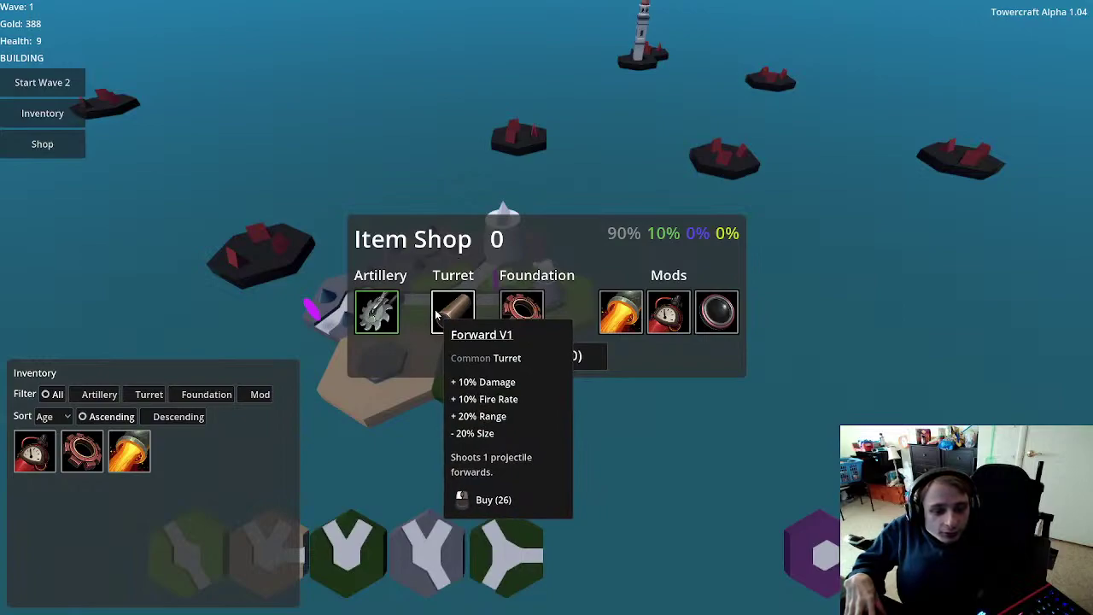
{"action": "left_click", "coordinate": [436, 315]}
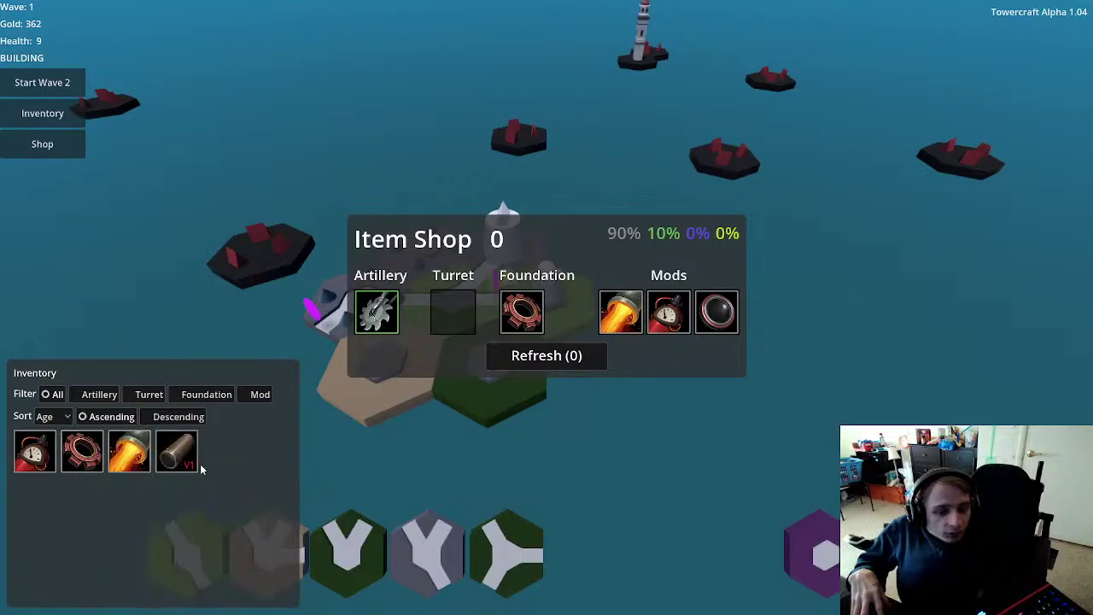
{"action": "mouse_move", "coordinate": [196, 463]}
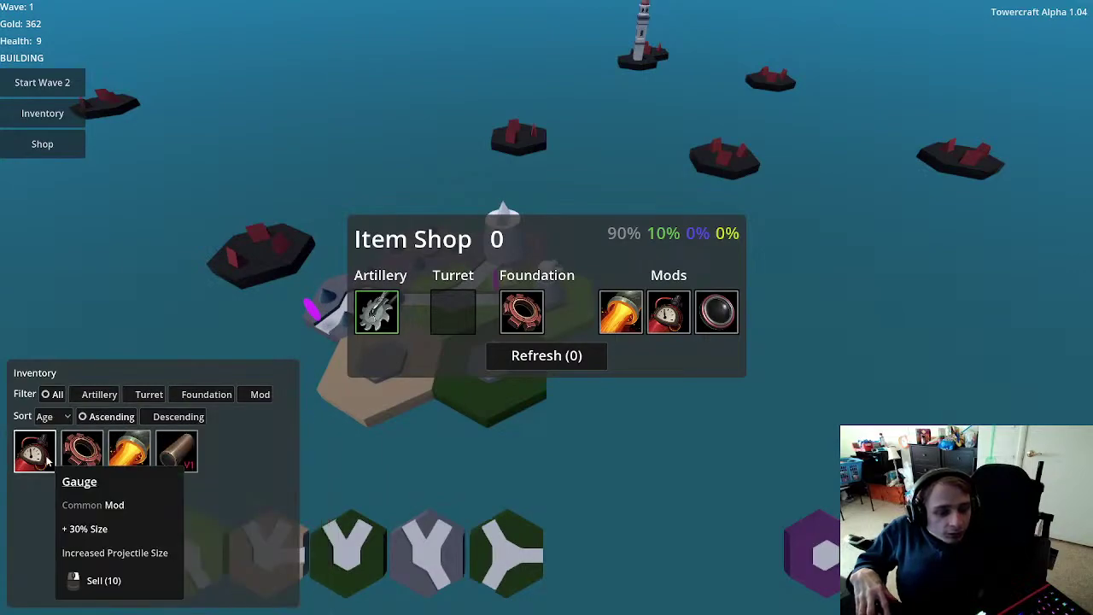
{"action": "left_click", "coordinate": [386, 323]}
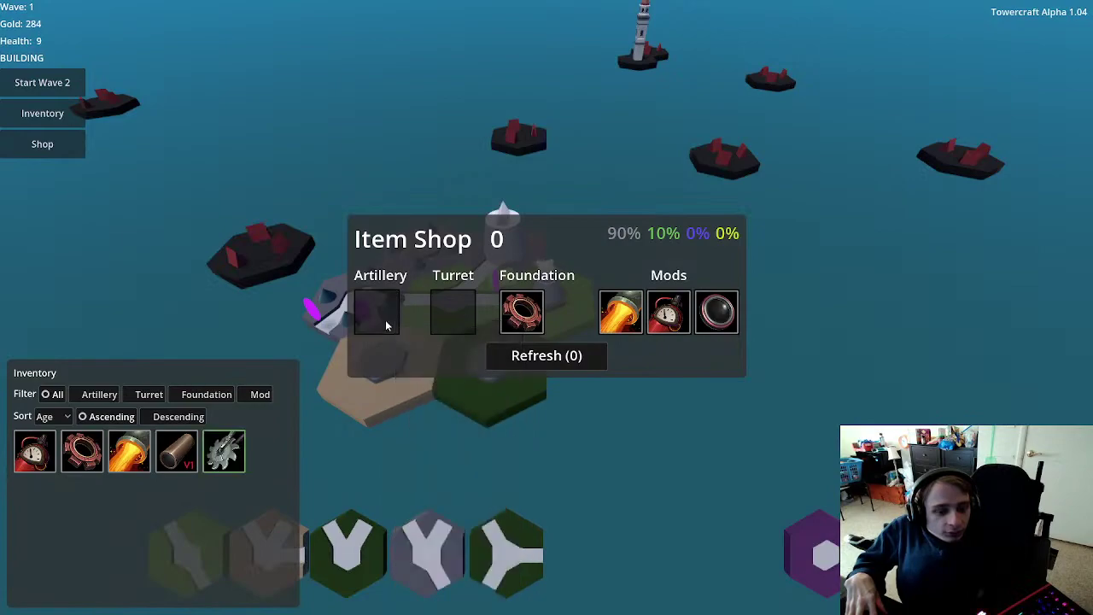
{"action": "left_click", "coordinate": [372, 472]}
Step: Craft a saw tower from Forward V1, sawblade and Joat V1 on the grey spiked hex
{"action": "left_click", "coordinate": [429, 248]}
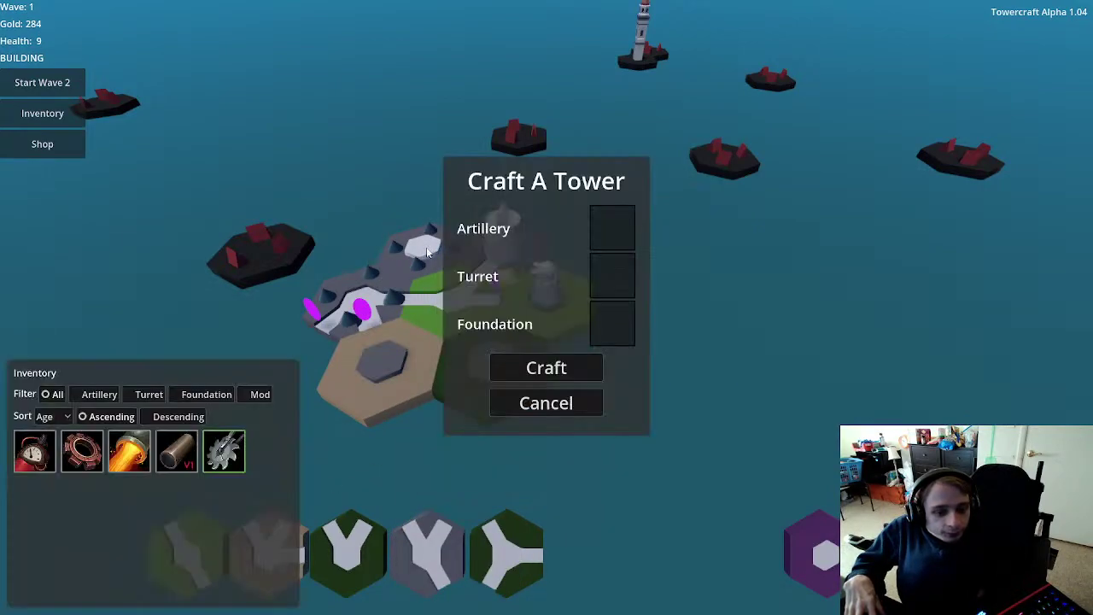
{"action": "left_click", "coordinate": [176, 451]}
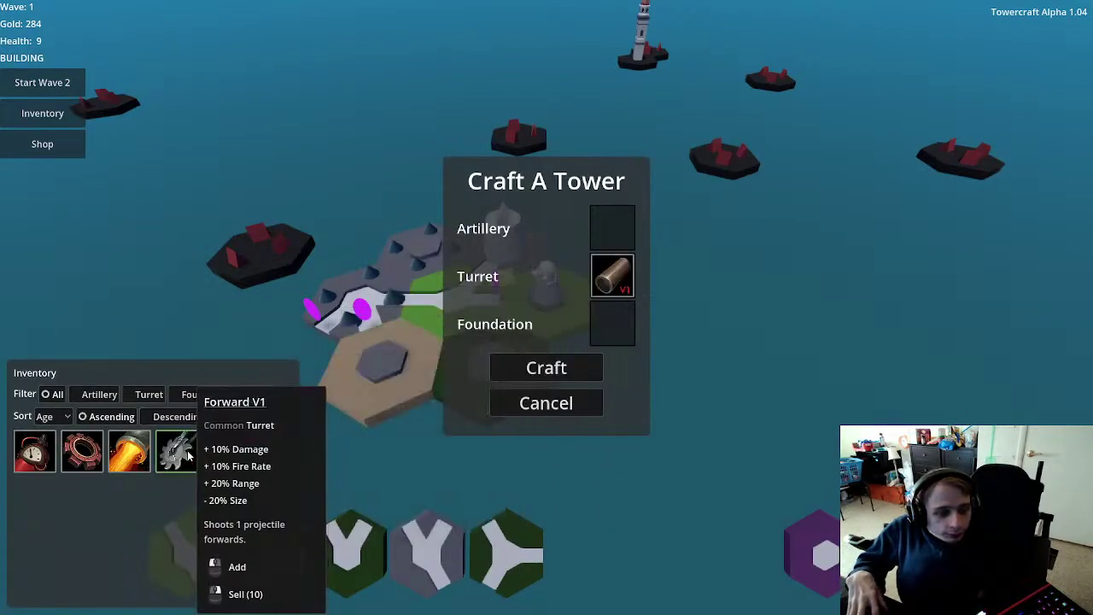
{"action": "left_click", "coordinate": [190, 457]}
{"action": "left_click", "coordinate": [85, 455]}
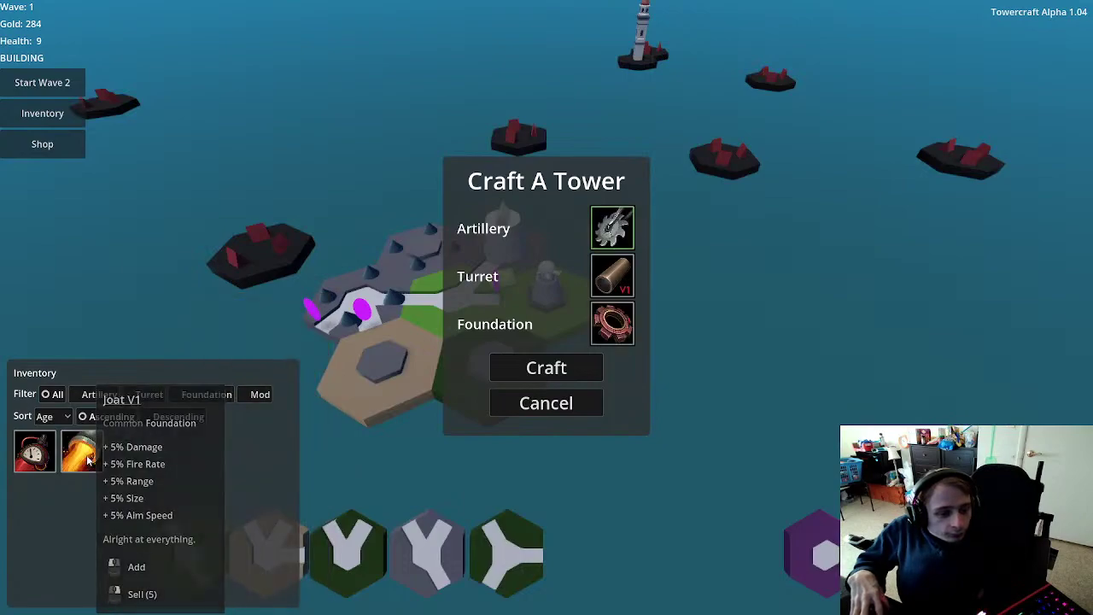
{"action": "left_click", "coordinate": [547, 367]}
Step: Fit the new saw tower with the Accelerant and Gauge mods, leaving 284 gold
{"action": "left_click", "coordinate": [426, 245]}
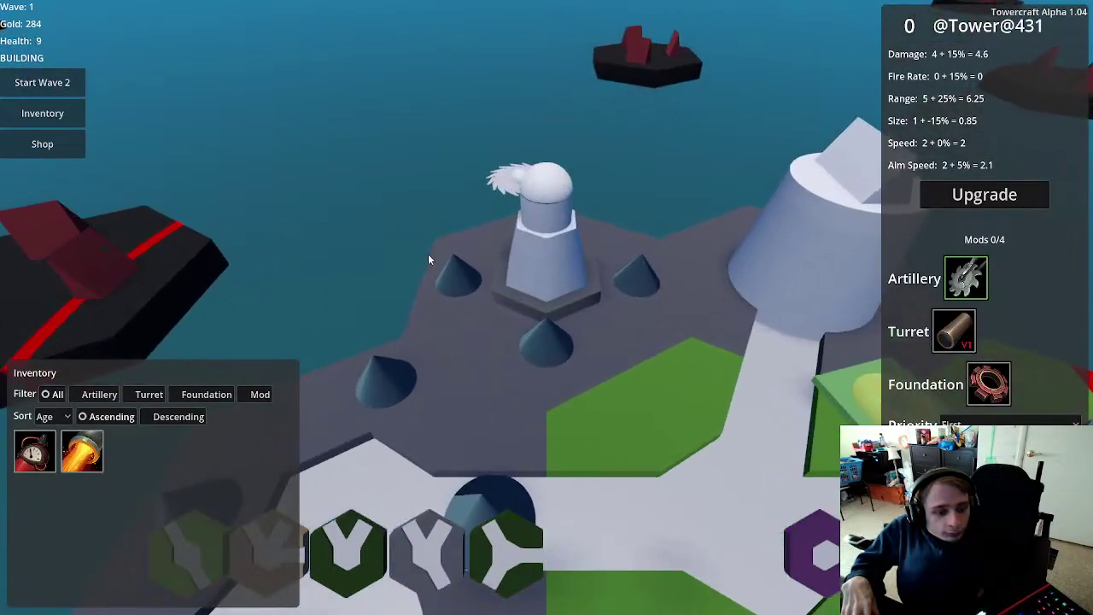
{"action": "mouse_move", "coordinate": [96, 451]}
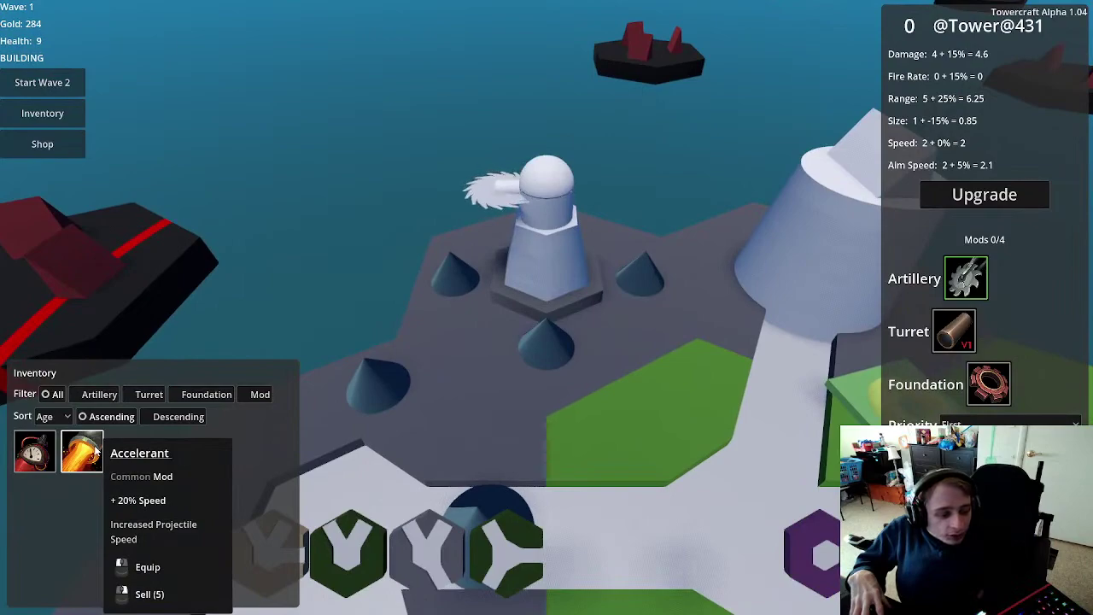
{"action": "left_click", "coordinate": [97, 450]}
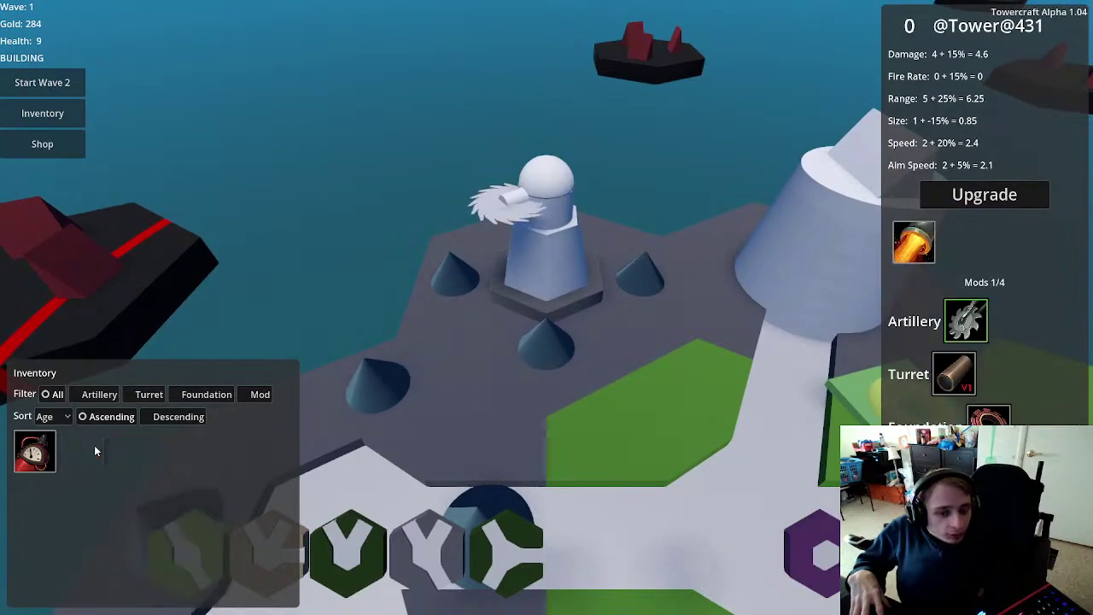
{"action": "left_click", "coordinate": [48, 457]}
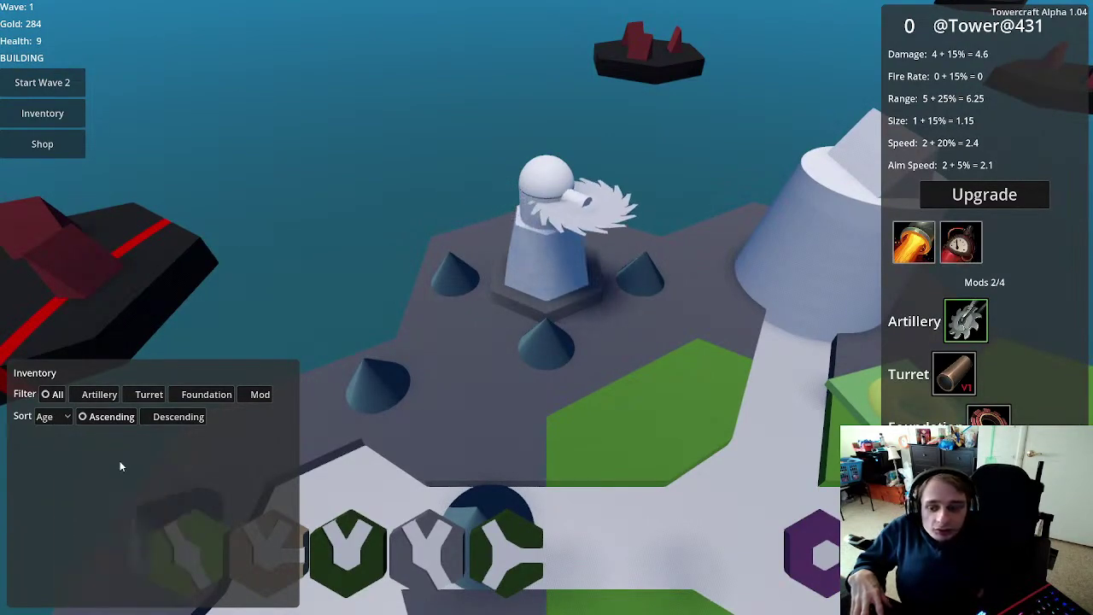
{"action": "left_click", "coordinate": [630, 415]}
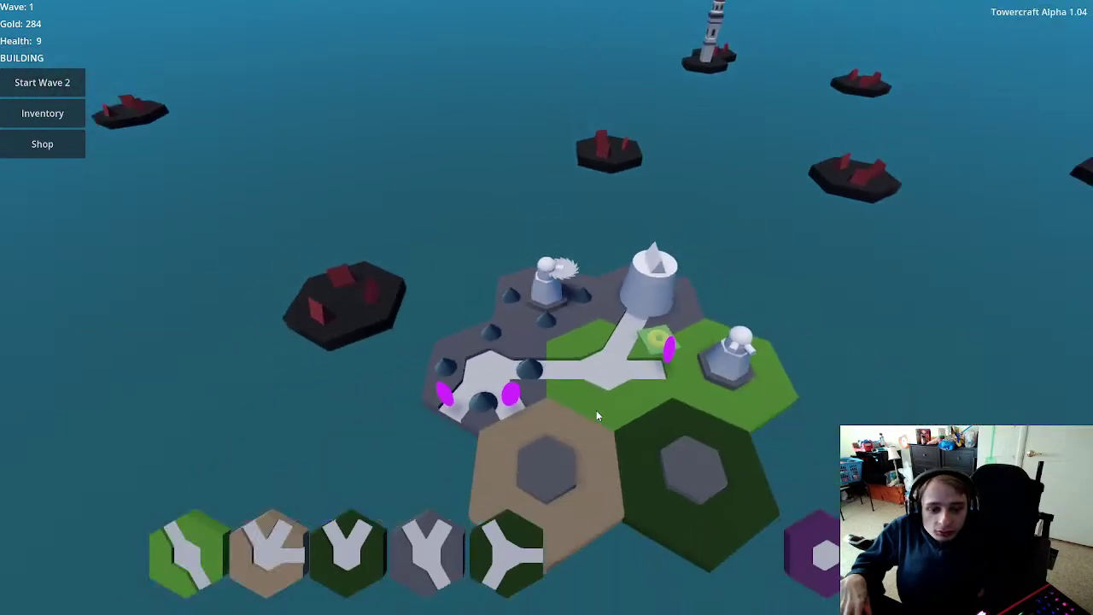
{"action": "left_click", "coordinate": [684, 450]}
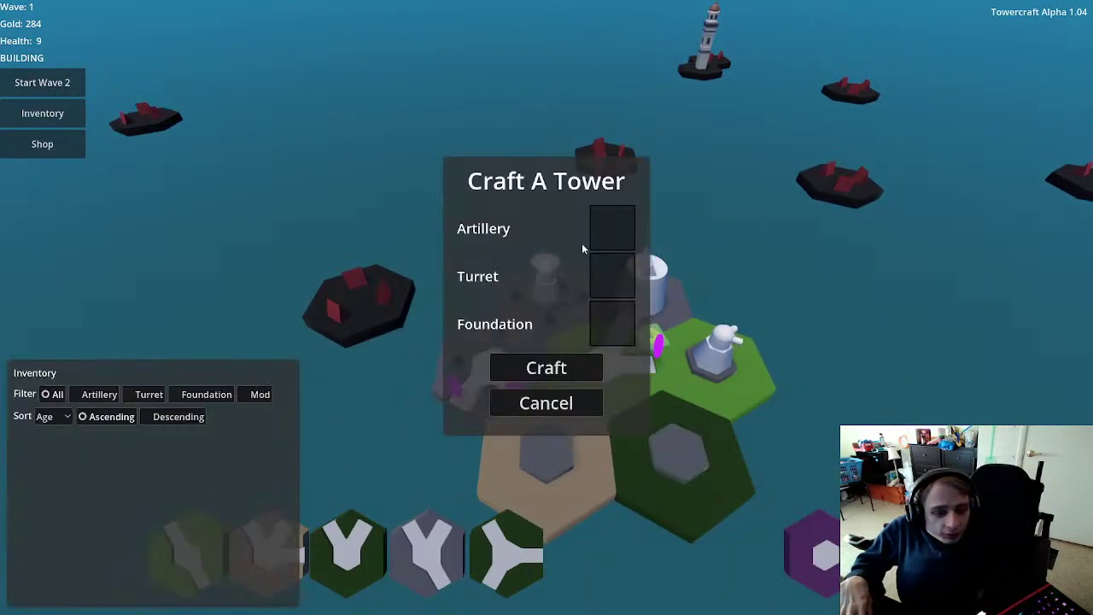
Step: Reroll the shop twice, then buy Joat V1, Forward V1 and Ballista, leaving 202 gold
{"action": "key", "text": "Escape"}
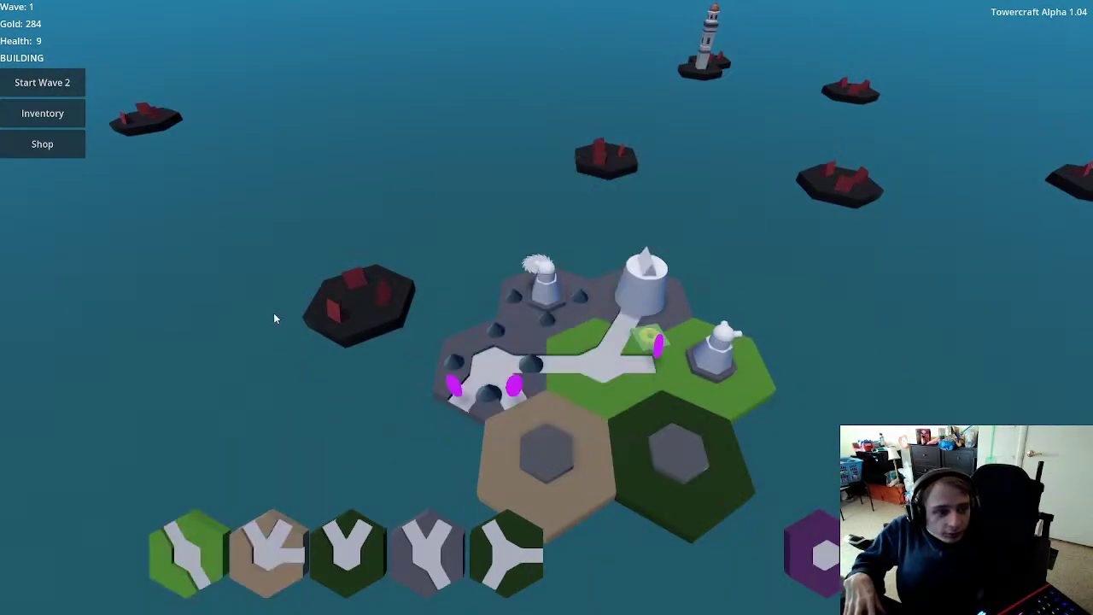
{"action": "left_click", "coordinate": [77, 138]}
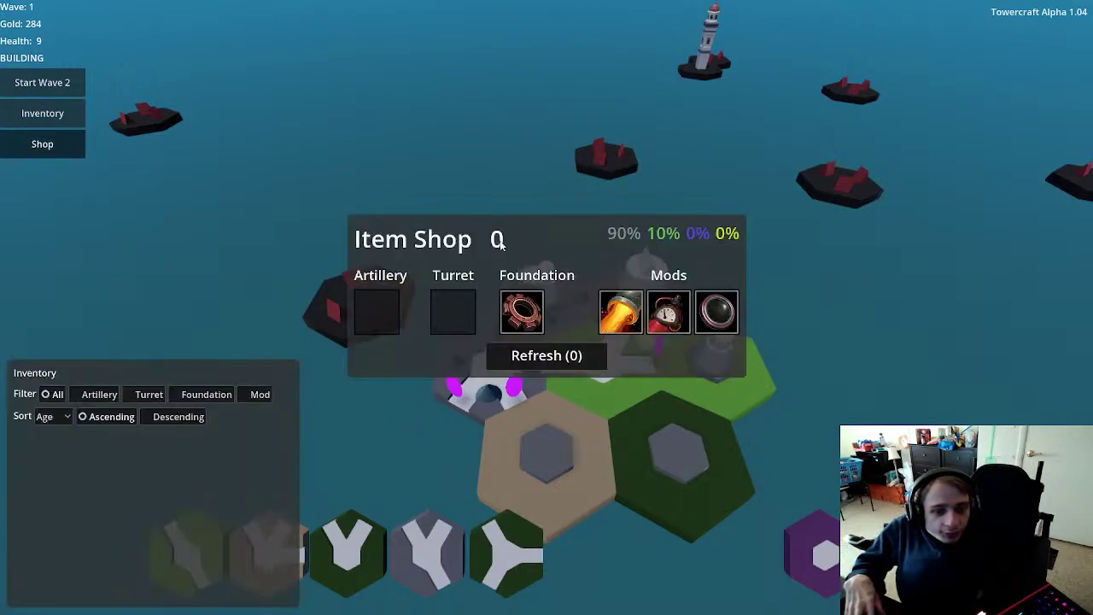
{"action": "left_click", "coordinate": [555, 356]}
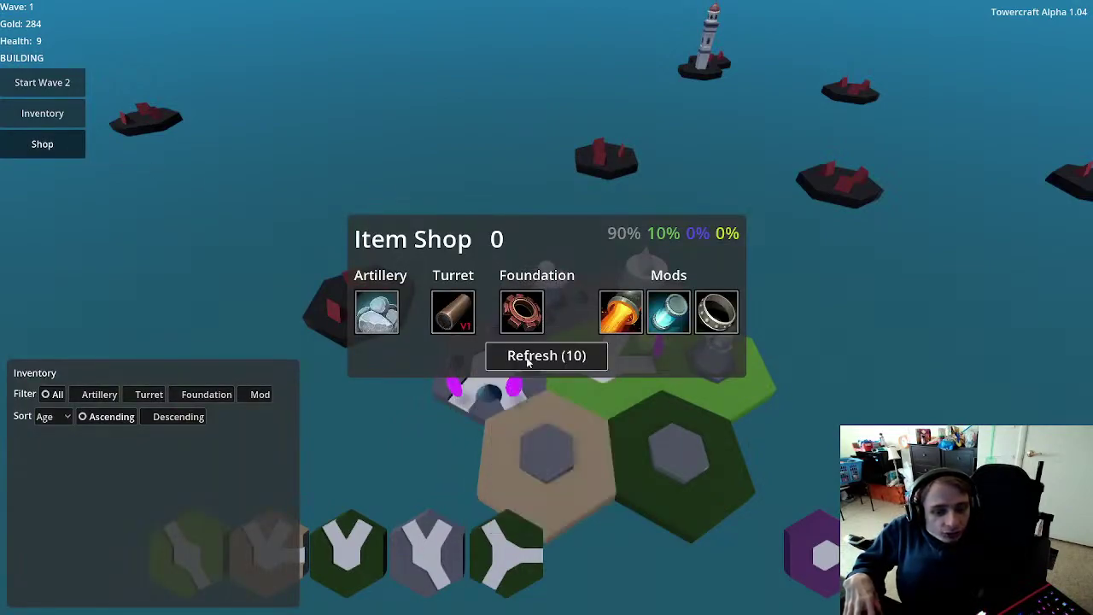
{"action": "left_click", "coordinate": [532, 356]}
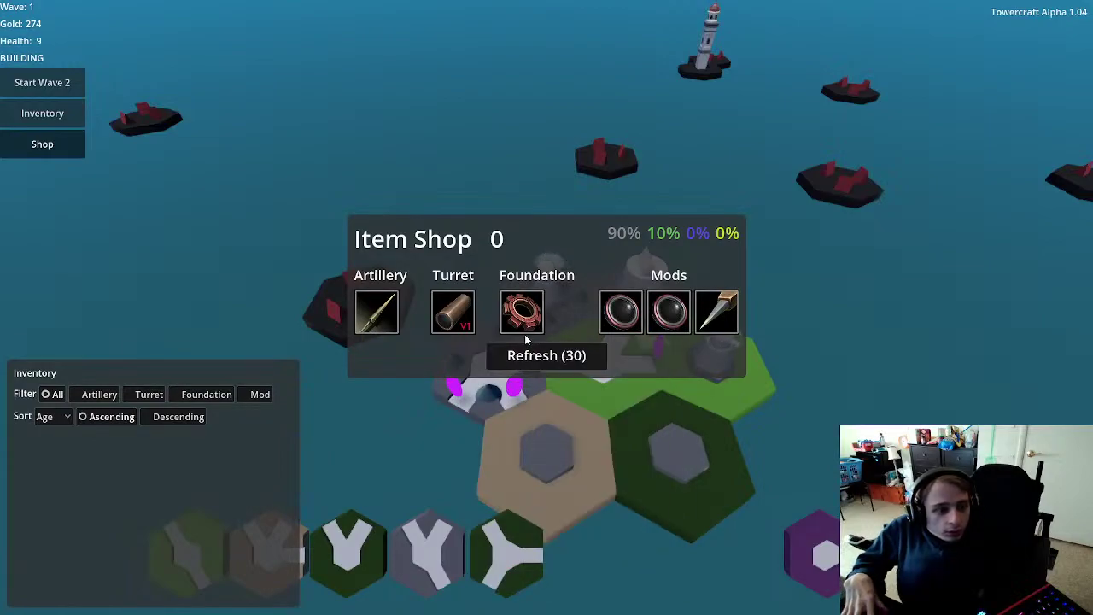
{"action": "mouse_move", "coordinate": [527, 328]}
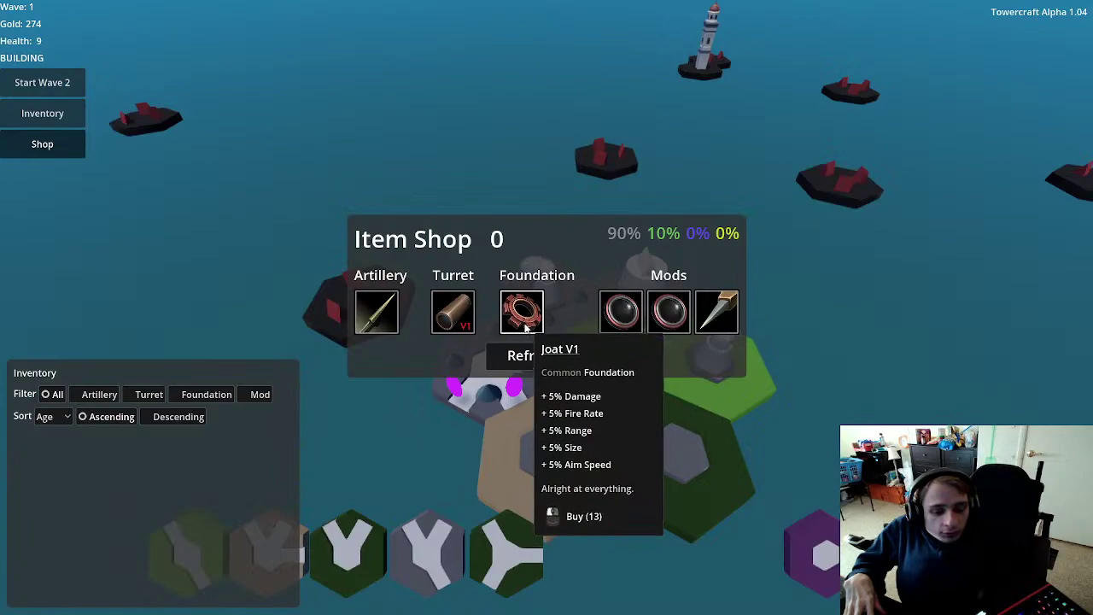
{"action": "left_click", "coordinate": [526, 326]}
{"action": "mouse_move", "coordinate": [453, 319]}
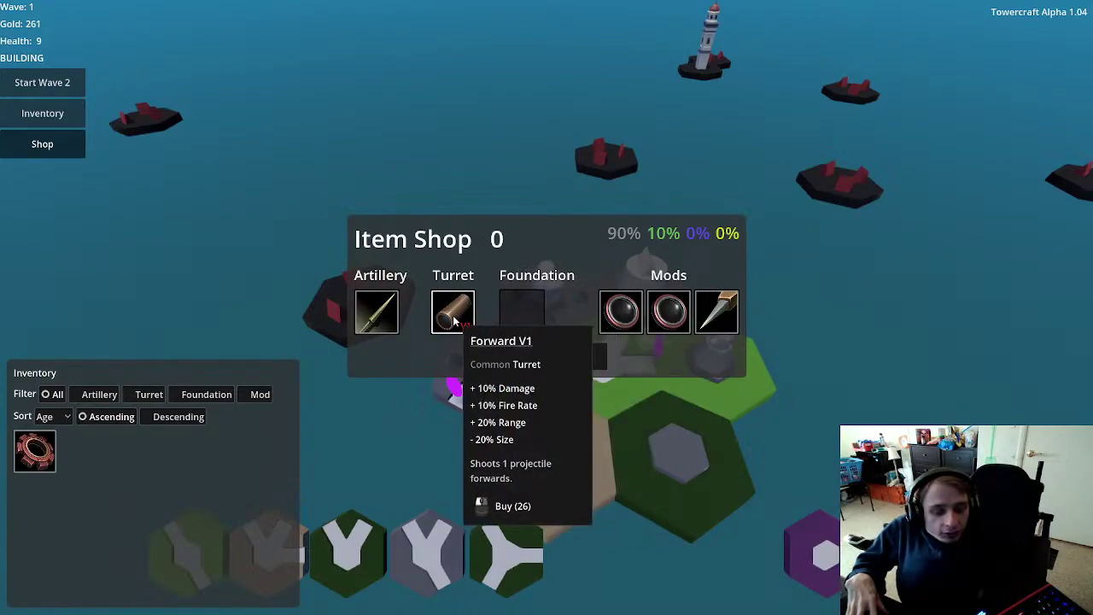
{"action": "left_click", "coordinate": [453, 315]}
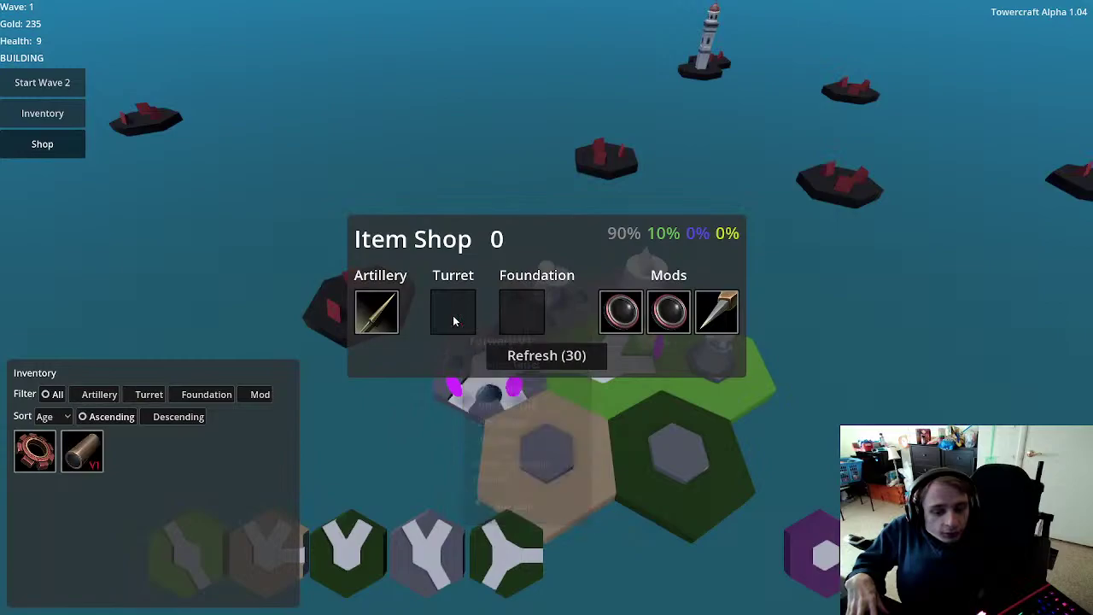
{"action": "left_click", "coordinate": [389, 313]}
{"action": "key", "text": "Escape"}
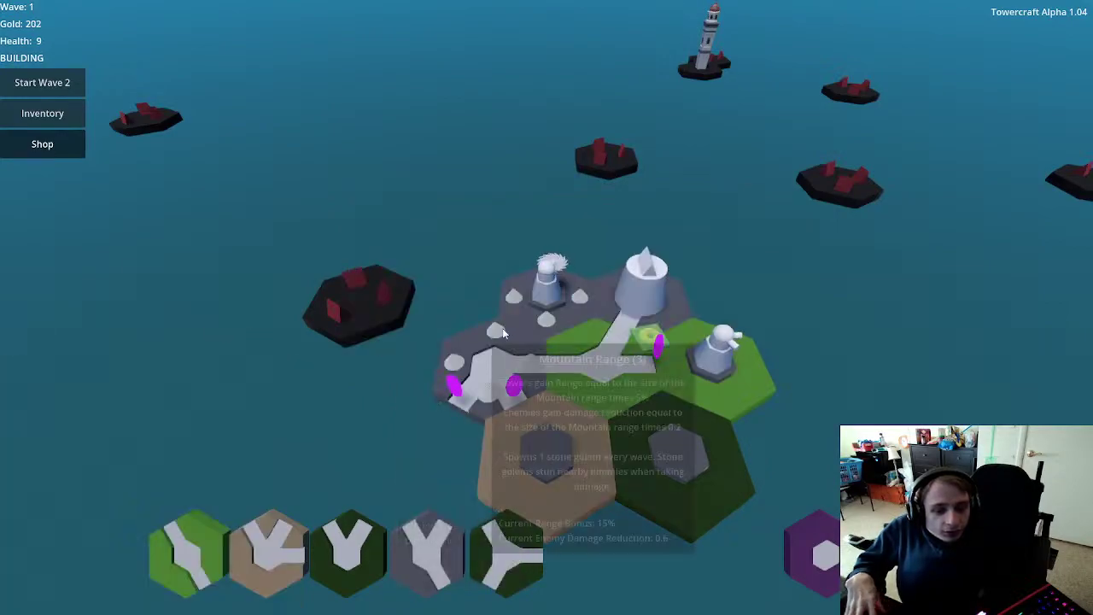
{"action": "mouse_move", "coordinate": [543, 324]}
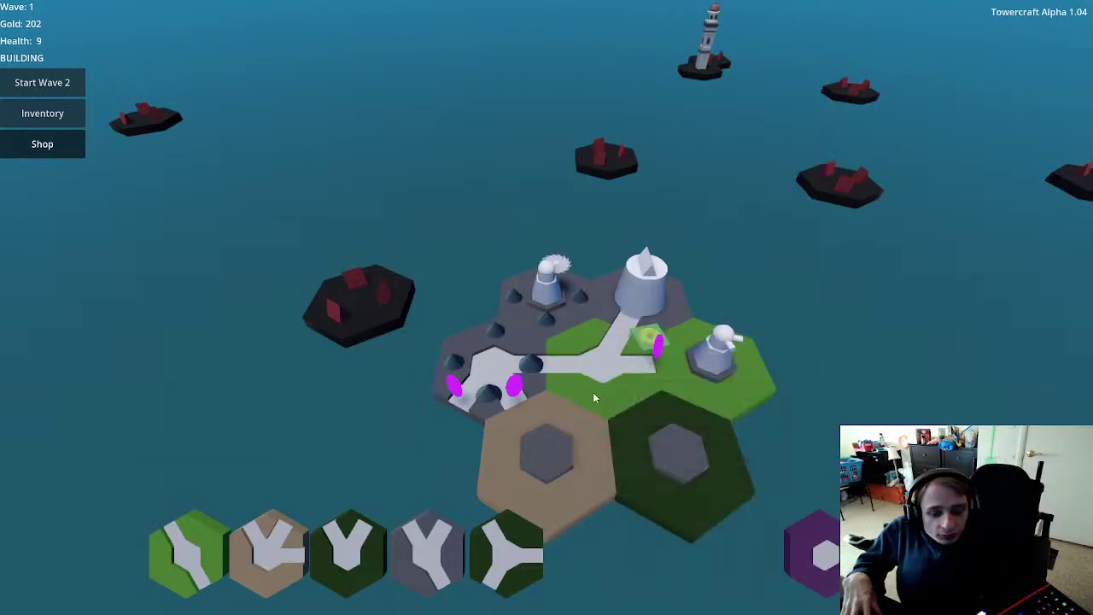
Step: Craft a Ballista tower with Forward V1 turret and Joat V1 foundation on the dark-green tile
{"action": "left_click", "coordinate": [666, 432]}
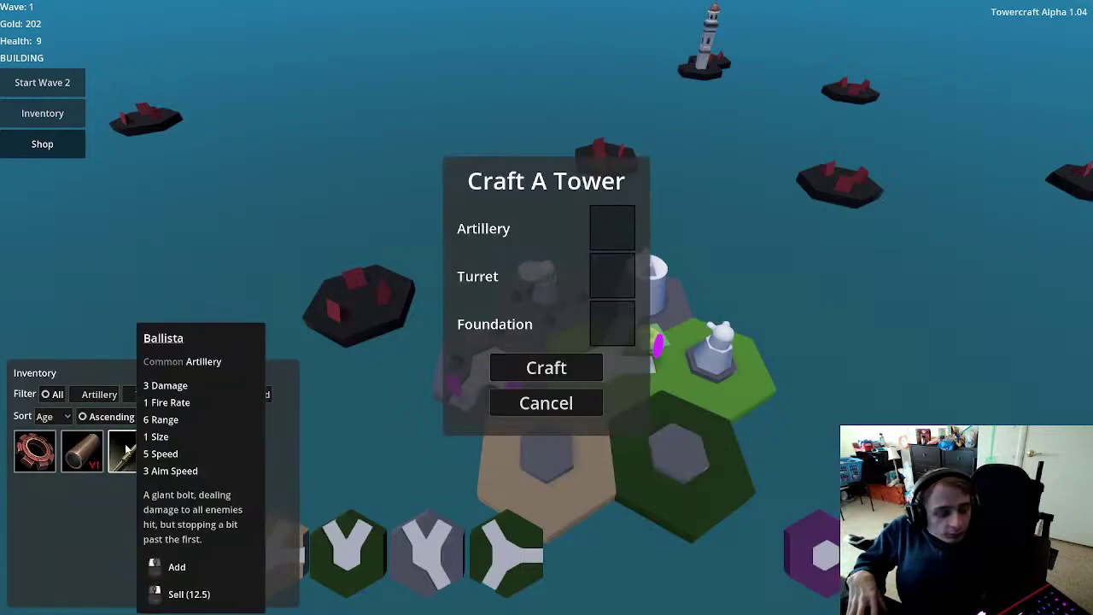
{"action": "left_click", "coordinate": [126, 450]}
{"action": "left_click", "coordinate": [82, 451]}
{"action": "left_click", "coordinate": [42, 451]}
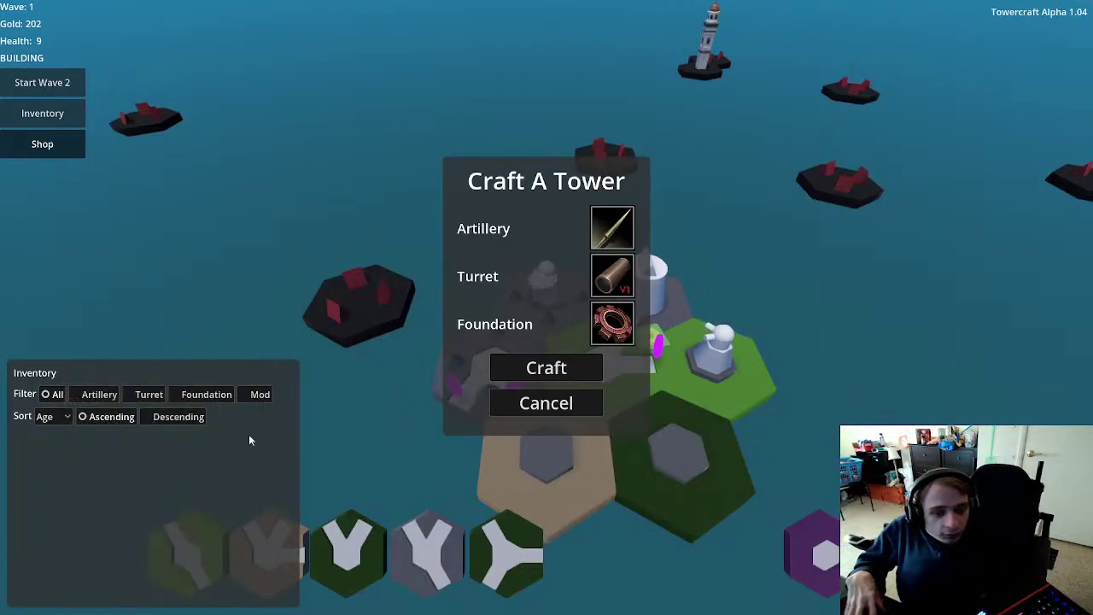
{"action": "left_click", "coordinate": [504, 369]}
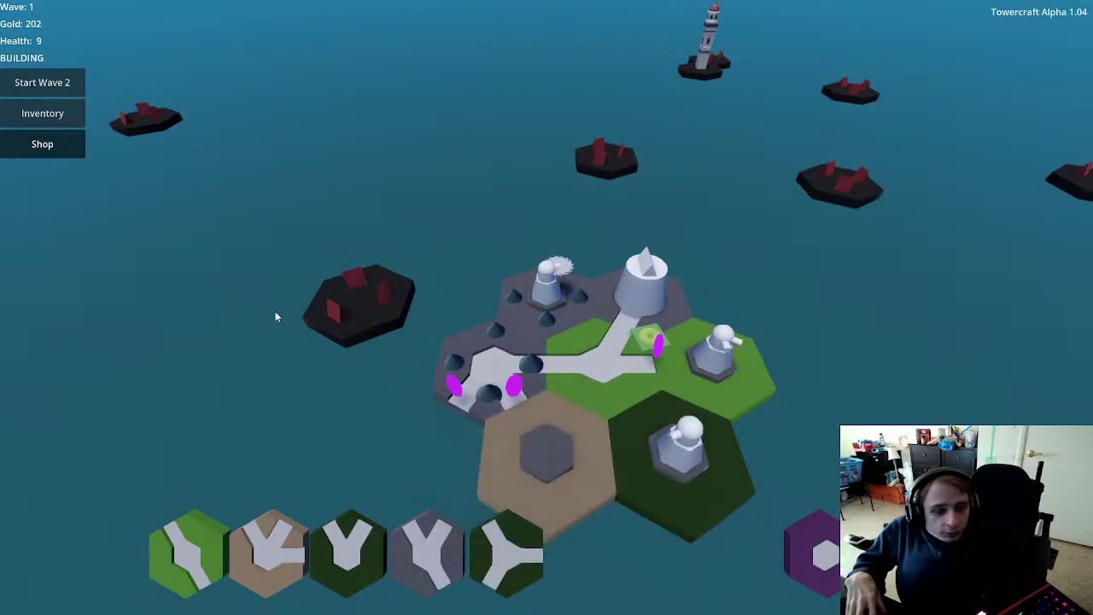
Step: Reroll the shop and buy a Multidirectional V1 turret, a foundation and a Sawblade
{"action": "left_click", "coordinate": [555, 454]}
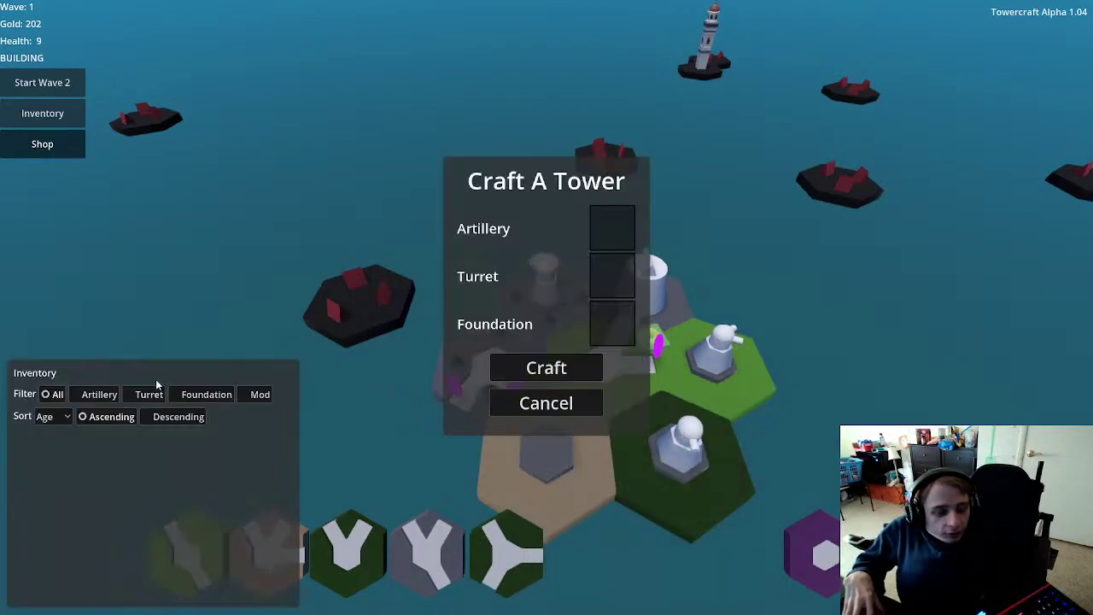
{"action": "left_click", "coordinate": [415, 344]}
{"action": "left_click", "coordinate": [51, 144]}
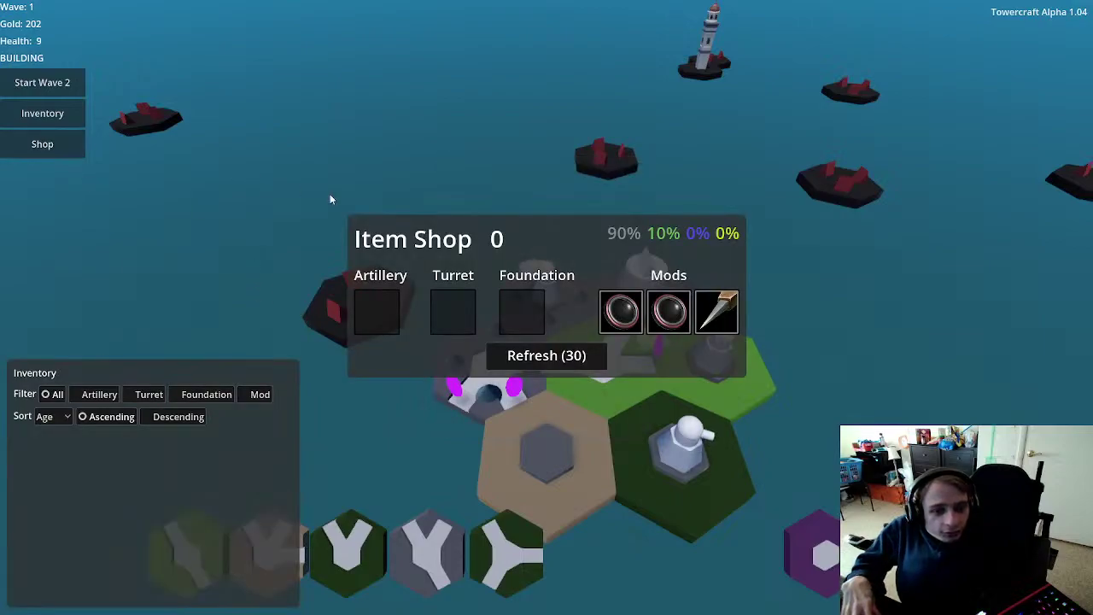
{"action": "mouse_move", "coordinate": [619, 300]}
{"action": "left_click", "coordinate": [546, 355]}
{"action": "mouse_move", "coordinate": [384, 332]}
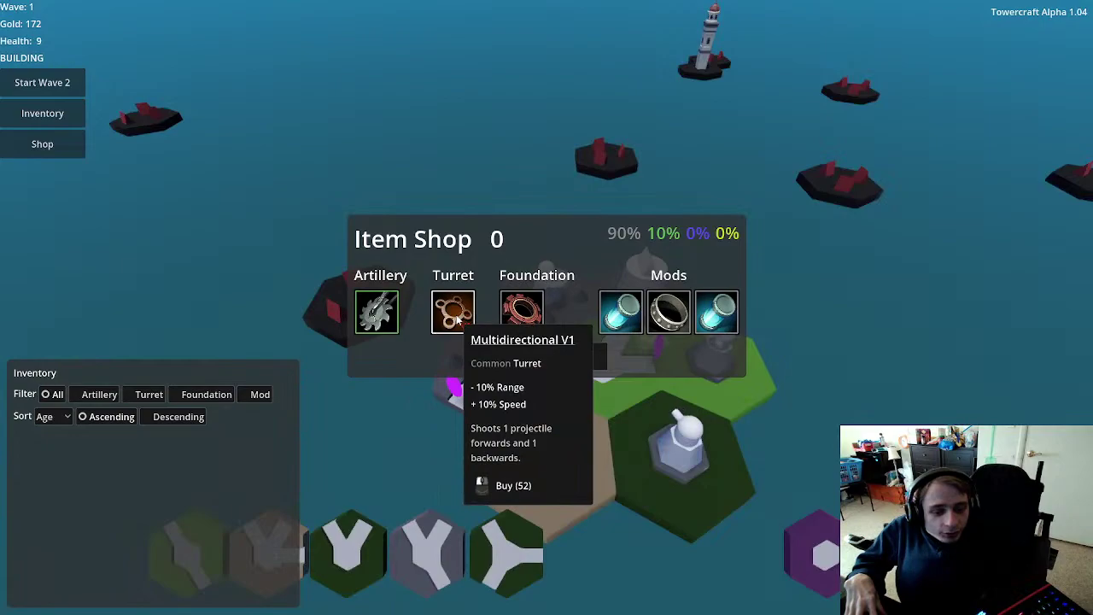
{"action": "left_click", "coordinate": [455, 316]}
{"action": "left_click", "coordinate": [522, 312]}
{"action": "left_click", "coordinate": [376, 312]}
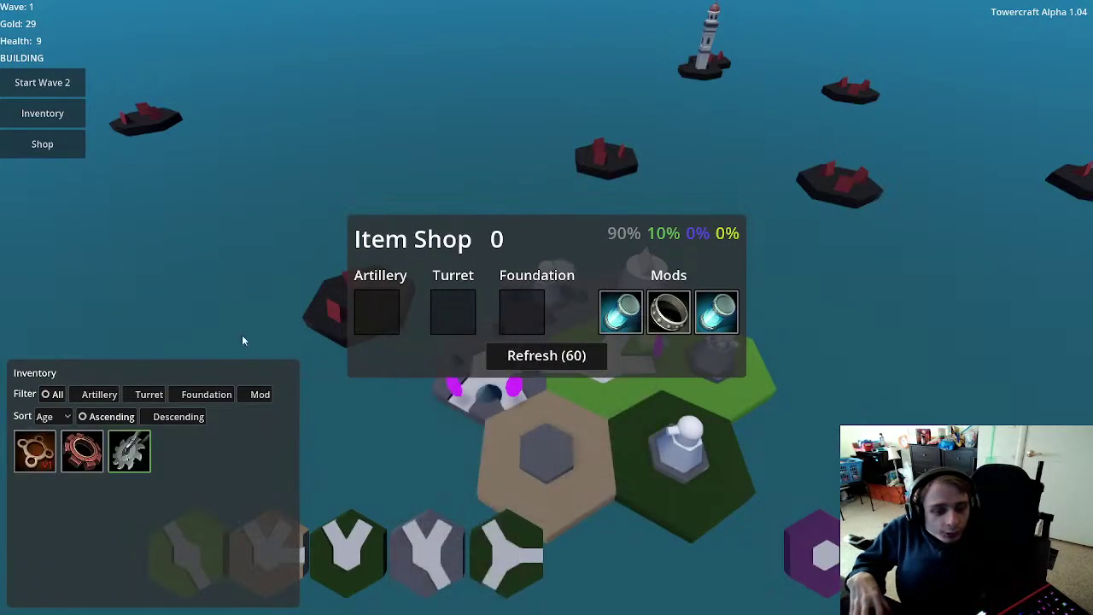
{"action": "left_click", "coordinate": [403, 380]}
Step: Craft a saw tower with the Multidirectional V1 turret on the tan tile, leaving 29 gold
{"action": "key", "text": "c"}
{"action": "left_click", "coordinate": [34, 451]}
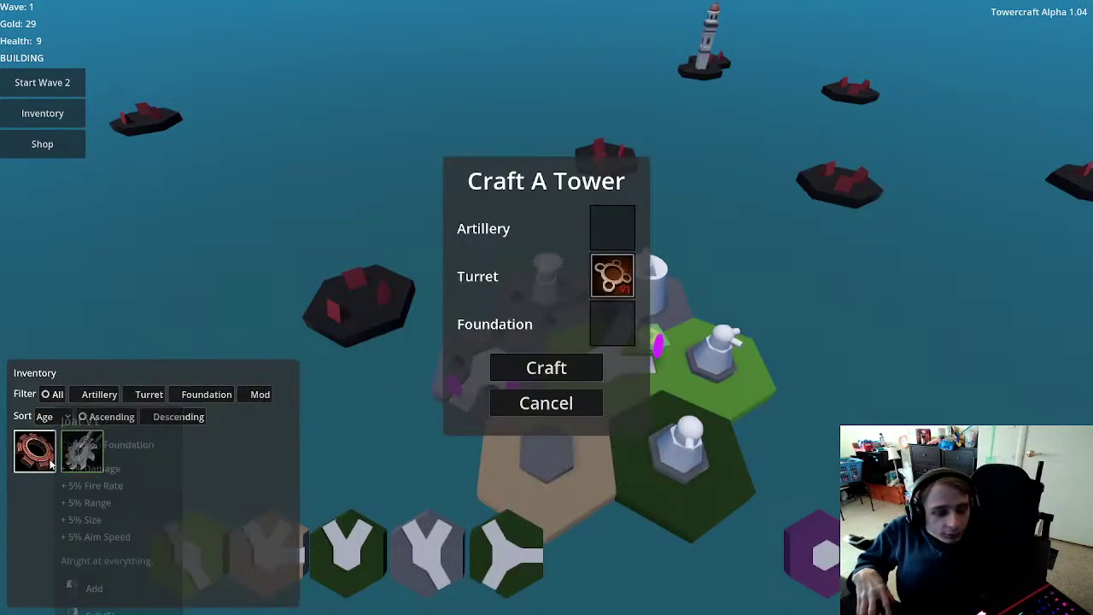
{"action": "left_click", "coordinate": [80, 451]}
{"action": "left_click", "coordinate": [34, 451]}
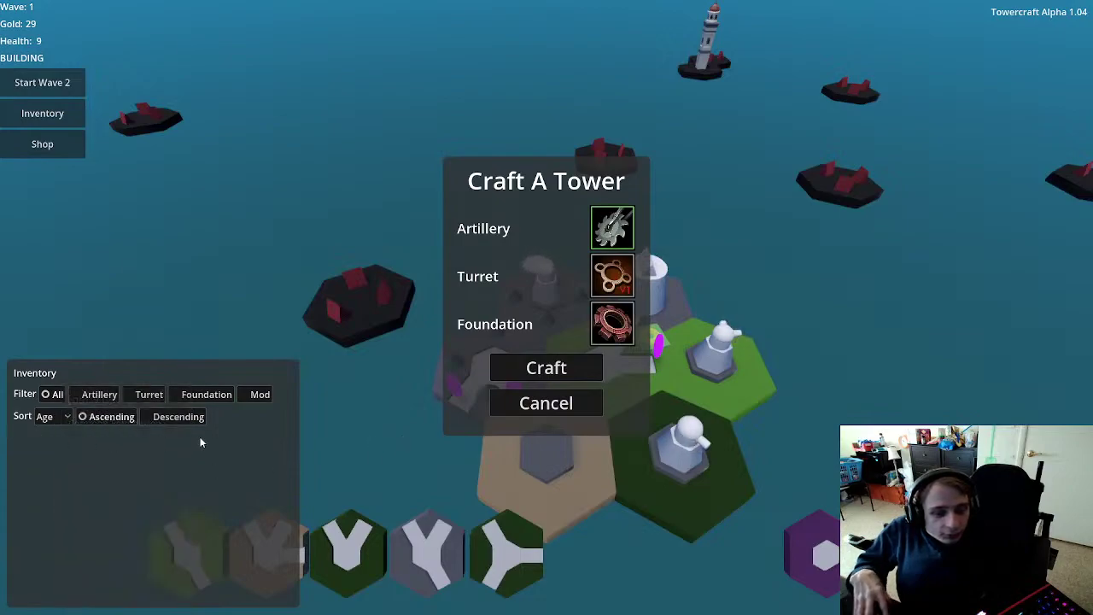
{"action": "left_click", "coordinate": [546, 368]}
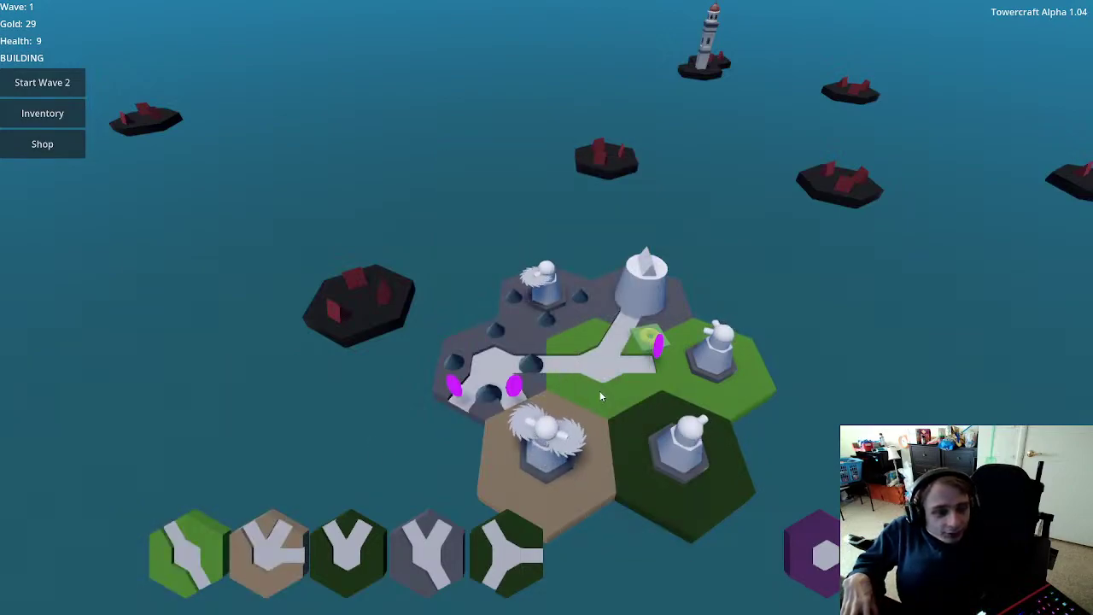
Step: Launch wave 2 and let the towers clear it, ending with 99 gold and 9 health
{"action": "left_click", "coordinate": [36, 85]}
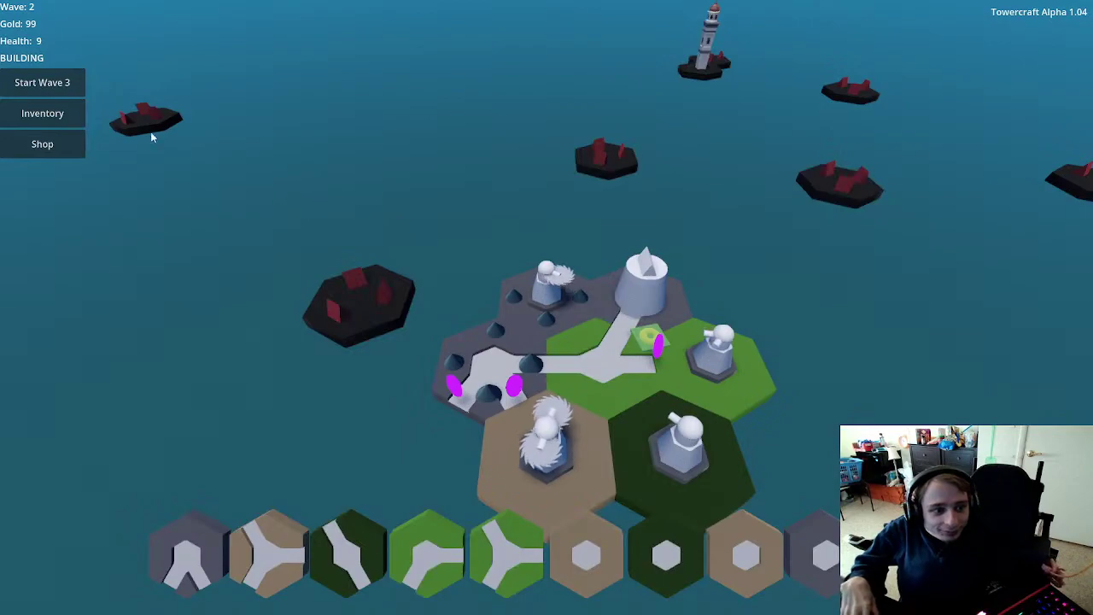
Step: Run wave 3 to 169 gold, then take the grey mountain tile for the island's left edge
{"action": "left_click", "coordinate": [69, 83]}
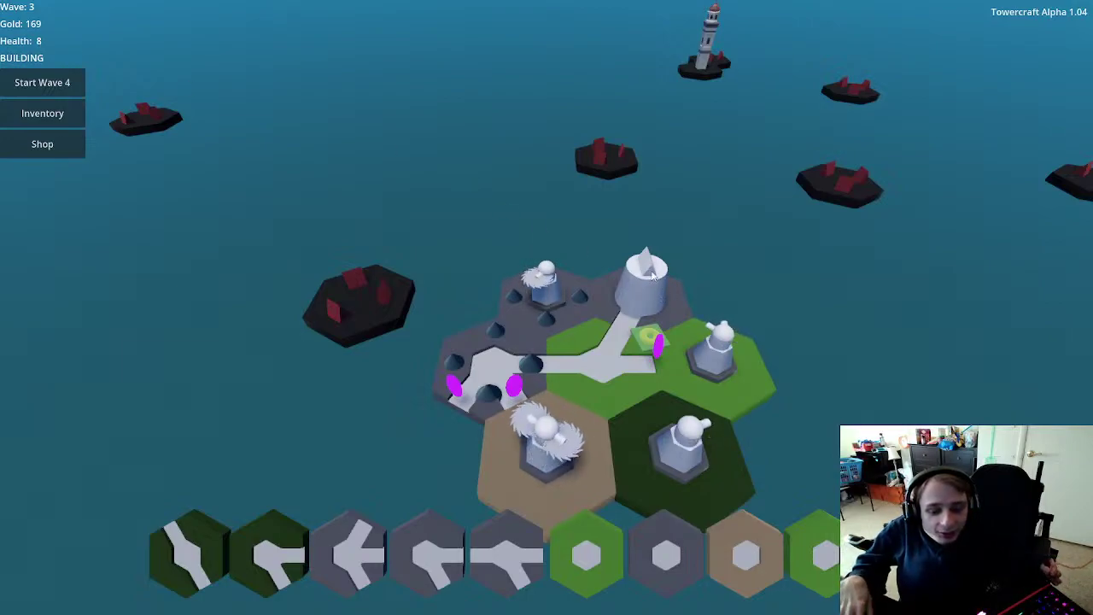
{"action": "scroll", "coordinate": [815, 366], "scroll_direction": "up", "scroll_amount": 3}
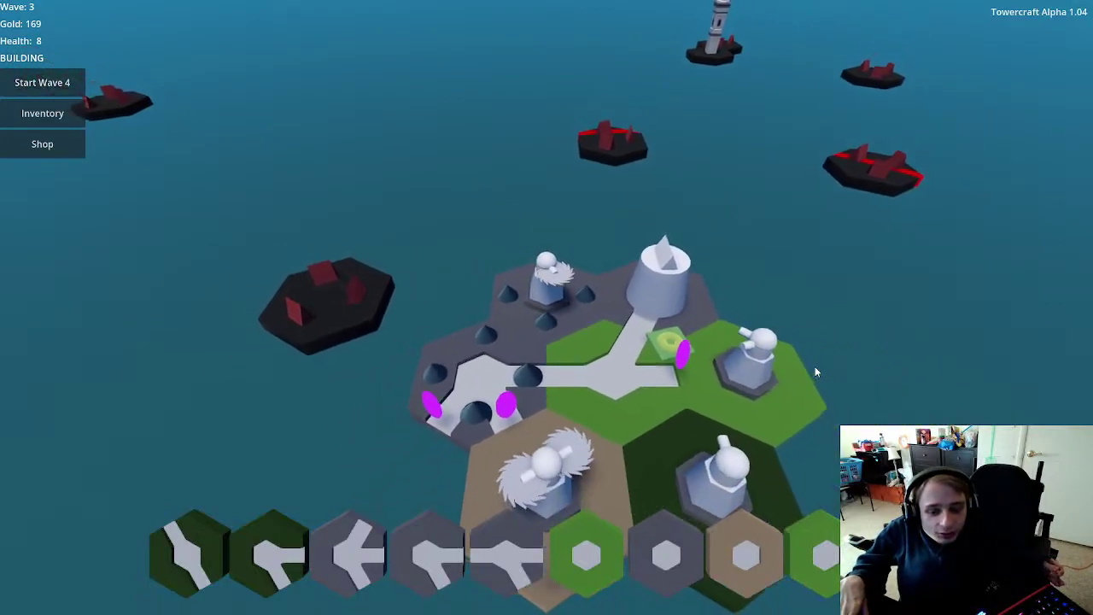
{"action": "left_click", "coordinate": [666, 555]}
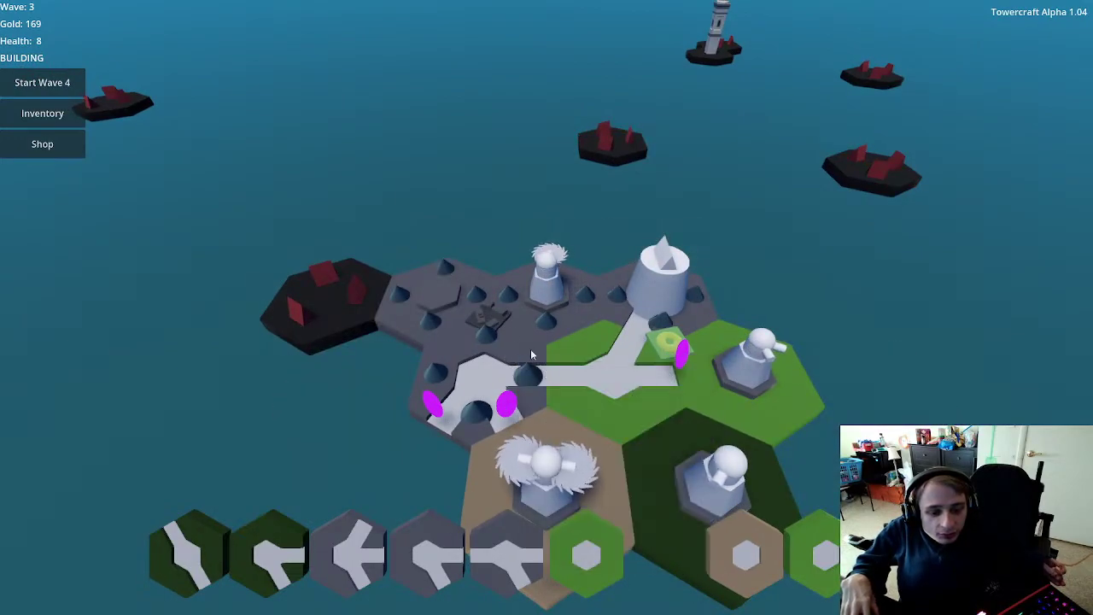
{"action": "left_click", "coordinate": [497, 318]}
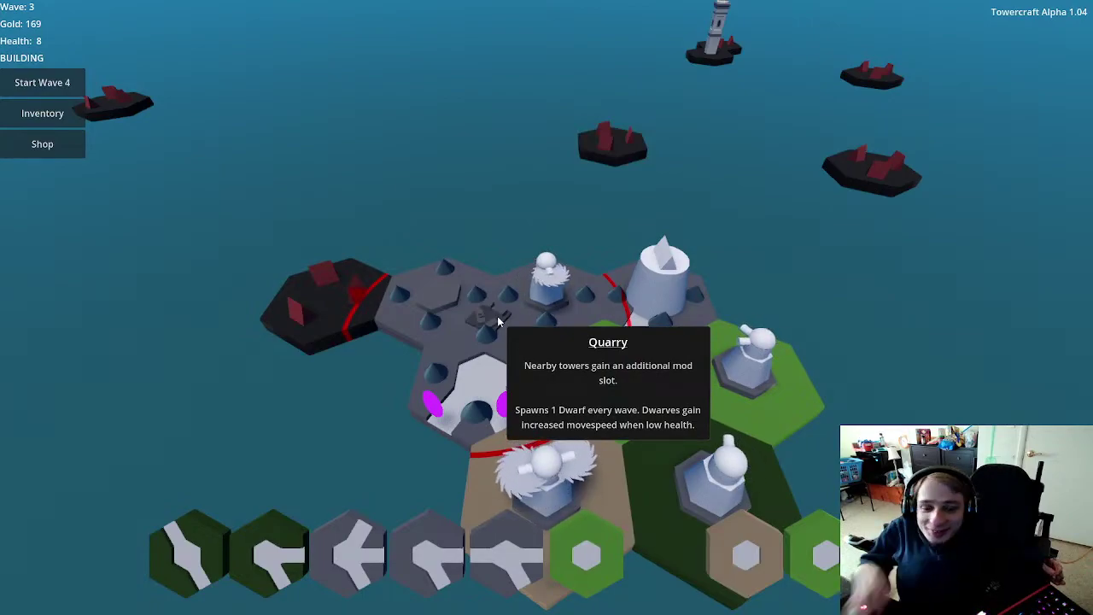
{"action": "mouse_move", "coordinate": [679, 362]}
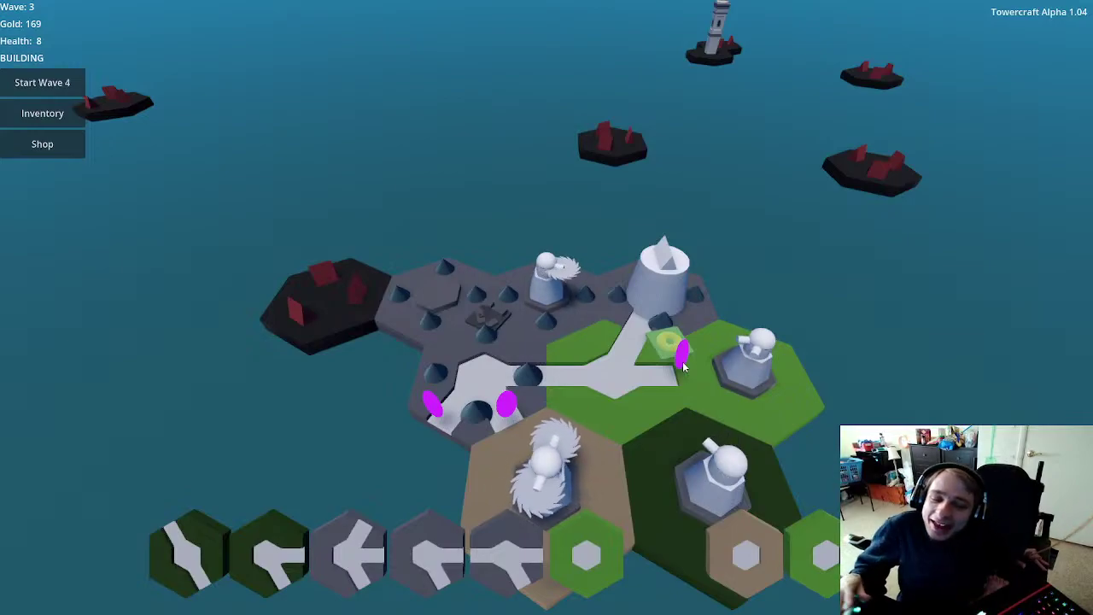
{"action": "mouse_move", "coordinate": [491, 318]}
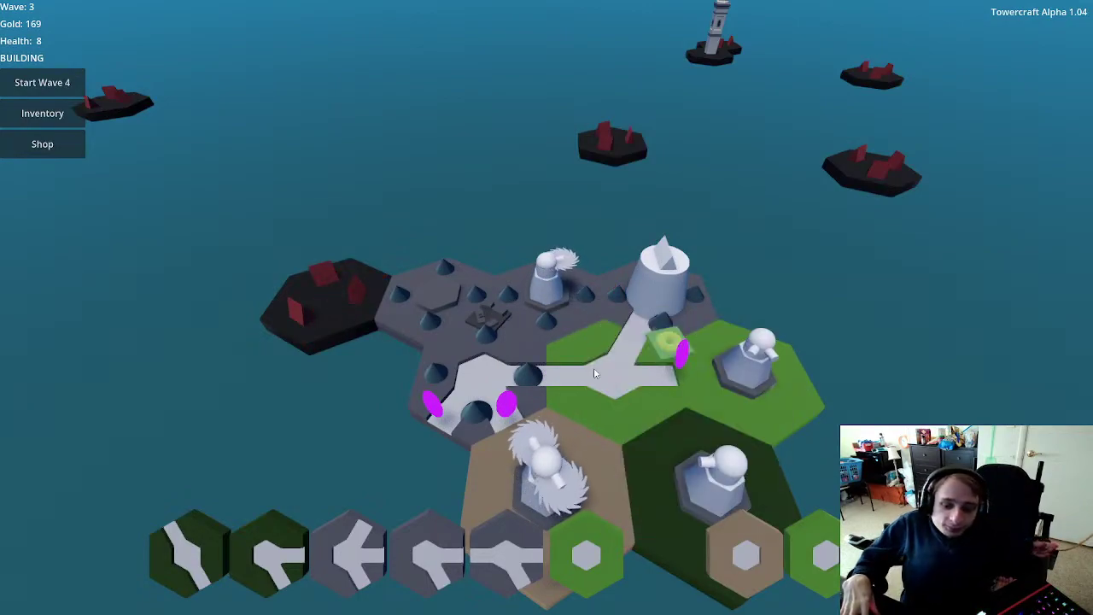
{"action": "mouse_move", "coordinate": [662, 343]}
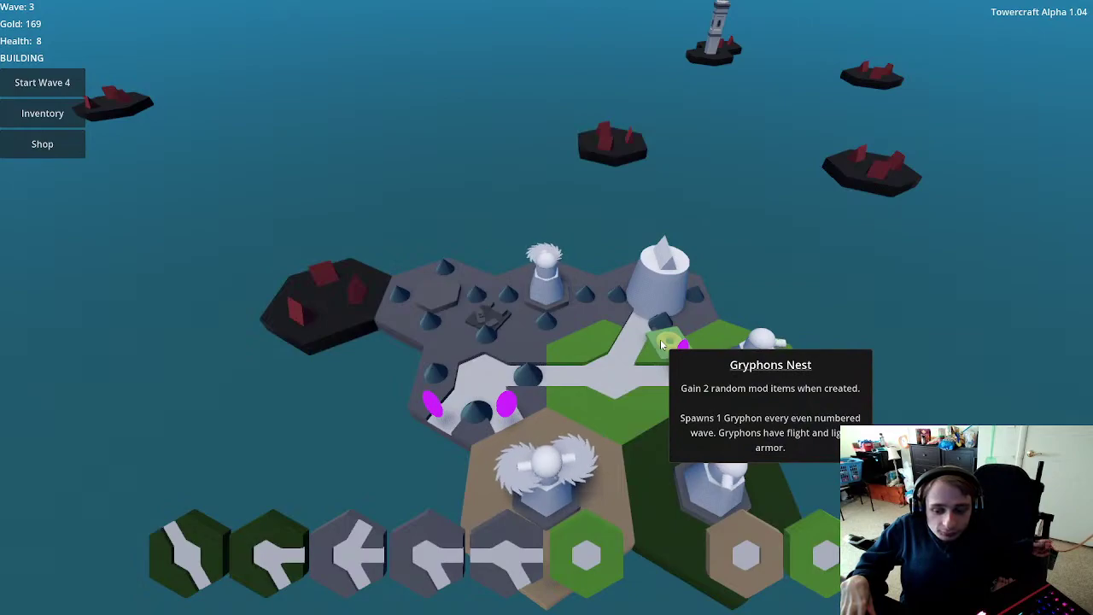
{"action": "mouse_move", "coordinate": [480, 364]}
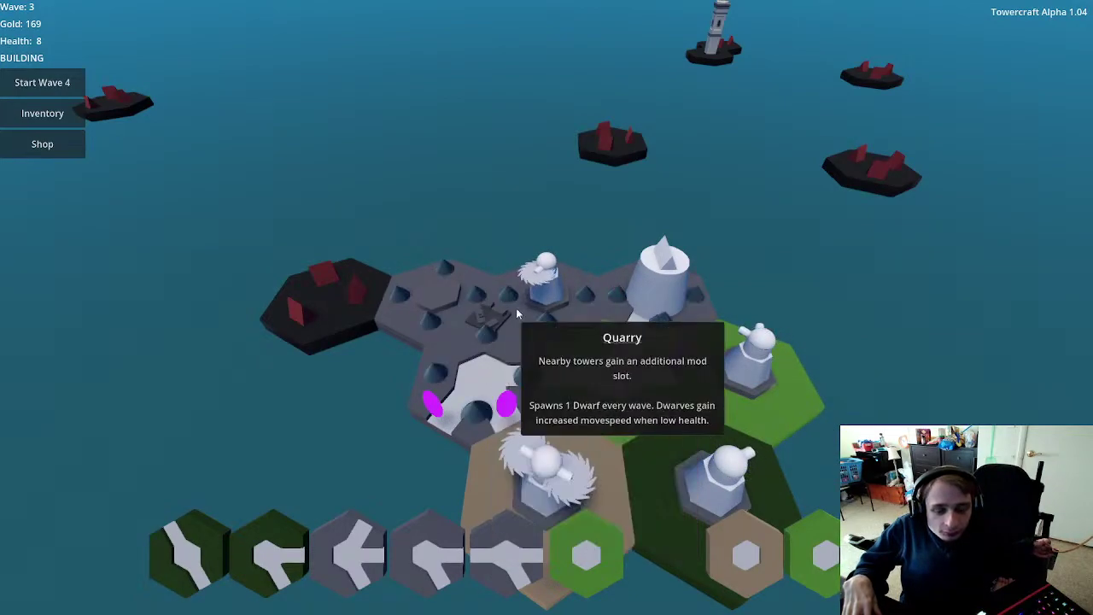
{"action": "mouse_move", "coordinate": [540, 291]}
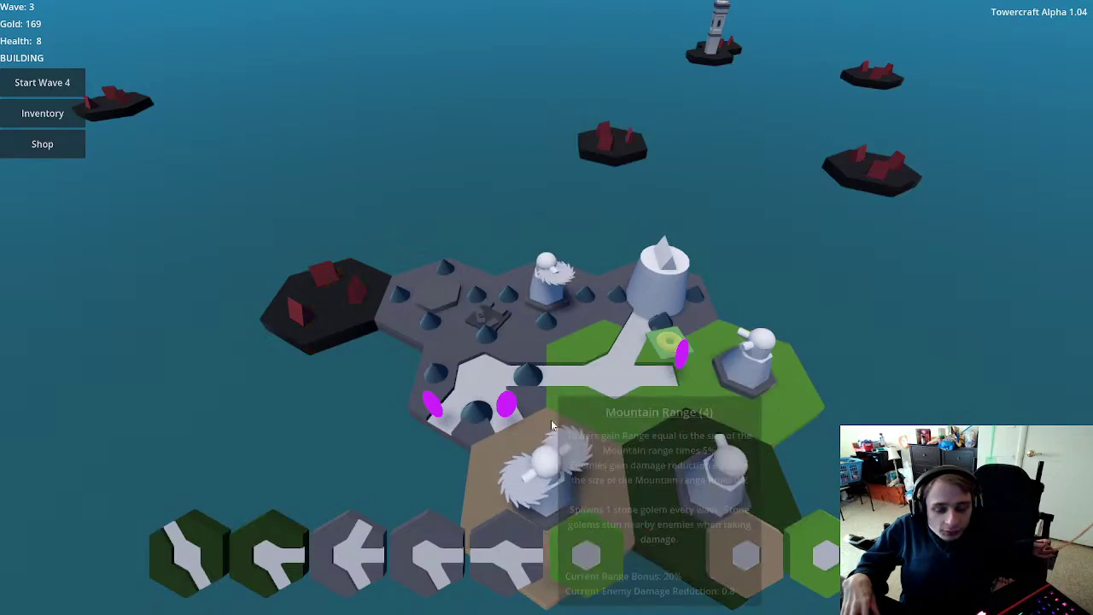
{"action": "mouse_move", "coordinate": [539, 493]}
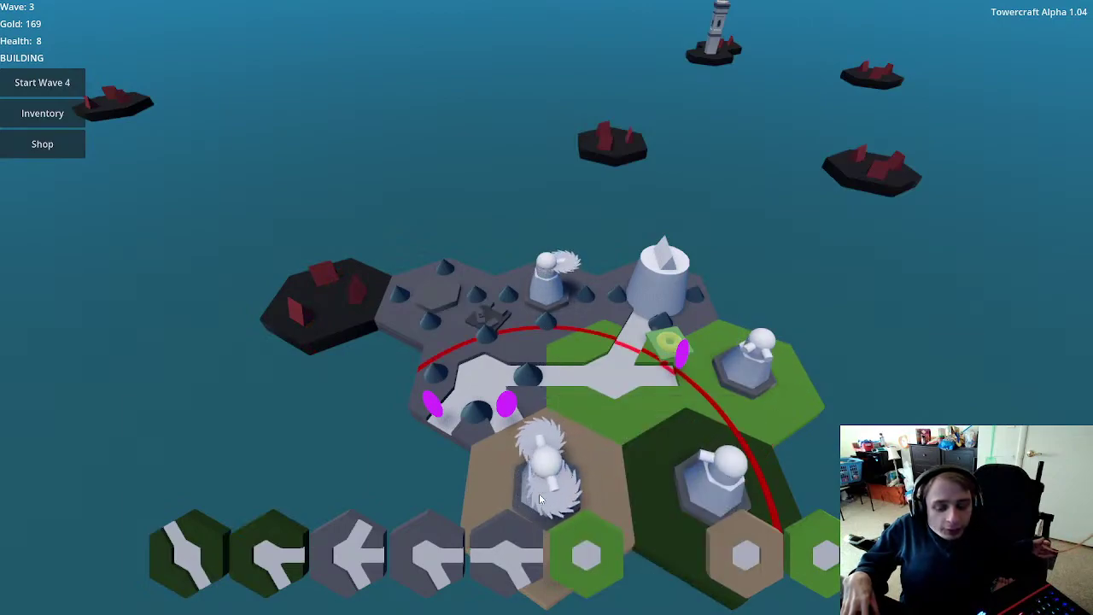
Step: Equip the spare Arrow artillery from the inventory onto the tower on the green hex
{"action": "left_click", "coordinate": [539, 494]}
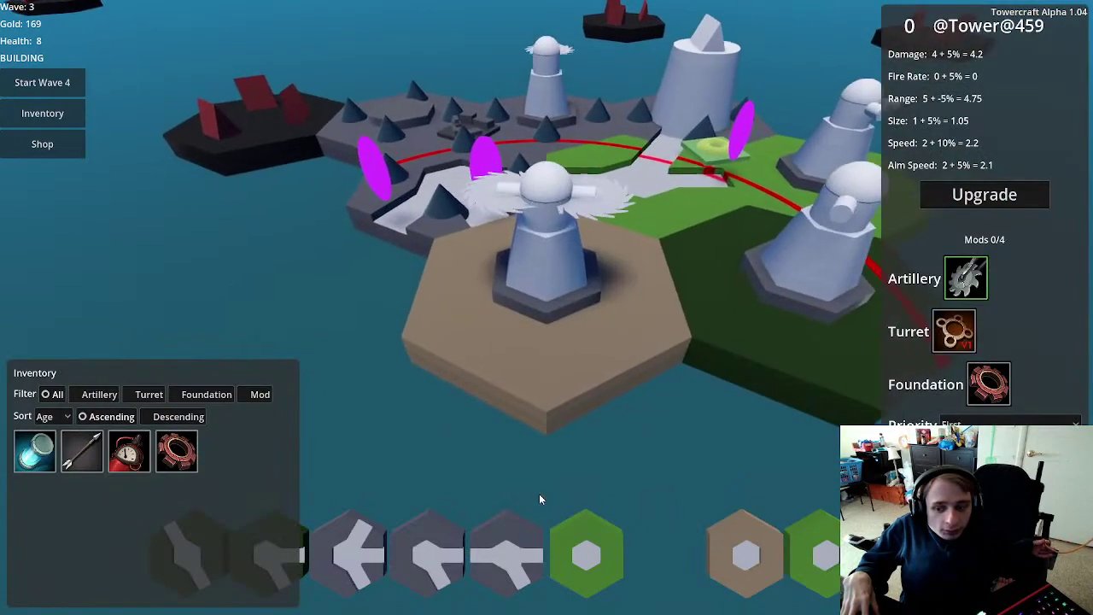
{"action": "mouse_move", "coordinate": [88, 464]}
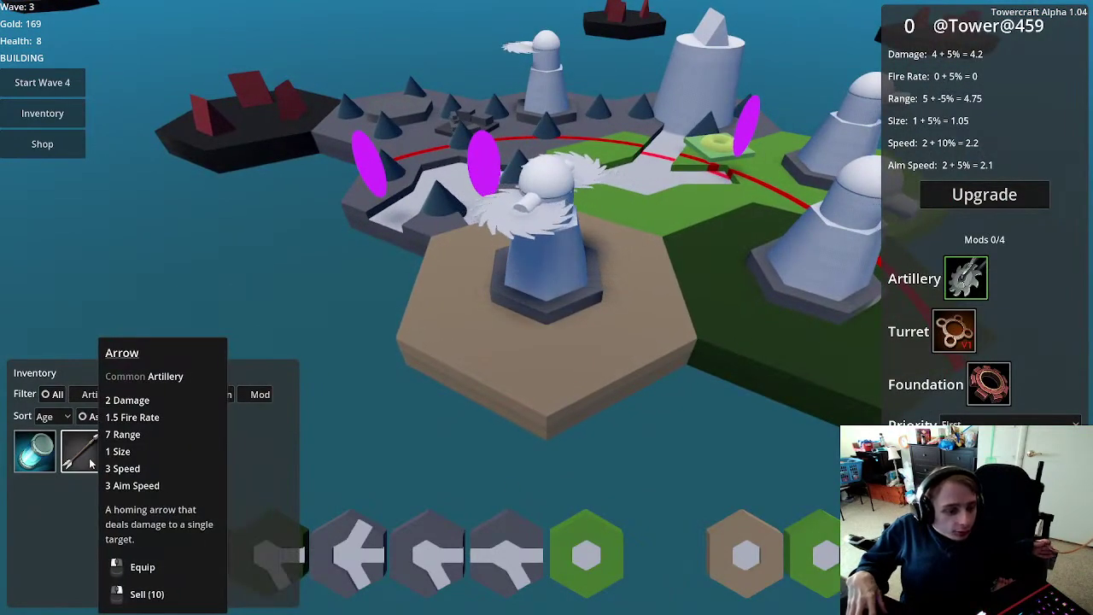
{"action": "mouse_move", "coordinate": [30, 459]}
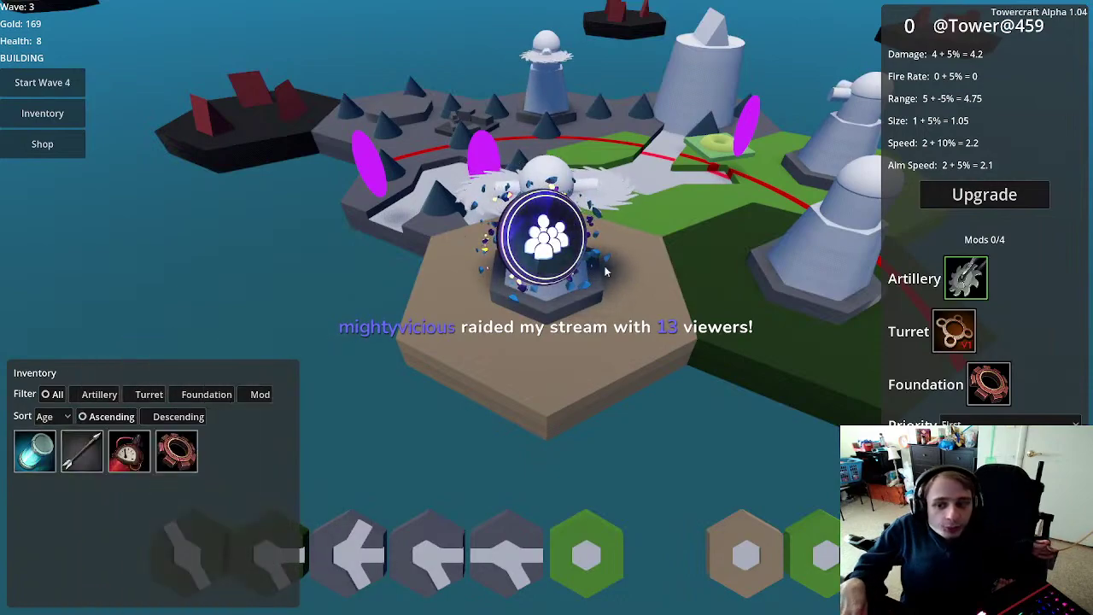
{"action": "left_click", "coordinate": [708, 249]}
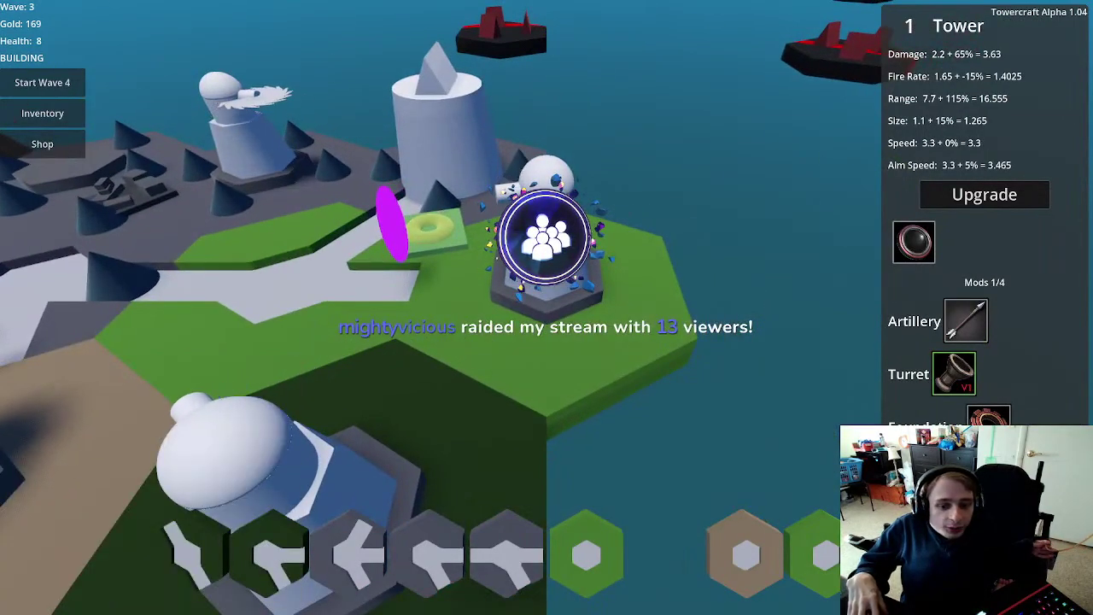
{"action": "key", "text": "i"}
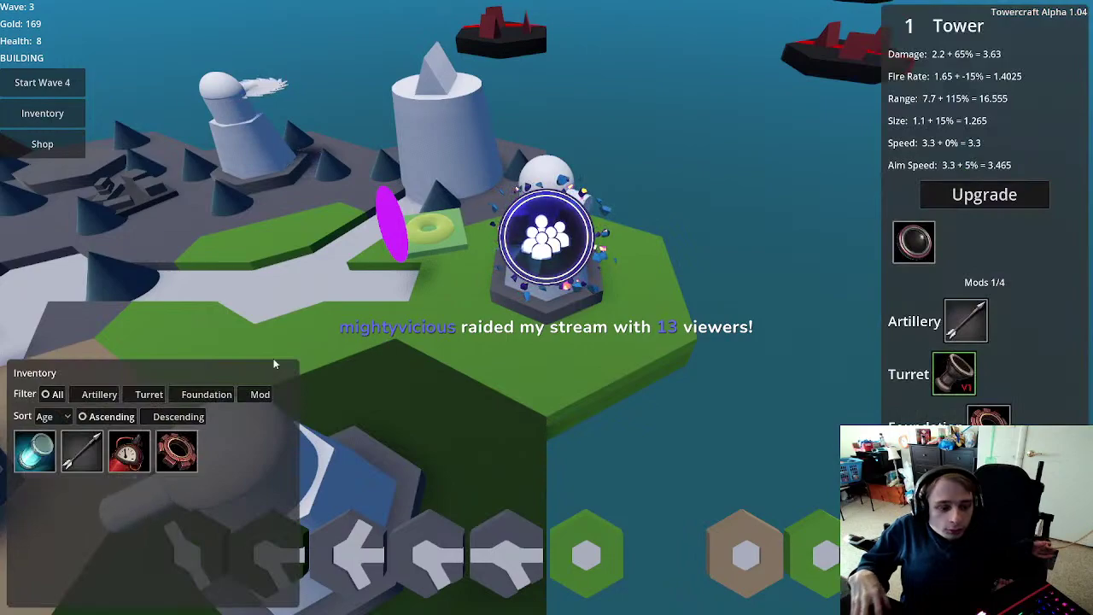
{"action": "mouse_move", "coordinate": [51, 476]}
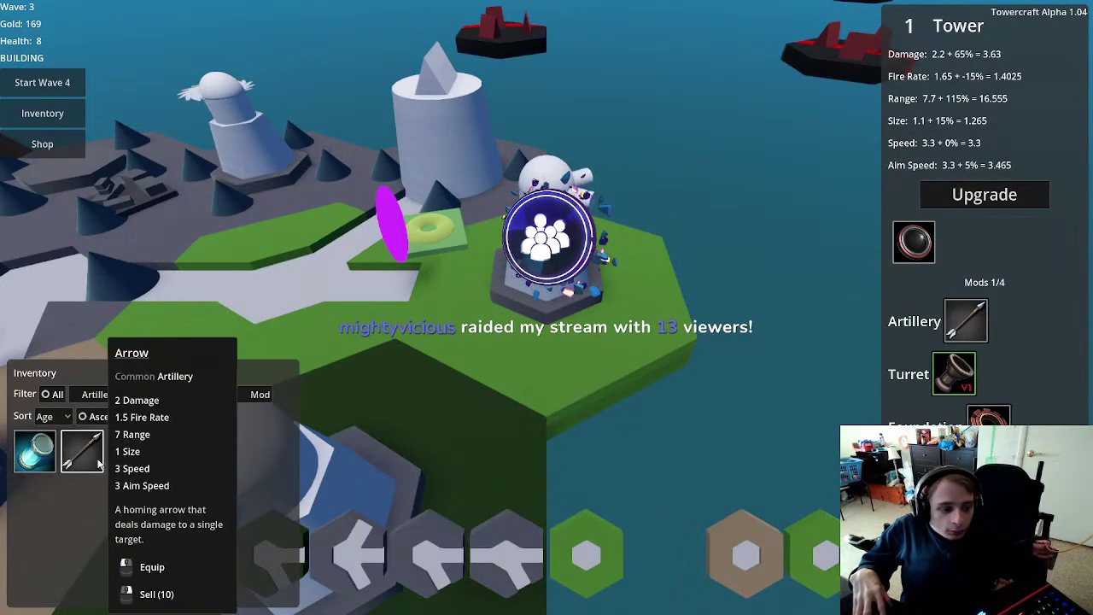
{"action": "left_click", "coordinate": [85, 459]}
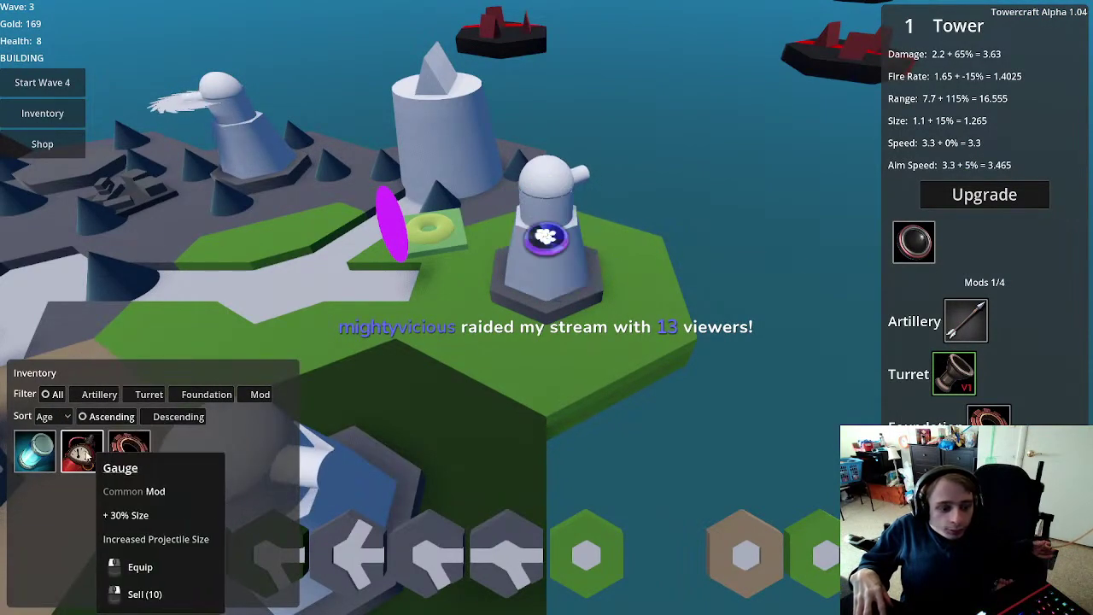
{"action": "mouse_move", "coordinate": [69, 461]}
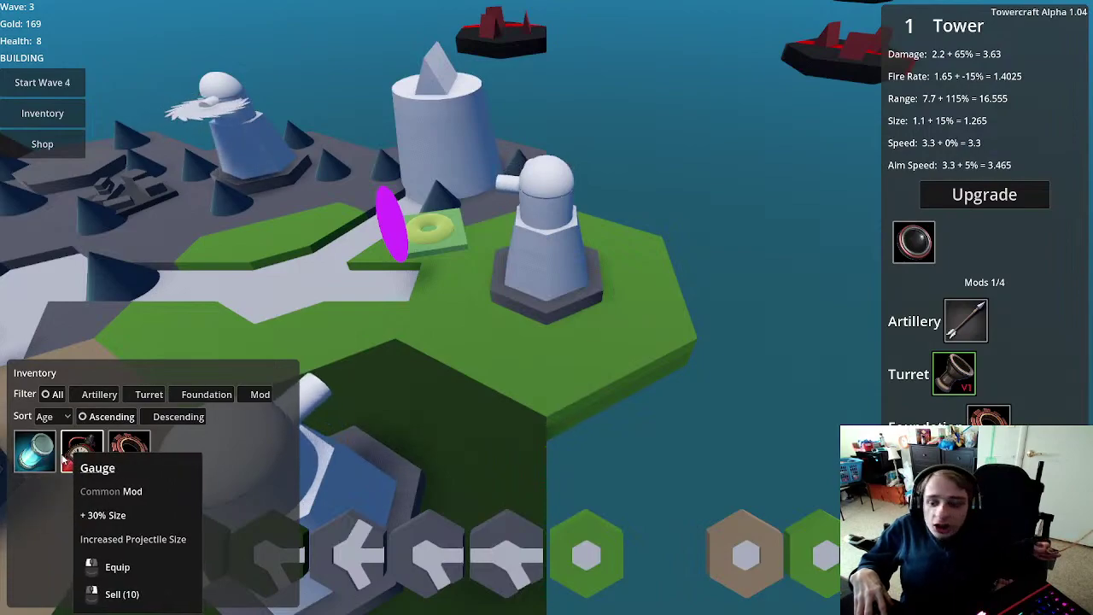
{"action": "mouse_move", "coordinate": [978, 311]}
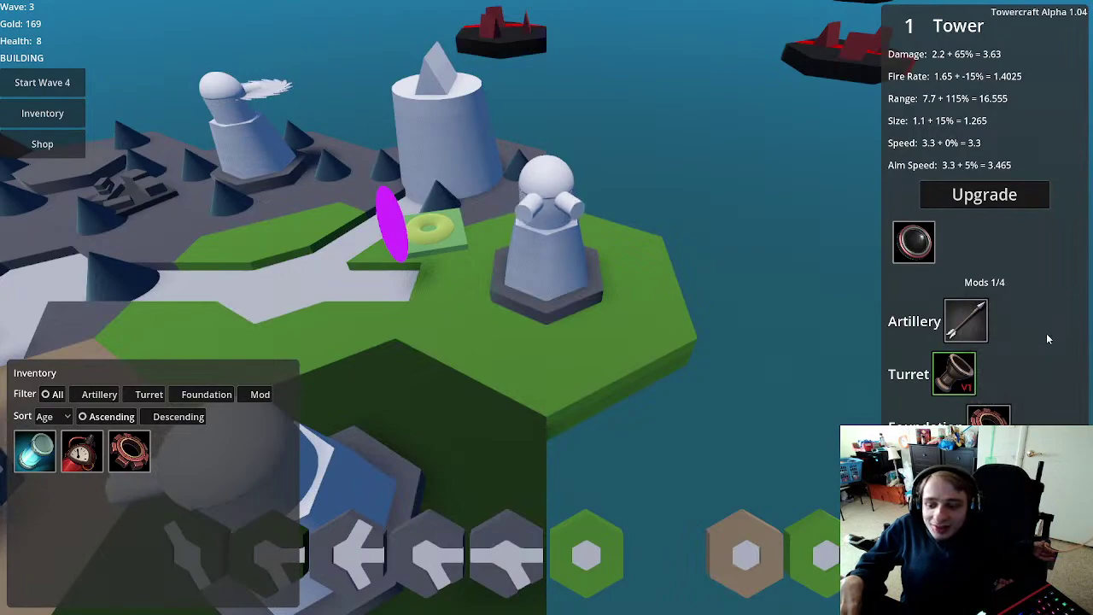
Step: Equip the Coolant mod from the inventory onto the green-hex tower
{"action": "left_click", "coordinate": [31, 455]}
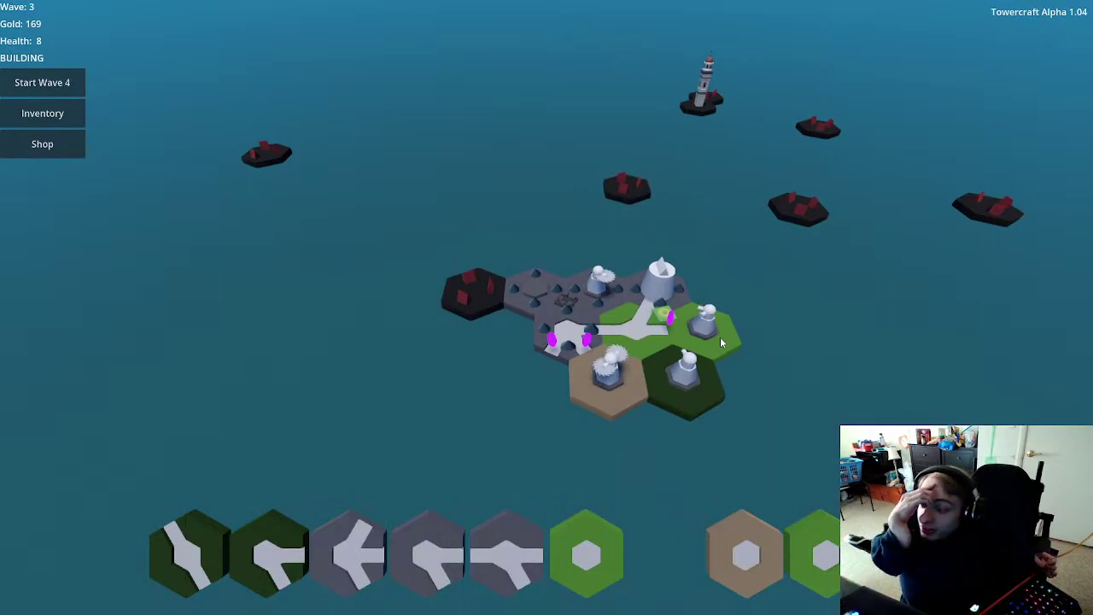
{"action": "scroll", "coordinate": [720, 336], "scroll_direction": "up", "scroll_amount": 2}
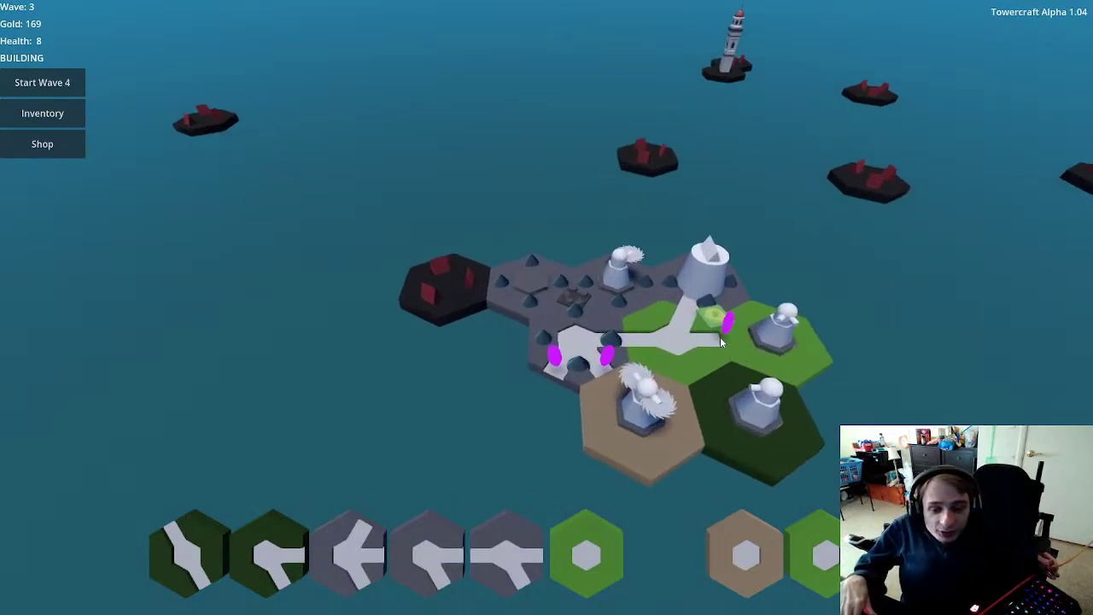
{"action": "scroll", "coordinate": [568, 353], "scroll_direction": "up", "scroll_amount": 3}
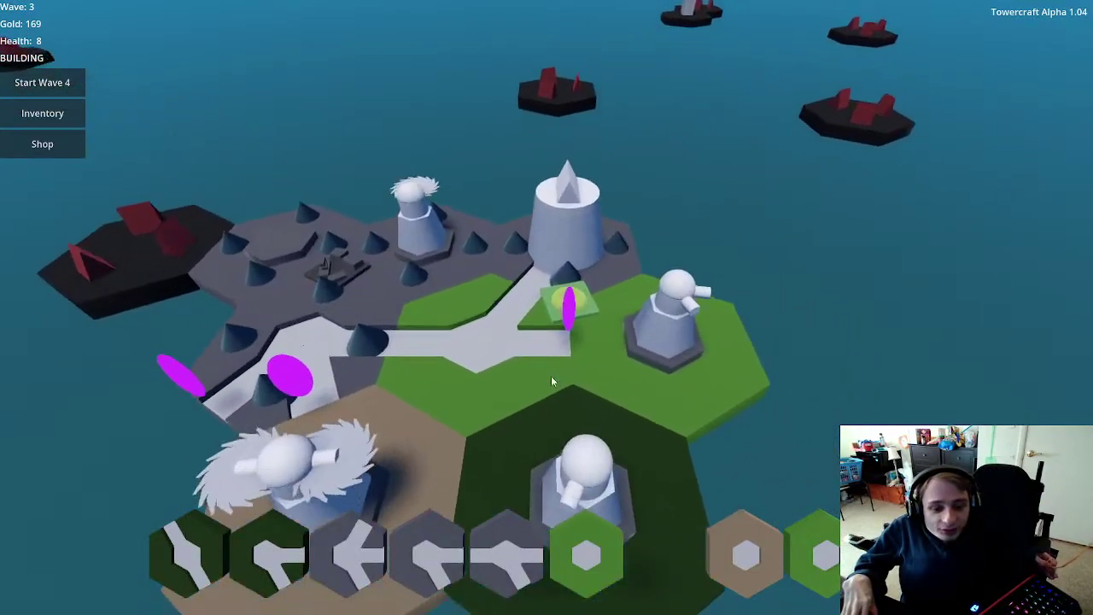
{"action": "scroll", "coordinate": [560, 381], "scroll_direction": "down", "scroll_amount": 2}
{"action": "scroll", "coordinate": [597, 336], "scroll_direction": "up", "scroll_amount": 2}
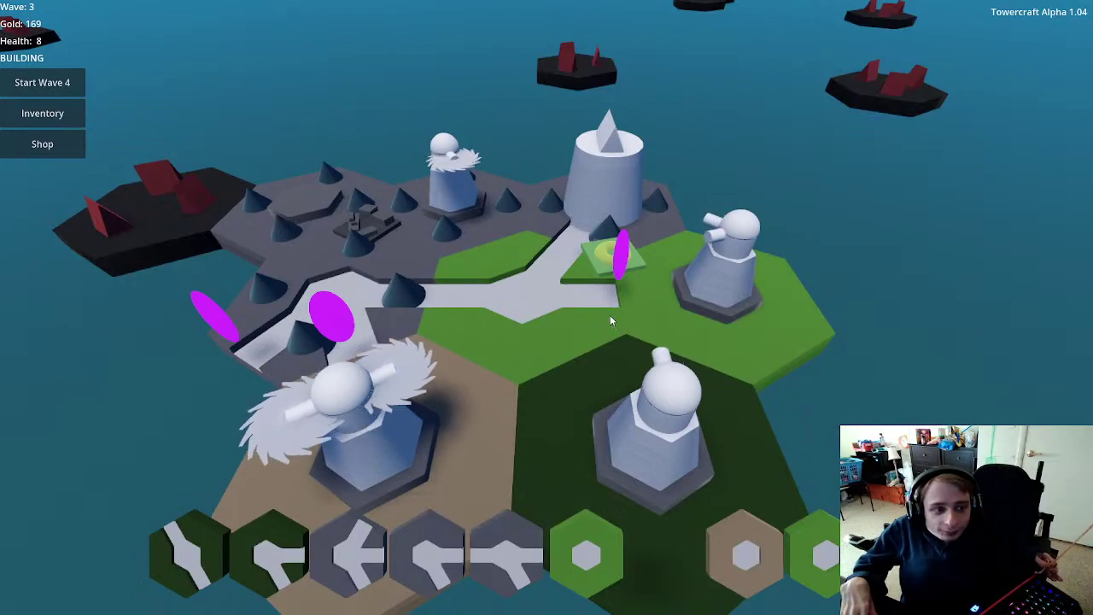
{"action": "left_click", "coordinate": [675, 478]}
{"action": "mouse_move", "coordinate": [92, 462]}
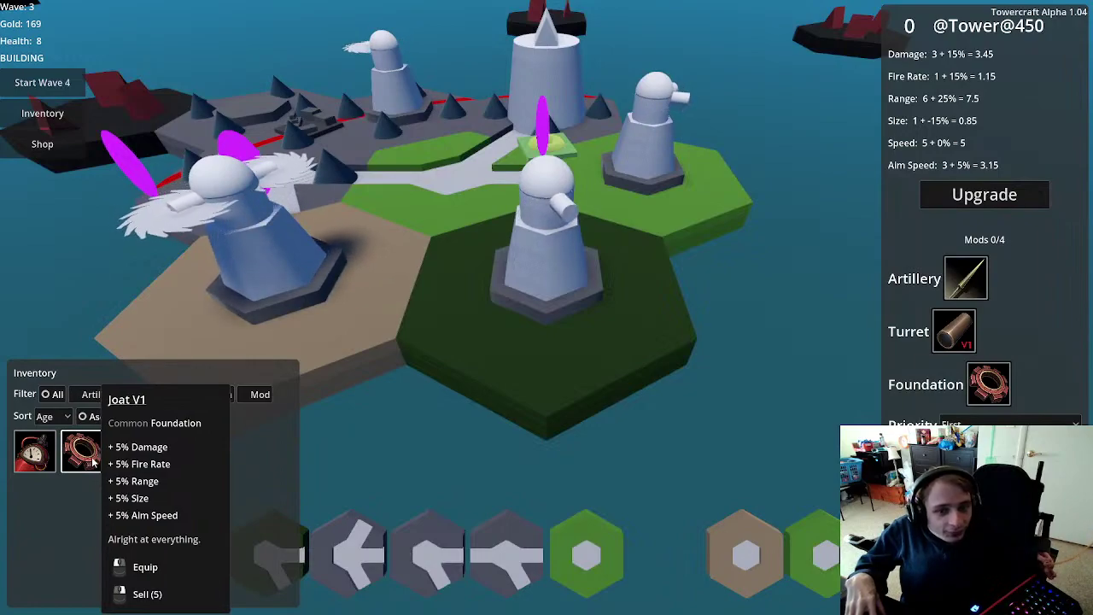
{"action": "left_click", "coordinate": [636, 440]}
{"action": "scroll", "coordinate": [638, 461], "scroll_direction": "down", "scroll_amount": 5}
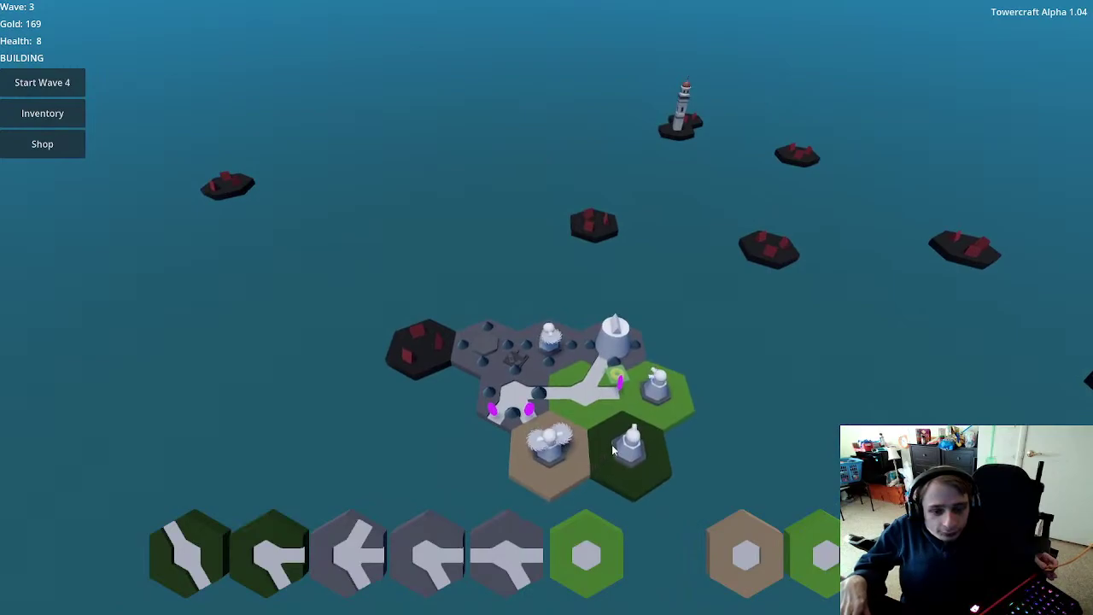
{"action": "scroll", "coordinate": [611, 444], "scroll_direction": "up", "scroll_amount": 3}
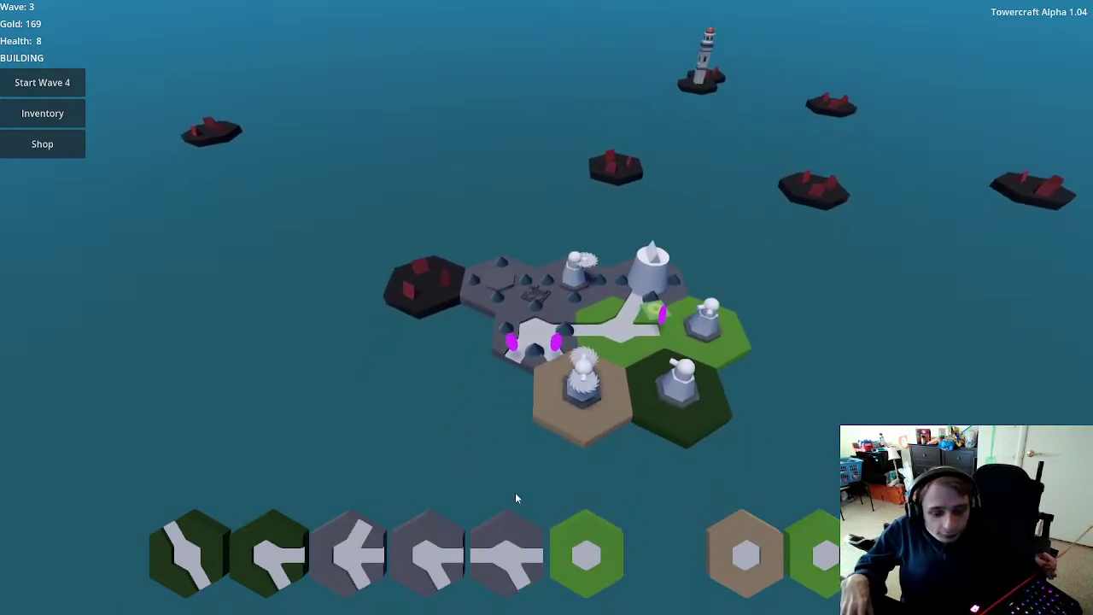
Step: Place the spiked grey path tile lower-left, then add tan and green hexes on the left edge
{"action": "left_click", "coordinate": [502, 547]}
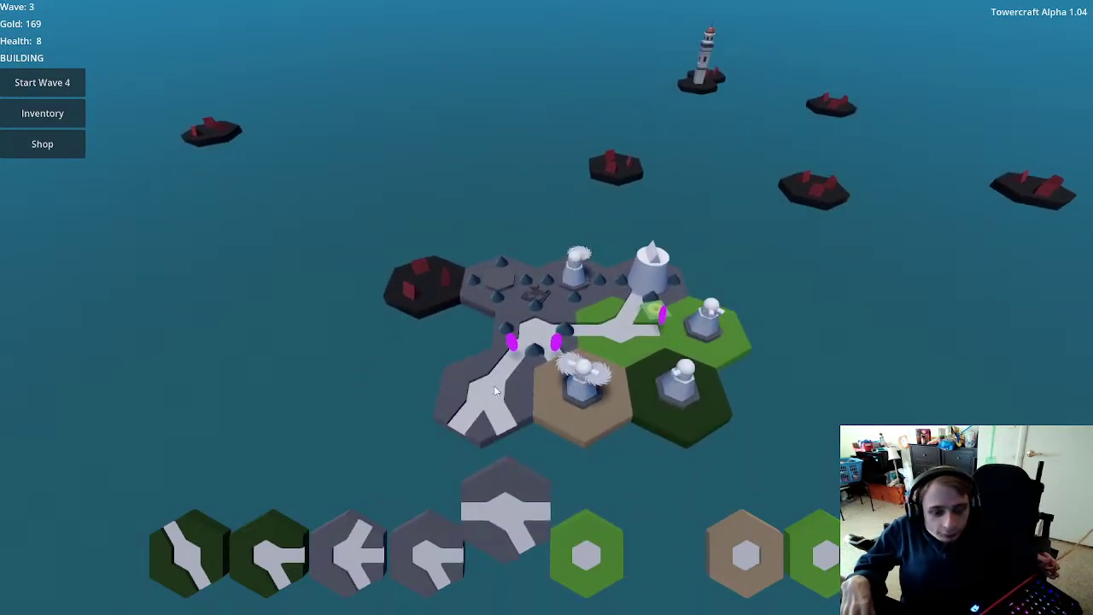
{"action": "left_click", "coordinate": [494, 390]}
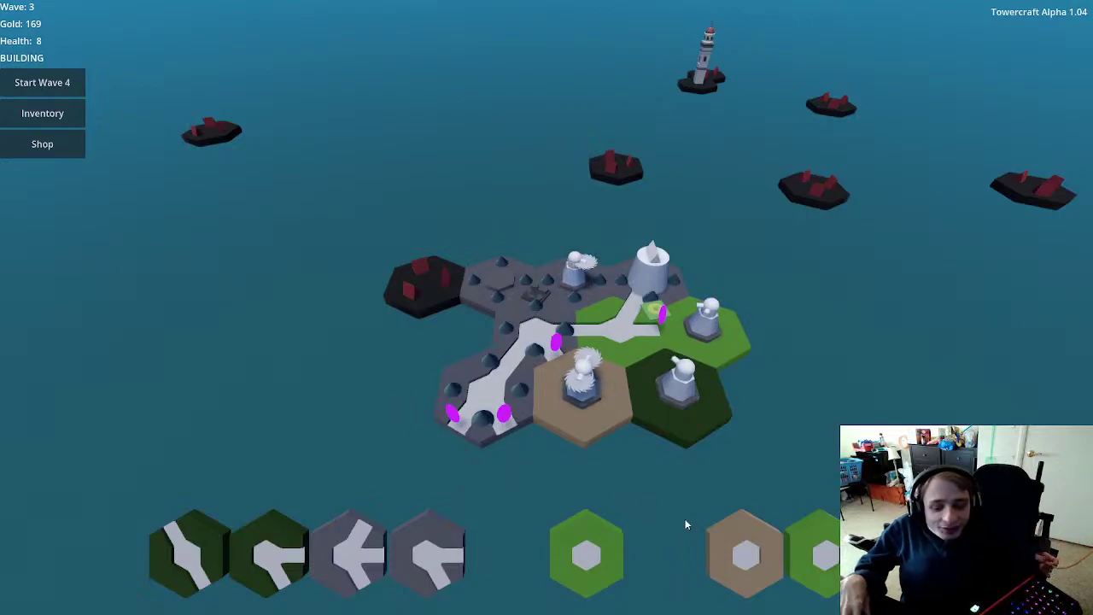
{"action": "left_click_drag", "start_coordinate": [743, 551], "coordinate": [455, 338]}
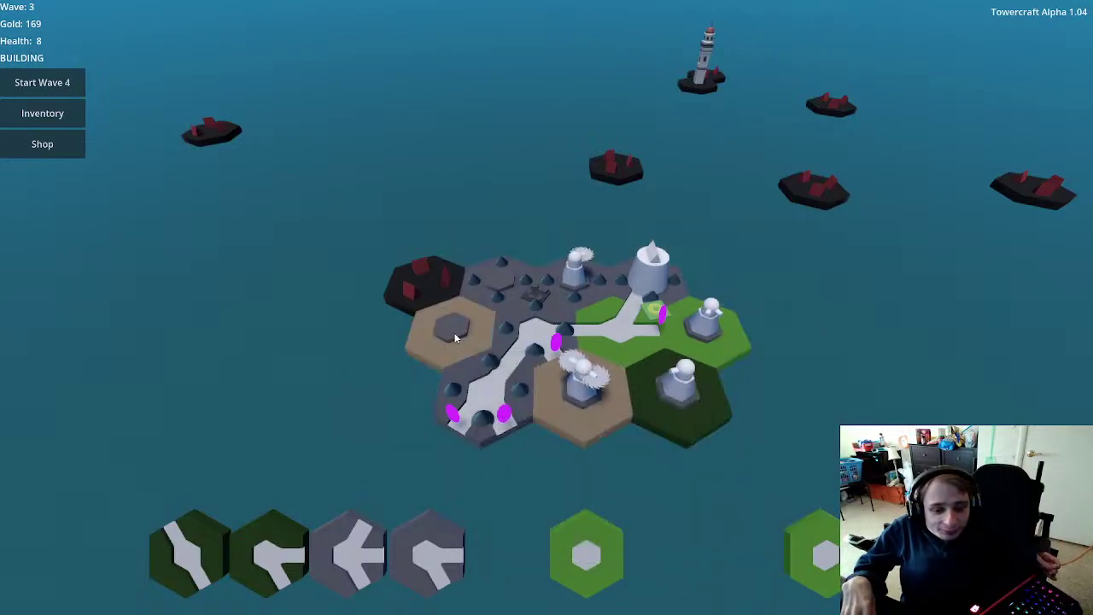
{"action": "left_click_drag", "start_coordinate": [797, 538], "coordinate": [390, 392]}
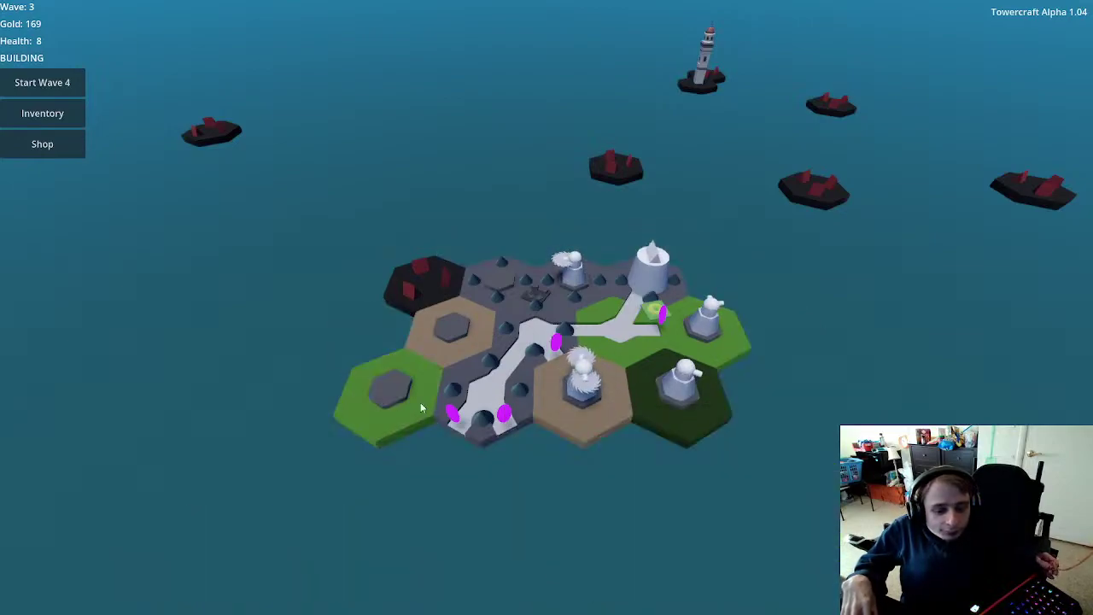
{"action": "left_click", "coordinate": [452, 331]}
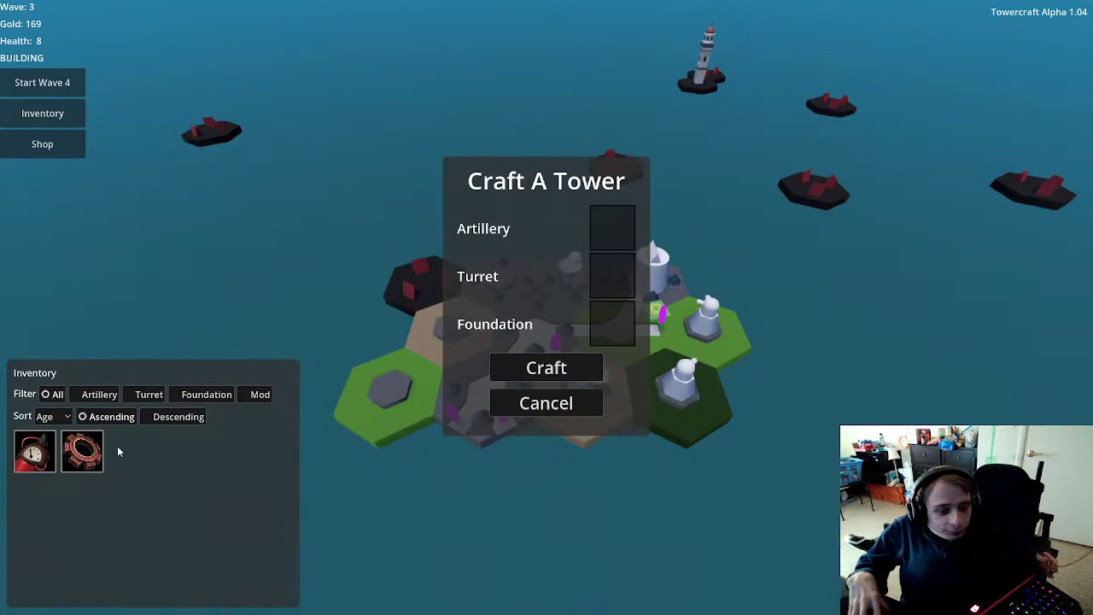
{"action": "left_click", "coordinate": [166, 210]}
{"action": "left_click", "coordinate": [62, 142]}
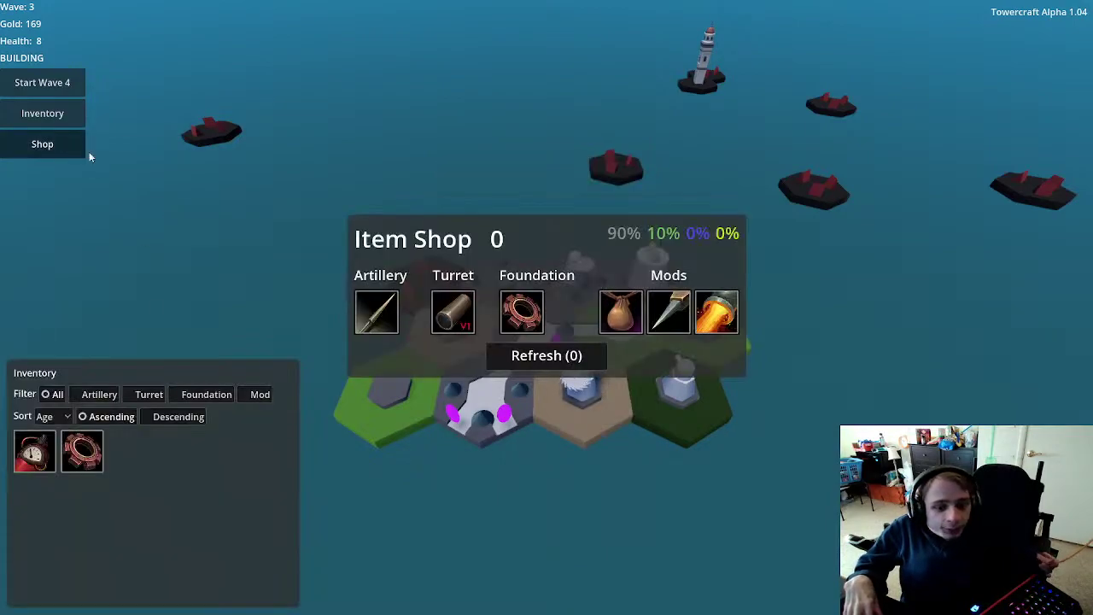
{"action": "mouse_move", "coordinate": [382, 319]}
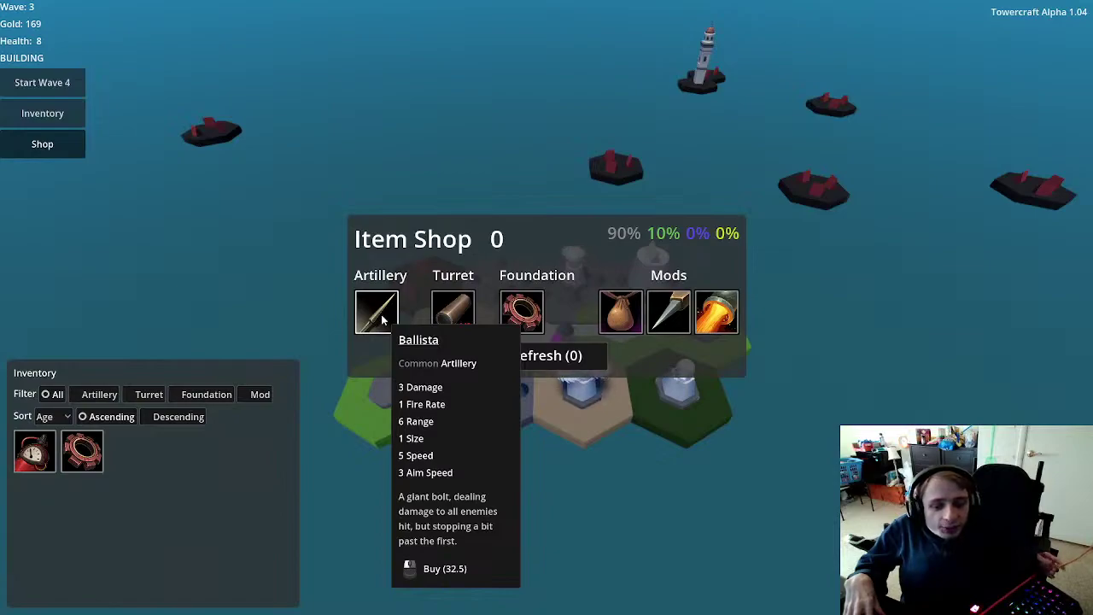
{"action": "left_click", "coordinate": [355, 445]}
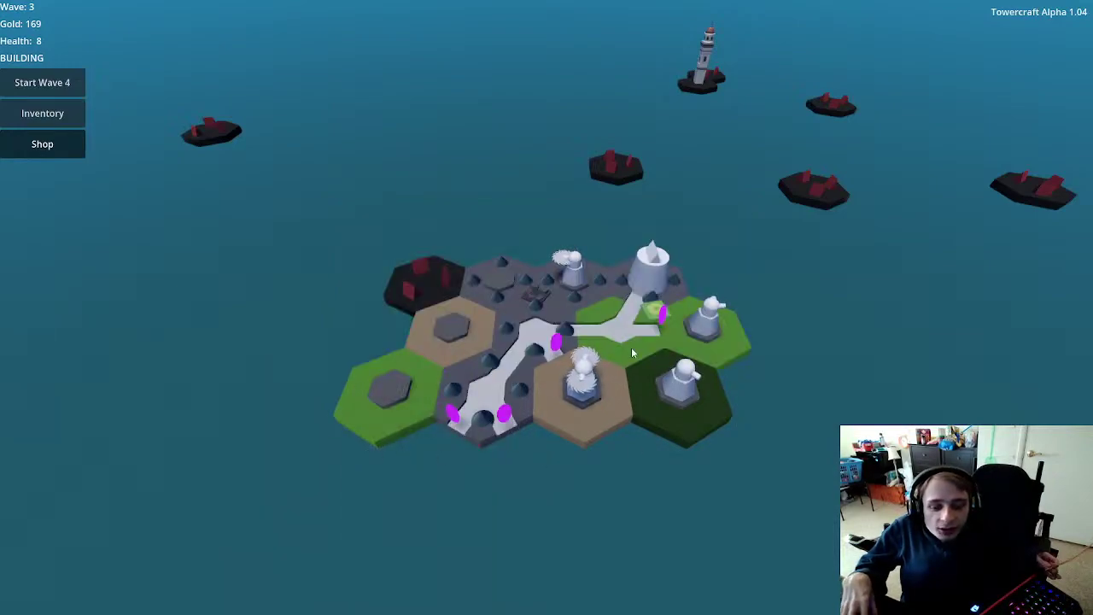
{"action": "scroll", "coordinate": [691, 410], "scroll_direction": "up", "scroll_amount": 3}
{"action": "mouse_move", "coordinate": [736, 435]}
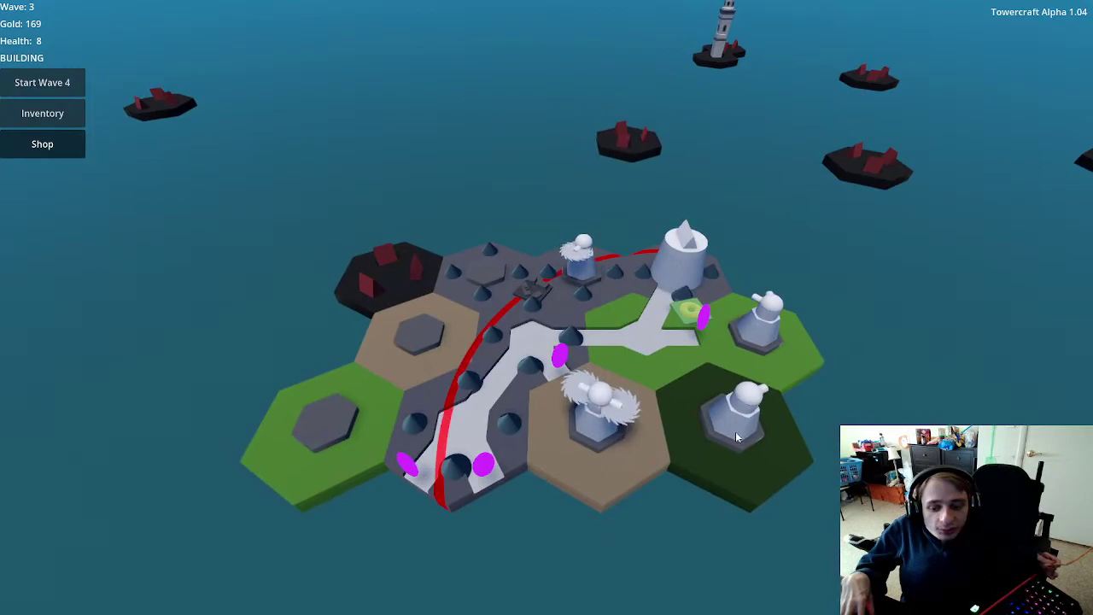
{"action": "left_click", "coordinate": [71, 84]}
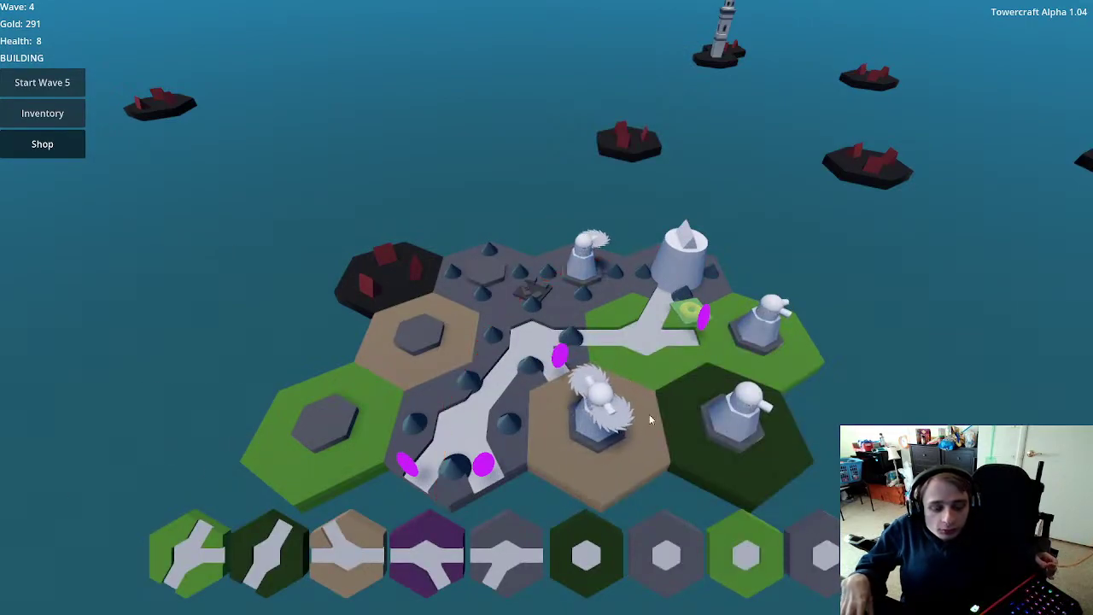
{"action": "mouse_move", "coordinate": [615, 279]}
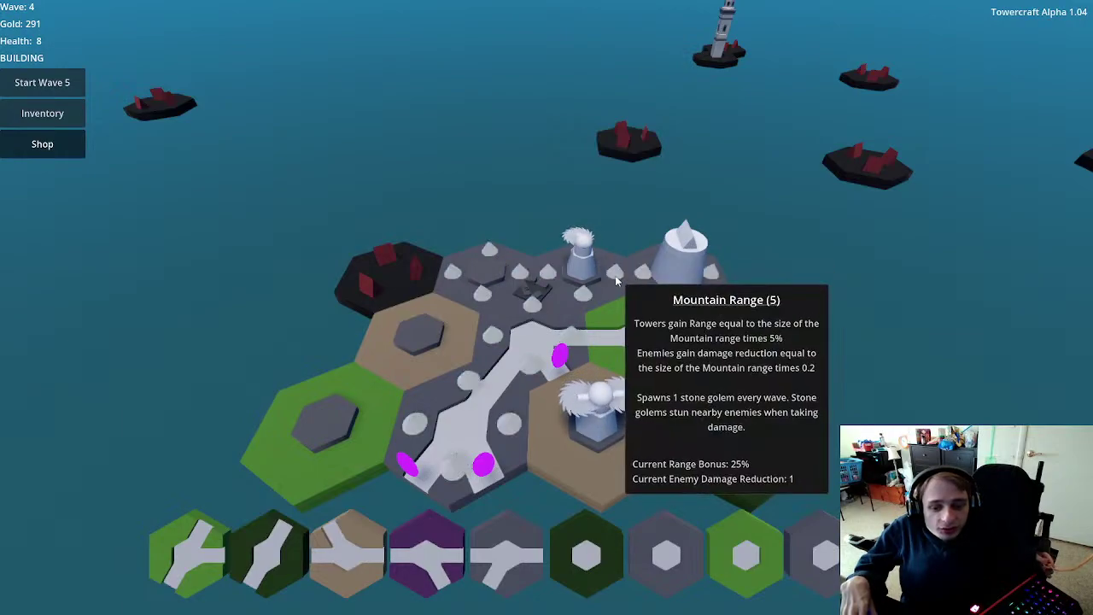
{"action": "scroll", "coordinate": [683, 410], "scroll_direction": "down", "scroll_amount": 3}
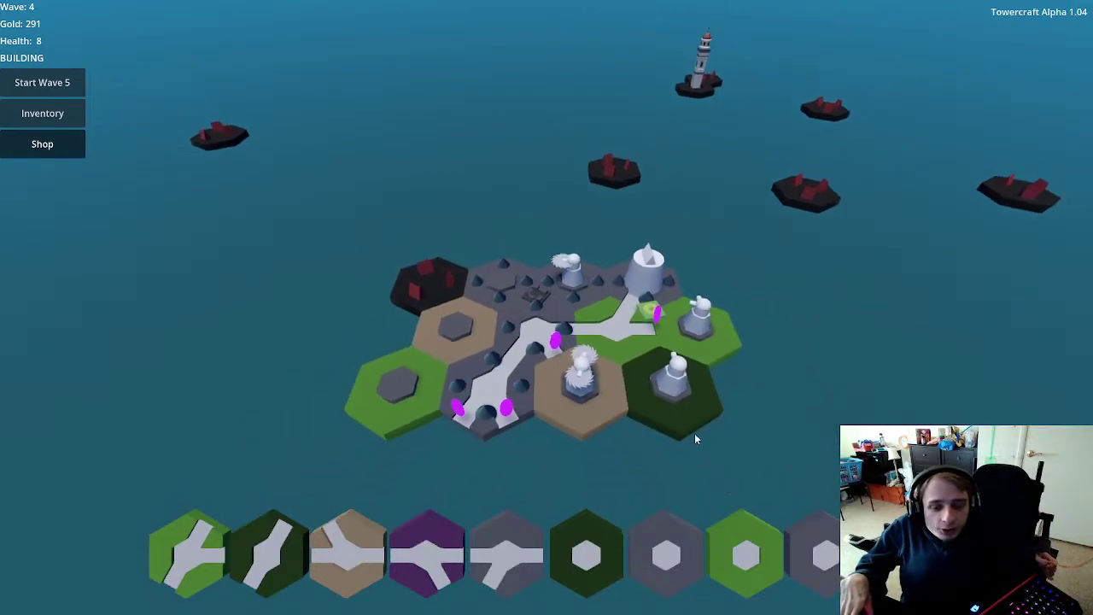
{"action": "scroll", "coordinate": [666, 384], "scroll_direction": "up", "scroll_amount": 1}
{"action": "mouse_move", "coordinate": [577, 288]}
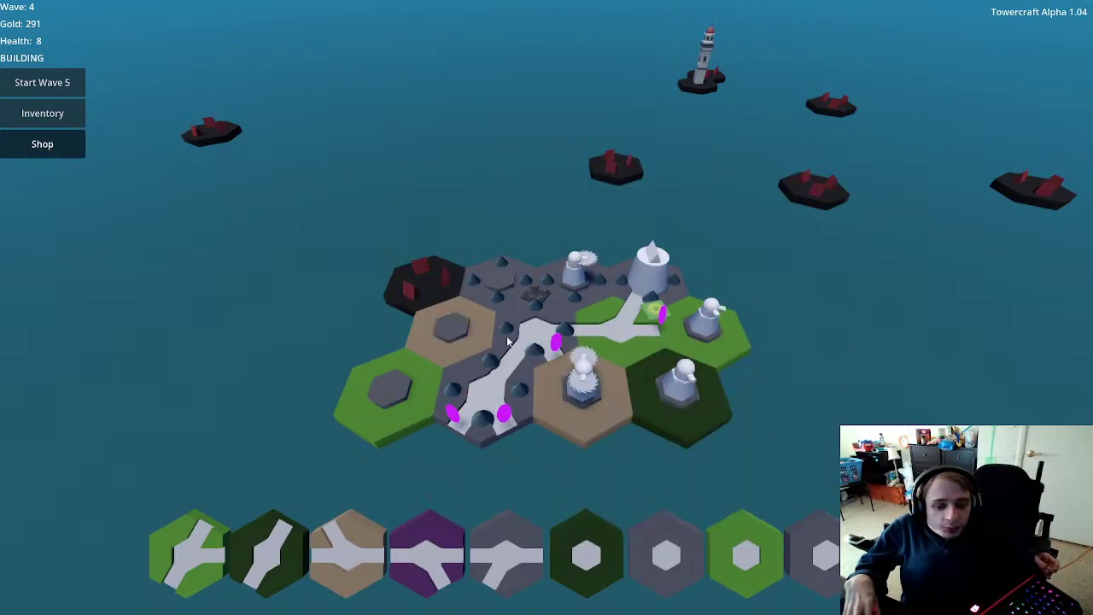
Step: Back out of crafting on the tan hex and buy the Ballista from the shop, leaving 258 gold
{"action": "left_click", "coordinate": [462, 330]}
{"action": "mouse_move", "coordinate": [178, 446]}
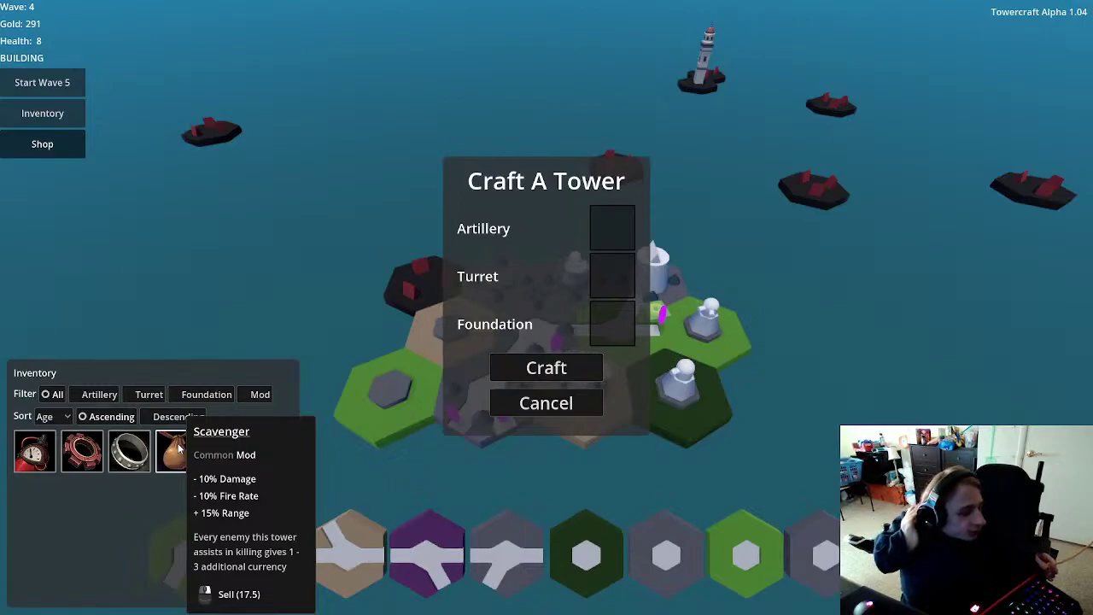
{"action": "mouse_move", "coordinate": [122, 459]}
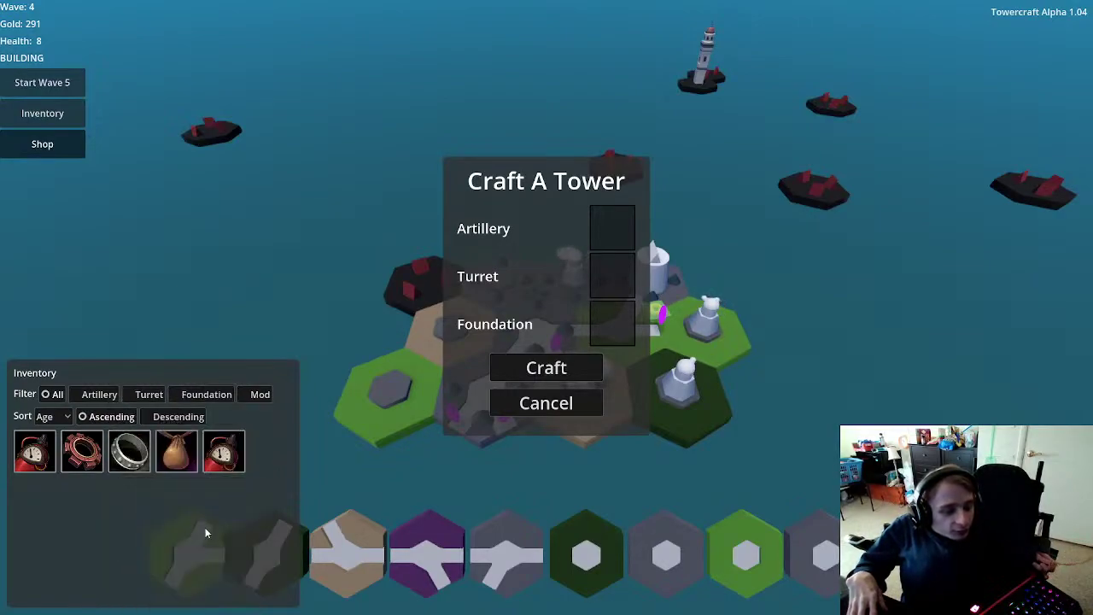
{"action": "key", "text": "Escape"}
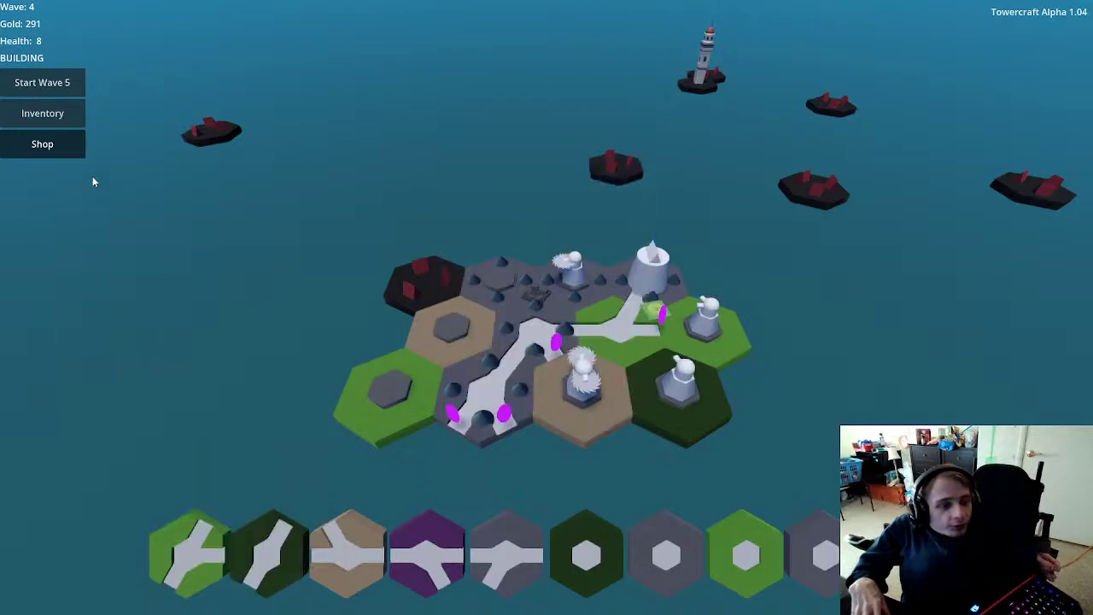
{"action": "left_click", "coordinate": [67, 144]}
{"action": "left_click", "coordinate": [375, 312]}
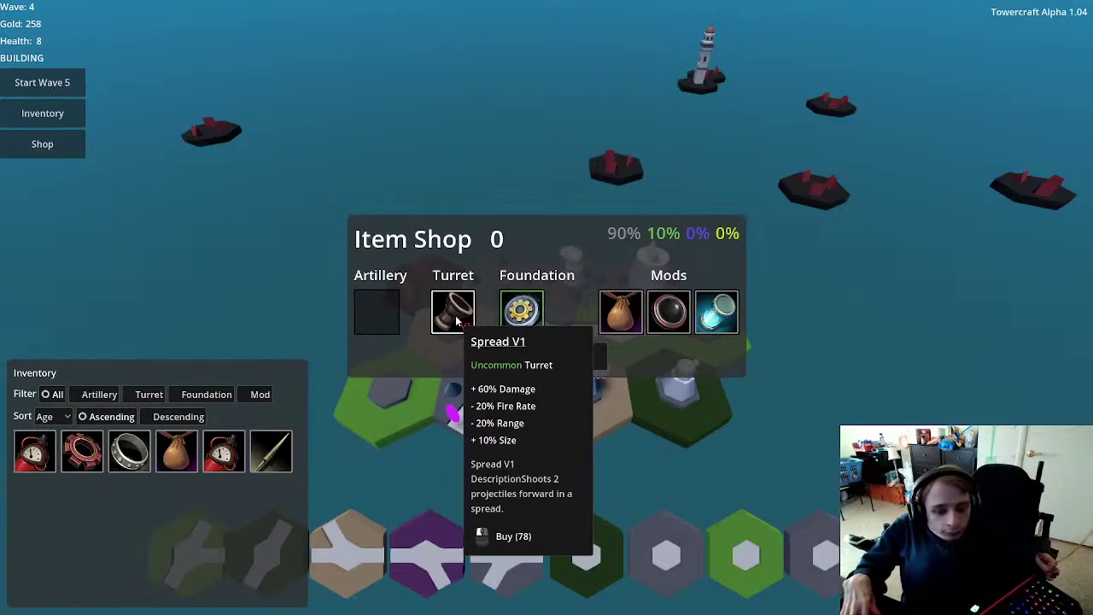
Step: Buy the Spread V1 turret and Coolant mod, dropping to 141 gold, then close the shop
{"action": "left_click", "coordinate": [457, 316]}
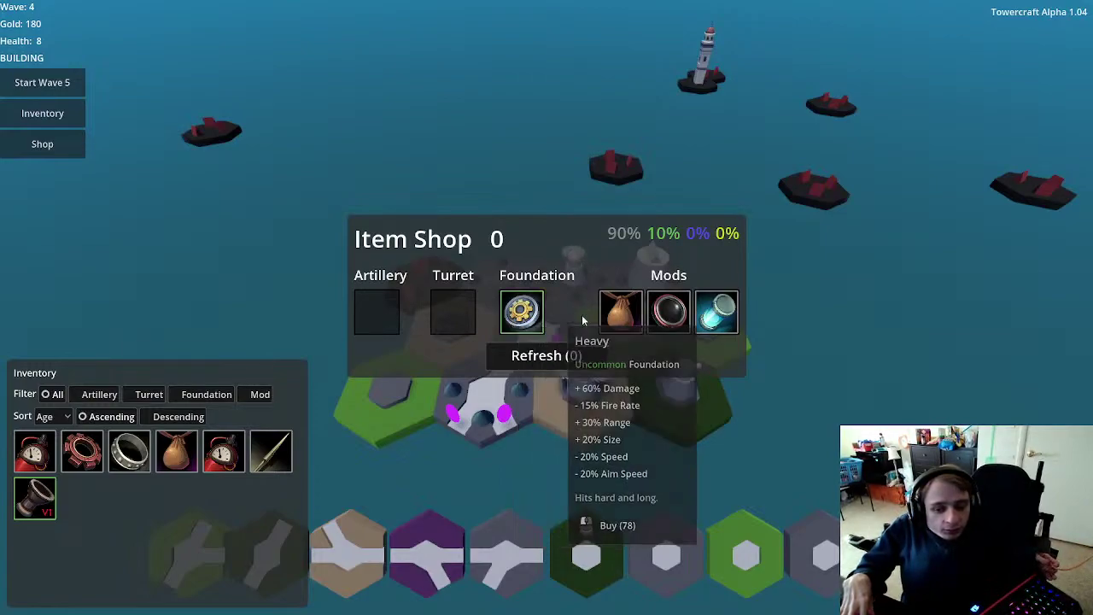
{"action": "mouse_move", "coordinate": [711, 322]}
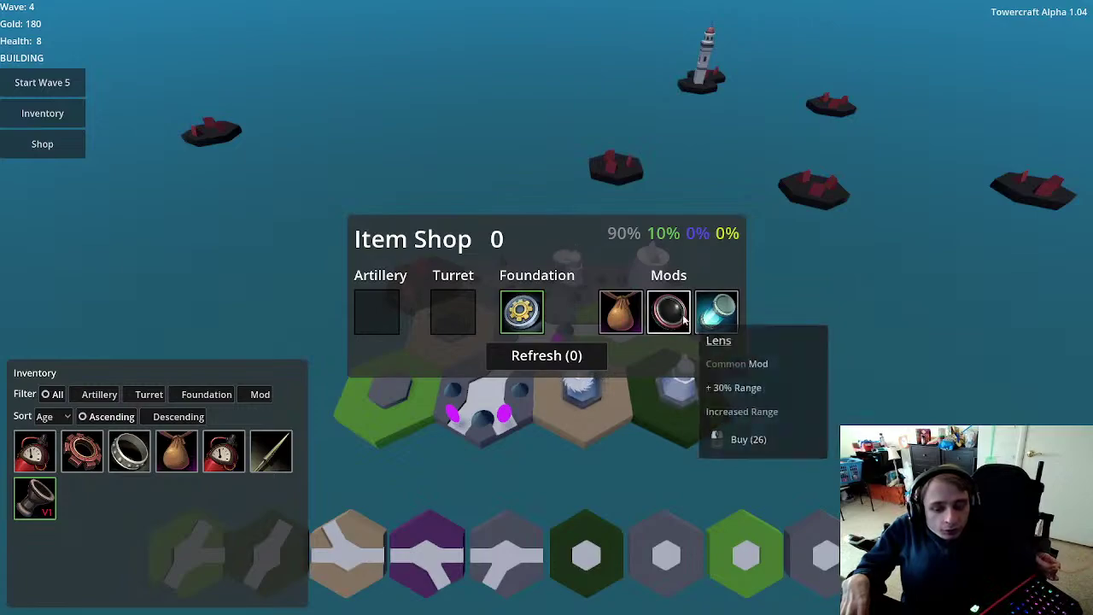
{"action": "mouse_move", "coordinate": [620, 320]}
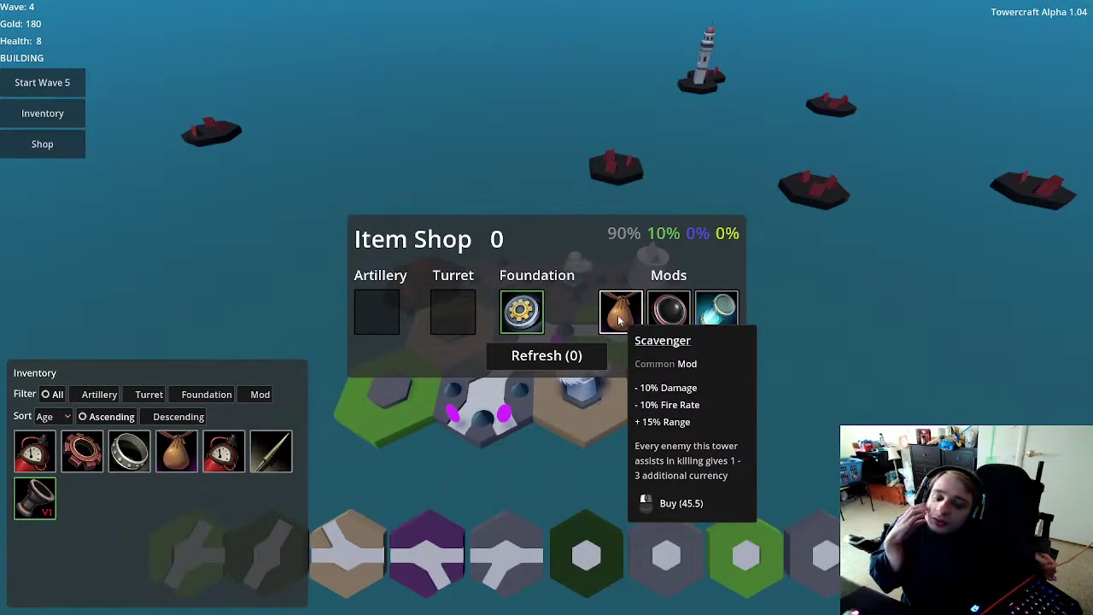
{"action": "left_click", "coordinate": [717, 311]}
{"action": "mouse_move", "coordinate": [625, 319]}
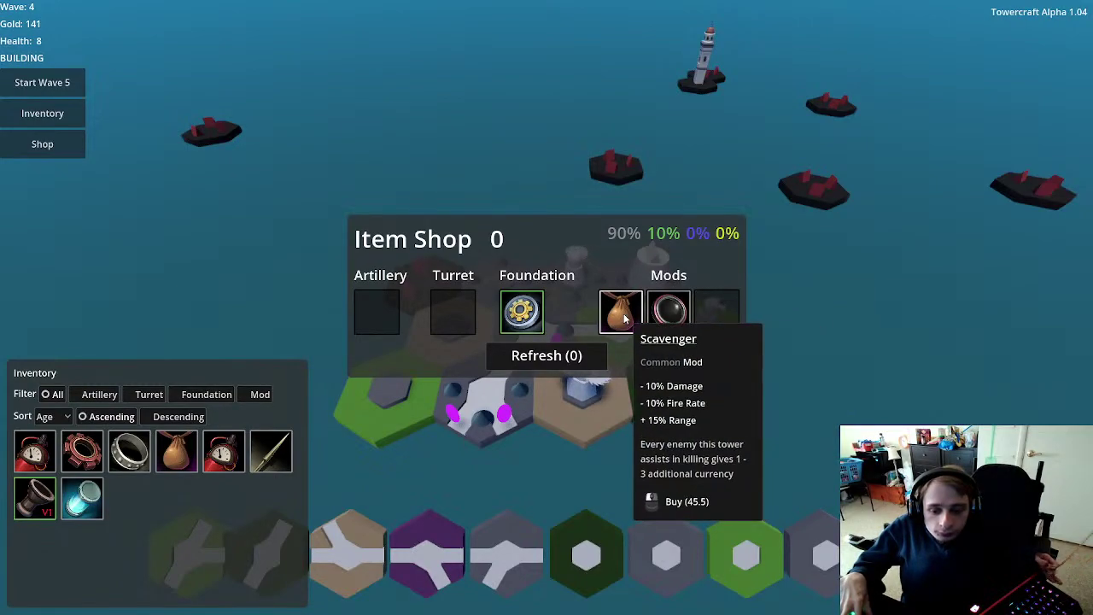
{"action": "left_click", "coordinate": [823, 331]}
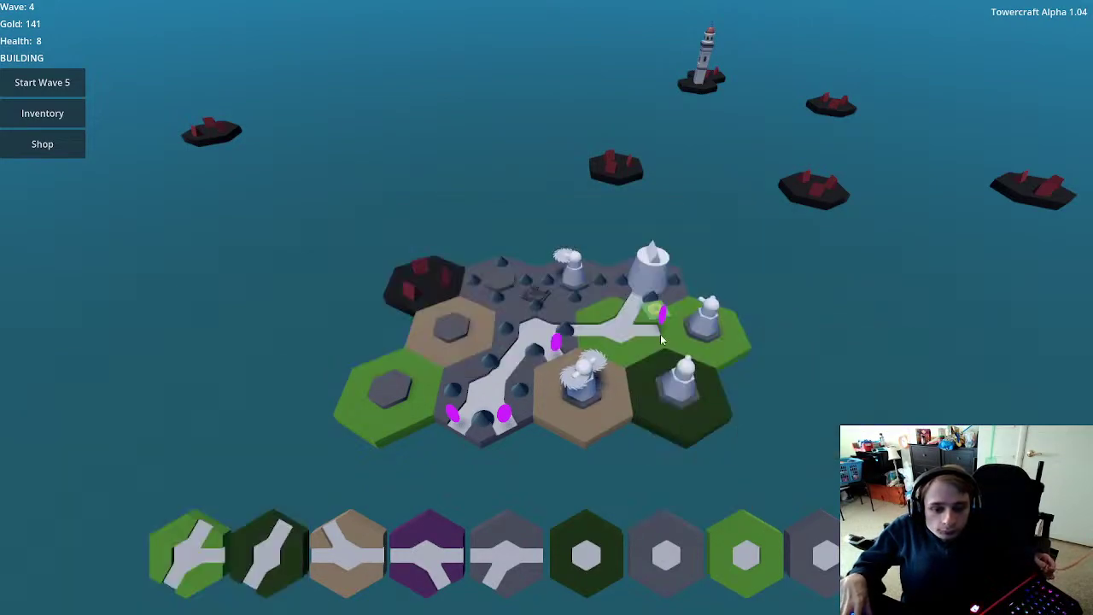
Step: Fill the Artillery, Foundation and Turret slots with Ballista, red gear and Spread V1, then craft
{"action": "scroll", "coordinate": [527, 372], "scroll_direction": "up", "scroll_amount": 5}
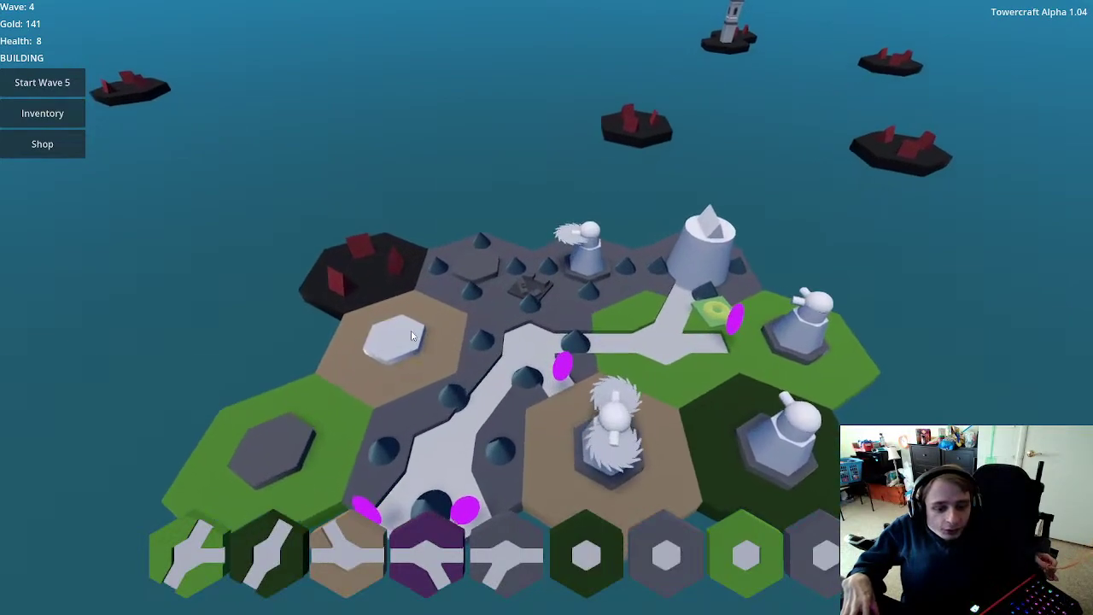
{"action": "left_click", "coordinate": [410, 336]}
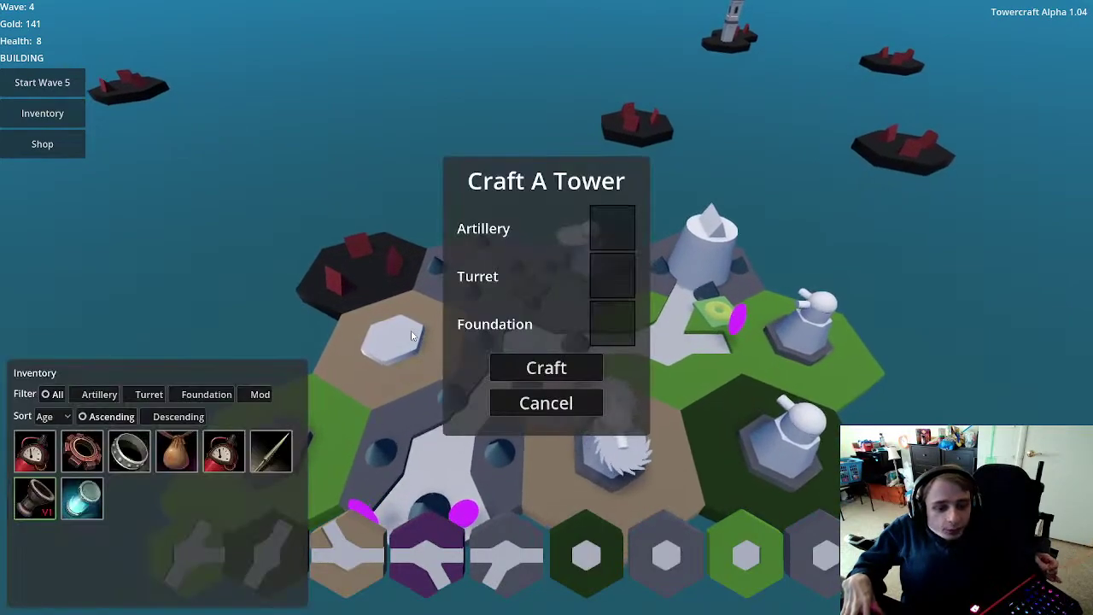
{"action": "left_click", "coordinate": [289, 451]}
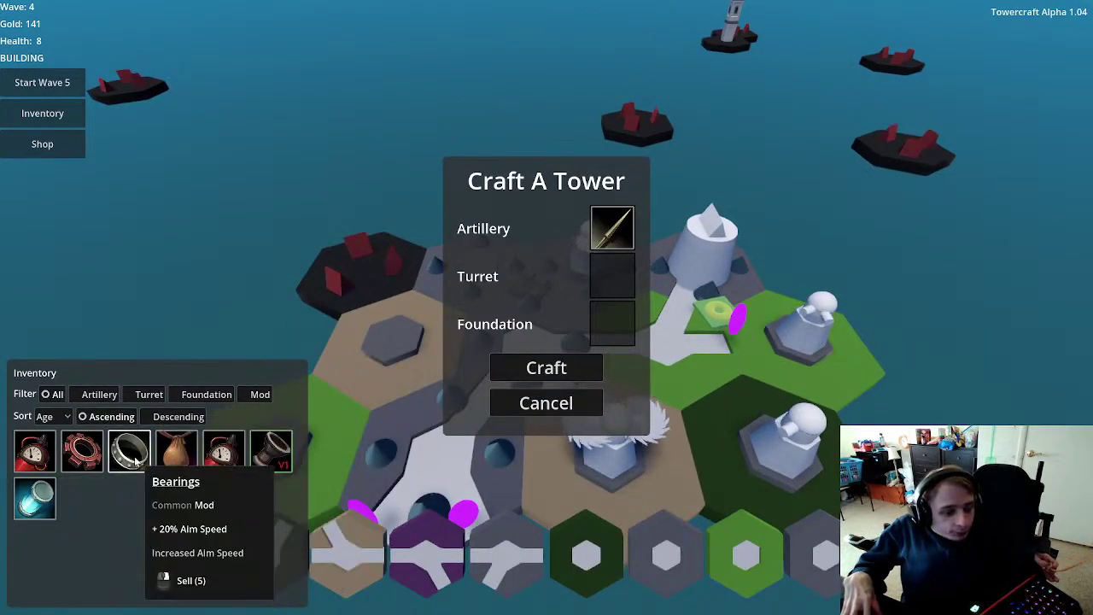
{"action": "mouse_move", "coordinate": [97, 462]}
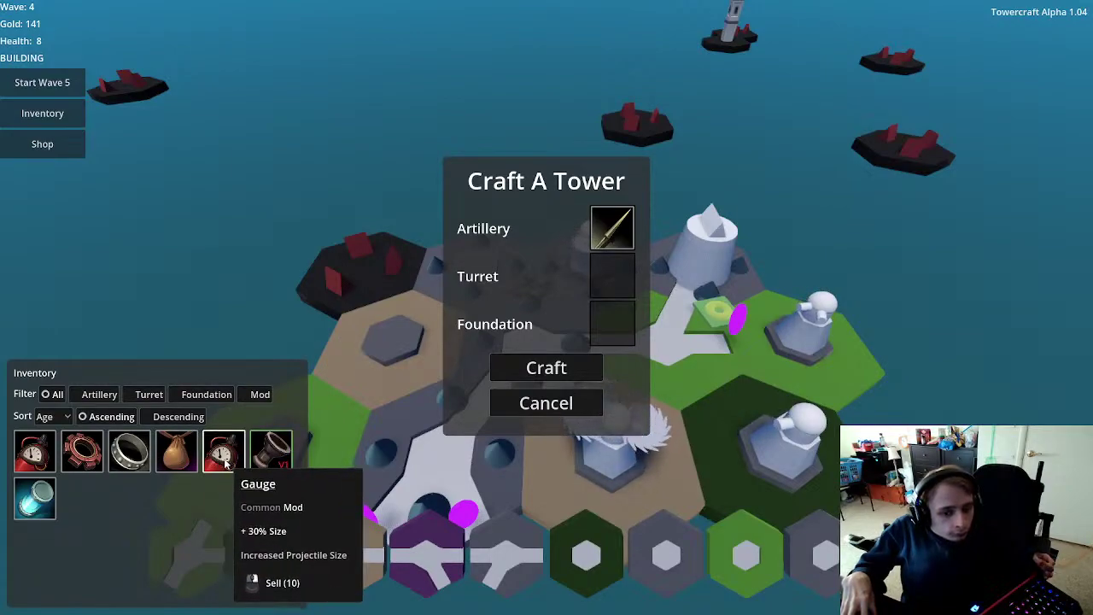
{"action": "mouse_move", "coordinate": [49, 465]}
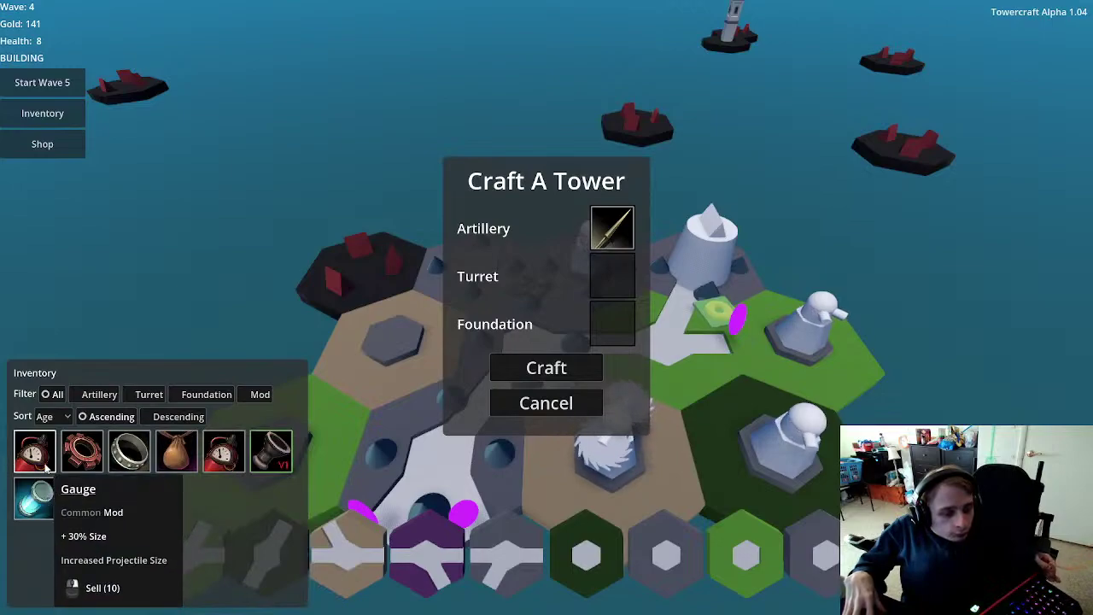
{"action": "left_click", "coordinate": [84, 453]}
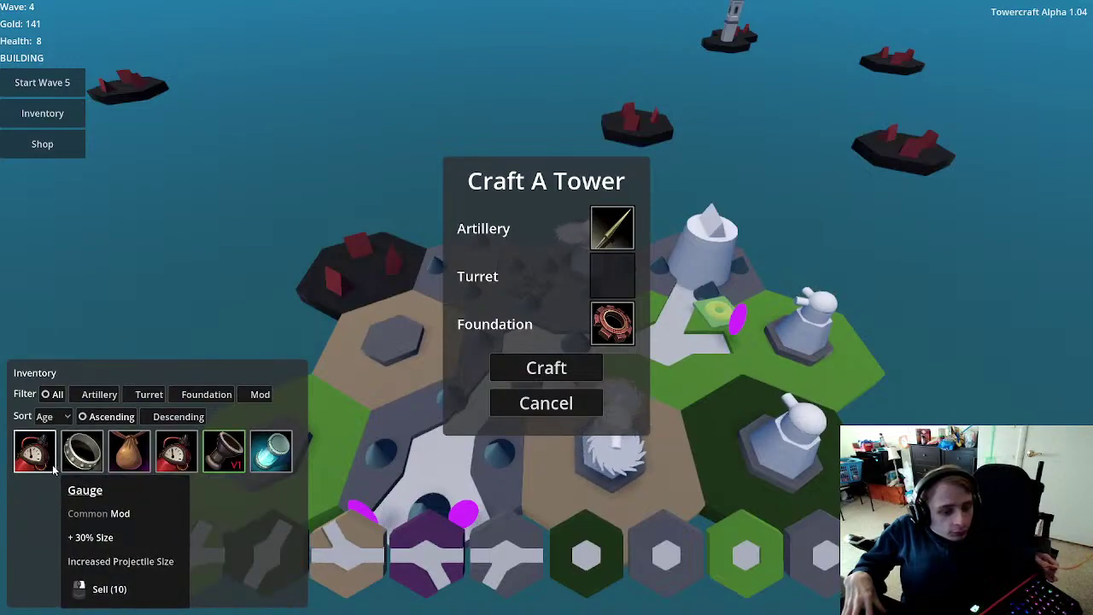
{"action": "mouse_move", "coordinate": [86, 461]}
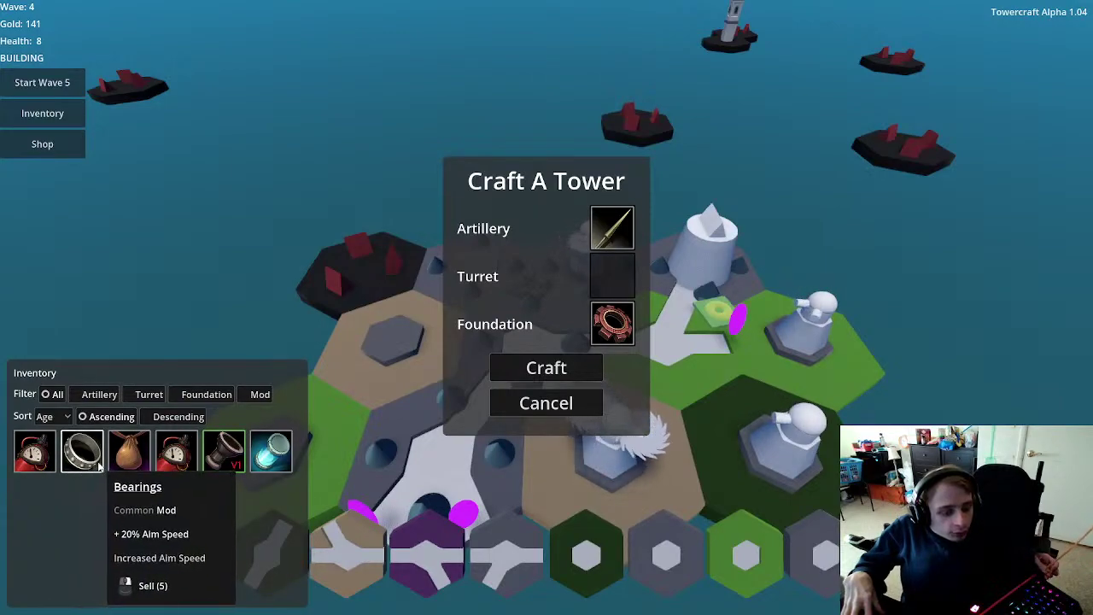
{"action": "mouse_move", "coordinate": [127, 461]}
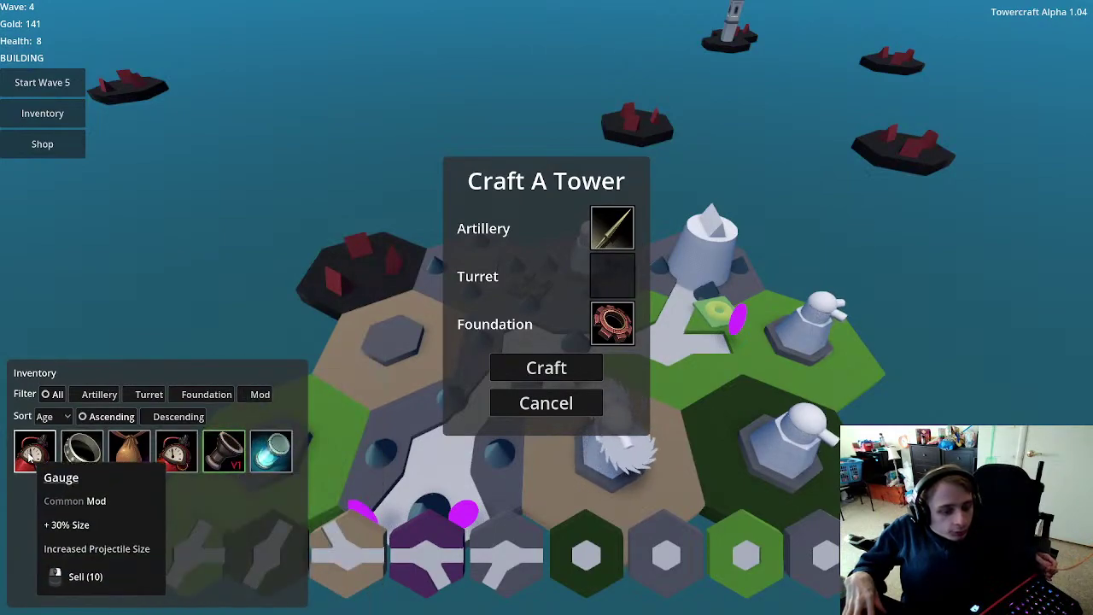
{"action": "left_click", "coordinate": [224, 453]}
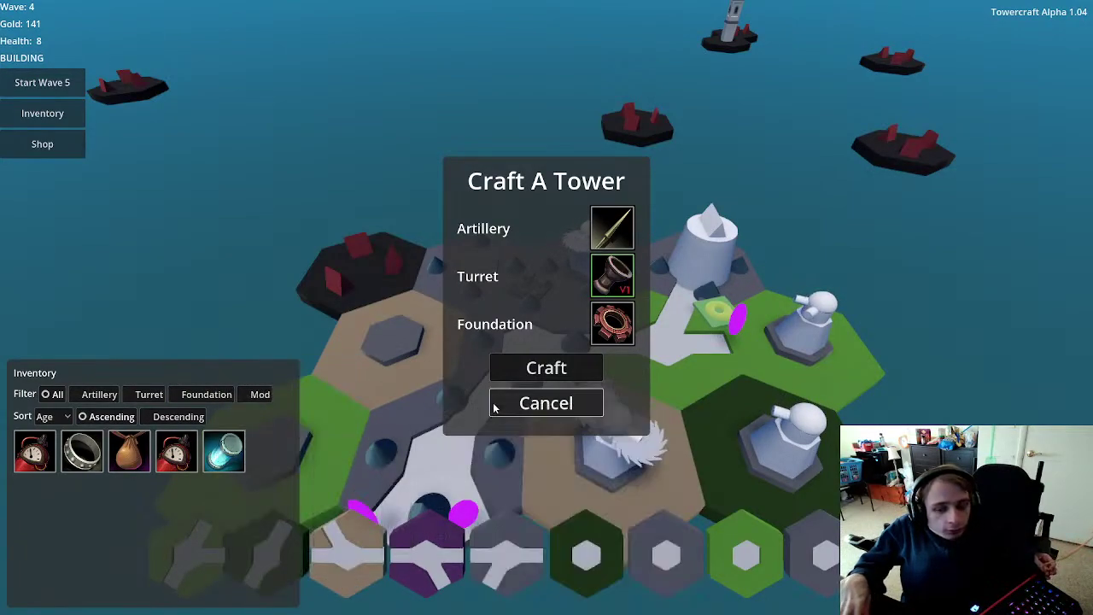
{"action": "left_click", "coordinate": [549, 369]}
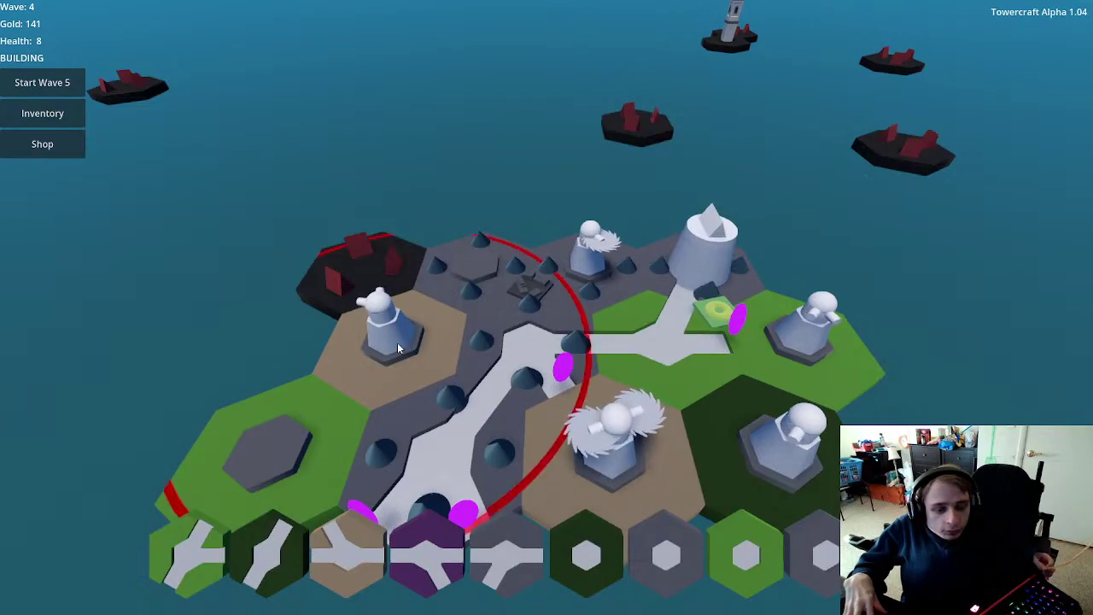
Step: Equip the Coolant mod and both Gauge mods onto the newly crafted tower
{"action": "left_click", "coordinate": [397, 343]}
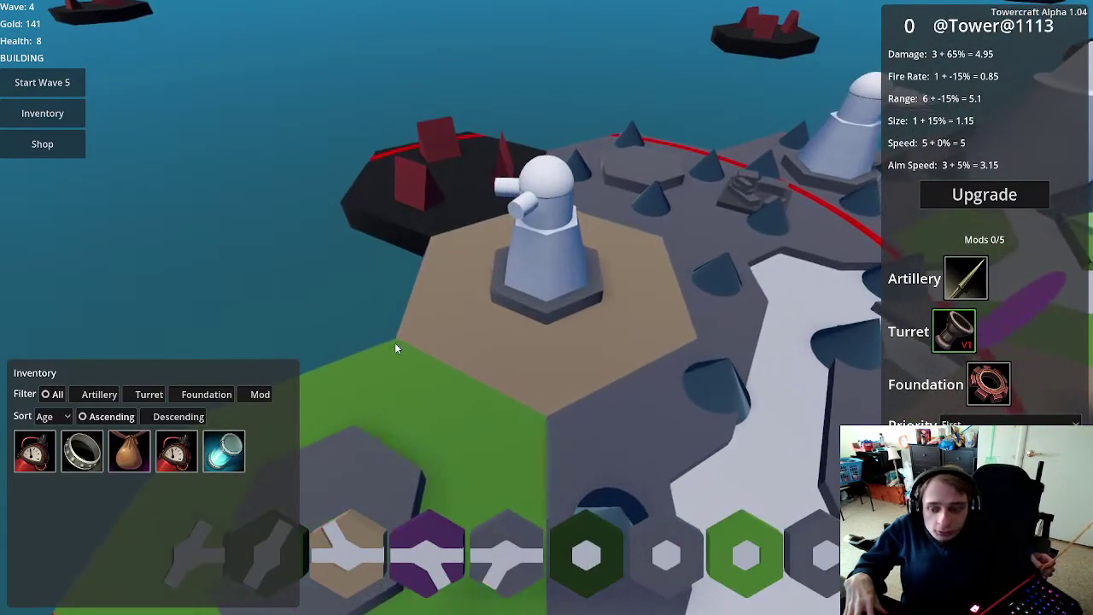
{"action": "left_click", "coordinate": [225, 455]}
{"action": "mouse_move", "coordinate": [172, 455]}
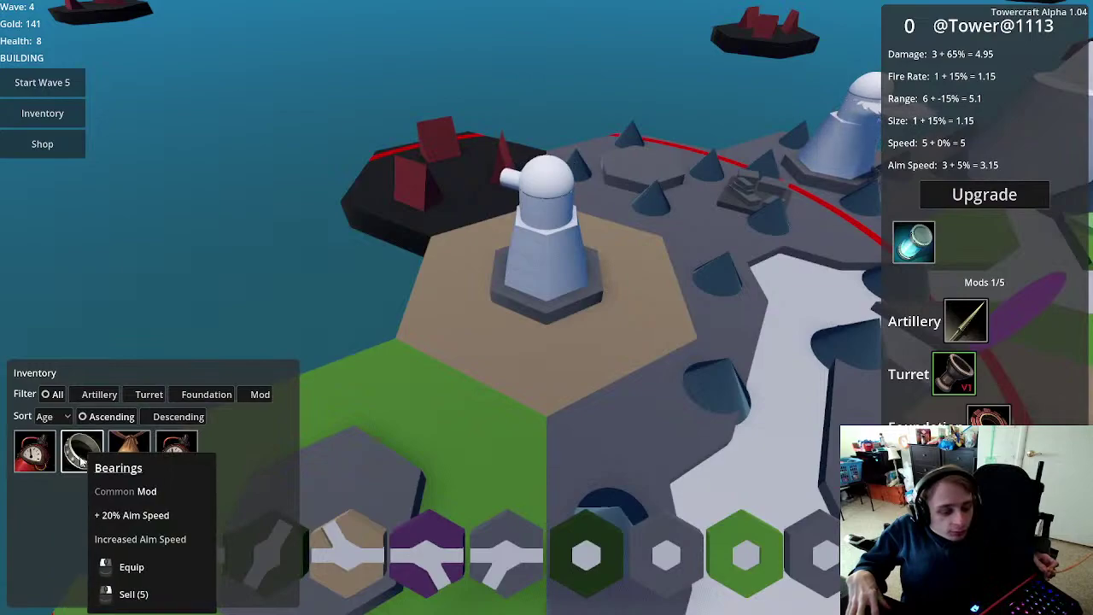
{"action": "left_click", "coordinate": [37, 461]}
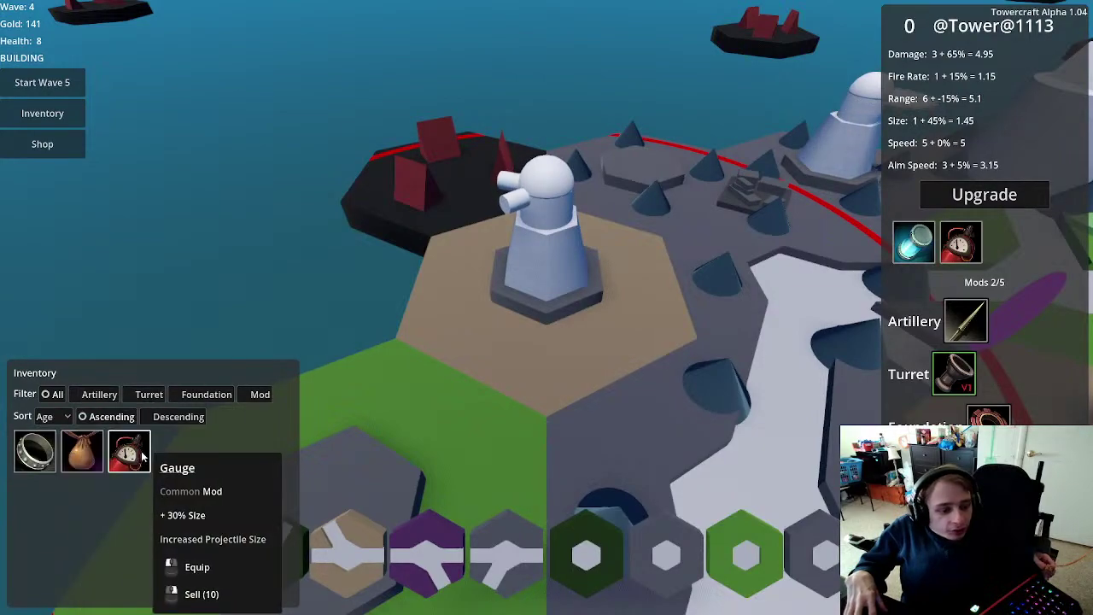
{"action": "left_click", "coordinate": [135, 457]}
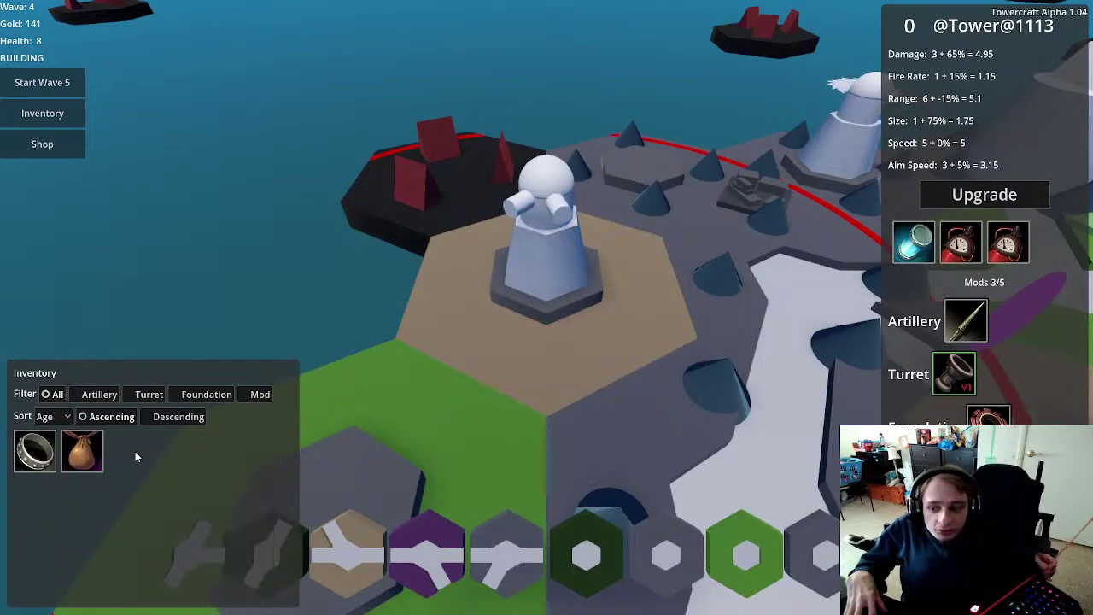
{"action": "key", "text": "Escape"}
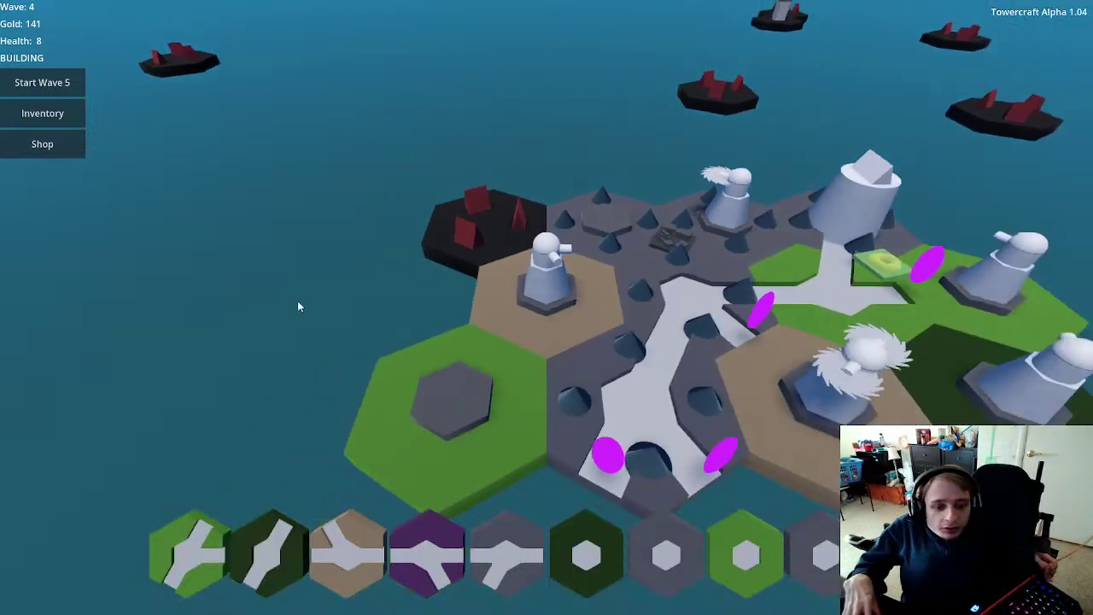
Step: Check the saw tower's stats, then fit Bearings onto the right green-hex tower for 4.125 aim speed
{"action": "scroll", "coordinate": [713, 447], "scroll_direction": "up", "scroll_amount": 3}
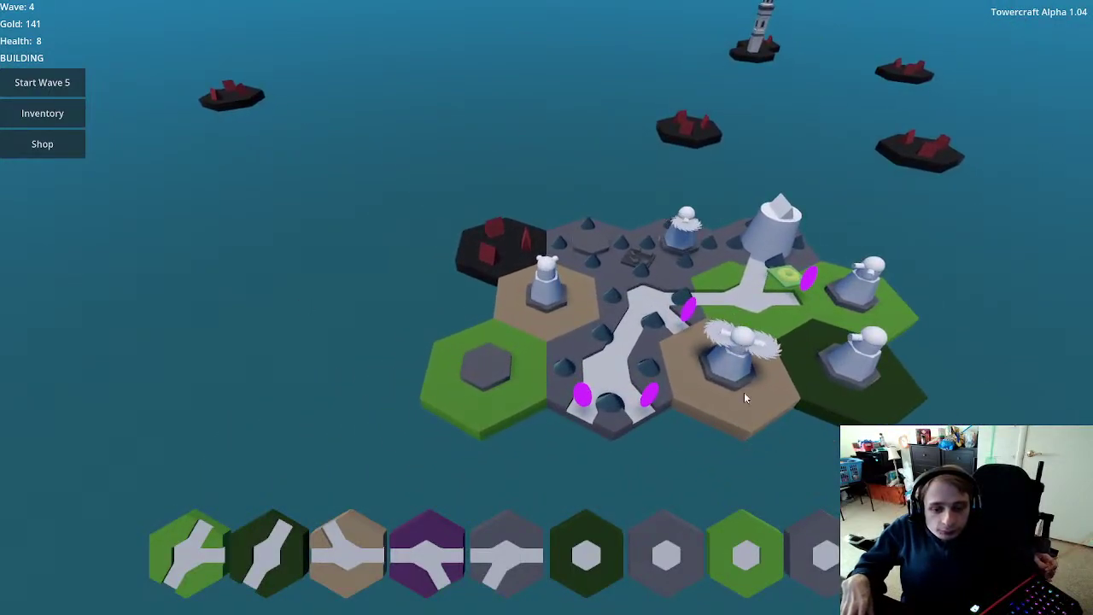
{"action": "left_click", "coordinate": [744, 394]}
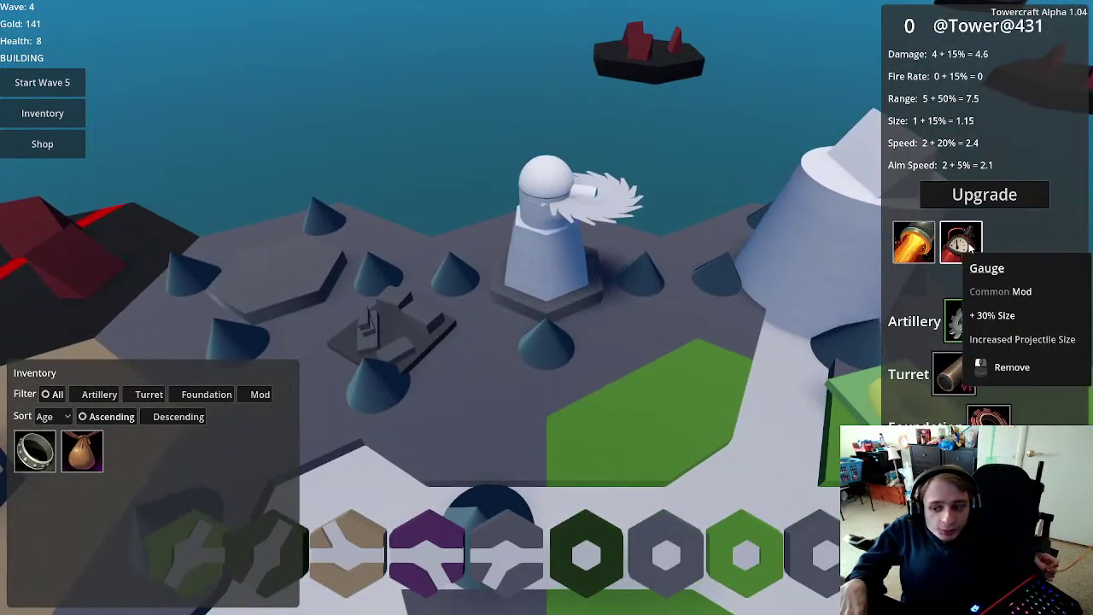
{"action": "mouse_move", "coordinate": [83, 469]}
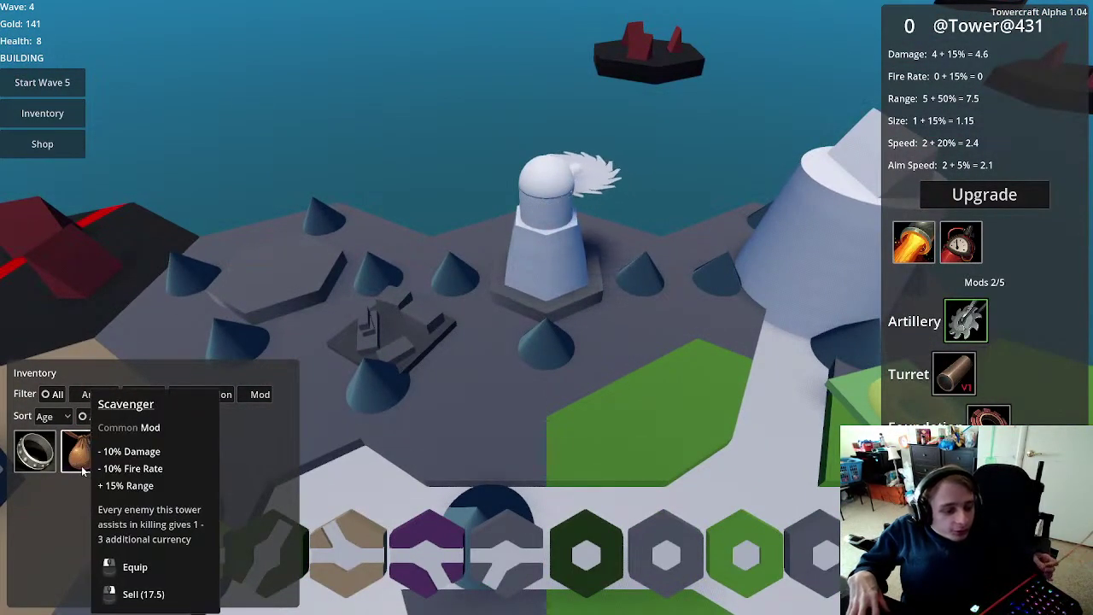
{"action": "mouse_move", "coordinate": [32, 464]}
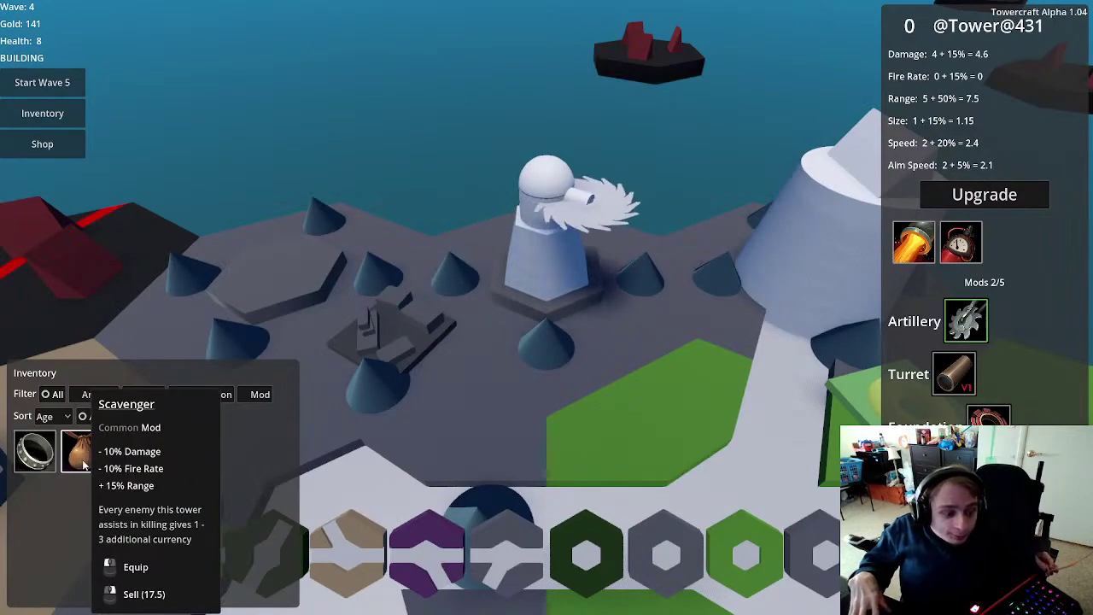
{"action": "left_click", "coordinate": [374, 161]}
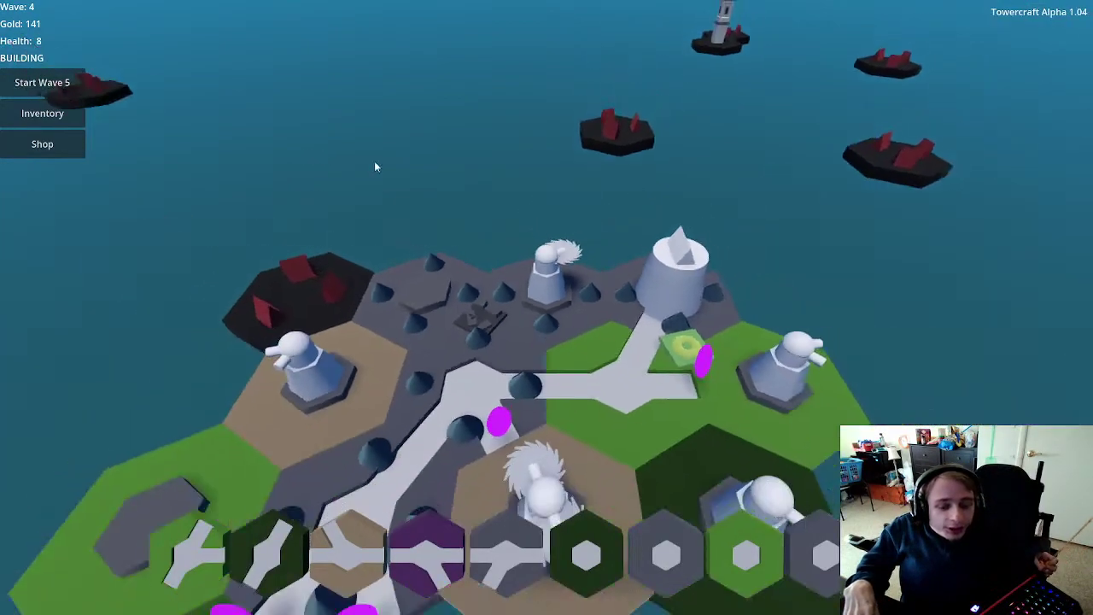
{"action": "left_click", "coordinate": [659, 345]}
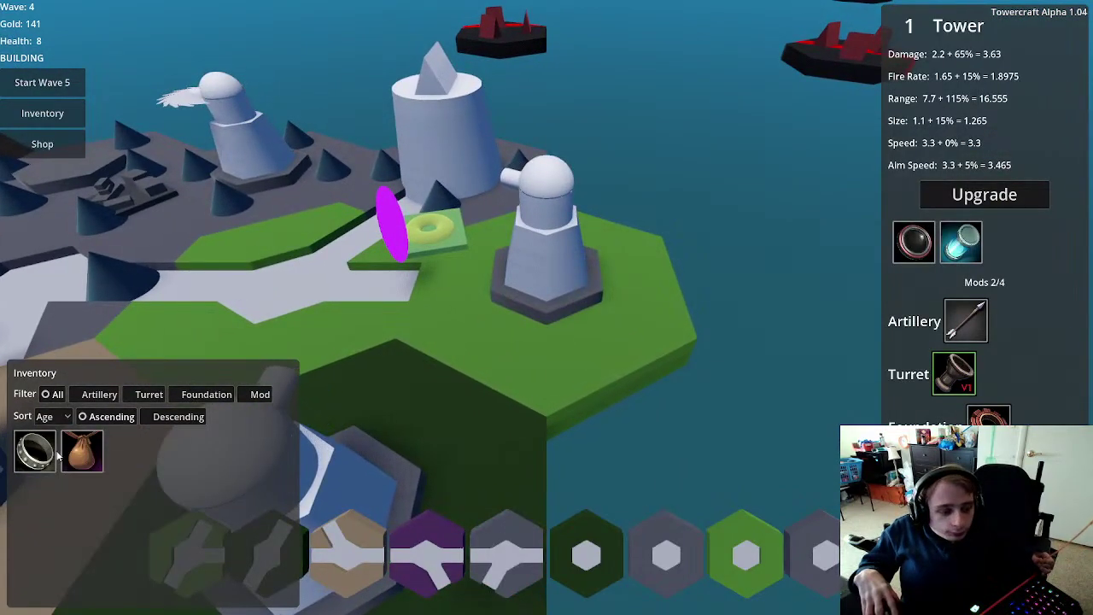
{"action": "left_click", "coordinate": [29, 460]}
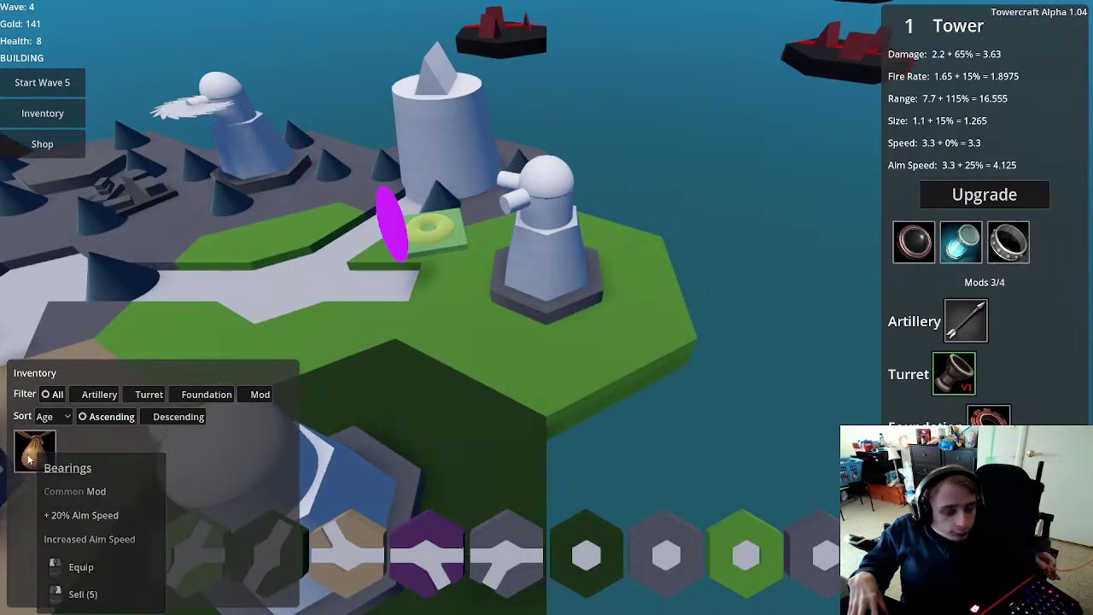
{"action": "left_click", "coordinate": [752, 464]}
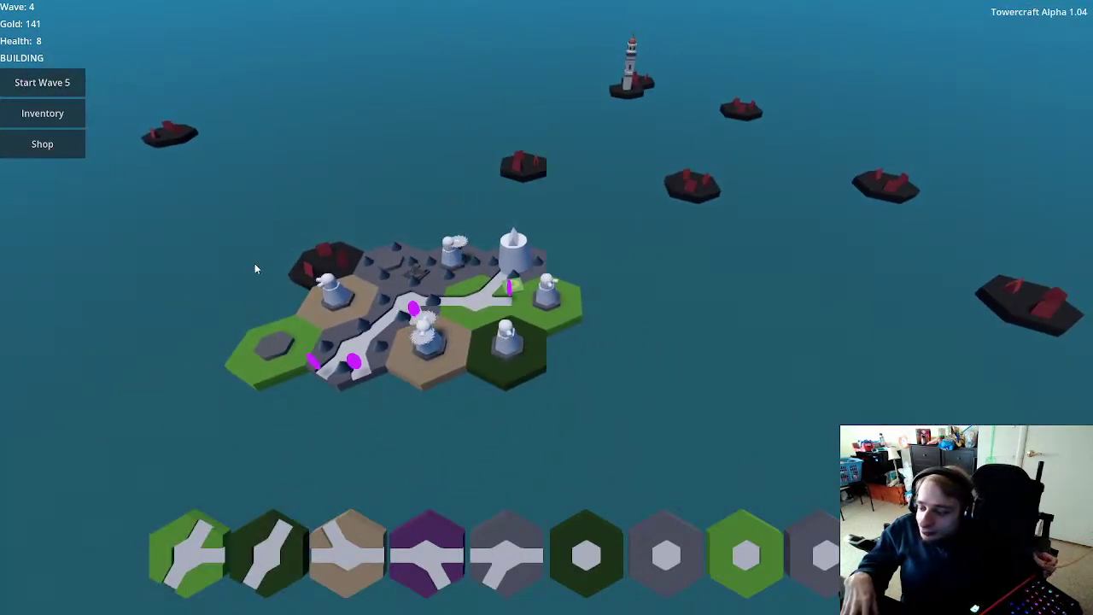
Step: Launch wave 5 and zoom in to watch the towers hold it, ending at 248 gold
{"action": "left_click", "coordinate": [47, 85]}
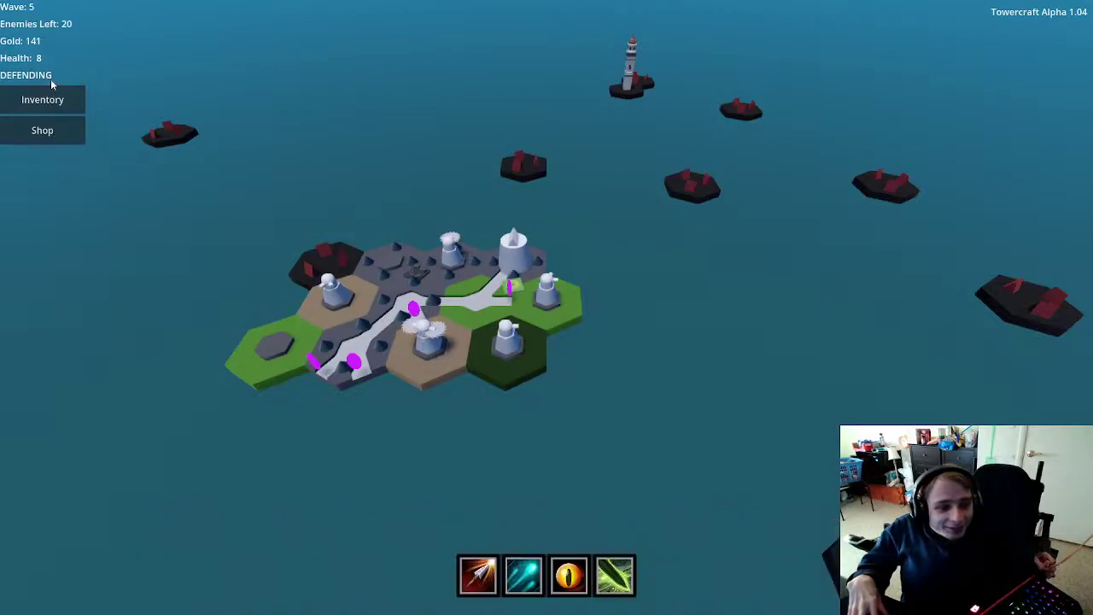
{"action": "scroll", "coordinate": [275, 251], "scroll_direction": "up", "scroll_amount": 5}
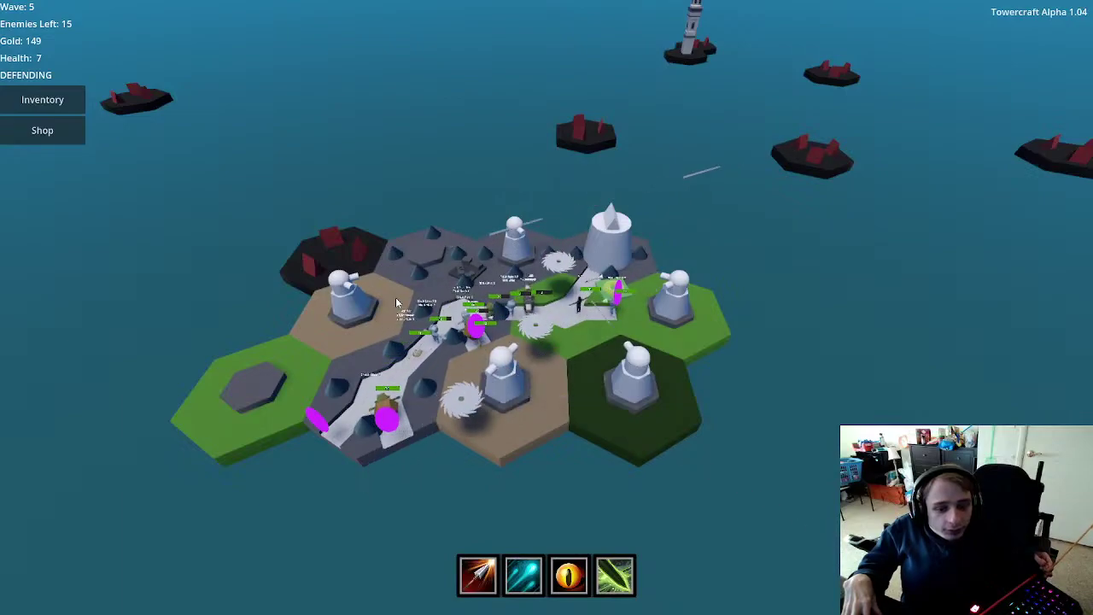
{"action": "mouse_move", "coordinate": [352, 293]}
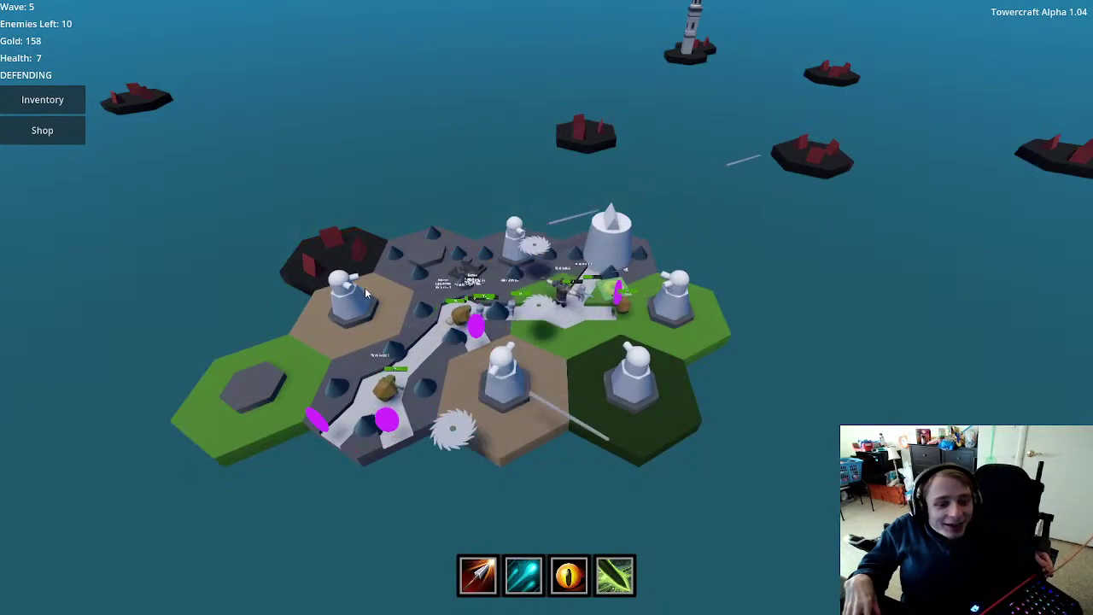
{"action": "scroll", "coordinate": [367, 288], "scroll_direction": "up", "scroll_amount": 5}
{"action": "mouse_move", "coordinate": [159, 260]}
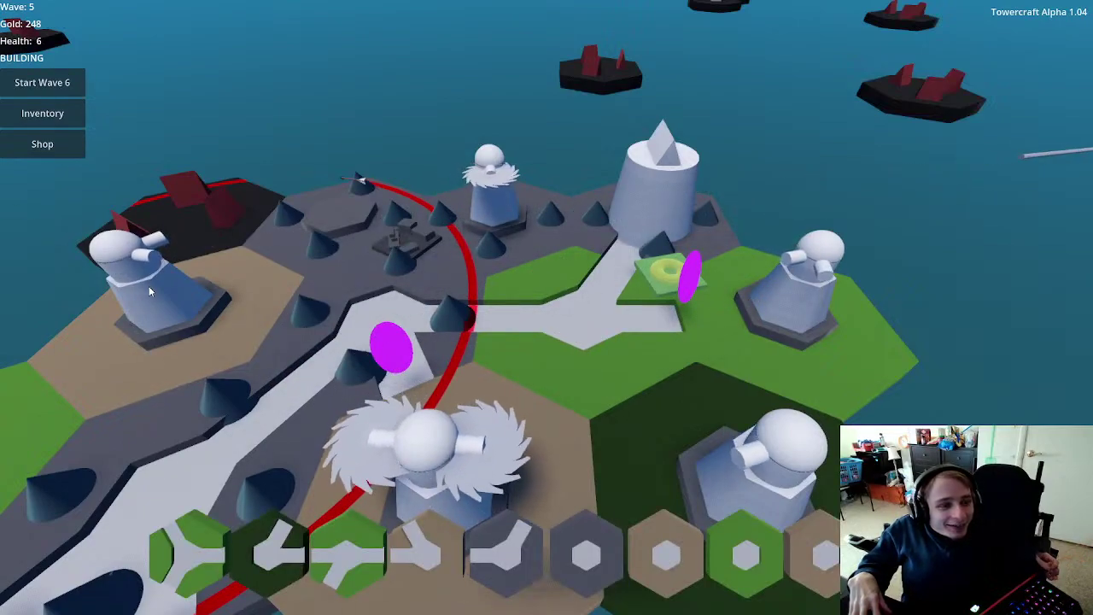
Step: Equip Sharpened Projectiles on the saw tower on the rocky tile and sell the spare bag item
{"action": "left_click", "coordinate": [150, 287]}
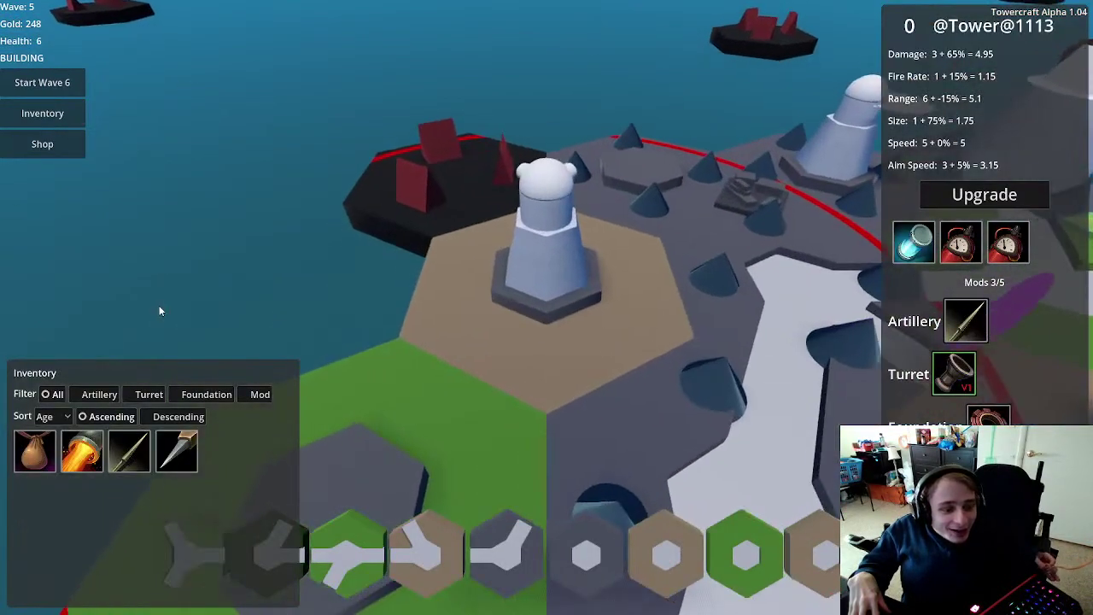
{"action": "mouse_move", "coordinate": [134, 456]}
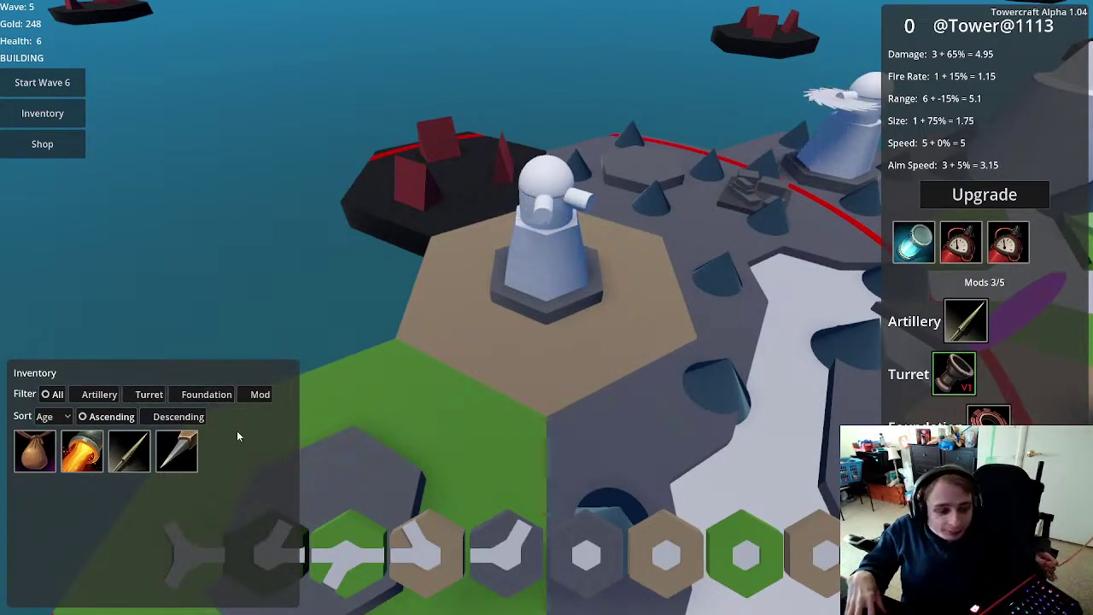
{"action": "mouse_move", "coordinate": [193, 456]}
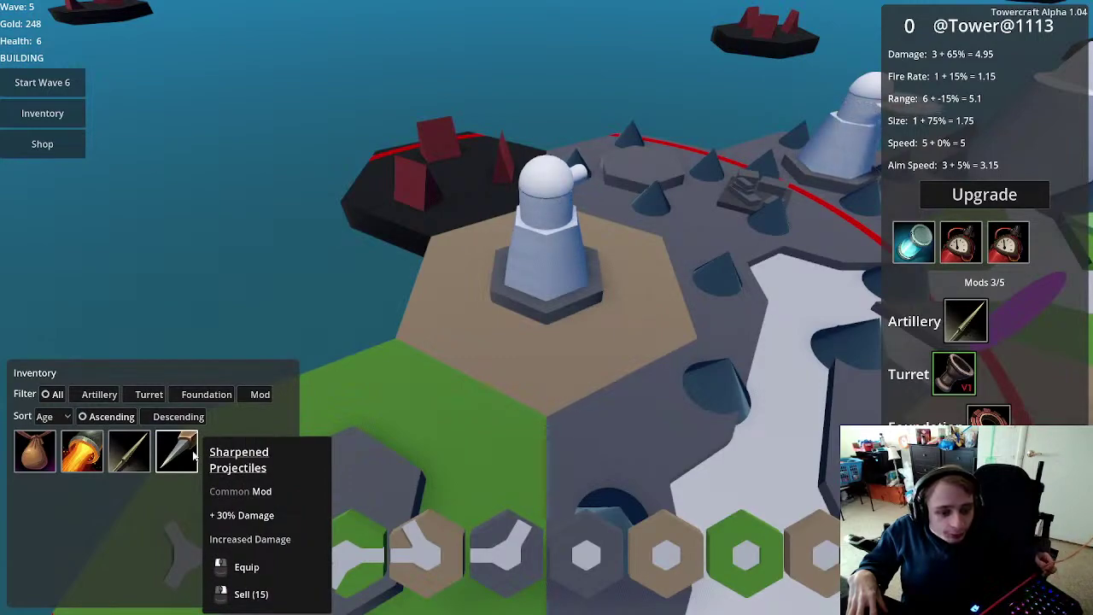
{"action": "left_click", "coordinate": [825, 171]}
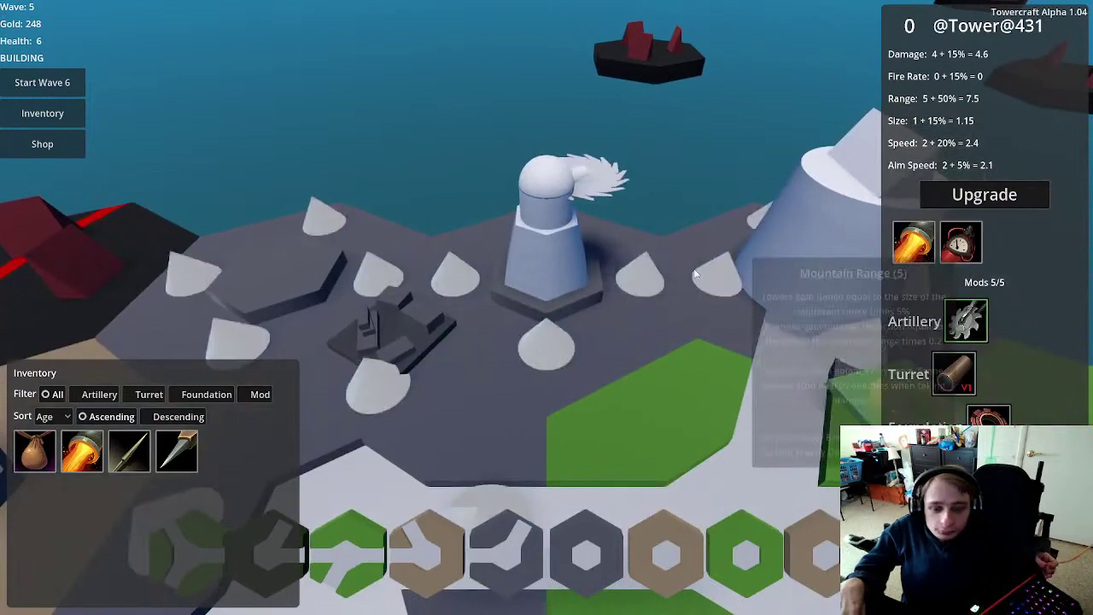
{"action": "mouse_move", "coordinate": [184, 455]}
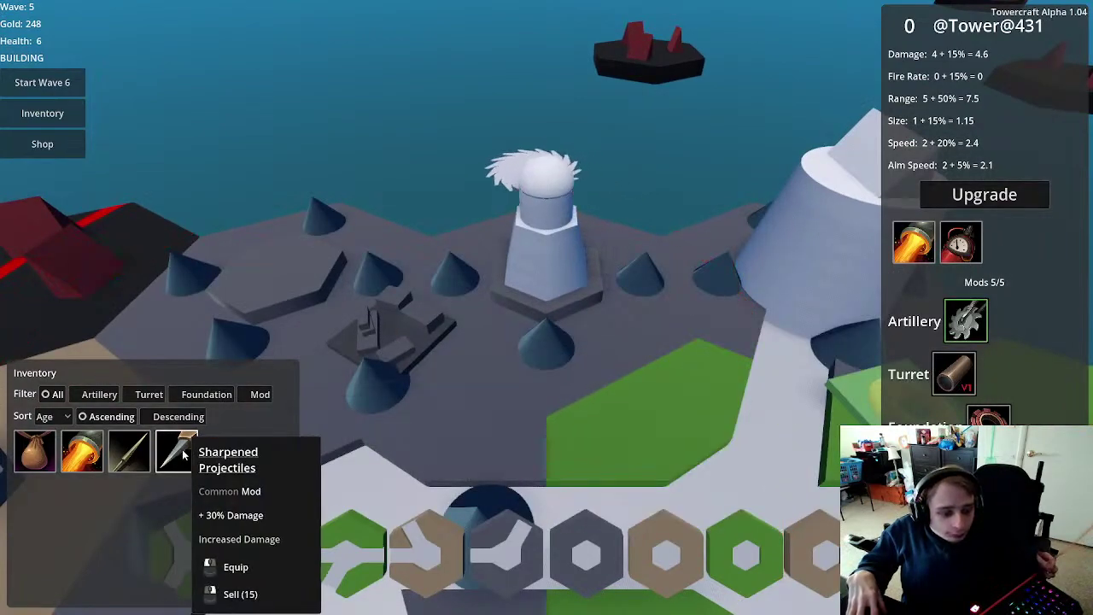
{"action": "left_click", "coordinate": [181, 452]}
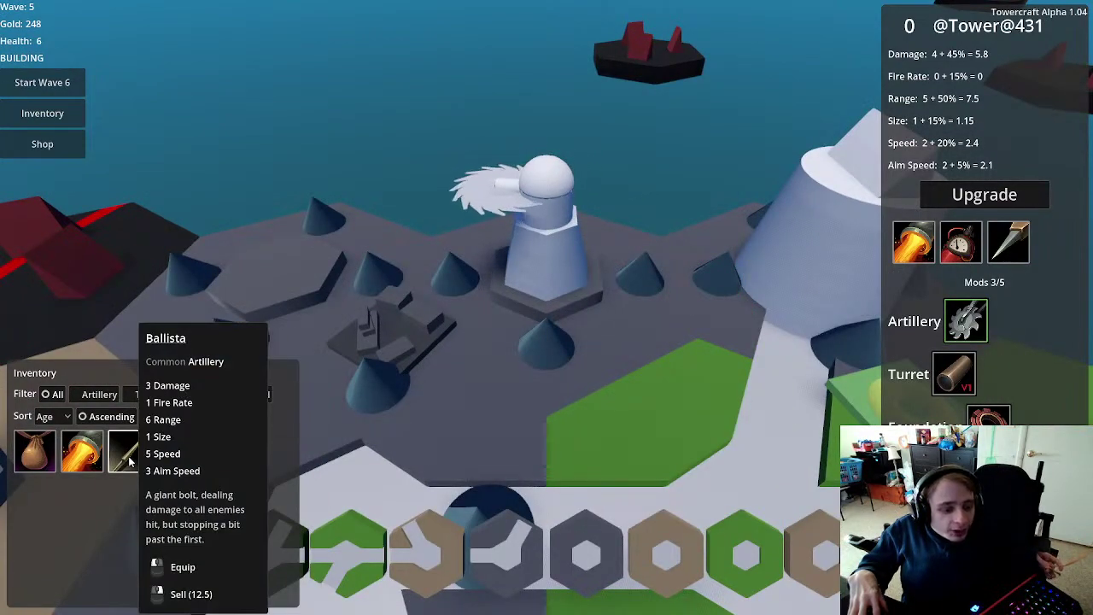
{"action": "right_click", "coordinate": [38, 462]}
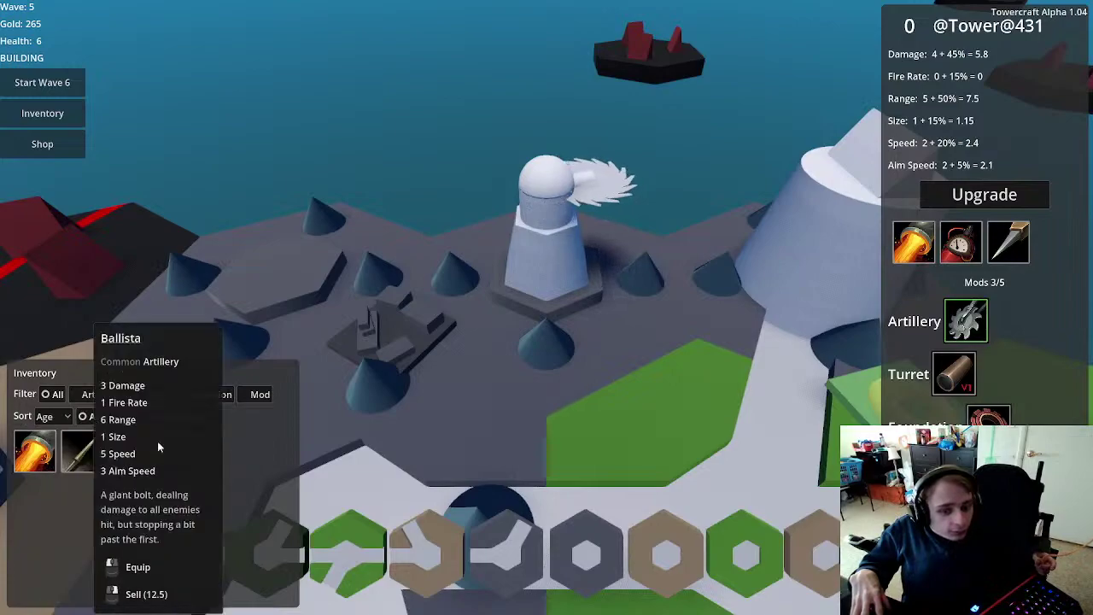
Step: Sell the spare Ballista from the central saw tower, bringing gold to 277
{"action": "left_click", "coordinate": [538, 391]}
{"action": "left_click", "coordinate": [530, 410]}
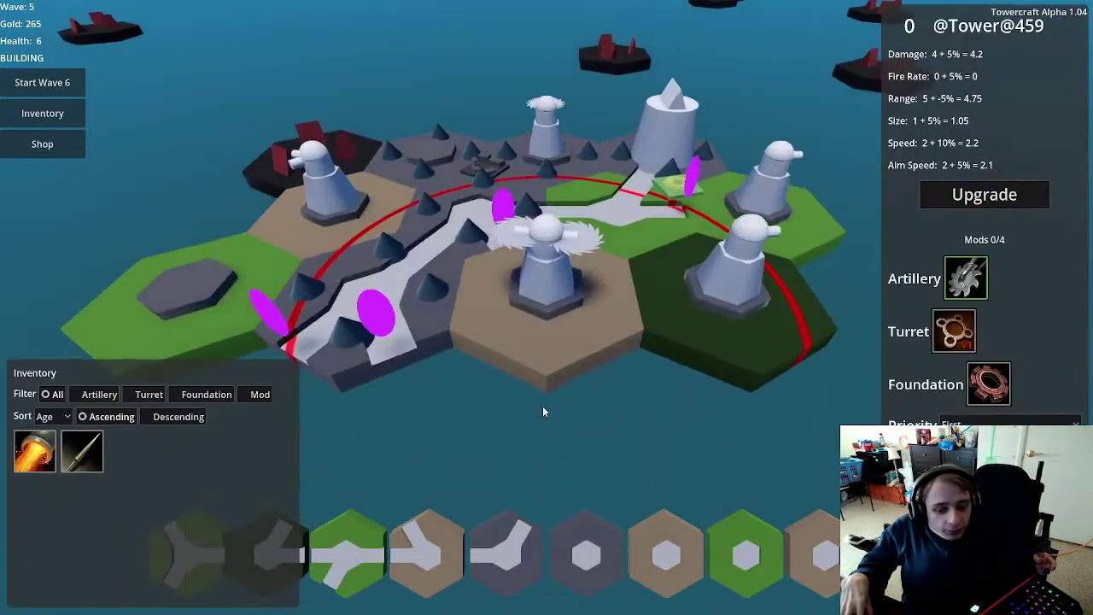
{"action": "mouse_move", "coordinate": [42, 460]}
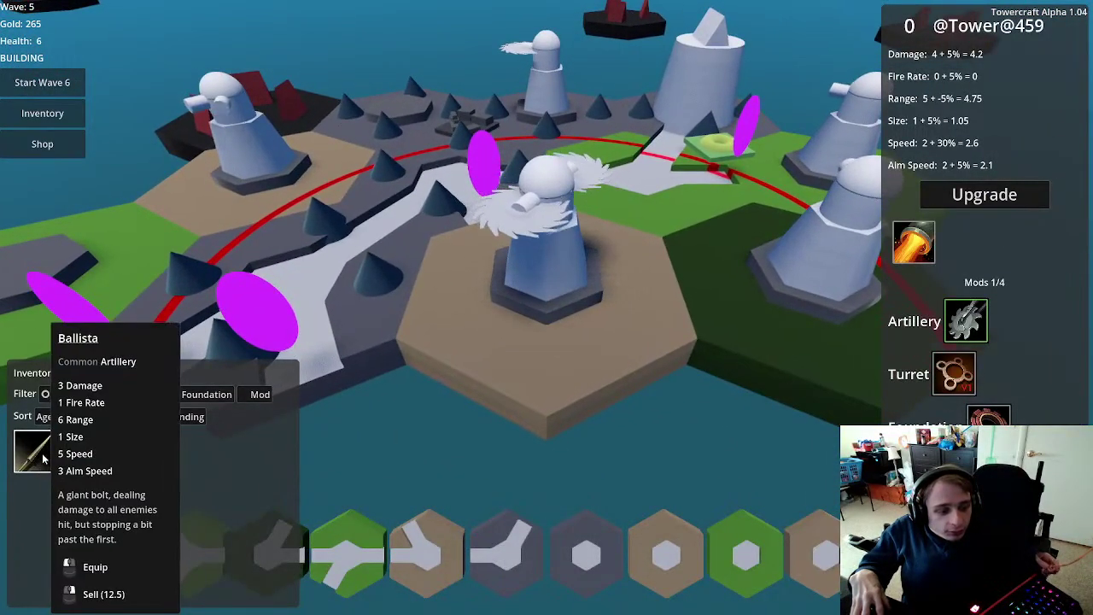
{"action": "right_click", "coordinate": [42, 459]}
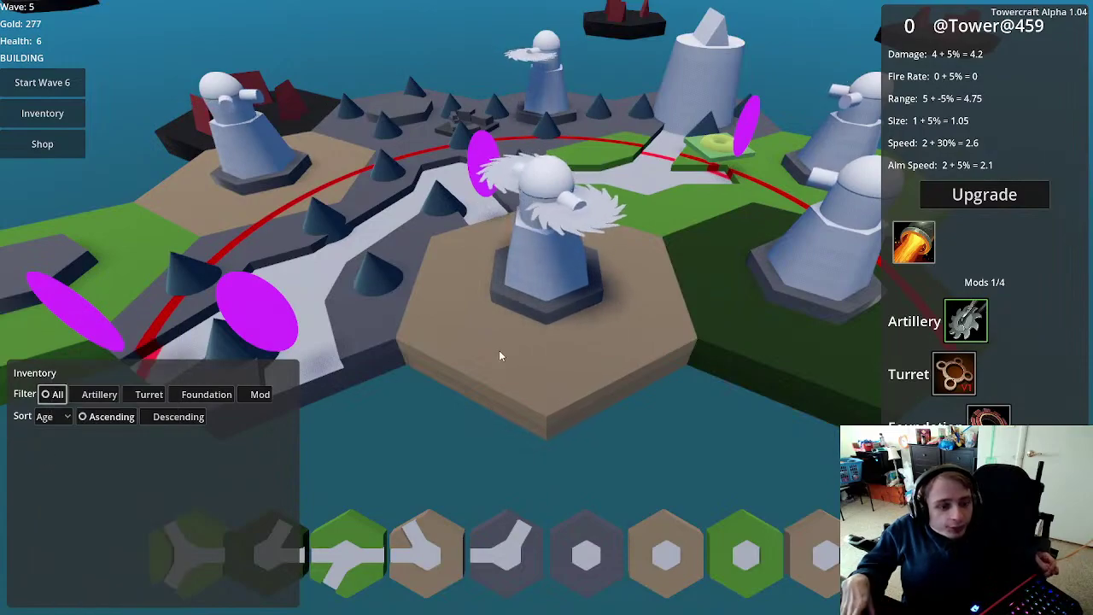
{"action": "left_click", "coordinate": [73, 148]}
Step: Buy an Arrow and fit it as artillery on the tower beside the enemy base
{"action": "mouse_move", "coordinate": [391, 315]}
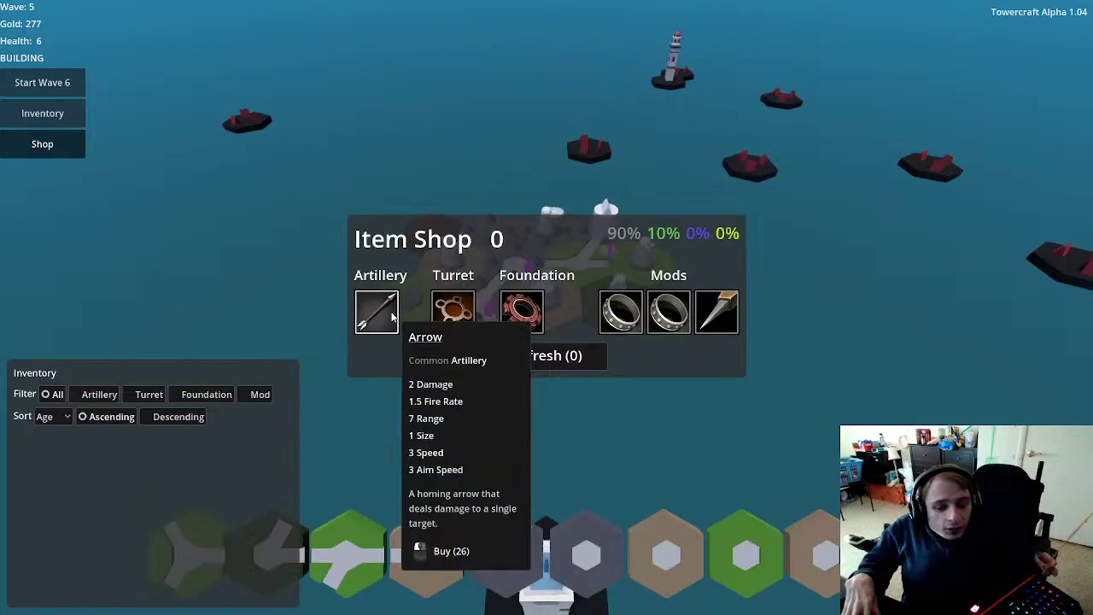
{"action": "left_click", "coordinate": [391, 316]}
{"action": "left_click", "coordinate": [279, 299]}
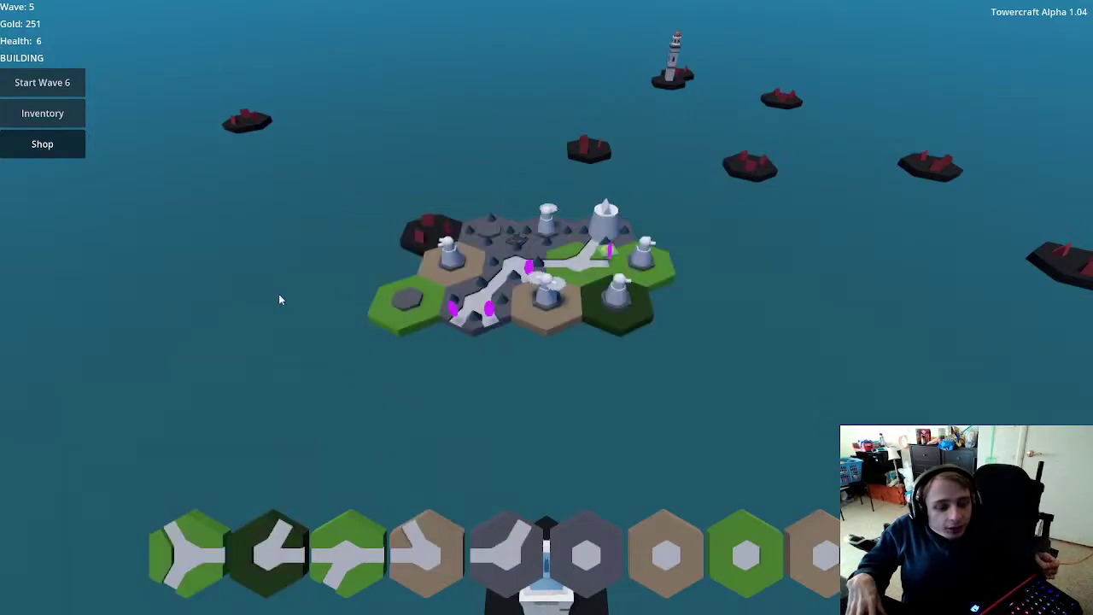
{"action": "left_click", "coordinate": [453, 256]}
{"action": "left_click", "coordinate": [40, 460]}
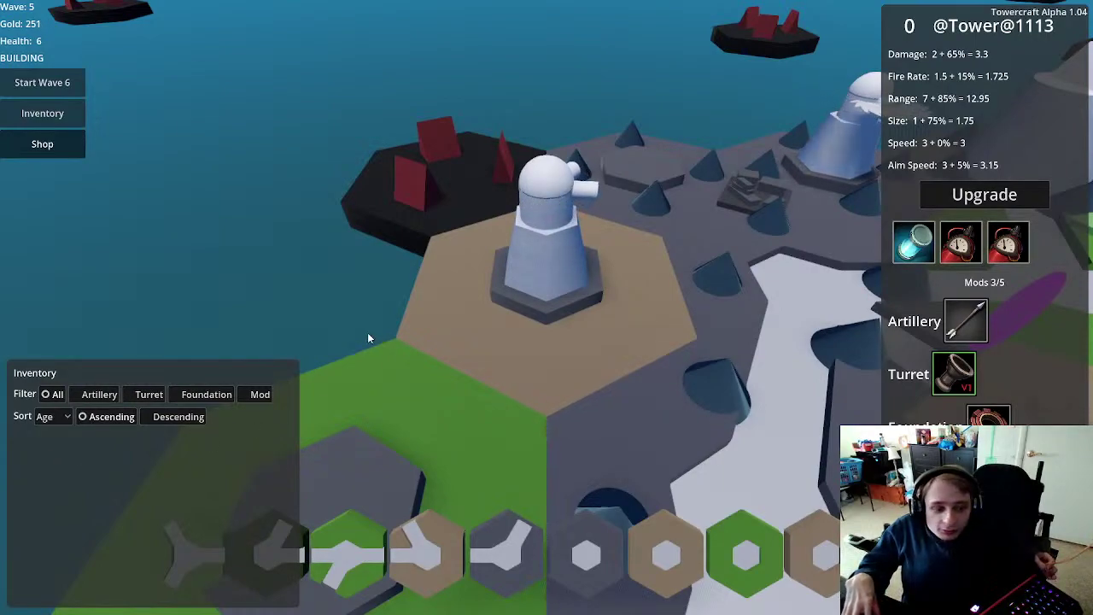
{"action": "key", "text": "Escape"}
Step: Buy Sharpened Projectiles and equip it on the central saw tower, raising damage to 5.4
{"action": "left_click", "coordinate": [43, 145]}
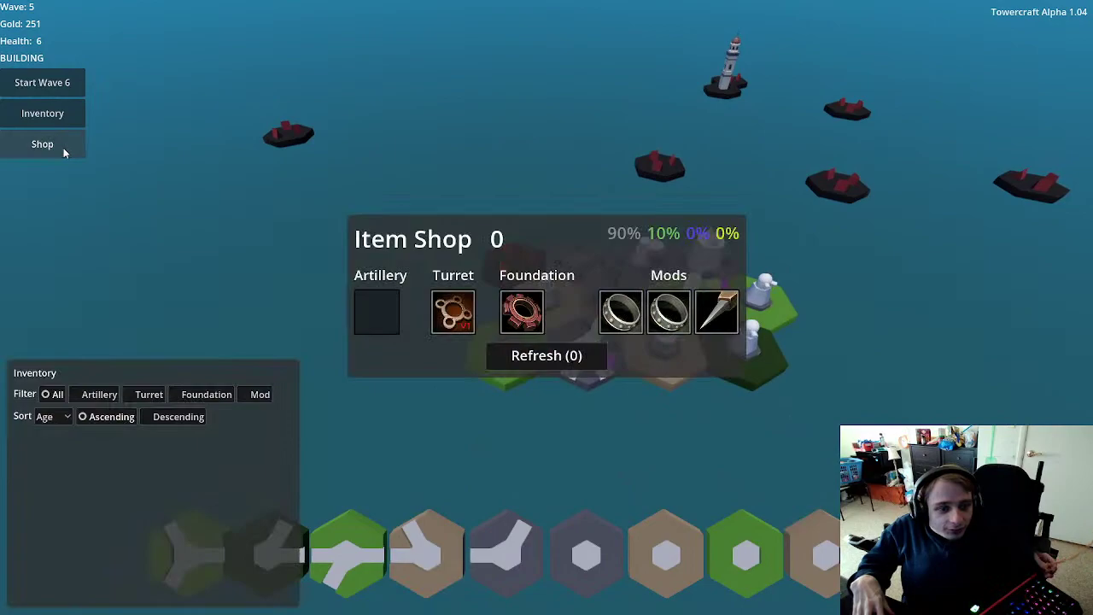
{"action": "mouse_move", "coordinate": [457, 317]}
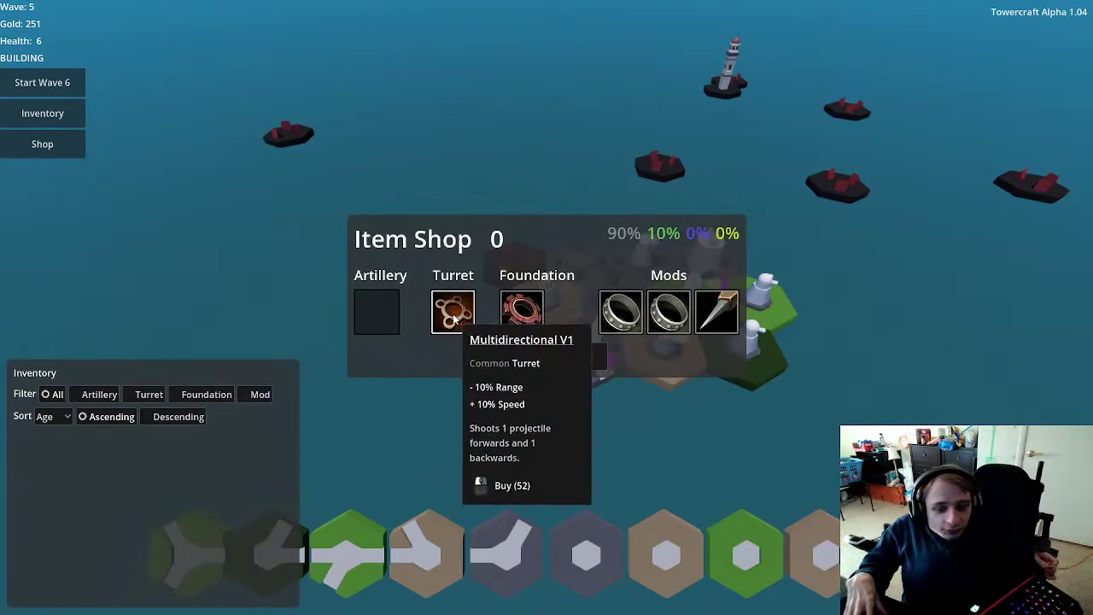
{"action": "mouse_move", "coordinate": [527, 316]}
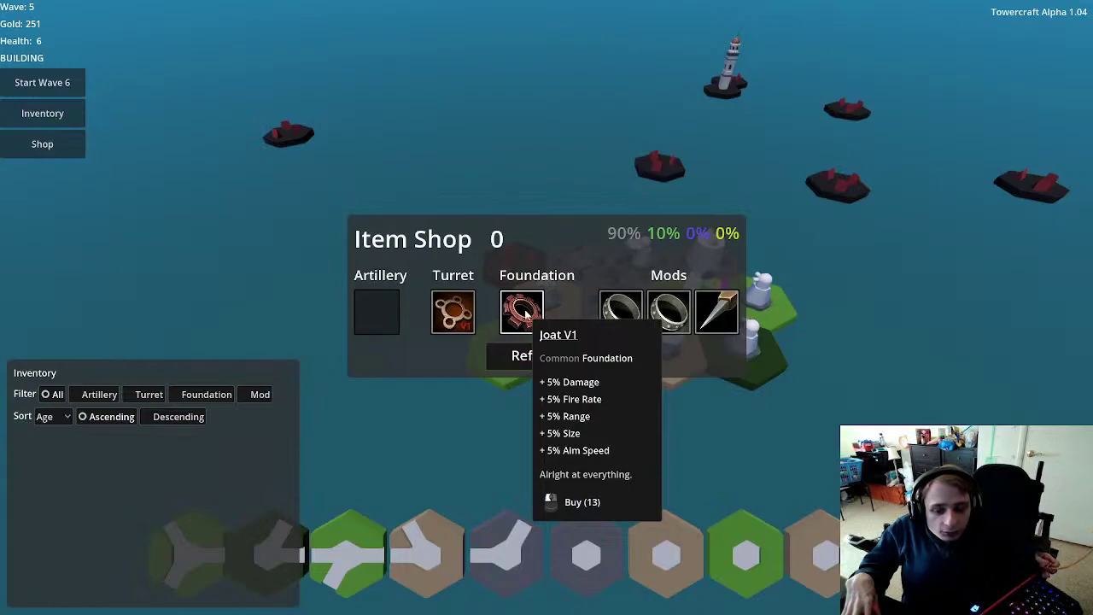
{"action": "mouse_move", "coordinate": [674, 314]}
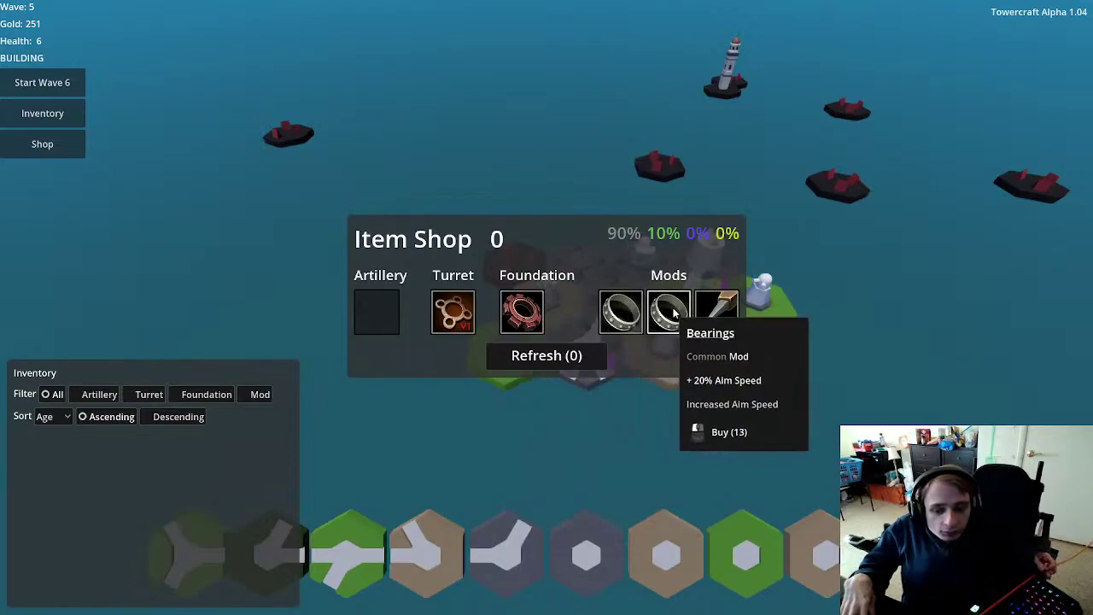
{"action": "left_click", "coordinate": [710, 306]}
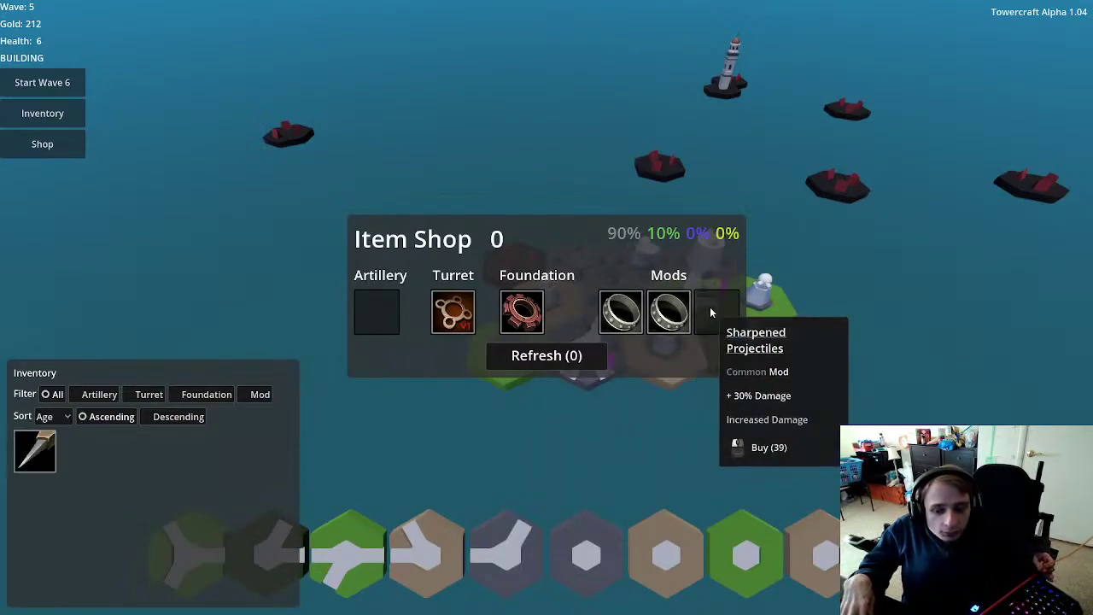
{"action": "left_click", "coordinate": [586, 382]}
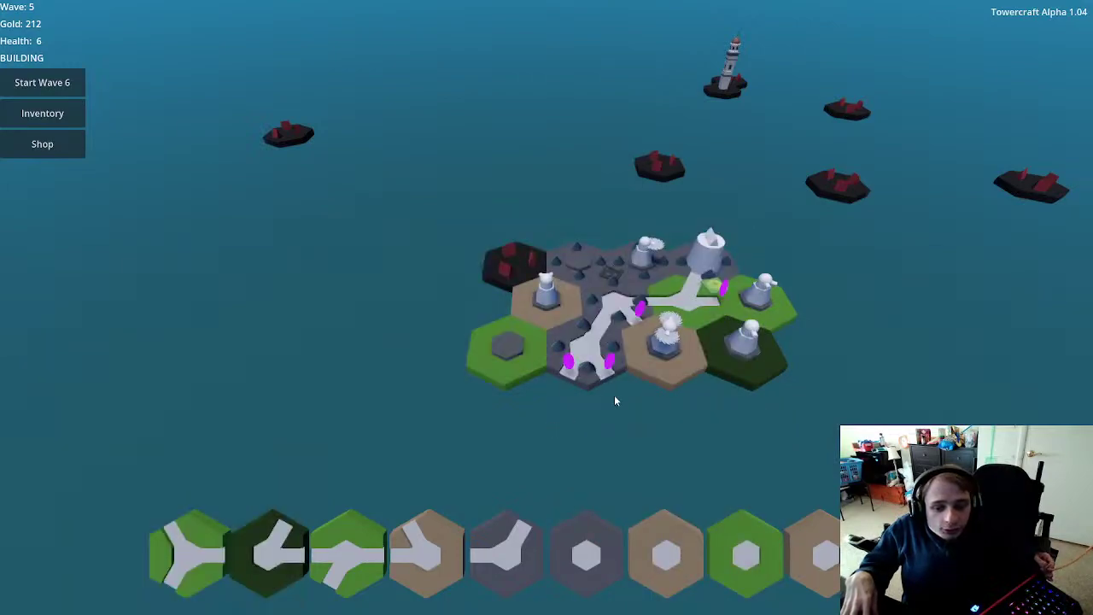
{"action": "left_click", "coordinate": [664, 346]}
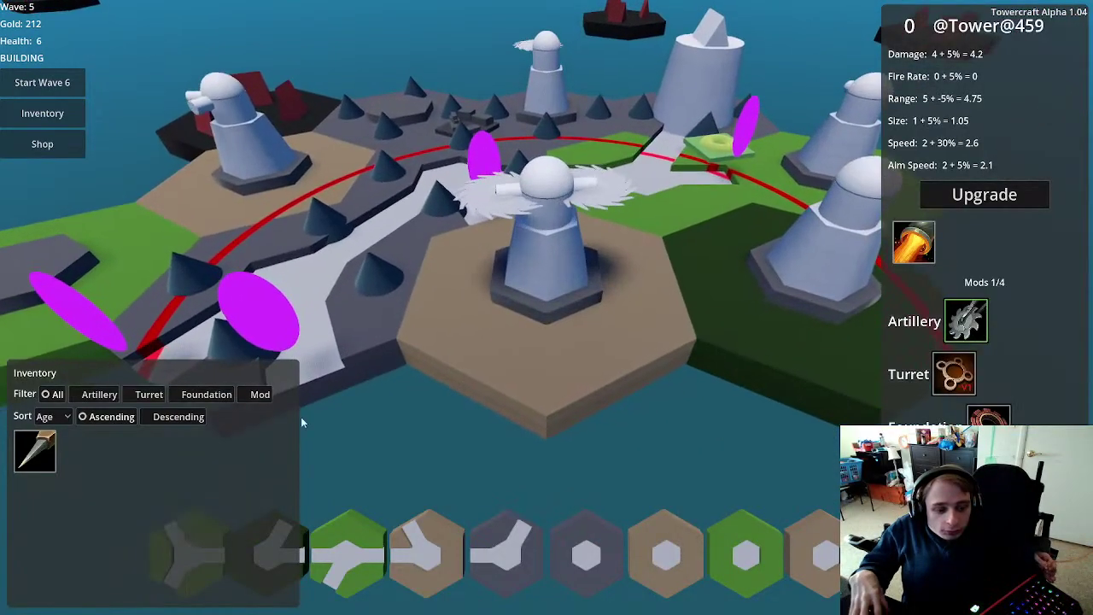
{"action": "left_click", "coordinate": [38, 449]}
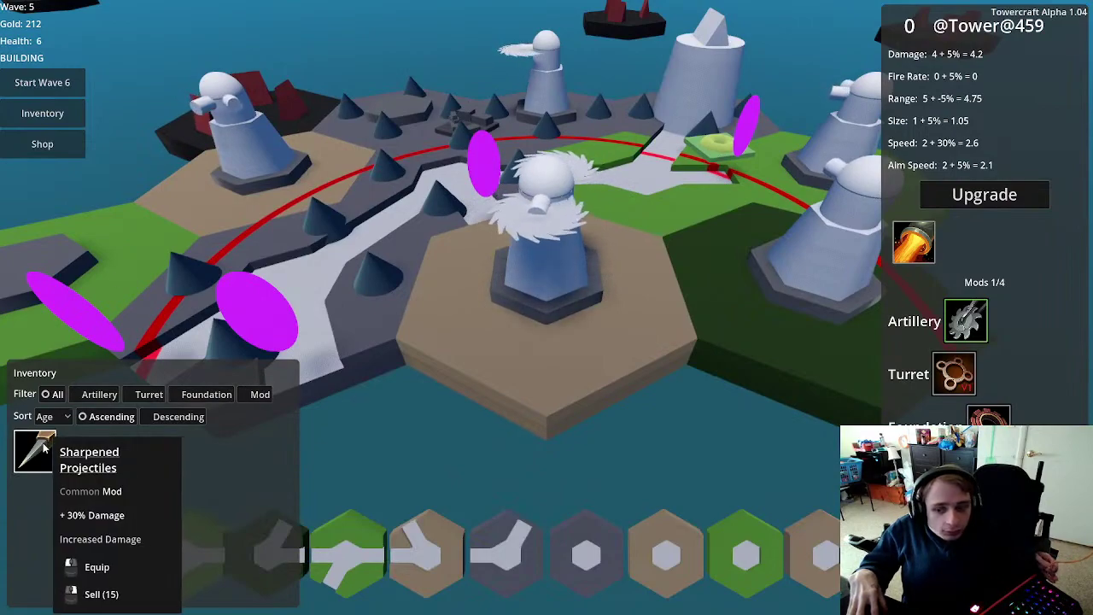
{"action": "left_click", "coordinate": [43, 447]}
{"action": "scroll", "coordinate": [517, 454], "scroll_direction": "down", "scroll_amount": 2}
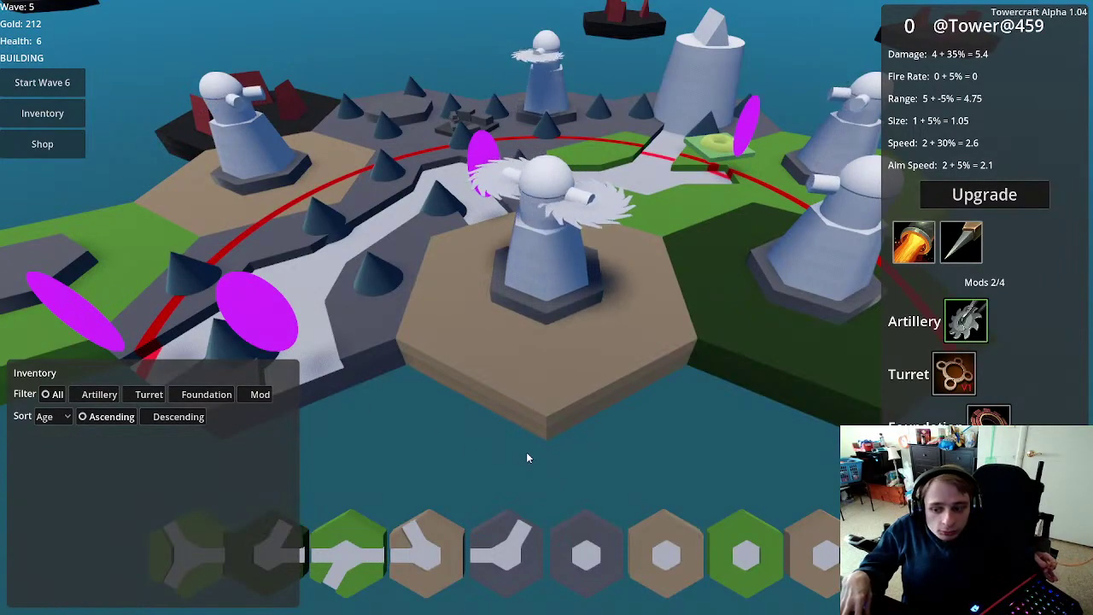
{"action": "left_click", "coordinate": [527, 454]}
{"action": "scroll", "coordinate": [527, 458], "scroll_direction": "down", "scroll_amount": 2}
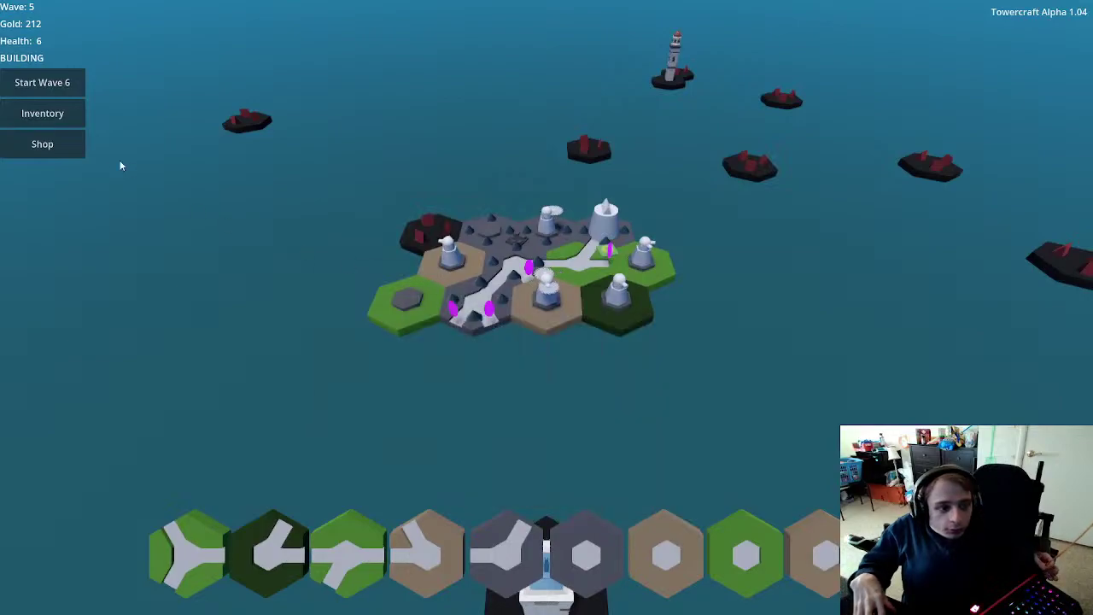
Step: Buy a Joat V1 foundation, reroll the shop, then buy a Missile and a Multidirectional V1 turret
{"action": "left_click", "coordinate": [65, 151]}
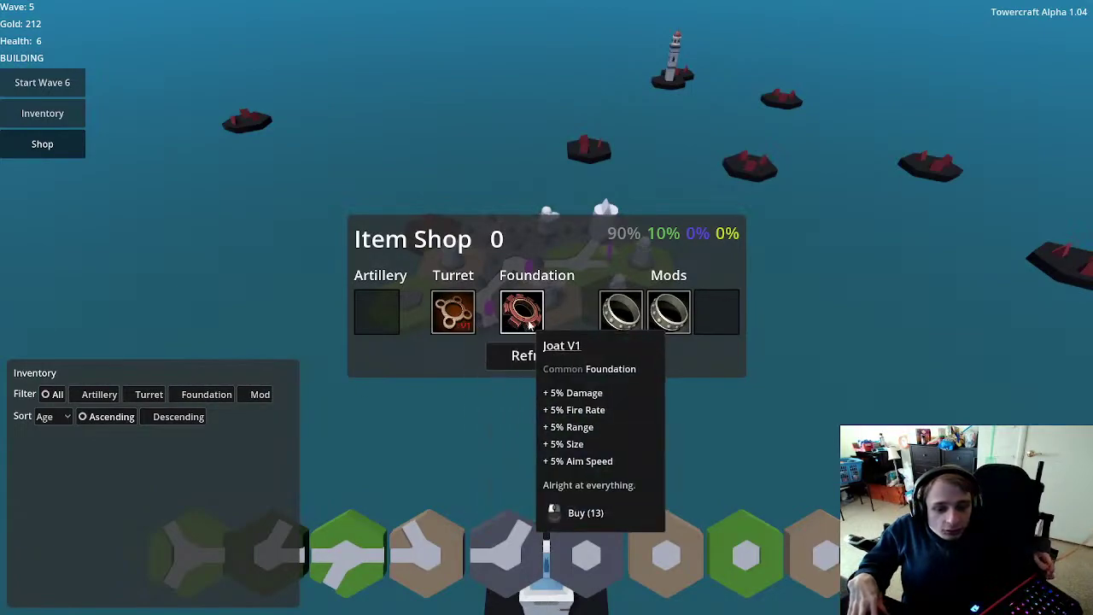
{"action": "left_click", "coordinate": [530, 323]}
{"action": "left_click", "coordinate": [531, 365]}
{"action": "mouse_move", "coordinate": [377, 325]}
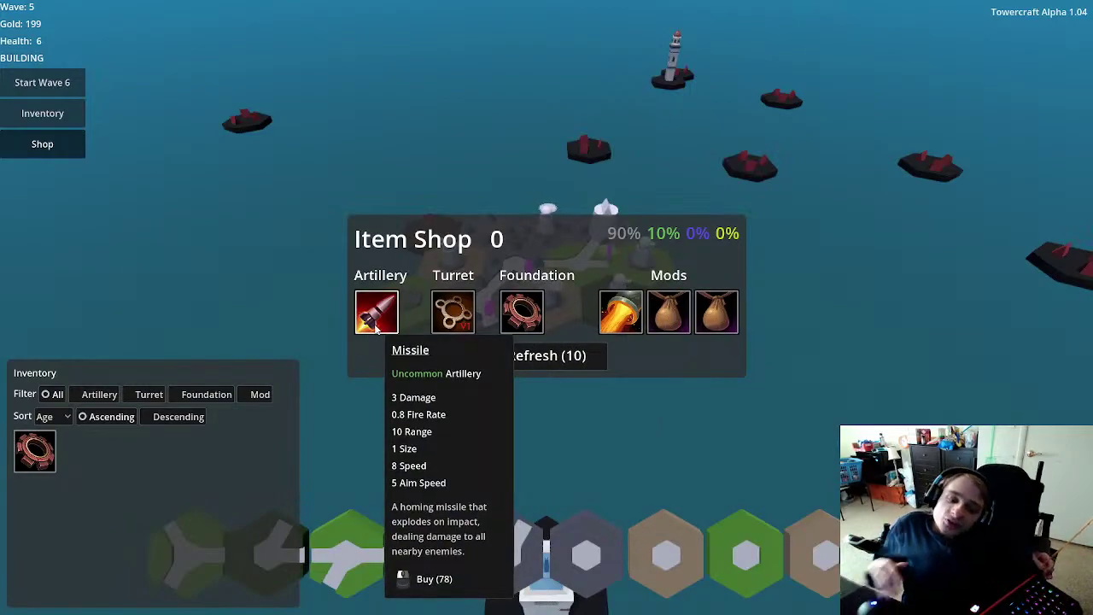
{"action": "left_click", "coordinate": [376, 325]}
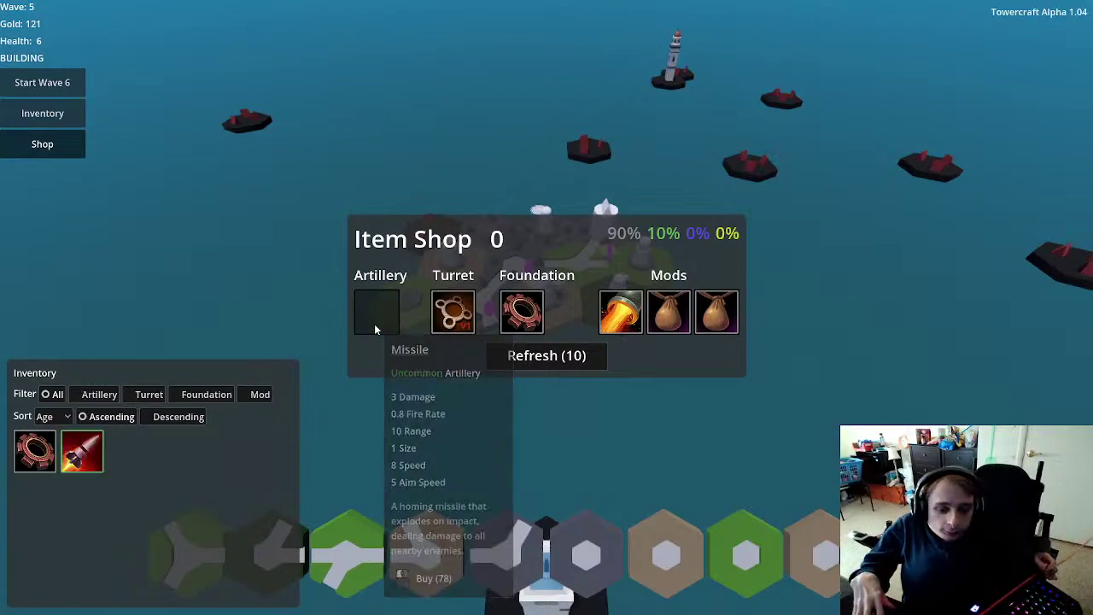
{"action": "mouse_move", "coordinate": [455, 321]}
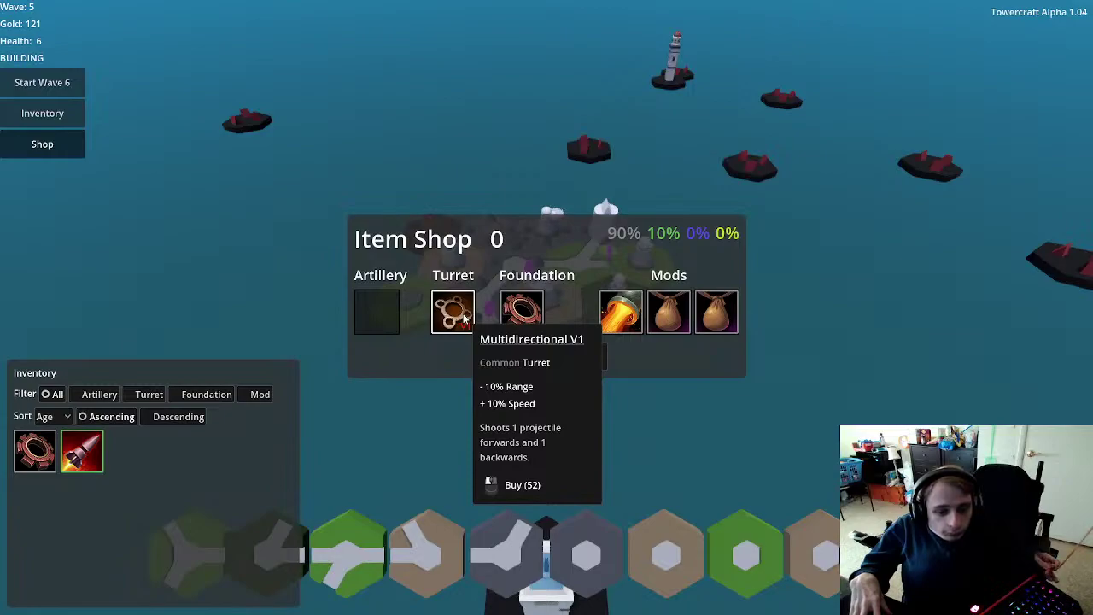
{"action": "left_click", "coordinate": [462, 316]}
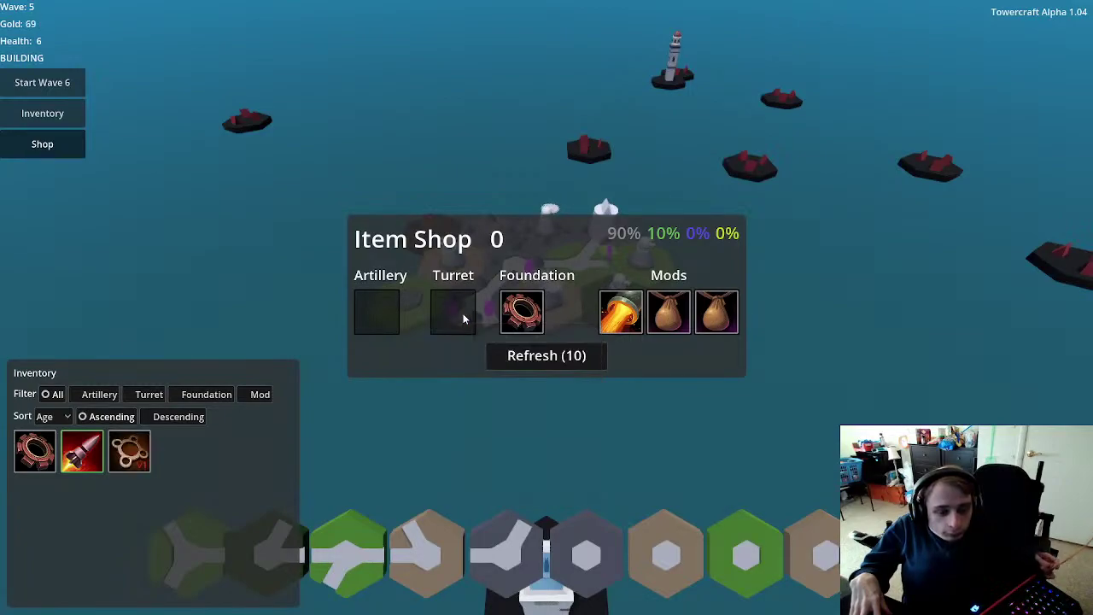
{"action": "left_click", "coordinate": [495, 399]}
Step: Craft a missile tower on an empty spot from the foundation and turret, leaving 69 gold
{"action": "scroll", "coordinate": [542, 361], "scroll_direction": "up", "scroll_amount": 3}
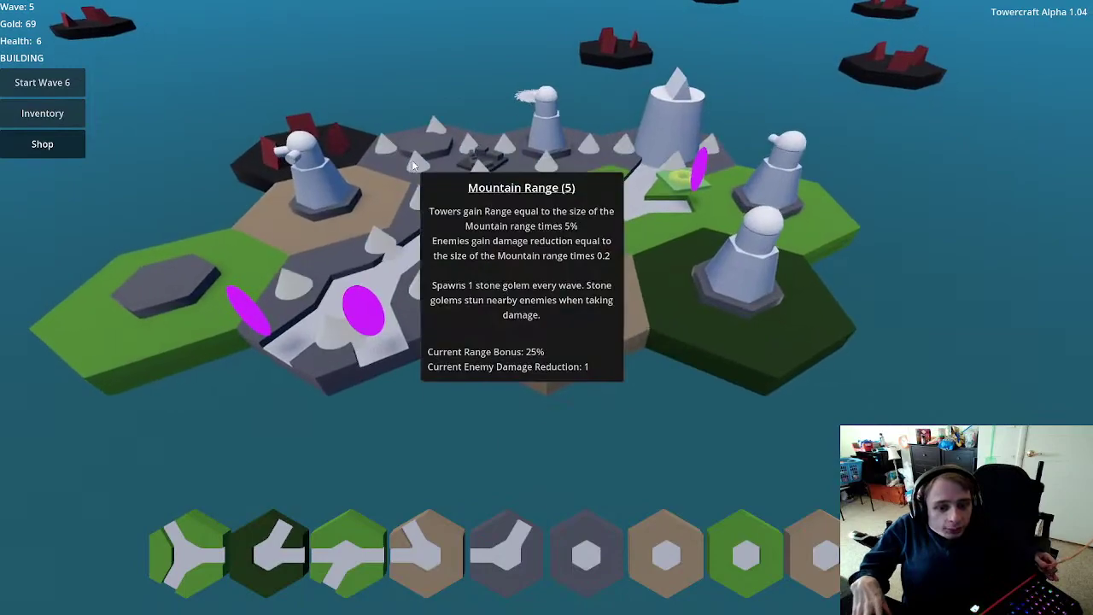
{"action": "left_click", "coordinate": [542, 366]}
{"action": "mouse_move", "coordinate": [86, 466]}
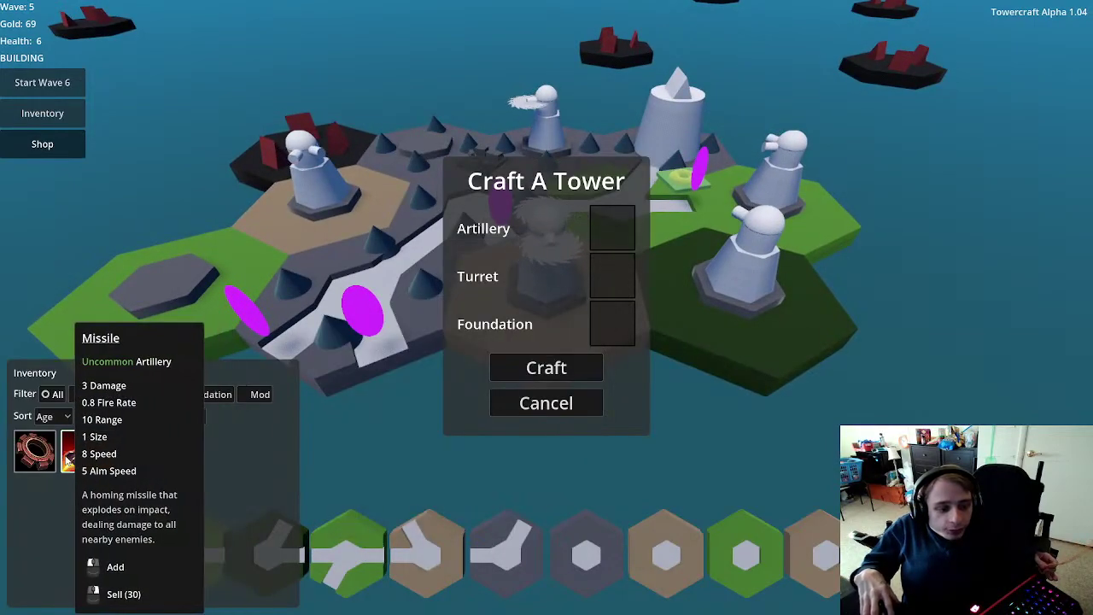
{"action": "left_click", "coordinate": [34, 451]}
{"action": "left_click", "coordinate": [83, 459]}
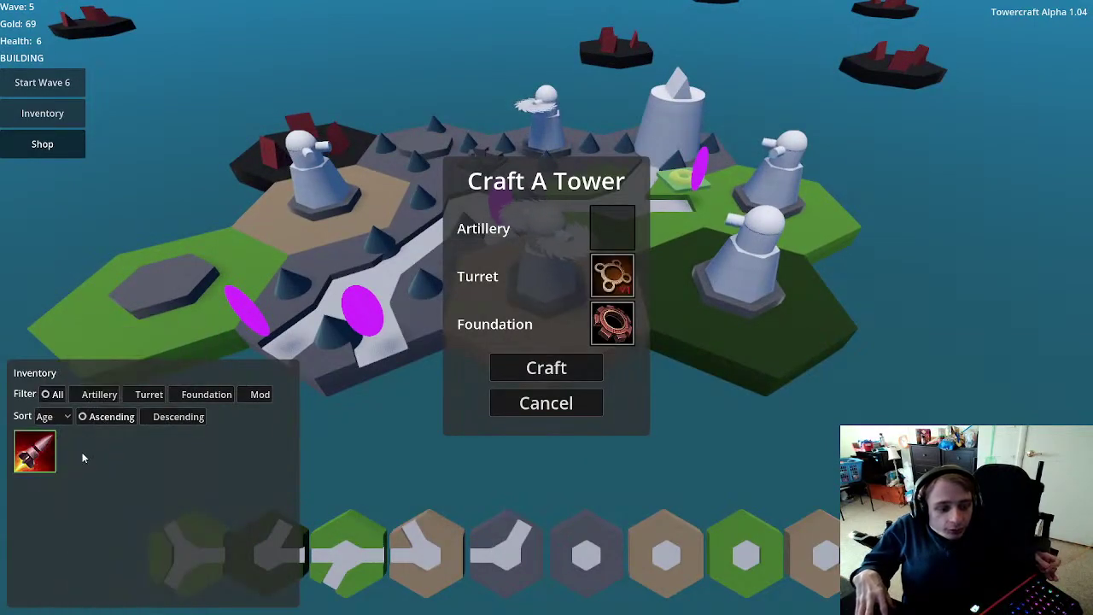
{"action": "left_click", "coordinate": [546, 367]}
{"action": "scroll", "coordinate": [514, 365], "scroll_direction": "down", "scroll_amount": 5}
Step: Check the new missile tower's stats, then pull the view back to show the base
{"action": "scroll", "coordinate": [504, 358], "scroll_direction": "up", "scroll_amount": 5}
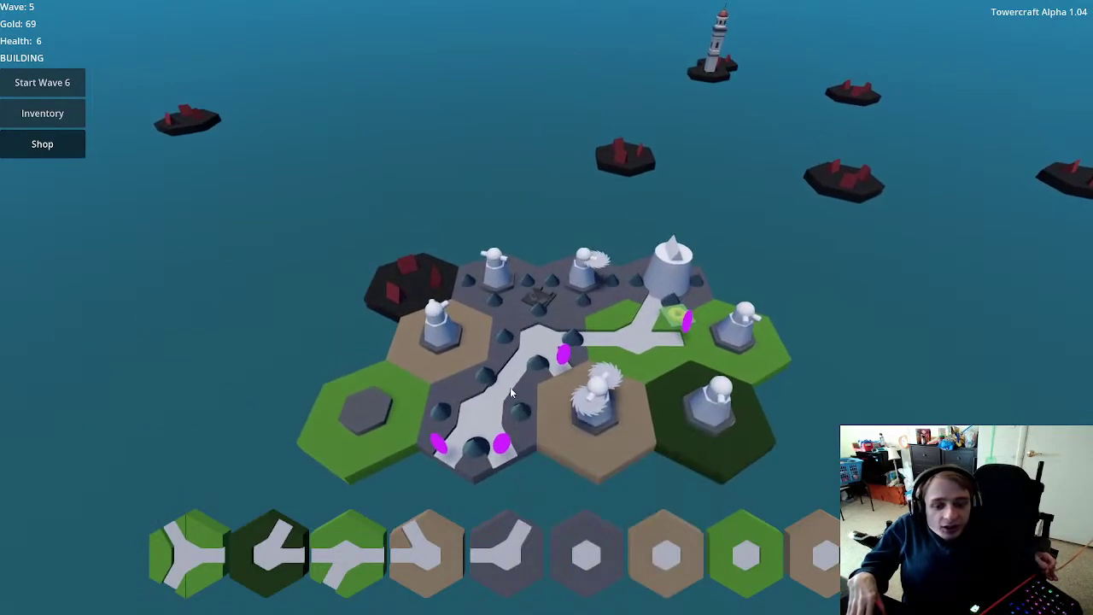
{"action": "left_click", "coordinate": [493, 256]}
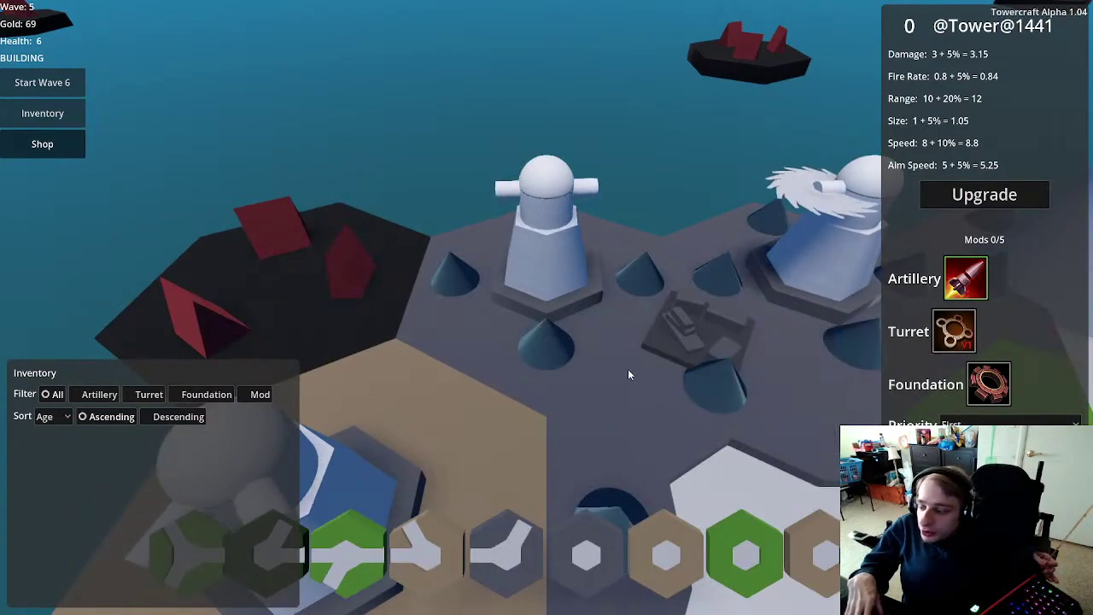
{"action": "key", "text": "Escape"}
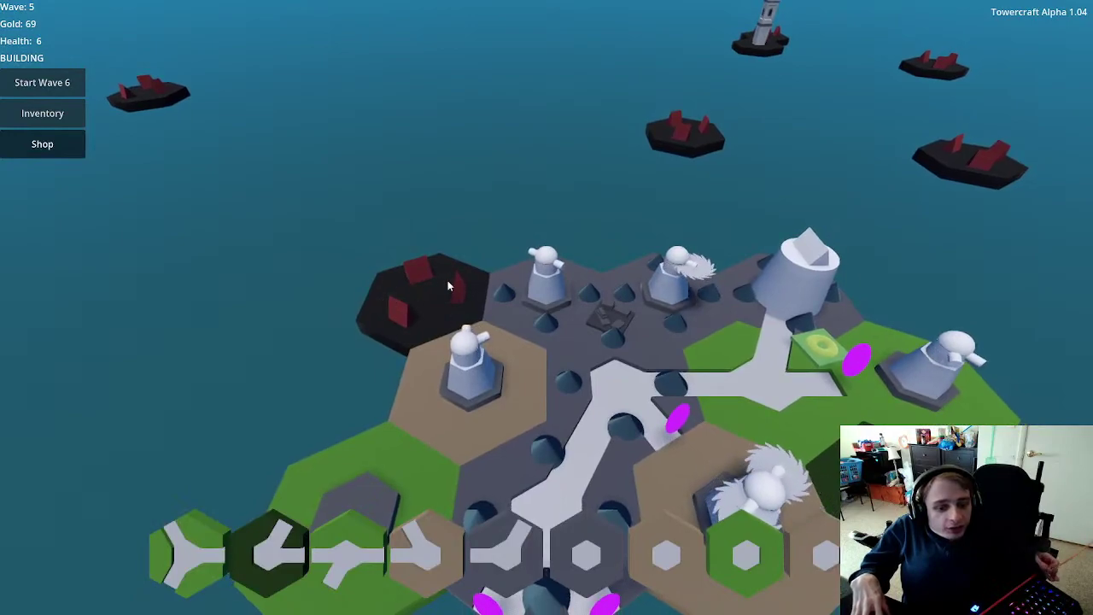
{"action": "scroll", "coordinate": [618, 289], "scroll_direction": "down", "scroll_amount": 5}
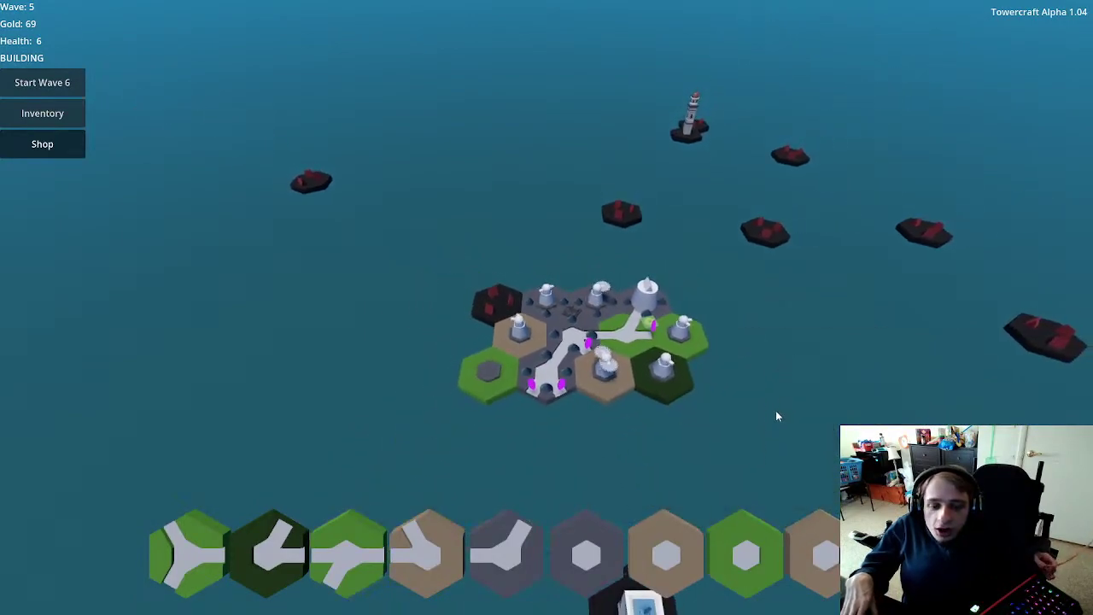
{"action": "key", "text": "s"}
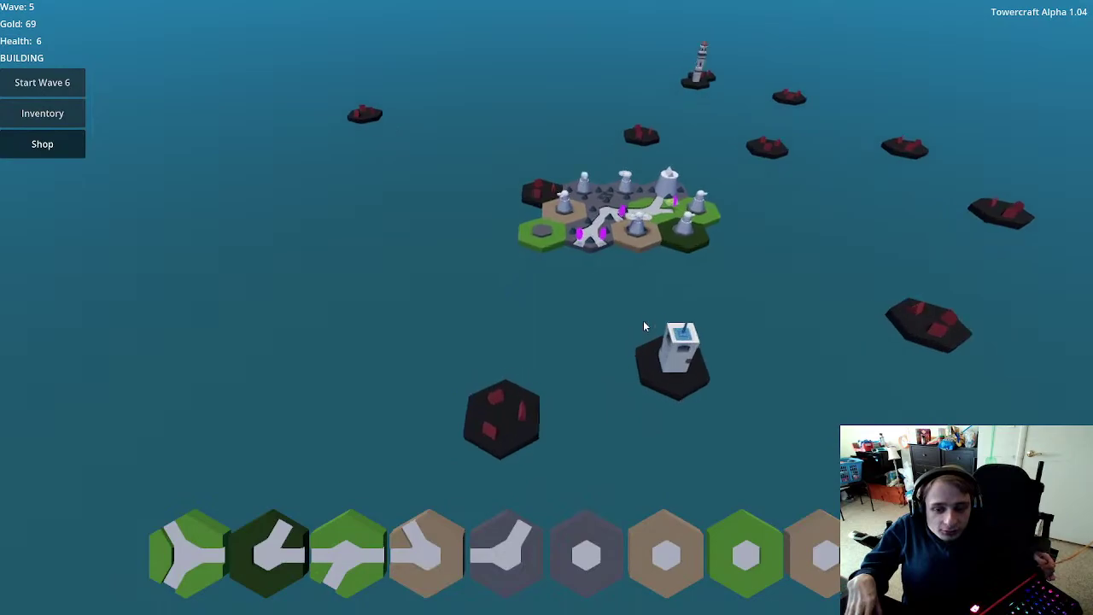
{"action": "scroll", "coordinate": [641, 307], "scroll_direction": "up", "scroll_amount": 2}
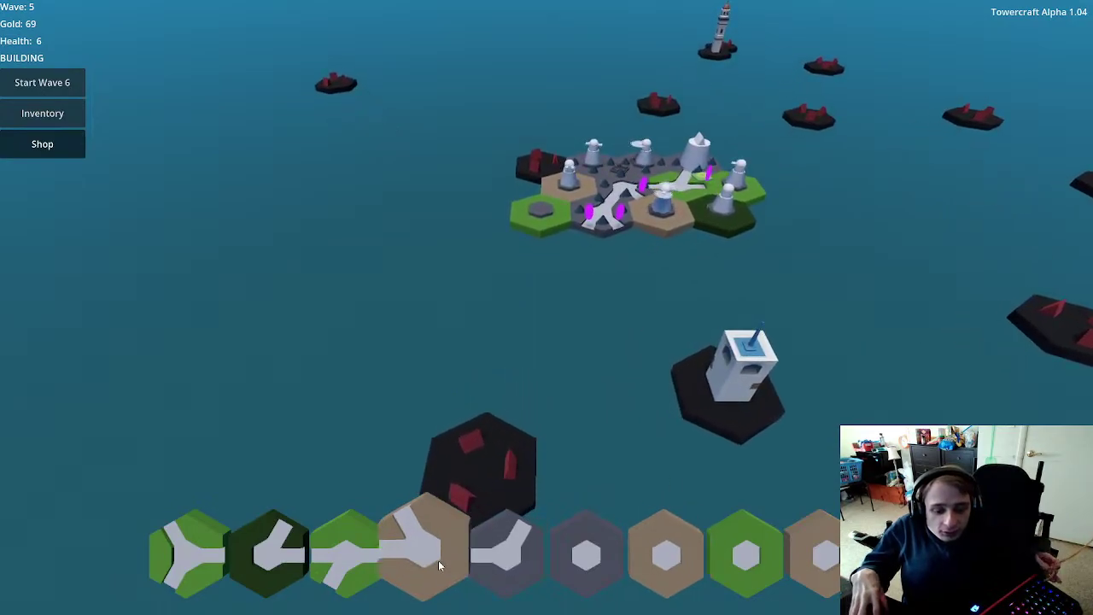
Step: Extend the path toward the base with four road tiles: grey, green, green and tan
{"action": "left_click", "coordinate": [504, 555]}
{"action": "left_click", "coordinate": [579, 253]}
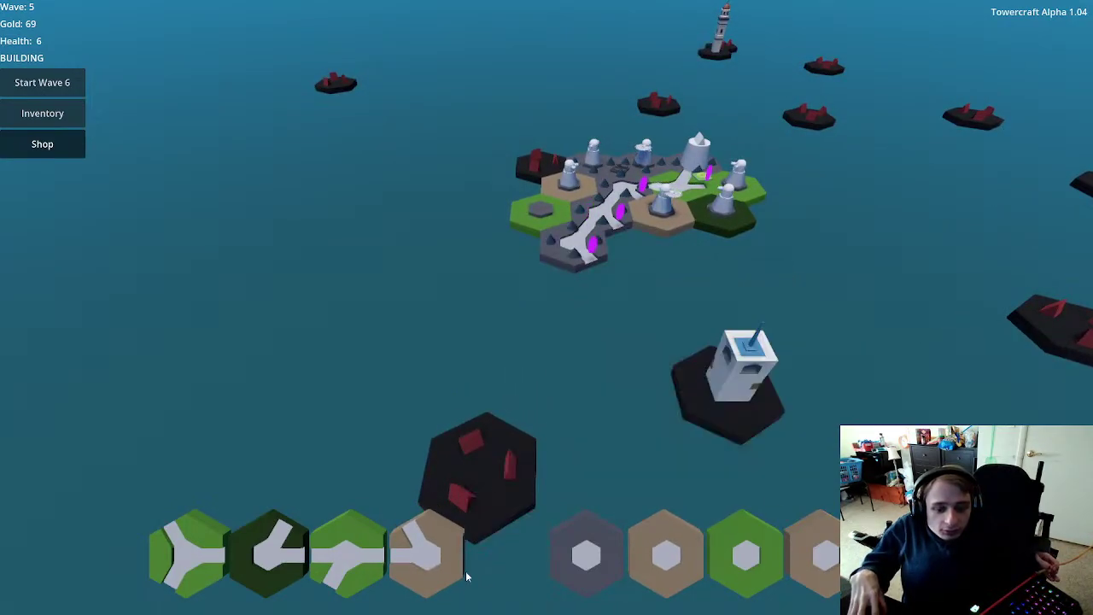
{"action": "left_click", "coordinate": [408, 559]}
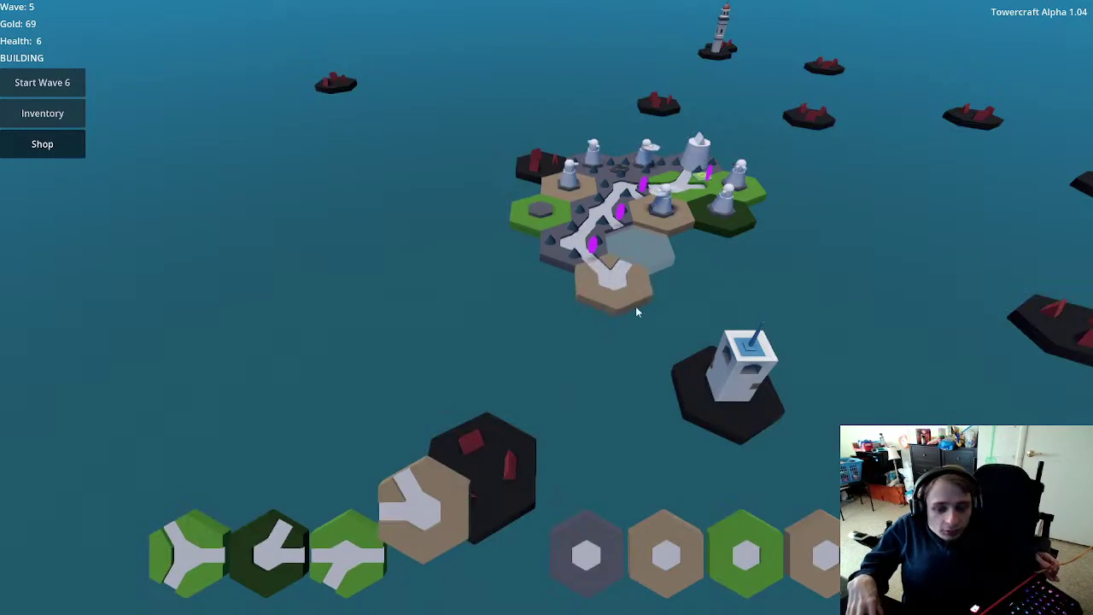
{"action": "left_click", "coordinate": [345, 553]}
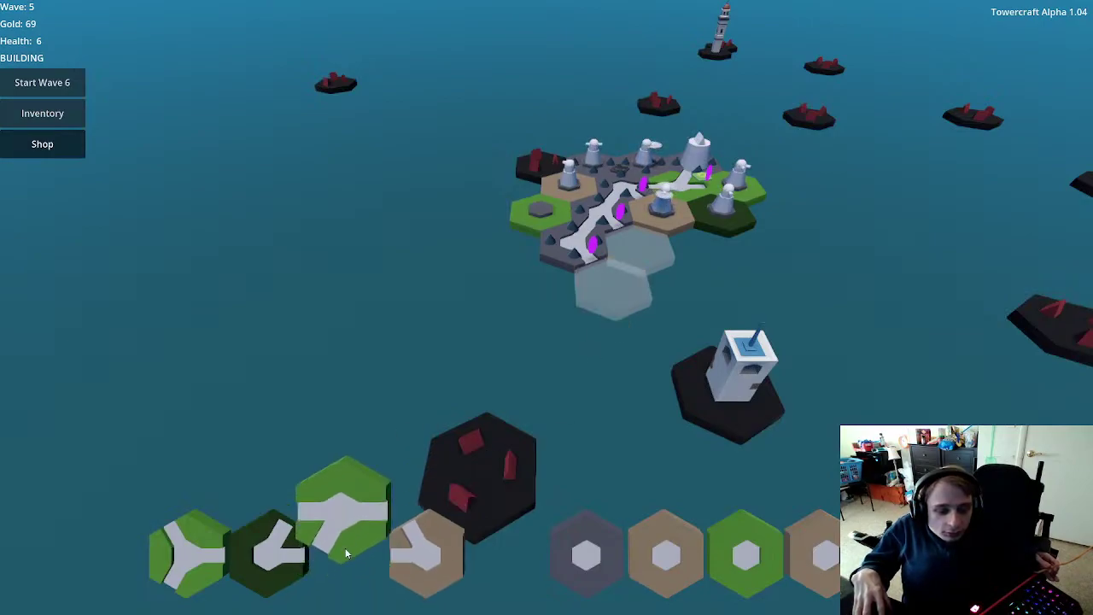
{"action": "left_click", "coordinate": [602, 294]}
{"action": "left_click", "coordinate": [196, 552]}
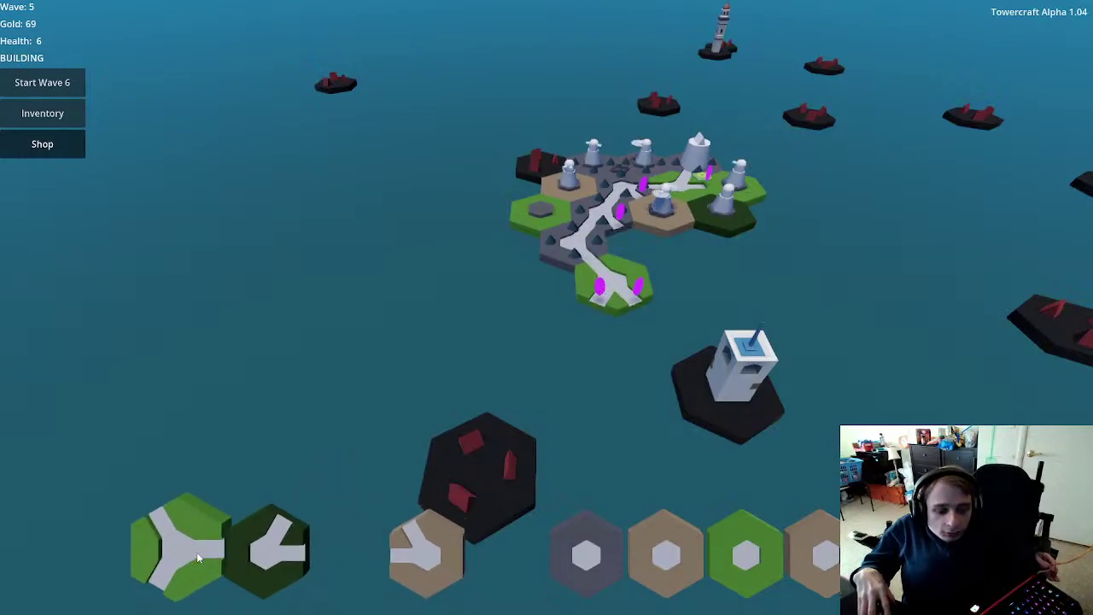
{"action": "left_click", "coordinate": [587, 341]}
{"action": "left_click", "coordinate": [430, 560]}
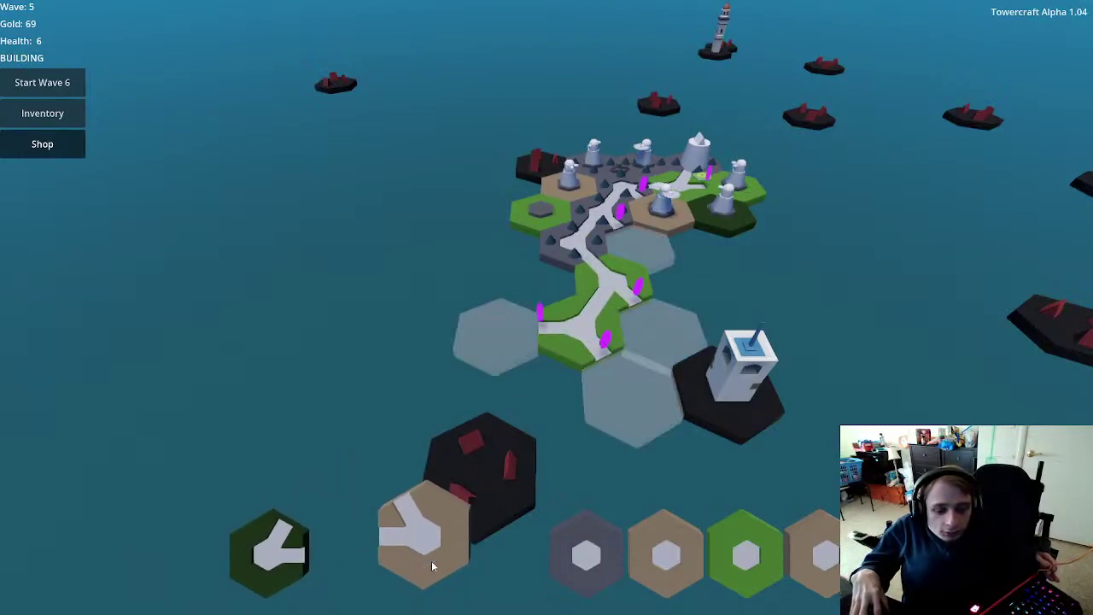
{"action": "left_click", "coordinate": [627, 401]}
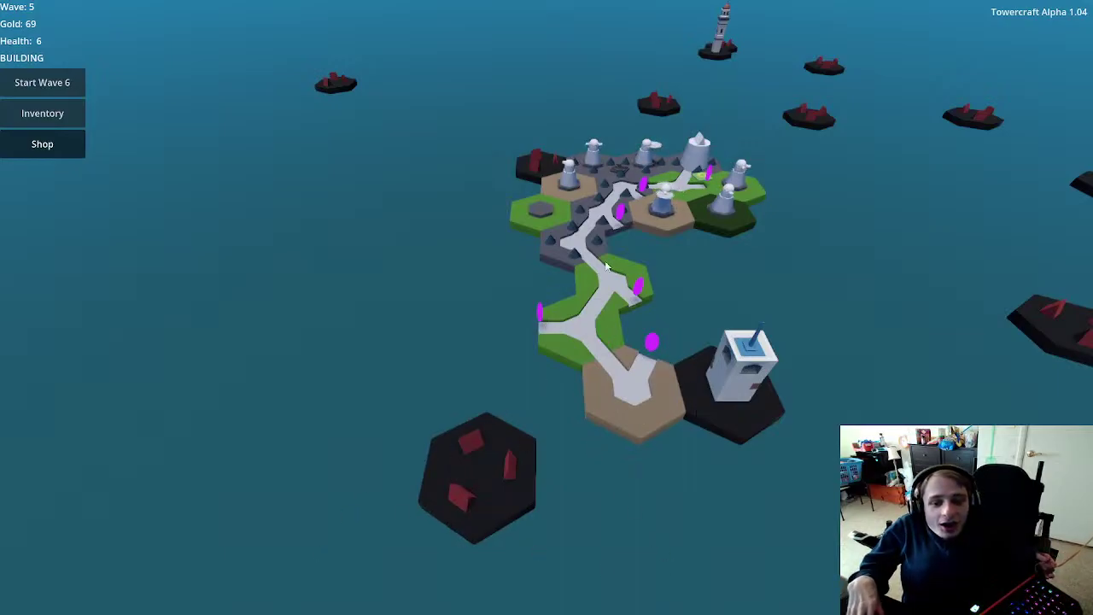
Step: Launch wave 6 with 29 enemies incoming
{"action": "scroll", "coordinate": [692, 310], "scroll_direction": "down", "scroll_amount": 4}
{"action": "scroll", "coordinate": [772, 299], "scroll_direction": "up", "scroll_amount": 3}
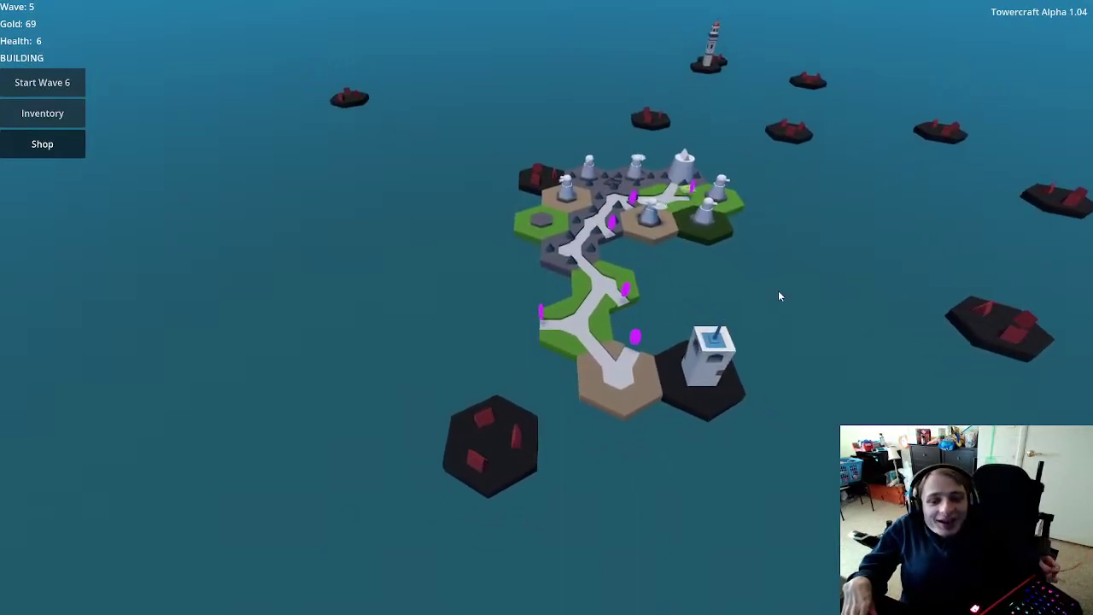
{"action": "scroll", "coordinate": [778, 296], "scroll_direction": "up", "scroll_amount": 3}
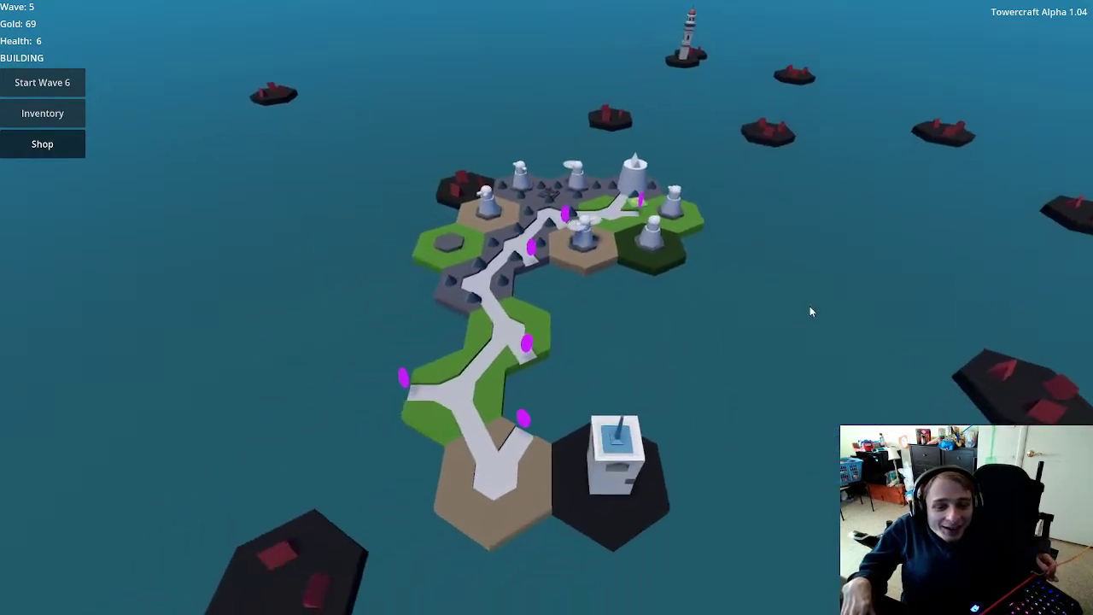
{"action": "mouse_move", "coordinate": [468, 282]}
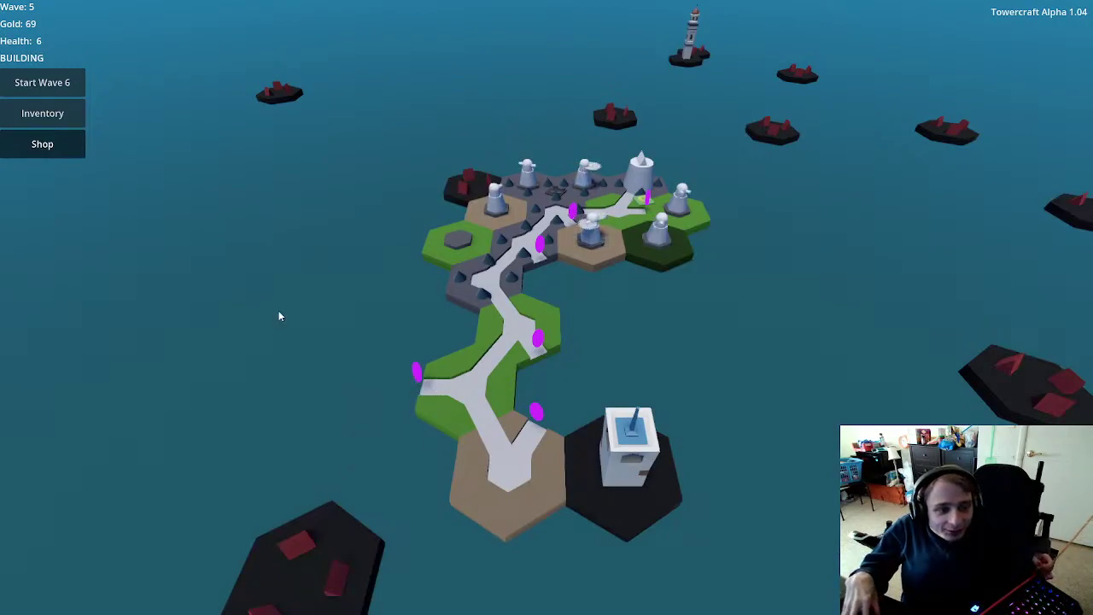
{"action": "left_click", "coordinate": [51, 86]}
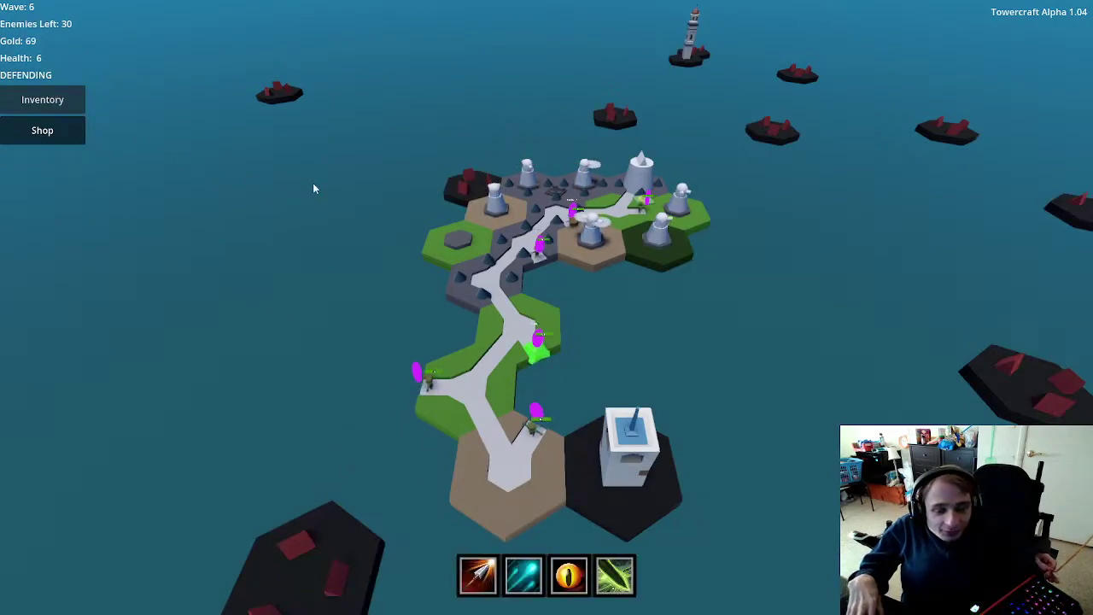
{"action": "scroll", "coordinate": [653, 347], "scroll_direction": "up", "scroll_amount": 5}
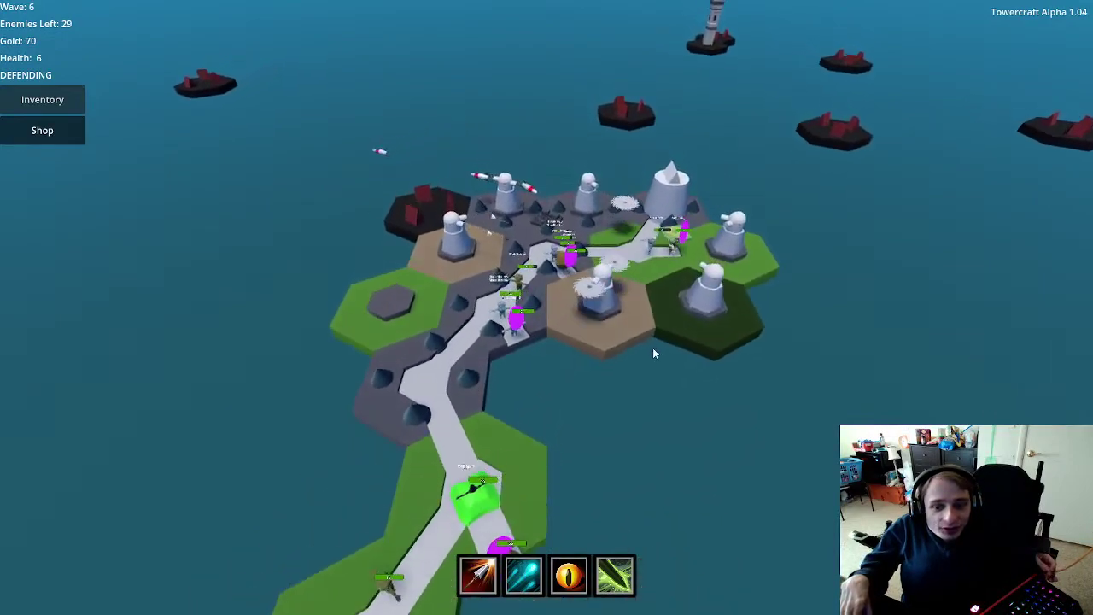
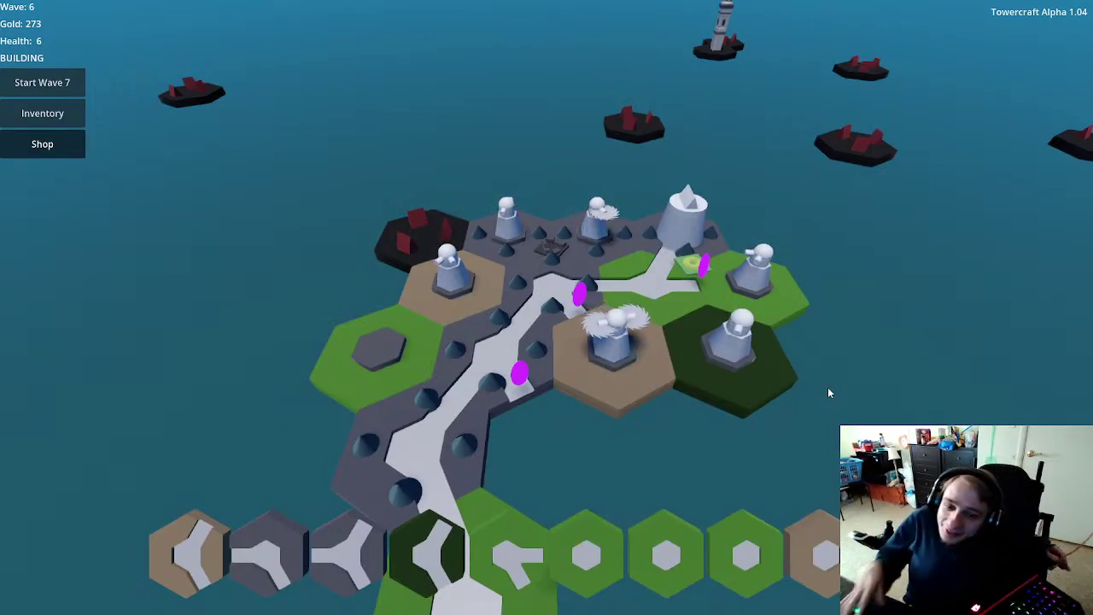
Step: Add a dark-green path tile to the island, then a grey path tile at the path's left end
{"action": "scroll", "coordinate": [649, 361], "scroll_direction": "down", "scroll_amount": 2}
{"action": "scroll", "coordinate": [614, 378], "scroll_direction": "up", "scroll_amount": 2}
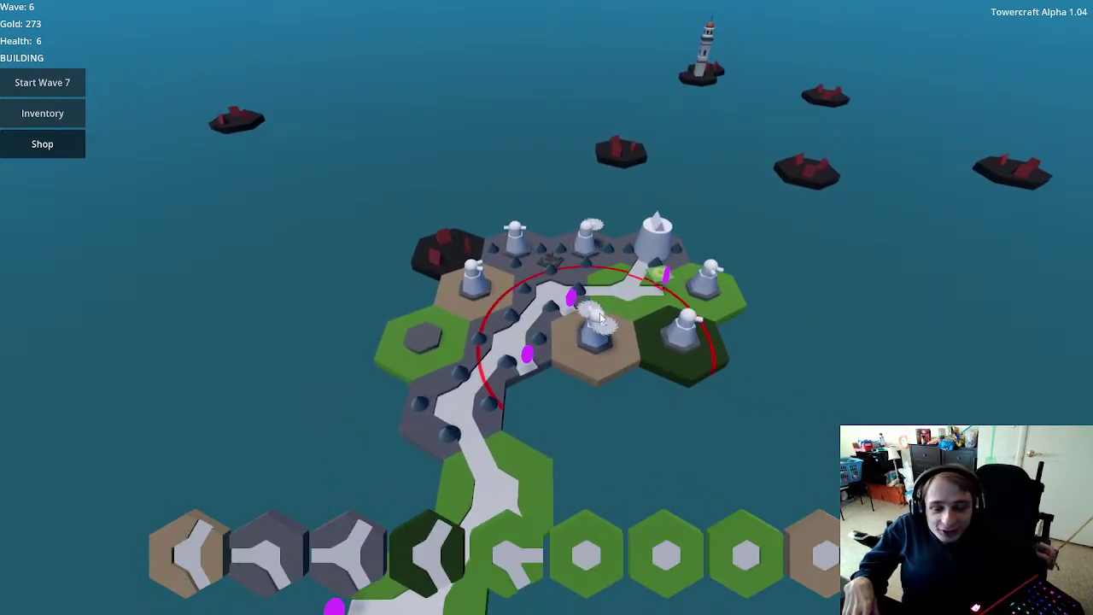
{"action": "scroll", "coordinate": [592, 317], "scroll_direction": "up", "scroll_amount": 2}
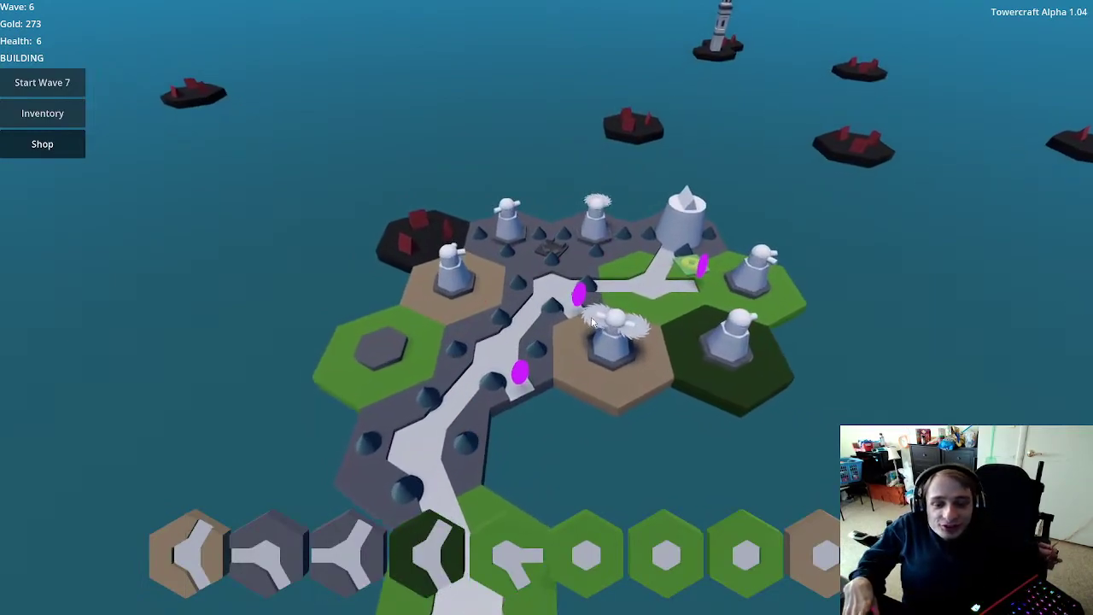
{"action": "mouse_move", "coordinate": [601, 244]}
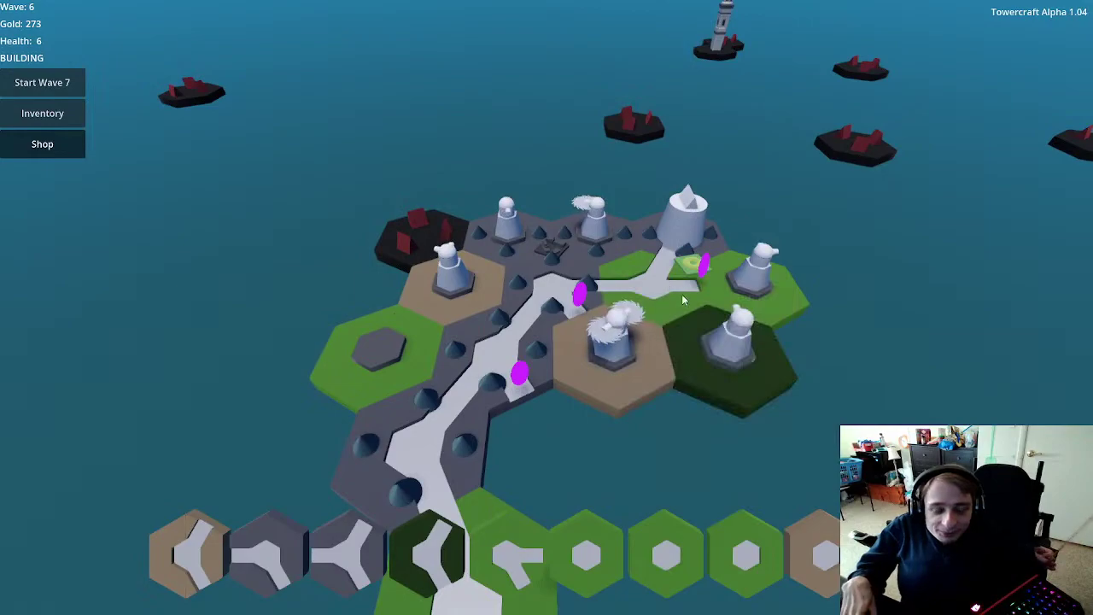
{"action": "scroll", "coordinate": [669, 348], "scroll_direction": "up", "scroll_amount": 3}
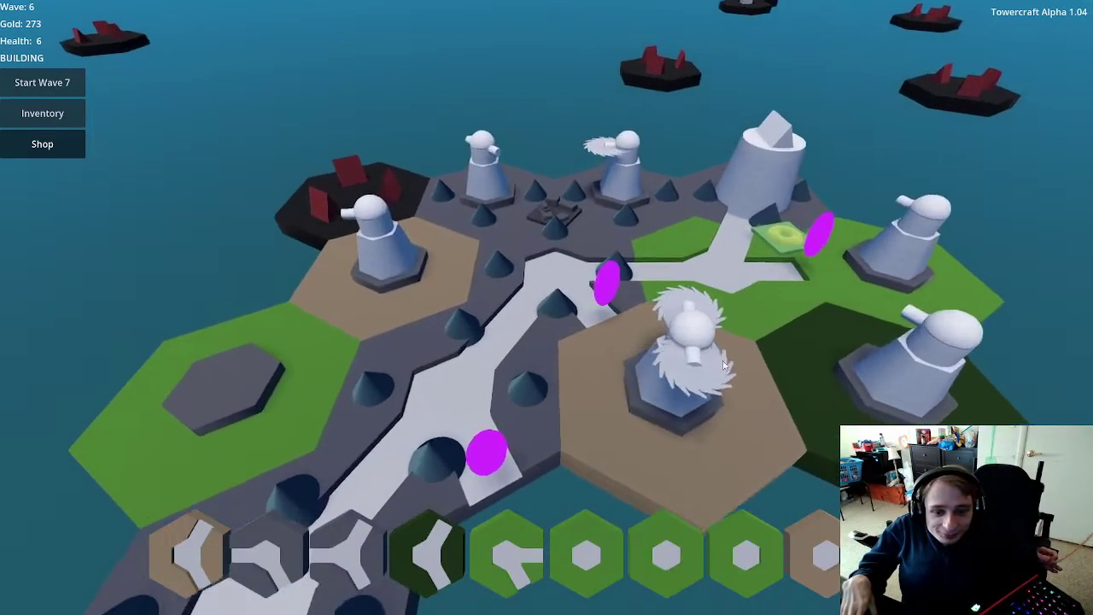
{"action": "scroll", "coordinate": [723, 365], "scroll_direction": "down", "scroll_amount": 5}
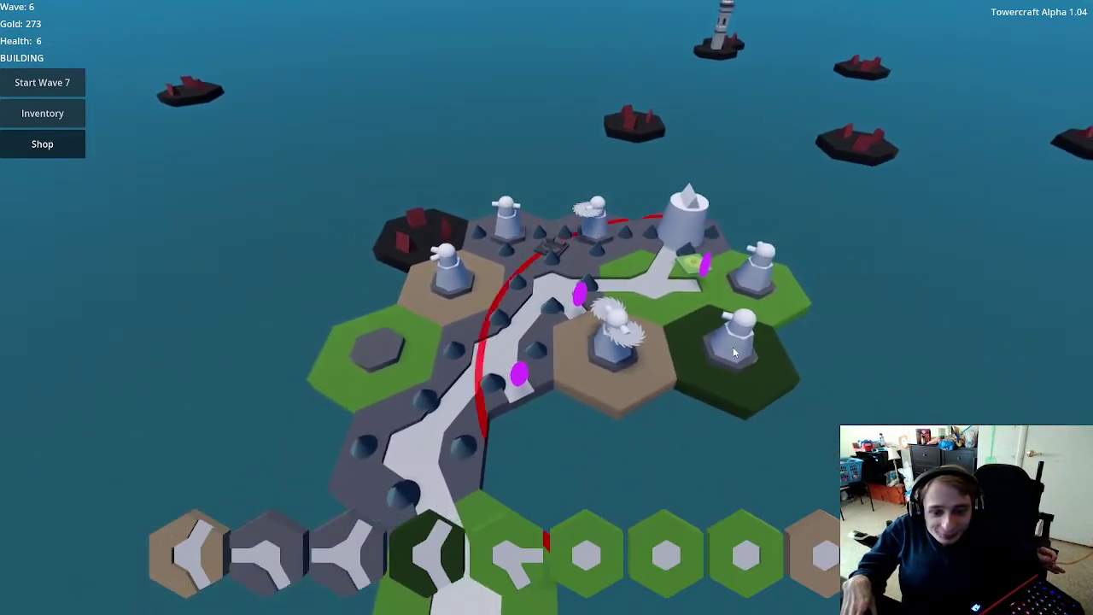
{"action": "scroll", "coordinate": [732, 350], "scroll_direction": "down", "scroll_amount": 2}
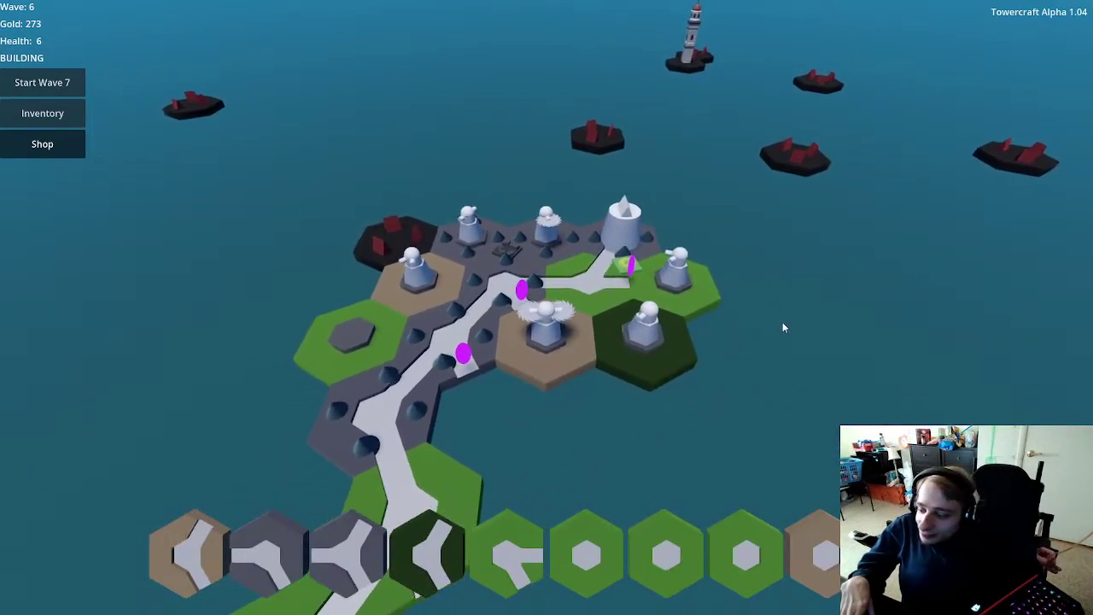
{"action": "scroll", "coordinate": [773, 358], "scroll_direction": "down", "scroll_amount": 2}
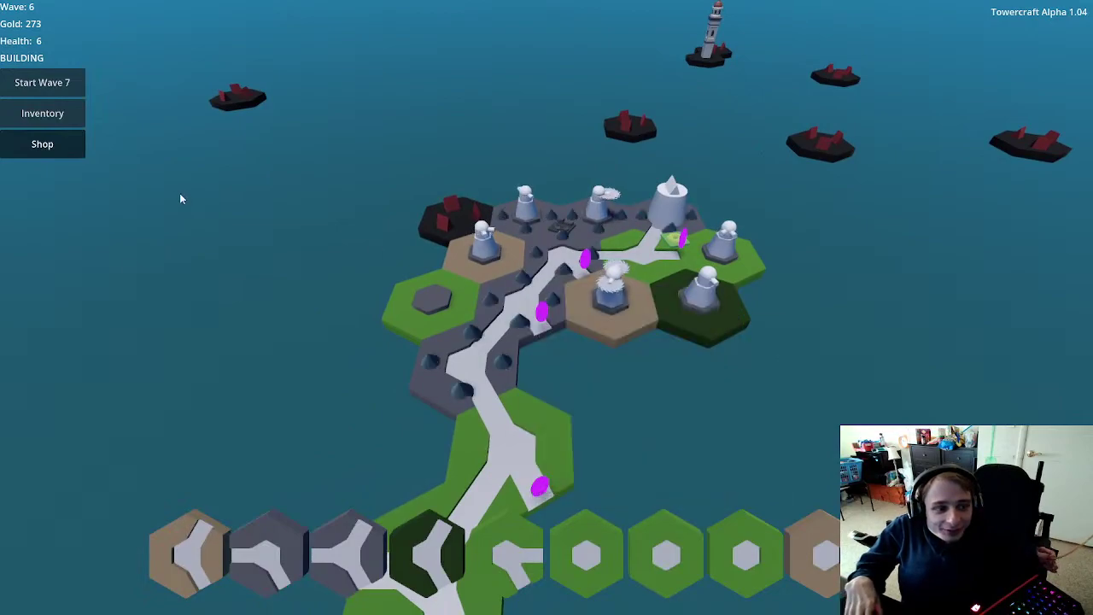
{"action": "scroll", "coordinate": [702, 300], "scroll_direction": "down", "scroll_amount": 3}
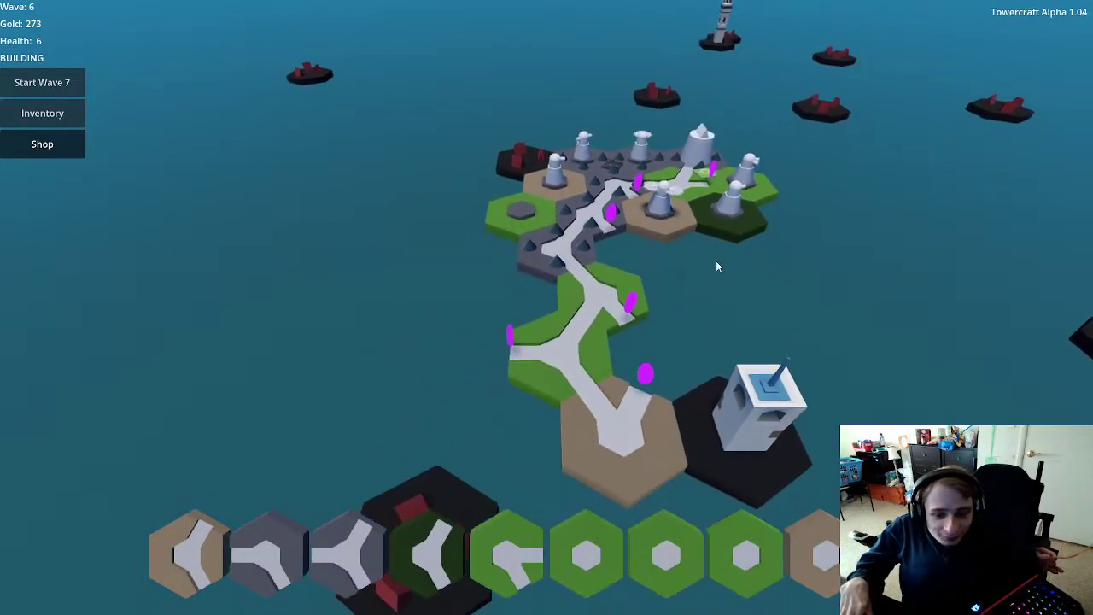
{"action": "left_click", "coordinate": [427, 546]}
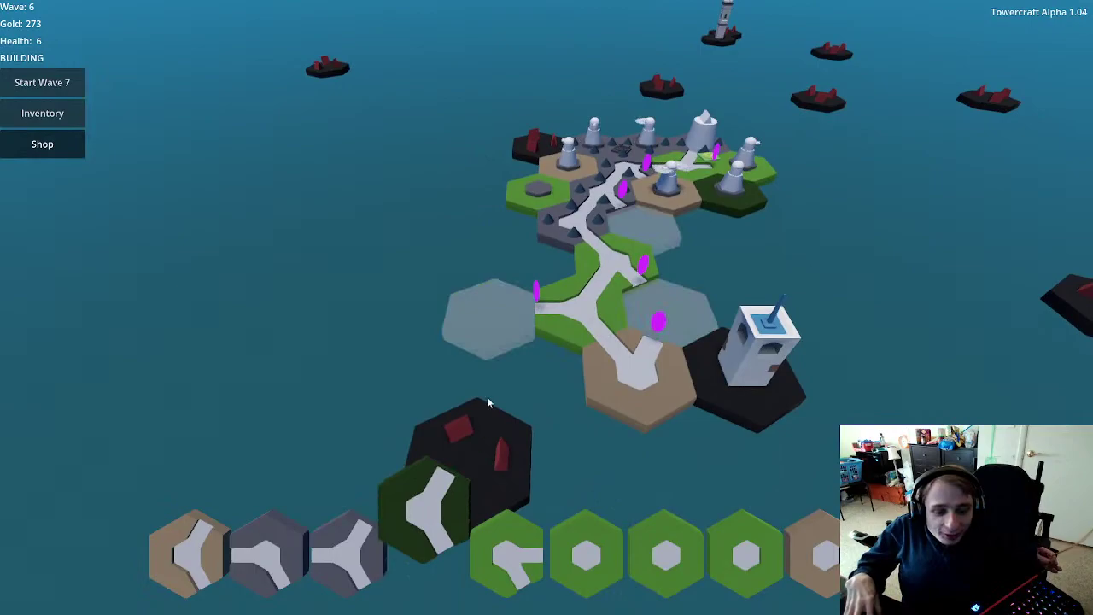
{"action": "left_click", "coordinate": [493, 323]}
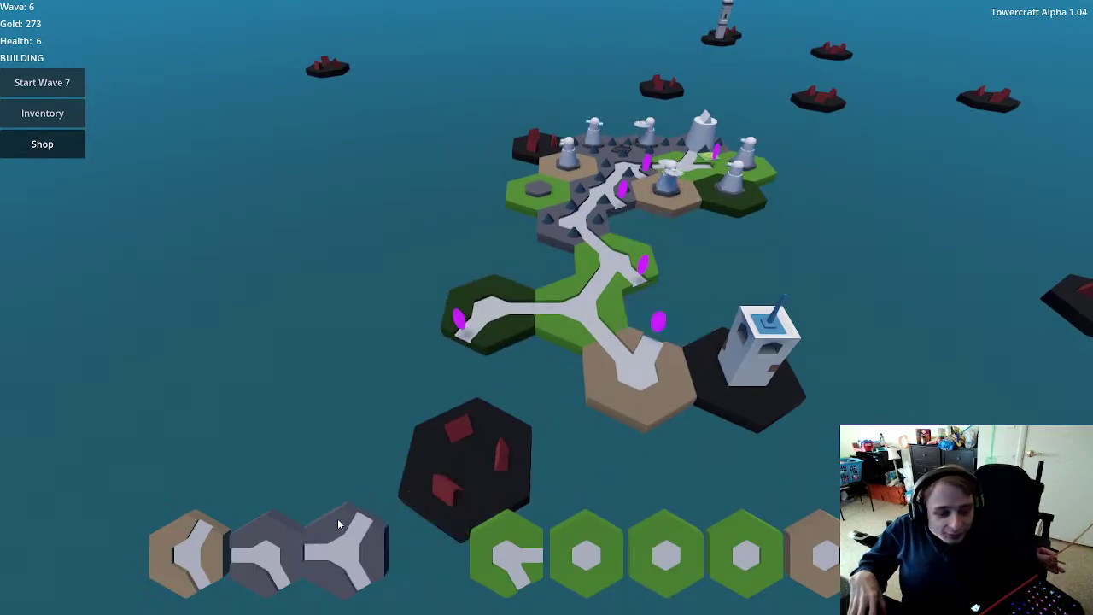
{"action": "left_click", "coordinate": [289, 558]}
{"action": "left_click", "coordinate": [472, 384]}
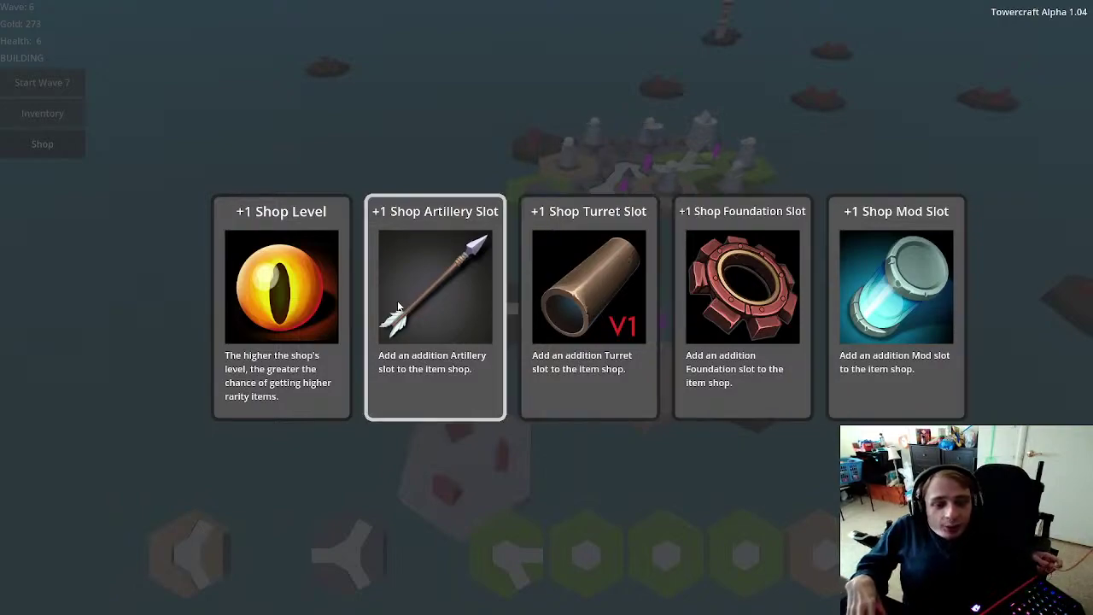
Step: Choose the +1 Shop Level card from the upgrade choices
{"action": "left_click", "coordinate": [289, 322]}
Step: Equip the Boulder artillery on the middle tower
{"action": "scroll", "coordinate": [471, 313], "scroll_direction": "down", "scroll_amount": 4}
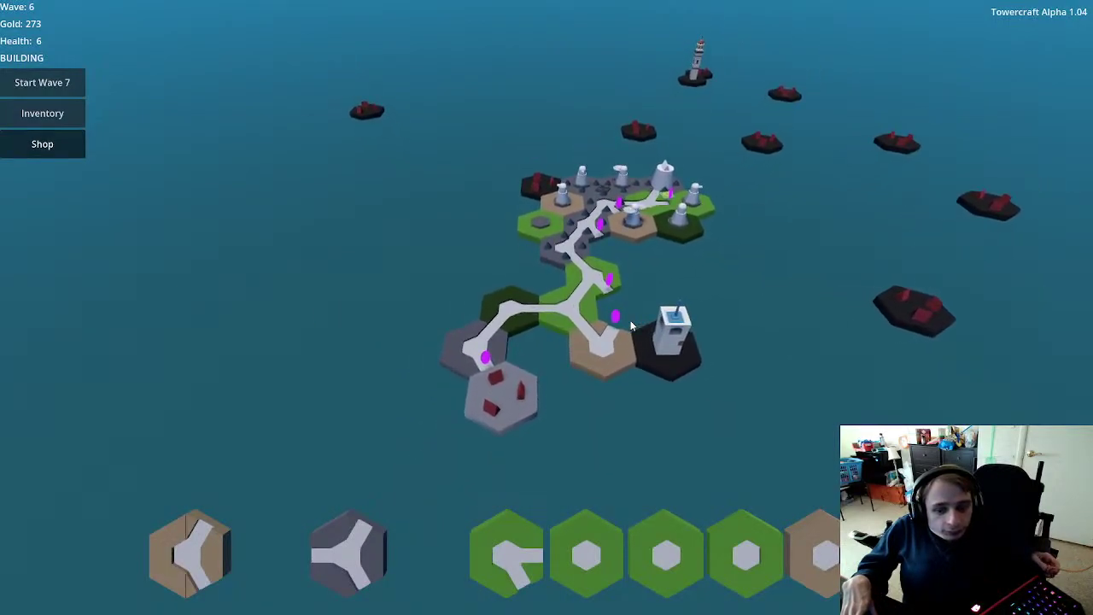
{"action": "scroll", "coordinate": [632, 326], "scroll_direction": "up", "scroll_amount": 3}
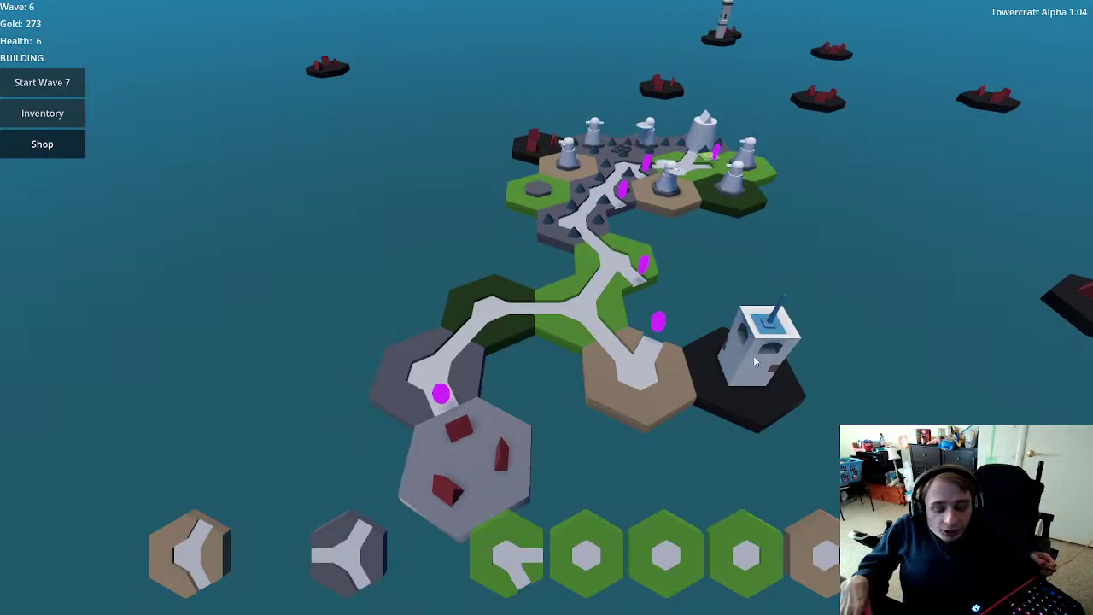
{"action": "scroll", "coordinate": [704, 355], "scroll_direction": "down", "scroll_amount": 3}
{"action": "scroll", "coordinate": [714, 268], "scroll_direction": "up", "scroll_amount": 3}
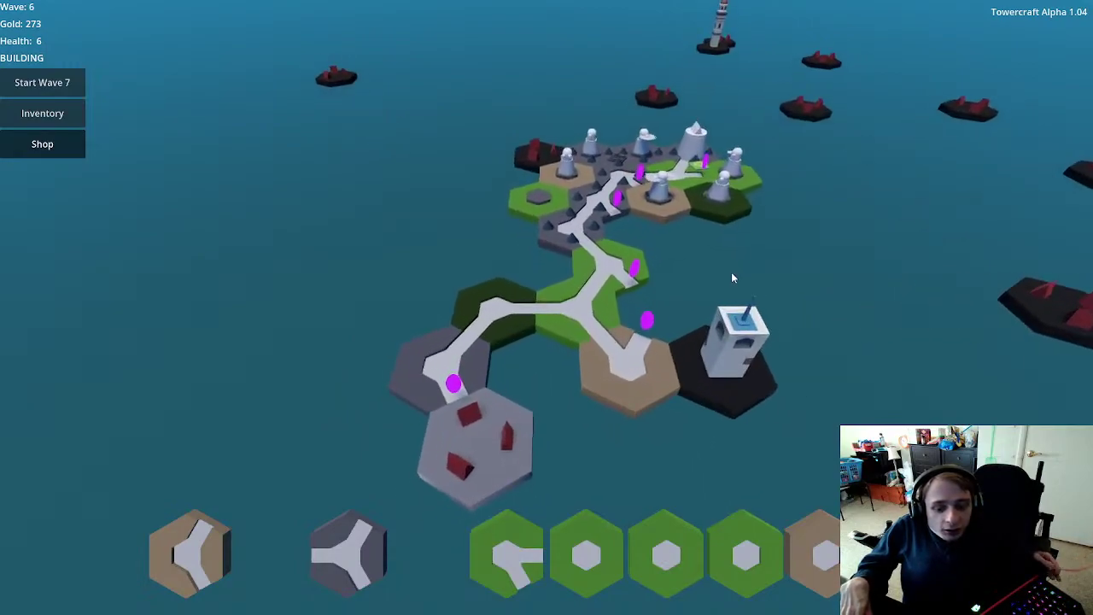
{"action": "scroll", "coordinate": [700, 290], "scroll_direction": "up", "scroll_amount": 3}
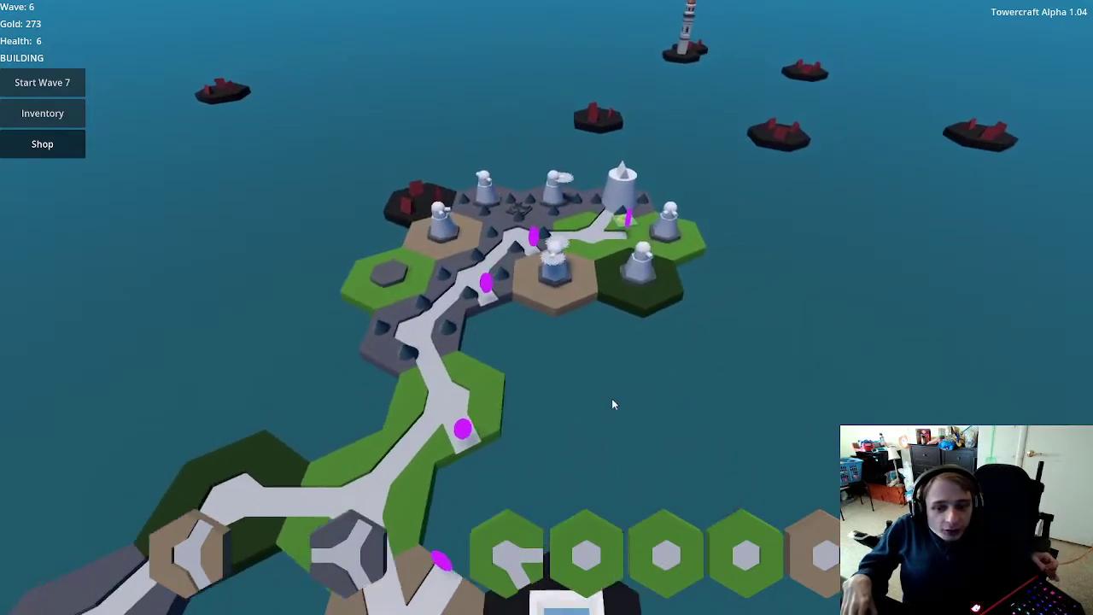
{"action": "scroll", "coordinate": [611, 404], "scroll_direction": "up", "scroll_amount": 3}
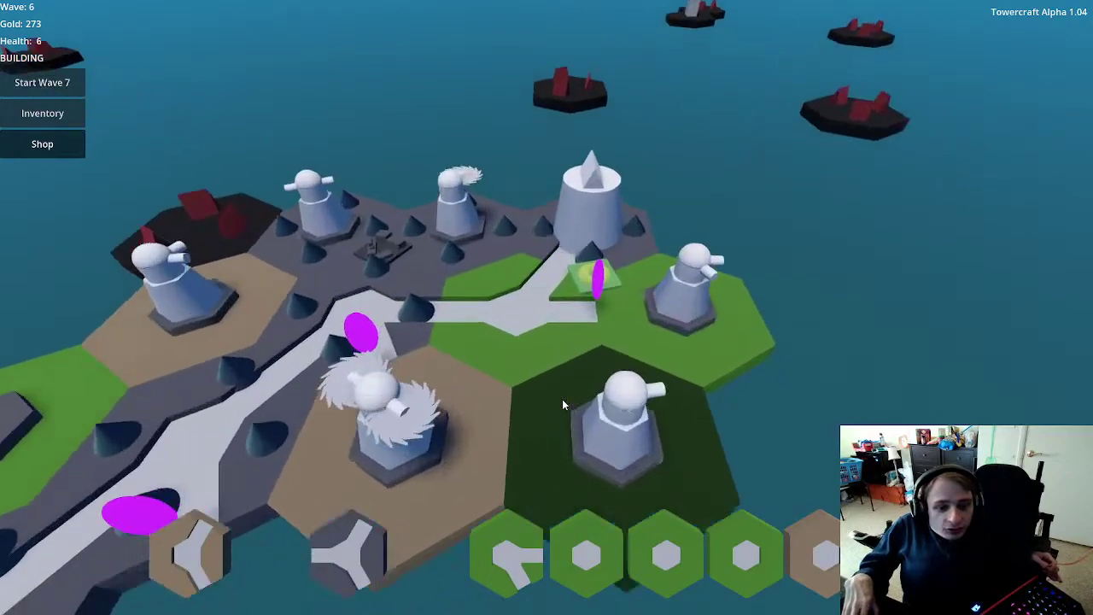
{"action": "scroll", "coordinate": [615, 418], "scroll_direction": "up", "scroll_amount": 2}
{"action": "scroll", "coordinate": [672, 439], "scroll_direction": "down", "scroll_amount": 5}
{"action": "left_click", "coordinate": [593, 392]}
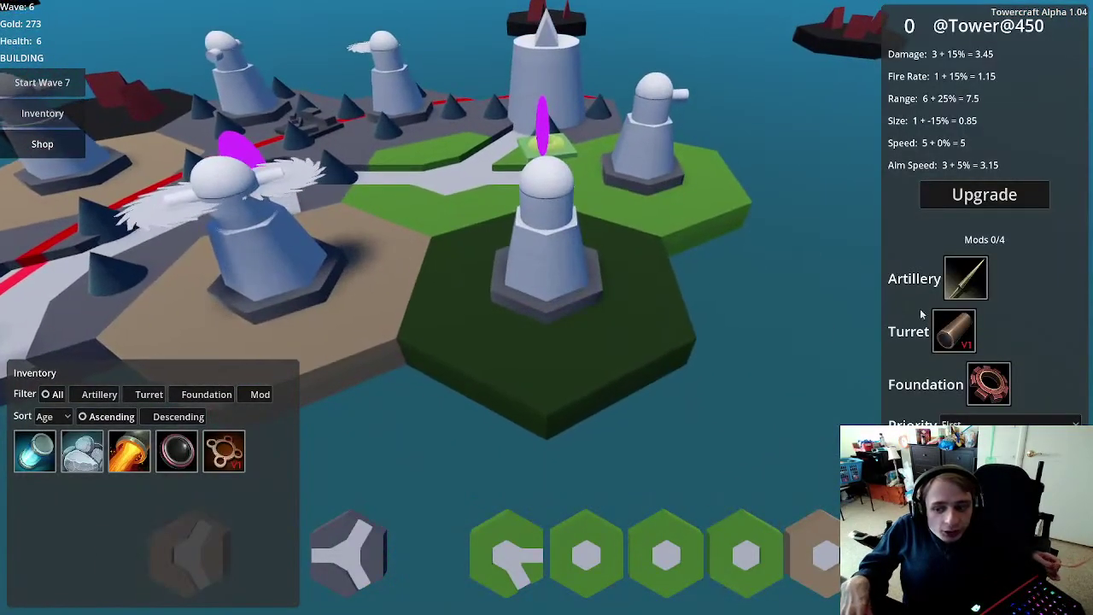
{"action": "mouse_move", "coordinate": [82, 465]}
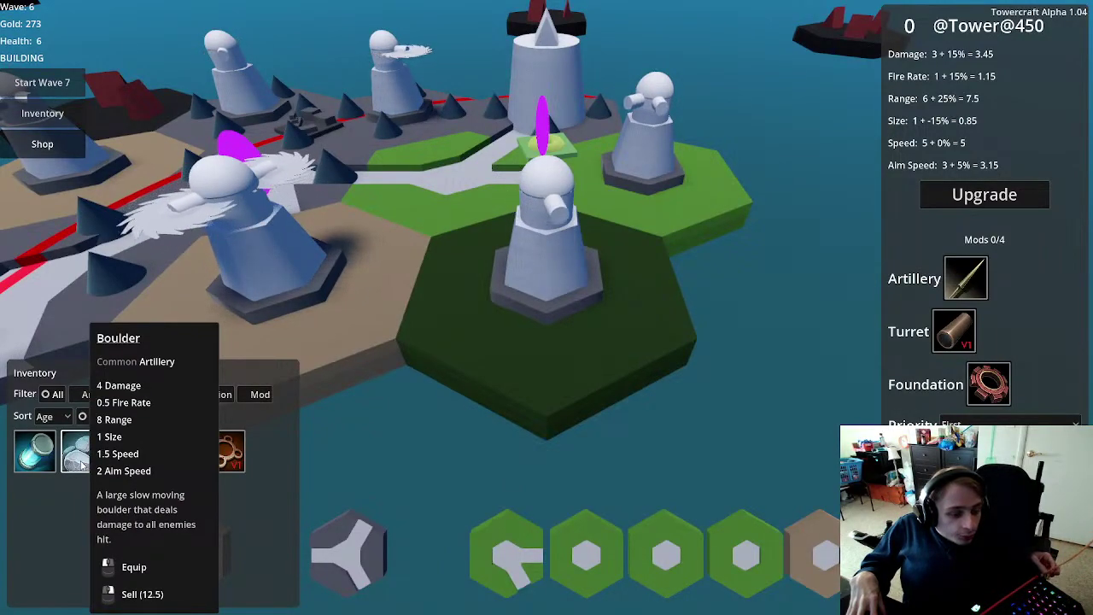
{"action": "left_click", "coordinate": [82, 465]}
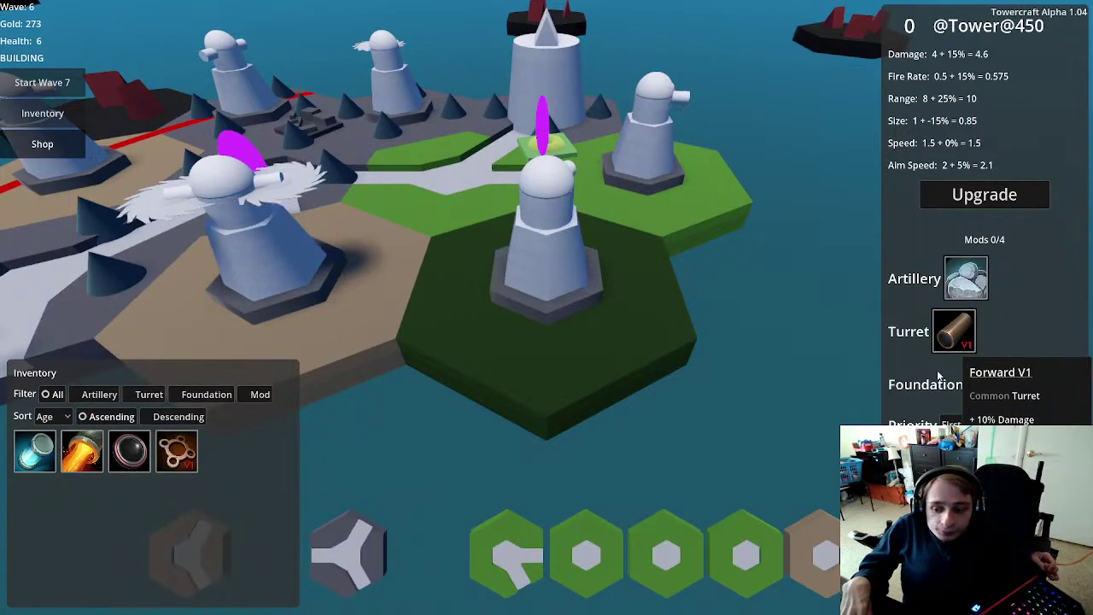
Step: Equip the Lens mod on the middle tower, then select the saw-blade tower
{"action": "mouse_move", "coordinate": [128, 465]}
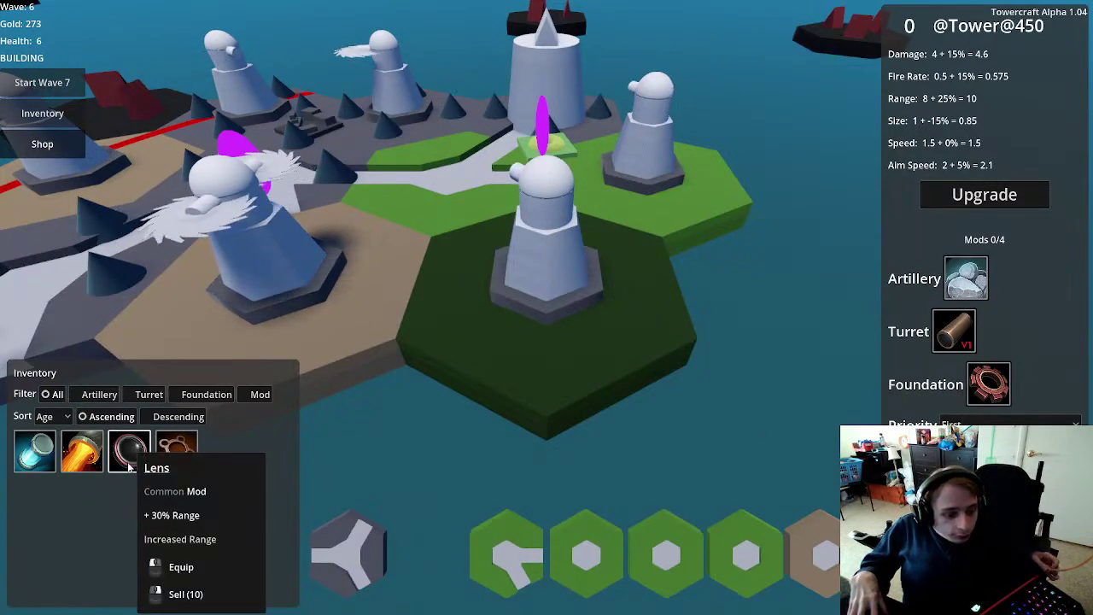
{"action": "mouse_move", "coordinate": [70, 459]}
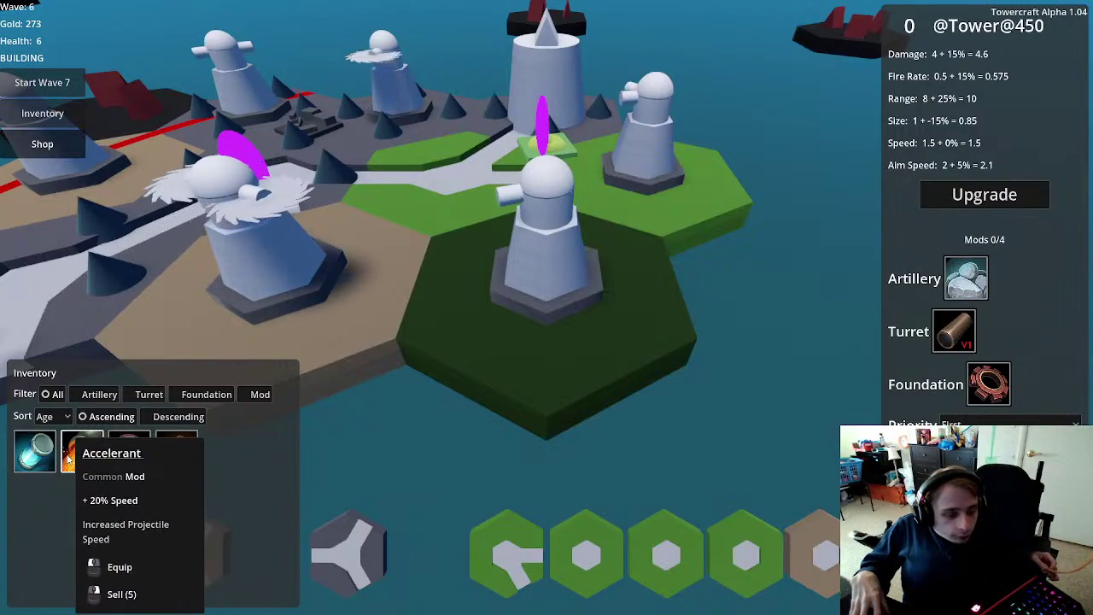
{"action": "mouse_move", "coordinate": [36, 460]}
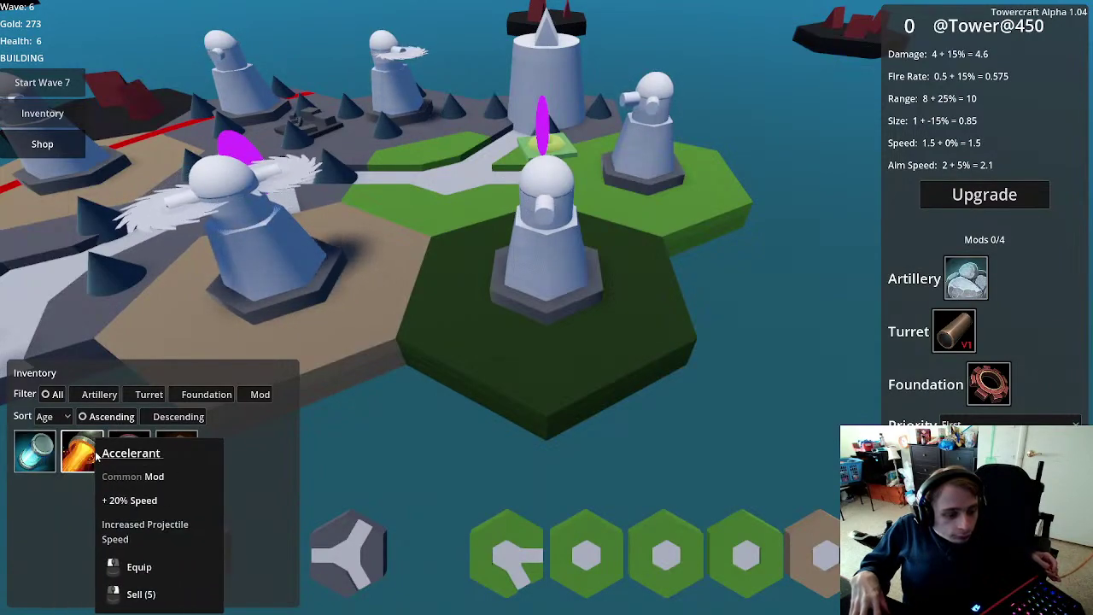
{"action": "left_click", "coordinate": [128, 457]}
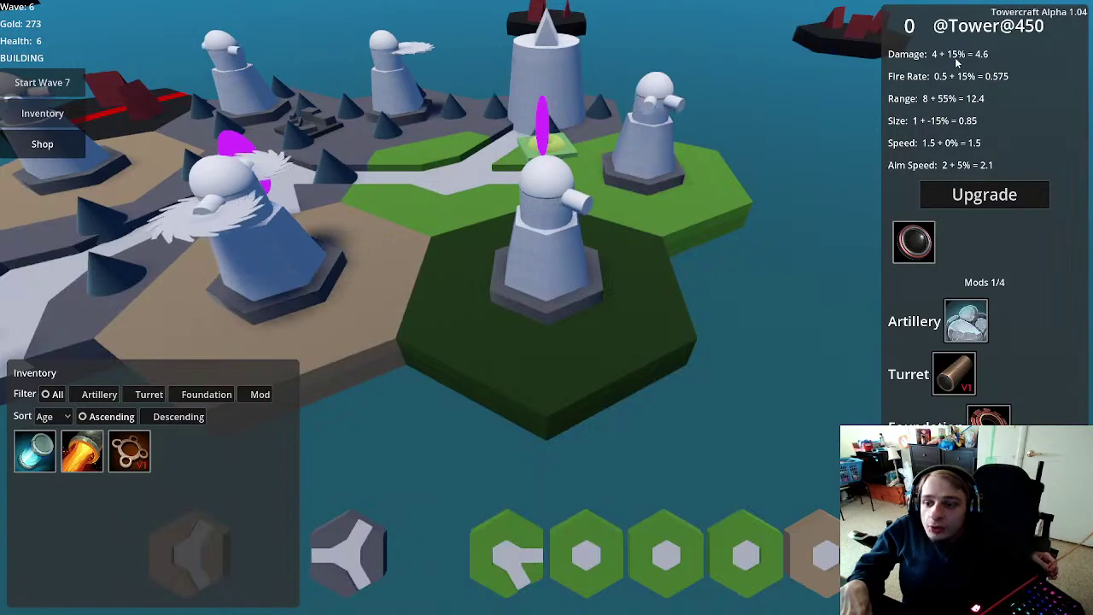
{"action": "mouse_move", "coordinate": [560, 128]}
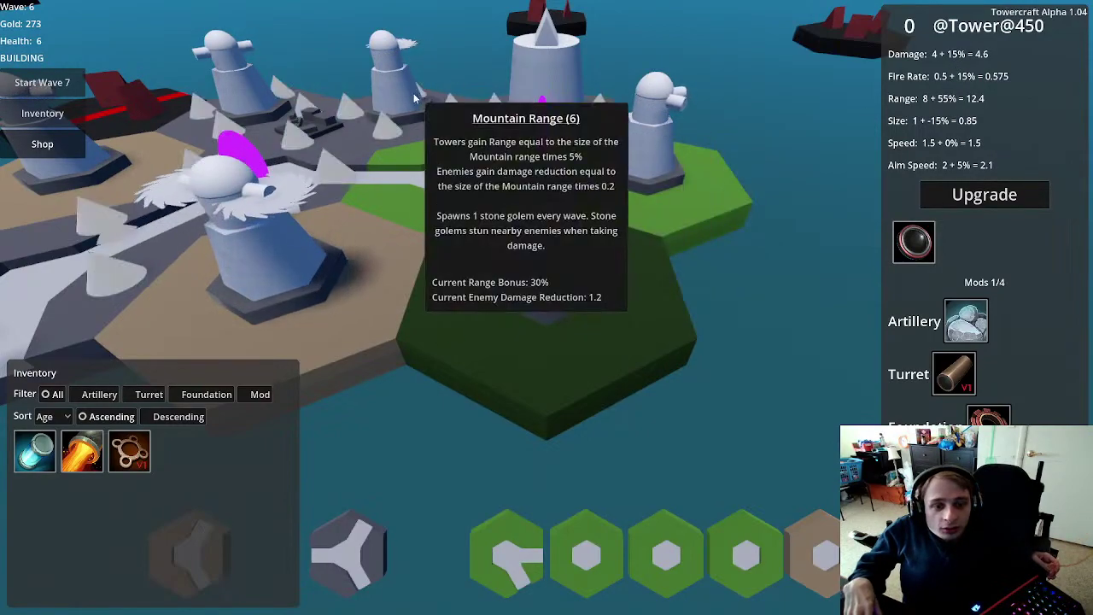
{"action": "left_click", "coordinate": [279, 249]}
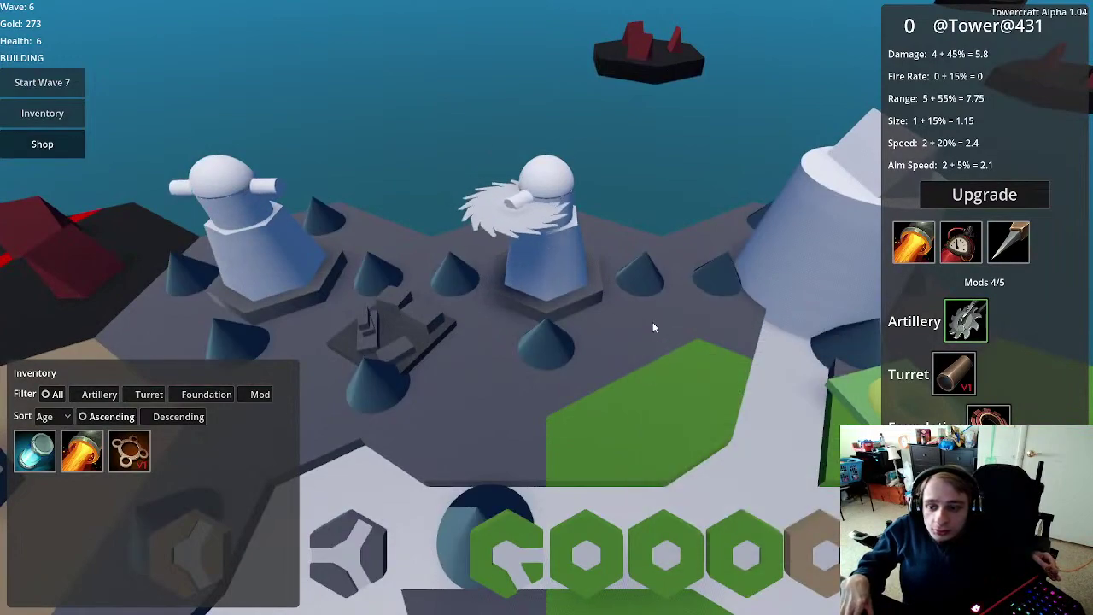
Step: Upgrade the saw-blade tower and the central saw tower to level 1
{"action": "left_click", "coordinate": [986, 196]}
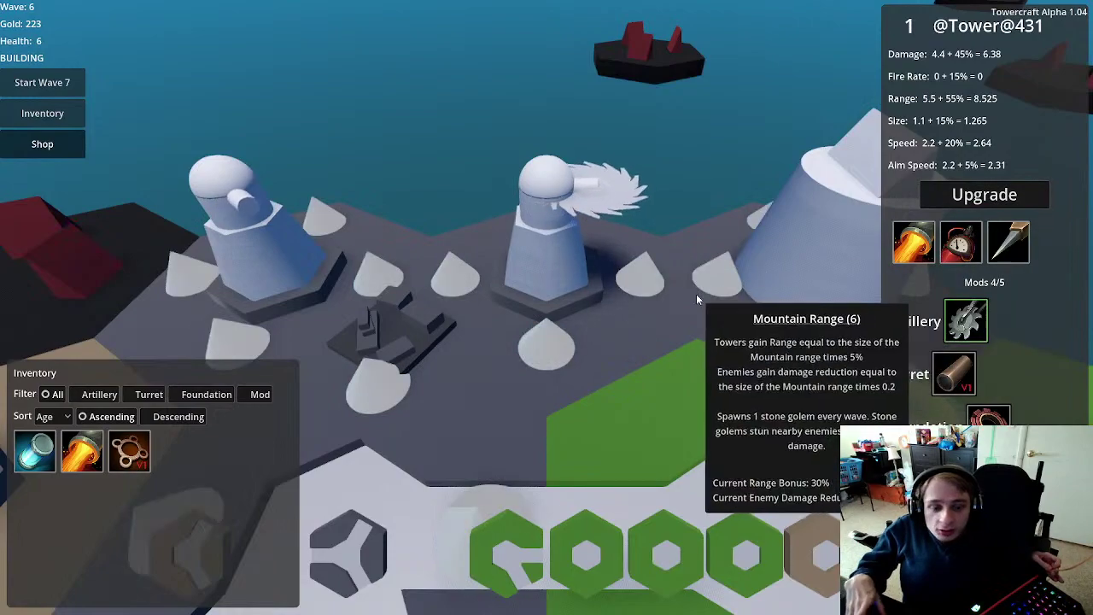
{"action": "key", "text": "Escape"}
{"action": "scroll", "coordinate": [728, 145], "scroll_direction": "down", "scroll_amount": 5}
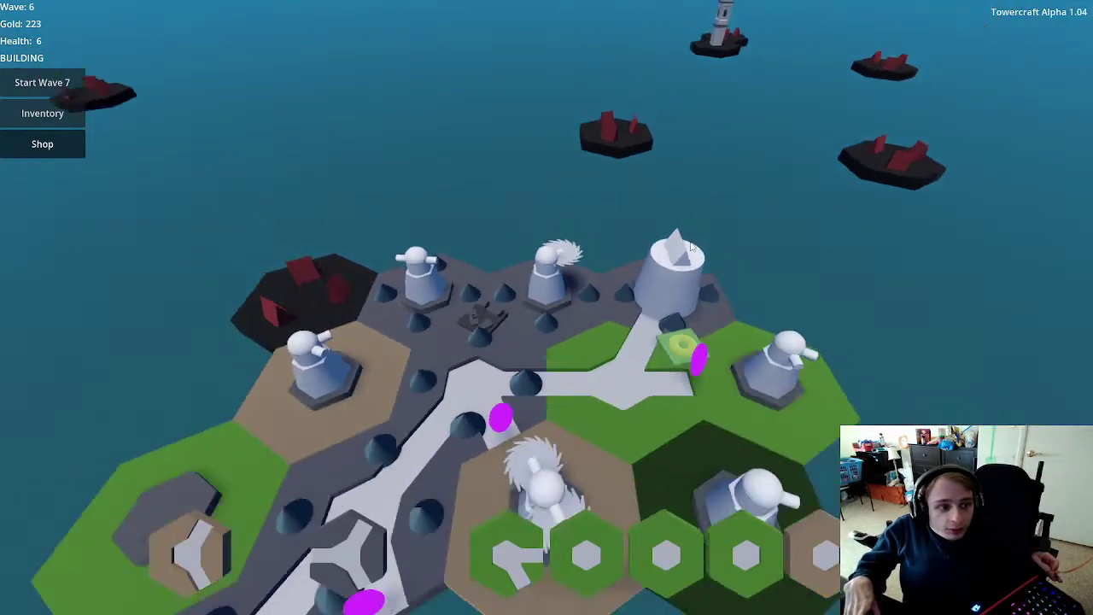
{"action": "left_click", "coordinate": [547, 403]}
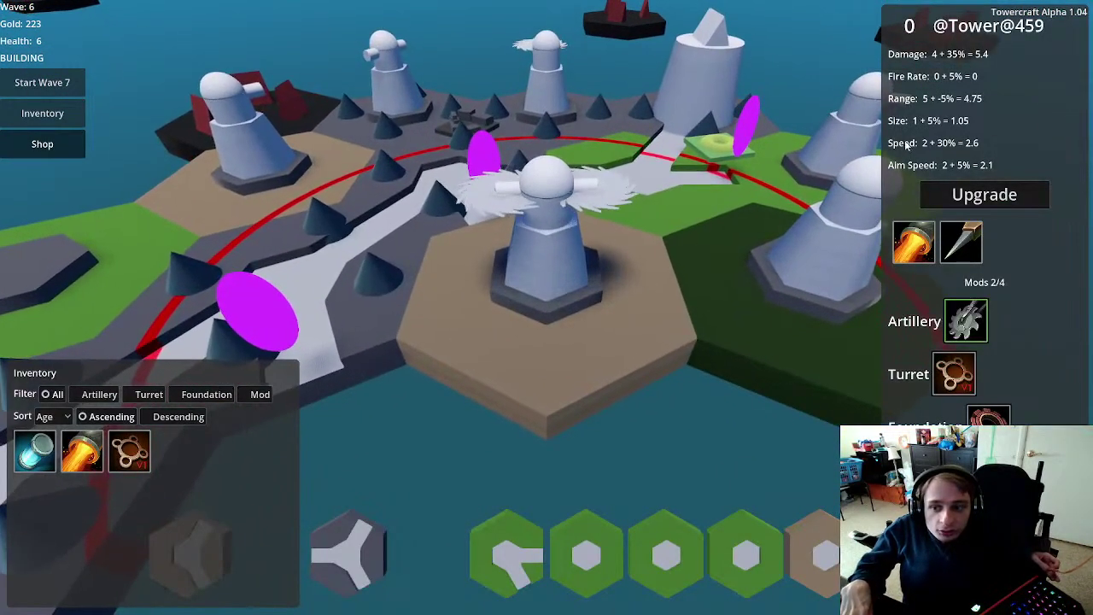
{"action": "left_click", "coordinate": [963, 195]}
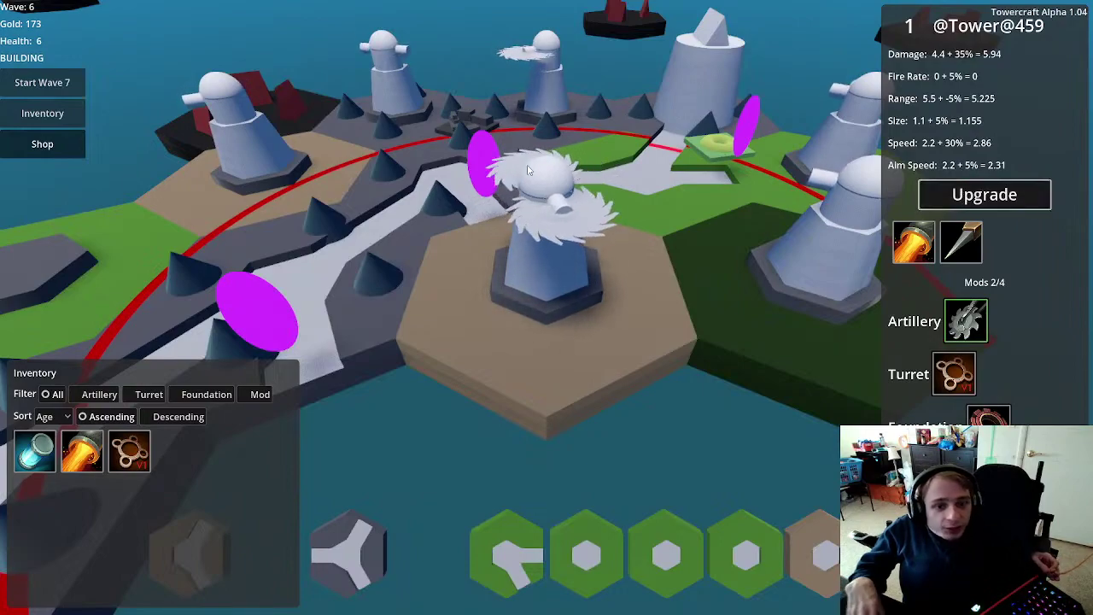
Step: Check the mods on two other towers, then bring up the Item Shop
{"action": "left_click", "coordinate": [391, 104]}
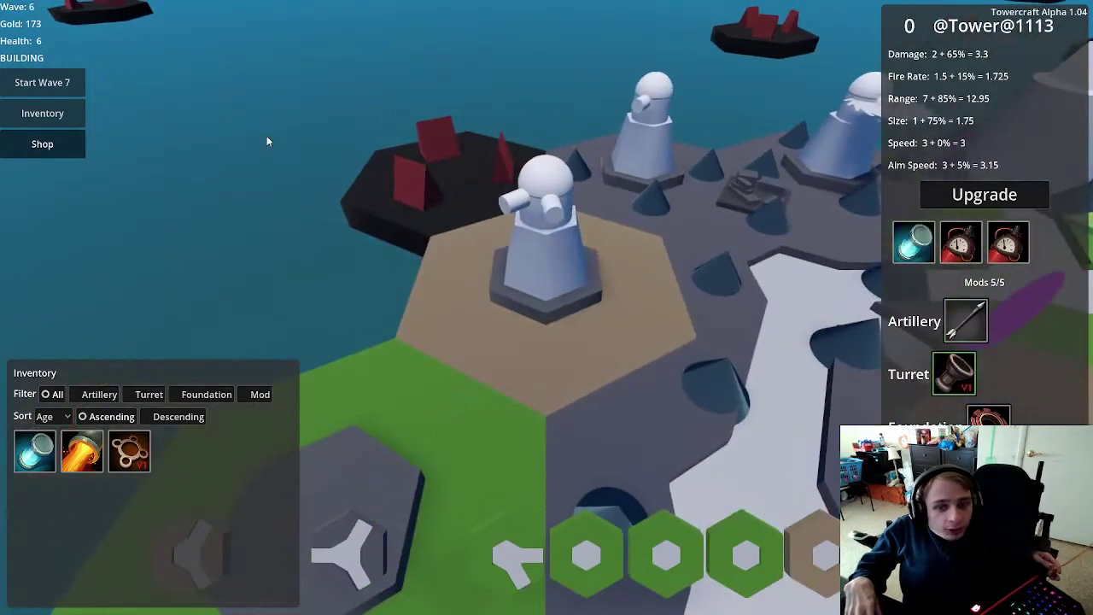
{"action": "left_click", "coordinate": [654, 135]}
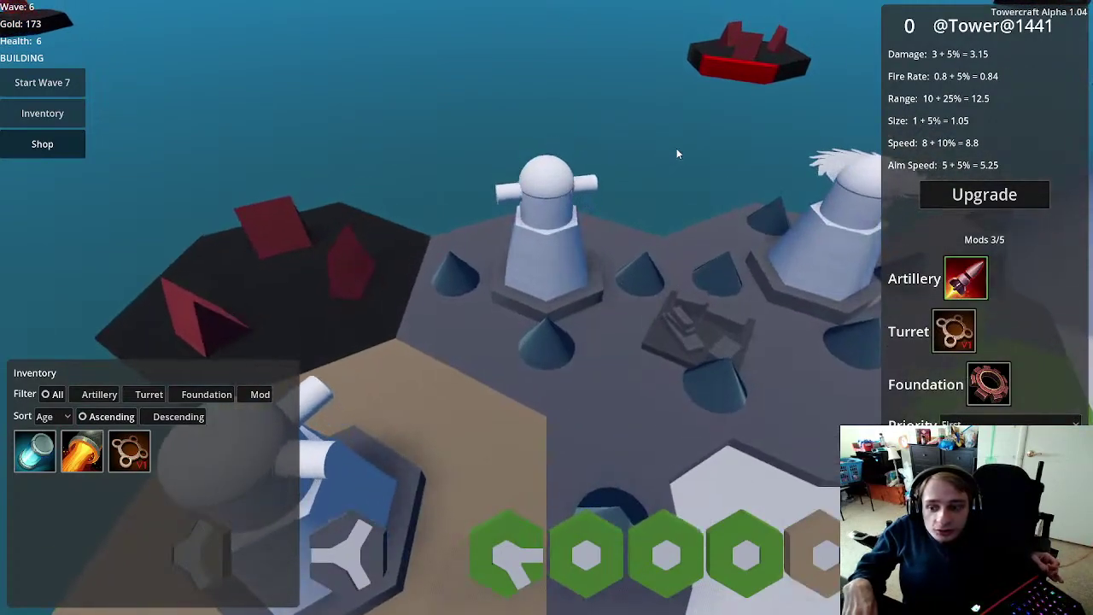
{"action": "mouse_move", "coordinate": [965, 340]}
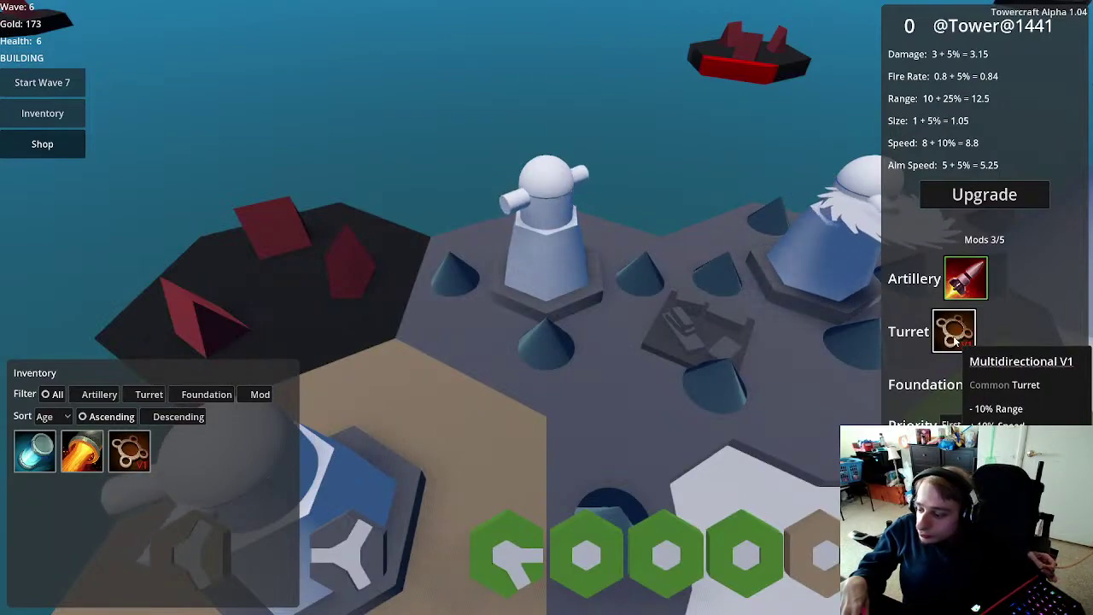
{"action": "left_click", "coordinate": [42, 144]}
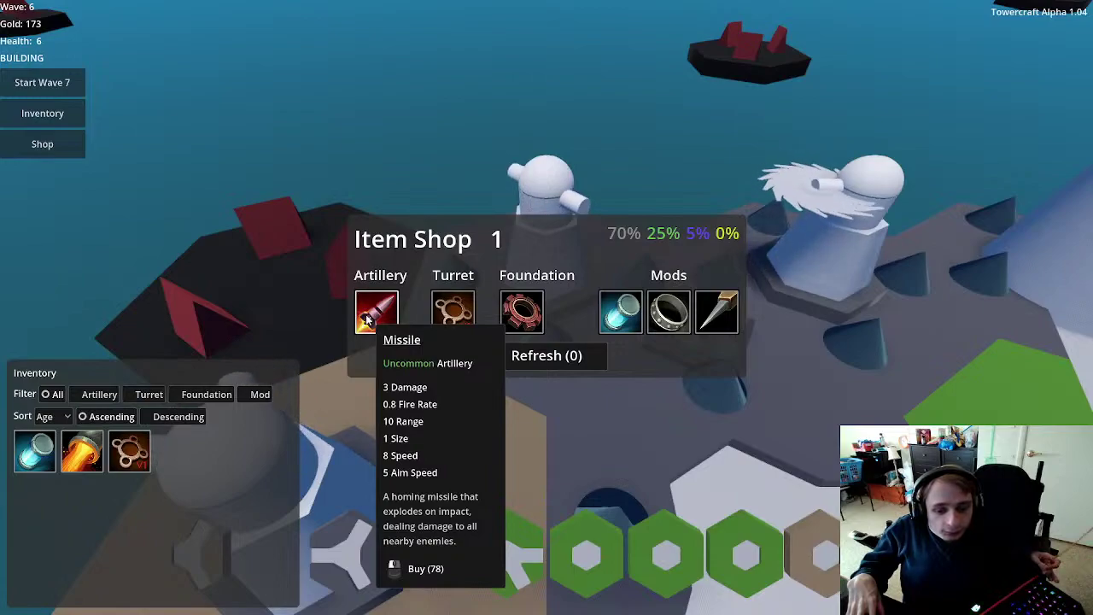
Step: Buy Sharpened Projectiles, reroll the shop, and buy the Rapid foundation, leaving 56 gold
{"action": "left_click", "coordinate": [709, 311]}
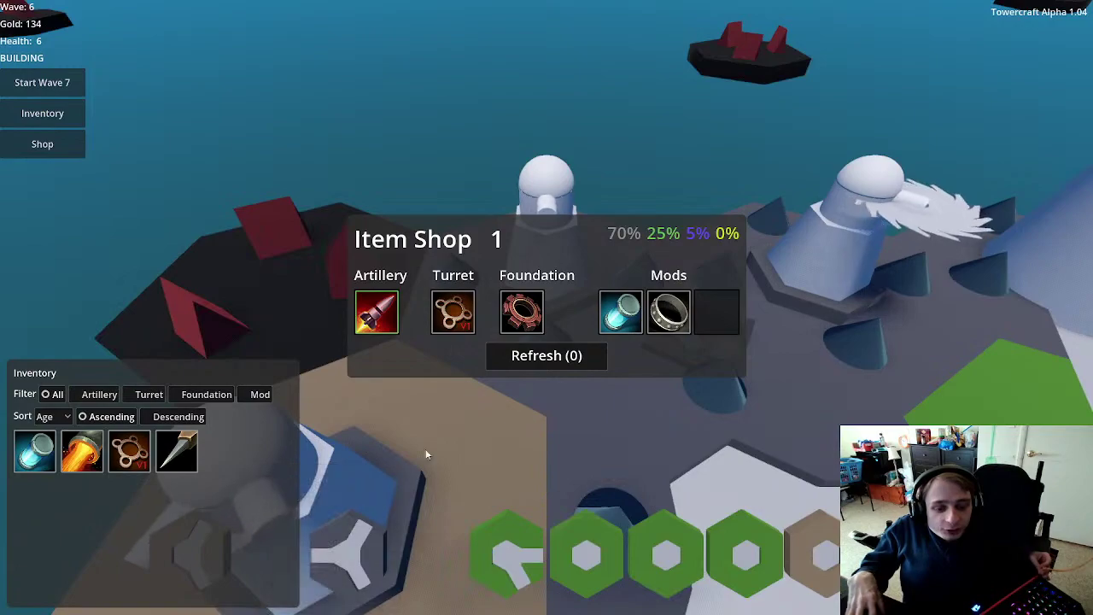
{"action": "left_click", "coordinate": [544, 359]}
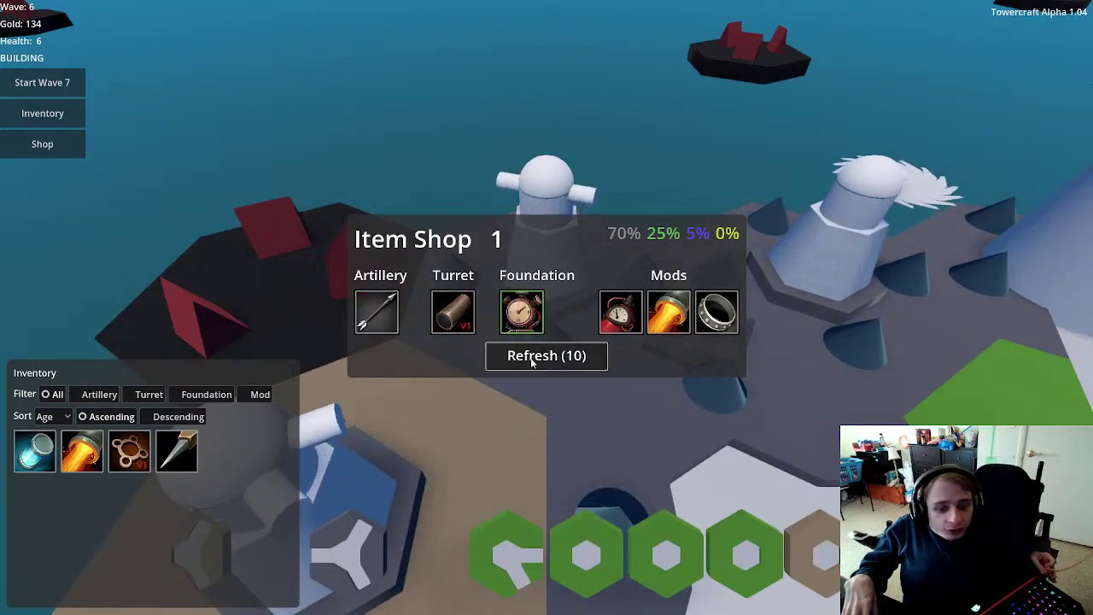
{"action": "mouse_move", "coordinate": [443, 326]}
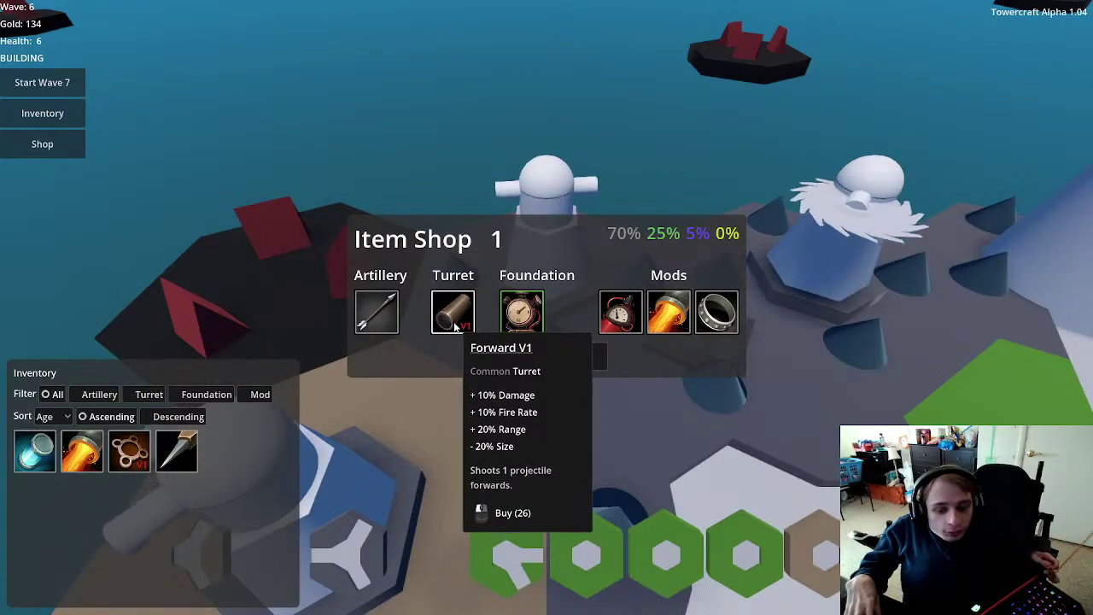
{"action": "mouse_move", "coordinate": [537, 327]}
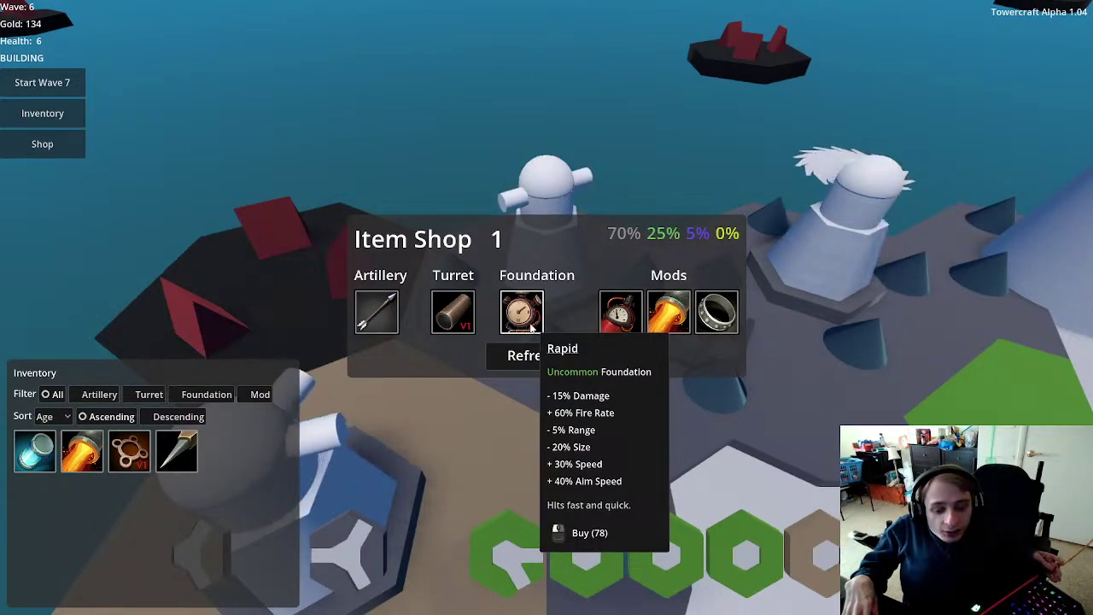
{"action": "left_click", "coordinate": [530, 327]}
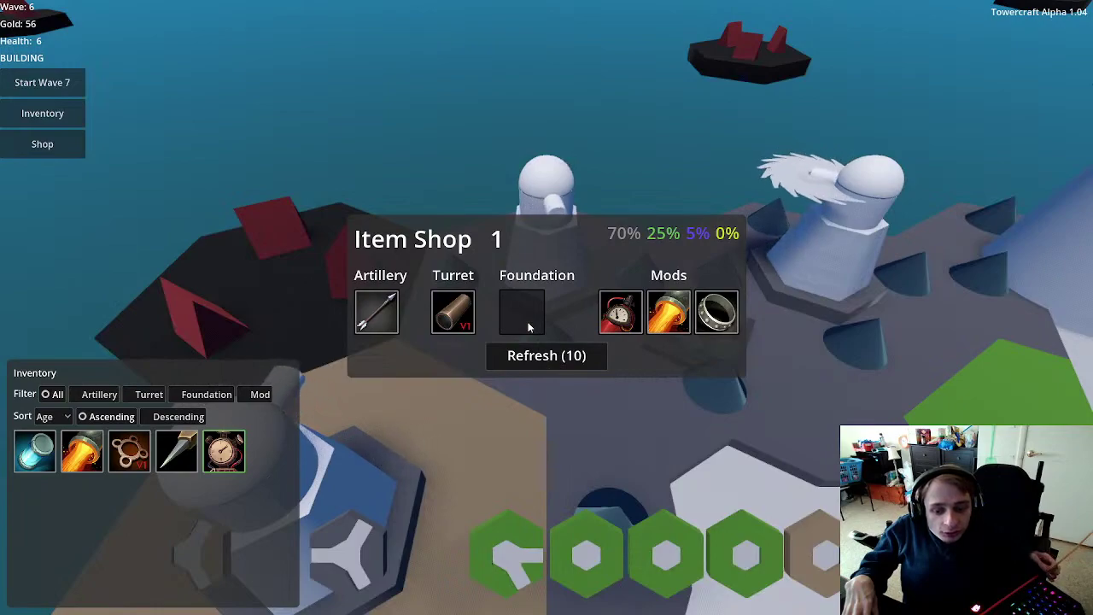
{"action": "key", "text": "Escape"}
{"action": "scroll", "coordinate": [636, 195], "scroll_direction": "down", "scroll_amount": 6}
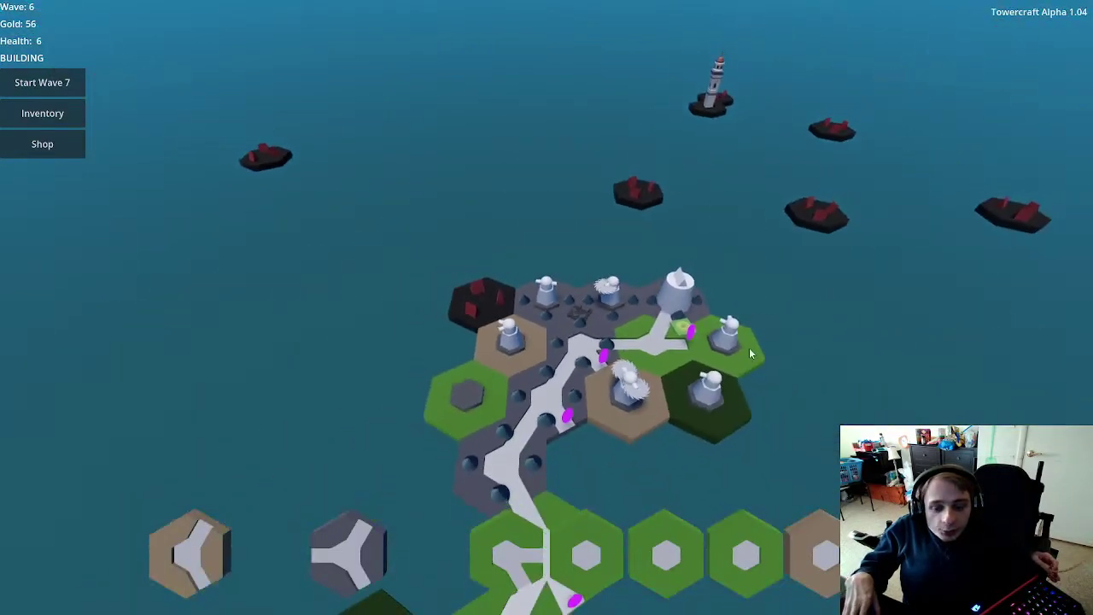
Step: Put Sharpened Projectiles on the saw-blade tower, bringing its damage to 7.7
{"action": "left_click", "coordinate": [667, 266]}
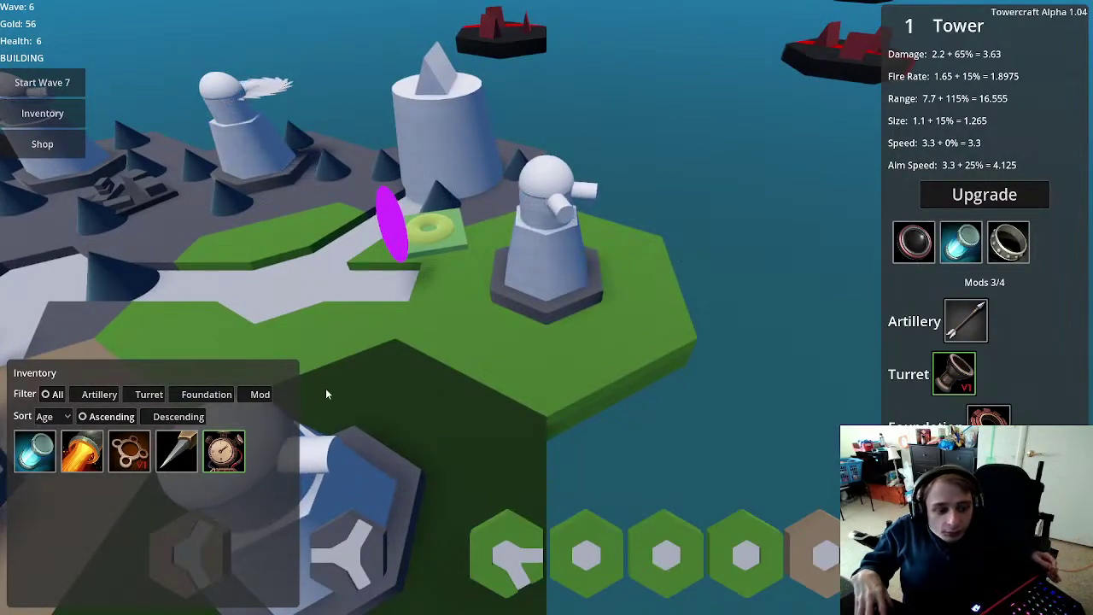
{"action": "mouse_move", "coordinate": [150, 460]}
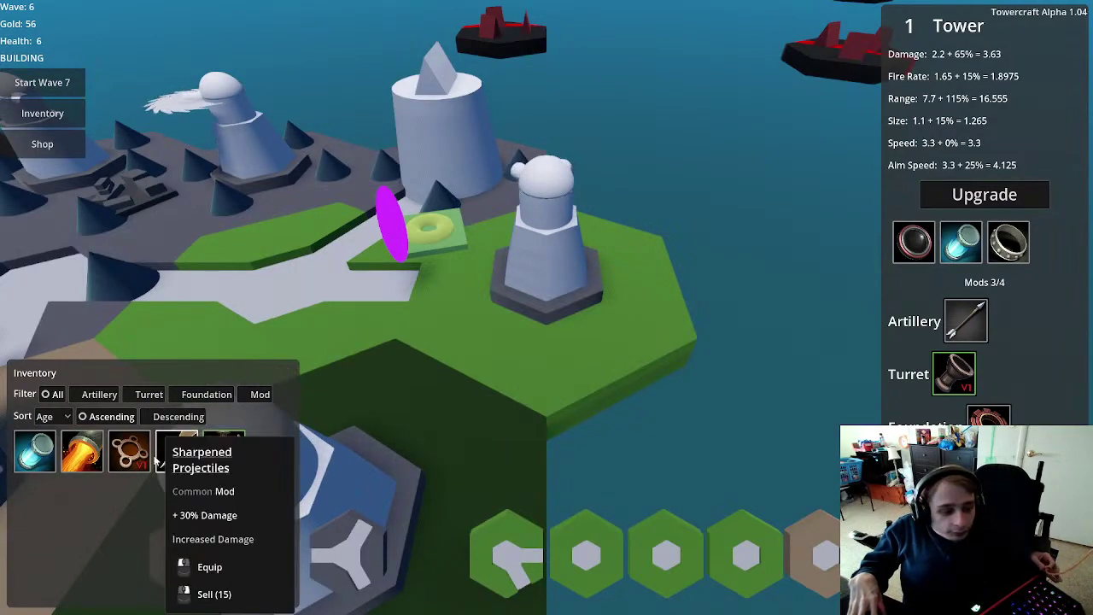
{"action": "mouse_move", "coordinate": [206, 450]}
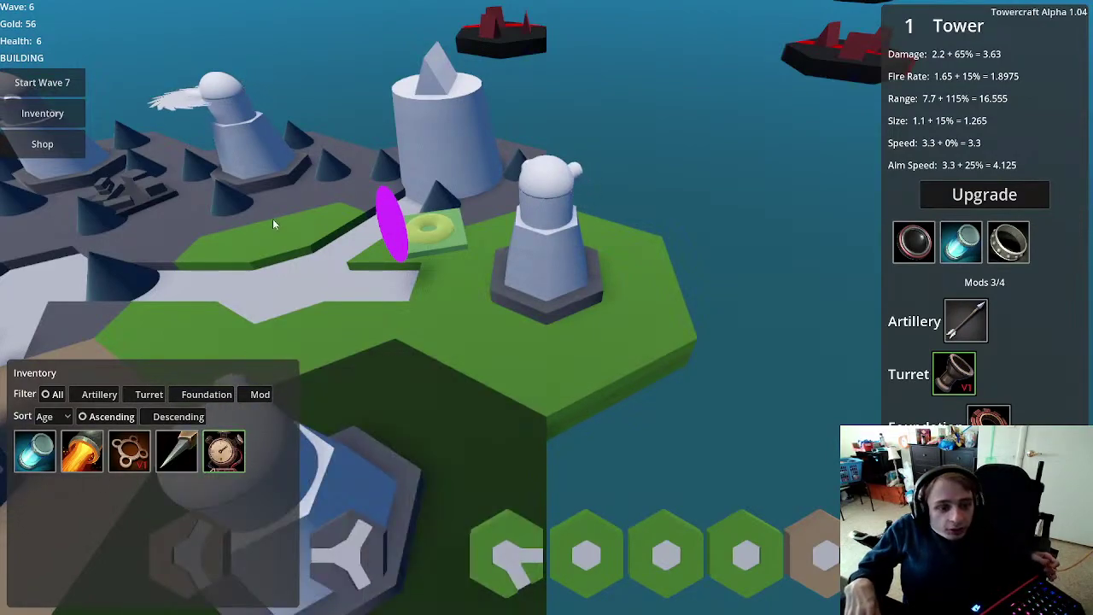
{"action": "left_click", "coordinate": [251, 160]}
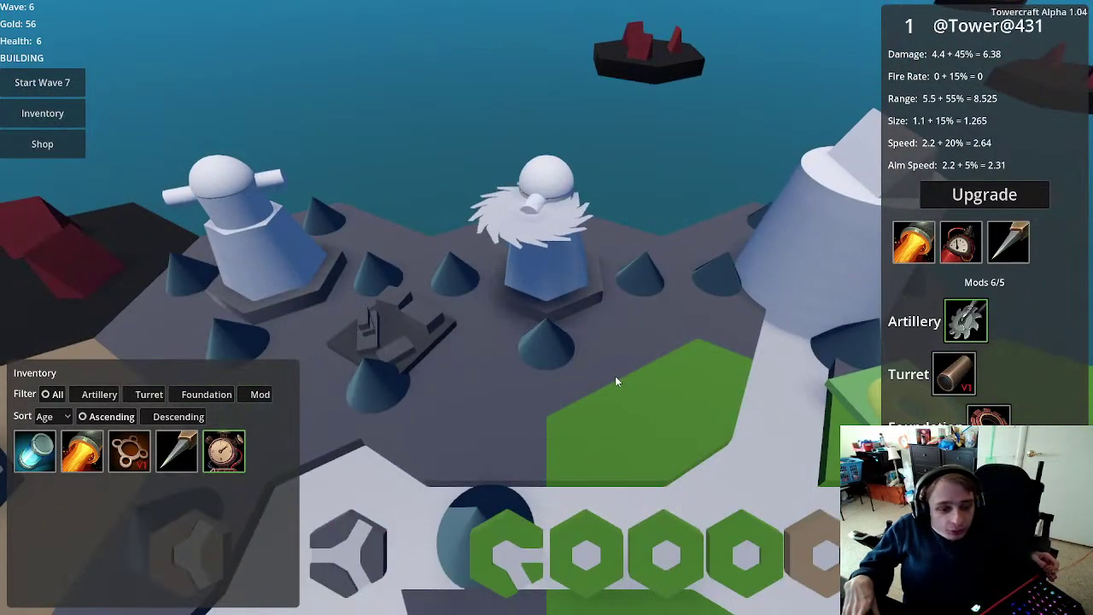
{"action": "left_click", "coordinate": [645, 310]}
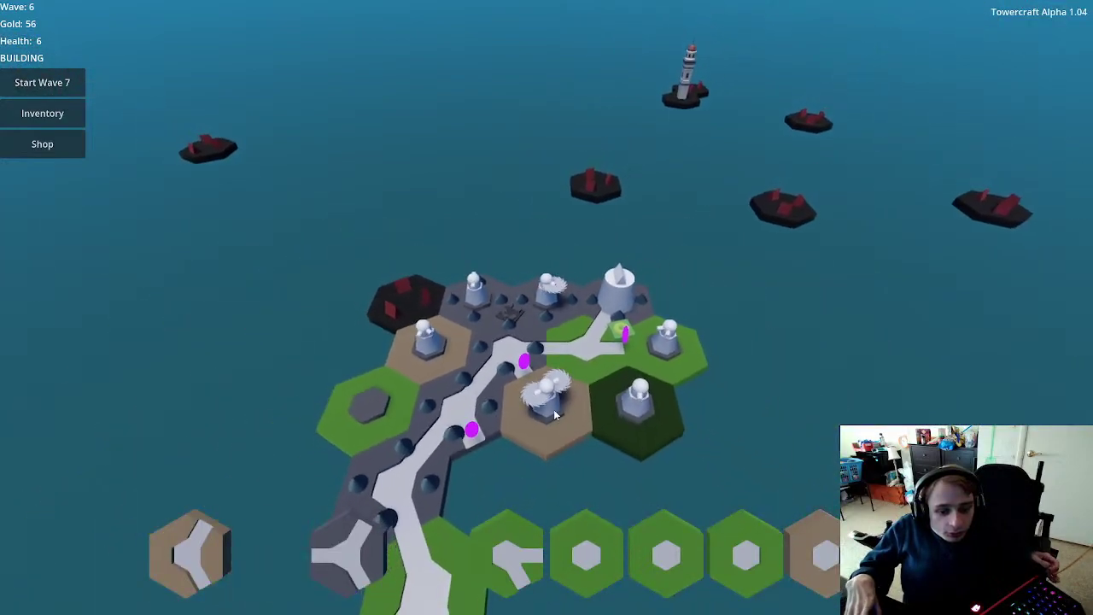
{"action": "left_click", "coordinate": [548, 290]}
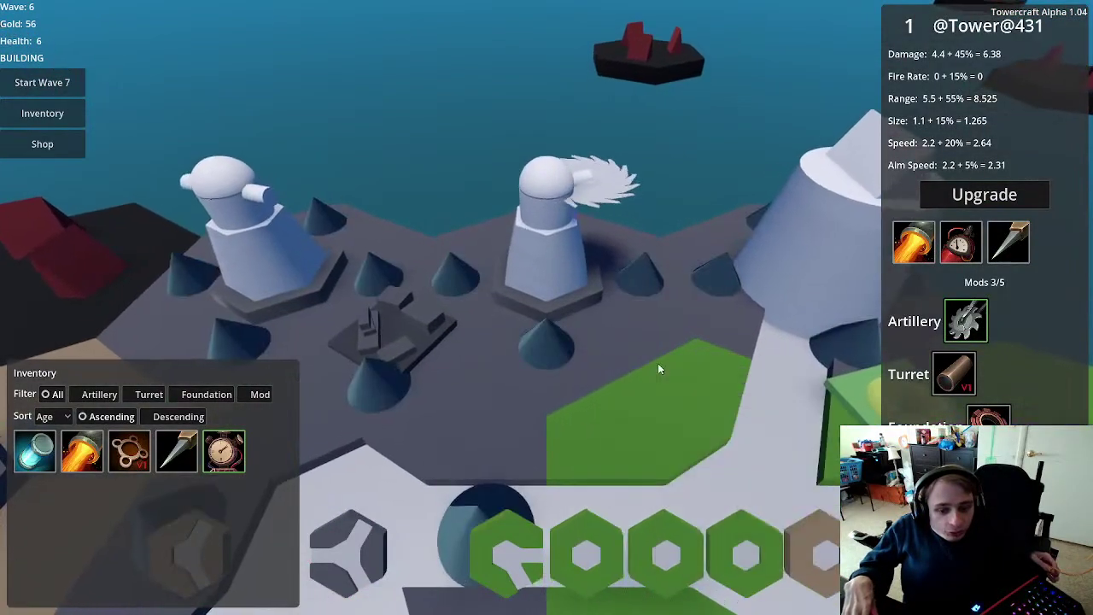
{"action": "left_click", "coordinate": [175, 453]}
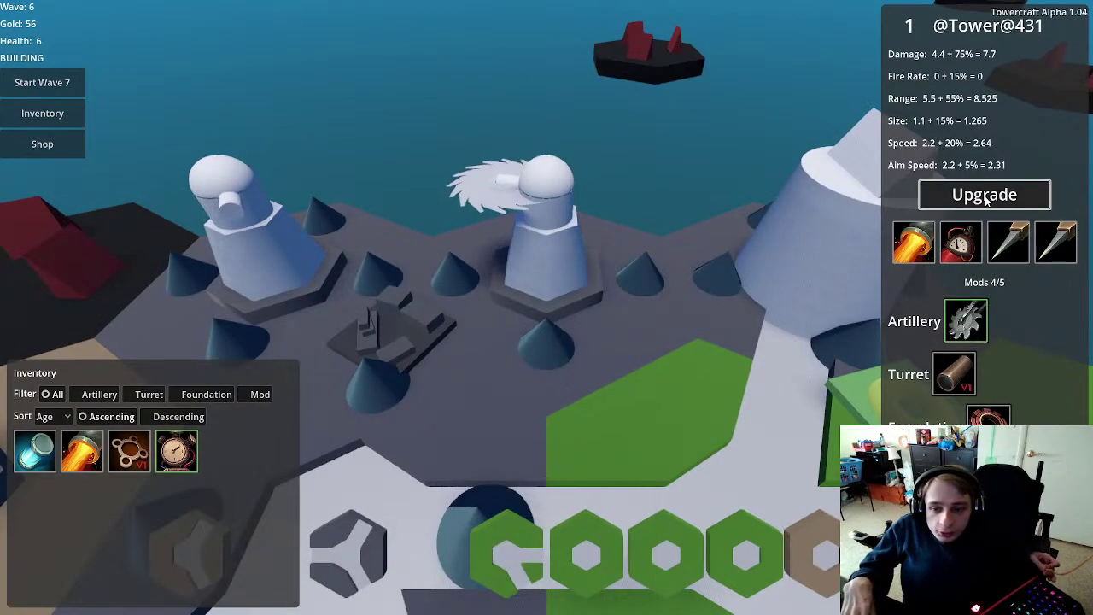
{"action": "left_click", "coordinate": [611, 129]}
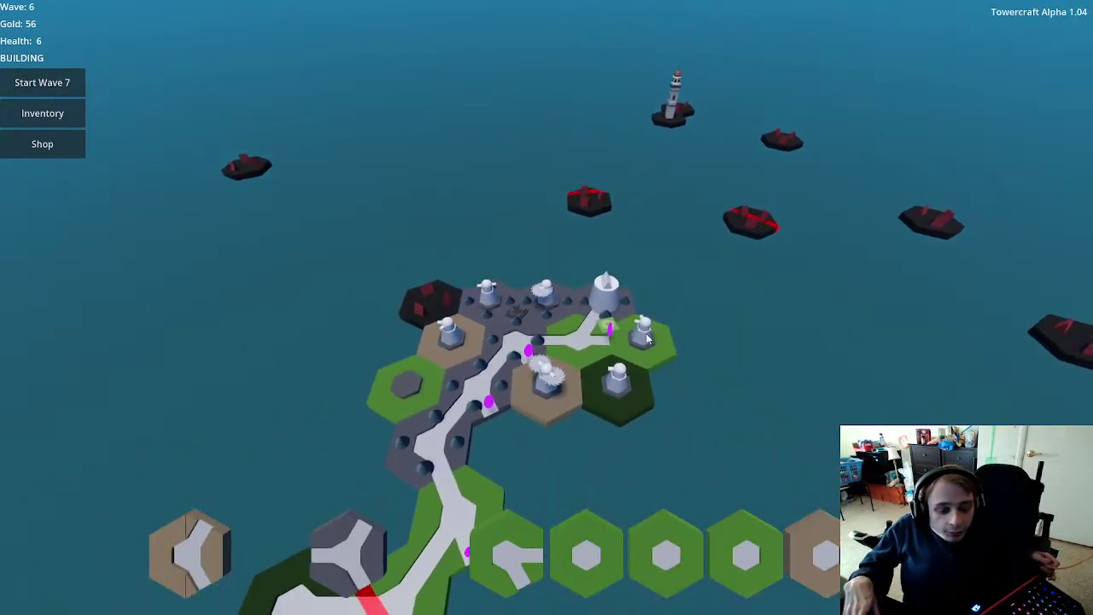
{"action": "scroll", "coordinate": [727, 359], "scroll_direction": "down", "scroll_amount": 3}
{"action": "scroll", "coordinate": [717, 282], "scroll_direction": "up", "scroll_amount": 3}
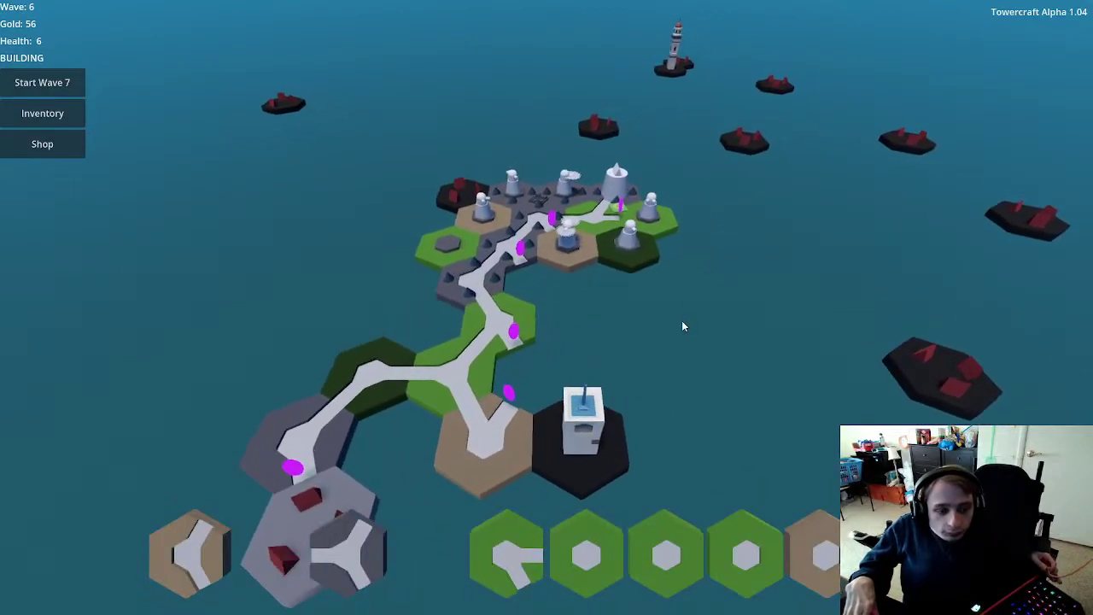
{"action": "scroll", "coordinate": [681, 322], "scroll_direction": "up", "scroll_amount": 1}
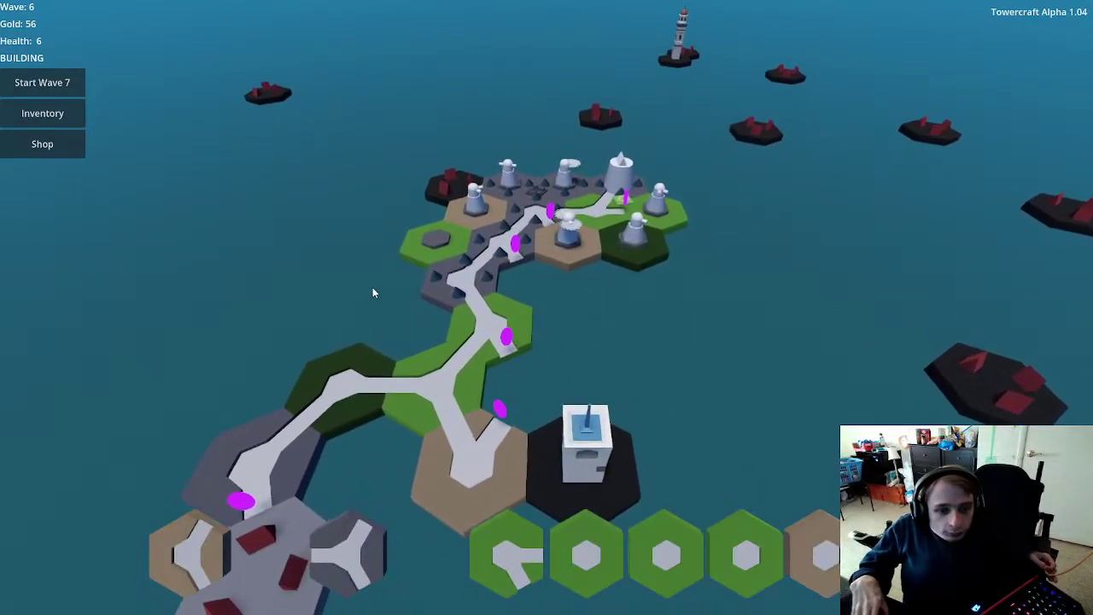
Step: Launch wave 7 and pan across the island while the towers defend
{"action": "left_click", "coordinate": [51, 82]}
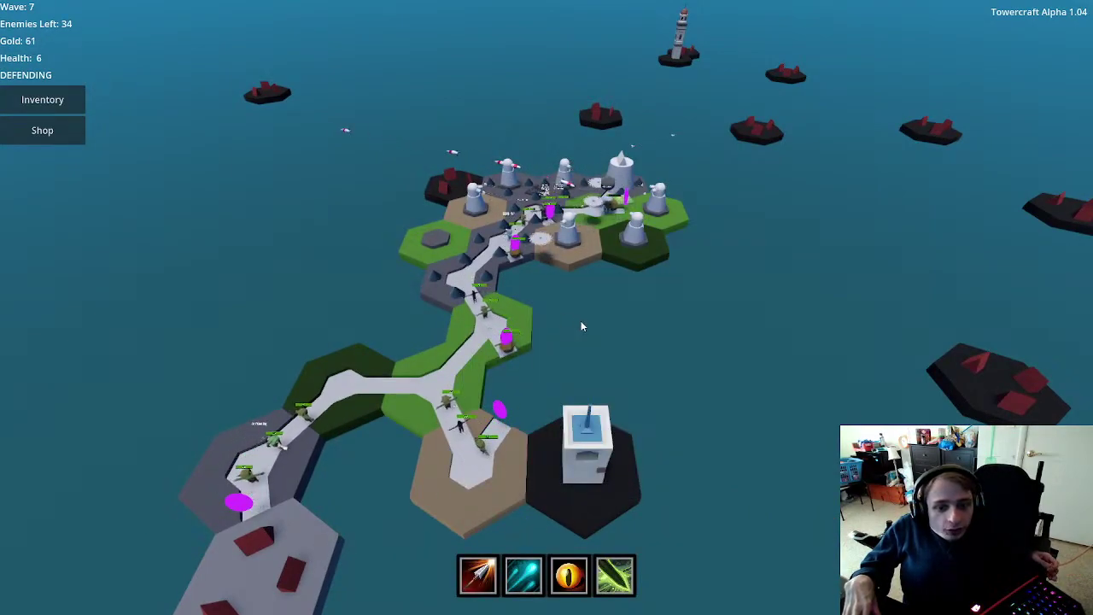
{"action": "scroll", "coordinate": [647, 293], "scroll_direction": "down", "scroll_amount": 1}
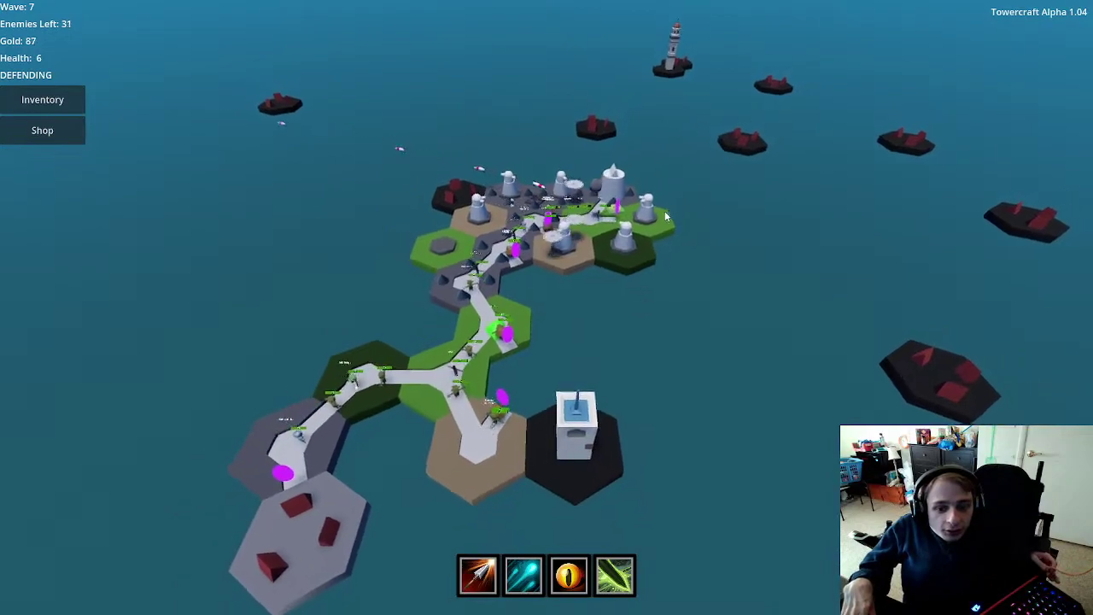
{"action": "scroll", "coordinate": [647, 311], "scroll_direction": "up", "scroll_amount": 4}
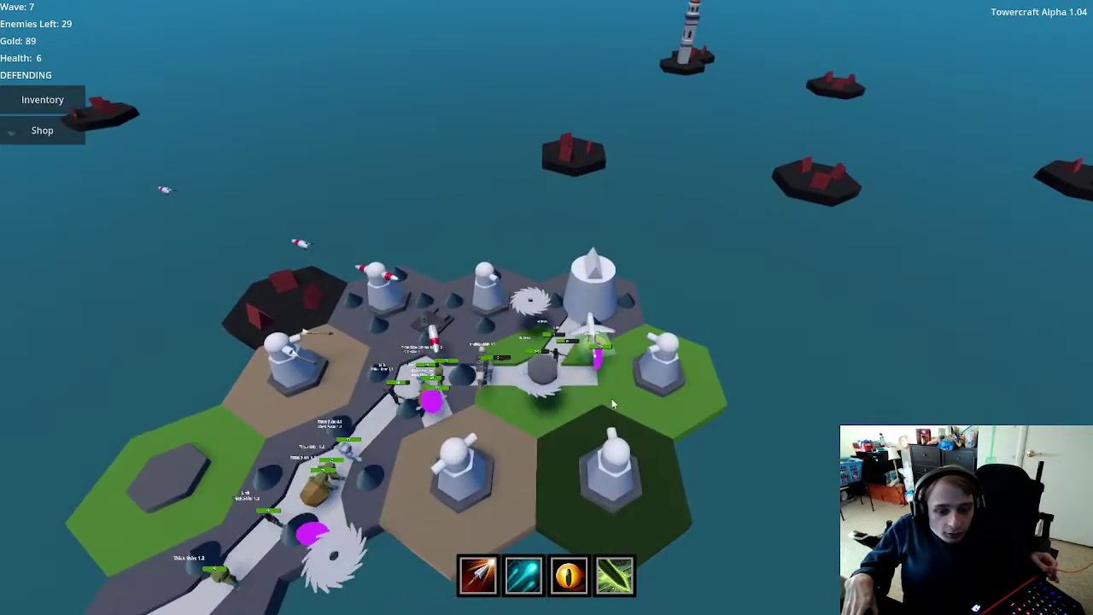
{"action": "scroll", "coordinate": [611, 398], "scroll_direction": "up", "scroll_amount": 3}
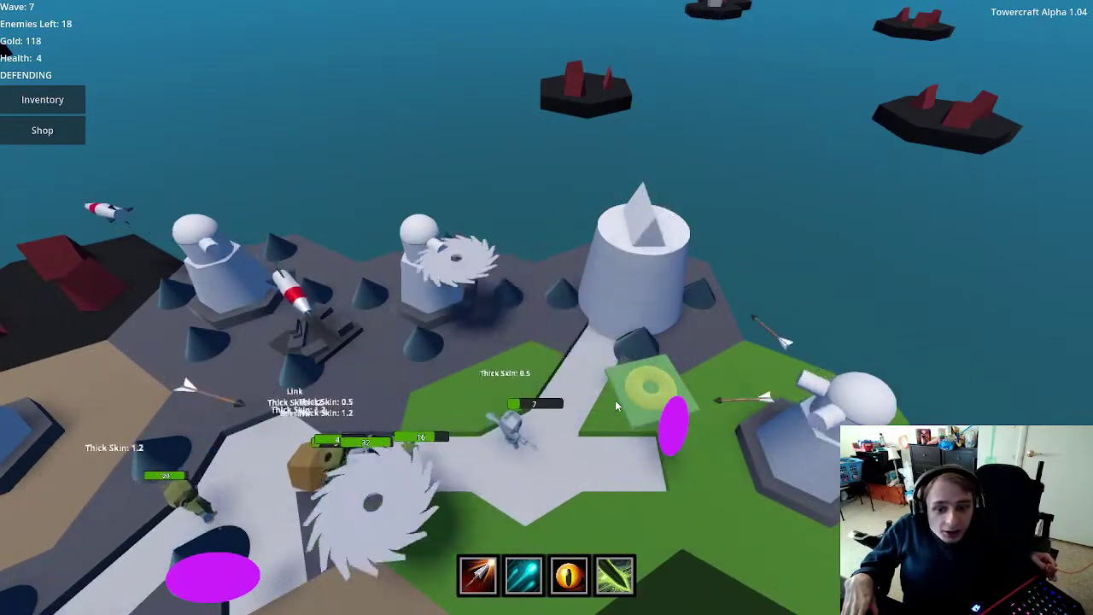
{"action": "scroll", "coordinate": [578, 396], "scroll_direction": "down", "scroll_amount": 2}
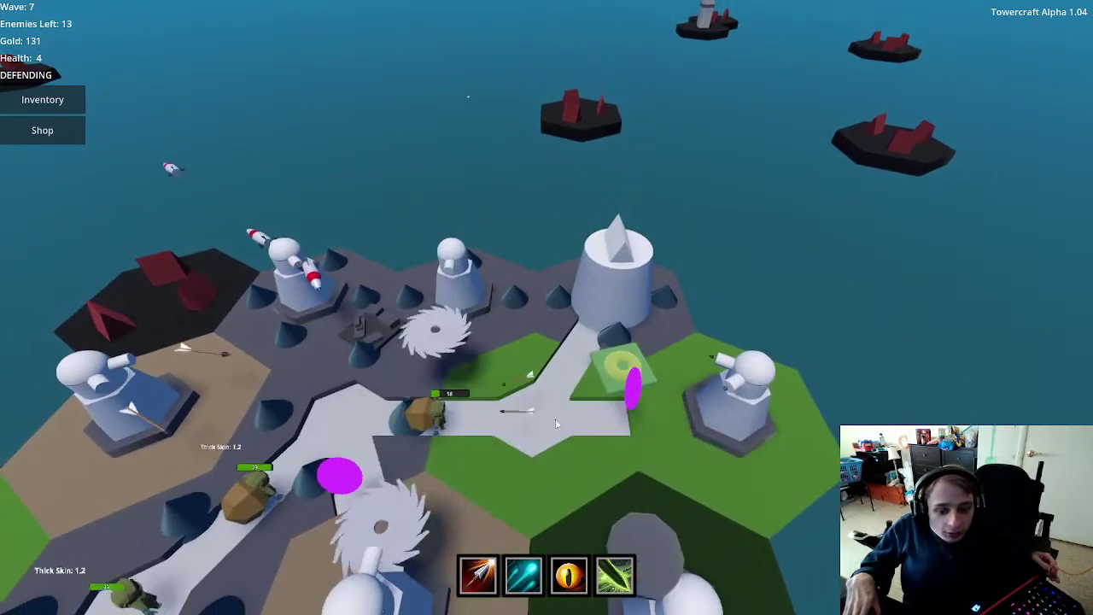
{"action": "key", "text": "s"}
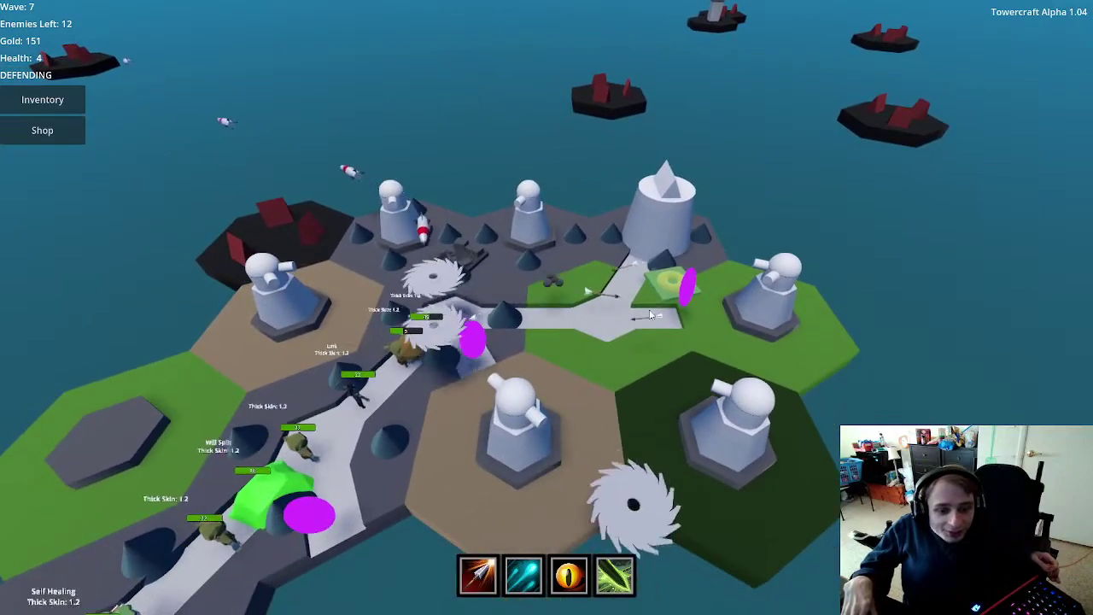
{"action": "key", "text": "a"}
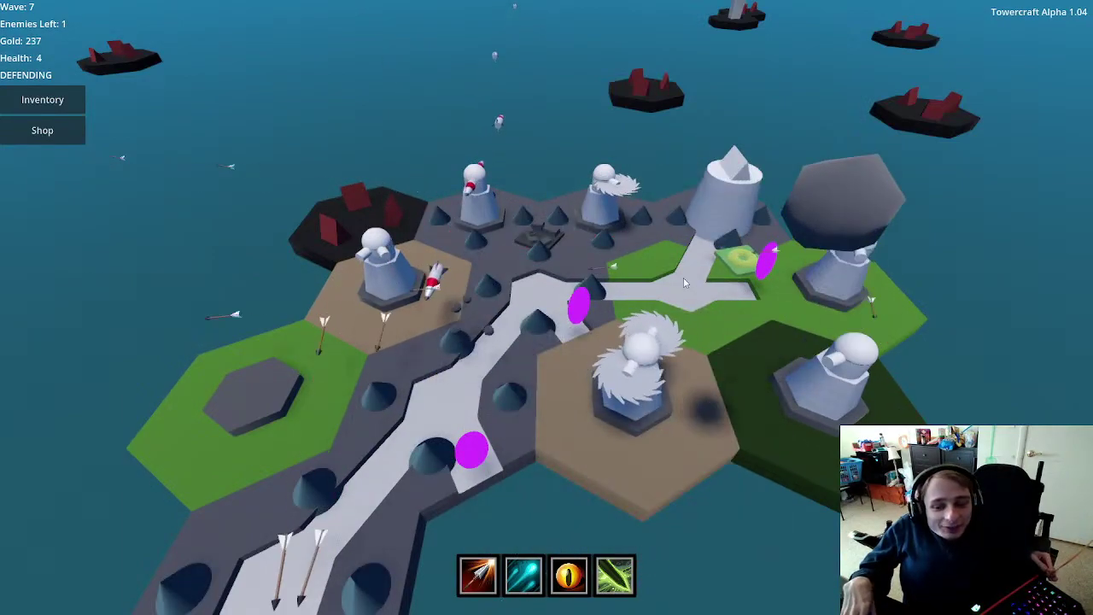
{"action": "key", "text": "s"}
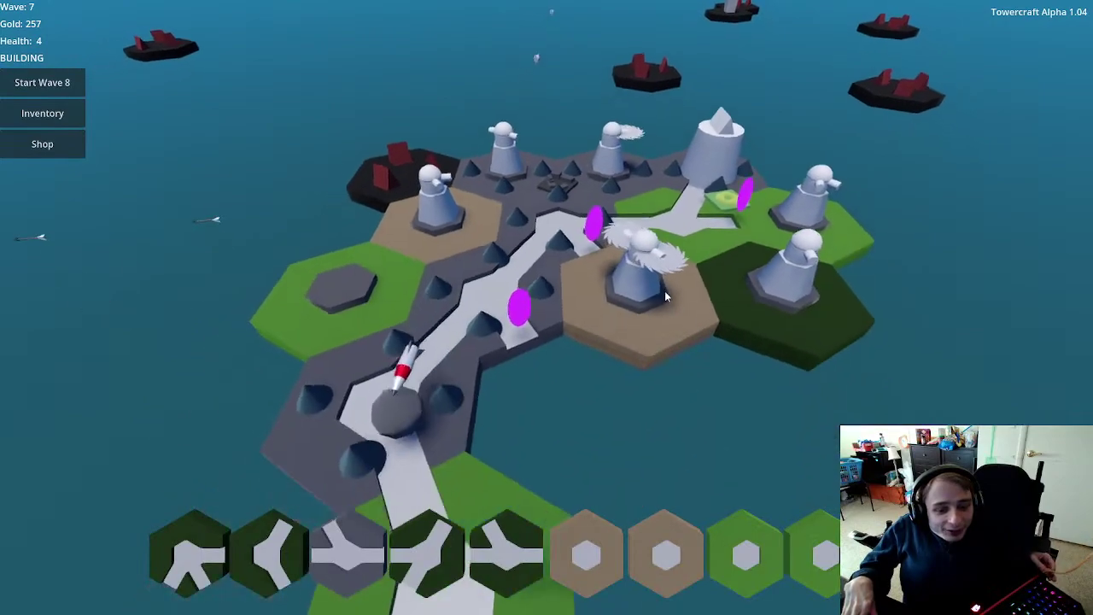
{"action": "key", "text": "w"}
{"action": "key", "text": "d"}
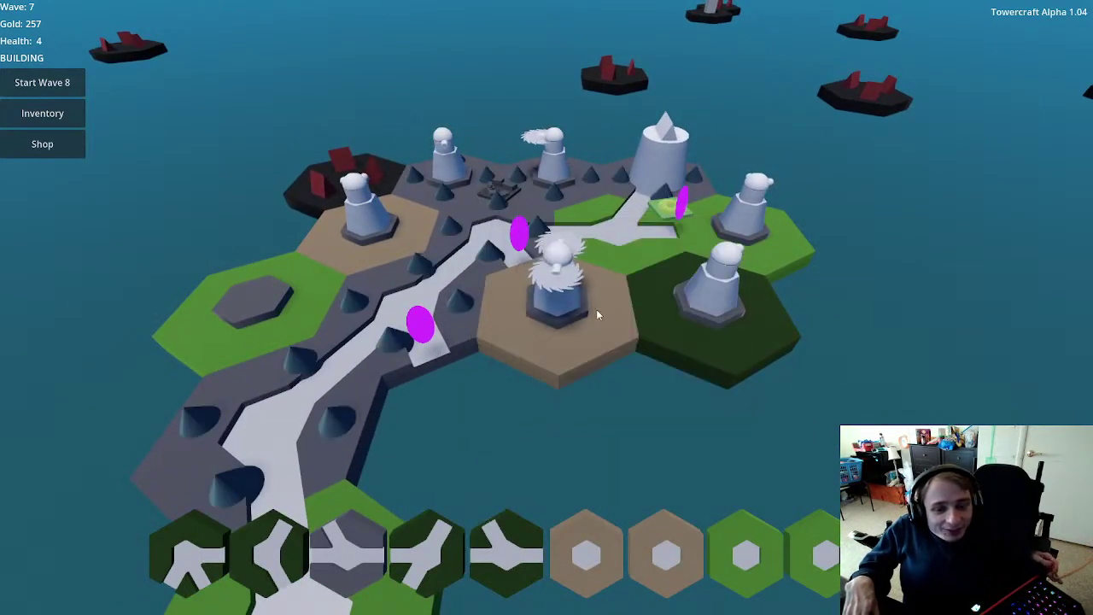
{"action": "key", "text": "w"}
{"action": "key", "text": "d"}
{"action": "scroll", "coordinate": [576, 347], "scroll_direction": "down", "scroll_amount": 5}
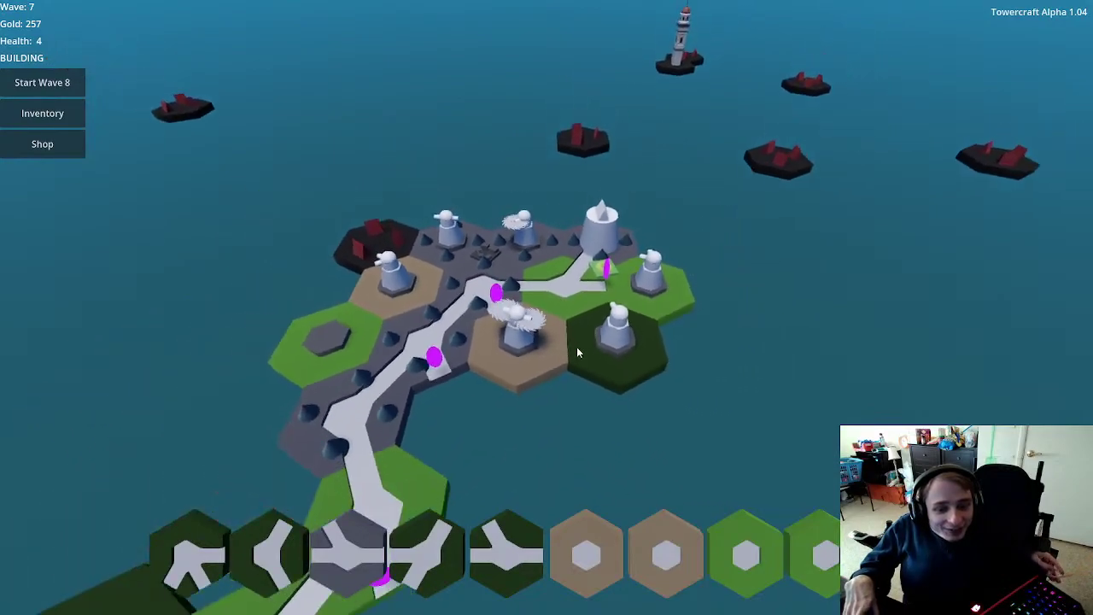
{"action": "key", "text": "s"}
{"action": "scroll", "coordinate": [603, 323], "scroll_direction": "up", "scroll_amount": 5}
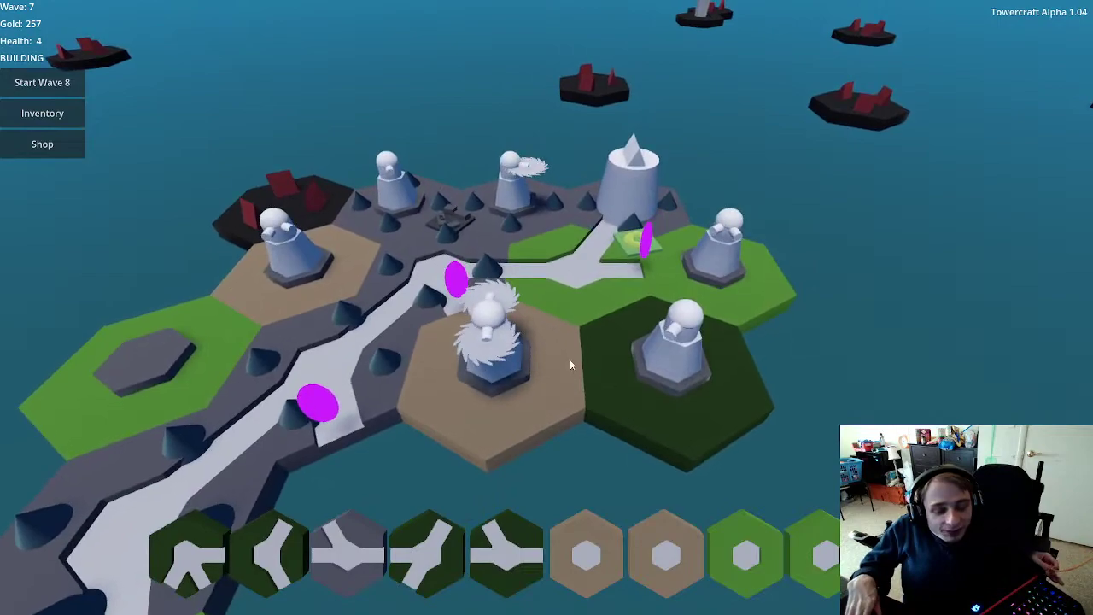
{"action": "scroll", "coordinate": [571, 350], "scroll_direction": "down", "scroll_amount": 3}
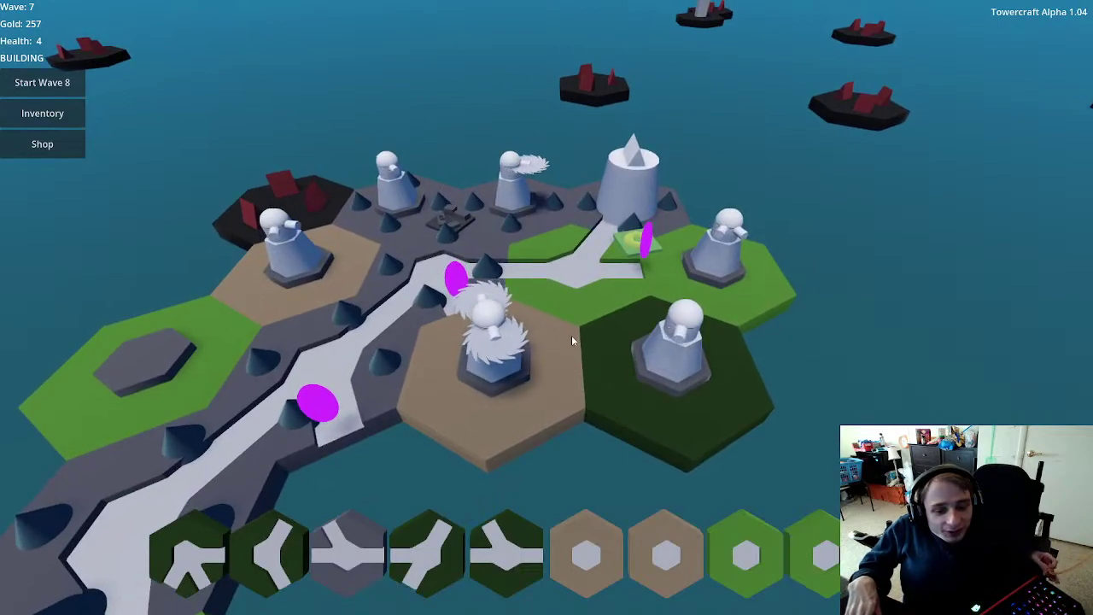
{"action": "key", "text": "s"}
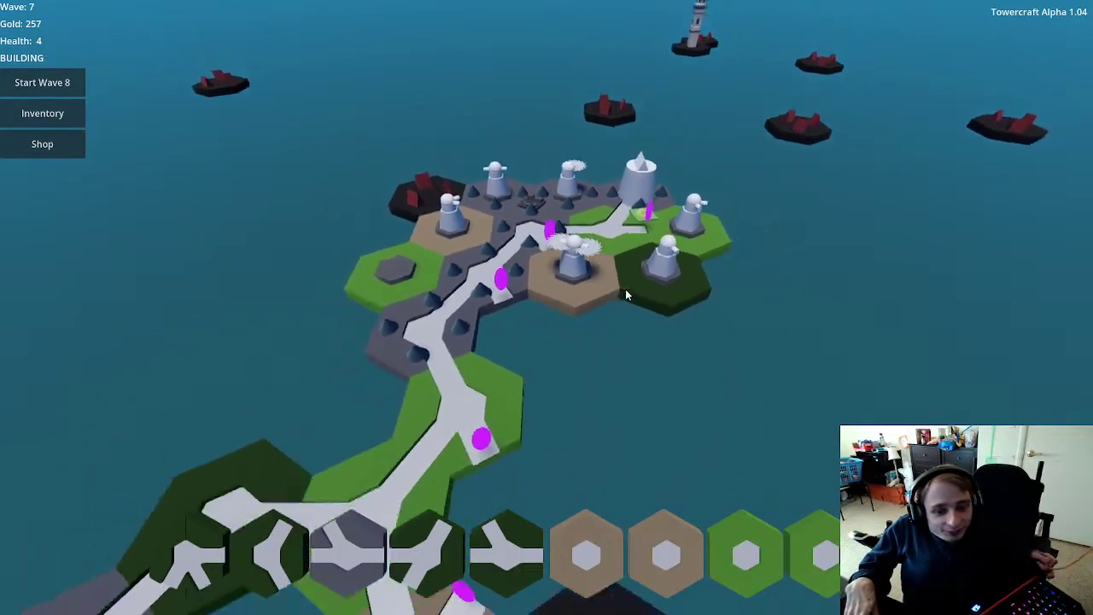
{"action": "scroll", "coordinate": [619, 324], "scroll_direction": "down", "scroll_amount": 3}
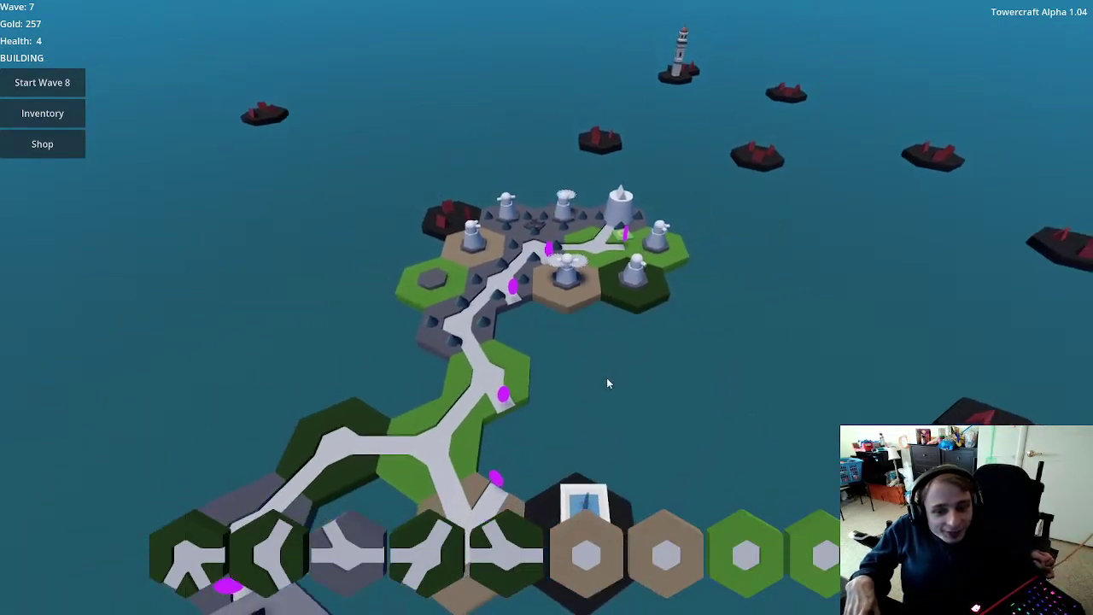
{"action": "key", "text": "s"}
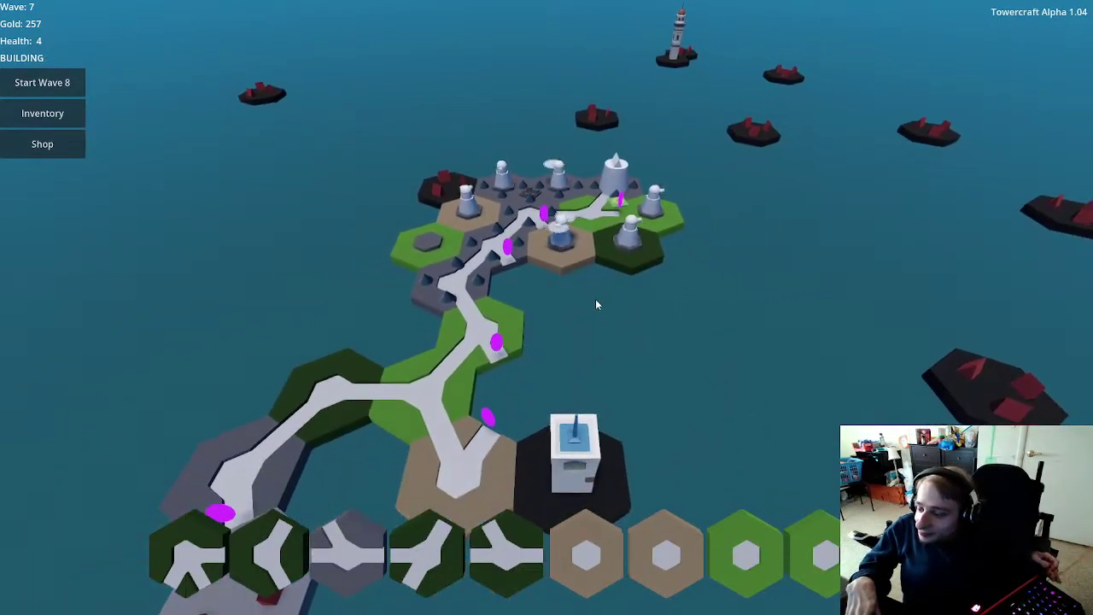
{"action": "scroll", "coordinate": [562, 365], "scroll_direction": "up", "scroll_amount": 5}
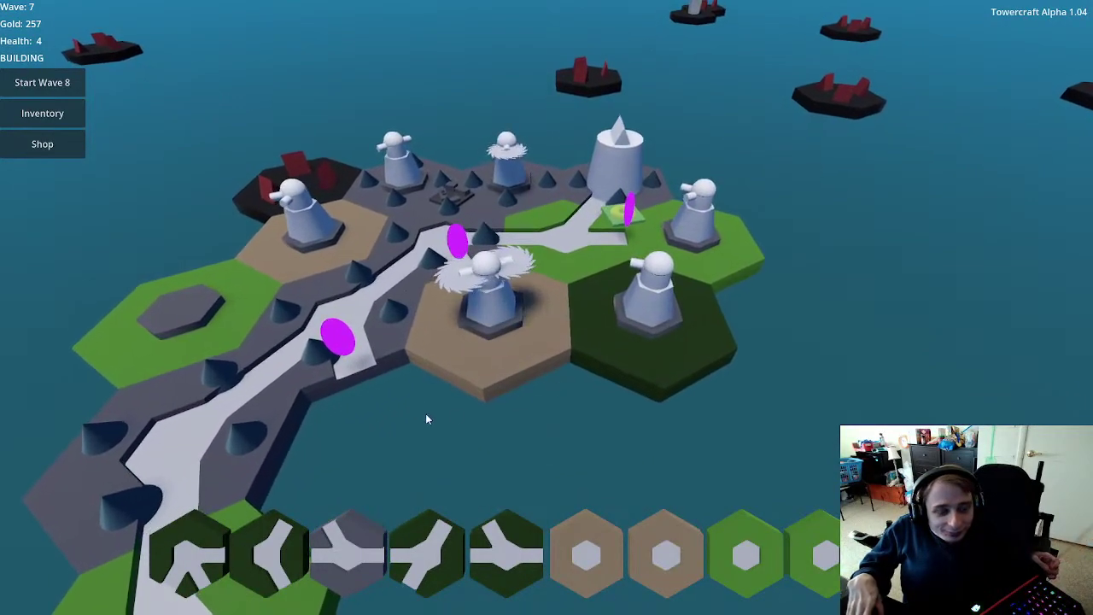
{"action": "key", "text": "s"}
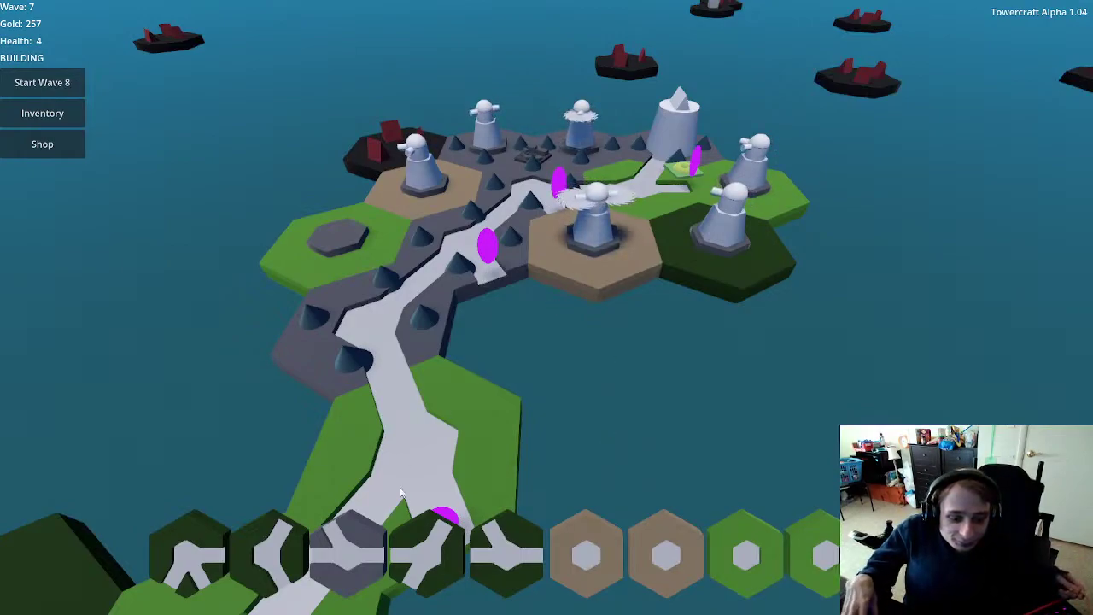
Step: Place the grey Y road tile on the island
{"action": "left_click", "coordinate": [347, 555]}
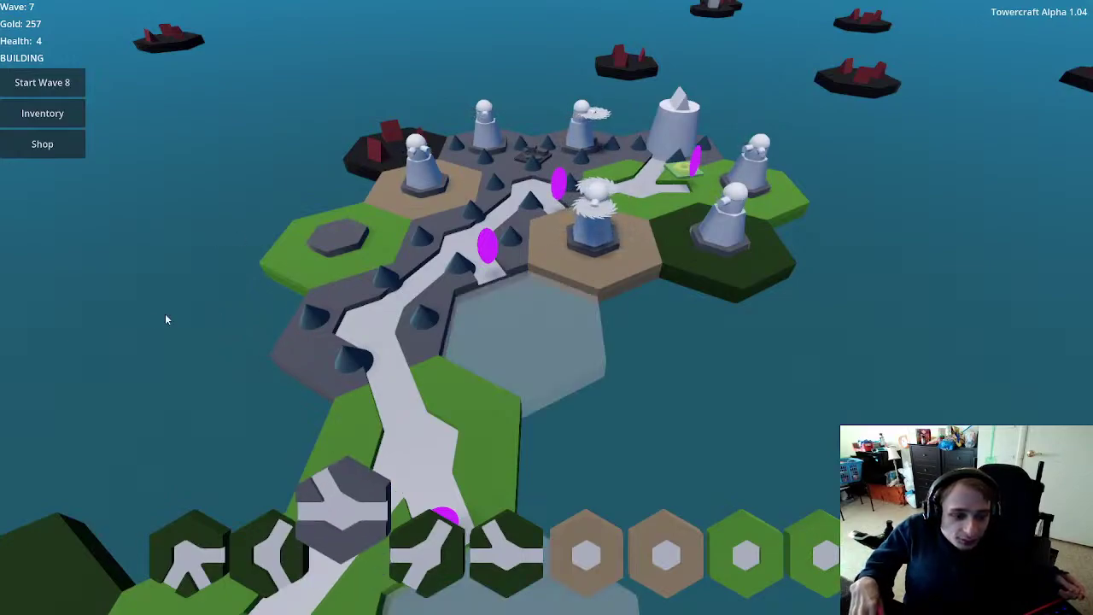
{"action": "mouse_move", "coordinate": [293, 318]}
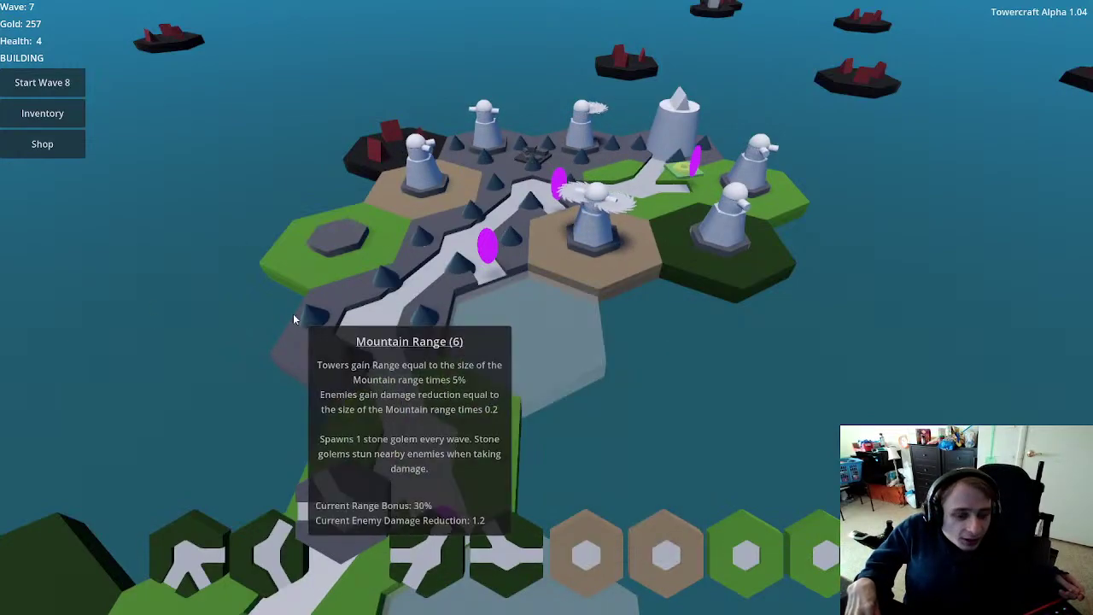
{"action": "scroll", "coordinate": [570, 430], "scroll_direction": "down", "scroll_amount": 1}
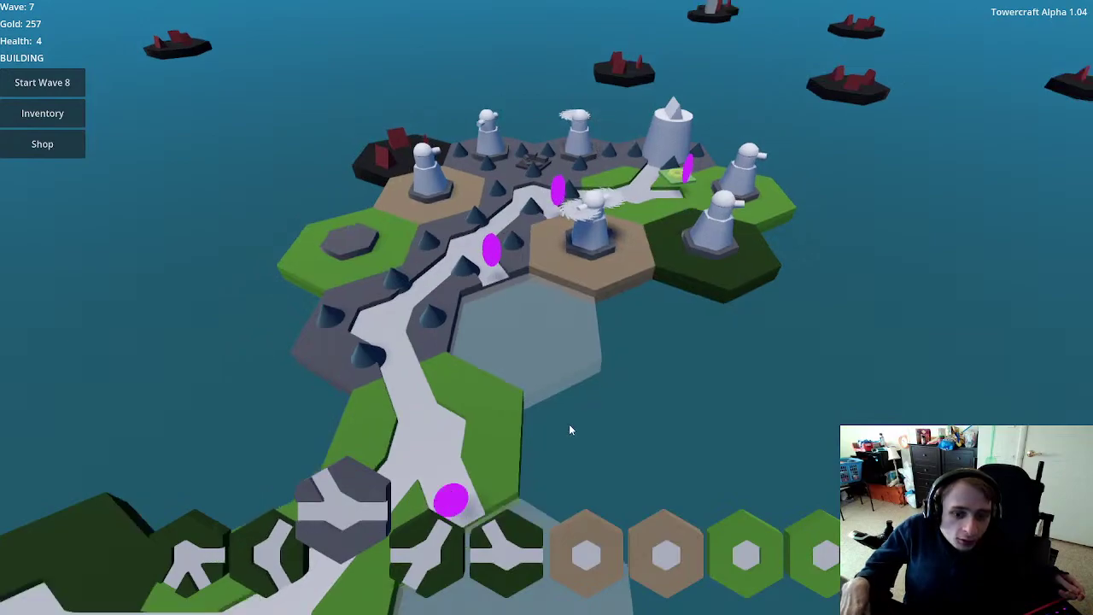
{"action": "scroll", "coordinate": [570, 429], "scroll_direction": "down", "scroll_amount": 3}
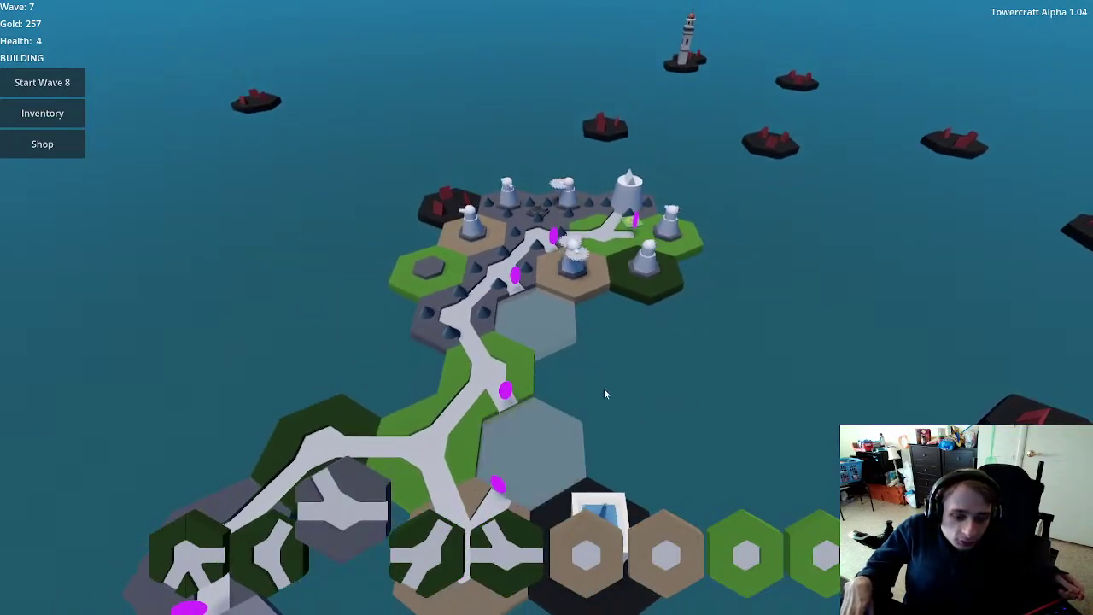
{"action": "scroll", "coordinate": [646, 389], "scroll_direction": "down", "scroll_amount": 1}
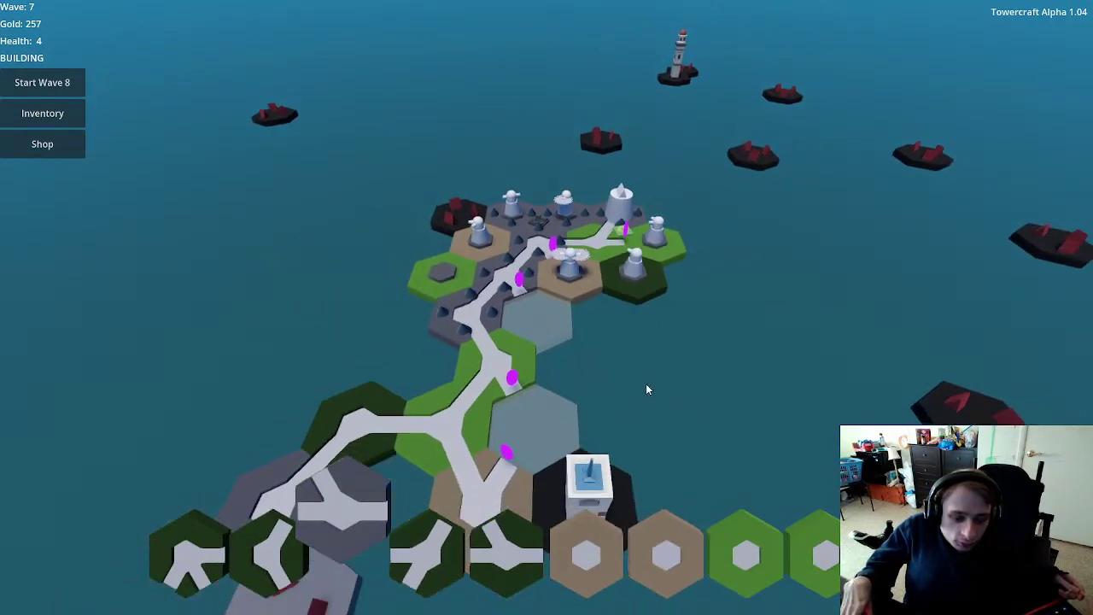
{"action": "scroll", "coordinate": [646, 390], "scroll_direction": "down", "scroll_amount": 2}
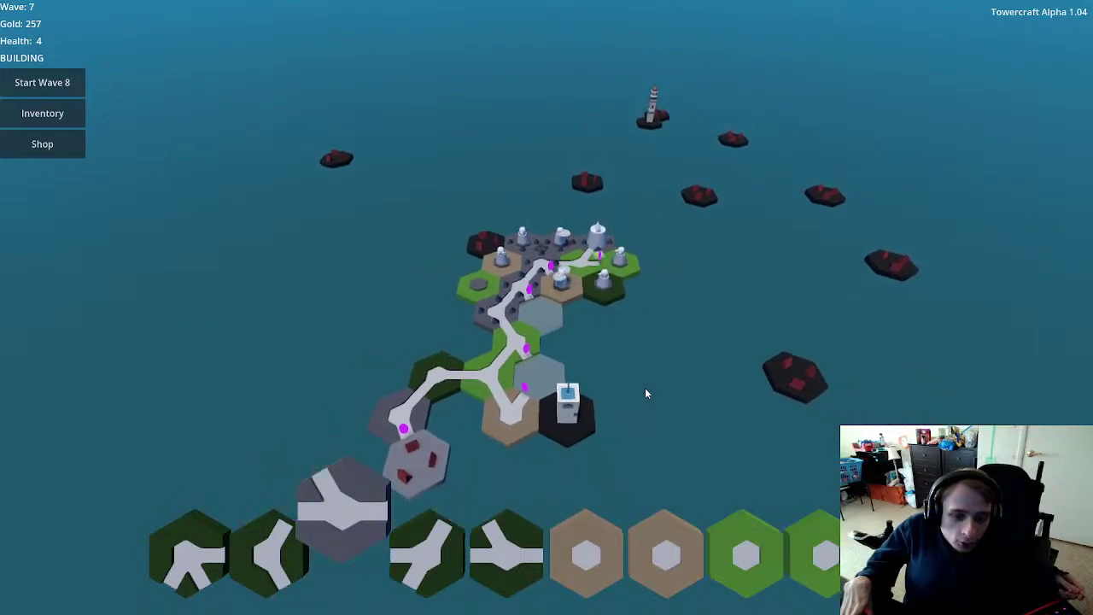
{"action": "scroll", "coordinate": [645, 393], "scroll_direction": "up", "scroll_amount": 2}
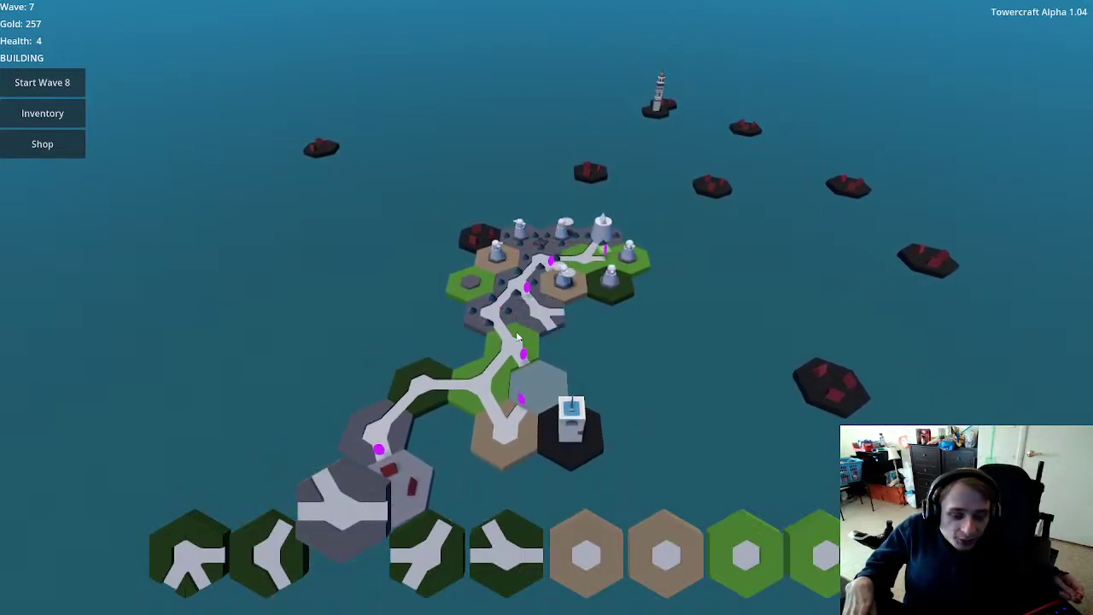
{"action": "left_click", "coordinate": [517, 339]}
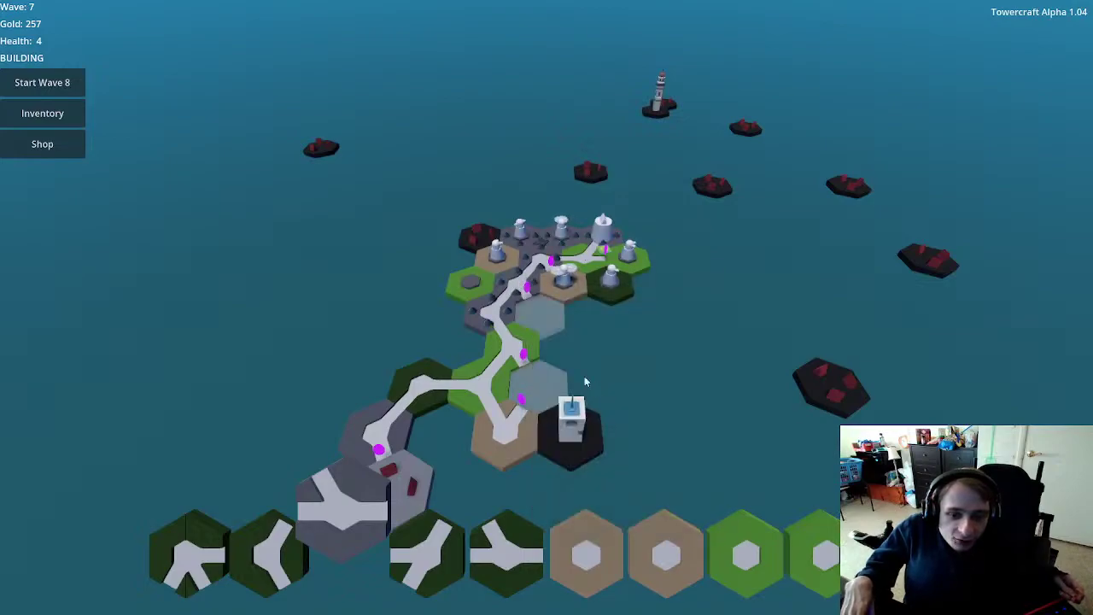
{"action": "left_click", "coordinate": [540, 320]}
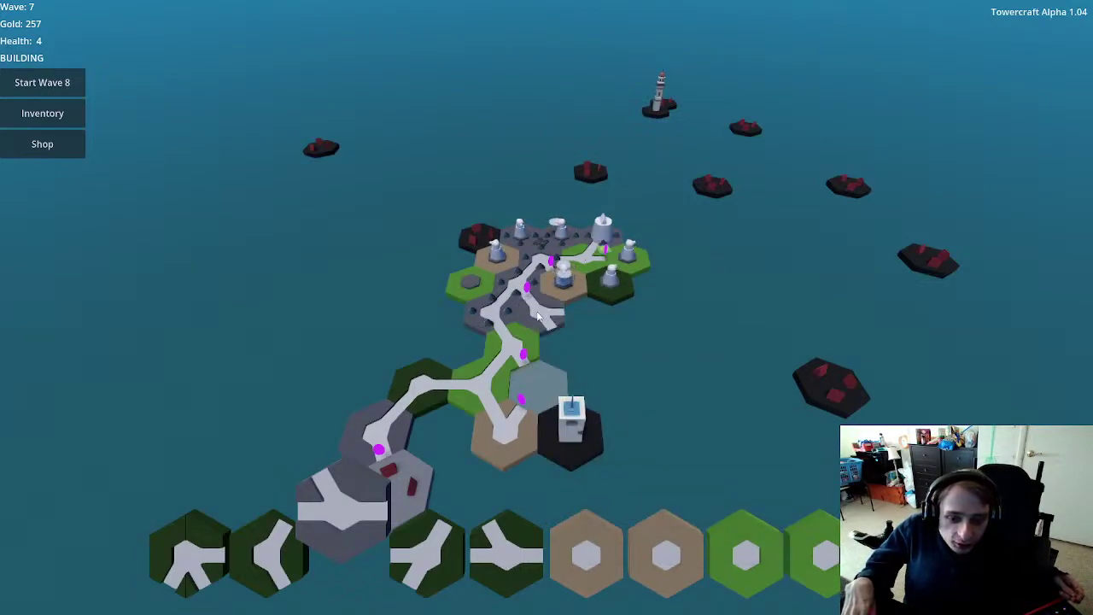
{"action": "left_click", "coordinate": [538, 316]}
{"action": "left_click", "coordinate": [506, 555]}
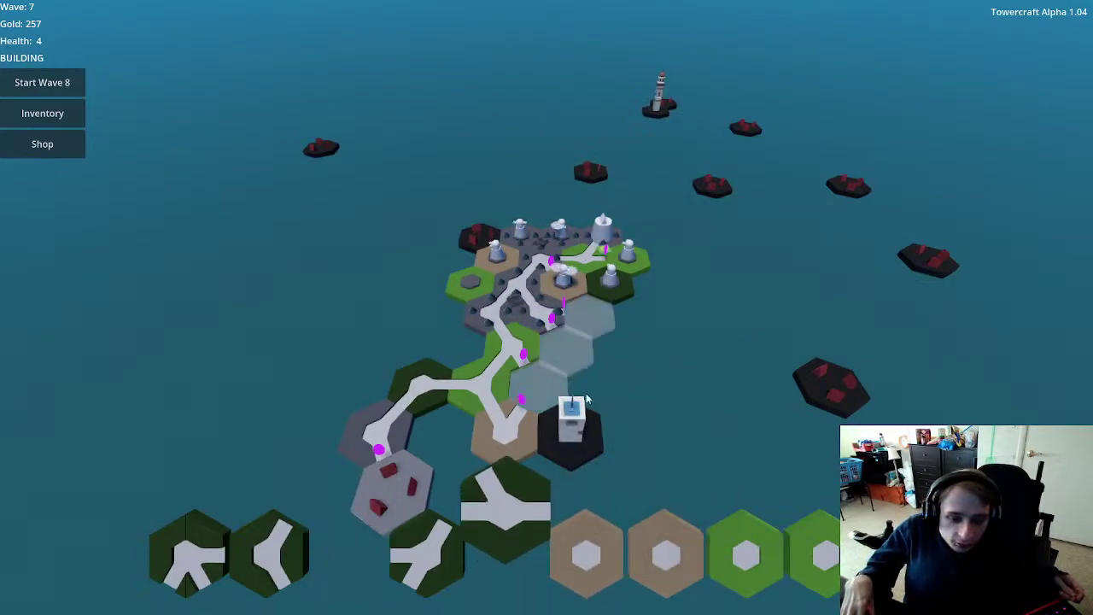
Step: Add a dark-green road tile below it and a rotated road tile at the right edge
{"action": "left_click", "coordinate": [564, 346]}
{"action": "left_click", "coordinate": [416, 568]}
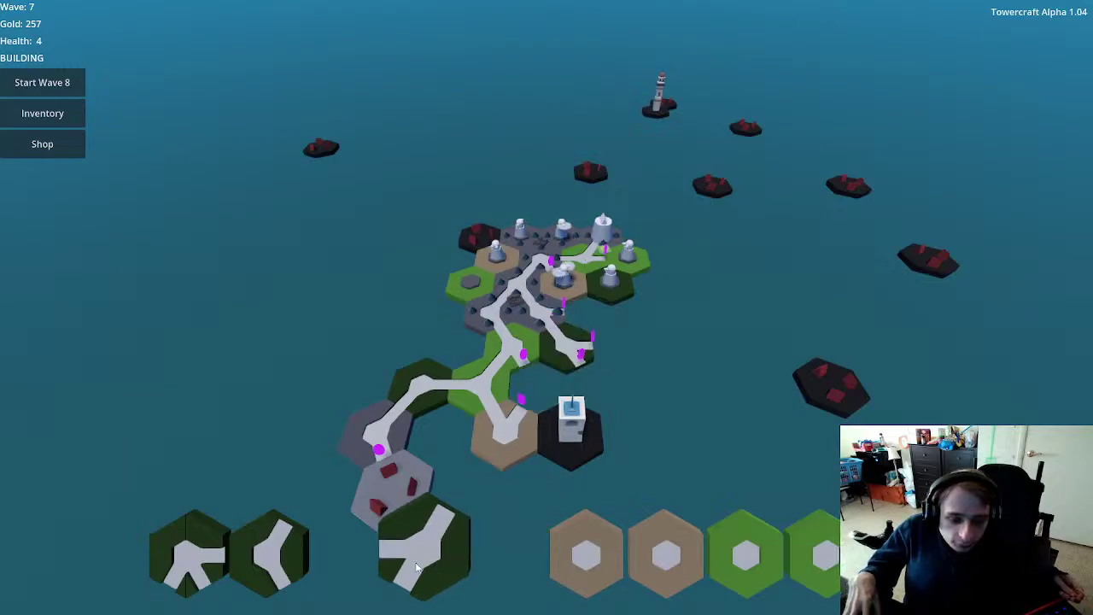
{"action": "key", "text": "2"}
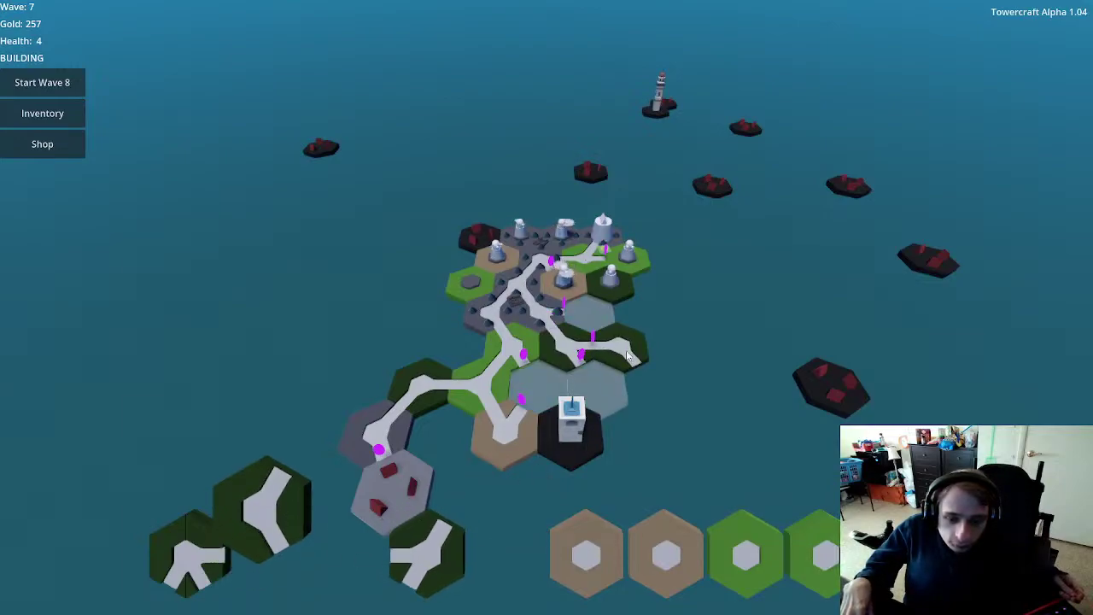
{"action": "key", "text": "r"}
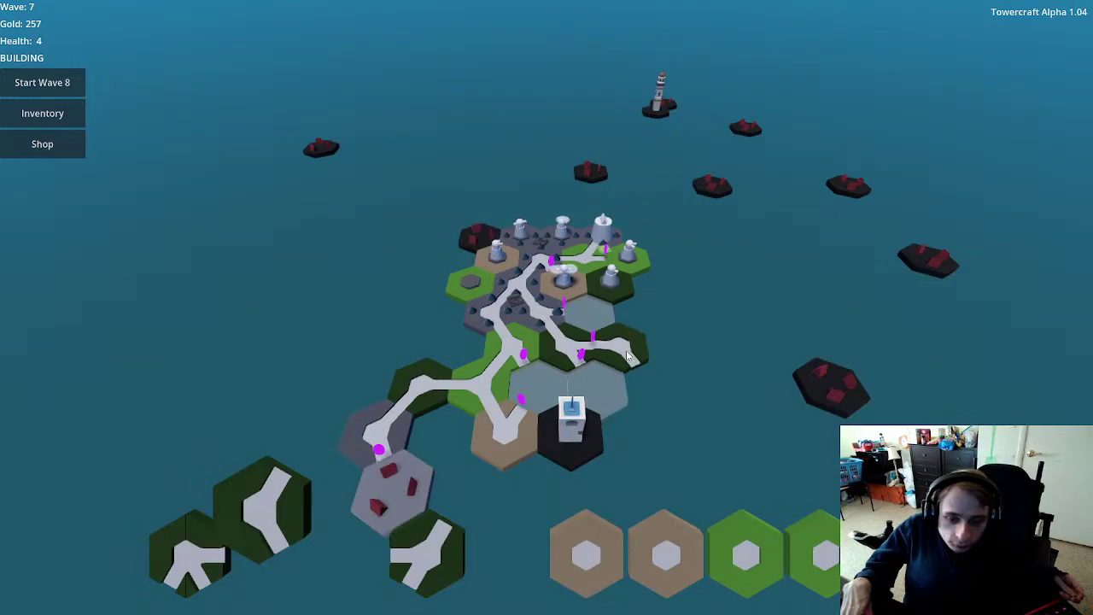
{"action": "left_click", "coordinate": [626, 354]}
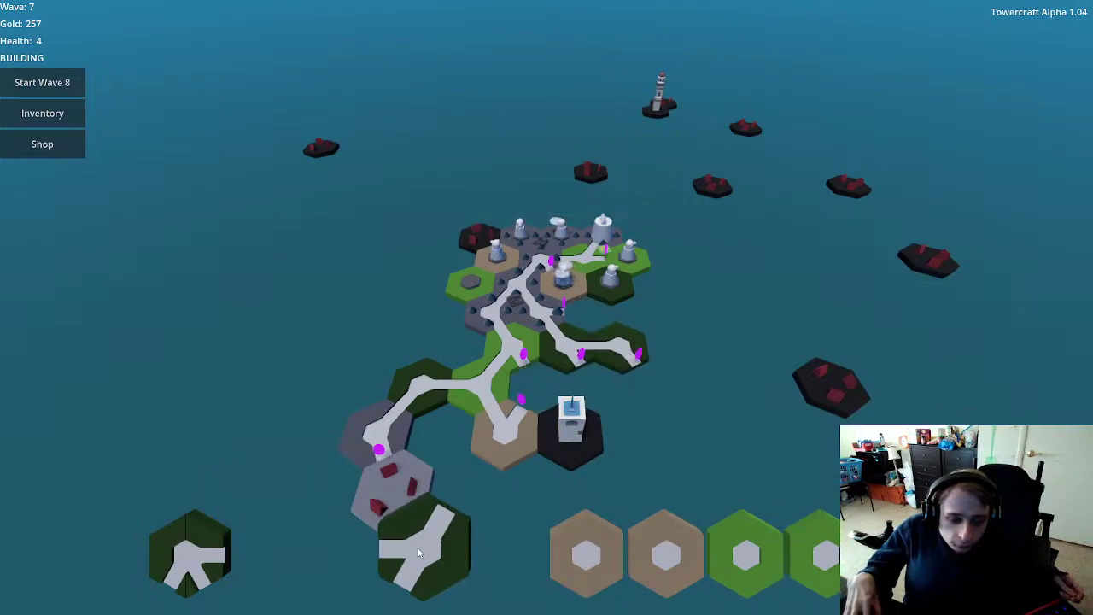
{"action": "left_click", "coordinate": [417, 547]}
{"action": "key", "text": "Escape"}
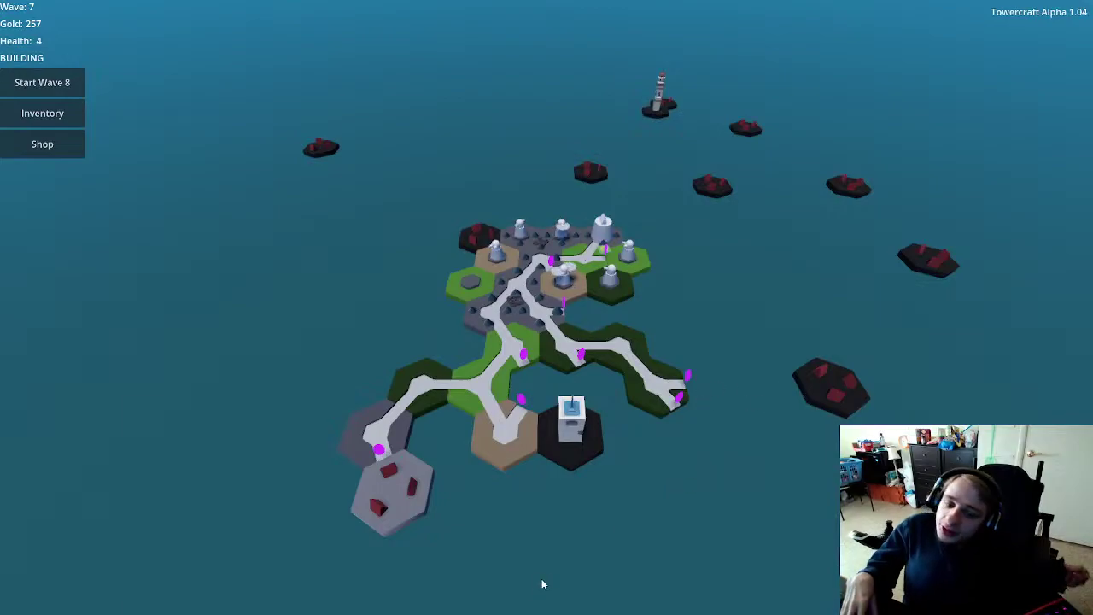
{"action": "scroll", "coordinate": [663, 490], "scroll_direction": "up", "scroll_amount": 3}
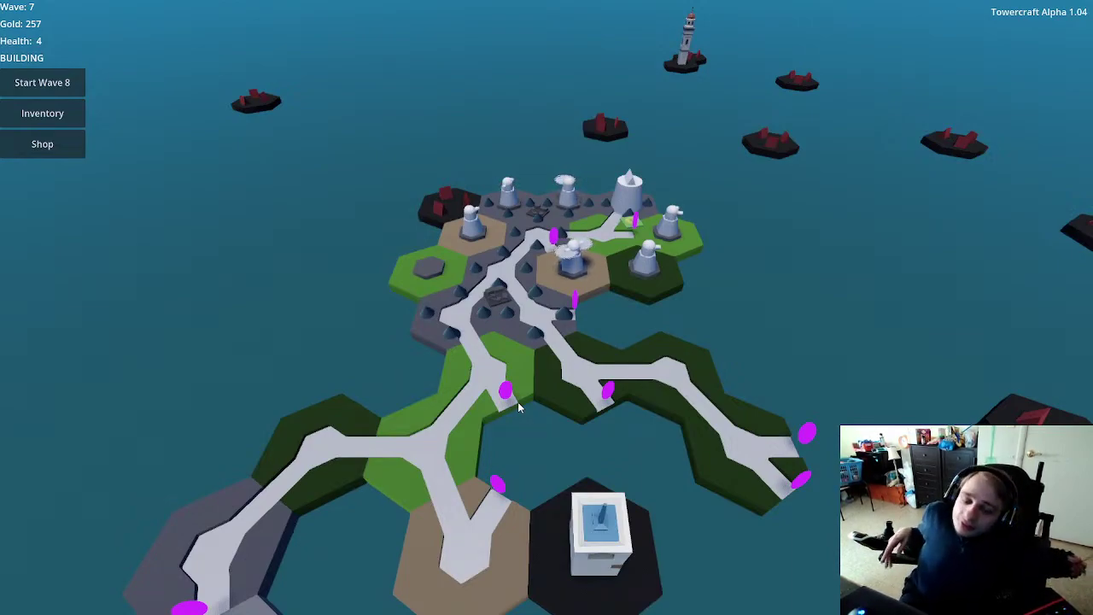
Step: Launch wave 8 and let it run until Game Over at -1 health
{"action": "left_click", "coordinate": [70, 89]}
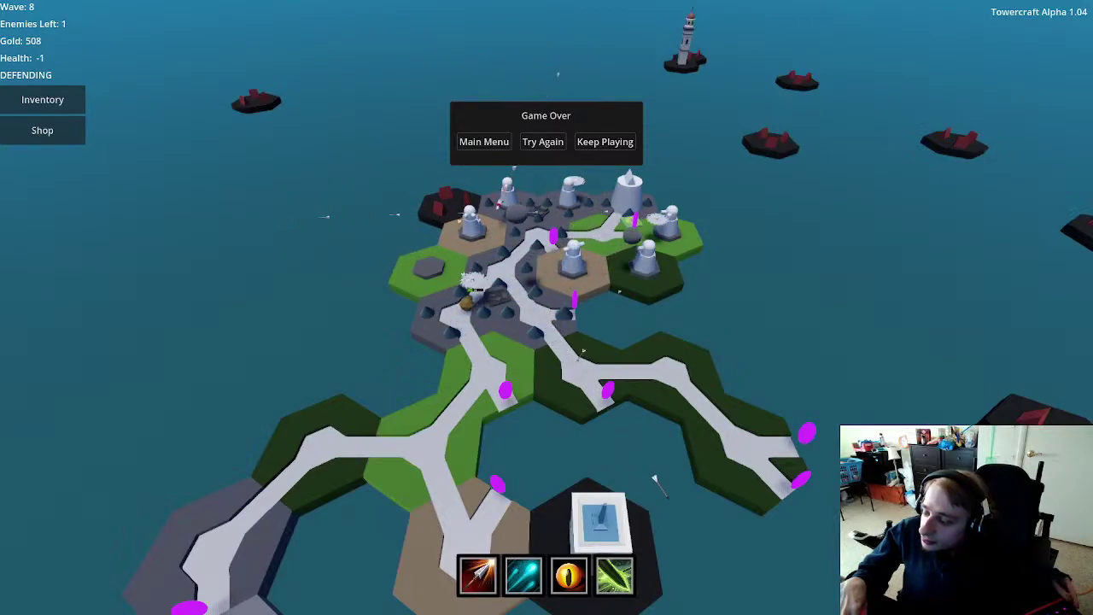
Step: Choose Try Again in the Game Over dialog
{"action": "left_click", "coordinate": [555, 145]}
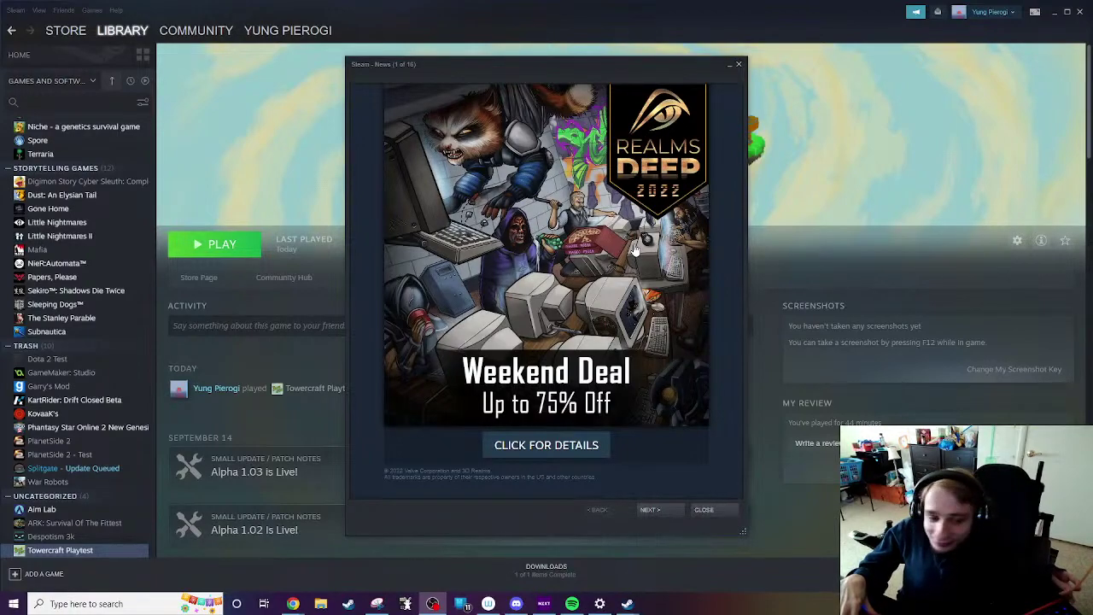
Step: Close the Steam news pop-up and relaunch Towercraft Playtest with the normal Play option
{"action": "mouse_move", "coordinate": [630, 603]}
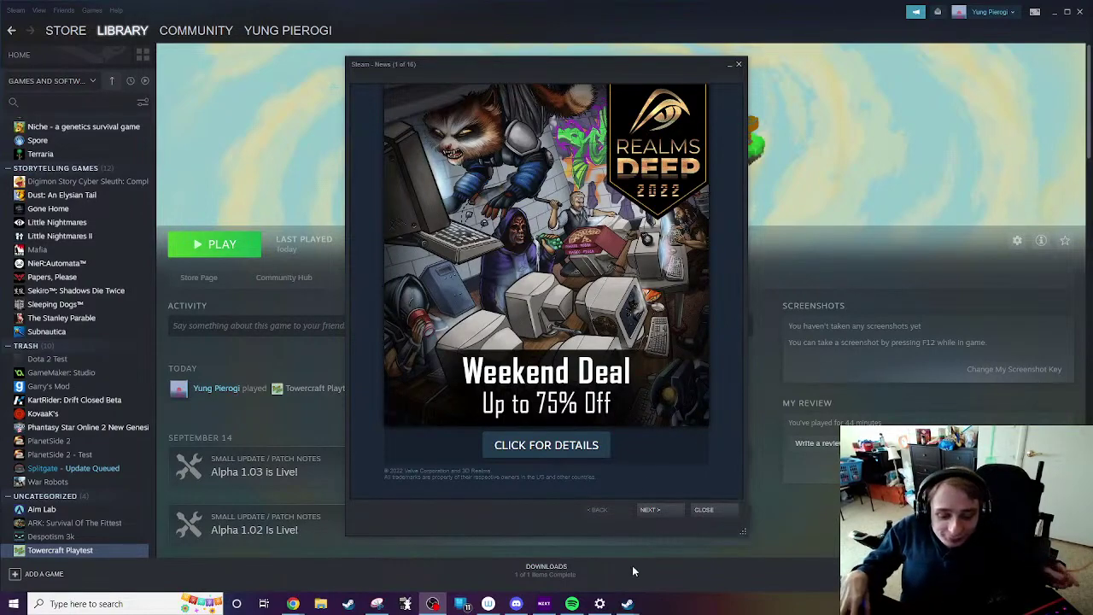
{"action": "left_click", "coordinate": [705, 509]}
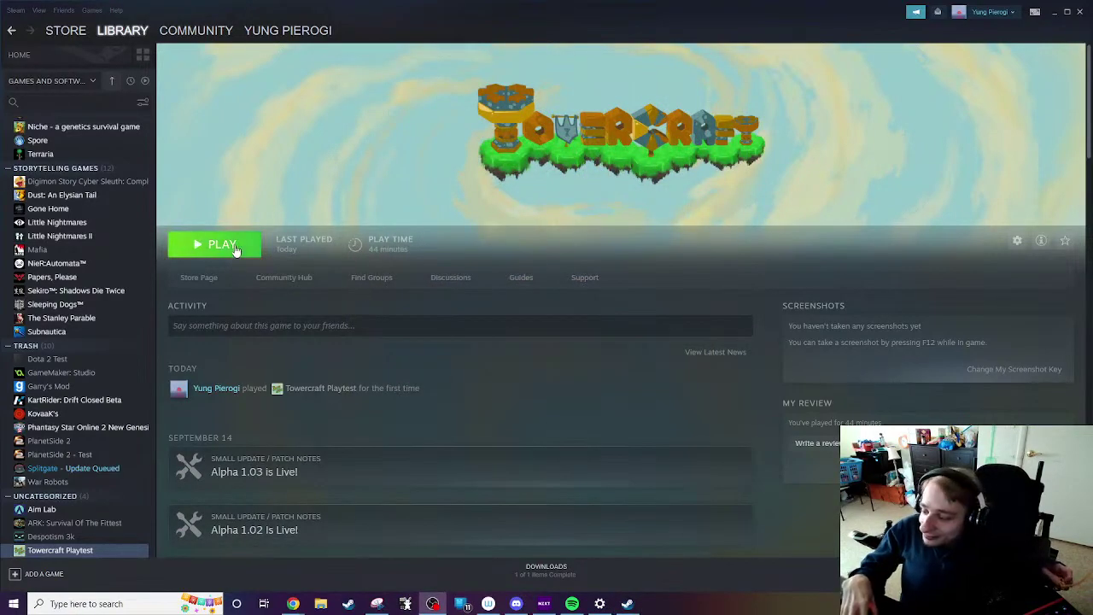
{"action": "left_click", "coordinate": [236, 246]}
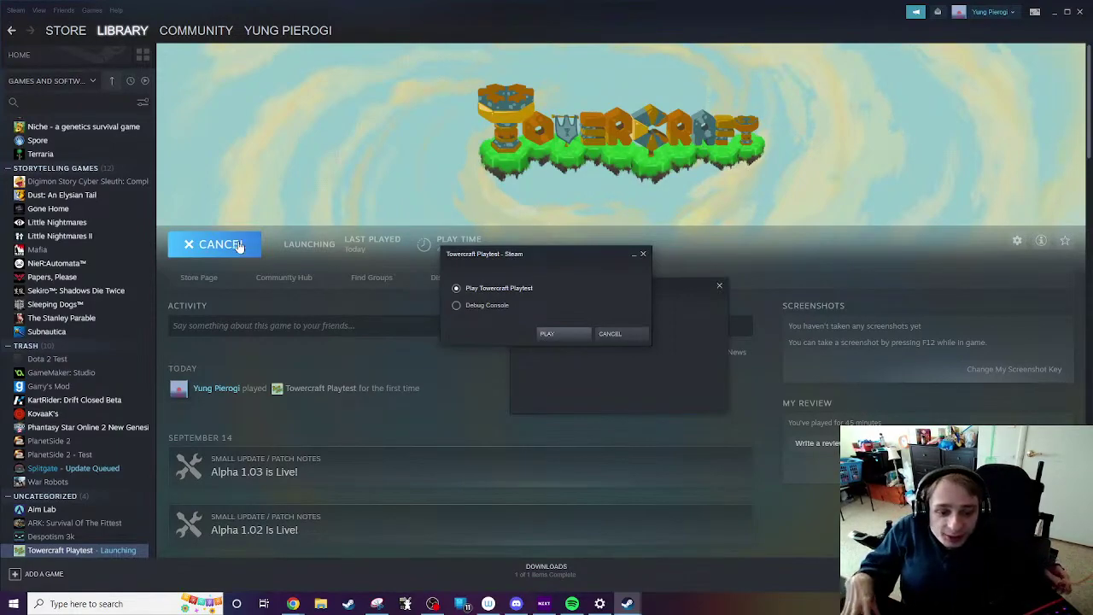
{"action": "left_click", "coordinate": [565, 337]}
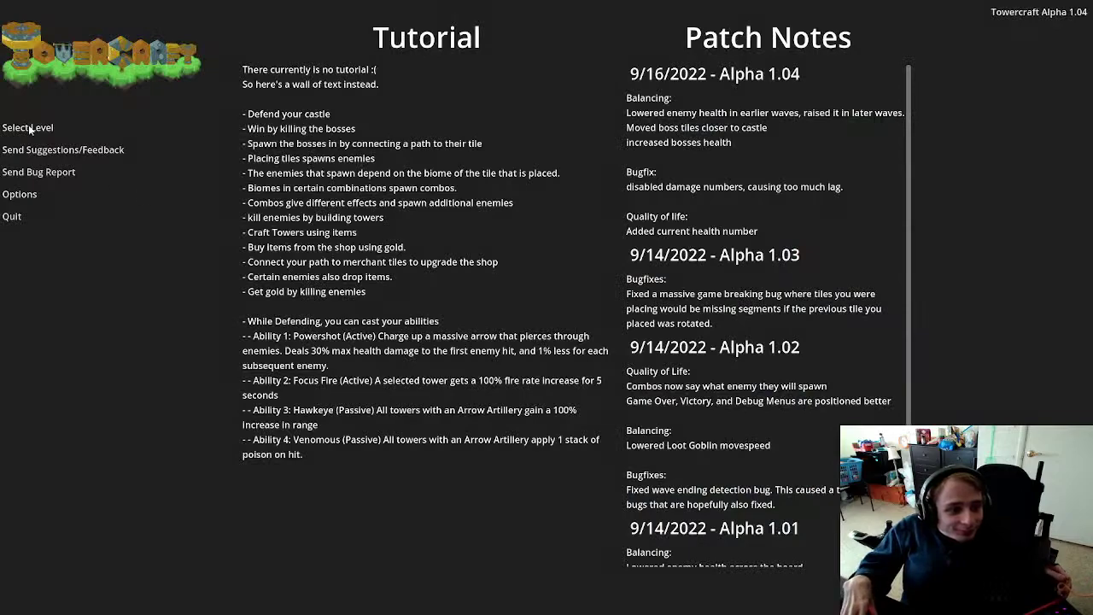
Step: Start the New Frontier level and zoom in on the island
{"action": "left_click", "coordinate": [32, 126]}
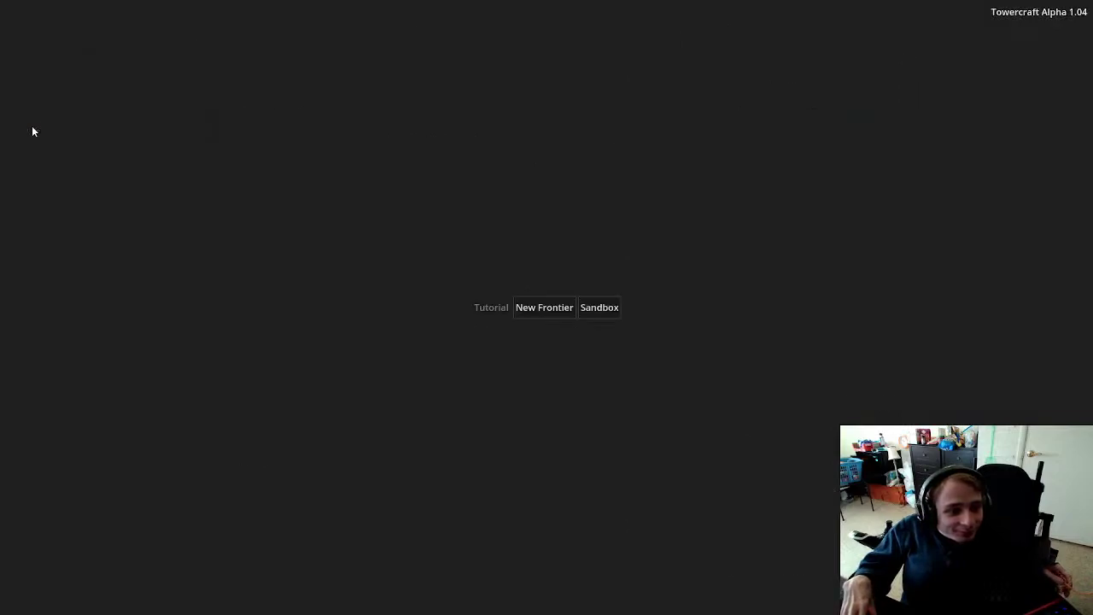
{"action": "left_click", "coordinate": [532, 309]}
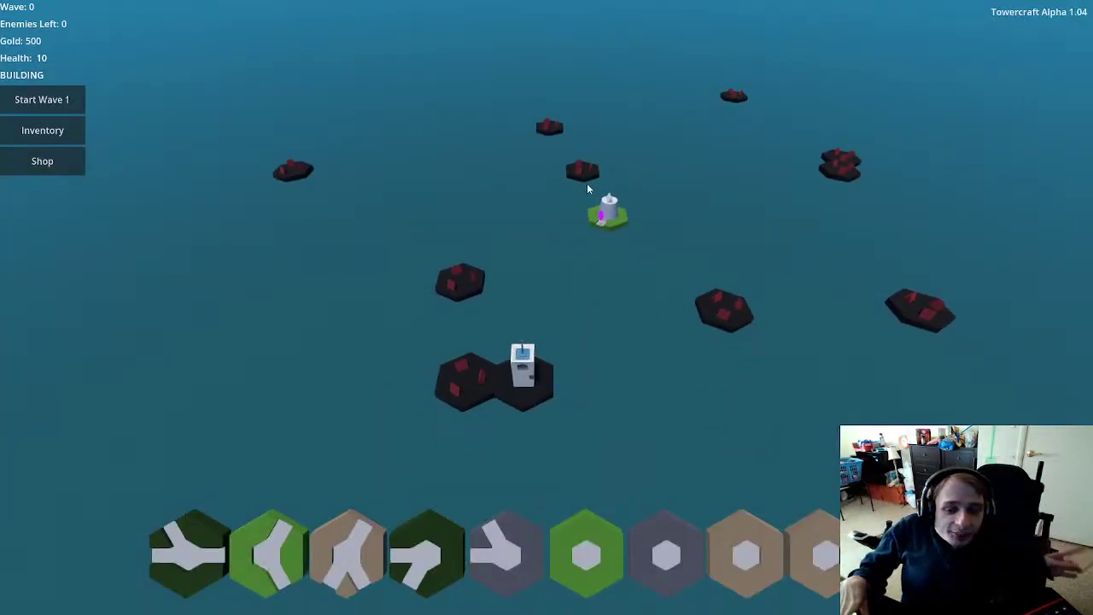
{"action": "scroll", "coordinate": [586, 186], "scroll_direction": "up", "scroll_amount": 5}
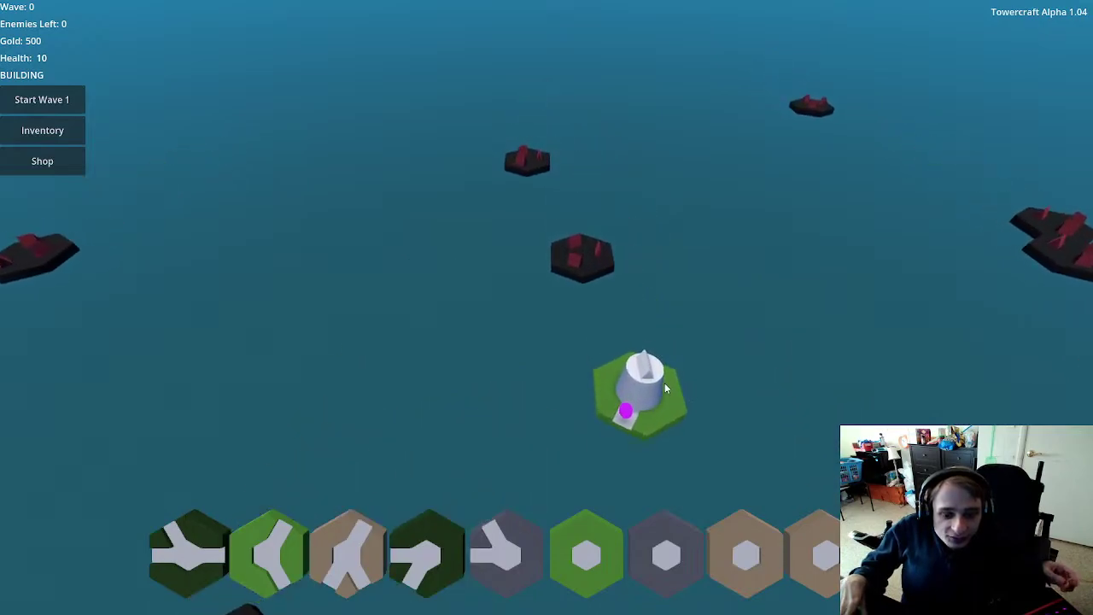
{"action": "scroll", "coordinate": [665, 382], "scroll_direction": "up", "scroll_amount": 3}
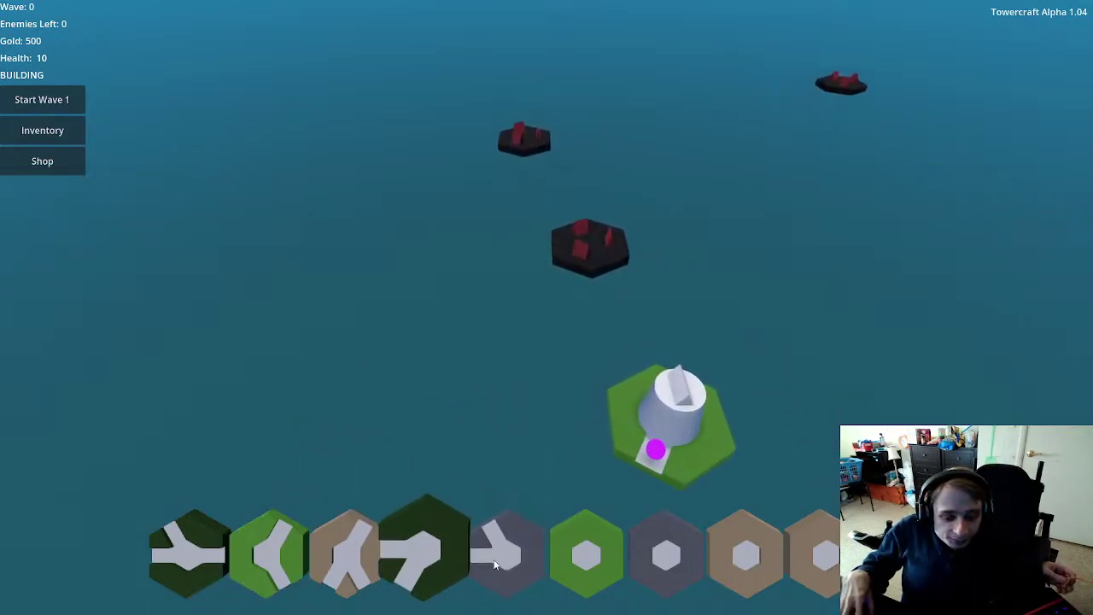
Step: Place the grey Y road tile beside the tower and a green road tile running up-left
{"action": "mouse_move", "coordinate": [495, 564]}
{"action": "left_mouse_down"}
{"action": "mouse_move", "coordinate": [591, 490]}
{"action": "mouse_move", "coordinate": [636, 491]}
{"action": "left_mouse_up"}
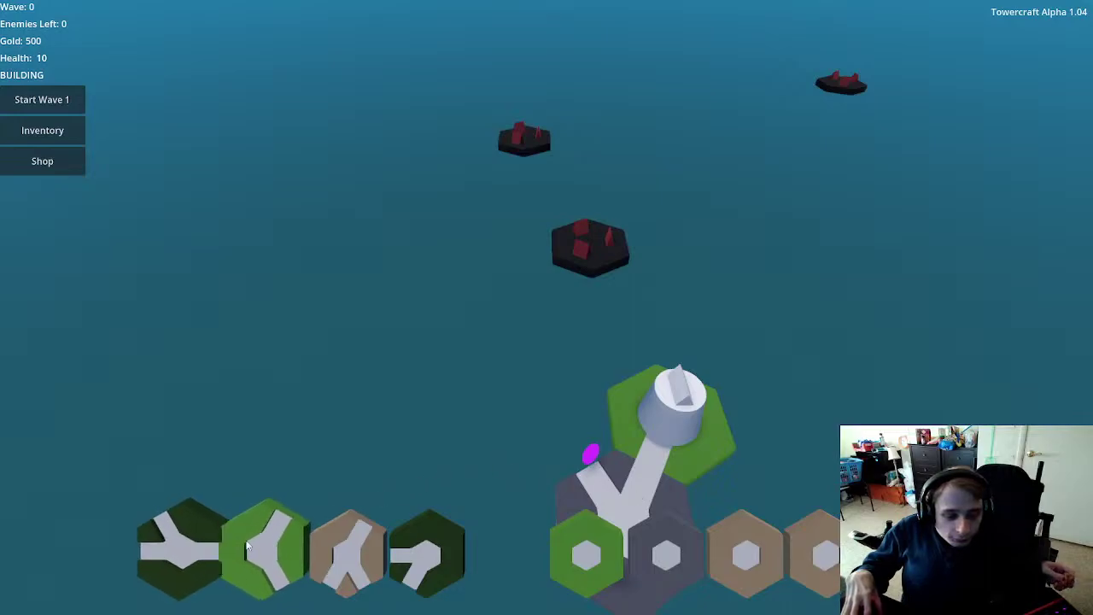
{"action": "left_click_drag", "start_coordinate": [247, 547], "coordinate": [562, 419]}
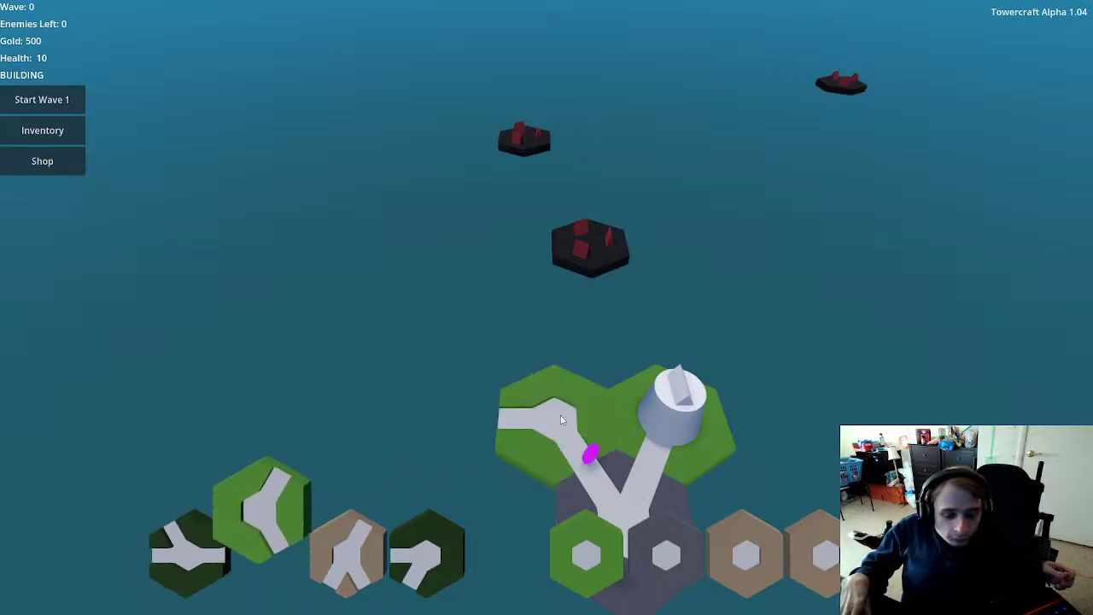
{"action": "left_click", "coordinate": [561, 420]}
{"action": "right_click", "coordinate": [562, 419]}
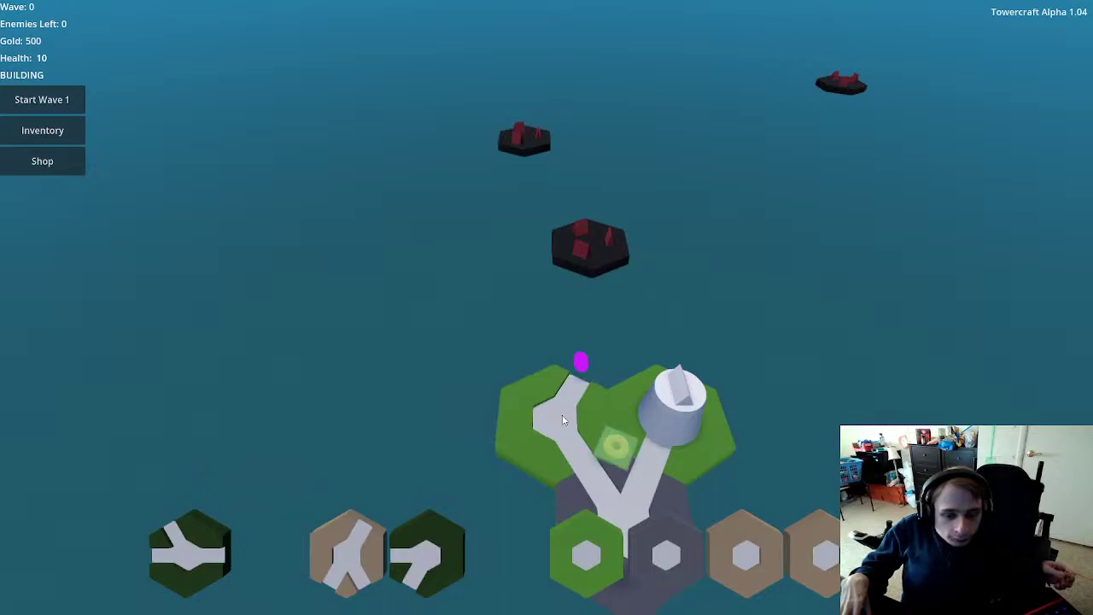
Step: Try the dark green and tan tiles at the island's top, then deselect them
{"action": "left_click_drag", "start_coordinate": [424, 541], "coordinate": [614, 348]}
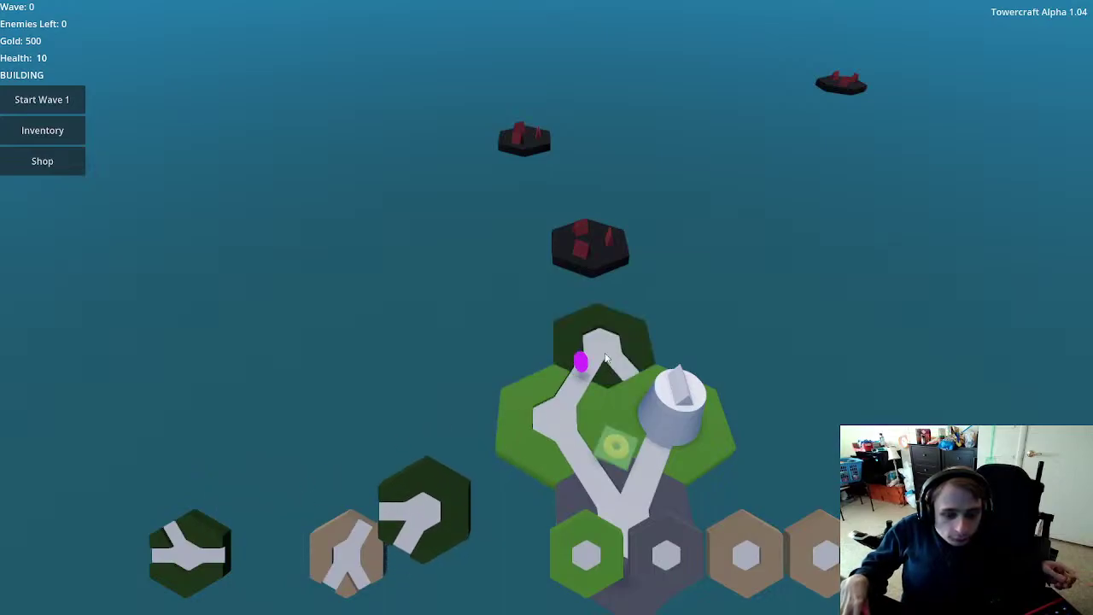
{"action": "left_click", "coordinate": [617, 348]}
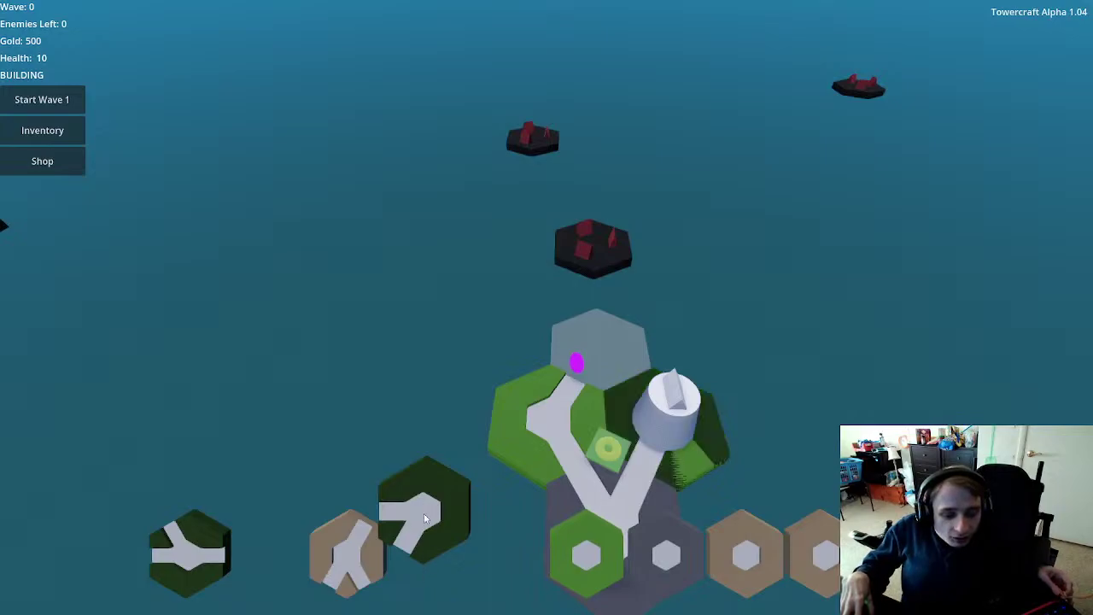
{"action": "left_click", "coordinate": [636, 345]}
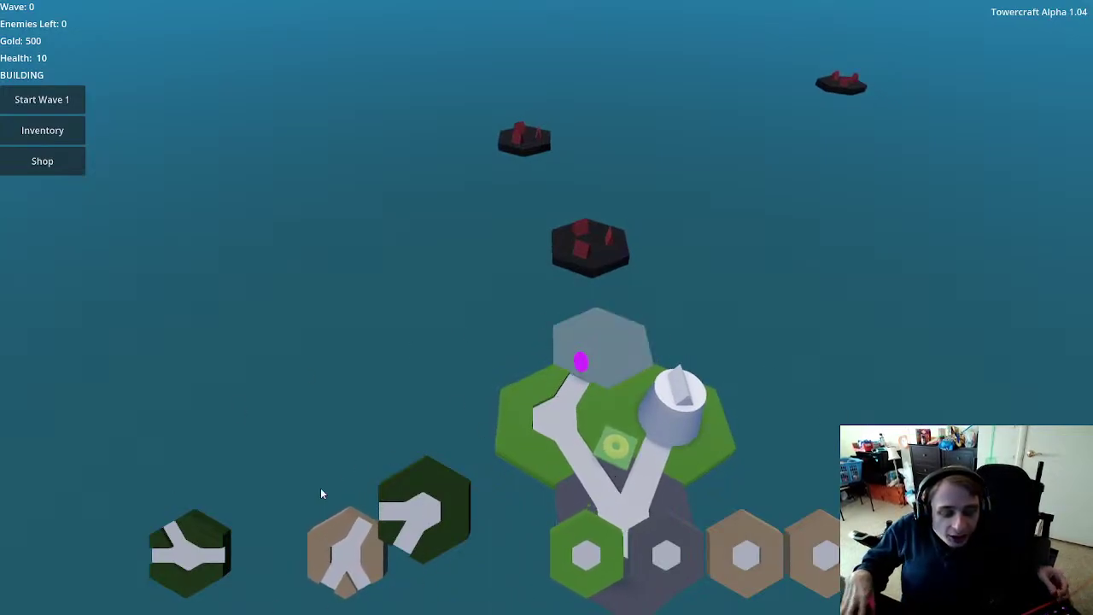
{"action": "left_click", "coordinate": [357, 578]}
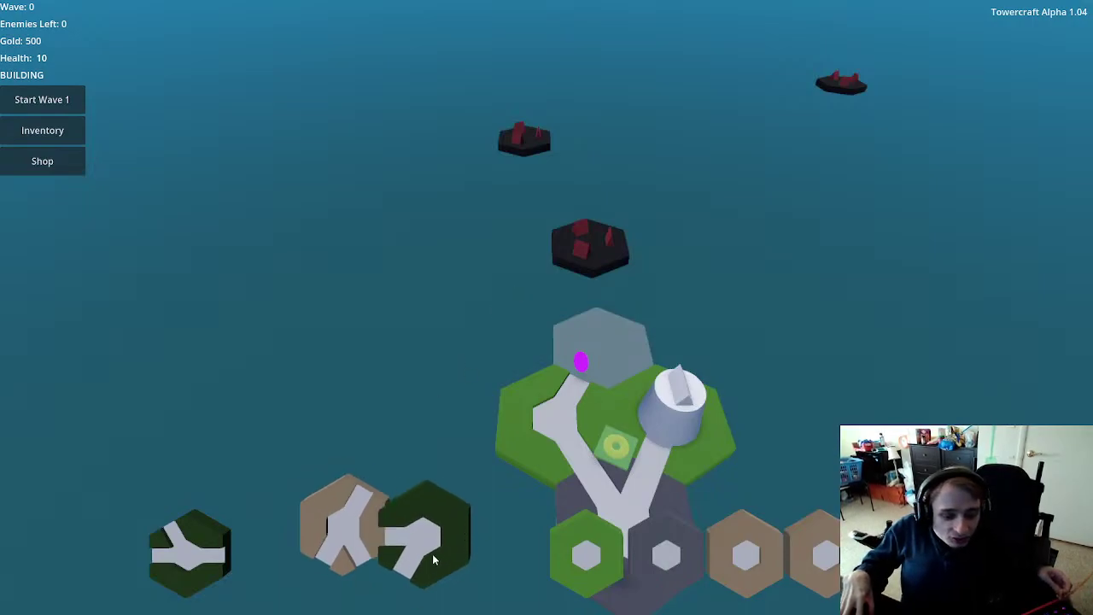
{"action": "left_click", "coordinate": [333, 540]}
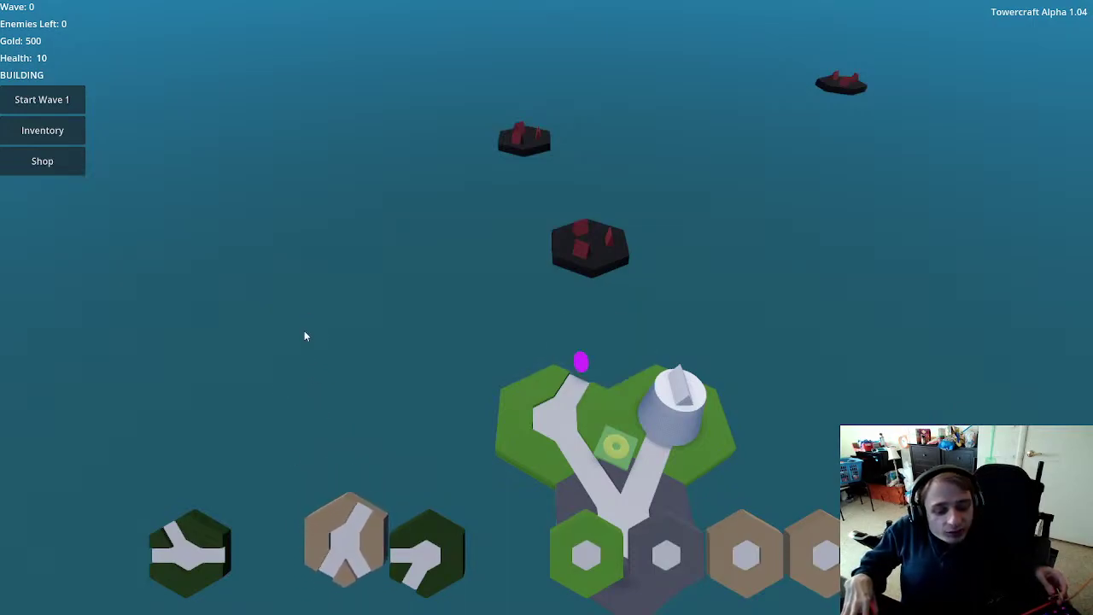
{"action": "left_click", "coordinate": [444, 555]}
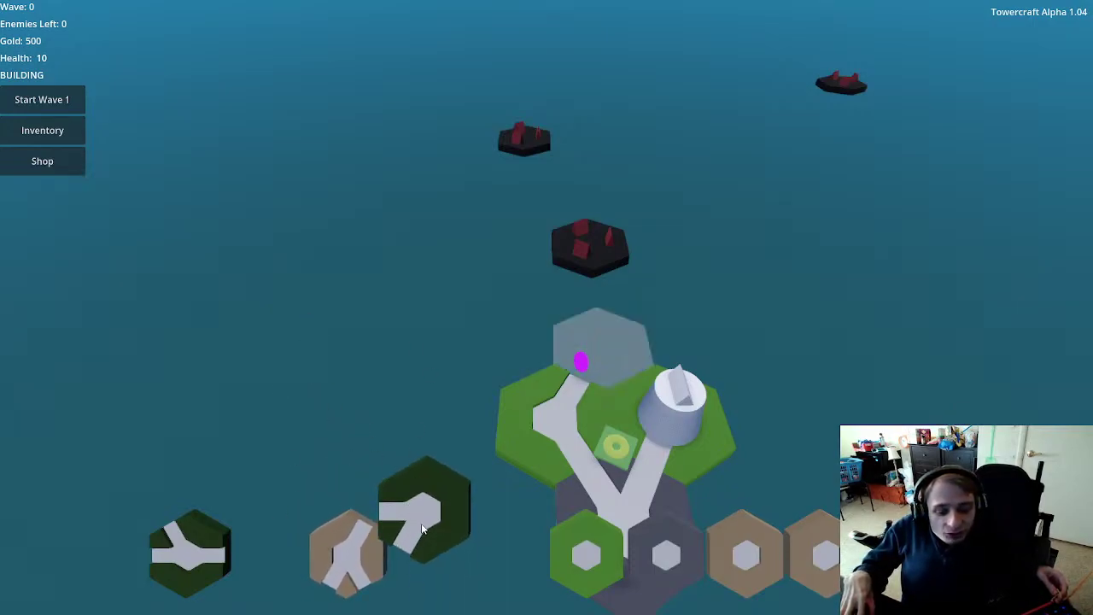
{"action": "left_click", "coordinate": [303, 331]}
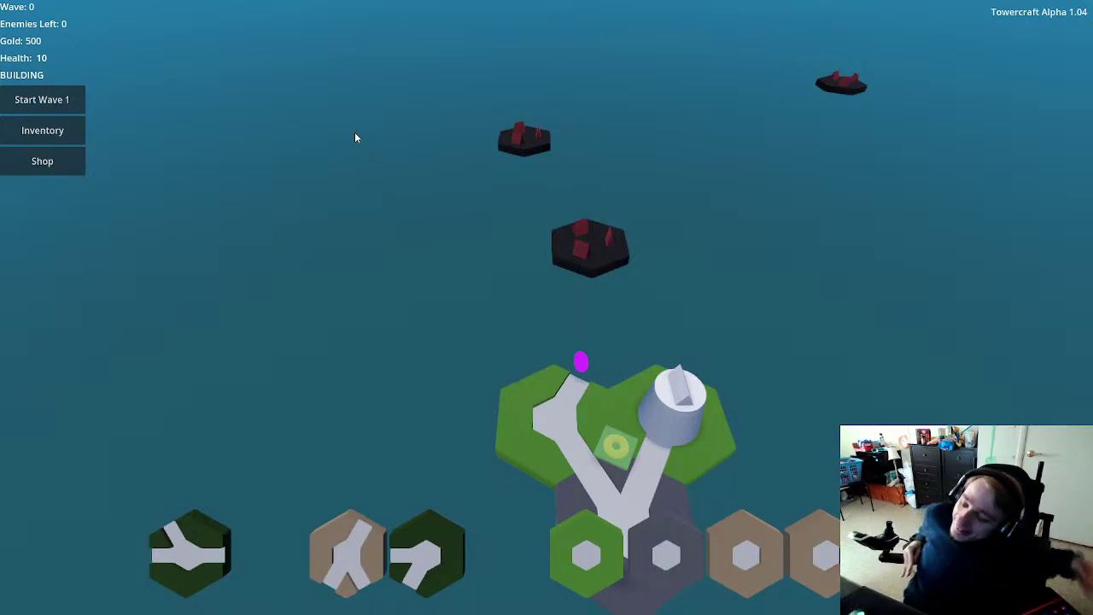
Step: Place the tan path tile at the island's top and the dark green fork toward the enemy island
{"action": "left_click", "coordinate": [341, 531]}
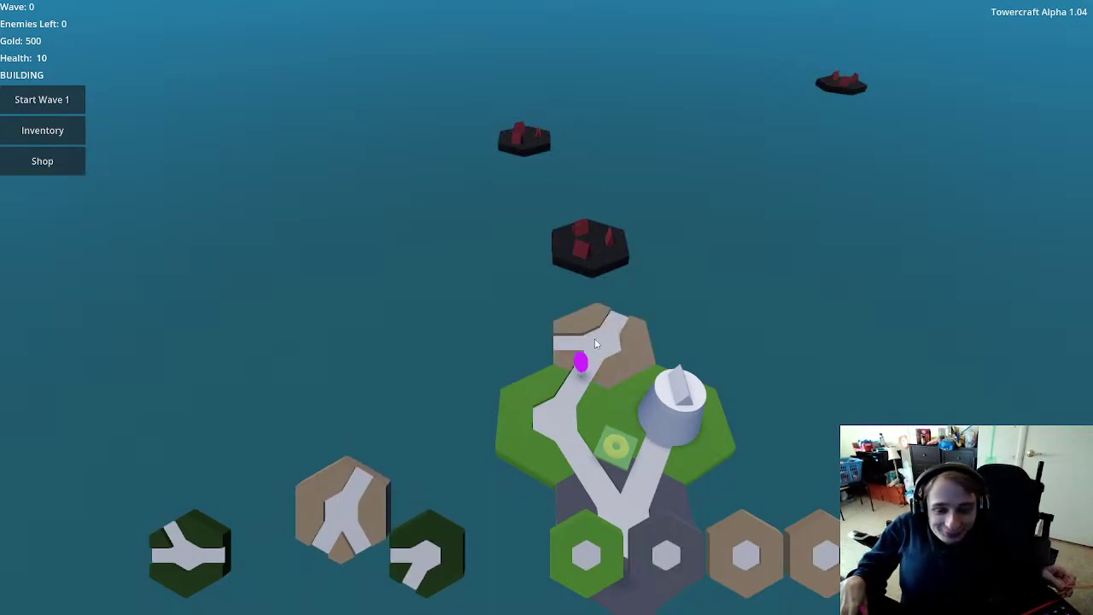
{"action": "left_click", "coordinate": [590, 339]}
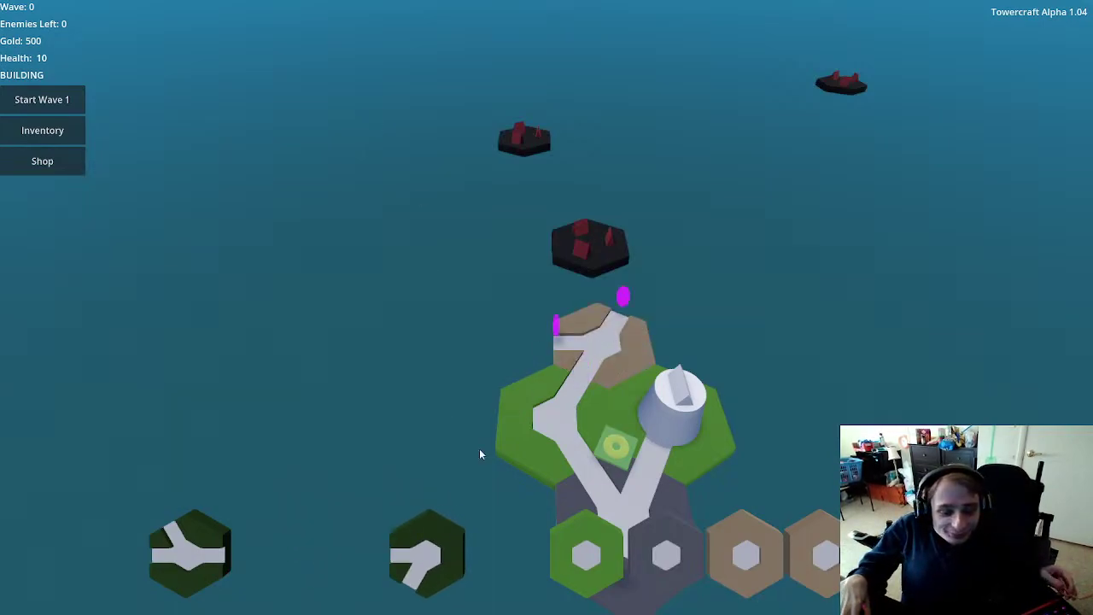
{"action": "left_click", "coordinate": [194, 553]}
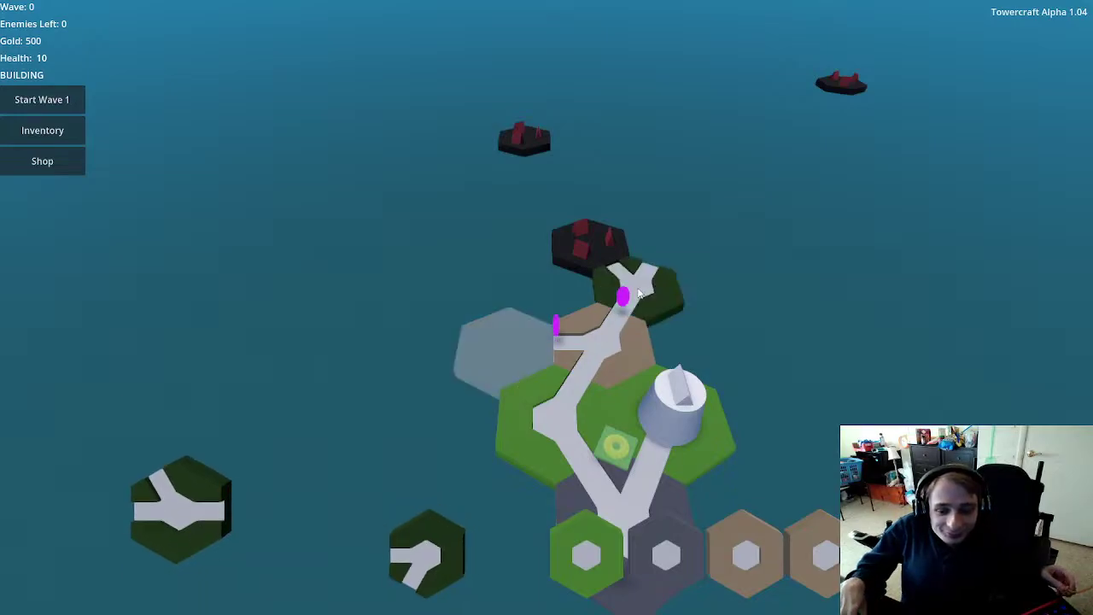
{"action": "left_click", "coordinate": [637, 293]}
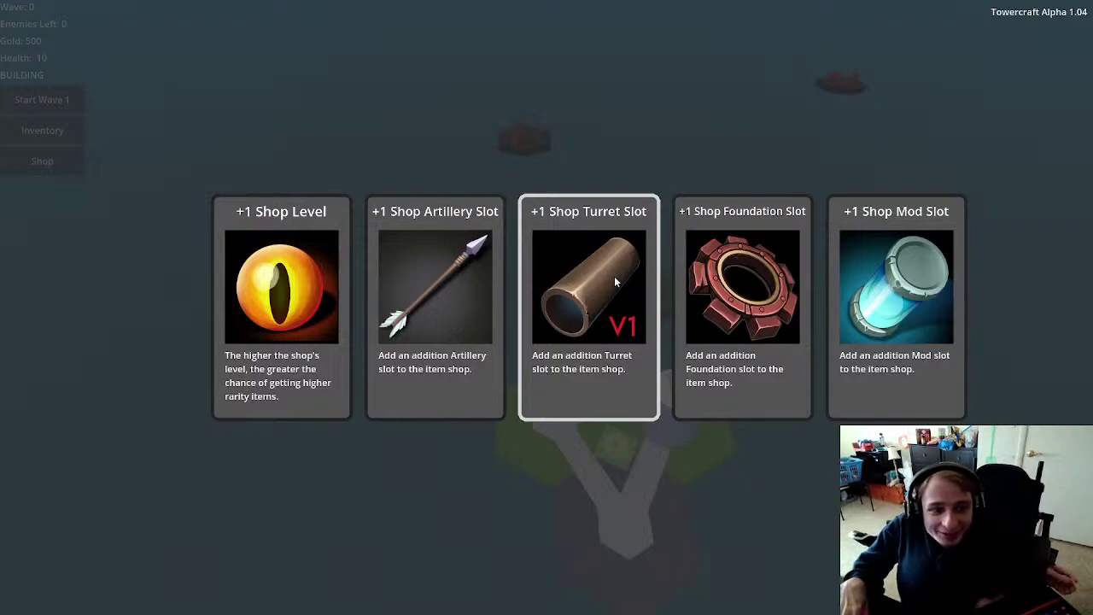
Step: Take the +1 Shop Level upgrade, then zoom out and back in on the island
{"action": "left_click", "coordinate": [319, 314]}
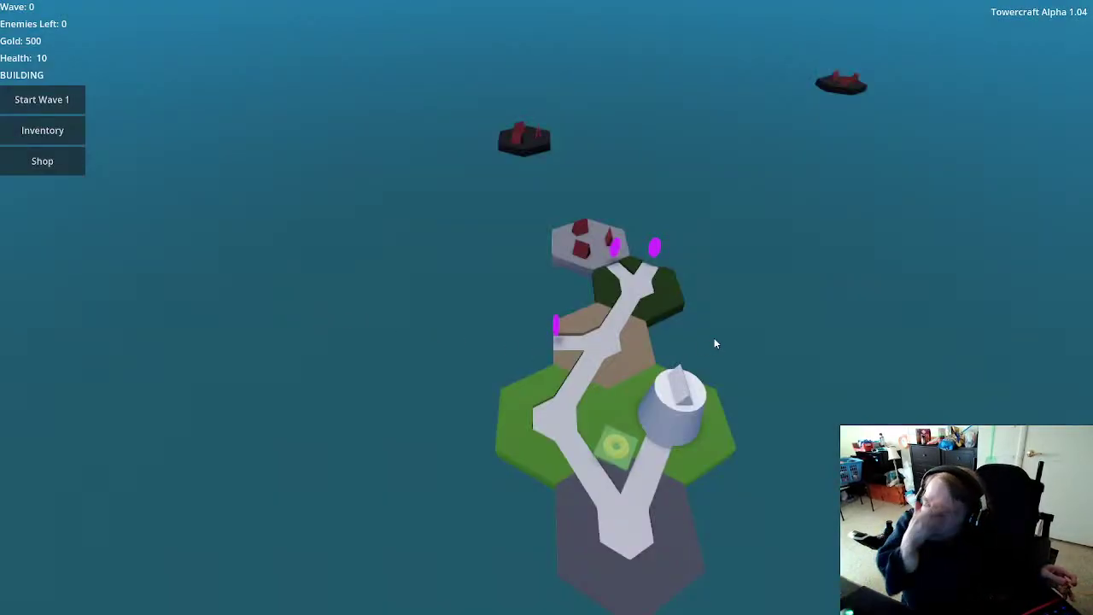
{"action": "scroll", "coordinate": [683, 326], "scroll_direction": "down", "scroll_amount": 5}
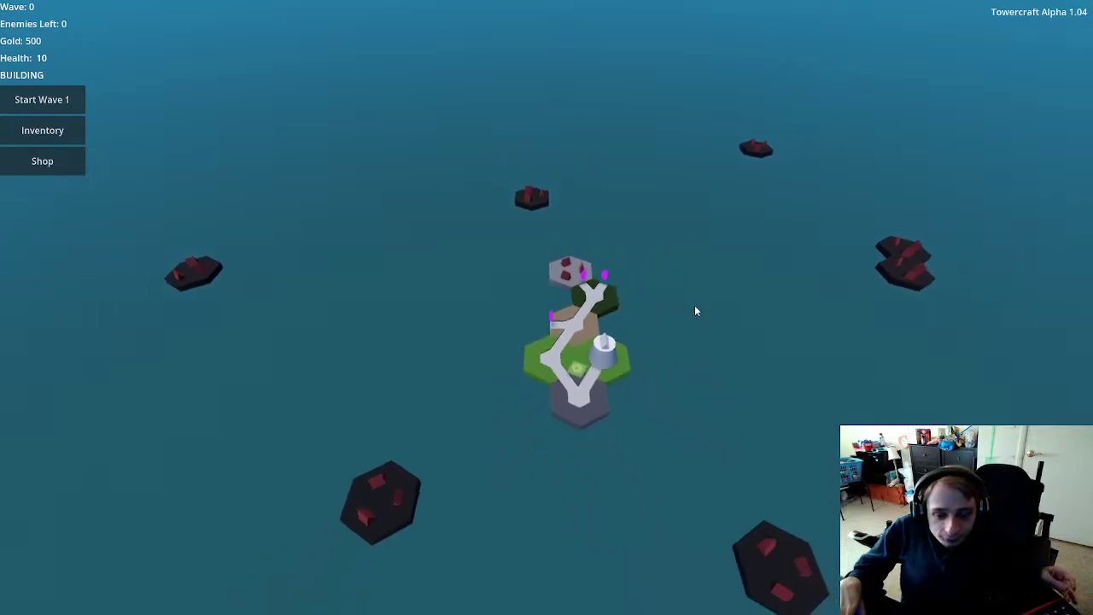
{"action": "scroll", "coordinate": [662, 322], "scroll_direction": "down", "scroll_amount": 4}
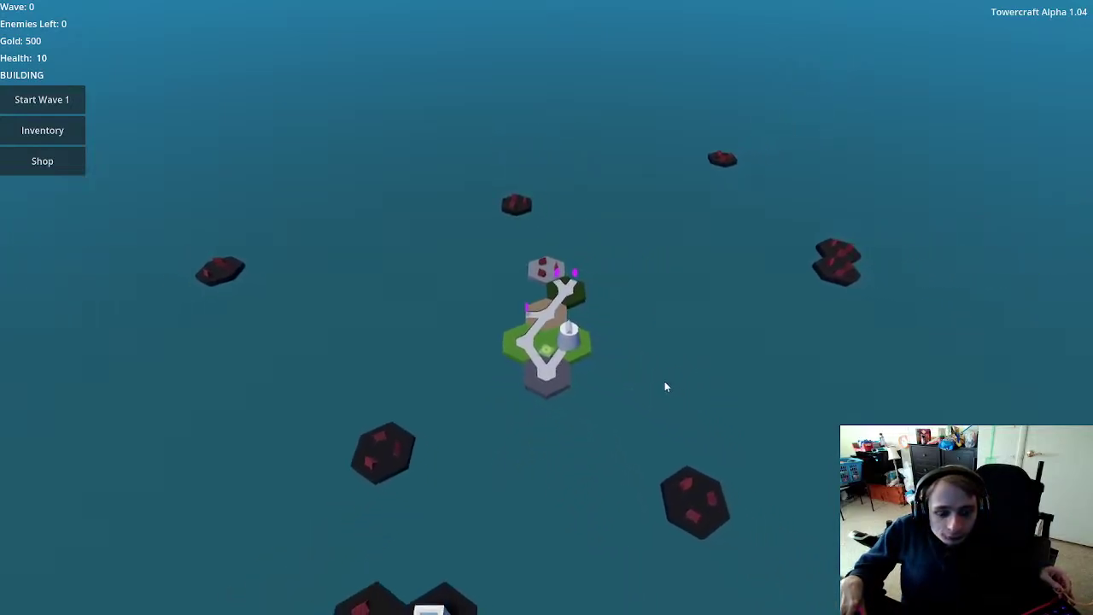
{"action": "scroll", "coordinate": [642, 344], "scroll_direction": "up", "scroll_amount": 8}
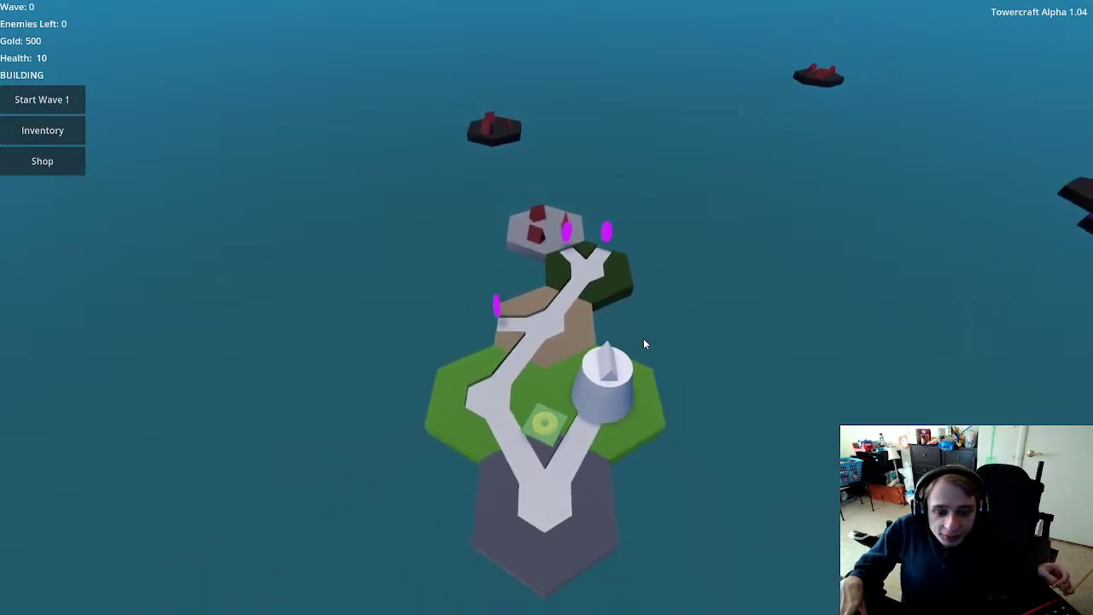
{"action": "scroll", "coordinate": [643, 344], "scroll_direction": "down", "scroll_amount": 1}
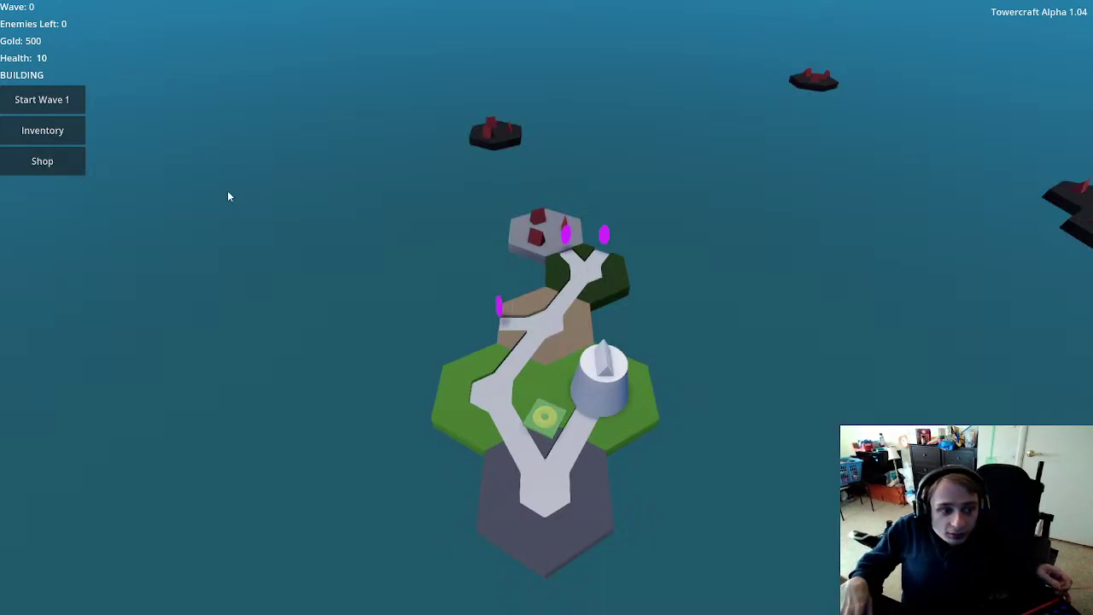
{"action": "left_click", "coordinate": [66, 135]}
{"action": "mouse_move", "coordinate": [85, 466]}
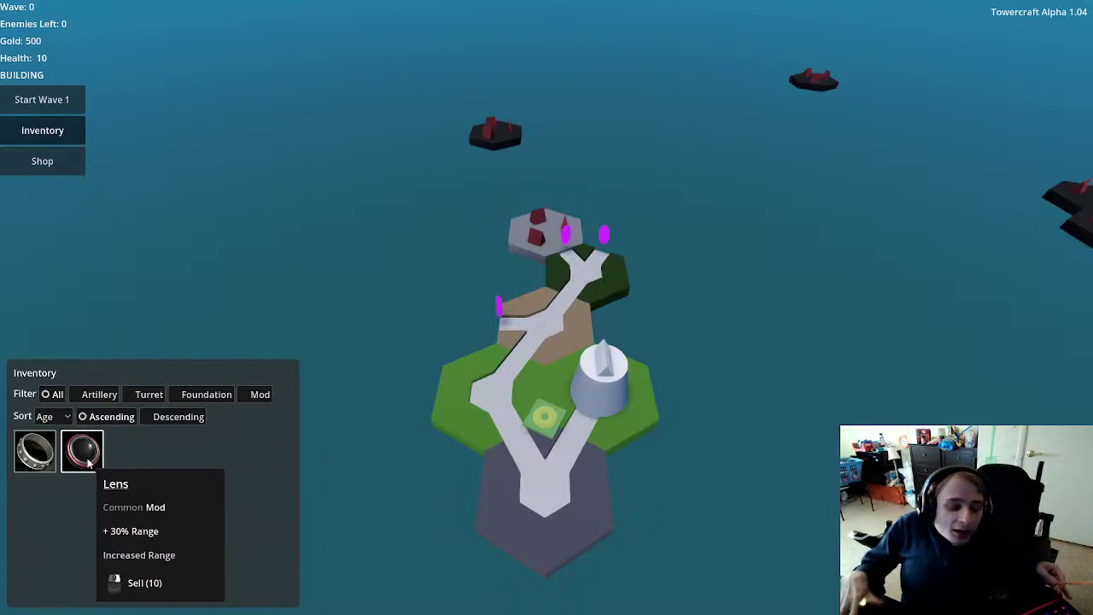
{"action": "mouse_move", "coordinate": [48, 458]}
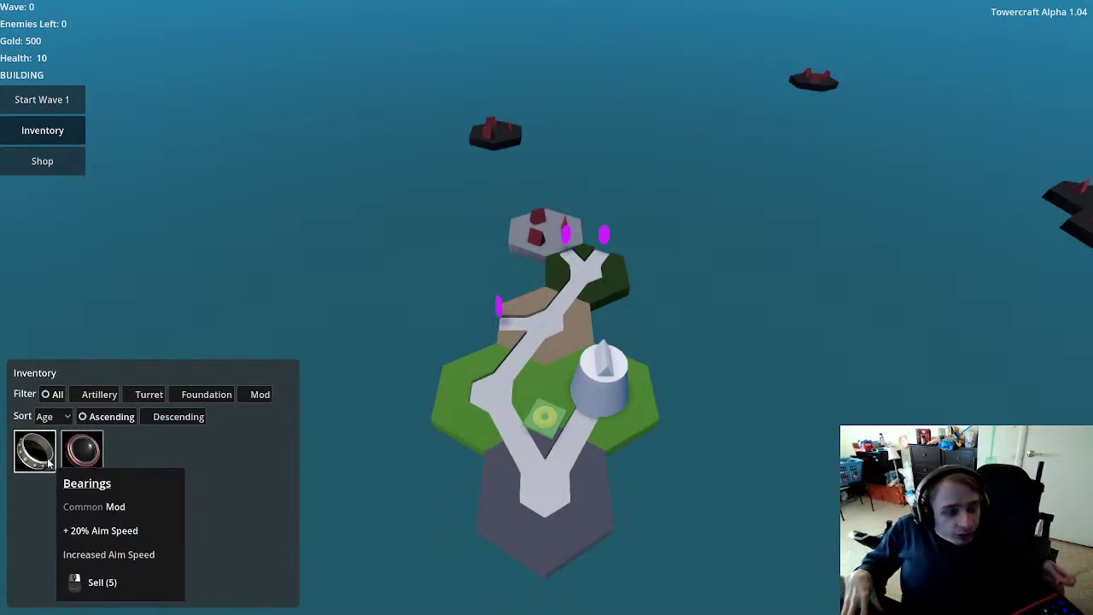
{"action": "left_click", "coordinate": [51, 161]}
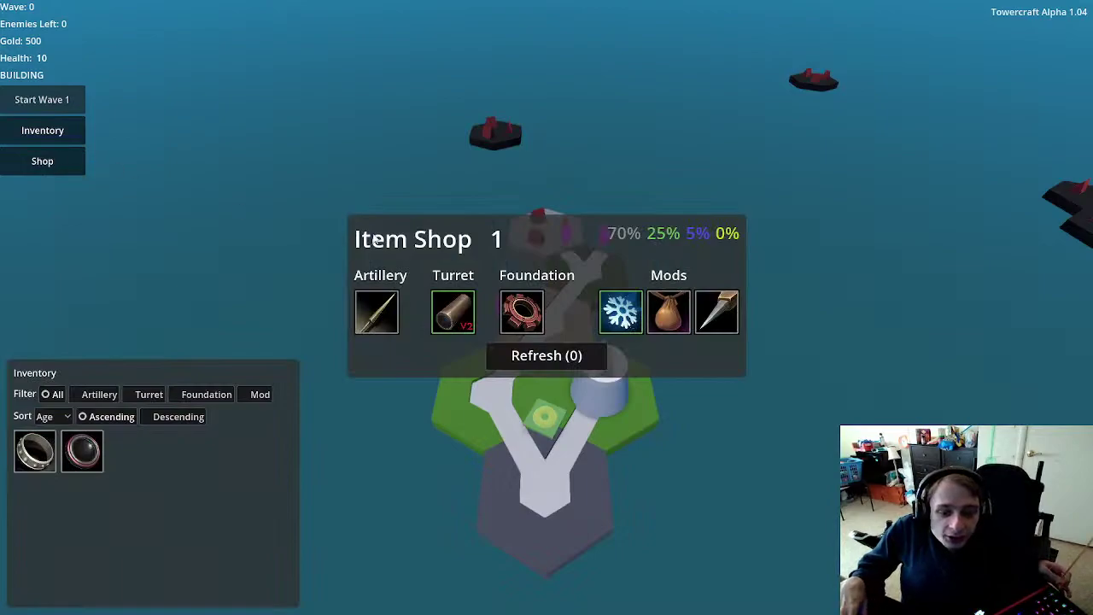
{"action": "mouse_move", "coordinate": [394, 321]}
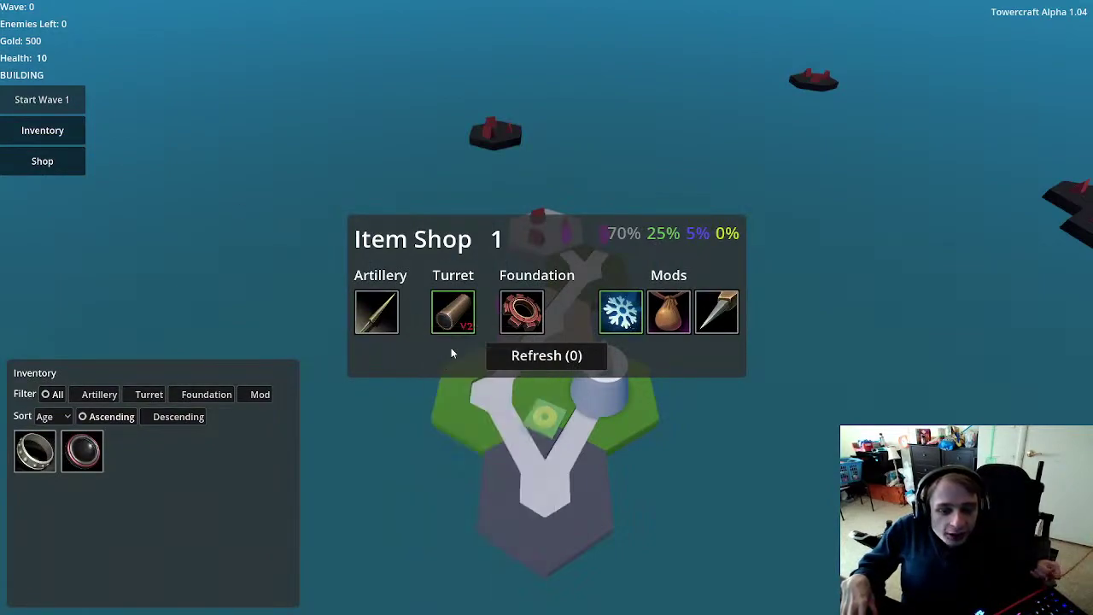
{"action": "mouse_move", "coordinate": [454, 312]}
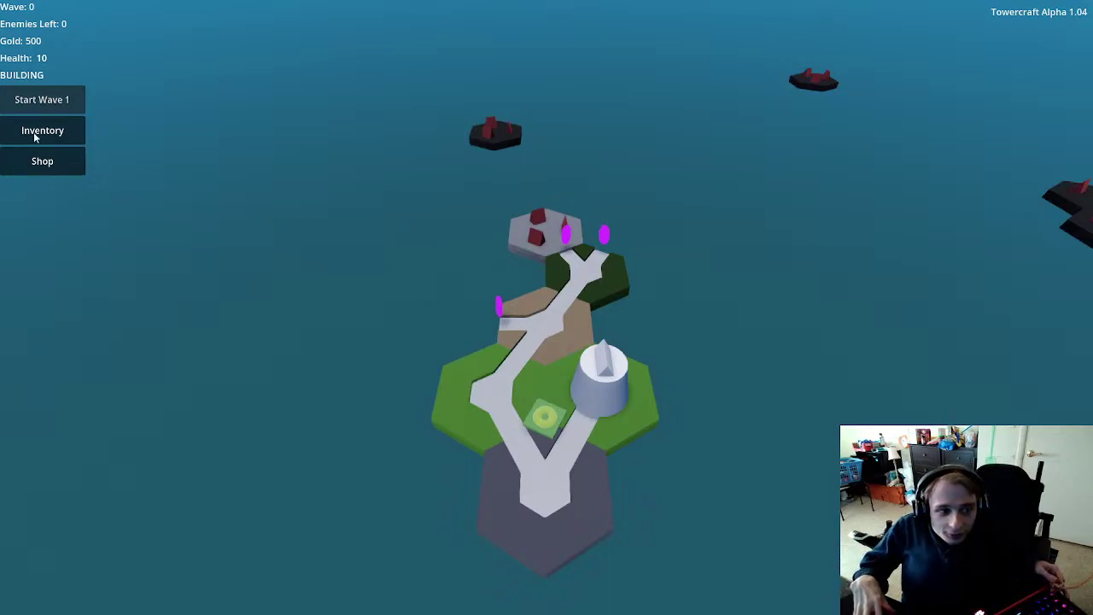
Step: Play wave 1 until Game Over, then restart with Try Again
{"action": "left_click", "coordinate": [43, 106]}
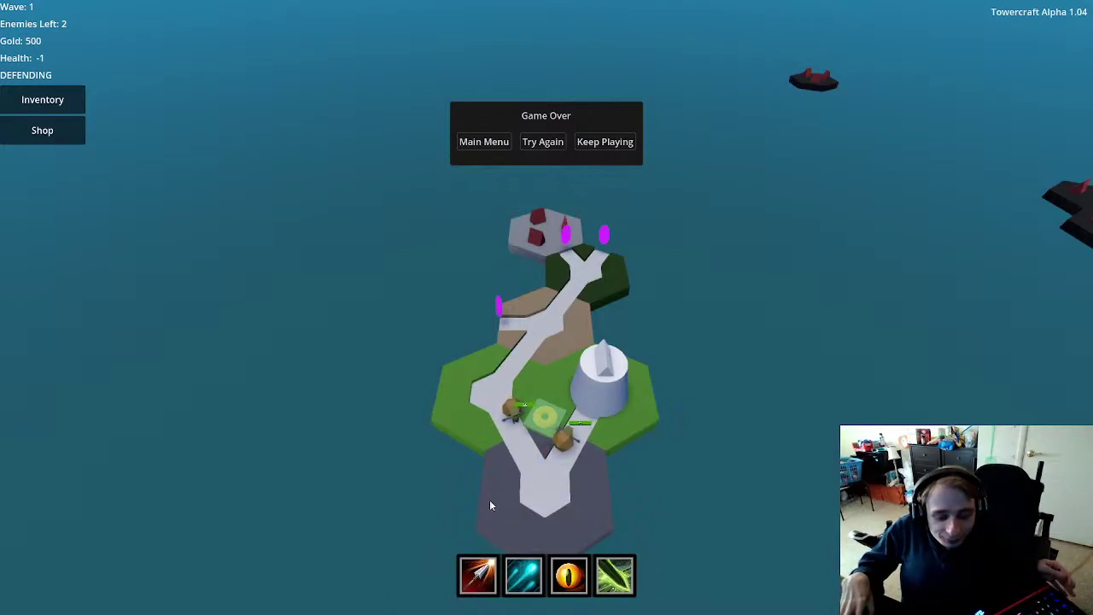
{"action": "left_click", "coordinate": [552, 145]}
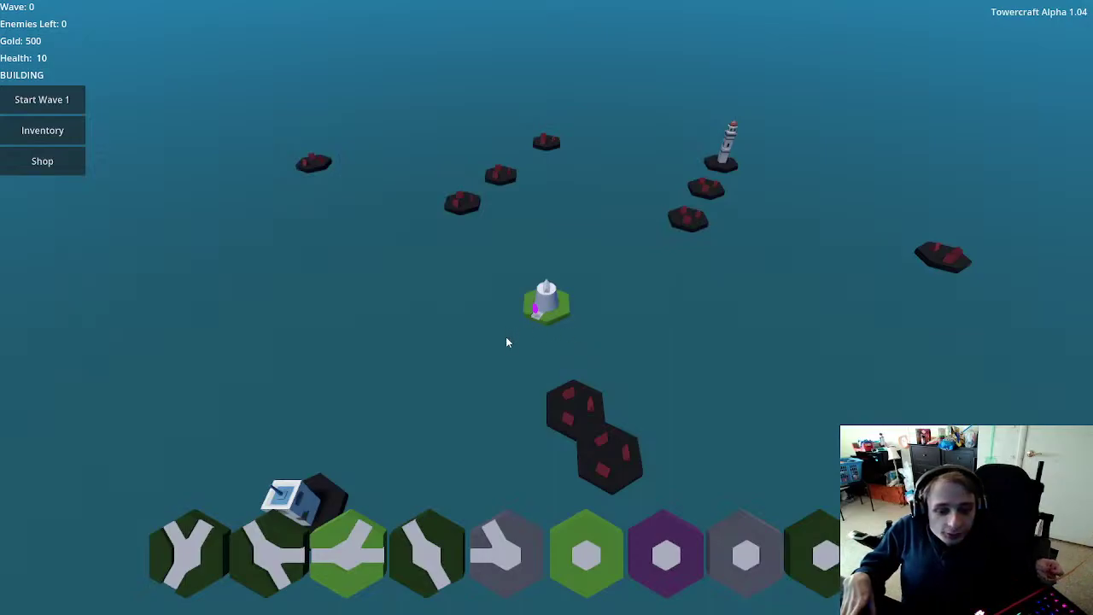
Step: Link the tower to the enemy island with straight, green and dark green path tiles, taking +1 Shop Level
{"action": "scroll", "coordinate": [505, 336], "scroll_direction": "up", "scroll_amount": 3}
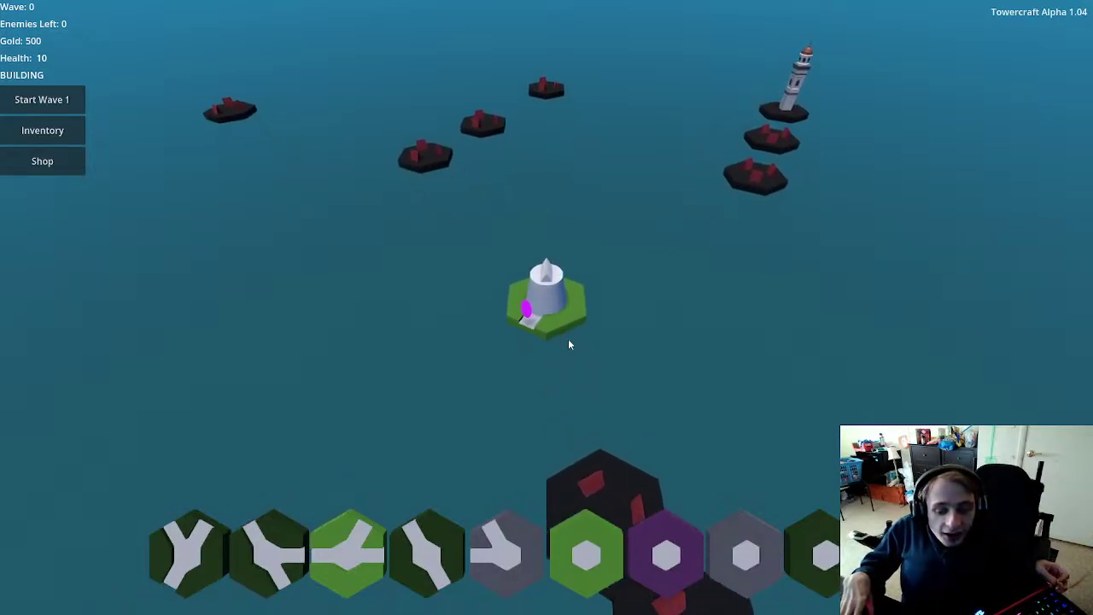
{"action": "right_click_drag", "start_coordinate": [569, 344], "coordinate": [611, 286]}
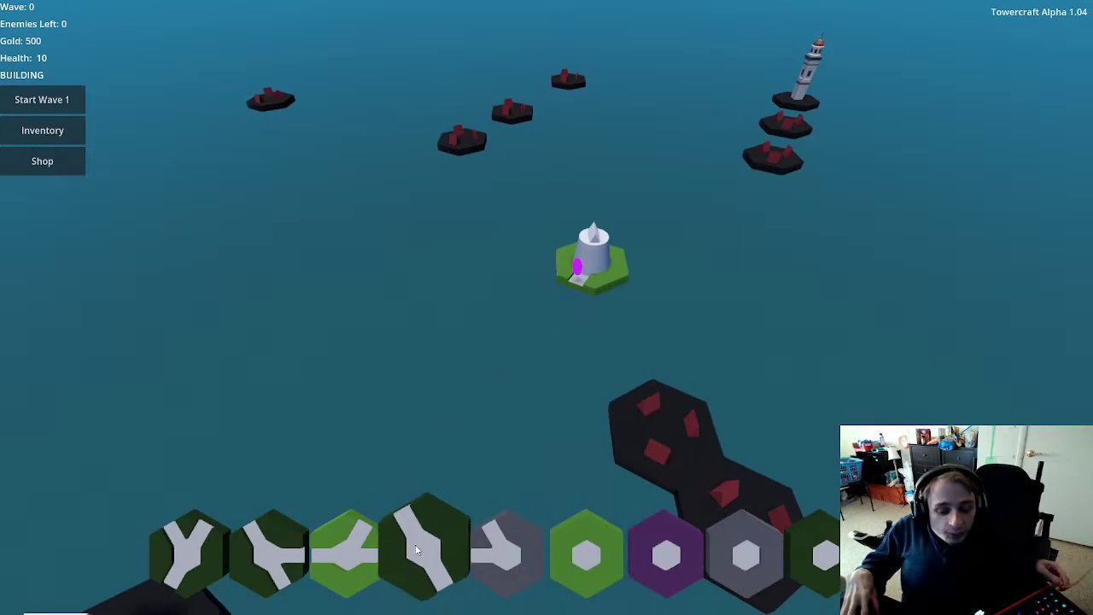
{"action": "left_click_drag", "start_coordinate": [425, 553], "coordinate": [577, 320]}
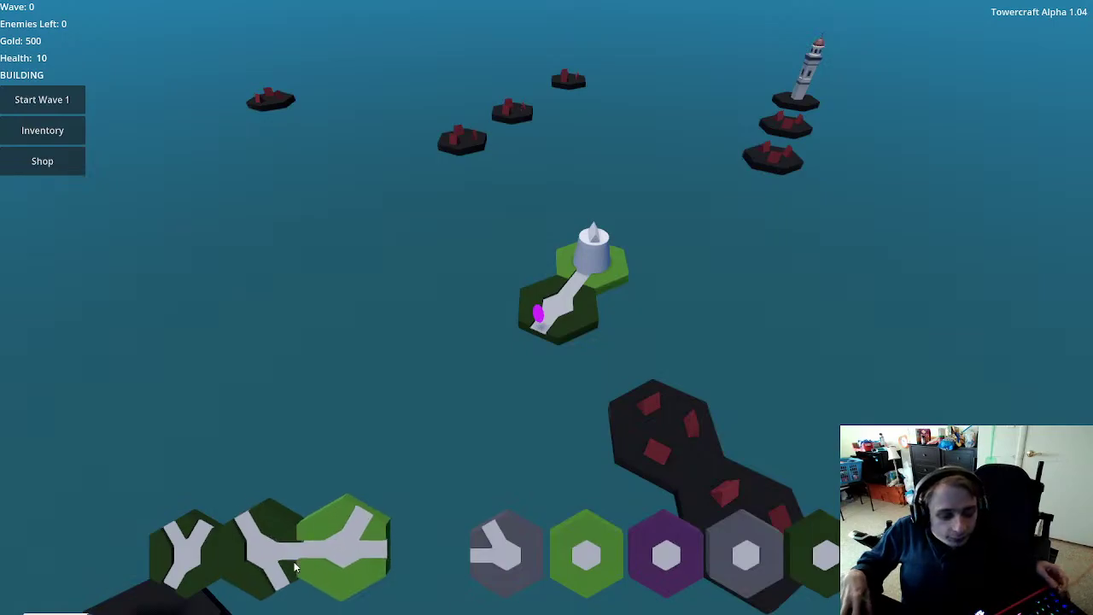
{"action": "left_click_drag", "start_coordinate": [486, 551], "coordinate": [528, 369]}
{"action": "left_click_drag", "start_coordinate": [346, 550], "coordinate": [596, 377]}
{"action": "left_click", "coordinate": [596, 378]}
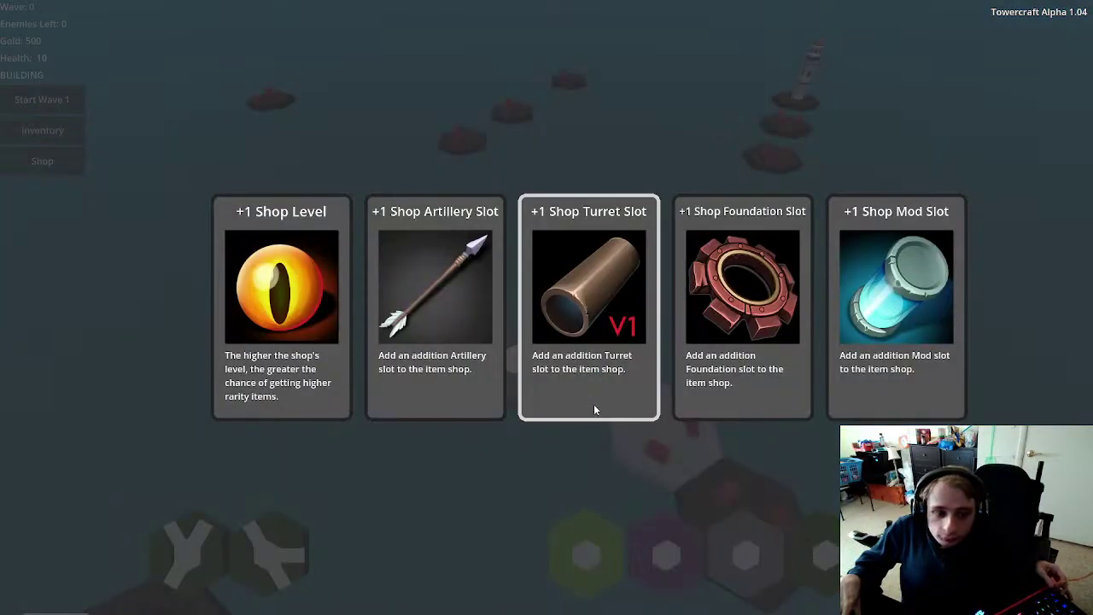
{"action": "left_click", "coordinate": [275, 316]}
{"action": "left_click_drag", "start_coordinate": [816, 547], "coordinate": [635, 306]}
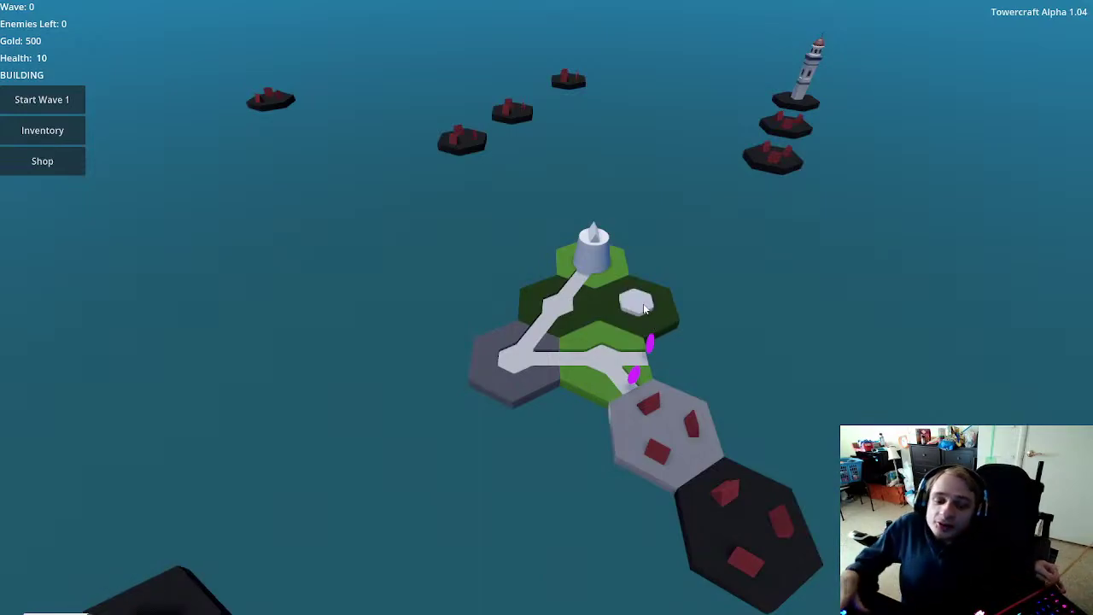
Step: Select the empty foundation hex for crafting, then switch to the Item Shop
{"action": "scroll", "coordinate": [439, 374], "scroll_direction": "down", "scroll_amount": 5}
{"action": "scroll", "coordinate": [646, 310], "scroll_direction": "up", "scroll_amount": 8}
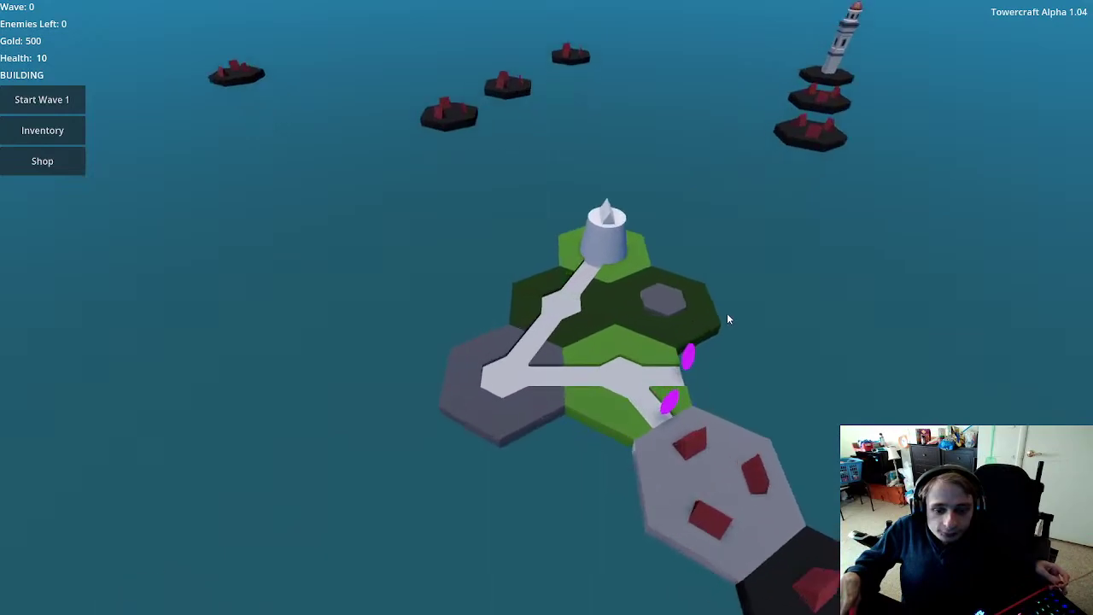
{"action": "scroll", "coordinate": [728, 318], "scroll_direction": "up", "scroll_amount": 4}
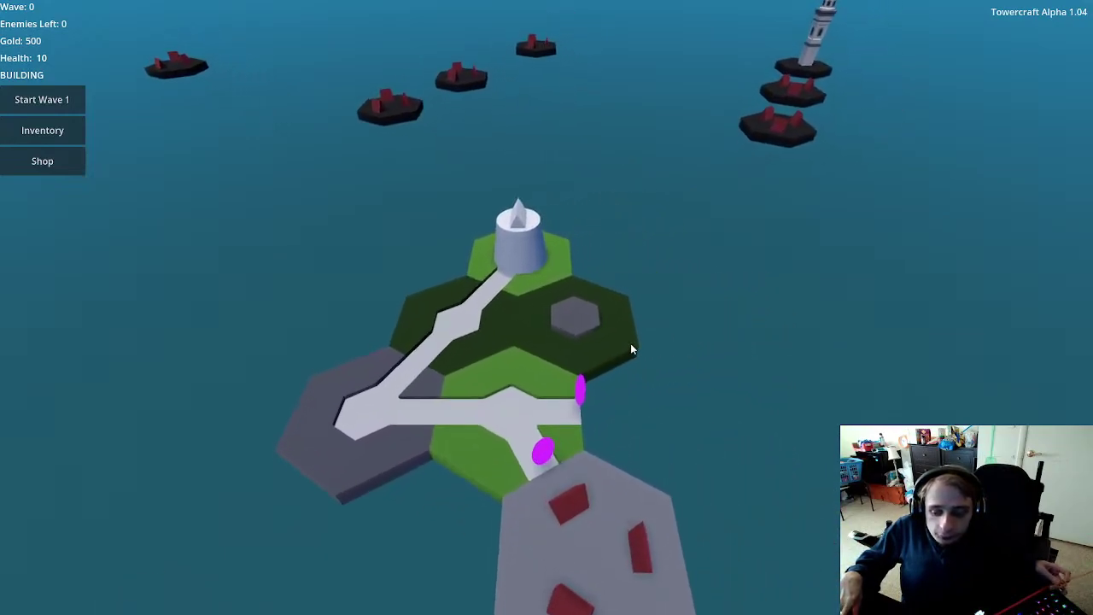
{"action": "scroll", "coordinate": [649, 363], "scroll_direction": "up", "scroll_amount": 5}
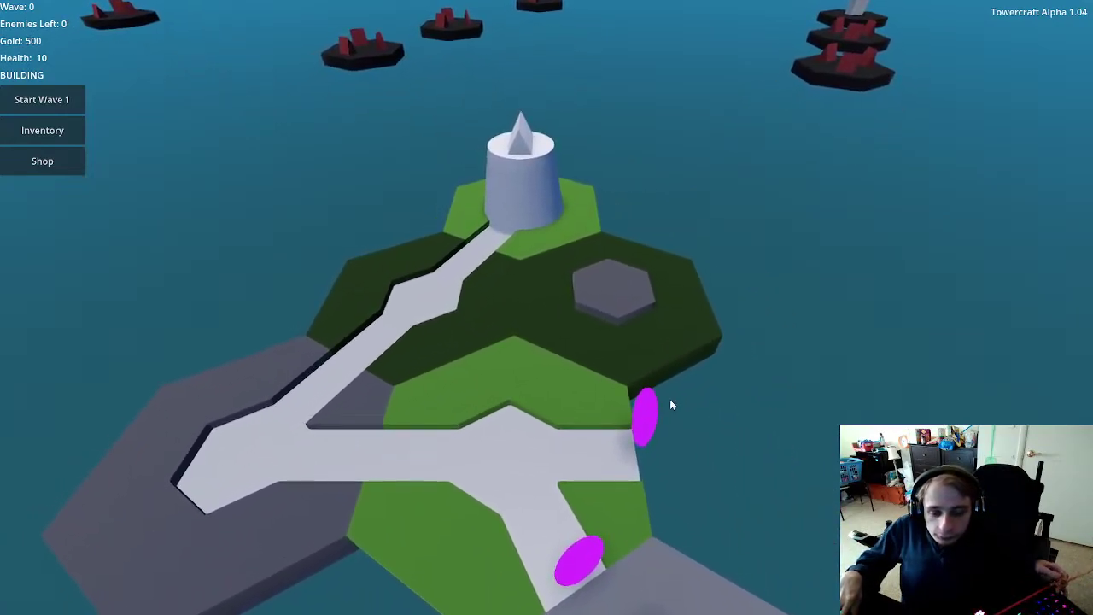
{"action": "scroll", "coordinate": [669, 399], "scroll_direction": "down", "scroll_amount": 1}
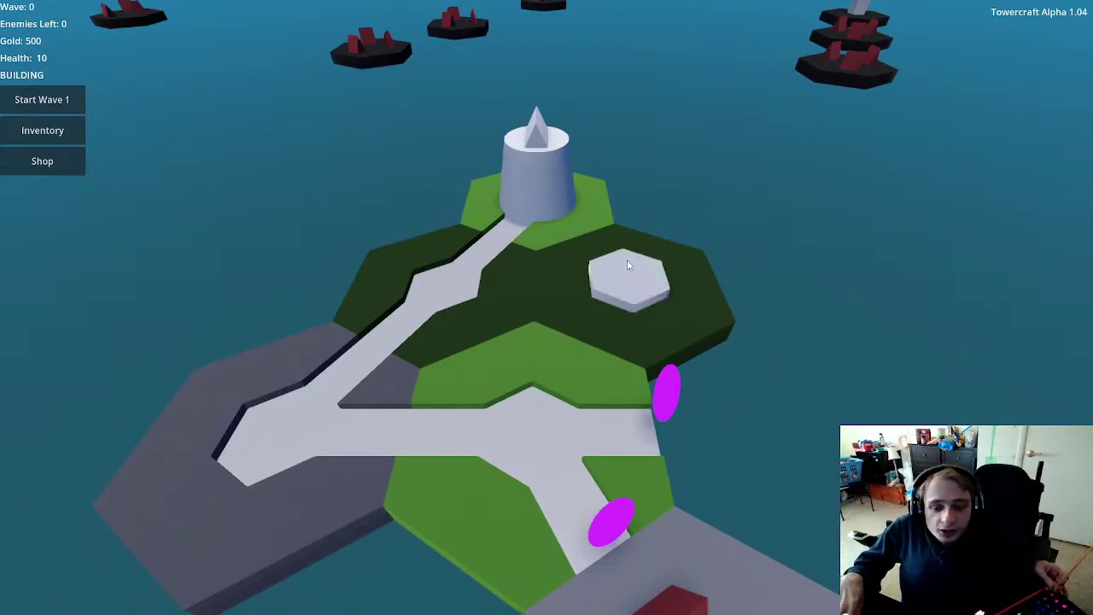
{"action": "left_click", "coordinate": [630, 282]}
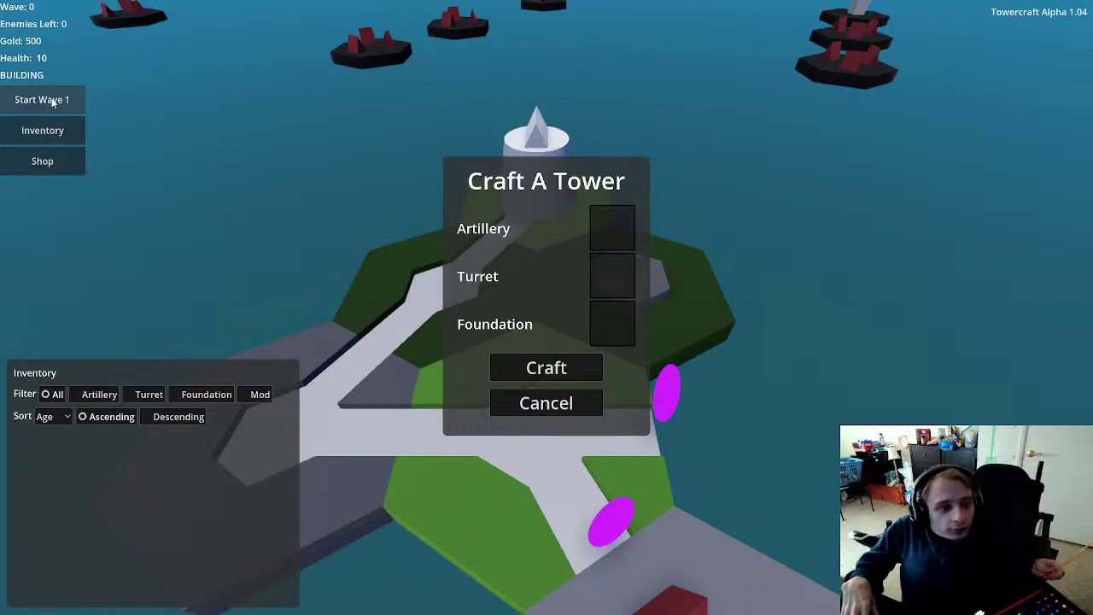
{"action": "left_click", "coordinate": [67, 160]}
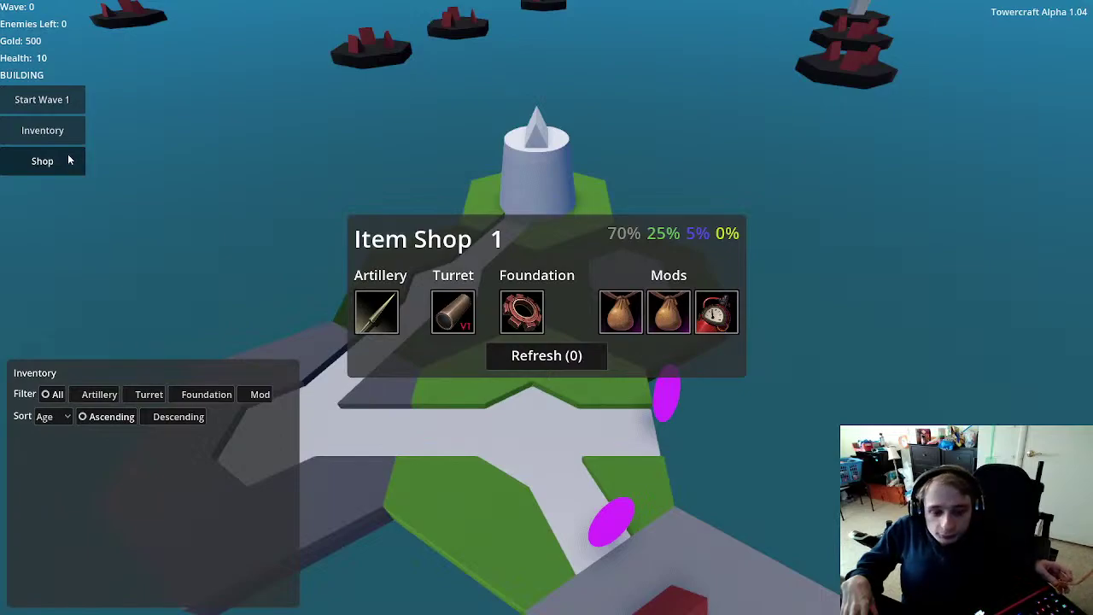
Step: Buy the Forward V1 turret and a Joat V1 foundation
{"action": "mouse_move", "coordinate": [396, 300]}
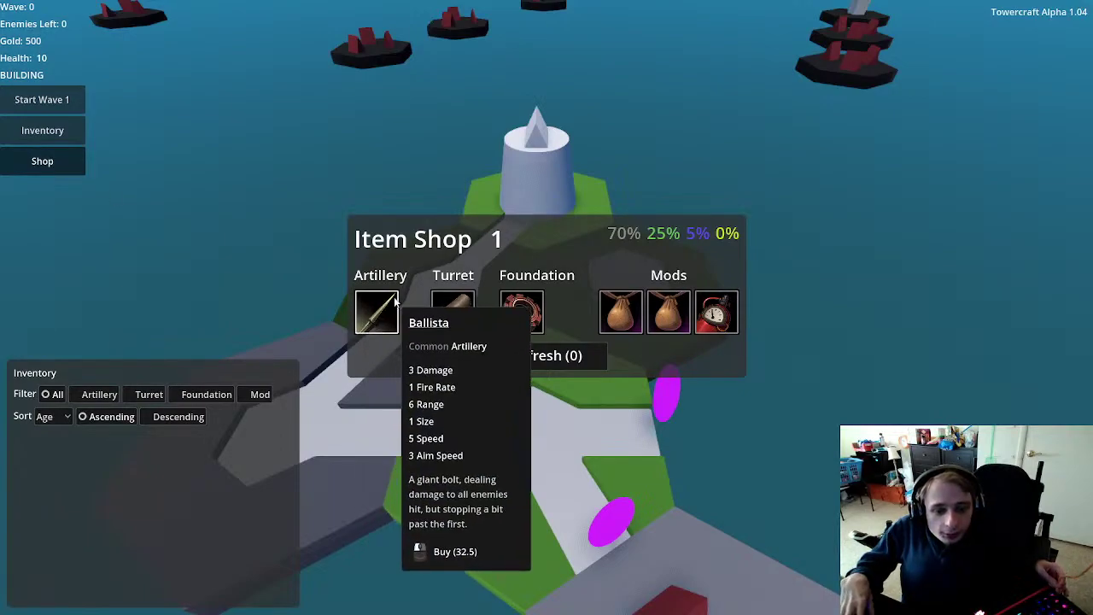
{"action": "mouse_move", "coordinate": [454, 318]}
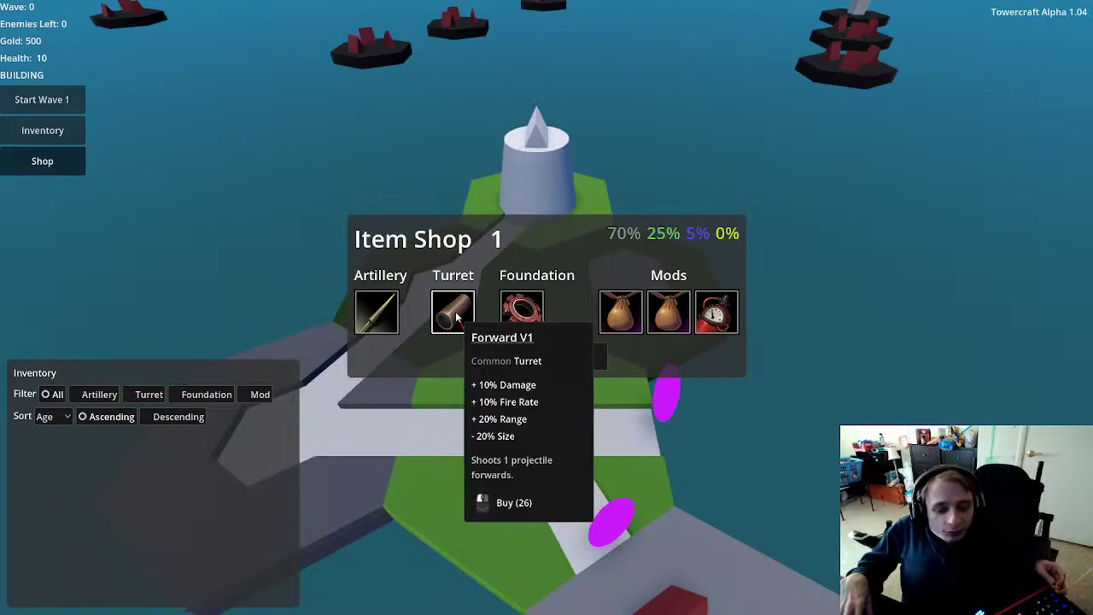
{"action": "left_click", "coordinate": [456, 314]}
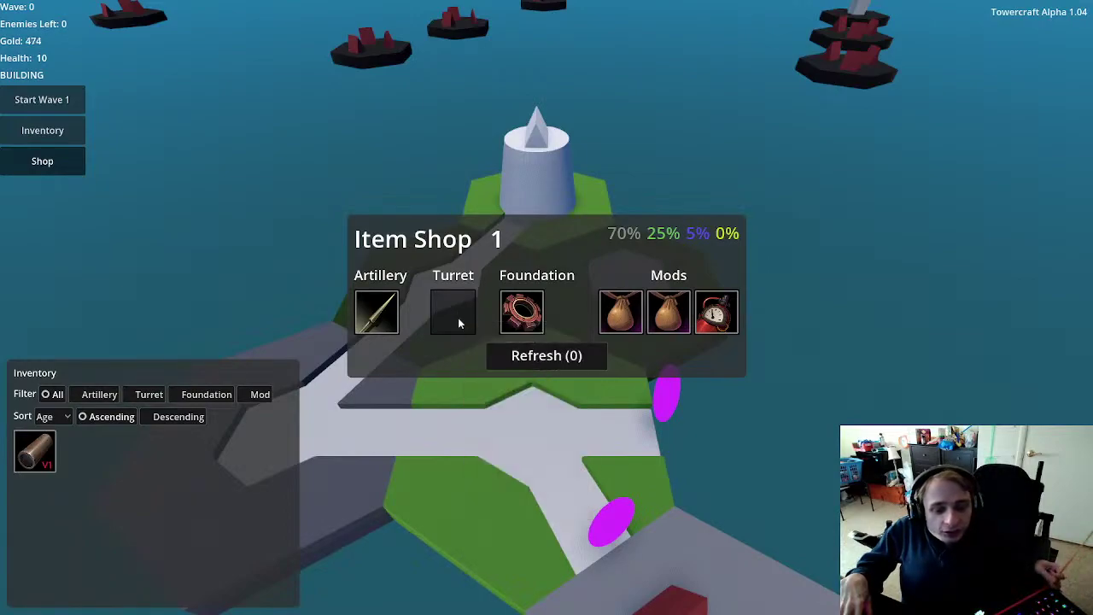
{"action": "mouse_move", "coordinate": [534, 310]}
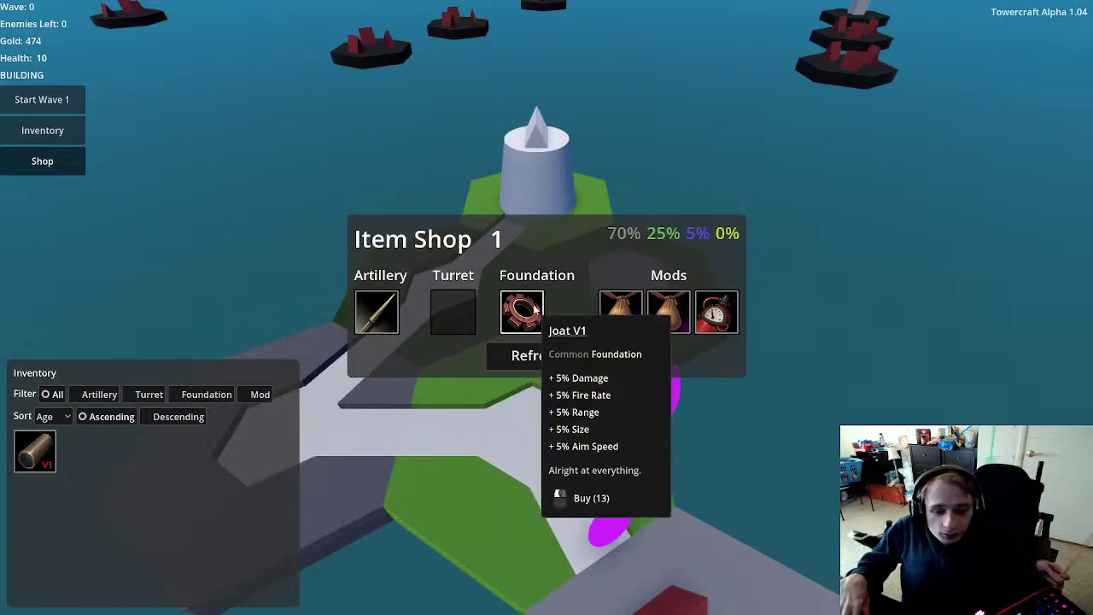
{"action": "left_click", "coordinate": [535, 310]}
{"action": "mouse_move", "coordinate": [620, 309]}
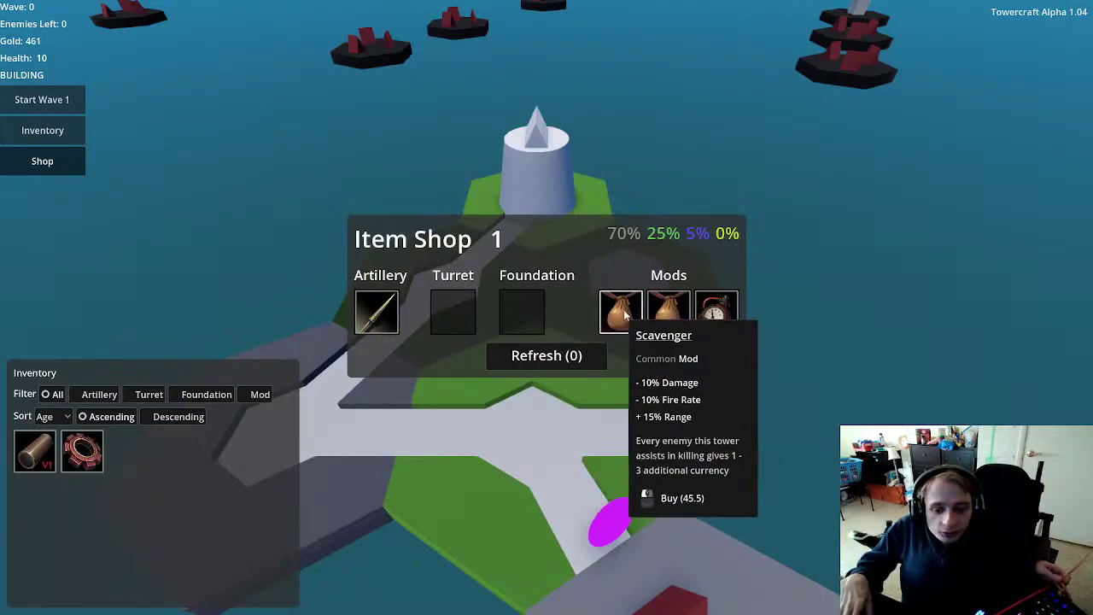
{"action": "mouse_move", "coordinate": [717, 326]}
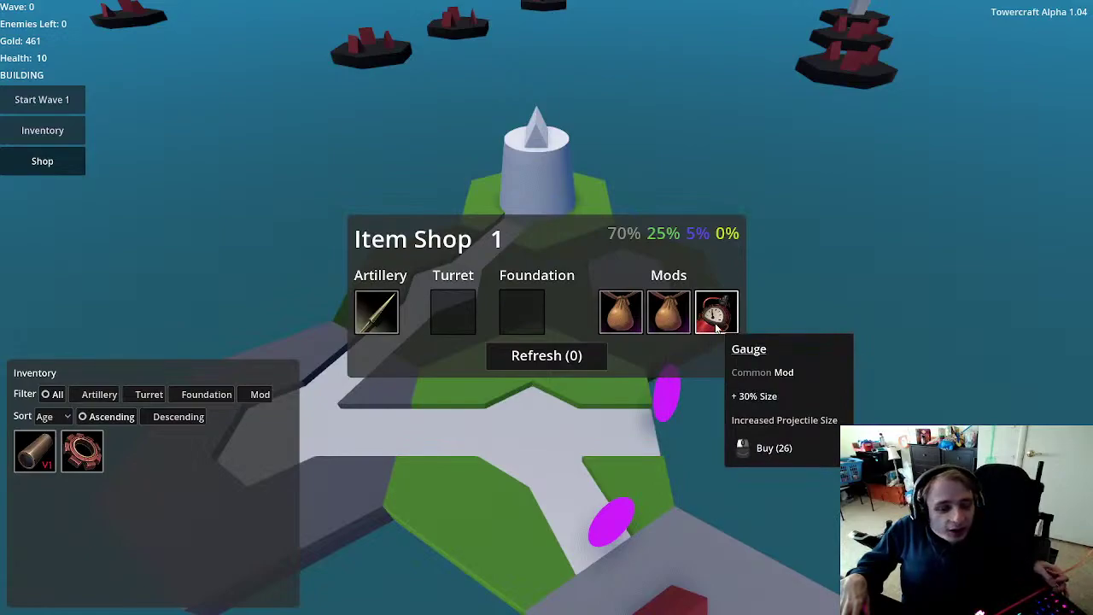
Step: Reroll the shop, then buy Sharpened Projectiles, the Spread V1 turret and another Joat V1
{"action": "left_click", "coordinate": [546, 360]}
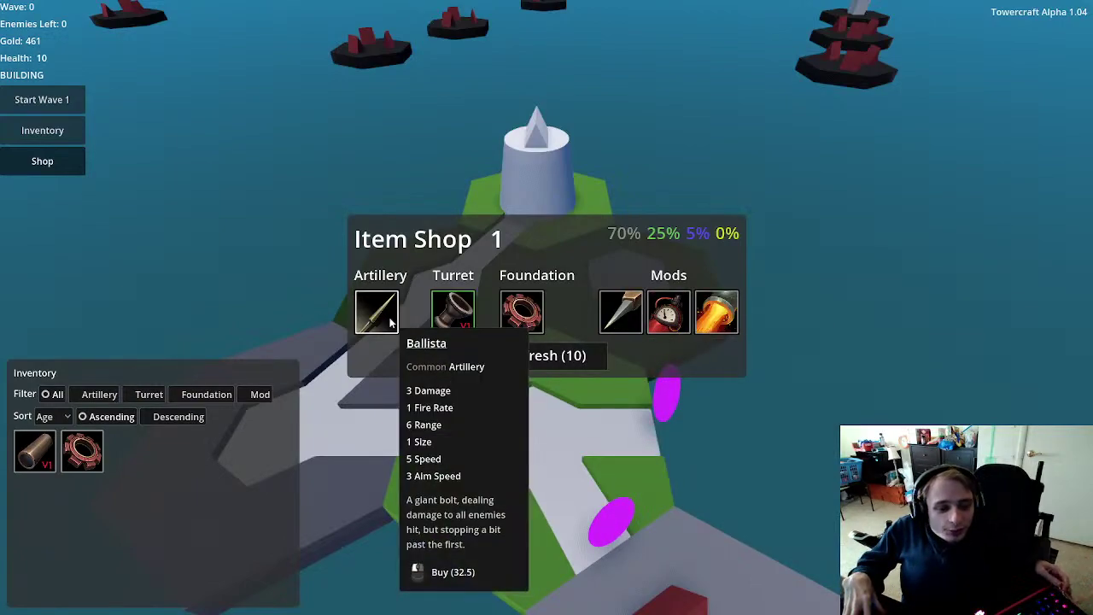
{"action": "mouse_move", "coordinate": [653, 329]}
{"action": "left_click", "coordinate": [629, 306]}
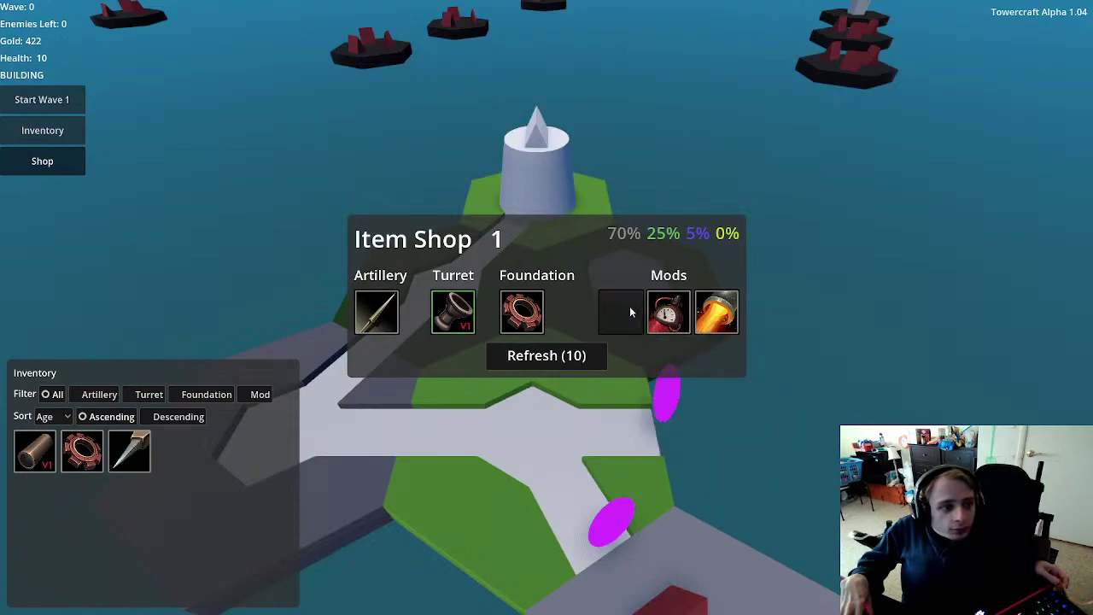
{"action": "mouse_move", "coordinate": [506, 316]}
{"action": "mouse_move", "coordinate": [475, 324]}
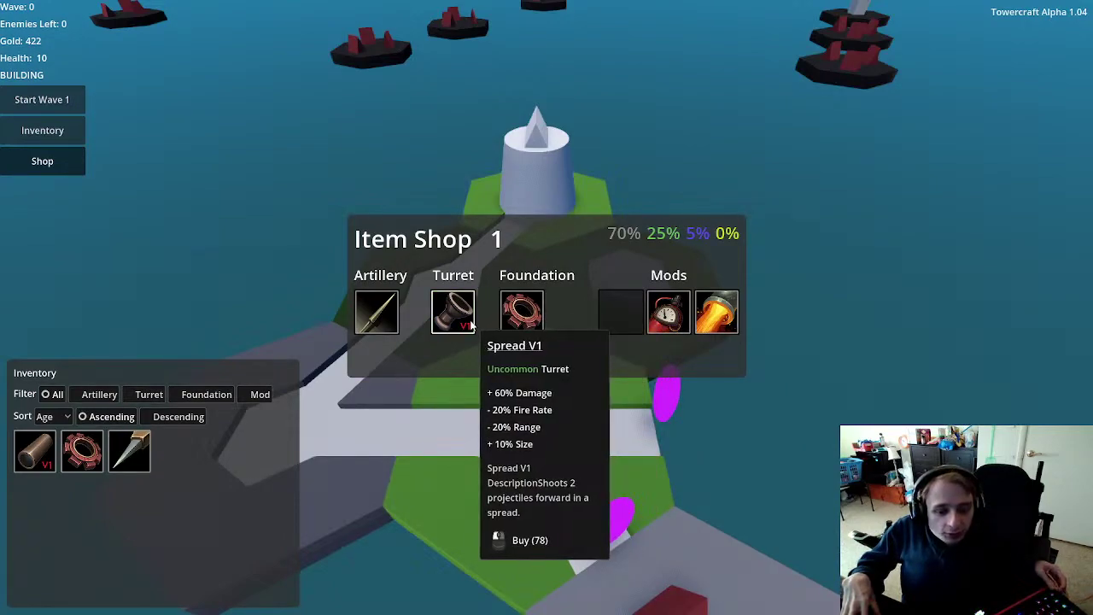
{"action": "left_click", "coordinate": [471, 322]}
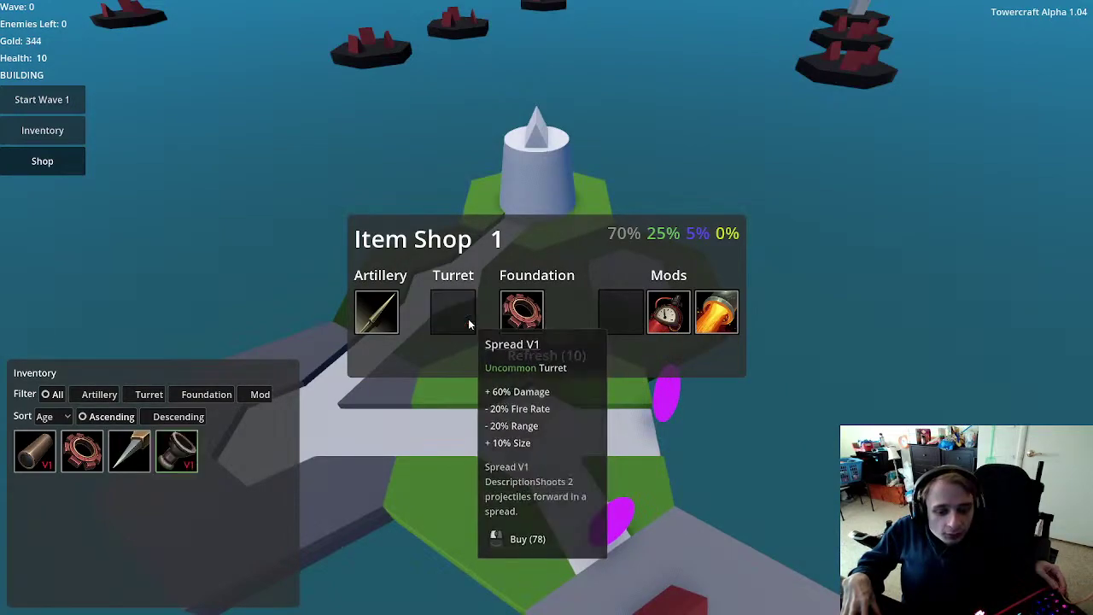
{"action": "left_click", "coordinate": [515, 318]}
Step: Reroll again and buy the Arrow artillery and a second Sharpened Projectiles mod
{"action": "left_click", "coordinate": [533, 357]}
{"action": "mouse_move", "coordinate": [393, 326]}
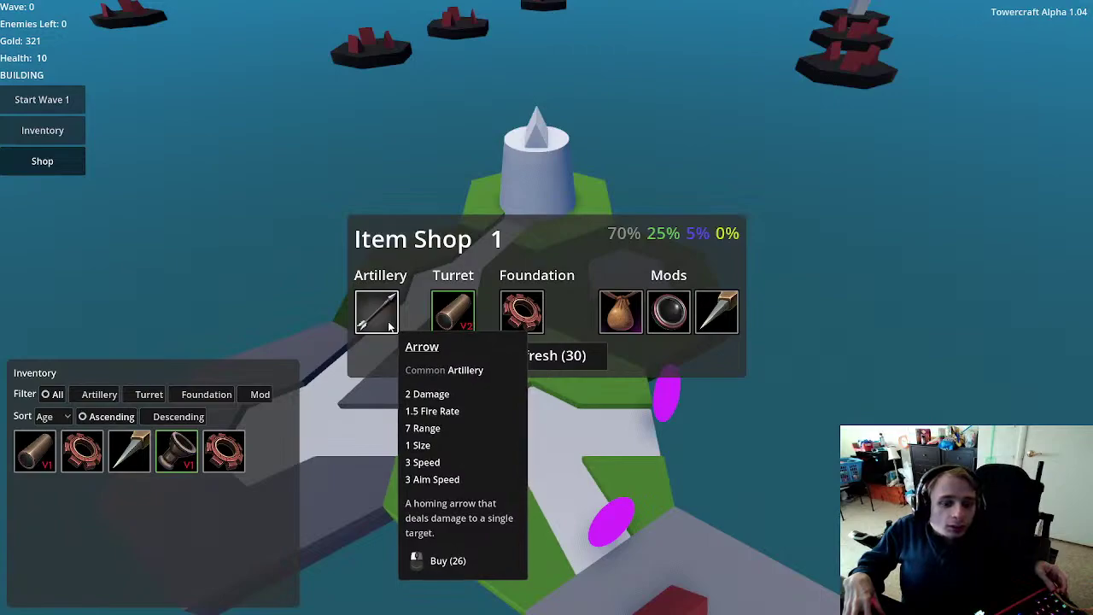
{"action": "left_click", "coordinate": [388, 321]}
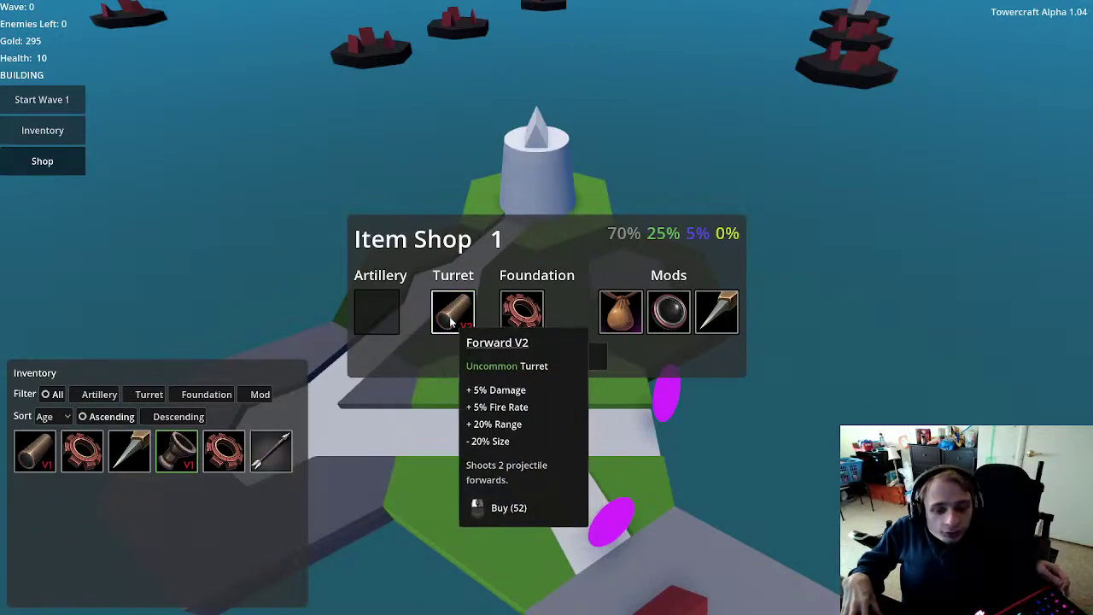
{"action": "left_click", "coordinate": [727, 325]}
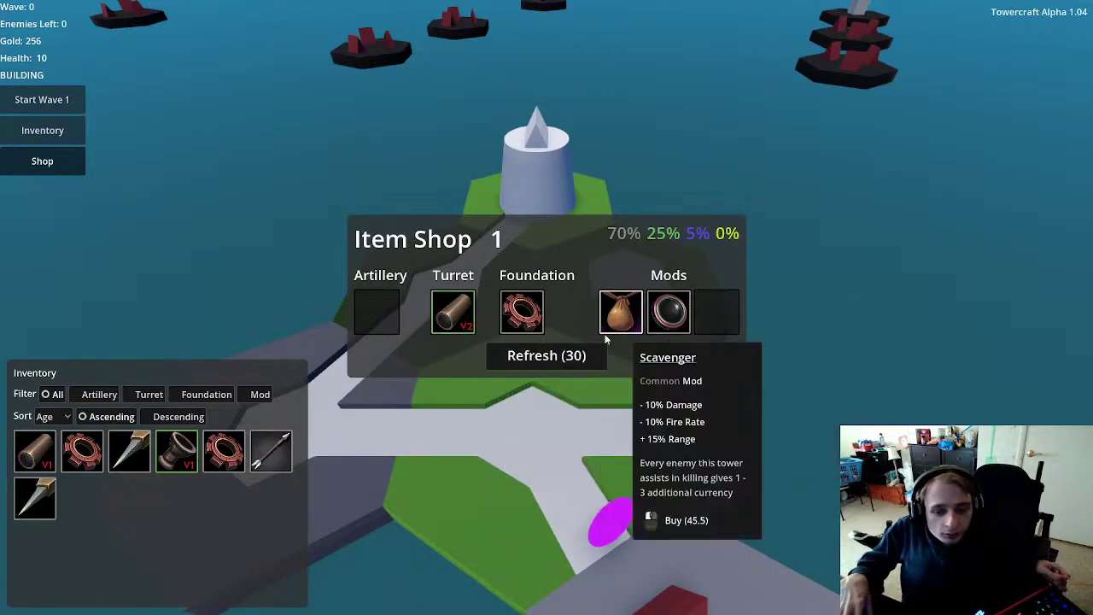
Step: Reroll the offers twice more, leaving 166 gold, and close the shop
{"action": "mouse_move", "coordinate": [649, 329]}
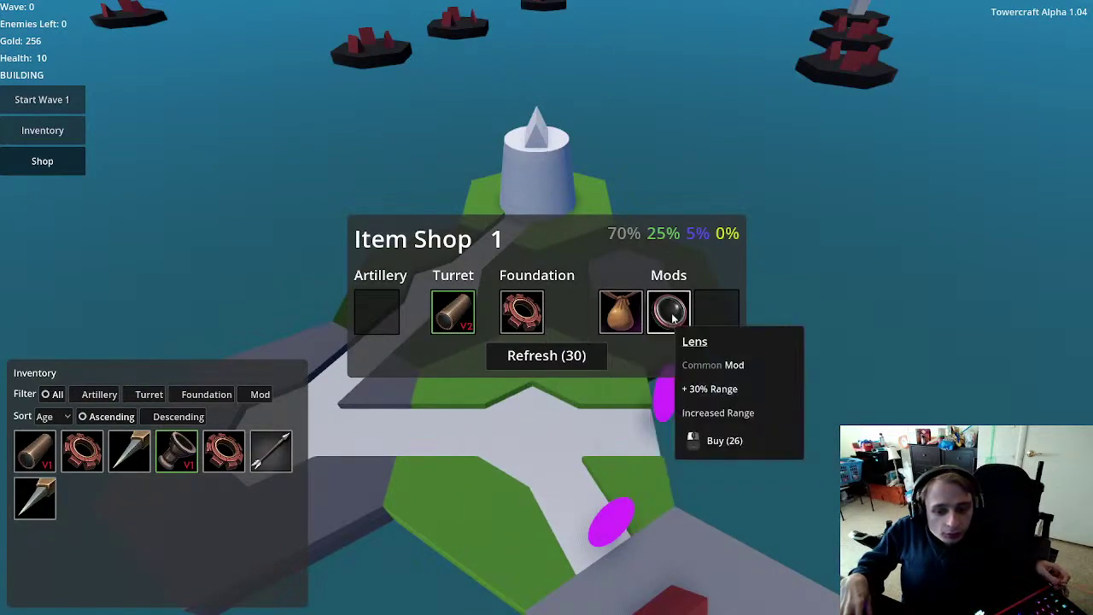
{"action": "left_click", "coordinate": [558, 359]}
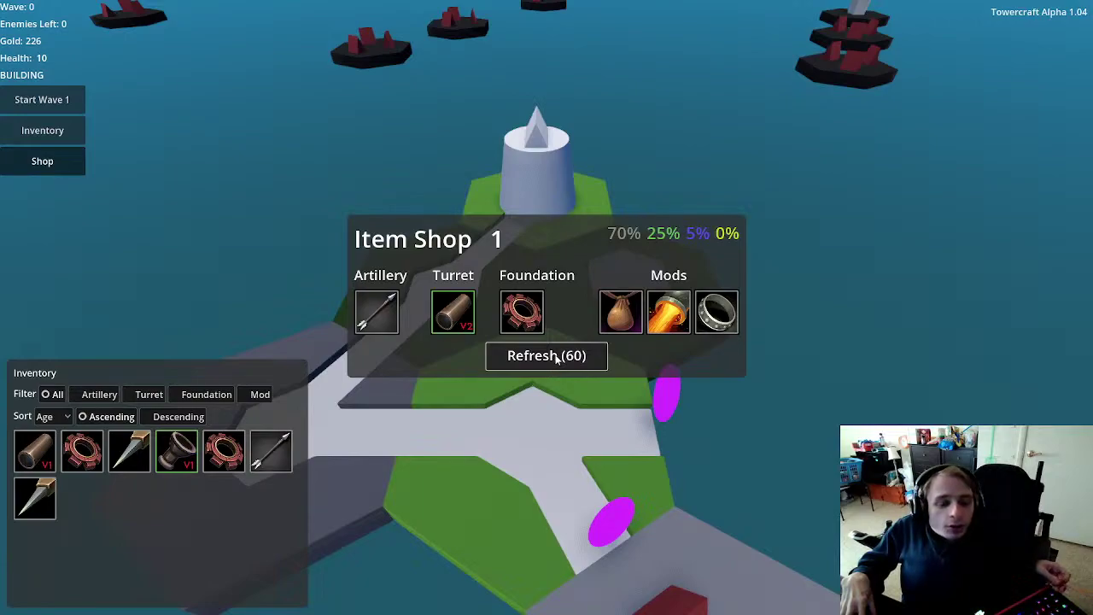
{"action": "mouse_move", "coordinate": [675, 329]}
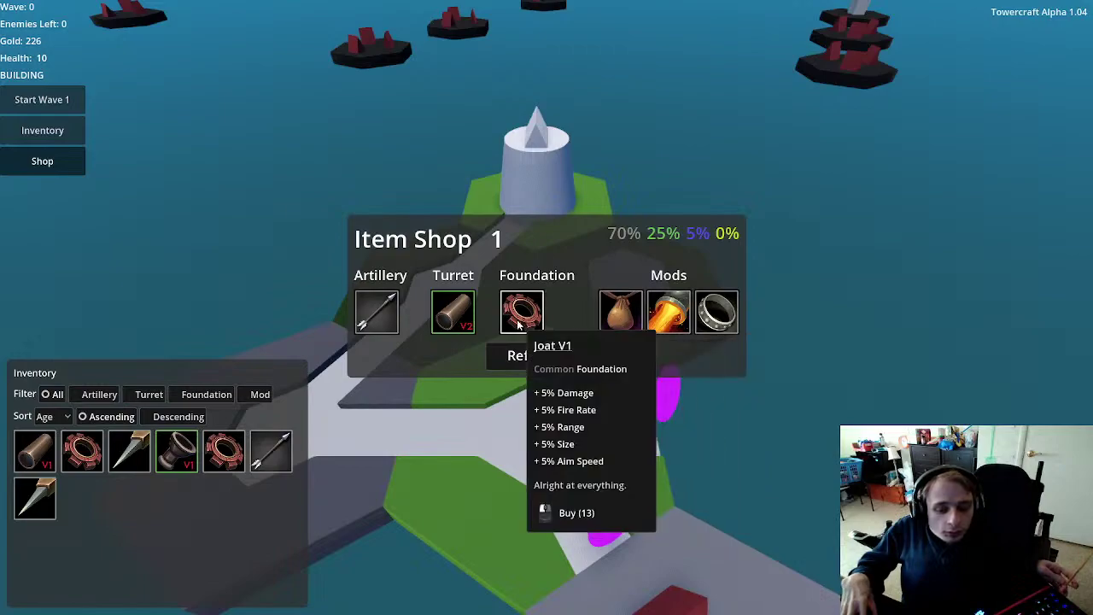
{"action": "mouse_move", "coordinate": [472, 318]}
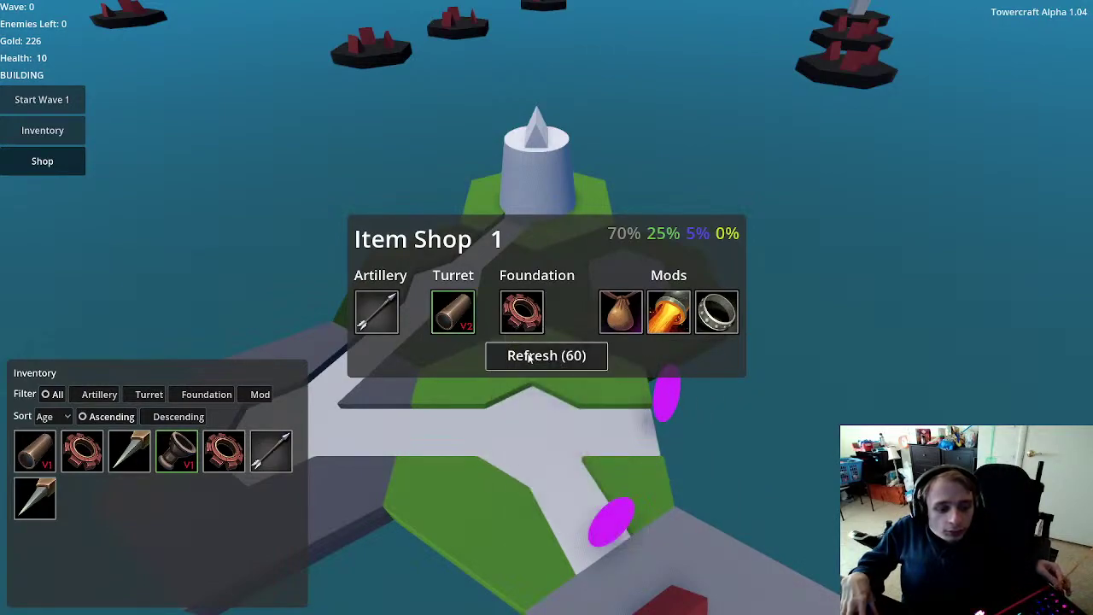
{"action": "left_click", "coordinate": [529, 357]}
{"action": "mouse_move", "coordinate": [375, 322]}
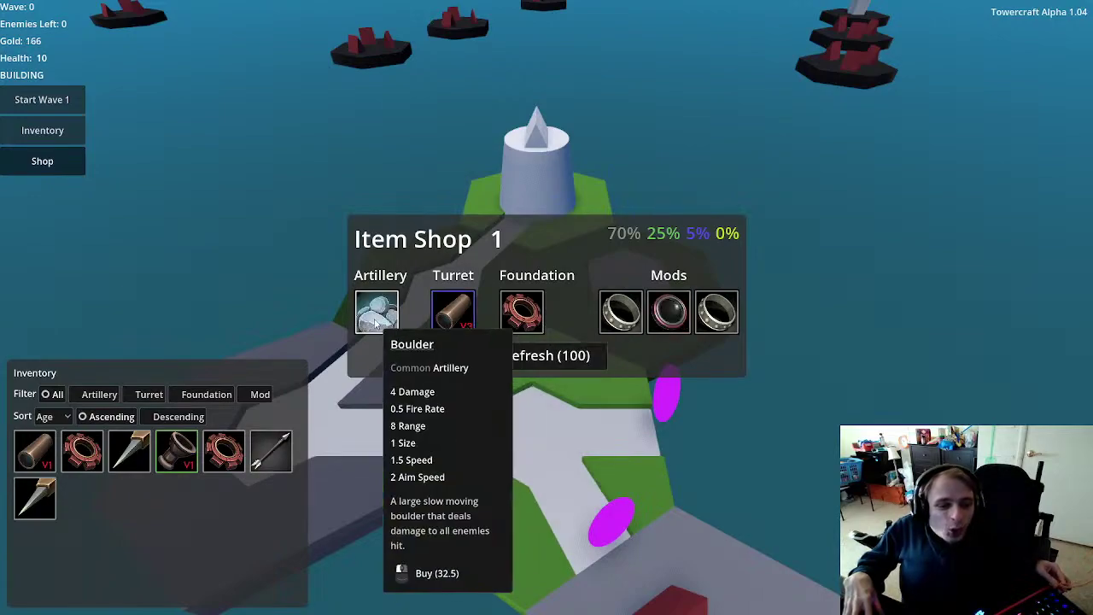
{"action": "key", "text": "Escape"}
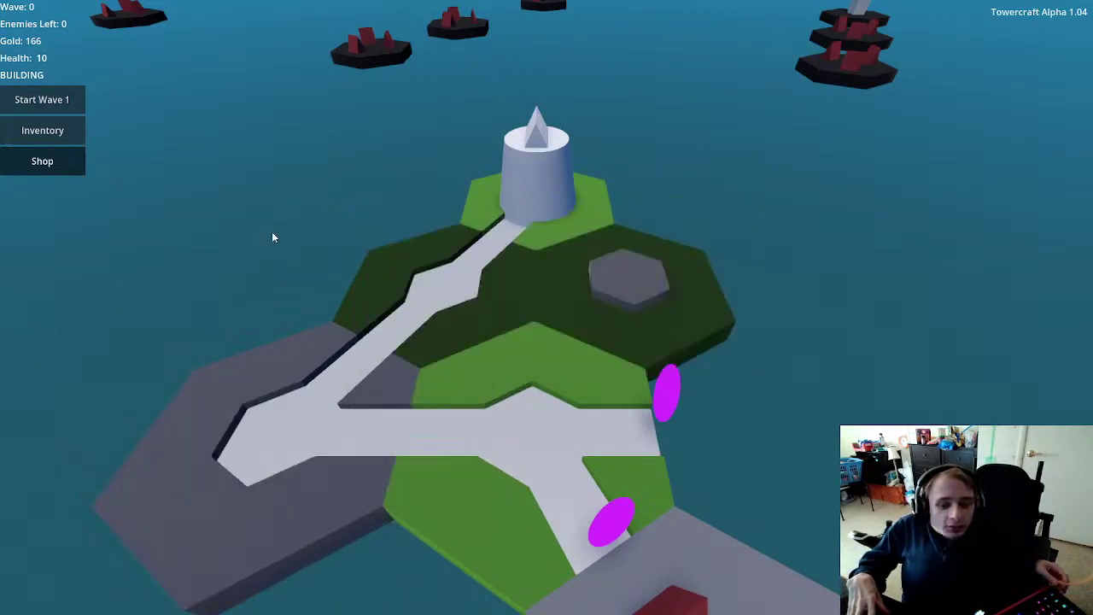
{"action": "left_click", "coordinate": [600, 275]}
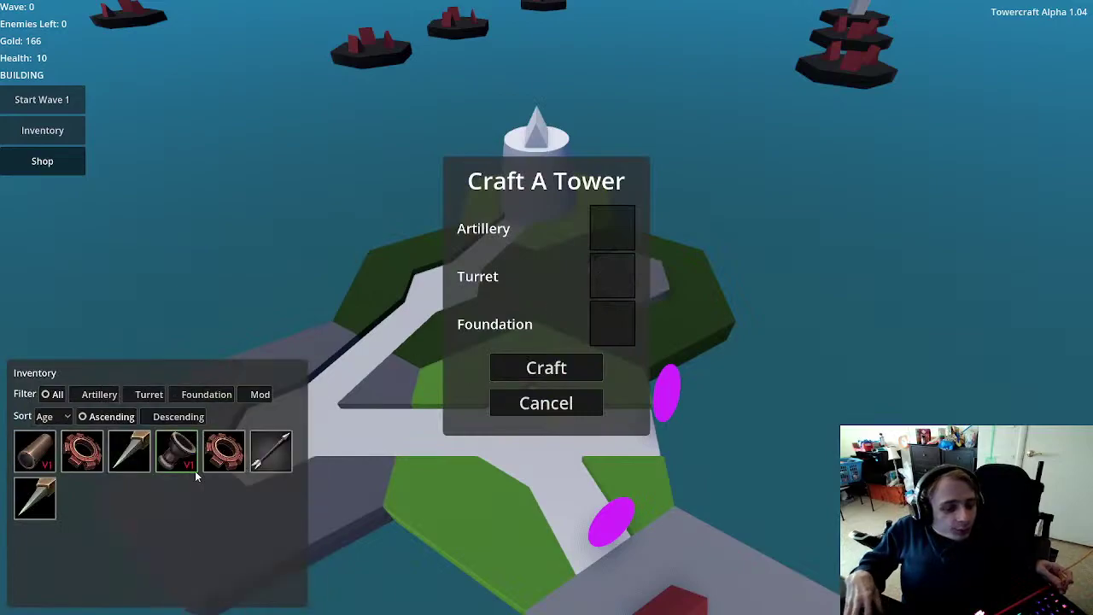
{"action": "left_click", "coordinate": [270, 450]}
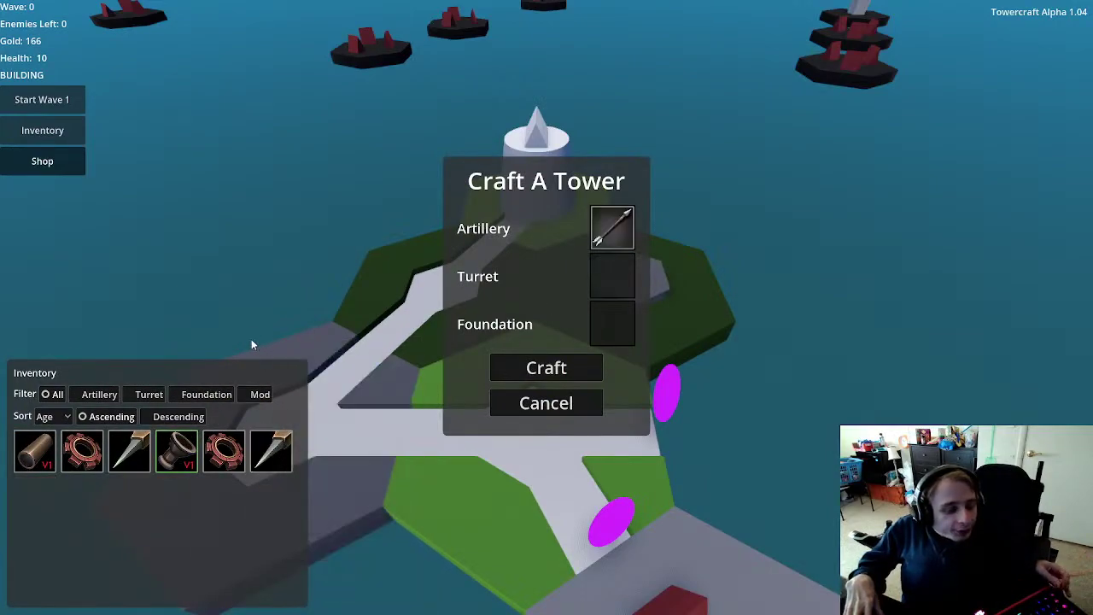
{"action": "left_click", "coordinate": [89, 446]}
{"action": "left_click", "coordinate": [38, 449]}
{"action": "left_click", "coordinate": [557, 371]}
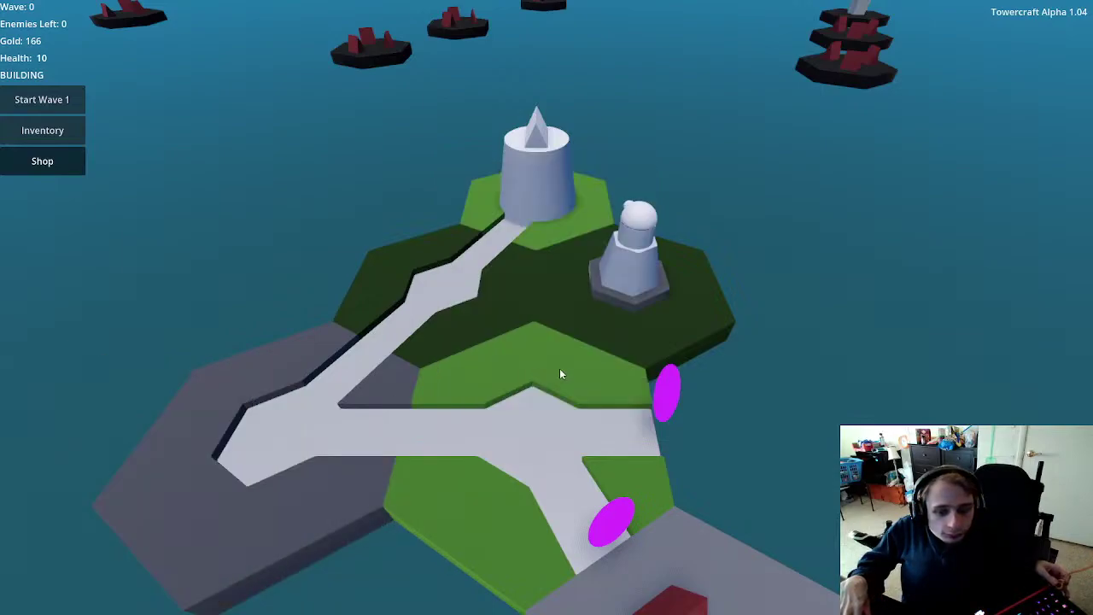
{"action": "left_click", "coordinate": [622, 256]}
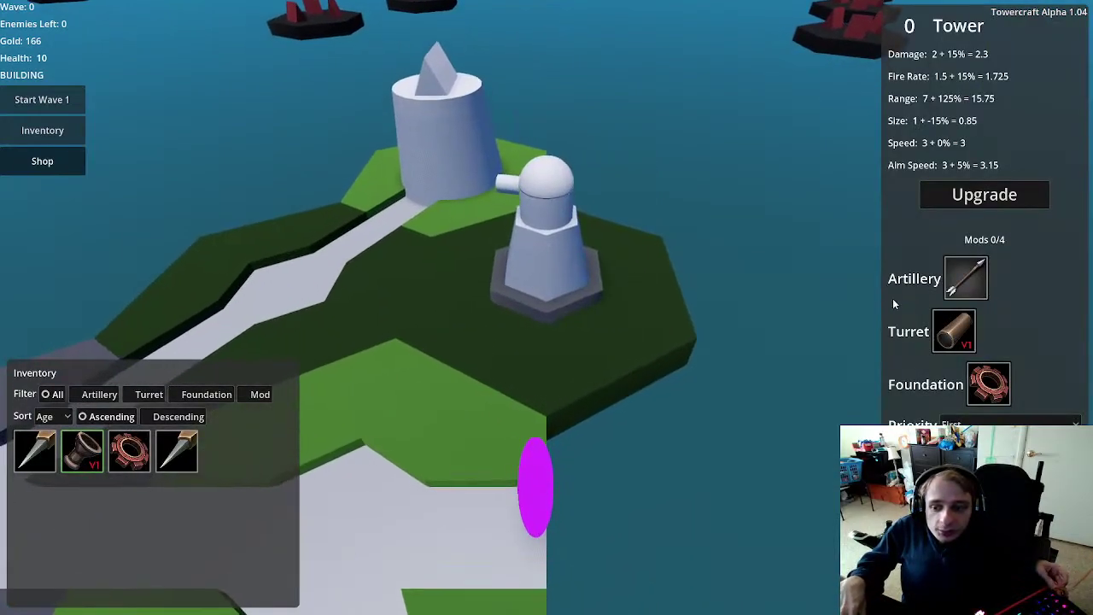
{"action": "mouse_move", "coordinate": [44, 453]}
{"action": "left_click", "coordinate": [130, 459]}
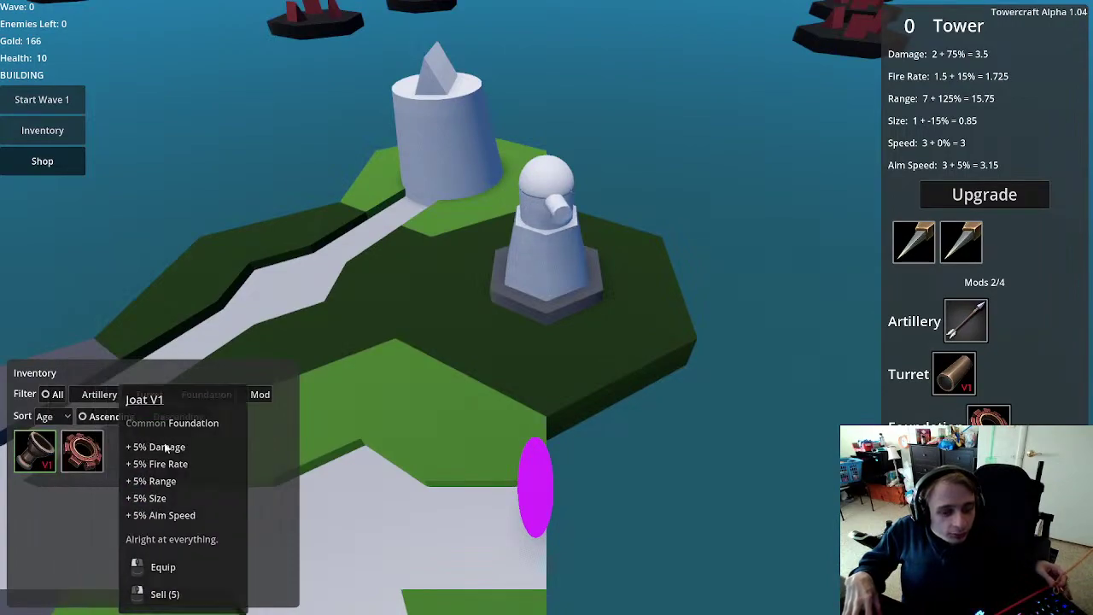
{"action": "left_click", "coordinate": [760, 421]}
{"action": "scroll", "coordinate": [742, 408], "scroll_direction": "down", "scroll_amount": 3}
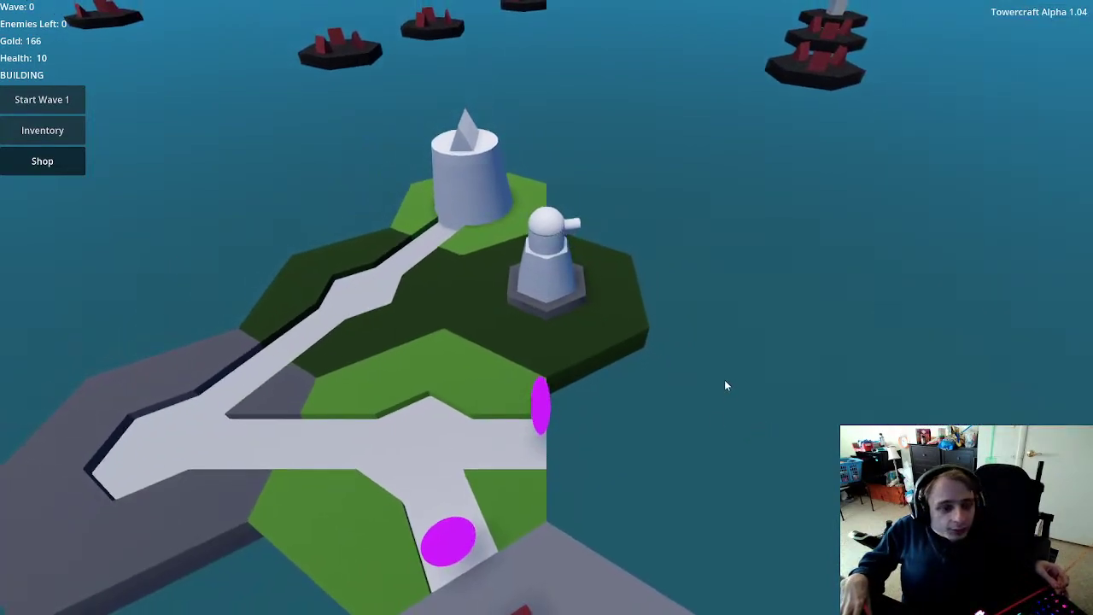
{"action": "scroll", "coordinate": [725, 385], "scroll_direction": "down", "scroll_amount": 5}
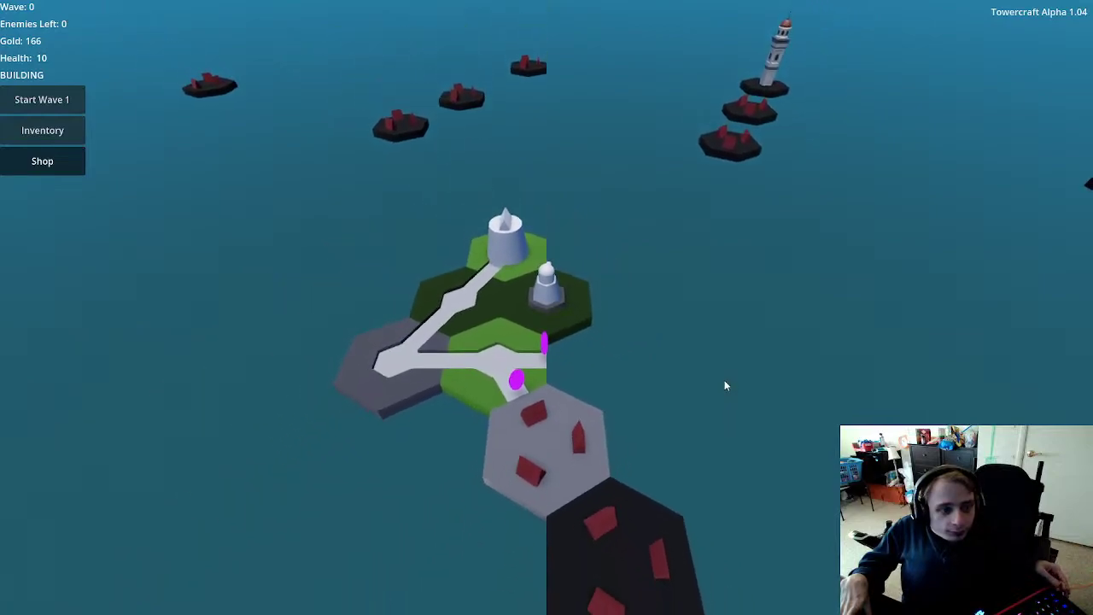
{"action": "scroll", "coordinate": [724, 386], "scroll_direction": "up", "scroll_amount": 5}
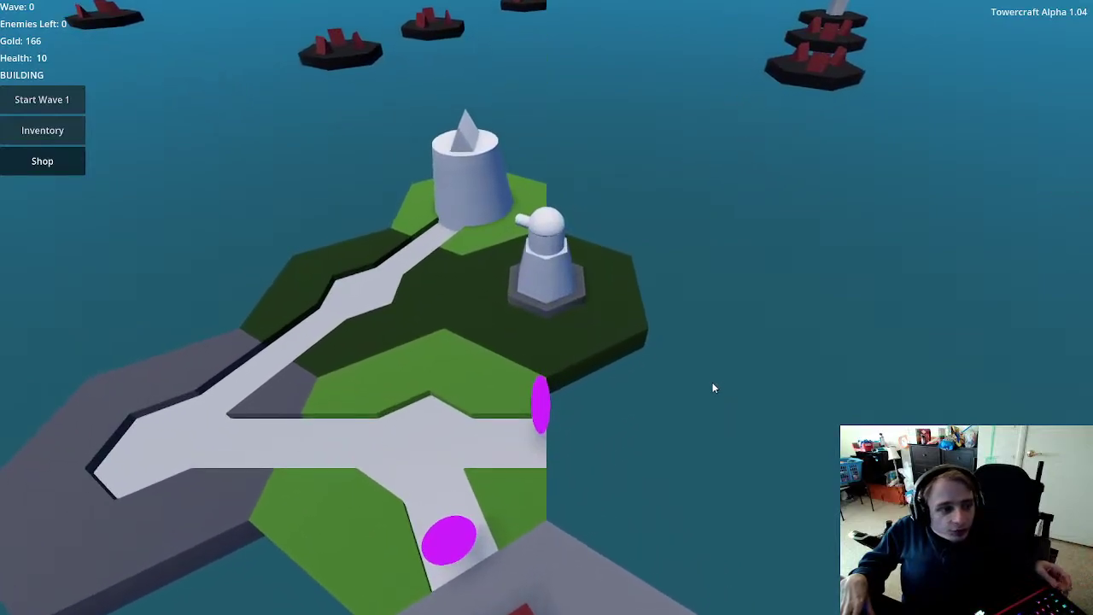
Step: Buy the rare Forward V3 turret for 91 gold, leaving 75
{"action": "left_click", "coordinate": [53, 161]}
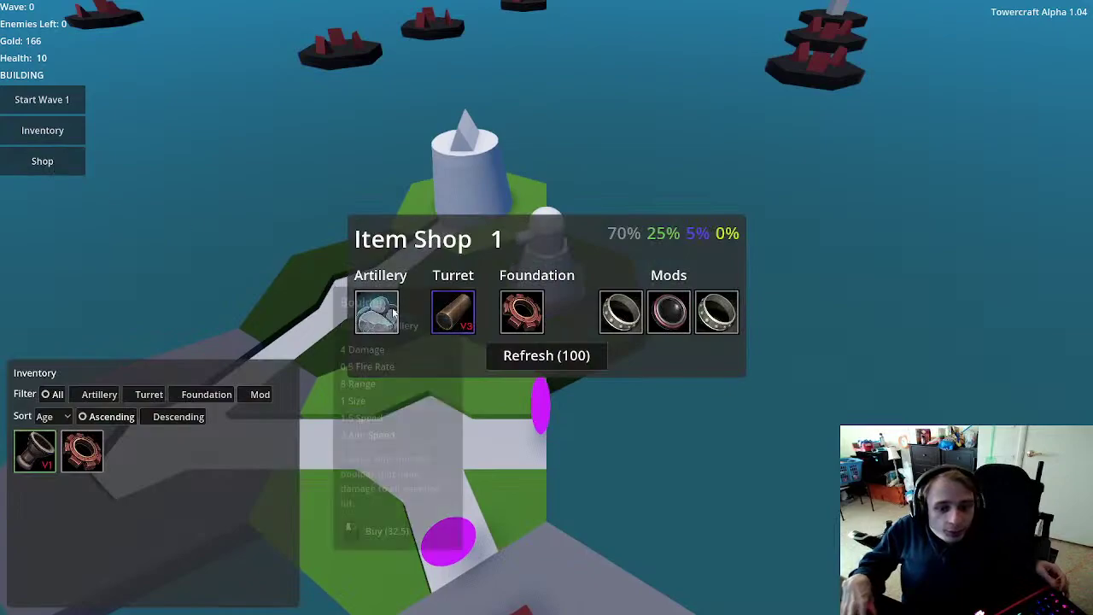
{"action": "mouse_move", "coordinate": [457, 335]}
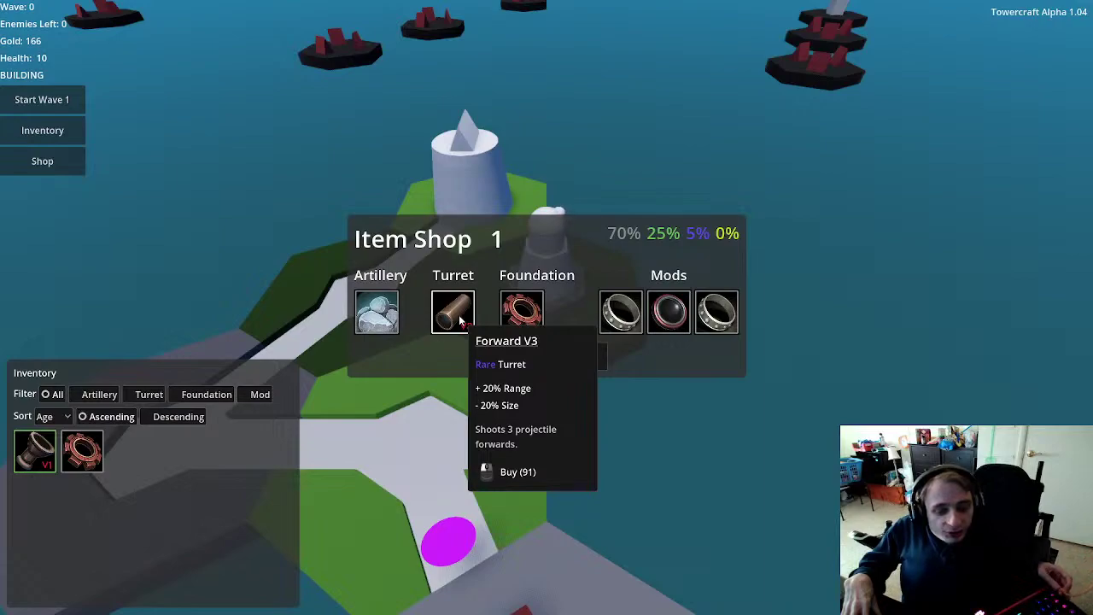
{"action": "left_click", "coordinate": [458, 317]}
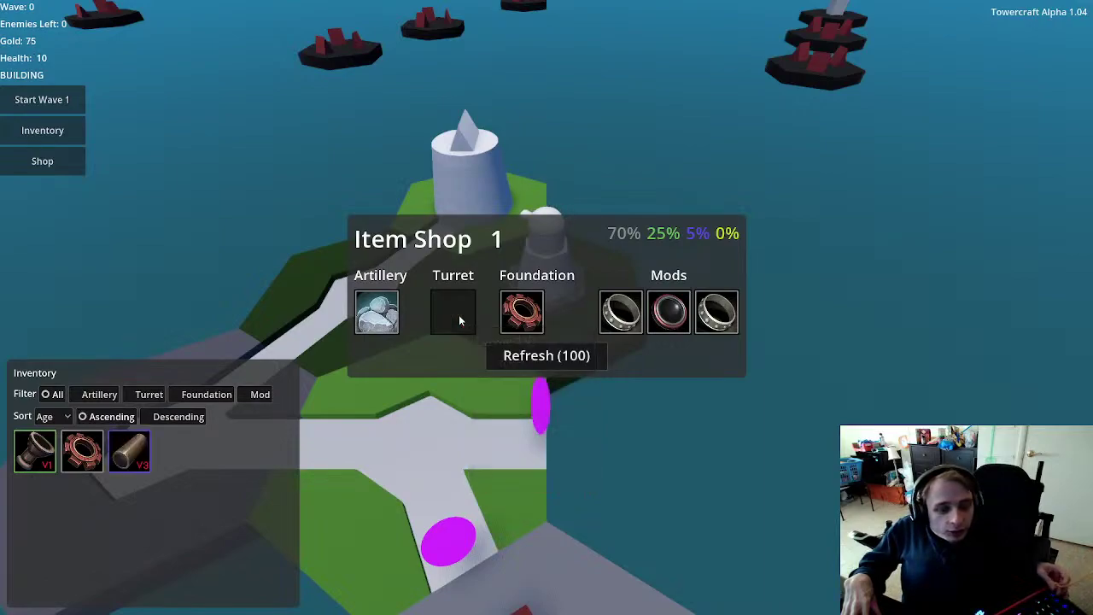
{"action": "mouse_move", "coordinate": [516, 322]}
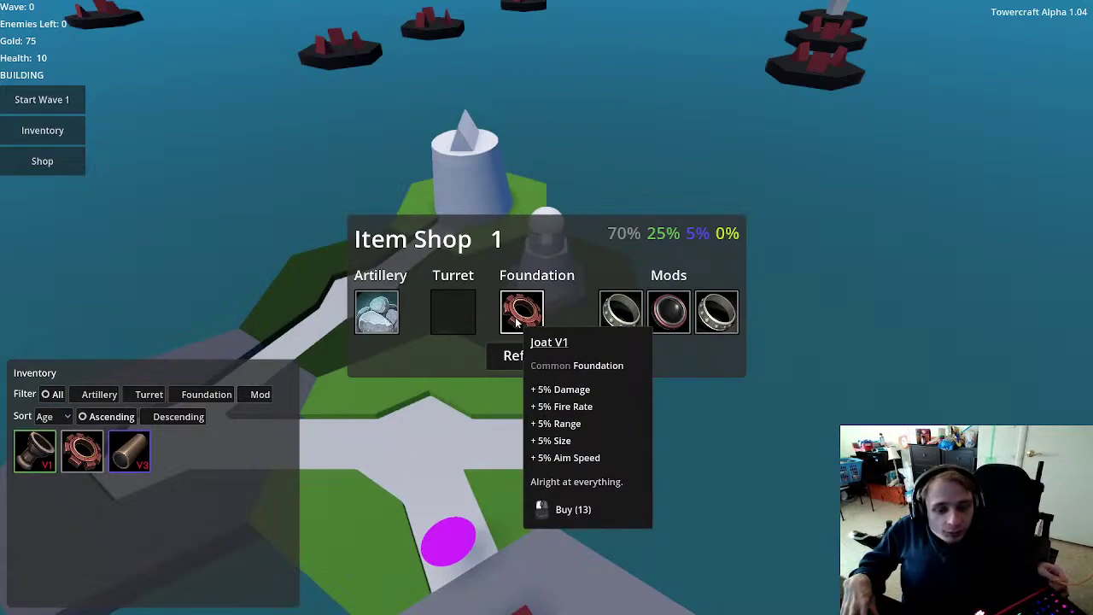
Step: Equip Forward V3 on the second tower and upgrade it to level 1, leaving 25 gold
{"action": "left_click", "coordinate": [549, 213]}
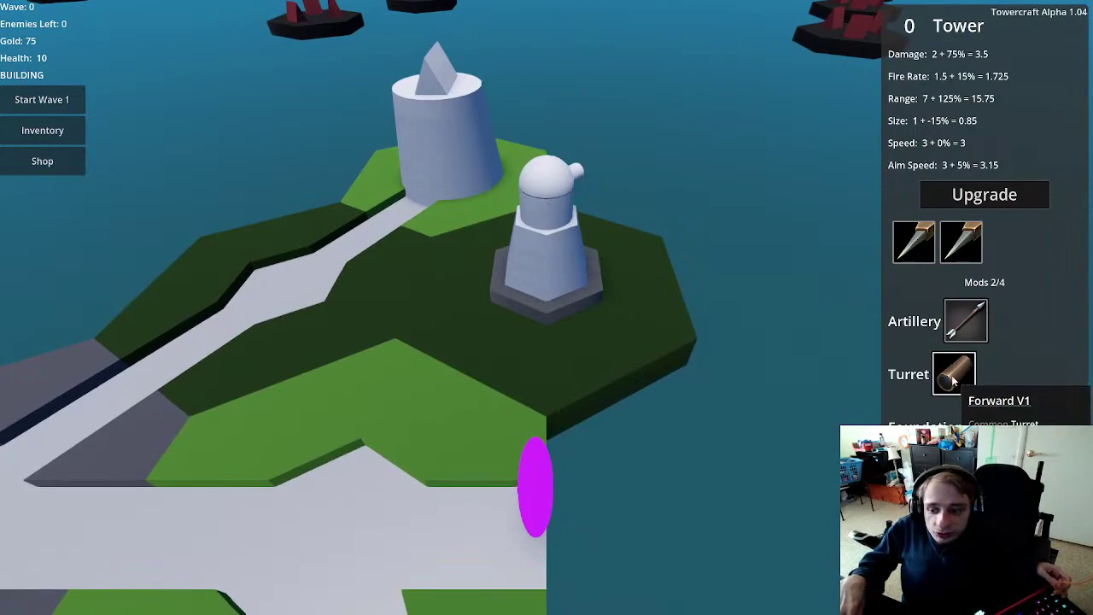
{"action": "left_click", "coordinate": [42, 130]}
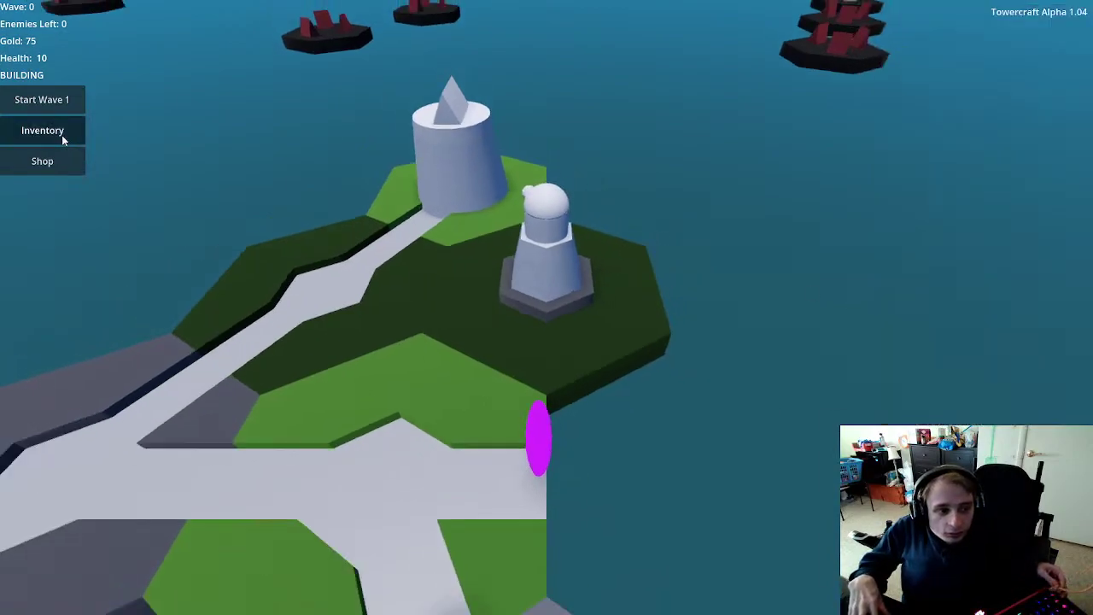
{"action": "left_click", "coordinate": [572, 268]}
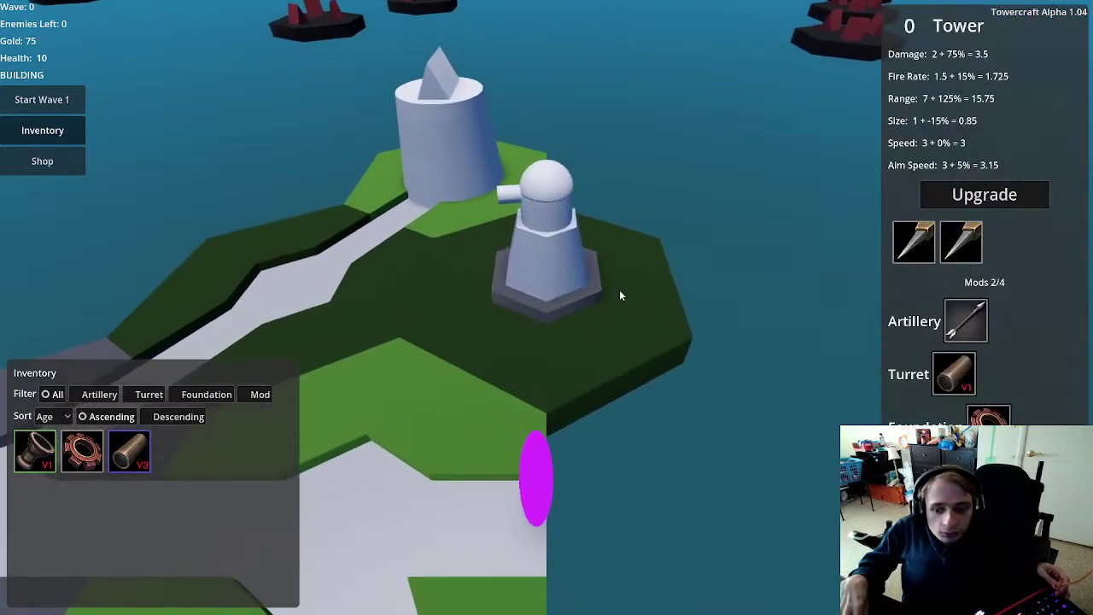
{"action": "left_click", "coordinate": [137, 466]}
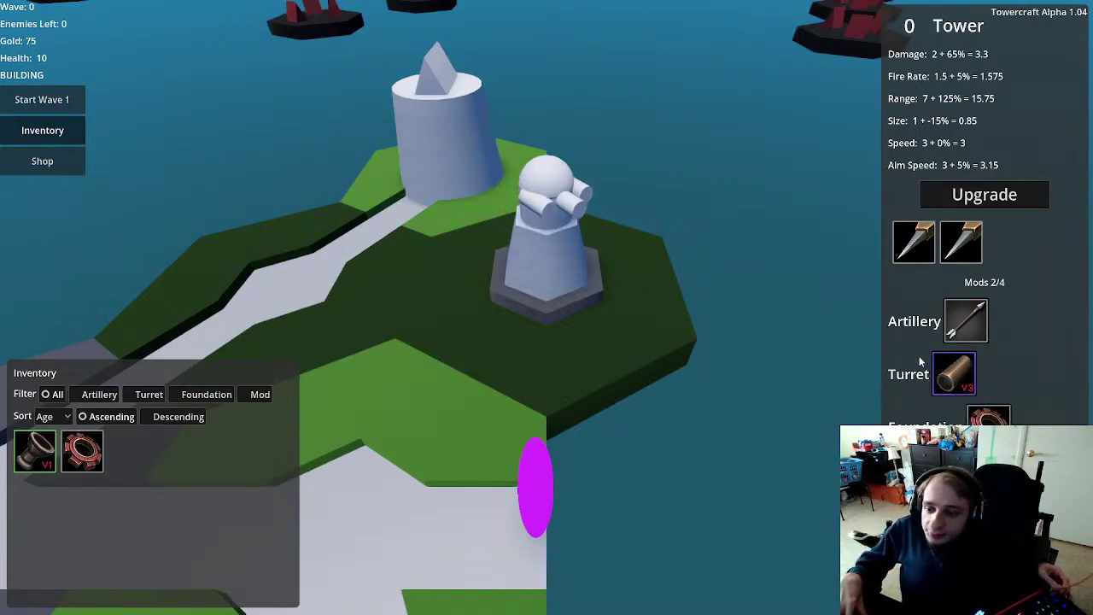
{"action": "left_click", "coordinate": [989, 201]}
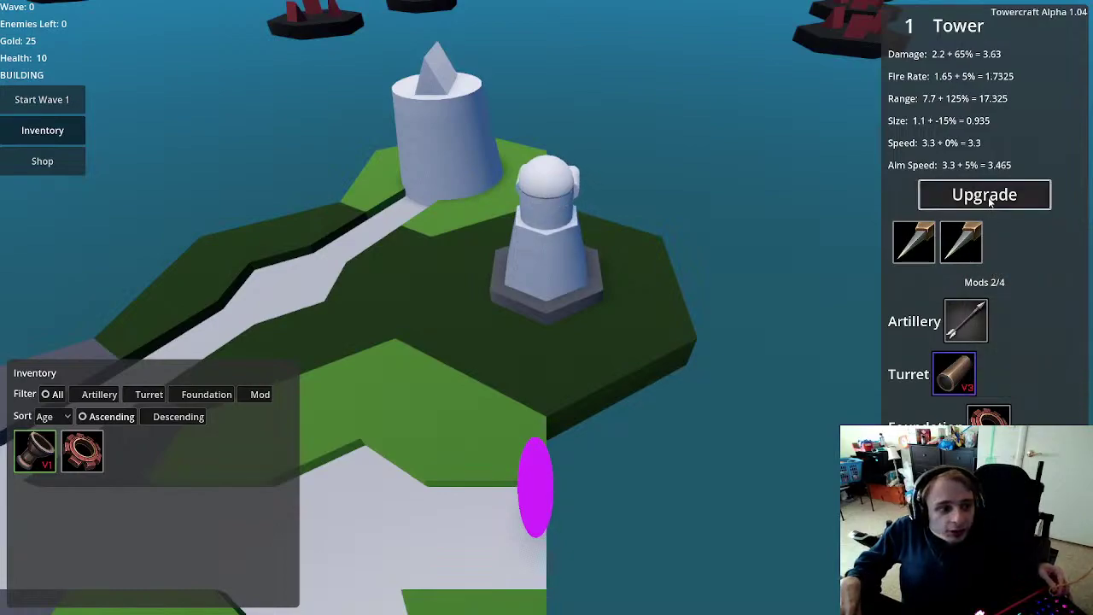
{"action": "left_click", "coordinate": [731, 333]}
{"action": "scroll", "coordinate": [731, 333], "scroll_direction": "down", "scroll_amount": 5}
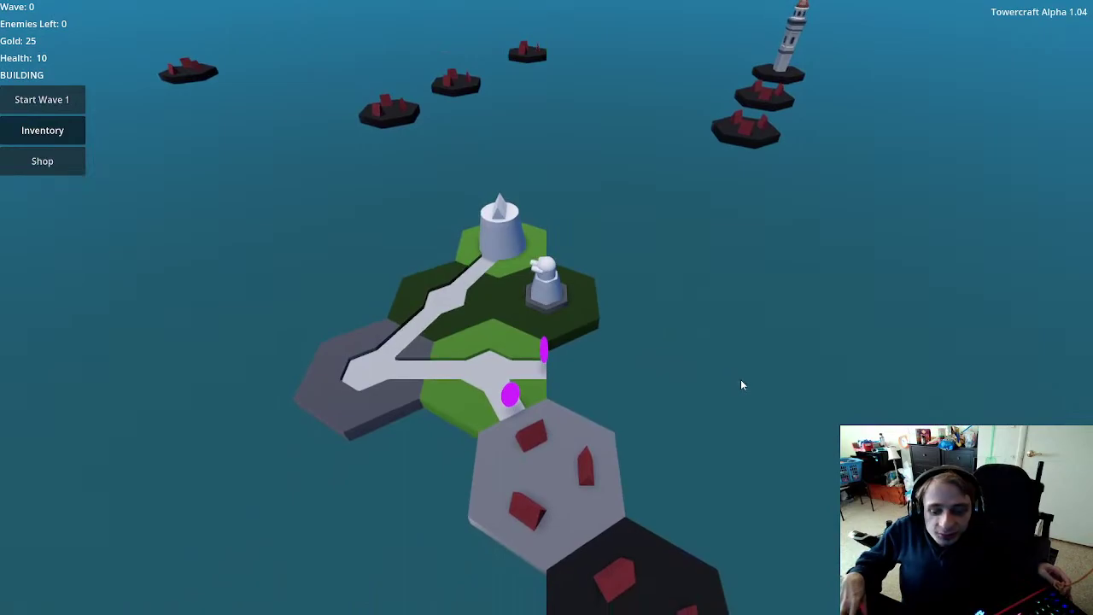
Step: Clear waves 1 and 2 with 107 gold and 10 health, then open the Item Shop
{"action": "left_click", "coordinate": [63, 105]}
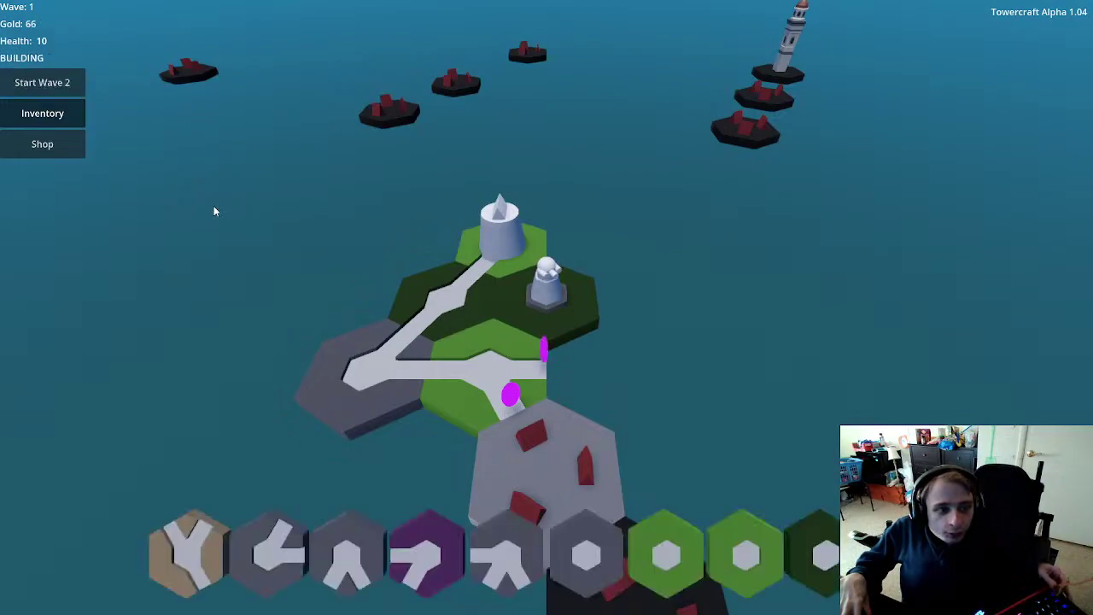
{"action": "left_click", "coordinate": [65, 82]}
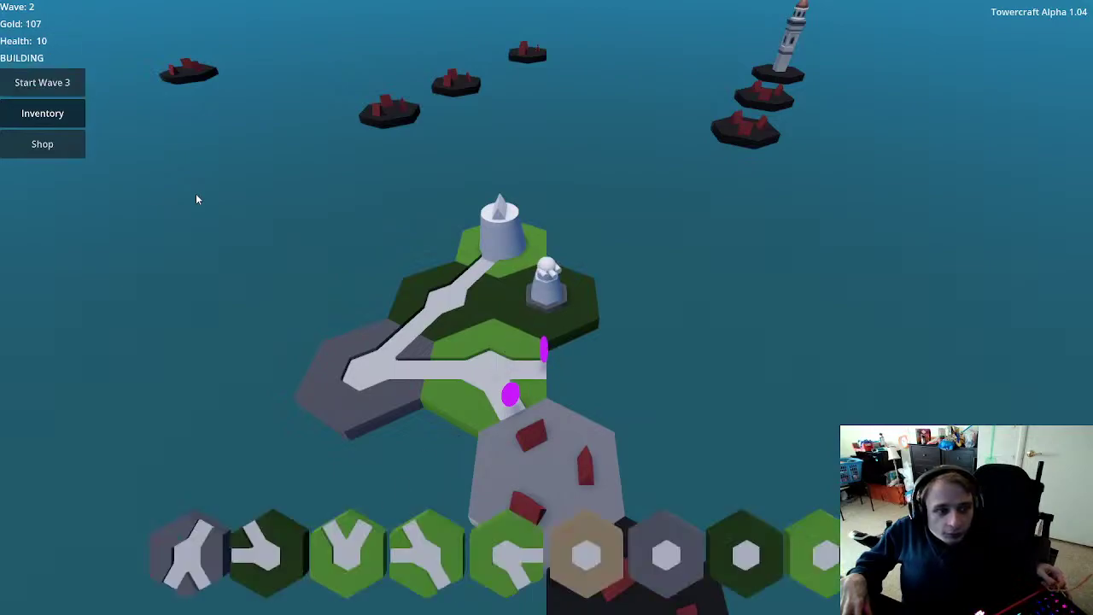
{"action": "left_click", "coordinate": [71, 148]}
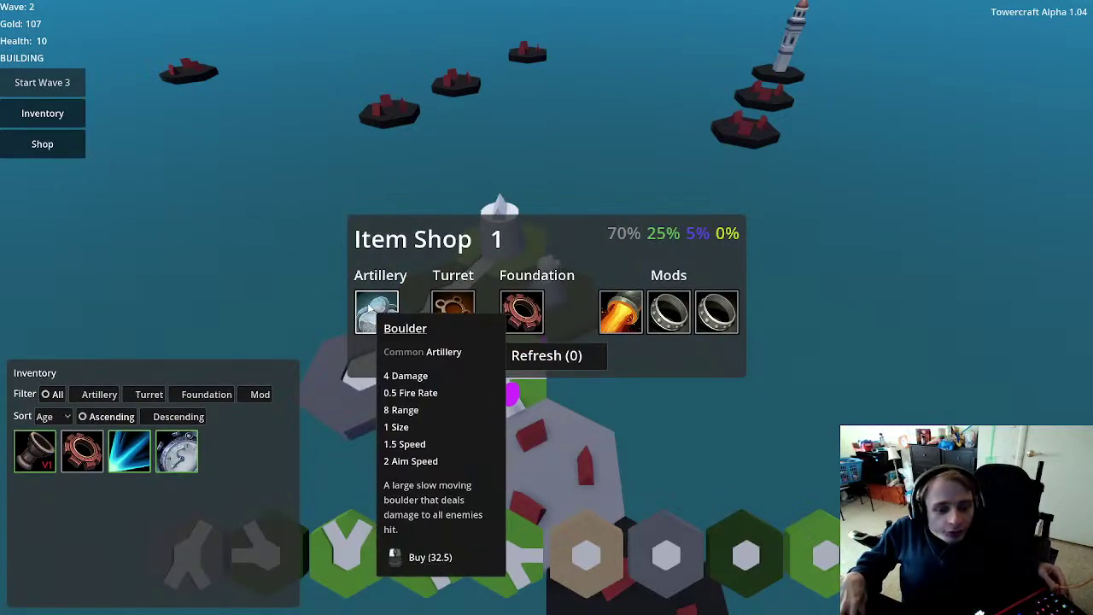
Step: Read the stats of the shop items and of the Shrink Ray and Repeater inventory cards
{"action": "mouse_move", "coordinate": [64, 450]}
{"action": "mouse_move", "coordinate": [131, 454]}
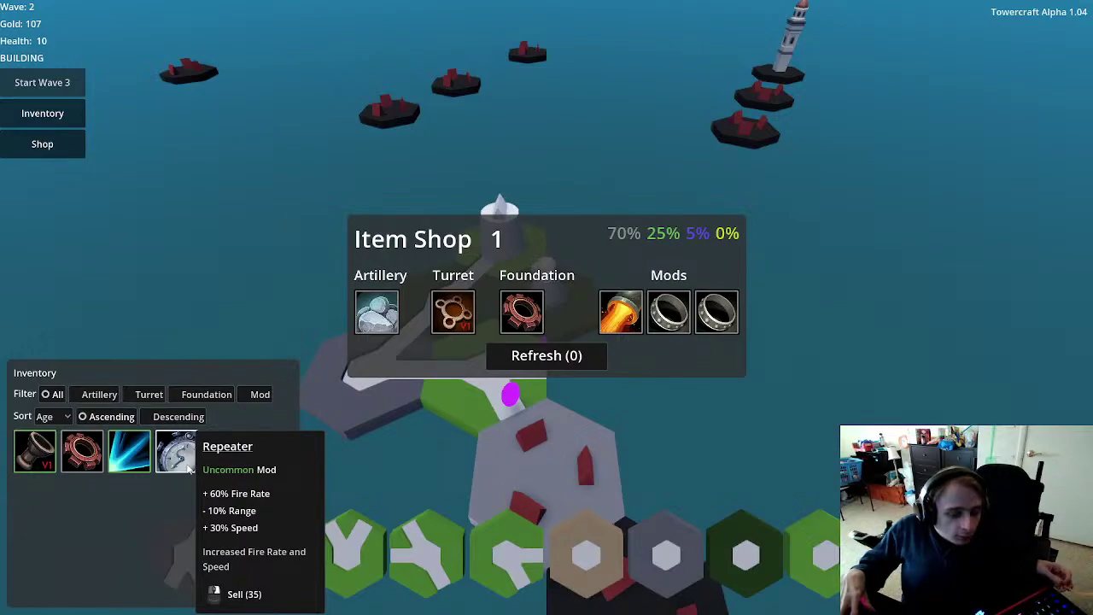
Step: Select the second tower to review its stats, then deselect it
{"action": "left_click", "coordinate": [590, 386]}
{"action": "left_click", "coordinate": [538, 294]}
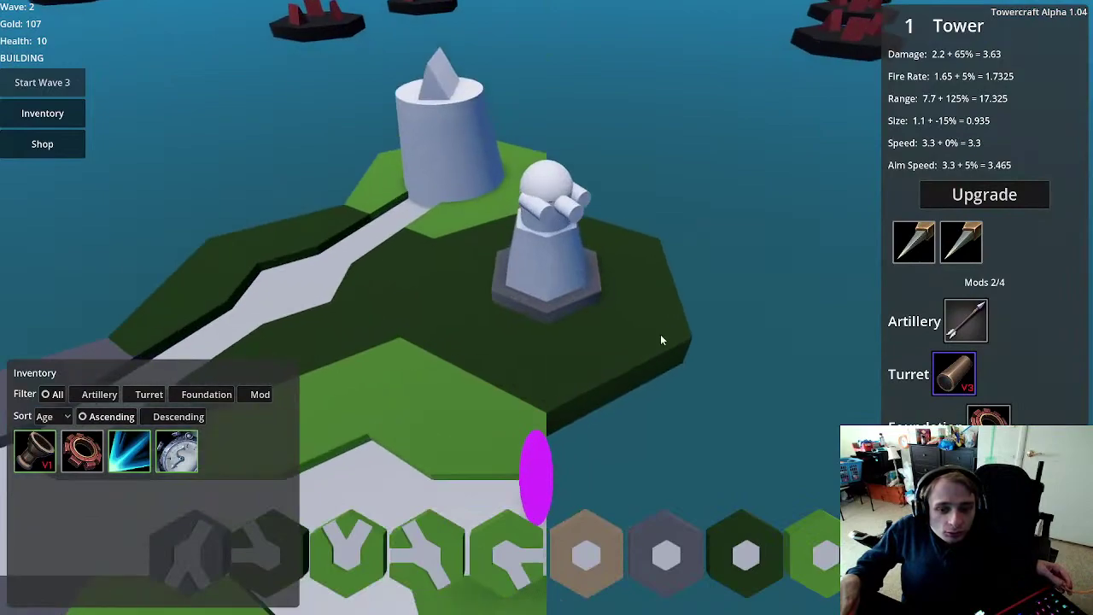
{"action": "scroll", "coordinate": [696, 354], "scroll_direction": "down", "scroll_amount": 5}
{"action": "scroll", "coordinate": [573, 323], "scroll_direction": "up", "scroll_amount": 5}
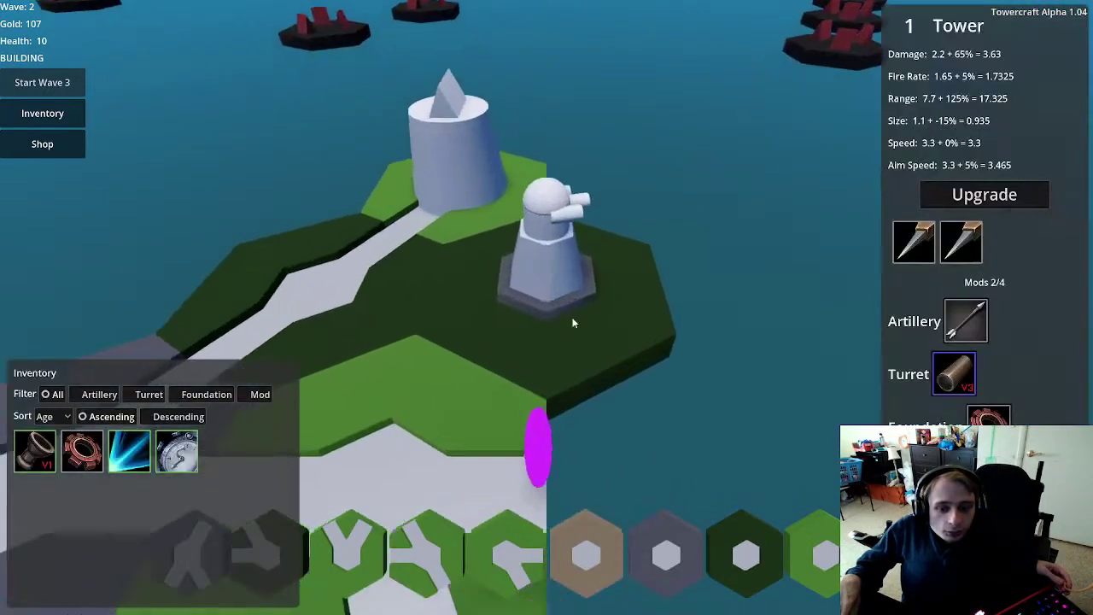
{"action": "scroll", "coordinate": [690, 350], "scroll_direction": "down", "scroll_amount": 5}
{"action": "scroll", "coordinate": [546, 293], "scroll_direction": "up", "scroll_amount": 5}
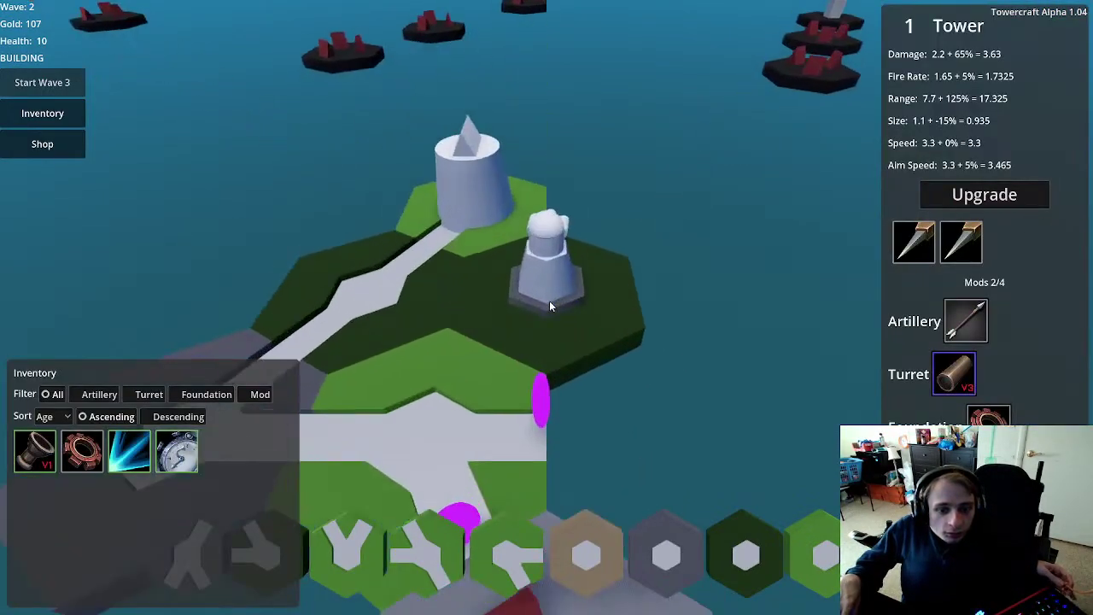
{"action": "scroll", "coordinate": [670, 312], "scroll_direction": "down", "scroll_amount": 10}
{"action": "left_click", "coordinate": [670, 313]}
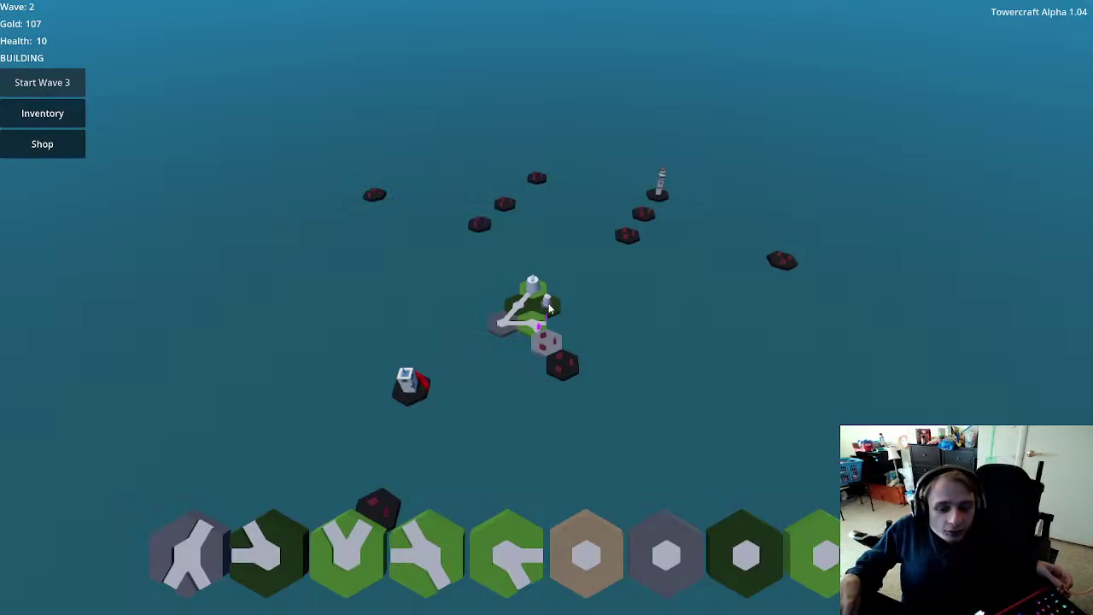
Step: Equip the Repeater mod on the second tower, raising its fire rate to 2.7225
{"action": "left_click", "coordinate": [549, 309]}
{"action": "mouse_move", "coordinate": [196, 442]}
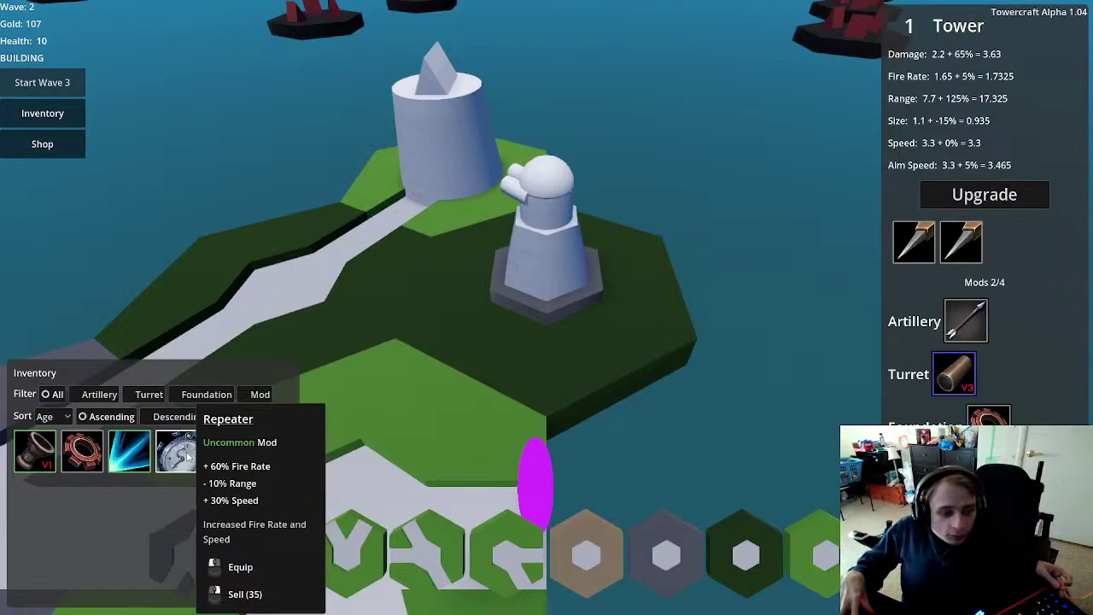
{"action": "left_click", "coordinate": [187, 456]}
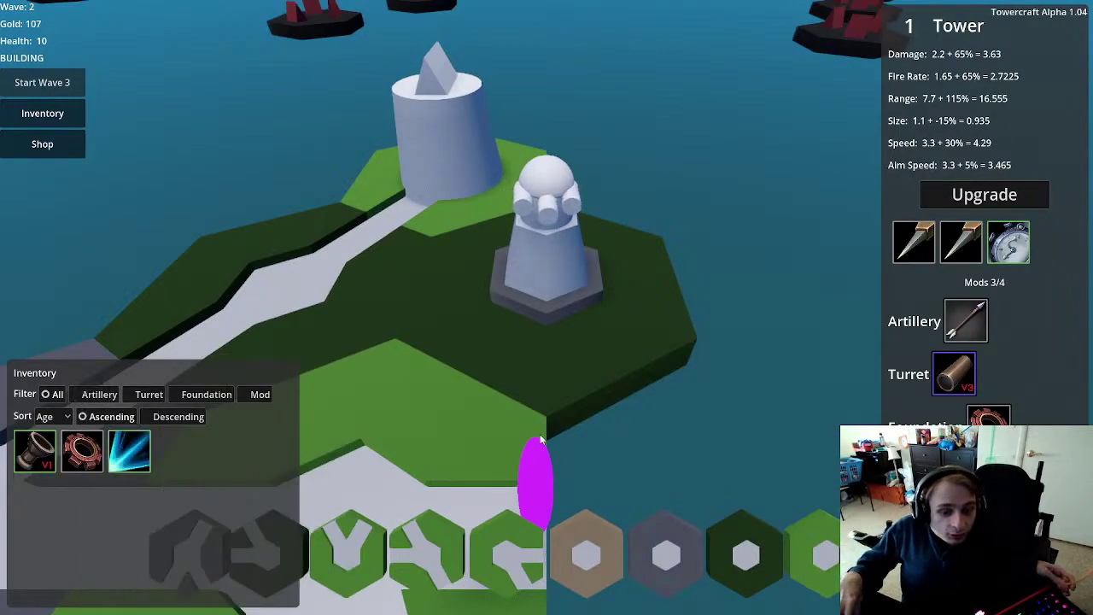
{"action": "left_click", "coordinate": [668, 434]}
{"action": "scroll", "coordinate": [668, 434], "scroll_direction": "down", "scroll_amount": 8}
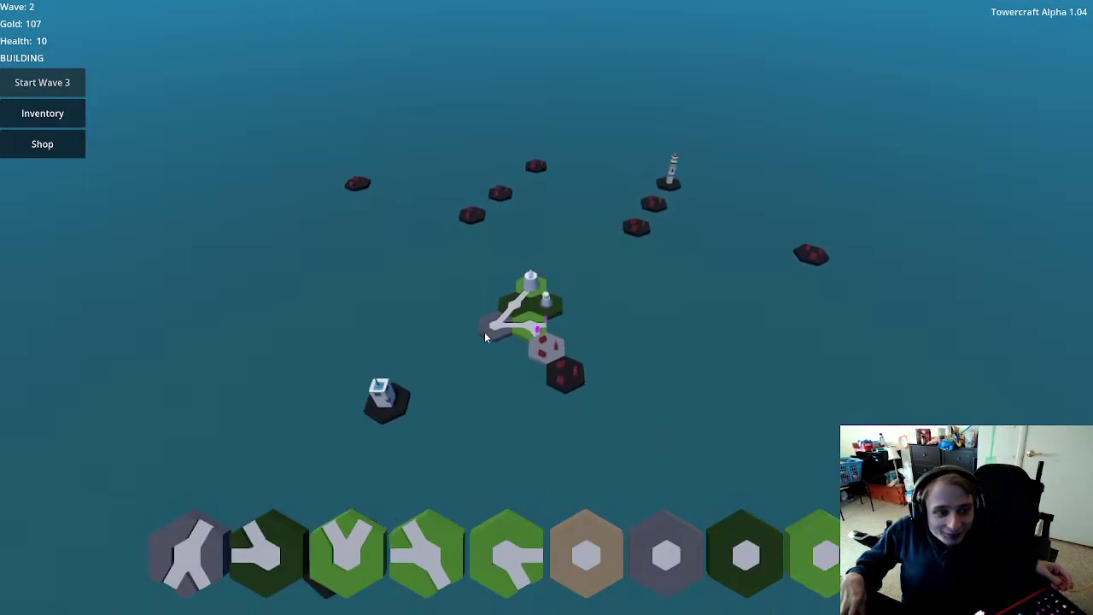
{"action": "scroll", "coordinate": [540, 401], "scroll_direction": "up", "scroll_amount": 5}
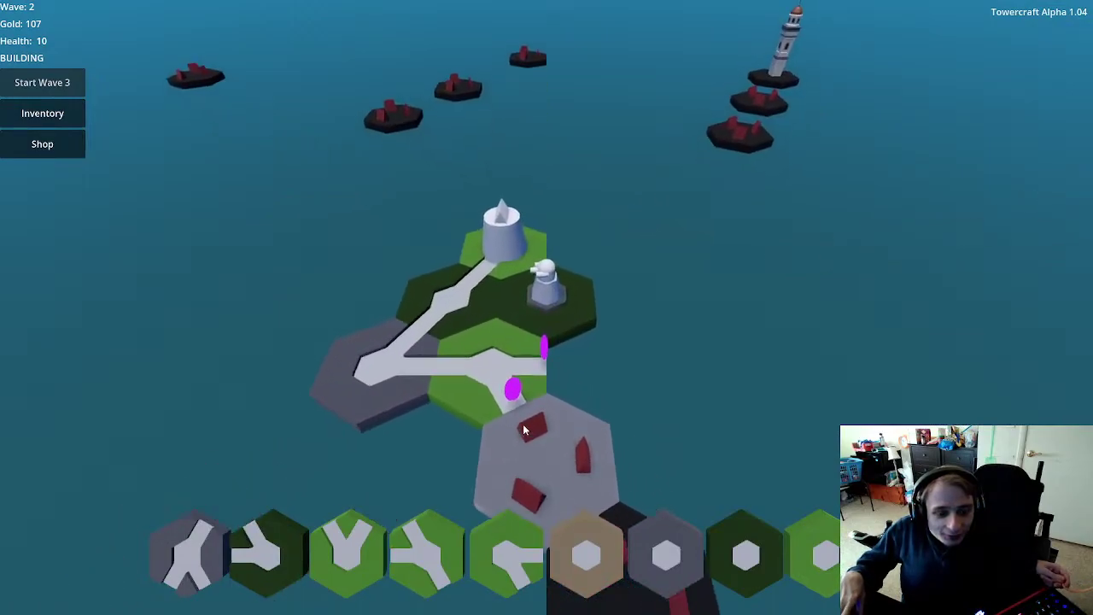
Step: Start wave 3 and let the towers clear it, ending with 148 gold and 10 health
{"action": "left_click", "coordinate": [62, 90]}
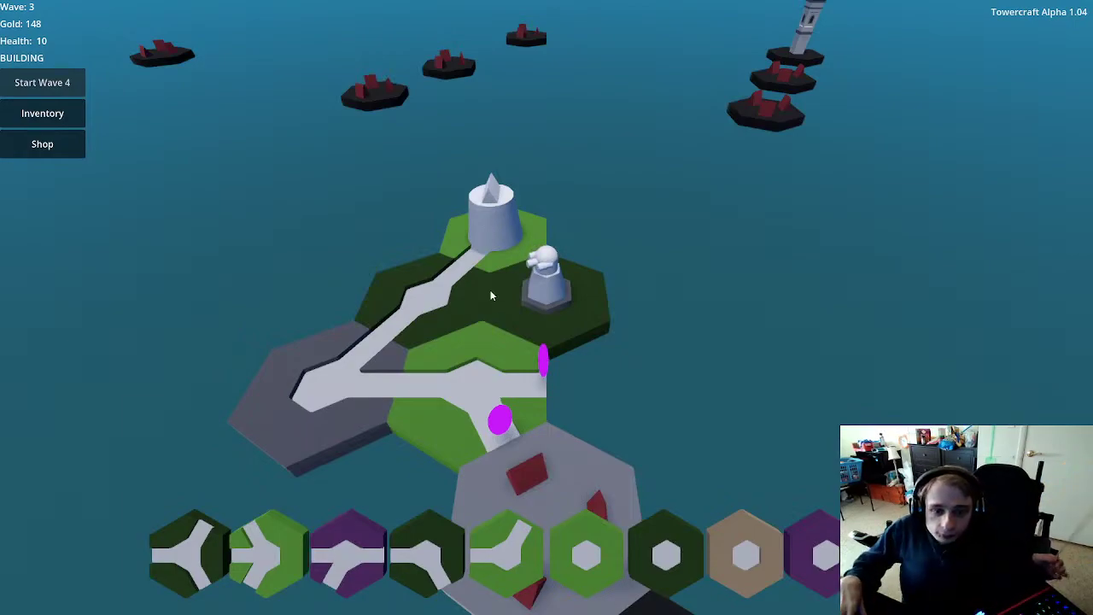
{"action": "scroll", "coordinate": [452, 324], "scroll_direction": "down", "scroll_amount": 5}
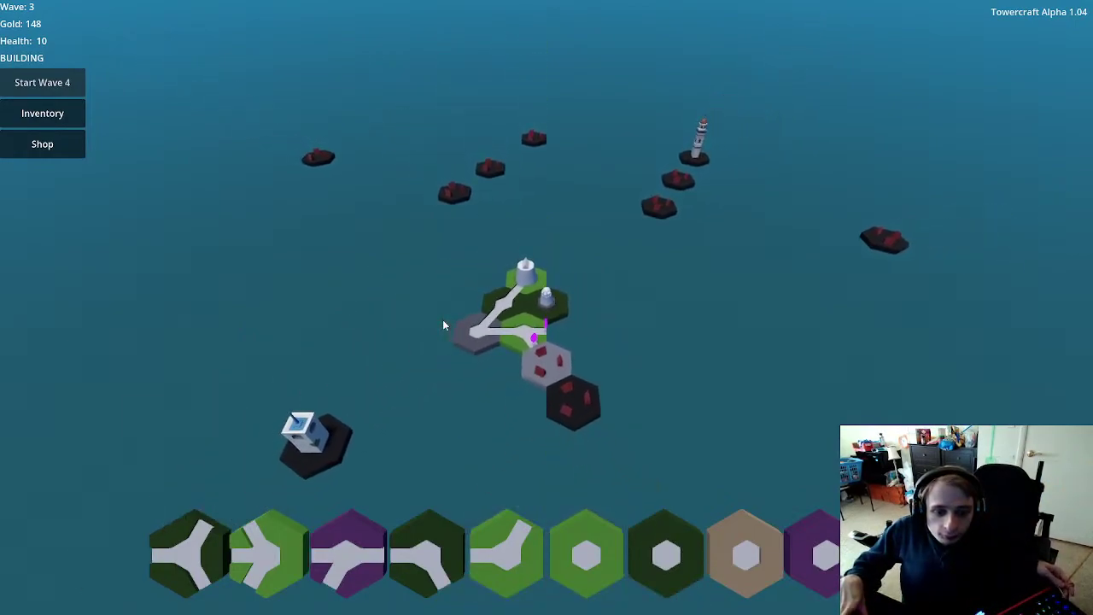
{"action": "scroll", "coordinate": [442, 326], "scroll_direction": "up", "scroll_amount": 5}
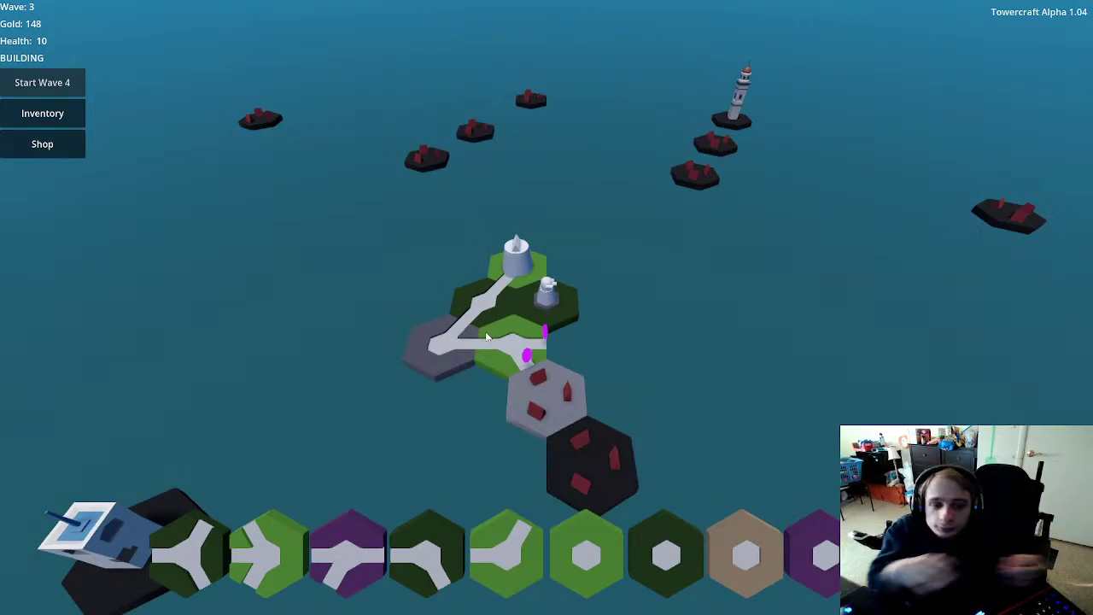
Step: Centre the island and place a green path hex onto it
{"action": "scroll", "coordinate": [481, 333], "scroll_direction": "down", "scroll_amount": 5}
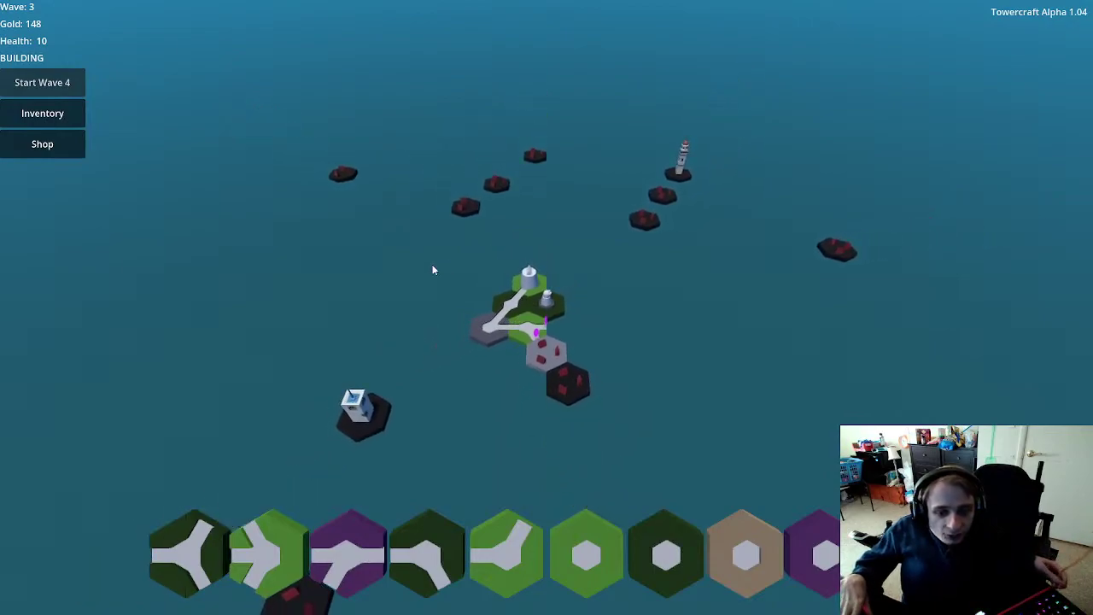
{"action": "scroll", "coordinate": [521, 369], "scroll_direction": "up", "scroll_amount": 3}
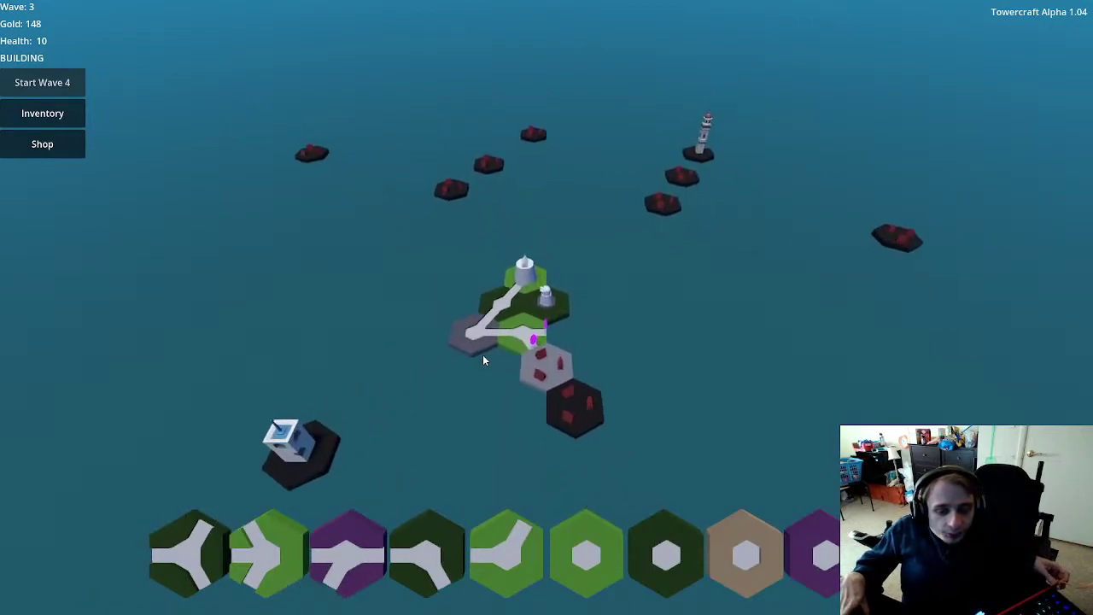
{"action": "scroll", "coordinate": [482, 359], "scroll_direction": "up", "scroll_amount": 3}
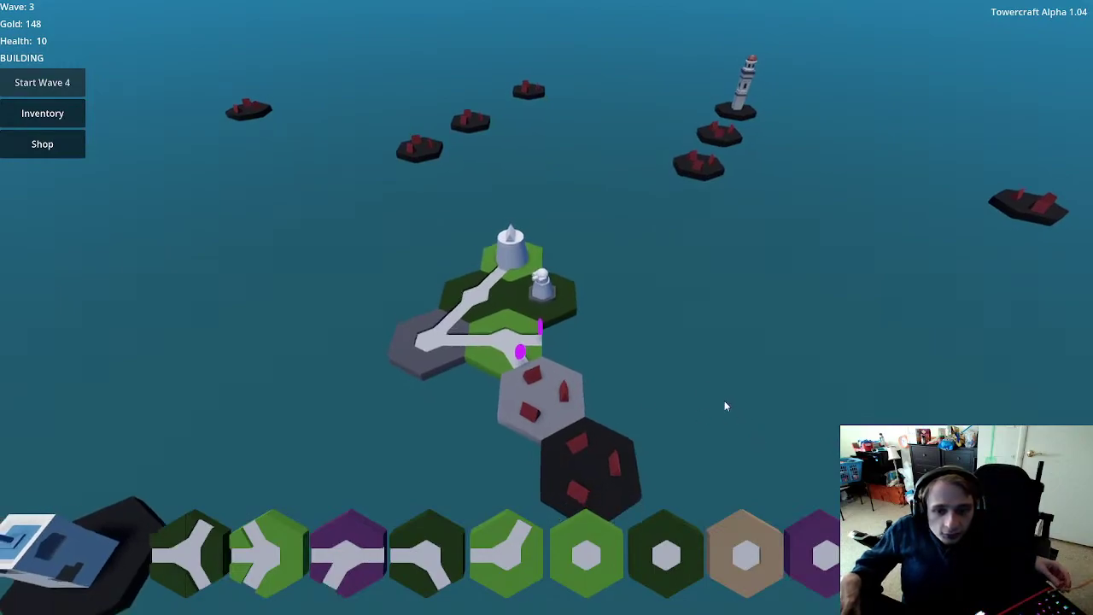
{"action": "scroll", "coordinate": [466, 257], "scroll_direction": "down", "scroll_amount": 6}
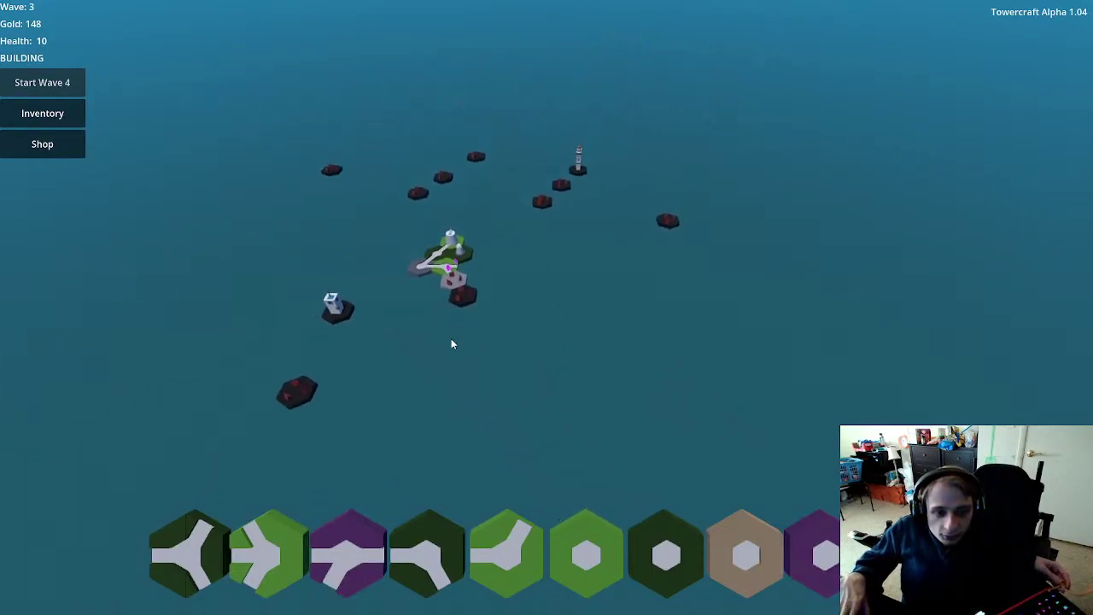
{"action": "scroll", "coordinate": [454, 343], "scroll_direction": "up", "scroll_amount": 3}
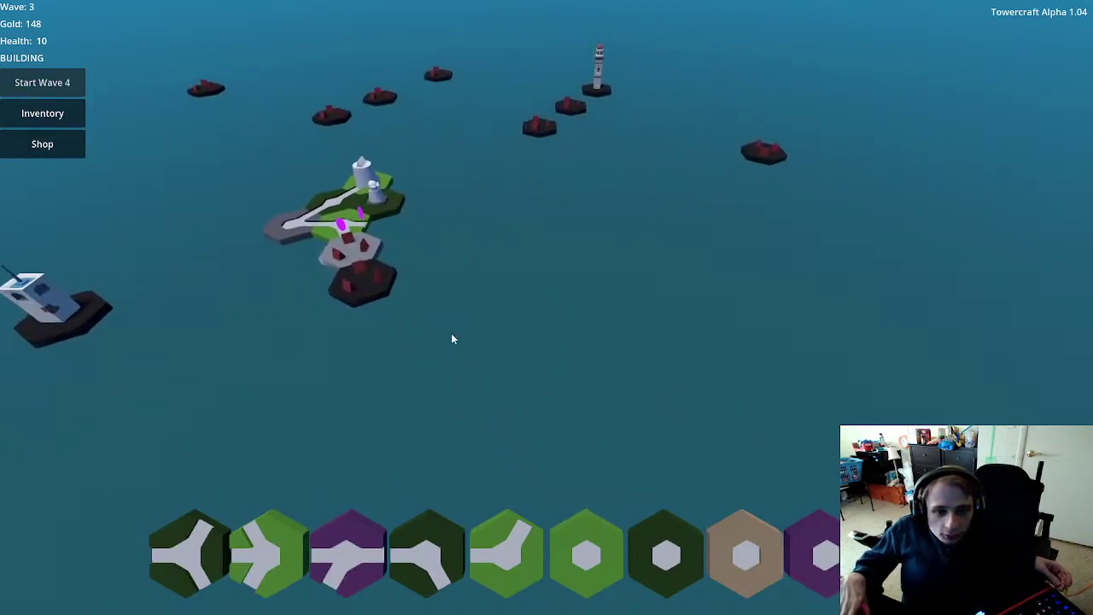
{"action": "scroll", "coordinate": [453, 333], "scroll_direction": "down", "scroll_amount": 3}
{"action": "middle_click_drag", "start_coordinate": [459, 298], "coordinate": [598, 407]}
{"action": "scroll", "coordinate": [572, 359], "scroll_direction": "up", "scroll_amount": 3}
{"action": "scroll", "coordinate": [594, 343], "scroll_direction": "up", "scroll_amount": 3}
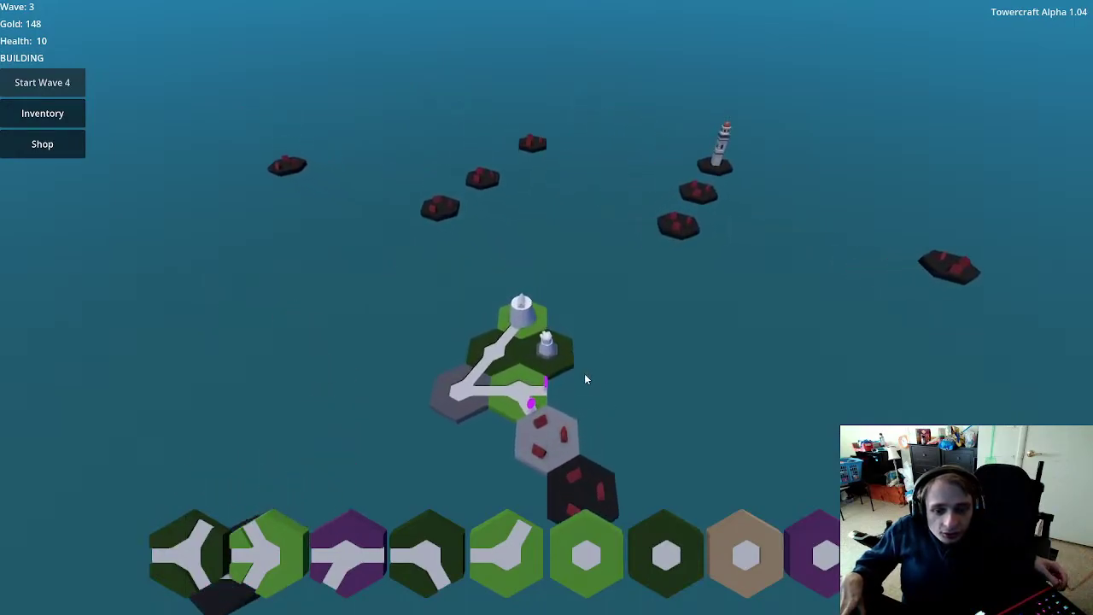
{"action": "key", "text": "5"}
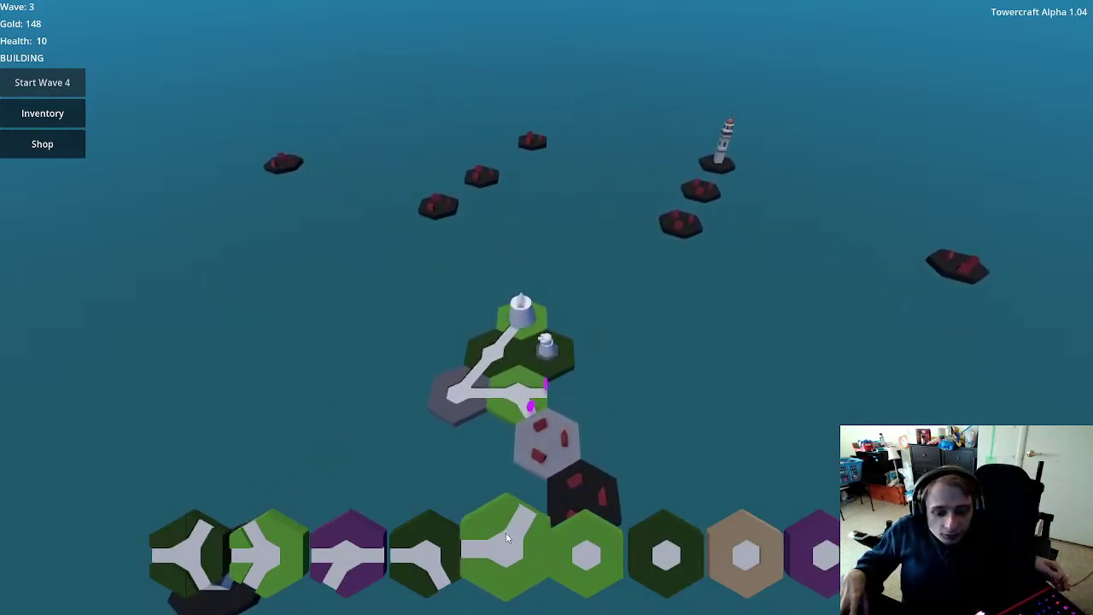
{"action": "left_click", "coordinate": [585, 394]}
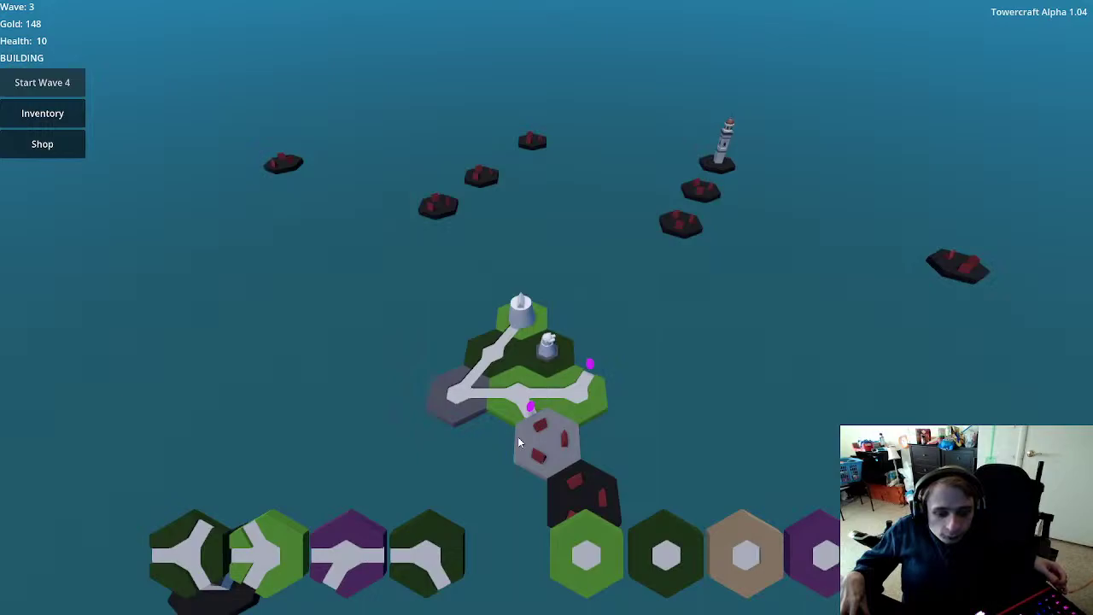
Step: Place a green buildable hex at the island's lower-left
{"action": "scroll", "coordinate": [671, 397], "scroll_direction": "up", "scroll_amount": 2}
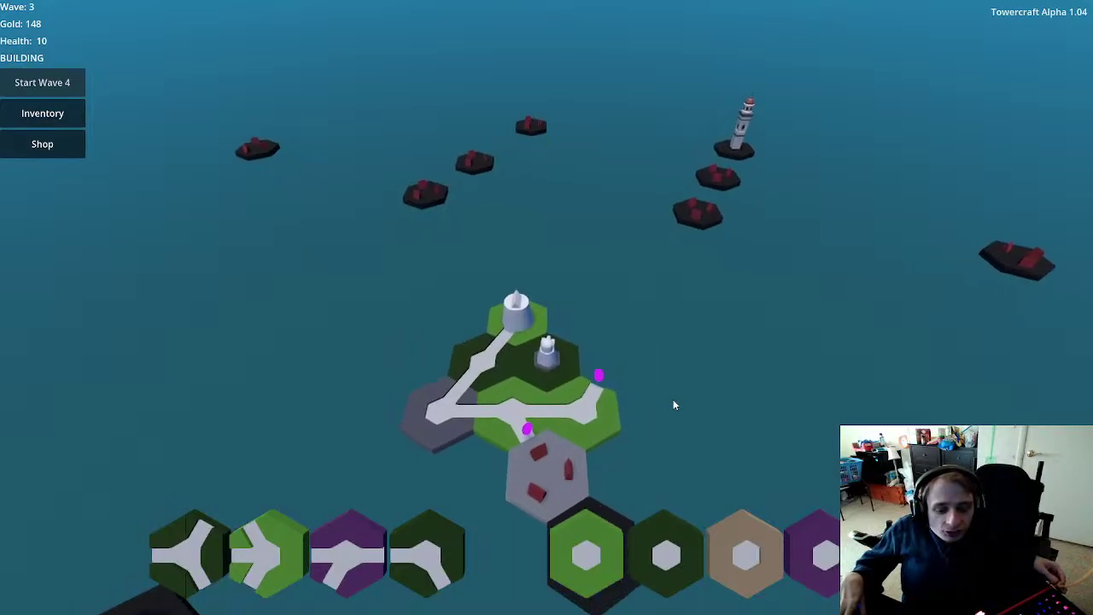
{"action": "scroll", "coordinate": [675, 416], "scroll_direction": "up", "scroll_amount": 3}
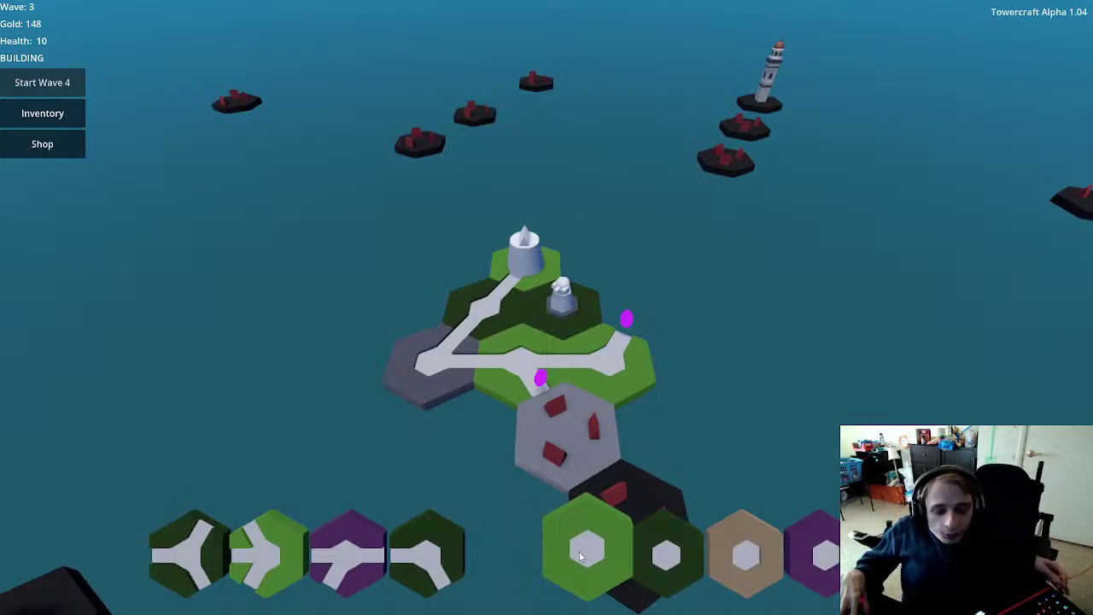
{"action": "left_click", "coordinate": [578, 550]}
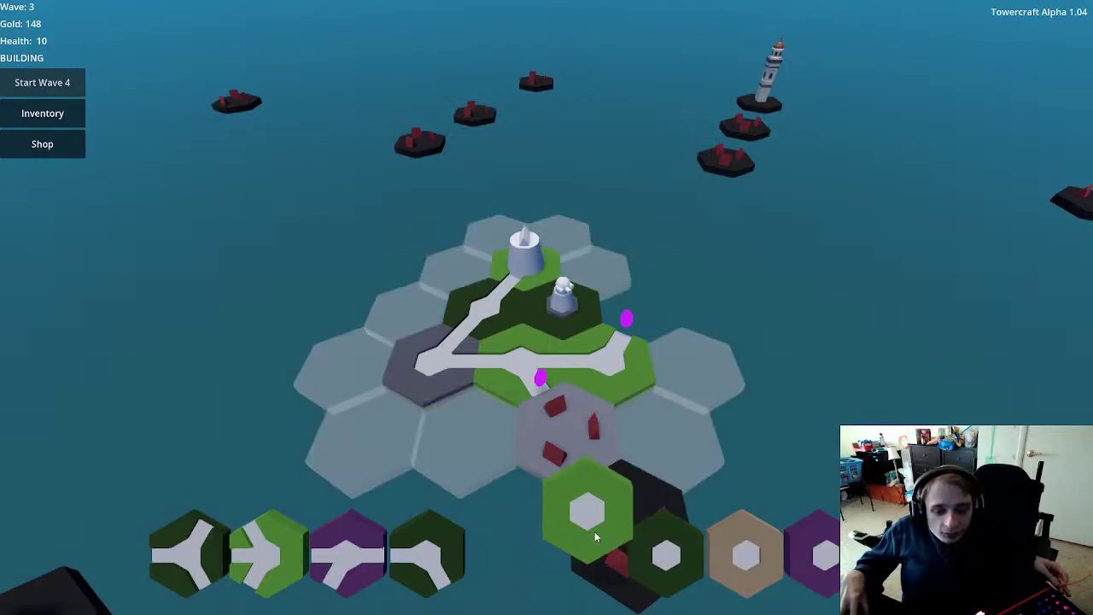
{"action": "left_click", "coordinate": [470, 434]}
Step: Attach a light-green path tile to the path's far end, creating a fork
{"action": "mouse_move", "coordinate": [472, 382]}
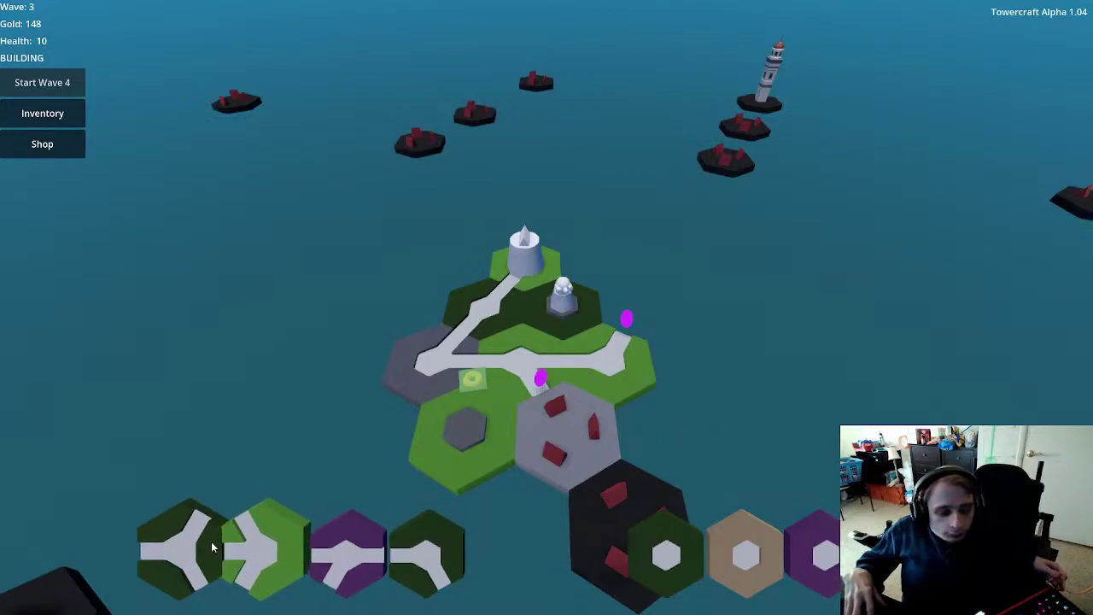
{"action": "left_click", "coordinate": [427, 547]}
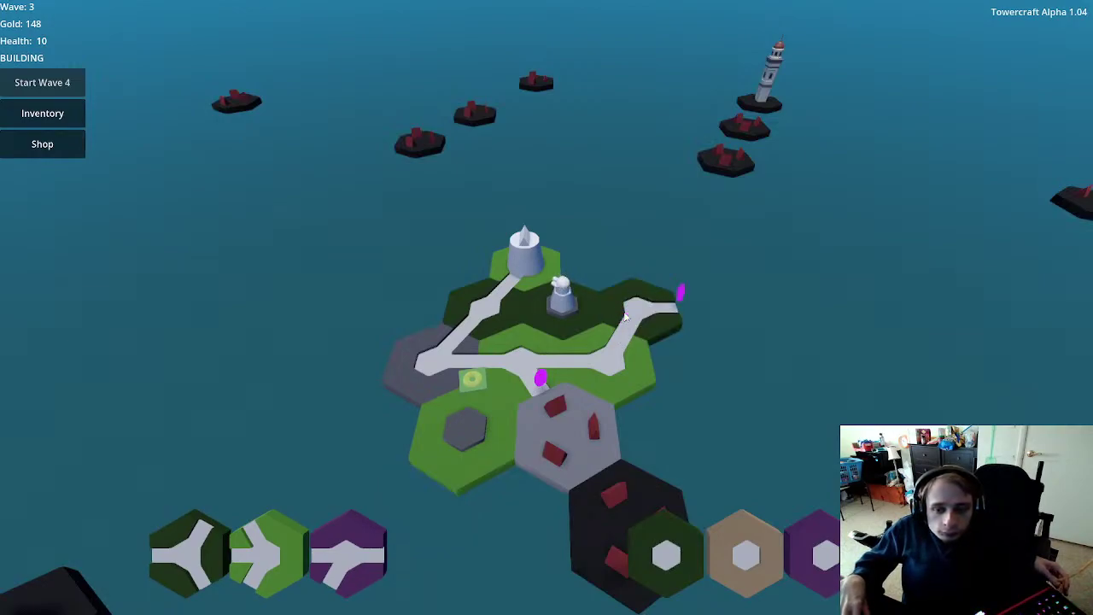
{"action": "left_click", "coordinate": [192, 551]}
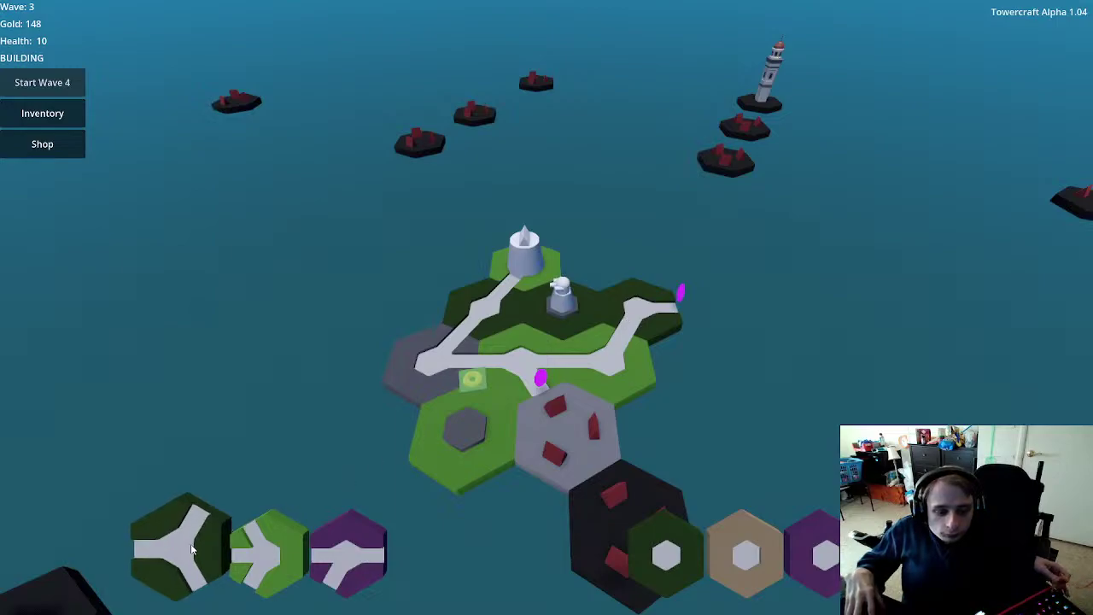
{"action": "left_click", "coordinate": [263, 552]}
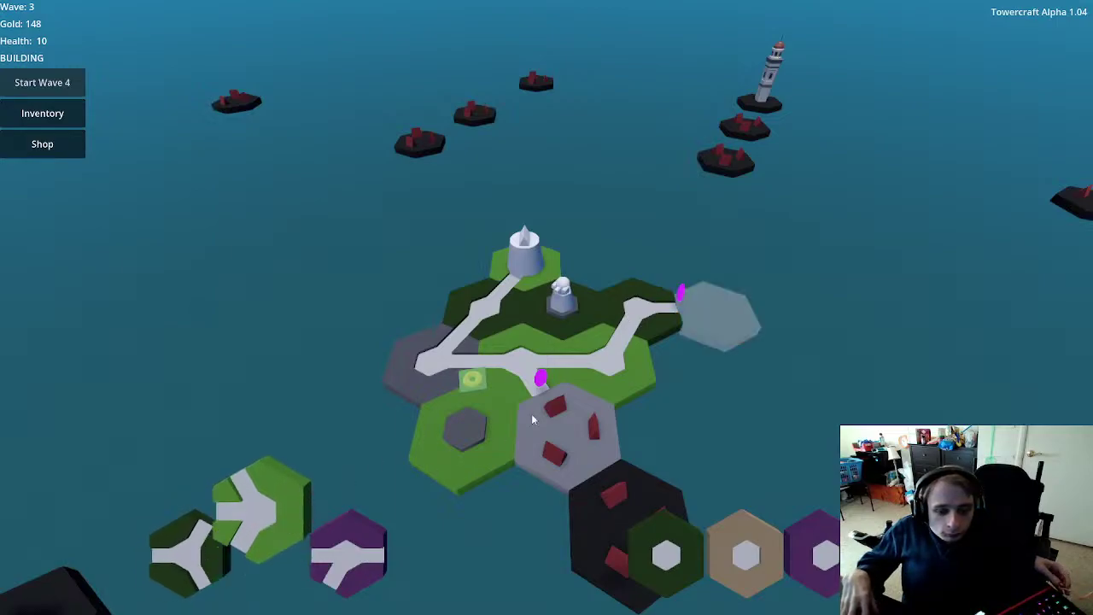
{"action": "left_click", "coordinate": [730, 313]}
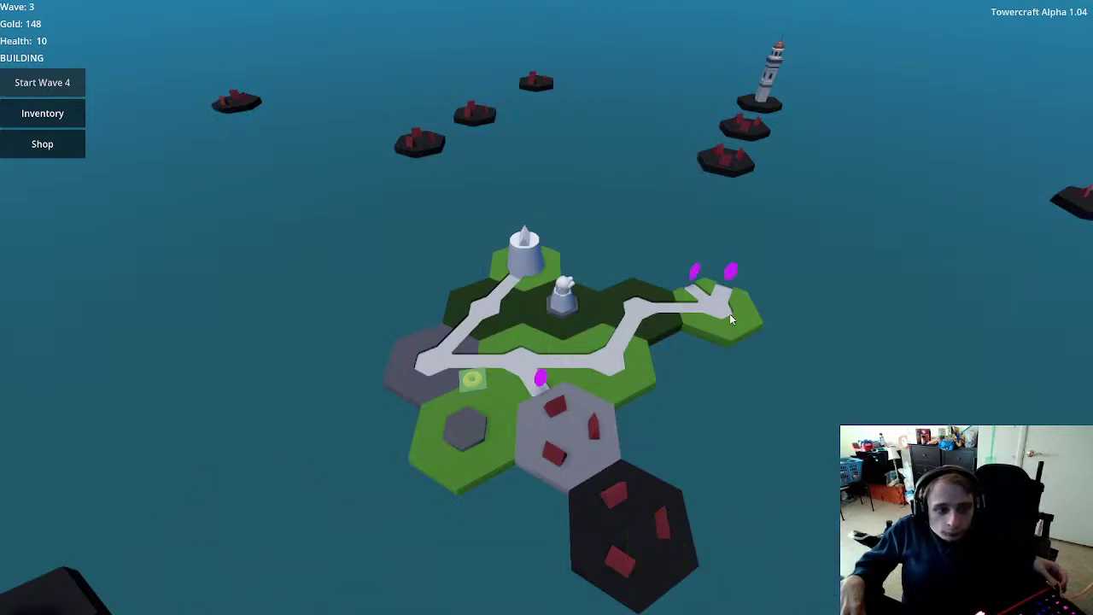
{"action": "scroll", "coordinate": [745, 393], "scroll_direction": "down", "scroll_amount": 2}
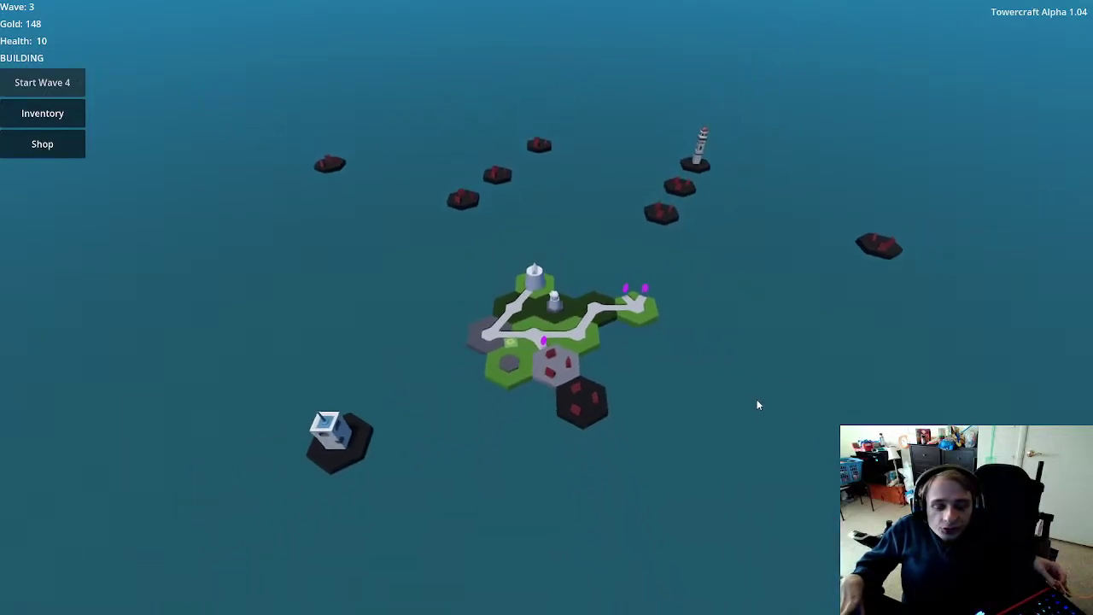
{"action": "scroll", "coordinate": [756, 398], "scroll_direction": "up", "scroll_amount": 4}
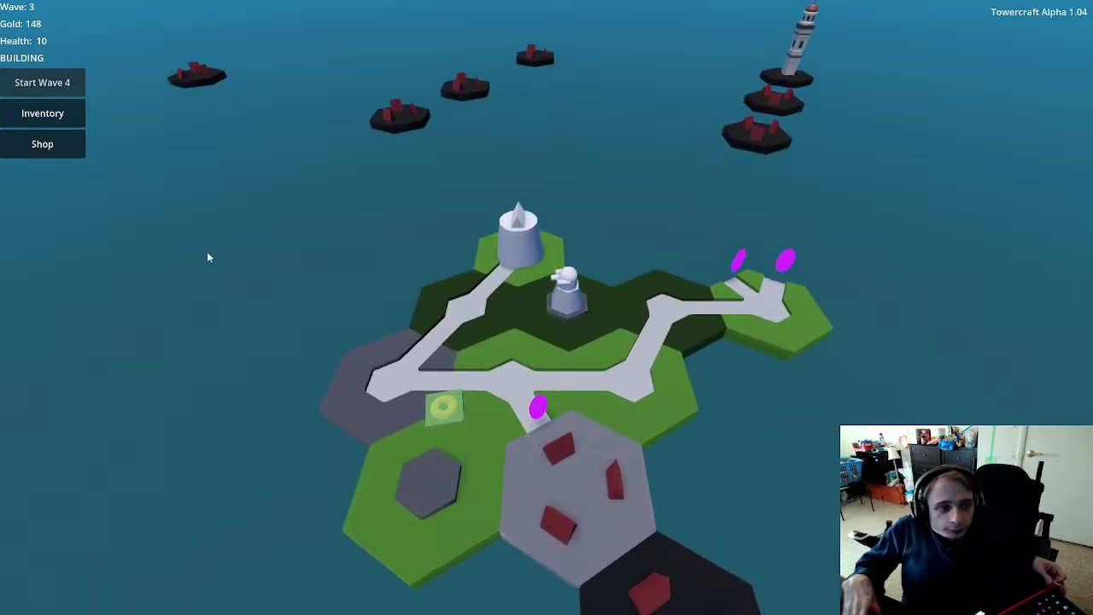
Step: Open the inventory and review the available tower parts
{"action": "left_click", "coordinate": [73, 114]}
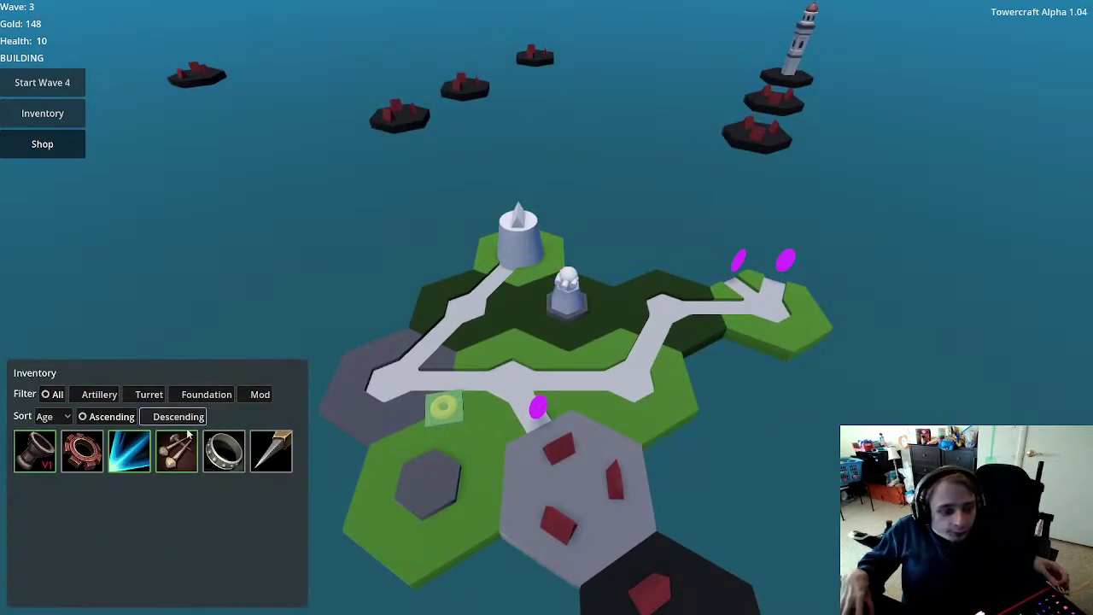
{"action": "mouse_move", "coordinate": [174, 451]}
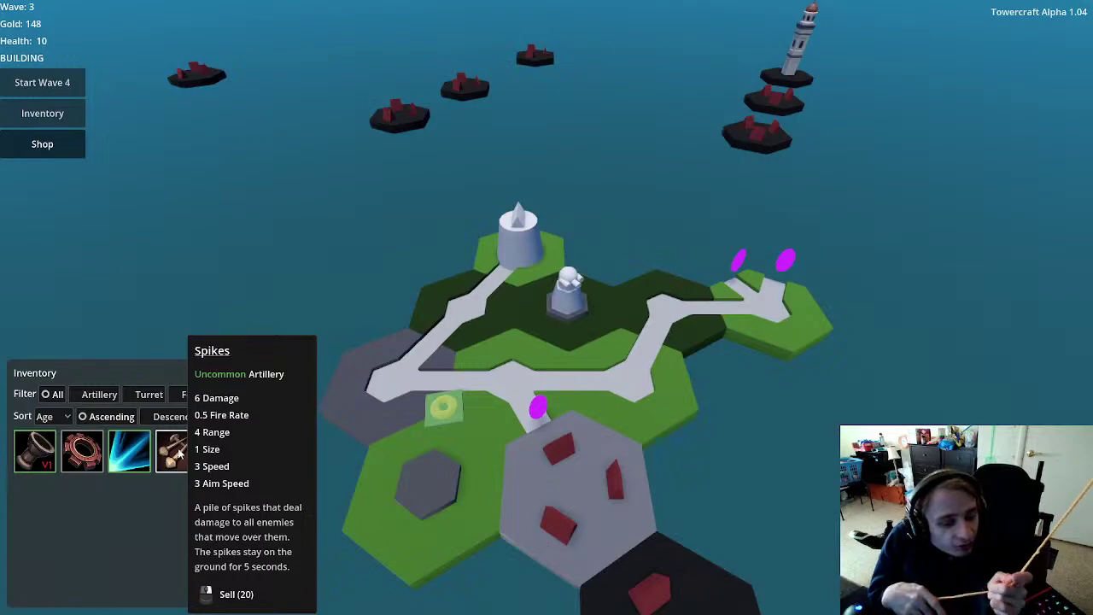
{"action": "mouse_move", "coordinate": [141, 464]}
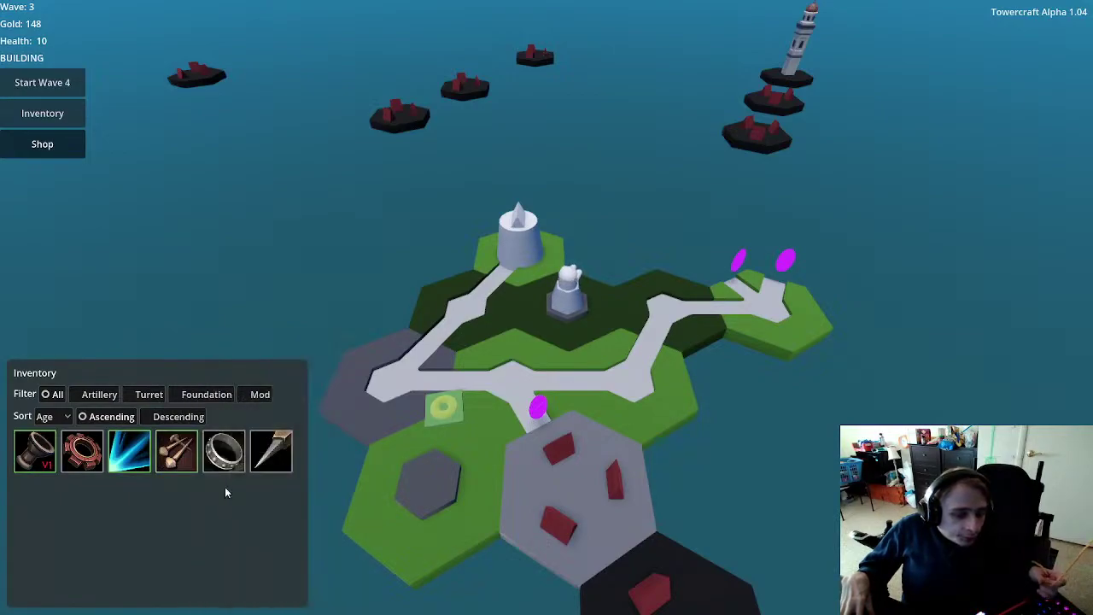
{"action": "mouse_move", "coordinate": [289, 466]}
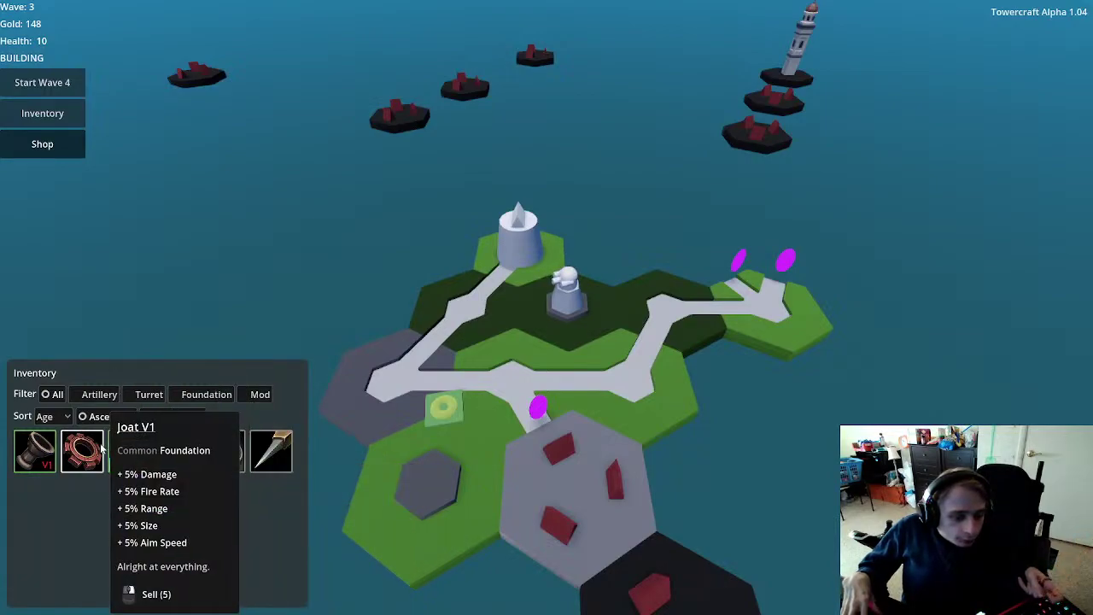
Step: Load an artillery part, the Joat V1 foundation and the Spread V1 turret into a new tower
{"action": "left_click", "coordinate": [426, 470]}
{"action": "left_click", "coordinate": [176, 451]}
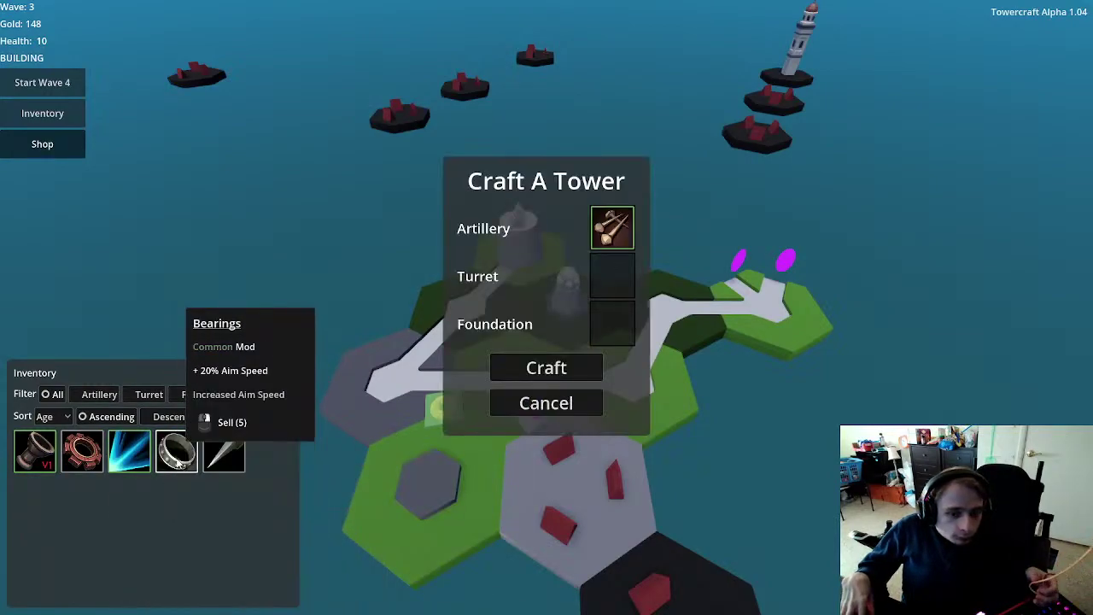
{"action": "left_click", "coordinate": [83, 453]}
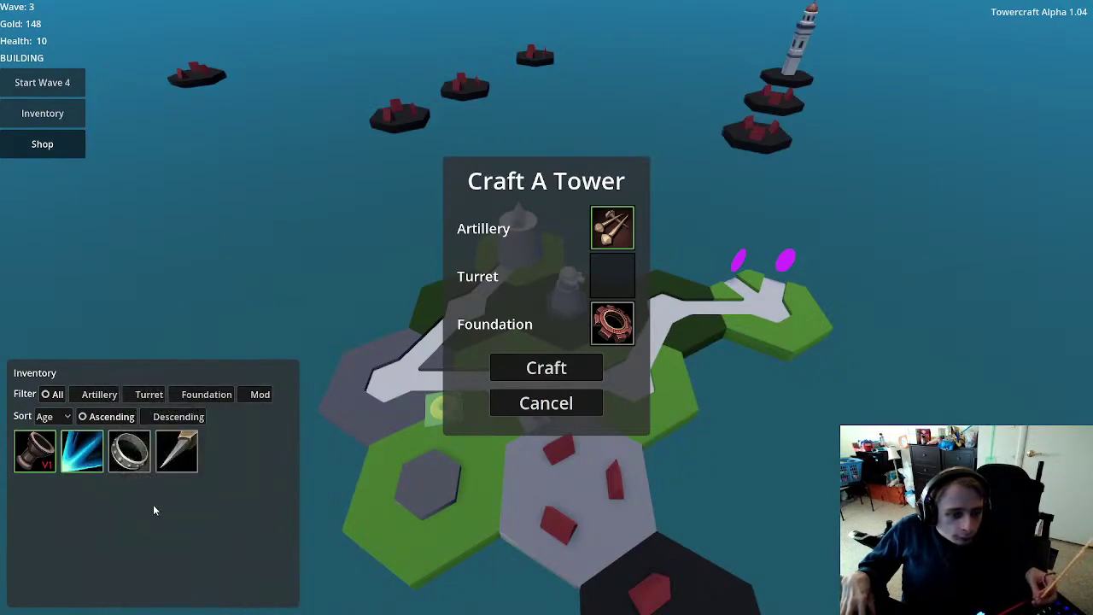
{"action": "left_click", "coordinate": [35, 451]}
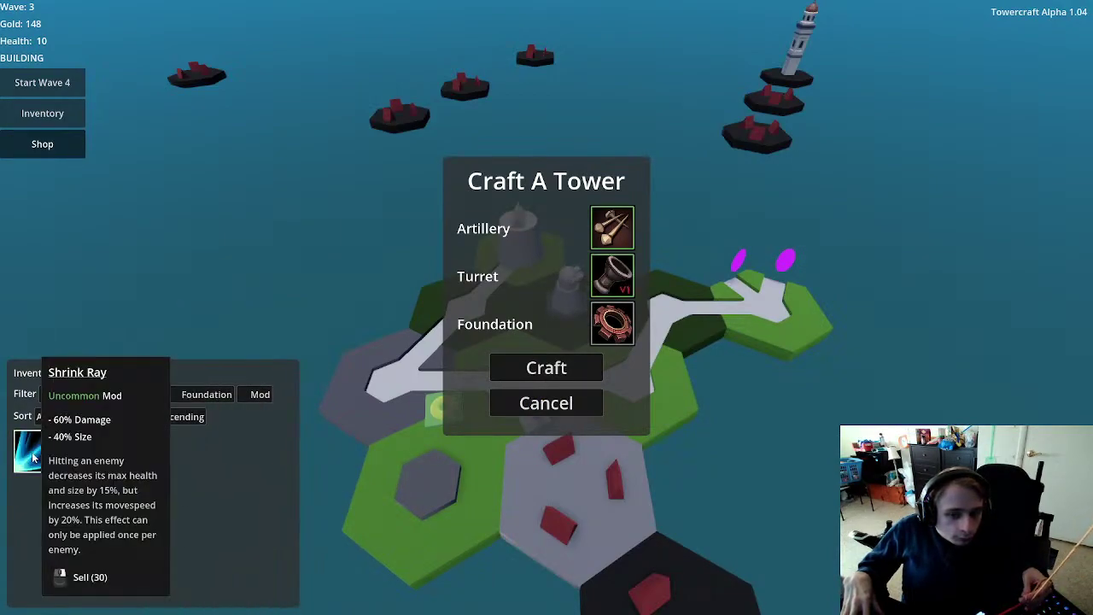
{"action": "mouse_move", "coordinate": [617, 284]}
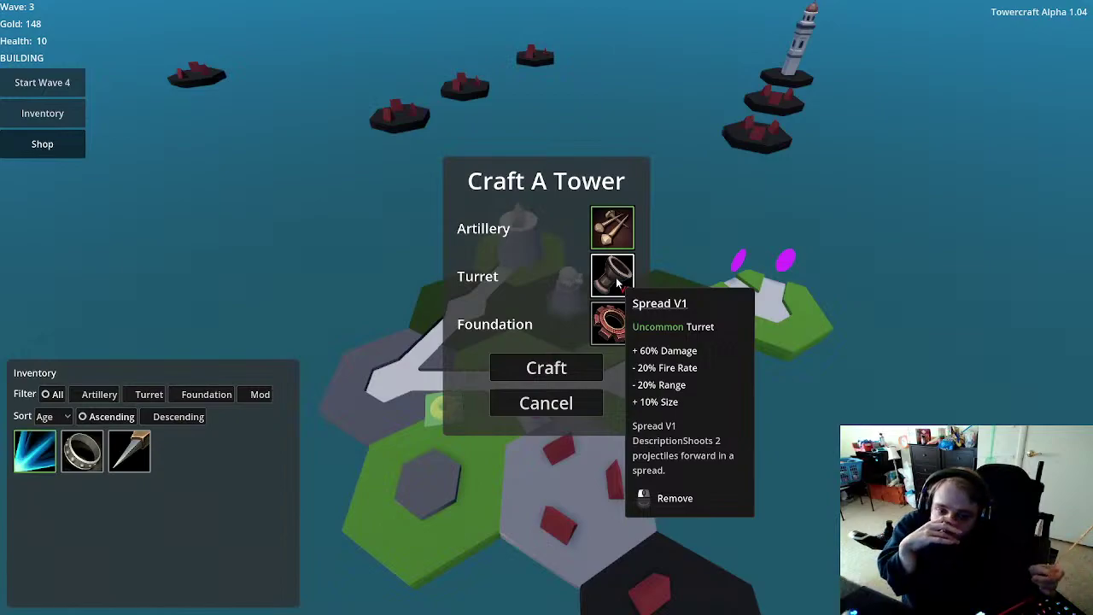
Step: Build the crafted tower and equip the Shrink Ray mod on it
{"action": "left_click", "coordinate": [590, 367]}
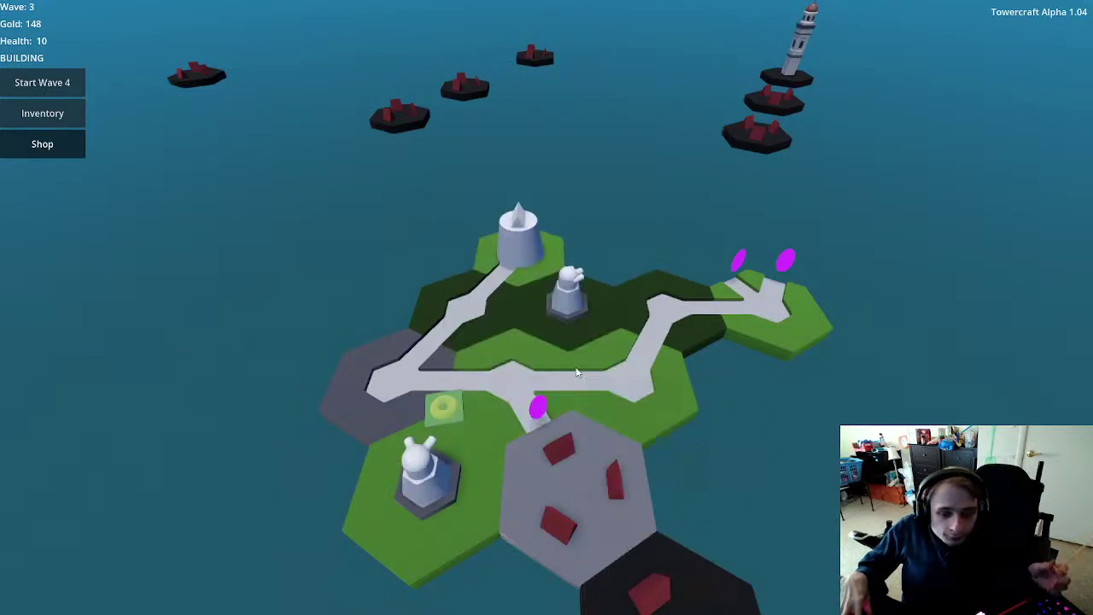
{"action": "left_click", "coordinate": [412, 491]}
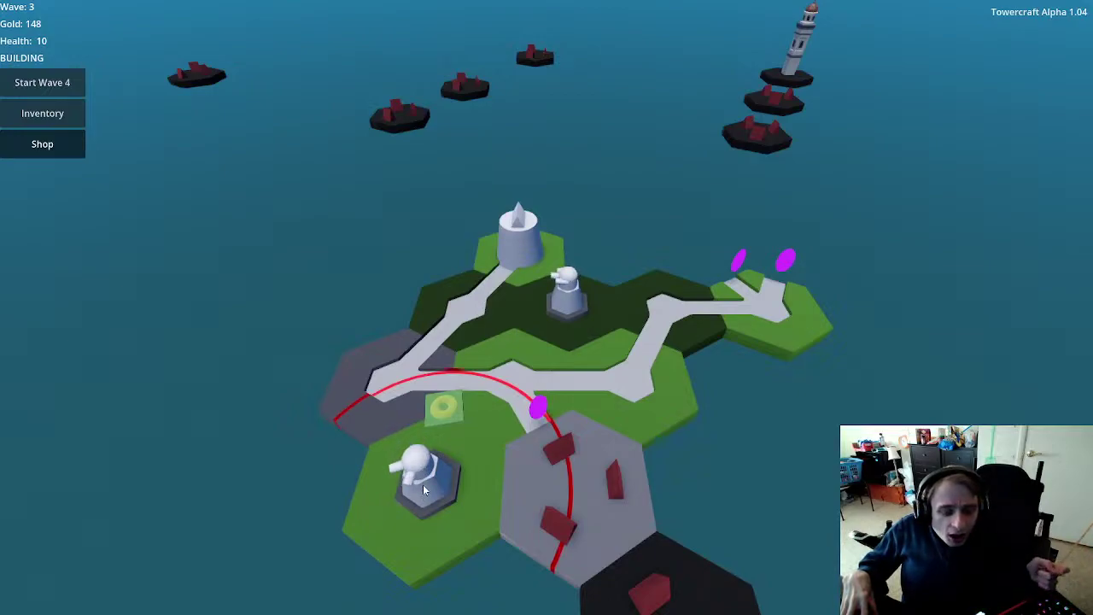
{"action": "left_click", "coordinate": [423, 484]}
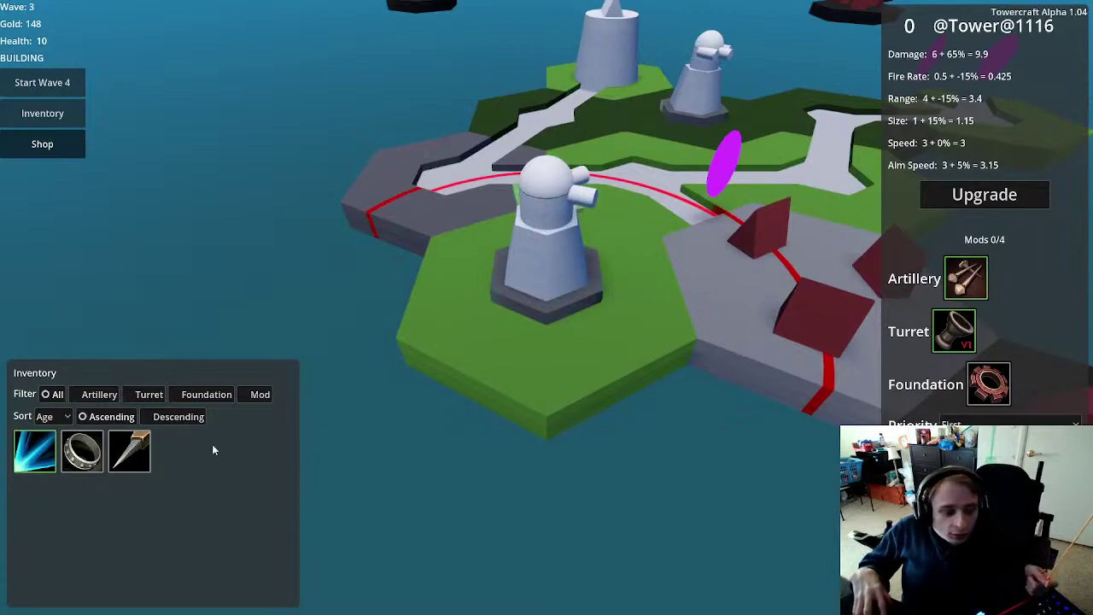
{"action": "mouse_move", "coordinate": [99, 458]}
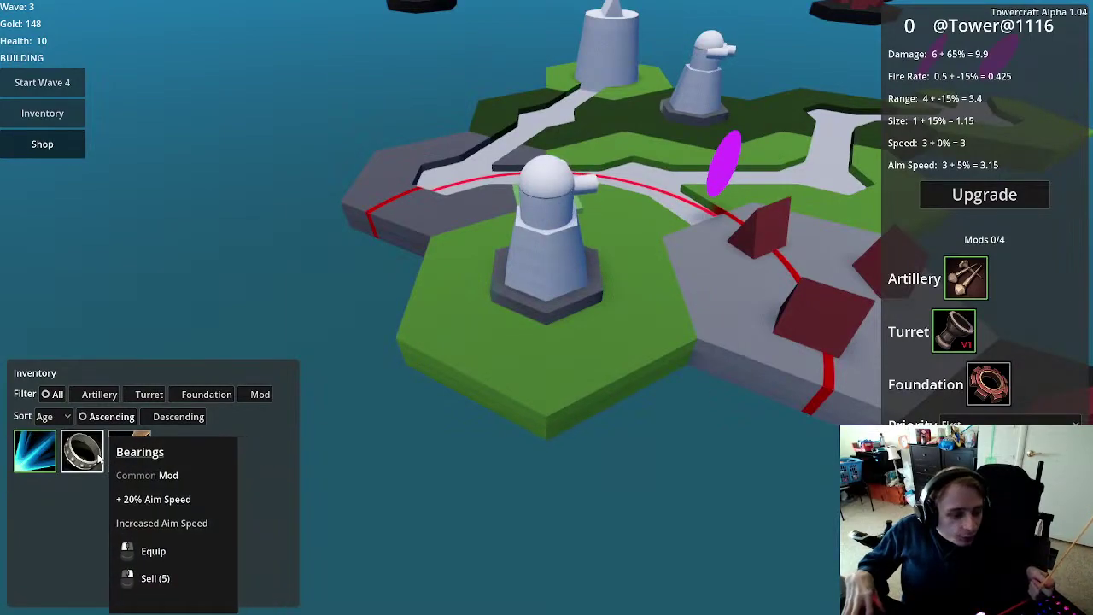
{"action": "left_click", "coordinate": [49, 458]}
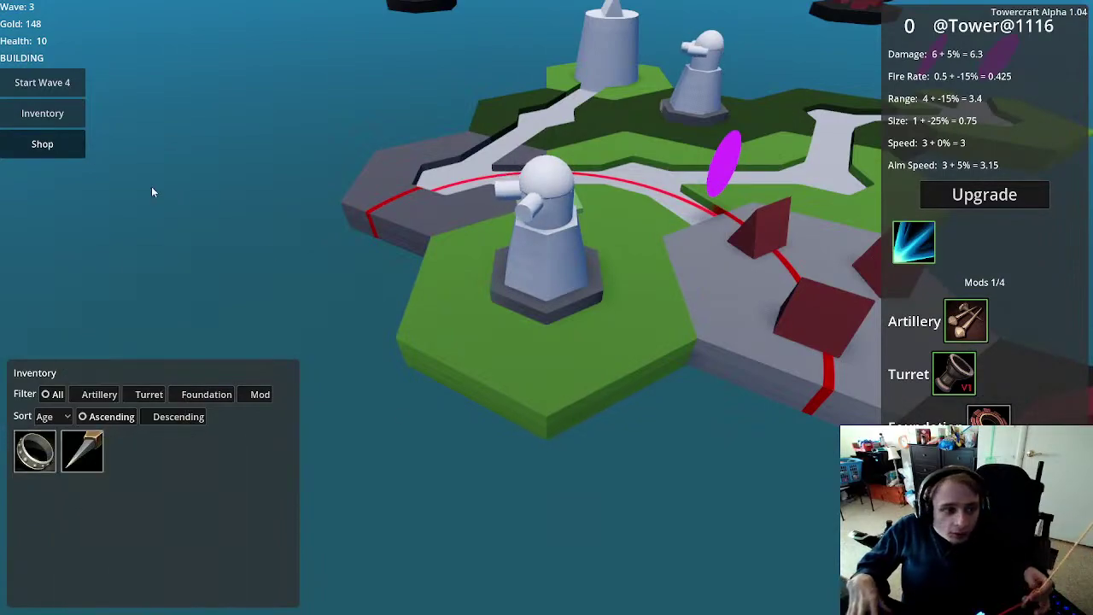
Step: Buy the Lens mod for 26 gold and equip it on the new tower
{"action": "left_click", "coordinate": [57, 145]}
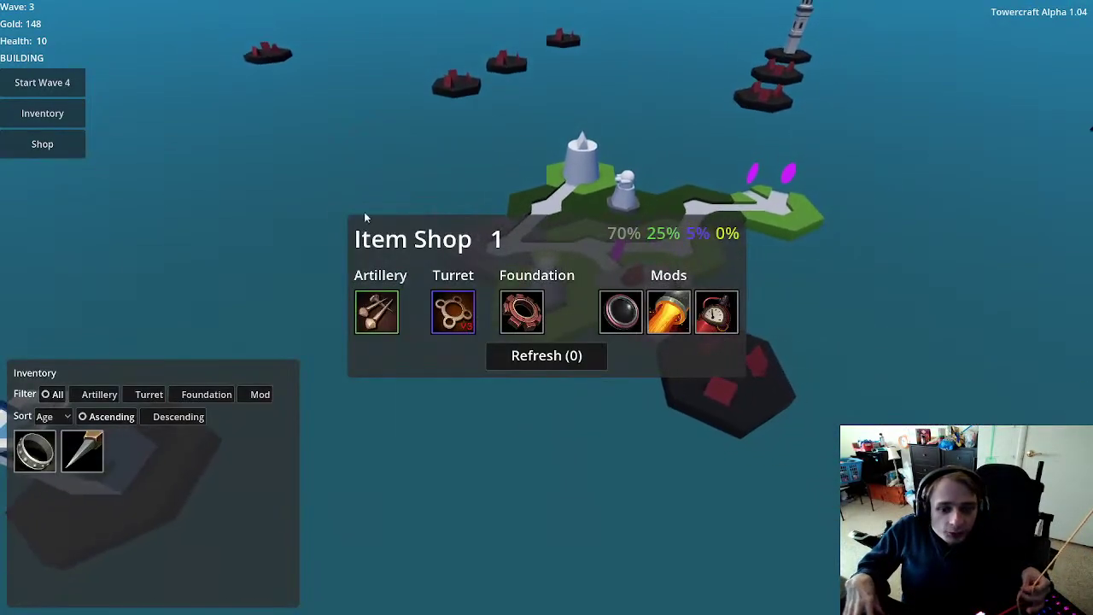
{"action": "mouse_move", "coordinate": [621, 313]}
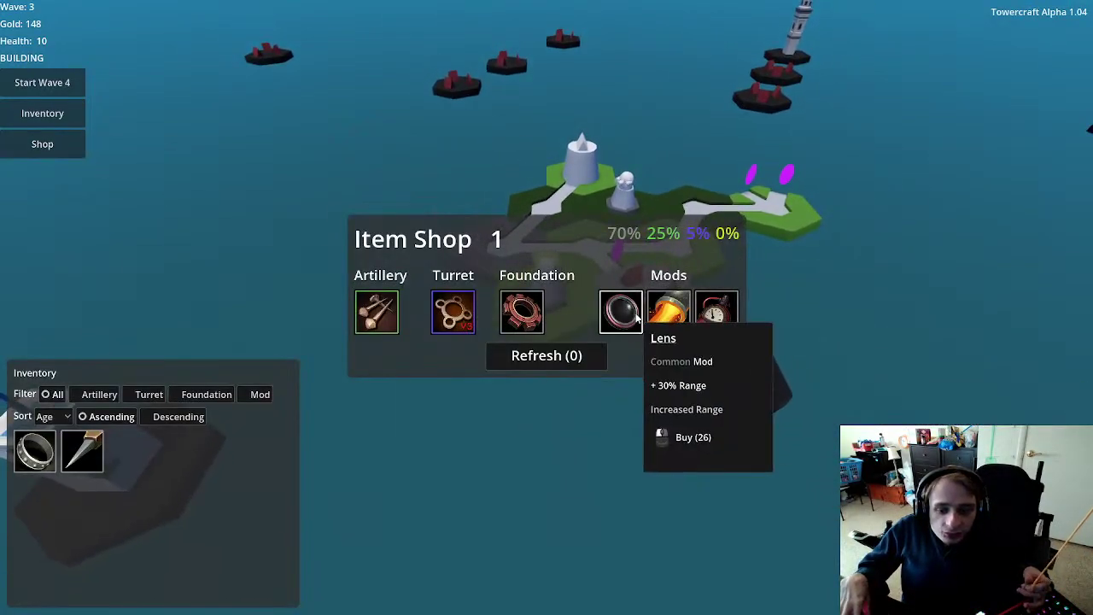
{"action": "left_click", "coordinate": [618, 313]}
{"action": "left_click", "coordinate": [470, 468]}
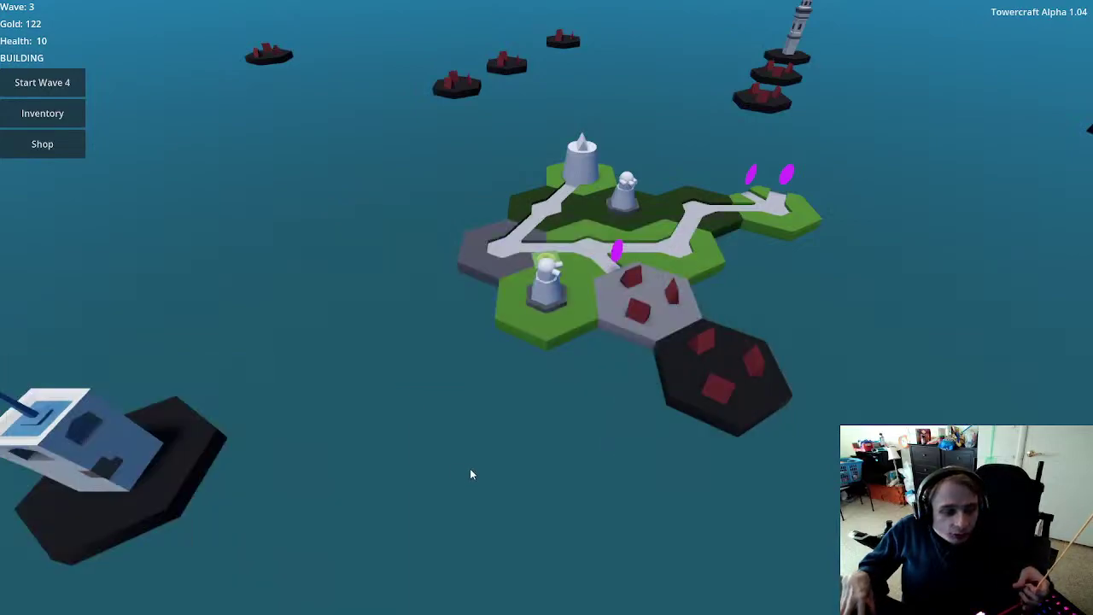
{"action": "left_click", "coordinate": [547, 282]}
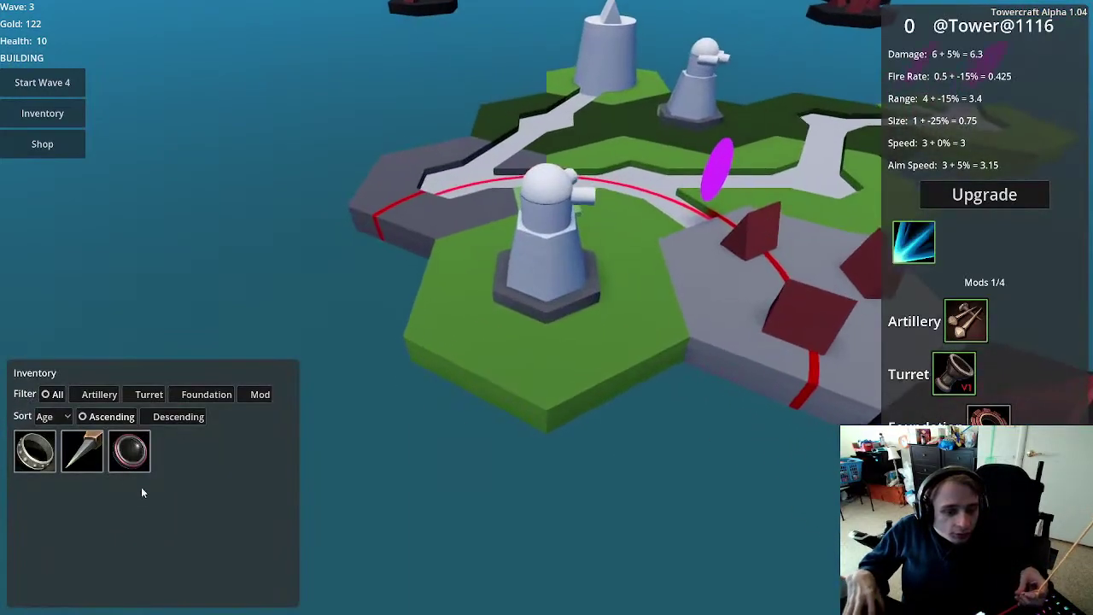
{"action": "left_click", "coordinate": [141, 454]}
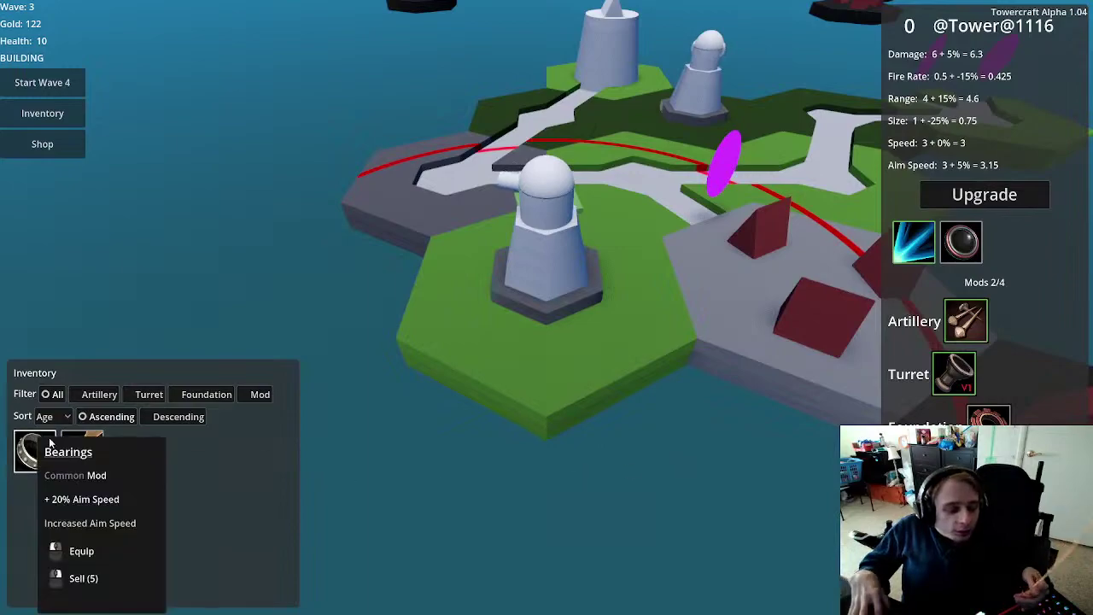
{"action": "scroll", "coordinate": [625, 446], "scroll_direction": "down", "scroll_amount": 5}
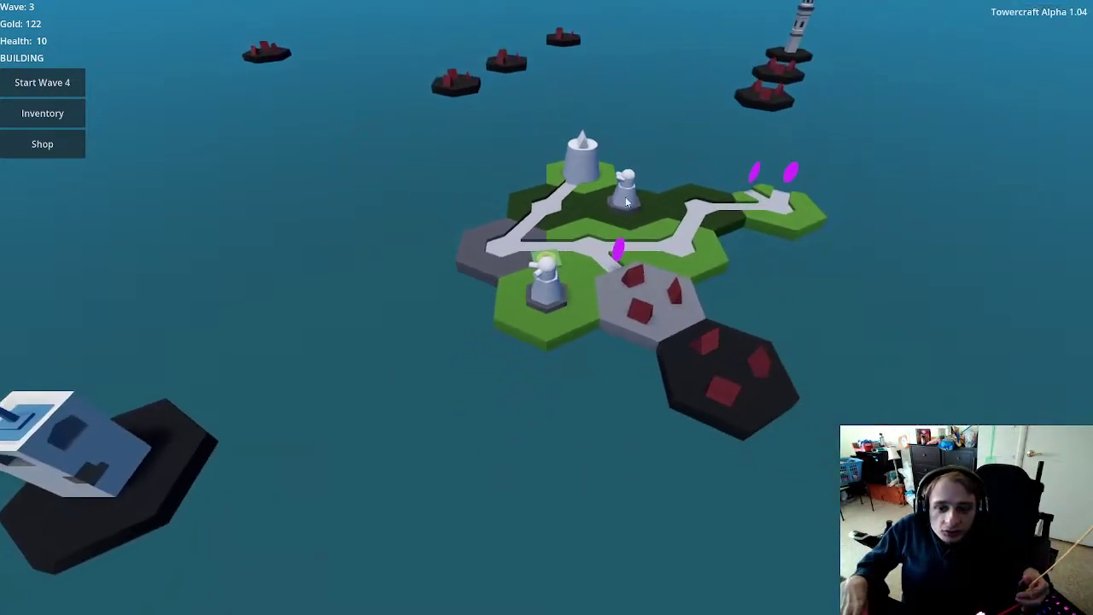
Step: Give the level-1 tower a third Sharpened Projectiles mod and return to the island overview
{"action": "left_click", "coordinate": [619, 188]}
{"action": "left_click", "coordinate": [83, 461]}
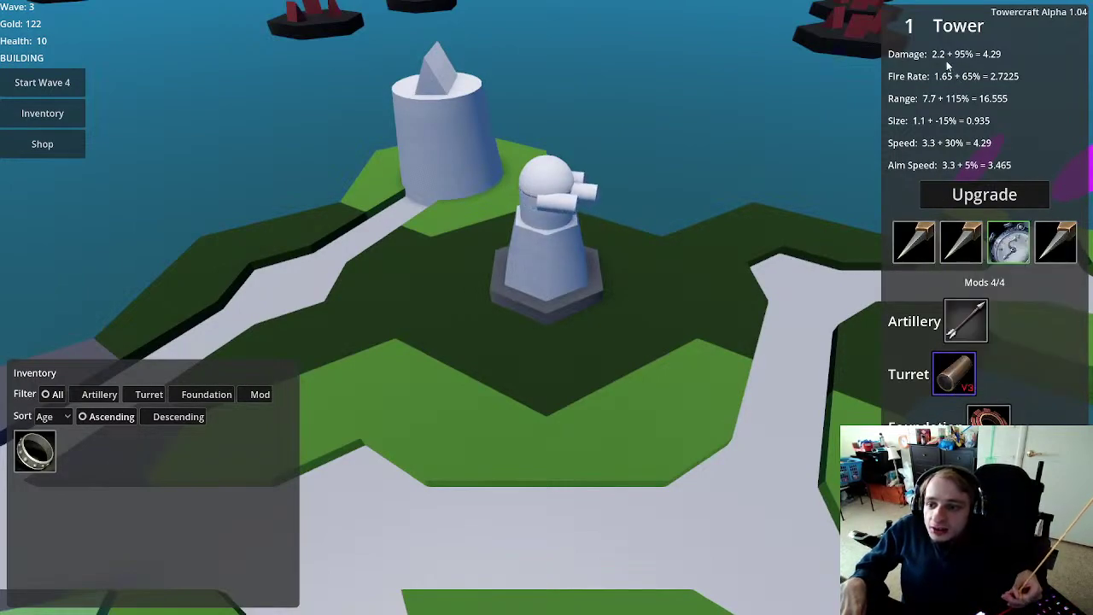
{"action": "left_click", "coordinate": [763, 183]}
{"action": "scroll", "coordinate": [743, 197], "scroll_direction": "down", "scroll_amount": 3}
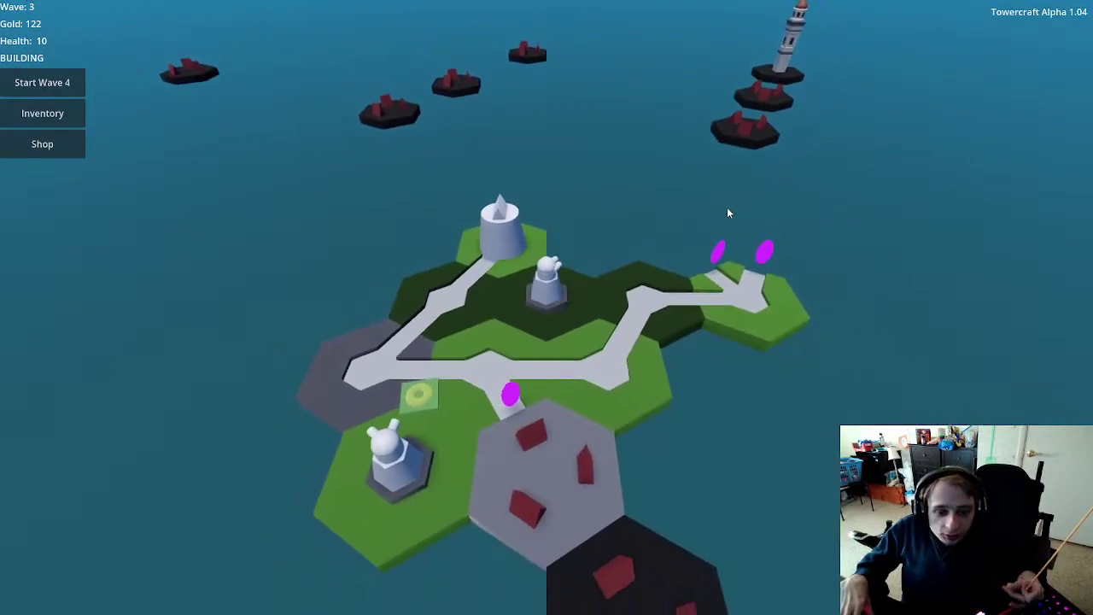
{"action": "scroll", "coordinate": [689, 415], "scroll_direction": "down", "scroll_amount": 2}
{"action": "scroll", "coordinate": [598, 333], "scroll_direction": "up", "scroll_amount": 4}
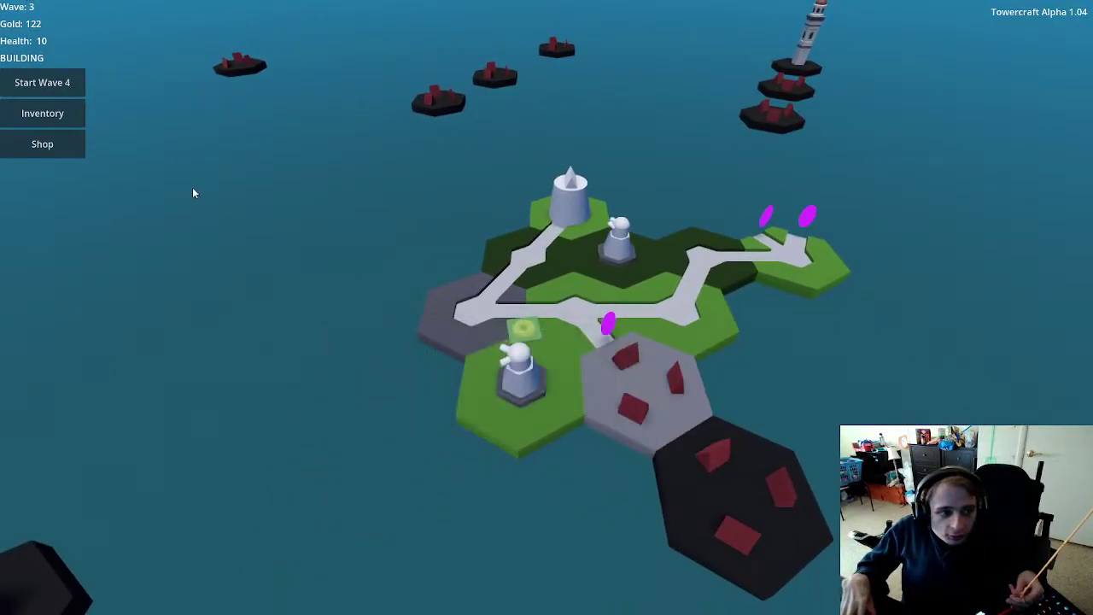
Step: Start wave 4 and defend the island until it clears with 220 gold and 10 health
{"action": "left_click", "coordinate": [70, 85]}
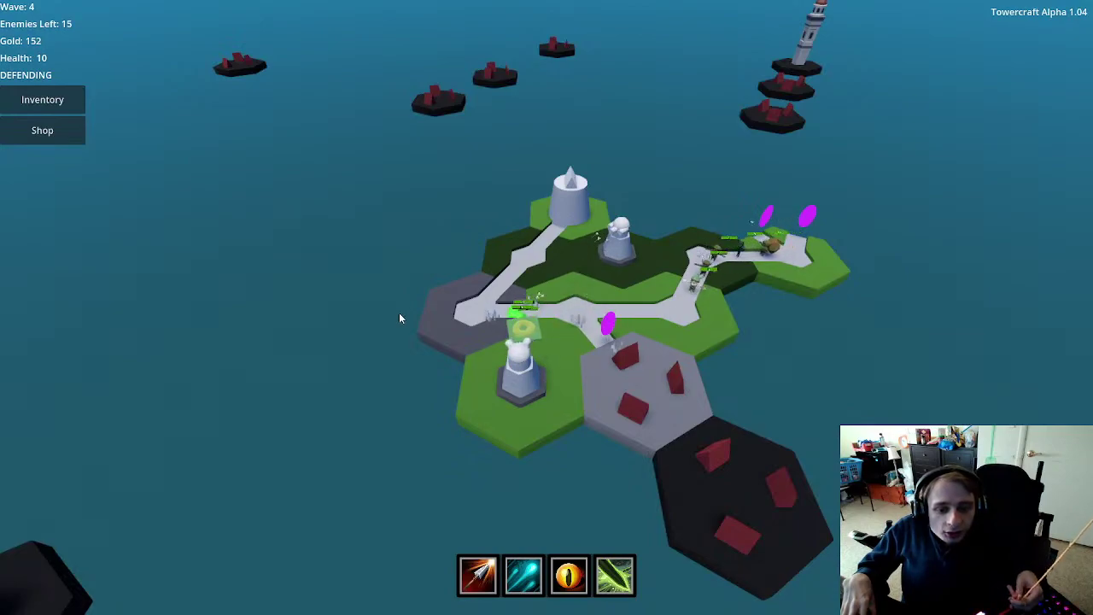
{"action": "scroll", "coordinate": [516, 332], "scroll_direction": "up", "scroll_amount": 5}
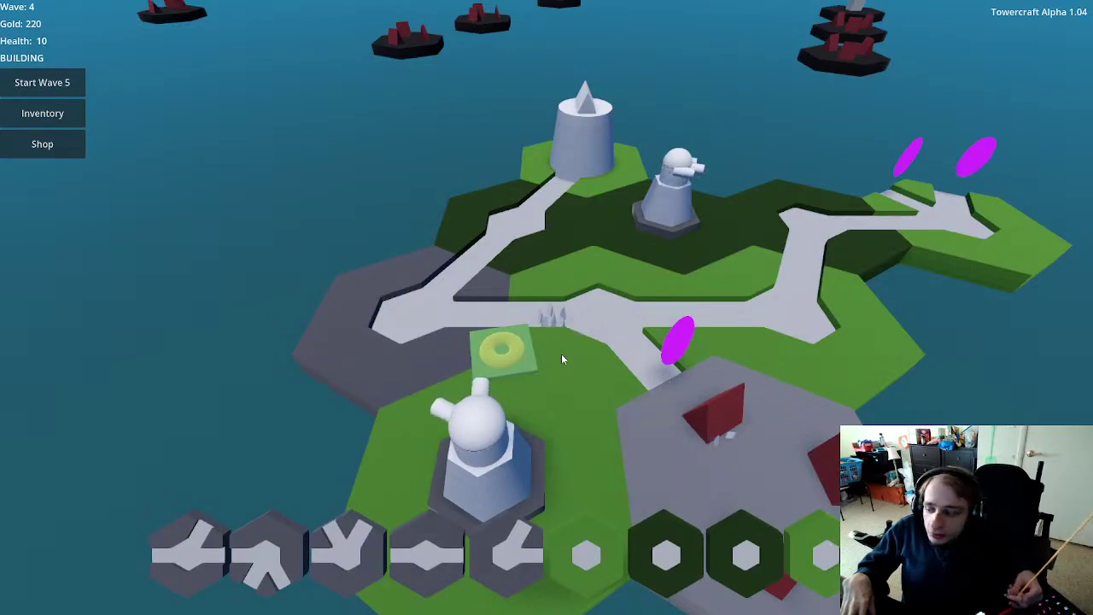
Step: Place two grass tiles on the island's upper-left and left side
{"action": "mouse_move", "coordinate": [484, 463]}
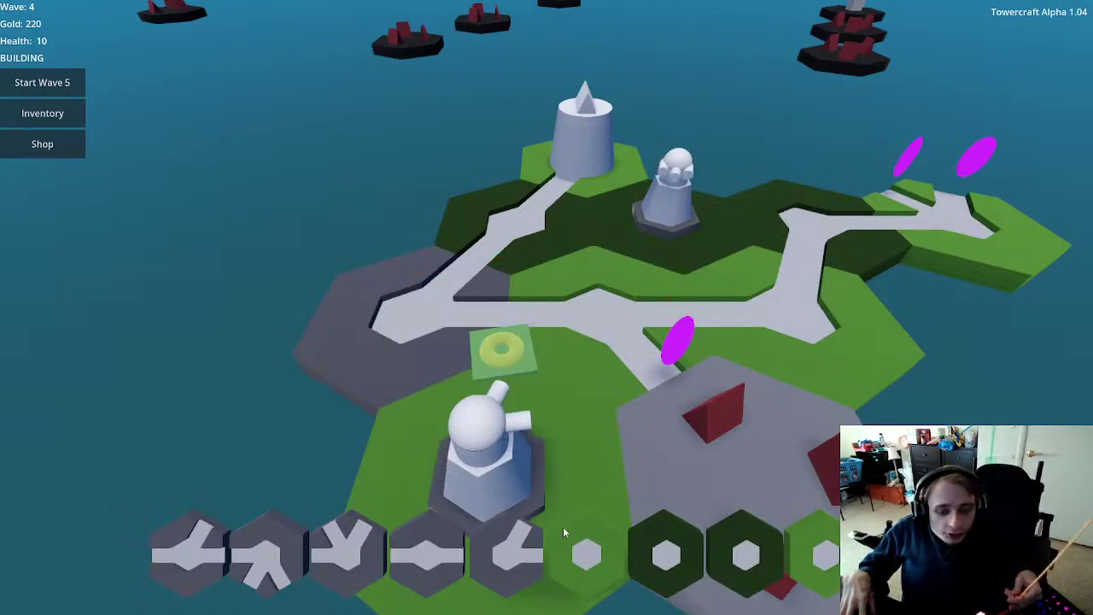
{"action": "left_click", "coordinate": [577, 545]}
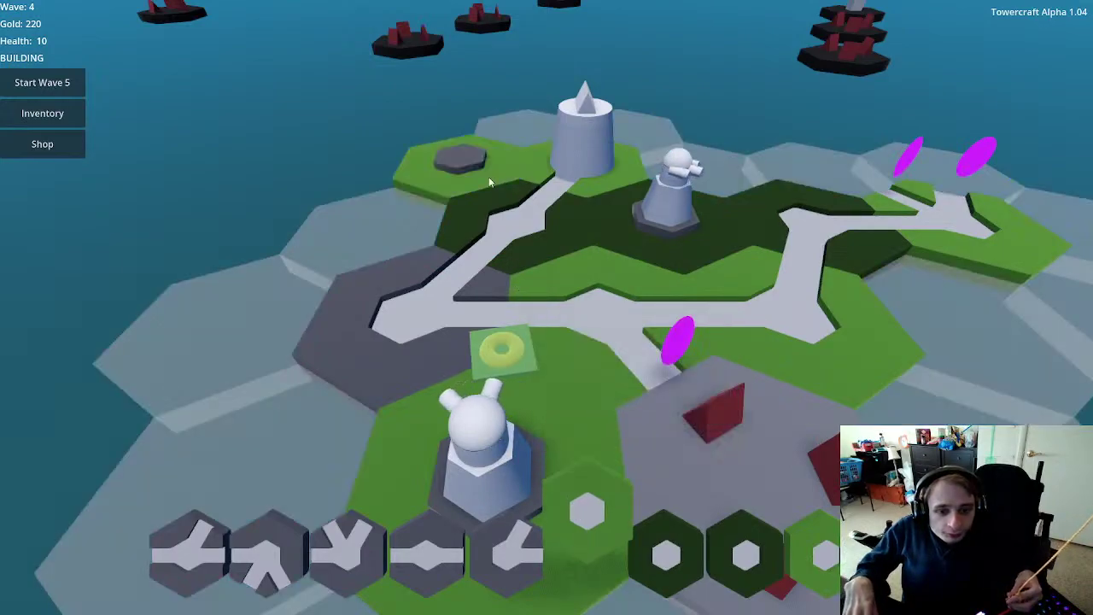
{"action": "left_click", "coordinate": [494, 189]}
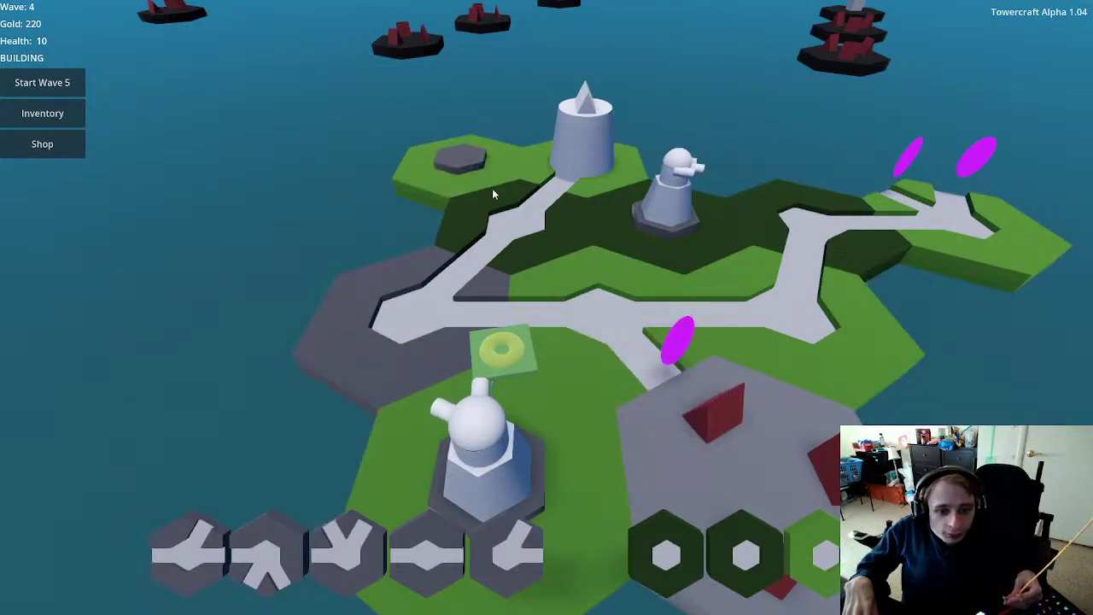
{"action": "left_click", "coordinate": [824, 552]}
{"action": "left_click", "coordinate": [402, 226]}
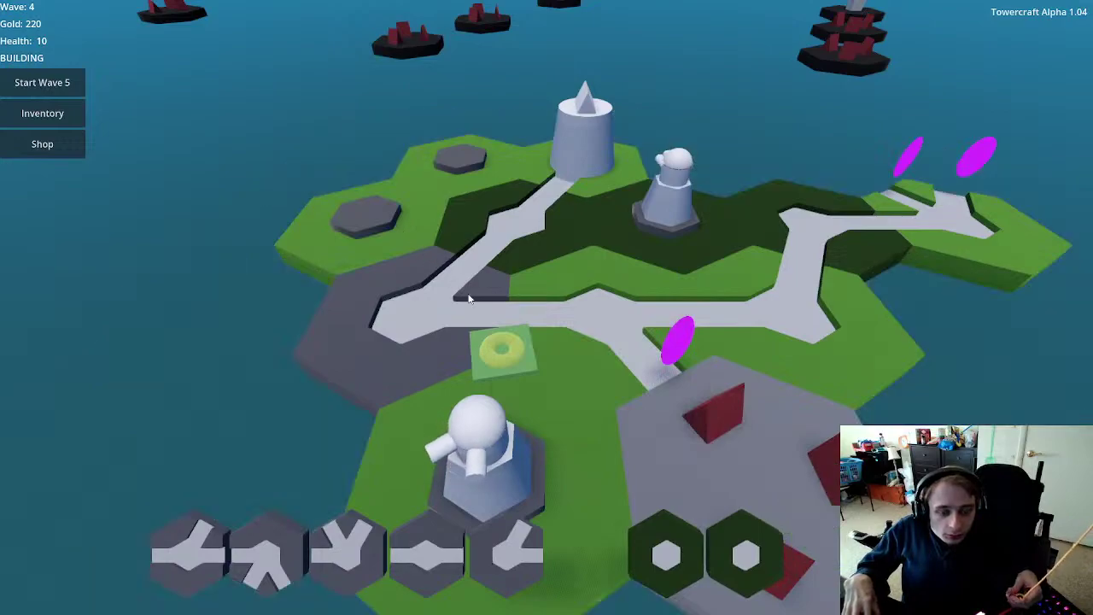
Step: Show the level-1 tower's stats: 4.29 damage, 2.7225 fire rate, 16.555 range, mods 4/4
{"action": "scroll", "coordinate": [564, 321], "scroll_direction": "down", "scroll_amount": 2}
{"action": "scroll", "coordinate": [564, 321], "scroll_direction": "down", "scroll_amount": 3}
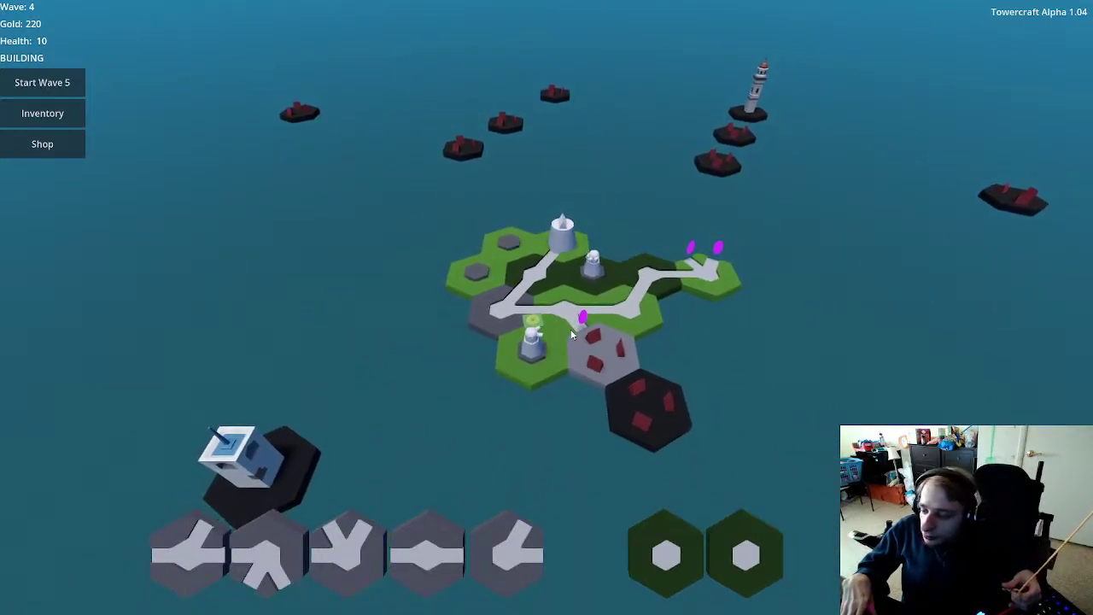
{"action": "scroll", "coordinate": [597, 290], "scroll_direction": "up", "scroll_amount": 3}
{"action": "left_click", "coordinate": [616, 259]}
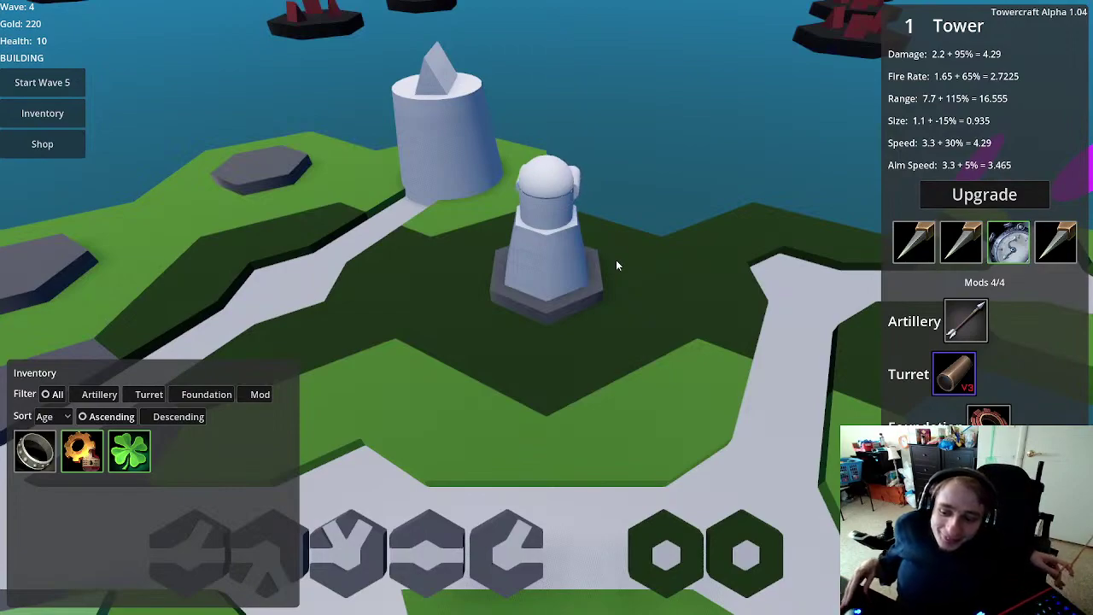
Step: Read the Greased Cogs and Charm item stats, then close the tower panel
{"action": "mouse_move", "coordinate": [147, 450]}
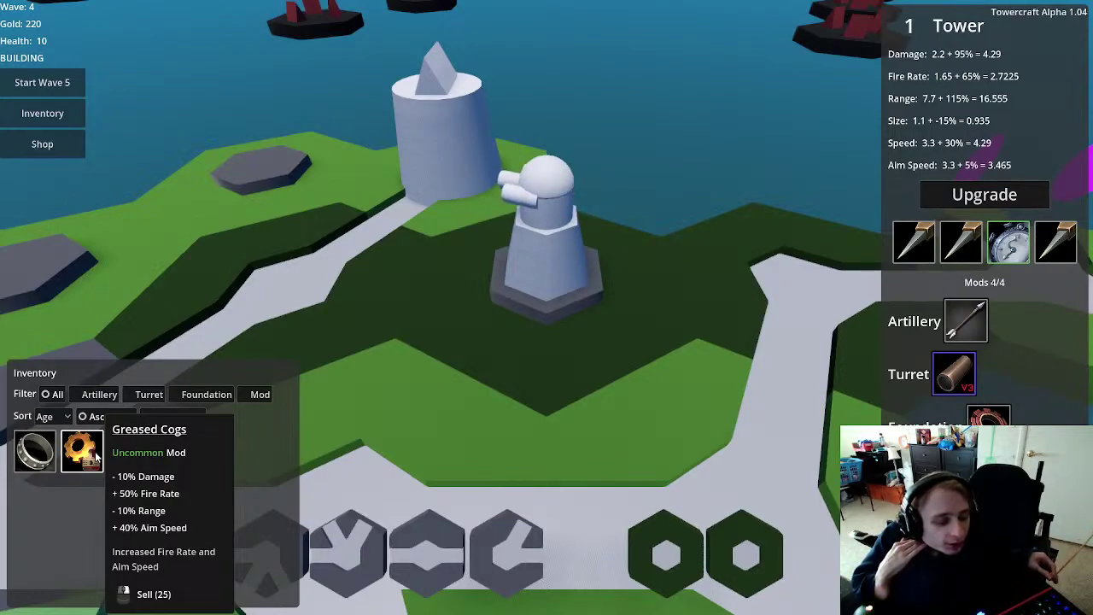
{"action": "left_click", "coordinate": [315, 365]}
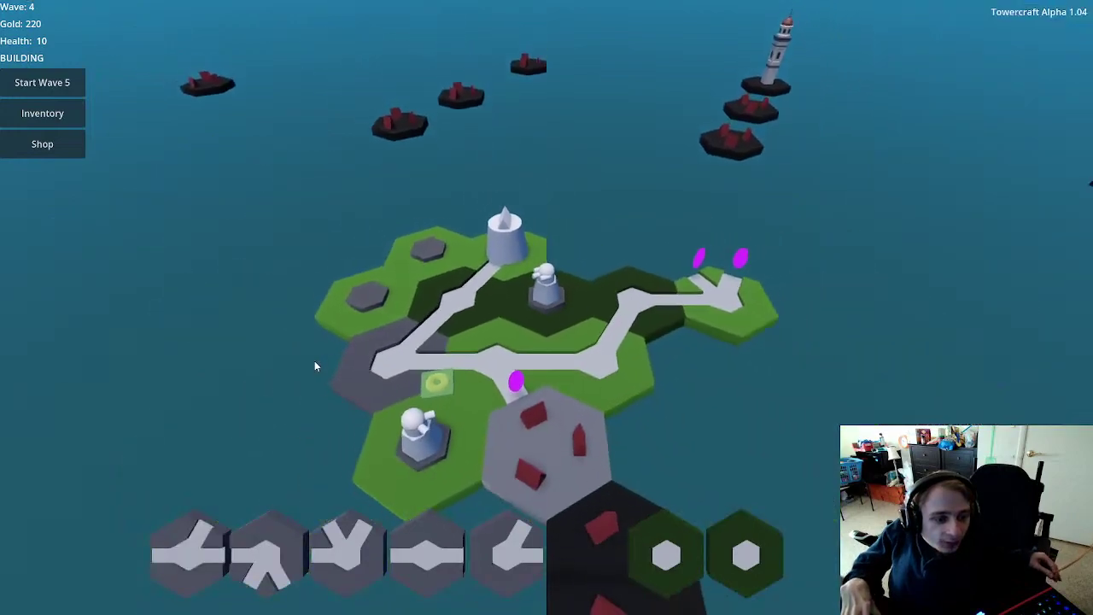
Step: Buy the Forward V2 turret, the Joat V1 foundation and the blade mod
{"action": "left_click", "coordinate": [73, 148]}
{"action": "mouse_move", "coordinate": [384, 313]}
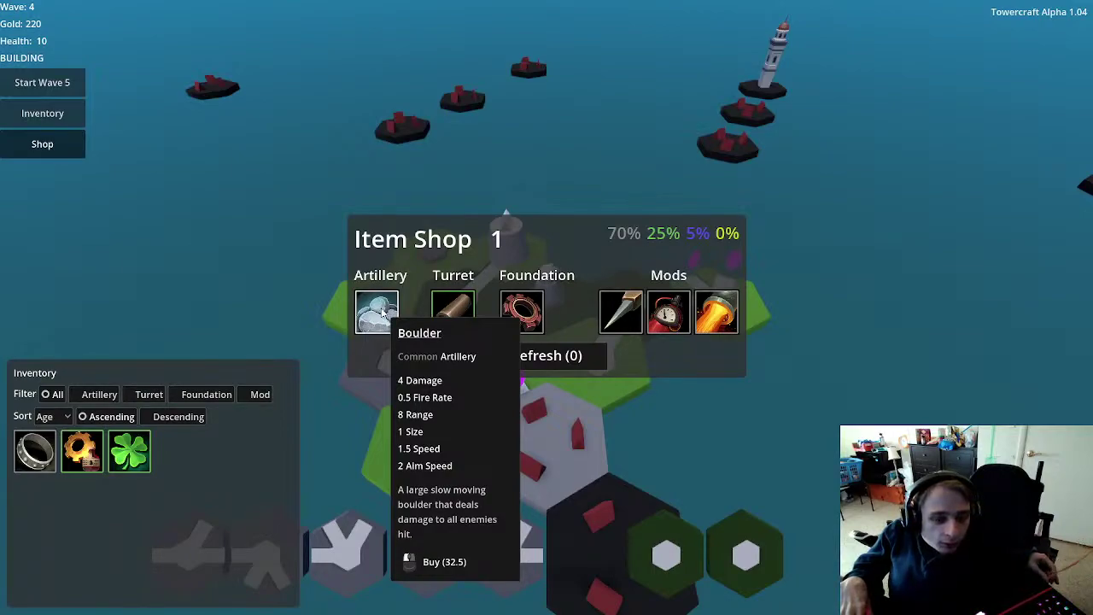
{"action": "mouse_move", "coordinate": [452, 320]}
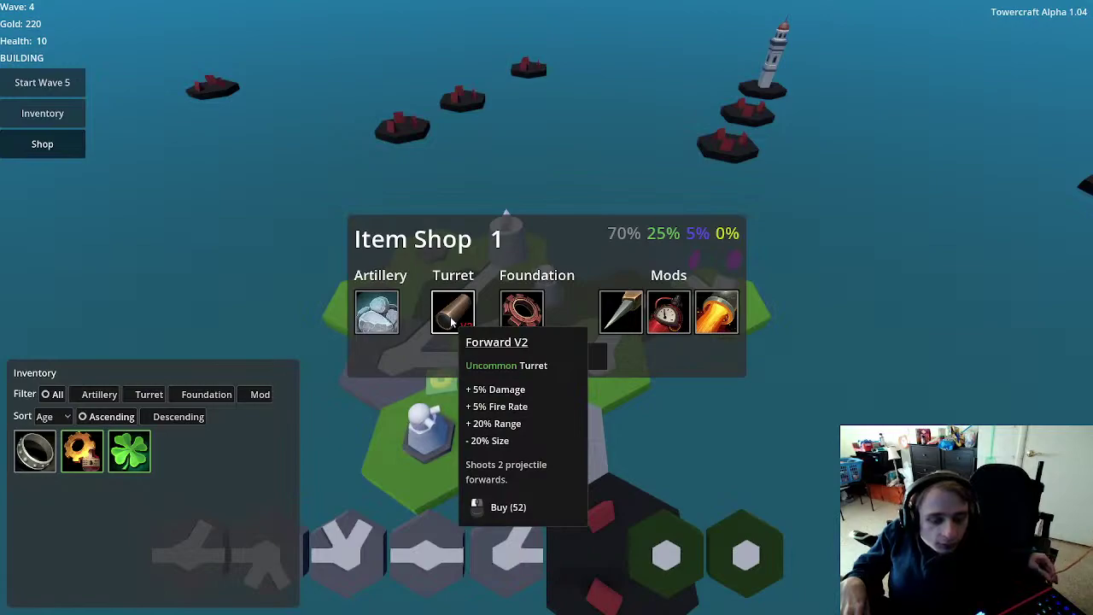
{"action": "left_click", "coordinate": [453, 321]}
{"action": "mouse_move", "coordinate": [514, 318]}
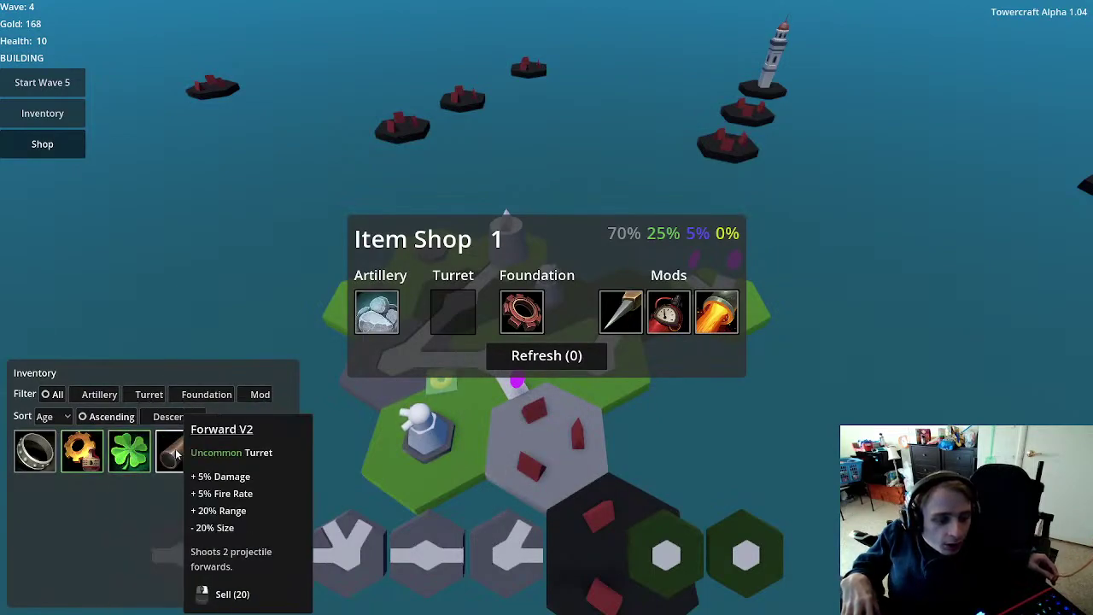
{"action": "left_click", "coordinate": [527, 314]}
{"action": "mouse_move", "coordinate": [33, 459]}
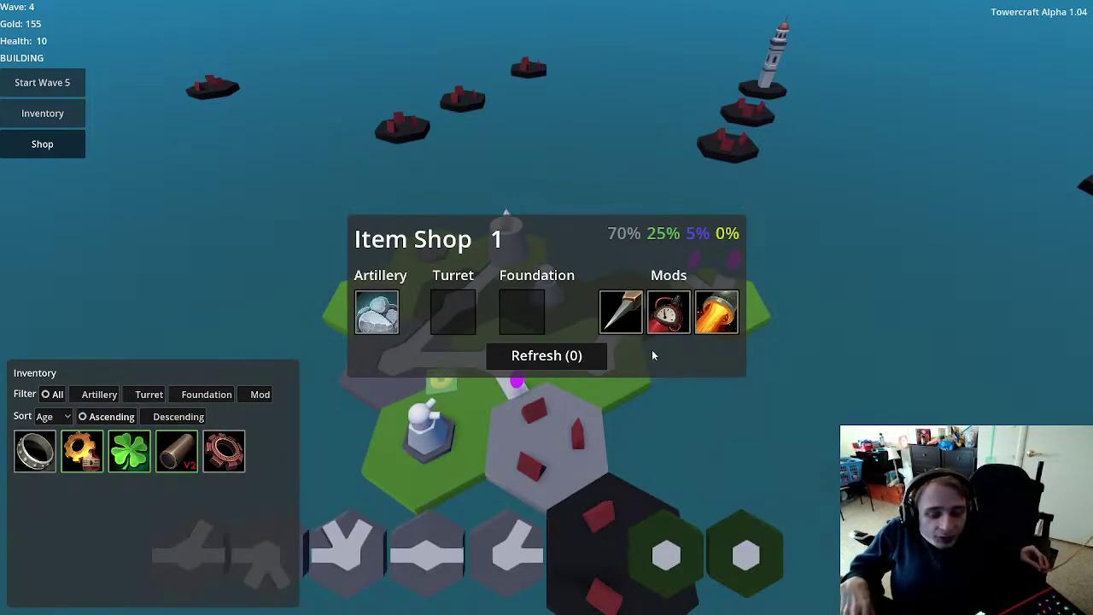
{"action": "left_click", "coordinate": [626, 314]}
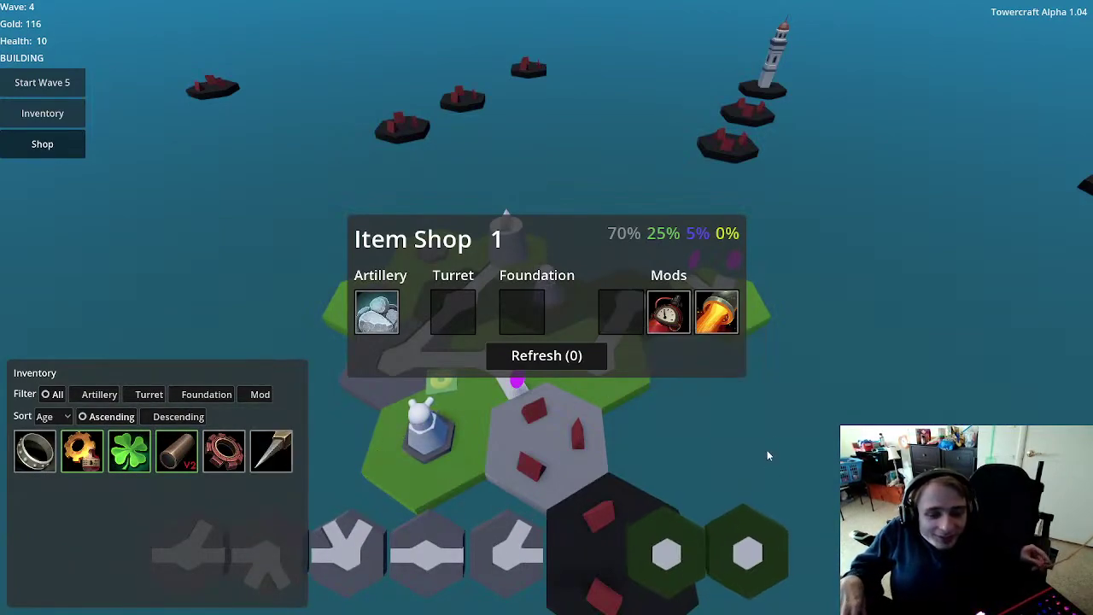
Step: Reopen the shop and reroll its stock, revealing a rare Matrix artillery for 130
{"action": "key", "text": "Escape"}
{"action": "scroll", "coordinate": [541, 401], "scroll_direction": "up", "scroll_amount": 5}
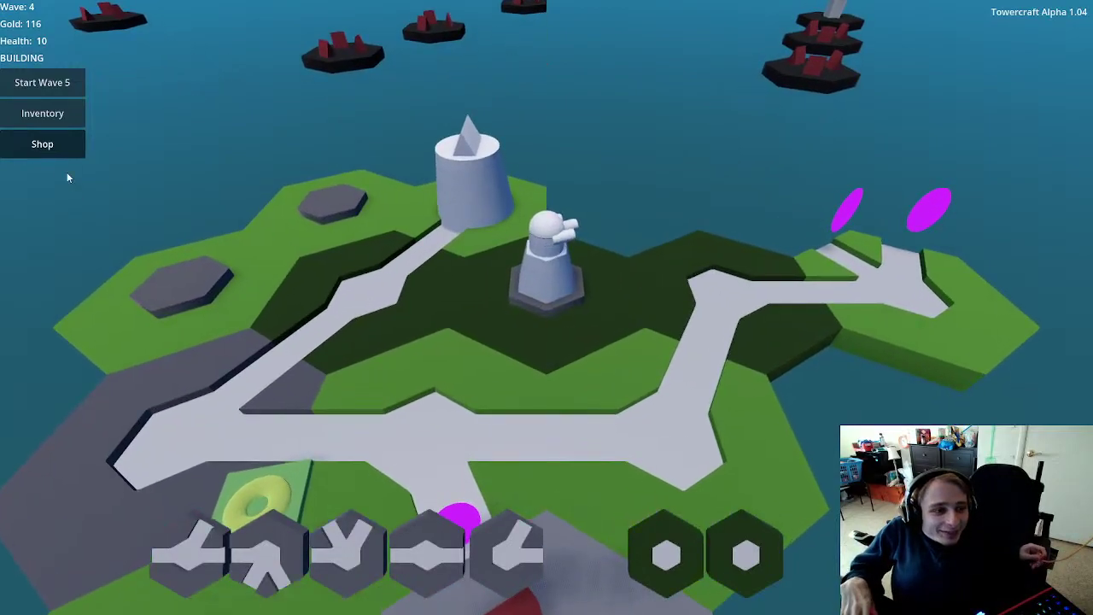
{"action": "left_click", "coordinate": [50, 144]}
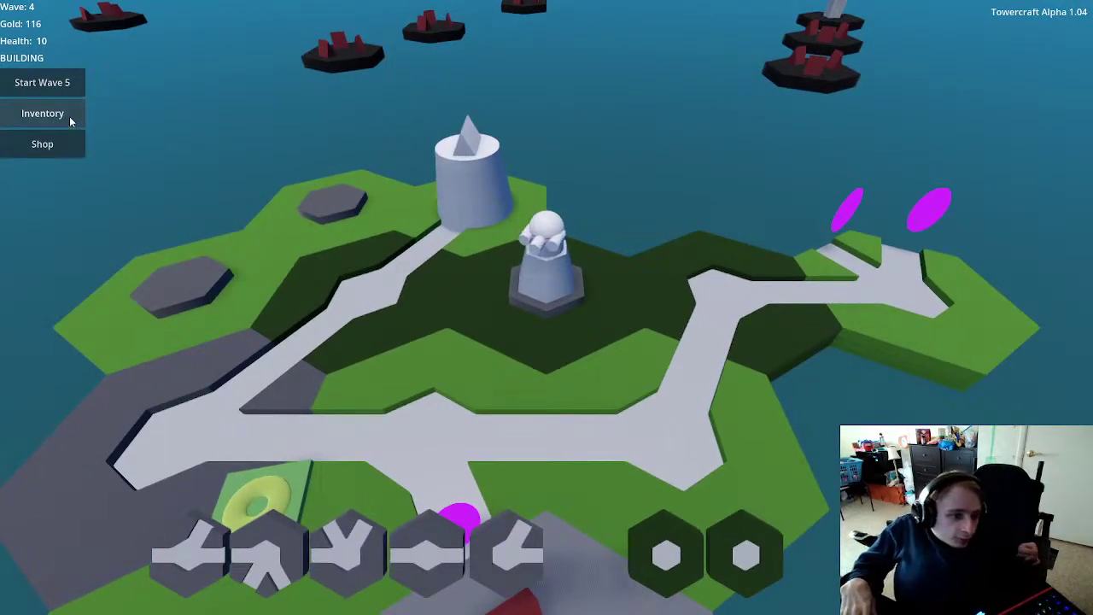
{"action": "left_click", "coordinate": [65, 151]}
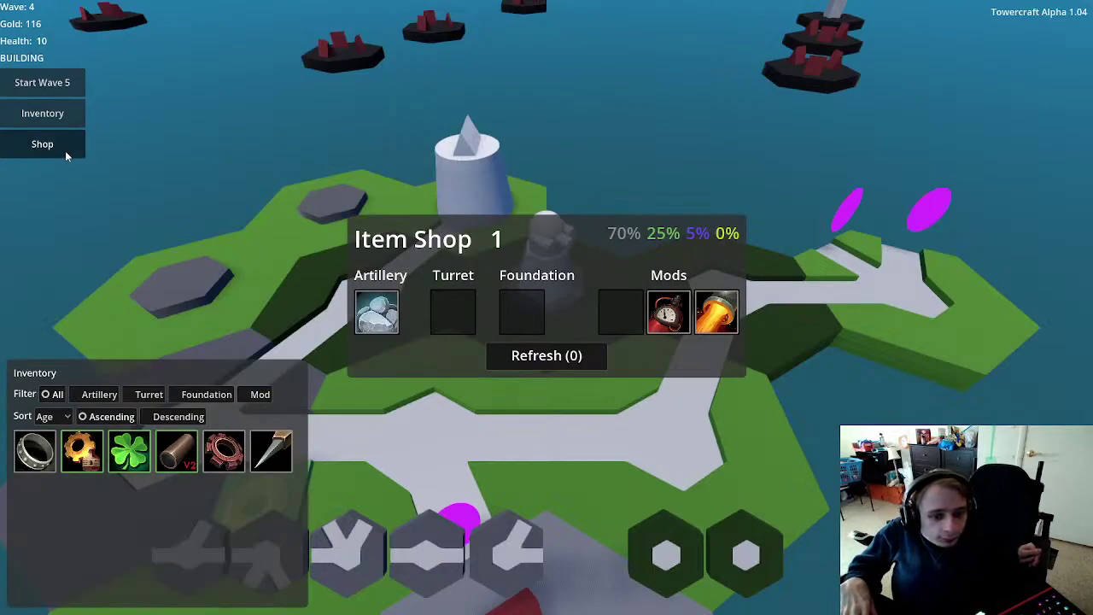
{"action": "left_click", "coordinate": [553, 357]}
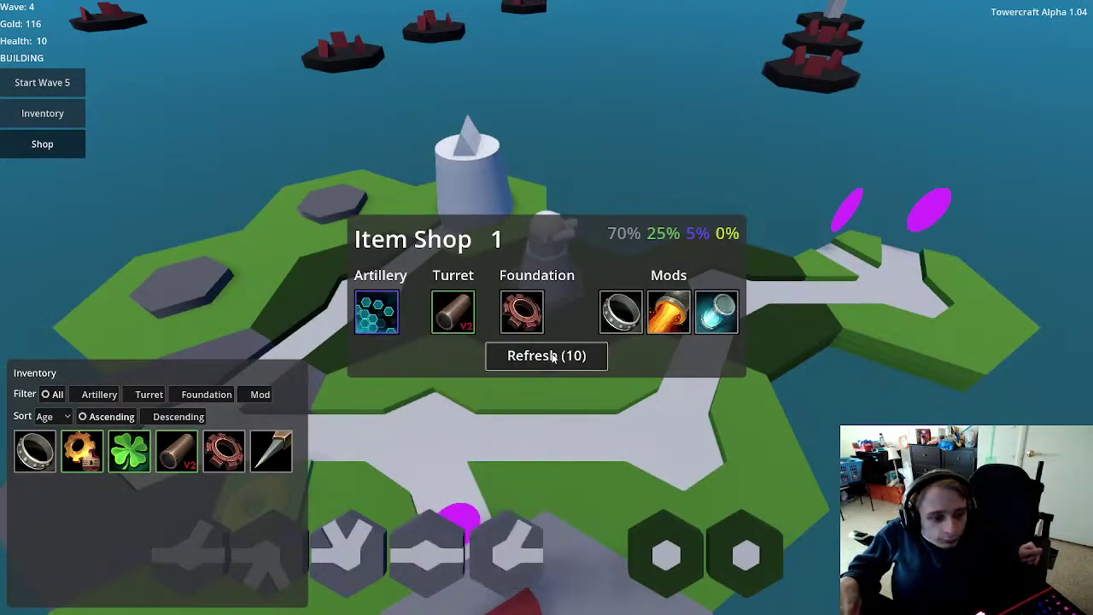
{"action": "mouse_move", "coordinate": [385, 323]}
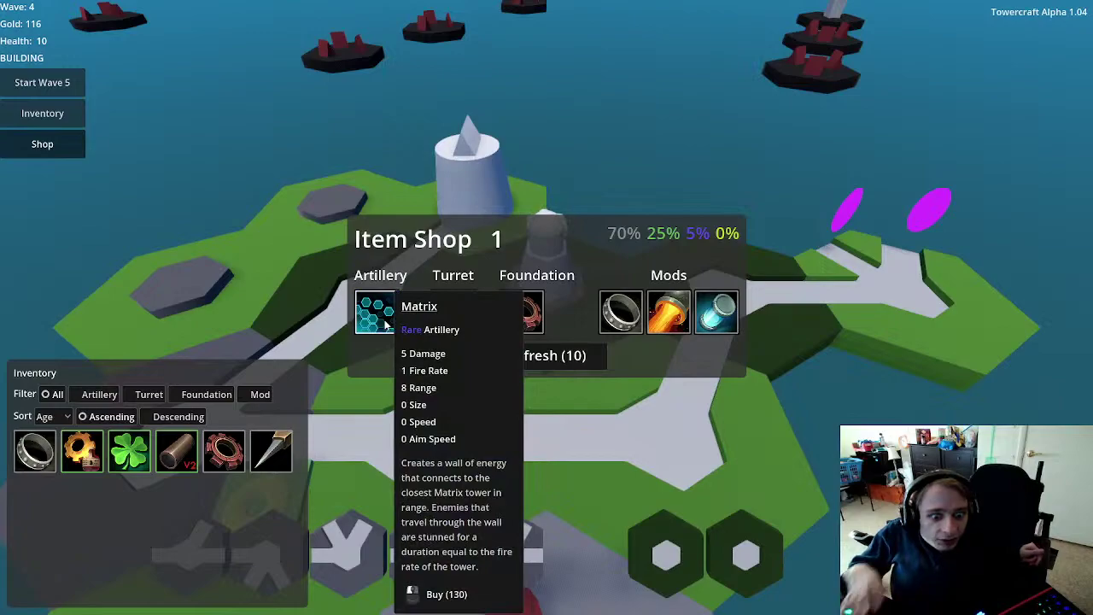
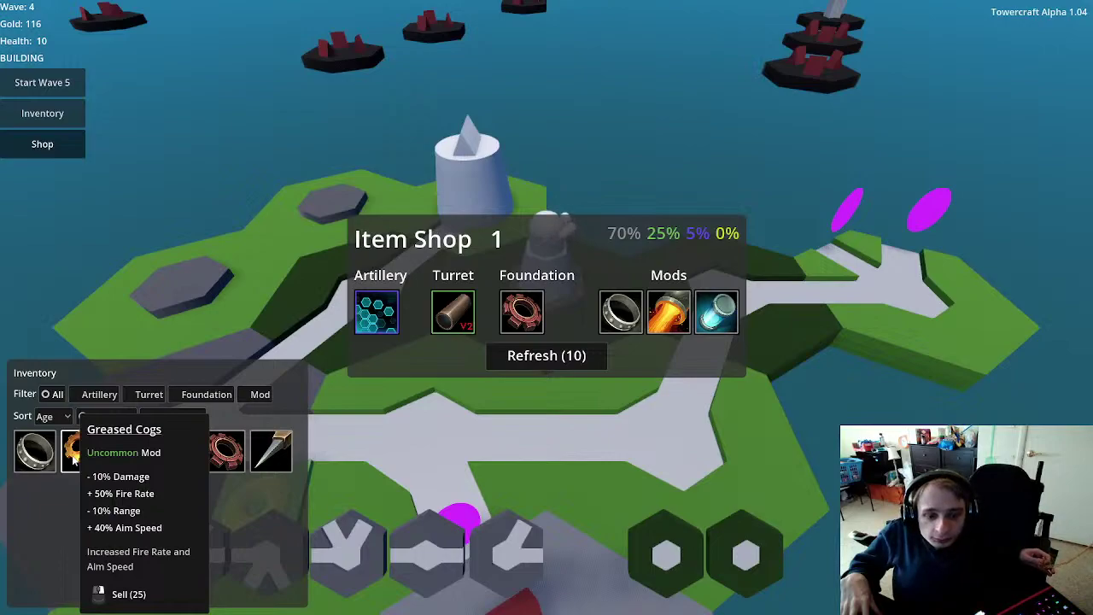
Step: Read the inventory item cards and check the central tower's stats and mods
{"action": "mouse_move", "coordinate": [121, 468]}
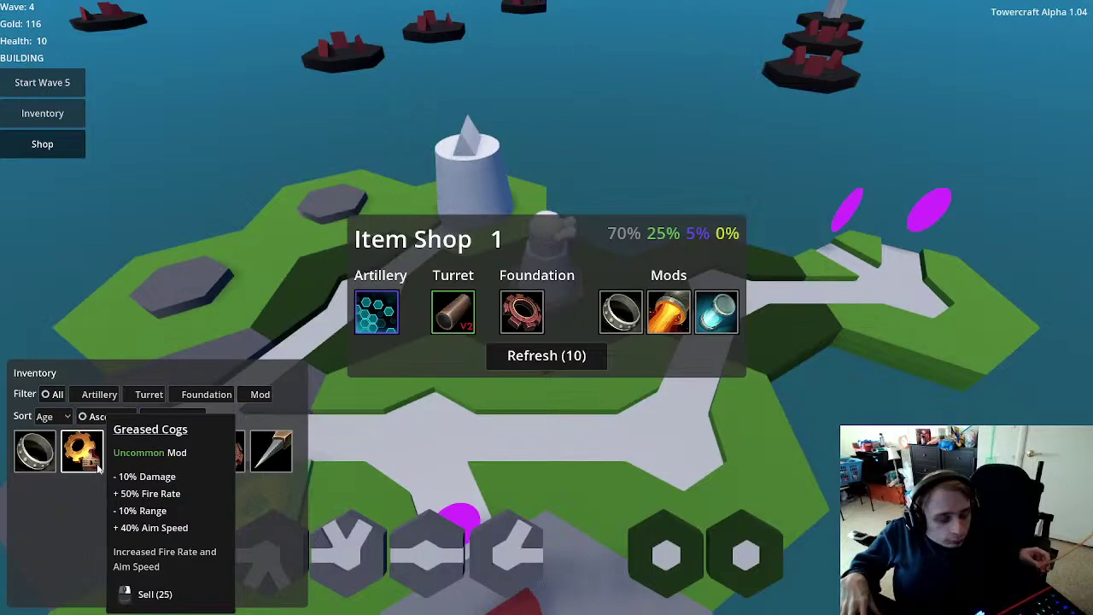
{"action": "mouse_move", "coordinate": [36, 464]}
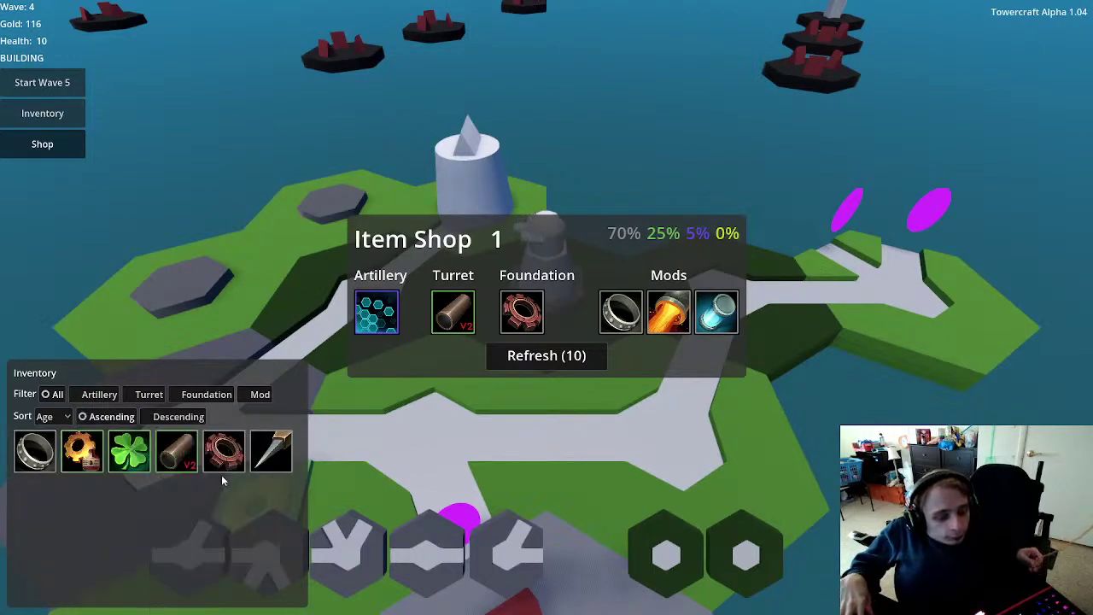
{"action": "mouse_move", "coordinate": [192, 464]}
{"action": "mouse_move", "coordinate": [275, 466]}
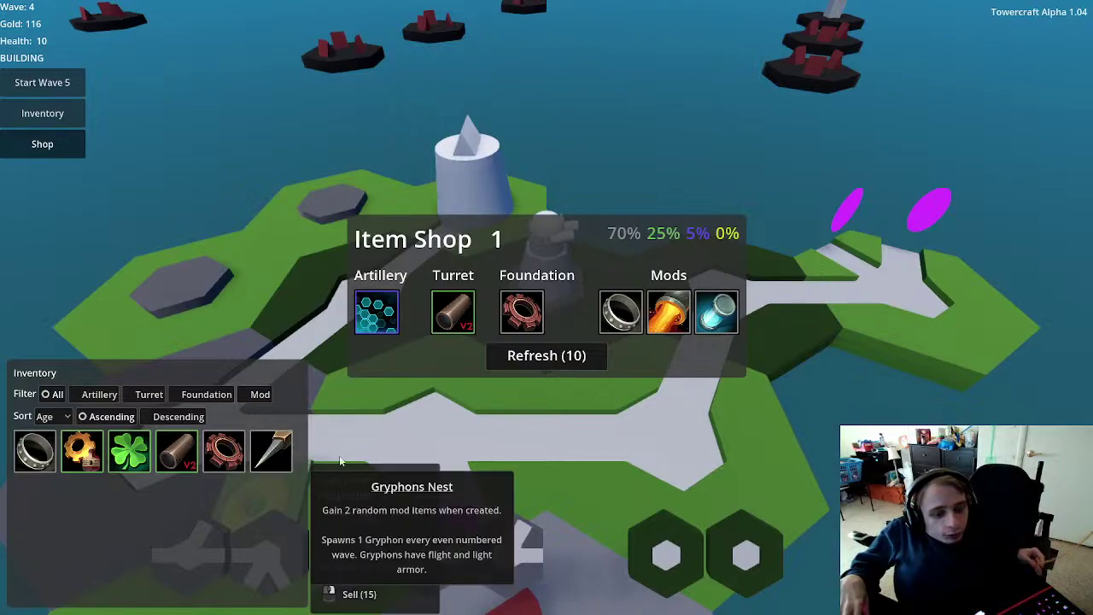
{"action": "left_click", "coordinate": [555, 275]}
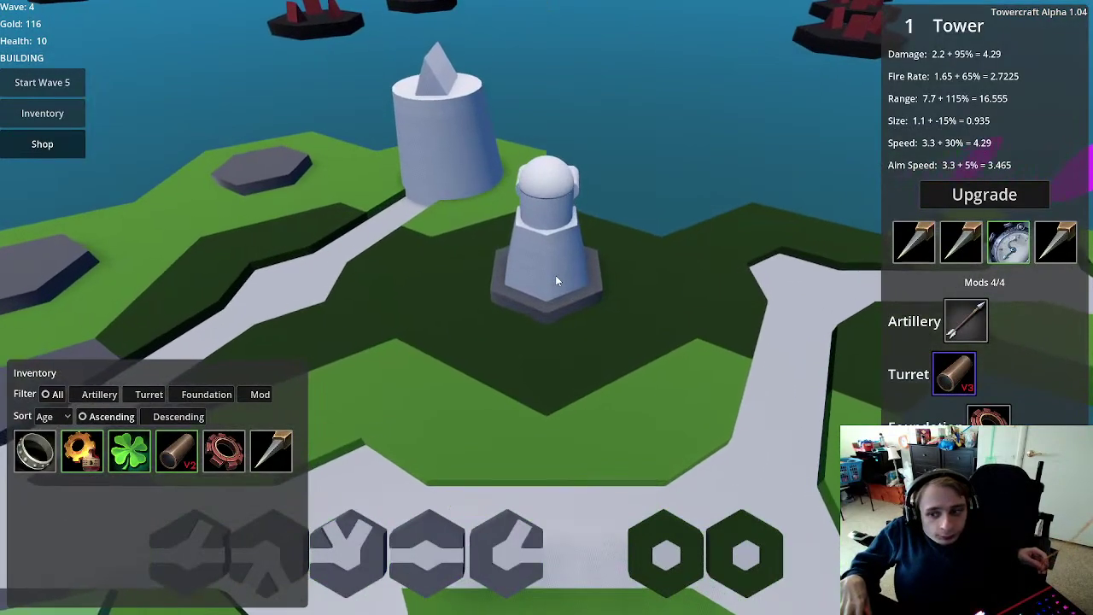
{"action": "left_click", "coordinate": [577, 410]}
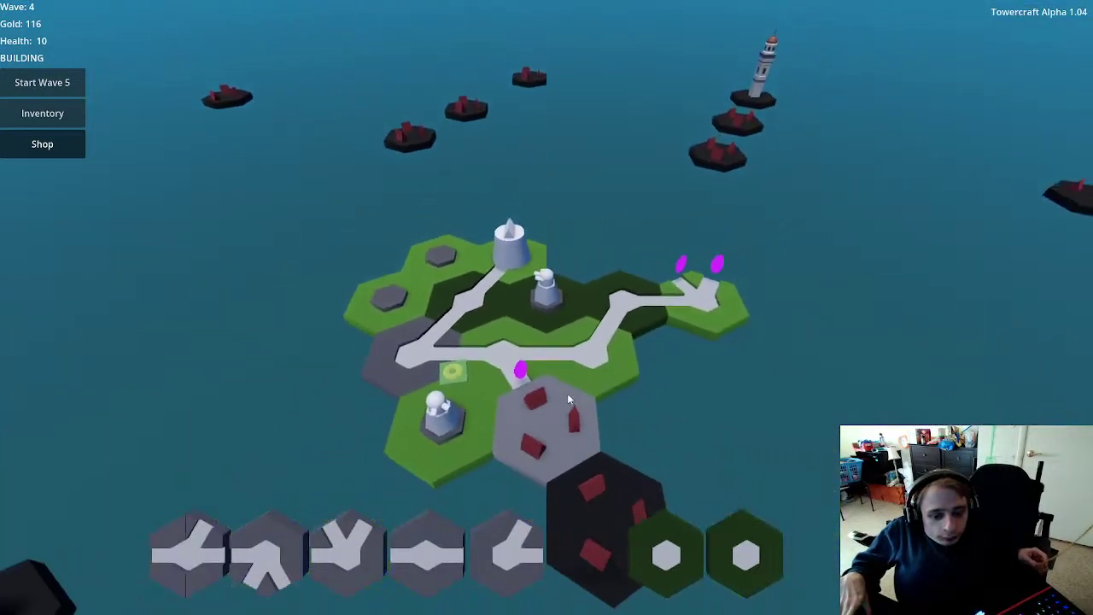
Step: Zoom out over the island and close the Inventory and Shop panels
{"action": "scroll", "coordinate": [594, 349], "scroll_direction": "up", "scroll_amount": 3}
{"action": "scroll", "coordinate": [593, 349], "scroll_direction": "up", "scroll_amount": 2}
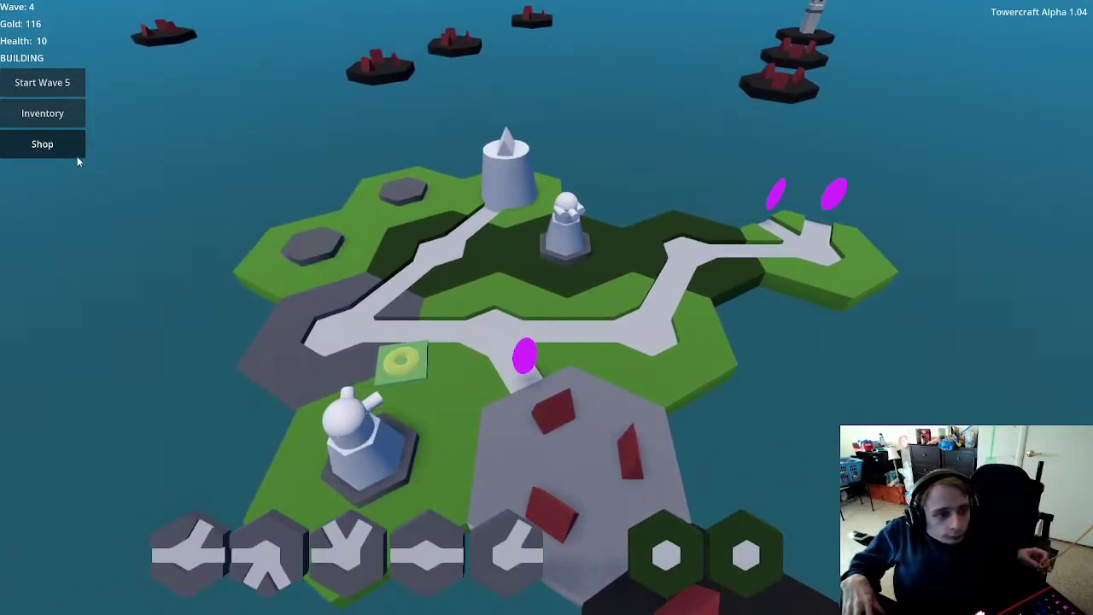
{"action": "left_click", "coordinate": [70, 124]}
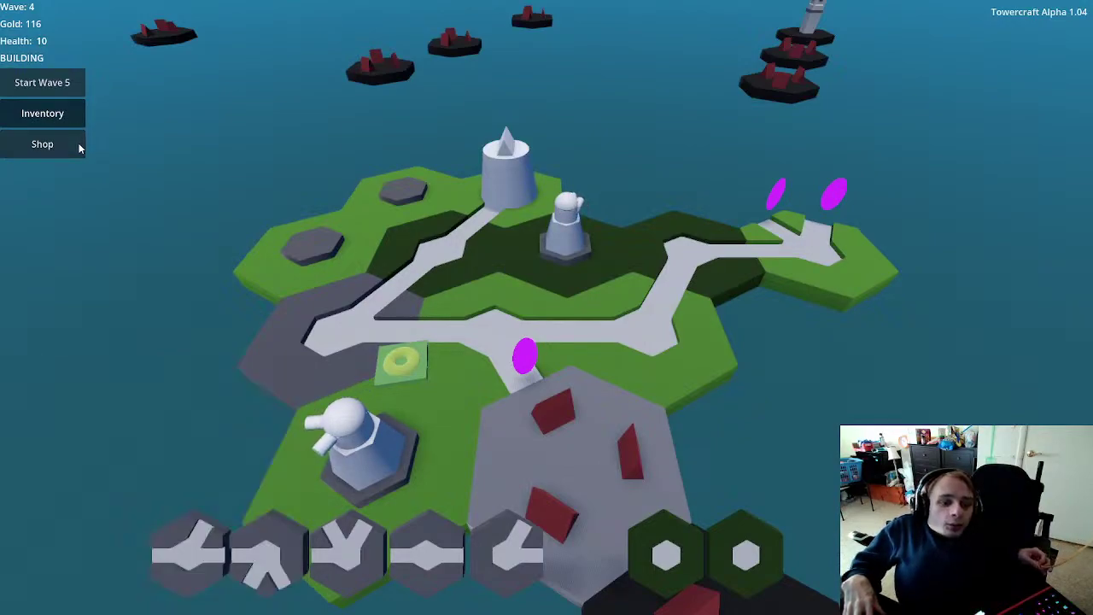
{"action": "left_click", "coordinate": [80, 146]}
Step: Start wave 5 after viewing the Gryphons Nest tile, sending 22 enemies
{"action": "mouse_move", "coordinate": [395, 332]}
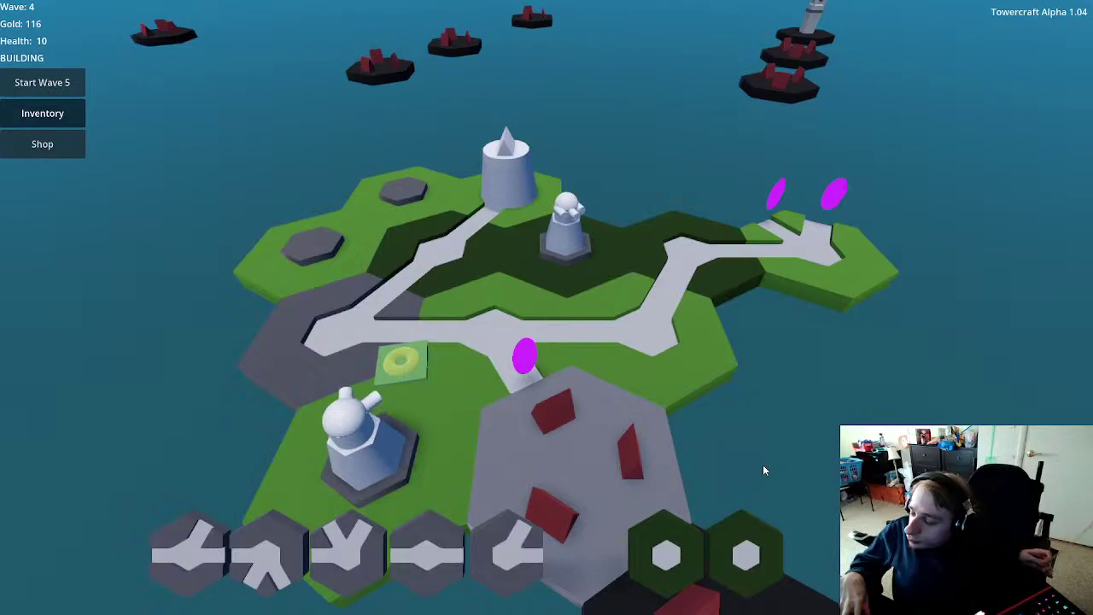
{"action": "mouse_move", "coordinate": [431, 363]}
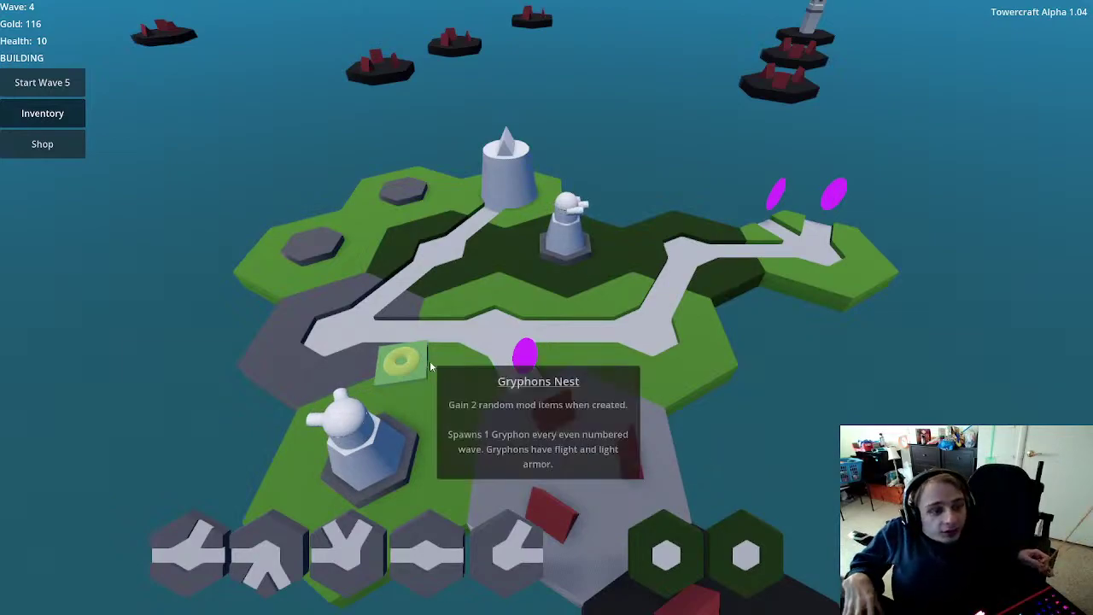
{"action": "left_click", "coordinate": [75, 83]}
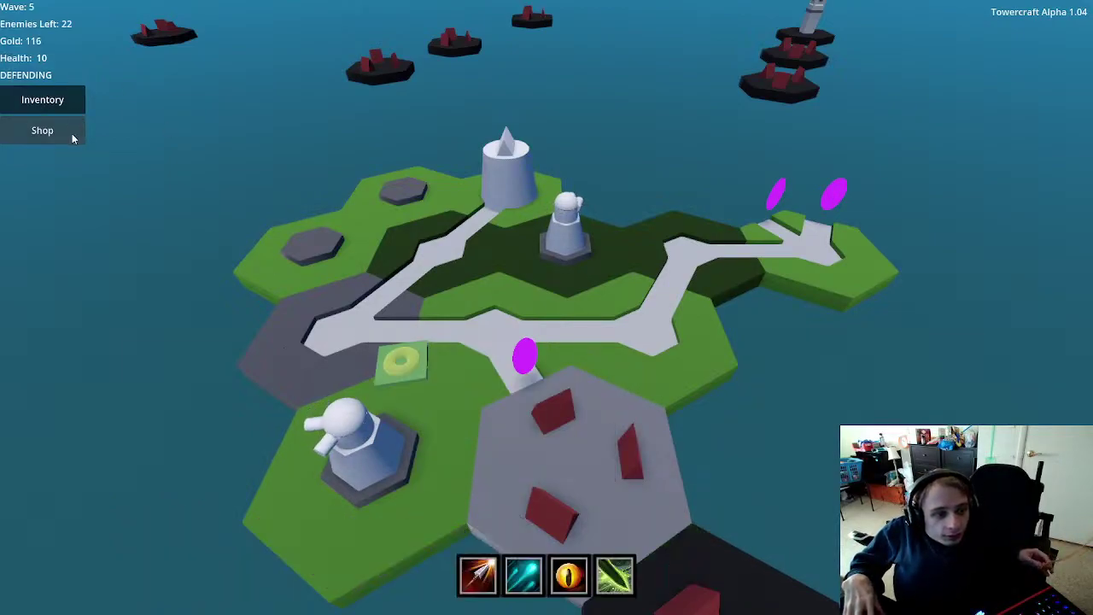
Step: Buy the Matrix artillery piece from the shop and close the panels
{"action": "left_click", "coordinate": [72, 135]}
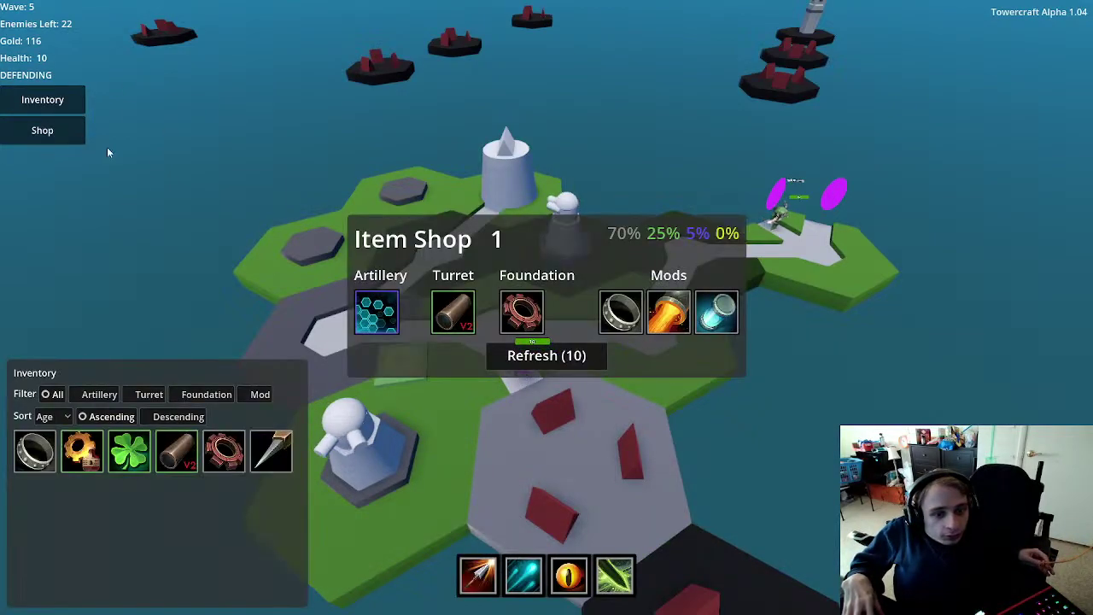
{"action": "left_click", "coordinate": [383, 313]}
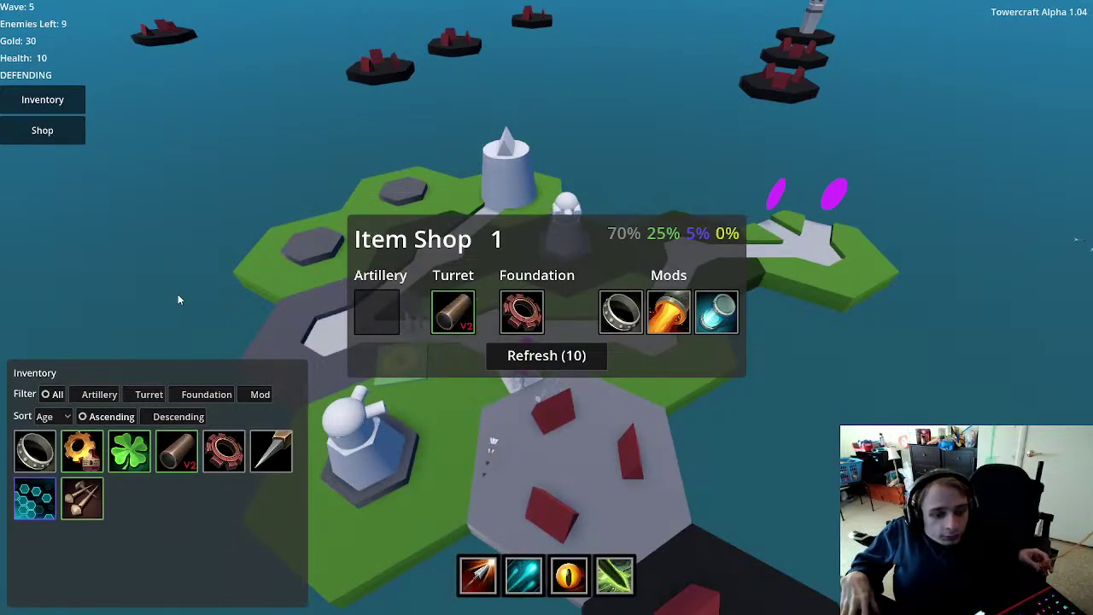
{"action": "key", "text": "Escape"}
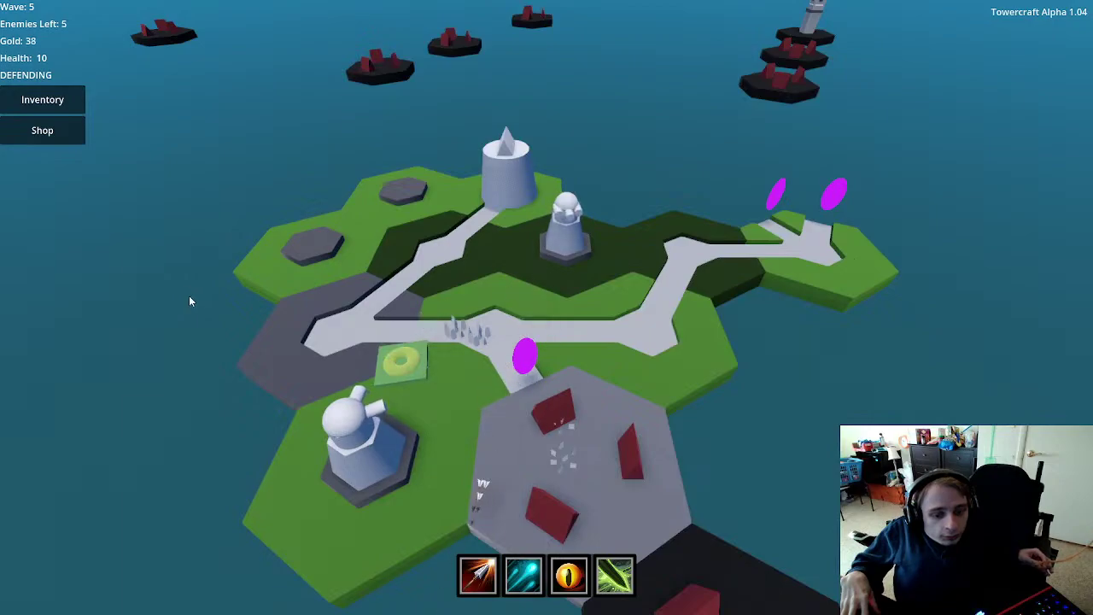
Step: Switch between combat abilities 1 and 2 until wave 5 is cleared
{"action": "key", "text": "1"}
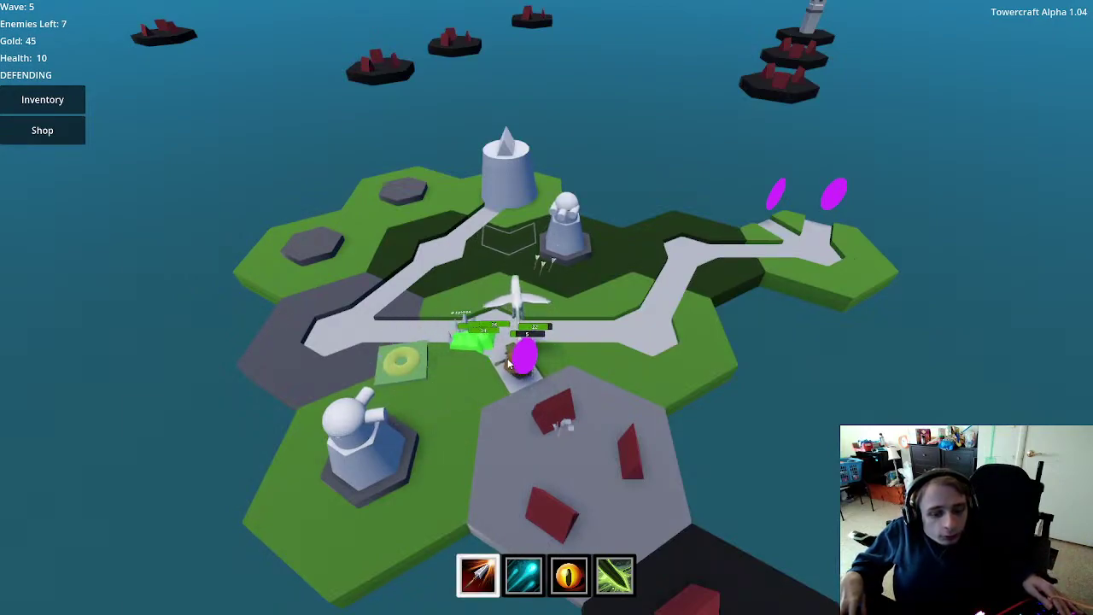
{"action": "key", "text": "2"}
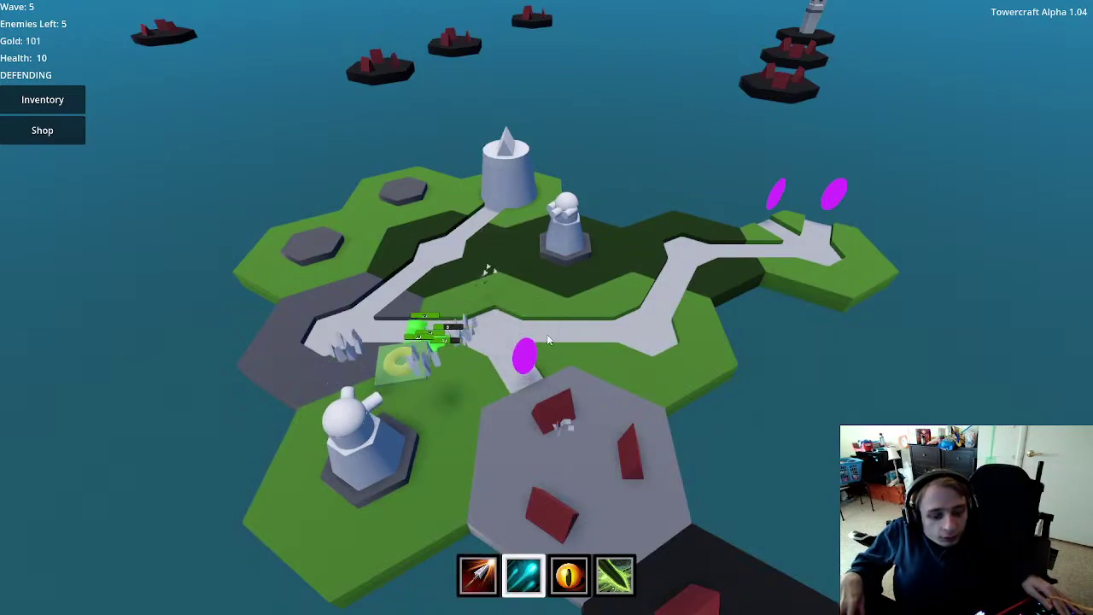
{"action": "key", "text": "1"}
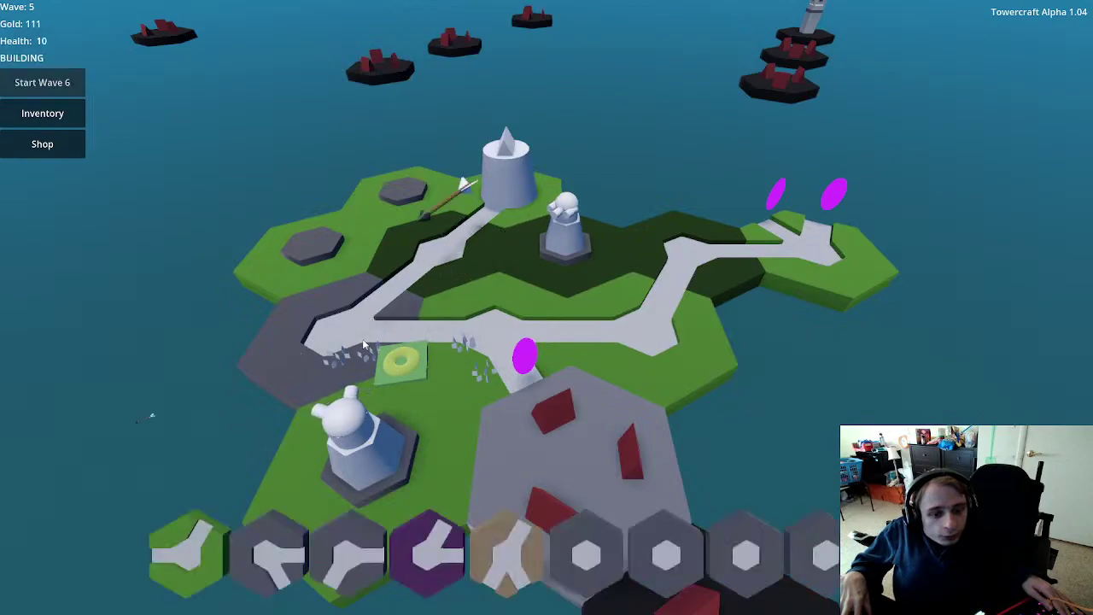
{"action": "scroll", "coordinate": [423, 331], "scroll_direction": "down", "scroll_amount": 5}
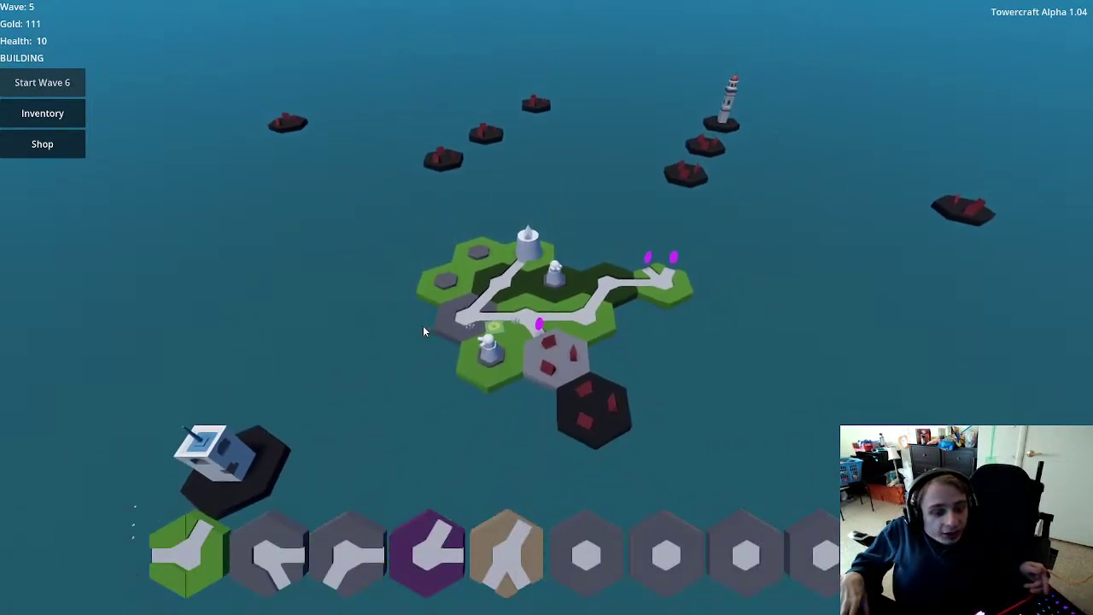
{"action": "scroll", "coordinate": [419, 337], "scroll_direction": "down", "scroll_amount": 2}
{"action": "scroll", "coordinate": [412, 343], "scroll_direction": "up", "scroll_amount": 5}
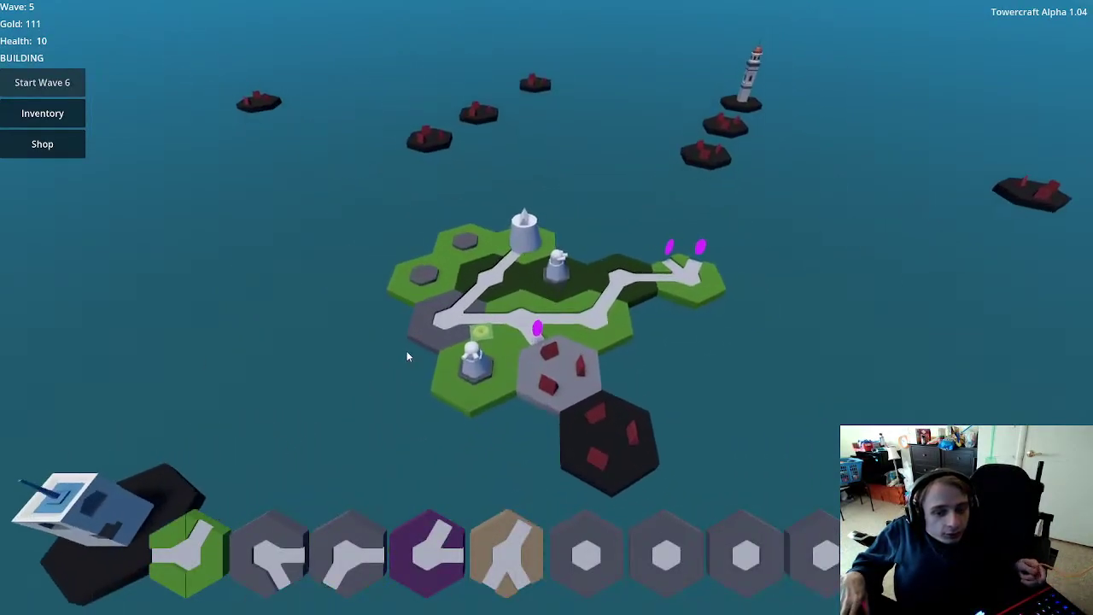
{"action": "scroll", "coordinate": [406, 351], "scroll_direction": "up", "scroll_amount": 6}
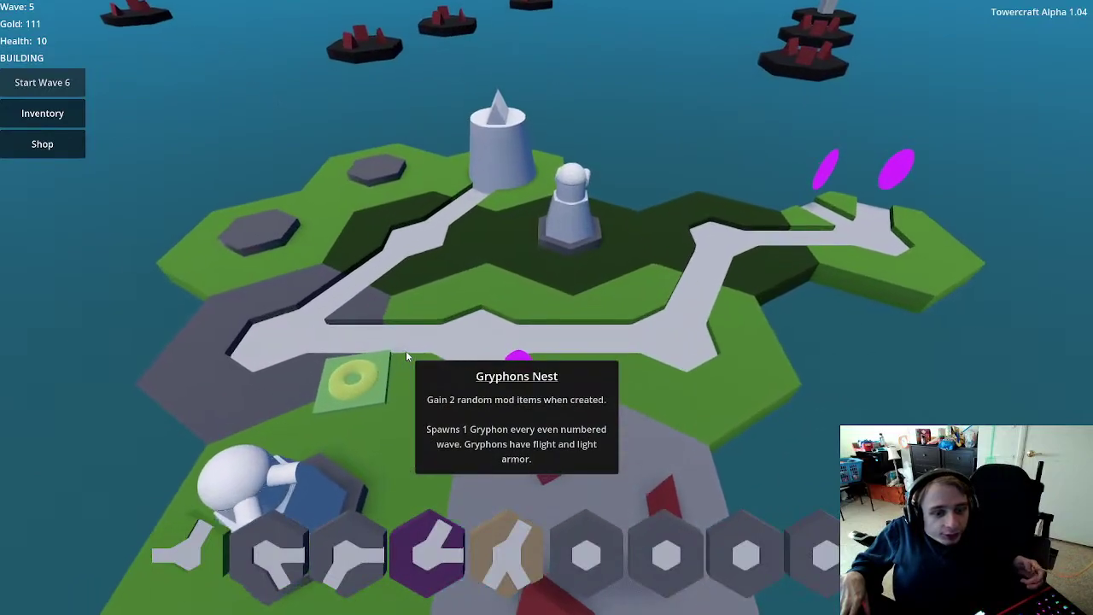
{"action": "scroll", "coordinate": [407, 350], "scroll_direction": "down", "scroll_amount": 6}
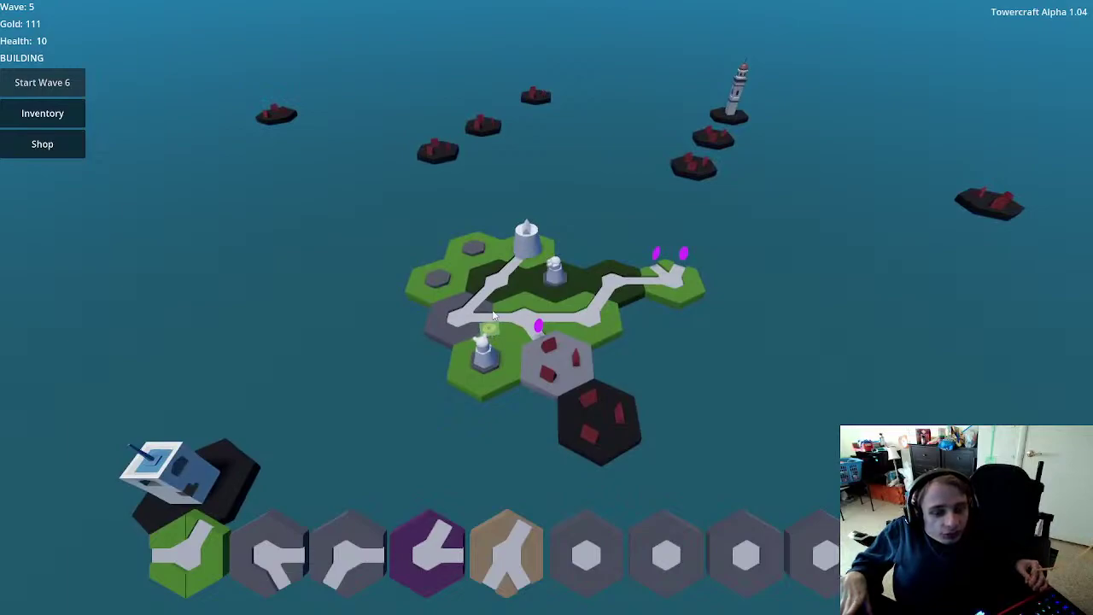
{"action": "scroll", "coordinate": [492, 316], "scroll_direction": "up", "scroll_amount": 2}
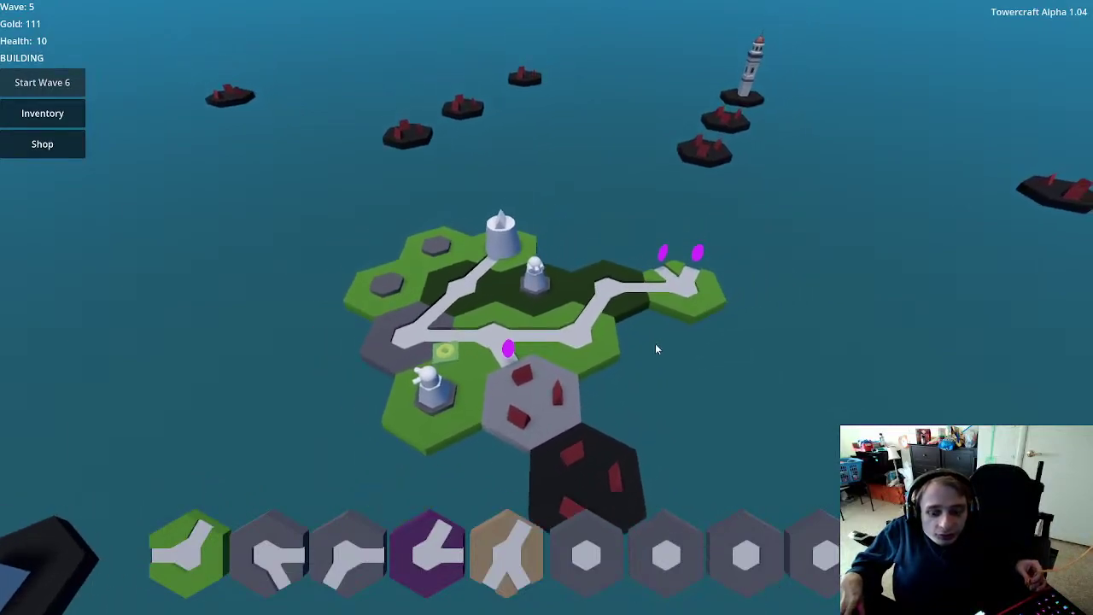
{"action": "left_click", "coordinate": [478, 540]}
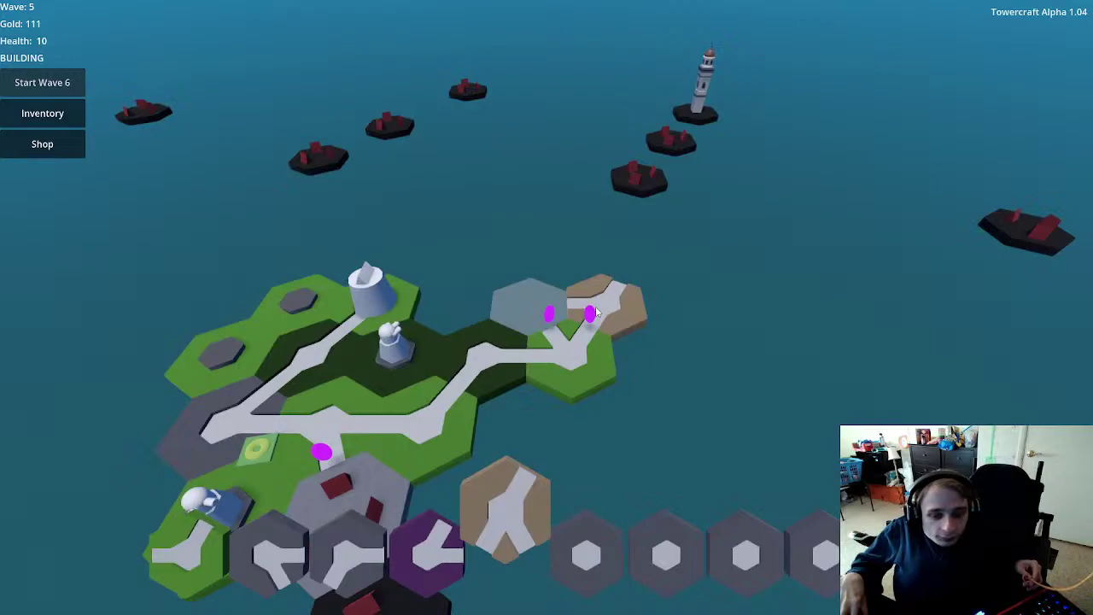
{"action": "left_click", "coordinate": [596, 312]}
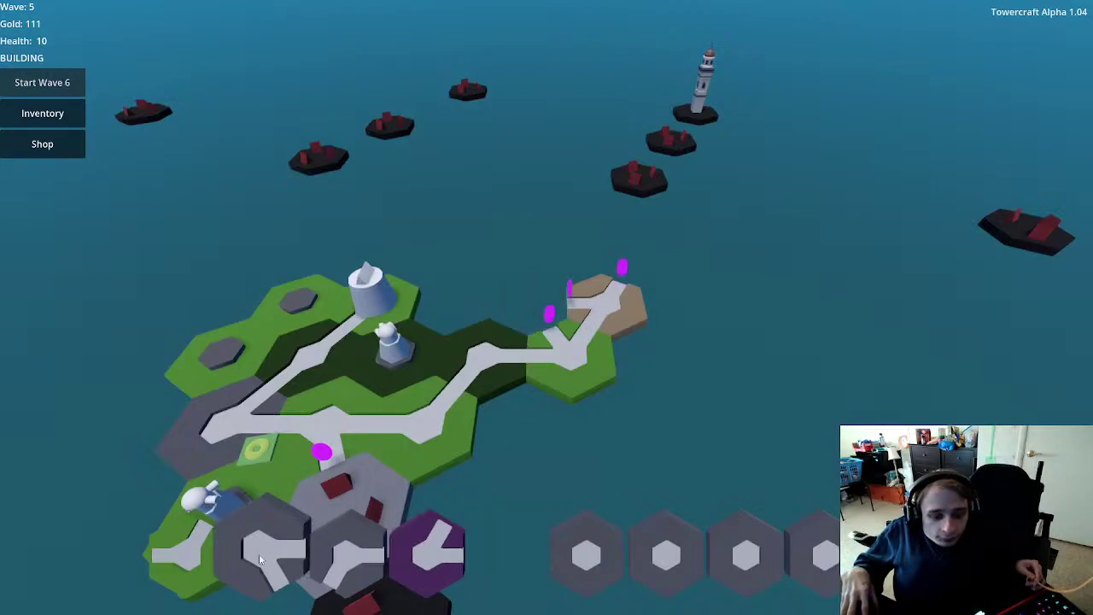
{"action": "left_click", "coordinate": [198, 554]}
{"action": "left_click", "coordinate": [648, 268]}
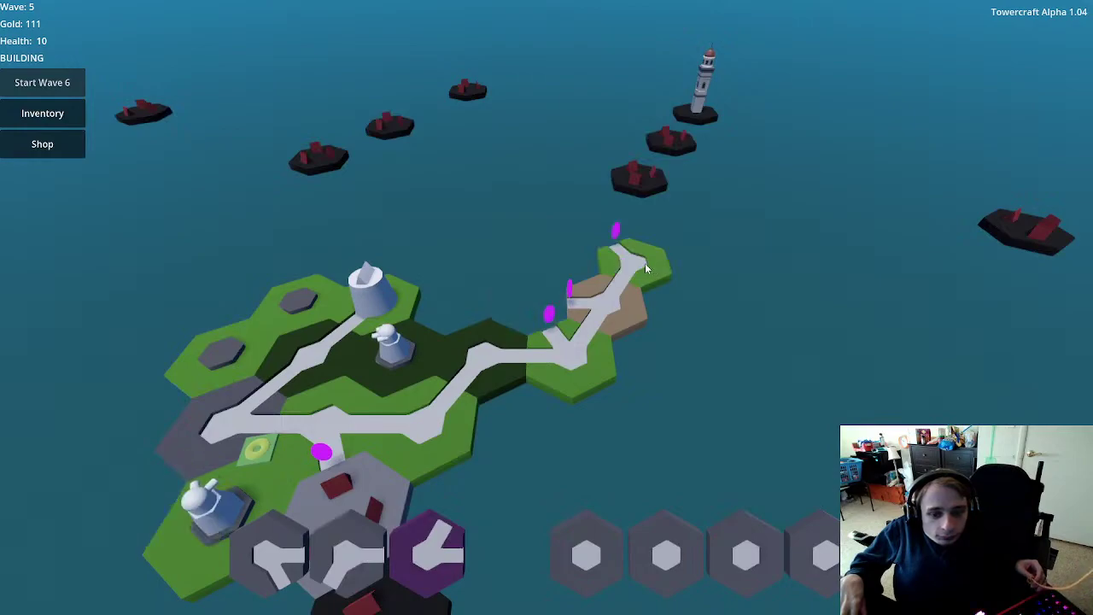
{"action": "left_click", "coordinate": [389, 524]}
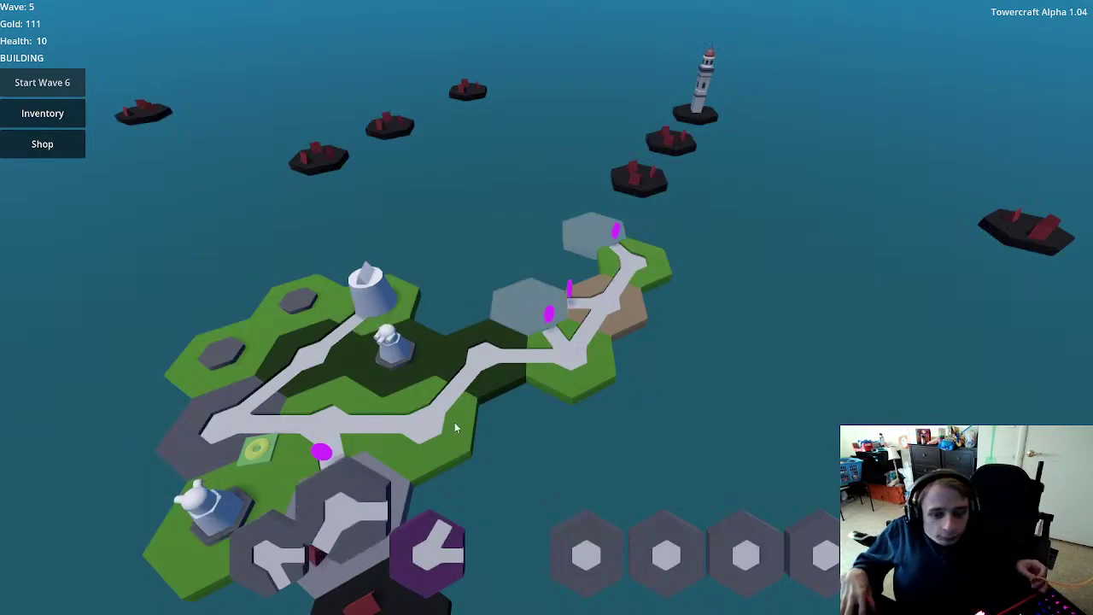
{"action": "key", "text": "r"}
{"action": "left_click", "coordinate": [600, 232]}
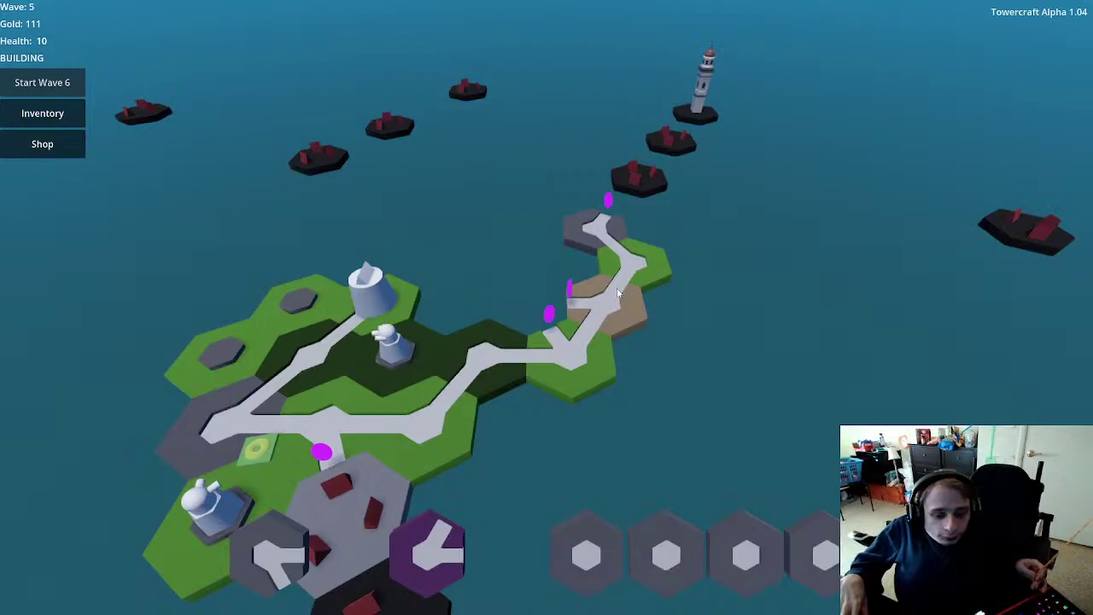
{"action": "left_click", "coordinate": [426, 538]}
{"action": "key", "text": "r"}
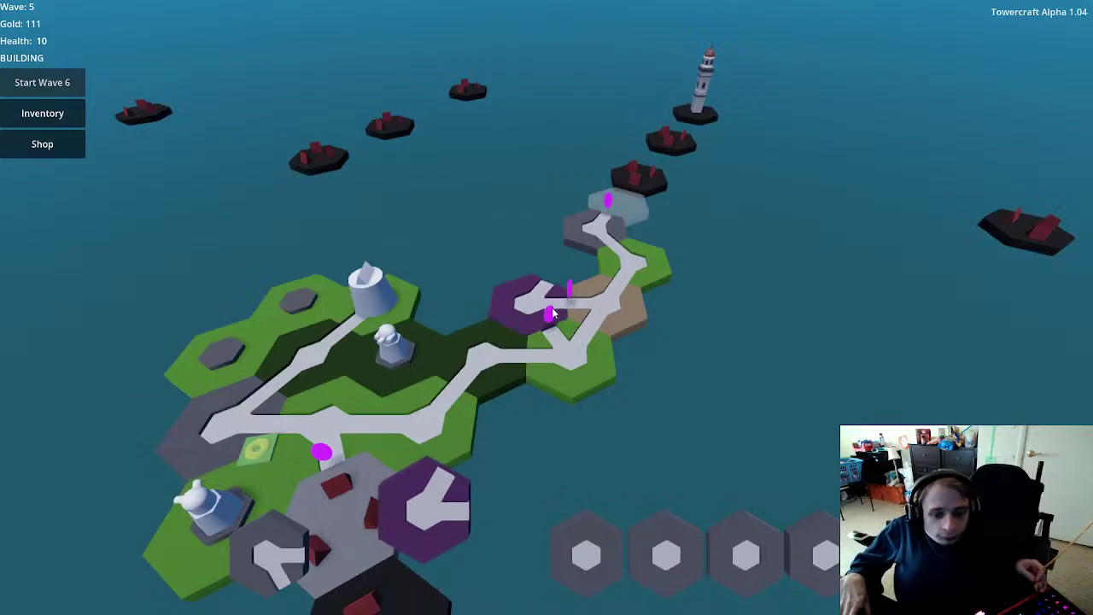
{"action": "left_click", "coordinate": [552, 314]}
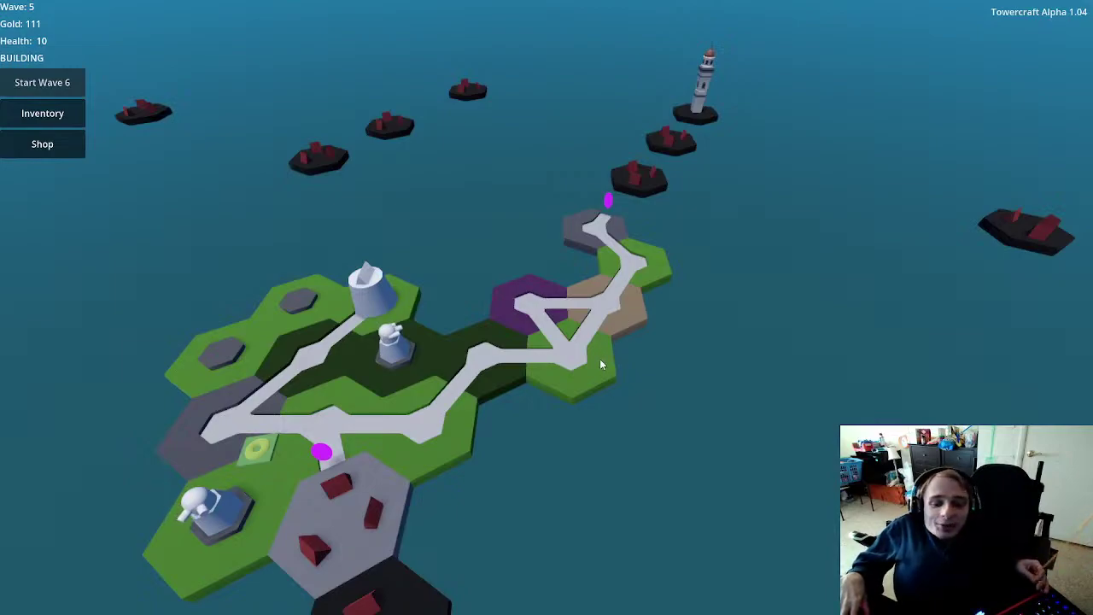
{"action": "scroll", "coordinate": [603, 376], "scroll_direction": "down", "scroll_amount": 3}
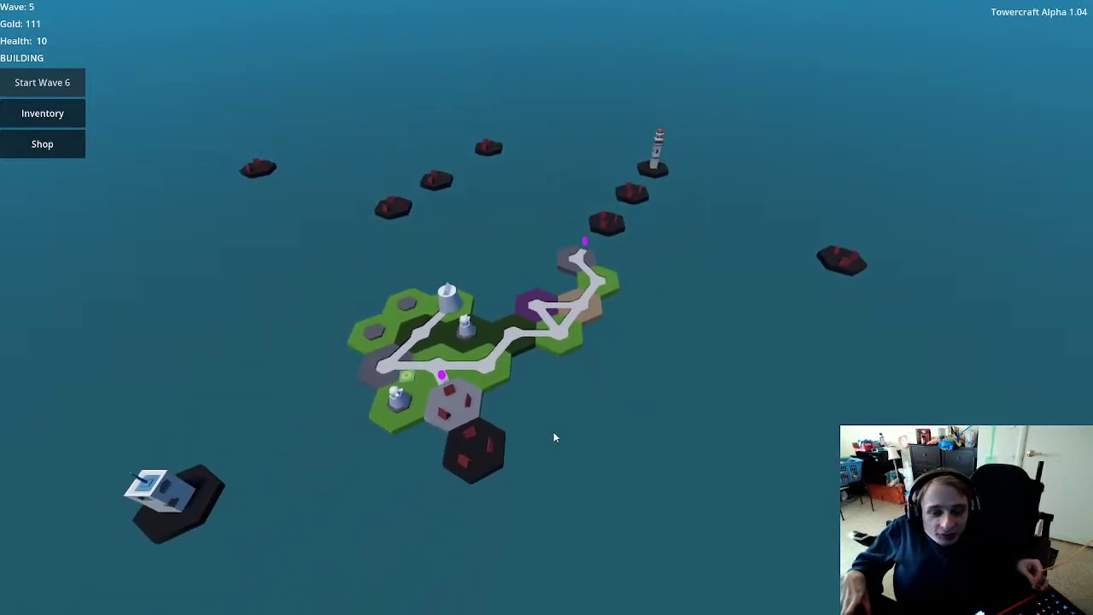
{"action": "scroll", "coordinate": [551, 439], "scroll_direction": "up", "scroll_amount": 3}
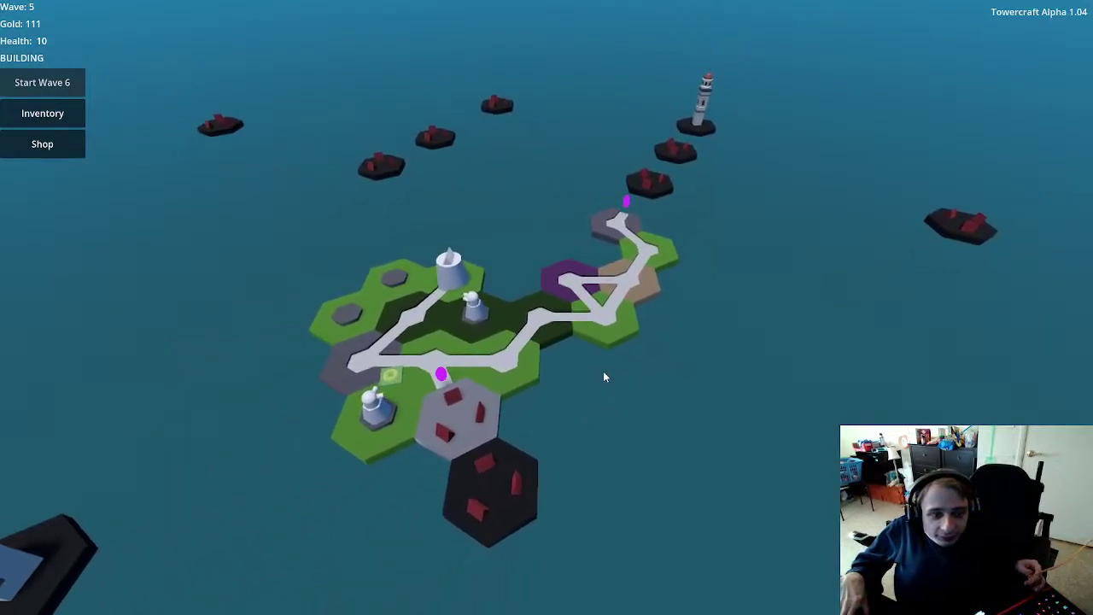
{"action": "scroll", "coordinate": [602, 373], "scroll_direction": "up", "scroll_amount": 3}
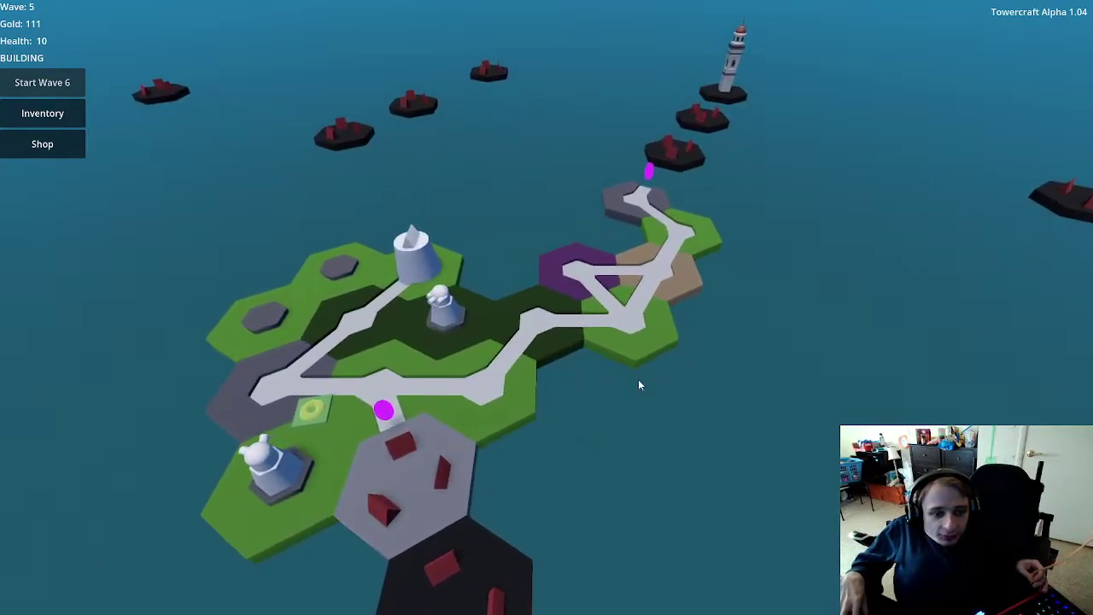
{"action": "scroll", "coordinate": [635, 393], "scroll_direction": "down", "scroll_amount": 3}
{"action": "scroll", "coordinate": [692, 340], "scroll_direction": "up", "scroll_amount": 3}
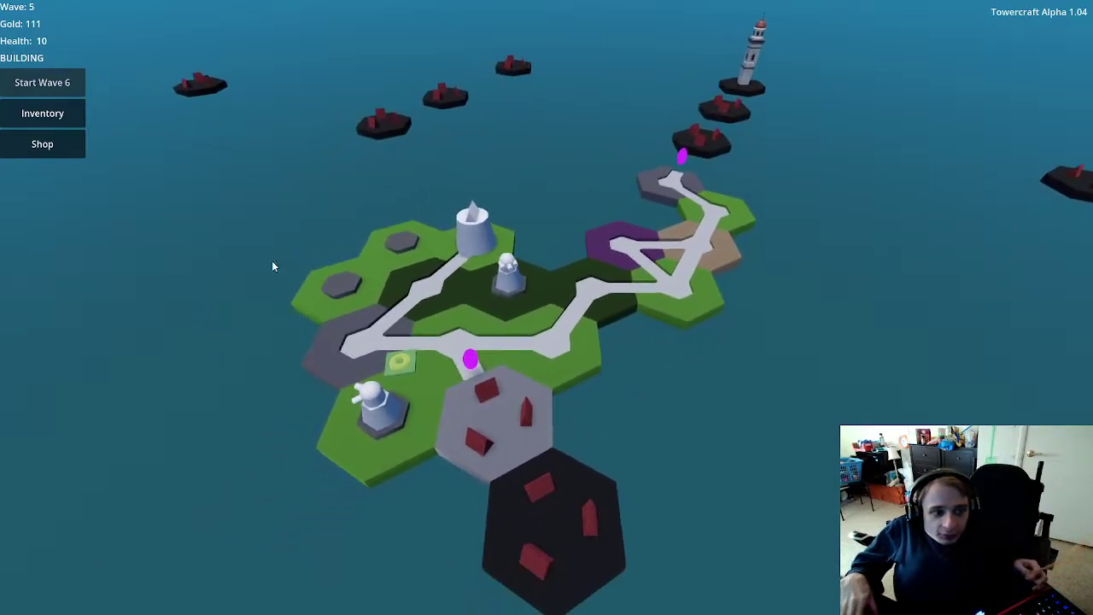
Step: Equip the Exposing Shot mod on the turret tower, filling 3 of 4 slots
{"action": "left_click", "coordinate": [58, 146]}
{"action": "mouse_move", "coordinate": [375, 314]}
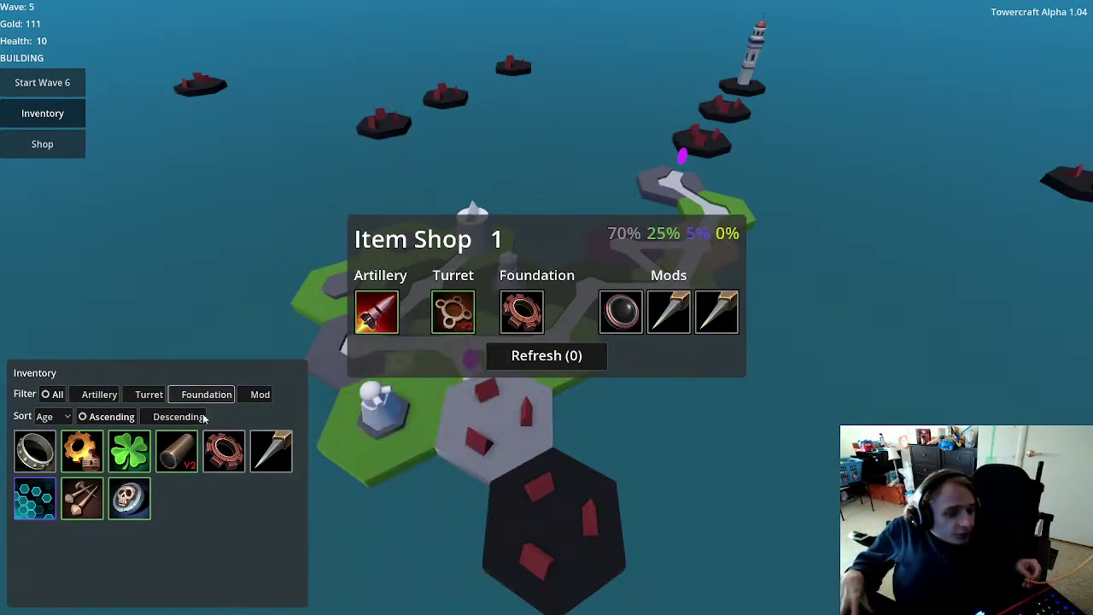
{"action": "mouse_move", "coordinate": [129, 506]}
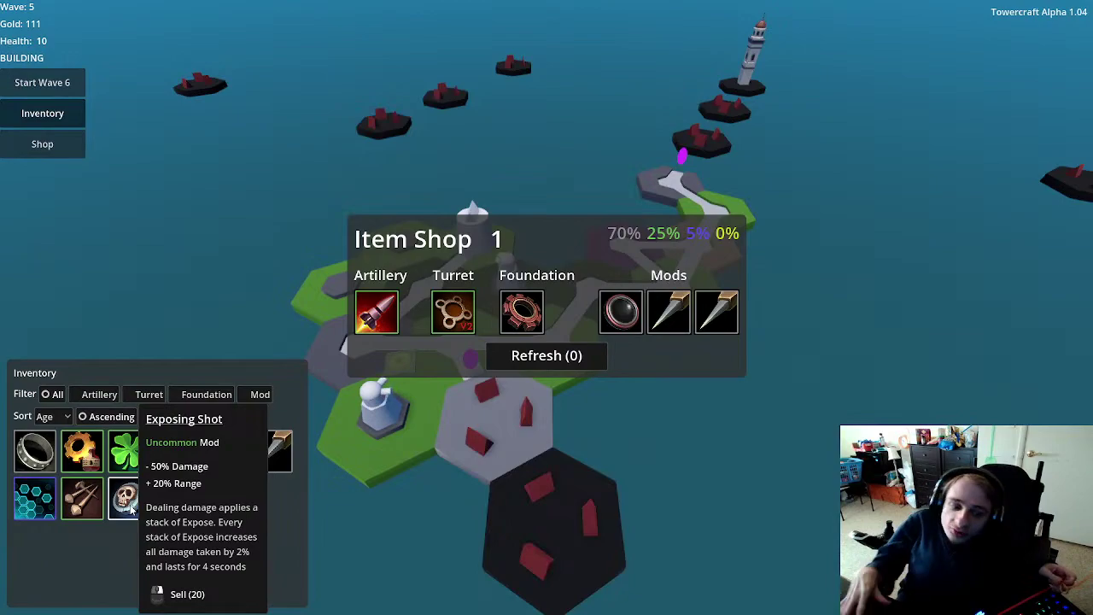
{"action": "left_click", "coordinate": [376, 401]}
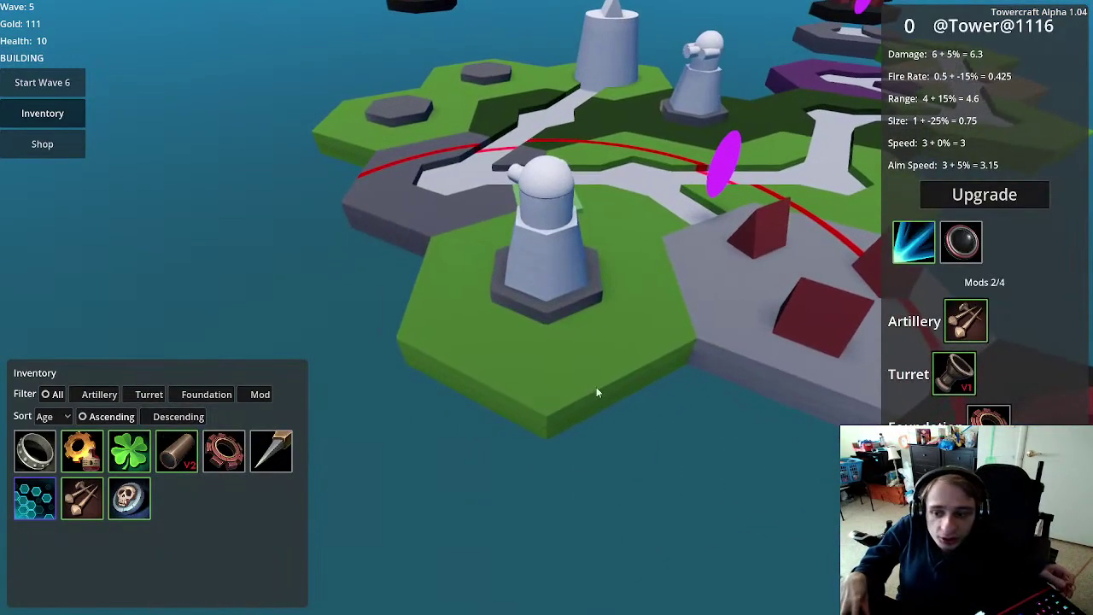
{"action": "left_click", "coordinate": [142, 506]}
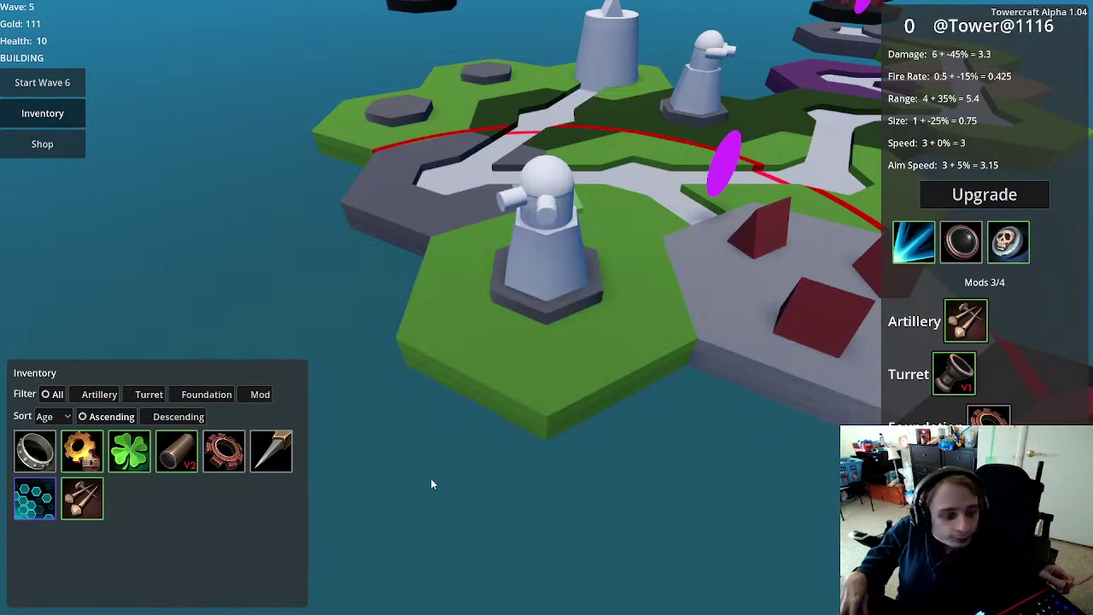
{"action": "mouse_move", "coordinate": [39, 500]}
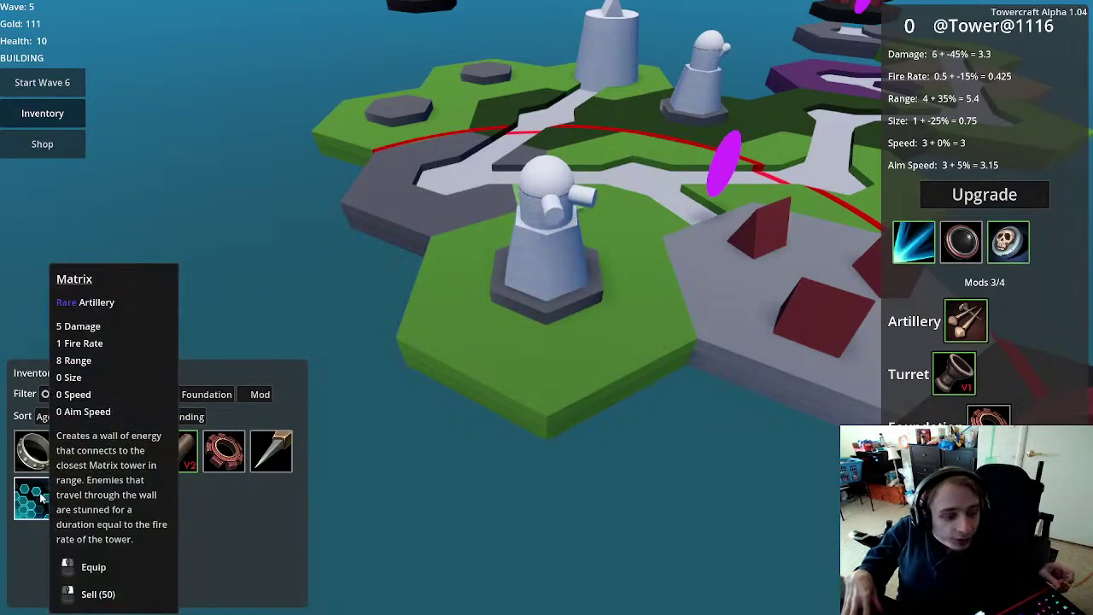
{"action": "left_click", "coordinate": [446, 517]}
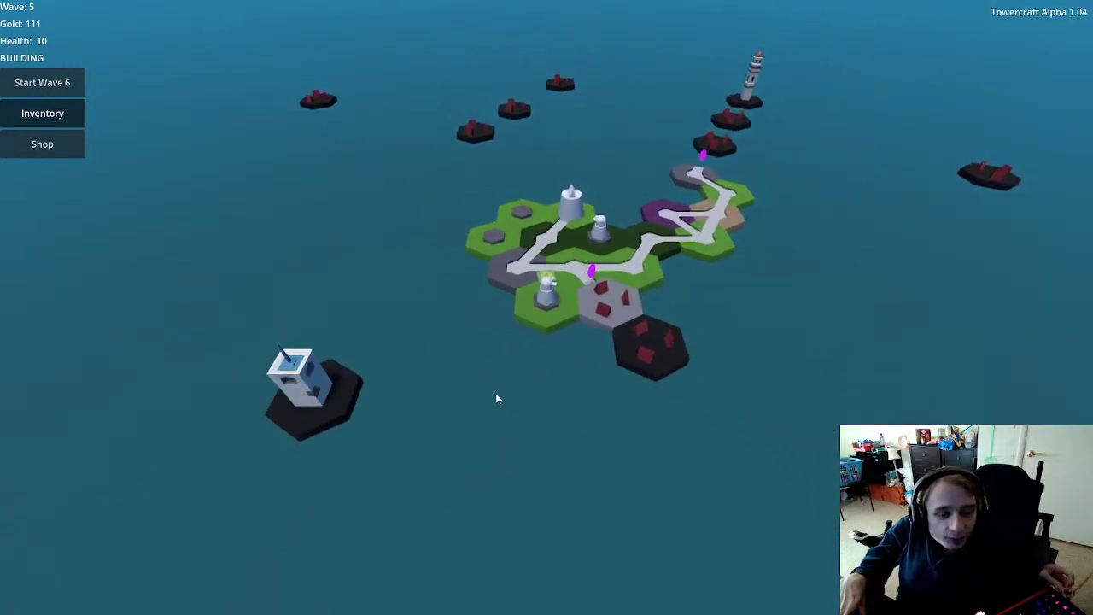
Step: Start crafting a new tower on the empty grey hex
{"action": "scroll", "coordinate": [478, 435], "scroll_direction": "up", "scroll_amount": 5}
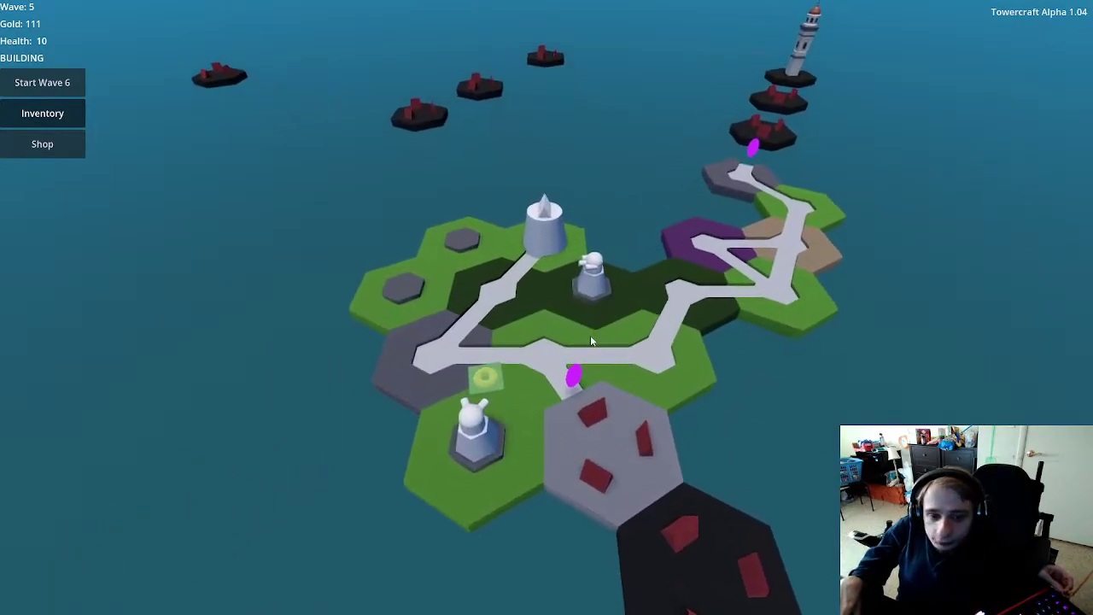
{"action": "scroll", "coordinate": [624, 338], "scroll_direction": "up", "scroll_amount": 2}
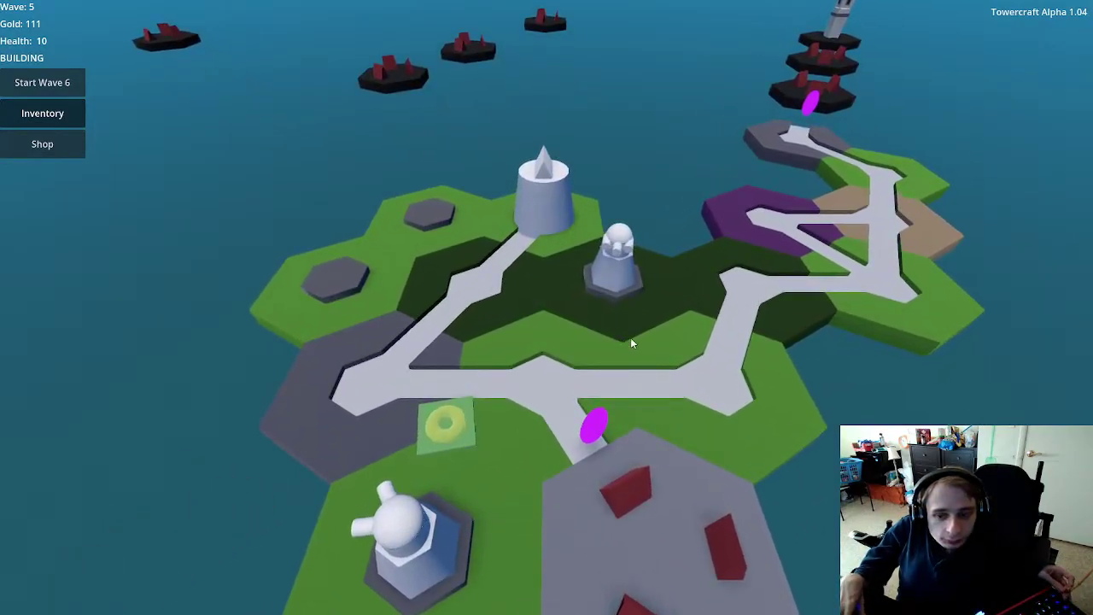
{"action": "scroll", "coordinate": [636, 344], "scroll_direction": "down", "scroll_amount": 2}
{"action": "left_click", "coordinate": [307, 270]}
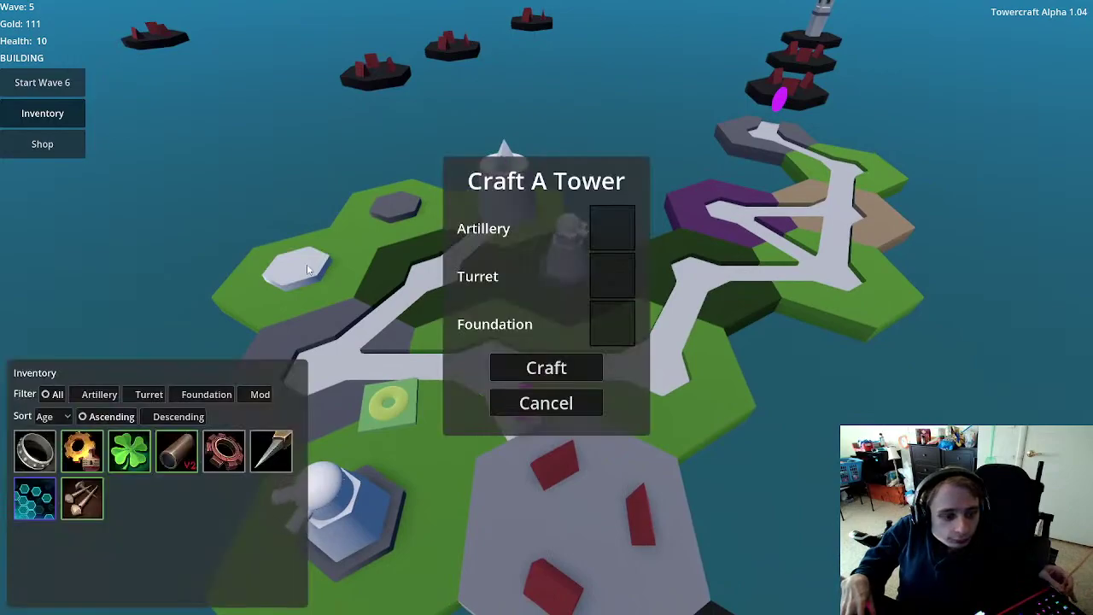
Step: Buy the Missile artillery part and a Sharpened Projectiles mod from the shop
{"action": "left_click", "coordinate": [42, 143]}
{"action": "mouse_move", "coordinate": [382, 313]}
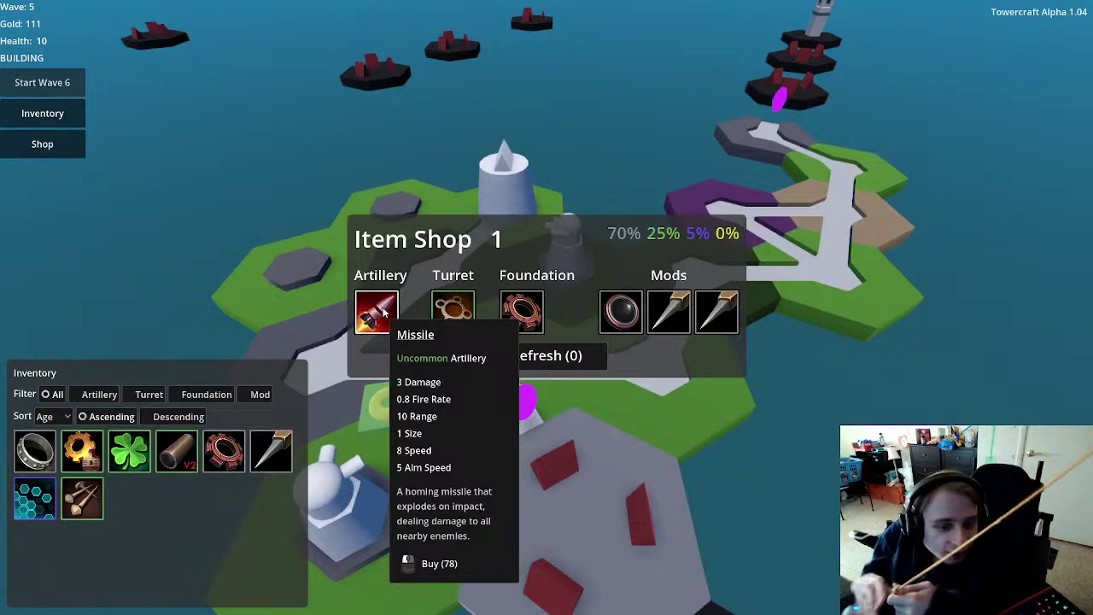
{"action": "left_click", "coordinate": [383, 314]}
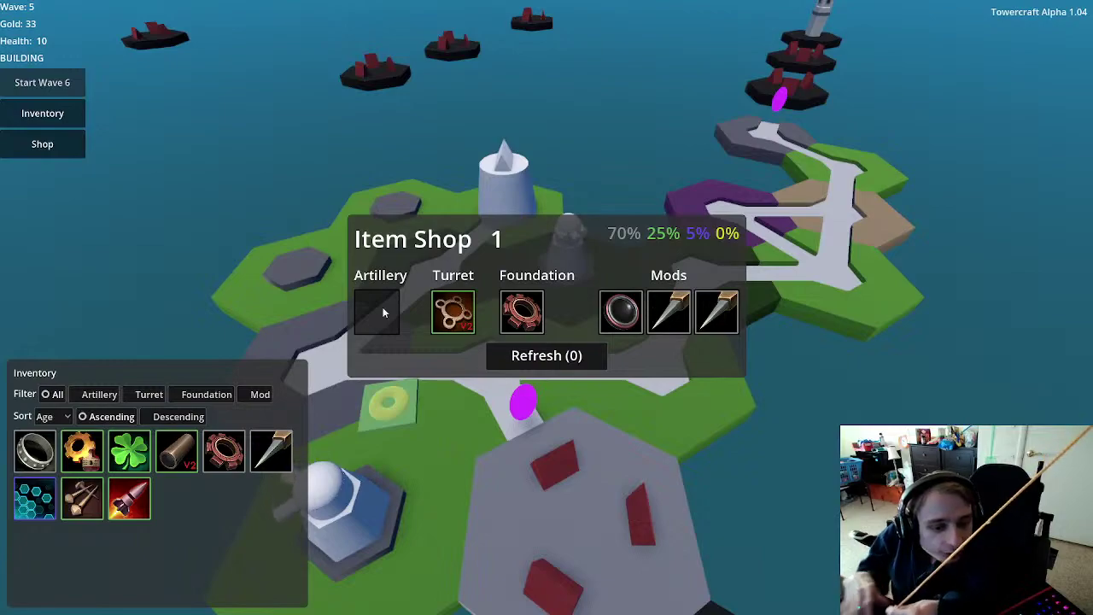
{"action": "mouse_move", "coordinate": [472, 322]}
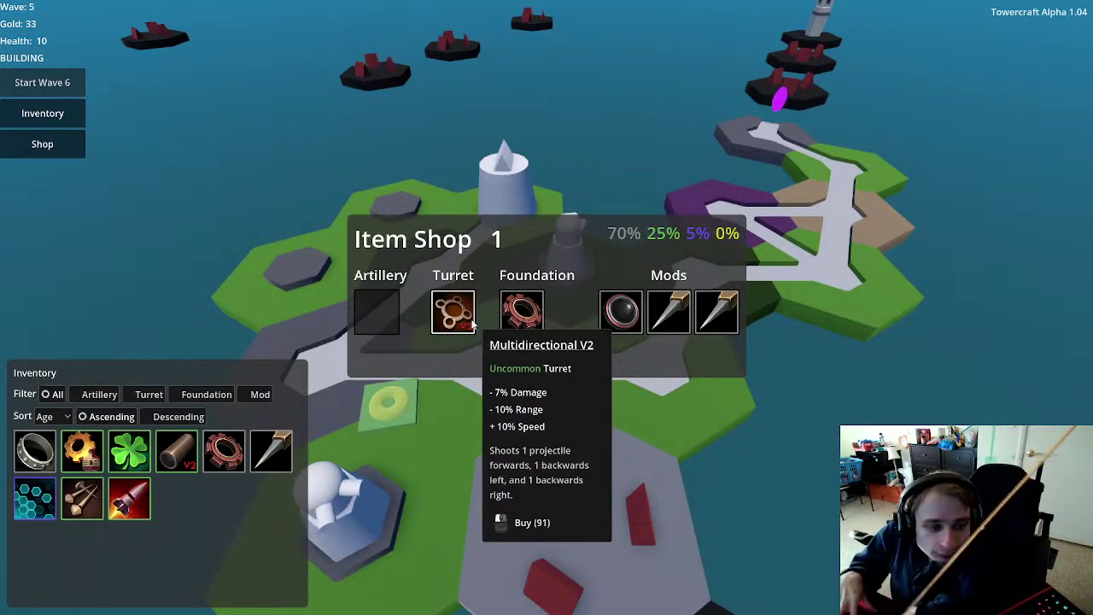
{"action": "mouse_move", "coordinate": [699, 321]}
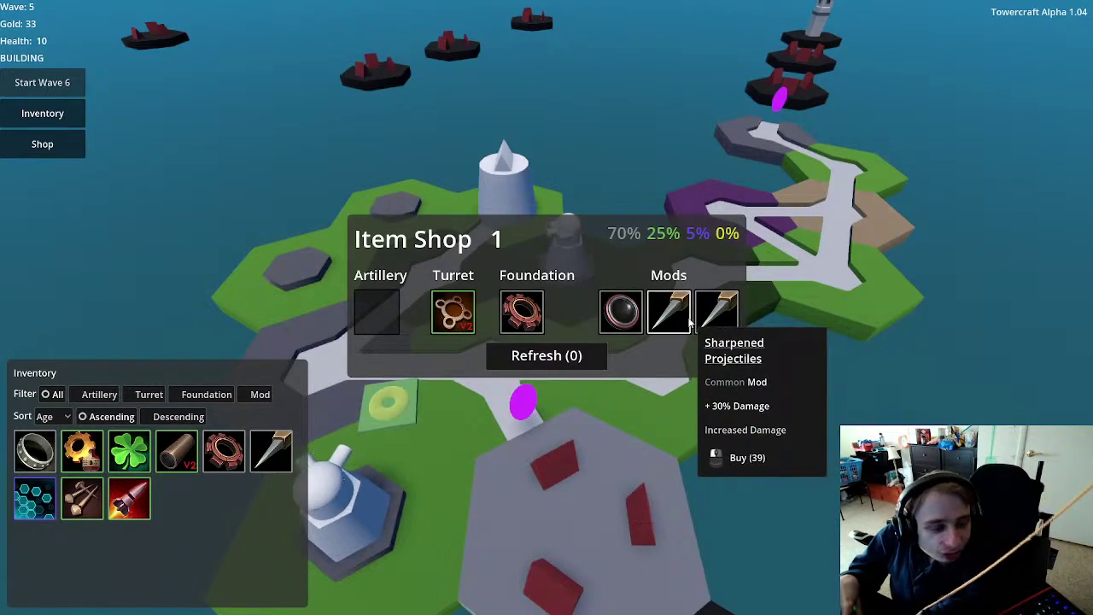
{"action": "mouse_move", "coordinate": [281, 461]}
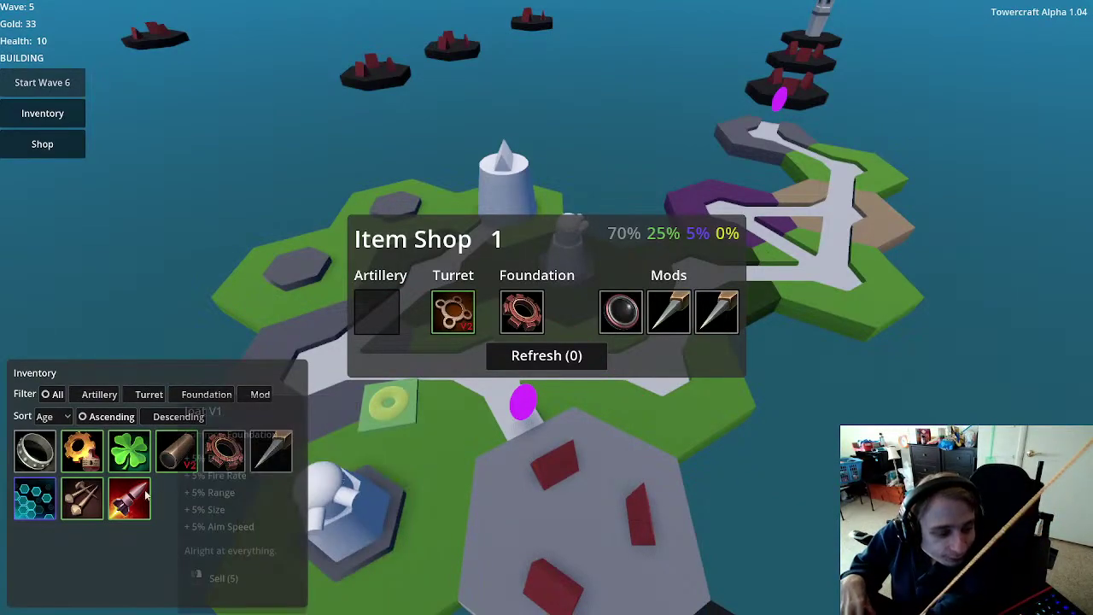
{"action": "mouse_move", "coordinate": [86, 498]}
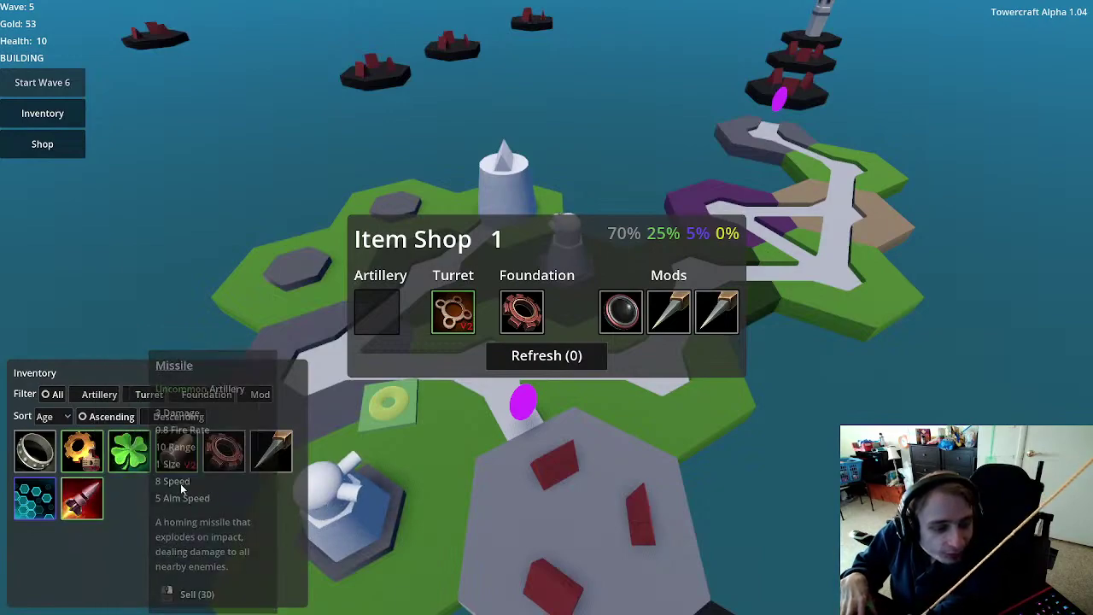
{"action": "left_click", "coordinate": [713, 314]}
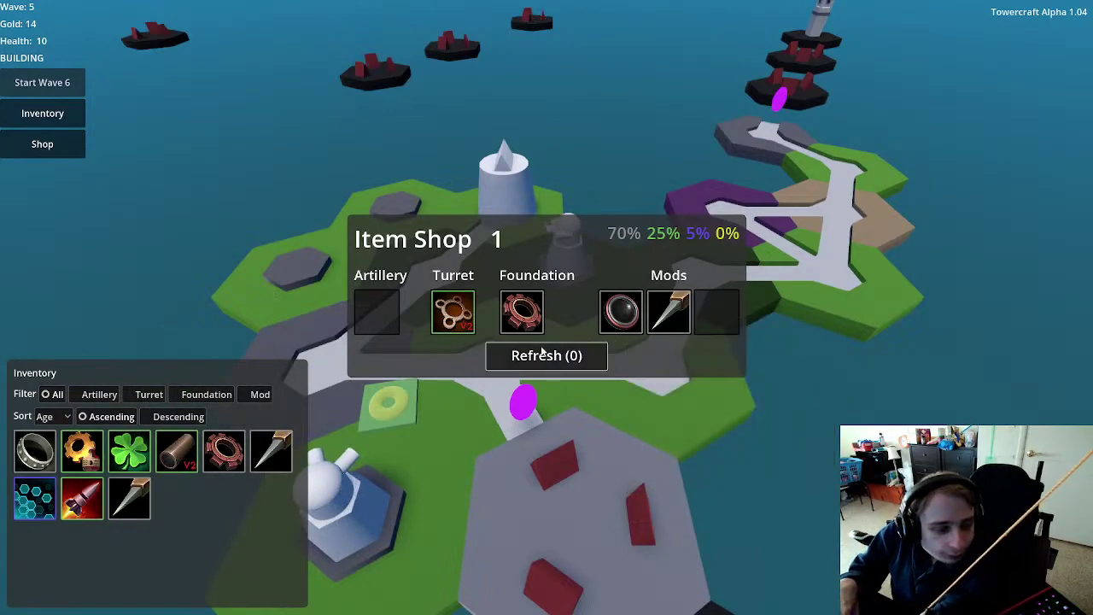
{"action": "left_click", "coordinate": [196, 331]}
Step: Craft a tower on the empty hex from Joat V1, Forward V2 and Missile
{"action": "left_click", "coordinate": [382, 211]}
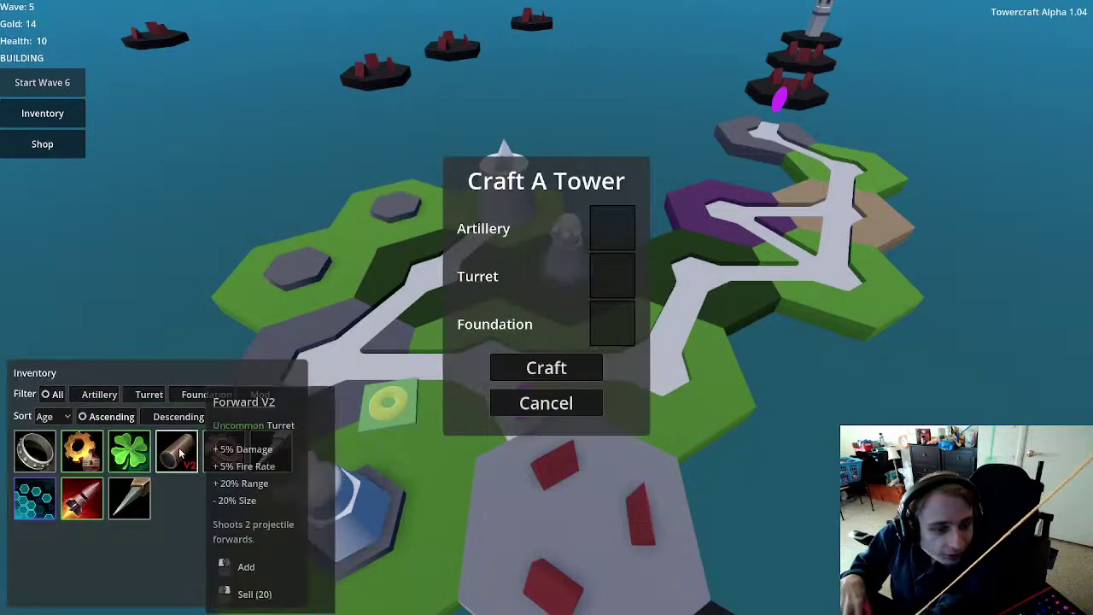
{"action": "mouse_move", "coordinate": [133, 459]}
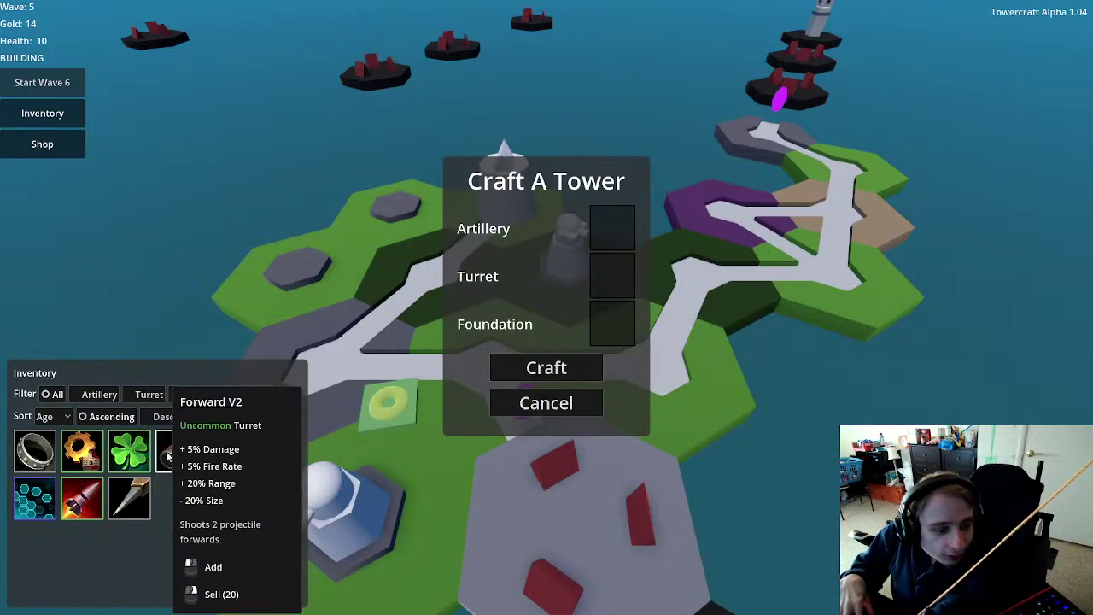
{"action": "left_click", "coordinate": [227, 451]}
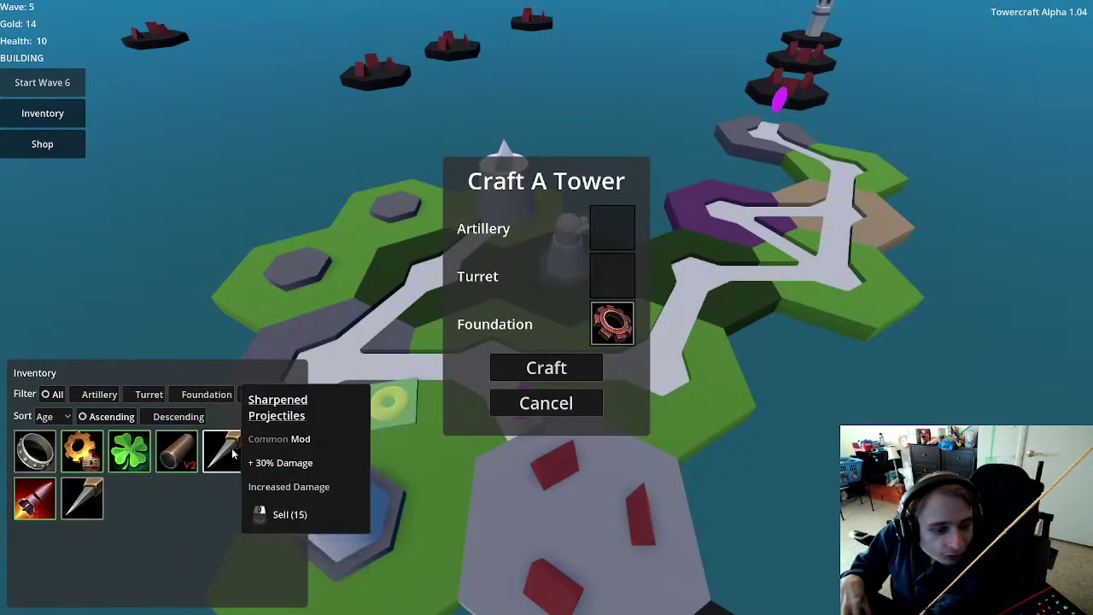
{"action": "mouse_move", "coordinate": [167, 461]}
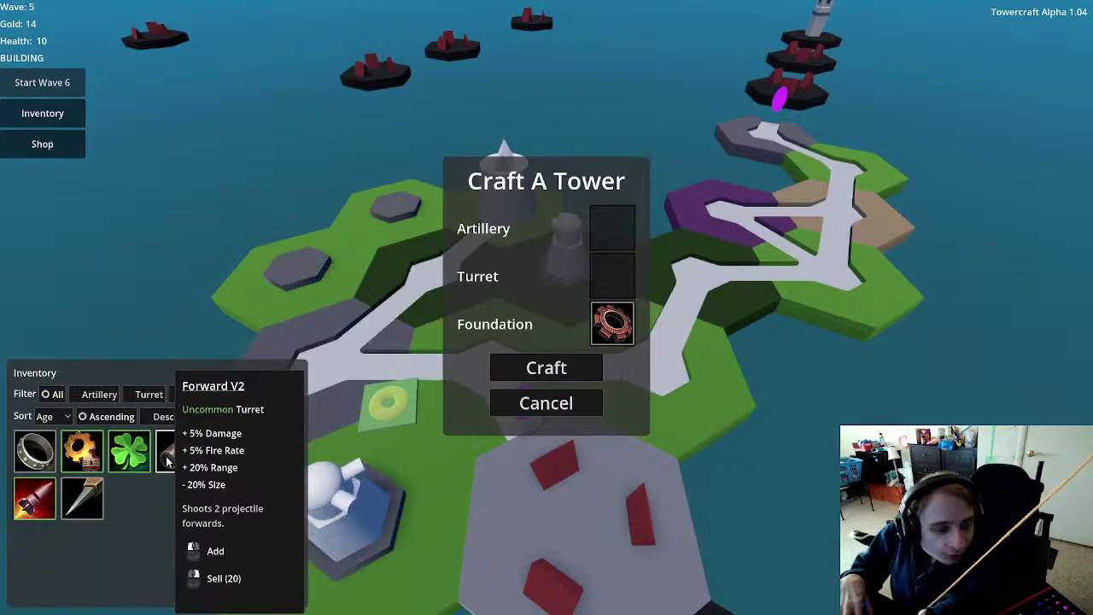
{"action": "left_click", "coordinate": [167, 453]}
{"action": "mouse_move", "coordinate": [137, 470]}
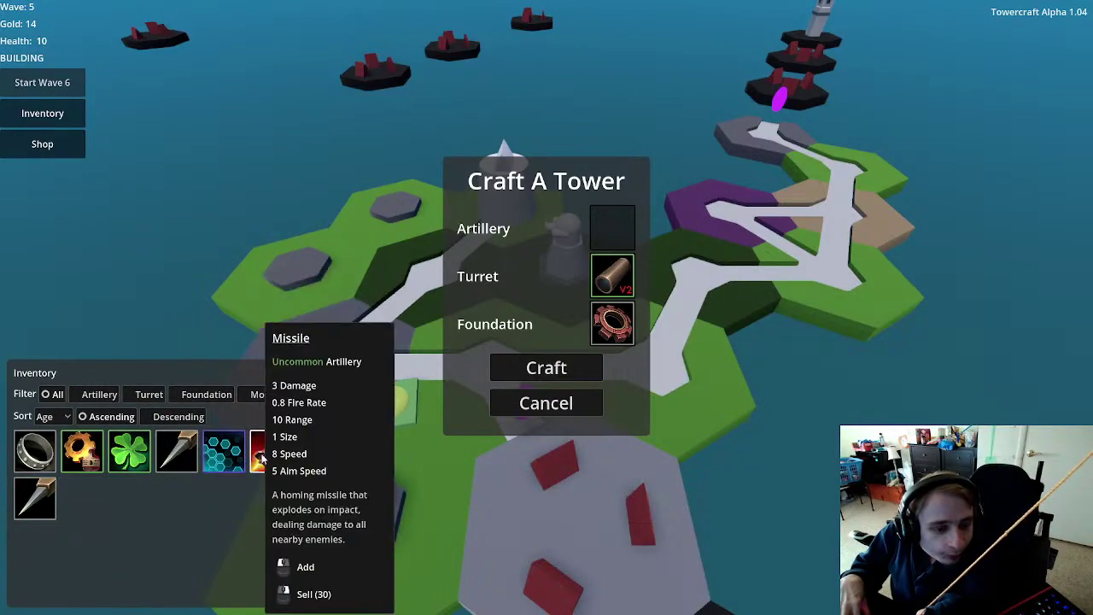
{"action": "left_click", "coordinate": [271, 451]}
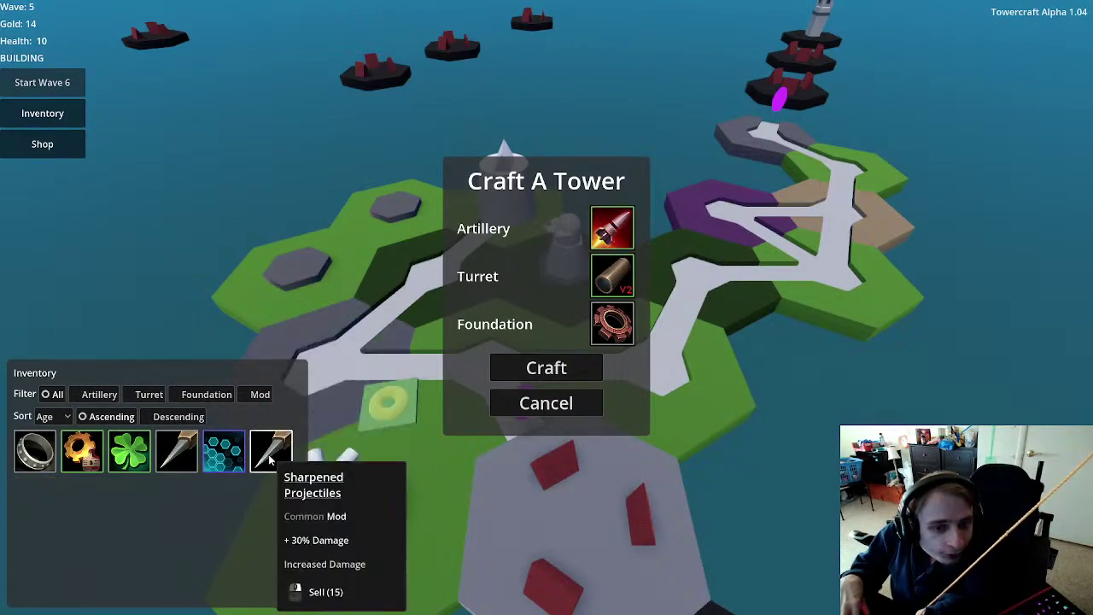
{"action": "left_click", "coordinate": [543, 366]}
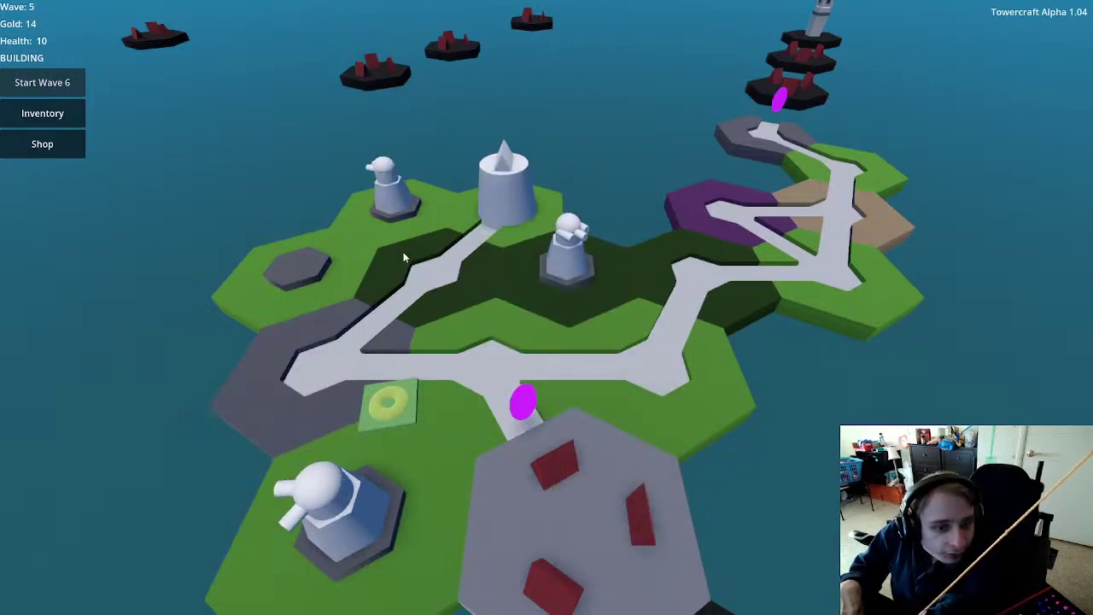
Step: Equip Greased Cogs, two Sharpened Projectiles and Charm on the new missile tower
{"action": "left_click", "coordinate": [391, 193]}
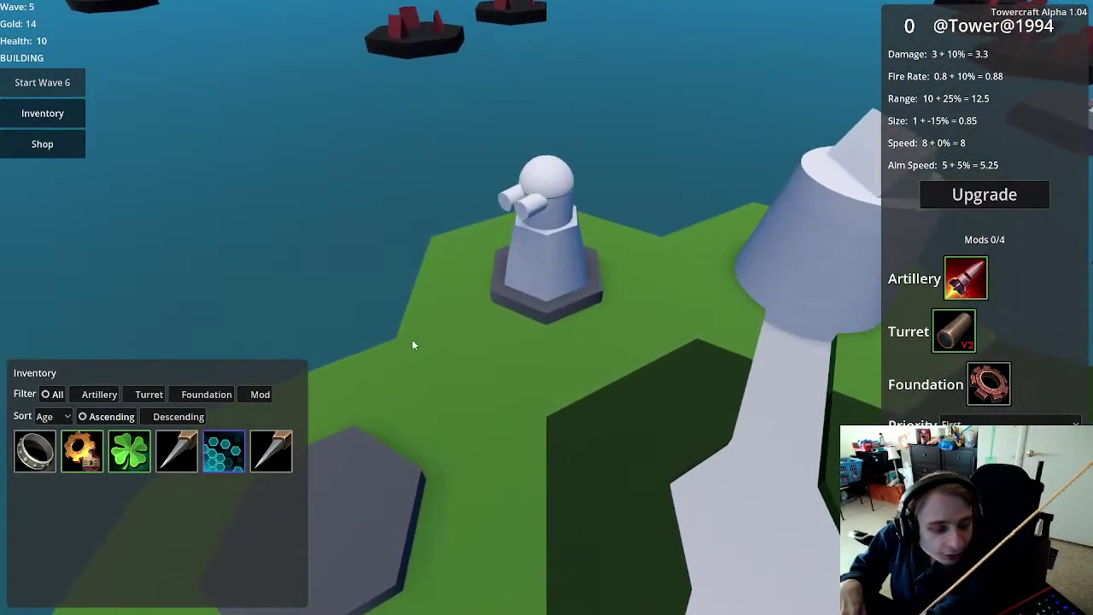
{"action": "mouse_move", "coordinate": [147, 456]}
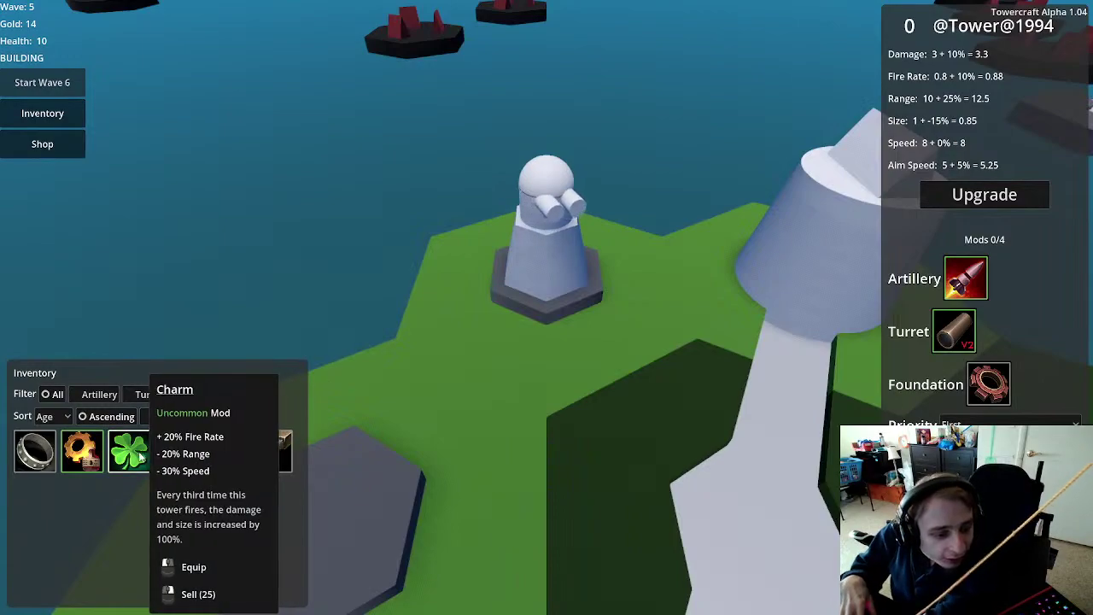
{"action": "mouse_move", "coordinate": [83, 459]}
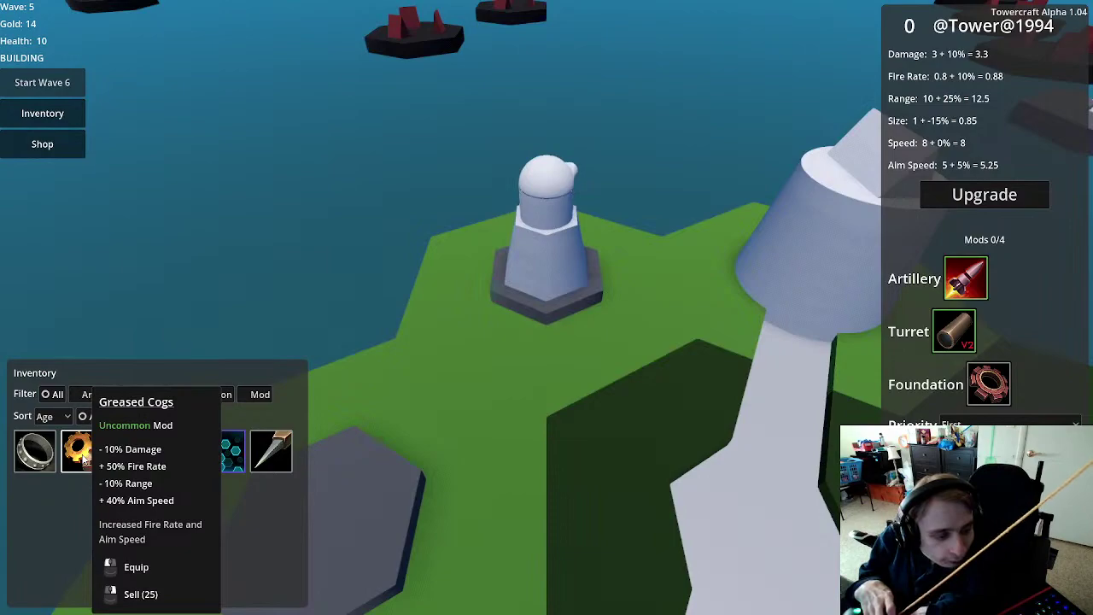
{"action": "left_click", "coordinate": [84, 460]}
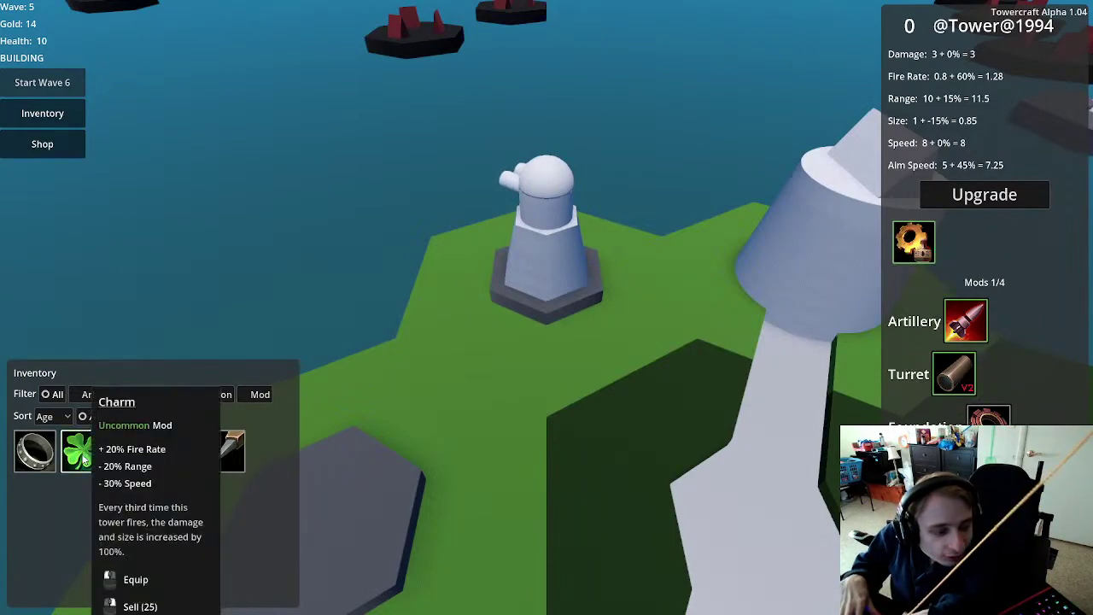
{"action": "left_click", "coordinate": [133, 453]}
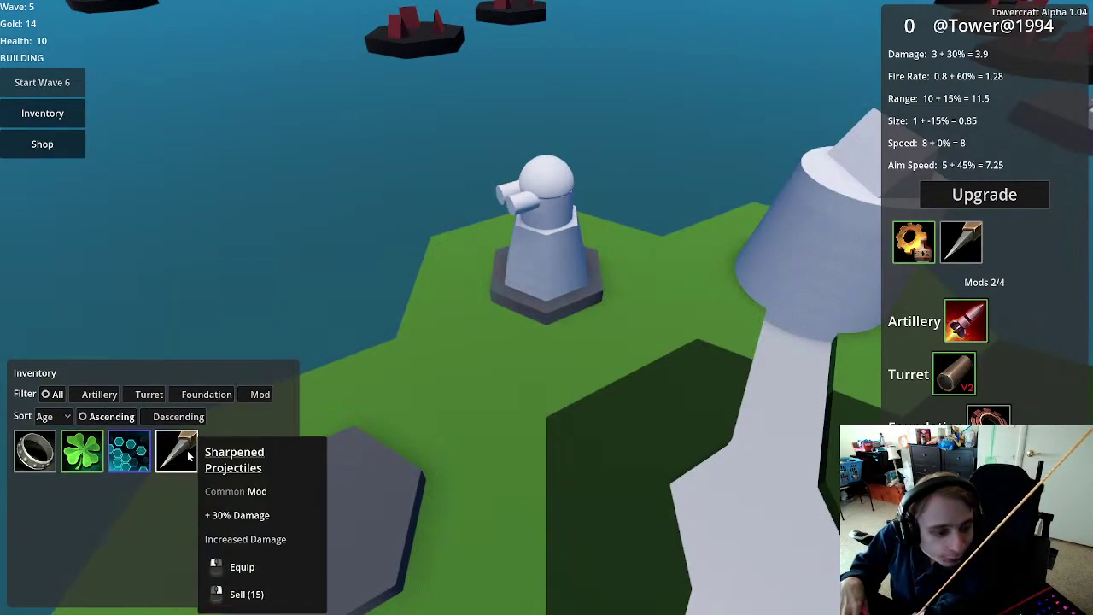
{"action": "left_click", "coordinate": [179, 453]}
{"action": "mouse_move", "coordinate": [41, 459]}
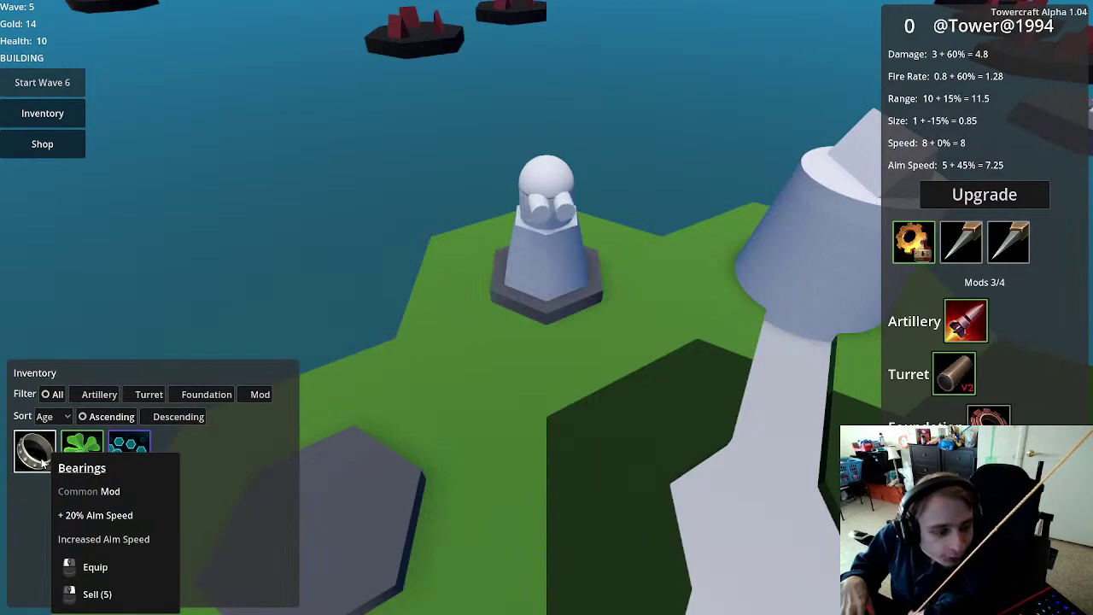
{"action": "mouse_move", "coordinate": [76, 458]}
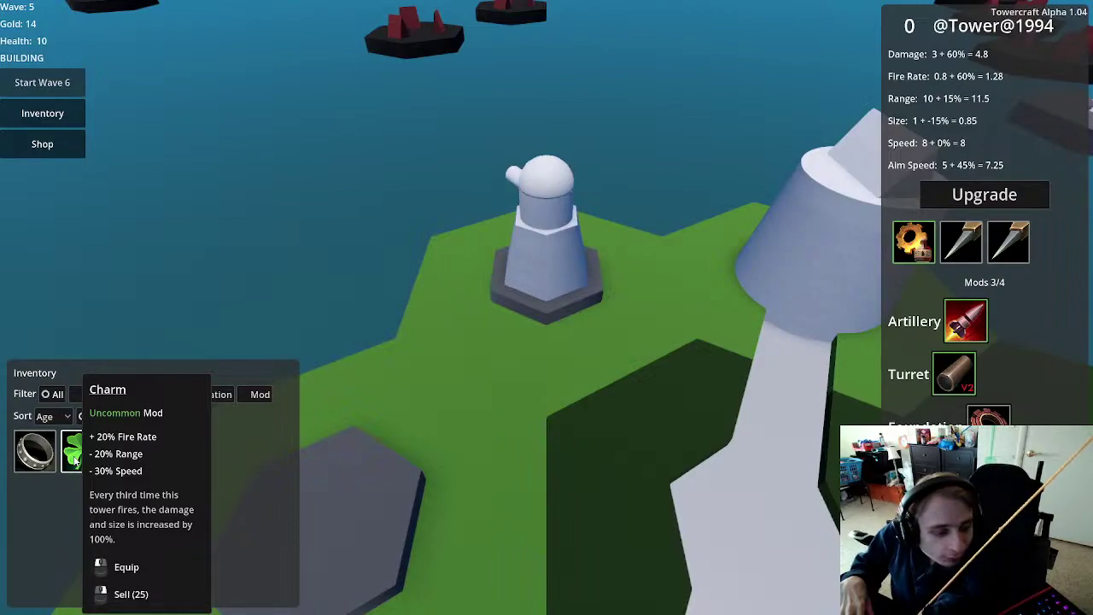
{"action": "left_click", "coordinate": [75, 459]}
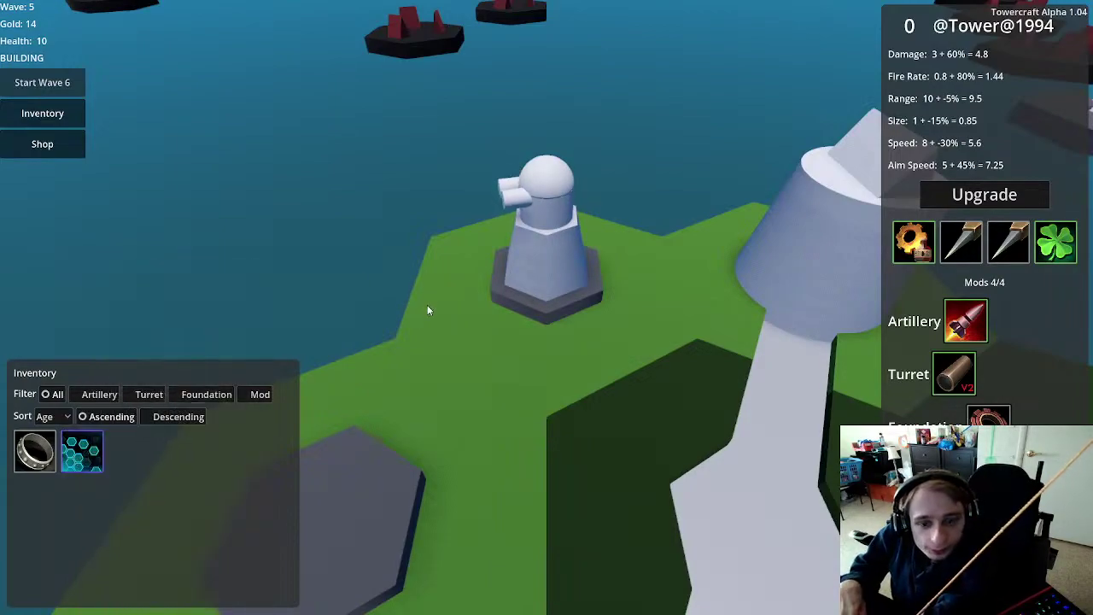
{"action": "key", "text": "Escape"}
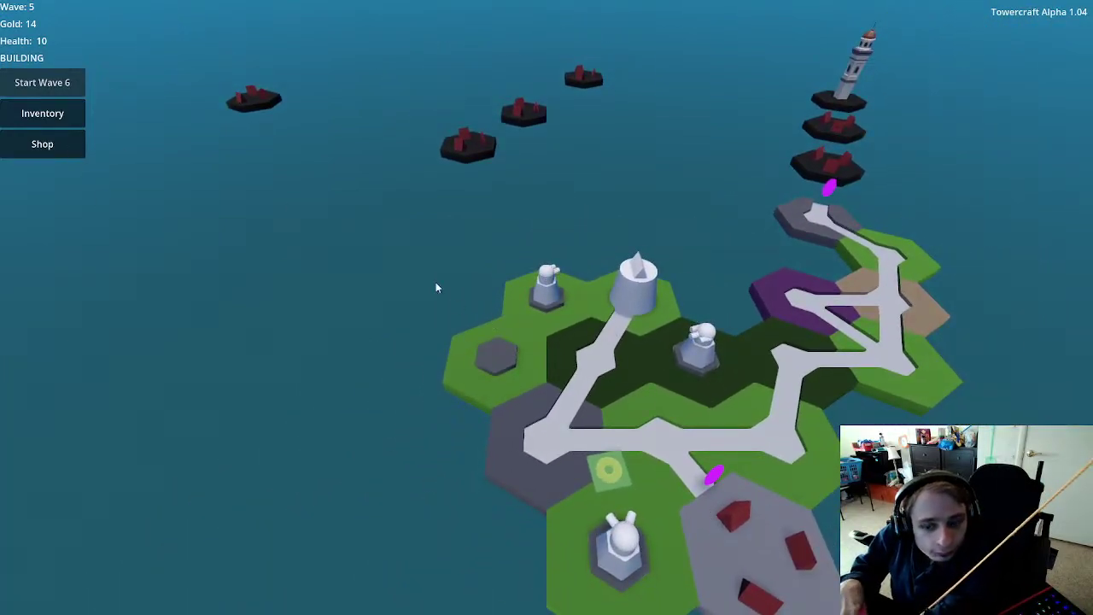
Step: Launch wave 6 and let it play out, ending with 185 gold
{"action": "scroll", "coordinate": [435, 287], "scroll_direction": "down", "scroll_amount": 3}
{"action": "mouse_move", "coordinate": [503, 264]}
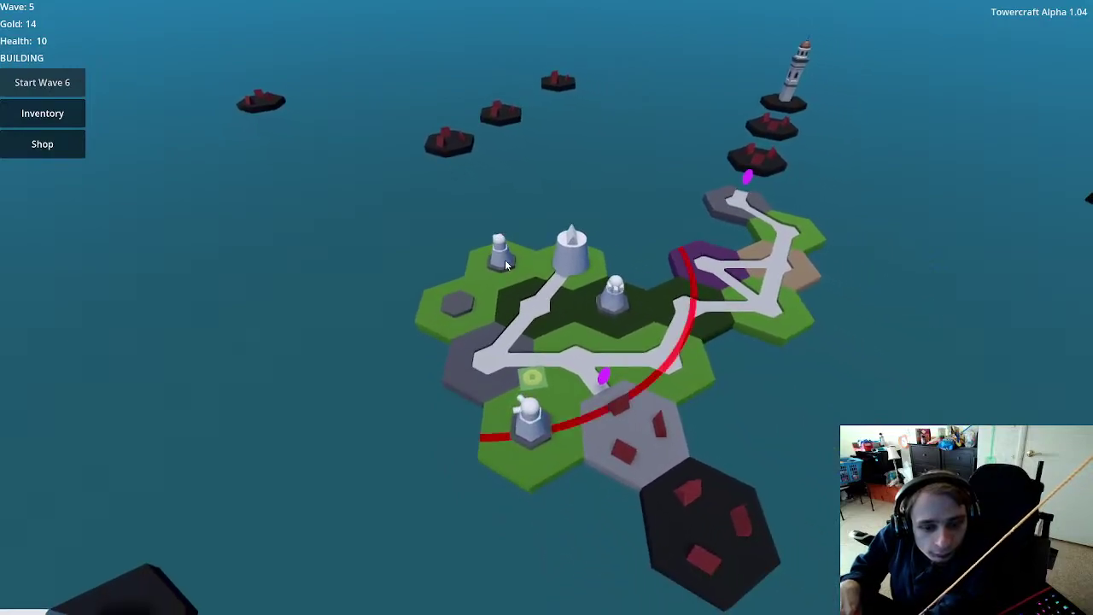
{"action": "left_click", "coordinate": [58, 89]}
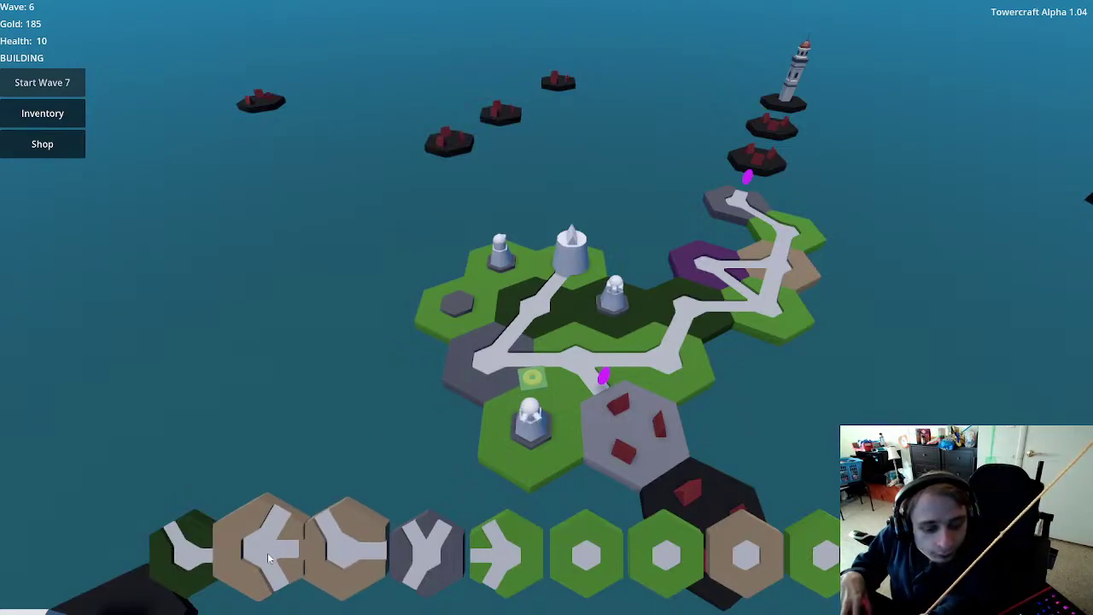
Step: Lay the dark-green and tan arrow tiles at the path end, then take +1 Shop Artillery Slot
{"action": "left_click", "coordinate": [203, 555]}
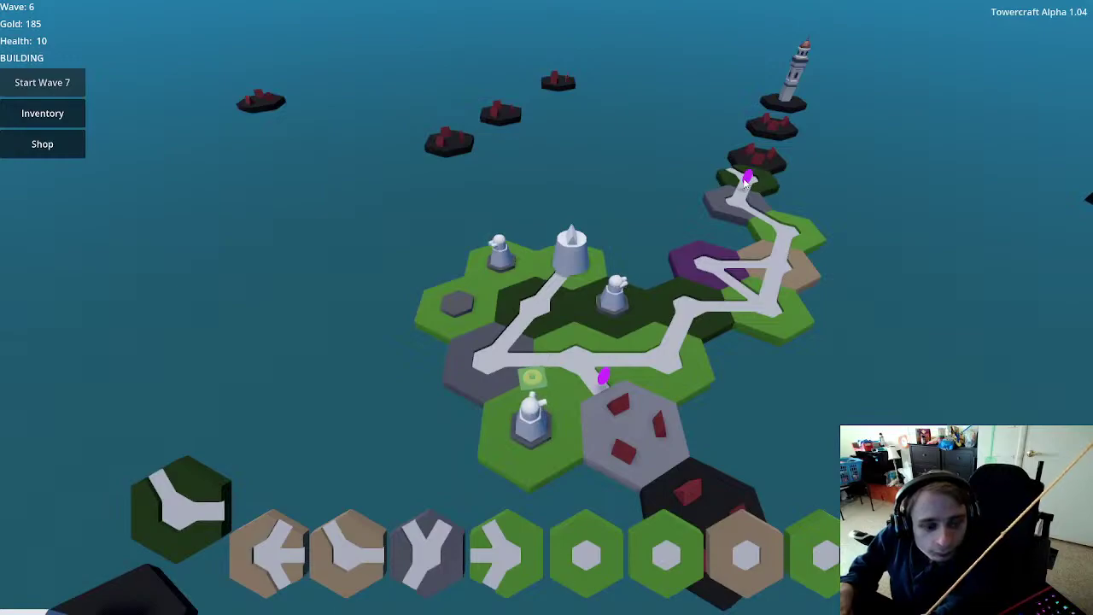
{"action": "left_click", "coordinate": [746, 179]}
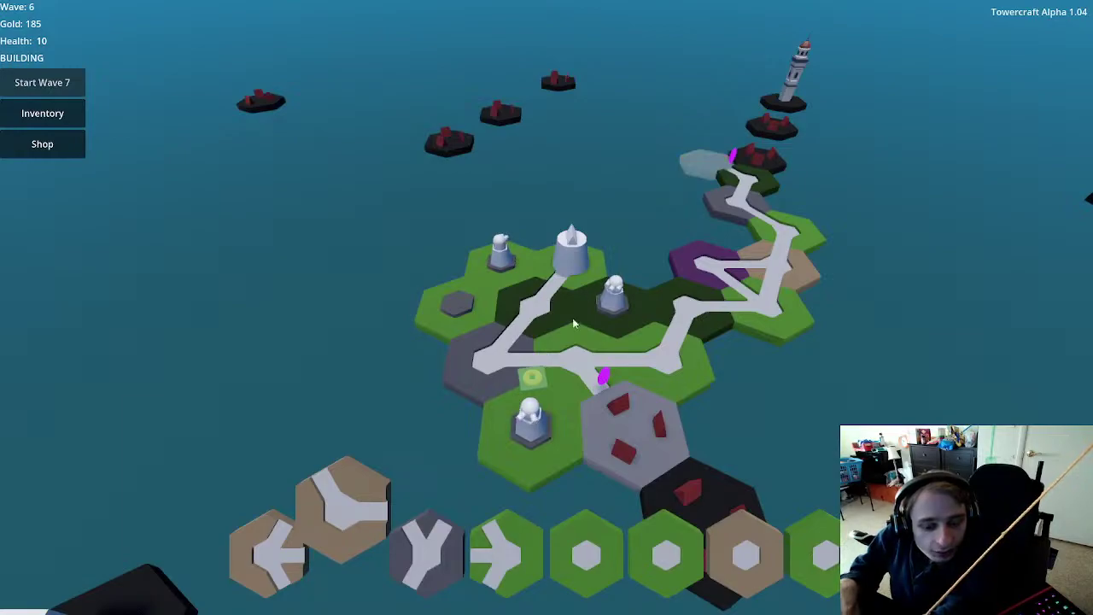
{"action": "left_click", "coordinate": [271, 553]}
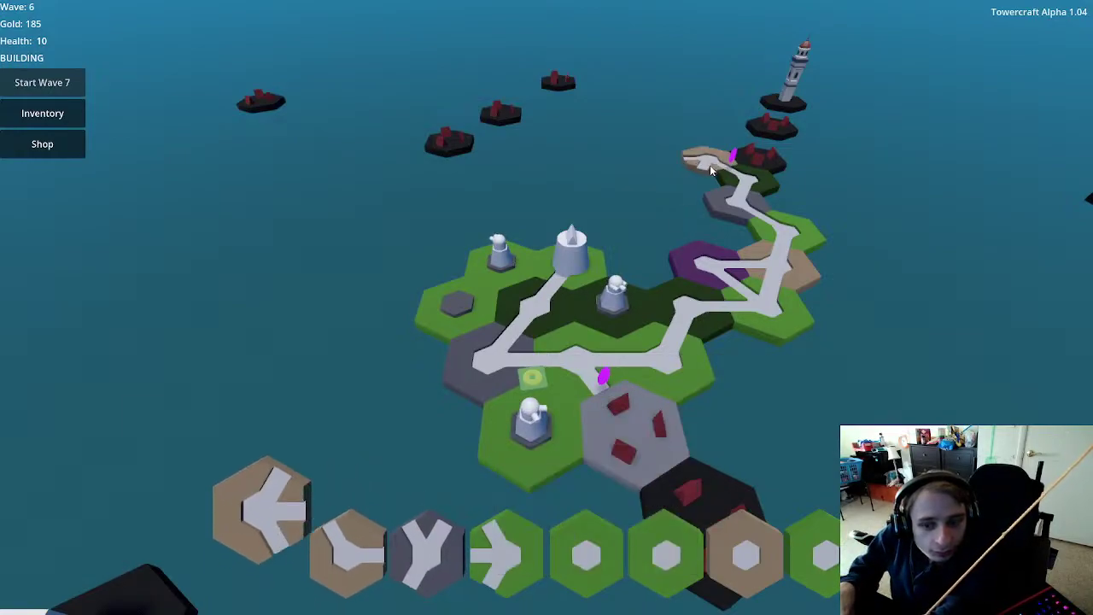
{"action": "left_click", "coordinate": [724, 162]}
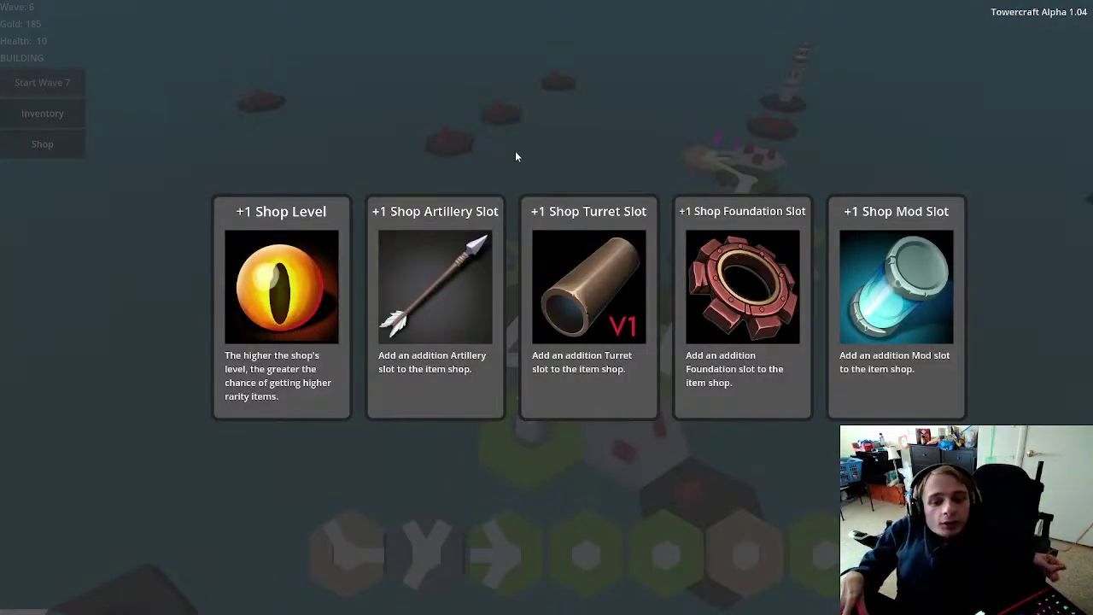
{"action": "left_click", "coordinate": [427, 294]}
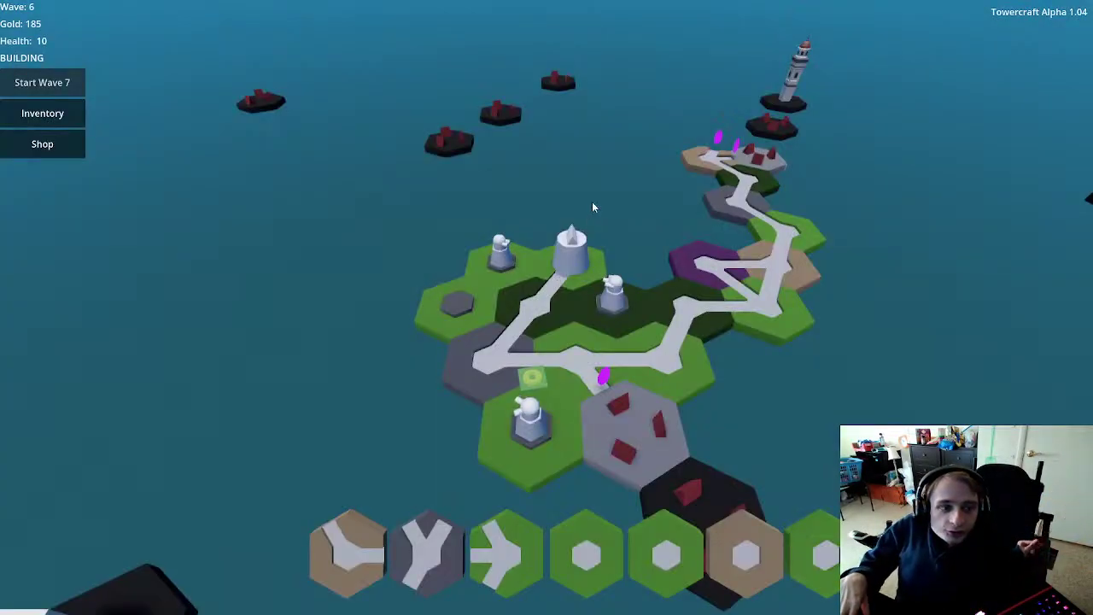
{"action": "left_click", "coordinate": [74, 152]}
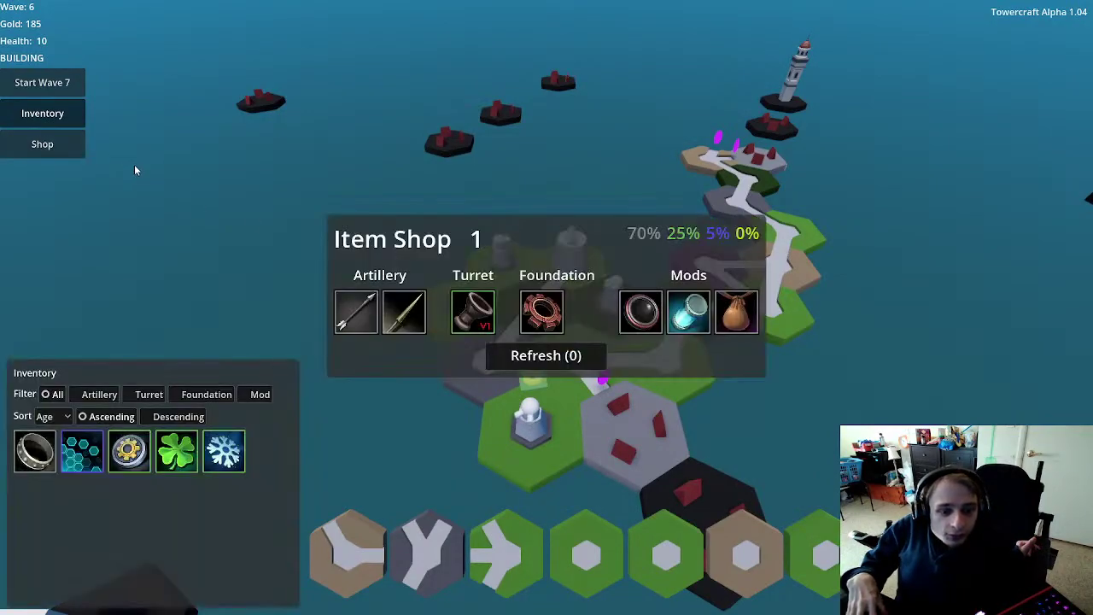
{"action": "mouse_move", "coordinate": [411, 314]}
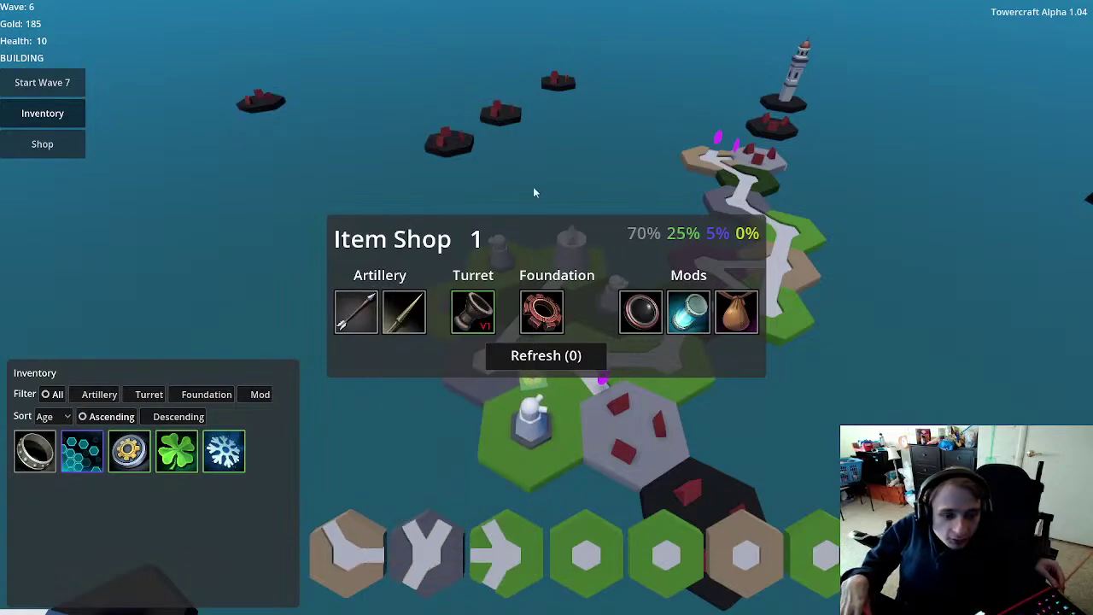
{"action": "mouse_move", "coordinate": [146, 450]}
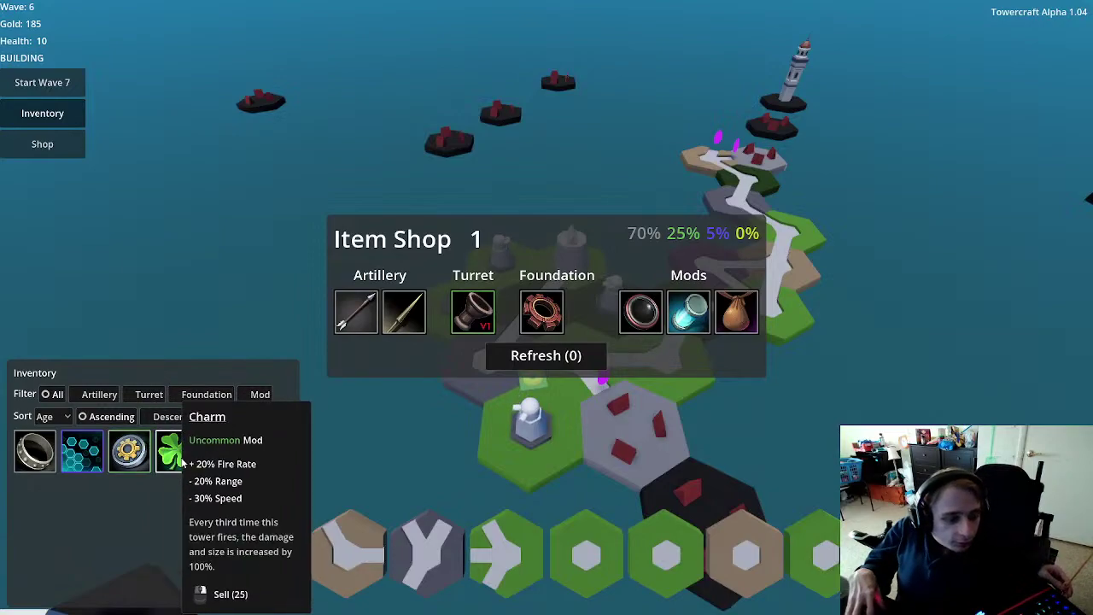
{"action": "mouse_move", "coordinate": [224, 444]}
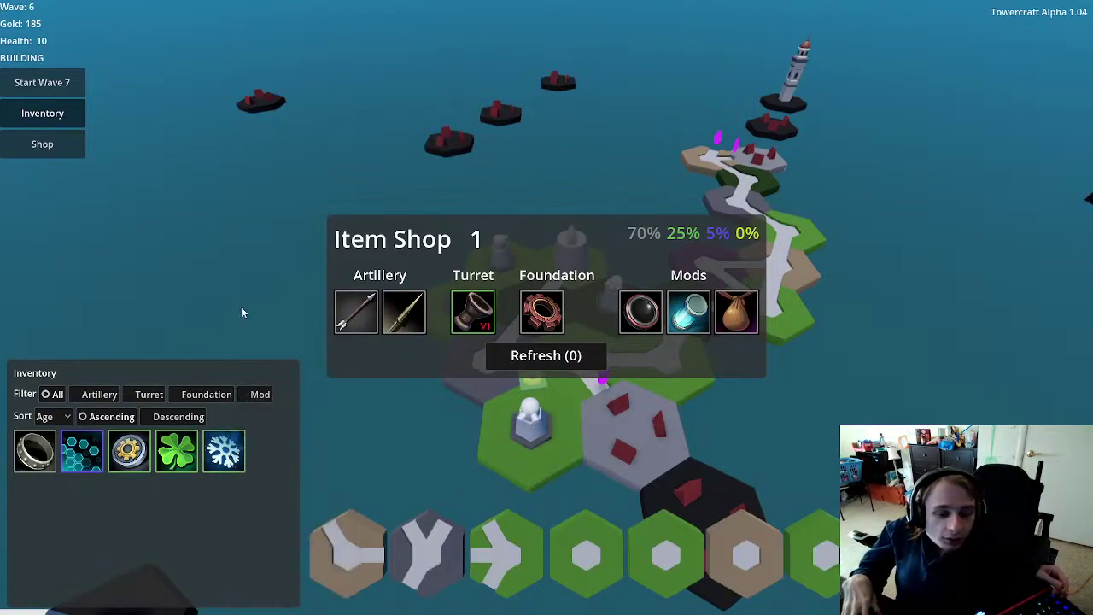
{"action": "key", "text": "Escape"}
{"action": "scroll", "coordinate": [564, 328], "scroll_direction": "down", "scroll_amount": 2}
{"action": "scroll", "coordinate": [642, 374], "scroll_direction": "up", "scroll_amount": 3}
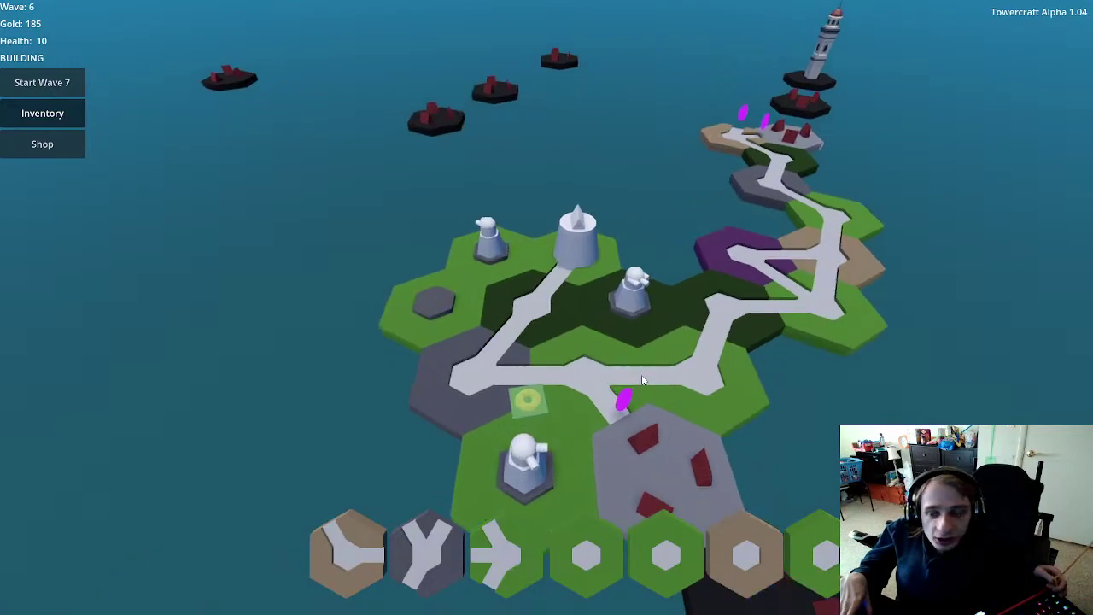
{"action": "scroll", "coordinate": [728, 375], "scroll_direction": "up", "scroll_amount": 1}
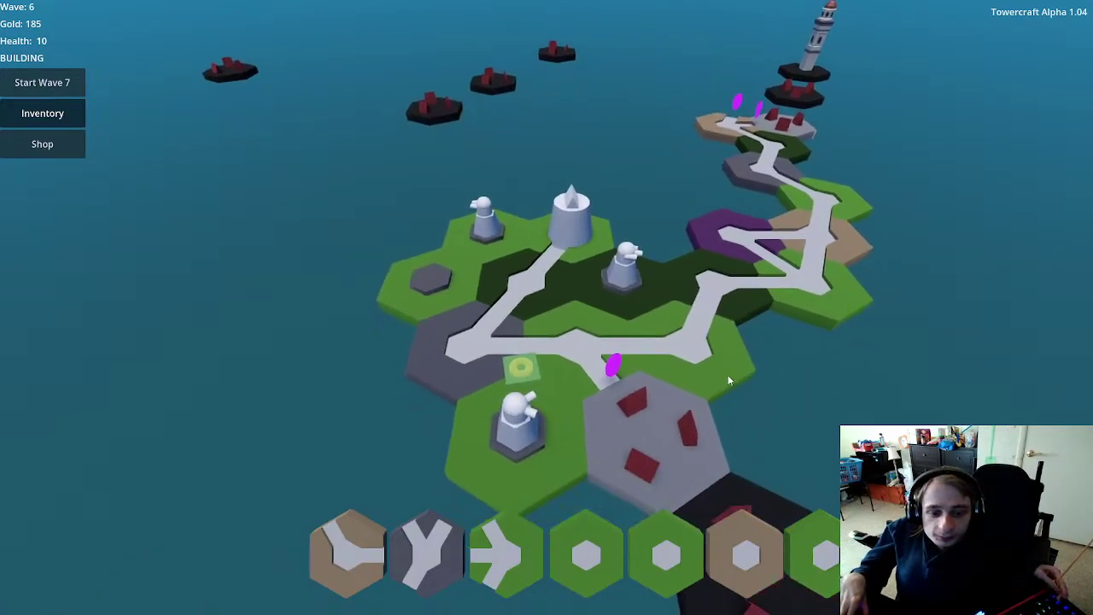
Step: Upgrade the top-left missile tower to level 1 for 50 gold, raising damage to 5.28
{"action": "left_click", "coordinate": [480, 227]}
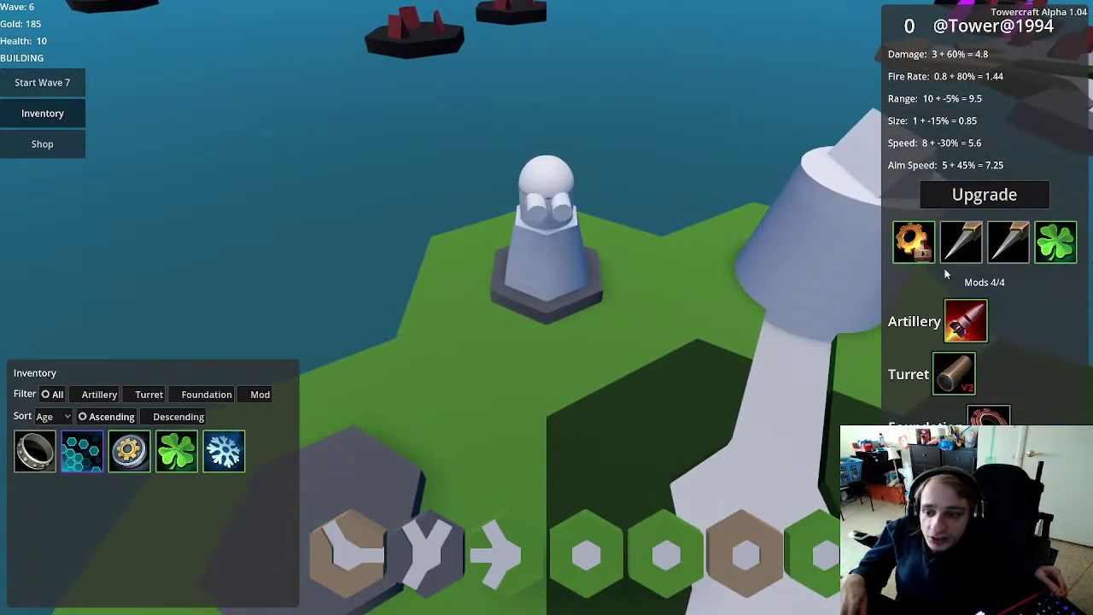
{"action": "mouse_move", "coordinate": [915, 246]}
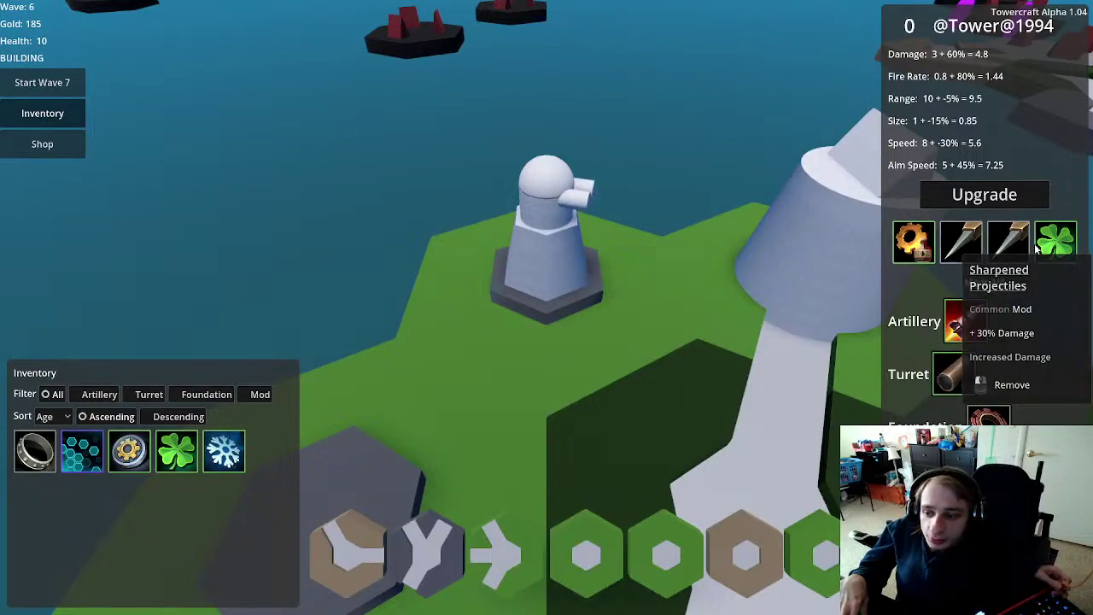
{"action": "mouse_move", "coordinate": [1059, 246]}
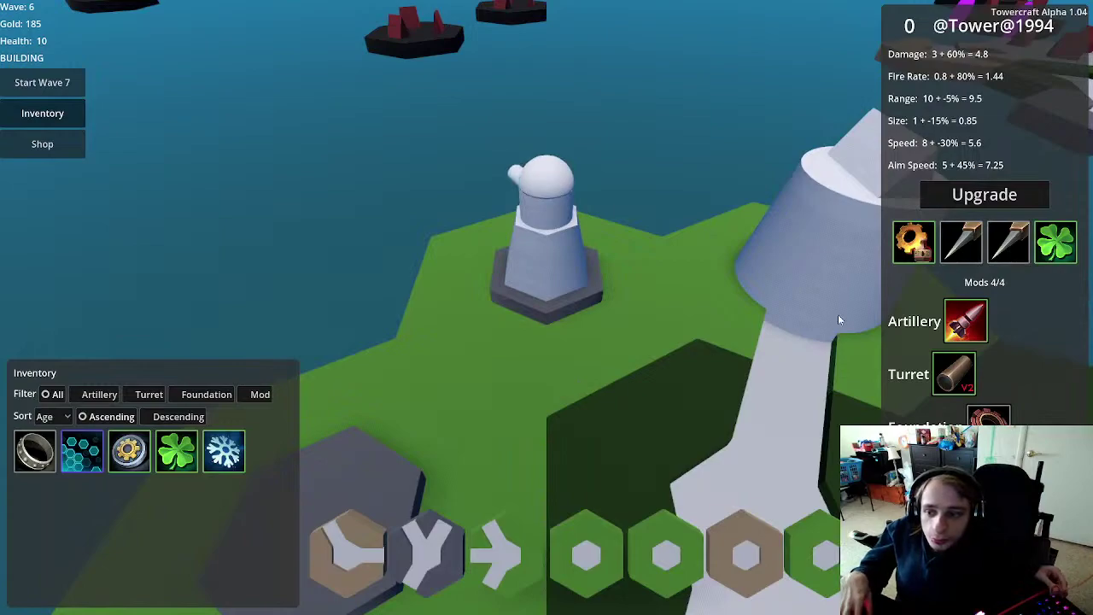
{"action": "left_click", "coordinate": [1004, 195]}
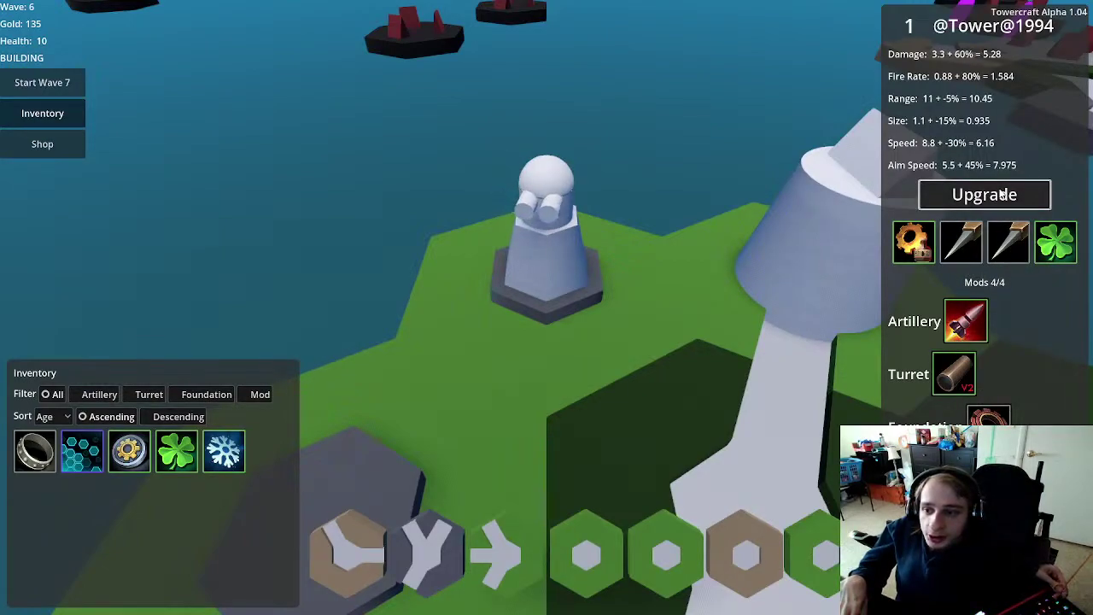
{"action": "mouse_move", "coordinate": [982, 311]}
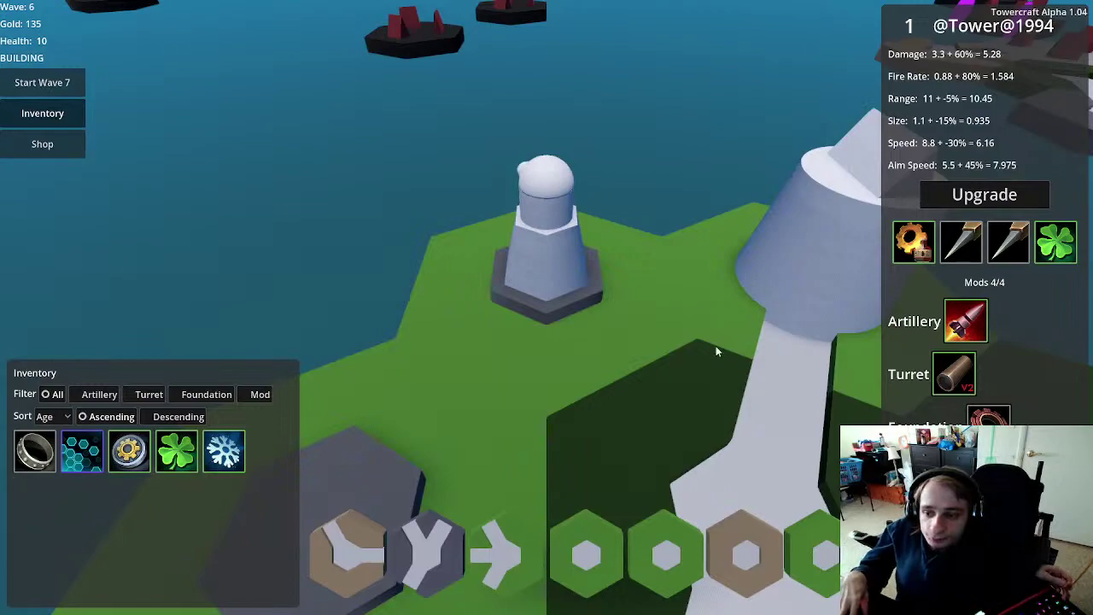
{"action": "key", "text": "Escape"}
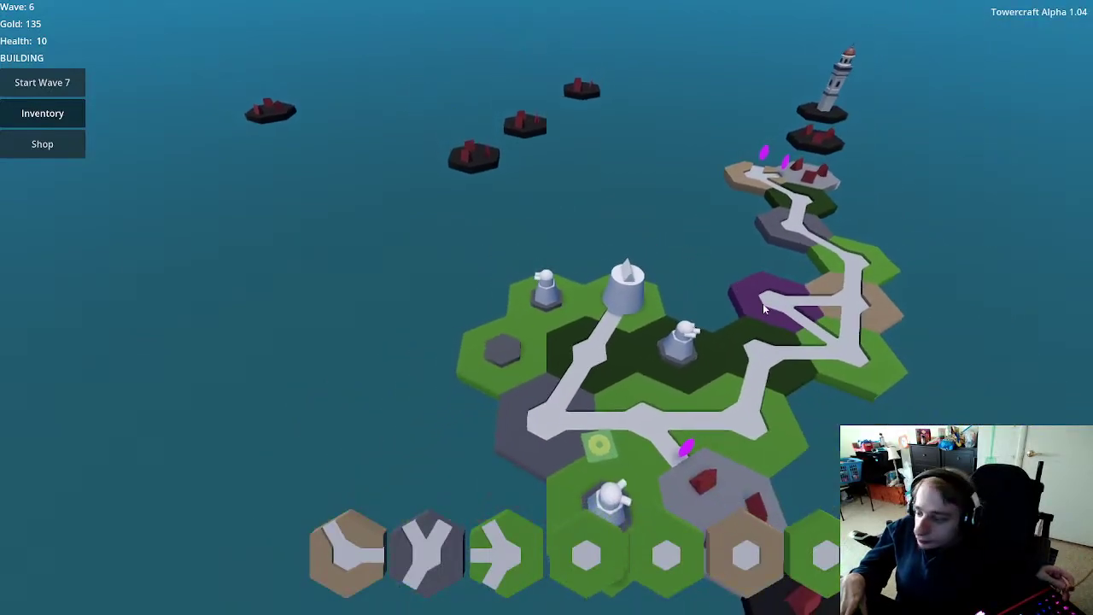
Step: Check the turret tower's and another tower's stats, cancelling a crafting attempt
{"action": "left_click_drag", "start_coordinate": [775, 338], "coordinate": [752, 331]}
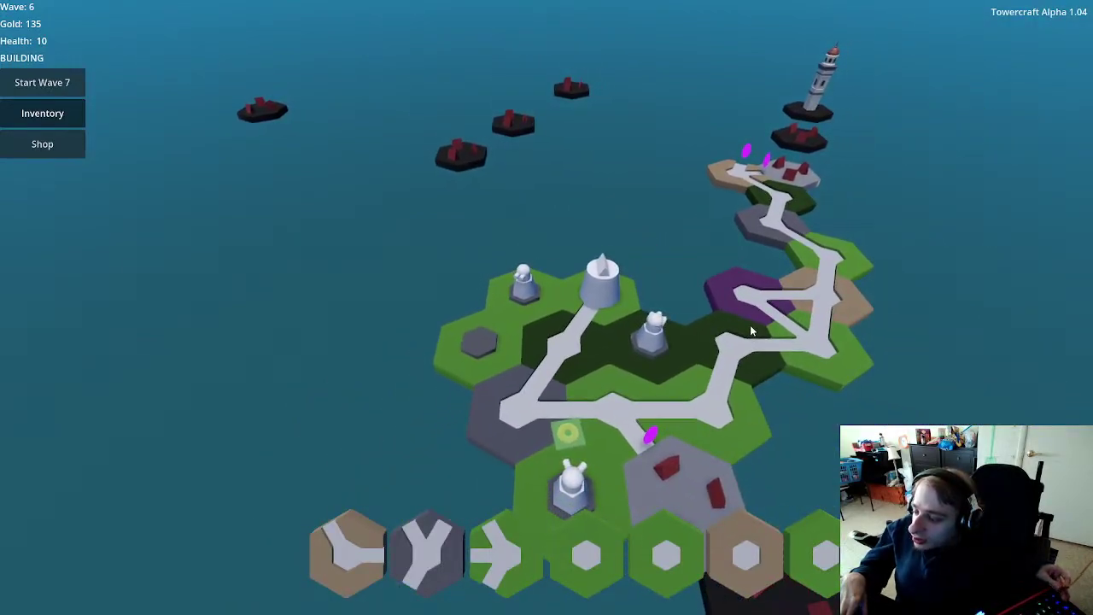
{"action": "scroll", "coordinate": [751, 332], "scroll_direction": "up", "scroll_amount": 3}
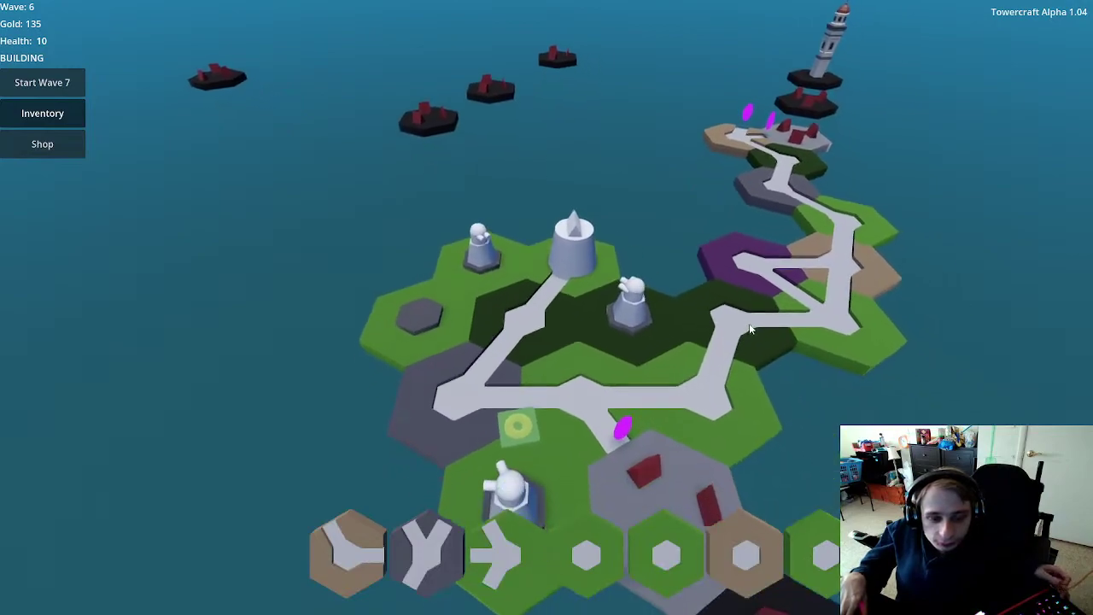
{"action": "left_click", "coordinate": [431, 309]}
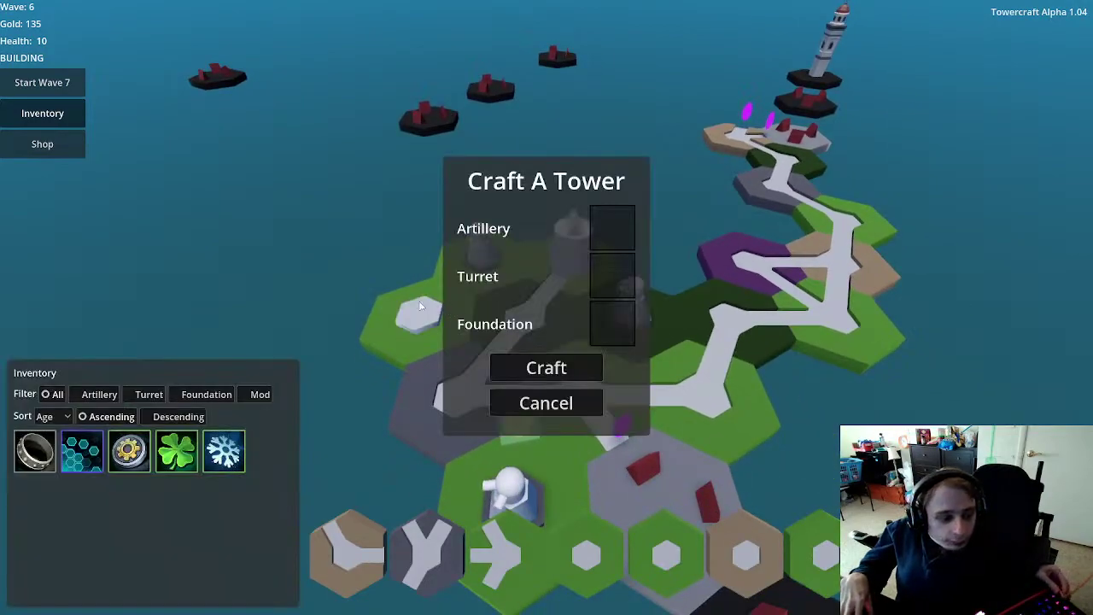
{"action": "key", "text": "Escape"}
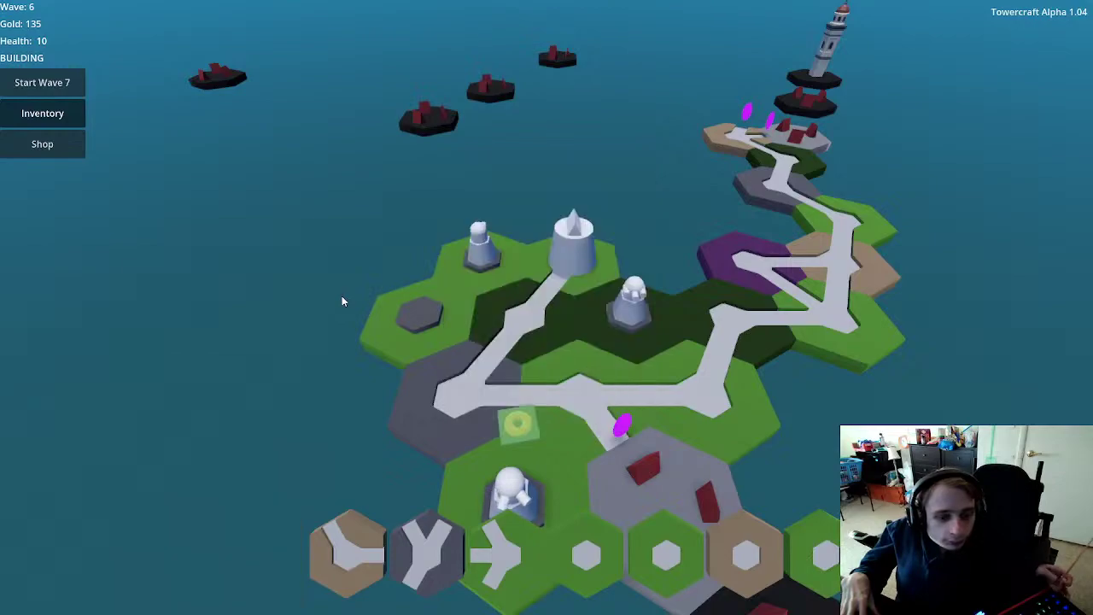
{"action": "left_click", "coordinate": [630, 312]}
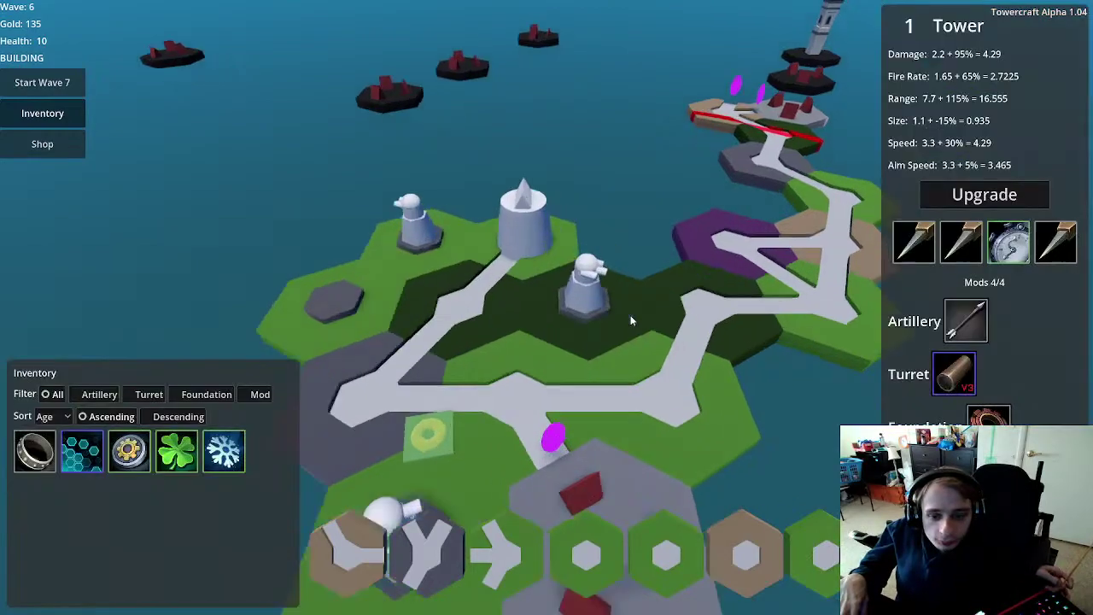
{"action": "key", "text": "Escape"}
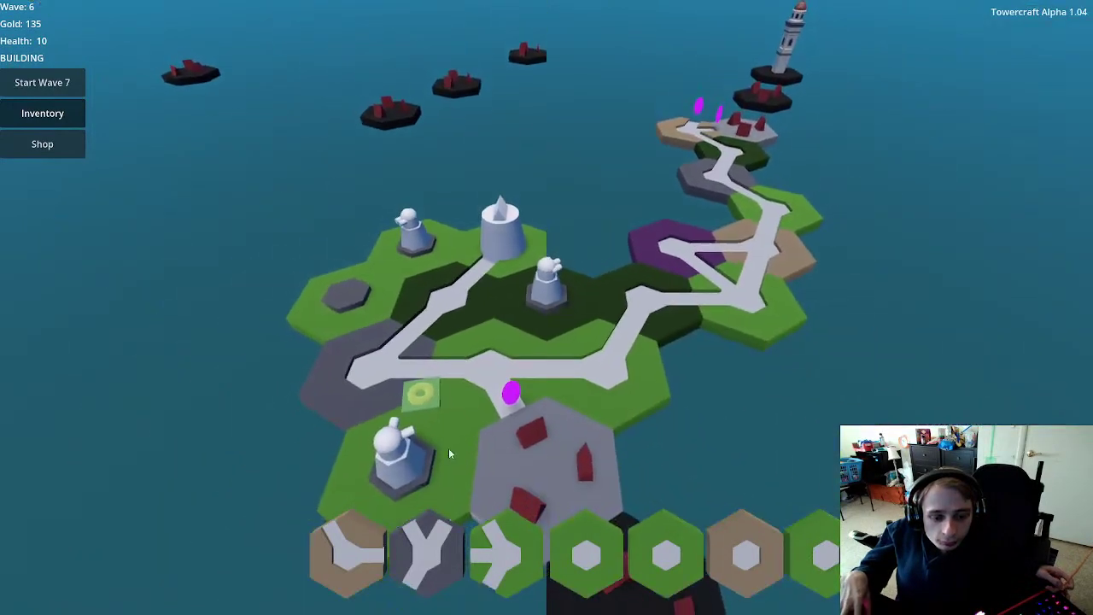
{"action": "left_click", "coordinate": [417, 460]}
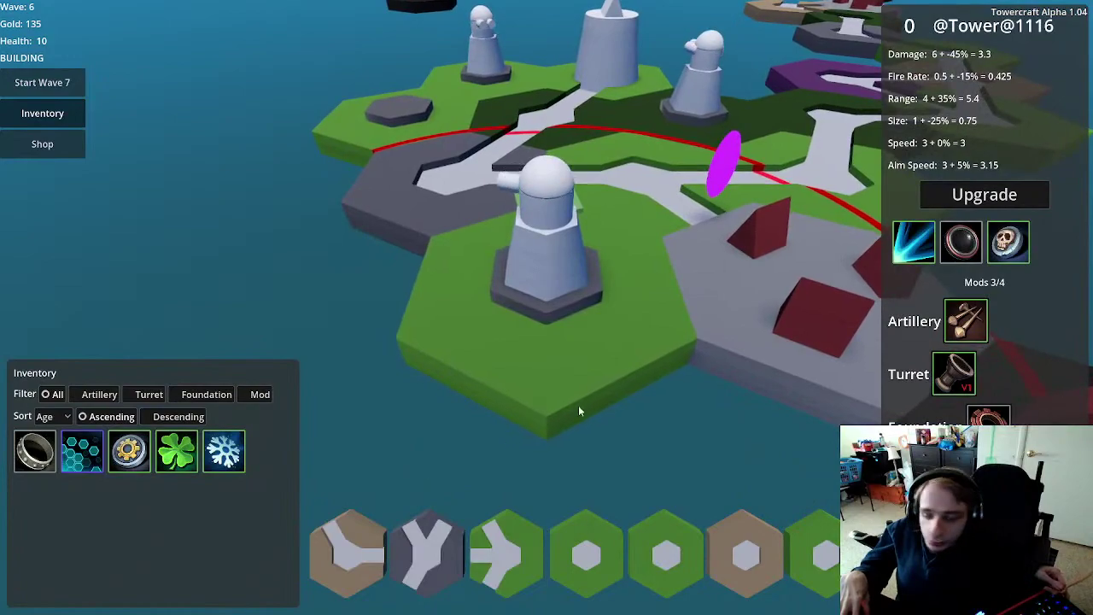
{"action": "key", "text": "Escape"}
Step: Place the brown Y-shaped tile at the path's far lighthouse end
{"action": "scroll", "coordinate": [614, 367], "scroll_direction": "down", "scroll_amount": 4}
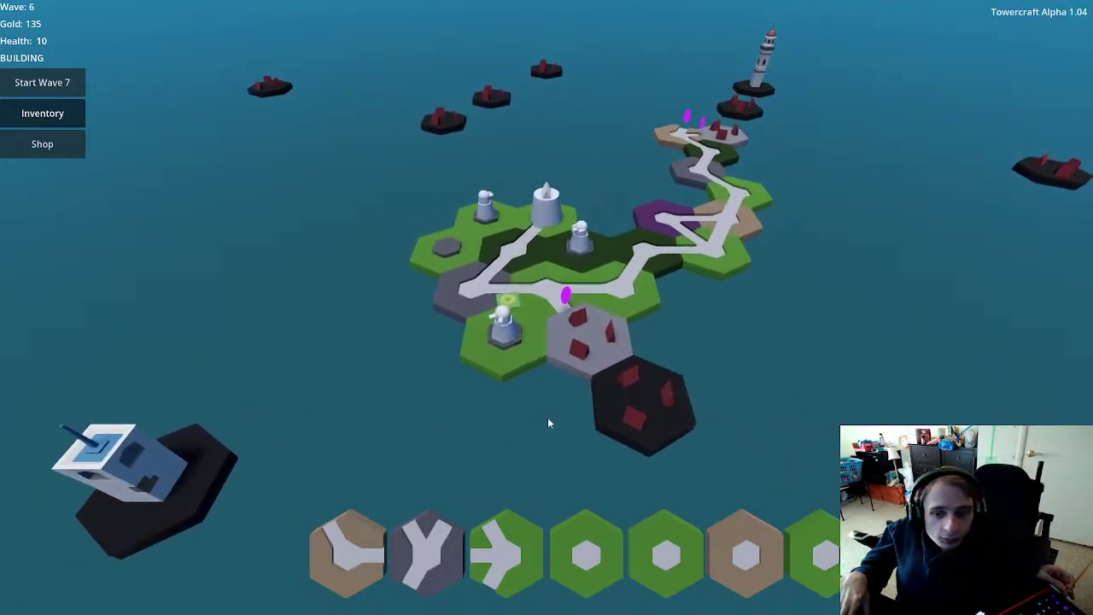
{"action": "scroll", "coordinate": [548, 422], "scroll_direction": "up", "scroll_amount": 4}
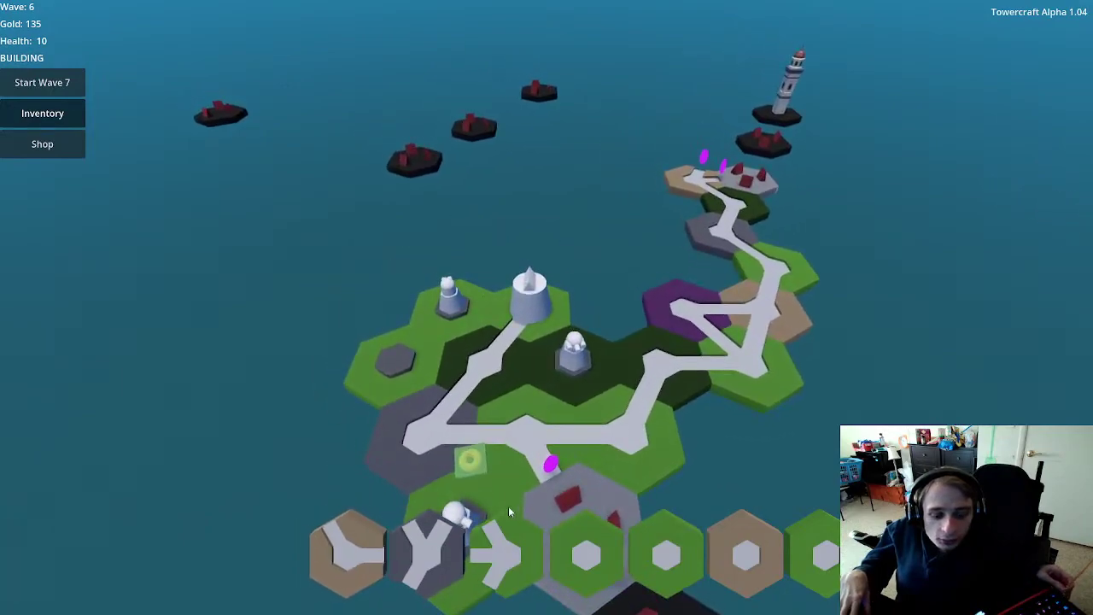
{"action": "left_click", "coordinate": [346, 547]}
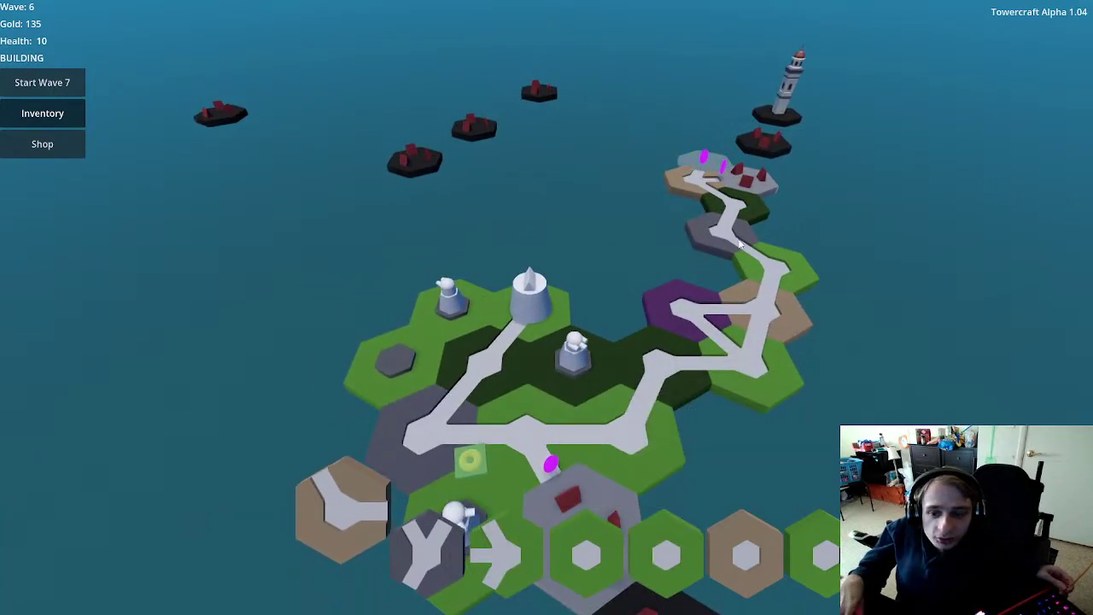
{"action": "left_click", "coordinate": [714, 171]}
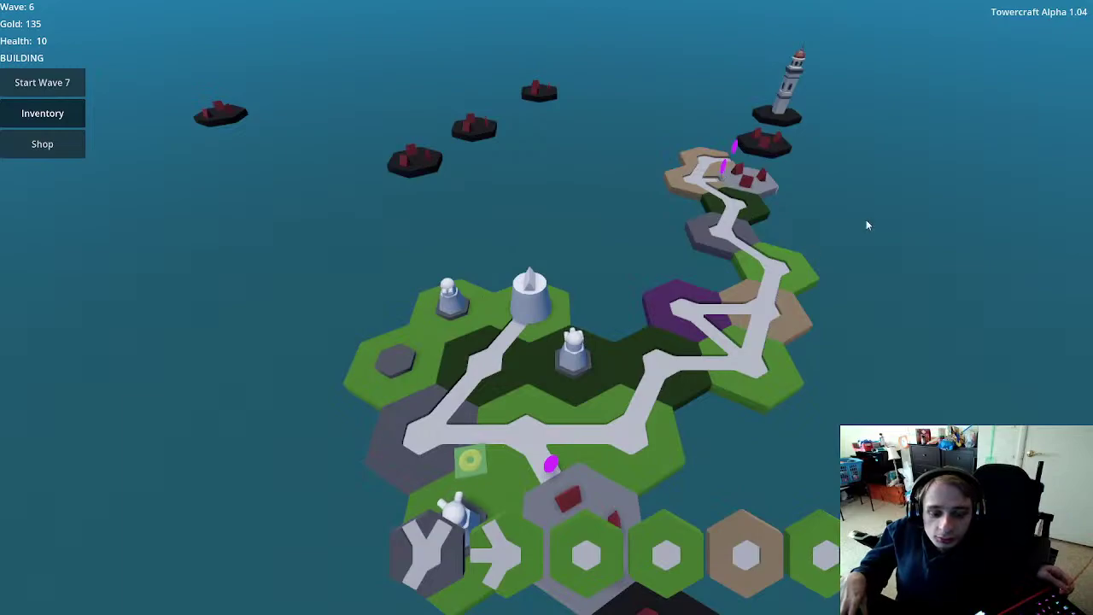
{"action": "scroll", "coordinate": [803, 263], "scroll_direction": "up", "scroll_amount": 5}
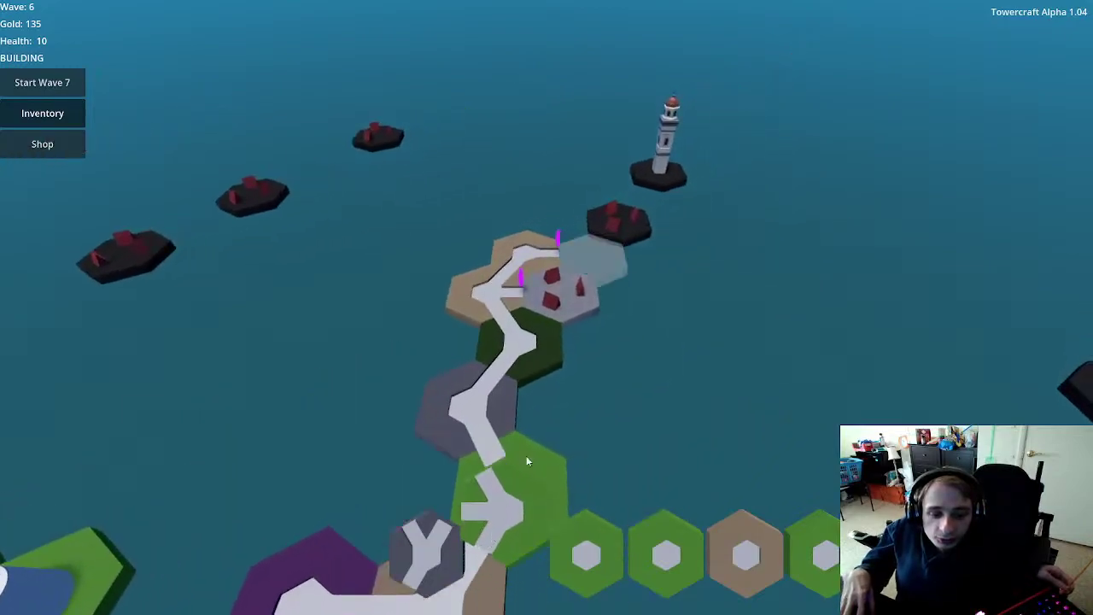
Step: Pick a shop upgrade, buy Spread V1 and the 13-gold Joat V1, then restock the shop
{"action": "left_click", "coordinate": [593, 253]}
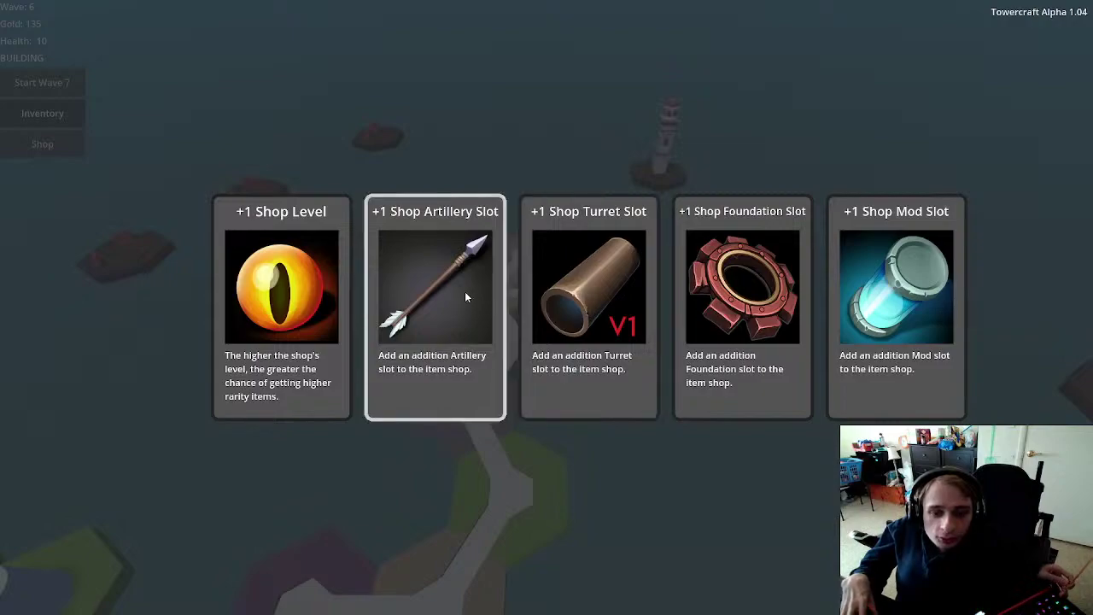
{"action": "left_click", "coordinate": [622, 304]}
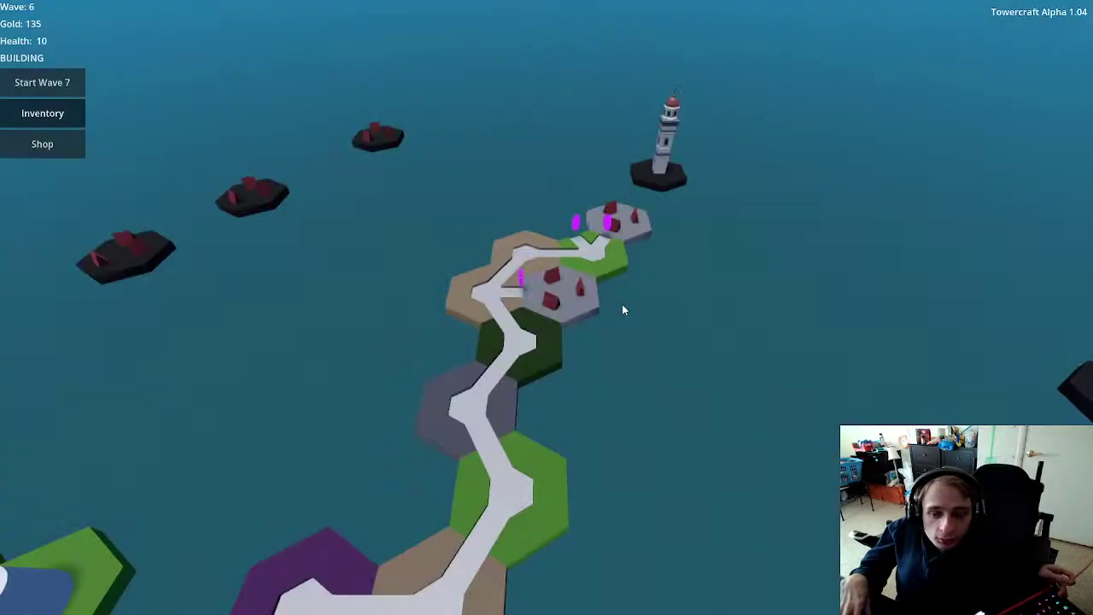
{"action": "left_click", "coordinate": [68, 147]}
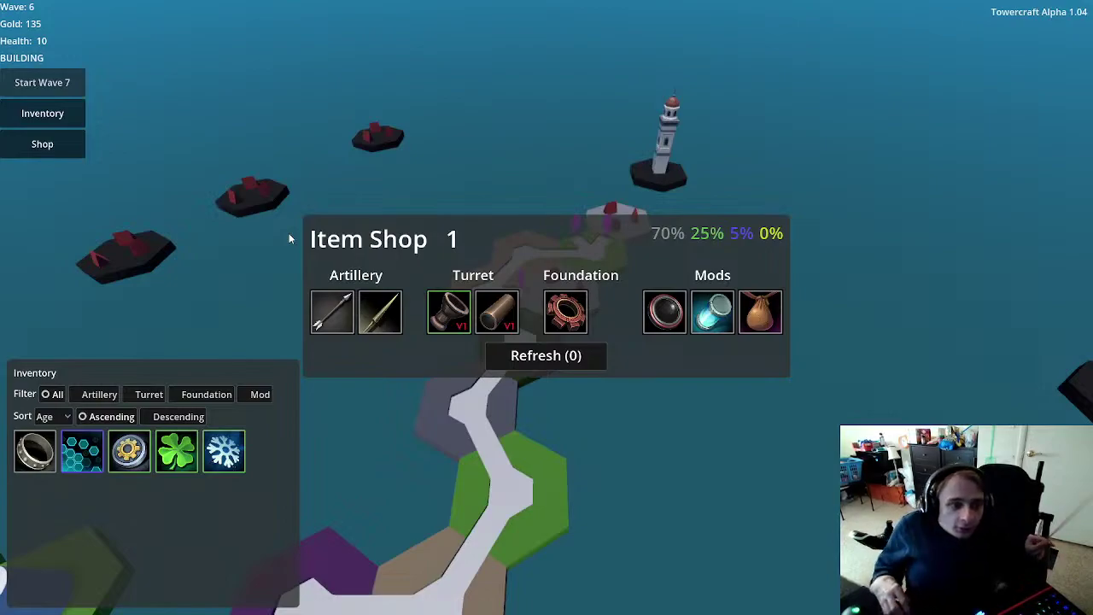
{"action": "mouse_move", "coordinate": [444, 309]}
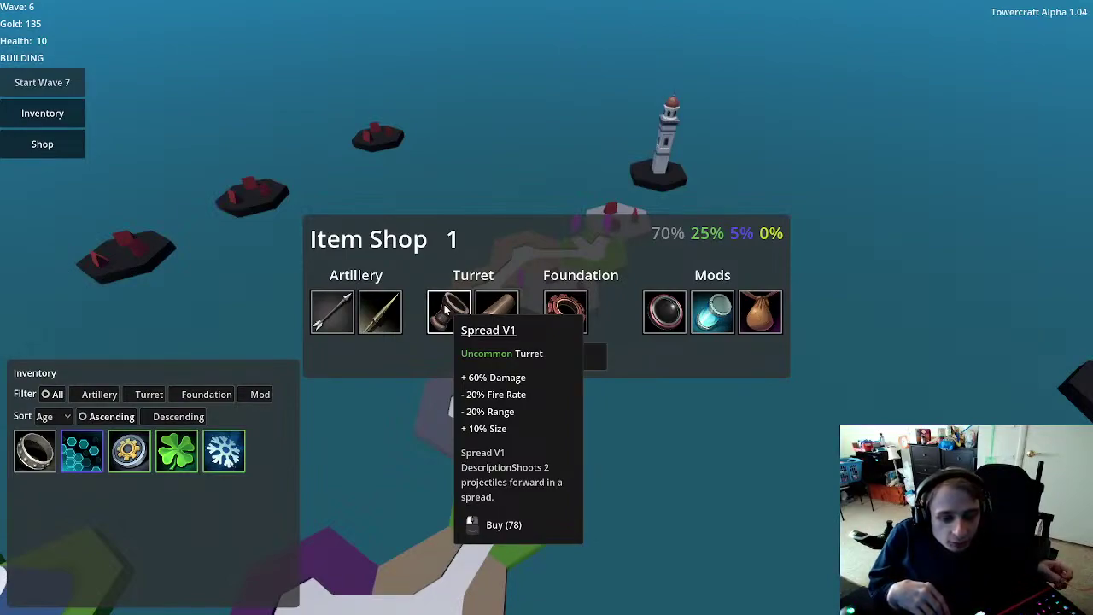
{"action": "left_click", "coordinate": [444, 304]}
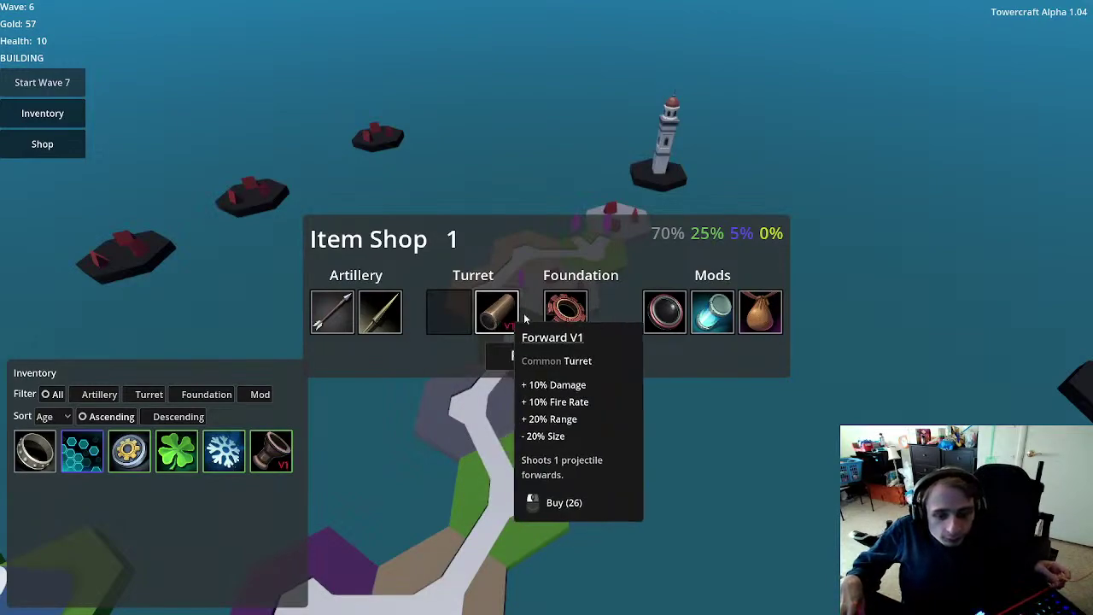
{"action": "left_click", "coordinate": [569, 319]}
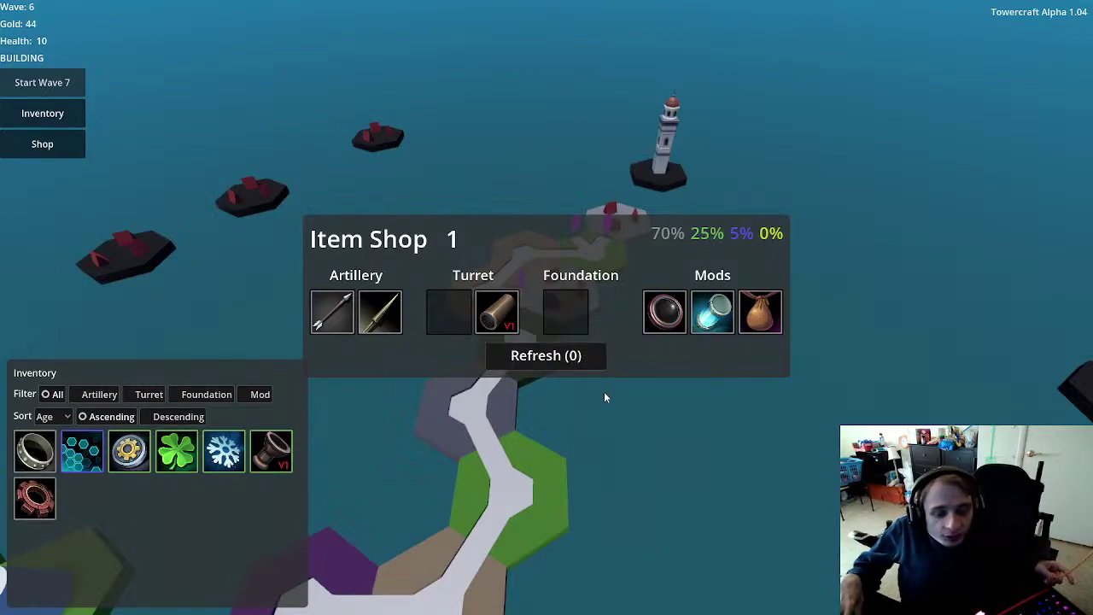
{"action": "left_click", "coordinate": [576, 358]}
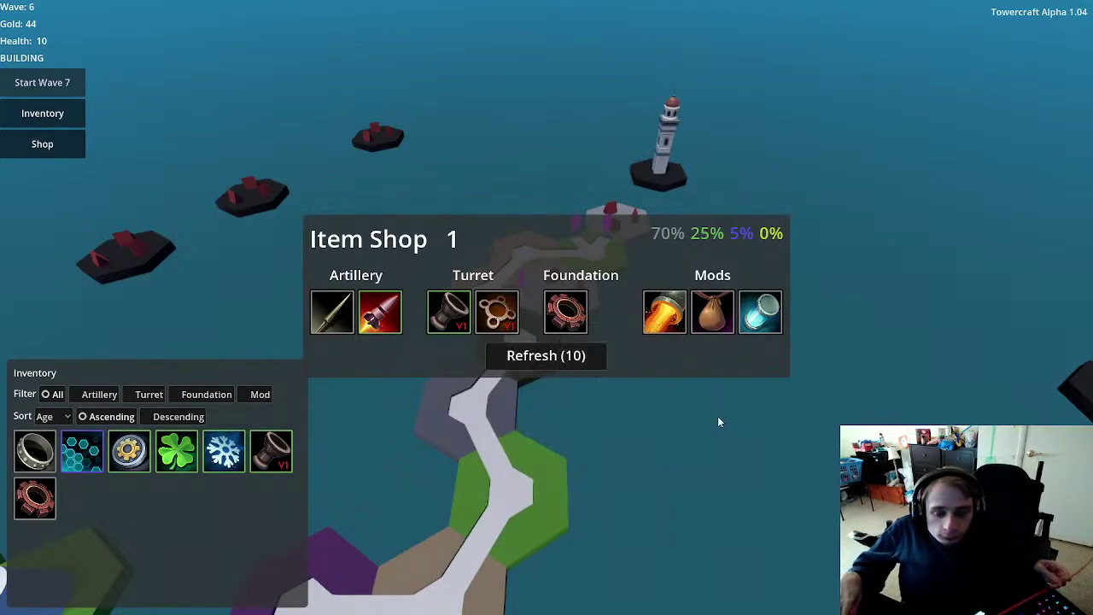
{"action": "key", "text": "Escape"}
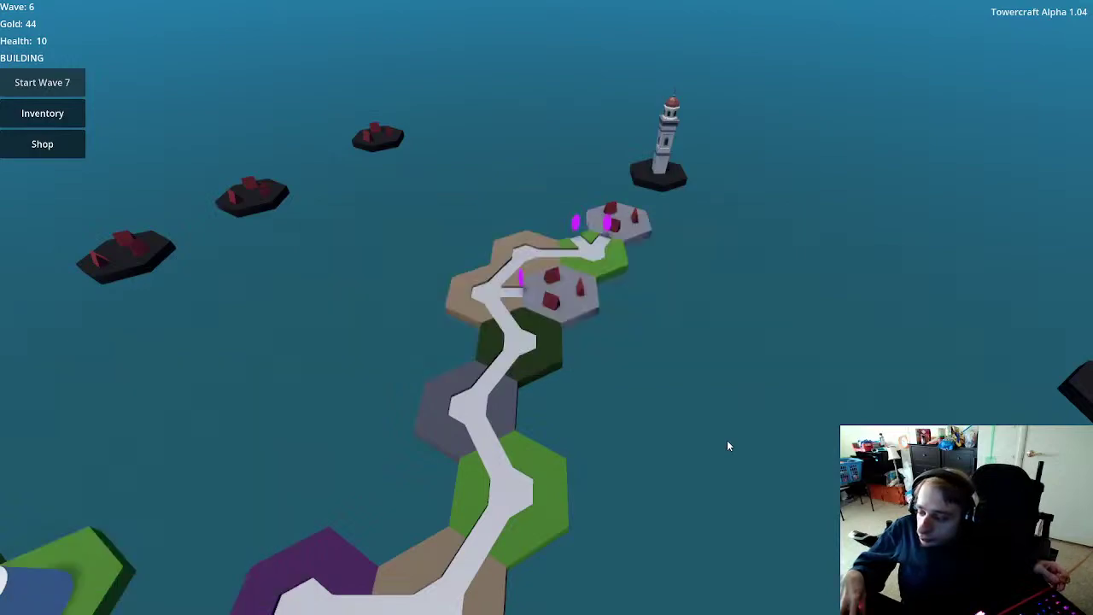
{"action": "key", "text": "a"}
{"action": "key", "text": "s"}
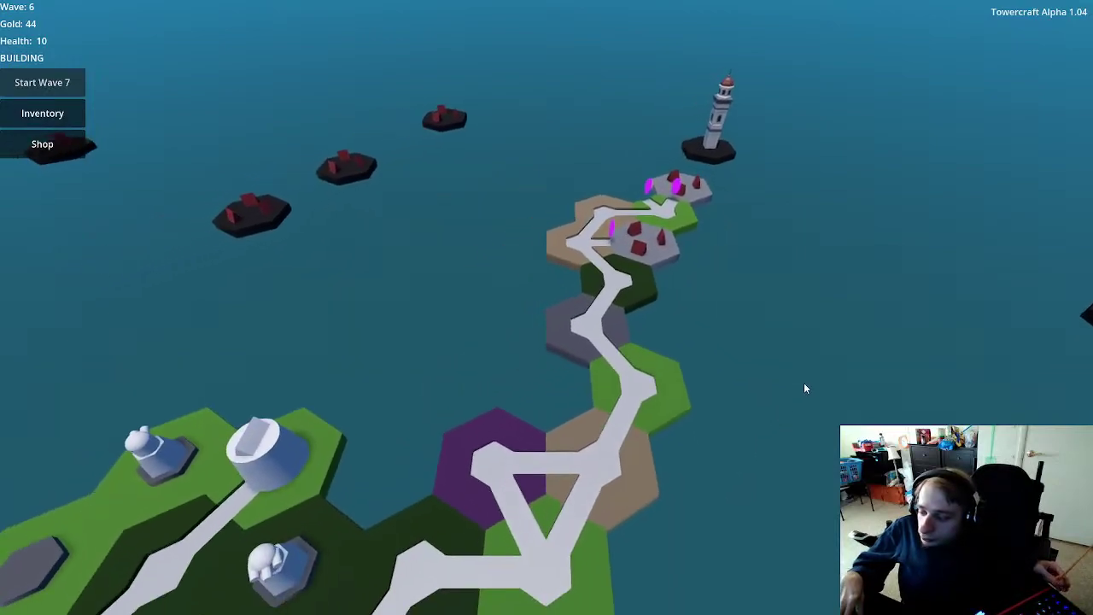
{"action": "key", "text": "s"}
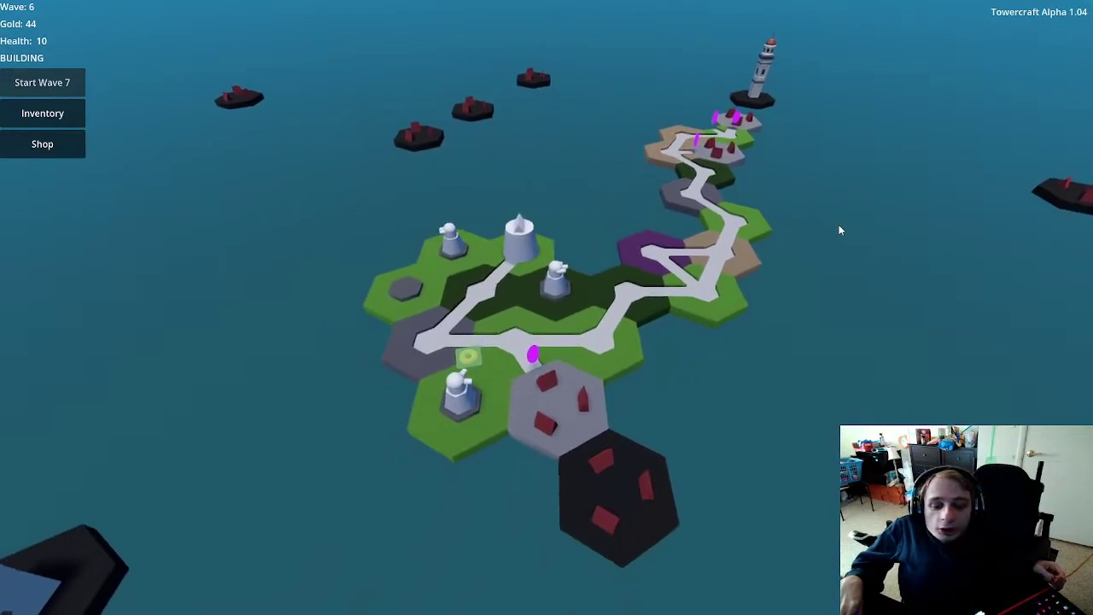
{"action": "key", "text": "d"}
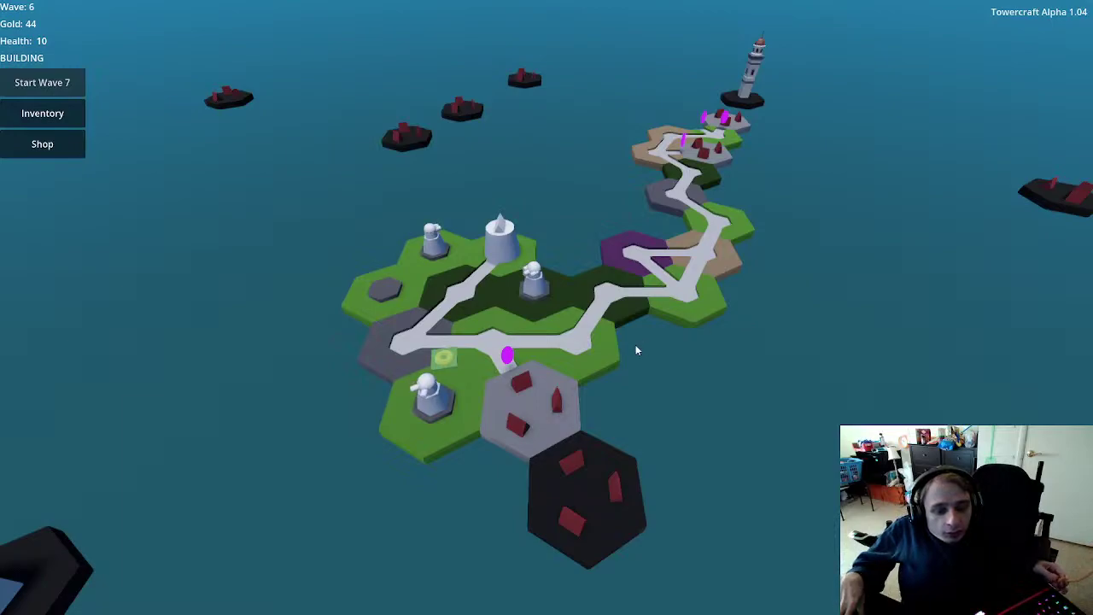
{"action": "scroll", "coordinate": [674, 412], "scroll_direction": "up", "scroll_amount": 3}
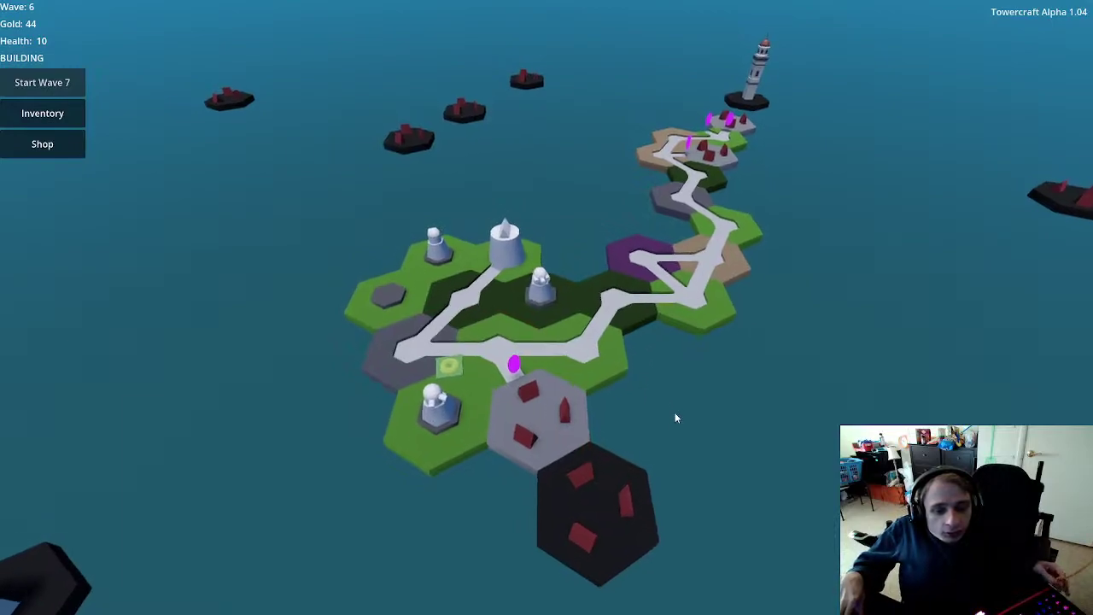
{"action": "scroll", "coordinate": [693, 443], "scroll_direction": "up", "scroll_amount": 3}
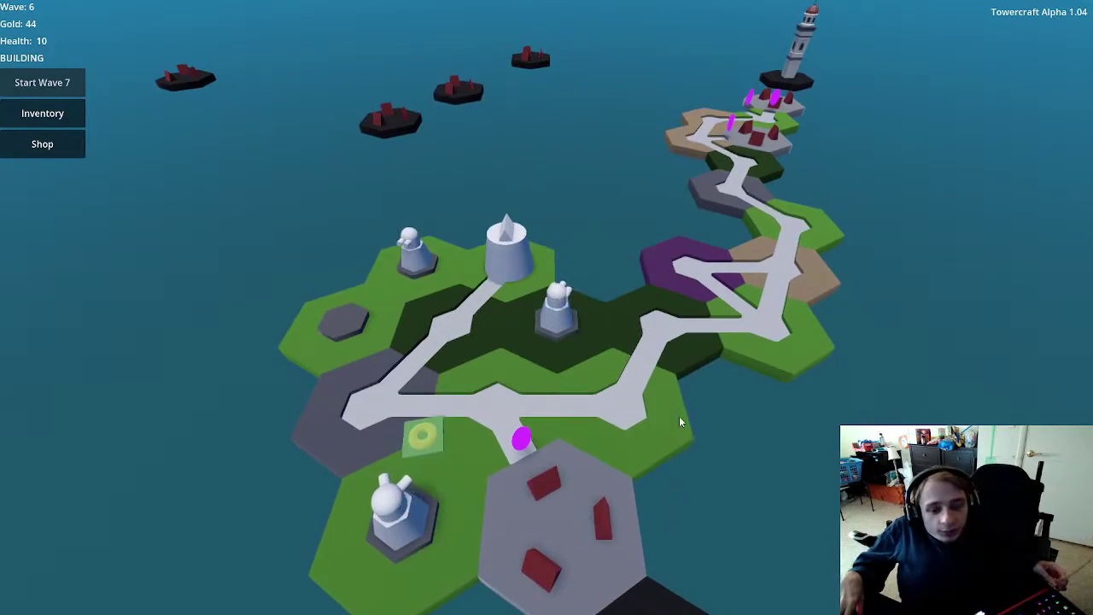
{"action": "scroll", "coordinate": [679, 416], "scroll_direction": "down", "scroll_amount": 5}
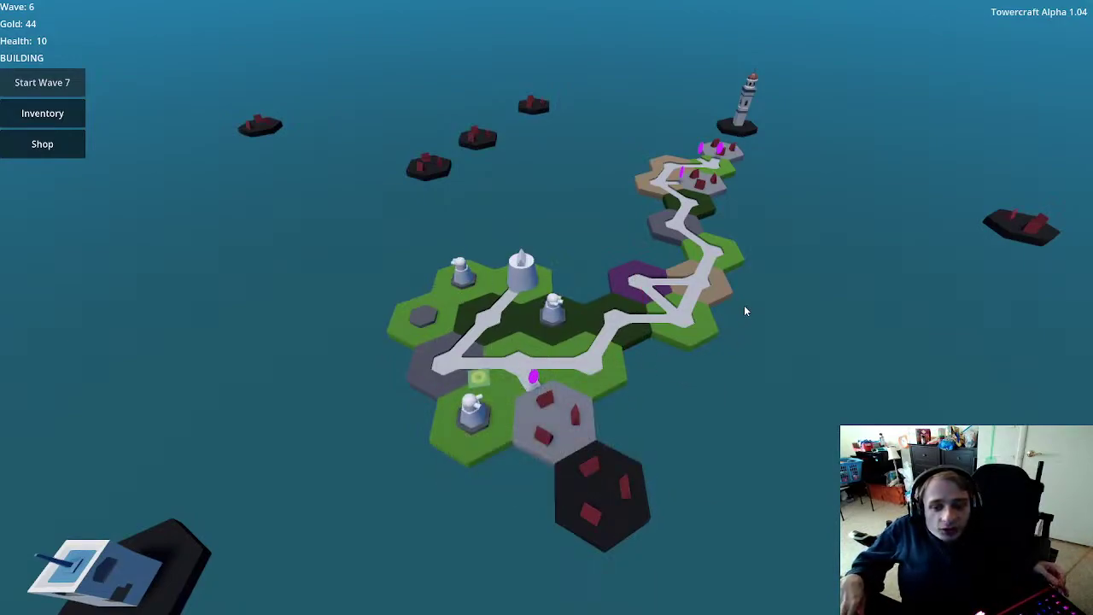
{"action": "scroll", "coordinate": [744, 311], "scroll_direction": "up", "scroll_amount": 5}
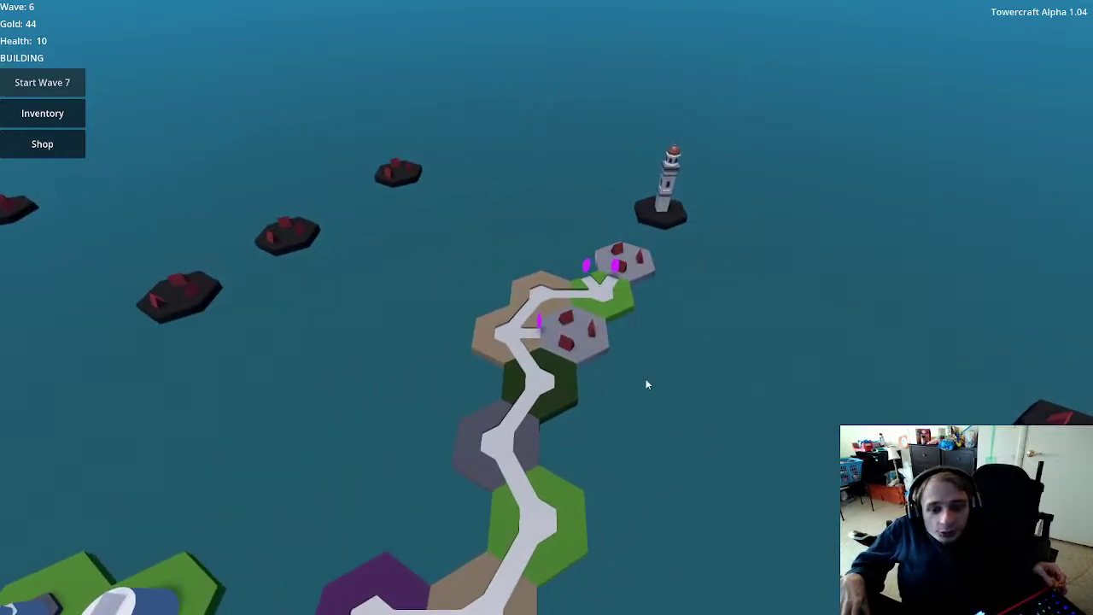
{"action": "scroll", "coordinate": [785, 320], "scroll_direction": "down", "scroll_amount": 5}
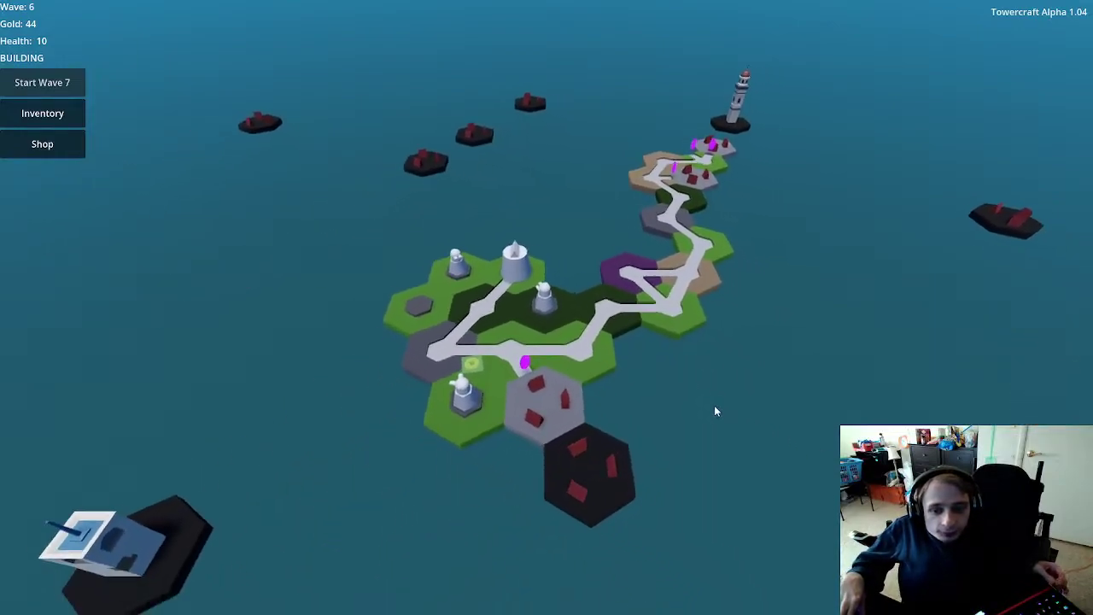
{"action": "scroll", "coordinate": [705, 415], "scroll_direction": "up", "scroll_amount": 3}
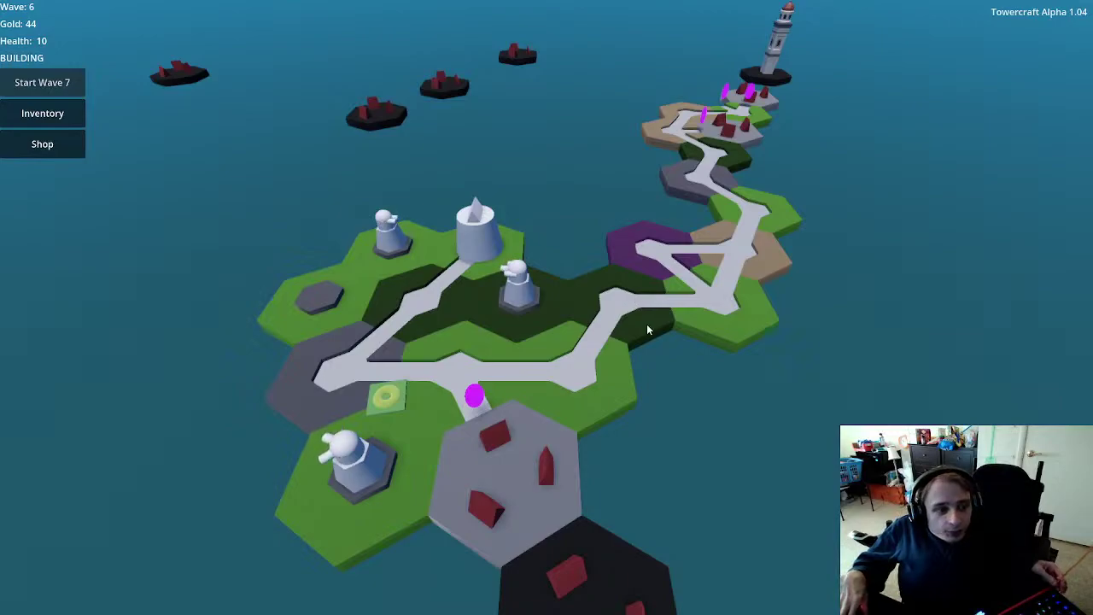
Step: Run wave 7 until the towers clear it, leaving 300 gold and full health
{"action": "left_click", "coordinate": [66, 82]}
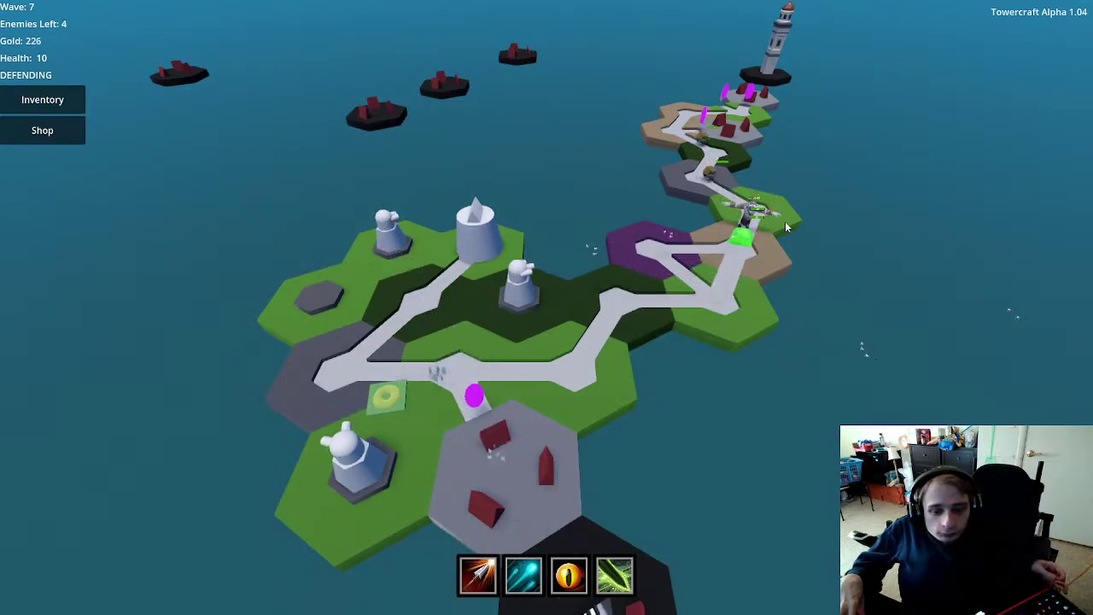
{"action": "scroll", "coordinate": [761, 284], "scroll_direction": "up", "scroll_amount": 5}
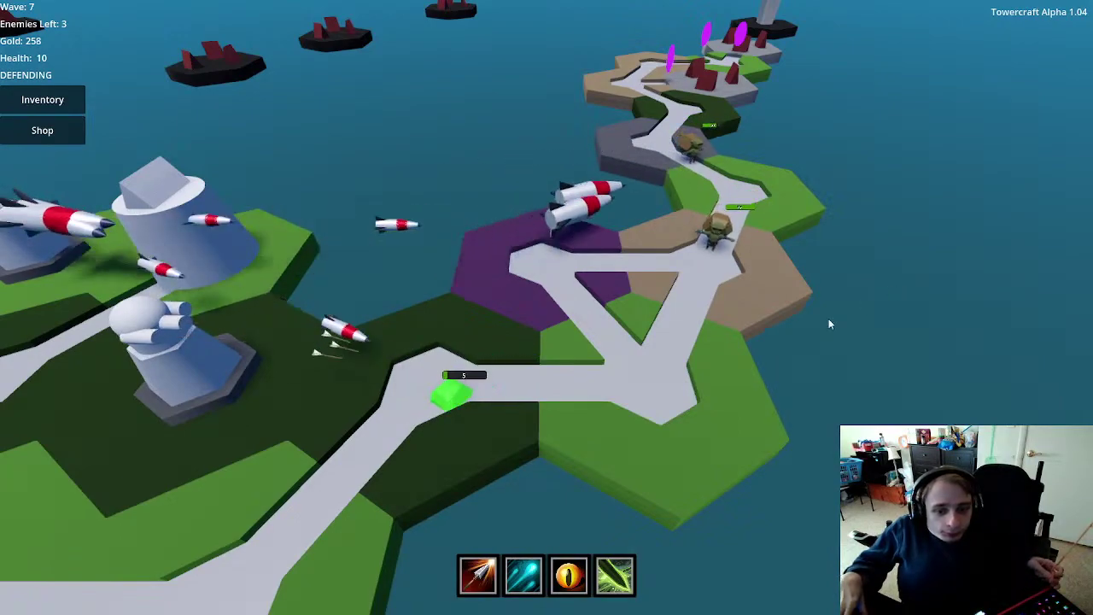
{"action": "scroll", "coordinate": [824, 339], "scroll_direction": "down", "scroll_amount": 3}
{"action": "scroll", "coordinate": [881, 275], "scroll_direction": "down", "scroll_amount": 5}
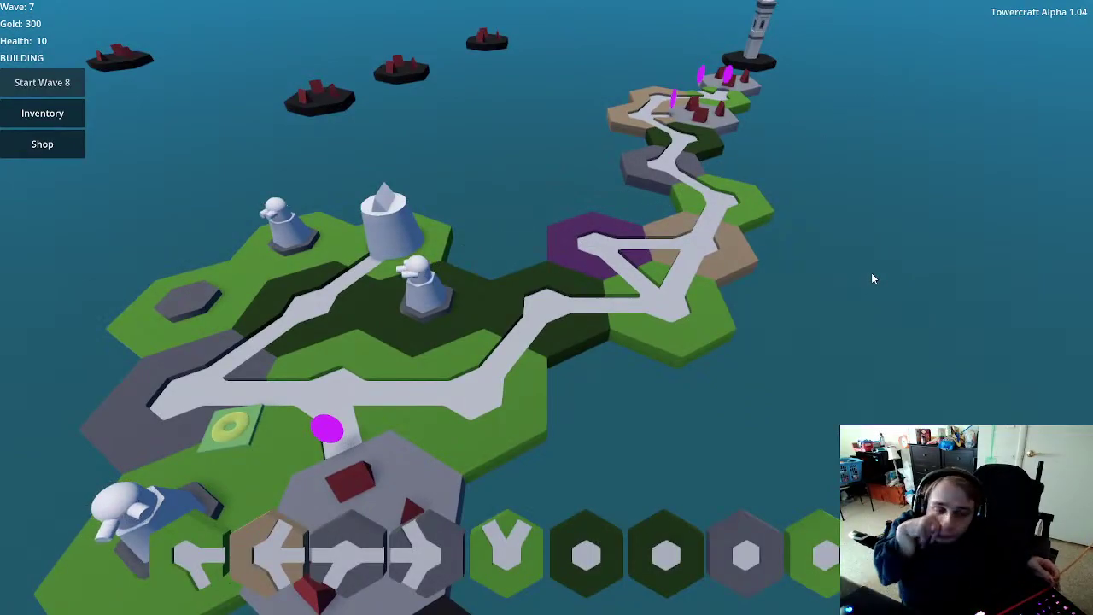
Step: Buy the Lightning Ball rare artillery, dropping gold from 300 to 157
{"action": "key", "text": "d"}
{"action": "key", "text": "w"}
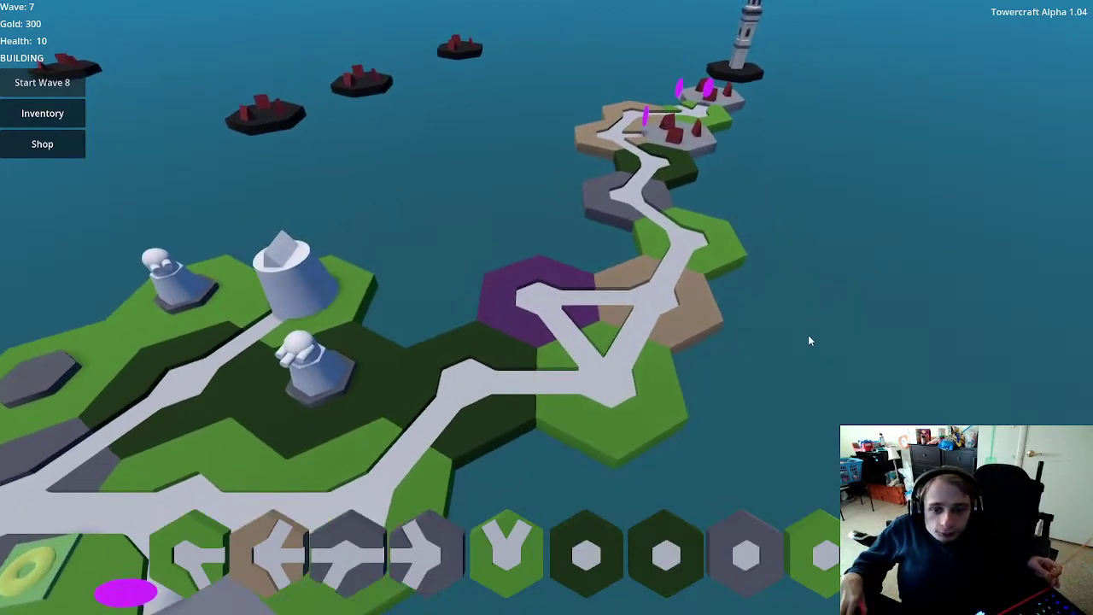
{"action": "key", "text": "s"}
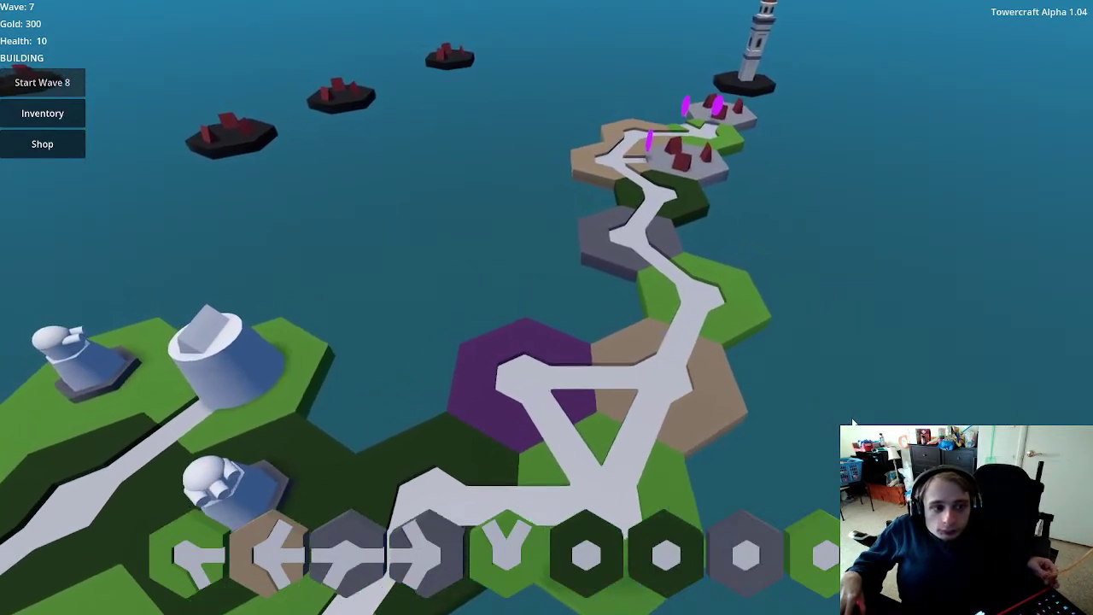
{"action": "key", "text": "a"}
{"action": "left_click", "coordinate": [62, 156]}
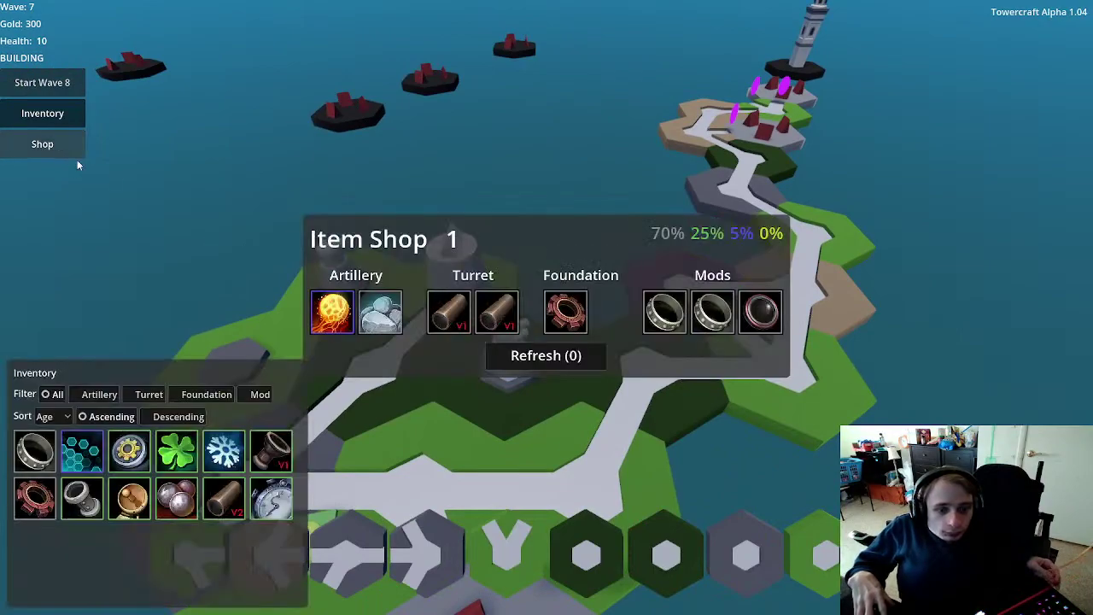
{"action": "mouse_move", "coordinate": [338, 314]}
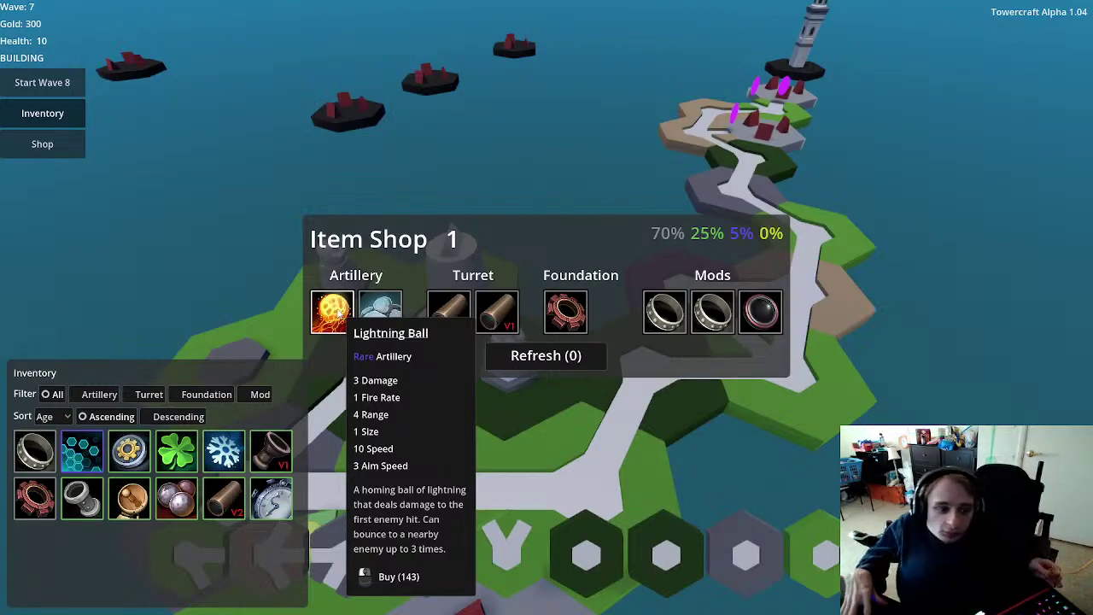
{"action": "left_click", "coordinate": [338, 307]}
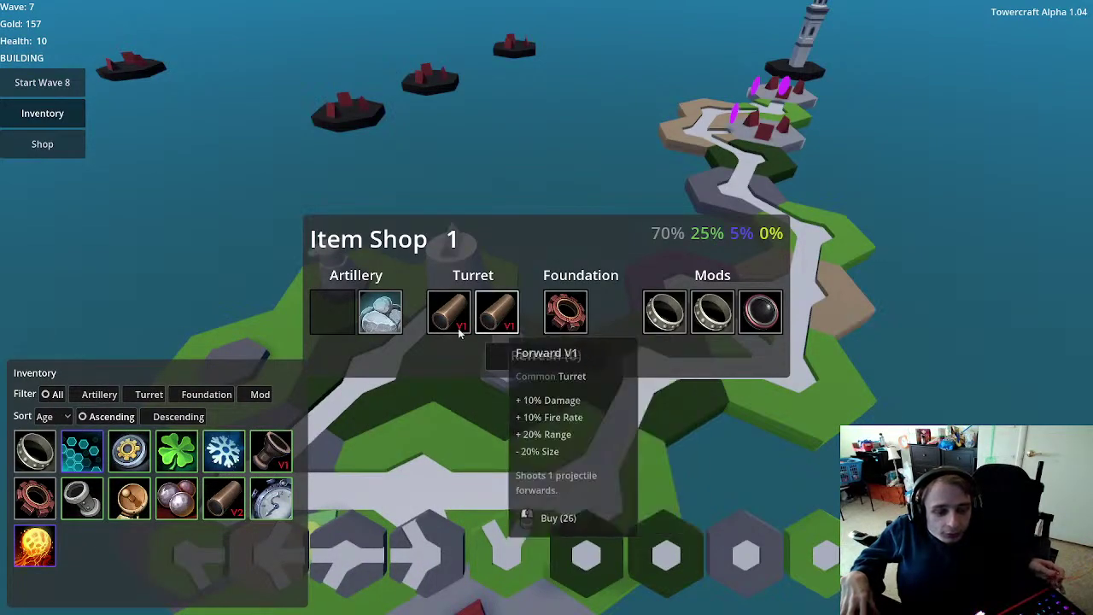
Step: Restock the shop's offerings, then close the shop and inventory
{"action": "left_click", "coordinate": [560, 355]}
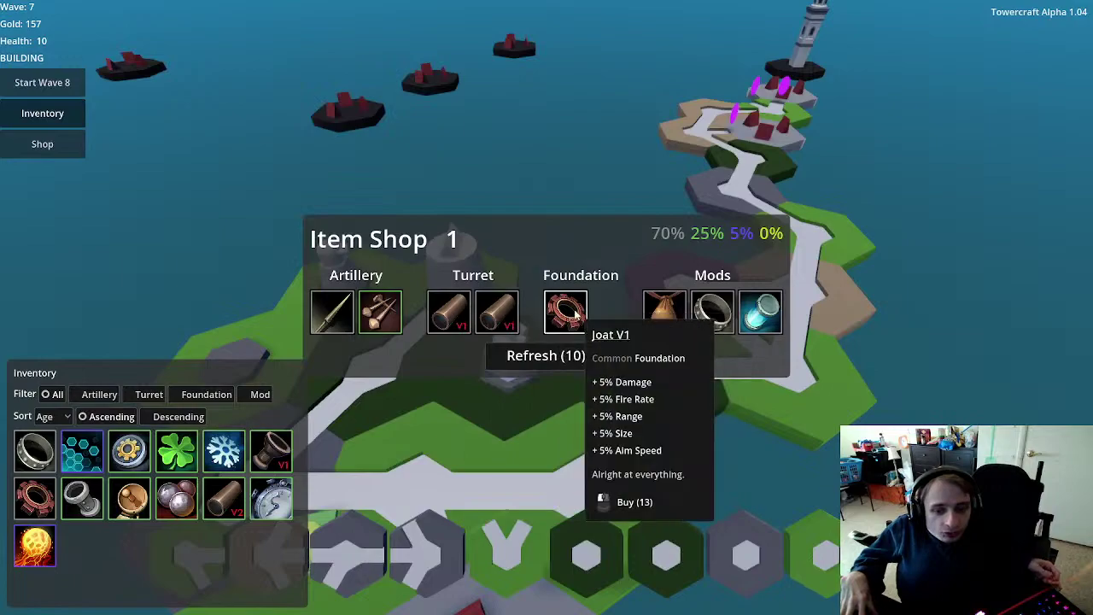
{"action": "key", "text": "Escape"}
{"action": "right_click_drag", "start_coordinate": [744, 223], "coordinate": [529, 424]}
{"action": "scroll", "coordinate": [612, 368], "scroll_direction": "up", "scroll_amount": 2}
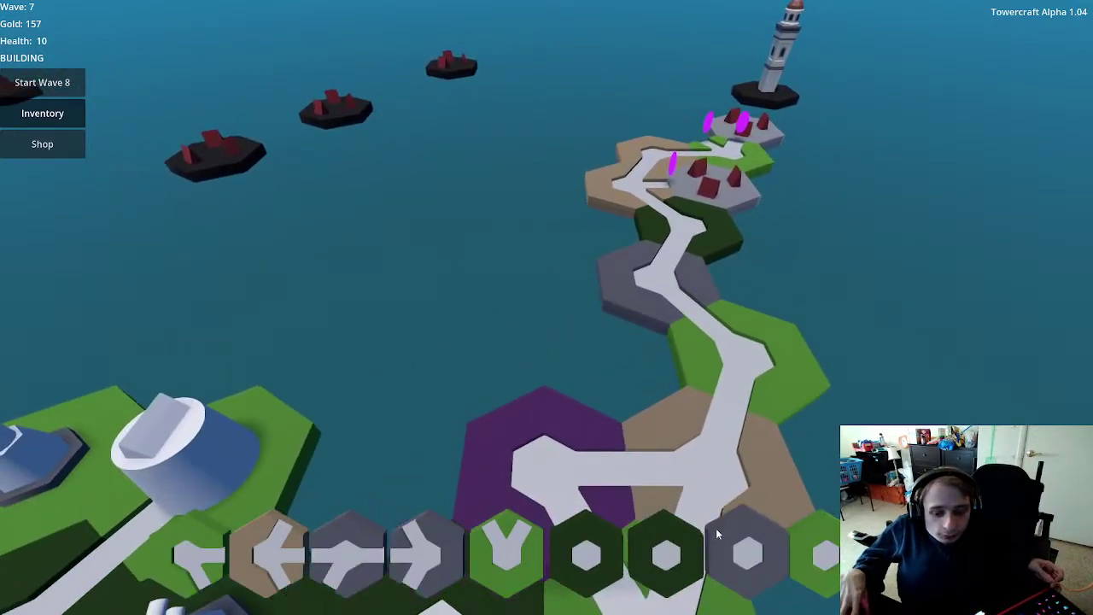
Step: Place a grey hex by the path; craft a Lightning Ball, Spread V1 and gear-foundation tower on it
{"action": "left_click", "coordinate": [745, 555]}
{"action": "left_click", "coordinate": [628, 366]}
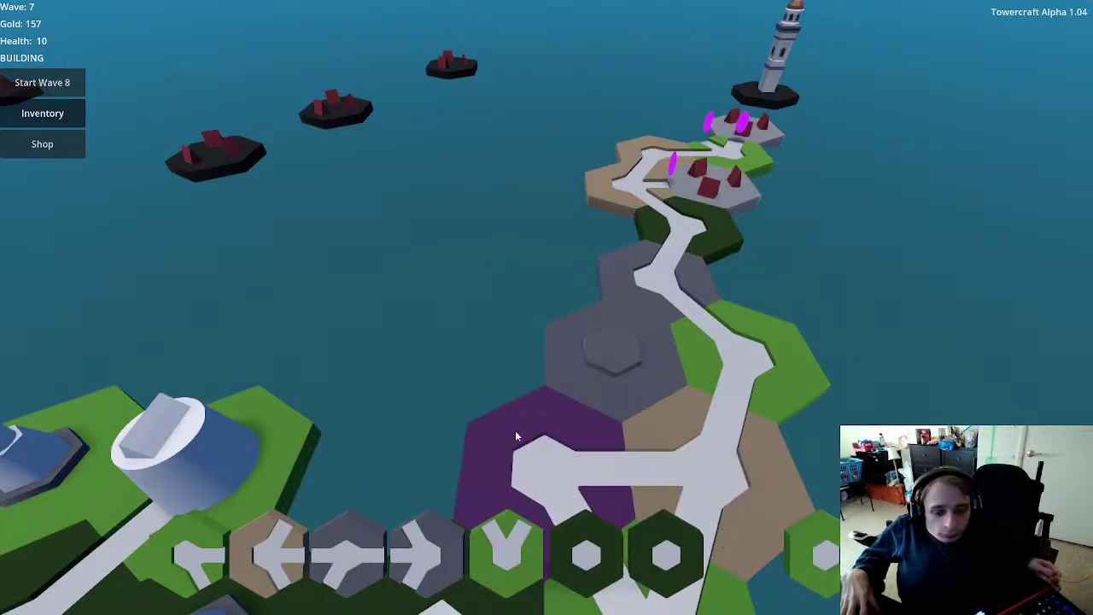
{"action": "left_click", "coordinate": [611, 349]}
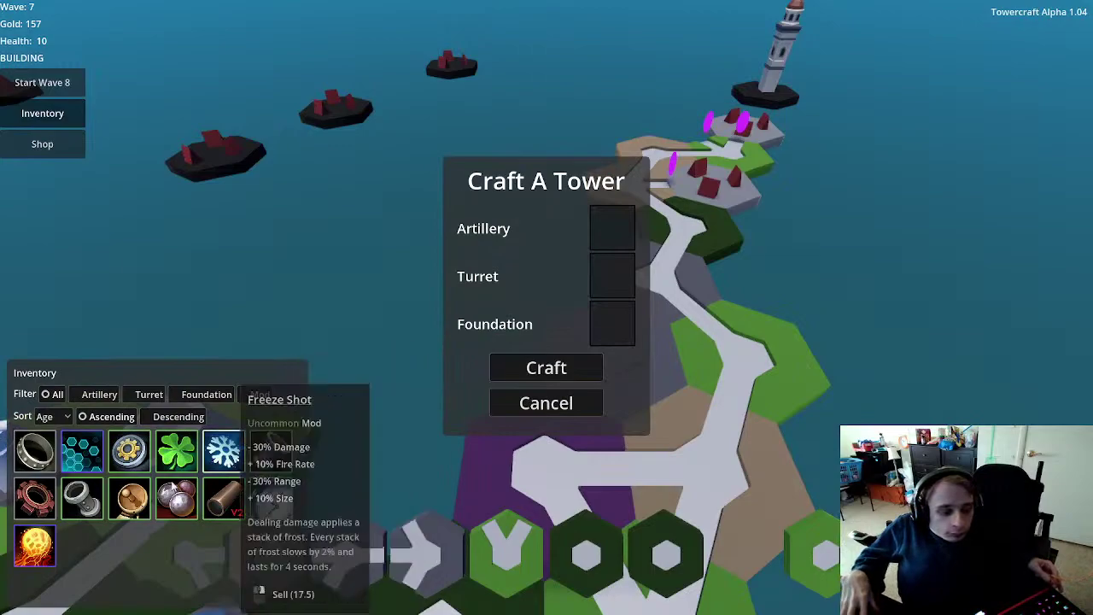
{"action": "left_click", "coordinate": [39, 544]}
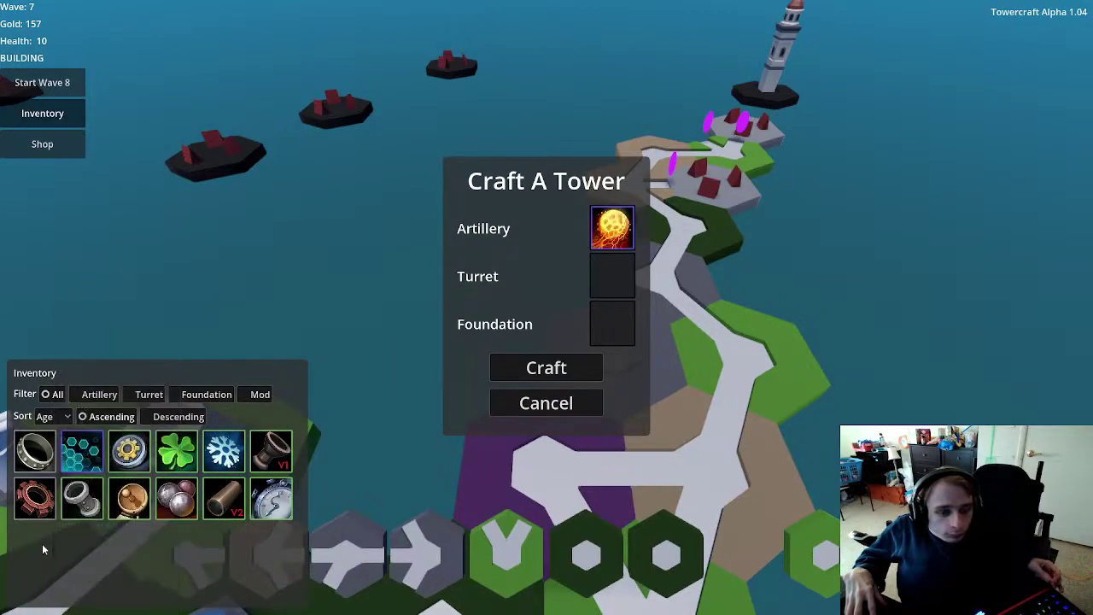
{"action": "left_click", "coordinate": [272, 453]}
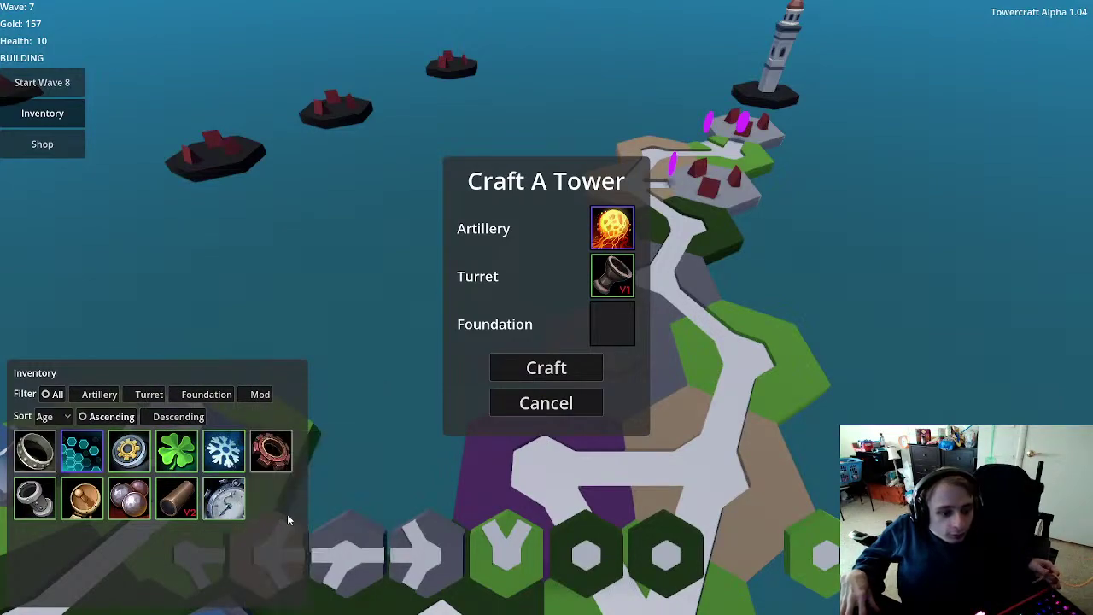
{"action": "left_click", "coordinate": [272, 453]}
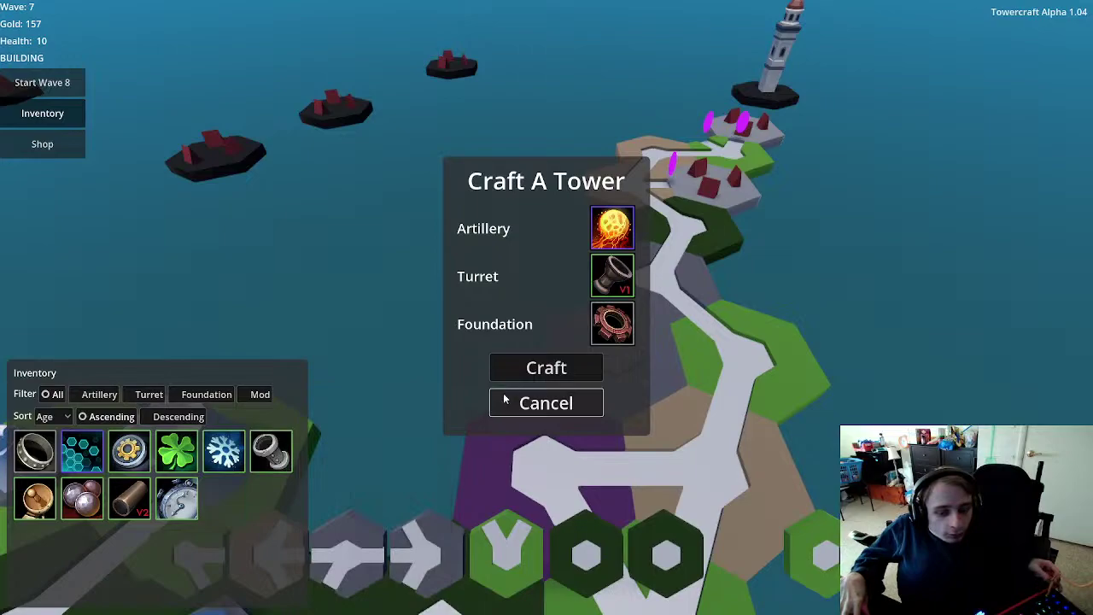
{"action": "left_click", "coordinate": [525, 371]}
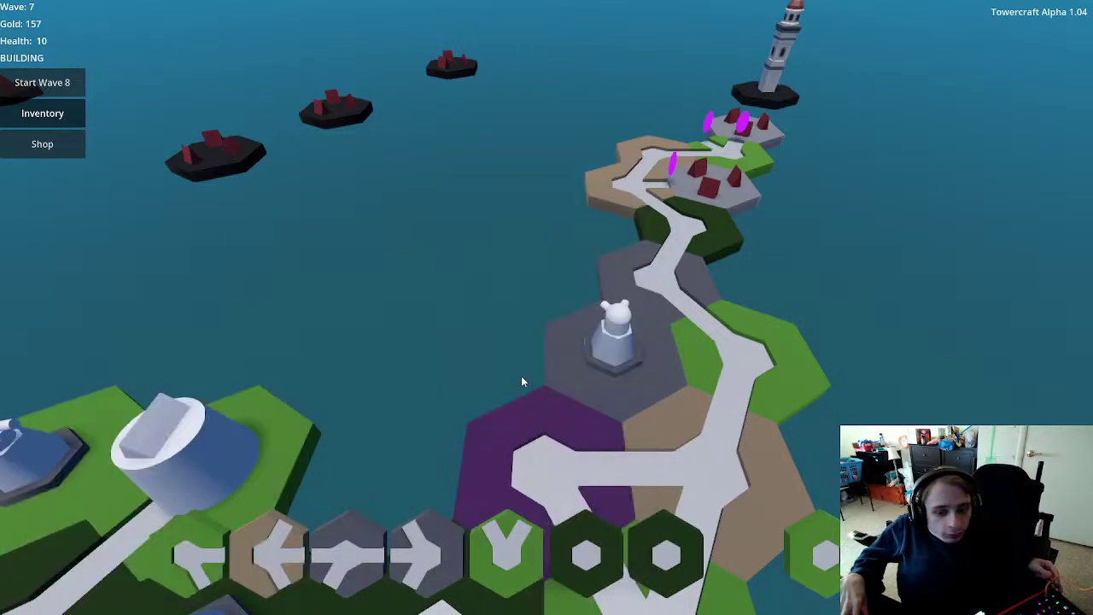
Step: Equip Freeze Shot and Radar on the new Lightning Ball tower
{"action": "left_click", "coordinate": [615, 357]}
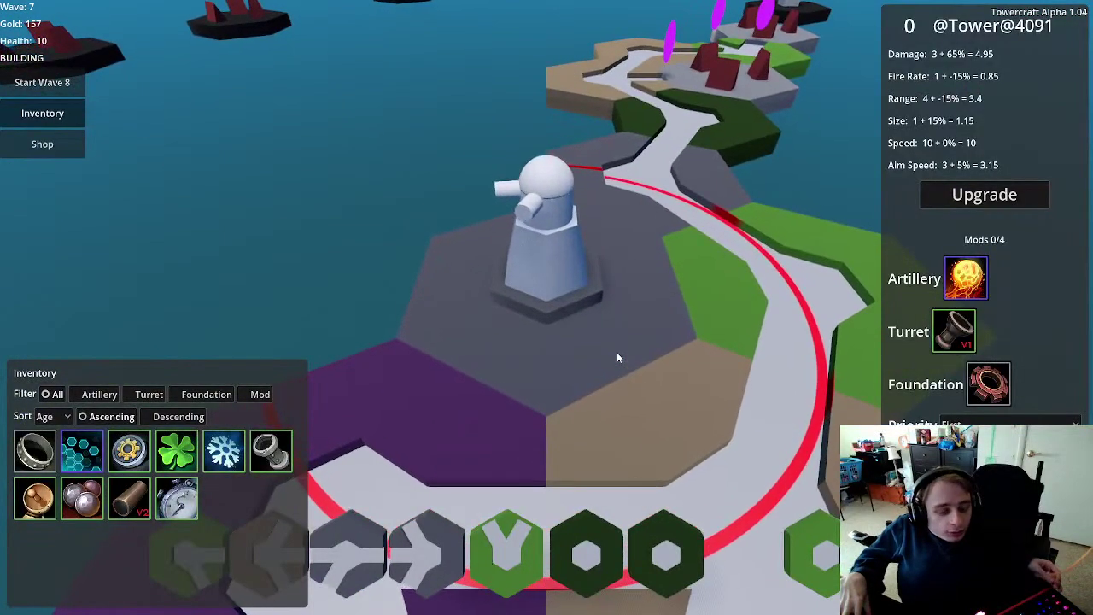
{"action": "mouse_move", "coordinate": [164, 474]}
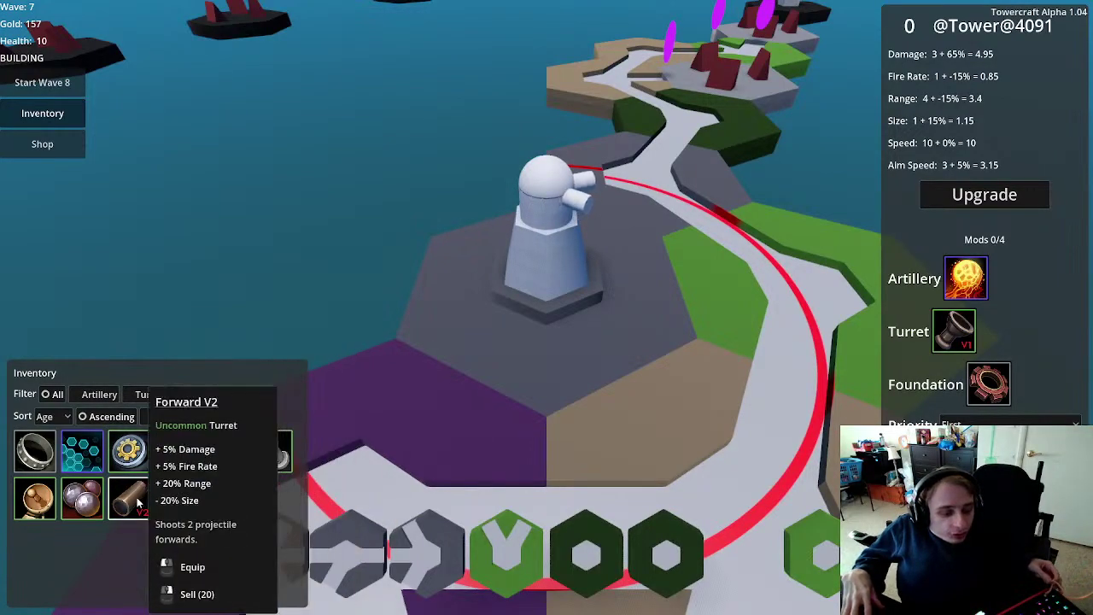
{"action": "mouse_move", "coordinate": [82, 504]}
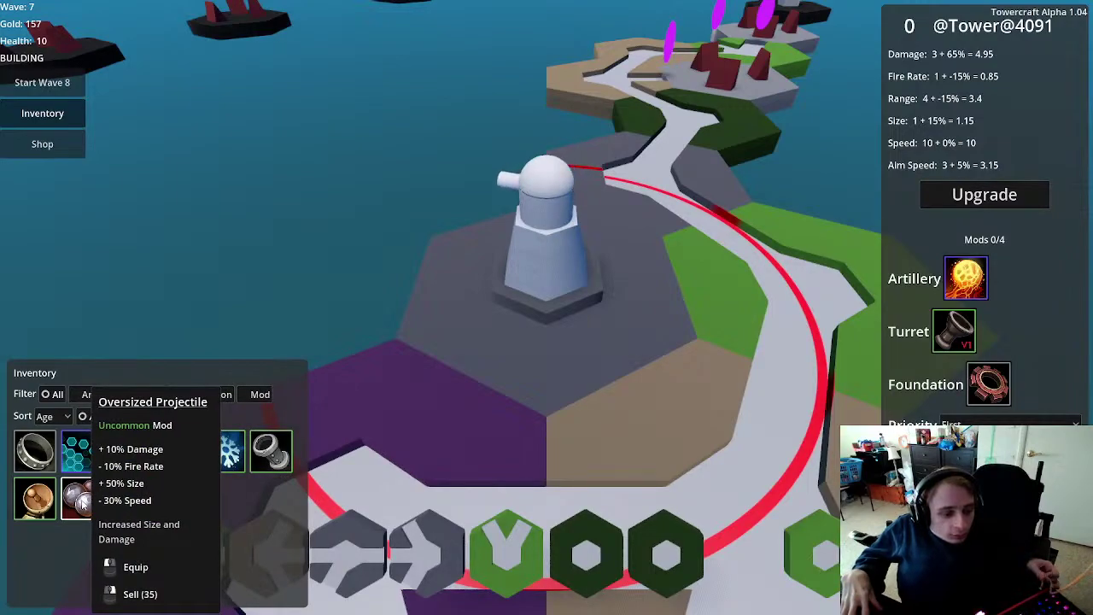
{"action": "mouse_move", "coordinate": [55, 457]}
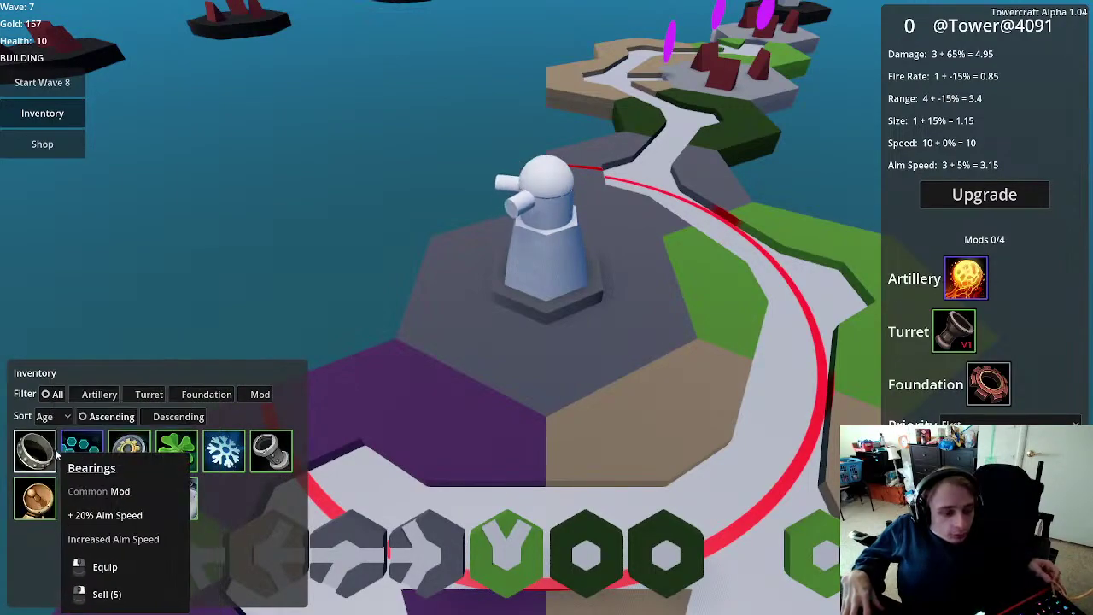
{"action": "mouse_move", "coordinate": [141, 457]}
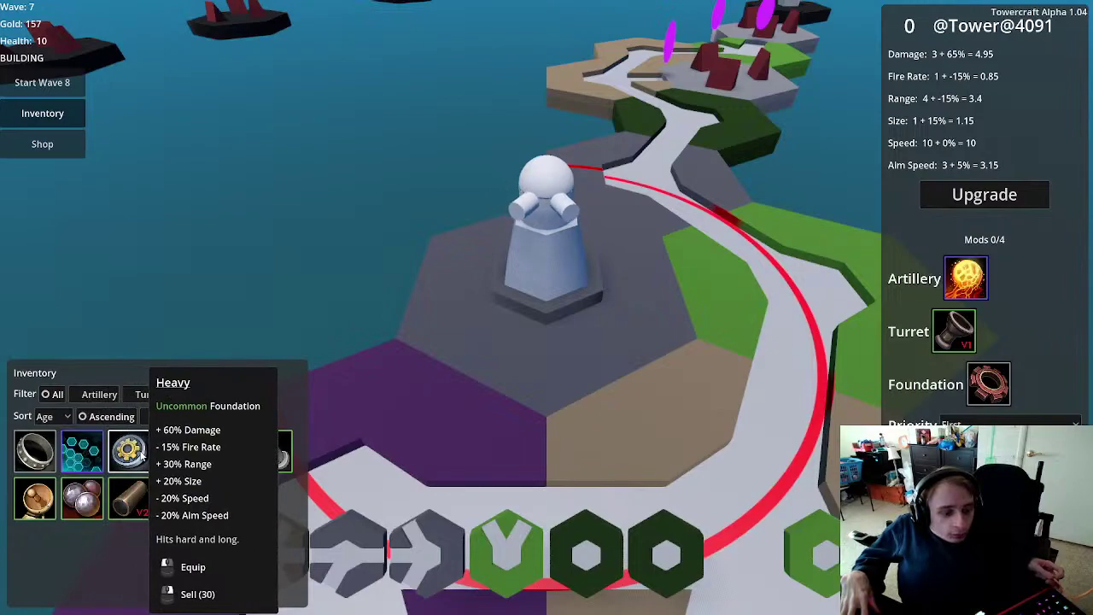
{"action": "mouse_move", "coordinate": [227, 456]}
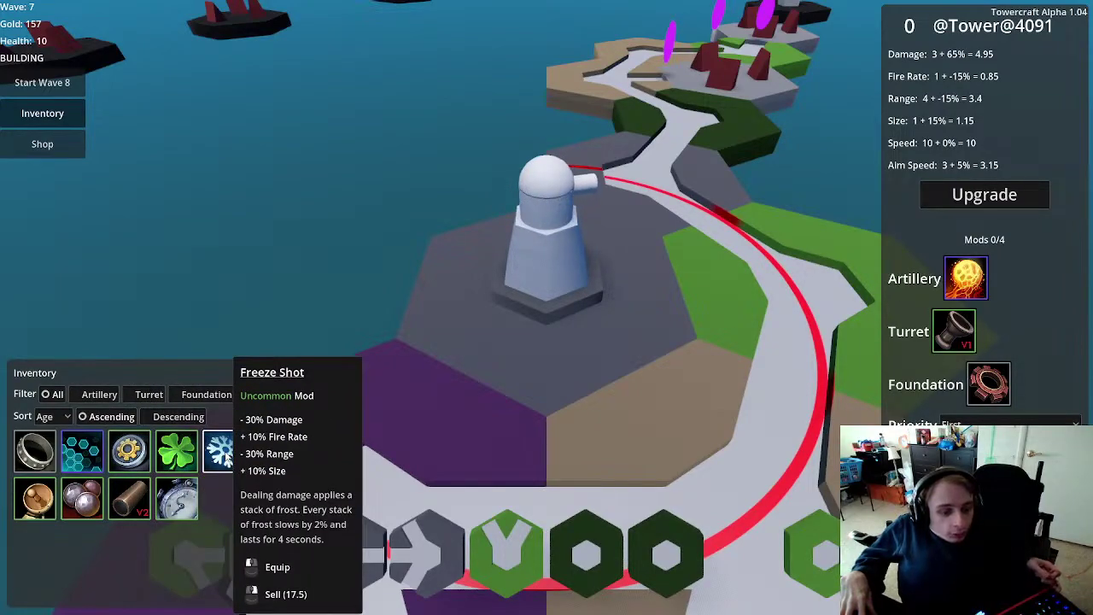
{"action": "left_click", "coordinate": [226, 456]}
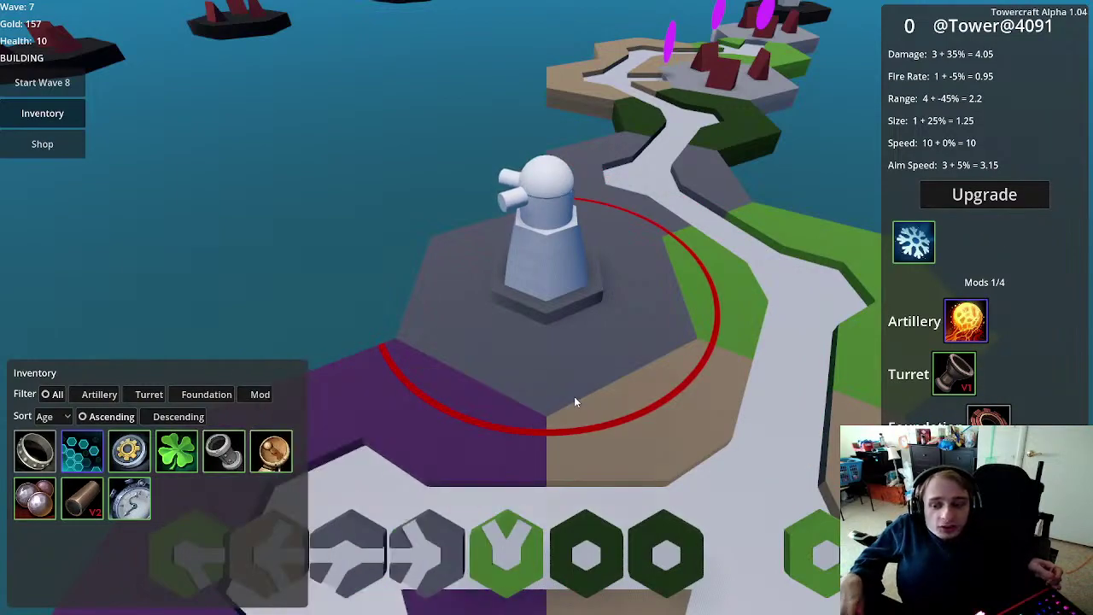
{"action": "mouse_move", "coordinate": [912, 246]}
{"action": "mouse_move", "coordinate": [218, 447]}
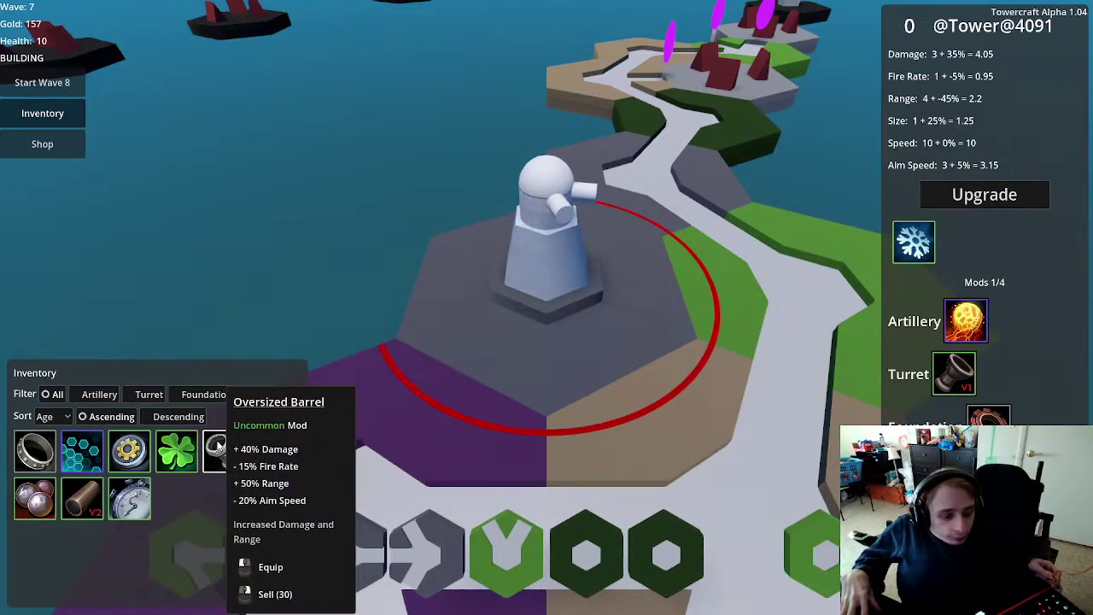
{"action": "mouse_move", "coordinate": [30, 504]}
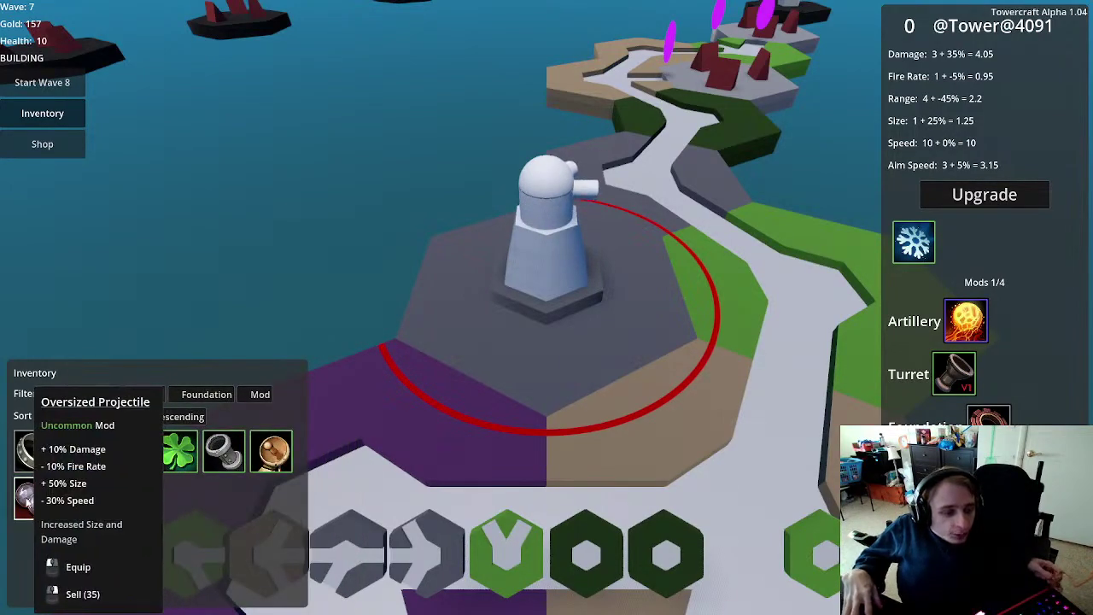
{"action": "mouse_move", "coordinate": [134, 508]}
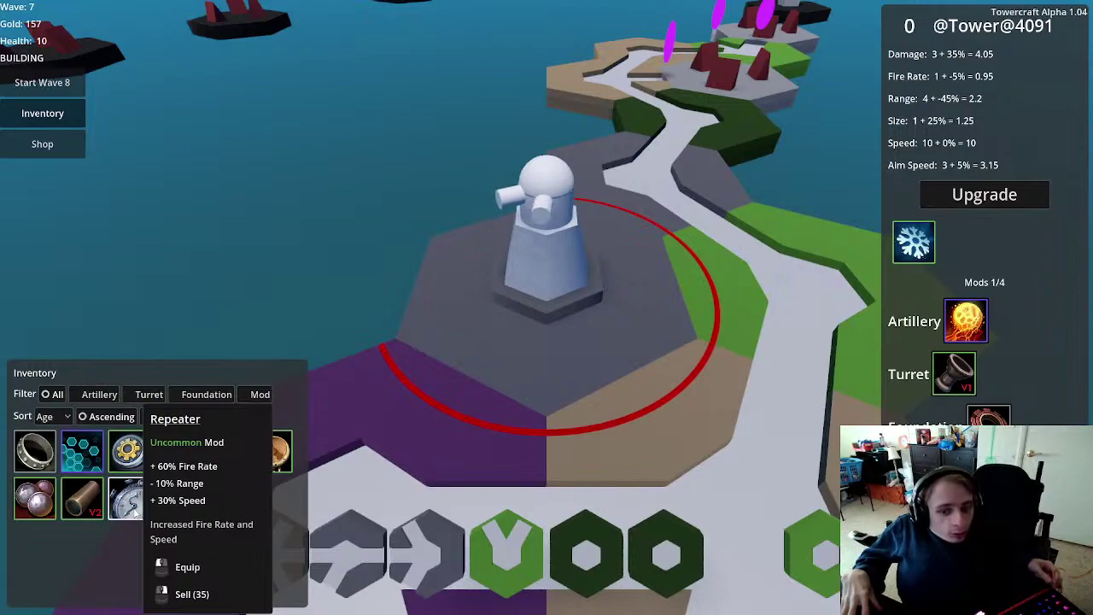
{"action": "mouse_move", "coordinate": [265, 461]}
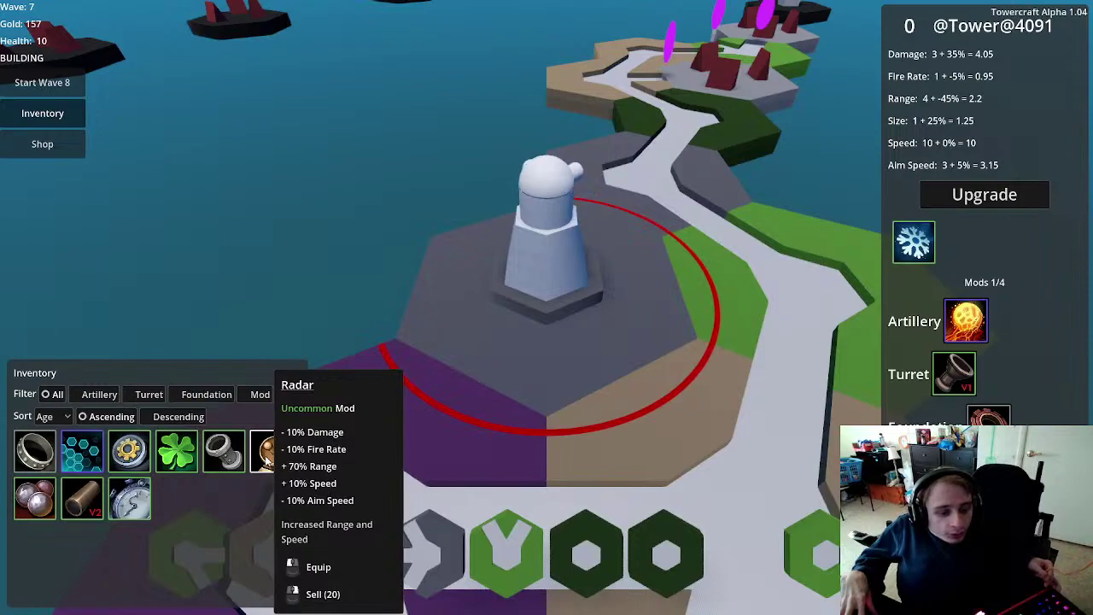
{"action": "left_click", "coordinate": [266, 461]}
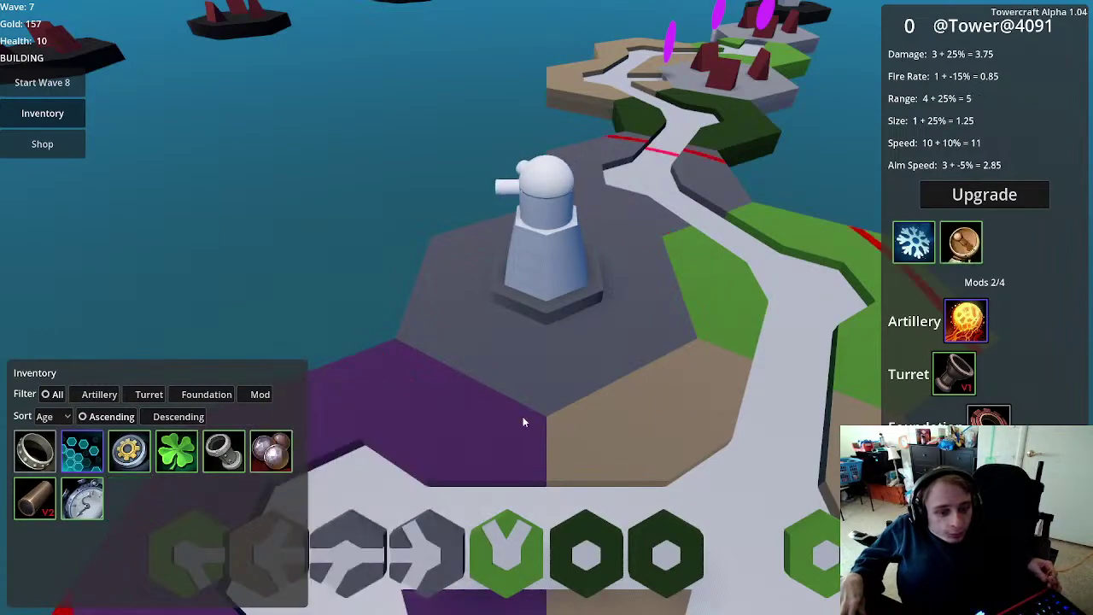
Step: Add Repeater and Charm in the last mod slots, raising fire rate to 1.65
{"action": "left_click", "coordinate": [92, 507]}
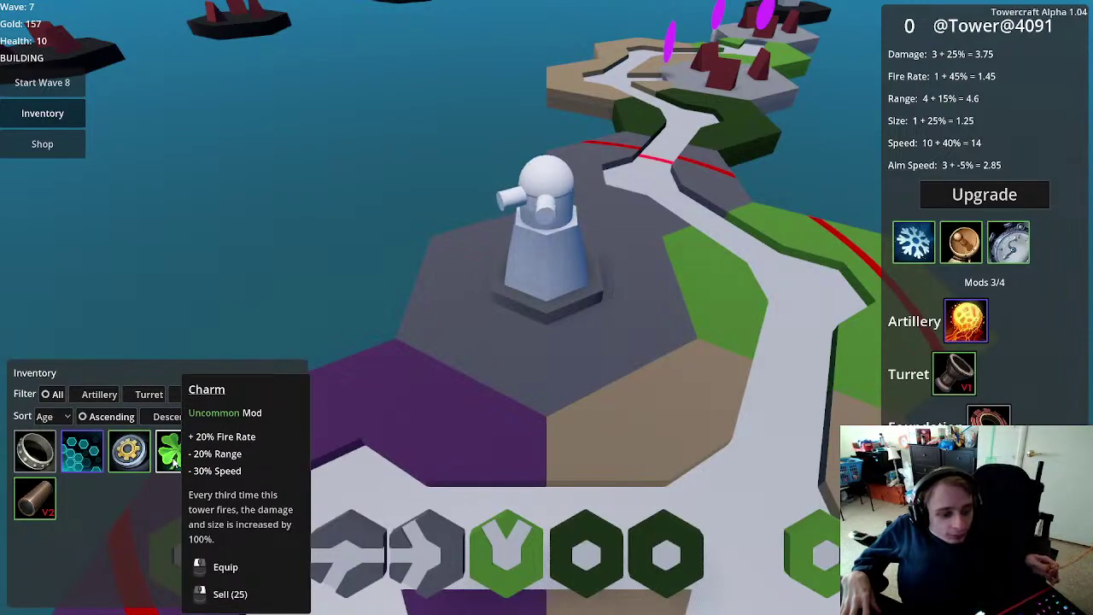
{"action": "mouse_move", "coordinate": [84, 466]}
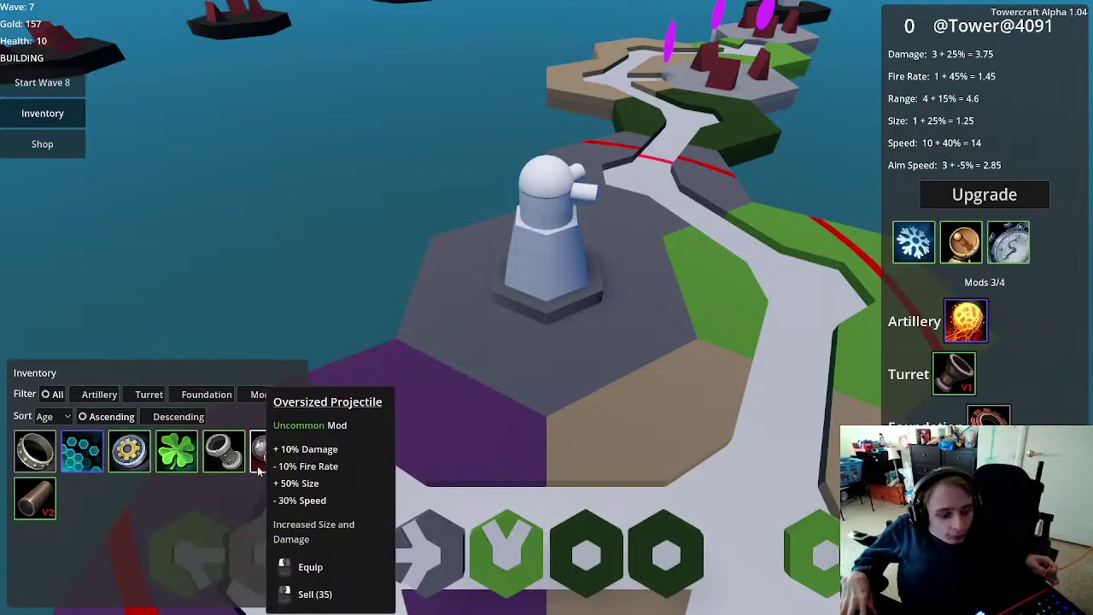
{"action": "mouse_move", "coordinate": [234, 464]}
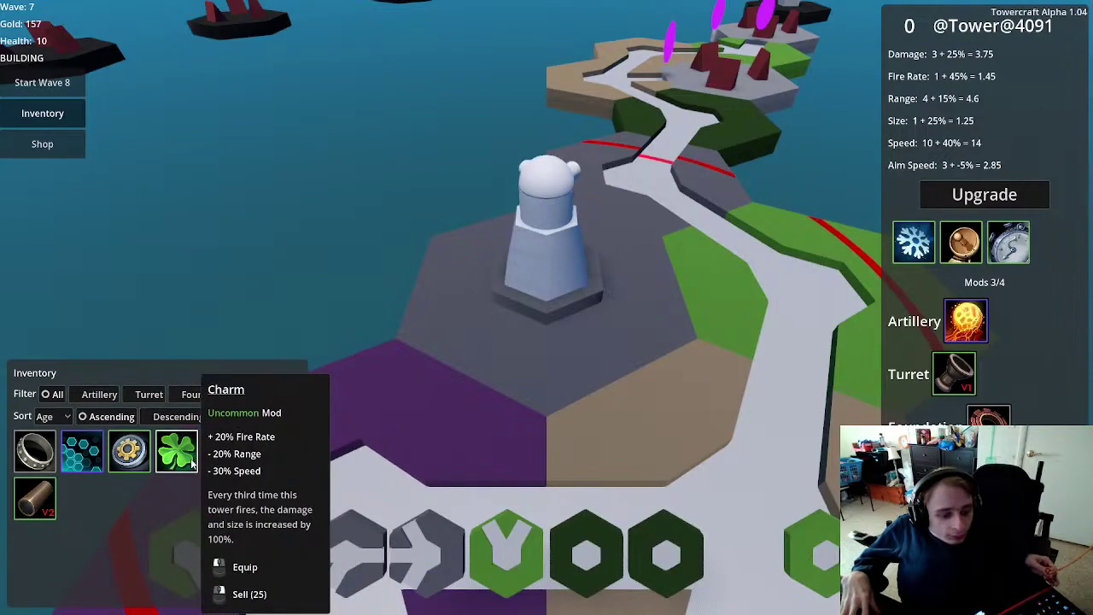
{"action": "left_click", "coordinate": [193, 463]}
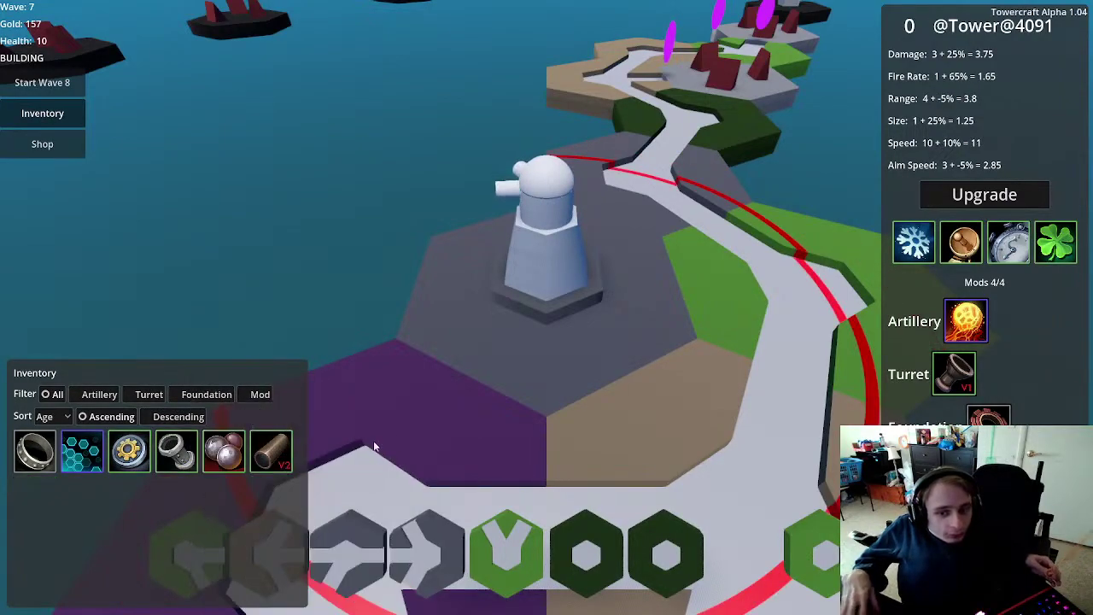
{"action": "left_click", "coordinate": [596, 369]}
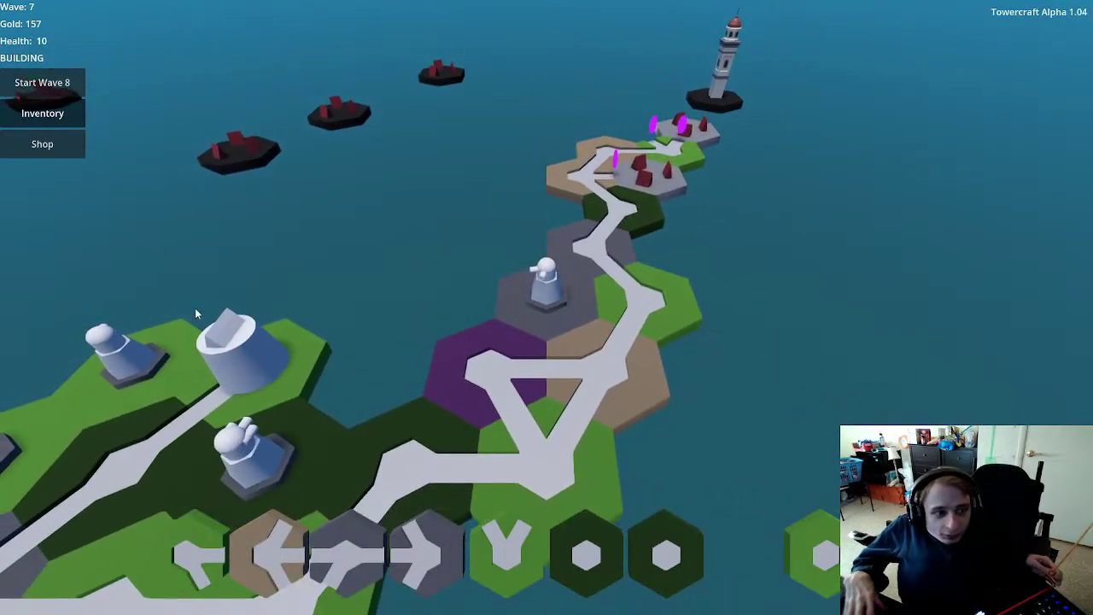
Step: Run wave 8 and follow the fight until it clears with 393 gold and full health
{"action": "left_click", "coordinate": [75, 91]}
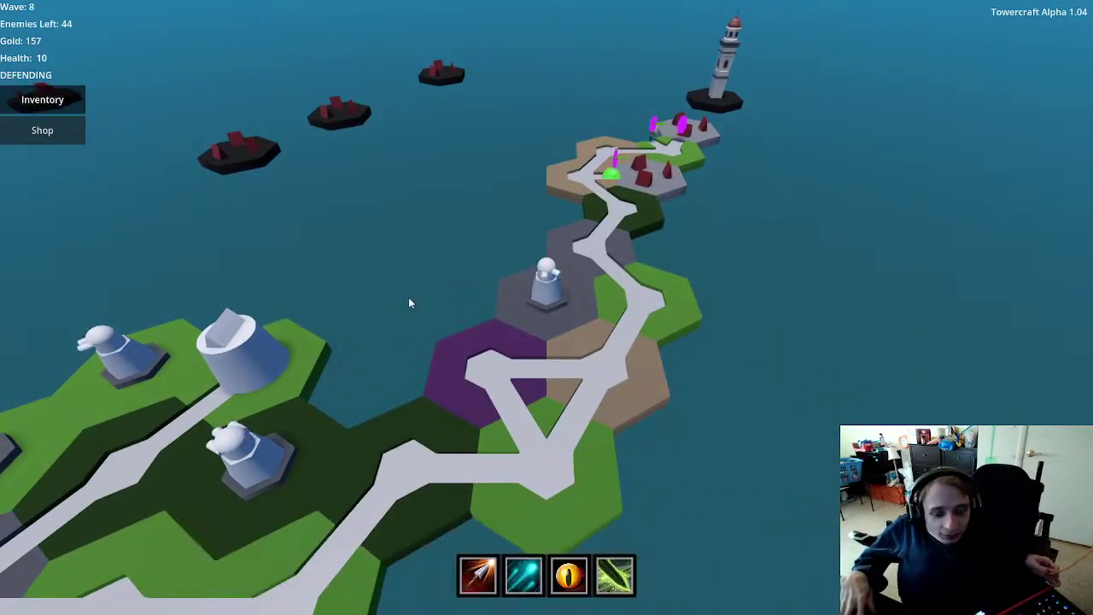
{"action": "middle_click_drag", "start_coordinate": [366, 410], "coordinate": [464, 317]}
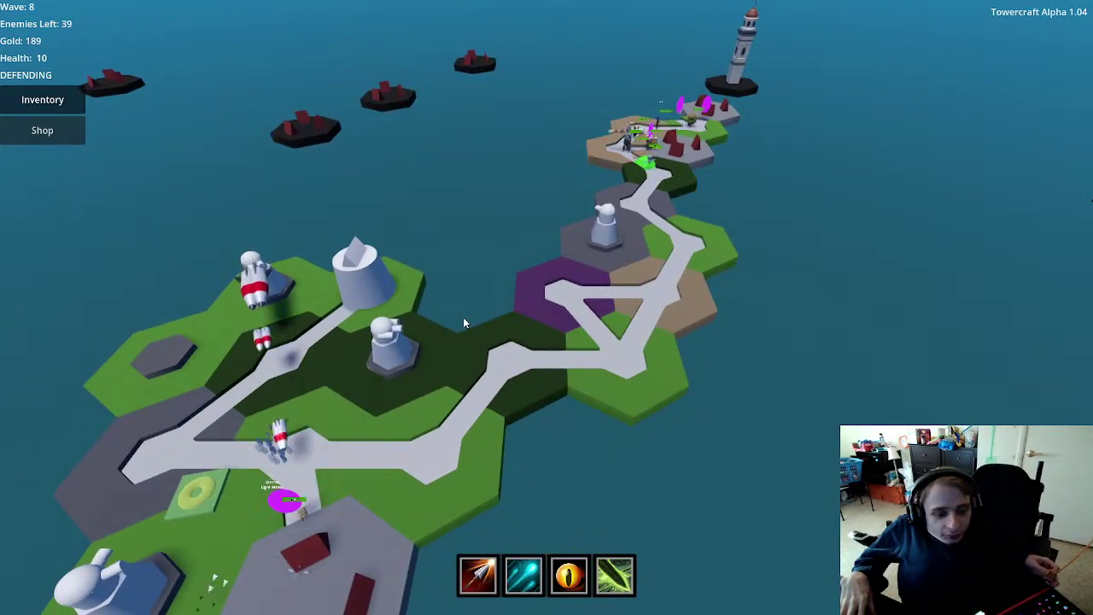
{"action": "middle_click_drag", "start_coordinate": [561, 311], "coordinate": [502, 368]}
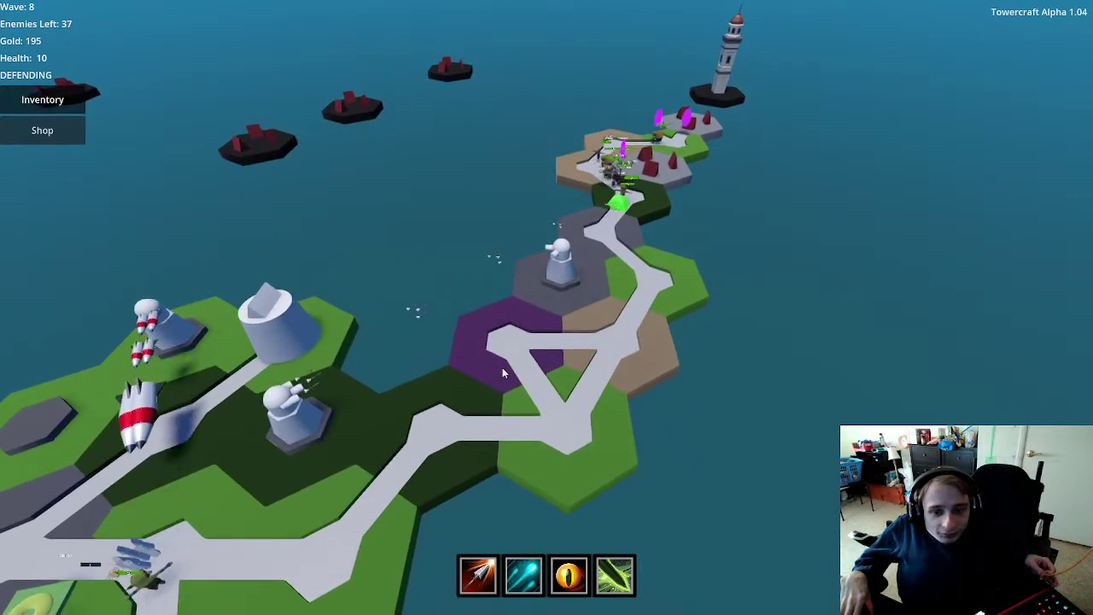
{"action": "scroll", "coordinate": [573, 318], "scroll_direction": "up", "scroll_amount": 2}
{"action": "middle_click_drag", "start_coordinate": [573, 315], "coordinate": [519, 374]}
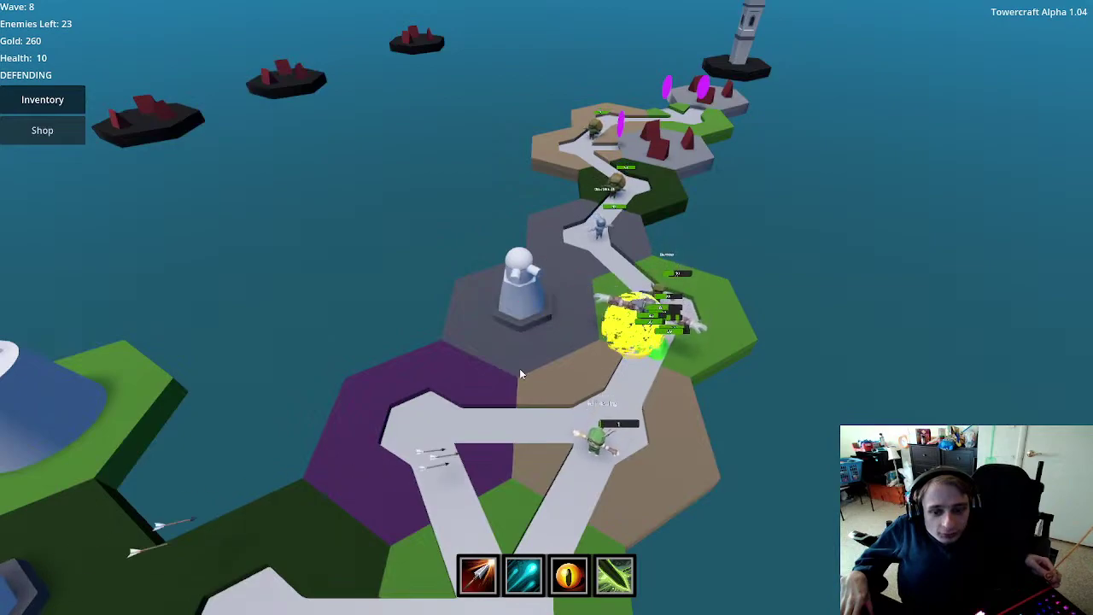
{"action": "key", "text": "s"}
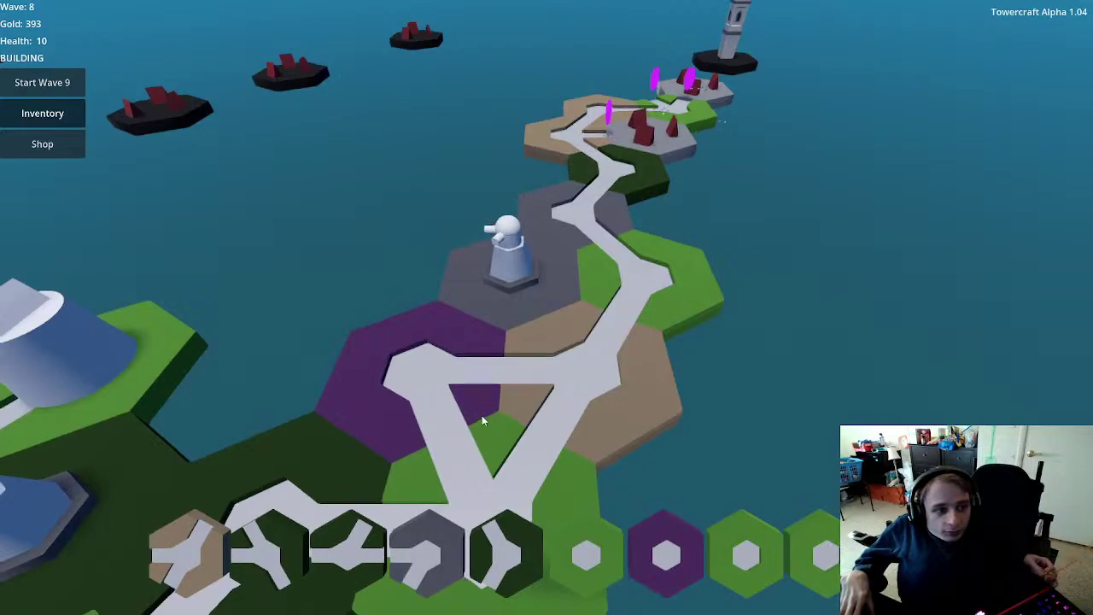
Step: Place two green tower plots, one right of the path and one beside the upper path
{"action": "key", "text": "a"}
{"action": "scroll", "coordinate": [659, 340], "scroll_direction": "down", "scroll_amount": 3}
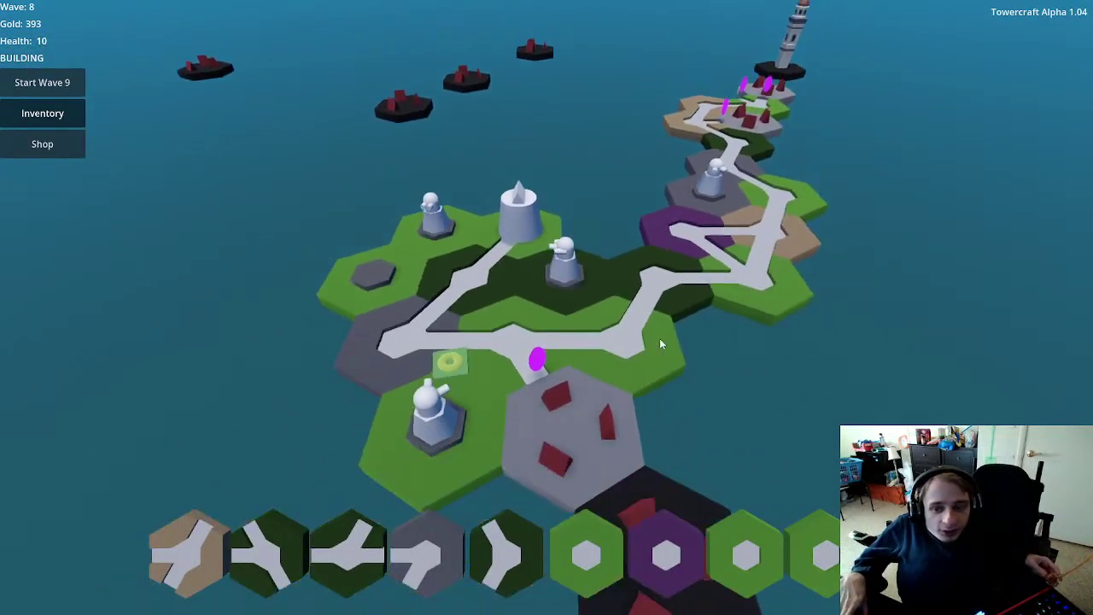
{"action": "scroll", "coordinate": [674, 286], "scroll_direction": "up", "scroll_amount": 5}
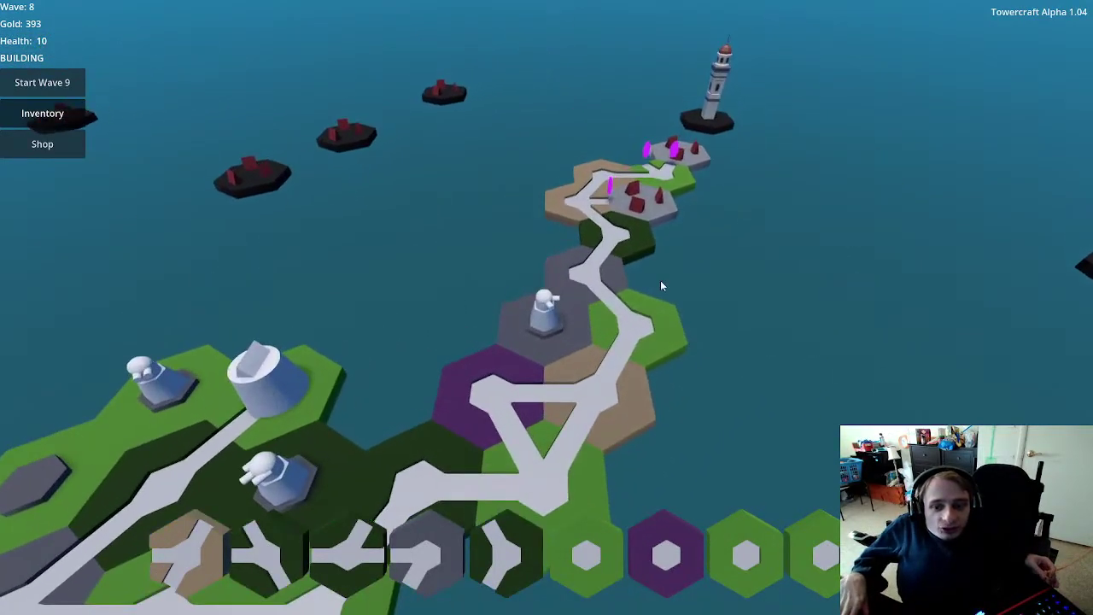
{"action": "scroll", "coordinate": [660, 284], "scroll_direction": "down", "scroll_amount": 3}
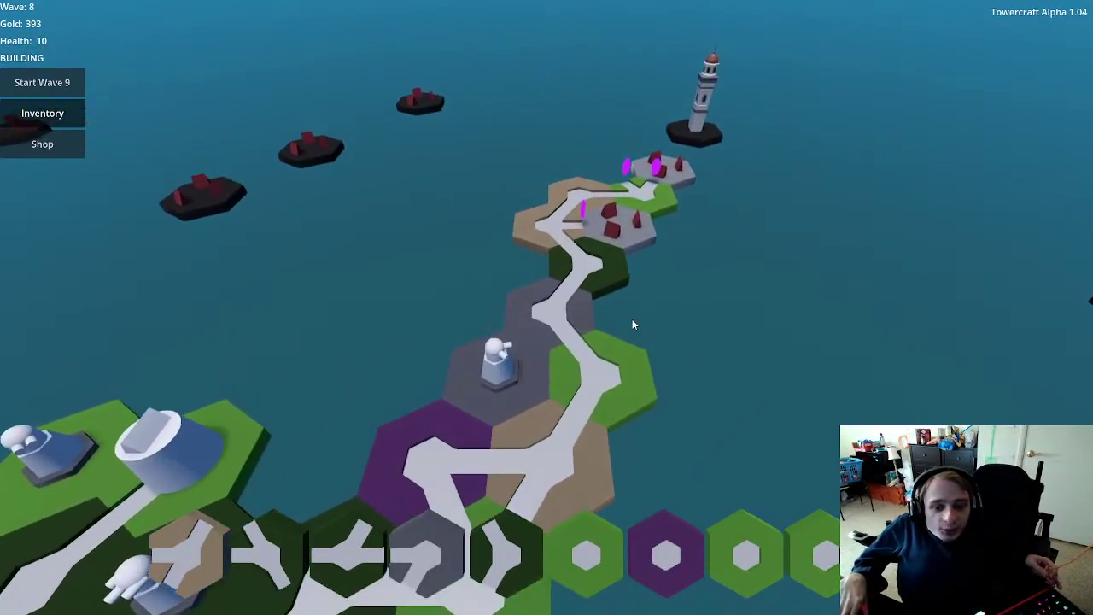
{"action": "scroll", "coordinate": [615, 456], "scroll_direction": "up", "scroll_amount": 3}
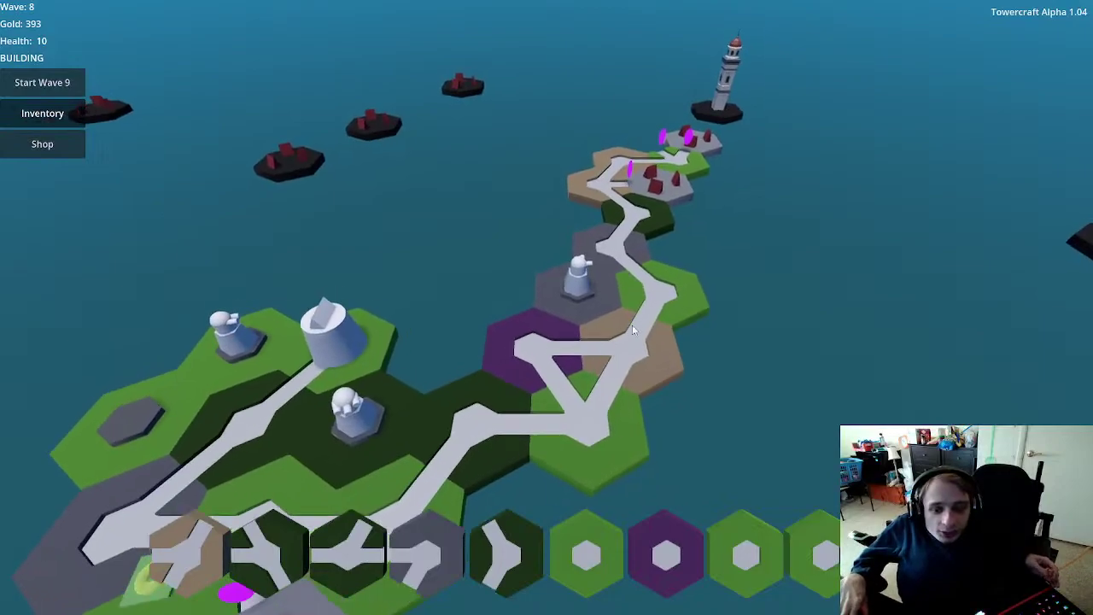
{"action": "scroll", "coordinate": [632, 325], "scroll_direction": "up", "scroll_amount": 2}
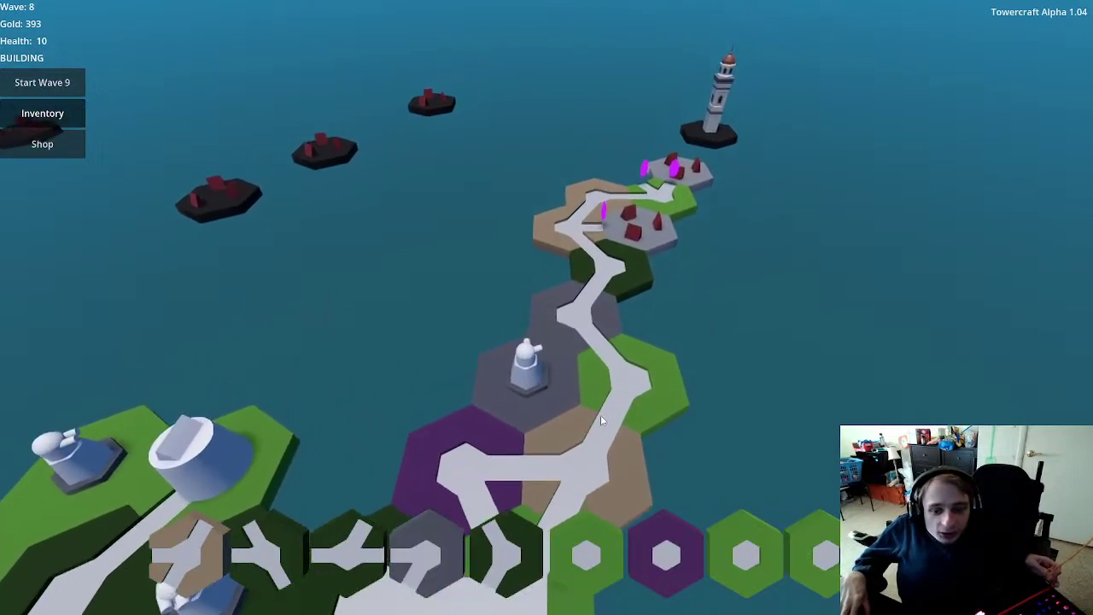
{"action": "left_click", "coordinate": [569, 549]}
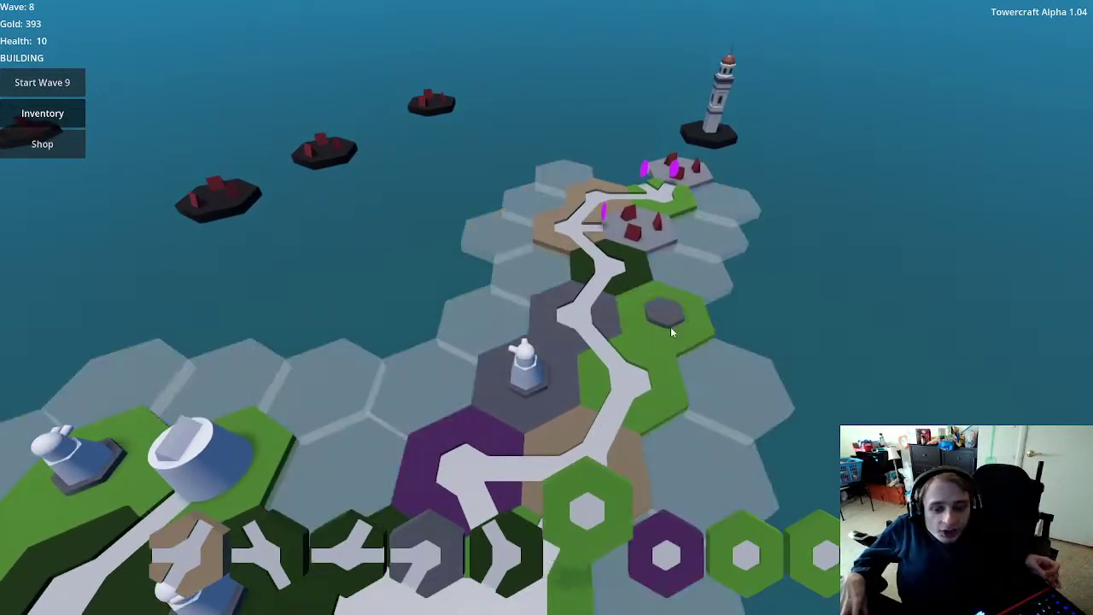
{"action": "left_click", "coordinate": [671, 326]}
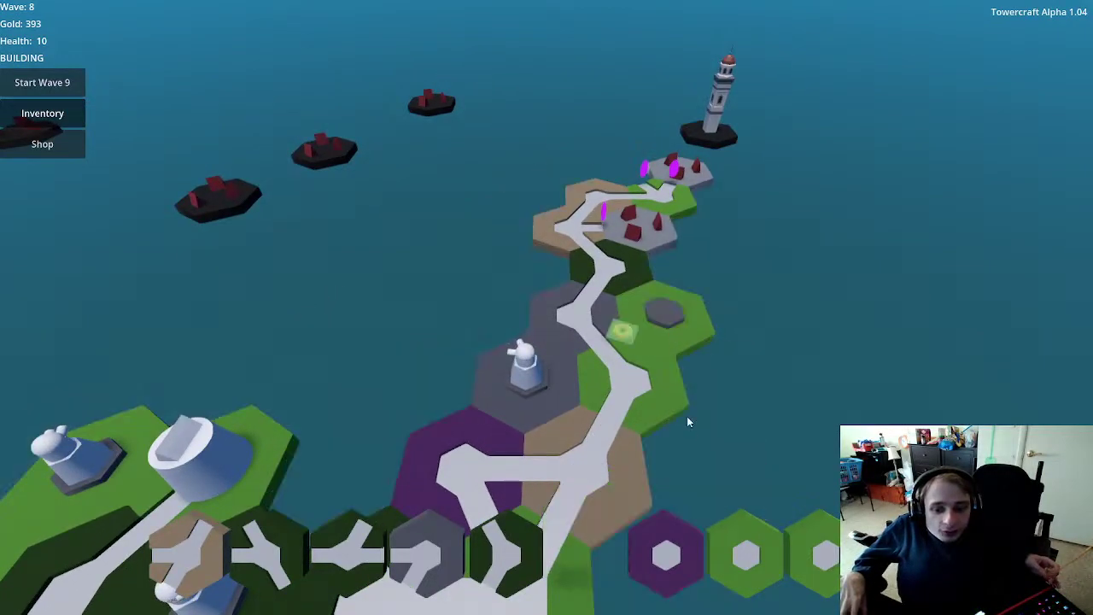
{"action": "left_click", "coordinate": [740, 540]}
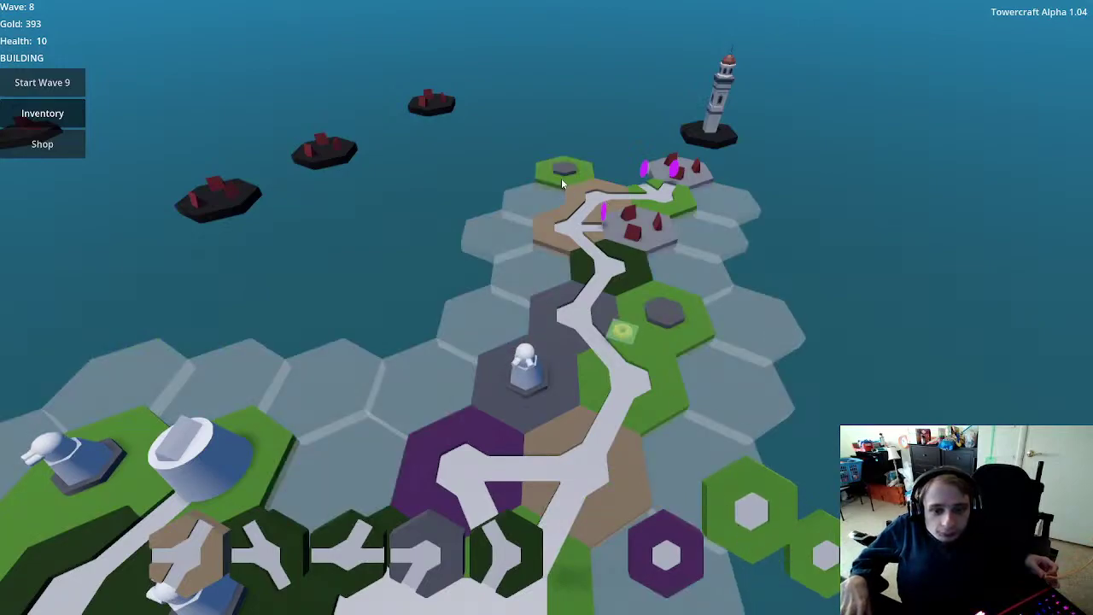
{"action": "left_click", "coordinate": [548, 255]}
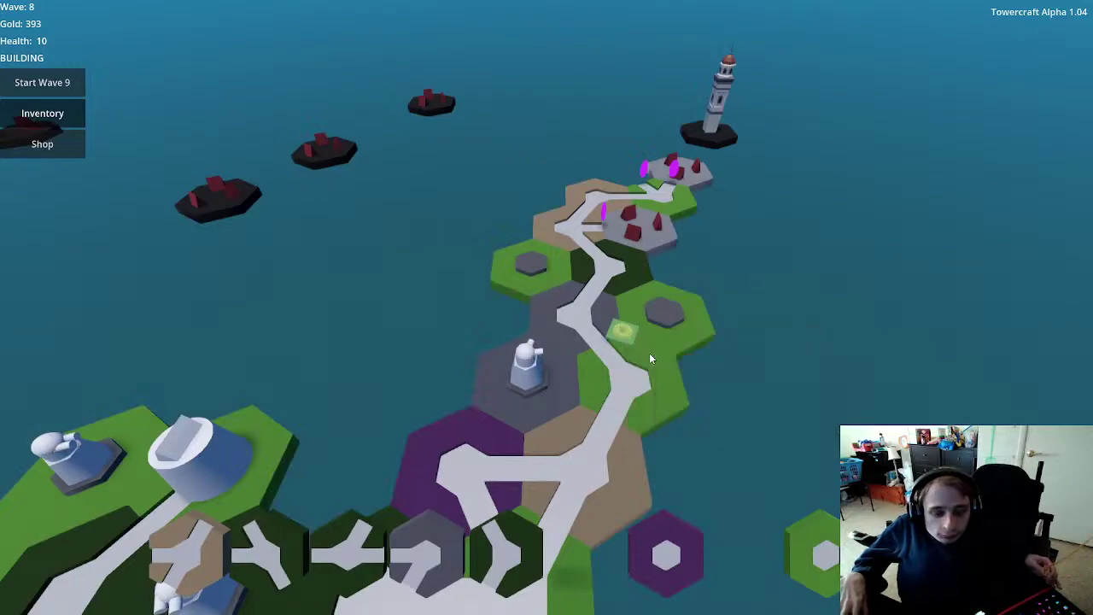
Step: Extend the path near the top with a dark green piece and add a purple plot beside it
{"action": "left_click", "coordinate": [494, 540]}
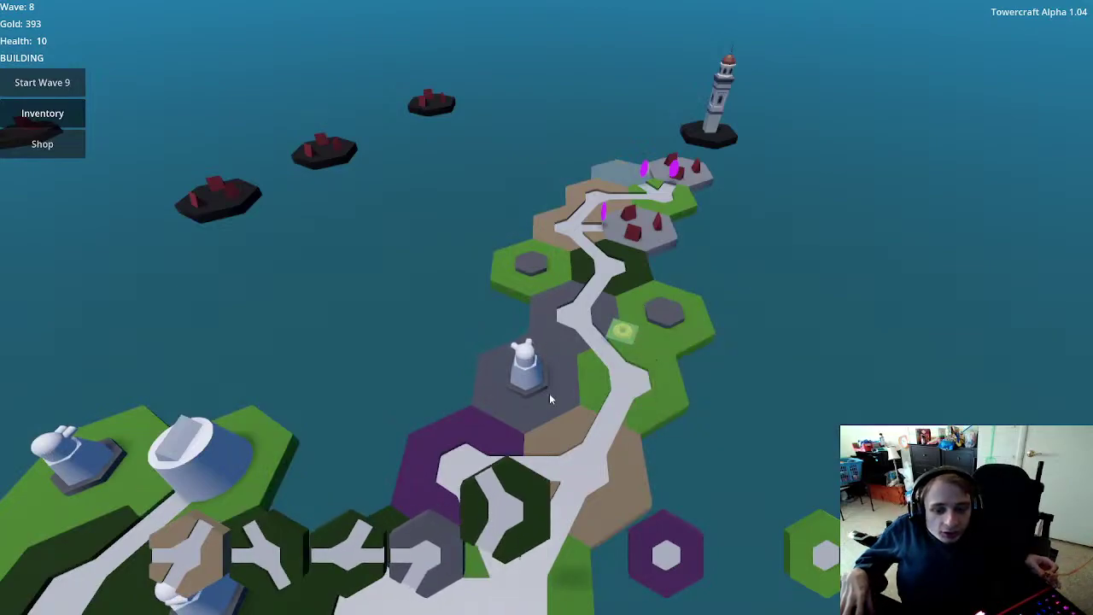
{"action": "left_click", "coordinate": [633, 169]}
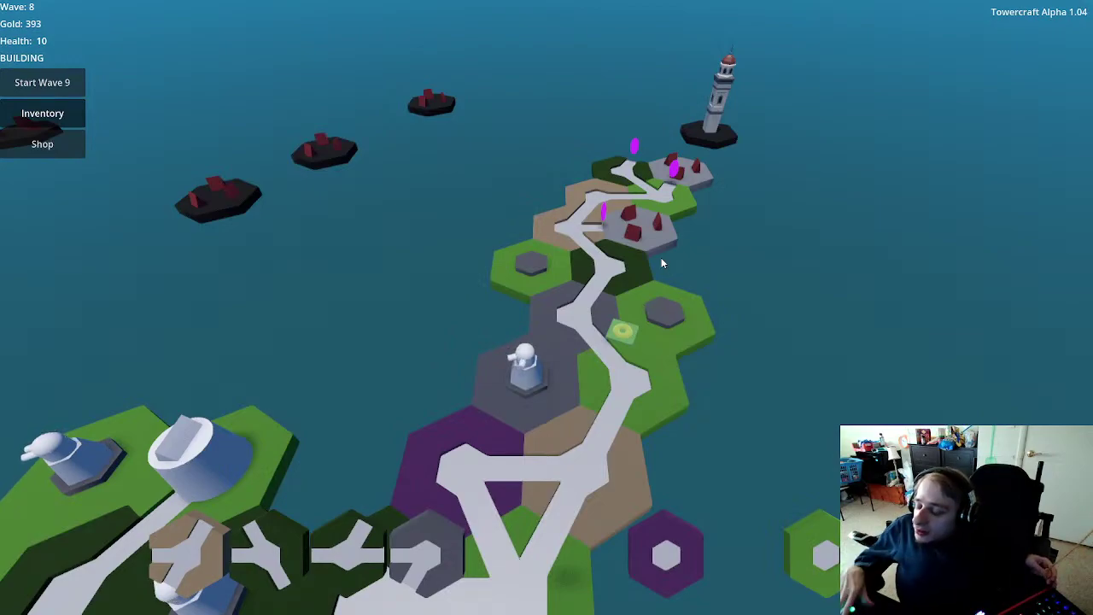
{"action": "scroll", "coordinate": [598, 316], "scroll_direction": "down", "scroll_amount": 5}
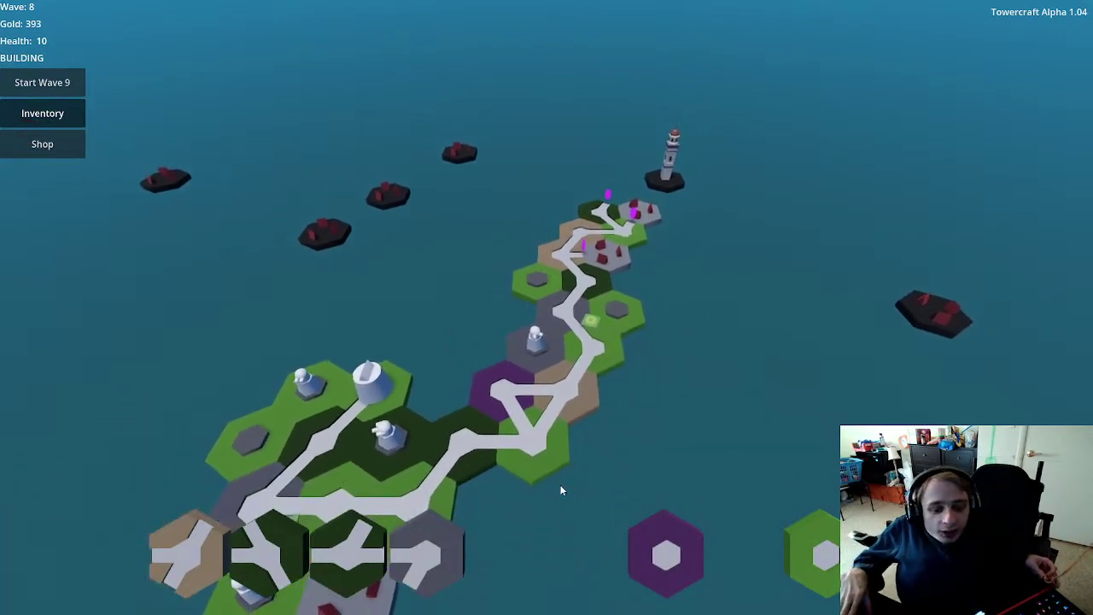
{"action": "key", "text": "s"}
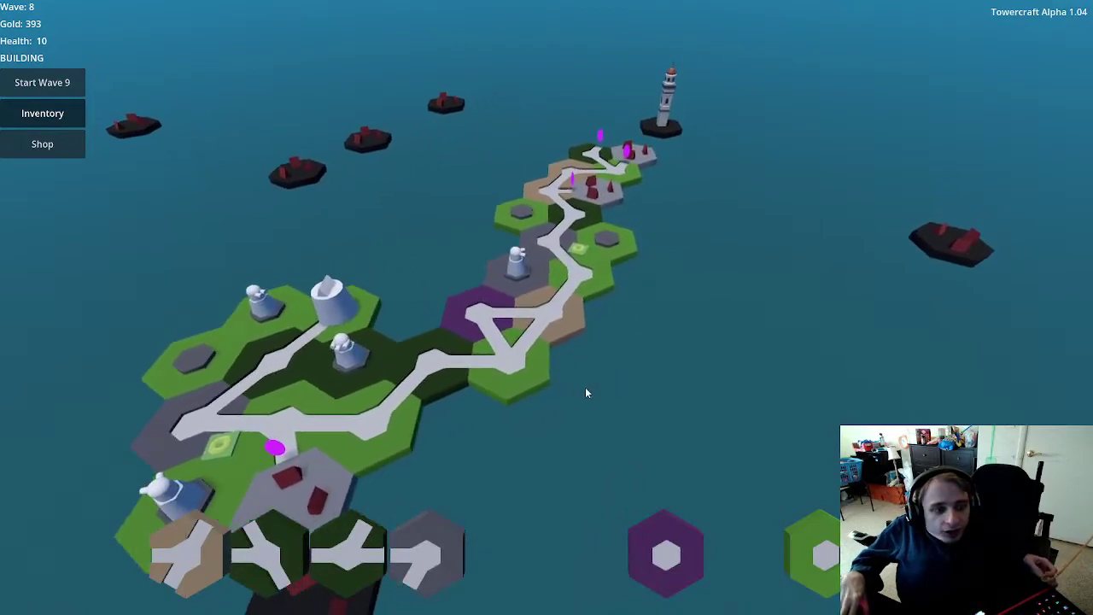
{"action": "scroll", "coordinate": [643, 357], "scroll_direction": "up", "scroll_amount": 3}
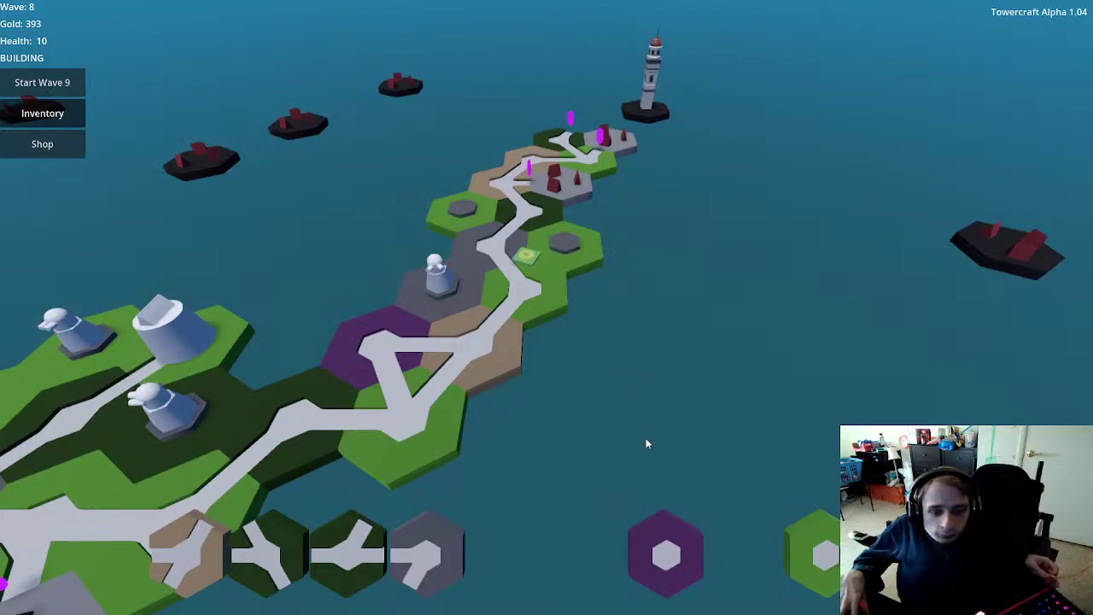
{"action": "left_click", "coordinate": [674, 566]}
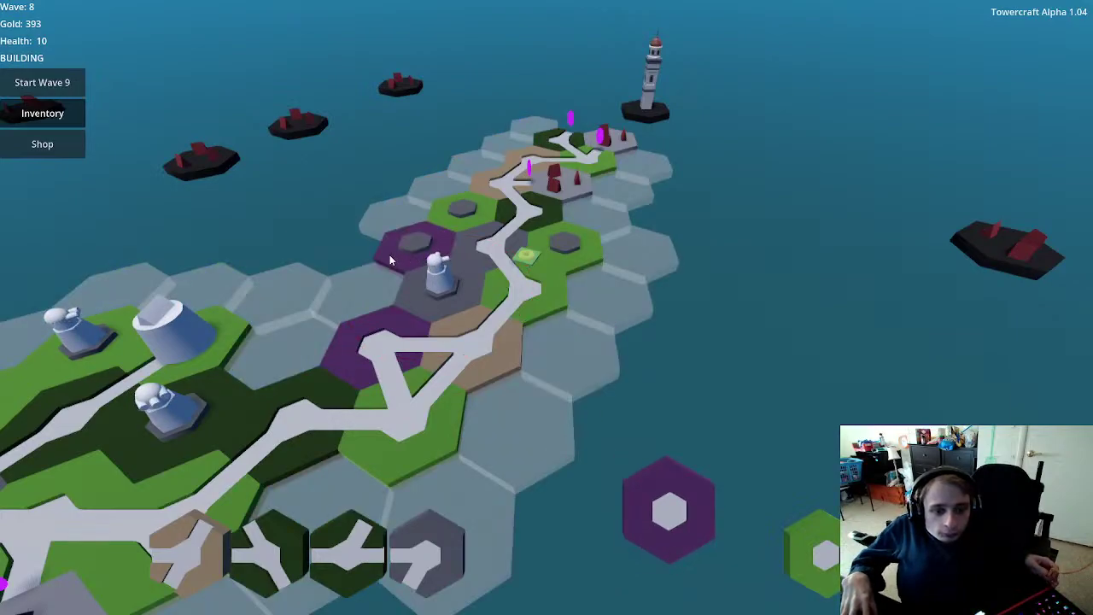
{"action": "left_click", "coordinate": [563, 363]}
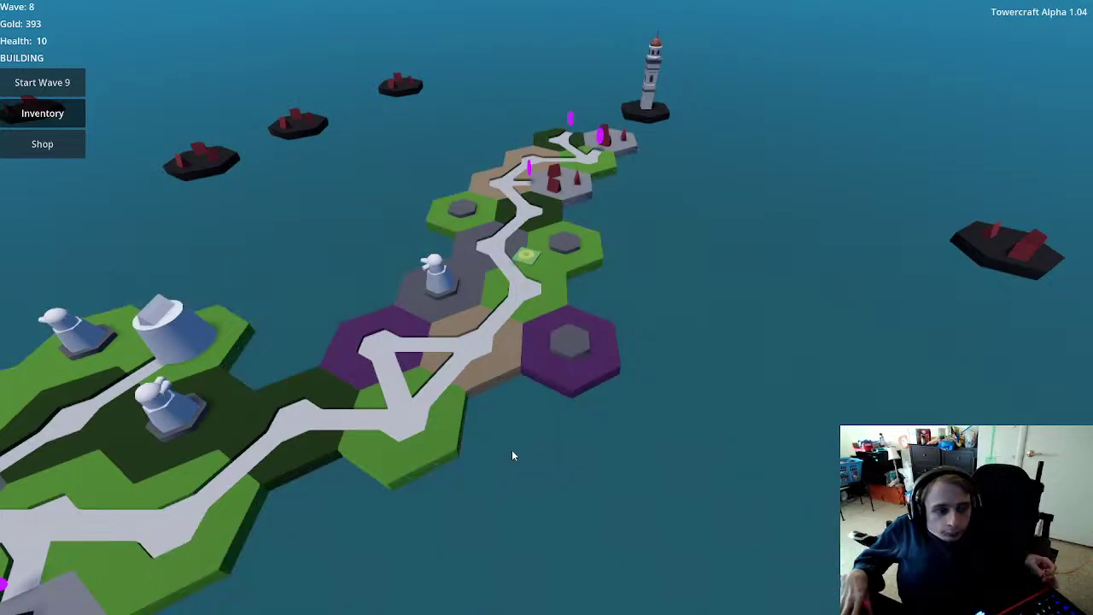
{"action": "left_click", "coordinate": [77, 143]}
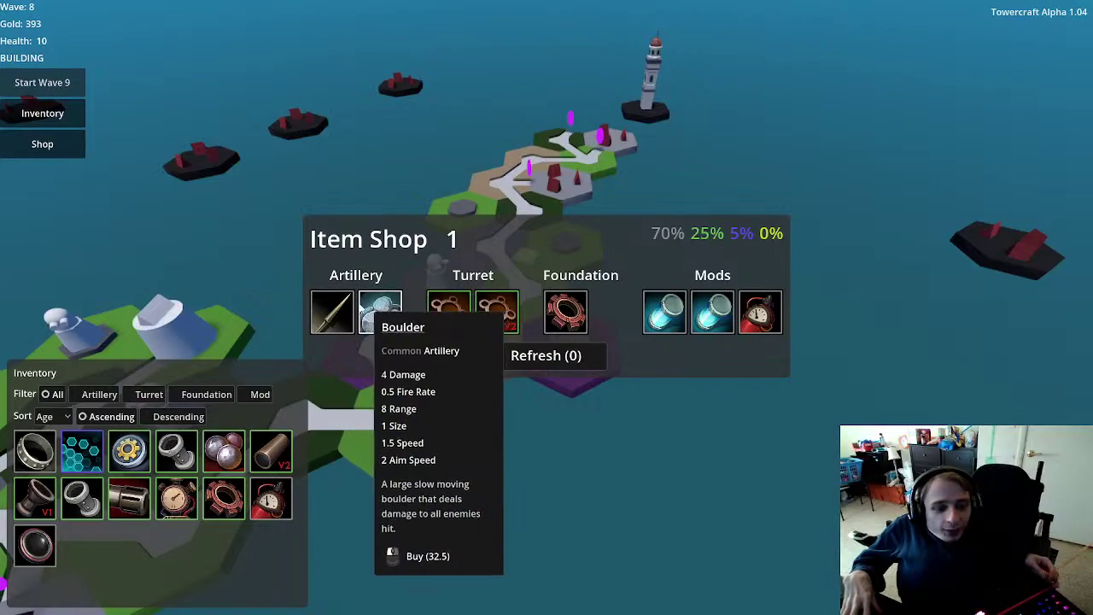
Step: Browse shop offers such as Boulder and Multidirectional V2 without buying, then close the shop
{"action": "mouse_move", "coordinate": [345, 312]}
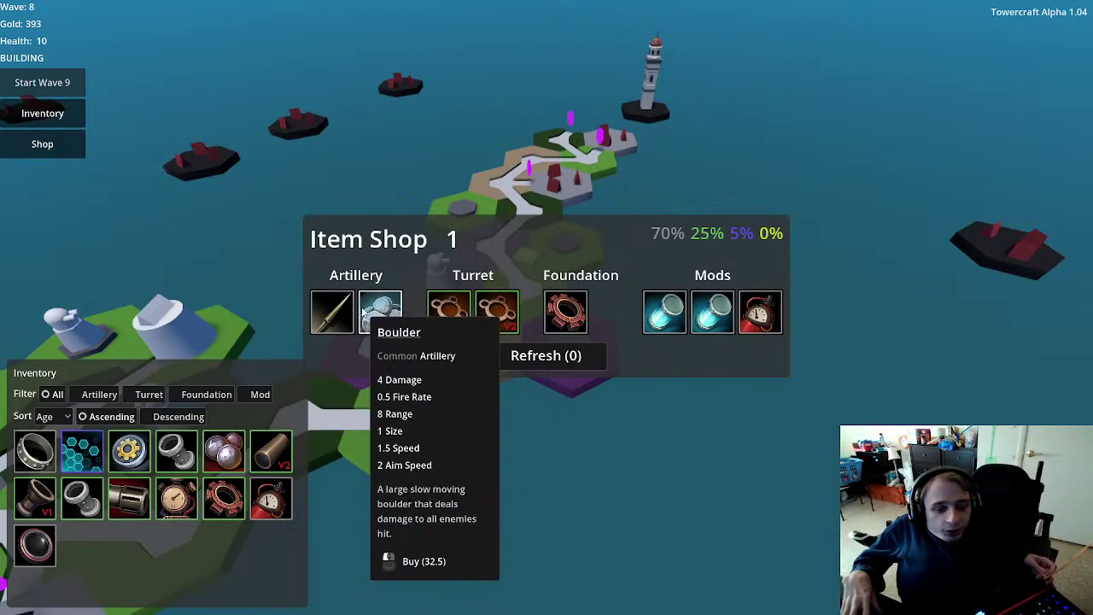
{"action": "left_click", "coordinate": [579, 475]}
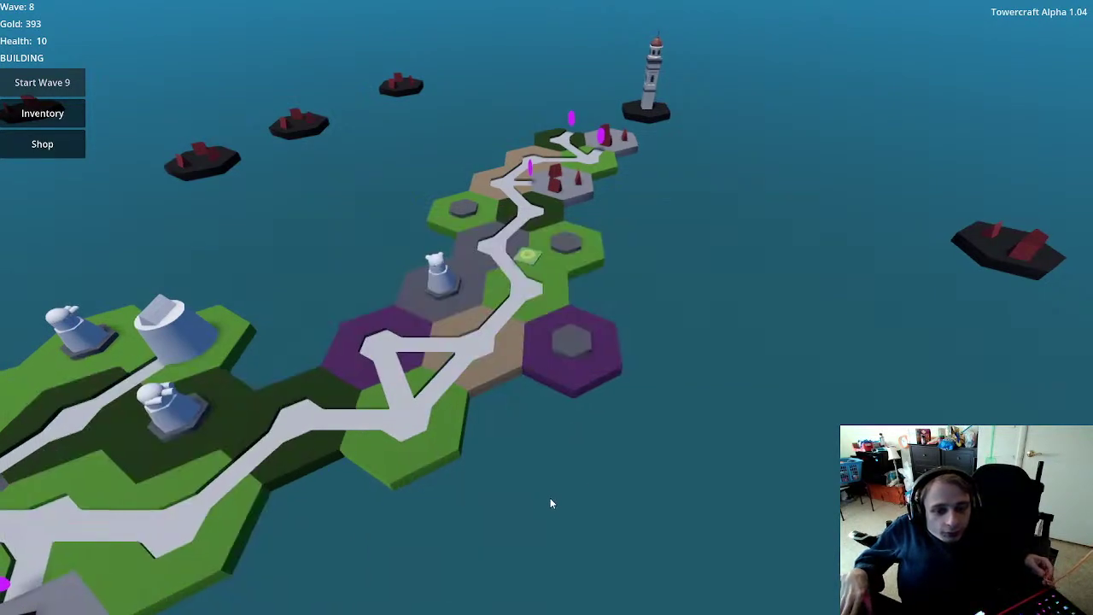
{"action": "scroll", "coordinate": [550, 498], "scroll_direction": "up", "scroll_amount": 3}
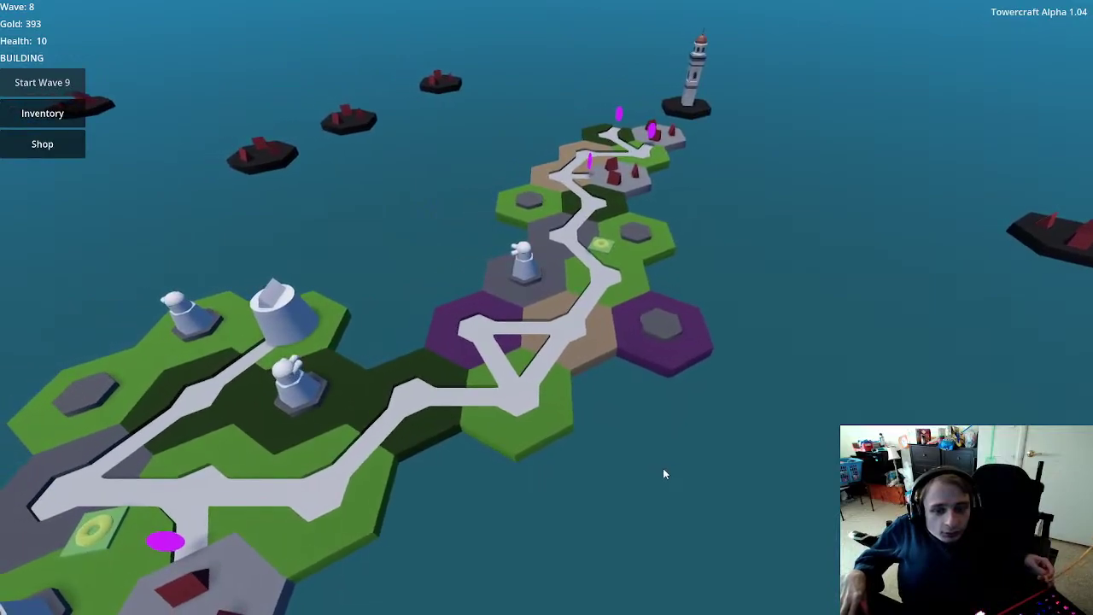
{"action": "key", "text": "a"}
{"action": "left_click", "coordinate": [59, 154]}
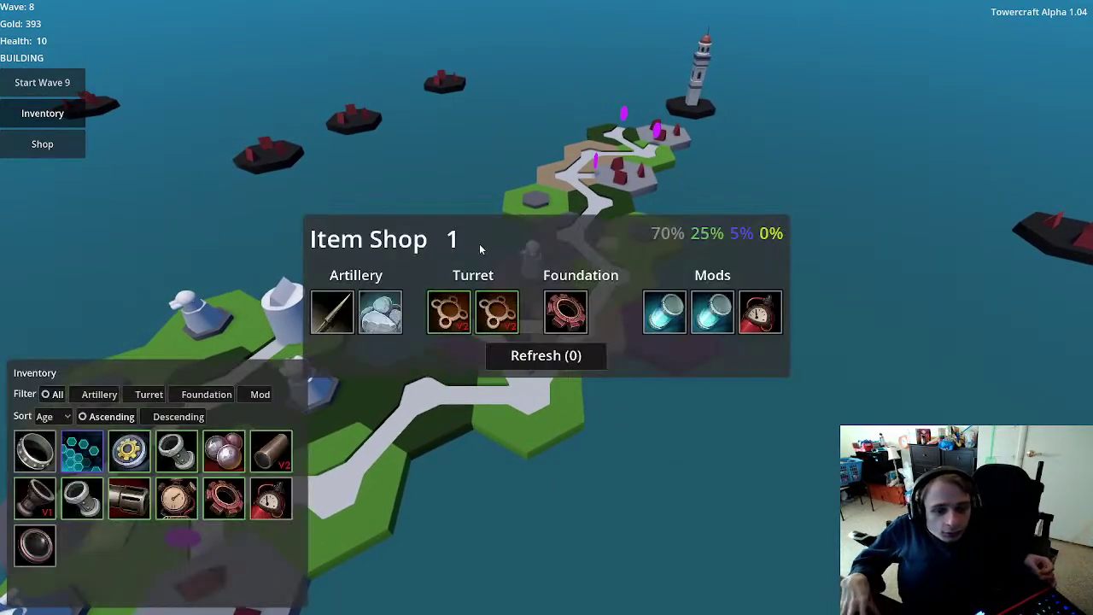
{"action": "mouse_move", "coordinate": [479, 301]}
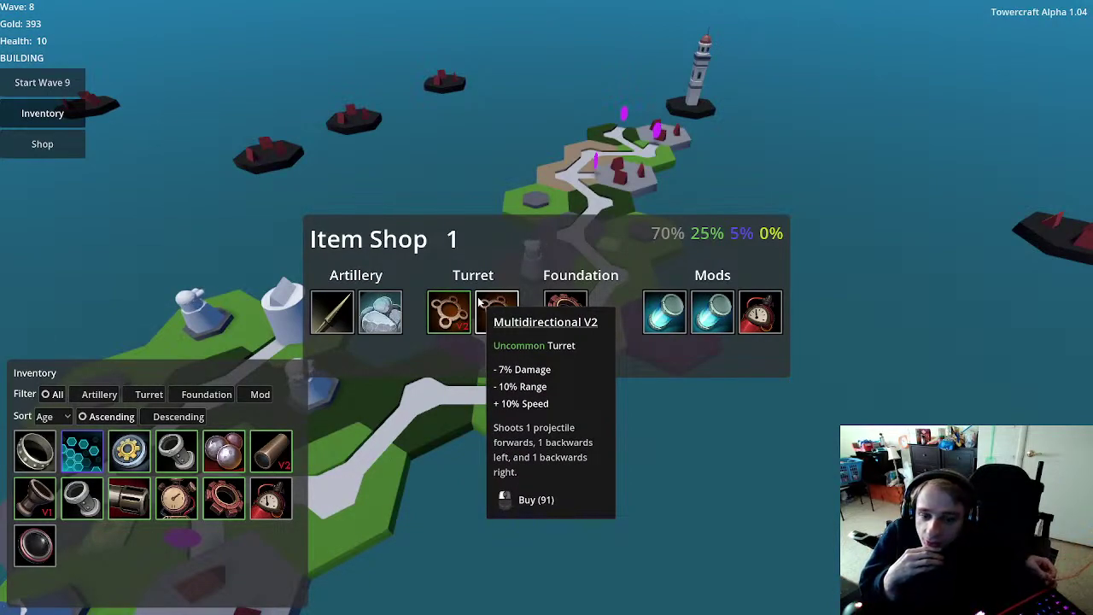
{"action": "key", "text": "Escape"}
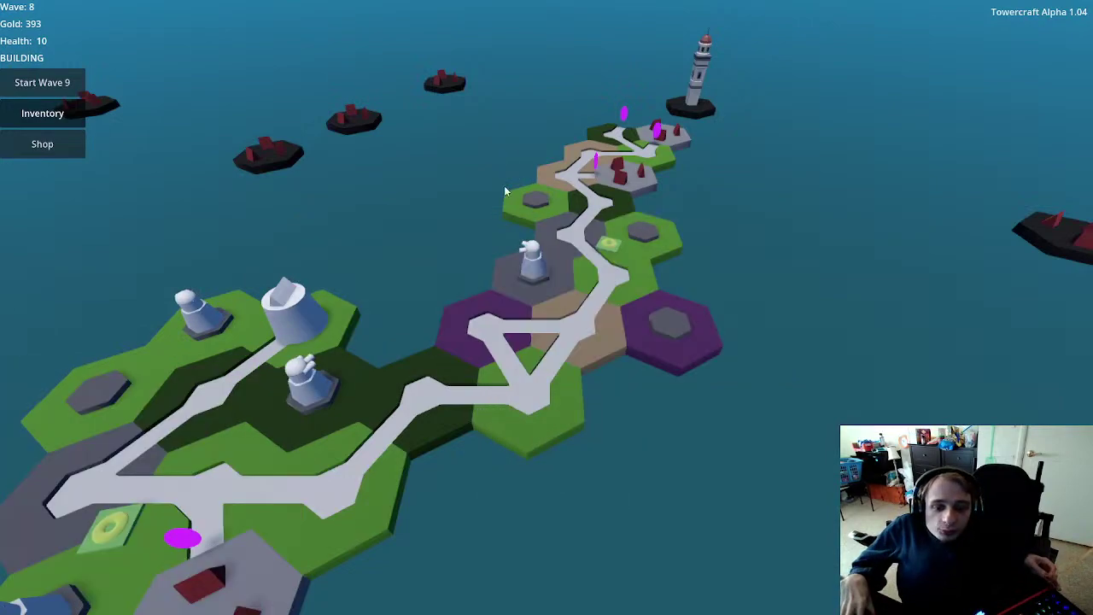
{"action": "scroll", "coordinate": [565, 292], "scroll_direction": "up", "scroll_amount": 5}
Step: Check the central tower's stats, then buy the Multidirectional V2 turret
{"action": "left_click", "coordinate": [524, 209]}
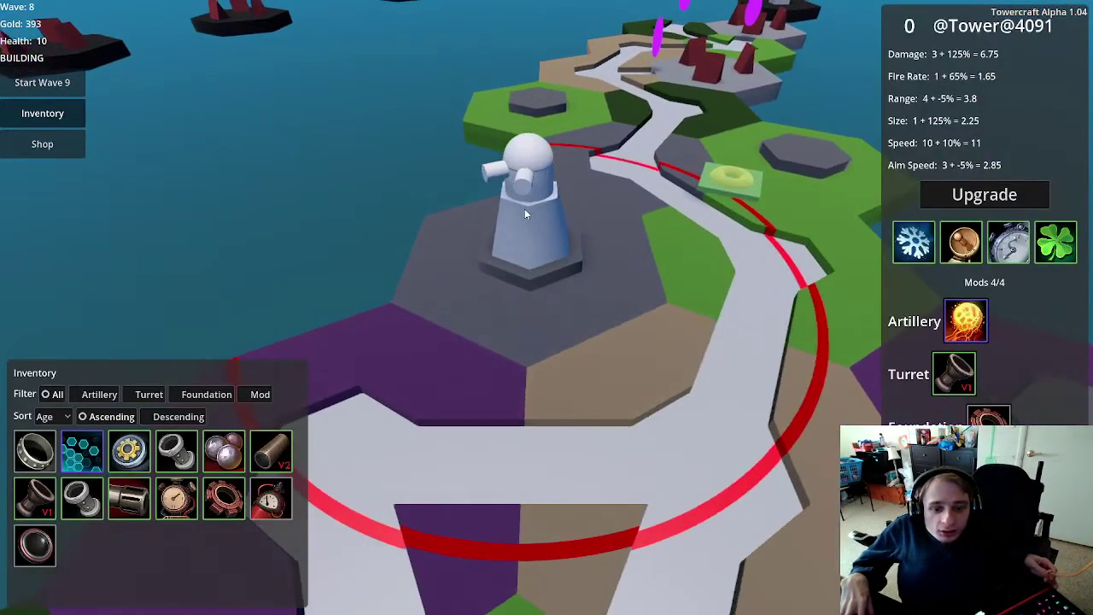
{"action": "mouse_move", "coordinate": [896, 265]}
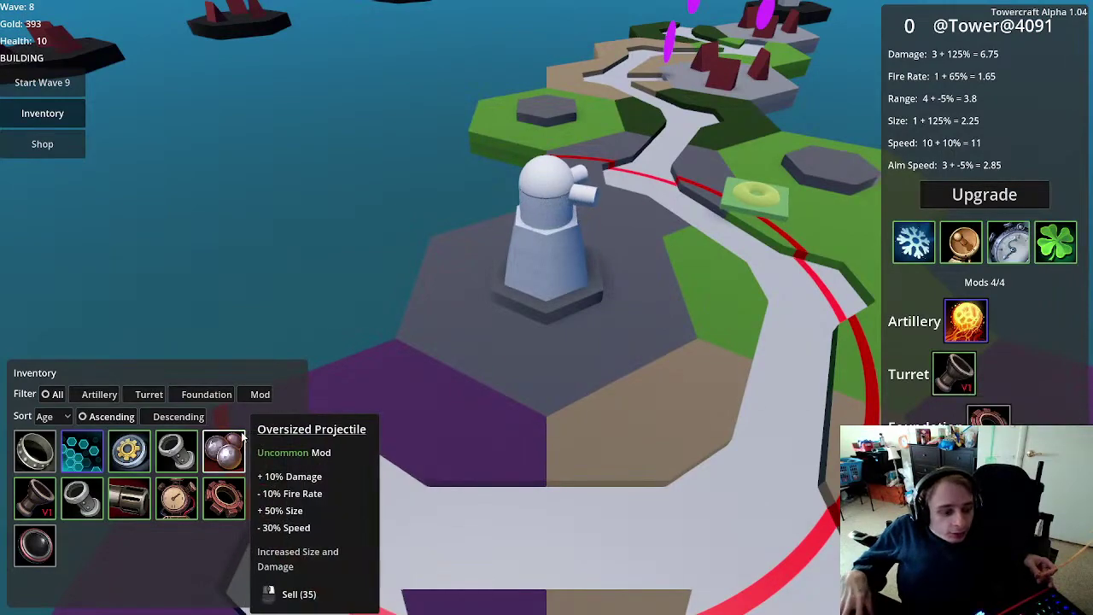
{"action": "mouse_move", "coordinate": [226, 498]}
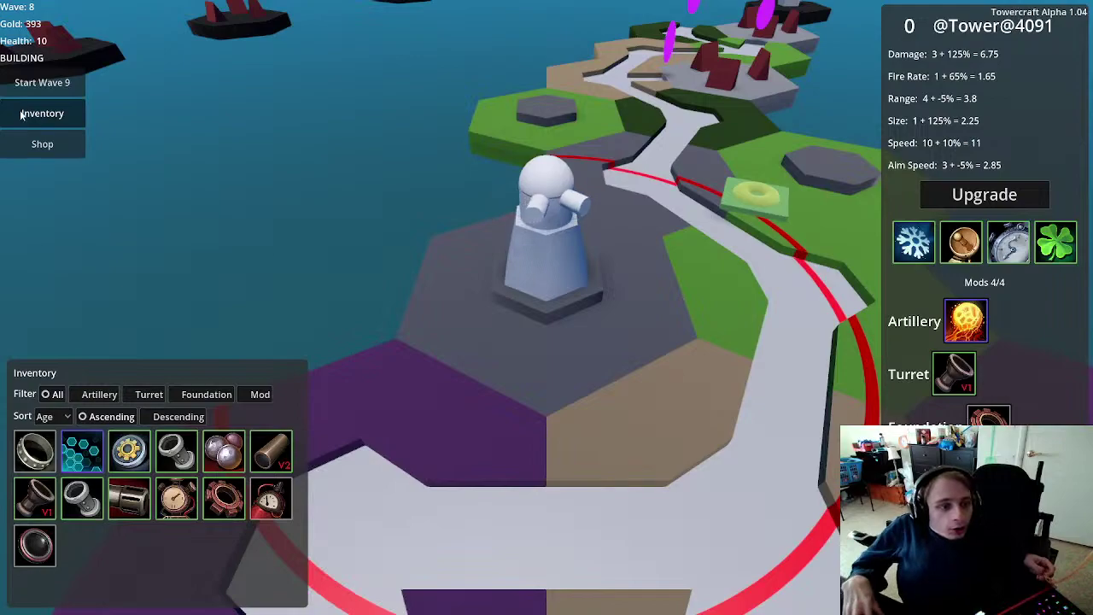
{"action": "left_click", "coordinate": [48, 146]}
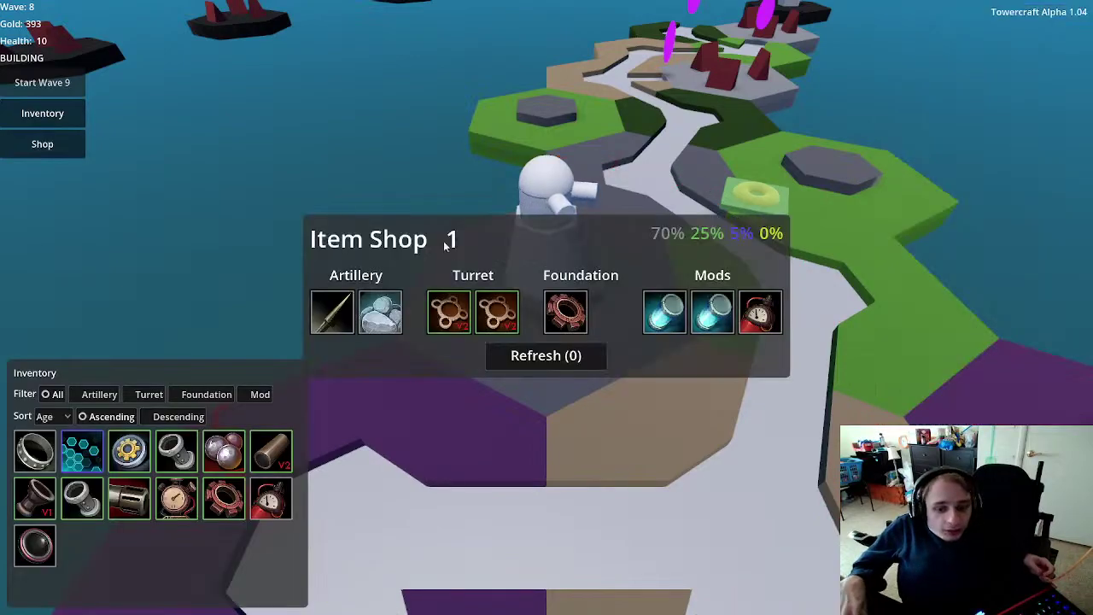
{"action": "left_click", "coordinate": [497, 315]}
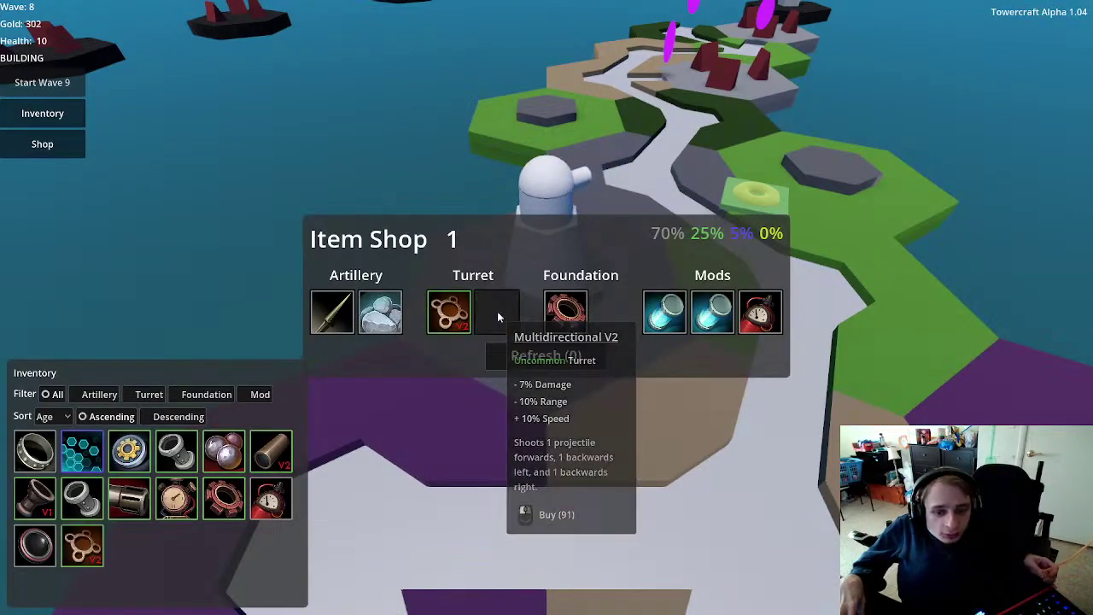
Step: Fit Multidirectional V2 onto the modded tower and close its panel, leaving 302 gold
{"action": "left_click", "coordinate": [540, 188]}
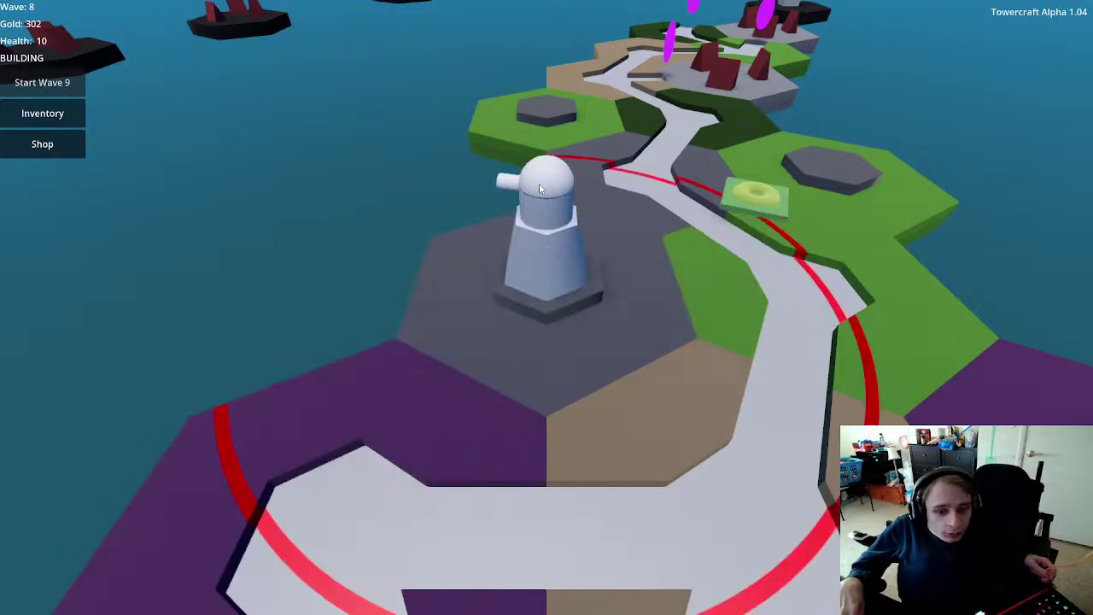
{"action": "left_click", "coordinate": [539, 188]}
{"action": "left_click", "coordinate": [92, 557]}
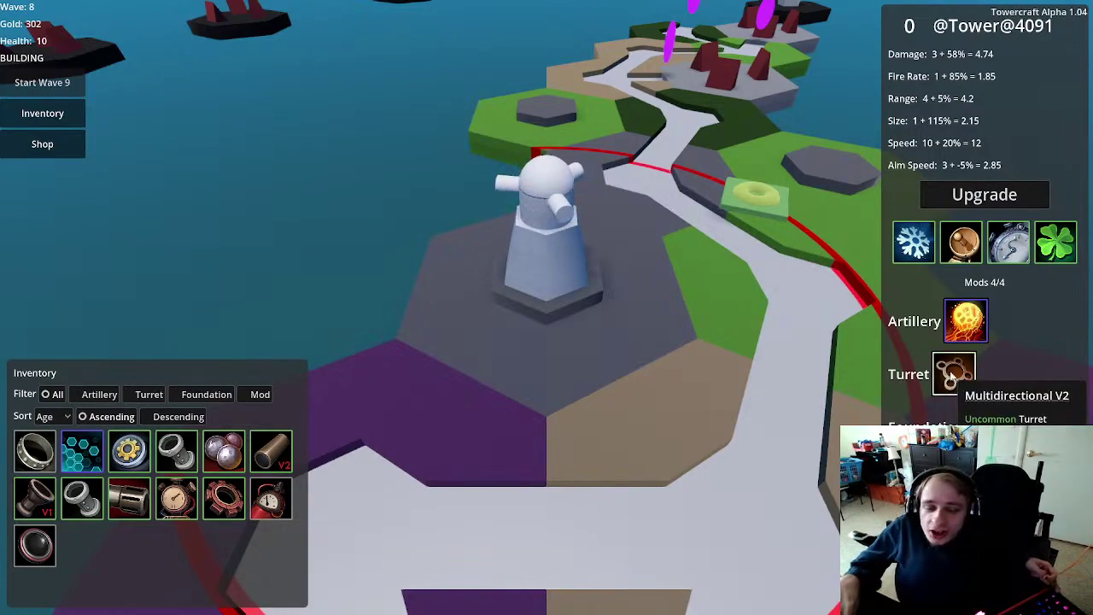
{"action": "mouse_move", "coordinate": [94, 503]}
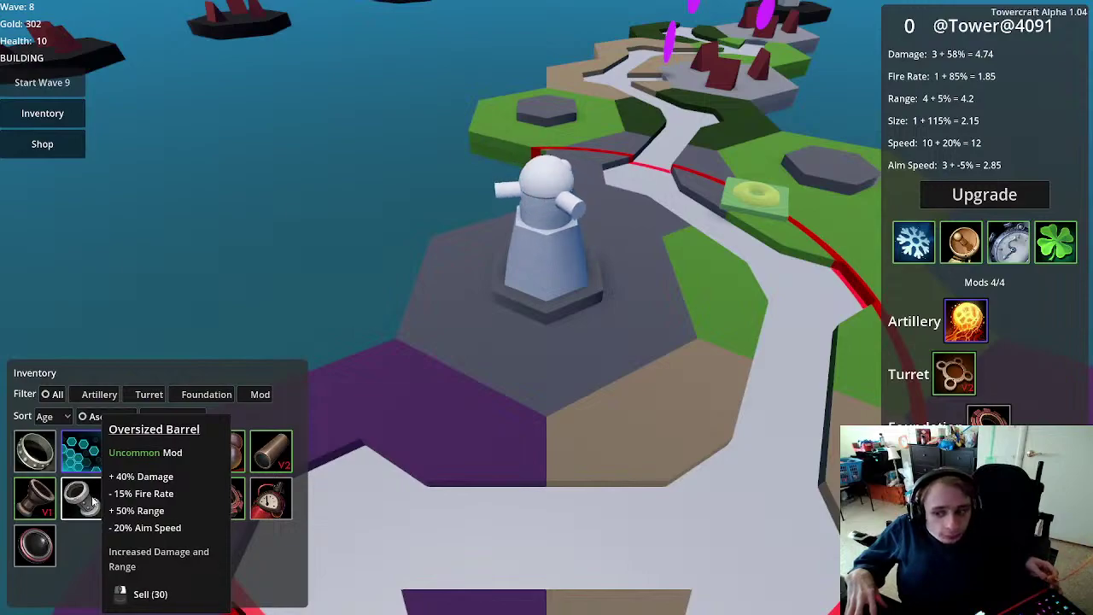
{"action": "left_click", "coordinate": [367, 283]}
{"action": "scroll", "coordinate": [367, 283], "scroll_direction": "down", "scroll_amount": 5}
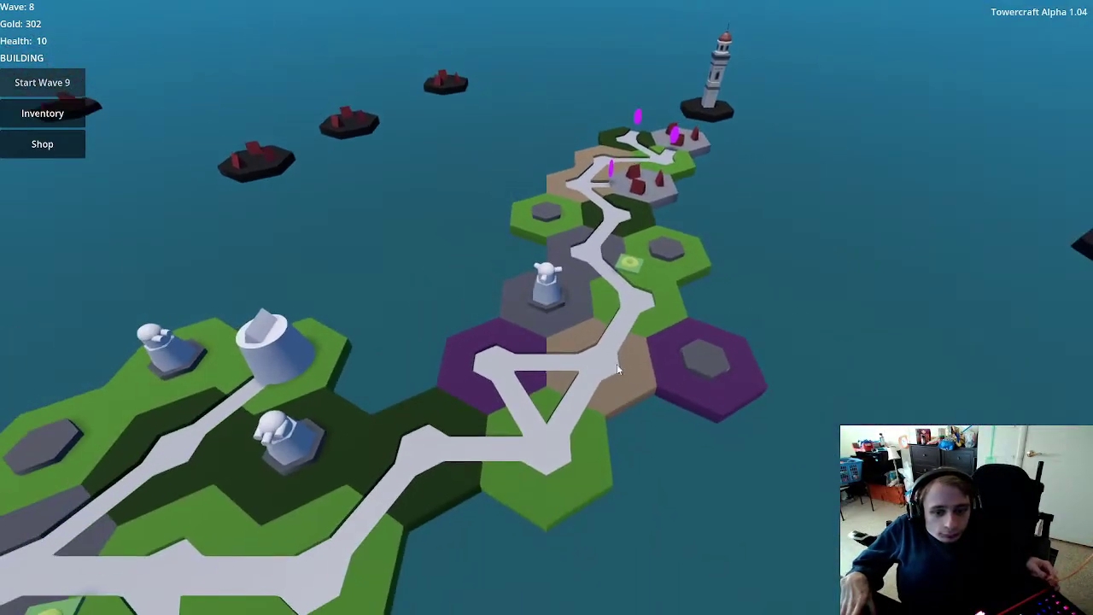
Step: Reroll the shop and buy the Arrow and Missile artillery plus a foundation part
{"action": "scroll", "coordinate": [681, 456], "scroll_direction": "up", "scroll_amount": 5}
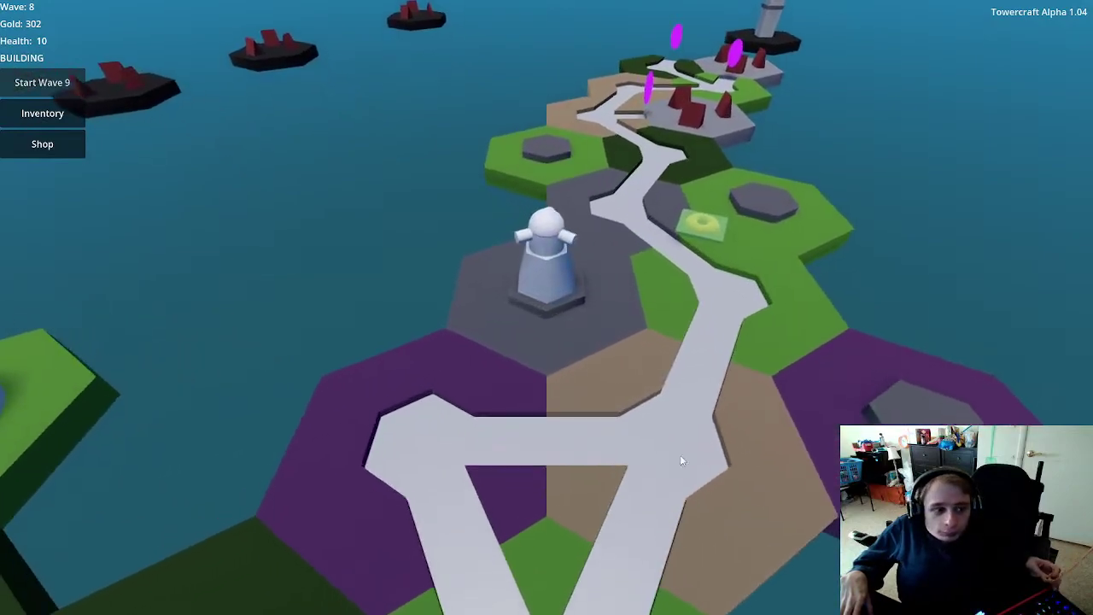
{"action": "scroll", "coordinate": [684, 410], "scroll_direction": "down", "scroll_amount": 2}
{"action": "middle_click_drag", "start_coordinate": [692, 365], "coordinate": [562, 404]}
{"action": "left_click", "coordinate": [705, 224]}
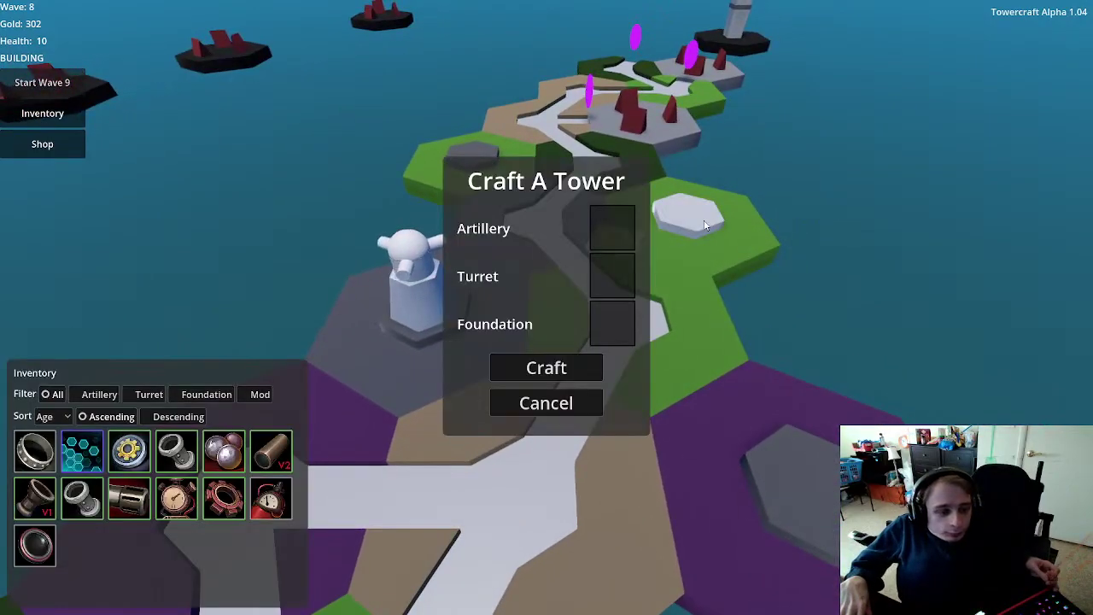
{"action": "left_click", "coordinate": [83, 143]}
{"action": "left_click", "coordinate": [83, 143]}
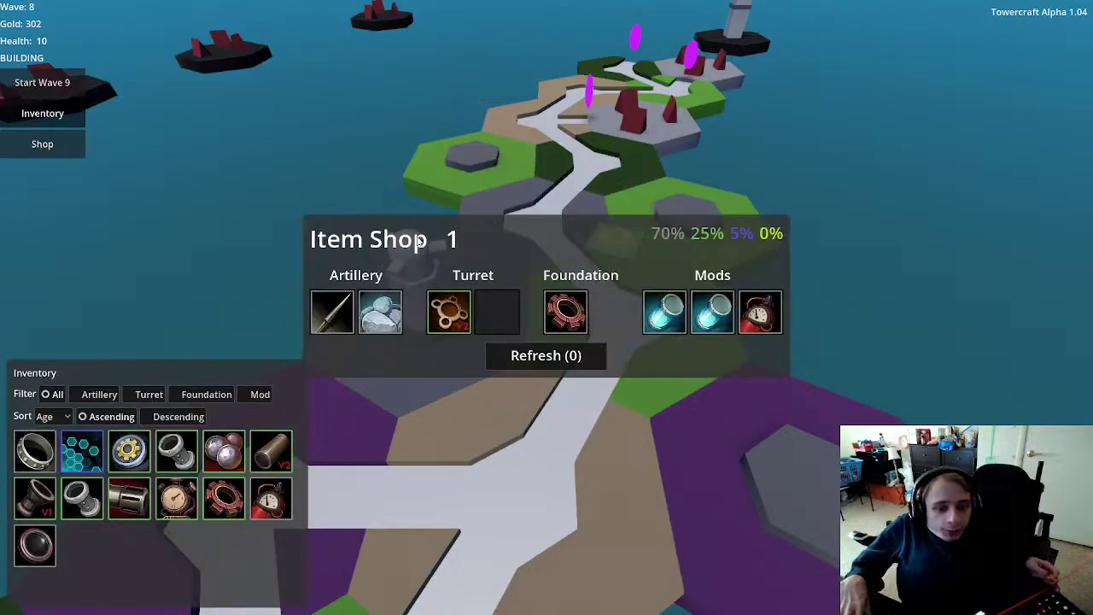
{"action": "left_click", "coordinate": [544, 357]}
{"action": "mouse_move", "coordinate": [373, 322]}
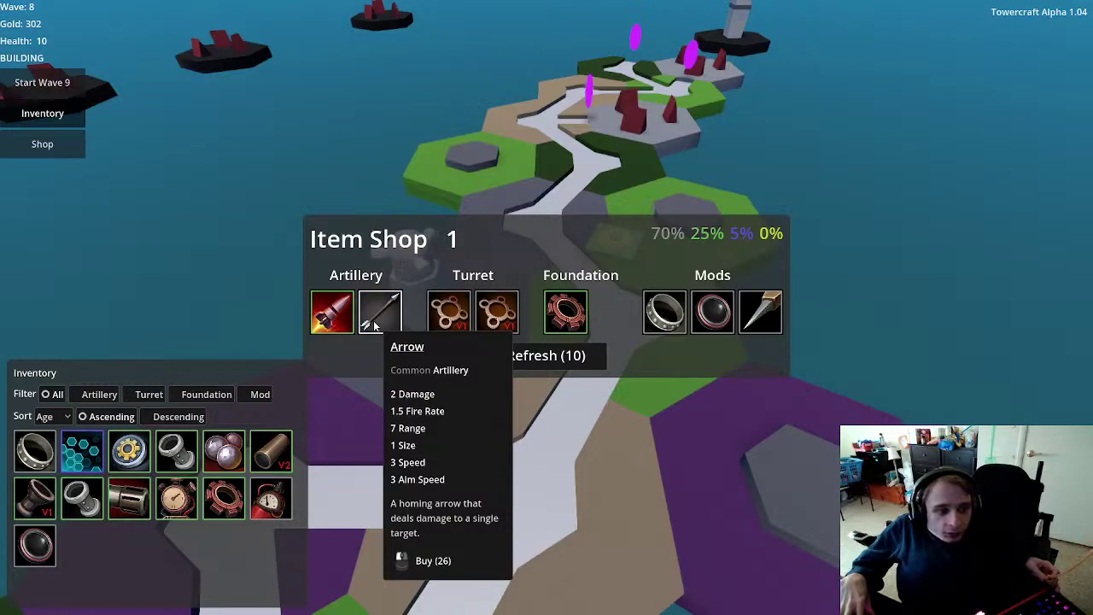
{"action": "left_click", "coordinate": [373, 320]}
{"action": "left_click", "coordinate": [332, 315]}
{"action": "left_click", "coordinate": [208, 323]}
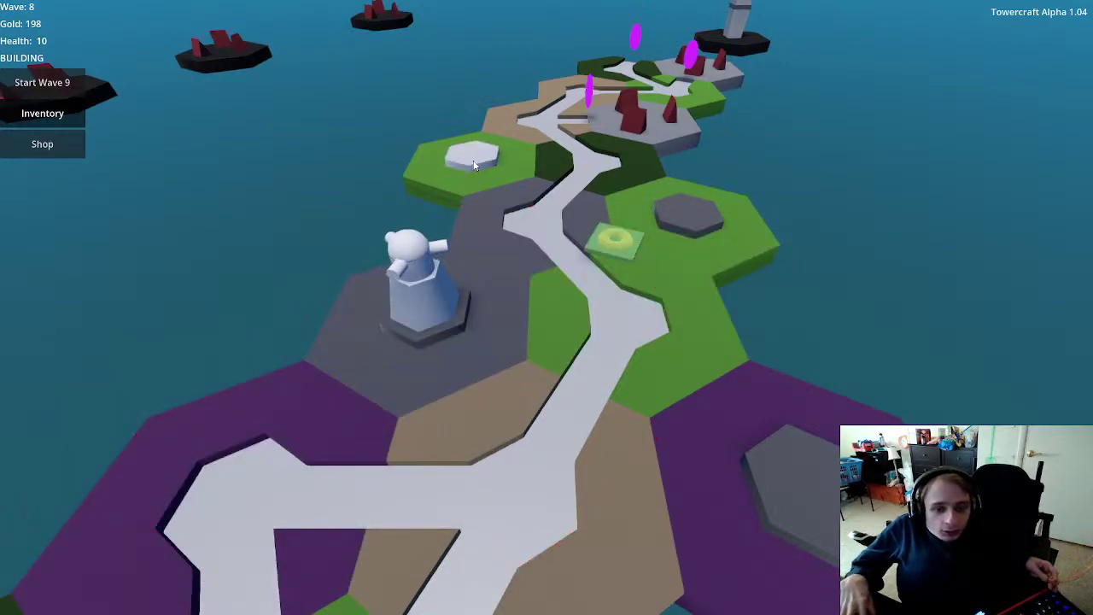
{"action": "left_click", "coordinate": [44, 146]}
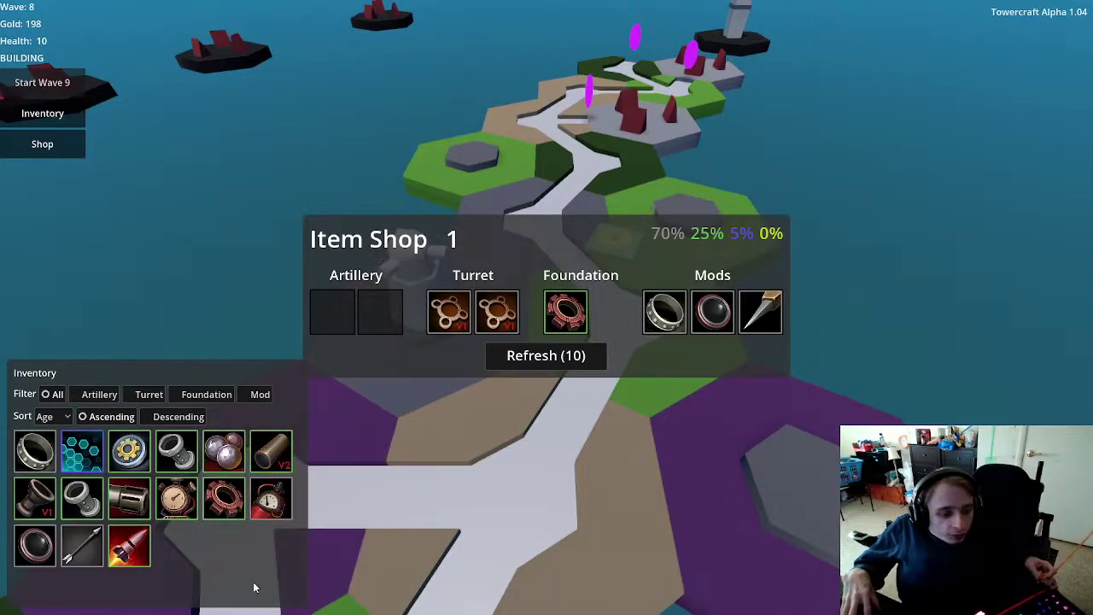
{"action": "left_click", "coordinate": [559, 310]}
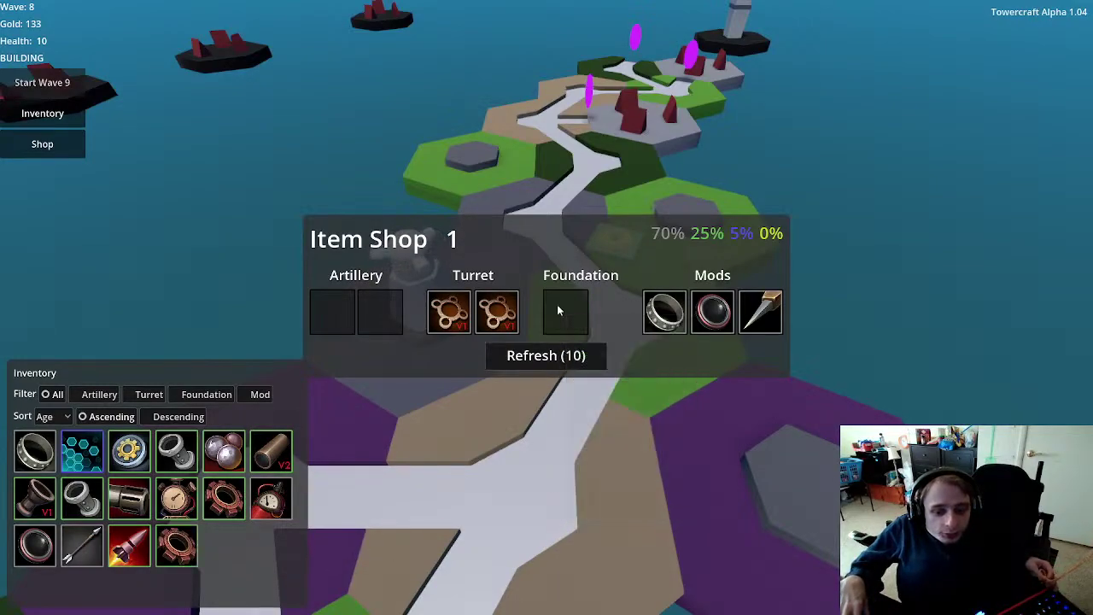
{"action": "left_click", "coordinate": [968, 342]}
Step: Craft an Arrow tower with a red gear foundation and Spread V1 turret on an empty hex
{"action": "left_click", "coordinate": [408, 261]}
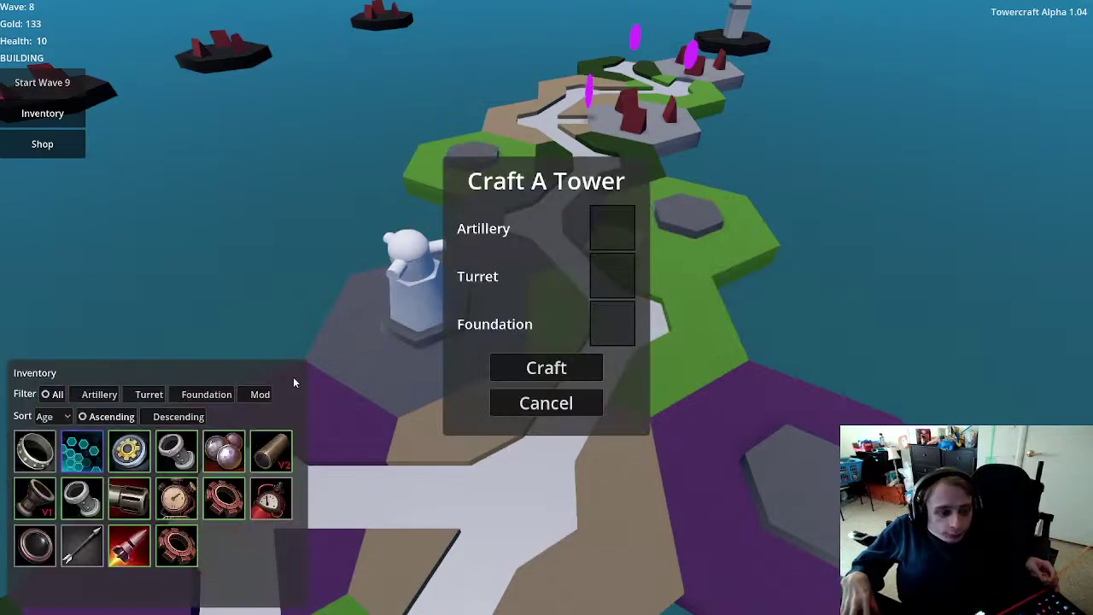
{"action": "left_click", "coordinate": [83, 544]}
{"action": "left_click", "coordinate": [175, 500]}
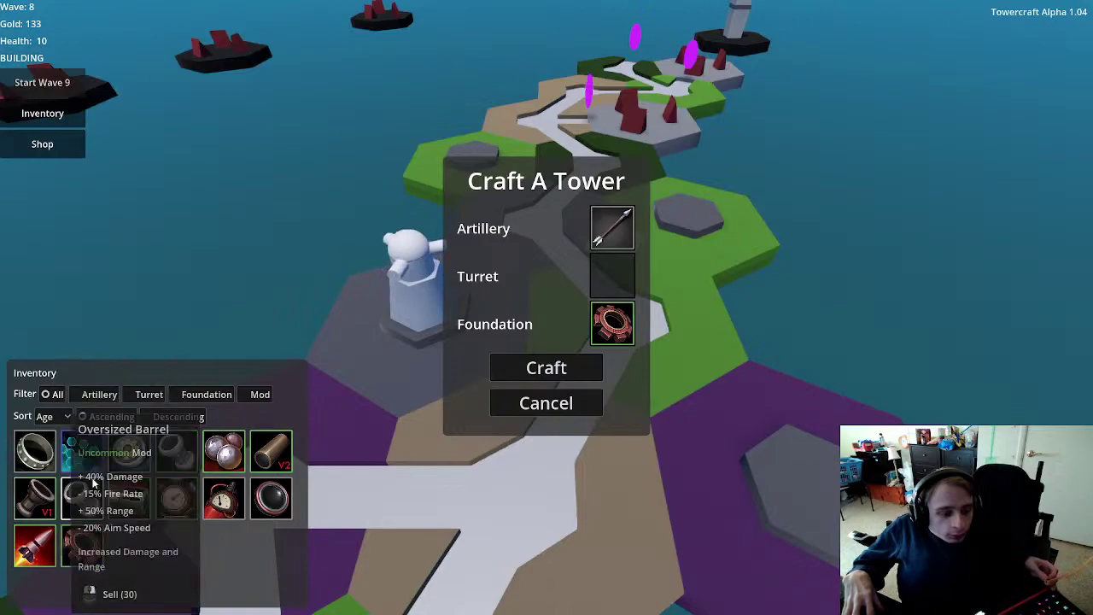
{"action": "left_click", "coordinate": [142, 396]}
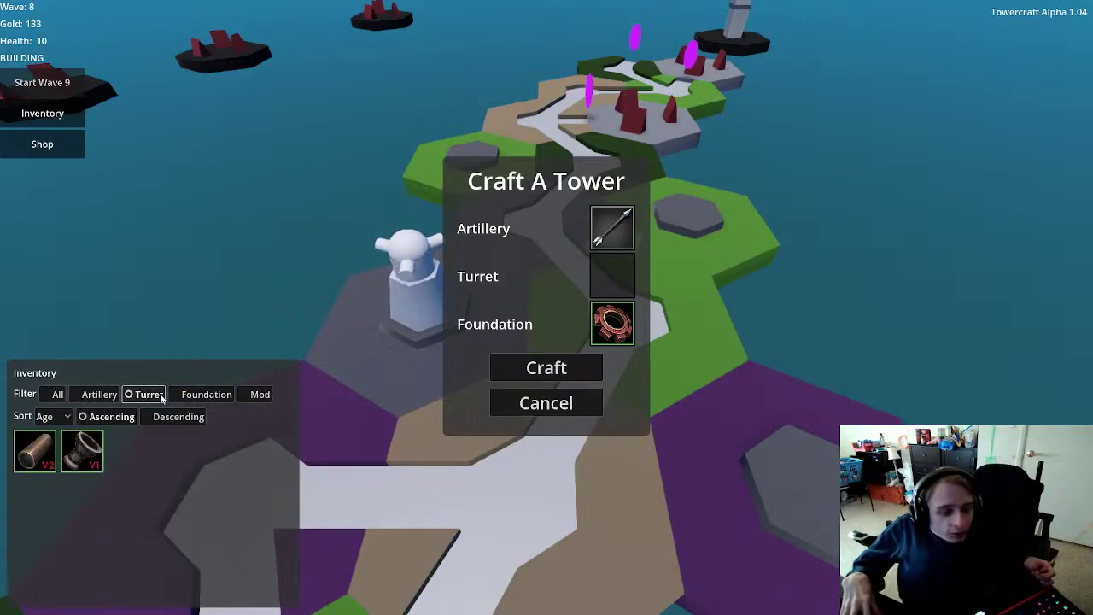
{"action": "left_click", "coordinate": [81, 451]}
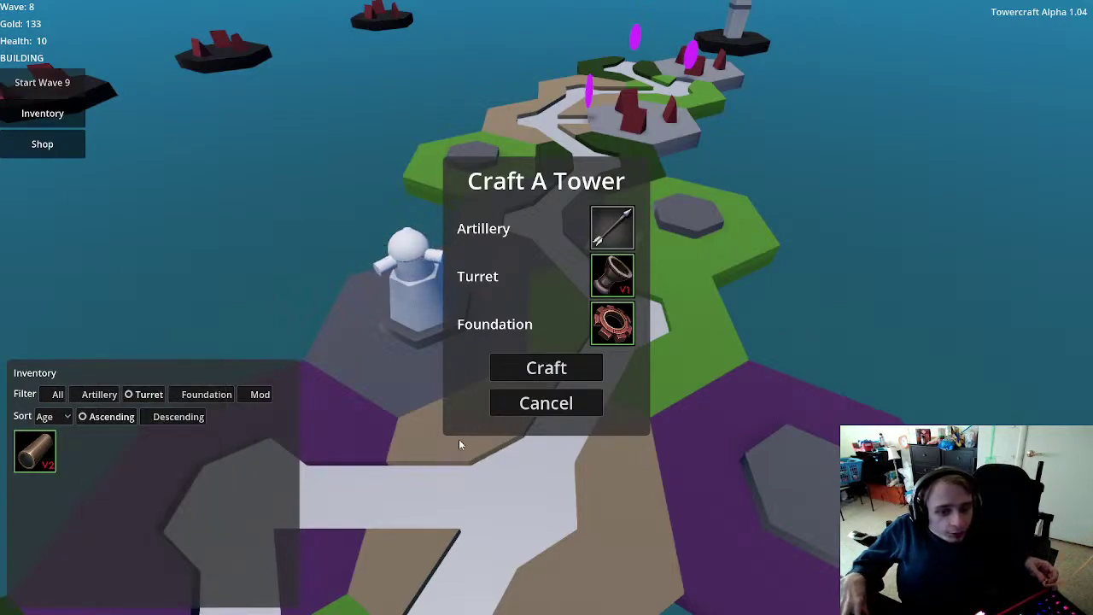
{"action": "left_click", "coordinate": [547, 367]}
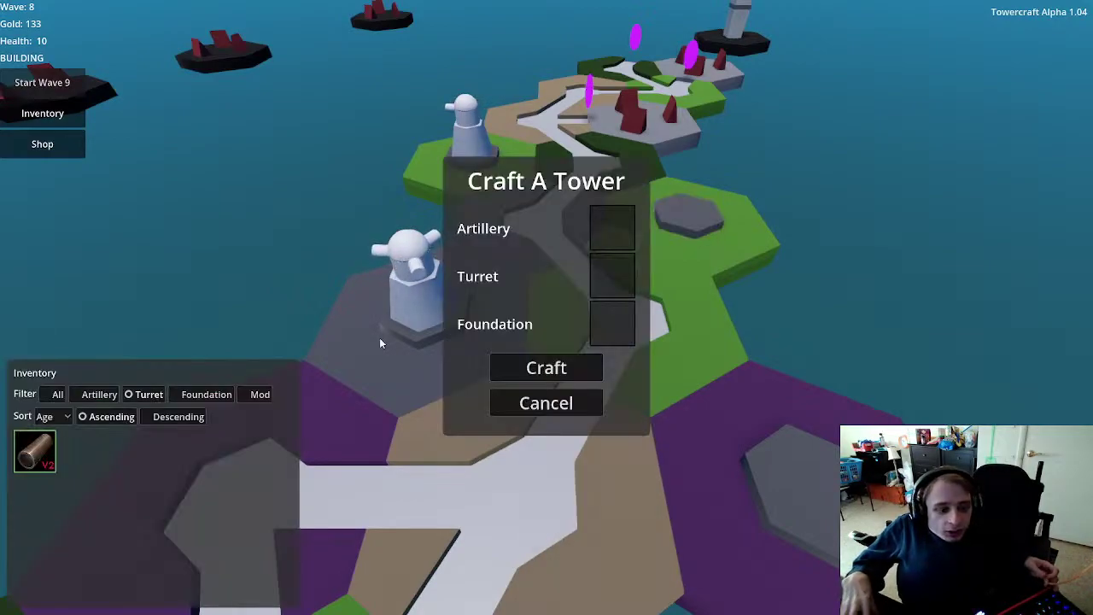
Step: Craft a Missile tower with Forward V2 turret and Joat V2 foundation beside the path
{"action": "left_click", "coordinate": [40, 450]}
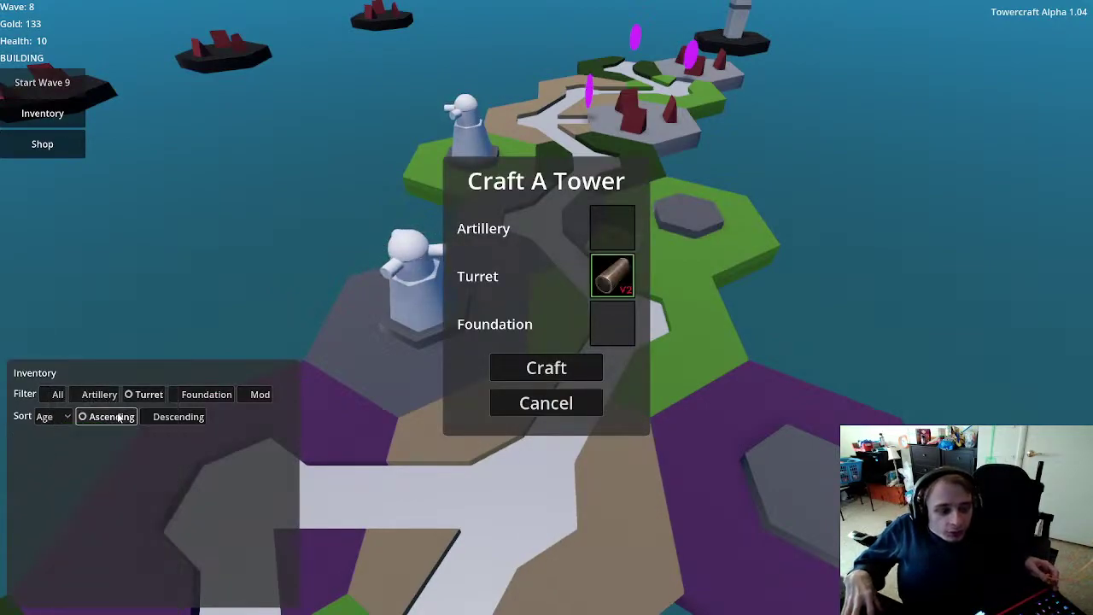
{"action": "left_click", "coordinate": [58, 395]}
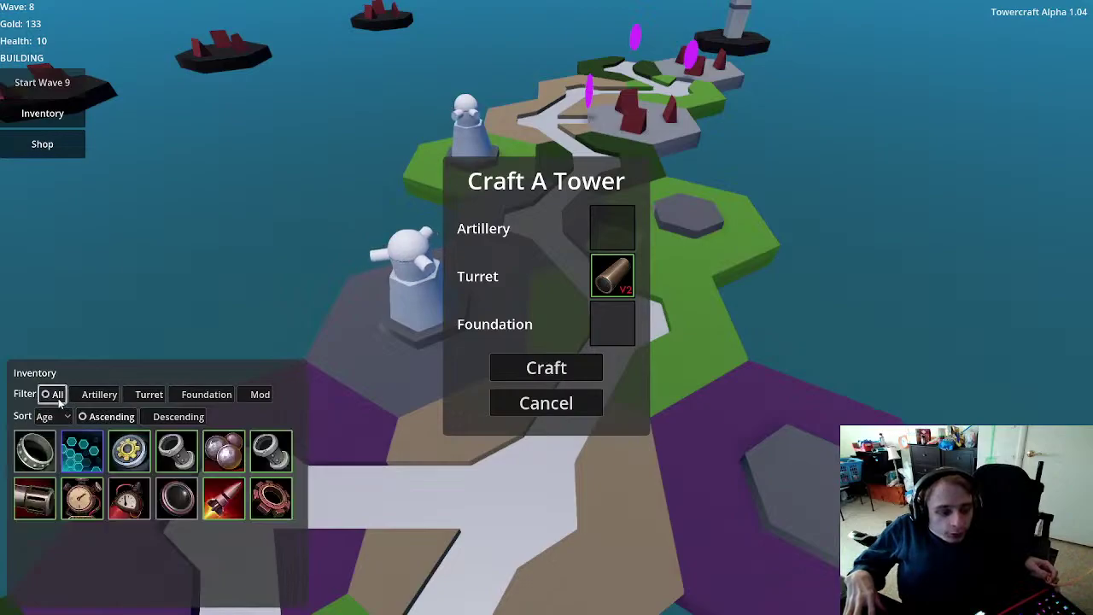
{"action": "left_click", "coordinate": [240, 510]}
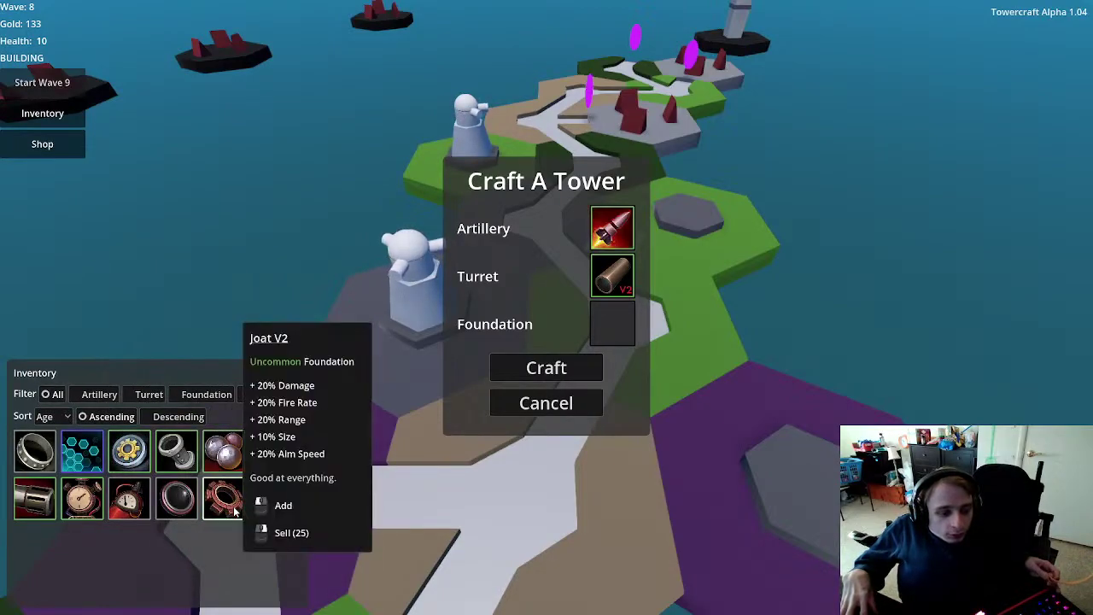
{"action": "left_click", "coordinate": [239, 501]}
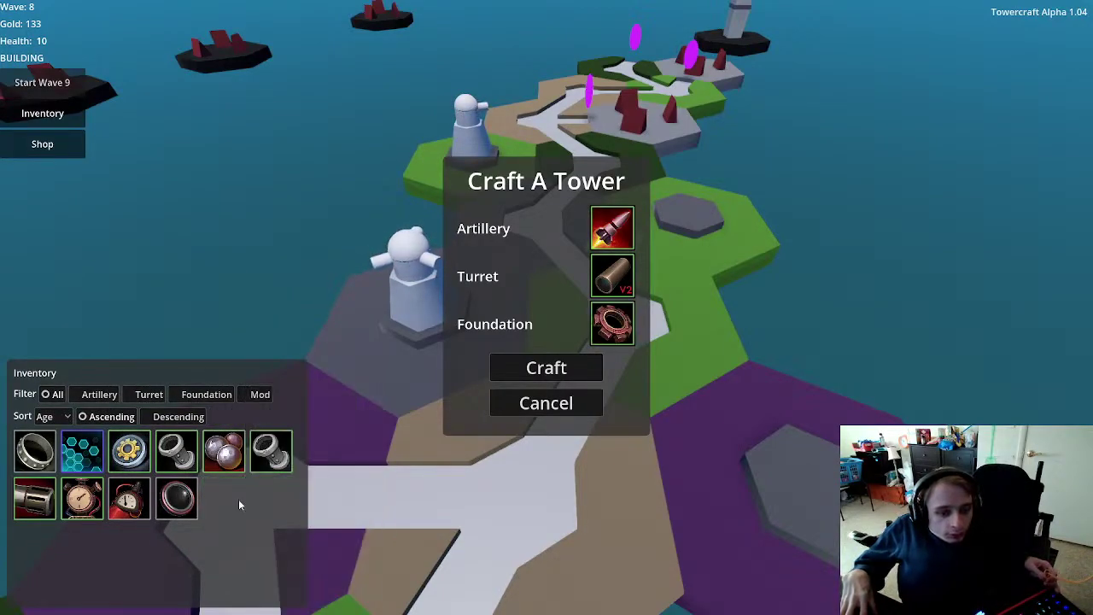
{"action": "left_click", "coordinate": [543, 368]}
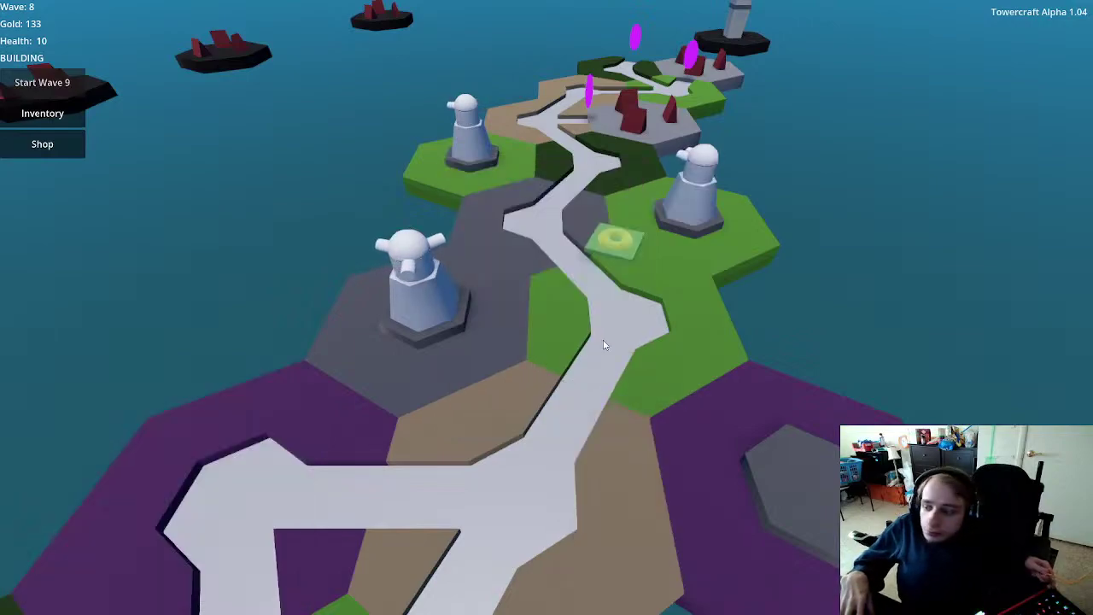
{"action": "scroll", "coordinate": [683, 291], "scroll_direction": "up", "scroll_amount": 2}
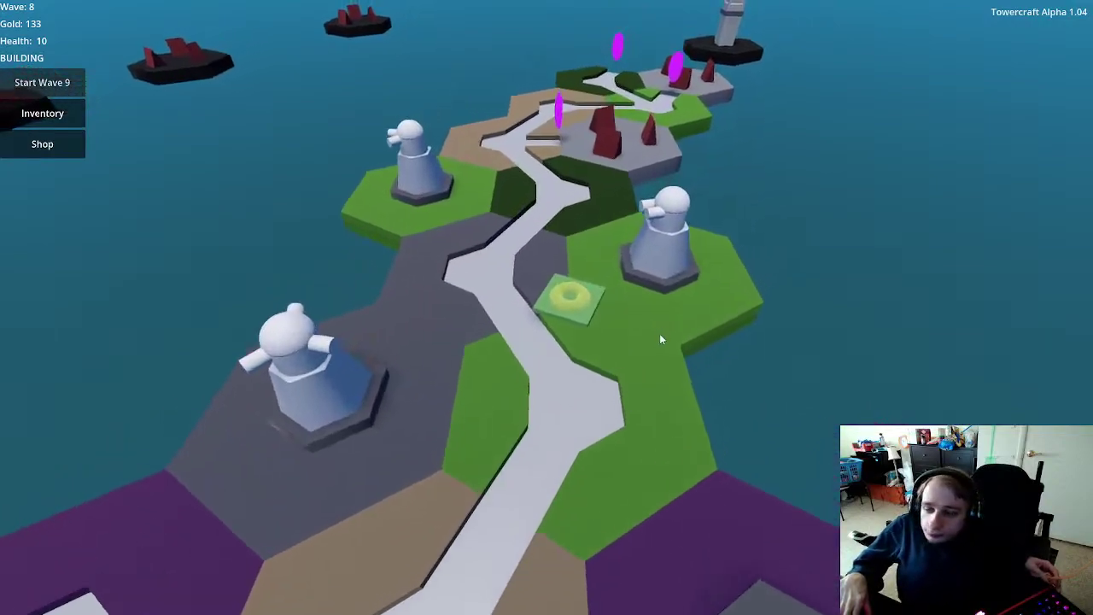
{"action": "scroll", "coordinate": [659, 339], "scroll_direction": "up", "scroll_amount": 2}
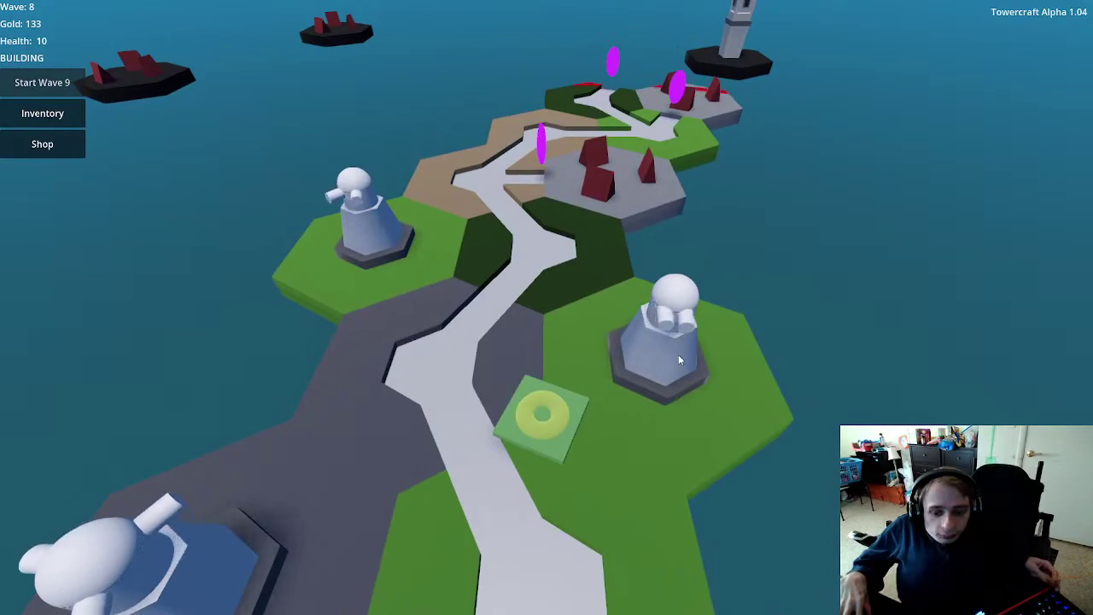
{"action": "scroll", "coordinate": [679, 359], "scroll_direction": "down", "scroll_amount": 3}
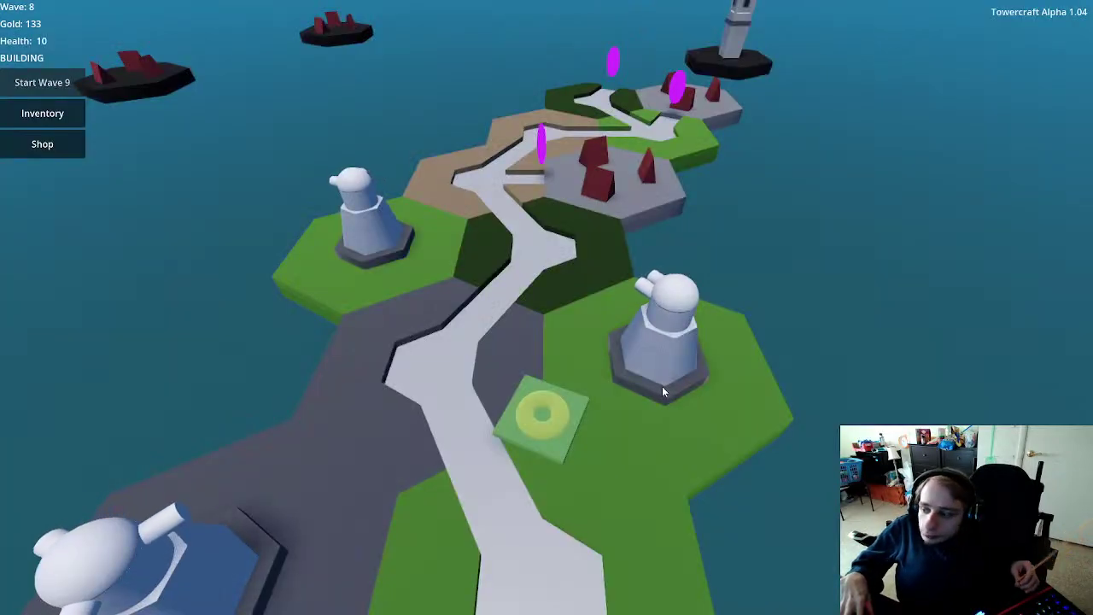
Step: Equip the Heavy foundation and an Oversized Barrel mod on the new tower
{"action": "left_click", "coordinate": [661, 312]}
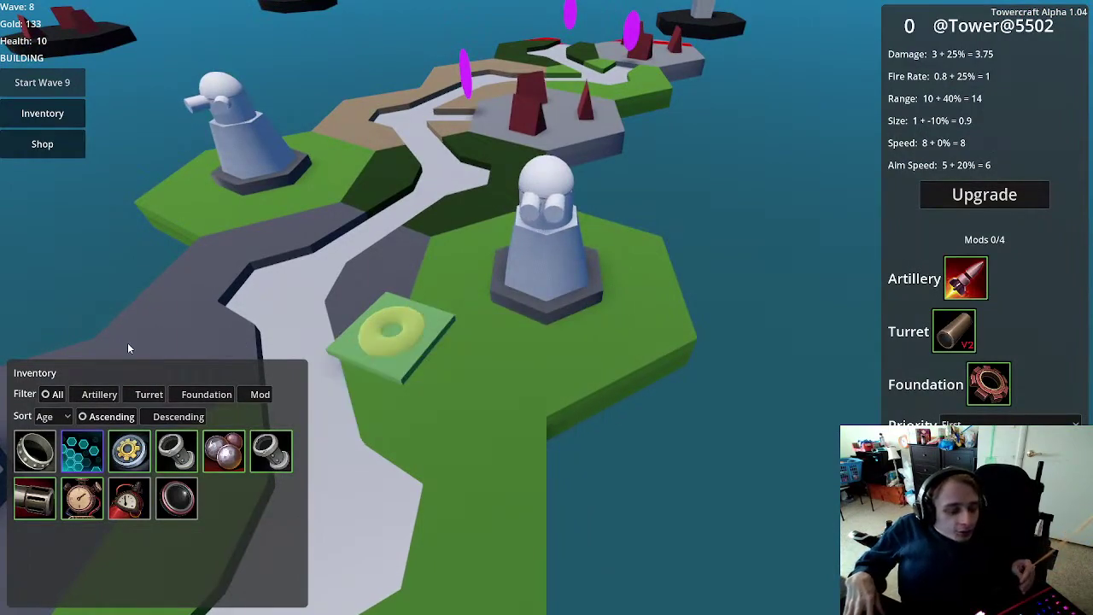
{"action": "mouse_move", "coordinate": [126, 442]}
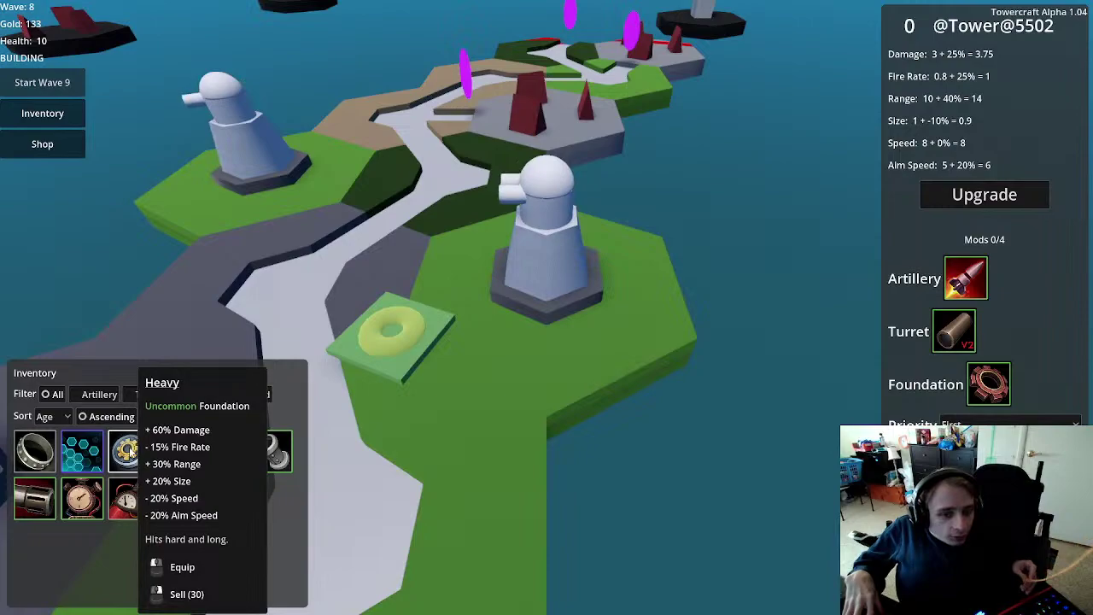
{"action": "left_click", "coordinate": [128, 452]}
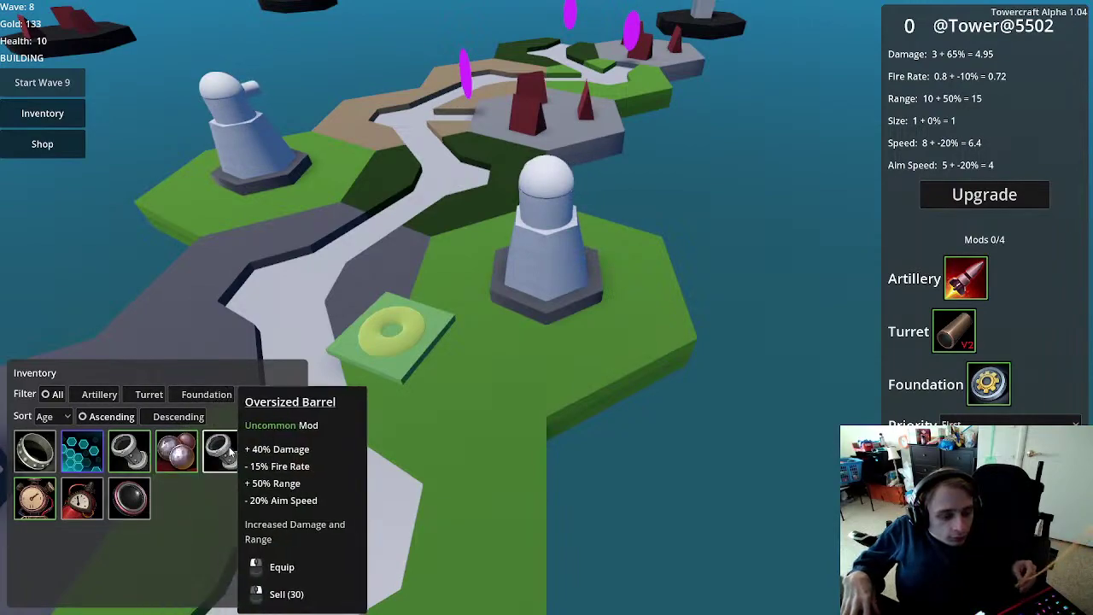
{"action": "left_click", "coordinate": [231, 453]}
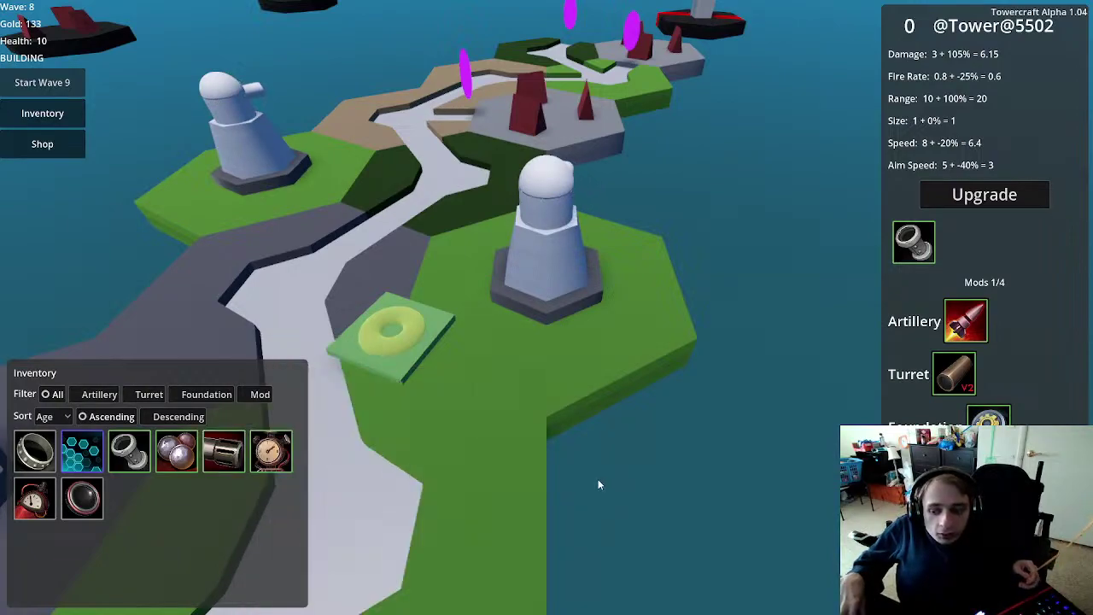
Step: With the Inventory filtered to mods, add a second Oversized Barrel, the Gauge and the Lens
{"action": "mouse_move", "coordinate": [919, 248]}
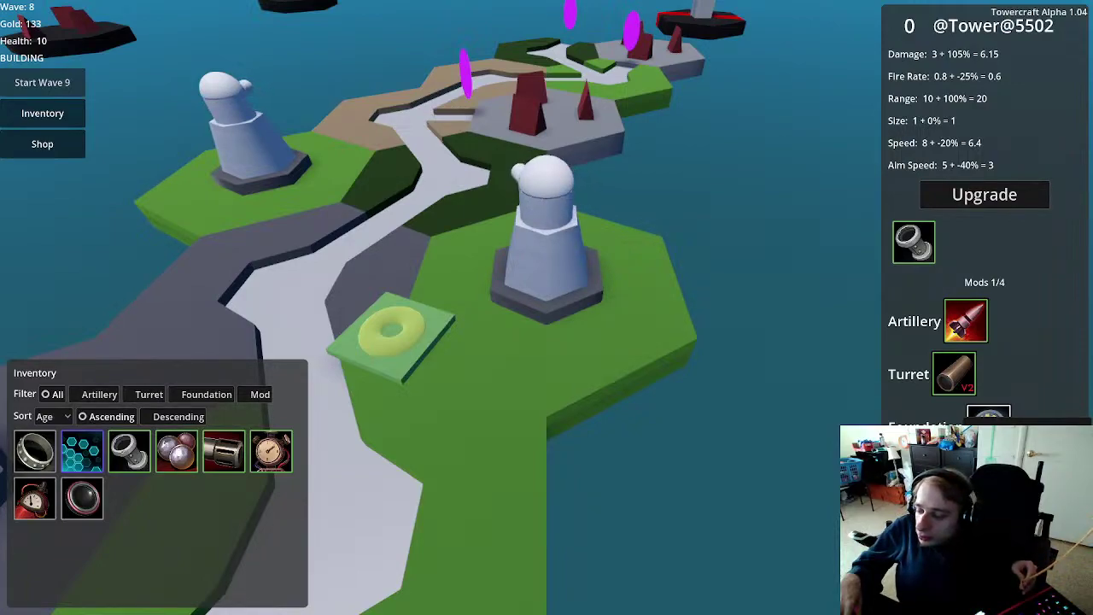
{"action": "left_click", "coordinate": [259, 394]}
{"action": "mouse_move", "coordinate": [177, 451]}
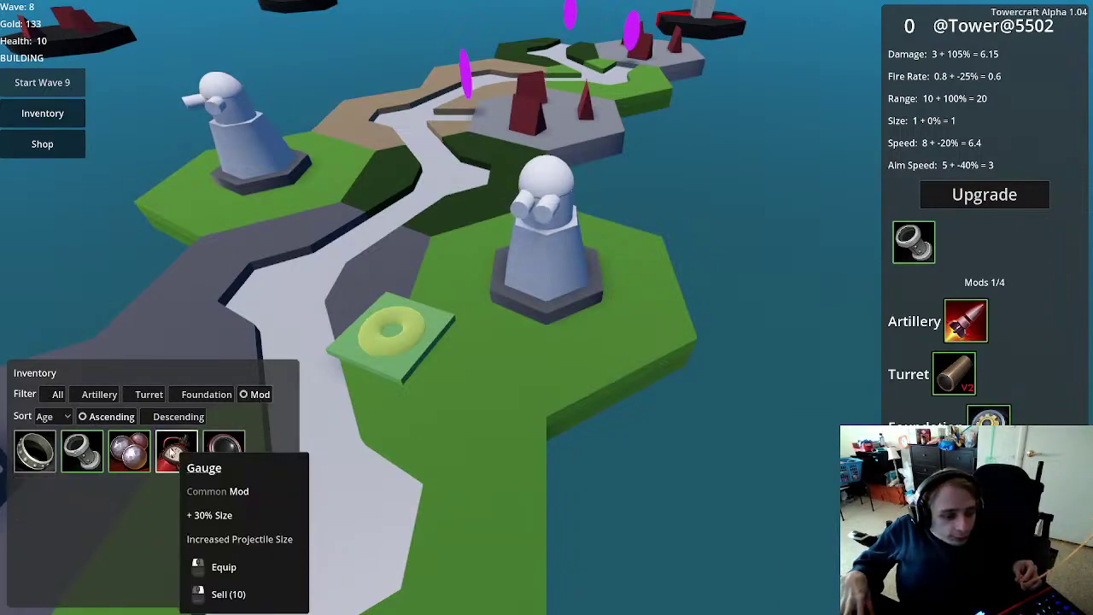
{"action": "mouse_move", "coordinate": [226, 459]}
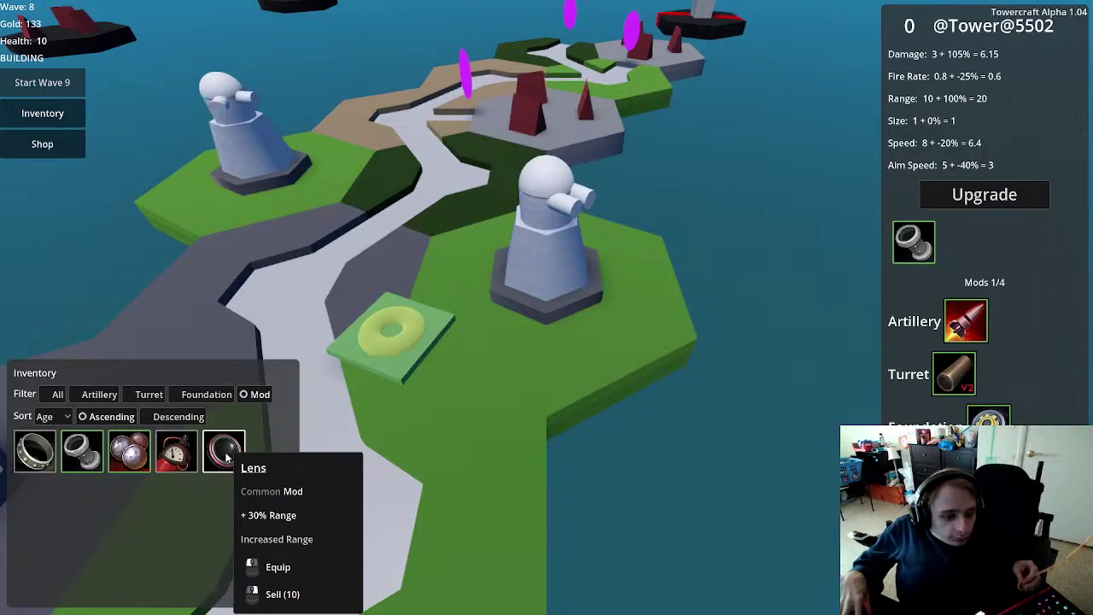
{"action": "mouse_move", "coordinate": [139, 459]}
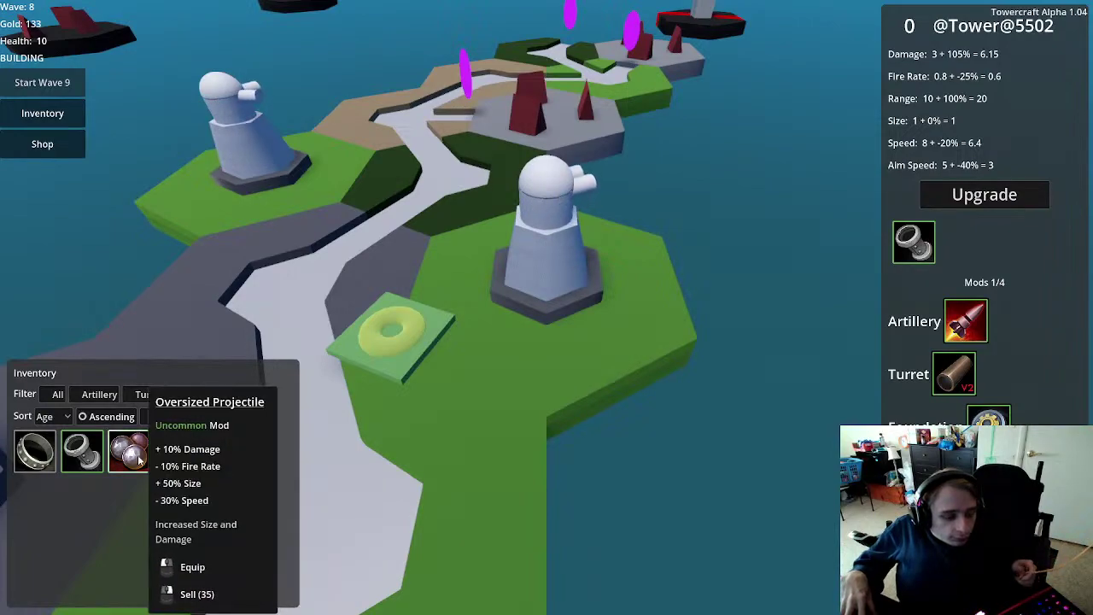
{"action": "mouse_move", "coordinate": [75, 461]}
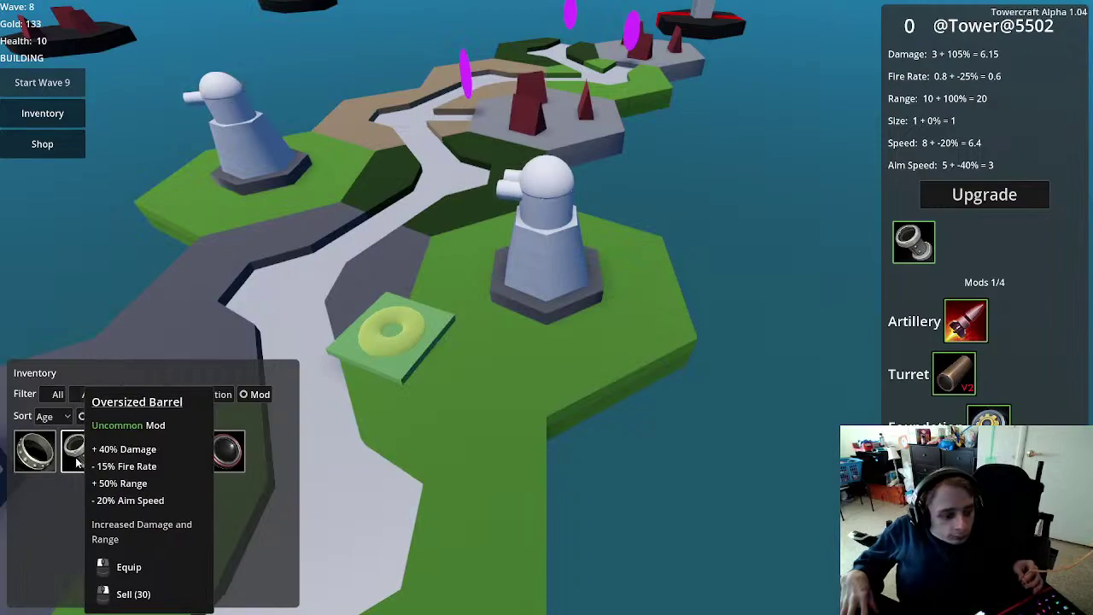
{"action": "left_click", "coordinate": [76, 461]}
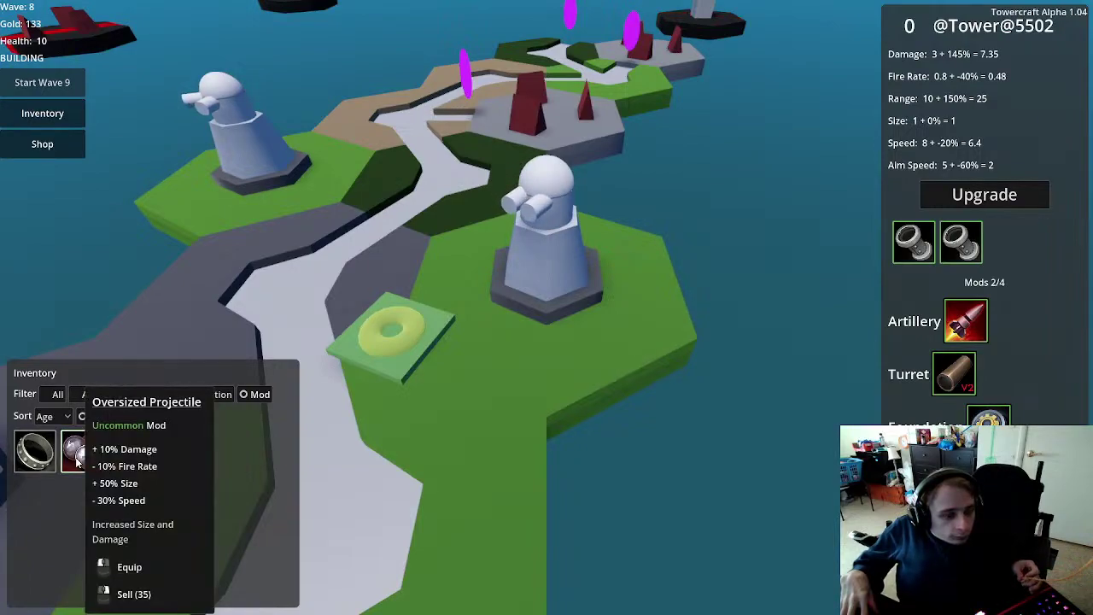
{"action": "mouse_move", "coordinate": [47, 461]}
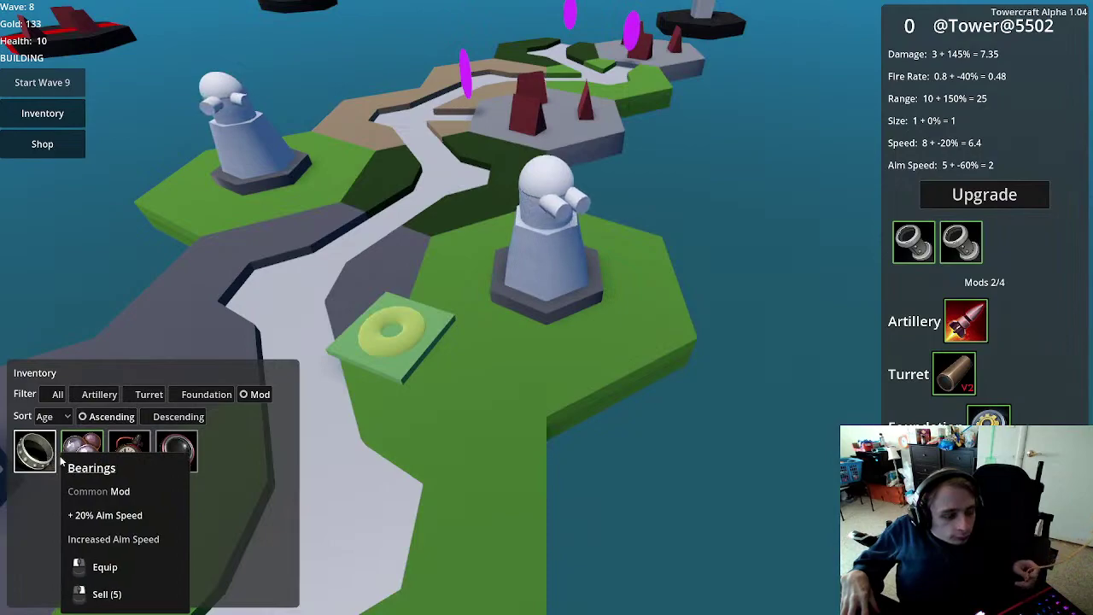
{"action": "mouse_move", "coordinate": [89, 461]}
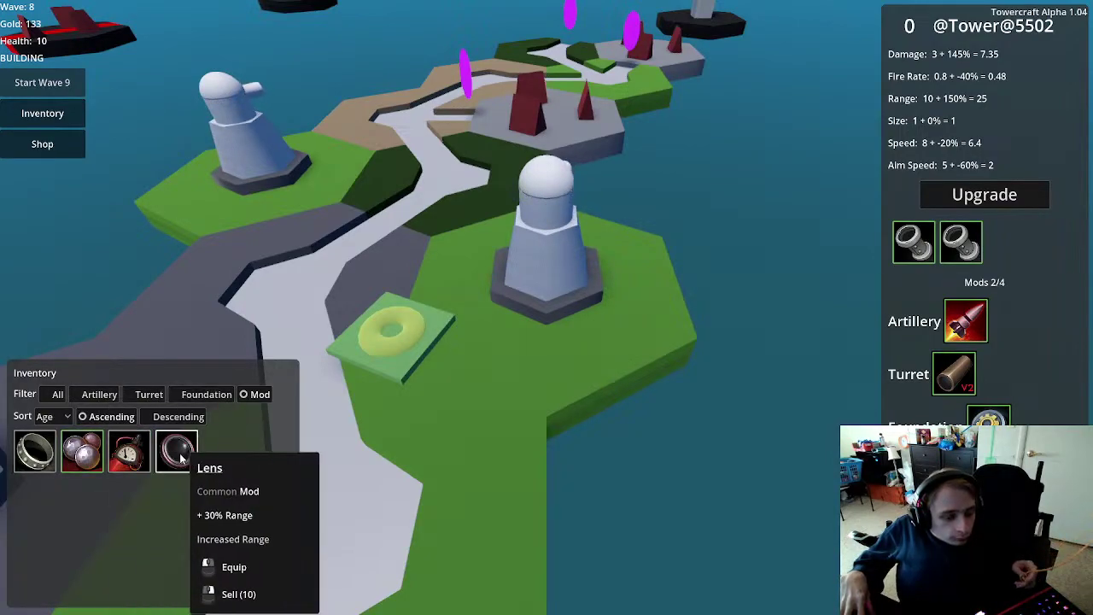
{"action": "left_click", "coordinate": [132, 459]}
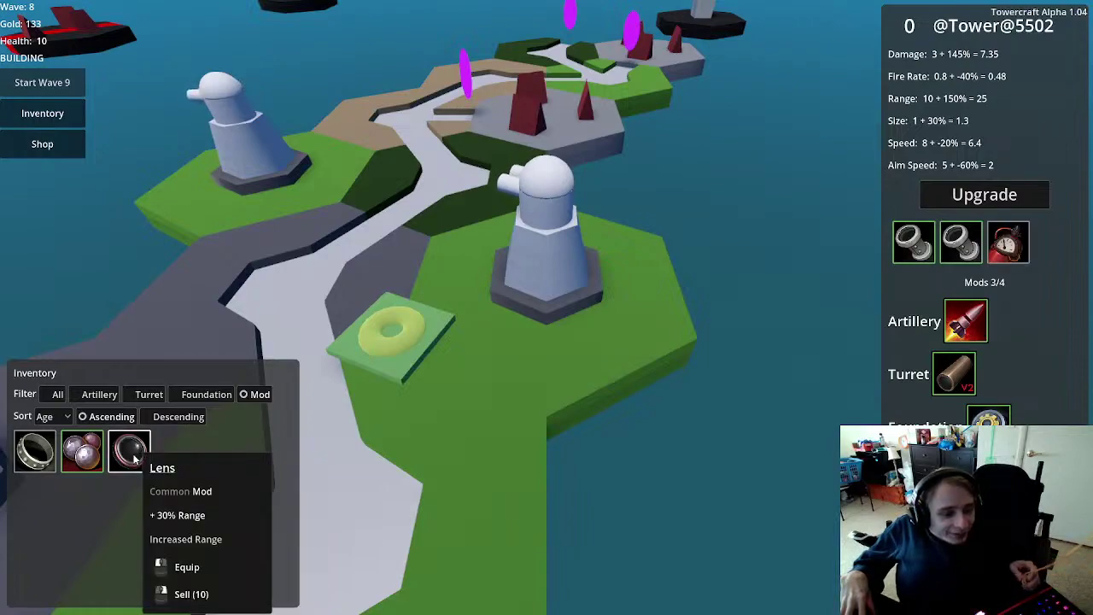
{"action": "left_click", "coordinate": [132, 458]}
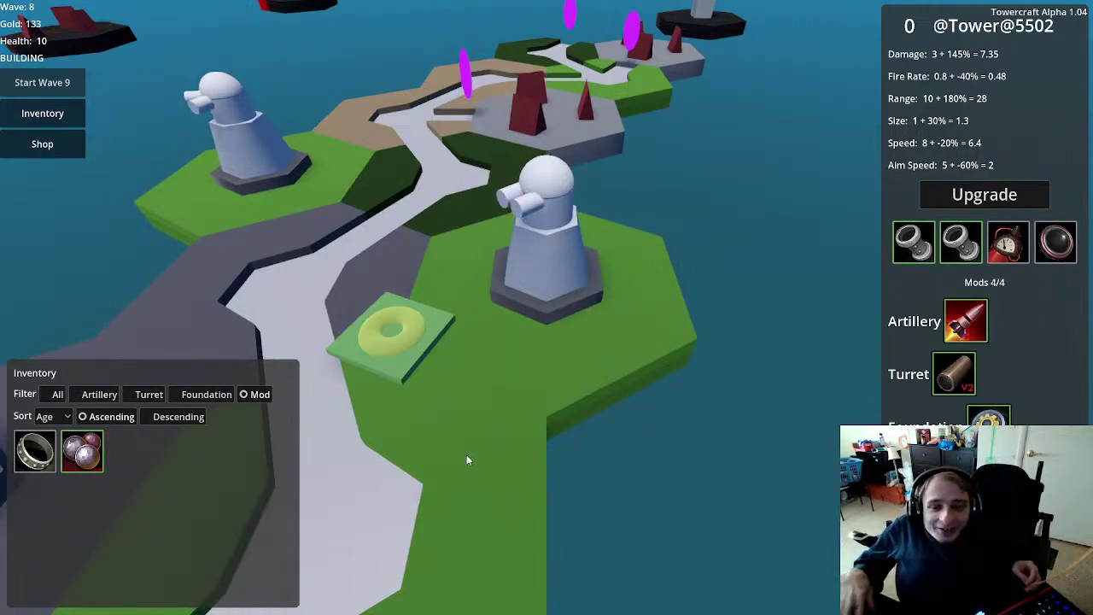
Step: Equip the Oversized Projectile and Bearings mods on the other tower across the island
{"action": "left_click", "coordinate": [621, 358]}
{"action": "scroll", "coordinate": [623, 359], "scroll_direction": "down", "scroll_amount": 6}
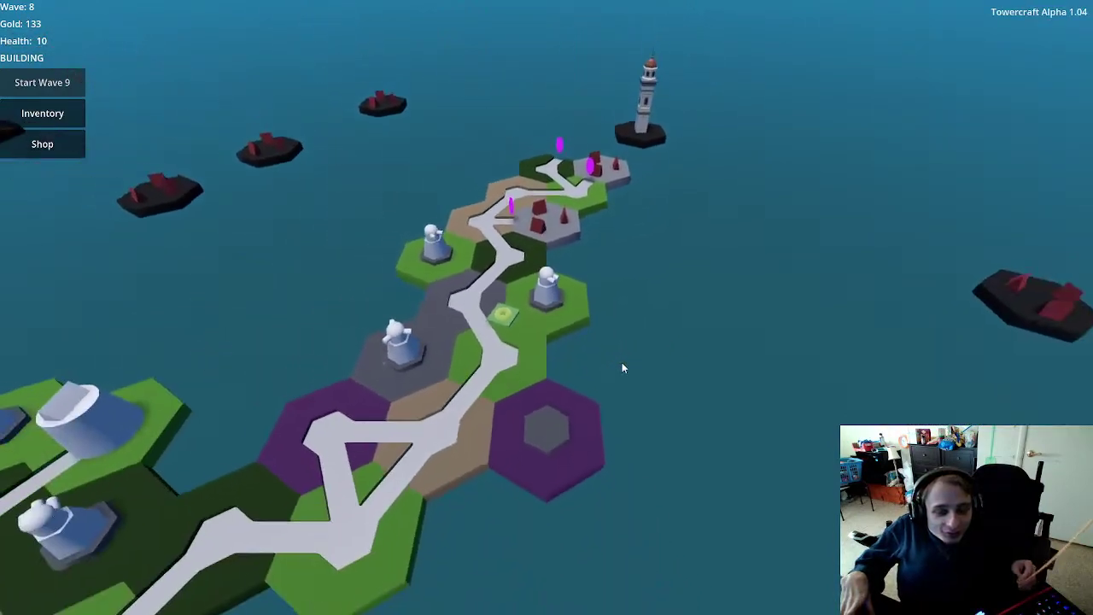
{"action": "key", "text": "a"}
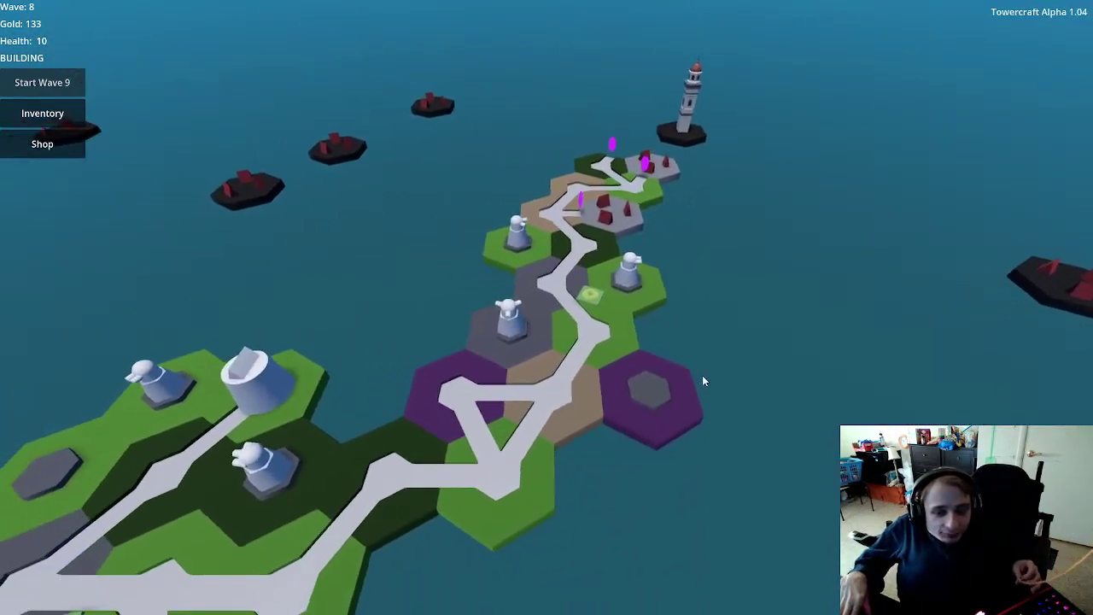
{"action": "left_click", "coordinate": [545, 246]}
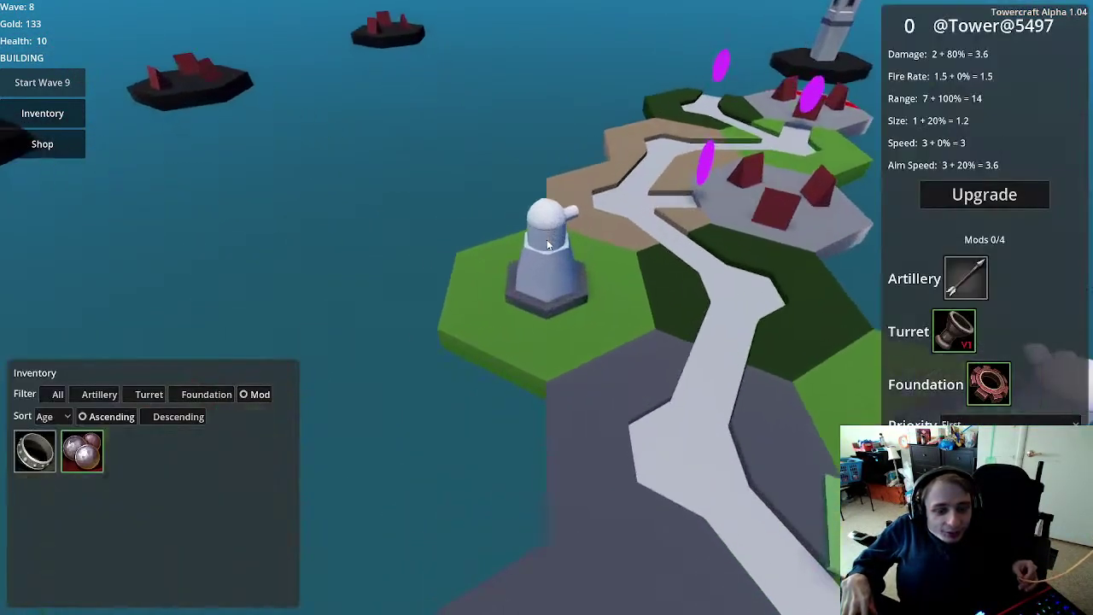
{"action": "mouse_move", "coordinate": [85, 455]}
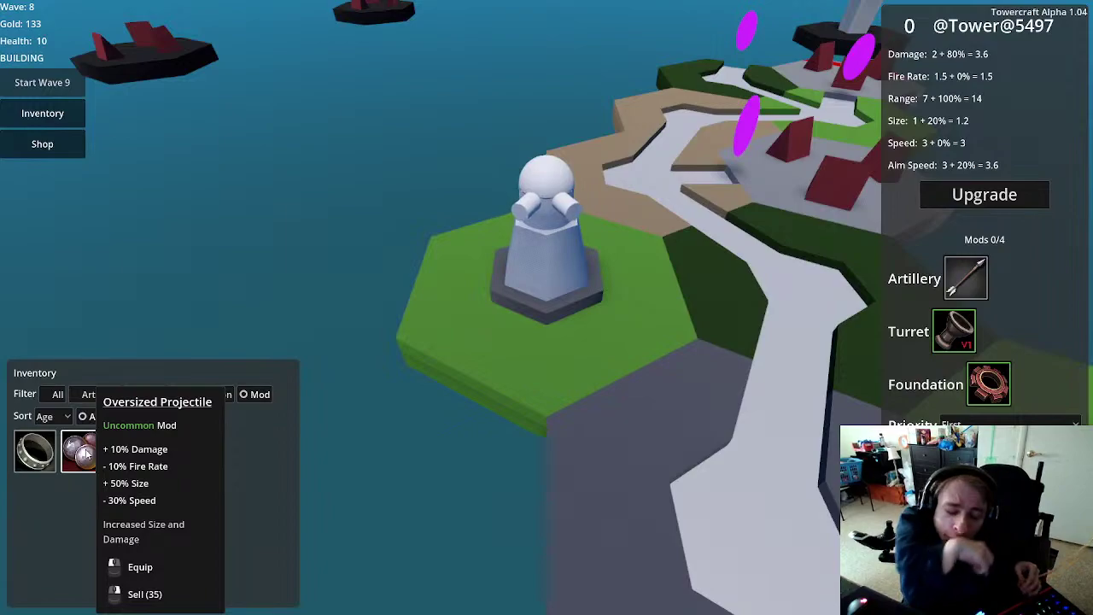
{"action": "left_click", "coordinate": [85, 455]}
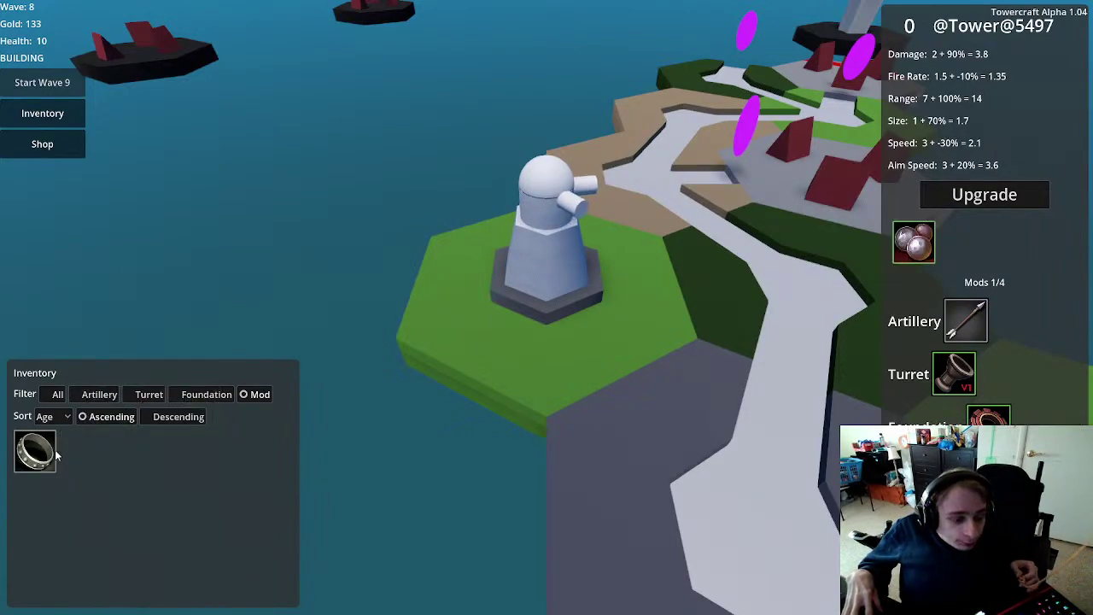
{"action": "left_click", "coordinate": [42, 455]}
{"action": "left_click", "coordinate": [384, 402]}
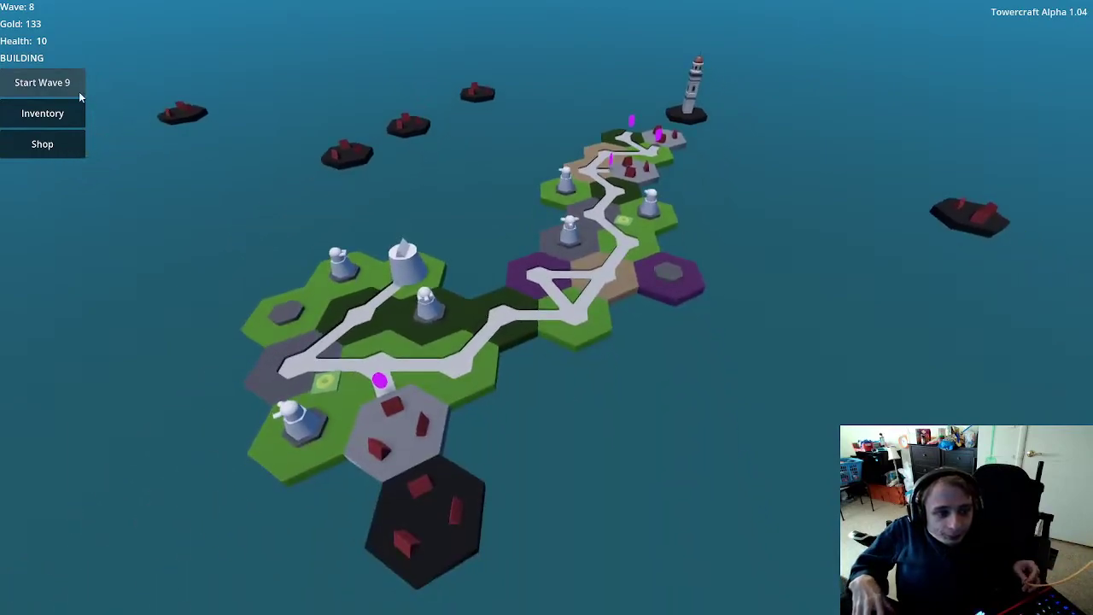
{"action": "left_click", "coordinate": [75, 144]}
Step: Buy the blade-shaped mod and a Multidirectional V1 turret part, leaving 42 gold
{"action": "left_click", "coordinate": [760, 313]}
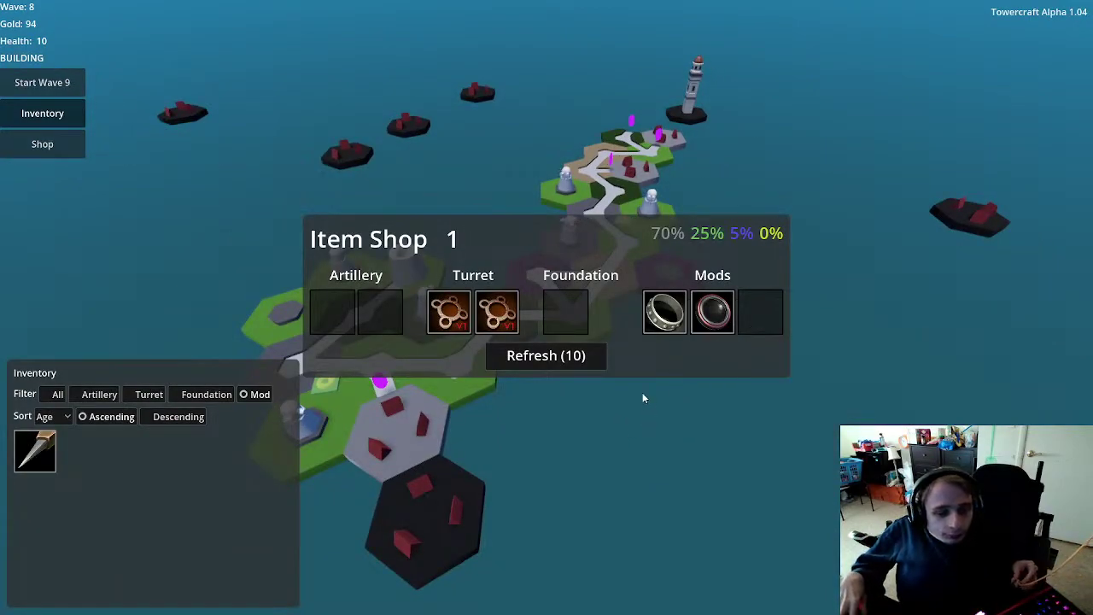
{"action": "mouse_move", "coordinate": [516, 324]}
{"action": "mouse_move", "coordinate": [670, 316]}
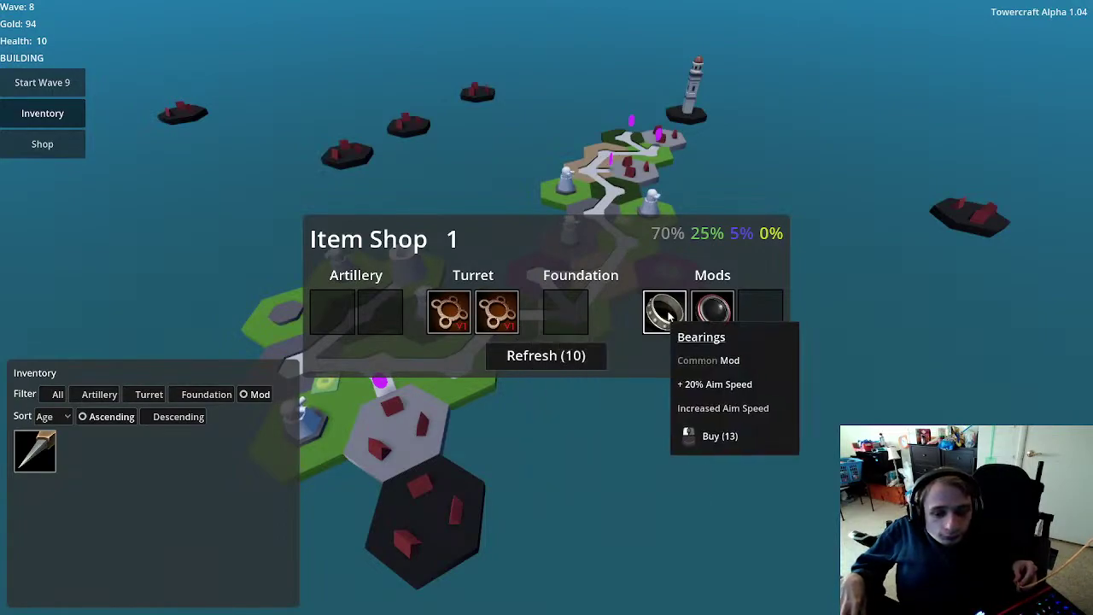
{"action": "mouse_move", "coordinate": [705, 314]}
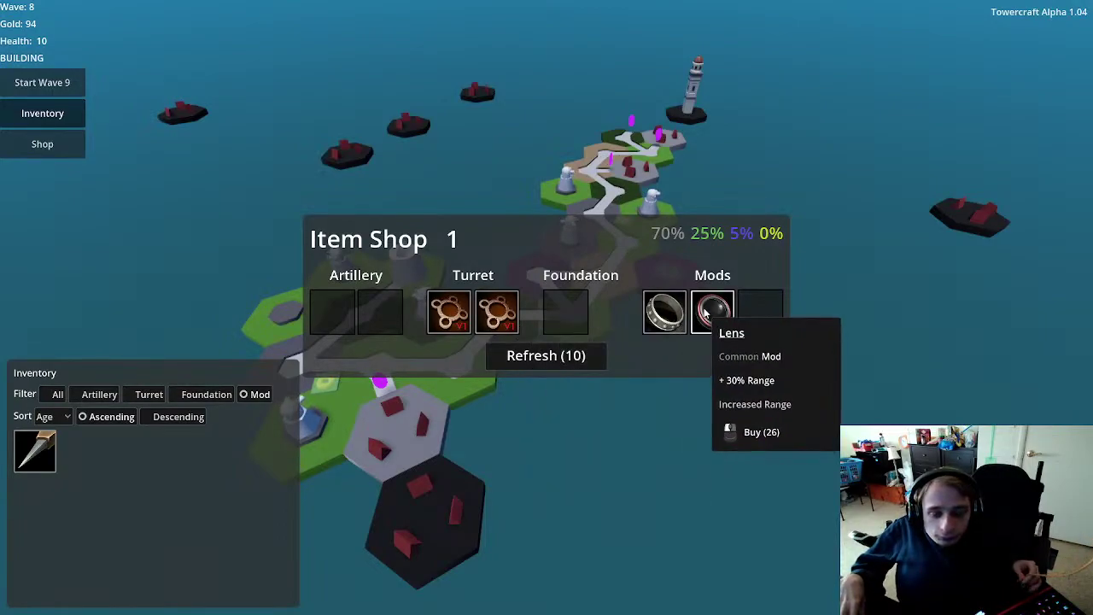
{"action": "left_click", "coordinate": [504, 318]}
{"action": "mouse_move", "coordinate": [725, 318]}
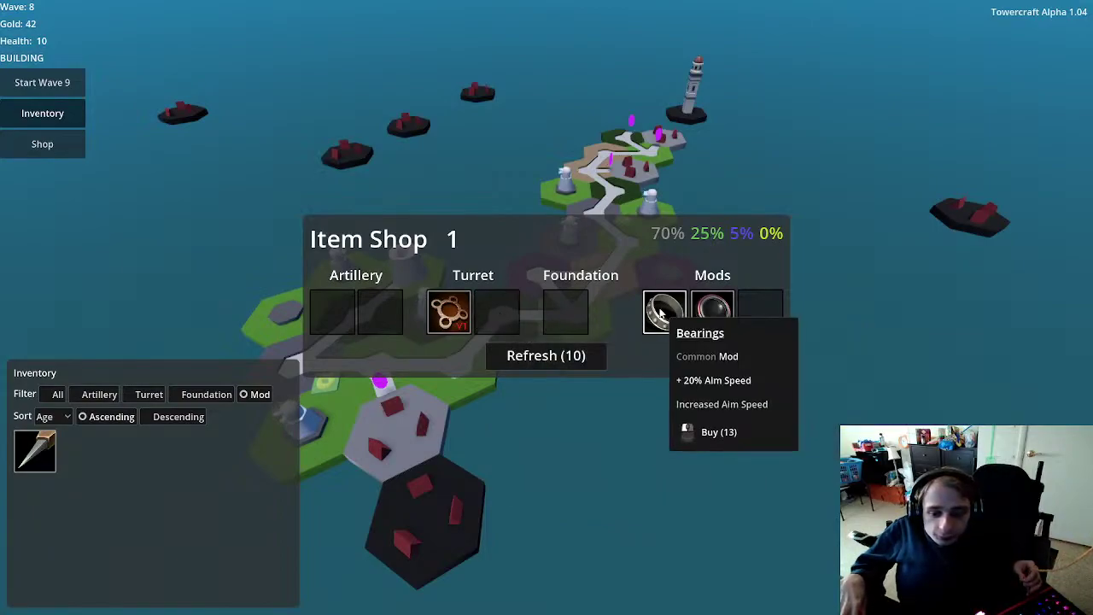
{"action": "mouse_move", "coordinate": [658, 312]}
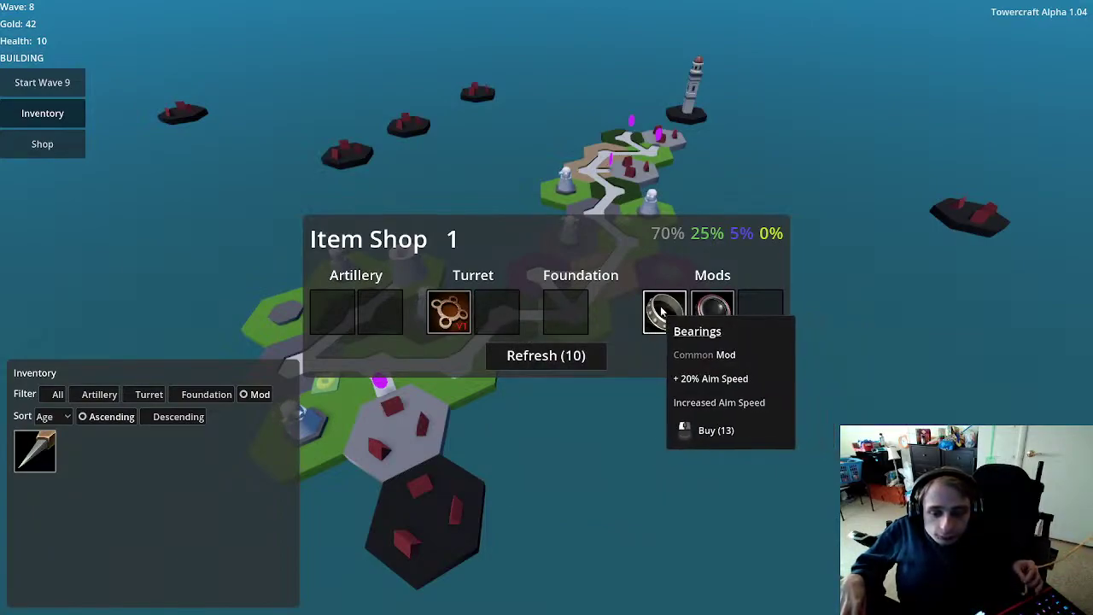
{"action": "key", "text": "Escape"}
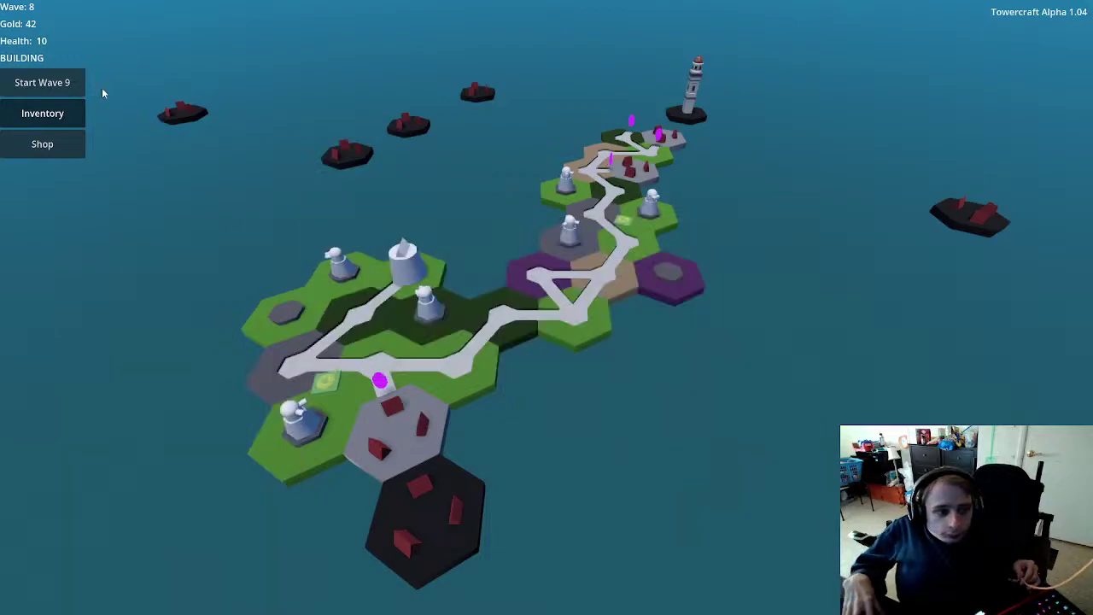
{"action": "left_click", "coordinate": [51, 83]}
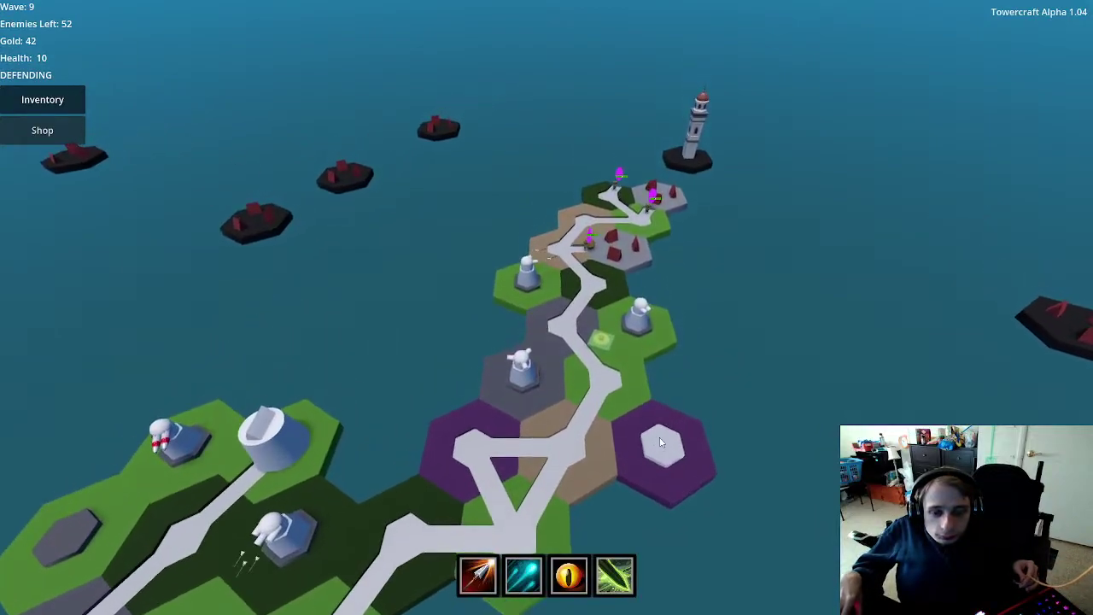
Step: Inspect the fully modded tower's stats and another tower's stats while wave 9 plays
{"action": "left_click", "coordinate": [644, 325]}
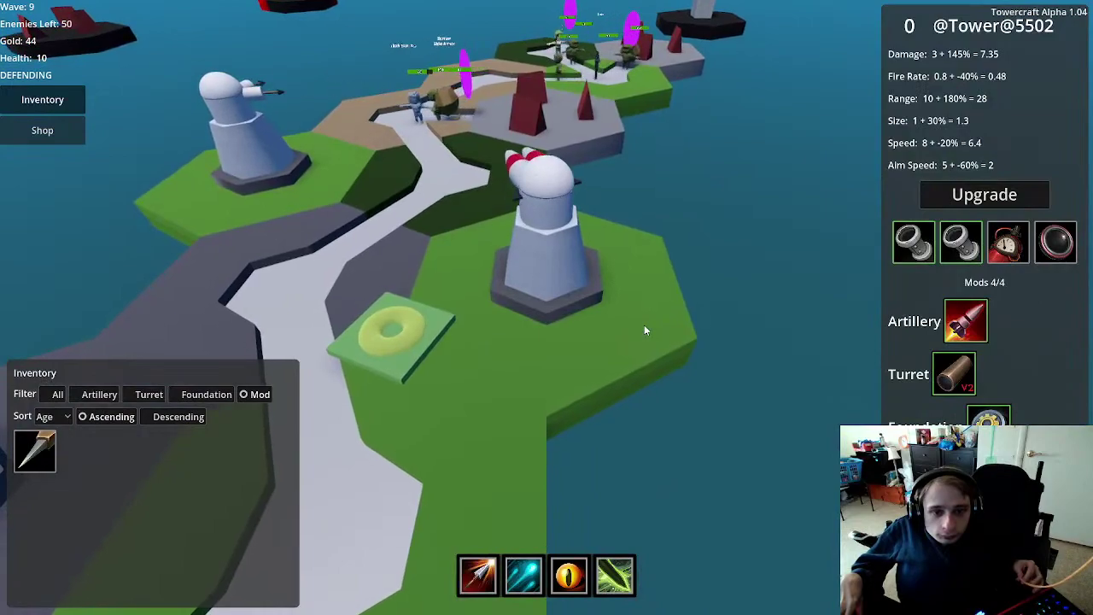
{"action": "key", "text": "Escape"}
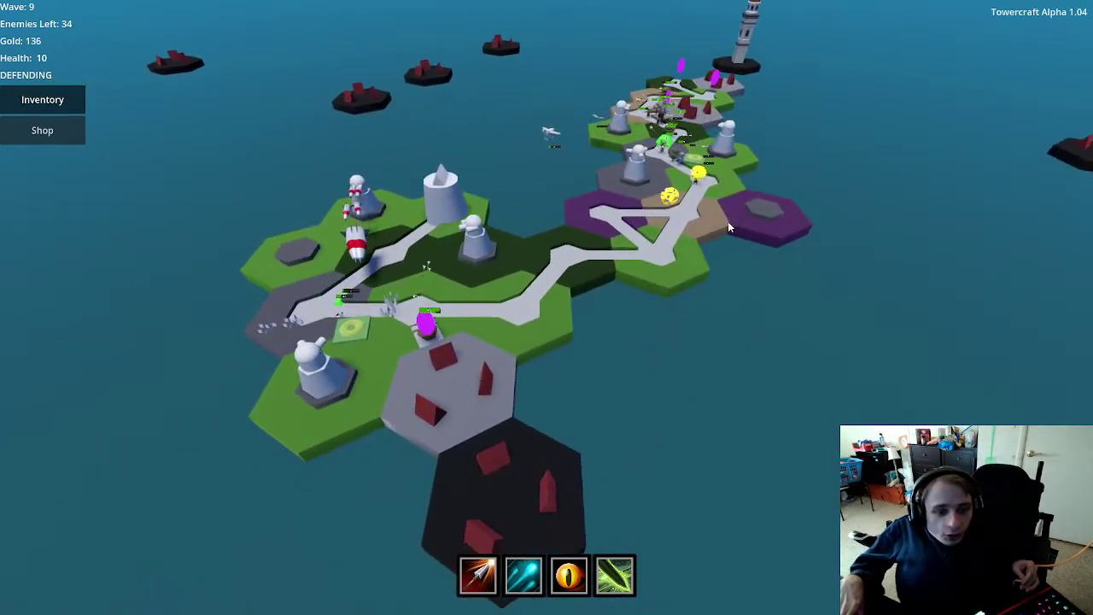
{"action": "left_click", "coordinate": [671, 224]}
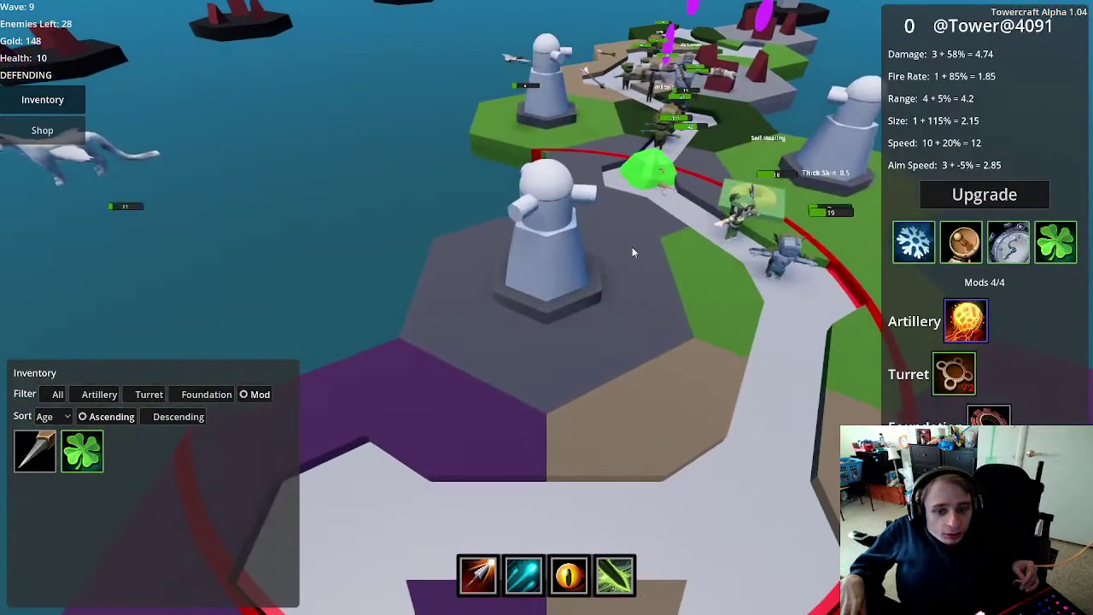
{"action": "key", "text": "Escape"}
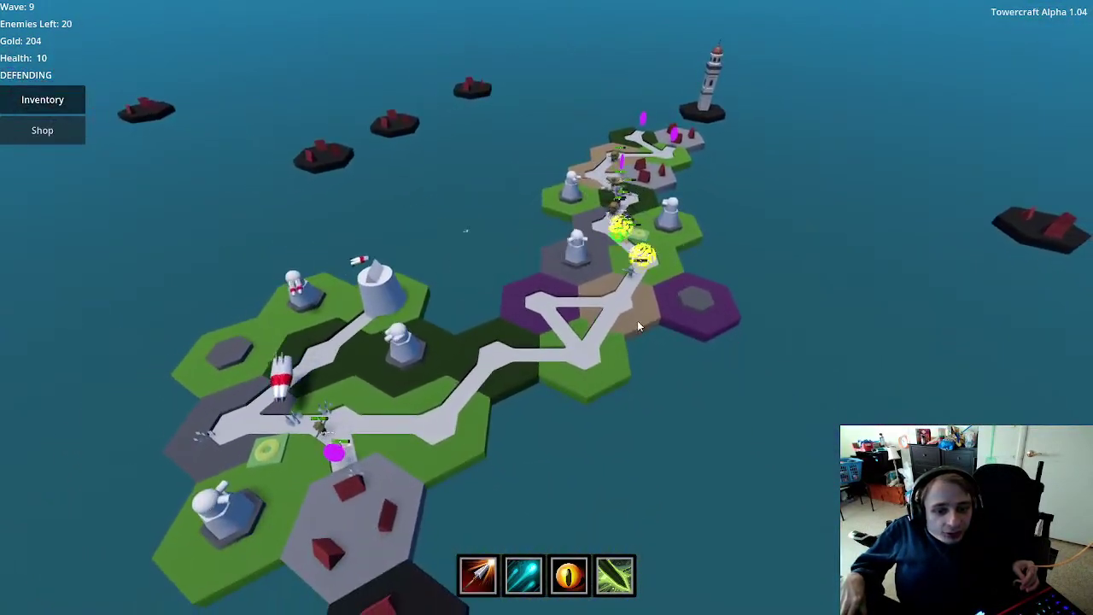
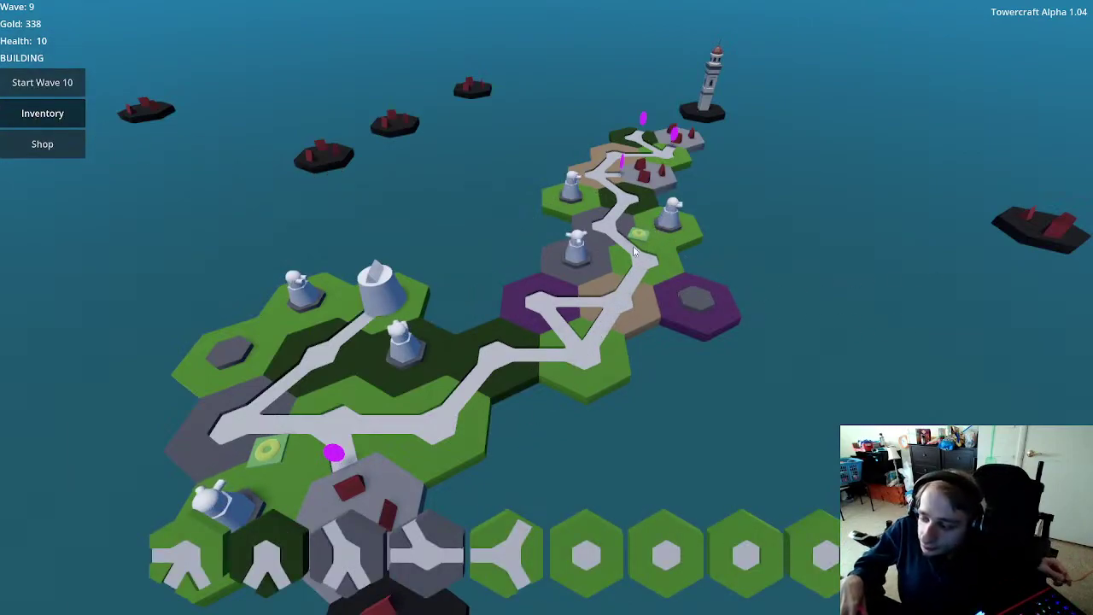
Step: Place grey Y-path tiles at the island's top, linking the trail to the lighthouse
{"action": "mouse_move", "coordinate": [574, 250]}
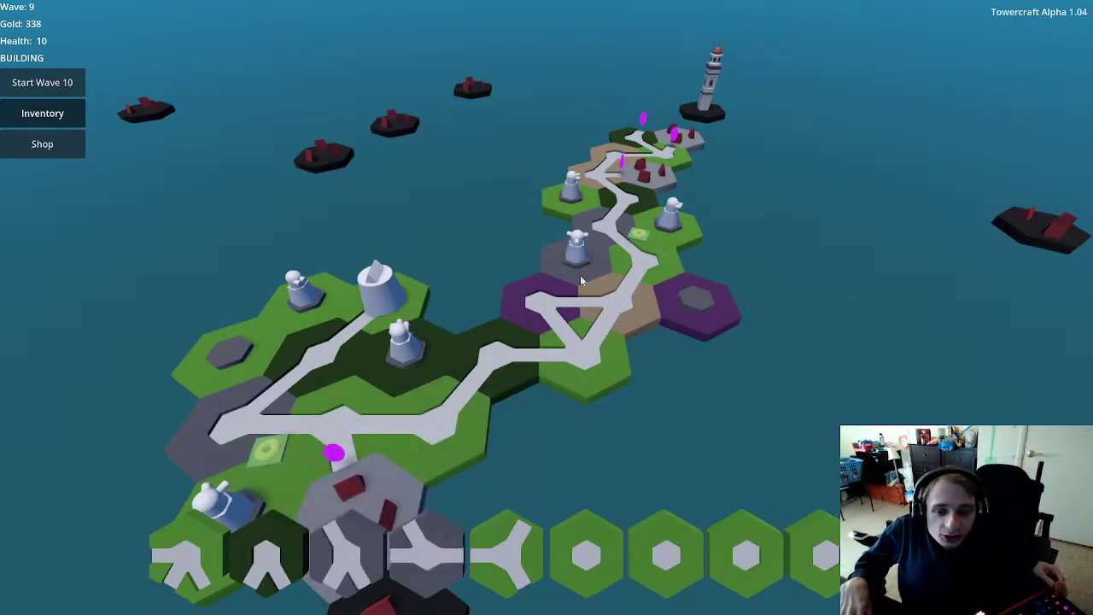
{"action": "middle_click_drag", "start_coordinate": [723, 321], "coordinate": [647, 424]}
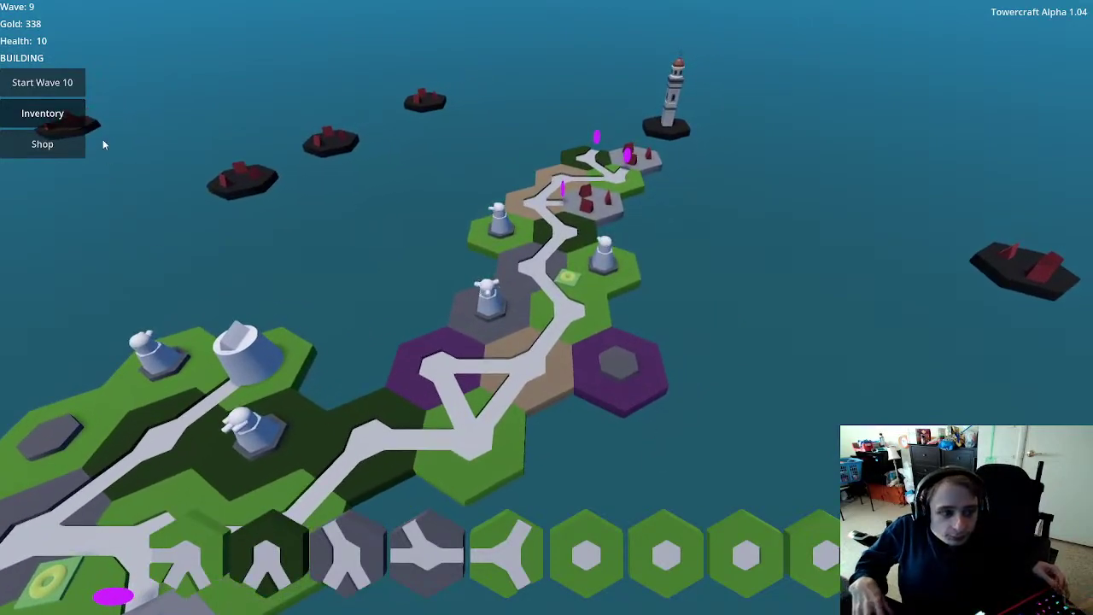
{"action": "key", "text": "w"}
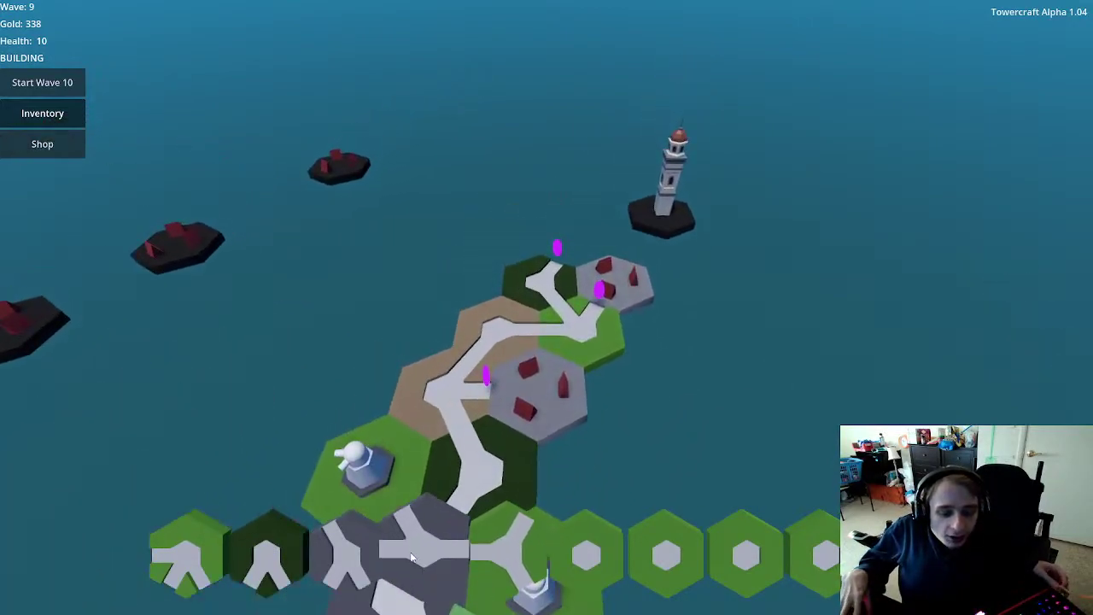
{"action": "left_click", "coordinate": [346, 553]}
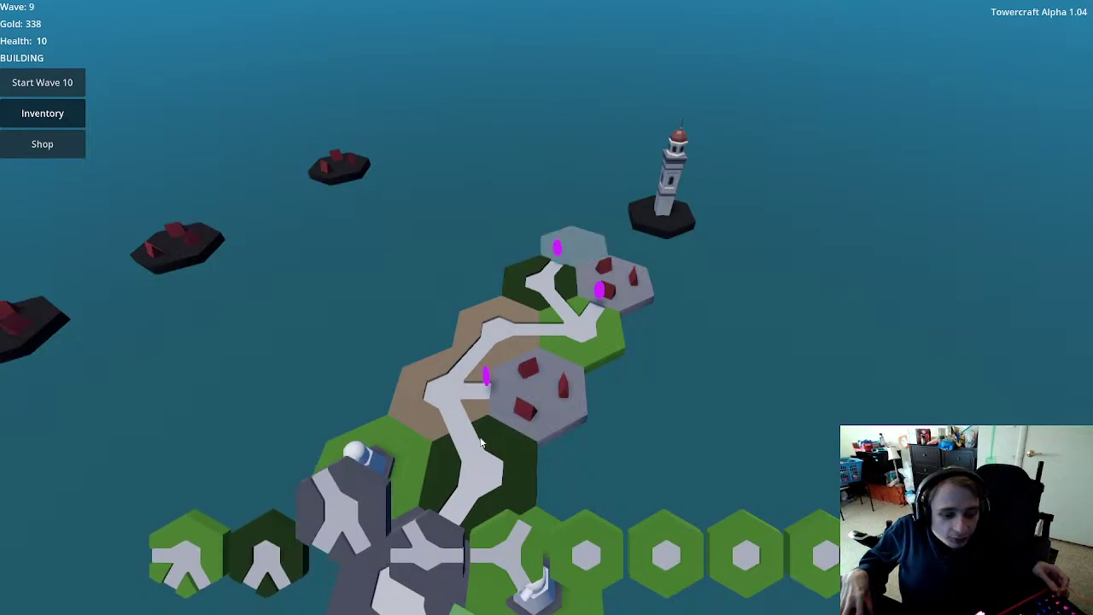
{"action": "left_click", "coordinate": [576, 256]}
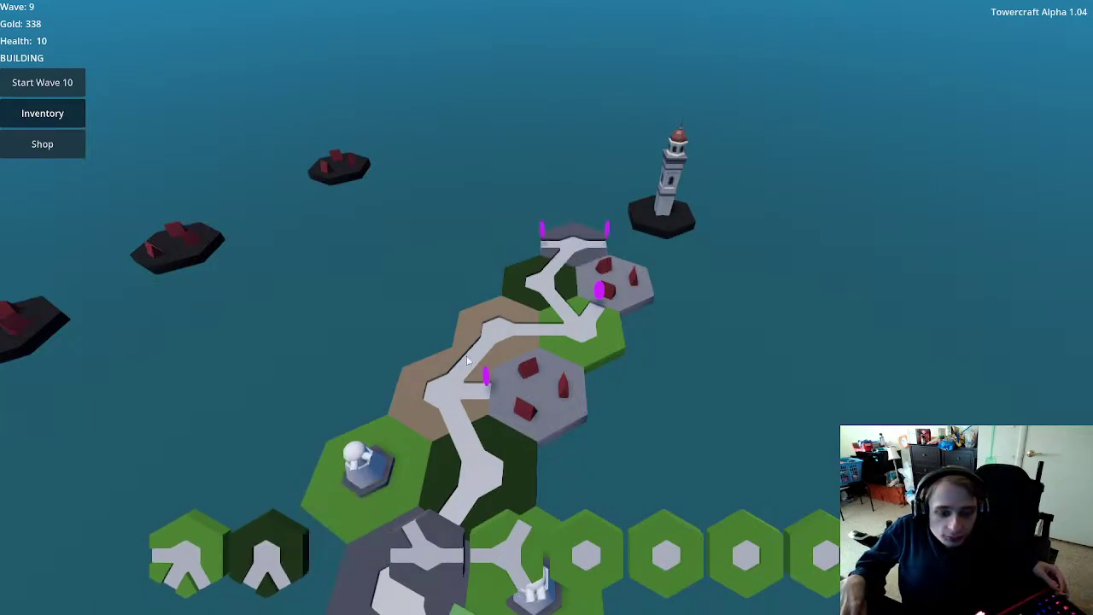
{"action": "left_click", "coordinate": [536, 557]}
{"action": "left_click", "coordinate": [659, 267]}
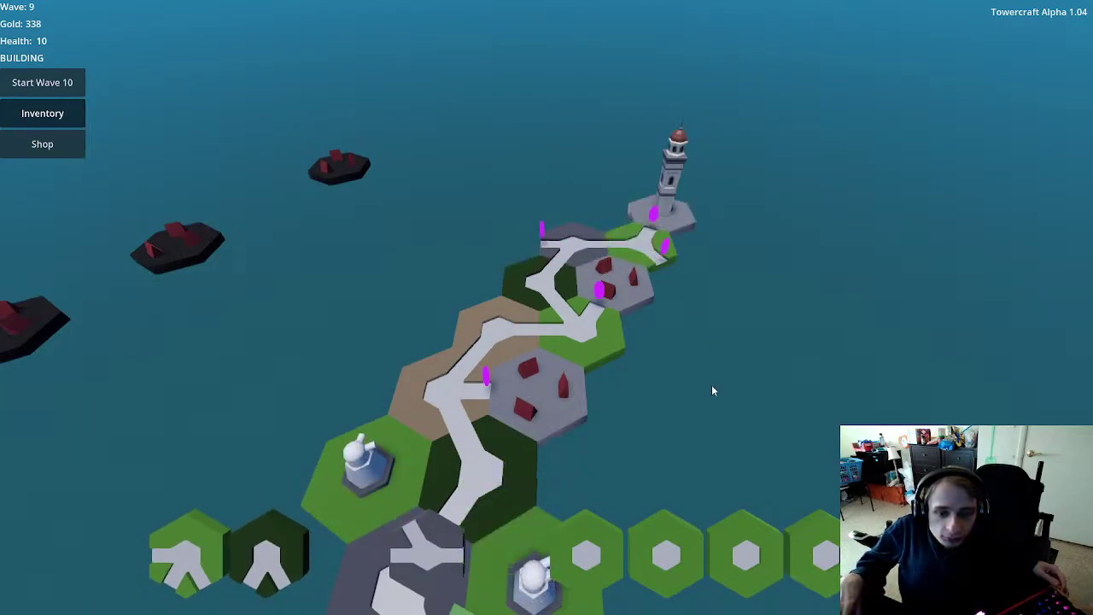
{"action": "scroll", "coordinate": [683, 214], "scroll_direction": "down", "scroll_amount": 5}
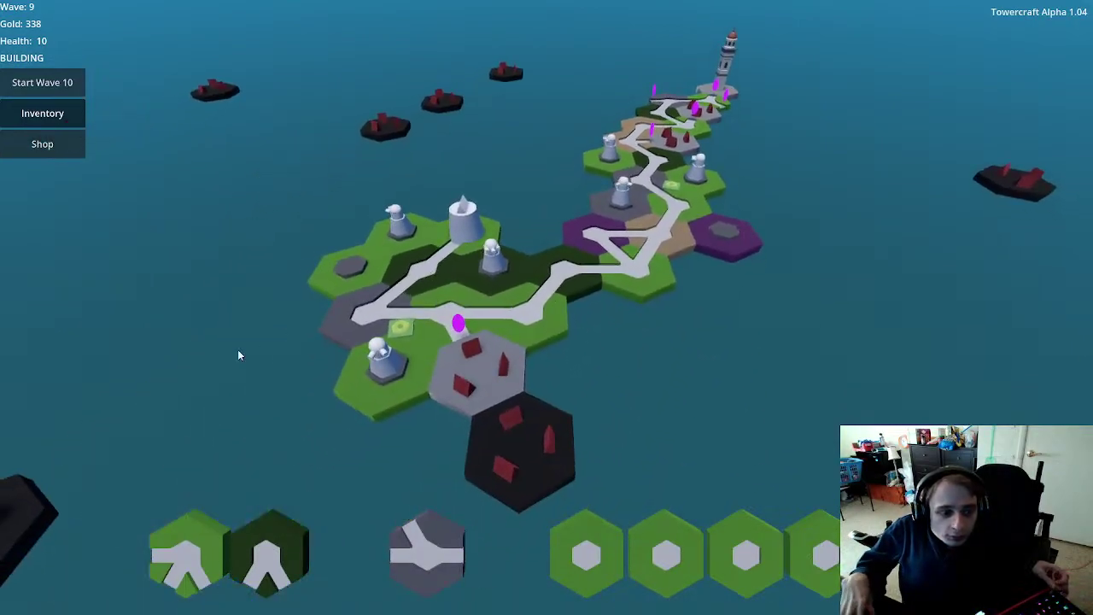
Step: Check the item shop and a tower's stats and mods, then close both
{"action": "left_click", "coordinate": [47, 147]}
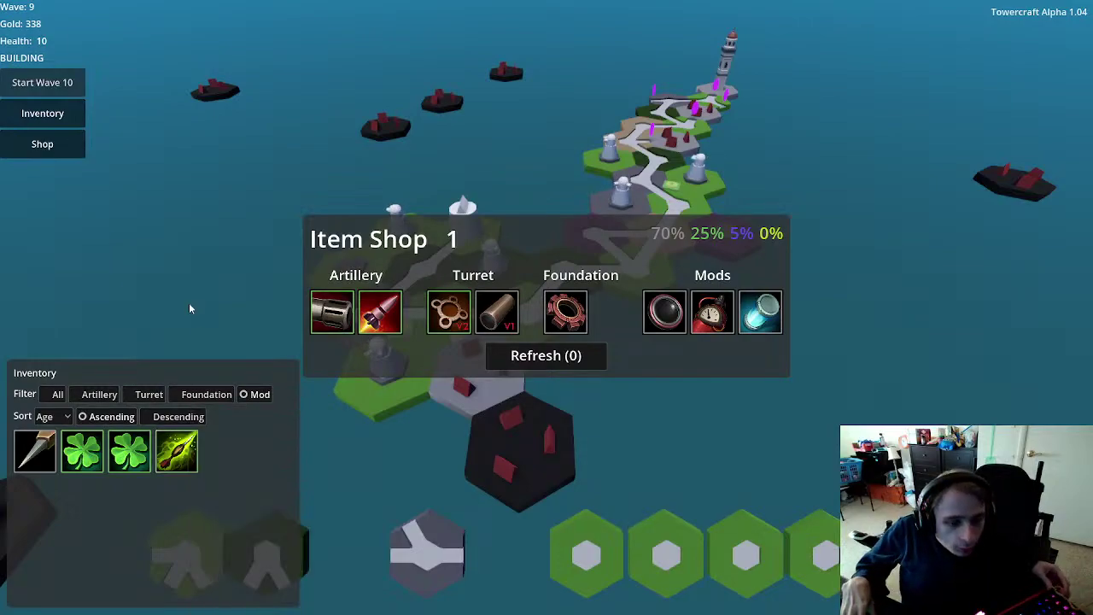
{"action": "key", "text": "Escape"}
{"action": "left_click", "coordinate": [620, 204]}
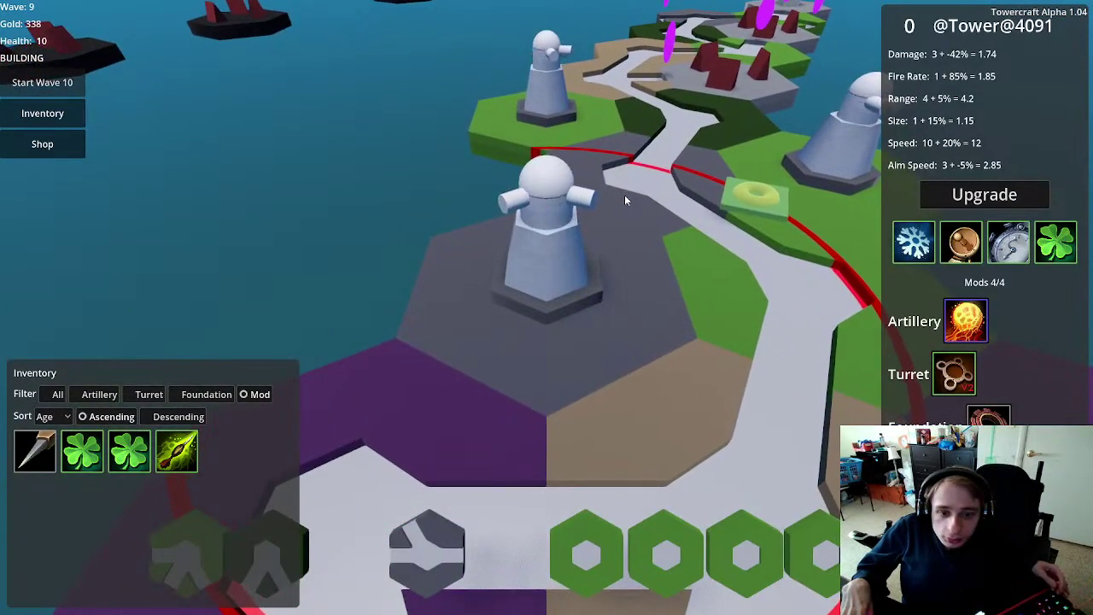
{"action": "key", "text": "Escape"}
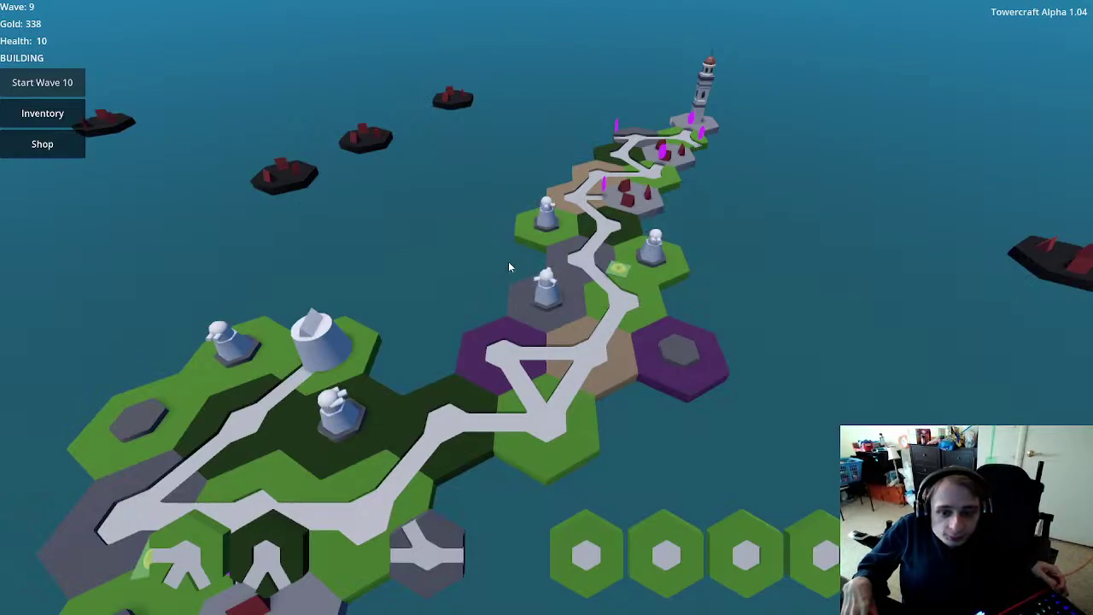
Step: Place a grey path tile at the upper path end and view the right-hand tower's stats
{"action": "key", "text": "1"}
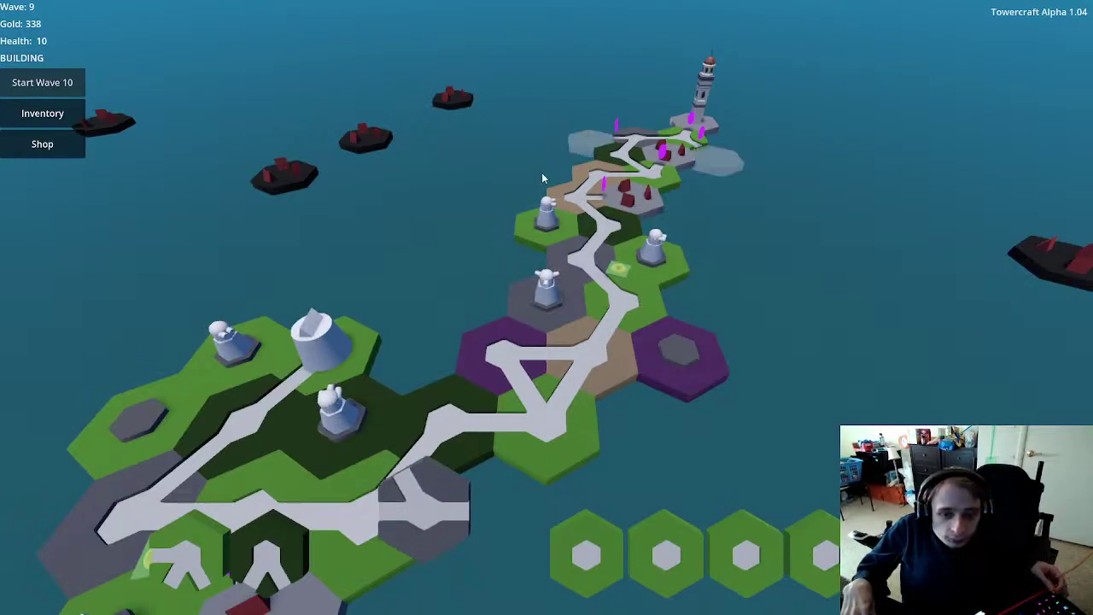
{"action": "left_click", "coordinate": [598, 147]}
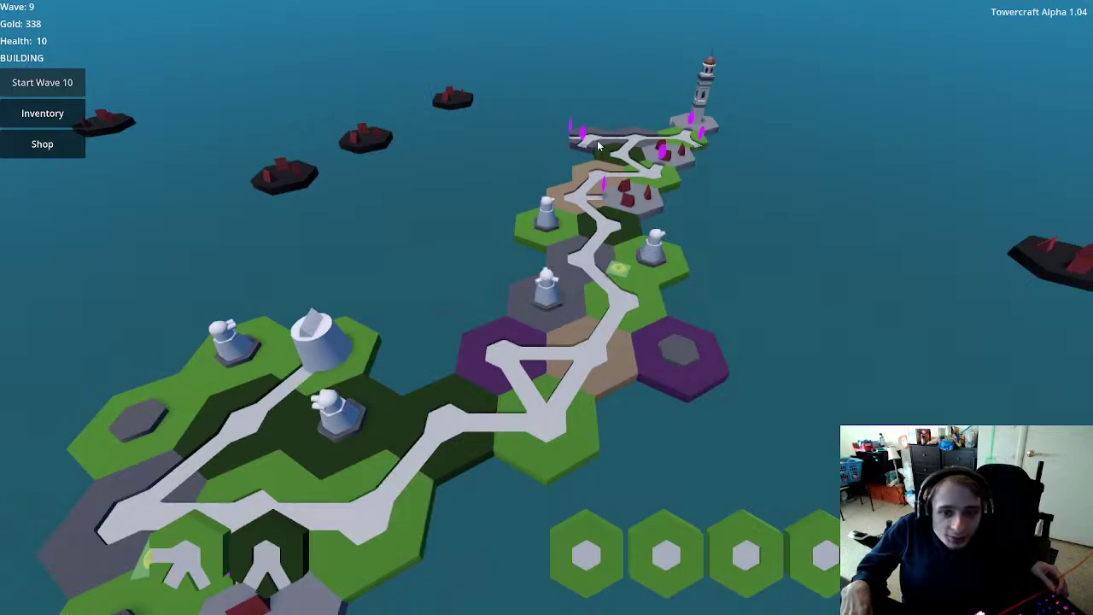
{"action": "left_click", "coordinate": [533, 276]}
{"action": "mouse_move", "coordinate": [67, 461]}
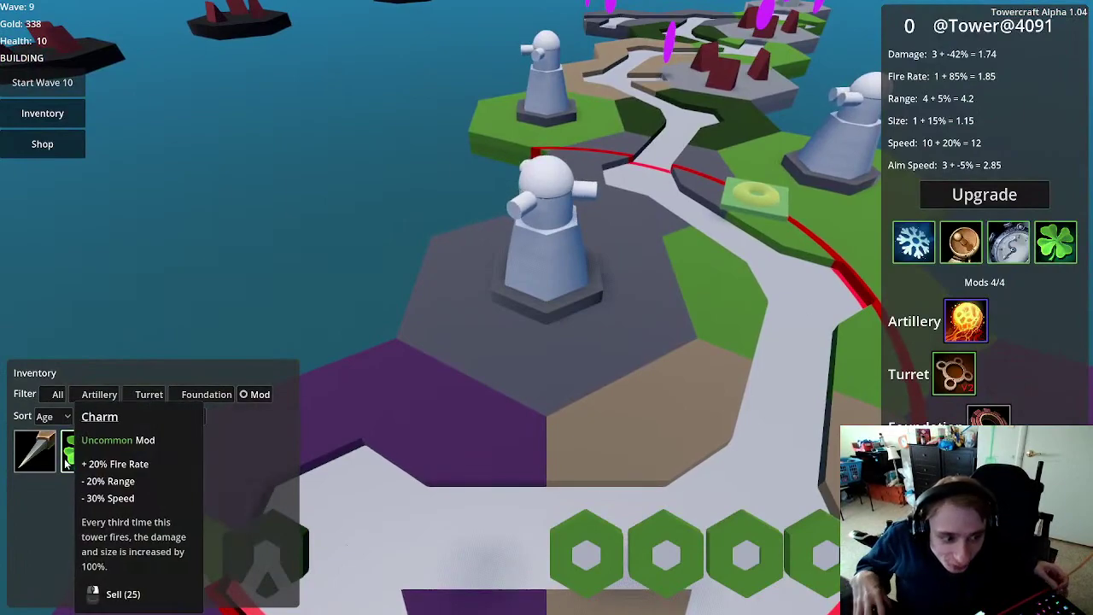
{"action": "left_click", "coordinate": [404, 279]}
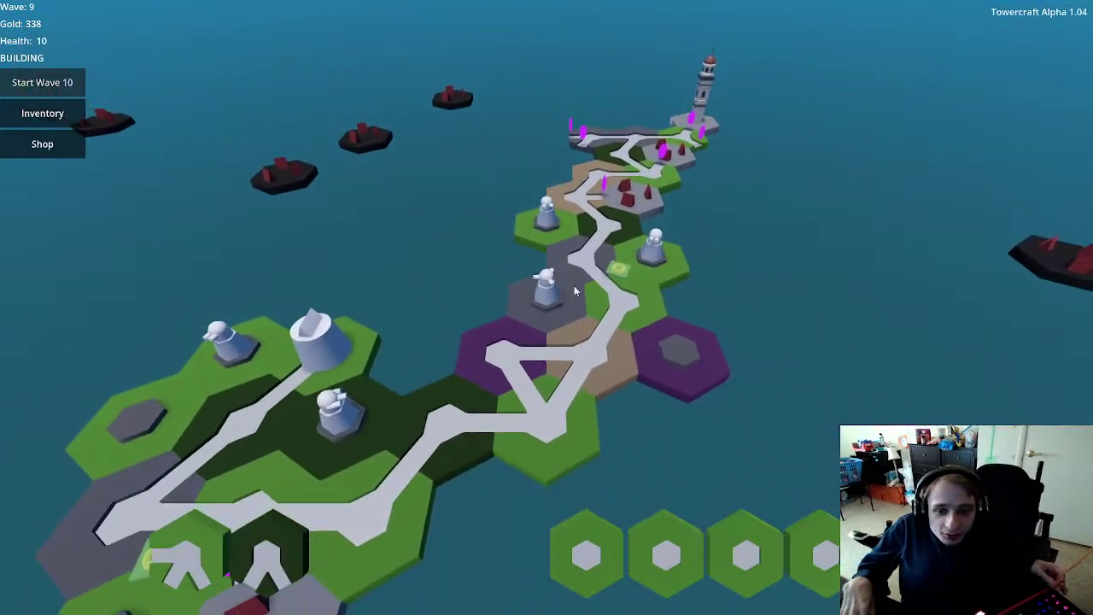
{"action": "left_click", "coordinate": [656, 242]}
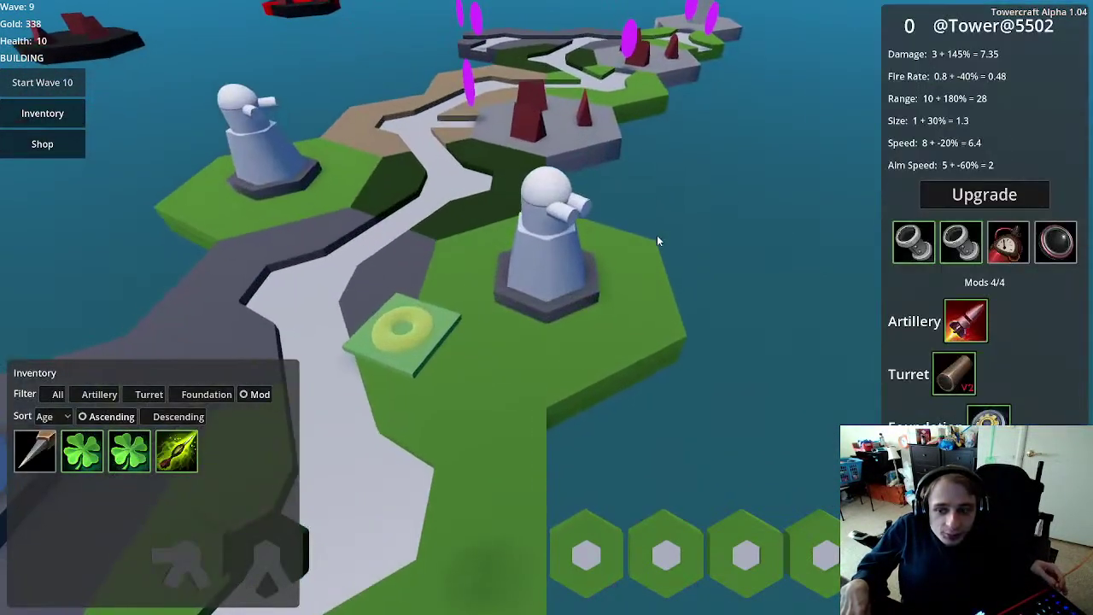
Step: Equip Poison Shot and Sharpened Projectiles on the neighbouring tower, reaching 4/4 mods
{"action": "left_click", "coordinate": [249, 137]}
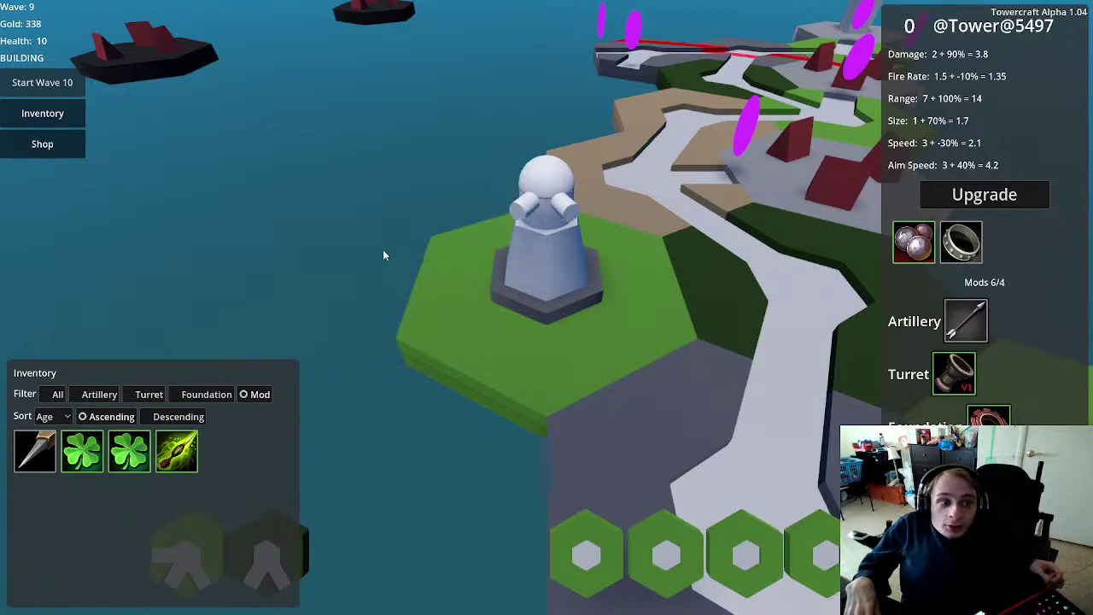
{"action": "mouse_move", "coordinate": [190, 453]}
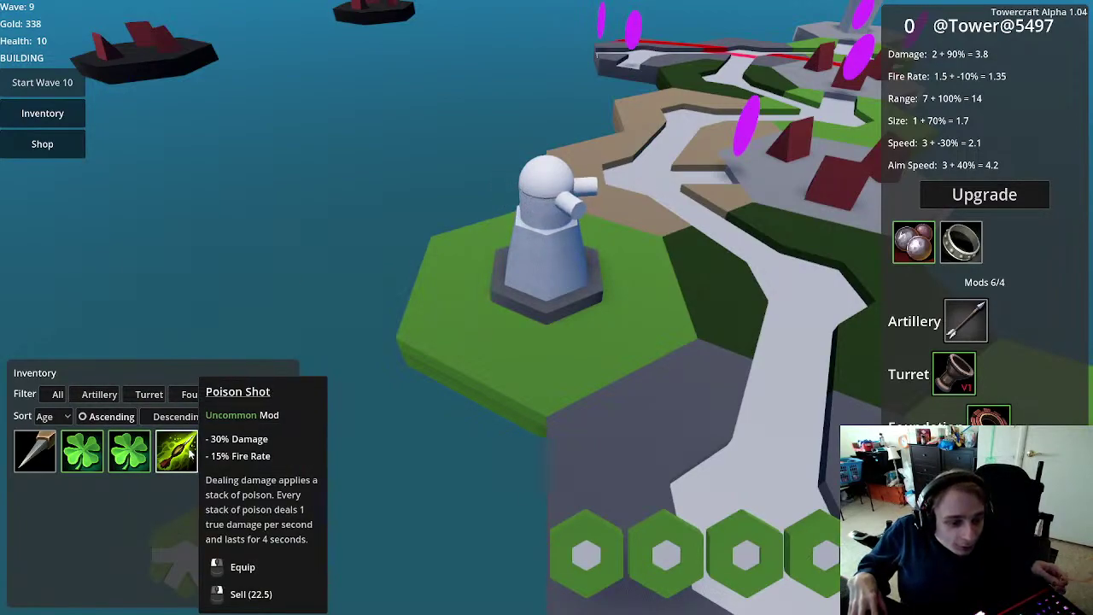
{"action": "mouse_move", "coordinate": [38, 462]}
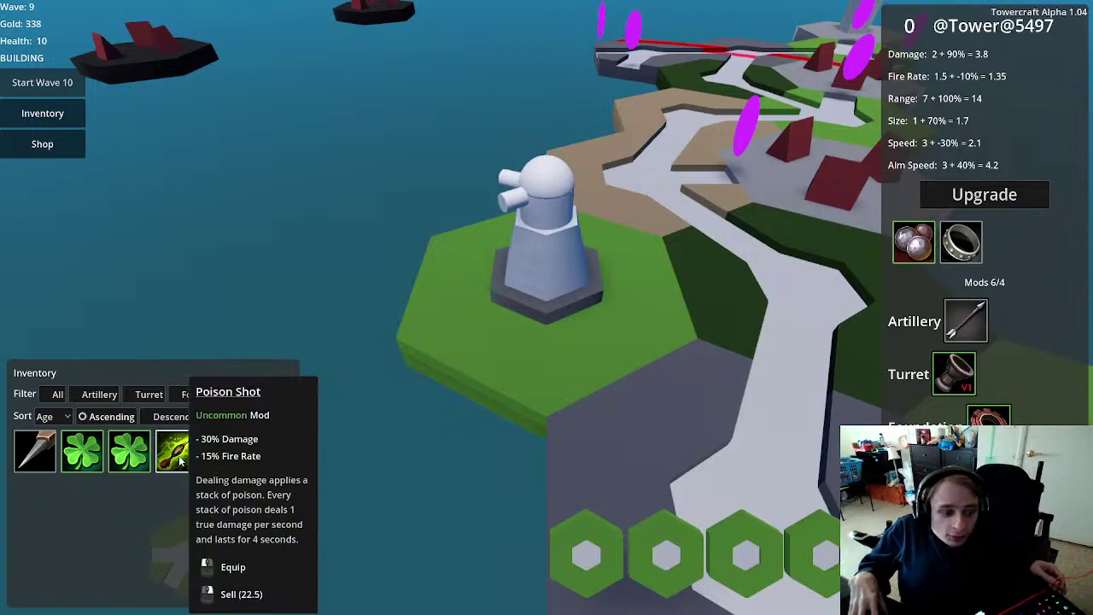
{"action": "left_click", "coordinate": [190, 458]}
{"action": "left_click", "coordinate": [37, 457]}
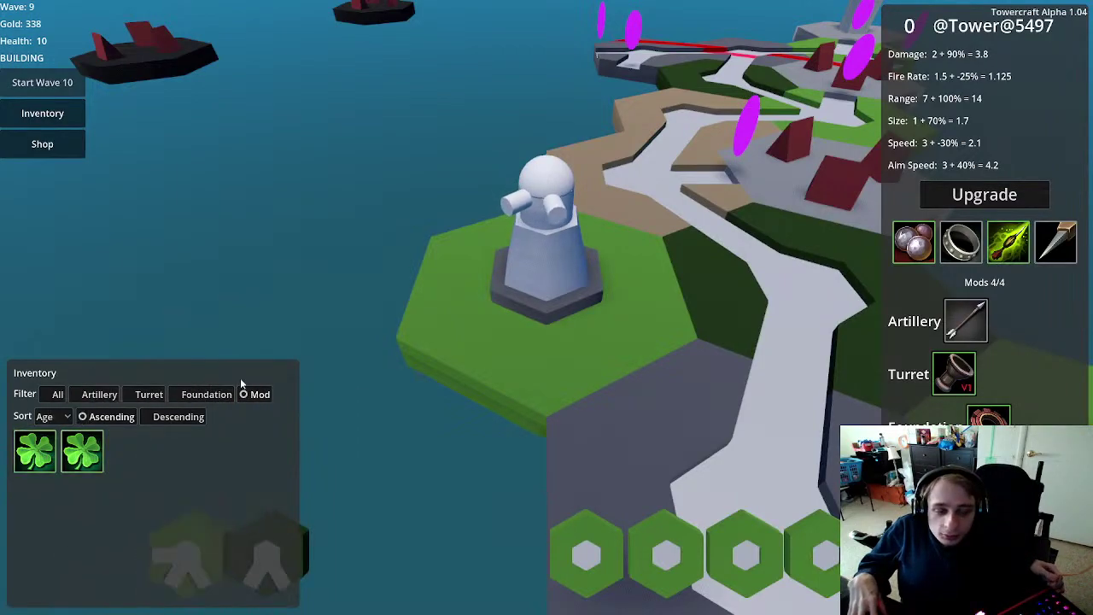
Step: Place the hex tile at the island's top, adding a Pyramid
{"action": "left_click", "coordinate": [284, 321]}
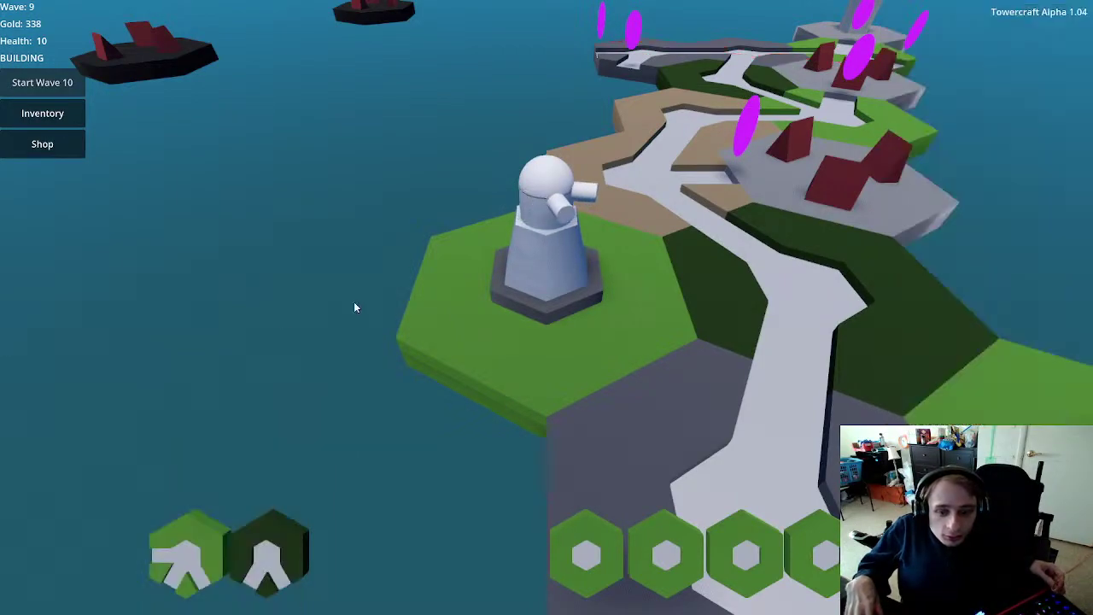
{"action": "left_click", "coordinate": [570, 508]}
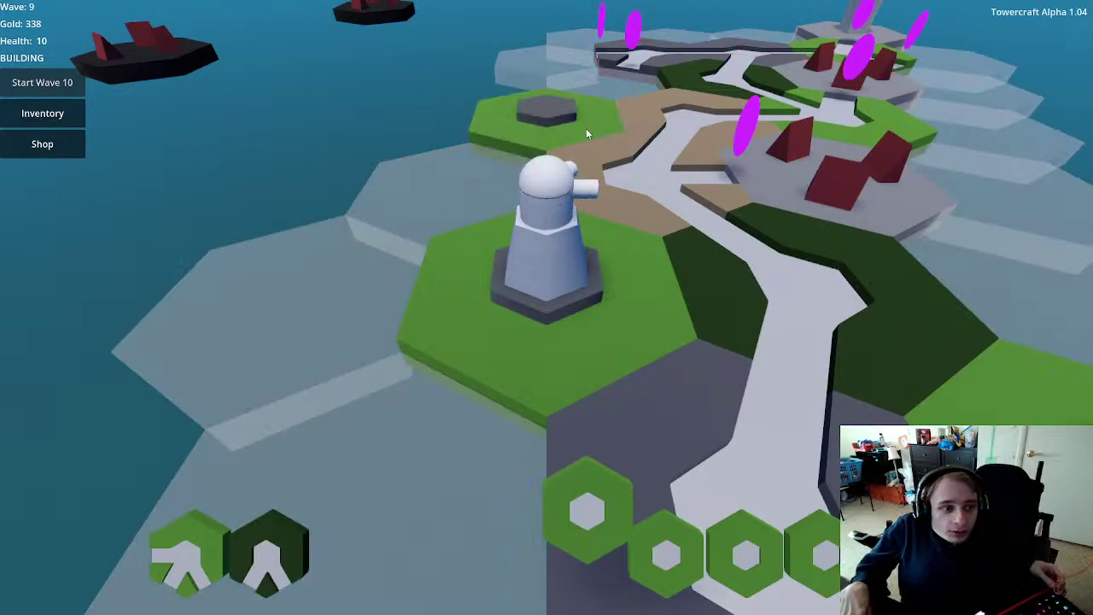
{"action": "left_click", "coordinate": [586, 128]}
Step: Build a tower on the empty grey hex with Rail Gun, Heavy foundation and Multidirectional V1 turret
{"action": "right_click_drag", "start_coordinate": [643, 312], "coordinate": [490, 405]}
{"action": "mouse_move", "coordinate": [572, 194]}
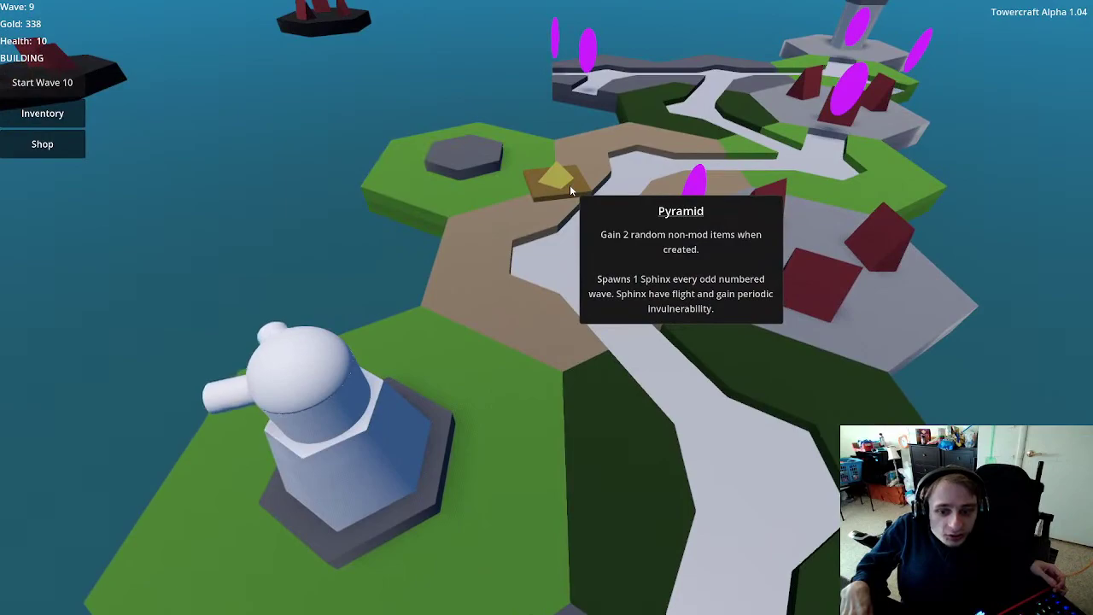
{"action": "left_click", "coordinate": [465, 153]}
{"action": "left_click", "coordinate": [57, 394]}
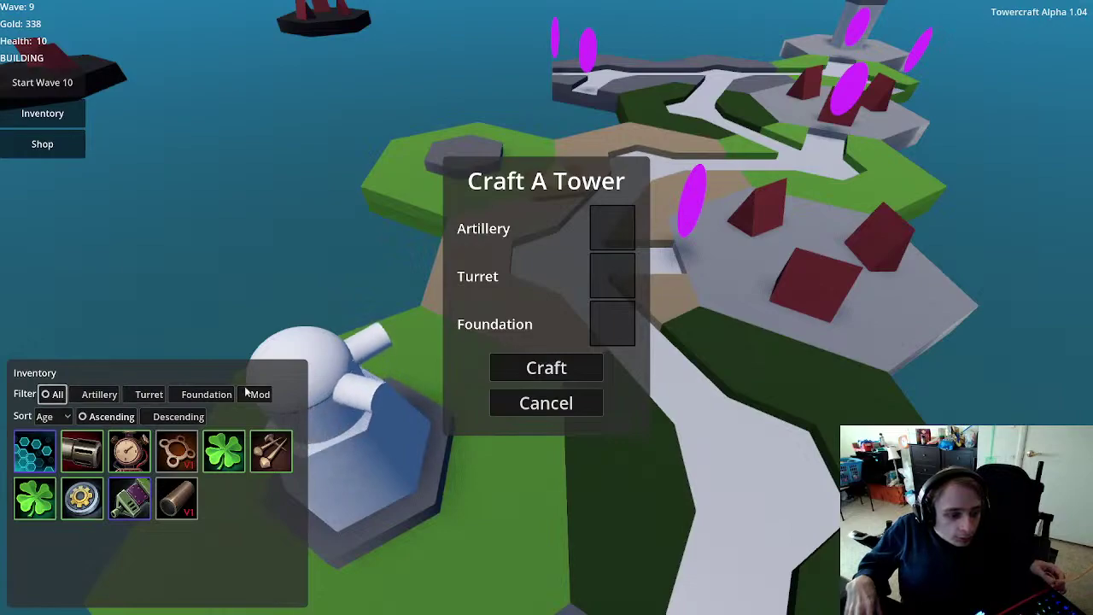
{"action": "mouse_move", "coordinate": [270, 450]}
{"action": "mouse_move", "coordinate": [130, 516]}
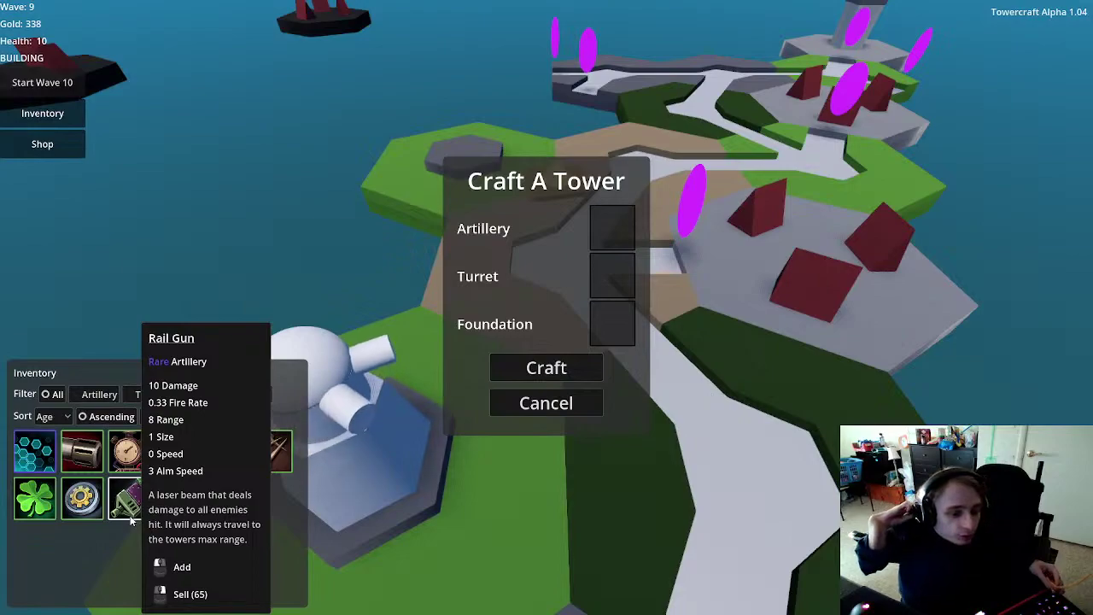
{"action": "left_click", "coordinate": [130, 516]}
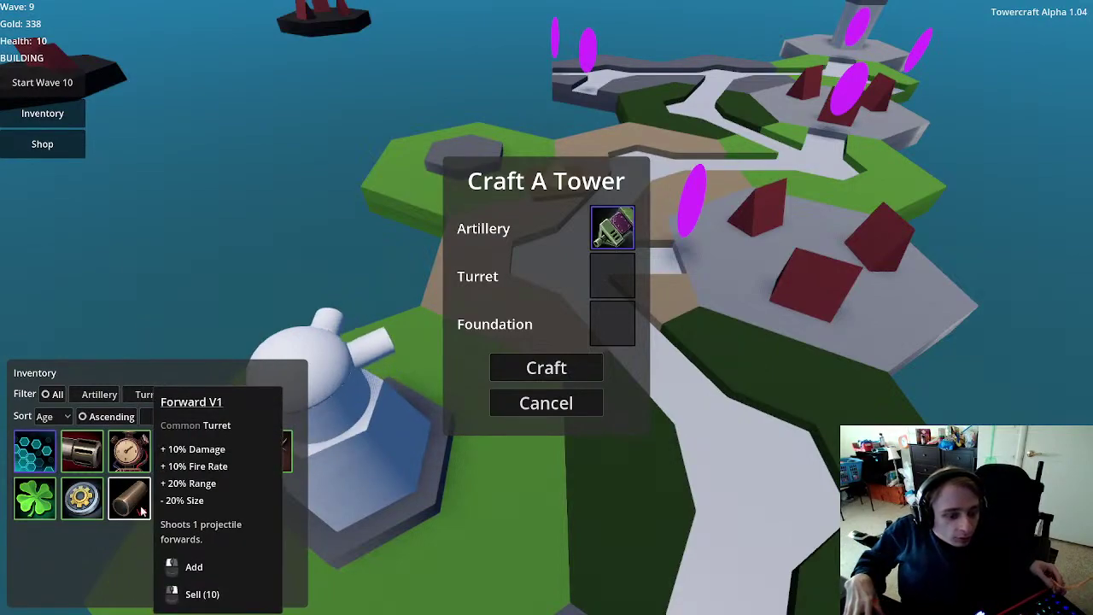
{"action": "left_click", "coordinate": [81, 500]}
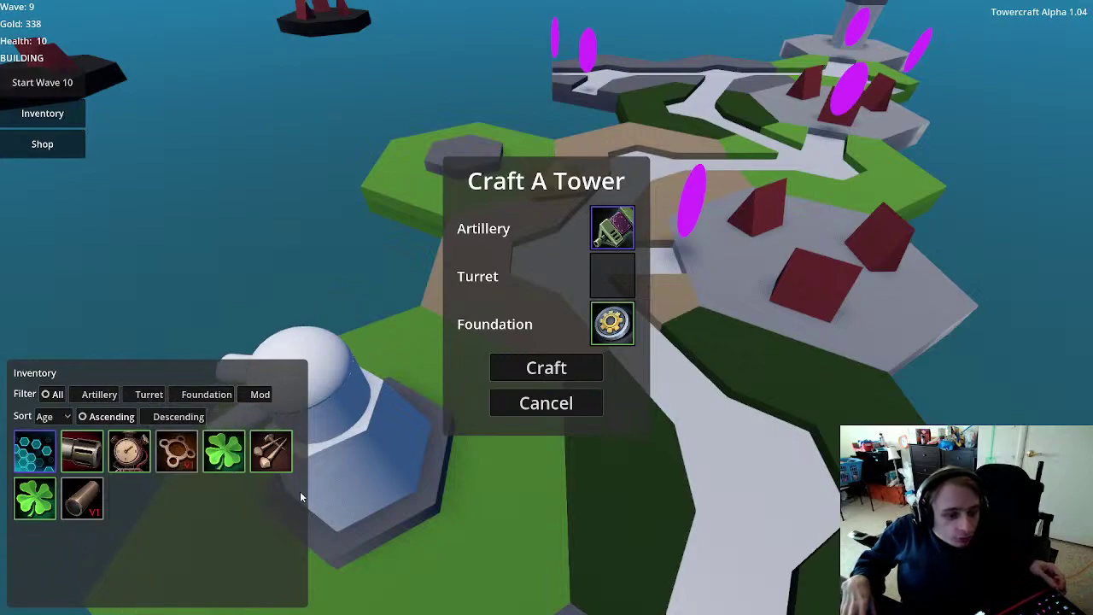
{"action": "mouse_move", "coordinate": [613, 322]}
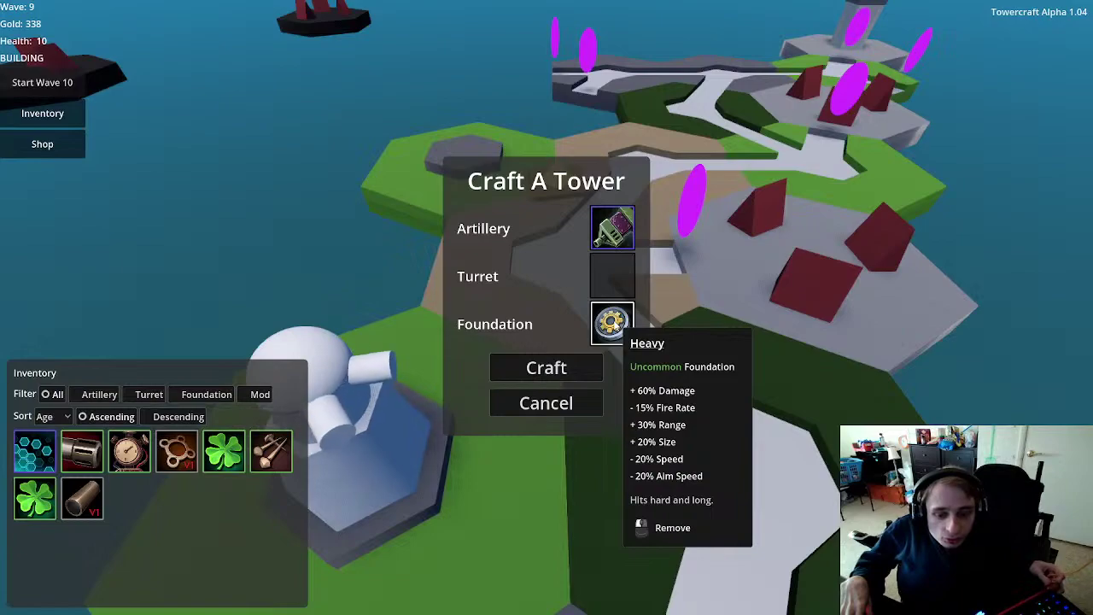
{"action": "mouse_move", "coordinate": [77, 459]}
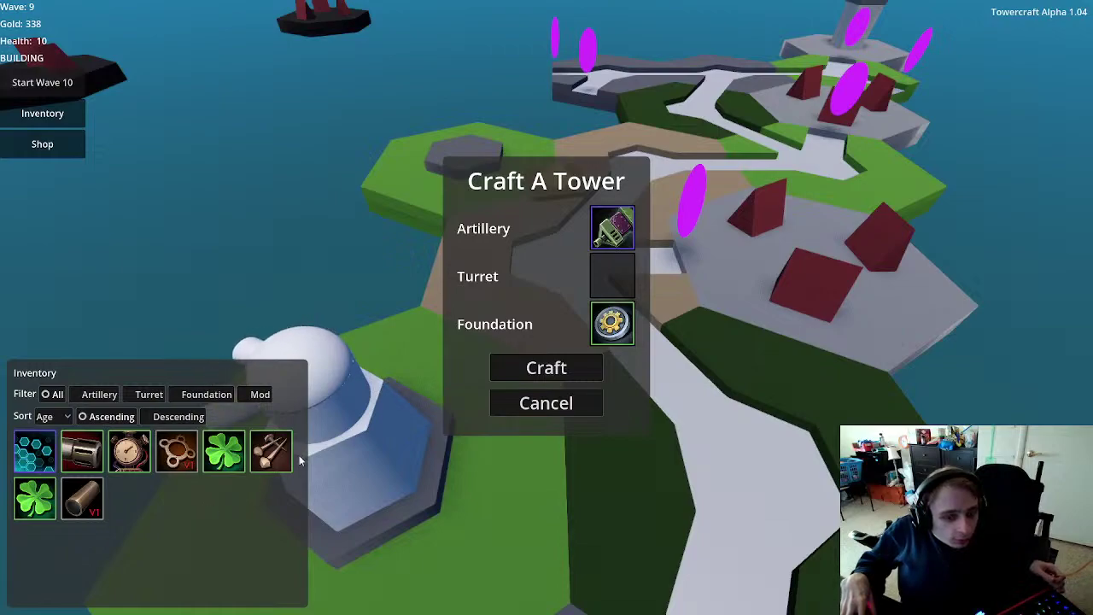
{"action": "left_click", "coordinate": [149, 394]}
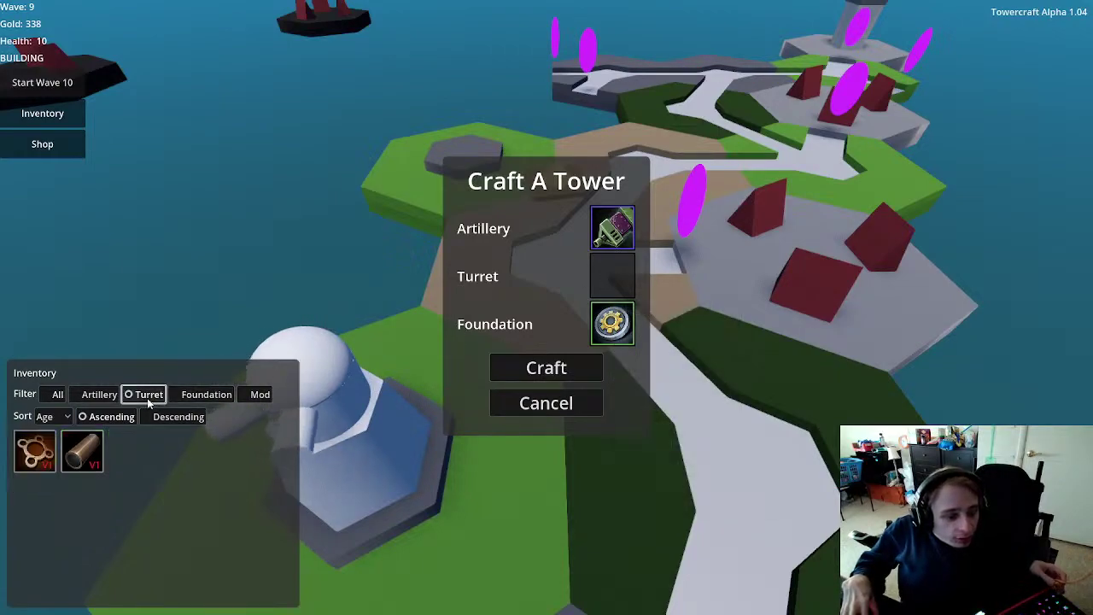
{"action": "left_click", "coordinate": [45, 462]}
Step: Finish crafting, then equip two Charm clovers on the tower by the yellow pyramid (mods 2/4)
{"action": "left_click", "coordinate": [522, 366]}
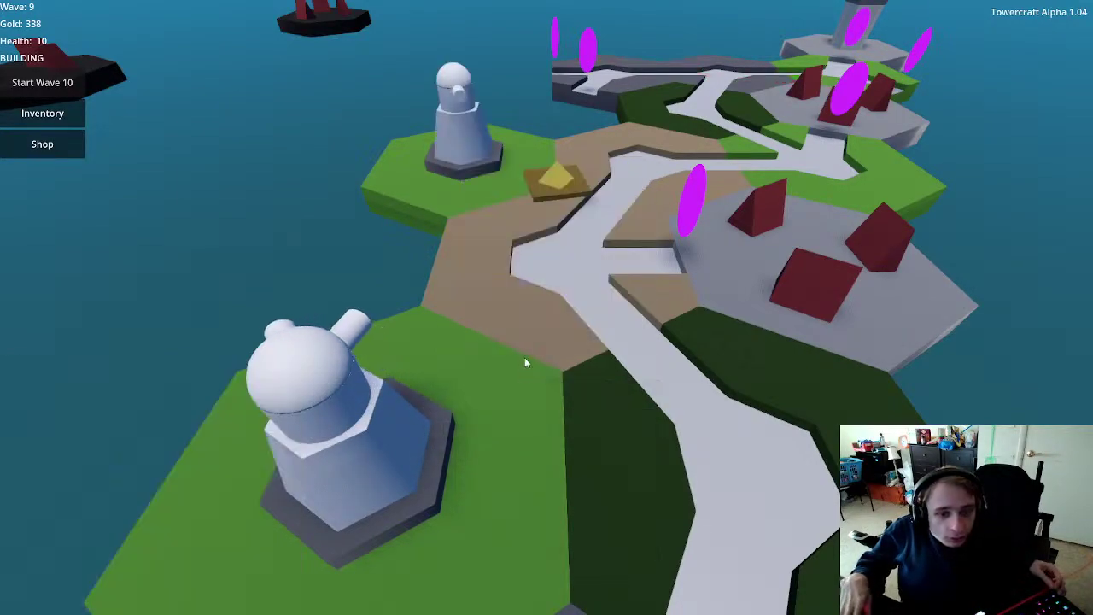
{"action": "scroll", "coordinate": [550, 295], "scroll_direction": "down", "scroll_amount": 5}
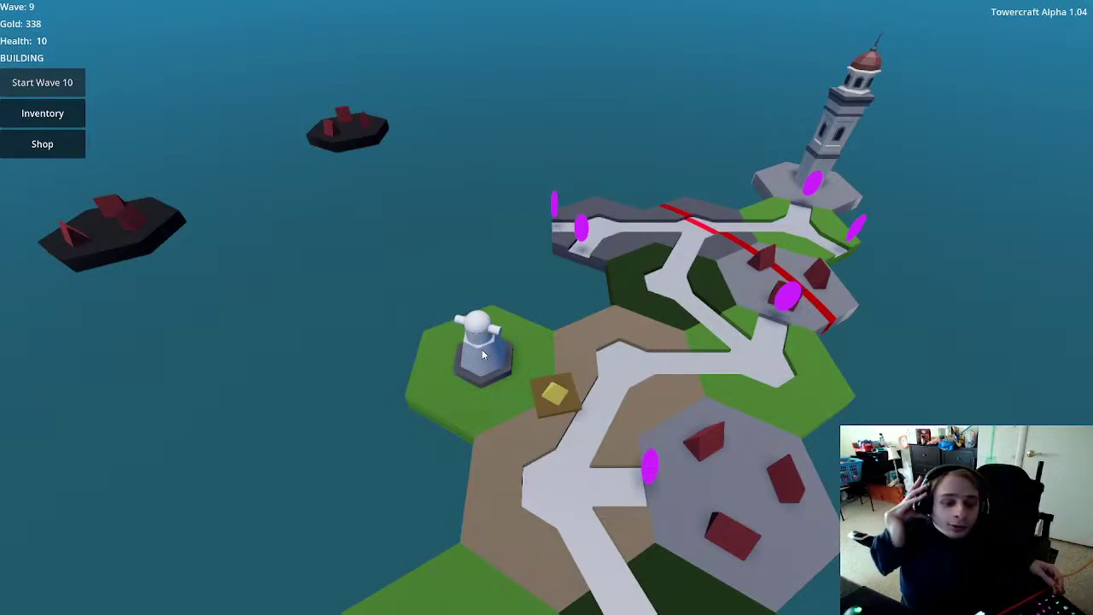
{"action": "left_click", "coordinate": [482, 349]}
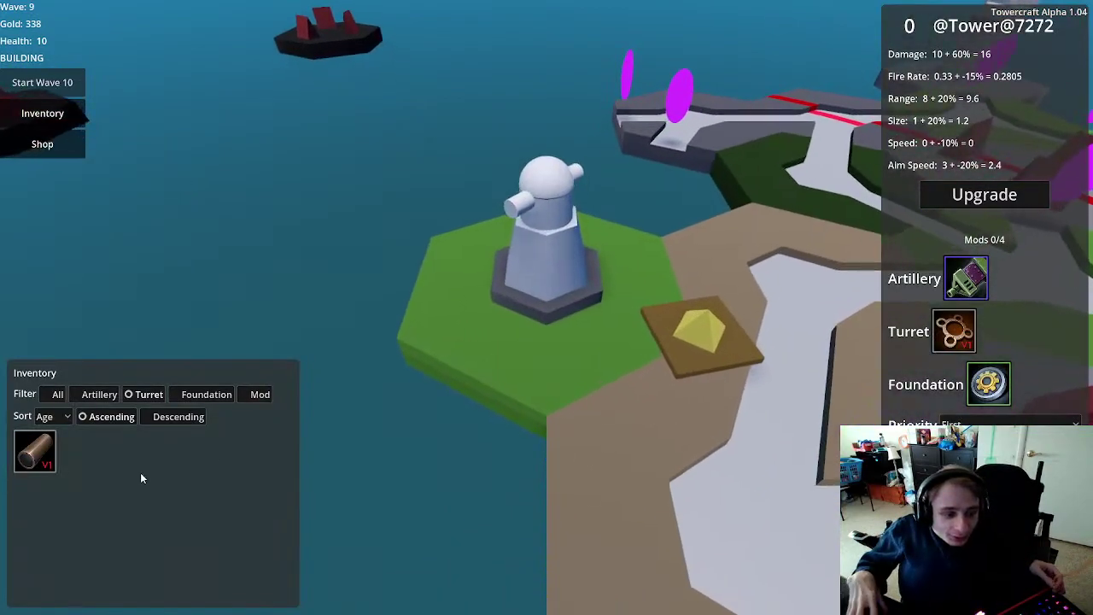
{"action": "left_click", "coordinate": [248, 397]}
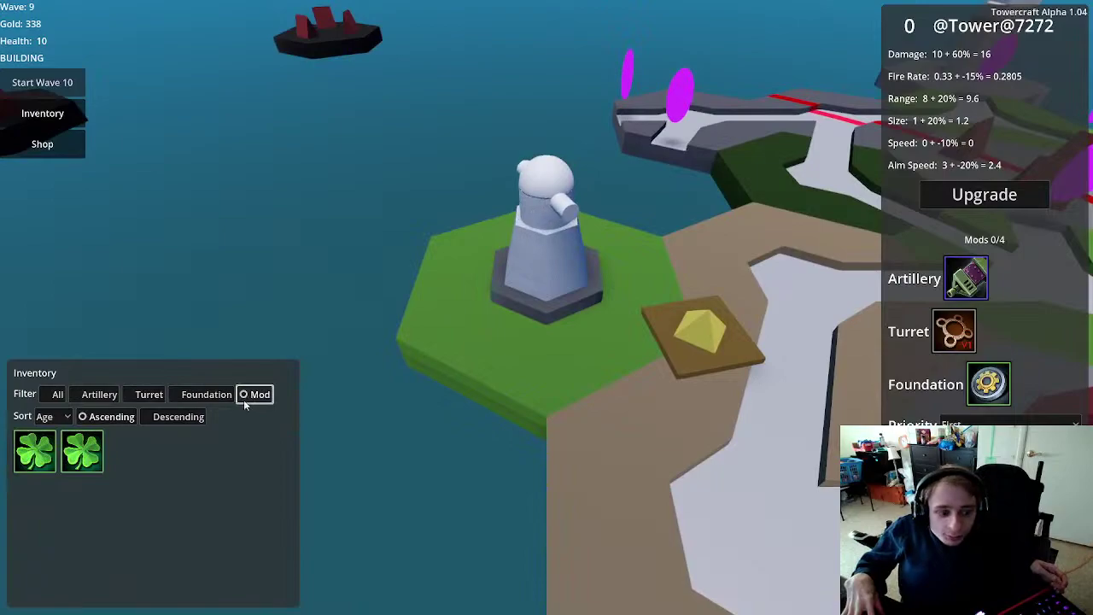
{"action": "mouse_move", "coordinate": [90, 457]}
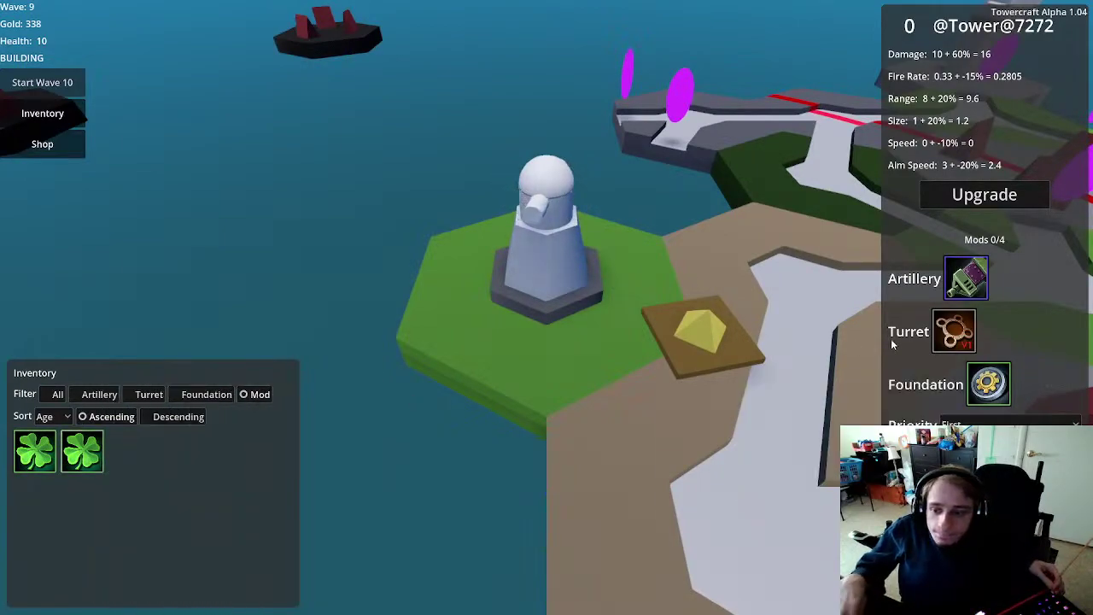
{"action": "mouse_move", "coordinate": [980, 283]}
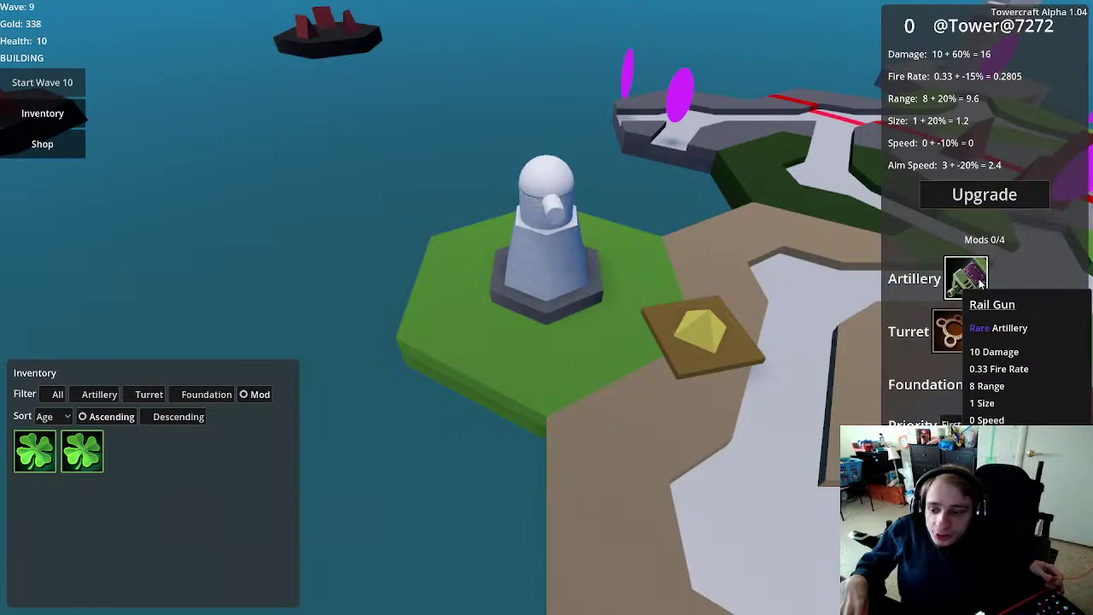
{"action": "left_click", "coordinate": [77, 450]}
{"action": "left_click", "coordinate": [46, 453]}
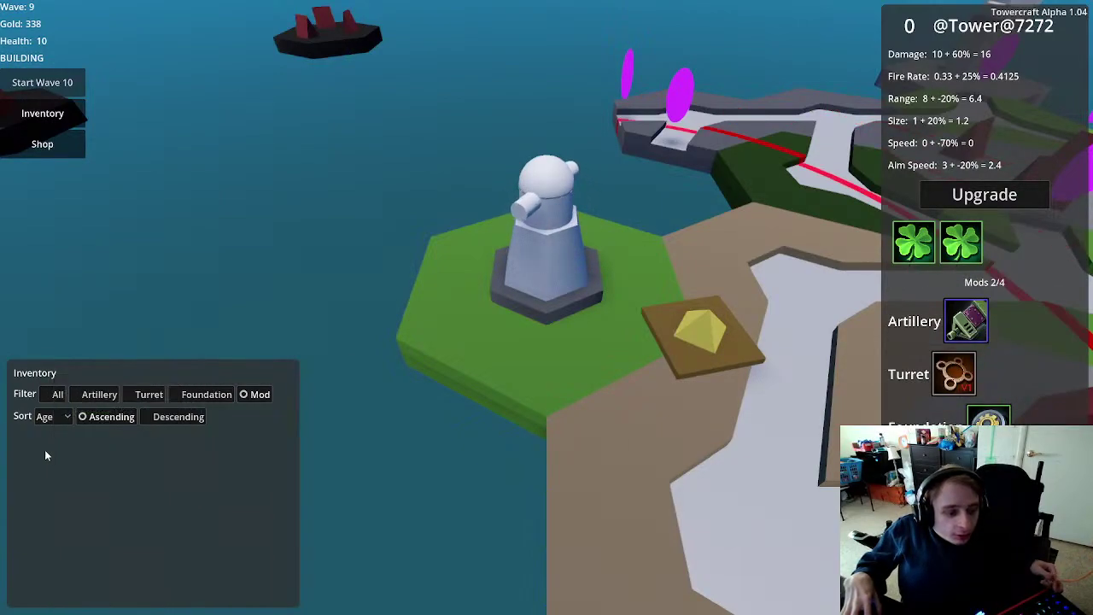
{"action": "left_click", "coordinate": [536, 397]}
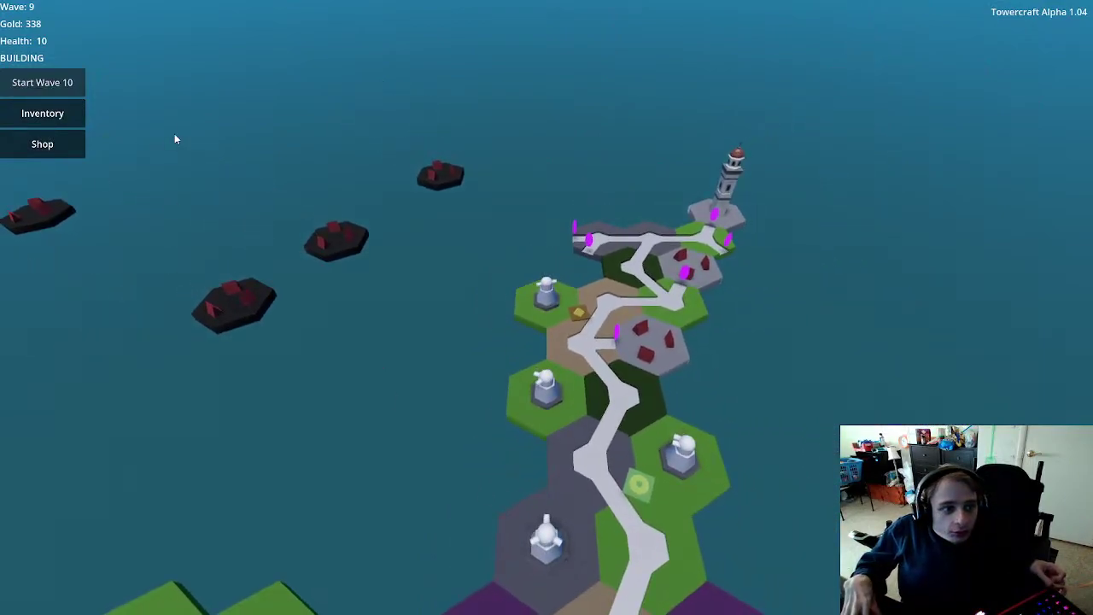
Step: Start crafting on the purple hex and take a quick look at the item shop
{"action": "key", "text": "s"}
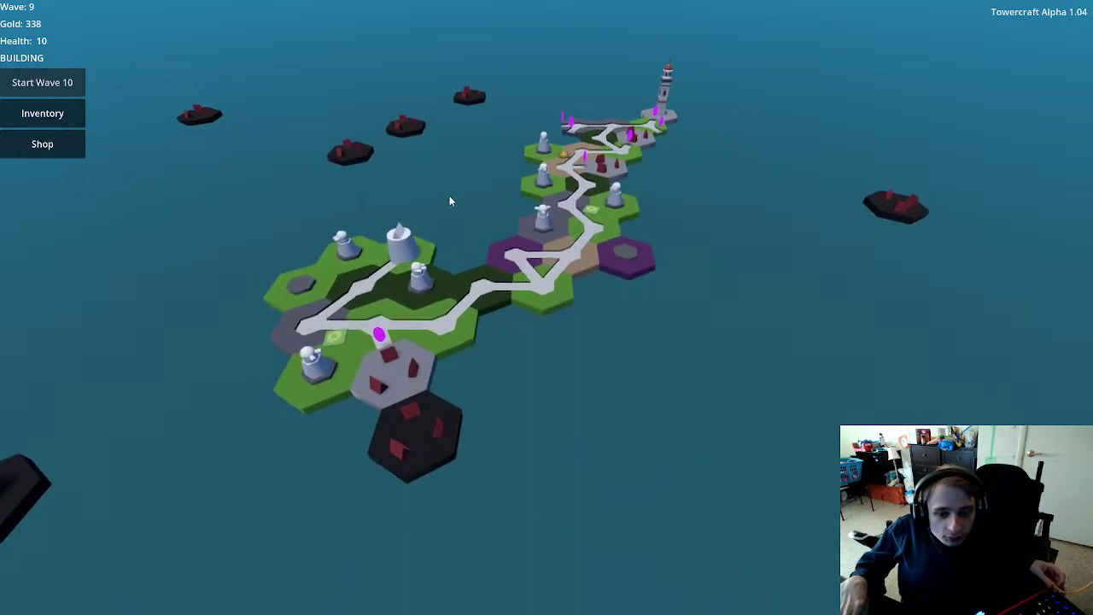
{"action": "left_click", "coordinate": [592, 344]}
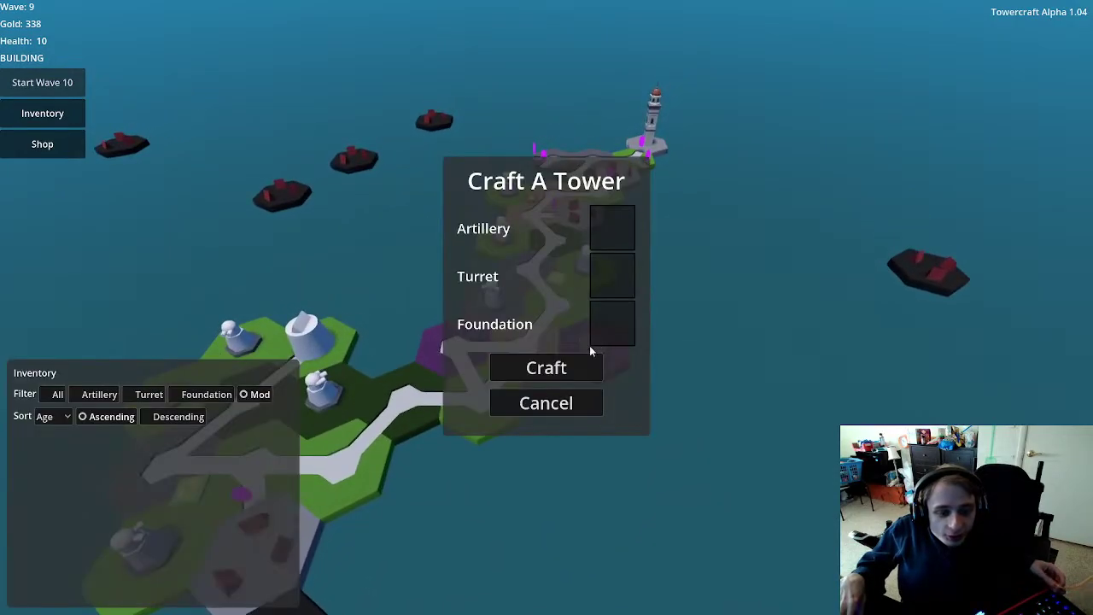
{"action": "left_click", "coordinate": [72, 114]}
{"action": "left_click", "coordinate": [83, 143]}
{"action": "mouse_move", "coordinate": [372, 320]}
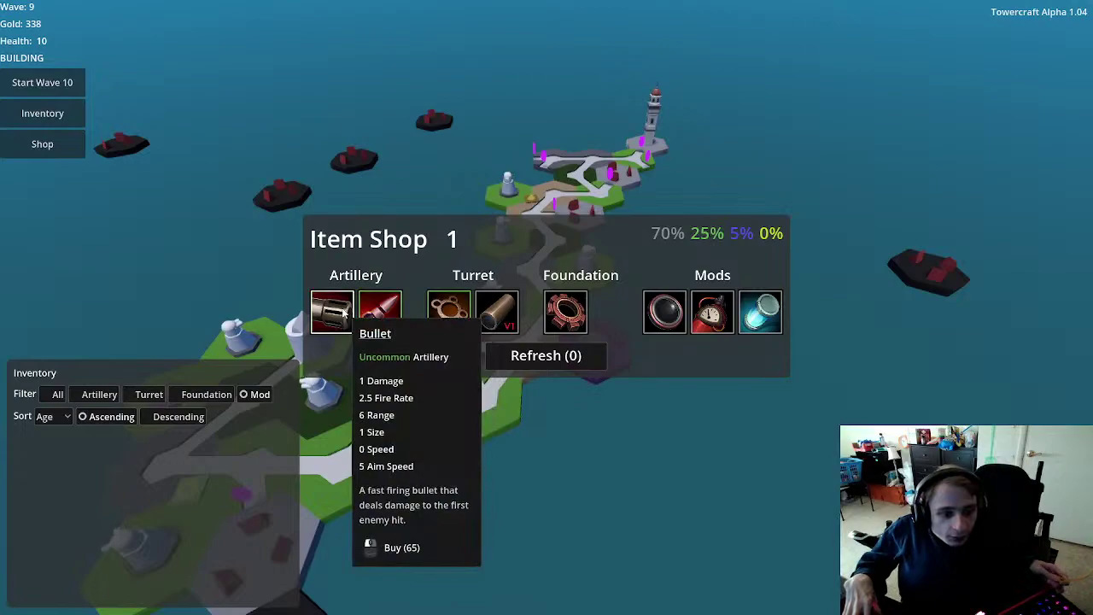
{"action": "left_click", "coordinate": [504, 440]}
Step: Add Bullet artillery and Rapid foundation to the purple-hex build, then browse the shop for a turret
{"action": "left_click", "coordinate": [586, 344]}
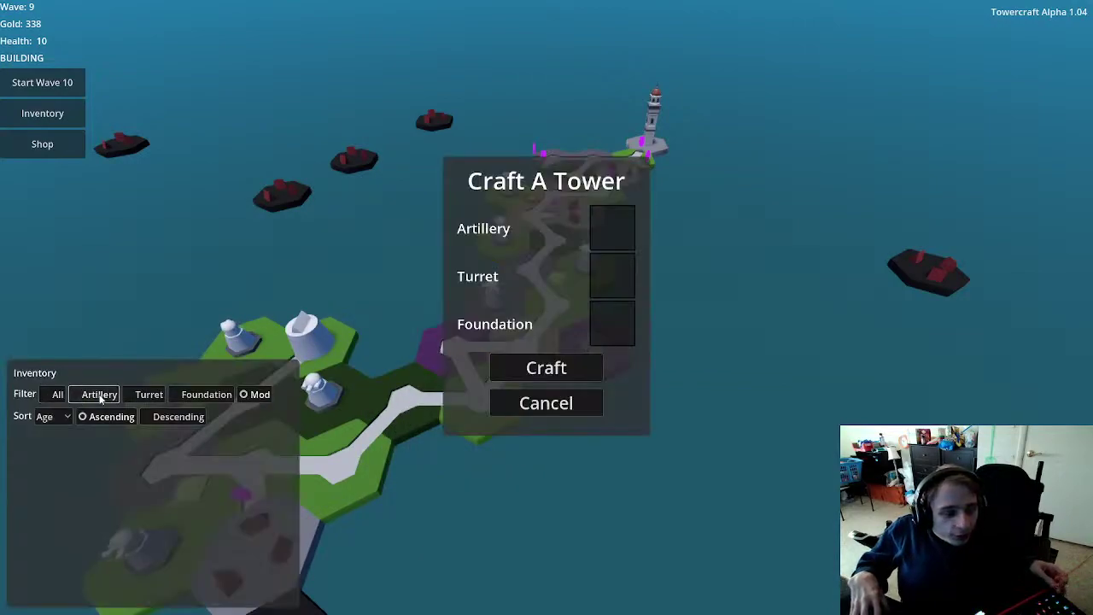
{"action": "left_click", "coordinate": [138, 396]}
{"action": "left_click", "coordinate": [65, 397]}
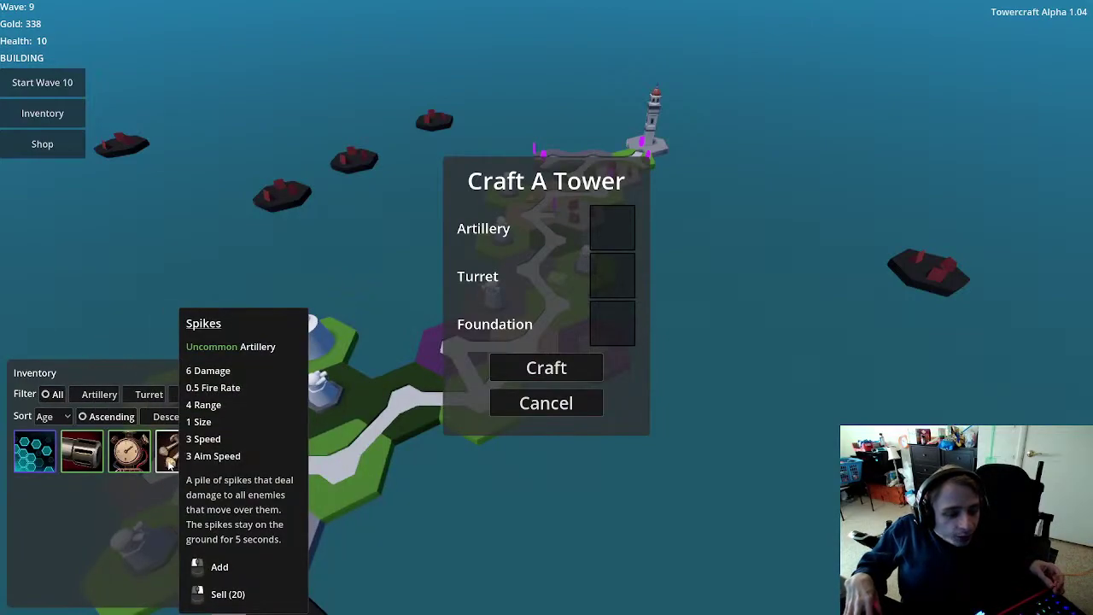
{"action": "mouse_move", "coordinate": [142, 464]}
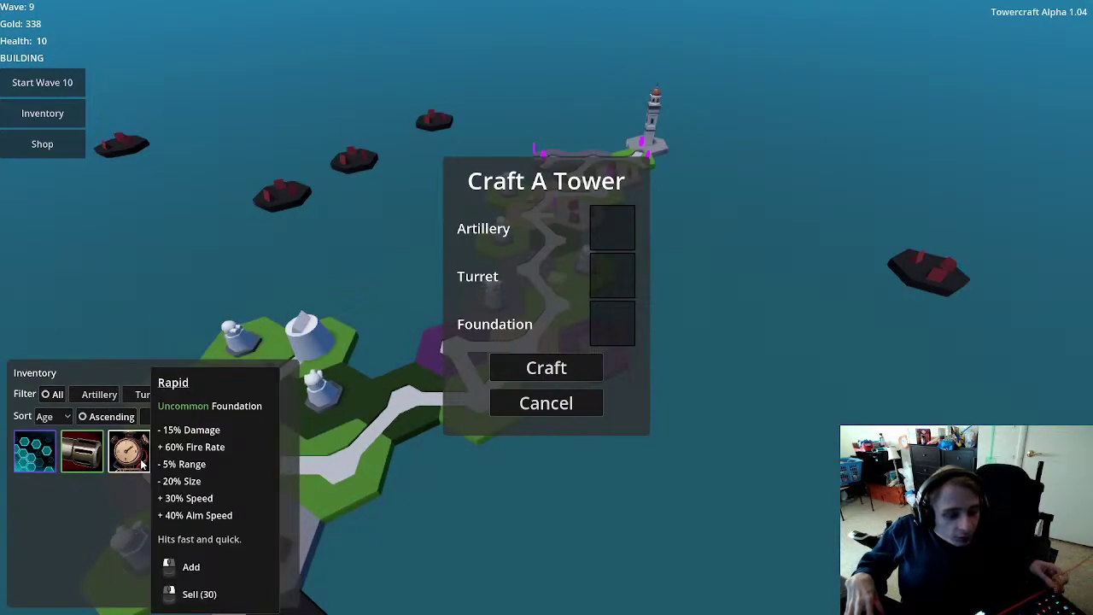
{"action": "mouse_move", "coordinate": [92, 461]}
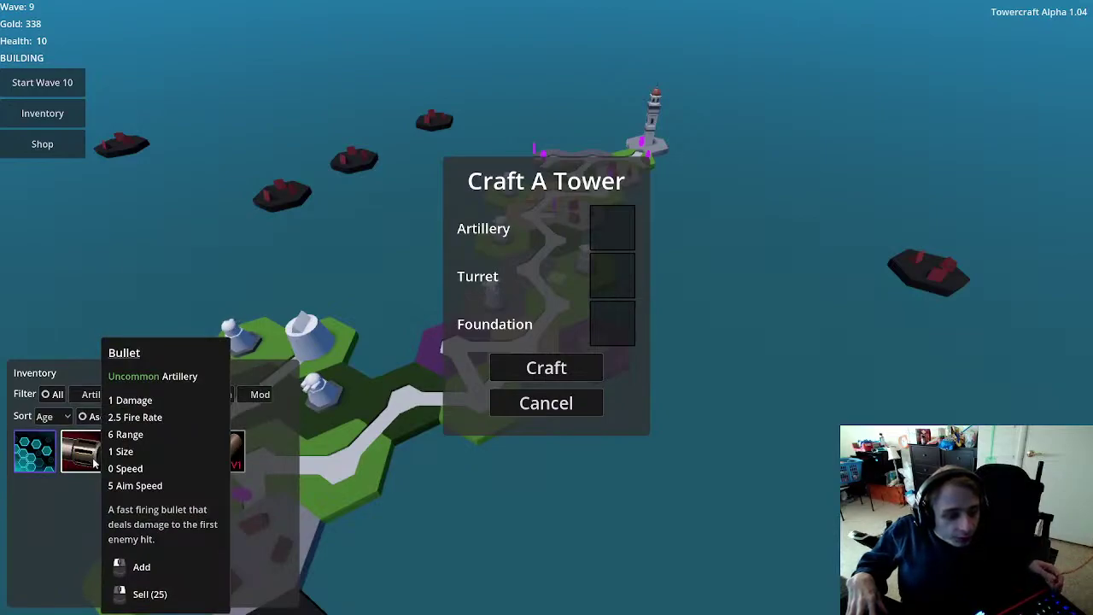
{"action": "scroll", "coordinate": [486, 486], "scroll_direction": "up", "scroll_amount": 5}
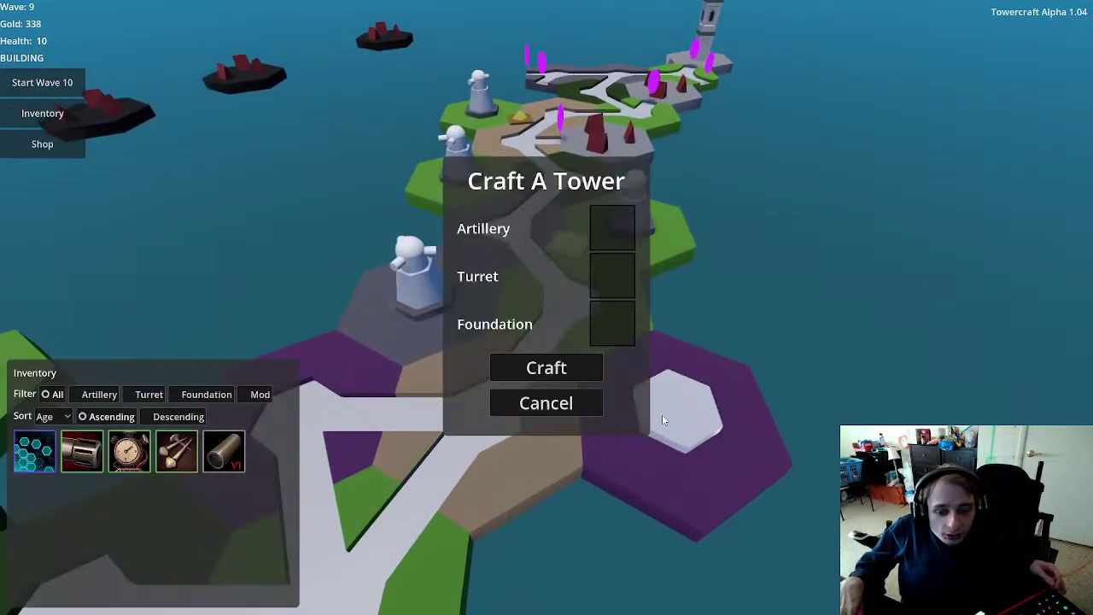
{"action": "left_click", "coordinate": [125, 457]}
{"action": "left_click", "coordinate": [81, 453]}
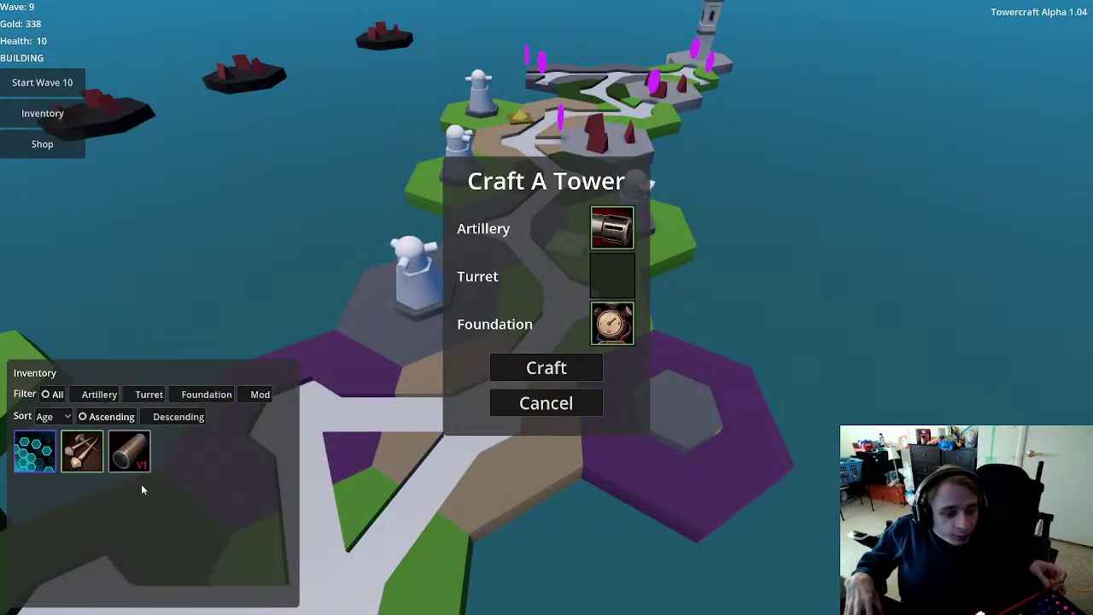
{"action": "mouse_move", "coordinate": [68, 460]}
{"action": "mouse_move", "coordinate": [121, 451]}
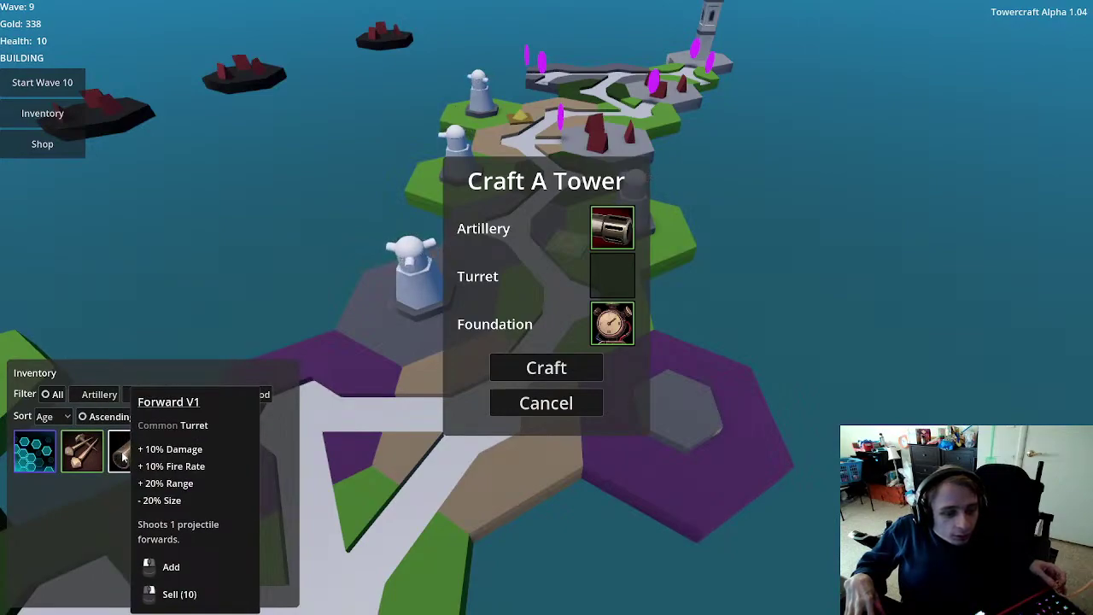
{"action": "left_click", "coordinate": [49, 143]}
Step: Refresh the shop offers, compare Forward V1 and Fixed stats, and return to the map
{"action": "mouse_move", "coordinate": [461, 313]}
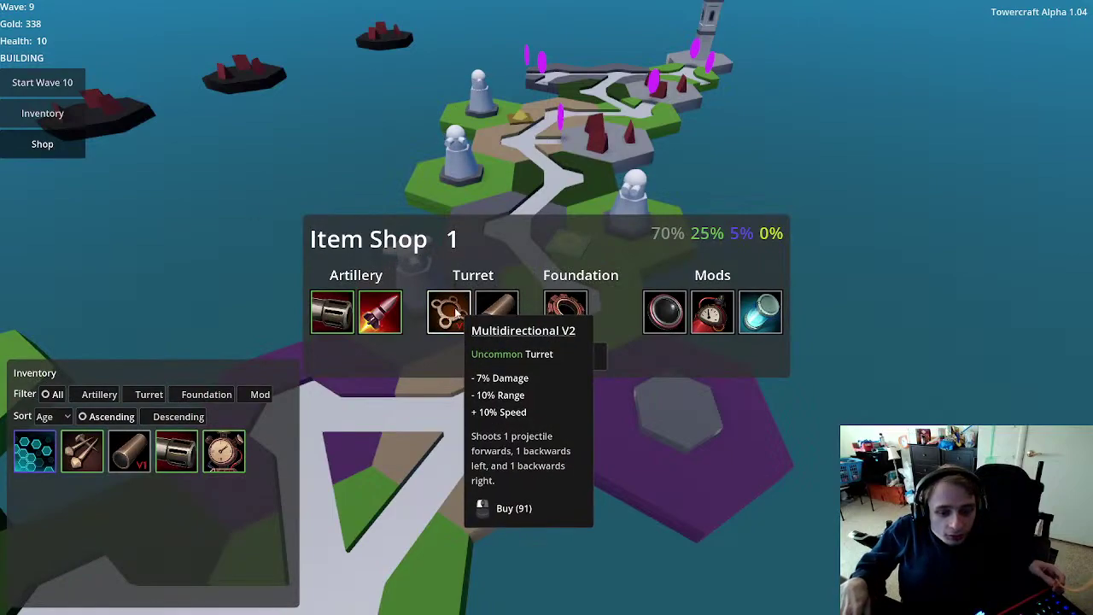
{"action": "mouse_move", "coordinate": [501, 314]}
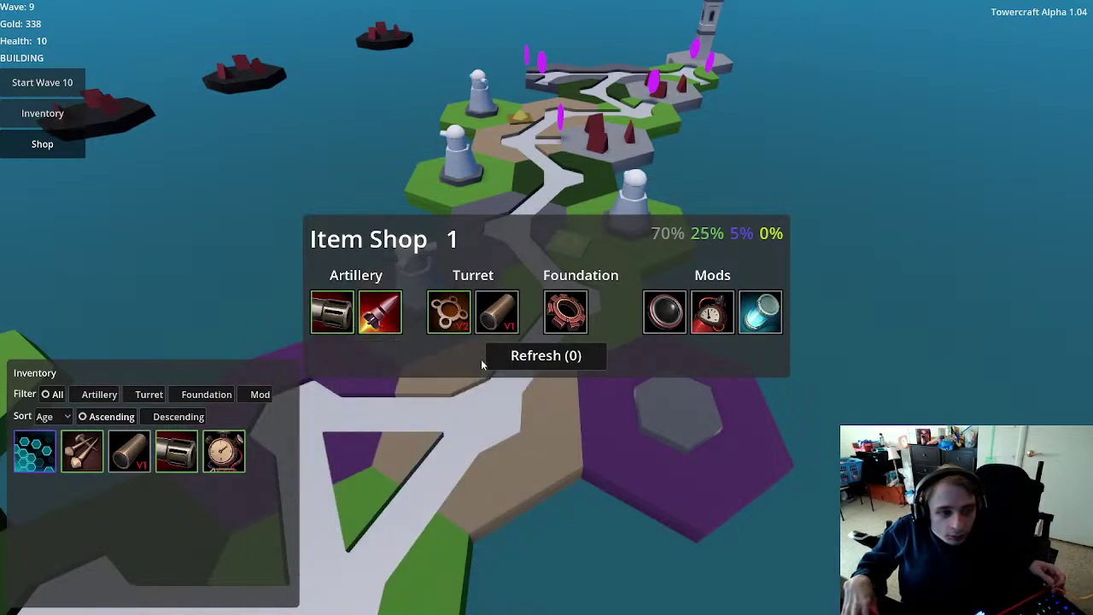
{"action": "left_click", "coordinate": [587, 499]}
{"action": "scroll", "coordinate": [599, 497], "scroll_direction": "down", "scroll_amount": 5}
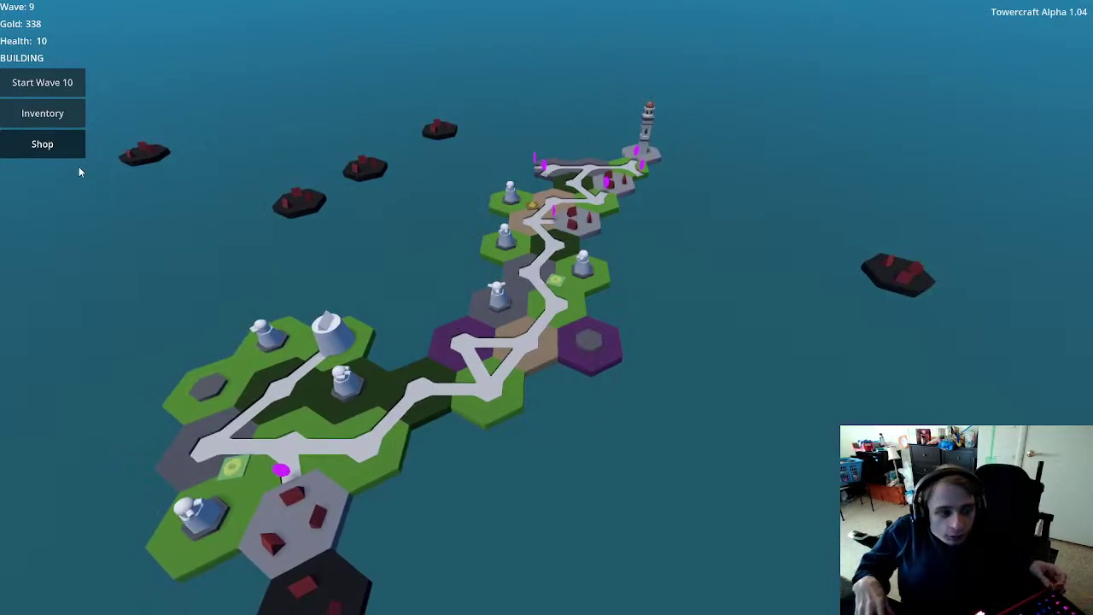
{"action": "left_click", "coordinate": [60, 147]}
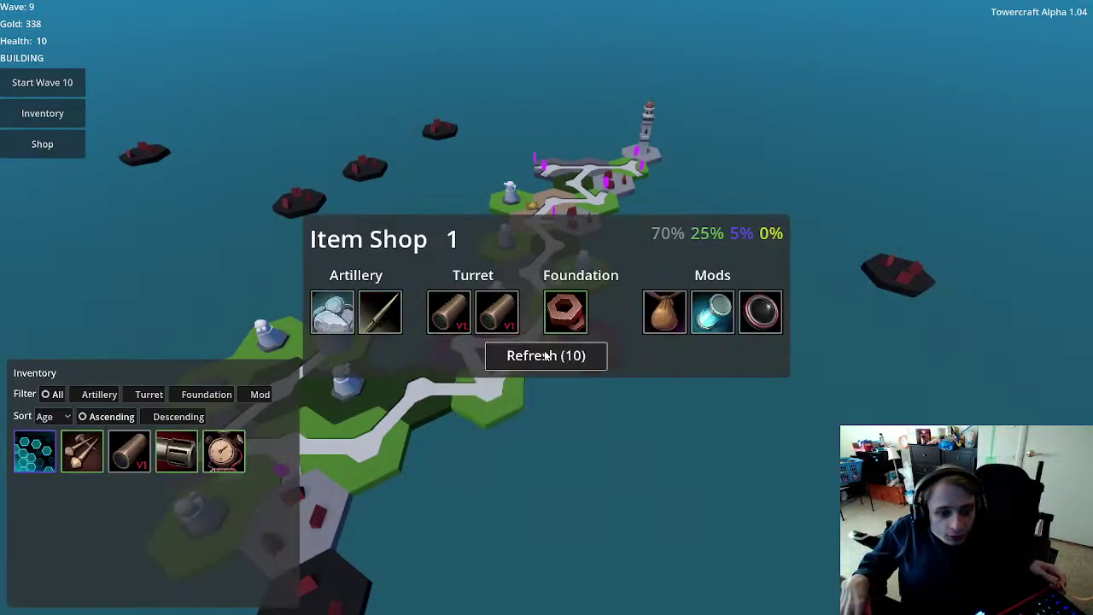
{"action": "mouse_move", "coordinate": [513, 318]}
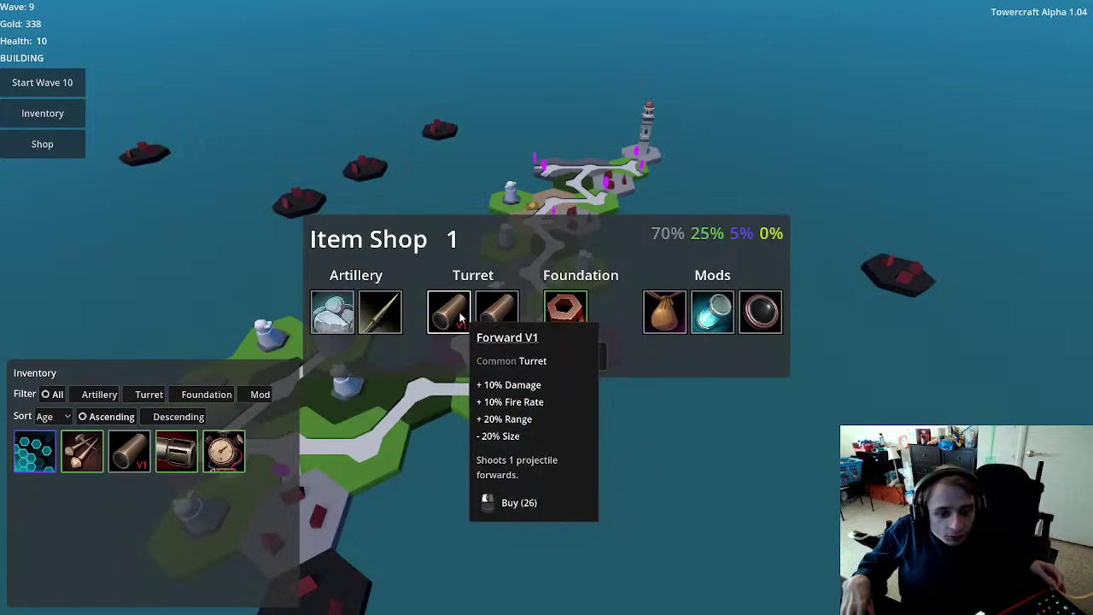
{"action": "mouse_move", "coordinate": [572, 332]}
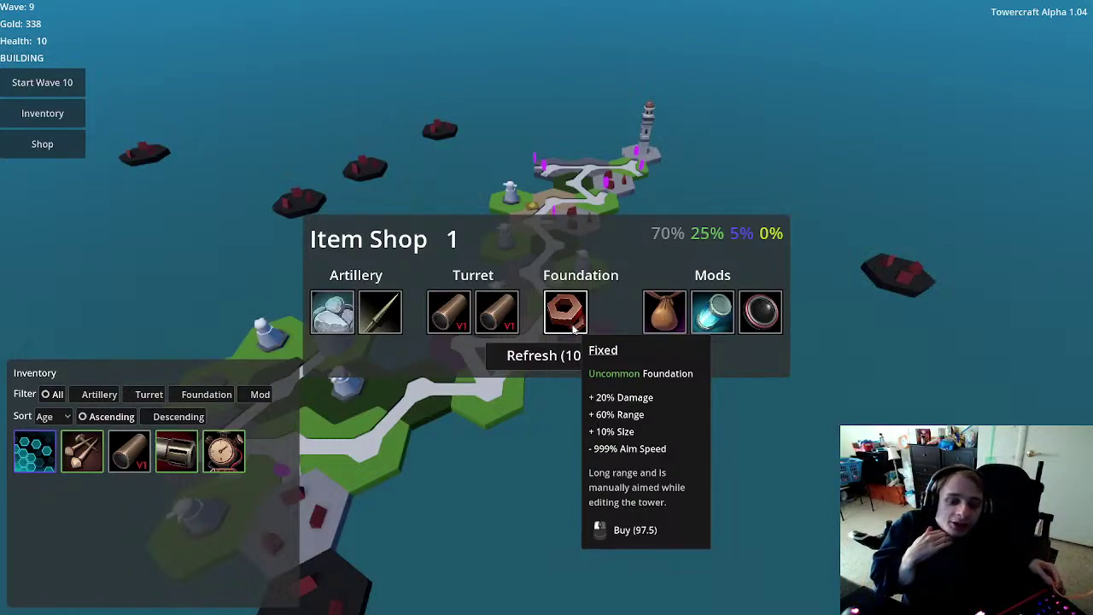
{"action": "left_click", "coordinate": [437, 437]}
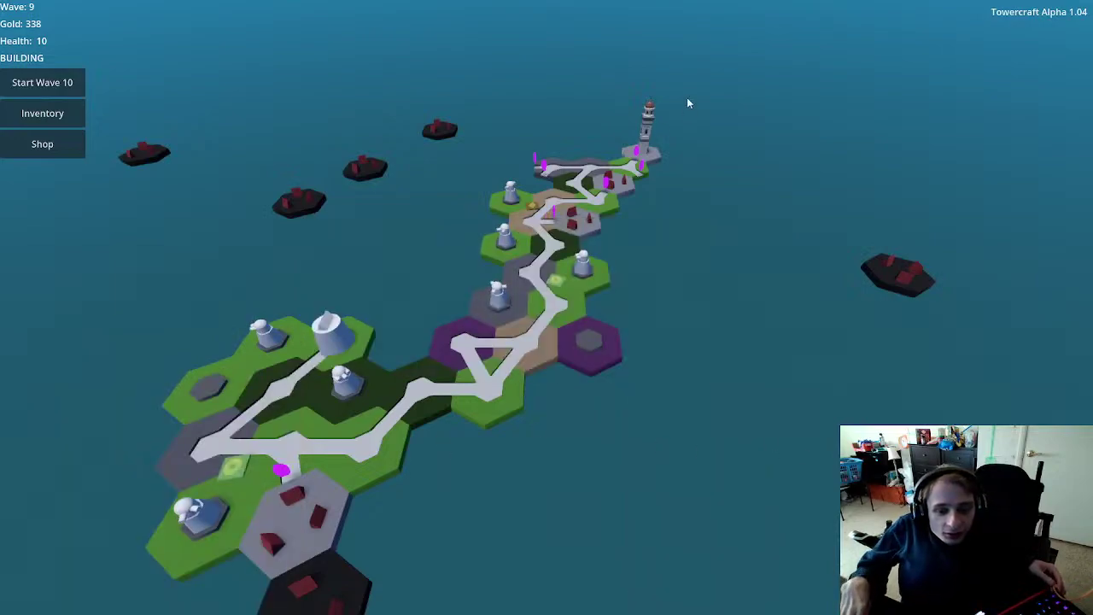
Step: Buy the Forward V1 turret for 26 gold
{"action": "left_click", "coordinate": [587, 343]}
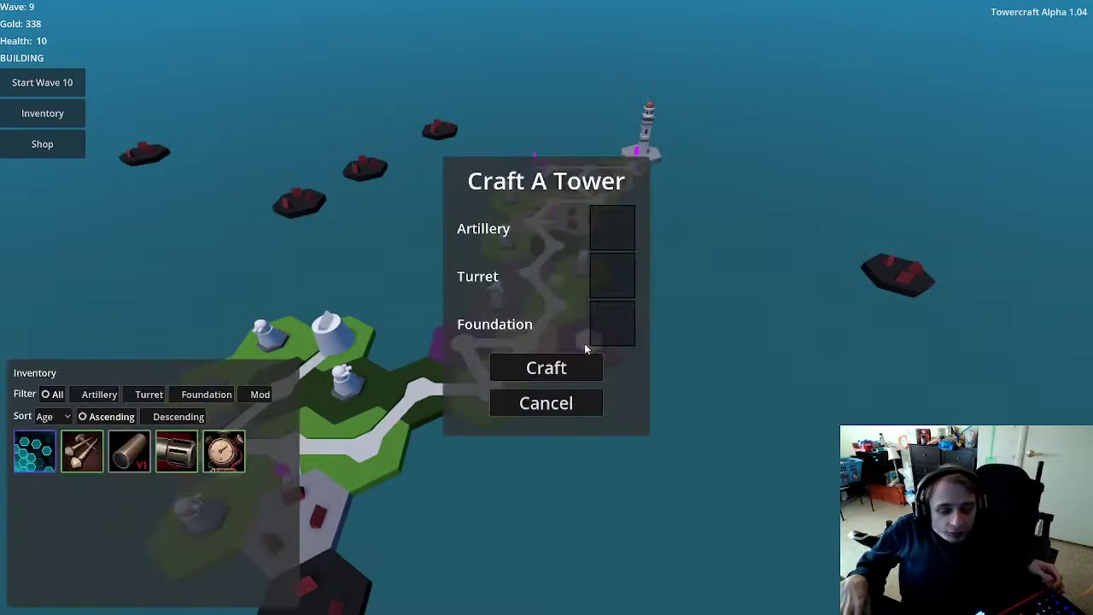
{"action": "left_click", "coordinate": [42, 144]}
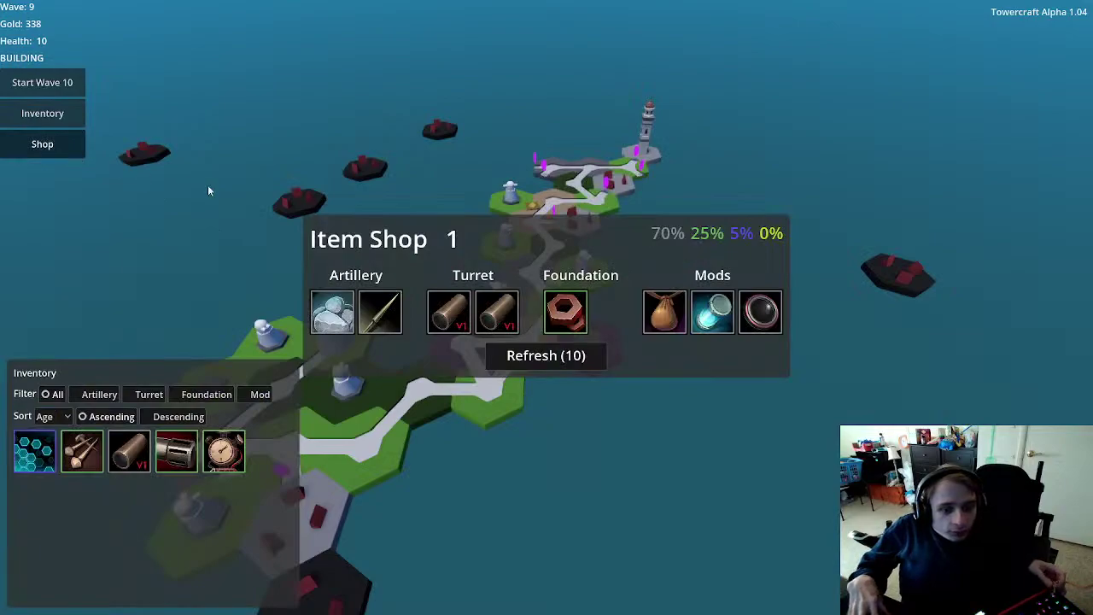
{"action": "left_click", "coordinate": [495, 321]}
{"action": "left_click", "coordinate": [634, 502]}
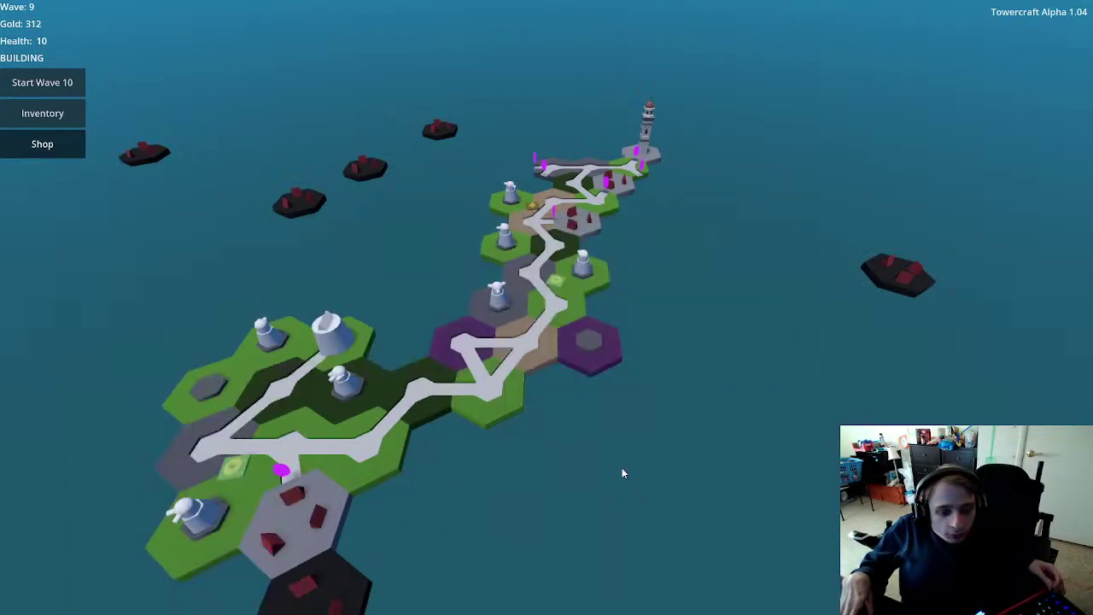
Step: Craft a tower on the purple hex with Rapid foundation, Forward V1 turret and Bullet artillery
{"action": "left_click", "coordinate": [608, 359]}
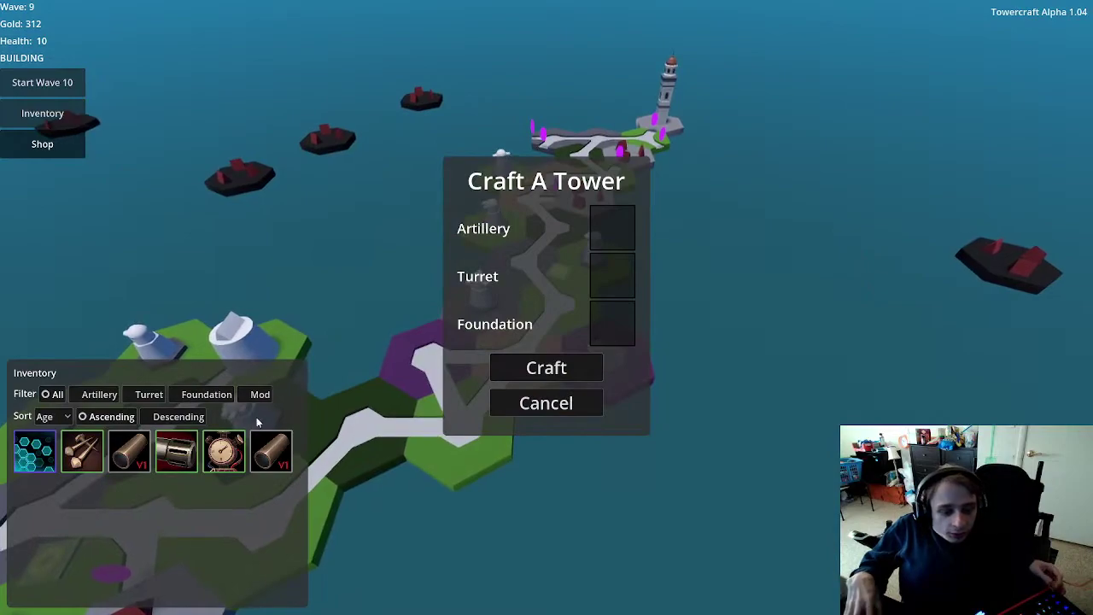
{"action": "left_click", "coordinate": [221, 457]}
{"action": "left_click", "coordinate": [221, 452]}
{"action": "left_click", "coordinate": [183, 461]}
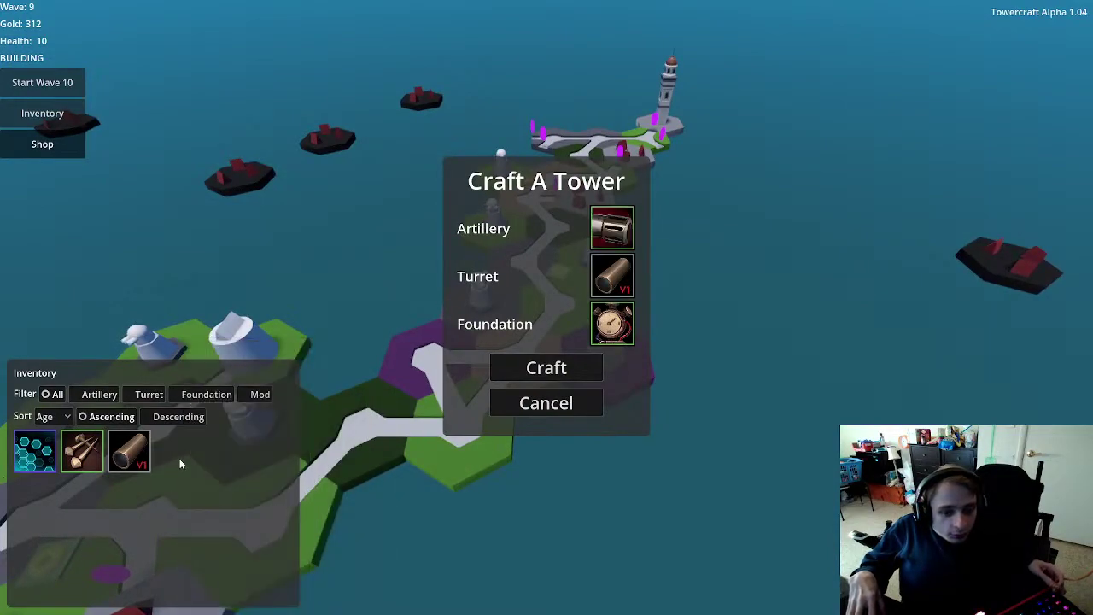
{"action": "left_click", "coordinate": [545, 376]}
{"action": "left_click", "coordinate": [601, 362]}
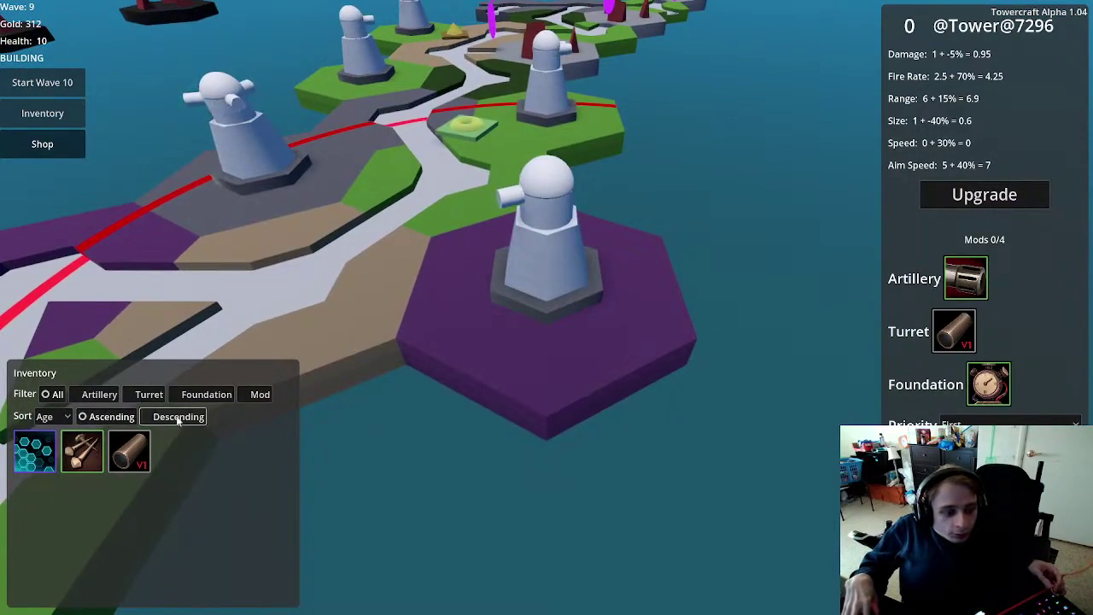
Step: Filter the inventory to Mod, back to All, and reopen the Item Shop
{"action": "left_click", "coordinate": [256, 395]}
{"action": "left_click", "coordinate": [57, 394]}
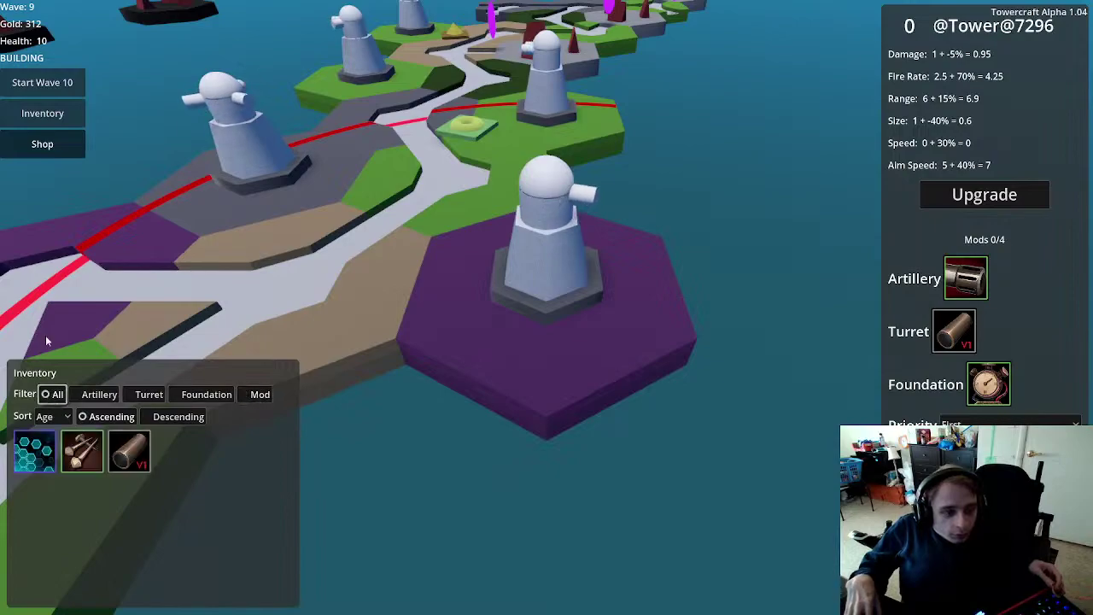
{"action": "left_click", "coordinate": [42, 143]}
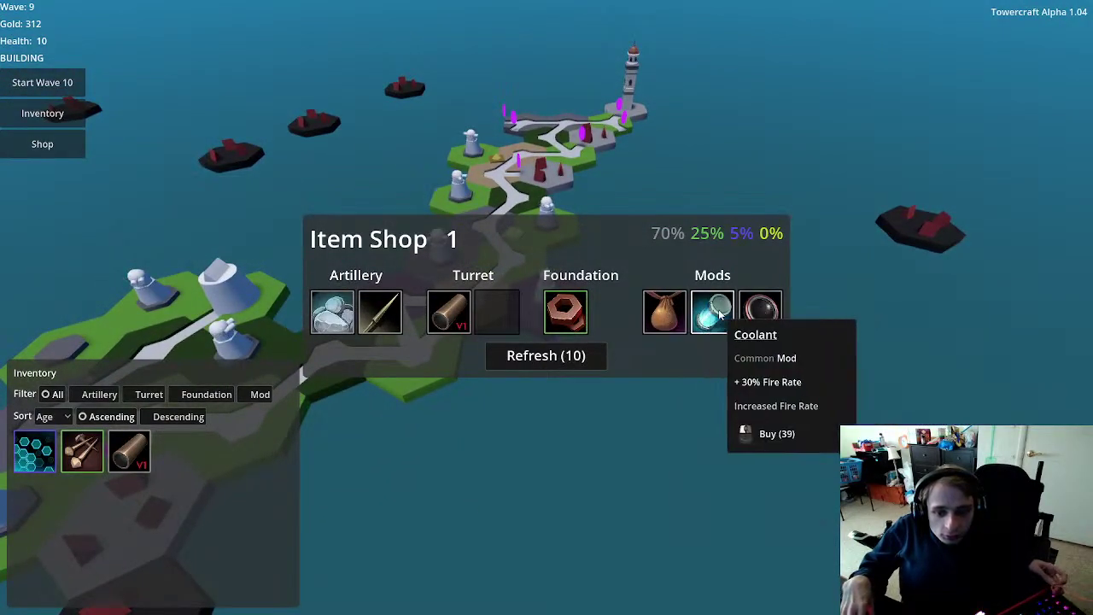
Step: Buy the Coolant and Lens mods and equip both on a tower
{"action": "left_click", "coordinate": [720, 316]}
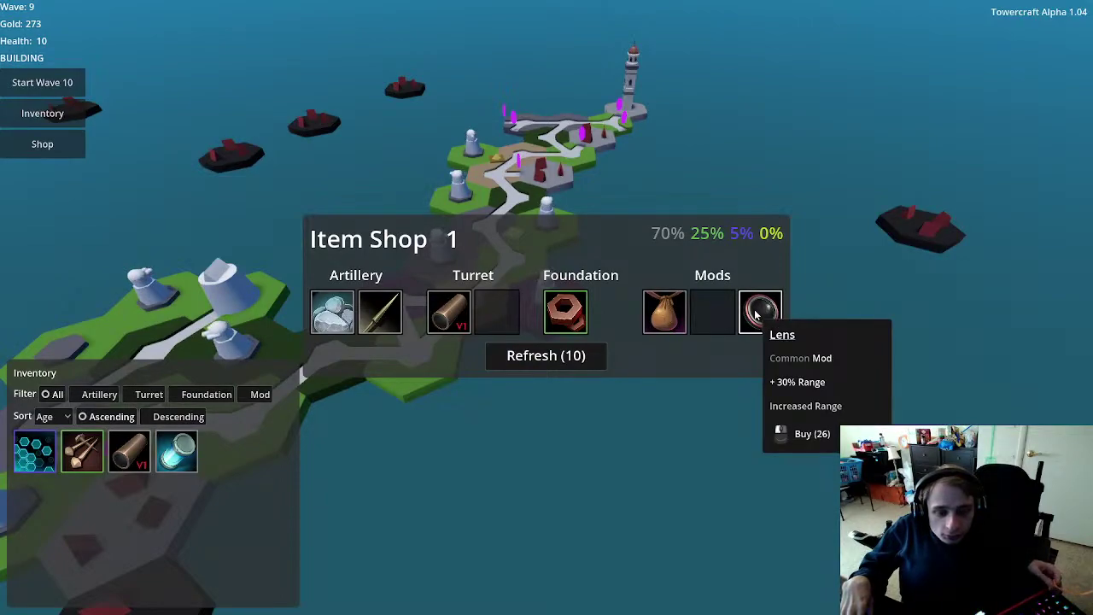
{"action": "left_click", "coordinate": [755, 314]}
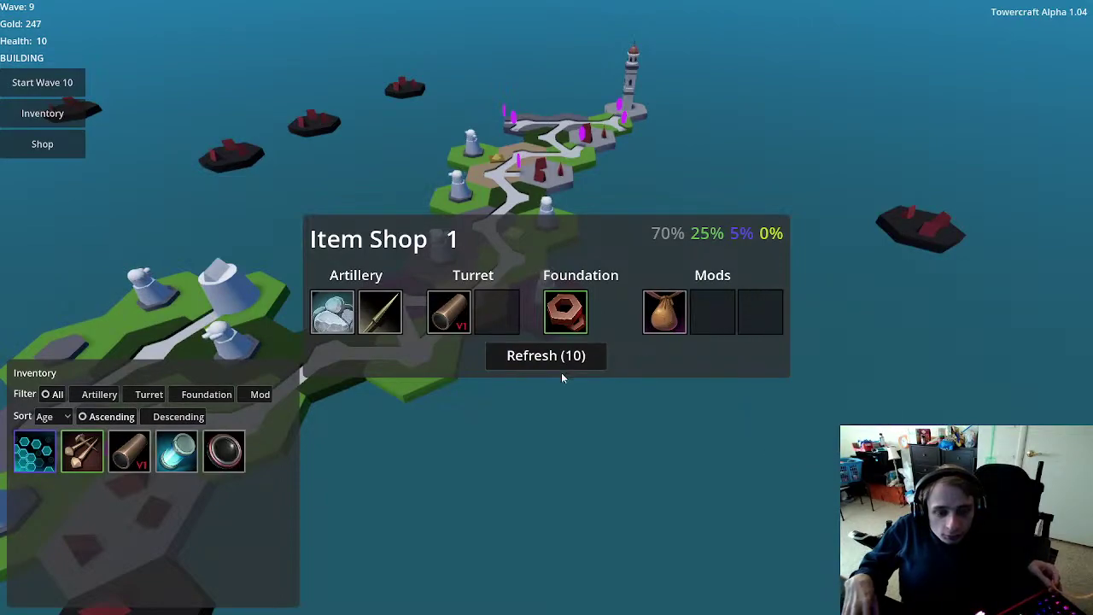
{"action": "left_click", "coordinate": [601, 427]}
{"action": "left_click", "coordinate": [568, 306]}
{"action": "left_click", "coordinate": [175, 451]}
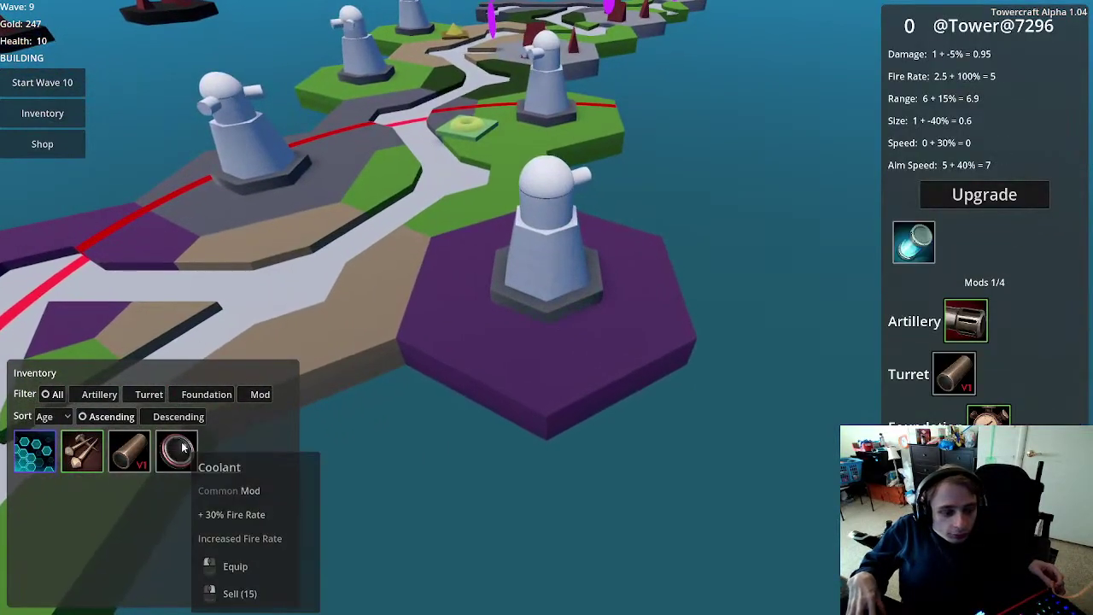
{"action": "left_click", "coordinate": [182, 448]}
{"action": "left_click", "coordinate": [582, 502]}
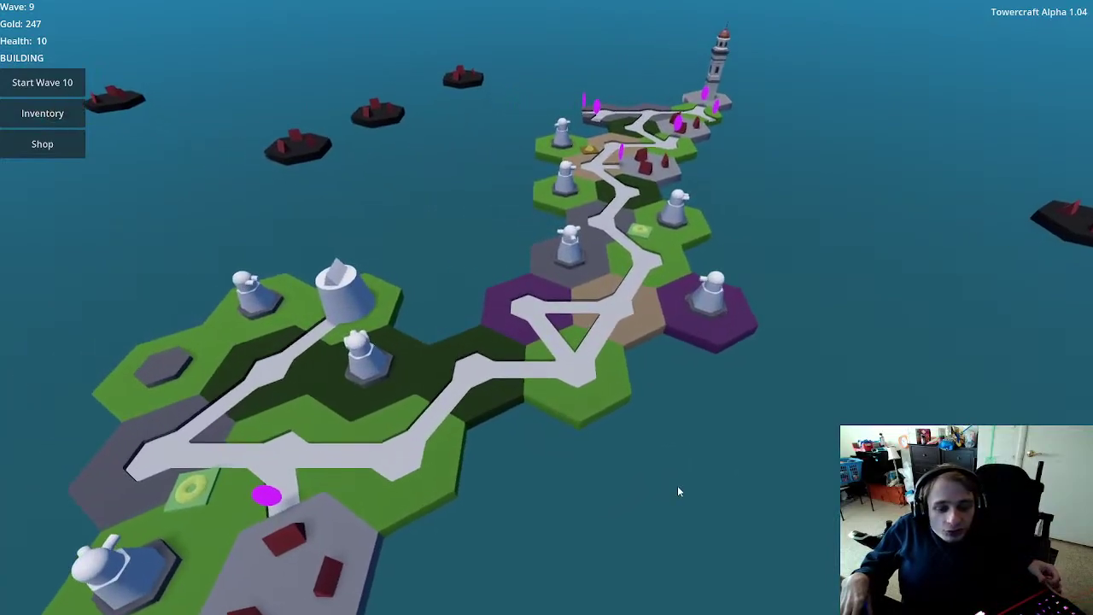
Step: Upgrade the centre tower to level 2 and begin crafting on an empty hex
{"action": "left_click", "coordinate": [367, 377]}
{"action": "left_click", "coordinate": [731, 351]}
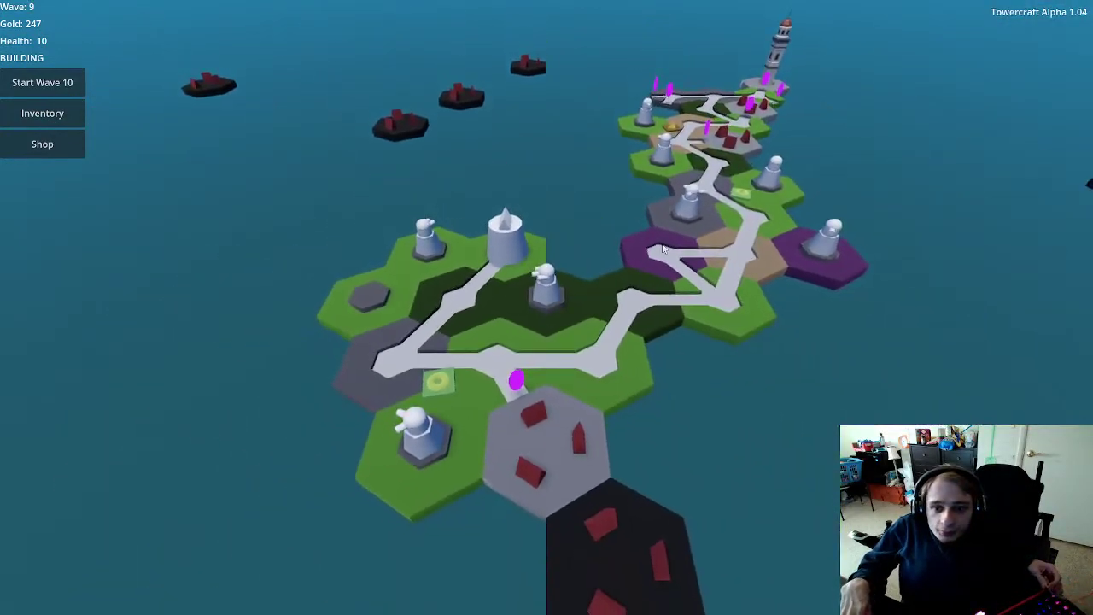
{"action": "scroll", "coordinate": [511, 398], "scroll_direction": "up", "scroll_amount": 3}
{"action": "left_click", "coordinate": [565, 346]}
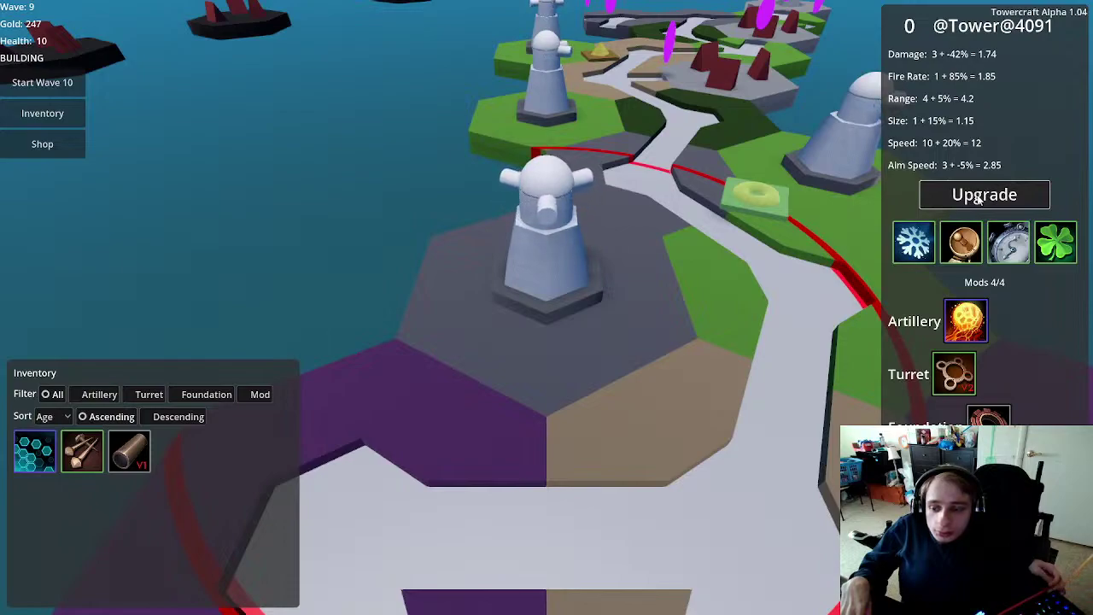
{"action": "left_click", "coordinate": [979, 198]}
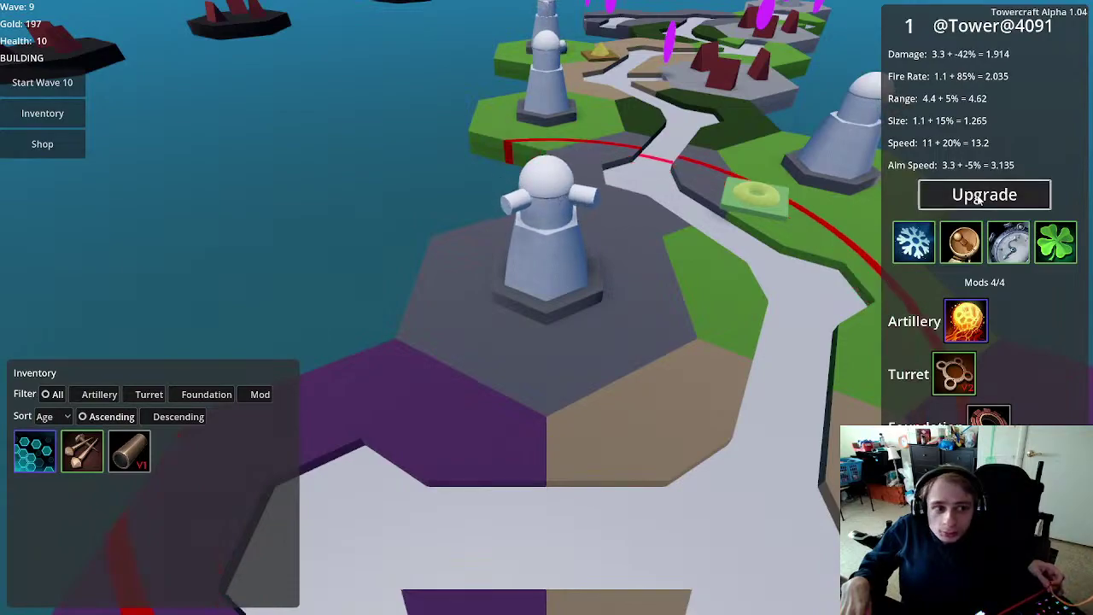
{"action": "left_click", "coordinate": [979, 198]}
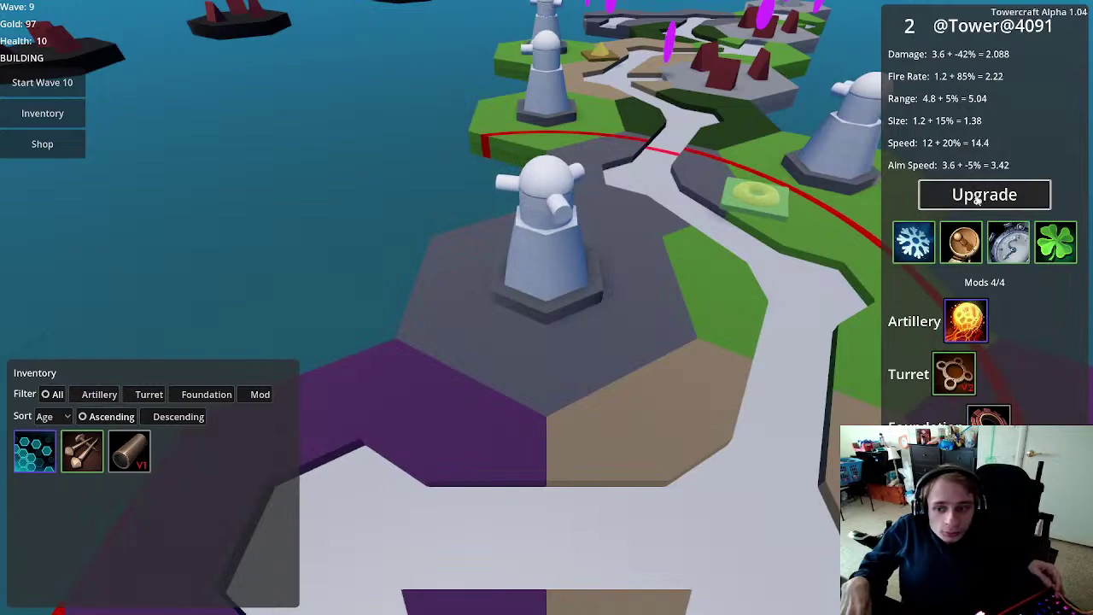
{"action": "left_click", "coordinate": [699, 354]}
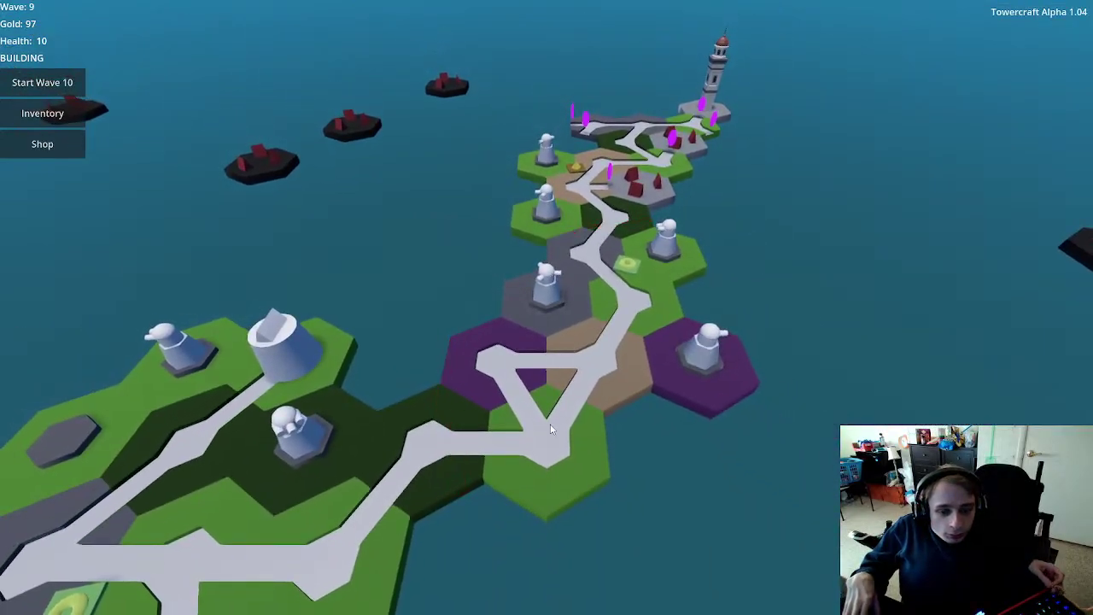
{"action": "scroll", "coordinate": [437, 342], "scroll_direction": "up", "scroll_amount": 2}
{"action": "left_click", "coordinate": [256, 372]}
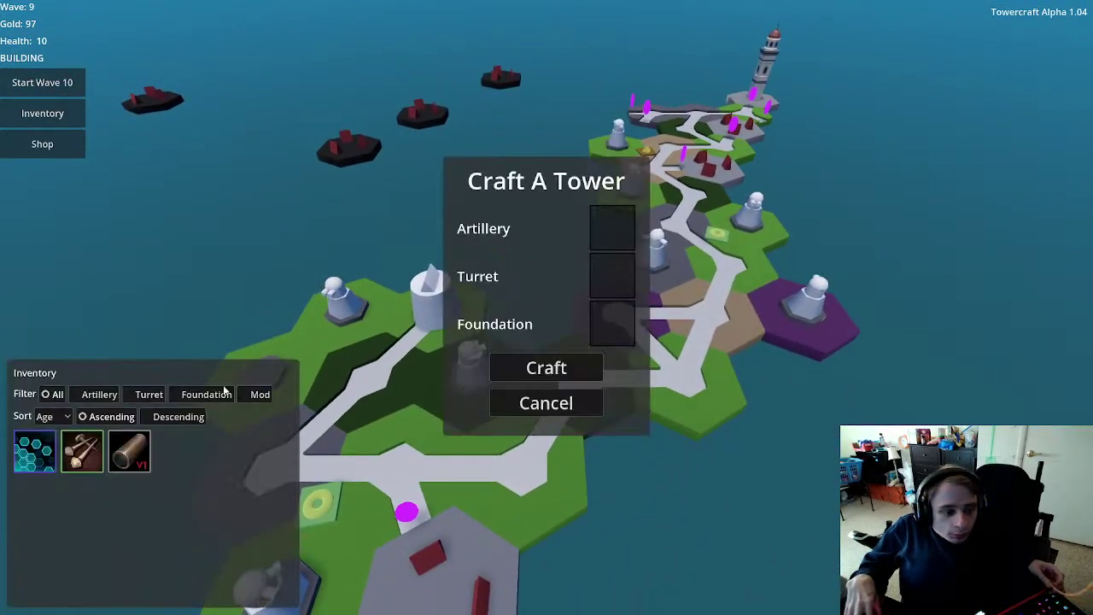
Step: Sell the Matrix artillery and buy the Fixed foundation in the Item Shop
{"action": "mouse_move", "coordinate": [134, 461]}
{"action": "mouse_move", "coordinate": [83, 458]}
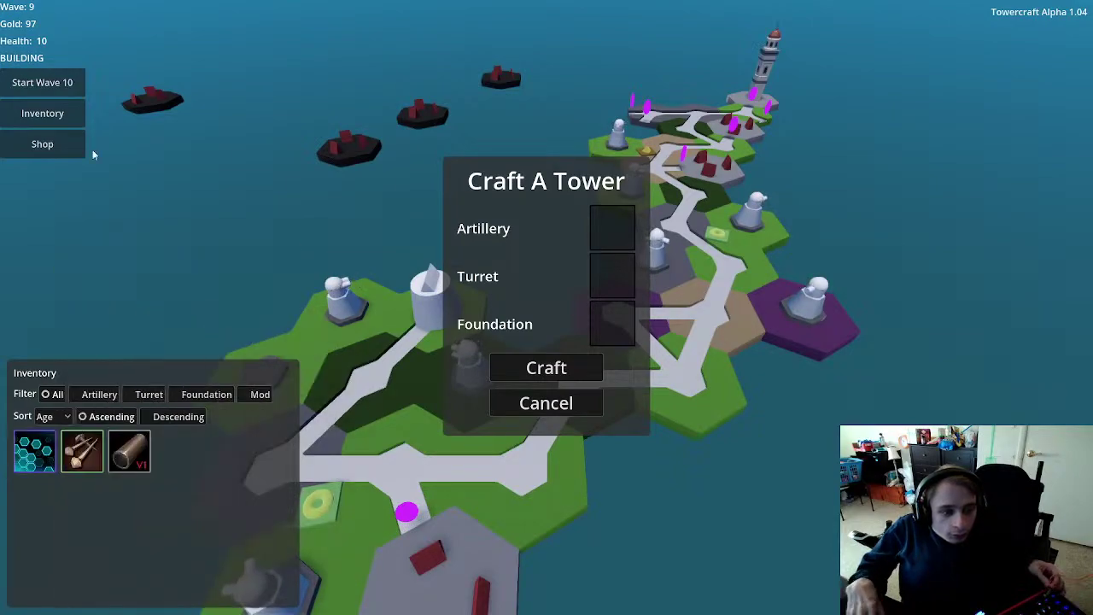
{"action": "left_click", "coordinate": [63, 156]}
{"action": "mouse_move", "coordinate": [569, 323]}
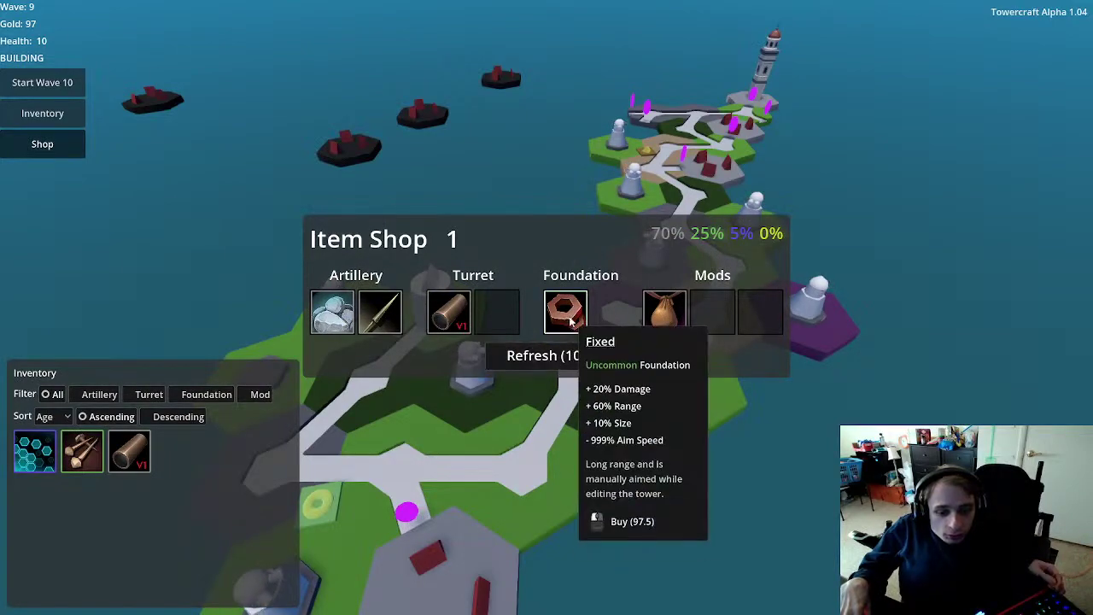
{"action": "left_click", "coordinate": [43, 462]}
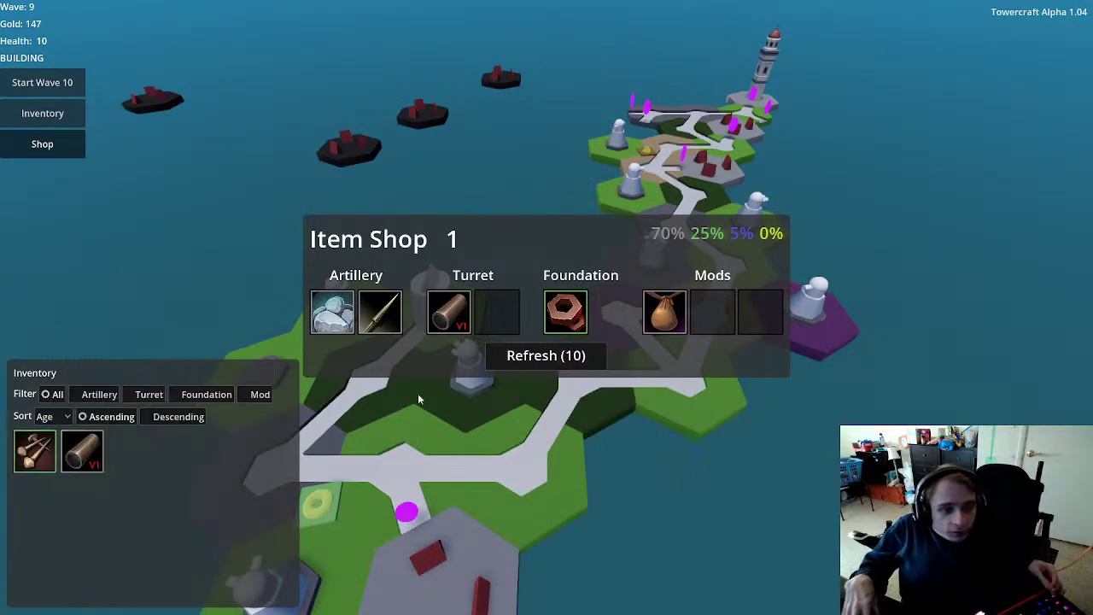
{"action": "left_click", "coordinate": [565, 312]}
{"action": "left_click", "coordinate": [254, 309]}
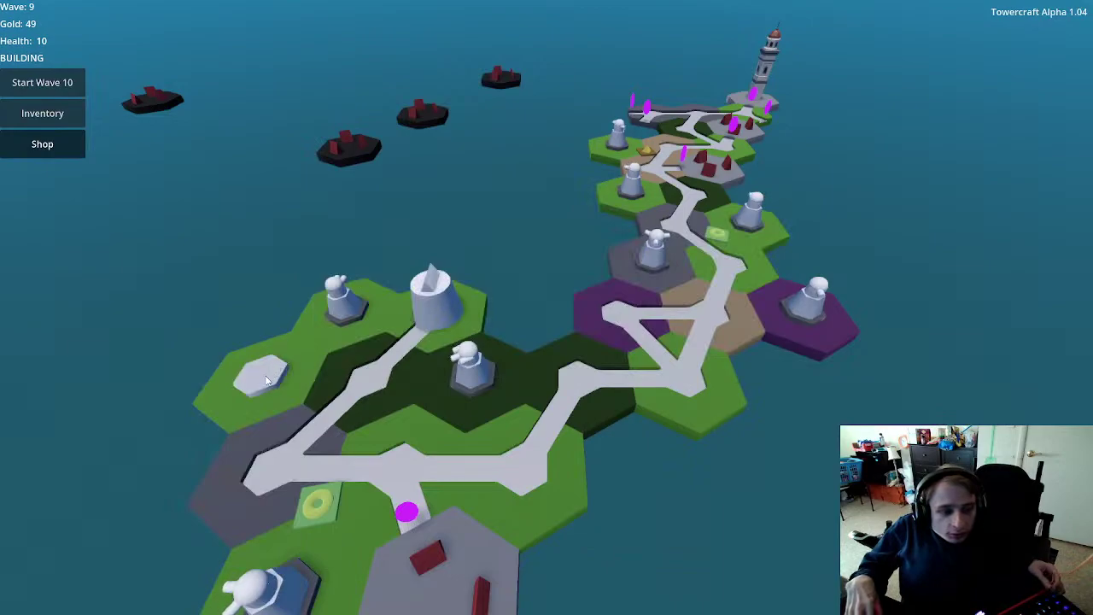
Step: Craft a tower on the left empty hex with Spikes, the hex foundation and the barrel turret
{"action": "left_click", "coordinate": [256, 329]}
{"action": "left_click", "coordinate": [34, 451]}
{"action": "left_click", "coordinate": [94, 453]}
{"action": "left_click", "coordinate": [48, 462]}
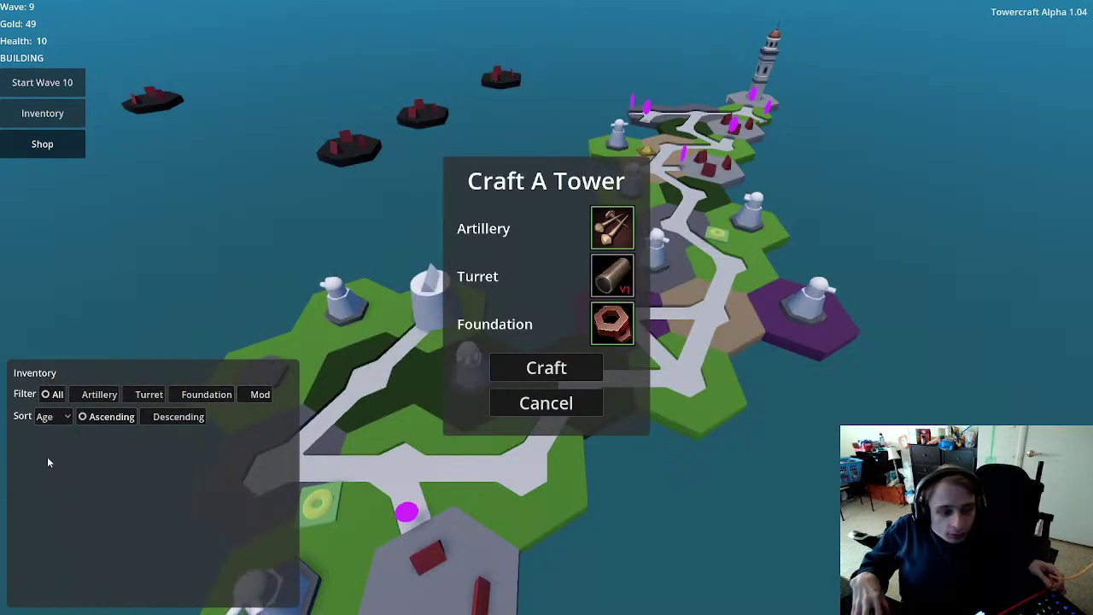
{"action": "left_click", "coordinate": [556, 369]}
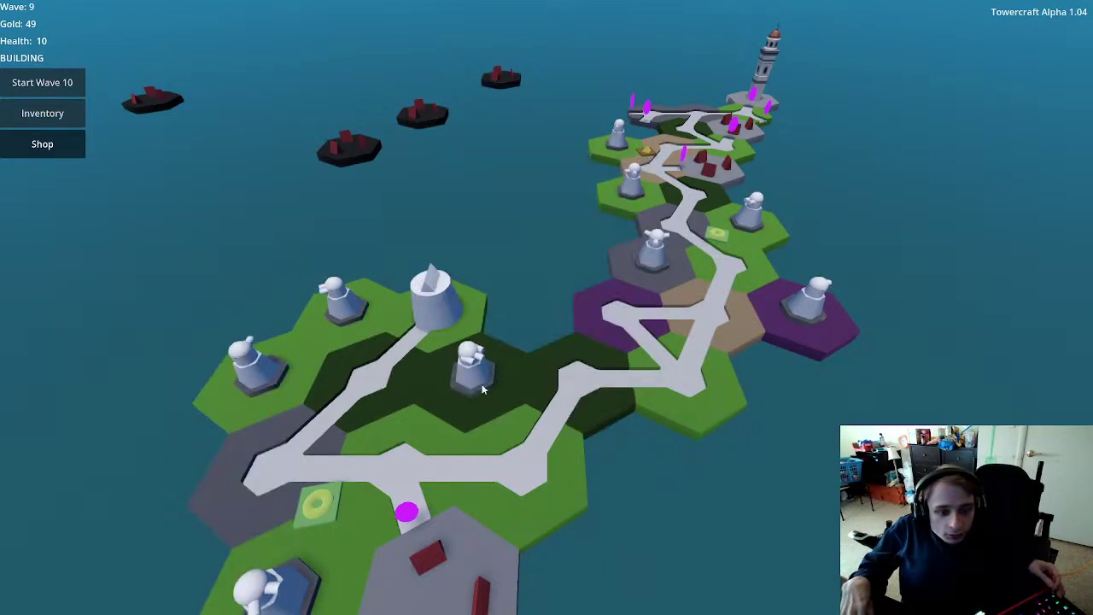
Step: Select the newly crafted tower, close the inventory, and pull back to a wide map view
{"action": "left_click", "coordinate": [256, 379]}
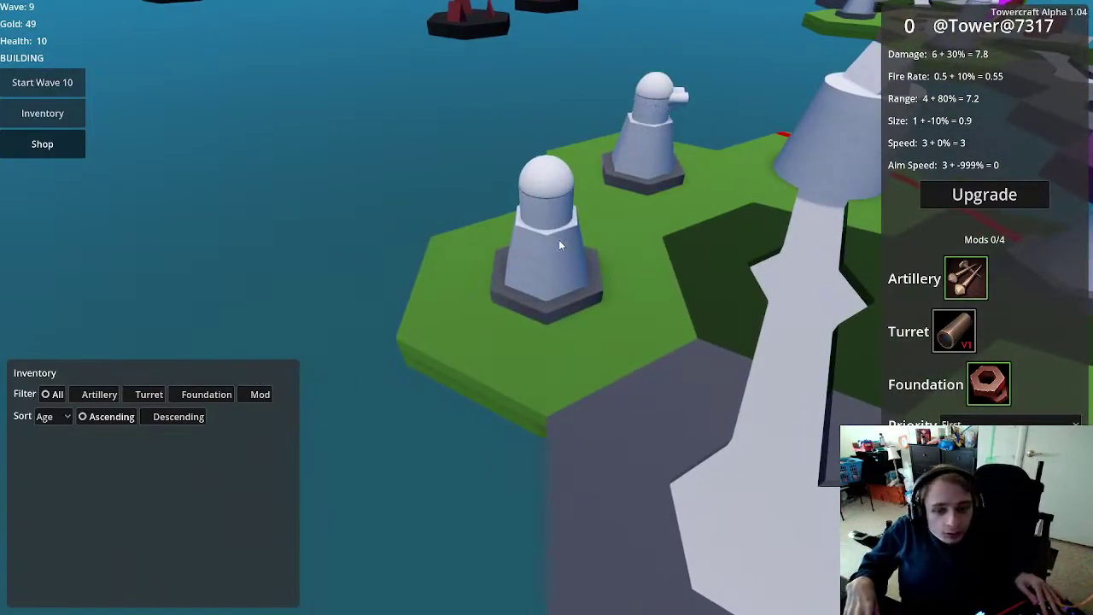
{"action": "key", "text": "i"}
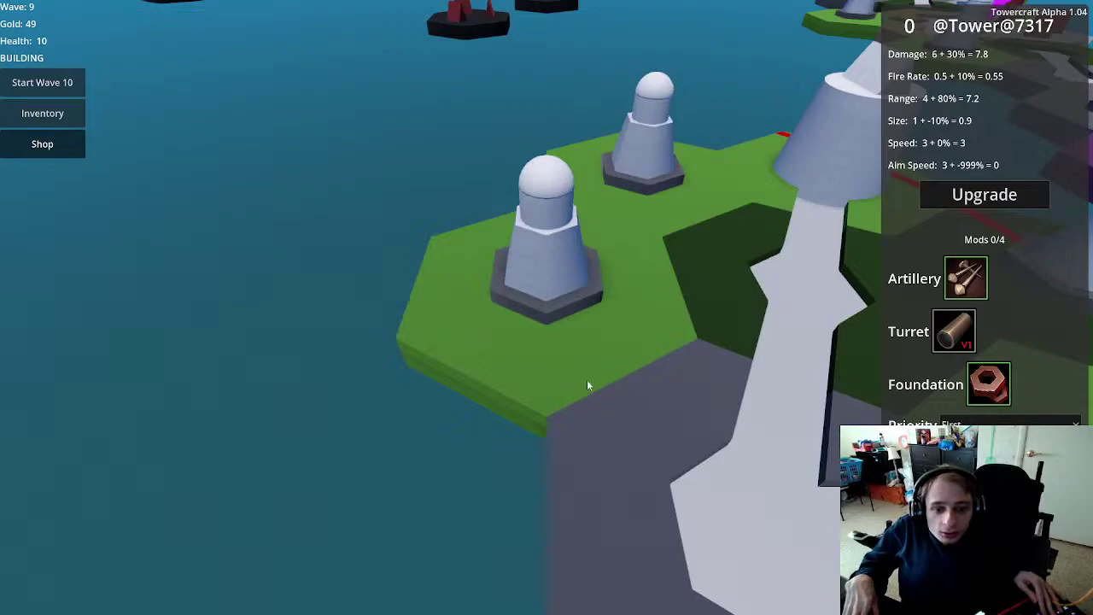
{"action": "scroll", "coordinate": [587, 379], "scroll_direction": "down", "scroll_amount": 5}
{"action": "right_click_drag", "start_coordinate": [702, 363], "coordinate": [560, 266]}
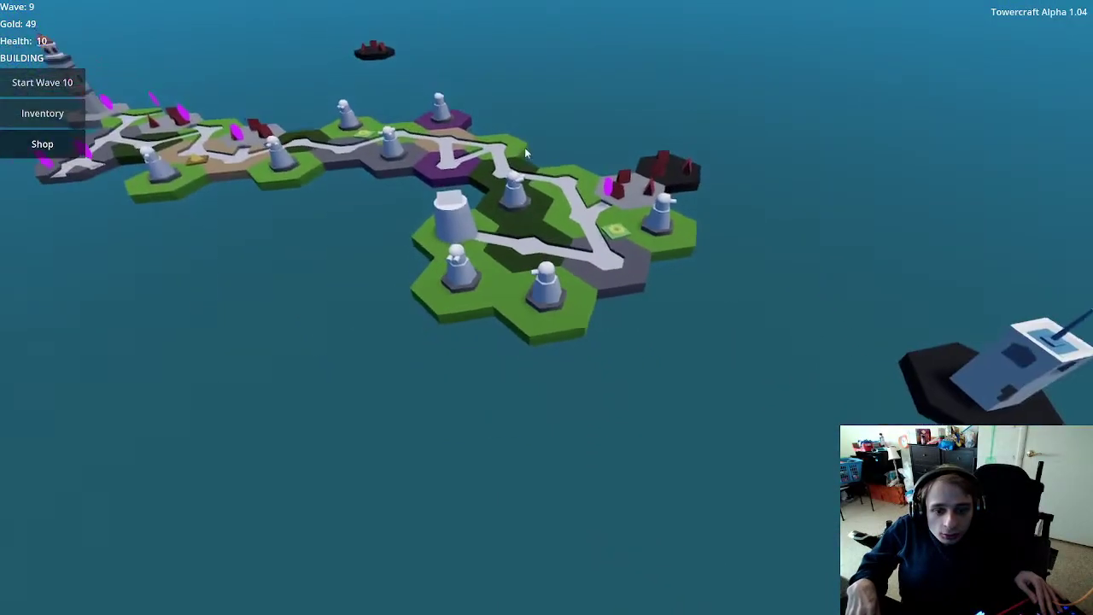
{"action": "key", "text": "i"}
{"action": "scroll", "coordinate": [548, 287], "scroll_direction": "up", "scroll_amount": 5}
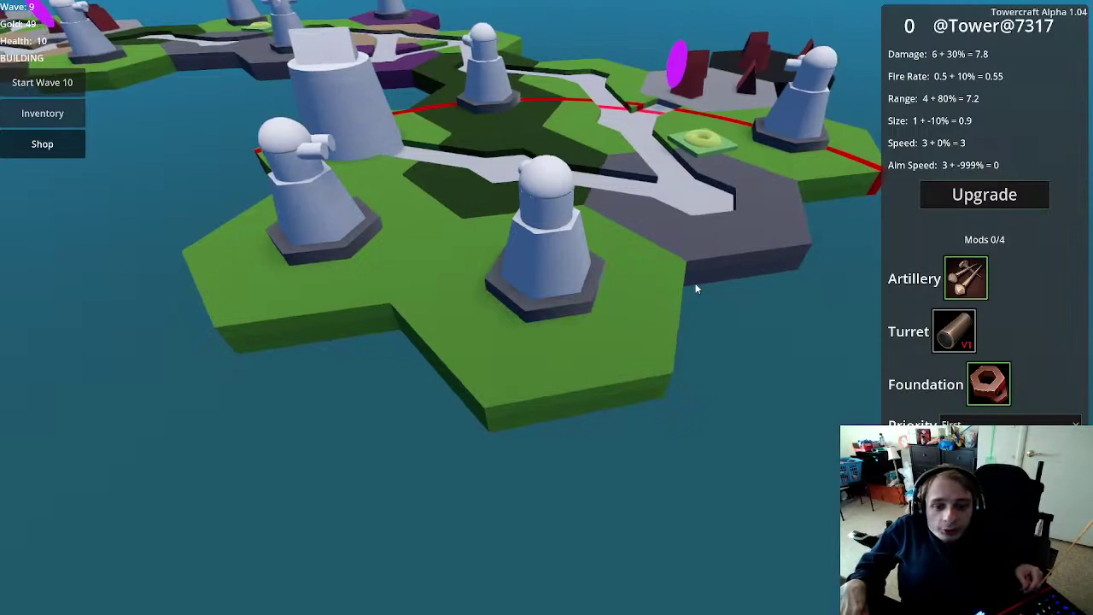
Step: Frame the centre tower and path, inspect the left tower, and briefly check the item shop
{"action": "right_click_drag", "start_coordinate": [695, 282], "coordinate": [651, 320]}
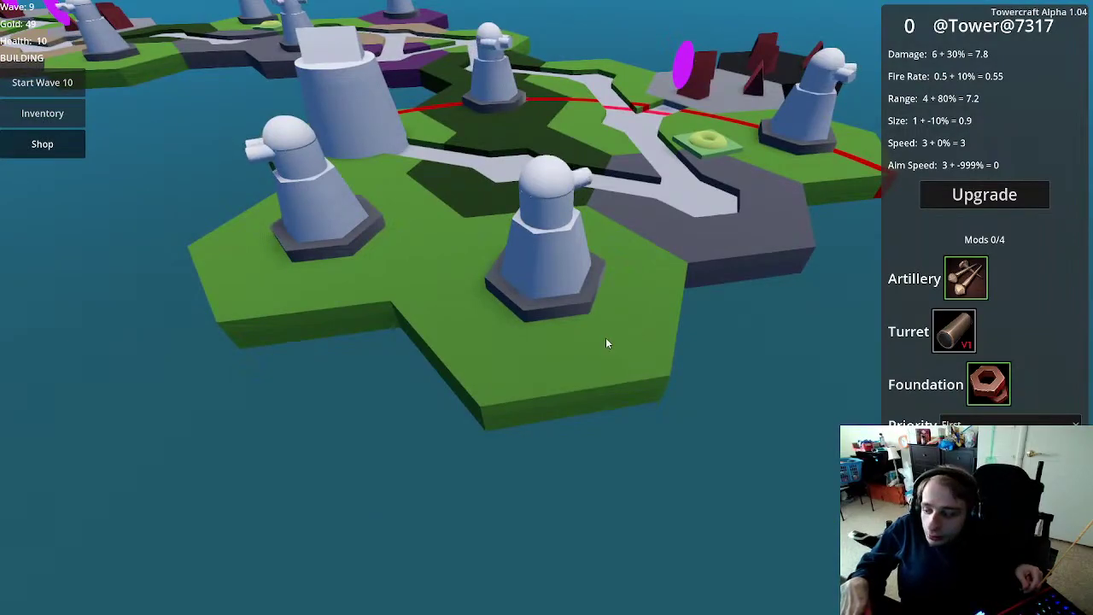
{"action": "right_click_drag", "start_coordinate": [608, 342], "coordinate": [732, 369]}
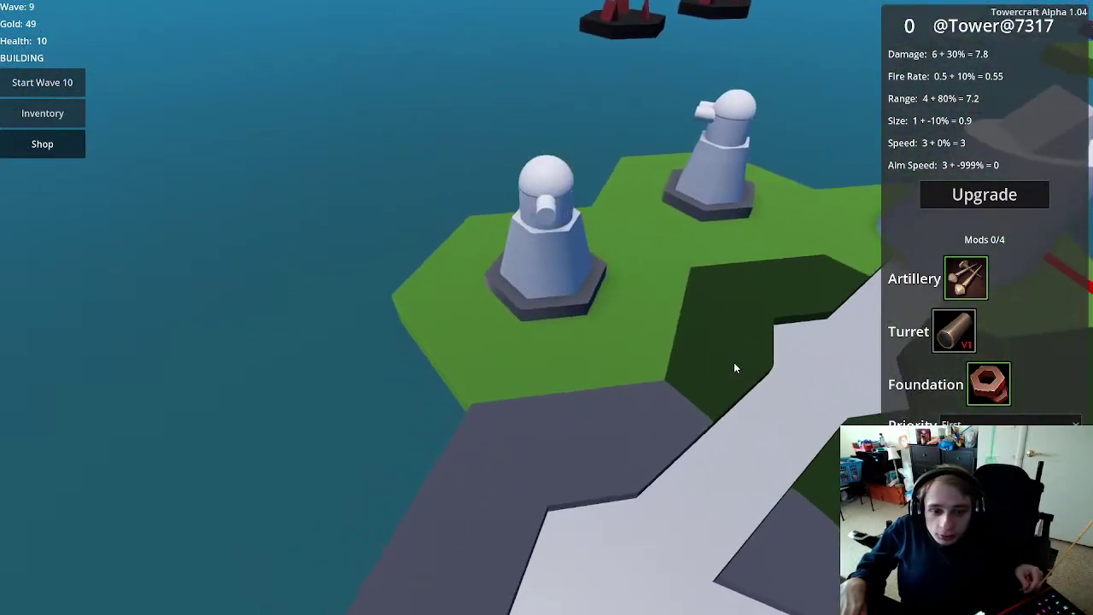
{"action": "scroll", "coordinate": [545, 217], "scroll_direction": "down", "scroll_amount": 5}
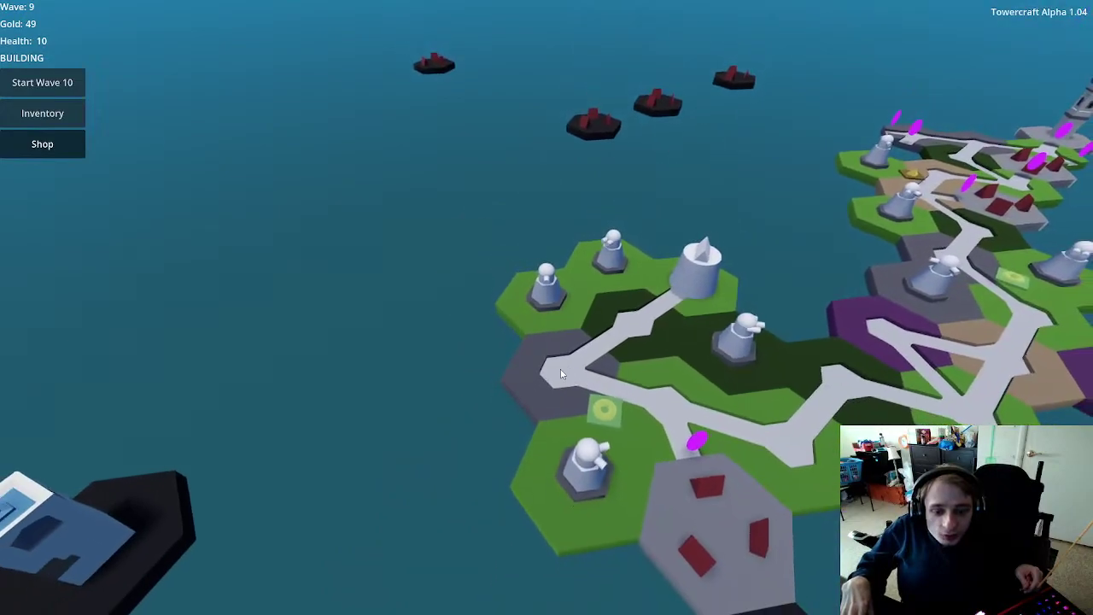
{"action": "left_click", "coordinate": [554, 299]}
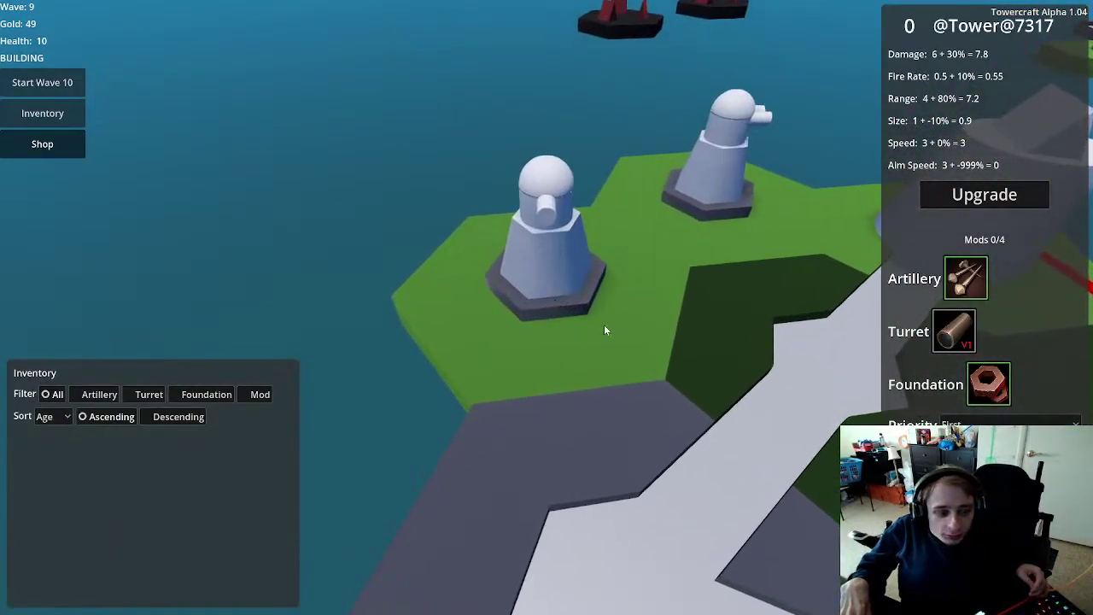
{"action": "left_click", "coordinate": [69, 145]}
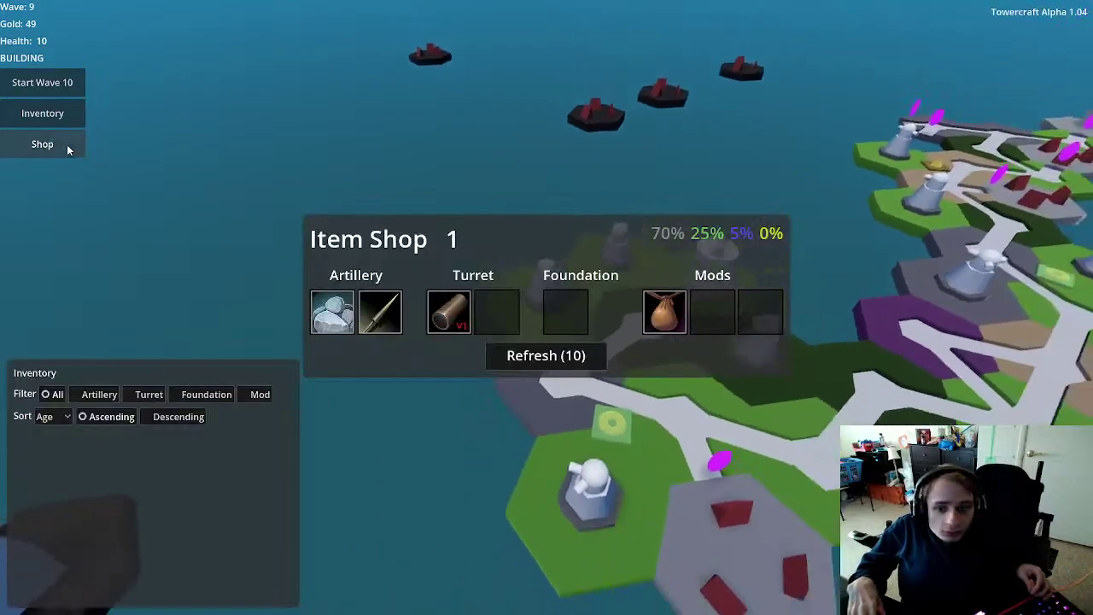
{"action": "mouse_move", "coordinate": [664, 320]}
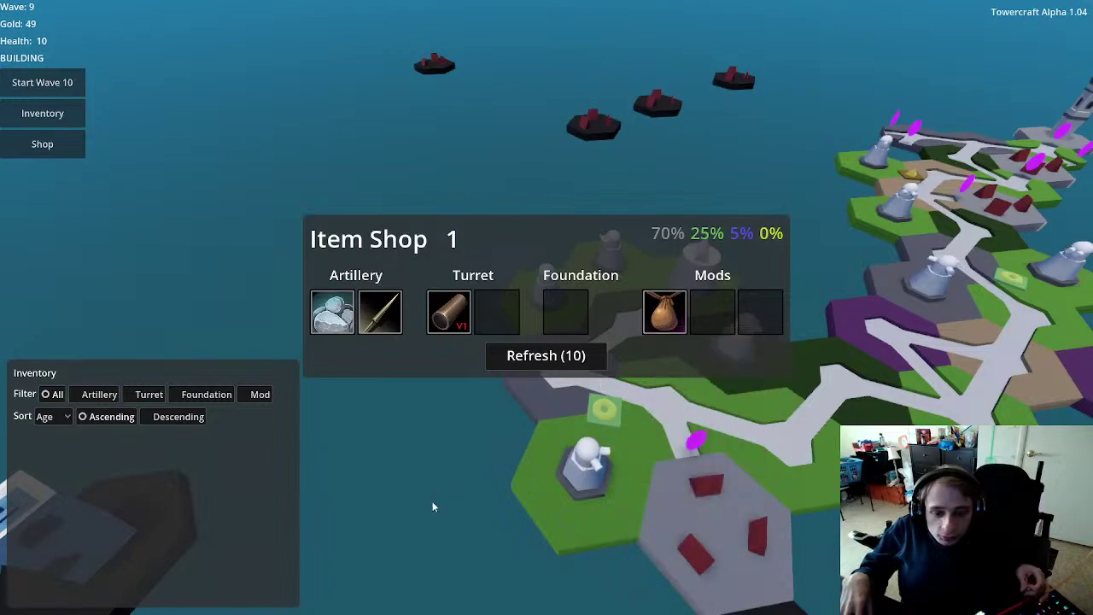
{"action": "key", "text": "Escape"}
{"action": "scroll", "coordinate": [720, 379], "scroll_direction": "down", "scroll_amount": 6}
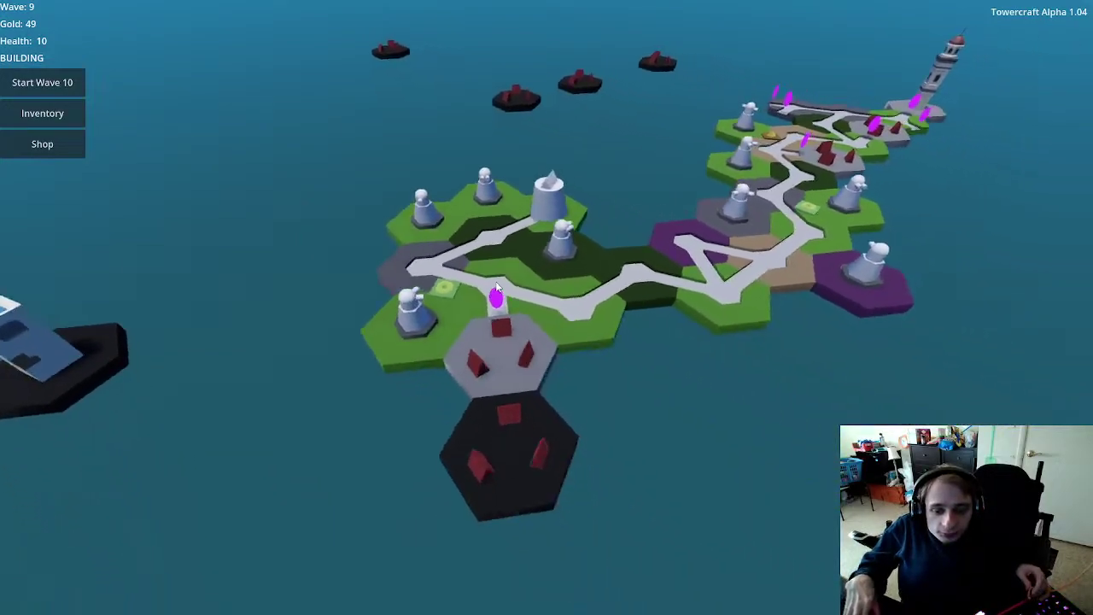
{"action": "scroll", "coordinate": [595, 272], "scroll_direction": "down", "scroll_amount": 2}
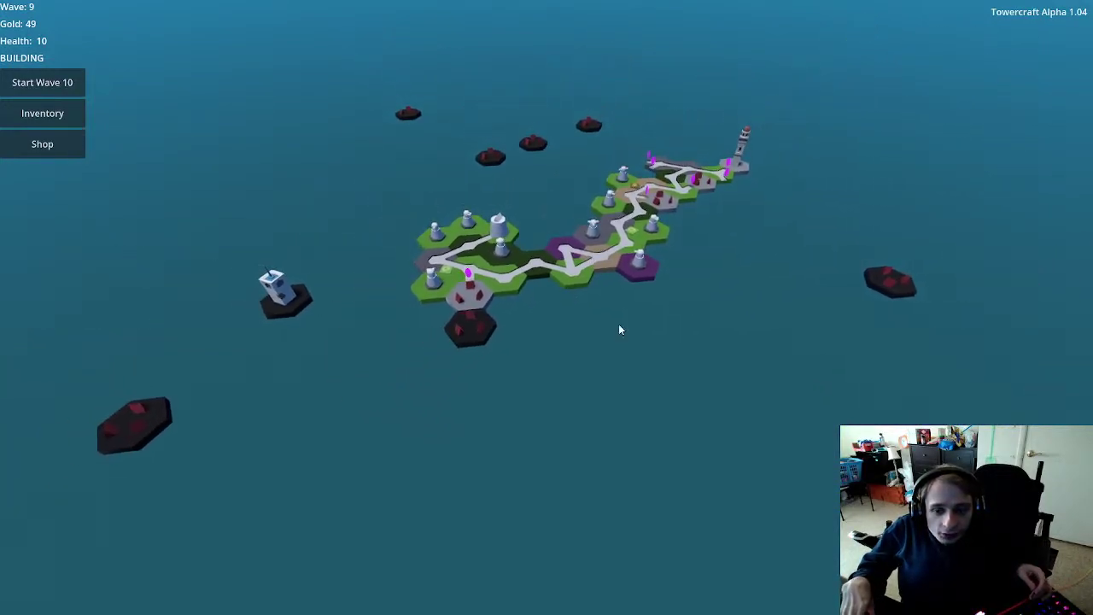
Step: Move the camera over the island and start wave 10
{"action": "key", "text": "w"}
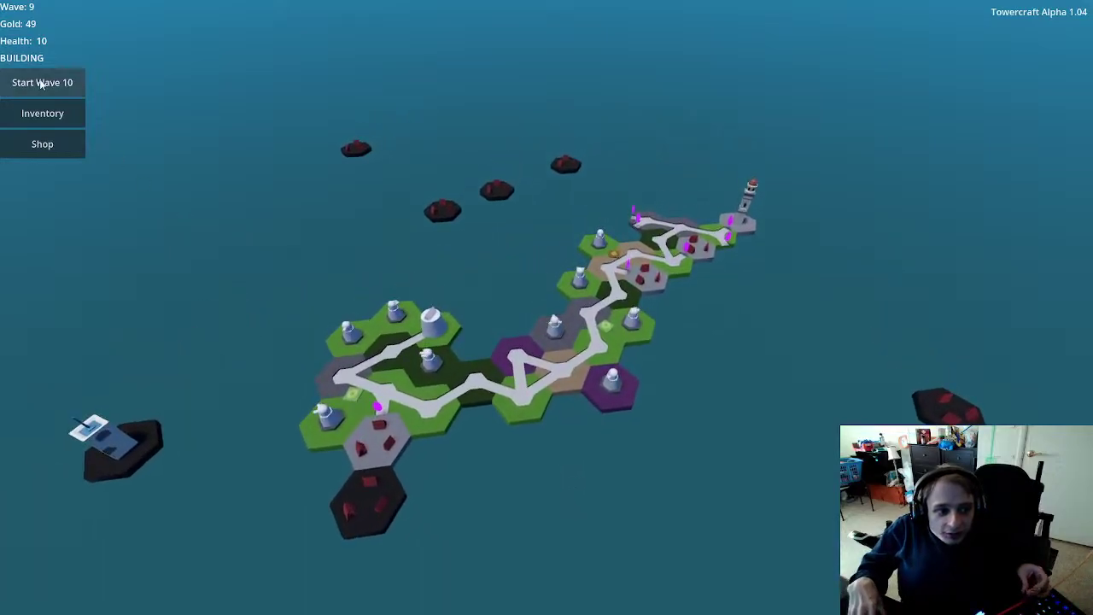
{"action": "left_click", "coordinate": [40, 83]}
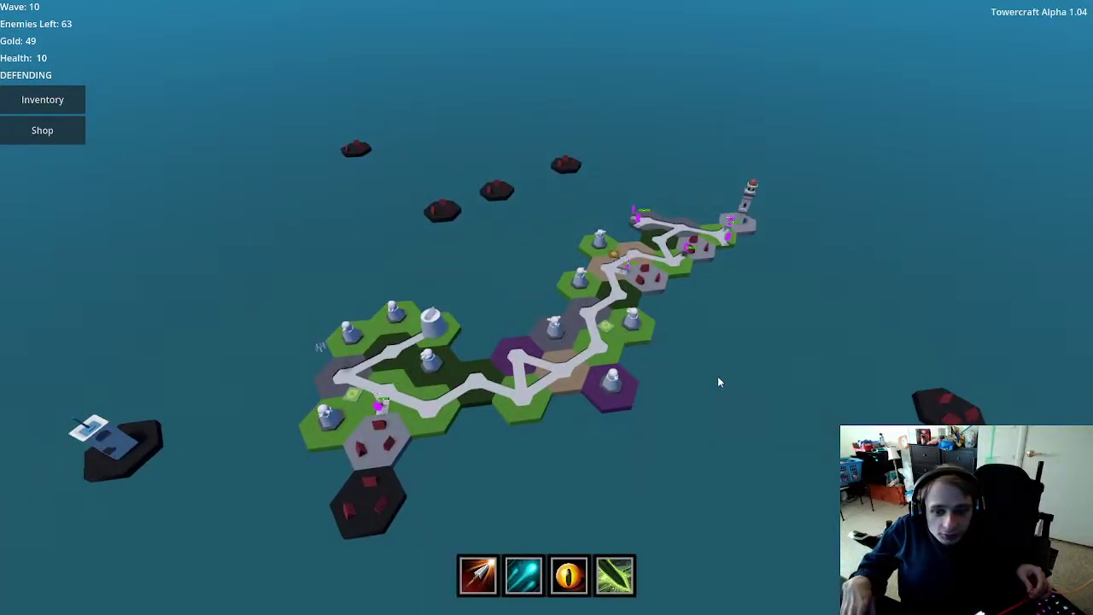
{"action": "scroll", "coordinate": [709, 378], "scroll_direction": "up", "scroll_amount": 2}
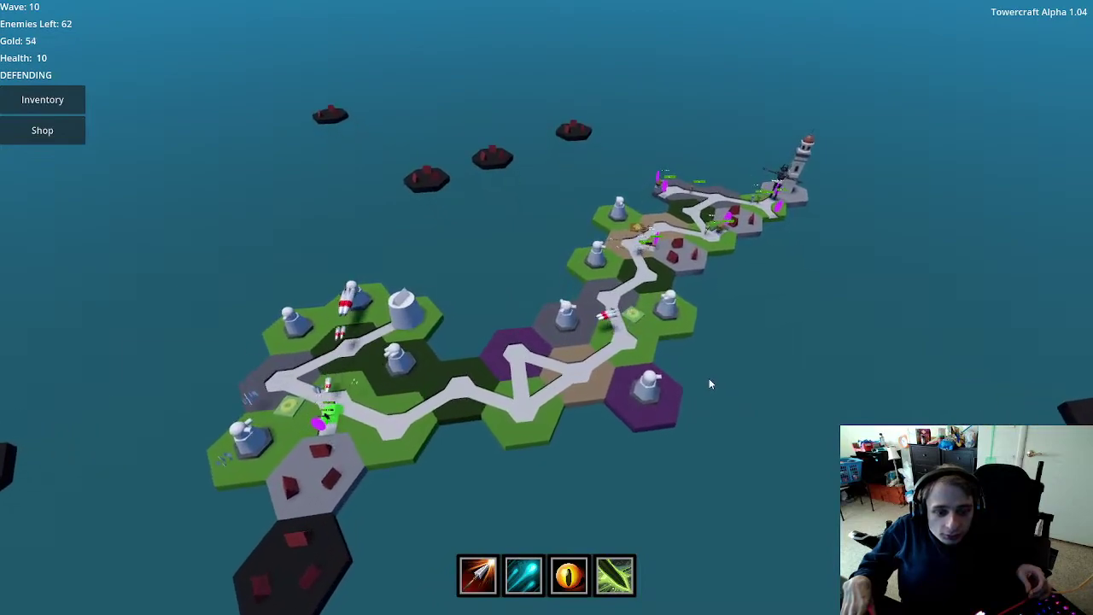
{"action": "scroll", "coordinate": [443, 465], "scroll_direction": "up", "scroll_amount": 2}
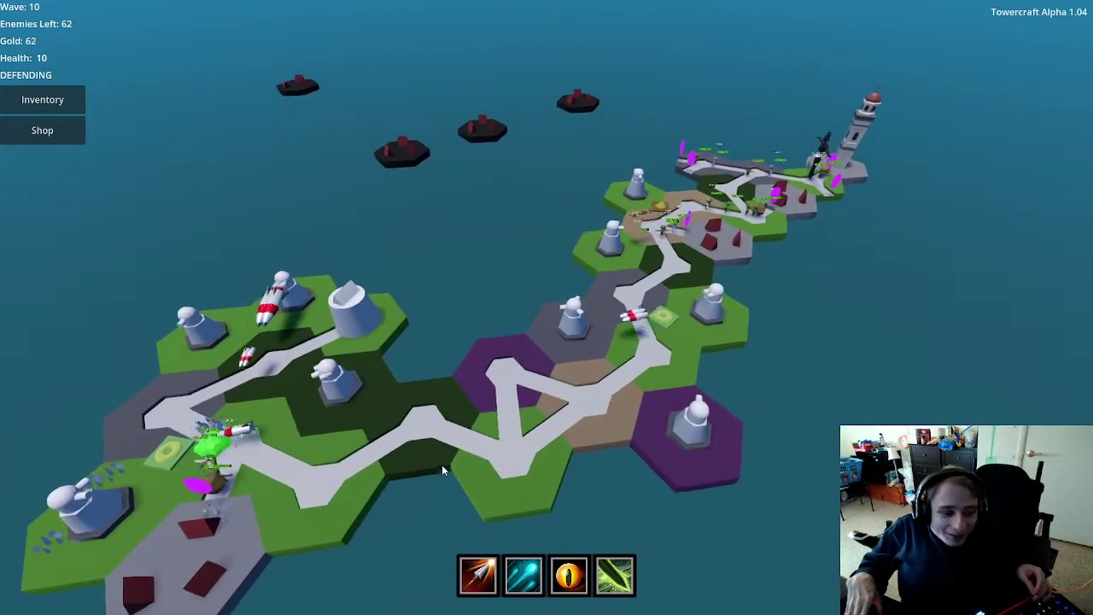
{"action": "key", "text": "a"}
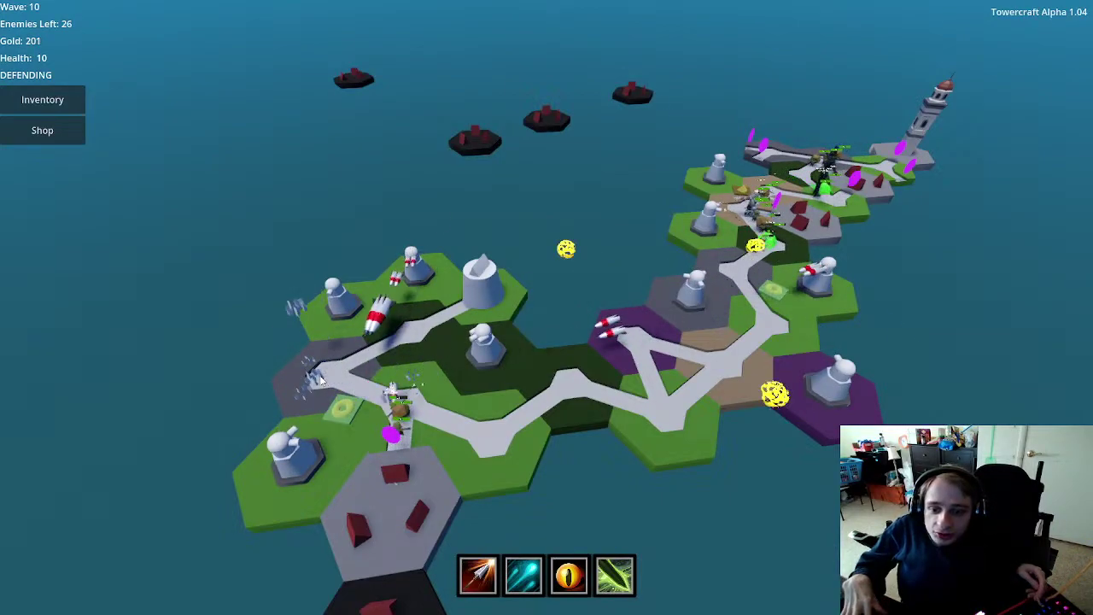
Step: Follow the wave 10 fight toward the remaining enemies, keeping health at 10
{"action": "middle_click_drag", "start_coordinate": [576, 460], "coordinate": [453, 479]}
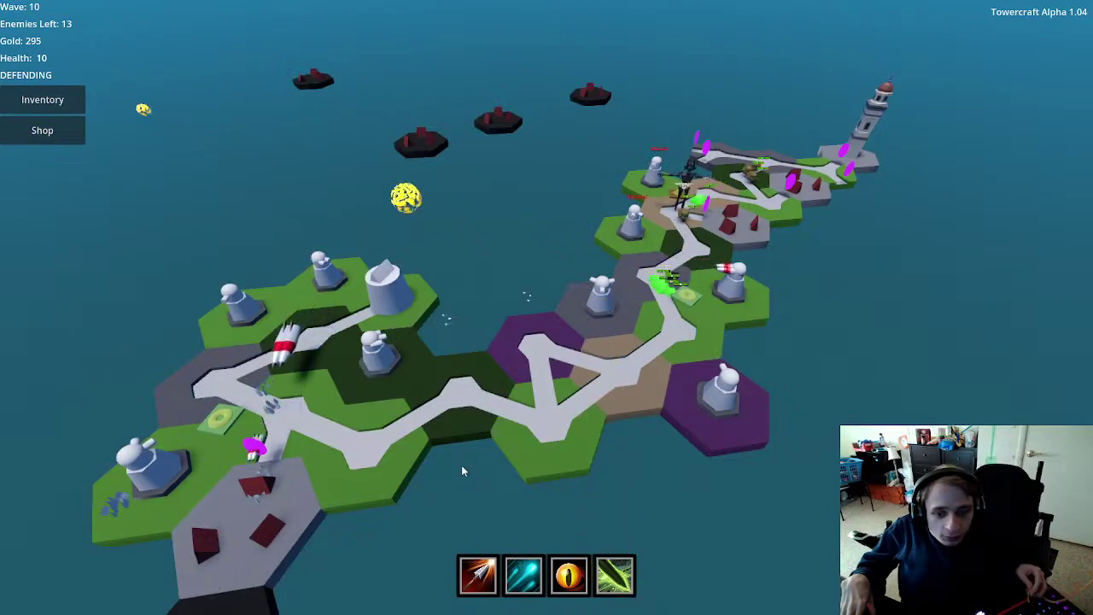
{"action": "scroll", "coordinate": [490, 453], "scroll_direction": "up", "scroll_amount": 5}
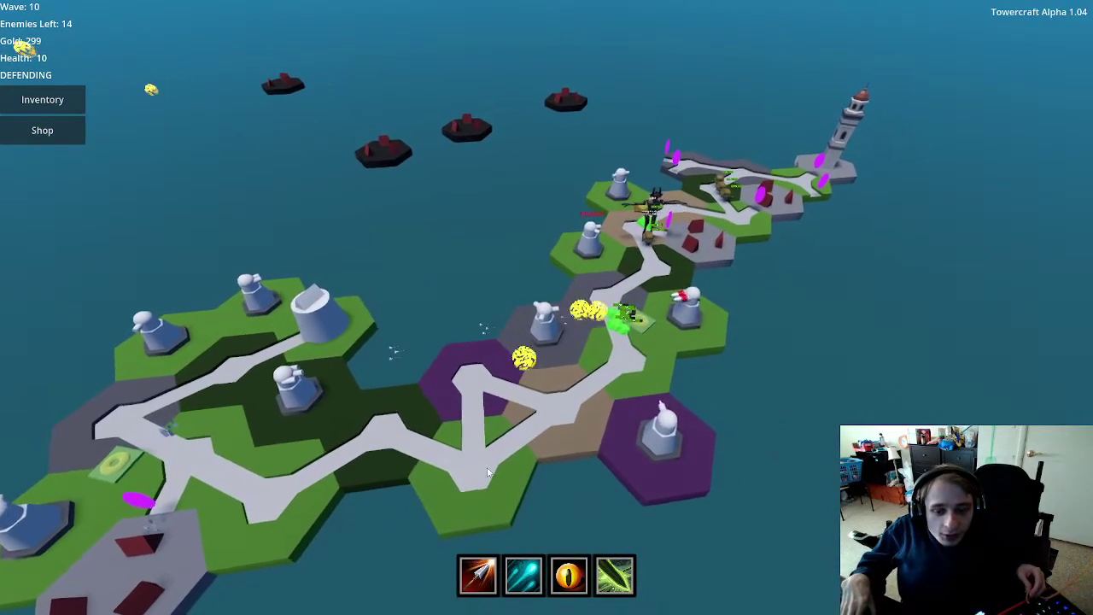
{"action": "scroll", "coordinate": [754, 387], "scroll_direction": "up", "scroll_amount": 2}
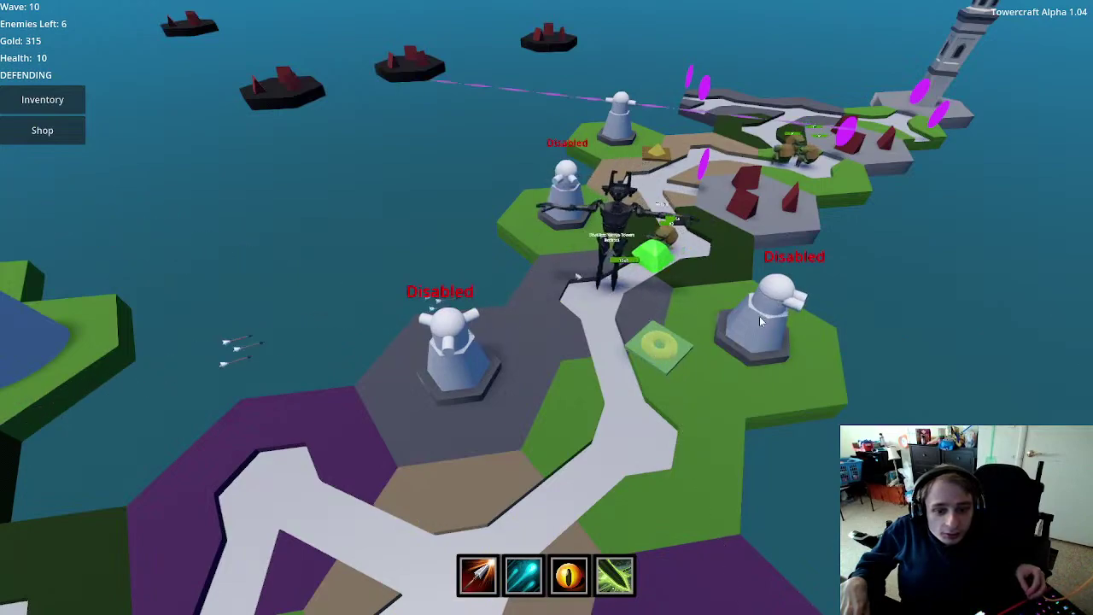
{"action": "scroll", "coordinate": [648, 438], "scroll_direction": "down", "scroll_amount": 2}
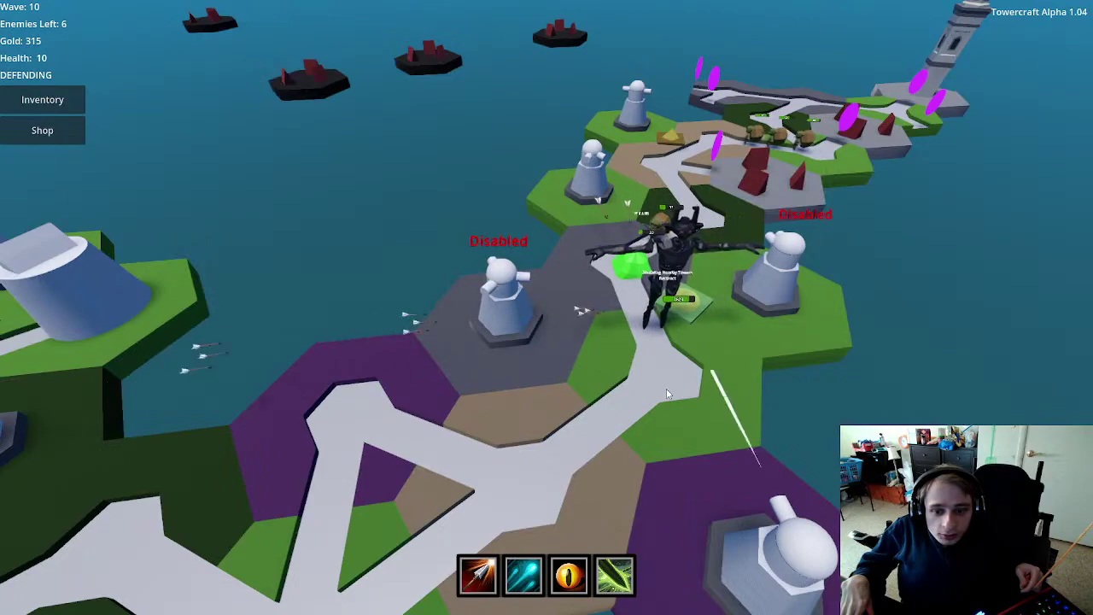
{"action": "scroll", "coordinate": [657, 409], "scroll_direction": "down", "scroll_amount": 1}
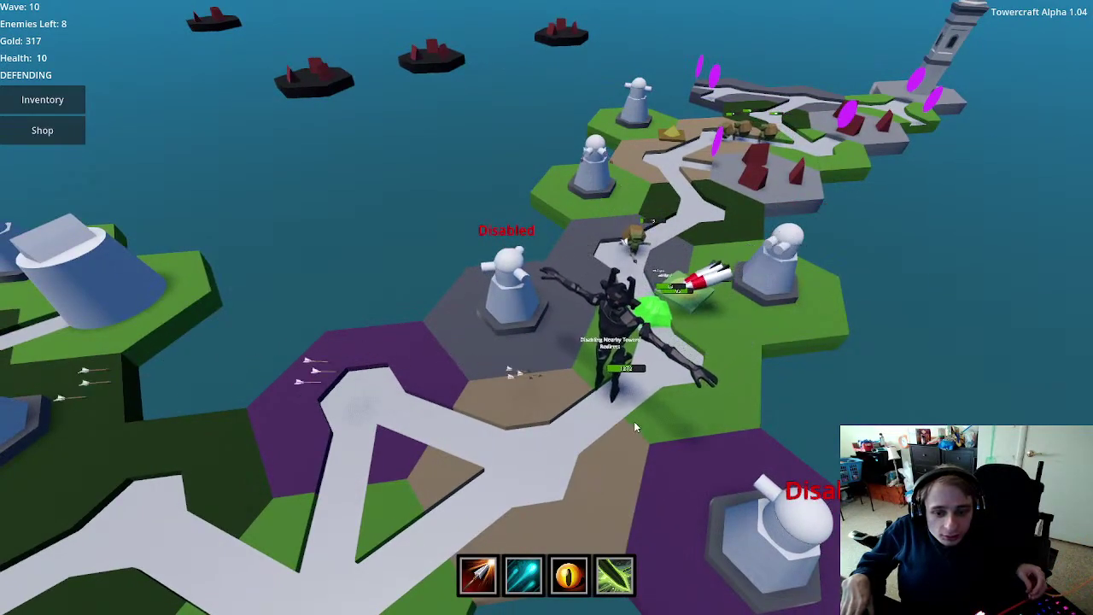
{"action": "scroll", "coordinate": [611, 425], "scroll_direction": "down", "scroll_amount": 2}
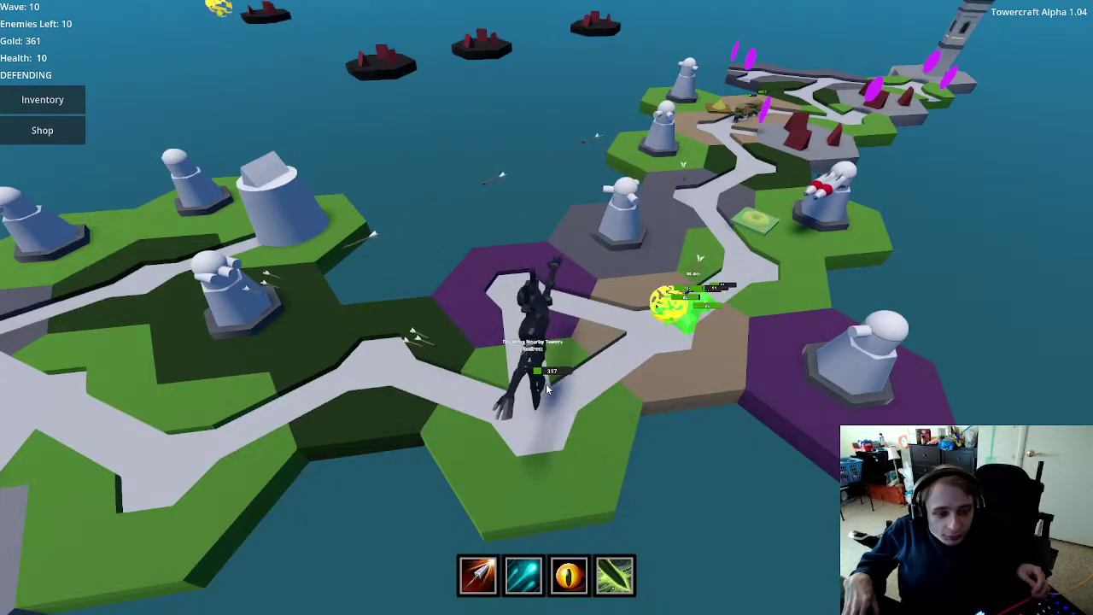
{"action": "key", "text": "a"}
{"action": "key", "text": "a"}
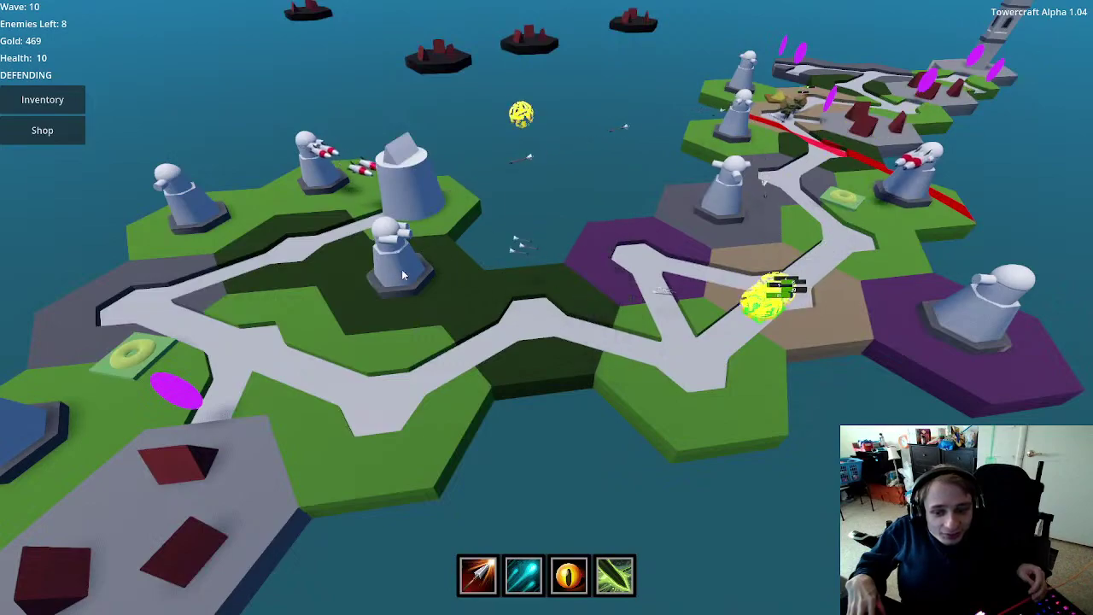
{"action": "key", "text": "d"}
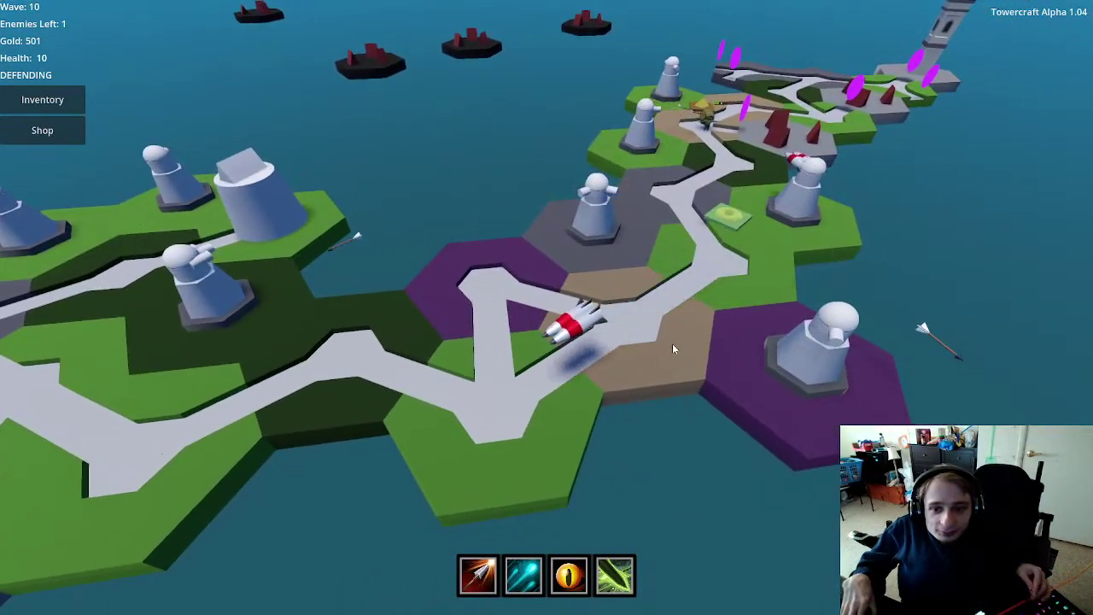
{"action": "scroll", "coordinate": [684, 323], "scroll_direction": "down", "scroll_amount": 8}
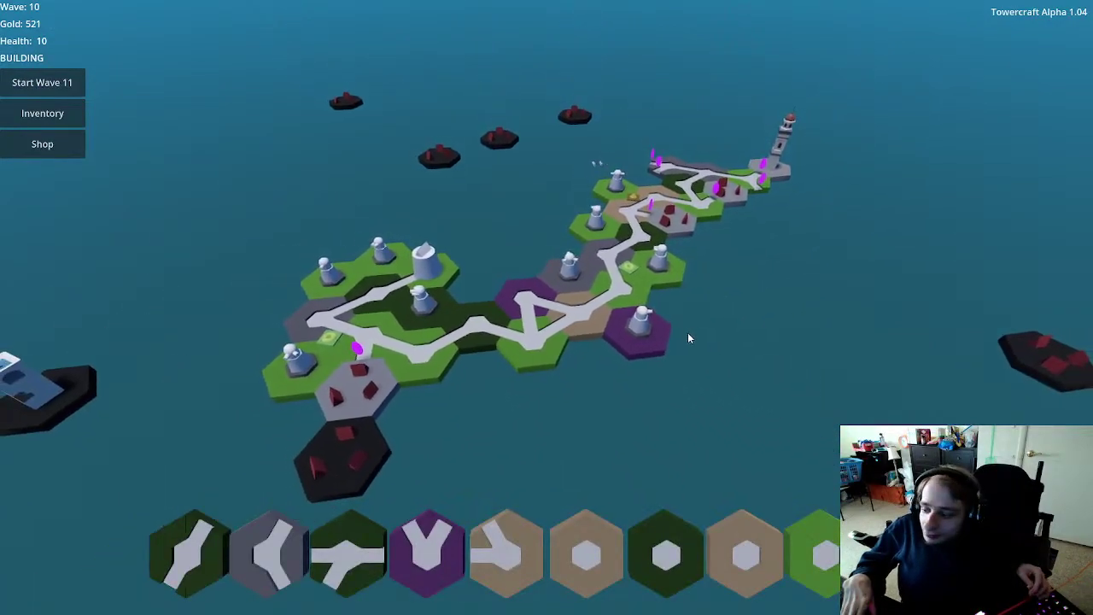
{"action": "middle_click_drag", "start_coordinate": [689, 338], "coordinate": [801, 285]}
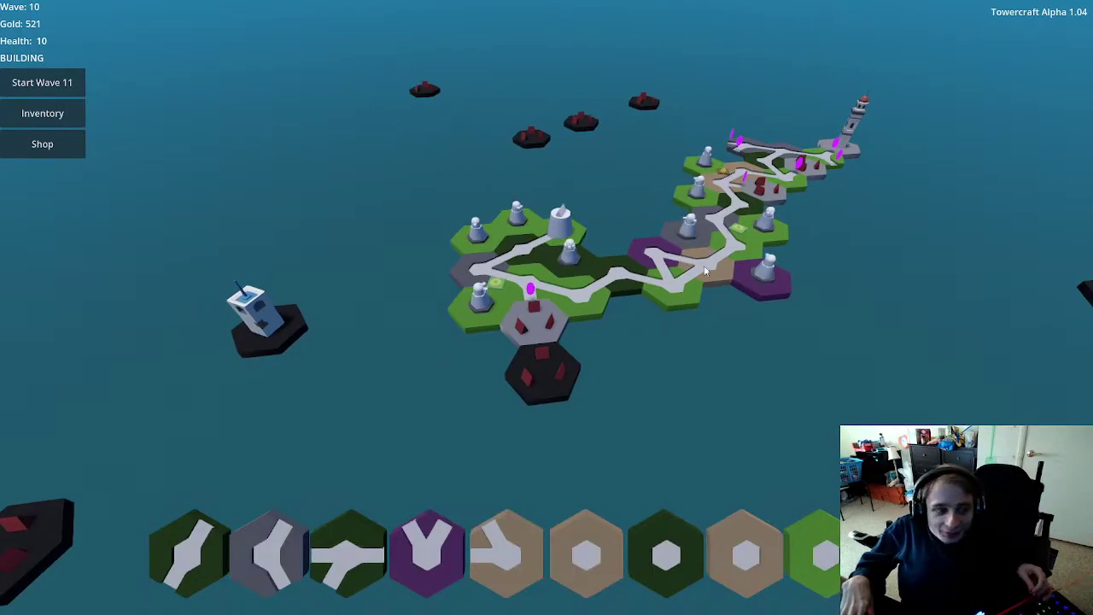
{"action": "left_click", "coordinate": [45, 144]}
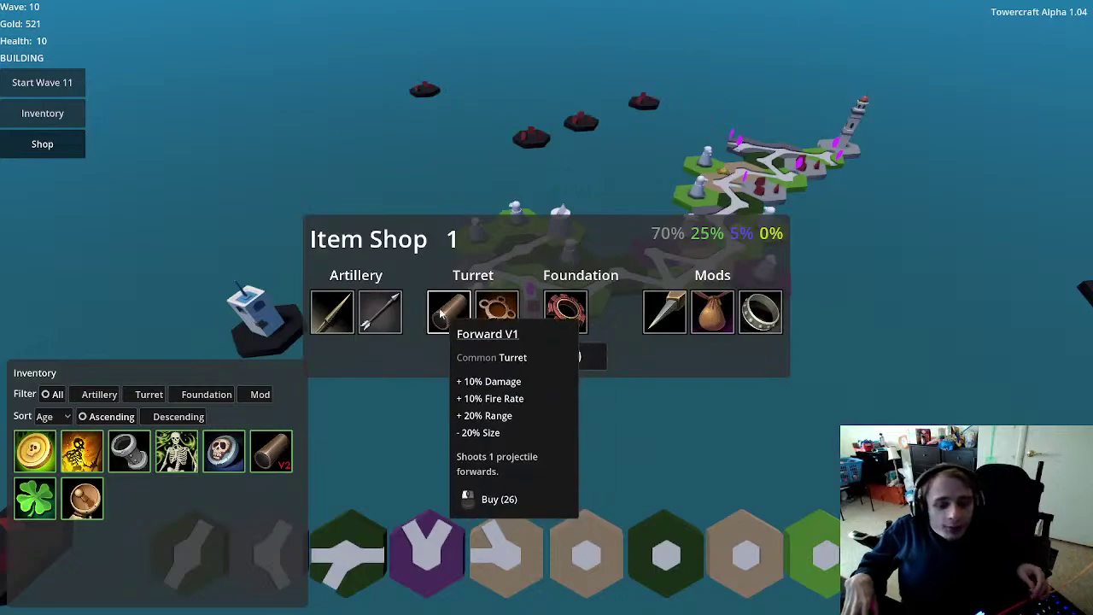
{"action": "mouse_move", "coordinate": [581, 321]}
{"action": "mouse_move", "coordinate": [89, 457]}
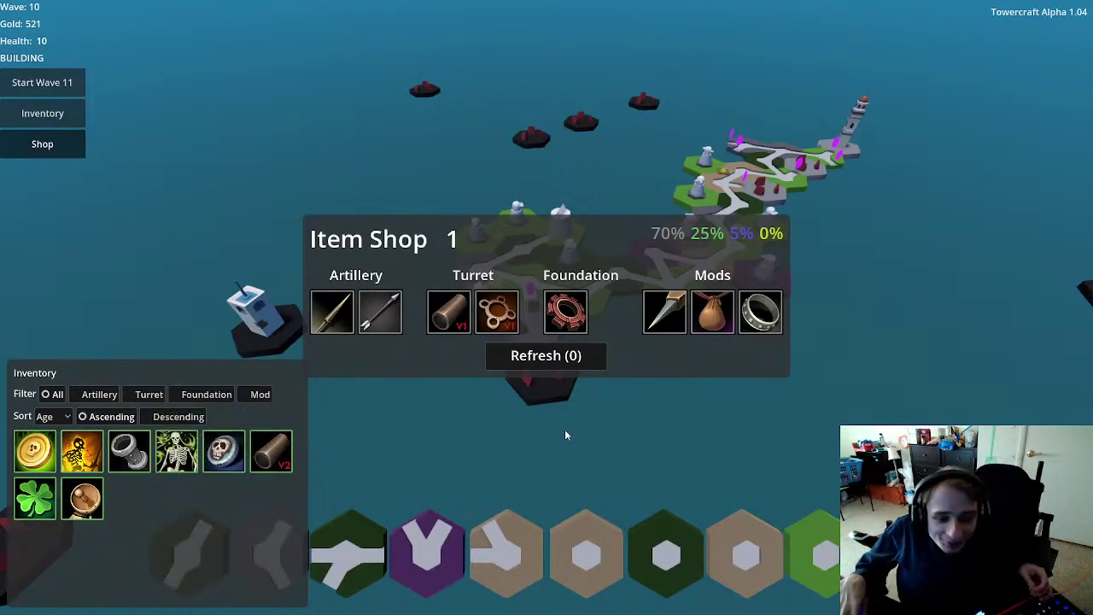
{"action": "key", "text": "Escape"}
{"action": "left_click", "coordinate": [56, 141]}
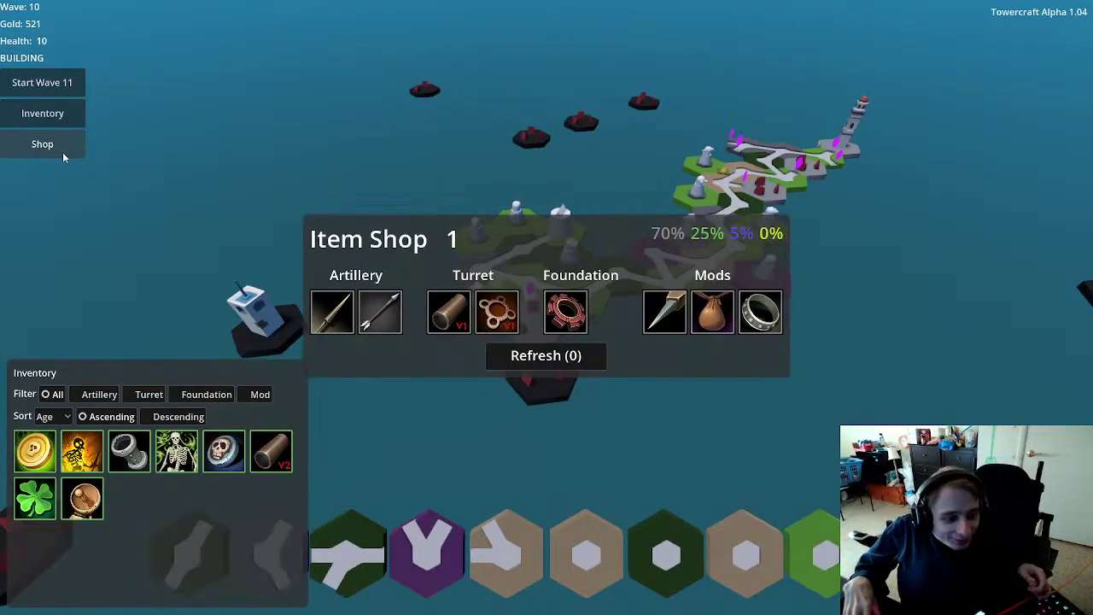
{"action": "mouse_move", "coordinate": [174, 451]}
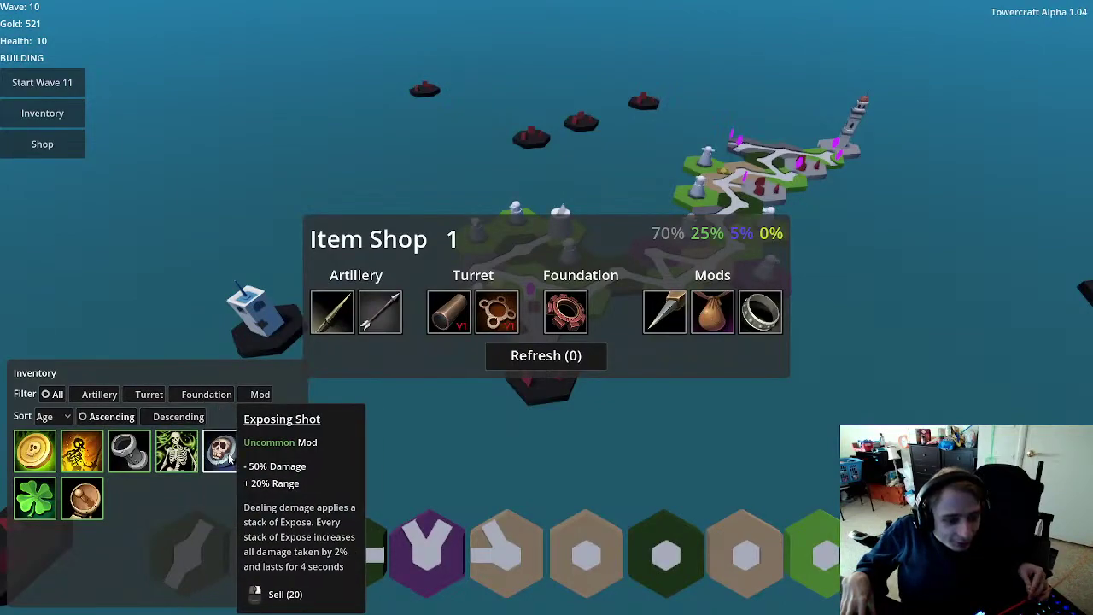
{"action": "mouse_move", "coordinate": [270, 451]}
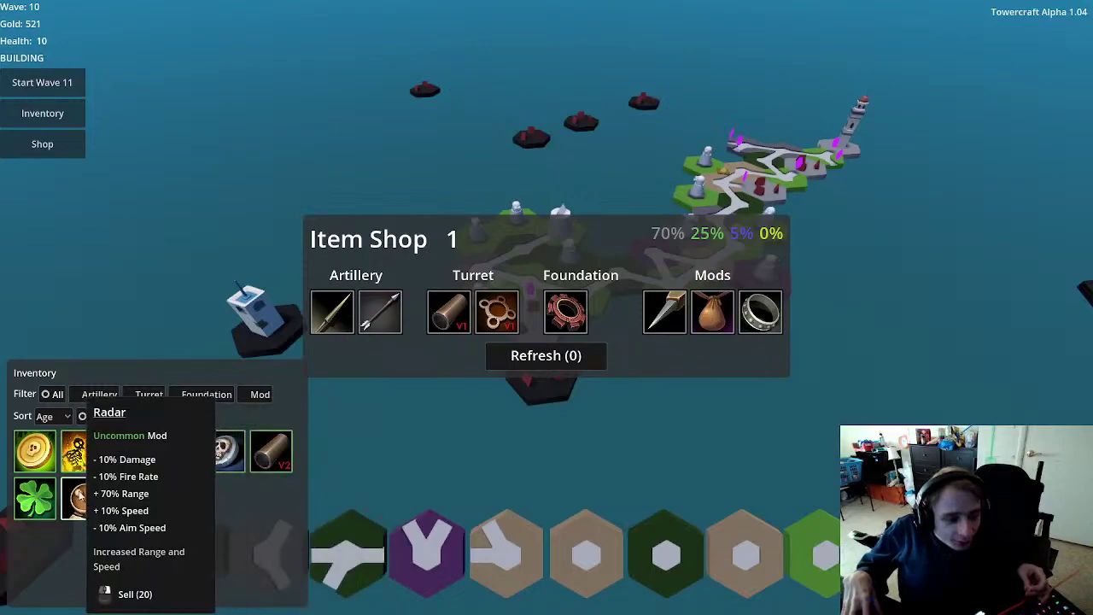
{"action": "mouse_move", "coordinate": [36, 502]}
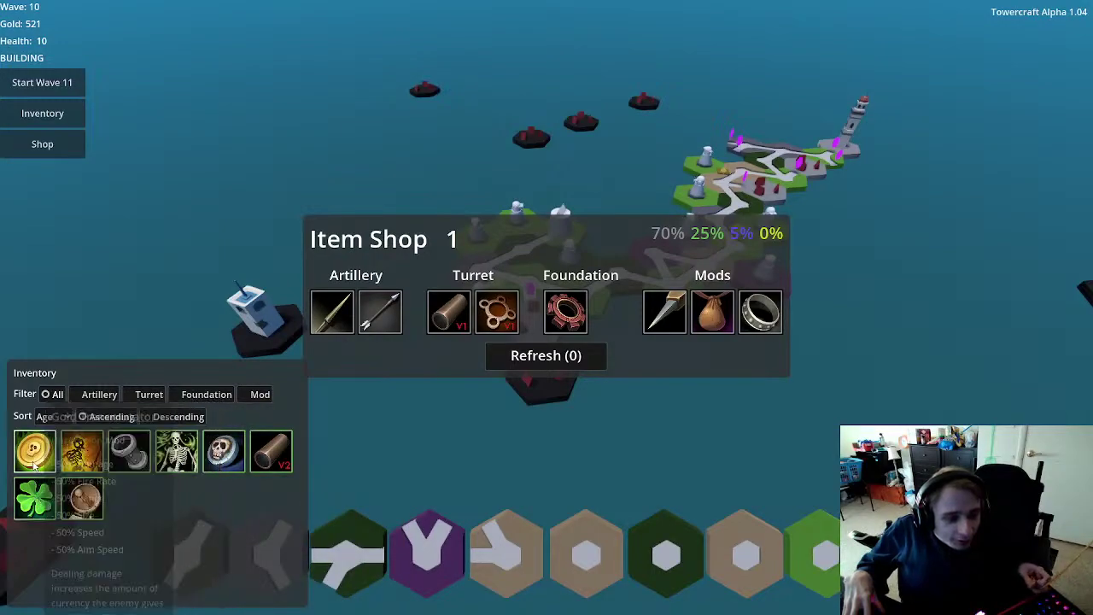
{"action": "mouse_move", "coordinate": [31, 442]}
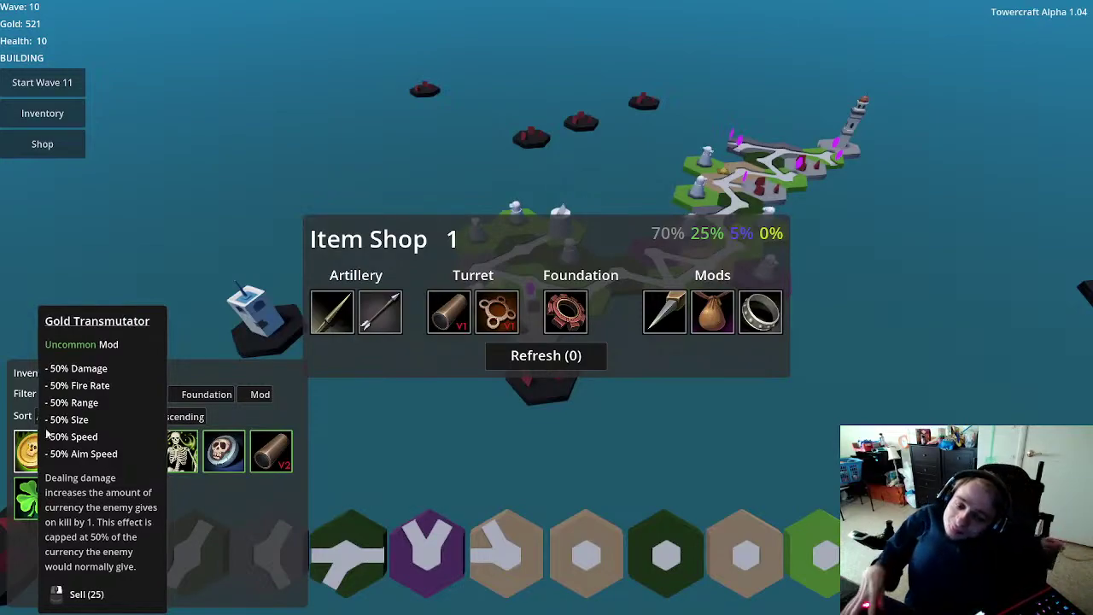
{"action": "left_click", "coordinate": [775, 427]}
{"action": "scroll", "coordinate": [774, 423], "scroll_direction": "down", "scroll_amount": 5}
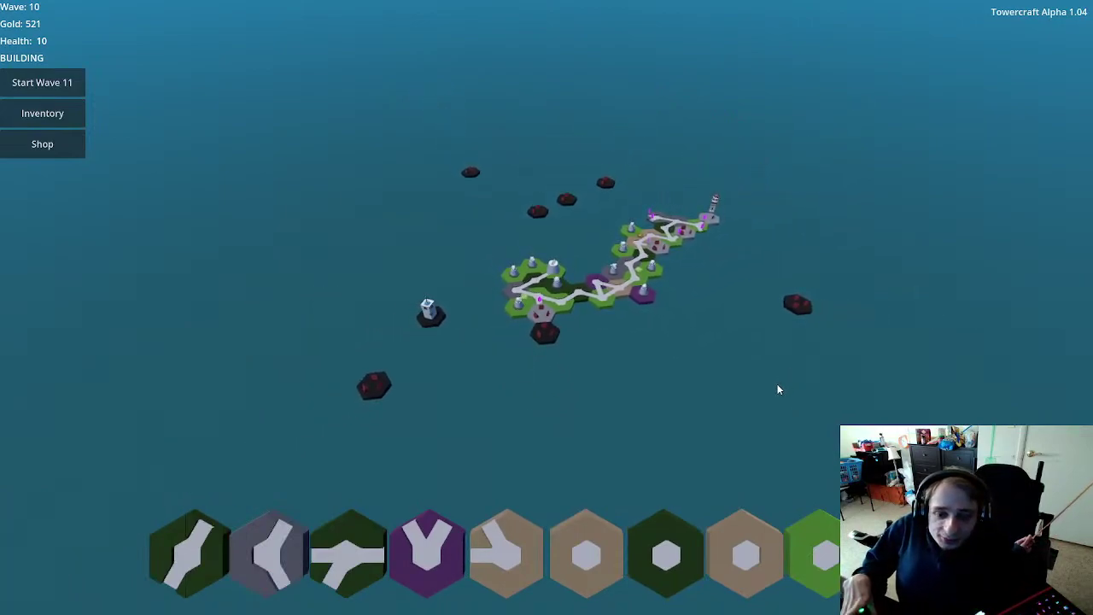
{"action": "scroll", "coordinate": [777, 389], "scroll_direction": "up", "scroll_amount": 5}
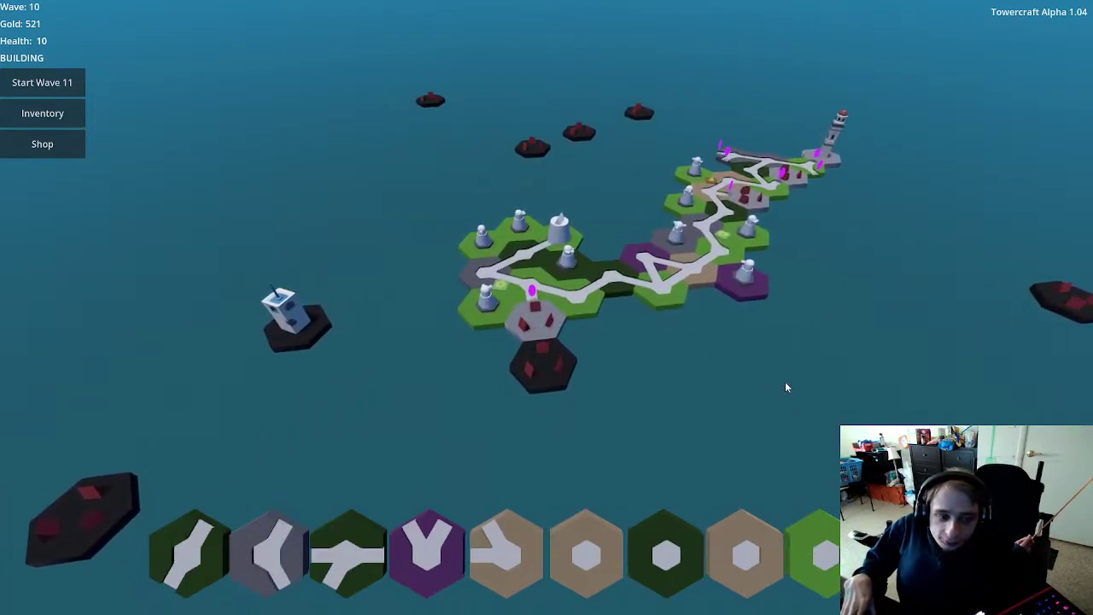
{"action": "middle_click_drag", "start_coordinate": [785, 387], "coordinate": [709, 370]}
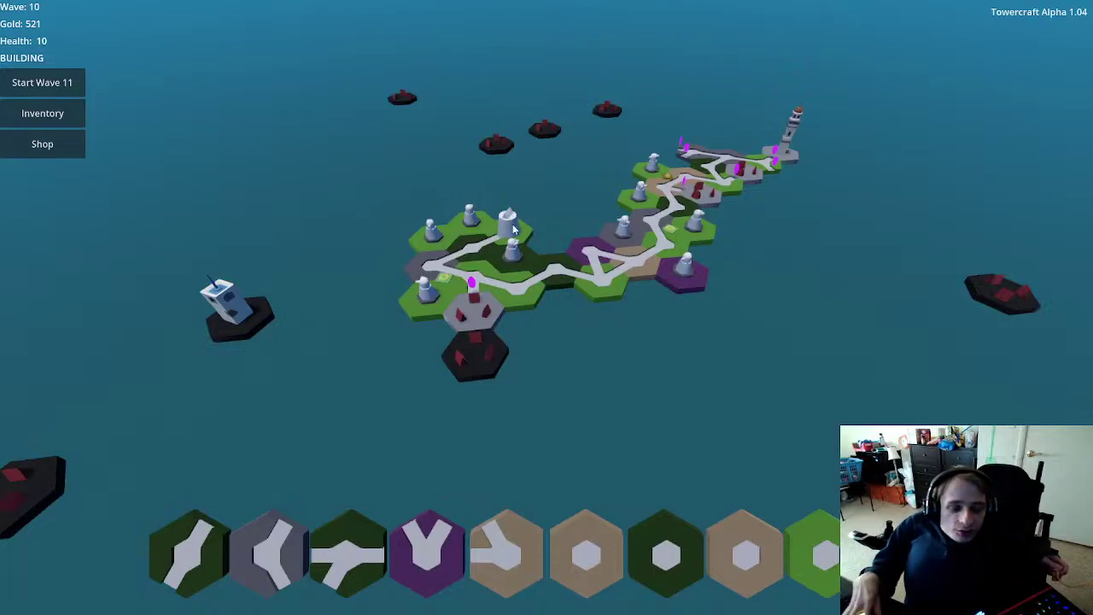
{"action": "scroll", "coordinate": [744, 354], "scroll_direction": "down", "scroll_amount": 10}
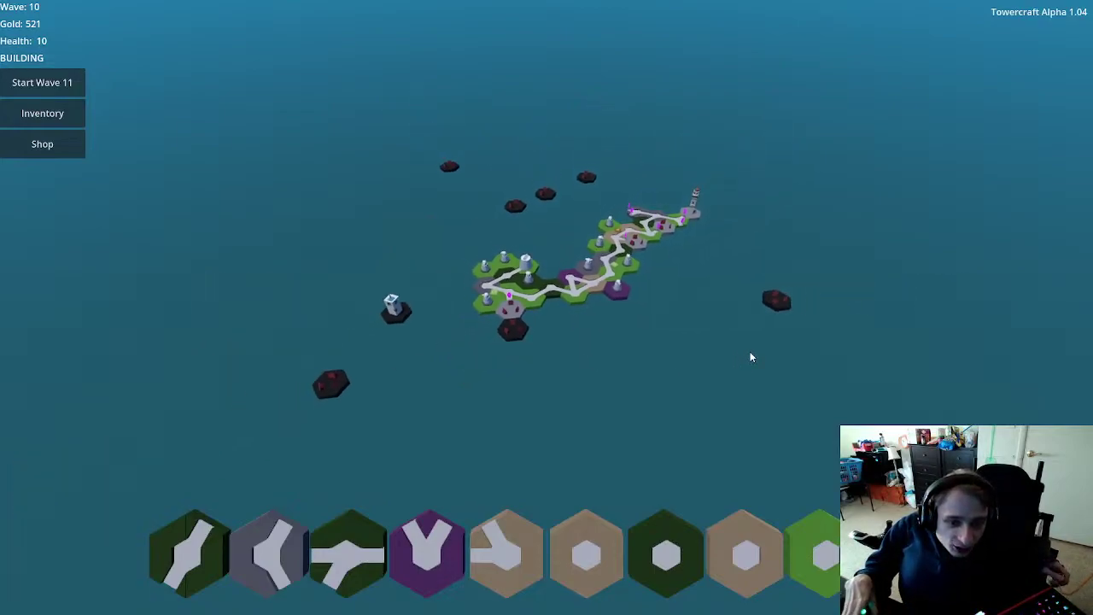
{"action": "scroll", "coordinate": [747, 299], "scroll_direction": "up", "scroll_amount": 8}
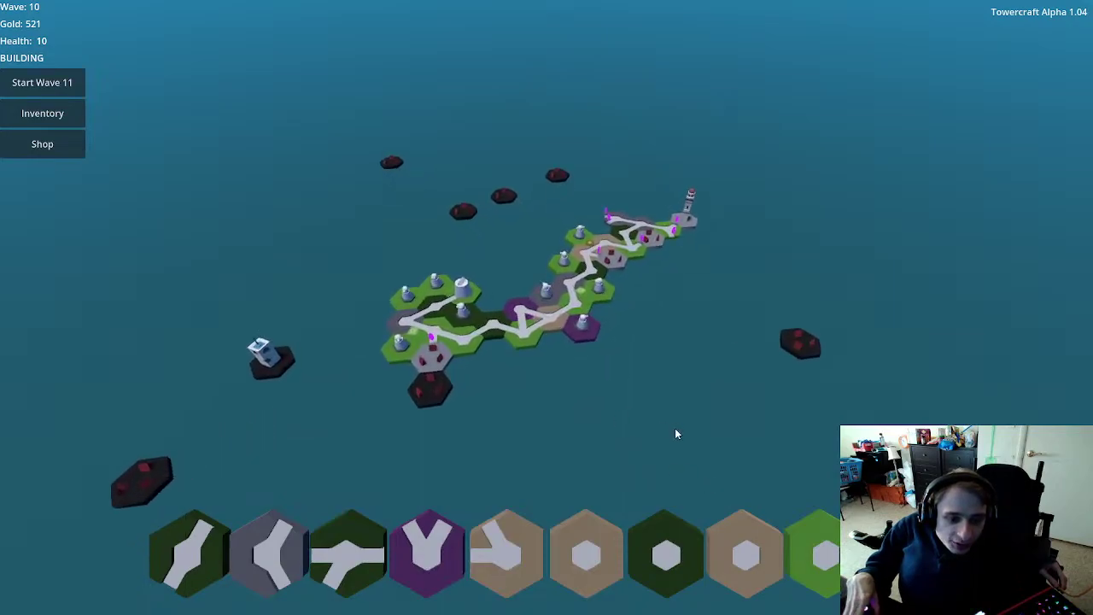
{"action": "scroll", "coordinate": [675, 434], "scroll_direction": "up", "scroll_amount": 5}
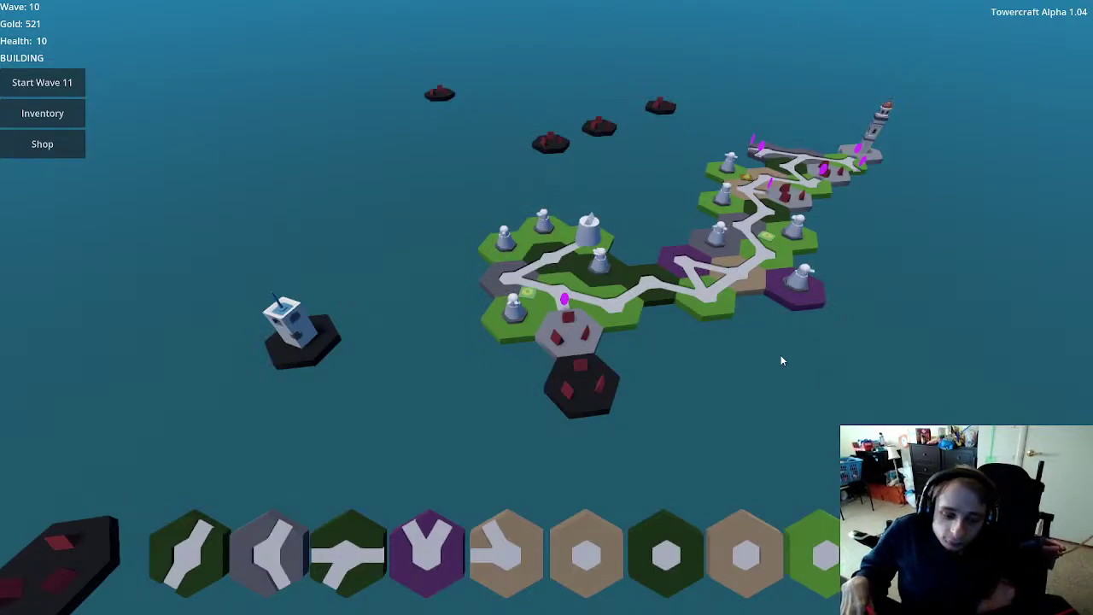
{"action": "scroll", "coordinate": [726, 345], "scroll_direction": "up", "scroll_amount": 2}
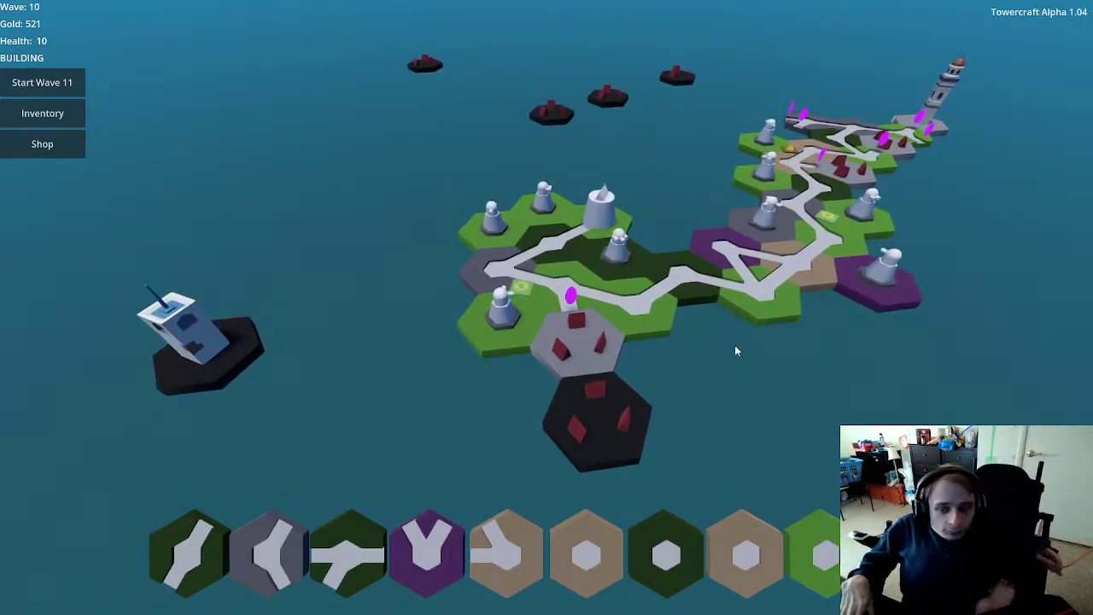
{"action": "scroll", "coordinate": [735, 345], "scroll_direction": "up", "scroll_amount": 2}
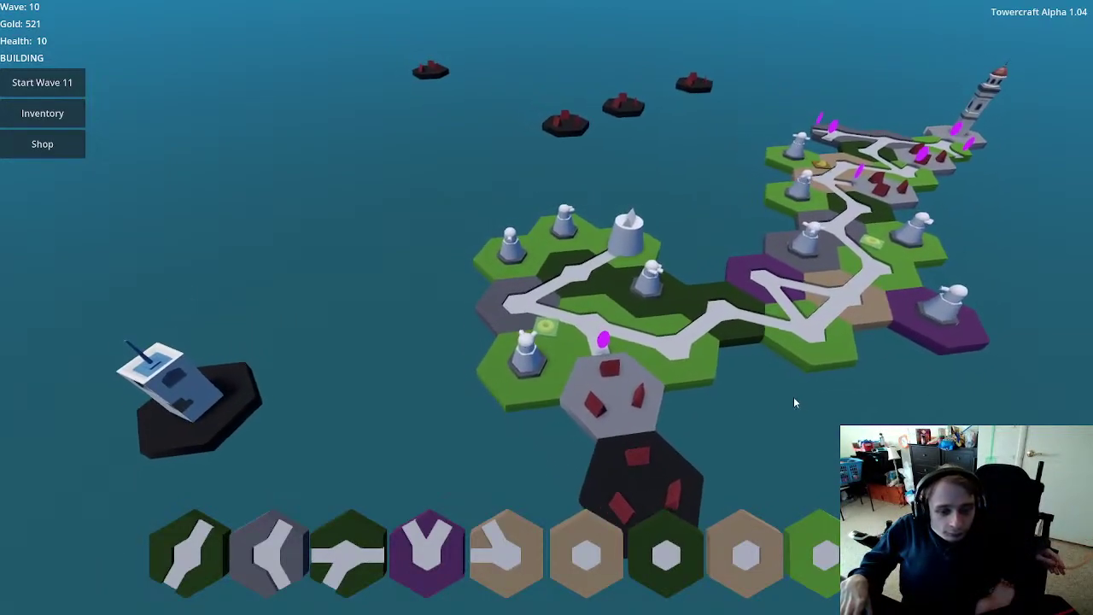
{"action": "scroll", "coordinate": [803, 386], "scroll_direction": "down", "scroll_amount": 2}
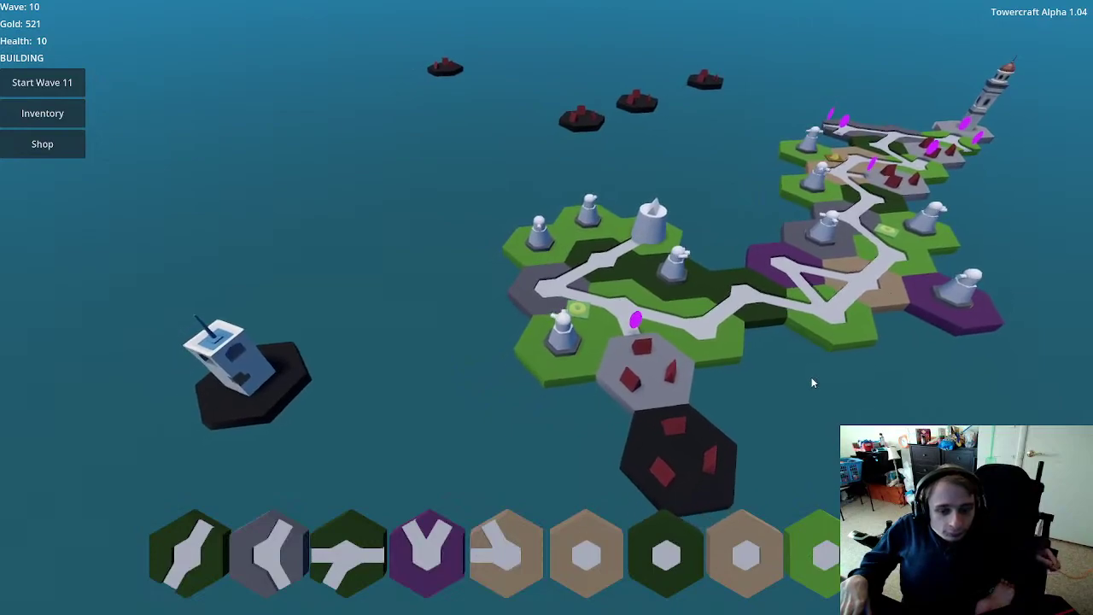
{"action": "scroll", "coordinate": [799, 386], "scroll_direction": "up", "scroll_amount": 2}
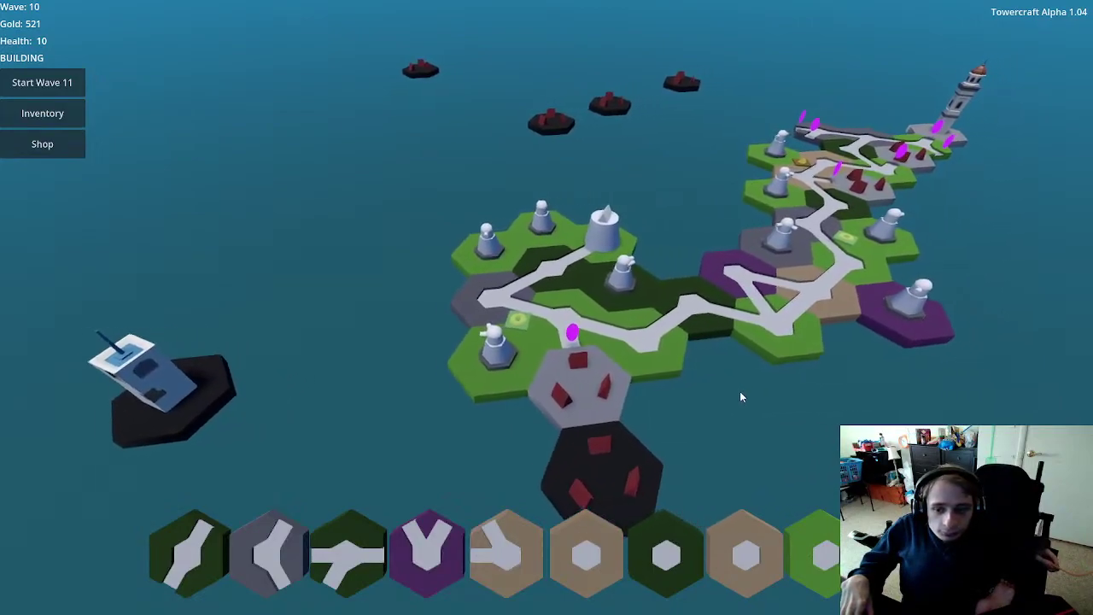
{"action": "scroll", "coordinate": [709, 391], "scroll_direction": "down", "scroll_amount": 2}
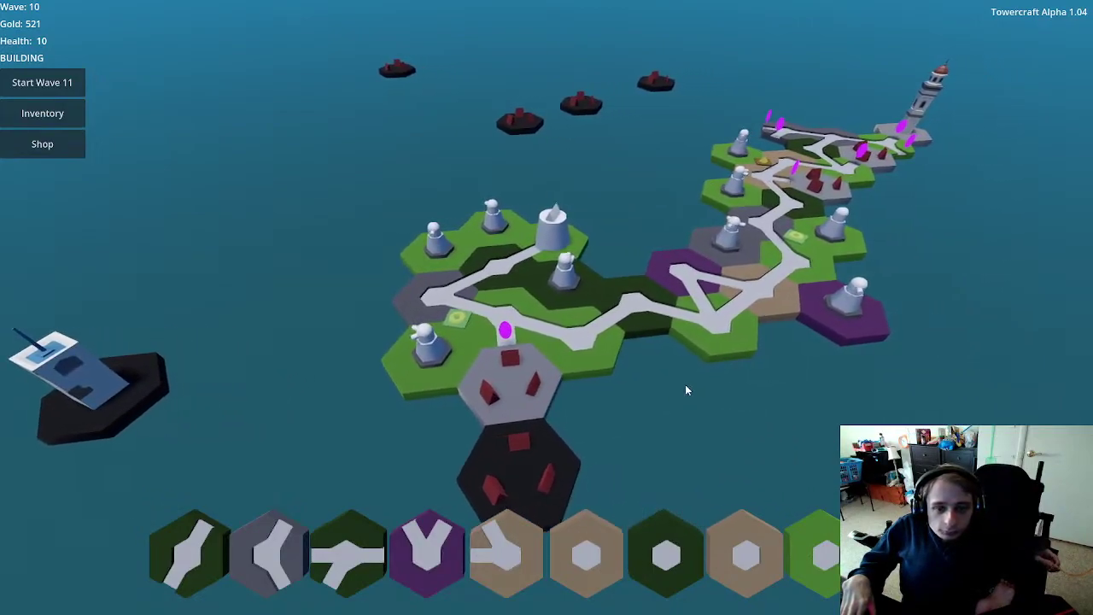
{"action": "scroll", "coordinate": [685, 384], "scroll_direction": "down", "scroll_amount": 3}
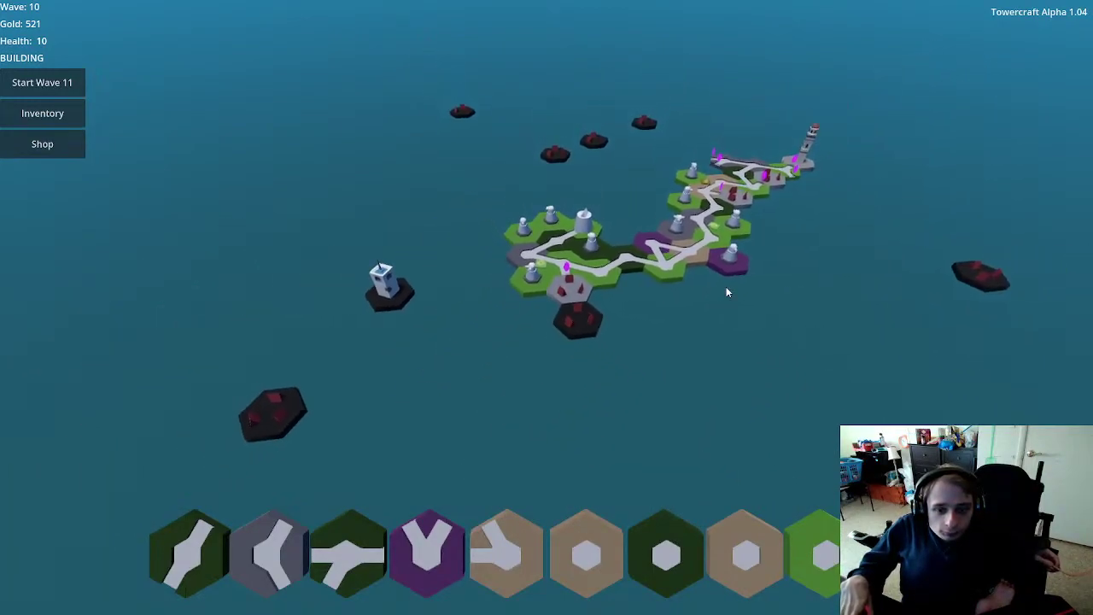
{"action": "scroll", "coordinate": [727, 292], "scroll_direction": "up", "scroll_amount": 5}
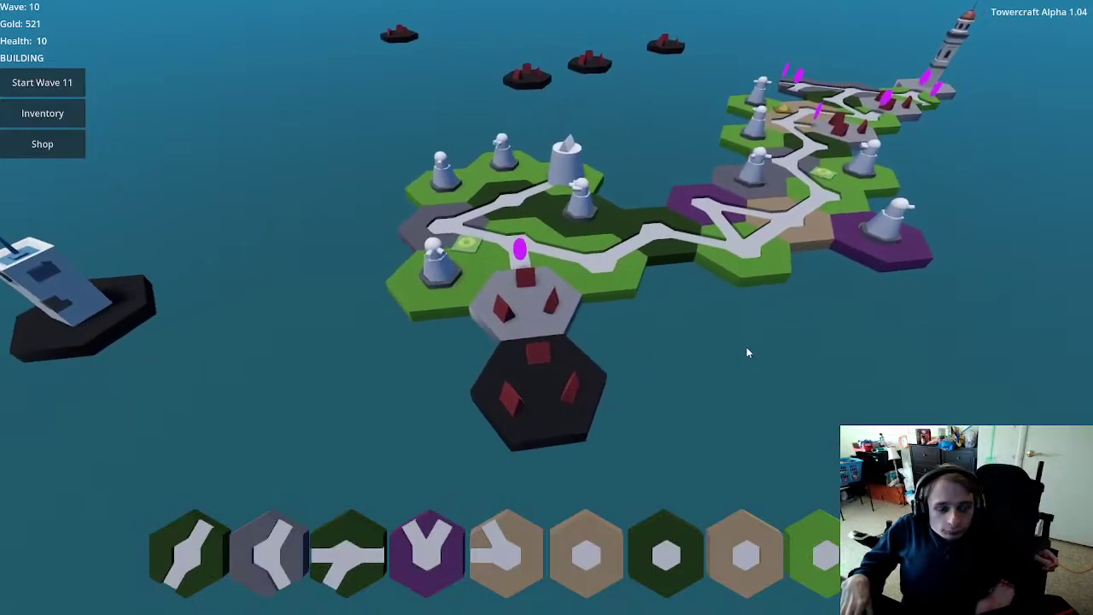
{"action": "scroll", "coordinate": [746, 353], "scroll_direction": "down", "scroll_amount": 1}
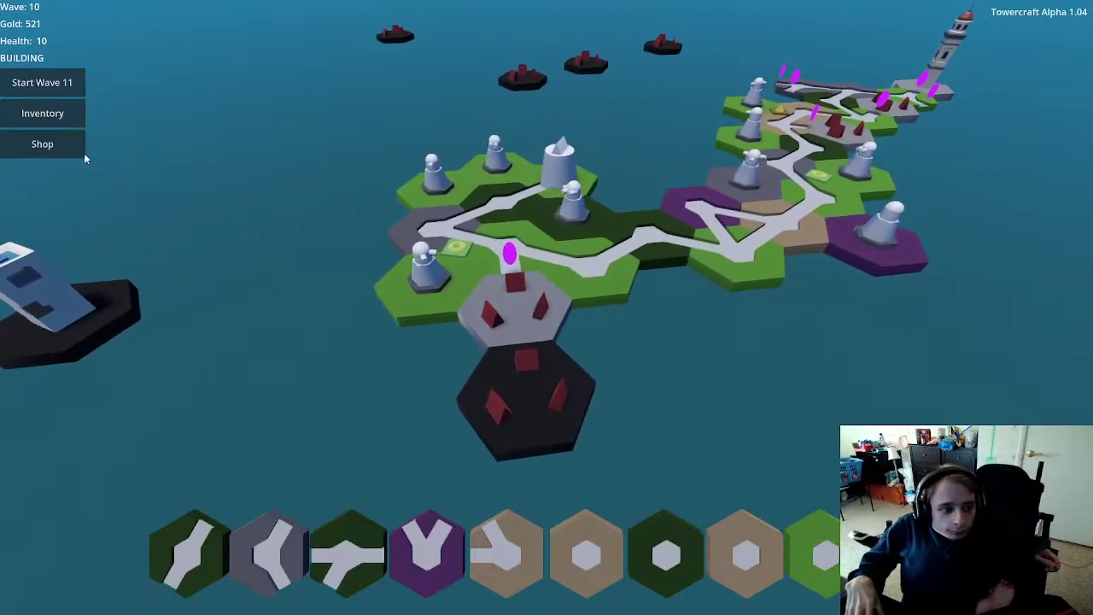
{"action": "left_click", "coordinate": [68, 145]}
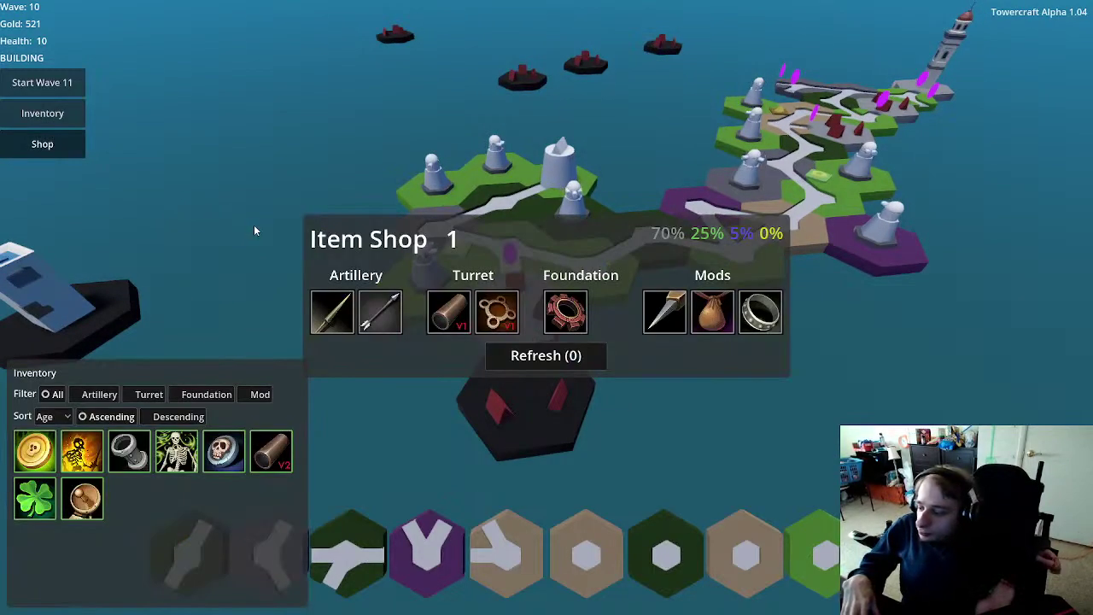
{"action": "key", "text": "Escape"}
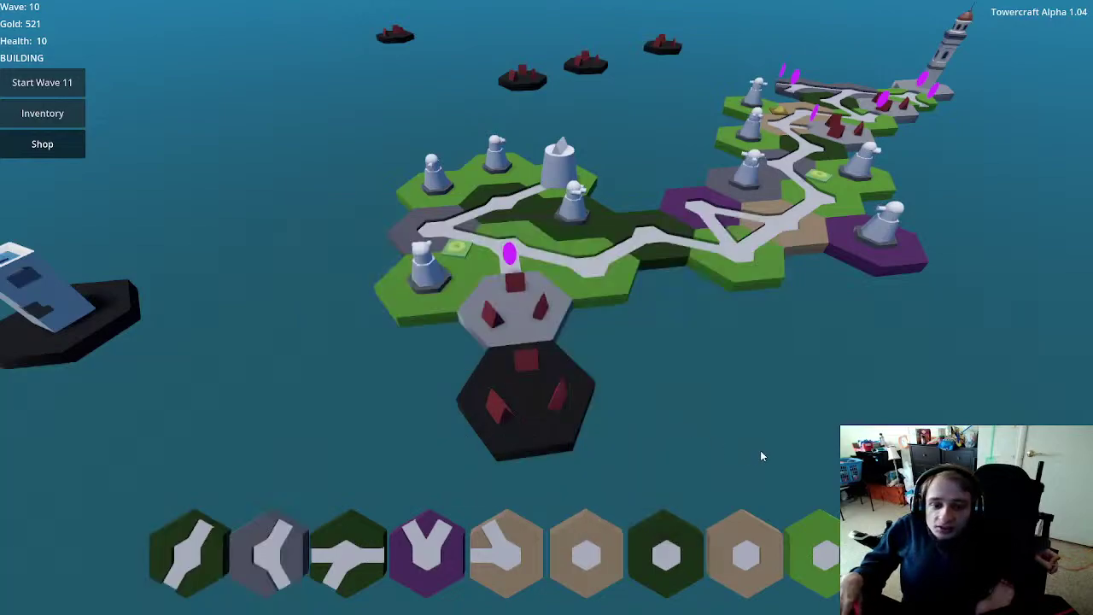
{"action": "scroll", "coordinate": [706, 378], "scroll_direction": "down", "scroll_amount": 2}
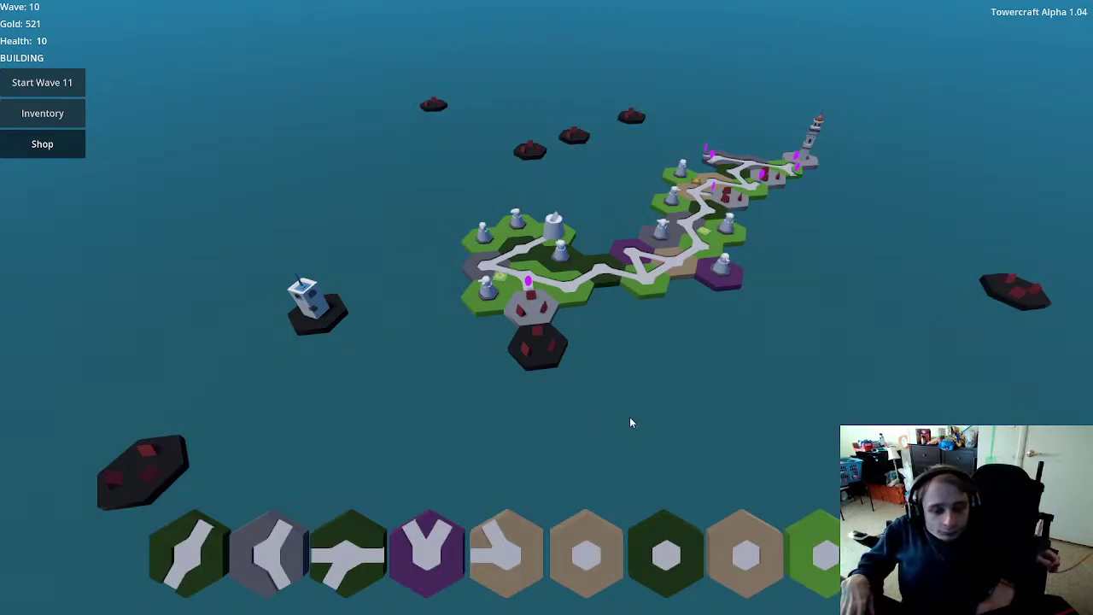
{"action": "key", "text": "a"}
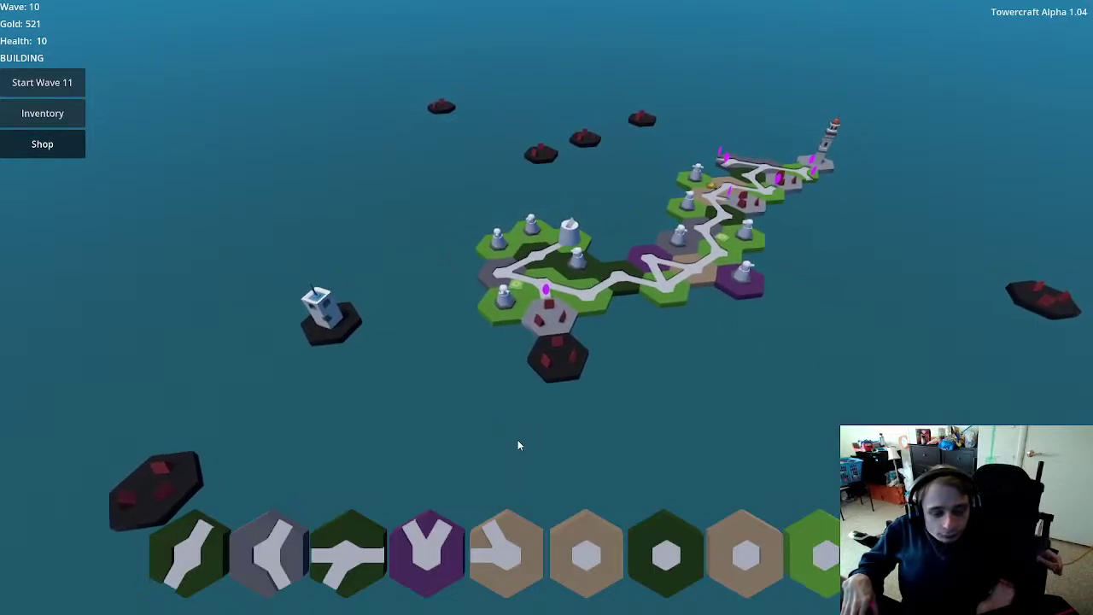
{"action": "middle_click_drag", "start_coordinate": [517, 445], "coordinate": [468, 466]}
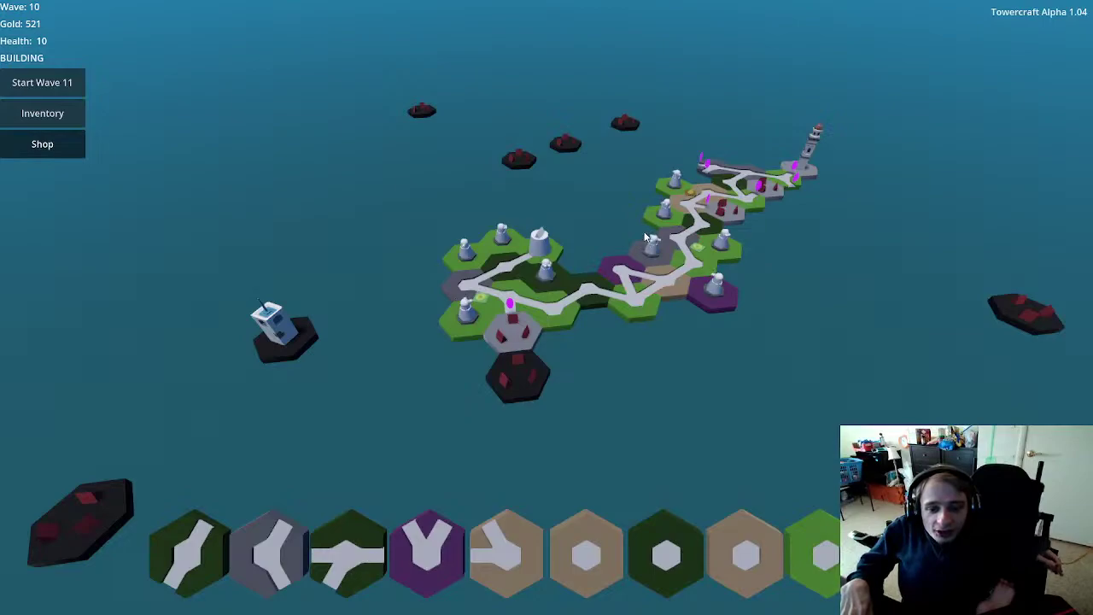
{"action": "middle_click_drag", "start_coordinate": [496, 469], "coordinate": [579, 440]}
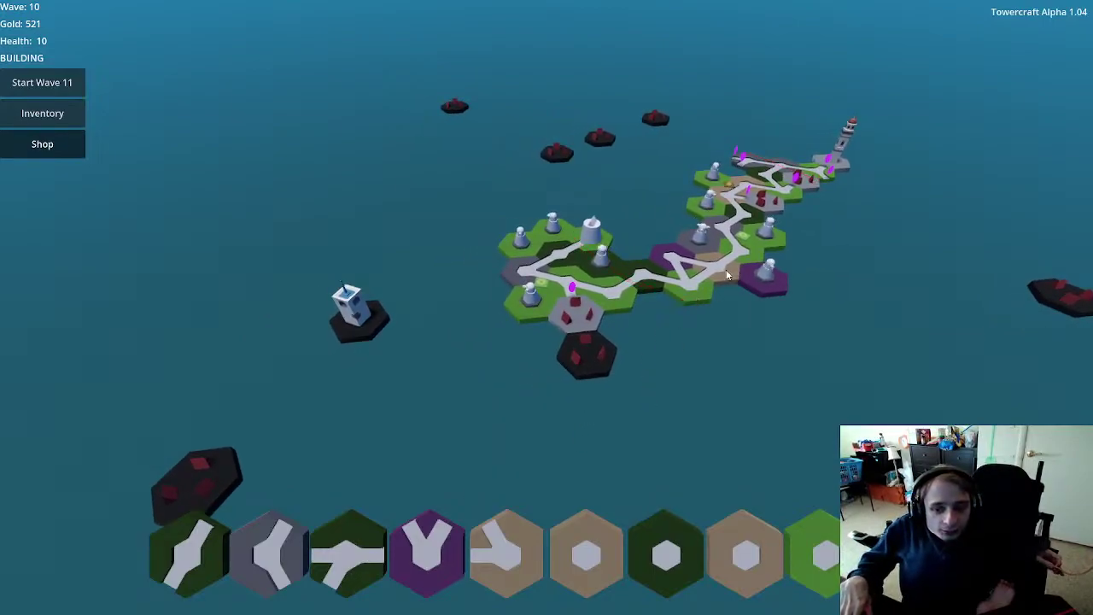
{"action": "middle_click_drag", "start_coordinate": [727, 274], "coordinate": [528, 511]}
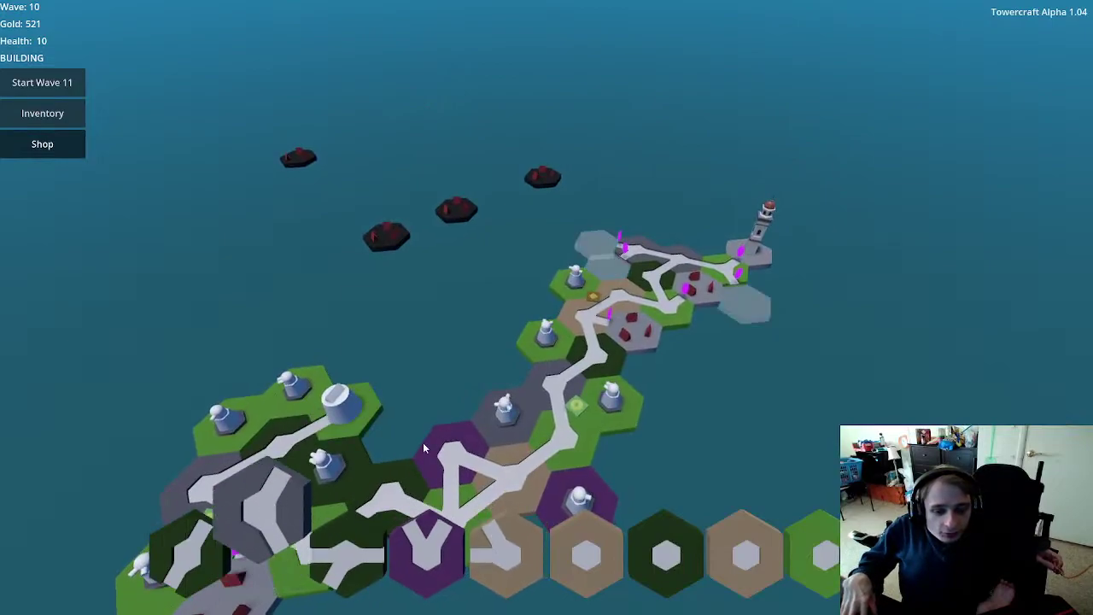
Step: Place a grey tile at the island's top, another in the top-left slot, and a purple tile at the path's end
{"action": "left_click", "coordinate": [600, 266]}
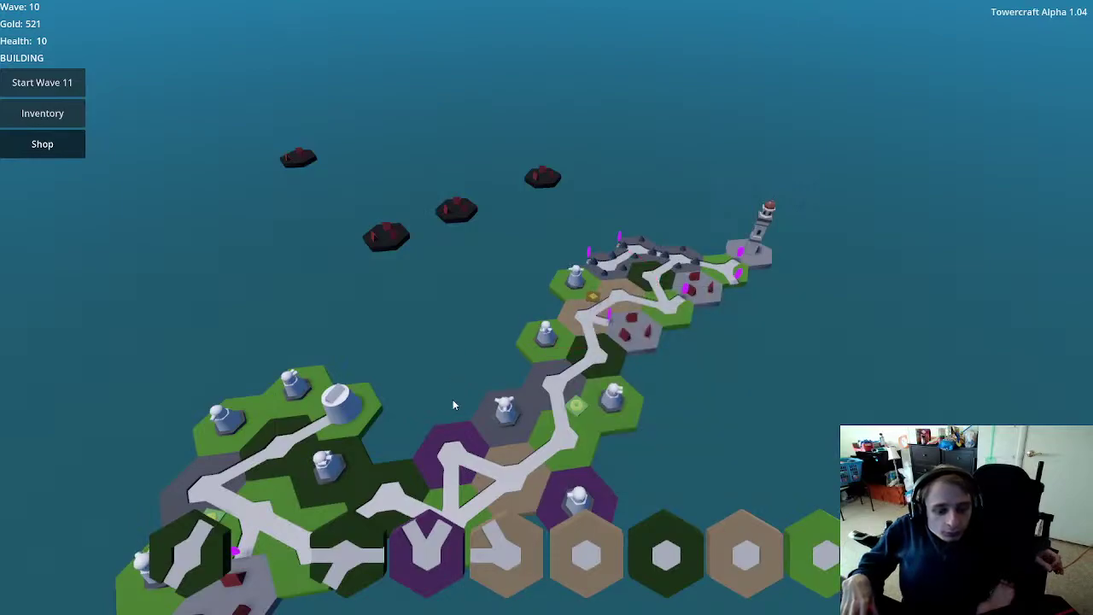
{"action": "left_click", "coordinate": [204, 559]}
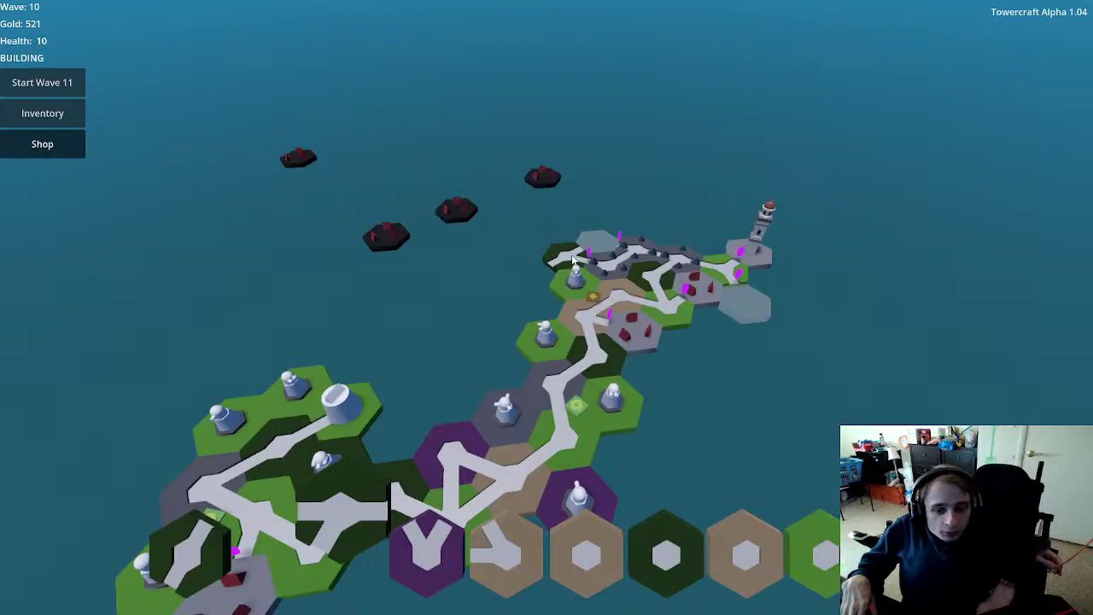
{"action": "left_click", "coordinate": [574, 259]}
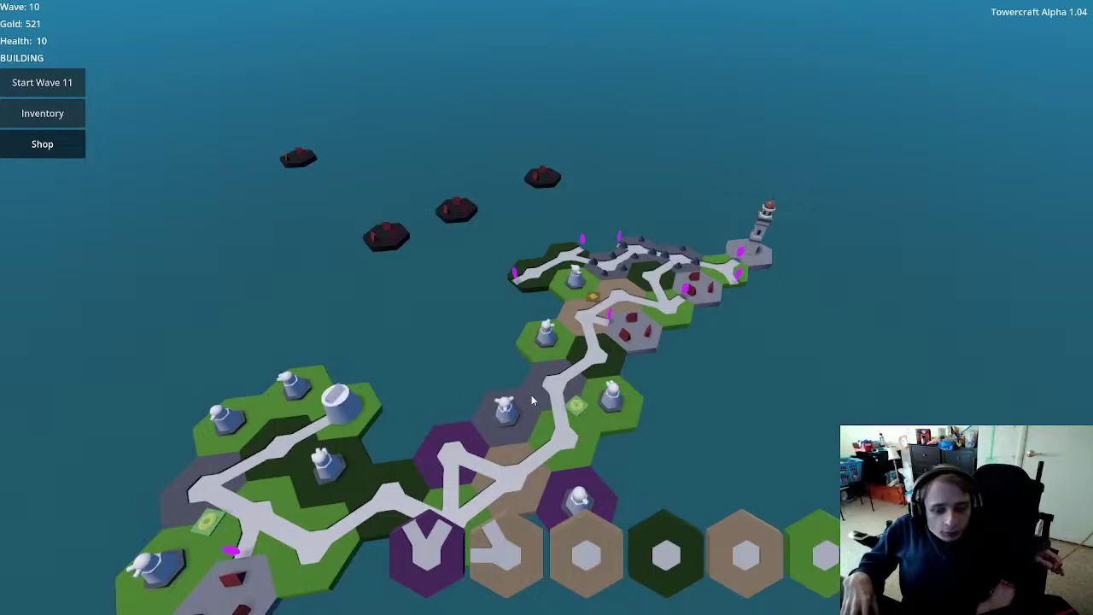
{"action": "middle_click_drag", "start_coordinate": [587, 410], "coordinate": [649, 398]}
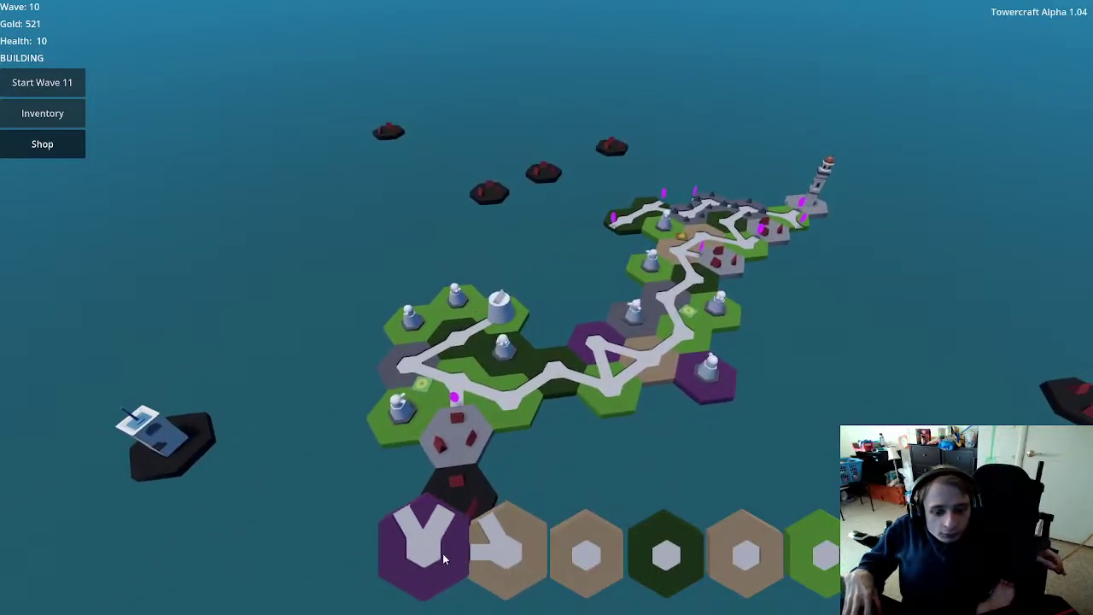
{"action": "left_click", "coordinate": [482, 555]}
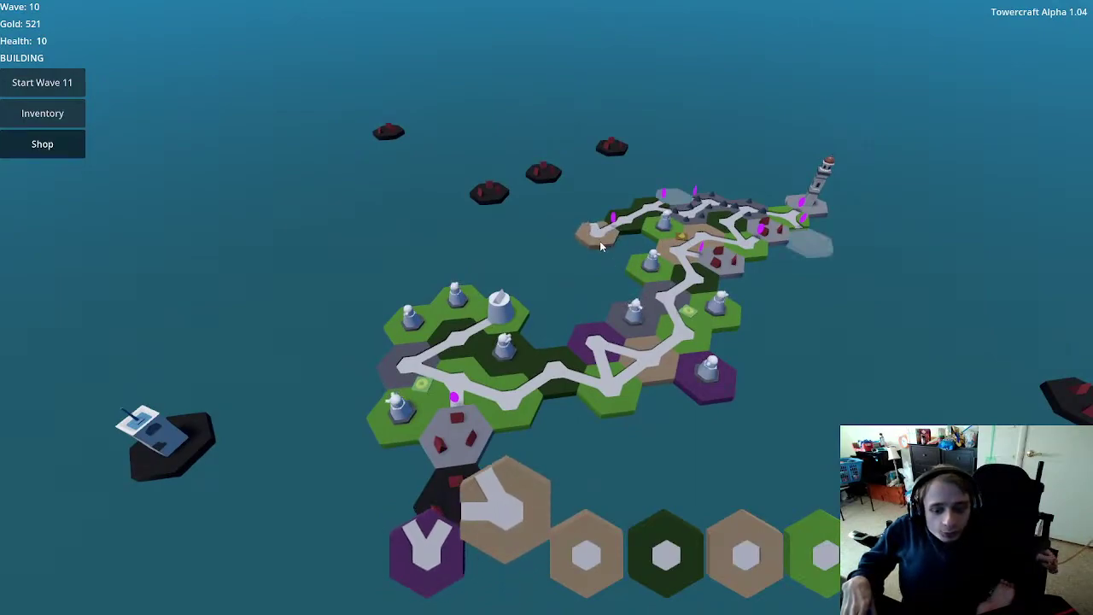
{"action": "left_click", "coordinate": [462, 511]}
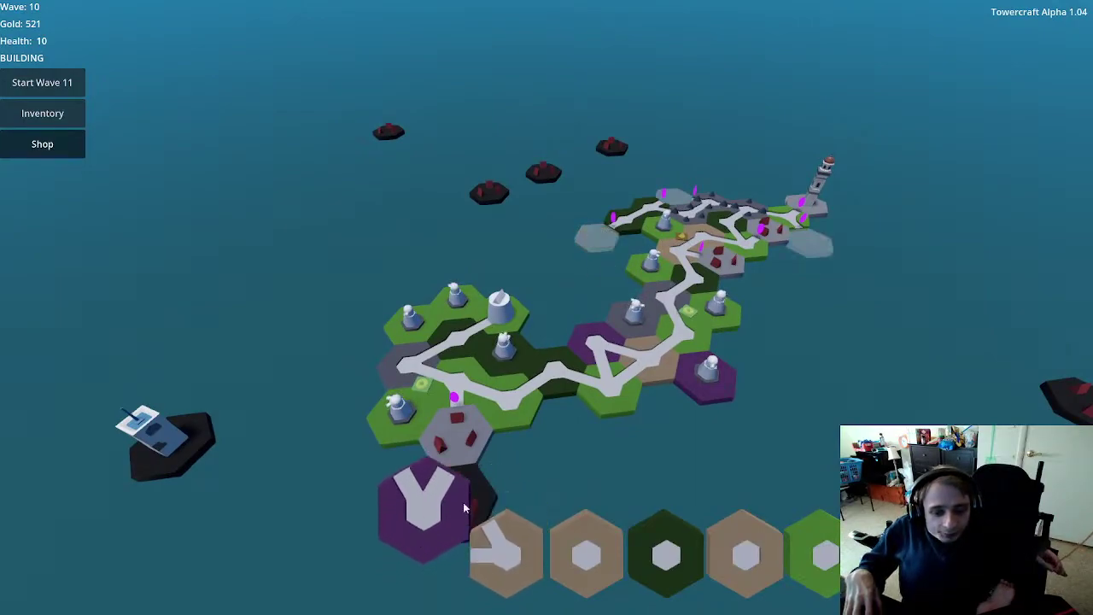
{"action": "left_click", "coordinate": [608, 238]}
Step: Open the item shop, filter the inventory to foundations, and buy a foundation
{"action": "scroll", "coordinate": [579, 282], "scroll_direction": "down", "scroll_amount": 6}
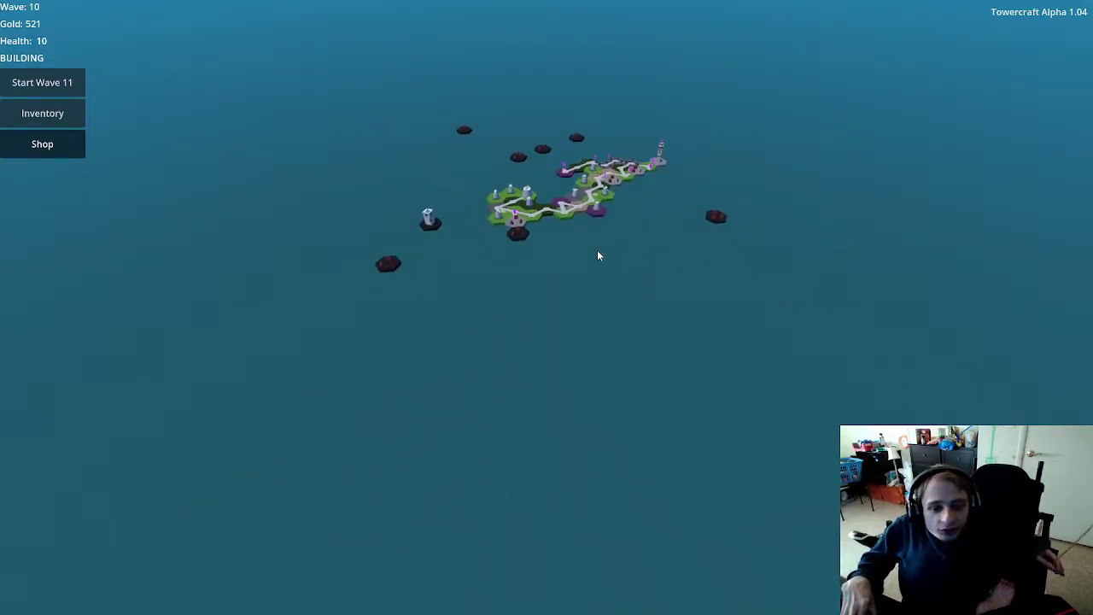
{"action": "scroll", "coordinate": [598, 281], "scroll_direction": "up", "scroll_amount": 5}
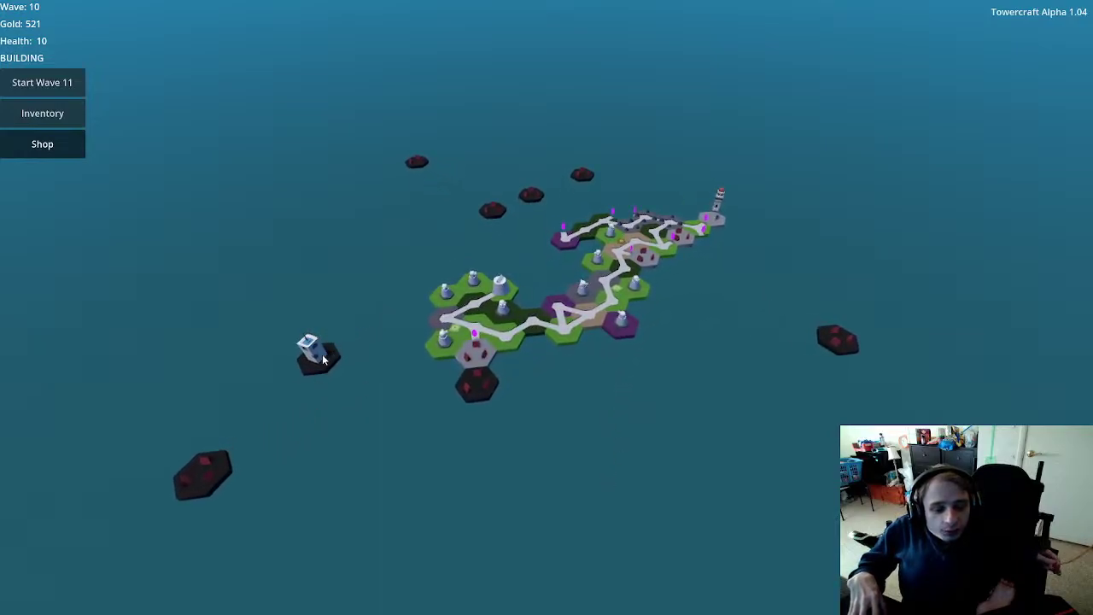
{"action": "scroll", "coordinate": [521, 360], "scroll_direction": "up", "scroll_amount": 4}
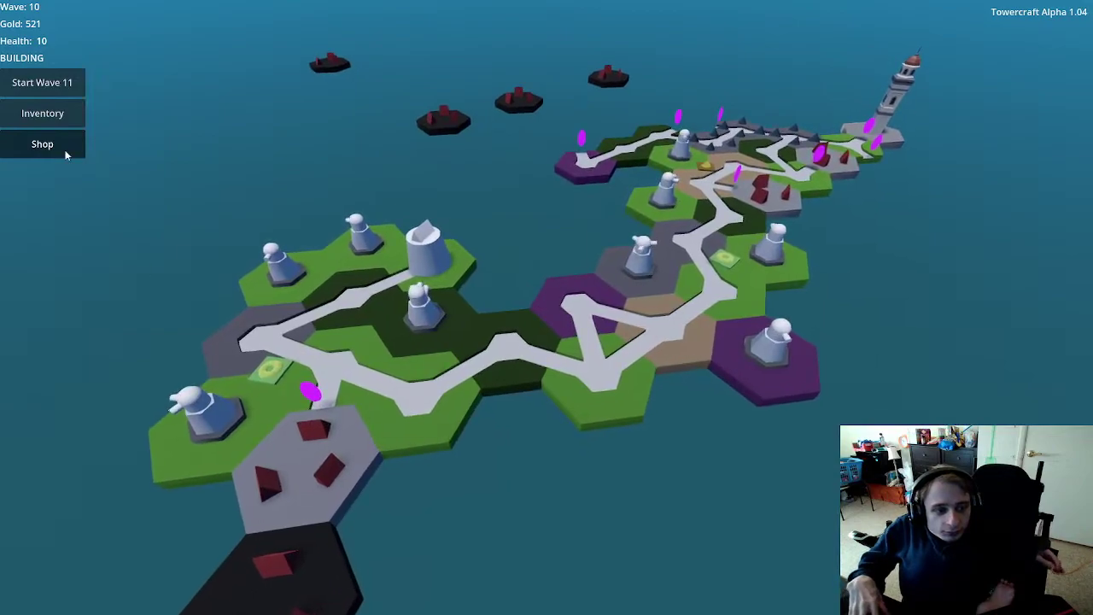
{"action": "left_click", "coordinate": [66, 151]}
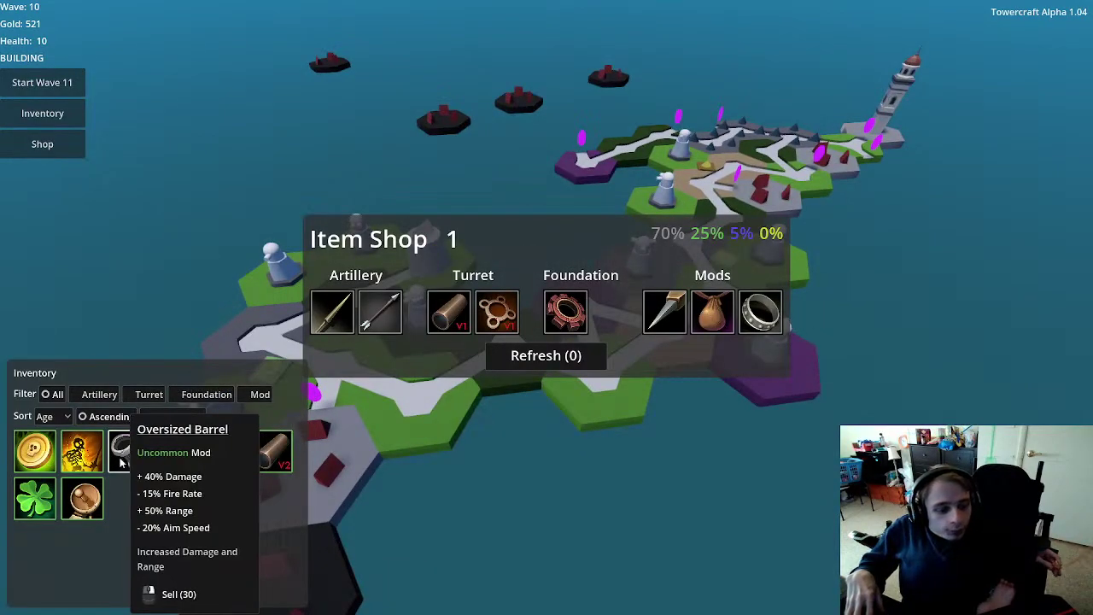
{"action": "left_click", "coordinate": [106, 400]}
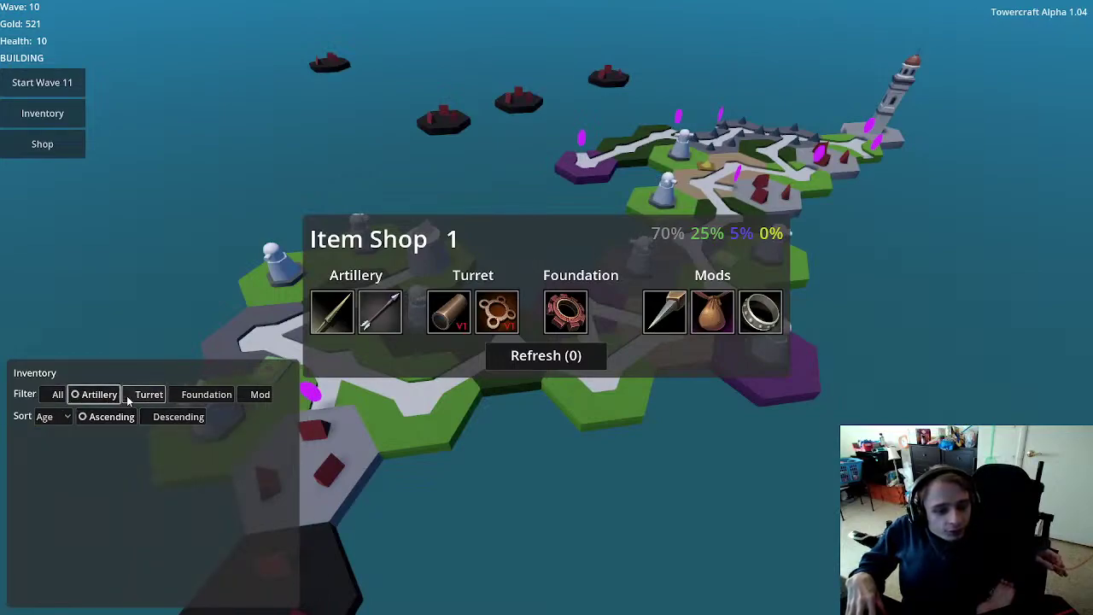
{"action": "left_click", "coordinate": [130, 399]}
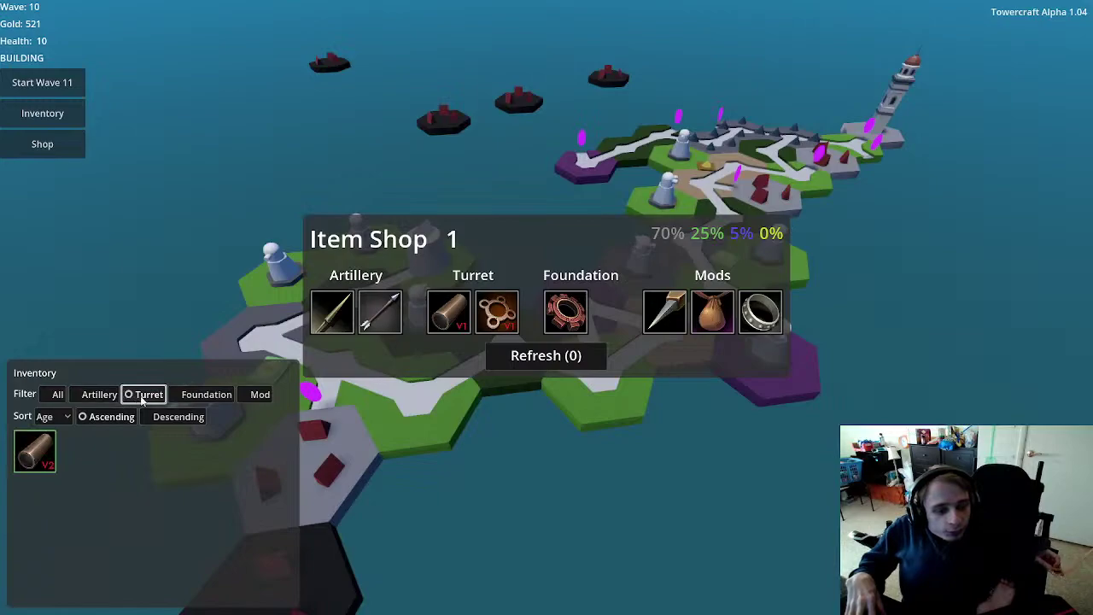
{"action": "left_click", "coordinate": [191, 398]}
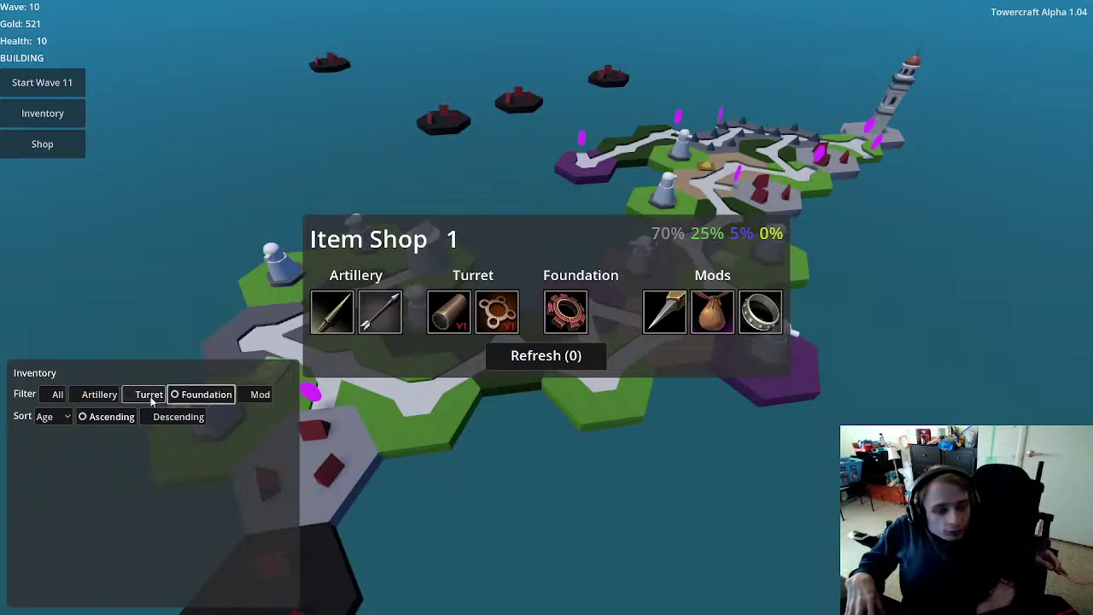
{"action": "left_click", "coordinate": [565, 312]}
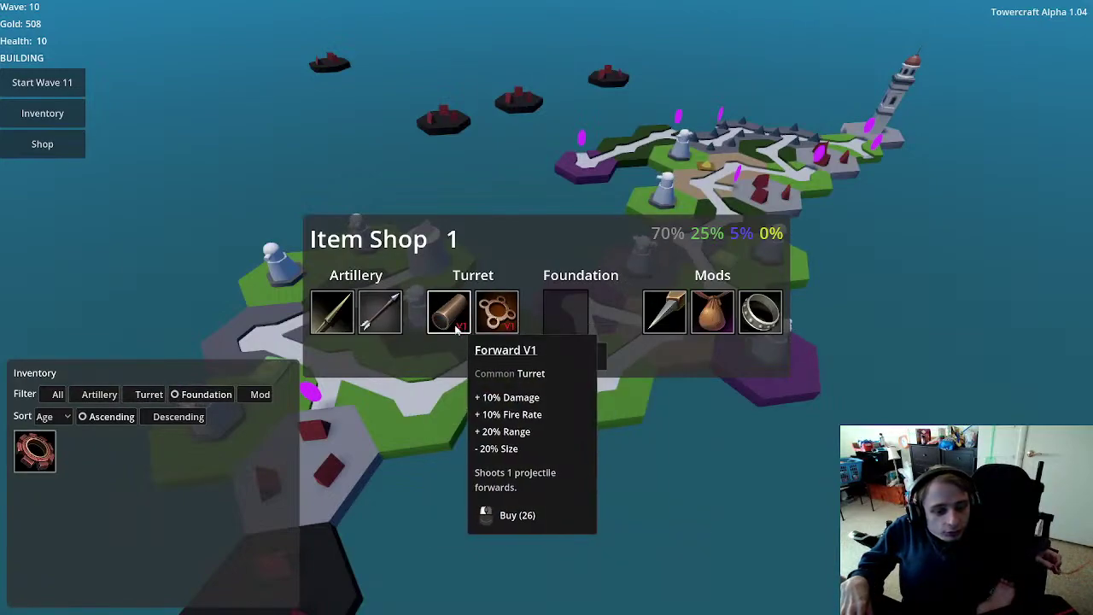
Step: Buy the dagger mod, reroll the shop, and buy the Multidirectional V3 turret
{"action": "left_click", "coordinate": [139, 395]}
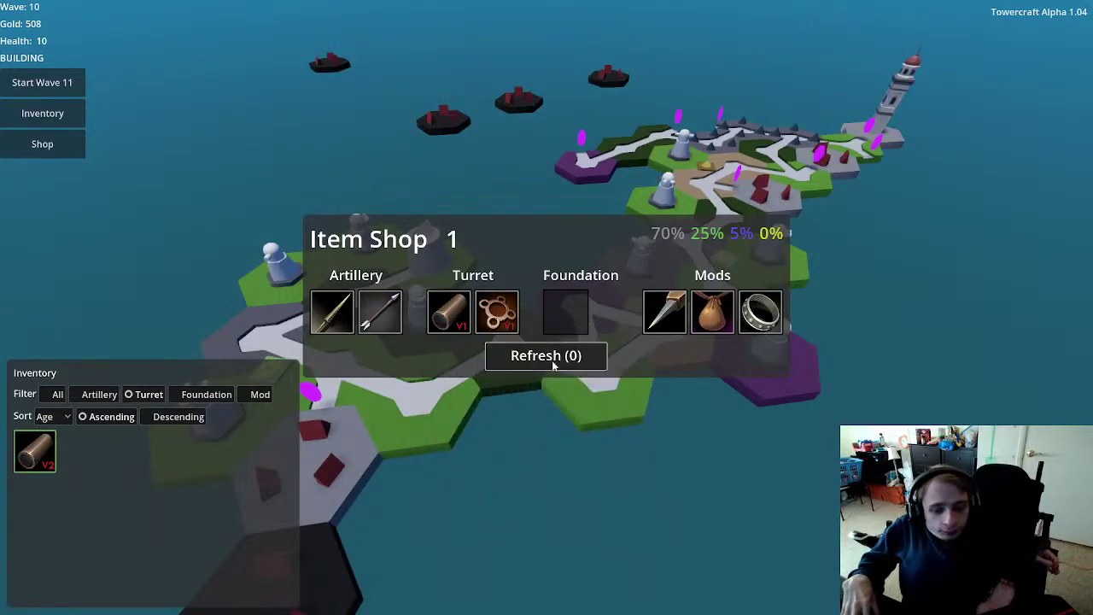
{"action": "left_click", "coordinate": [657, 312]}
{"action": "left_click", "coordinate": [555, 355]}
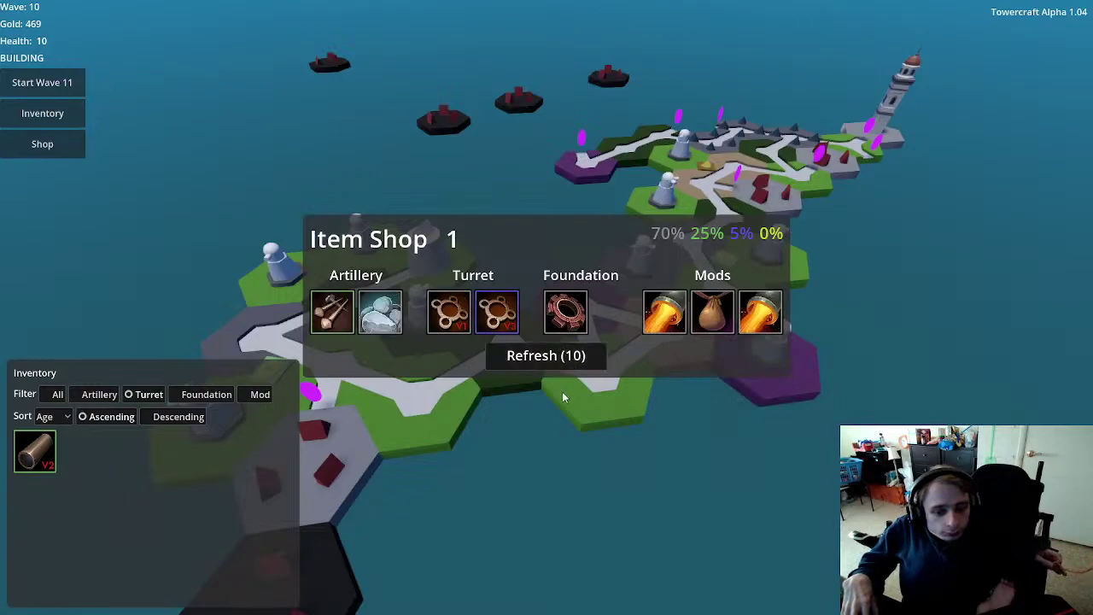
{"action": "mouse_move", "coordinate": [512, 326]}
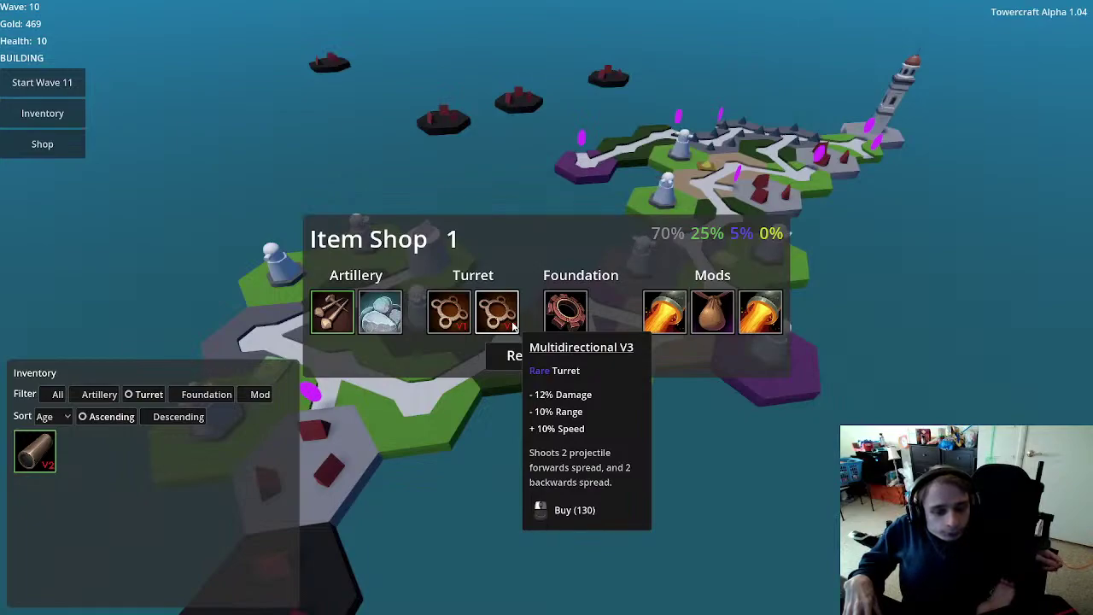
{"action": "left_click", "coordinate": [513, 325]}
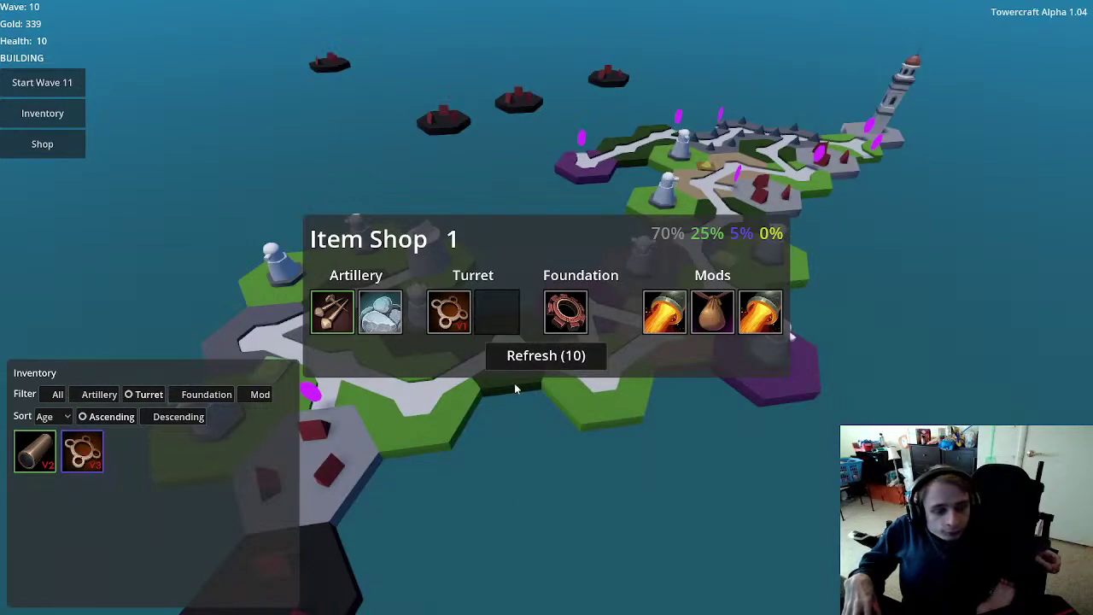
Step: Buy a second foundation, reroll the offers twice, buy the Missile artillery, and close the panels
{"action": "left_click", "coordinate": [99, 394]}
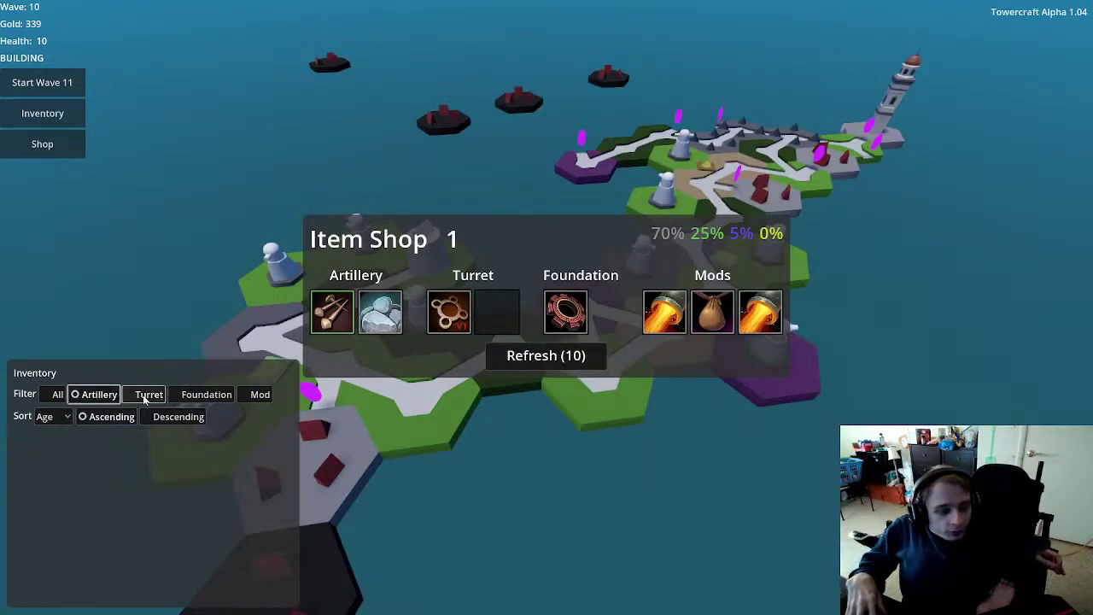
{"action": "left_click", "coordinate": [198, 394]}
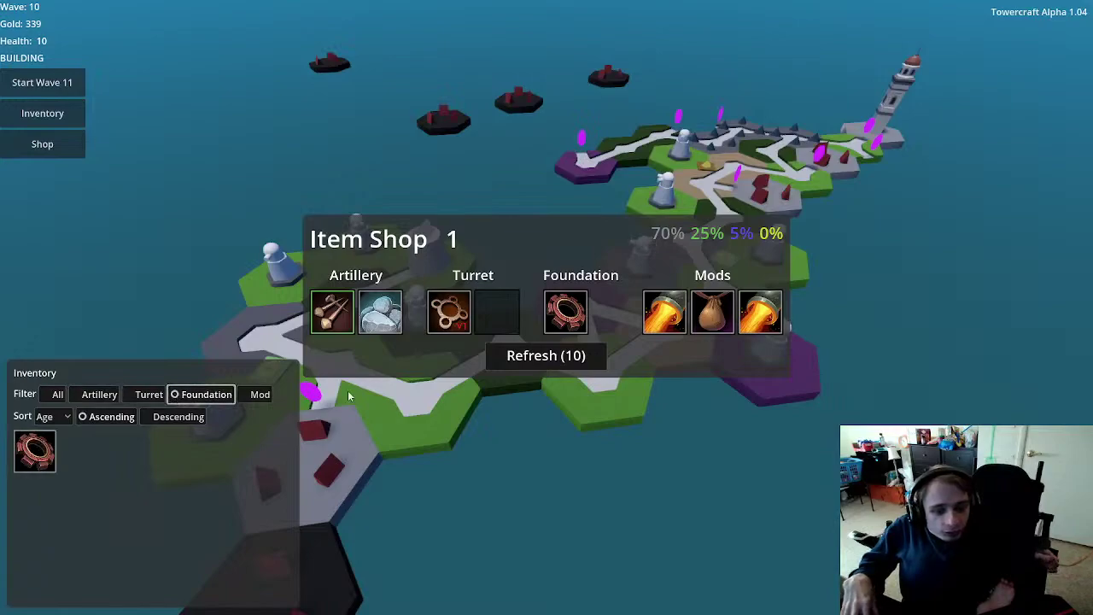
{"action": "left_click", "coordinate": [565, 309]}
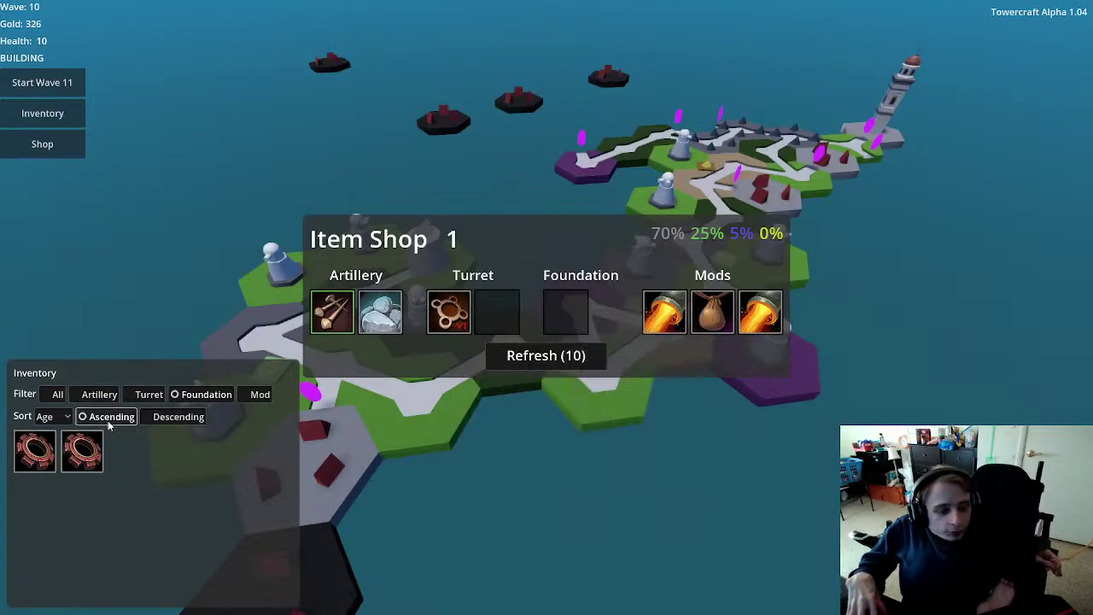
{"action": "left_click", "coordinate": [99, 395]}
{"action": "mouse_move", "coordinate": [343, 326]}
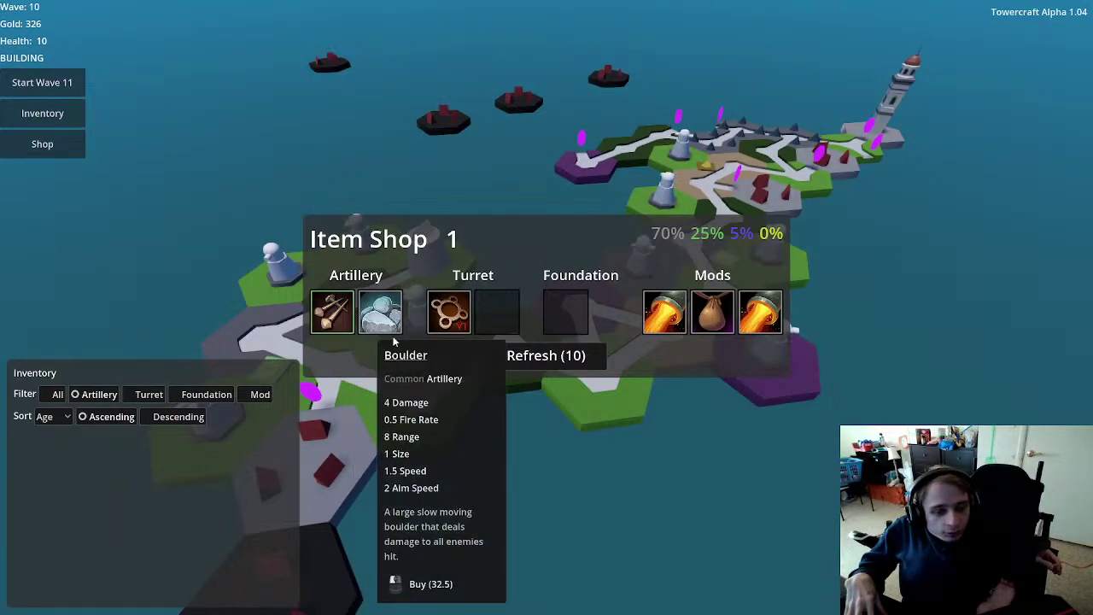
{"action": "left_click", "coordinate": [551, 357]}
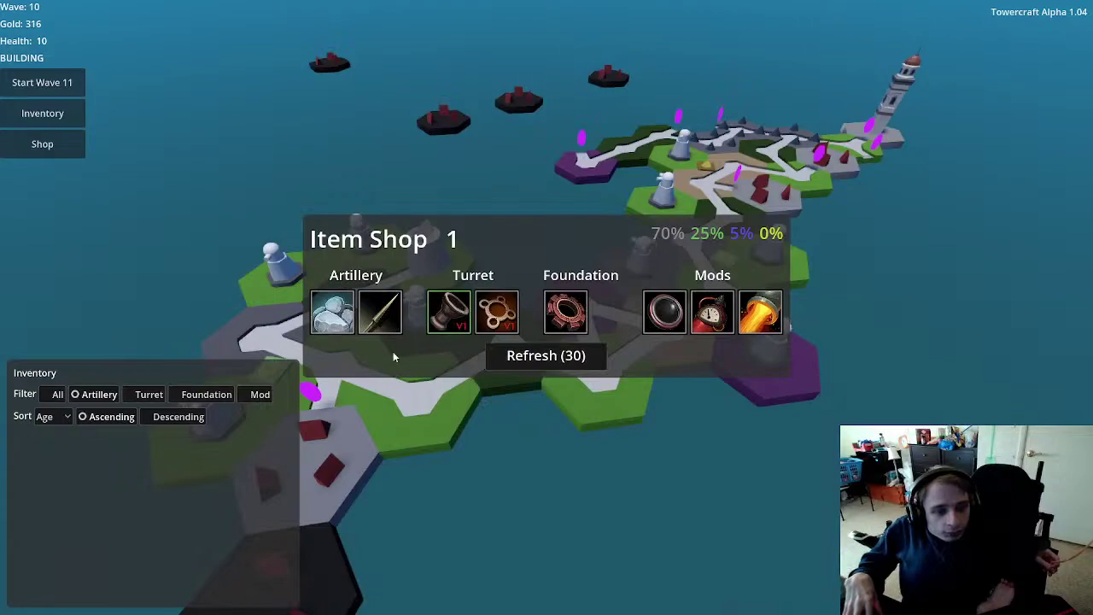
{"action": "mouse_move", "coordinate": [348, 332]}
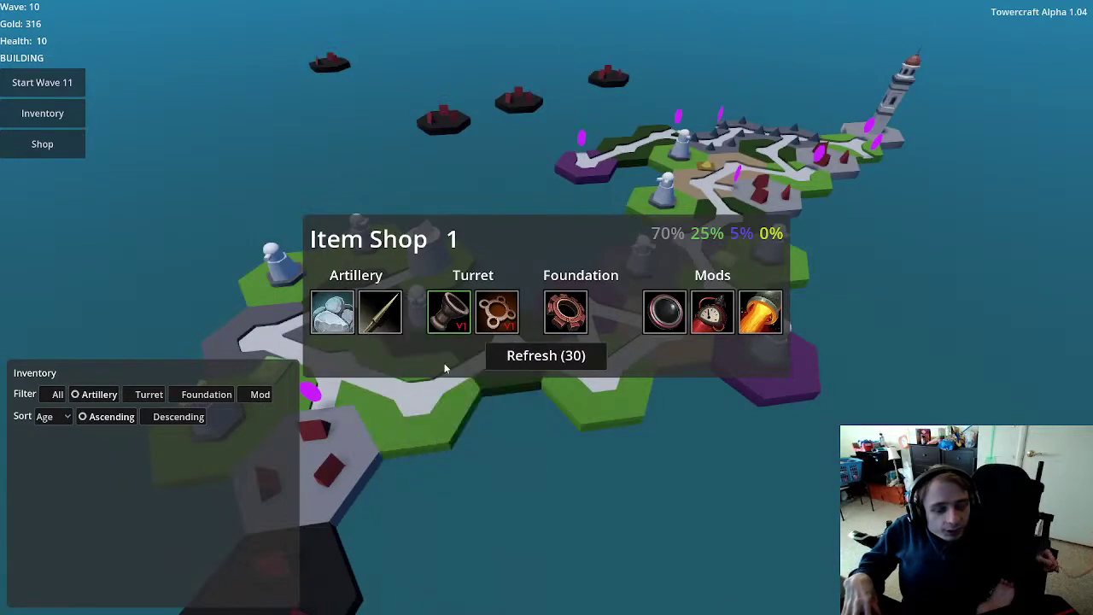
{"action": "mouse_move", "coordinate": [446, 324]}
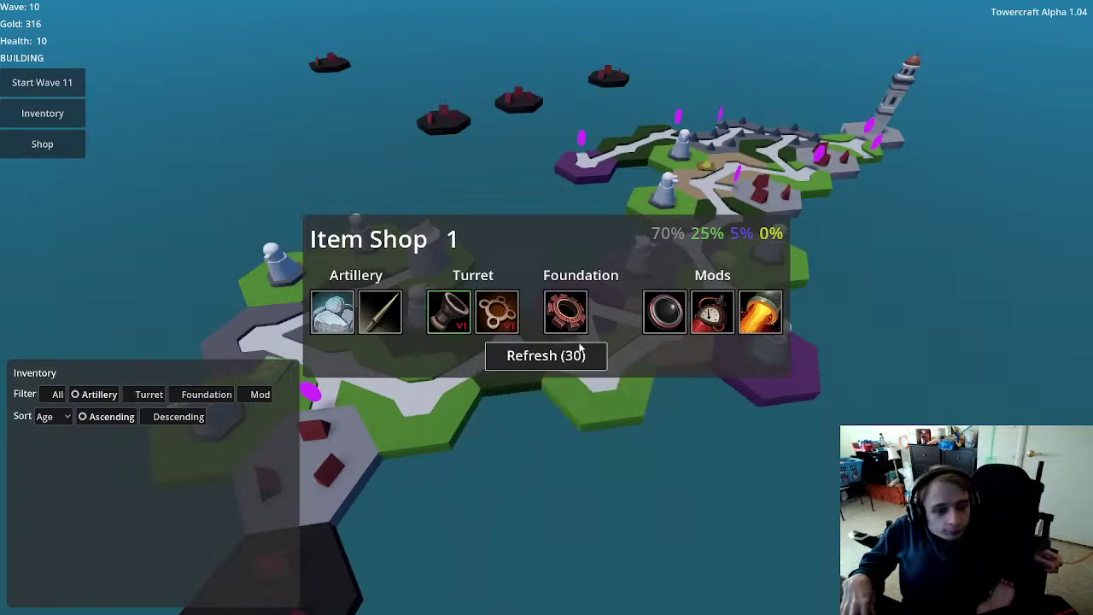
{"action": "left_click", "coordinate": [578, 362]}
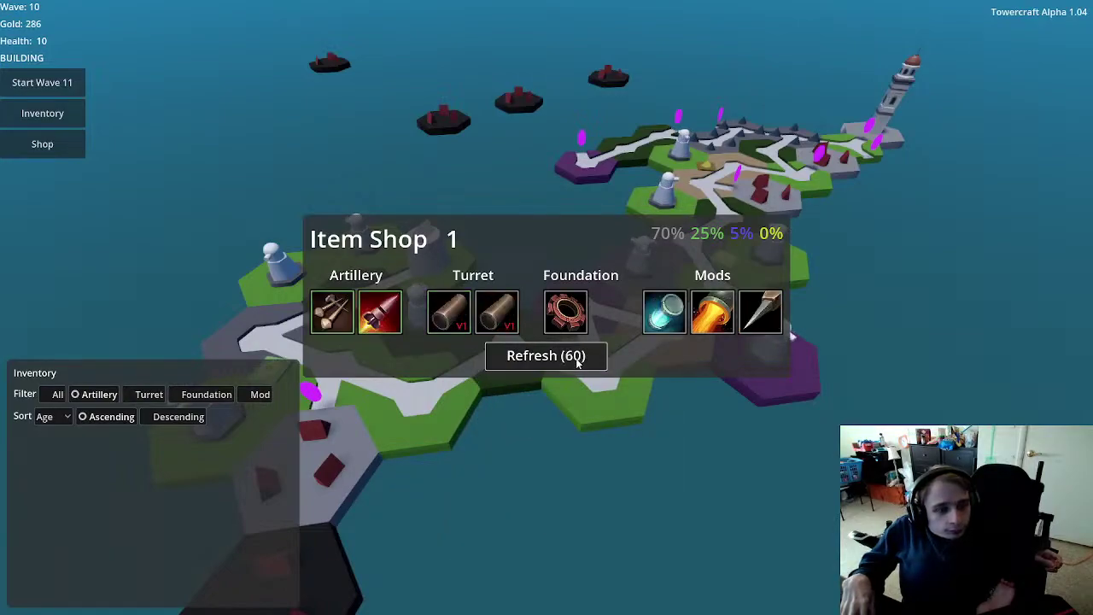
{"action": "left_click", "coordinate": [381, 312]}
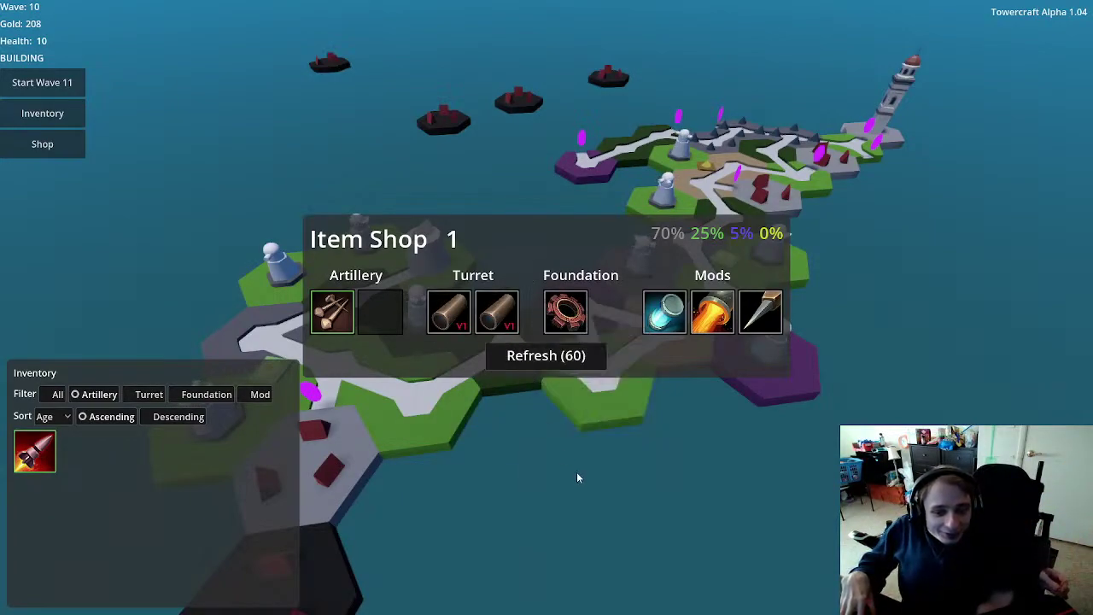
{"action": "key", "text": "Escape"}
Step: Start wave 11 and frame the island
{"action": "left_click", "coordinate": [42, 82]}
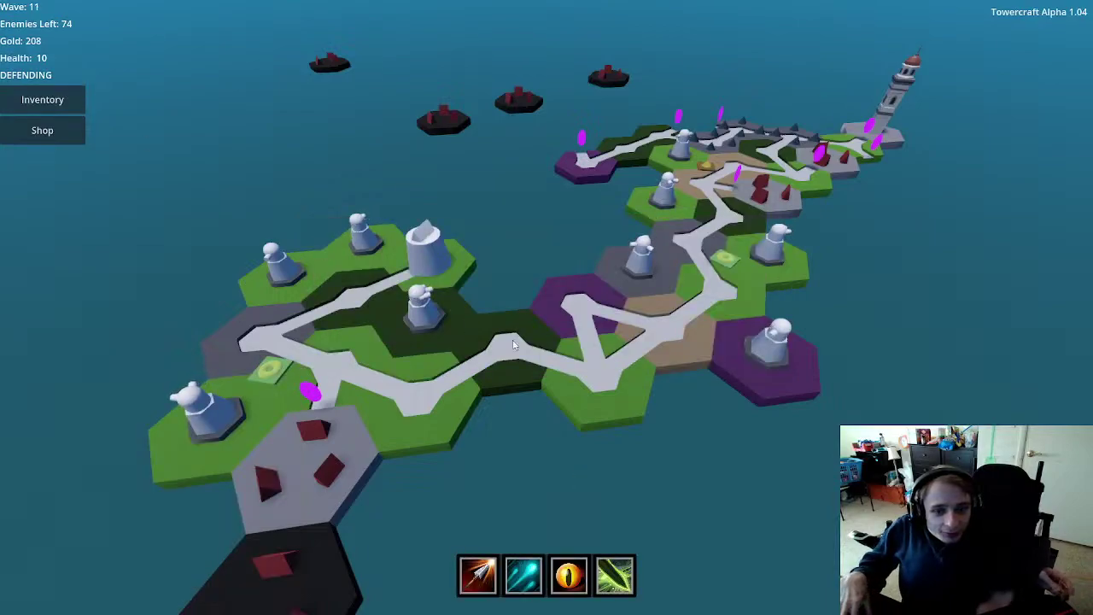
{"action": "scroll", "coordinate": [578, 372], "scroll_direction": "down", "scroll_amount": 3}
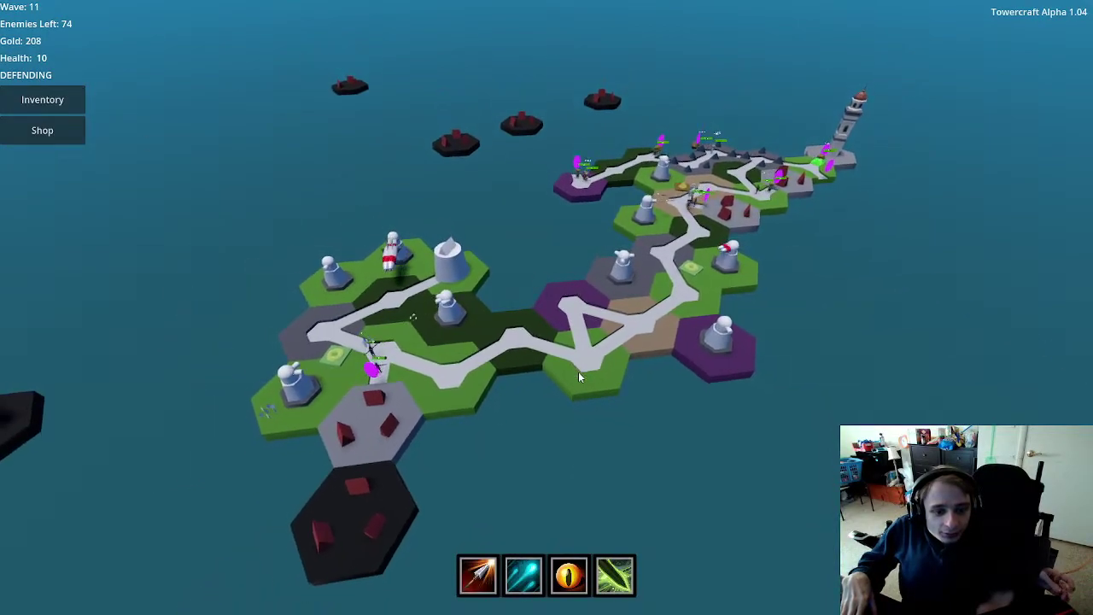
{"action": "right_click_drag", "start_coordinate": [575, 382], "coordinate": [760, 424]}
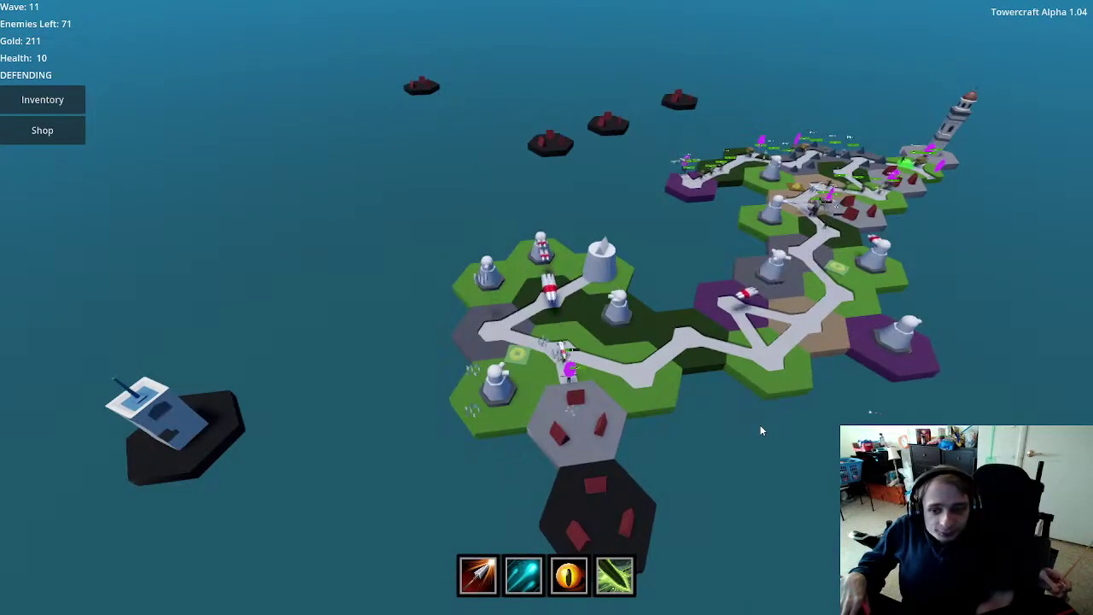
{"action": "scroll", "coordinate": [760, 430], "scroll_direction": "down", "scroll_amount": 2}
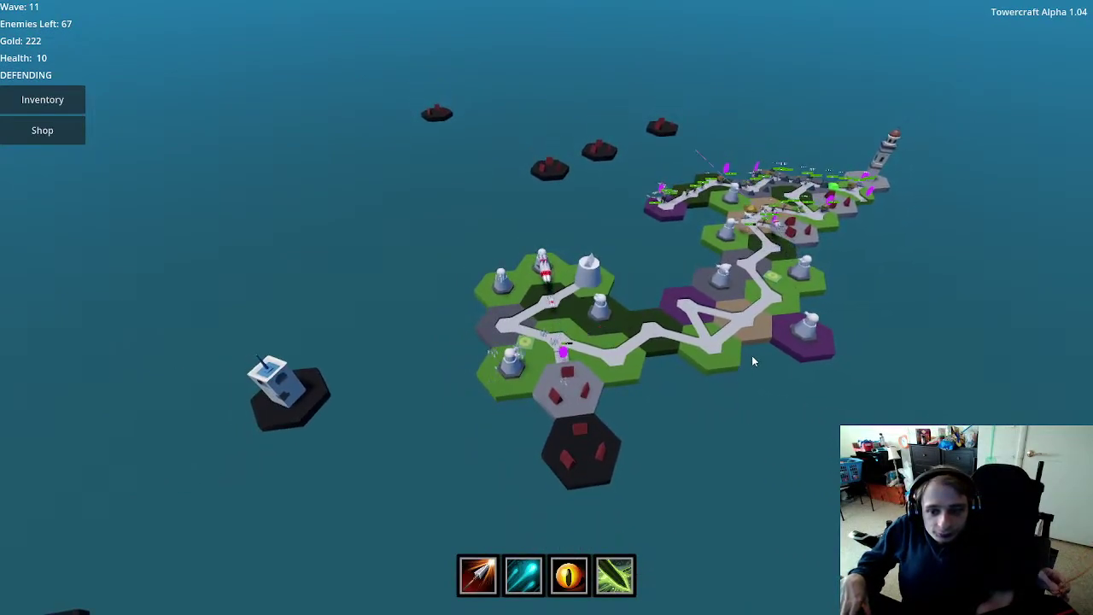
{"action": "right_click_drag", "start_coordinate": [751, 361], "coordinate": [567, 435]}
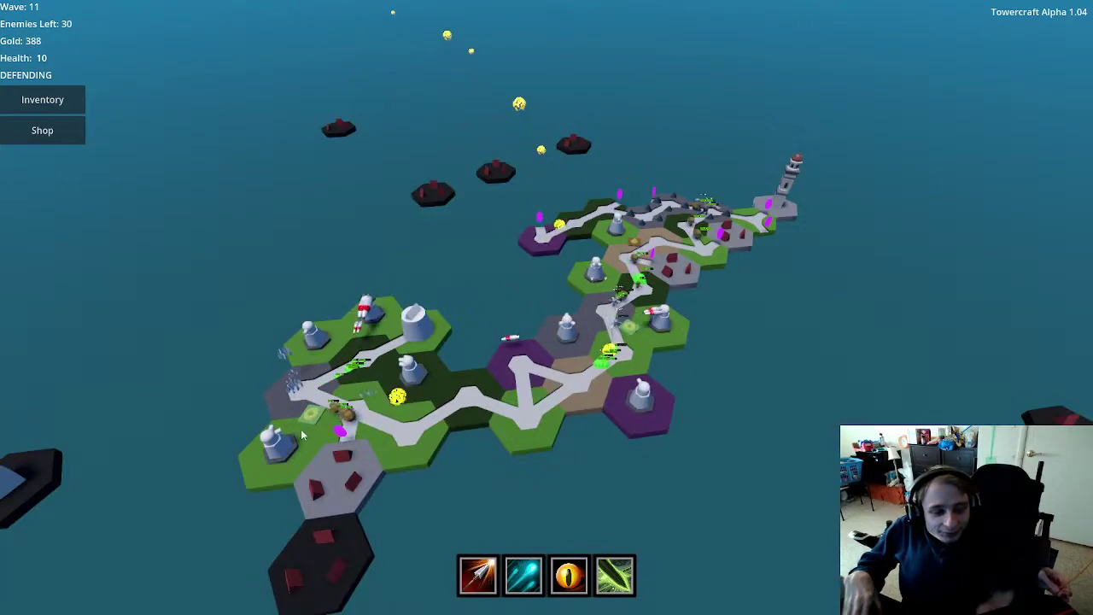
Step: Follow enemies along the upper path and cast the yellow orb spell on them until the wave clears
{"action": "scroll", "coordinate": [478, 406], "scroll_direction": "up", "scroll_amount": 5}
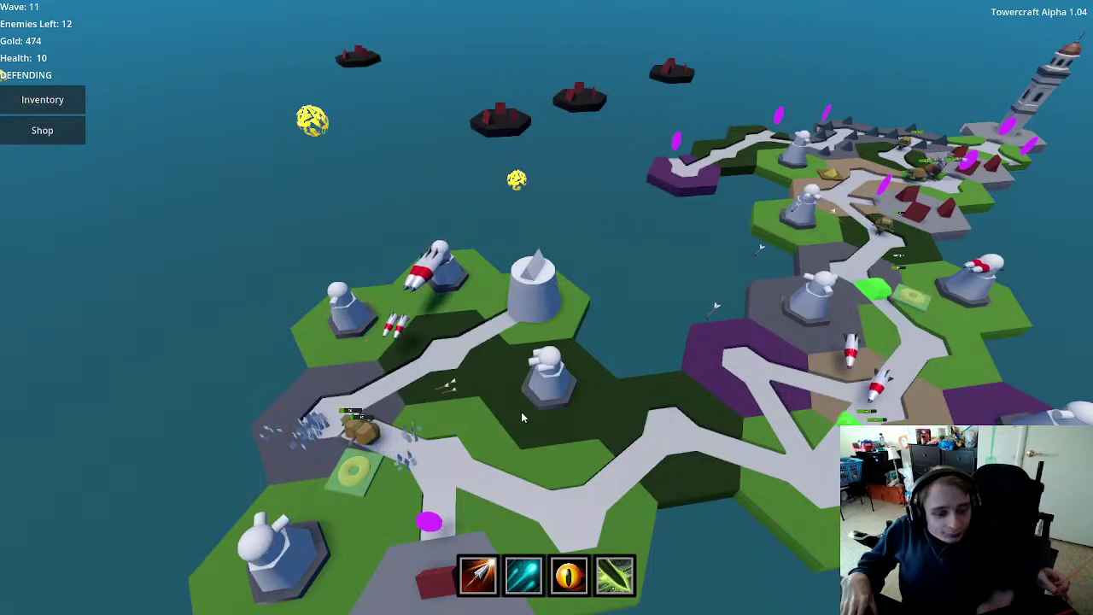
{"action": "middle_click_drag", "start_coordinate": [521, 412], "coordinate": [343, 432]}
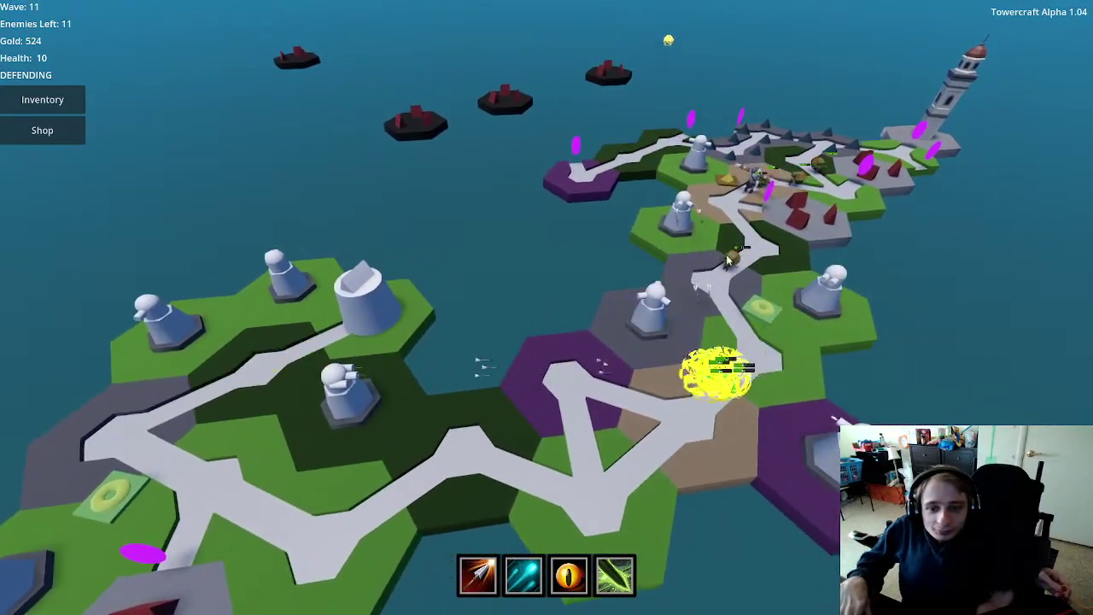
{"action": "scroll", "coordinate": [620, 309], "scroll_direction": "up", "scroll_amount": 3}
{"action": "scroll", "coordinate": [621, 309], "scroll_direction": "up", "scroll_amount": 5}
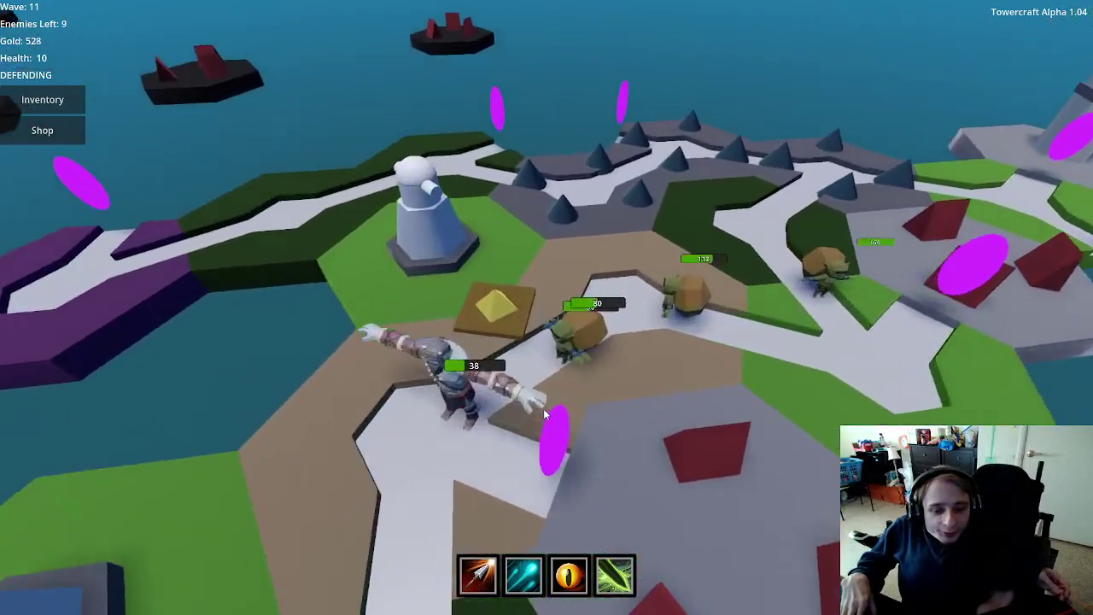
{"action": "scroll", "coordinate": [543, 409], "scroll_direction": "down", "scroll_amount": 6}
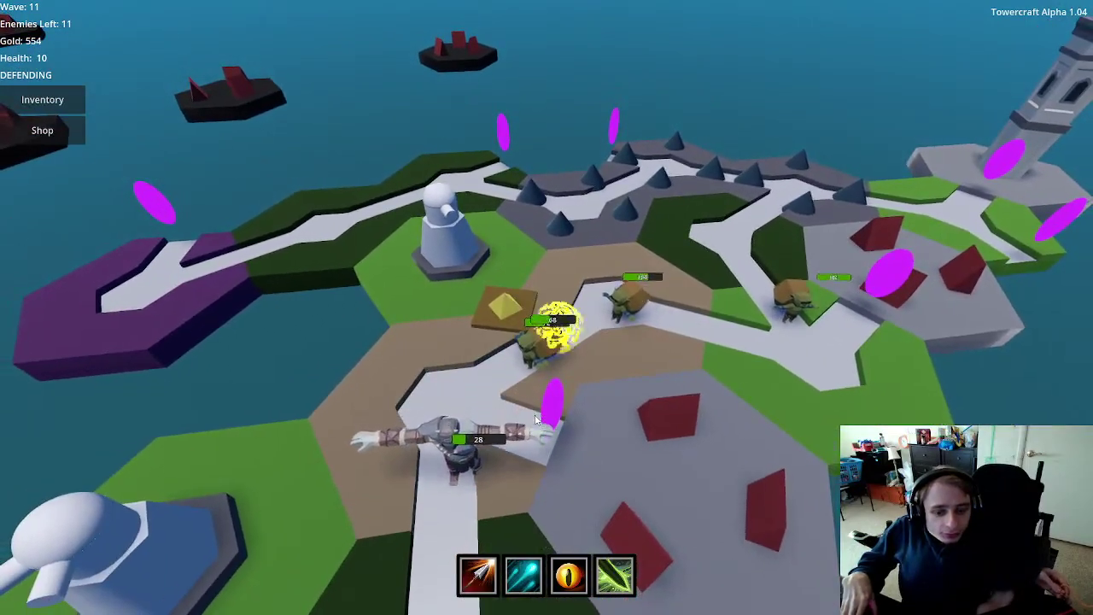
{"action": "scroll", "coordinate": [537, 418], "scroll_direction": "up", "scroll_amount": 4}
{"action": "scroll", "coordinate": [543, 410], "scroll_direction": "up", "scroll_amount": 2}
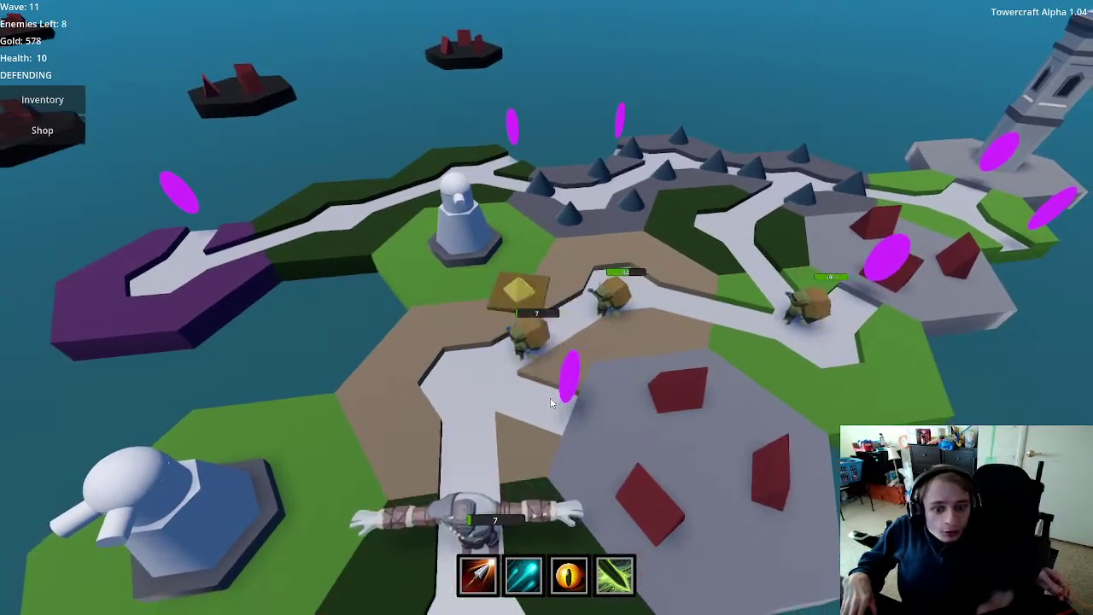
{"action": "scroll", "coordinate": [551, 401], "scroll_direction": "down", "scroll_amount": 4}
{"action": "left_click", "coordinate": [550, 341]}
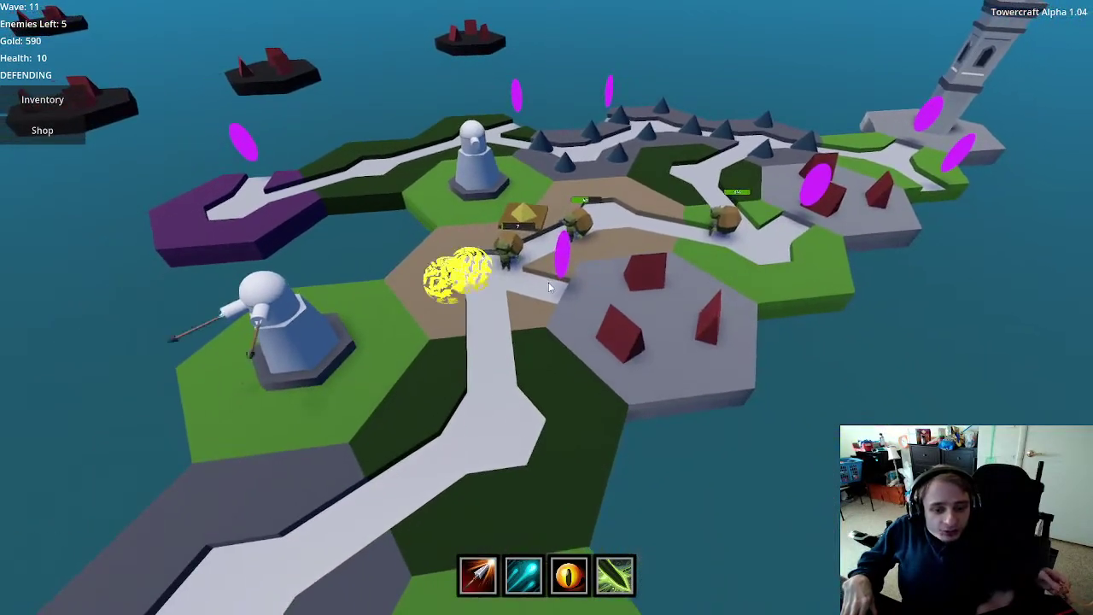
{"action": "scroll", "coordinate": [548, 288], "scroll_direction": "up", "scroll_amount": 3}
{"action": "scroll", "coordinate": [549, 281], "scroll_direction": "down", "scroll_amount": 4}
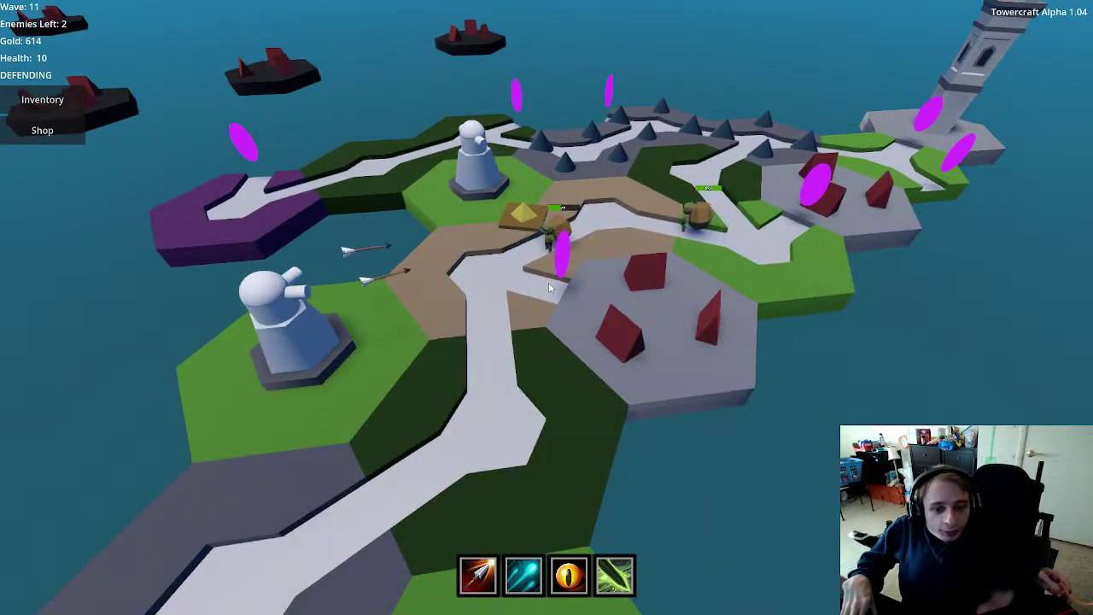
{"action": "scroll", "coordinate": [555, 326], "scroll_direction": "up", "scroll_amount": 5}
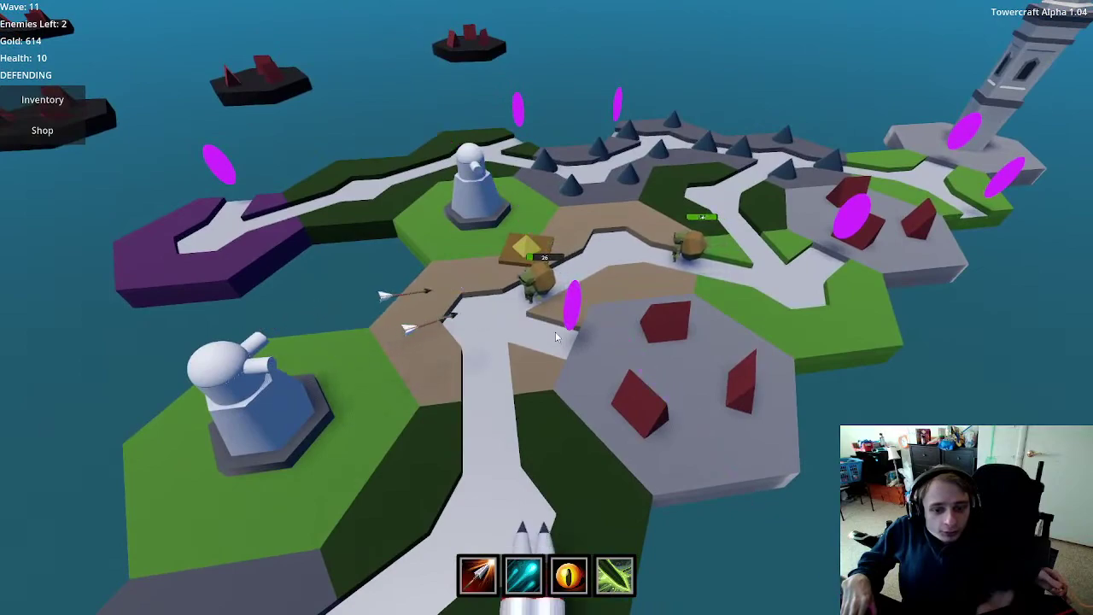
{"action": "scroll", "coordinate": [555, 333], "scroll_direction": "down", "scroll_amount": 4}
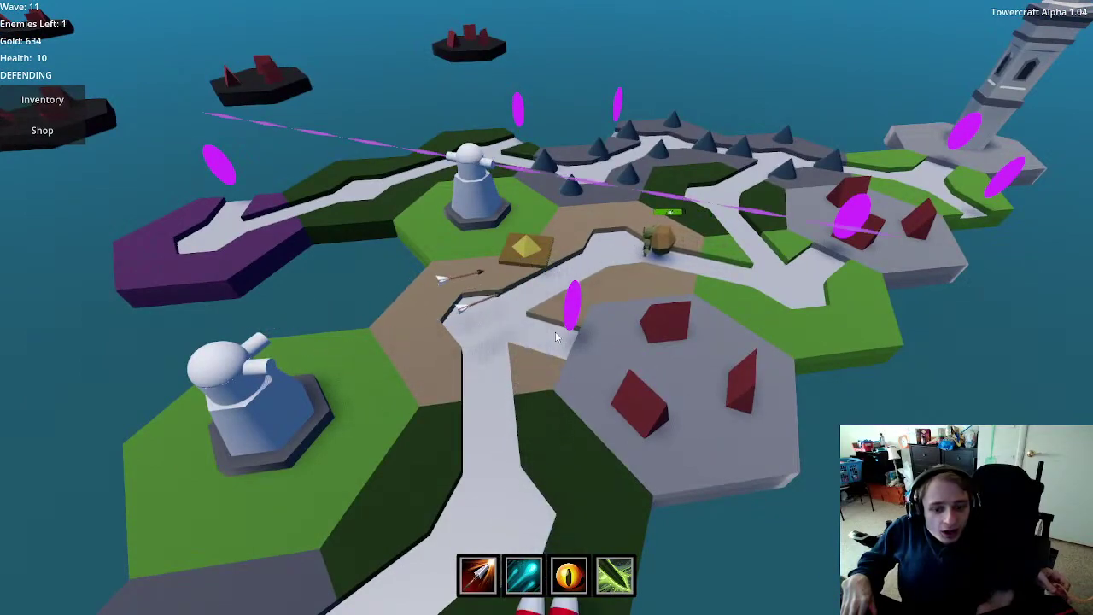
{"action": "scroll", "coordinate": [555, 333], "scroll_direction": "up", "scroll_amount": 4}
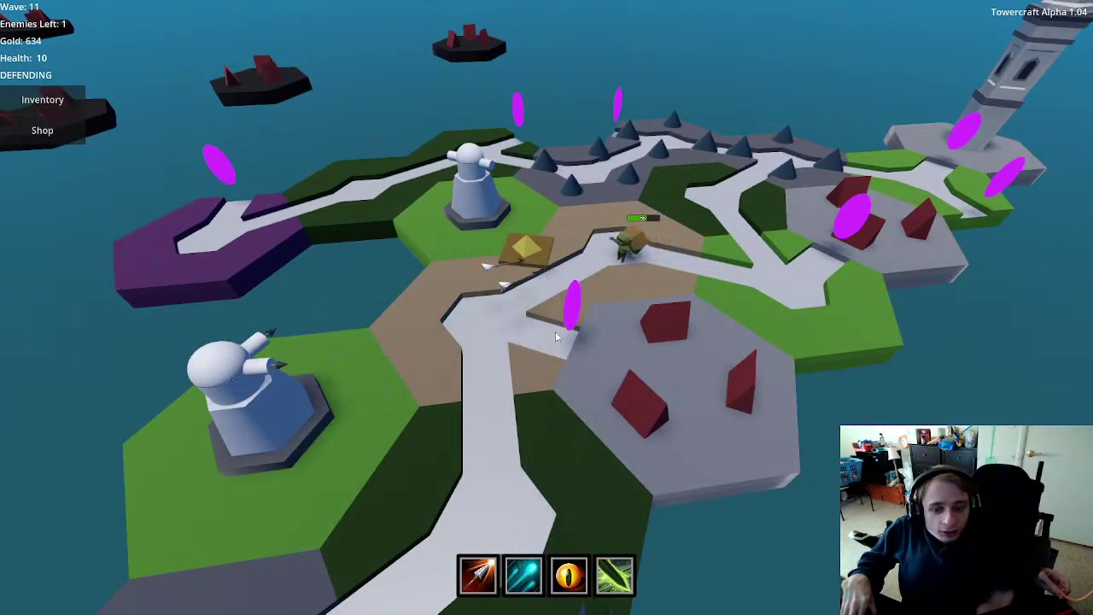
{"action": "scroll", "coordinate": [556, 332], "scroll_direction": "up", "scroll_amount": 3}
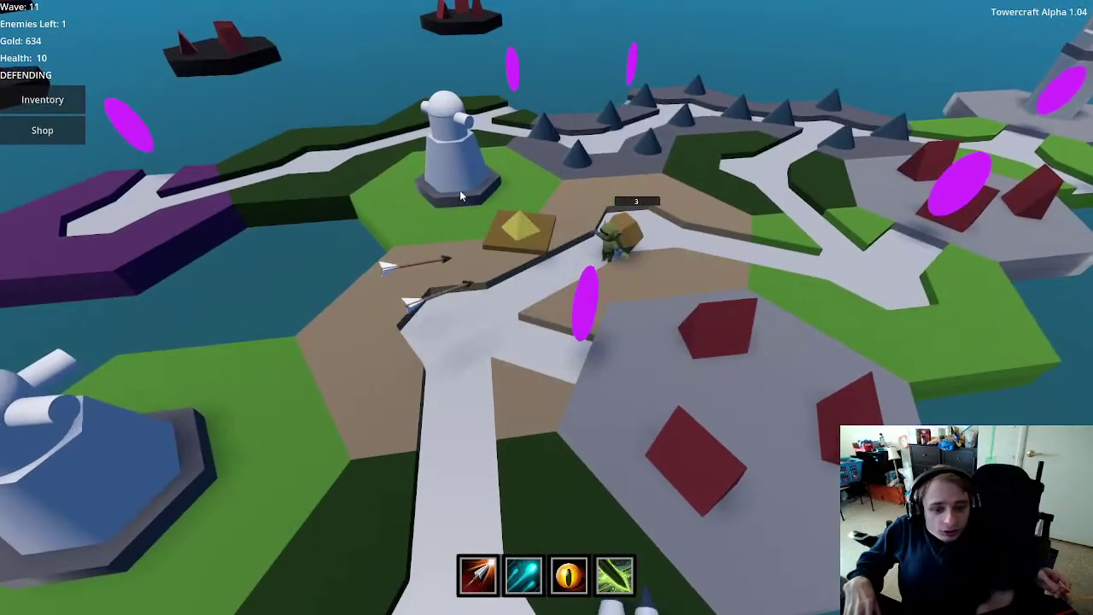
Step: Place the tan path tile at the upper island's left end
{"action": "scroll", "coordinate": [657, 303], "scroll_direction": "down", "scroll_amount": 4}
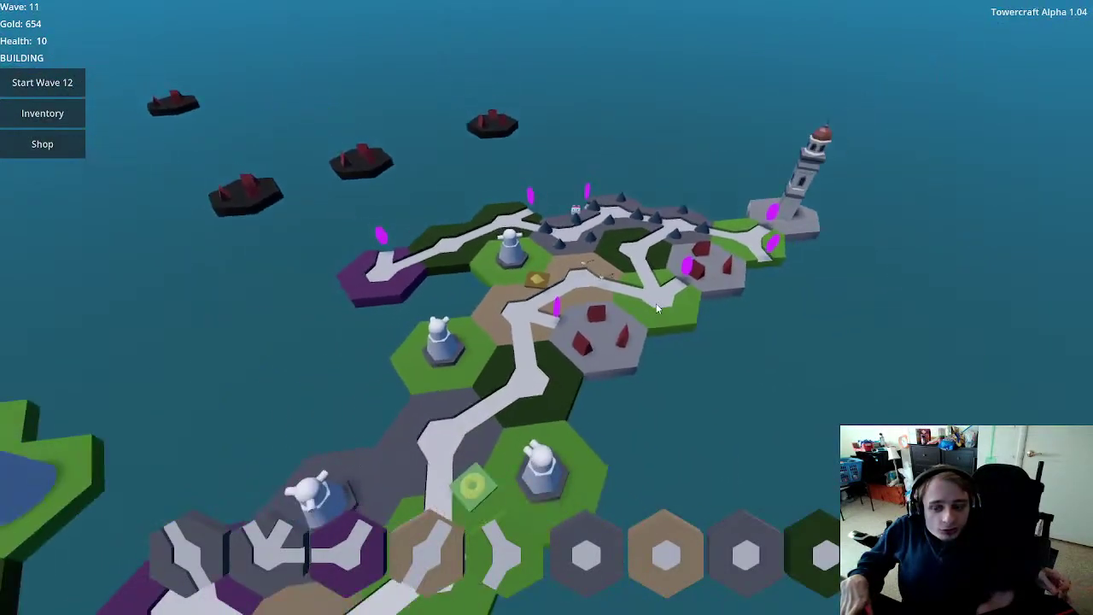
{"action": "middle_click_drag", "start_coordinate": [658, 307], "coordinate": [725, 250]}
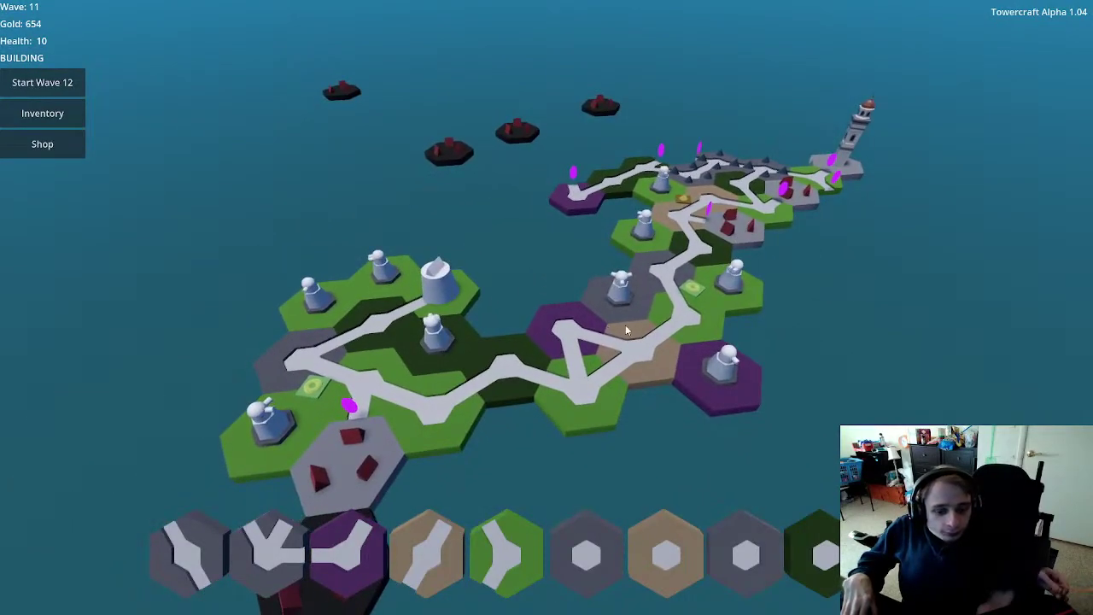
{"action": "left_click", "coordinate": [427, 553]}
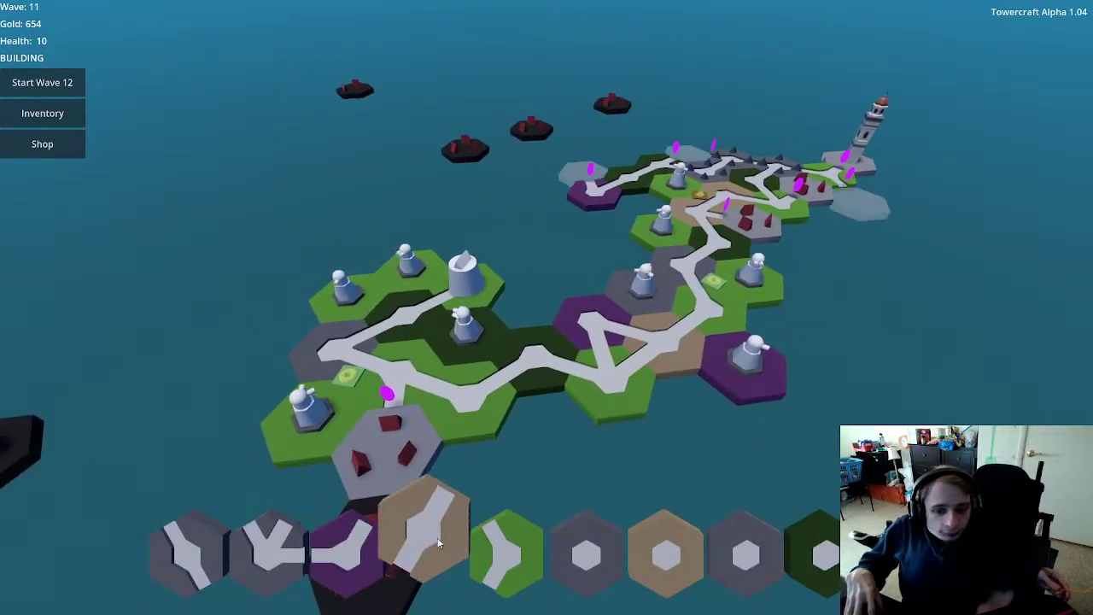
{"action": "left_click", "coordinate": [340, 518]}
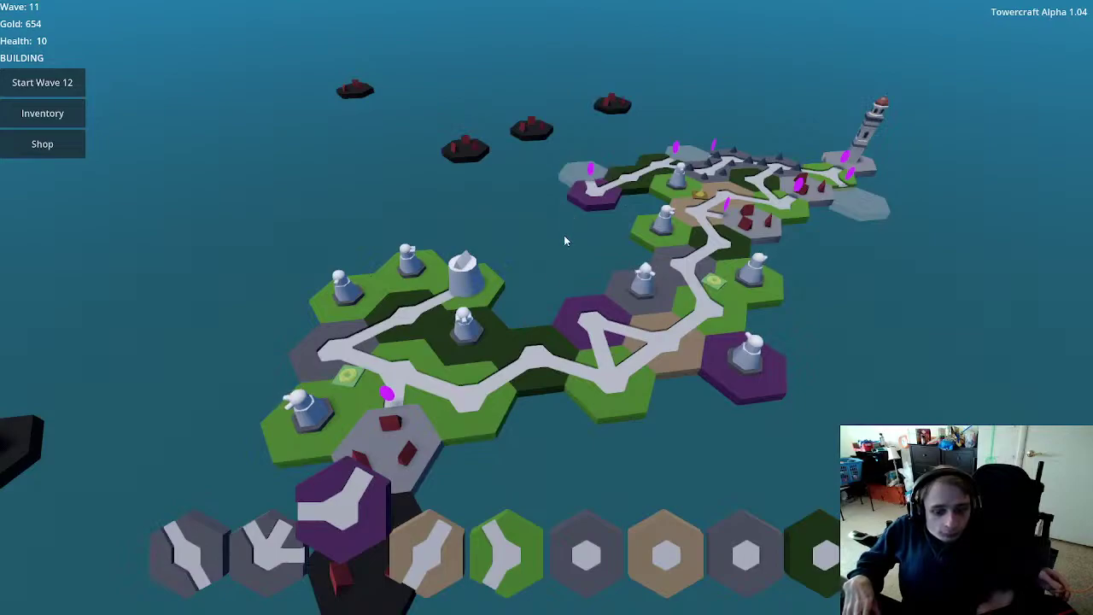
{"action": "left_click", "coordinate": [289, 550]}
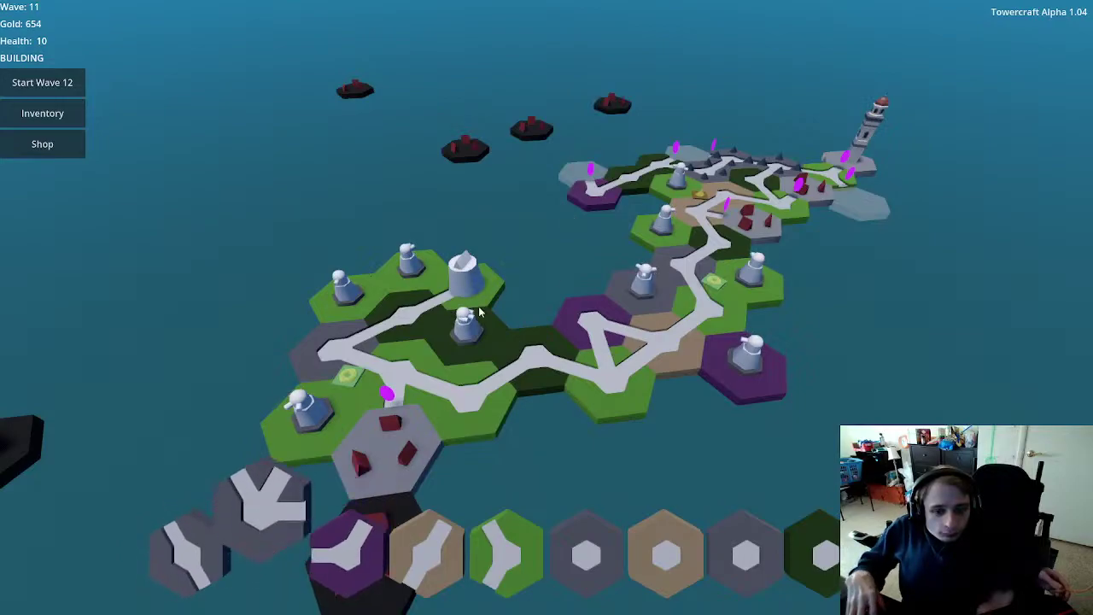
{"action": "right_click", "coordinate": [575, 178]}
{"action": "left_click", "coordinate": [427, 553]}
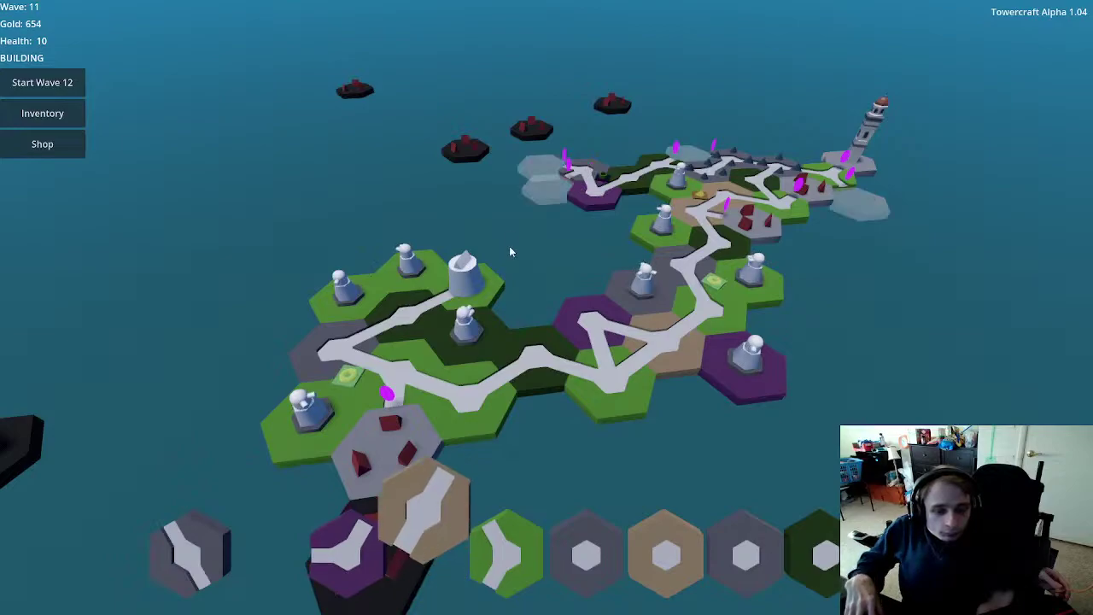
{"action": "left_click", "coordinate": [540, 189]}
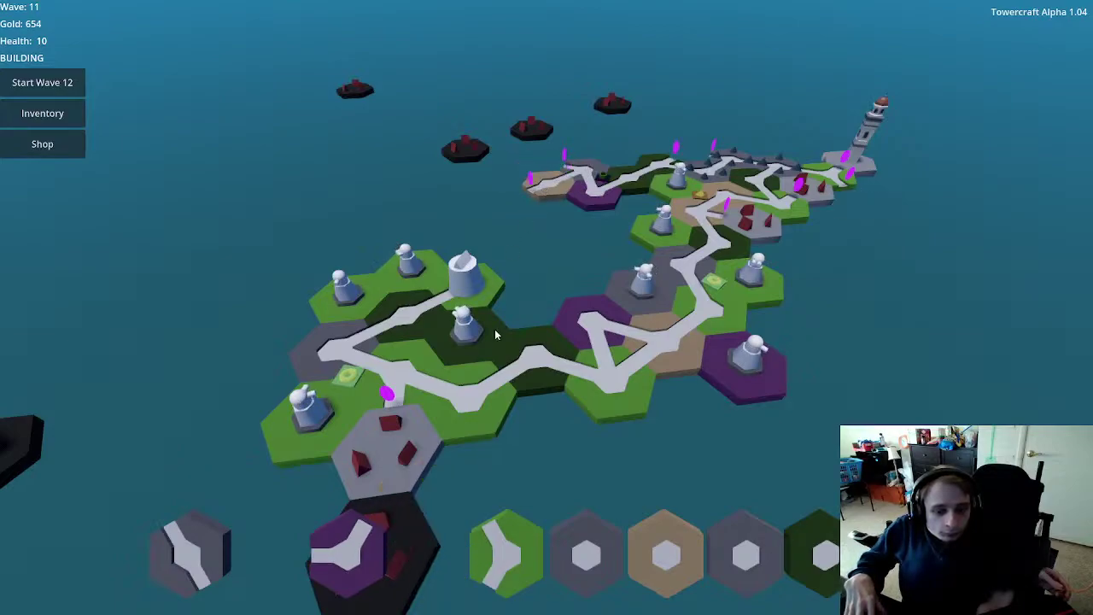
Step: Place the grey mountain tile beside the central tower and open that tower's stats and inventory
{"action": "left_click", "coordinate": [188, 546]}
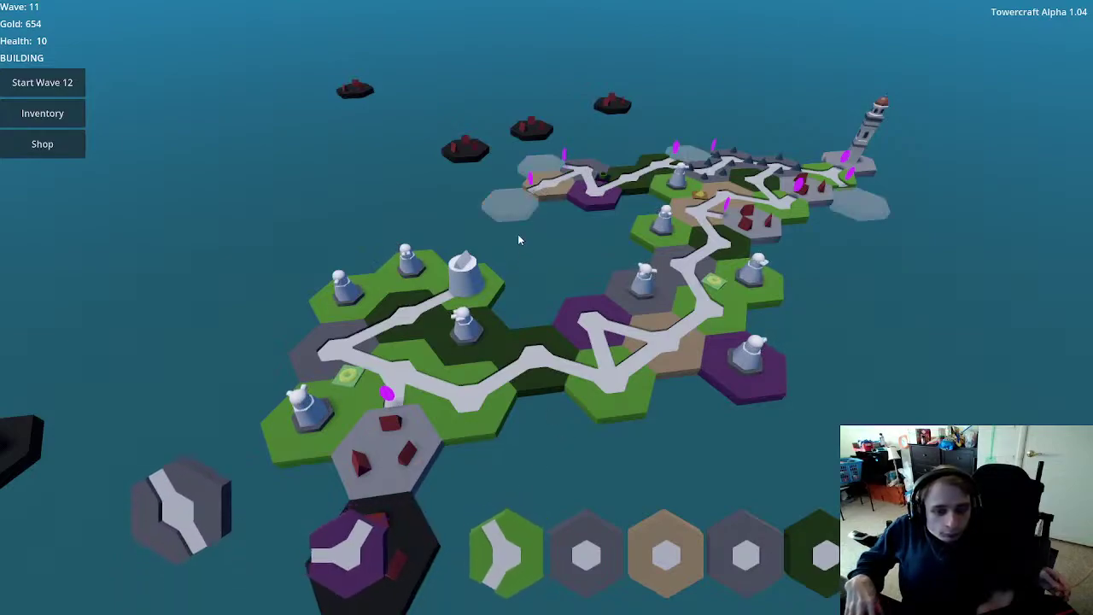
{"action": "left_click", "coordinate": [586, 553]}
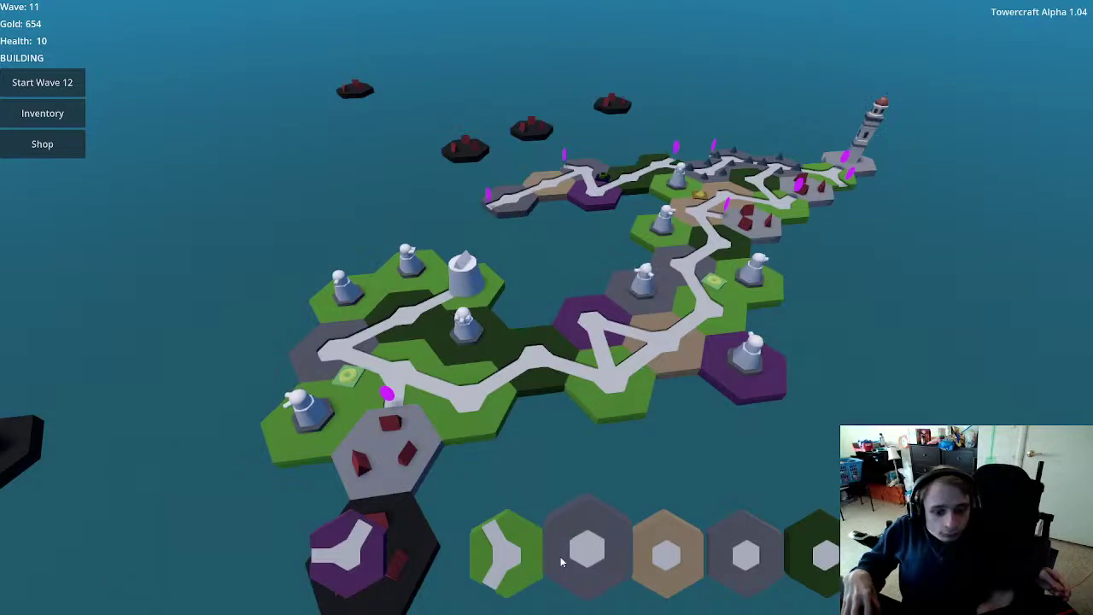
{"action": "left_click", "coordinate": [622, 262]}
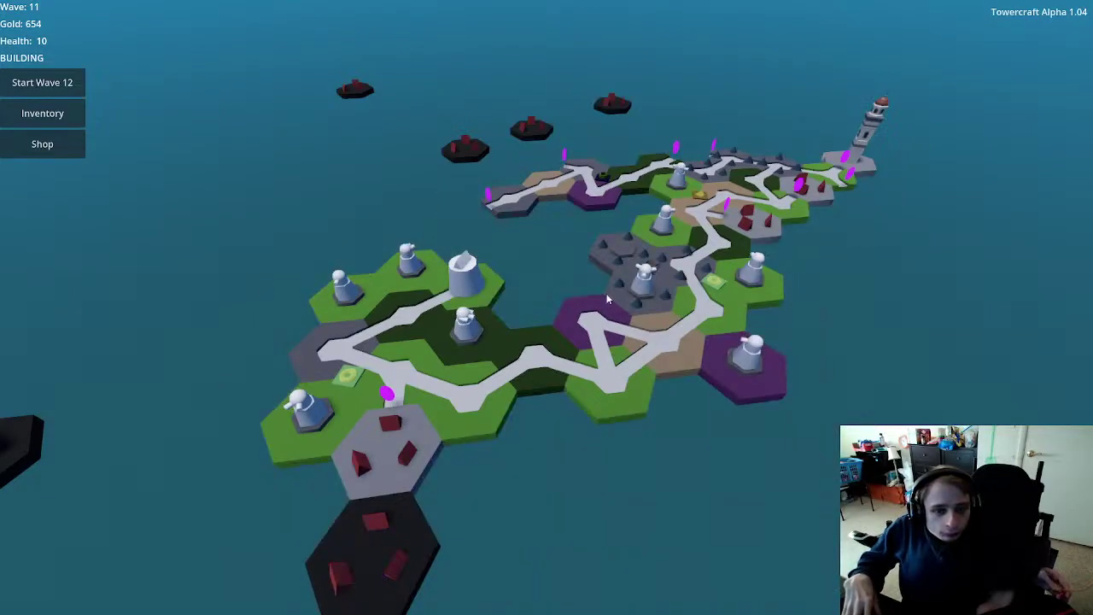
{"action": "left_click", "coordinate": [644, 289]}
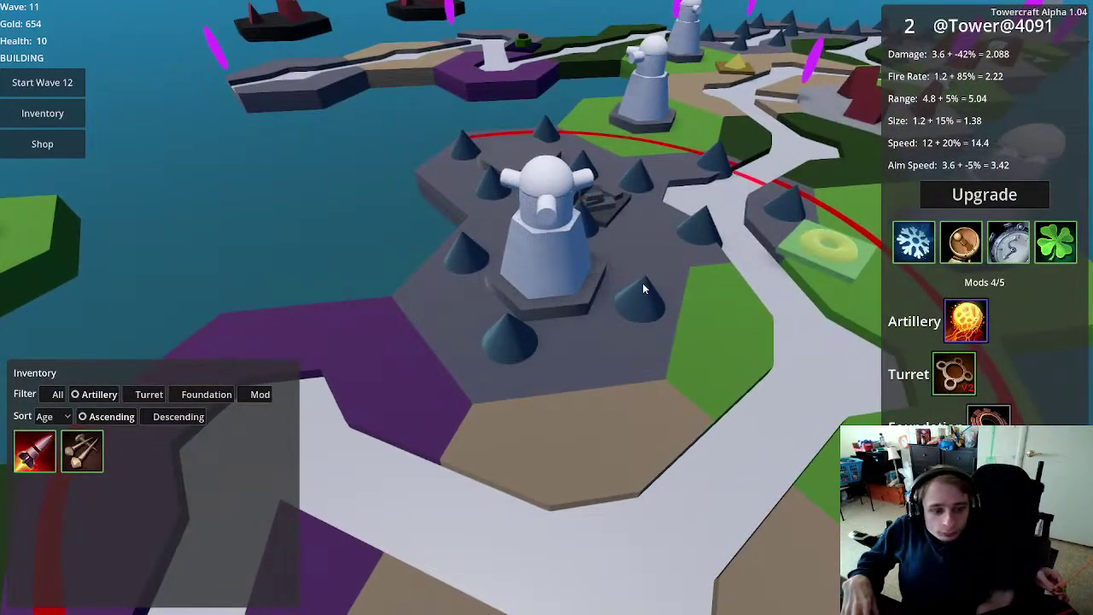
Step: Filter the inventory to mods, read the owned mods, then close the tower panels
{"action": "left_click", "coordinate": [254, 395]}
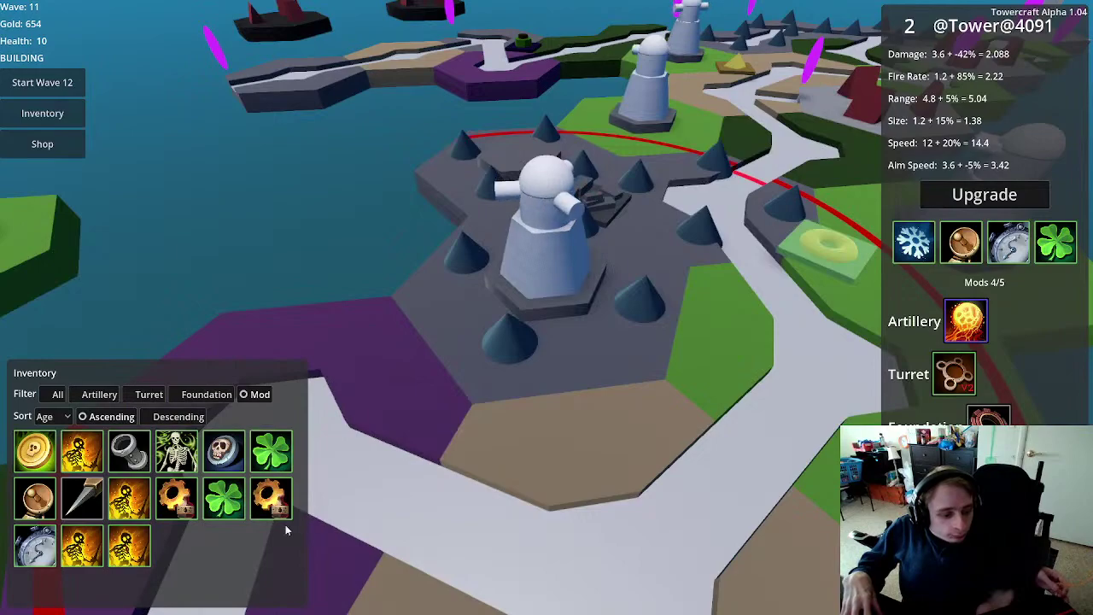
{"action": "mouse_move", "coordinate": [128, 503]}
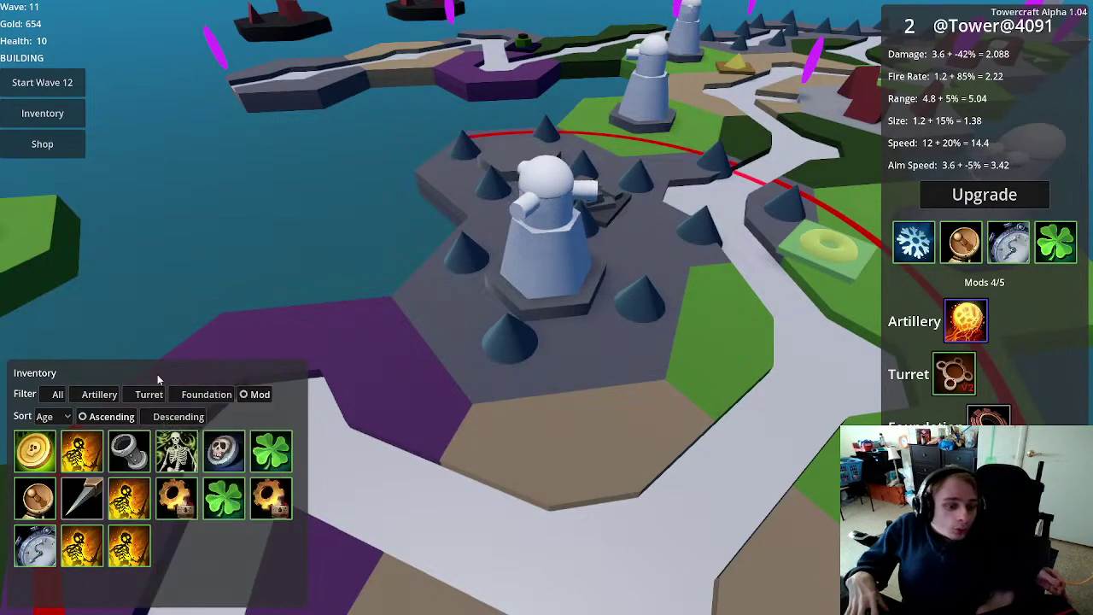
{"action": "left_click", "coordinate": [212, 254]}
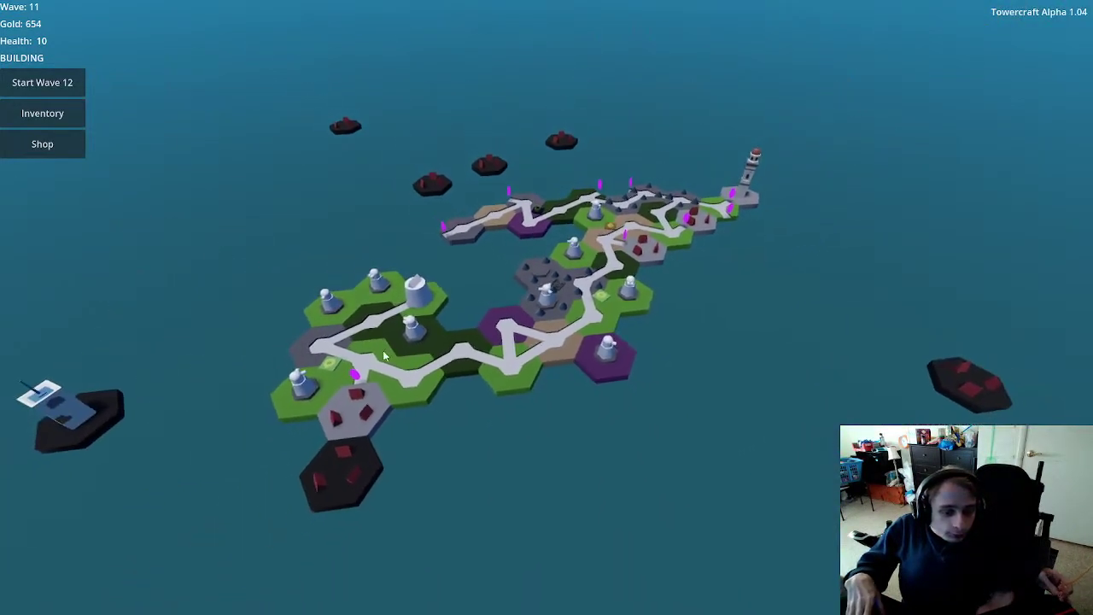
Step: Start wave 12 and watch the island until it ends with 1162 gold and 9 health
{"action": "left_click_drag", "start_coordinate": [425, 400], "coordinate": [656, 447]}
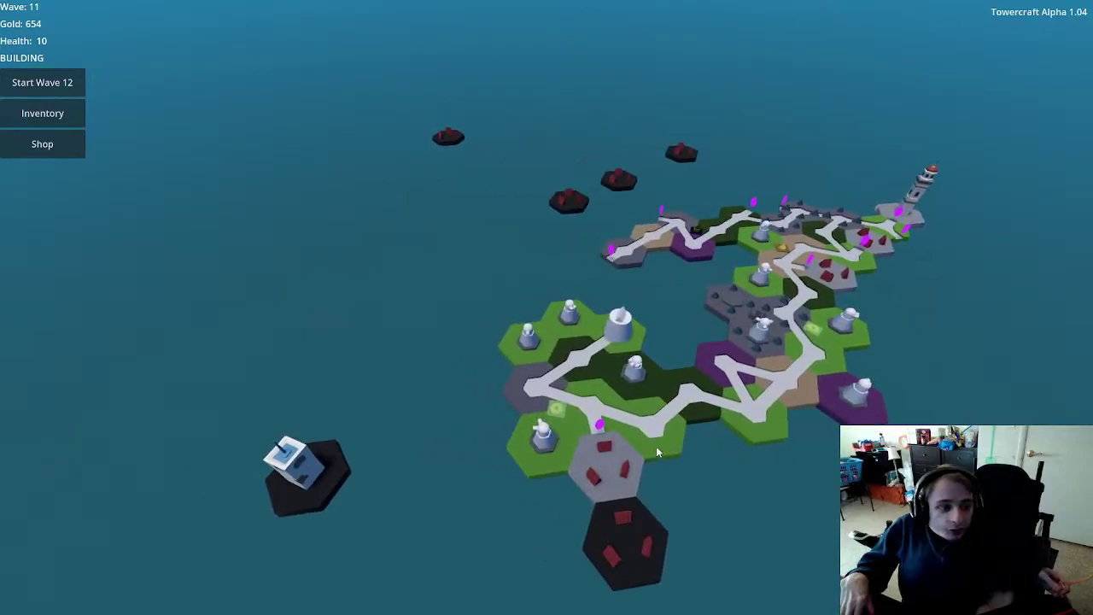
{"action": "left_click", "coordinate": [66, 81]}
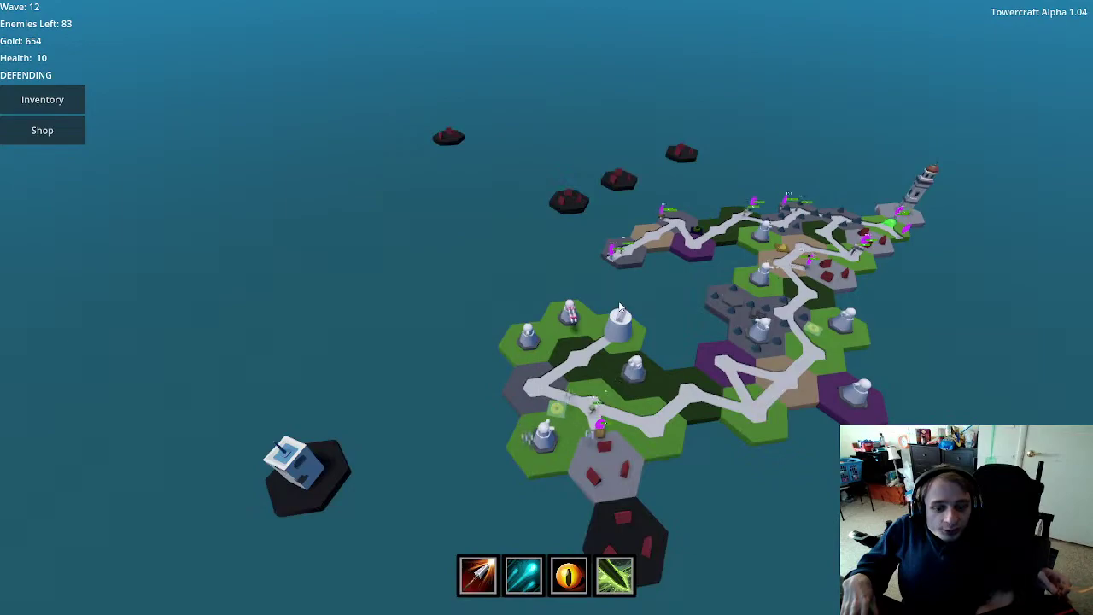
{"action": "left_click_drag", "start_coordinate": [724, 400], "coordinate": [648, 363]}
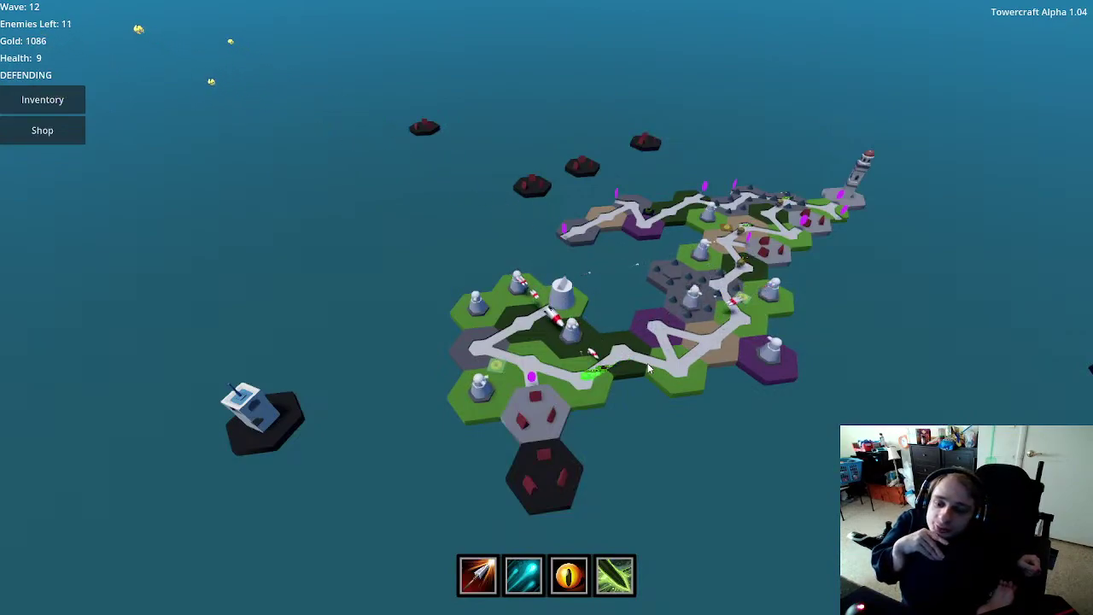
{"action": "scroll", "coordinate": [610, 413], "scroll_direction": "up", "scroll_amount": 1}
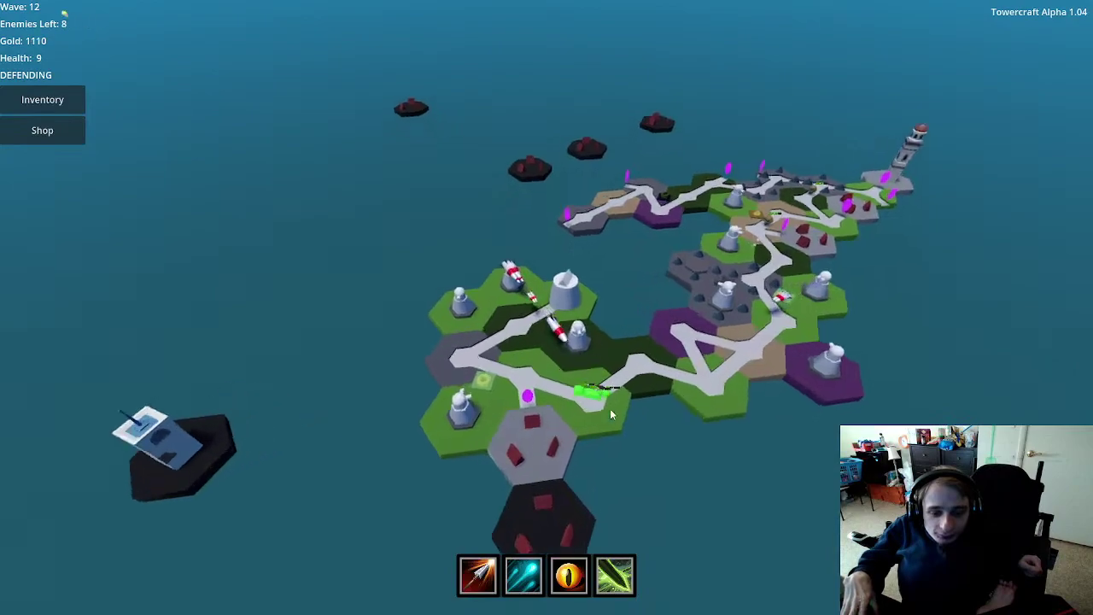
{"action": "scroll", "coordinate": [610, 408], "scroll_direction": "up", "scroll_amount": 2}
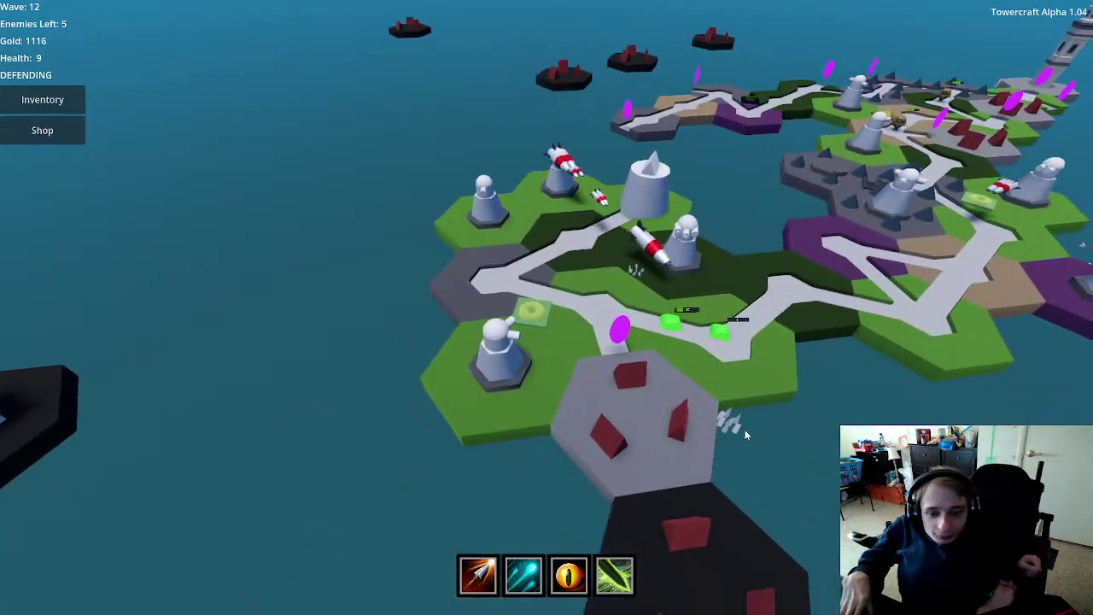
{"action": "scroll", "coordinate": [726, 431], "scroll_direction": "down", "scroll_amount": 2}
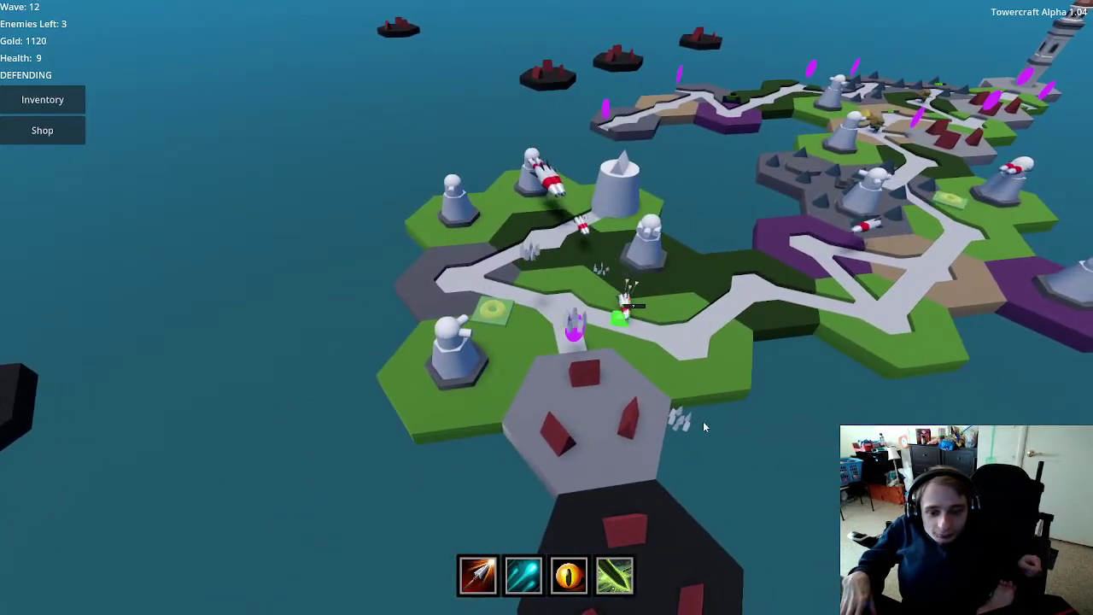
{"action": "scroll", "coordinate": [704, 377], "scroll_direction": "down", "scroll_amount": 2}
{"action": "scroll", "coordinate": [706, 377], "scroll_direction": "down", "scroll_amount": 1}
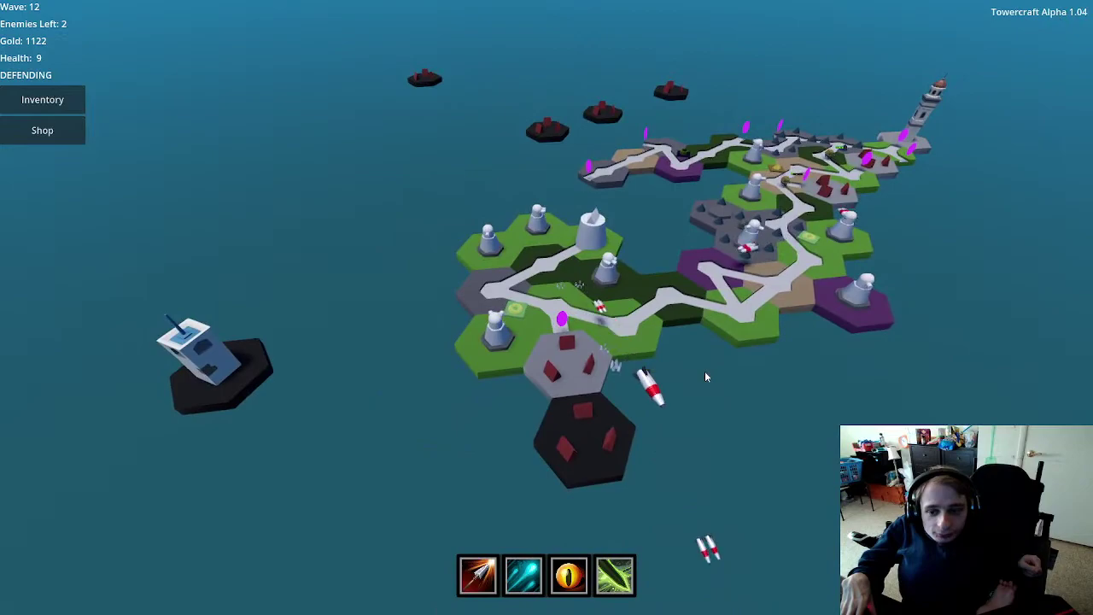
{"action": "scroll", "coordinate": [564, 379], "scroll_direction": "up", "scroll_amount": 3}
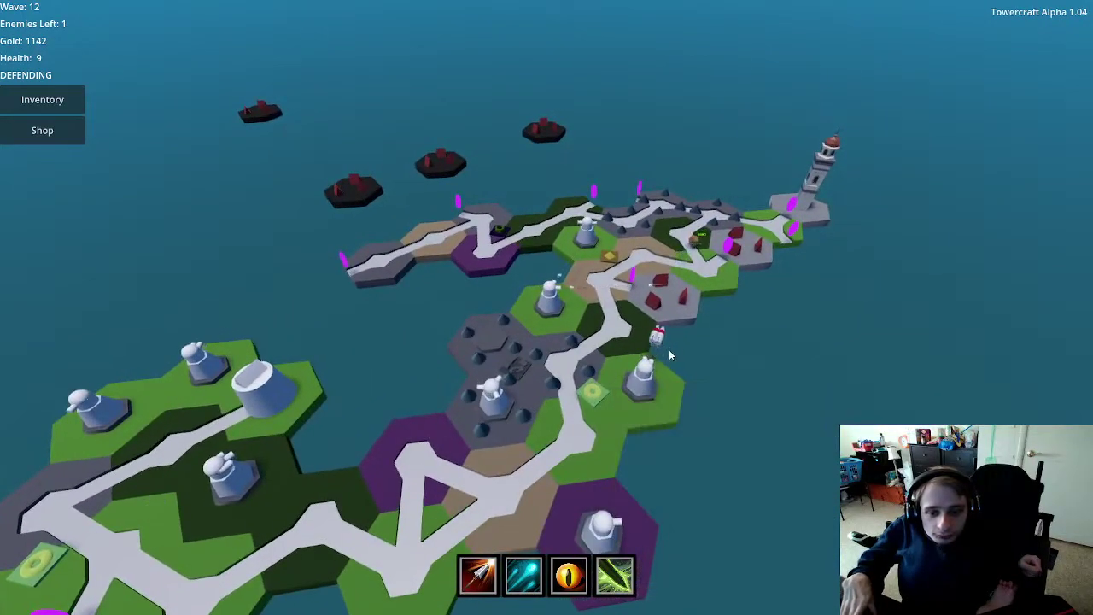
{"action": "scroll", "coordinate": [670, 356], "scroll_direction": "up", "scroll_amount": 5}
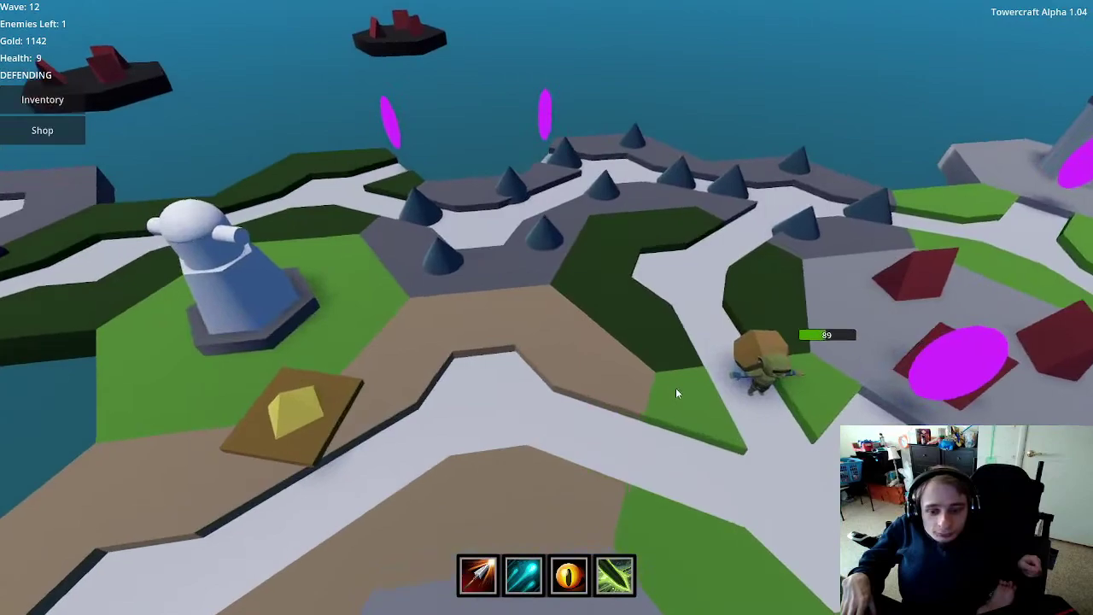
{"action": "scroll", "coordinate": [692, 406], "scroll_direction": "down", "scroll_amount": 5}
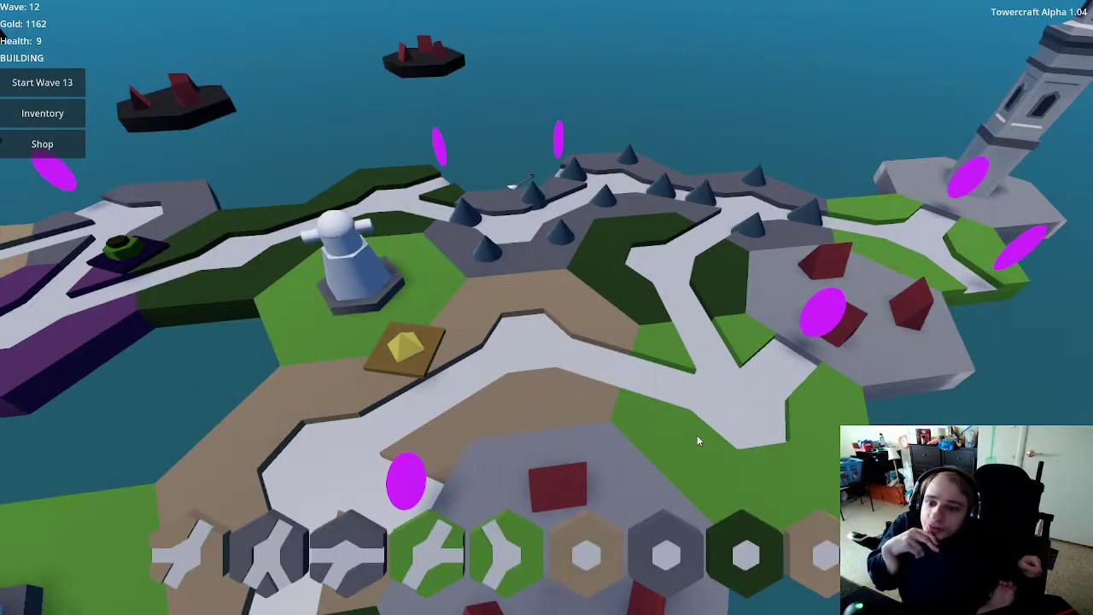
Step: Place a grey Y-road, a grey straight road, and a green Y-road tile on the island
{"action": "scroll", "coordinate": [699, 388], "scroll_direction": "up", "scroll_amount": 1}
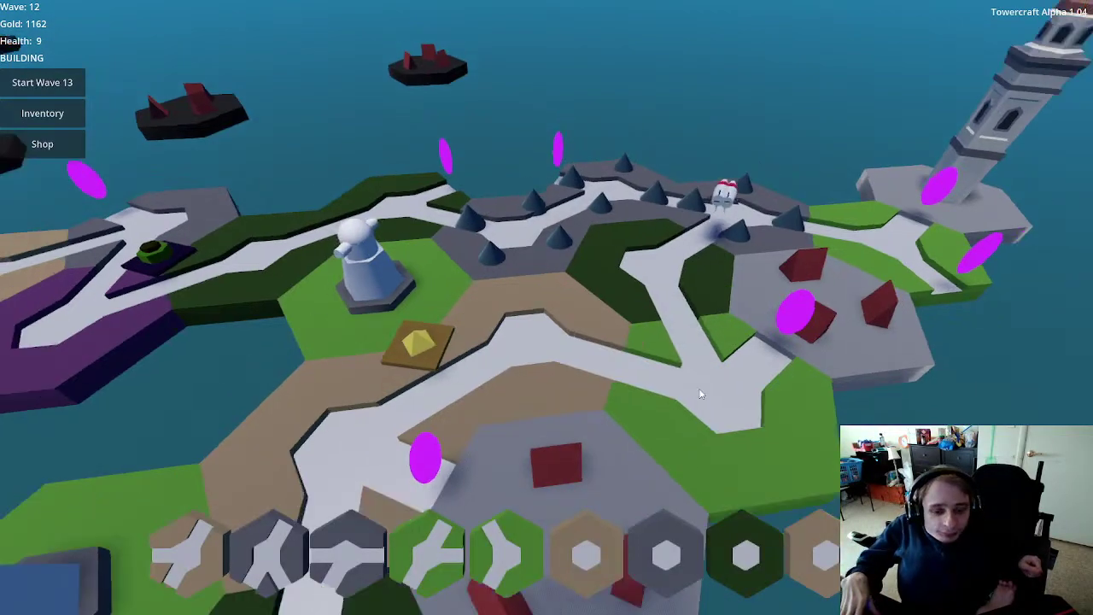
{"action": "scroll", "coordinate": [698, 388], "scroll_direction": "down", "scroll_amount": 8}
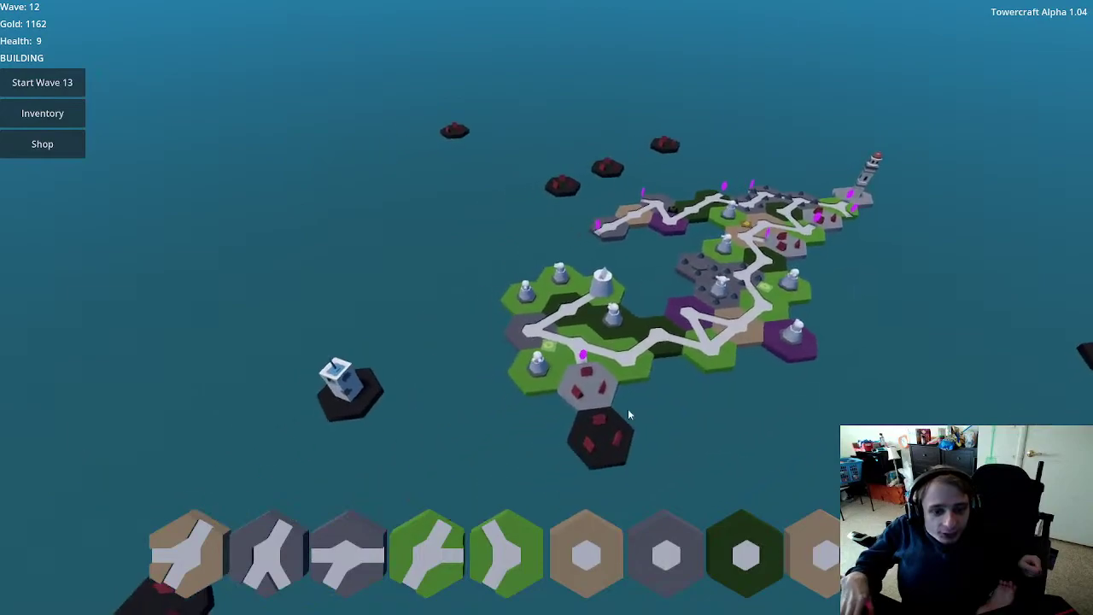
{"action": "right_click_drag", "start_coordinate": [627, 408], "coordinate": [676, 404]}
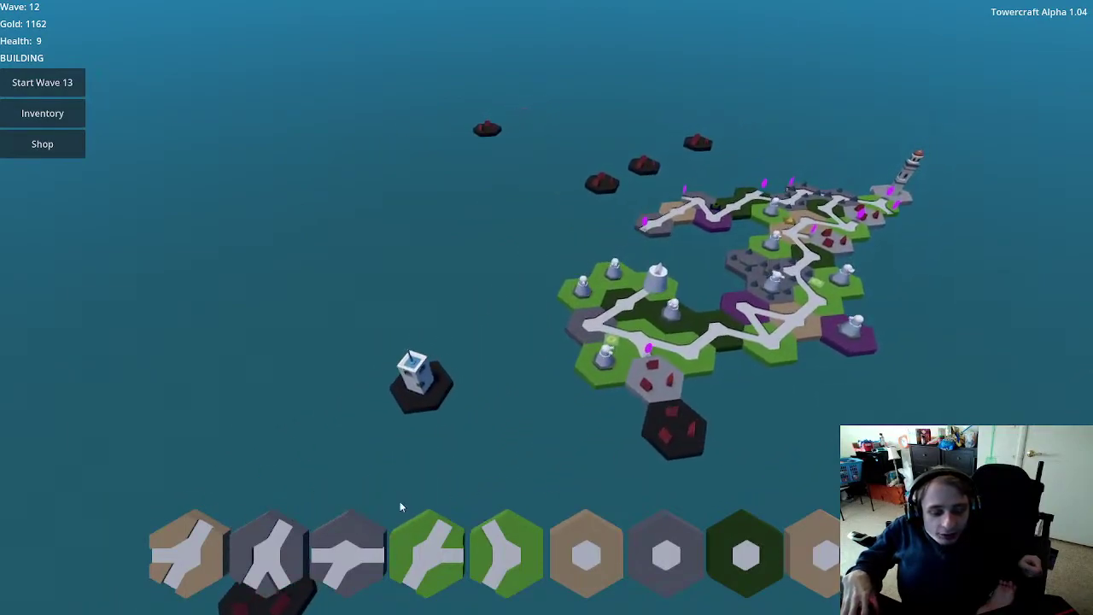
{"action": "left_click", "coordinate": [262, 542]}
{"action": "left_click", "coordinate": [630, 242]}
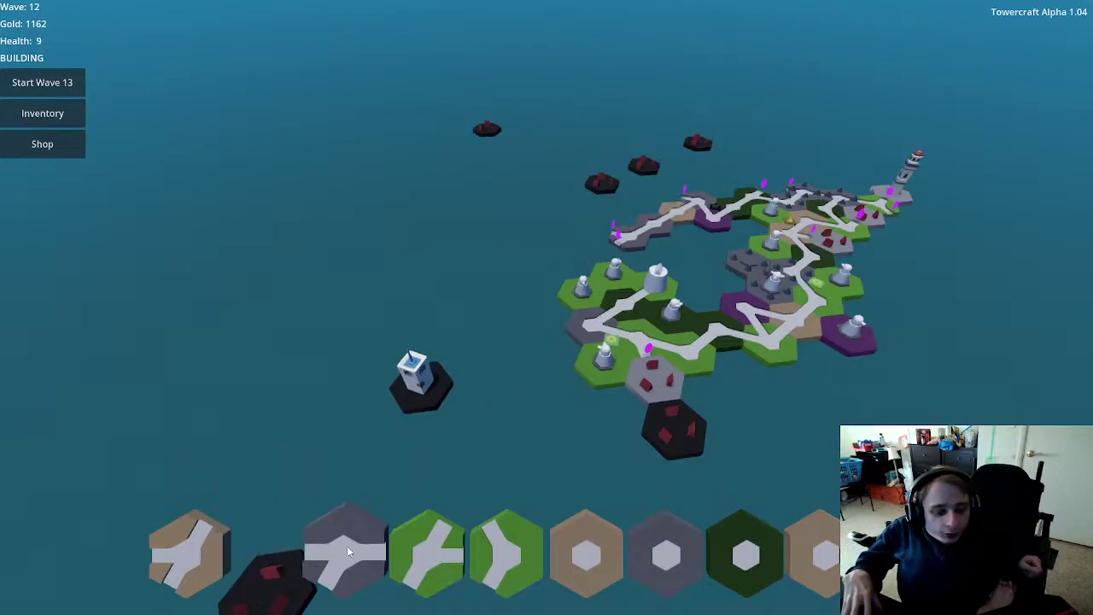
{"action": "left_click", "coordinate": [347, 546]}
{"action": "left_click", "coordinate": [606, 256]}
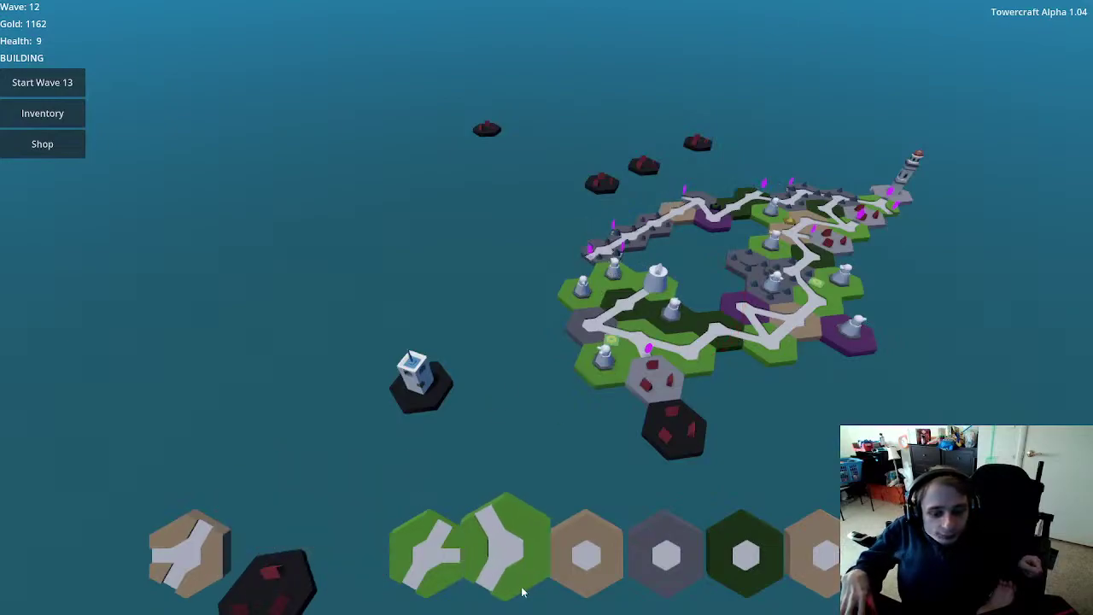
{"action": "left_click", "coordinate": [427, 551]}
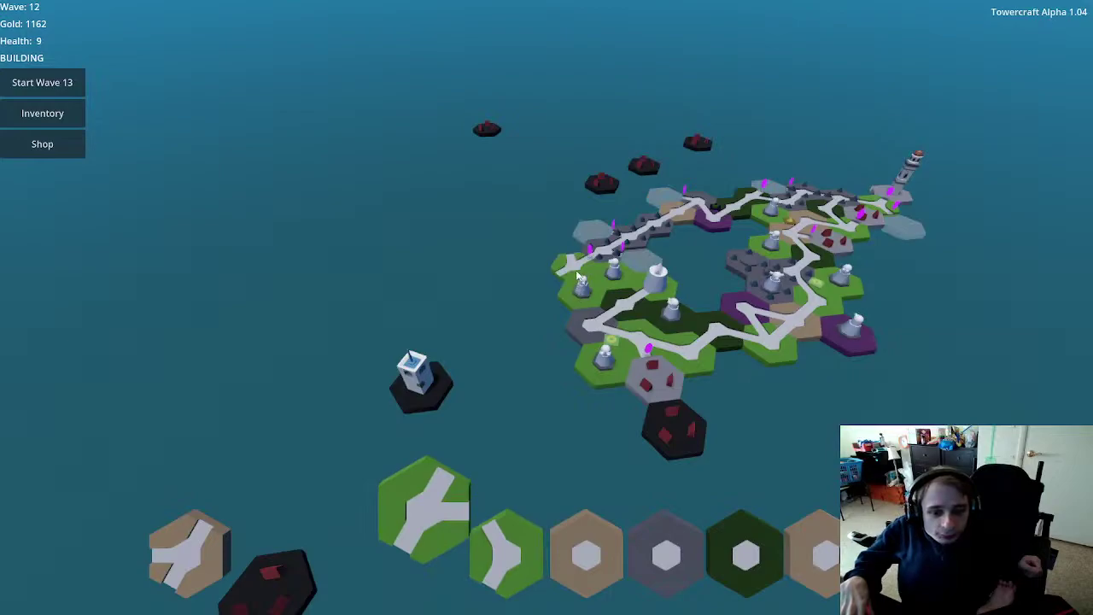
{"action": "left_click", "coordinate": [579, 278]}
Step: Add another green Y-road tile at the island's left edge
{"action": "scroll", "coordinate": [595, 319], "scroll_direction": "up", "scroll_amount": 5}
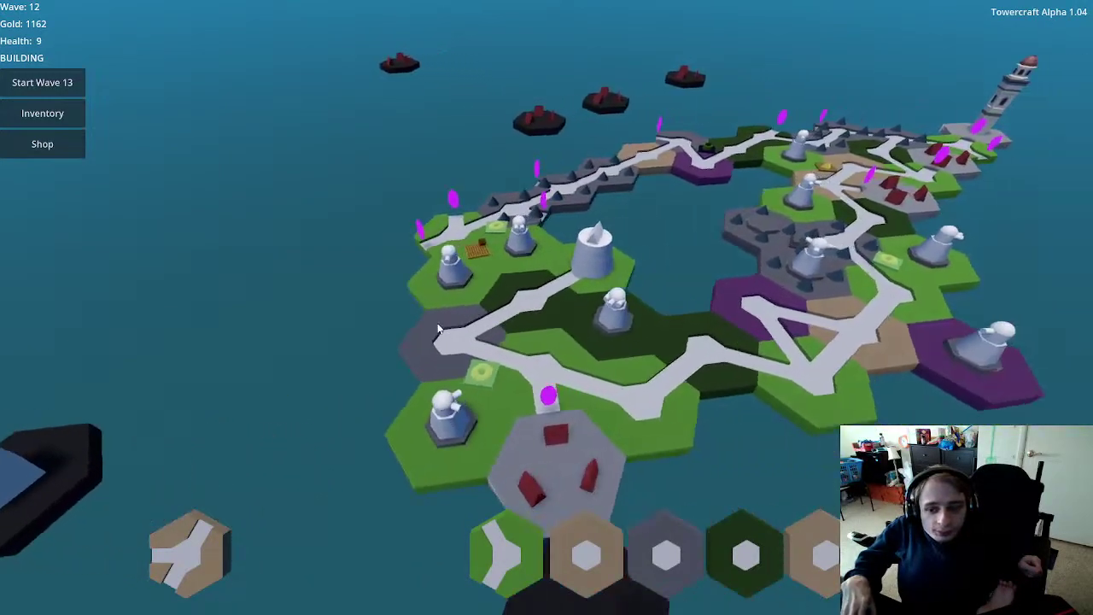
{"action": "key", "text": "d"}
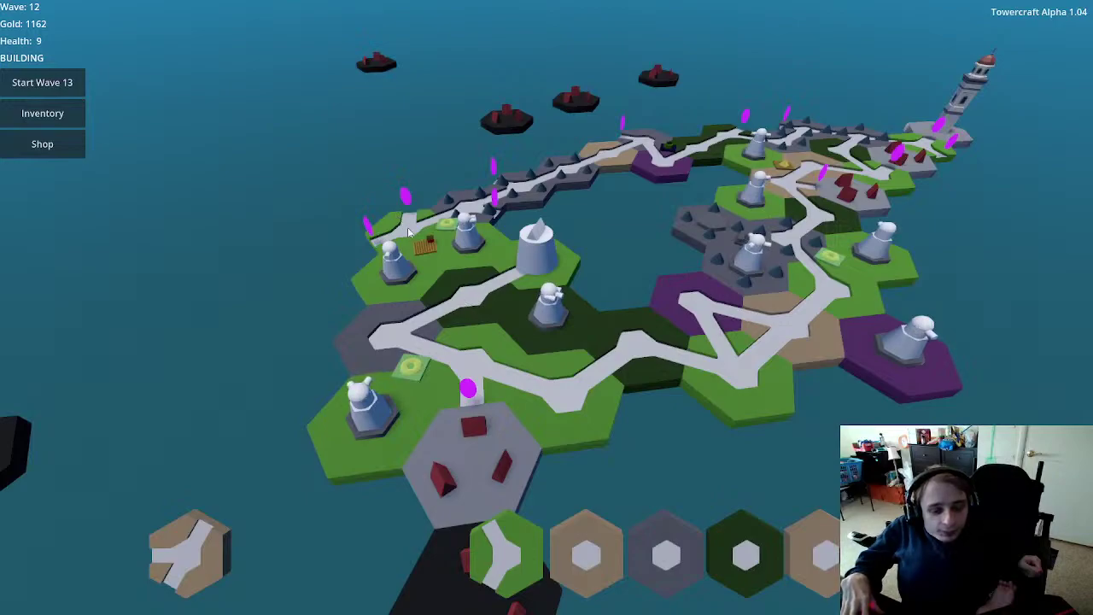
{"action": "left_click", "coordinate": [503, 551]}
{"action": "key", "text": "a"}
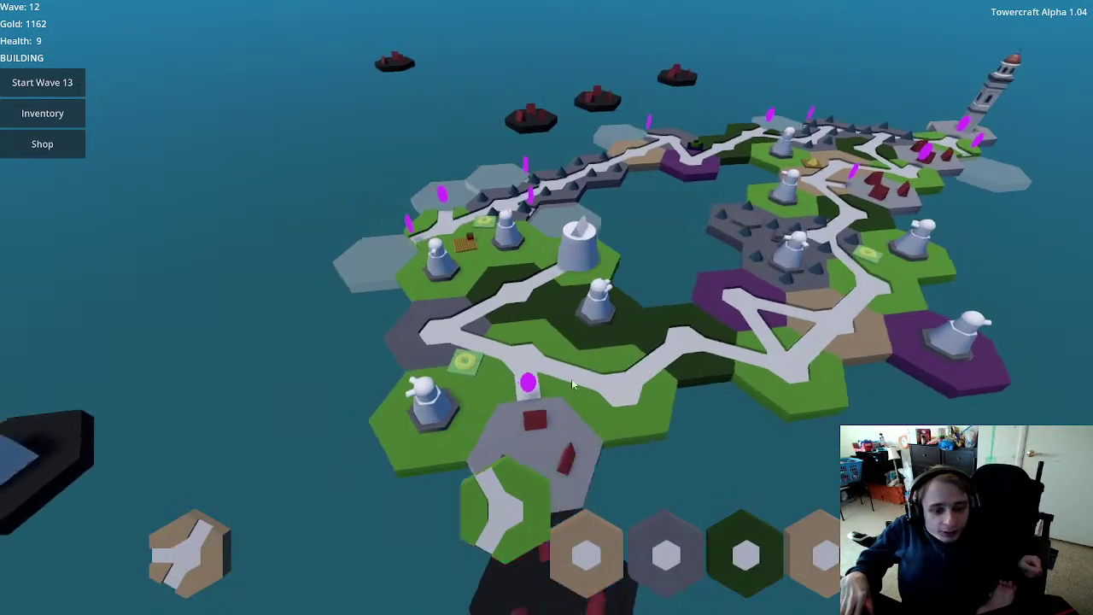
{"action": "left_click", "coordinate": [559, 254]}
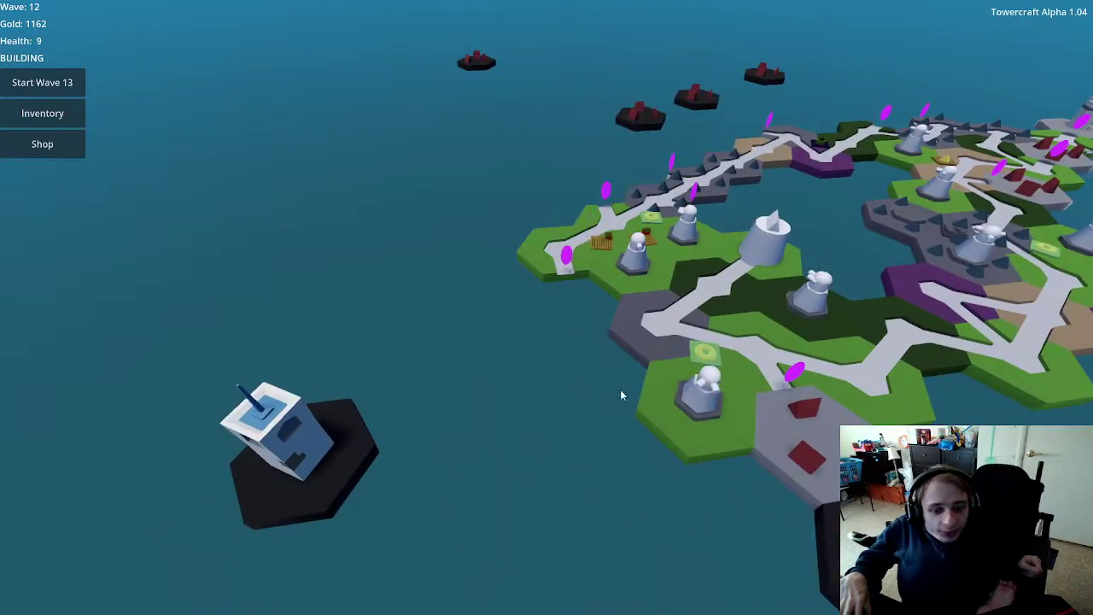
{"action": "scroll", "coordinate": [771, 334], "scroll_direction": "down", "scroll_amount": 1}
{"action": "scroll", "coordinate": [771, 340], "scroll_direction": "down", "scroll_amount": 3}
{"action": "key", "text": "d"}
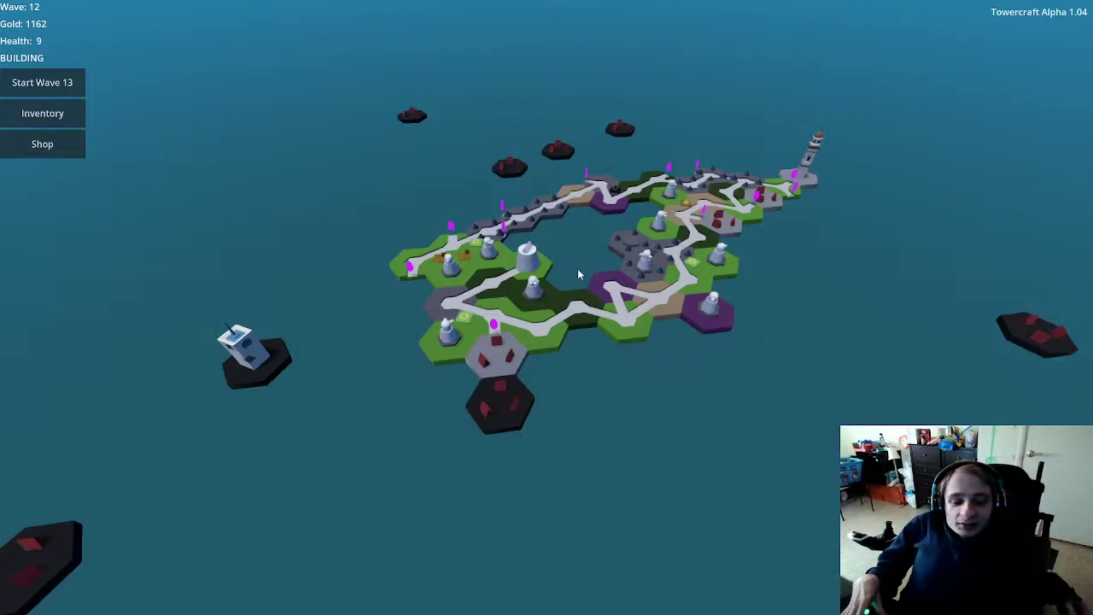
Step: Survey the island, then start wave 13 against its 98 enemies
{"action": "scroll", "coordinate": [577, 268], "scroll_direction": "up", "scroll_amount": 5}
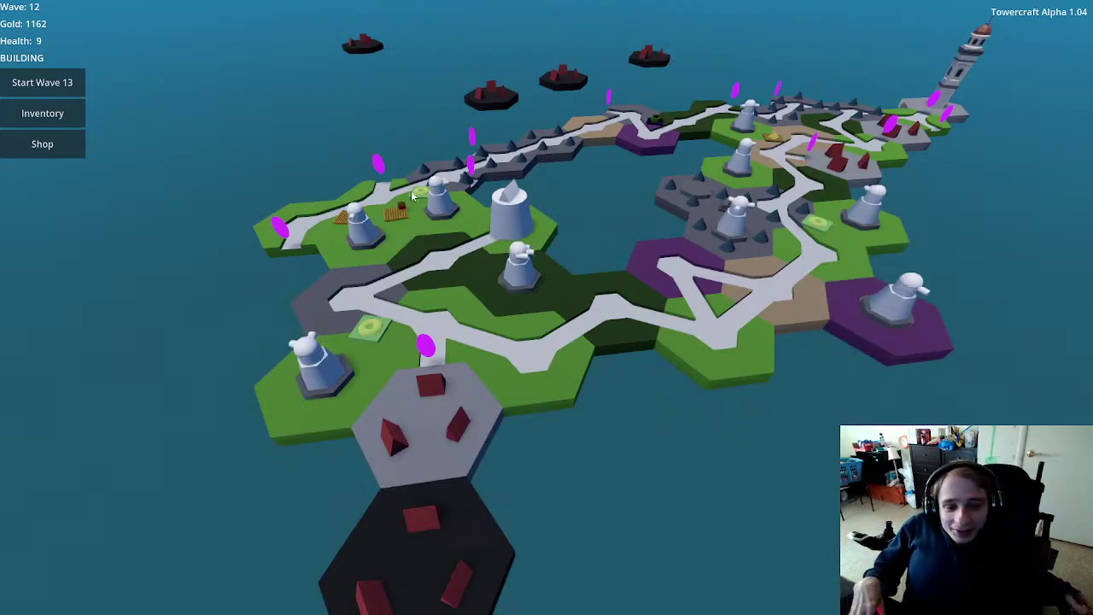
{"action": "scroll", "coordinate": [495, 230], "scroll_direction": "down", "scroll_amount": 5}
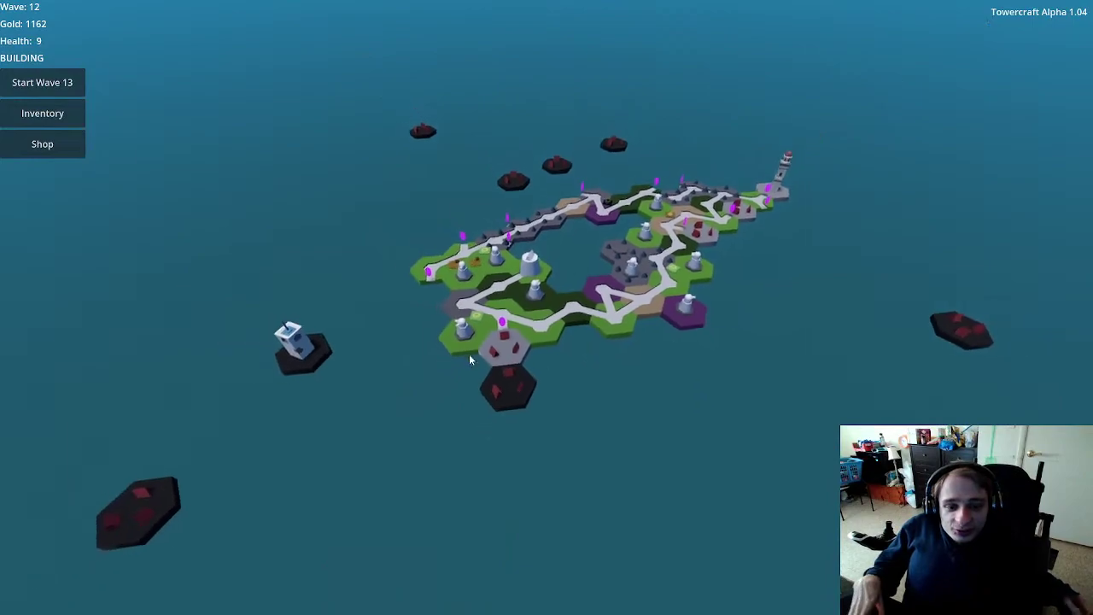
{"action": "scroll", "coordinate": [601, 360], "scroll_direction": "up", "scroll_amount": 5}
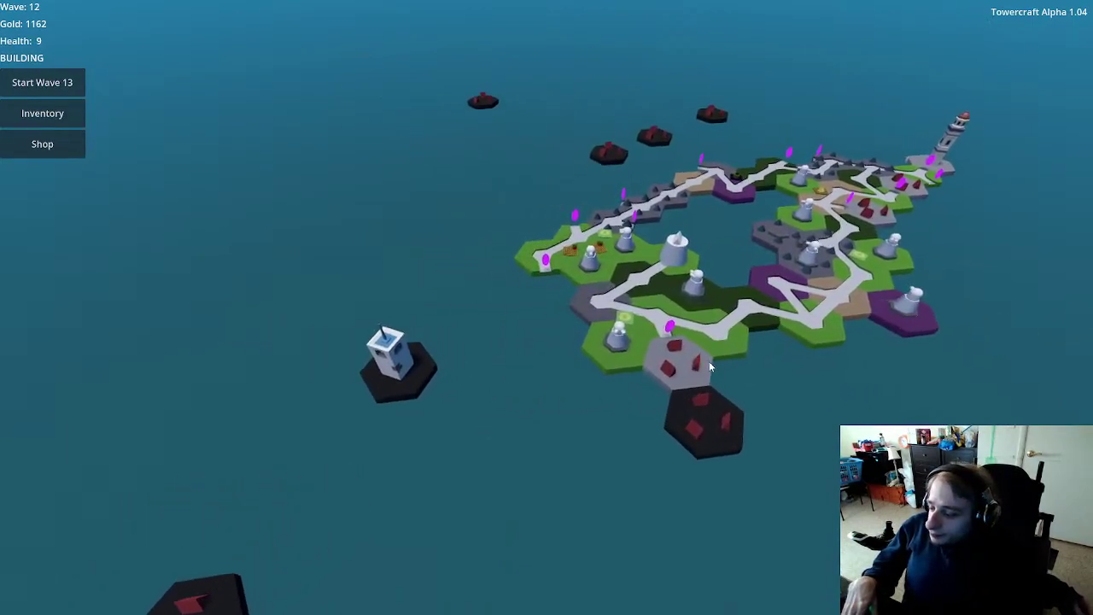
{"action": "scroll", "coordinate": [709, 365], "scroll_direction": "up", "scroll_amount": 1}
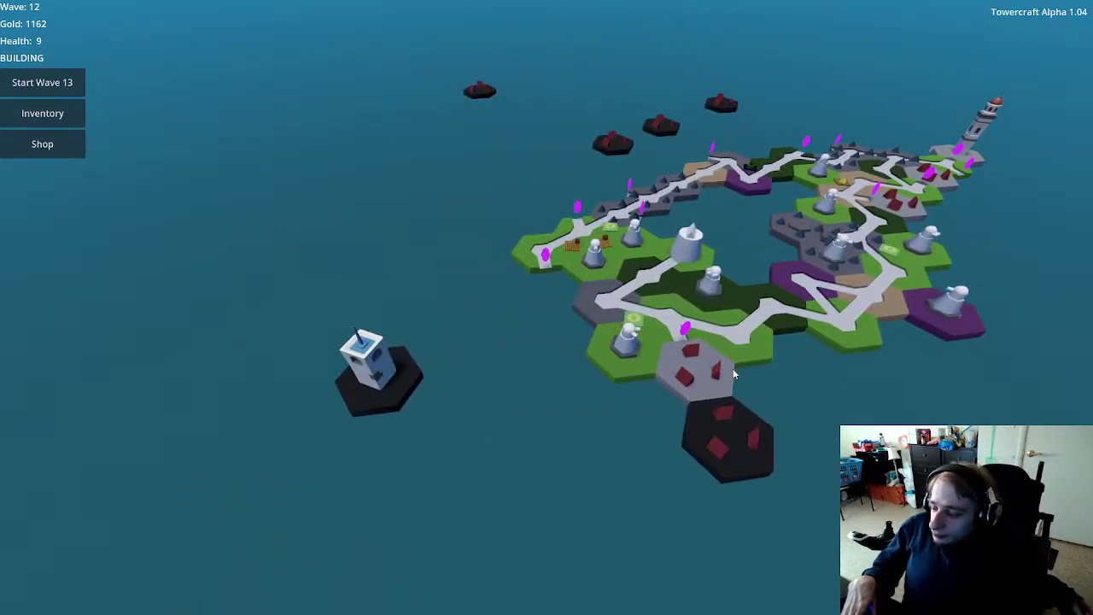
{"action": "scroll", "coordinate": [733, 373], "scroll_direction": "down", "scroll_amount": 2}
{"action": "middle_click_drag", "start_coordinate": [733, 373], "coordinate": [555, 376]}
{"action": "scroll", "coordinate": [551, 368], "scroll_direction": "up", "scroll_amount": 2}
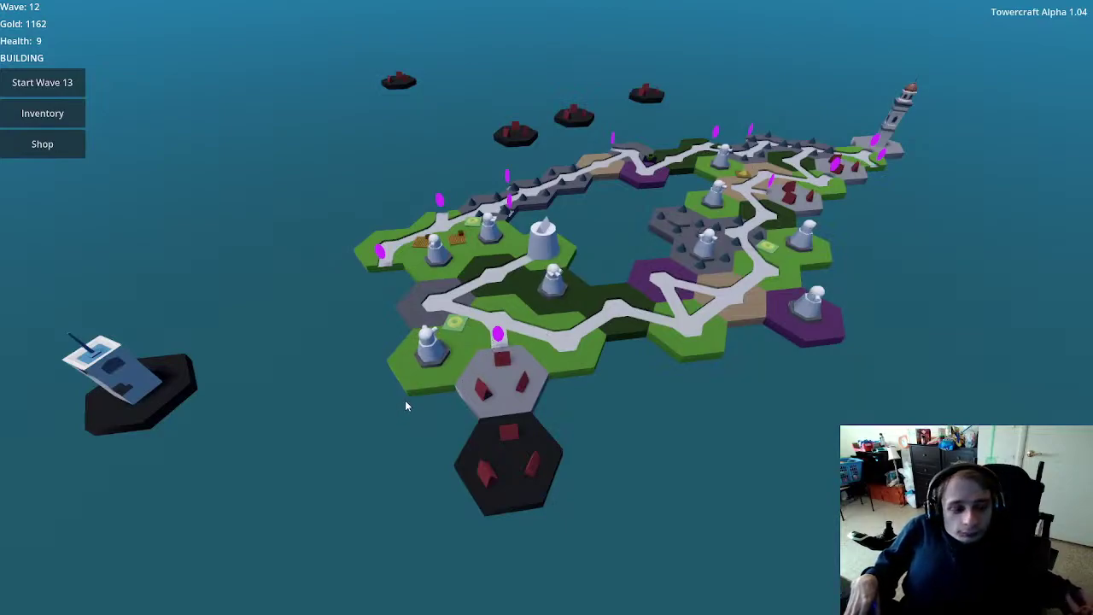
{"action": "key", "text": "a"}
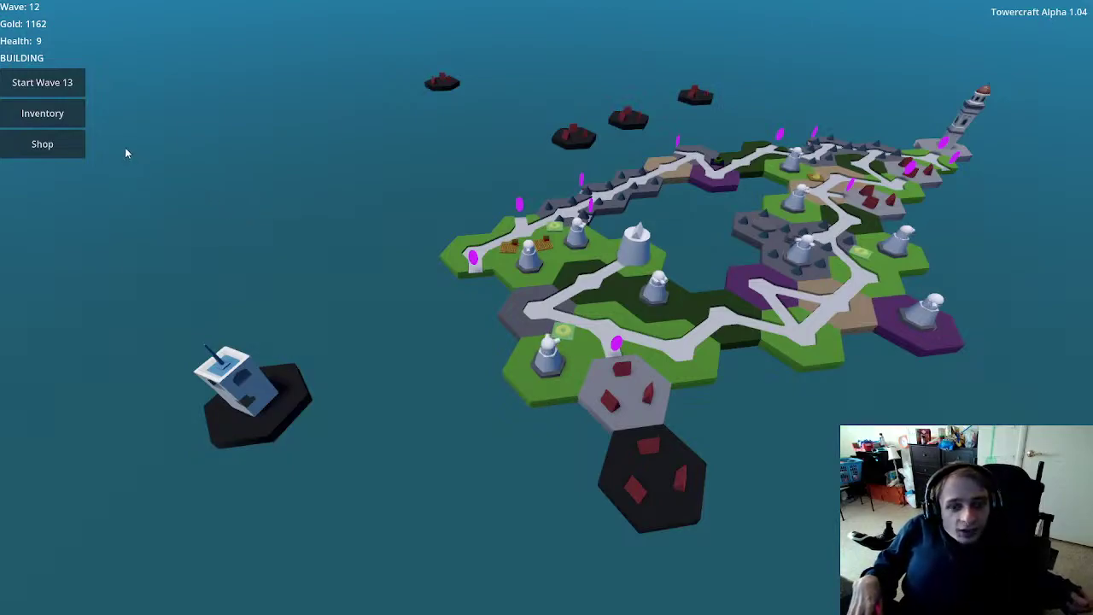
{"action": "left_click", "coordinate": [62, 82]}
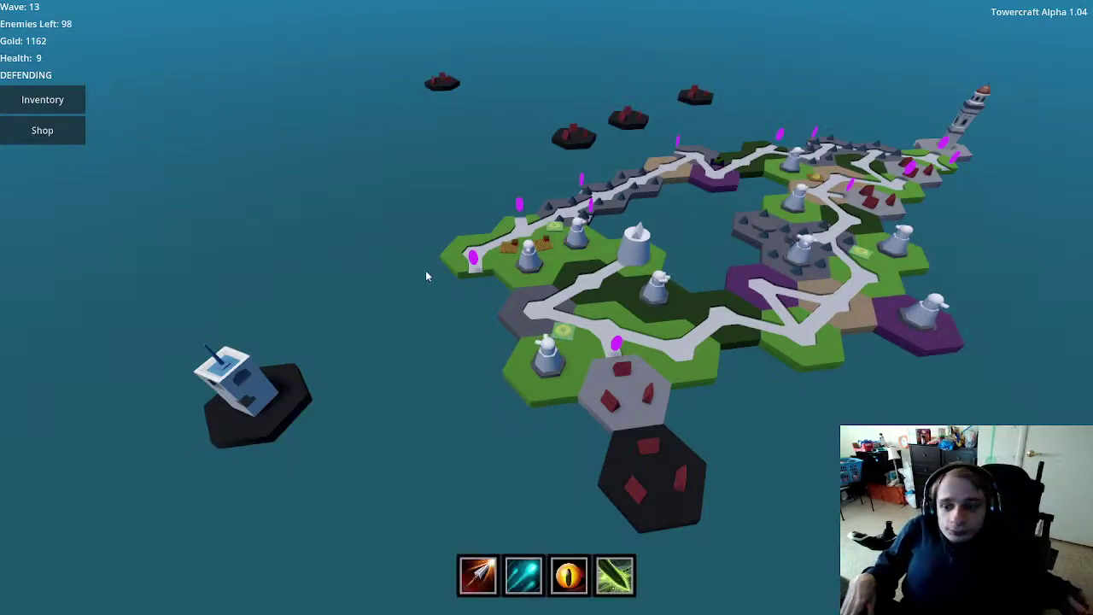
Step: Pan across the island while defending wave 13 until health hits 0 and Game Over appears
{"action": "middle_click_drag", "start_coordinate": [623, 335], "coordinate": [511, 329]}
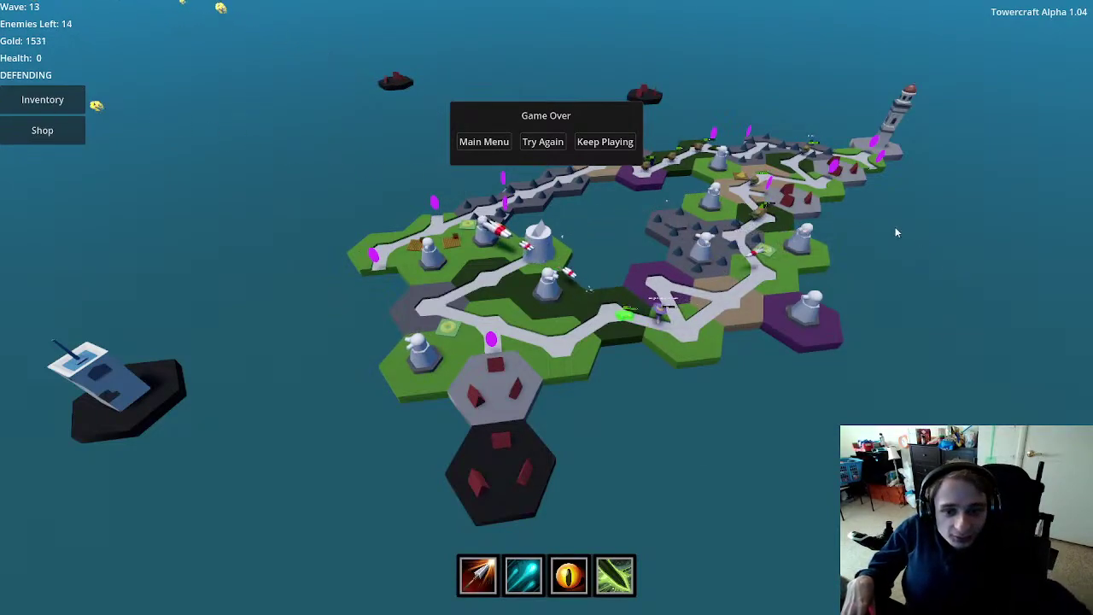
Step: Quit Towercraft to the main menu, then launch Paint from the Start search and maximize it
{"action": "left_click", "coordinate": [483, 142]}
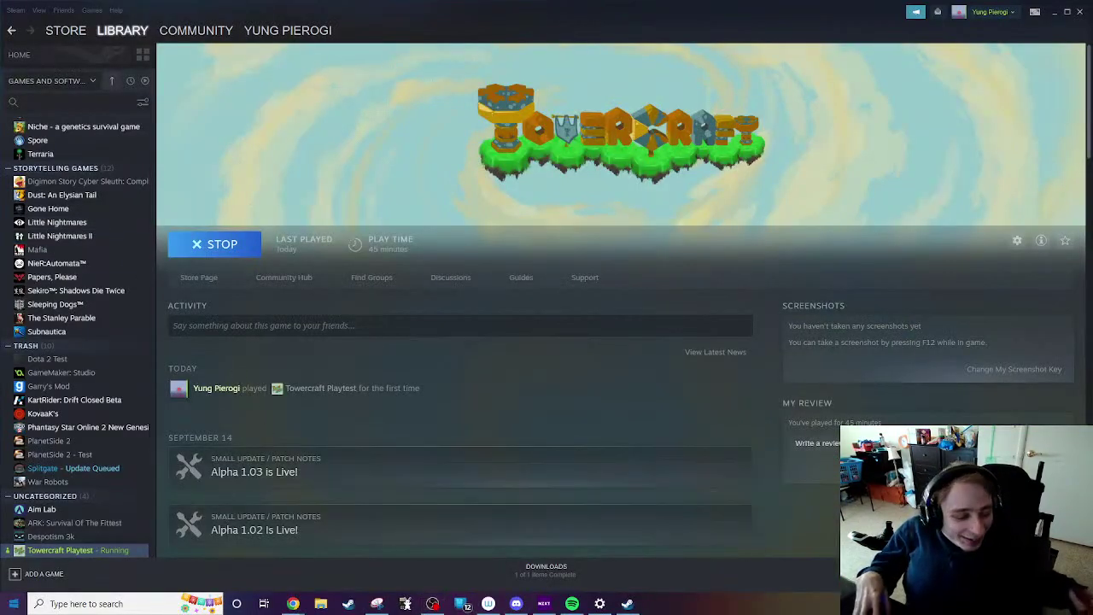
{"action": "left_click", "coordinate": [13, 604]}
{"action": "type", "text": "paint"}
{"action": "key", "text": "Return"}
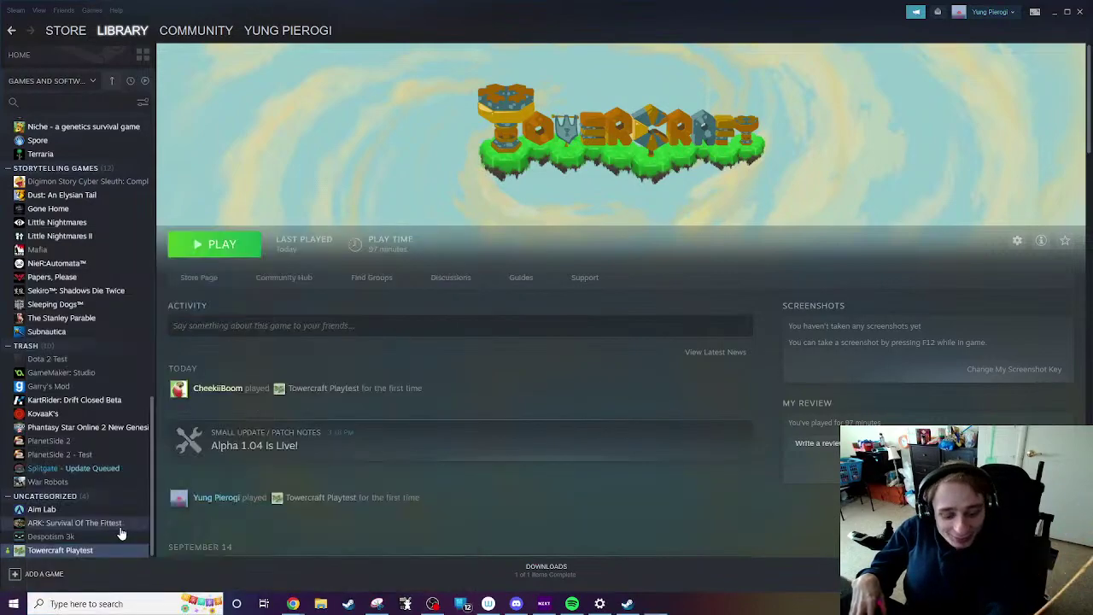
{"action": "left_click", "coordinate": [1034, 109]}
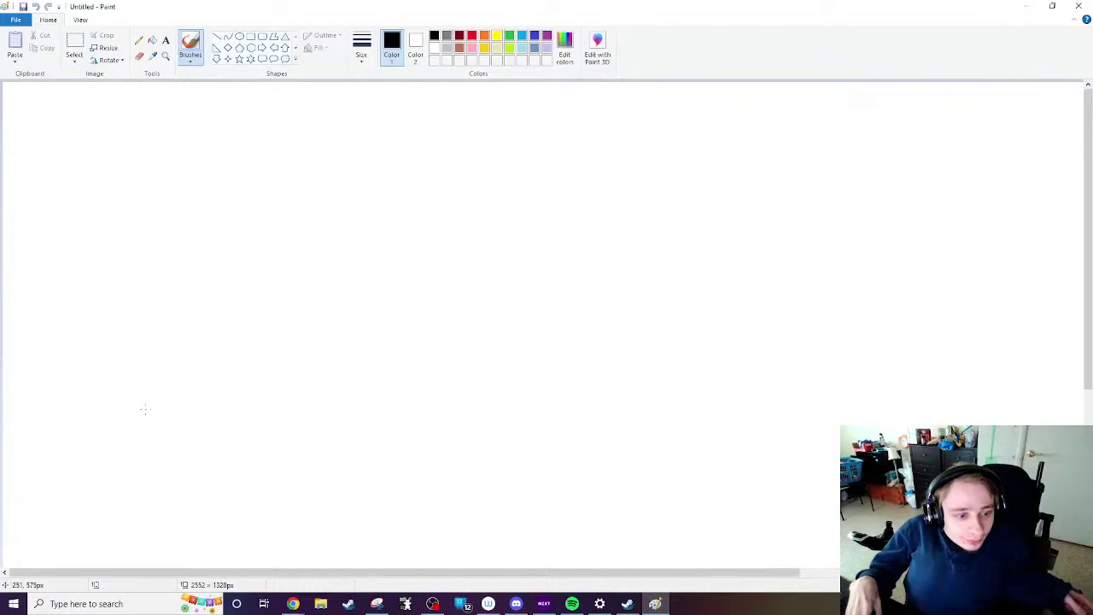
Step: Draw the horizontal axis labelled 'Wave #' and the vertical axis labelled 'Difficulty'
{"action": "mouse_move", "coordinate": [114, 415]}
{"action": "left_mouse_down"}
{"action": "mouse_move", "coordinate": [617, 403]}
{"action": "mouse_move", "coordinate": [705, 373]}
{"action": "mouse_move", "coordinate": [724, 407]}
{"action": "left_mouse_up"}
{"action": "mouse_move", "coordinate": [728, 391]}
{"action": "left_mouse_down"}
{"action": "mouse_move", "coordinate": [733, 405]}
{"action": "mouse_move", "coordinate": [742, 388]}
{"action": "left_mouse_up"}
{"action": "mouse_move", "coordinate": [746, 398]}
{"action": "left_mouse_down"}
{"action": "mouse_move", "coordinate": [753, 391]}
{"action": "mouse_move", "coordinate": [760, 405]}
{"action": "left_mouse_up"}
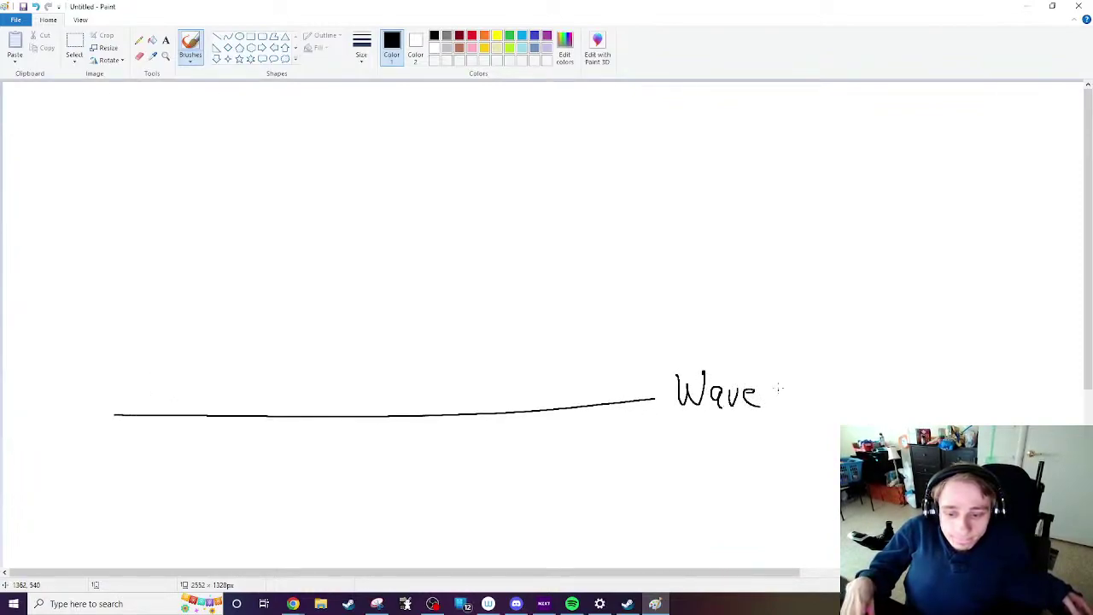
{"action": "mouse_move", "coordinate": [782, 365]}
{"action": "left_mouse_down"}
{"action": "mouse_move", "coordinate": [784, 407]}
{"action": "mouse_move", "coordinate": [806, 382]}
{"action": "left_mouse_up"}
{"action": "left_click_drag", "start_coordinate": [770, 400], "coordinate": [807, 390]}
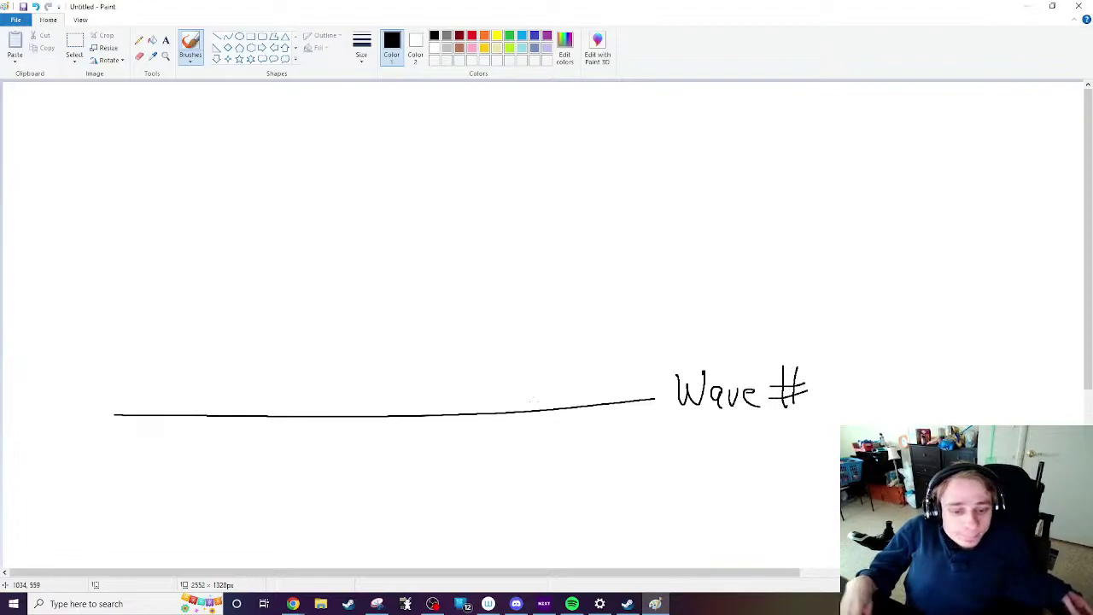
{"action": "left_click_drag", "start_coordinate": [144, 467], "coordinate": [124, 119]}
{"action": "left_click_drag", "start_coordinate": [51, 124], "coordinate": [55, 161]}
{"action": "mouse_move", "coordinate": [51, 121]}
{"action": "left_mouse_down"}
{"action": "mouse_move", "coordinate": [70, 120]}
{"action": "mouse_move", "coordinate": [56, 161]}
{"action": "mouse_move", "coordinate": [71, 231]}
{"action": "mouse_move", "coordinate": [80, 210]}
{"action": "left_mouse_up"}
{"action": "mouse_move", "coordinate": [85, 272]}
{"action": "left_mouse_down"}
{"action": "mouse_move", "coordinate": [75, 277]}
{"action": "mouse_move", "coordinate": [90, 287]}
{"action": "mouse_move", "coordinate": [87, 372]}
{"action": "mouse_move", "coordinate": [99, 364]}
{"action": "mouse_move", "coordinate": [89, 406]}
{"action": "left_mouse_up"}
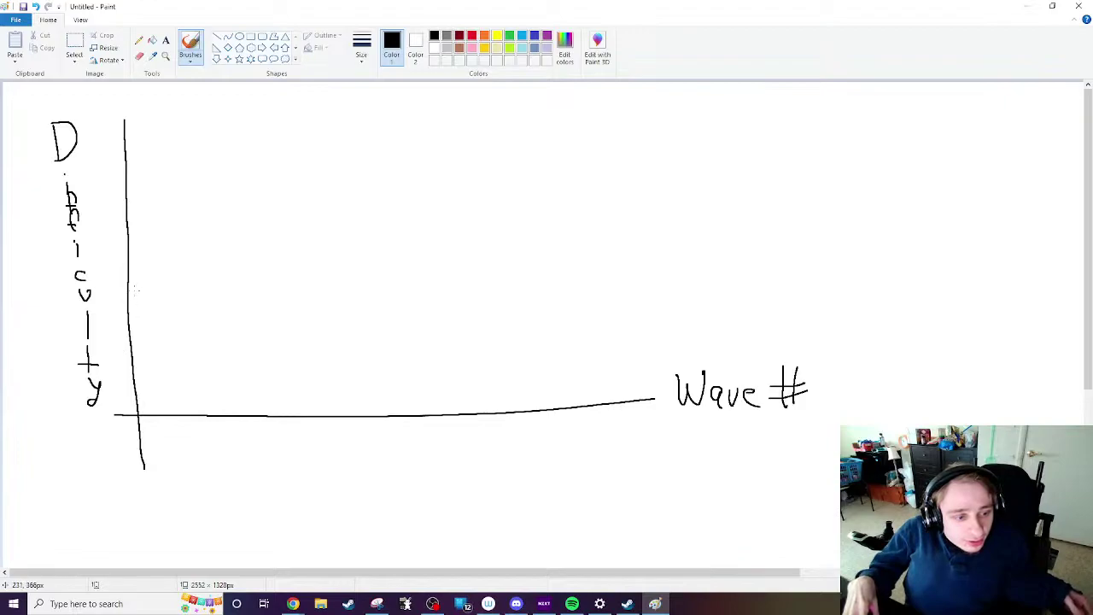
Step: Add a flat dashed line, an axis-end tick, a rising curve, and a 0 at the origin
{"action": "left_click_drag", "start_coordinate": [127, 283], "coordinate": [670, 262]}
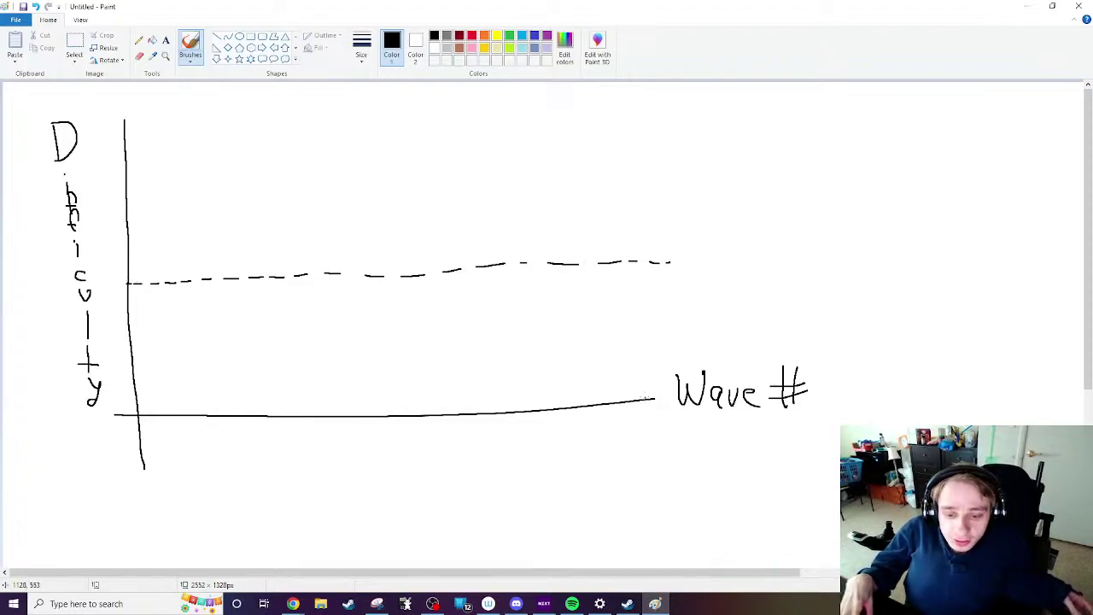
{"action": "mouse_move", "coordinate": [639, 389]}
{"action": "left_mouse_down"}
{"action": "mouse_move", "coordinate": [636, 461]}
{"action": "mouse_move", "coordinate": [670, 431]}
{"action": "left_mouse_up"}
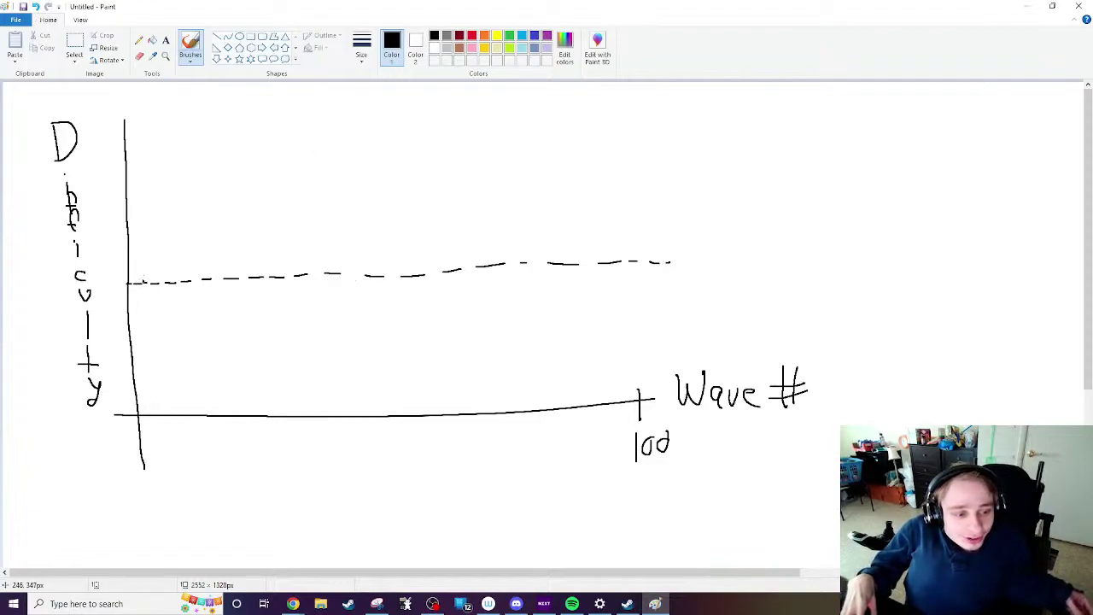
{"action": "mouse_move", "coordinate": [146, 281]}
{"action": "left_mouse_down"}
{"action": "mouse_move", "coordinate": [439, 200]}
{"action": "mouse_move", "coordinate": [640, 151]}
{"action": "mouse_move", "coordinate": [643, 160]}
{"action": "left_mouse_up"}
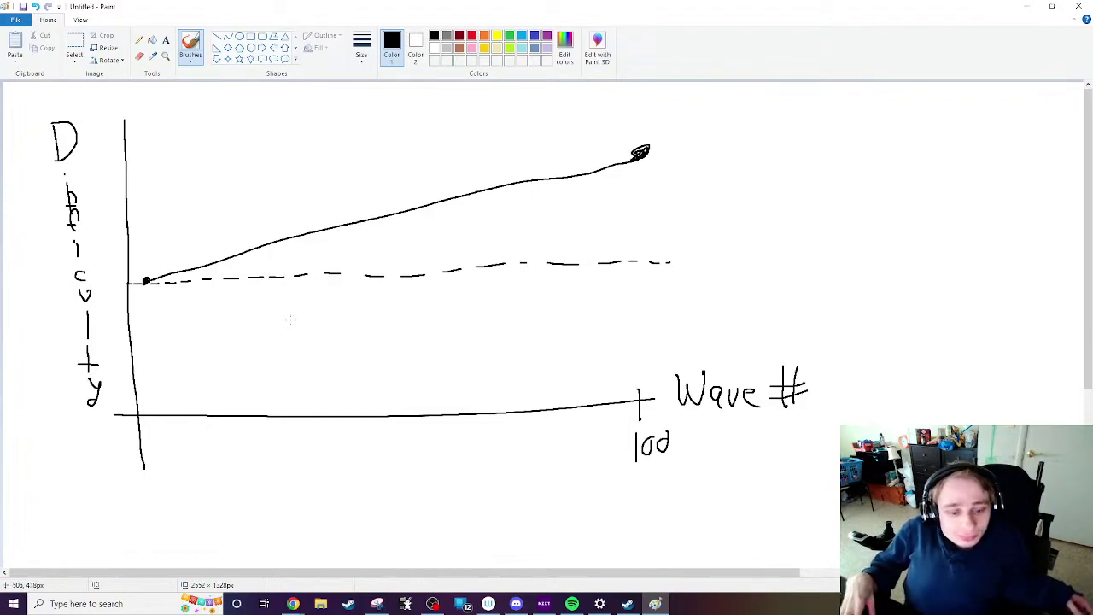
{"action": "left_click_drag", "start_coordinate": [150, 422], "coordinate": [151, 422]}
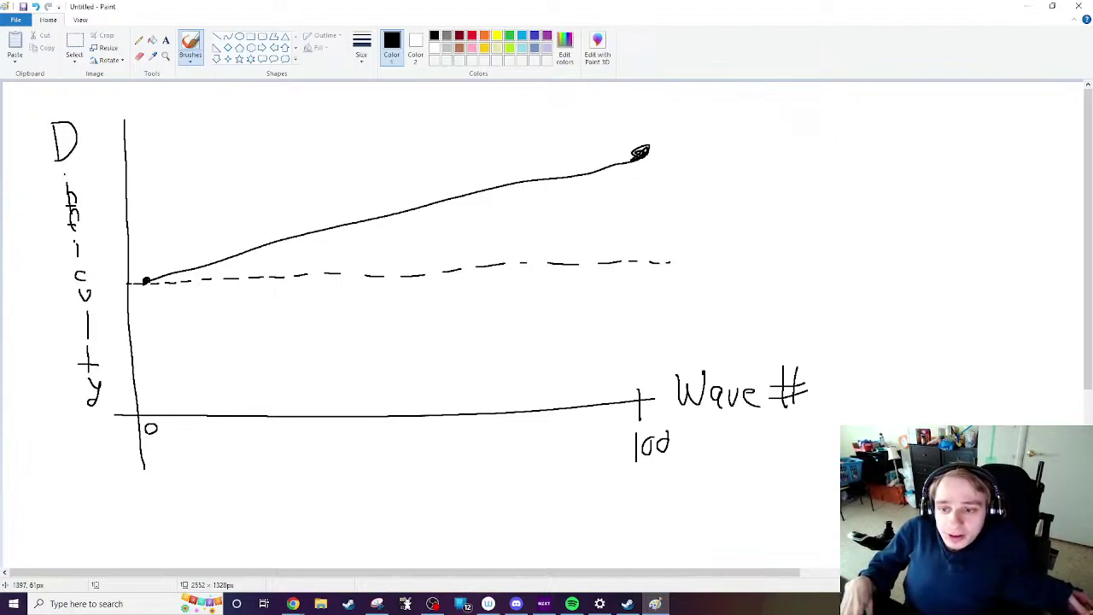
Step: Write 'Power Rating?' at the top right of the canvas
{"action": "left_click_drag", "start_coordinate": [796, 106], "coordinate": [796, 148]}
{"action": "mouse_move", "coordinate": [794, 102]}
{"action": "left_mouse_down"}
{"action": "mouse_move", "coordinate": [808, 104]}
{"action": "mouse_move", "coordinate": [800, 134]}
{"action": "left_mouse_up"}
{"action": "left_click_drag", "start_coordinate": [812, 142], "coordinate": [825, 144]}
{"action": "mouse_move", "coordinate": [825, 141]}
{"action": "left_mouse_down"}
{"action": "mouse_move", "coordinate": [857, 151]}
{"action": "mouse_move", "coordinate": [865, 136]}
{"action": "mouse_move", "coordinate": [897, 155]}
{"action": "left_mouse_up"}
{"action": "mouse_move", "coordinate": [897, 109]}
{"action": "left_mouse_down"}
{"action": "mouse_move", "coordinate": [925, 159]}
{"action": "mouse_move", "coordinate": [965, 160]}
{"action": "mouse_move", "coordinate": [953, 180]}
{"action": "left_mouse_up"}
{"action": "left_click_drag", "start_coordinate": [989, 116], "coordinate": [996, 140]}
{"action": "left_click", "coordinate": [997, 158]}
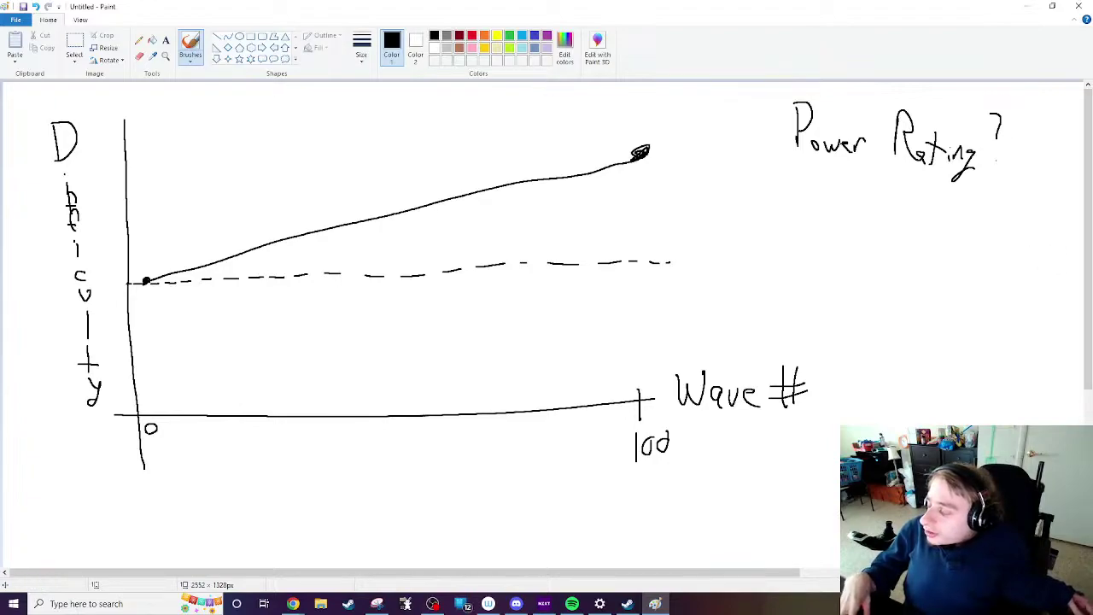
{"action": "key", "text": "alt+Tab"}
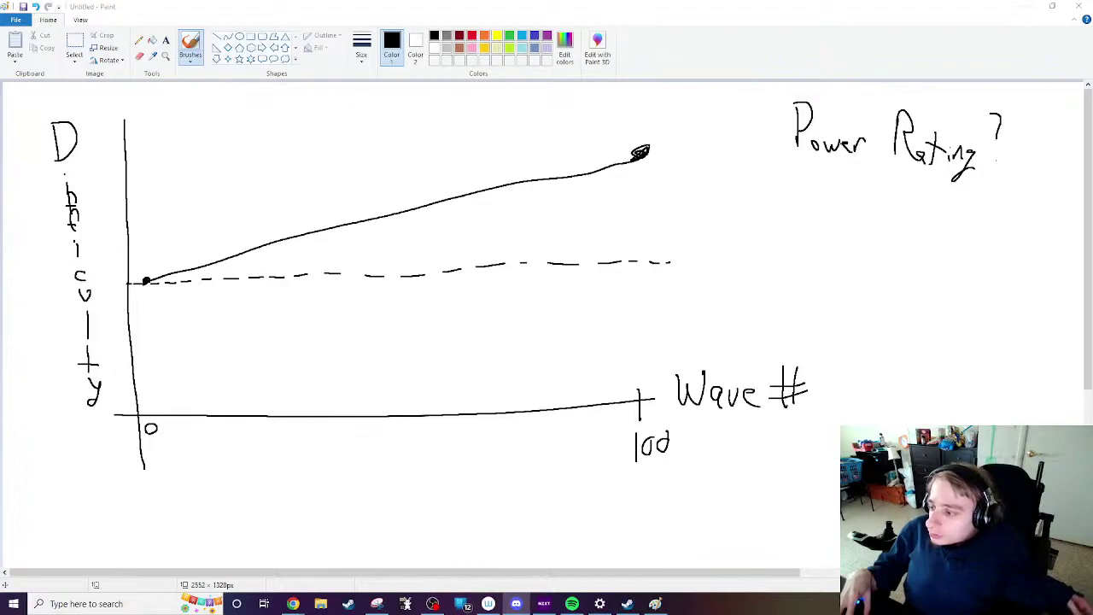
{"action": "key", "text": "alt+Tab"}
{"action": "key", "text": "alt+Tab"}
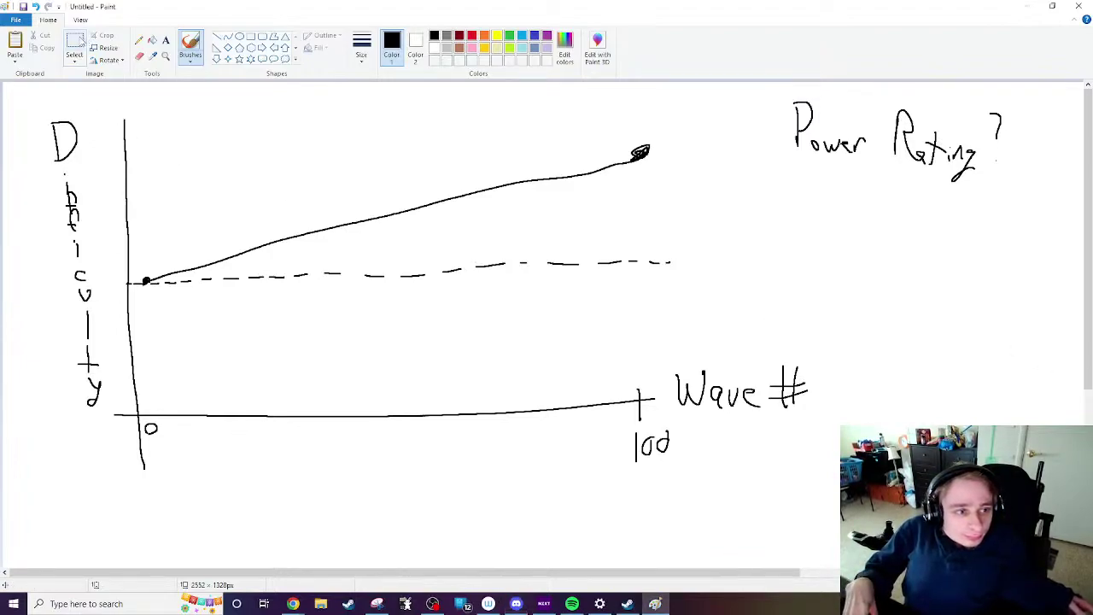
{"action": "left_click", "coordinate": [74, 43]}
Step: Paste the copied curve-graph image and position it in the middle of the sketch
{"action": "right_click", "coordinate": [239, 218]}
{"action": "left_click", "coordinate": [309, 253]}
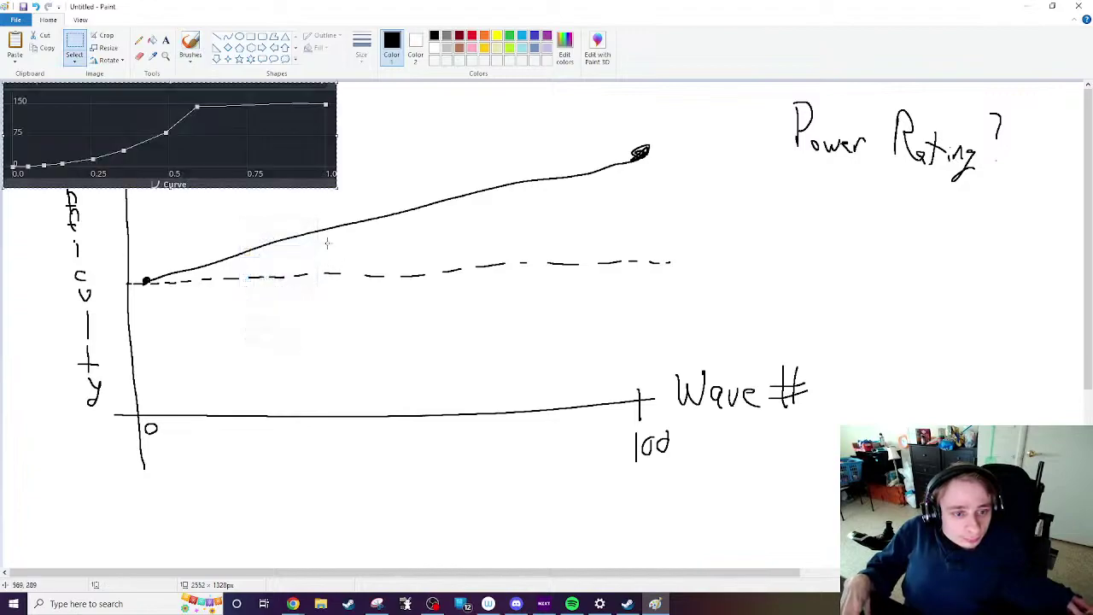
{"action": "left_click_drag", "start_coordinate": [232, 135], "coordinate": [660, 335]}
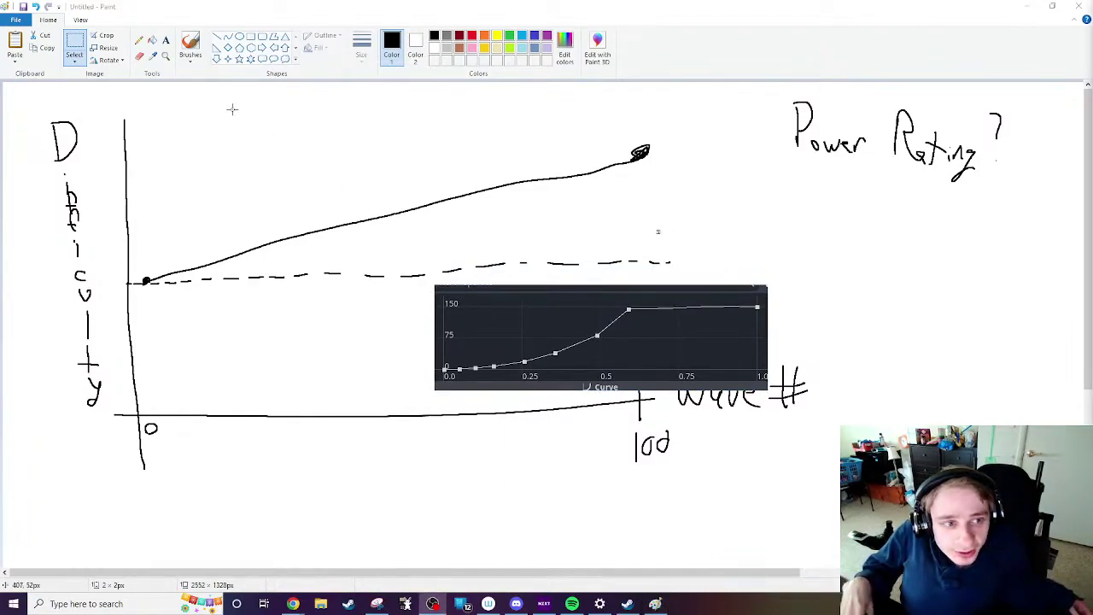
{"action": "left_click", "coordinate": [448, 380]}
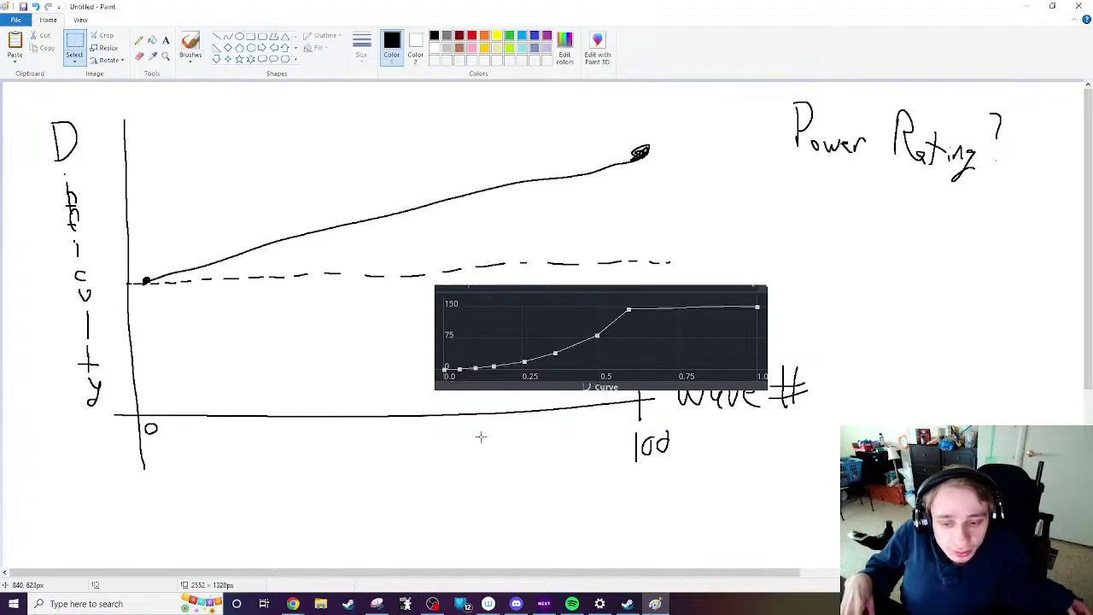
Step: Draw a brace labelled 'Wave' beside the pasted graph and circle the 'Power Rating?' note
{"action": "left_click", "coordinate": [190, 48]}
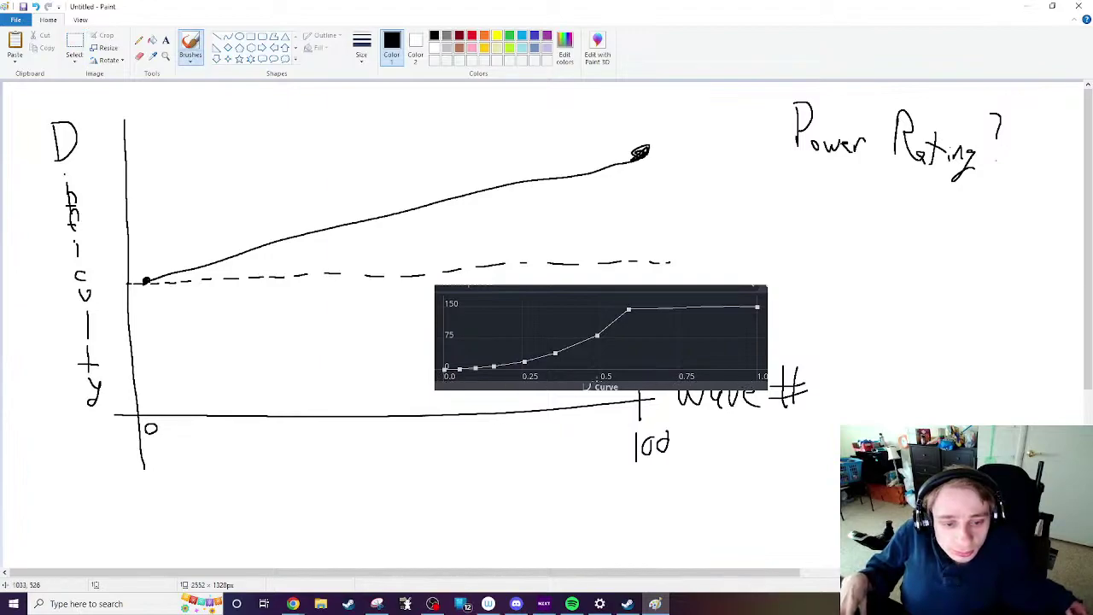
{"action": "mouse_move", "coordinate": [437, 284]}
{"action": "left_mouse_down"}
{"action": "mouse_move", "coordinate": [423, 287]}
{"action": "mouse_move", "coordinate": [413, 316]}
{"action": "mouse_move", "coordinate": [408, 369]}
{"action": "mouse_move", "coordinate": [432, 377]}
{"action": "left_mouse_up"}
{"action": "mouse_move", "coordinate": [332, 301]}
{"action": "left_mouse_down"}
{"action": "mouse_move", "coordinate": [334, 316]}
{"action": "mouse_move", "coordinate": [353, 304]}
{"action": "mouse_move", "coordinate": [361, 338]}
{"action": "mouse_move", "coordinate": [374, 321]}
{"action": "mouse_move", "coordinate": [393, 339]}
{"action": "left_mouse_up"}
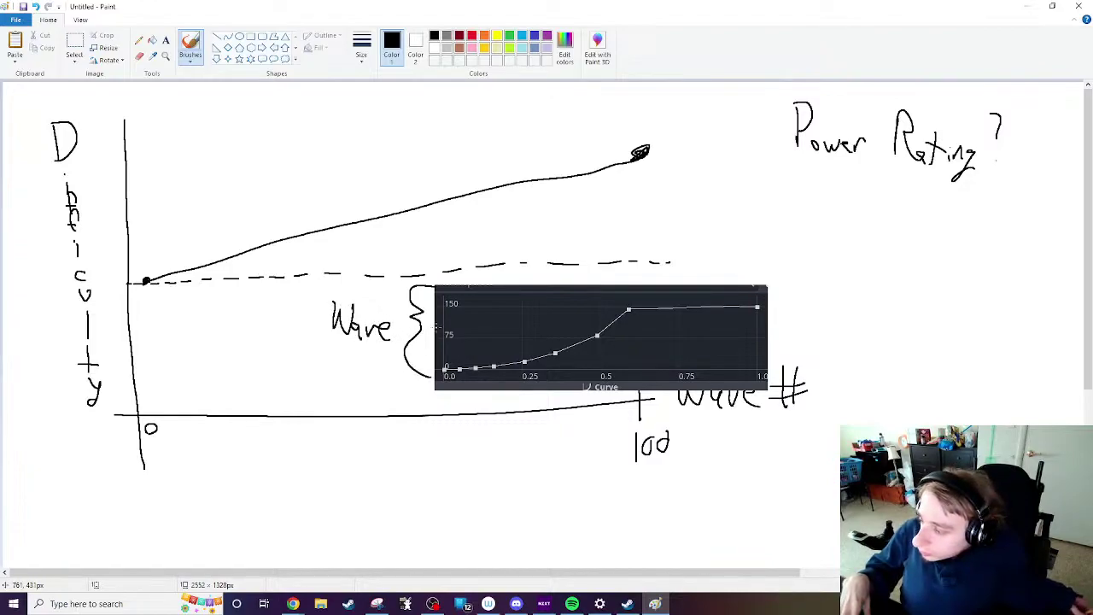
{"action": "mouse_move", "coordinate": [786, 159]}
{"action": "left_mouse_down"}
{"action": "mouse_move", "coordinate": [935, 195]}
{"action": "mouse_move", "coordinate": [948, 89]}
{"action": "mouse_move", "coordinate": [769, 181]}
{"action": "mouse_move", "coordinate": [870, 175]}
{"action": "left_mouse_up"}
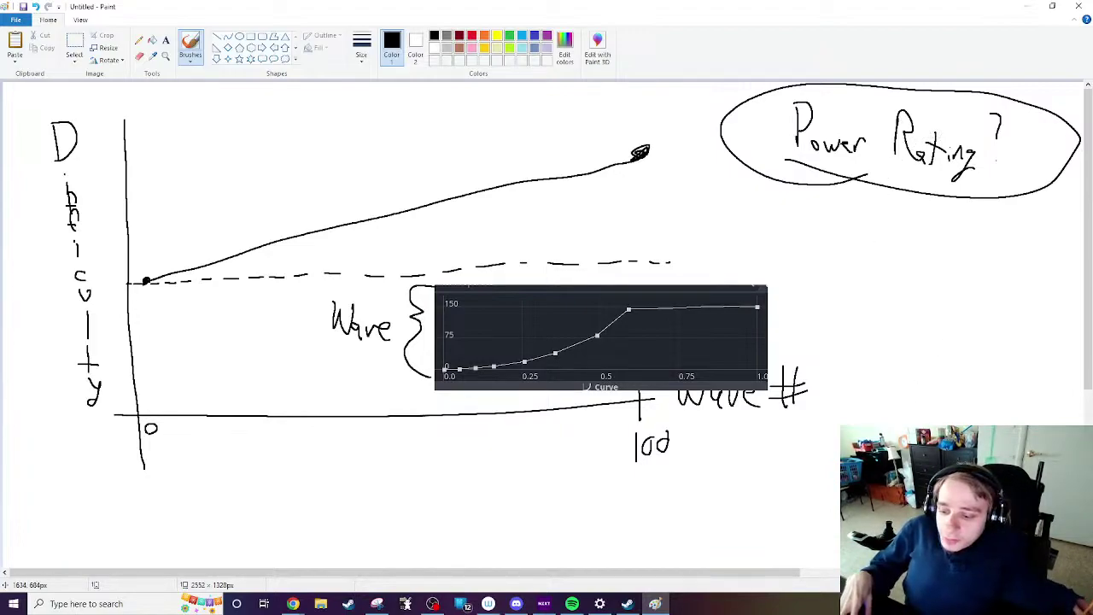
Step: Draw a box at the lower right with 'Recommend Power' and 'CPU' written above it
{"action": "mouse_move", "coordinate": [931, 425]}
{"action": "left_mouse_down"}
{"action": "mouse_move", "coordinate": [996, 363]}
{"action": "mouse_move", "coordinate": [992, 425]}
{"action": "left_mouse_up"}
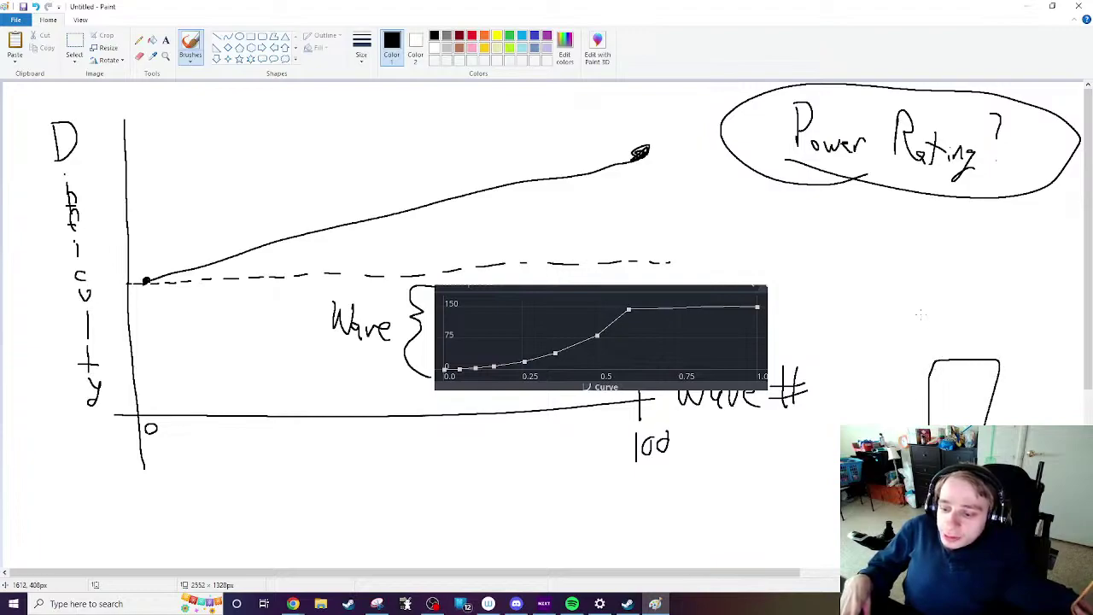
{"action": "mouse_move", "coordinate": [922, 309]}
{"action": "left_mouse_down"}
{"action": "mouse_move", "coordinate": [941, 331]}
{"action": "mouse_move", "coordinate": [998, 333]}
{"action": "mouse_move", "coordinate": [1006, 316]}
{"action": "left_mouse_up"}
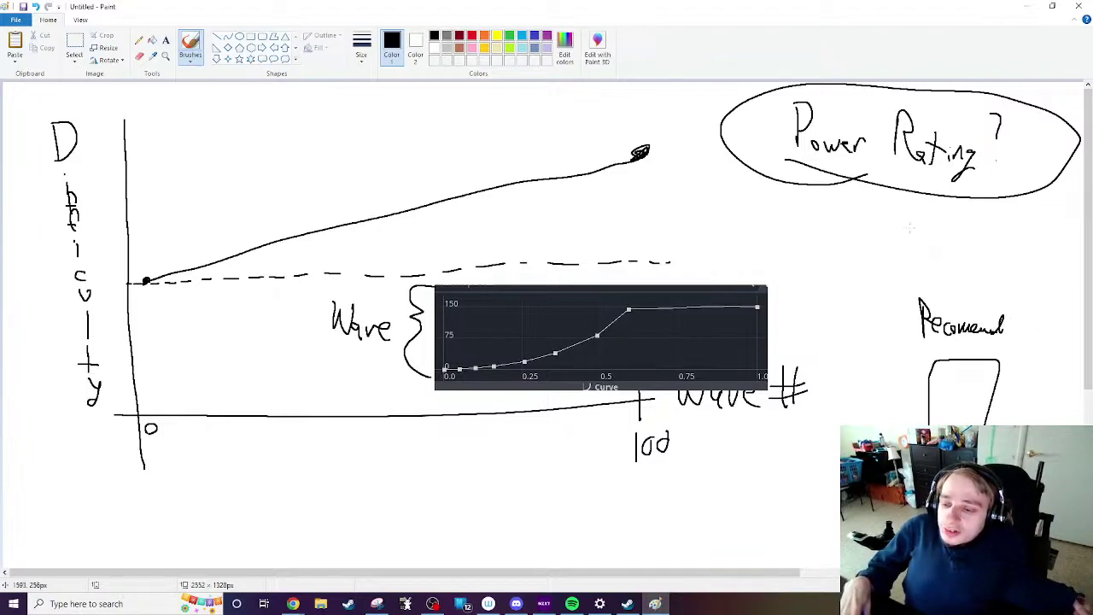
{"action": "left_click", "coordinate": [1009, 323]}
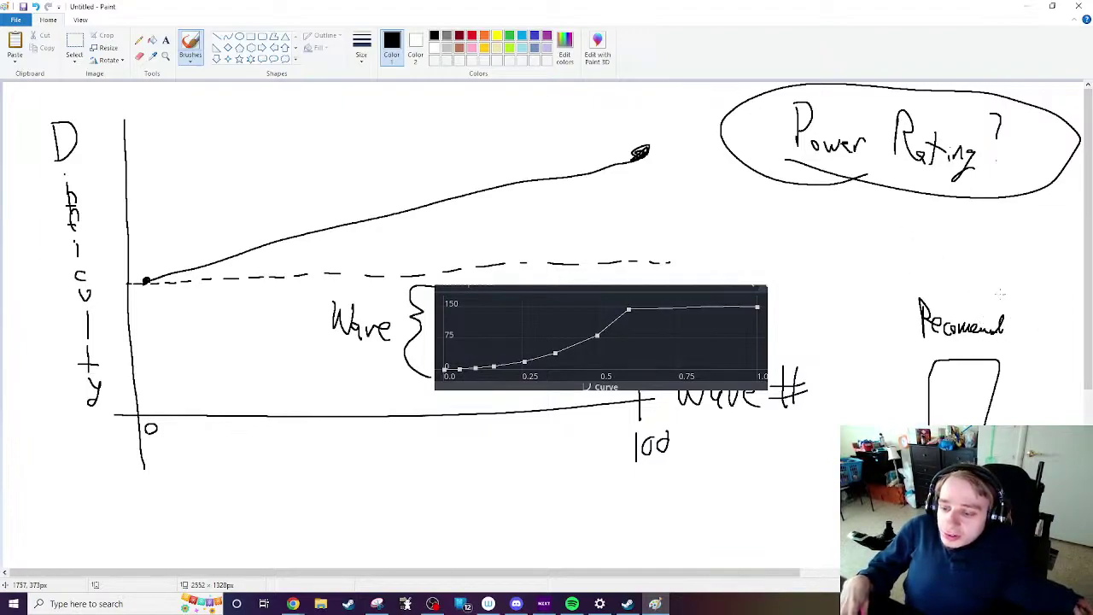
{"action": "left_click_drag", "start_coordinate": [1022, 324], "coordinate": [1062, 328]}
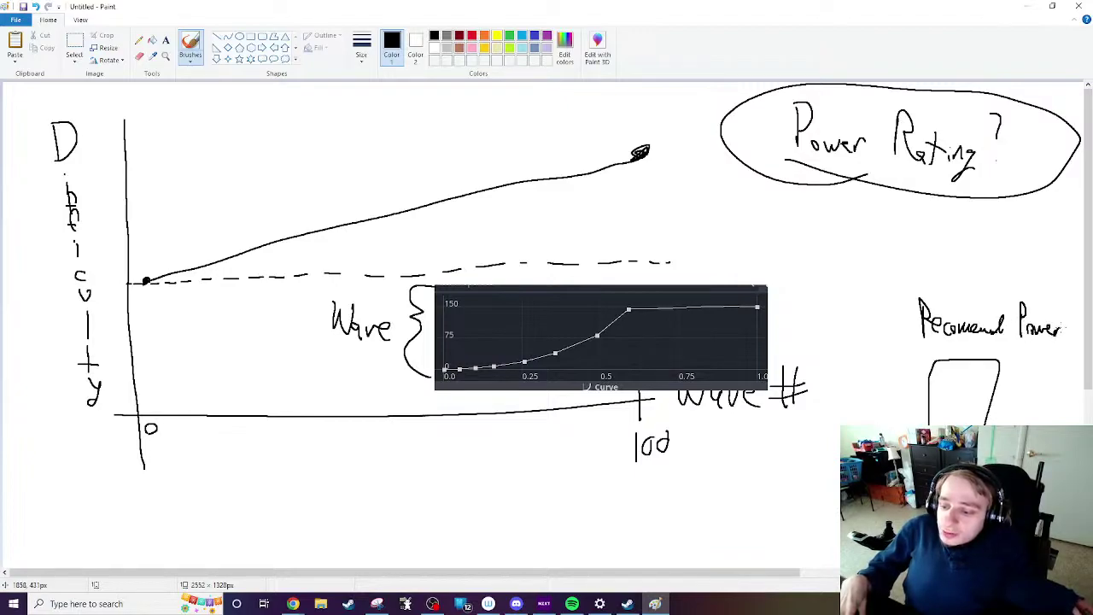
{"action": "mouse_move", "coordinate": [979, 344]}
{"action": "left_mouse_down"}
{"action": "mouse_move", "coordinate": [969, 357]}
{"action": "mouse_move", "coordinate": [995, 352]}
{"action": "left_mouse_up"}
{"action": "mouse_move", "coordinate": [1001, 344]}
{"action": "left_mouse_down"}
{"action": "mouse_move", "coordinate": [1012, 341]}
{"action": "mouse_move", "coordinate": [956, 378]}
{"action": "left_mouse_up"}
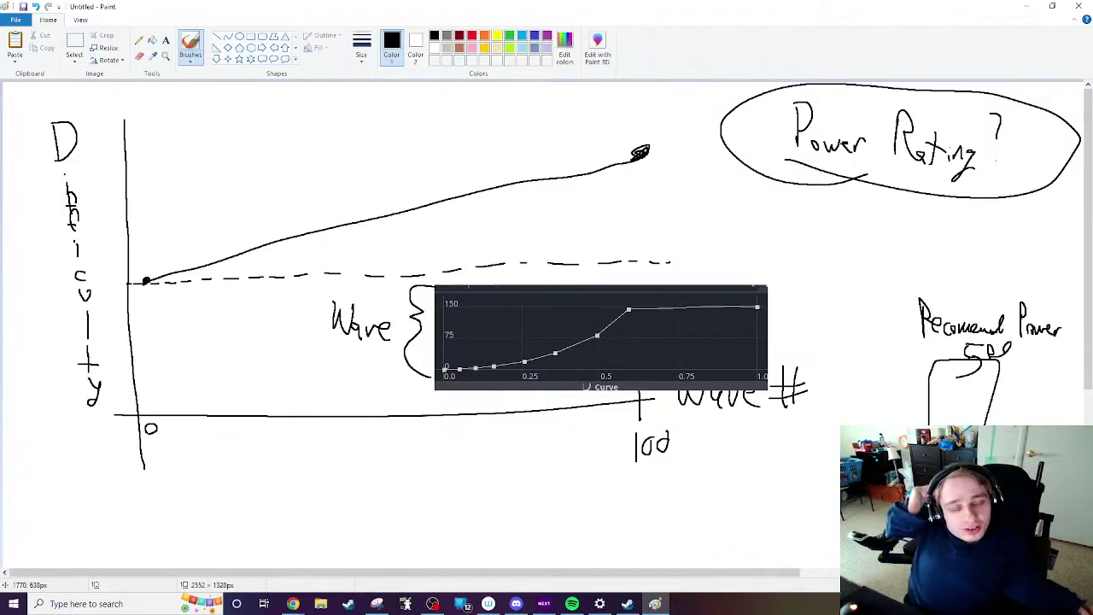
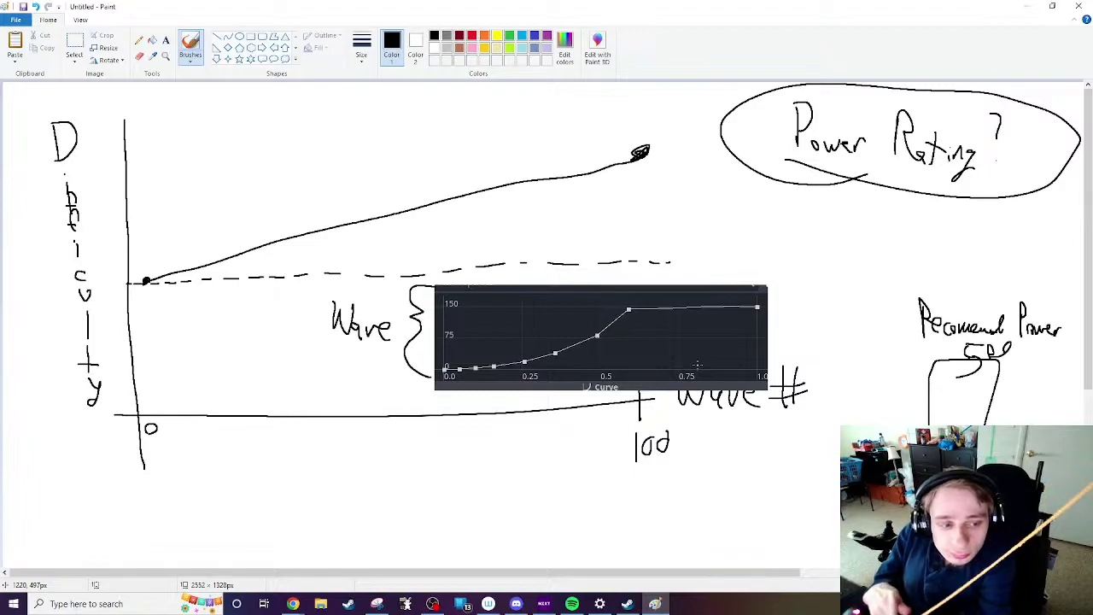
Step: Brush a white line across the pasted curve graph and close the Paint window
{"action": "left_click", "coordinate": [434, 48]}
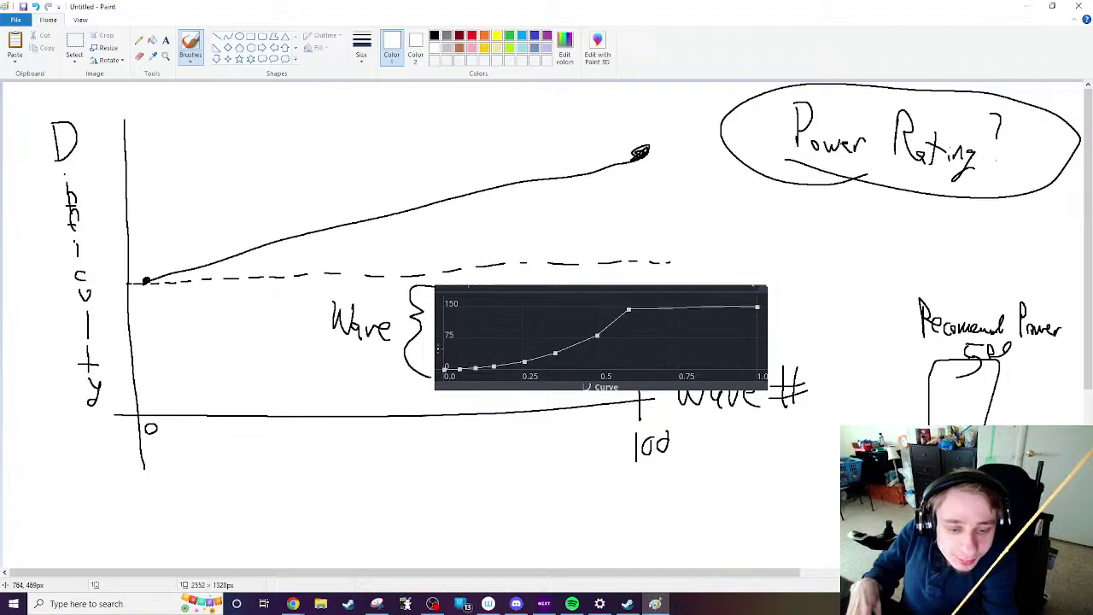
{"action": "left_click_drag", "start_coordinate": [435, 338], "coordinate": [618, 340]}
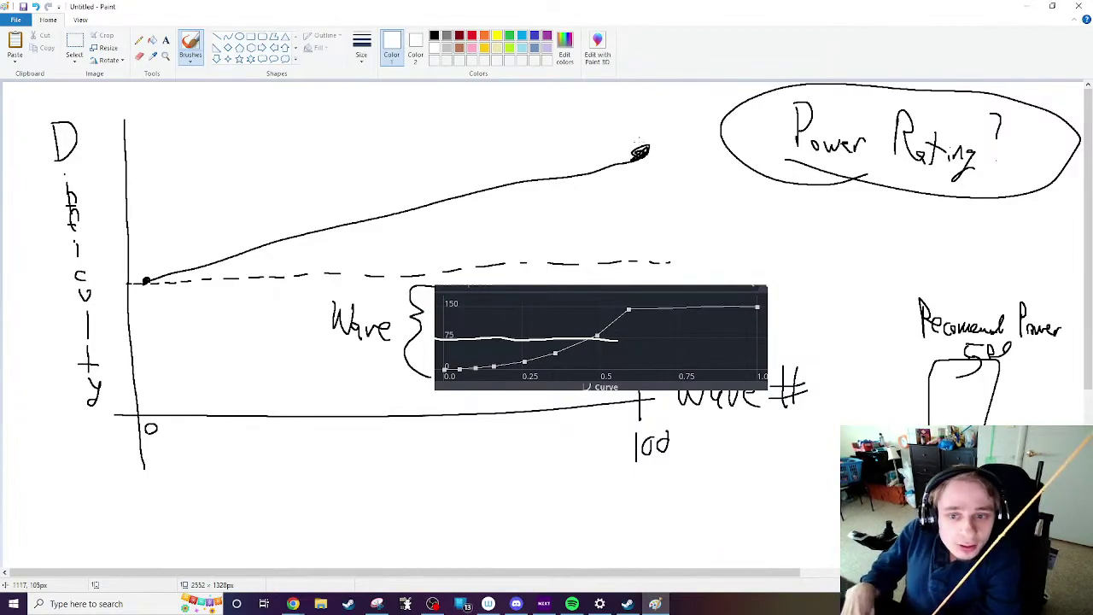
{"action": "left_click", "coordinate": [1078, 6]}
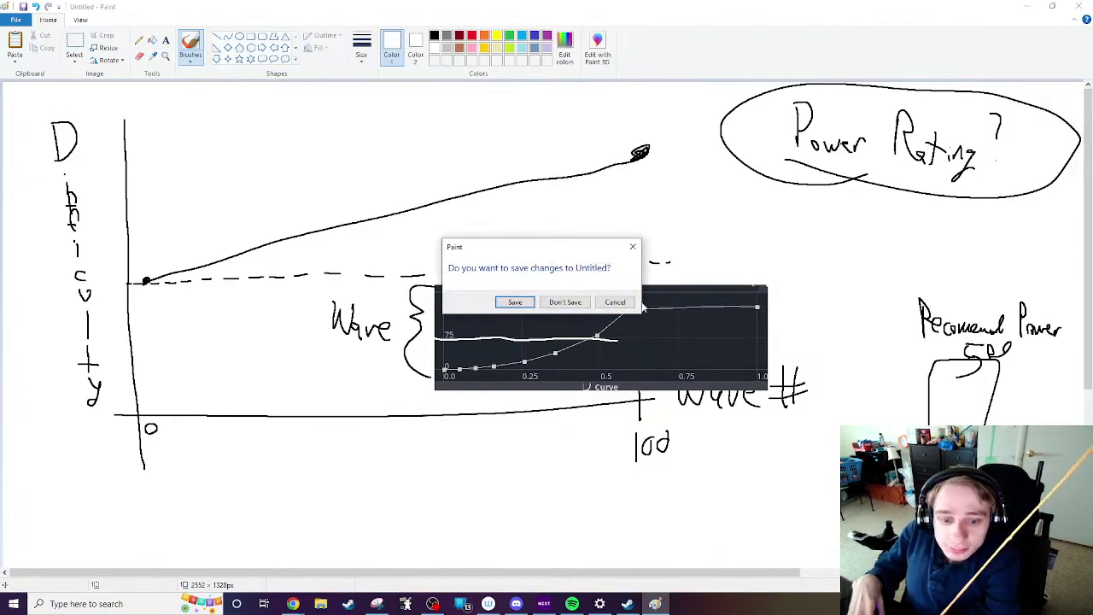
Step: Discard the Paint drawing and launch Towercraft Playtest in normal mode, not the debug console
{"action": "left_click", "coordinate": [564, 302]}
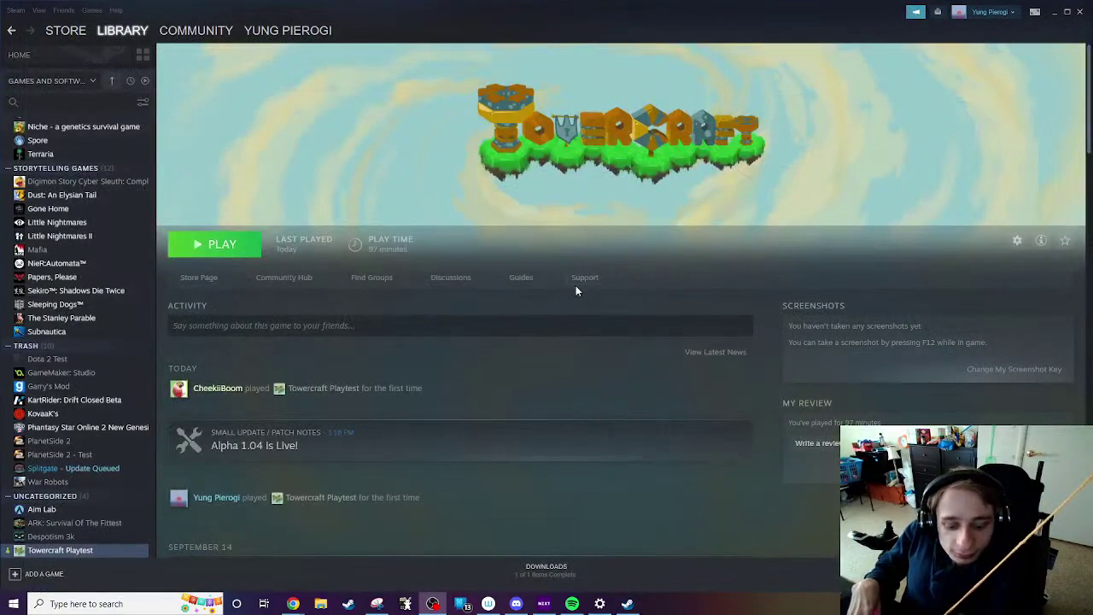
{"action": "left_click", "coordinate": [227, 246]}
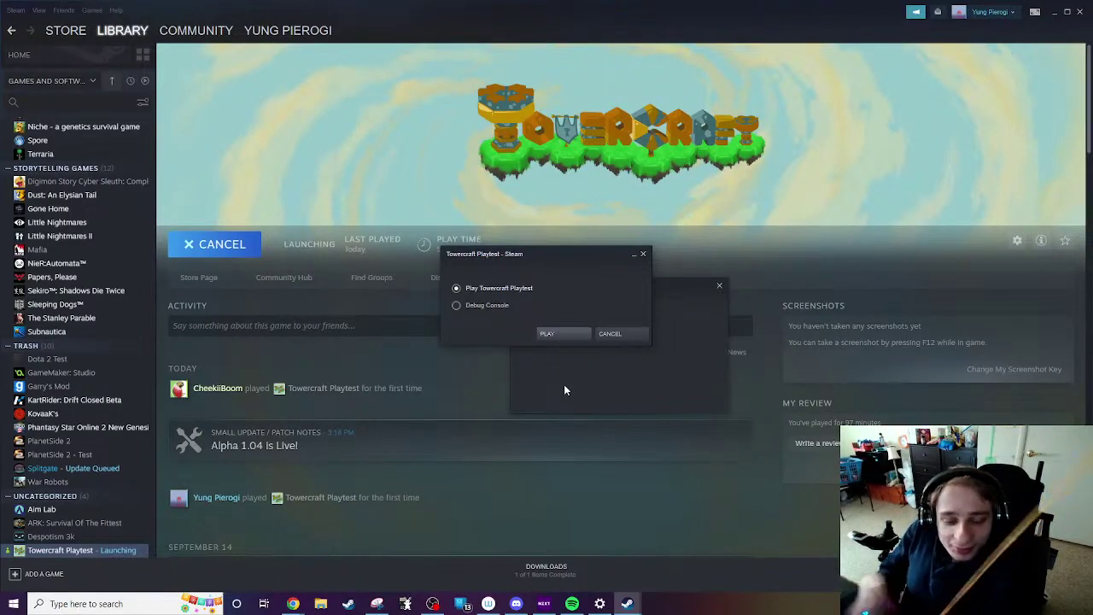
{"action": "left_click", "coordinate": [576, 333]}
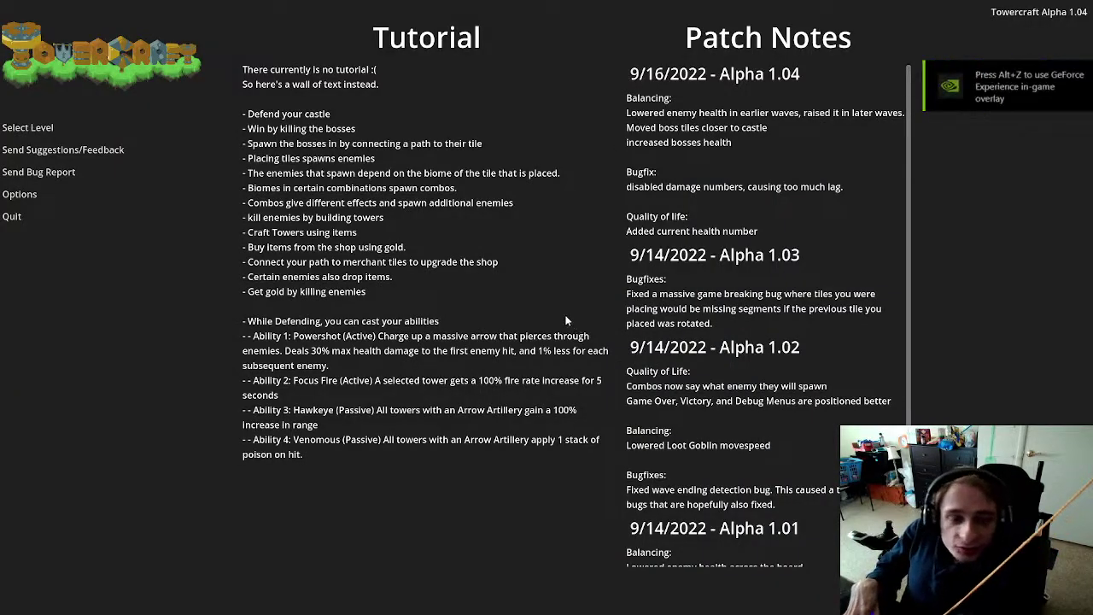
Step: Start the Sandbox level, then pause it and quit back to the Steam library
{"action": "left_click", "coordinate": [46, 130]}
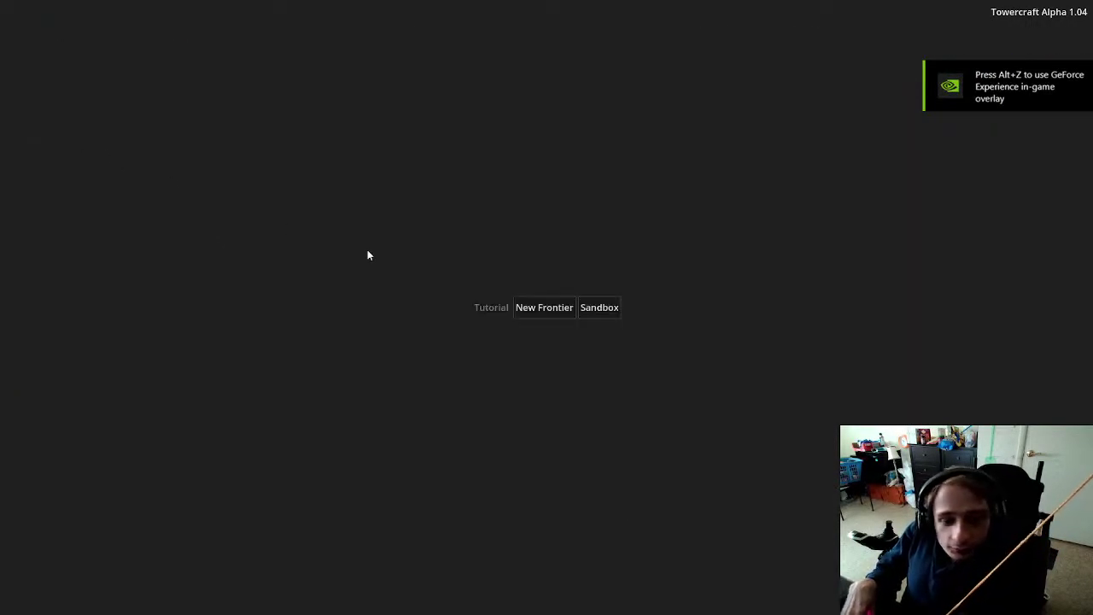
{"action": "left_click", "coordinate": [600, 307]}
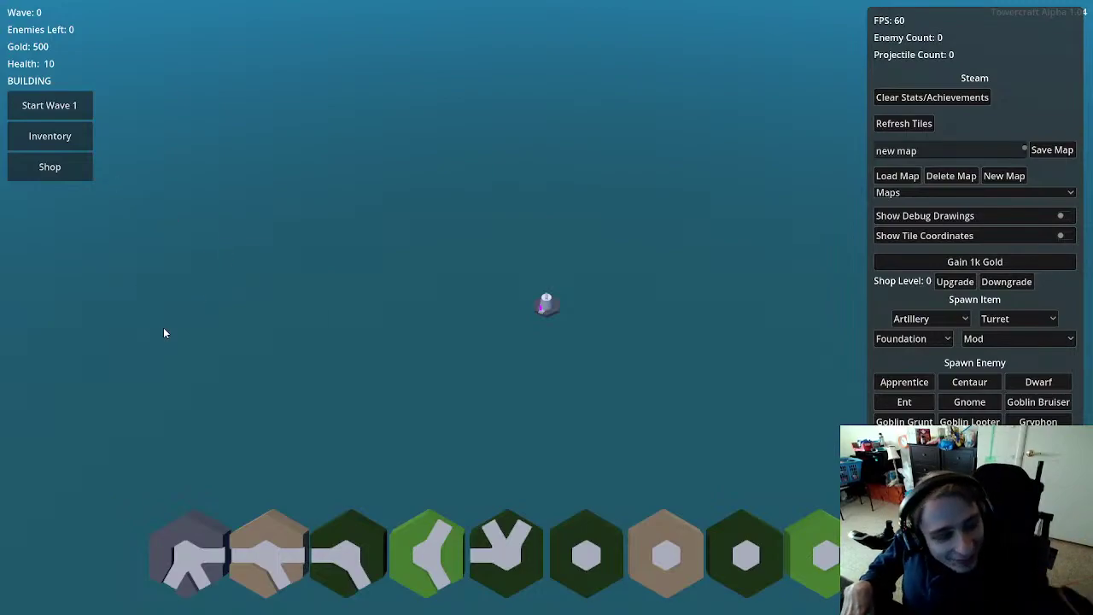
{"action": "key", "text": "Escape"}
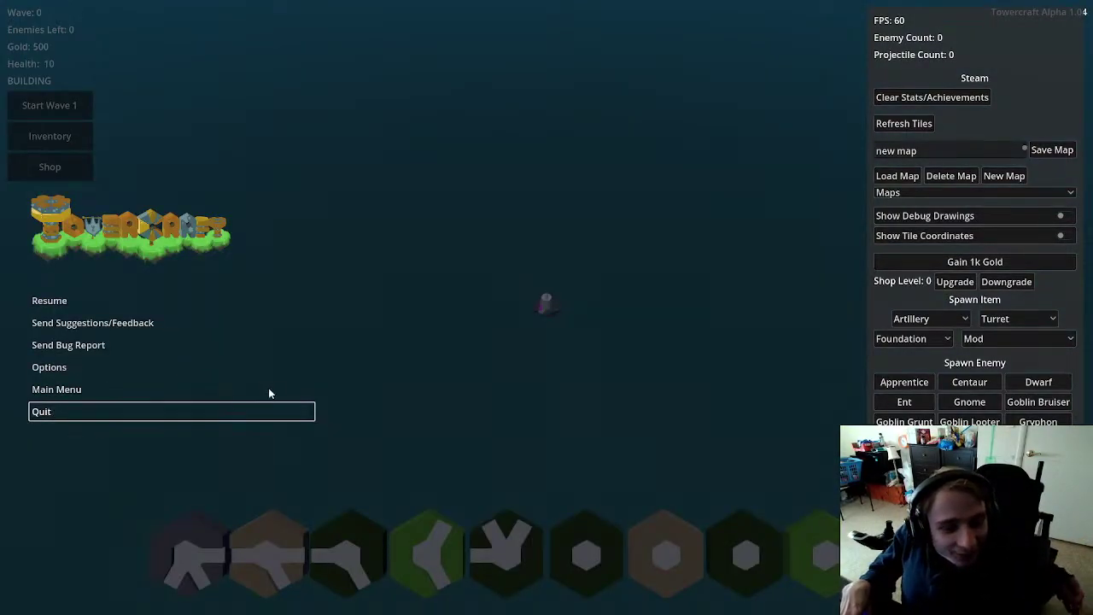
{"action": "left_click", "coordinate": [57, 417]}
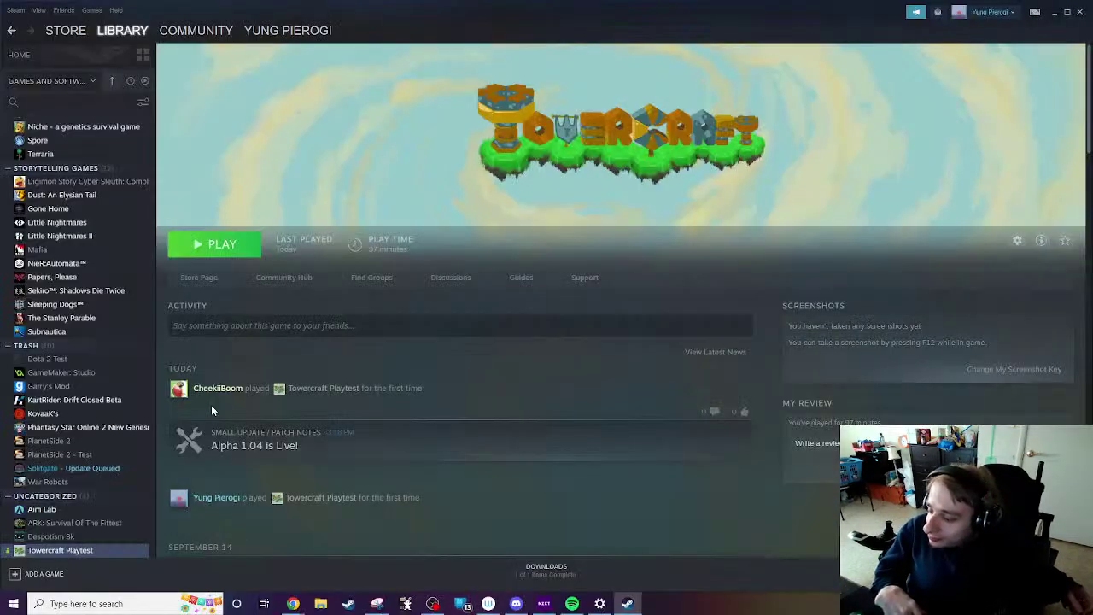
Step: Relaunch Towercraft Playtest from its Steam page in normal play mode
{"action": "left_click", "coordinate": [221, 248]}
{"action": "left_click", "coordinate": [571, 327]}
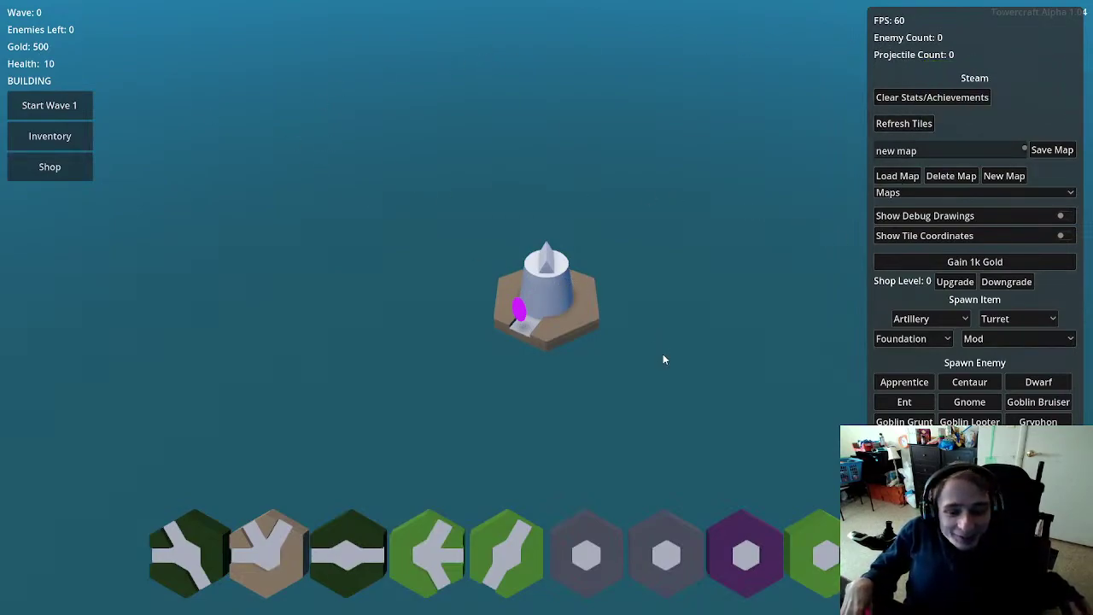
Step: Take a quick look at the item shop and close it again
{"action": "scroll", "coordinate": [649, 357], "scroll_direction": "down", "scroll_amount": 4}
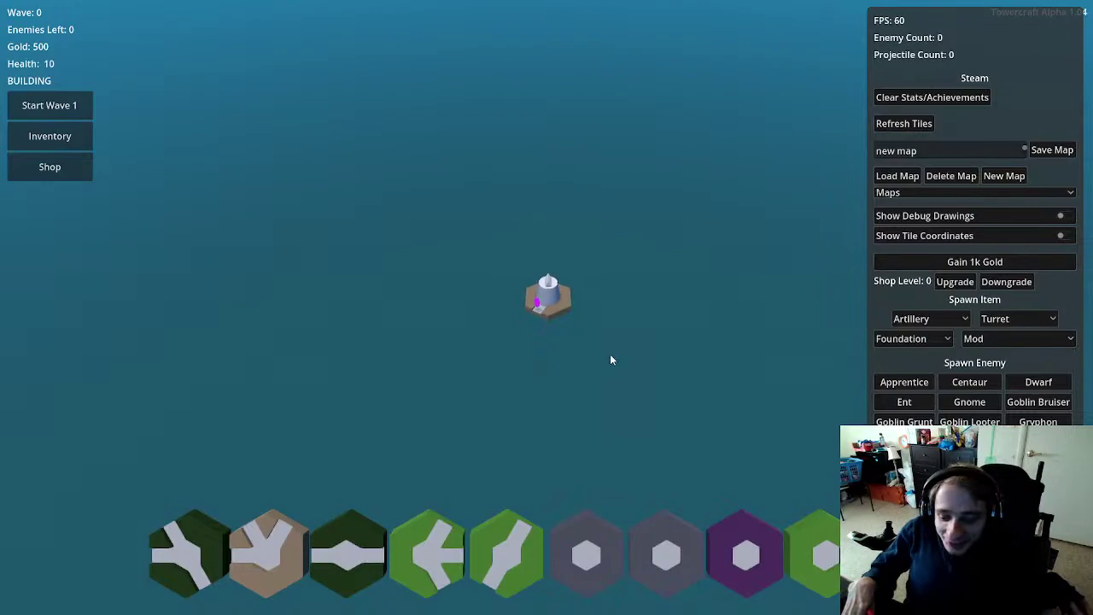
{"action": "scroll", "coordinate": [546, 290], "scroll_direction": "up", "scroll_amount": 4}
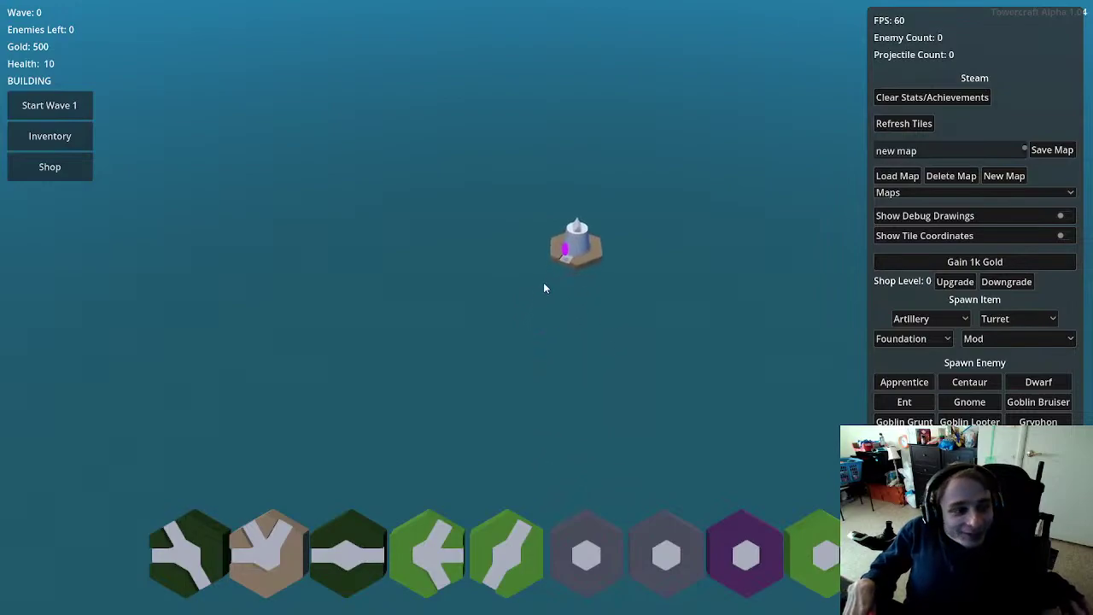
{"action": "scroll", "coordinate": [650, 323], "scroll_direction": "up", "scroll_amount": 2}
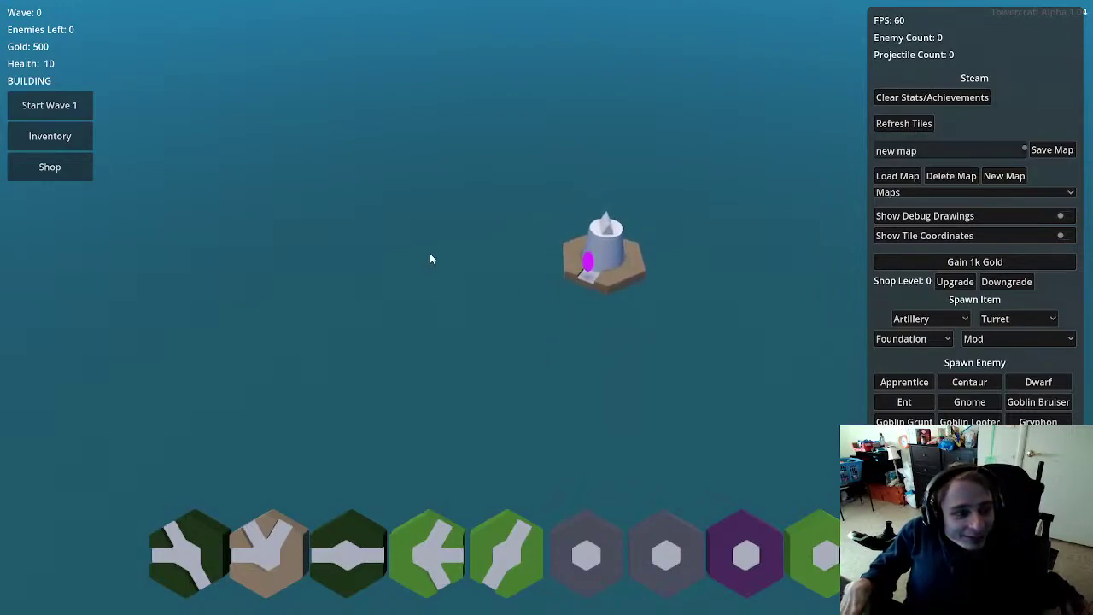
{"action": "left_click", "coordinate": [63, 168]}
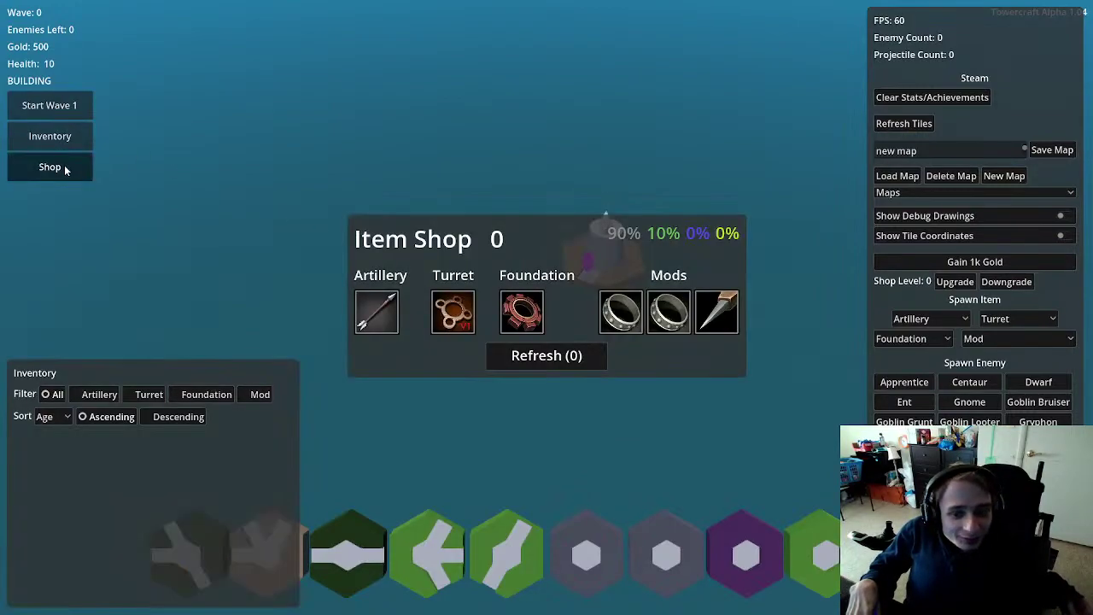
{"action": "left_click", "coordinate": [60, 141]}
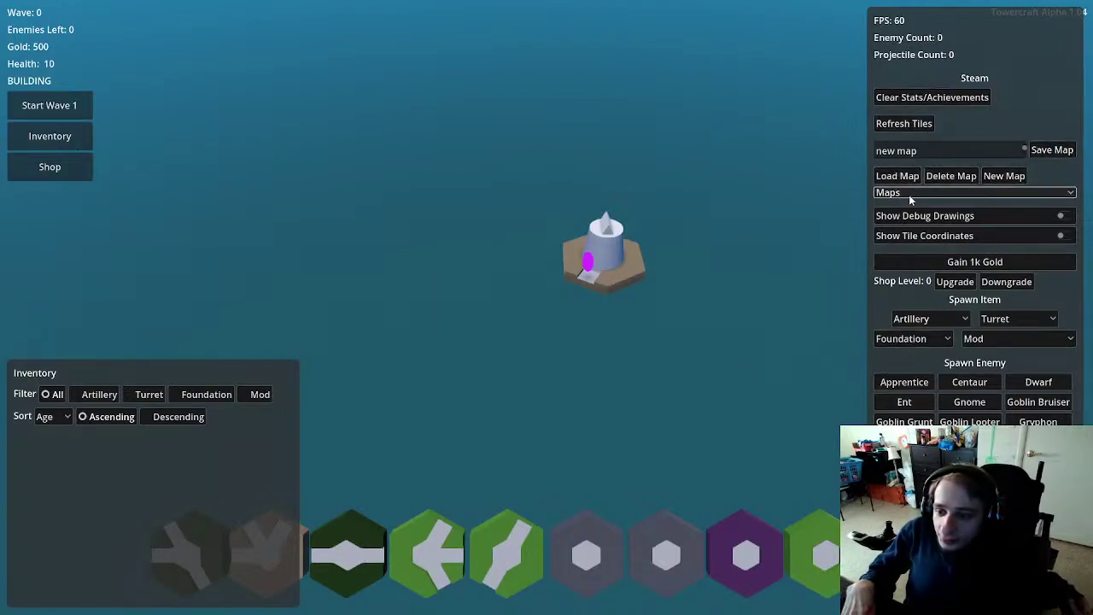
Step: Use the debug Gain 1k Gold button repeatedly to grow gold from 500 to 46500
{"action": "left_click", "coordinate": [950, 264]}
{"action": "left_click", "coordinate": [949, 265]}
{"action": "left_click", "coordinate": [949, 264]}
{"action": "left_click", "coordinate": [949, 265]}
{"action": "left_click", "coordinate": [950, 265]}
{"action": "left_click", "coordinate": [950, 265]}
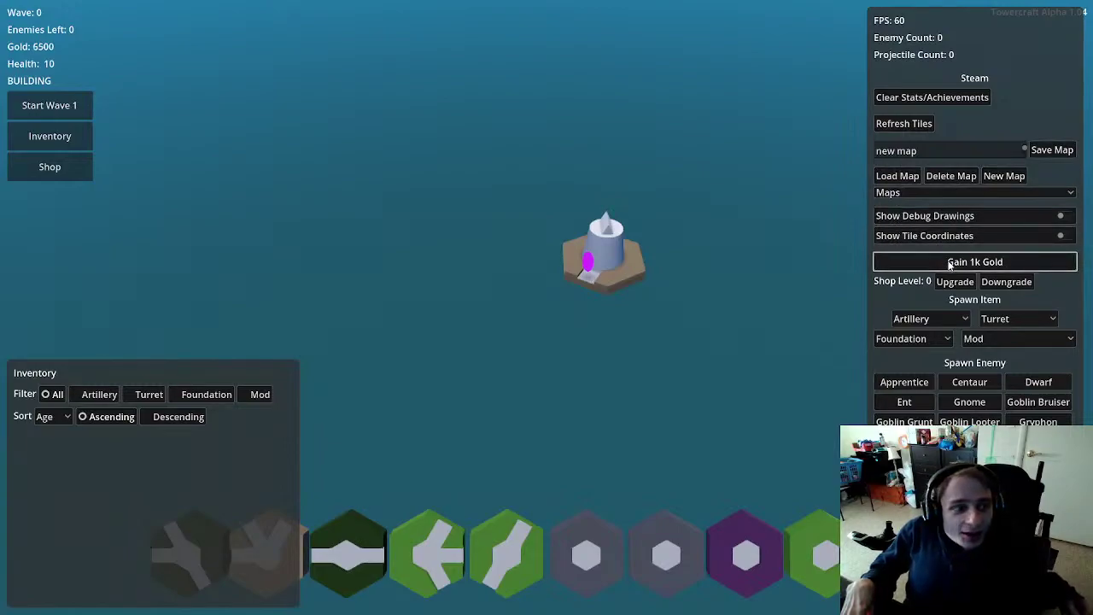
{"action": "double_click", "coordinate": [950, 265]}
{"action": "left_click", "coordinate": [949, 265]}
{"action": "double_click", "coordinate": [950, 265]}
{"action": "left_click", "coordinate": [949, 265]}
{"action": "double_click", "coordinate": [949, 264]}
{"action": "left_click", "coordinate": [949, 265]}
{"action": "double_click", "coordinate": [950, 265]}
{"action": "left_click", "coordinate": [950, 265]}
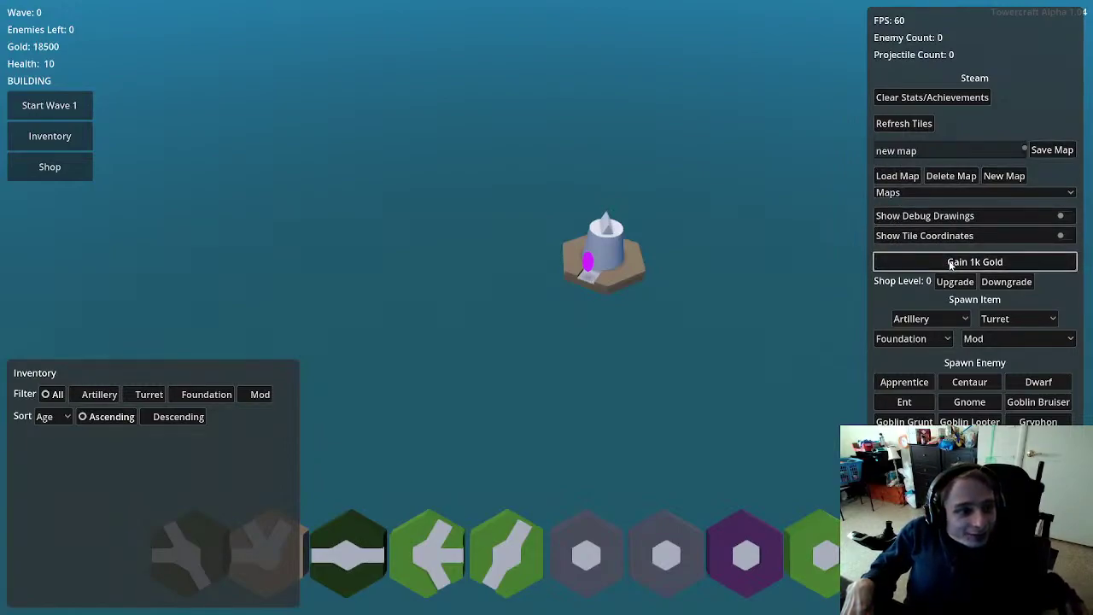
{"action": "double_click", "coordinate": [950, 265]}
{"action": "left_click", "coordinate": [950, 264]}
{"action": "double_click", "coordinate": [950, 265]}
{"action": "double_click", "coordinate": [950, 265]}
{"action": "double_click", "coordinate": [949, 265]}
{"action": "left_click", "coordinate": [949, 265]}
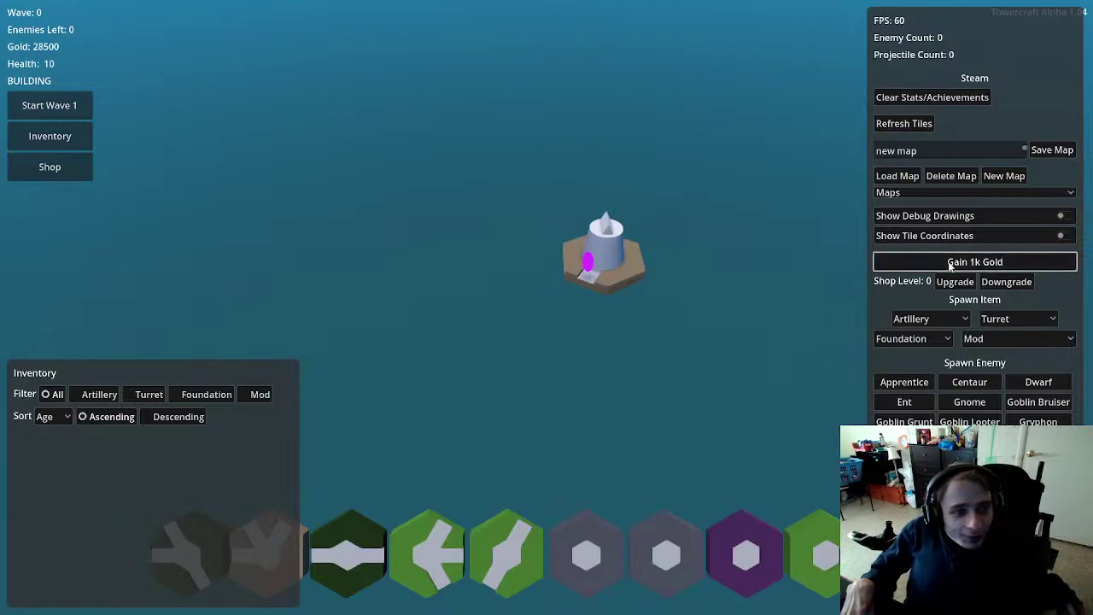
{"action": "double_click", "coordinate": [950, 265]}
{"action": "left_click", "coordinate": [950, 265]}
{"action": "double_click", "coordinate": [950, 264]}
{"action": "left_click", "coordinate": [950, 265]}
{"action": "double_click", "coordinate": [950, 265]}
{"action": "double_click", "coordinate": [950, 265]}
{"action": "left_click", "coordinate": [950, 265]}
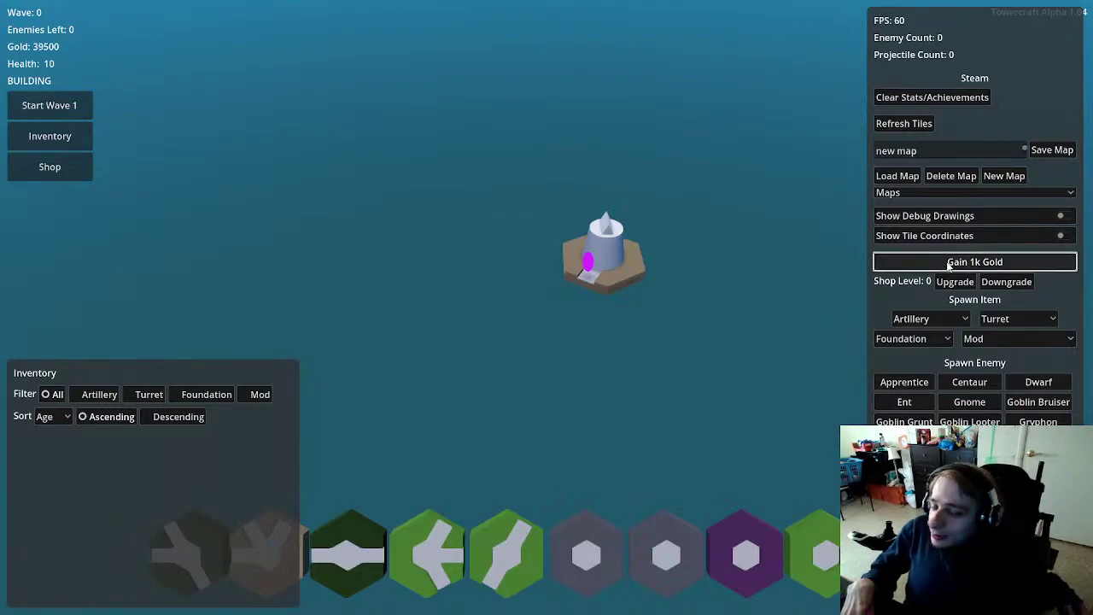
{"action": "double_click", "coordinate": [948, 263]}
{"action": "double_click", "coordinate": [948, 263]}
{"action": "left_click", "coordinate": [948, 263]}
{"action": "double_click", "coordinate": [948, 263]}
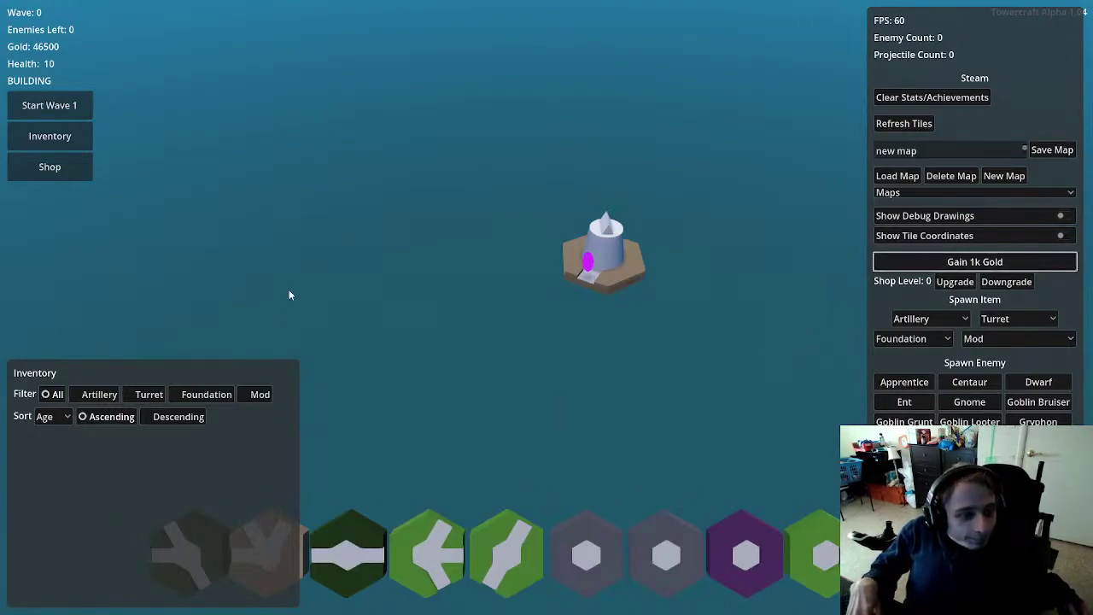
Step: Upgrade the shop four times to reach shop level 4
{"action": "left_click", "coordinate": [60, 171]}
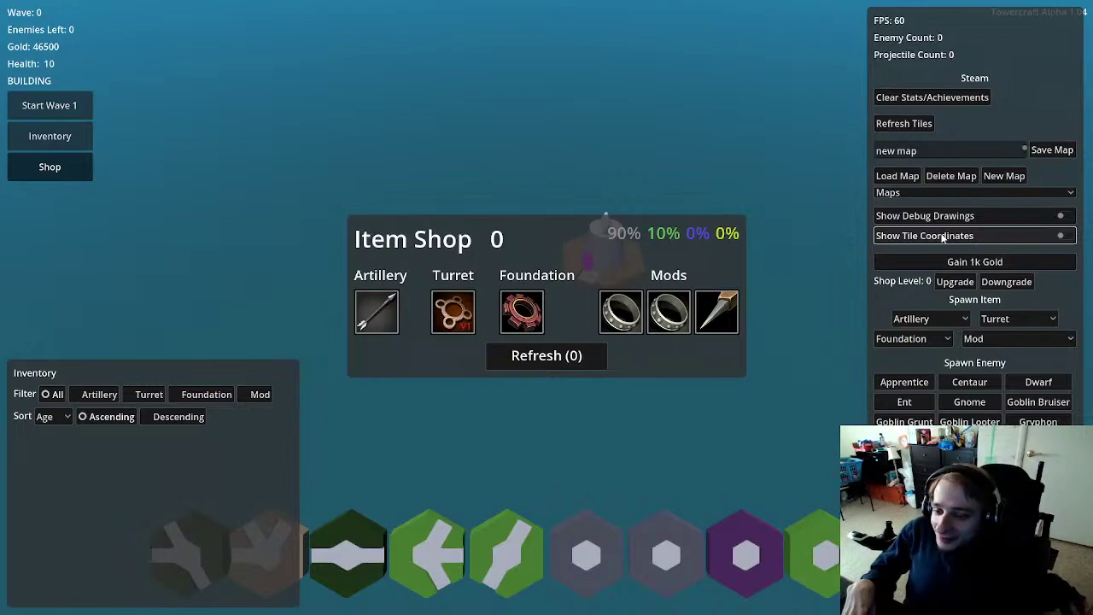
{"action": "left_click", "coordinate": [949, 283]}
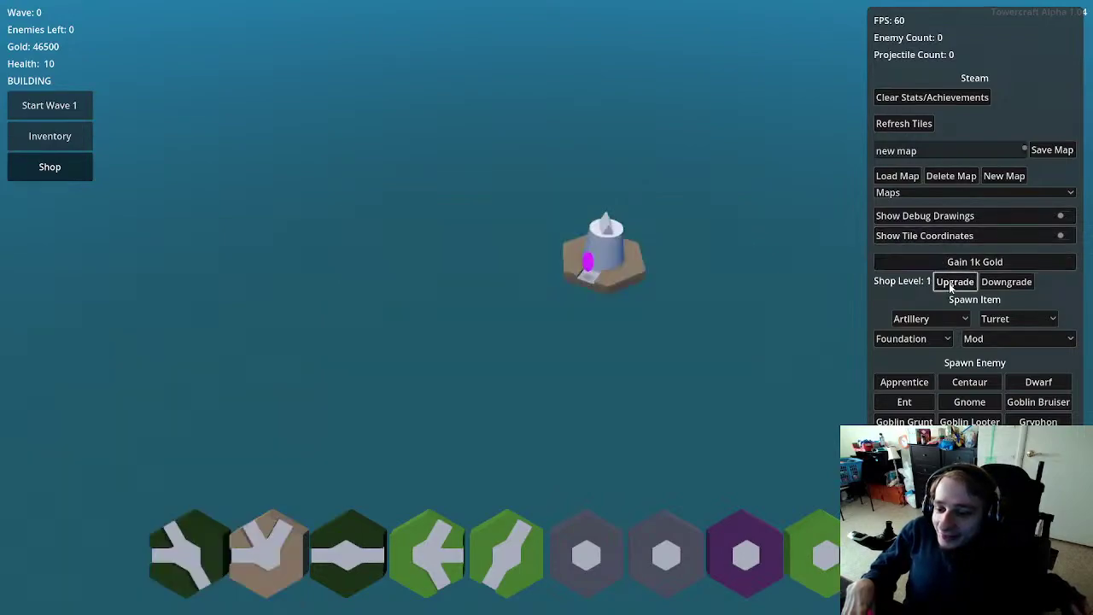
{"action": "left_click", "coordinate": [949, 283]}
{"action": "left_click", "coordinate": [951, 284]}
{"action": "left_click", "coordinate": [951, 286]}
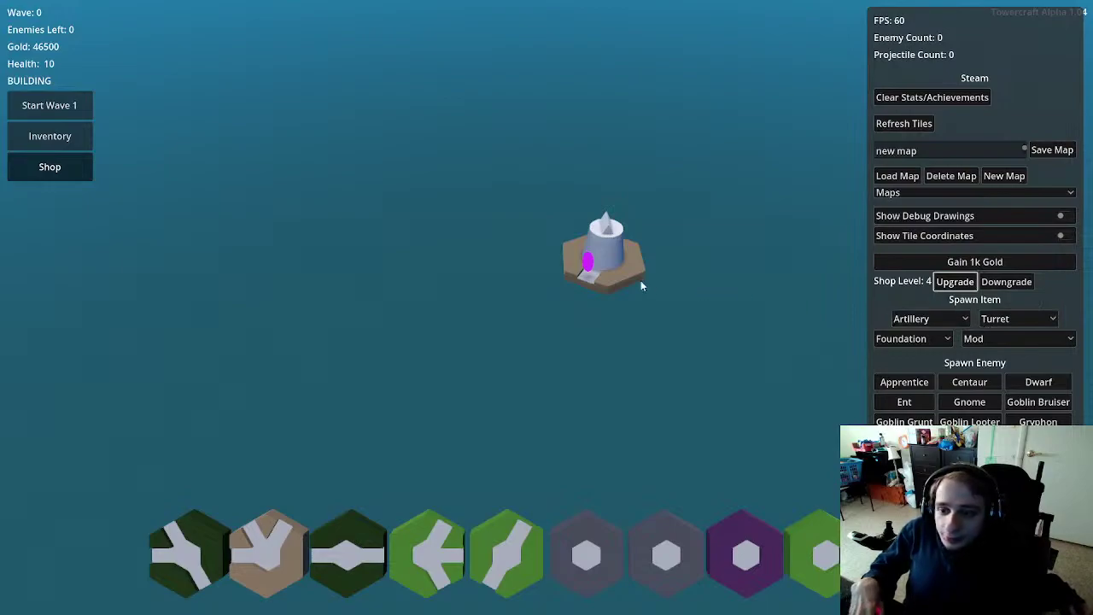
Step: Reroll the shop stock and buy the rare Echo Shot mod for 130 gold
{"action": "left_click", "coordinate": [61, 167]}
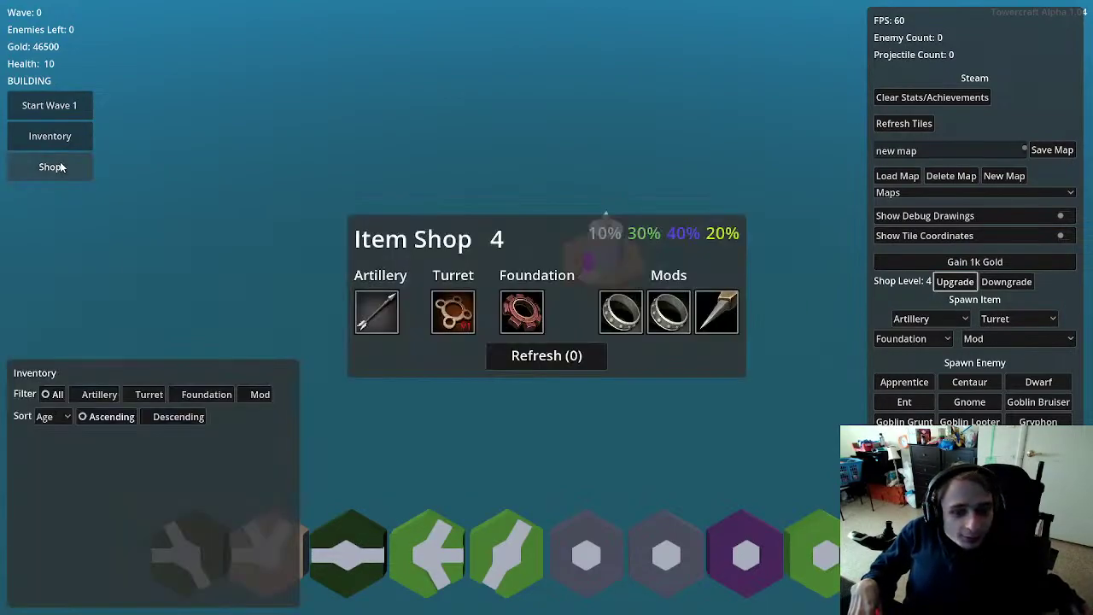
{"action": "left_click", "coordinate": [568, 358]}
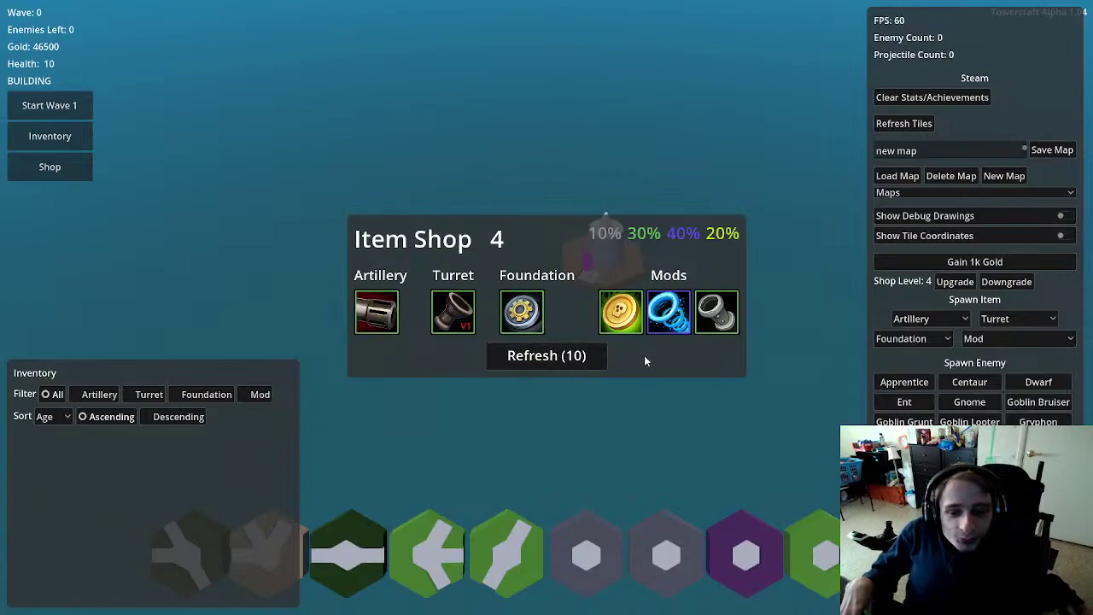
{"action": "mouse_move", "coordinate": [664, 327]}
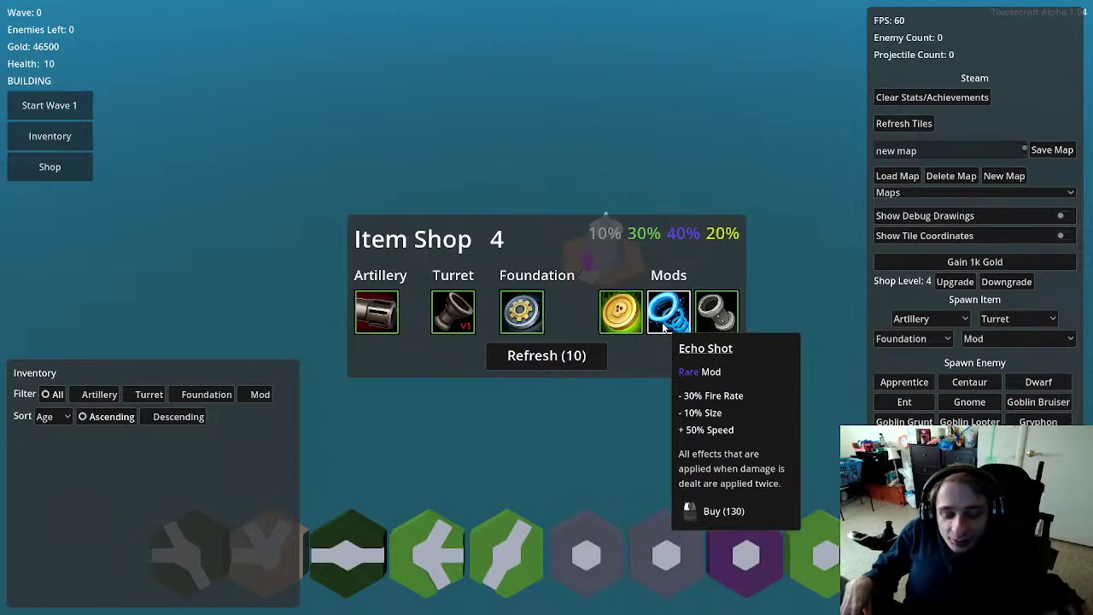
{"action": "left_click", "coordinate": [664, 328]}
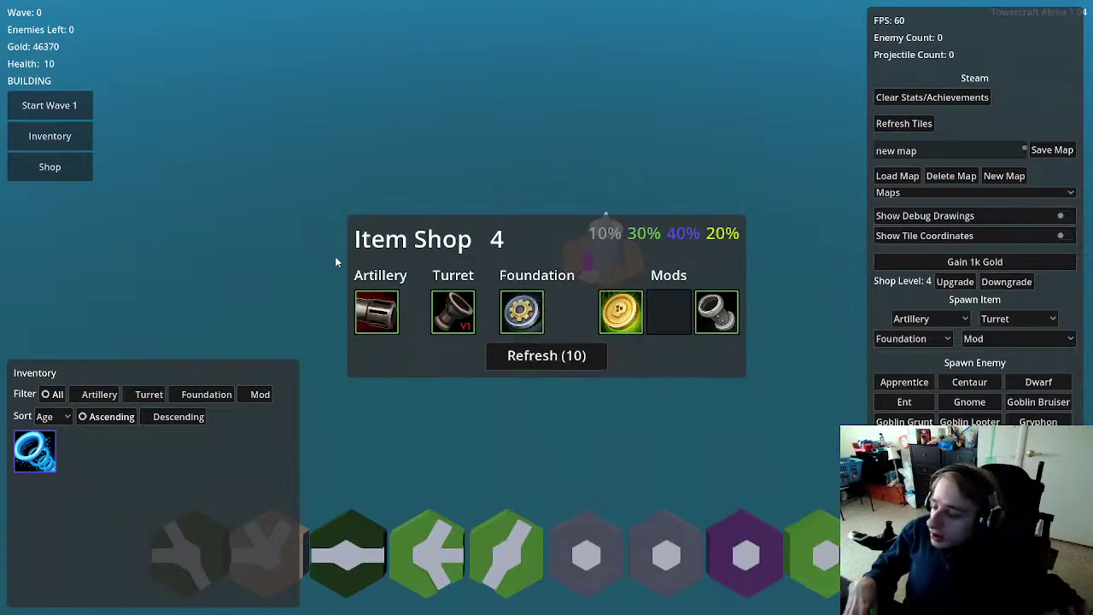
{"action": "left_click", "coordinate": [528, 436]}
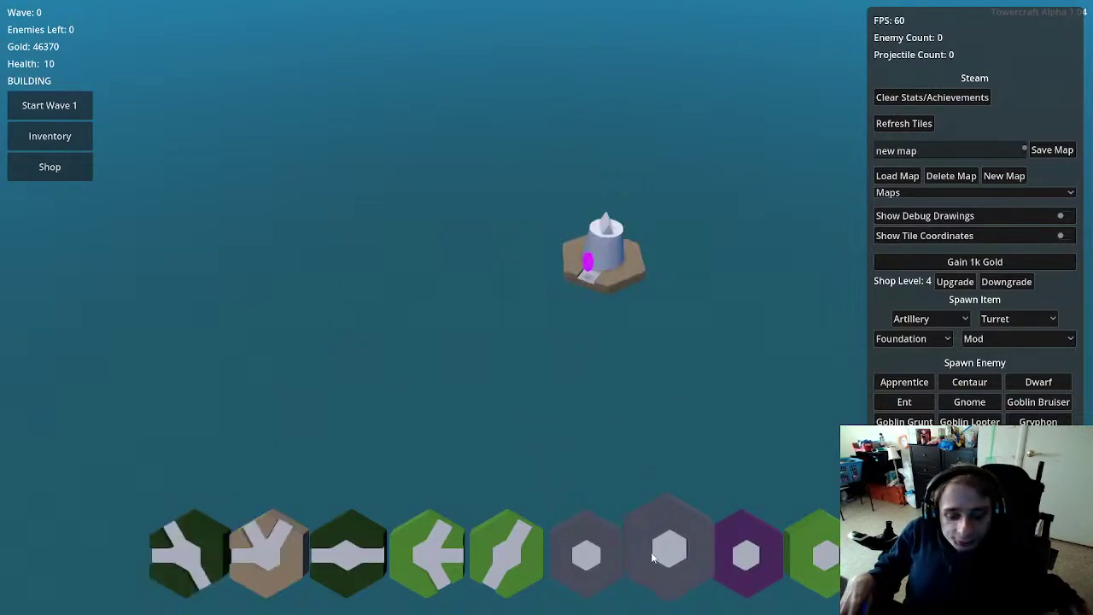
Step: Lay two road tiles and an empty grey foundation hex onto the island, skipping crafting
{"action": "left_click_drag", "start_coordinate": [507, 554], "coordinate": [577, 301]}
{"action": "left_click_drag", "start_coordinate": [427, 554], "coordinate": [544, 367]}
{"action": "left_click_drag", "start_coordinate": [587, 559], "coordinate": [604, 371]}
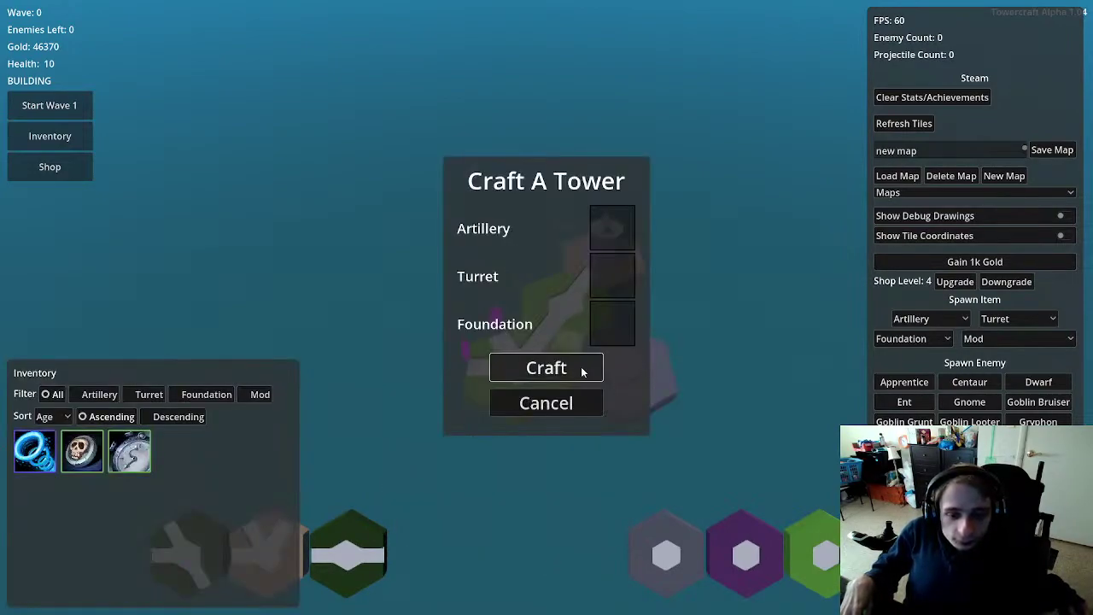
{"action": "left_click", "coordinate": [504, 410]}
Step: Buy the artillery piece on offer, then reroll the shop's stock for 10 gold
{"action": "left_click", "coordinate": [48, 143]}
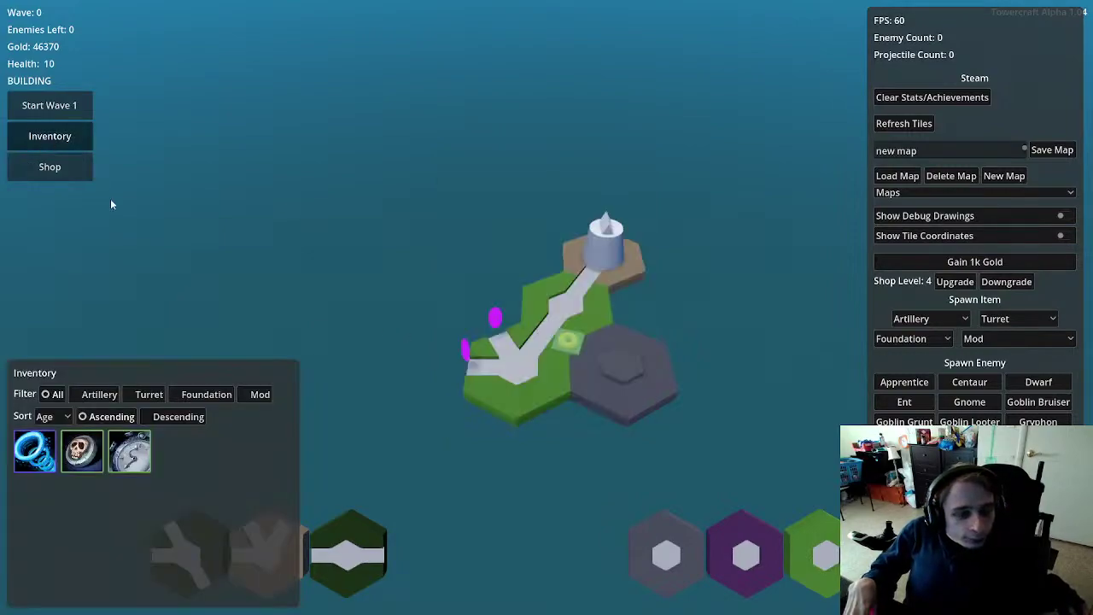
{"action": "left_click", "coordinate": [75, 171]}
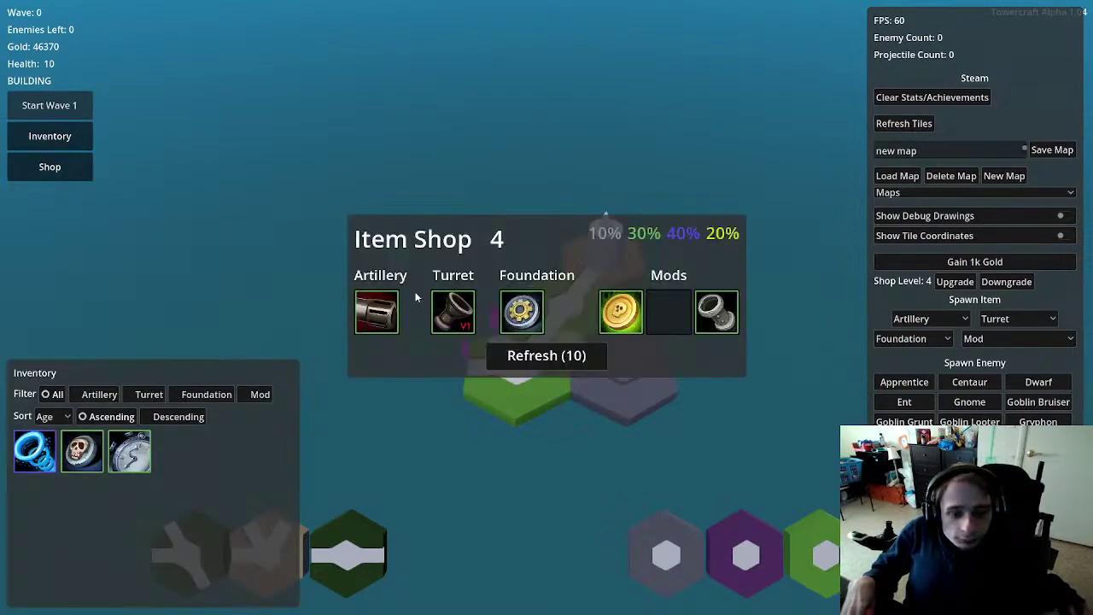
{"action": "left_click", "coordinate": [440, 556]}
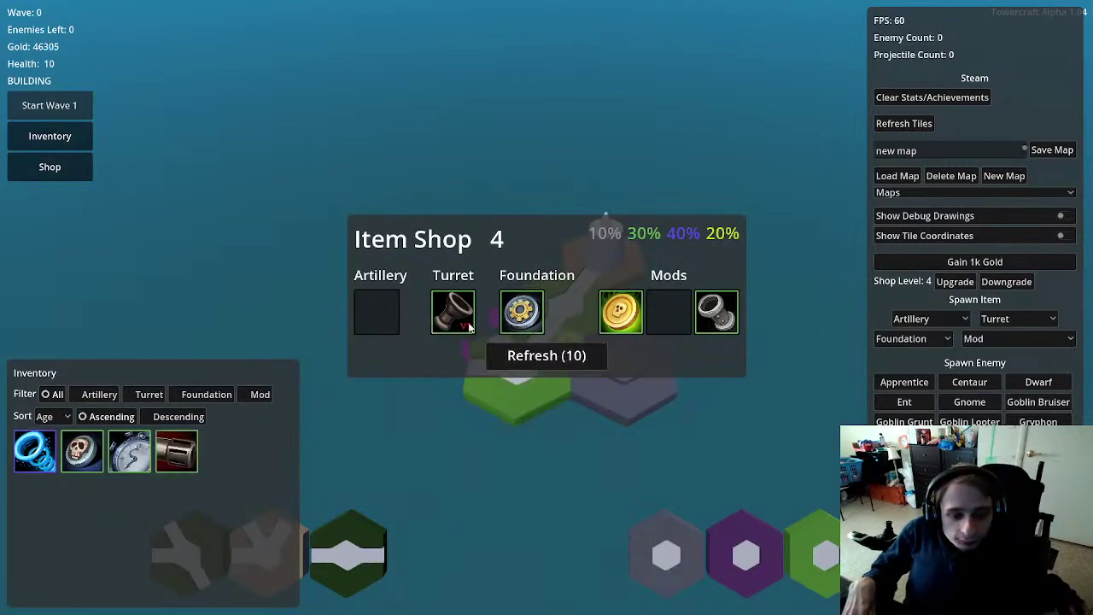
{"action": "mouse_move", "coordinate": [461, 321]}
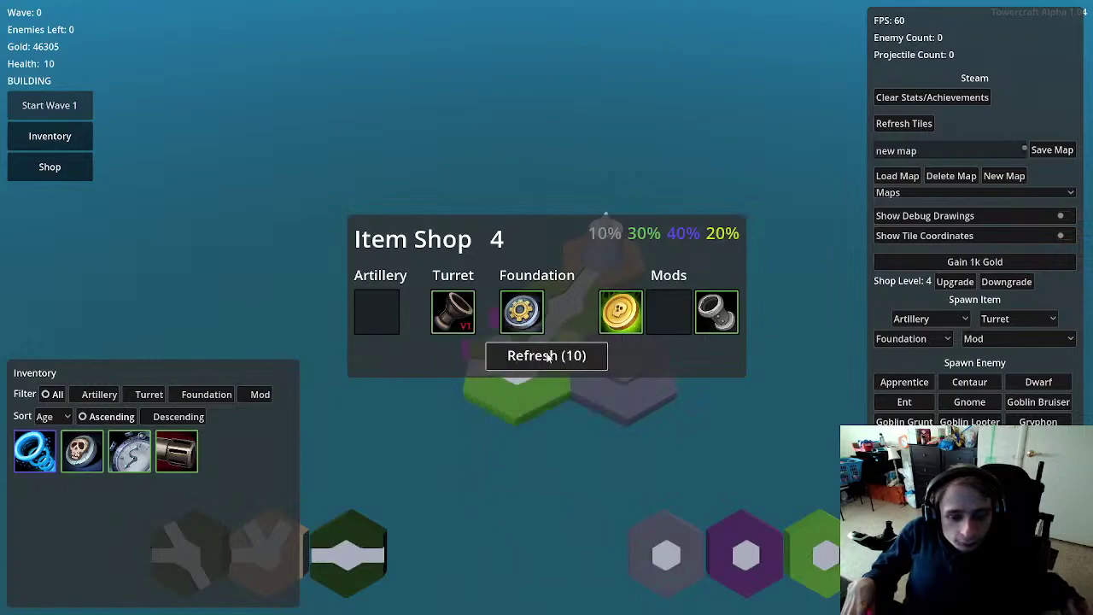
{"action": "mouse_move", "coordinate": [621, 332]}
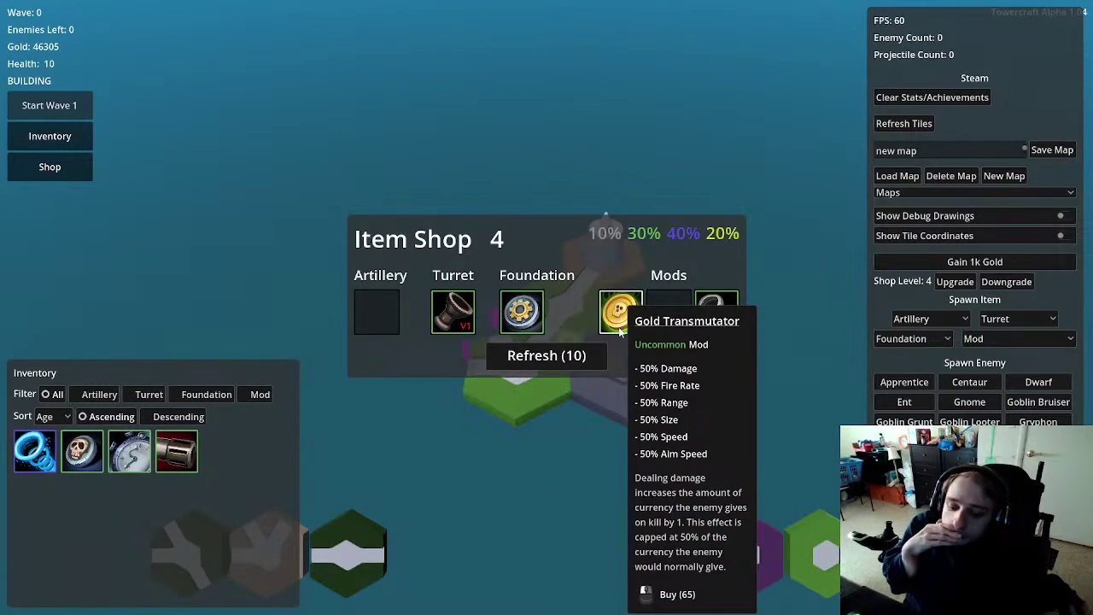
{"action": "left_click", "coordinate": [573, 356]}
{"action": "mouse_move", "coordinate": [389, 314]}
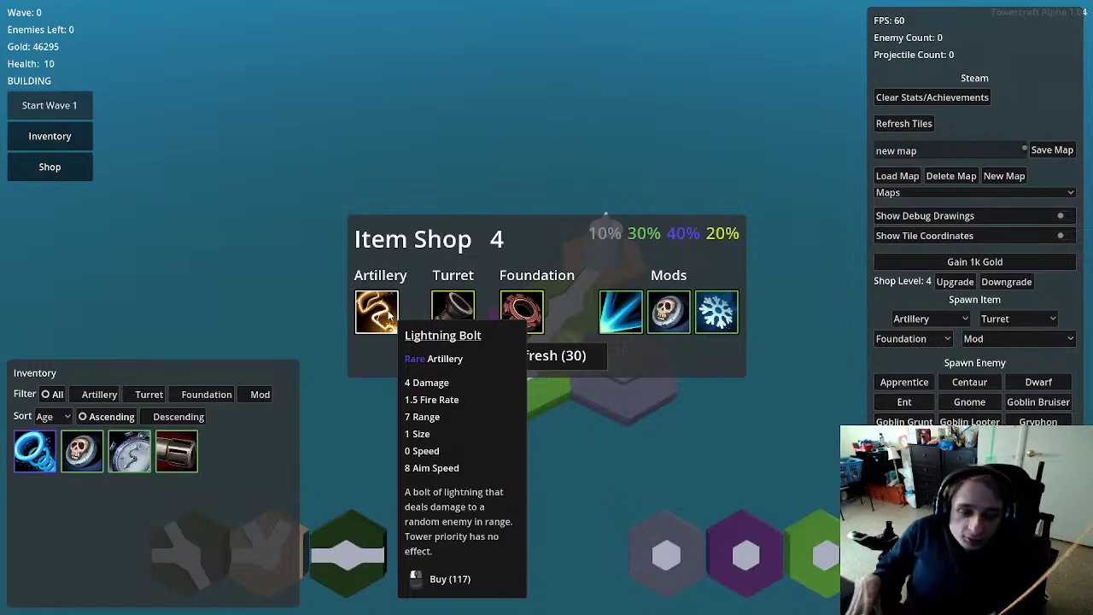
Step: Buy Lightning Bolt artillery, Moat foundation and Spread V3 turret from the Item Shop
{"action": "left_click", "coordinate": [390, 316]}
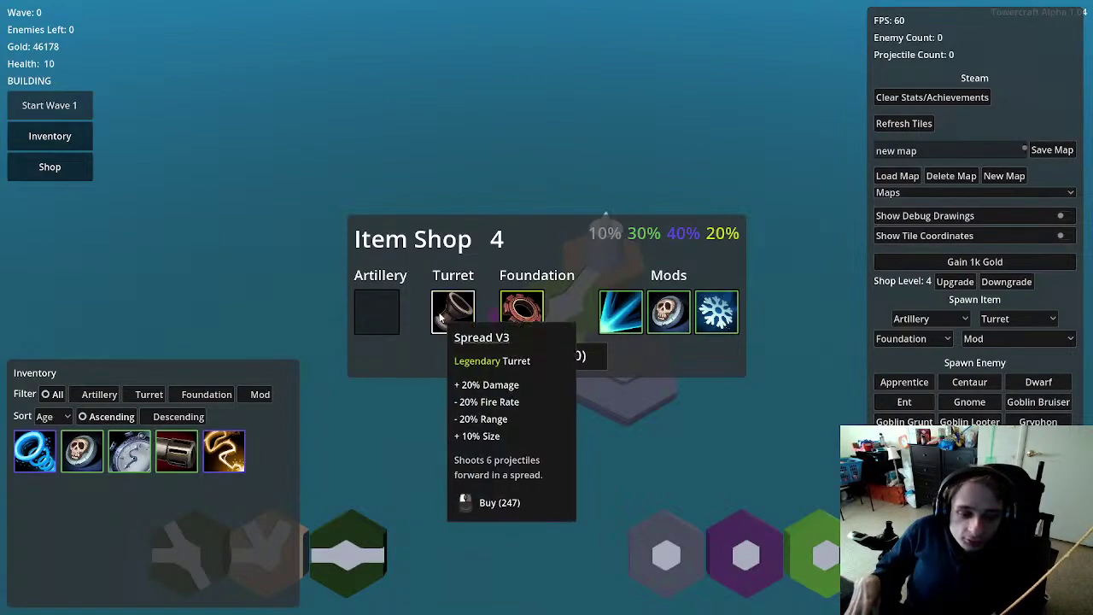
{"action": "left_click", "coordinate": [513, 314]}
{"action": "left_click", "coordinate": [461, 329]}
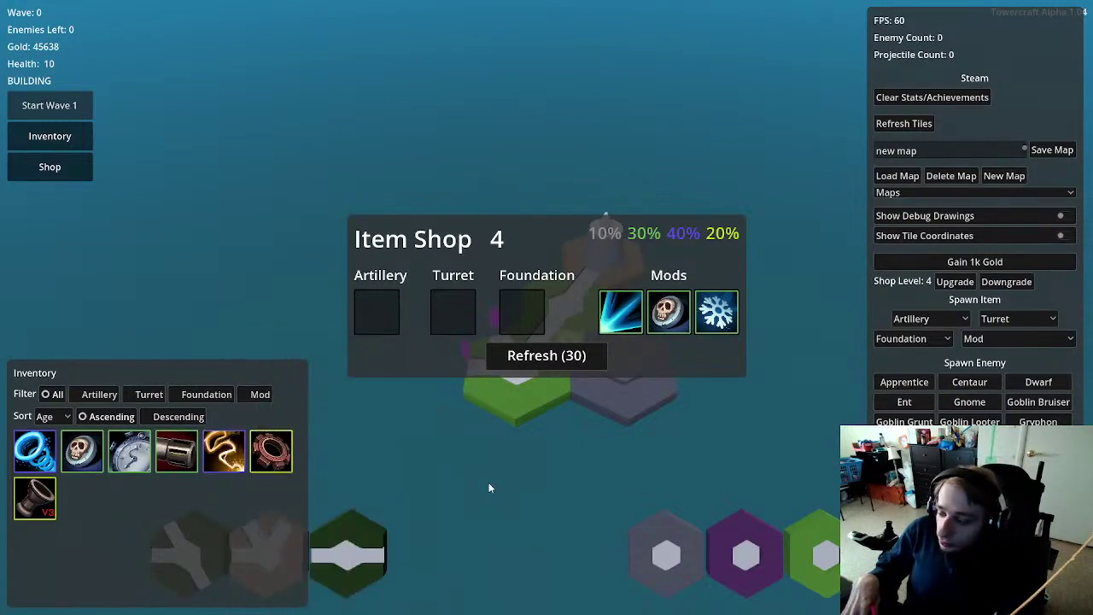
{"action": "key", "text": "Escape"}
Step: Craft a tower on the grey hex from Moat, Spread V3 and Lightning Bolt, then inspect it
{"action": "left_click", "coordinate": [650, 372]}
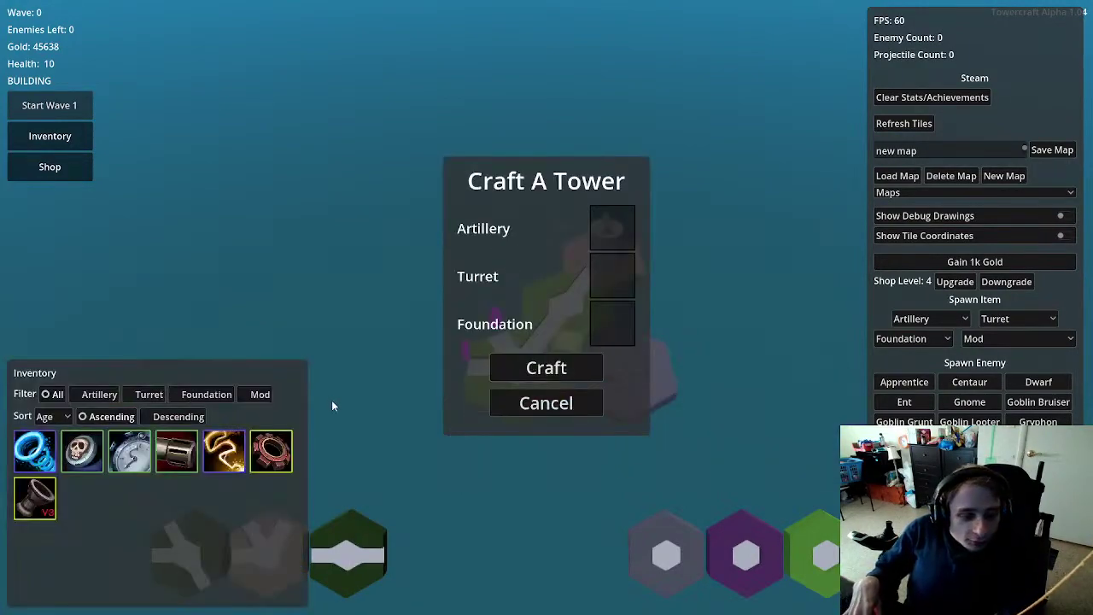
{"action": "left_click", "coordinate": [272, 452]}
{"action": "left_click", "coordinate": [270, 459]}
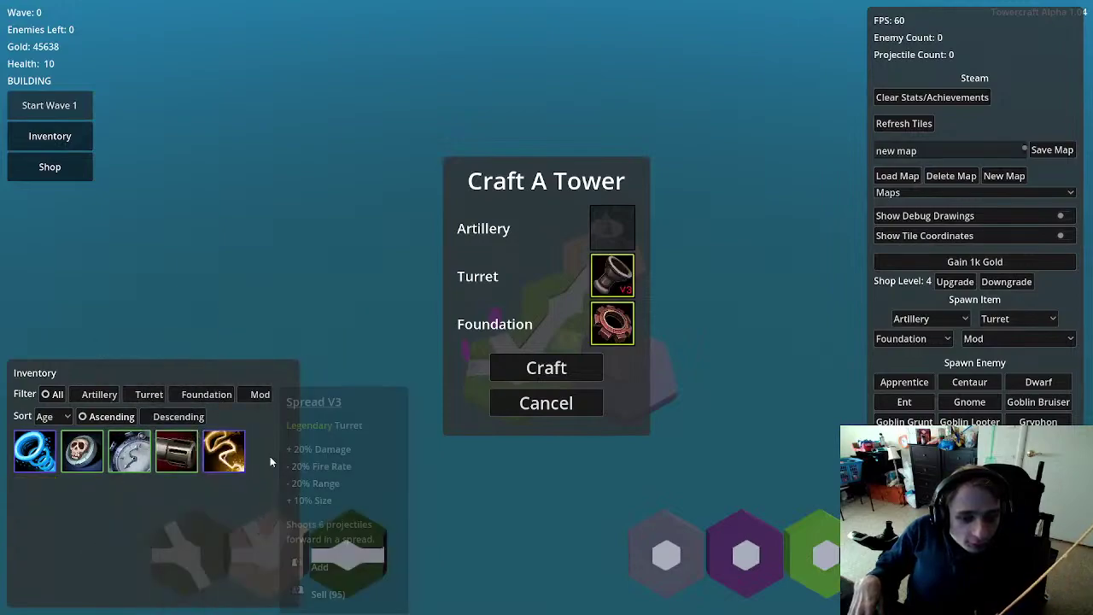
{"action": "left_click", "coordinate": [224, 451]}
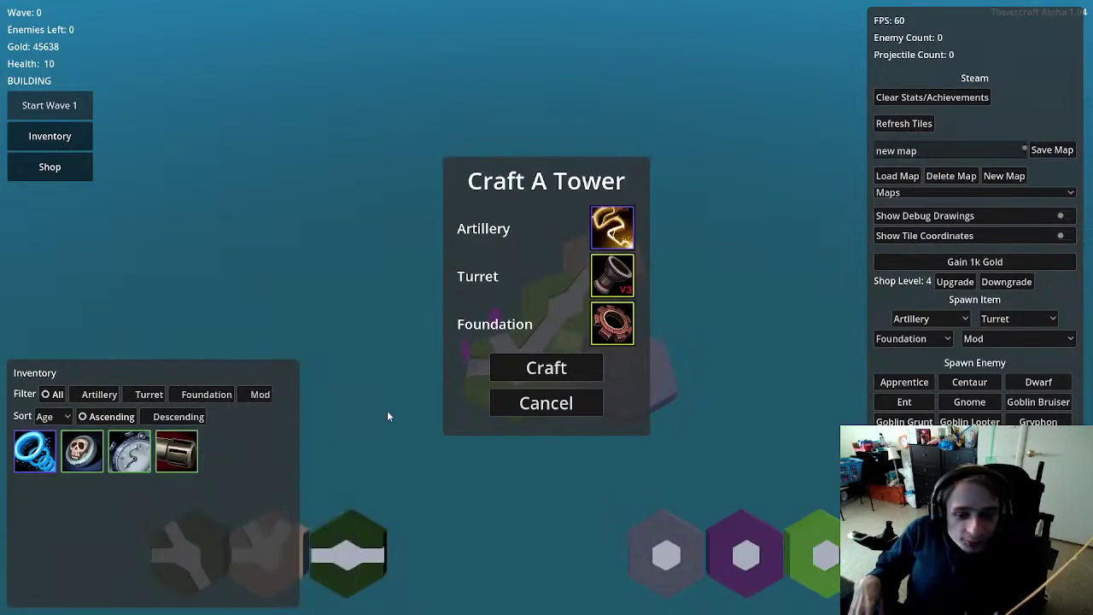
{"action": "left_click", "coordinate": [523, 376]}
{"action": "scroll", "coordinate": [698, 352], "scroll_direction": "up", "scroll_amount": 5}
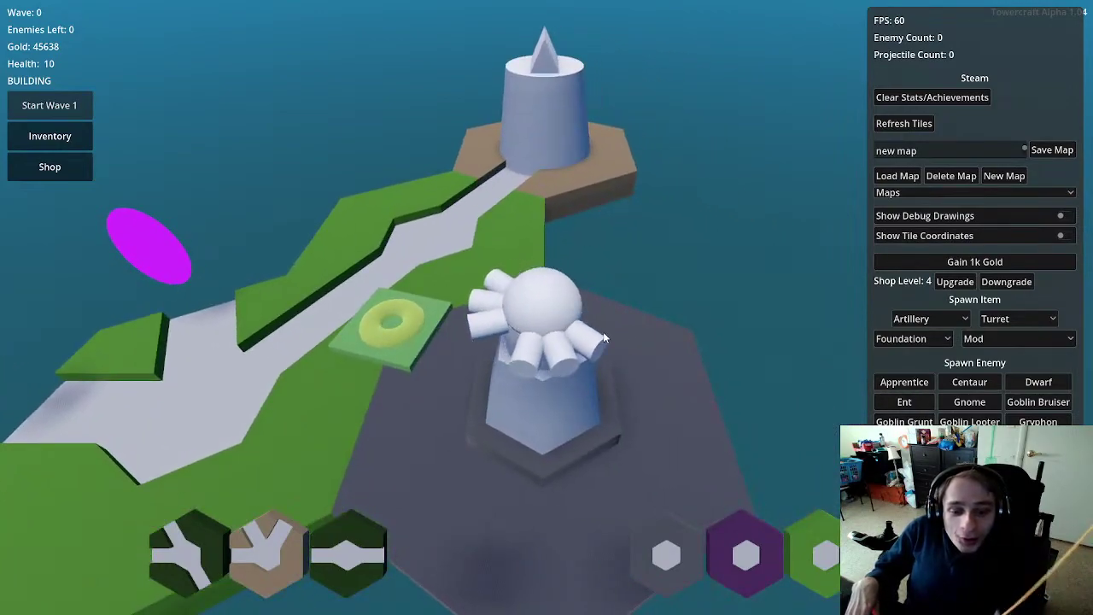
{"action": "scroll", "coordinate": [603, 338], "scroll_direction": "down", "scroll_amount": 3}
{"action": "left_click", "coordinate": [540, 359]}
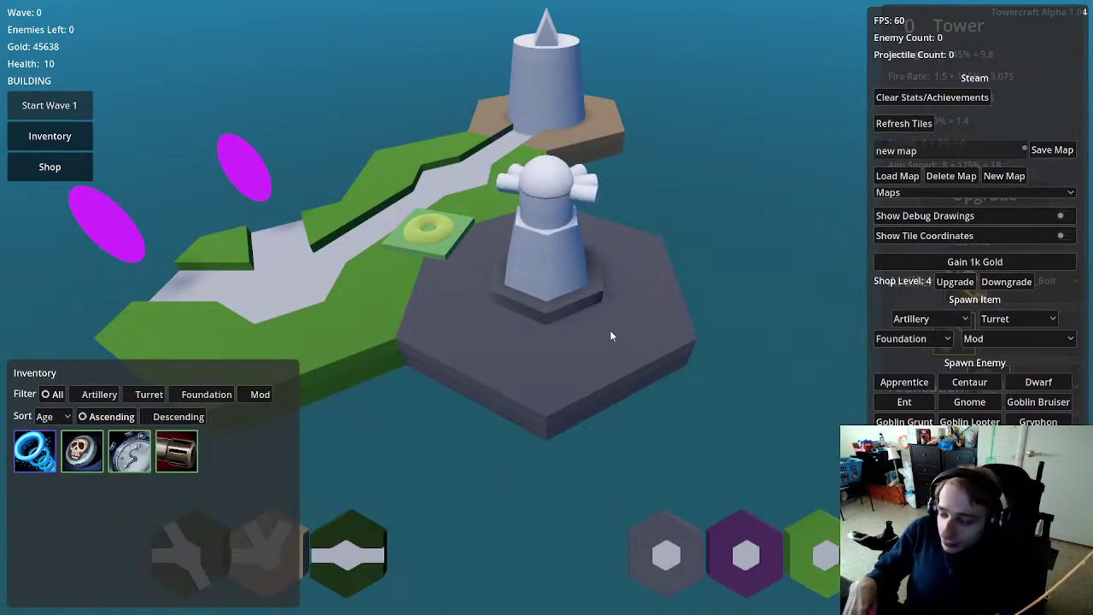
{"action": "scroll", "coordinate": [620, 330], "scroll_direction": "down", "scroll_amount": 4}
{"action": "left_click", "coordinate": [68, 138]}
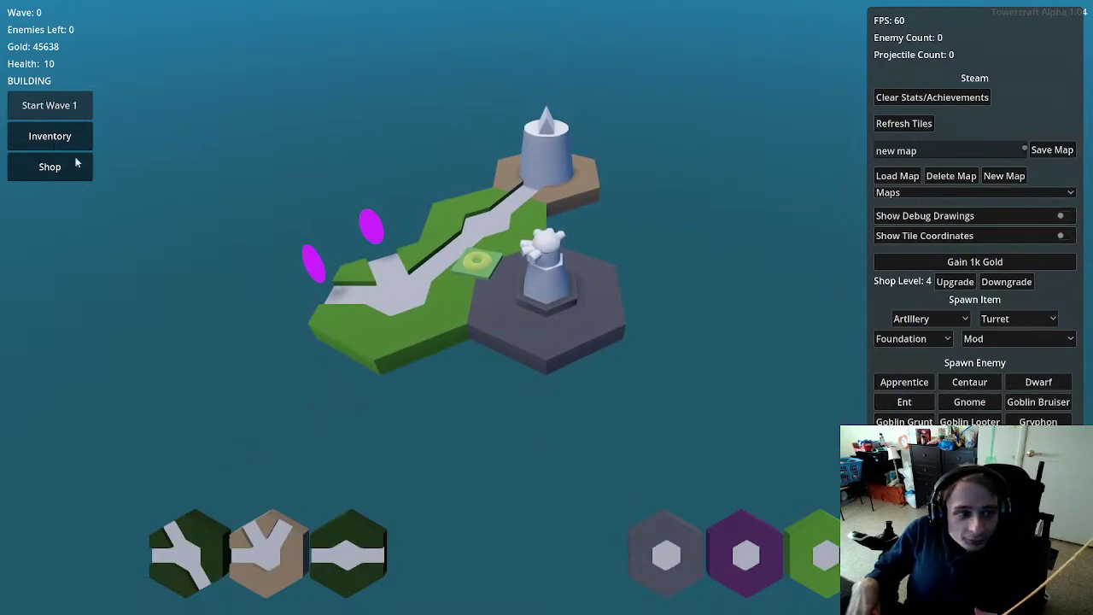
Step: Play wave 1 and choose Keep Playing after winning it
{"action": "left_click", "coordinate": [64, 107]}
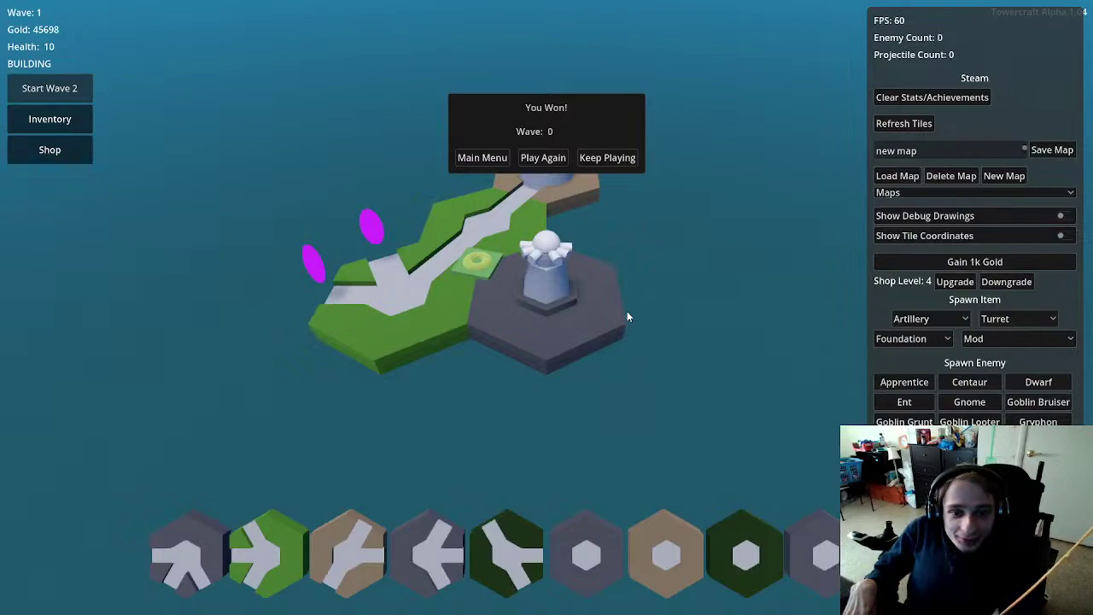
{"action": "left_click", "coordinate": [607, 159]}
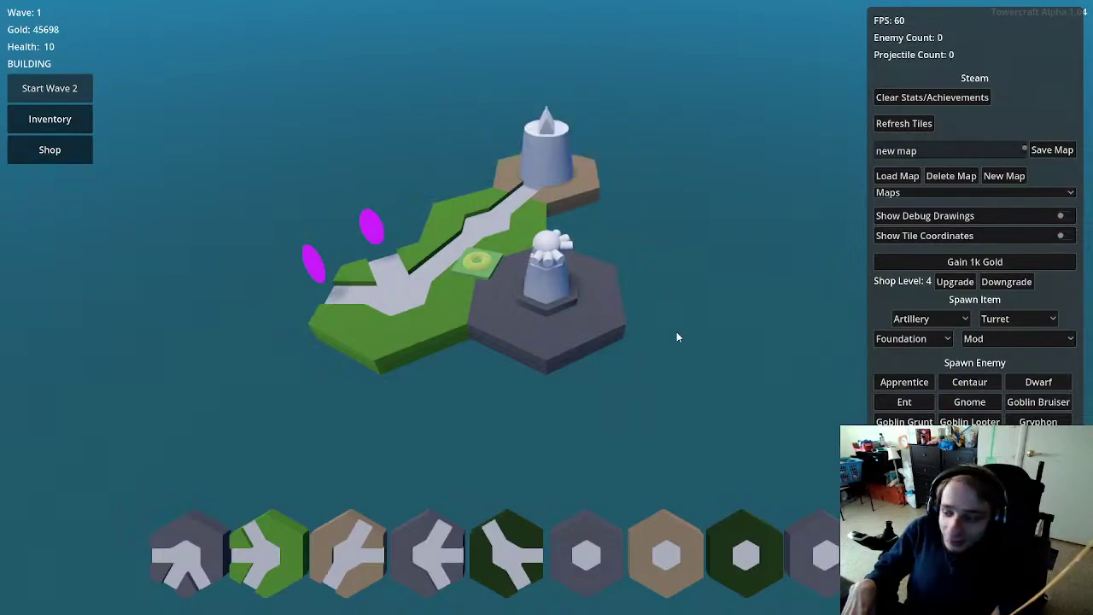
{"action": "scroll", "coordinate": [663, 384], "scroll_direction": "up", "scroll_amount": 3}
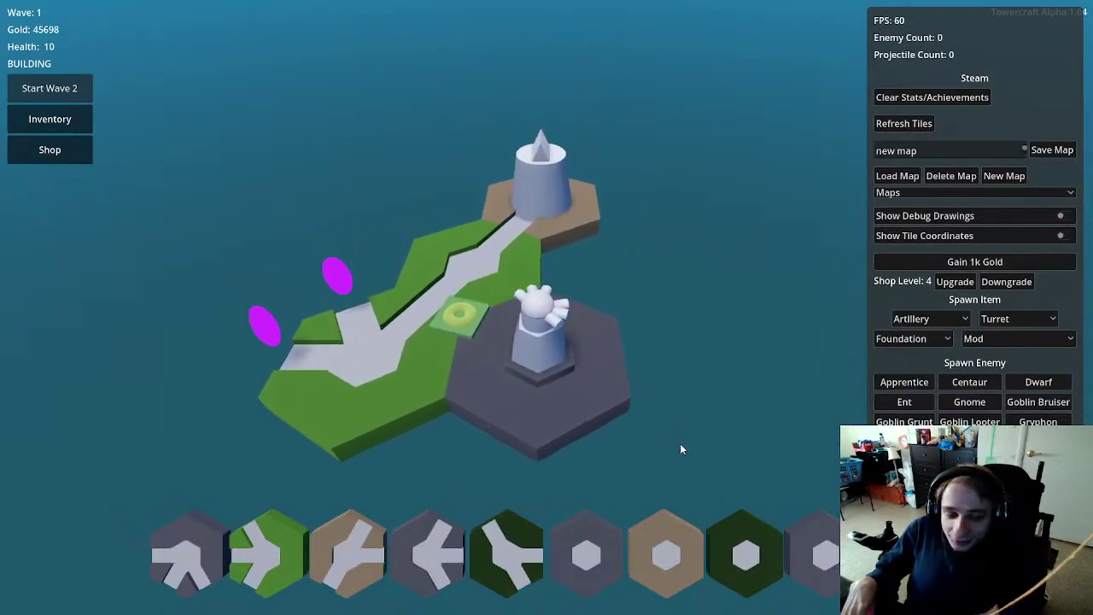
Step: Open the new tower's details and toggle its inventory view to review the items
{"action": "left_click", "coordinate": [553, 368]}
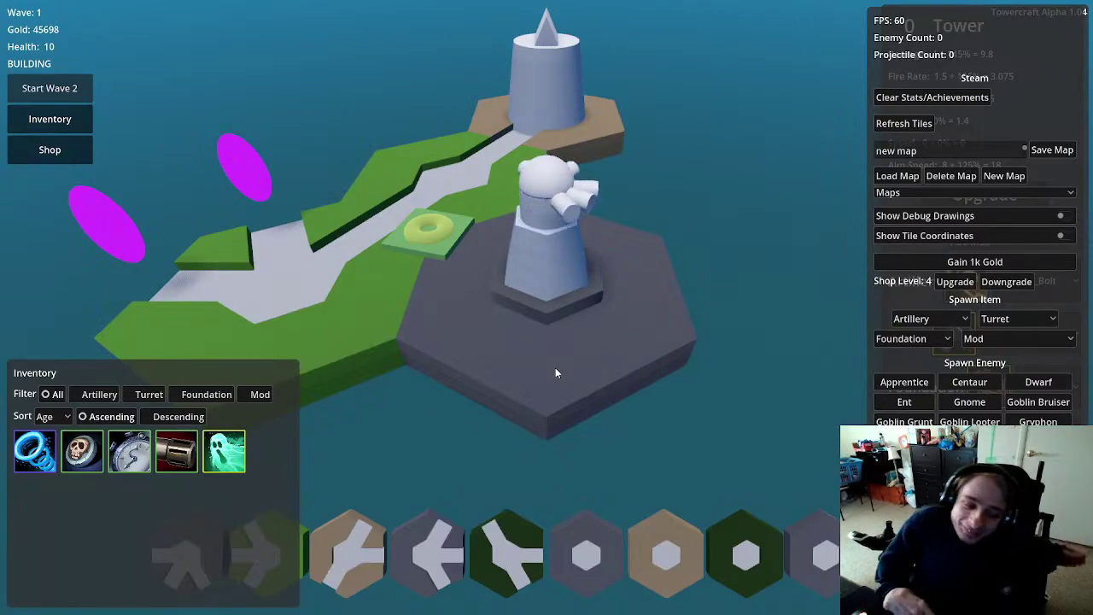
{"action": "mouse_move", "coordinate": [235, 459]}
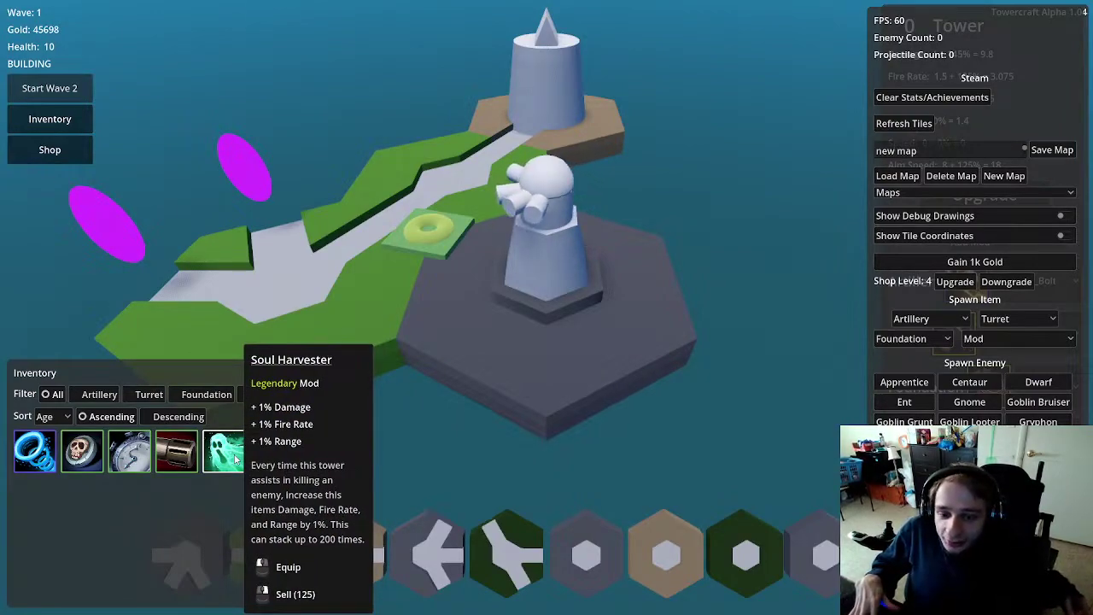
{"action": "key", "text": "i"}
{"action": "scroll", "coordinate": [560, 300], "scroll_direction": "down", "scroll_amount": 3}
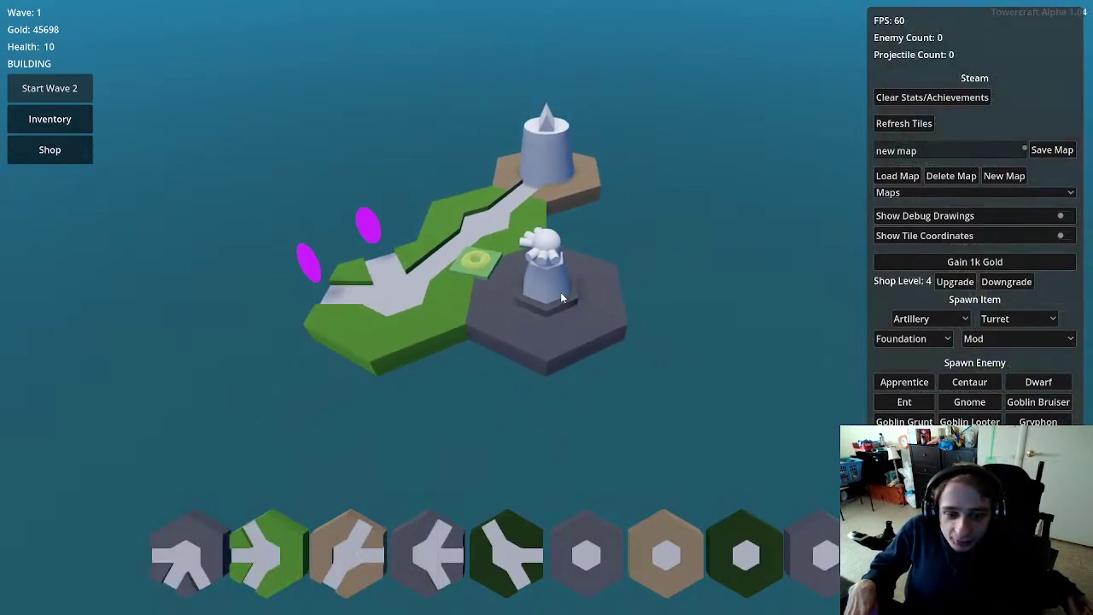
{"action": "scroll", "coordinate": [549, 287], "scroll_direction": "up", "scroll_amount": 3}
{"action": "key", "text": "i"}
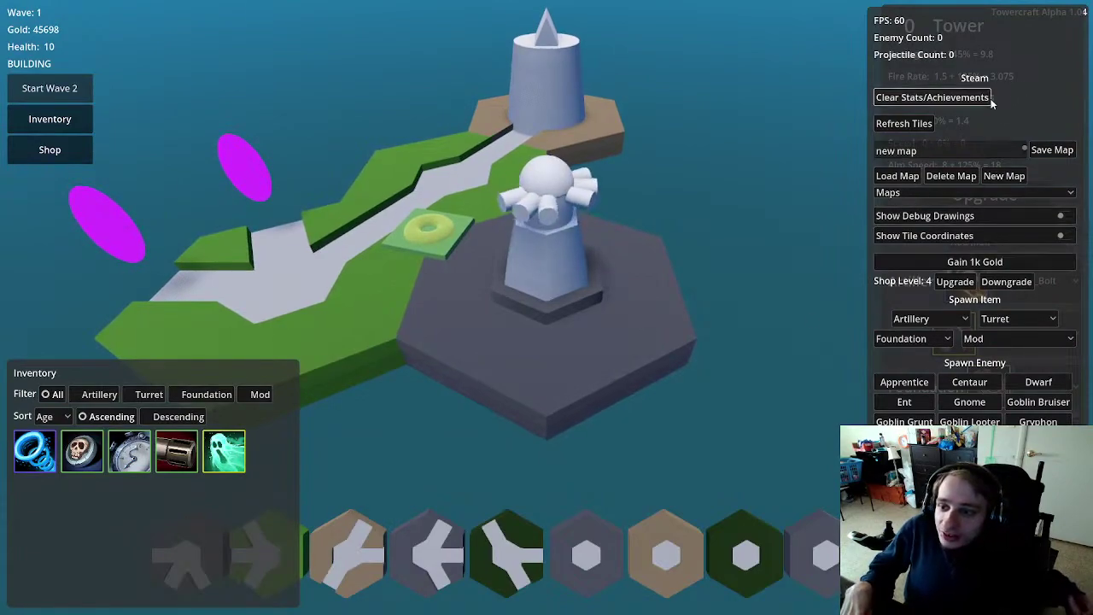
{"action": "key", "text": "i"}
{"action": "scroll", "coordinate": [620, 222], "scroll_direction": "down", "scroll_amount": 3}
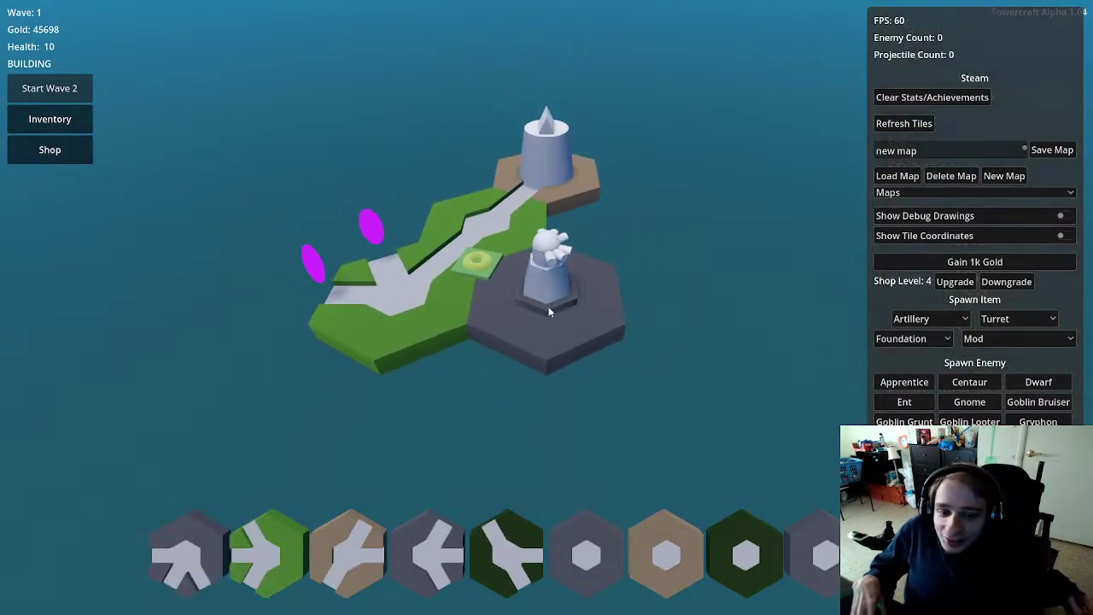
{"action": "scroll", "coordinate": [543, 268], "scroll_direction": "up", "scroll_amount": 3}
{"action": "key", "text": "i"}
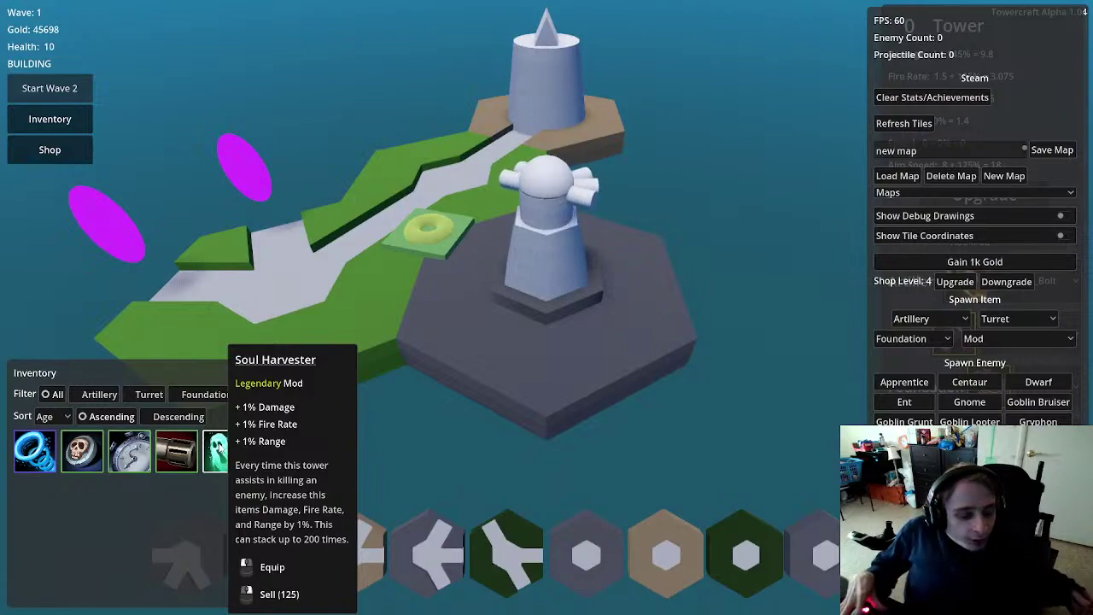
Step: Equip Soul Harvester on the tower and start wave 2
{"action": "left_click", "coordinate": [219, 448]}
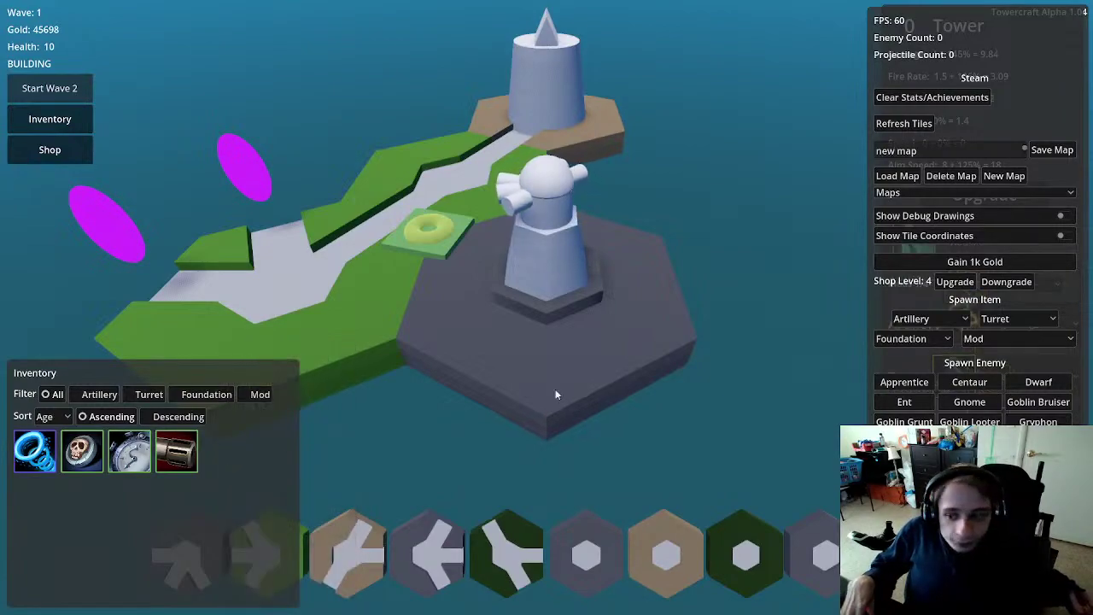
{"action": "scroll", "coordinate": [589, 386], "scroll_direction": "down", "scroll_amount": 5}
{"action": "left_click", "coordinate": [77, 94]}
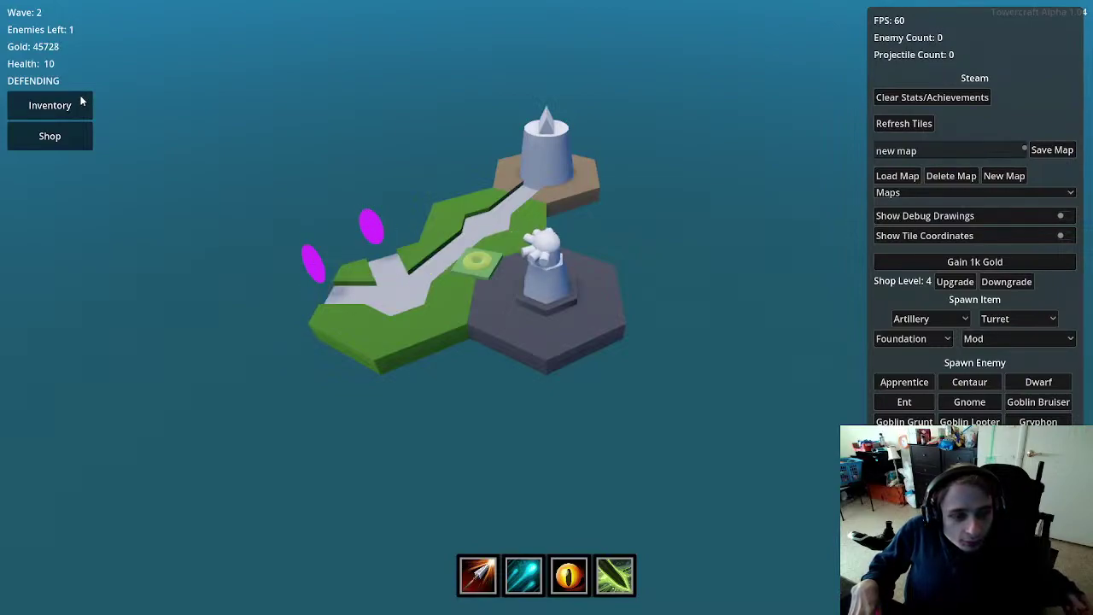
Step: Start waves 3 and 4, toggling the F1 debug panel off and back on
{"action": "left_click", "coordinate": [74, 92]}
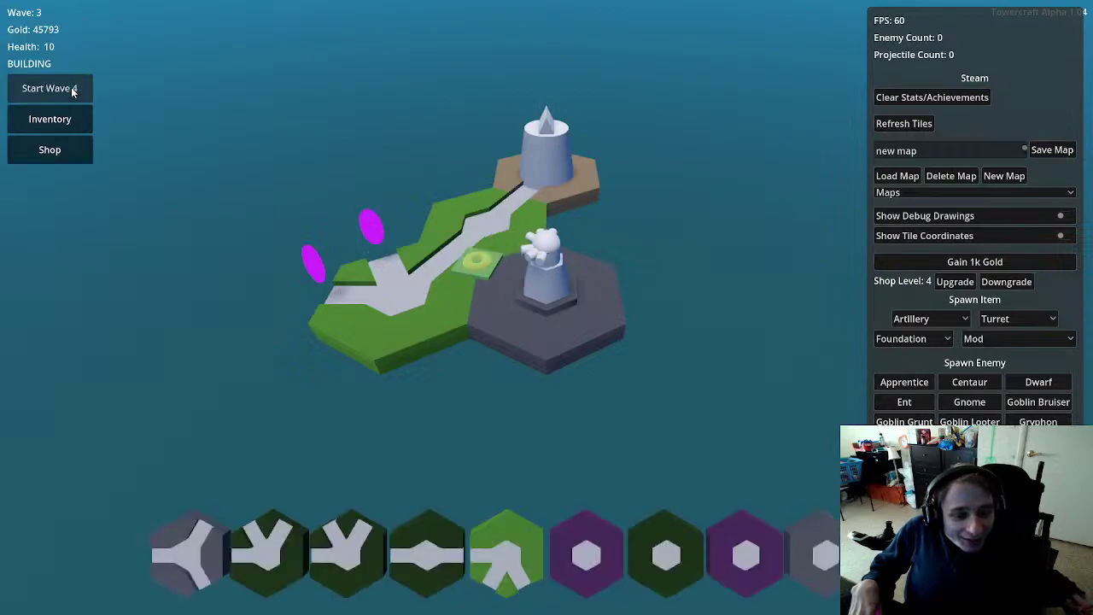
{"action": "left_click", "coordinate": [72, 90]}
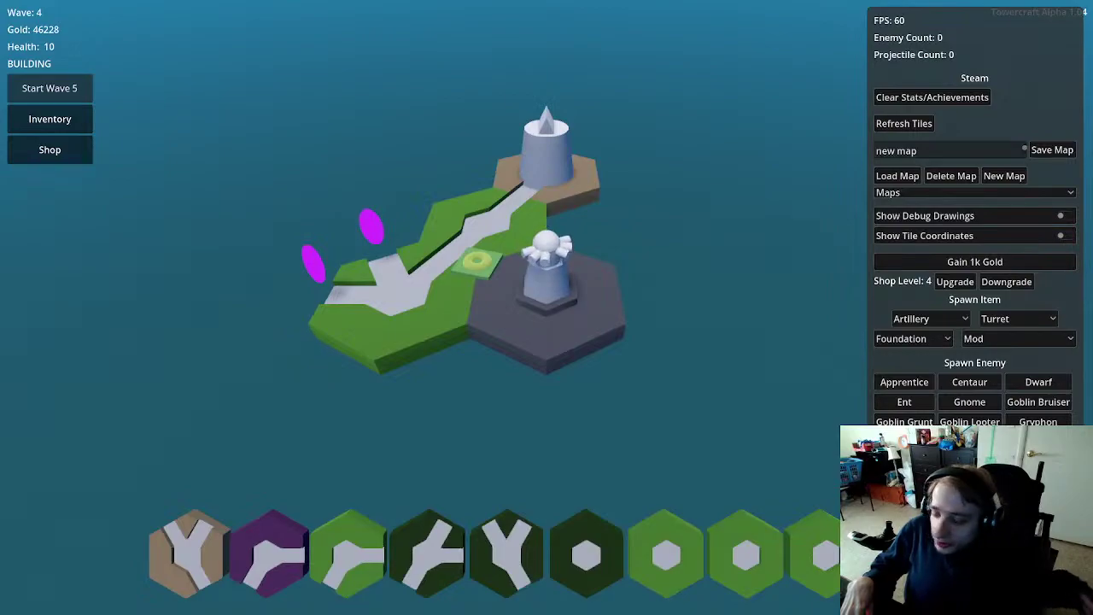
{"action": "key", "text": "F1"}
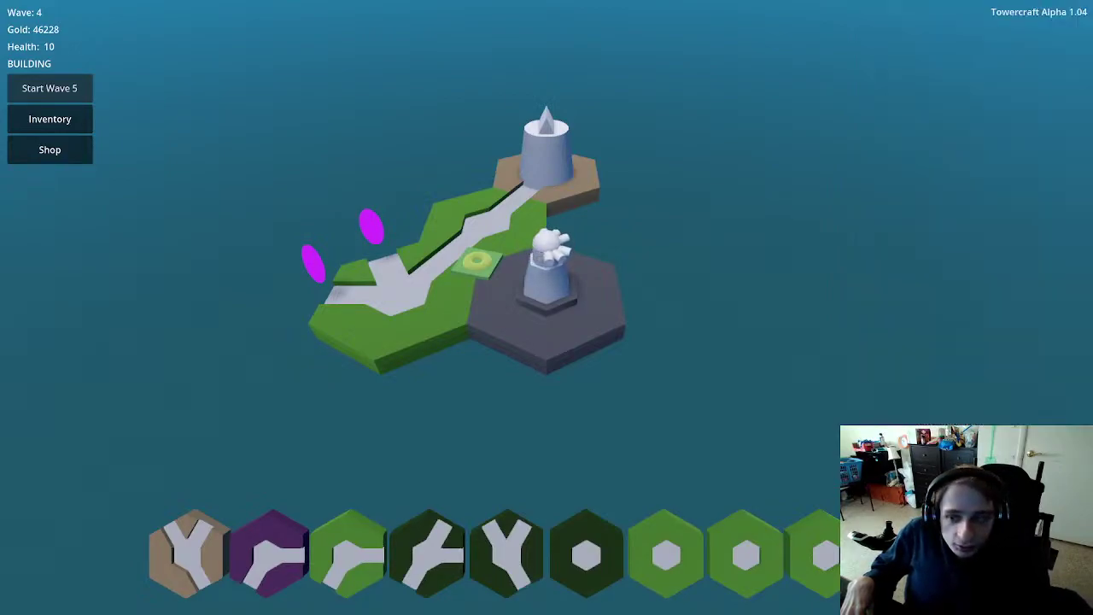
{"action": "key", "text": "F1"}
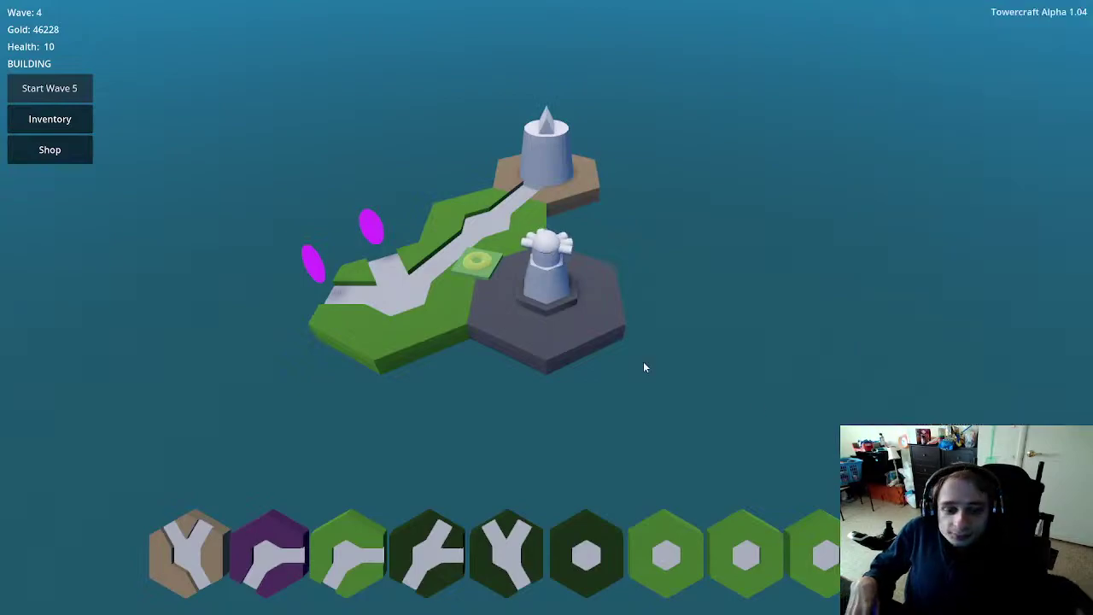
Step: Check the tower's stats and equipped mods, close them, and bring up the debug spawn panel
{"action": "left_click", "coordinate": [534, 266]}
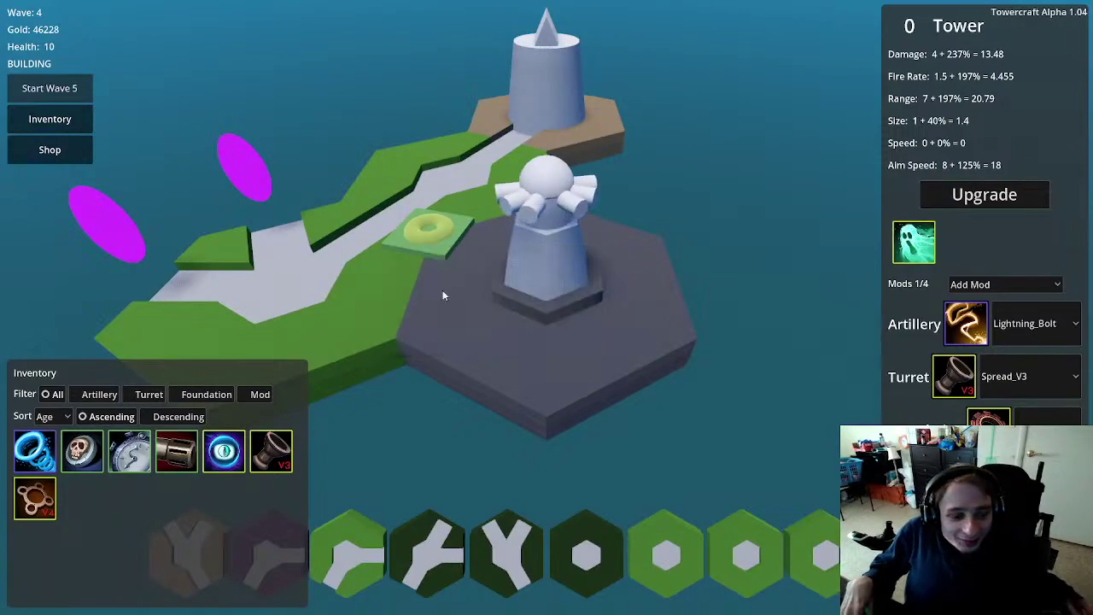
{"action": "left_click", "coordinate": [759, 424]}
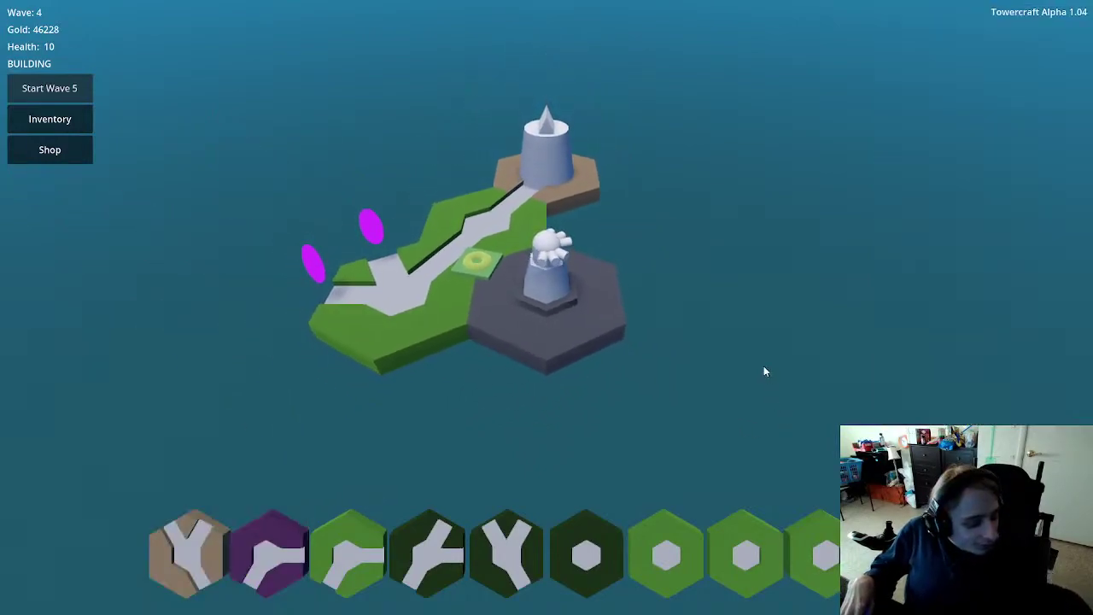
{"action": "key", "text": "grave"}
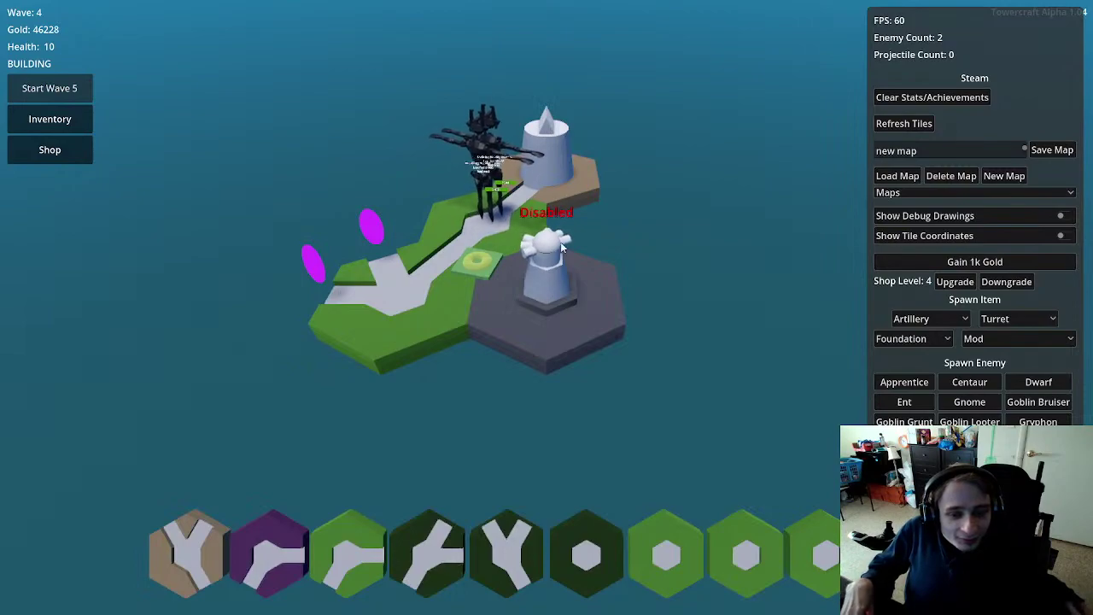
Step: Zoom in to watch the two enemies run past the disabled tower to the end
{"action": "scroll", "coordinate": [564, 256], "scroll_direction": "up", "scroll_amount": 6}
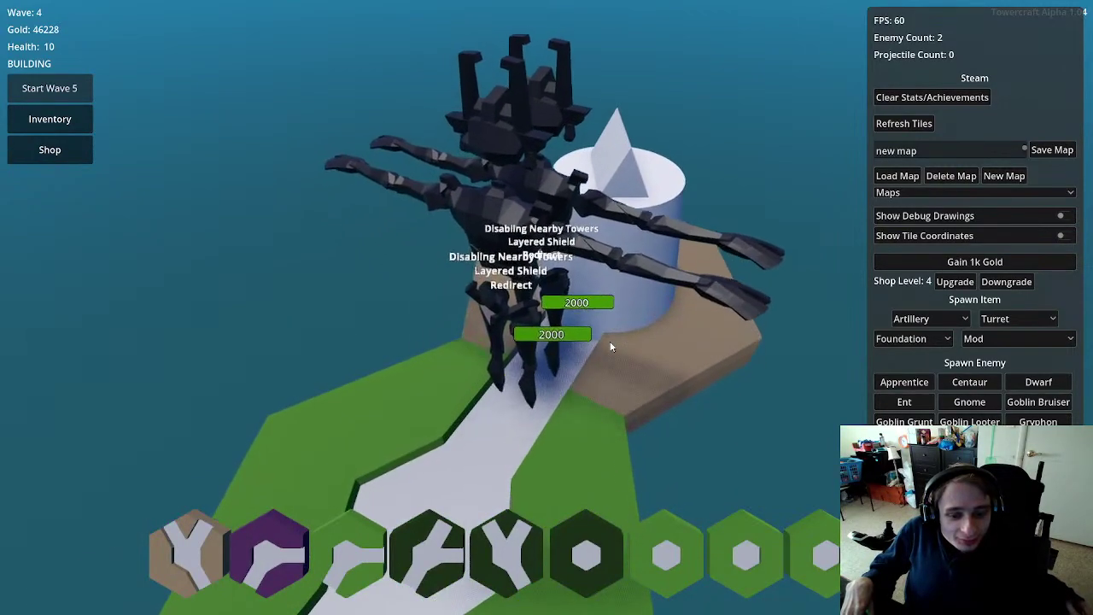
{"action": "scroll", "coordinate": [617, 342], "scroll_direction": "down", "scroll_amount": 5}
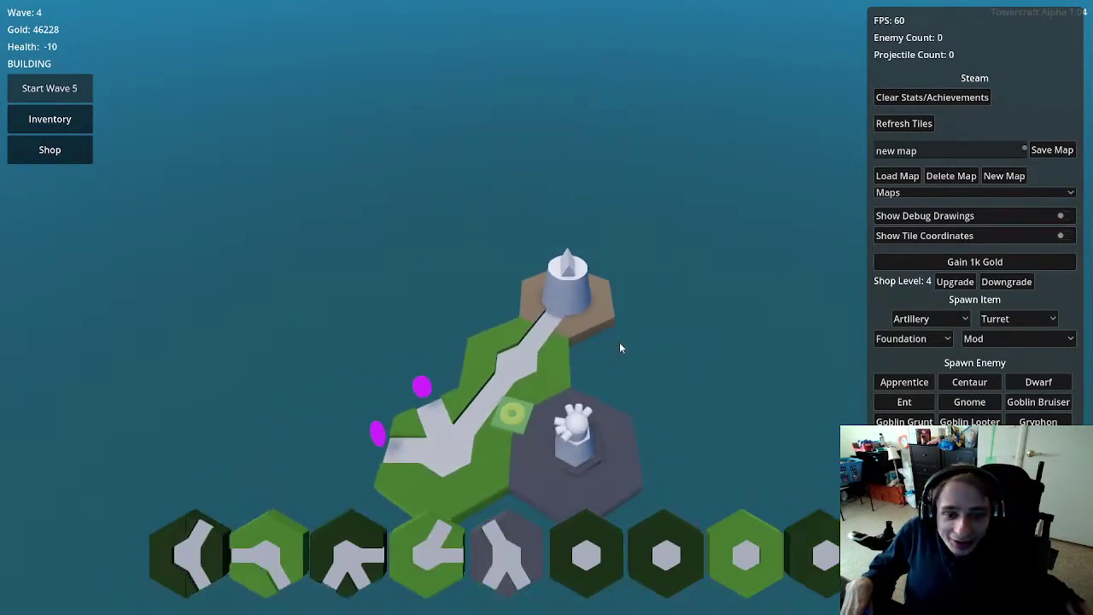
{"action": "scroll", "coordinate": [641, 359], "scroll_direction": "down", "scroll_amount": 3}
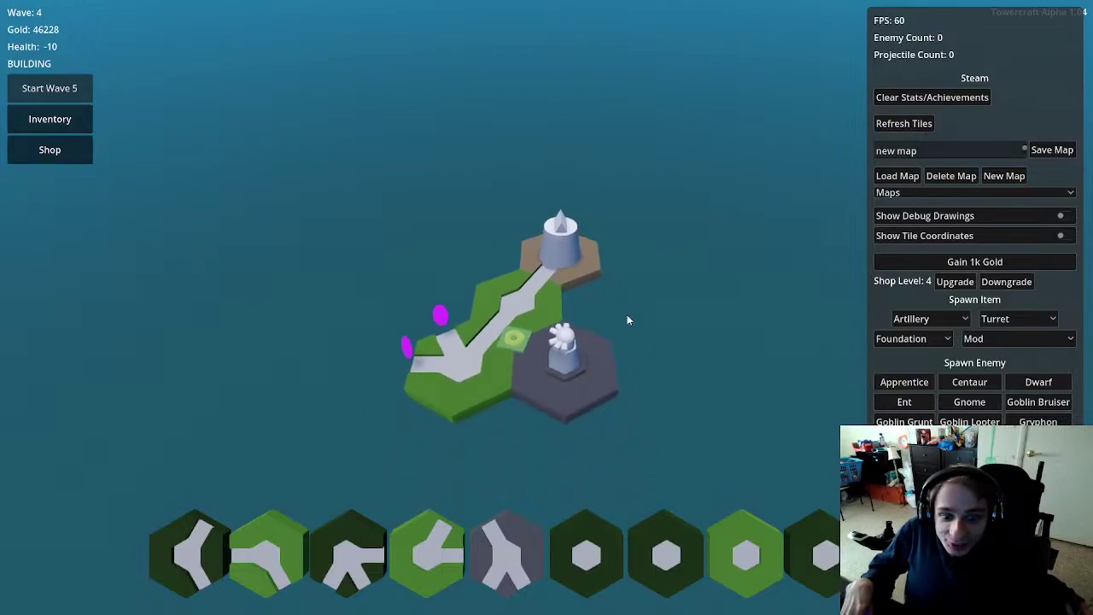
Step: Check the tower's info and inventory, then dismiss the pause menu and panels
{"action": "left_click", "coordinate": [571, 368]}
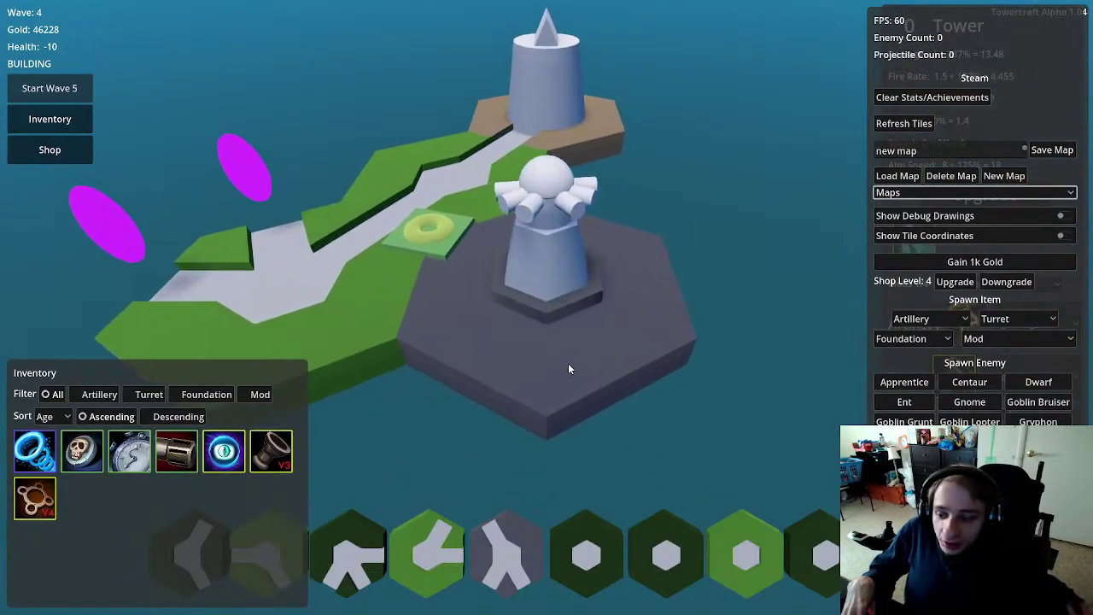
{"action": "key", "text": "Escape"}
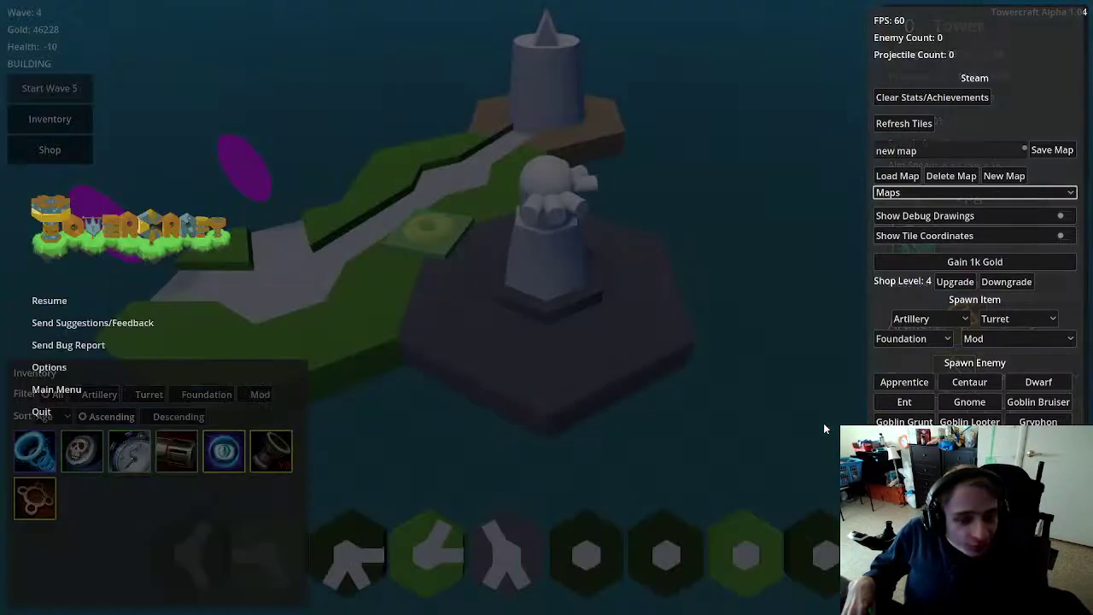
{"action": "key", "text": "Escape"}
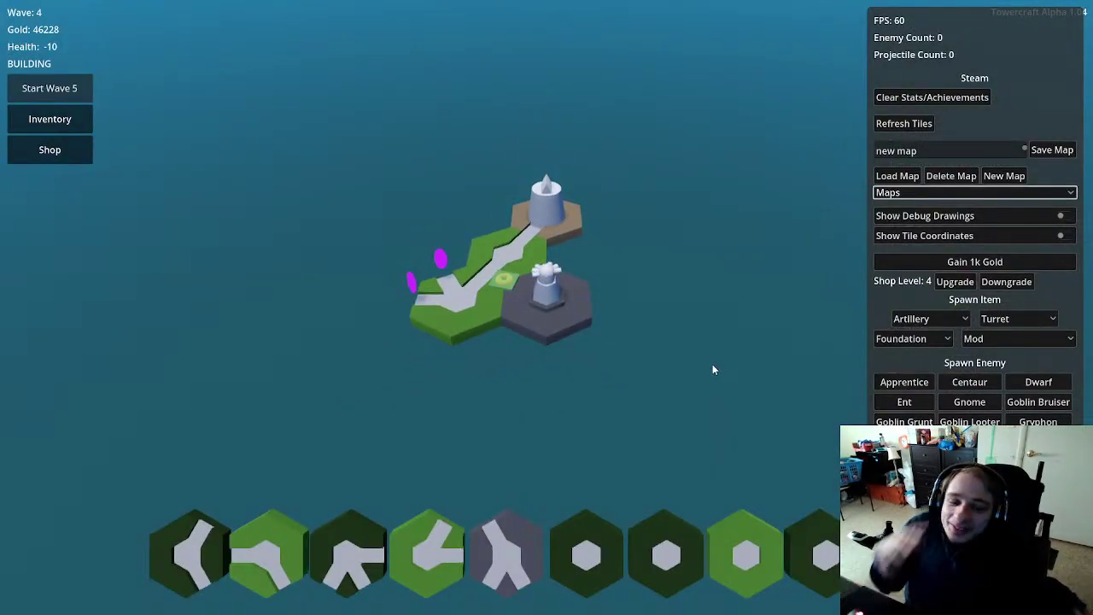
Step: Place four path tiles from the hand (grey Y, green Y, dark, green) around the island's edges
{"action": "left_click_drag", "start_coordinate": [506, 546], "coordinate": [433, 256]}
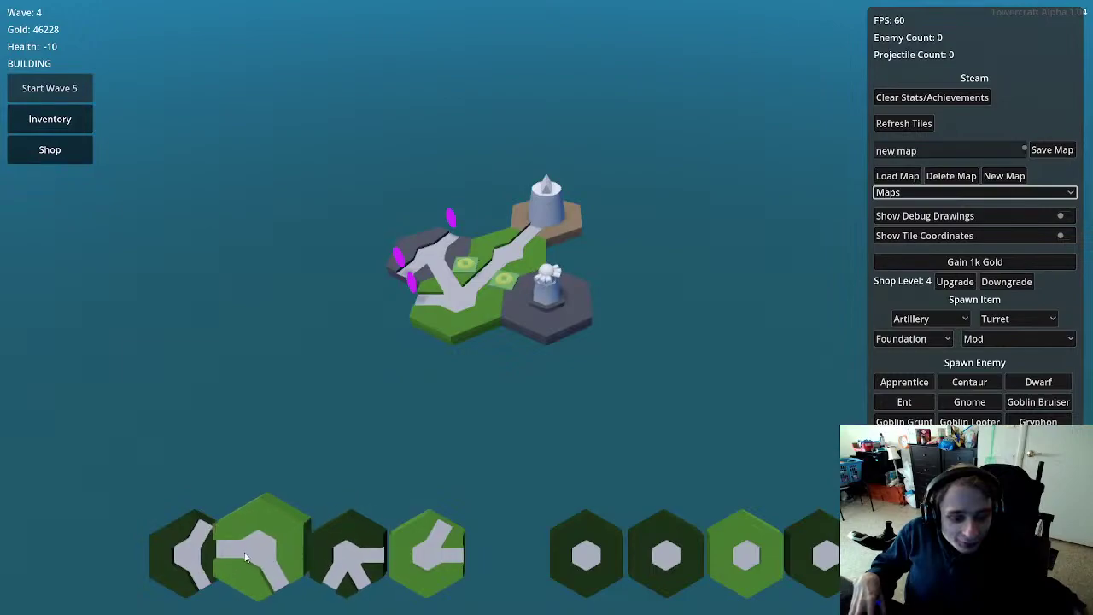
{"action": "left_click_drag", "start_coordinate": [431, 547], "coordinate": [381, 313]}
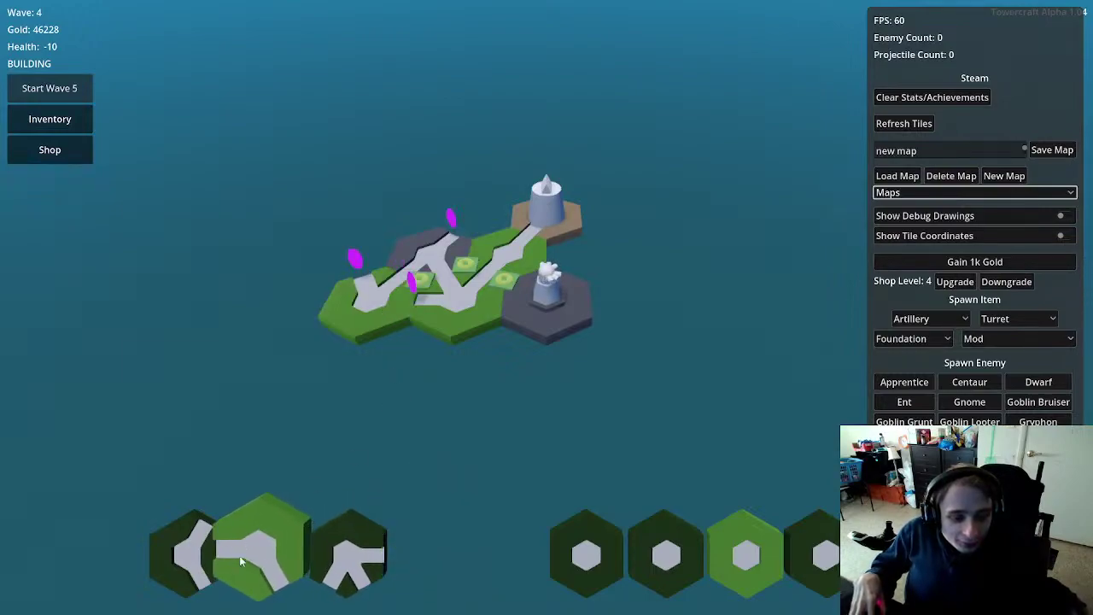
{"action": "left_click_drag", "start_coordinate": [196, 551], "coordinate": [469, 210]}
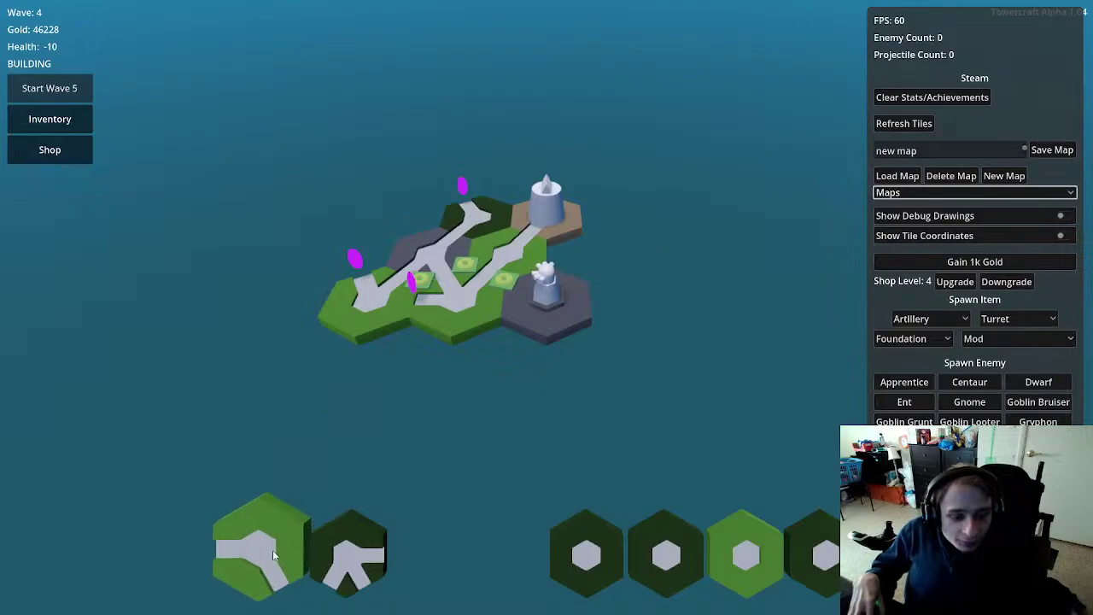
{"action": "left_click_drag", "start_coordinate": [273, 550], "coordinate": [383, 247]}
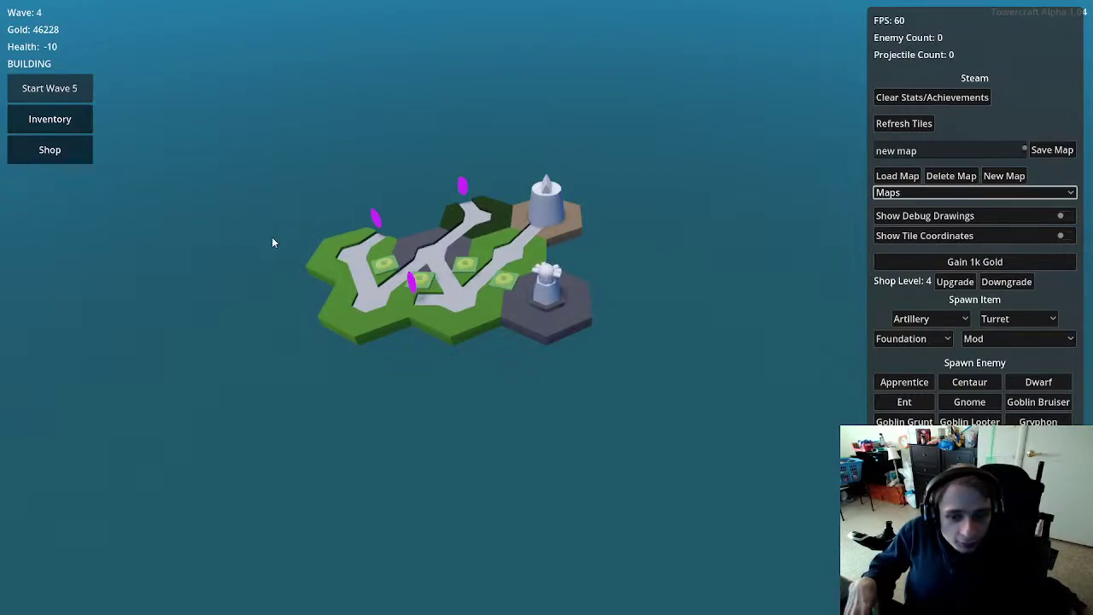
Step: Spawn three enemies with the spacebar and zoom in to watch them walk the lengthened route
{"action": "key", "text": "space"}
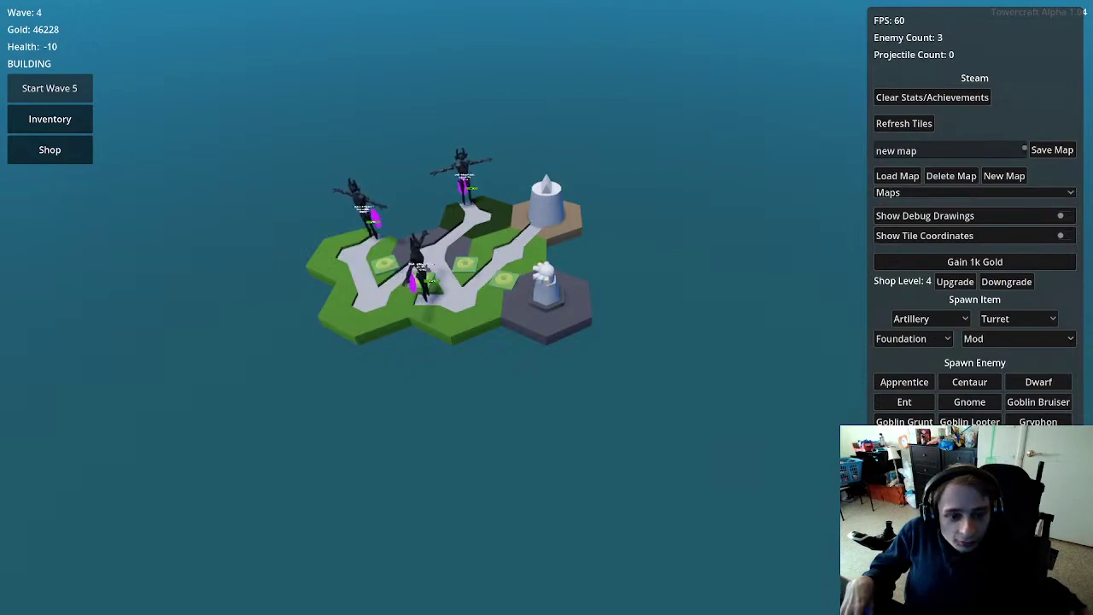
{"action": "scroll", "coordinate": [541, 356], "scroll_direction": "up", "scroll_amount": 5}
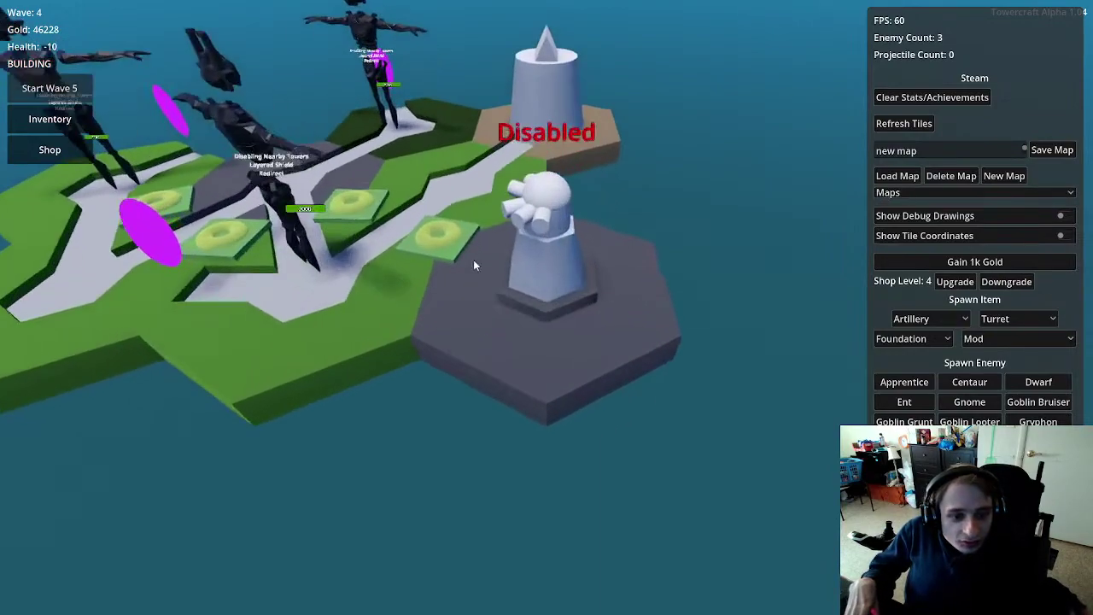
{"action": "mouse_move", "coordinate": [470, 252]}
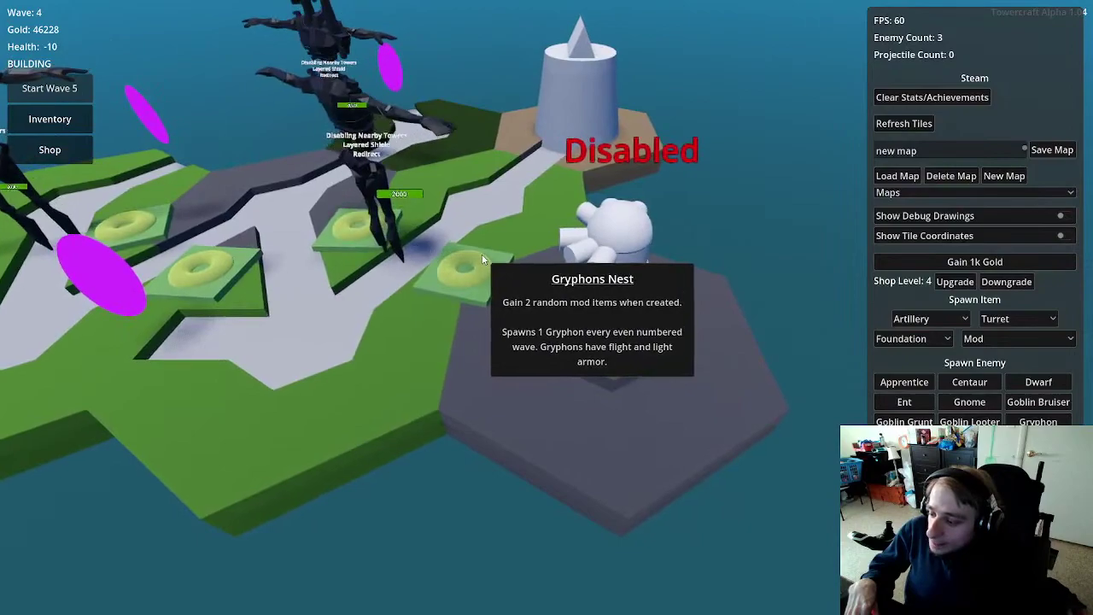
{"action": "scroll", "coordinate": [530, 307], "scroll_direction": "up", "scroll_amount": 3}
{"action": "scroll", "coordinate": [555, 322], "scroll_direction": "down", "scroll_amount": 5}
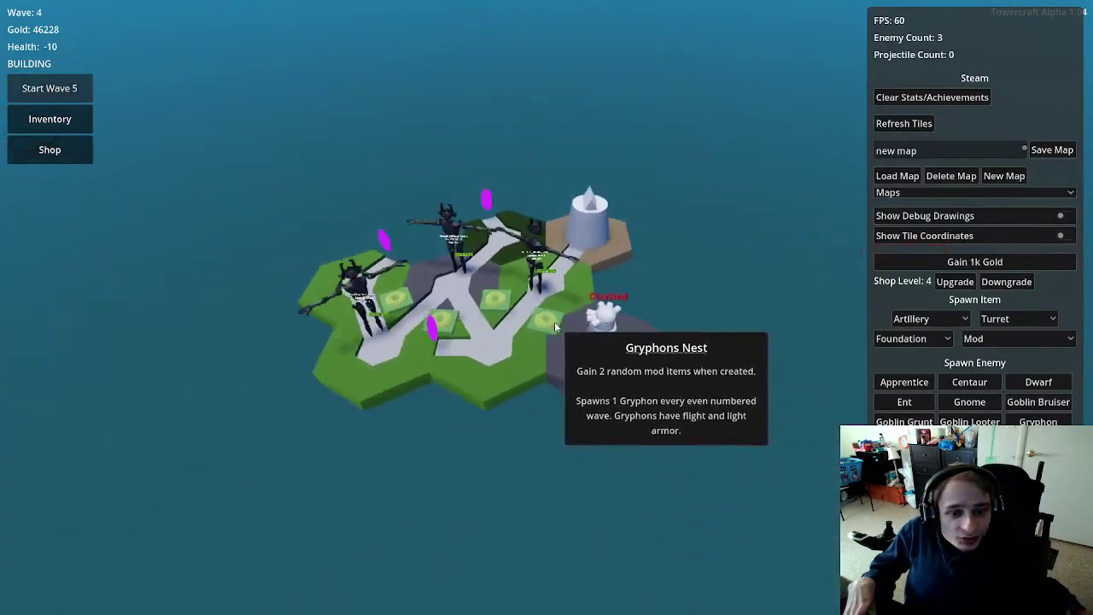
{"action": "scroll", "coordinate": [553, 322], "scroll_direction": "up", "scroll_amount": 4}
{"action": "scroll", "coordinate": [552, 326], "scroll_direction": "up", "scroll_amount": 2}
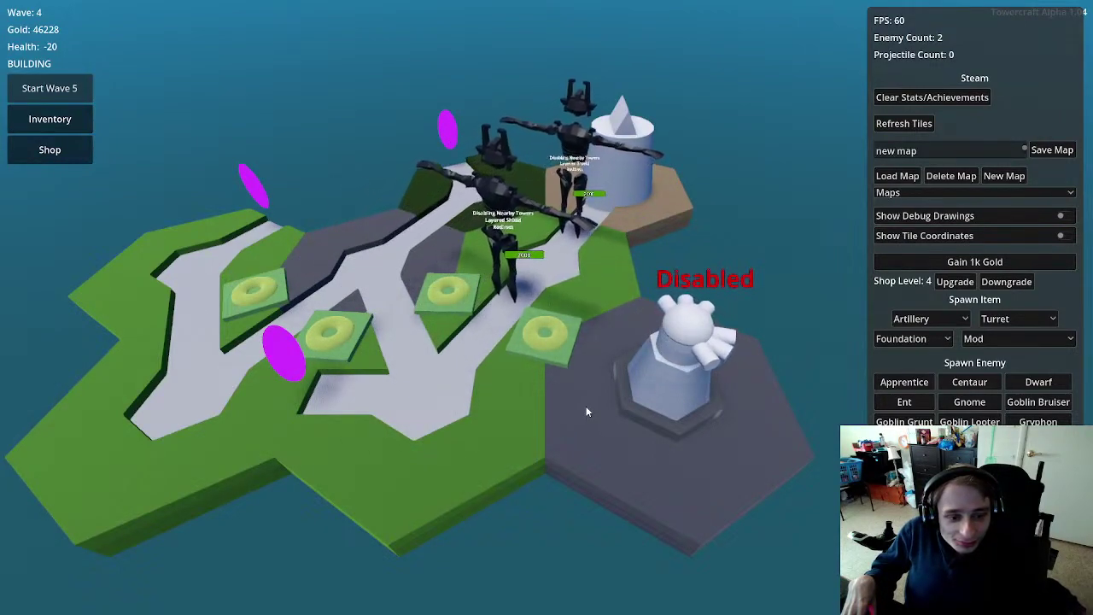
{"action": "scroll", "coordinate": [442, 435], "scroll_direction": "down", "scroll_amount": 5}
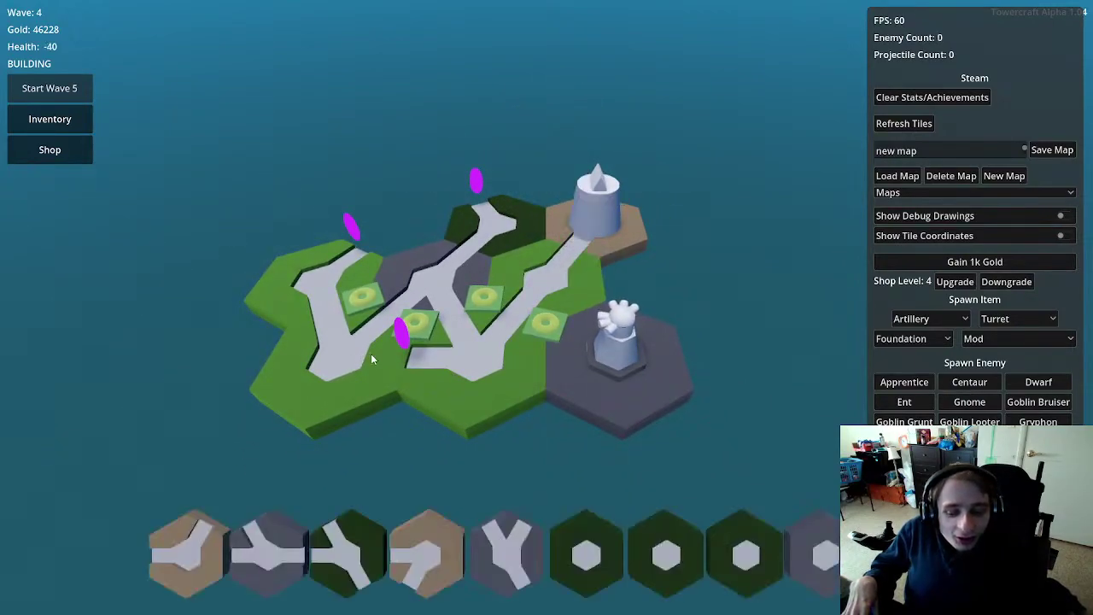
{"action": "scroll", "coordinate": [467, 337], "scroll_direction": "up", "scroll_amount": 2}
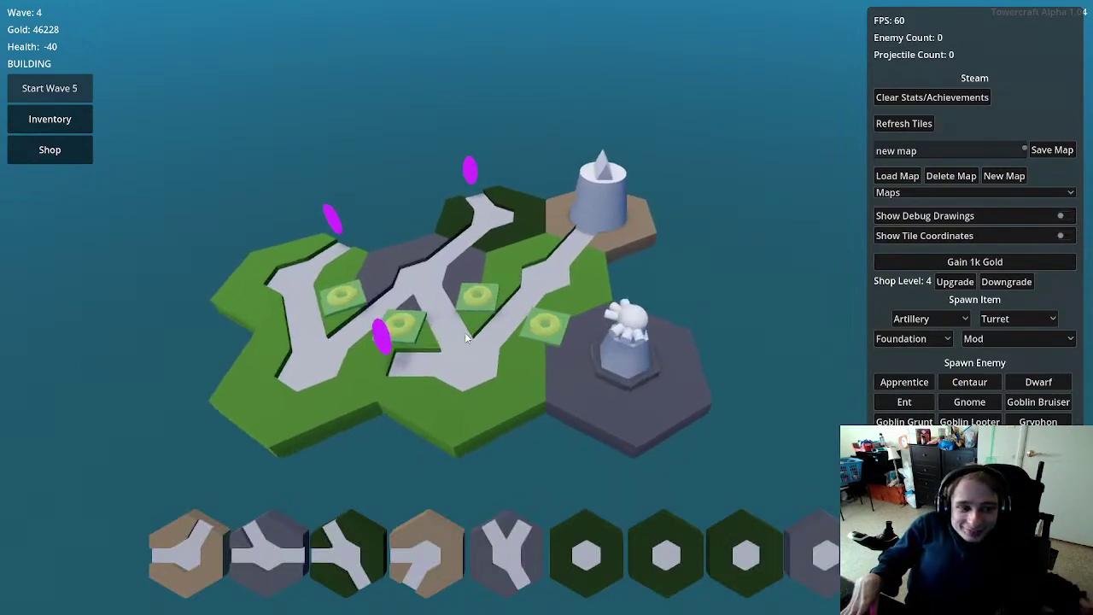
{"action": "scroll", "coordinate": [464, 332], "scroll_direction": "up", "scroll_amount": 3}
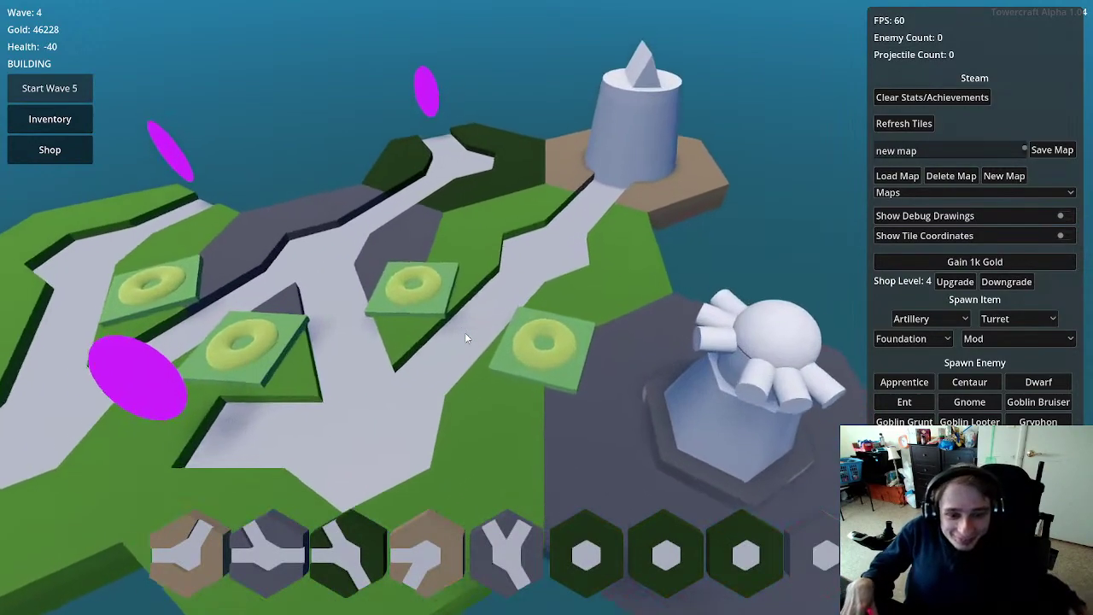
{"action": "scroll", "coordinate": [471, 304], "scroll_direction": "down", "scroll_amount": 4}
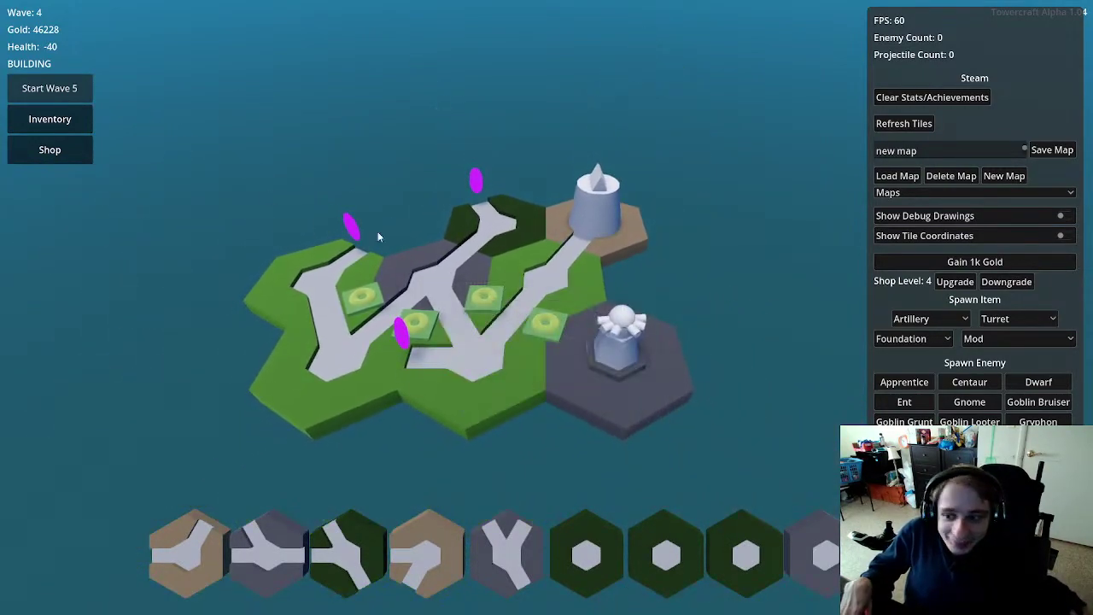
{"action": "left_click", "coordinate": [1004, 325]}
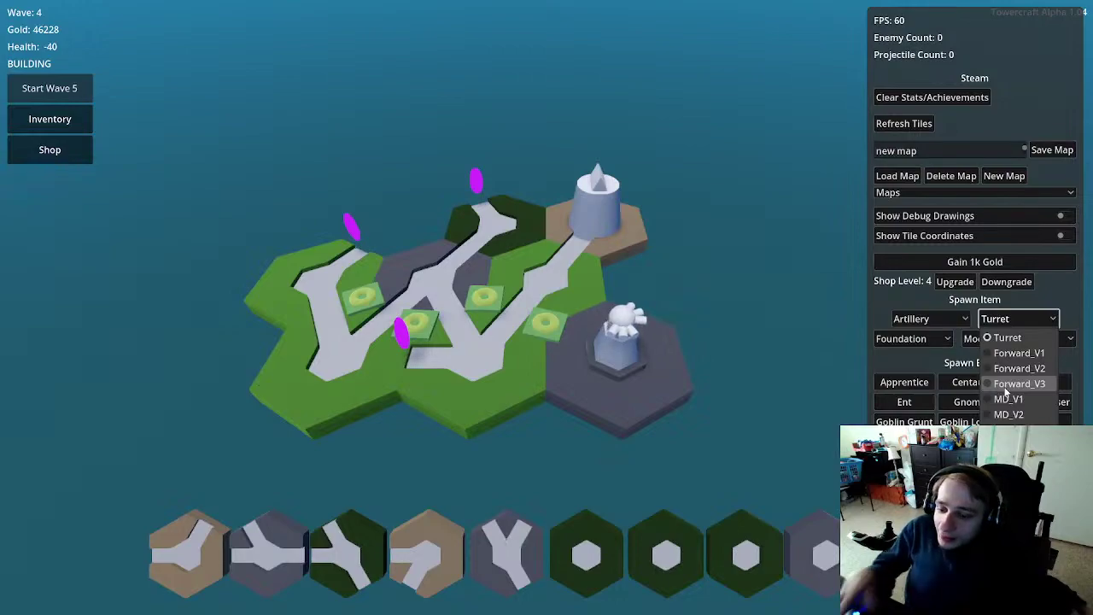
{"action": "left_click", "coordinate": [1004, 337]}
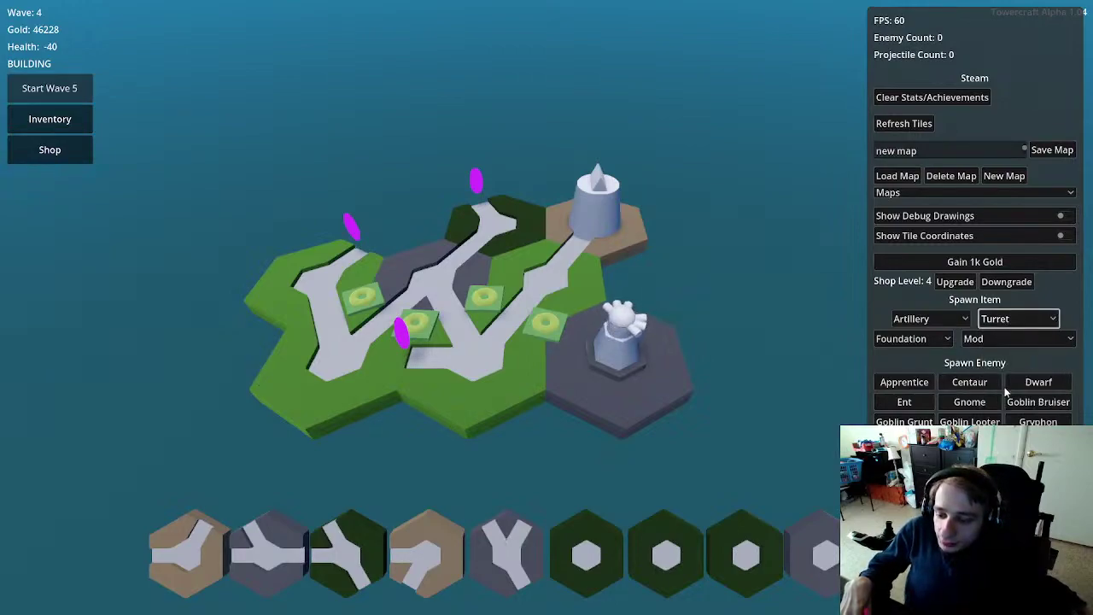
Step: Spawn three Apprentice enemies from the debug panel and watch them run past the turret
{"action": "left_click", "coordinate": [908, 384]}
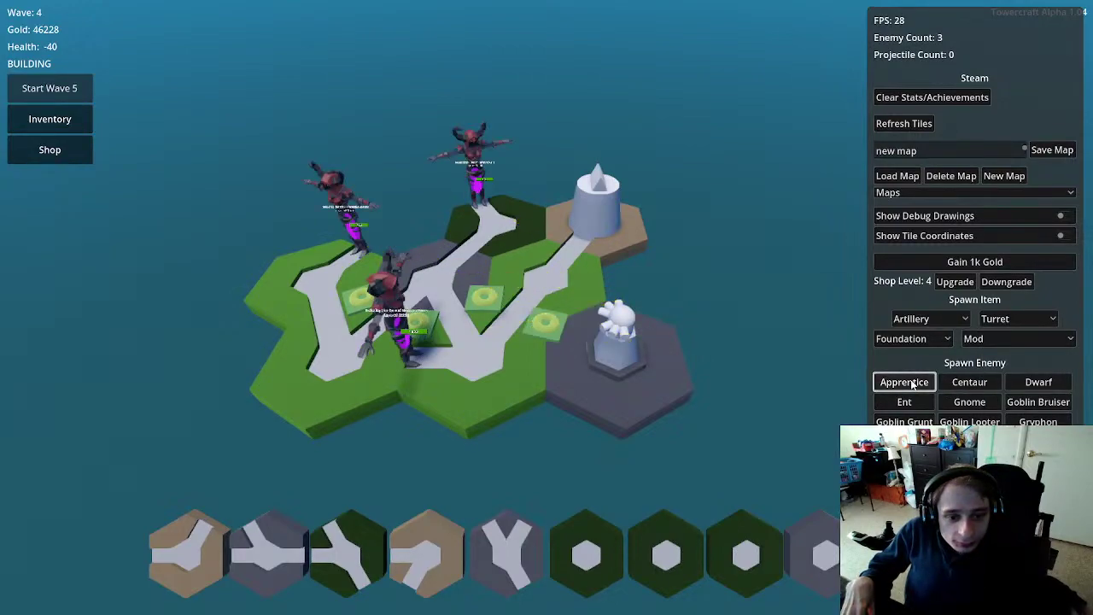
{"action": "scroll", "coordinate": [726, 350], "scroll_direction": "down", "scroll_amount": 2}
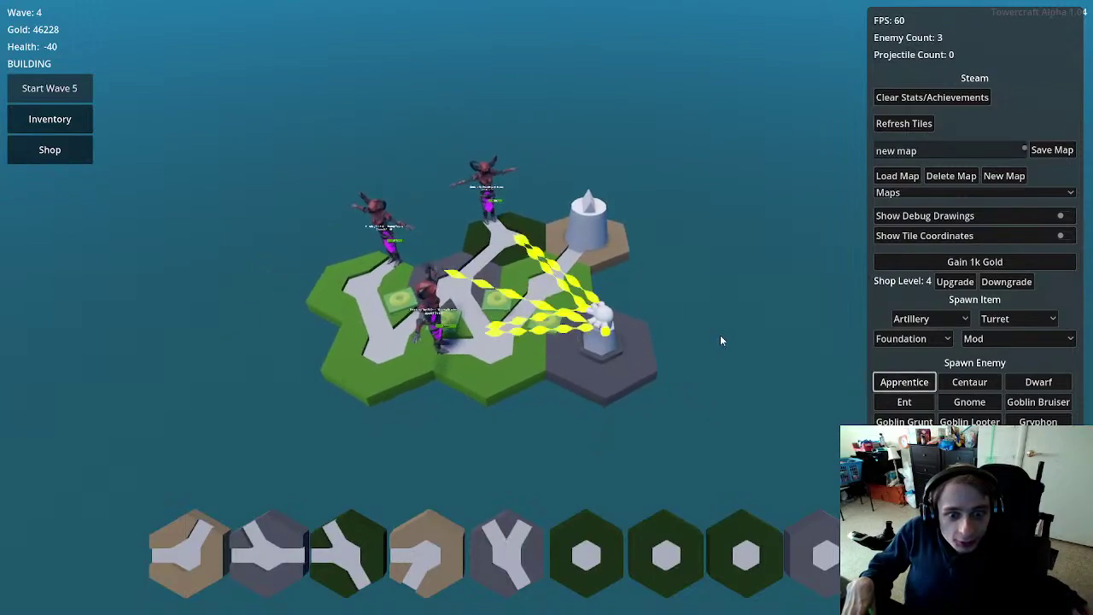
{"action": "scroll", "coordinate": [721, 340], "scroll_direction": "up", "scroll_amount": 3}
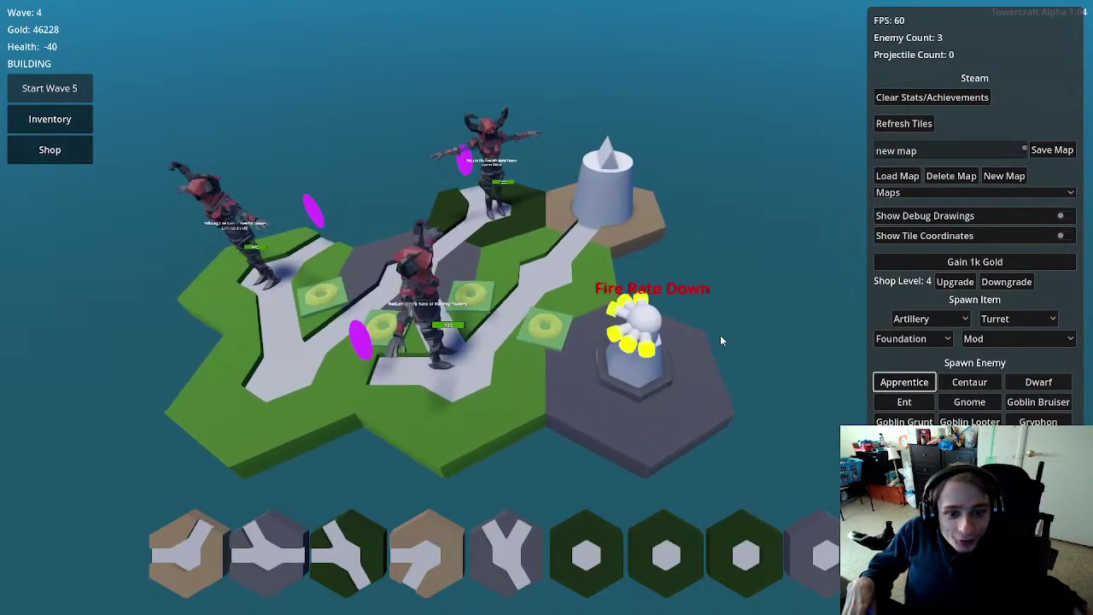
{"action": "scroll", "coordinate": [720, 339], "scroll_direction": "up", "scroll_amount": 2}
{"action": "scroll", "coordinate": [720, 340], "scroll_direction": "down", "scroll_amount": 2}
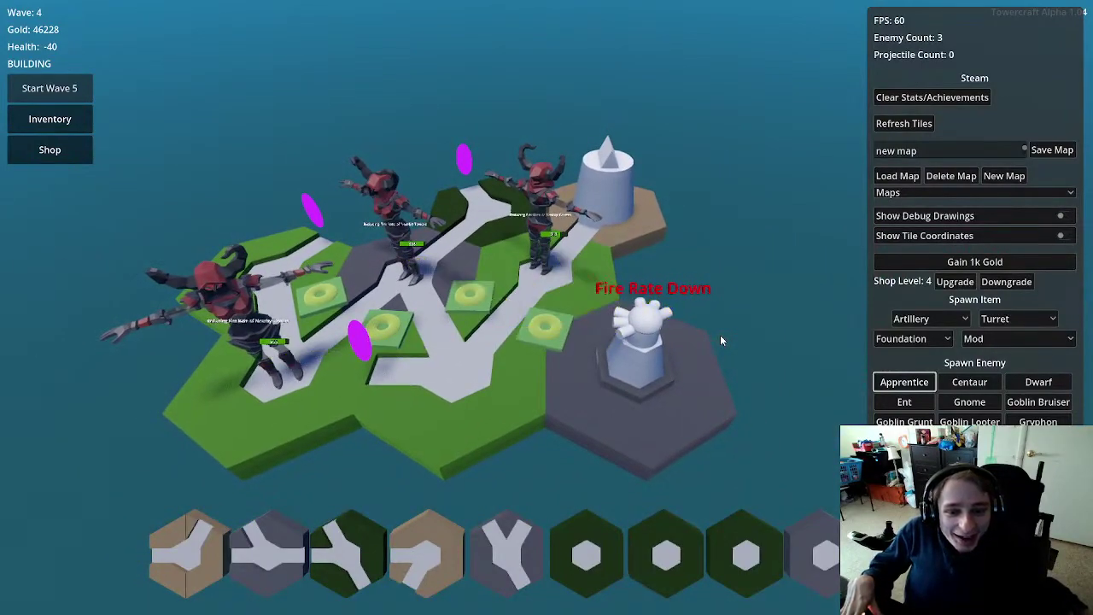
{"action": "scroll", "coordinate": [669, 342], "scroll_direction": "down", "scroll_amount": 2}
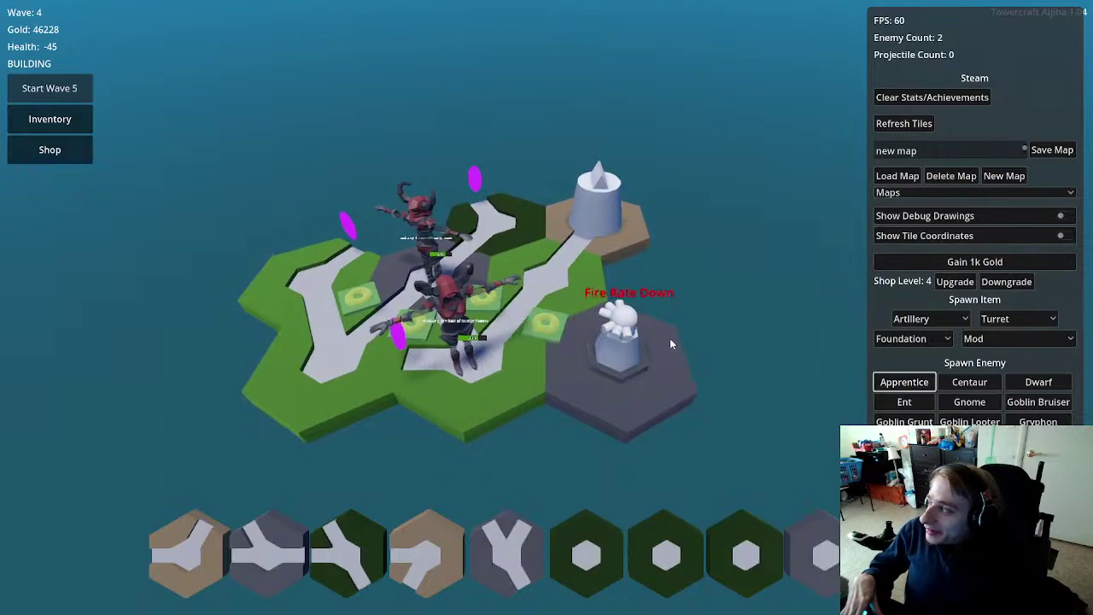
{"action": "scroll", "coordinate": [671, 343], "scroll_direction": "up", "scroll_amount": 2}
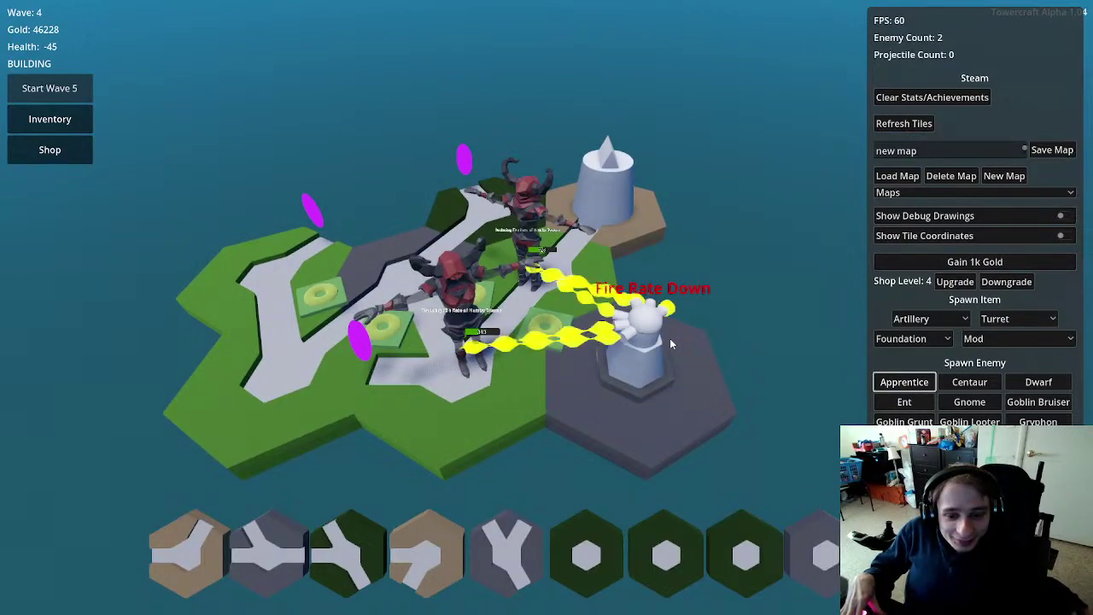
{"action": "scroll", "coordinate": [669, 340], "scroll_direction": "up", "scroll_amount": 3}
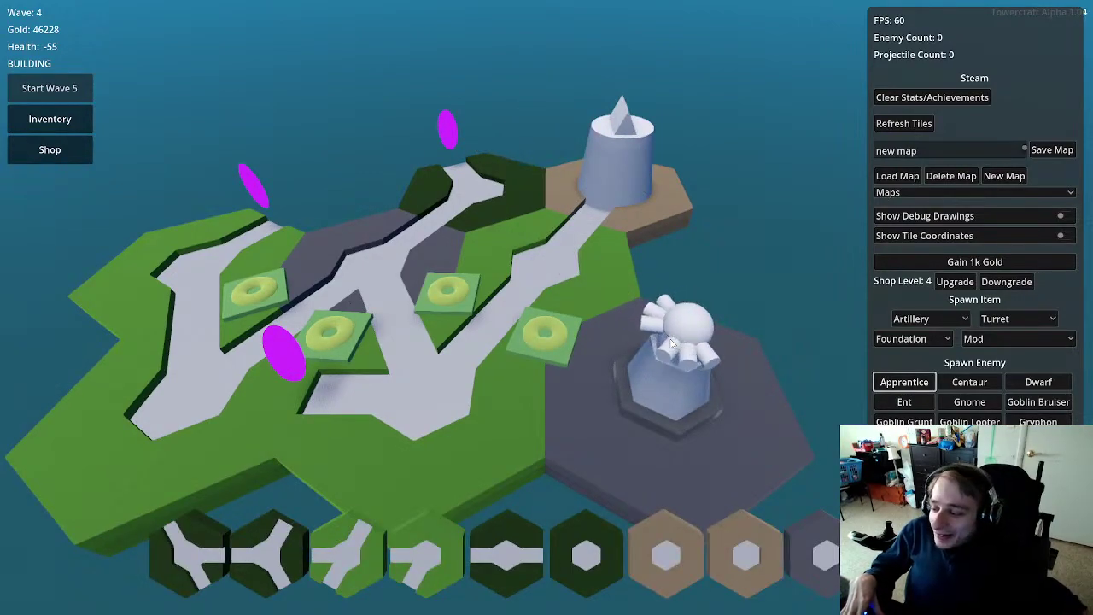
{"action": "scroll", "coordinate": [669, 339], "scroll_direction": "down", "scroll_amount": 3}
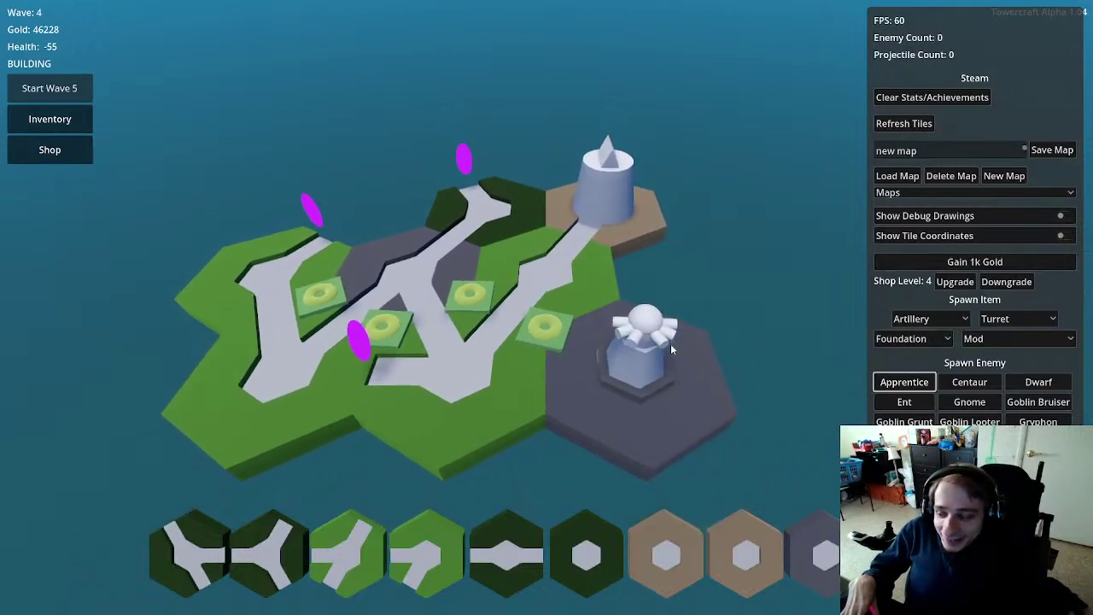
Step: Spawn another Apprentice group and follow it to the path's end, leaving health at -70
{"action": "left_click", "coordinate": [894, 384]}
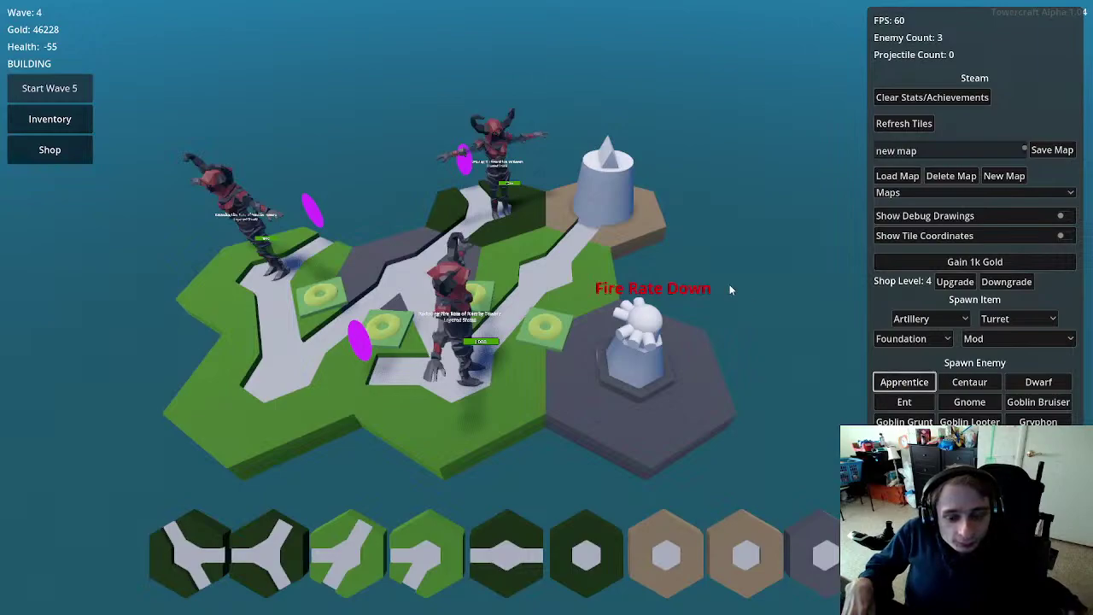
{"action": "scroll", "coordinate": [729, 289], "scroll_direction": "down", "scroll_amount": 5}
{"action": "scroll", "coordinate": [730, 289], "scroll_direction": "up", "scroll_amount": 7}
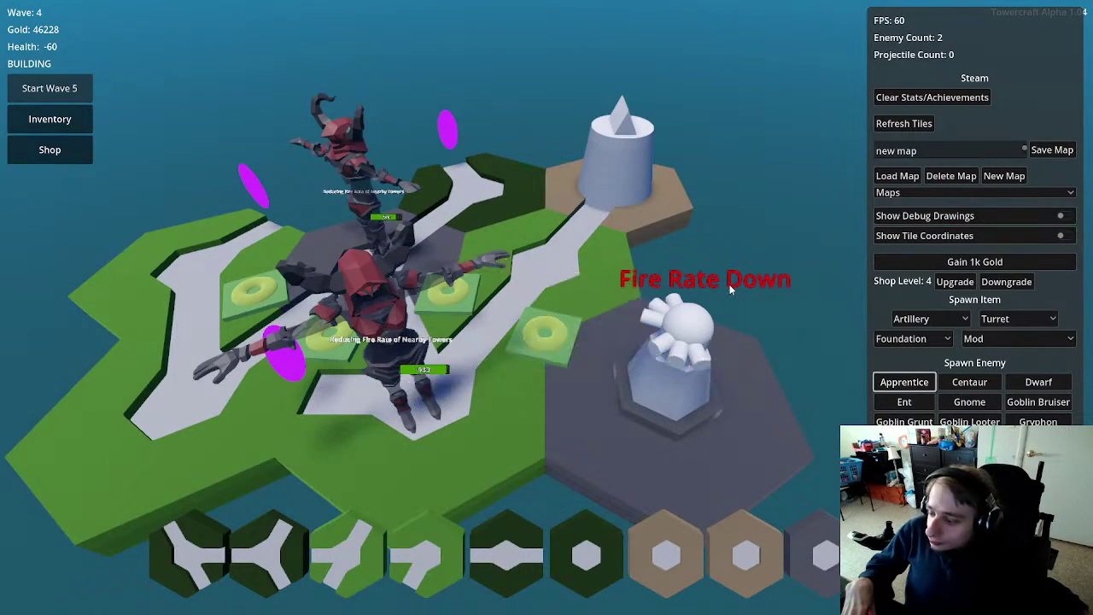
{"action": "scroll", "coordinate": [730, 285], "scroll_direction": "down", "scroll_amount": 3}
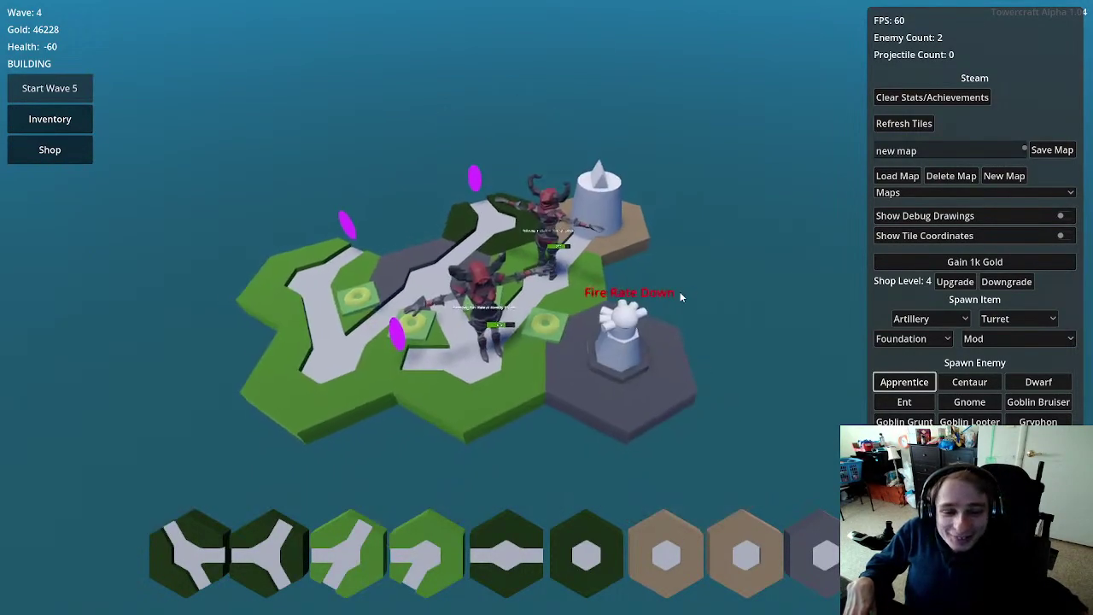
{"action": "scroll", "coordinate": [653, 280], "scroll_direction": "up", "scroll_amount": 4}
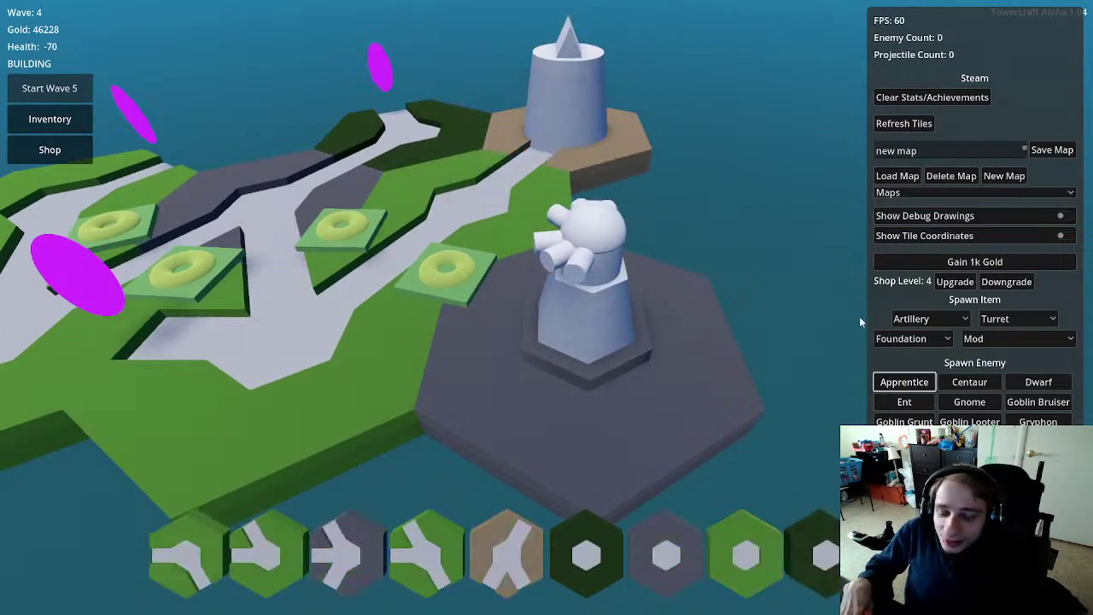
Step: Open the tower's details, spawn a fiery mod from Spawn Item Mod, and filter the inventory to Mod
{"action": "left_click", "coordinate": [465, 289]}
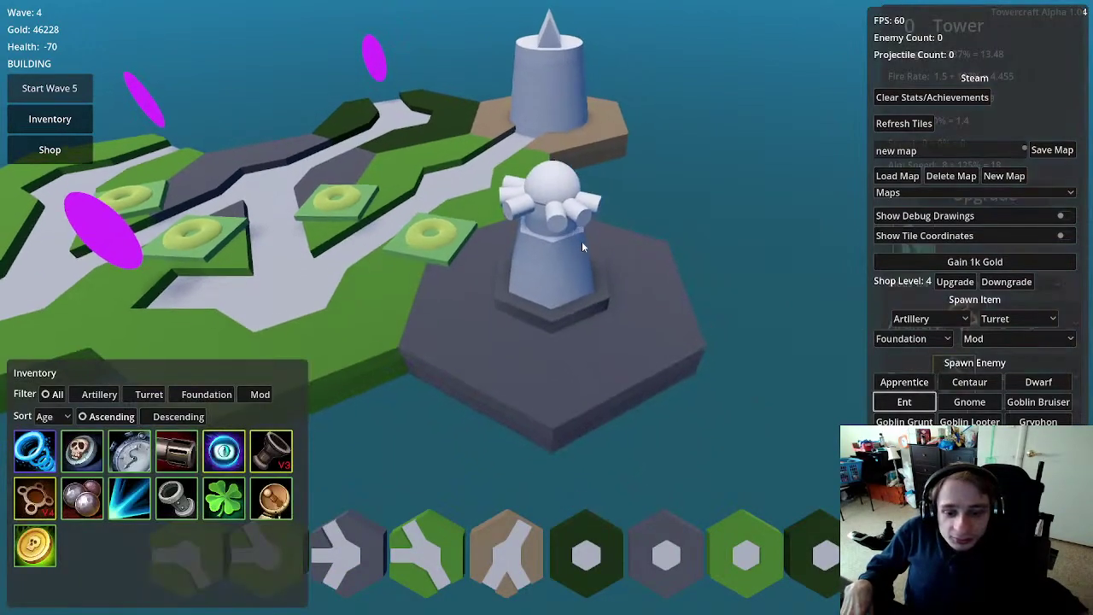
{"action": "left_click", "coordinate": [1013, 343]}
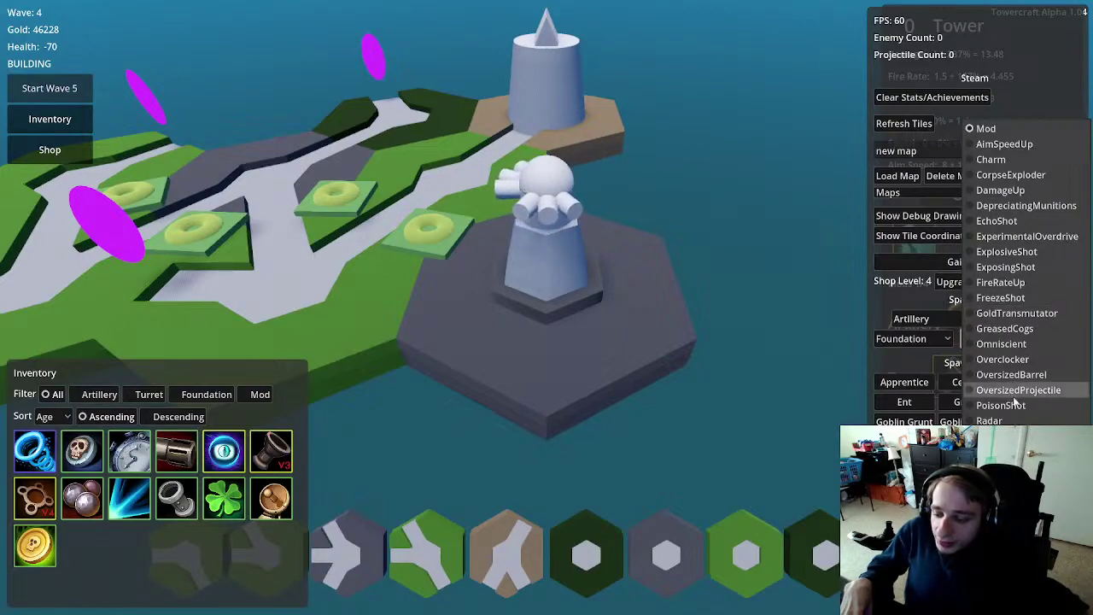
{"action": "left_click", "coordinate": [1018, 390]}
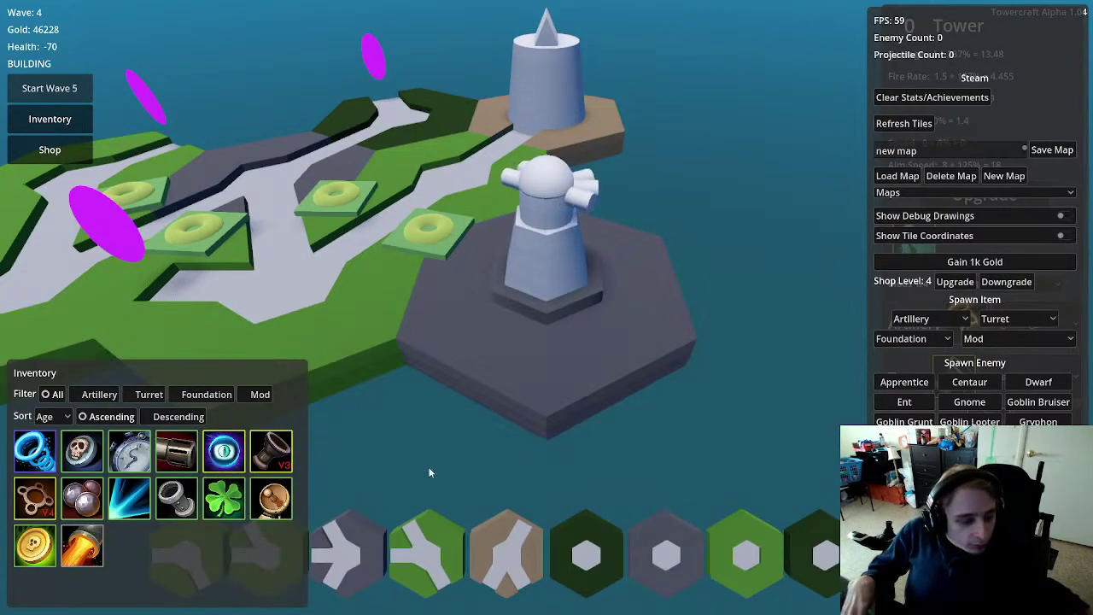
{"action": "left_click", "coordinate": [260, 398]}
{"action": "mouse_move", "coordinate": [180, 451]}
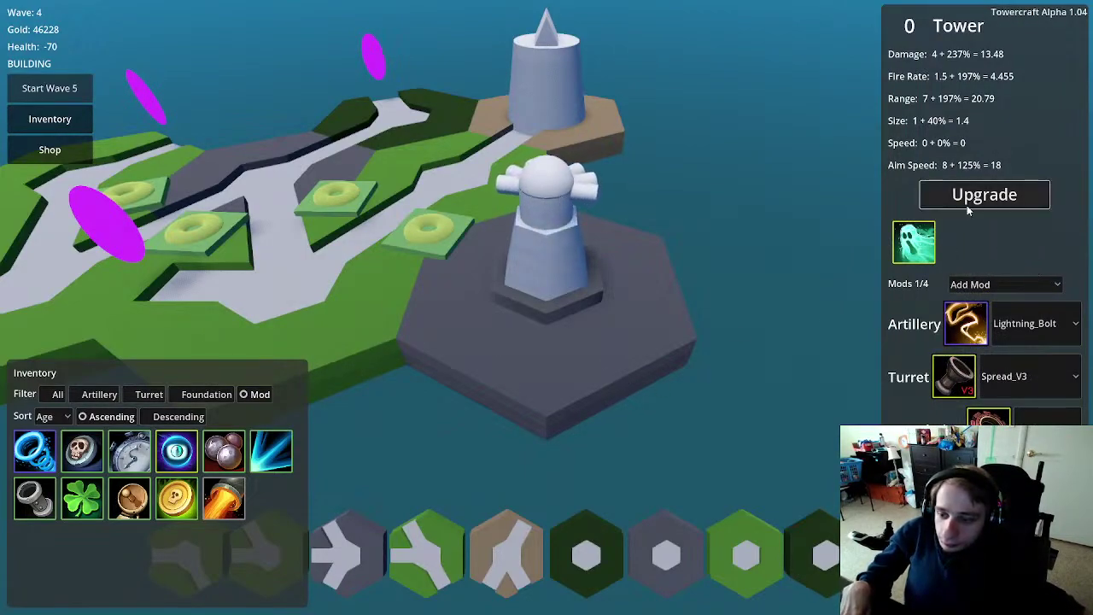
Step: Browse the add-mod and spawnable-mod lists without choosing anything, then hide the debug panel
{"action": "left_click", "coordinate": [982, 285]}
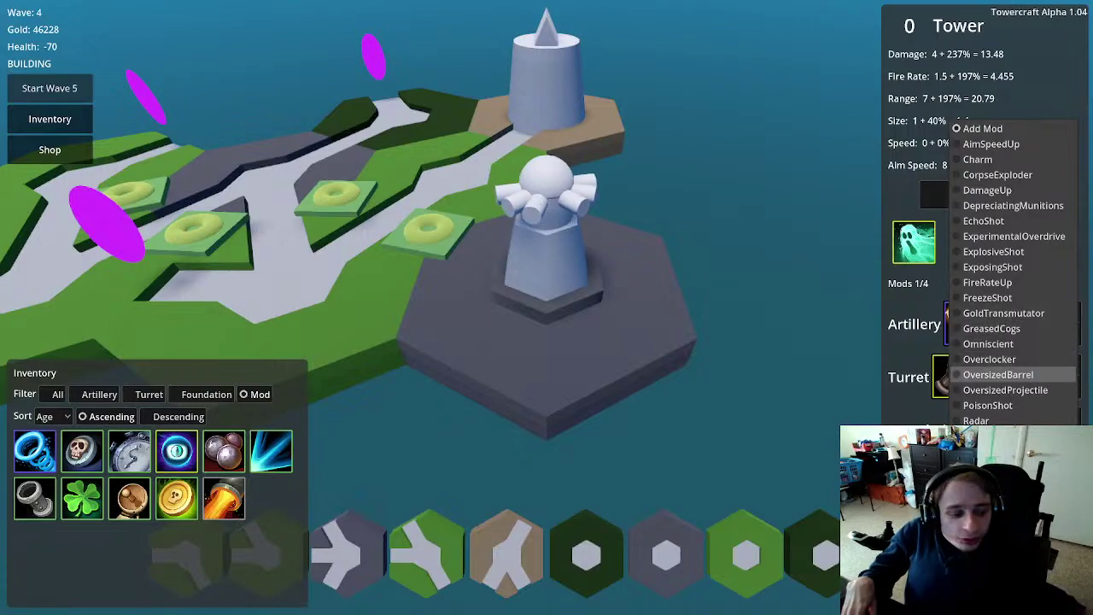
{"action": "left_click", "coordinate": [839, 449]}
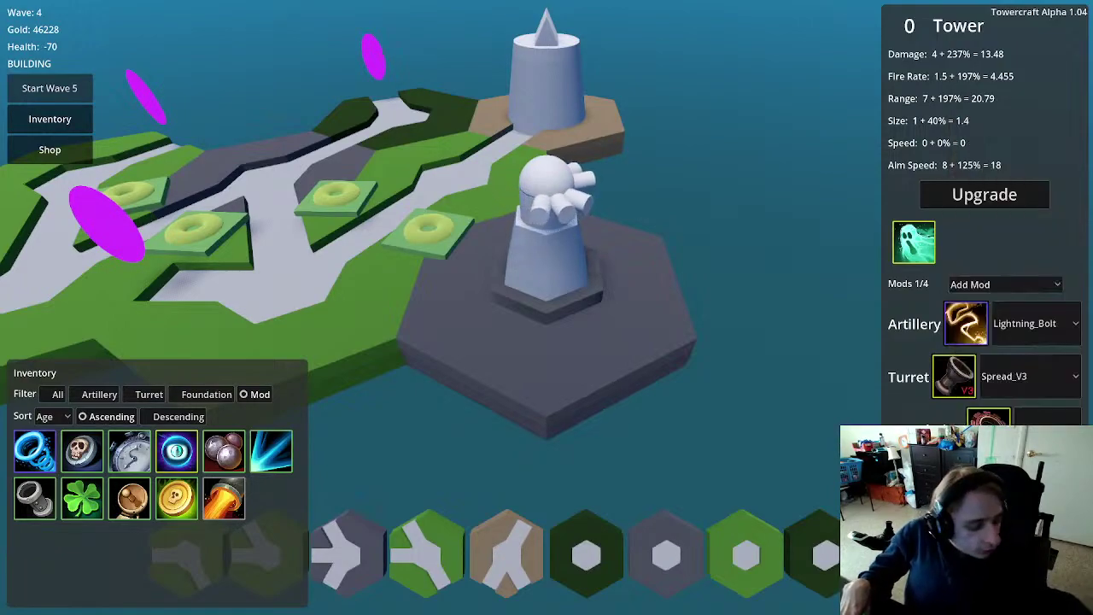
{"action": "key", "text": "grave"}
{"action": "left_click", "coordinate": [1008, 338]}
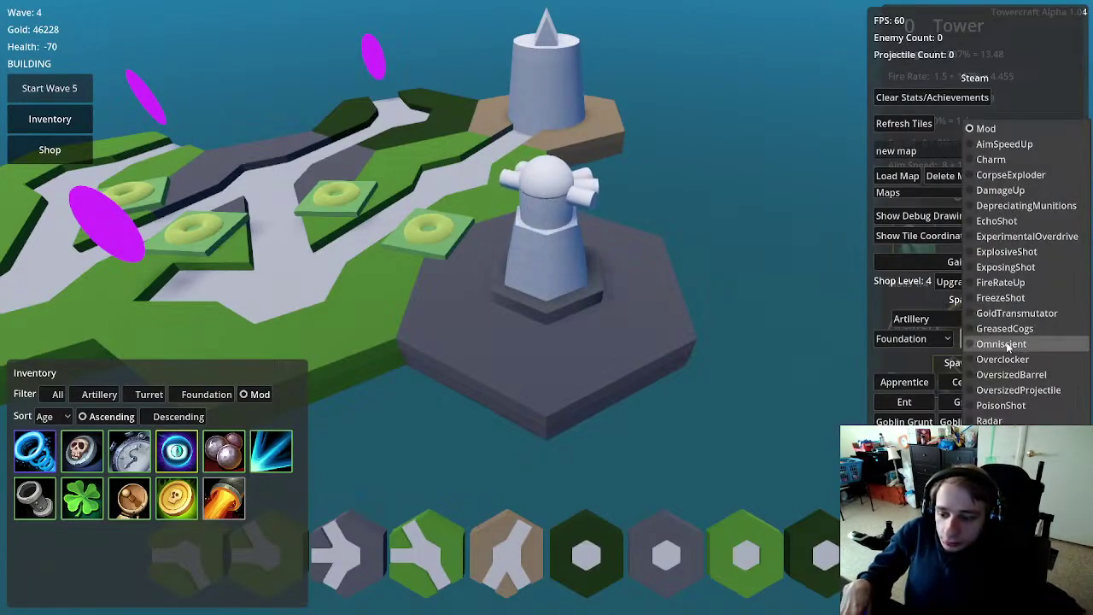
{"action": "left_click", "coordinate": [682, 440]}
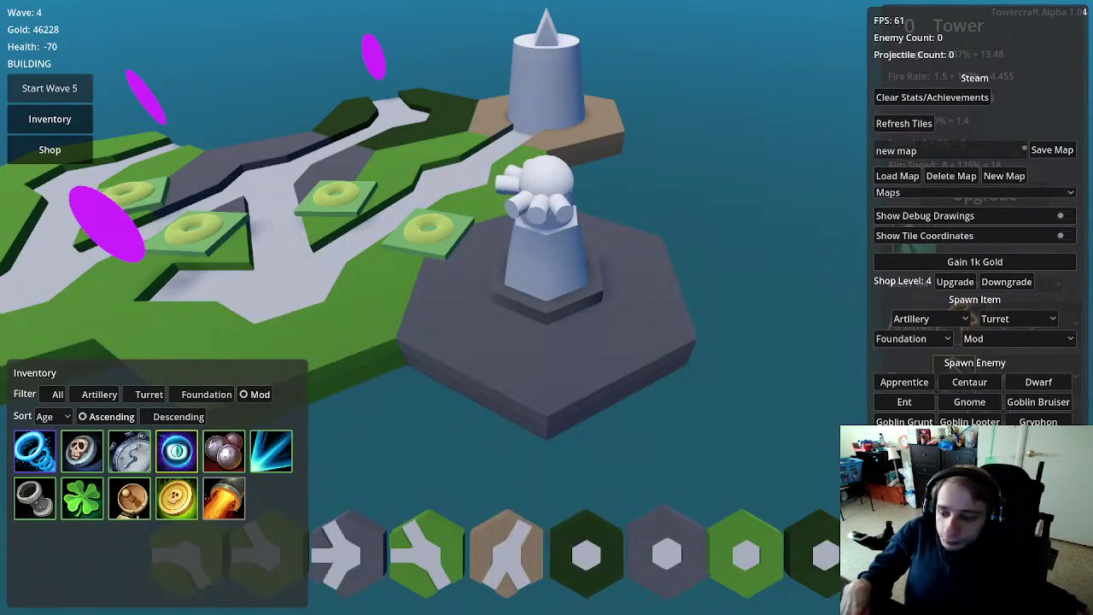
{"action": "left_click", "coordinate": [1009, 339]}
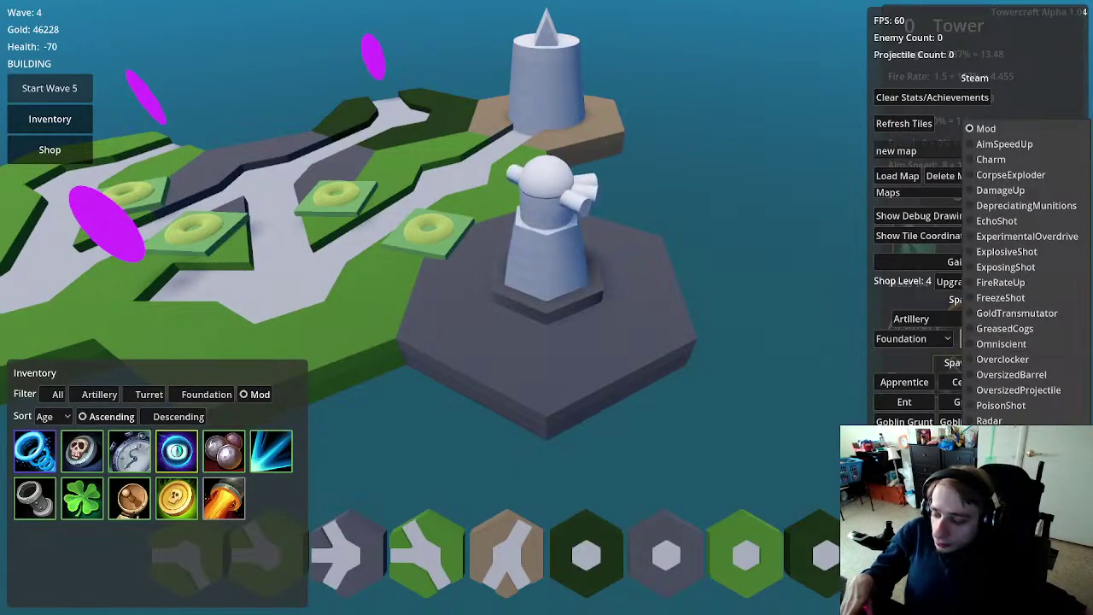
{"action": "left_click", "coordinate": [797, 419]}
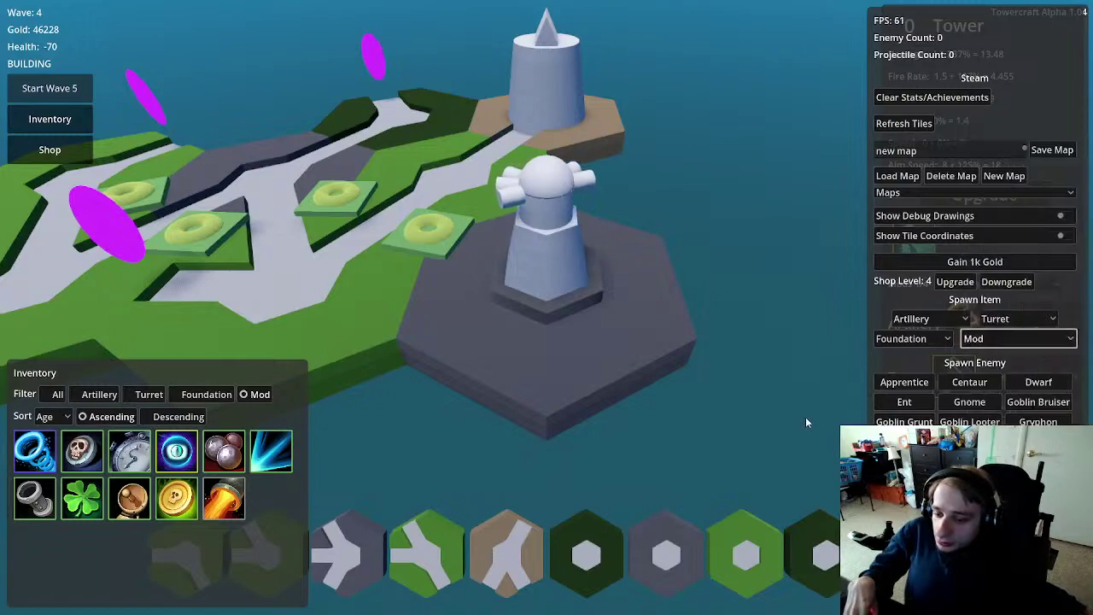
{"action": "key", "text": "F1"}
Step: Swap the tower's Soul Harvester mod for True Shot, dropping damage to 9.4
{"action": "left_click", "coordinate": [1008, 284]}
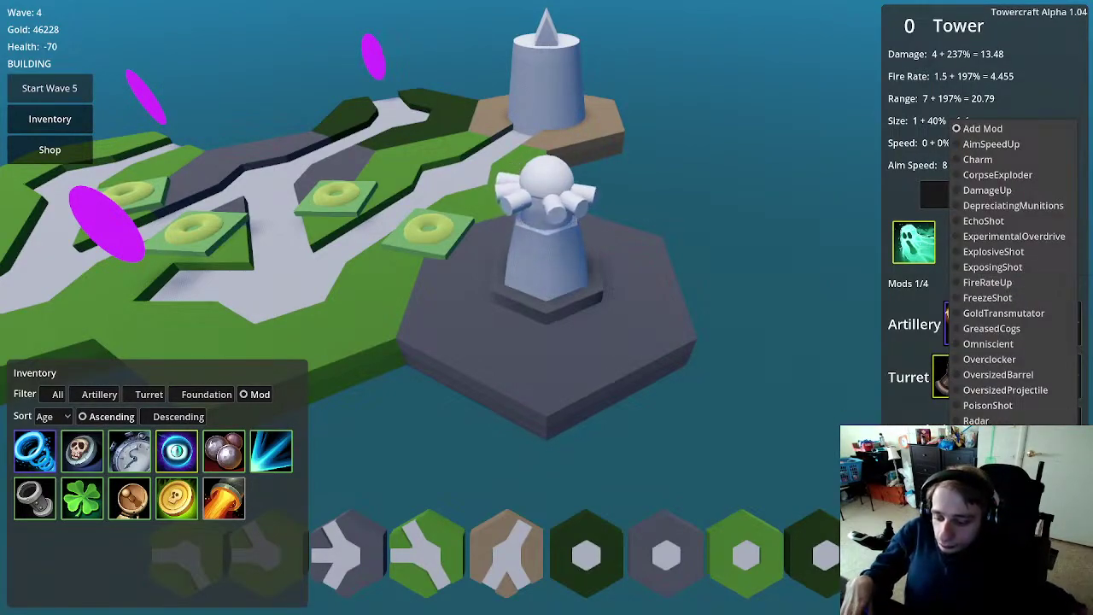
{"action": "left_click", "coordinate": [857, 344]}
{"action": "left_click", "coordinate": [914, 242]}
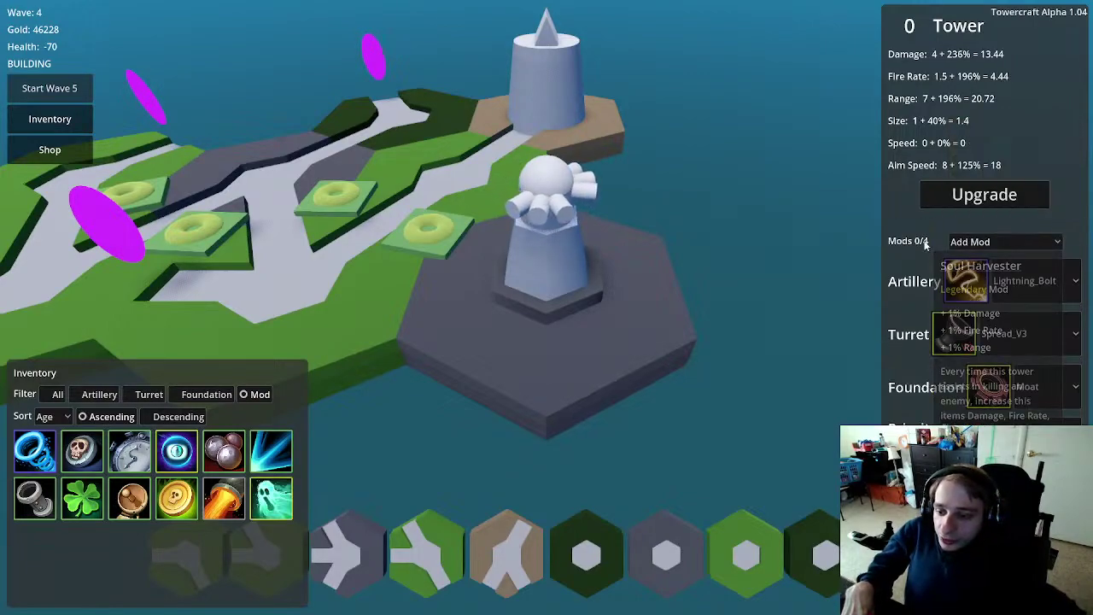
{"action": "left_click", "coordinate": [980, 242]}
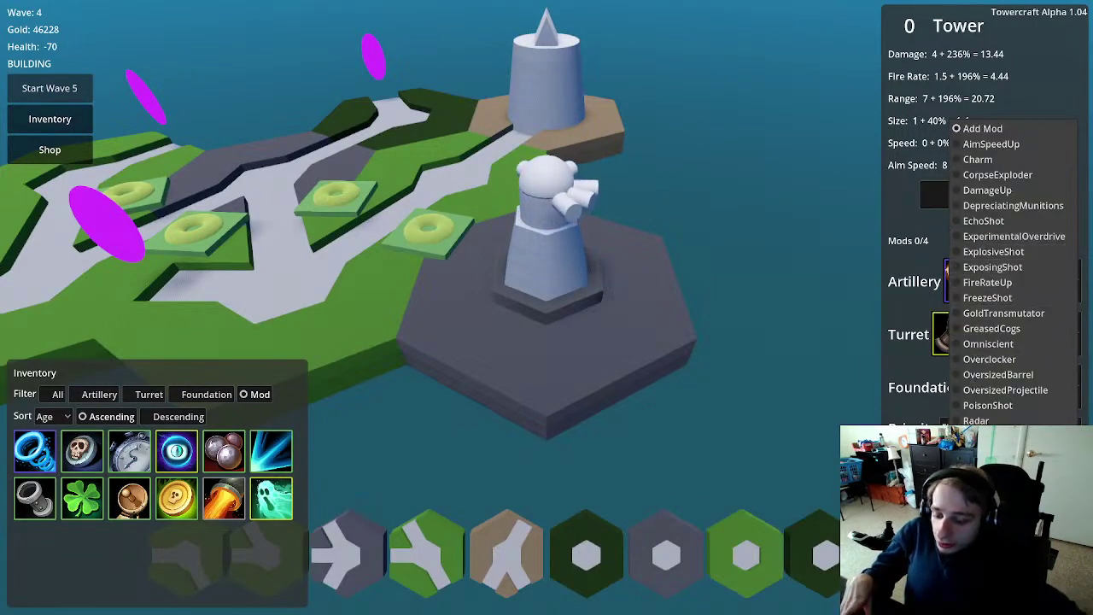
{"action": "left_click", "coordinate": [991, 410]}
{"action": "mouse_move", "coordinate": [918, 244]}
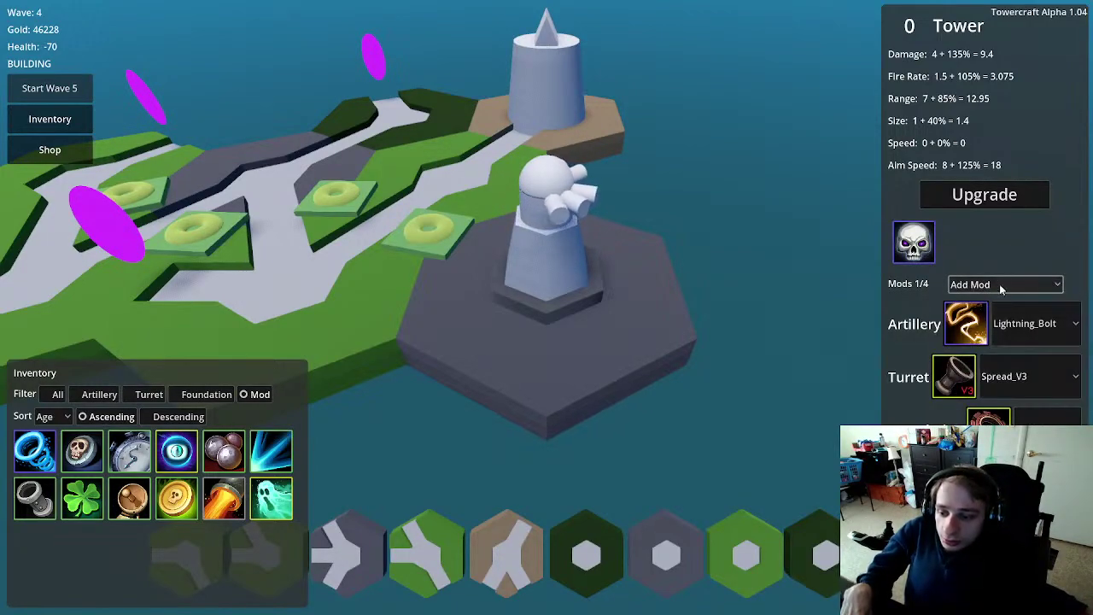
Step: Add a Tank mod to the tower and upgrade it to level 5
{"action": "left_click", "coordinate": [999, 284]}
{"action": "left_click", "coordinate": [998, 374]}
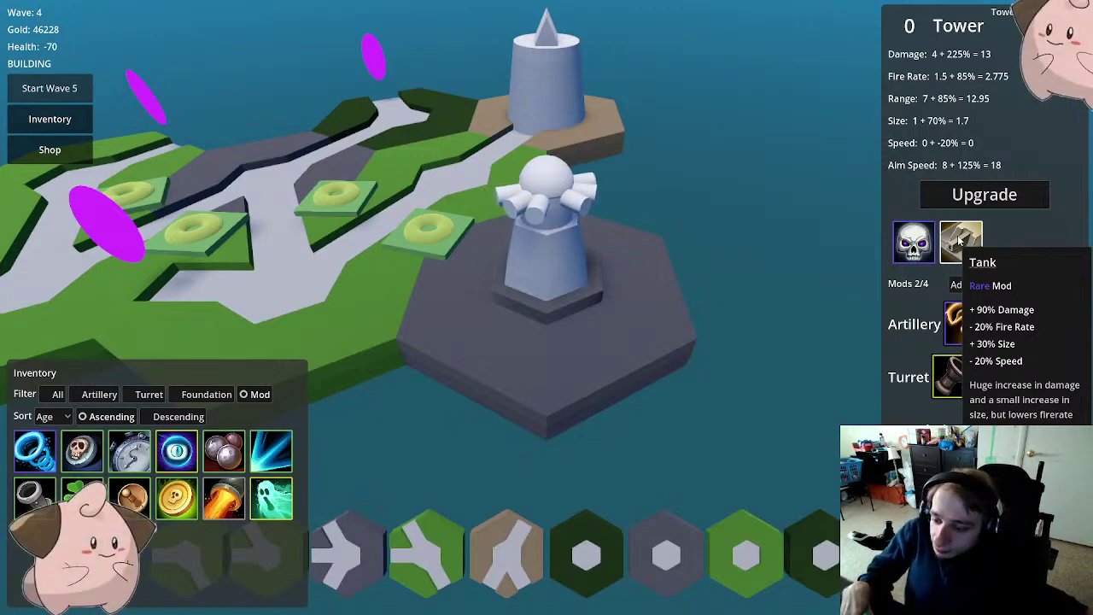
{"action": "left_click", "coordinate": [987, 200]}
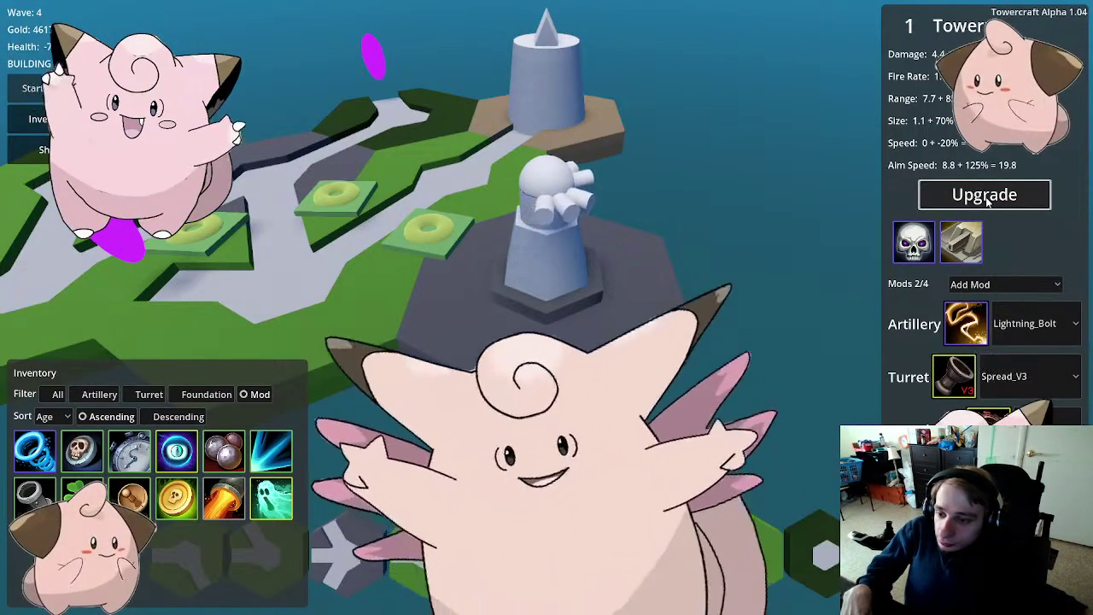
{"action": "left_click", "coordinate": [986, 200]}
{"action": "left_click", "coordinate": [986, 200]}
{"action": "left_click", "coordinate": [986, 200]}
{"action": "left_click", "coordinate": [986, 200]}
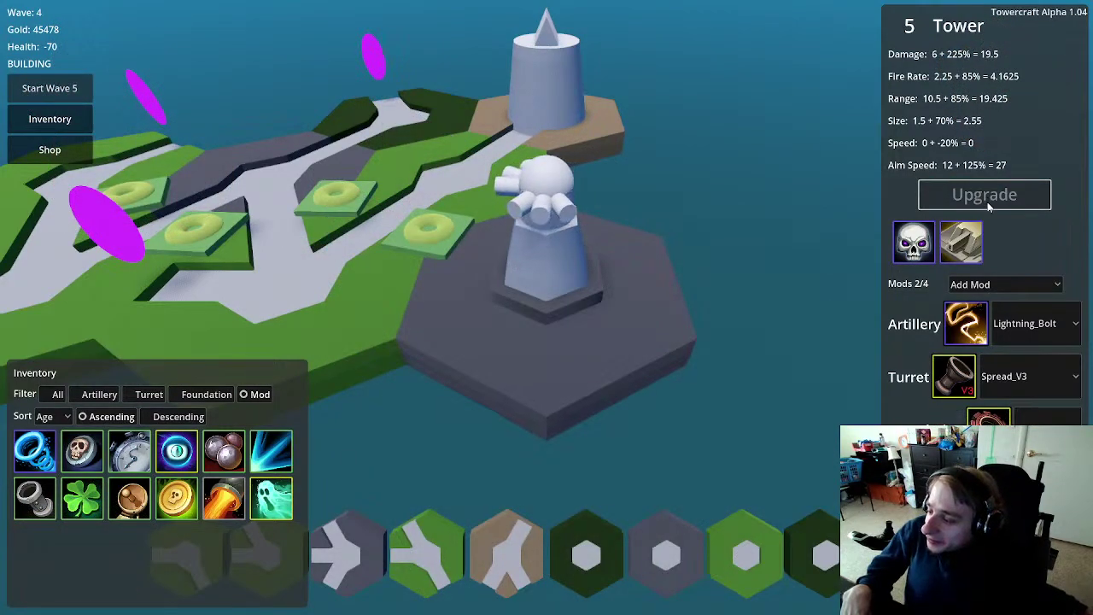
Step: Add two more Tank mods to fill all four slots, then close the tower panels
{"action": "left_click", "coordinate": [1005, 284]}
{"action": "left_click", "coordinate": [991, 284]}
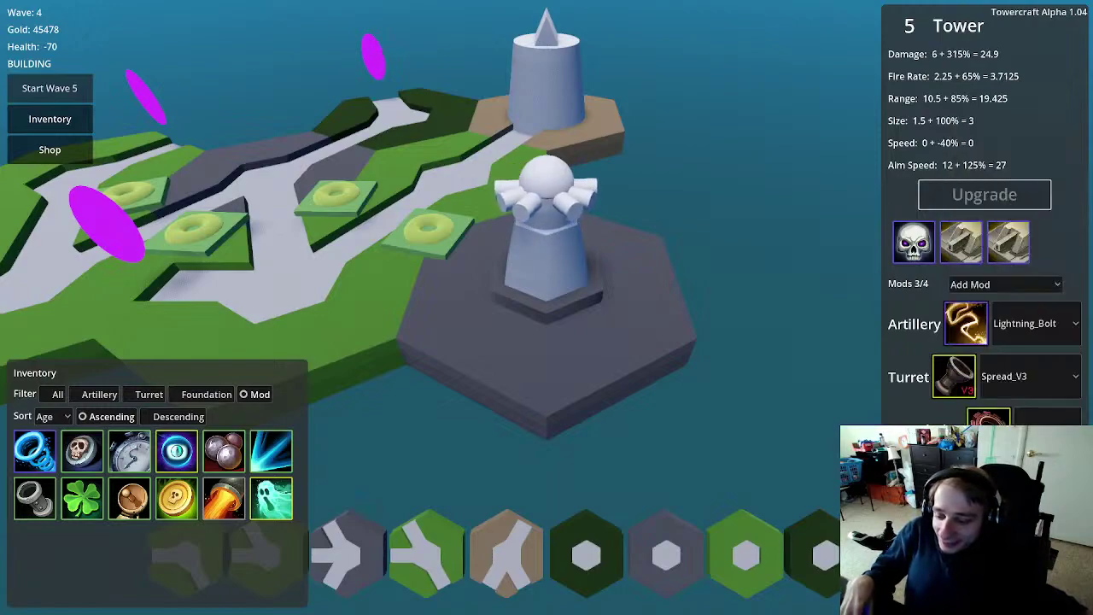
{"action": "left_click", "coordinate": [991, 284]}
{"action": "left_click", "coordinate": [991, 284]}
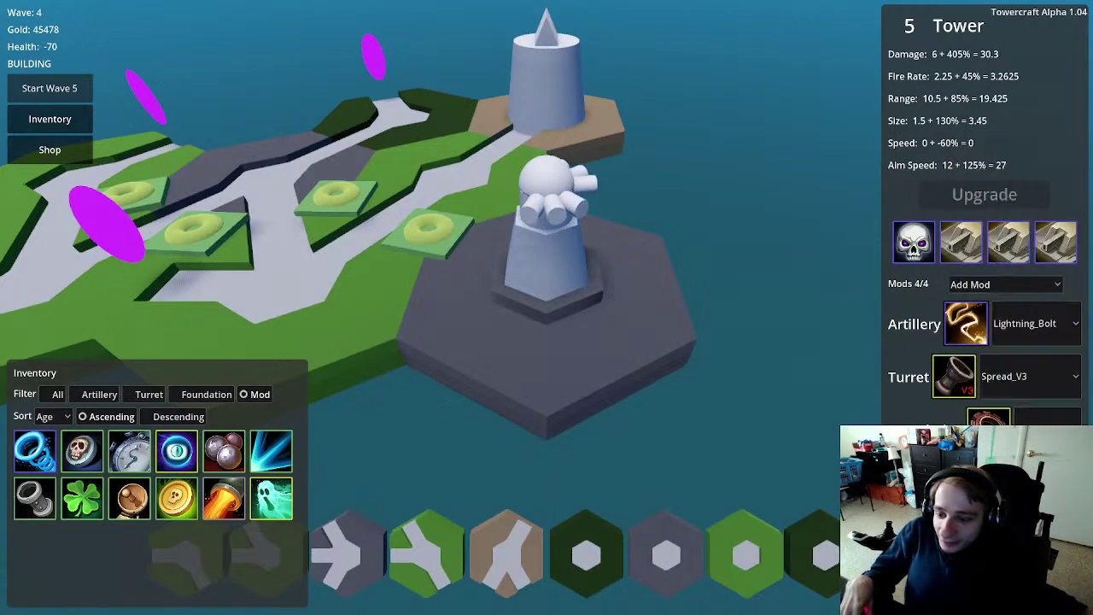
{"action": "left_click", "coordinate": [688, 367]}
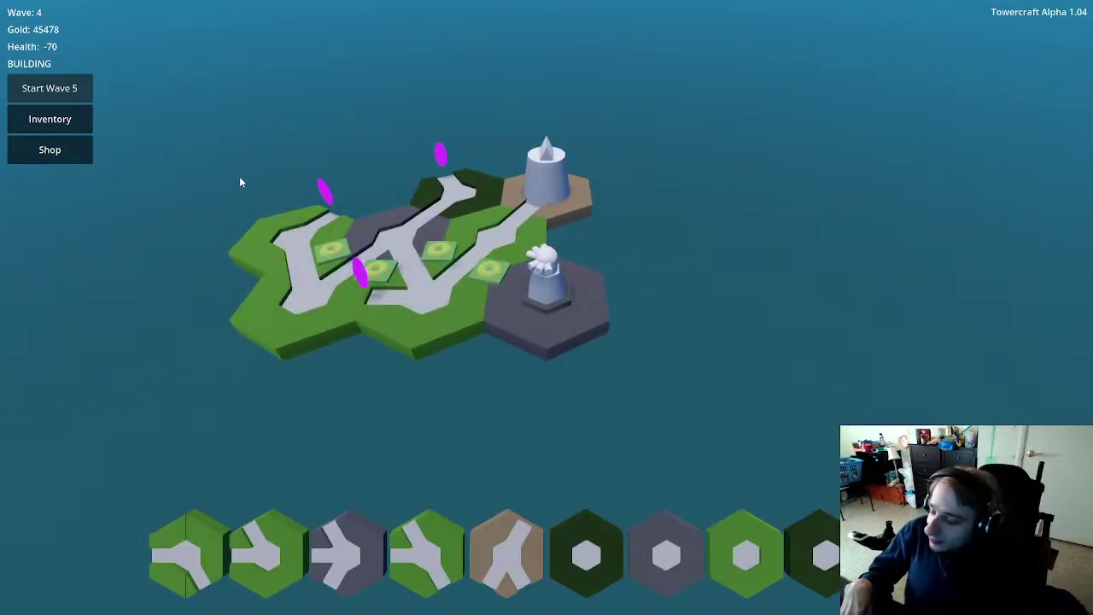
Step: Spawn three Apprentice enemies from the debug panel and pan the camera to watch the towers attack
{"action": "key", "text": "F1"}
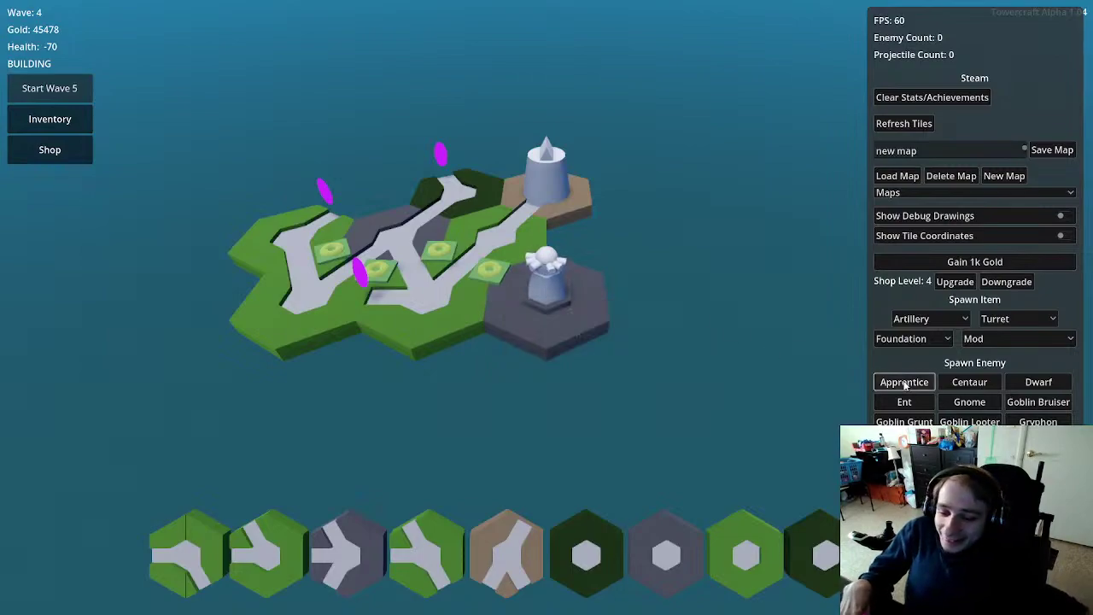
{"action": "left_click", "coordinate": [904, 383]}
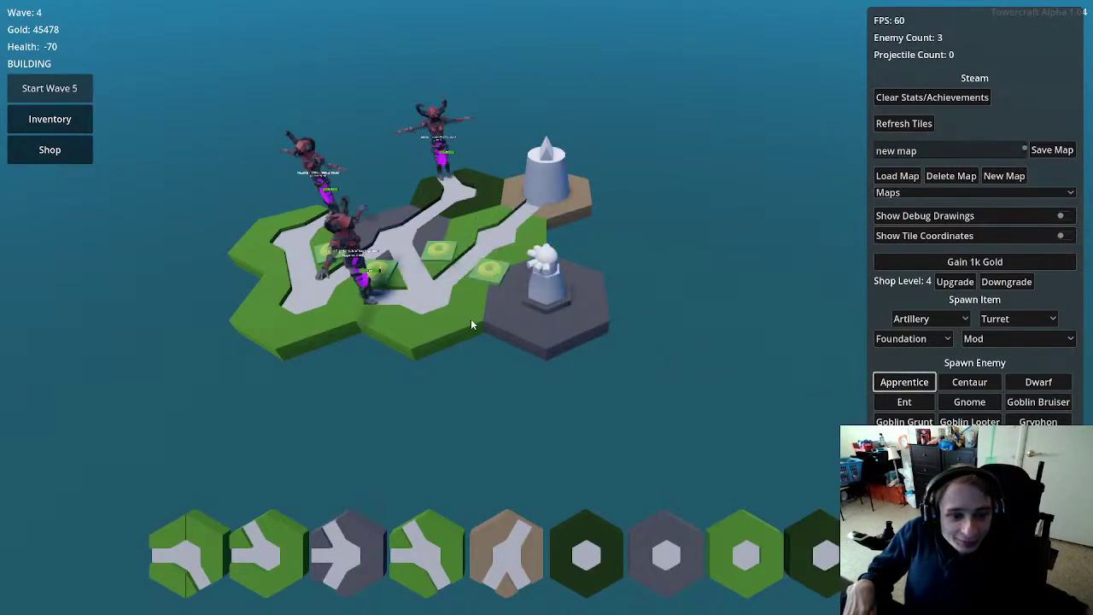
{"action": "scroll", "coordinate": [471, 325], "scroll_direction": "up", "scroll_amount": 5}
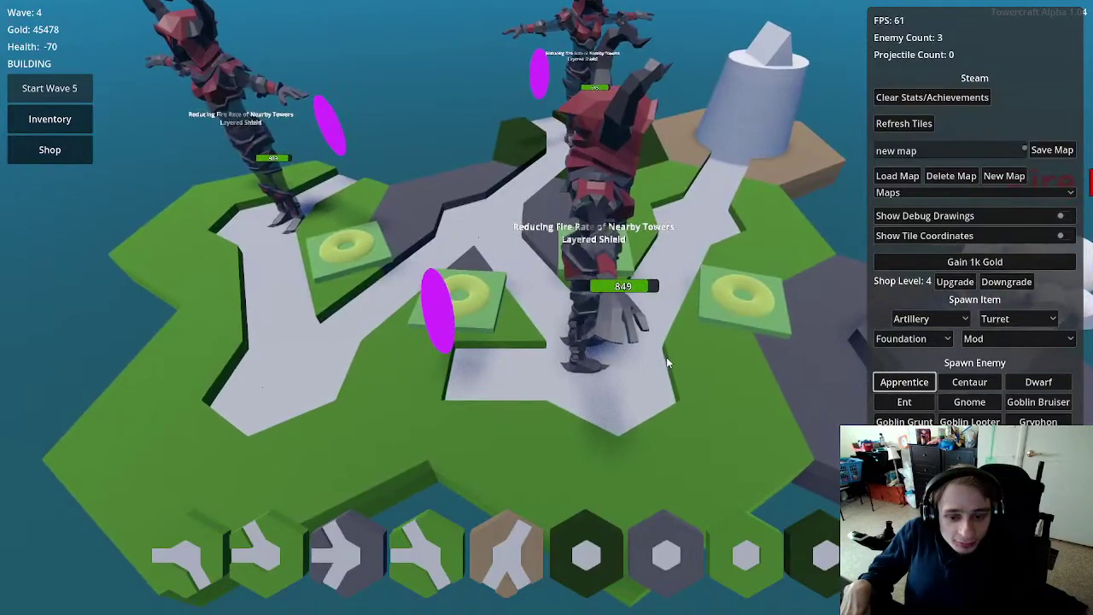
{"action": "middle_click_drag", "start_coordinate": [673, 354], "coordinate": [579, 363]}
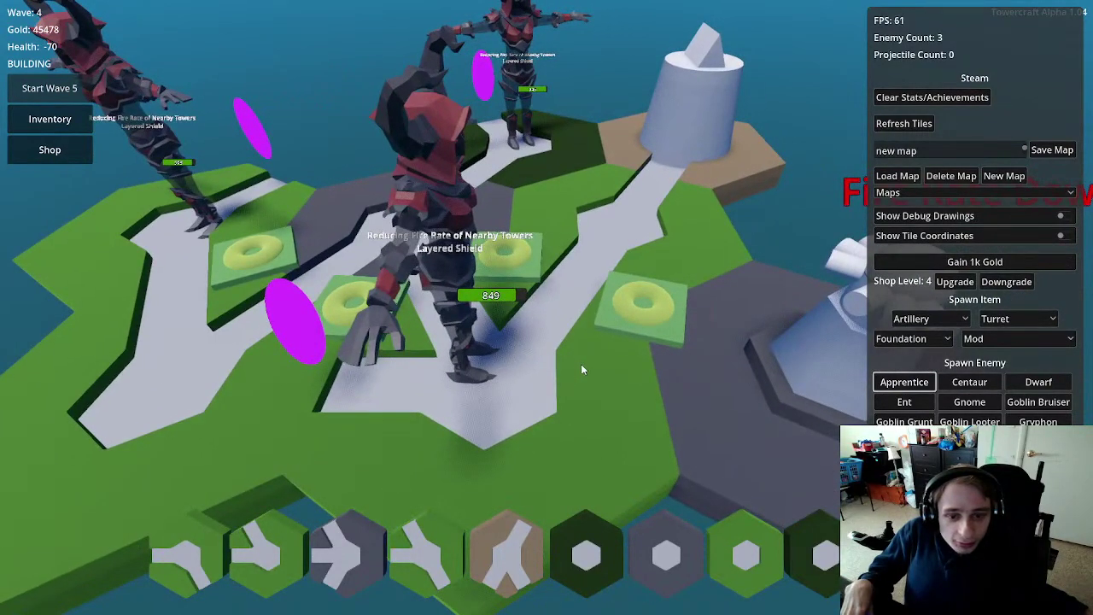
{"action": "scroll", "coordinate": [581, 367], "scroll_direction": "down", "scroll_amount": 5}
{"action": "scroll", "coordinate": [615, 374], "scroll_direction": "up", "scroll_amount": 4}
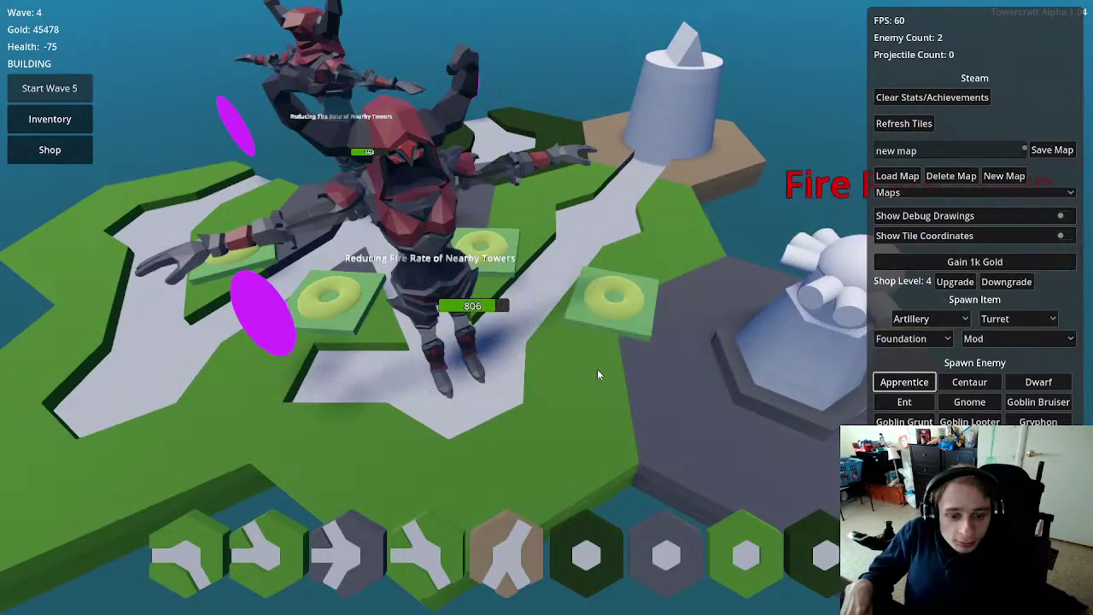
{"action": "middle_click_drag", "start_coordinate": [596, 369], "coordinate": [492, 368]}
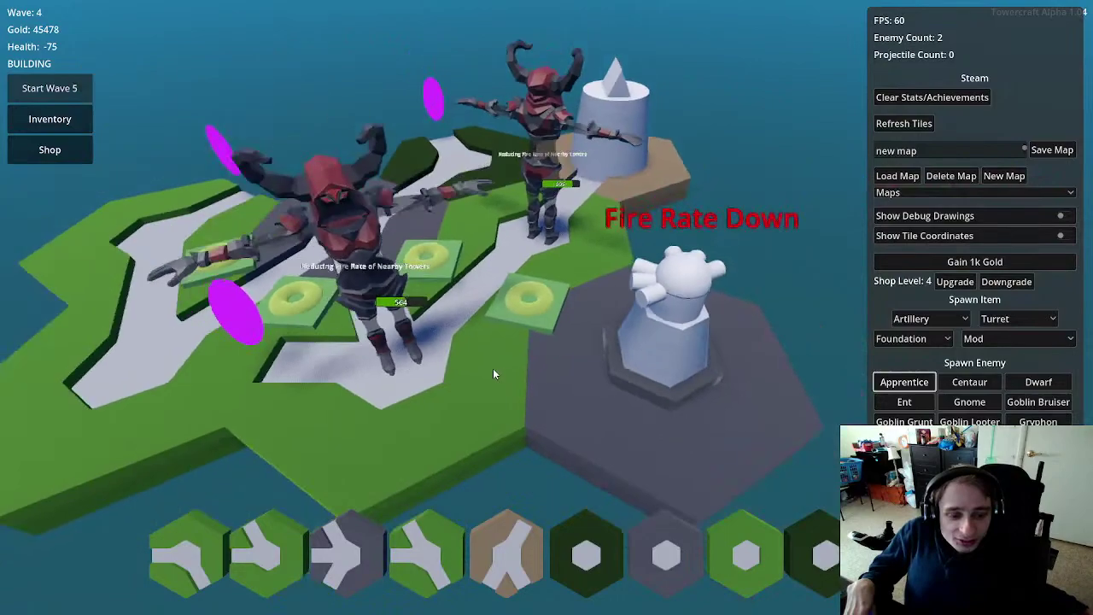
{"action": "scroll", "coordinate": [492, 368], "scroll_direction": "down", "scroll_amount": 5}
{"action": "scroll", "coordinate": [493, 369], "scroll_direction": "up", "scroll_amount": 5}
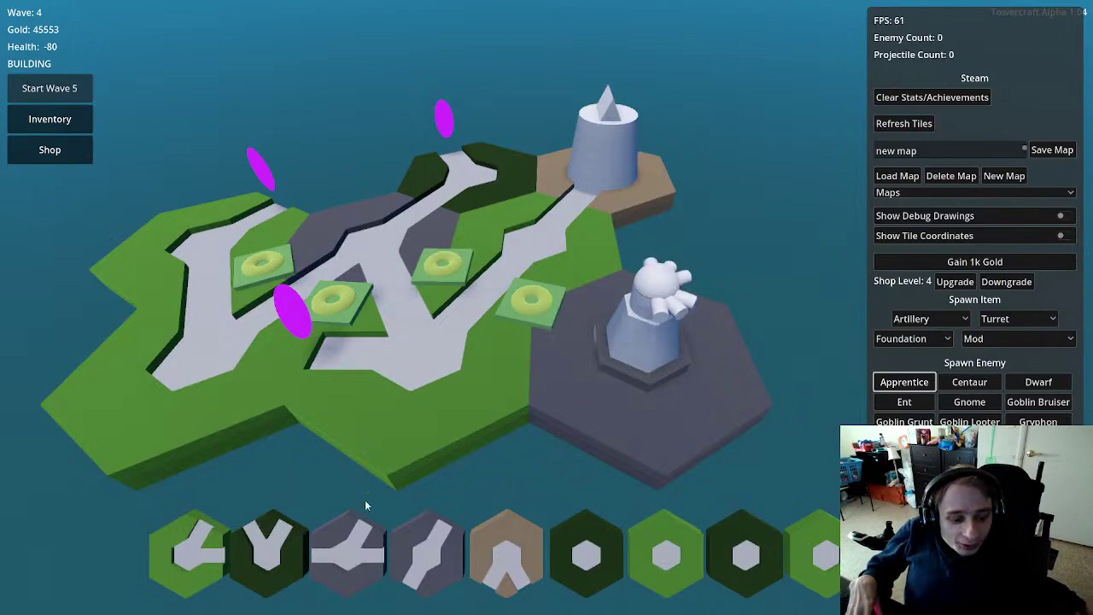
Step: Place the grey path tile at the map's top left, then try a rotated green tile at the top
{"action": "left_click", "coordinate": [421, 504]}
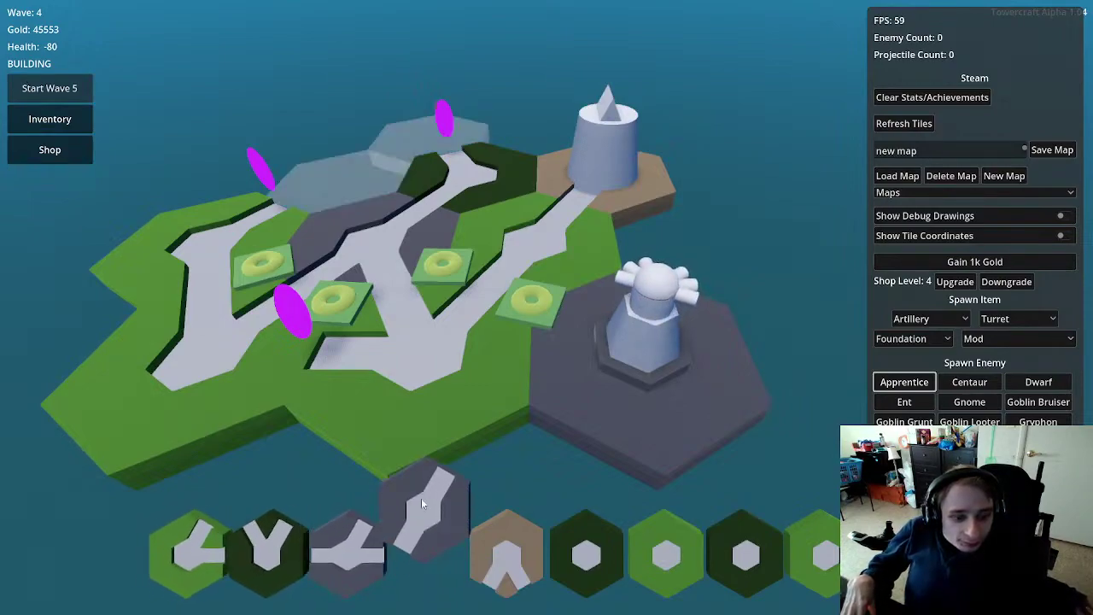
{"action": "left_click", "coordinate": [329, 184]}
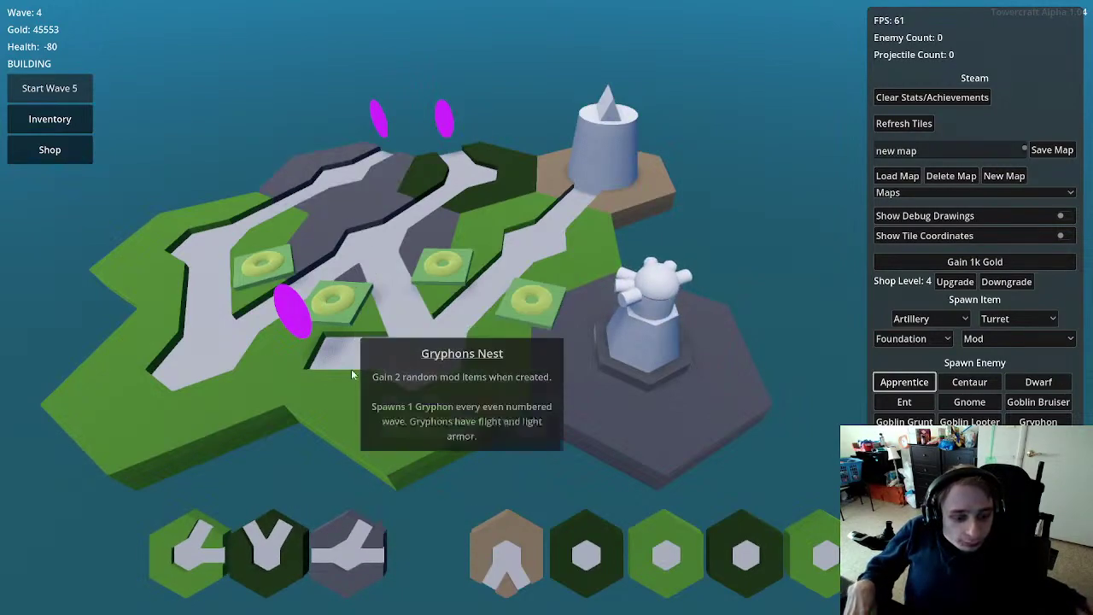
{"action": "left_click", "coordinate": [198, 552]}
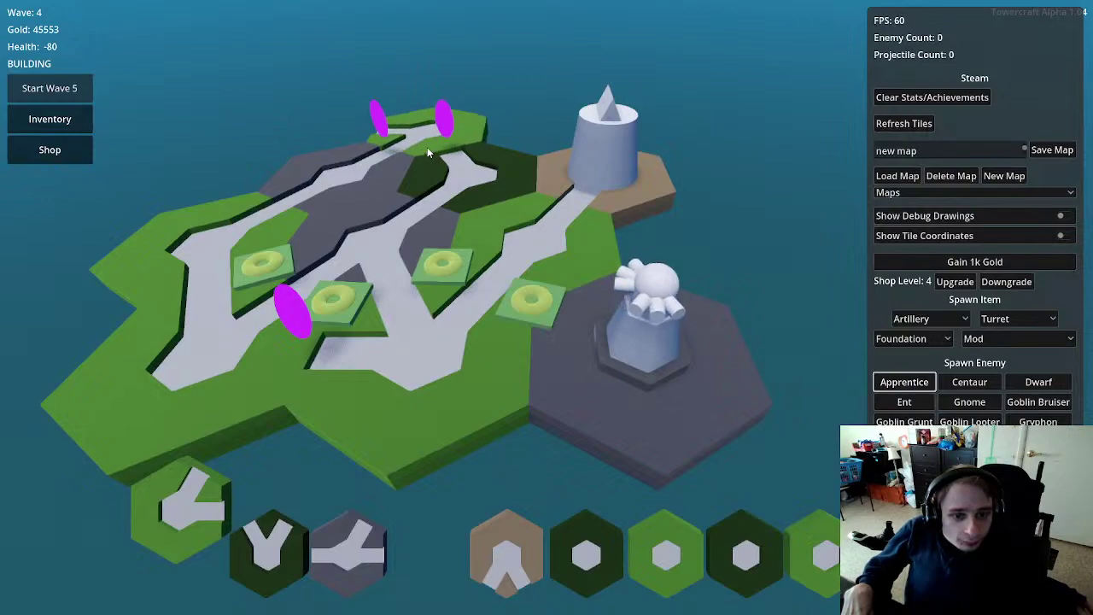
{"action": "key", "text": "r"}
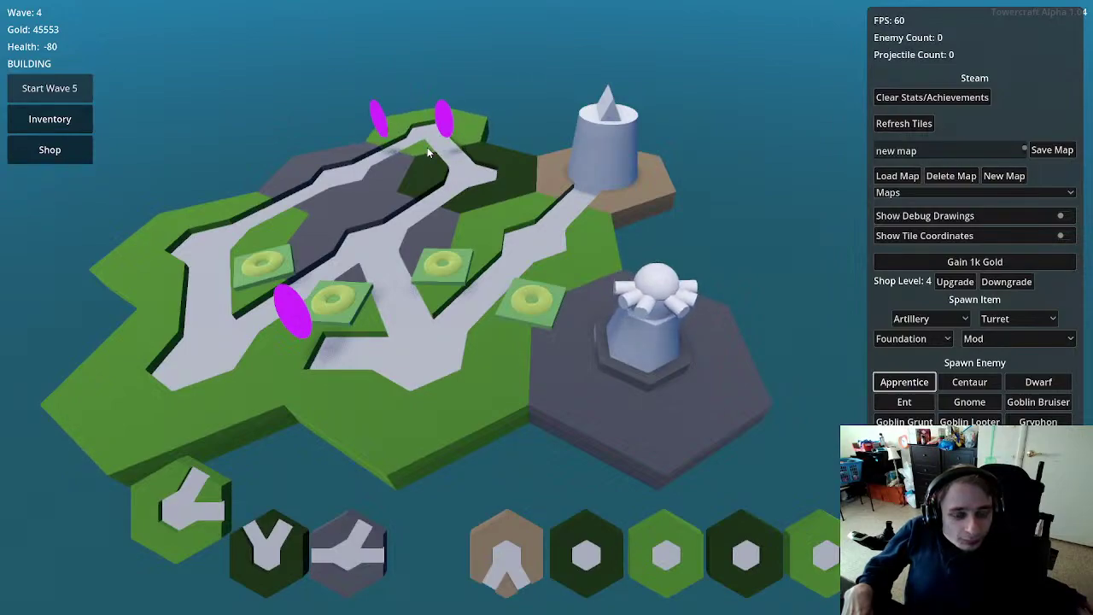
{"action": "left_click", "coordinate": [427, 147]}
Step: Cycle the green tile's orientations, then cancel and return it to the hand unplaced
{"action": "scroll", "coordinate": [450, 303], "scroll_direction": "down", "scroll_amount": 3}
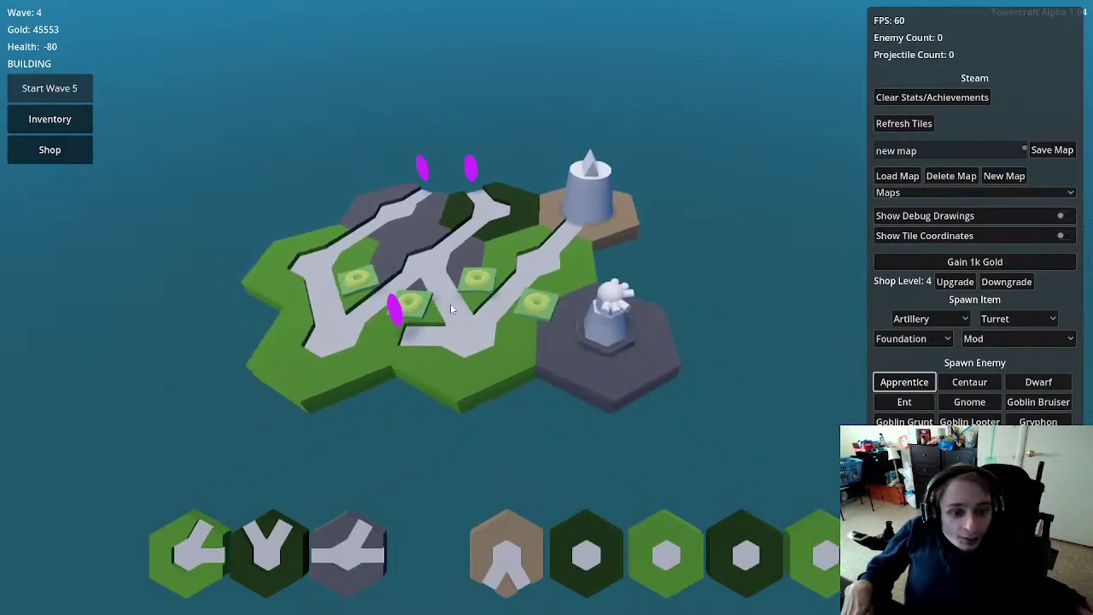
{"action": "scroll", "coordinate": [479, 294], "scroll_direction": "up", "scroll_amount": 5}
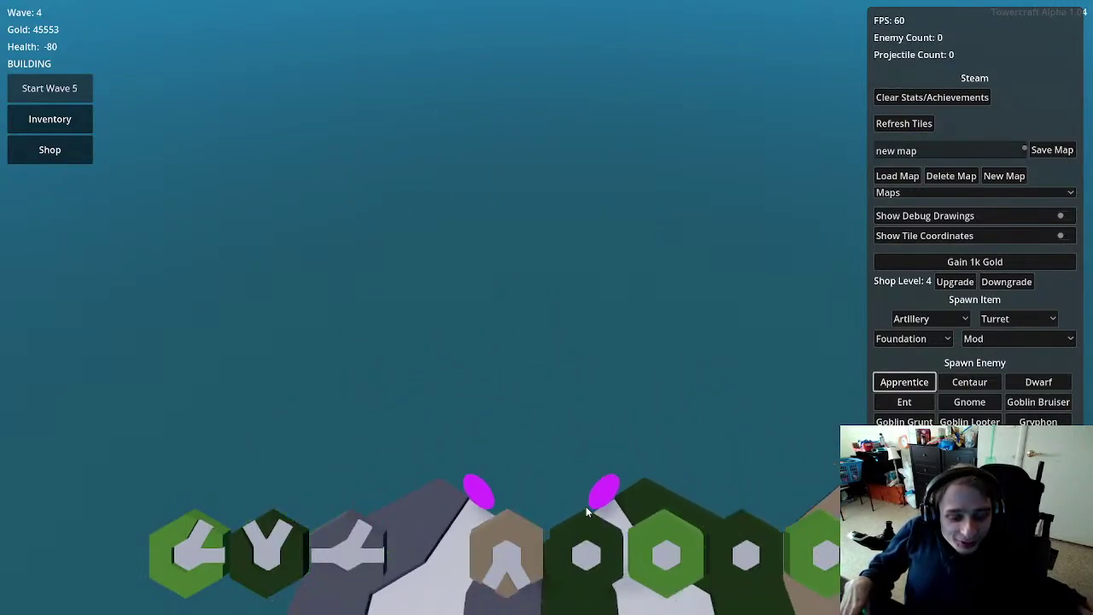
{"action": "scroll", "coordinate": [573, 385], "scroll_direction": "down", "scroll_amount": 3}
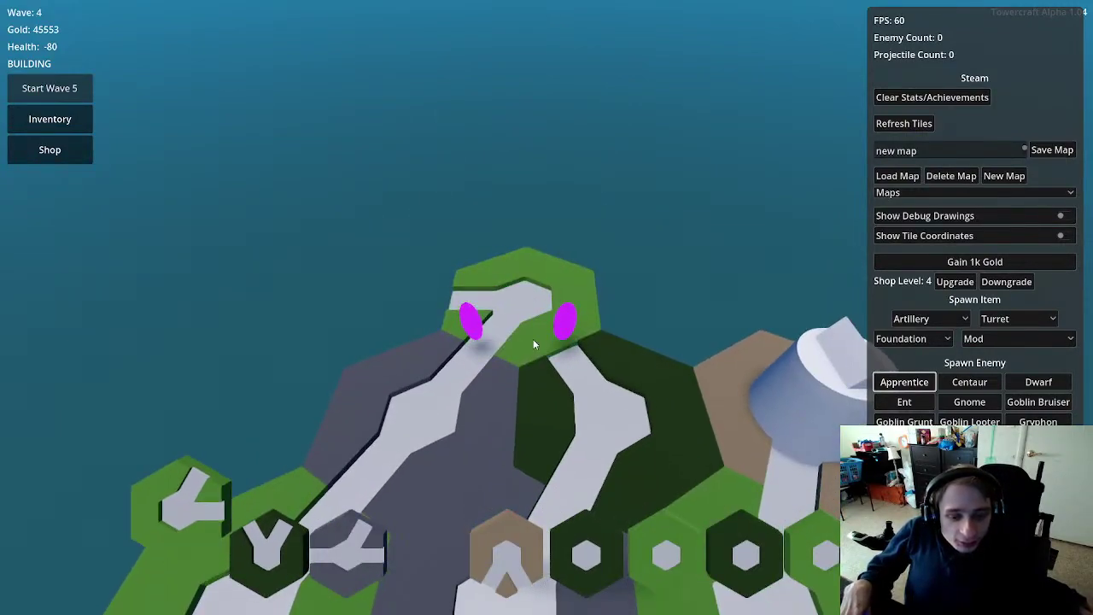
{"action": "key", "text": "r"}
{"action": "key", "text": "r"}
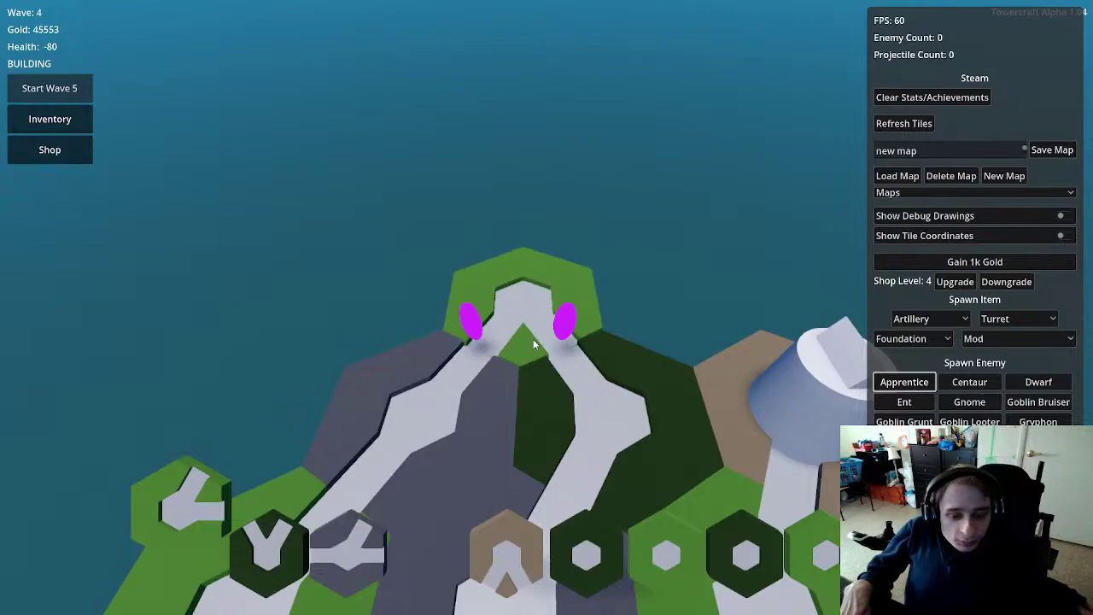
{"action": "key", "text": "r"}
{"action": "key", "text": "r"}
{"action": "key", "text": "r"}
{"action": "key", "text": "r"}
{"action": "key", "text": "r"}
{"action": "key", "text": "r"}
{"action": "right_click", "coordinate": [534, 341]}
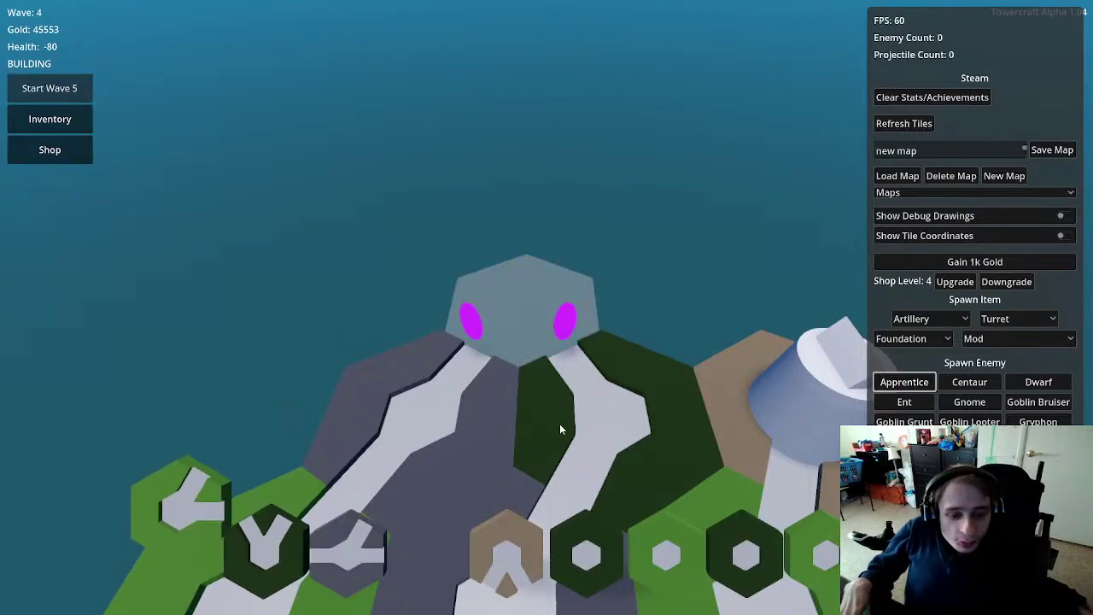
{"action": "right_click", "coordinate": [521, 338]}
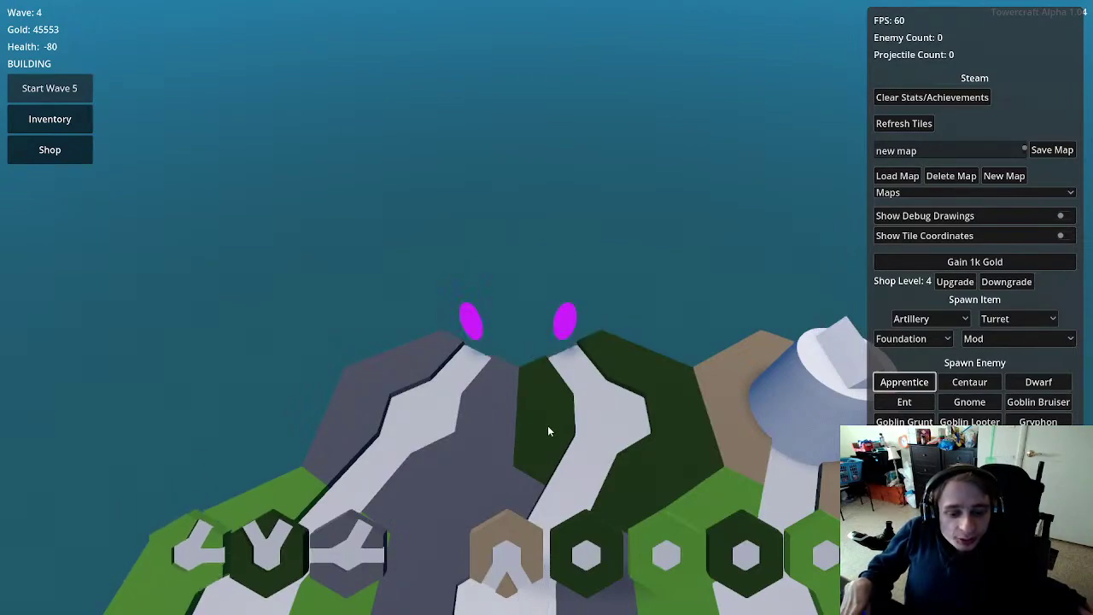
{"action": "scroll", "coordinate": [547, 425], "scroll_direction": "down", "scroll_amount": 3}
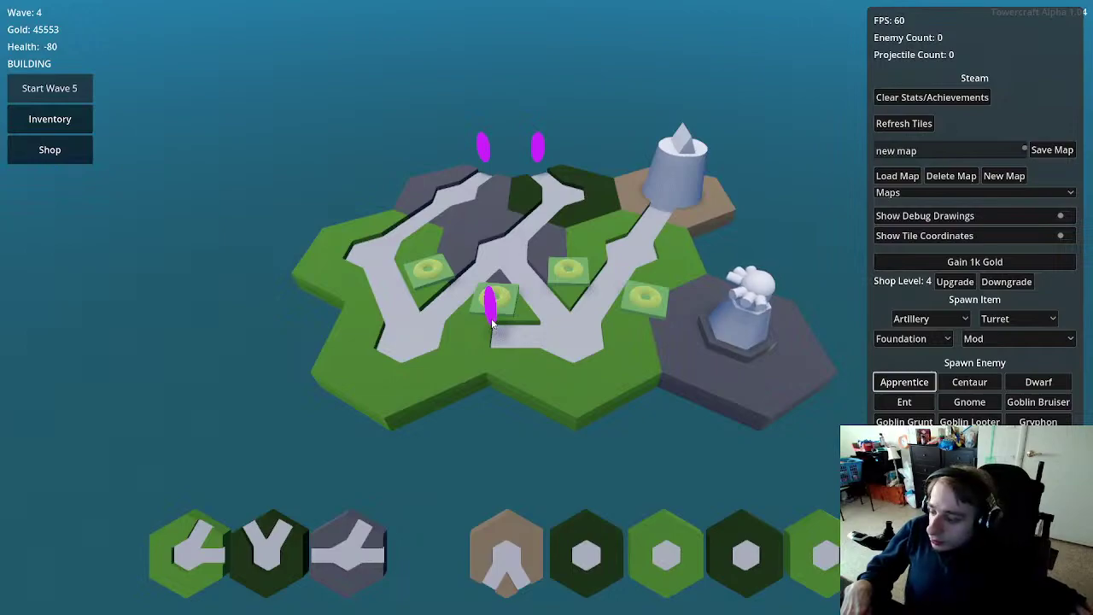
{"action": "scroll", "coordinate": [522, 273], "scroll_direction": "up", "scroll_amount": 3}
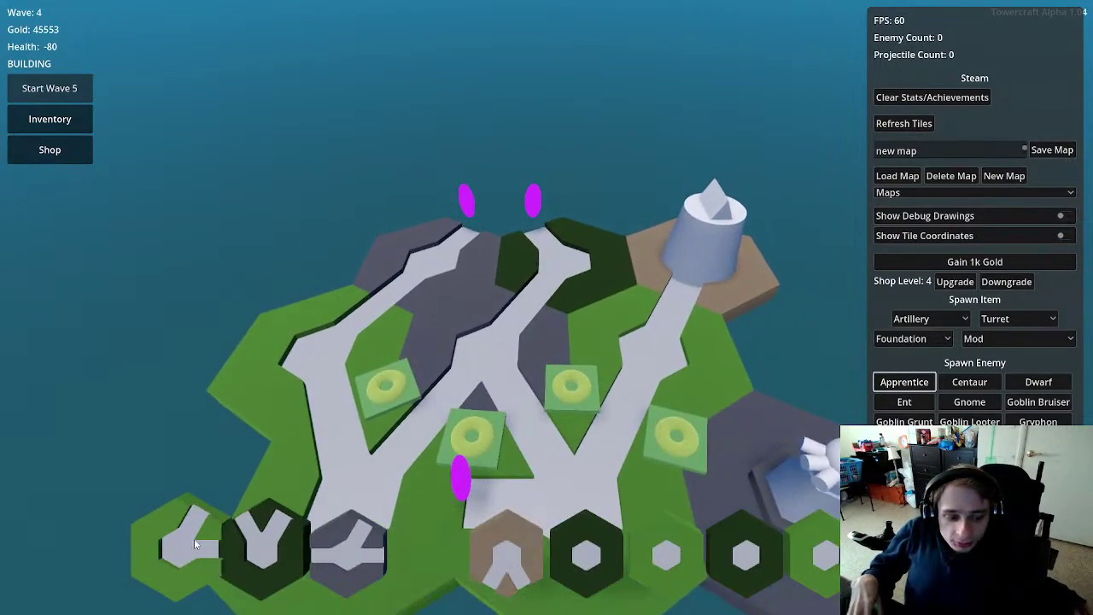
{"action": "left_click", "coordinate": [193, 538]}
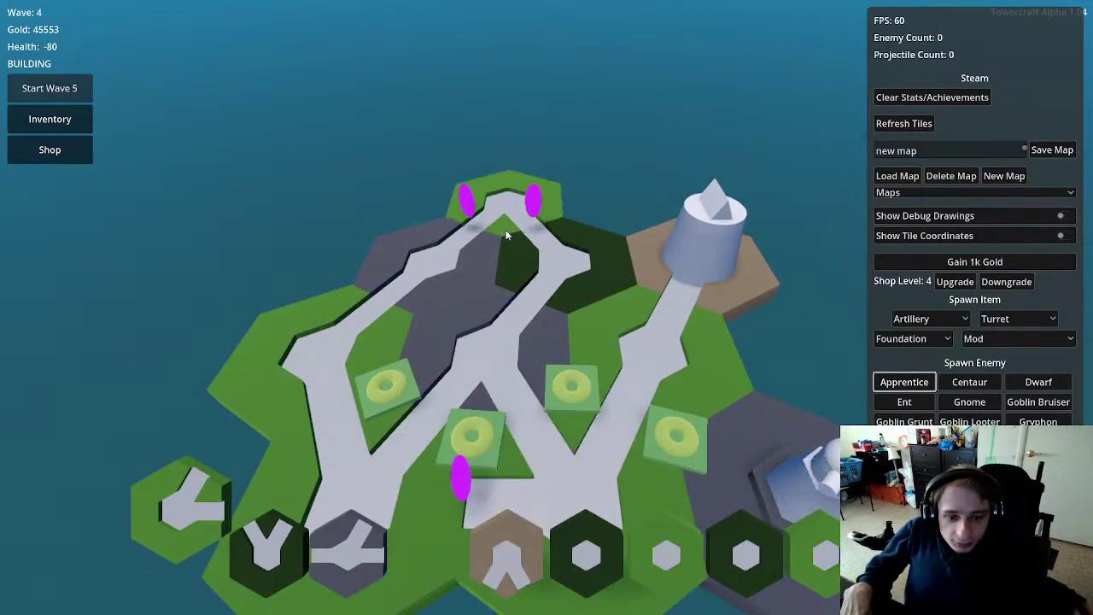
{"action": "right_click", "coordinate": [506, 231]}
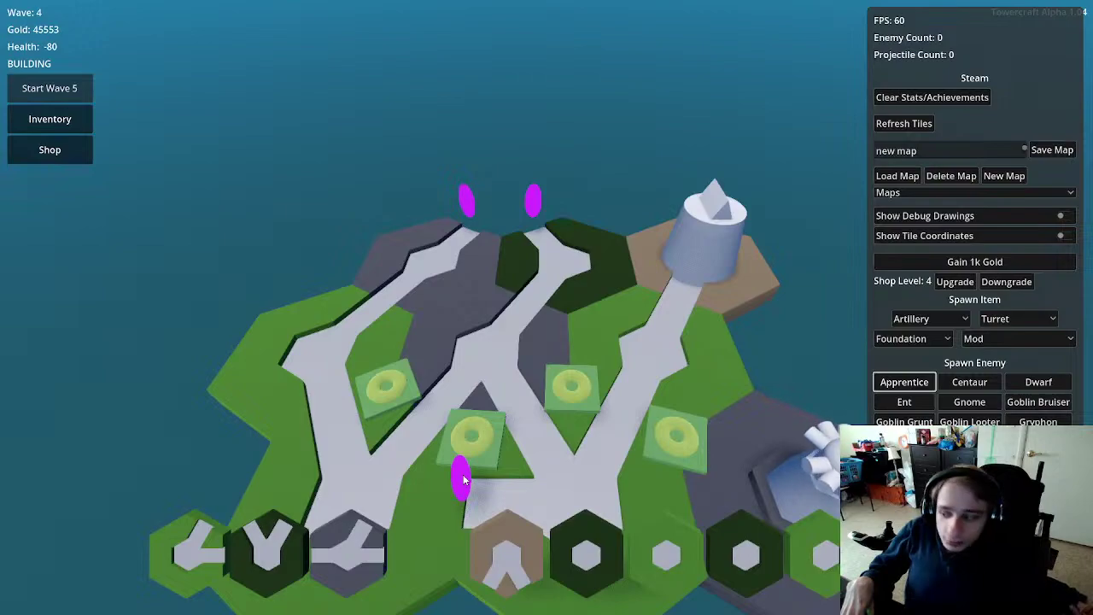
Step: Place the grey Y tile at the island's top to form a spiked mountain range
{"action": "mouse_move", "coordinate": [490, 434]}
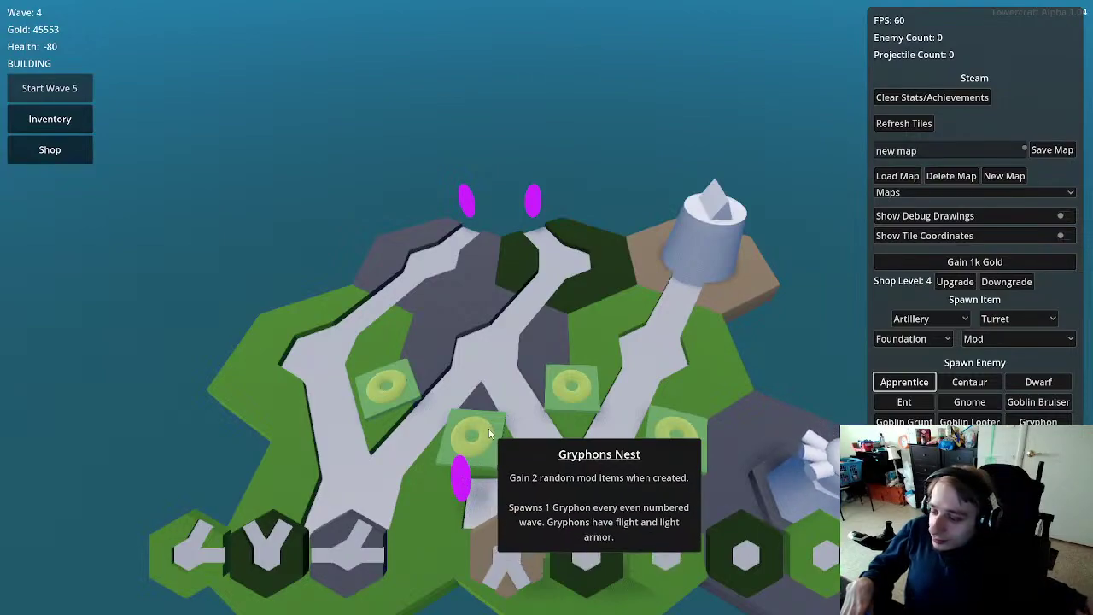
{"action": "scroll", "coordinate": [490, 434], "scroll_direction": "down", "scroll_amount": 3}
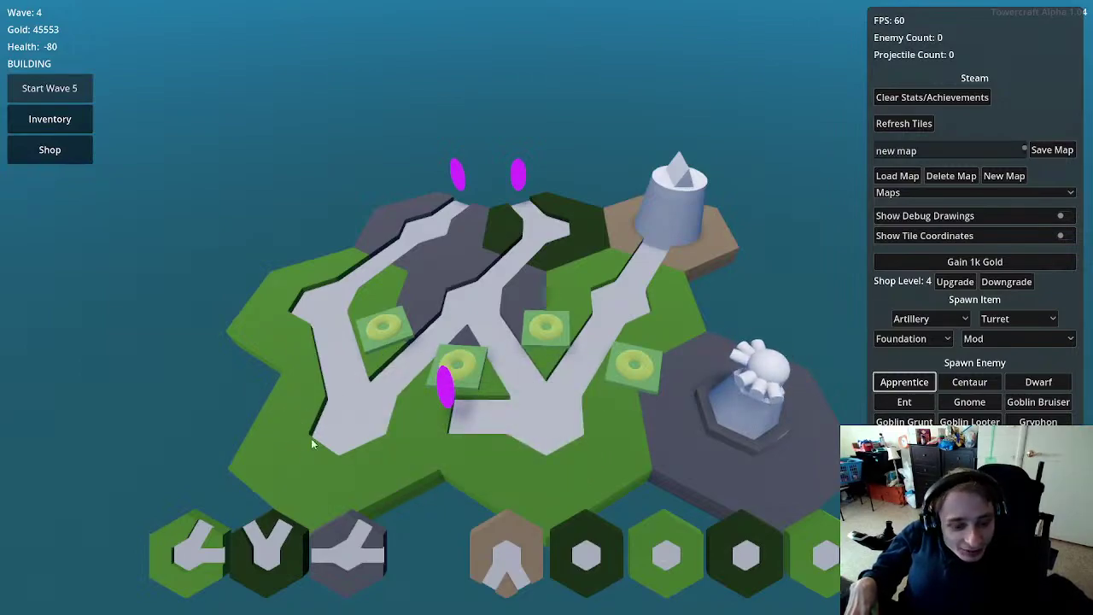
{"action": "left_click", "coordinate": [353, 556]}
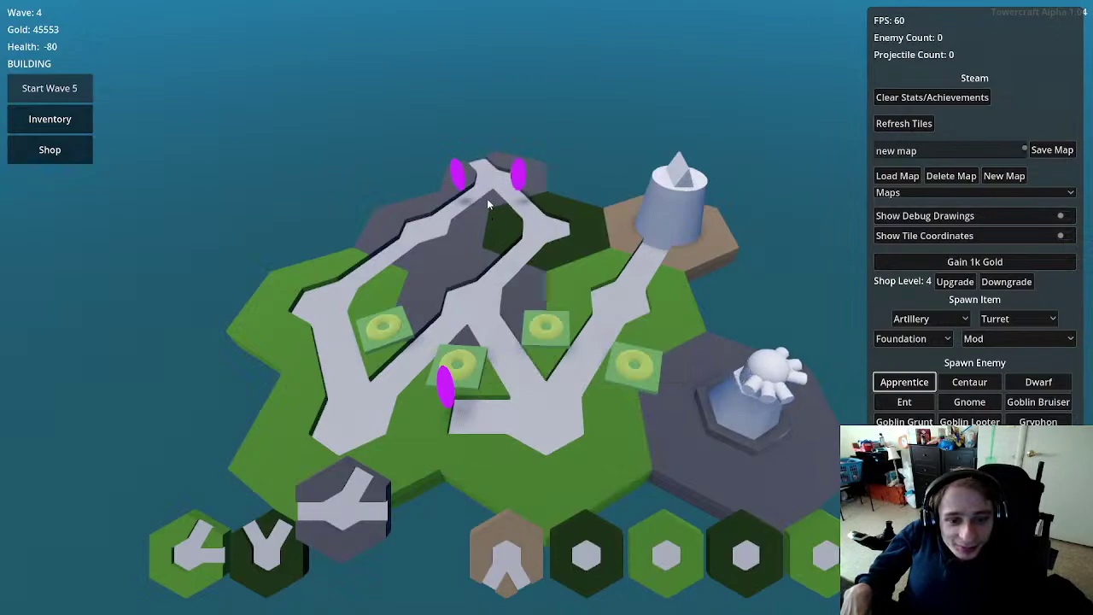
{"action": "left_click", "coordinate": [488, 203]}
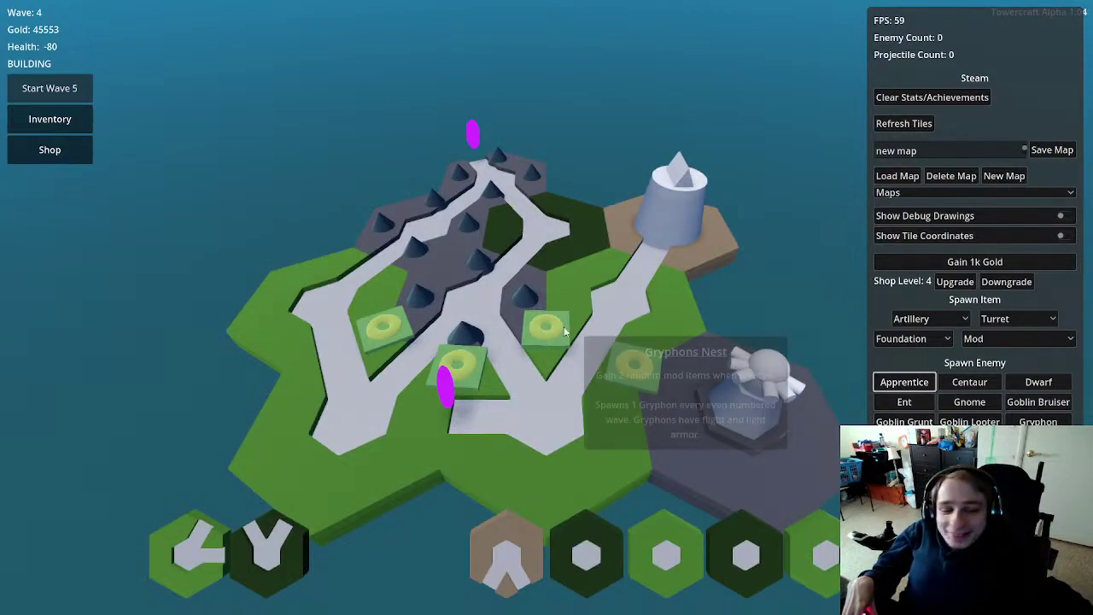
Step: Spawn another group of Apprentice enemies from the debug panel
{"action": "scroll", "coordinate": [564, 326], "scroll_direction": "down", "scroll_amount": 5}
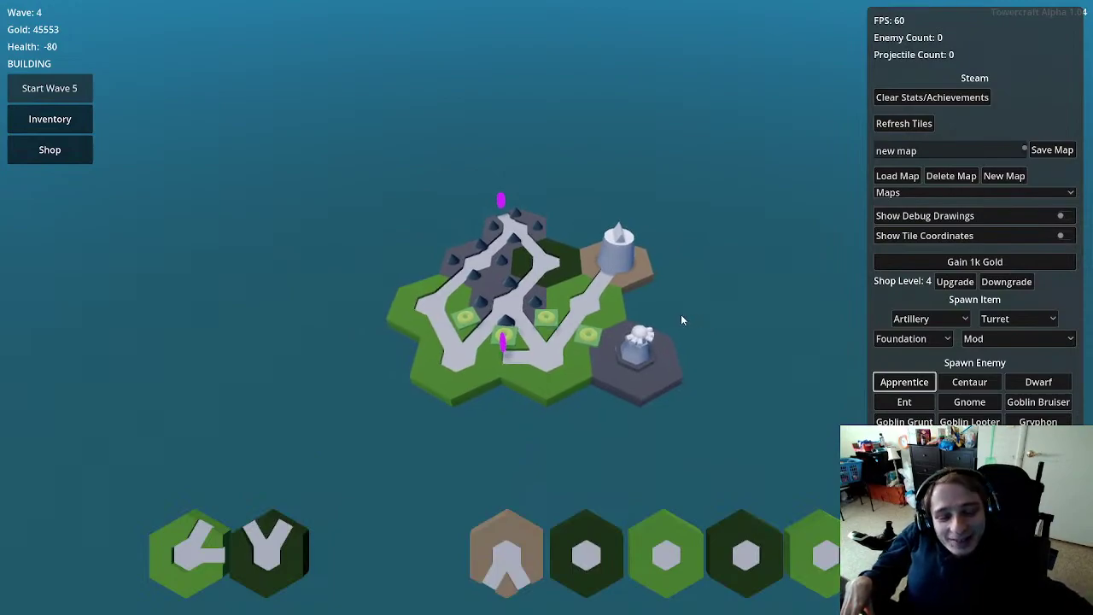
{"action": "scroll", "coordinate": [681, 320], "scroll_direction": "up", "scroll_amount": 3}
{"action": "scroll", "coordinate": [680, 320], "scroll_direction": "up", "scroll_amount": 2}
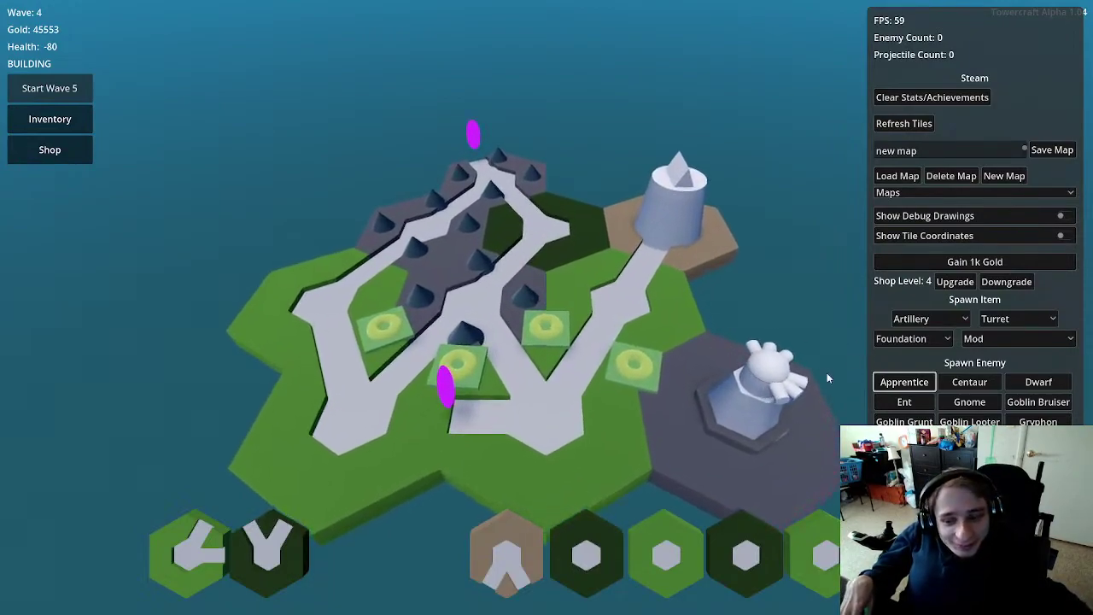
{"action": "left_click", "coordinate": [904, 382]}
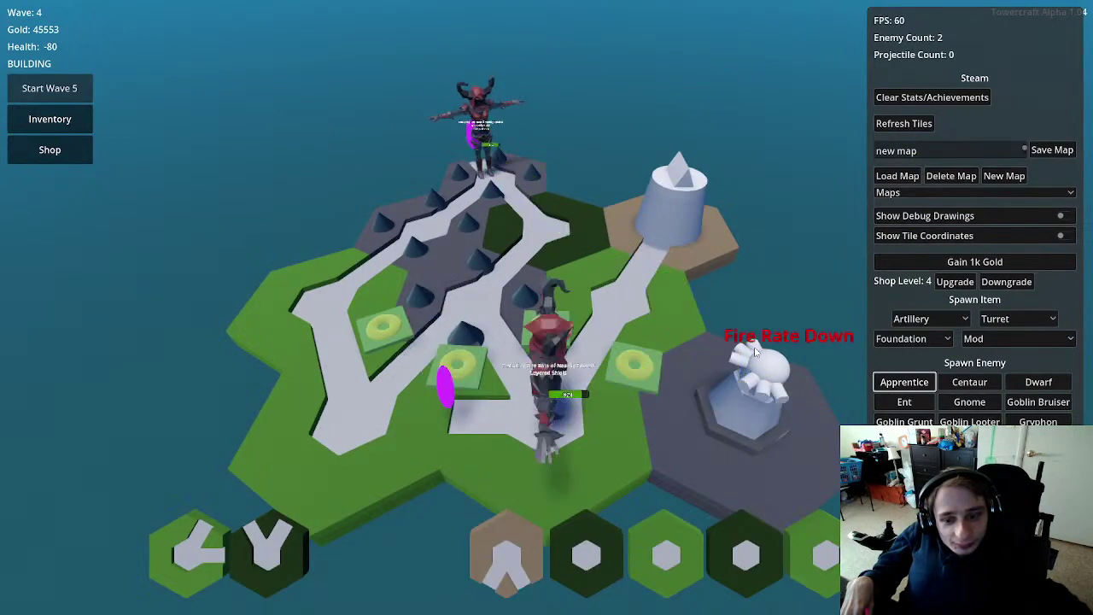
Step: Pan across the island while the two spawned Apprentices finish their run
{"action": "left_click_drag", "start_coordinate": [789, 347], "coordinate": [689, 346]}
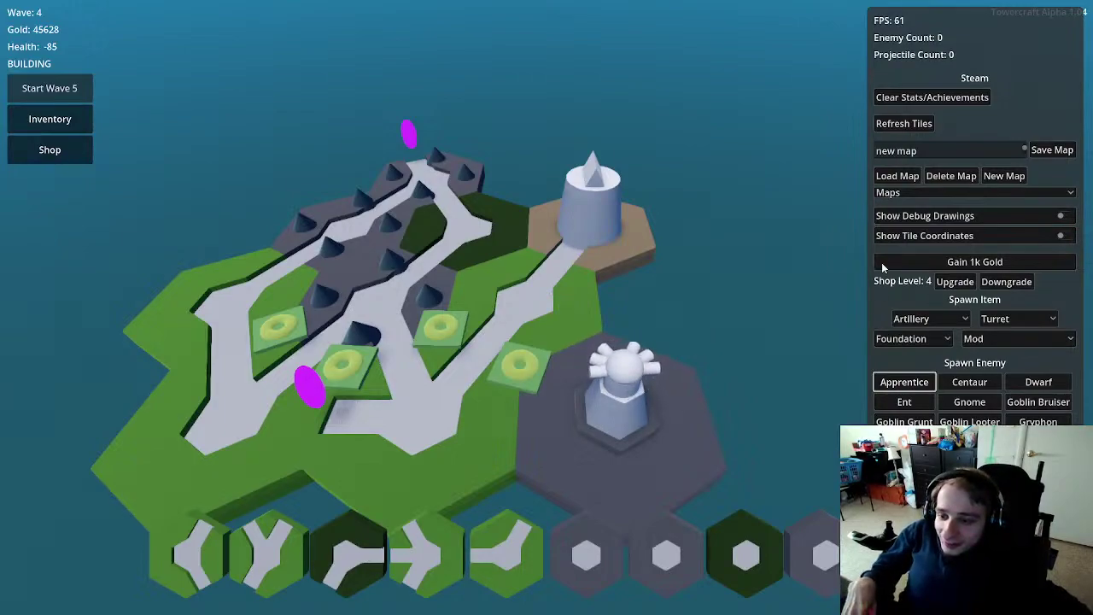
Step: Select the level-5 tower, strip its three Tank mods and add one Overclocker
{"action": "key", "text": "grave"}
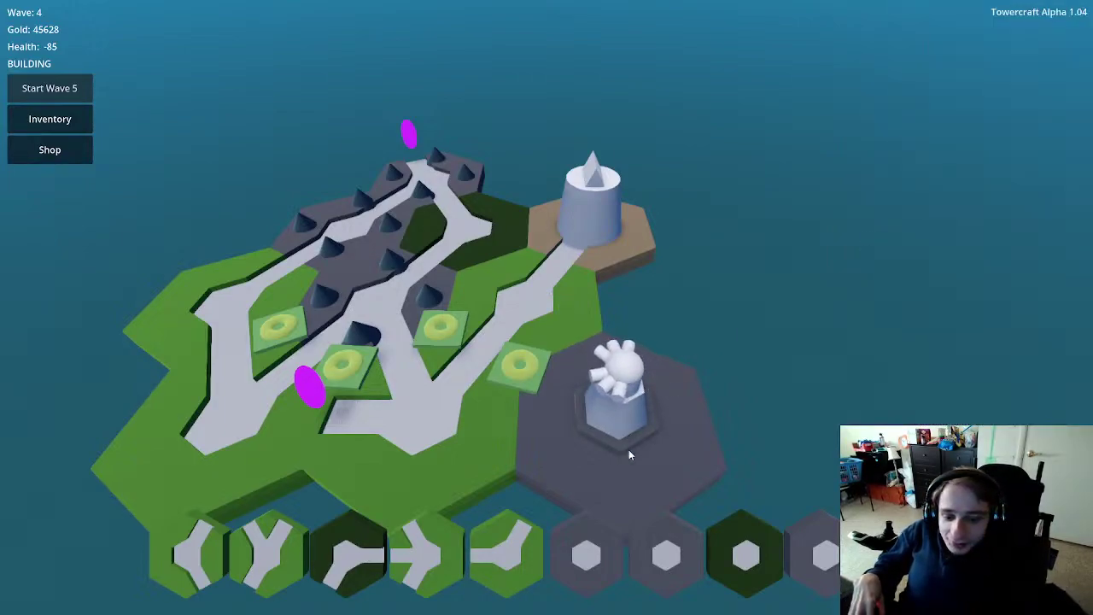
{"action": "left_click", "coordinate": [621, 371]}
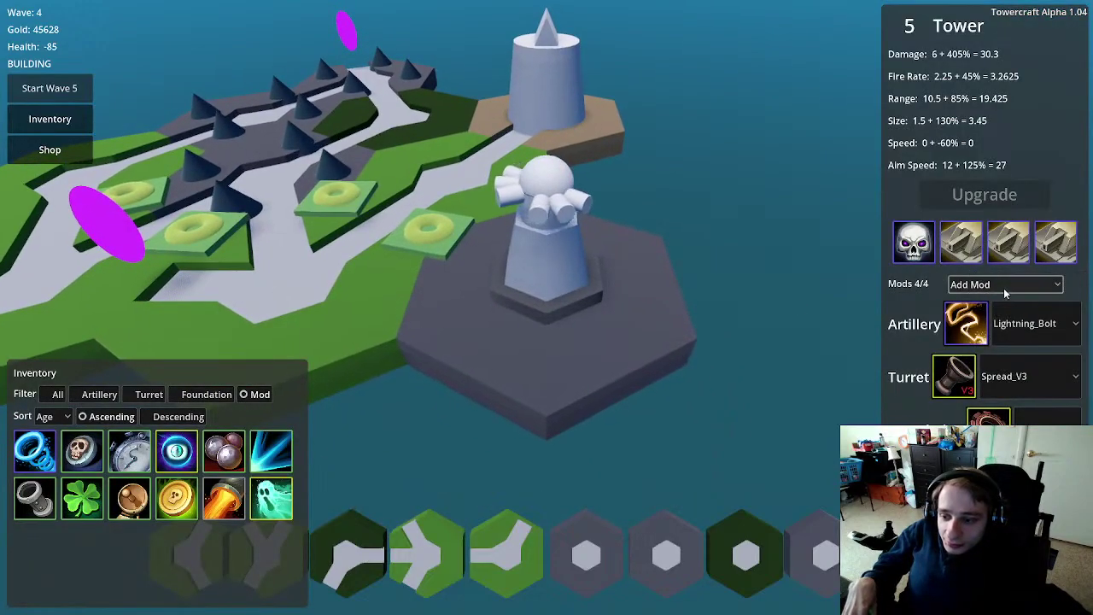
{"action": "left_click", "coordinate": [1055, 241]}
{"action": "left_click", "coordinate": [1009, 241]}
{"action": "left_click", "coordinate": [960, 242]}
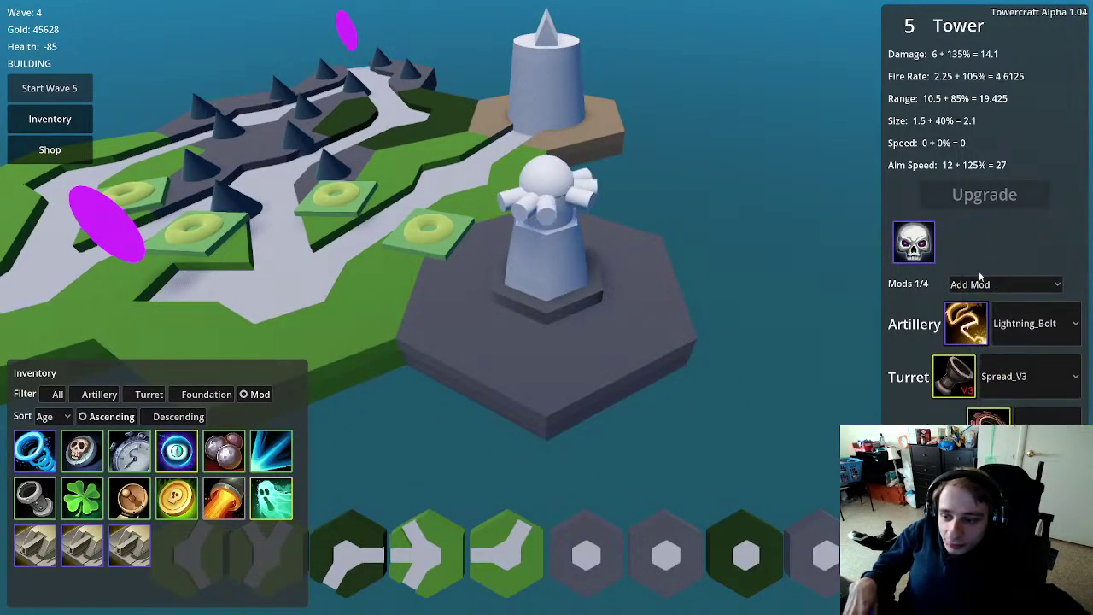
{"action": "left_click", "coordinate": [982, 284]}
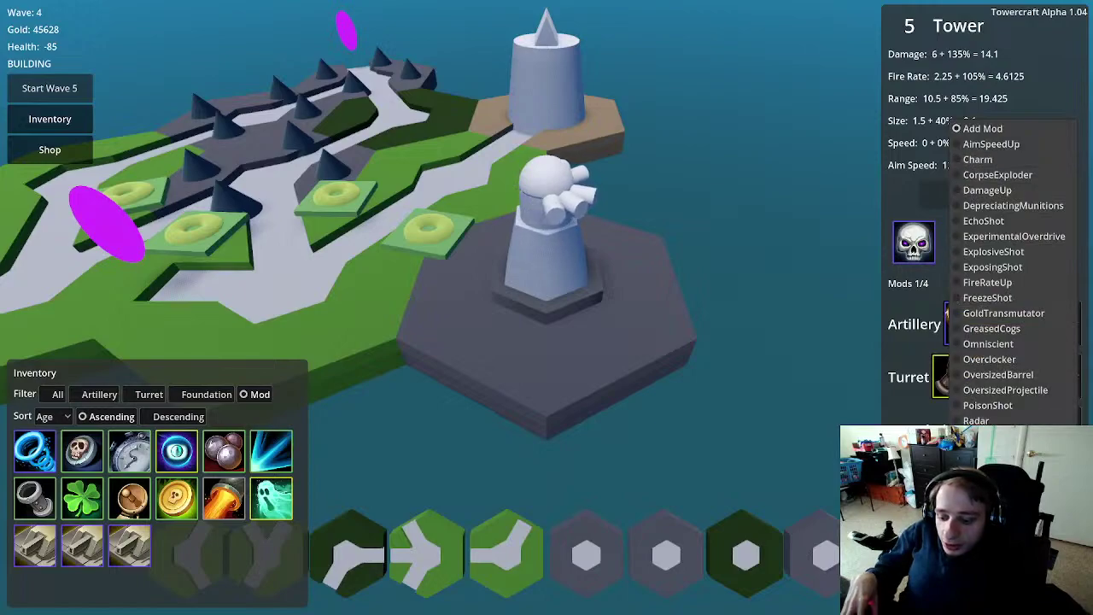
{"action": "left_click", "coordinate": [989, 358]}
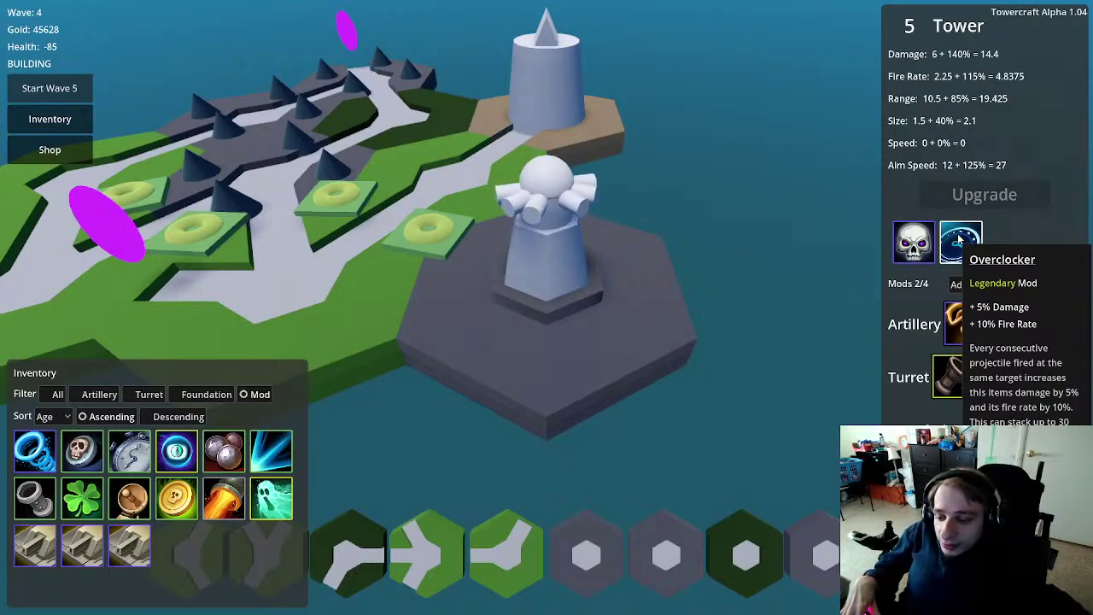
Step: Remove the skull mod, add three more Overclocker mods, and close the tower panel
{"action": "left_click", "coordinate": [914, 242]}
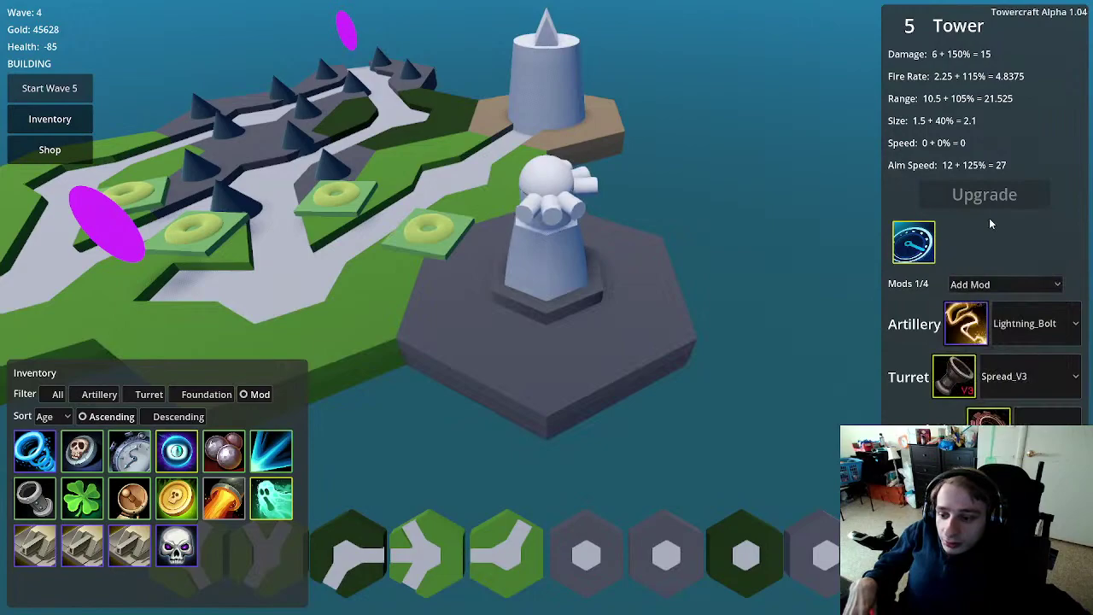
{"action": "left_click", "coordinate": [989, 290]}
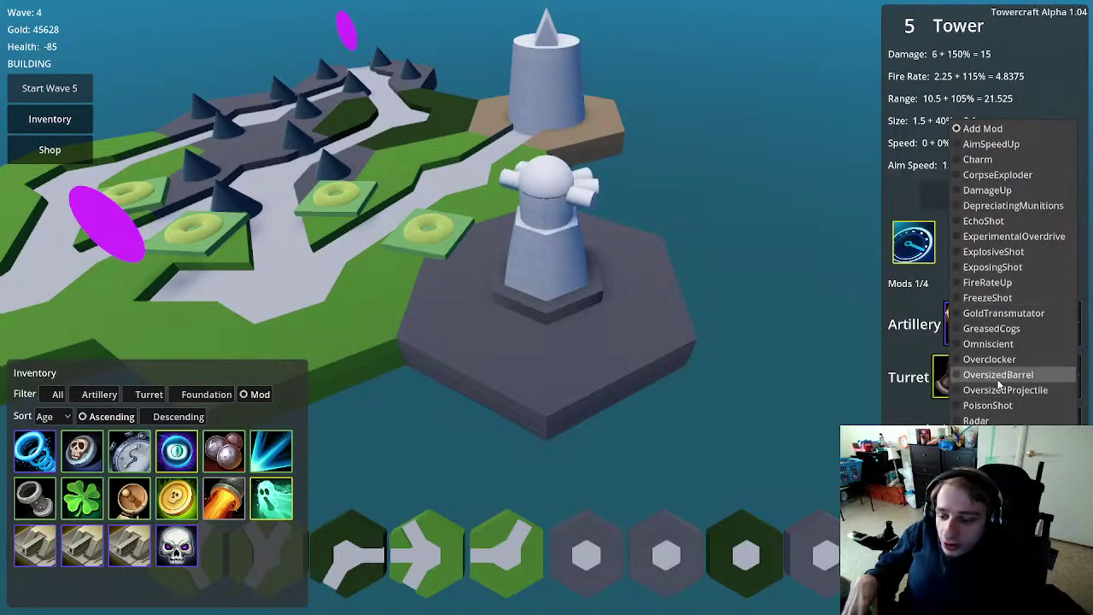
{"action": "left_click", "coordinate": [999, 385]}
{"action": "left_click", "coordinate": [989, 278]}
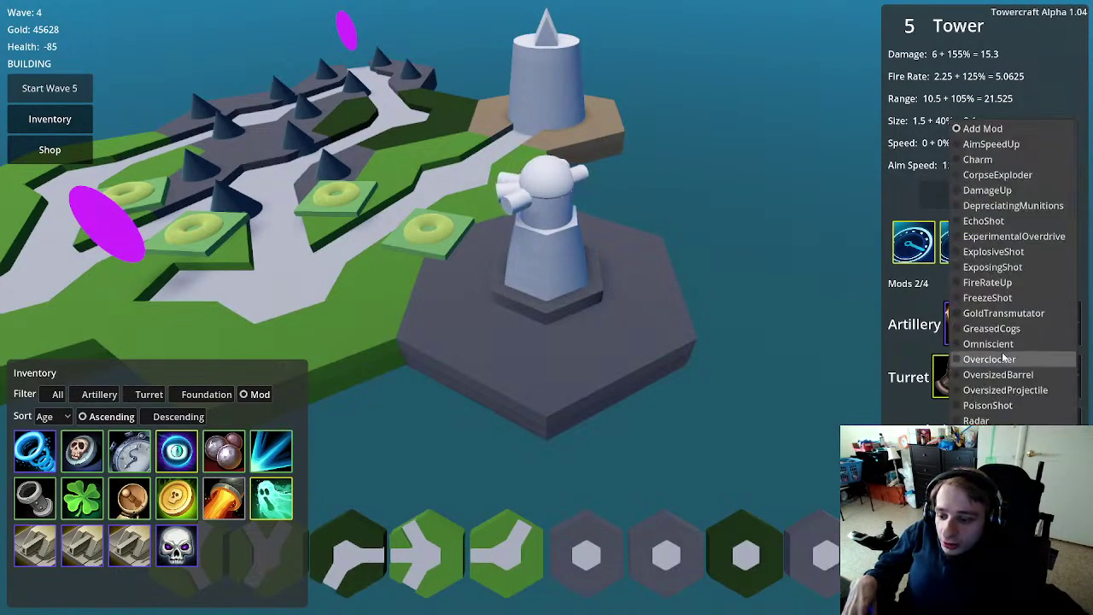
{"action": "left_click", "coordinate": [1005, 359]}
{"action": "left_click", "coordinate": [989, 281]}
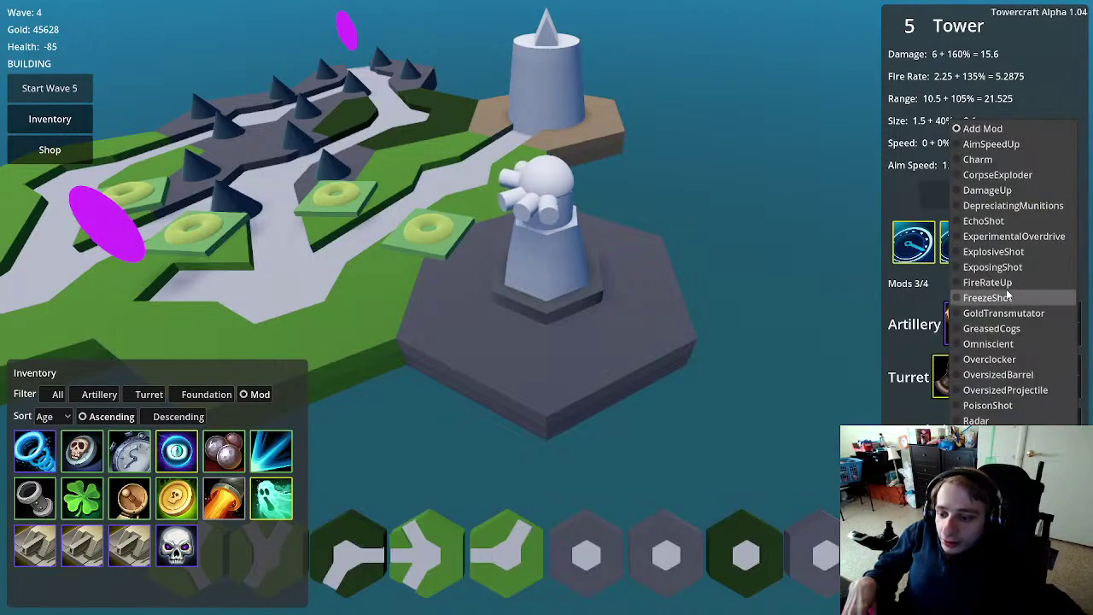
{"action": "left_click", "coordinate": [1009, 357]}
{"action": "left_click", "coordinate": [736, 356]}
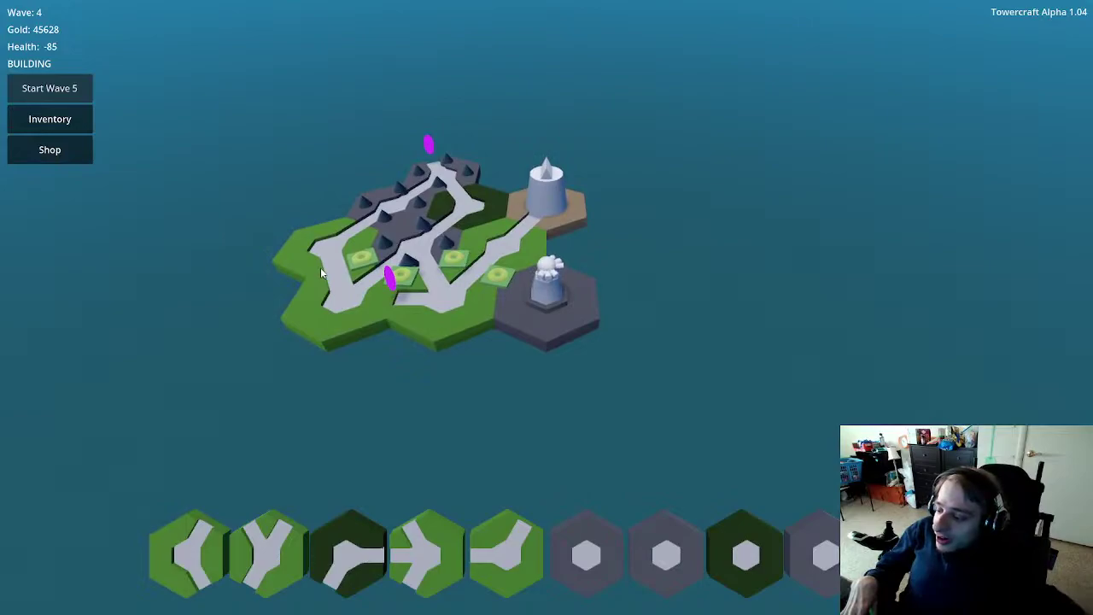
Step: Zoom in and spawn Apprentice enemies from the debug panel, orbiting to watch the overclocked tower
{"action": "left_click_drag", "start_coordinate": [321, 270], "coordinate": [385, 292]}
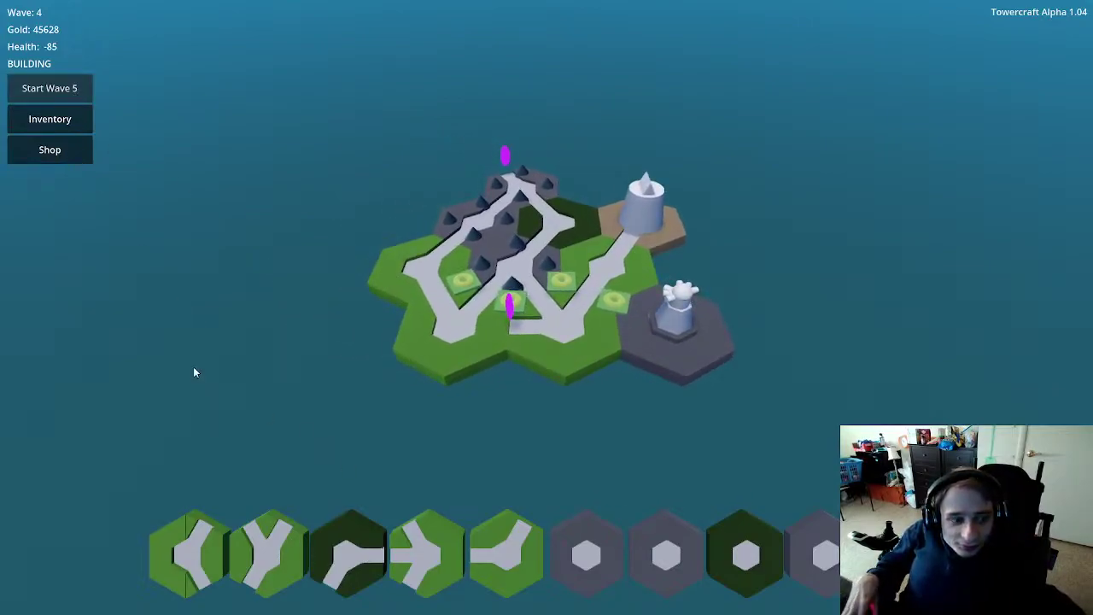
{"action": "key", "text": "grave"}
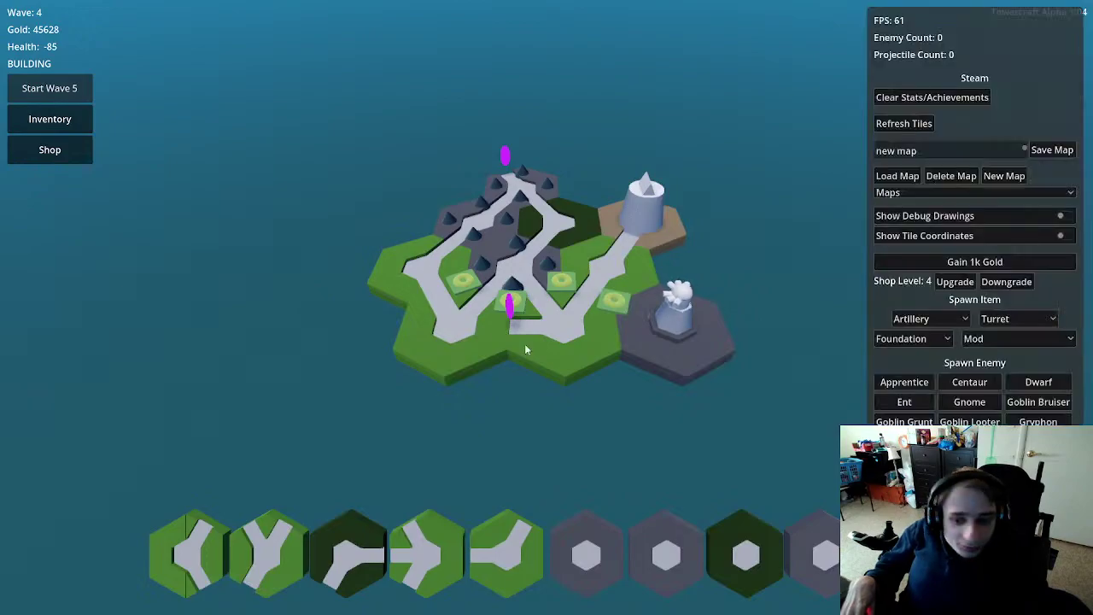
{"action": "left_click", "coordinate": [906, 384]}
{"action": "scroll", "coordinate": [724, 359], "scroll_direction": "up", "scroll_amount": 3}
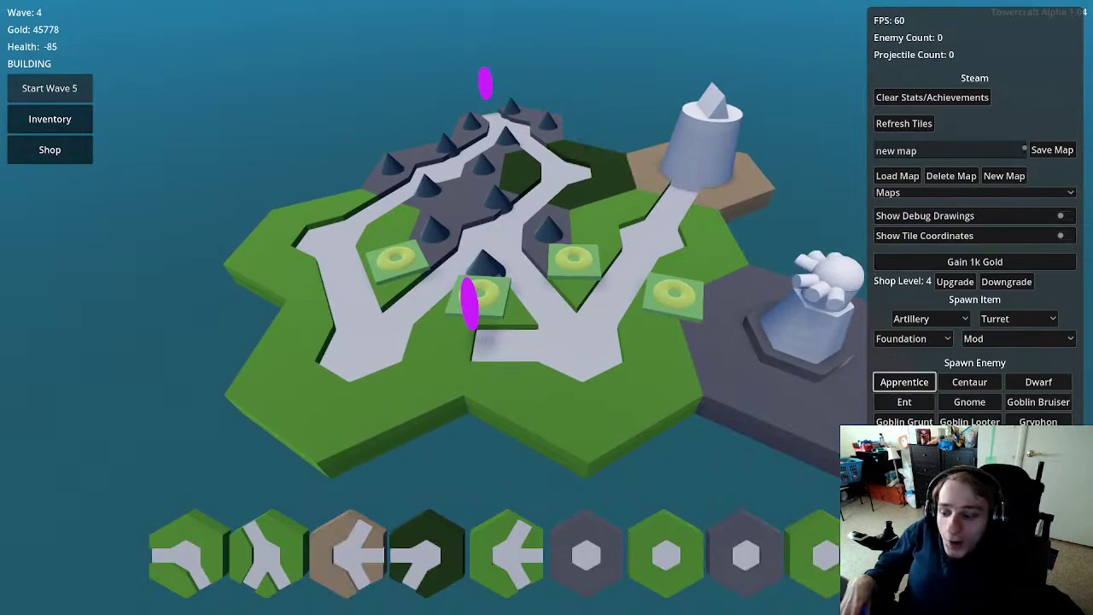
{"action": "double_click", "coordinate": [905, 382]}
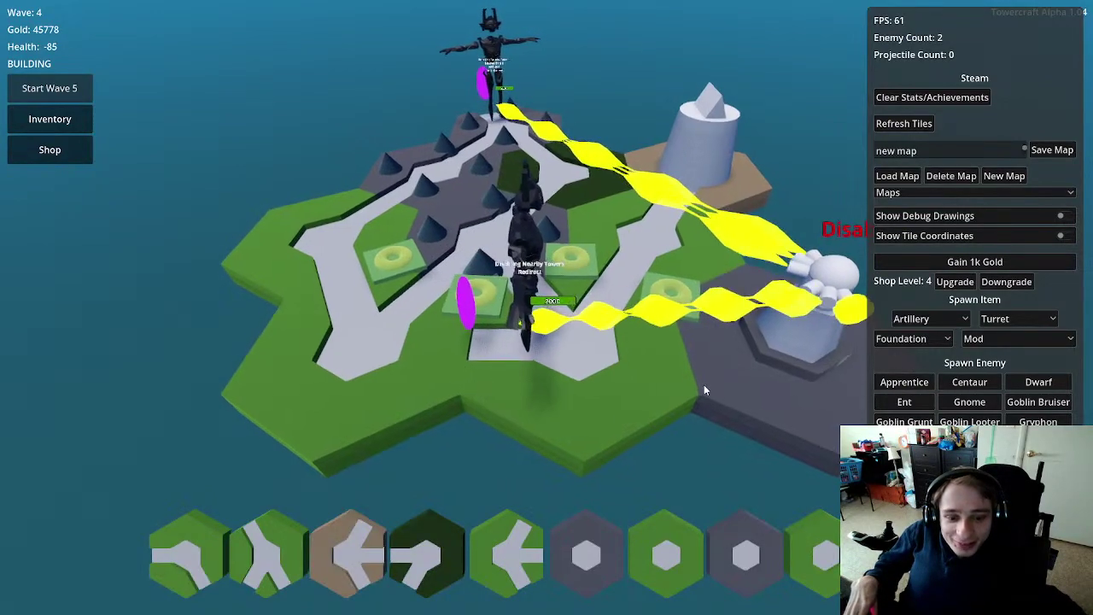
{"action": "middle_click_drag", "start_coordinate": [704, 389], "coordinate": [527, 422]}
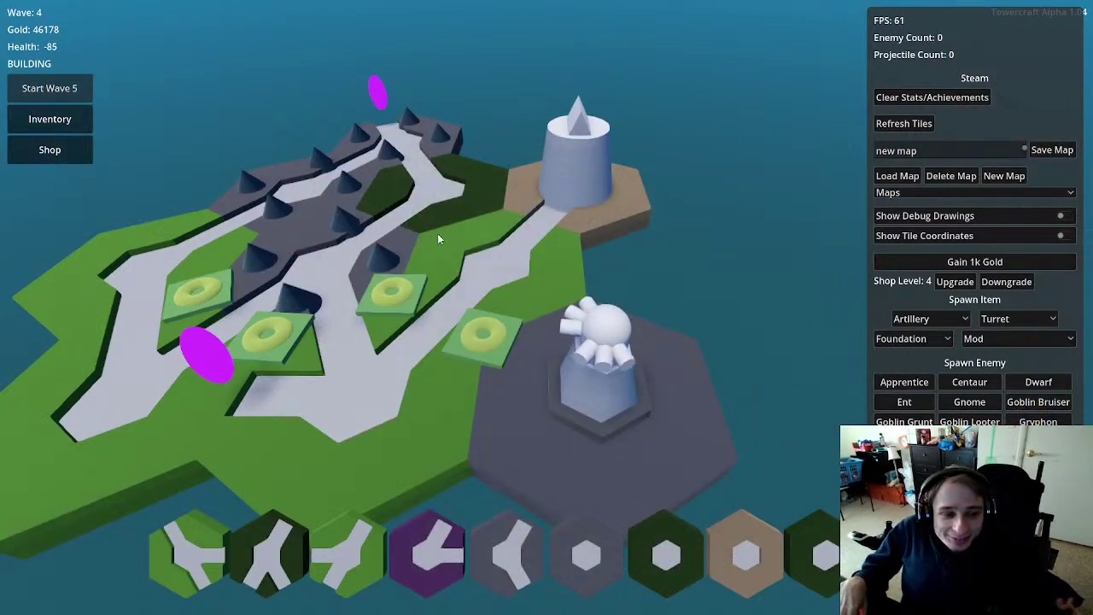
{"action": "scroll", "coordinate": [465, 268], "scroll_direction": "down", "scroll_amount": 5}
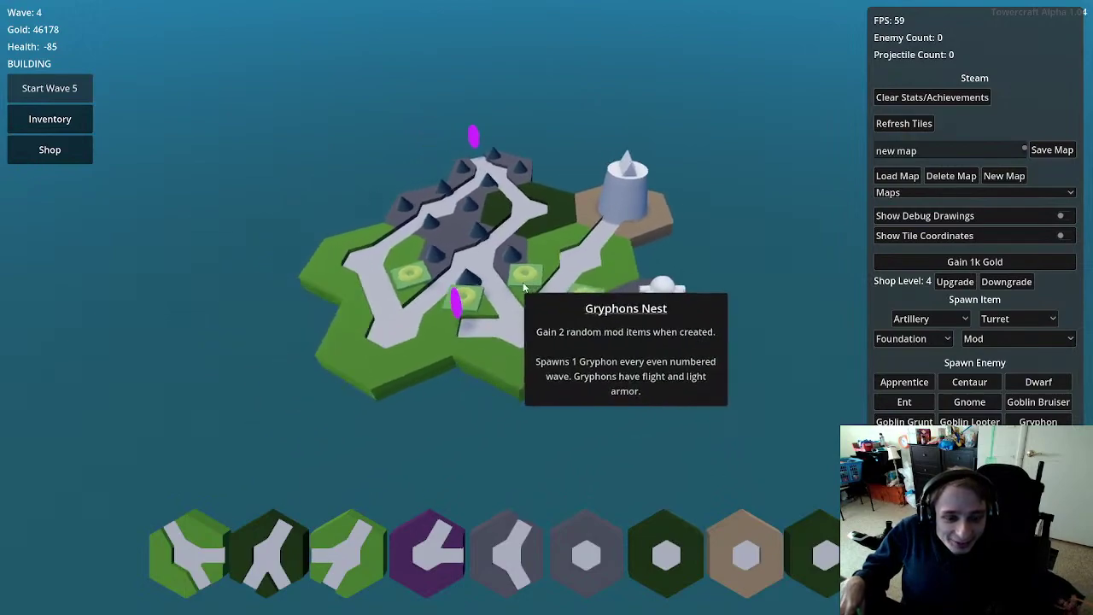
{"action": "scroll", "coordinate": [573, 377], "scroll_direction": "up", "scroll_amount": 5}
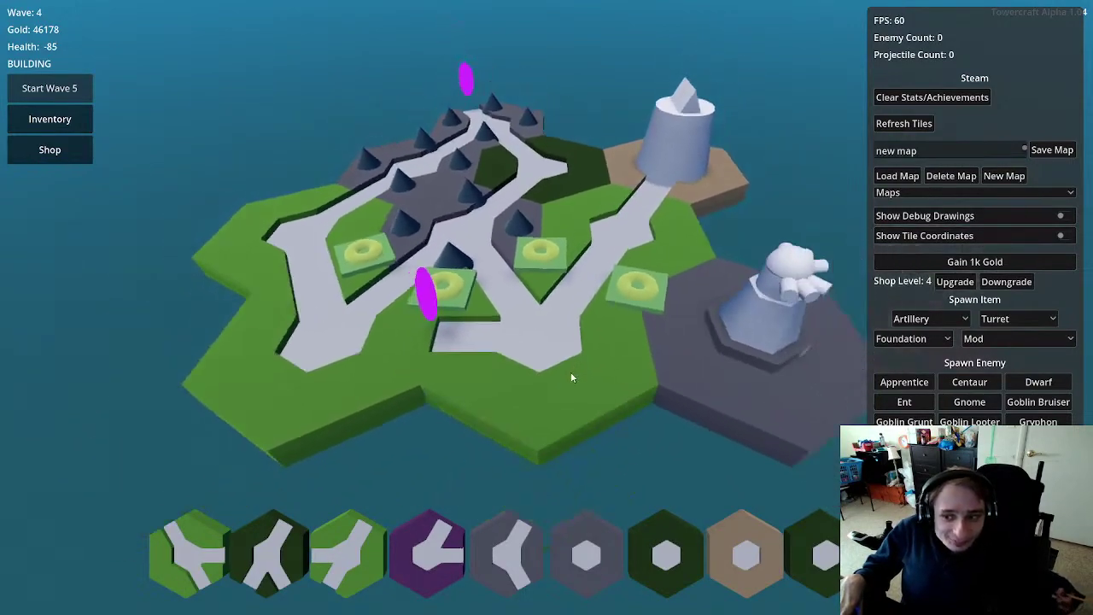
{"action": "scroll", "coordinate": [571, 377], "scroll_direction": "down", "scroll_amount": 5}
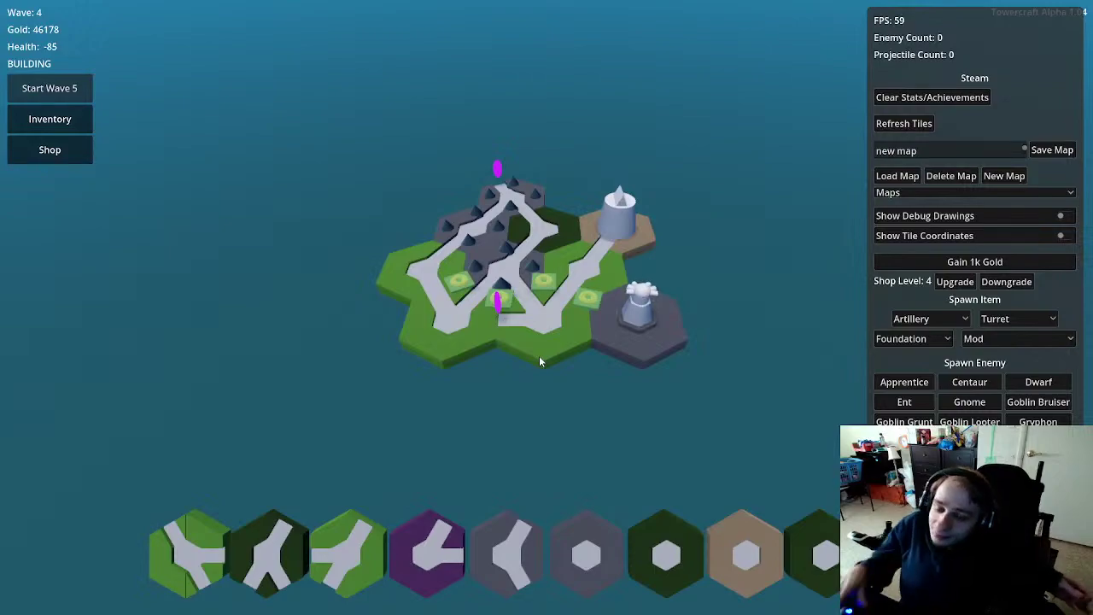
{"action": "left_click", "coordinate": [639, 314]}
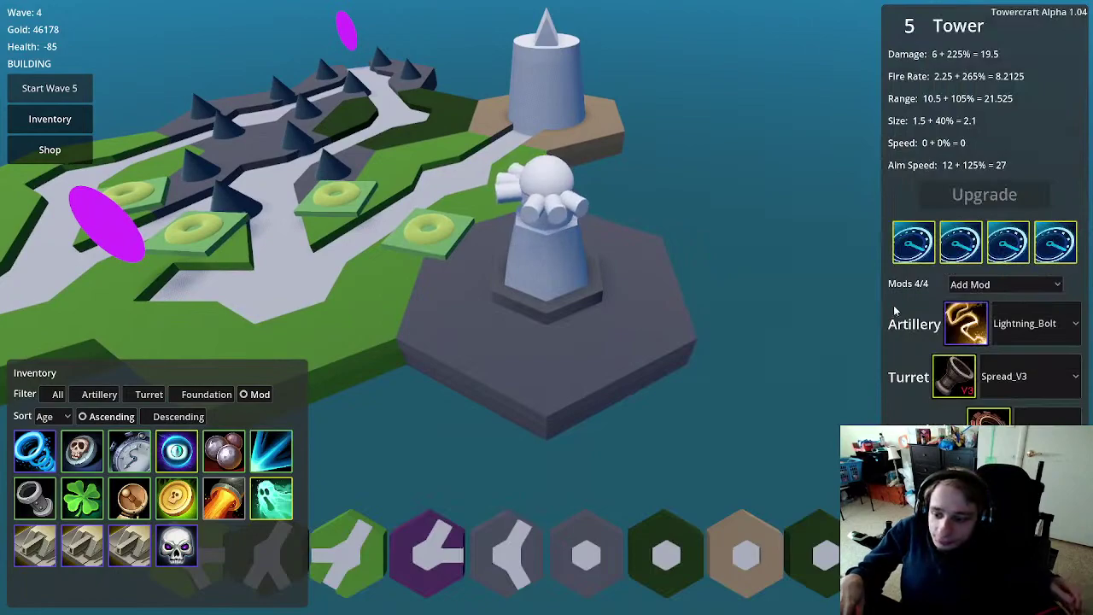
Step: Change the tower's artillery from Lightning_Bolt to Raze and reopen its stats to confirm
{"action": "left_click", "coordinate": [1038, 333]}
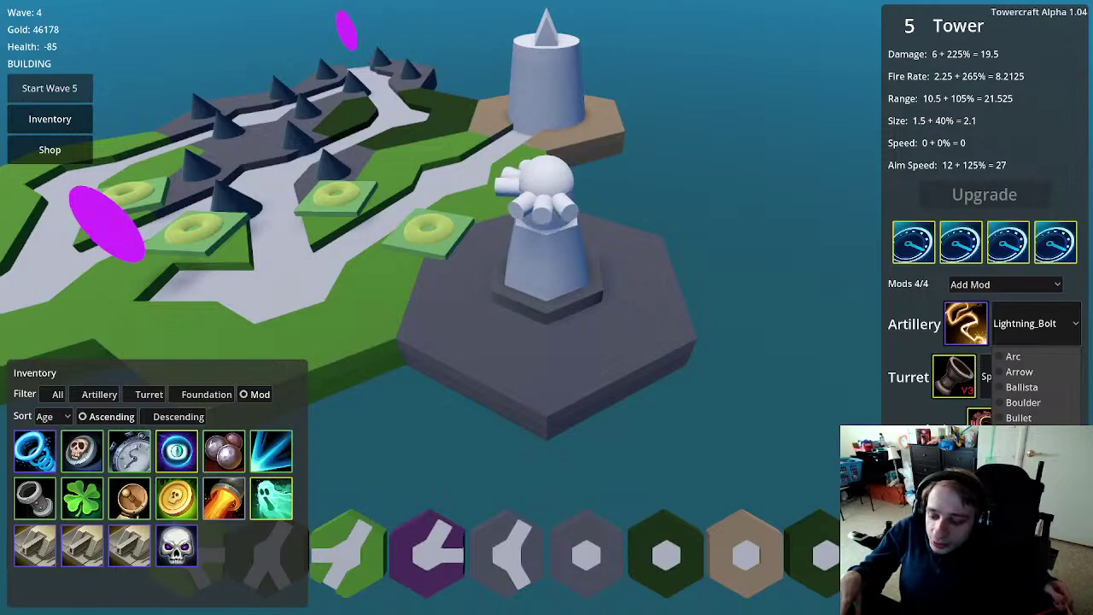
{"action": "left_click", "coordinate": [1025, 555]}
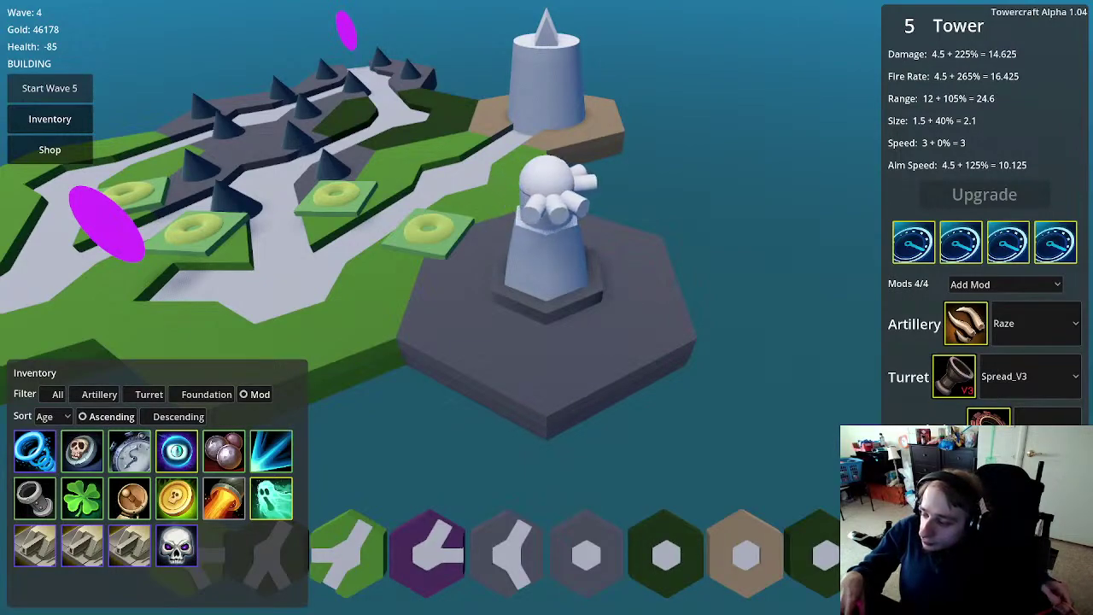
{"action": "left_click", "coordinate": [748, 365]}
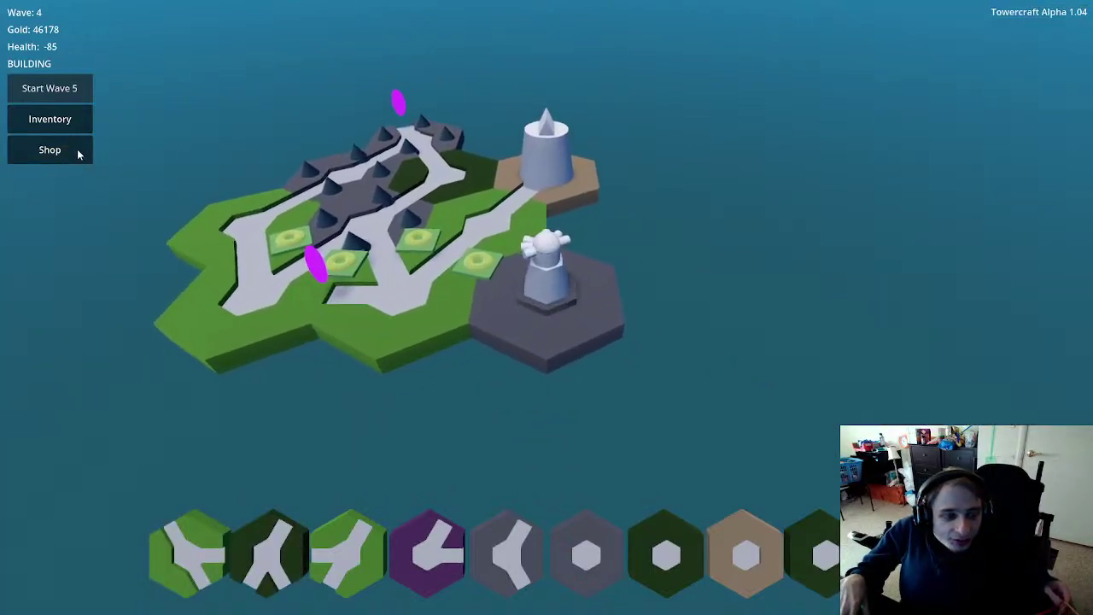
{"action": "left_click", "coordinate": [543, 266]}
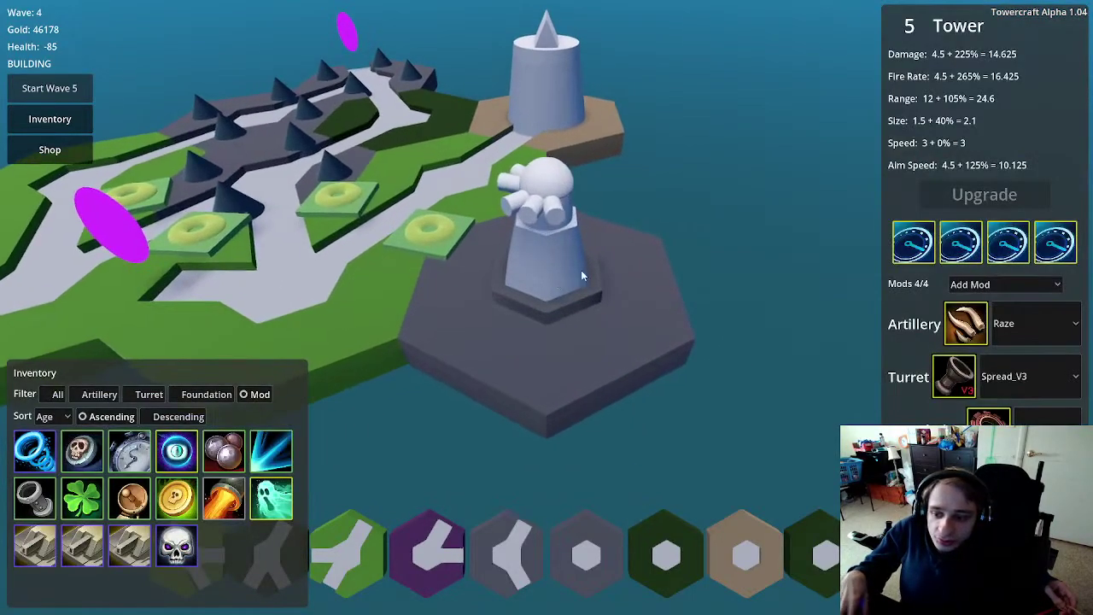
{"action": "mouse_move", "coordinate": [965, 323]}
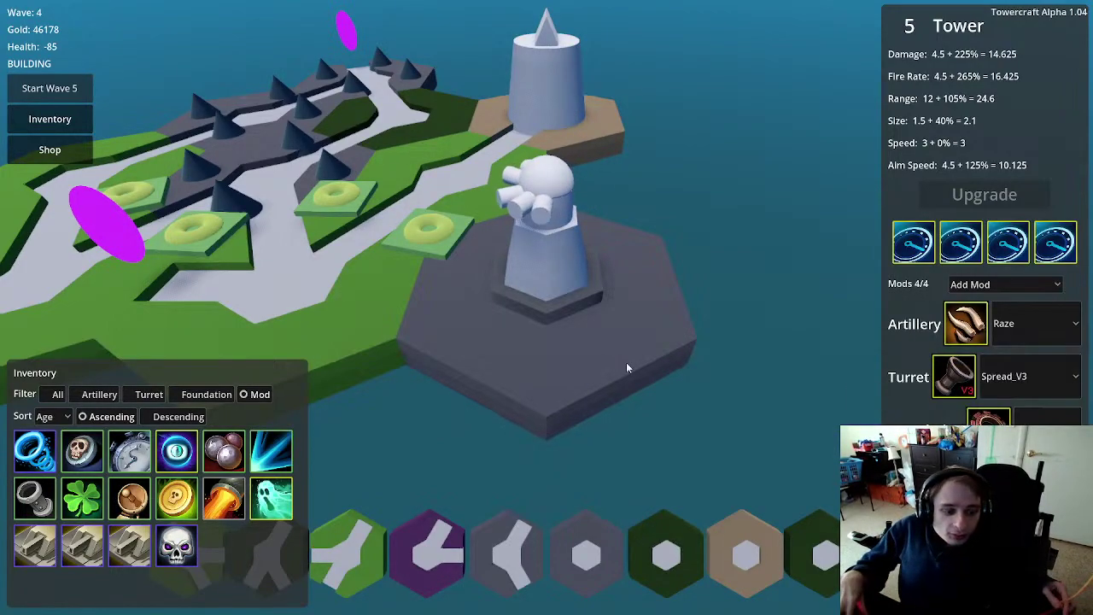
Step: Close the tower panel and spawn Apprentice enemies from the debug panel to test Raze
{"action": "key", "text": "Escape"}
{"action": "scroll", "coordinate": [426, 223], "scroll_direction": "down", "scroll_amount": 3}
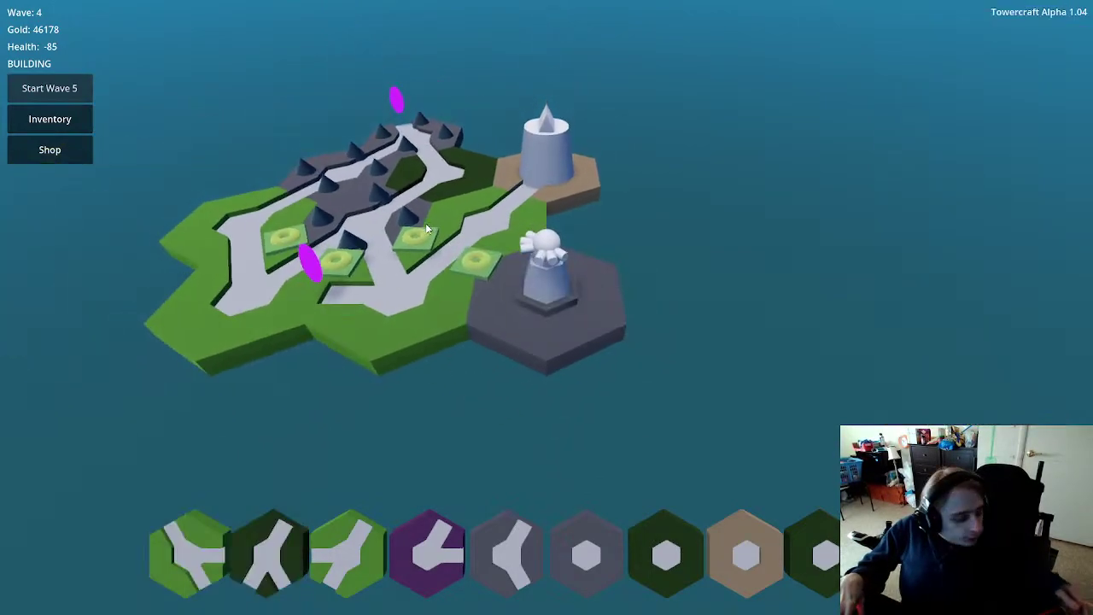
{"action": "key", "text": "grave"}
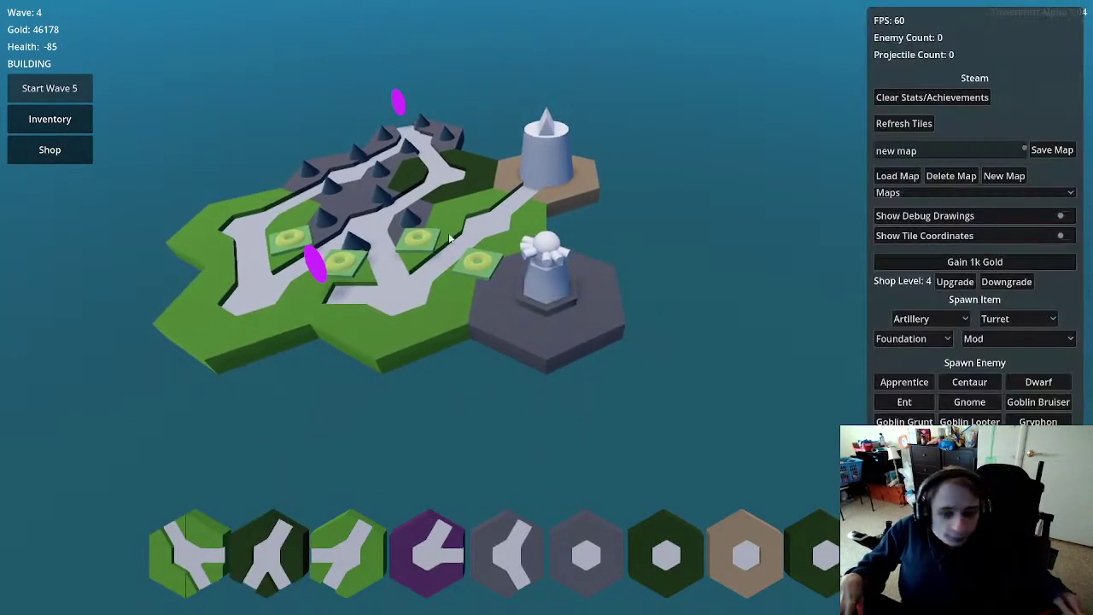
{"action": "left_click", "coordinate": [924, 390]}
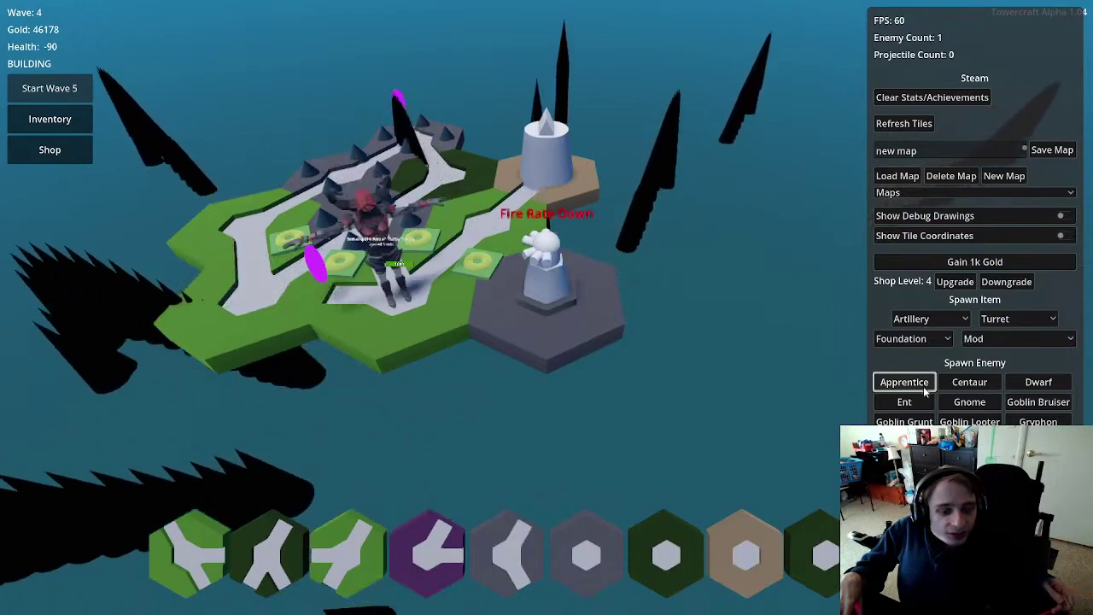
Step: Zoom in and out on the turret tower by the path, settle on a close-up, hide debug
{"action": "scroll", "coordinate": [657, 356], "scroll_direction": "down", "scroll_amount": 10}
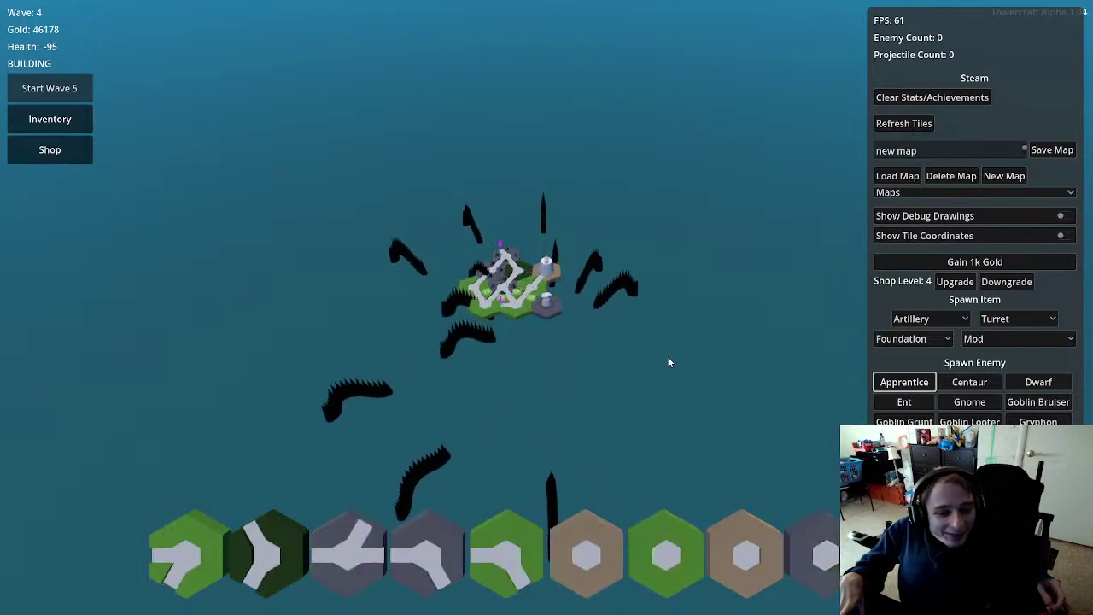
{"action": "scroll", "coordinate": [668, 362], "scroll_direction": "up", "scroll_amount": 5}
{"action": "scroll", "coordinate": [562, 318], "scroll_direction": "up", "scroll_amount": 10}
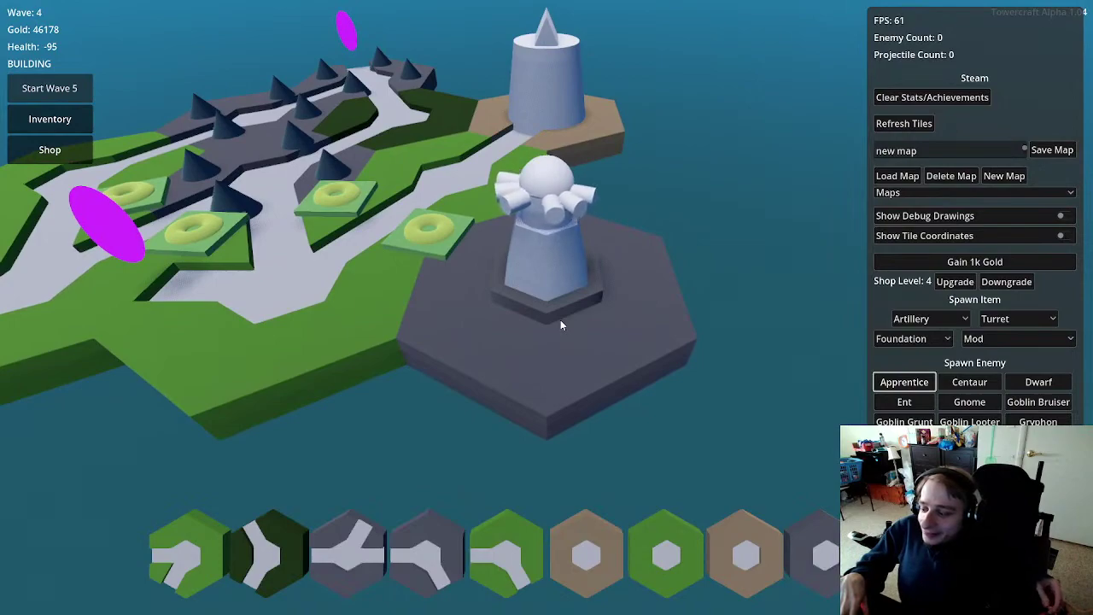
{"action": "scroll", "coordinate": [629, 317], "scroll_direction": "down", "scroll_amount": 10}
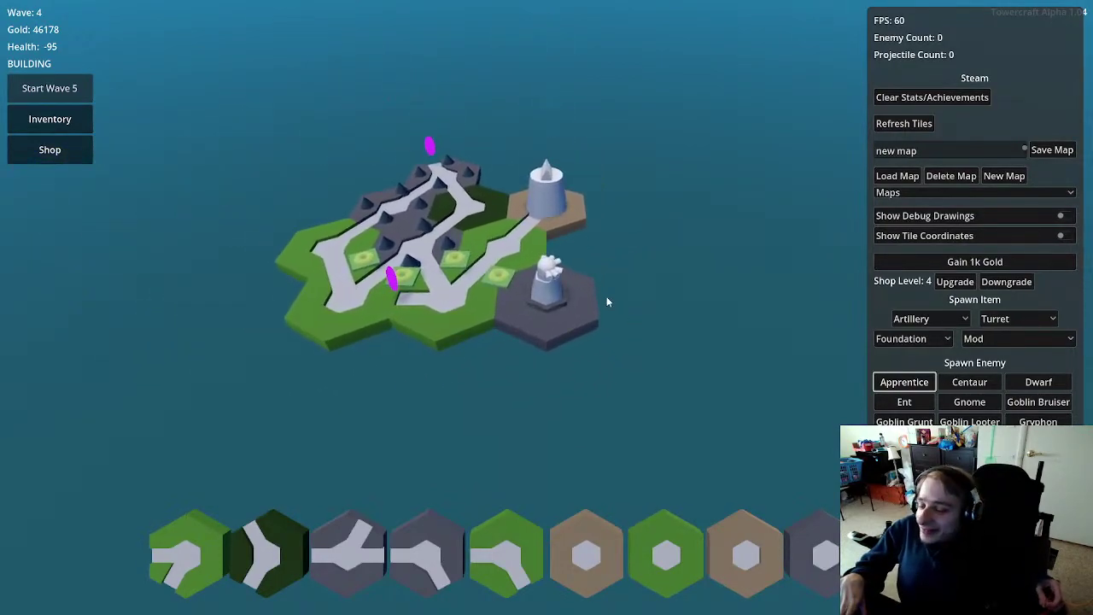
{"action": "scroll", "coordinate": [628, 344], "scroll_direction": "up", "scroll_amount": 10}
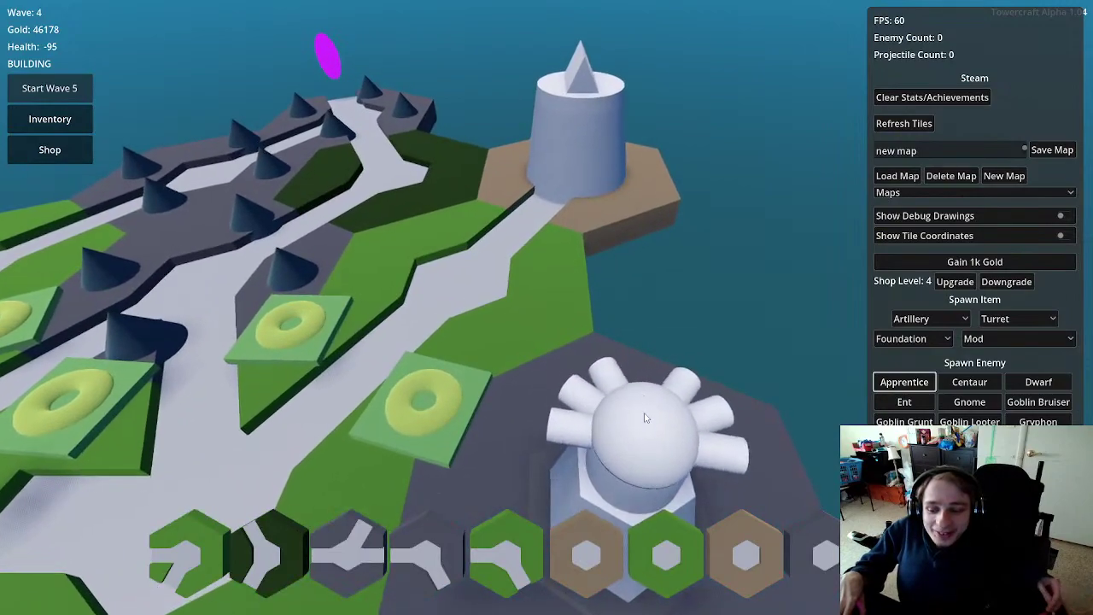
{"action": "scroll", "coordinate": [644, 418], "scroll_direction": "down", "scroll_amount": 5}
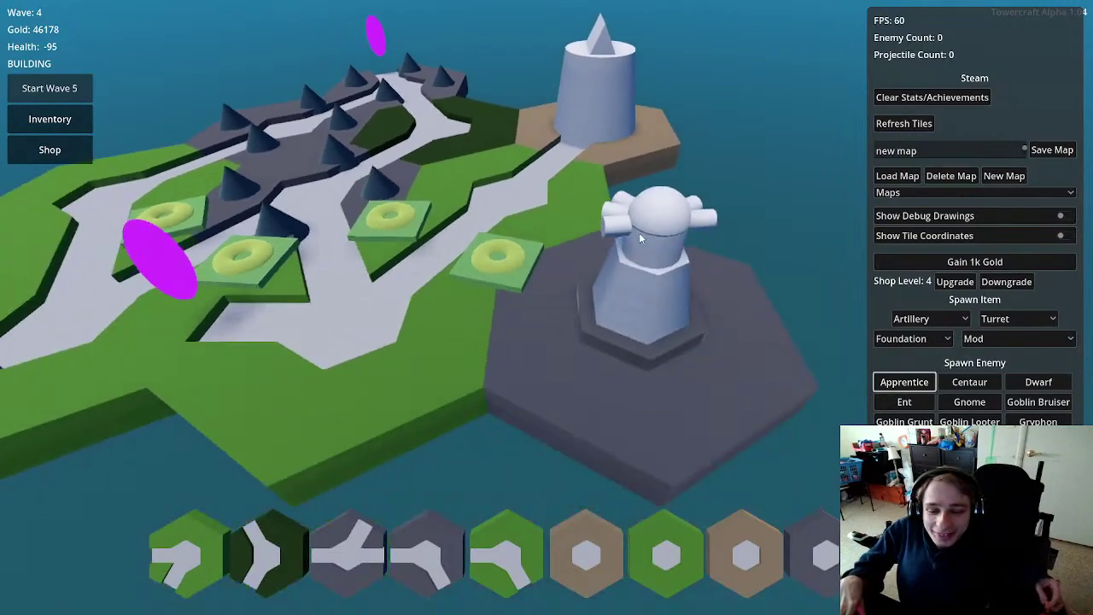
{"action": "key", "text": "F3"}
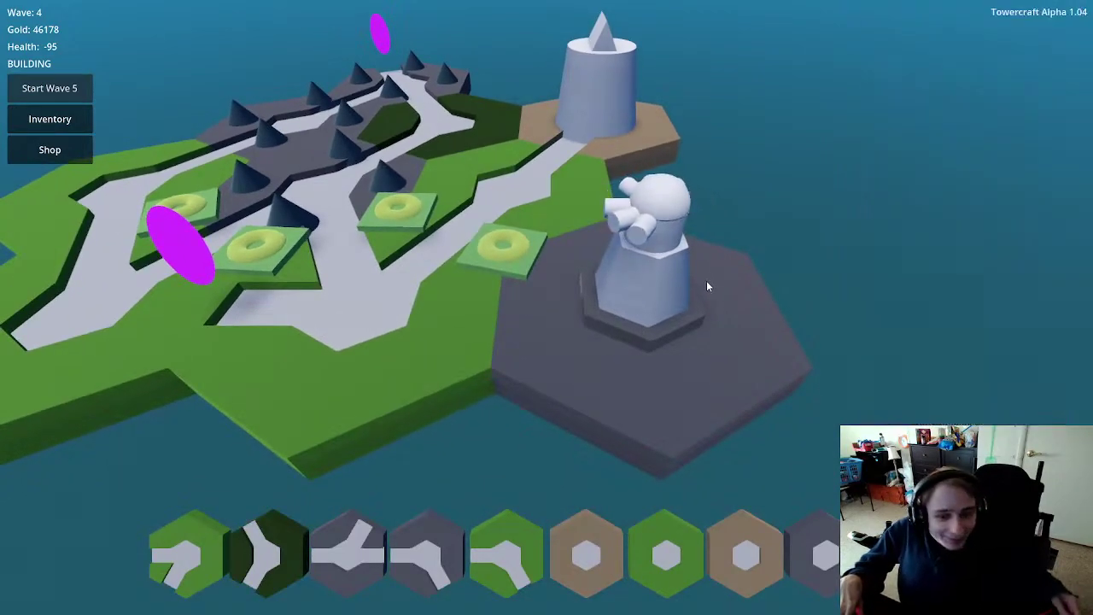
Step: Keep Raze artillery on the level-5 tower and swap its Spread_V3 turret for Forward
{"action": "left_click", "coordinate": [628, 303]}
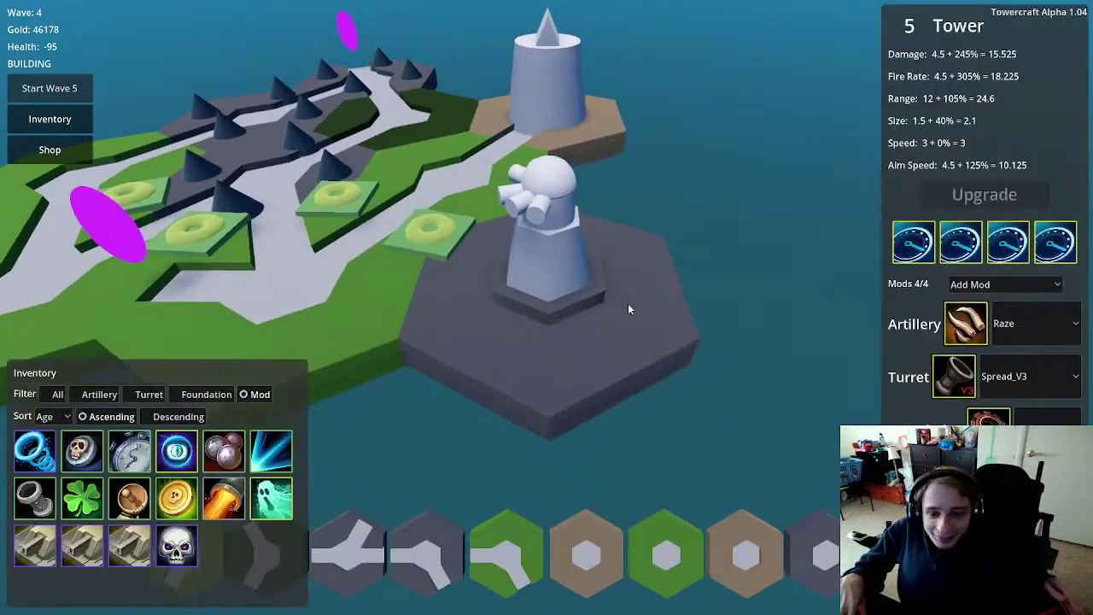
{"action": "left_click", "coordinate": [1012, 327]}
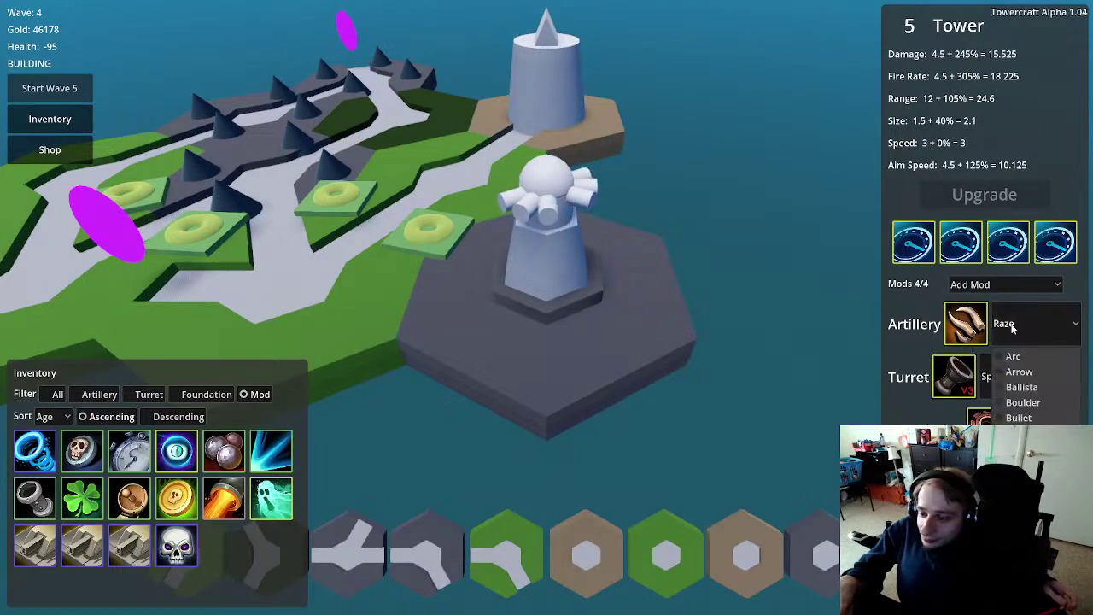
{"action": "left_click", "coordinate": [914, 243]}
{"action": "mouse_move", "coordinate": [914, 243]}
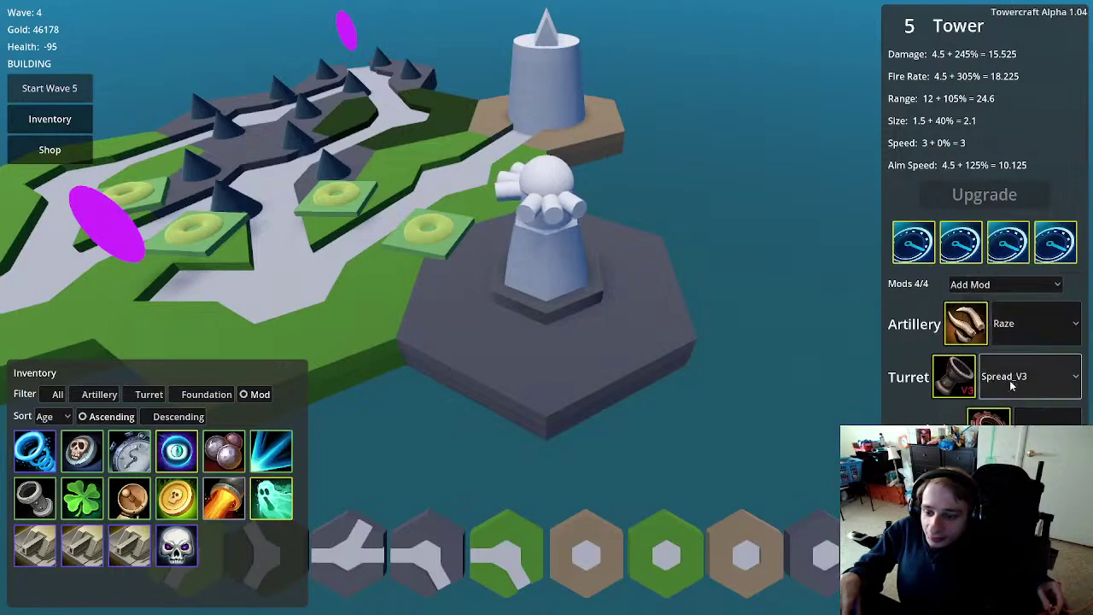
{"action": "left_click", "coordinate": [1008, 380]}
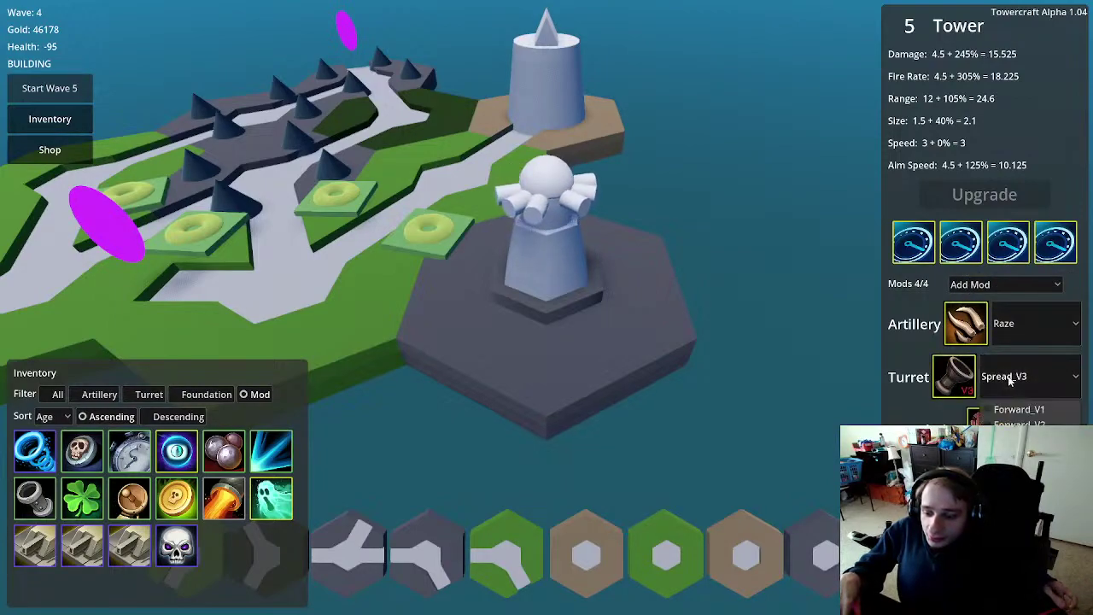
{"action": "left_click", "coordinate": [819, 429]}
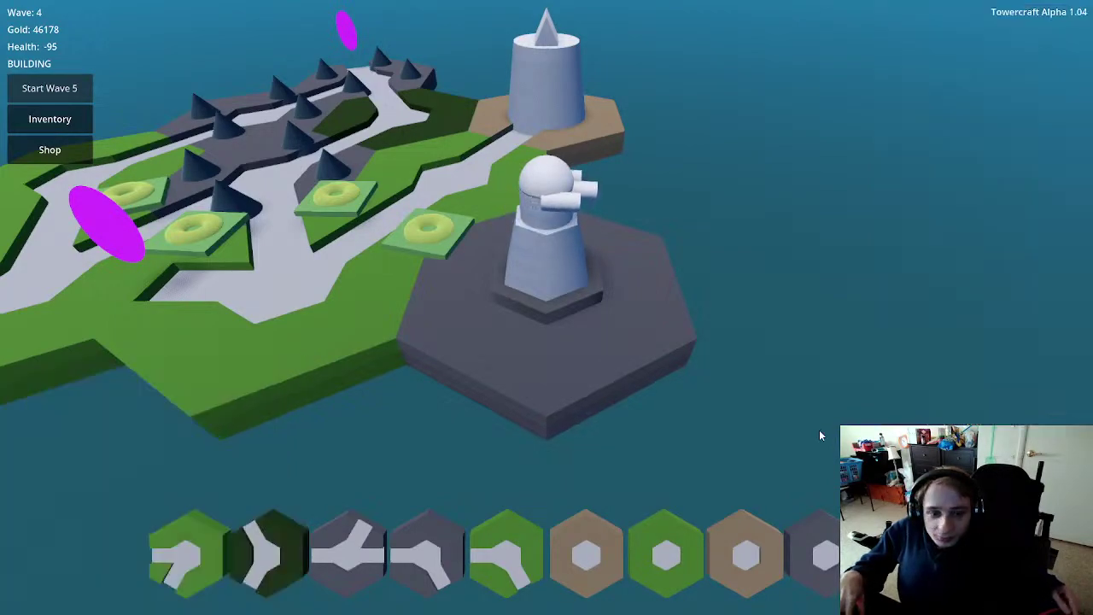
{"action": "scroll", "coordinate": [721, 383], "scroll_direction": "down", "scroll_amount": 5}
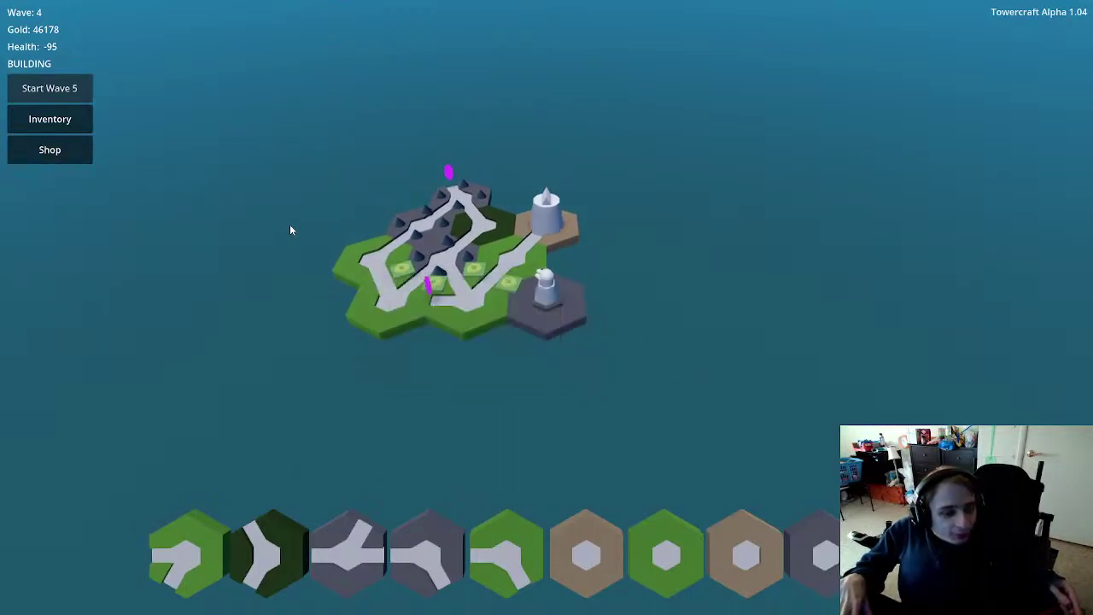
Step: Spawn Apprentice enemies and check the tower's mods while they run
{"action": "key", "text": "F1"}
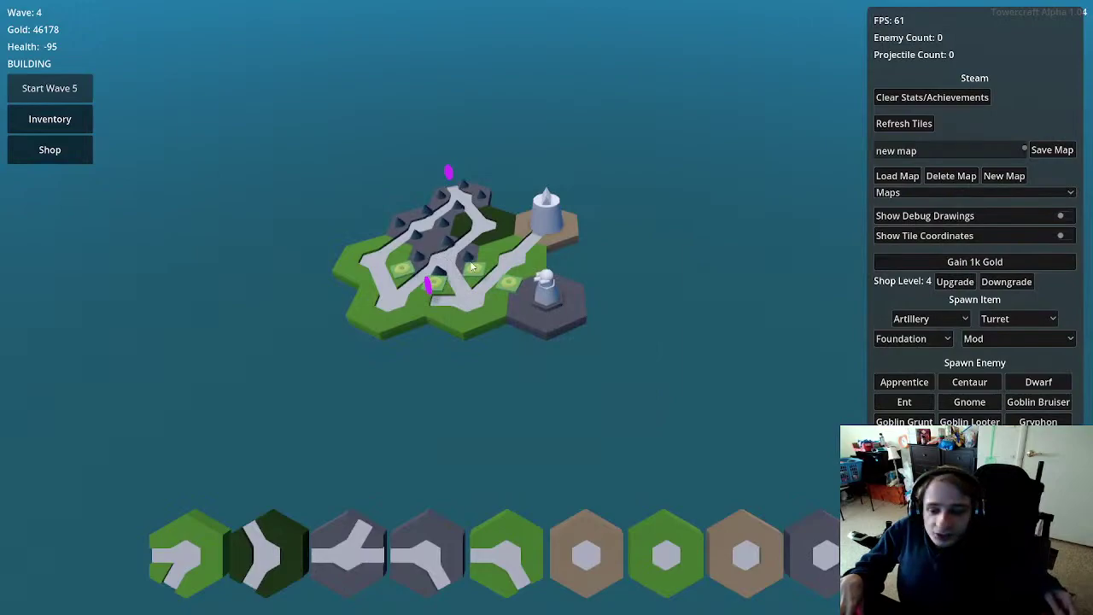
{"action": "left_click", "coordinate": [903, 384]}
{"action": "left_click", "coordinate": [903, 383]}
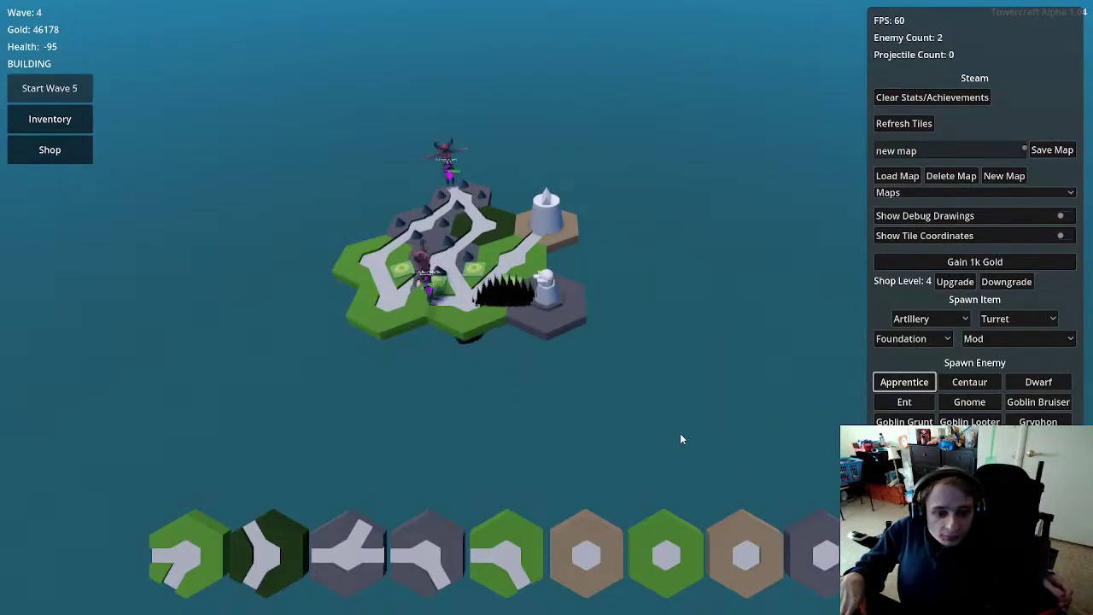
{"action": "scroll", "coordinate": [598, 406], "scroll_direction": "up", "scroll_amount": 3}
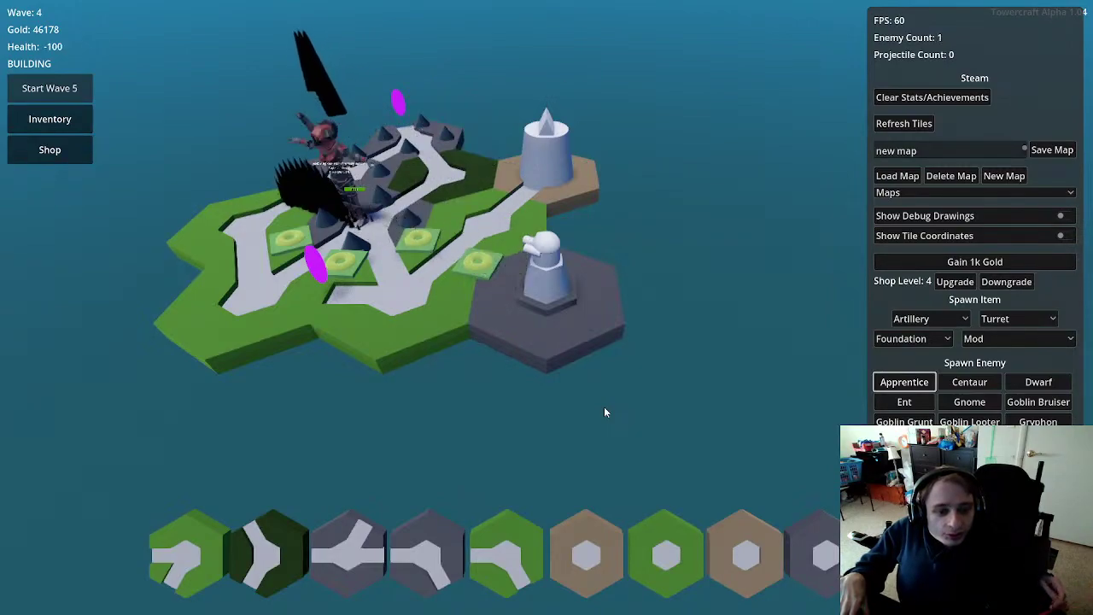
{"action": "left_click", "coordinate": [561, 282]}
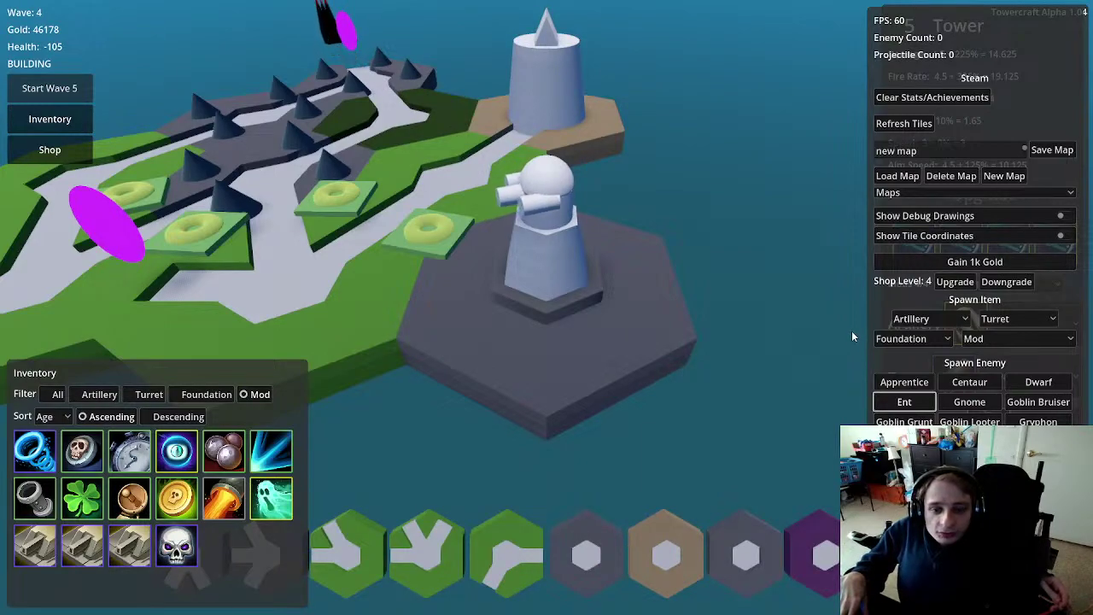
{"action": "left_click", "coordinate": [804, 166]}
Step: Spawn two groups of Gnome enemies, then focus the tower and hide the debug panel to view its stats
{"action": "scroll", "coordinate": [804, 165], "scroll_direction": "down", "scroll_amount": 5}
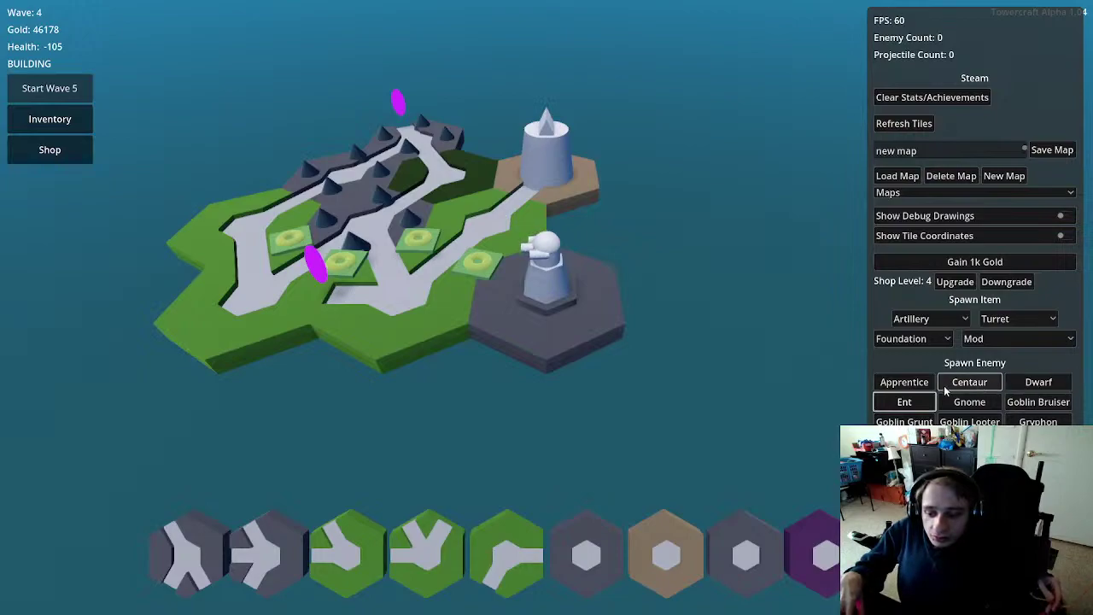
{"action": "left_click", "coordinate": [965, 405]}
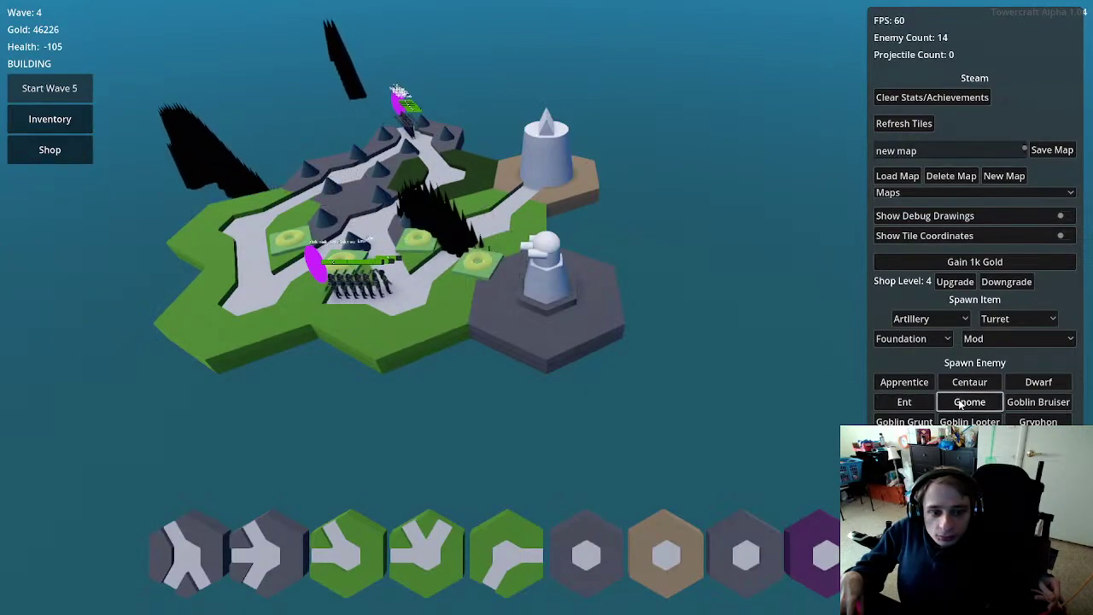
{"action": "left_click", "coordinate": [960, 404]}
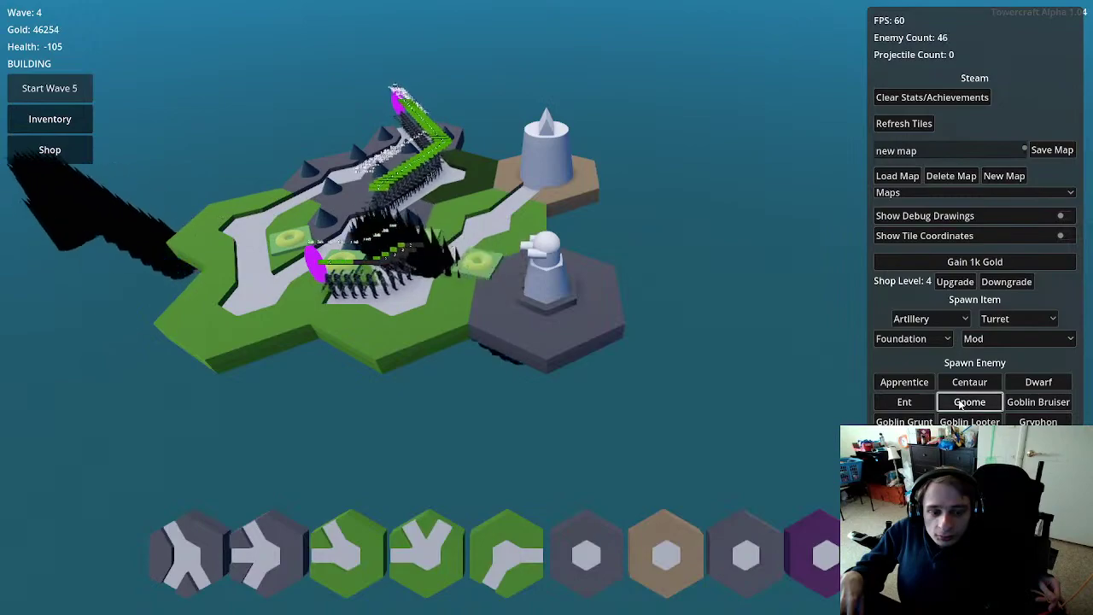
{"action": "scroll", "coordinate": [547, 264], "scroll_direction": "up", "scroll_amount": 3}
{"action": "key", "text": "i"}
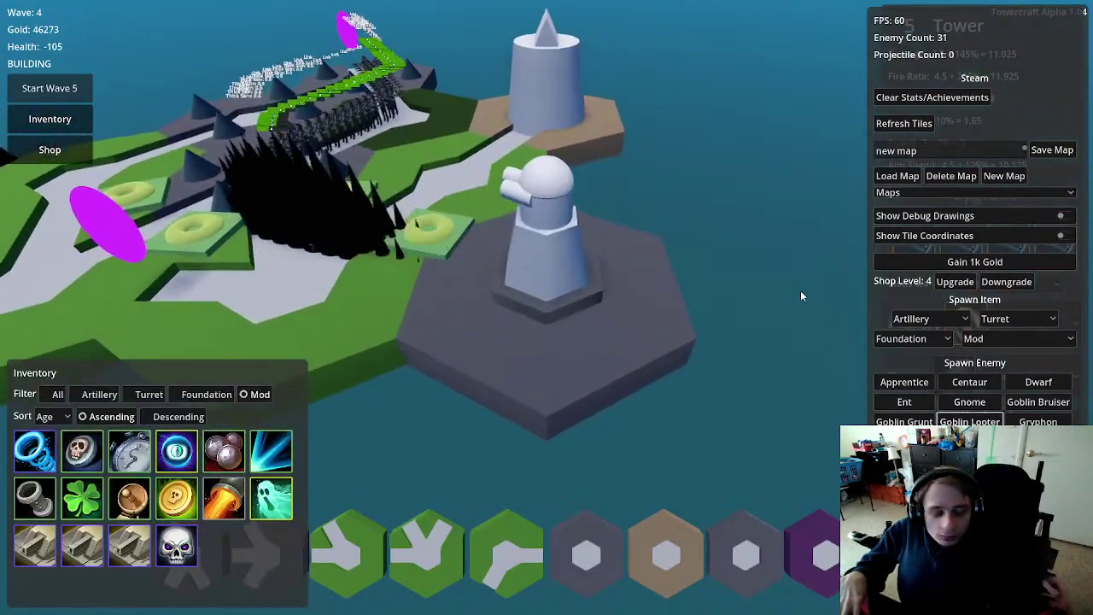
{"action": "key", "text": "F1"}
{"action": "mouse_move", "coordinate": [955, 245]}
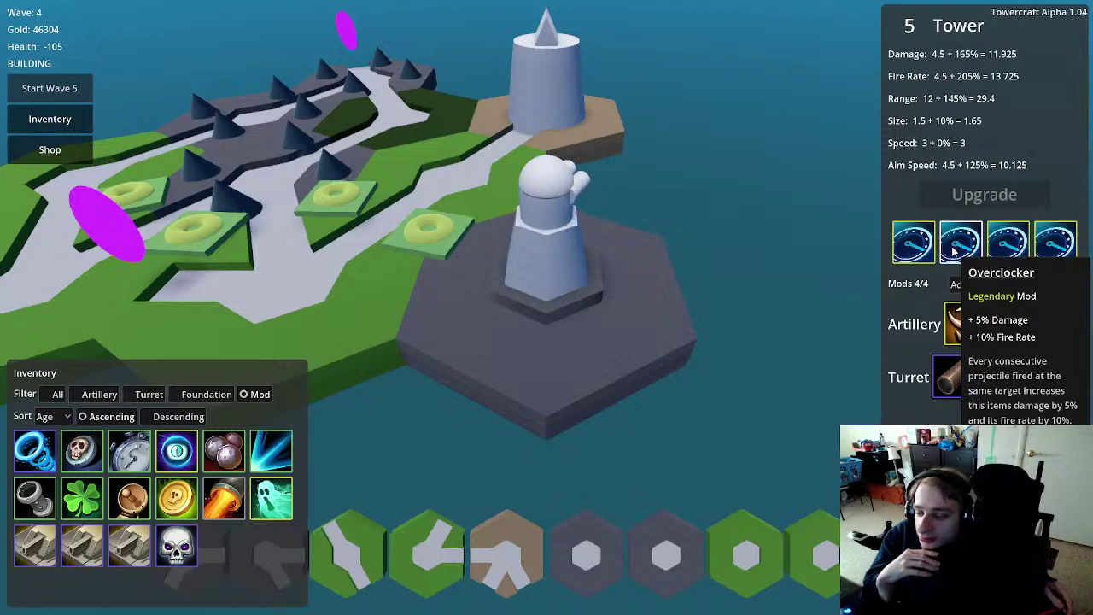
Step: Deselect the tower to view the whole island and bring back the debug panel
{"action": "left_click", "coordinate": [789, 294]}
{"action": "key", "text": "grave"}
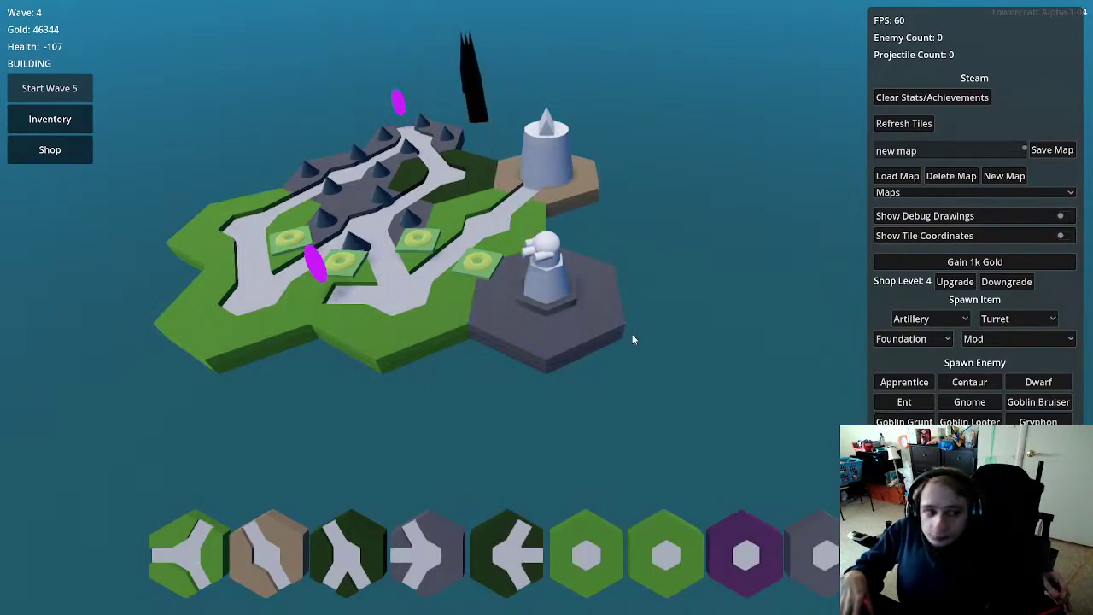
Step: Quit Towercraft from the Esc pause menu
{"action": "key", "text": "Escape"}
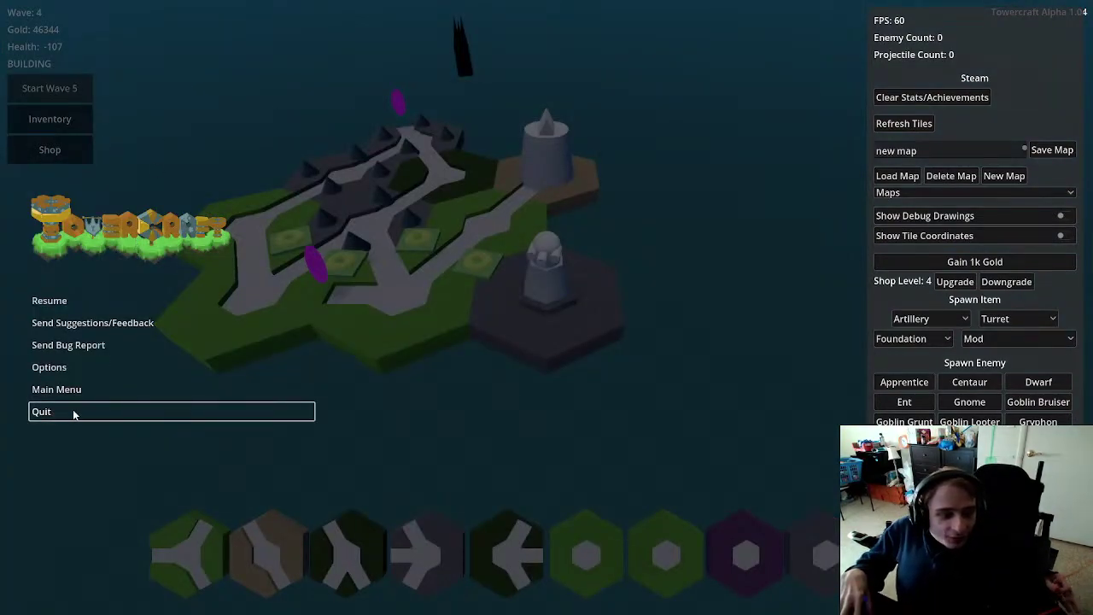
{"action": "left_click", "coordinate": [45, 419]}
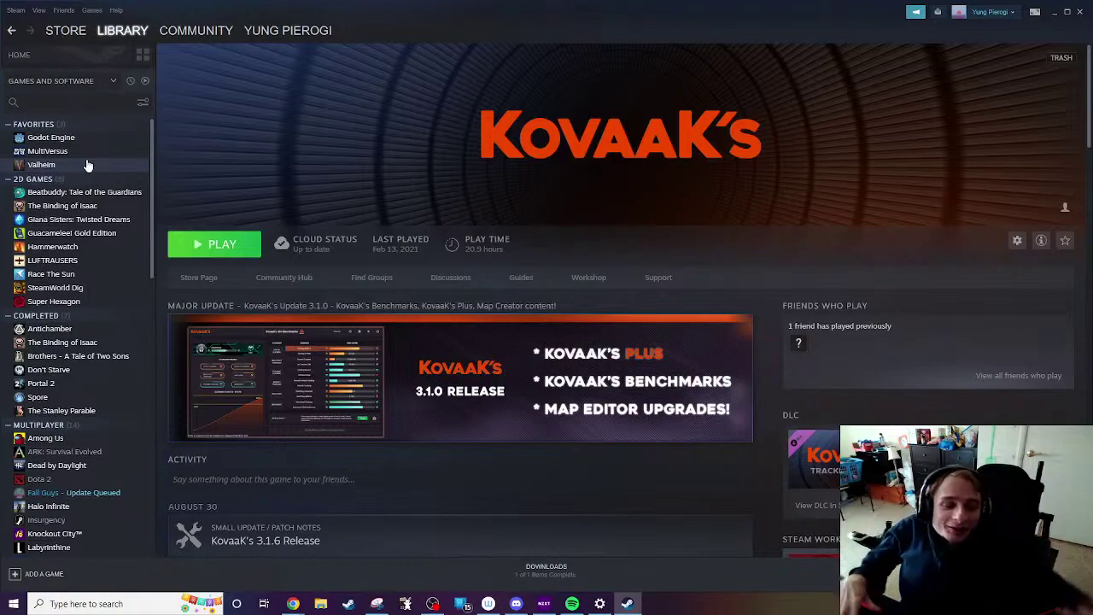
Step: Launch a new Google Chrome window from the taskbar, maximise it, and open the Notion to-do list bookmark
{"action": "mouse_move", "coordinate": [299, 603]}
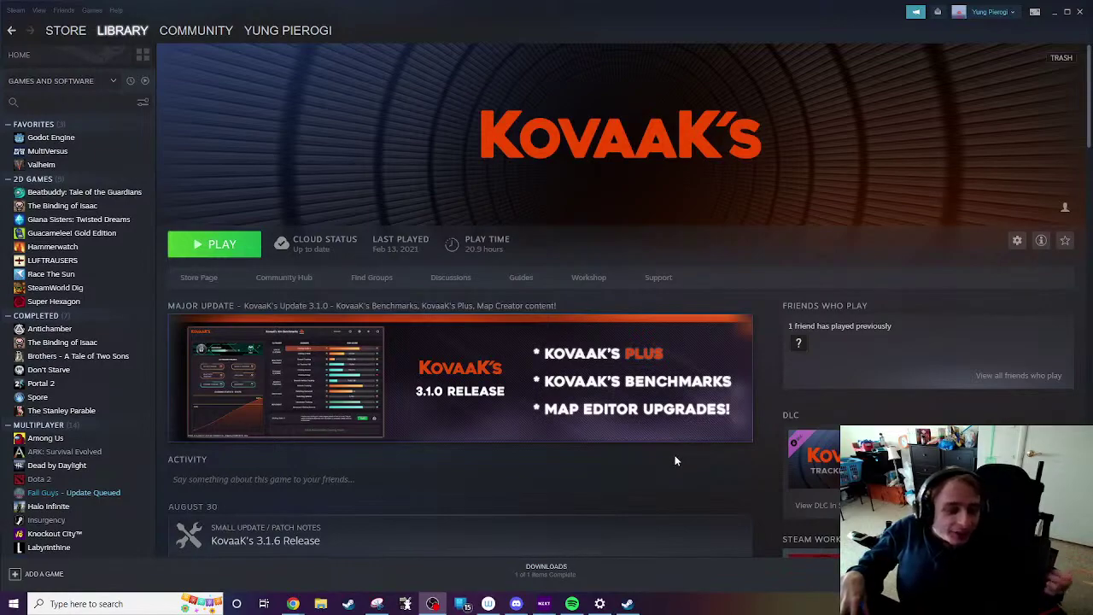
{"action": "right_click", "coordinate": [293, 603]}
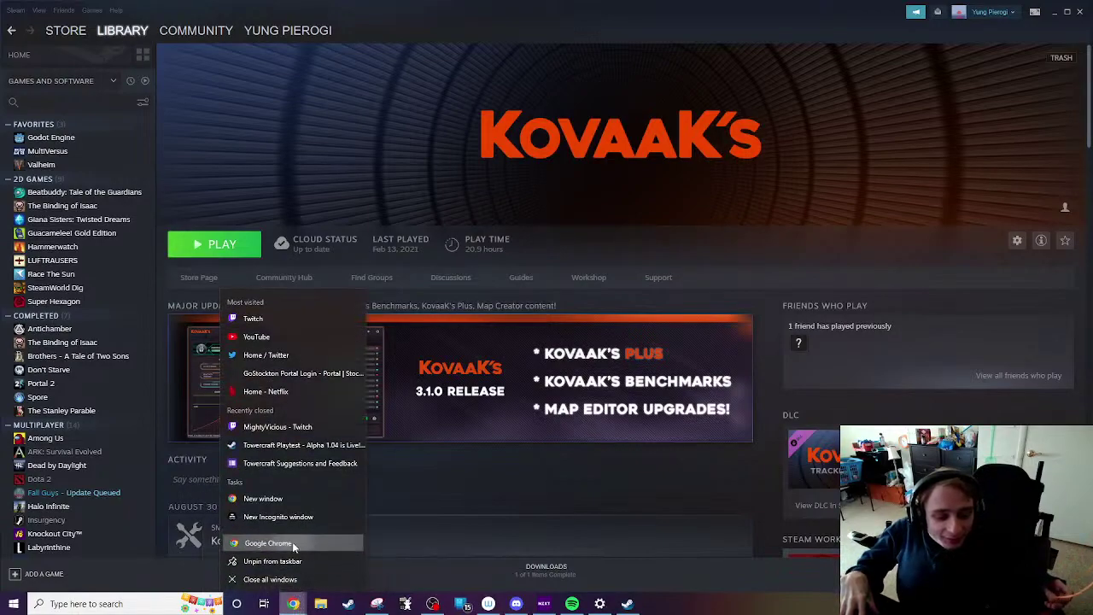
{"action": "left_click", "coordinate": [293, 543]}
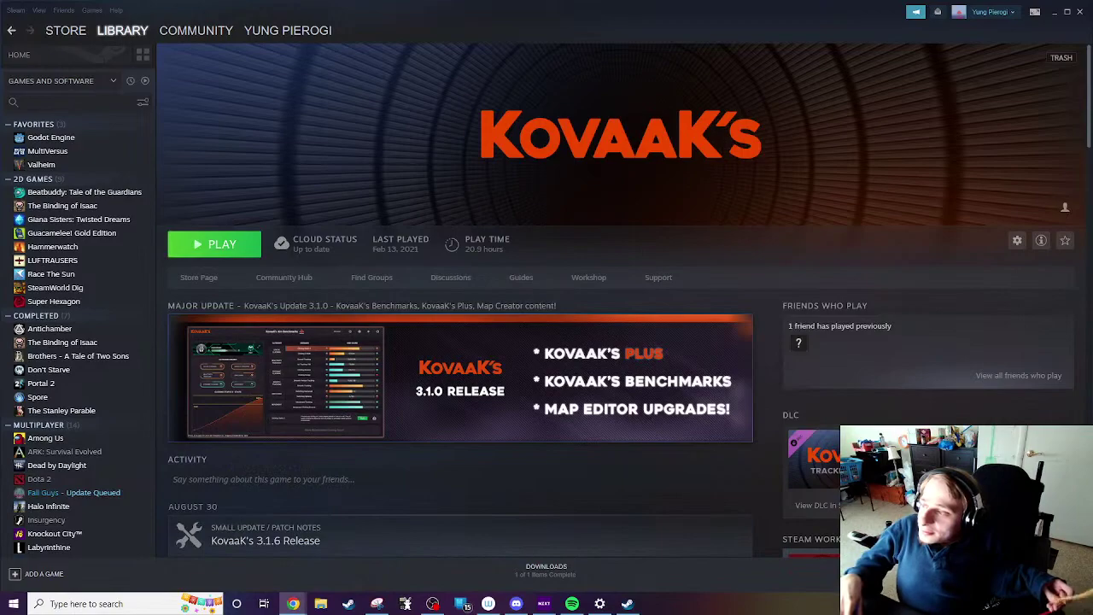
{"action": "left_click_drag", "start_coordinate": [1025, 79], "coordinate": [392, 2]}
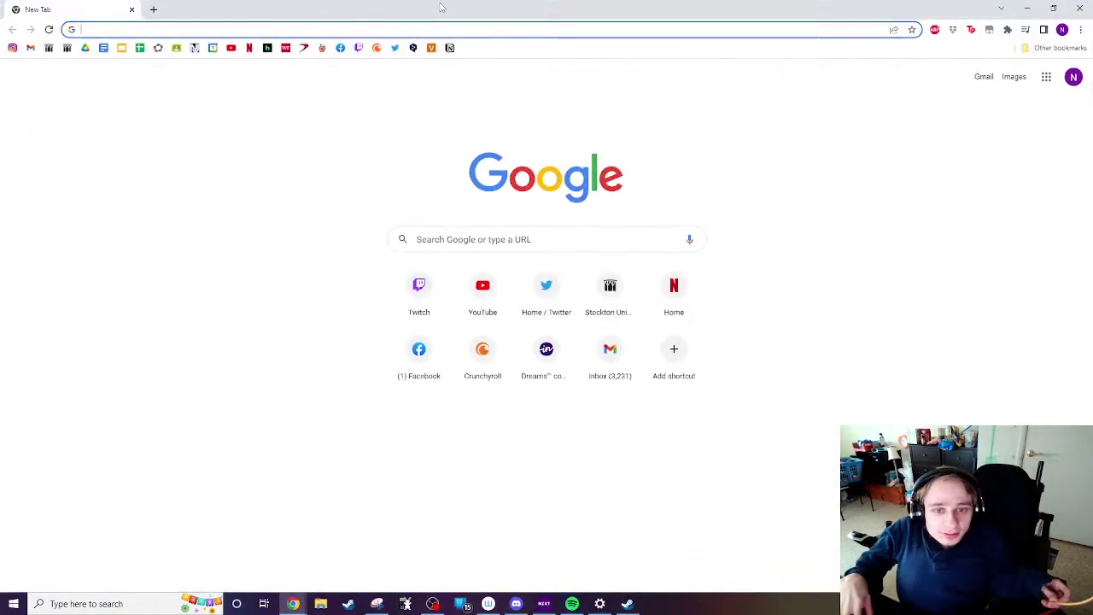
{"action": "left_click", "coordinate": [450, 48]}
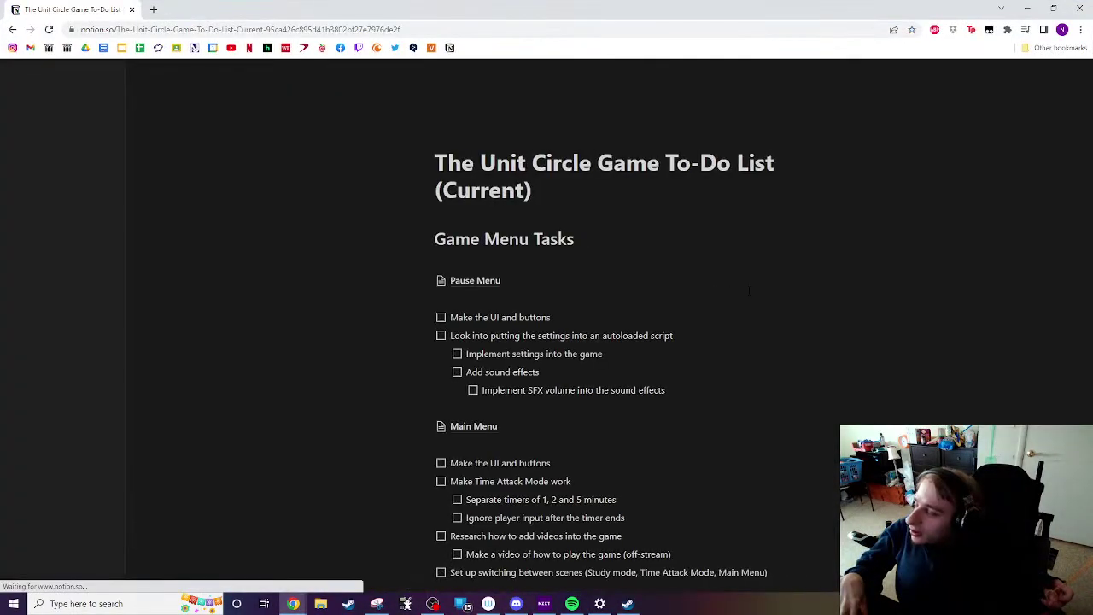
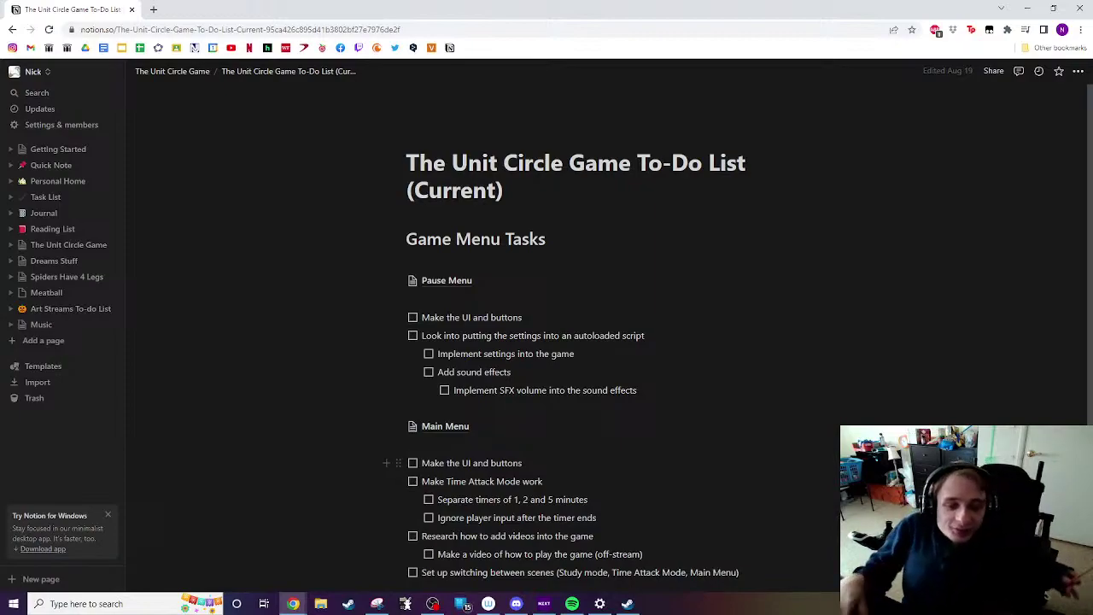
Step: Look over The Unit Circle Game page and the To-Do List (Current) page
{"action": "scroll", "coordinate": [547, 359], "scroll_direction": "down", "scroll_amount": 1}
{"action": "scroll", "coordinate": [547, 359], "scroll_direction": "up", "scroll_amount": 1}
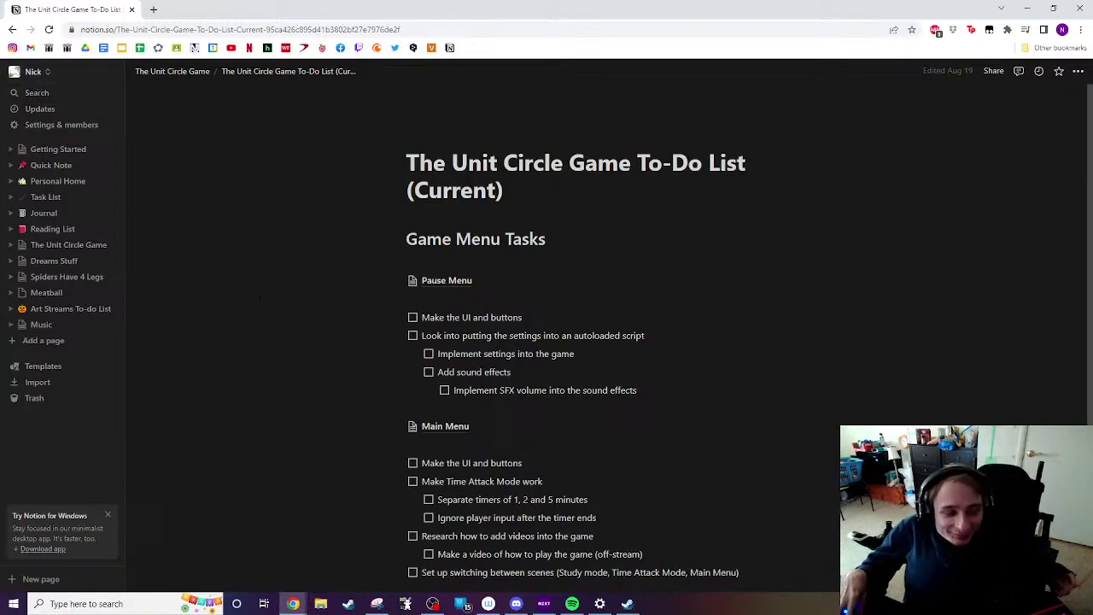
{"action": "left_click", "coordinate": [63, 246]}
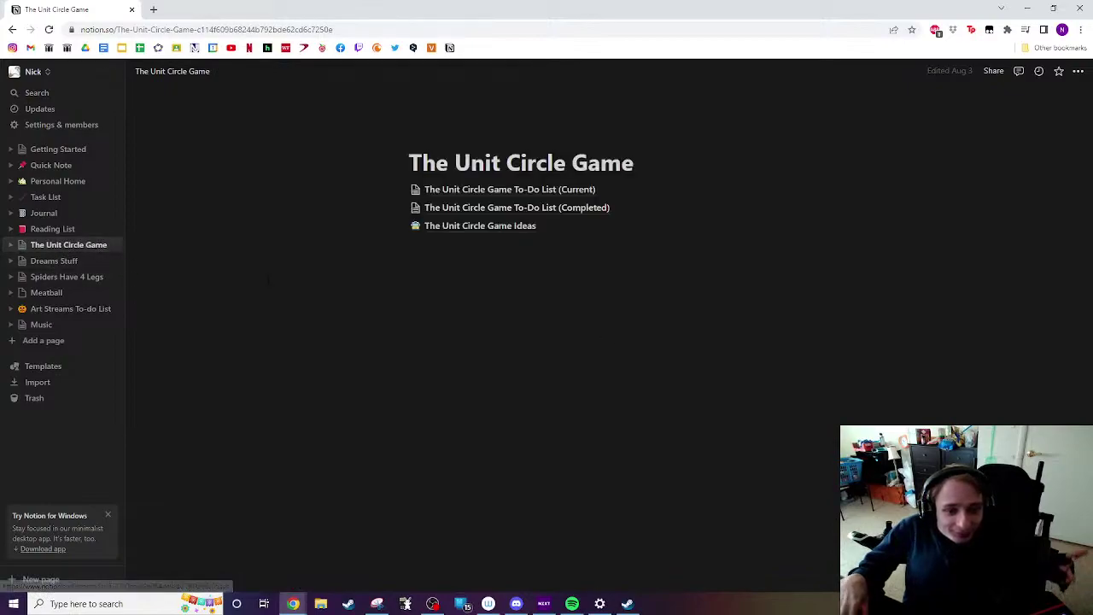
{"action": "left_click", "coordinate": [559, 190]}
{"action": "scroll", "coordinate": [570, 233], "scroll_direction": "down", "scroll_amount": 1}
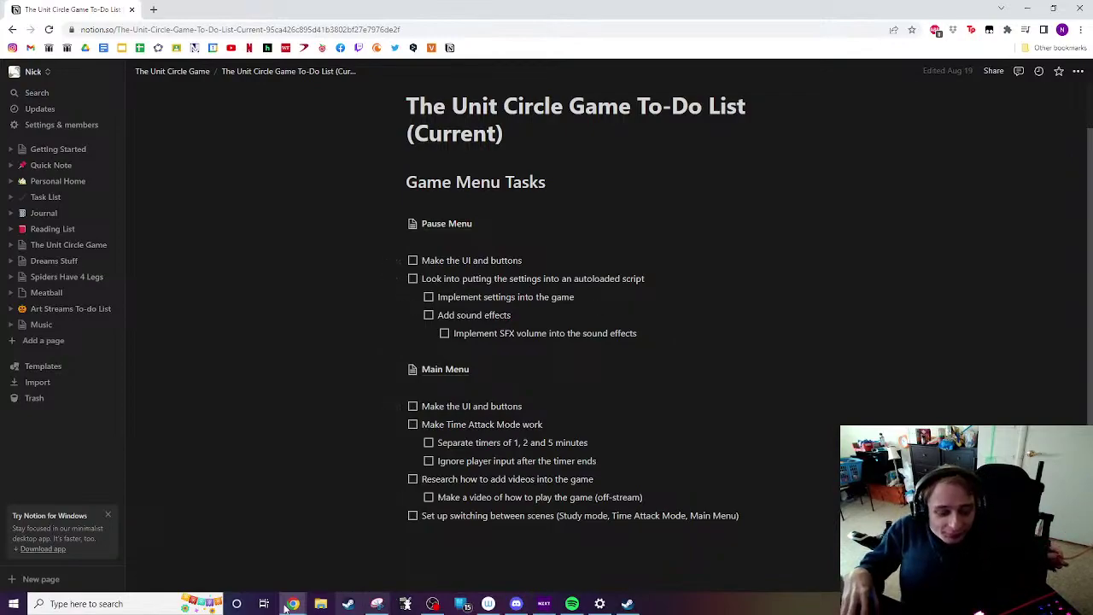
Step: Launch Godot Engine from the Start search and open The Unit Circle Game project for editing
{"action": "left_click", "coordinate": [13, 603]}
{"action": "type", "text": "godot"}
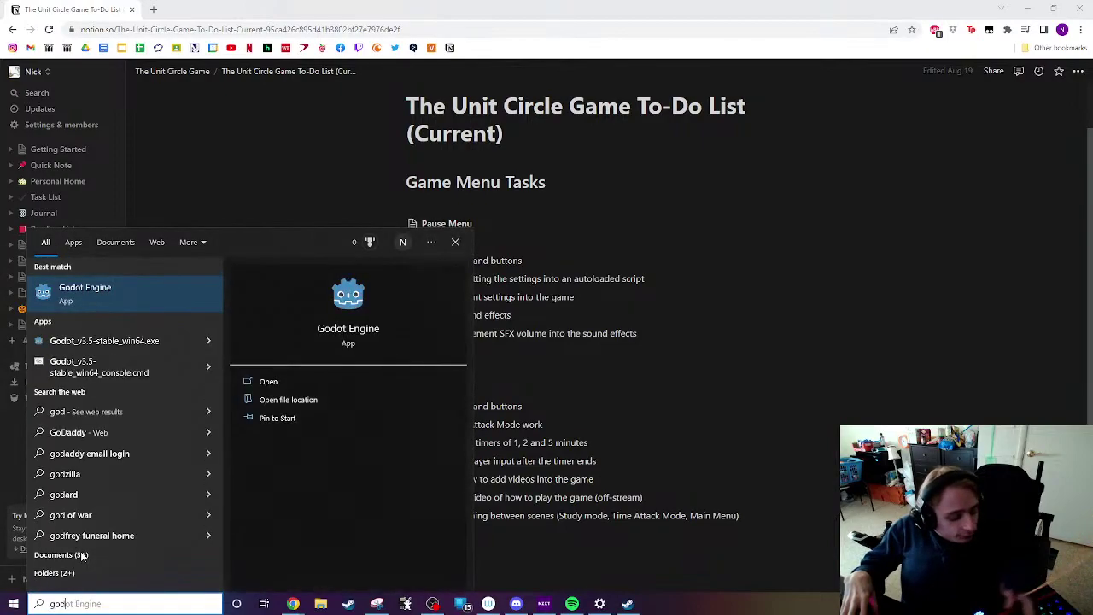
{"action": "left_click", "coordinate": [146, 292]}
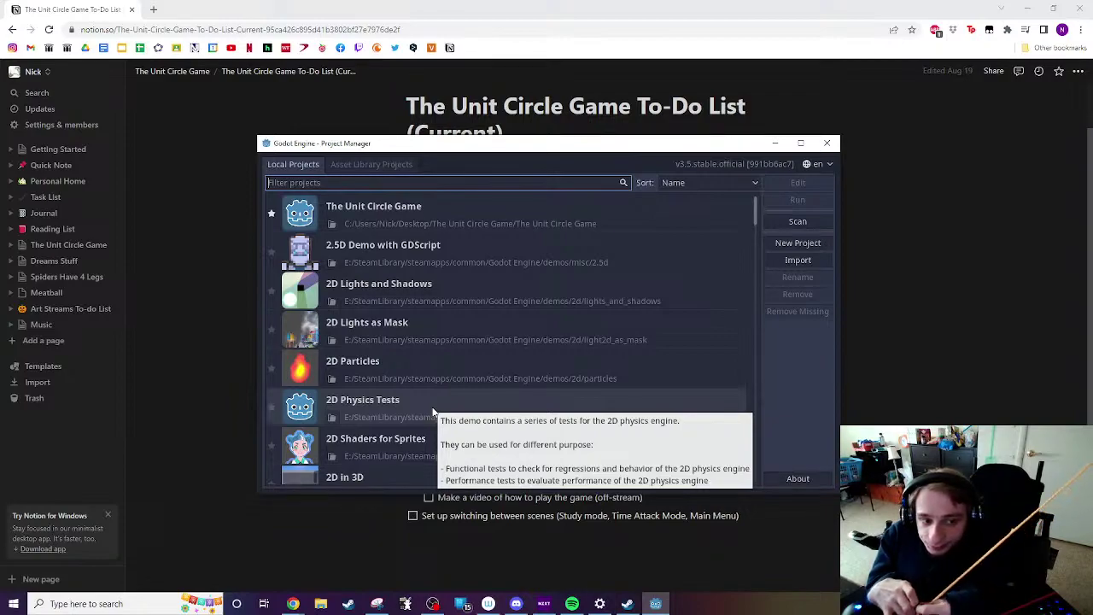
{"action": "left_click", "coordinate": [529, 208]}
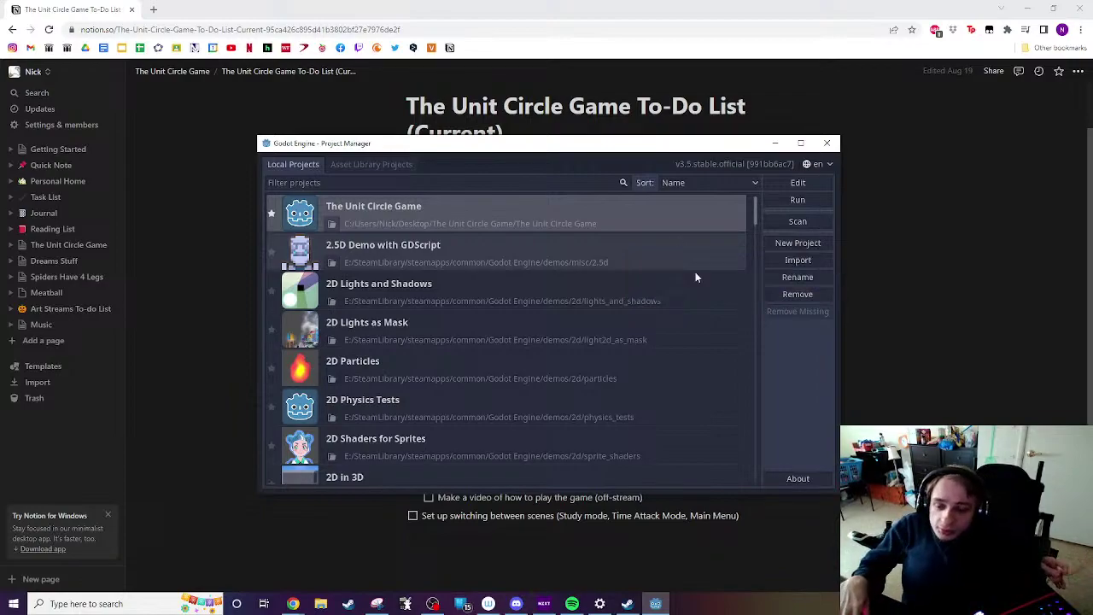
{"action": "left_click", "coordinate": [798, 183]}
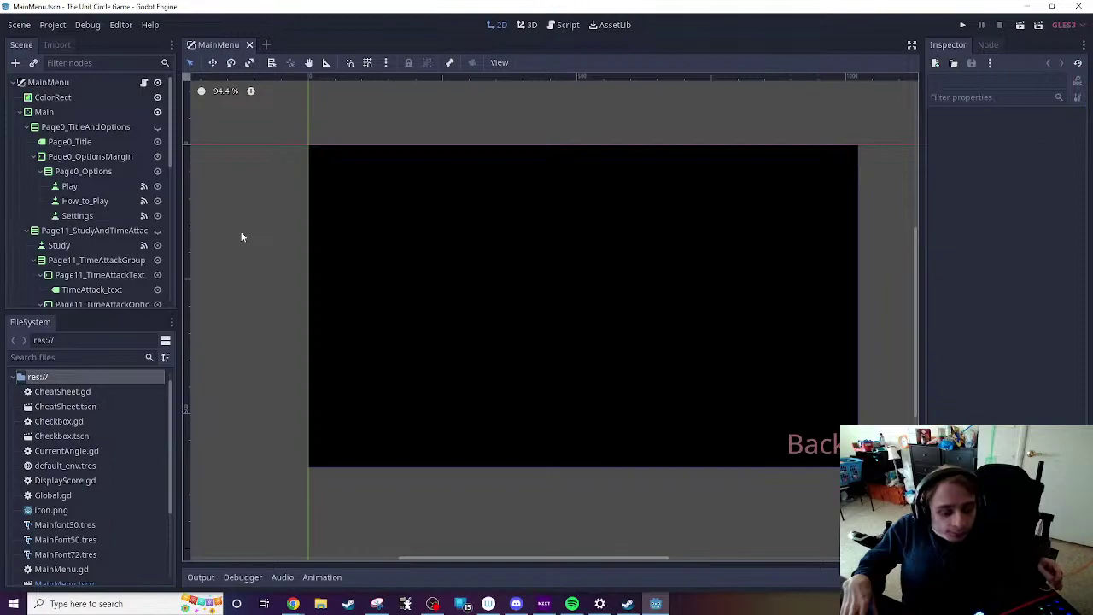
{"action": "left_click", "coordinate": [962, 25]}
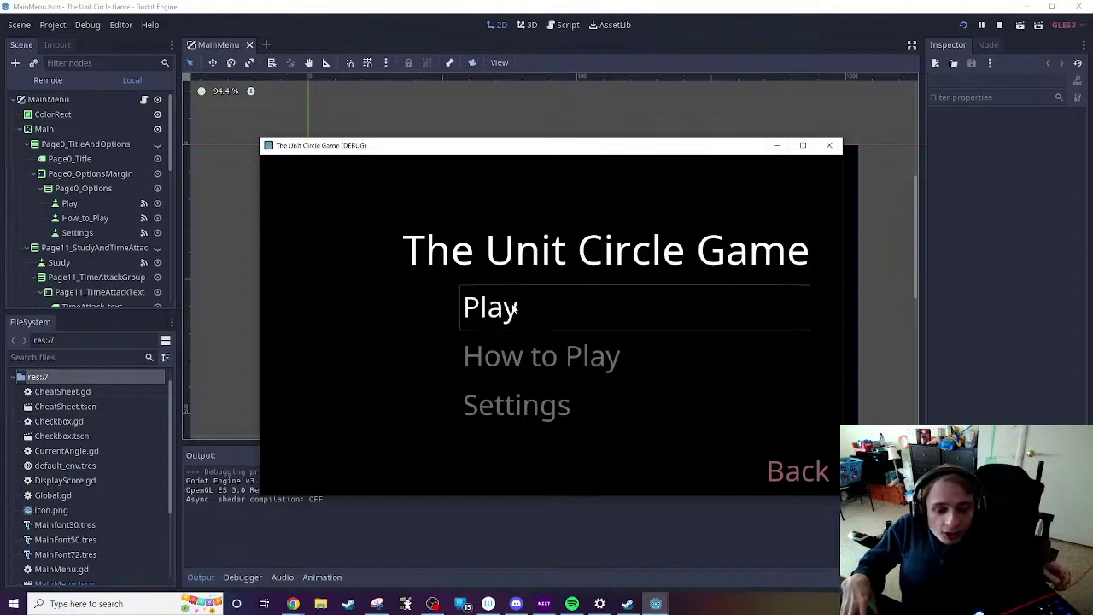
{"action": "left_click", "coordinate": [516, 309]}
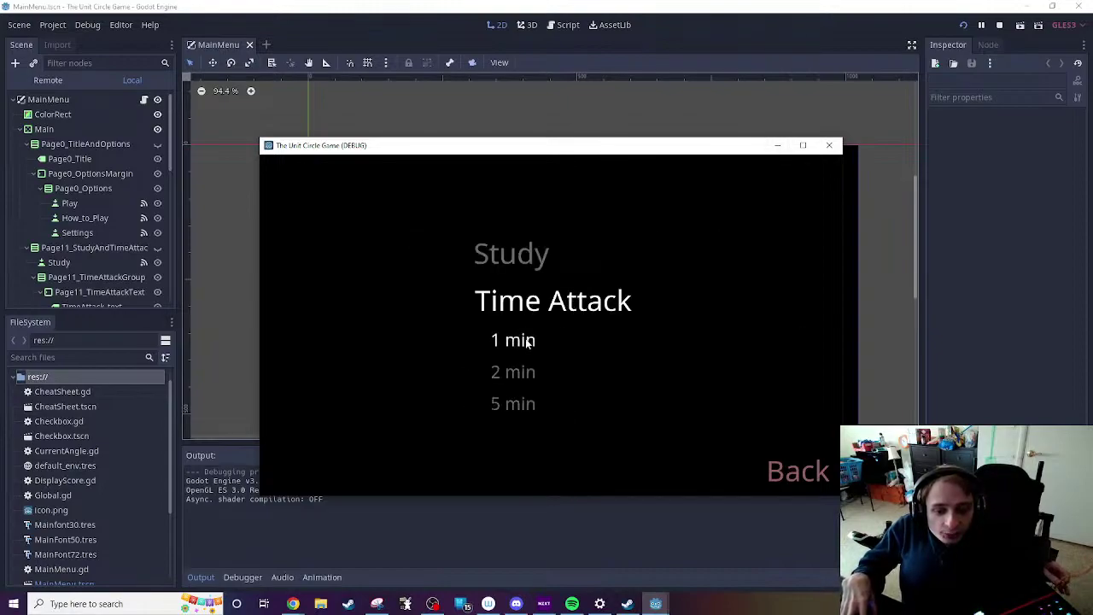
{"action": "left_click", "coordinate": [769, 471]}
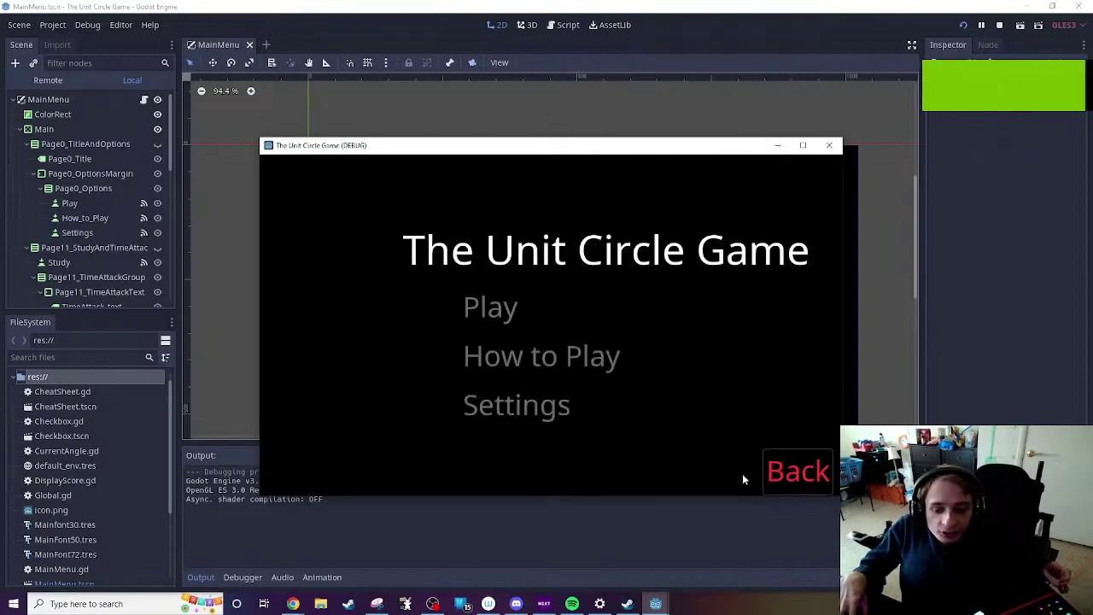
{"action": "left_click", "coordinate": [532, 357]}
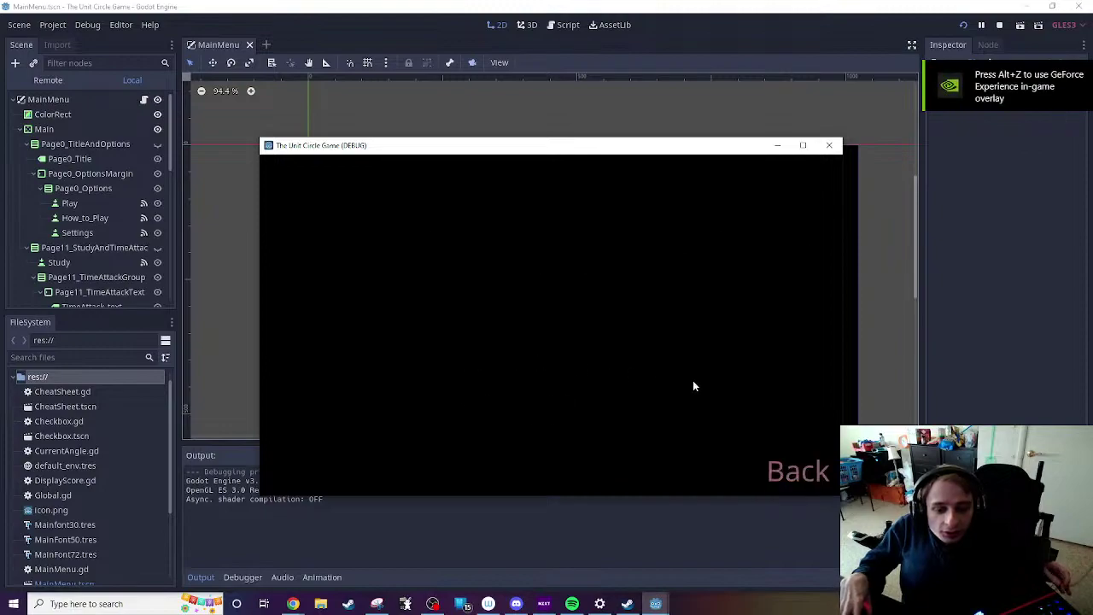
{"action": "left_click", "coordinate": [773, 468]}
{"action": "left_click", "coordinate": [466, 404]}
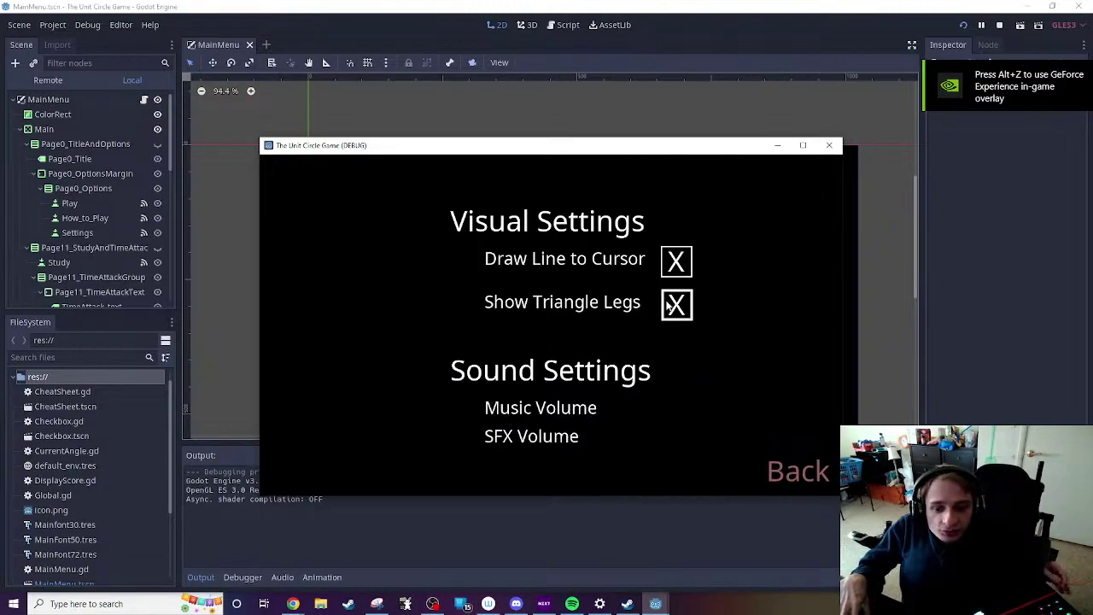
{"action": "left_click", "coordinate": [677, 262]}
{"action": "left_click", "coordinate": [676, 262]}
{"action": "left_click", "coordinate": [676, 262]}
{"action": "left_click", "coordinate": [676, 262]}
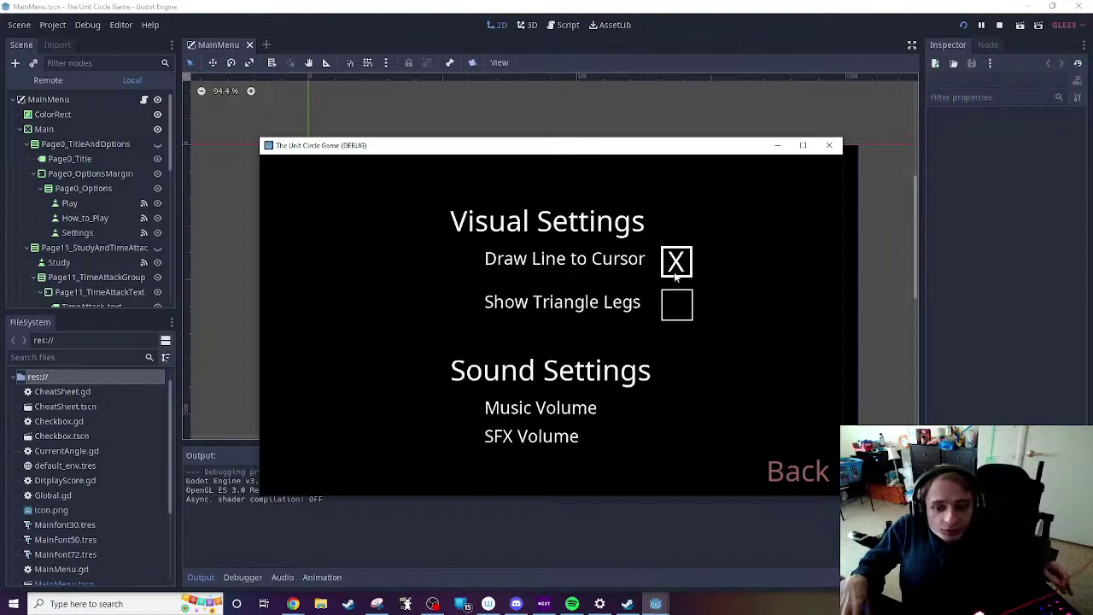
{"action": "left_click", "coordinate": [676, 262]}
{"action": "left_click", "coordinate": [676, 262]}
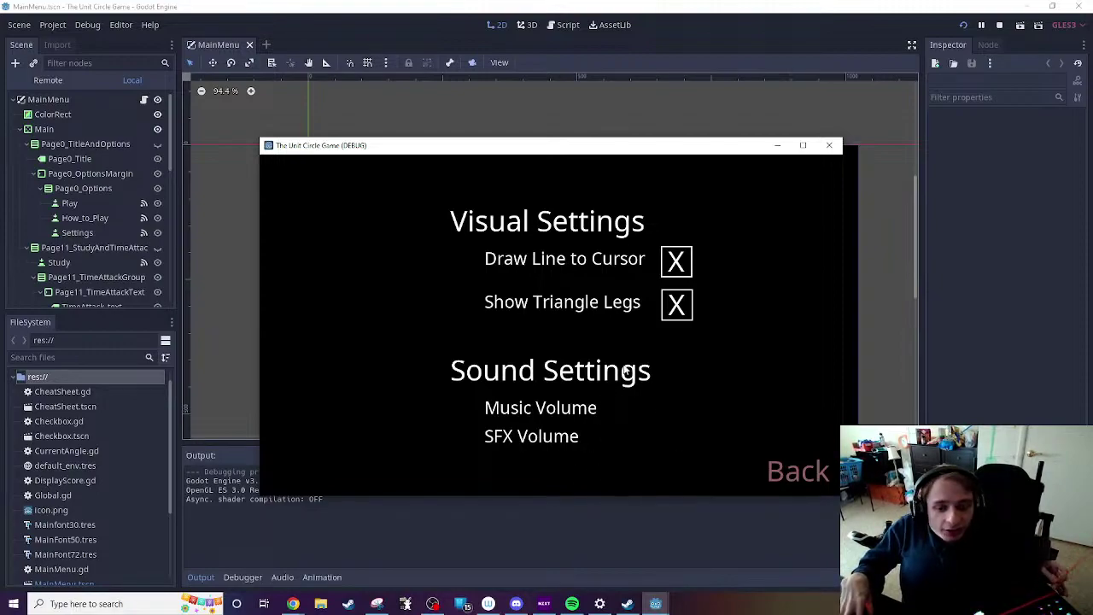
{"action": "left_click", "coordinate": [779, 470]}
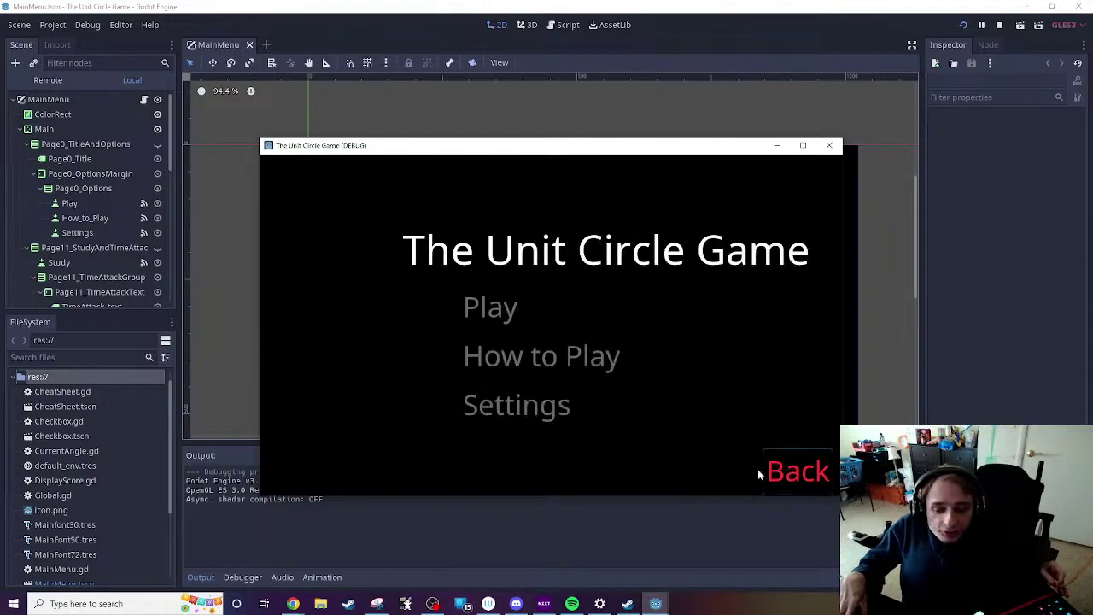
{"action": "left_click", "coordinate": [495, 310]}
{"action": "left_click", "coordinate": [512, 339]}
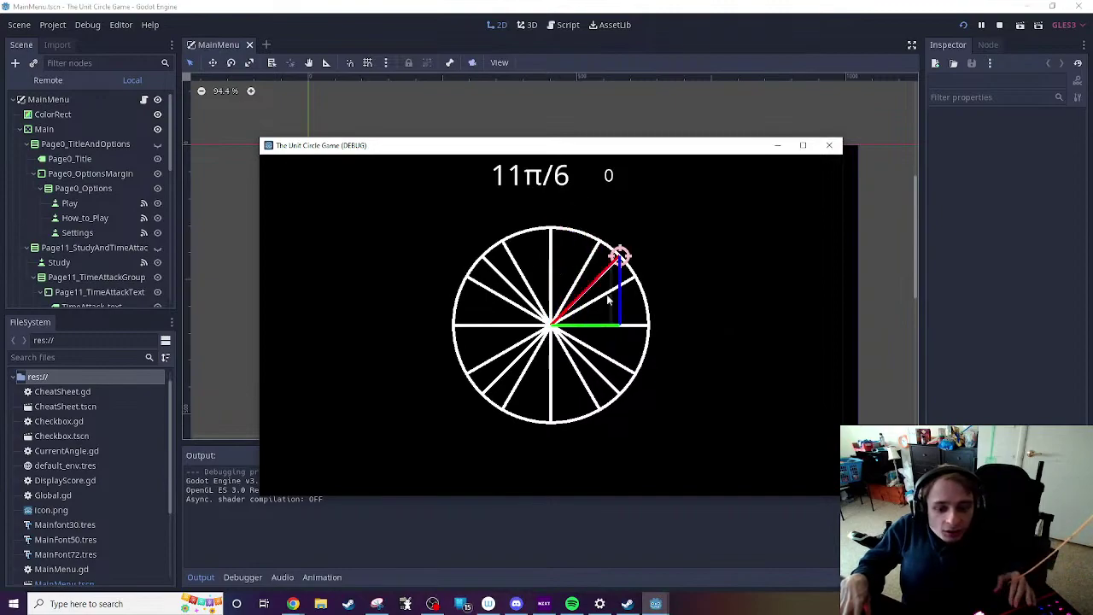
{"action": "left_click", "coordinate": [659, 383]}
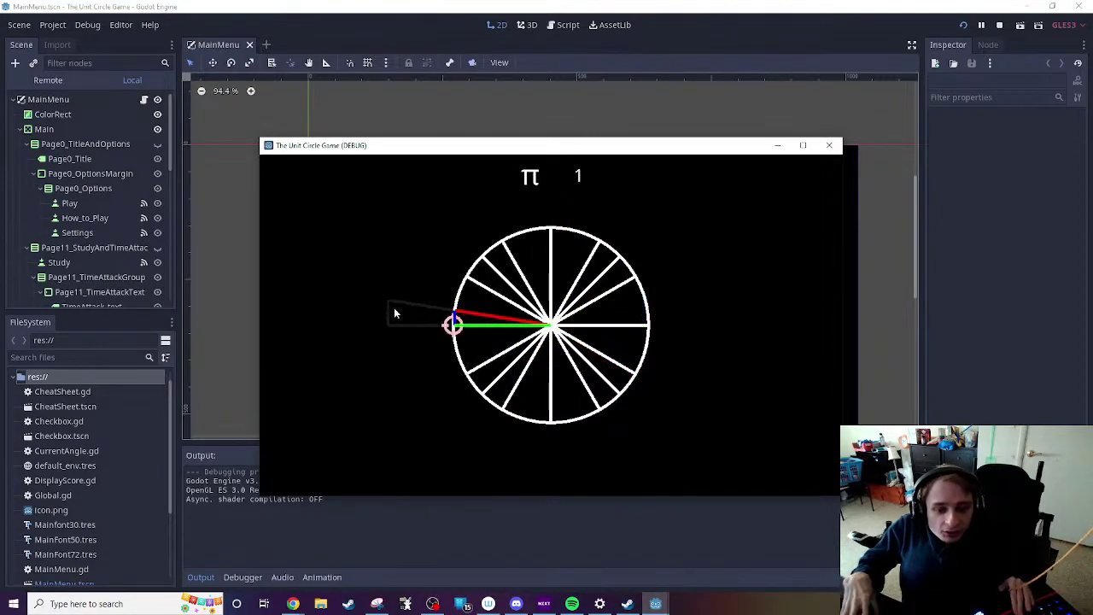
{"action": "left_click", "coordinate": [394, 309]}
{"action": "left_click", "coordinate": [452, 325]}
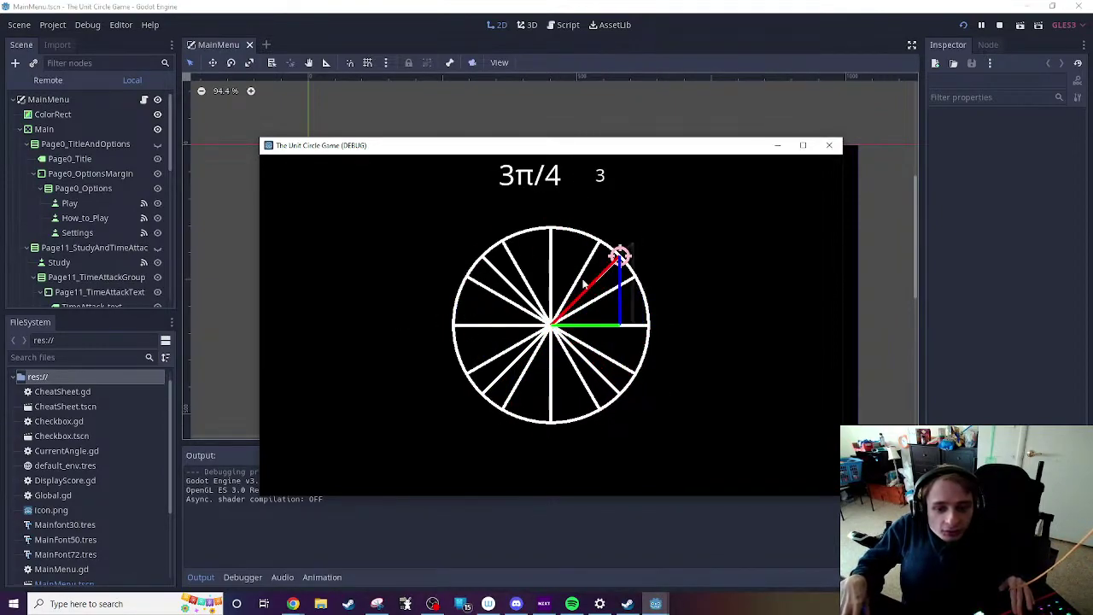
{"action": "left_click", "coordinate": [480, 252]}
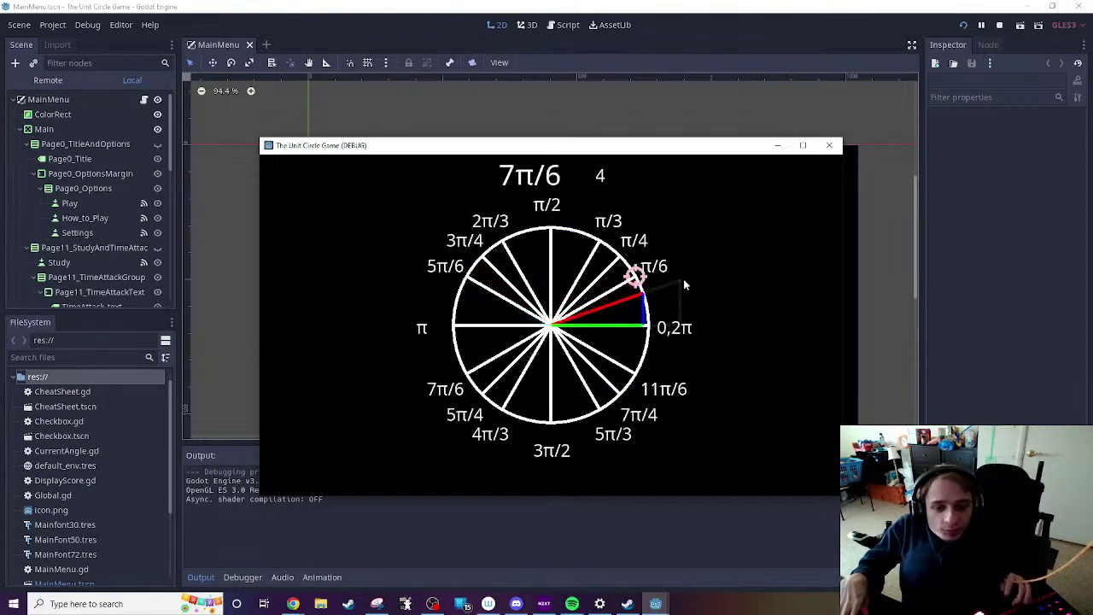
{"action": "left_click", "coordinate": [429, 400]}
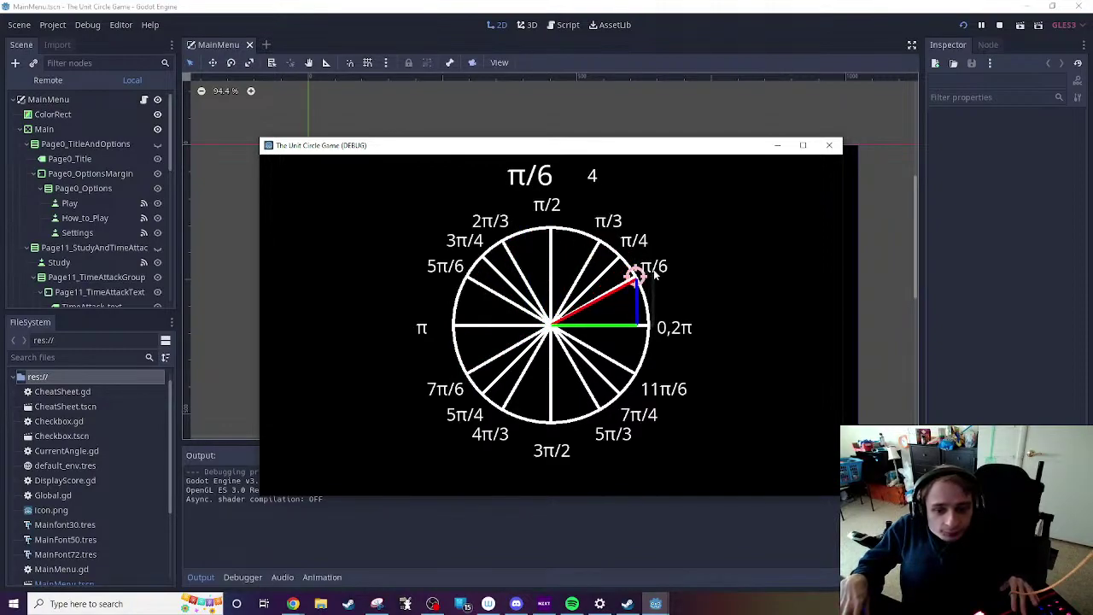
{"action": "left_click", "coordinate": [654, 273]}
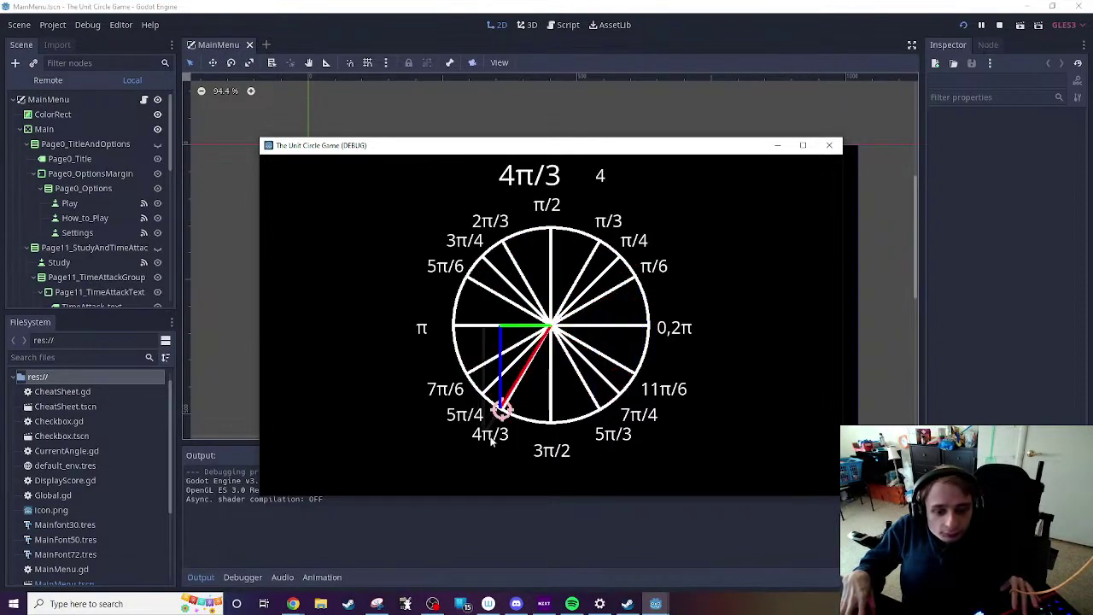
{"action": "left_click", "coordinate": [492, 437]}
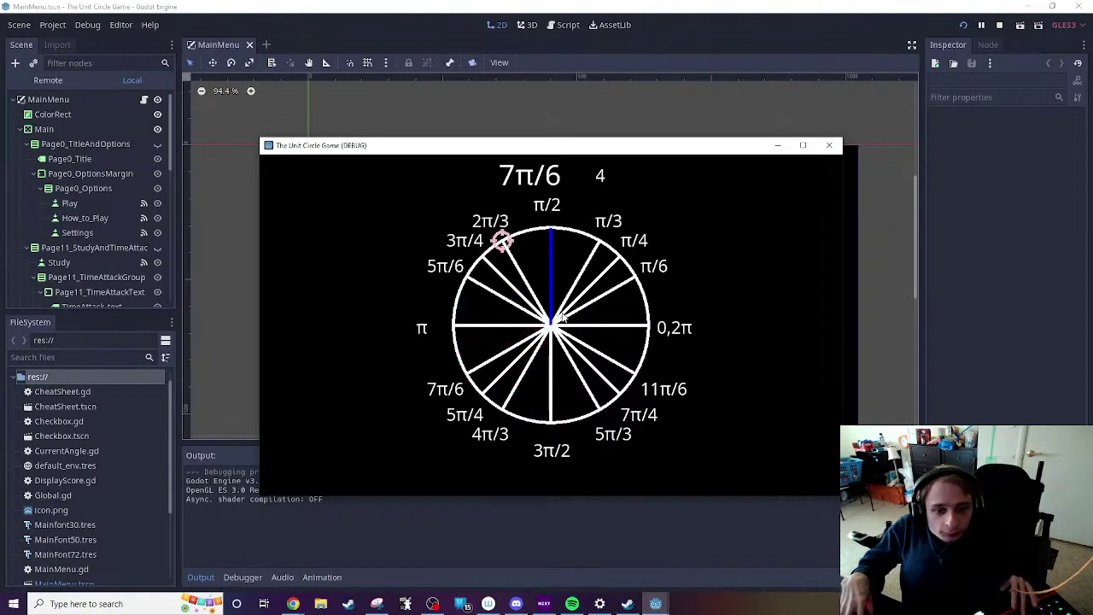
{"action": "left_click", "coordinate": [465, 373]}
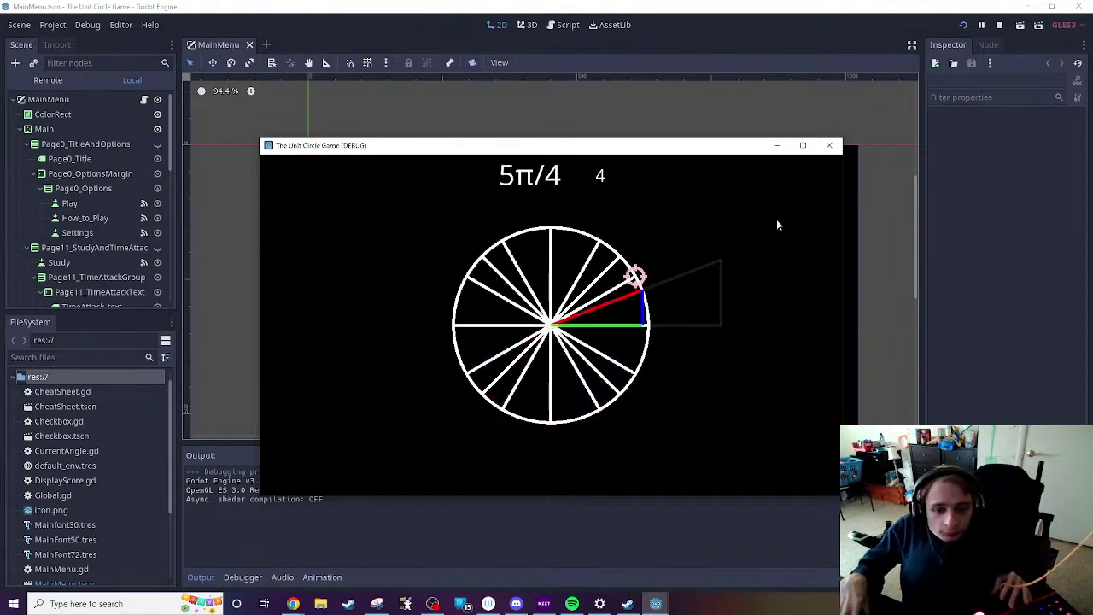
{"action": "left_click", "coordinate": [829, 145]}
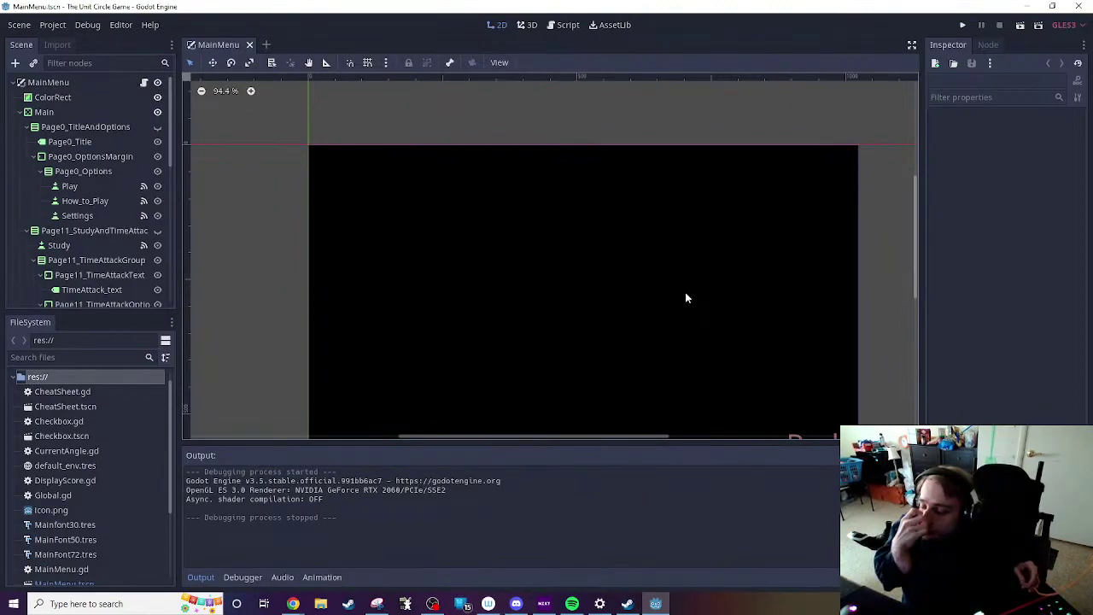
Step: Add a new empty scene tab, open Checkbox.tscn, then return to the empty scene
{"action": "scroll", "coordinate": [685, 297], "scroll_direction": "up", "scroll_amount": 2}
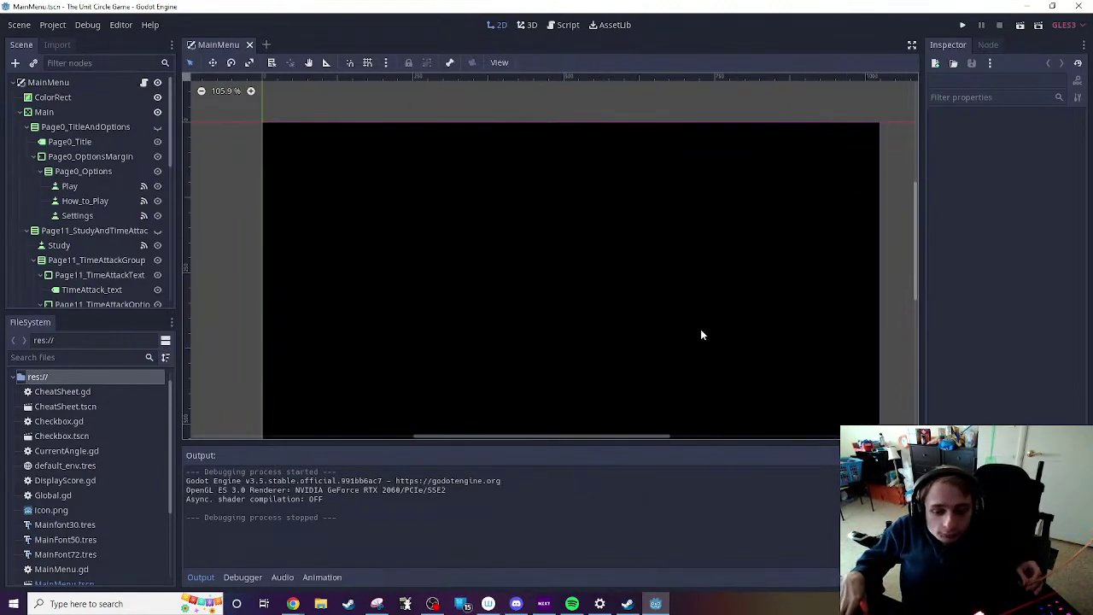
{"action": "scroll", "coordinate": [679, 265], "scroll_direction": "down", "scroll_amount": 1}
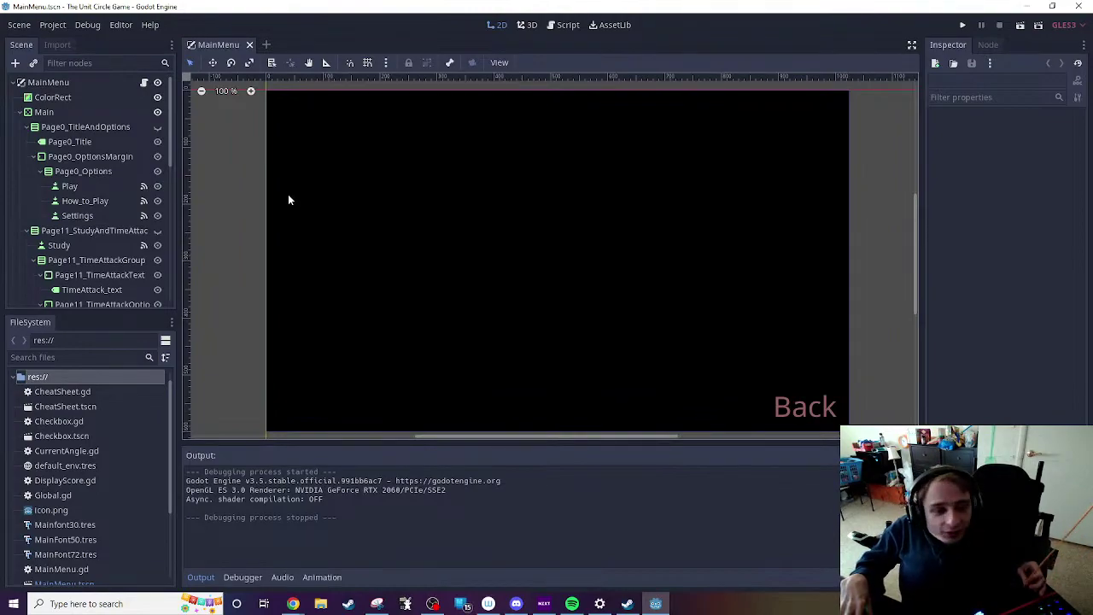
{"action": "left_click", "coordinate": [266, 45]}
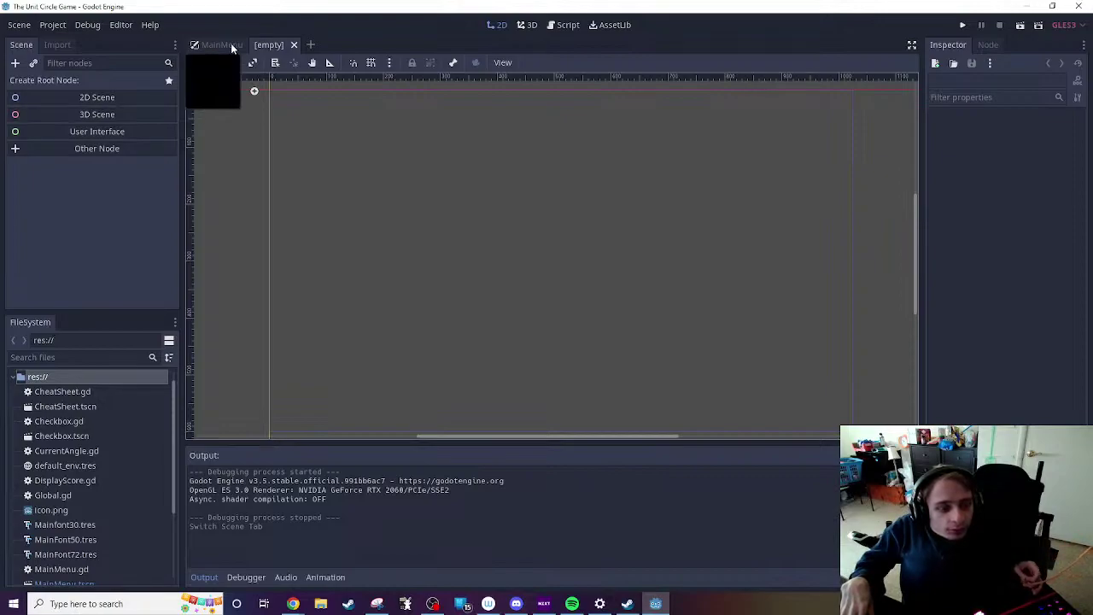
{"action": "double_click", "coordinate": [81, 434]}
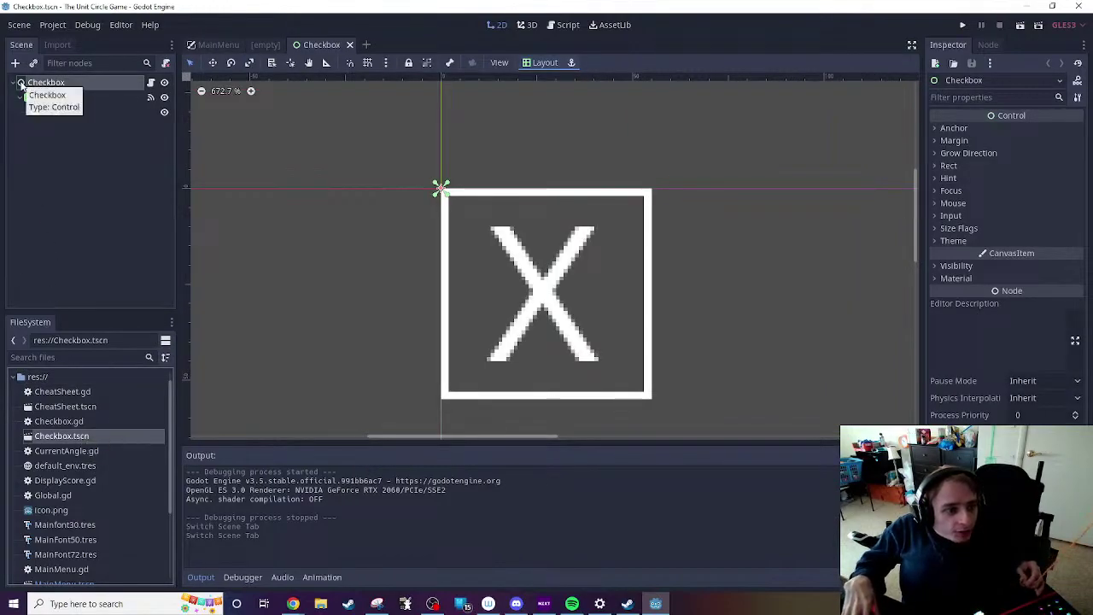
{"action": "key", "text": "ctrl+shift+Tab"}
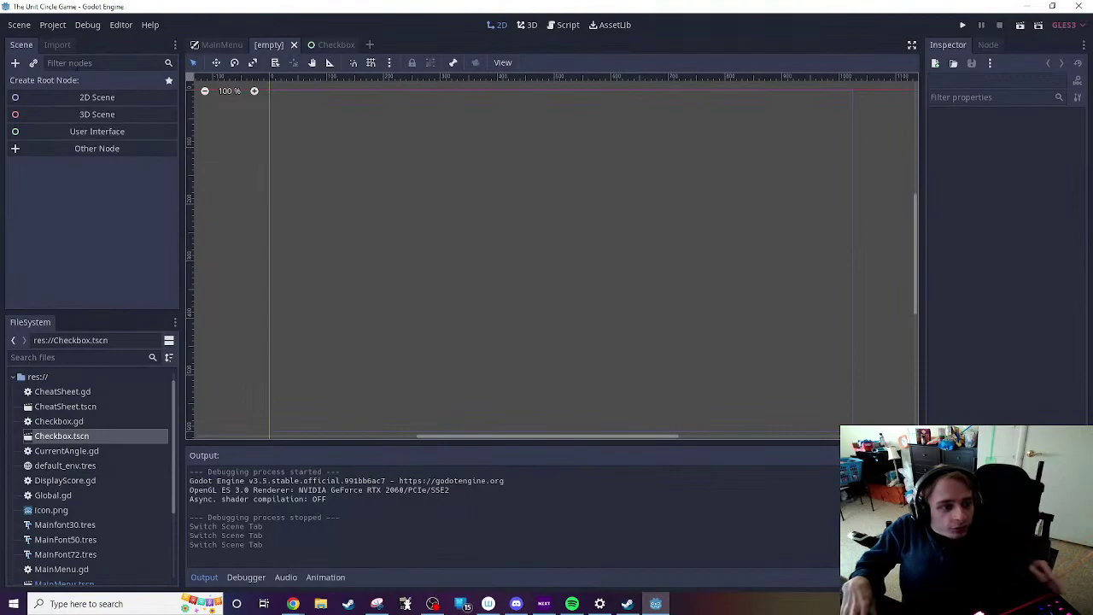
Step: Create a Control root node named Slider and attach a new Slider.gd script to it
{"action": "left_click", "coordinate": [15, 62]}
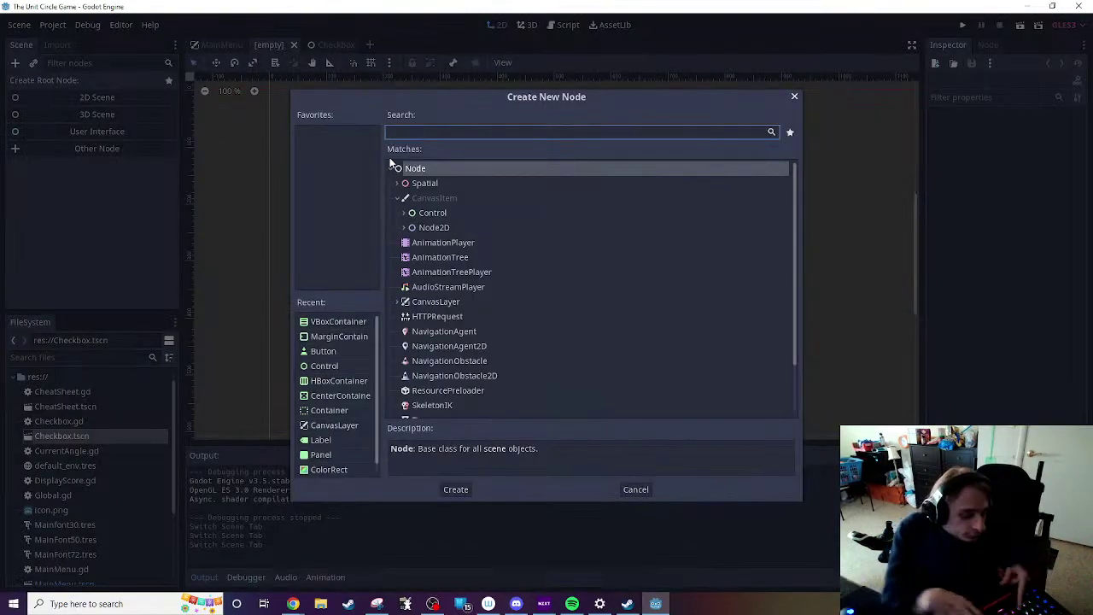
{"action": "type", "text": "contr"}
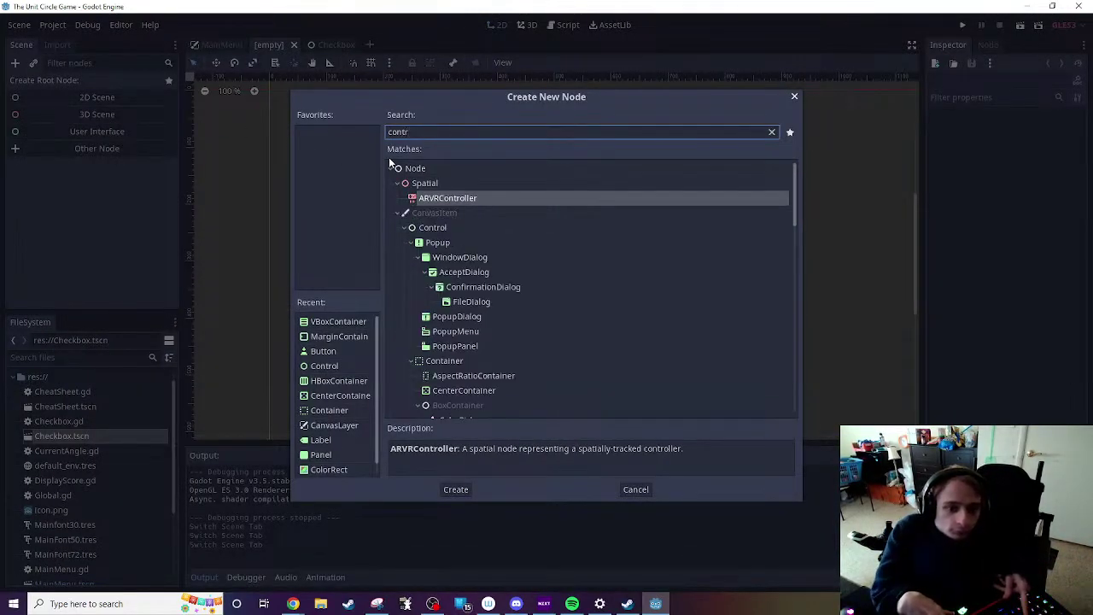
{"action": "double_click", "coordinate": [437, 228]}
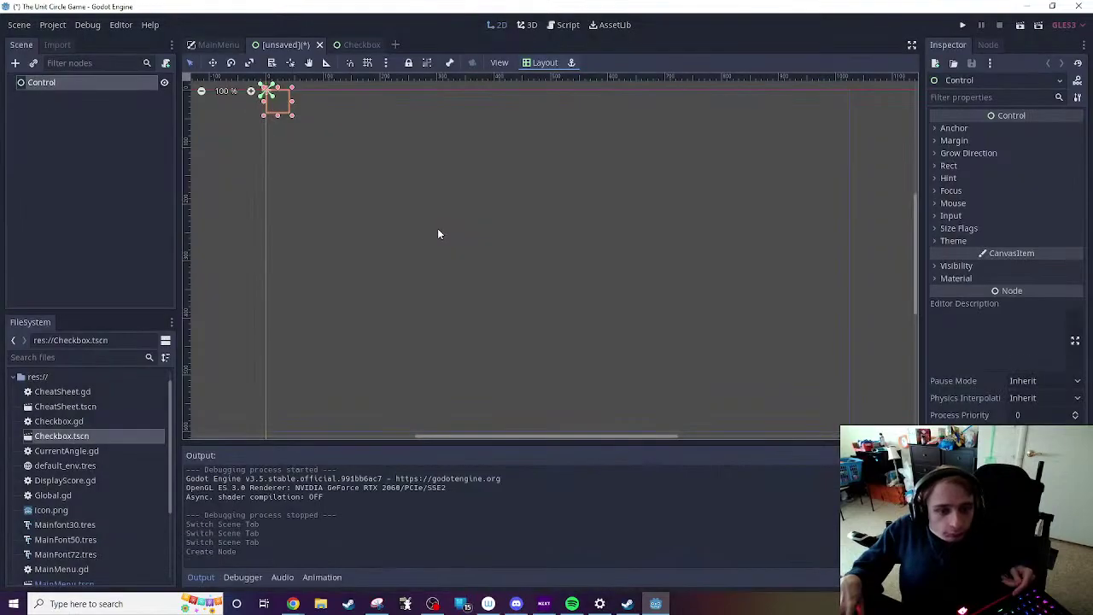
{"action": "double_click", "coordinate": [73, 83]}
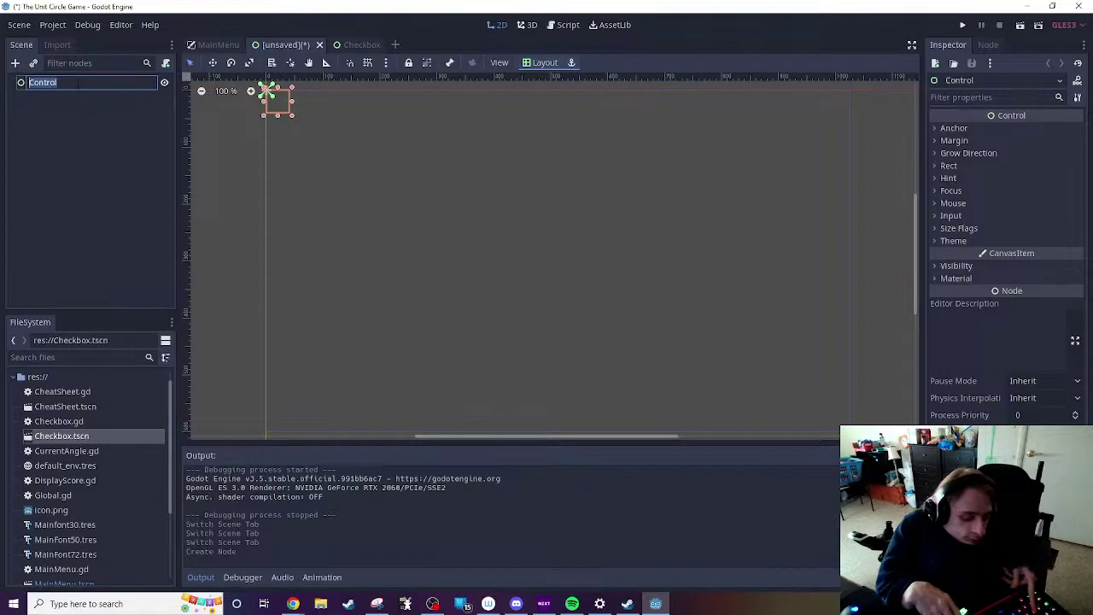
{"action": "type", "text": "Slider"}
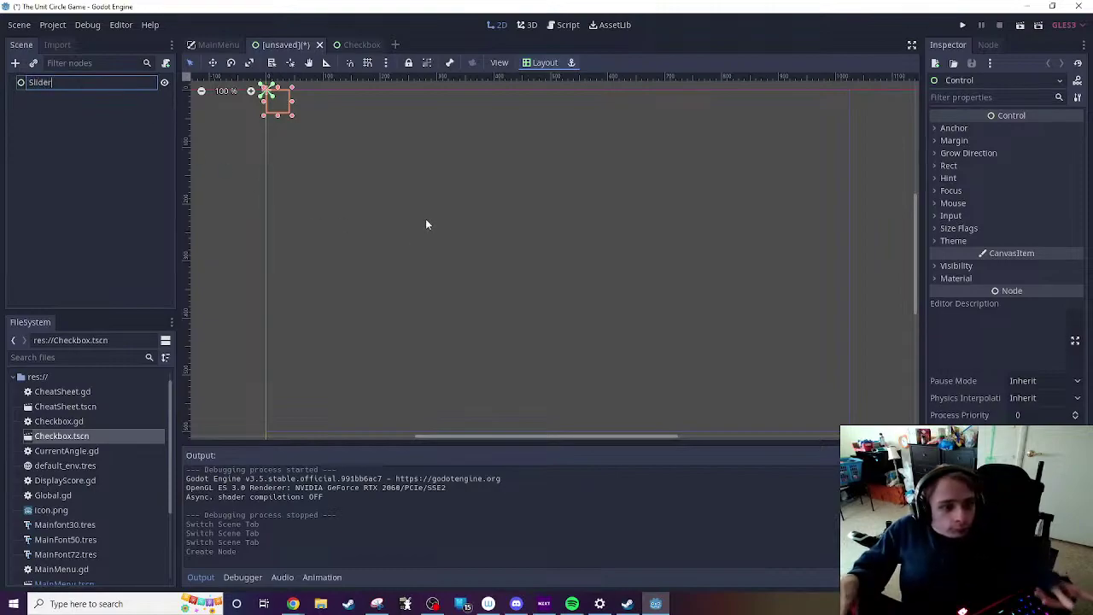
{"action": "key", "text": "Return"}
{"action": "left_click", "coordinate": [165, 64]}
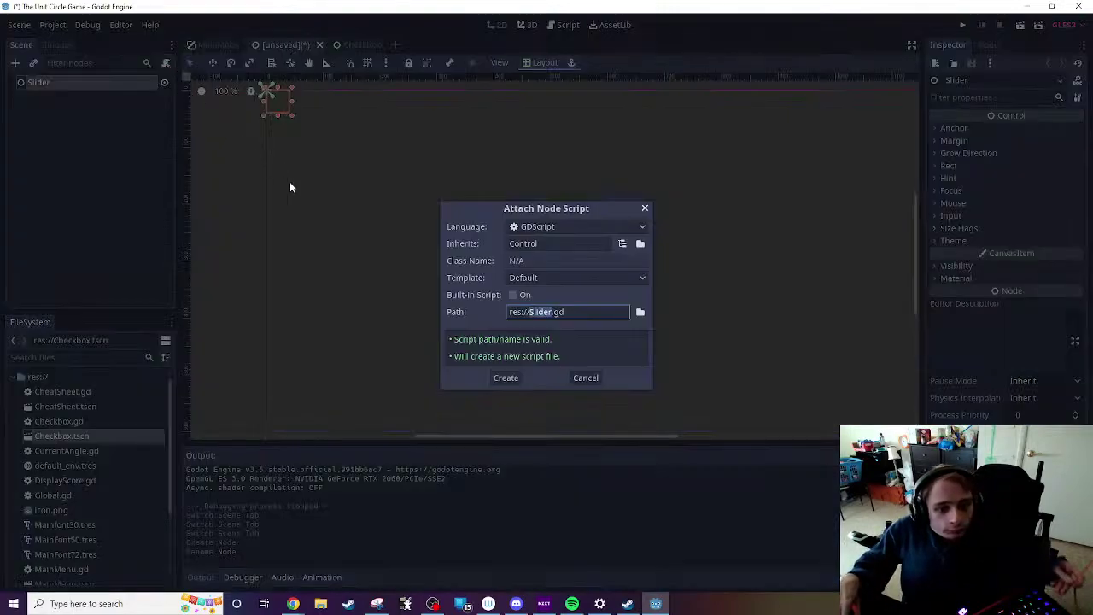
{"action": "left_click", "coordinate": [506, 377]}
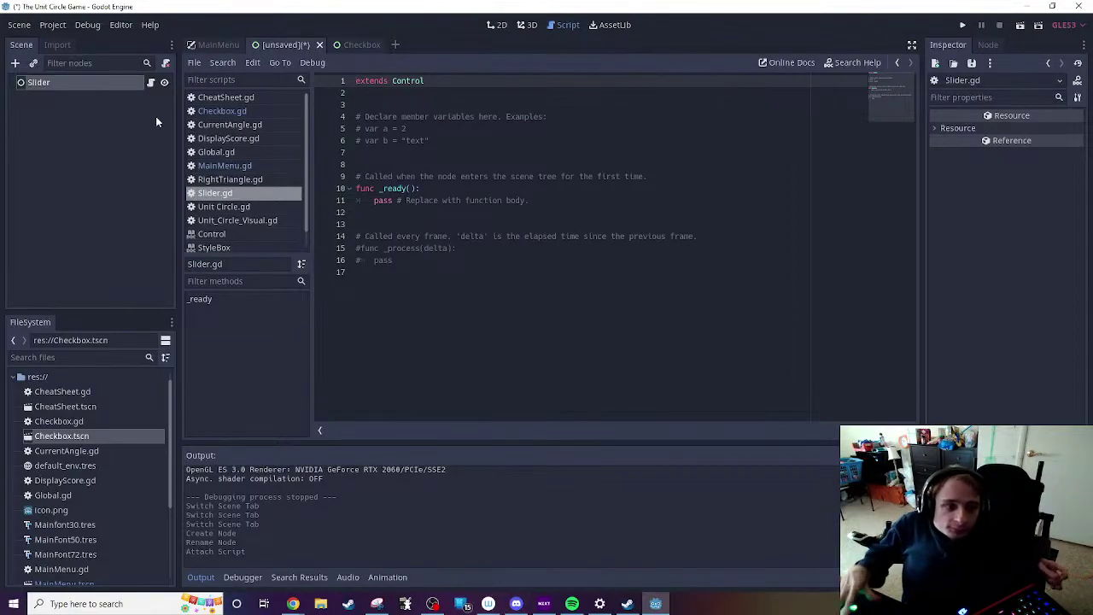
Step: Add a Panel child node under Slider, then go to the Checkbox scene
{"action": "right_click", "coordinate": [74, 83]}
{"action": "left_click", "coordinate": [108, 116]}
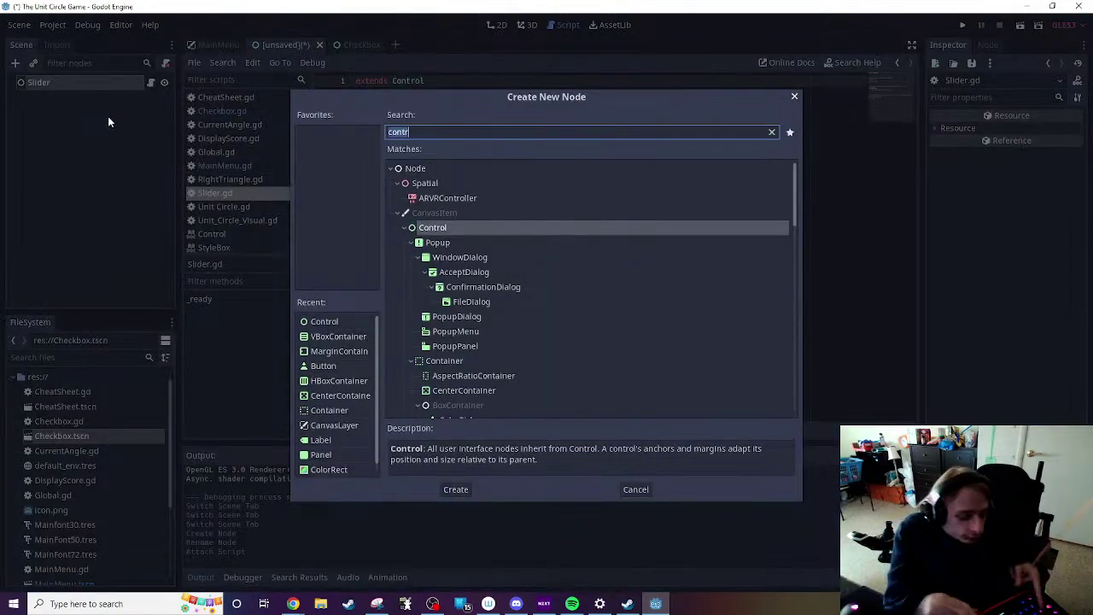
{"action": "type", "text": "panel"}
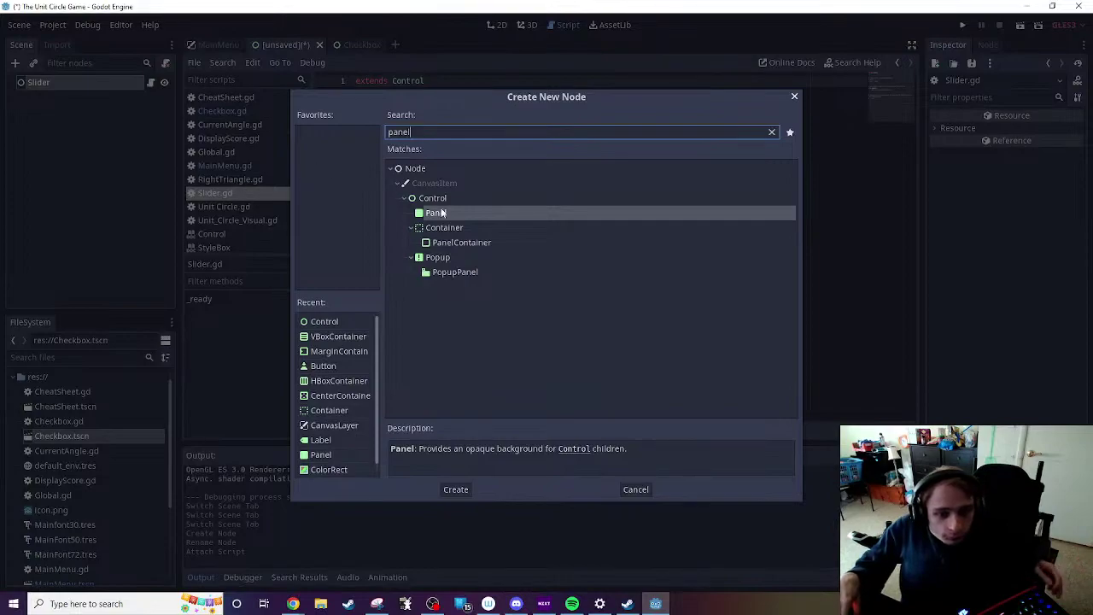
{"action": "double_click", "coordinate": [442, 213]}
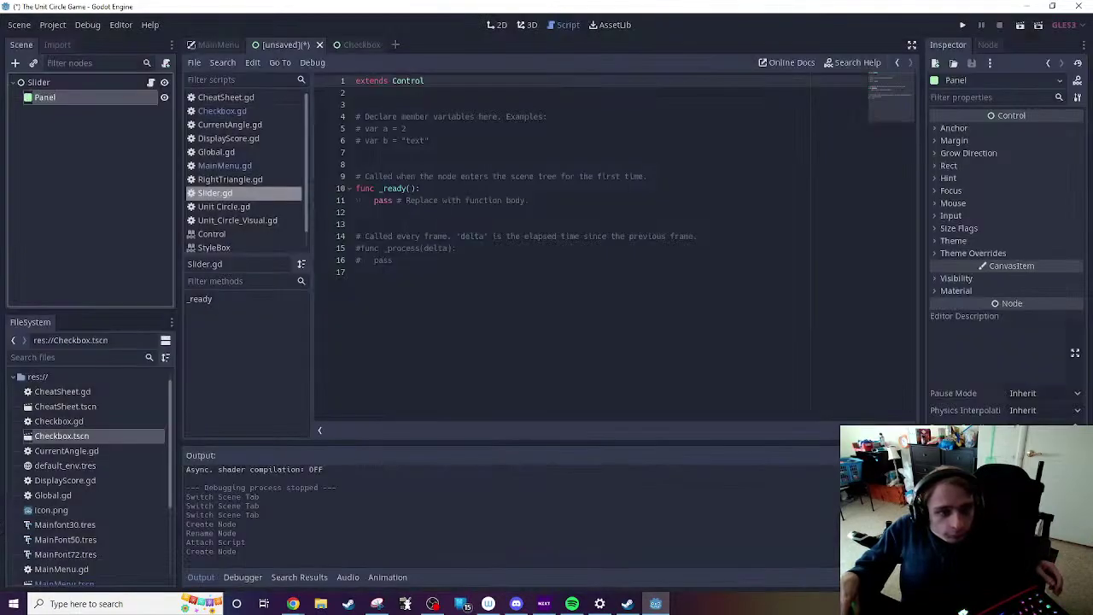
{"action": "left_click", "coordinate": [97, 184]}
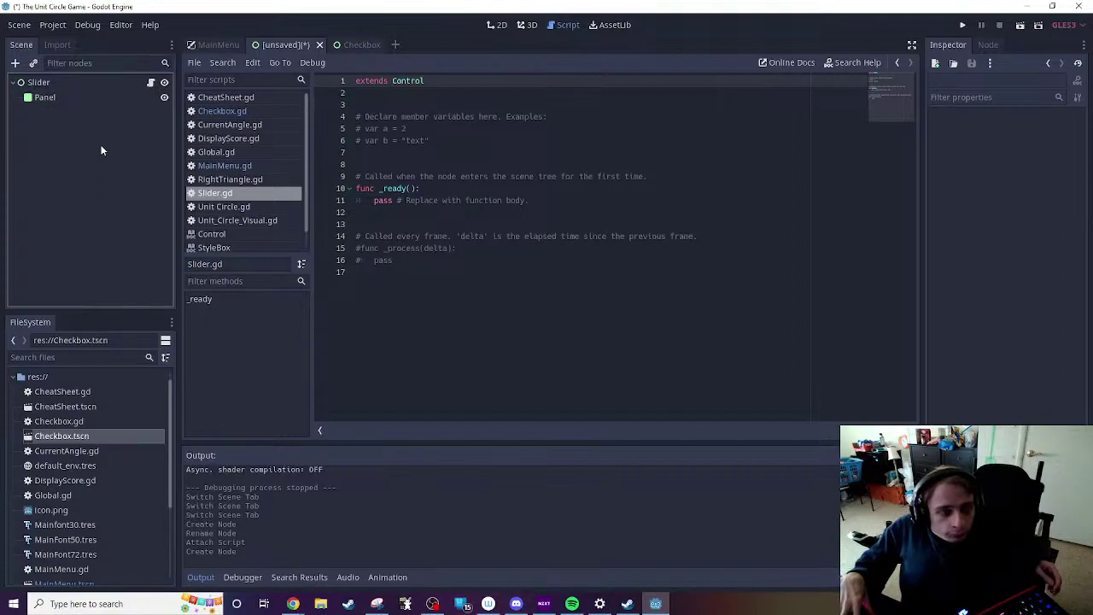
{"action": "left_click", "coordinate": [98, 100]}
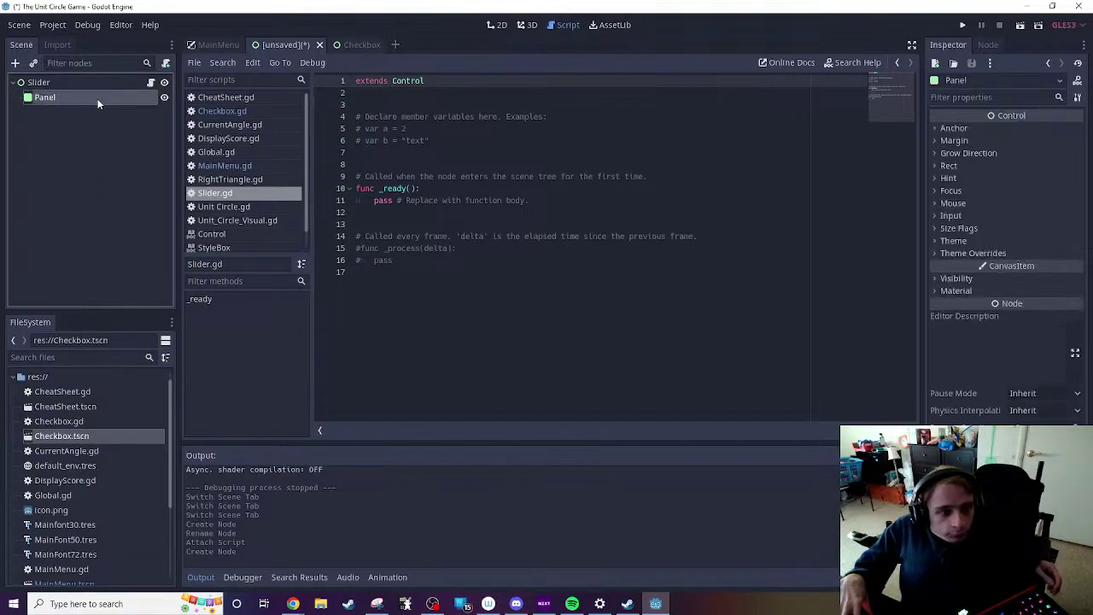
{"action": "left_click", "coordinate": [369, 45]}
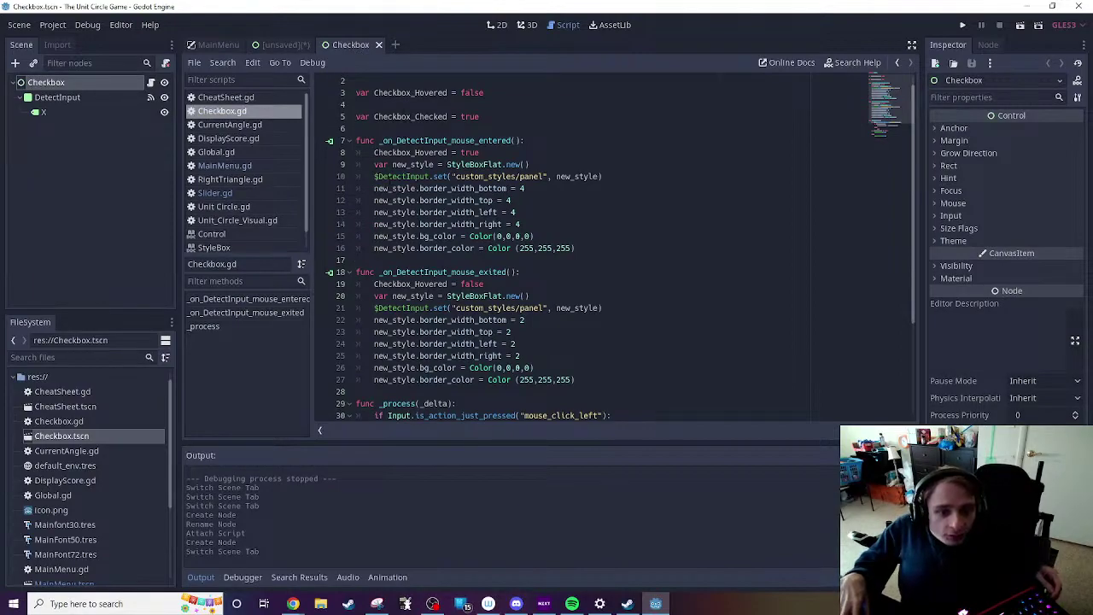
Step: Copy the border-width, bg_color and border_color lines from Checkbox.gd
{"action": "left_click_drag", "start_coordinate": [373, 176], "coordinate": [576, 248]}
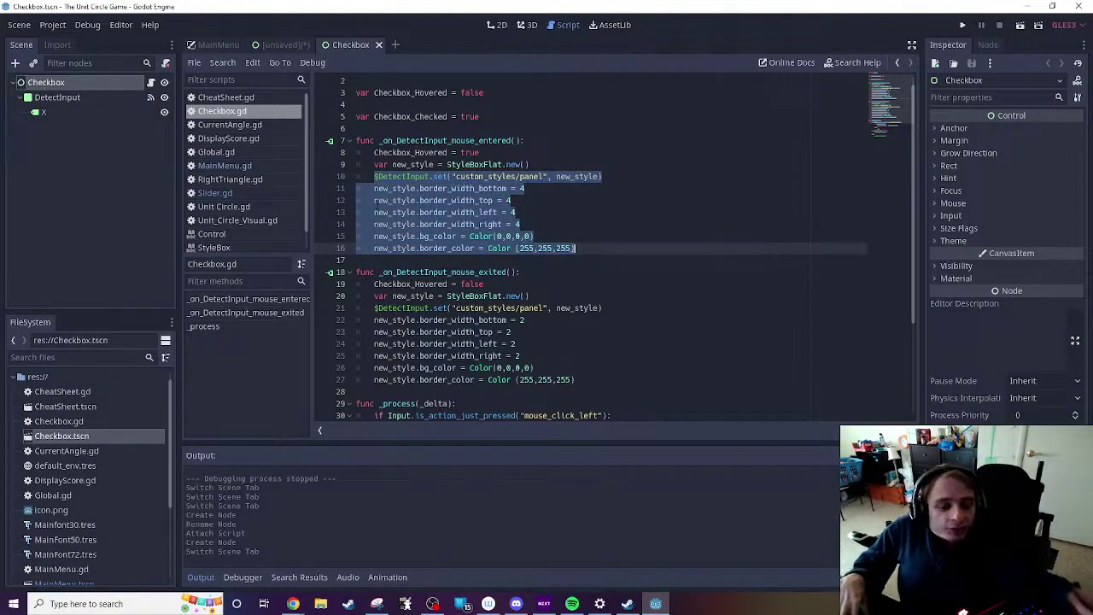
{"action": "left_click", "coordinate": [590, 248]}
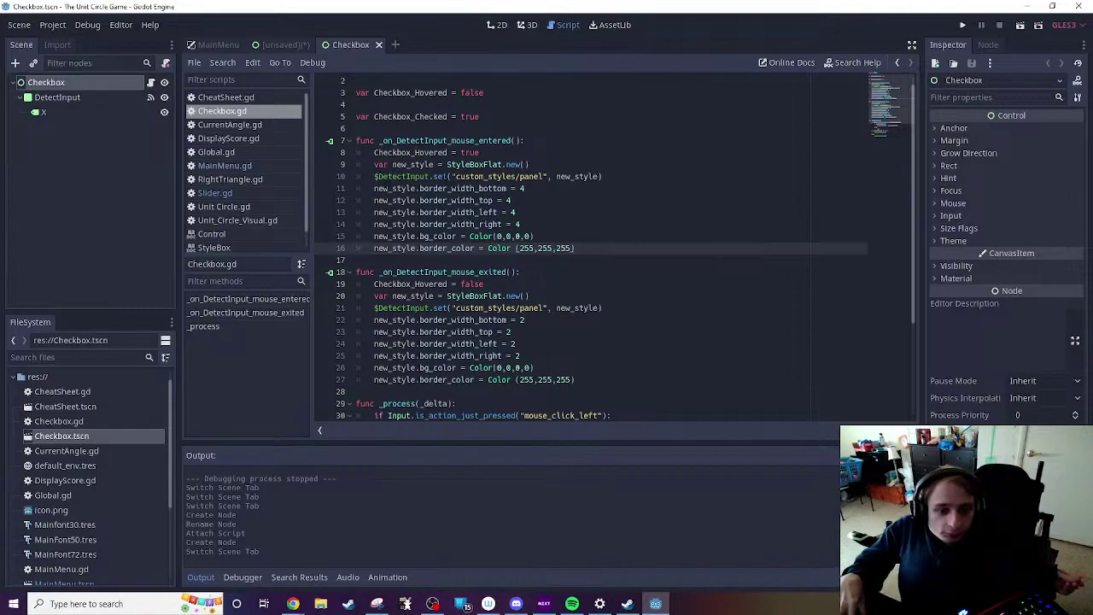
{"action": "left_click_drag", "start_coordinate": [434, 176], "coordinate": [520, 224]}
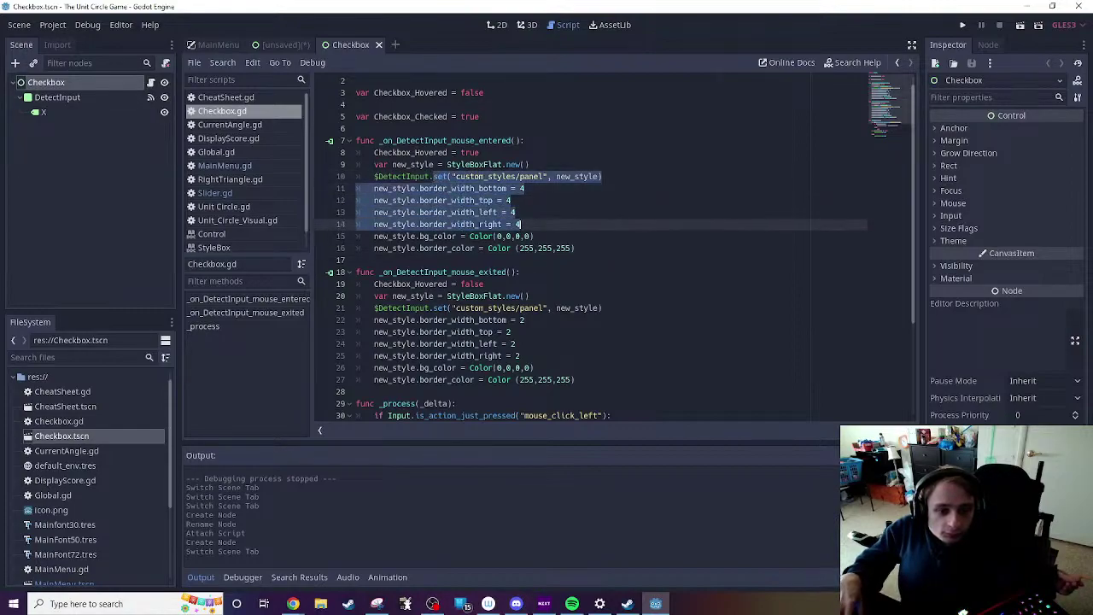
{"action": "left_click", "coordinate": [534, 212]}
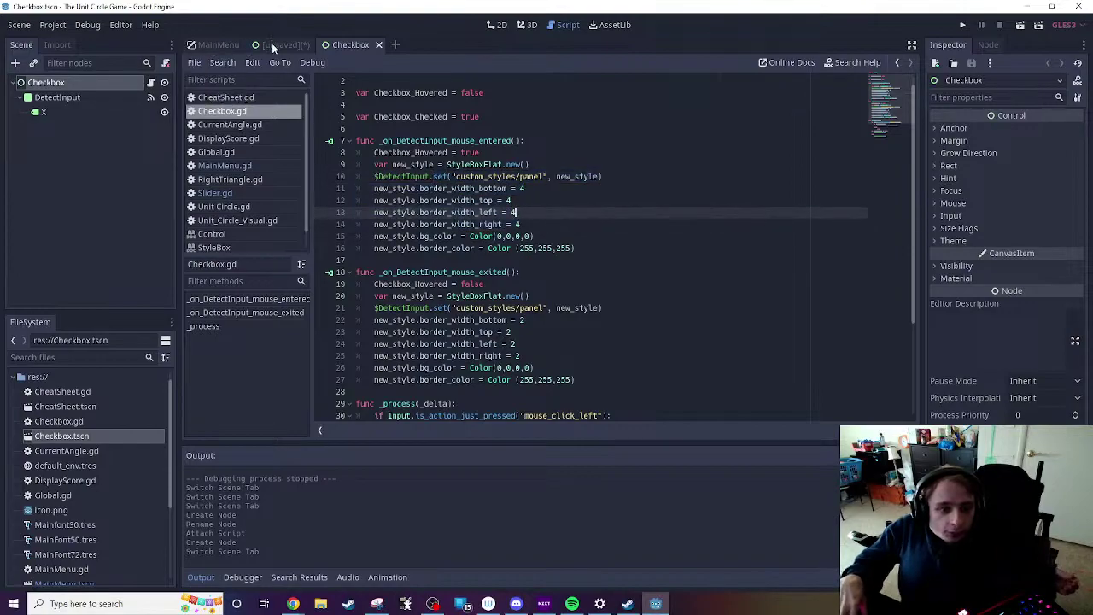
{"action": "left_click", "coordinate": [283, 47]}
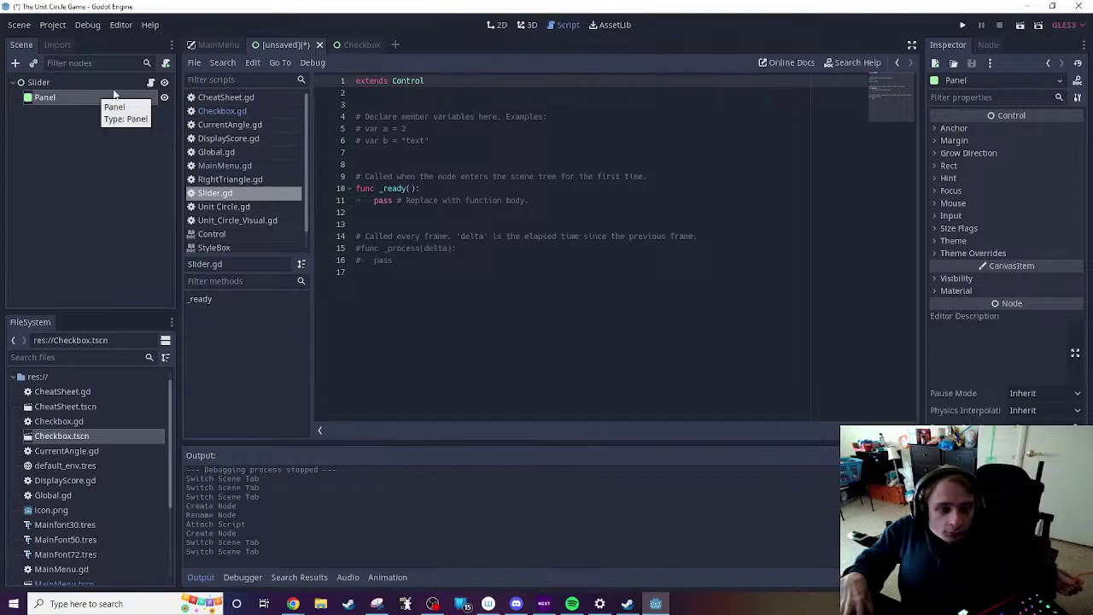
{"action": "left_click", "coordinate": [363, 48]}
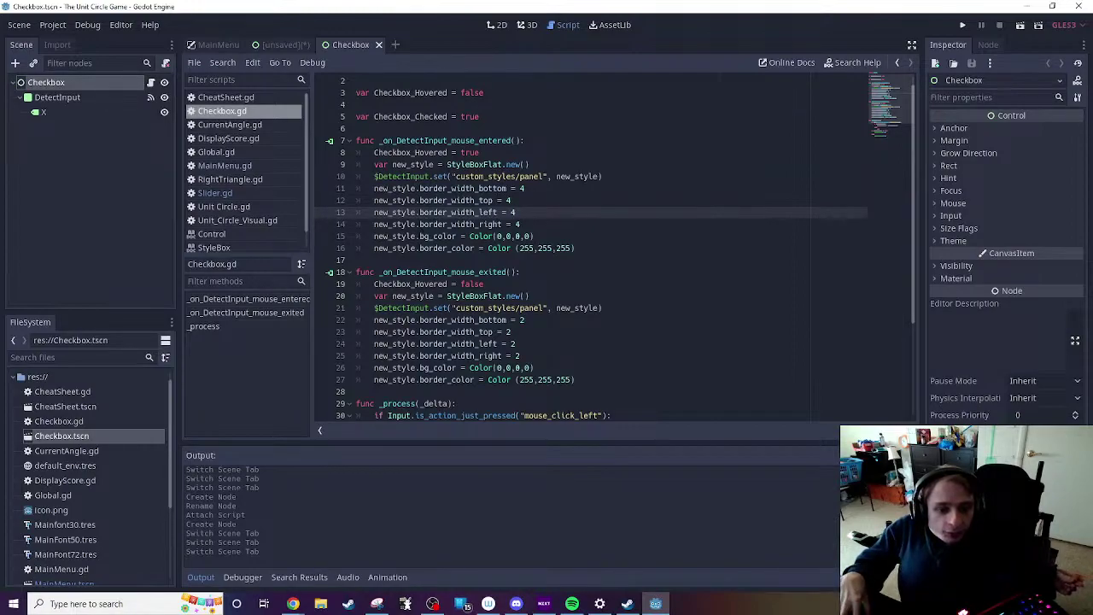
{"action": "left_click_drag", "start_coordinate": [374, 188], "coordinate": [555, 234]}
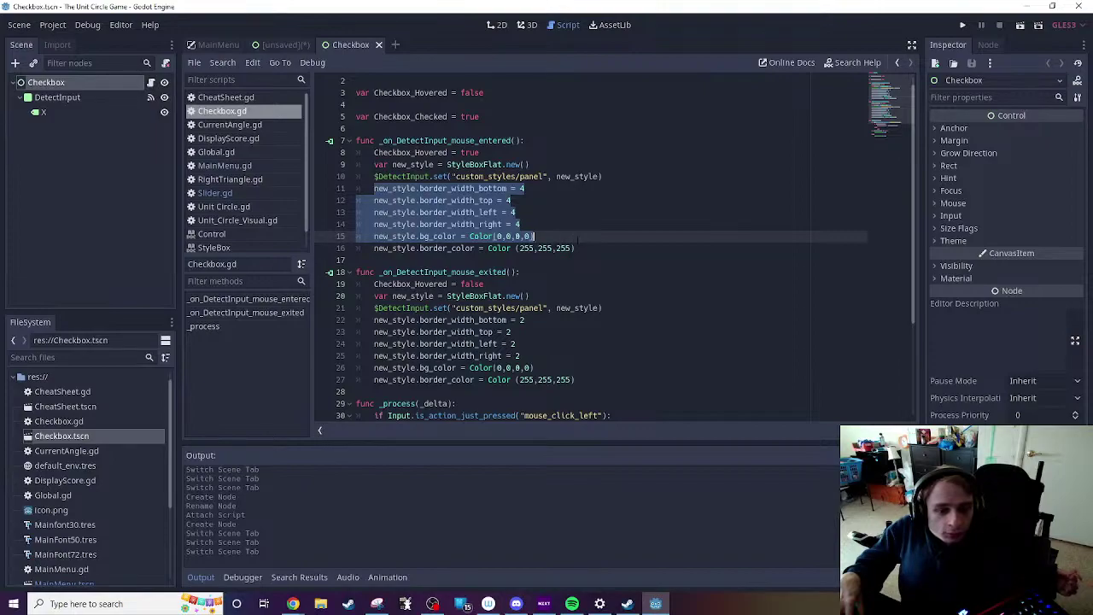
{"action": "left_click_drag", "start_coordinate": [579, 241], "coordinate": [578, 248]}
{"action": "key", "text": "ctrl+c"}
{"action": "right_click", "coordinate": [473, 227]}
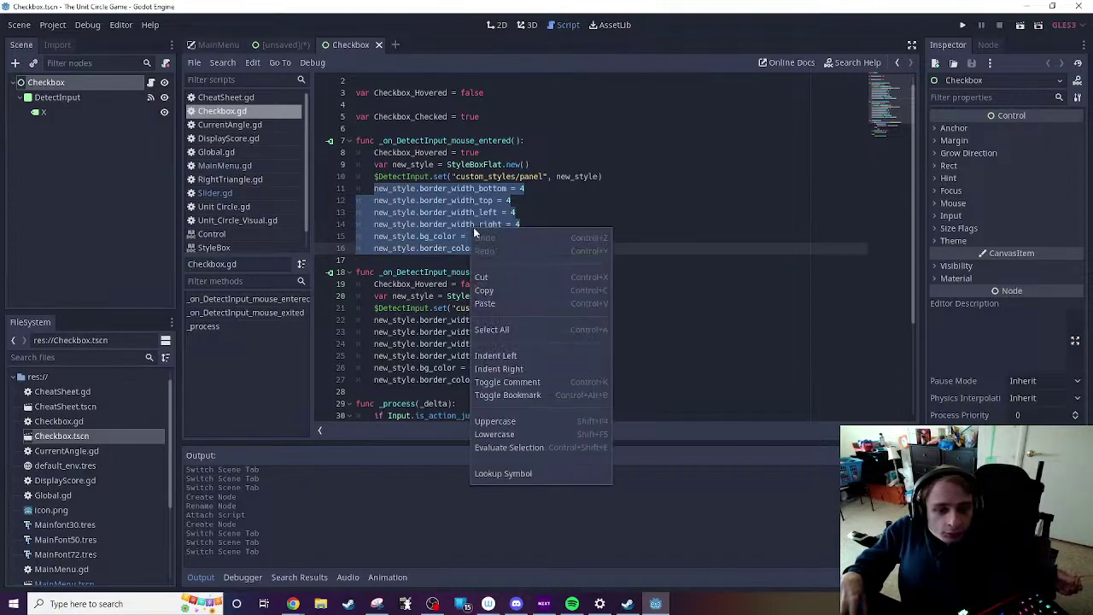
{"action": "left_click", "coordinate": [495, 278]}
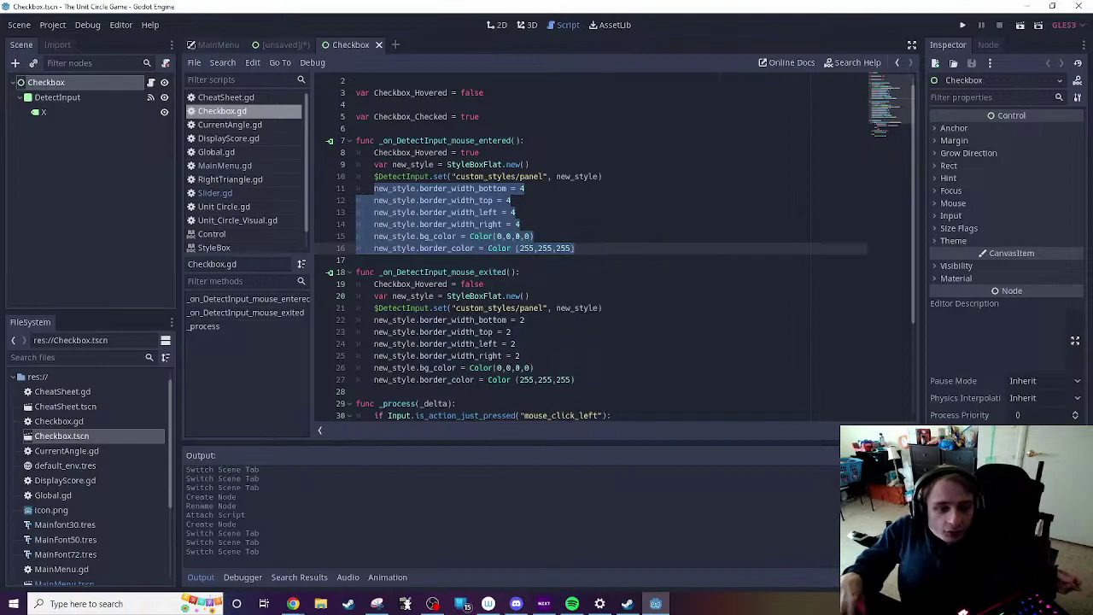
Step: Paste the copied style lines over the pass in Slider.gd's _ready function
{"action": "left_click", "coordinate": [515, 212]}
{"action": "left_click", "coordinate": [279, 45]}
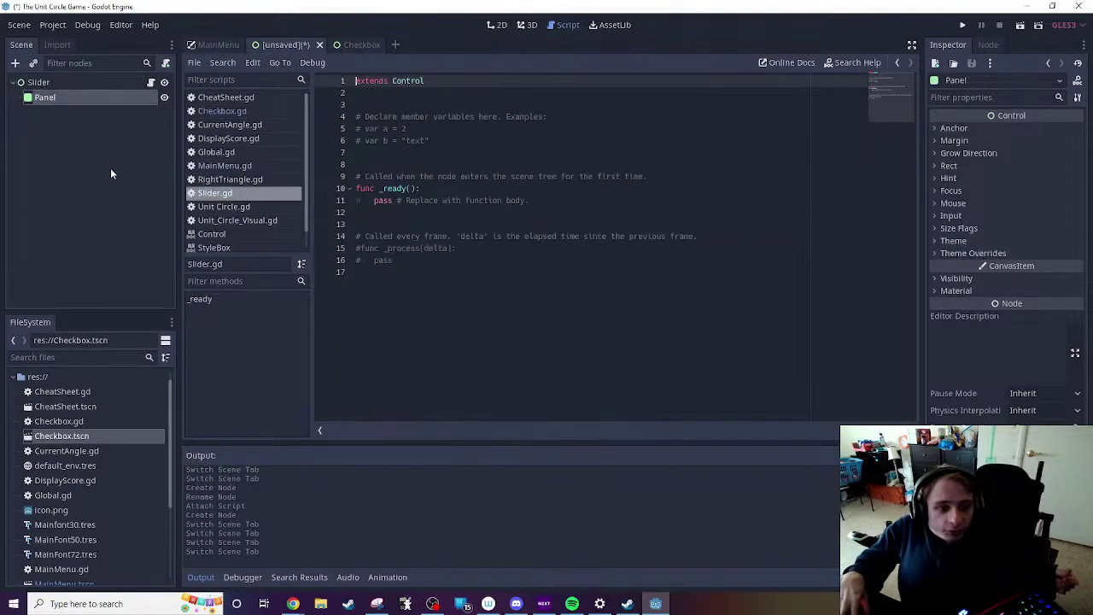
{"action": "left_click_drag", "start_coordinate": [373, 199], "coordinate": [356, 271]}
{"action": "key", "text": "ctrl+v"}
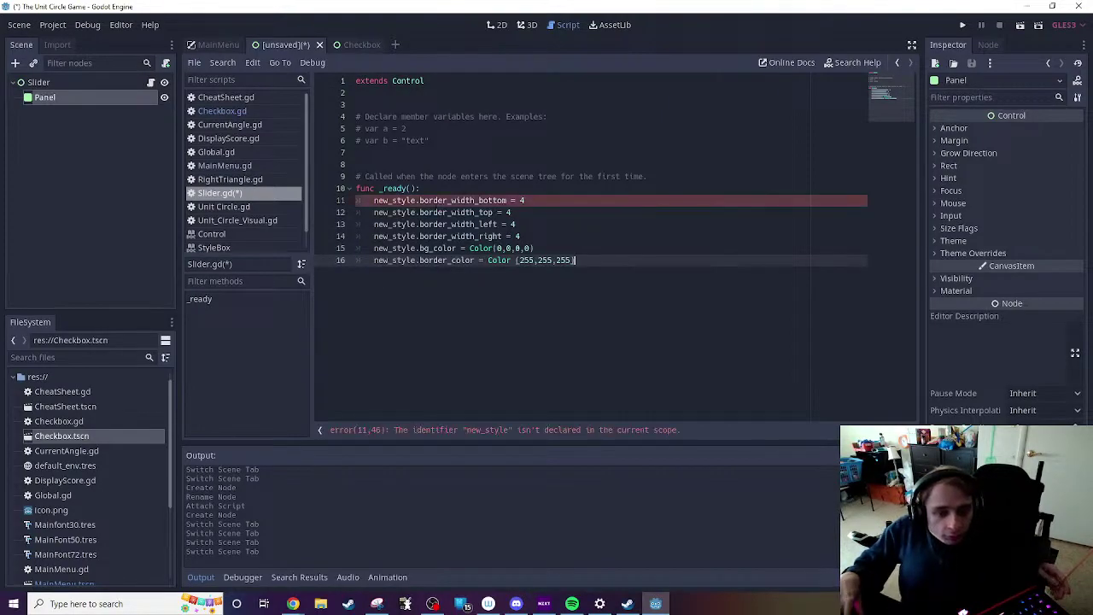
Step: Check the set call on Checkbox.gd line 21, then place the caret at Slider.gd line 11
{"action": "left_click", "coordinate": [349, 46]}
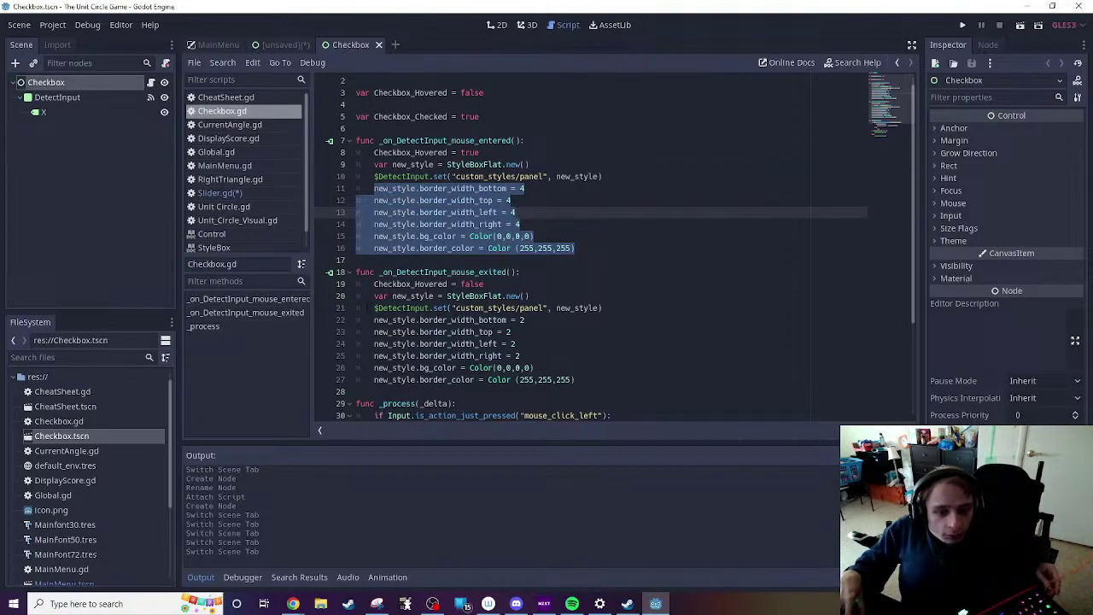
{"action": "left_click", "coordinate": [515, 308]}
{"action": "left_click", "coordinate": [603, 307]}
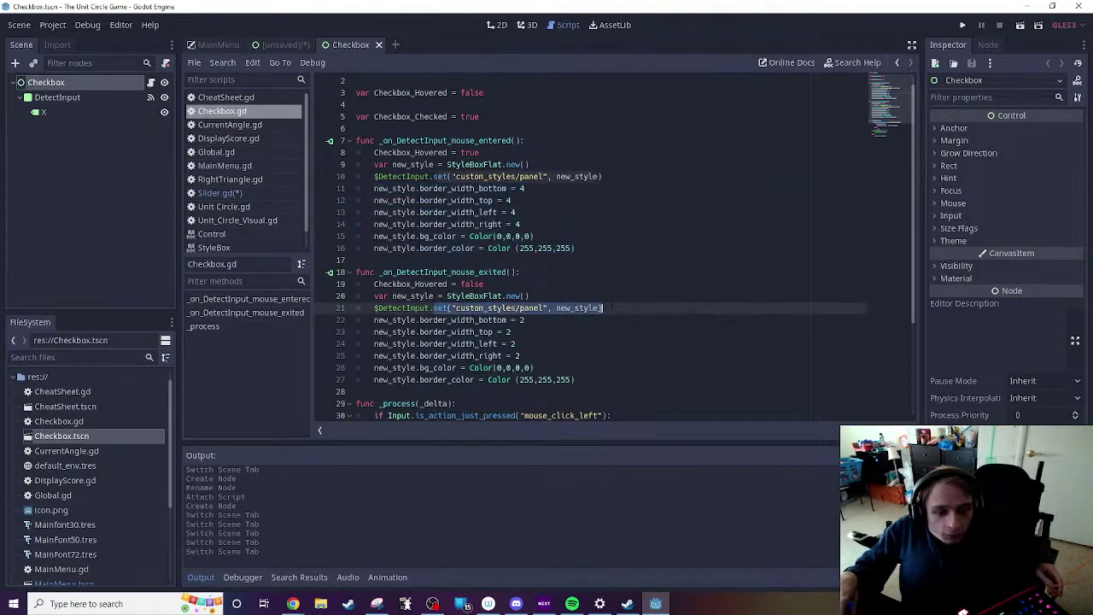
{"action": "left_click", "coordinate": [287, 45]}
{"action": "left_click", "coordinate": [374, 199]}
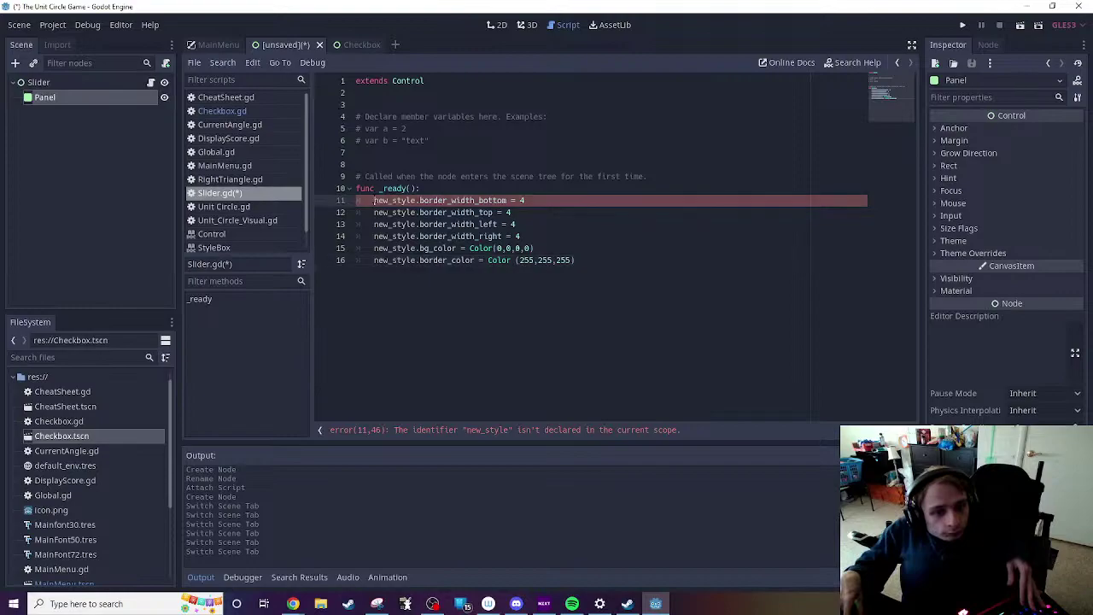
Step: Paste the custom_styles/panel set call as a new line 11 and remove the extra parenthesis
{"action": "key", "text": "Return"}
{"action": "key", "text": "Up"}
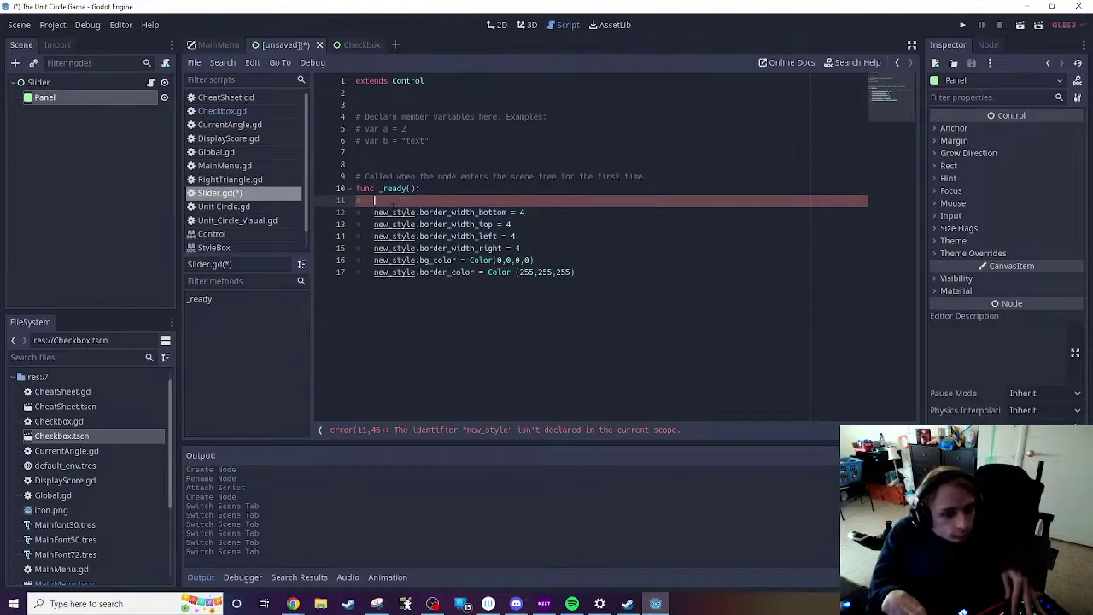
{"action": "type", "text": "set(\"custom_styles/panel\", new_style)"}
{"action": "key", "text": "BackSpace"}
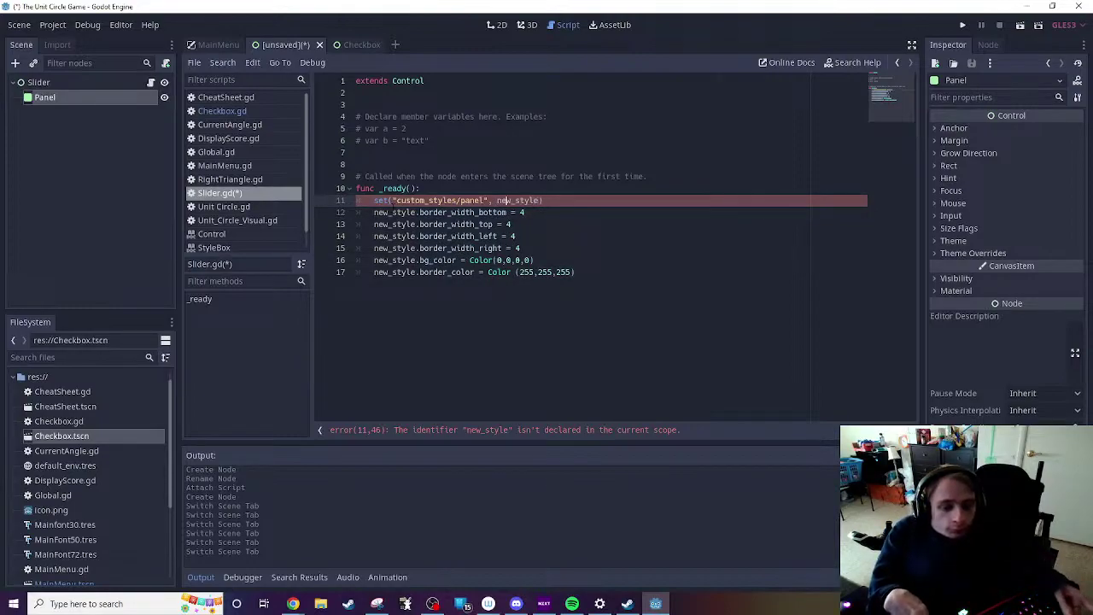
{"action": "left_click", "coordinate": [388, 200]}
{"action": "key", "text": "shift+Home"}
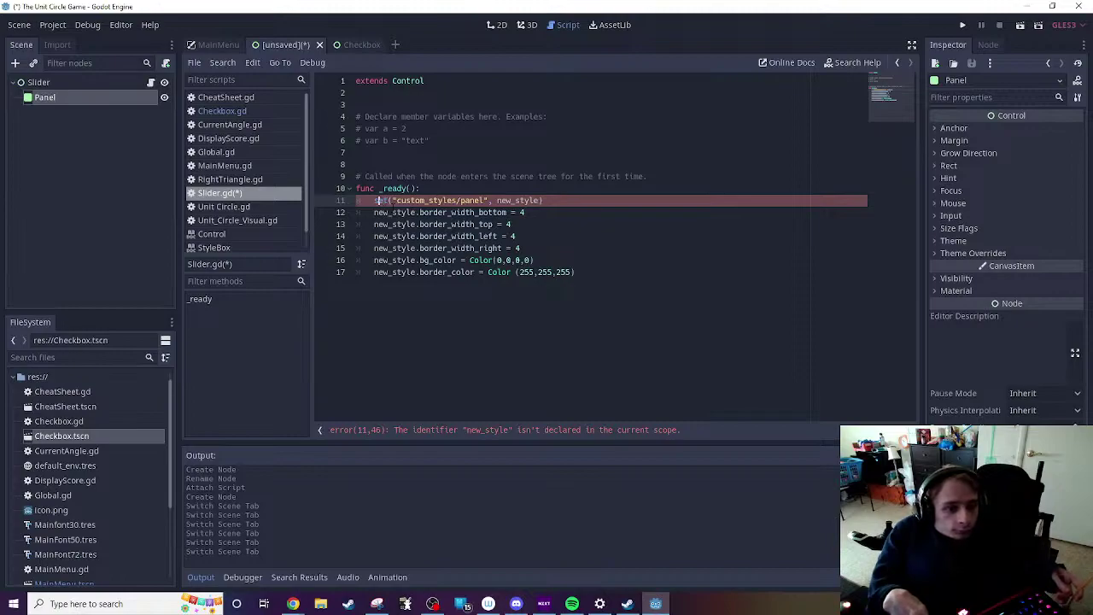
Step: Rename the Panel node to SliderBorder
{"action": "left_click_drag", "start_coordinate": [83, 103], "coordinate": [56, 95]}
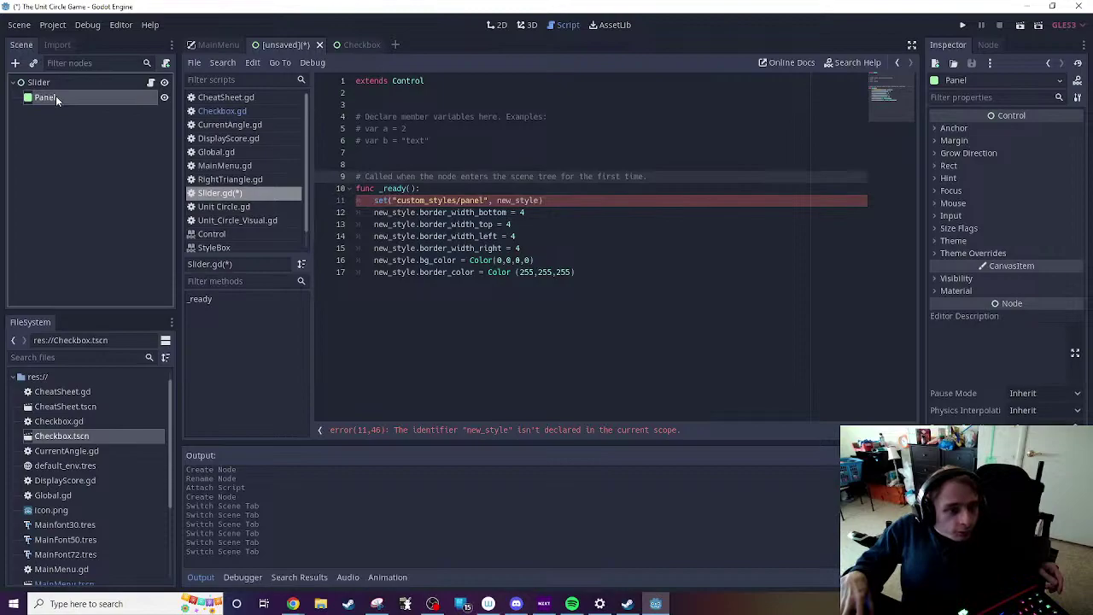
{"action": "double_click", "coordinate": [55, 96]}
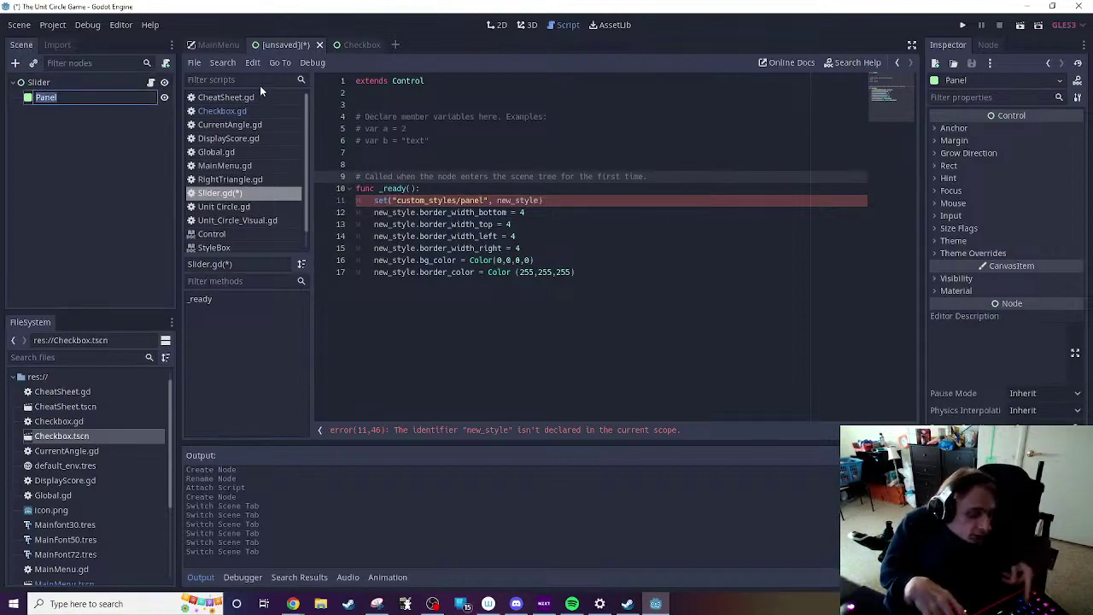
{"action": "key", "text": "BackSpace"}
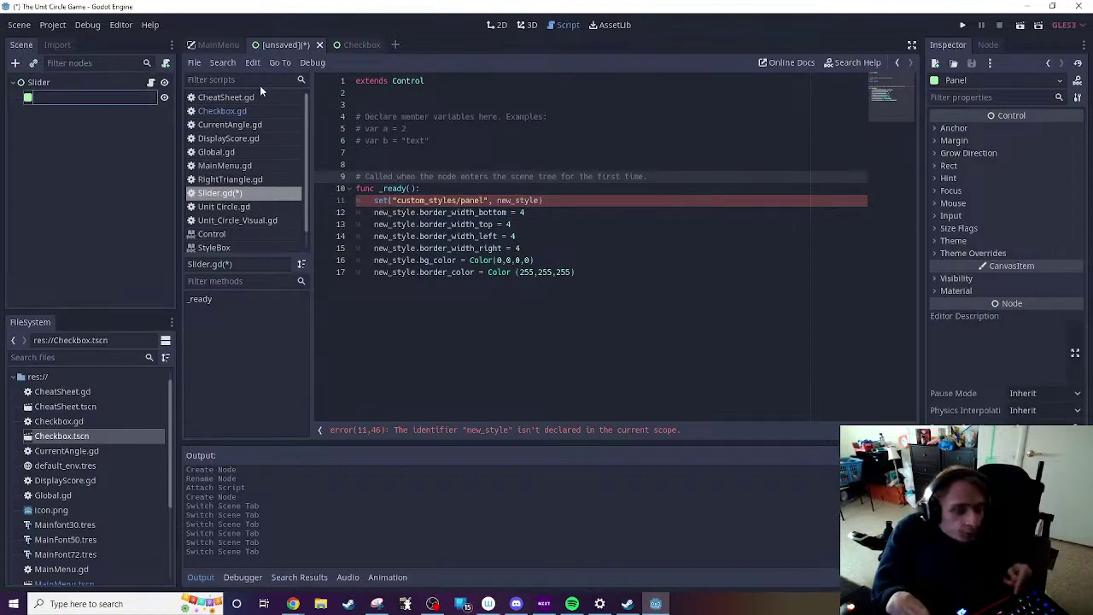
{"action": "type", "text": "Sl"}
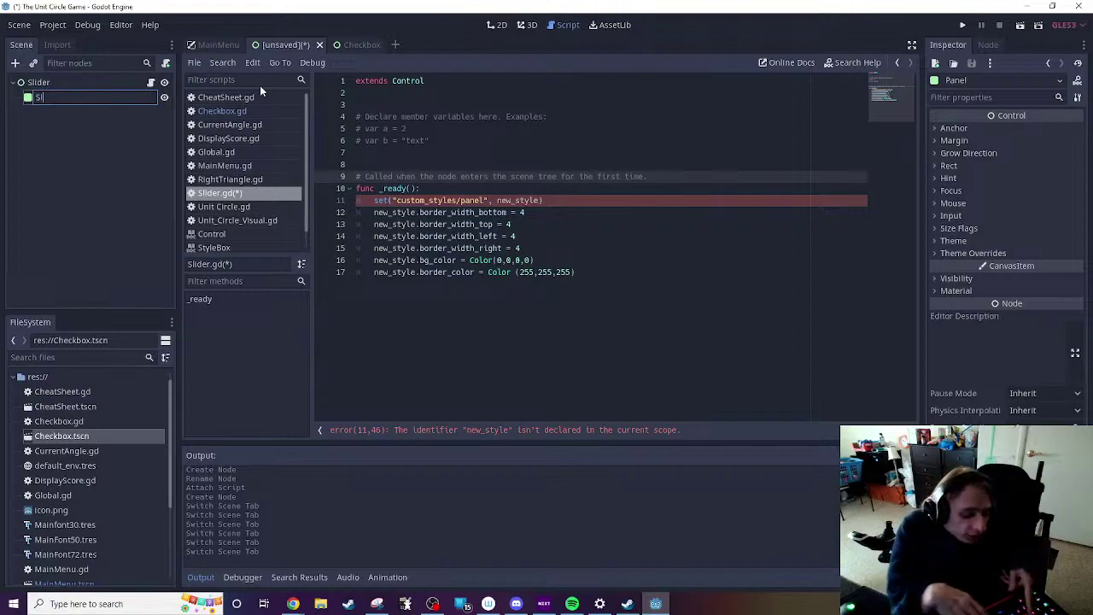
{"action": "type", "text": "iderBorder"}
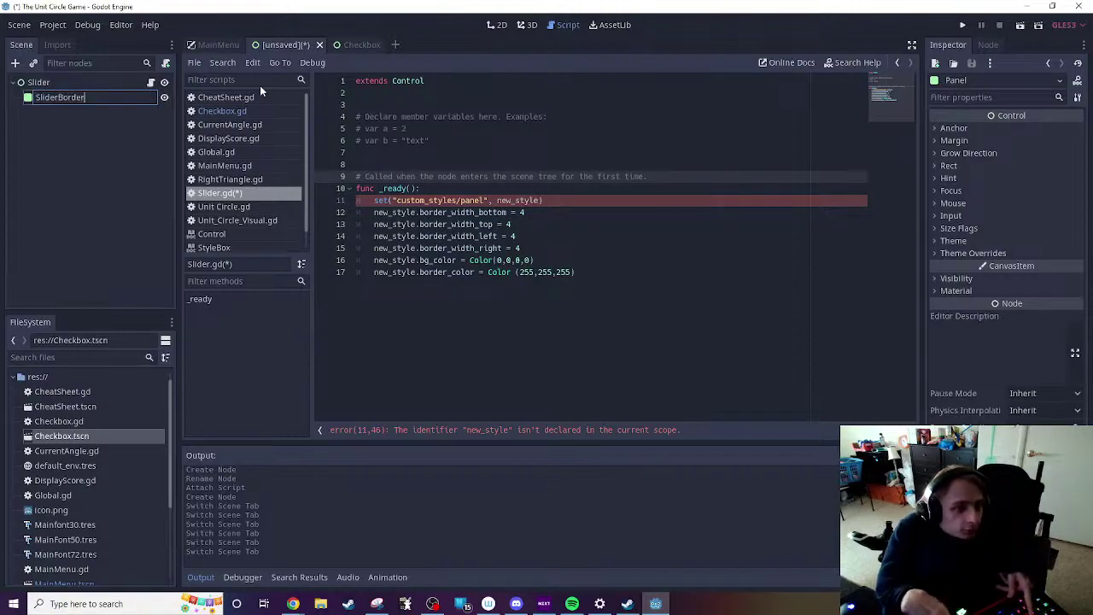
{"action": "key", "text": "Return"}
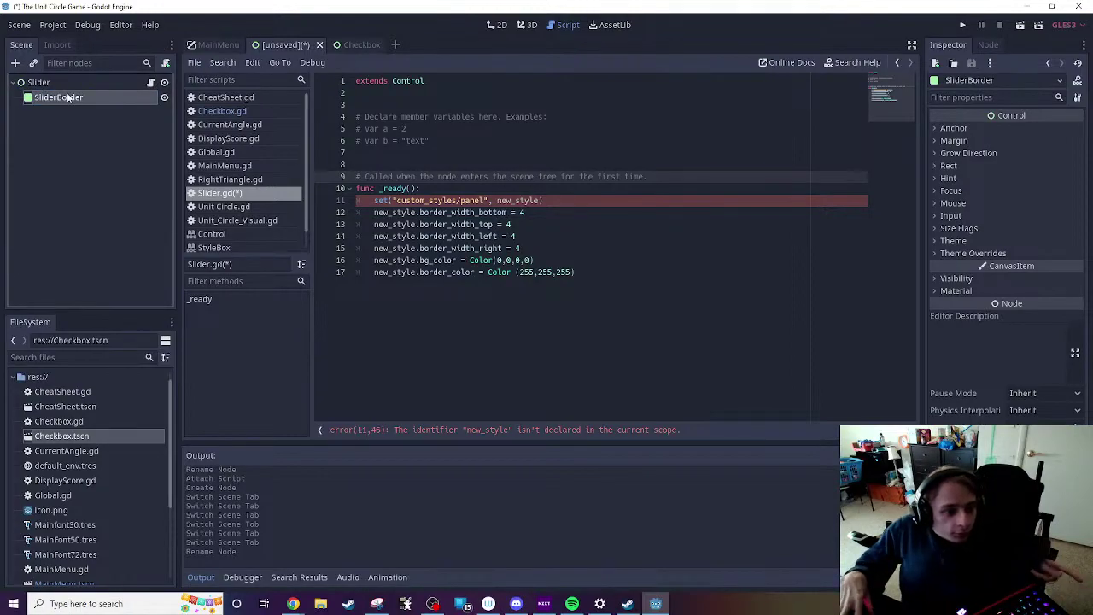
Step: Make line 11 read $SliderBorder.set(...), then view the Checkbox script
{"action": "left_click_drag", "start_coordinate": [81, 98], "coordinate": [374, 200]}
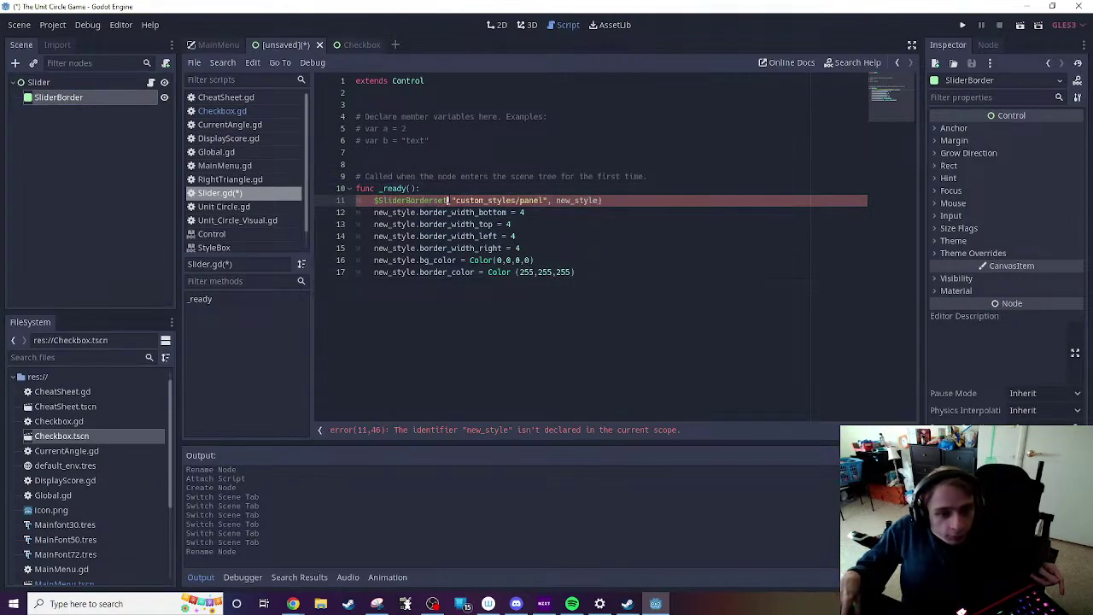
{"action": "type", "text": ".set"}
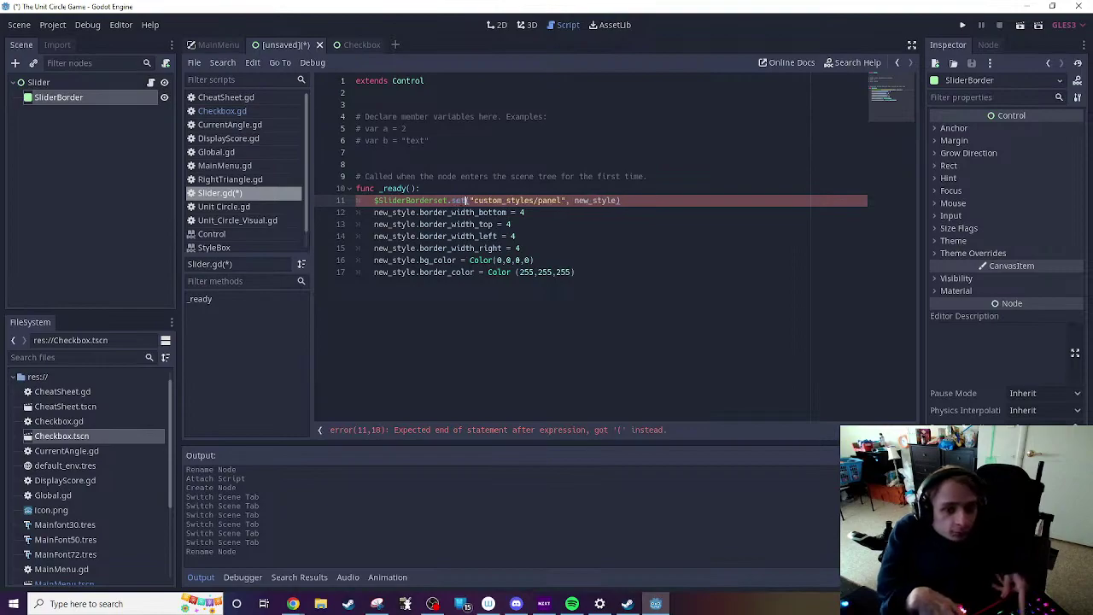
{"action": "left_click", "coordinate": [662, 327]}
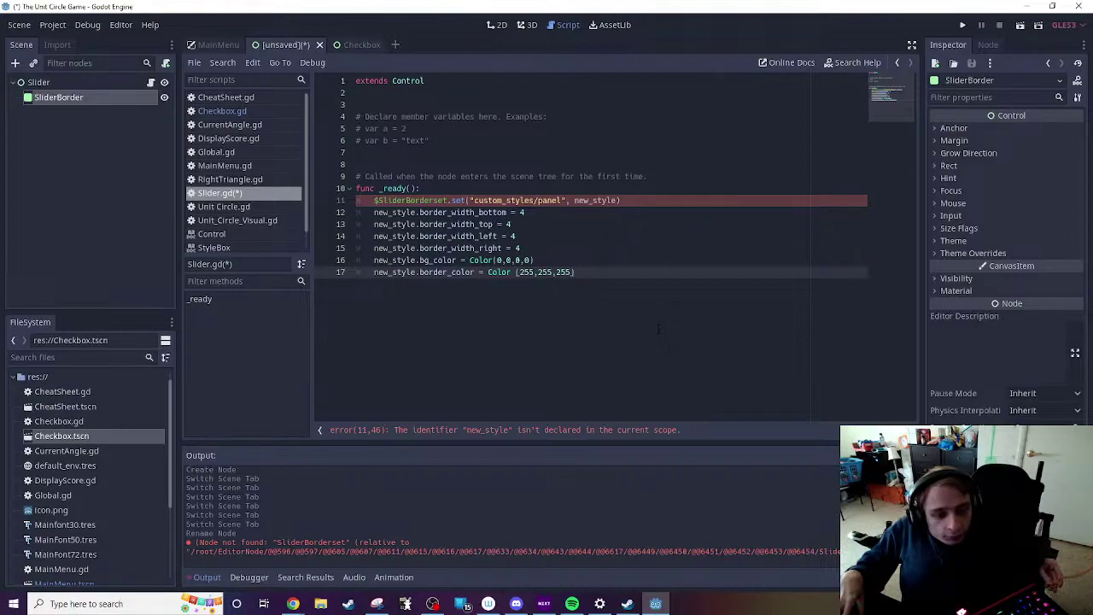
{"action": "left_click", "coordinate": [432, 200]}
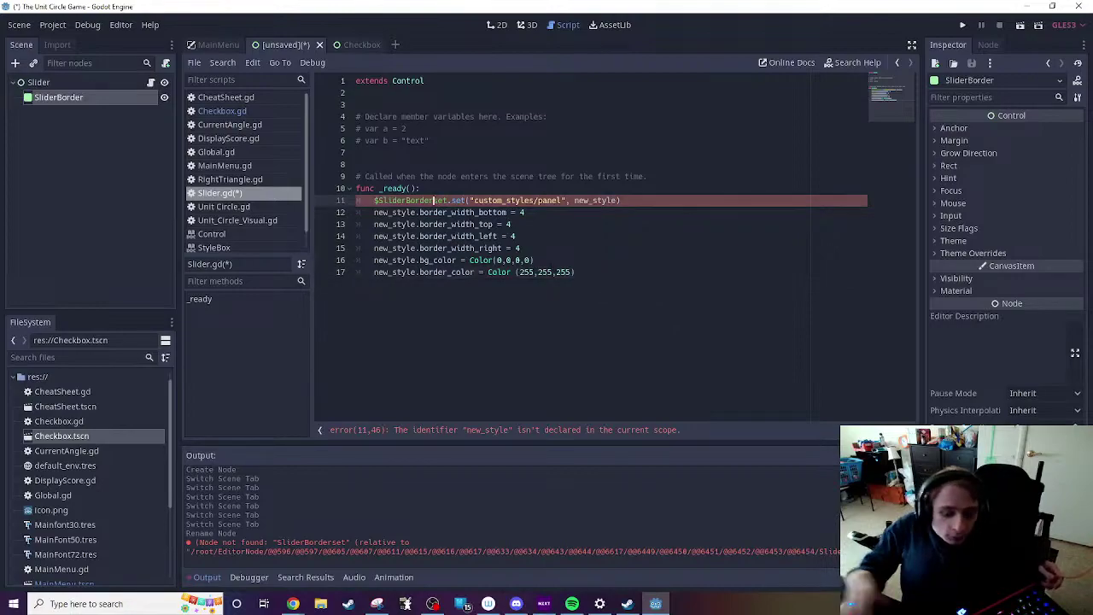
{"action": "key", "text": "Delete"}
{"action": "key", "text": "Delete"}
{"action": "key", "text": "Delete"}
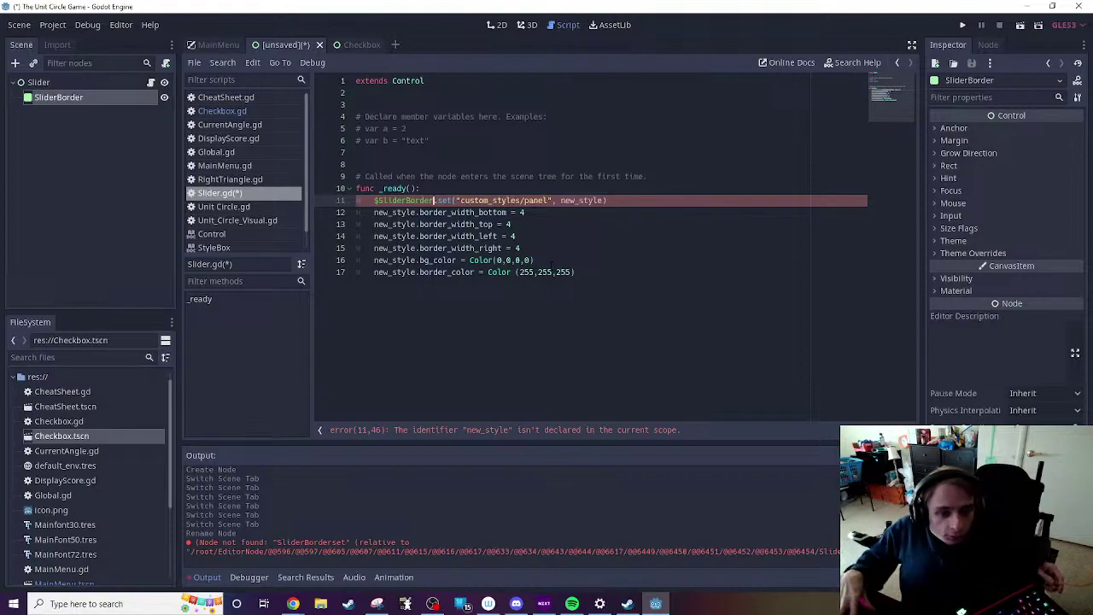
{"action": "left_click", "coordinate": [624, 303]}
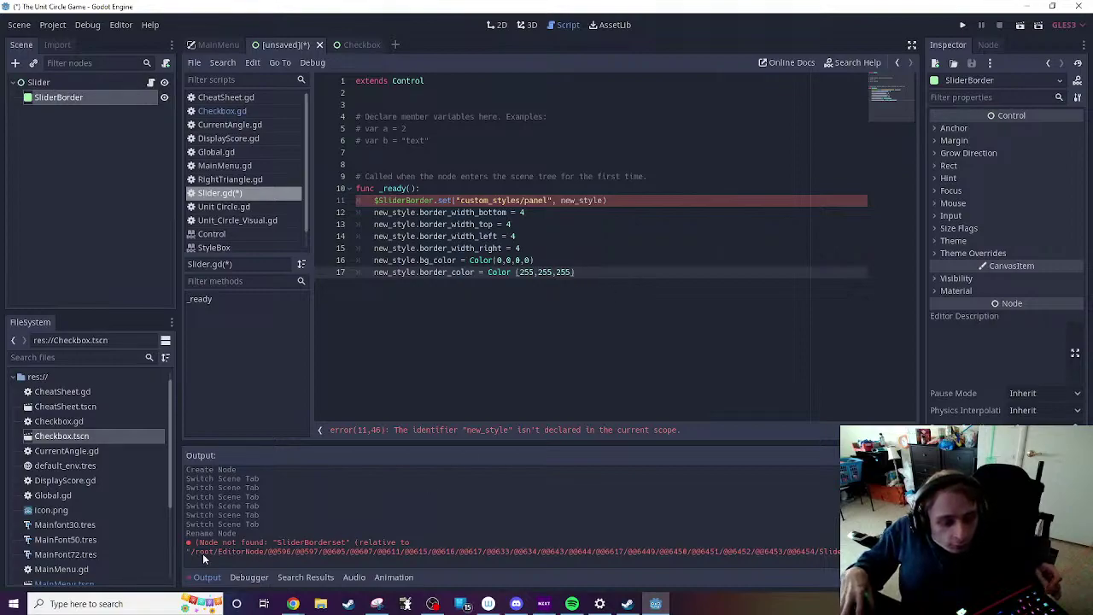
{"action": "left_click", "coordinate": [374, 200]}
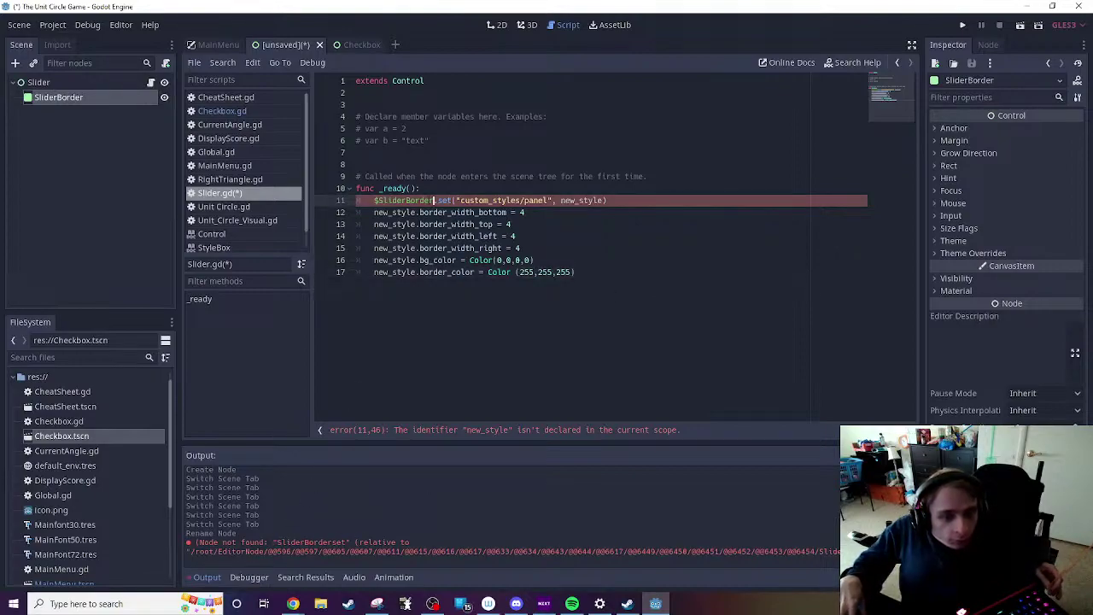
{"action": "key", "text": "Delete"}
{"action": "key", "text": "Delete"}
{"action": "key", "text": "Delete"}
{"action": "key", "text": "Delete"}
{"action": "key", "text": "Delete"}
{"action": "key", "text": "Delete"}
{"action": "key", "text": "Delete"}
{"action": "key", "text": "Delete"}
{"action": "key", "text": "Delete"}
{"action": "key", "text": "Delete"}
{"action": "key", "text": "Delete"}
{"action": "key", "text": "Delete"}
{"action": "key", "text": "Delete"}
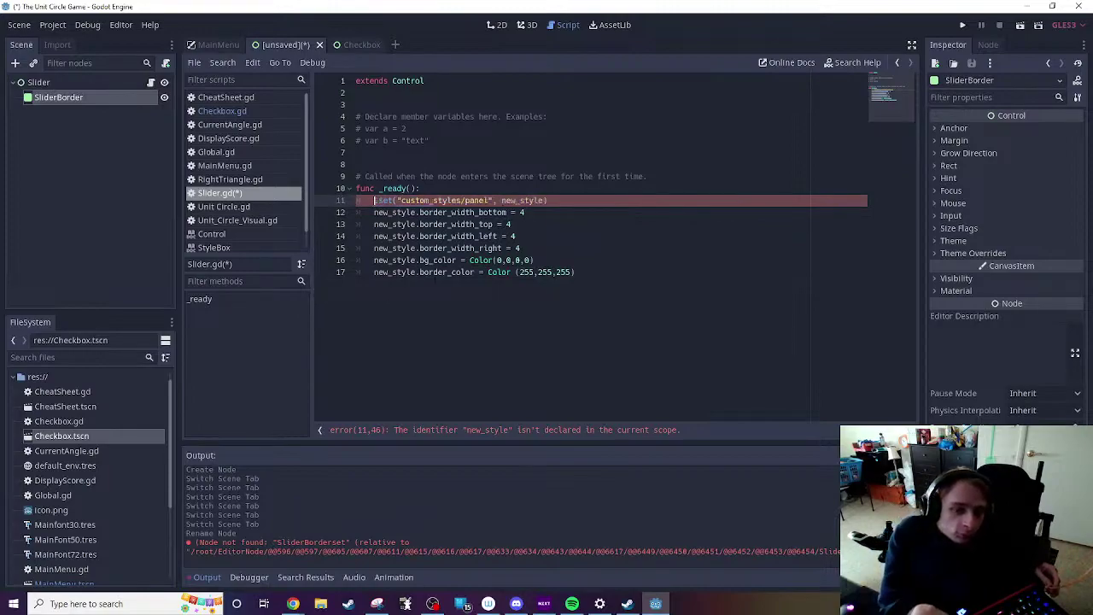
{"action": "left_click_drag", "start_coordinate": [104, 100], "coordinate": [376, 205]}
{"action": "left_click", "coordinate": [645, 340]}
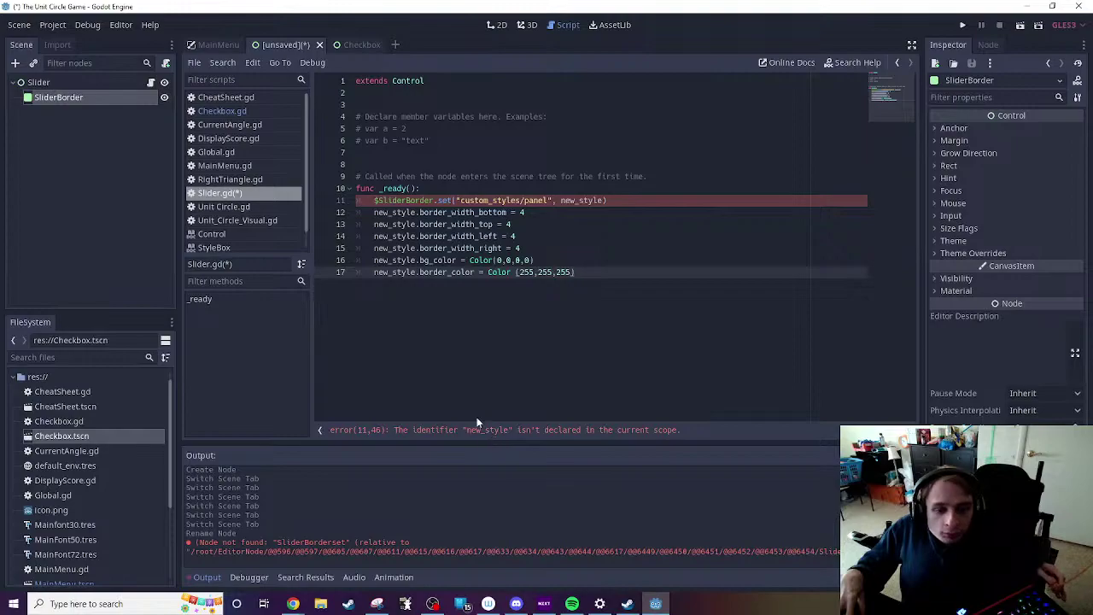
{"action": "left_click", "coordinate": [357, 44]}
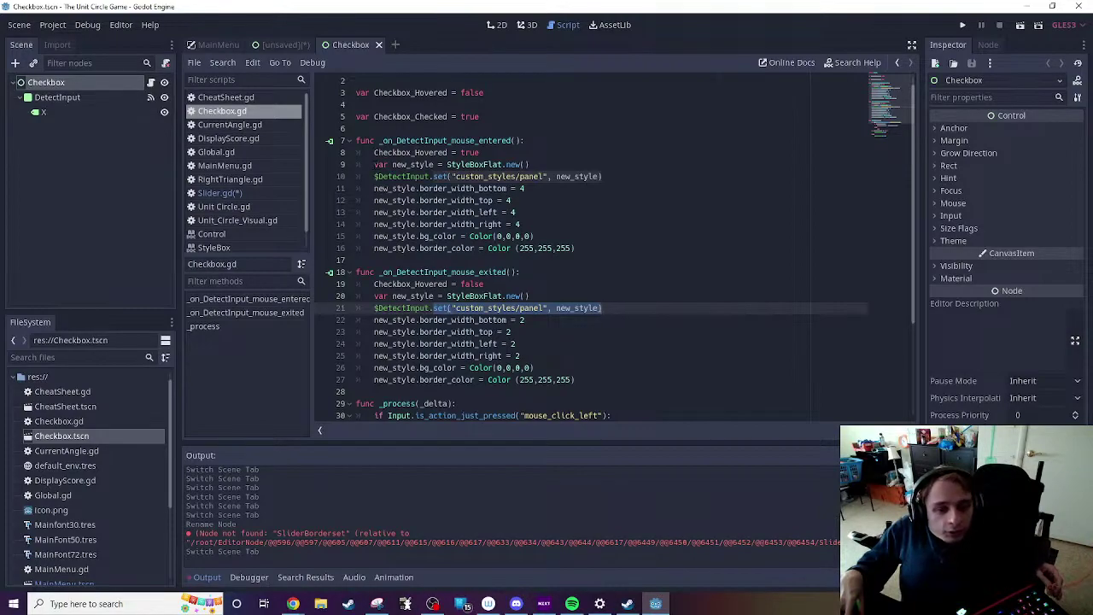
Step: Copy the new_style StyleBoxFlat declaration from Checkbox.gd into Slider.gd line 11
{"action": "left_click_drag", "start_coordinate": [374, 164], "coordinate": [531, 164]}
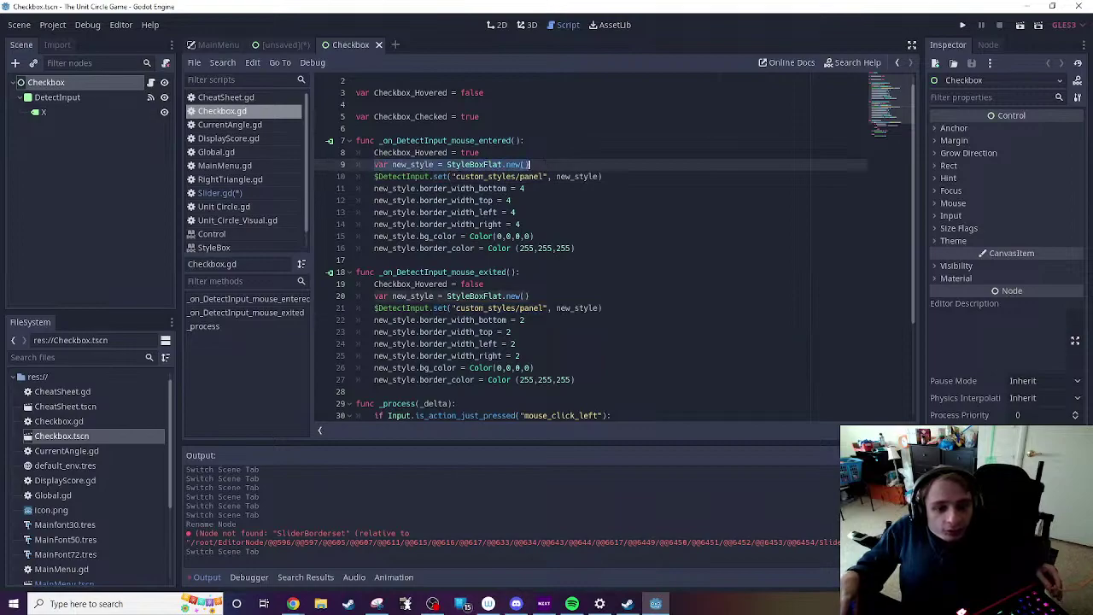
{"action": "right_click", "coordinate": [499, 165]}
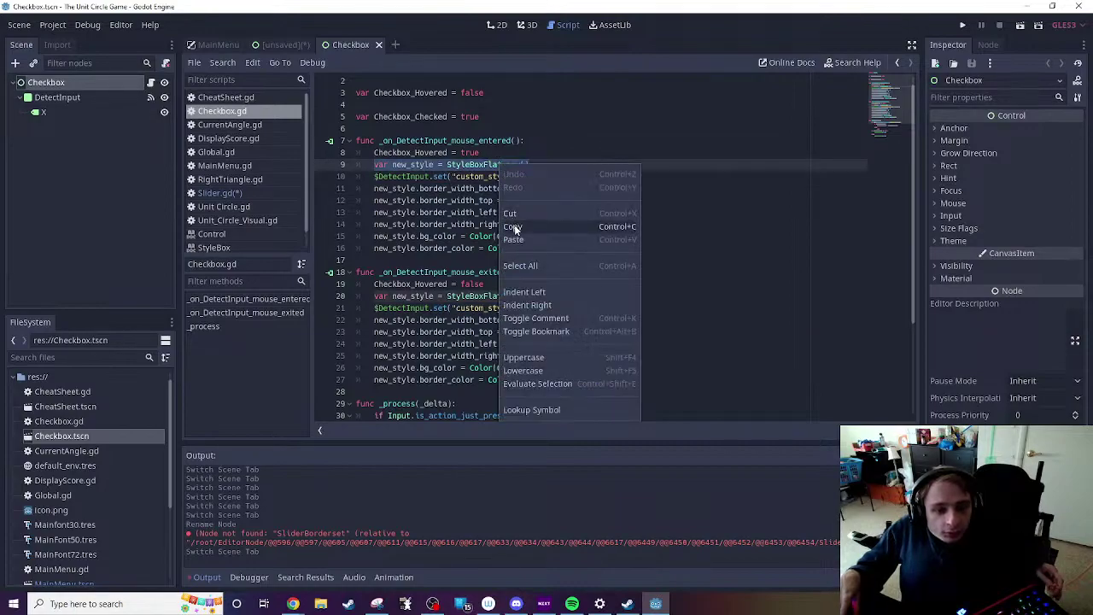
{"action": "left_click", "coordinate": [514, 226]}
{"action": "left_click", "coordinate": [288, 45]}
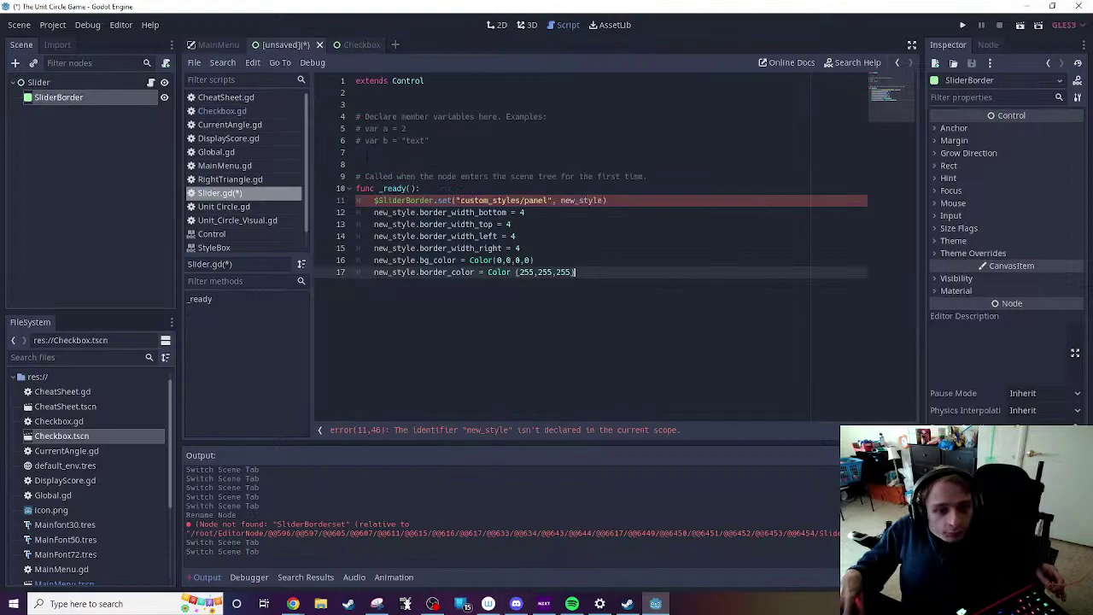
{"action": "left_click", "coordinate": [374, 200]}
{"action": "key", "text": "Return"}
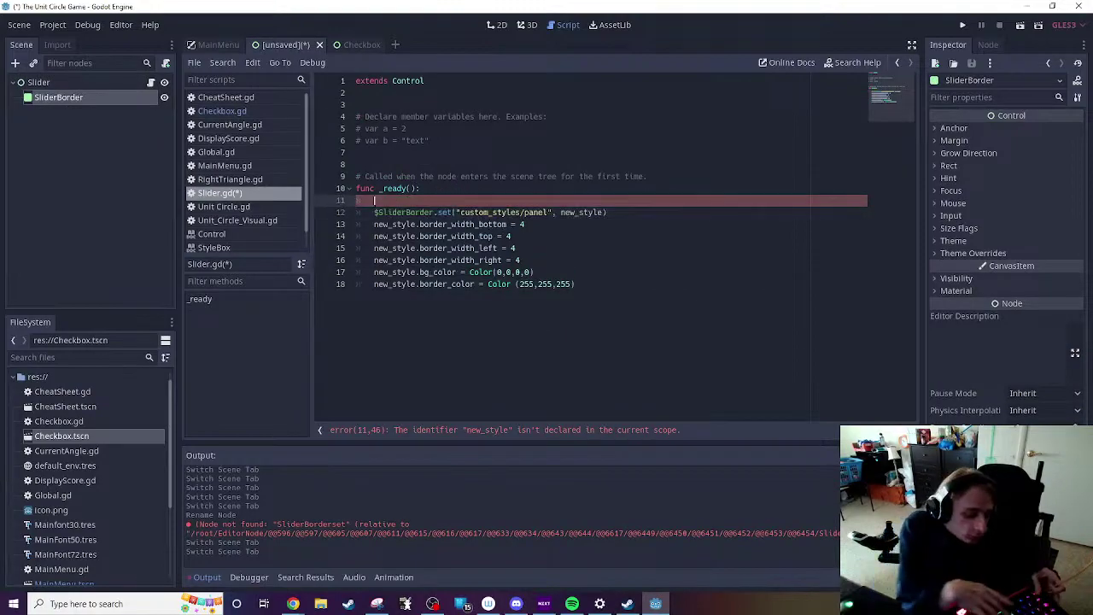
{"action": "key", "text": "ctrl+v"}
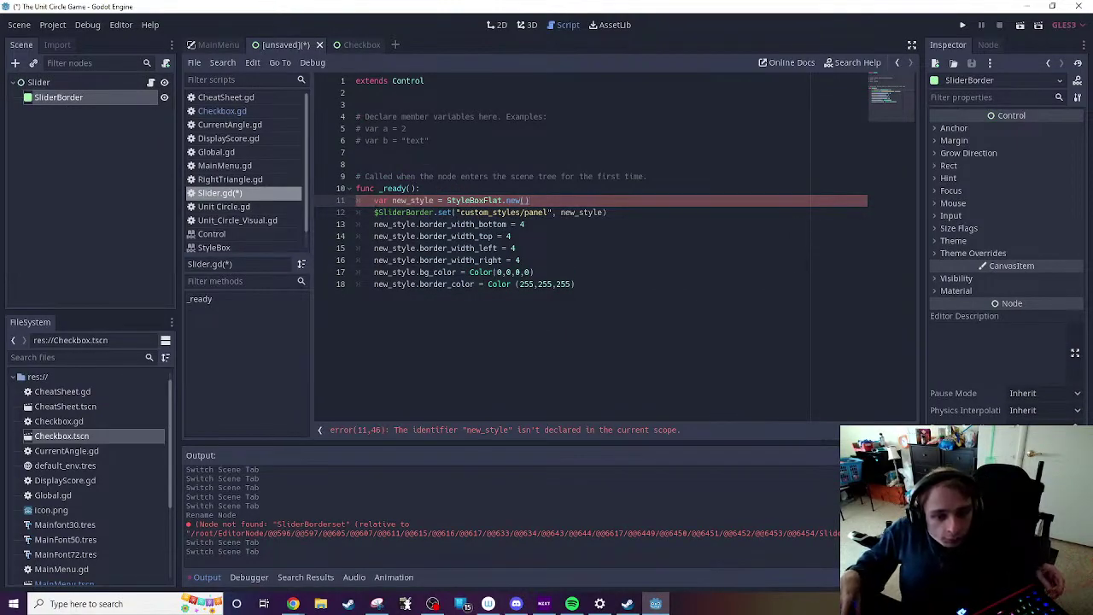
{"action": "left_click", "coordinate": [688, 296]}
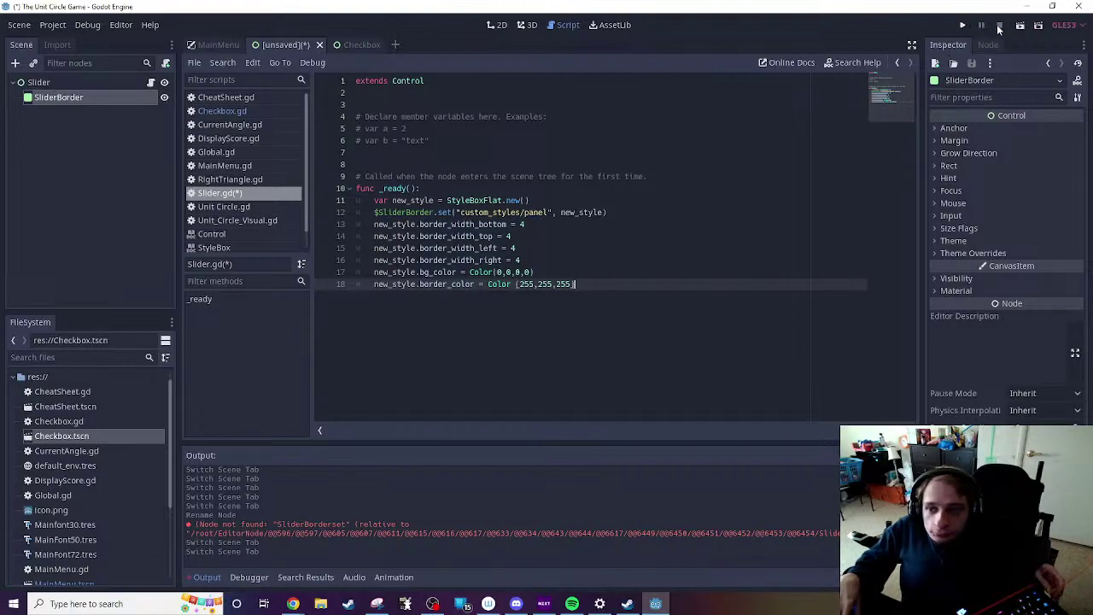
Step: Run the scene, saving it as Slider.tscn, then close the game window
{"action": "left_click", "coordinate": [1020, 28]}
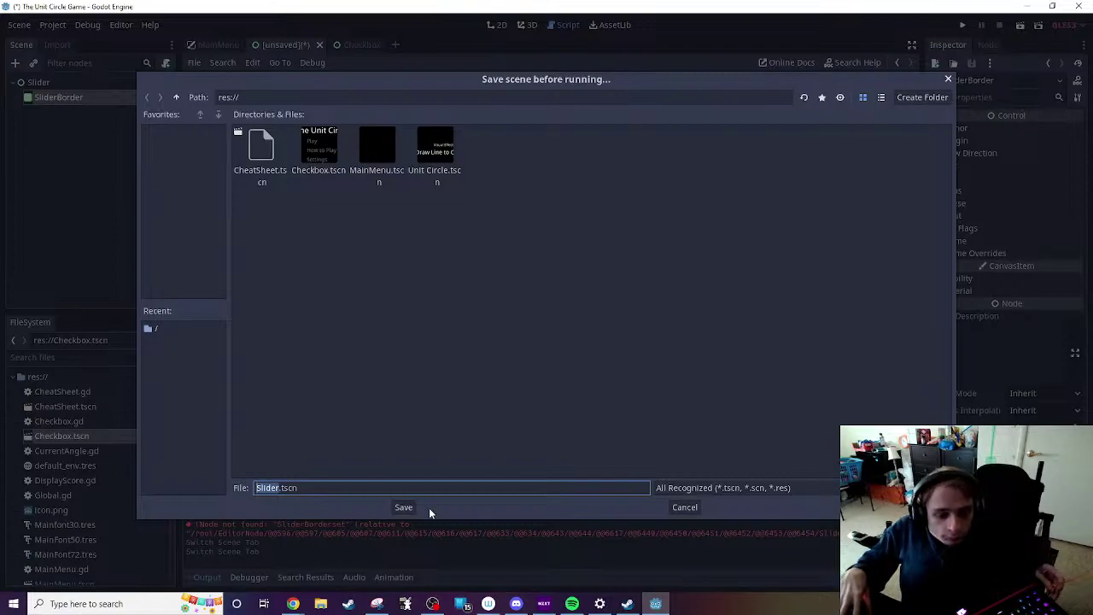
{"action": "left_click", "coordinate": [404, 507]}
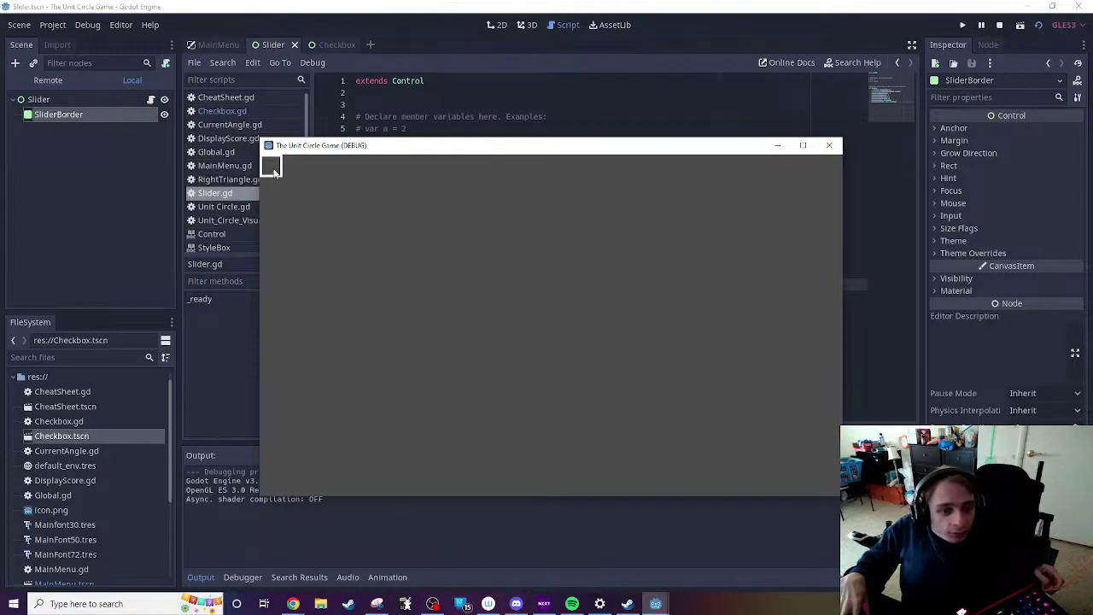
{"action": "left_click", "coordinate": [828, 145]}
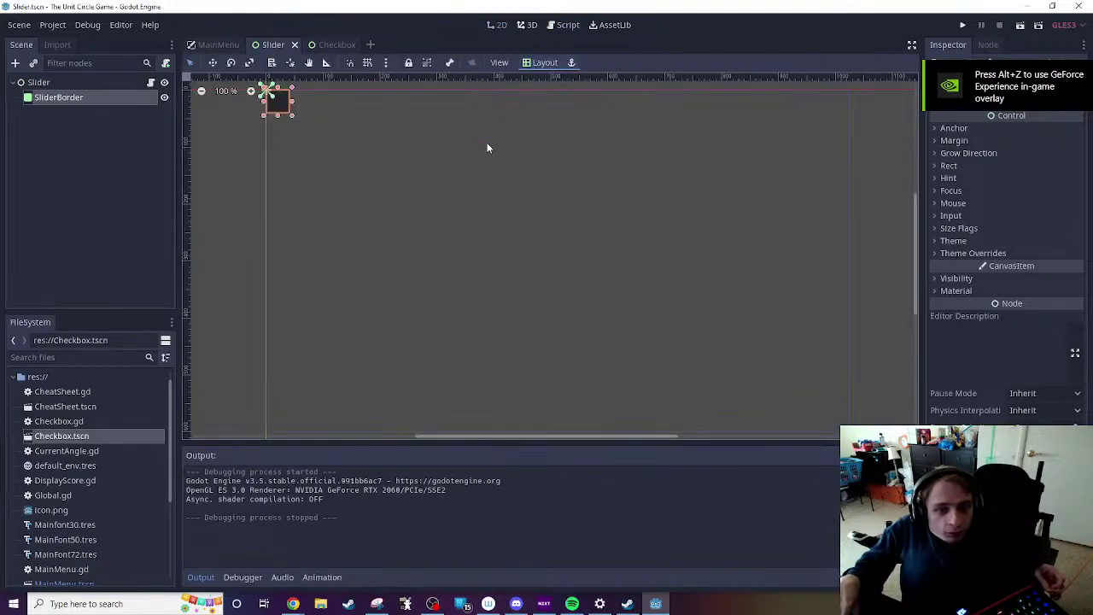
Step: Bring SliderBorder into view and set its Rect size height to 30
{"action": "left_click", "coordinate": [501, 24]}
{"action": "scroll", "coordinate": [317, 163], "scroll_direction": "up", "scroll_amount": 2}
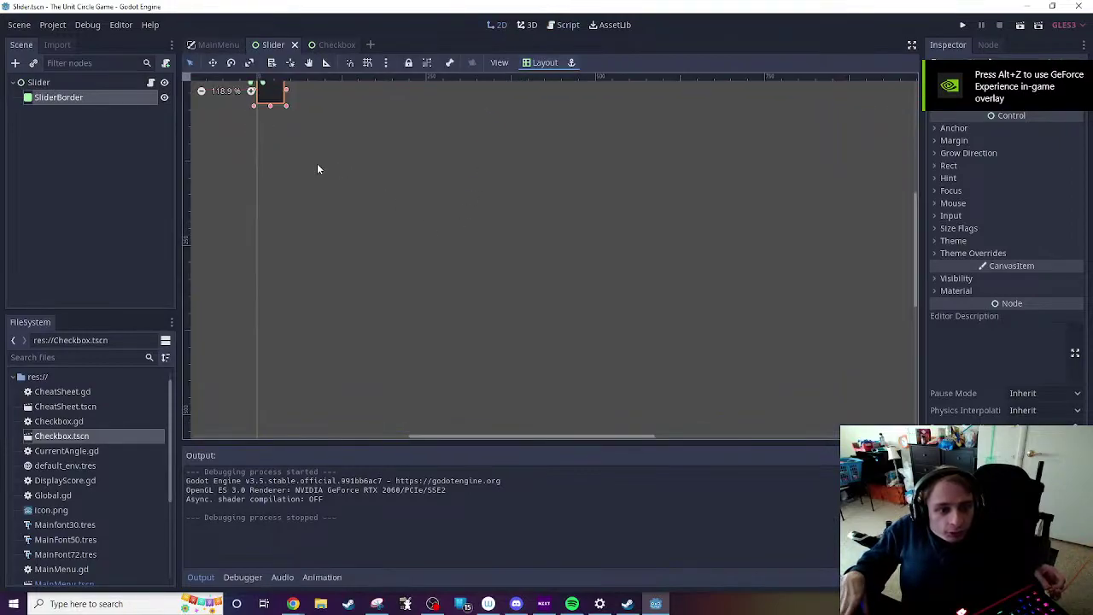
{"action": "middle_click_drag", "start_coordinate": [317, 164], "coordinate": [513, 313]}
{"action": "scroll", "coordinate": [504, 308], "scroll_direction": "up", "scroll_amount": 7}
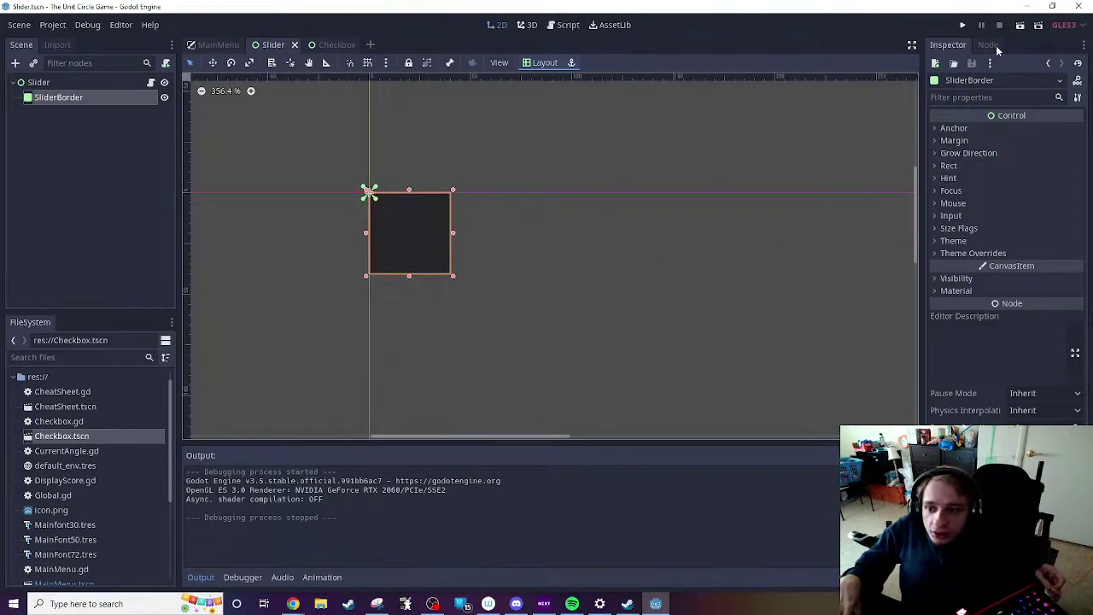
{"action": "left_click", "coordinate": [961, 167]}
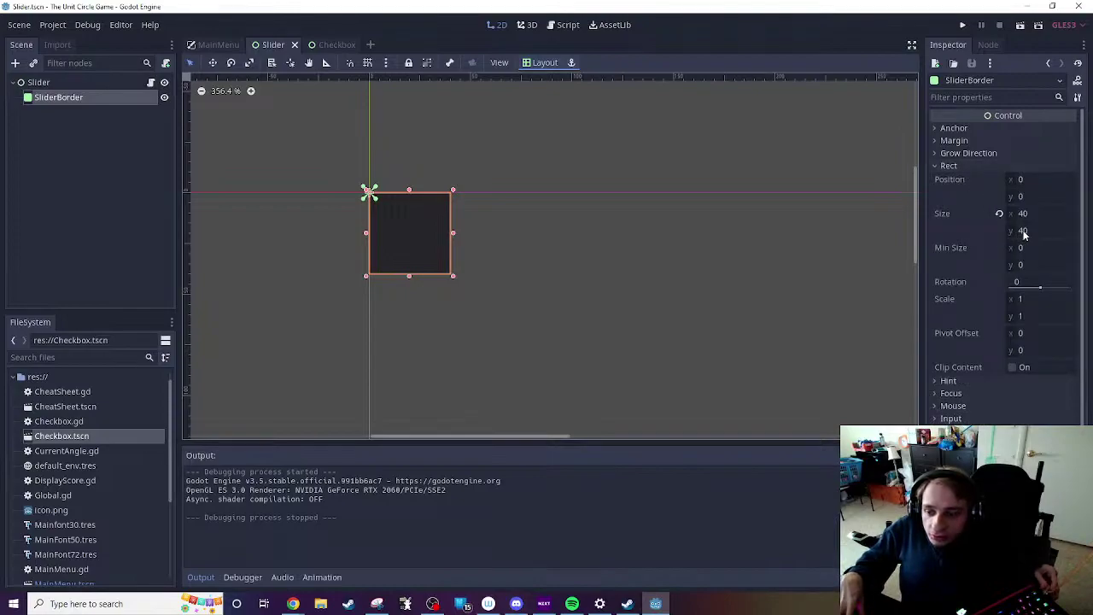
{"action": "left_click_drag", "start_coordinate": [1027, 232], "coordinate": [1020, 233]}
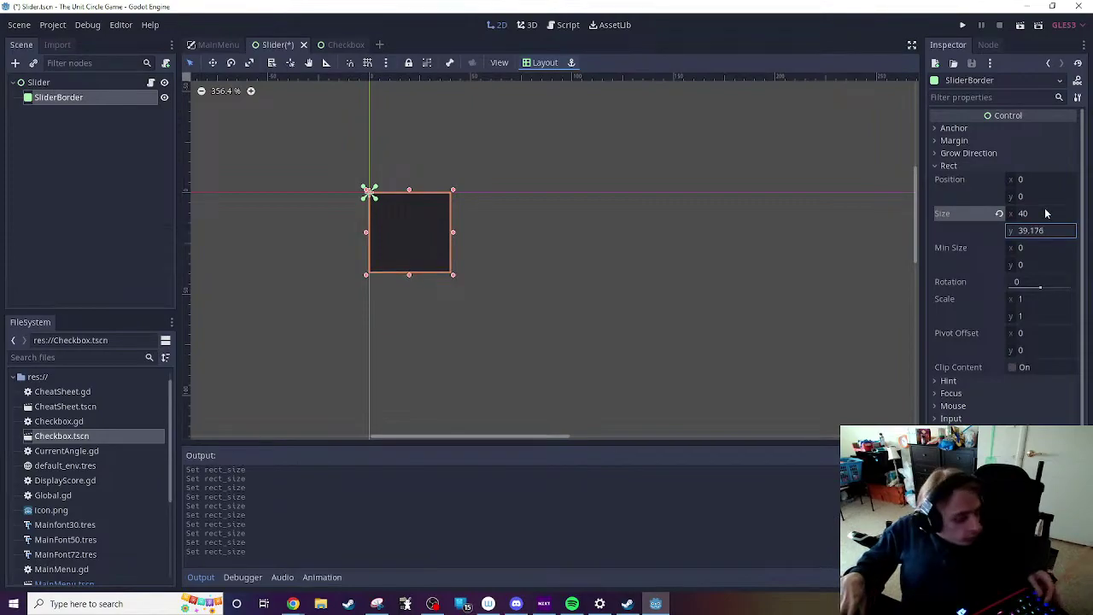
{"action": "key", "text": "ctrl+z"}
{"action": "left_click", "coordinate": [1026, 232]}
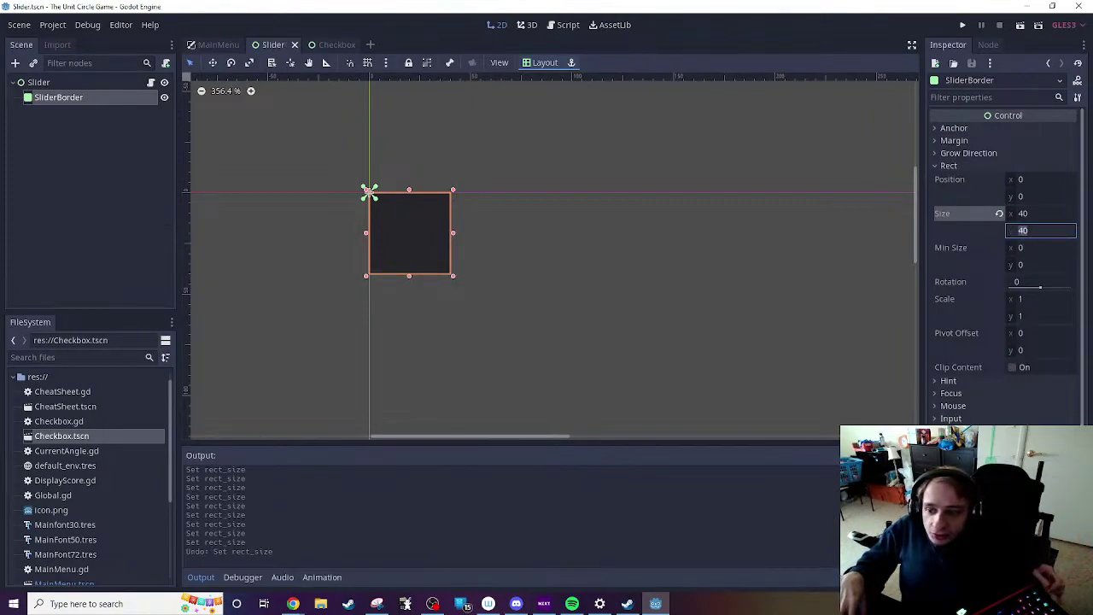
{"action": "type", "text": "30"}
{"action": "key", "text": "Return"}
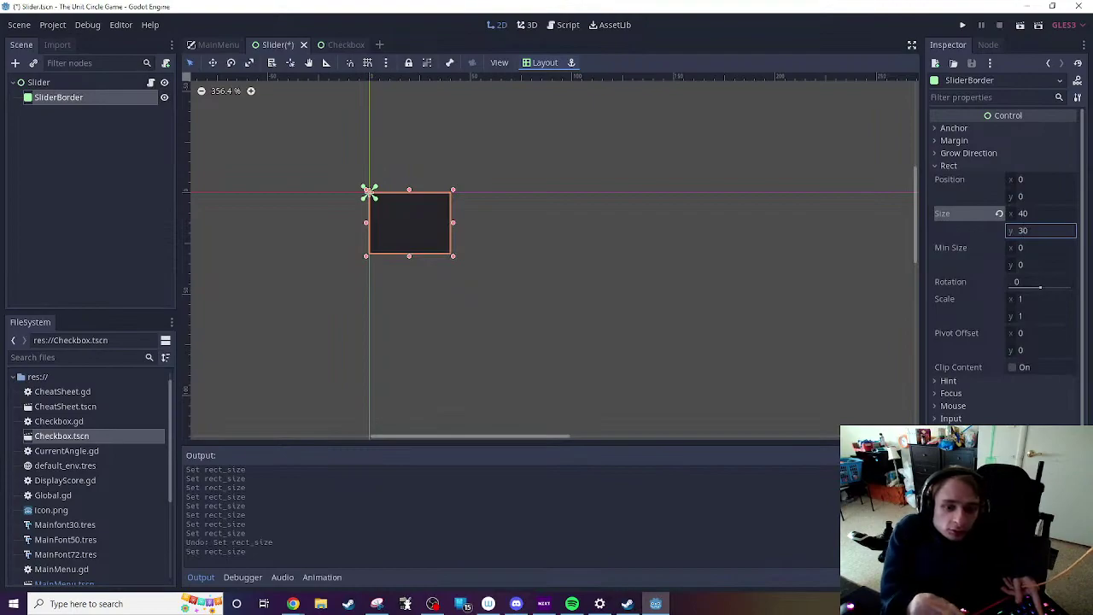
Step: Try SliderBorder widths of 100 and then 300, checking the bar in the canvas
{"action": "left_click", "coordinate": [1027, 215]}
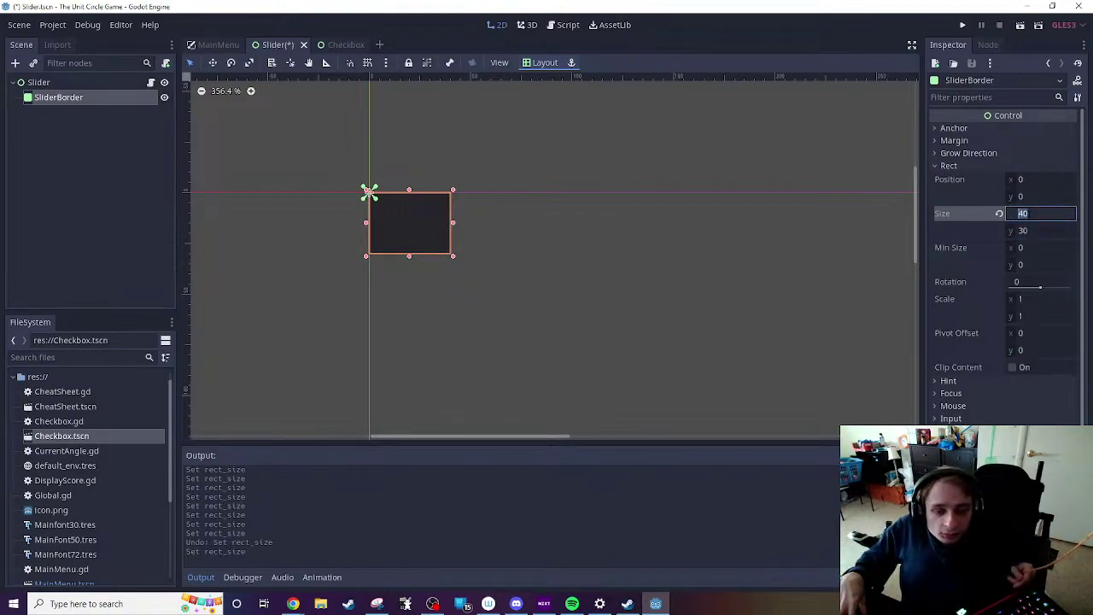
{"action": "type", "text": "100"}
{"action": "key", "text": "Return"}
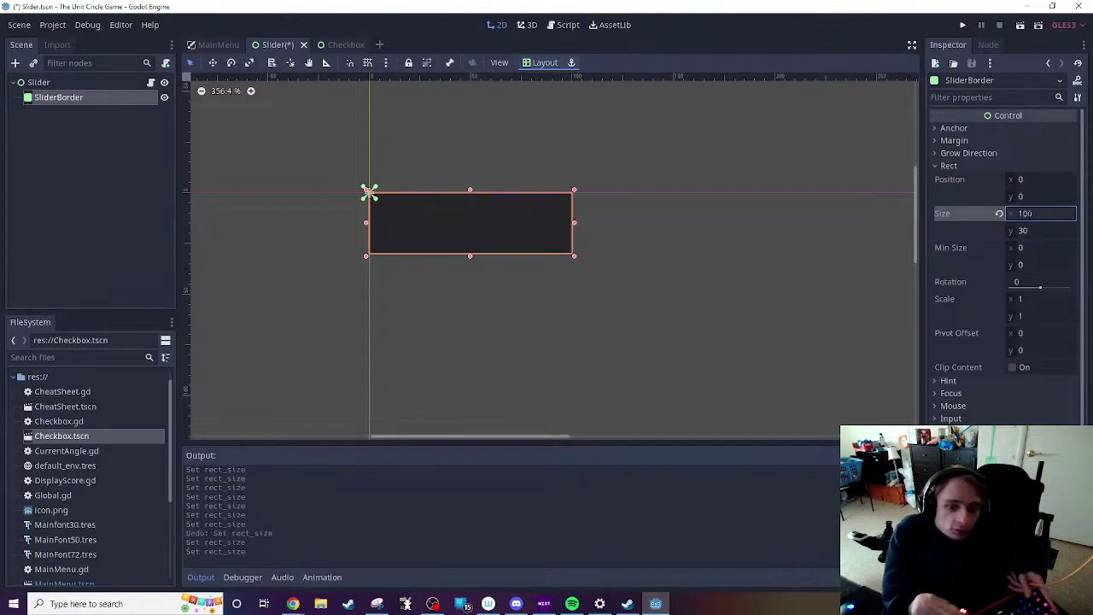
{"action": "left_click", "coordinate": [1029, 214]}
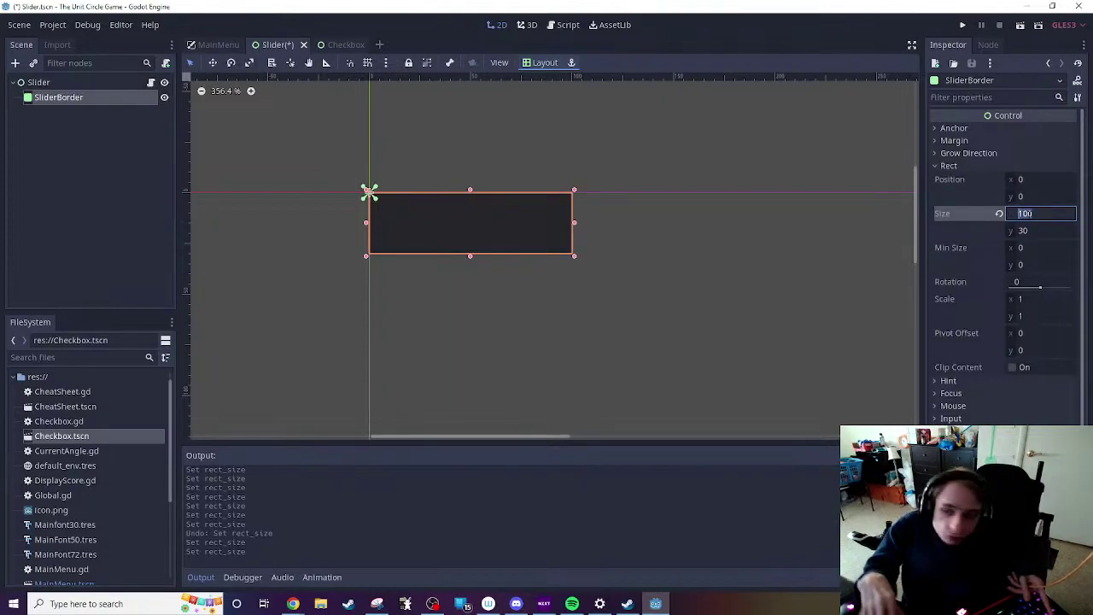
{"action": "type", "text": "2"}
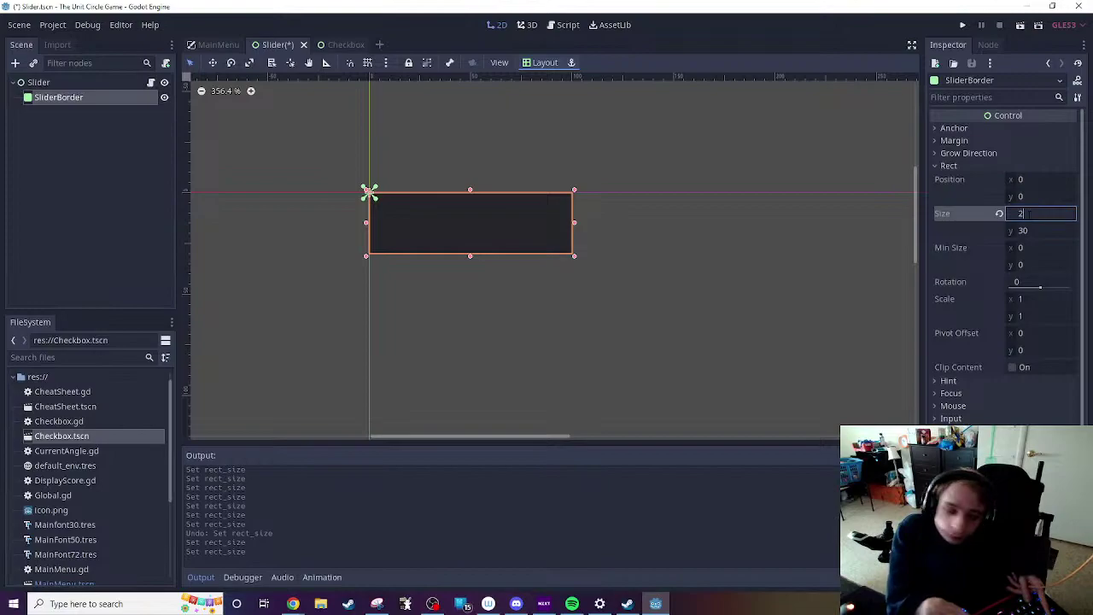
{"action": "type", "text": "00"}
{"action": "key", "text": "Return"}
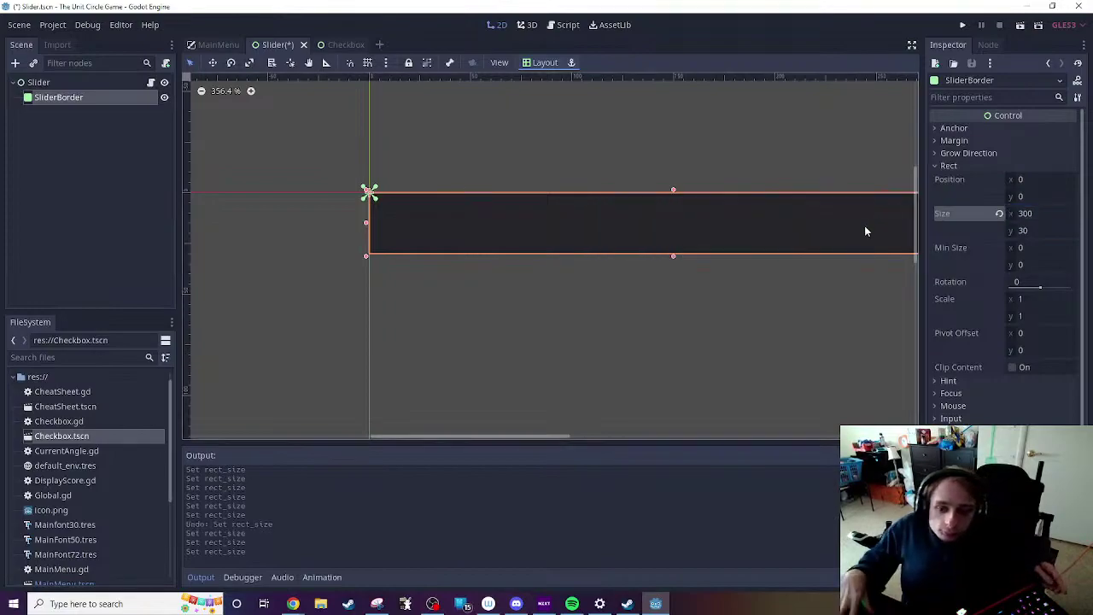
{"action": "scroll", "coordinate": [864, 230], "scroll_direction": "down", "scroll_amount": 5}
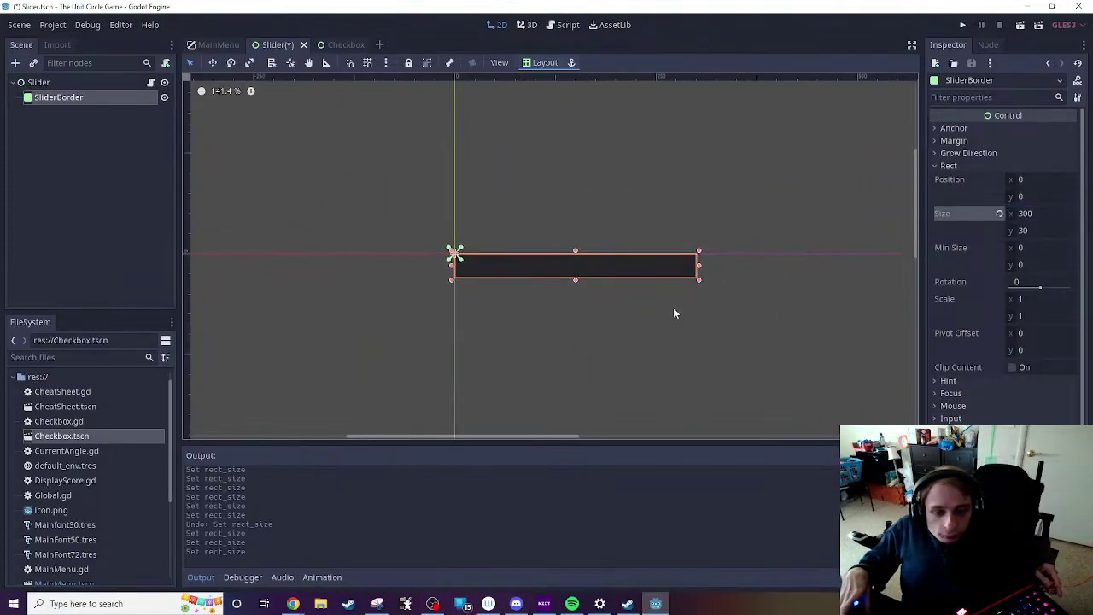
{"action": "scroll", "coordinate": [672, 299], "scroll_direction": "down", "scroll_amount": 2}
{"action": "middle_click_drag", "start_coordinate": [671, 296], "coordinate": [593, 151]}
{"action": "scroll", "coordinate": [612, 234], "scroll_direction": "down", "scroll_amount": 3}
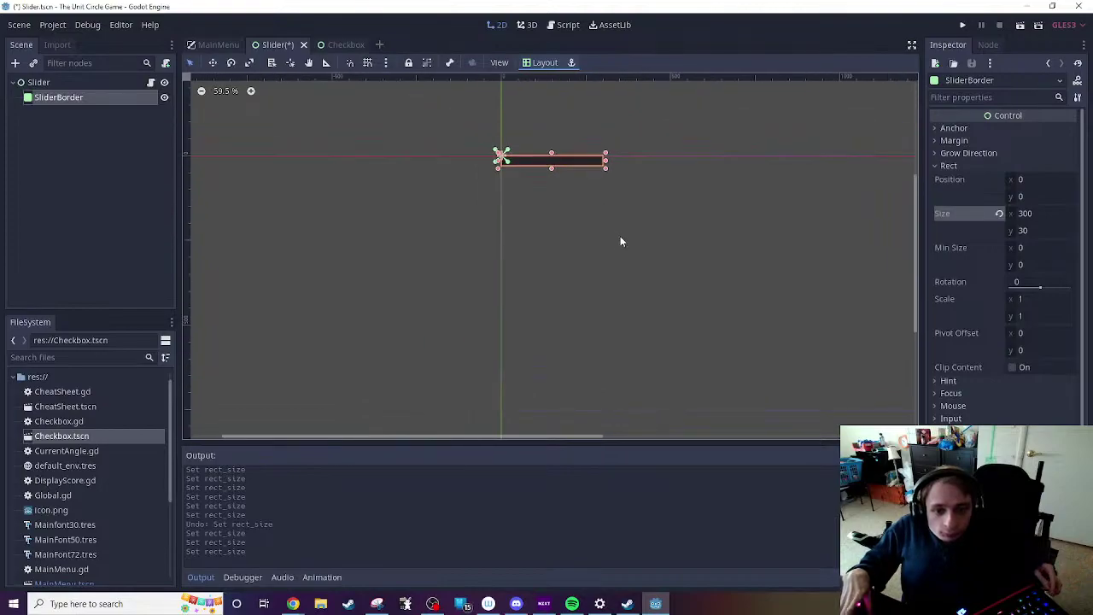
{"action": "middle_click_drag", "start_coordinate": [620, 242], "coordinate": [663, 288]}
{"action": "scroll", "coordinate": [658, 286], "scroll_direction": "up", "scroll_amount": 2}
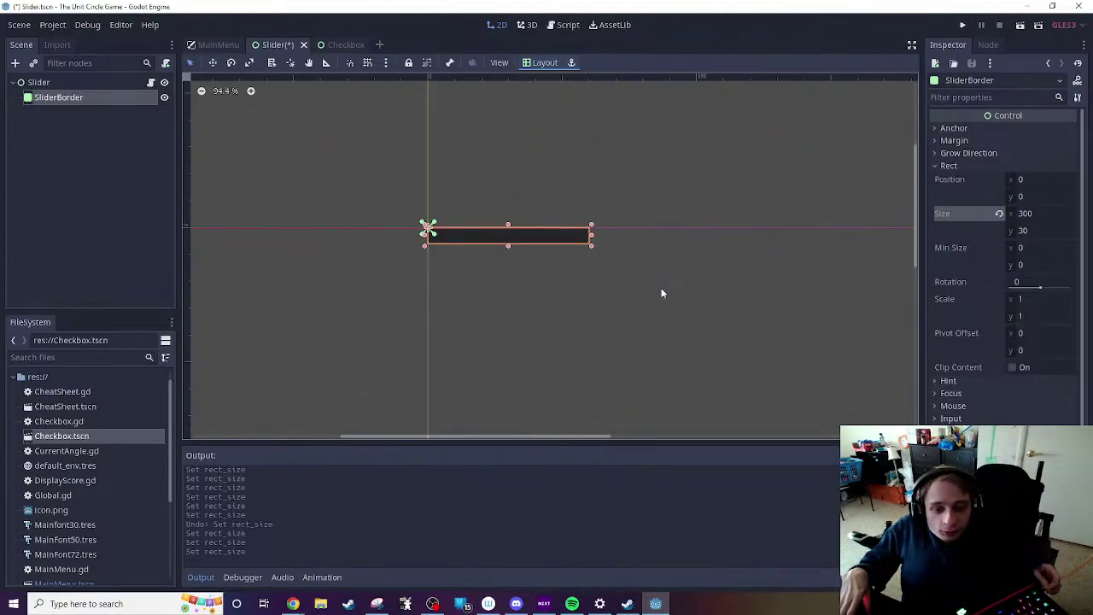
{"action": "scroll", "coordinate": [660, 293], "scroll_direction": "up", "scroll_amount": 1}
Step: Set the SliderBorder width to 400 and deselect the panel
{"action": "left_click", "coordinate": [1025, 214]}
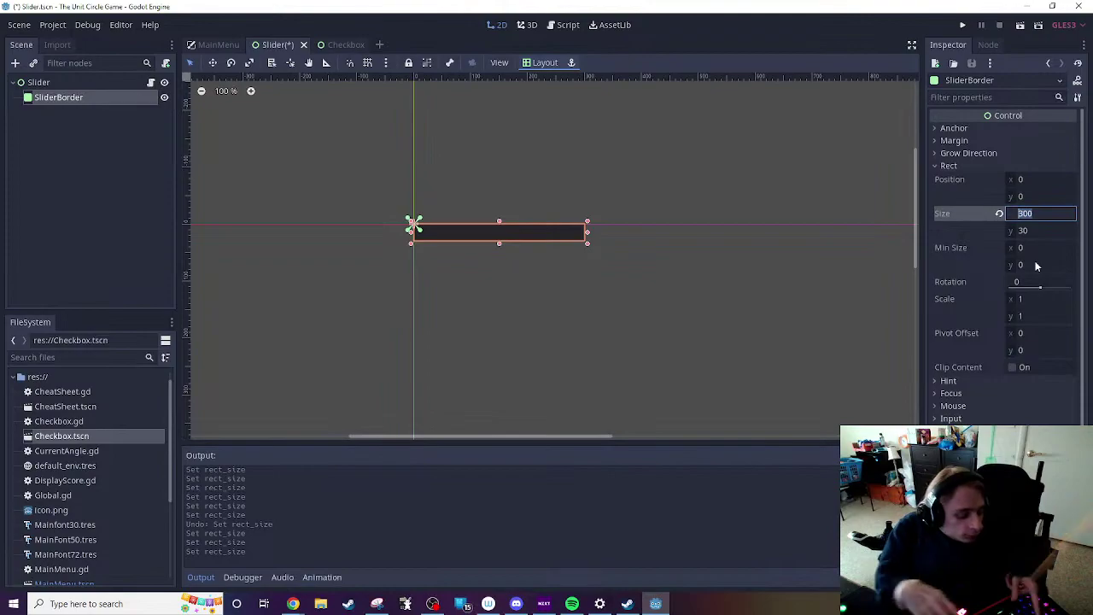
{"action": "type", "text": "400"}
{"action": "key", "text": "Return"}
{"action": "scroll", "coordinate": [770, 313], "scroll_direction": "down", "scroll_amount": 2}
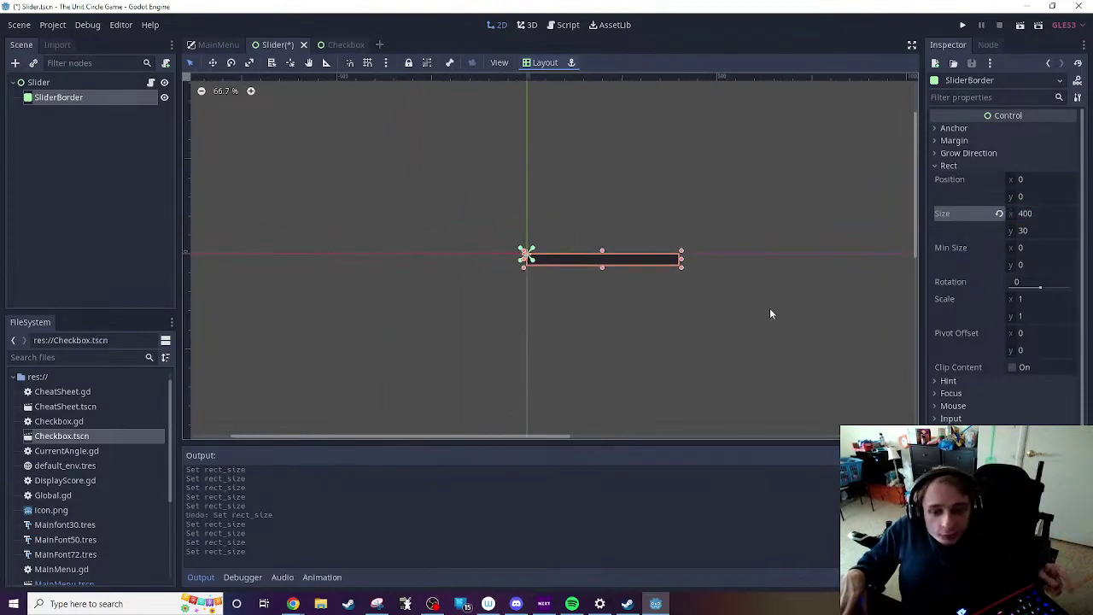
{"action": "scroll", "coordinate": [766, 328], "scroll_direction": "down", "scroll_amount": 2}
{"action": "middle_click_drag", "start_coordinate": [764, 347], "coordinate": [739, 325]}
{"action": "scroll", "coordinate": [624, 298], "scroll_direction": "up", "scroll_amount": 3}
{"action": "middle_click_drag", "start_coordinate": [624, 298], "coordinate": [716, 300]}
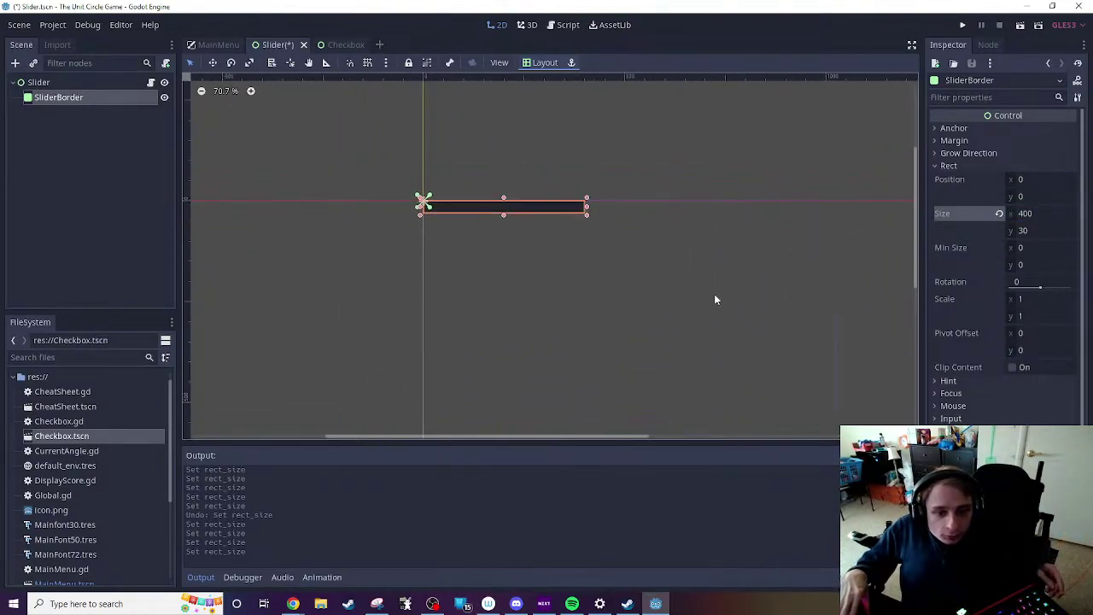
{"action": "scroll", "coordinate": [598, 264], "scroll_direction": "up", "scroll_amount": 3}
{"action": "left_click", "coordinate": [651, 273]}
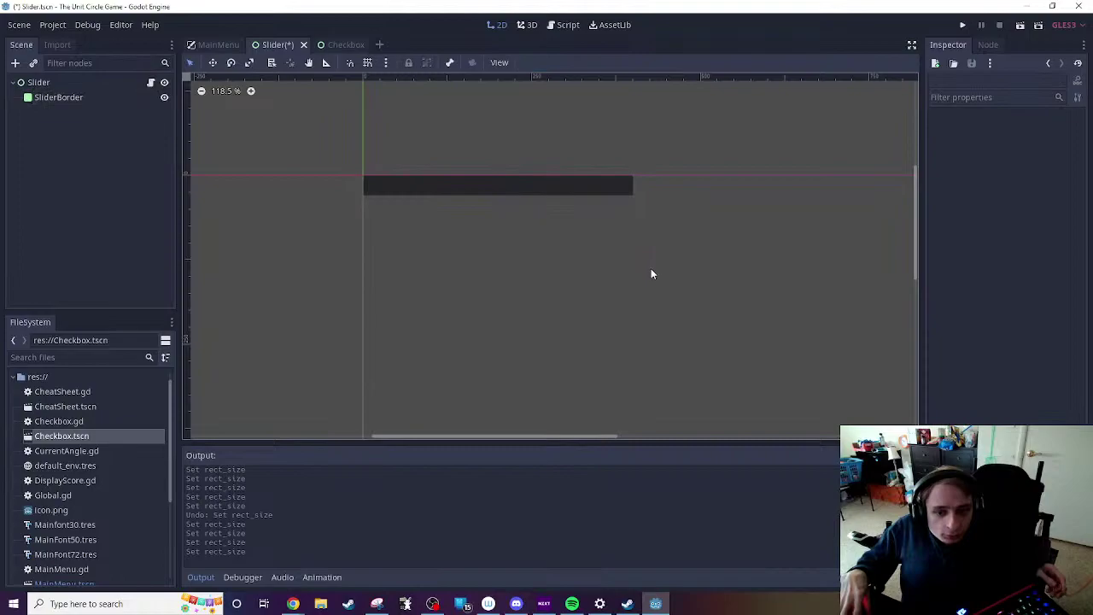
Step: Test-run the Slider scene and close the game window
{"action": "left_click", "coordinate": [1020, 24]}
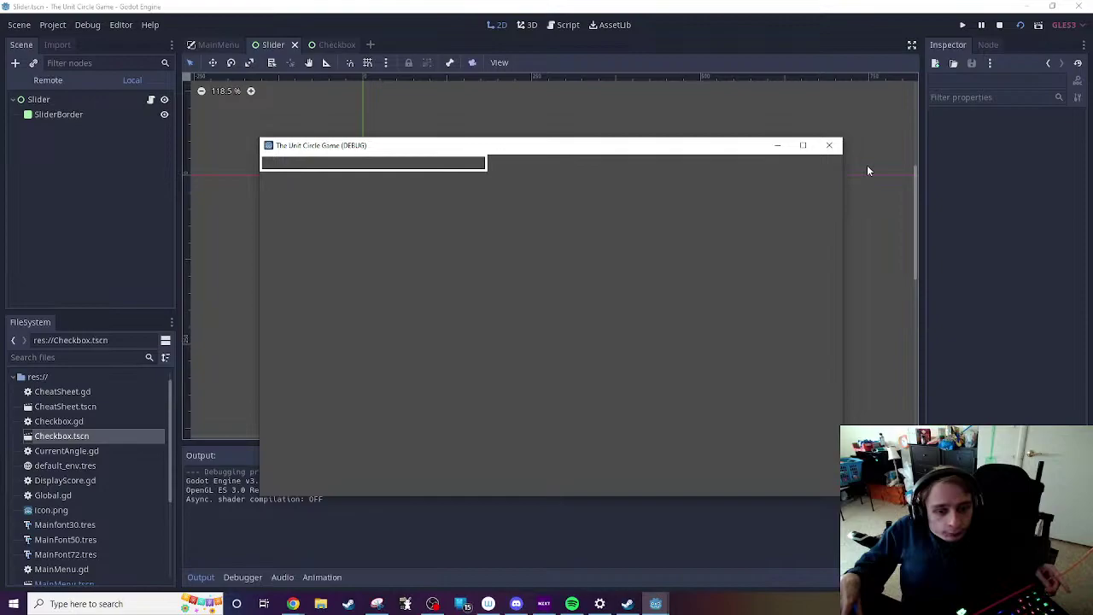
{"action": "left_click", "coordinate": [828, 146]}
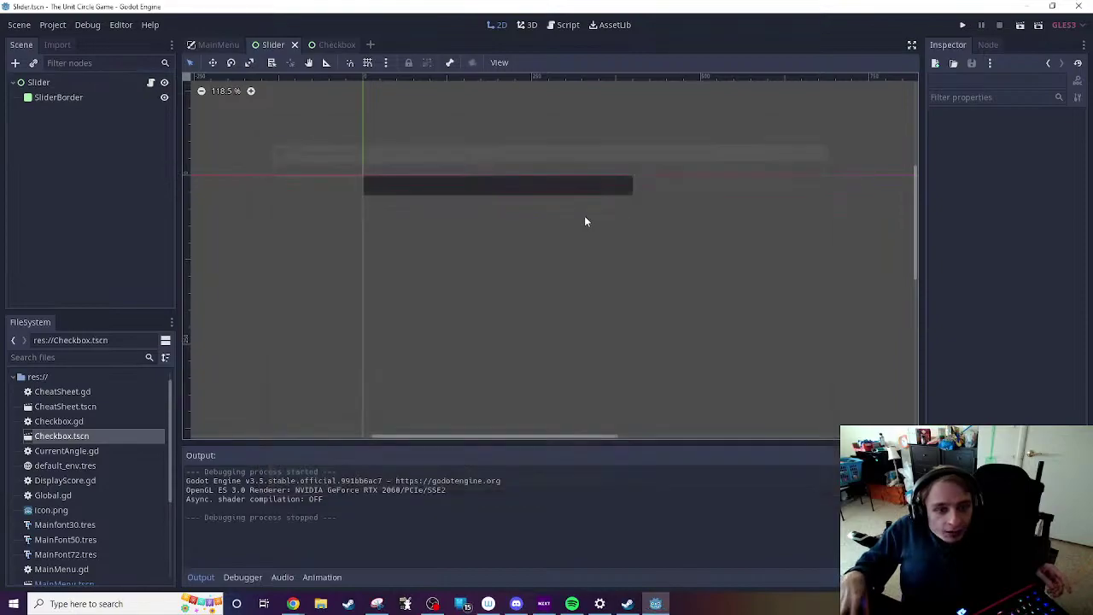
{"action": "left_click", "coordinate": [326, 45]}
{"action": "left_click", "coordinate": [271, 44]}
Step: Start a 'new_style.' line after the border colour in Slider.gd, then return to 2D
{"action": "left_click", "coordinate": [150, 83]}
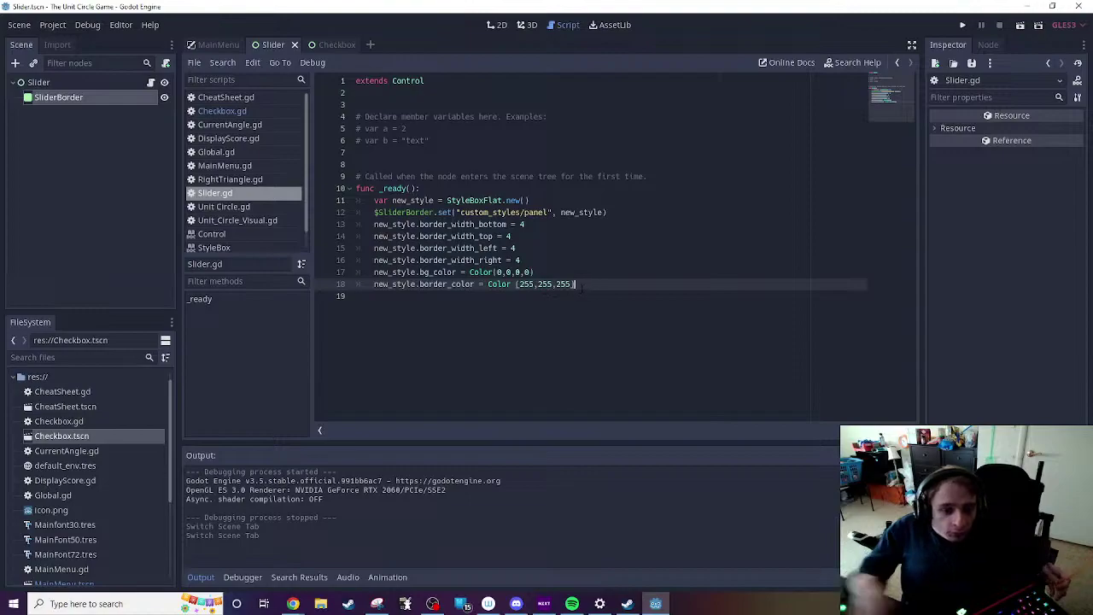
{"action": "key", "text": "Return"}
{"action": "type", "text": "n"}
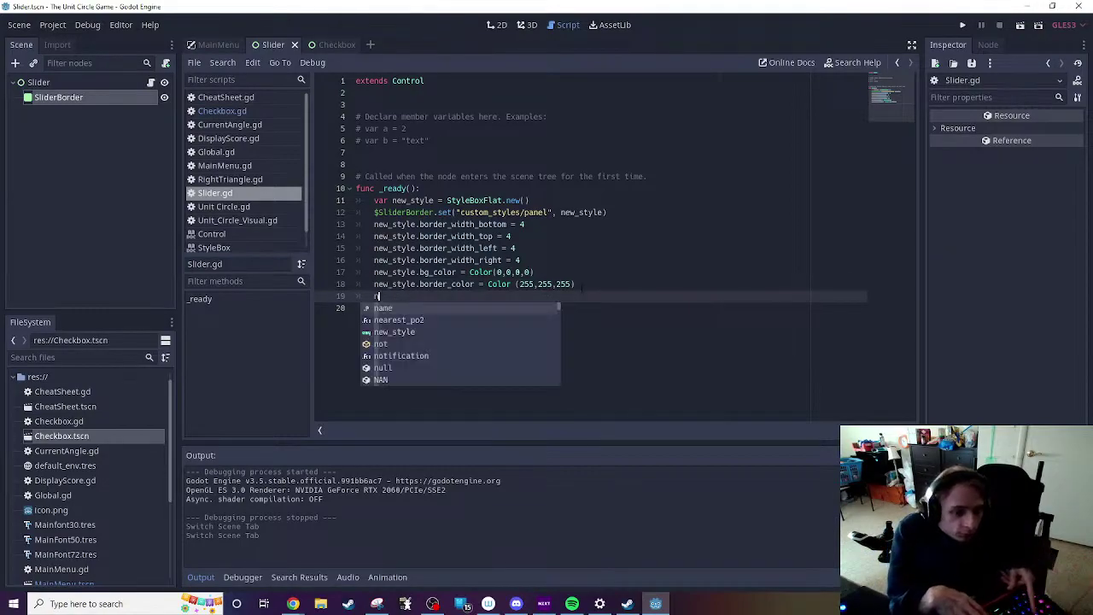
{"action": "type", "text": "ew"}
{"action": "key", "text": "Return"}
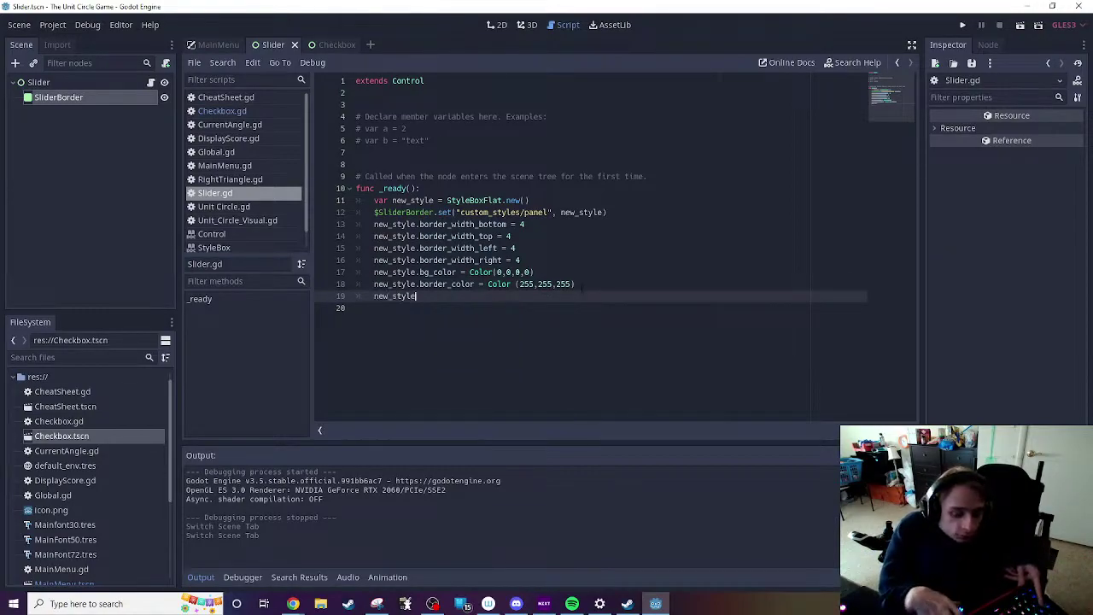
{"action": "type", "text": "."}
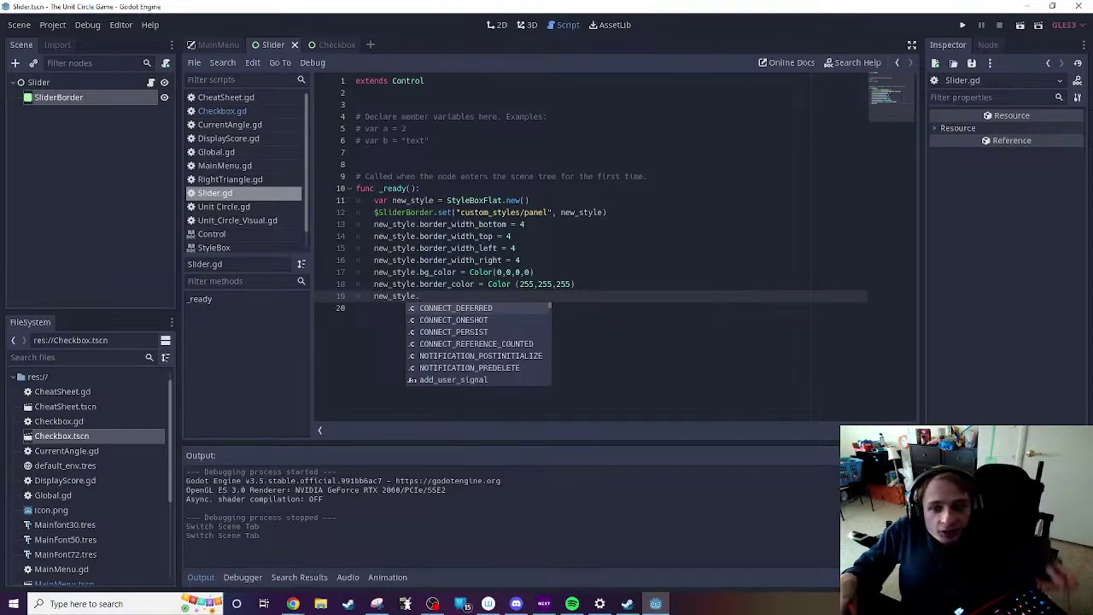
{"action": "left_click", "coordinate": [502, 26]}
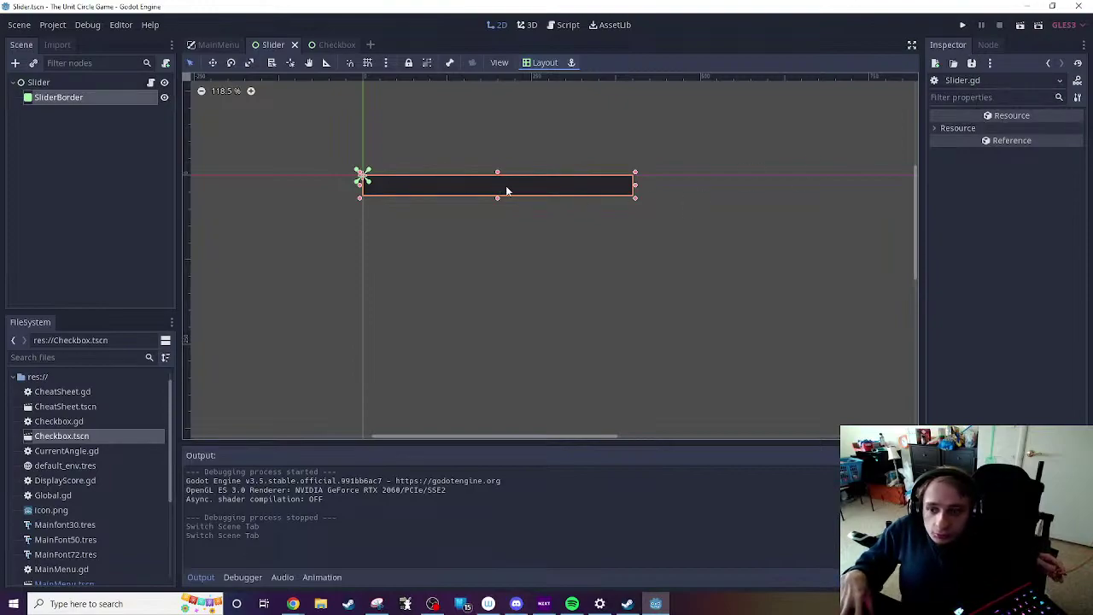
Step: Add a StyleBoxFlat panel style override to SliderBorder and expand its Corner Radius settings
{"action": "left_click", "coordinate": [988, 129]}
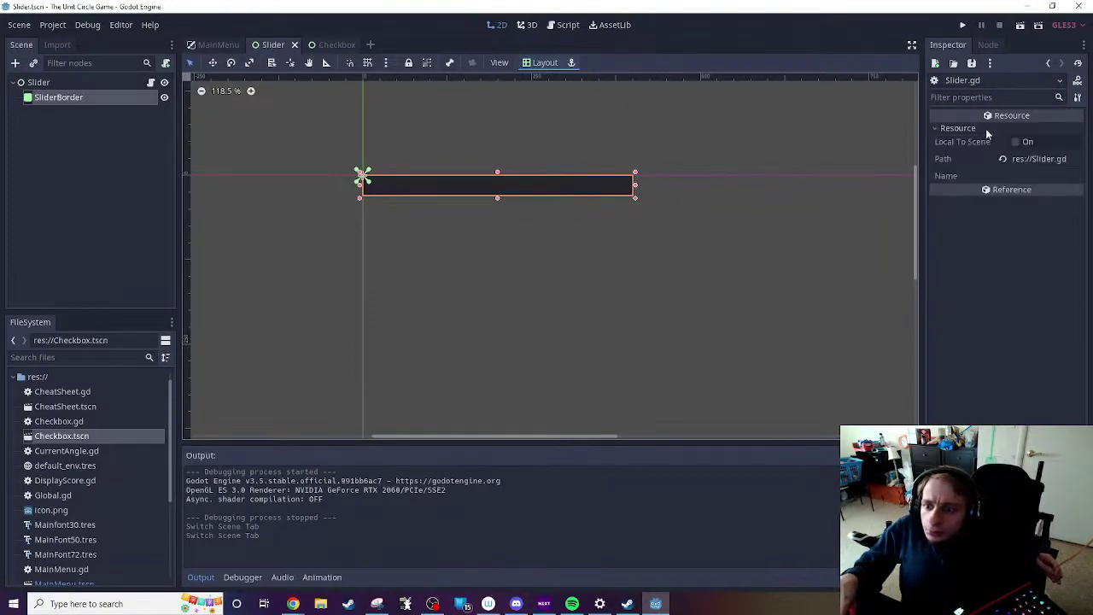
{"action": "left_click", "coordinate": [986, 130]}
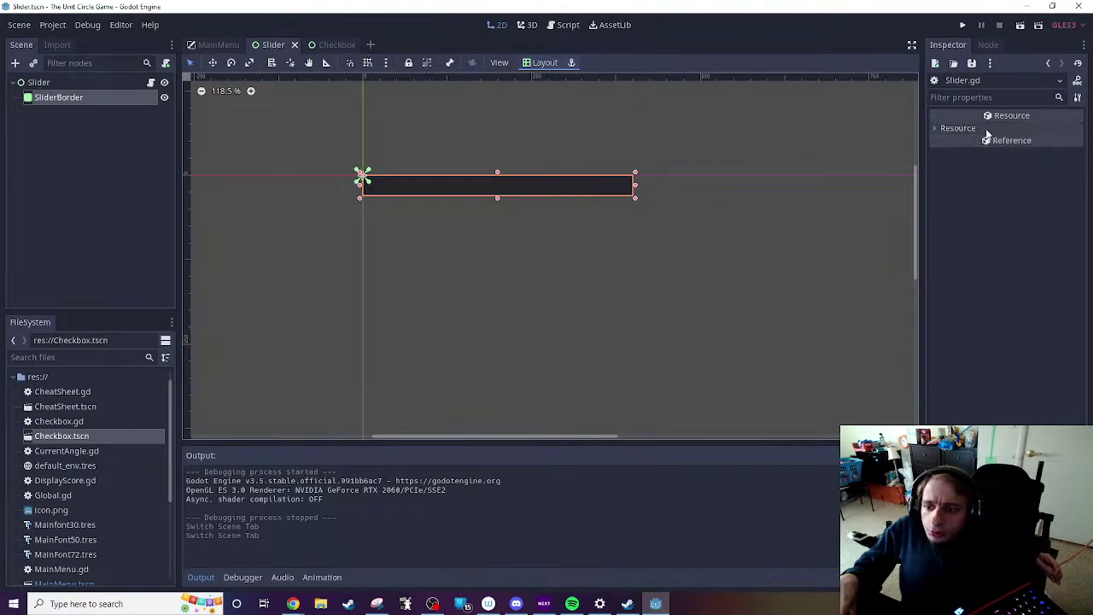
{"action": "left_click", "coordinate": [600, 190]}
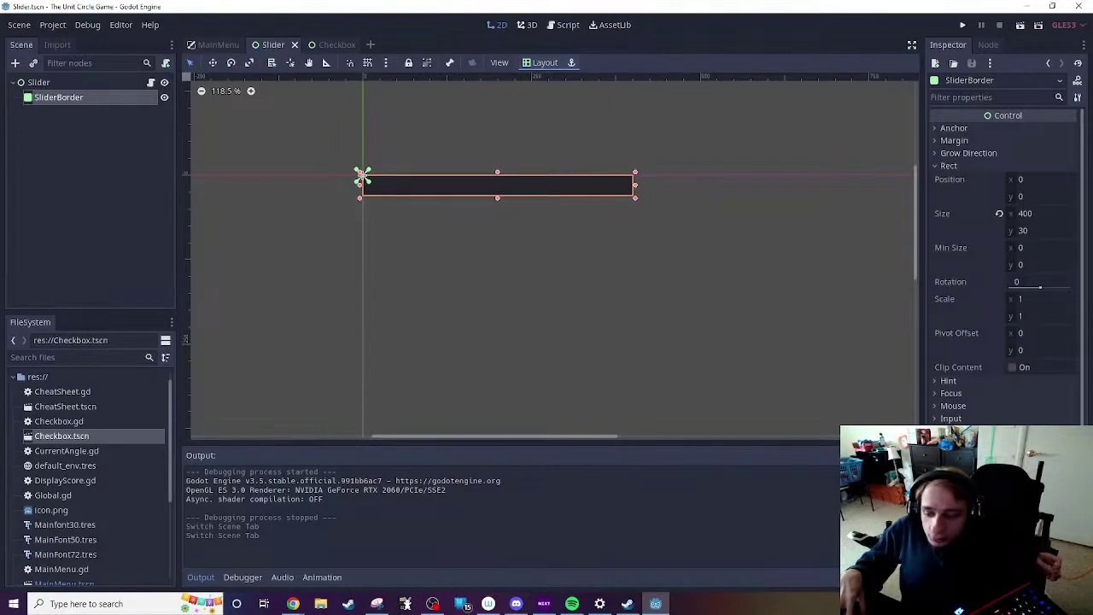
{"action": "scroll", "coordinate": [1043, 342], "scroll_direction": "down", "scroll_amount": 5}
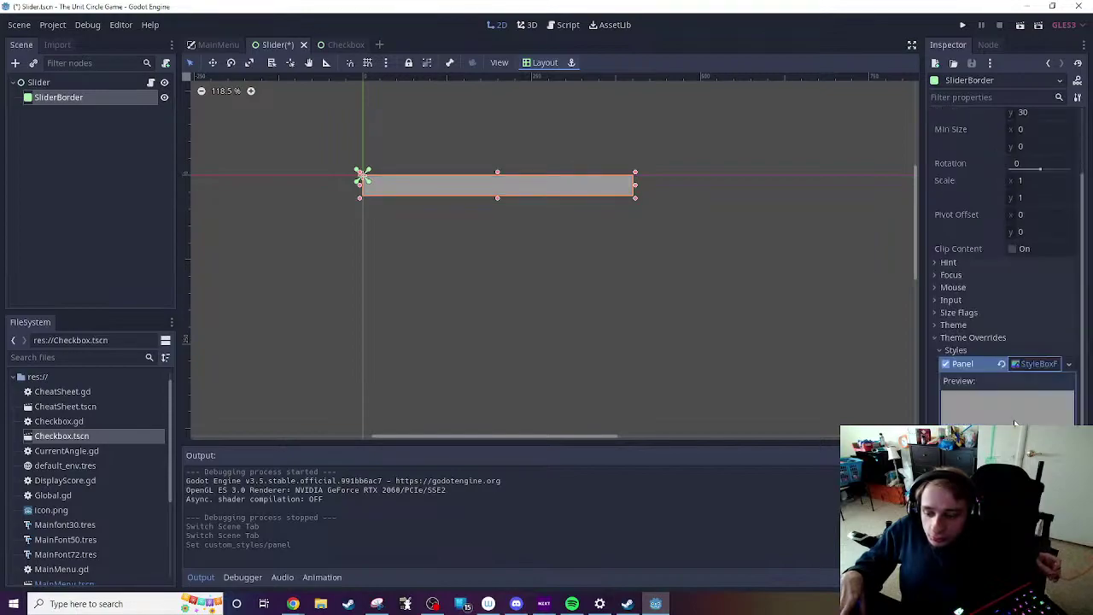
{"action": "left_click", "coordinate": [1038, 361]}
{"action": "scroll", "coordinate": [1043, 383], "scroll_direction": "down", "scroll_amount": 4}
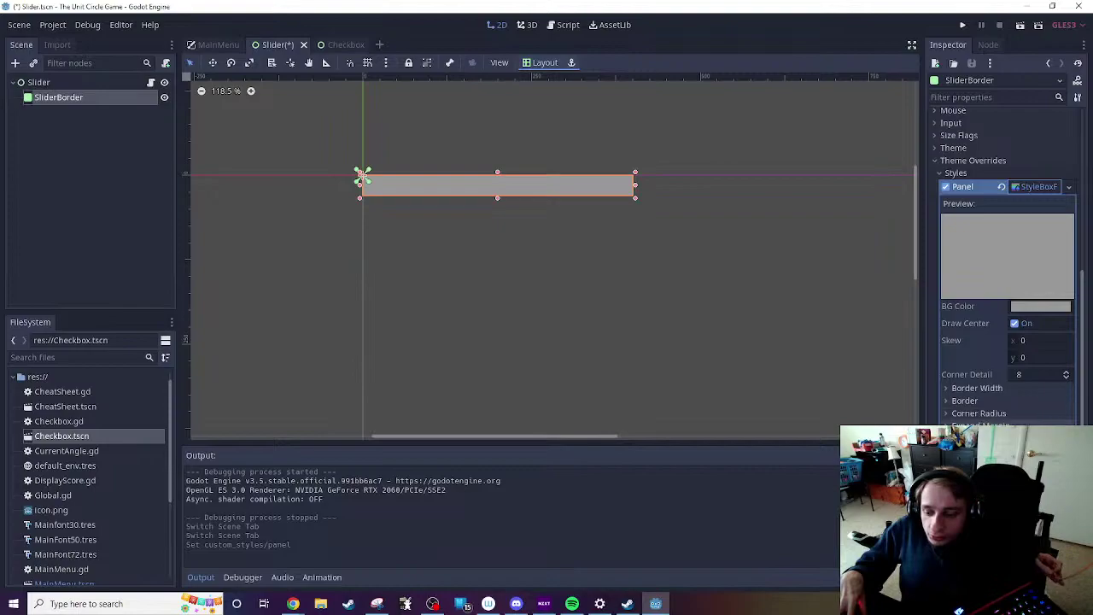
{"action": "left_click", "coordinate": [979, 414]}
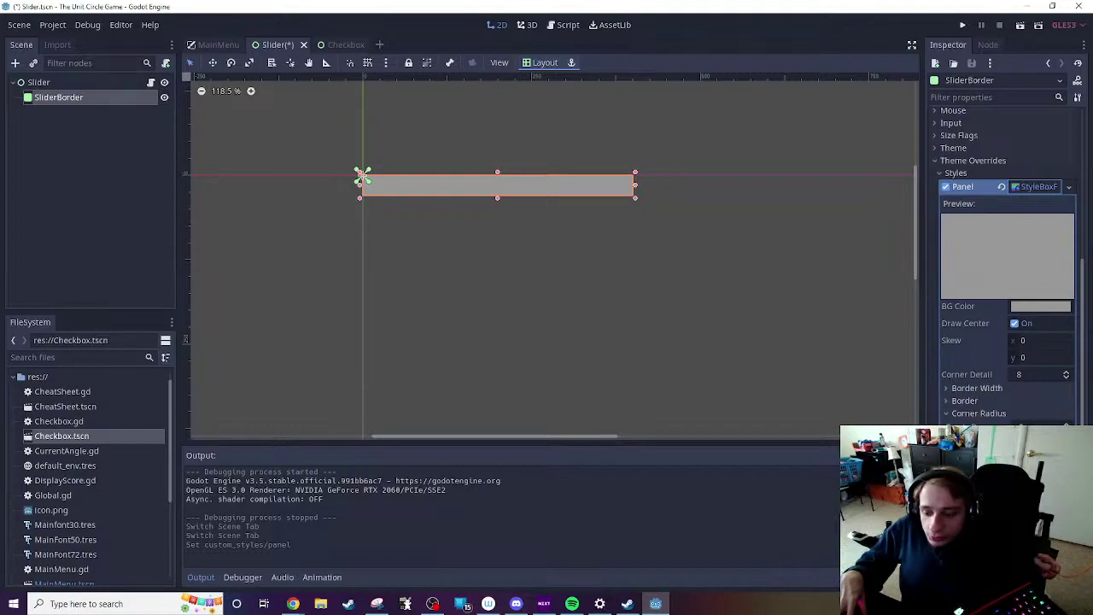
{"action": "scroll", "coordinate": [1008, 273], "scroll_direction": "down", "scroll_amount": 2}
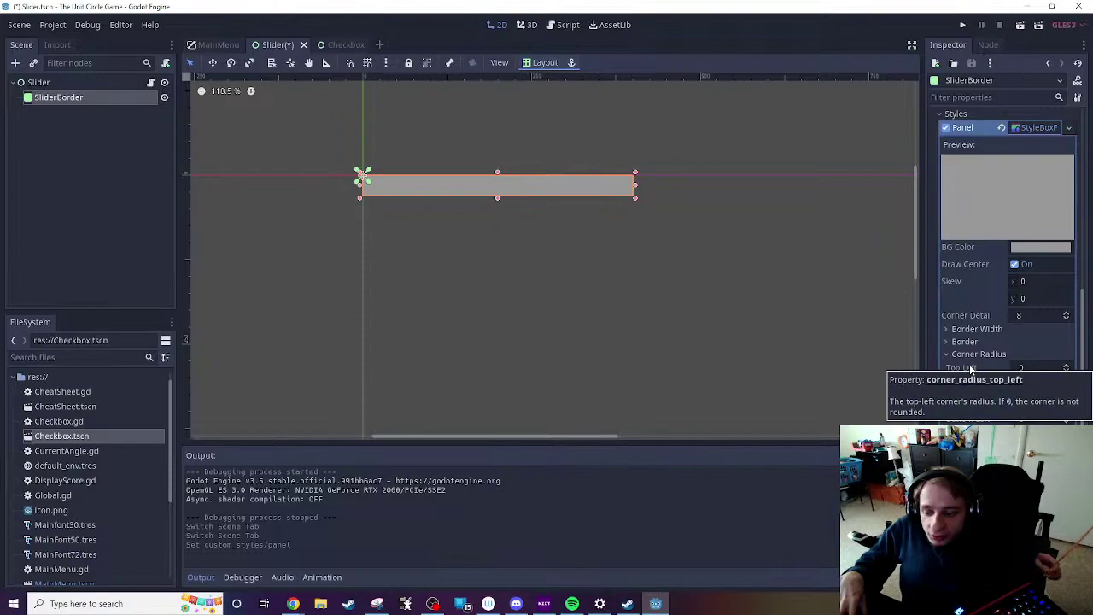
Step: Reselect the SliderBorder panel and settle its top-left corner radius at 6
{"action": "left_click", "coordinate": [1066, 364]}
{"action": "left_click", "coordinate": [1067, 364]}
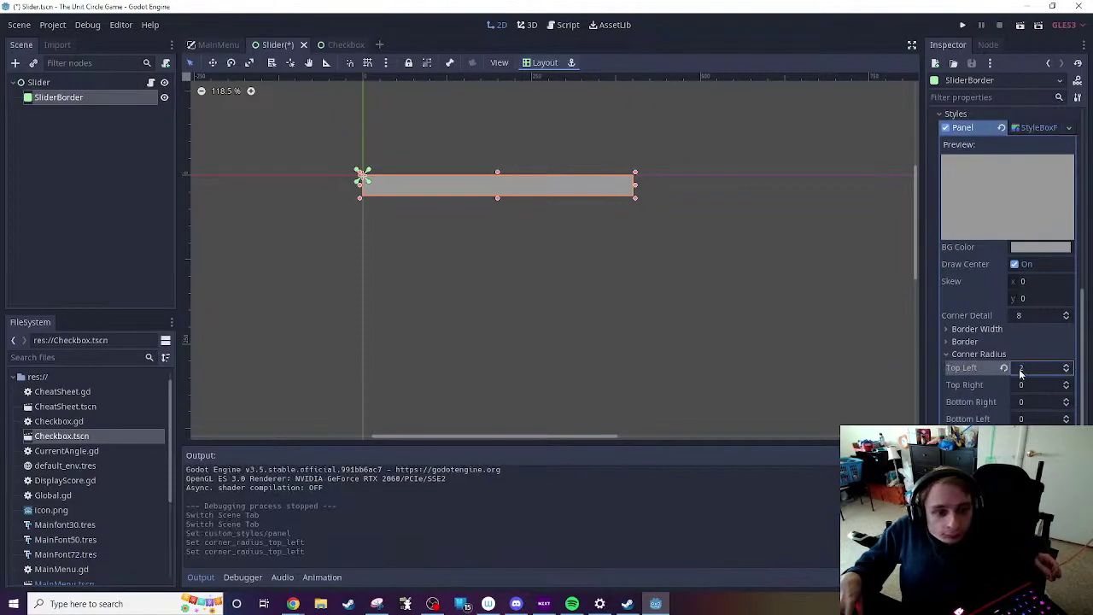
{"action": "scroll", "coordinate": [451, 230], "scroll_direction": "up", "scroll_amount": 2}
{"action": "scroll", "coordinate": [459, 244], "scroll_direction": "up", "scroll_amount": 4}
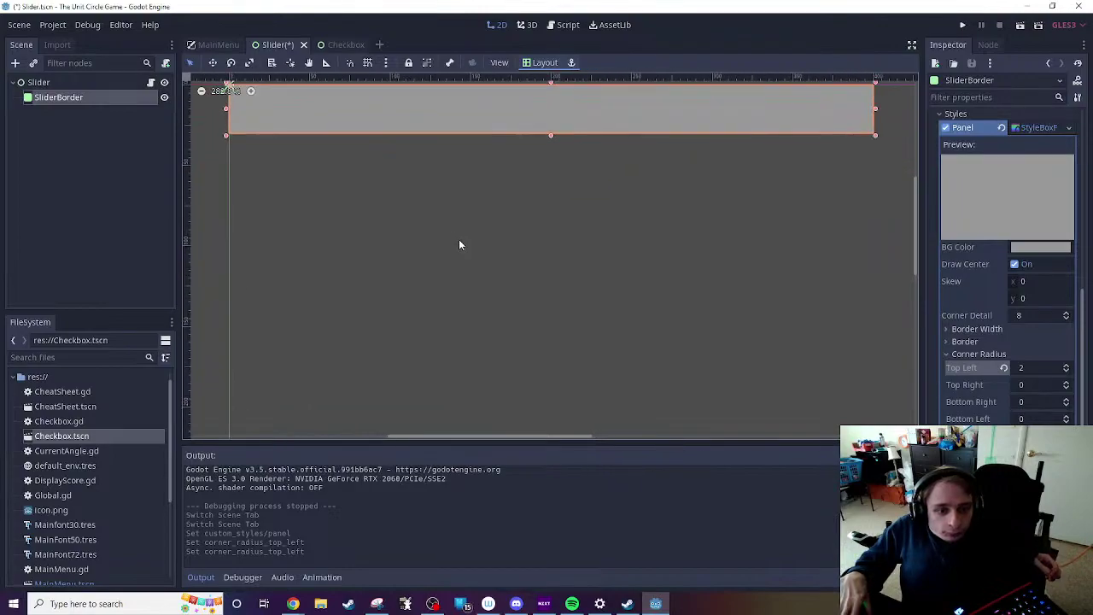
{"action": "middle_click_drag", "start_coordinate": [497, 242], "coordinate": [607, 343]}
{"action": "left_click", "coordinate": [599, 342]}
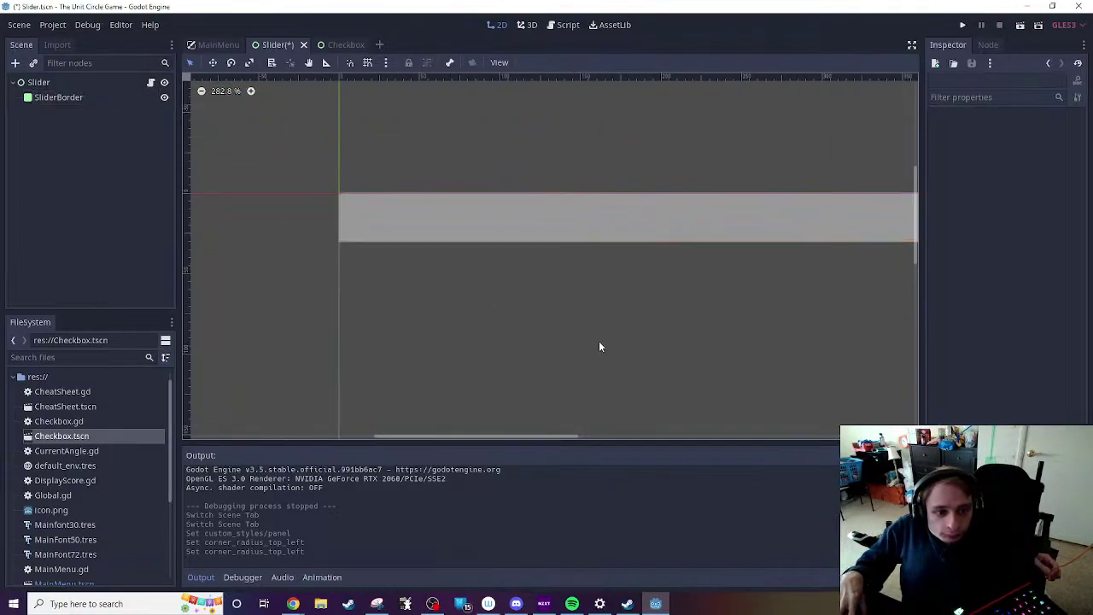
{"action": "left_click", "coordinate": [567, 228]}
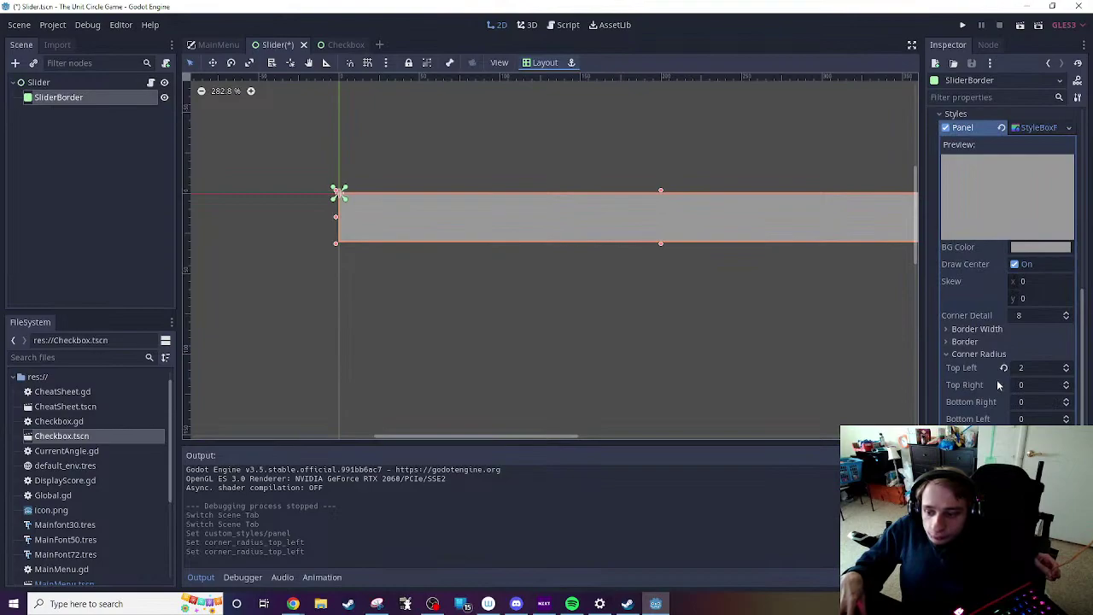
{"action": "left_click", "coordinate": [1067, 368]}
{"action": "left_click", "coordinate": [1067, 367]}
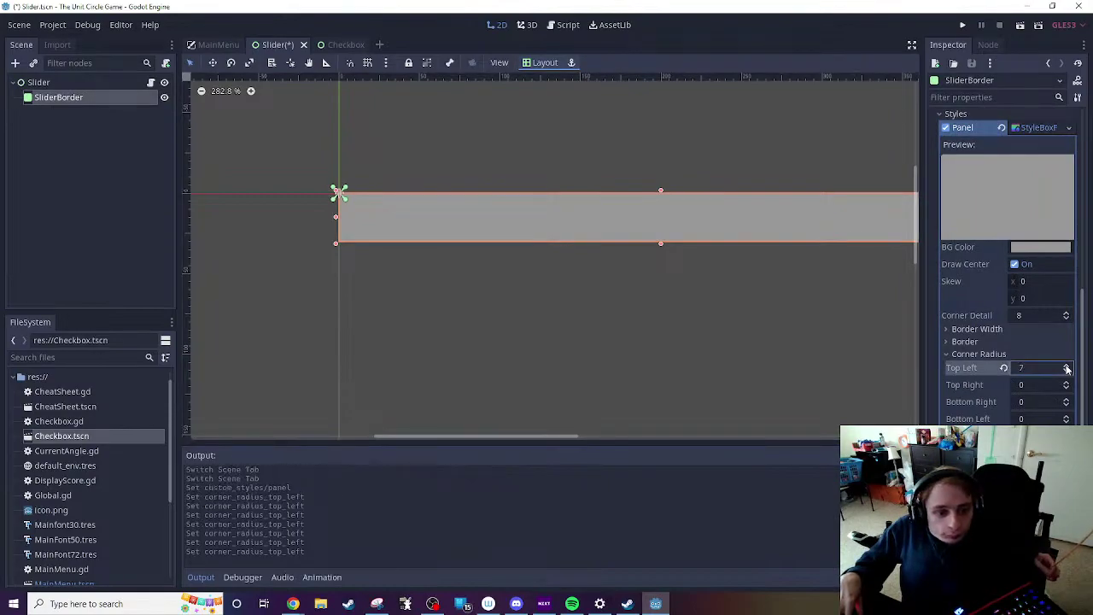
{"action": "left_click", "coordinate": [1067, 367]}
{"action": "left_click", "coordinate": [1067, 372]}
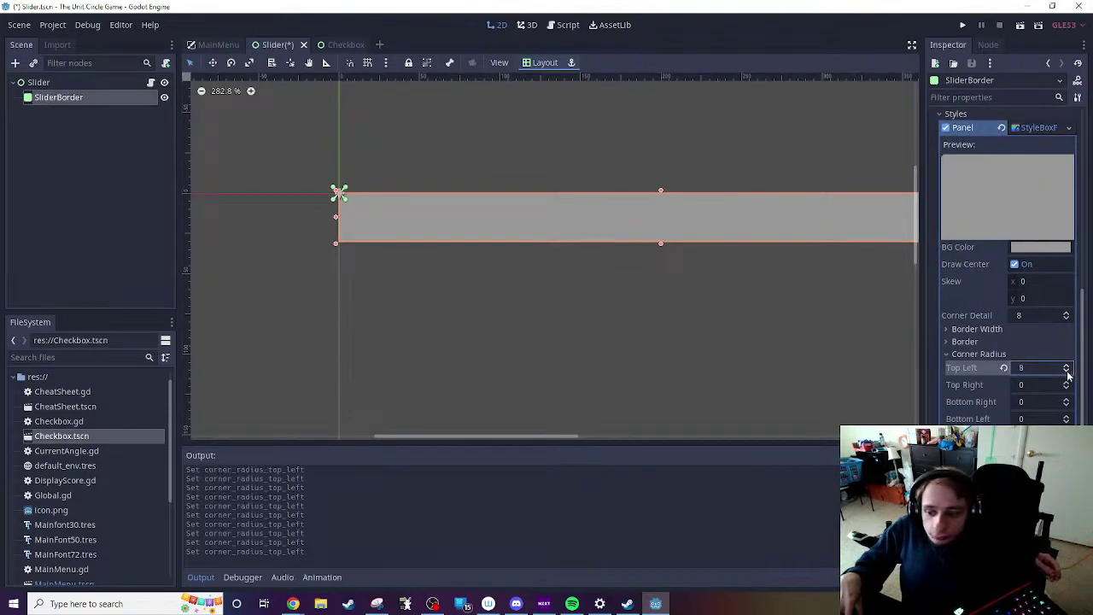
{"action": "left_click", "coordinate": [1067, 372]}
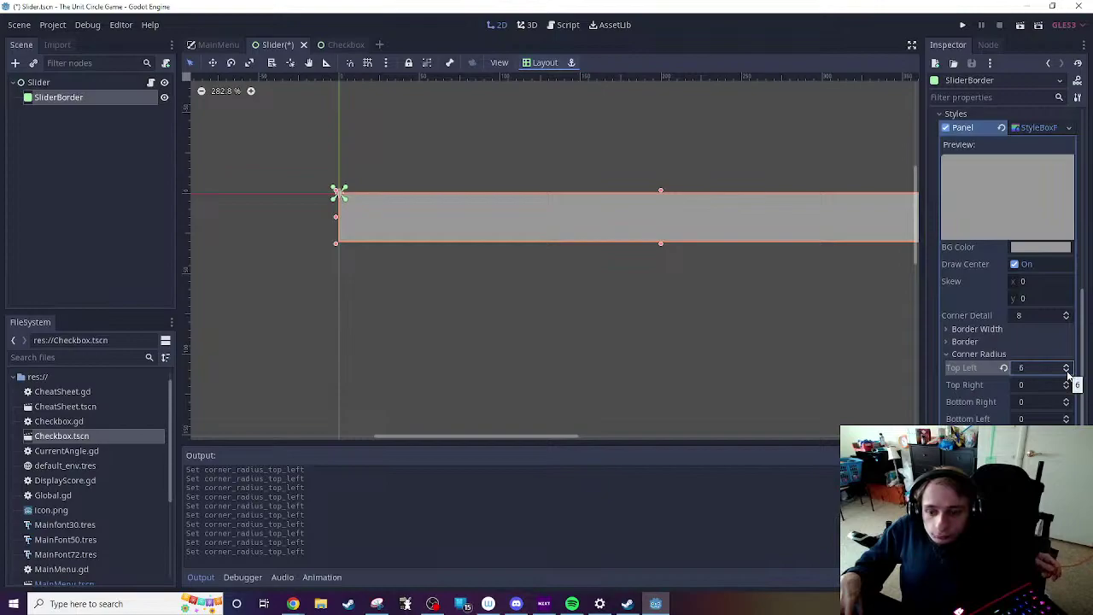
Step: Raise the top-right, bottom-right and bottom-left corner radii, checking the rounded corners on the canvas
{"action": "left_click", "coordinate": [1067, 382]}
{"action": "left_click", "coordinate": [1067, 381]}
{"action": "left_click", "coordinate": [1067, 381]}
{"action": "left_click", "coordinate": [1066, 382]}
{"action": "left_click", "coordinate": [1066, 382]}
{"action": "left_click", "coordinate": [1066, 381]}
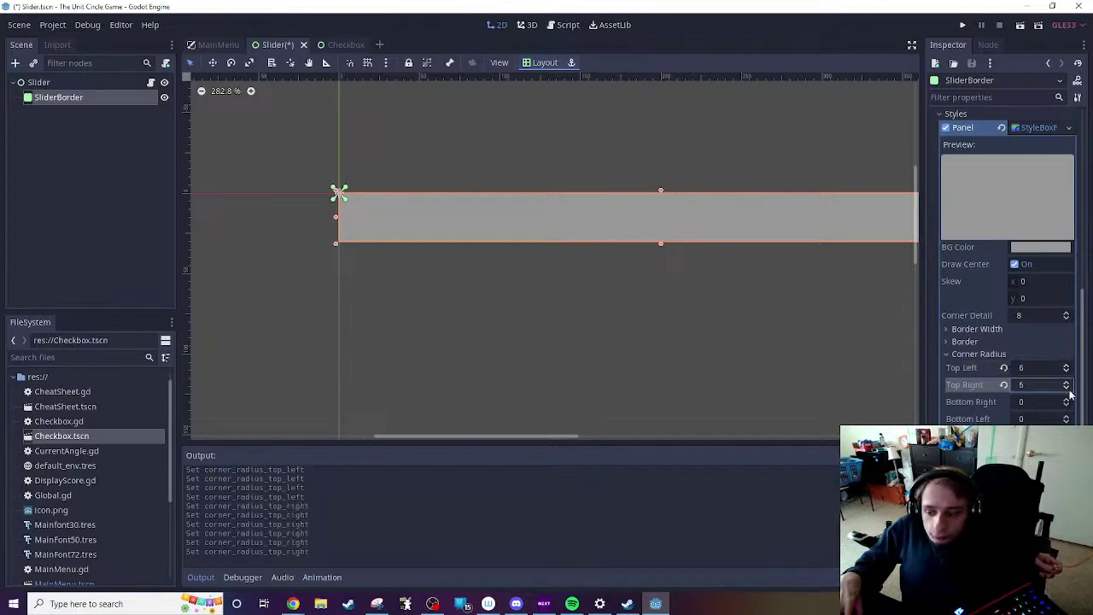
{"action": "left_click", "coordinate": [1067, 399]}
{"action": "left_click", "coordinate": [1066, 399]}
{"action": "double_click", "coordinate": [1066, 399]}
{"action": "double_click", "coordinate": [1066, 399]}
{"action": "left_click", "coordinate": [1067, 416]}
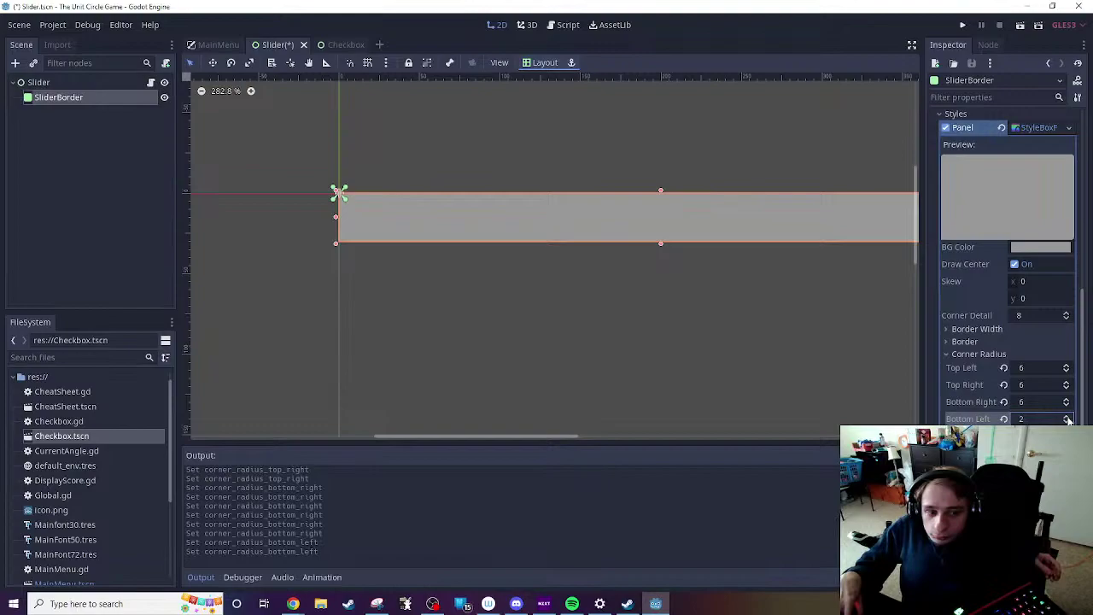
{"action": "double_click", "coordinate": [1067, 416]}
{"action": "double_click", "coordinate": [1067, 416]}
{"action": "left_click", "coordinate": [1067, 418]}
{"action": "left_click", "coordinate": [789, 391]}
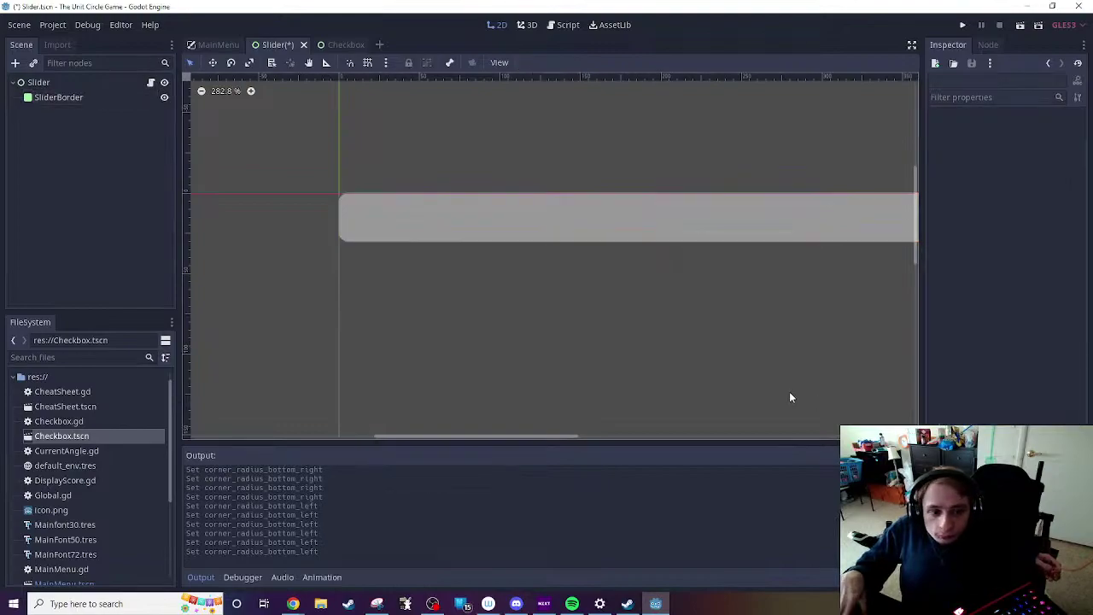
{"action": "scroll", "coordinate": [788, 358], "scroll_direction": "down", "scroll_amount": 1}
{"action": "scroll", "coordinate": [785, 355], "scroll_direction": "down", "scroll_amount": 2}
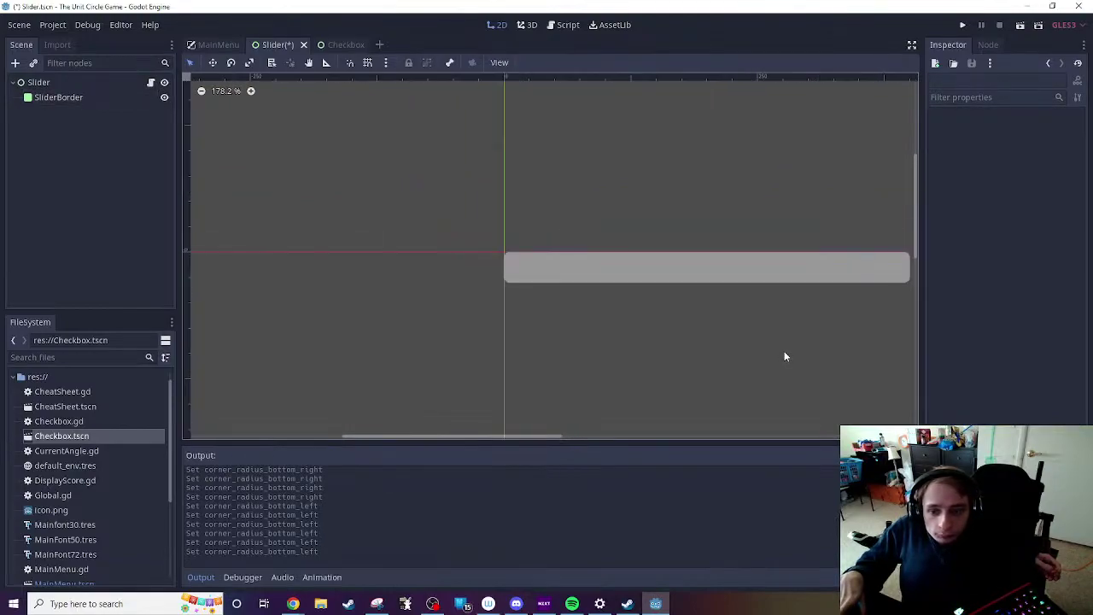
{"action": "left_click", "coordinate": [766, 265]}
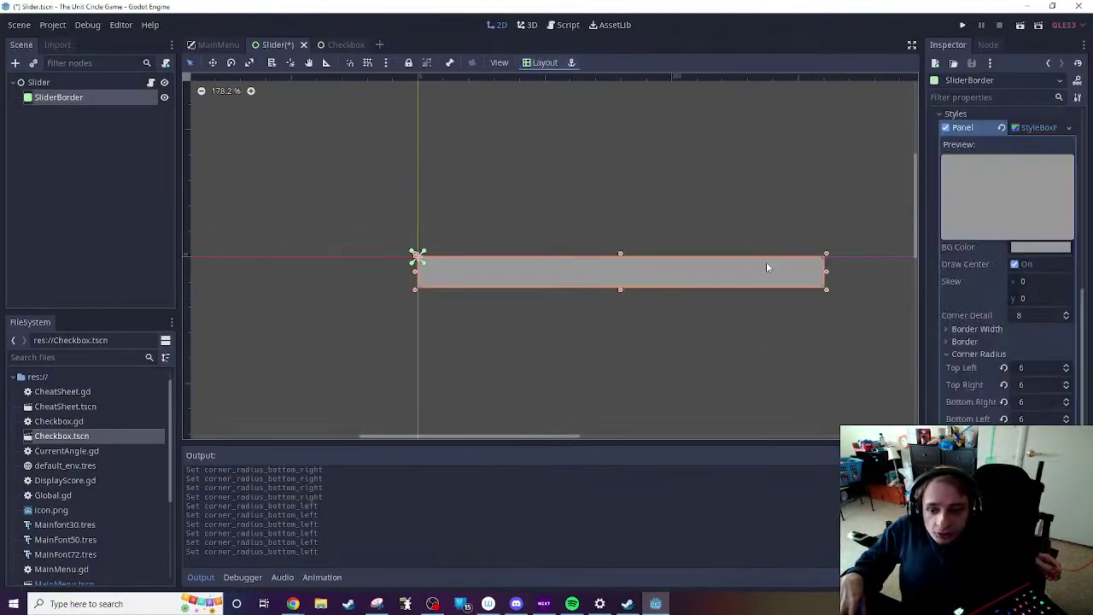
Step: Lower the top-left, top-right, bottom-right and bottom-left corner radii to 5
{"action": "left_click", "coordinate": [1066, 371]}
{"action": "left_click", "coordinate": [1067, 389]}
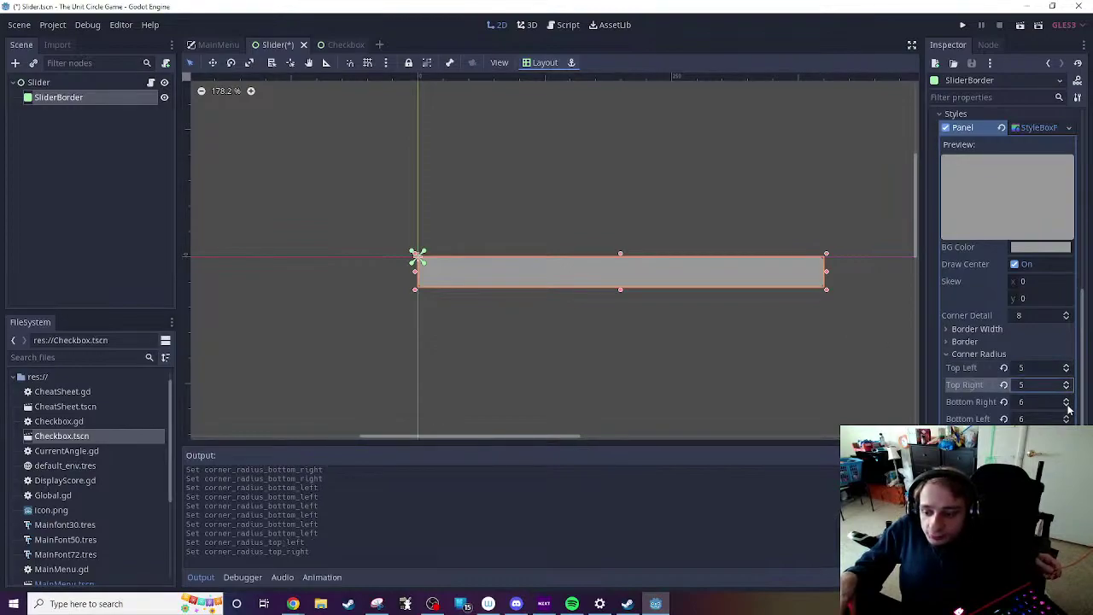
{"action": "left_click", "coordinate": [1067, 406]}
{"action": "left_click", "coordinate": [1066, 422]}
{"action": "left_click", "coordinate": [785, 402]}
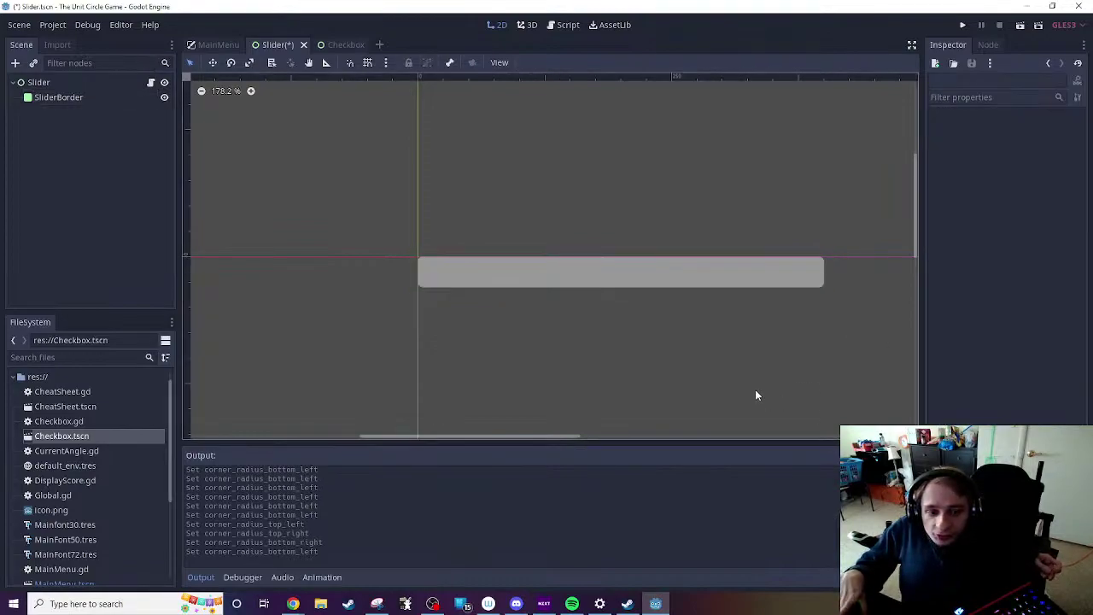
Step: Bring the slider bar into view, reselect SliderBorder, and switch to the Checkbox scene
{"action": "scroll", "coordinate": [753, 386], "scroll_direction": "up", "scroll_amount": 5}
{"action": "middle_click_drag", "start_coordinate": [810, 261], "coordinate": [878, 347]}
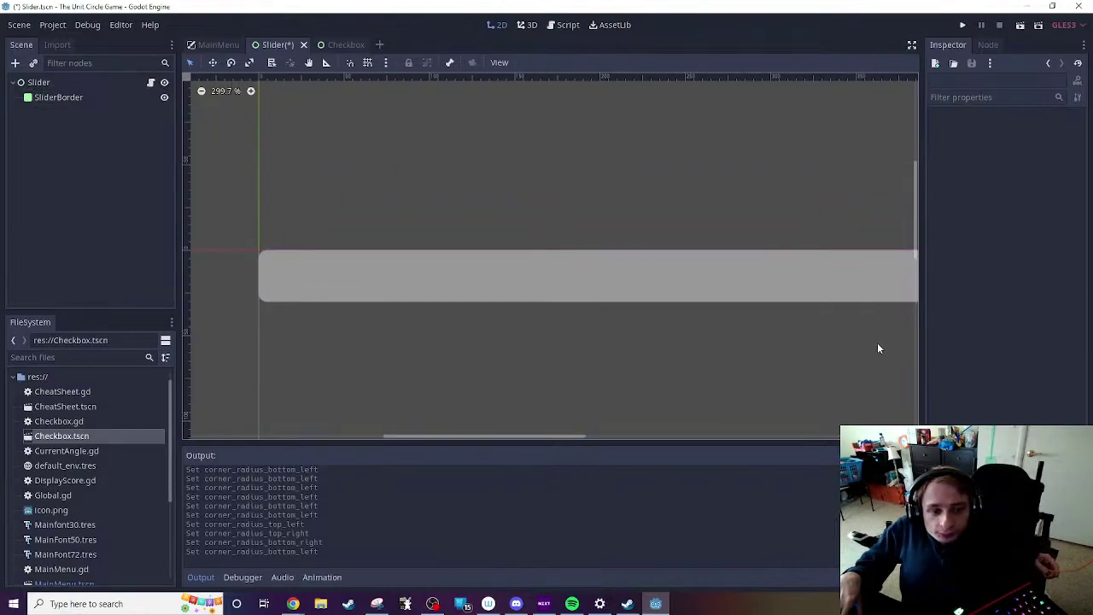
{"action": "left_click", "coordinate": [443, 279]}
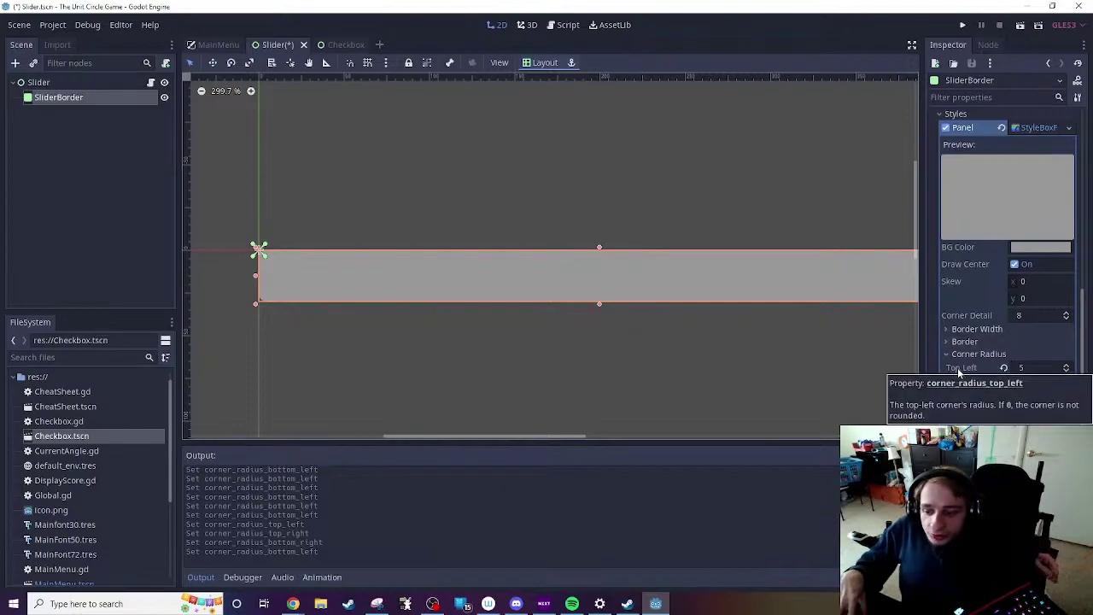
{"action": "left_click", "coordinate": [346, 45]}
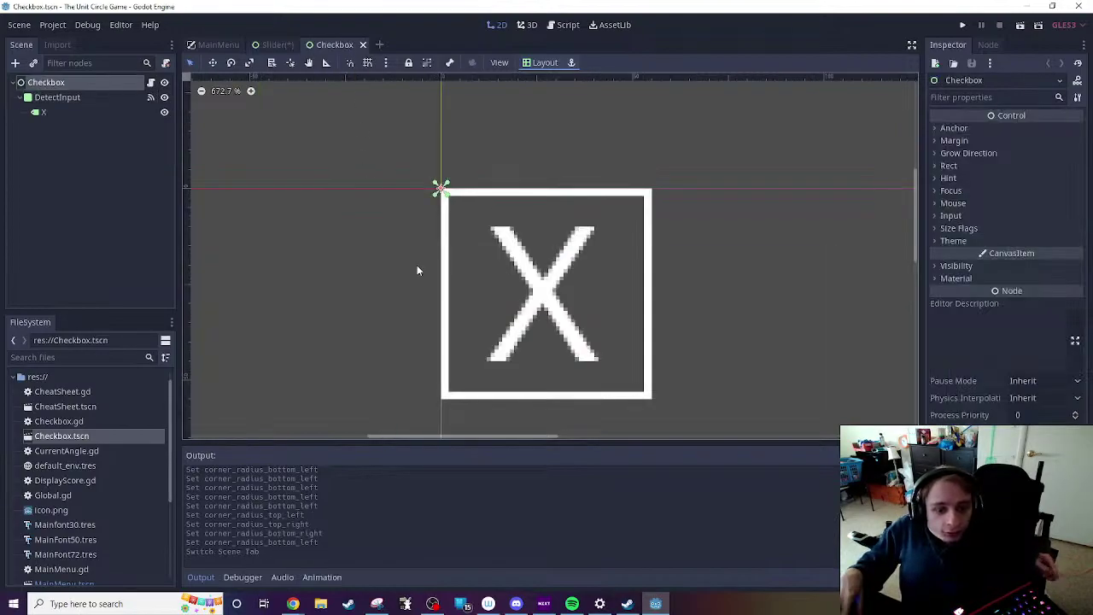
Step: Open Slider.gd from the Slider scene and add corner_radius_bottom_left = 5
{"action": "left_click", "coordinate": [275, 44]}
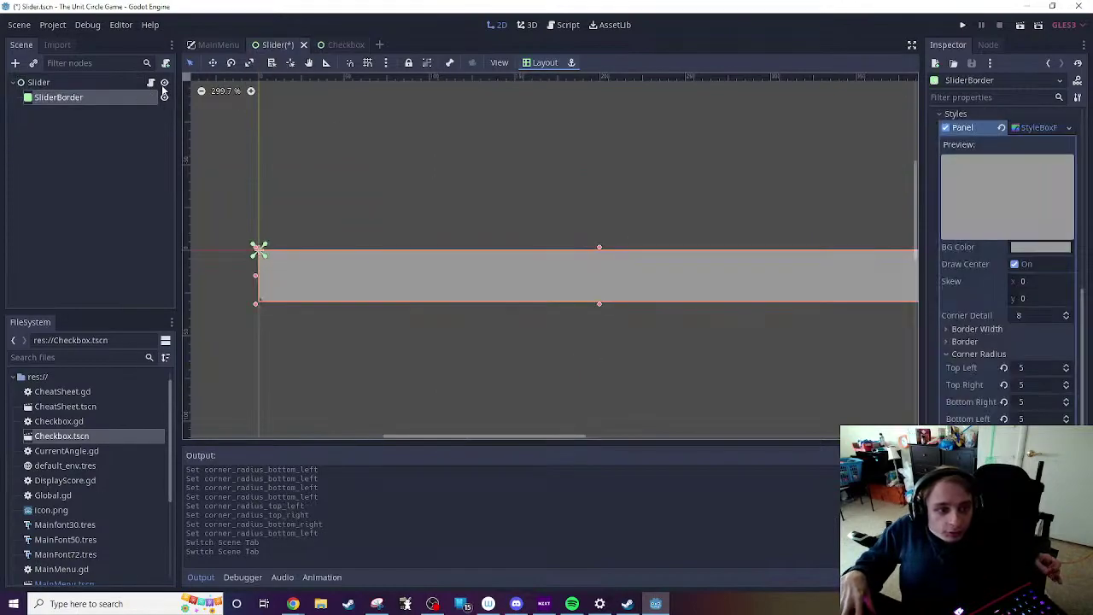
{"action": "left_click", "coordinate": [151, 82]}
{"action": "type", "text": "cor"}
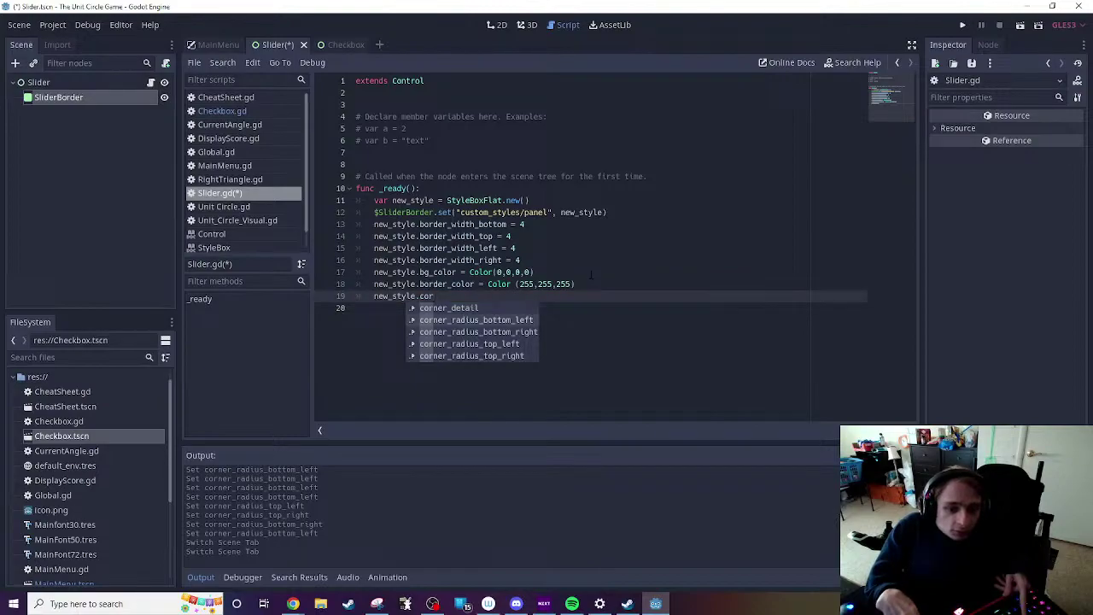
{"action": "key", "text": "Up"}
{"action": "key", "text": "Up"}
{"action": "key", "text": "Return"}
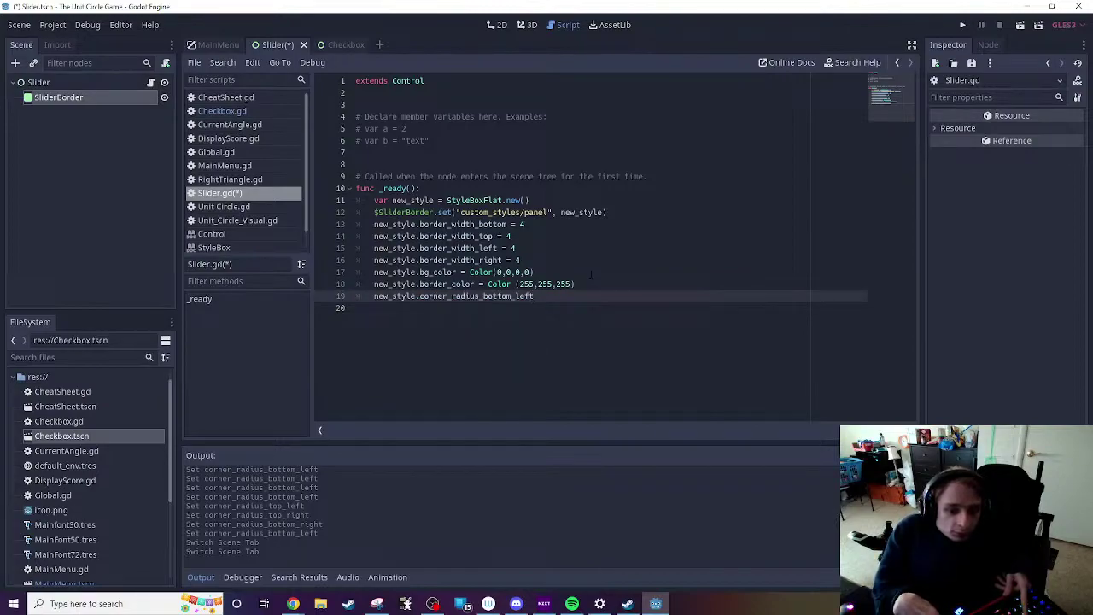
{"action": "type", "text": "= 5"}
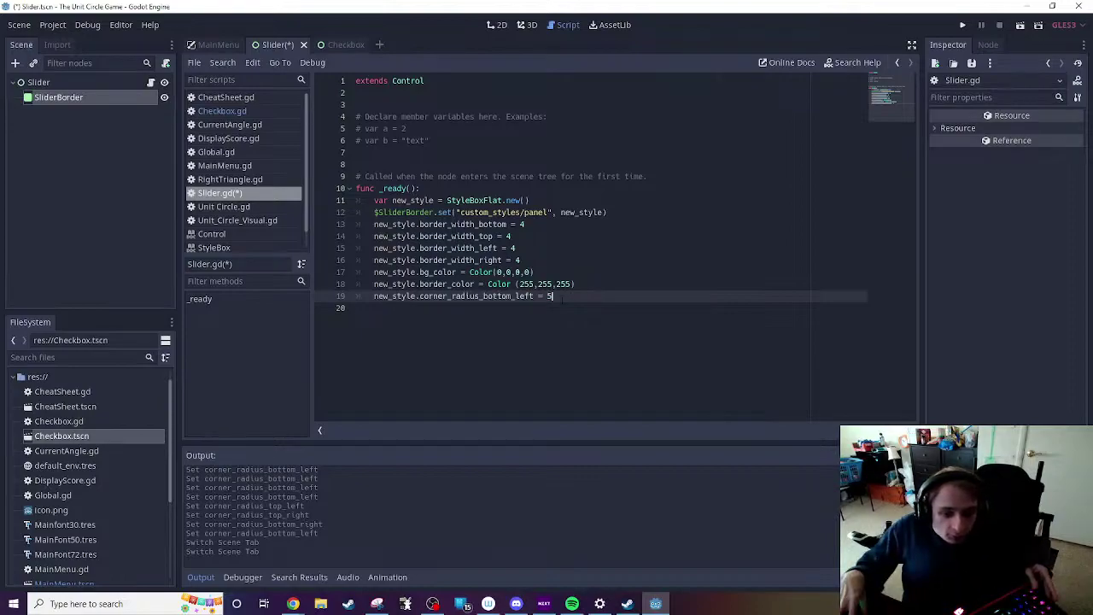
Step: Add the line new_style.corner_radius_bottom_right = 5
{"action": "key", "text": "Return"}
{"action": "type", "text": "new"}
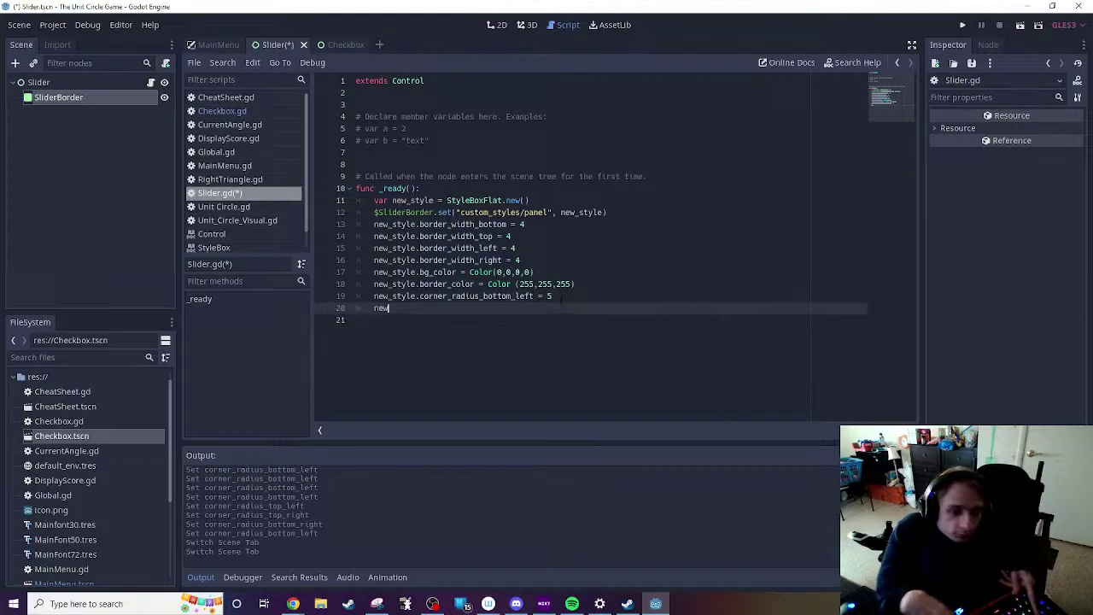
{"action": "key", "text": "Return"}
{"action": "type", "text": ".cor"}
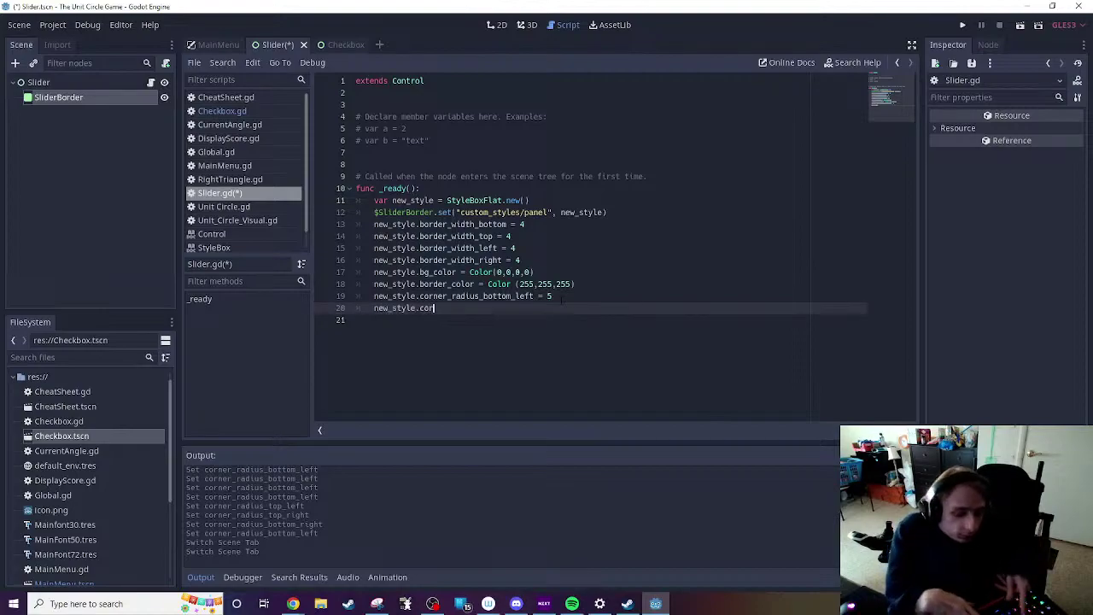
{"action": "key", "text": "Down"}
{"action": "key", "text": "Down"}
{"action": "key", "text": "Return"}
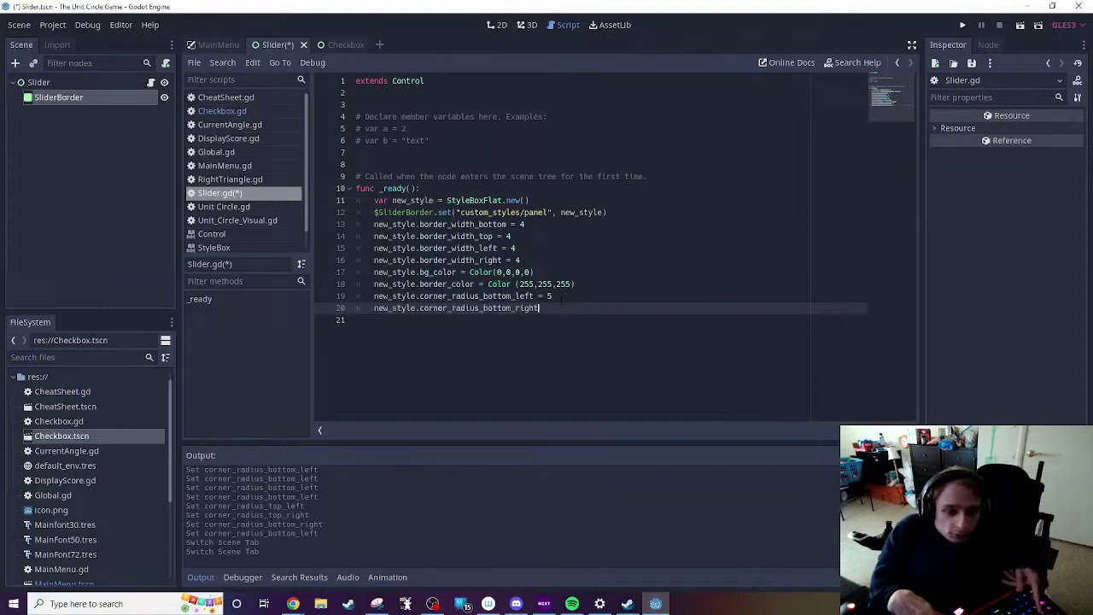
{"action": "type", "text": "= 5"}
Step: Add new_style.corner_radius_top_left = 5, fixing a wrong corner_detail completion
{"action": "key", "text": "Return"}
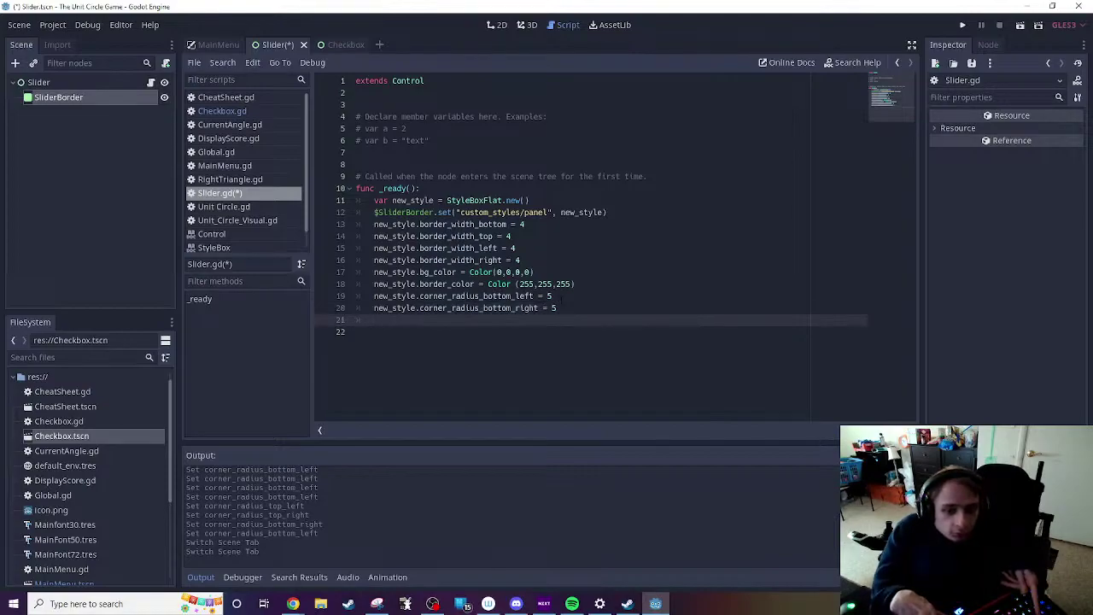
{"action": "type", "text": "new_style"}
{"action": "key", "text": "Return"}
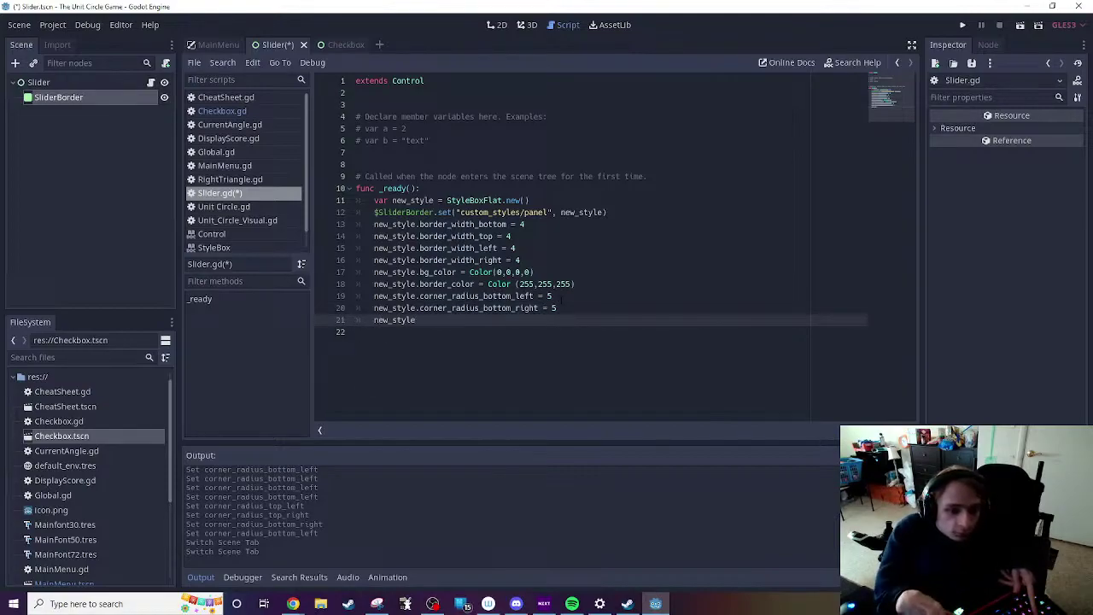
{"action": "type", "text": ".corner_"}
{"action": "key", "text": "Return"}
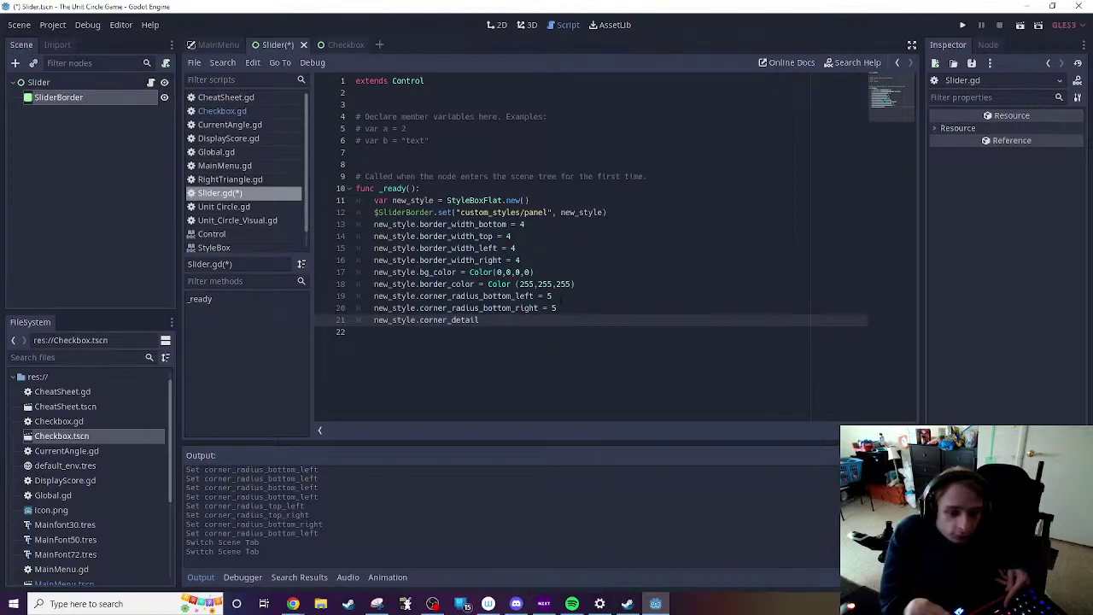
{"action": "key", "text": "BackSpace"}
{"action": "key", "text": "BackSpace"}
{"action": "key", "text": "BackSpace"}
{"action": "key", "text": "BackSpace"}
{"action": "key", "text": "BackSpace"}
{"action": "key", "text": "BackSpace"}
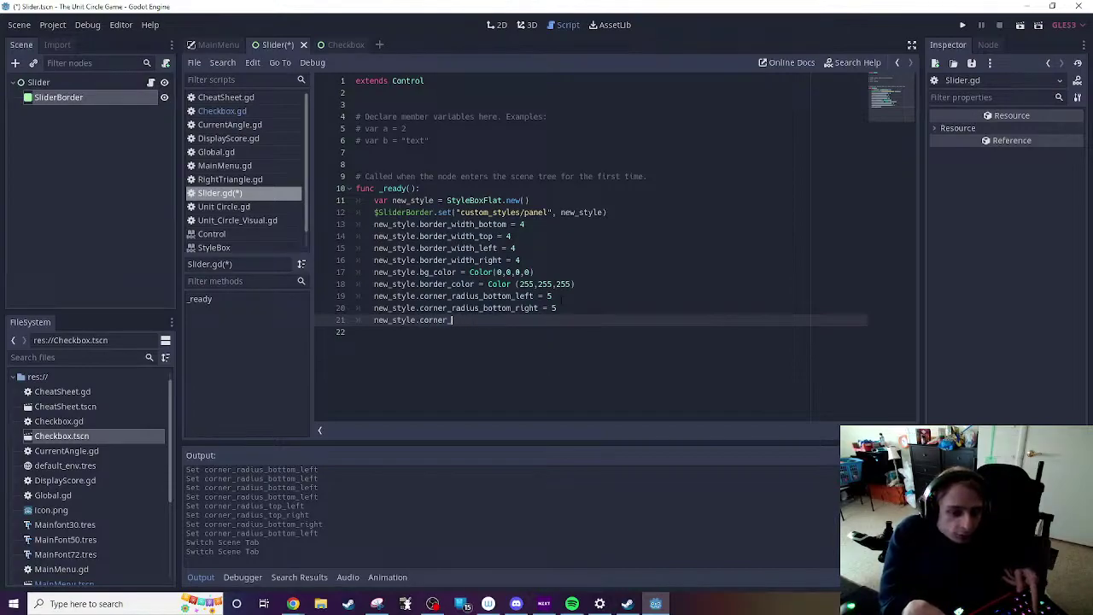
{"action": "type", "text": "ra"}
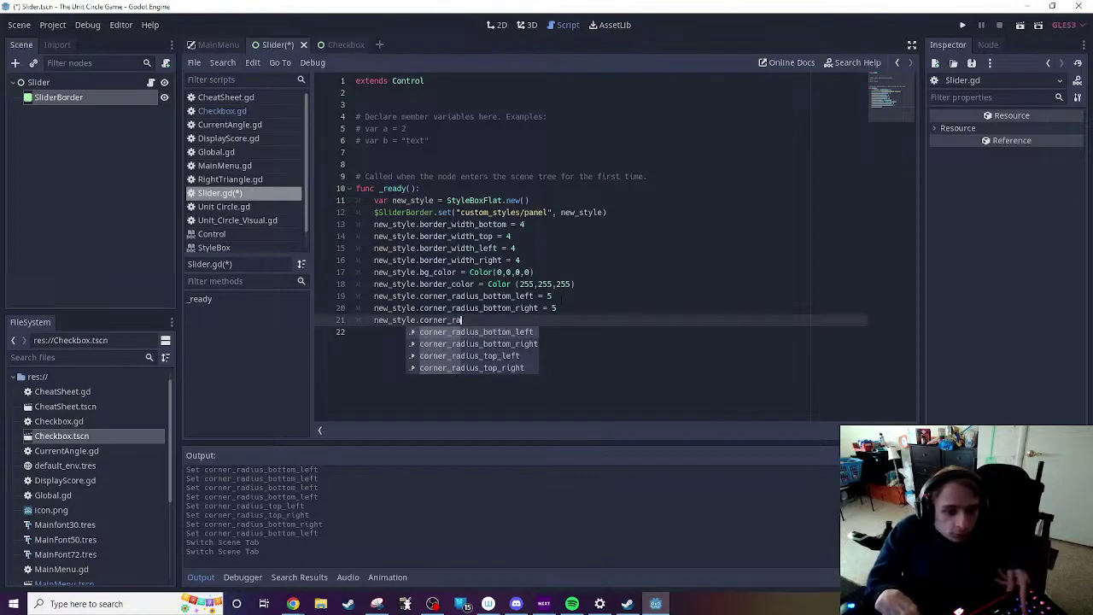
{"action": "key", "text": "Down"}
{"action": "key", "text": "Down"}
{"action": "key", "text": "Return"}
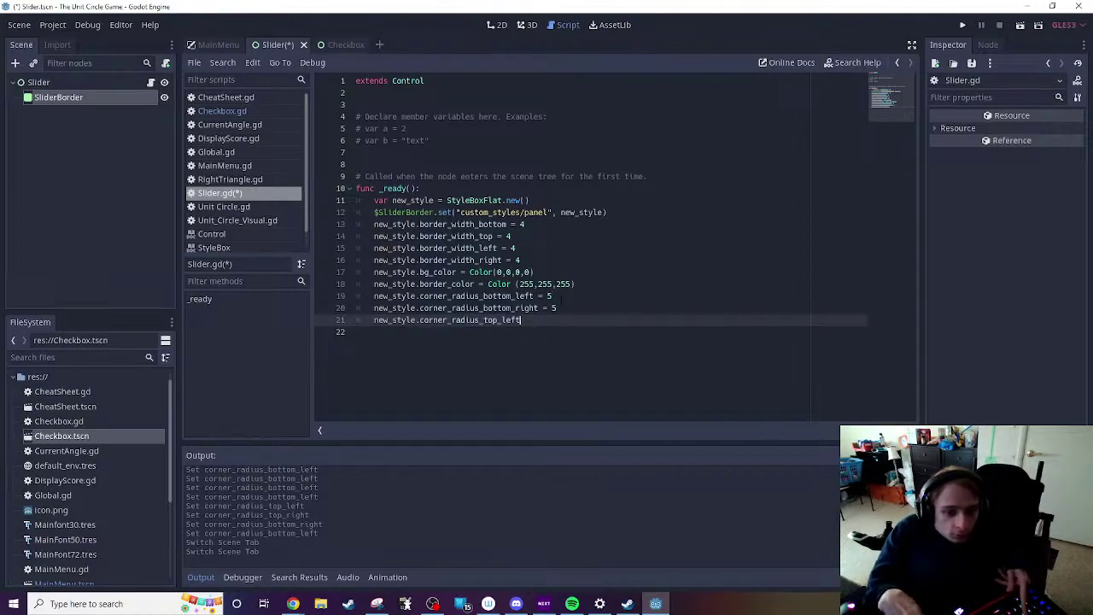
{"action": "type", "text": "= 5"}
Step: Add the final line new_style.corner_radius_top_right = 5
{"action": "key", "text": "Return"}
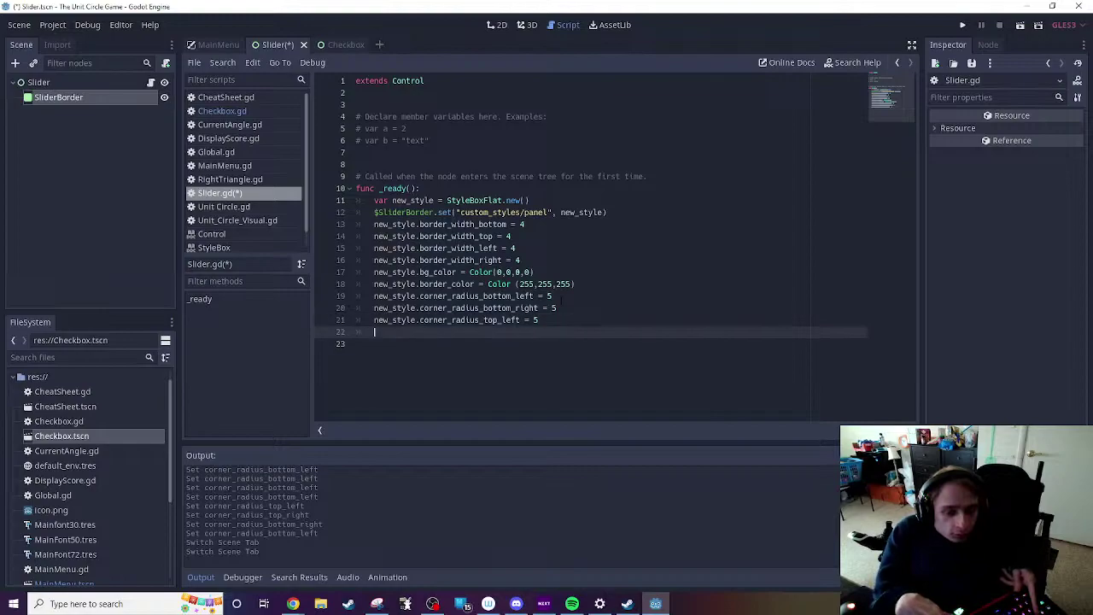
{"action": "type", "text": "new_style"}
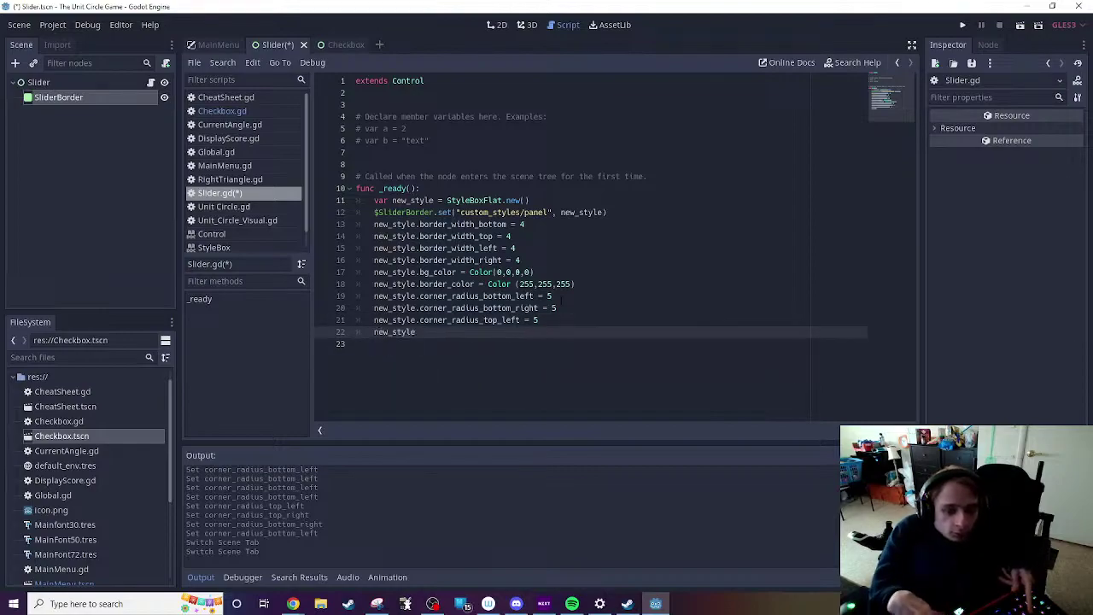
{"action": "type", "text": ". corn"}
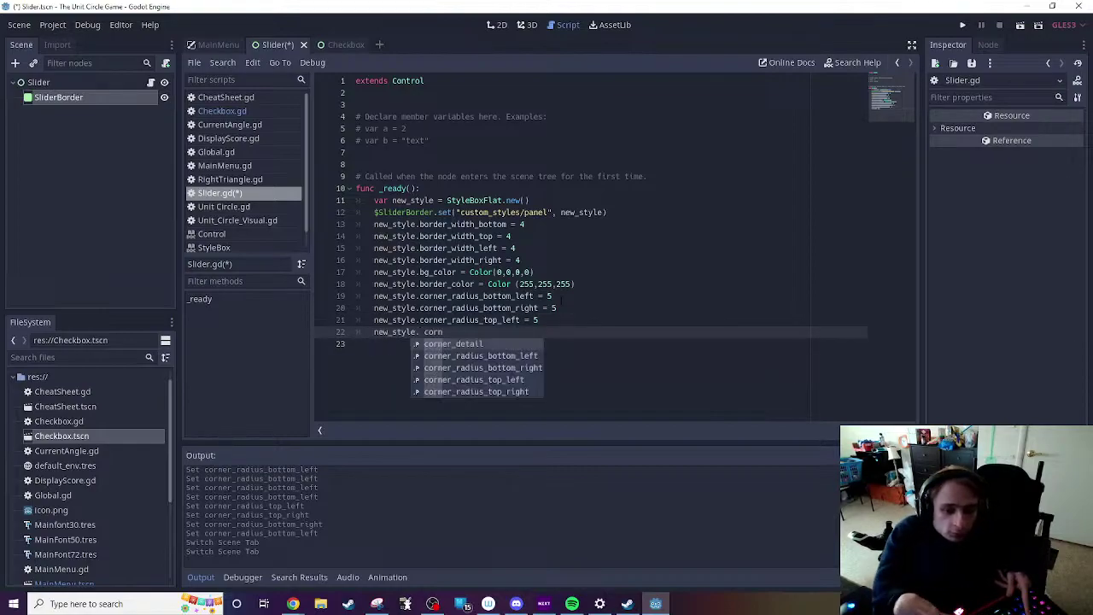
{"action": "key", "text": "Down"}
{"action": "key", "text": "Down"}
{"action": "key", "text": "Down"}
{"action": "key", "text": "Down"}
{"action": "key", "text": "Return"}
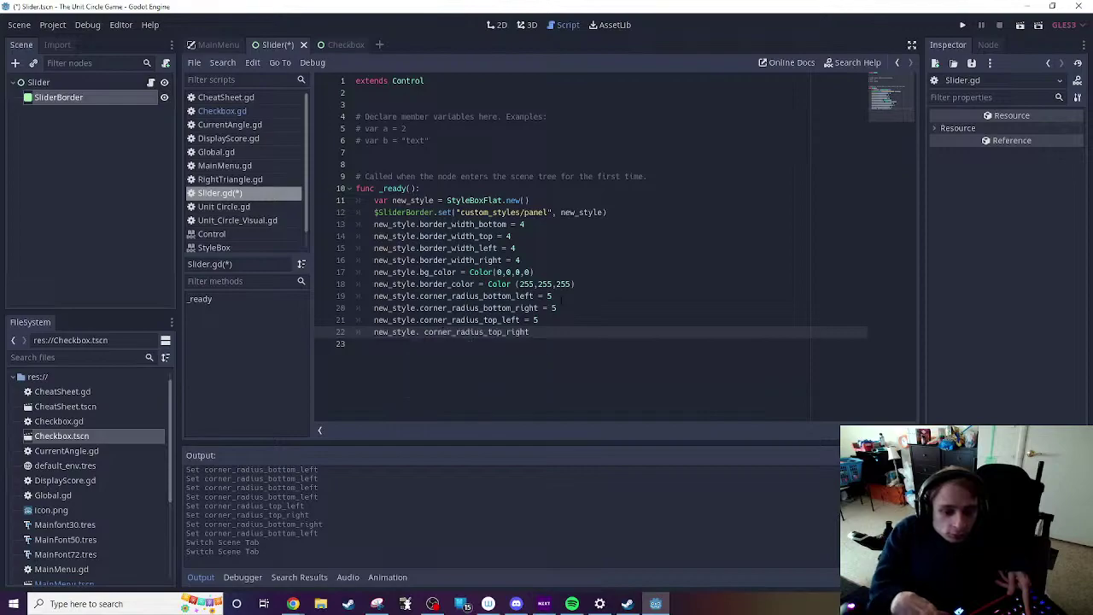
{"action": "type", "text": "= 5"}
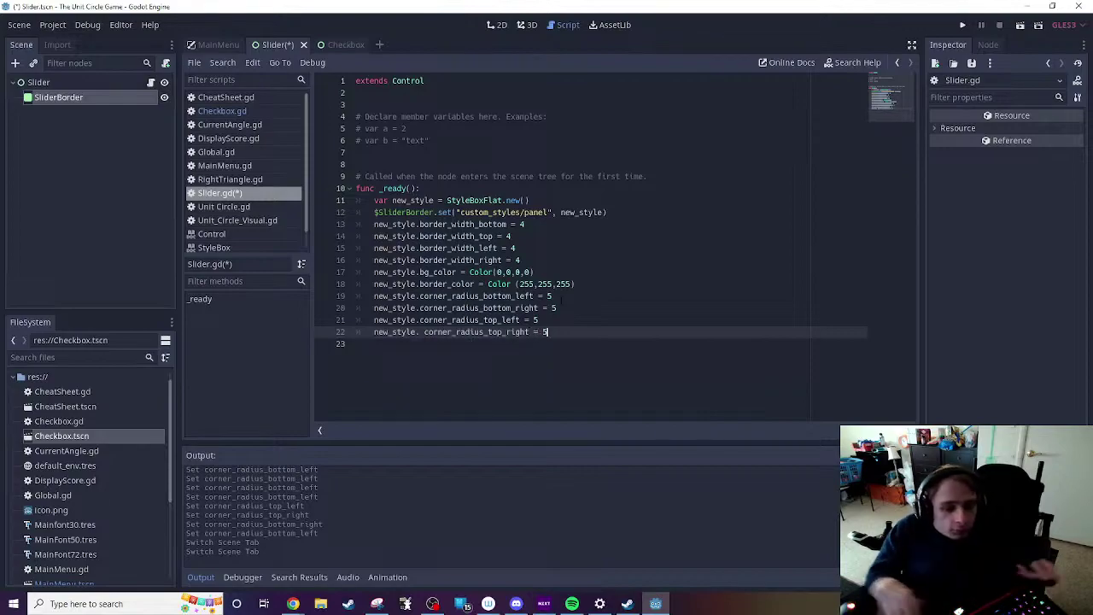
Step: Test-run the scene, then change the bottom, top, left and right border_width values from 4 to 2
{"action": "left_click", "coordinate": [1020, 25]}
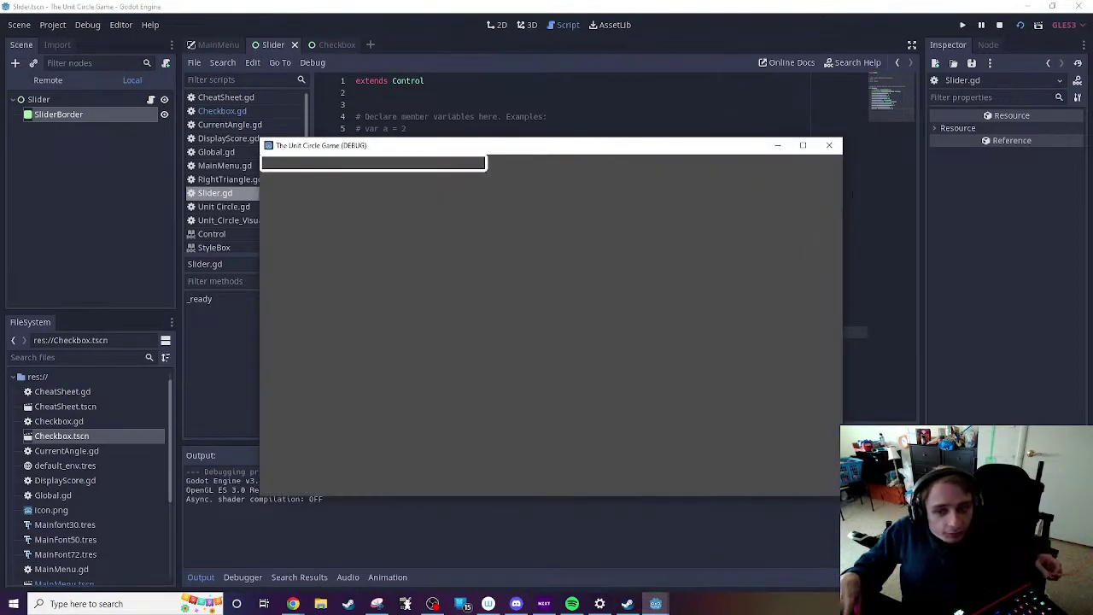
{"action": "left_click", "coordinate": [830, 149]}
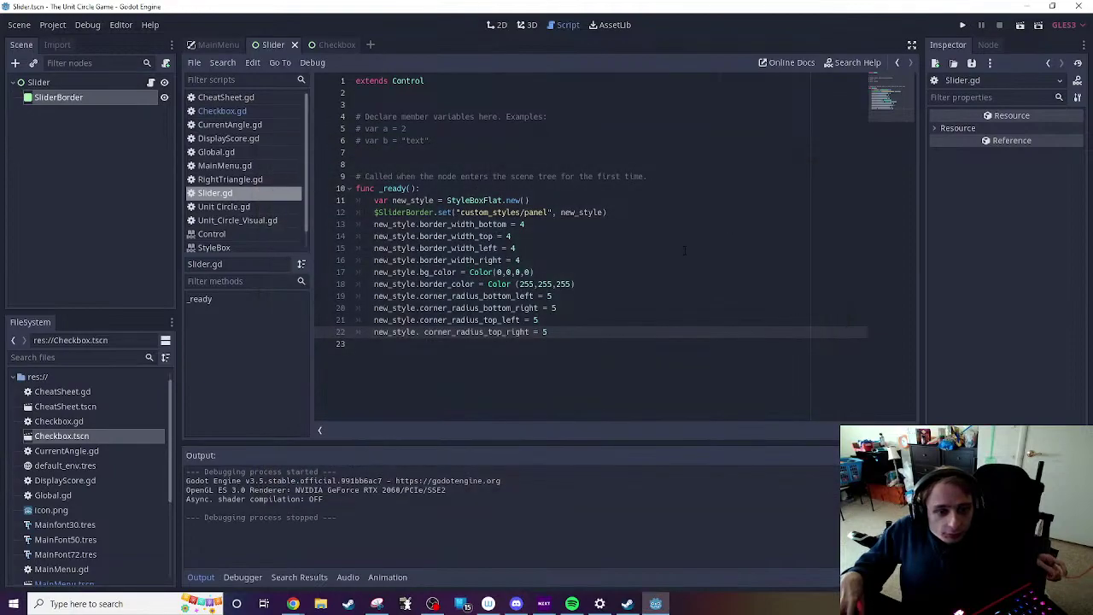
{"action": "left_click", "coordinate": [684, 249]}
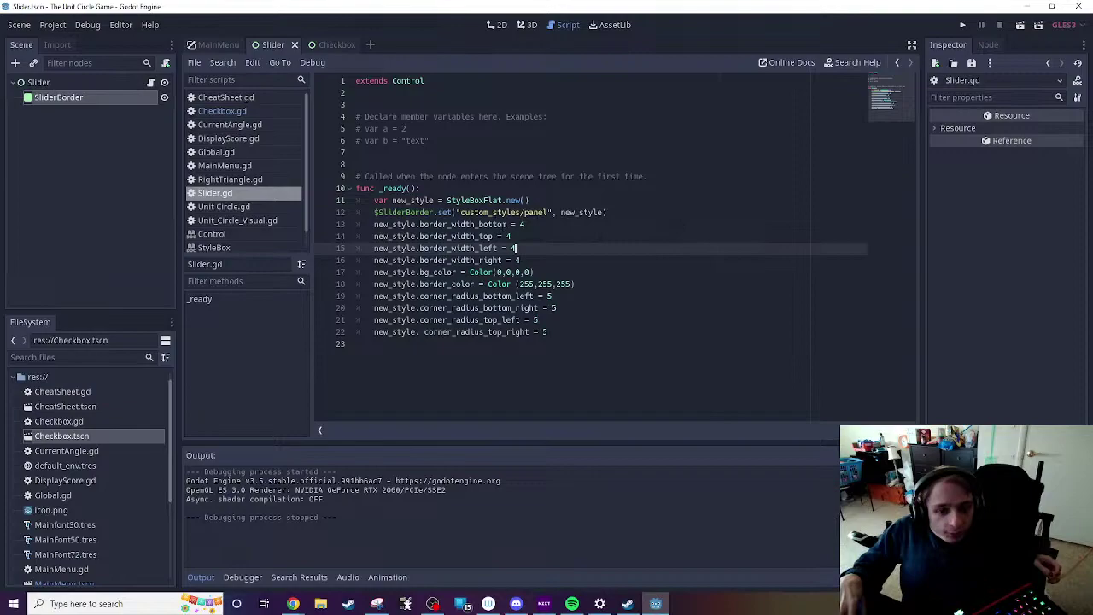
{"action": "left_click", "coordinate": [525, 224]}
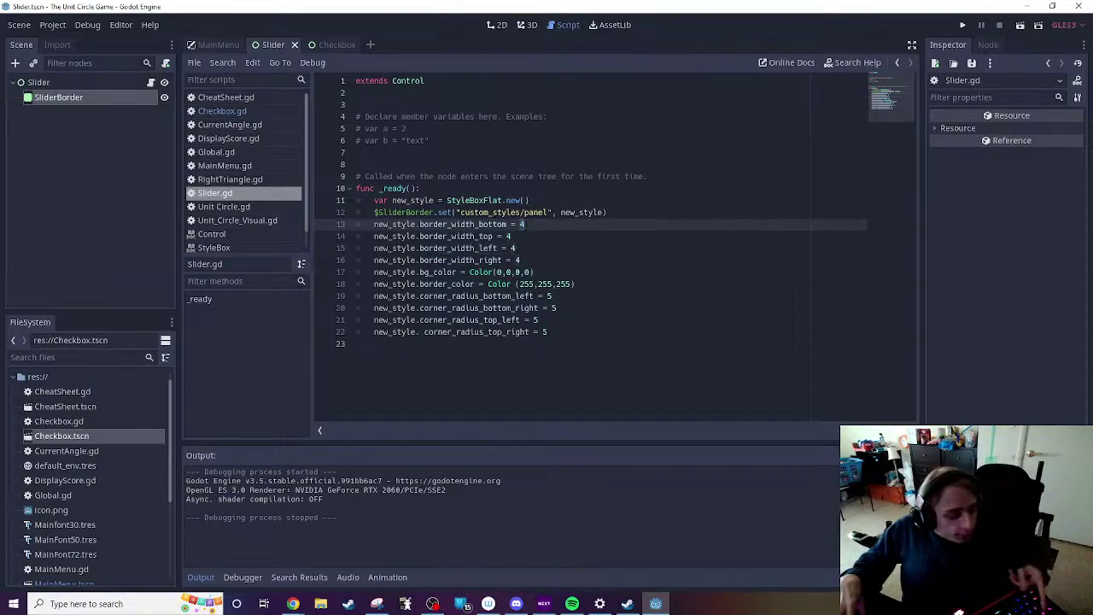
{"action": "key", "text": "BackSpace"}
{"action": "type", "text": "2"}
{"action": "left_click", "coordinate": [511, 235]}
{"action": "key", "text": "BackSpace"}
{"action": "type", "text": "2"}
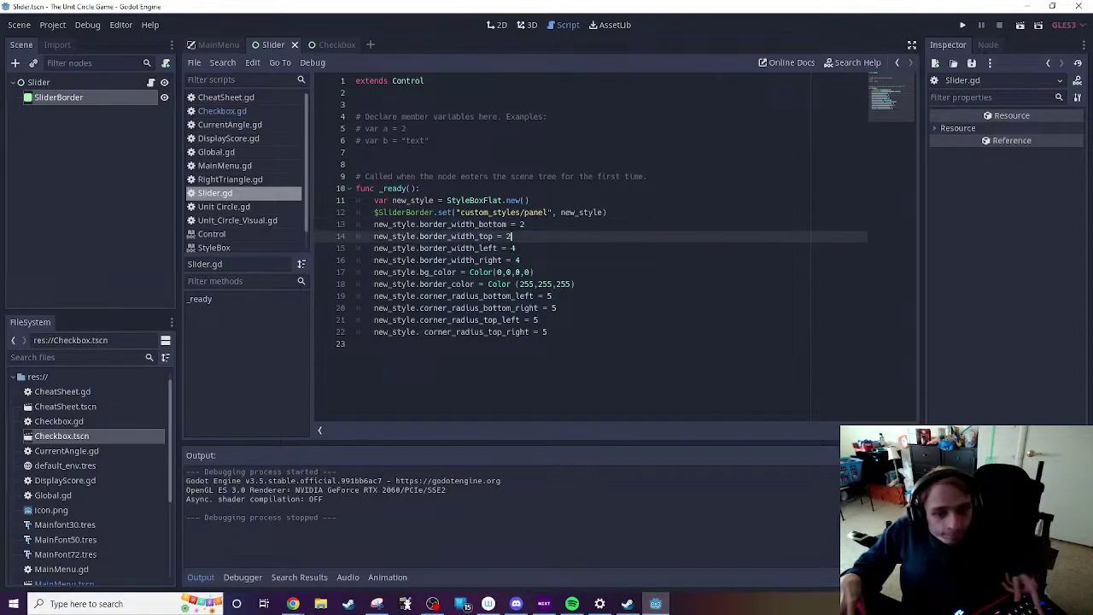
{"action": "left_click", "coordinate": [516, 247]}
{"action": "key", "text": "BackSpace"}
{"action": "type", "text": "2"}
{"action": "left_click", "coordinate": [520, 259]}
{"action": "key", "text": "BackSpace"}
{"action": "type", "text": "2"}
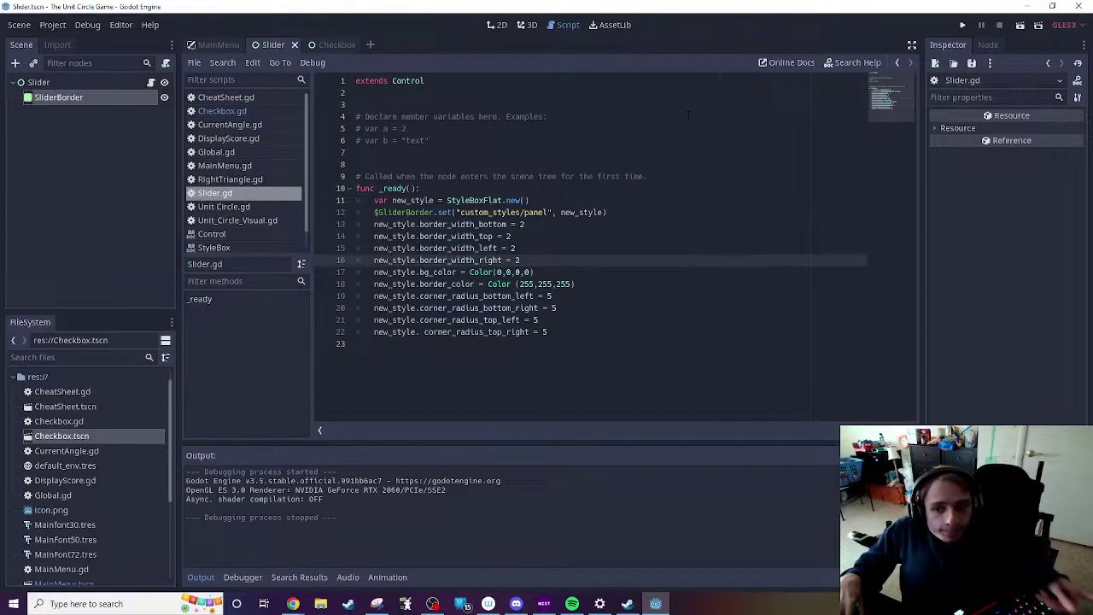
Step: Re-run the scene with F6 to check the thinner border, then select comment lines 4–6
{"action": "key", "text": "F6"}
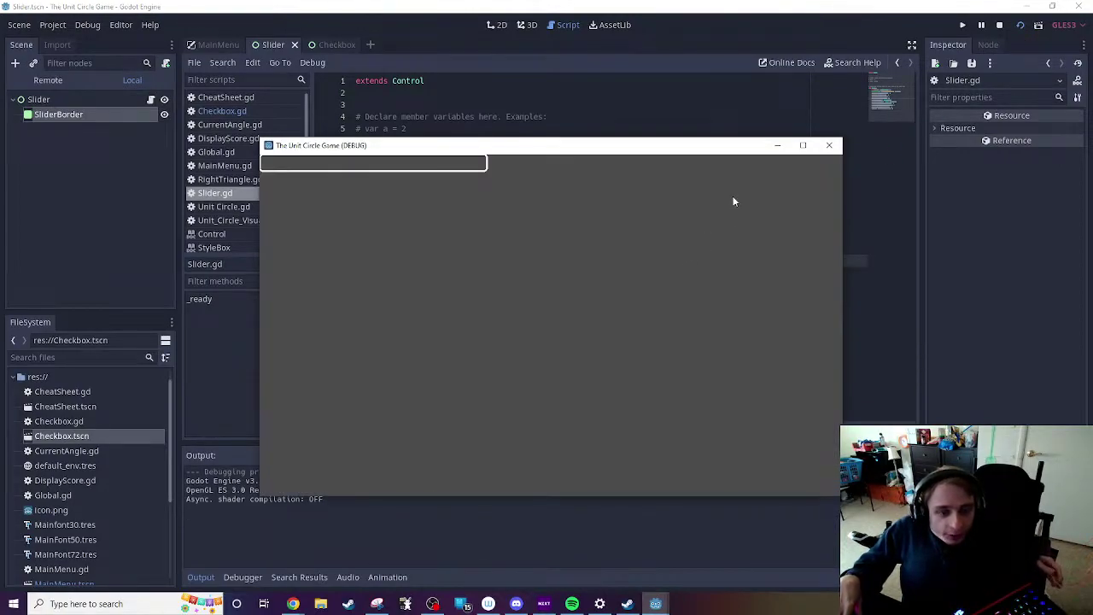
{"action": "left_click", "coordinate": [829, 146]}
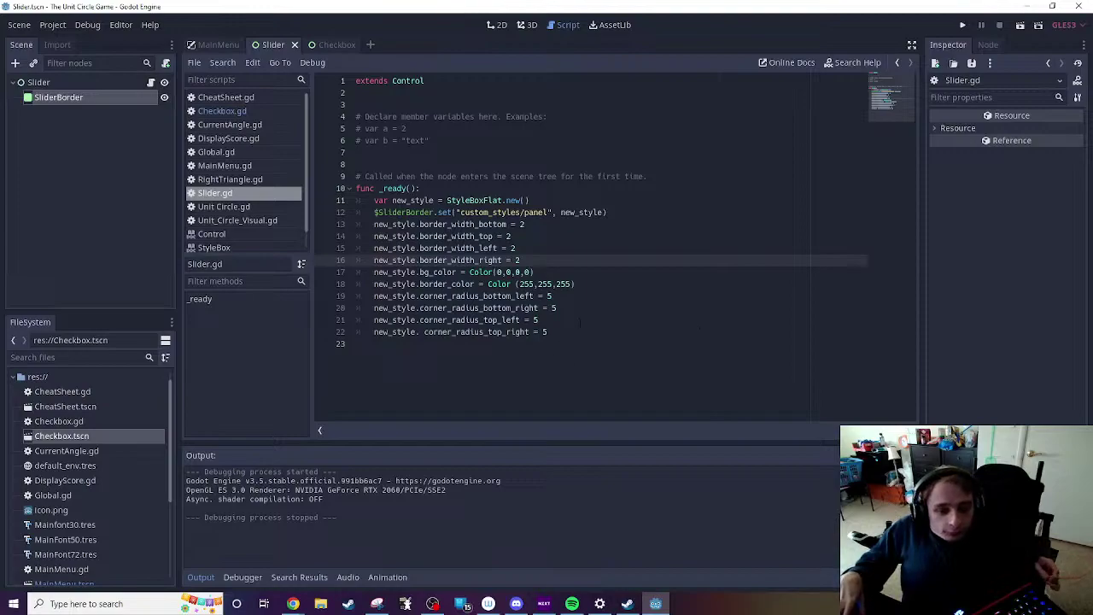
{"action": "left_click_drag", "start_coordinate": [453, 145], "coordinate": [333, 115]}
Step: Replace the selected comment lines with var fullness = 0.0
{"action": "key", "text": "BackSpace"}
{"action": "type", "text": "var "}
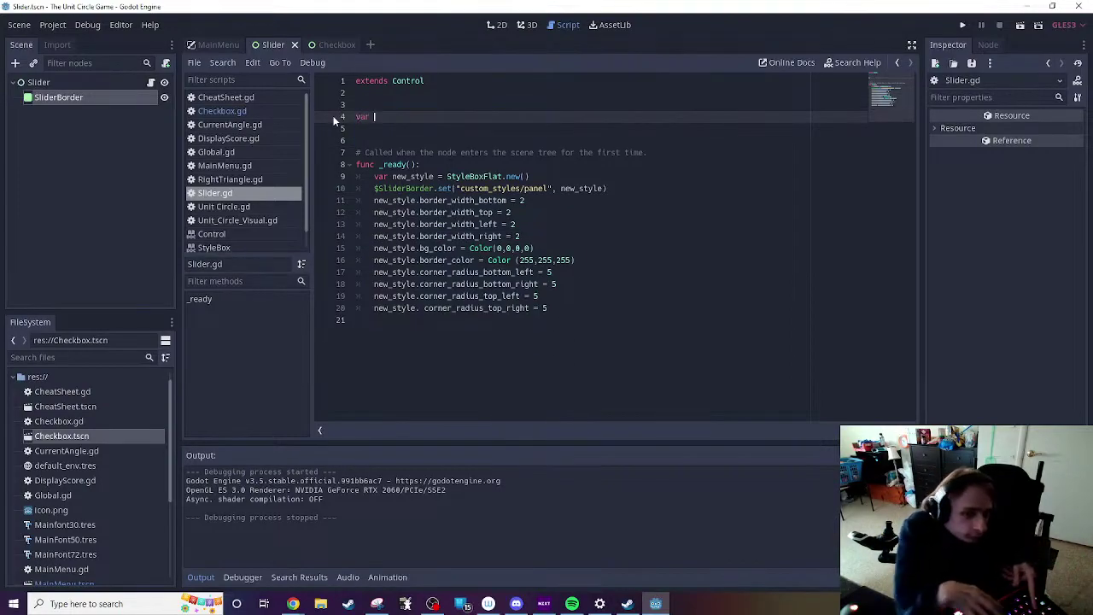
{"action": "type", "text": "fullness"}
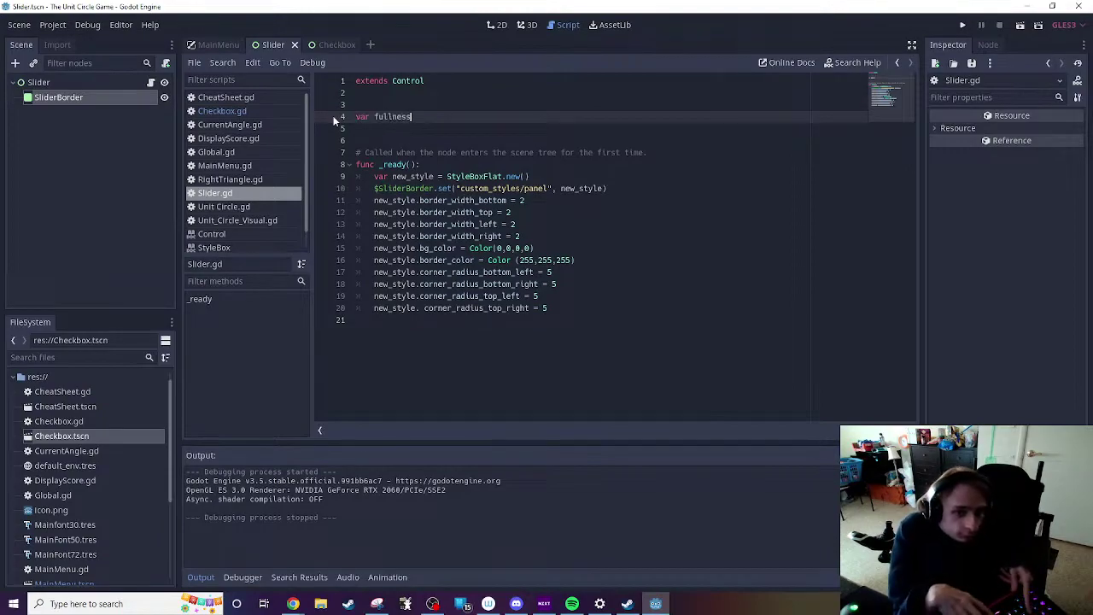
{"action": "type", "text": " = 0"}
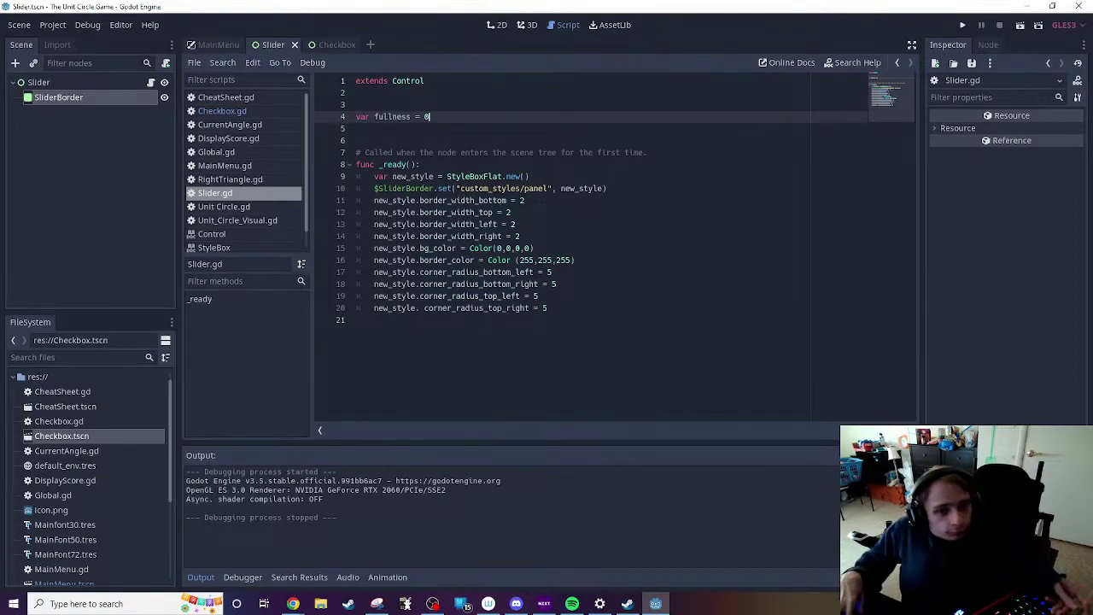
{"action": "type", "text": ".0"}
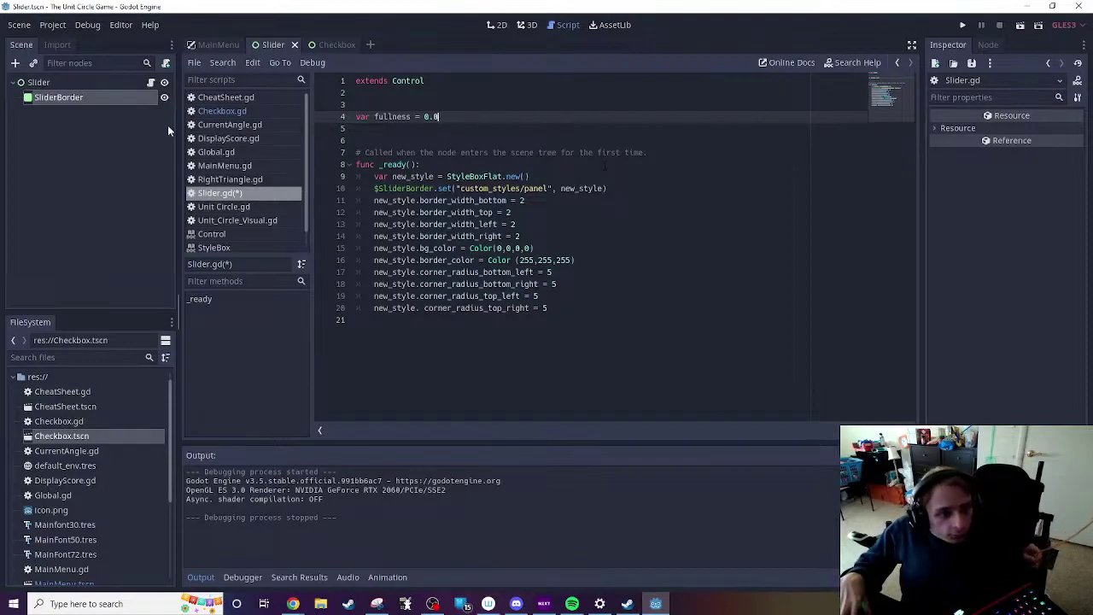
Step: Duplicate the SliderBorder node and rename the copy from SliderBorder2 to SliderFullness
{"action": "right_click", "coordinate": [66, 100]}
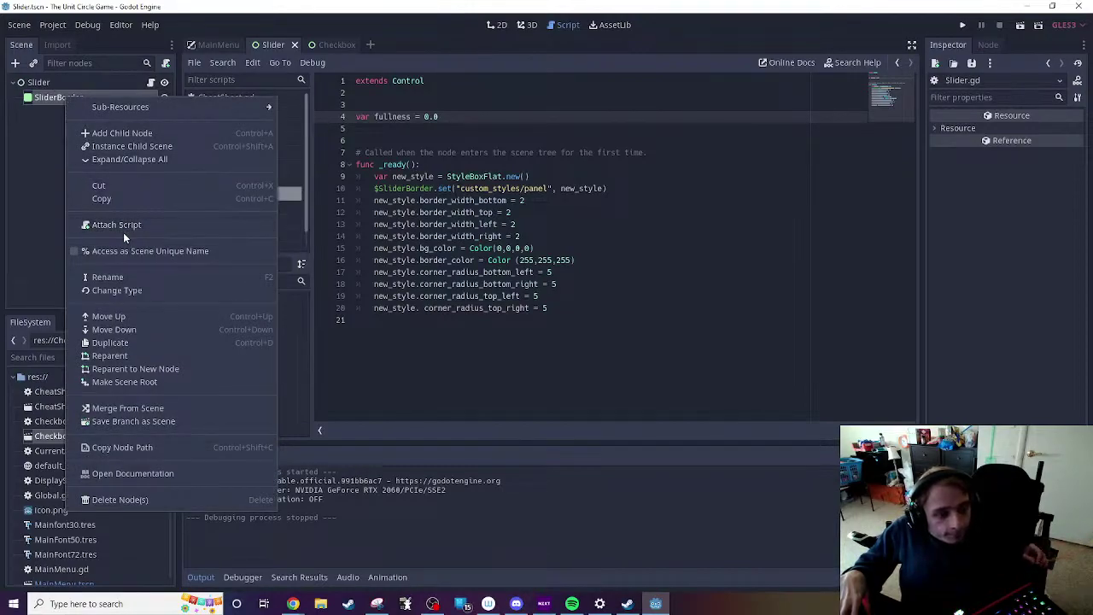
{"action": "left_click", "coordinate": [124, 343]}
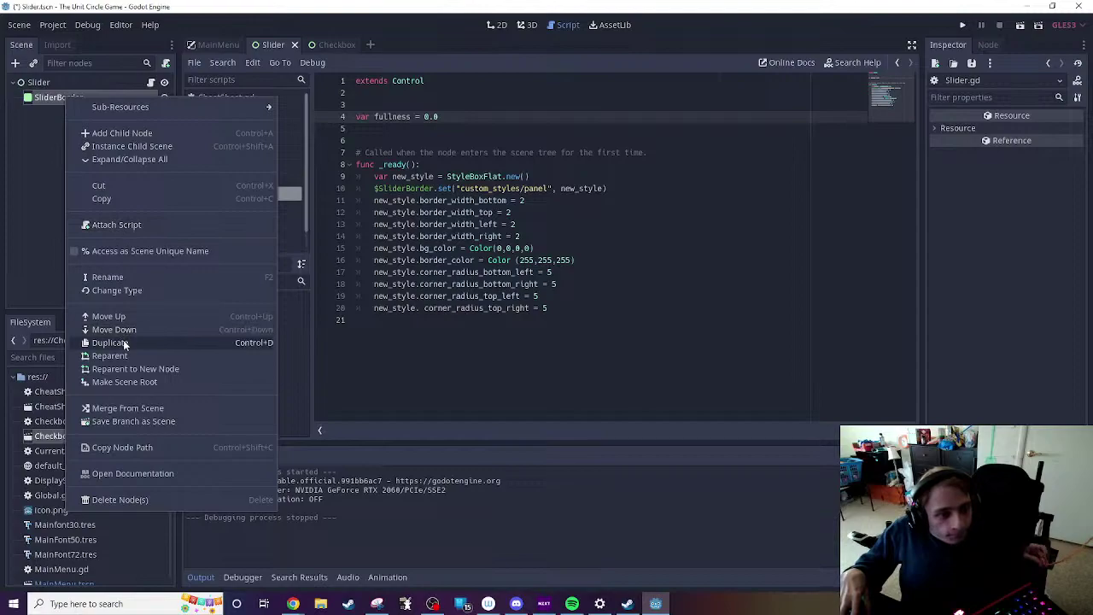
{"action": "double_click", "coordinate": [75, 112]}
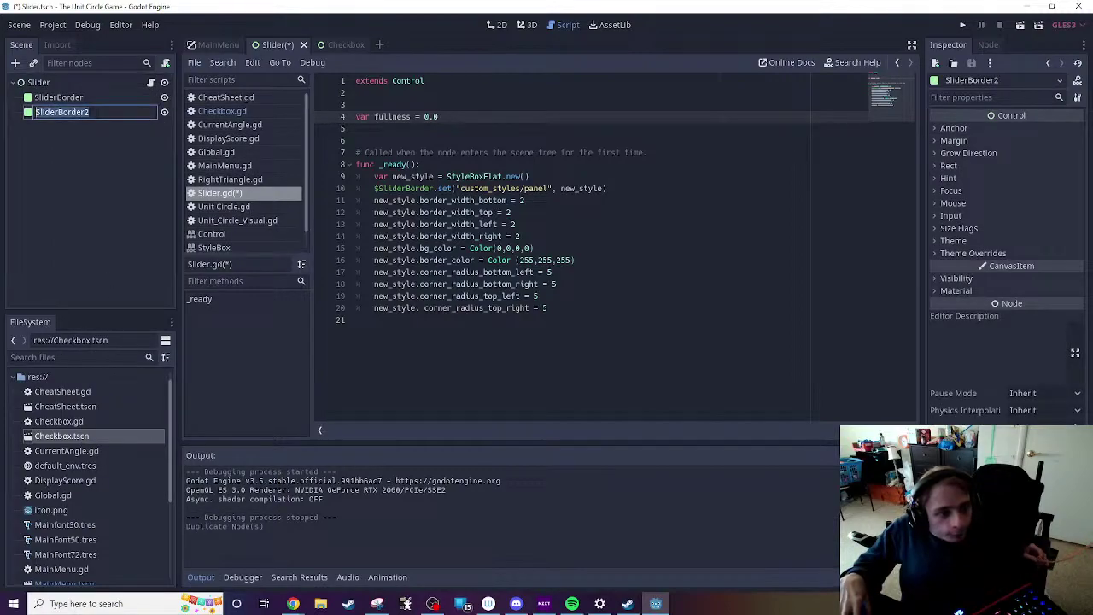
{"action": "key", "text": "Right"}
{"action": "key", "text": "shift+Left"}
{"action": "key", "text": "shift+Left"}
{"action": "key", "text": "shift+Left"}
{"action": "key", "text": "shift+Left"}
{"action": "key", "text": "shift+Left"}
{"action": "key", "text": "shift+Left"}
{"action": "key", "text": "shift+Left"}
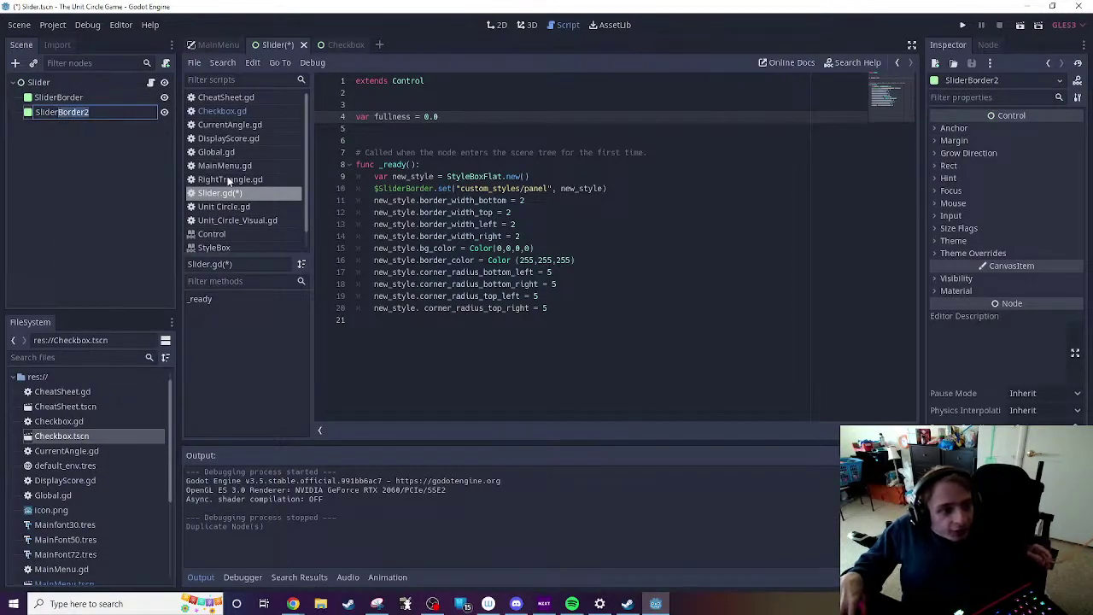
{"action": "type", "text": "Fullness"}
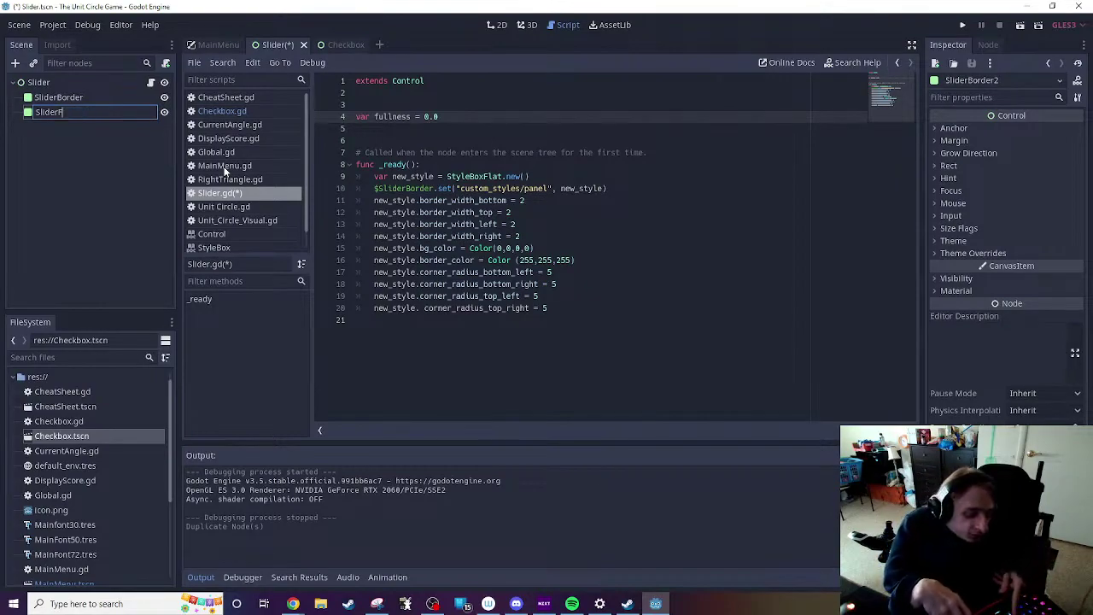
{"action": "left_click", "coordinate": [103, 204]}
{"action": "left_click", "coordinate": [99, 112]}
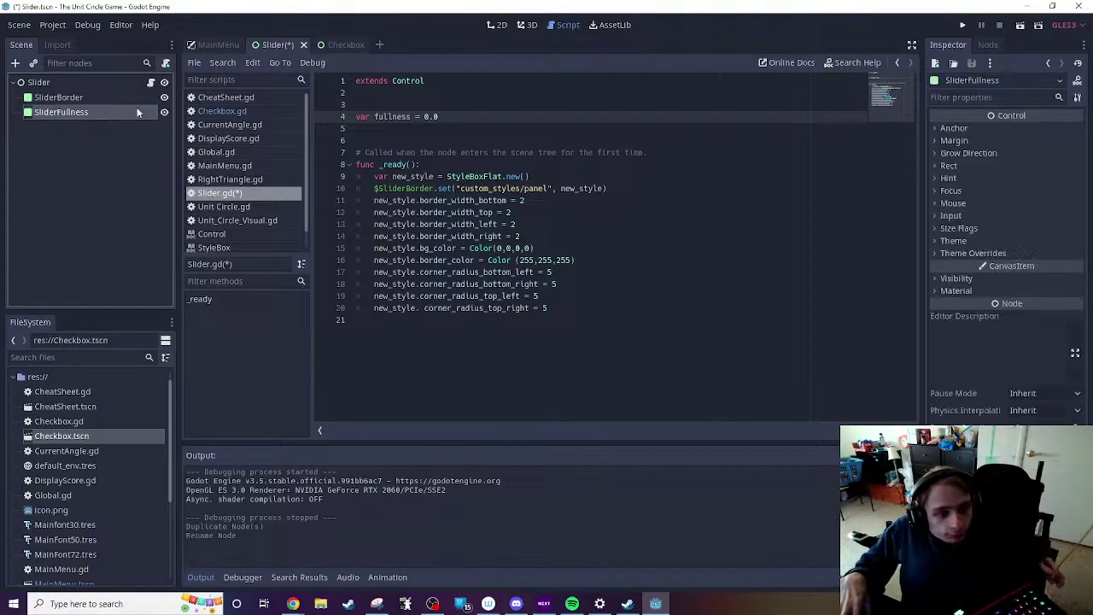
Step: In the 2D view, hide SliderBorder, inspect the Theme Overrides > Styles panel, and reopen Slider.gd
{"action": "left_click", "coordinate": [499, 26]}
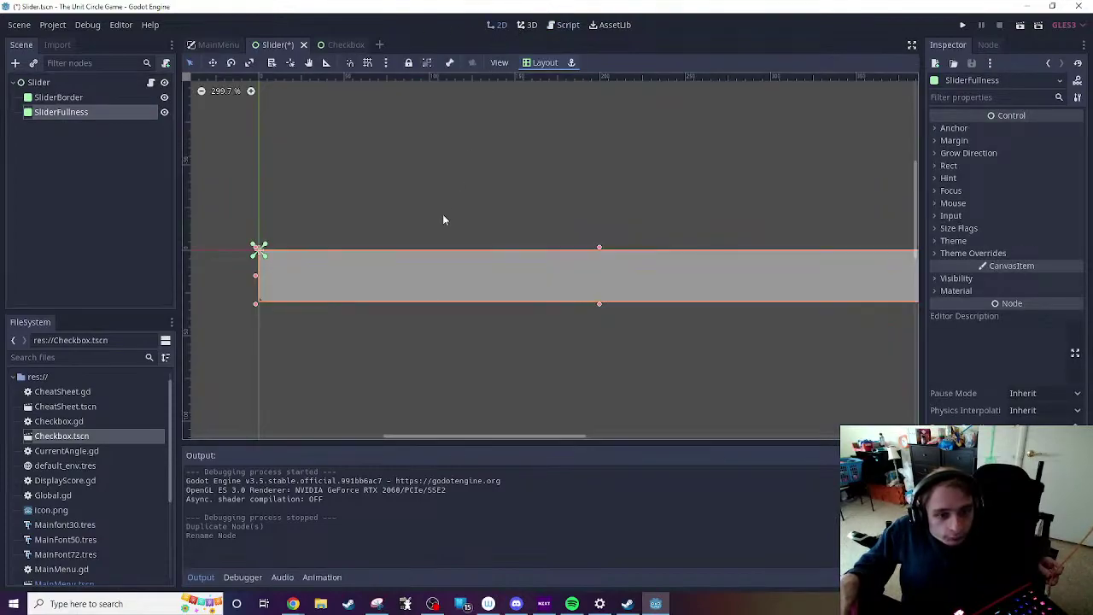
{"action": "left_click", "coordinate": [164, 97]}
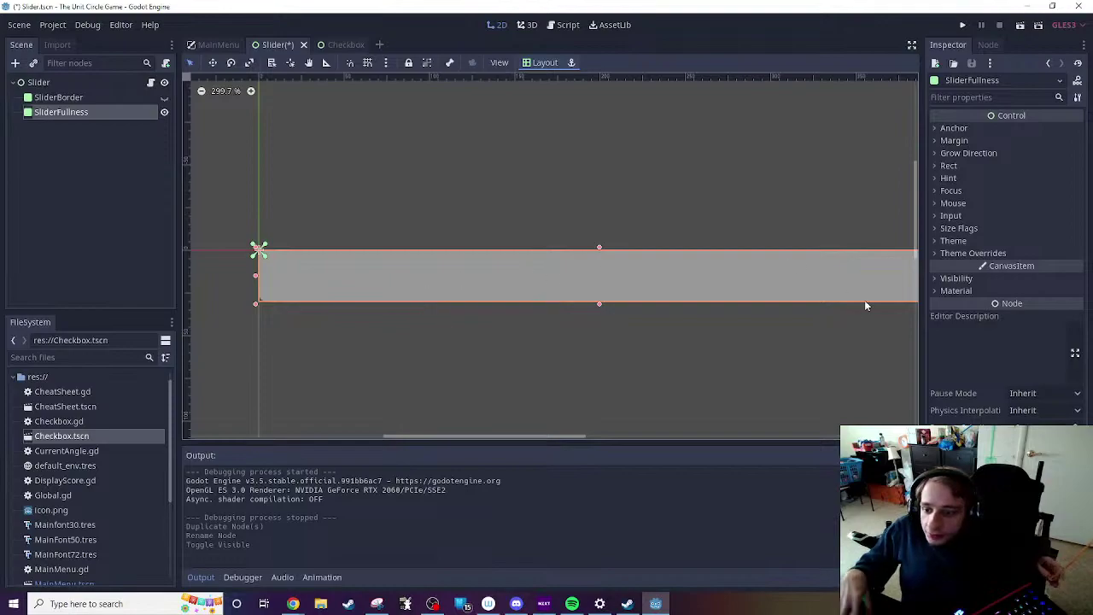
{"action": "left_click", "coordinate": [973, 252]}
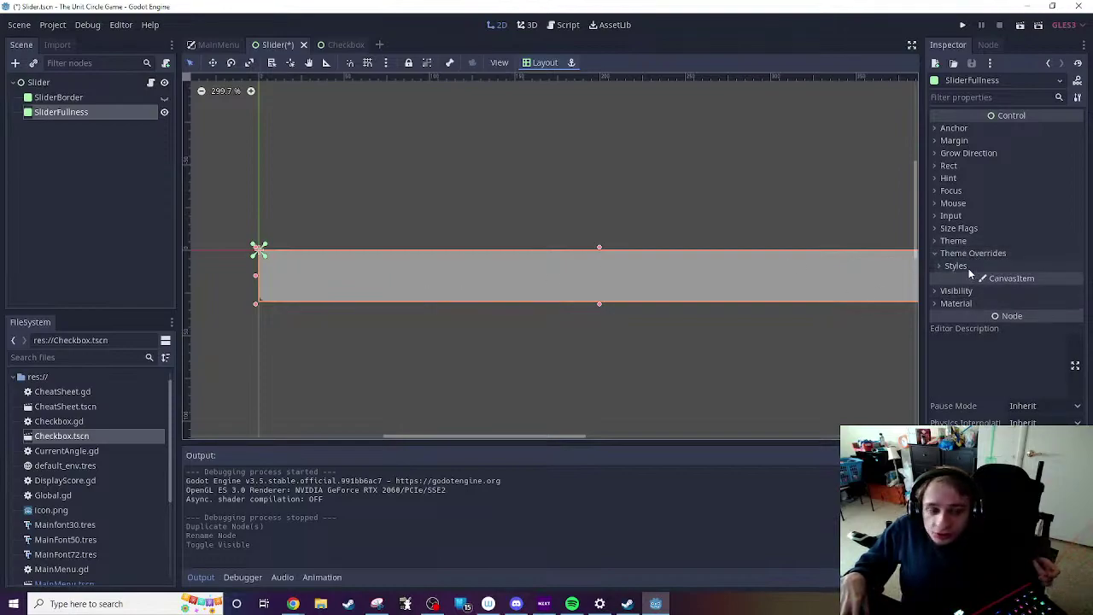
{"action": "left_click", "coordinate": [968, 266]}
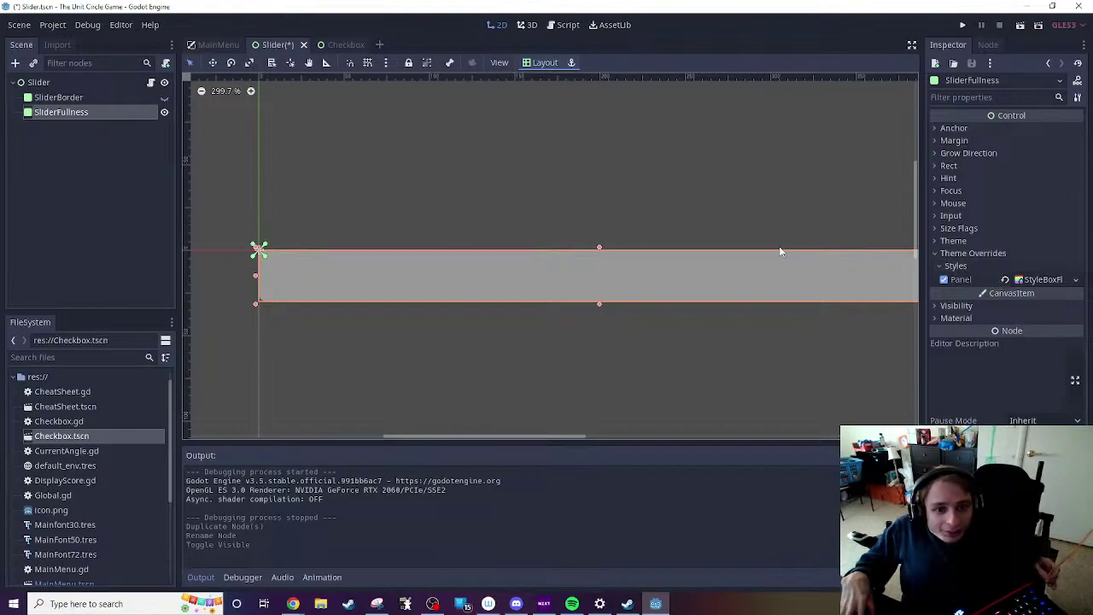
{"action": "left_click", "coordinate": [84, 100]}
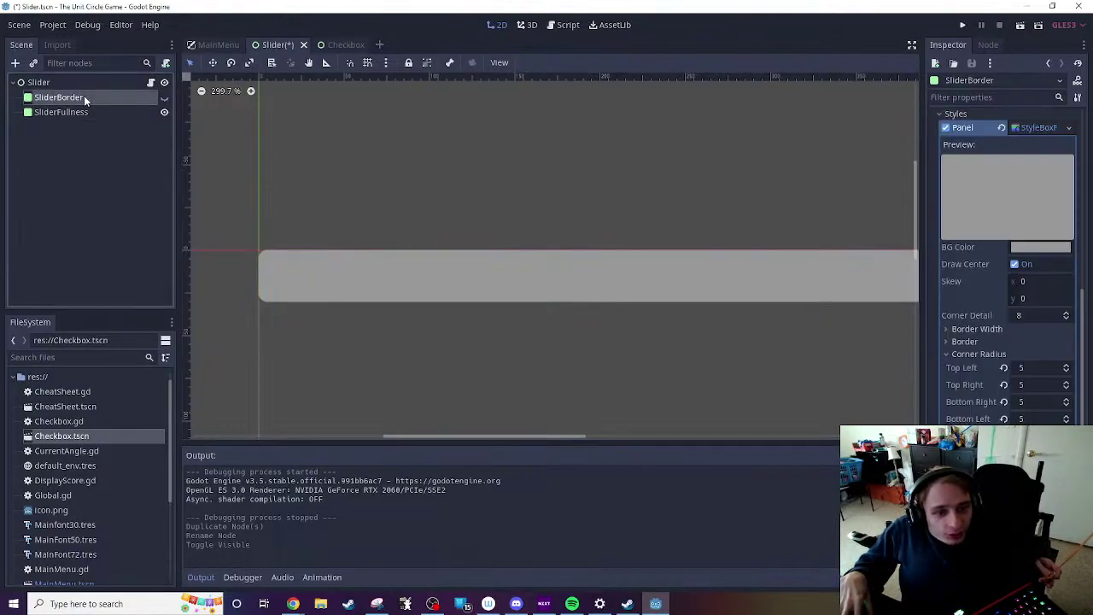
{"action": "left_click", "coordinate": [151, 83]}
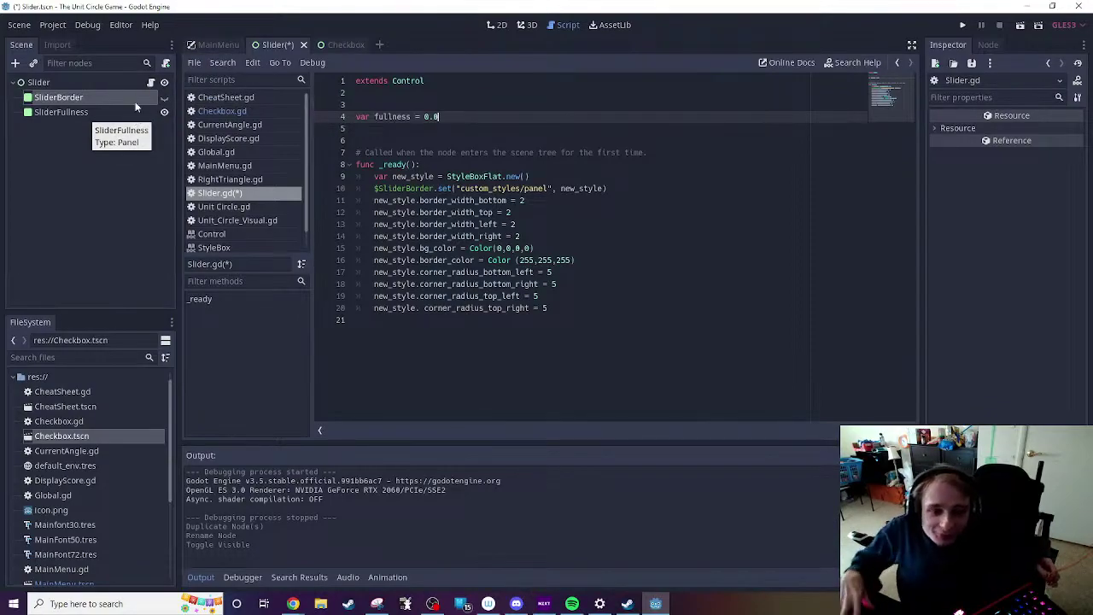
{"action": "left_click", "coordinate": [339, 46]}
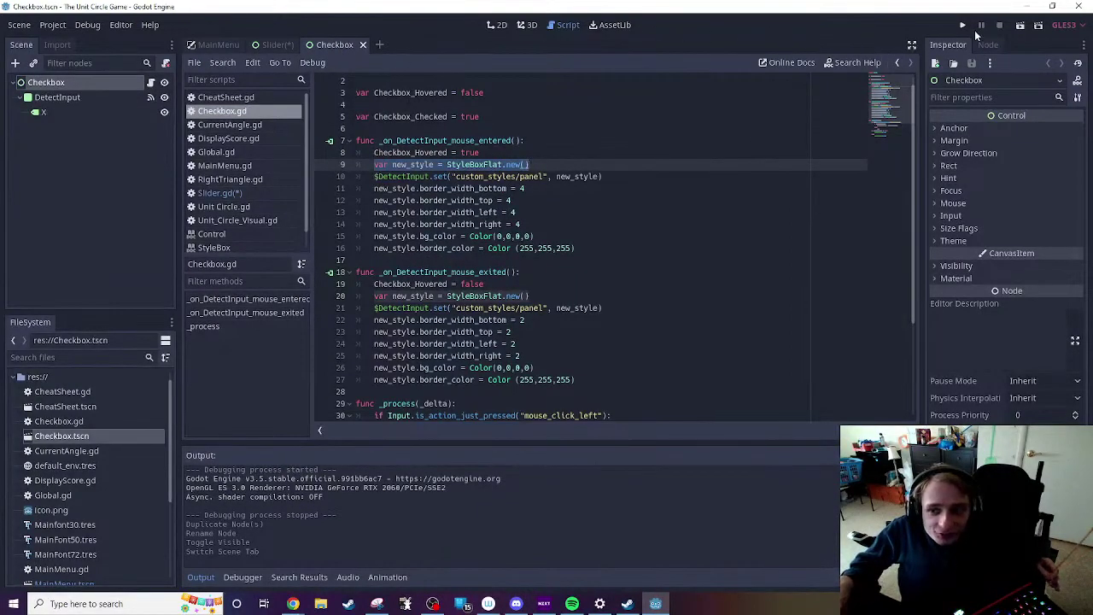
{"action": "left_click", "coordinate": [273, 44]}
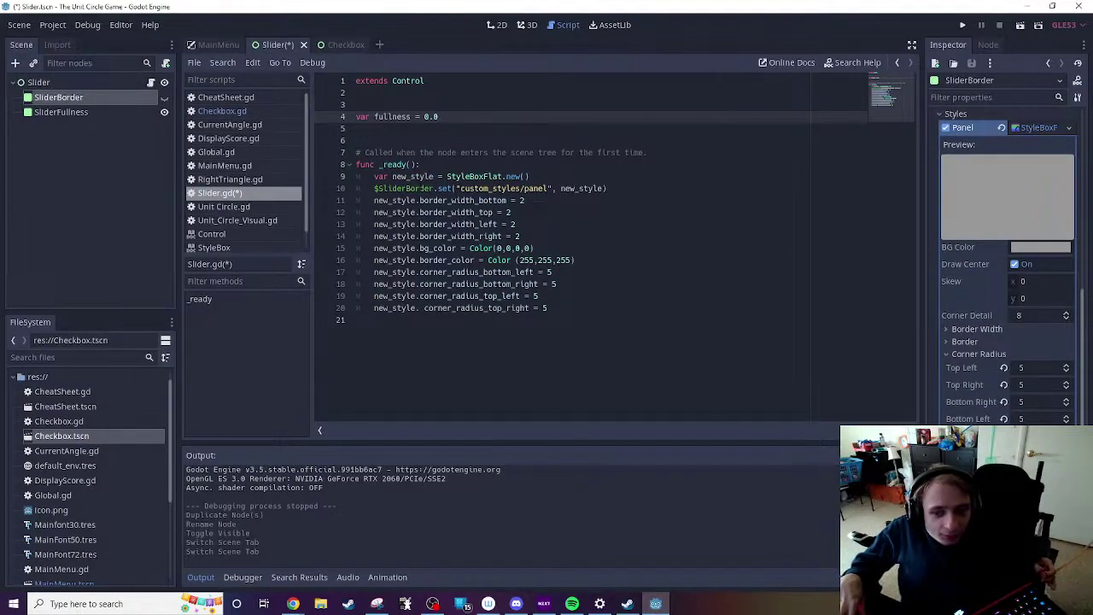
{"action": "left_click", "coordinate": [99, 112]}
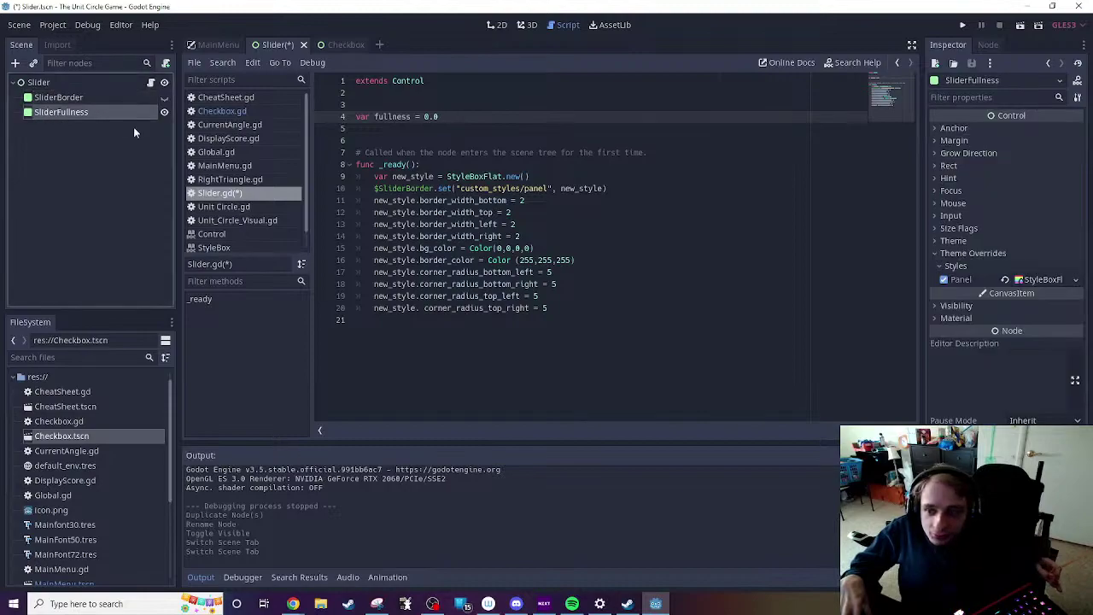
{"action": "left_click", "coordinate": [1039, 279]}
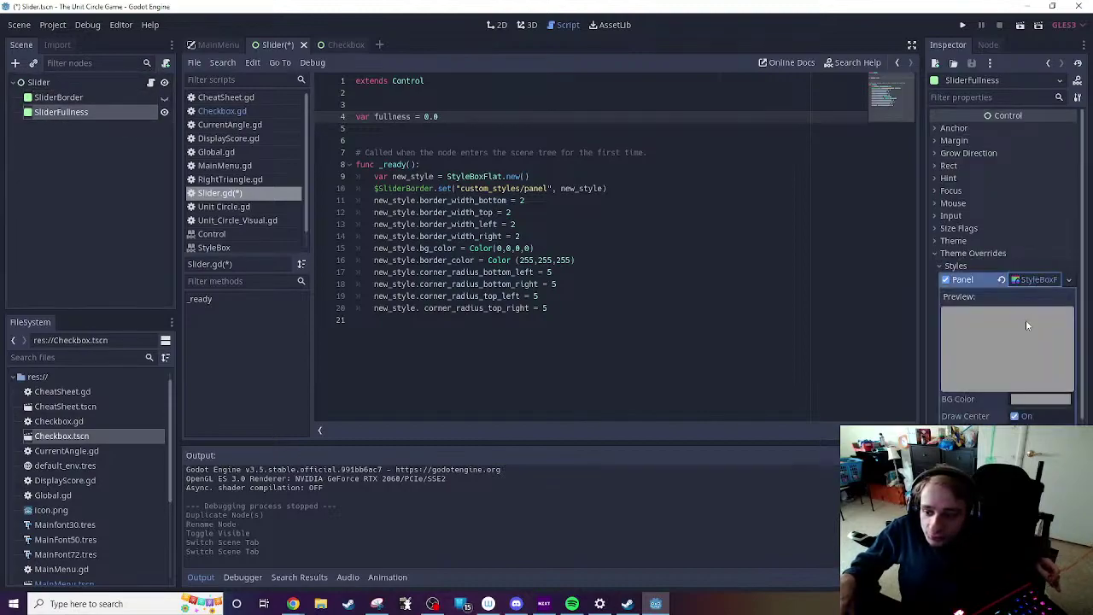
{"action": "left_click", "coordinate": [1032, 398]}
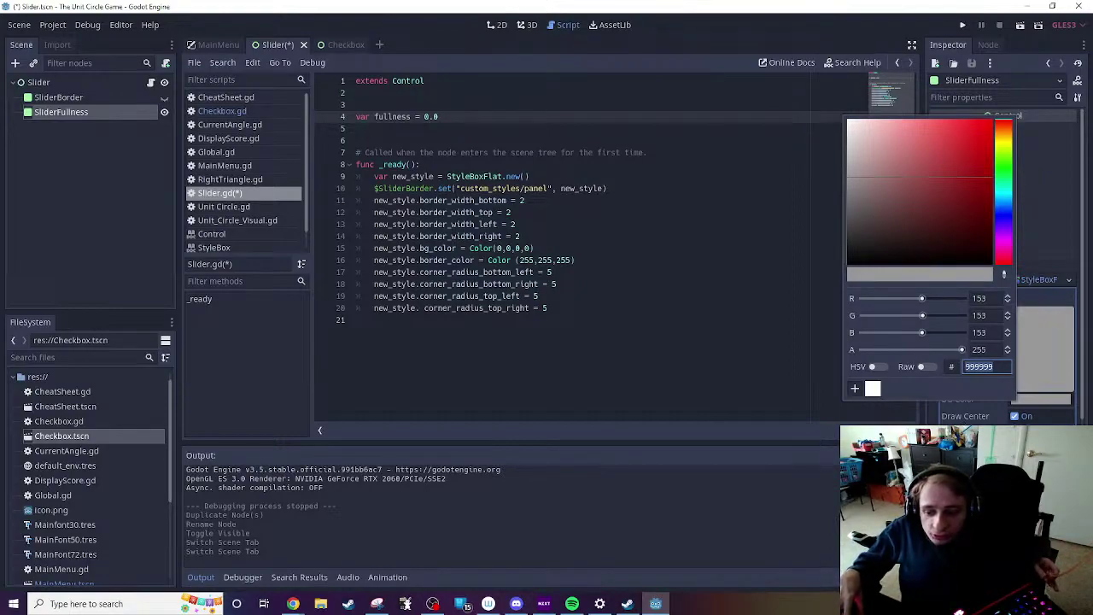
{"action": "key", "text": "Escape"}
{"action": "left_click", "coordinate": [774, 323]}
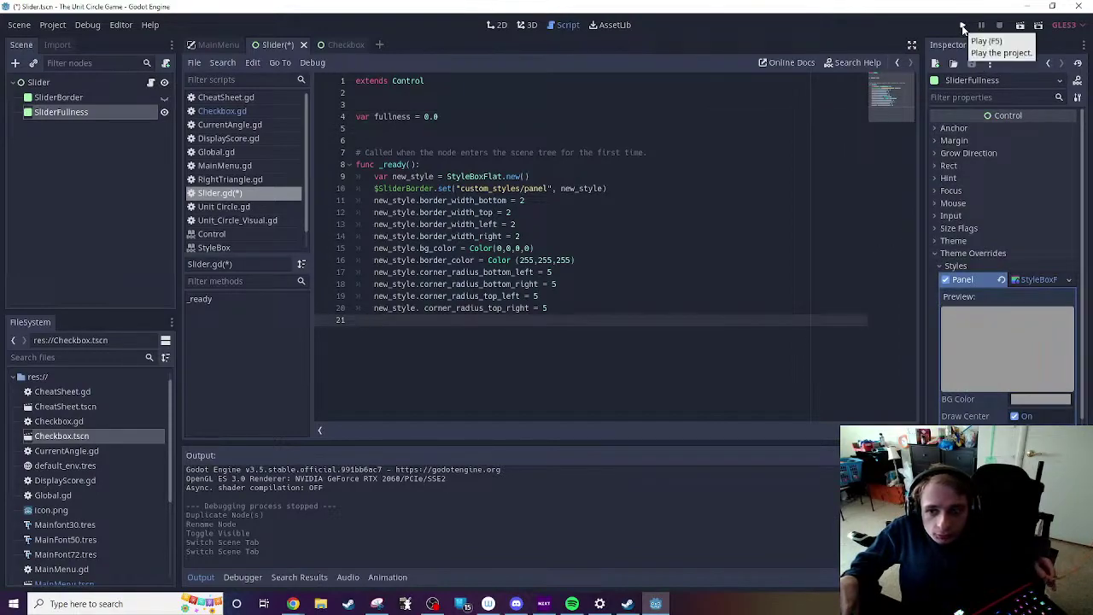
Step: Test-run the Slider scene, then drag SliderFullness above SliderBorder in the Scene tree
{"action": "left_click", "coordinate": [1019, 26]}
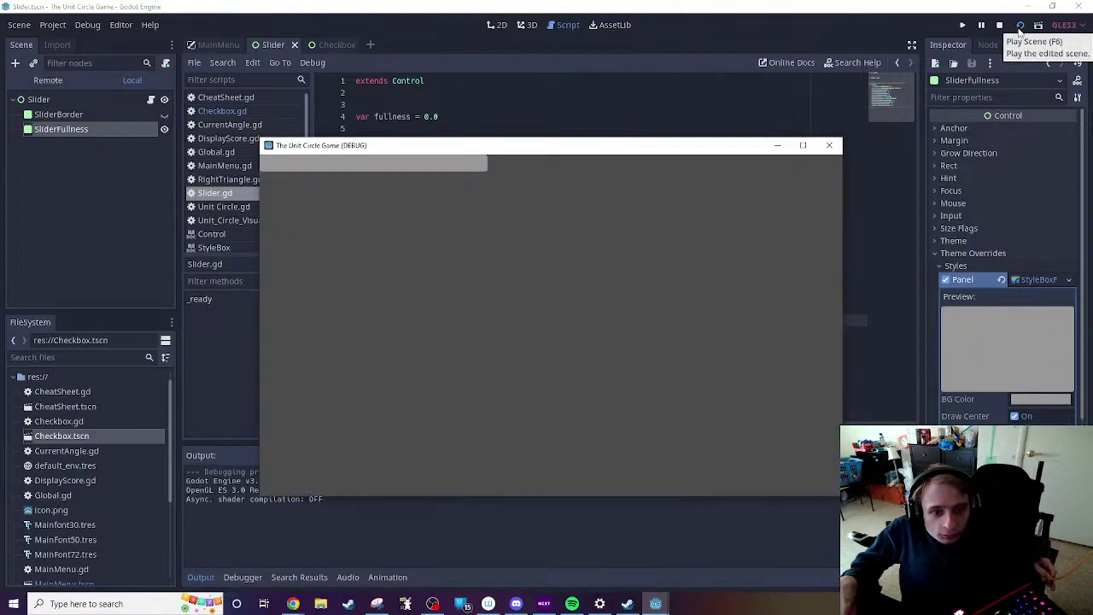
{"action": "left_click", "coordinate": [830, 147]}
{"action": "left_click_drag", "start_coordinate": [71, 112], "coordinate": [84, 98]}
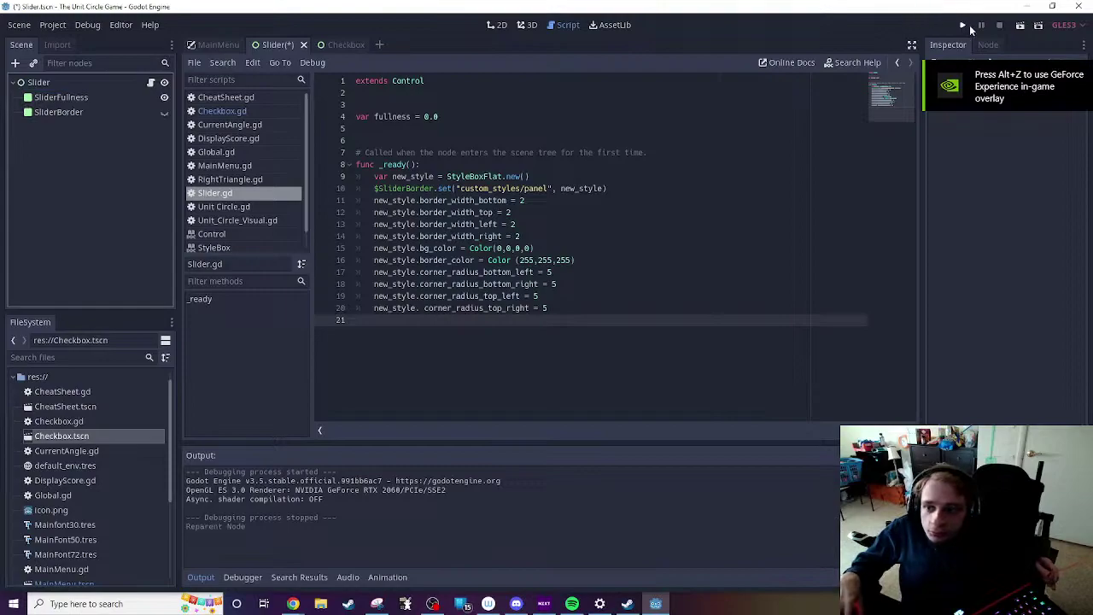
Step: Re-run the scene, make SliderBorder visible again, and test it once more
{"action": "left_click", "coordinate": [1020, 27]}
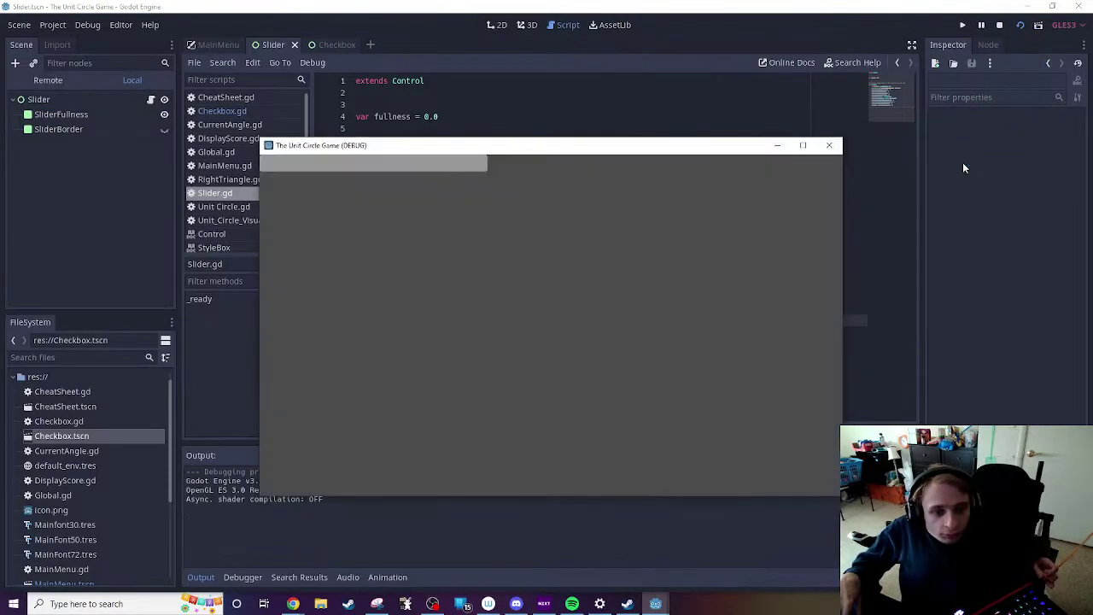
{"action": "left_click", "coordinate": [829, 145]}
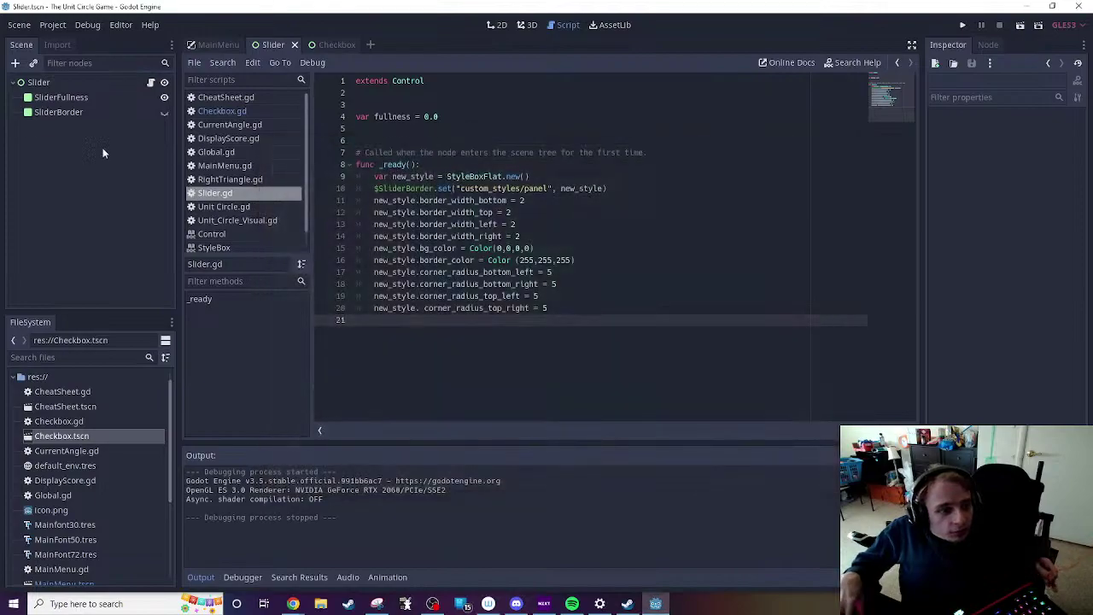
{"action": "left_click", "coordinate": [164, 112]}
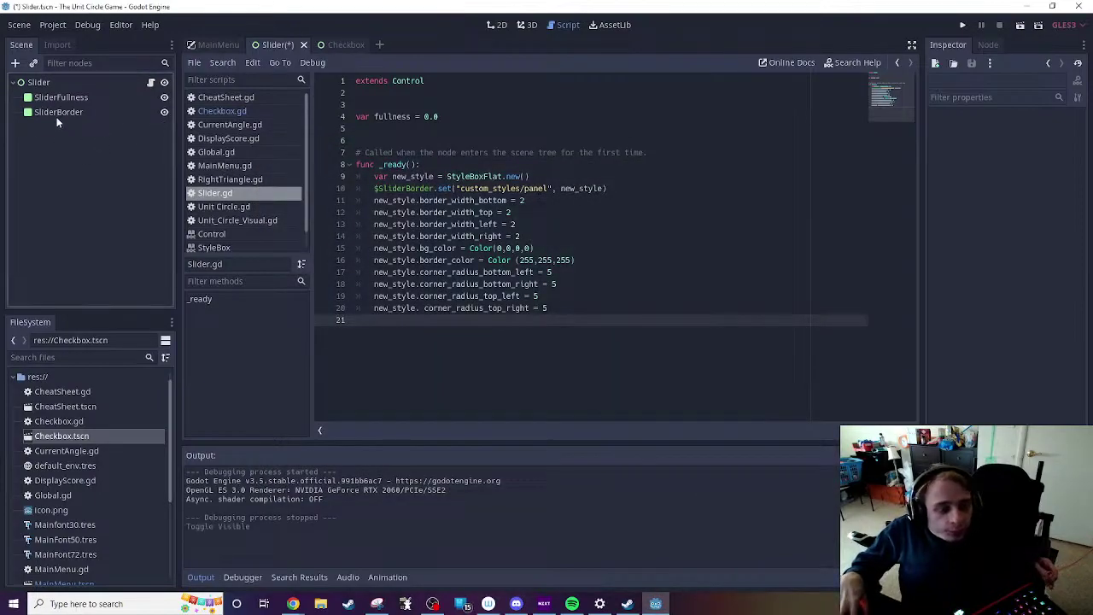
{"action": "left_click", "coordinate": [1020, 25]}
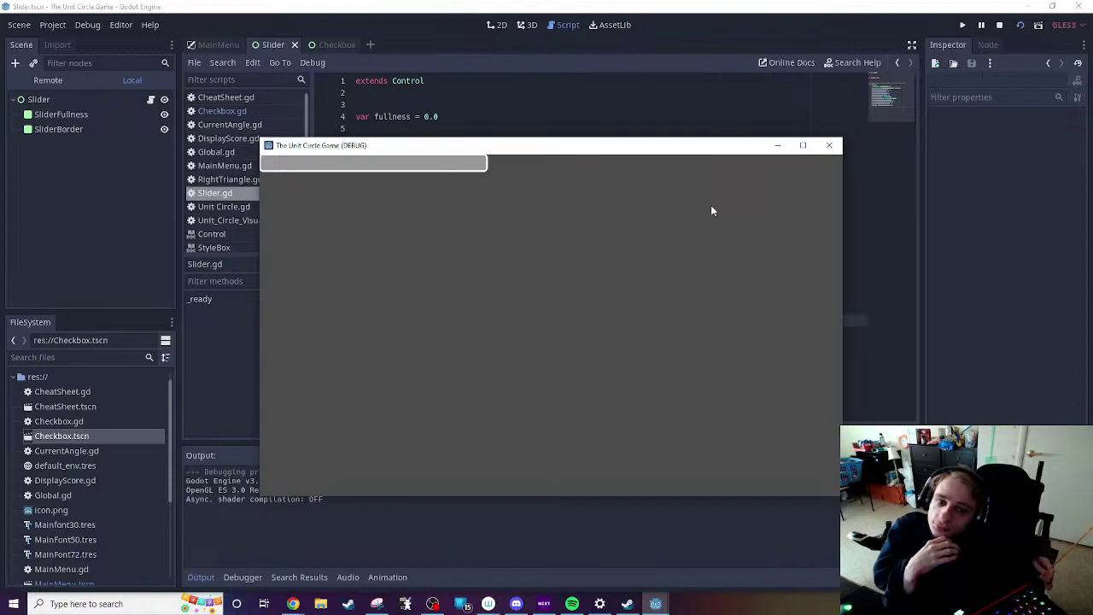
{"action": "left_click", "coordinate": [828, 145]}
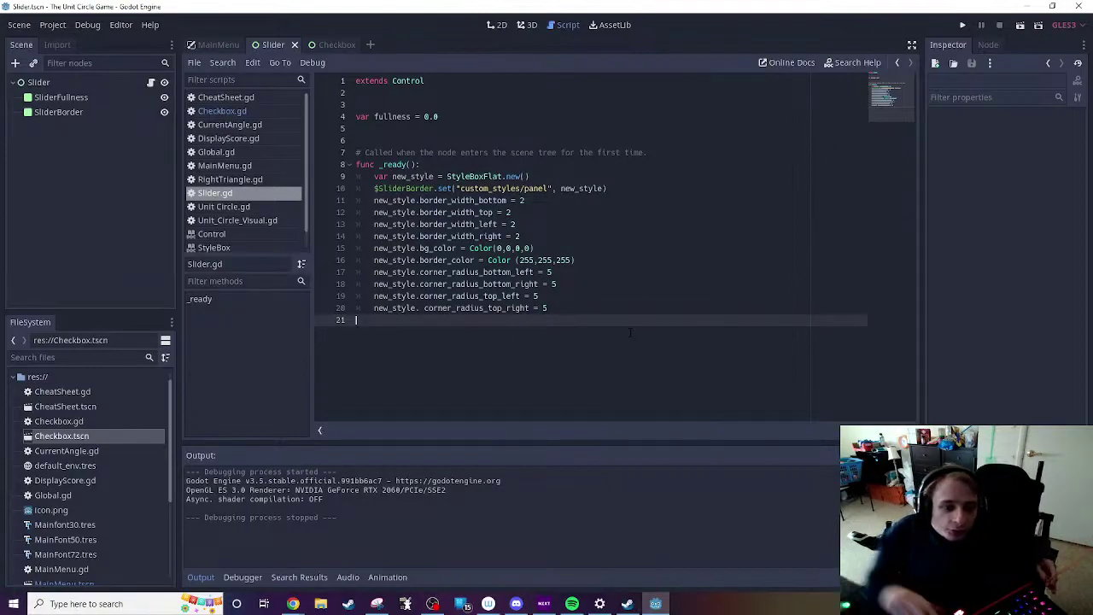
Step: Declare func _process(_delta) below _ready() with an indented body line
{"action": "key", "text": "Up"}
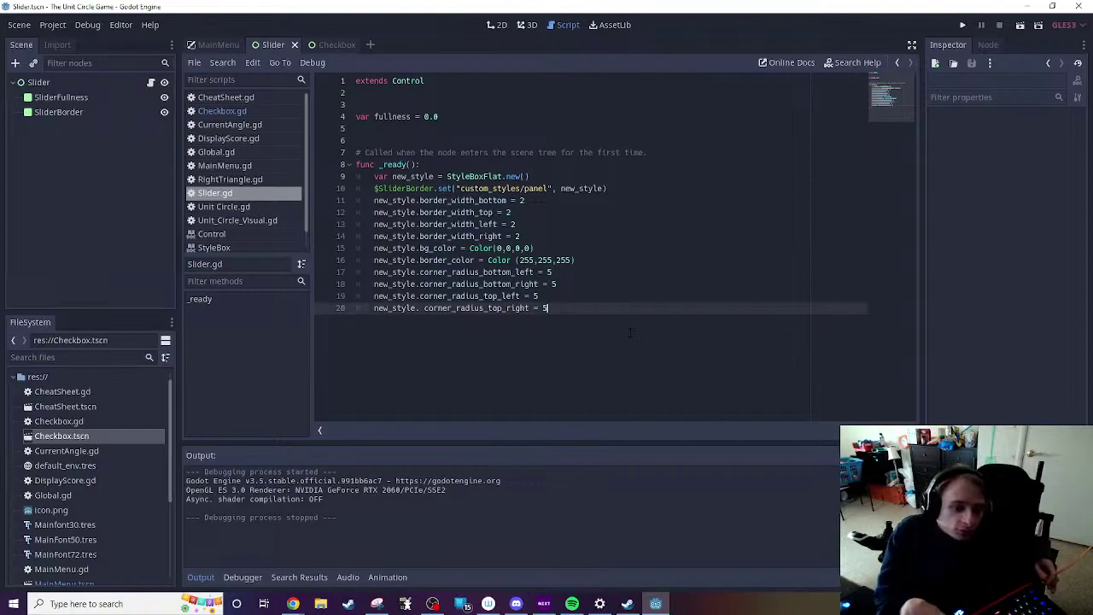
{"action": "key", "text": "Down"}
{"action": "key", "text": "Return"}
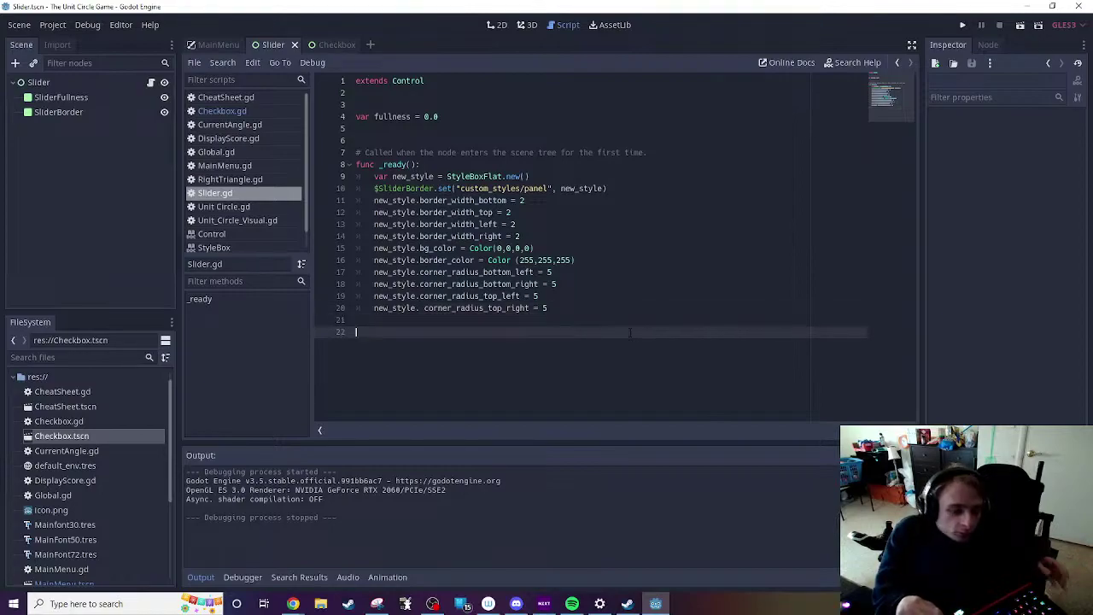
{"action": "type", "text": "func _pro"}
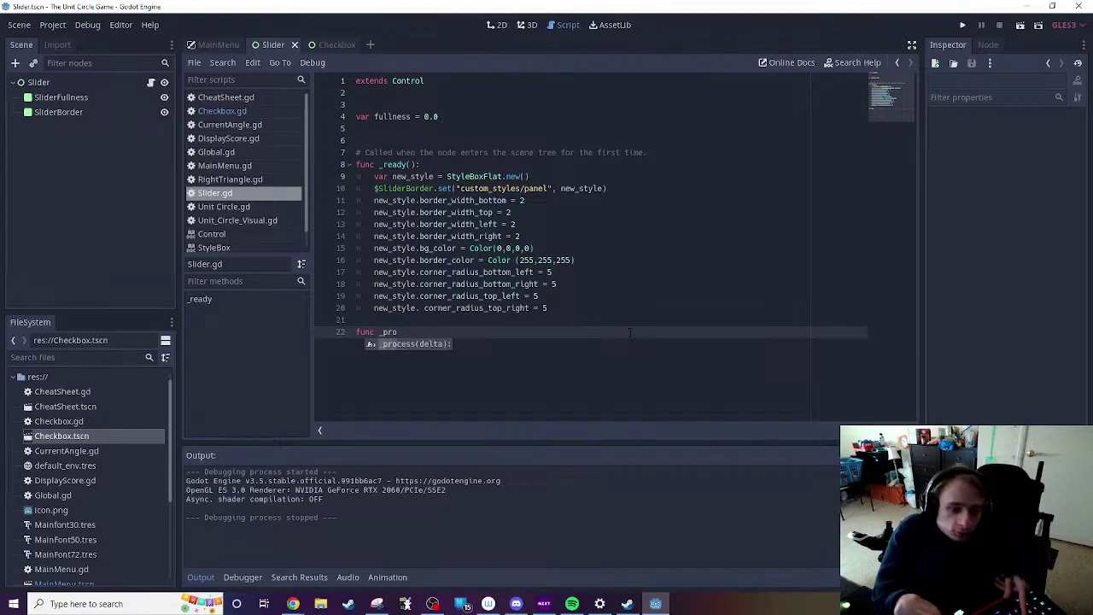
{"action": "key", "text": "Return"}
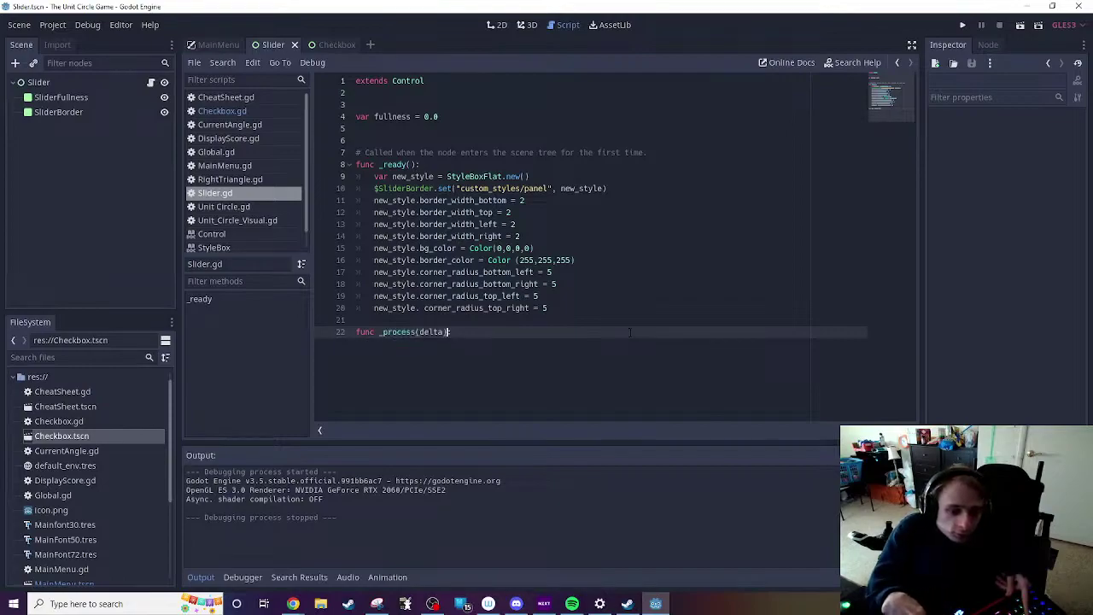
{"action": "type", "text": "_"}
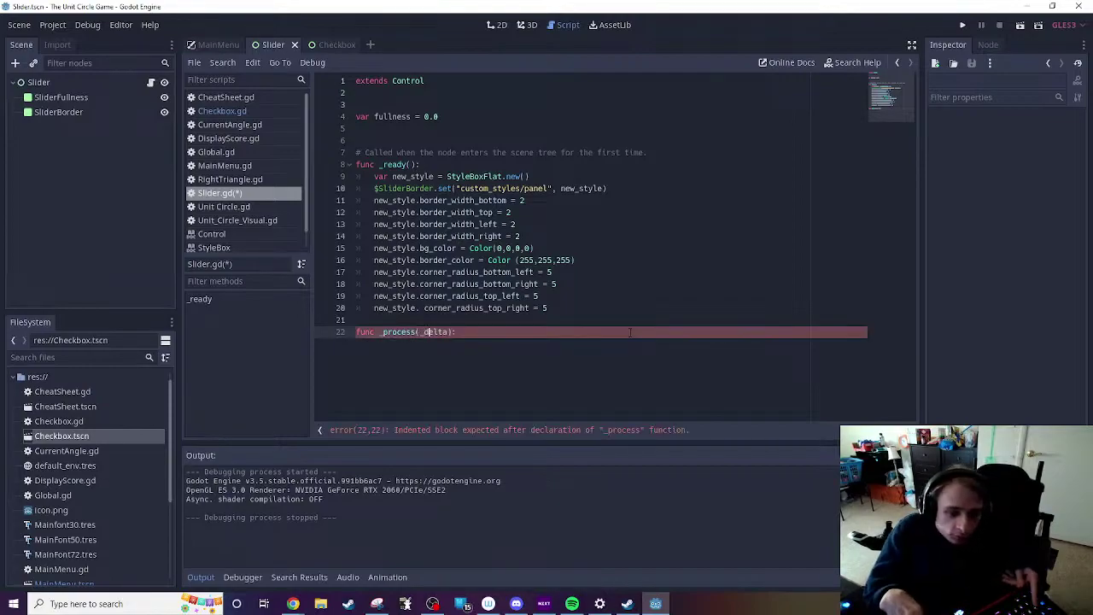
{"action": "key", "text": "End"}
{"action": "key", "text": "Return"}
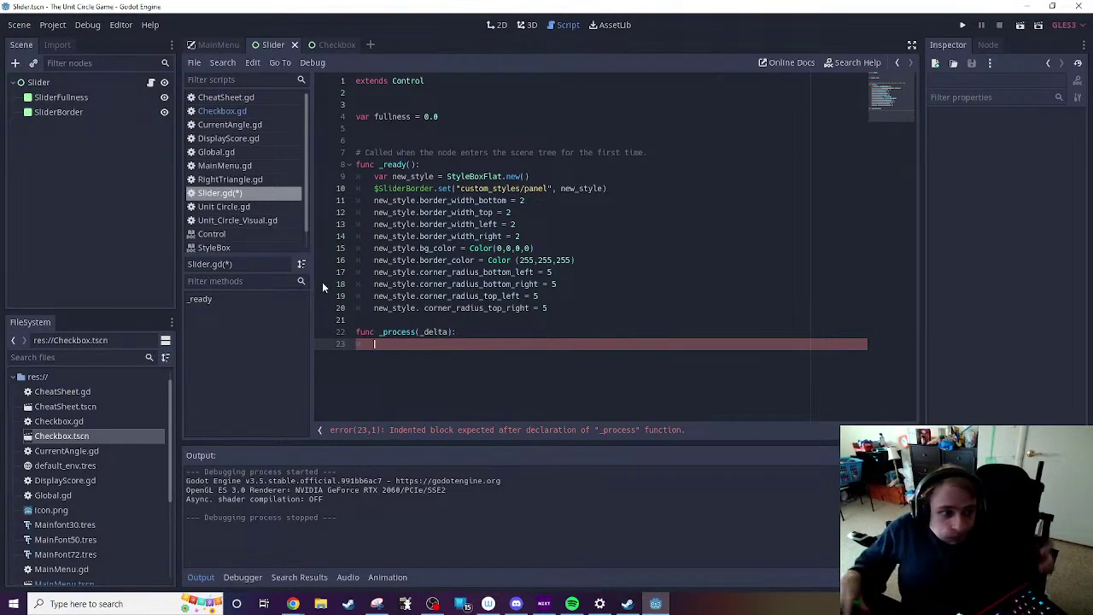
Step: Start the body with a $SliderFullness reference dragged in from the Scene dock
{"action": "left_click_drag", "start_coordinate": [80, 99], "coordinate": [441, 356]}
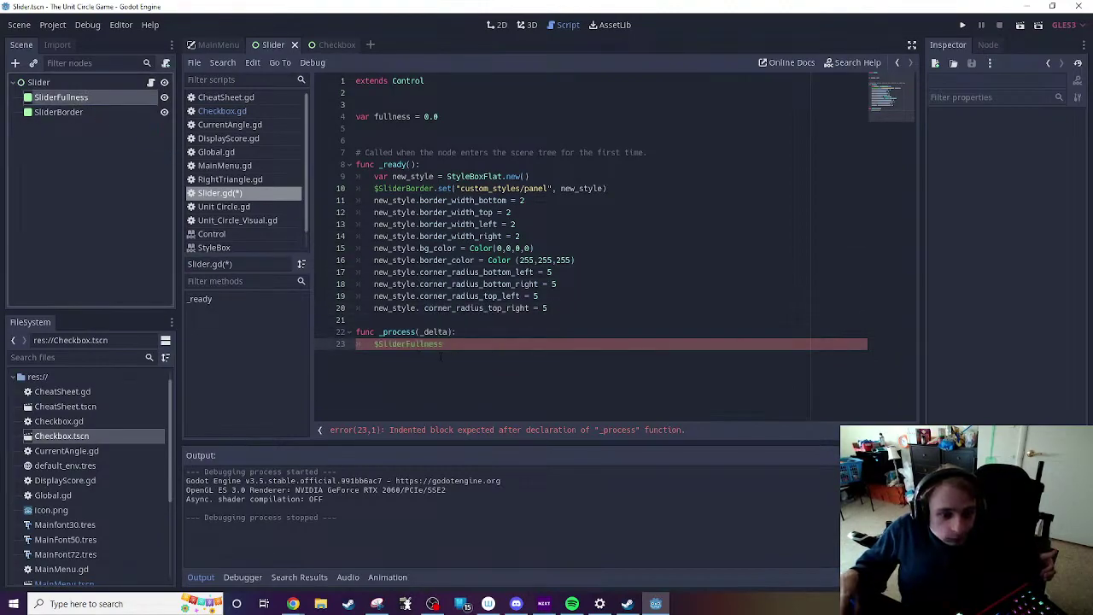
{"action": "type", "text": "."}
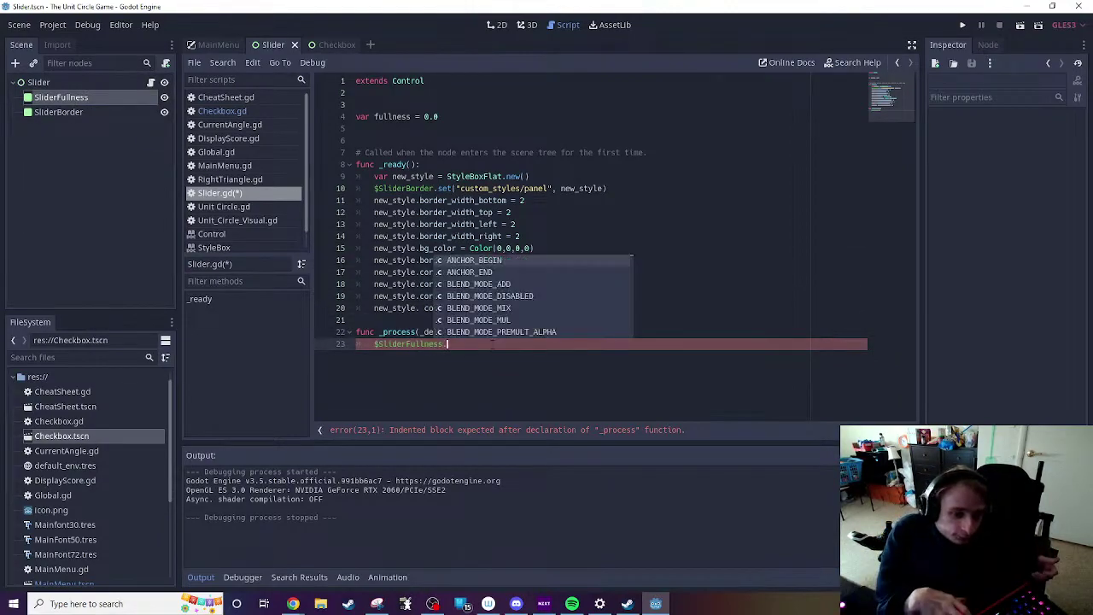
{"action": "type", "text": "sc"}
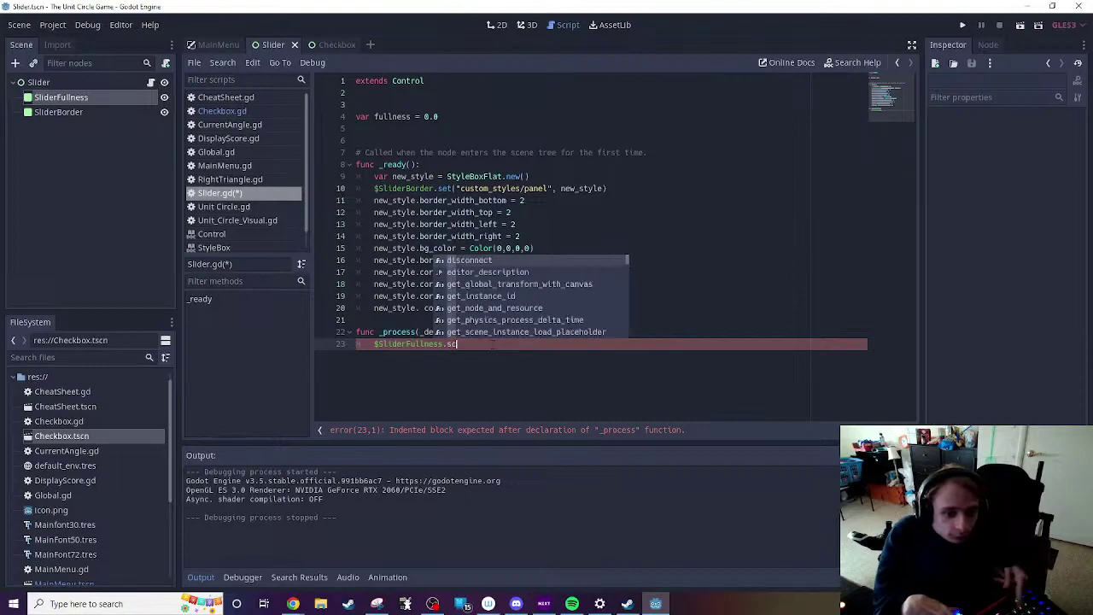
{"action": "type", "text": "ale"}
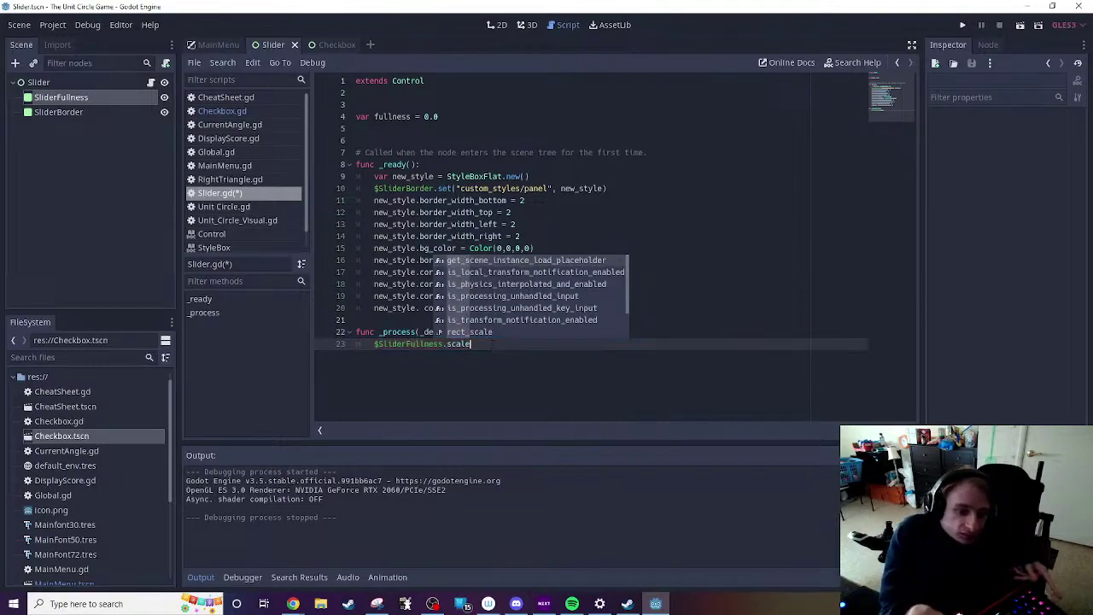
{"action": "key", "text": "BackSpace"}
{"action": "key", "text": "BackSpace"}
{"action": "key", "text": "BackSpace"}
{"action": "key", "text": "BackSpace"}
{"action": "key", "text": "BackSpace"}
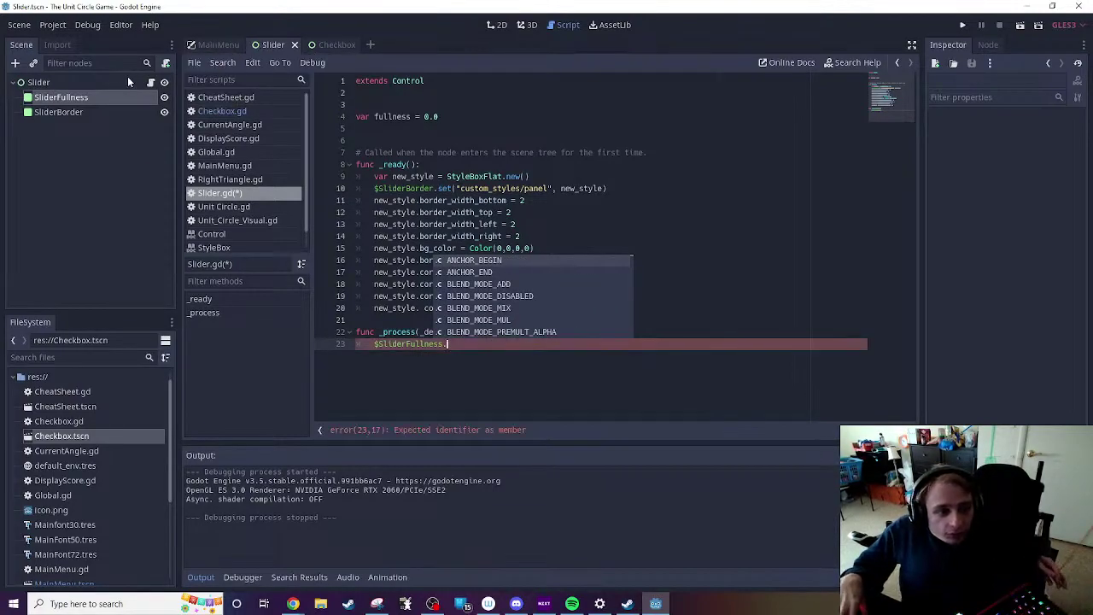
Step: In the 2D view, trial-drag SliderBorder's horizontal scale, then undo the change
{"action": "left_click", "coordinate": [496, 23]}
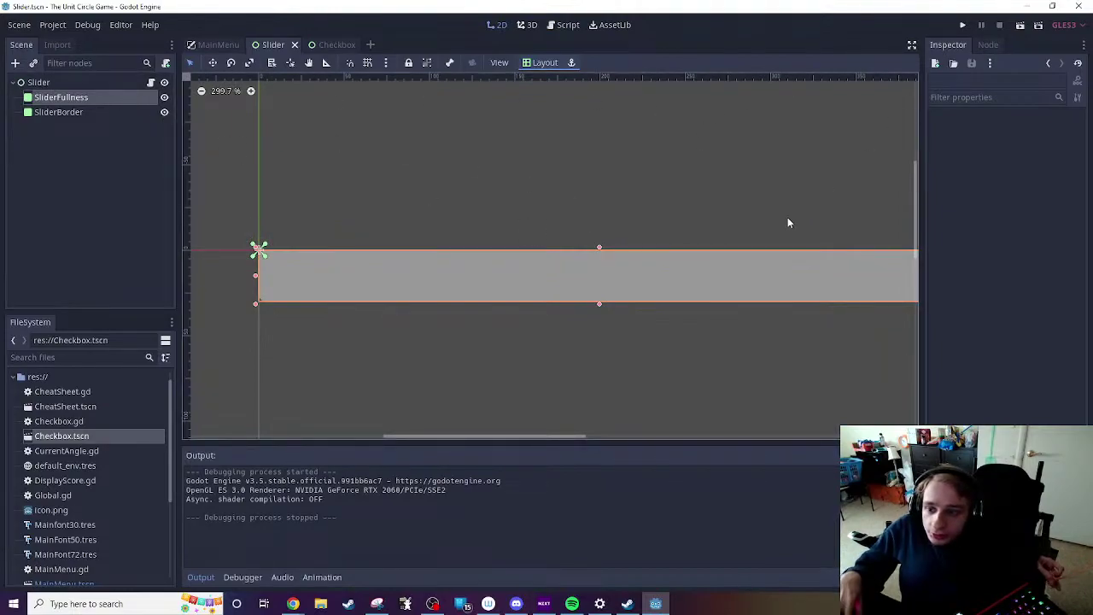
{"action": "left_click", "coordinate": [740, 275]}
{"action": "scroll", "coordinate": [982, 257], "scroll_direction": "down", "scroll_amount": 1}
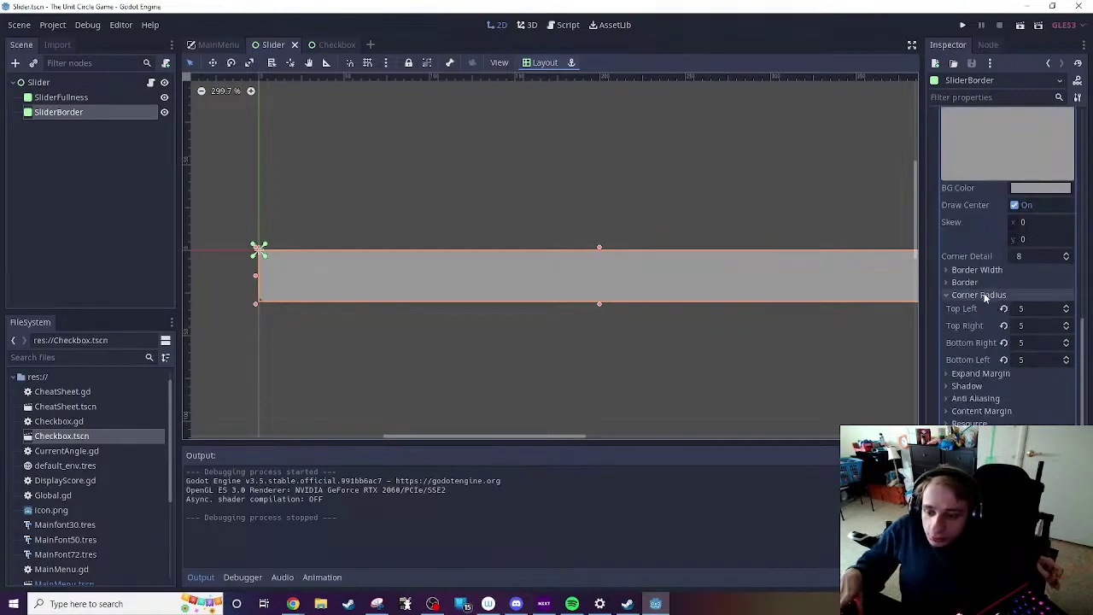
{"action": "scroll", "coordinate": [983, 292], "scroll_direction": "up", "scroll_amount": 6}
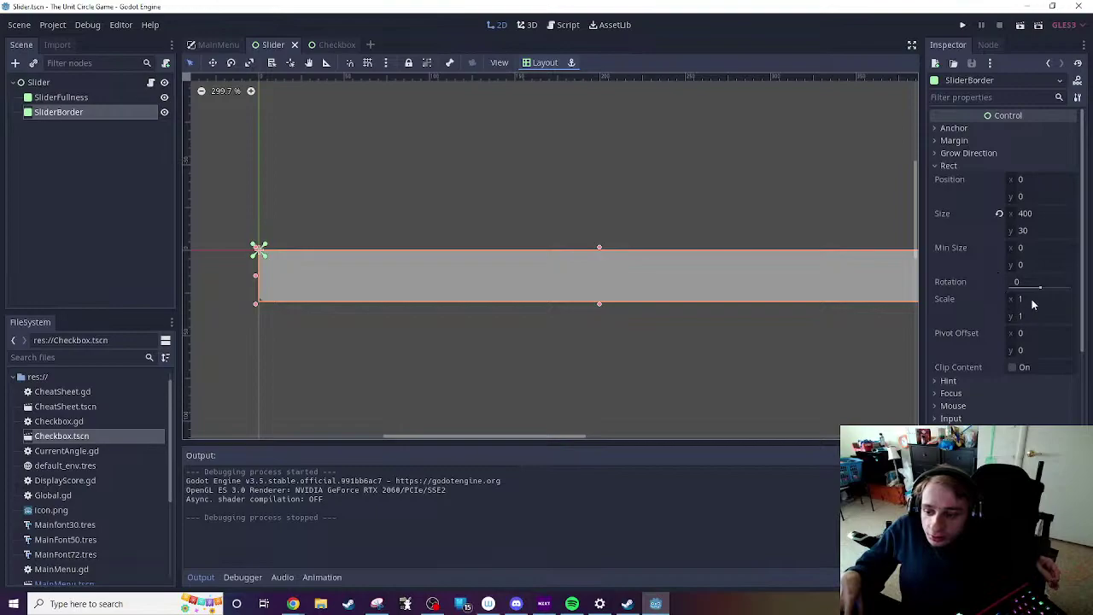
{"action": "mouse_move", "coordinate": [1030, 300]}
{"action": "left_mouse_down"}
{"action": "mouse_move", "coordinate": [990, 300]}
{"action": "mouse_move", "coordinate": [1033, 301]}
{"action": "left_mouse_up"}
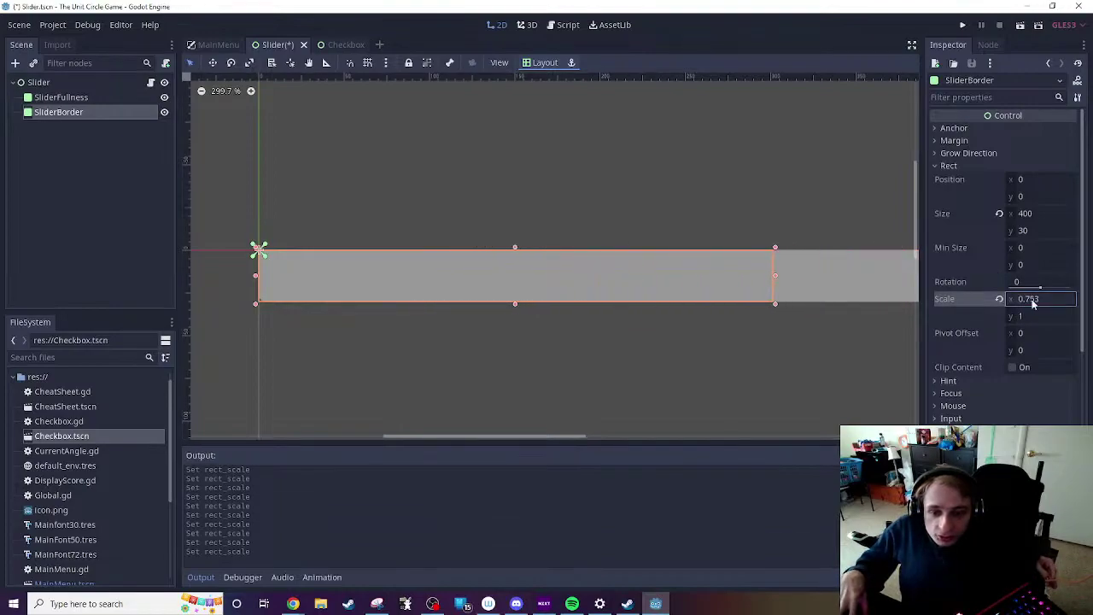
{"action": "scroll", "coordinate": [842, 329], "scroll_direction": "down", "scroll_amount": 5}
{"action": "middle_click_drag", "start_coordinate": [842, 354], "coordinate": [760, 360]}
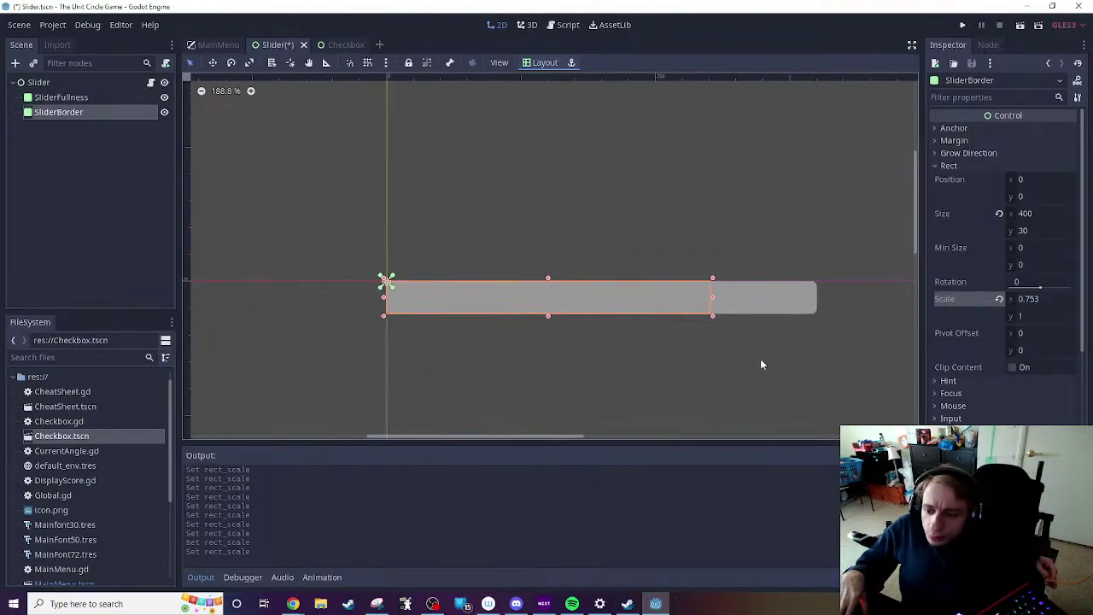
{"action": "mouse_move", "coordinate": [1026, 300]}
{"action": "left_mouse_down"}
{"action": "mouse_move", "coordinate": [970, 300]}
{"action": "mouse_move", "coordinate": [1015, 301]}
{"action": "left_mouse_up"}
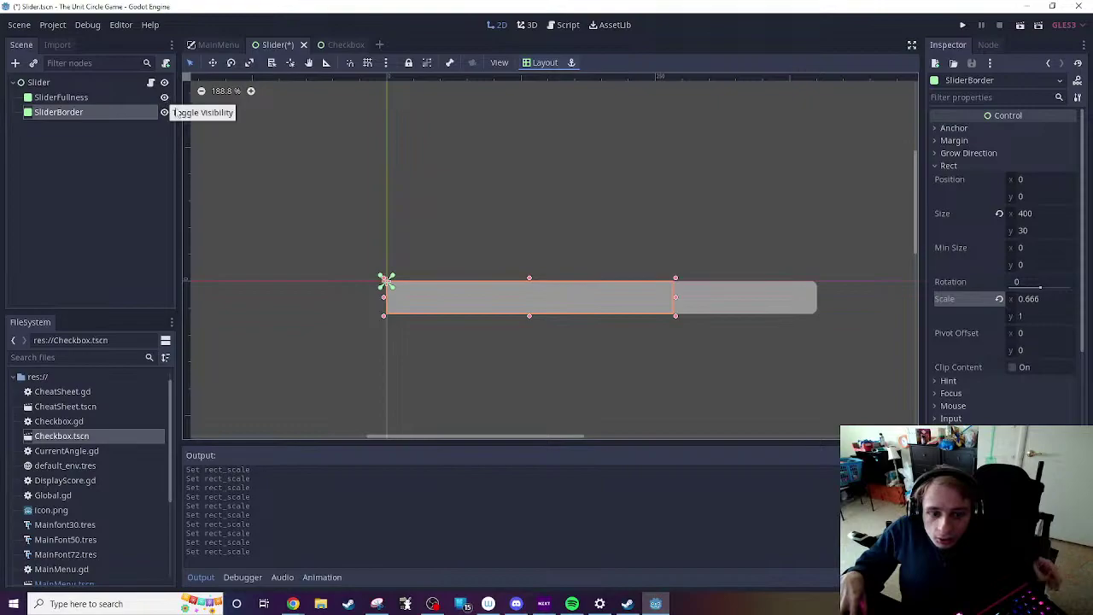
{"action": "key", "text": "ctrl+z"}
{"action": "key", "text": "ctrl+z"}
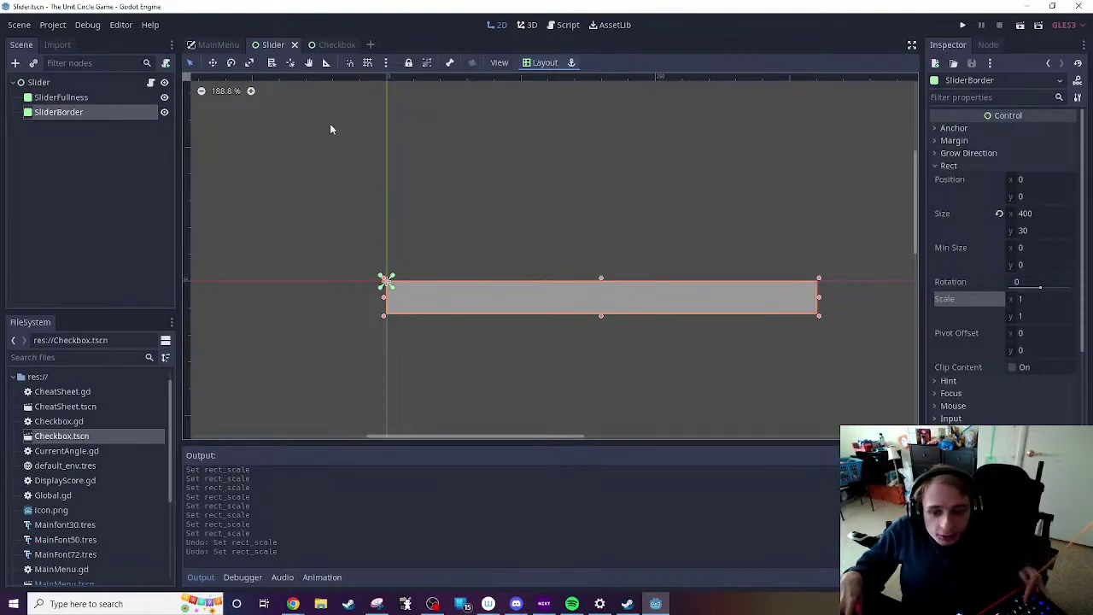
Step: Shrink SliderFullness's Rect Scale x to about 0.613
{"action": "left_click", "coordinate": [101, 97]}
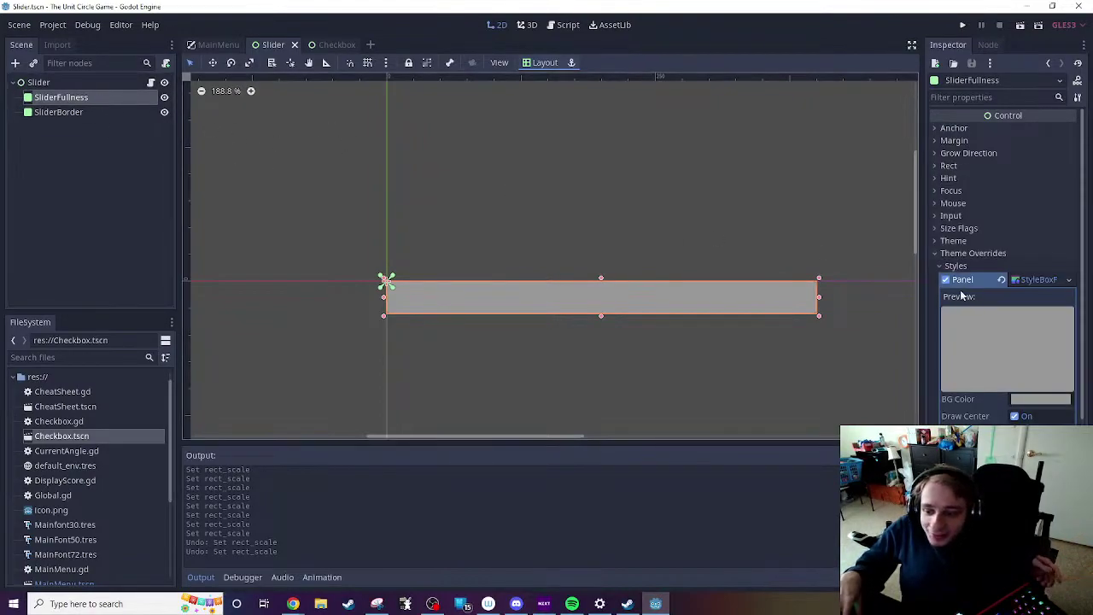
{"action": "left_click", "coordinate": [950, 165]}
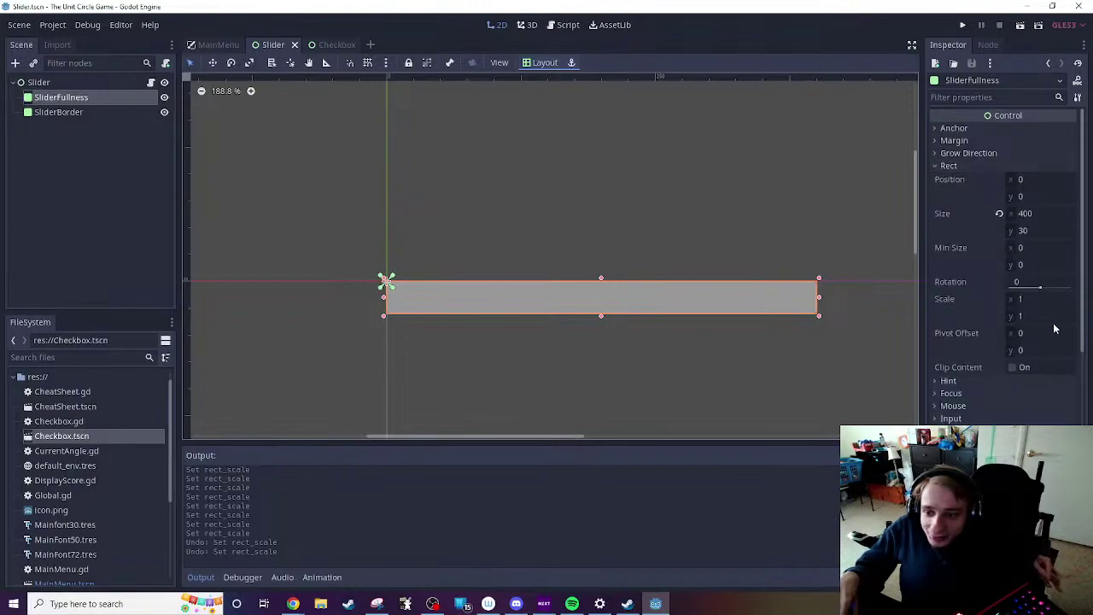
{"action": "left_click_drag", "start_coordinate": [1042, 299], "coordinate": [1016, 300]}
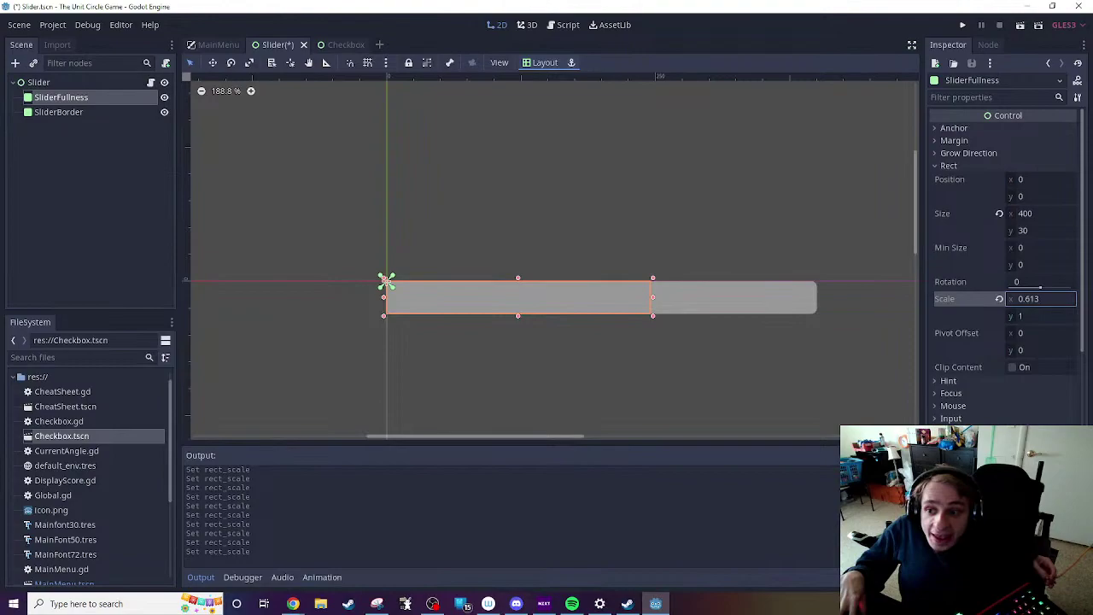
{"action": "left_click", "coordinate": [777, 365]}
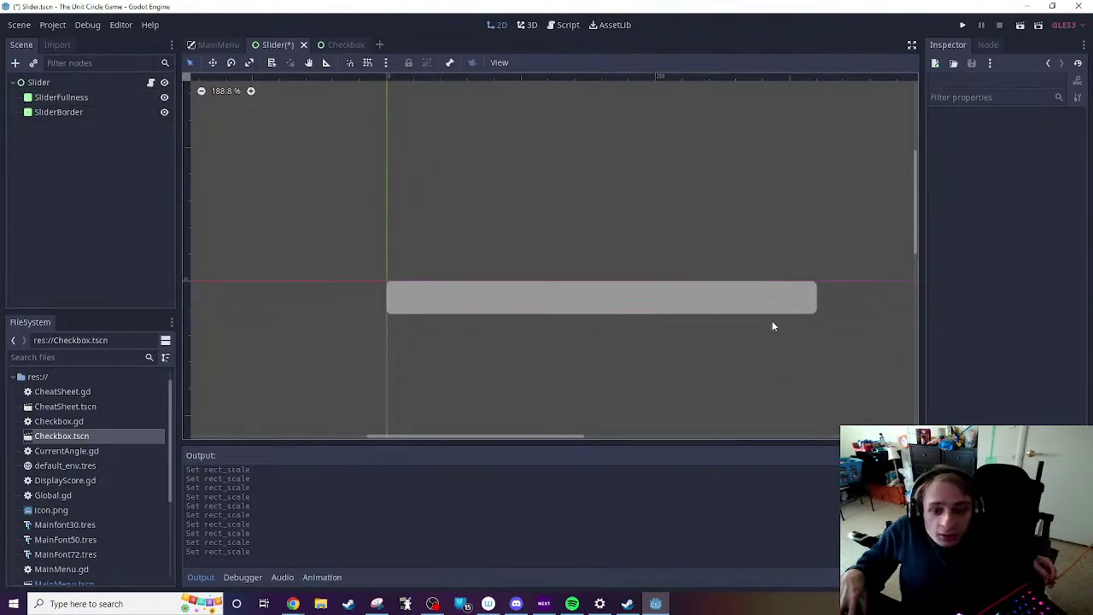
{"action": "left_click", "coordinate": [745, 301]}
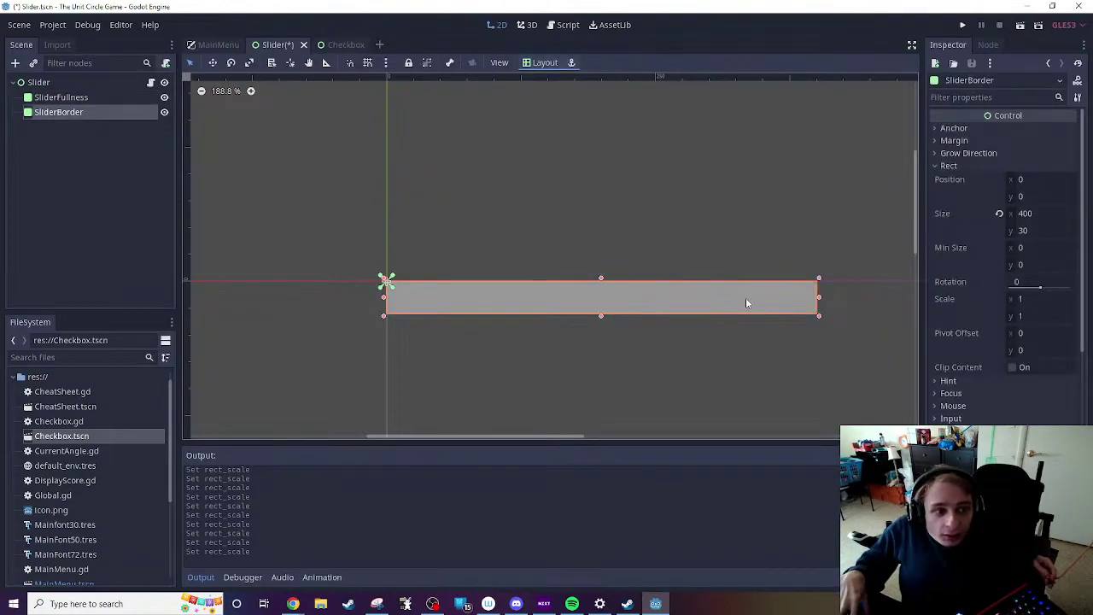
Step: Hide SliderBorder in the editor and select SliderFullness
{"action": "left_click", "coordinate": [164, 112]}
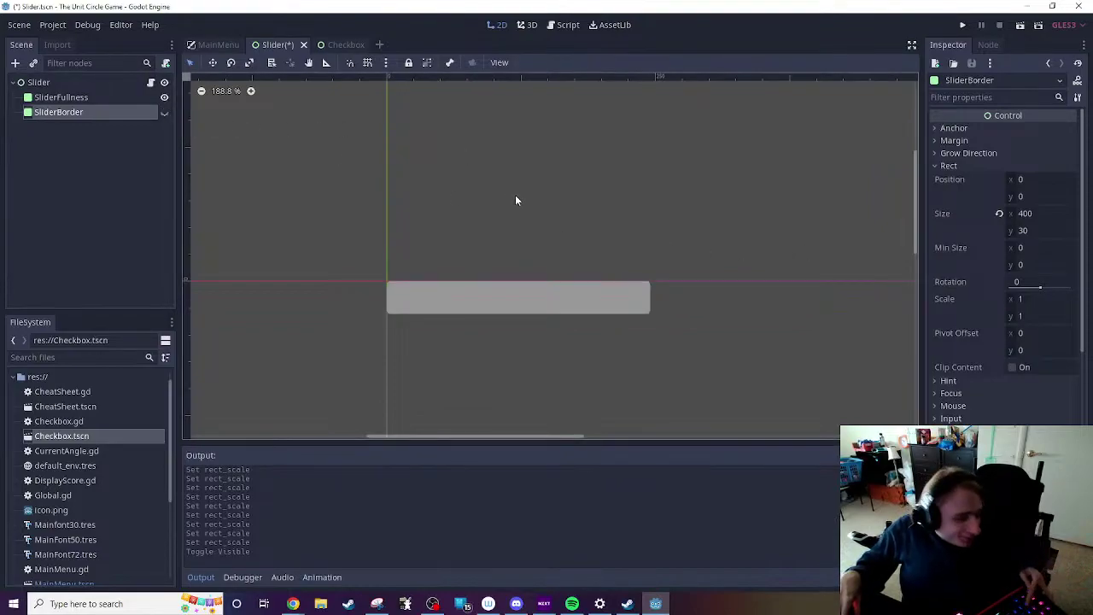
{"action": "key", "text": "ctrl+z"}
{"action": "key", "text": "ctrl+z"}
{"action": "left_click", "coordinate": [284, 202]}
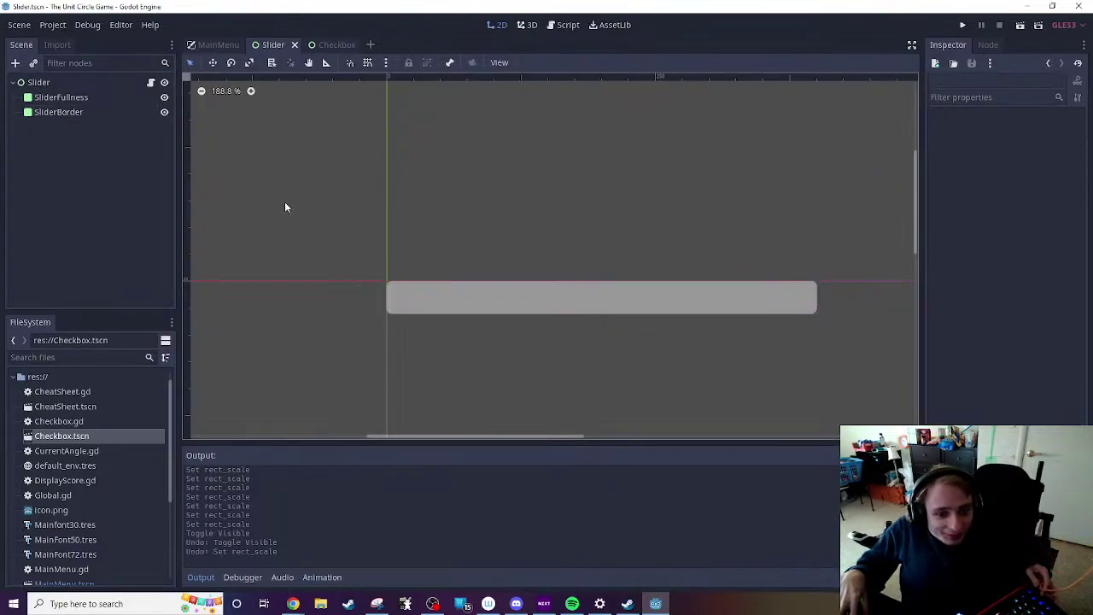
{"action": "left_click", "coordinate": [164, 111]}
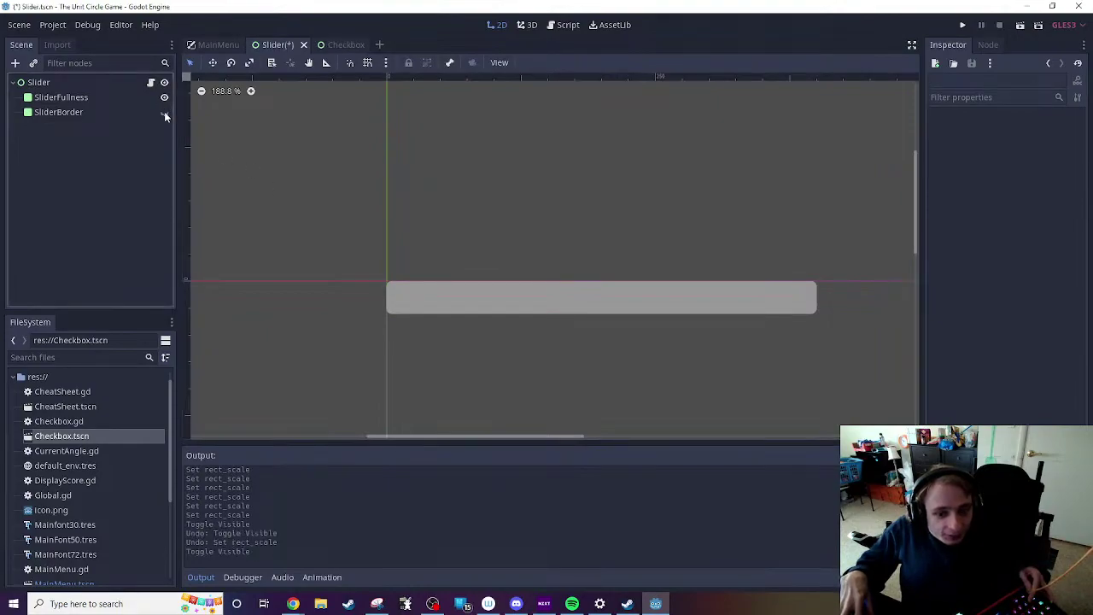
{"action": "left_click", "coordinate": [128, 97]}
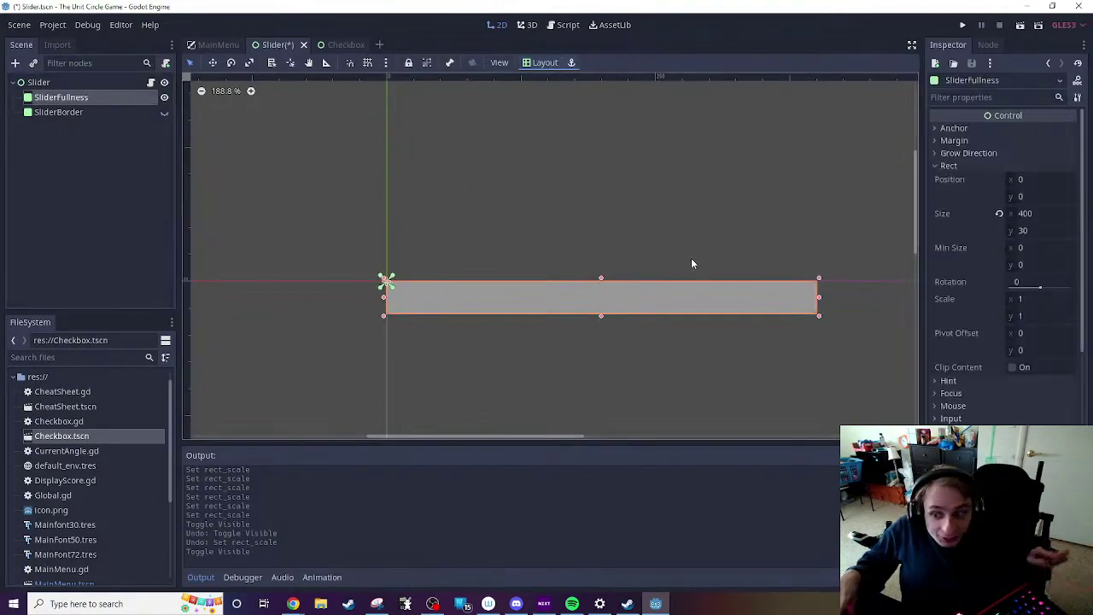
Step: Preview SliderFullness scaled to nearly zero width, then undo so its scale x returns to 1
{"action": "mouse_move", "coordinate": [1046, 299]}
{"action": "left_mouse_down"}
{"action": "mouse_move", "coordinate": [973, 298]}
{"action": "mouse_move", "coordinate": [1053, 304]}
{"action": "left_mouse_up"}
{"action": "key", "text": "ctrl+z"}
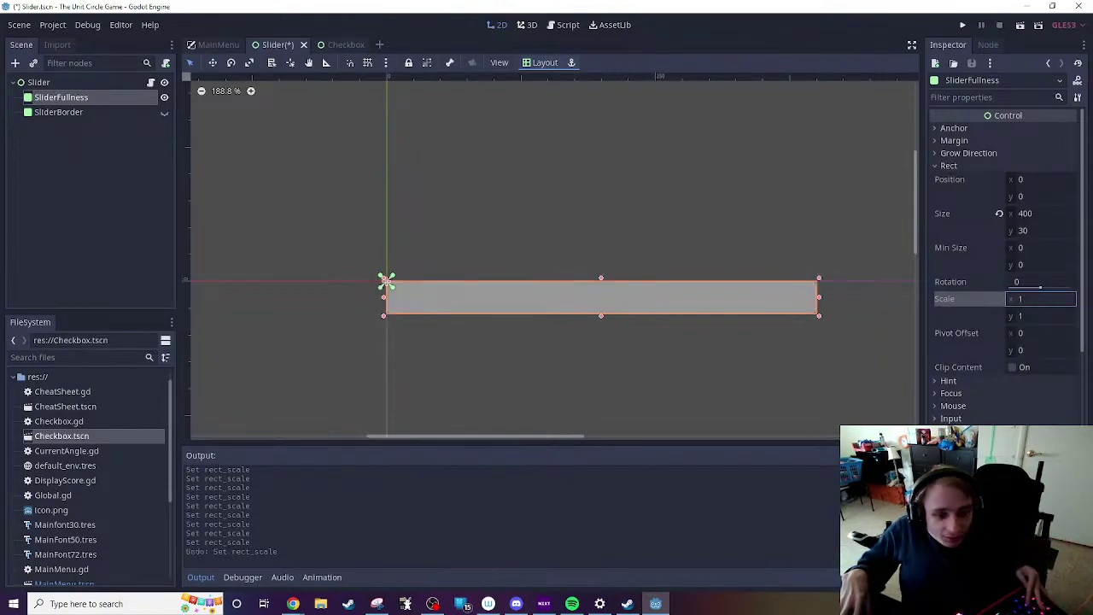
{"action": "left_click", "coordinate": [748, 205]}
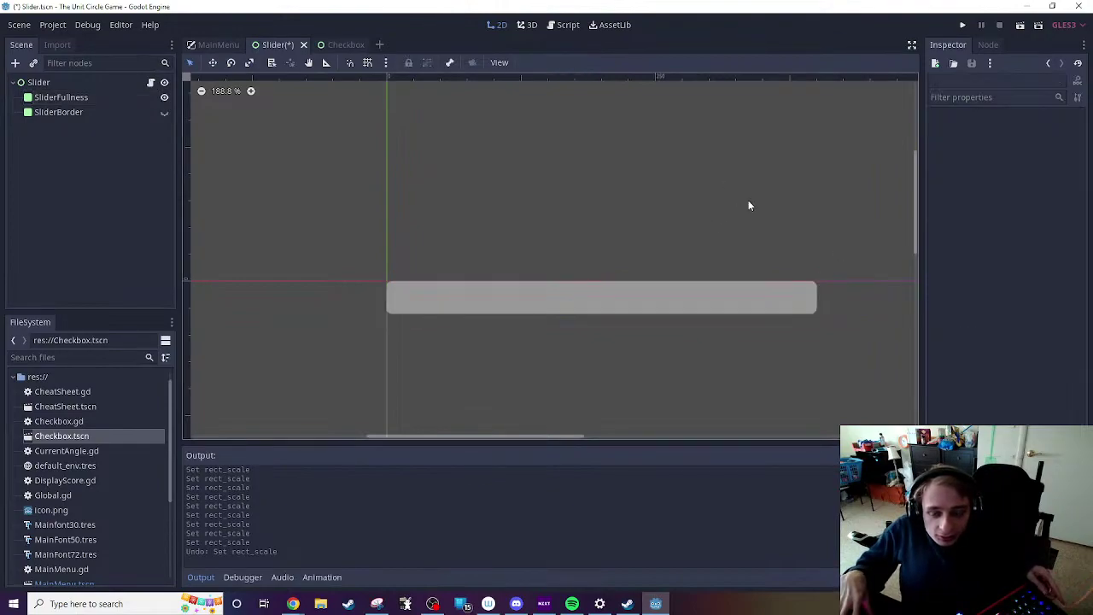
{"action": "left_click", "coordinate": [588, 296]}
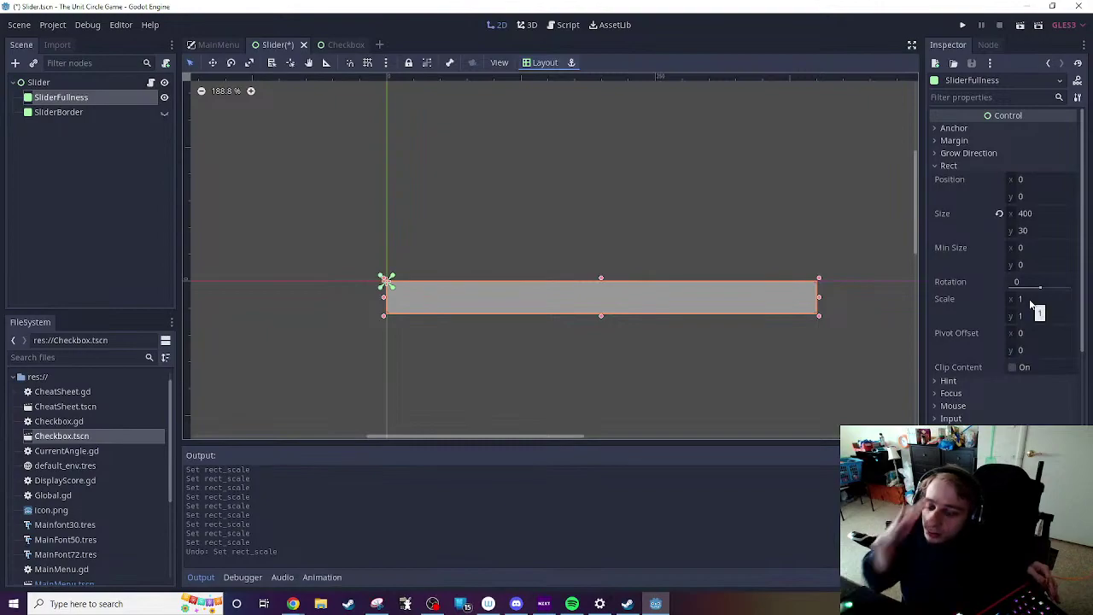
{"action": "mouse_move", "coordinate": [941, 299]}
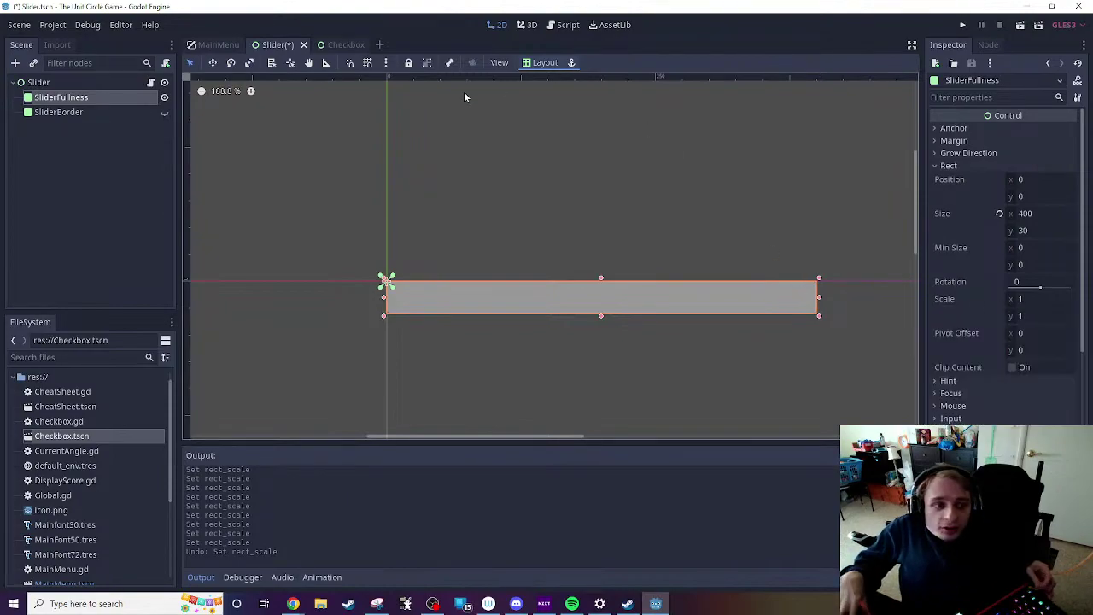
Step: In Slider.gd, complete line 23 as `$SliderFullness.rect_scale.x = fullness`, then start a new line
{"action": "left_click", "coordinate": [151, 82]}
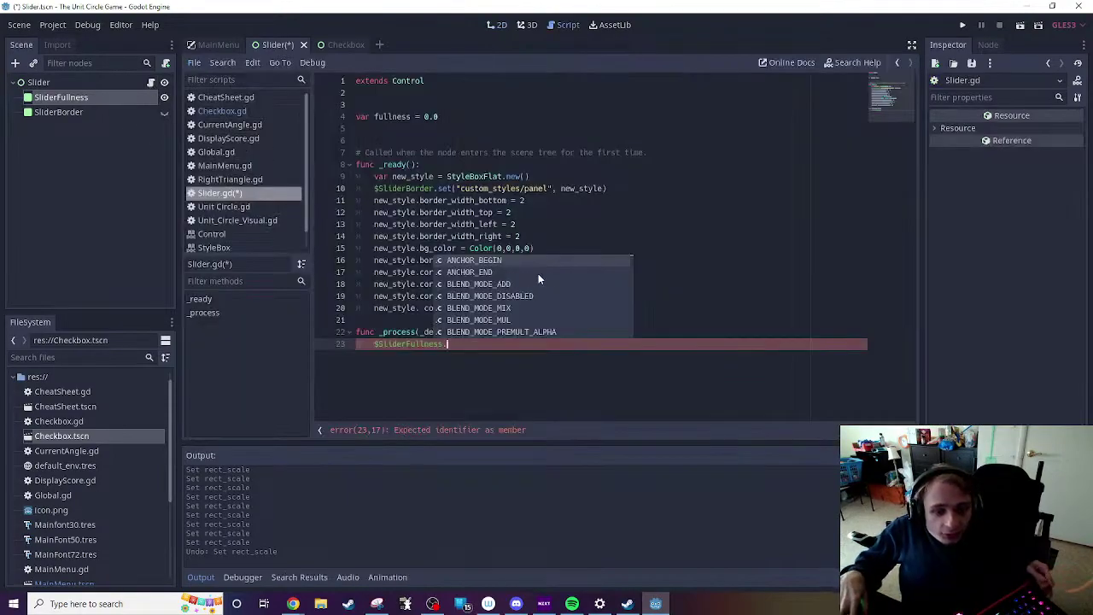
{"action": "type", "text": "re"}
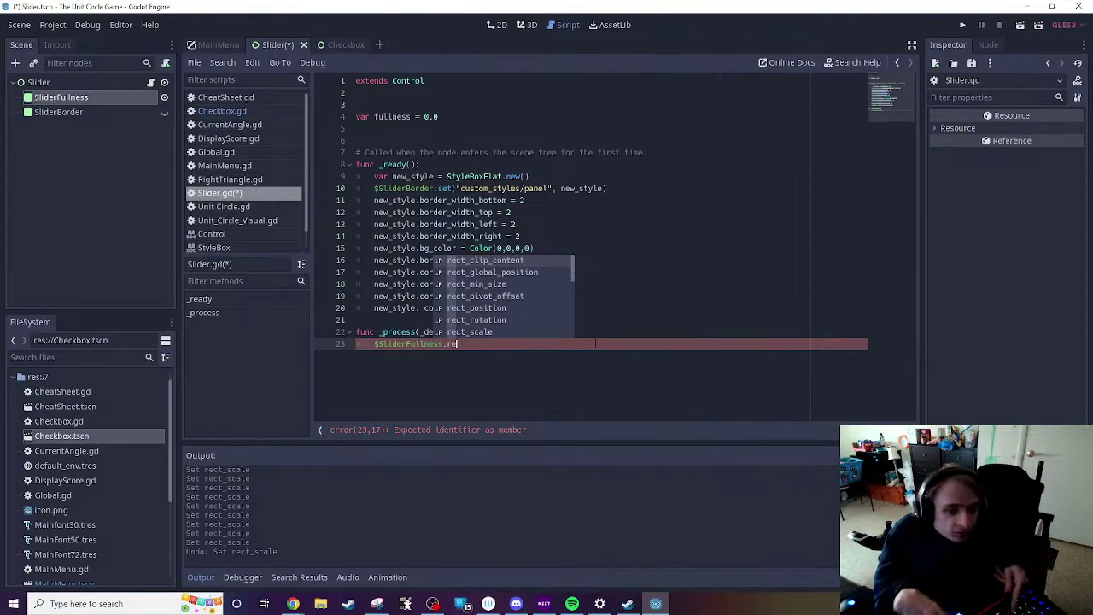
{"action": "type", "text": "c"}
{"action": "key", "text": "Down"}
{"action": "key", "text": "Down"}
{"action": "key", "text": "Down"}
{"action": "key", "text": "Down"}
{"action": "key", "text": "Down"}
{"action": "key", "text": "Down"}
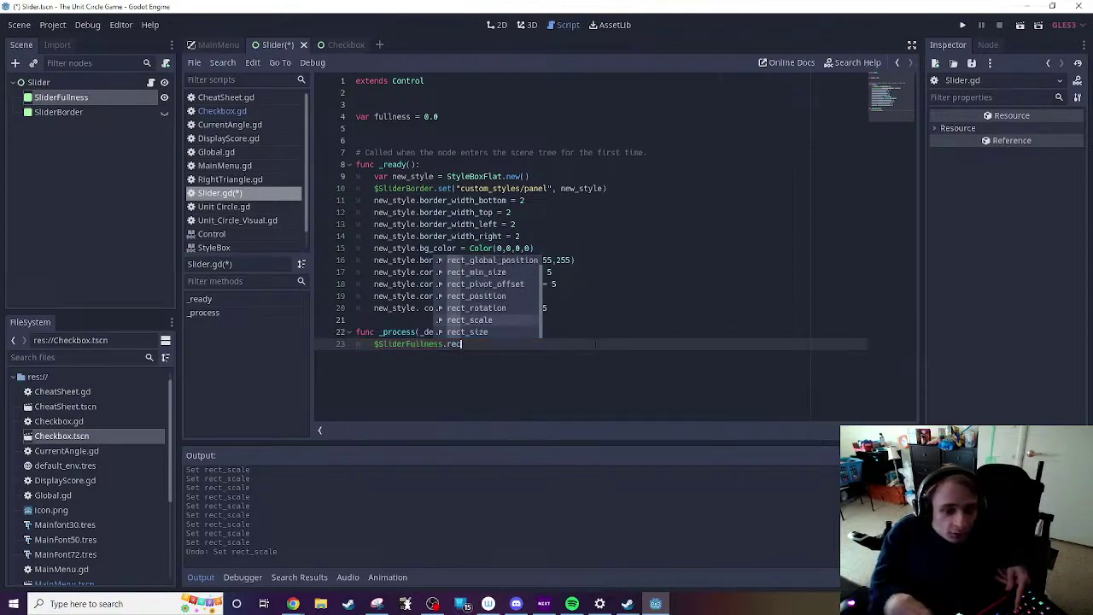
{"action": "key", "text": "Return"}
{"action": "type", "text": ".x"}
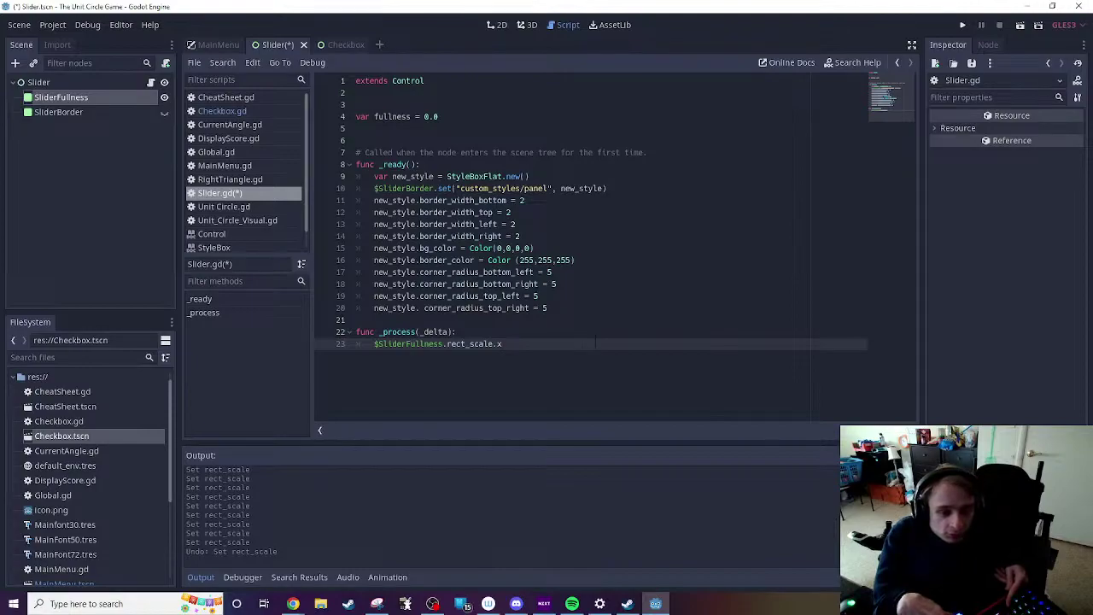
{"action": "type", "text": " ="}
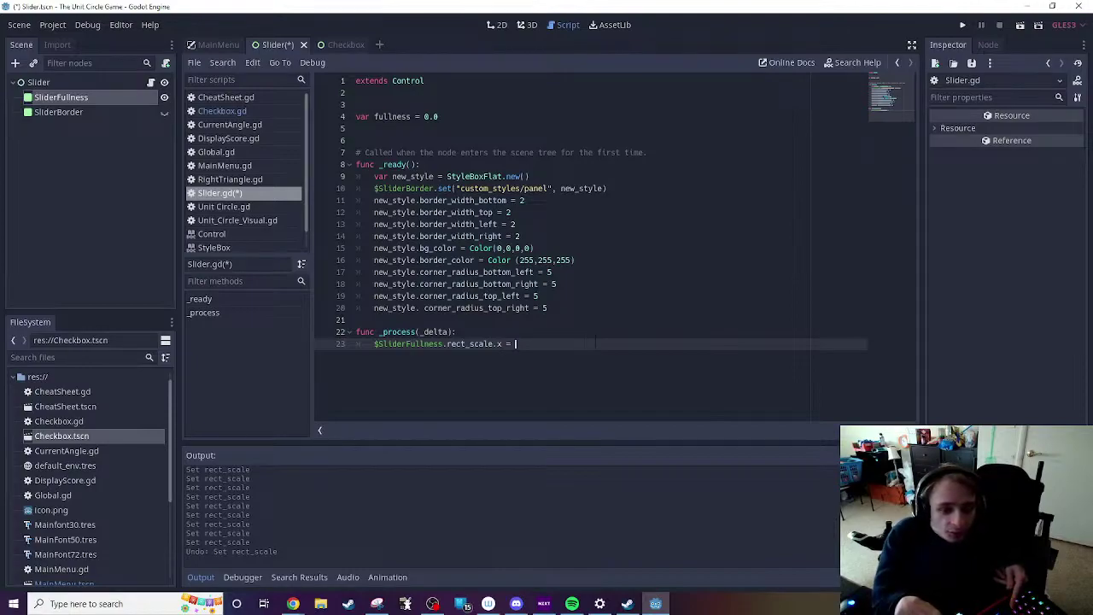
{"action": "type", "text": "fullness"}
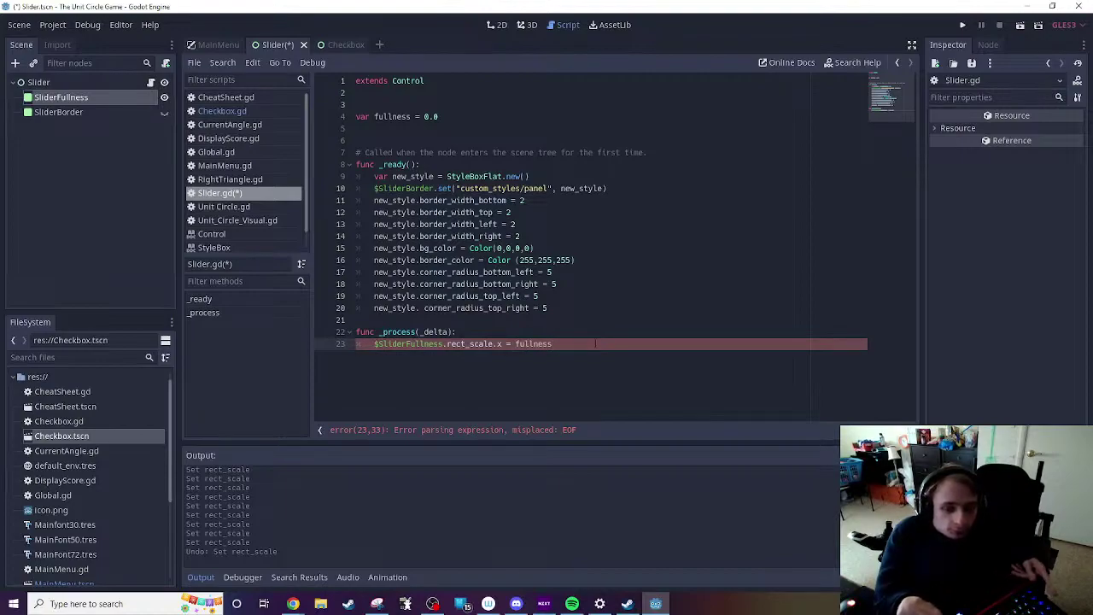
{"action": "key", "text": "Return"}
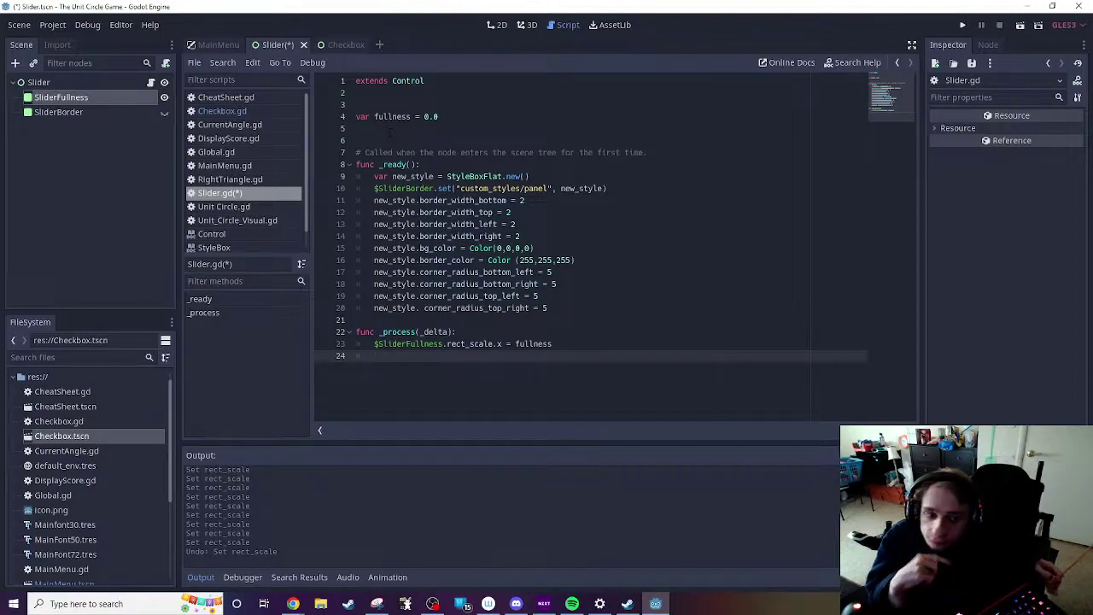
Step: Add an is_action_just_pressed("mouse_click_left") check whose body is `fullness += 0.01`
{"action": "type", "text": "Input."}
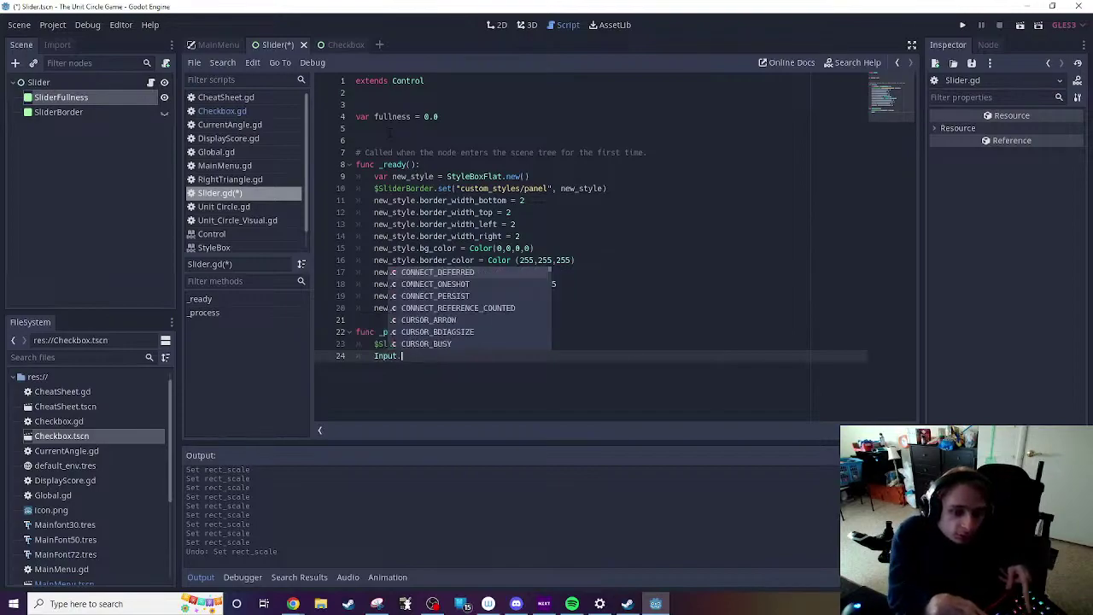
{"action": "type", "text": "is"}
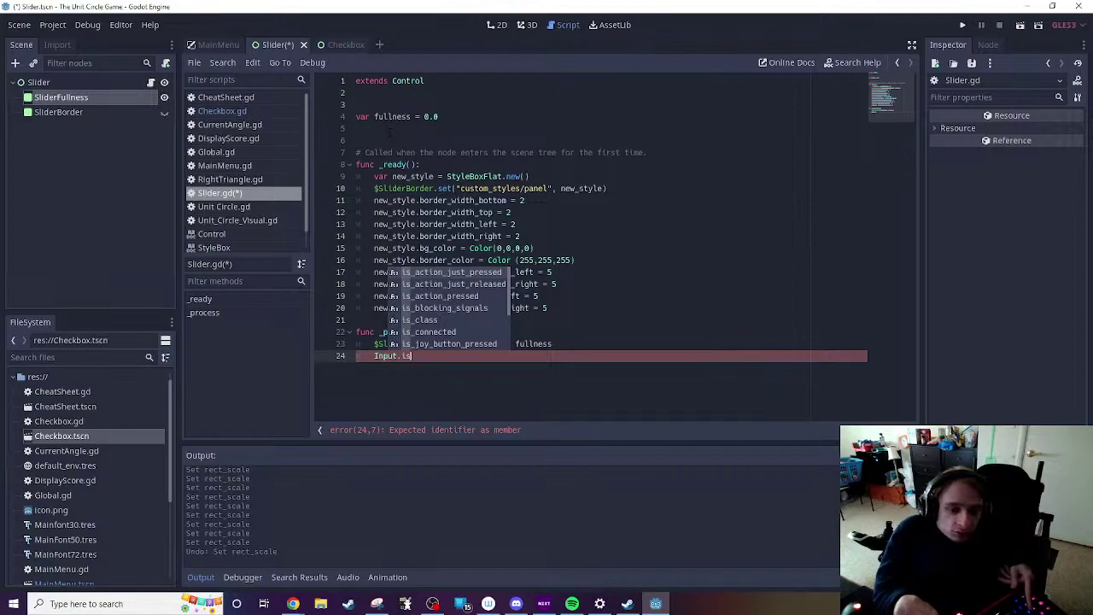
{"action": "key", "text": "Return"}
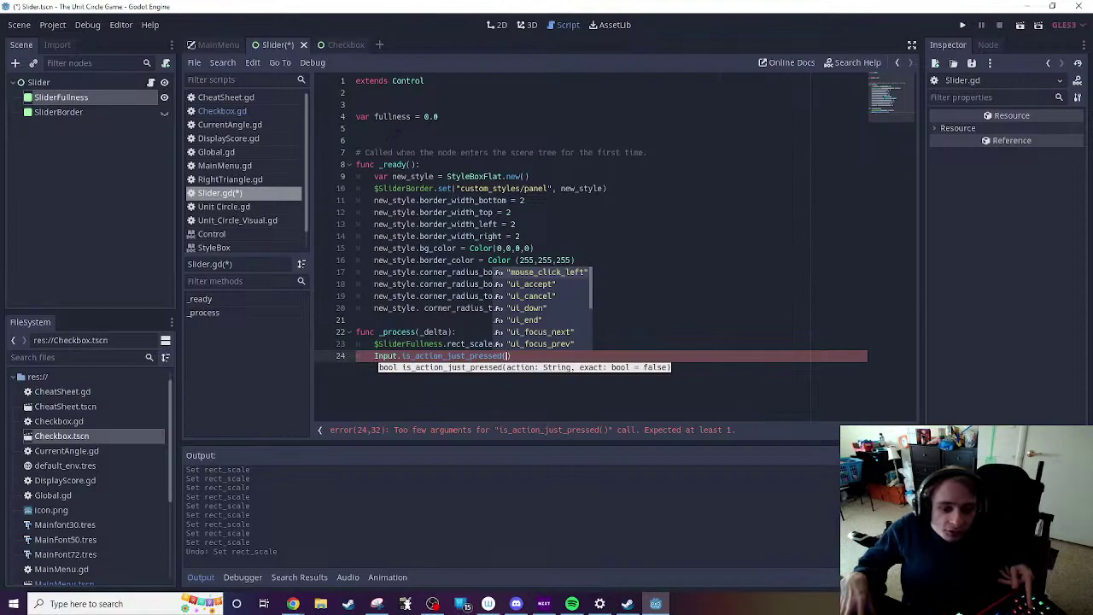
{"action": "left_click", "coordinate": [545, 272]}
{"action": "key", "text": "Right"}
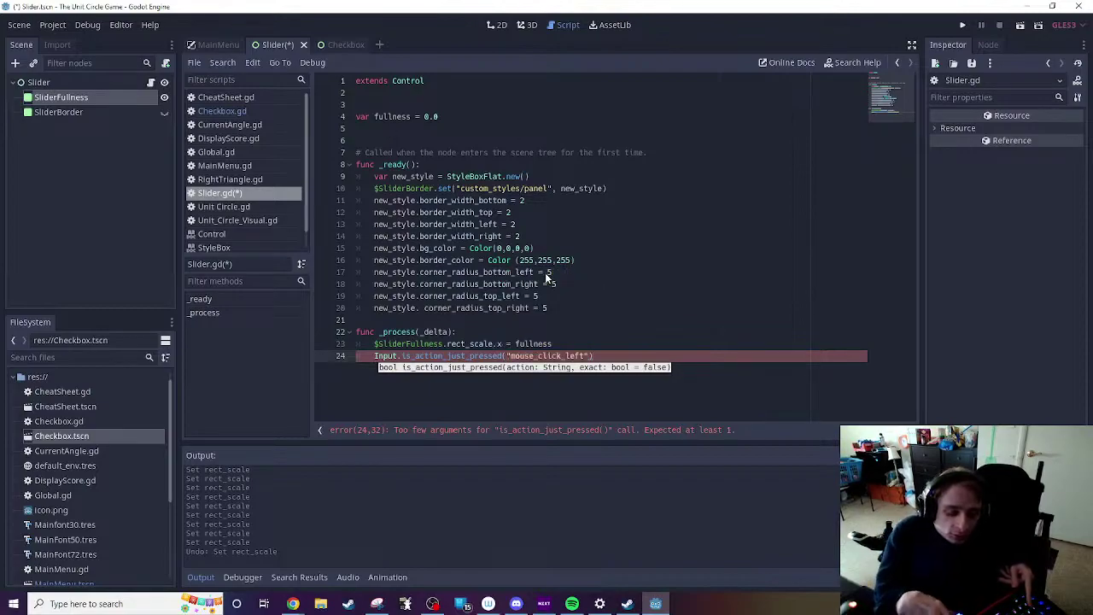
{"action": "type", "text": ":"}
{"action": "key", "text": "Return"}
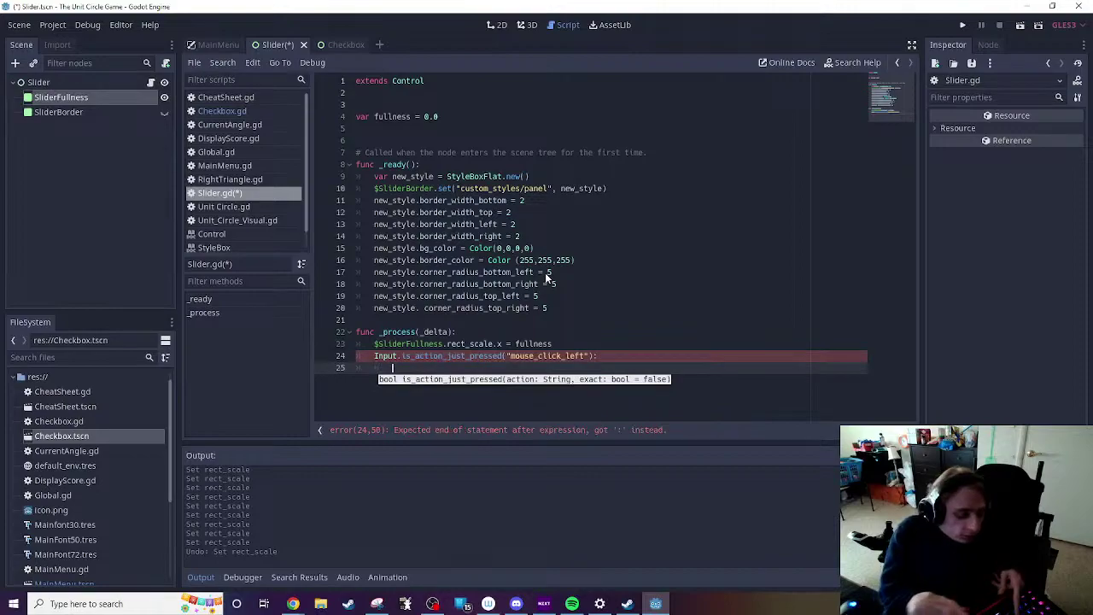
{"action": "type", "text": "fullness +="}
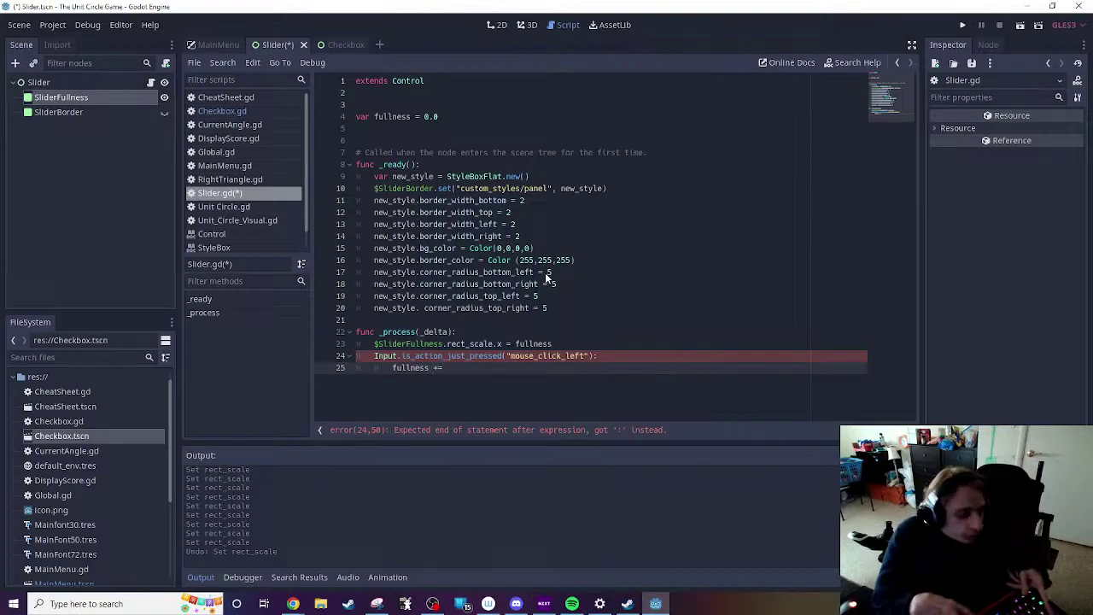
{"action": "type", "text": " 0.01"}
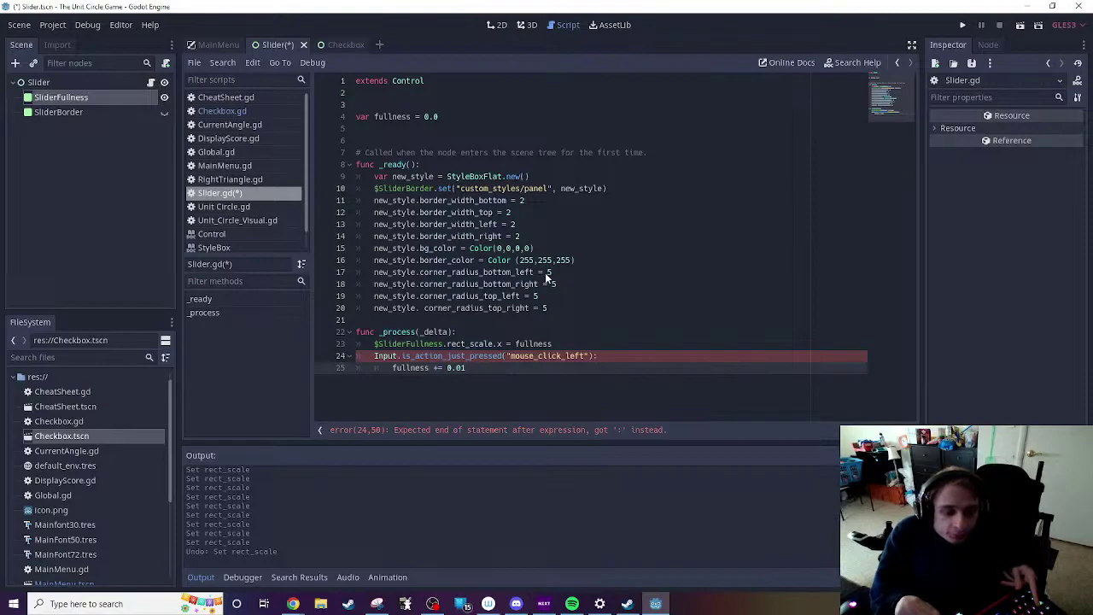
Step: Begin a second `Input.is` check, consult the Checkbox script, and return to line 24
{"action": "key", "text": "Return"}
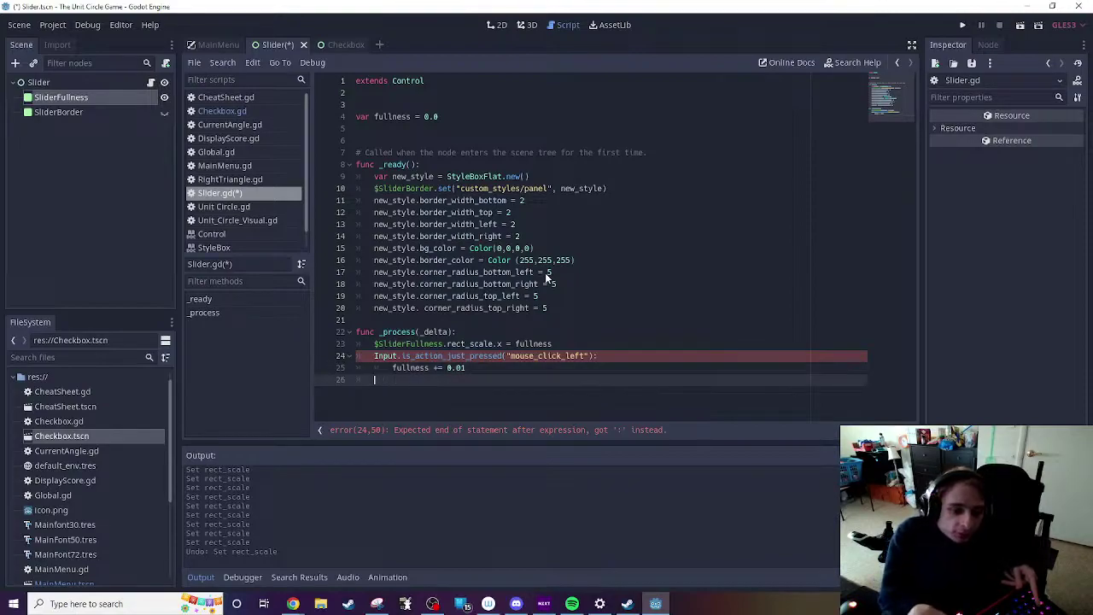
{"action": "key", "text": "BackSpace"}
{"action": "type", "text": "Input.is"}
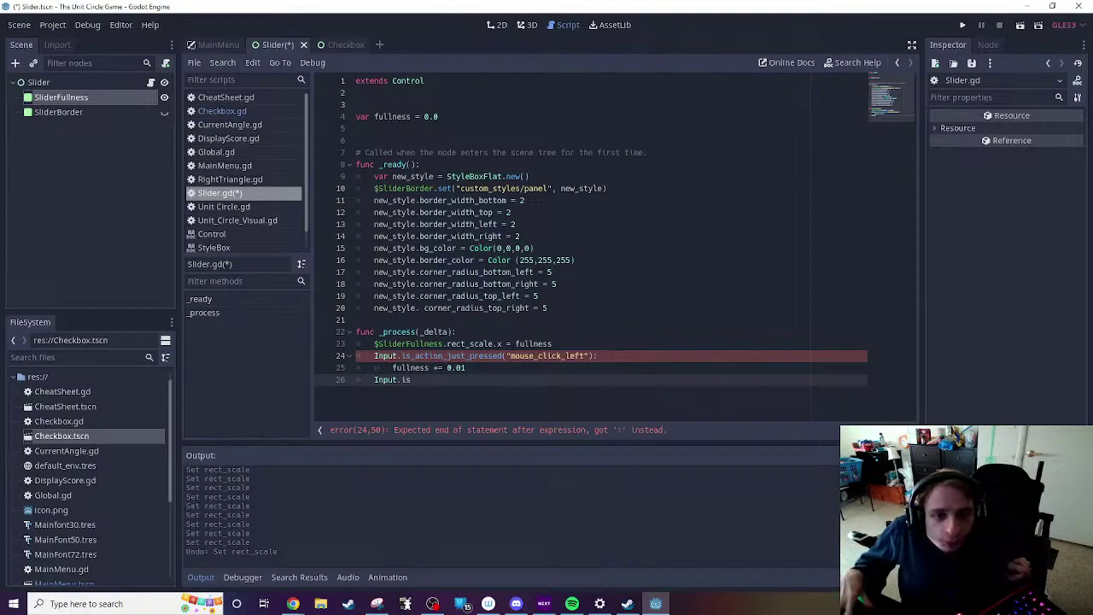
{"action": "left_click", "coordinate": [345, 48]}
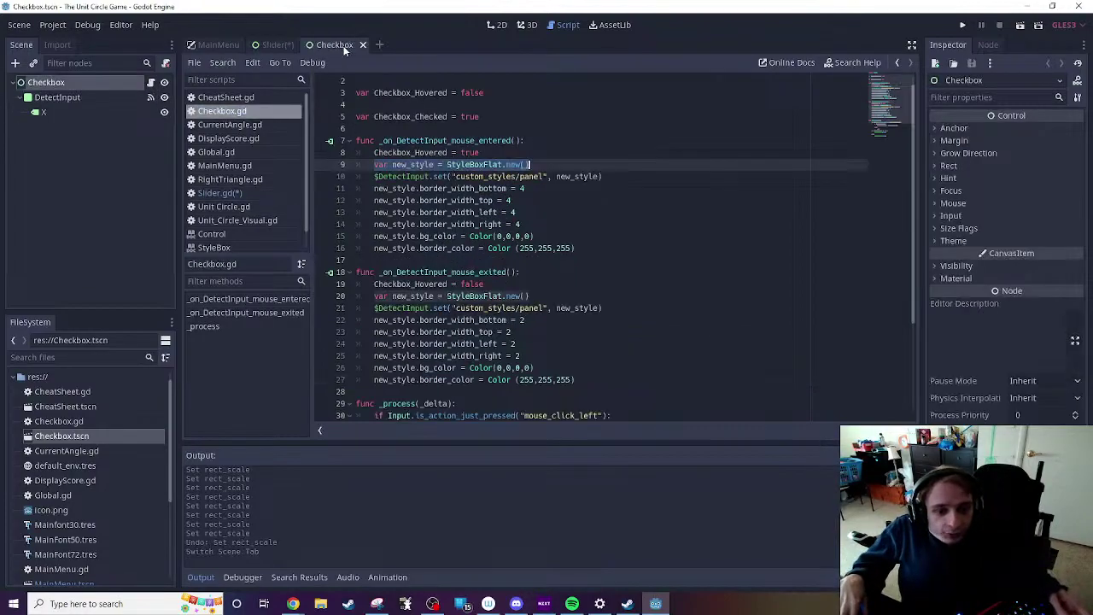
{"action": "scroll", "coordinate": [571, 351], "scroll_direction": "down", "scroll_amount": 2}
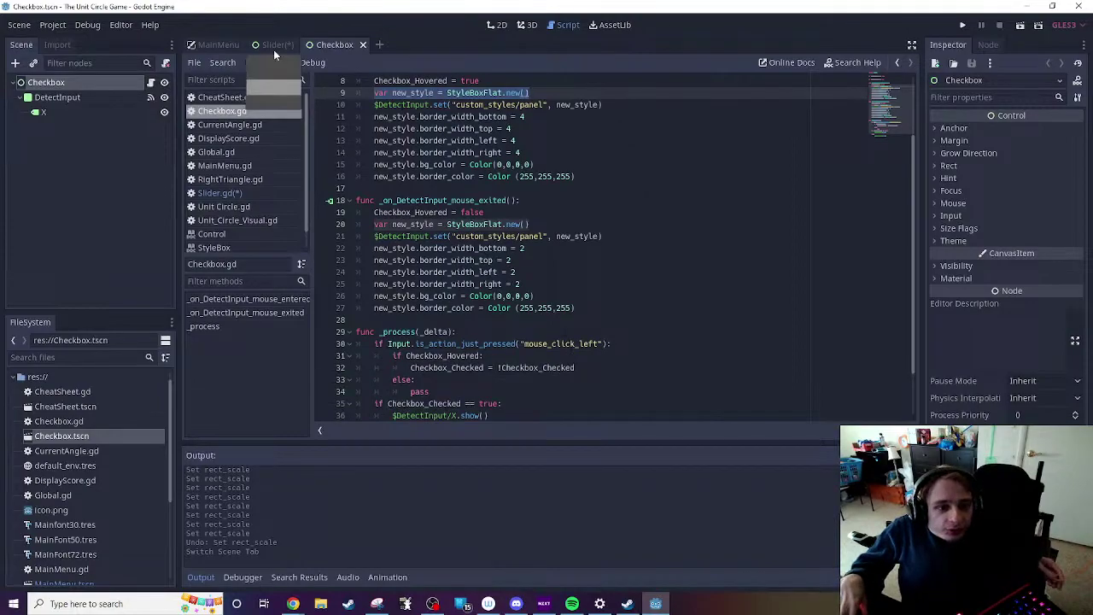
{"action": "left_click", "coordinate": [273, 48]}
{"action": "left_click", "coordinate": [373, 356]}
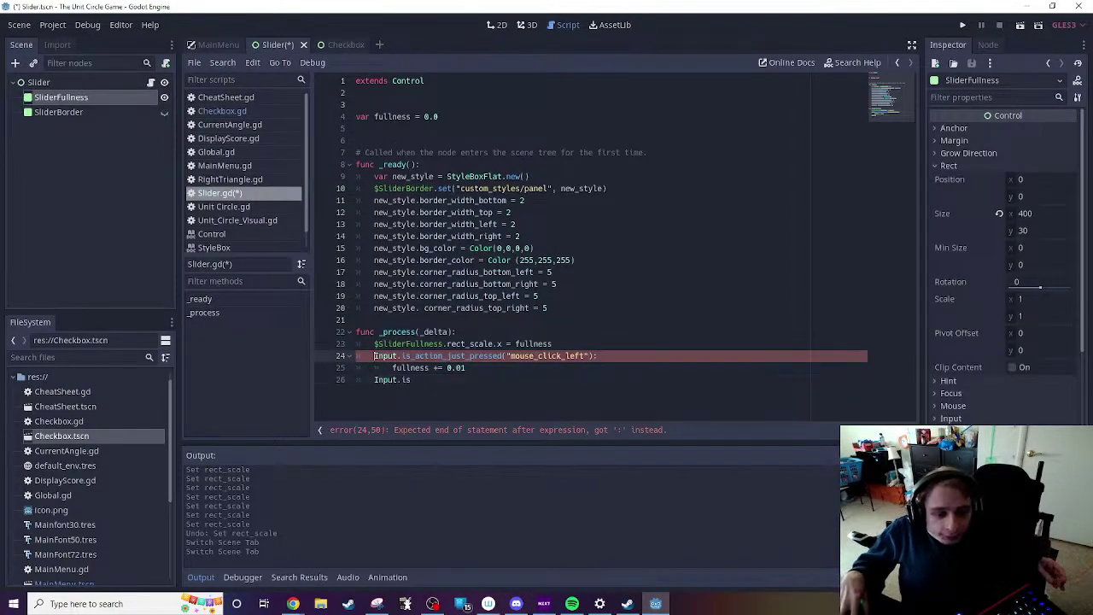
Step: Prefix lines 24 and 26 with `if` and make line 26 check is_action_just_pressed("ui_left")
{"action": "type", "text": "if"}
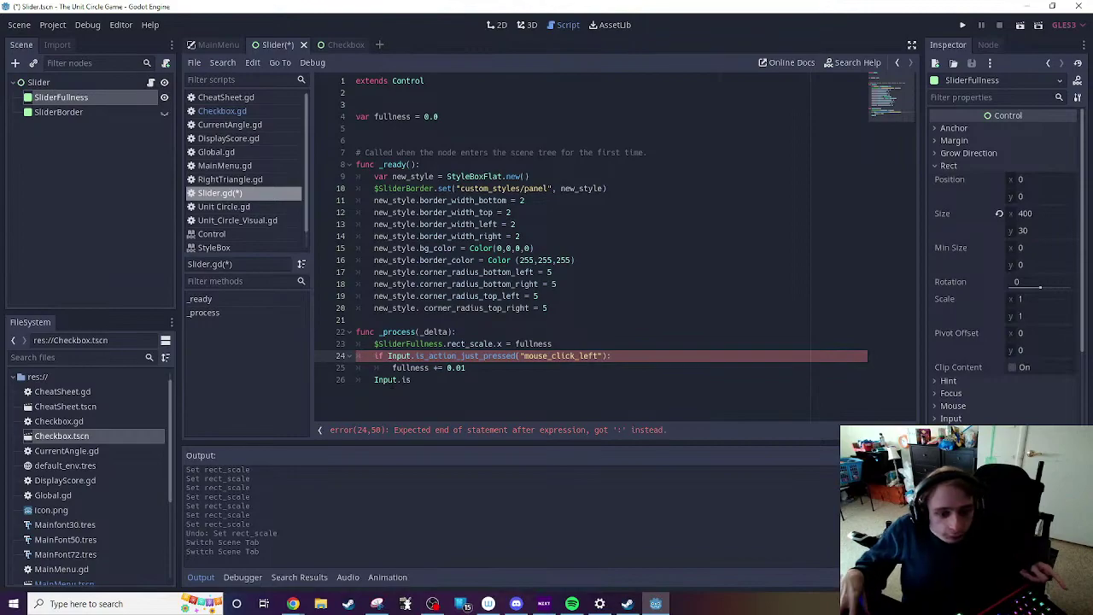
{"action": "key", "text": "Down"}
{"action": "key", "text": "Down"}
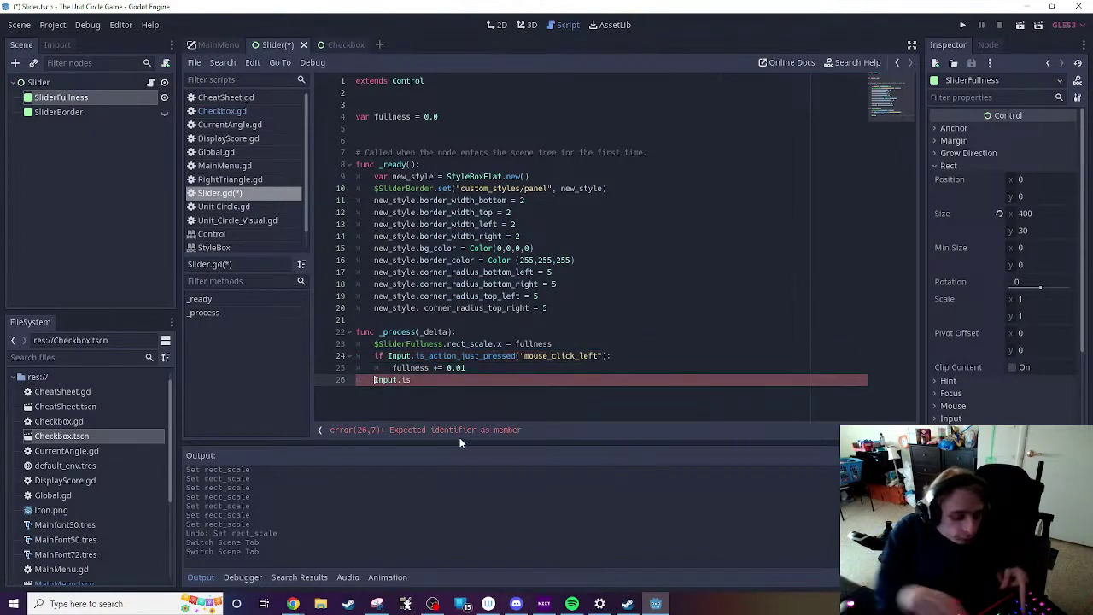
{"action": "type", "text": "if"}
{"action": "key", "text": "End"}
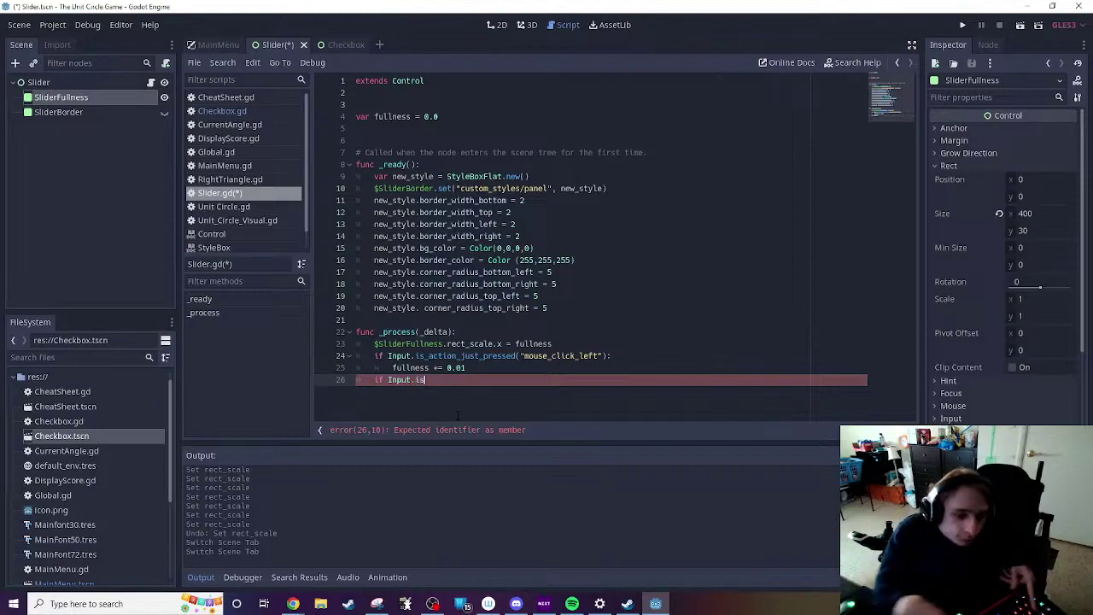
{"action": "type", "text": "_a"}
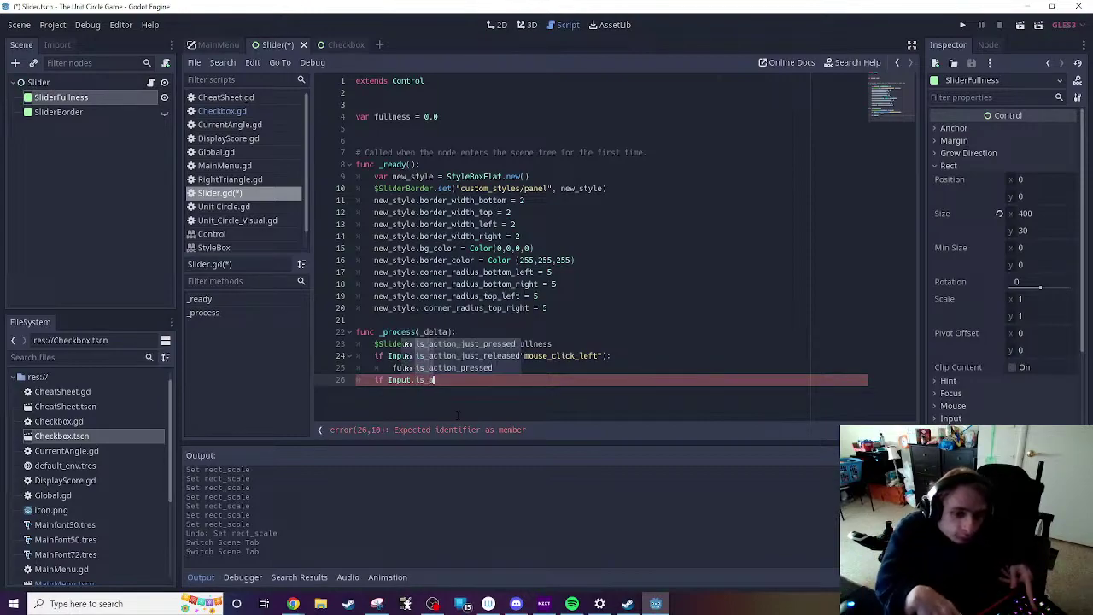
{"action": "key", "text": "Return"}
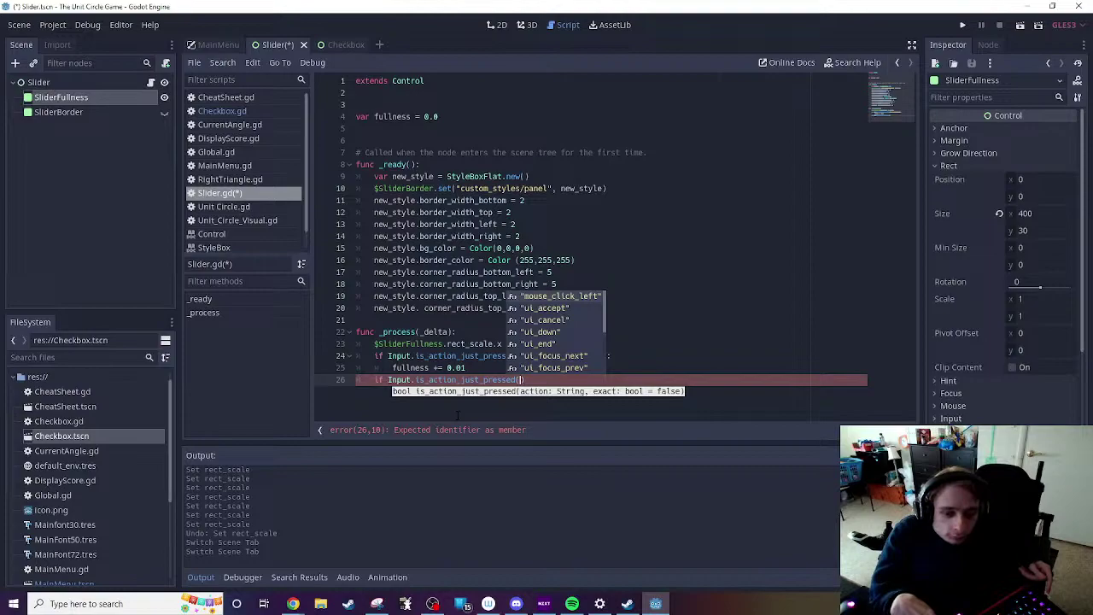
{"action": "scroll", "coordinate": [571, 353], "scroll_direction": "down", "scroll_amount": 2}
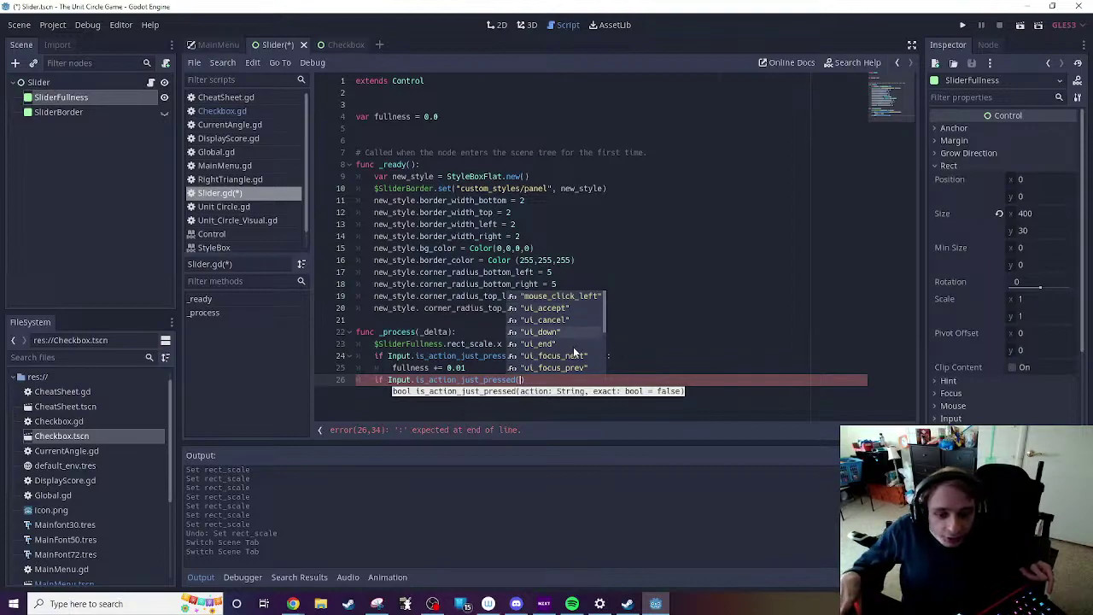
{"action": "scroll", "coordinate": [572, 351], "scroll_direction": "down", "scroll_amount": 1}
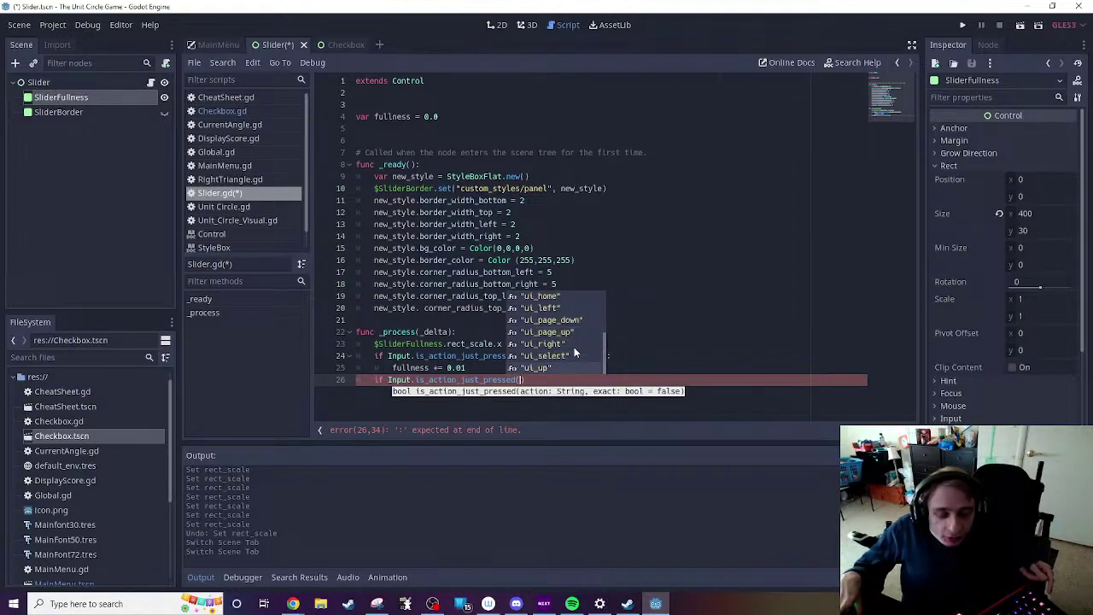
{"action": "scroll", "coordinate": [574, 347], "scroll_direction": "up", "scroll_amount": 3}
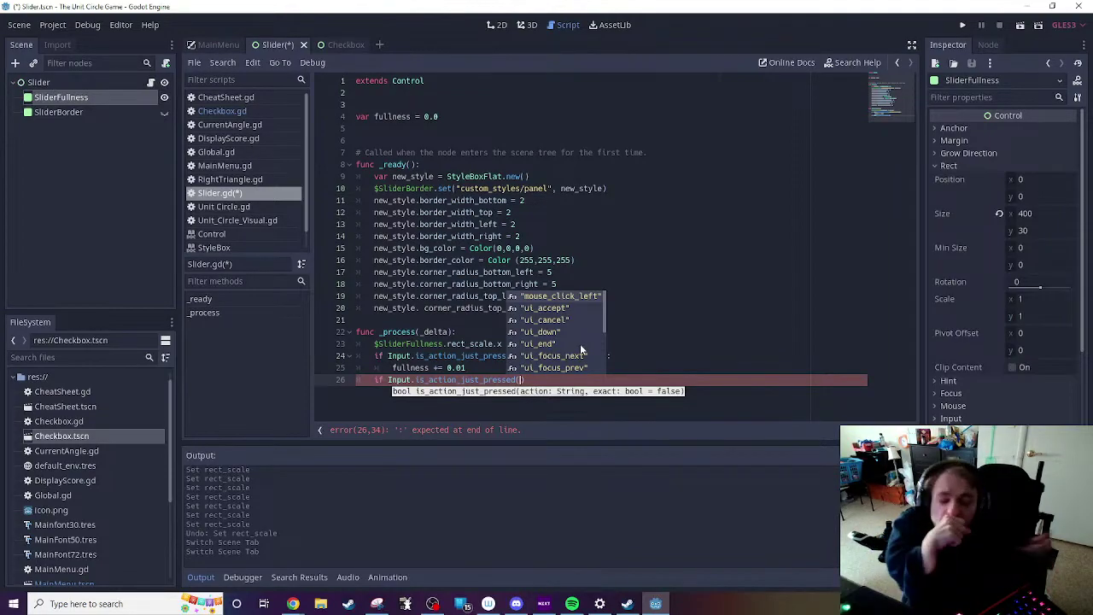
{"action": "scroll", "coordinate": [580, 346], "scroll_direction": "down", "scroll_amount": 3}
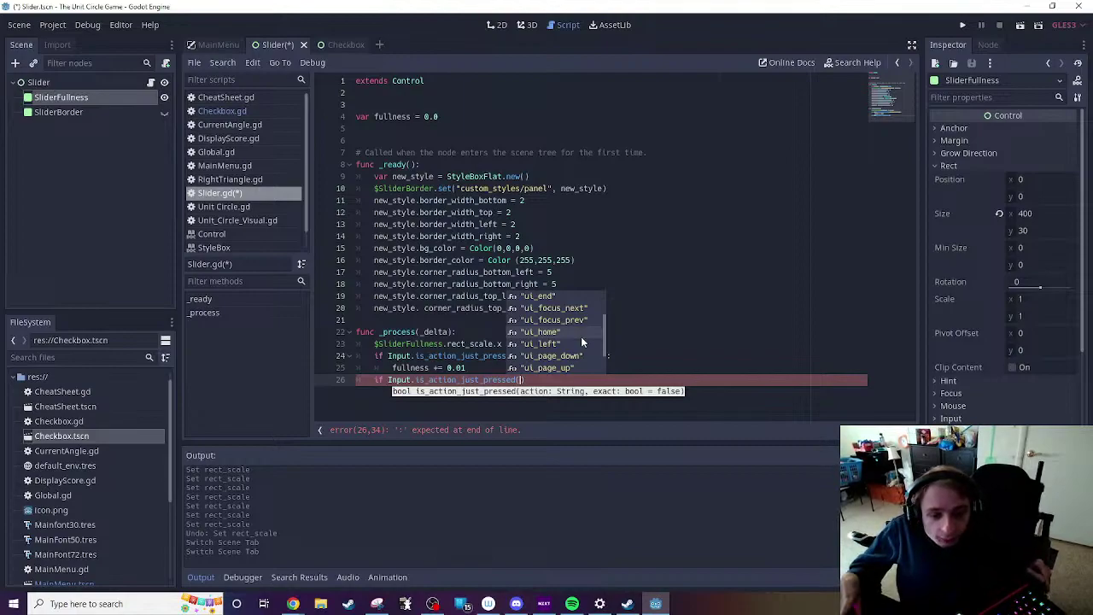
{"action": "scroll", "coordinate": [582, 341], "scroll_direction": "down", "scroll_amount": 1}
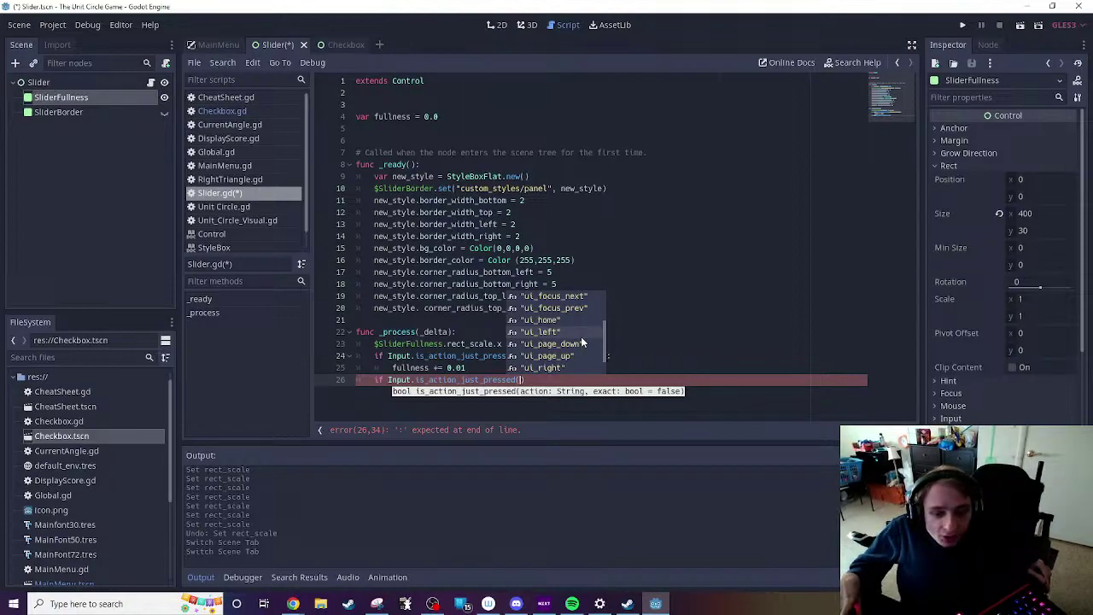
{"action": "left_click", "coordinate": [549, 334]}
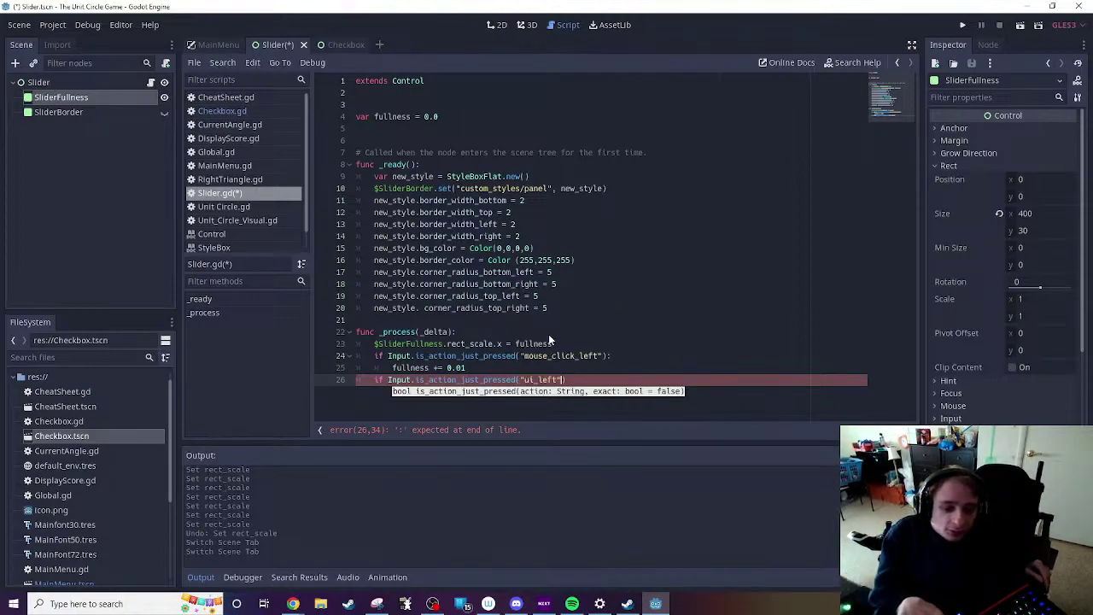
Step: Replace mouse_click_left with "ui_right" in line 24's action check
{"action": "left_click", "coordinate": [556, 355]}
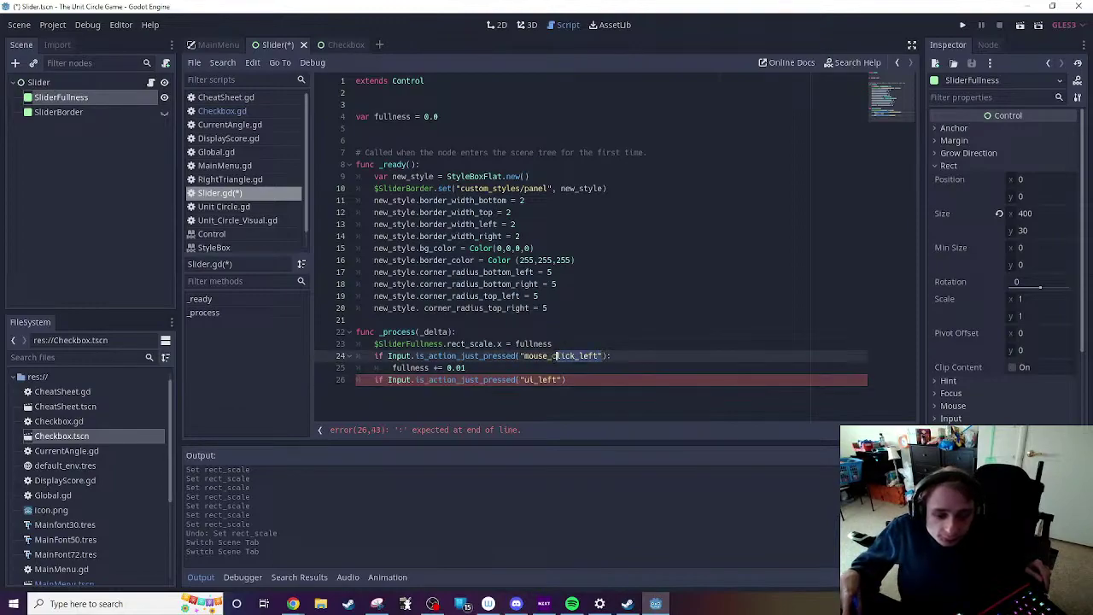
{"action": "left_click_drag", "start_coordinate": [556, 355], "coordinate": [520, 355]}
{"action": "key", "text": "BackSpace"}
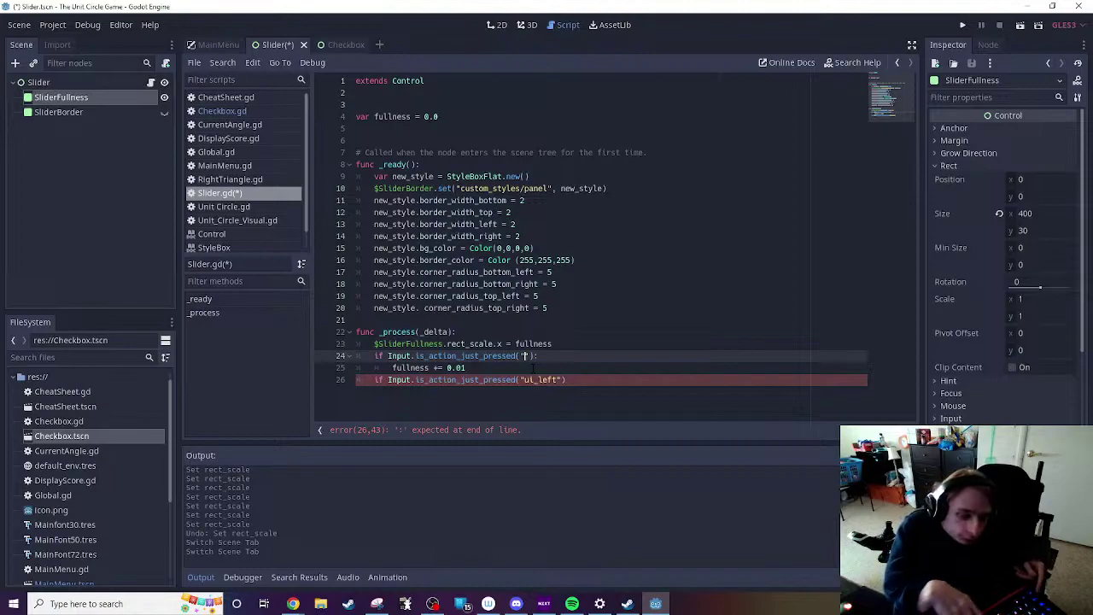
{"action": "type", "text": "\""}
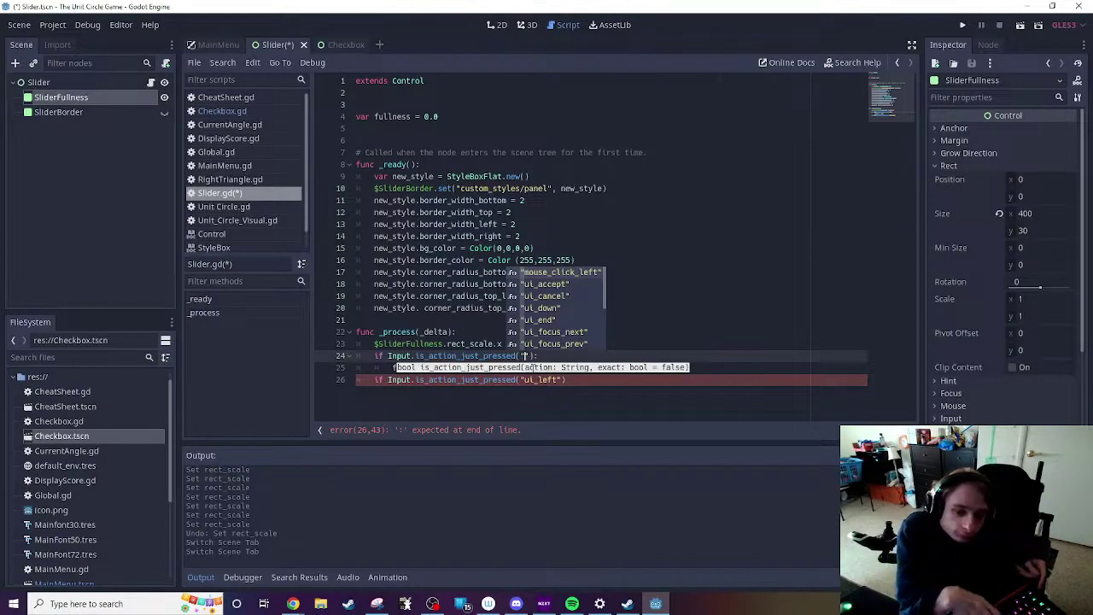
{"action": "type", "text": "ui"}
{"action": "scroll", "coordinate": [549, 316], "scroll_direction": "down", "scroll_amount": 3}
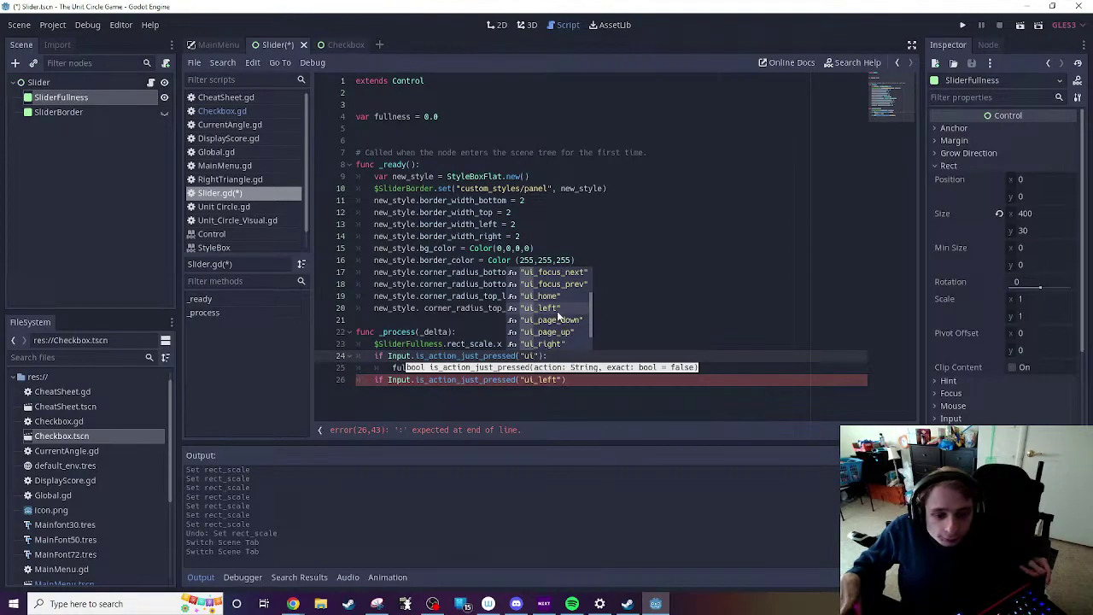
{"action": "scroll", "coordinate": [560, 317], "scroll_direction": "down", "scroll_amount": 1}
{"action": "left_click", "coordinate": [559, 318]}
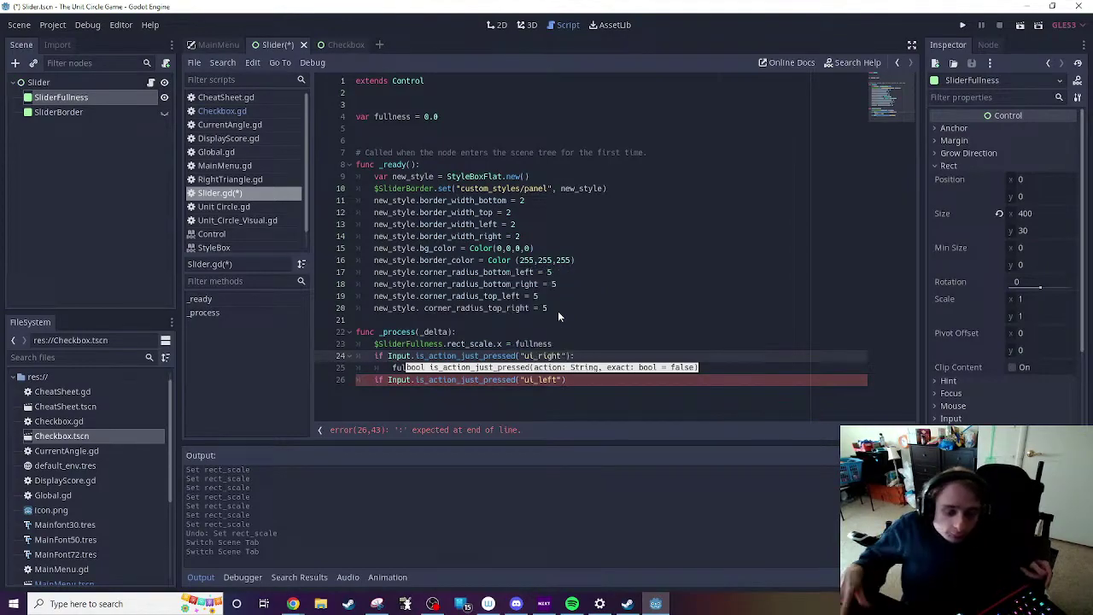
{"action": "left_click", "coordinate": [583, 355]}
{"action": "left_click", "coordinate": [586, 381]}
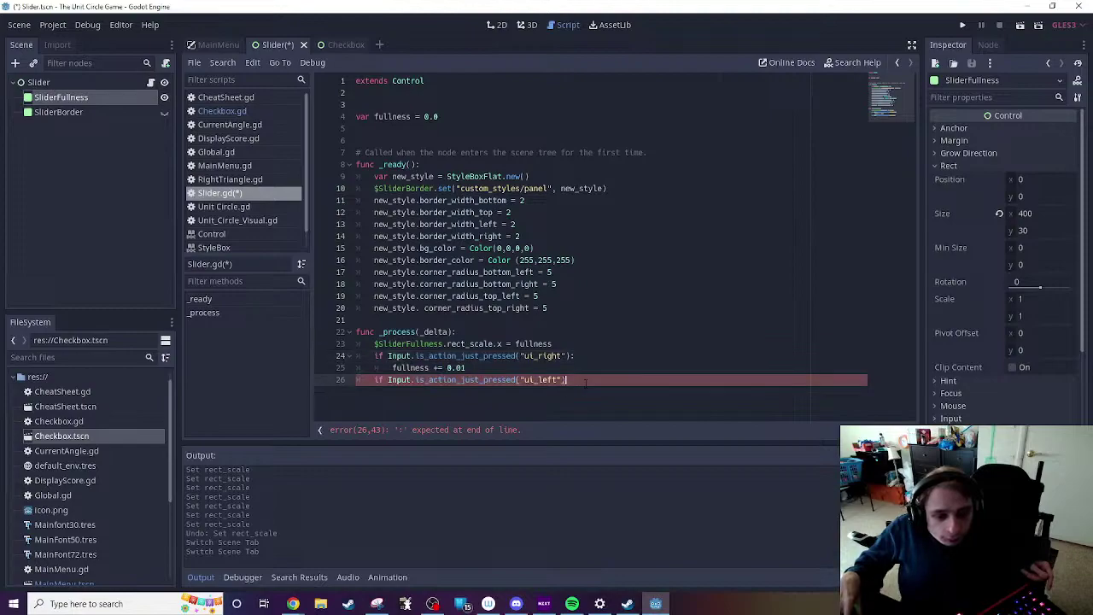
Step: Finish the ui_left if with a colon and a `fullness +=0.01` body
{"action": "type", "text": ":"}
{"action": "key", "text": "Return"}
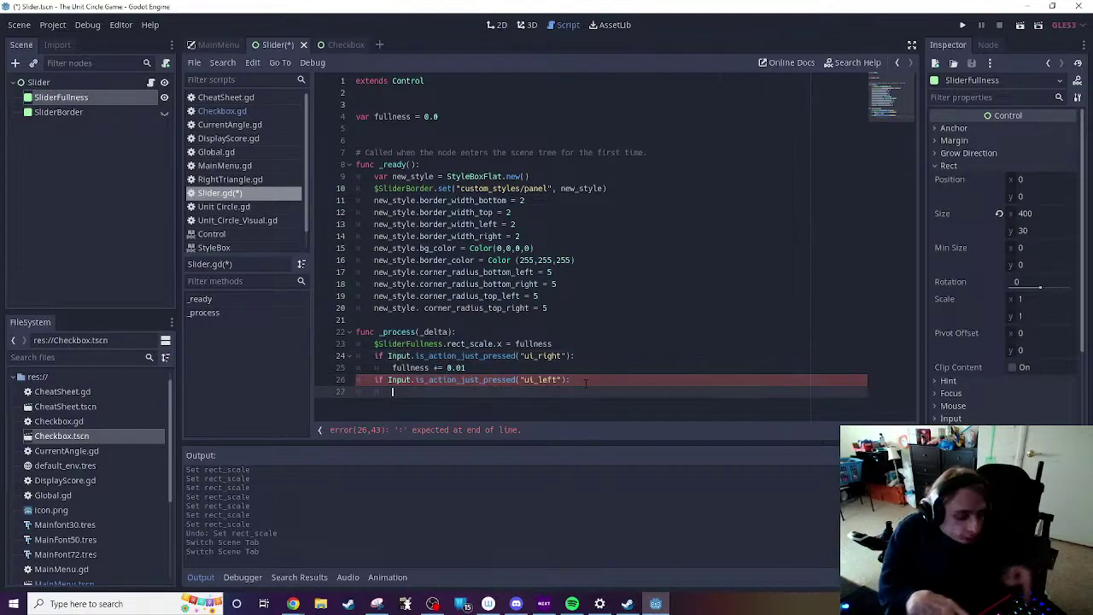
{"action": "type", "text": "fullness"}
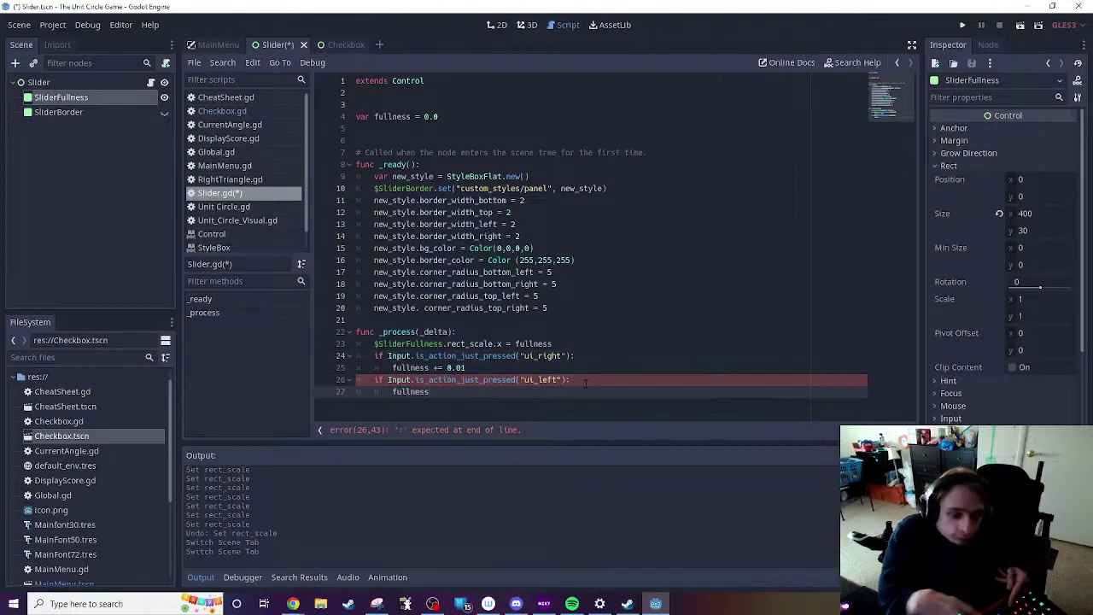
{"action": "type", "text": " +="}
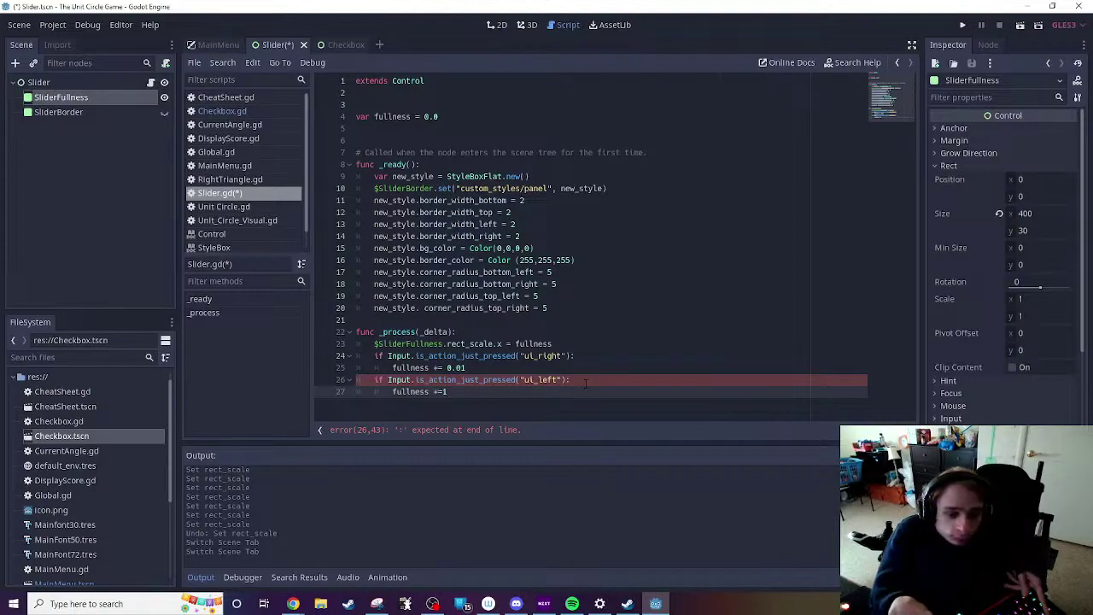
{"action": "type", "text": "0.01"}
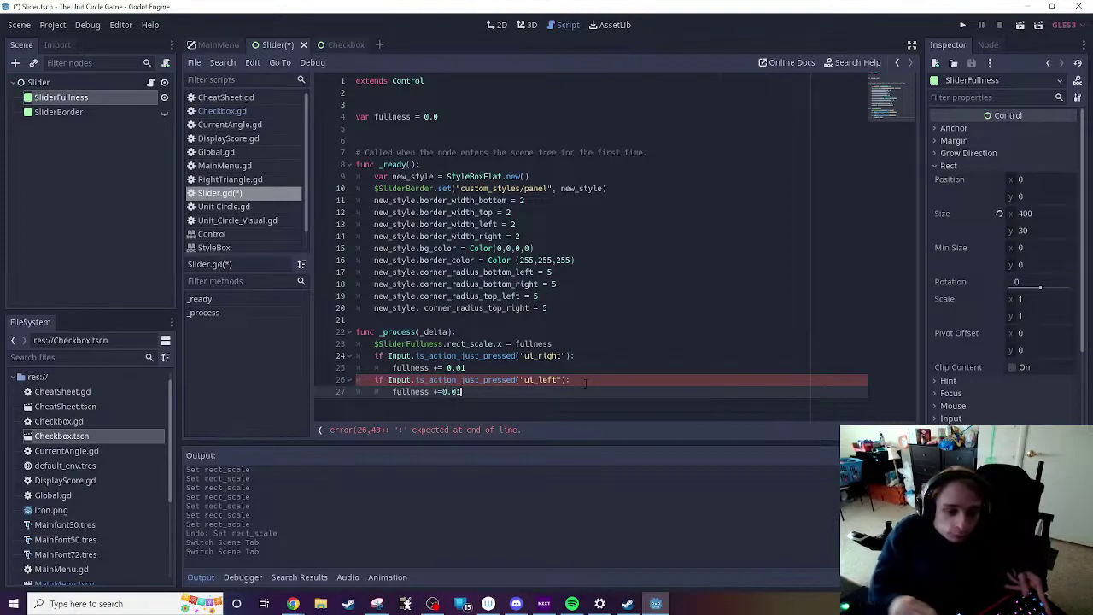
{"action": "key", "text": "Return"}
{"action": "key", "text": "BackSpace"}
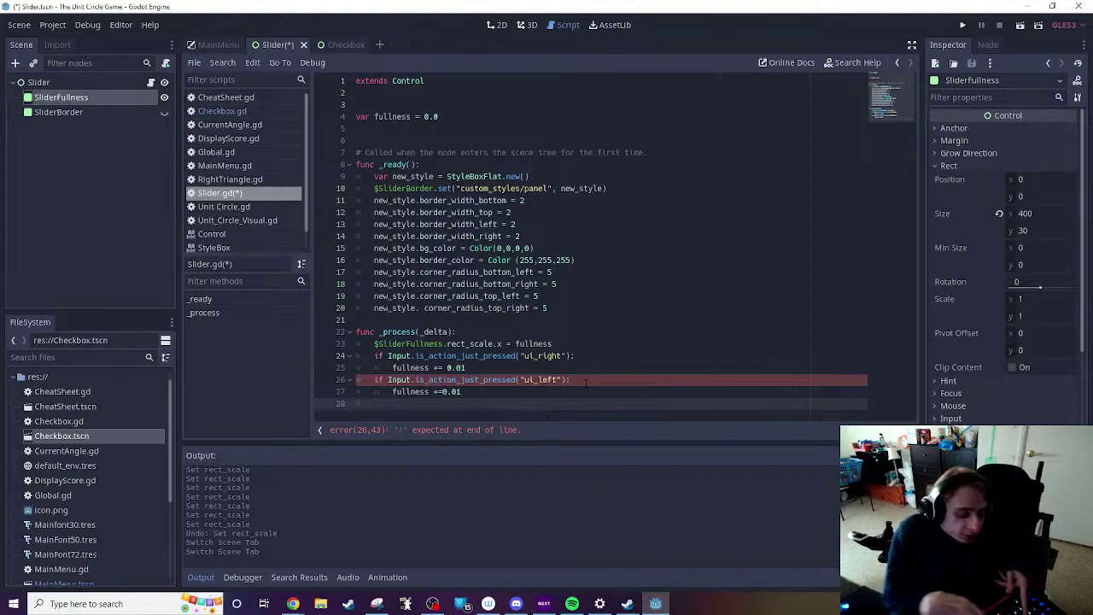
Step: Clamp fullness with `if fullness > 1: fullness = 1` and `if fullness < 0: fullness = 0`
{"action": "type", "text": "if fullness"}
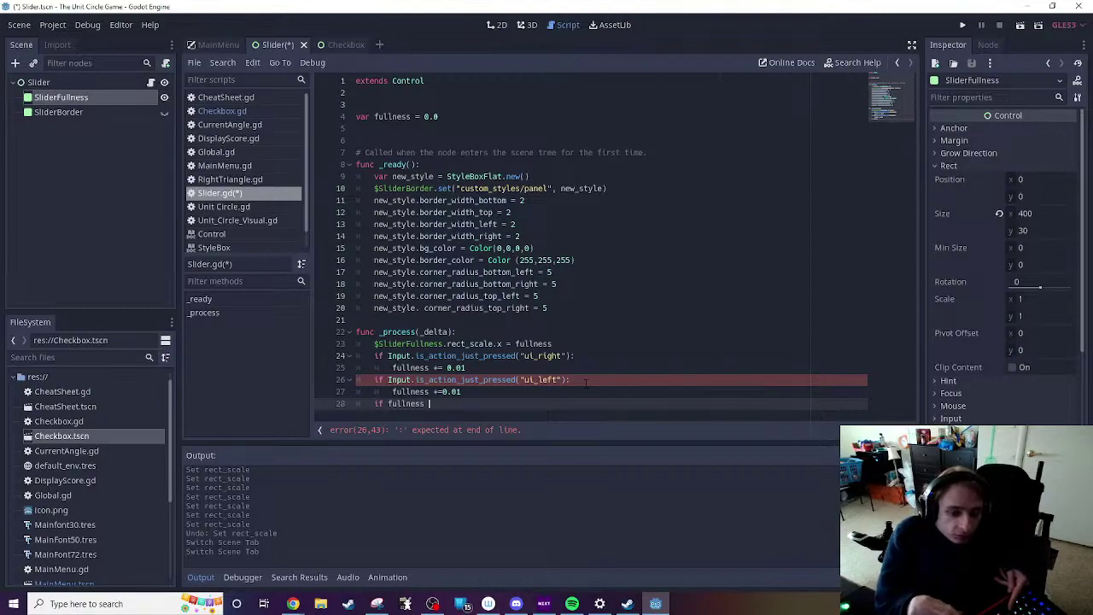
{"action": "type", "text": " > 1"}
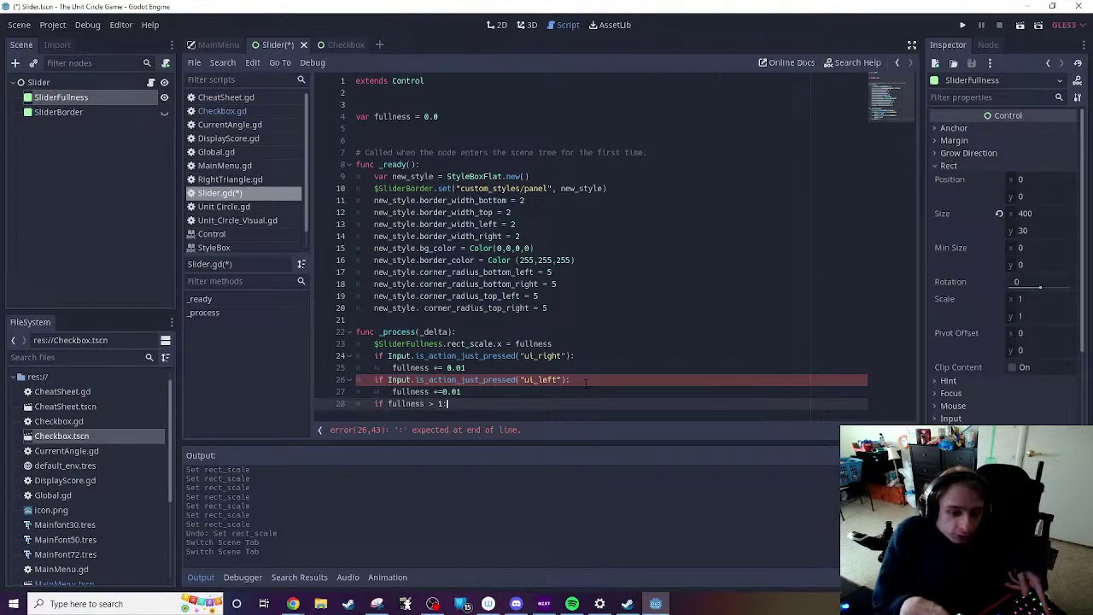
{"action": "type", "text": ":"}
{"action": "key", "text": "Return"}
{"action": "type", "text": "fu"}
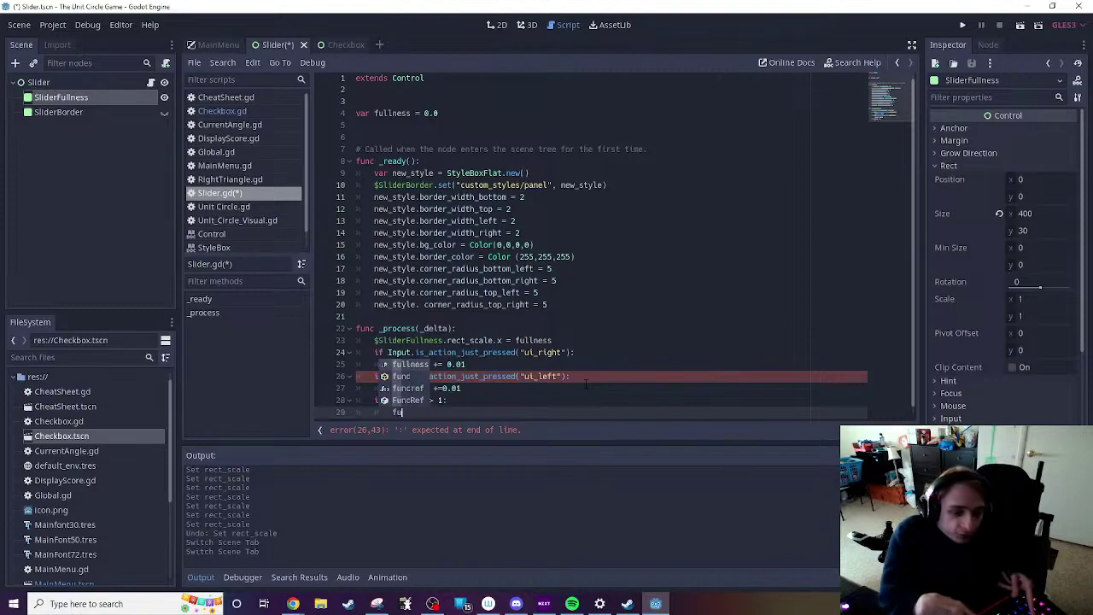
{"action": "type", "text": "llness"}
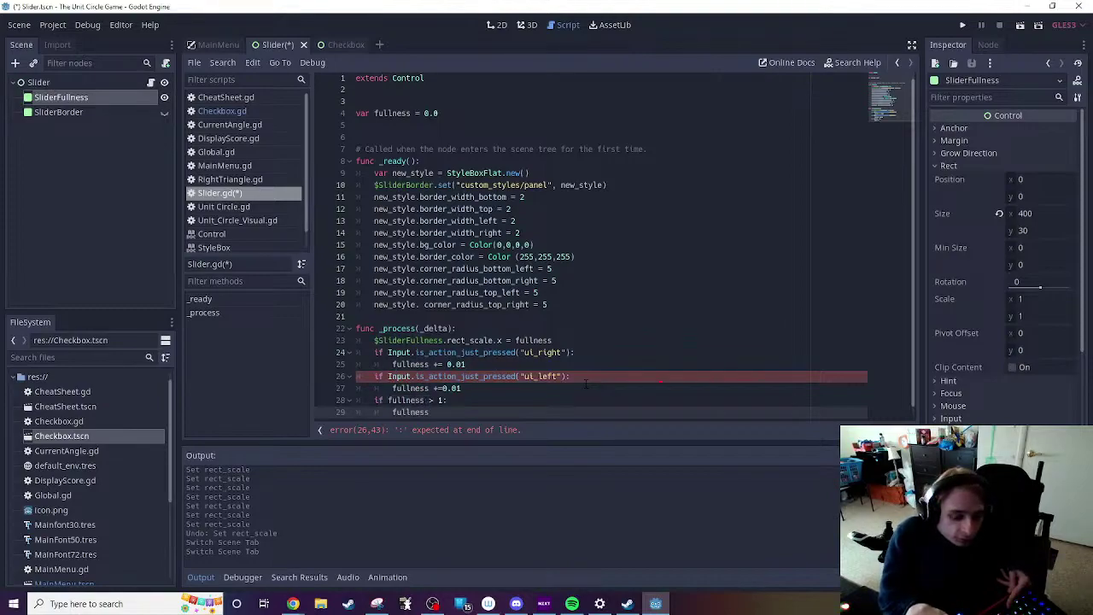
{"action": "type", "text": " = 1"}
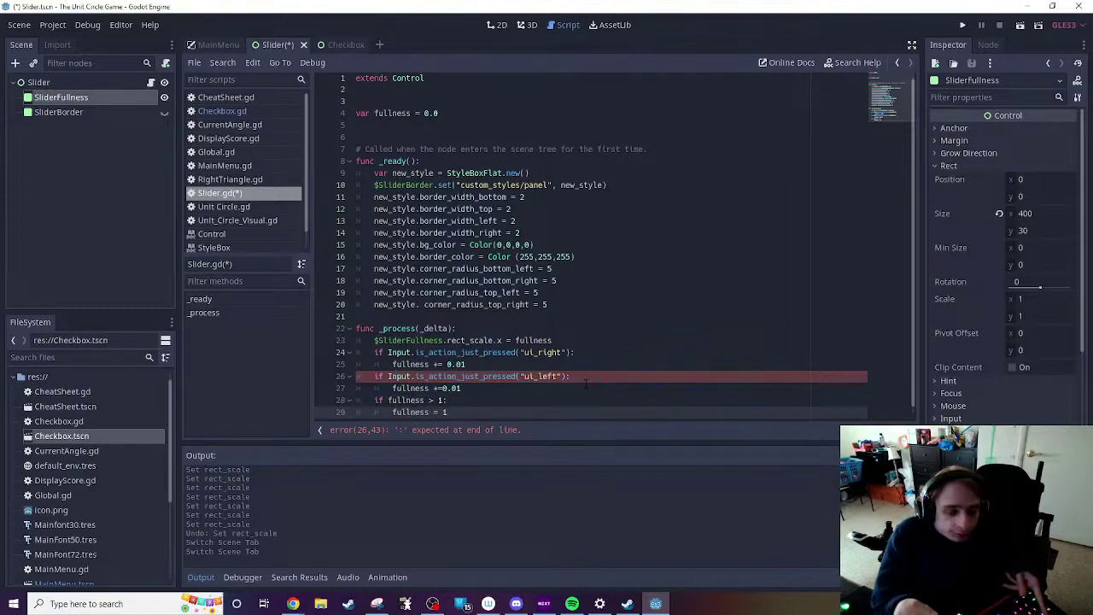
{"action": "key", "text": "Return"}
{"action": "type", "text": "if f"}
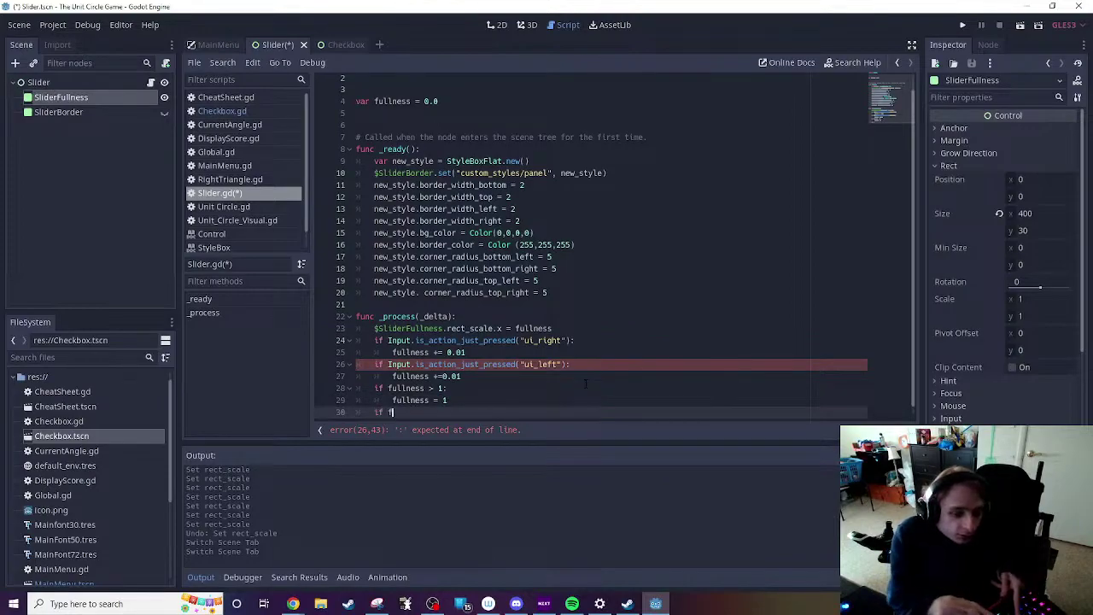
{"action": "type", "text": "ullness "}
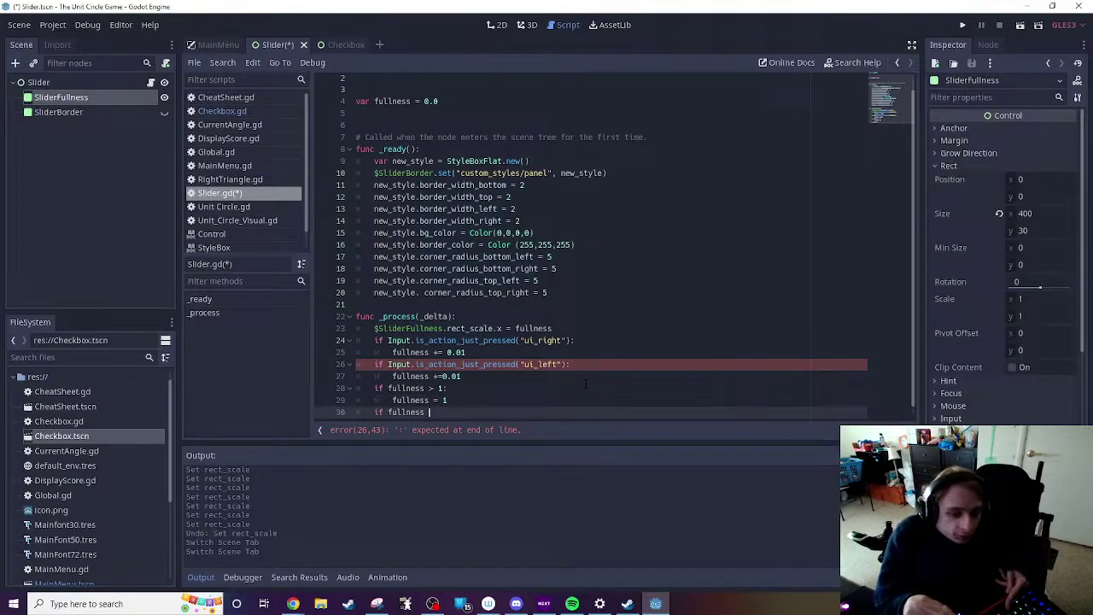
{"action": "type", "text": "< 0"}
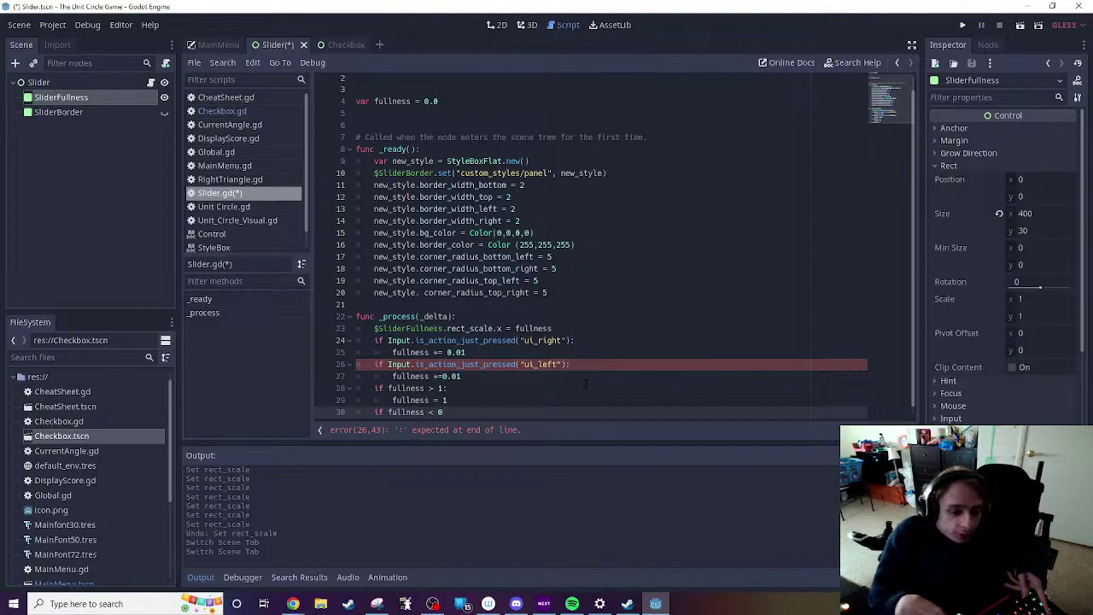
{"action": "type", "text": ":"}
{"action": "key", "text": "Return"}
{"action": "type", "text": "fu"}
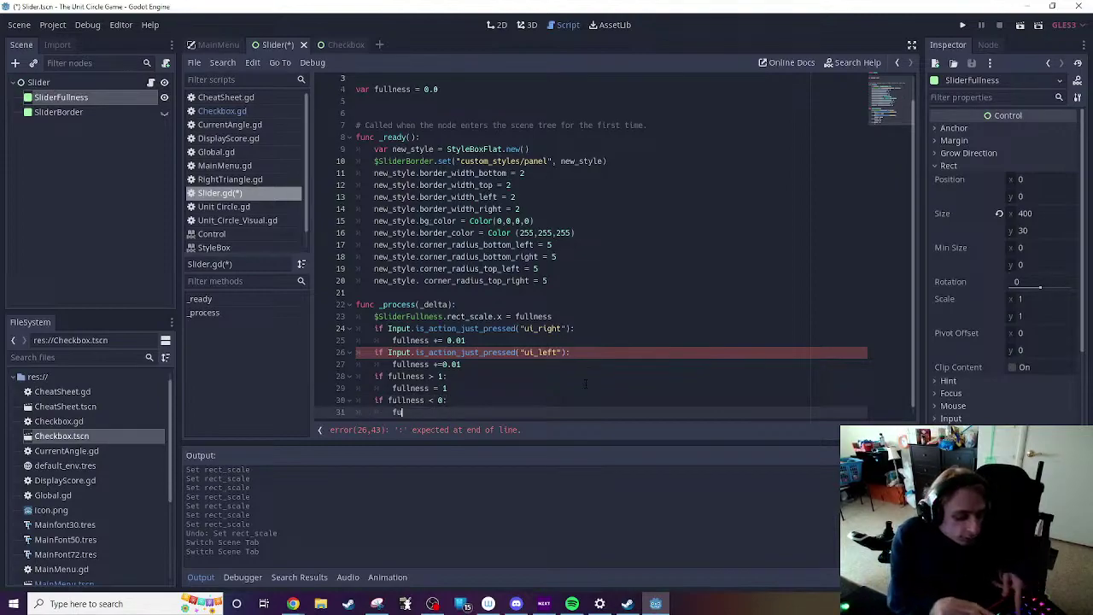
{"action": "type", "text": "llness = "}
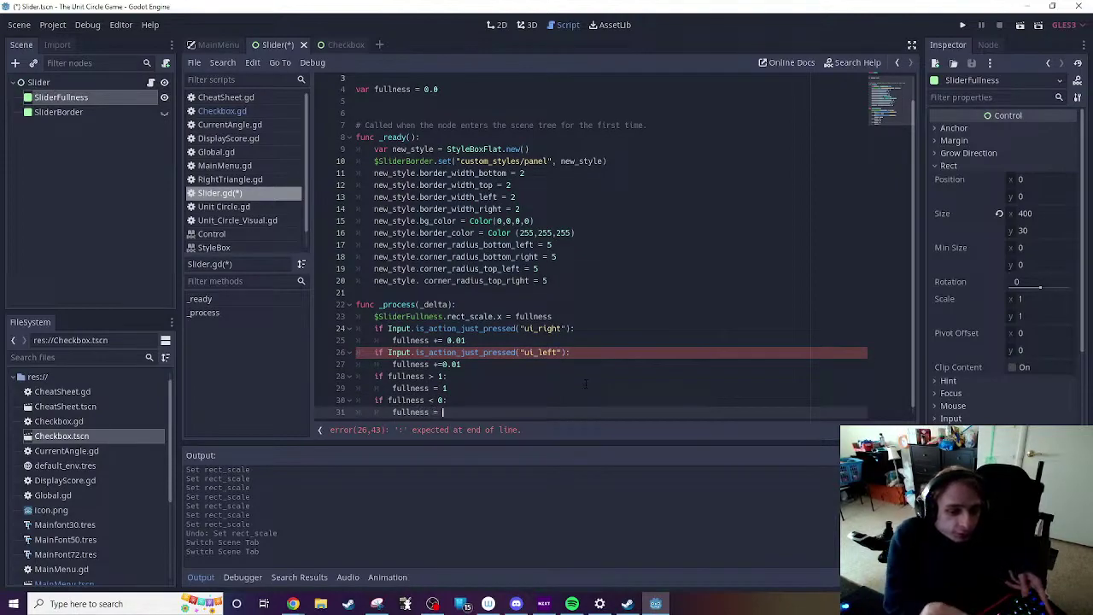
{"action": "type", "text": "0"}
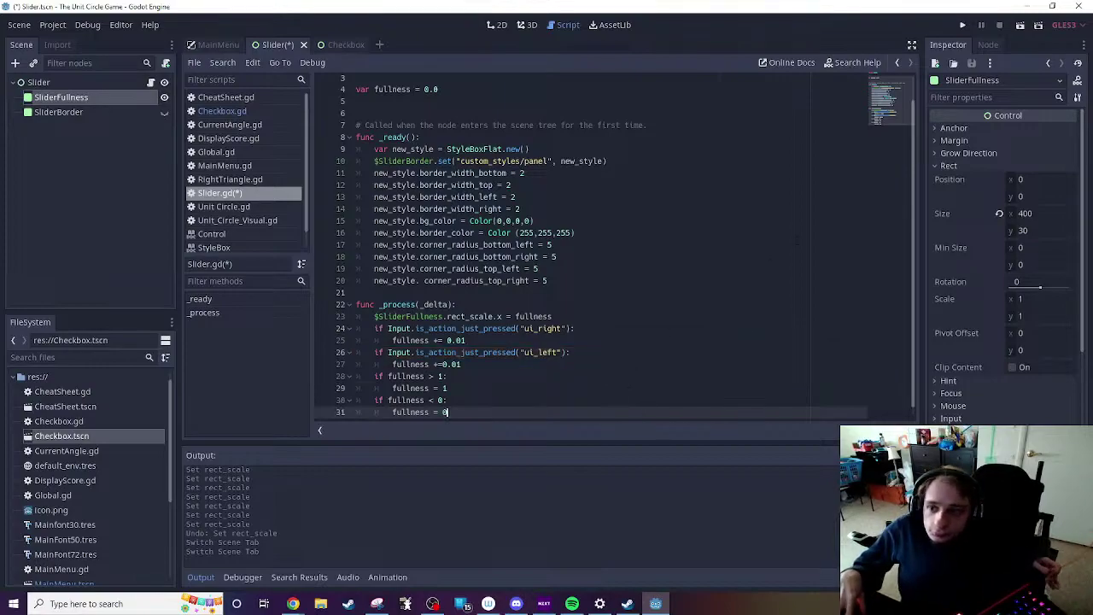
Step: Test-run the Slider scene, then set the starting value to `var fullness = 1`
{"action": "left_click", "coordinate": [1017, 27]}
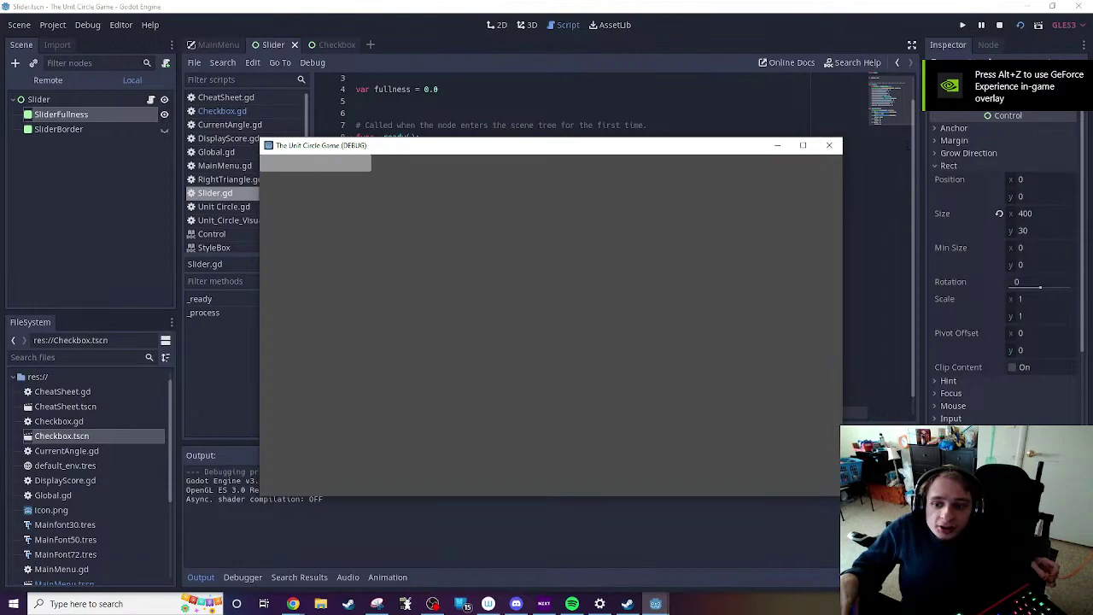
{"action": "left_click", "coordinate": [829, 146]}
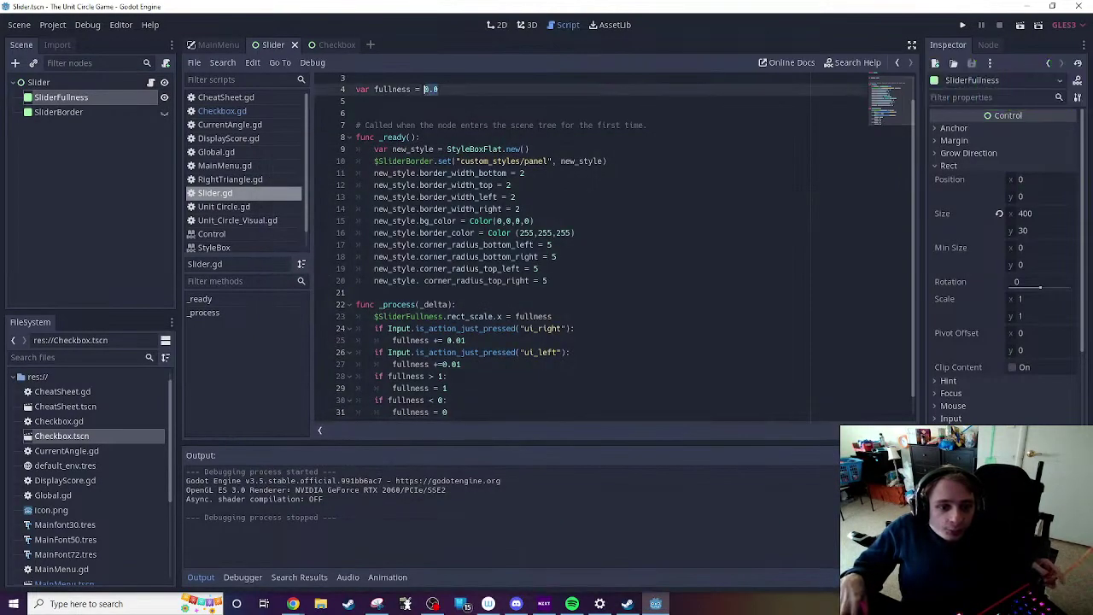
{"action": "type", "text": "1"}
{"action": "left_click", "coordinate": [420, 138]}
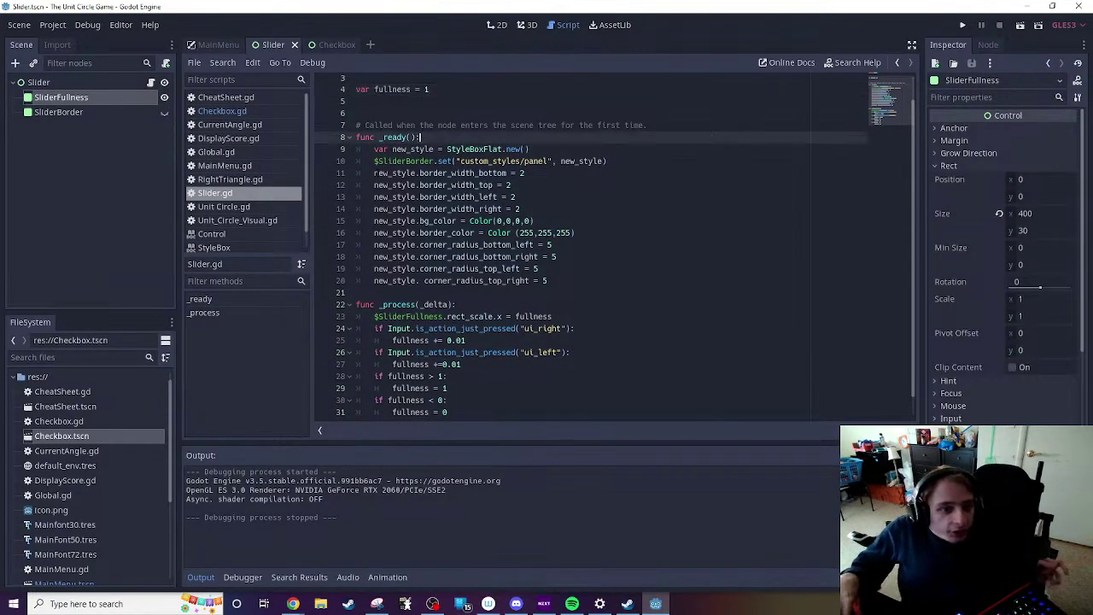
Step: Make SliderBorder visible, retest, change the left-key line to `-=0.01`, and rerun the scene
{"action": "left_click", "coordinate": [165, 111]}
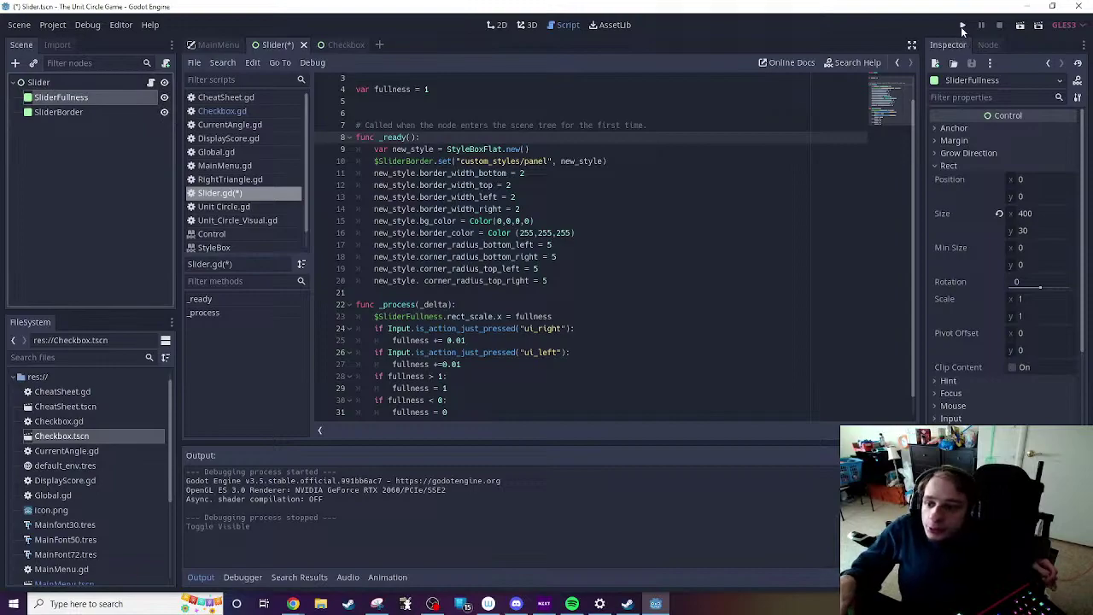
{"action": "left_click", "coordinate": [962, 25]}
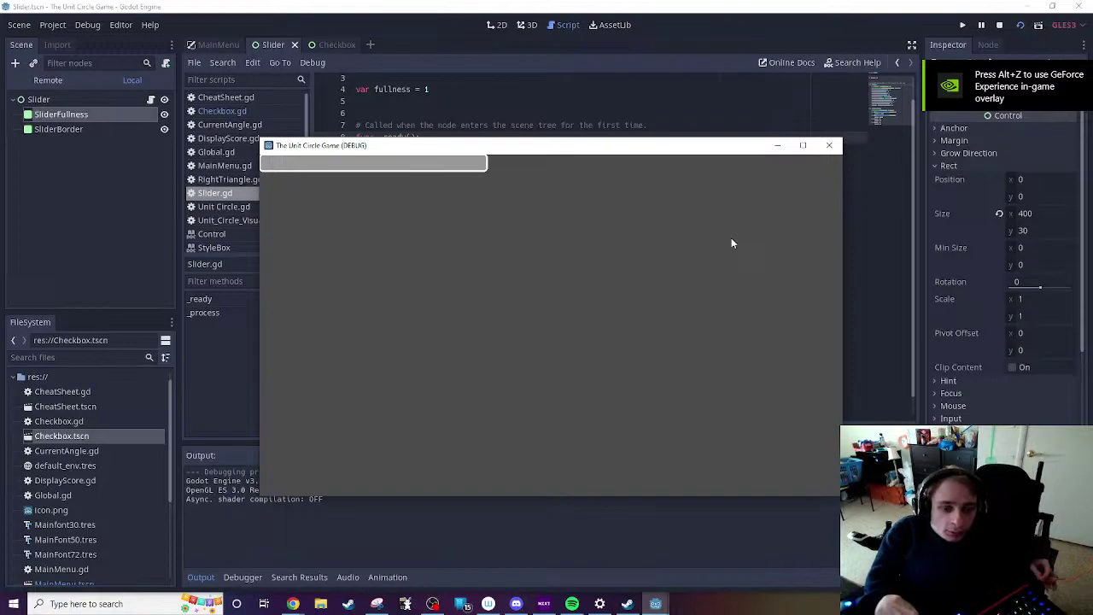
{"action": "left_click", "coordinate": [830, 147]}
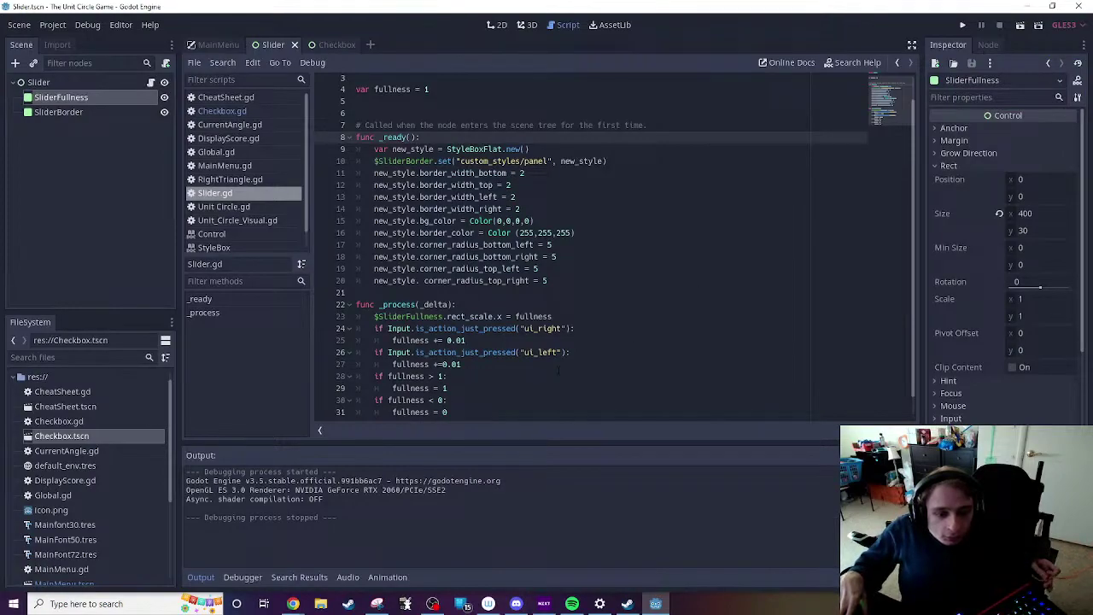
{"action": "scroll", "coordinate": [559, 370], "scroll_direction": "down", "scroll_amount": 1}
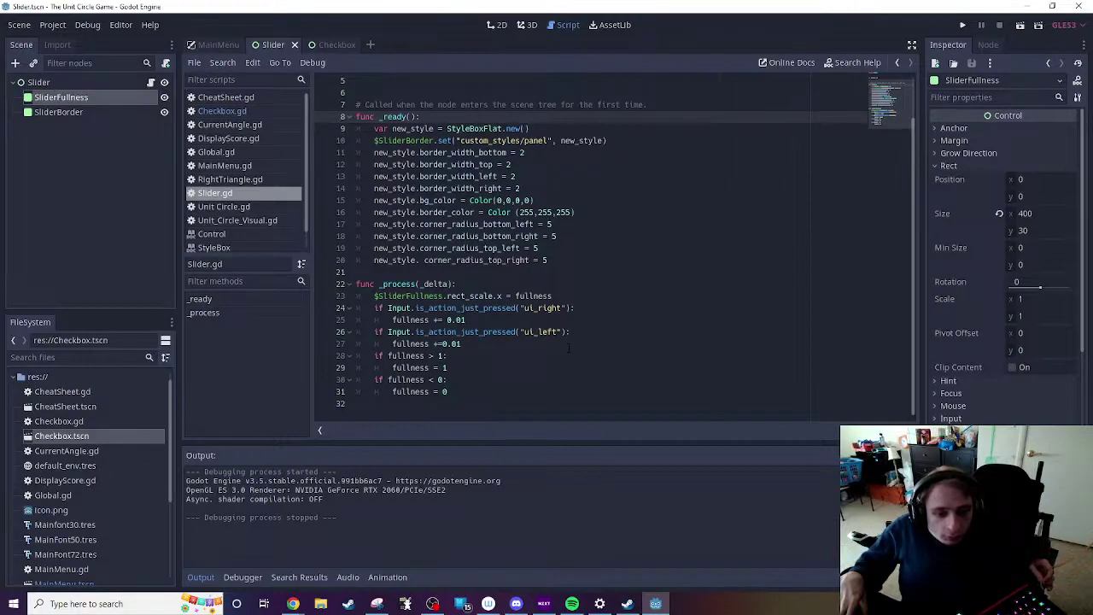
{"action": "left_click", "coordinate": [437, 344]}
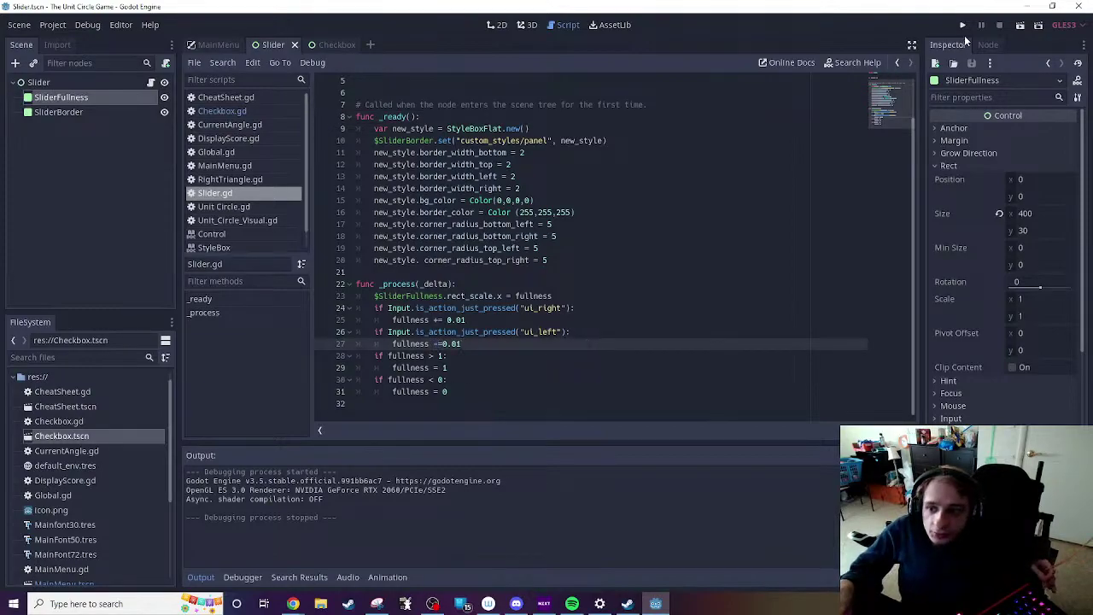
{"action": "left_click", "coordinate": [1019, 25]}
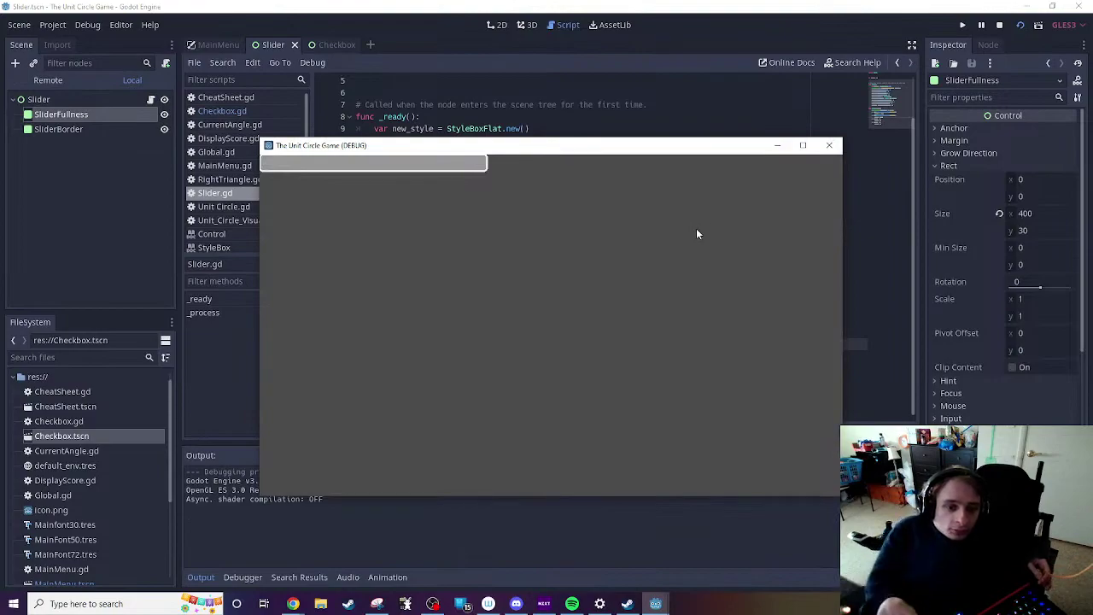
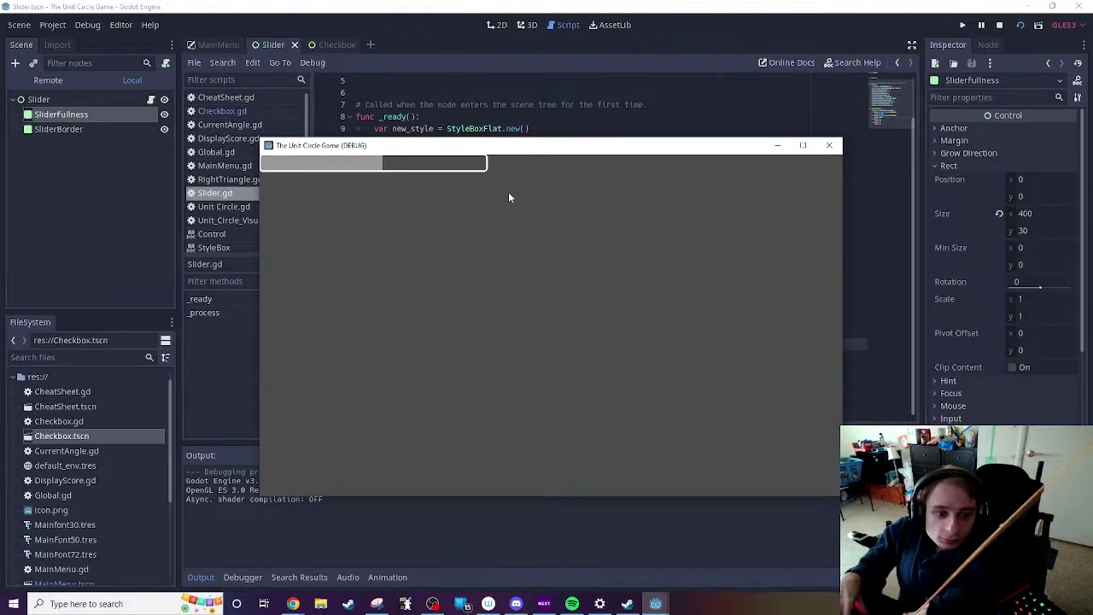
Step: Close the running Unit Circle Game window to get back to Slider.gd
{"action": "left_click", "coordinate": [829, 145]}
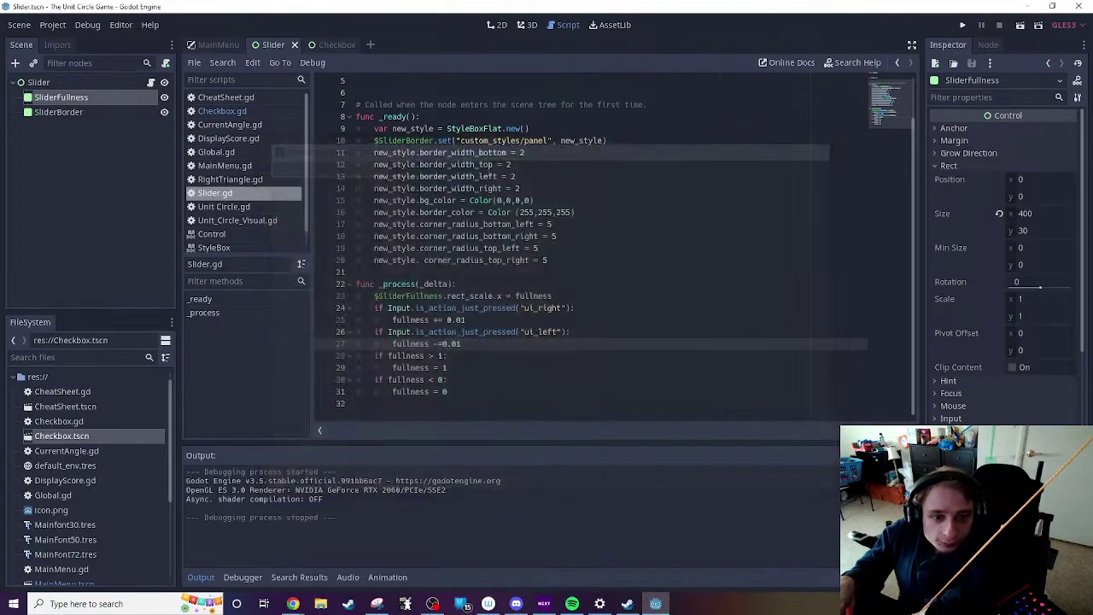
{"action": "mouse_move", "coordinate": [293, 604]}
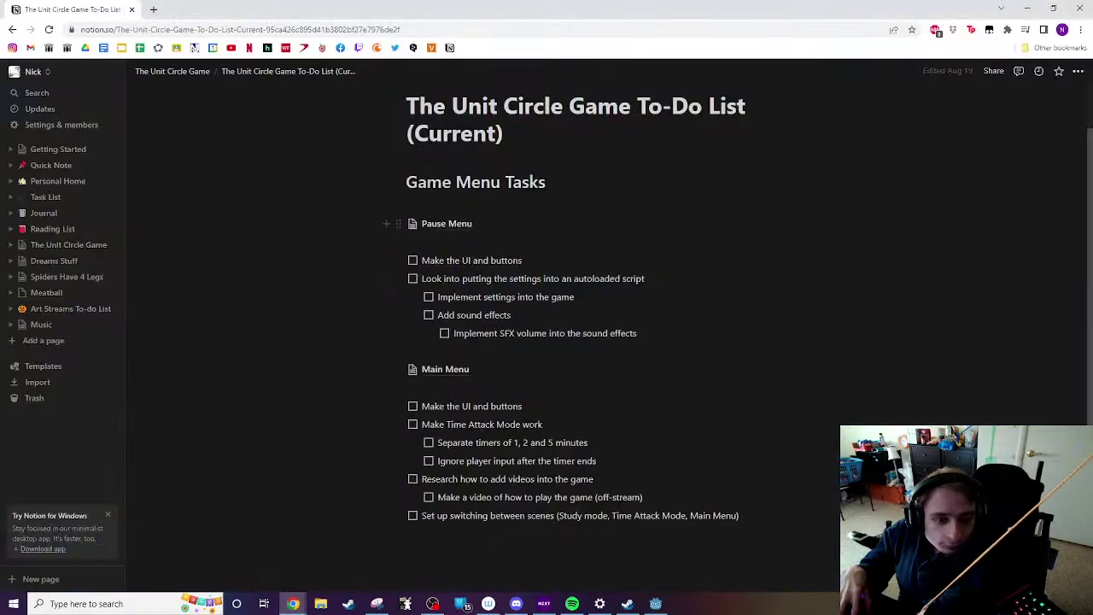
Step: In a new Chrome tab, search Google for 'godot q&a' and open the Godot Engine Q&A site
{"action": "left_click", "coordinate": [391, 554]}
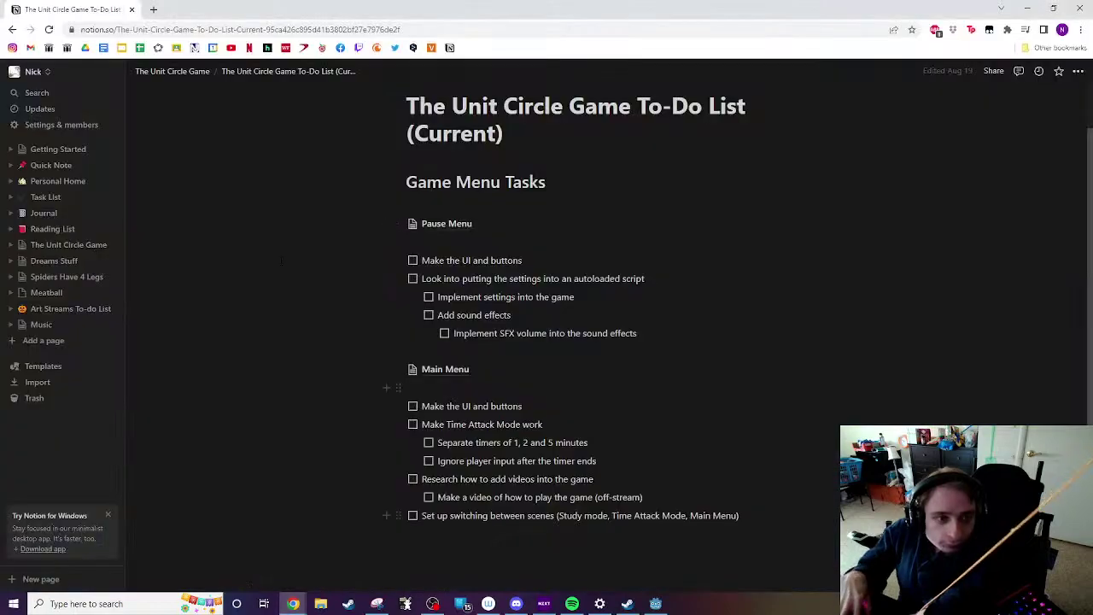
{"action": "left_click", "coordinate": [154, 9]}
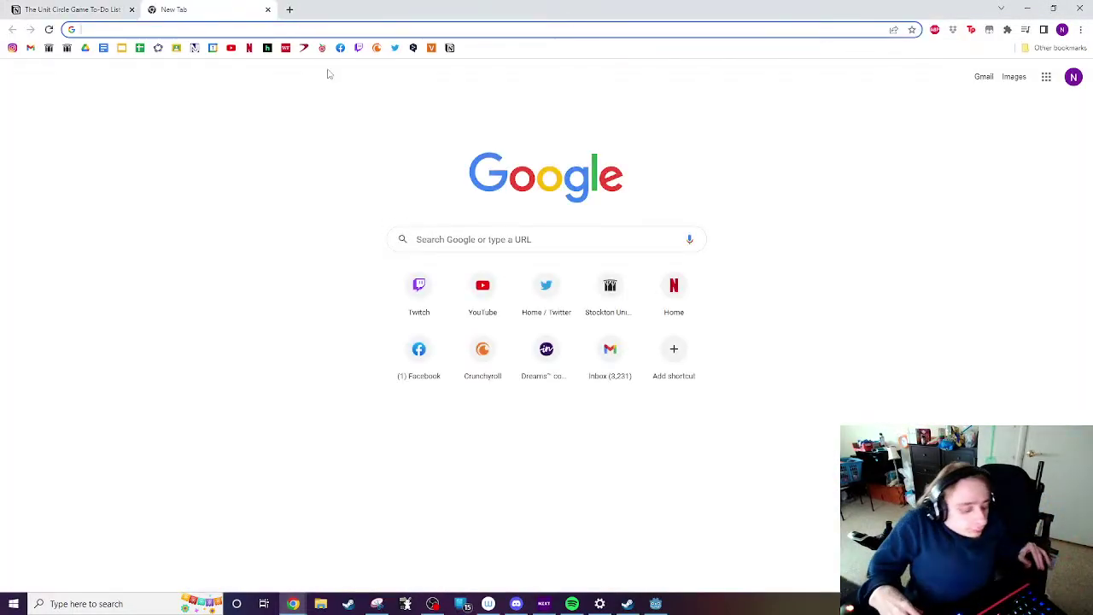
{"action": "type", "text": "godot q"}
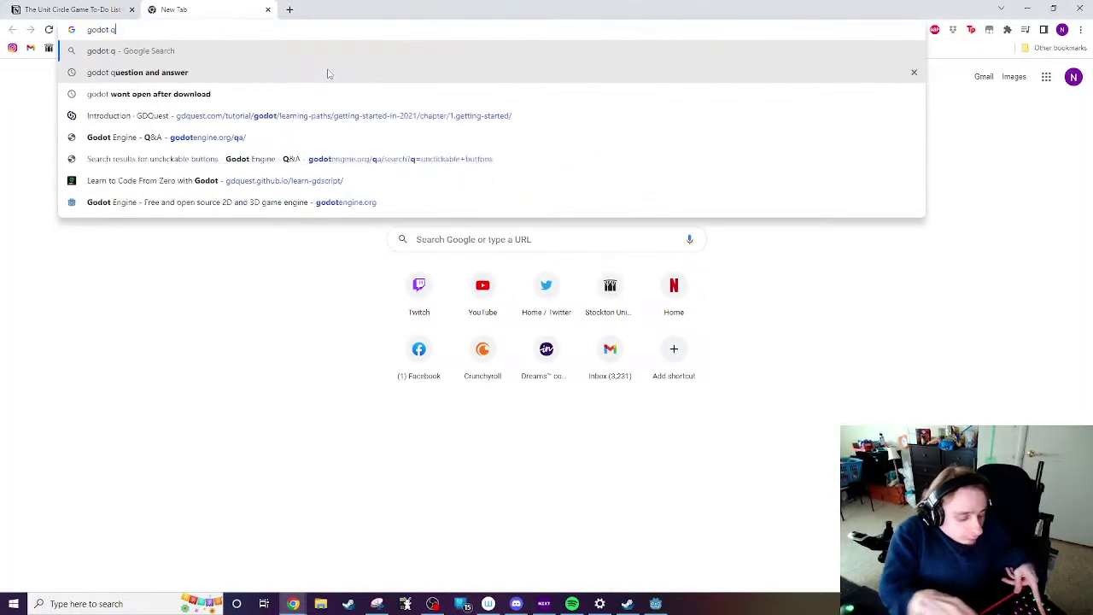
{"action": "type", "text": "&a"}
{"action": "key", "text": "Return"}
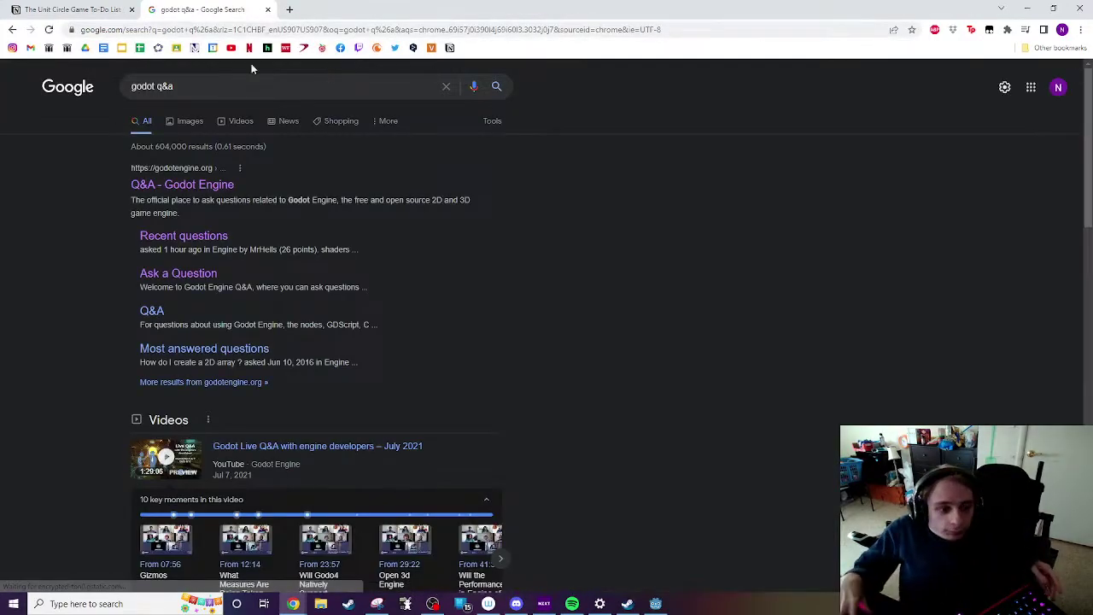
{"action": "left_click", "coordinate": [182, 191]}
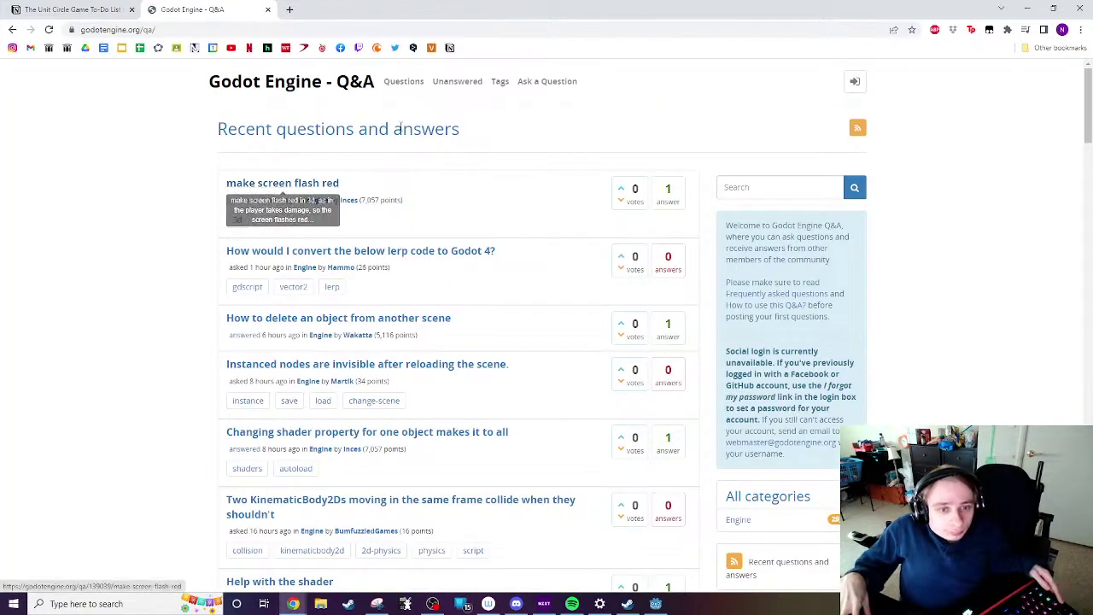
Step: Search the Q&A site for 'define point on scene'
{"action": "left_click", "coordinate": [728, 187]}
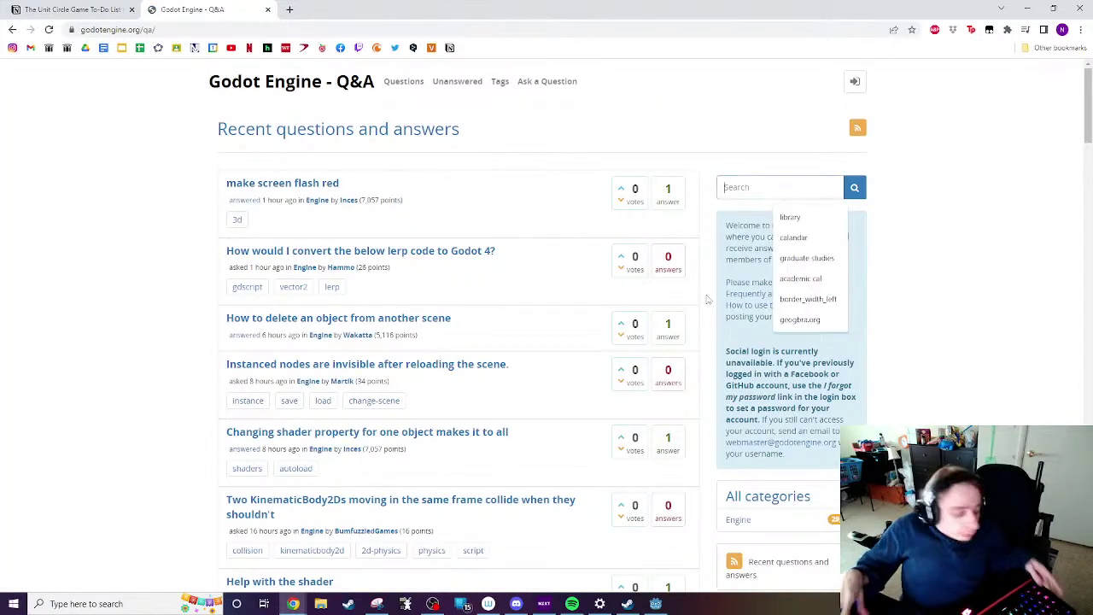
{"action": "type", "text": "define poin"}
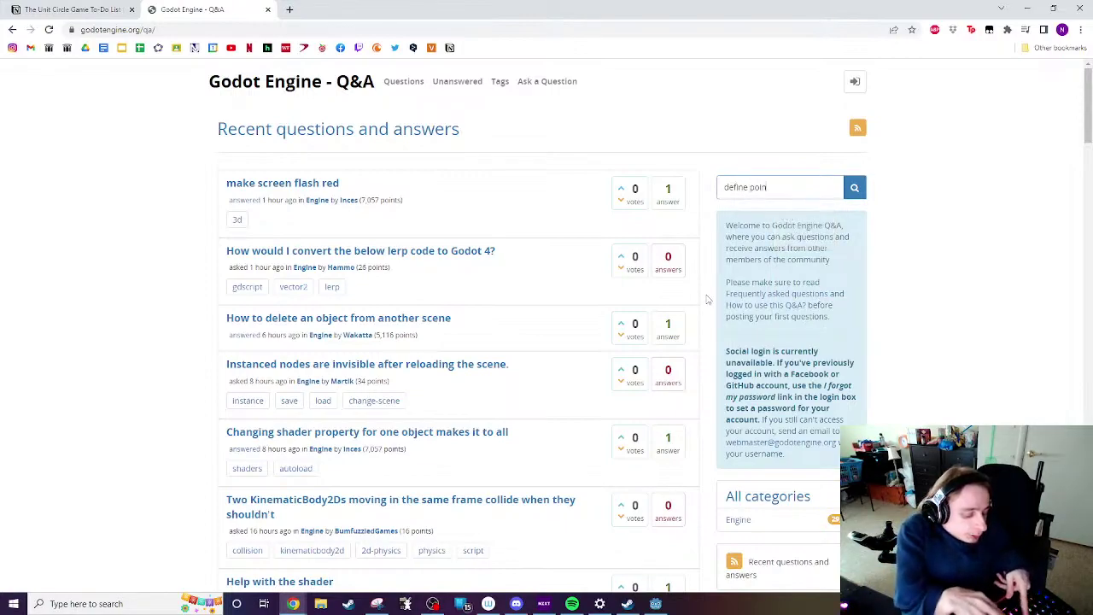
{"action": "type", "text": "t on scene"}
{"action": "key", "text": "Return"}
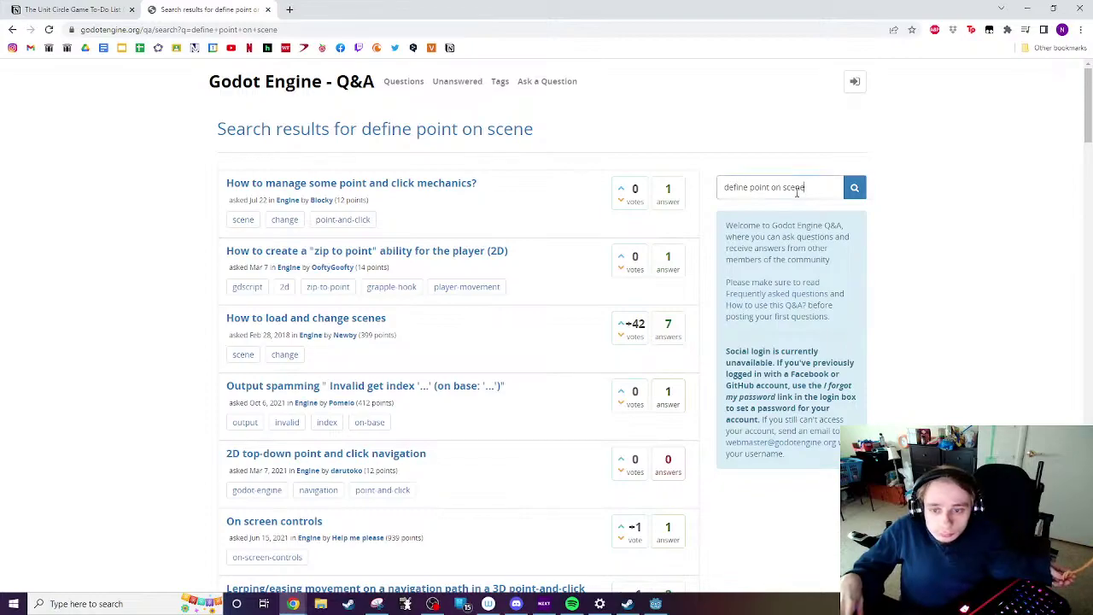
Step: Search the Q&A site for 'relative position instanced scene' instead, then return to Godot
{"action": "triple_click", "coordinate": [722, 187]}
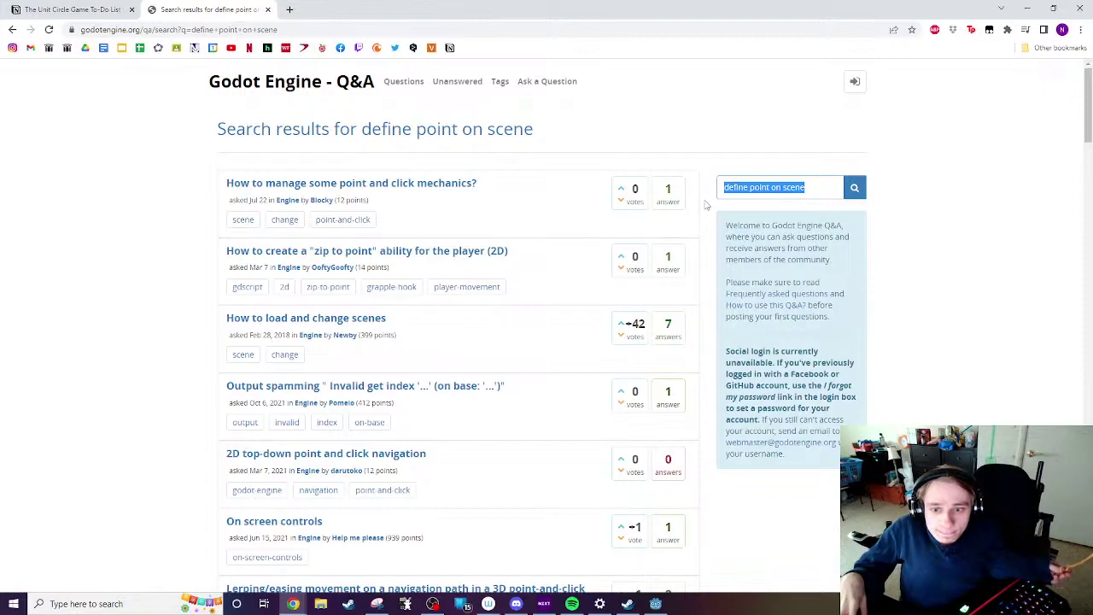
{"action": "type", "text": "rela"}
{"action": "type", "text": "tiv"}
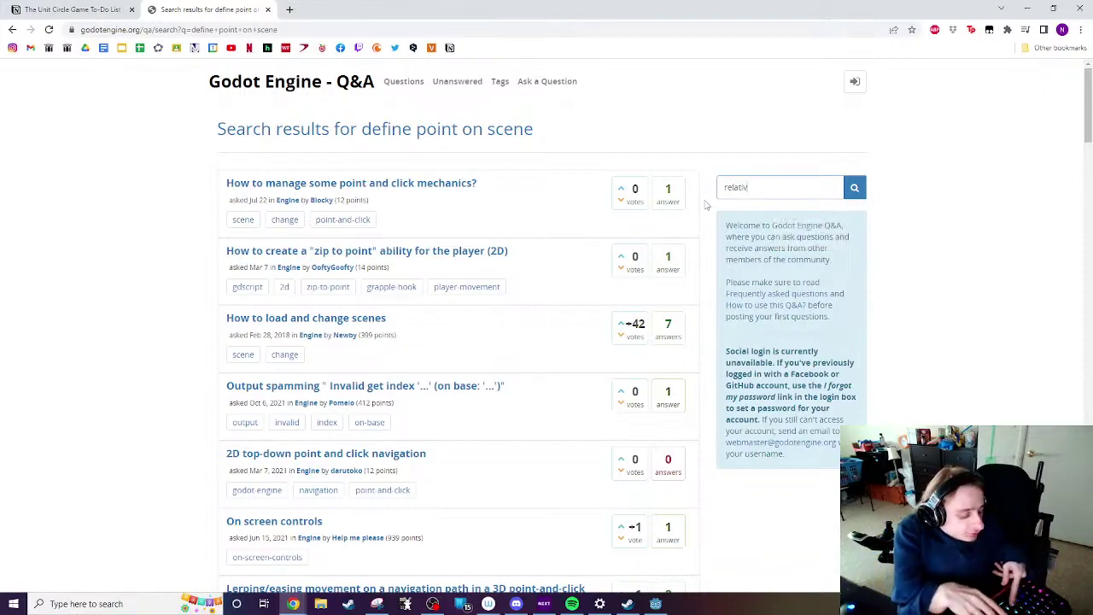
{"action": "type", "text": "e position in"}
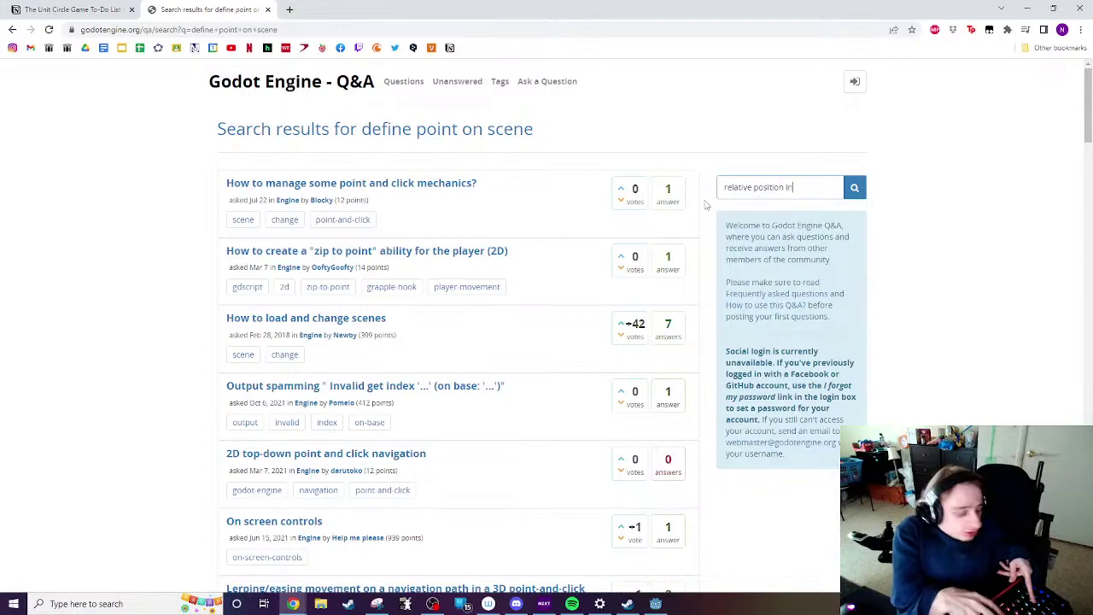
{"action": "type", "text": "stanced scene"}
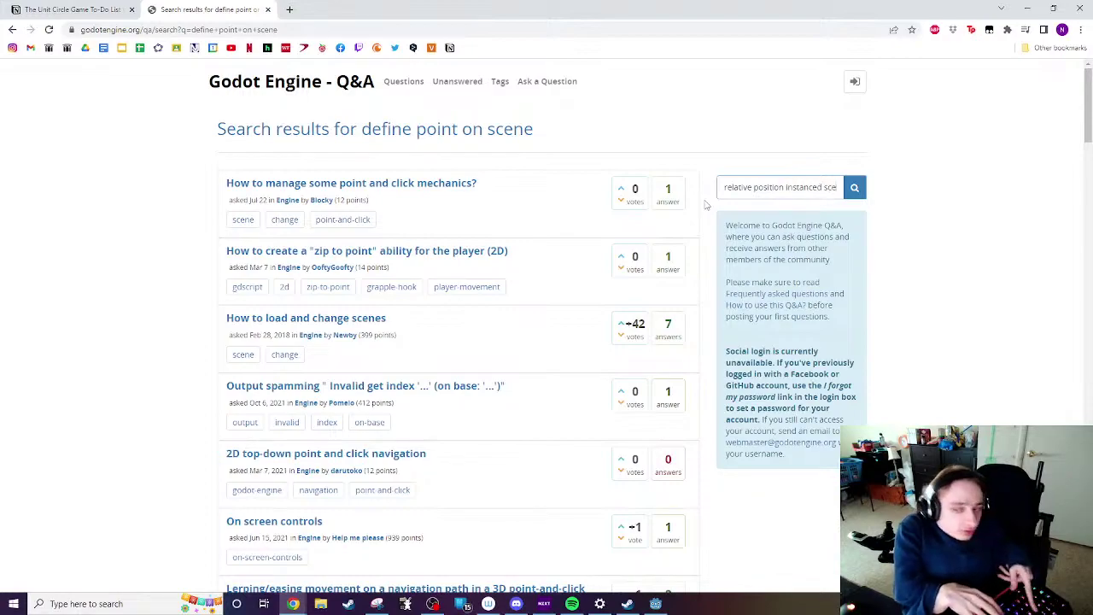
{"action": "key", "text": "Return"}
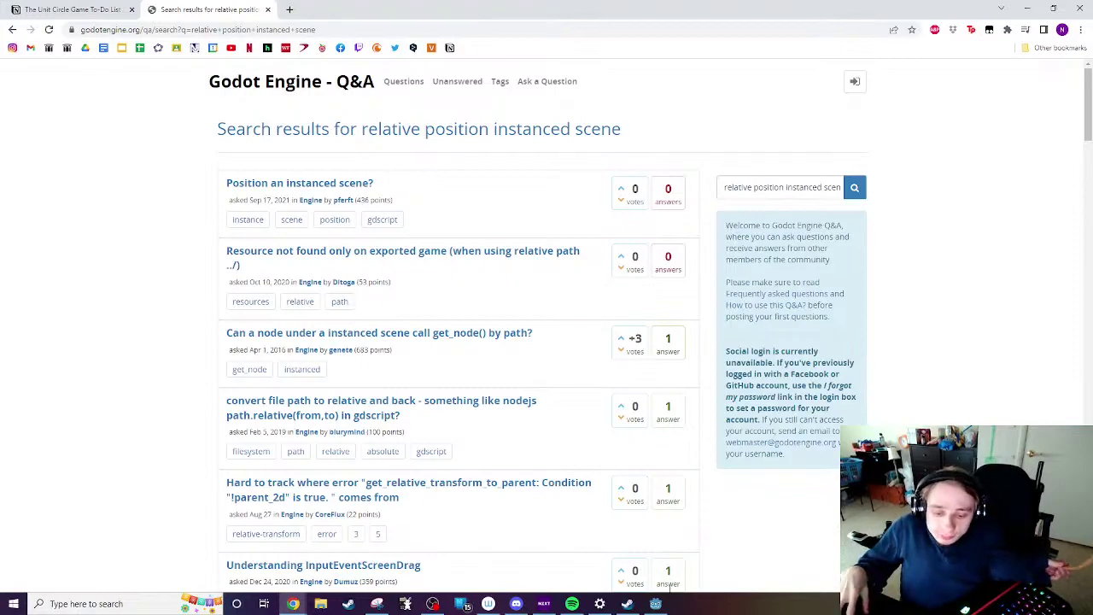
{"action": "left_click", "coordinate": [655, 604]}
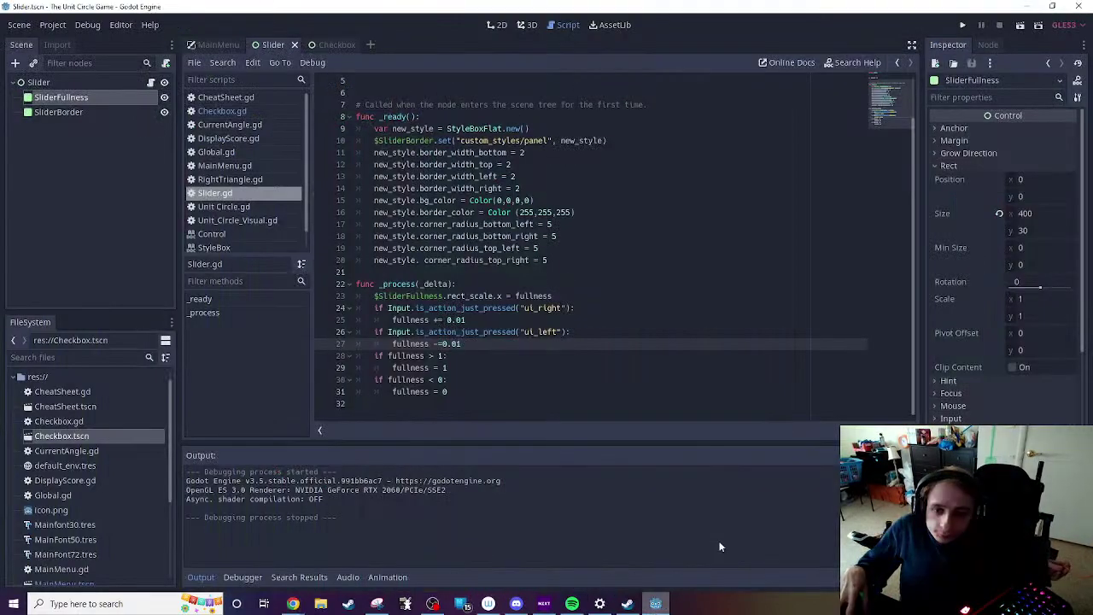
Step: In the 2D view, instance Slider.tscn as a child of the MainMenu scene
{"action": "left_click", "coordinate": [496, 25]}
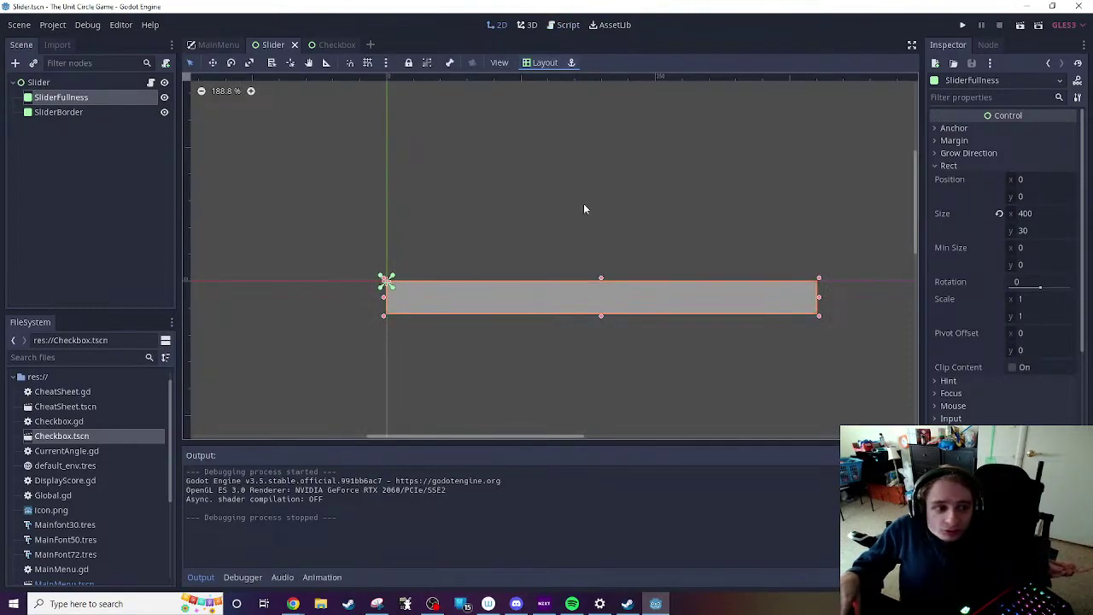
{"action": "left_click", "coordinate": [223, 49]}
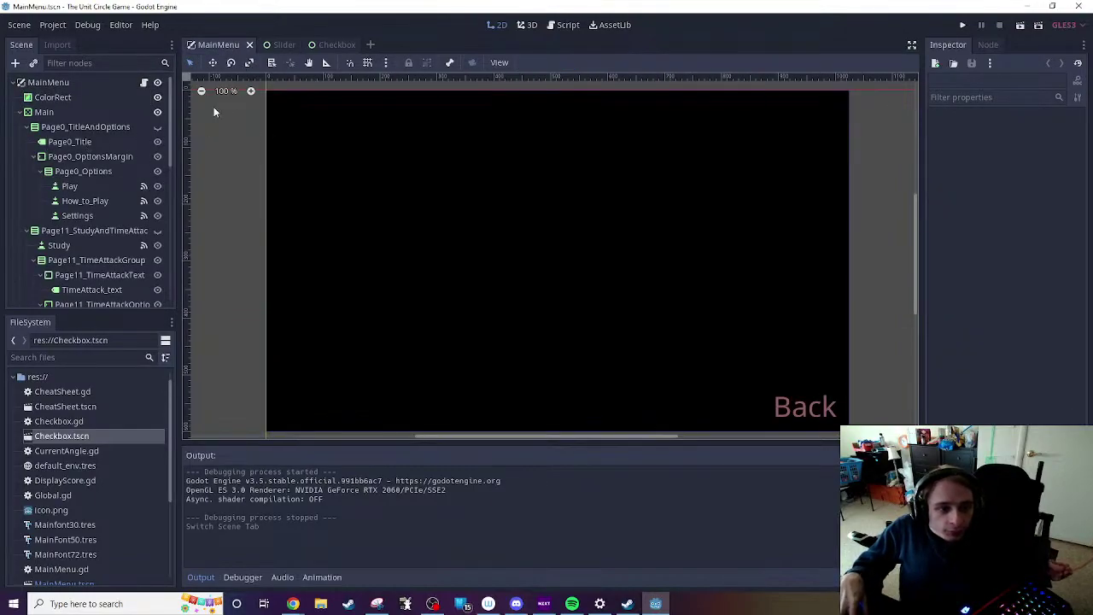
{"action": "left_click", "coordinate": [275, 46]}
{"action": "left_click", "coordinate": [218, 47]}
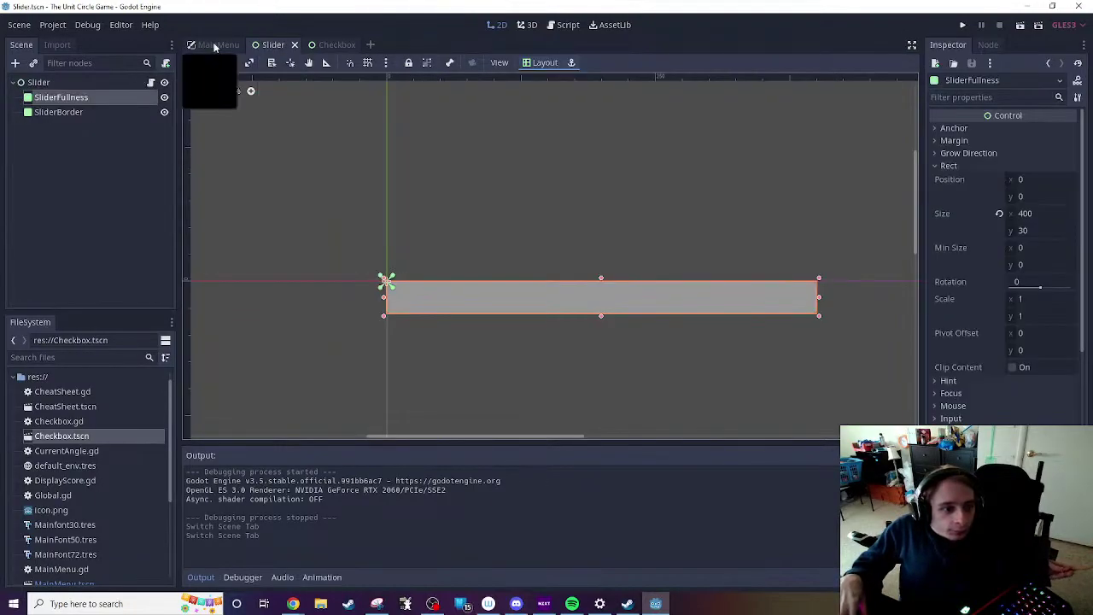
{"action": "left_click", "coordinate": [58, 80]}
{"action": "left_click", "coordinate": [34, 62]}
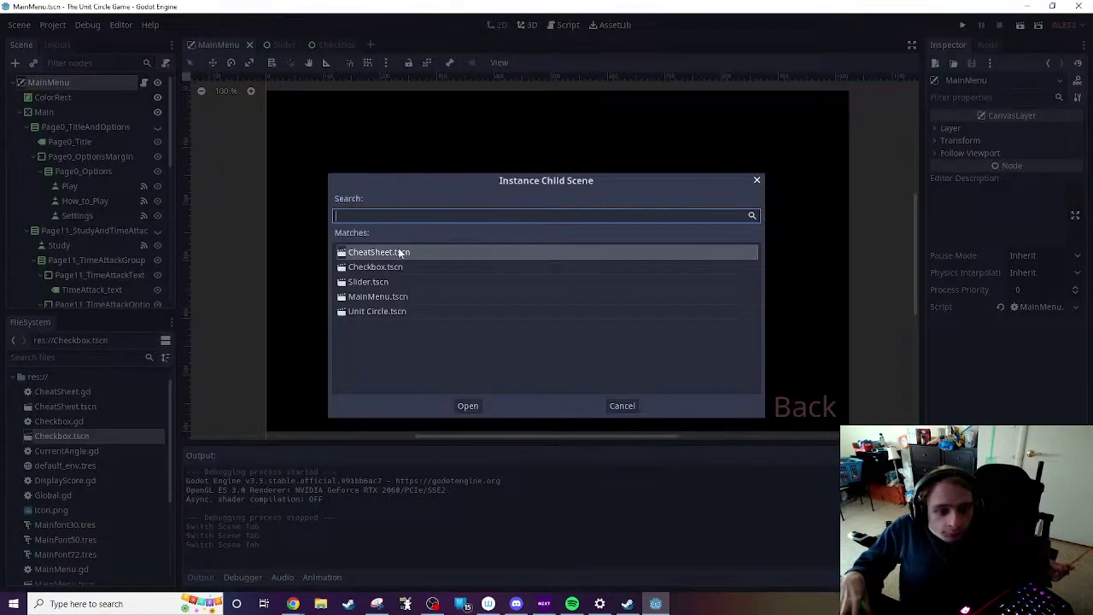
{"action": "double_click", "coordinate": [379, 282]}
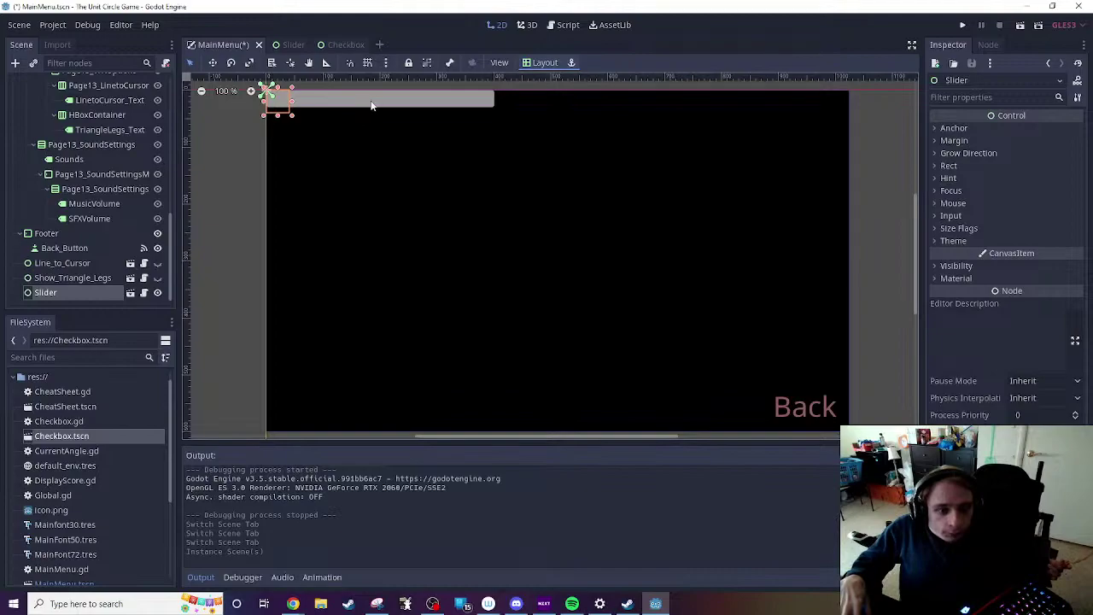
Step: Drag the Slider instance into the menu canvas, placing it around 580, 328
{"action": "left_click_drag", "start_coordinate": [372, 105], "coordinate": [391, 122]}
{"action": "left_click", "coordinate": [947, 165]}
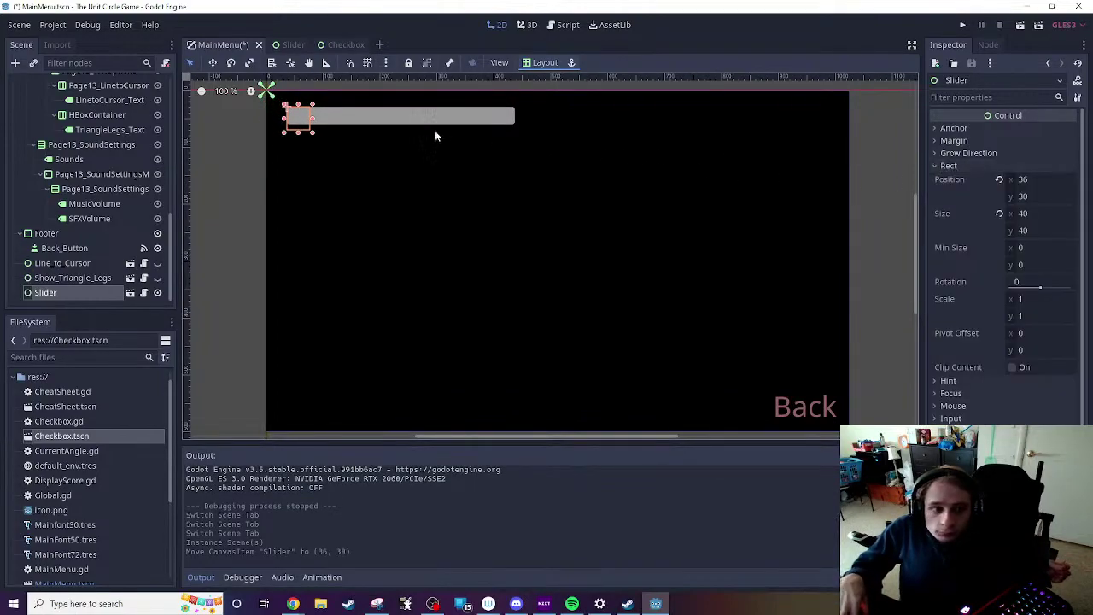
{"action": "left_click_drag", "start_coordinate": [369, 116], "coordinate": [952, 447]}
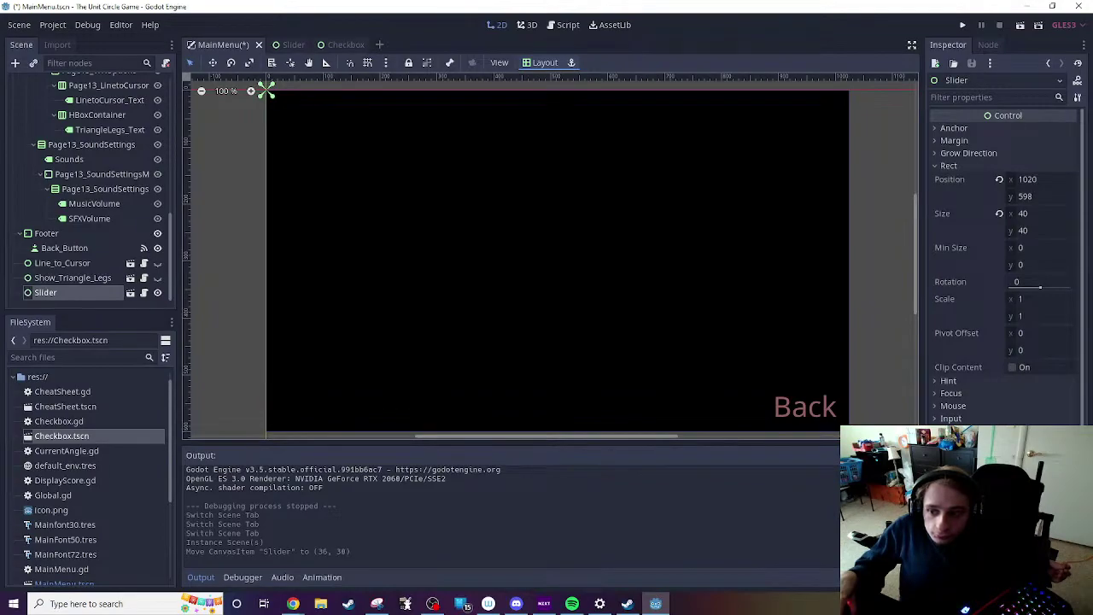
{"action": "left_click_drag", "start_coordinate": [961, 606], "coordinate": [689, 288]}
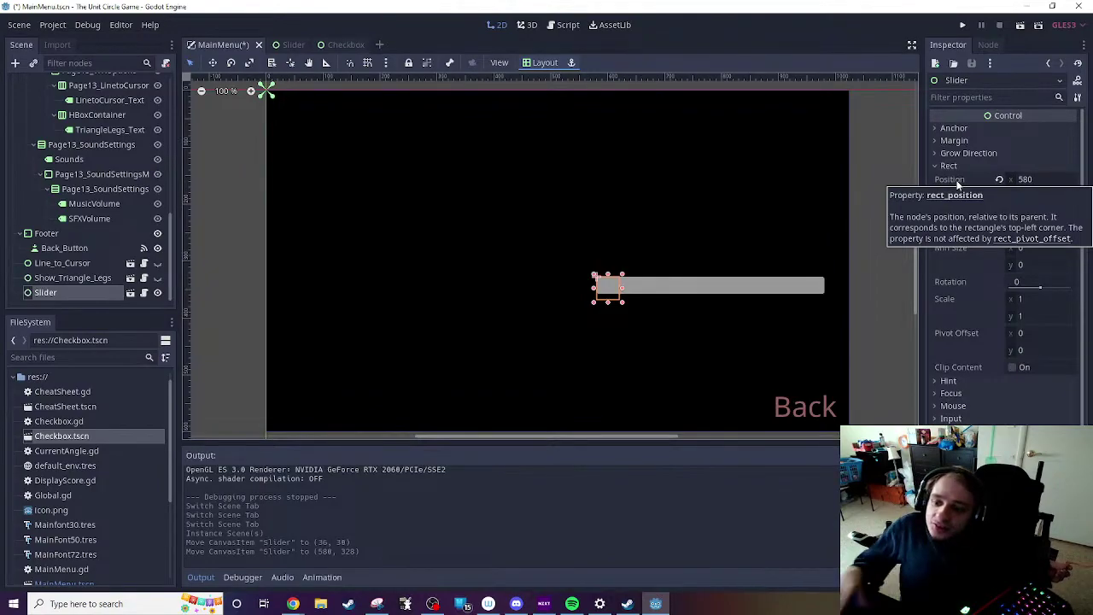
{"action": "scroll", "coordinate": [630, 282], "scroll_direction": "up", "scroll_amount": 8}
{"action": "scroll", "coordinate": [564, 286], "scroll_direction": "up", "scroll_amount": 9}
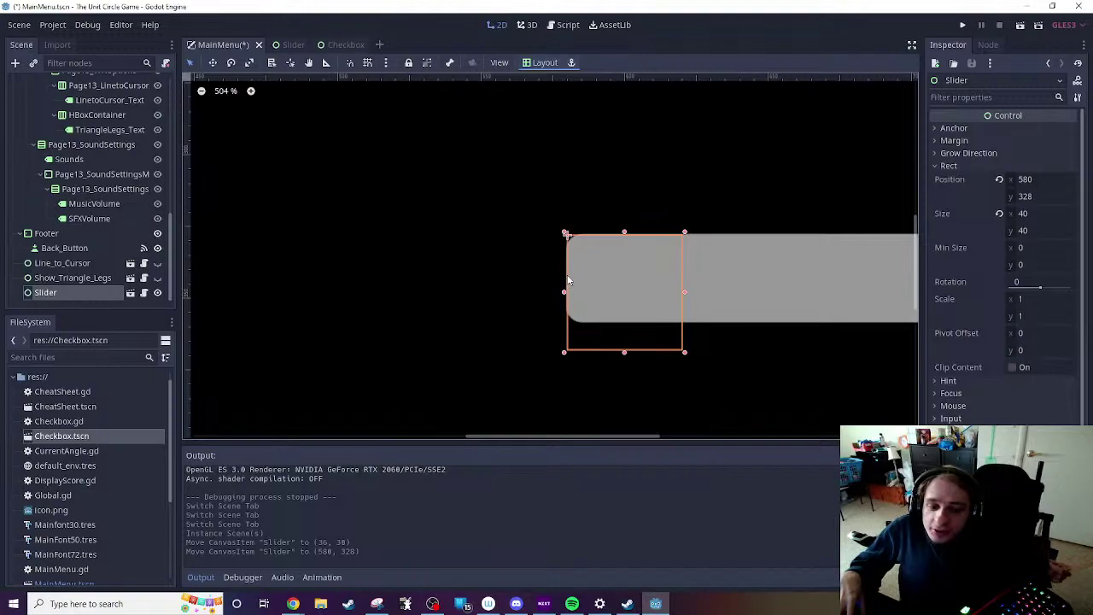
{"action": "scroll", "coordinate": [568, 283], "scroll_direction": "down", "scroll_amount": 6}
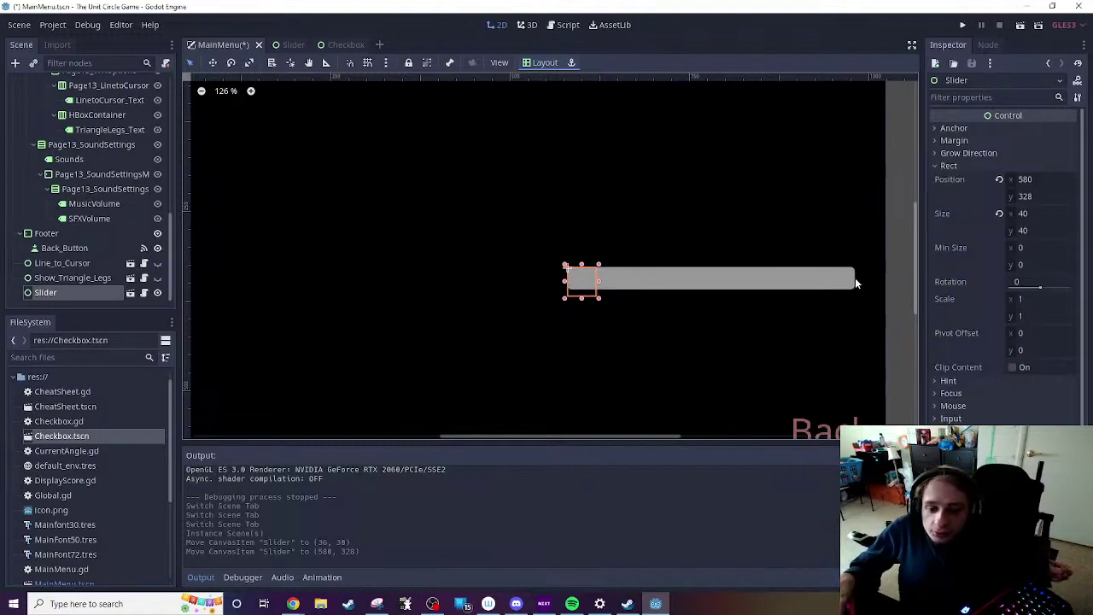
Step: Delete the Slider node from MainMenu and confirm the deletion
{"action": "right_click", "coordinate": [94, 293]}
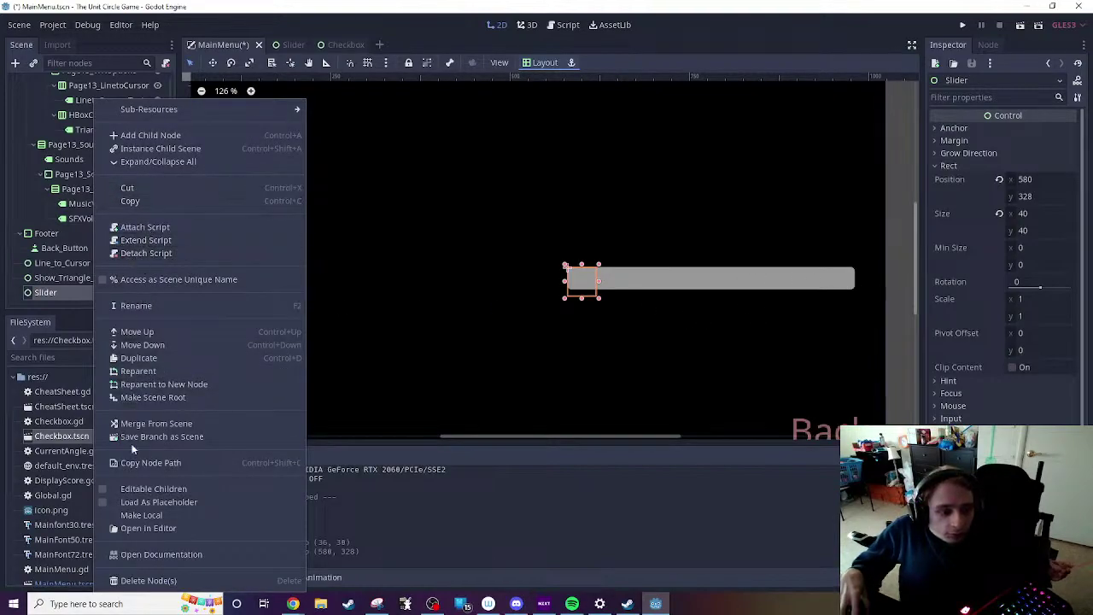
{"action": "left_click", "coordinate": [149, 581]}
{"action": "left_click", "coordinate": [521, 312]}
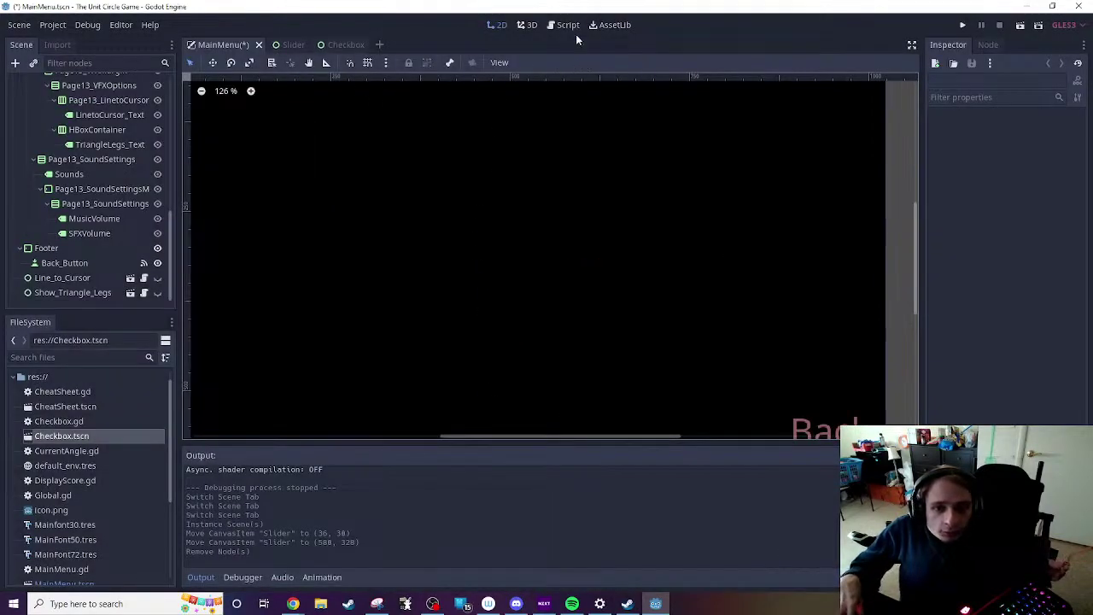
Step: Switch back to the Slider scene and open its attached Slider.gd script
{"action": "left_click", "coordinate": [290, 47]}
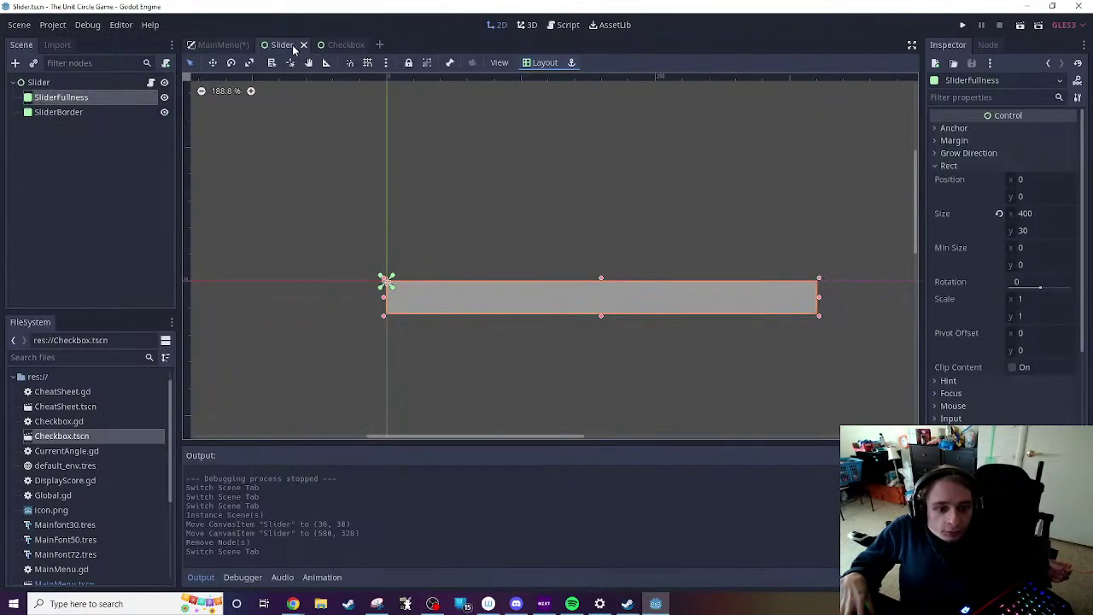
{"action": "scroll", "coordinate": [393, 330], "scroll_direction": "up", "scroll_amount": 1}
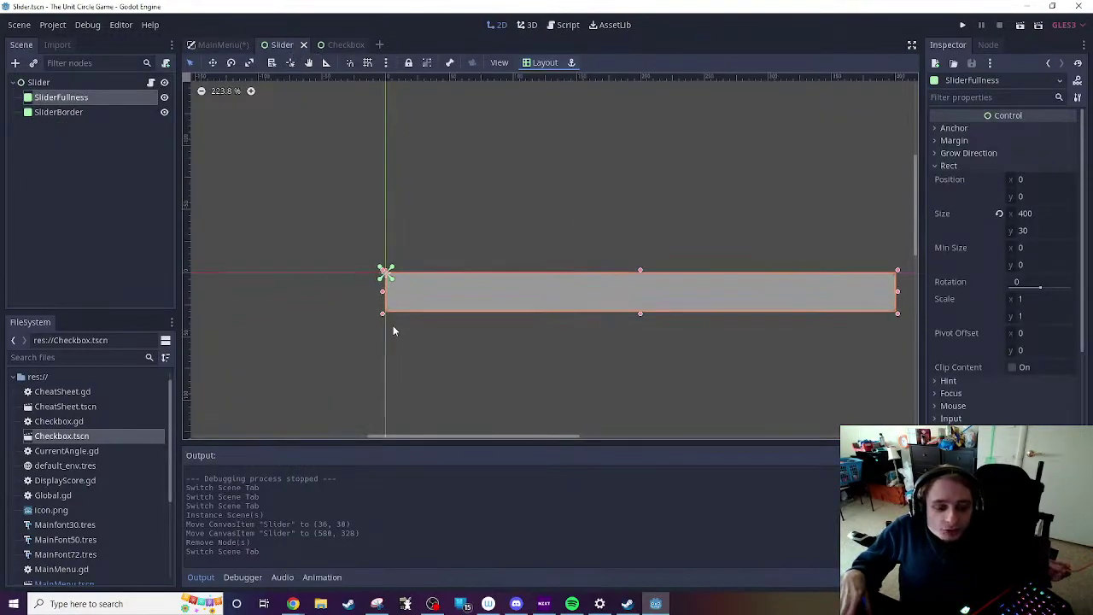
{"action": "scroll", "coordinate": [391, 322], "scroll_direction": "up", "scroll_amount": 4}
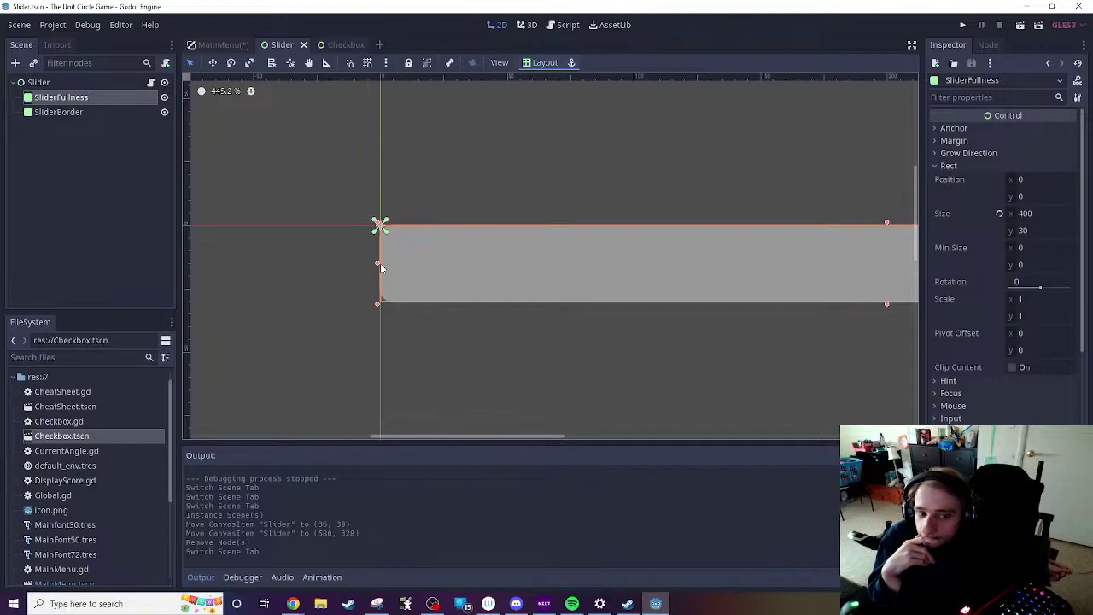
{"action": "left_click", "coordinate": [151, 82]}
Step: Declare leftmostPosition = 0 and rightmostPosition = 0 below fullness in Slider.gd
{"action": "scroll", "coordinate": [484, 256], "scroll_direction": "up", "scroll_amount": 2}
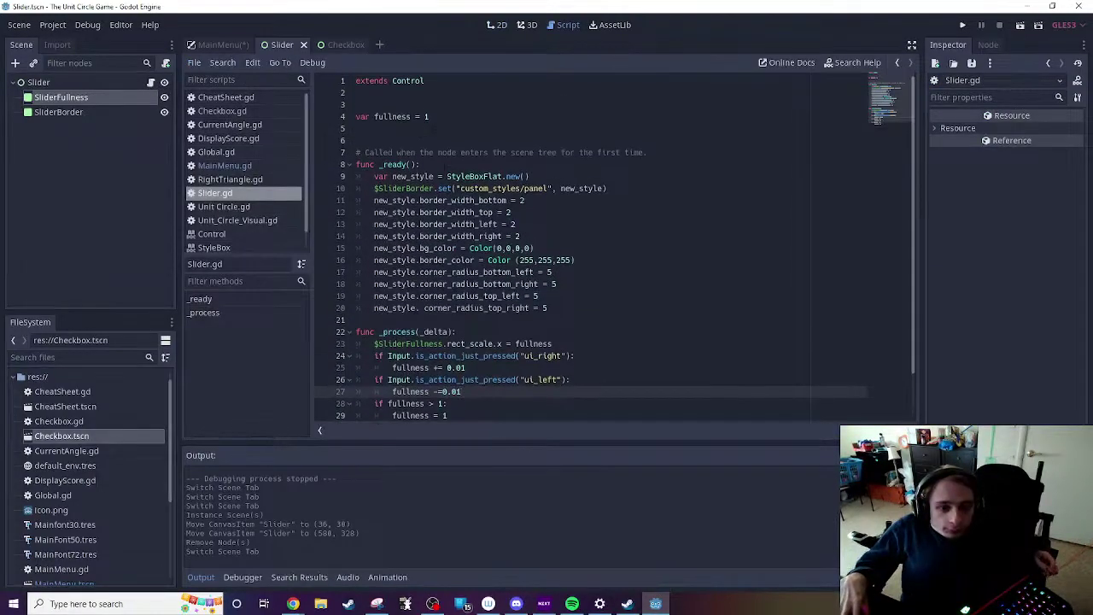
{"action": "left_click", "coordinate": [484, 128]}
{"action": "type", "text": "var"}
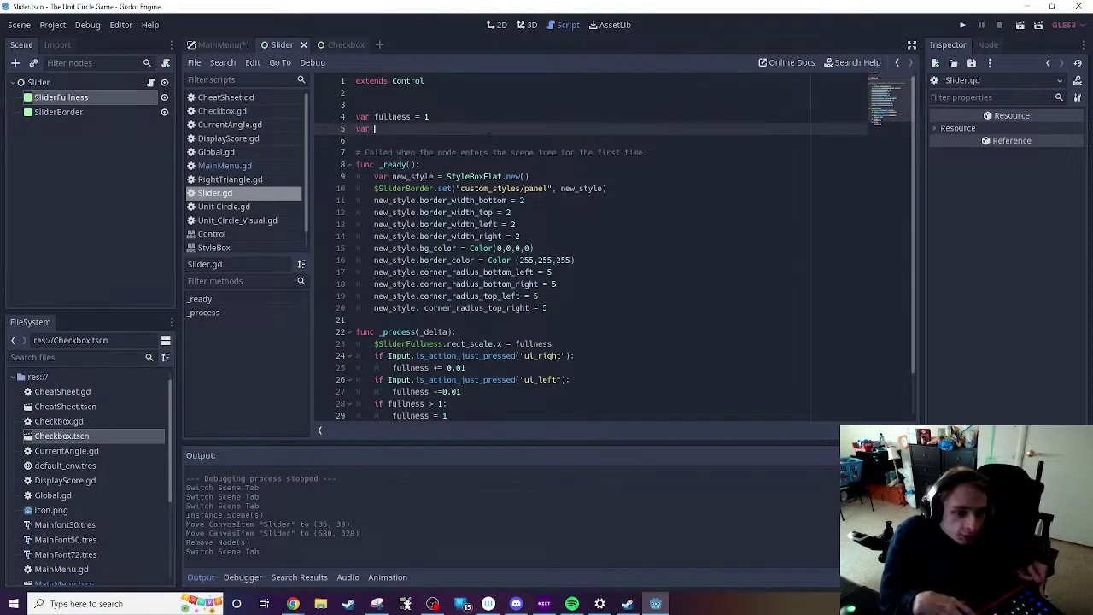
{"action": "type", "text": " leftmo"}
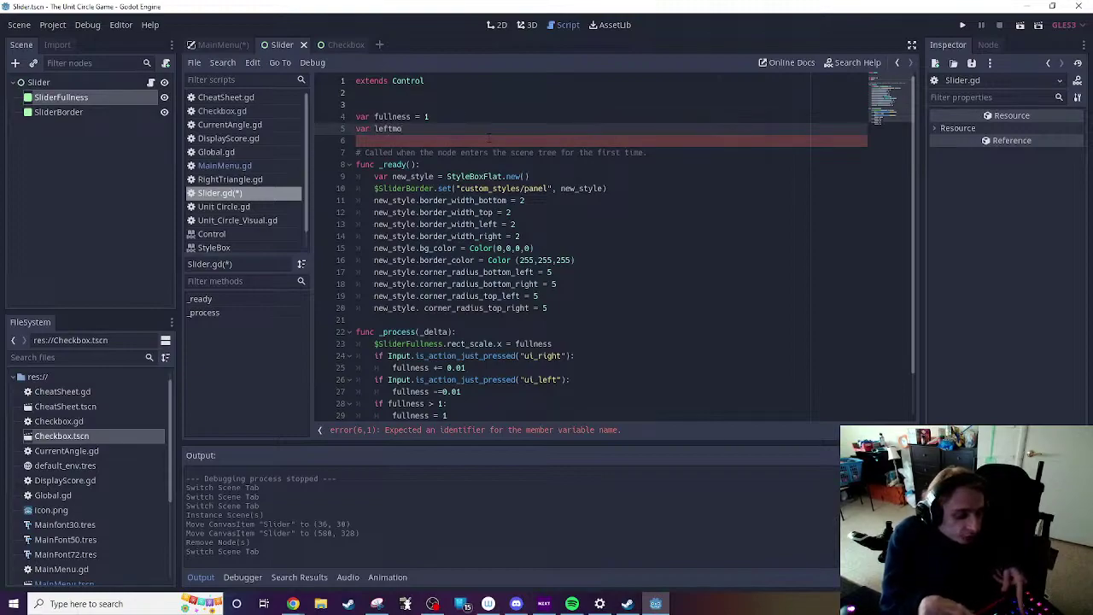
{"action": "type", "text": "st"}
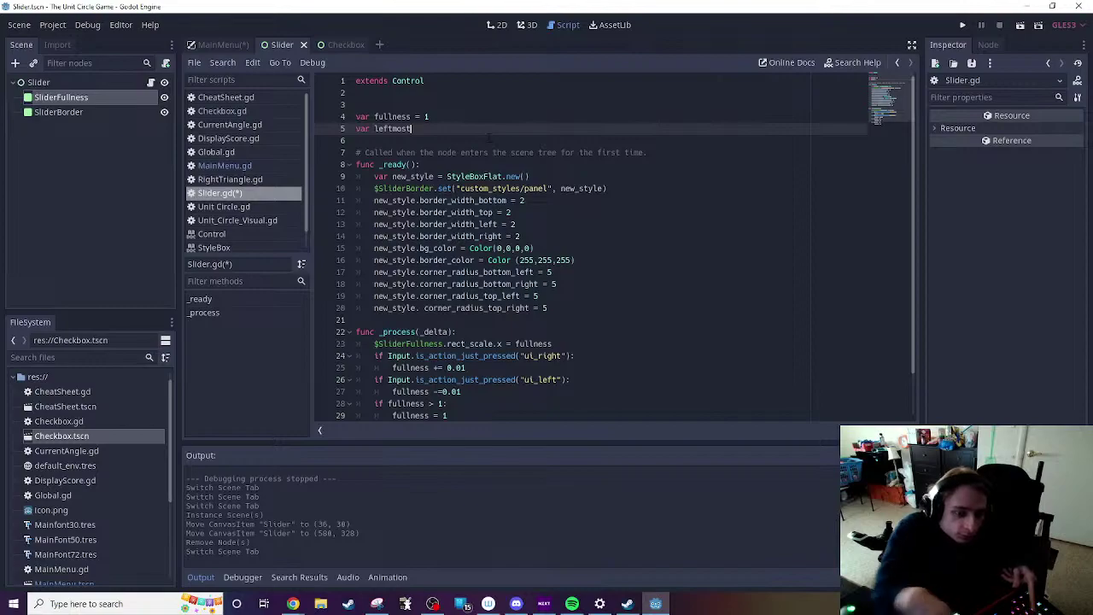
{"action": "type", "text": "Position"}
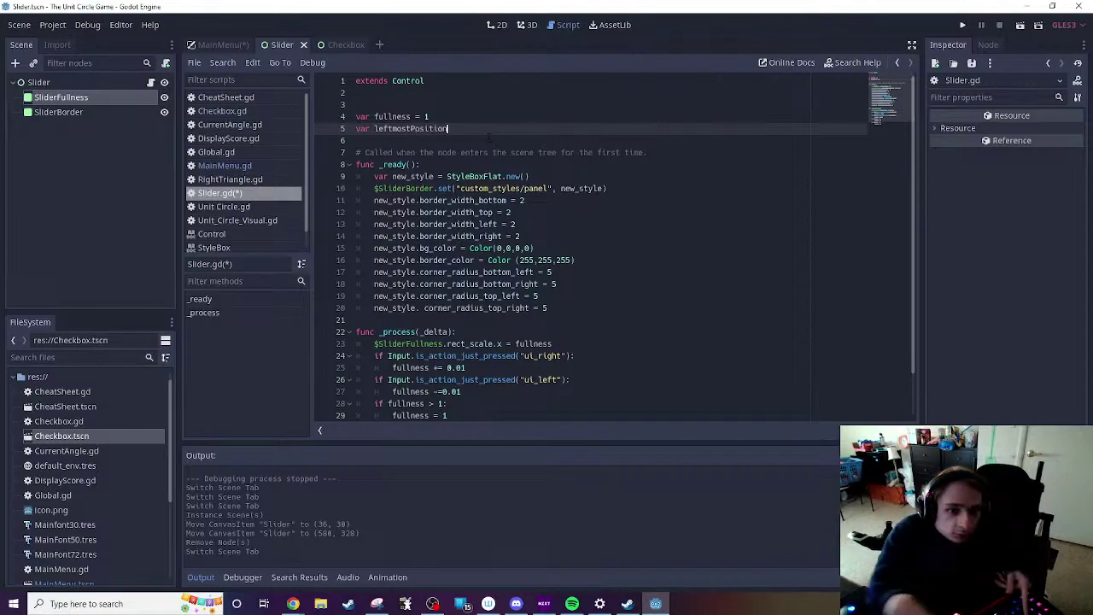
{"action": "left_click", "coordinate": [489, 138]}
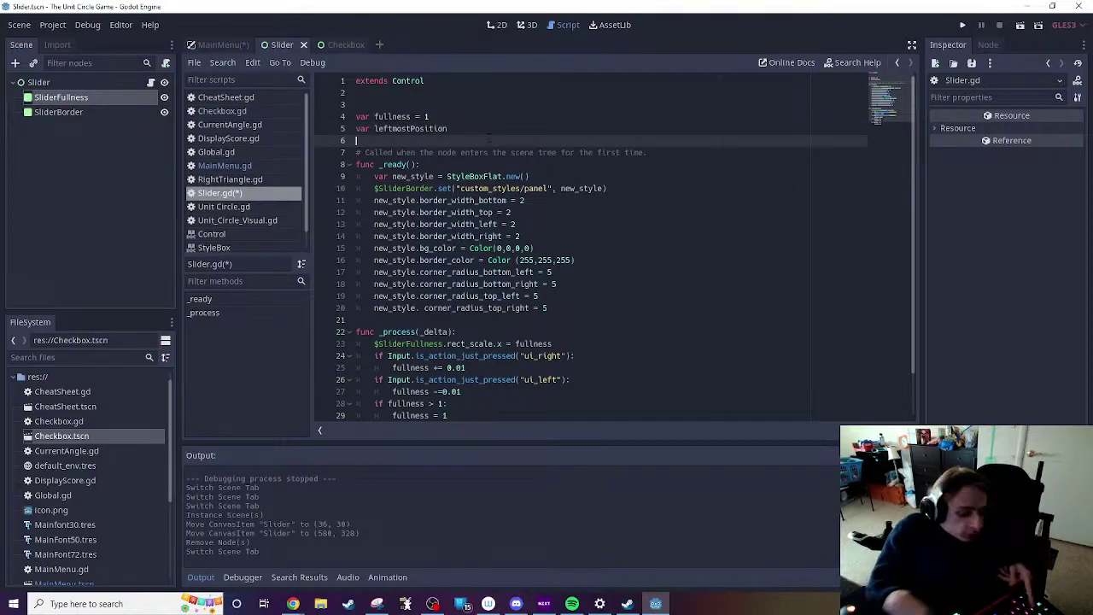
{"action": "type", "text": "var "}
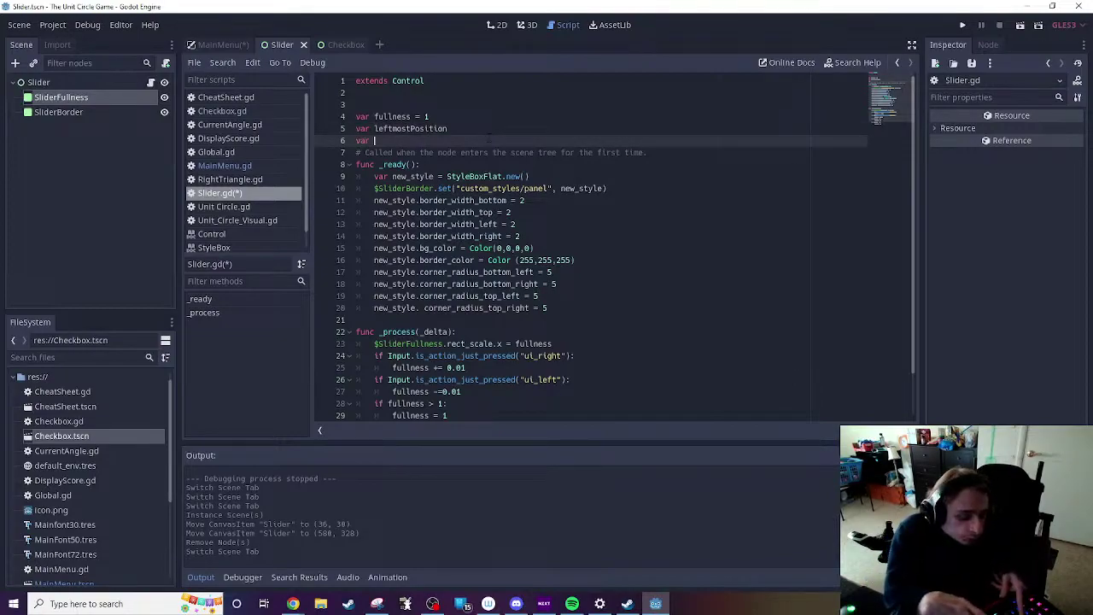
{"action": "type", "text": "rightmost"}
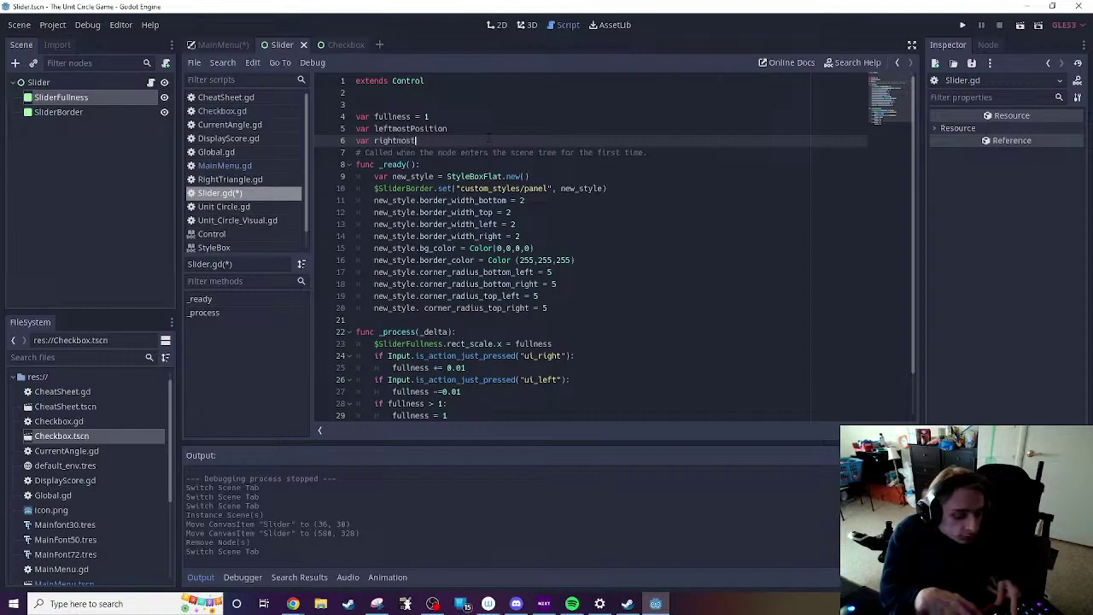
{"action": "type", "text": " Pos"}
{"action": "key", "text": "BackSpace"}
{"action": "key", "text": "BackSpace"}
{"action": "key", "text": "BackSpace"}
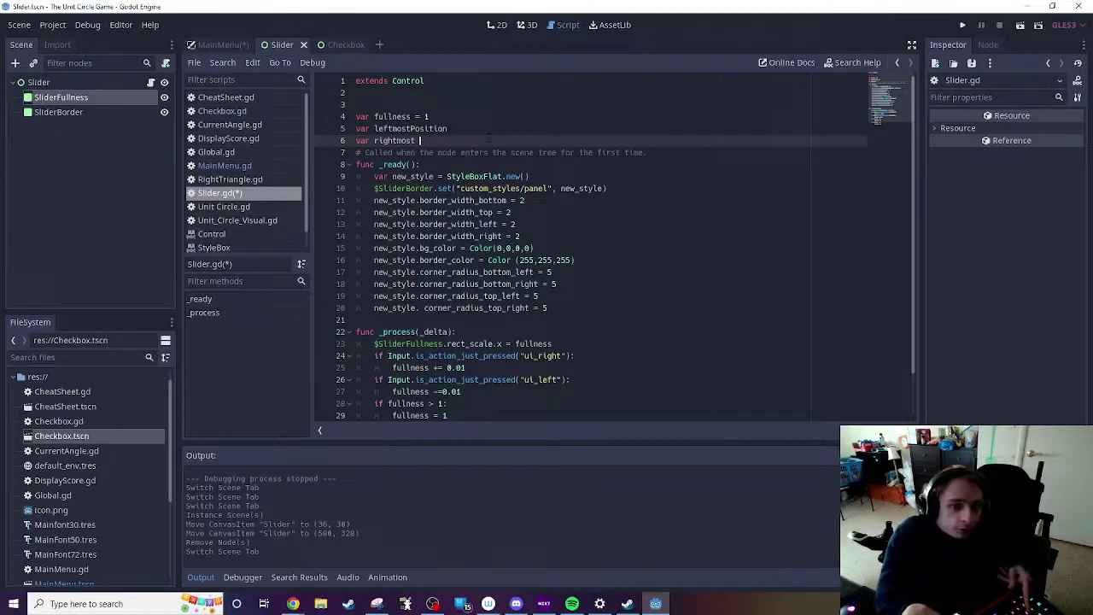
{"action": "type", "text": "Position"}
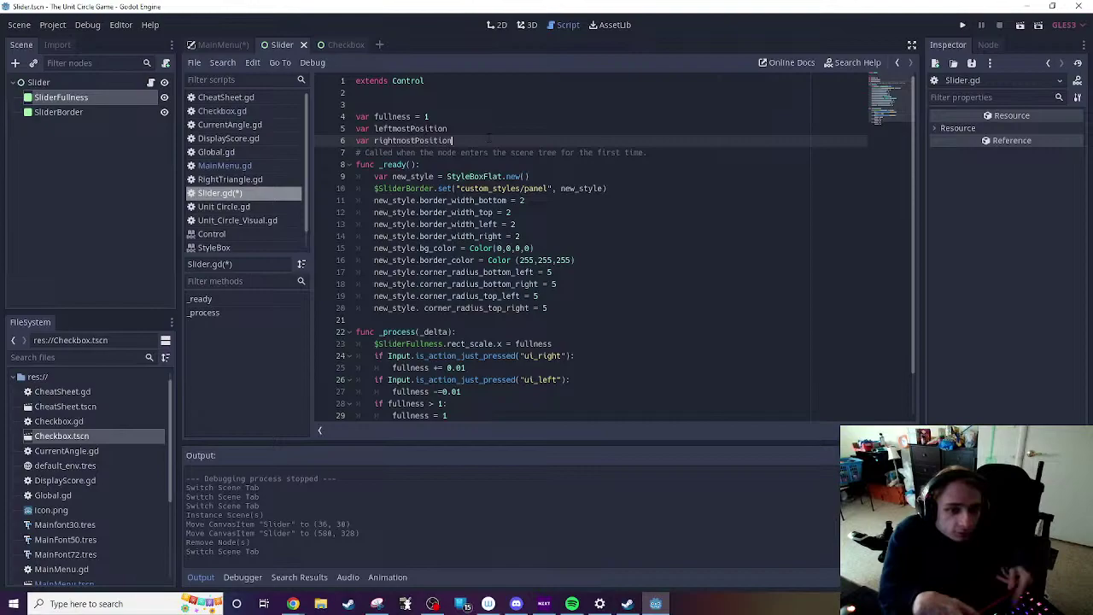
{"action": "key", "text": "Up"}
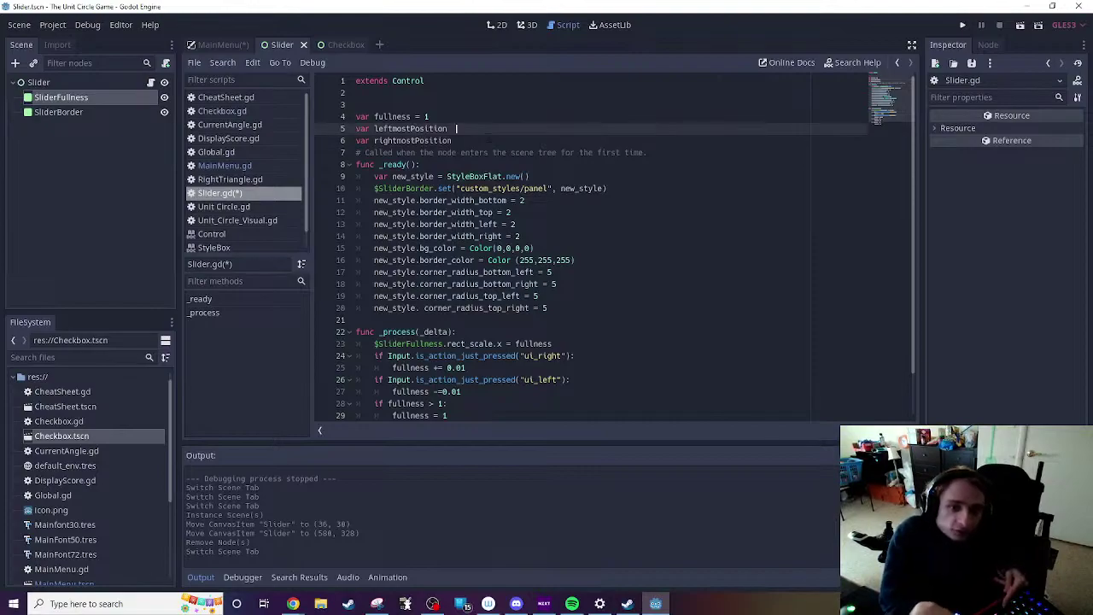
{"action": "type", "text": "= "}
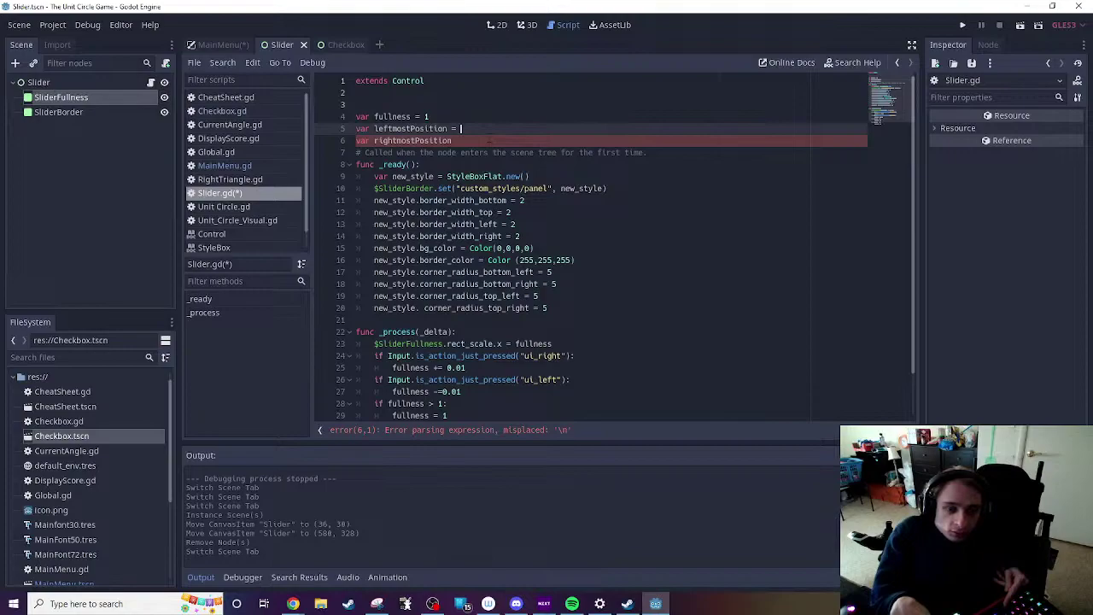
{"action": "type", "text": "0"}
{"action": "left_click", "coordinate": [453, 140]}
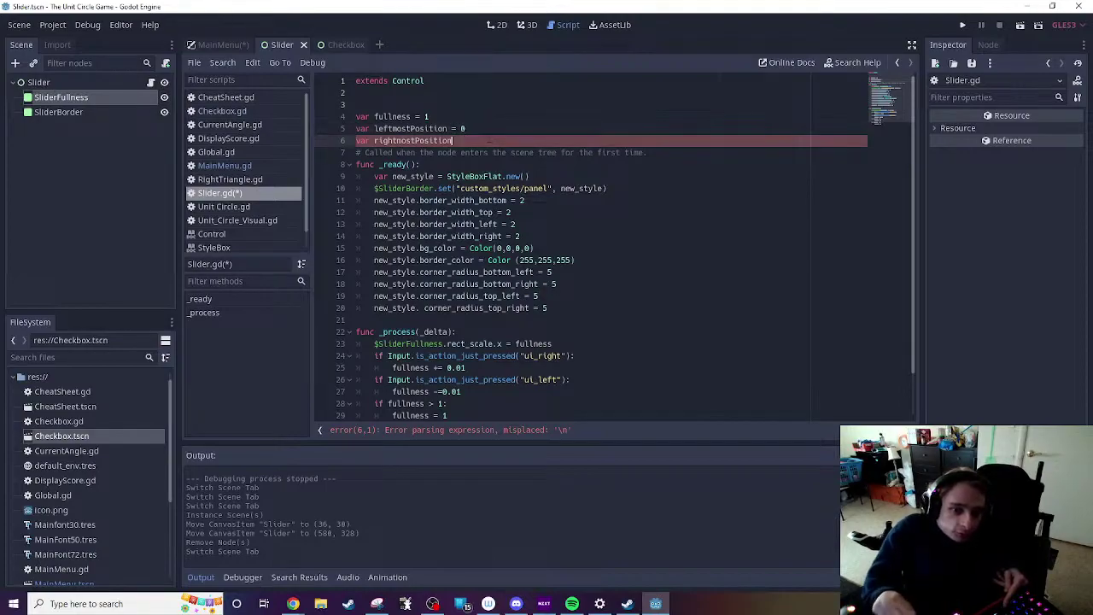
{"action": "type", "text": "= "}
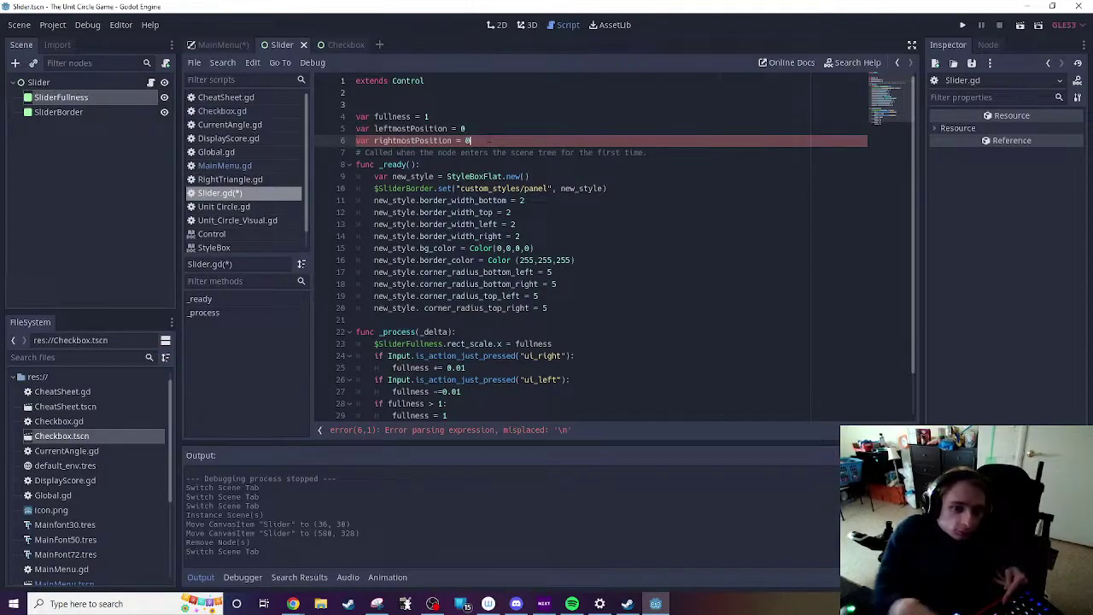
{"action": "type", "text": "0"}
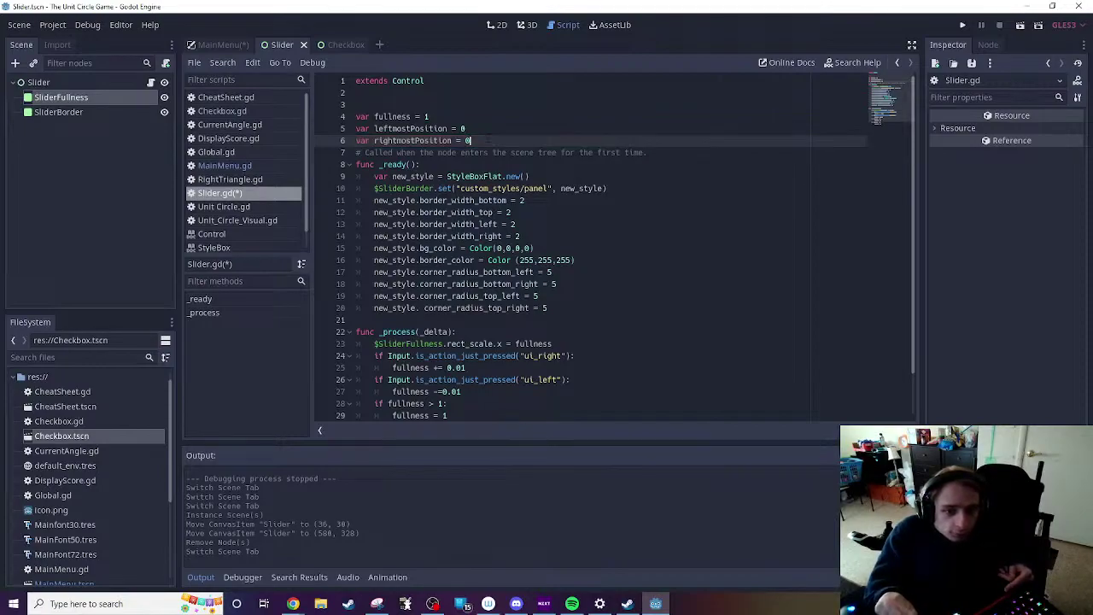
Step: Delete the scene-tree comment line above _ready
{"action": "left_click_drag", "start_coordinate": [648, 152], "coordinate": [347, 152]}
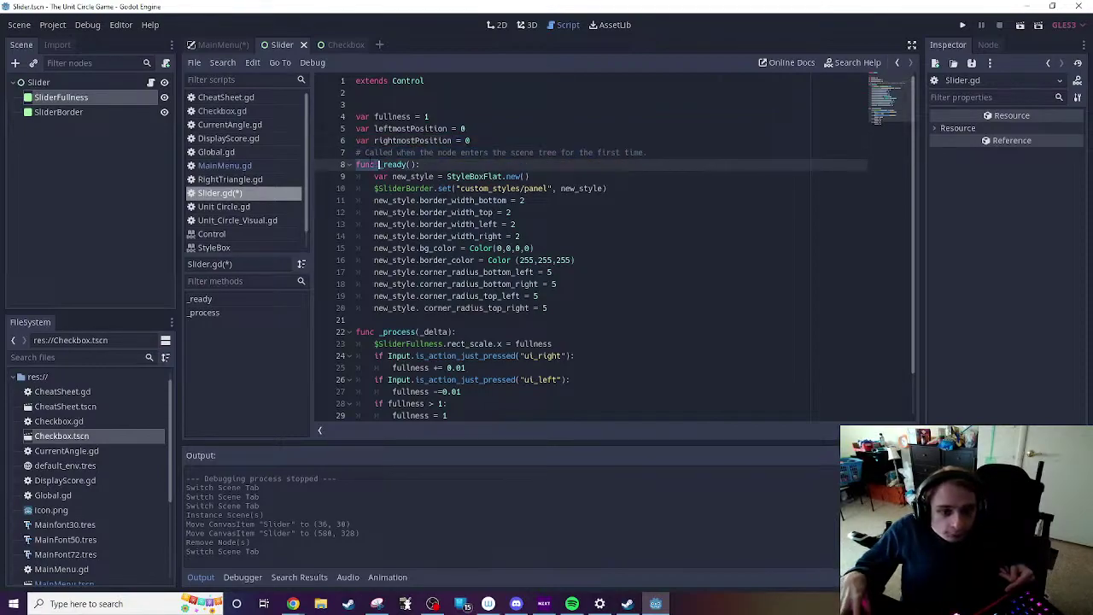
{"action": "key", "text": "BackSpace"}
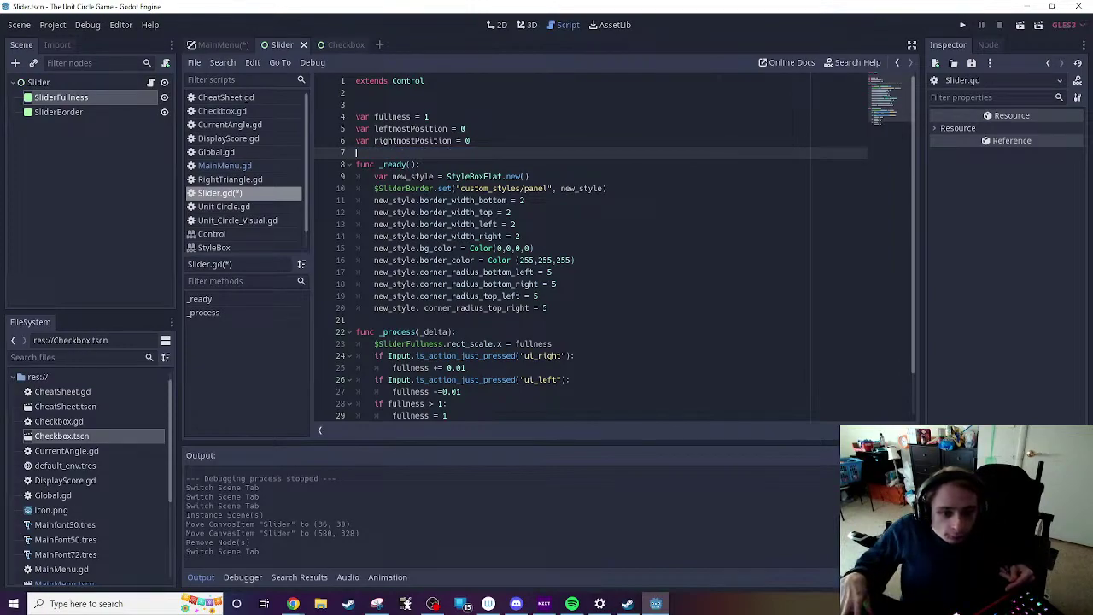
{"action": "left_click", "coordinate": [374, 176]}
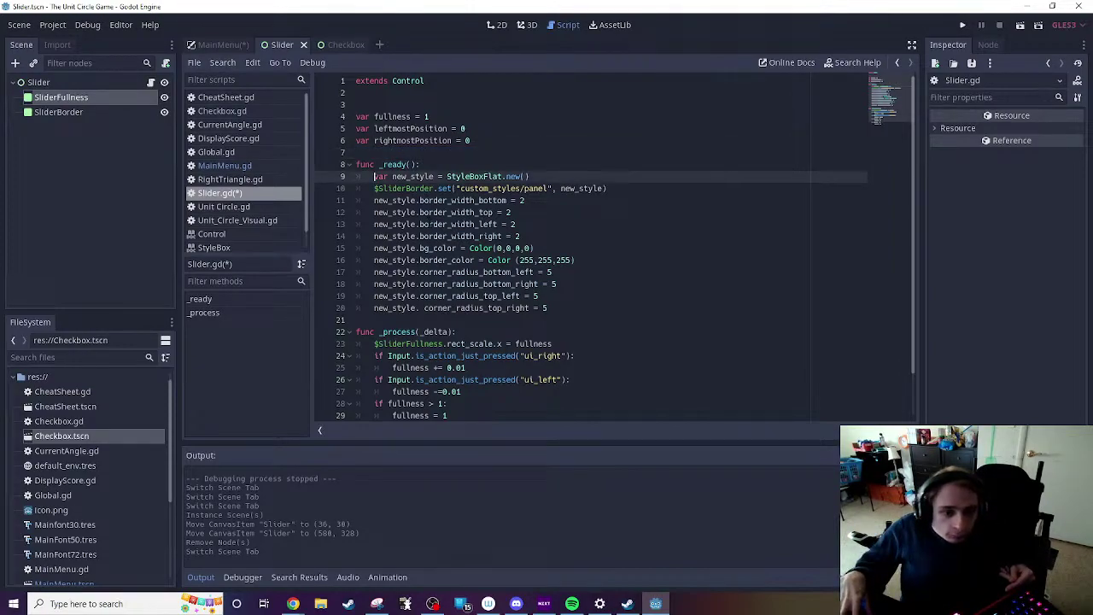
Step: Add two blank lines at the top of _ready and begin 'leftmostPosition ='
{"action": "key", "text": "Return"}
{"action": "key", "text": "Up"}
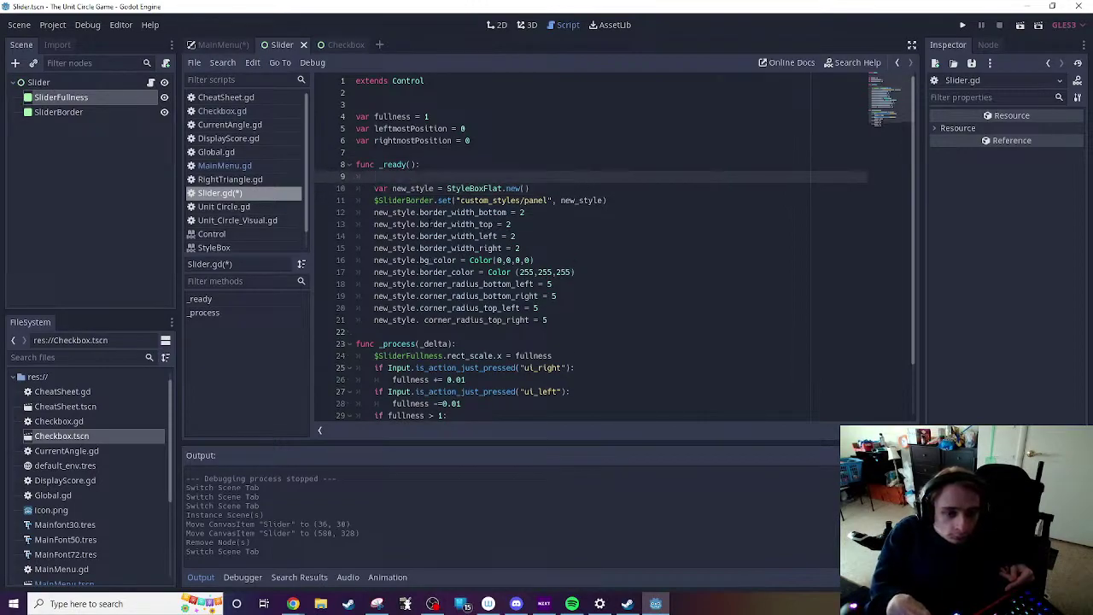
{"action": "key", "text": "Return"}
{"action": "key", "text": "Up"}
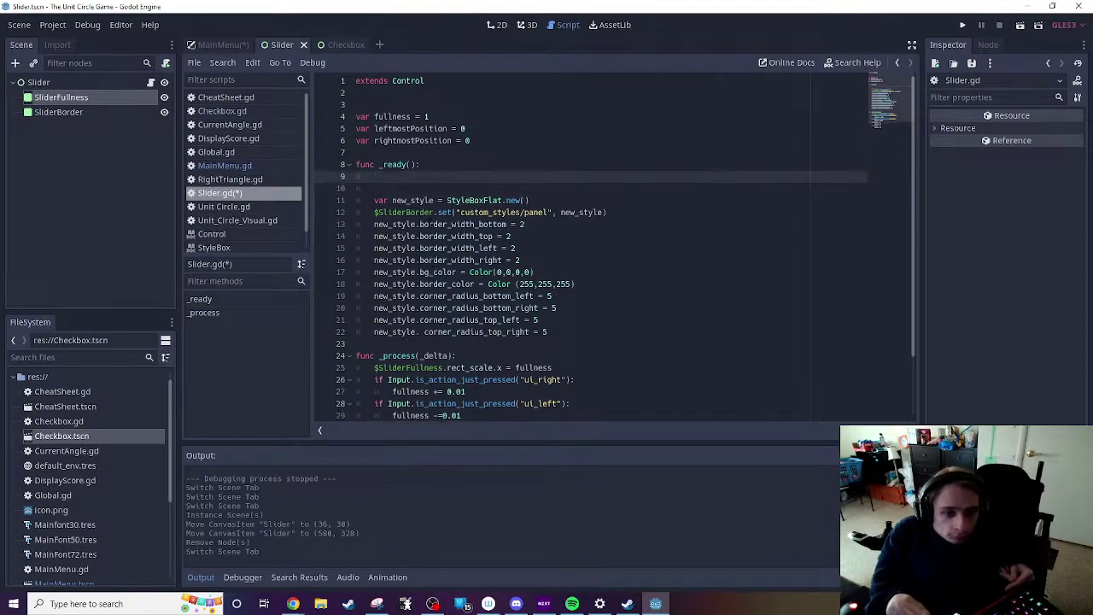
{"action": "type", "text": "va"}
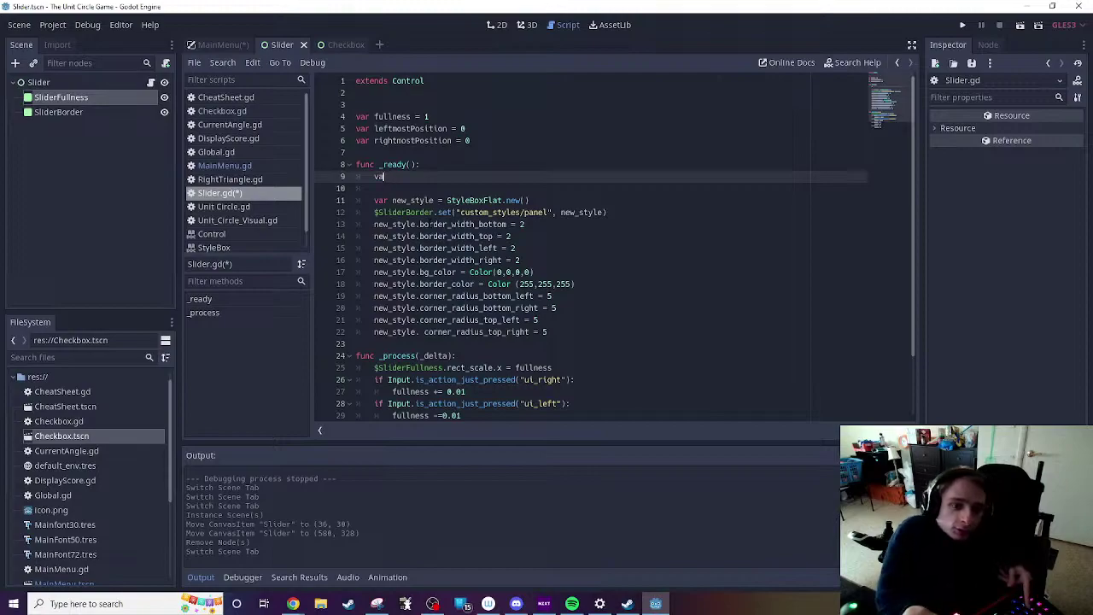
{"action": "key", "text": "BackSpace"}
{"action": "key", "text": "BackSpace"}
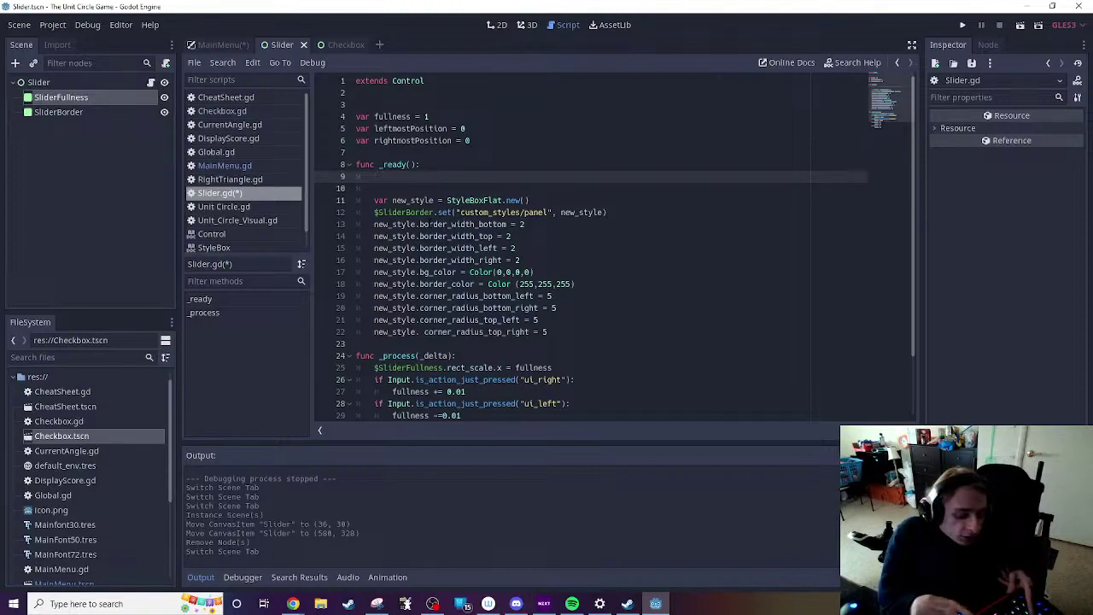
{"action": "type", "text": "leftmostPosition"}
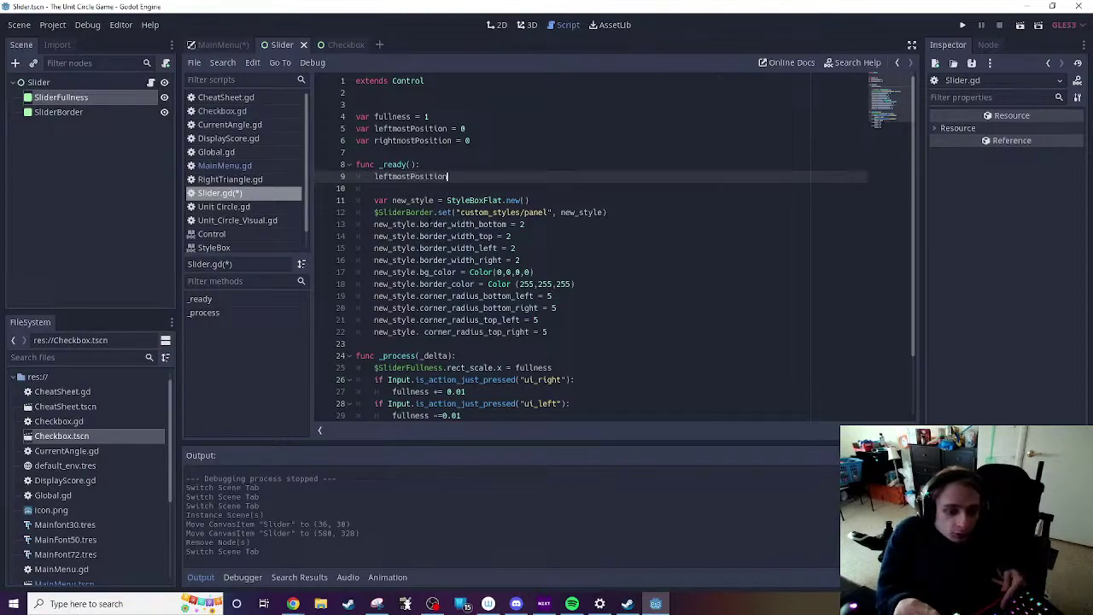
{"action": "type", "text": " ="}
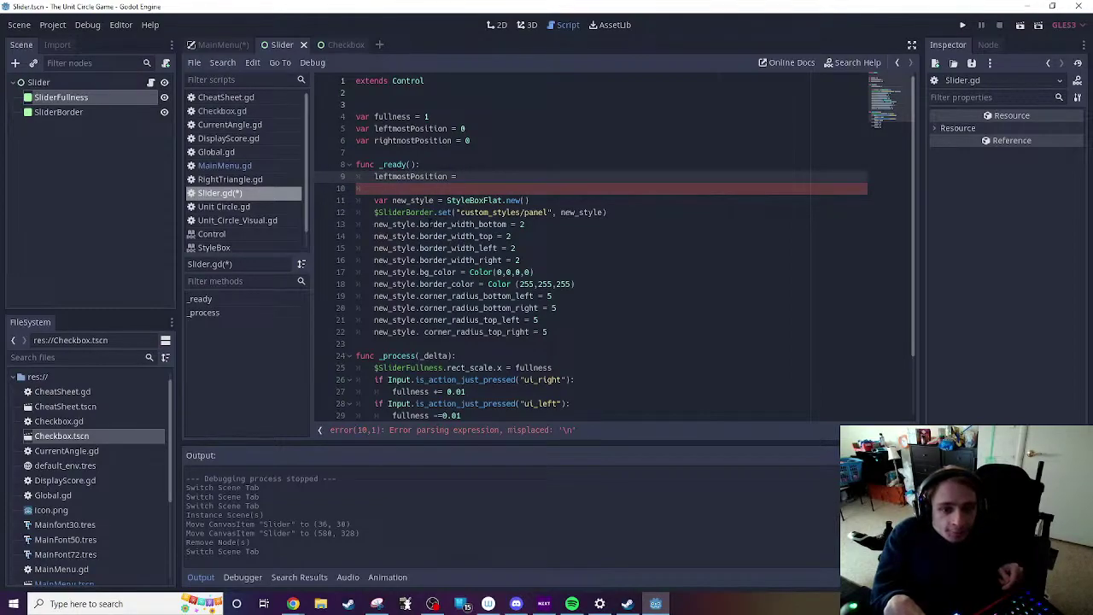
Step: Change both position variables' initial values from 0 to Vector2.ZERO
{"action": "key", "text": "Up"}
{"action": "key", "text": "Up"}
{"action": "key", "text": "Up"}
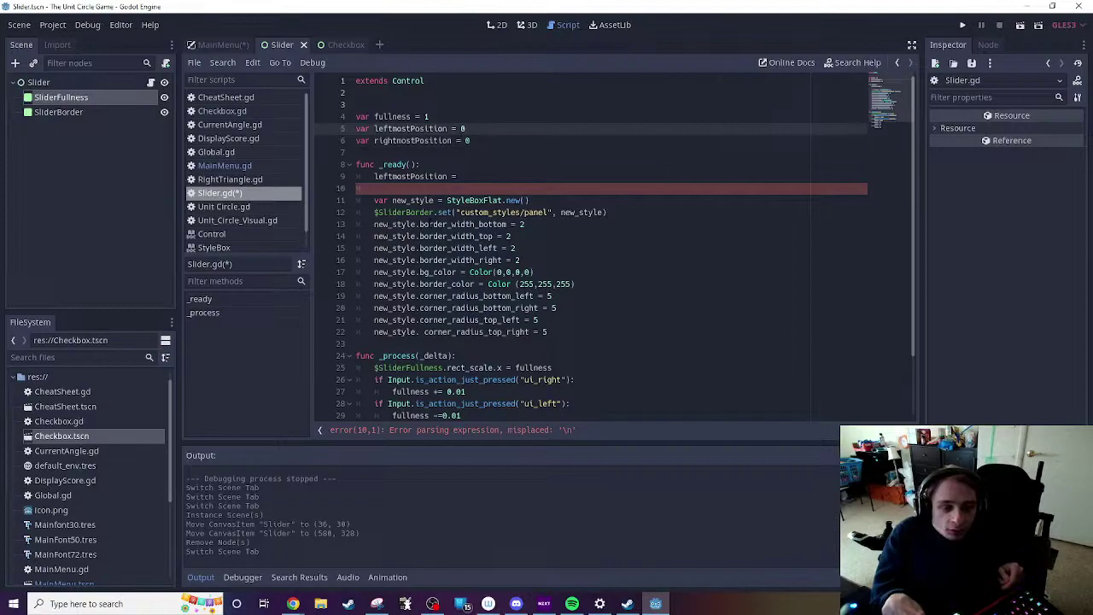
{"action": "key", "text": "BackSpace"}
{"action": "type", "text": "Vec"}
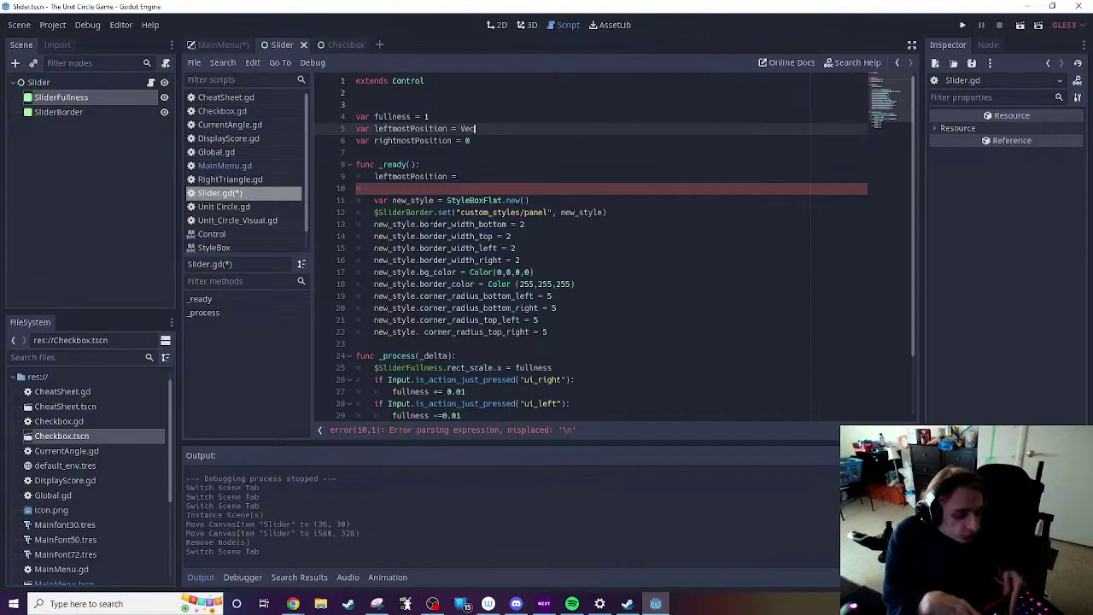
{"action": "type", "text": "tor2"}
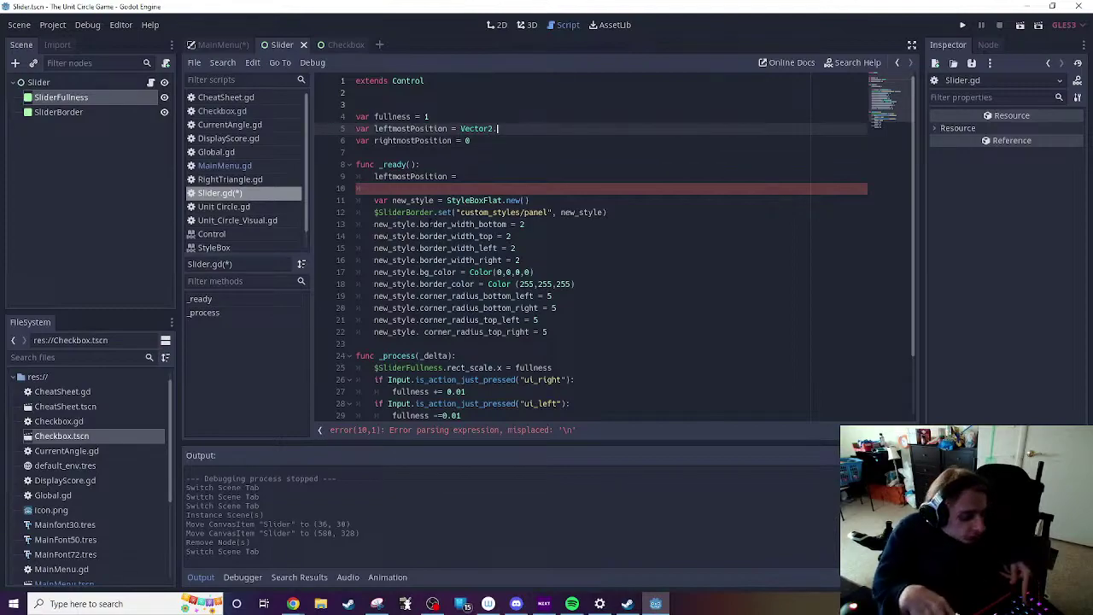
{"action": "type", "text": ".ZERO"}
{"action": "left_click", "coordinate": [471, 140]}
{"action": "key", "text": "BackSpace"}
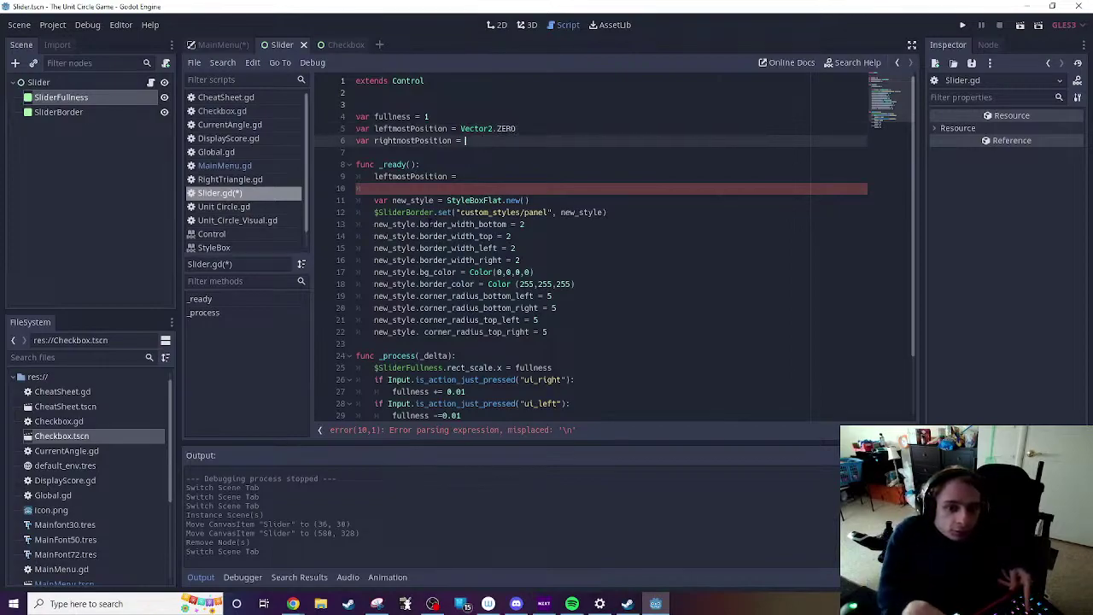
{"action": "type", "text": "Vector2."}
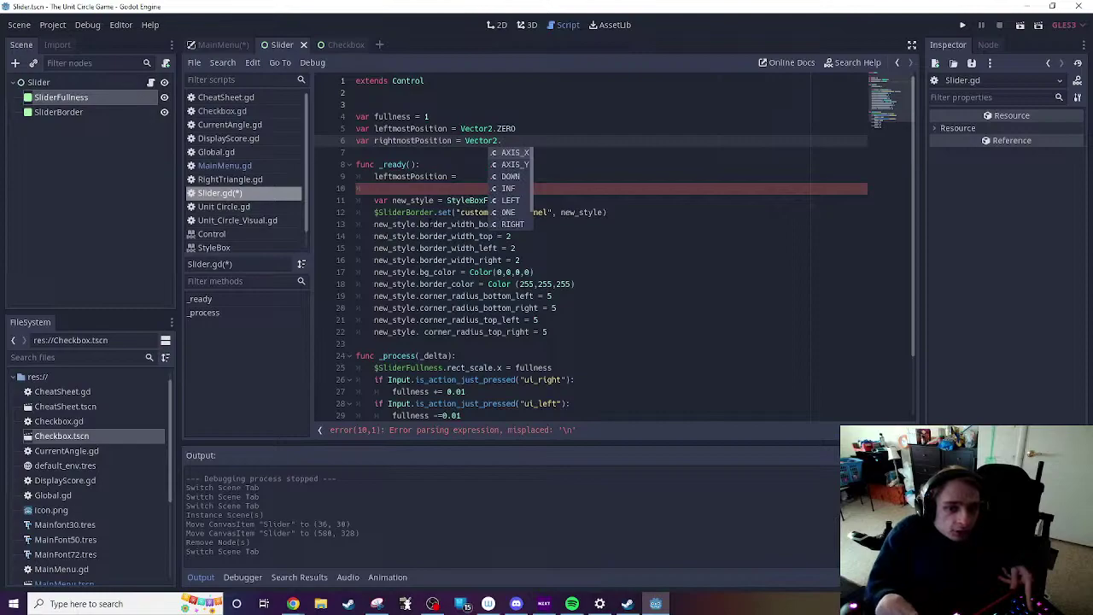
{"action": "key", "text": "Down"}
{"action": "key", "text": "Down"}
{"action": "key", "text": "Down"}
{"action": "key", "text": "Down"}
{"action": "key", "text": "Down"}
{"action": "key", "text": "Down"}
{"action": "key", "text": "Down"}
{"action": "key", "text": "Down"}
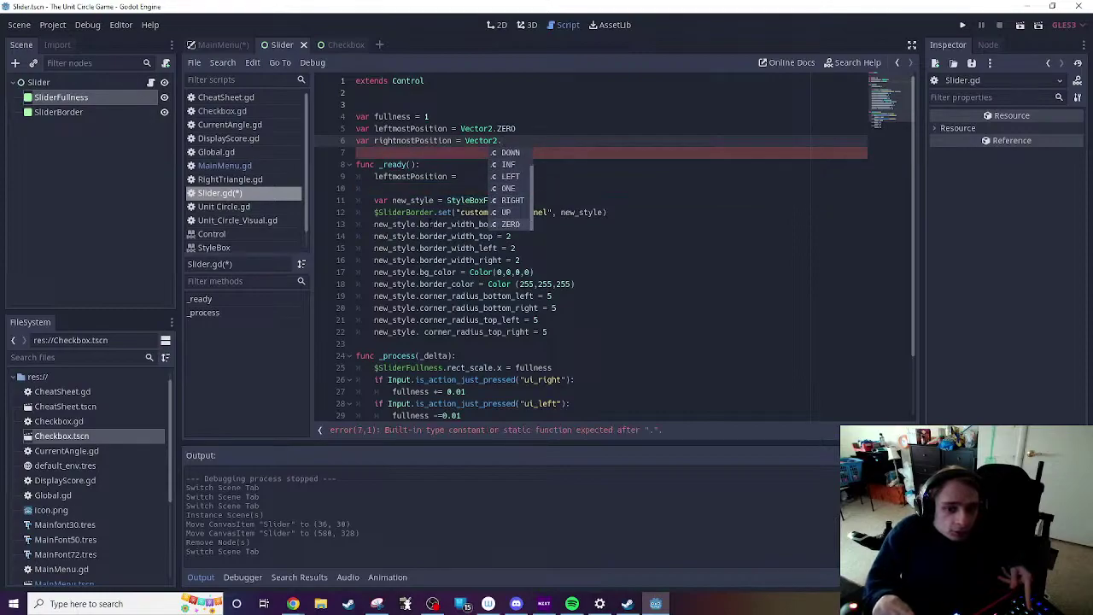
{"action": "key", "text": "Return"}
{"action": "key", "text": "Down"}
{"action": "key", "text": "Down"}
{"action": "key", "text": "Down"}
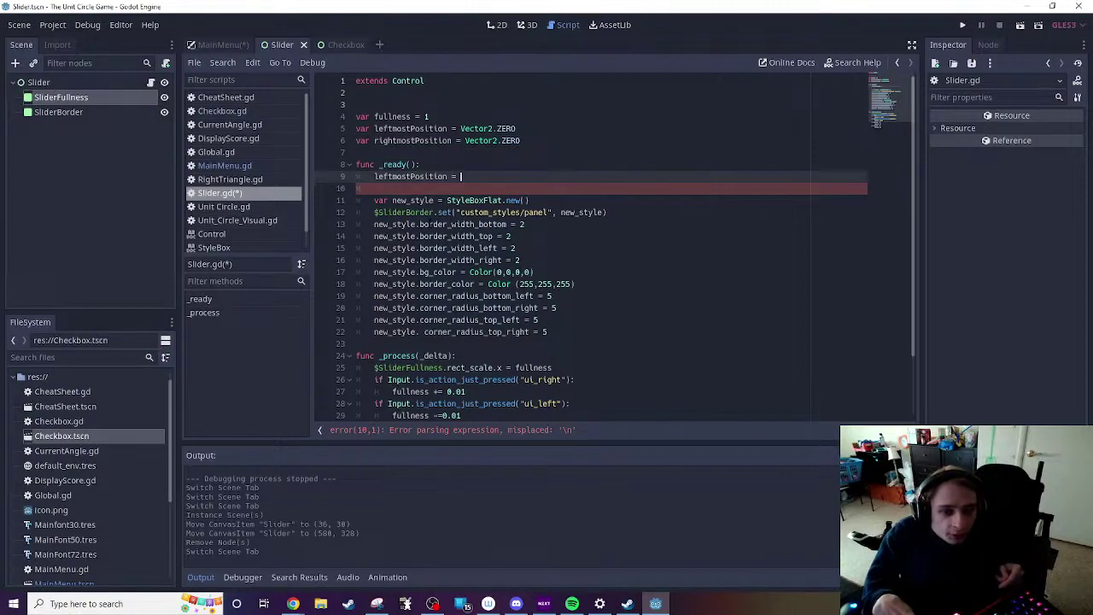
Step: Set leftmostPosition = rect_position + Vector2(0,15) in _ready
{"action": "type", "text": "Vect"}
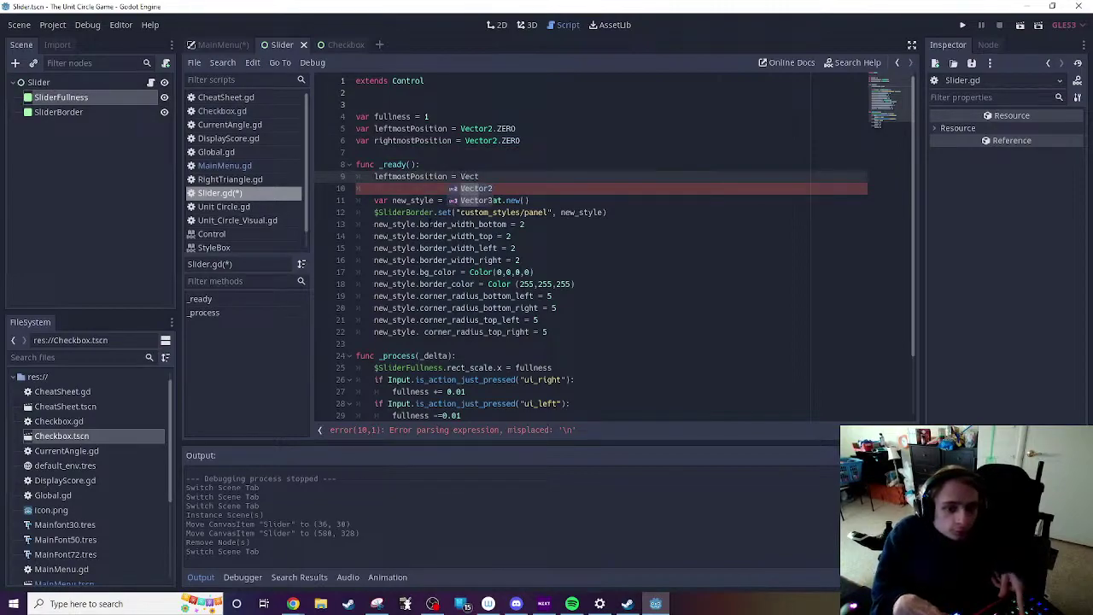
{"action": "type", "text": "or2("}
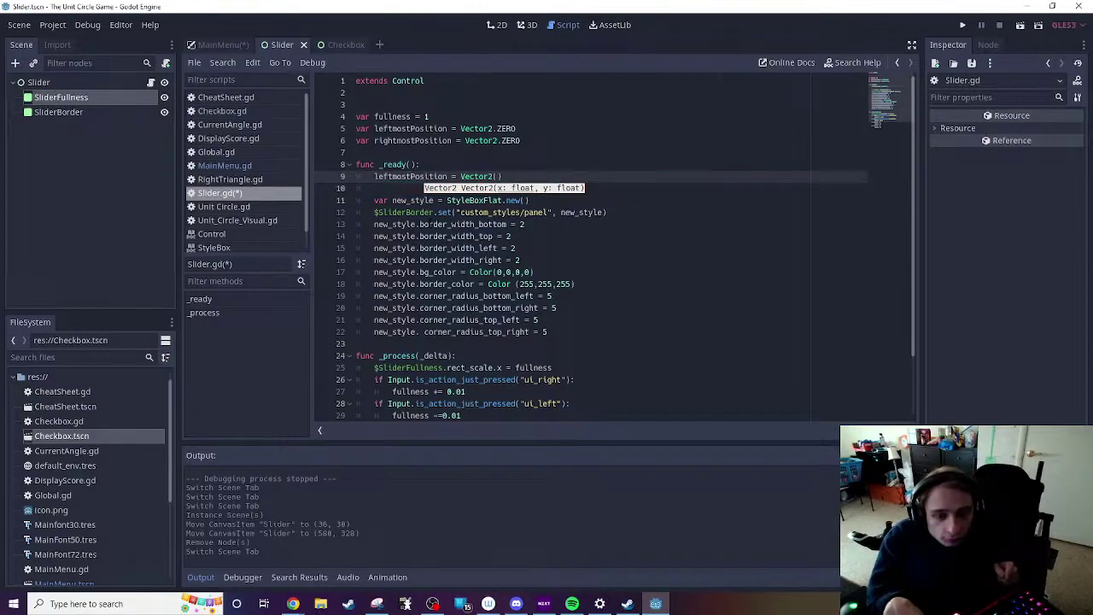
{"action": "key", "text": "BackSpace"}
{"action": "key", "text": "BackSpace"}
{"action": "key", "text": "BackSpace"}
{"action": "key", "text": "BackSpace"}
{"action": "key", "text": "BackSpace"}
{"action": "key", "text": "BackSpace"}
{"action": "key", "text": "BackSpace"}
{"action": "key", "text": "BackSpace"}
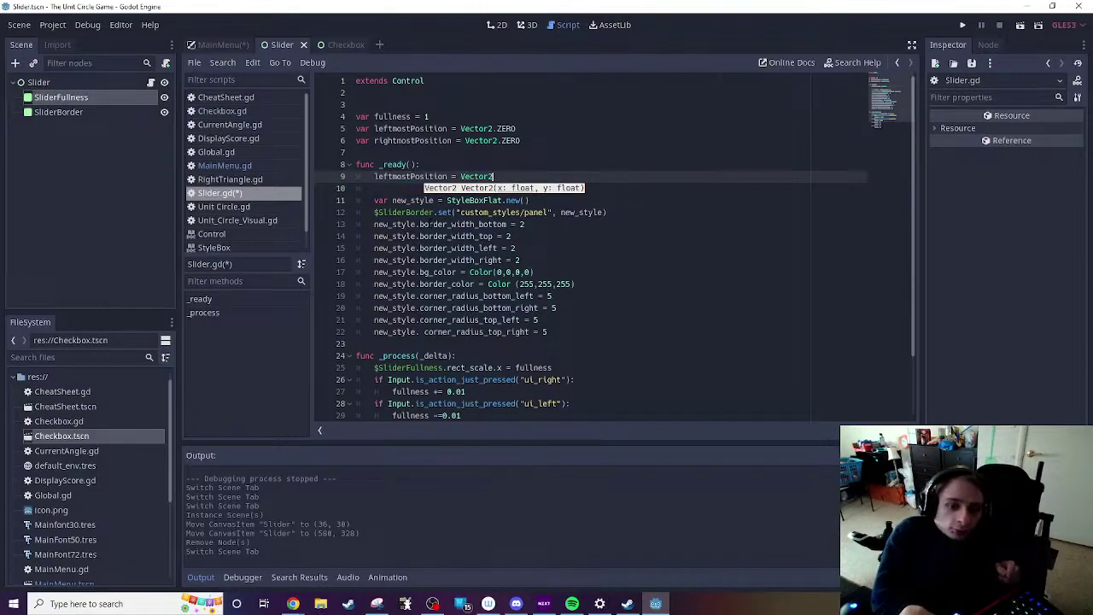
{"action": "type", "text": "rec"}
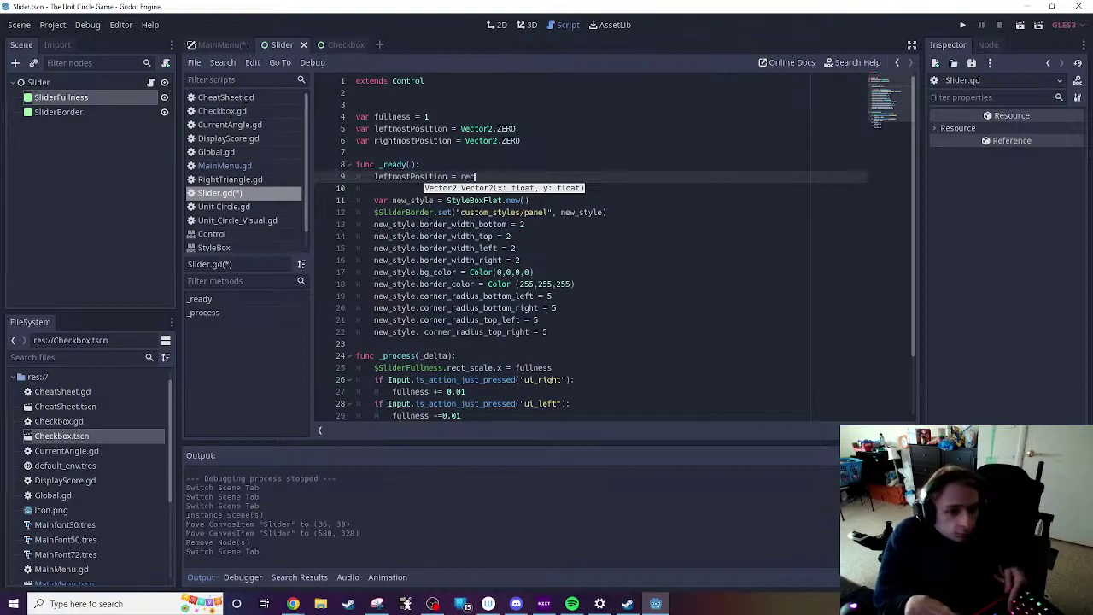
{"action": "type", "text": "t_"}
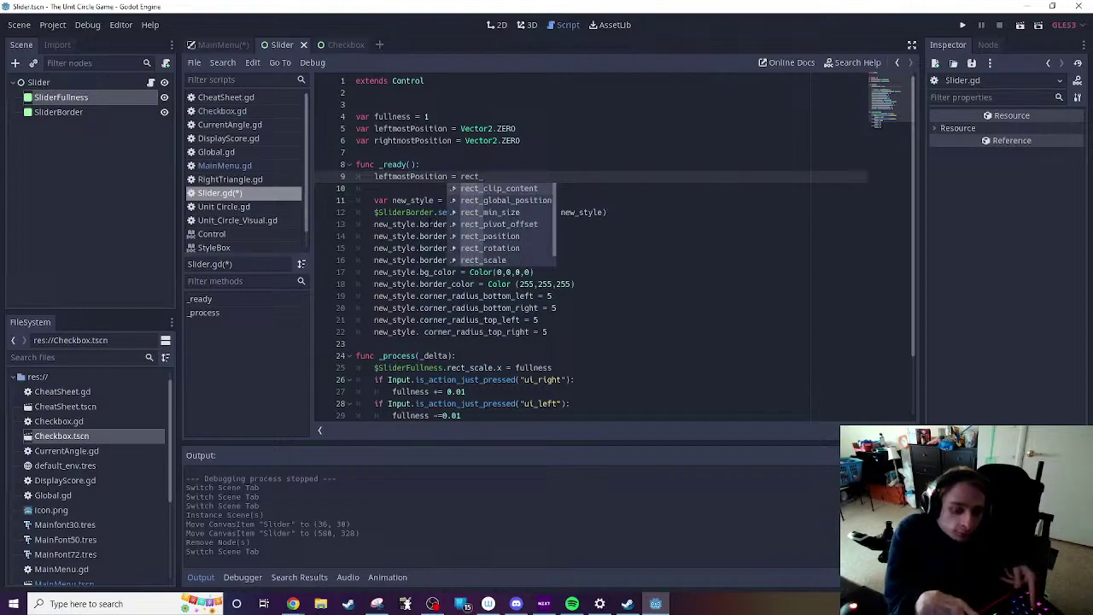
{"action": "type", "text": "pos"}
{"action": "key", "text": "Return"}
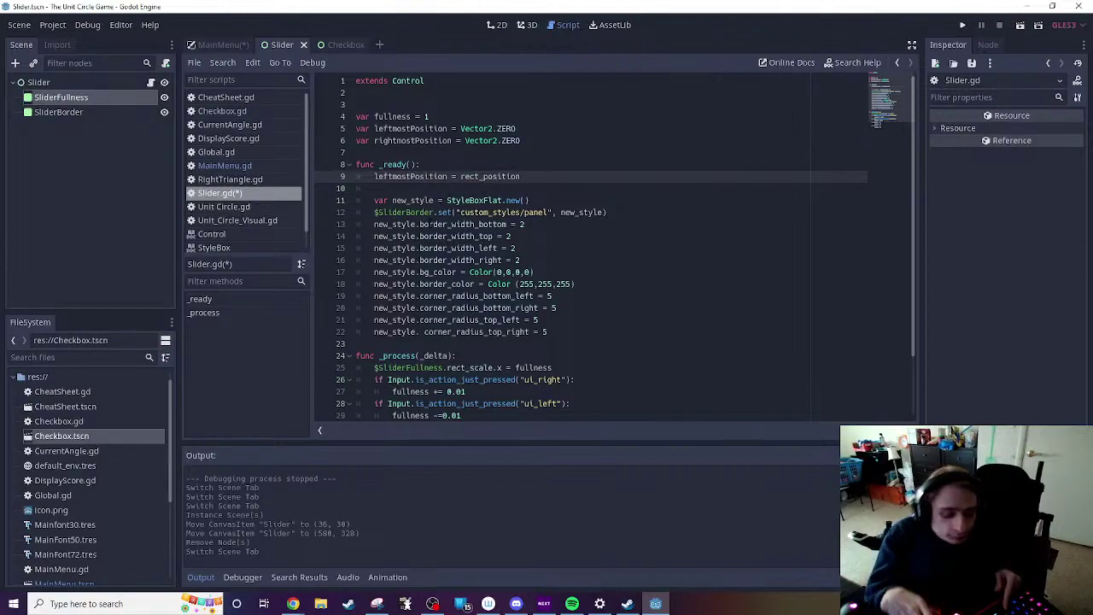
{"action": "type", "text": "+ "}
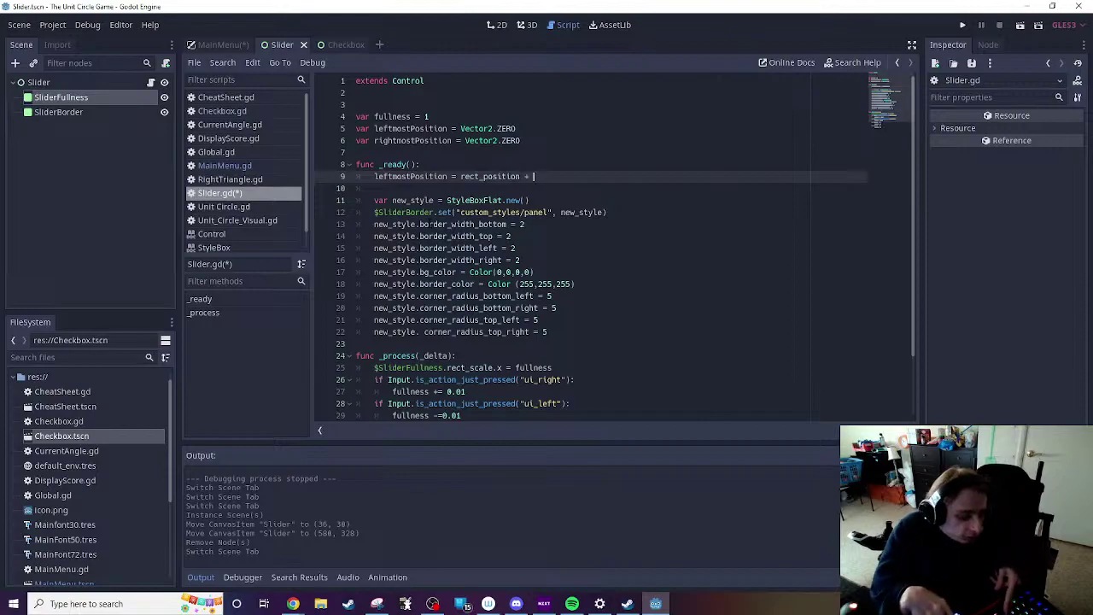
{"action": "type", "text": "Vector2"}
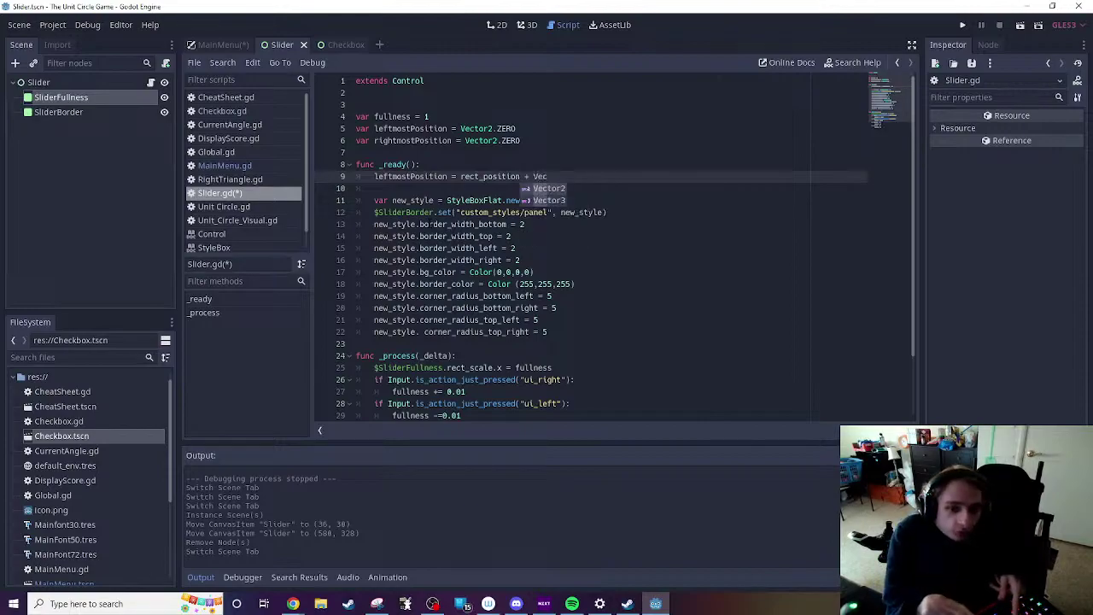
{"action": "key", "text": "Return"}
{"action": "type", "text": "("}
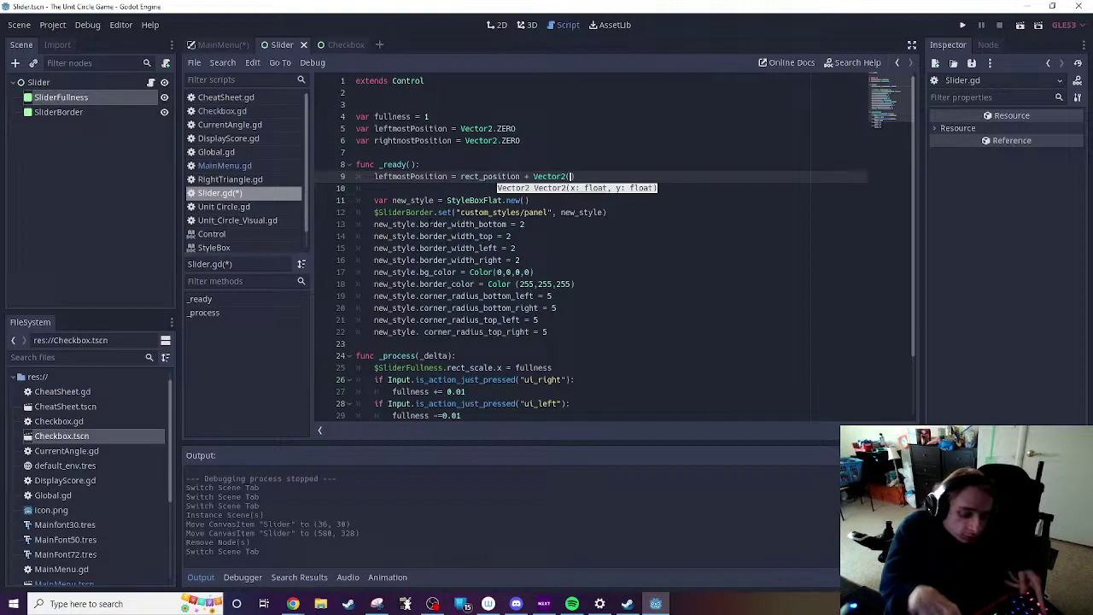
{"action": "type", "text": "0,15)"}
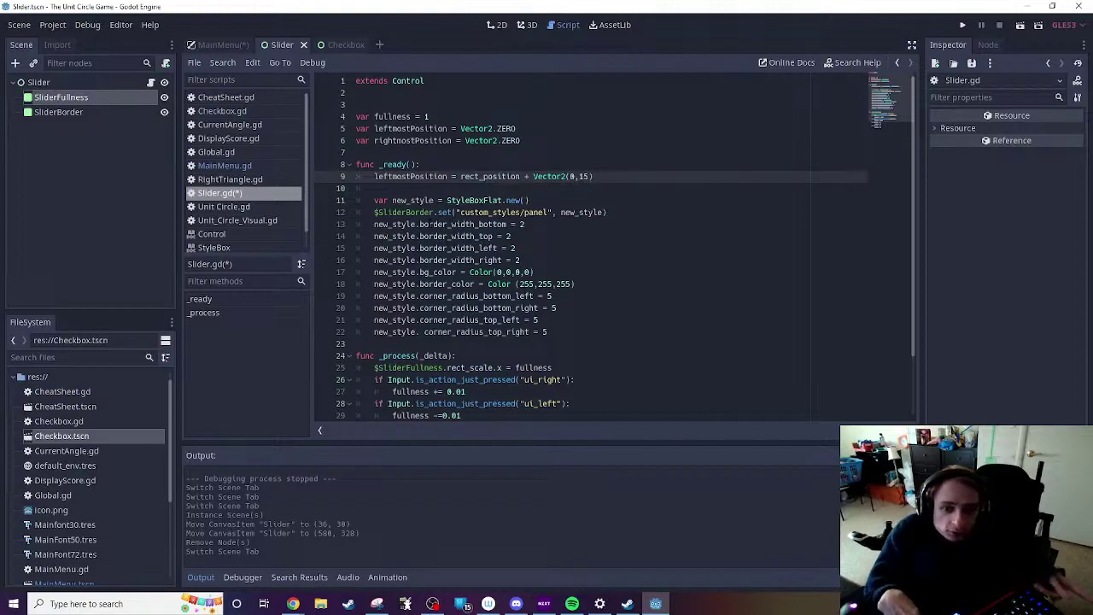
Step: On line 10, begin rightmostPosition = rect_position + Vector2(300,15
{"action": "left_click", "coordinate": [374, 188]}
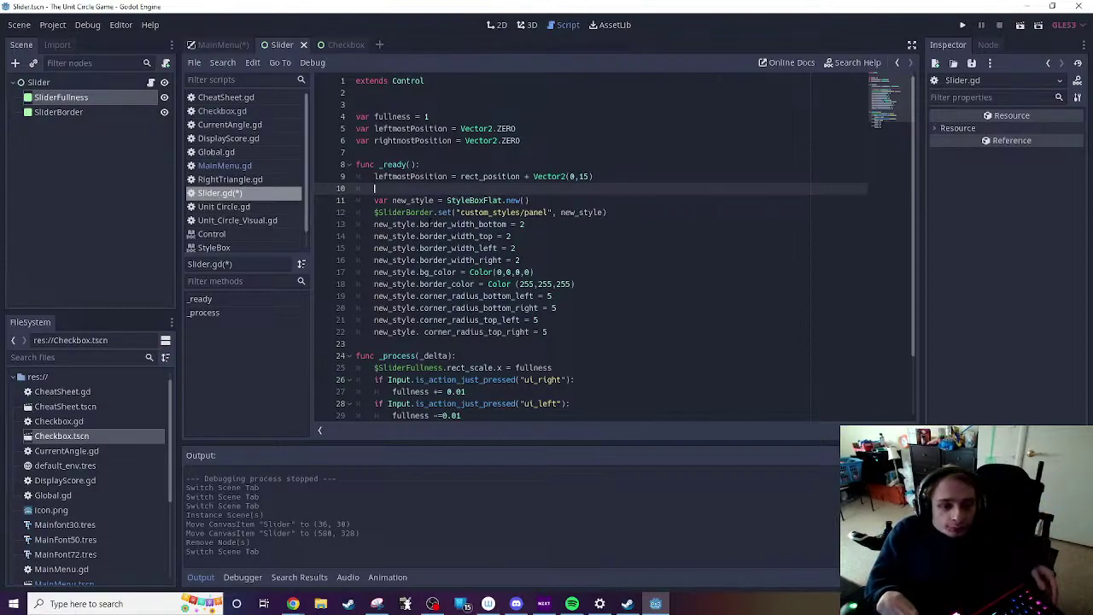
{"action": "type", "text": "rightmostPosition"}
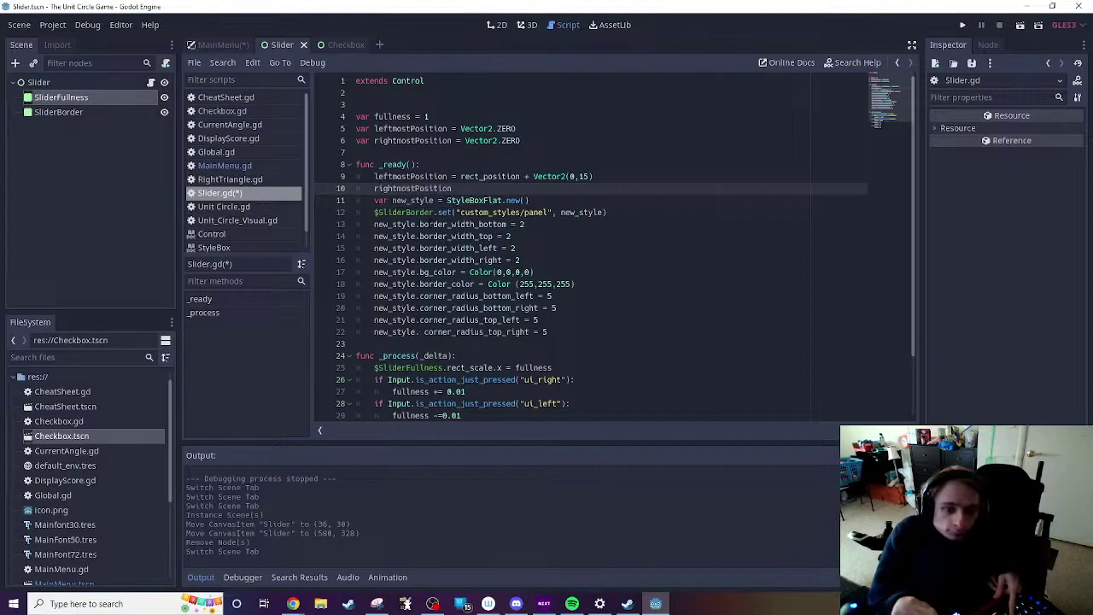
{"action": "type", "text": " = re"}
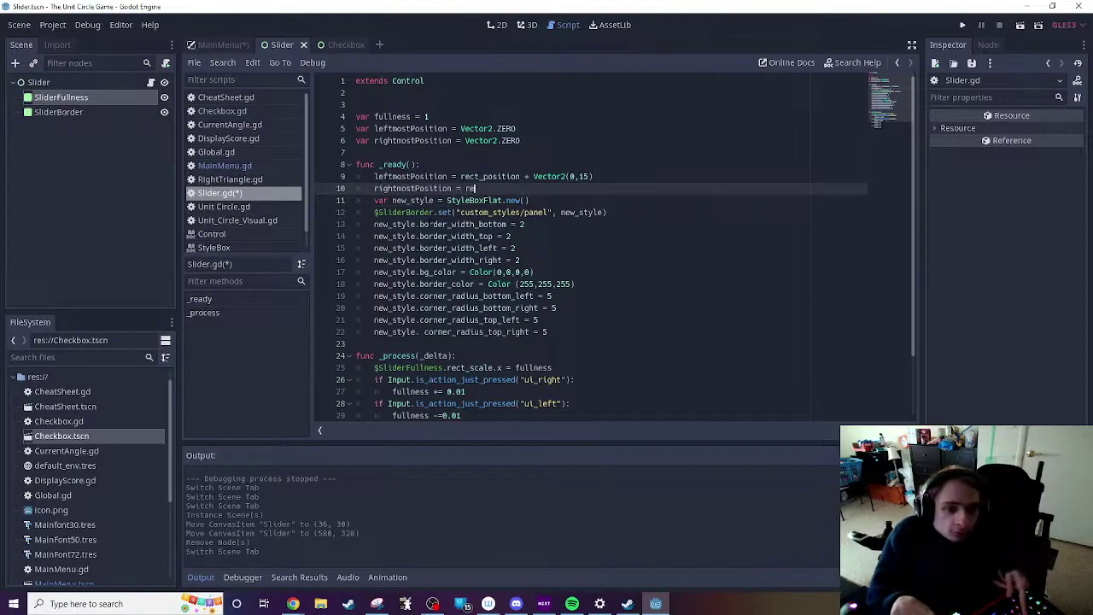
{"action": "type", "text": "ct_p"}
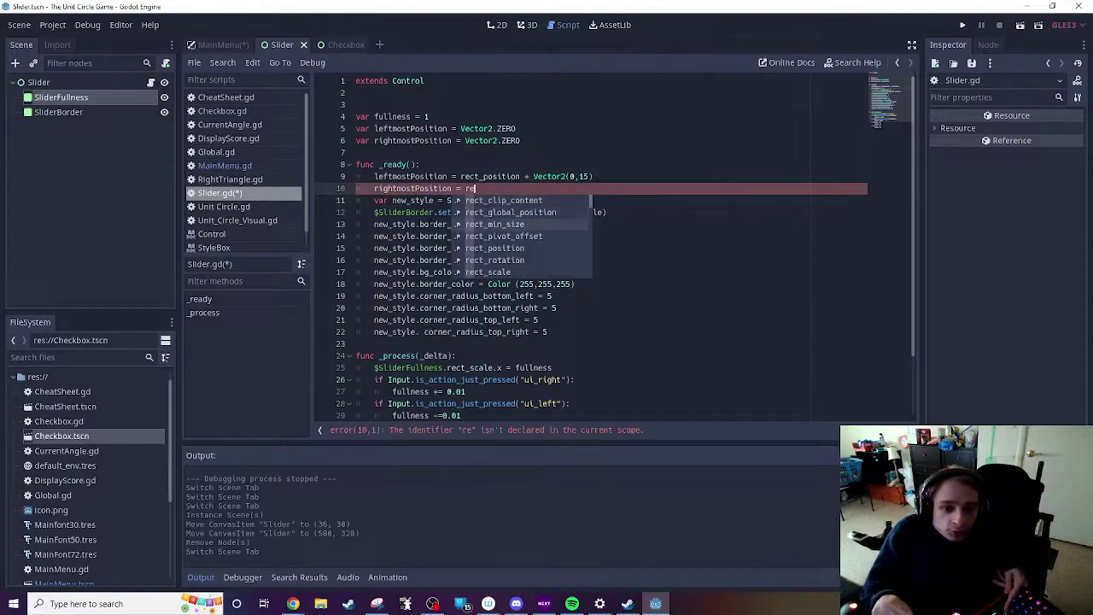
{"action": "key", "text": "Return"}
{"action": "type", "text": "+ "}
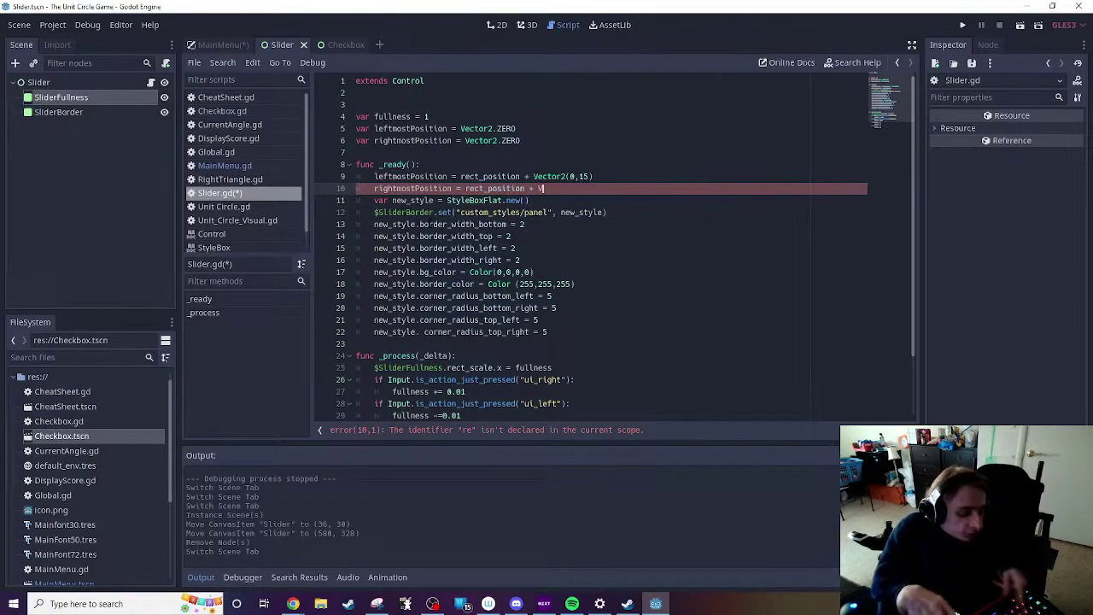
{"action": "type", "text": "Vector2"}
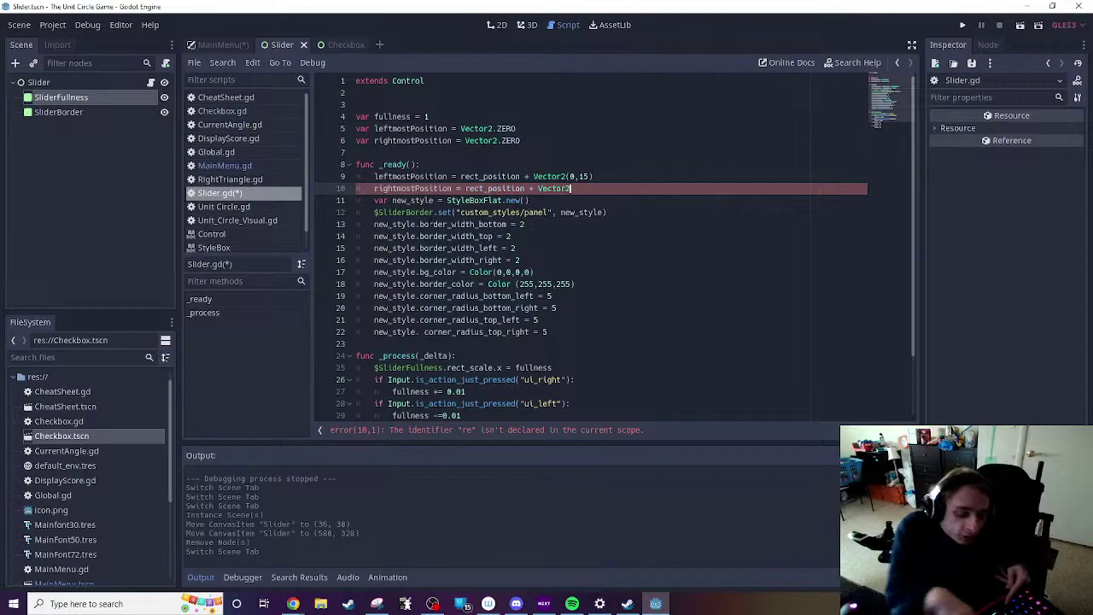
{"action": "type", "text": "(300,"}
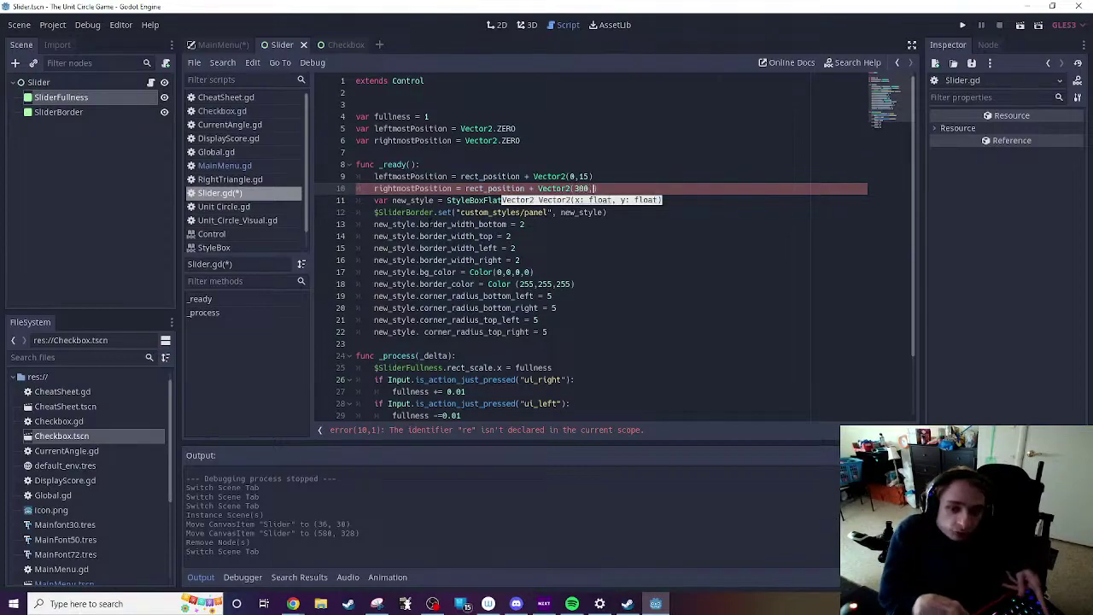
{"action": "type", "text": "15"}
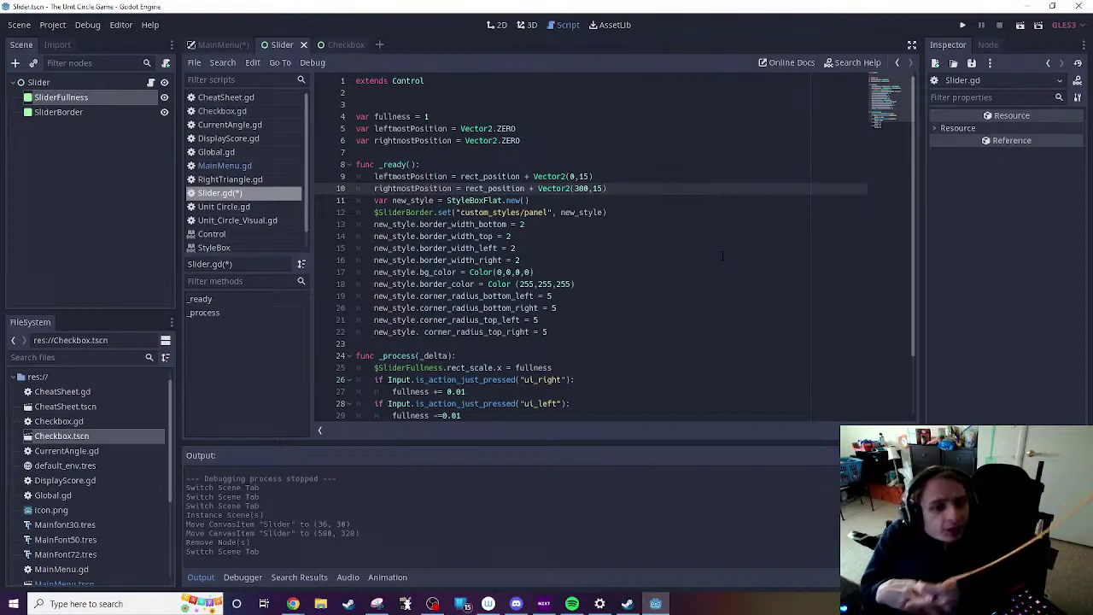
Step: Open the Unit Circle.tscn scene from the FileSystem dock
{"action": "scroll", "coordinate": [91, 478], "scroll_direction": "down", "scroll_amount": 5}
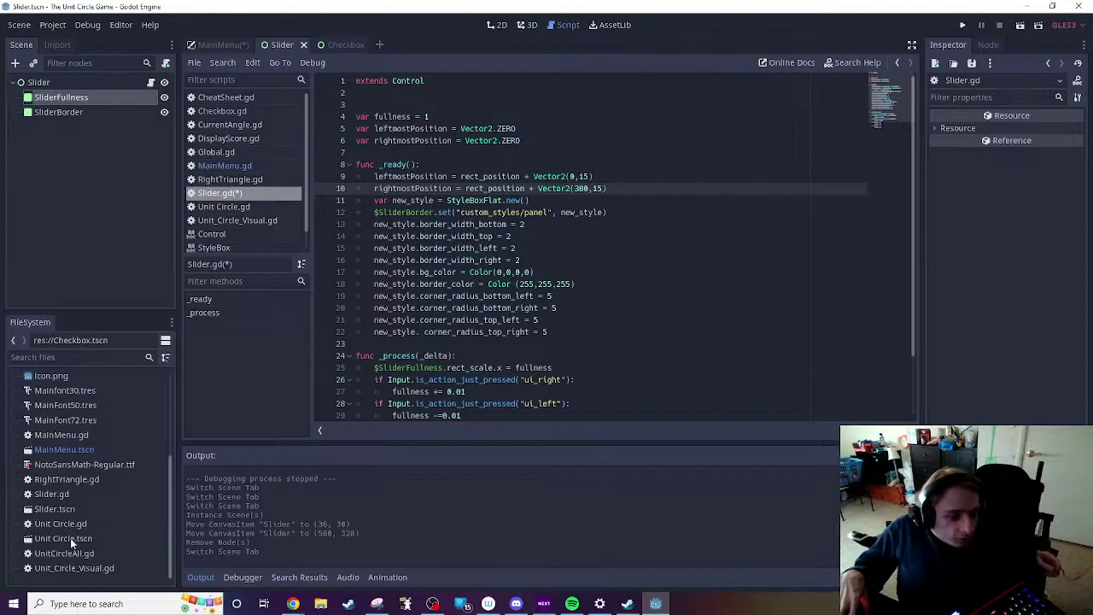
{"action": "left_click", "coordinate": [70, 538]}
{"action": "double_click", "coordinate": [73, 539]}
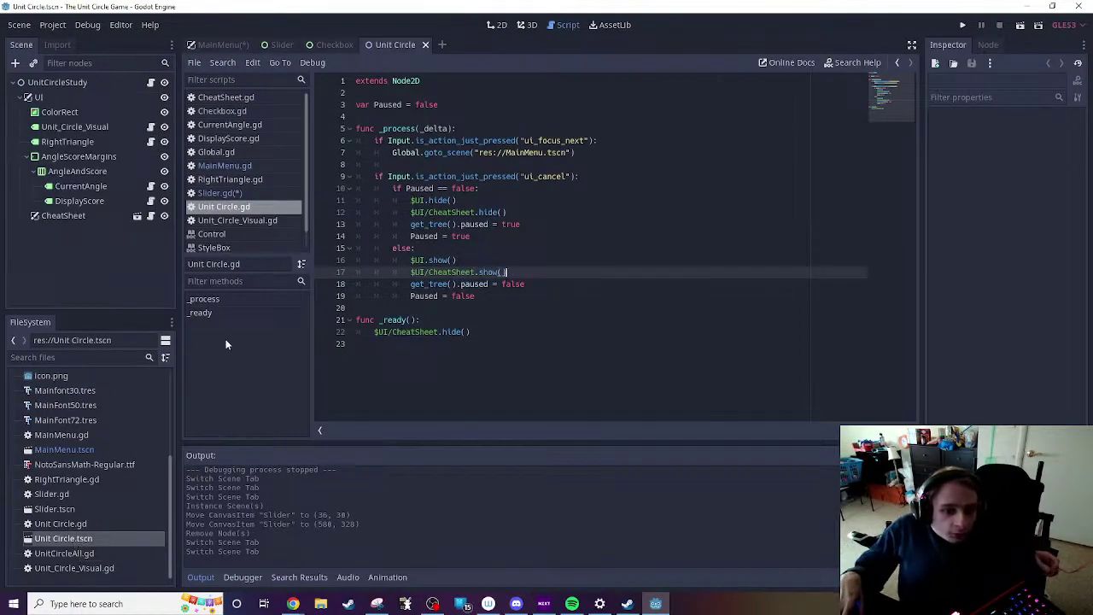
Step: Open Unit_Circle_Visual.gd and read down through it to its _draw function
{"action": "left_click", "coordinate": [151, 127]}
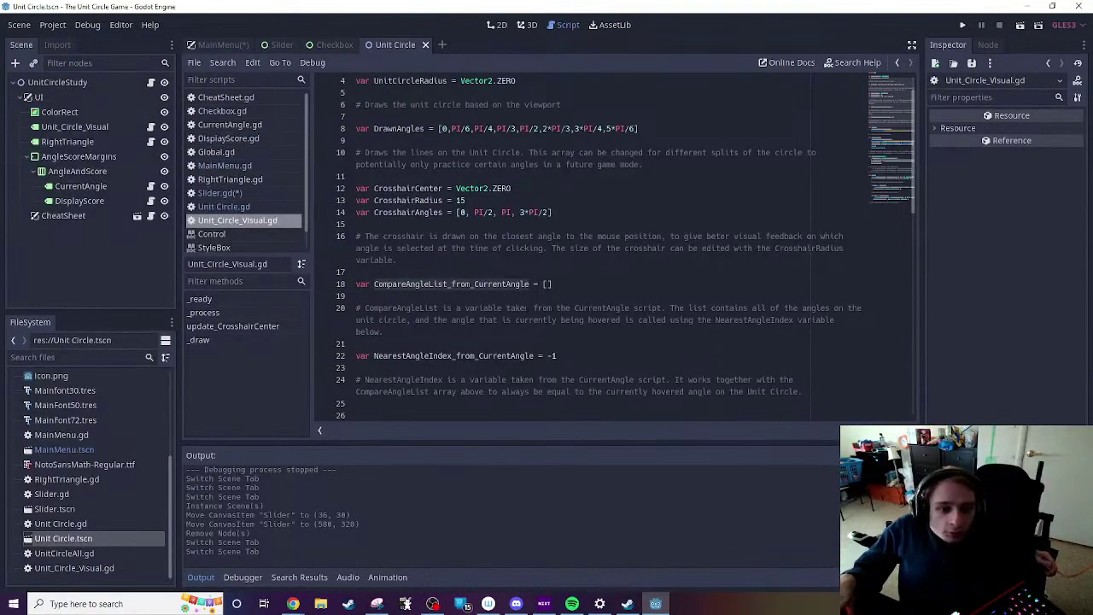
{"action": "scroll", "coordinate": [598, 256], "scroll_direction": "up", "scroll_amount": 1}
{"action": "scroll", "coordinate": [598, 256], "scroll_direction": "down", "scroll_amount": 5}
{"action": "double_click", "coordinate": [451, 224]}
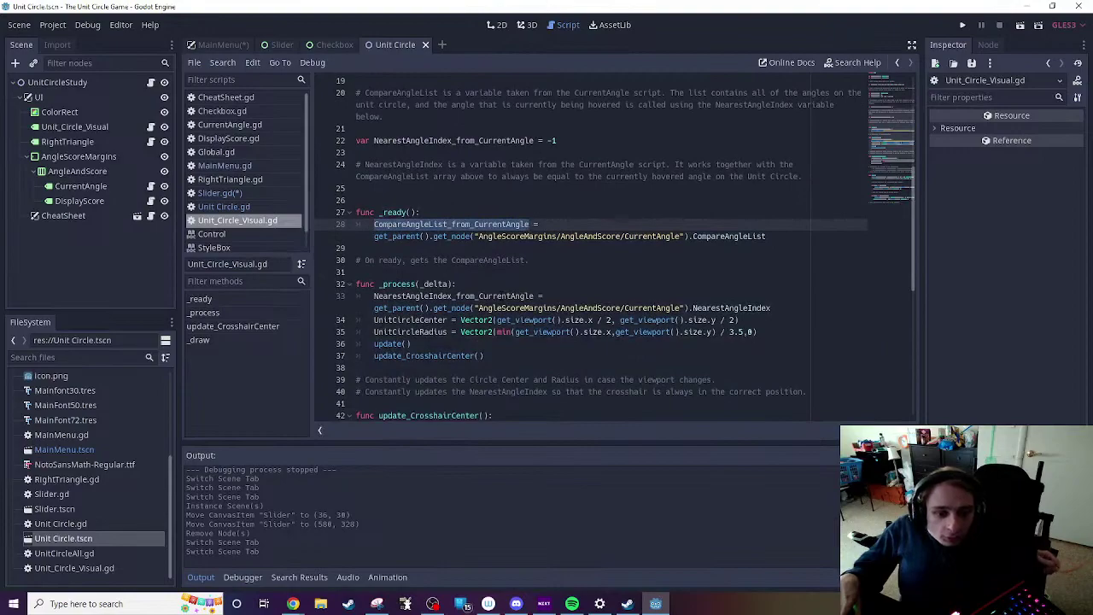
{"action": "scroll", "coordinate": [615, 249], "scroll_direction": "down", "scroll_amount": 1}
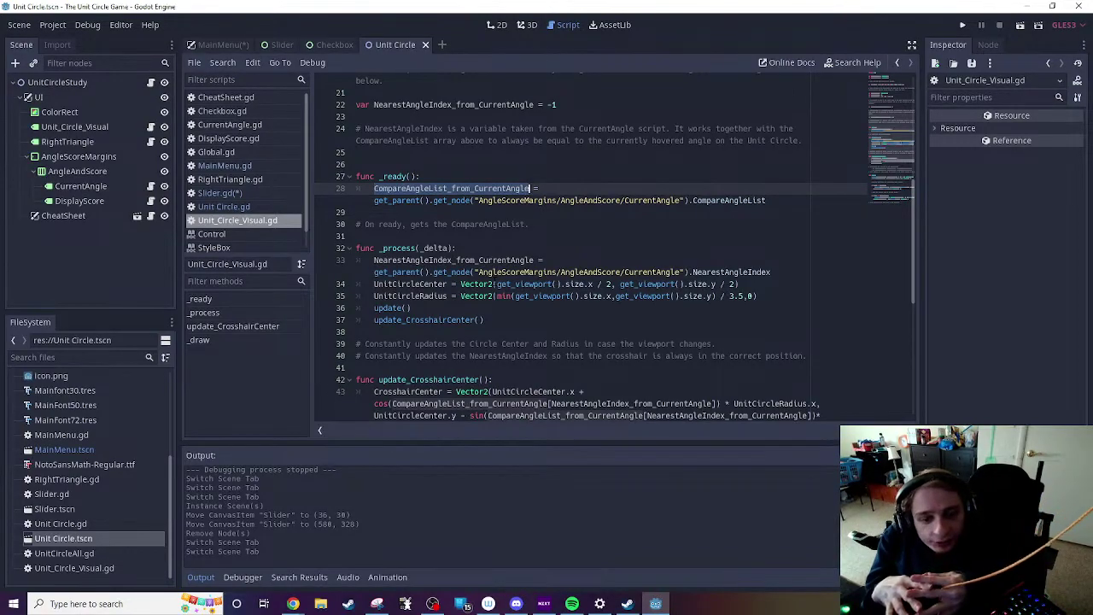
{"action": "scroll", "coordinate": [615, 247], "scroll_direction": "down", "scroll_amount": 7}
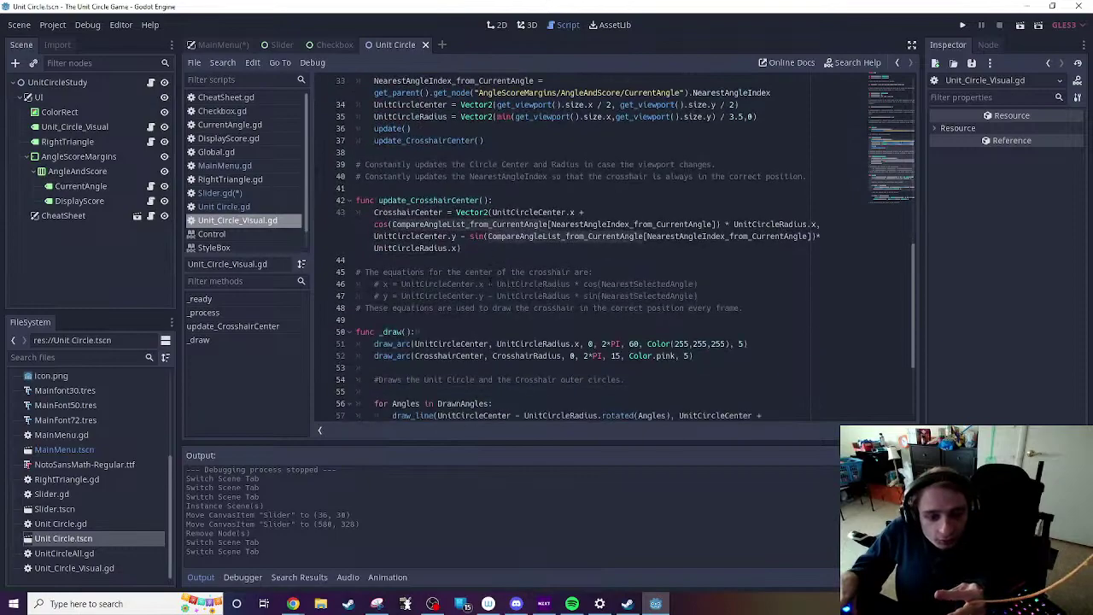
{"action": "scroll", "coordinate": [489, 283], "scroll_direction": "down", "scroll_amount": 1}
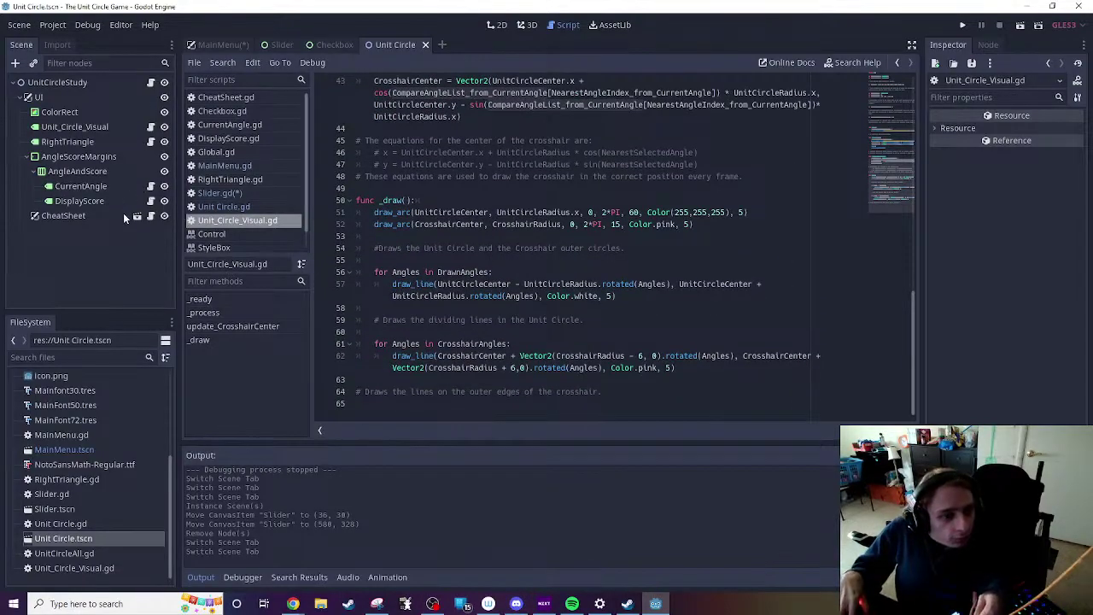
Step: View RightTriangle.gd down to update_UnitCircleAngle, then launch Paint from Windows search
{"action": "left_click", "coordinate": [150, 141]}
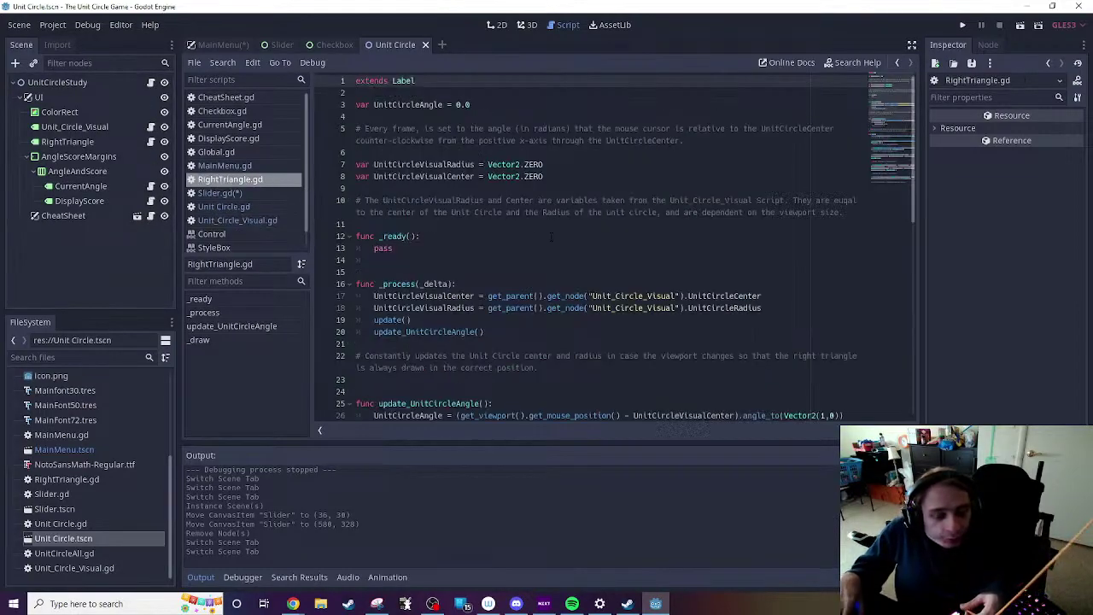
{"action": "scroll", "coordinate": [550, 237], "scroll_direction": "down", "scroll_amount": 2}
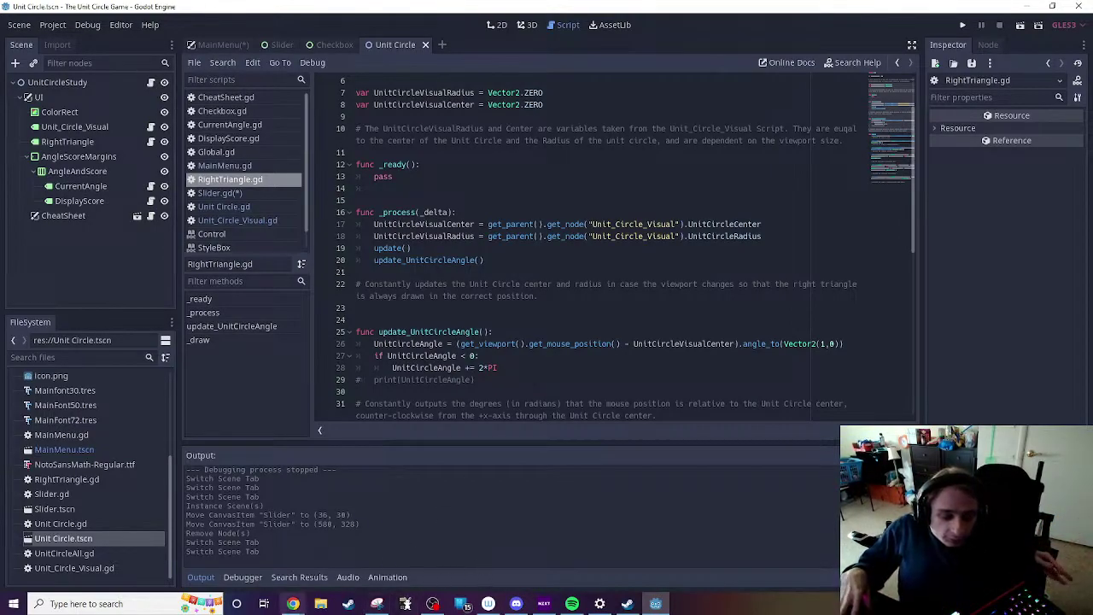
{"action": "key", "text": "super"}
{"action": "type", "text": "paint"}
{"action": "key", "text": "Return"}
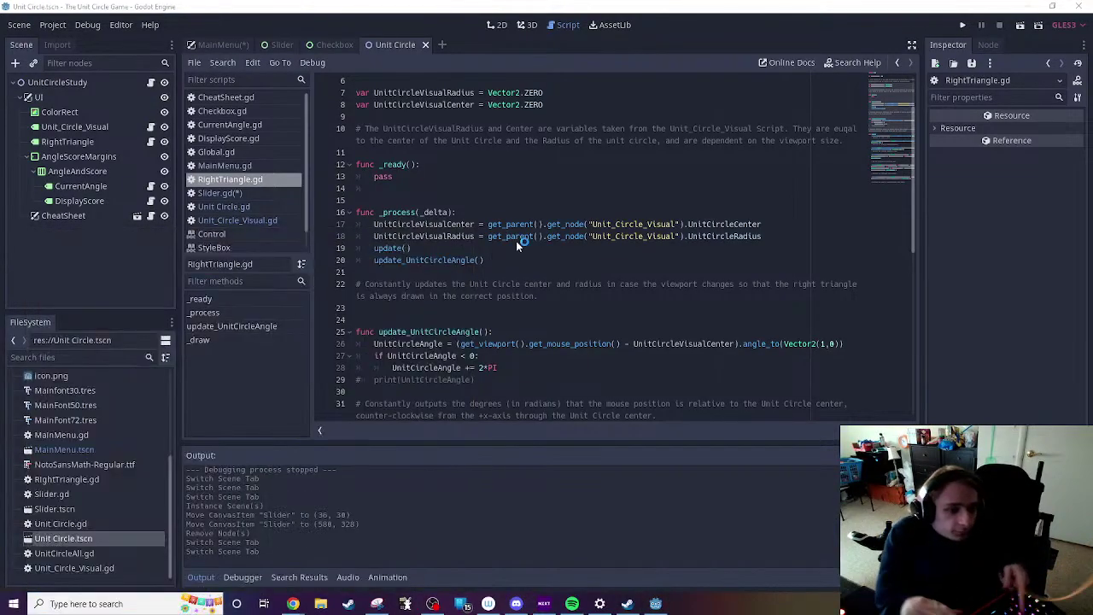
Step: Handwrite 'Mouse Pos.' and begin the rmp + 10 expression with the brush
{"action": "mouse_move", "coordinate": [413, 228]}
{"action": "left_mouse_down"}
{"action": "mouse_move", "coordinate": [419, 179]}
{"action": "mouse_move", "coordinate": [445, 218]}
{"action": "mouse_move", "coordinate": [483, 219]}
{"action": "left_mouse_up"}
{"action": "mouse_move", "coordinate": [484, 206]}
{"action": "left_mouse_down"}
{"action": "mouse_move", "coordinate": [519, 199]}
{"action": "mouse_move", "coordinate": [524, 218]}
{"action": "mouse_move", "coordinate": [587, 204]}
{"action": "mouse_move", "coordinate": [608, 219]}
{"action": "left_mouse_up"}
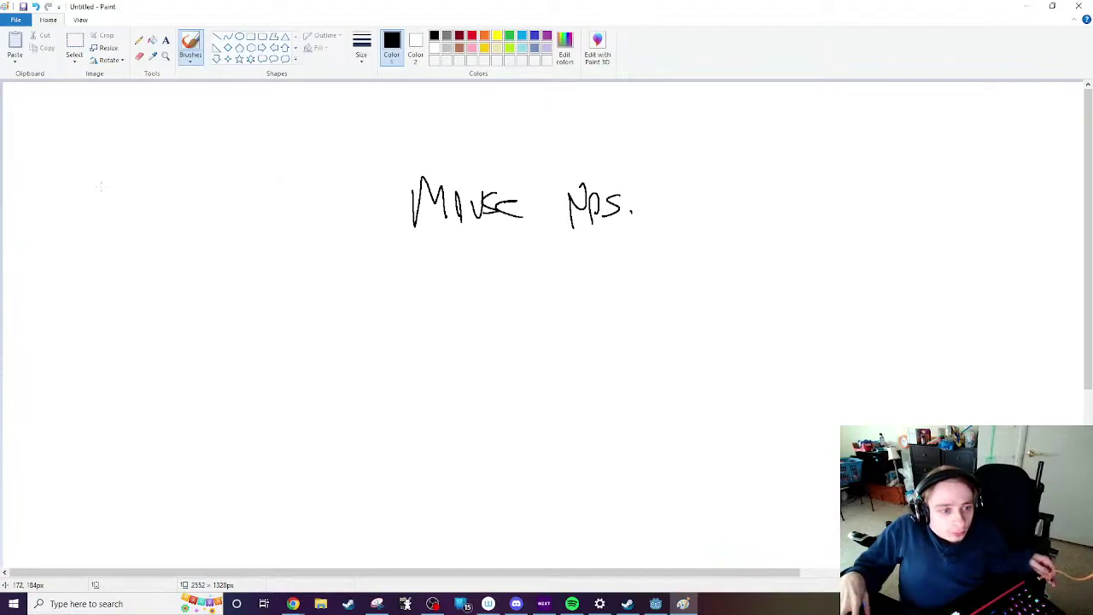
{"action": "mouse_move", "coordinate": [79, 208]}
{"action": "left_mouse_down"}
{"action": "mouse_move", "coordinate": [82, 181]}
{"action": "mouse_move", "coordinate": [99, 176]}
{"action": "mouse_move", "coordinate": [128, 215]}
{"action": "left_mouse_up"}
{"action": "mouse_move", "coordinate": [140, 178]}
{"action": "left_mouse_down"}
{"action": "mouse_move", "coordinate": [142, 218]}
{"action": "mouse_move", "coordinate": [142, 193]}
{"action": "mouse_move", "coordinate": [207, 194]}
{"action": "mouse_move", "coordinate": [196, 209]}
{"action": "left_mouse_up"}
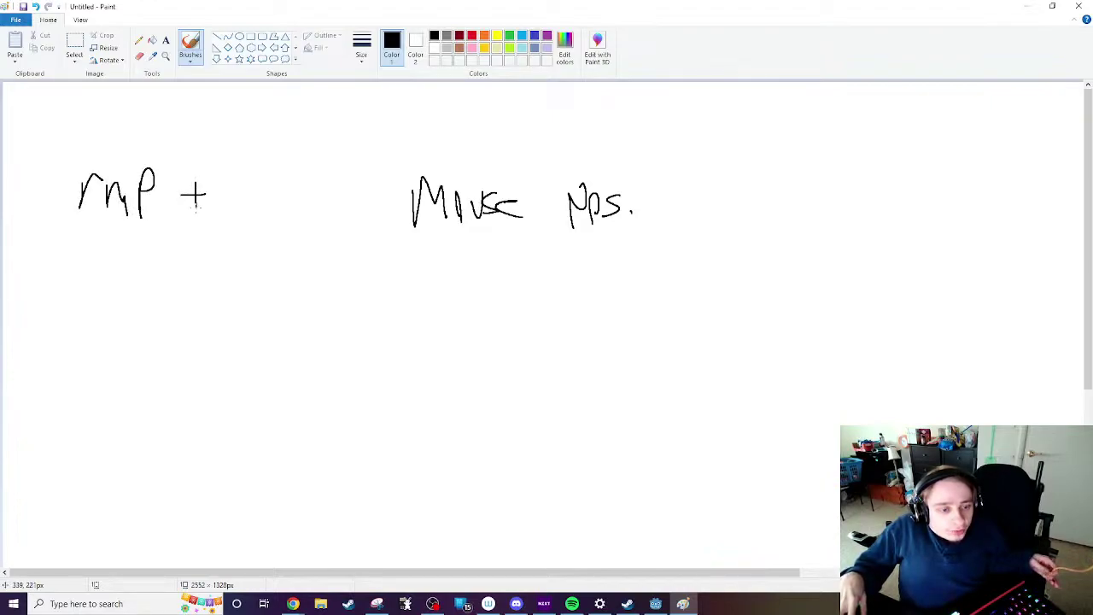
{"action": "left_click_drag", "start_coordinate": [218, 174], "coordinate": [222, 220]}
{"action": "mouse_move", "coordinate": [241, 174]}
{"action": "left_mouse_down"}
{"action": "mouse_move", "coordinate": [254, 184]}
{"action": "mouse_move", "coordinate": [252, 173]}
{"action": "left_mouse_up"}
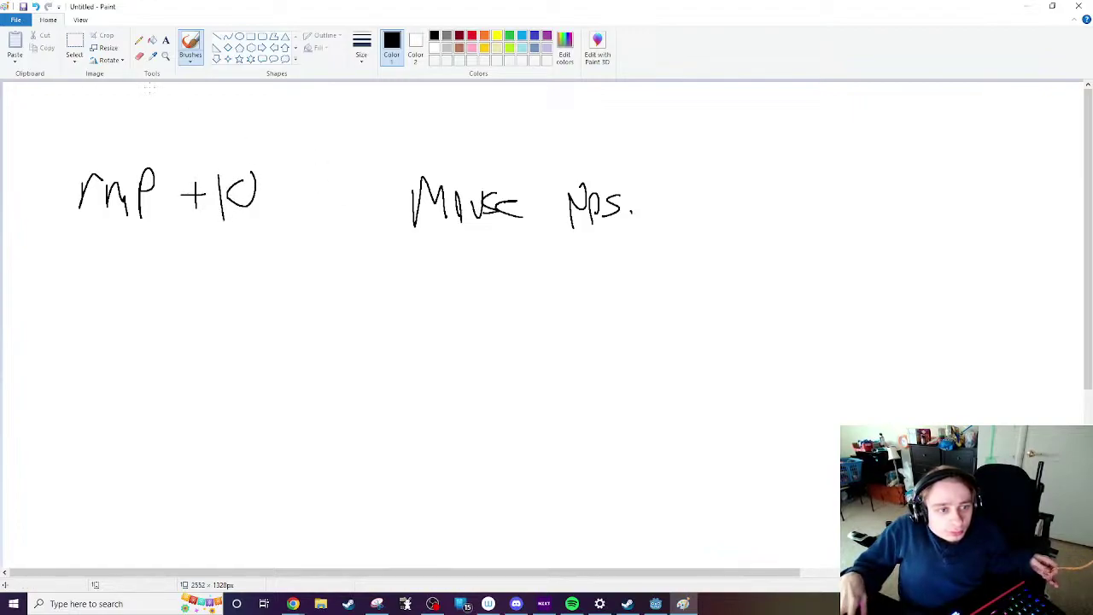
Step: Undo stray strokes, then write 'rmp - 10 <', the second '<' and 'rmp + 10'
{"action": "left_click", "coordinate": [35, 7]}
{"action": "left_click", "coordinate": [36, 6]}
{"action": "left_click", "coordinate": [36, 7]}
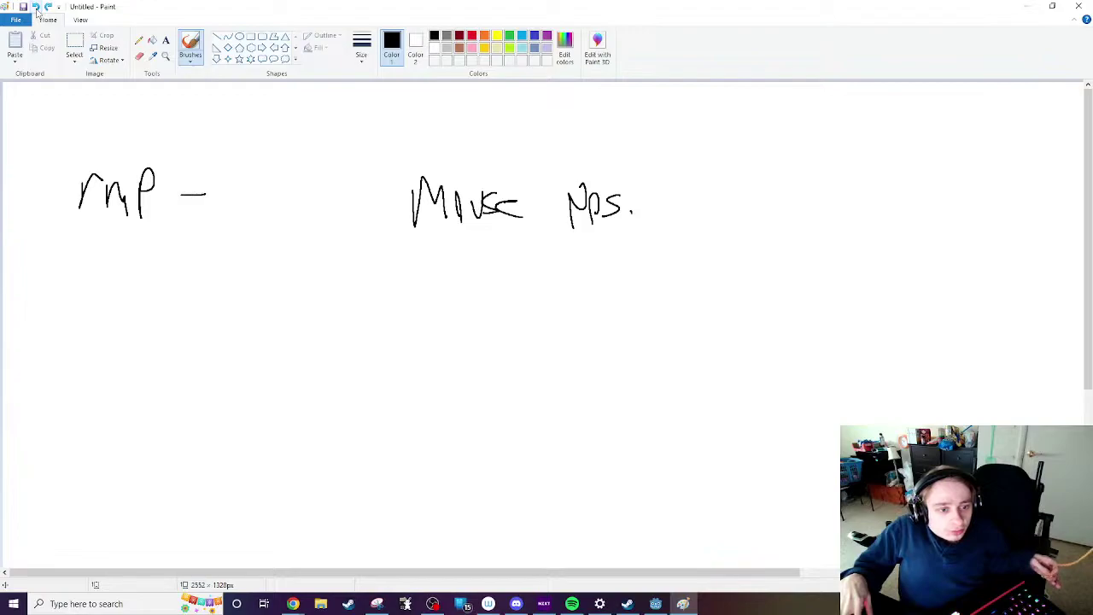
{"action": "left_click_drag", "start_coordinate": [234, 169], "coordinate": [237, 223]}
{"action": "mouse_move", "coordinate": [266, 179]}
{"action": "left_mouse_down"}
{"action": "mouse_move", "coordinate": [256, 217]}
{"action": "mouse_move", "coordinate": [280, 188]}
{"action": "left_mouse_up"}
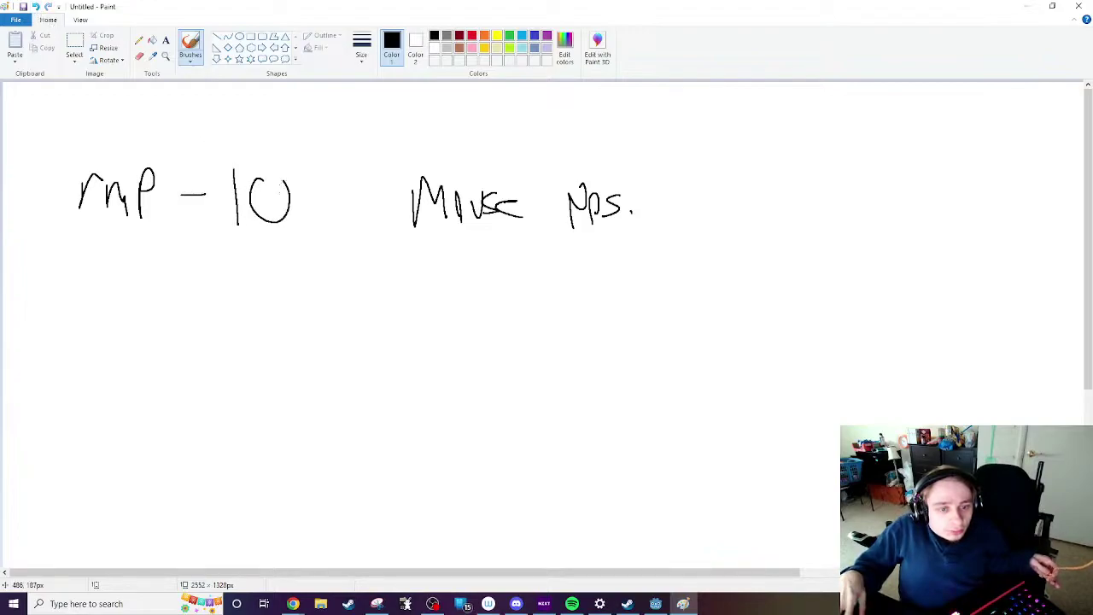
{"action": "left_click_drag", "start_coordinate": [348, 177], "coordinate": [413, 210]}
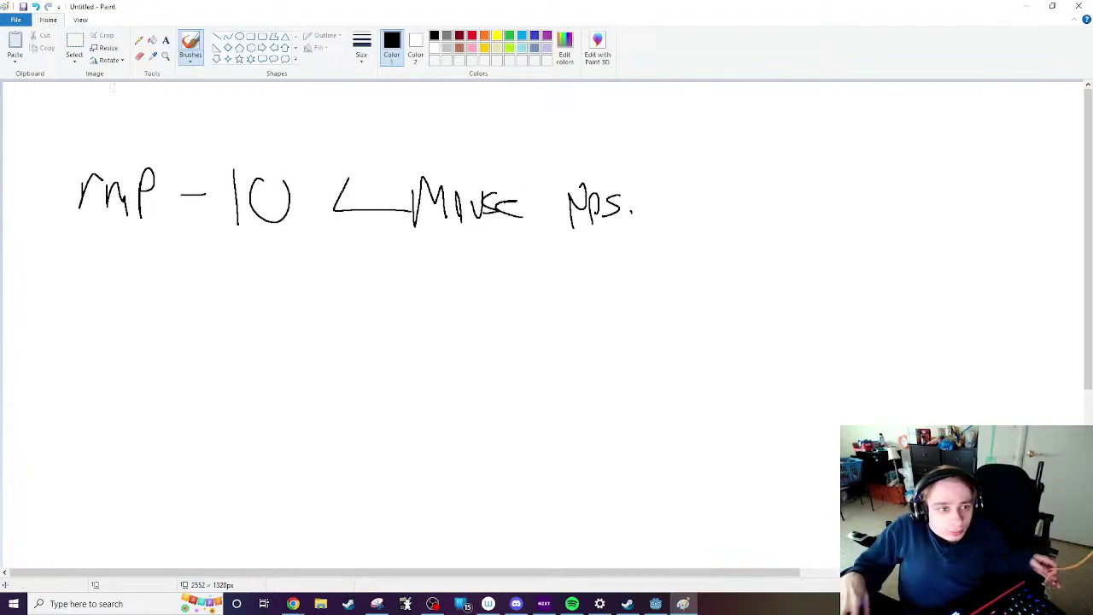
{"action": "left_click", "coordinate": [35, 6]}
{"action": "mouse_move", "coordinate": [350, 184]}
{"action": "left_mouse_down"}
{"action": "mouse_move", "coordinate": [335, 209]}
{"action": "mouse_move", "coordinate": [362, 209]}
{"action": "left_mouse_up"}
{"action": "mouse_move", "coordinate": [667, 183]}
{"action": "left_mouse_down"}
{"action": "mouse_move", "coordinate": [678, 203]}
{"action": "mouse_move", "coordinate": [762, 184]}
{"action": "mouse_move", "coordinate": [780, 225]}
{"action": "mouse_move", "coordinate": [804, 175]}
{"action": "mouse_move", "coordinate": [851, 189]}
{"action": "mouse_move", "coordinate": [836, 205]}
{"action": "left_mouse_up"}
{"action": "mouse_move", "coordinate": [866, 169]}
{"action": "left_mouse_down"}
{"action": "mouse_move", "coordinate": [863, 208]}
{"action": "mouse_move", "coordinate": [895, 173]}
{"action": "left_mouse_up"}
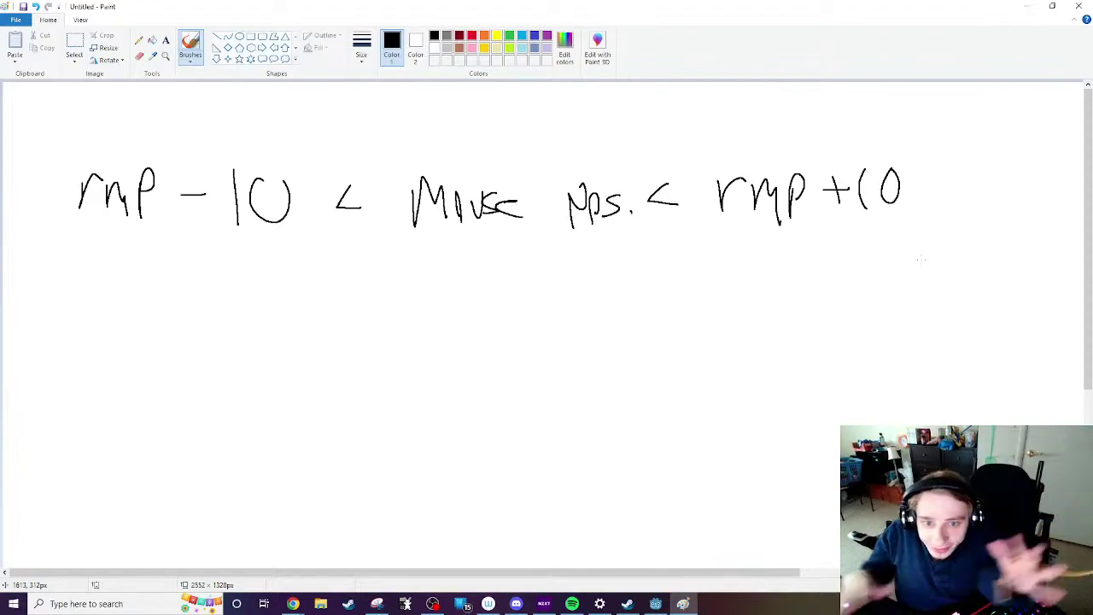
Step: Draw curved bracket strokes under the whole expression and its left and right parts
{"action": "left_click_drag", "start_coordinate": [67, 226], "coordinate": [939, 210]}
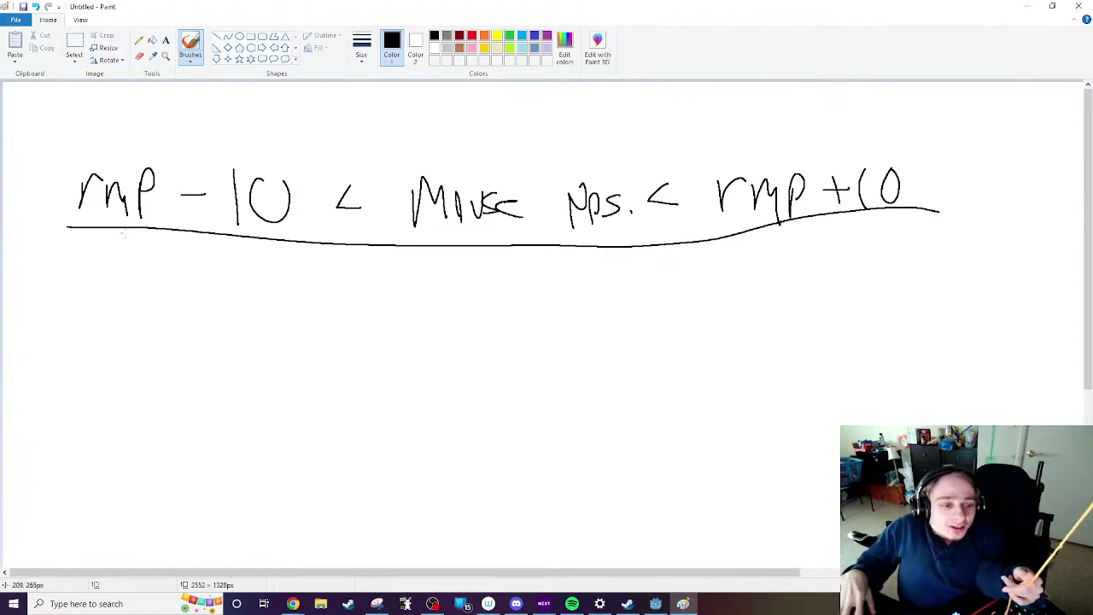
{"action": "mouse_move", "coordinate": [53, 199]}
{"action": "left_mouse_down"}
{"action": "mouse_move", "coordinate": [56, 215]}
{"action": "mouse_move", "coordinate": [489, 244]}
{"action": "mouse_move", "coordinate": [541, 218]}
{"action": "left_mouse_up"}
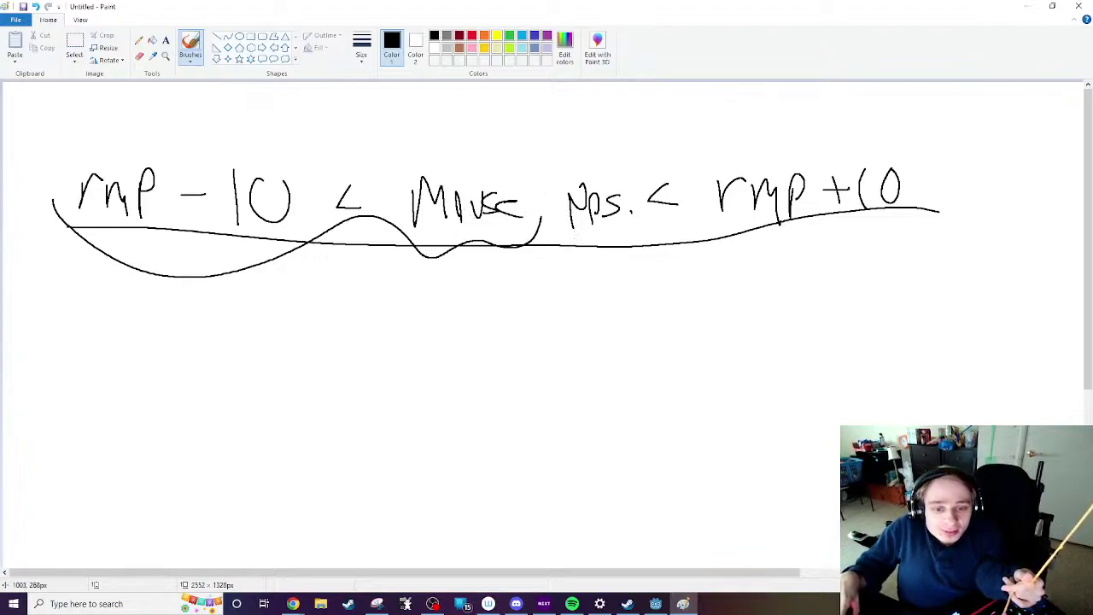
{"action": "mouse_move", "coordinate": [531, 236]}
{"action": "left_mouse_down"}
{"action": "mouse_move", "coordinate": [626, 312]}
{"action": "mouse_move", "coordinate": [971, 249]}
{"action": "left_mouse_up"}
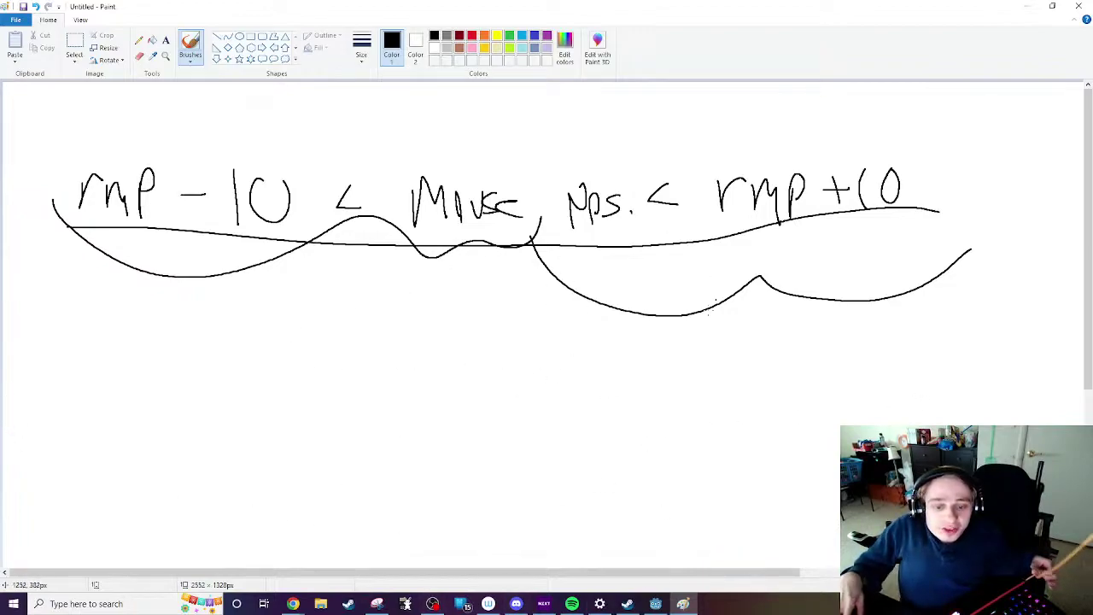
Step: Return to Godot and open Slider.gd at the rightmostPosition declaration
{"action": "left_click", "coordinate": [655, 604]}
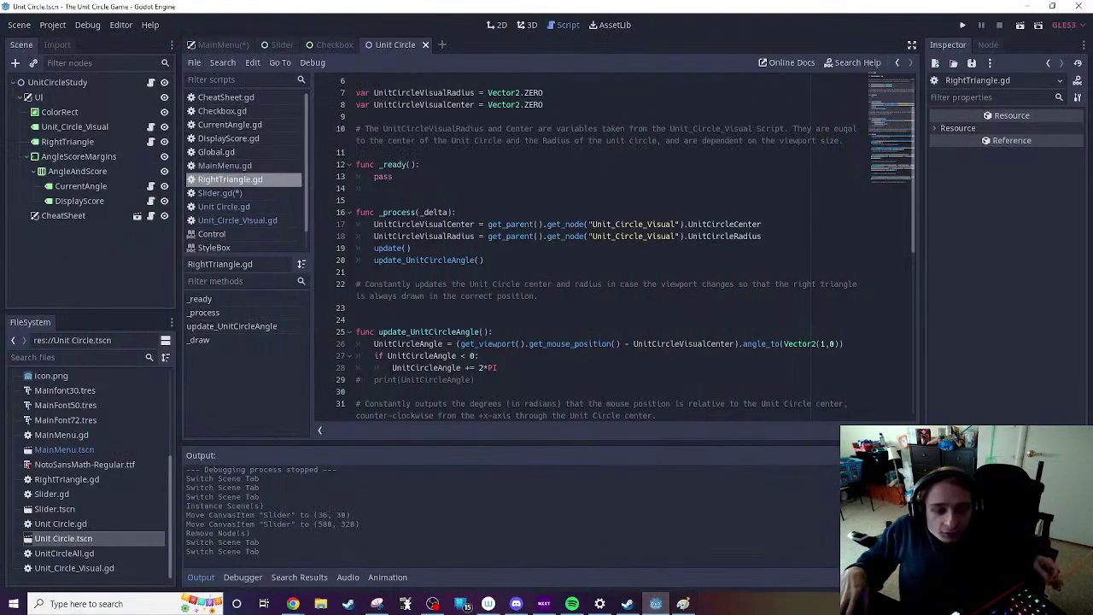
{"action": "left_click", "coordinate": [289, 46]}
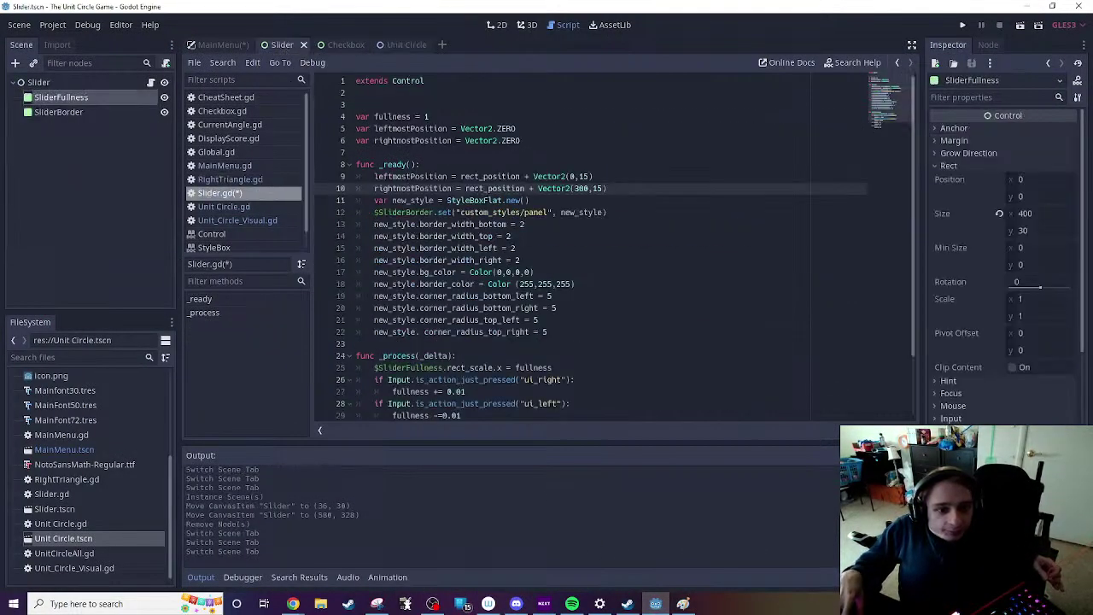
{"action": "left_click", "coordinate": [531, 142]}
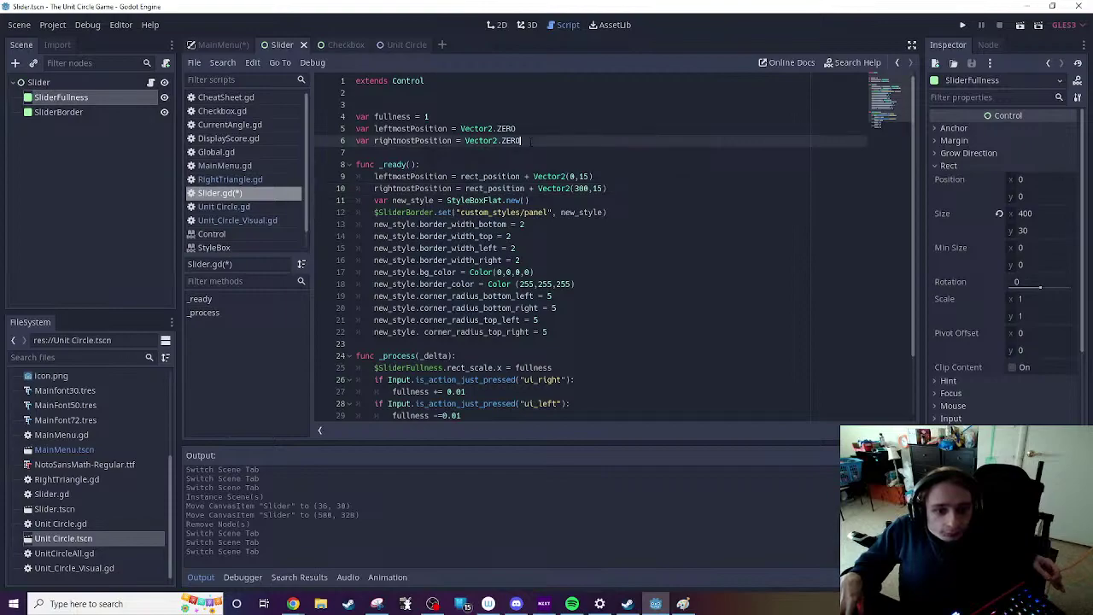
Step: Declare var leftmost_x_distance = 0 and var rightmost_x_distance = 0 below the position variables
{"action": "key", "text": "Return"}
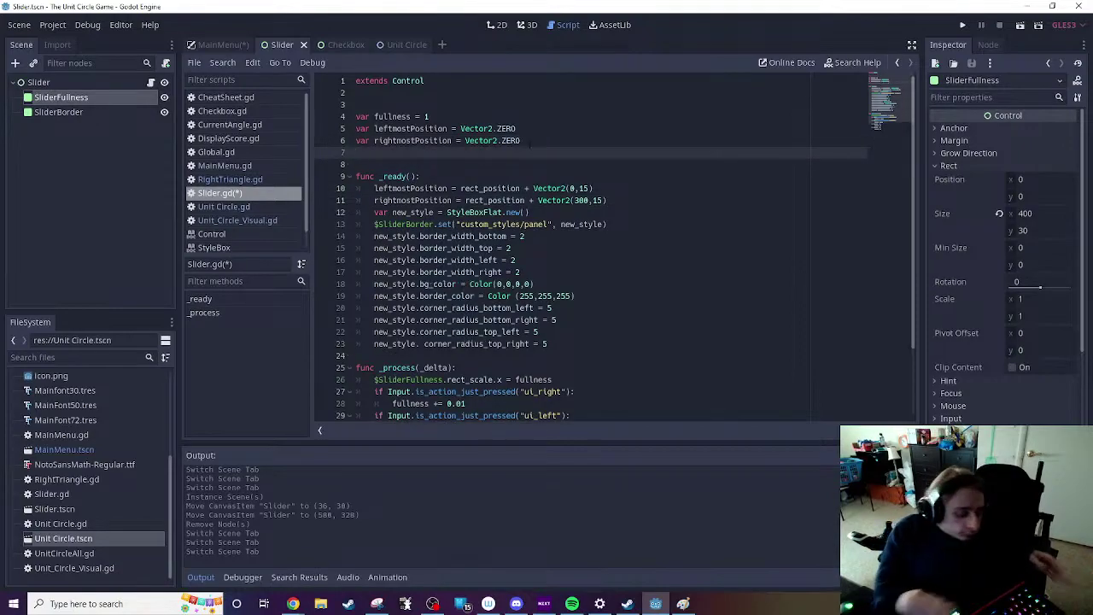
{"action": "type", "text": "var"}
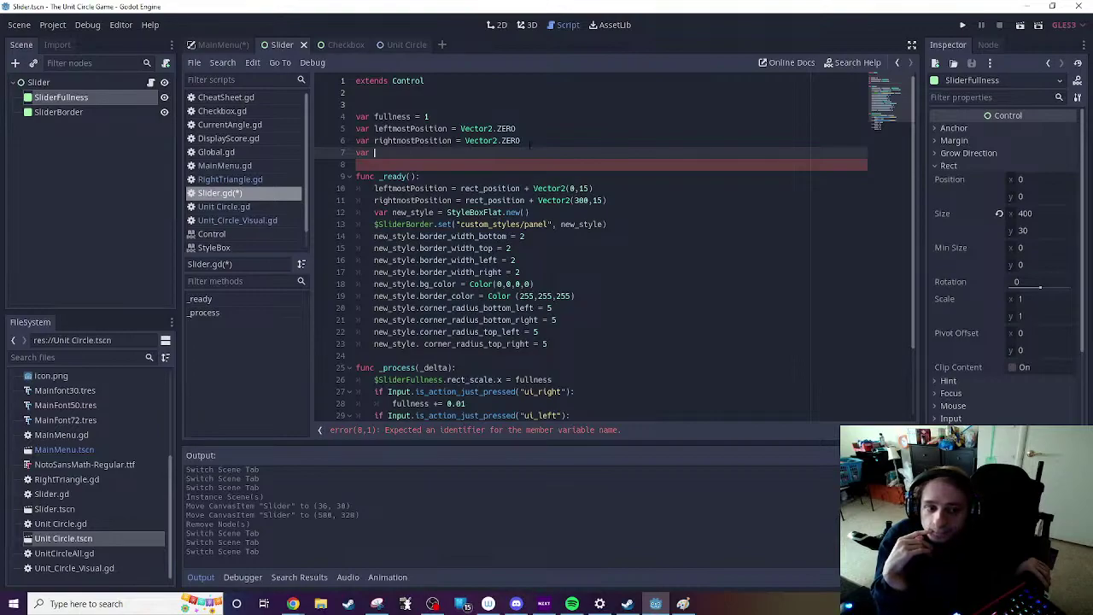
{"action": "type", "text": "right"}
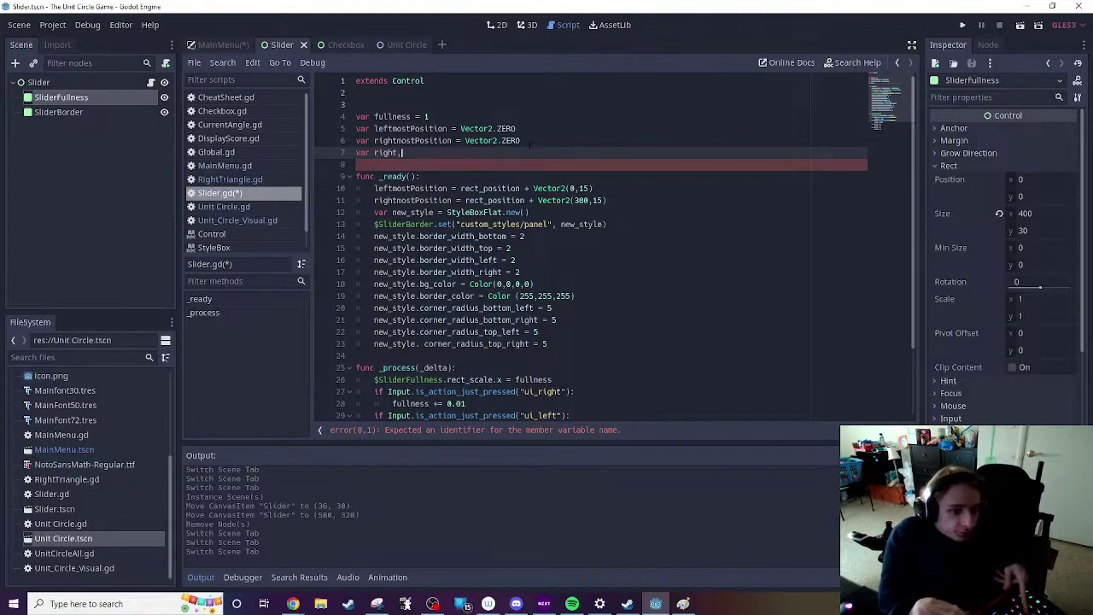
{"action": "type", "text": "mos"}
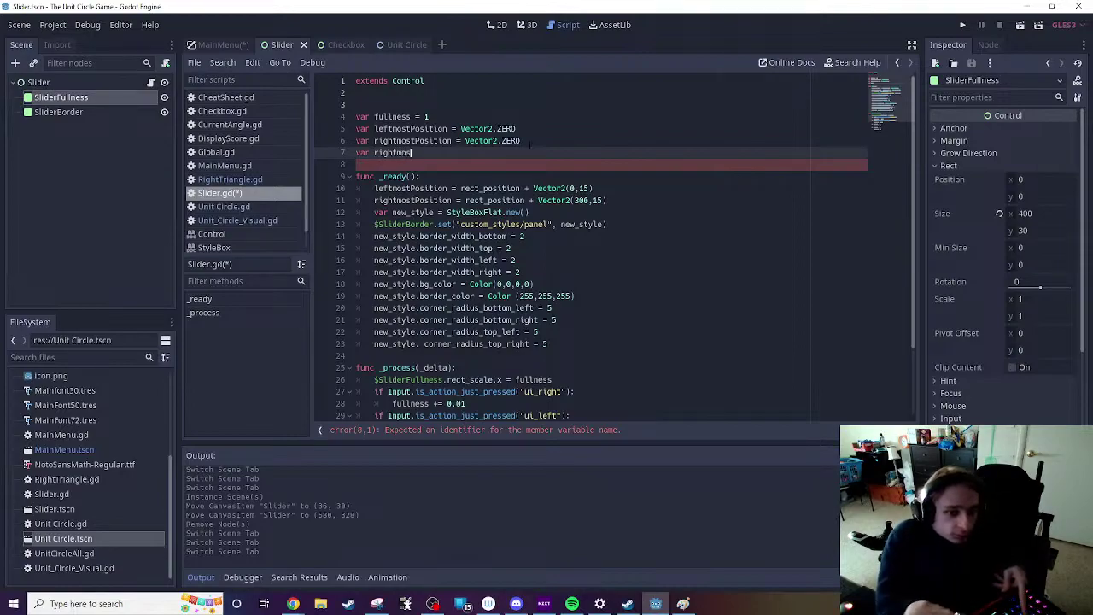
{"action": "key", "text": "BackSpace"}
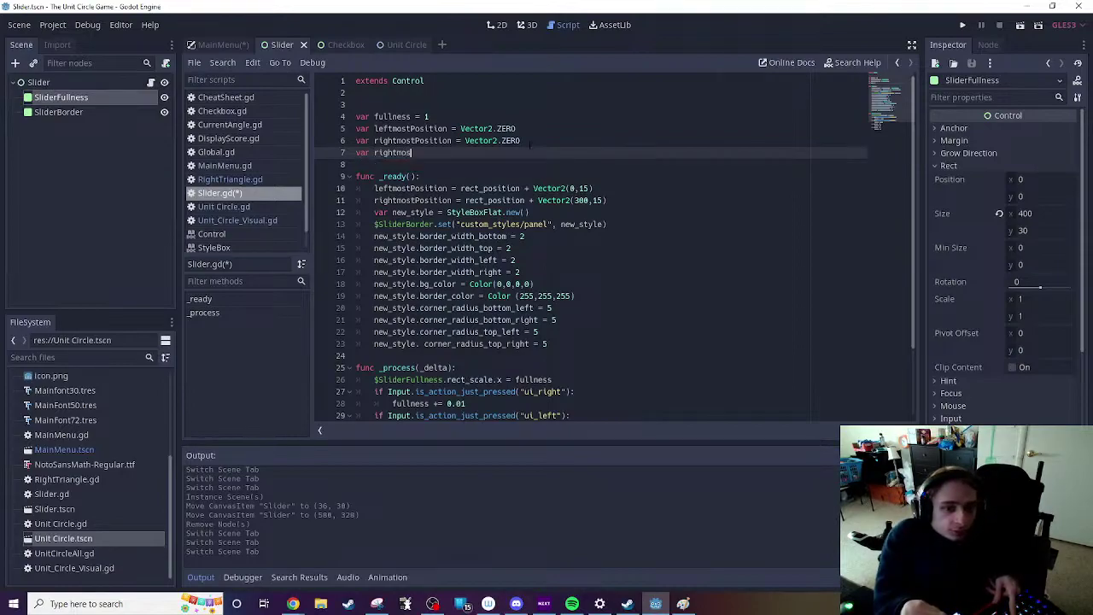
{"action": "key", "text": "BackSpace"}
{"action": "key", "text": "BackSpace"}
{"action": "key", "text": "BackSpace"}
{"action": "key", "text": "BackSpace"}
{"action": "key", "text": "BackSpace"}
{"action": "key", "text": "BackSpace"}
{"action": "key", "text": "BackSpace"}
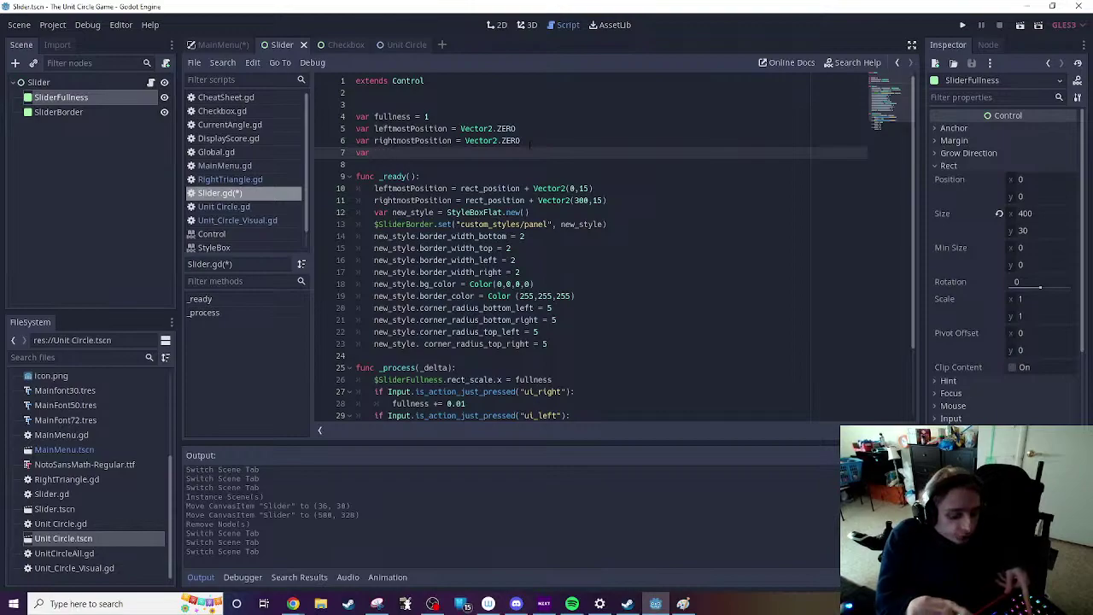
{"action": "type", "text": "leftmost"}
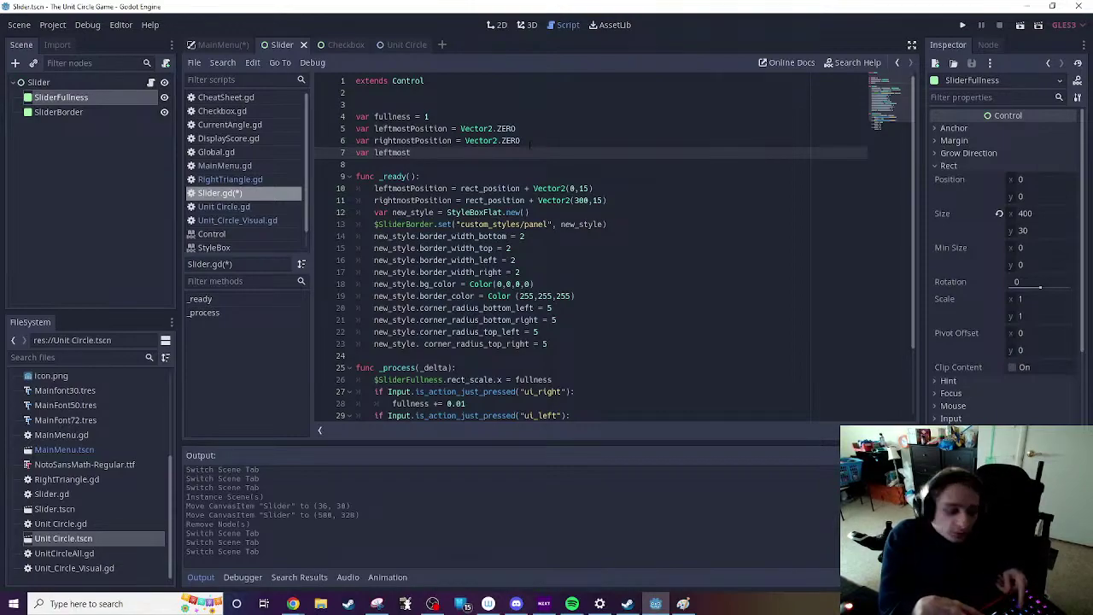
{"action": "type", "text": "X"}
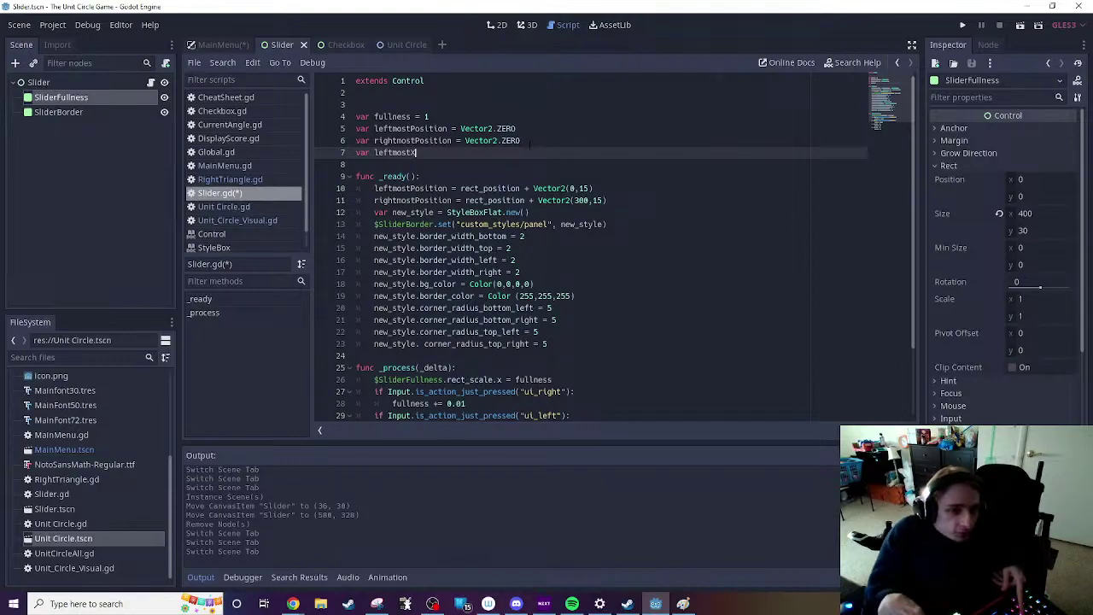
{"action": "key", "text": "BackSpace"}
{"action": "type", "text": "leftmost_"}
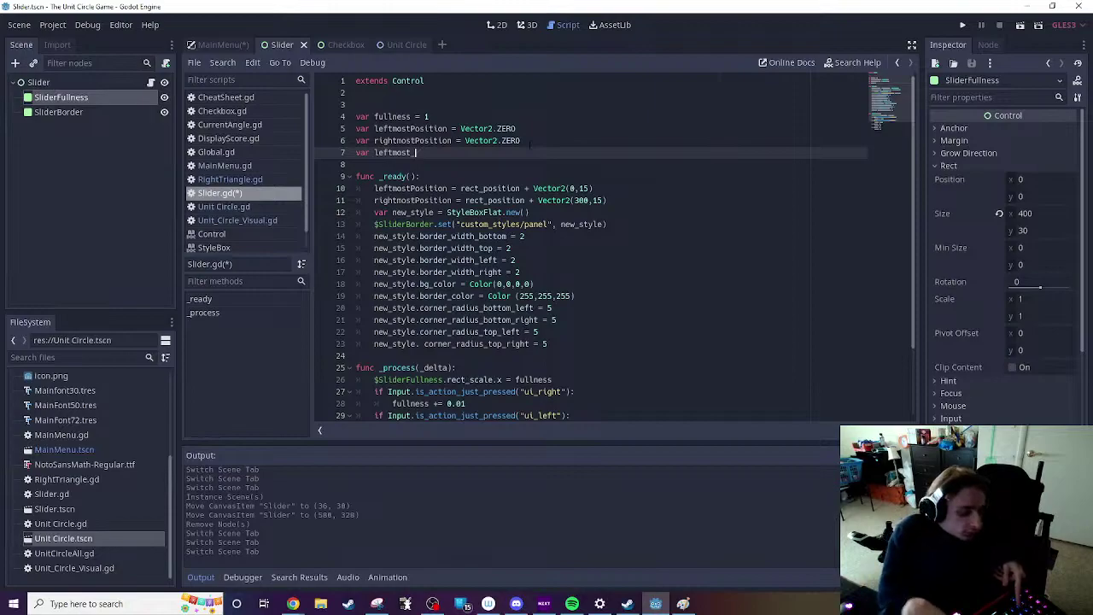
{"action": "type", "text": "x_"}
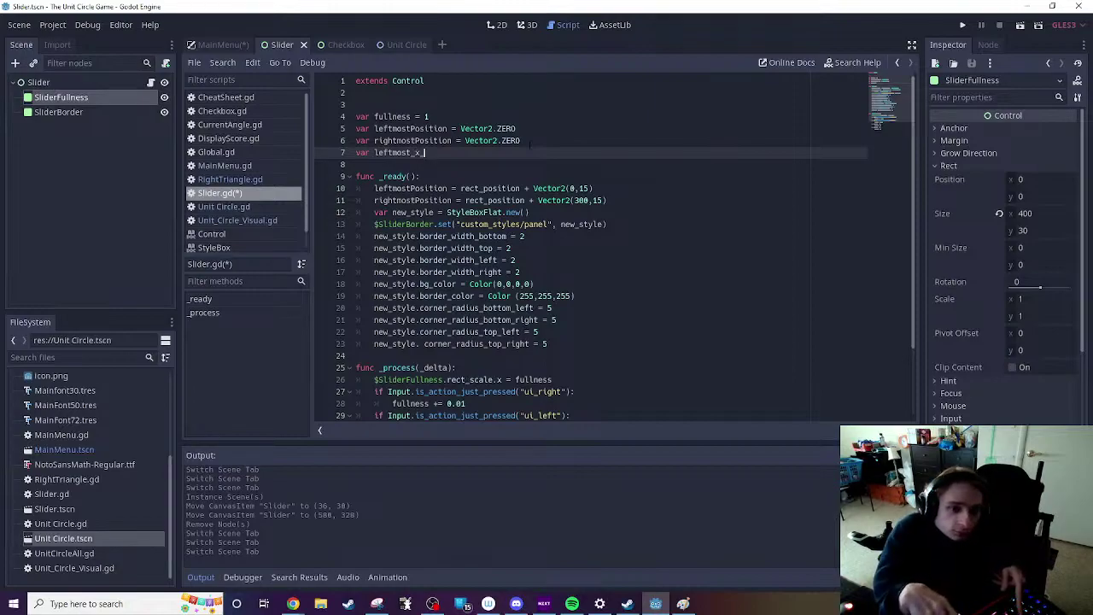
{"action": "type", "text": "di"}
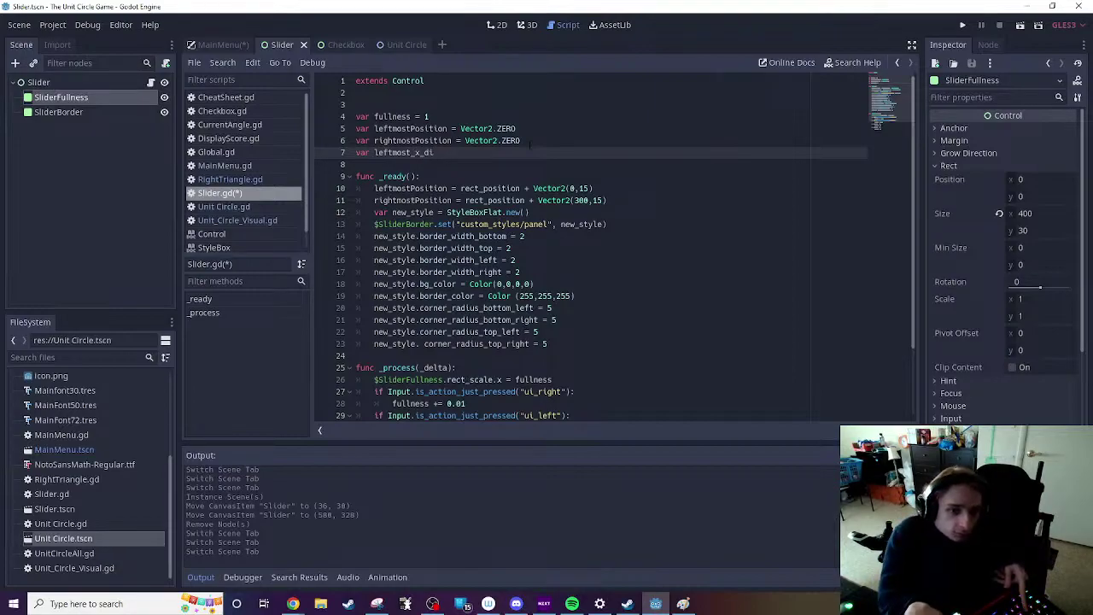
{"action": "type", "text": "stance"}
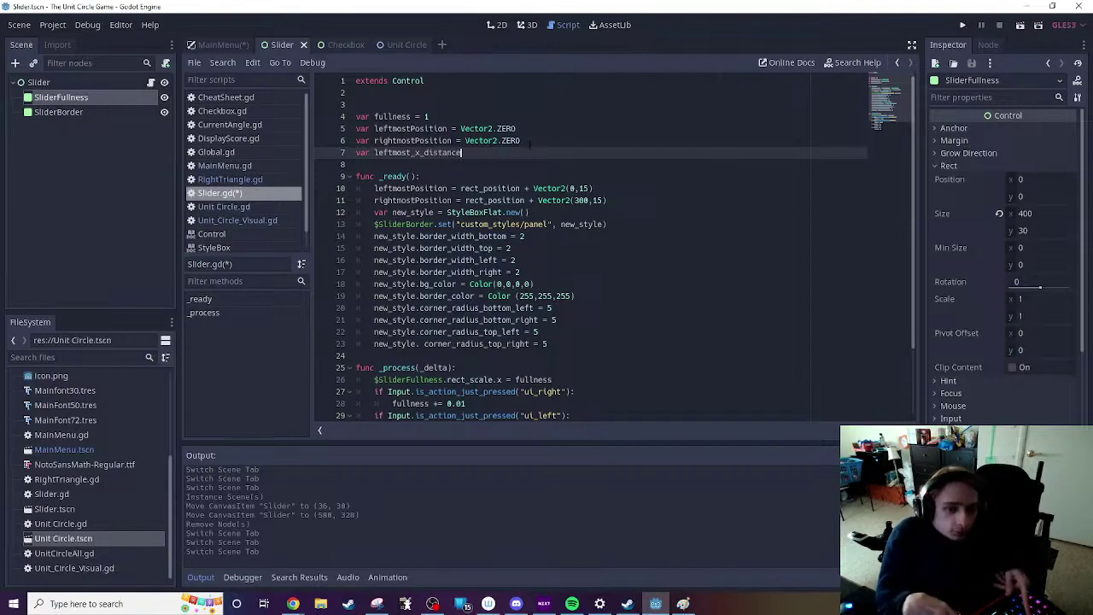
{"action": "type", "text": " = 0"}
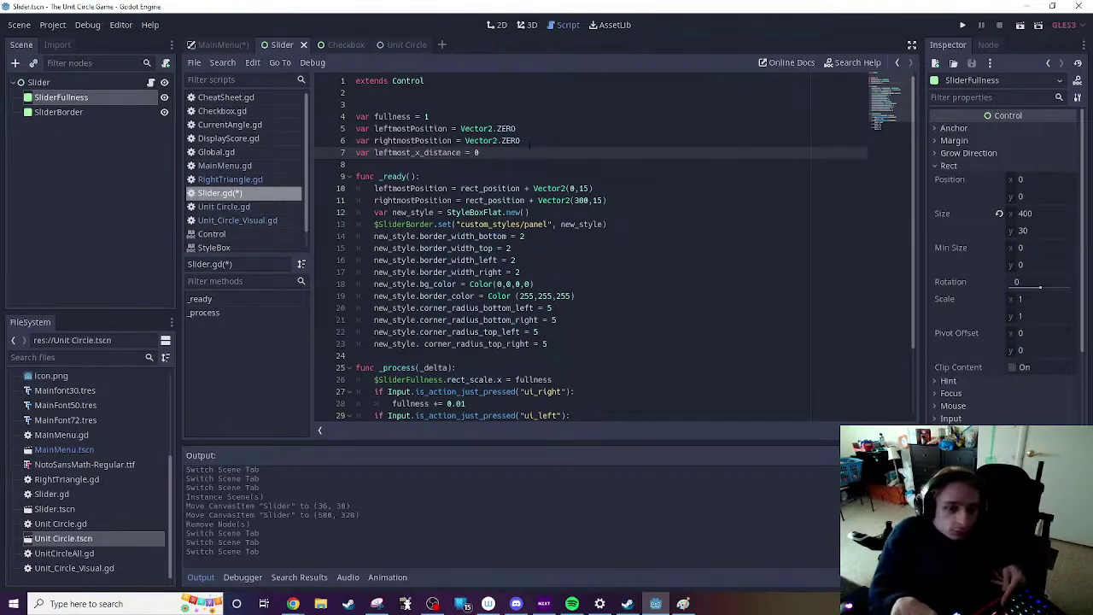
{"action": "key", "text": "Return"}
{"action": "type", "text": "var "}
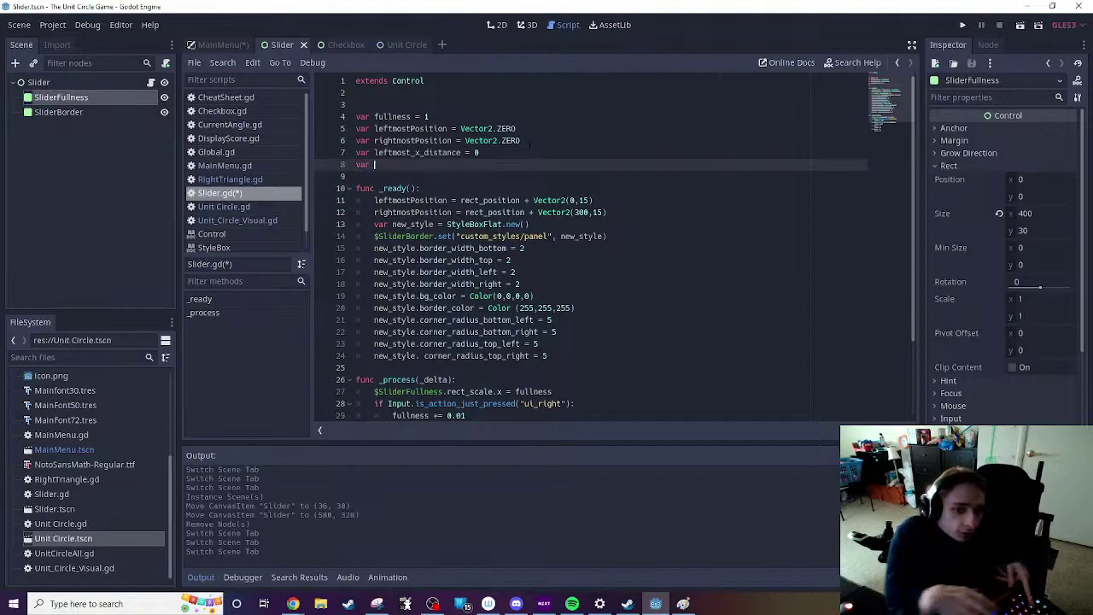
{"action": "type", "text": "rig"}
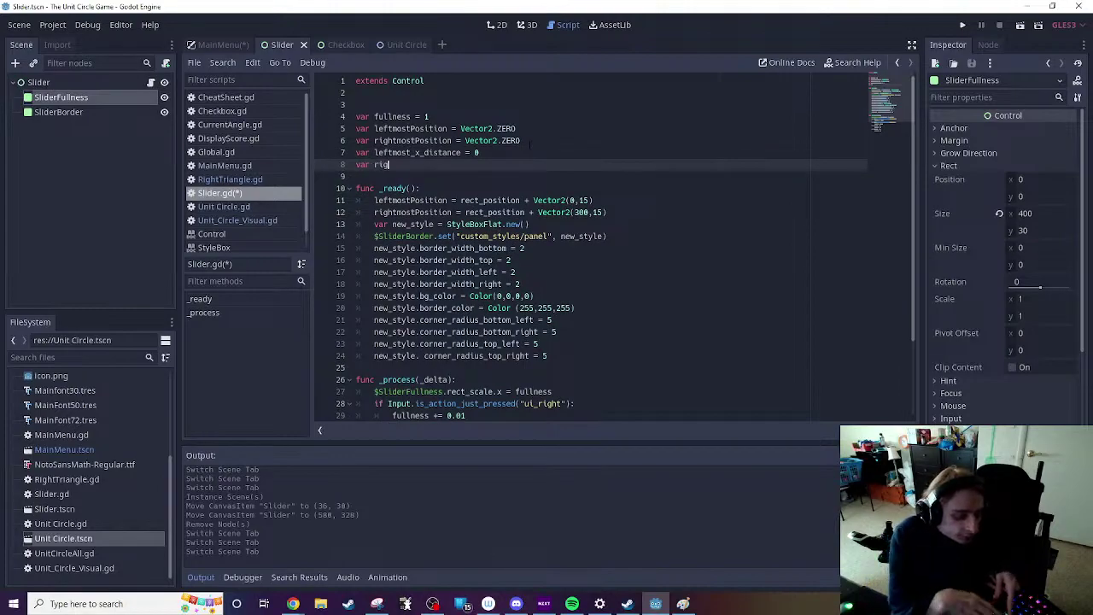
{"action": "type", "text": "htmost"}
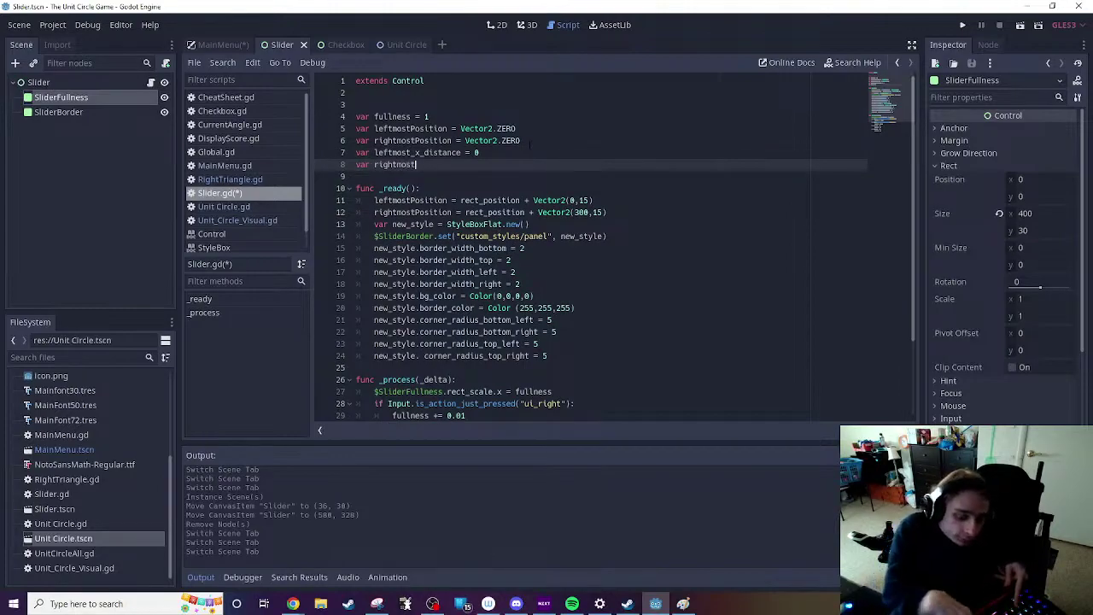
{"action": "type", "text": "_x_dista"}
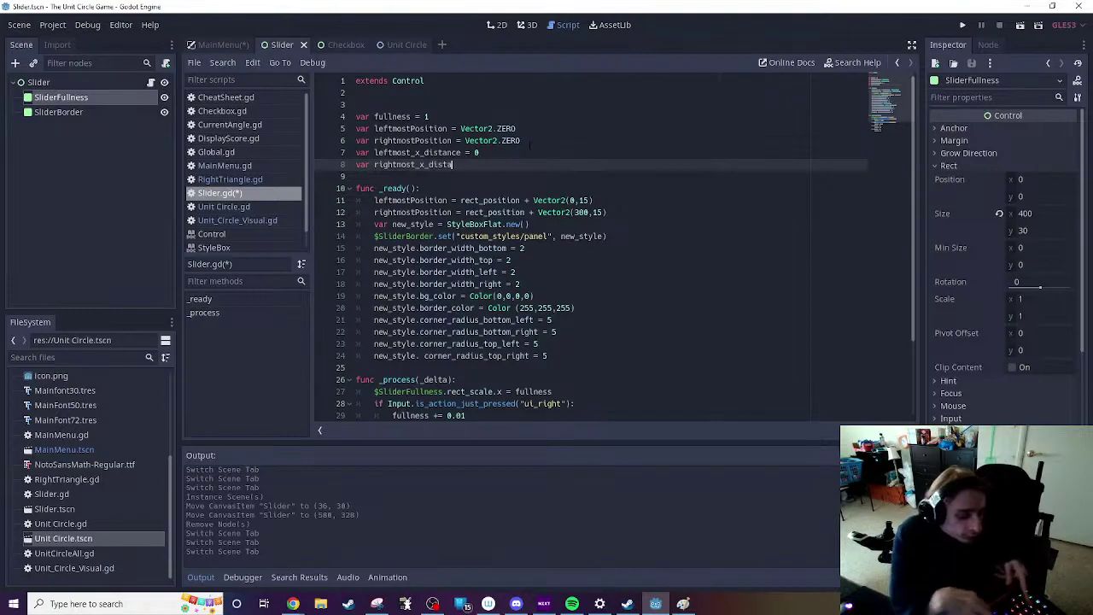
{"action": "type", "text": "nce = 0"}
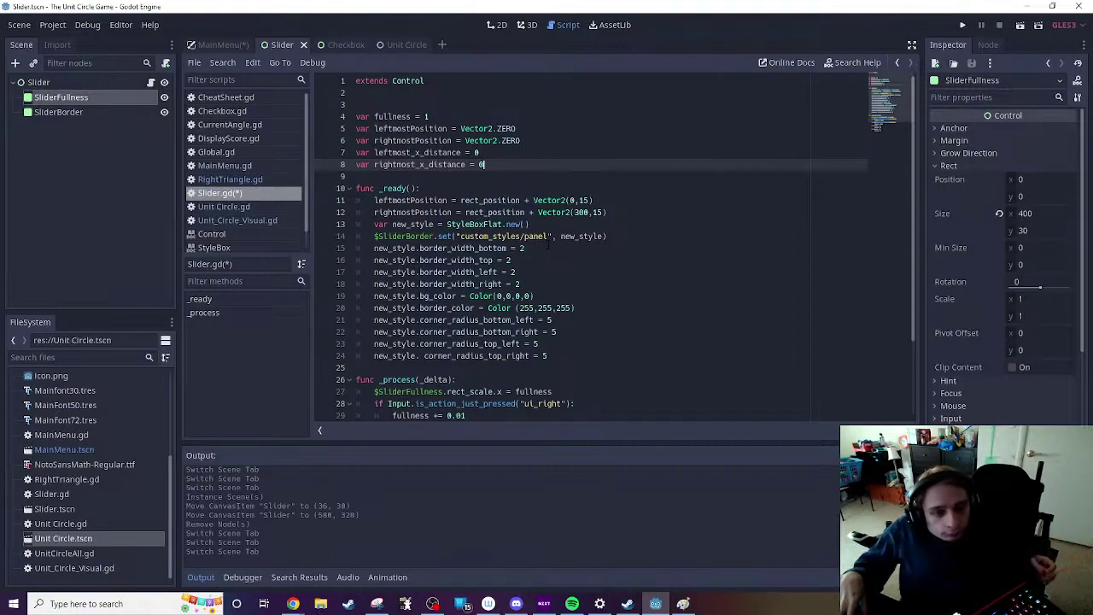
{"action": "scroll", "coordinate": [615, 248], "scroll_direction": "down", "scroll_amount": 3}
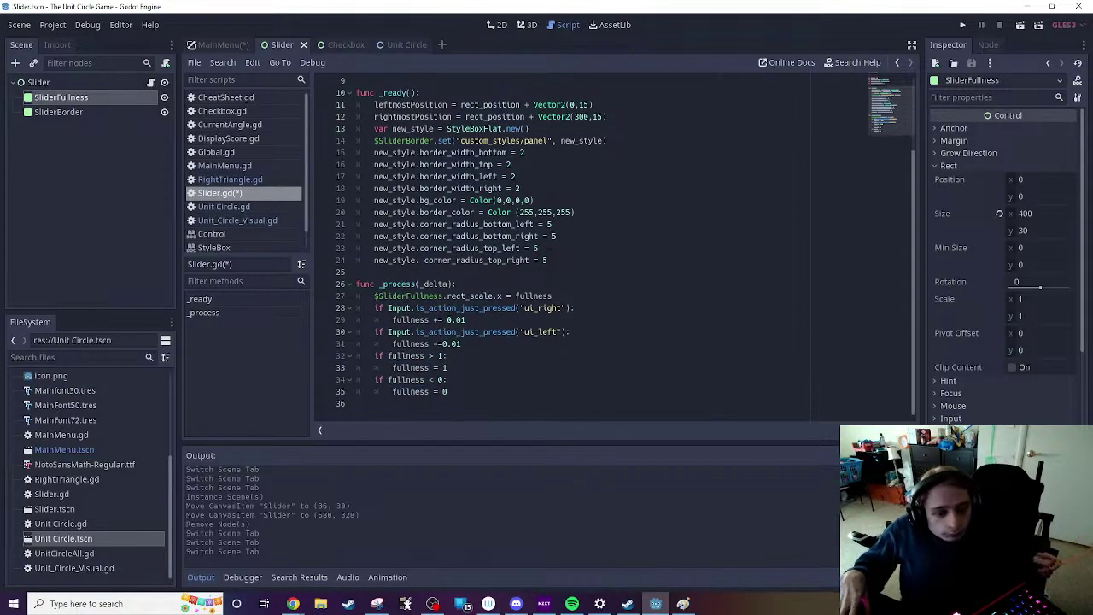
{"action": "left_click", "coordinate": [562, 296]}
Step: Delete the ui_right and ui_left if-blocks, leaving one blank line after the scale line
{"action": "key", "text": "Return"}
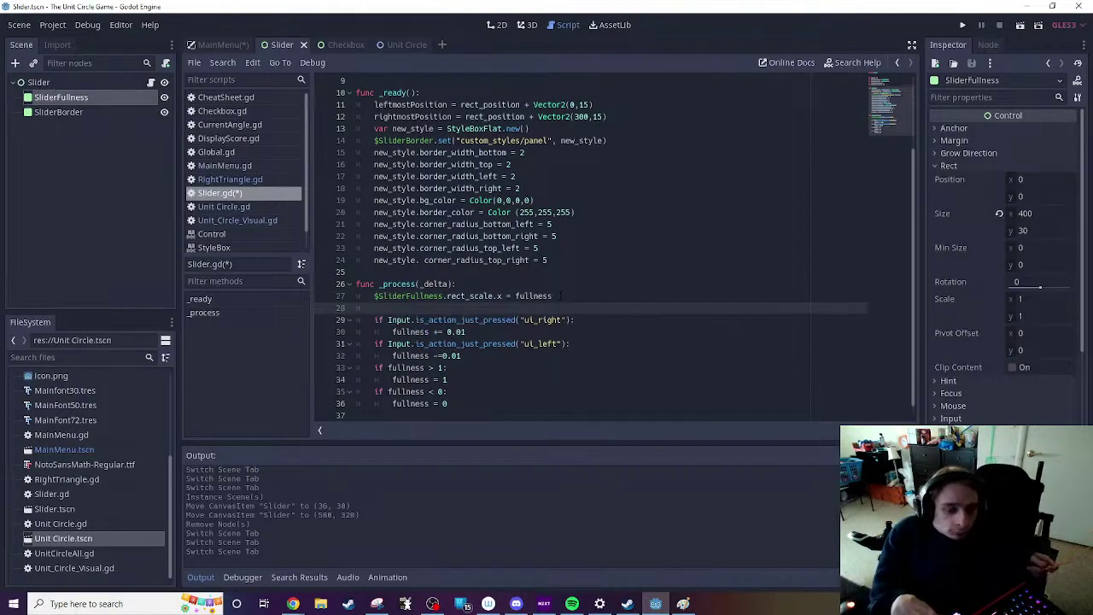
{"action": "key", "text": "BackSpace"}
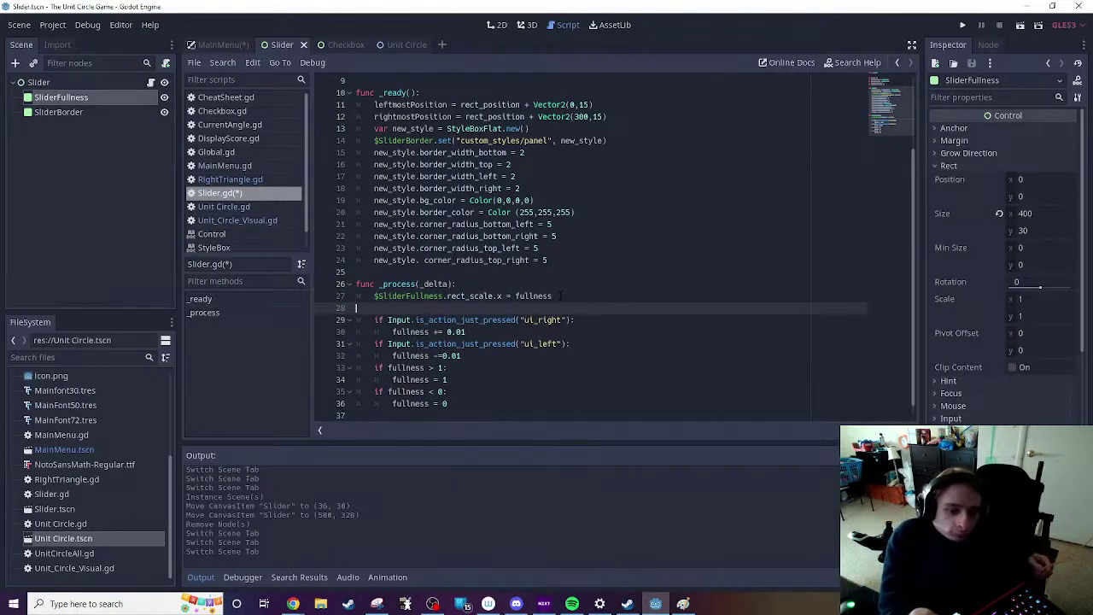
{"action": "key", "text": "BackSpace"}
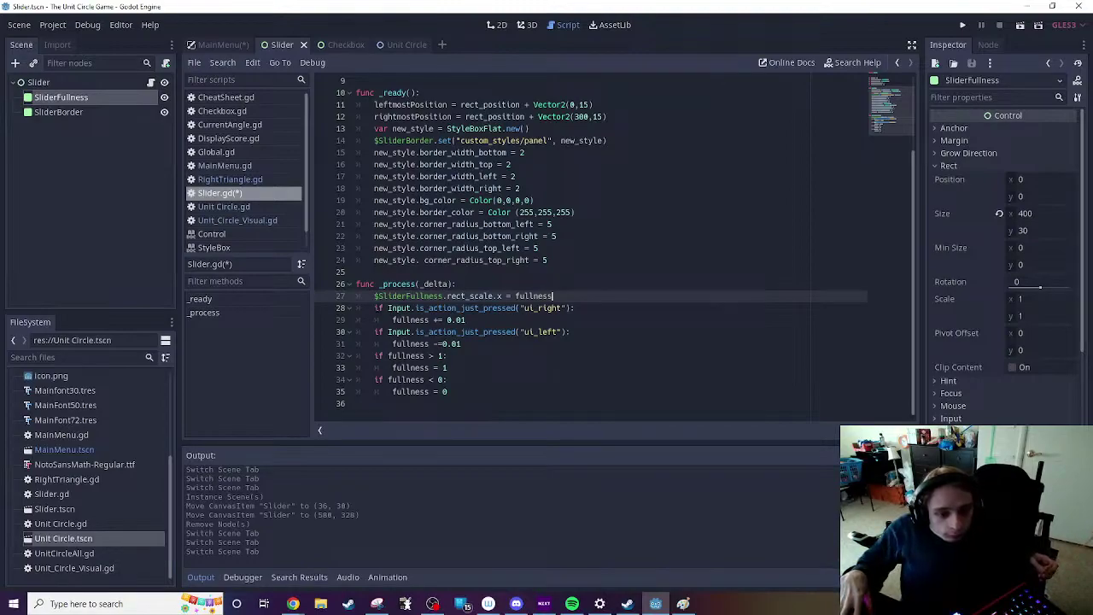
{"action": "key", "text": "Down"}
{"action": "key", "text": "Home"}
{"action": "key", "text": "shift+Down"}
{"action": "key", "text": "shift+Down"}
{"action": "key", "text": "shift+Down"}
{"action": "key", "text": "shift+End"}
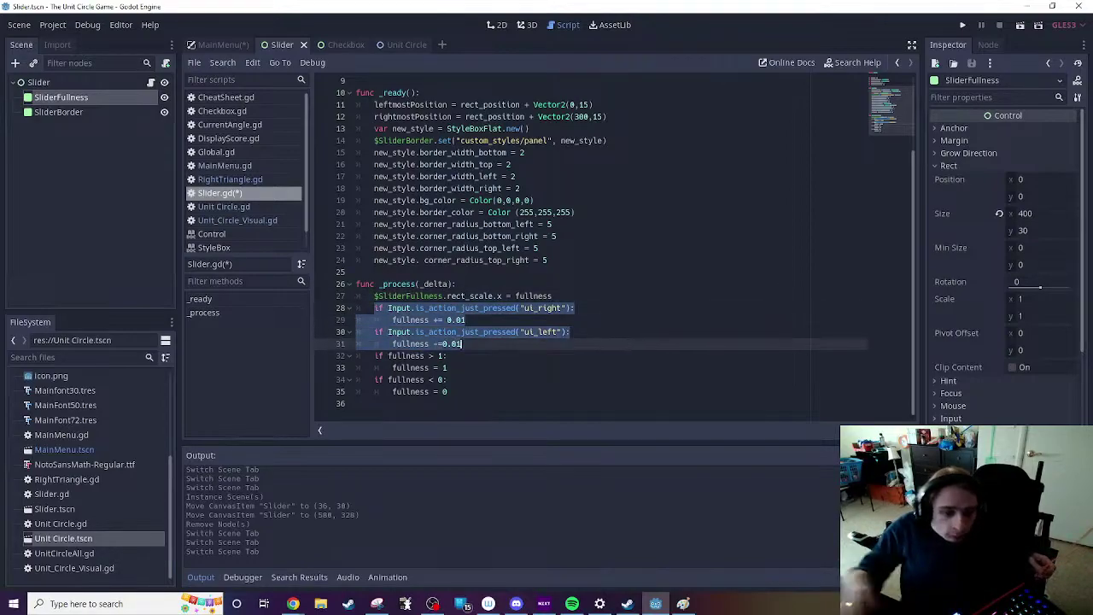
{"action": "key", "text": "BackSpace"}
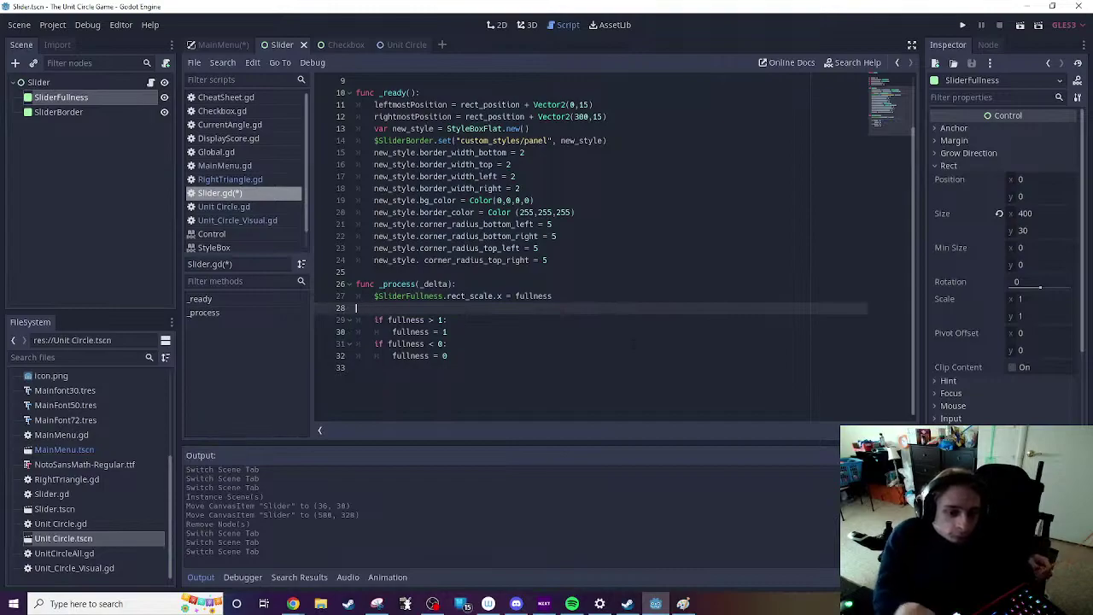
{"action": "key", "text": "BackSpace"}
{"action": "key", "text": "Return"}
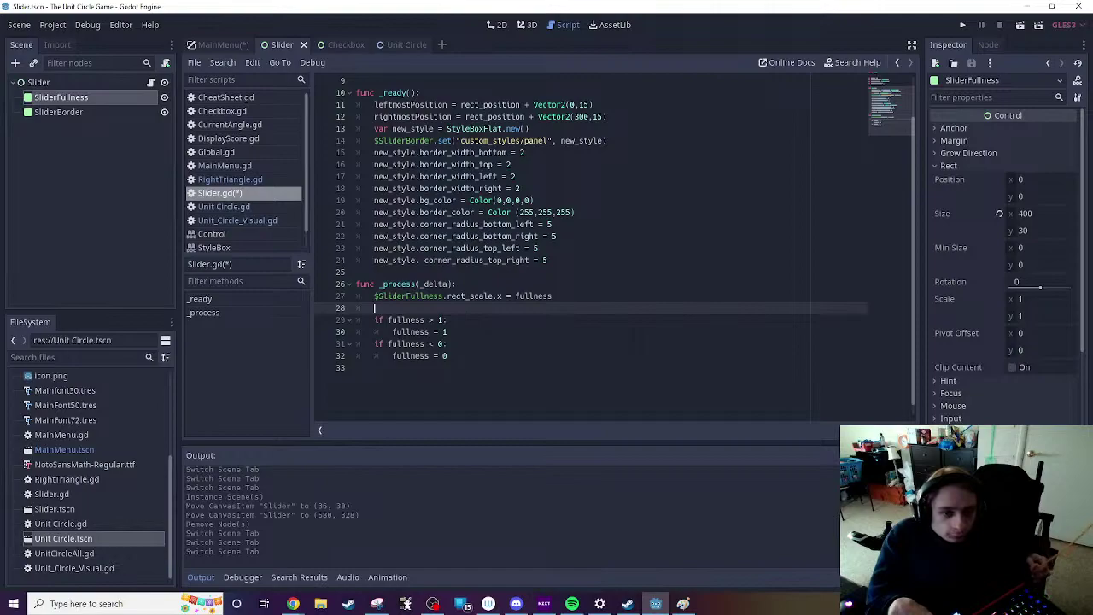
{"action": "scroll", "coordinate": [598, 248], "scroll_direction": "up", "scroll_amount": 2}
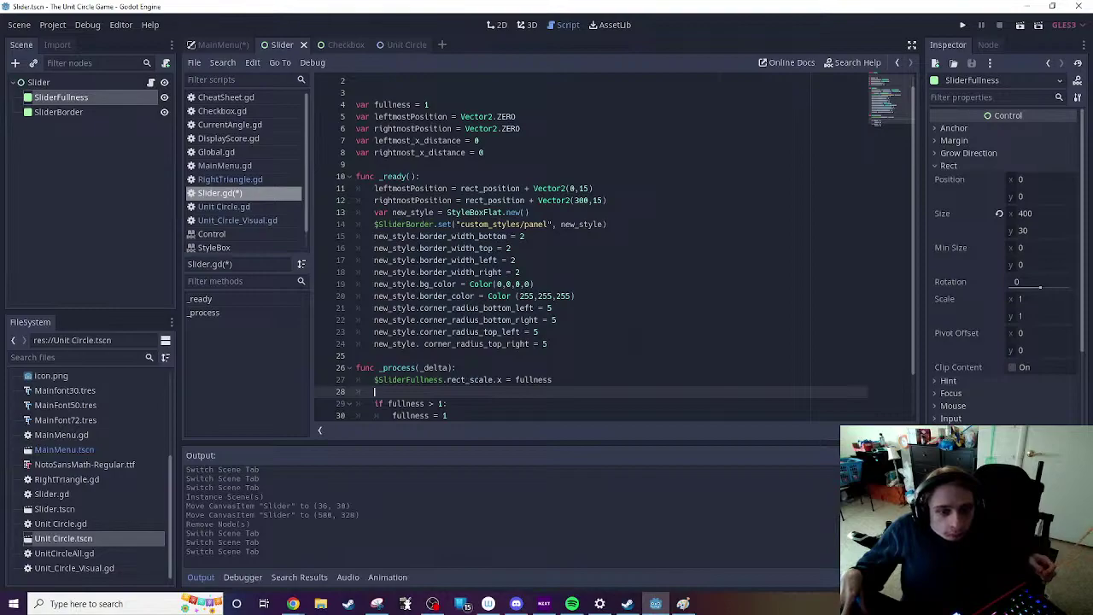
Step: Add leftmost_x_distance = leftmostPosition.x - get_viewport().get_mouse_position().x to _process
{"action": "type", "text": "left"}
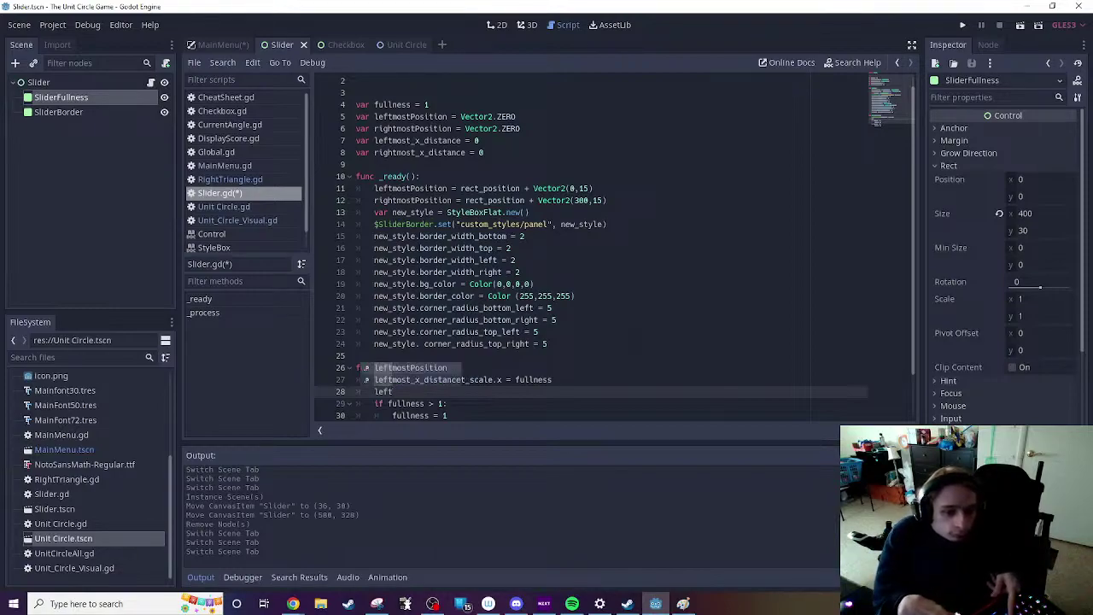
{"action": "key", "text": "Down"}
{"action": "key", "text": "Return"}
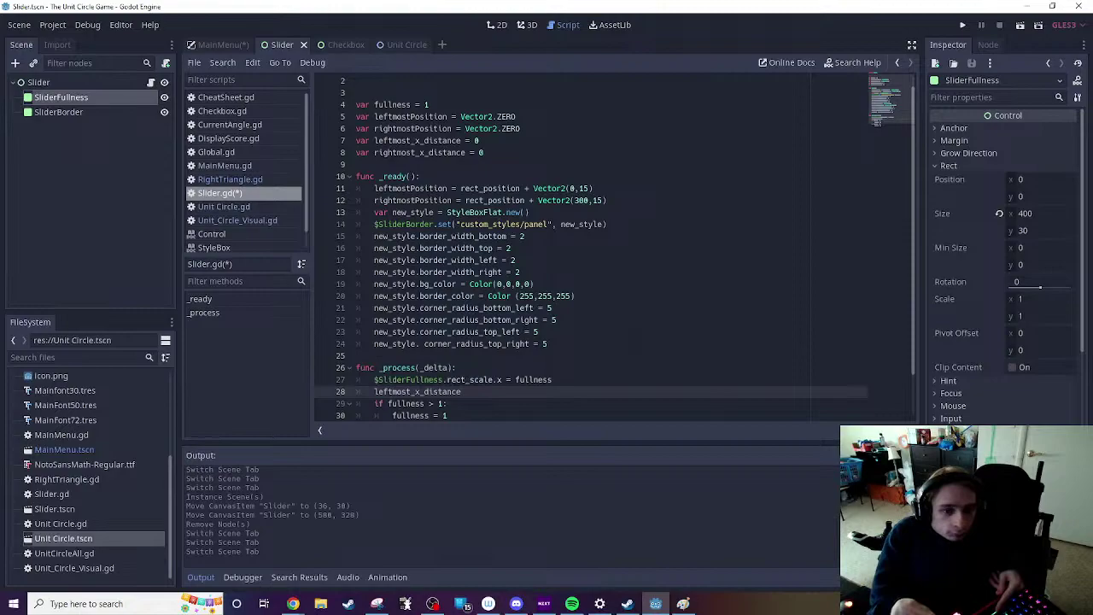
{"action": "type", "text": "="}
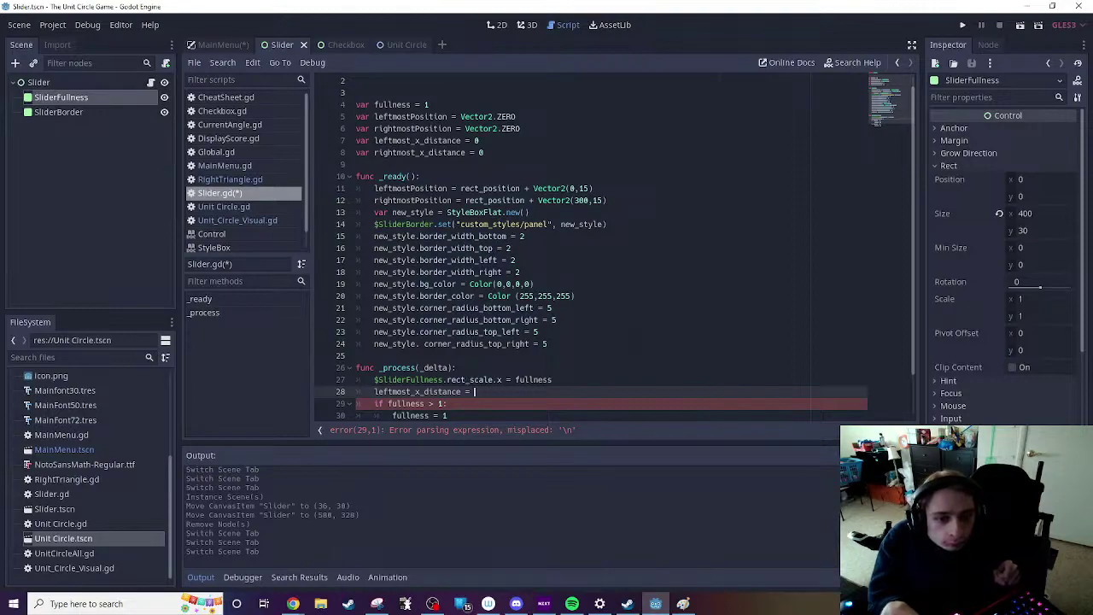
{"action": "type", "text": "left"}
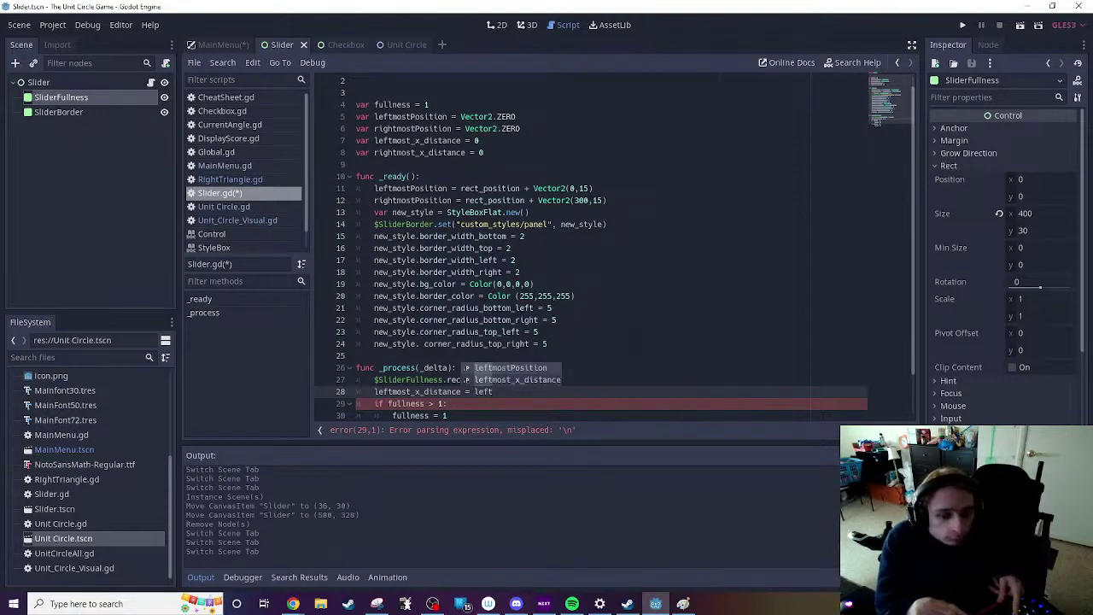
{"action": "key", "text": "Return"}
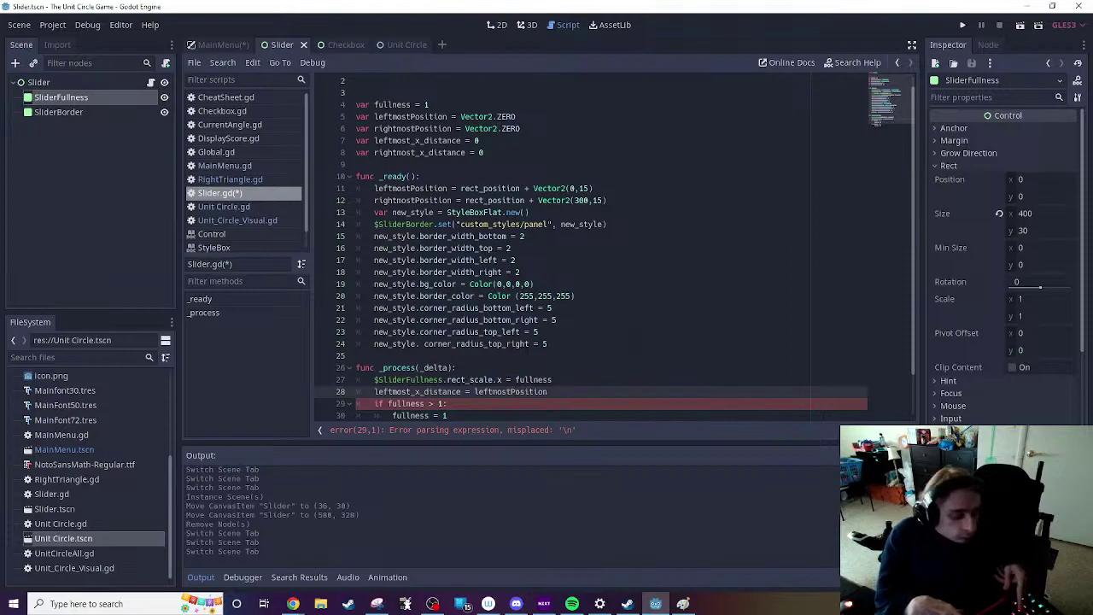
{"action": "type", "text": ".x -"}
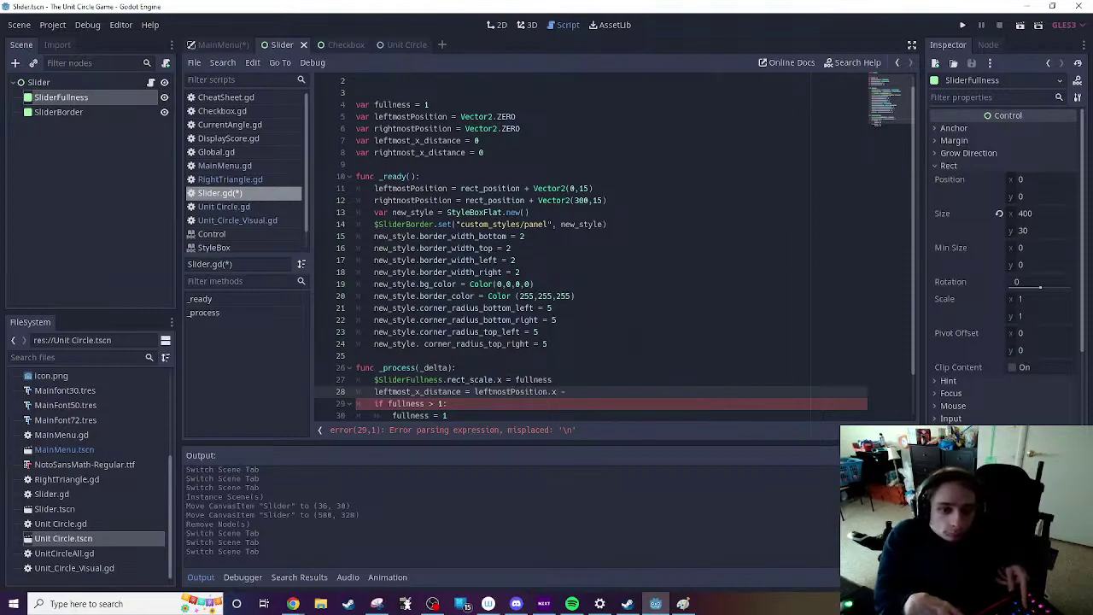
{"action": "type", "text": " get"}
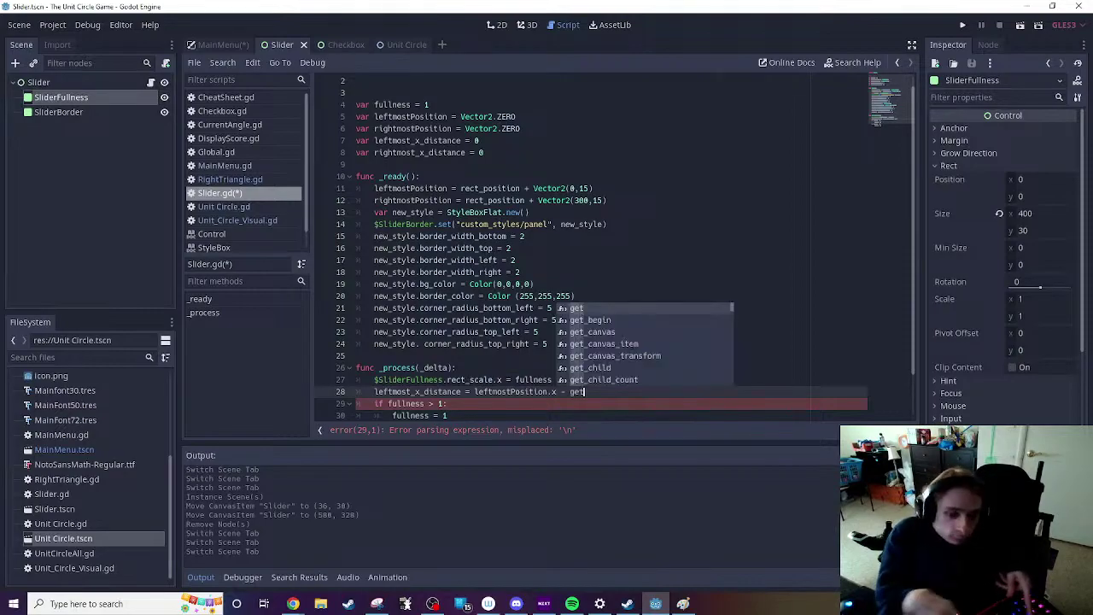
{"action": "type", "text": "_viewport()"}
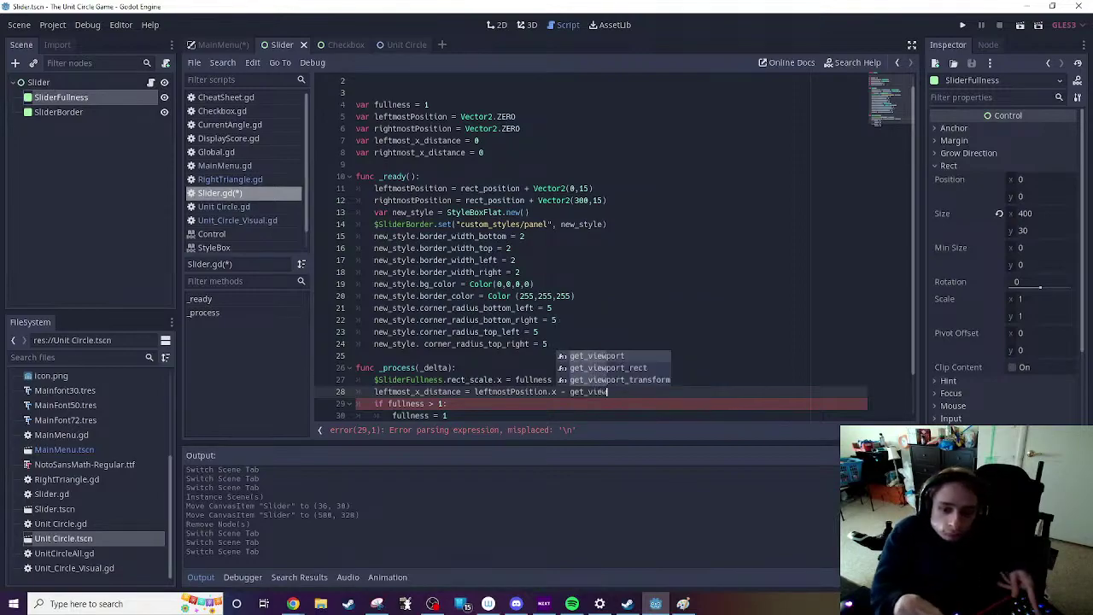
{"action": "key", "text": "Return"}
{"action": "type", "text": ".get"}
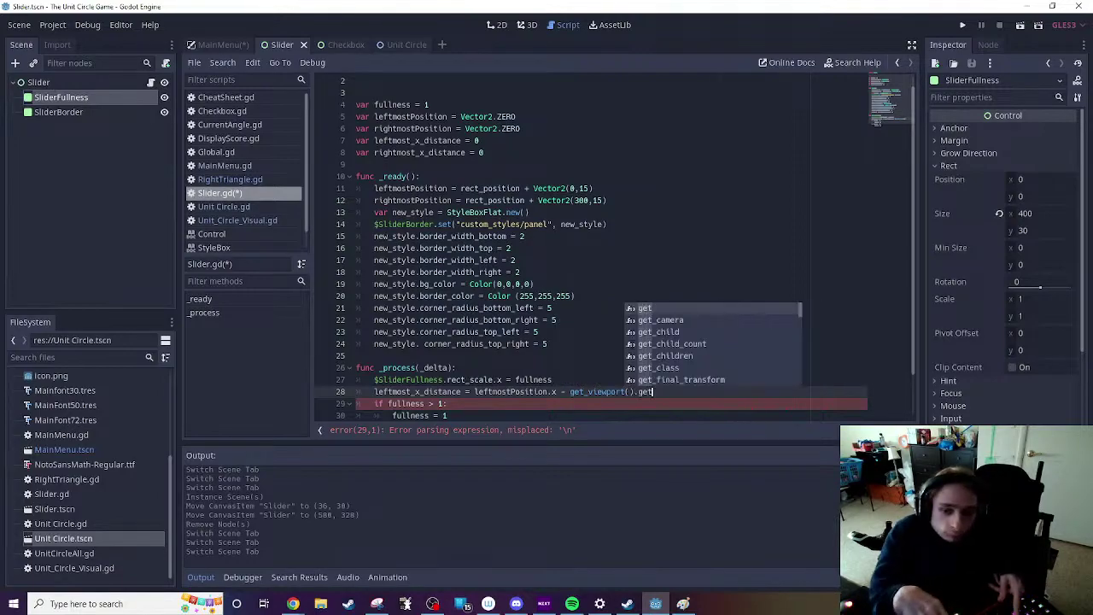
{"action": "type", "text": "_mouse"}
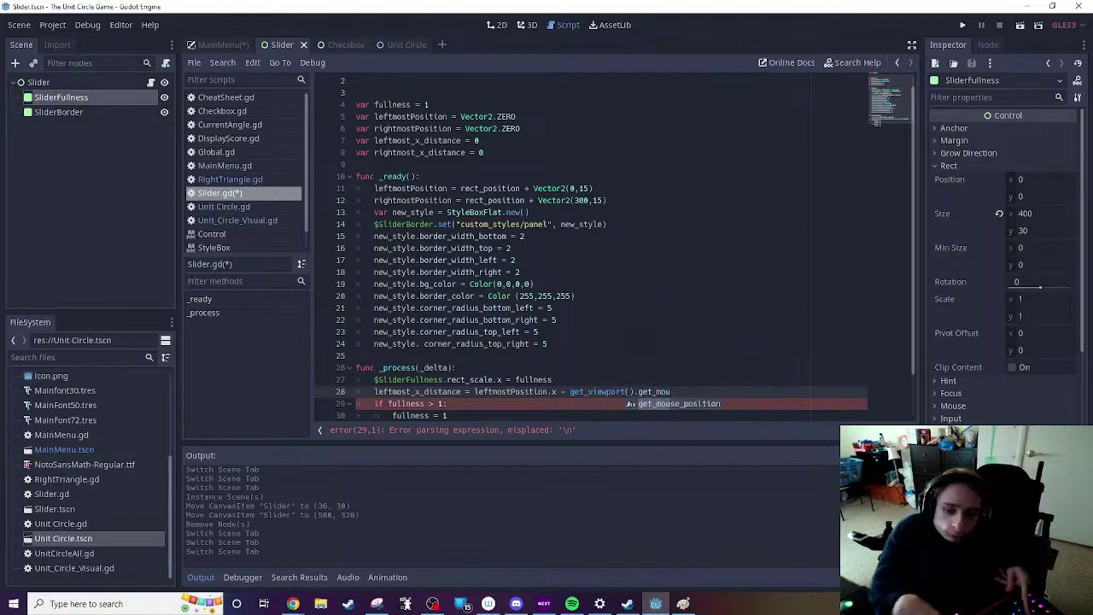
{"action": "key", "text": "Return"}
{"action": "type", "text": ".x"}
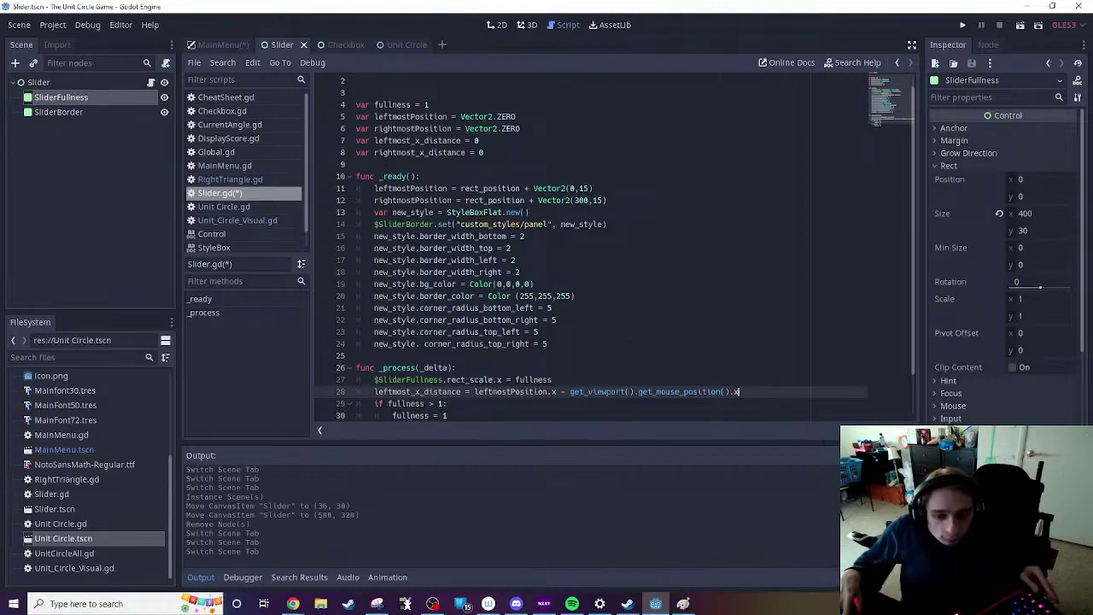
Step: Duplicate that line as rightmost_x_distance using rightmostPosition.x minus the mouse x
{"action": "key", "text": "Home"}
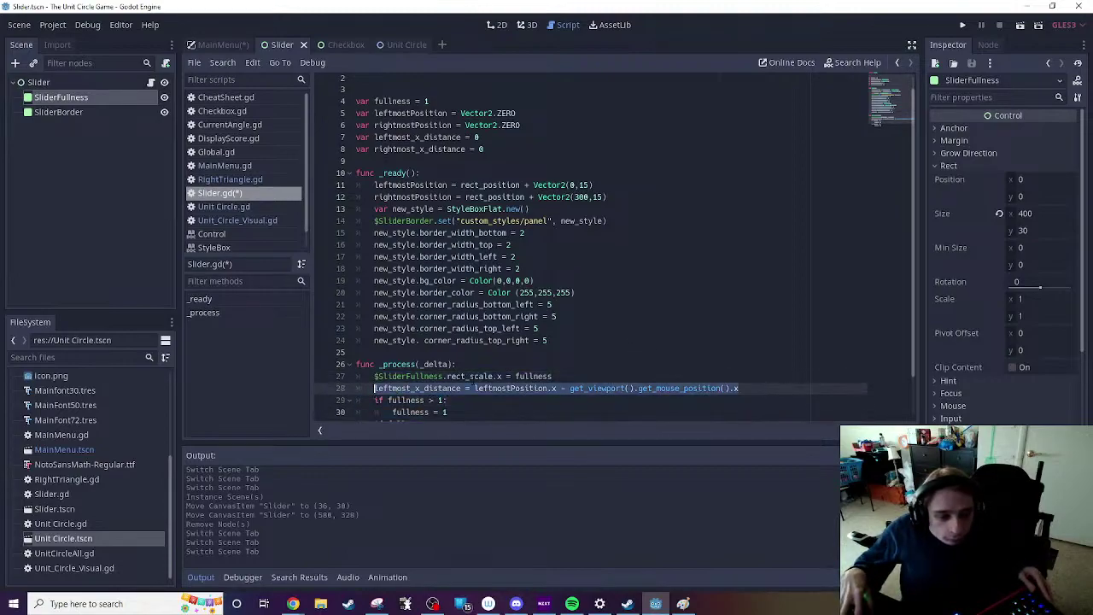
{"action": "key", "text": "End"}
{"action": "key", "text": "Return"}
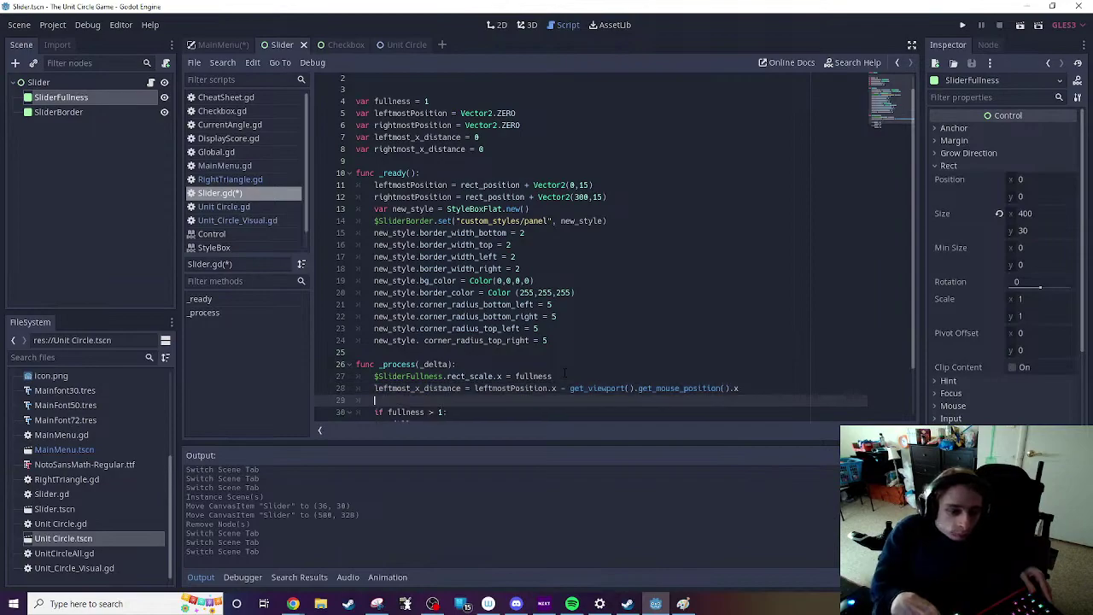
{"action": "type", "text": "leftmost_x_distance = leftmostPosition.x - get_viewport().get_mouse_position().x"}
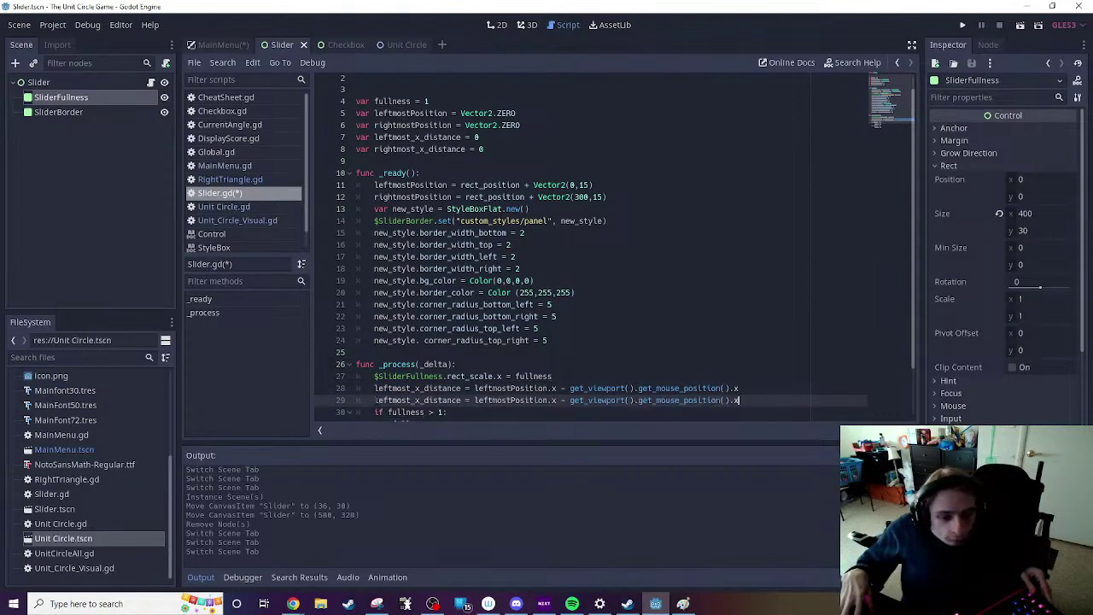
{"action": "key", "text": "Home"}
{"action": "key", "text": "shift+Right"}
{"action": "key", "text": "shift+Right"}
{"action": "key", "text": "shift+Right"}
{"action": "key", "text": "shift+Right"}
{"action": "key", "text": "shift+Right"}
{"action": "key", "text": "shift+Right"}
{"action": "key", "text": "shift+Right"}
{"action": "key", "text": "shift+Right"}
{"action": "type", "text": "r"}
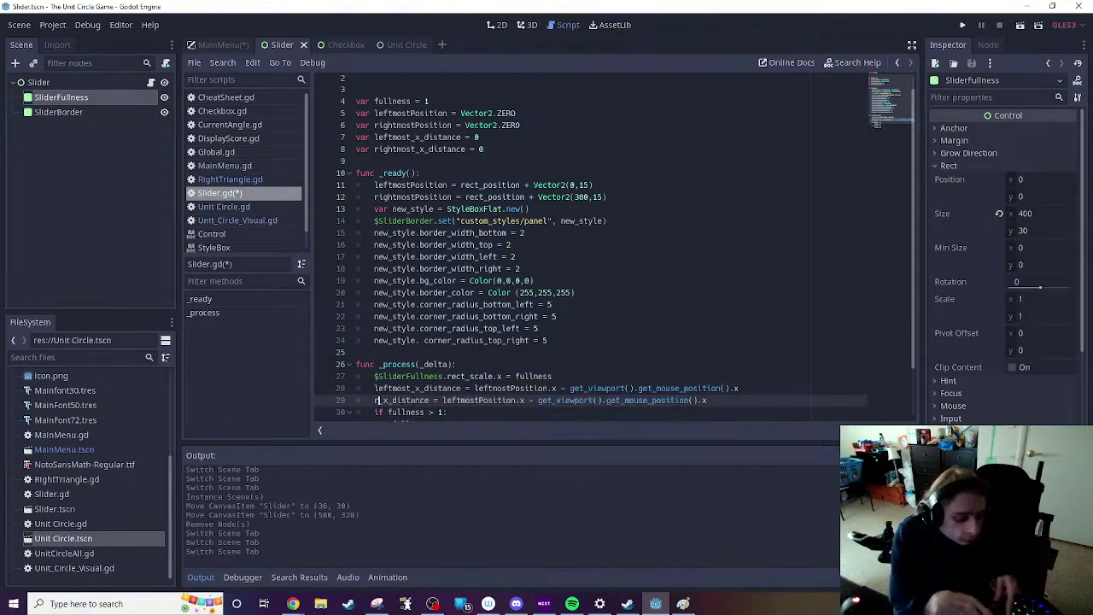
{"action": "type", "text": "ightmost"}
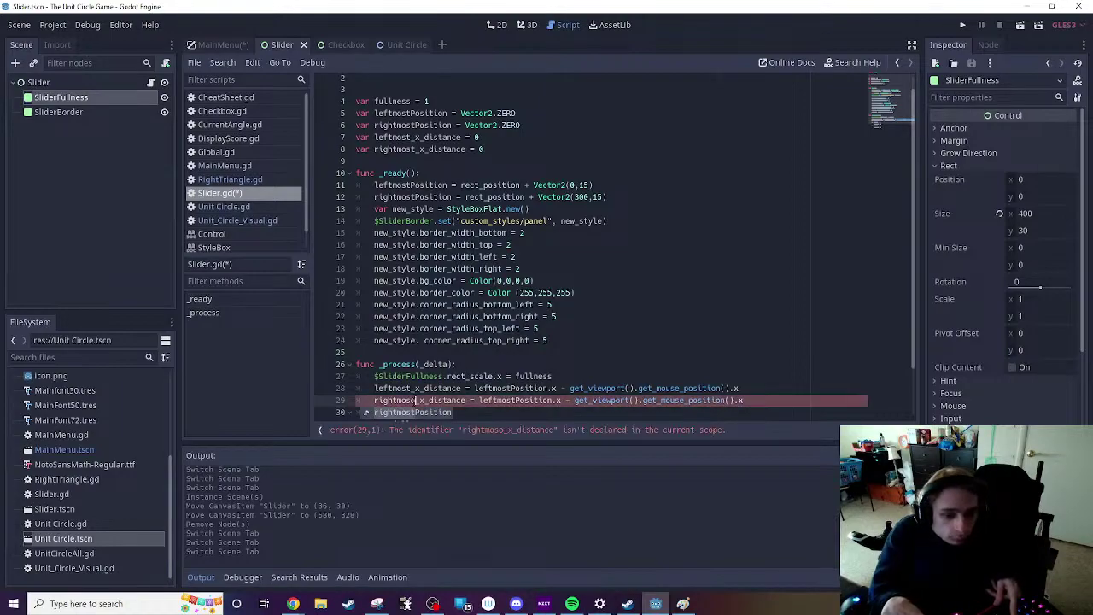
{"action": "key", "text": "BackSpace"}
{"action": "type", "text": "t"}
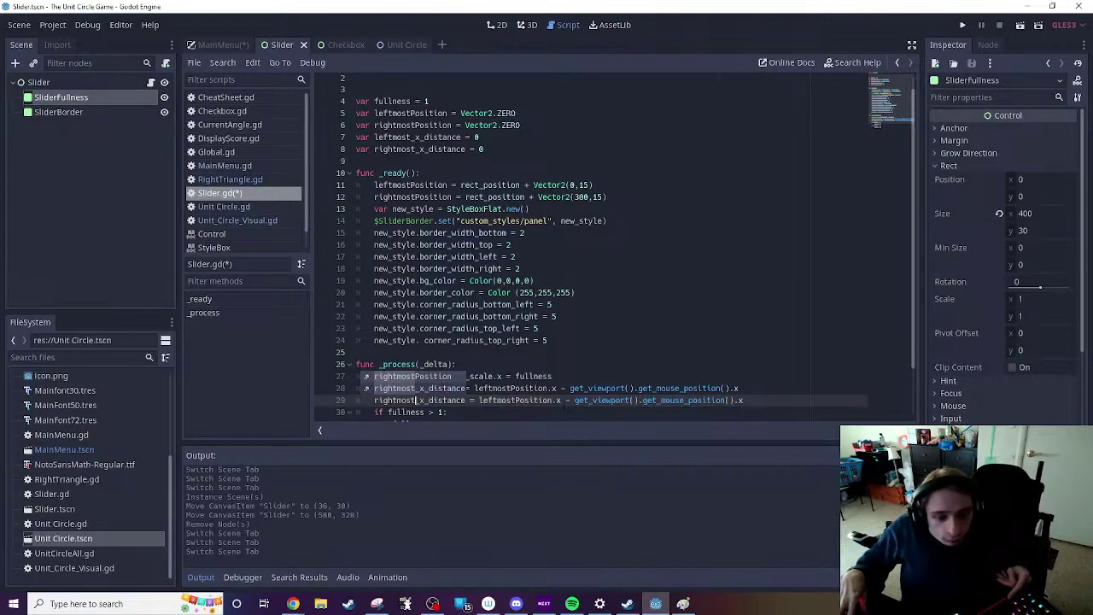
{"action": "left_click_drag", "start_coordinate": [475, 400], "coordinate": [499, 400]}
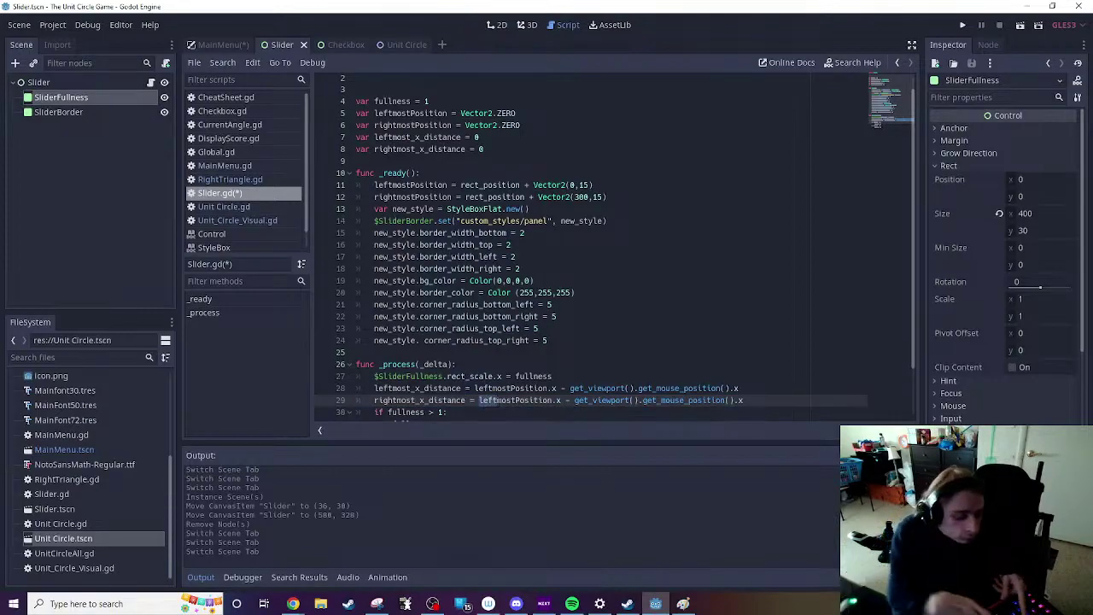
{"action": "type", "text": "right"}
{"action": "left_click", "coordinate": [731, 346]}
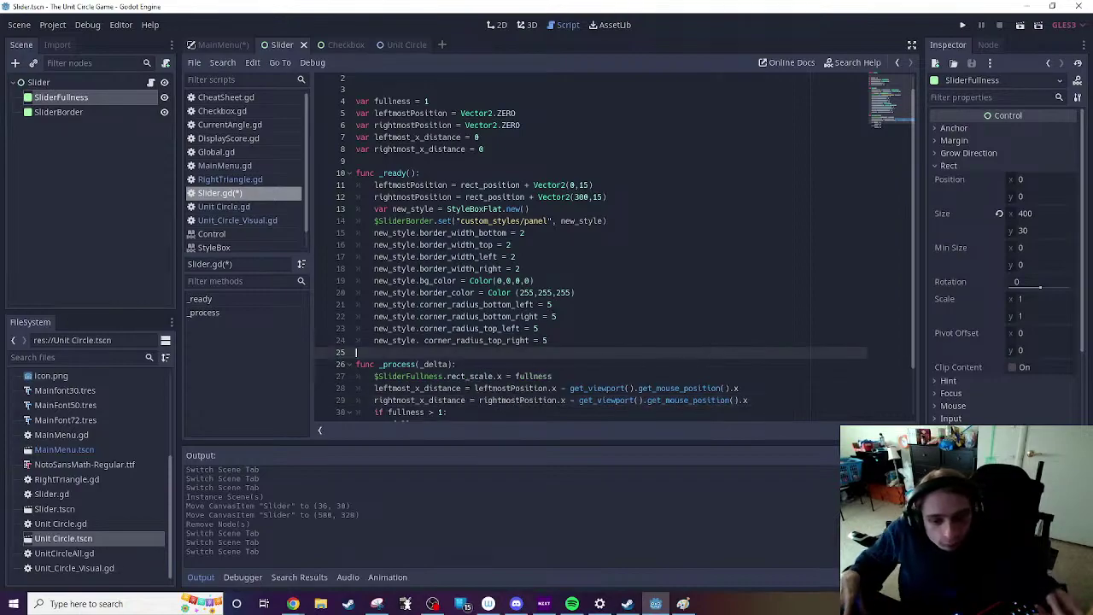
{"action": "scroll", "coordinate": [732, 345], "scroll_direction": "down", "scroll_amount": 1}
{"action": "scroll", "coordinate": [732, 346], "scroll_direction": "down", "scroll_amount": 1}
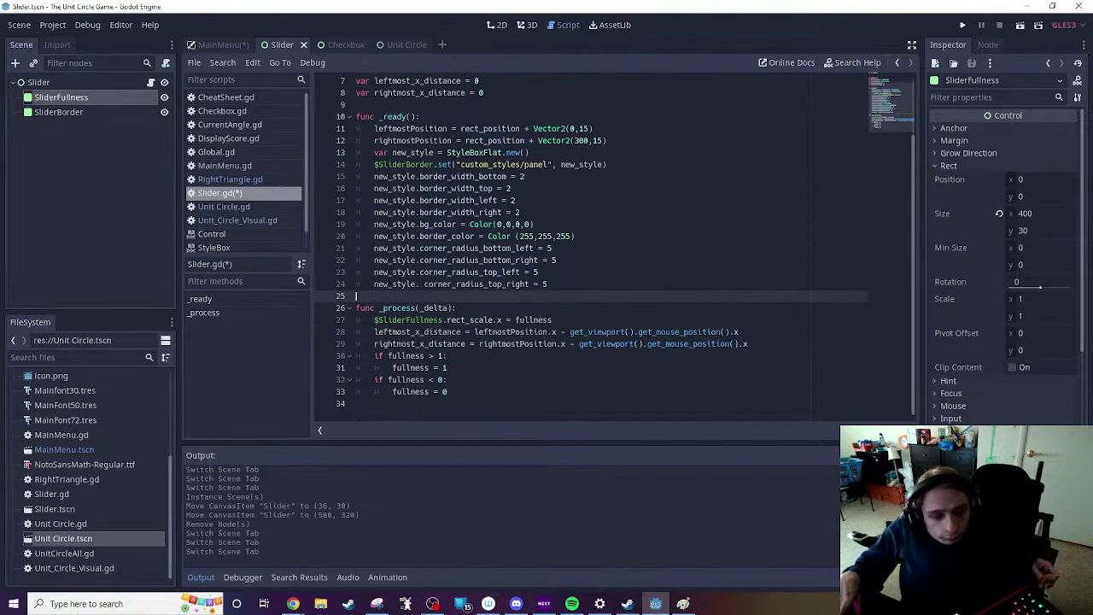
{"action": "left_click", "coordinate": [638, 388]}
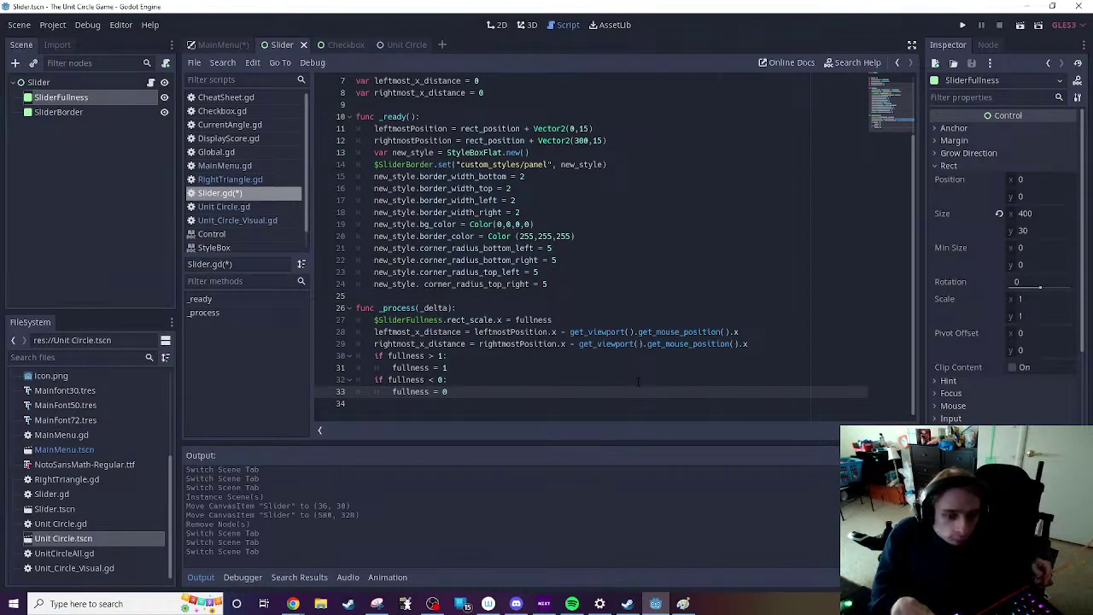
Step: Add print(leftmost_x_distance) at the end of _process and run the game
{"action": "key", "text": "Return"}
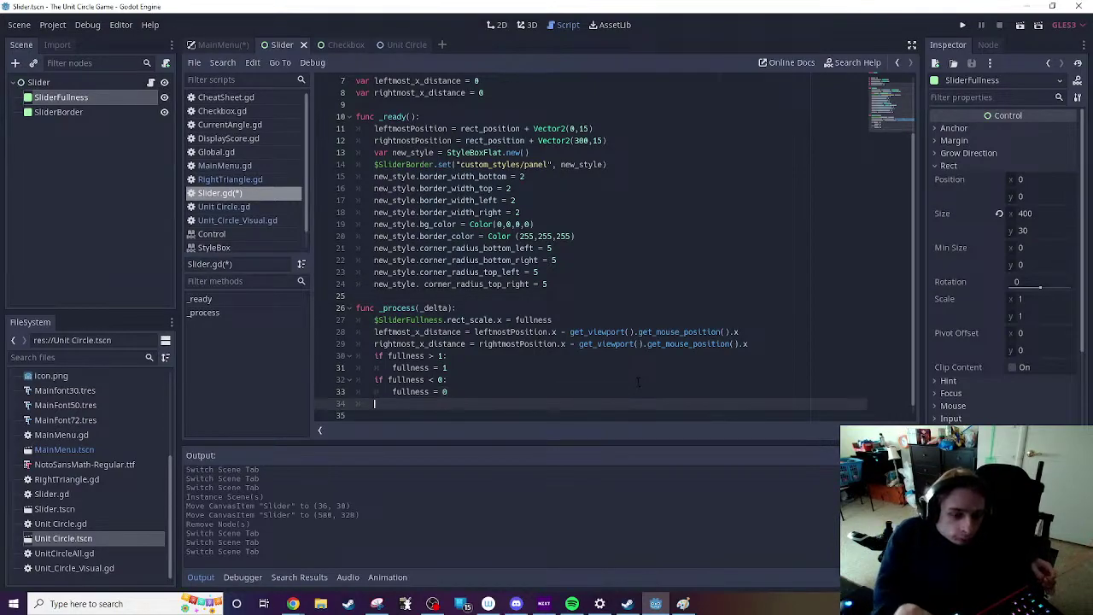
{"action": "type", "text": "print"}
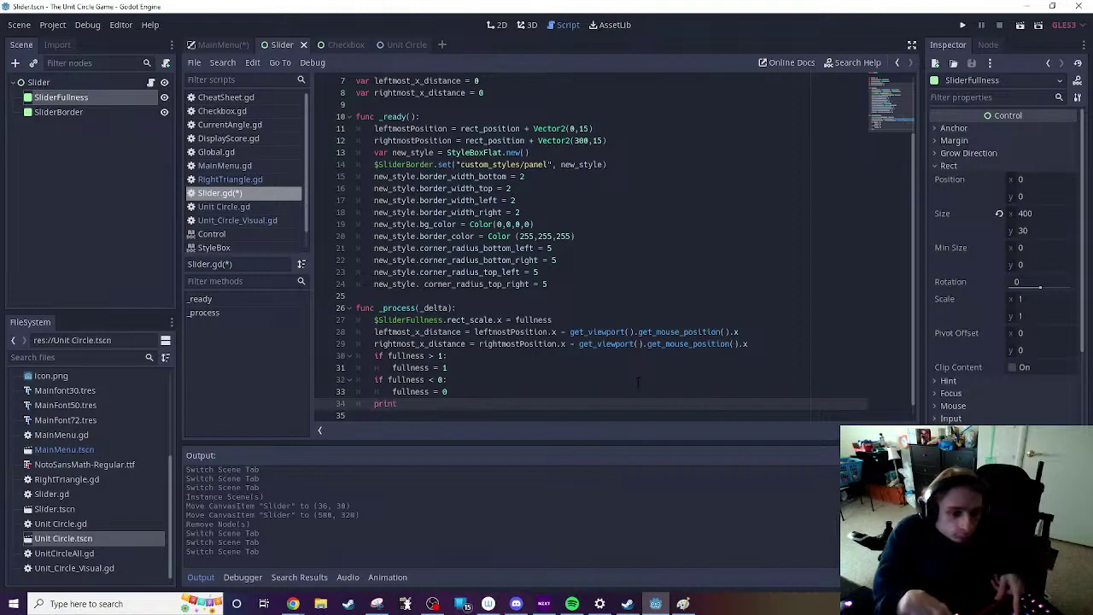
{"action": "type", "text": "(lef"}
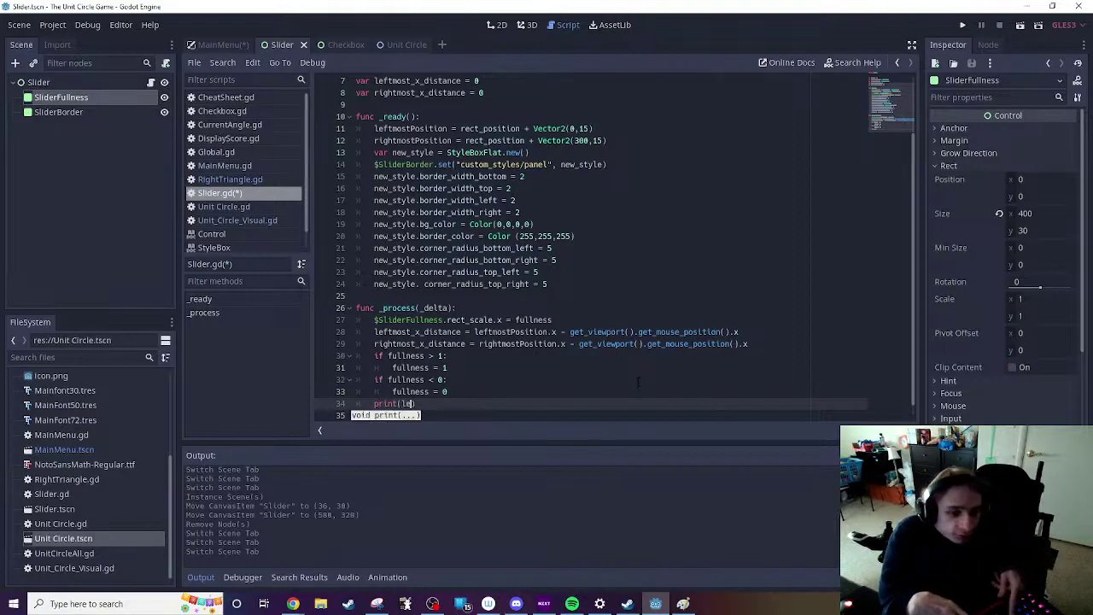
{"action": "key", "text": "Down"}
{"action": "key", "text": "Return"}
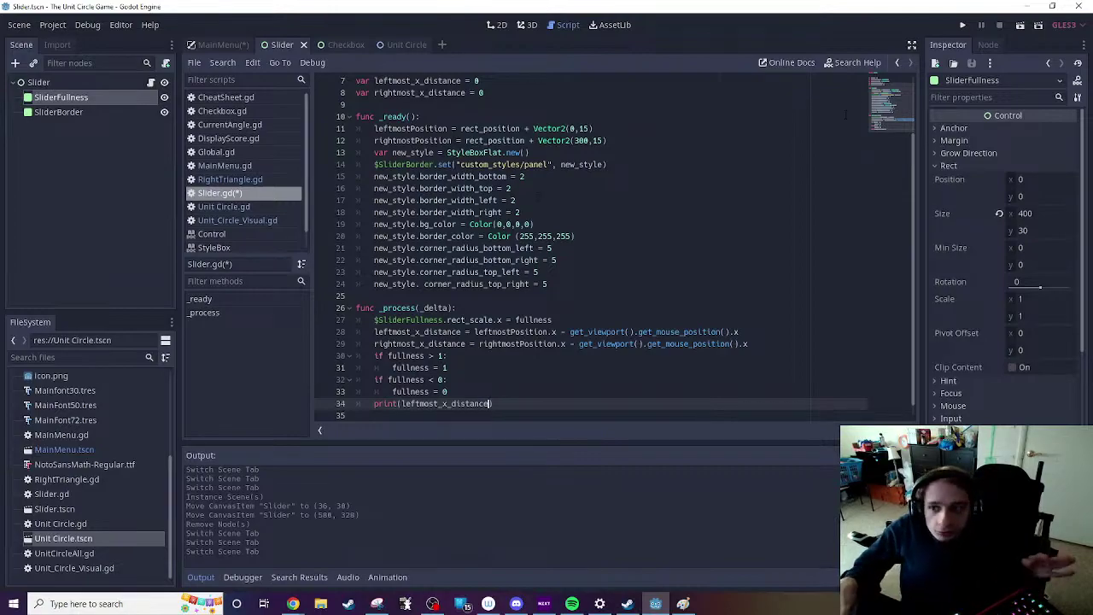
{"action": "left_click", "coordinate": [1021, 32]}
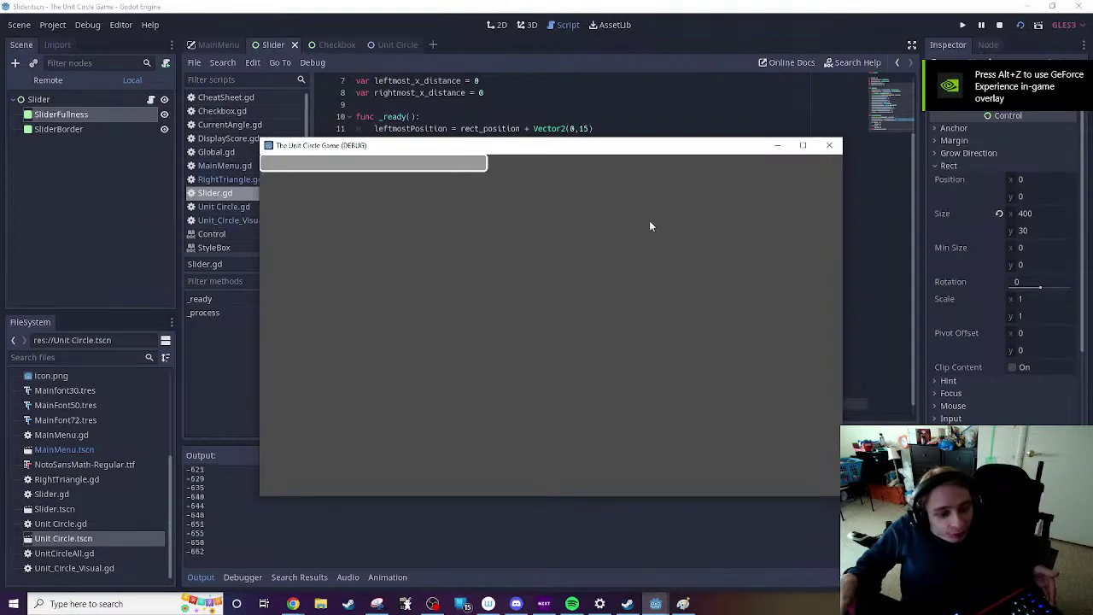
Step: Close the running game window to stop the test run
{"action": "left_click", "coordinate": [828, 145]}
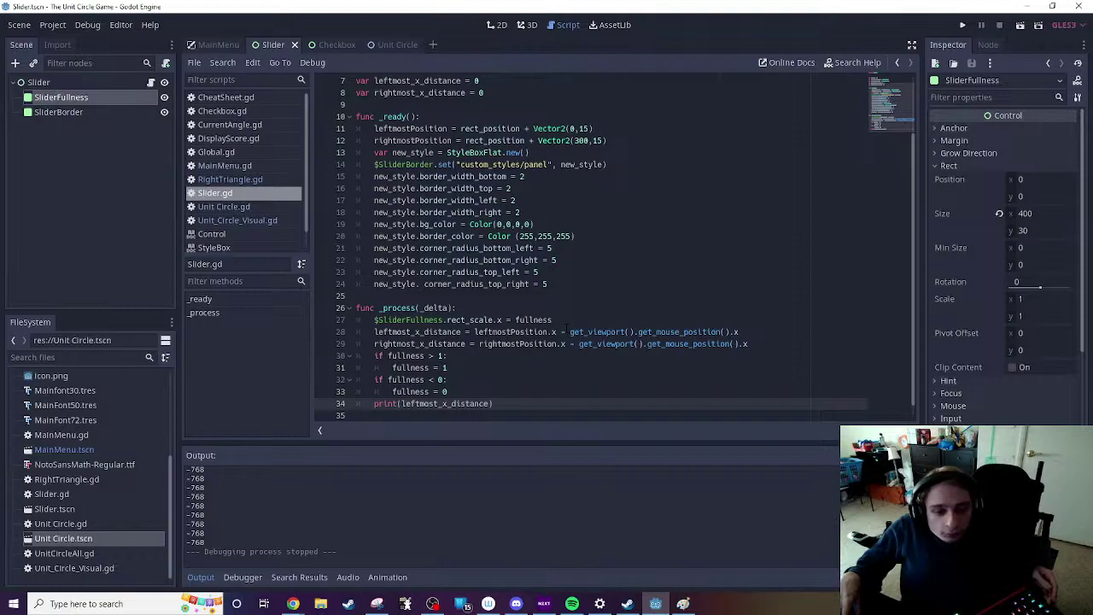
Step: Rewrite both distances as mouse x minus leftmostPosition.x and rightmostPosition.x, then test-run
{"action": "left_click_drag", "start_coordinate": [474, 331], "coordinate": [557, 332]}
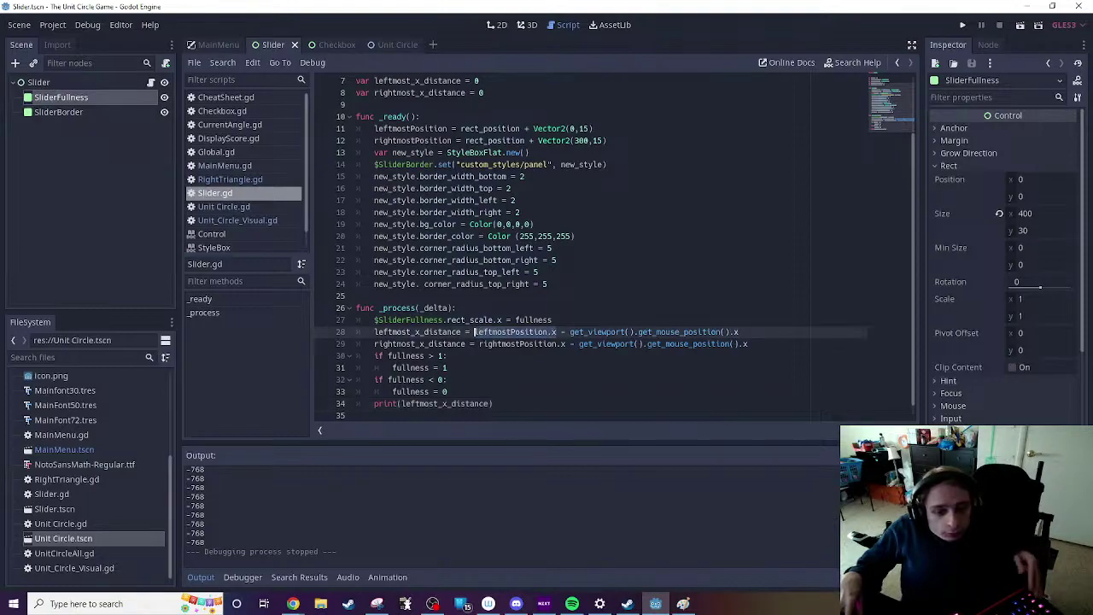
{"action": "left_click_drag", "start_coordinate": [474, 332], "coordinate": [569, 331]}
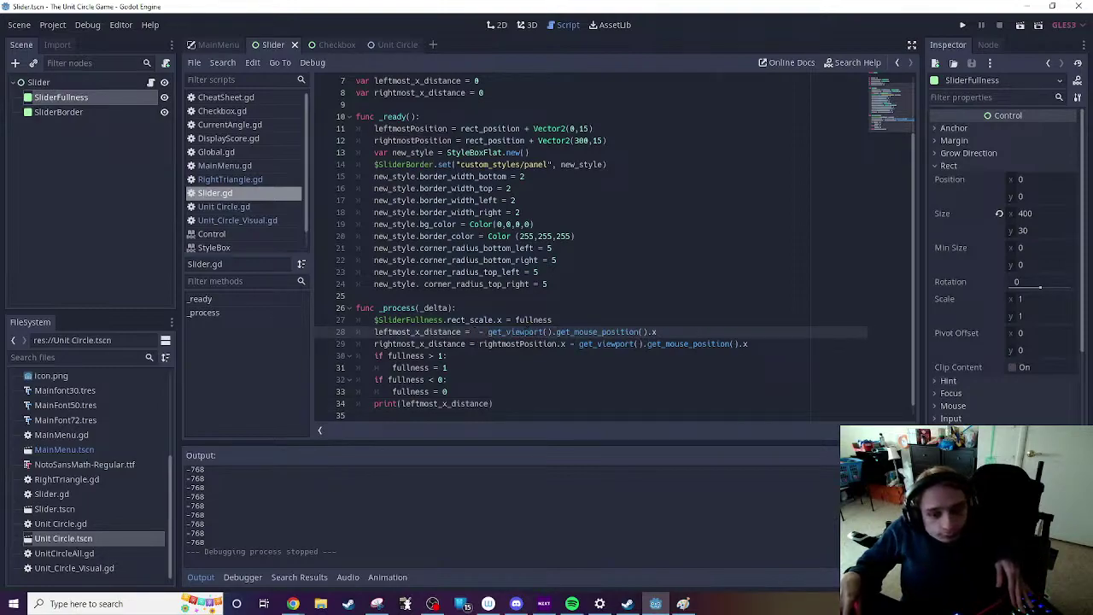
{"action": "key", "text": "BackSpace"}
{"action": "key", "text": "BackSpace"}
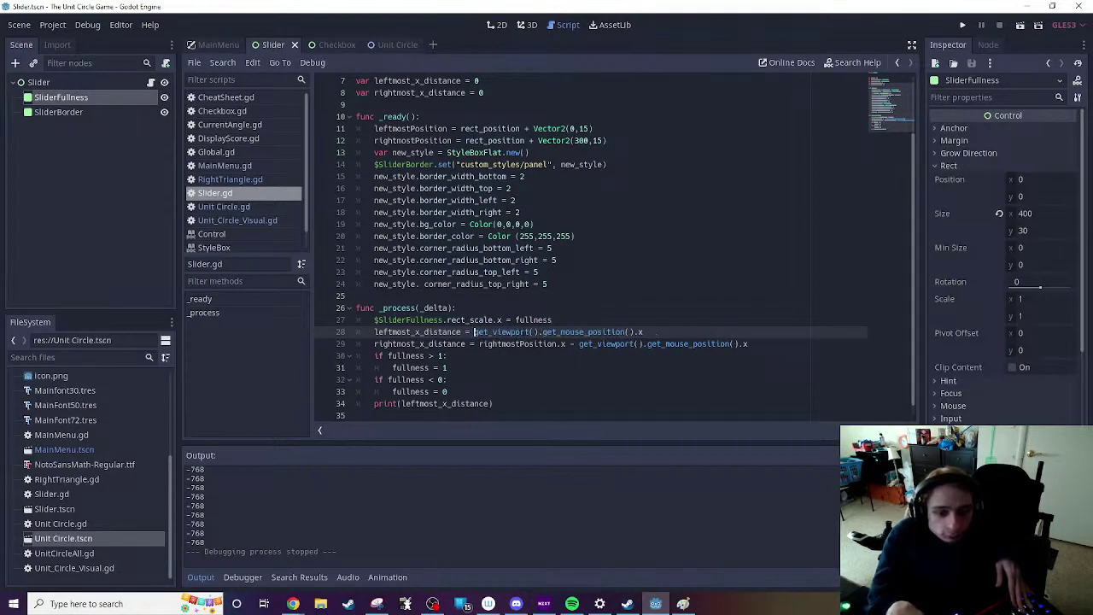
{"action": "left_click", "coordinate": [376, 343]}
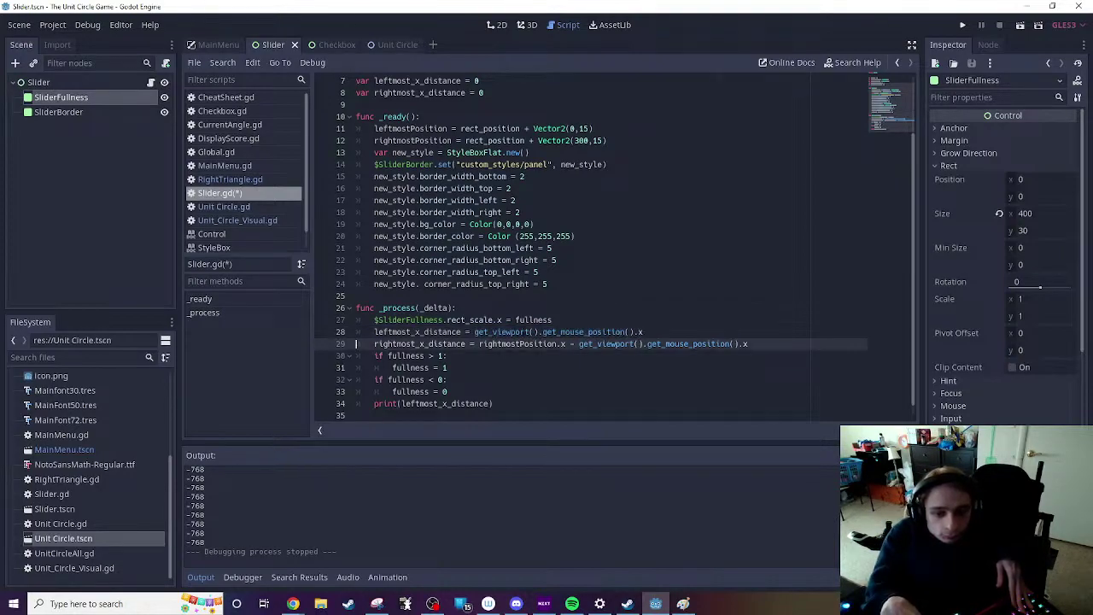
{"action": "left_click", "coordinate": [643, 332]}
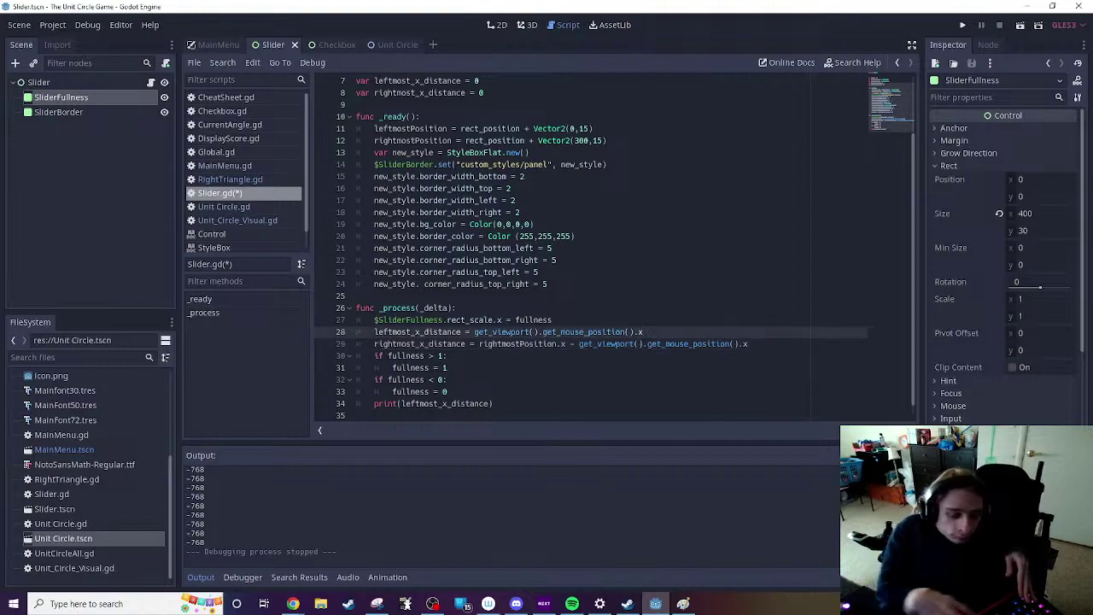
{"action": "type", "text": "- leftmostPosition.x"}
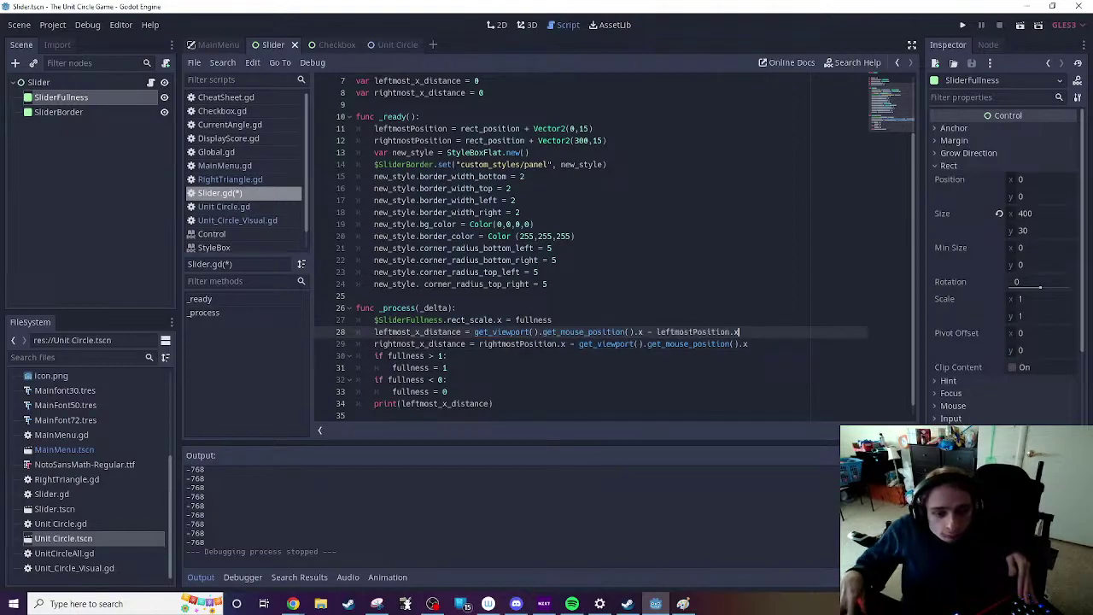
{"action": "left_click_drag", "start_coordinate": [479, 343], "coordinate": [566, 344]}
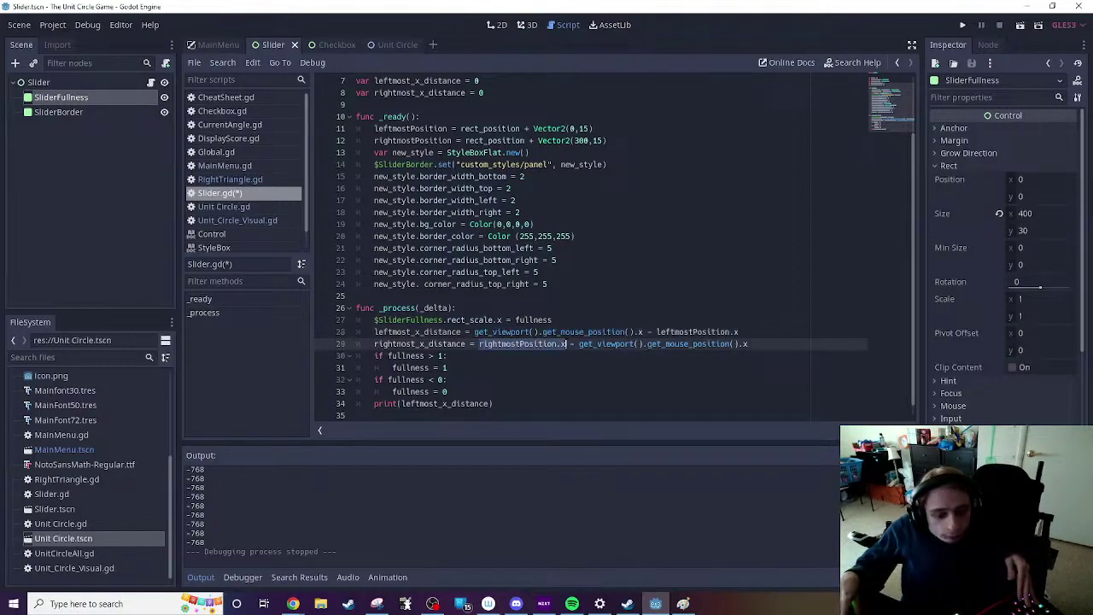
{"action": "key", "text": "BackSpace"}
{"action": "key", "text": "BackSpace"}
{"action": "key", "text": "BackSpace"}
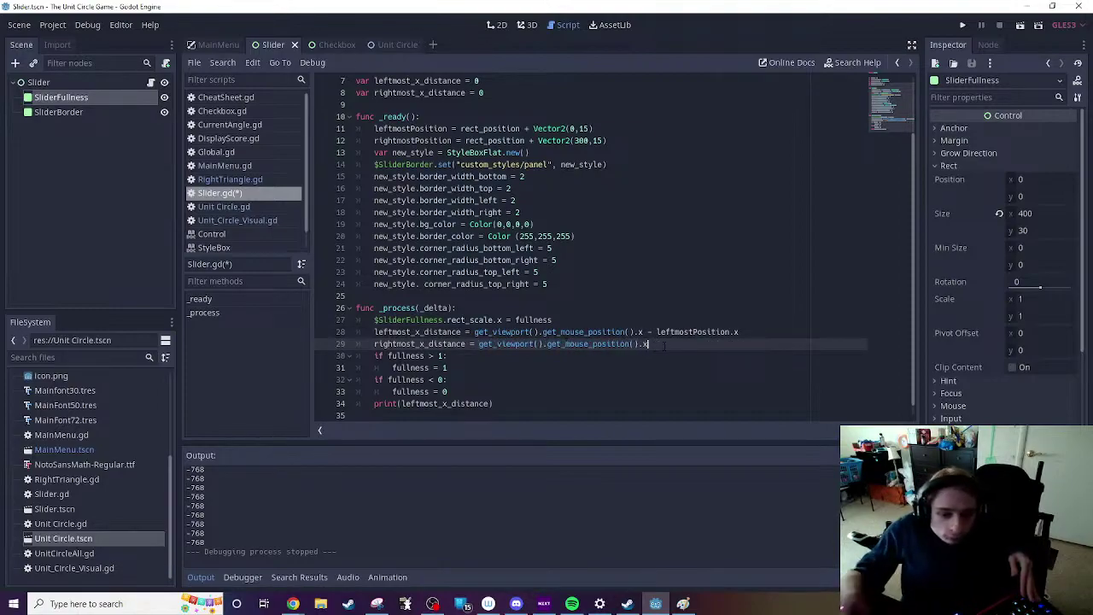
{"action": "type", "text": "- rightmostPosition.x"}
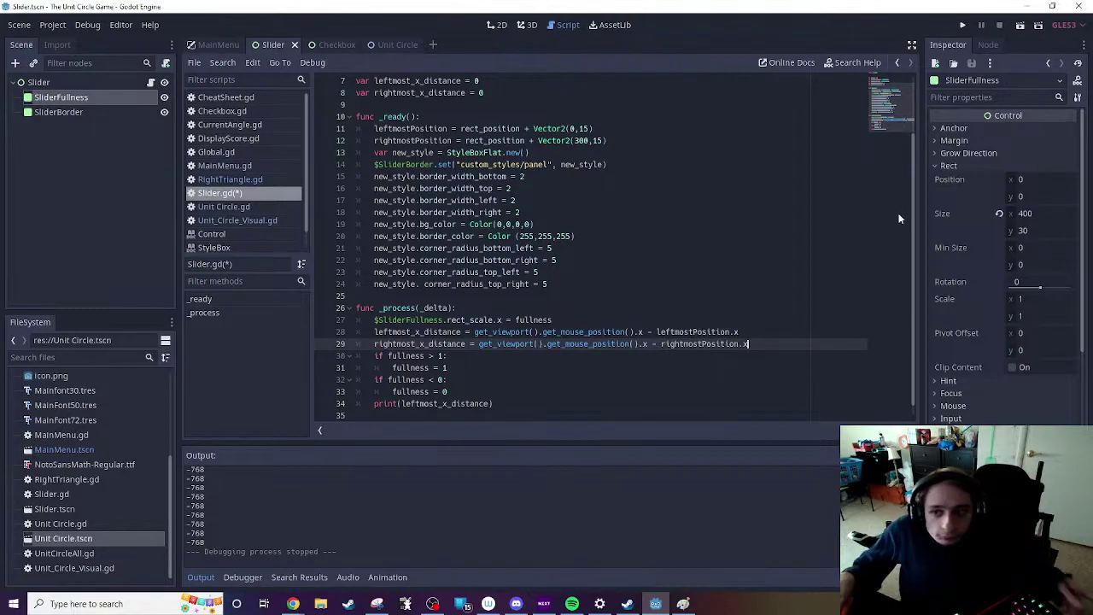
{"action": "left_click", "coordinate": [1020, 25]}
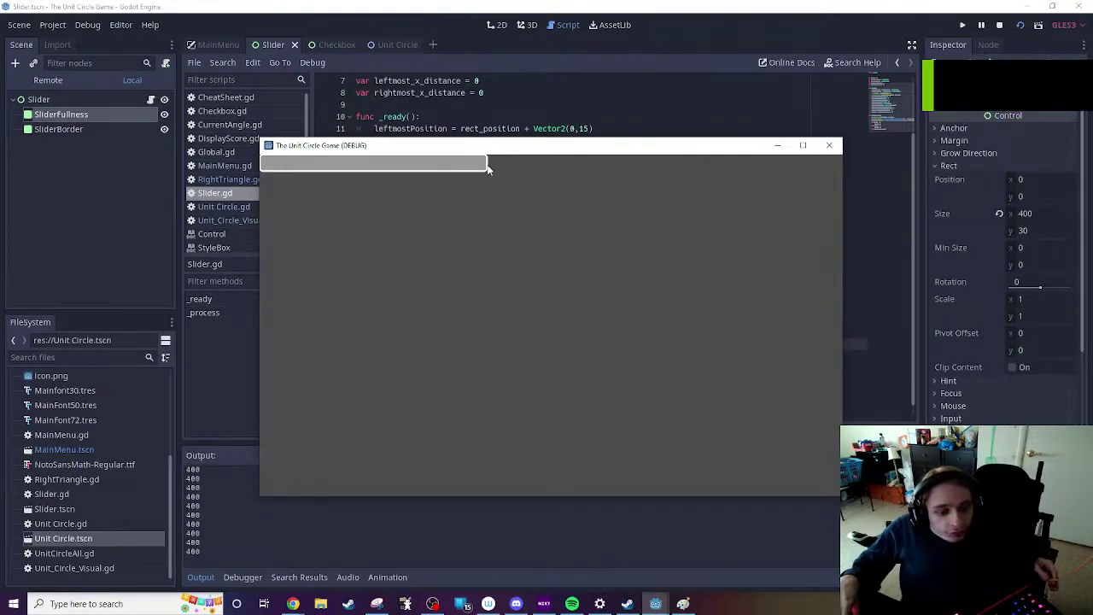
{"action": "left_click", "coordinate": [828, 145]}
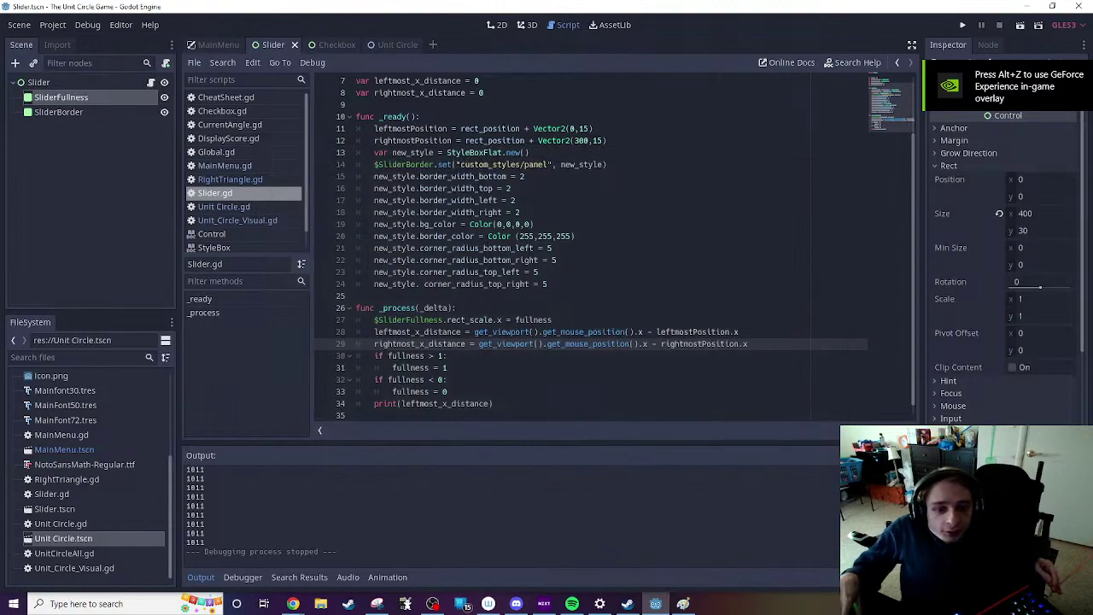
Step: Set the rightmostPosition offset to Vector2(400,15) and print rightmost_x_distance instead
{"action": "left_click", "coordinate": [578, 140]}
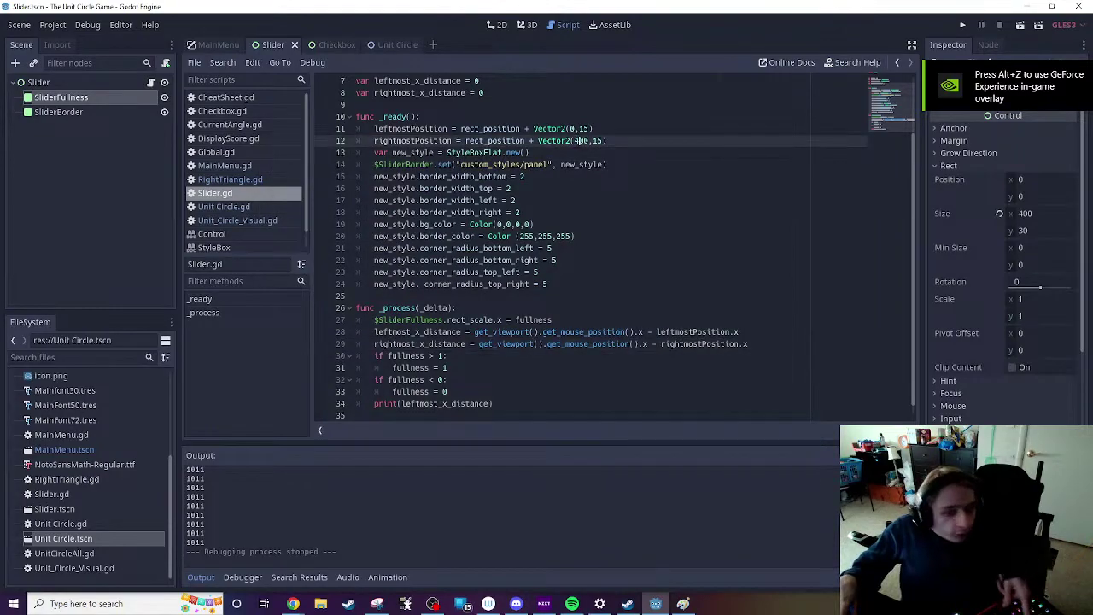
{"action": "left_click", "coordinate": [707, 227]}
{"action": "key", "text": "BackSpace"}
{"action": "type", "text": ")"}
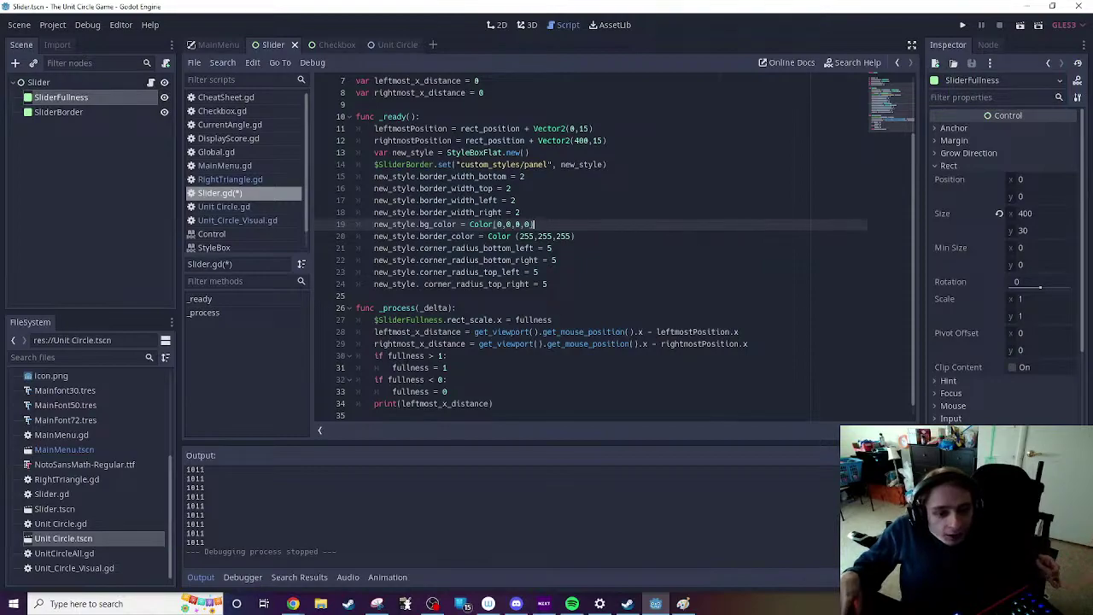
{"action": "left_click_drag", "start_coordinate": [402, 404], "coordinate": [419, 405]}
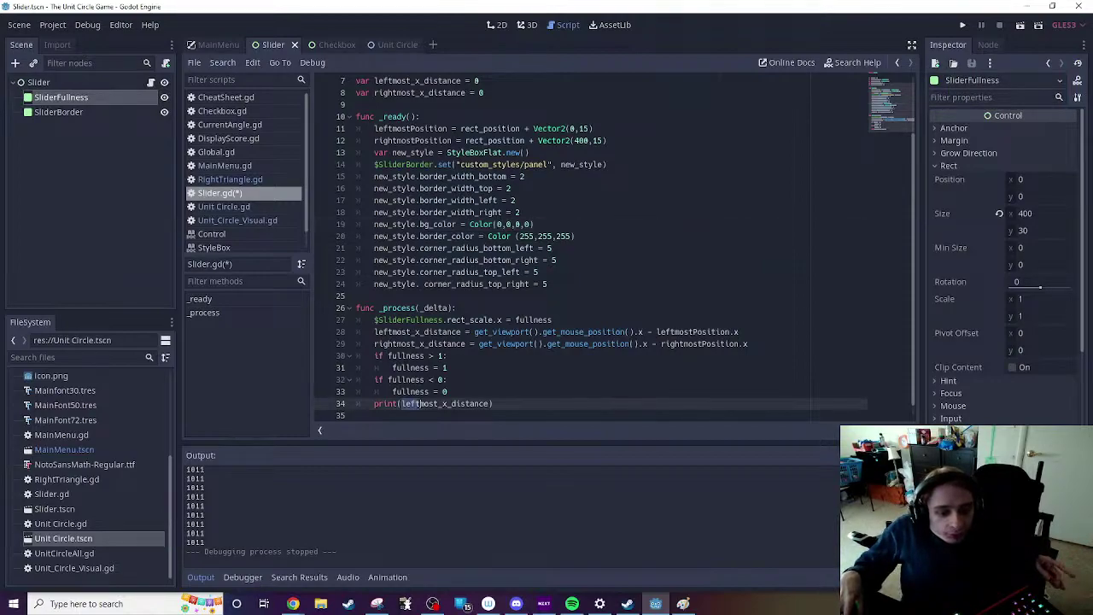
{"action": "type", "text": "right"}
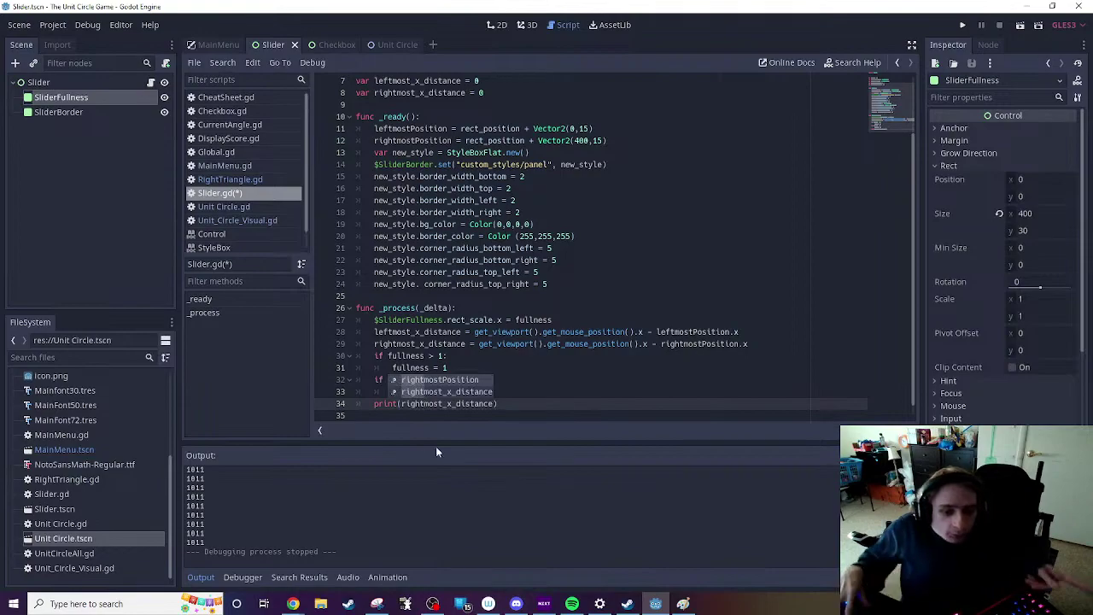
Step: Run the game to see rightmost_x_distance logged as 464, stop it, and select the 400 offset
{"action": "left_click", "coordinate": [1021, 26]}
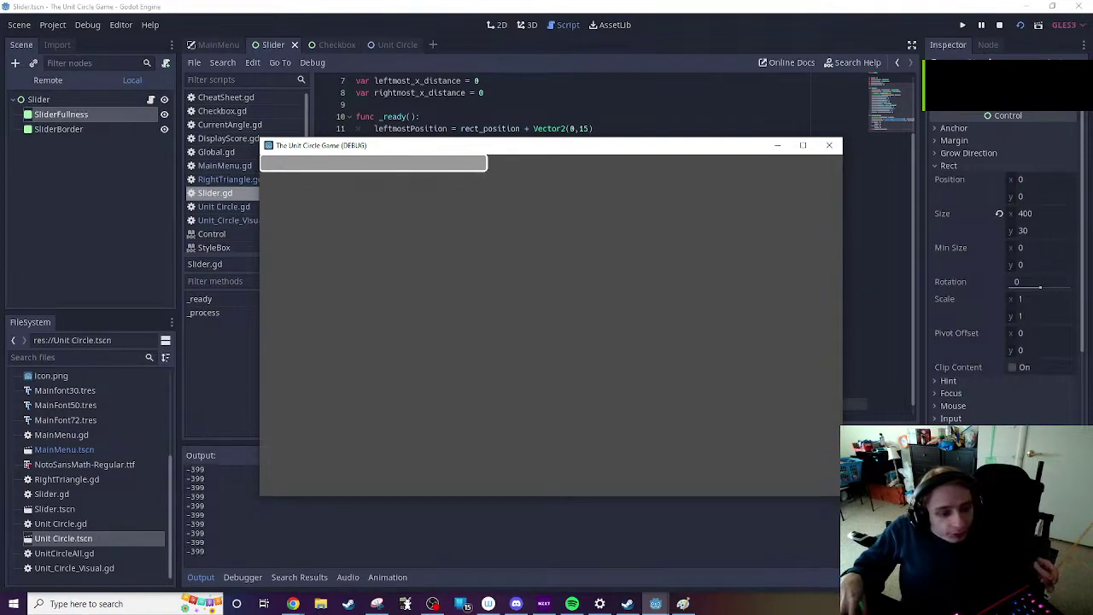
{"action": "left_click", "coordinate": [828, 145]}
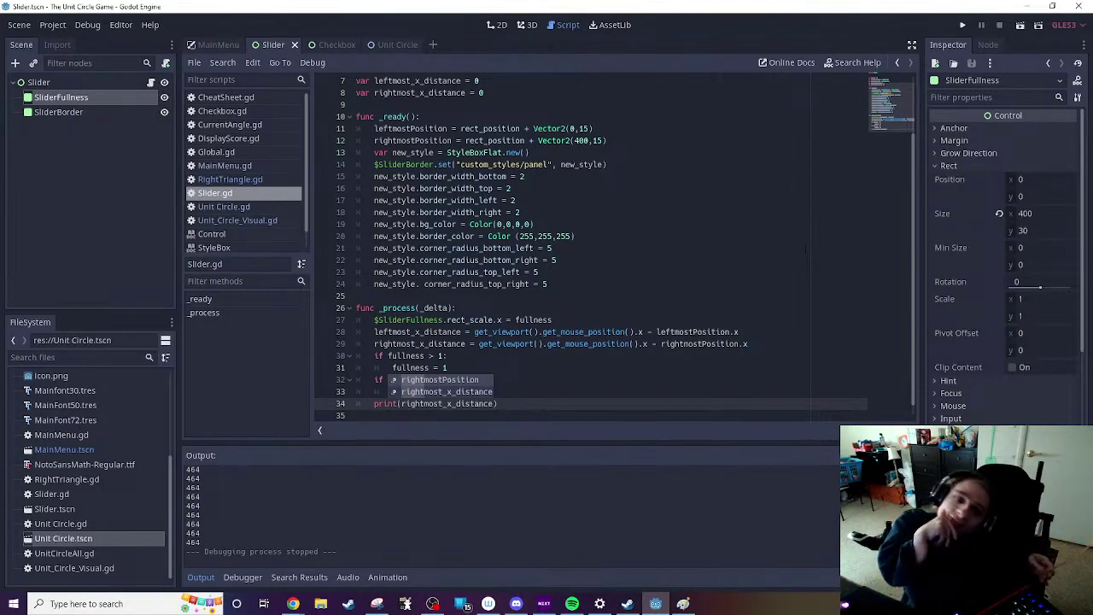
{"action": "double_click", "coordinate": [582, 140]}
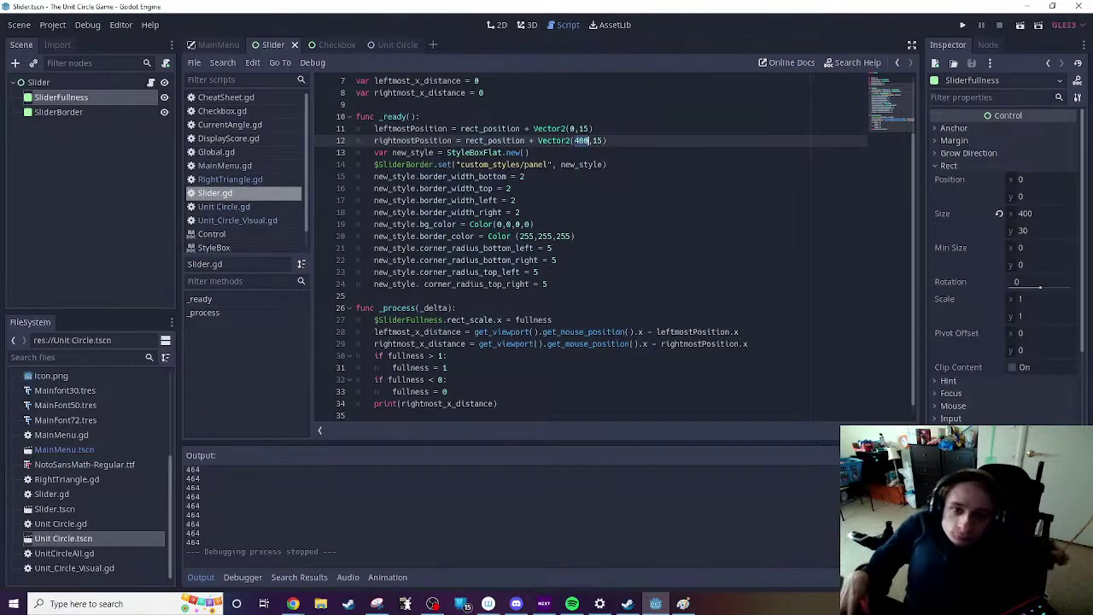
Step: In the 2D view, select the Slider root node and widen it to 401 to match the grey bar
{"action": "key", "text": "ctrl+F1"}
{"action": "scroll", "coordinate": [523, 205], "scroll_direction": "down", "scroll_amount": 3}
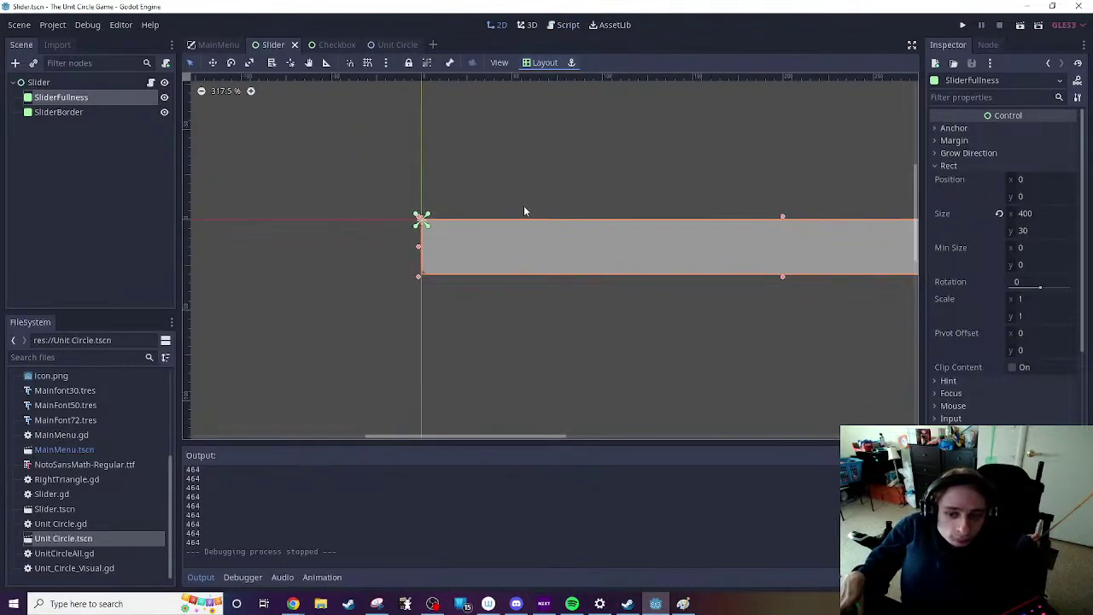
{"action": "left_click", "coordinate": [397, 281]}
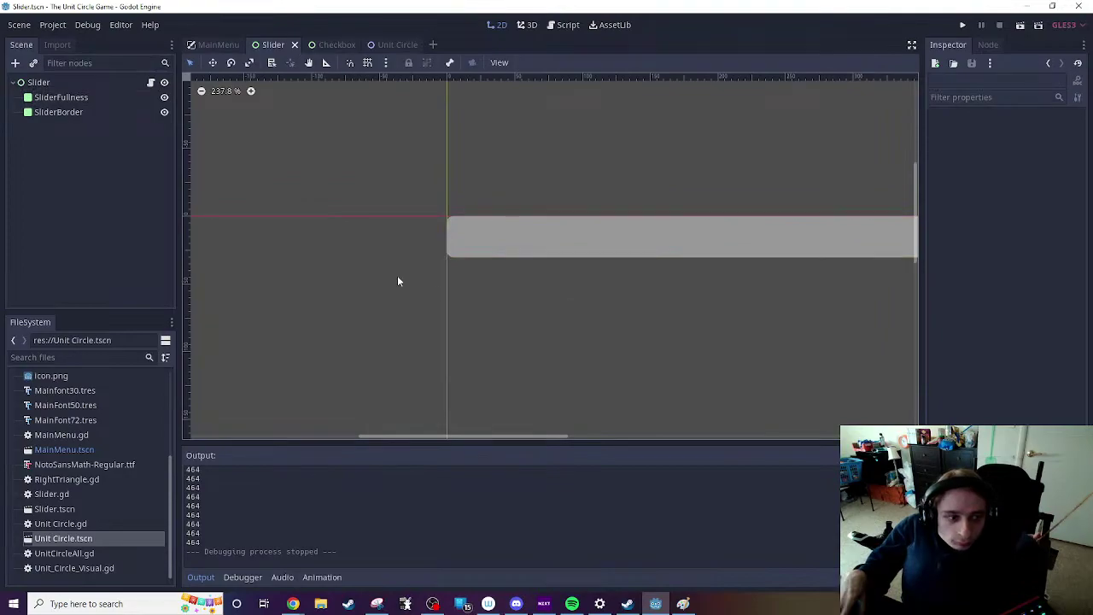
{"action": "left_click", "coordinate": [60, 82]}
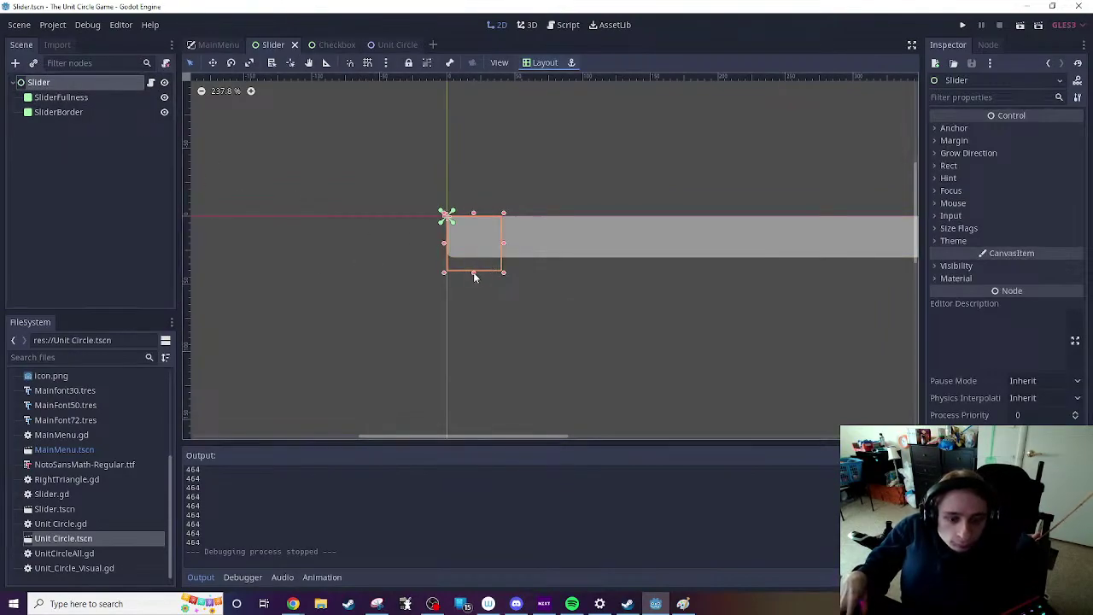
{"action": "left_click_drag", "start_coordinate": [474, 273], "coordinate": [891, 268]}
{"action": "left_click_drag", "start_coordinate": [559, 436], "coordinate": [623, 437]}
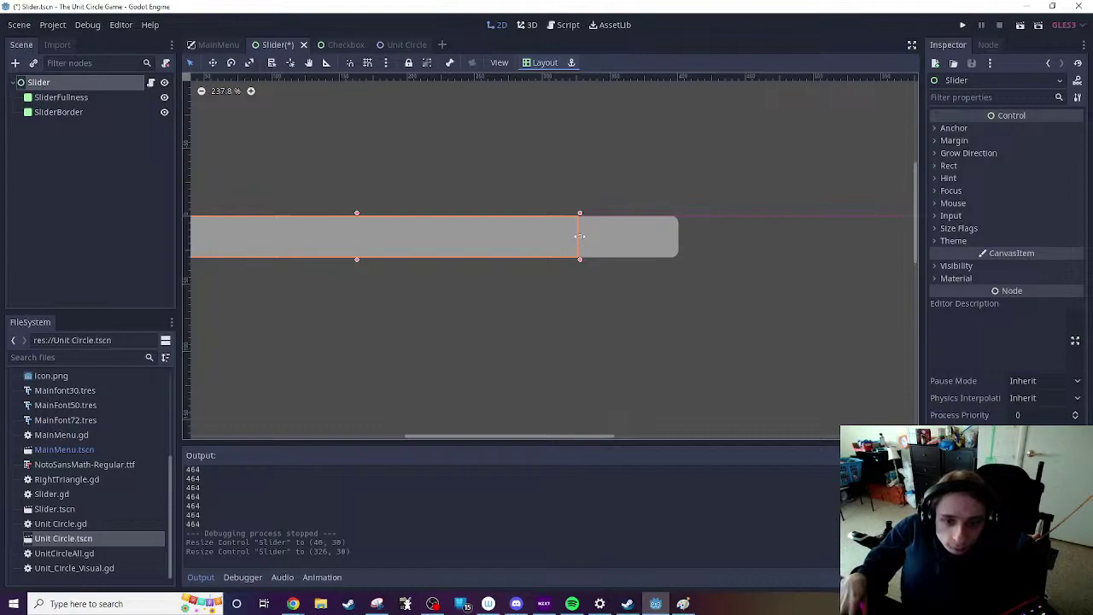
{"action": "left_click_drag", "start_coordinate": [580, 235], "coordinate": [681, 239]}
{"action": "left_click", "coordinate": [708, 323]}
Step: Reselect the Slider, expand its Mouse properties, then deselect it and return to Slider.gd
{"action": "scroll", "coordinate": [534, 333], "scroll_direction": "down", "scroll_amount": 3}
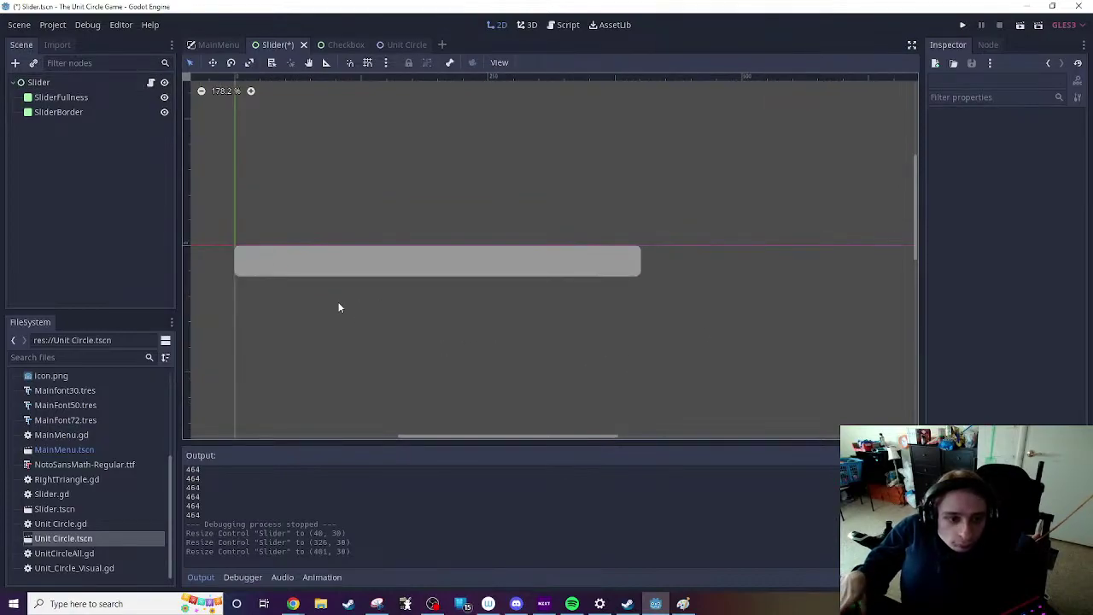
{"action": "left_click", "coordinate": [100, 81]}
{"action": "left_click_drag", "start_coordinate": [548, 437], "coordinate": [515, 436]}
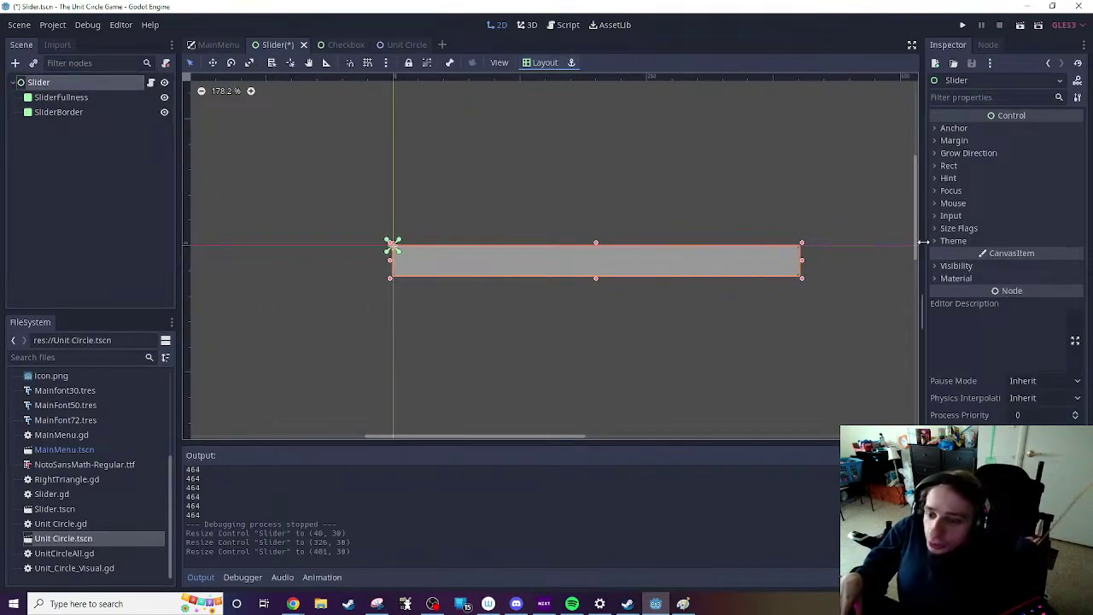
{"action": "left_click", "coordinate": [951, 204]}
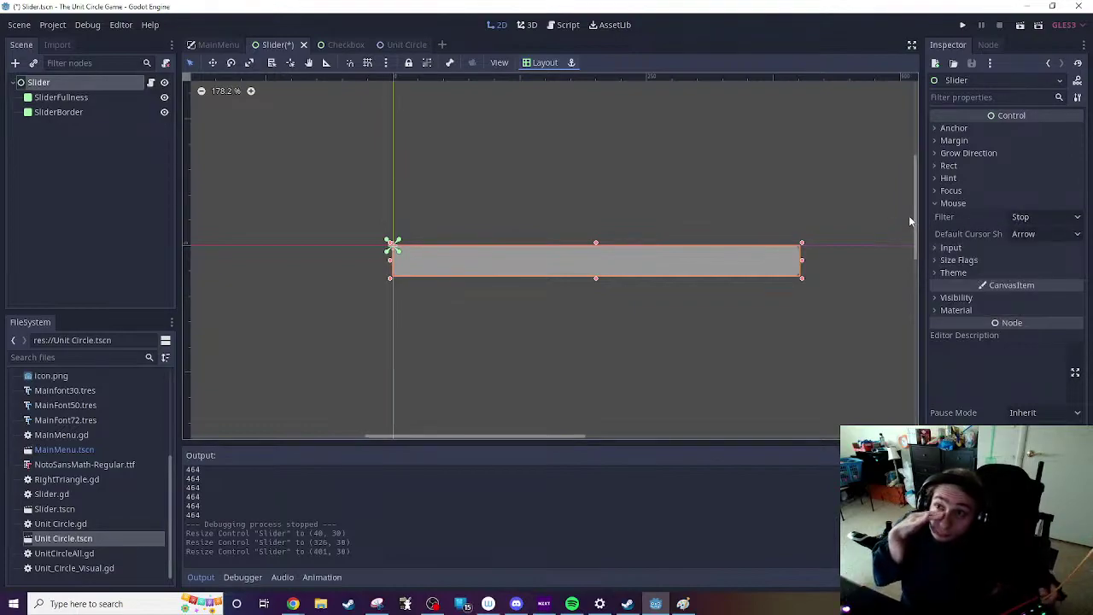
{"action": "left_click", "coordinate": [802, 208]}
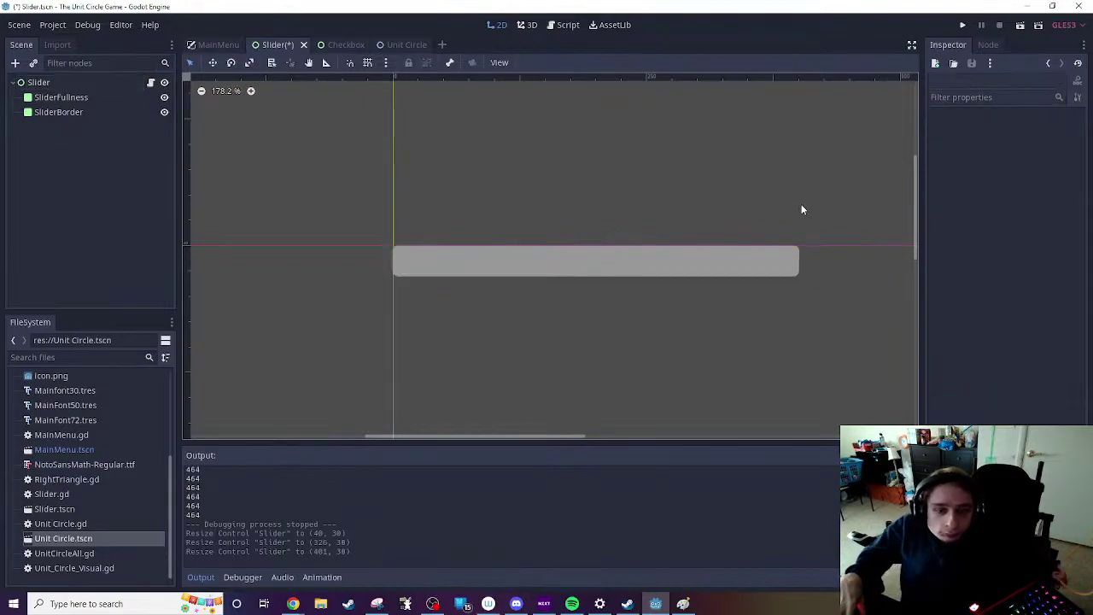
{"action": "scroll", "coordinate": [655, 233], "scroll_direction": "up", "scroll_amount": 3}
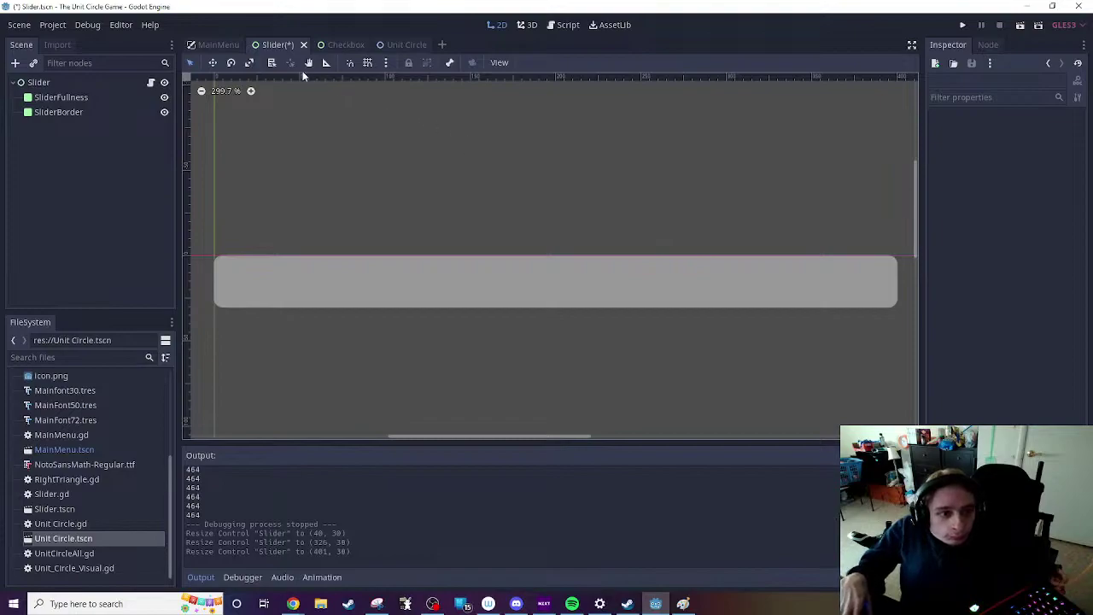
{"action": "left_click", "coordinate": [151, 82]}
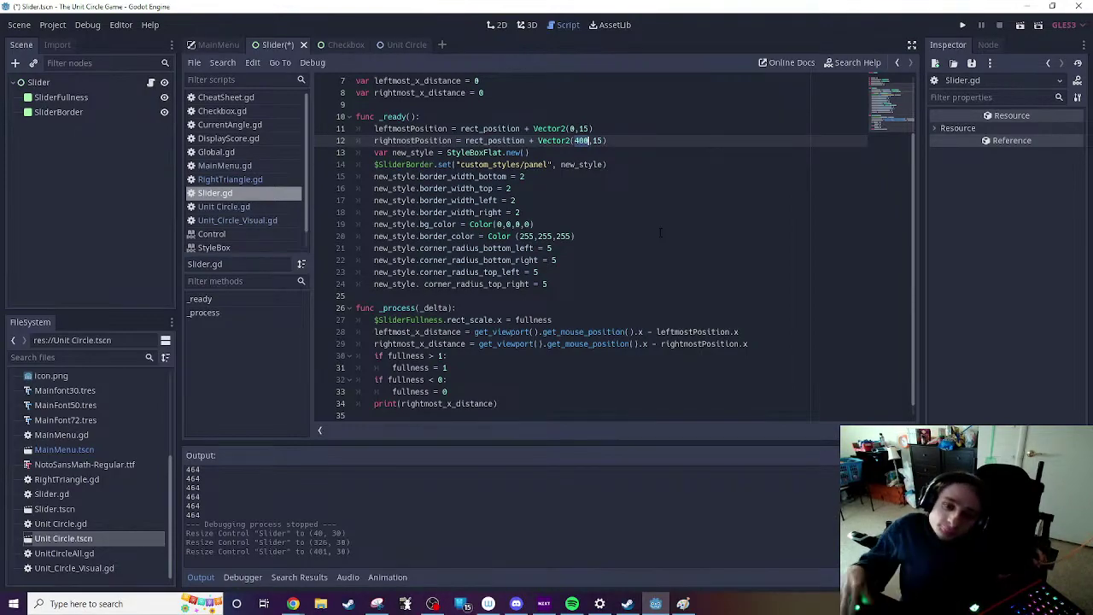
{"action": "scroll", "coordinate": [660, 232], "scroll_direction": "up", "scroll_amount": 2}
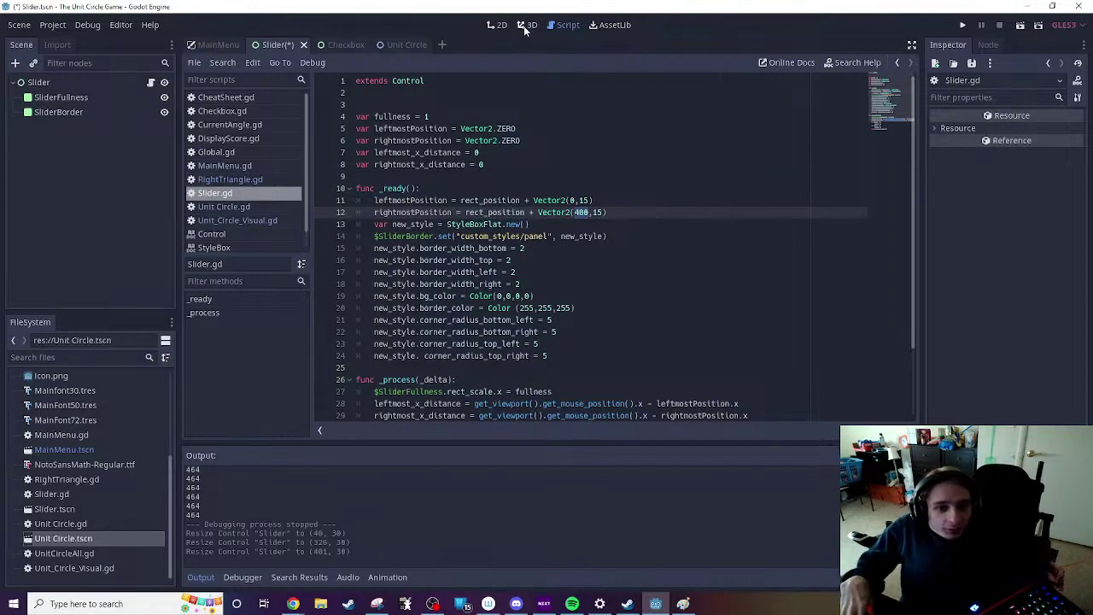
{"action": "left_click", "coordinate": [495, 25]}
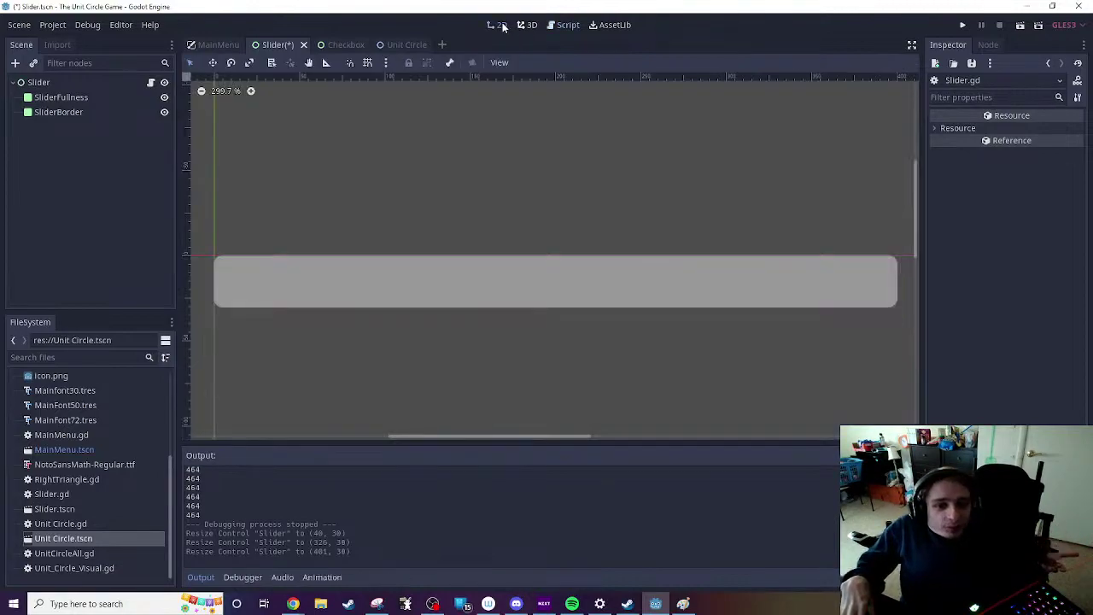
{"action": "scroll", "coordinate": [529, 195], "scroll_direction": "down", "scroll_amount": 6}
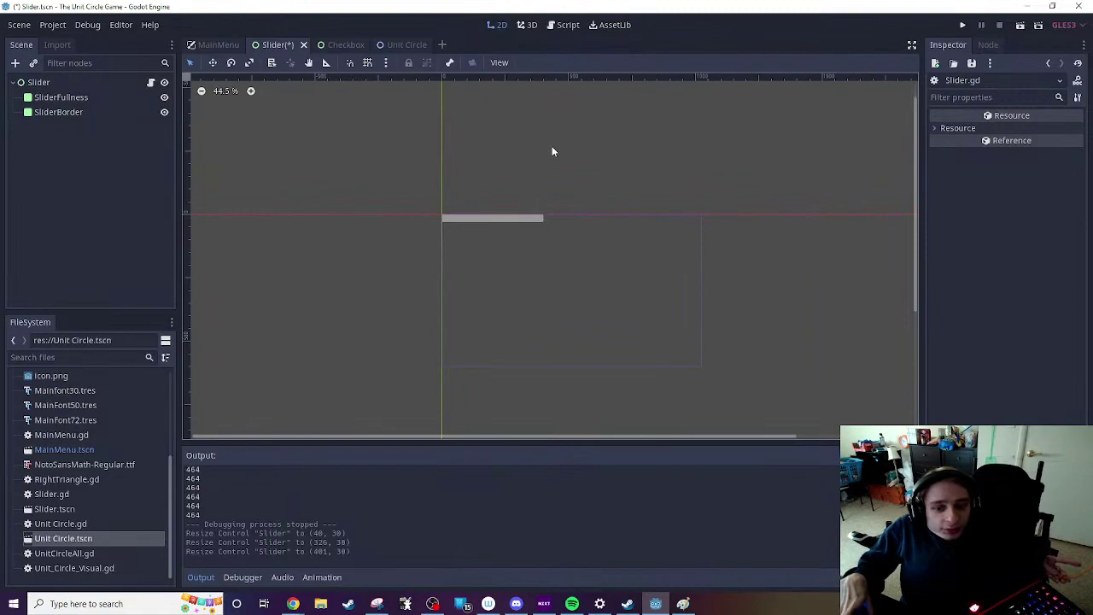
{"action": "scroll", "coordinate": [535, 144], "scroll_direction": "up", "scroll_amount": 3}
{"action": "scroll", "coordinate": [402, 205], "scroll_direction": "up", "scroll_amount": 3}
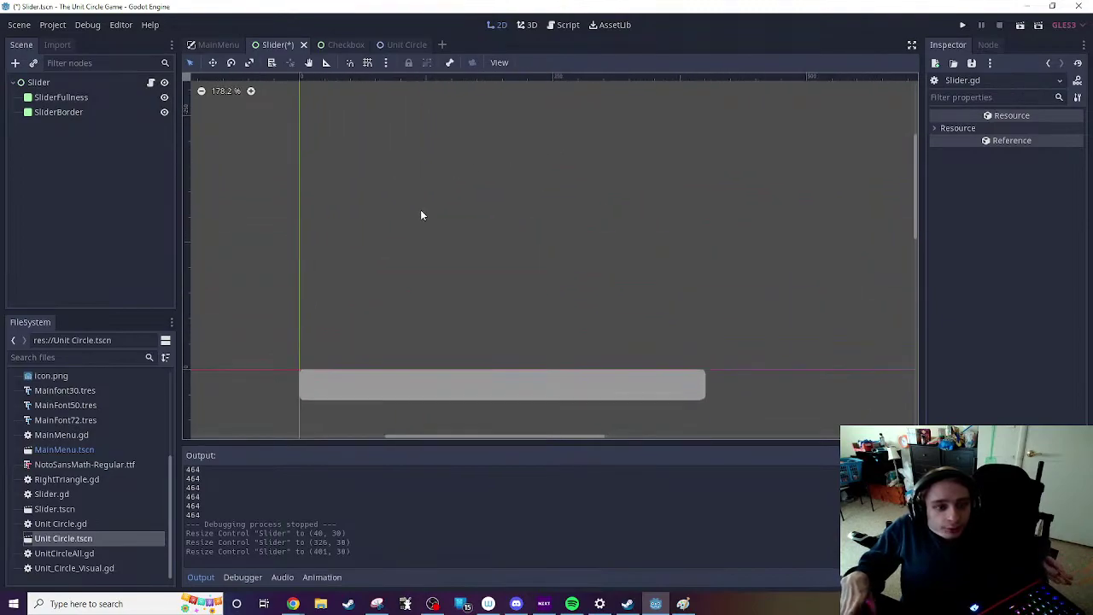
{"action": "left_click", "coordinate": [151, 85]}
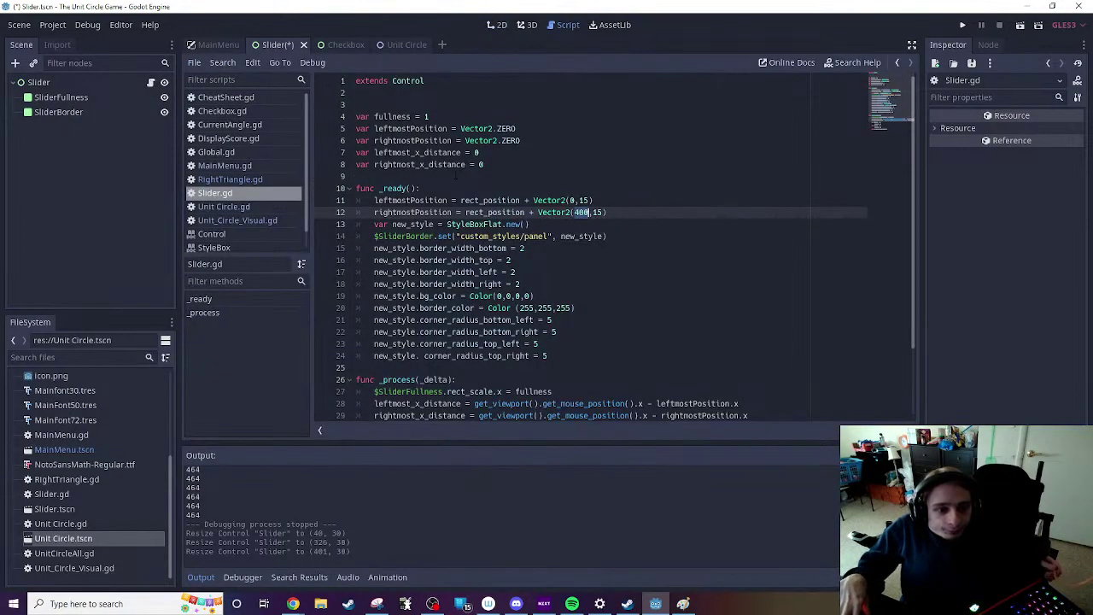
{"action": "left_click", "coordinate": [485, 164]}
Step: Declare var slider_length = 0 on line 9 and add a blank first line inside _ready
{"action": "key", "text": "Return"}
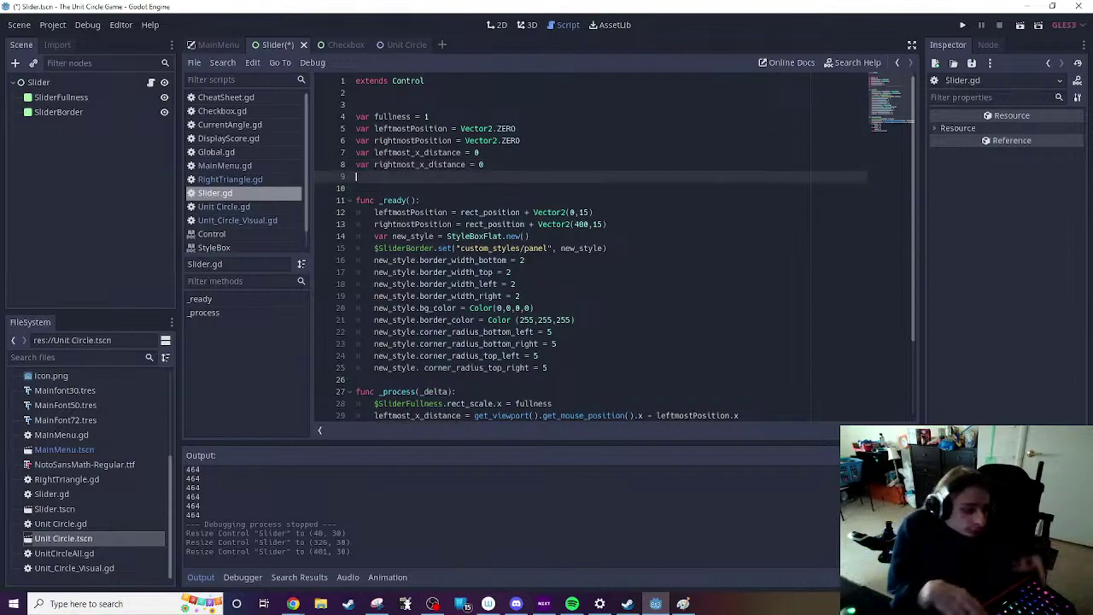
{"action": "type", "text": "var "}
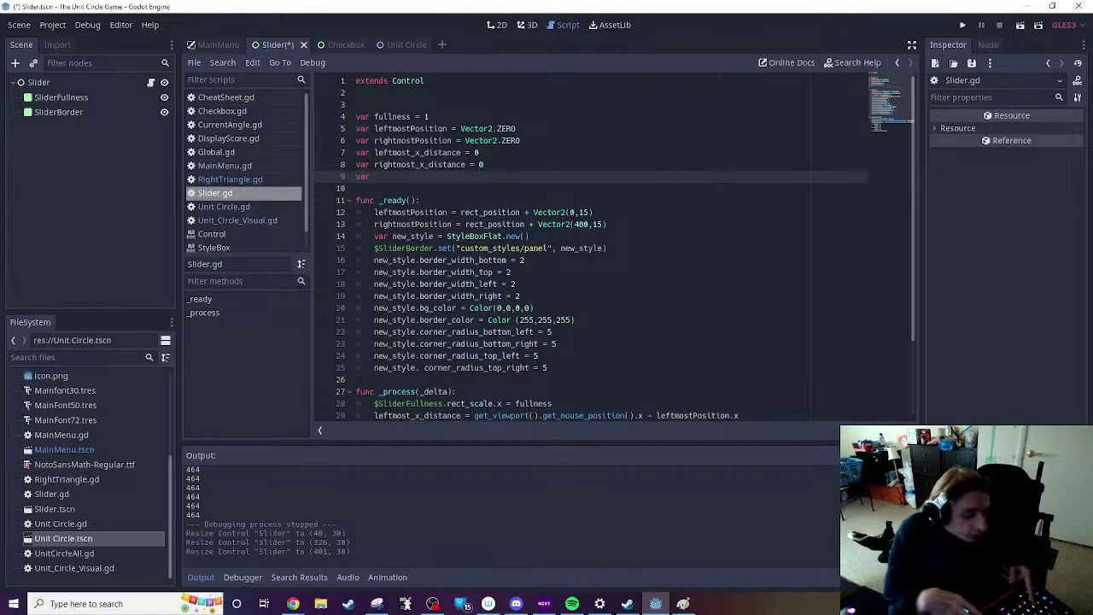
{"action": "type", "text": "slider_"}
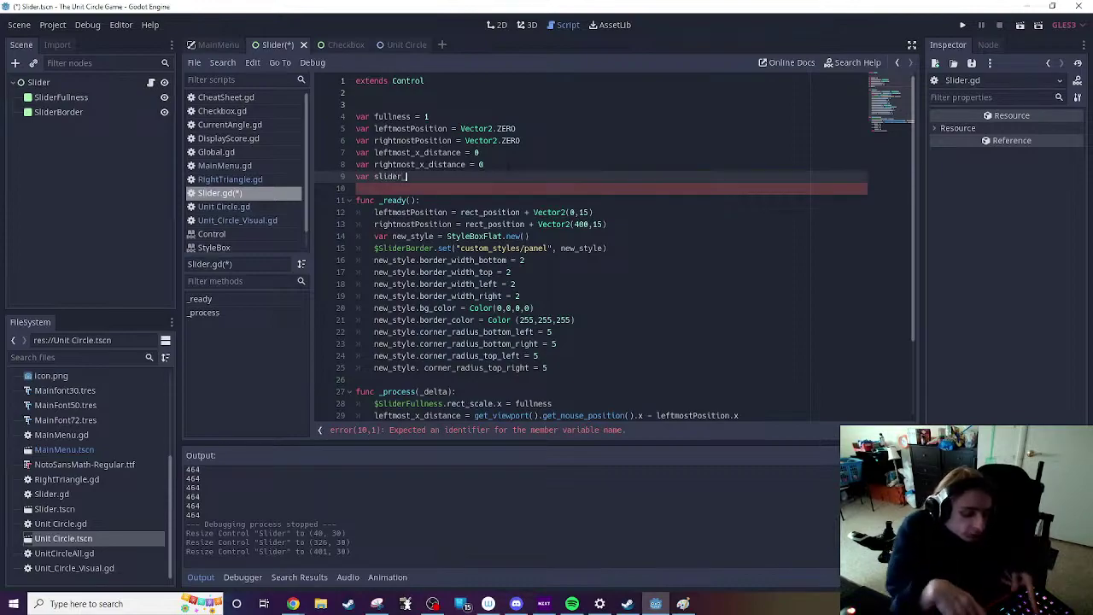
{"action": "type", "text": "length = 0"}
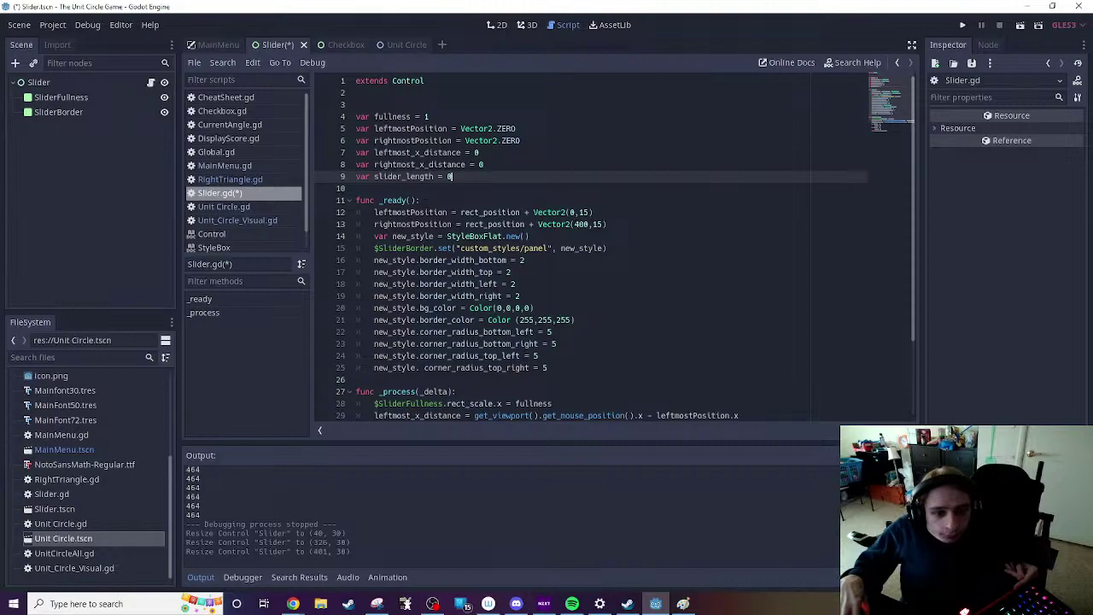
{"action": "left_click", "coordinate": [419, 200]}
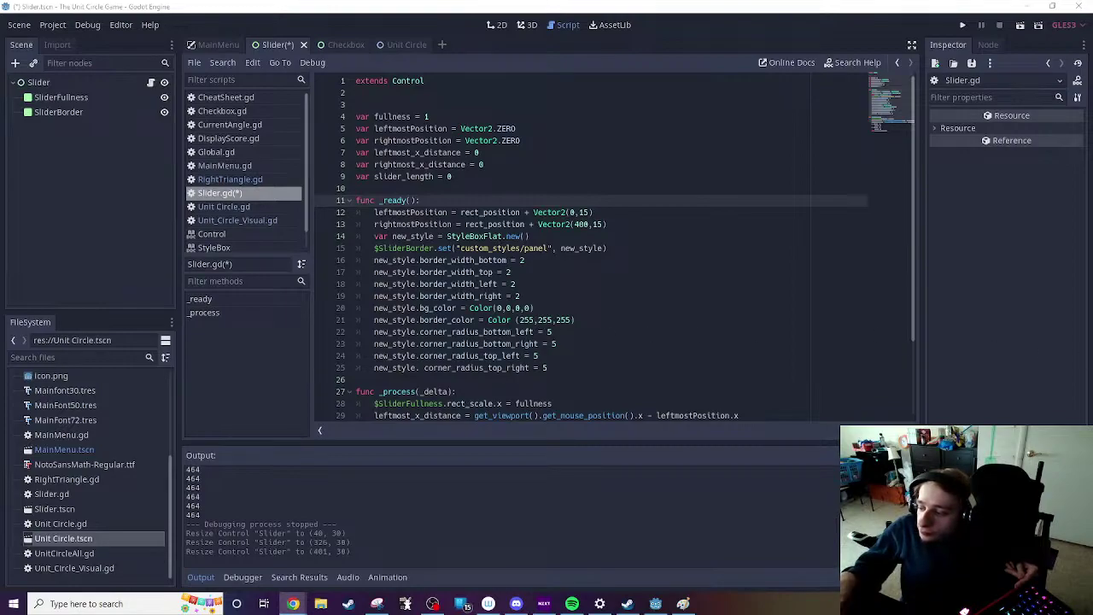
{"action": "left_click", "coordinate": [433, 604]}
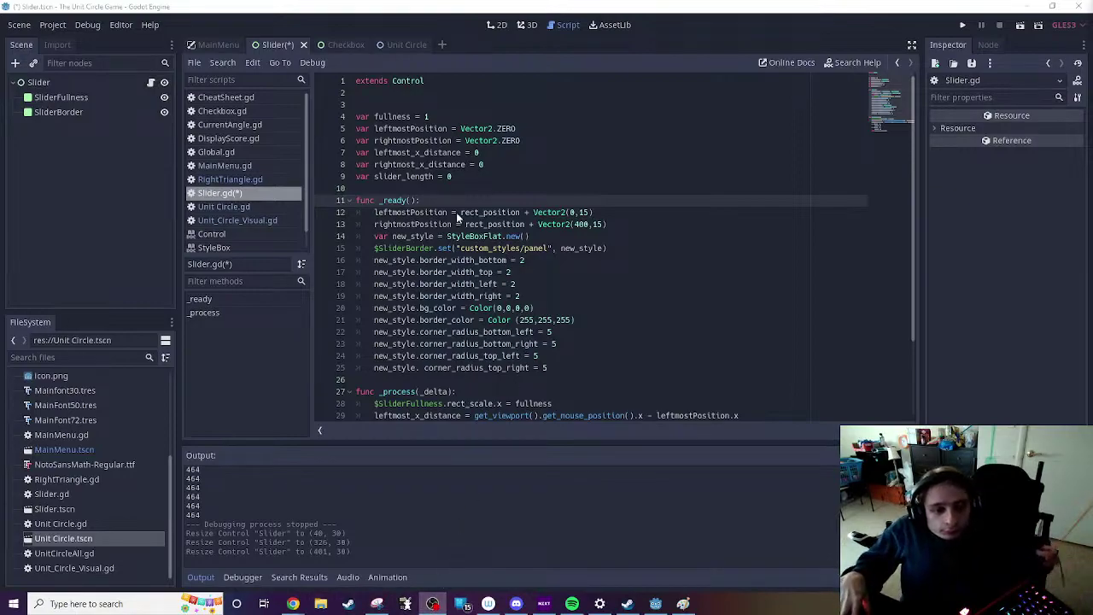
{"action": "key", "text": "Return"}
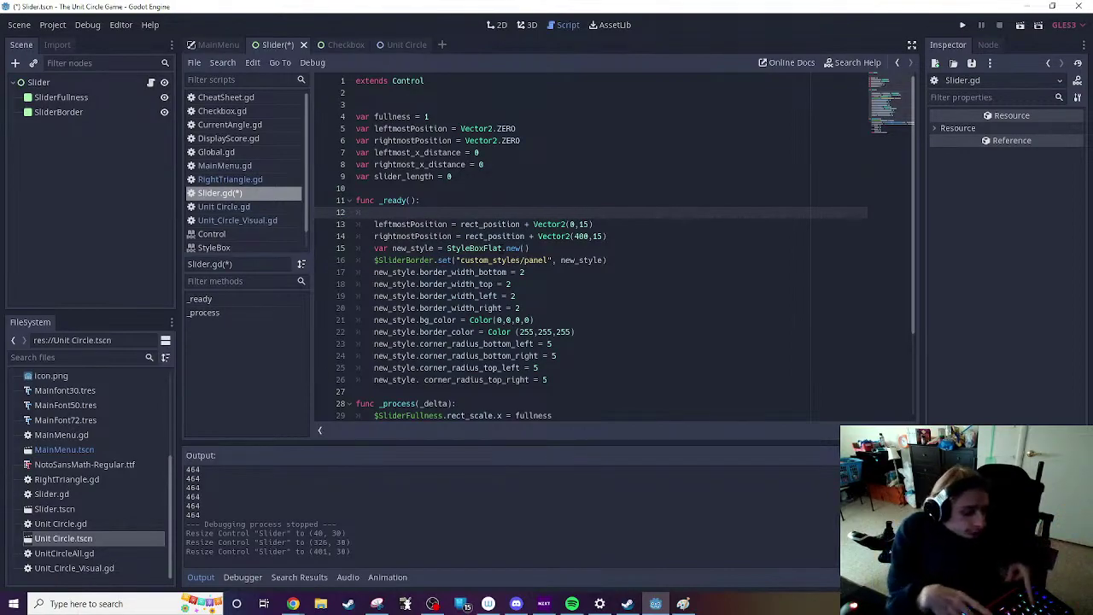
Step: Make _ready's first line slider_length = rect_scale.x using autocomplete
{"action": "type", "text": "slider"}
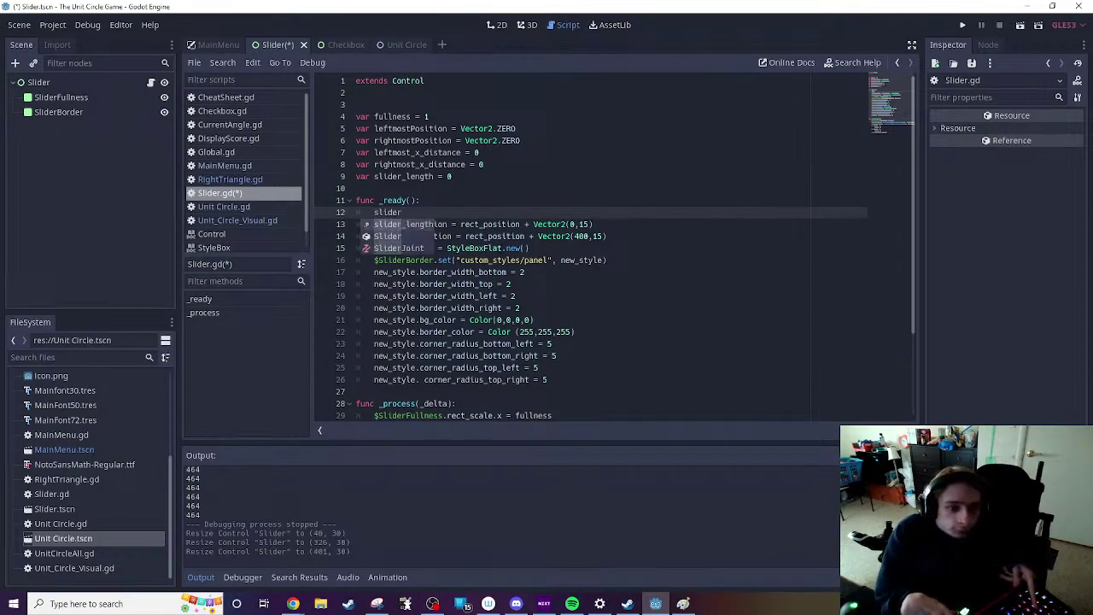
{"action": "type", "text": "_length = rect"}
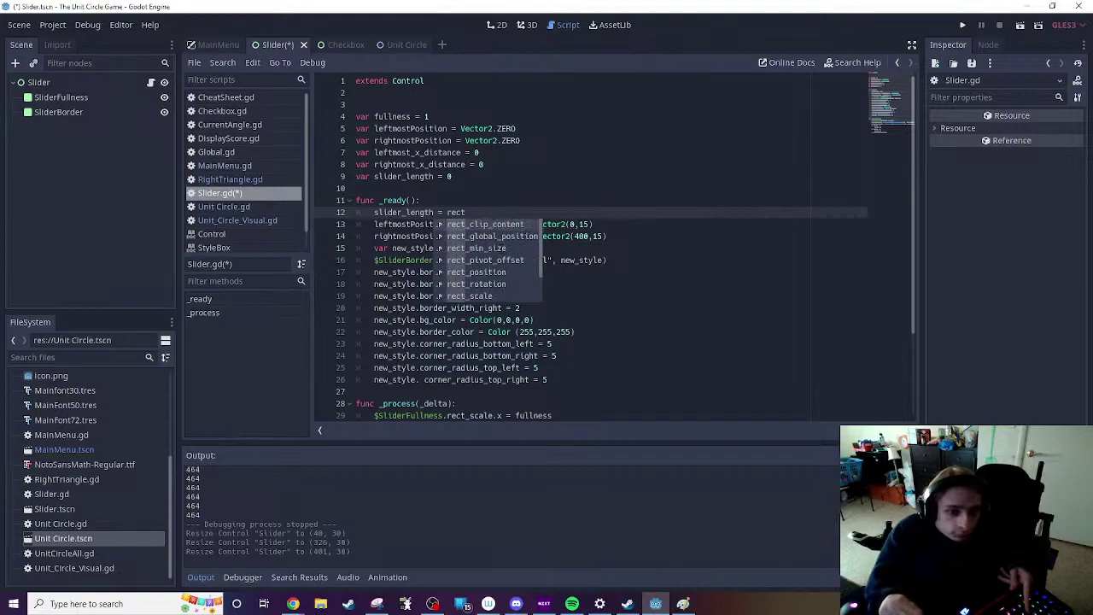
{"action": "key", "text": "Down"}
{"action": "key", "text": "Down"}
{"action": "key", "text": "Down"}
{"action": "key", "text": "Down"}
{"action": "key", "text": "Down"}
{"action": "key", "text": "Down"}
{"action": "key", "text": "Return"}
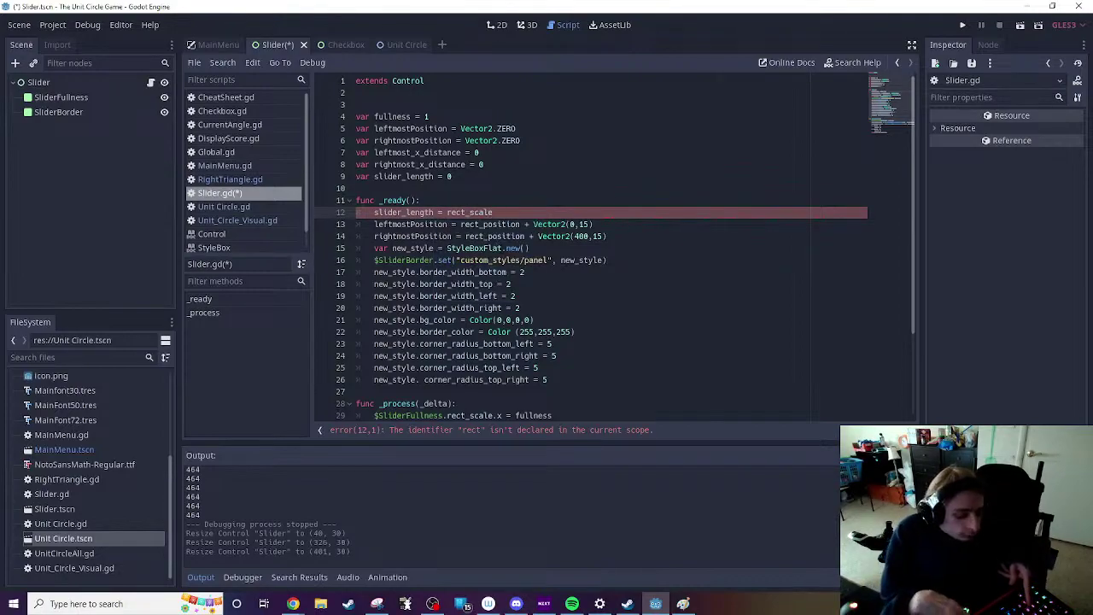
{"action": "type", "text": ".x"}
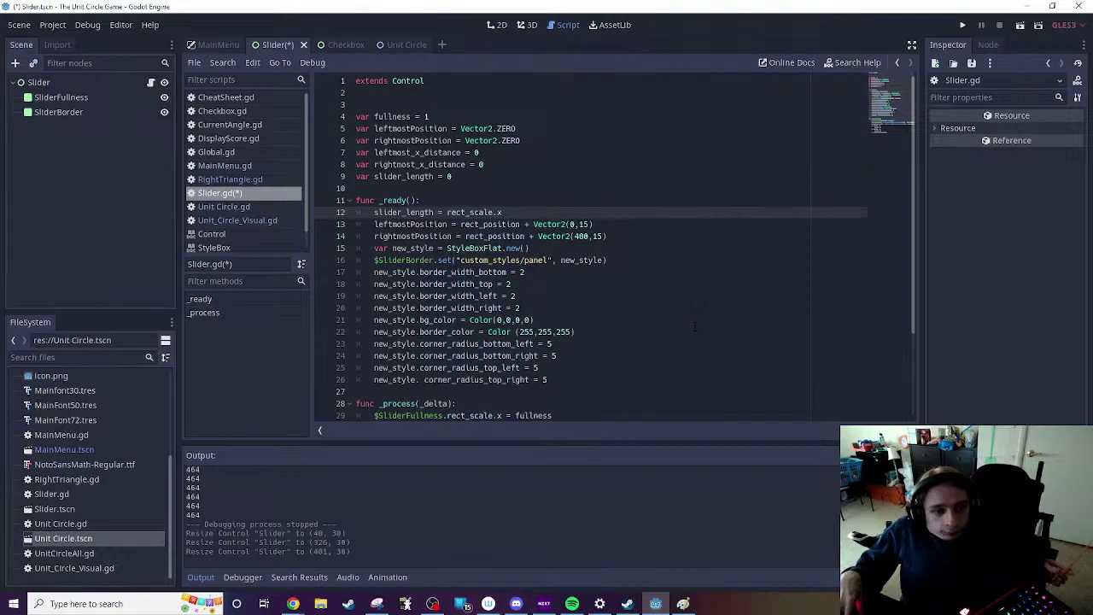
Step: Select rect_scale.x on line 12, then select the Slider node and show the 2D view
{"action": "left_click", "coordinate": [695, 326]}
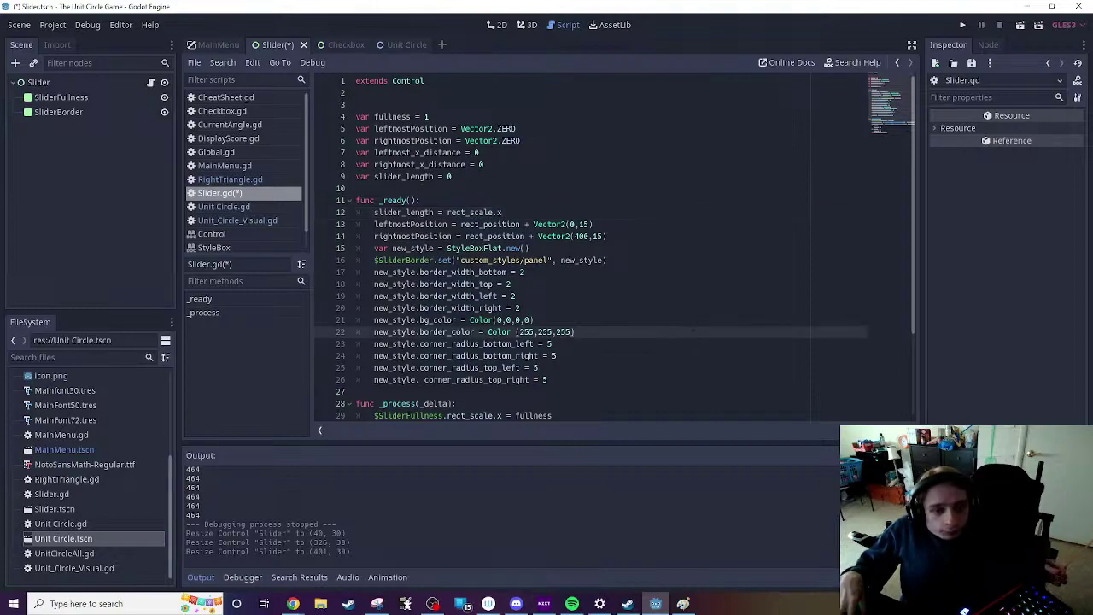
{"action": "left_click", "coordinate": [481, 213]}
{"action": "left_click_drag", "start_coordinate": [502, 212], "coordinate": [447, 213]}
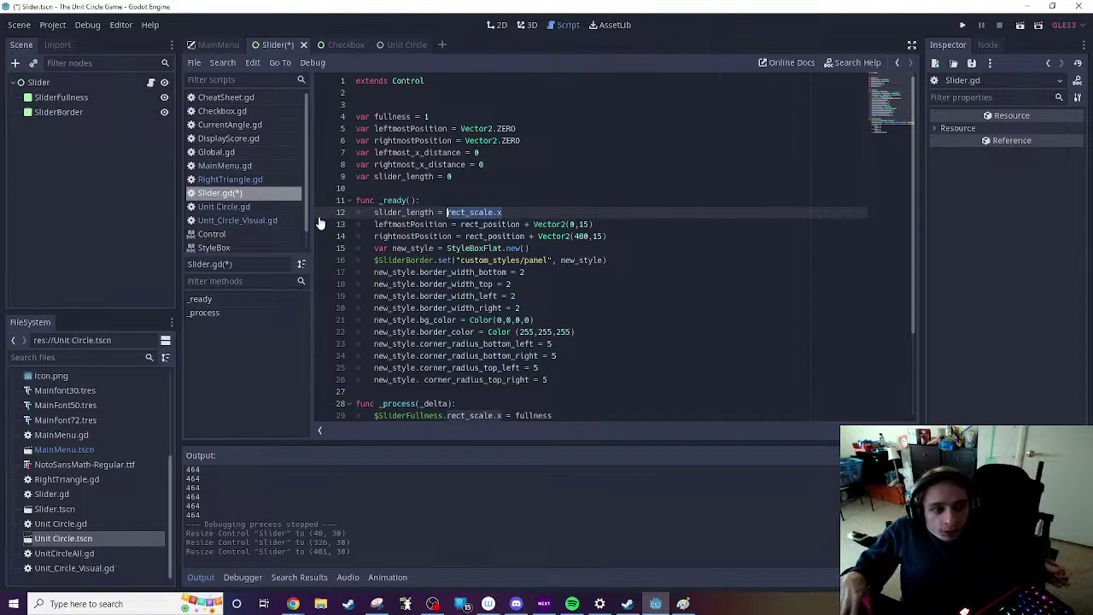
{"action": "left_click", "coordinate": [82, 85]}
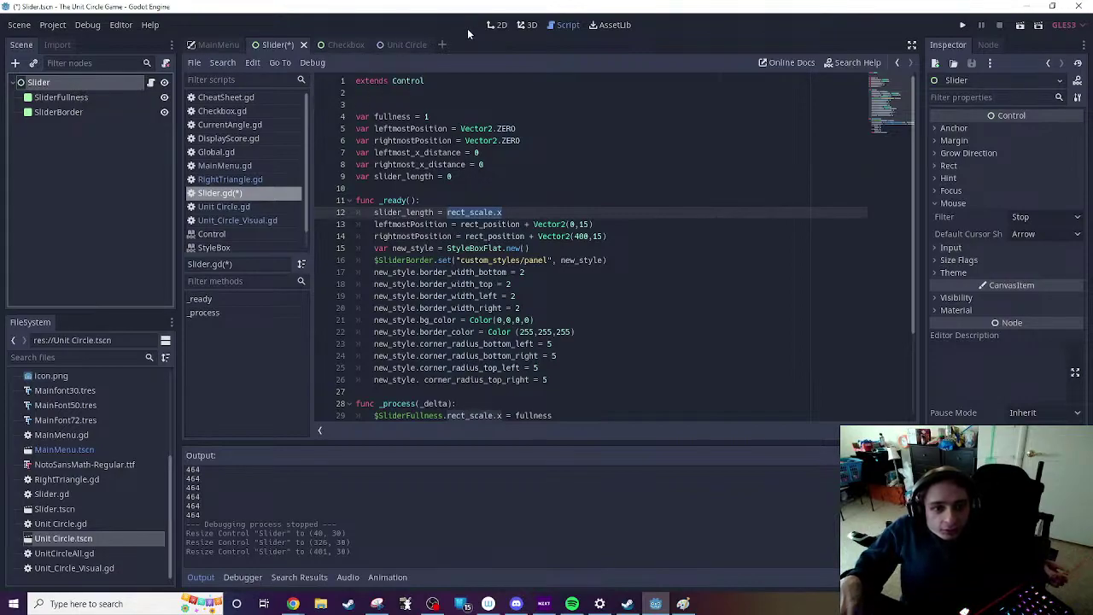
{"action": "left_click", "coordinate": [496, 26]}
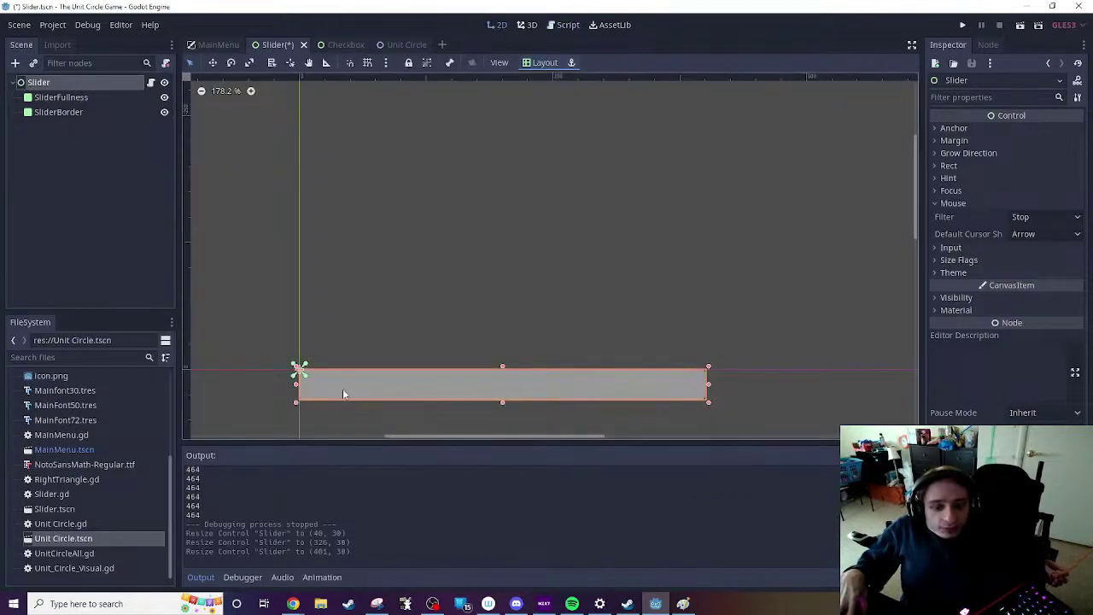
Step: Change the Slider's Rect Size x in the Inspector from 401 to 400, then deselect it
{"action": "left_click", "coordinate": [949, 166]}
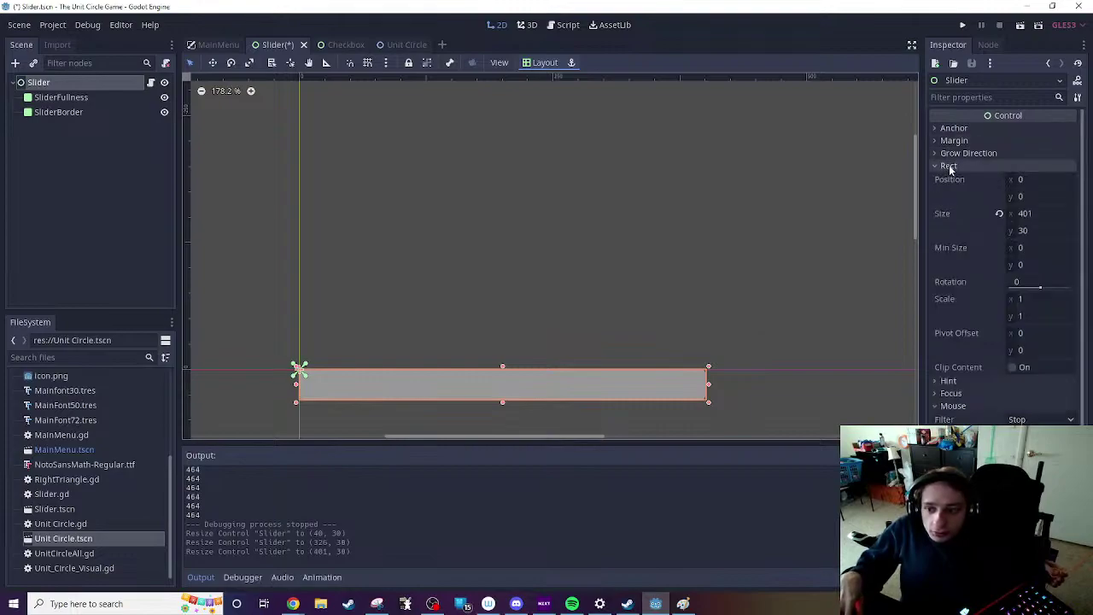
{"action": "left_click", "coordinate": [1024, 213]}
{"action": "key", "text": "Right"}
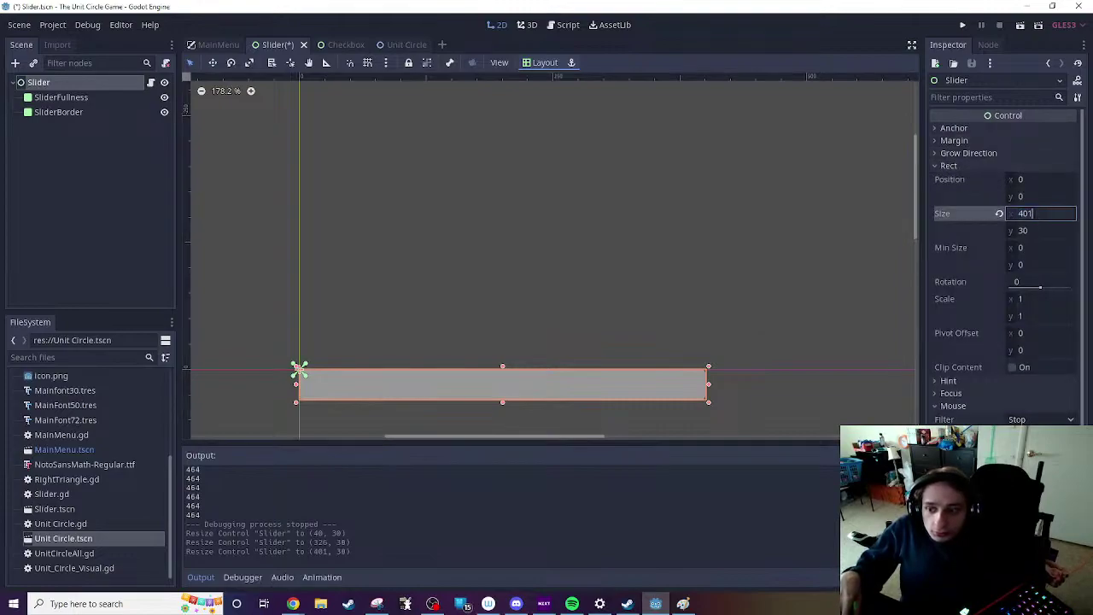
{"action": "key", "text": "BackSpace"}
{"action": "type", "text": "1"}
{"action": "key", "text": "Return"}
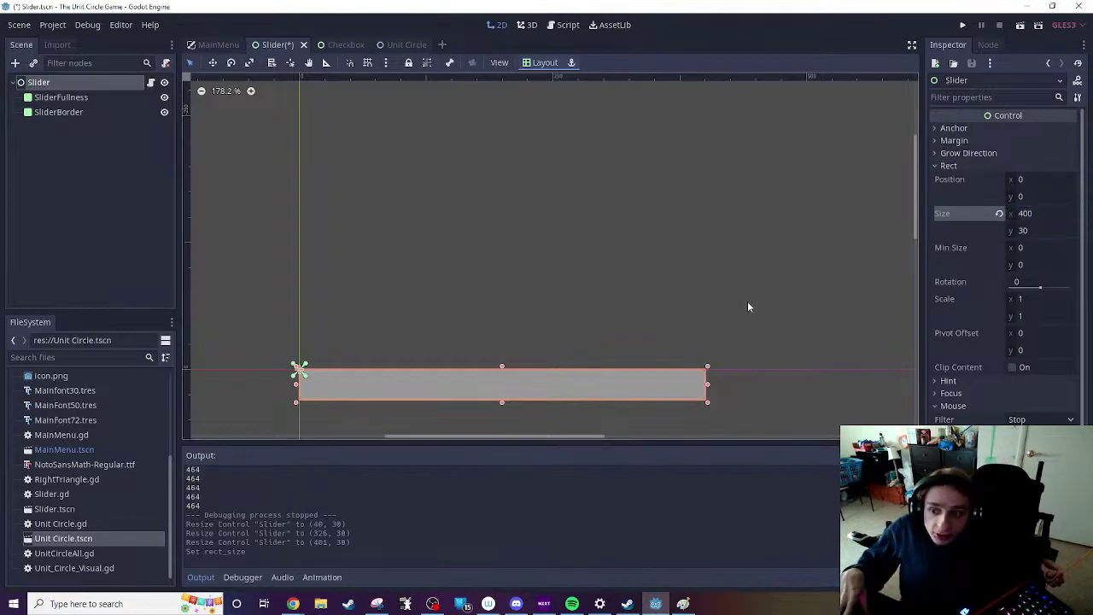
{"action": "middle_click_drag", "start_coordinate": [768, 365], "coordinate": [772, 285]}
{"action": "scroll", "coordinate": [767, 313], "scroll_direction": "up", "scroll_amount": 3}
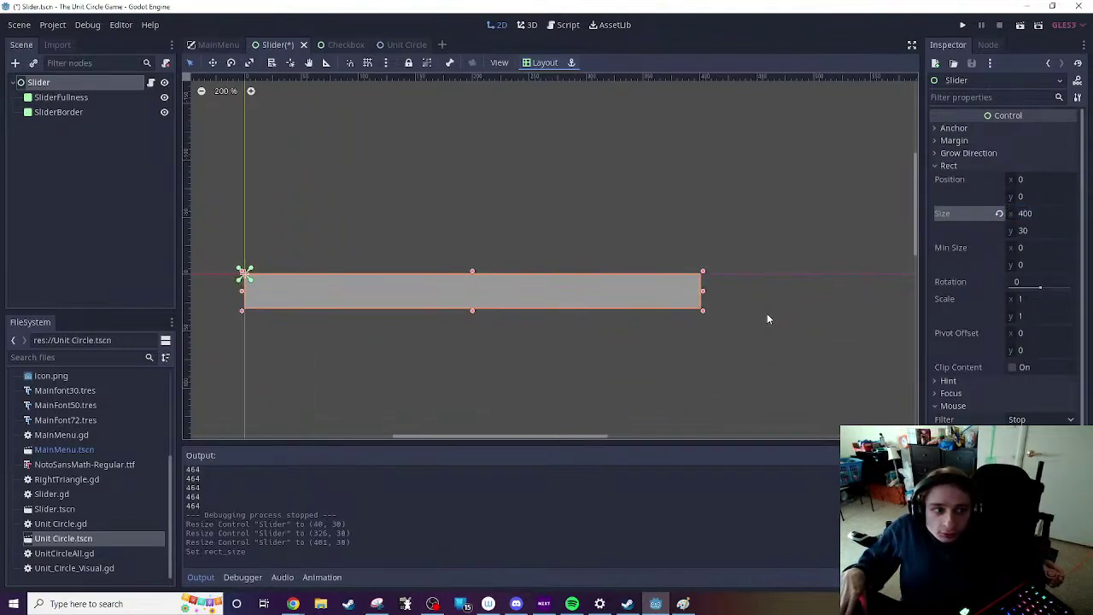
{"action": "middle_click_drag", "start_coordinate": [688, 320], "coordinate": [791, 330]}
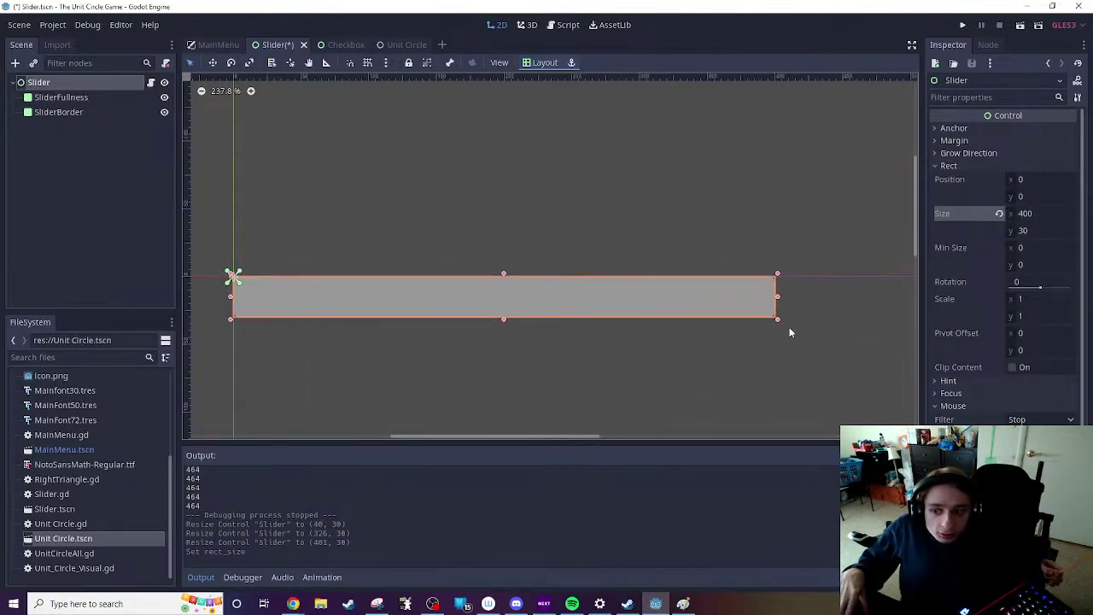
{"action": "left_click", "coordinate": [812, 366]}
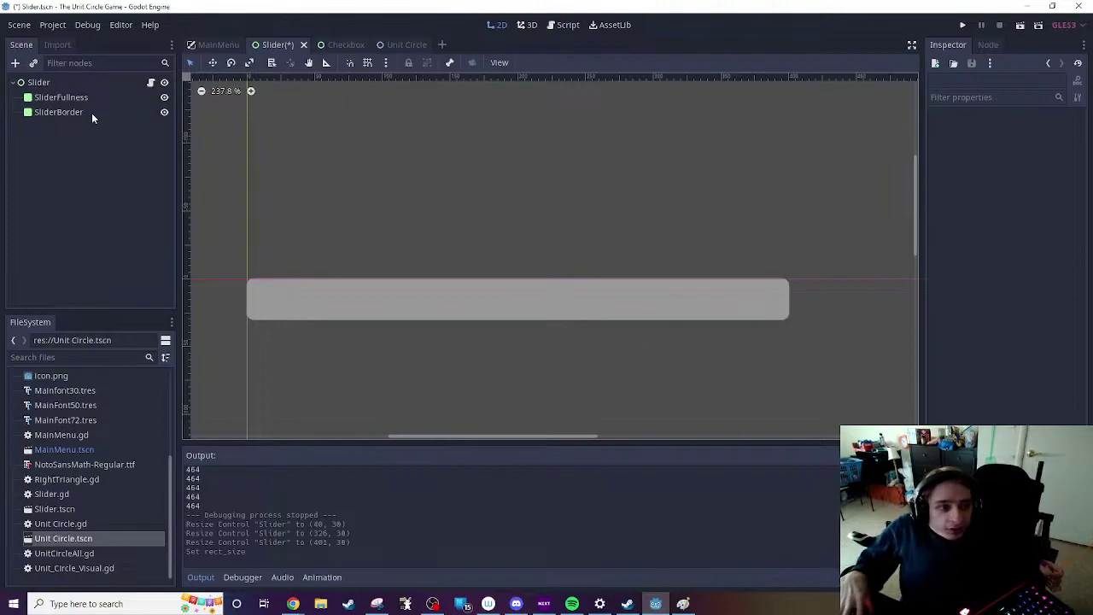
Step: Open Slider.gd and replace the 400 in rightmostPosition's Vector2 with slider_length
{"action": "left_click", "coordinate": [96, 82]}
{"action": "left_click", "coordinate": [151, 82]}
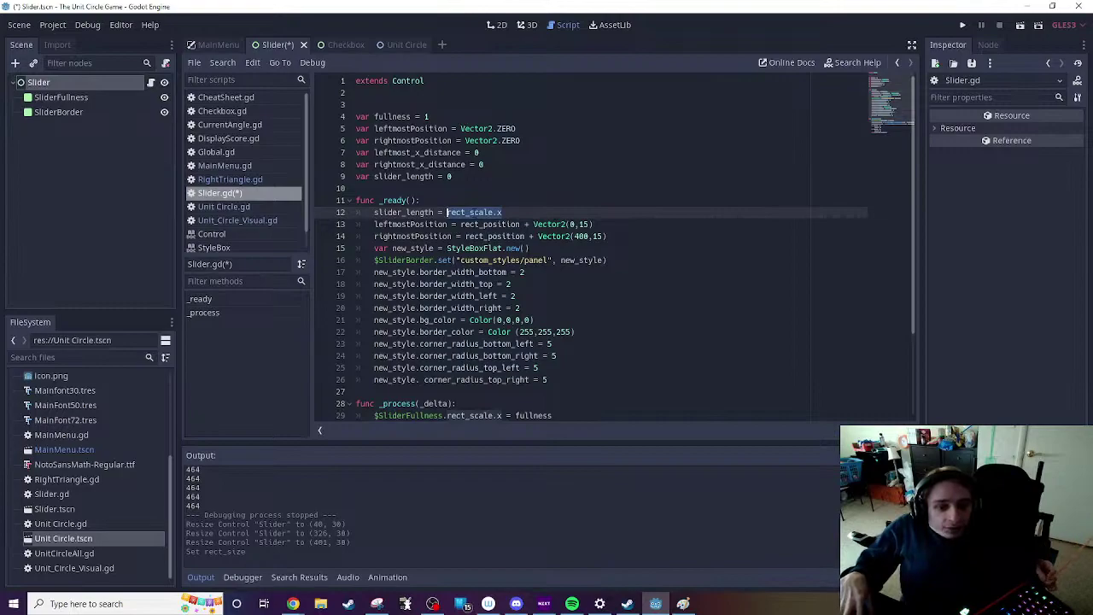
{"action": "double_click", "coordinate": [580, 237]}
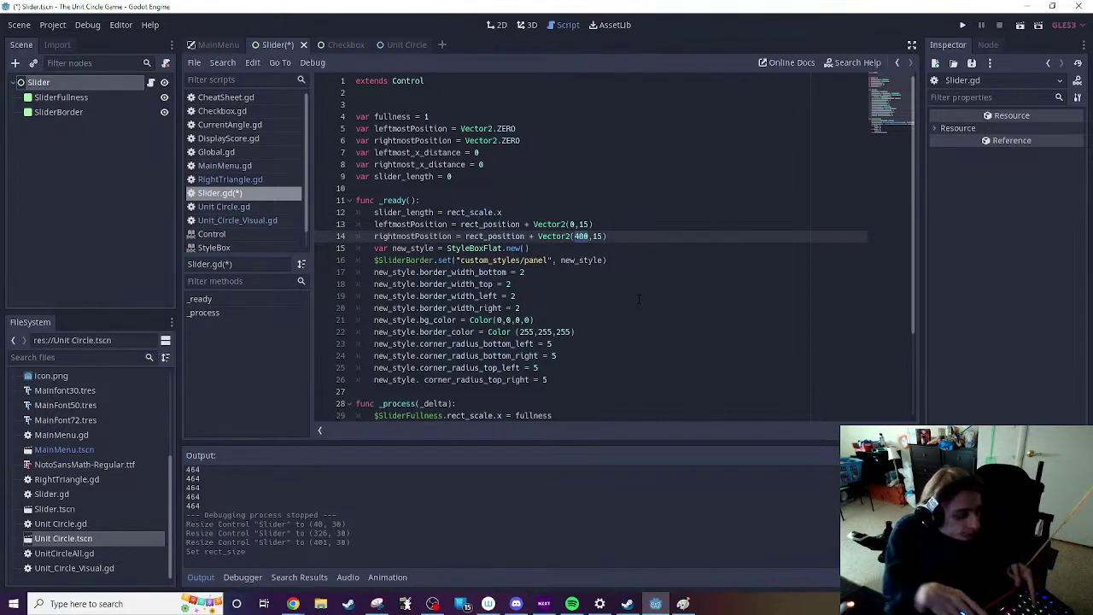
{"action": "type", "text": "slid"}
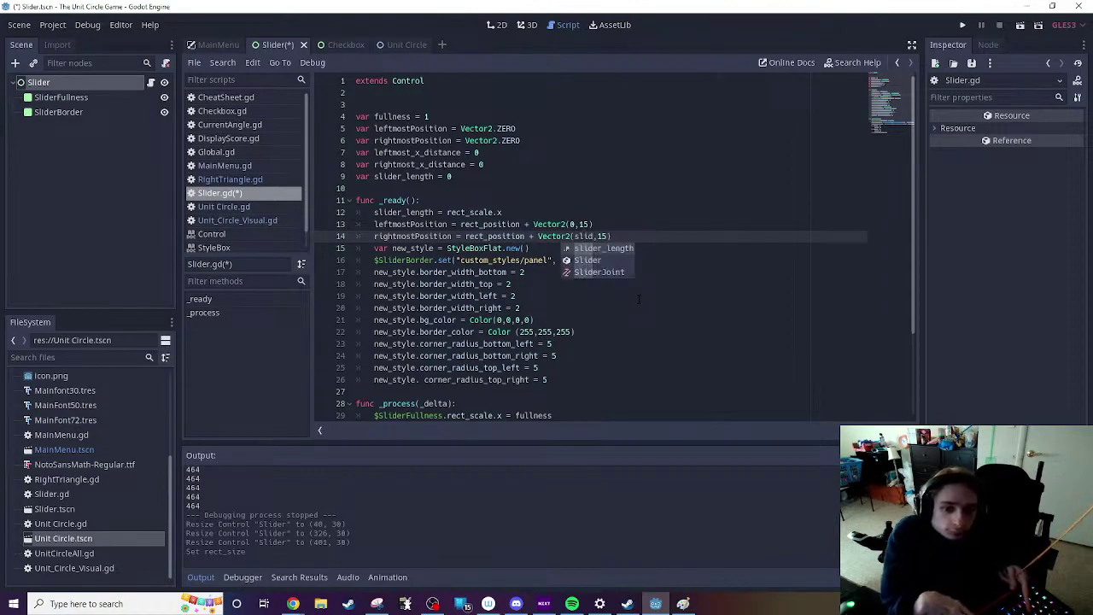
{"action": "key", "text": "Return"}
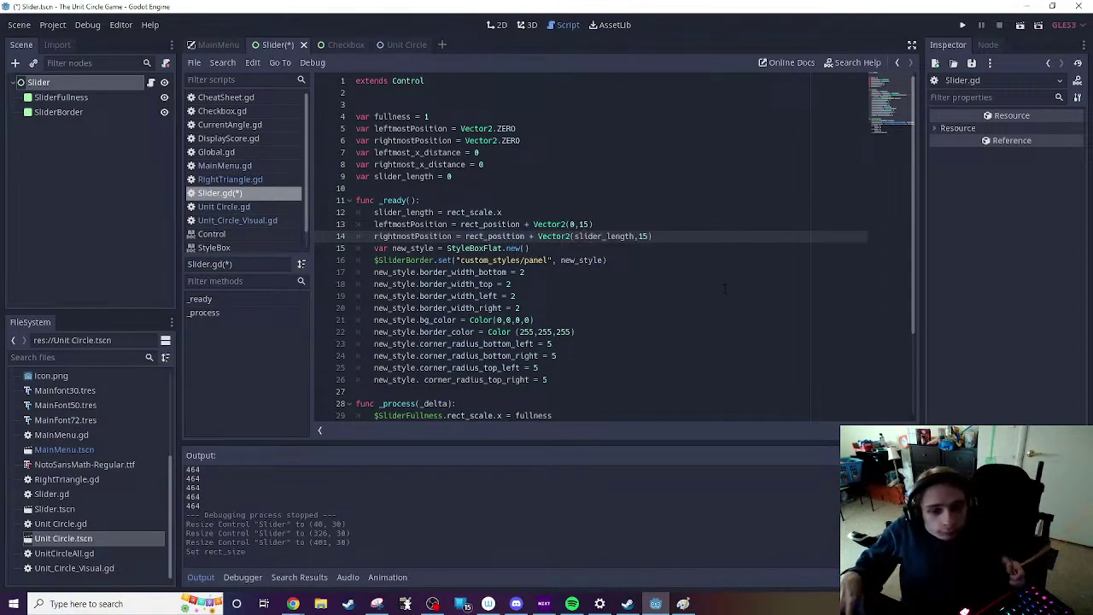
{"action": "left_click", "coordinate": [724, 287]}
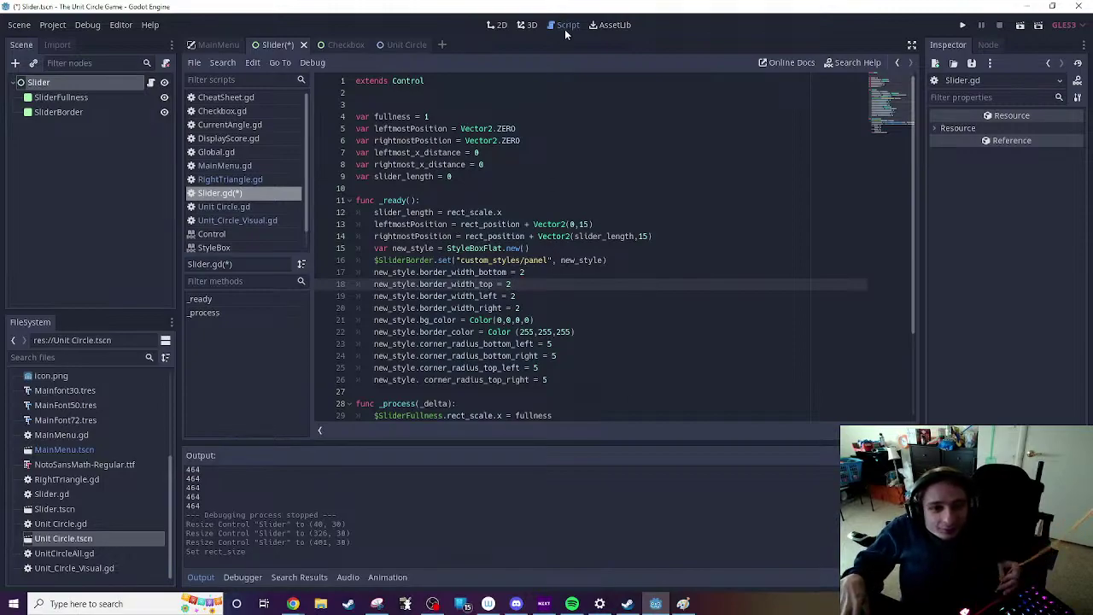
Step: Check the slider in the 2D view, then return to the Slider script
{"action": "left_click", "coordinate": [501, 25]}
{"action": "scroll", "coordinate": [597, 239], "scroll_direction": "down", "scroll_amount": 8}
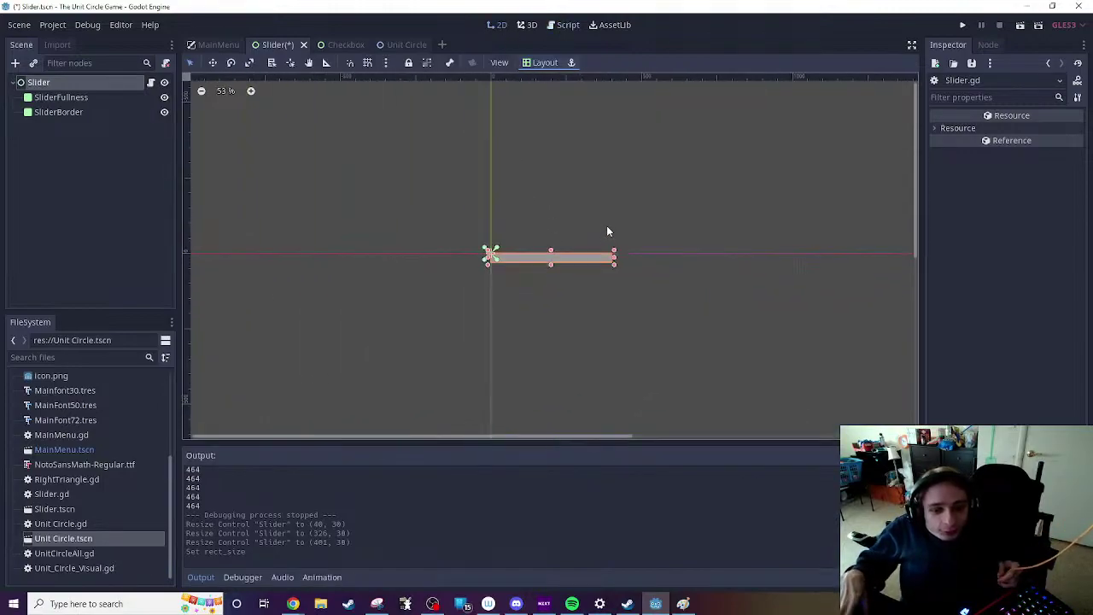
{"action": "scroll", "coordinate": [543, 235], "scroll_direction": "up", "scroll_amount": 4}
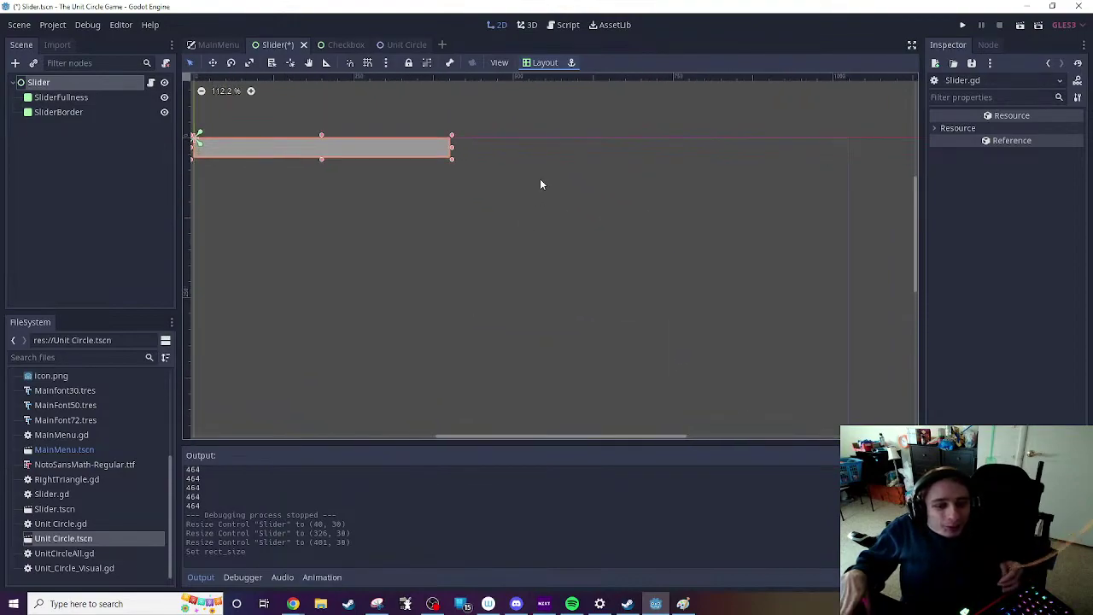
{"action": "middle_click_drag", "start_coordinate": [540, 182], "coordinate": [646, 212]}
{"action": "left_click", "coordinate": [572, 276]}
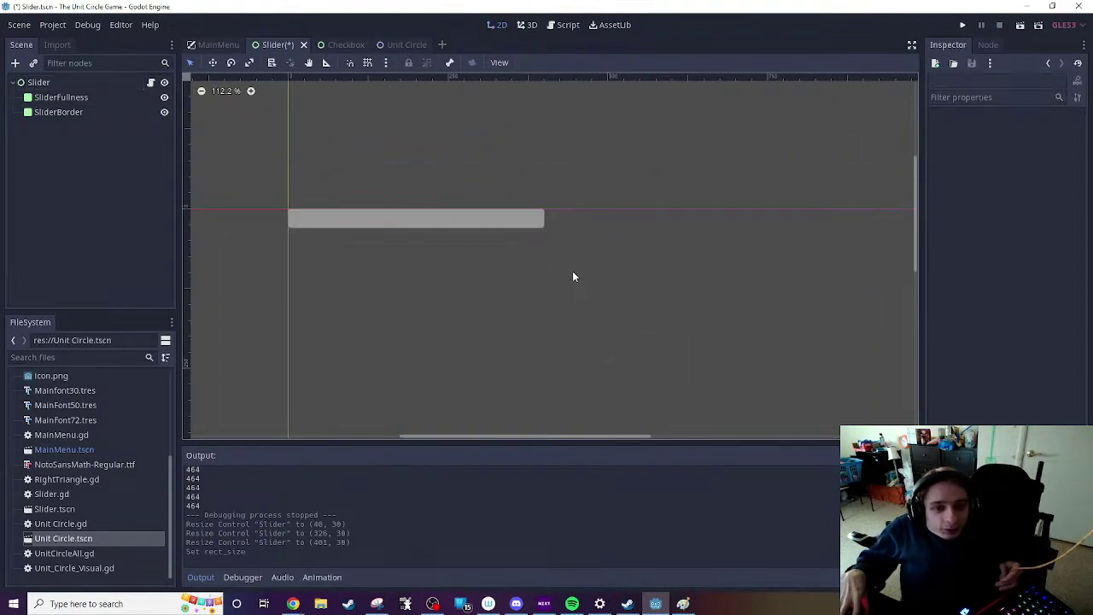
{"action": "left_click", "coordinate": [151, 82]}
{"action": "scroll", "coordinate": [595, 282], "scroll_direction": "down", "scroll_amount": 3}
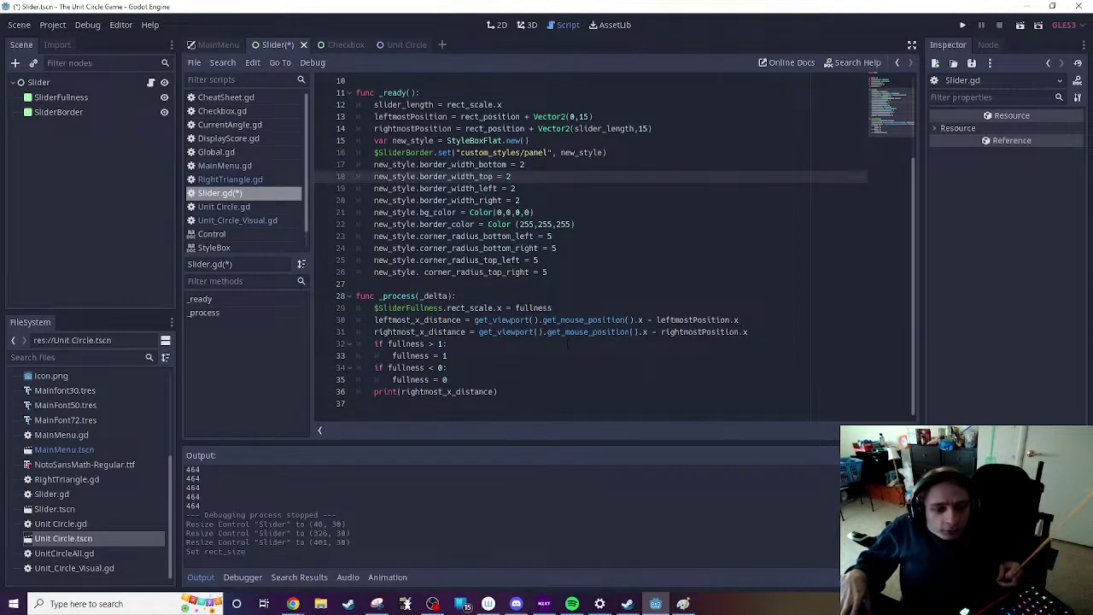
Step: Delete and restore the print statement on line 36, then test-run the scene
{"action": "left_click", "coordinate": [374, 392]}
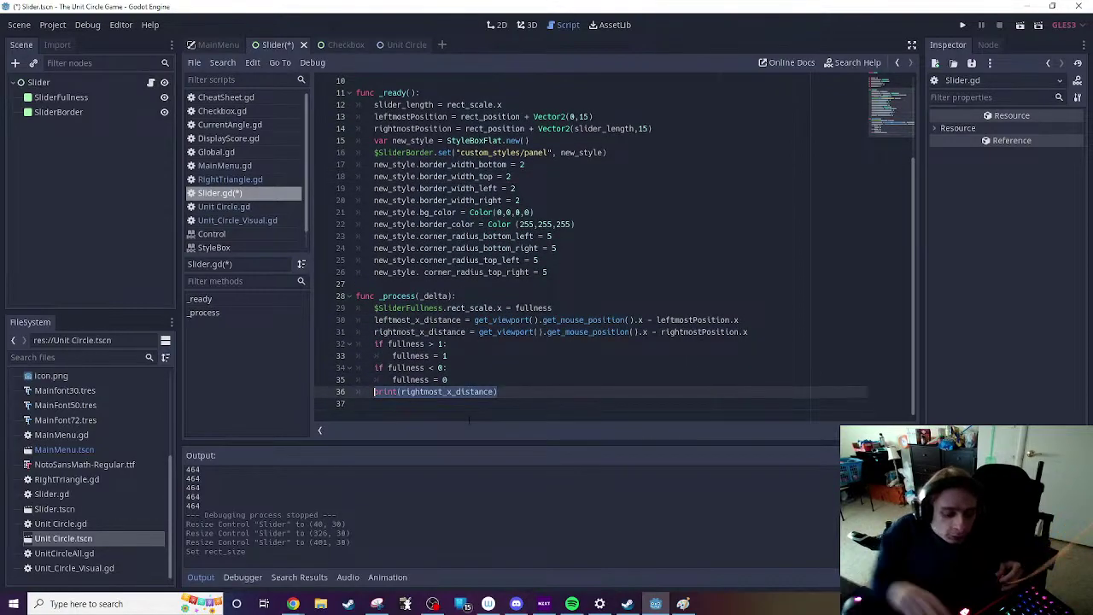
{"action": "key", "text": "shift+End"}
{"action": "key", "text": "Delete"}
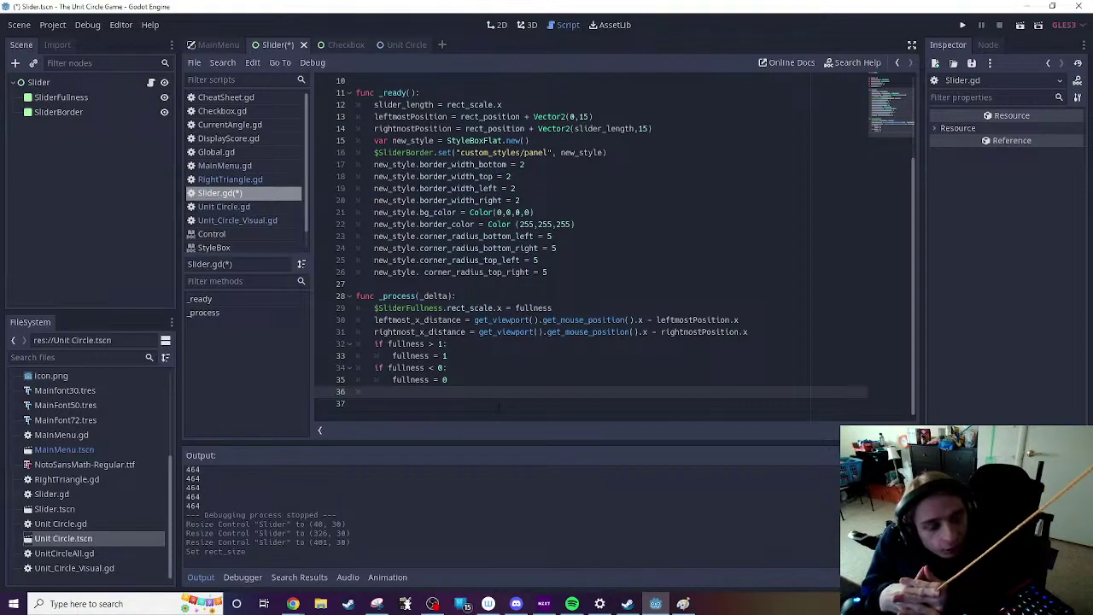
{"action": "type", "text": "print(rightmost_x_distance)"}
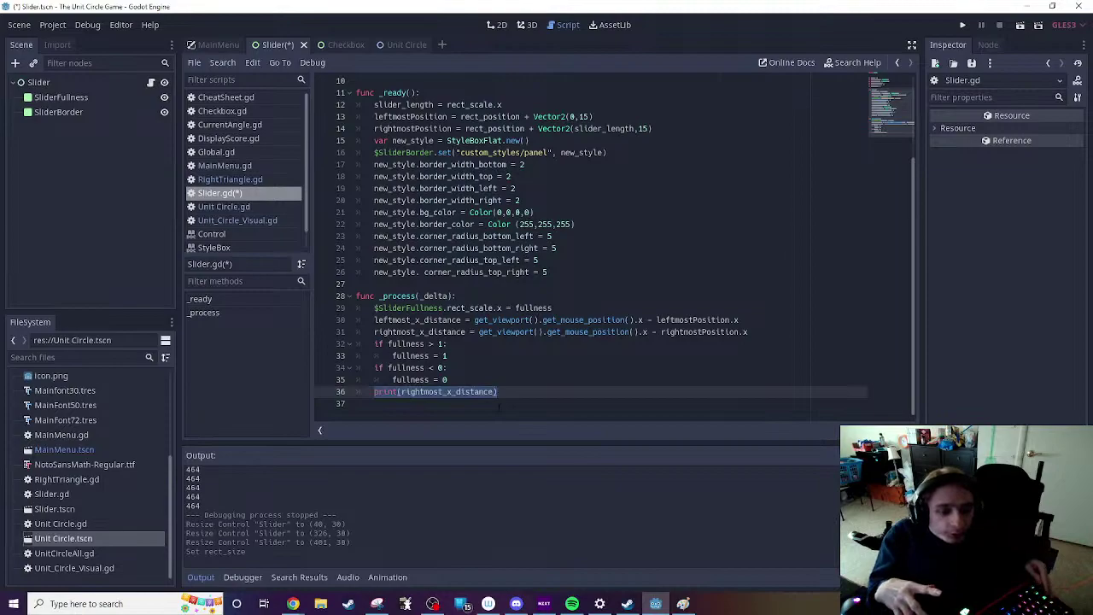
{"action": "left_click", "coordinate": [516, 392]}
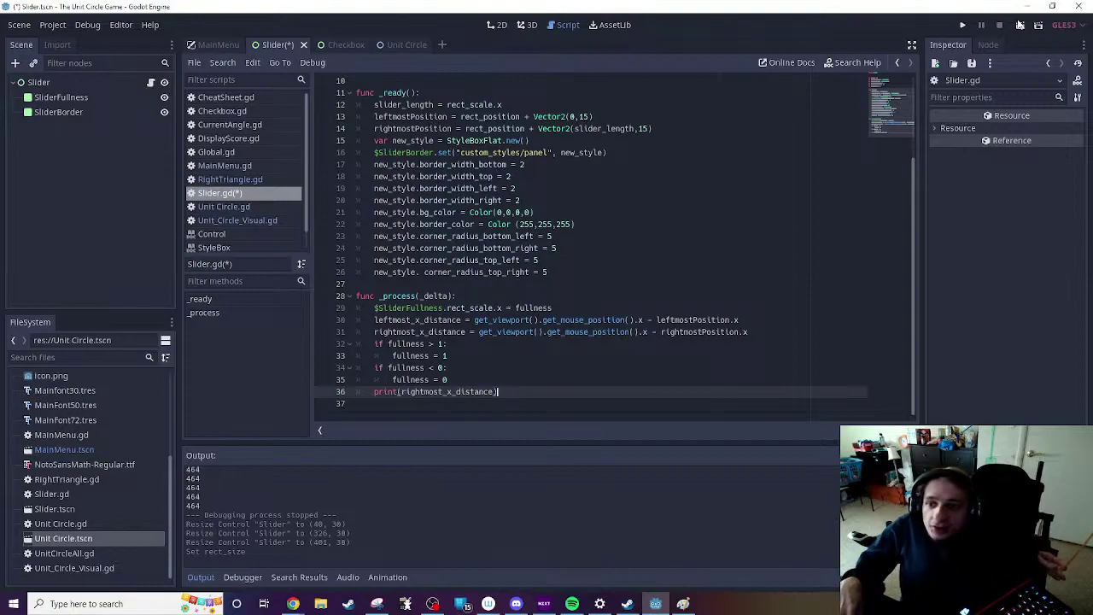
{"action": "left_click", "coordinate": [1020, 24]}
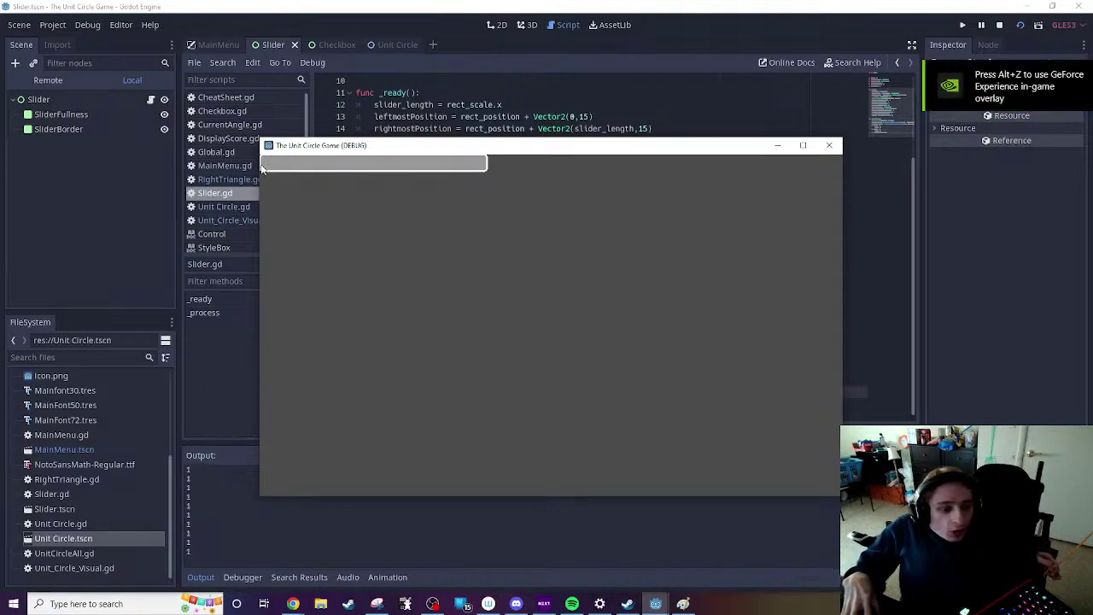
{"action": "left_click", "coordinate": [829, 145]}
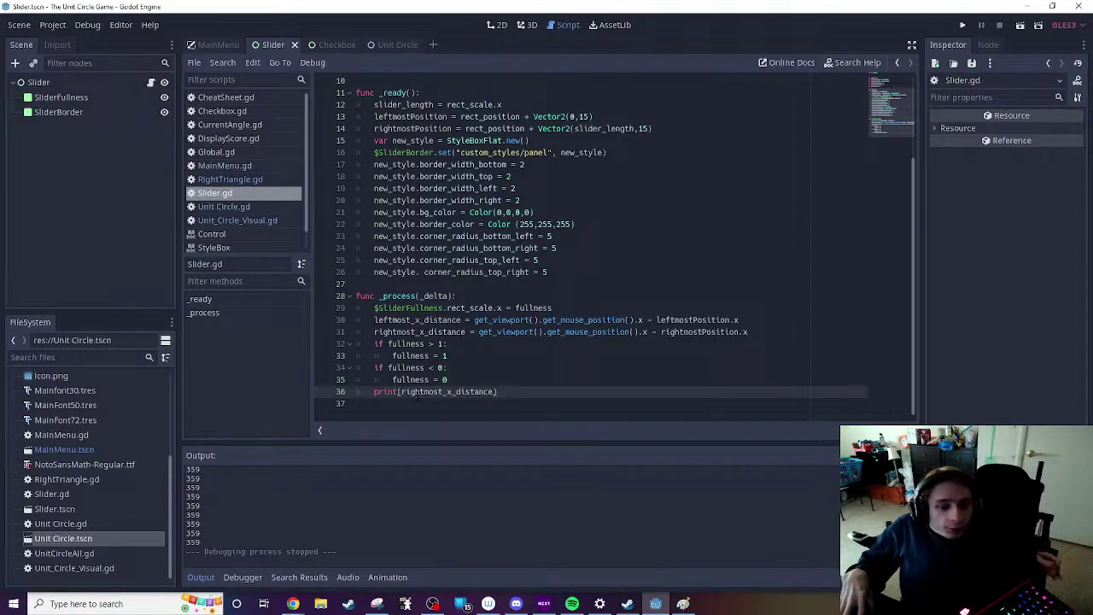
Step: Change line 36's print to output slider_length and run the scene to check it
{"action": "scroll", "coordinate": [417, 397], "scroll_direction": "up", "scroll_amount": 1}
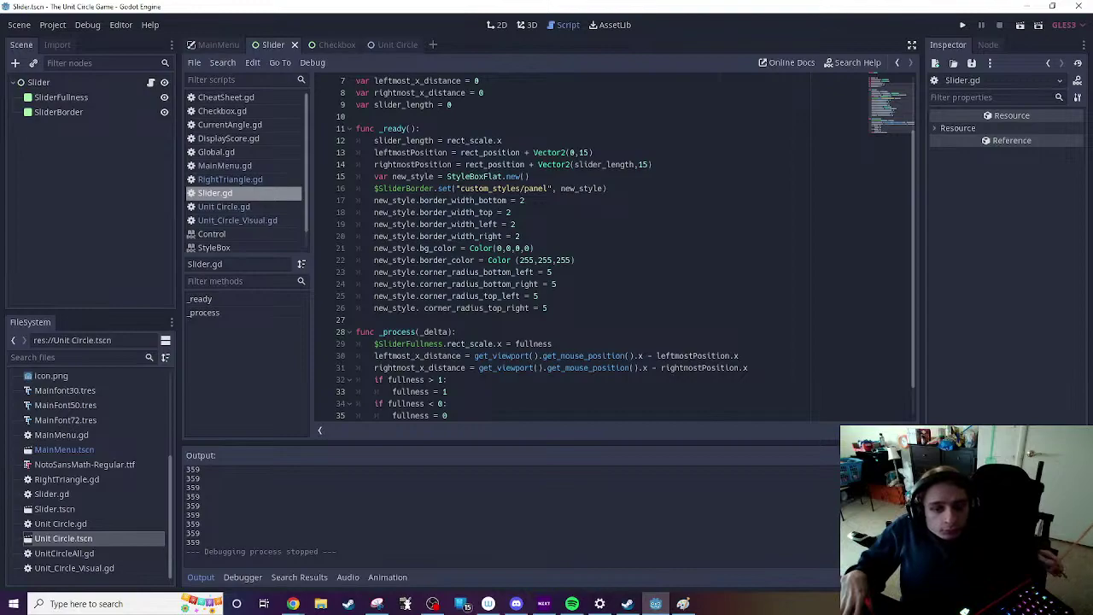
{"action": "left_click", "coordinate": [602, 164]}
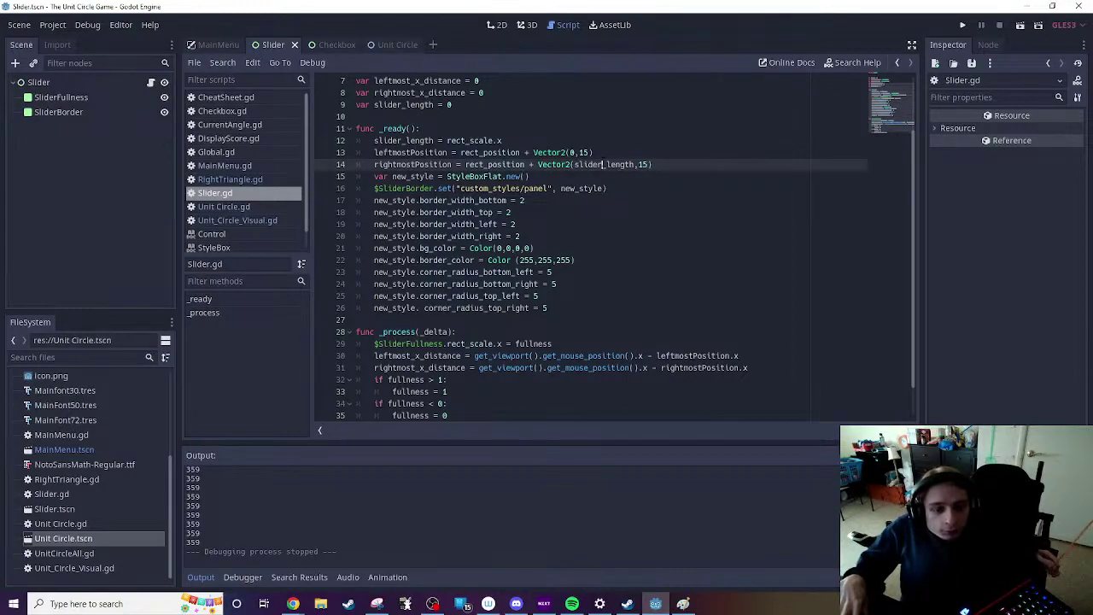
{"action": "scroll", "coordinate": [509, 394], "scroll_direction": "down", "scroll_amount": 1}
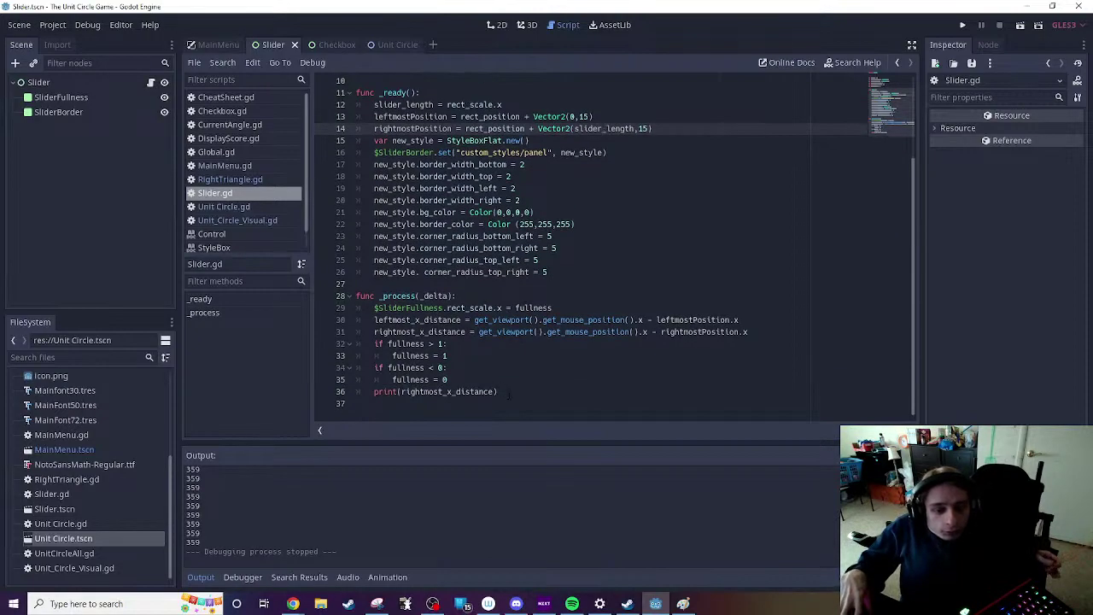
{"action": "left_click_drag", "start_coordinate": [496, 391], "coordinate": [401, 391]}
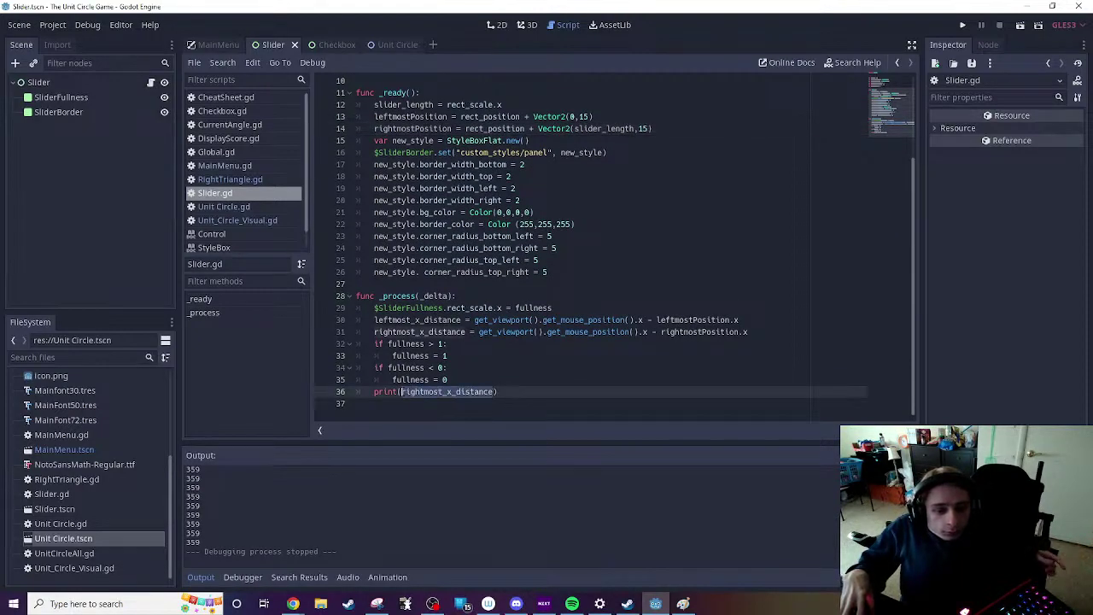
{"action": "type", "text": "slide"}
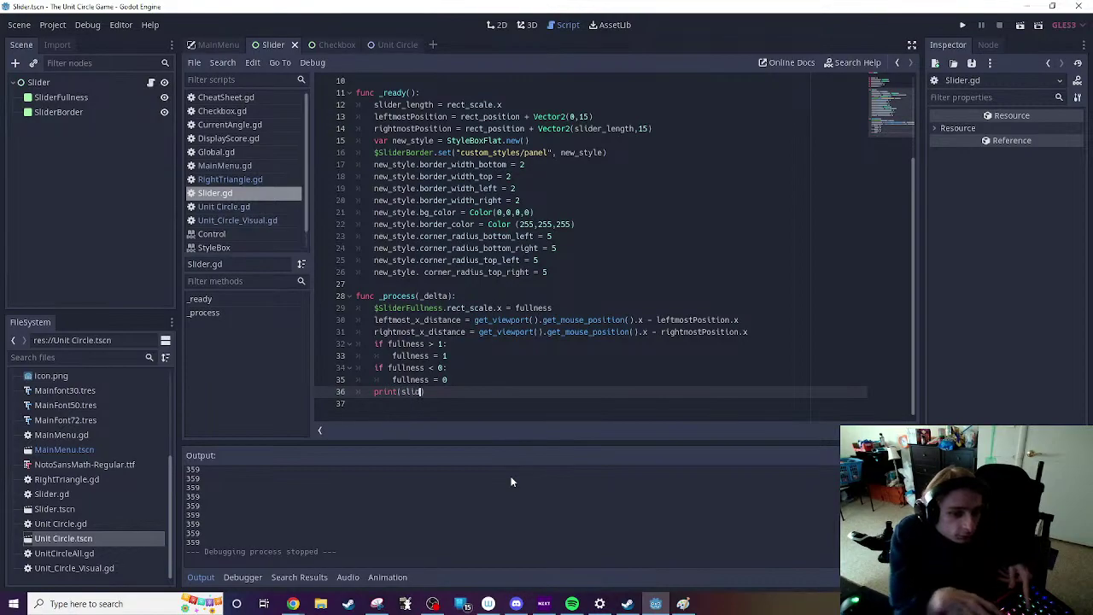
{"action": "key", "text": "Return"}
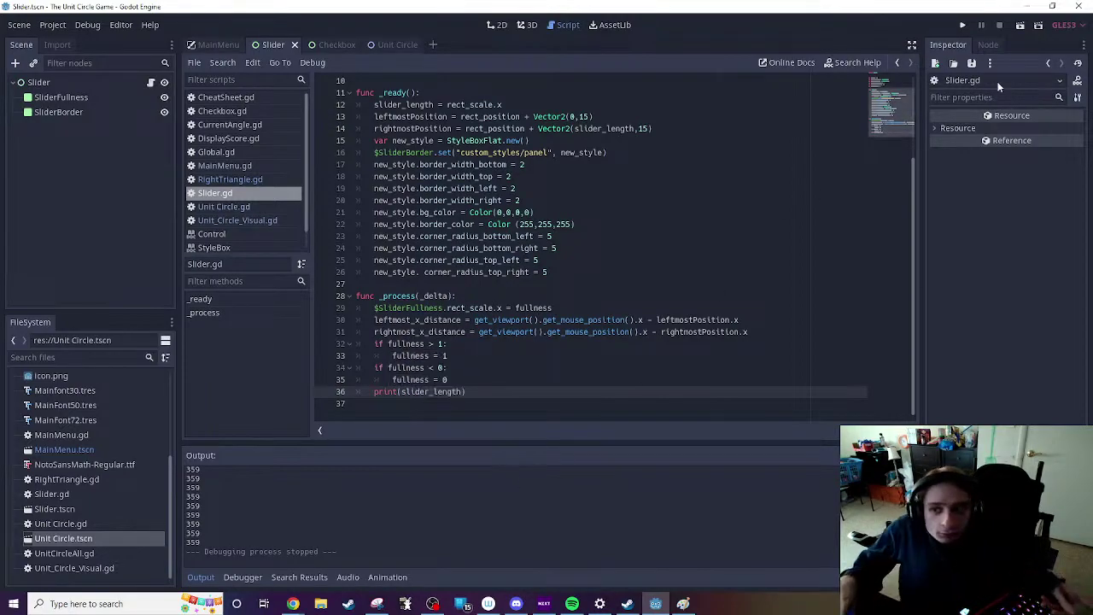
{"action": "left_click", "coordinate": [1020, 25]}
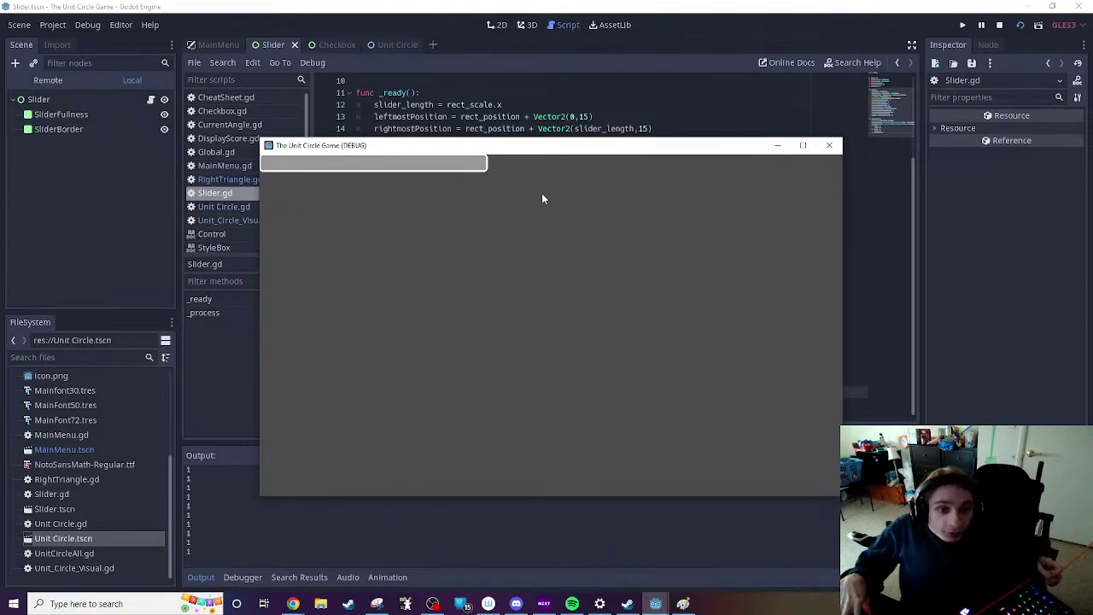
{"action": "left_click", "coordinate": [828, 145]}
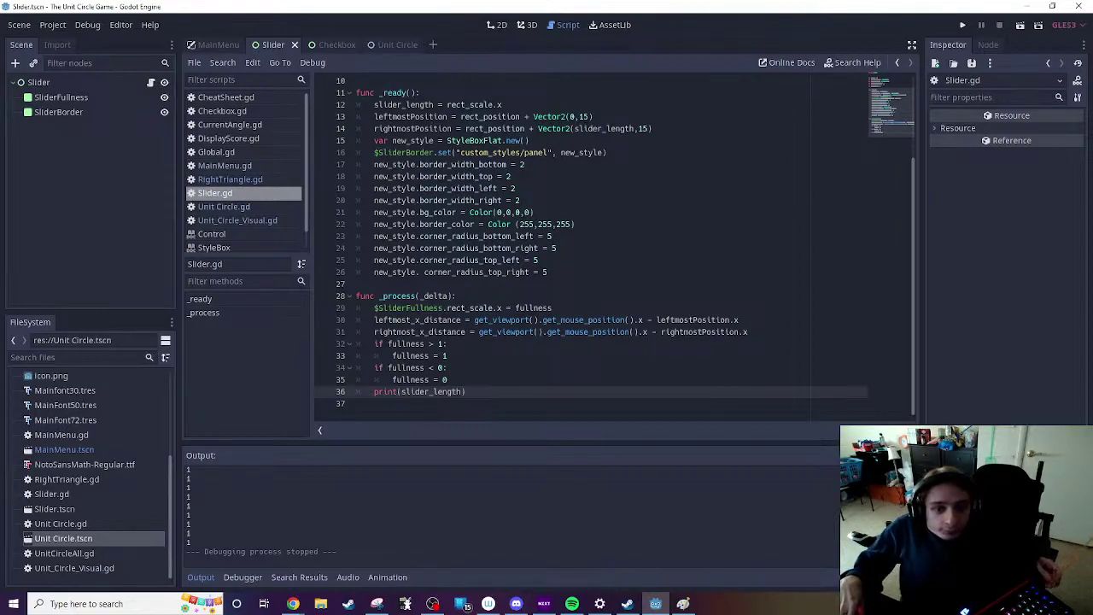
Step: Change rect_scale.x to rect_size.x on line 12 and test-run the scene
{"action": "left_click_drag", "start_coordinate": [470, 104], "coordinate": [493, 105]}
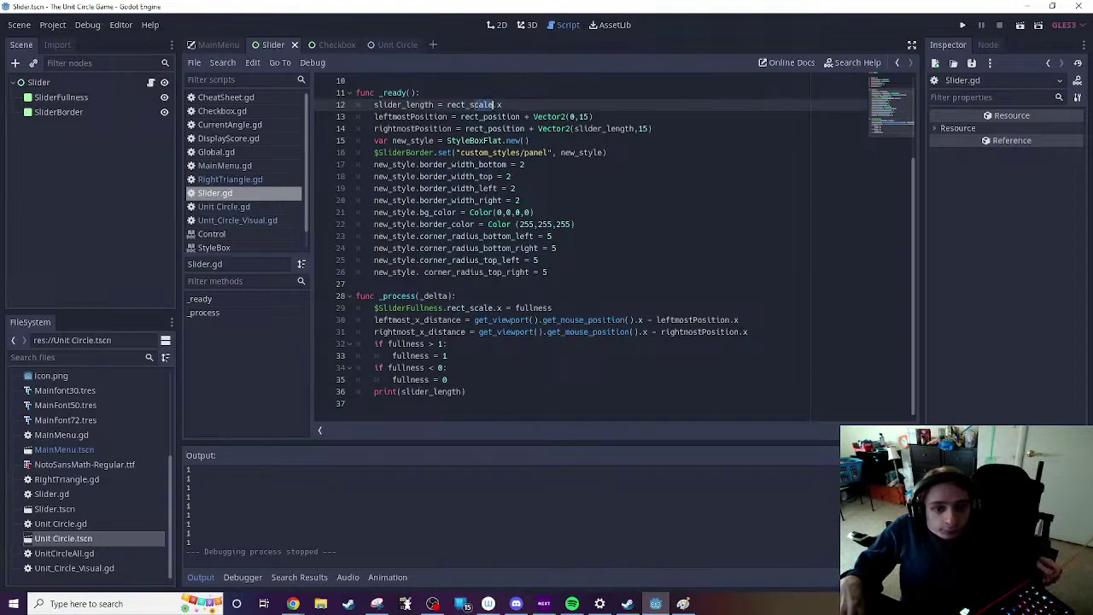
{"action": "type", "text": "size"}
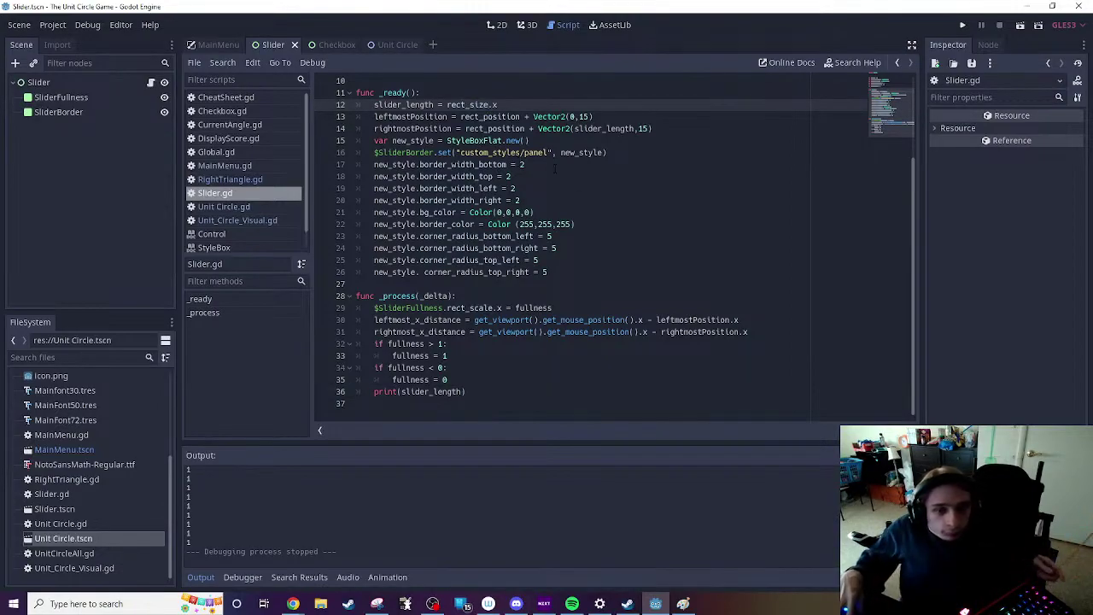
{"action": "left_click", "coordinate": [650, 225]}
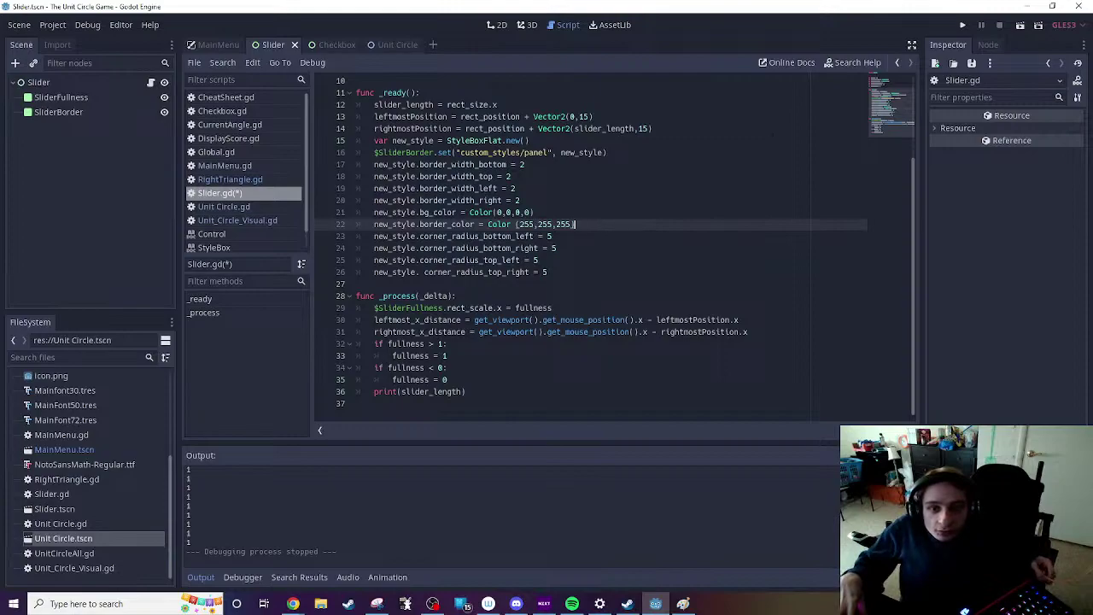
{"action": "key", "text": "F6"}
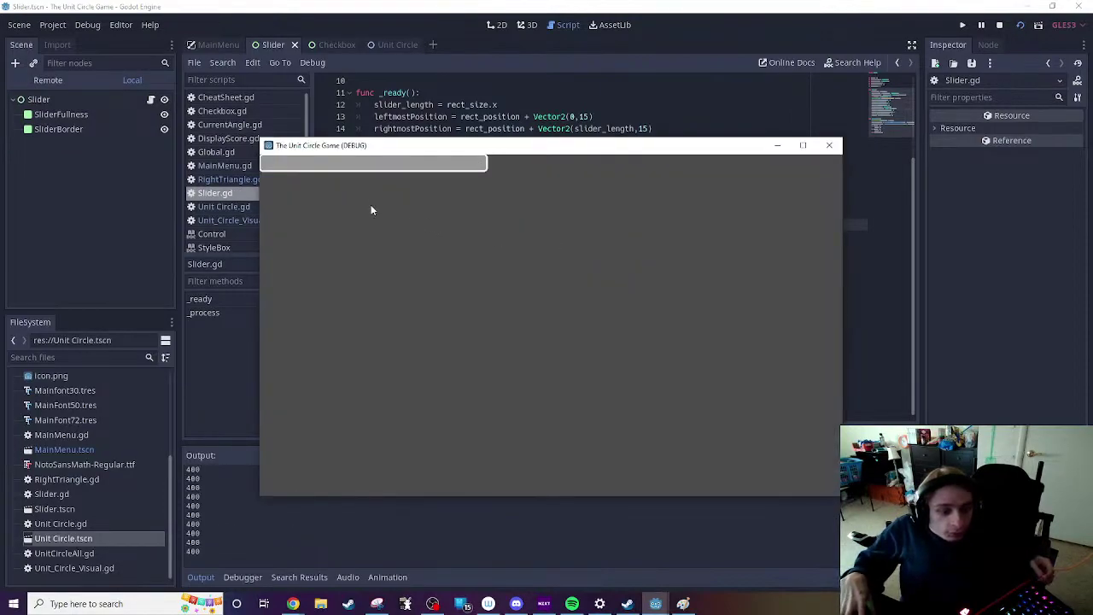
{"action": "left_click", "coordinate": [828, 145]}
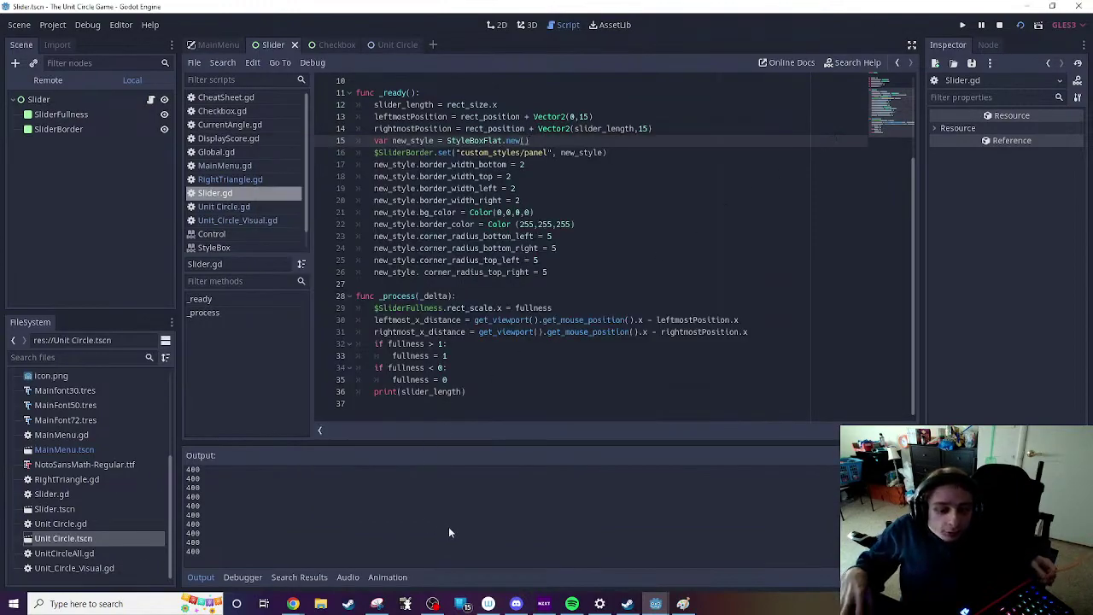
{"action": "mouse_move", "coordinate": [655, 604]}
{"action": "left_click", "coordinate": [706, 567]}
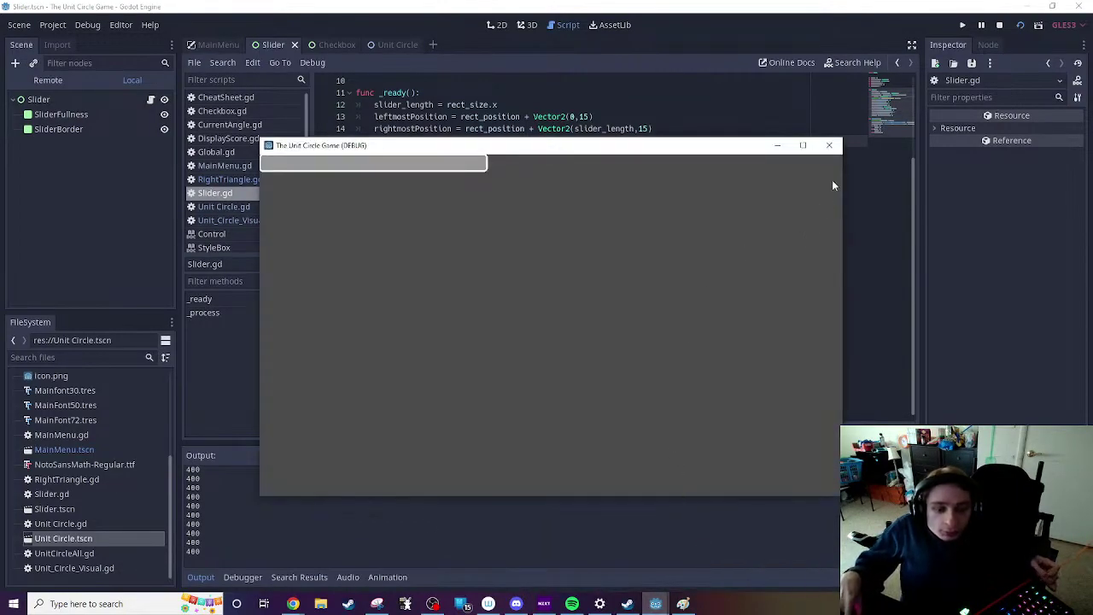
{"action": "left_click", "coordinate": [828, 145]}
Step: Switch line 36's print back to rightmost_x_distance and run the scene again
{"action": "left_click", "coordinate": [463, 391]}
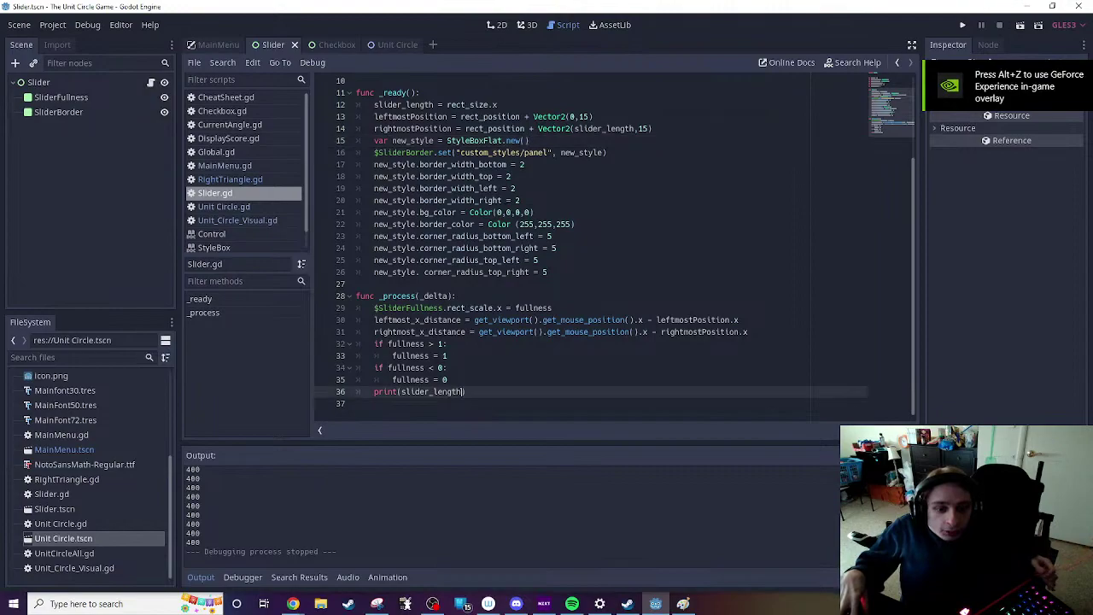
{"action": "left_click_drag", "start_coordinate": [464, 391], "coordinate": [400, 391]}
{"action": "type", "text": "rint(ri"}
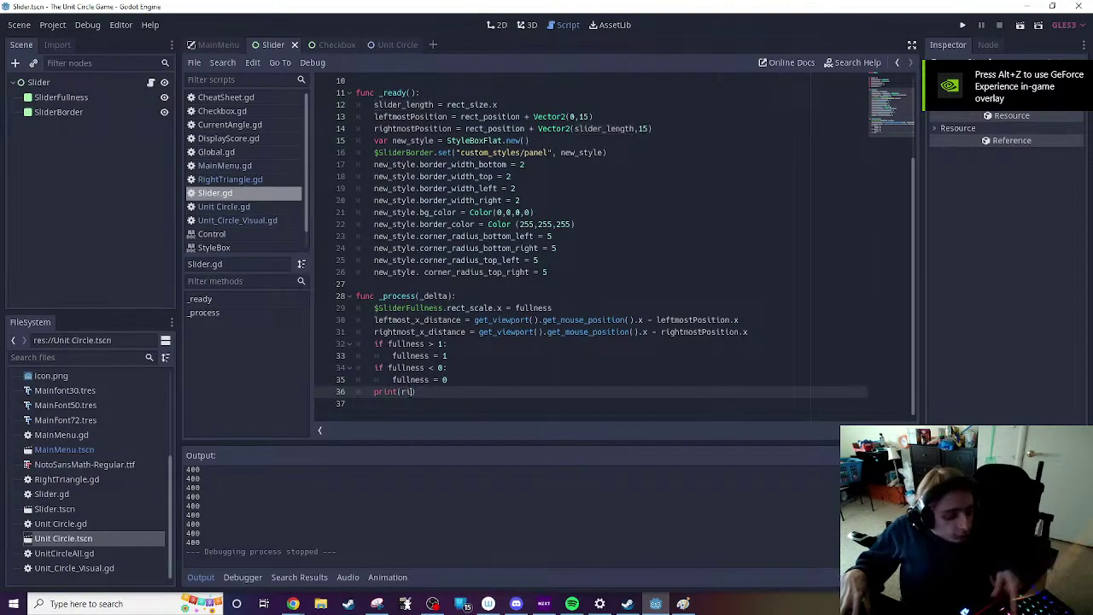
{"action": "type", "text": "gh"}
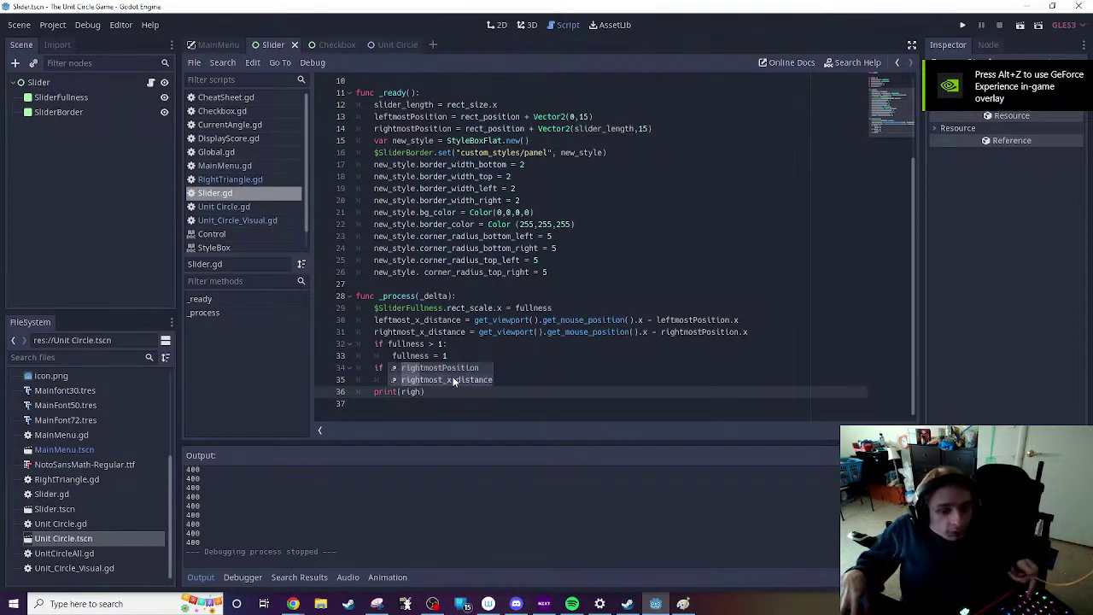
{"action": "left_click", "coordinate": [454, 380]}
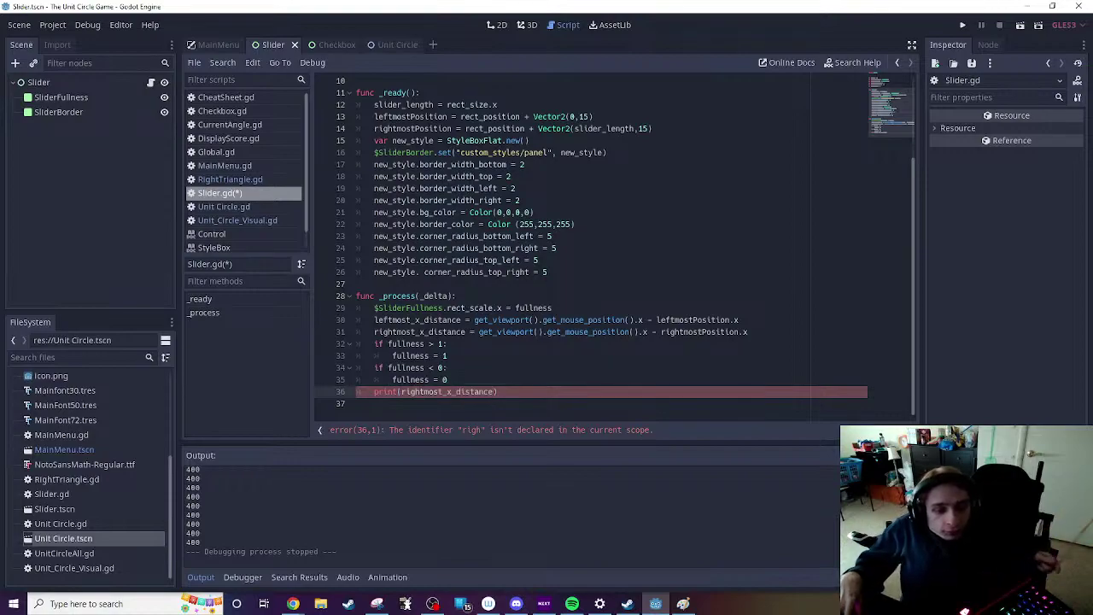
{"action": "left_click", "coordinate": [1020, 25]}
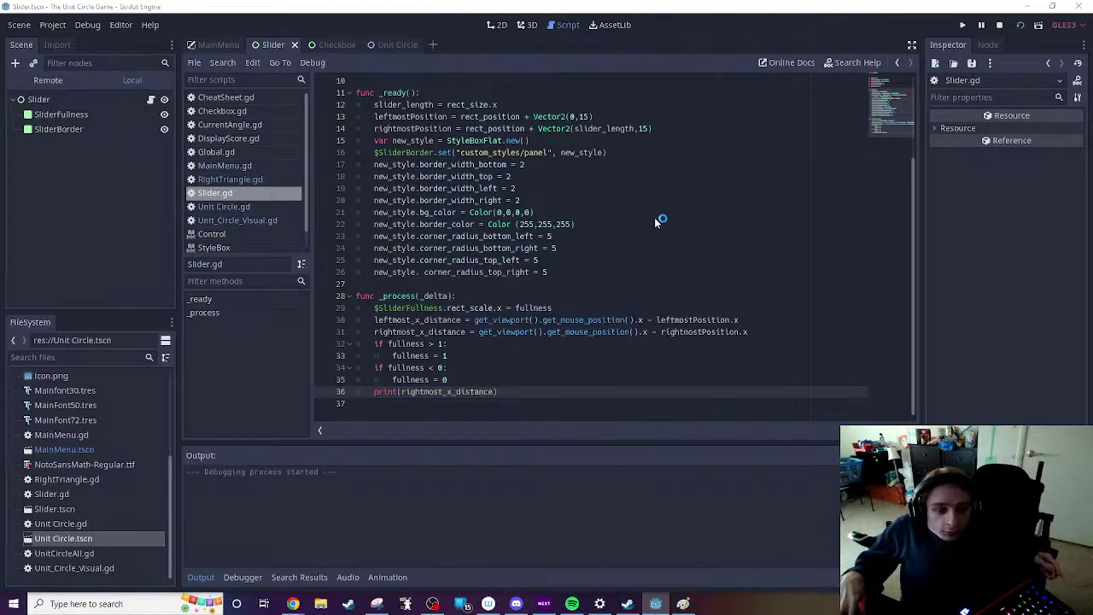
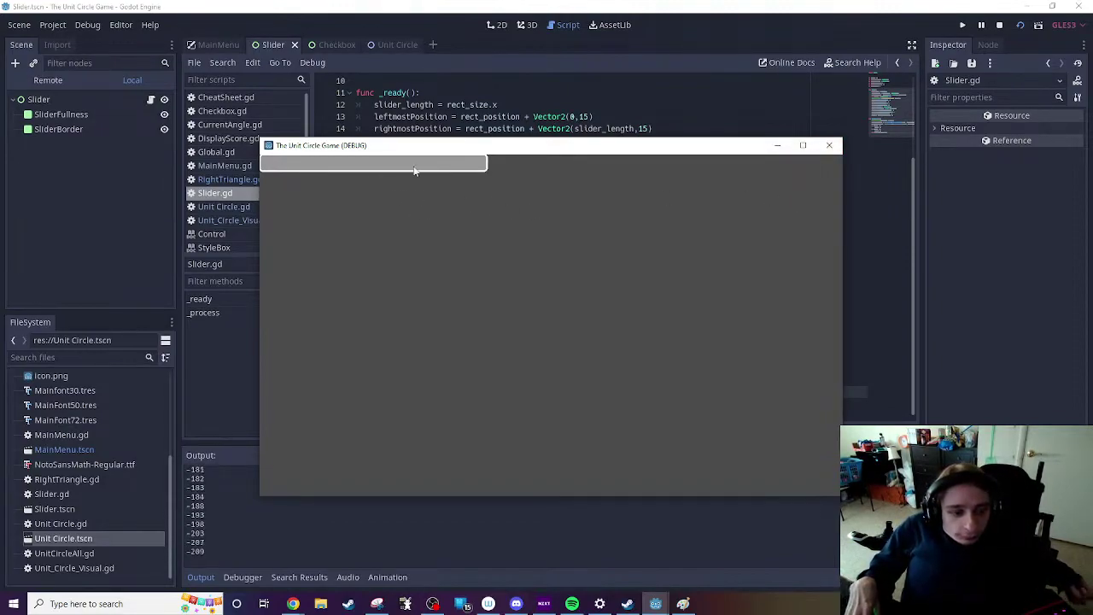
Step: Close the running debug game window so the Slider script returns to view
{"action": "left_click", "coordinate": [828, 145]}
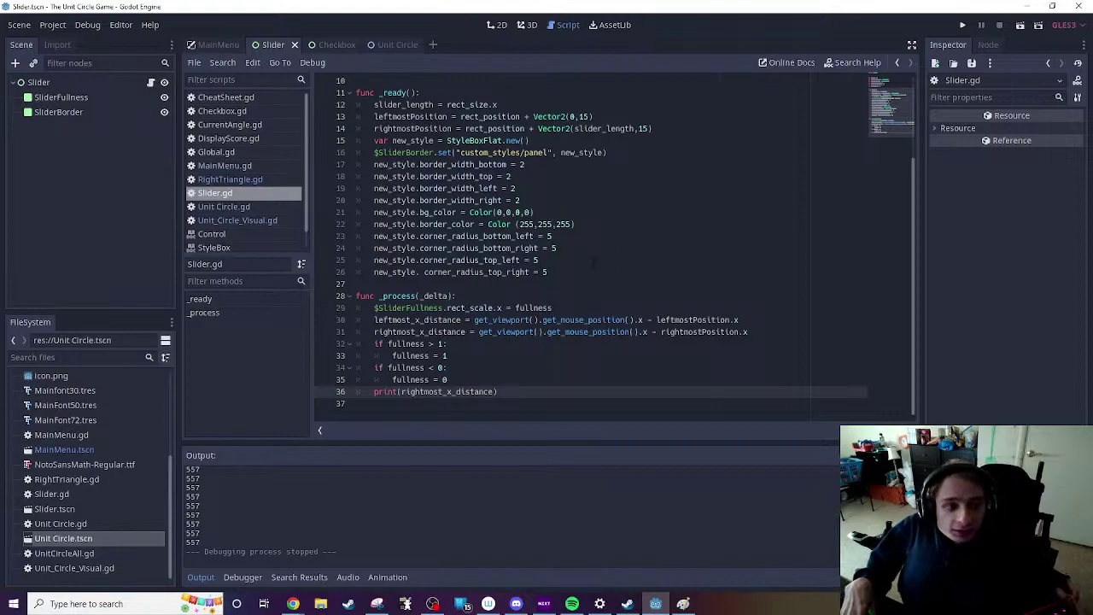
Step: Review the Slider root node's signals in the Node tab, then switch to the 2D view
{"action": "left_click", "coordinate": [118, 82]}
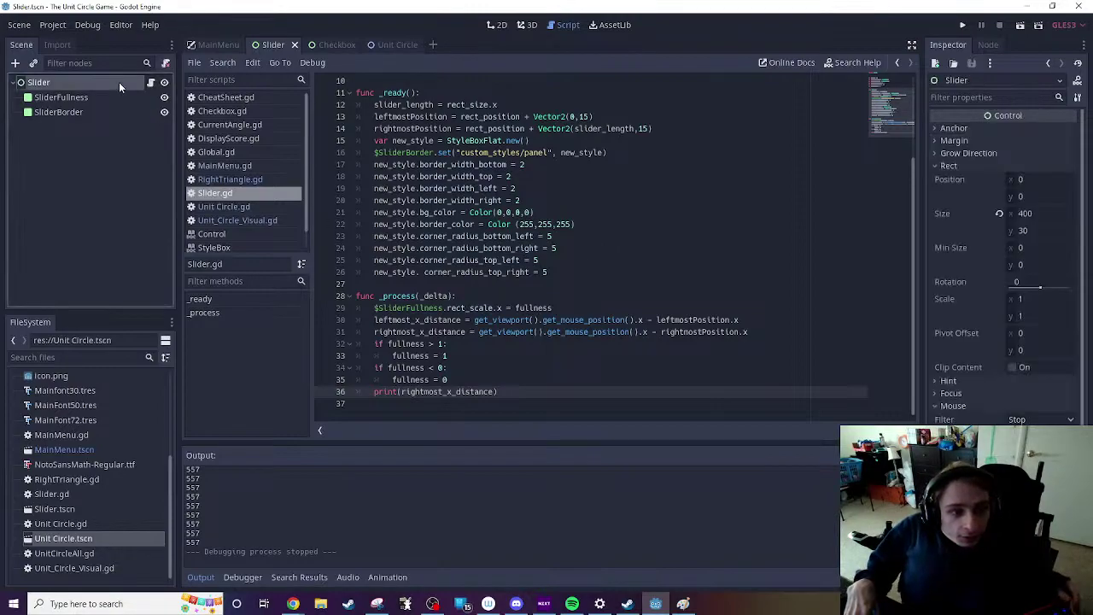
{"action": "left_click", "coordinate": [989, 45]}
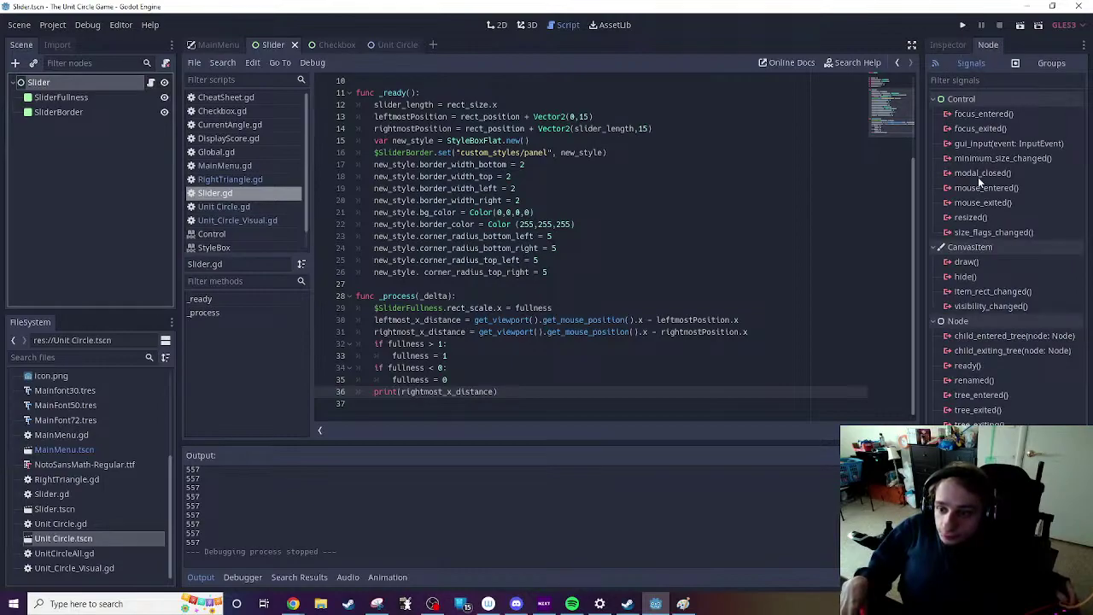
{"action": "mouse_move", "coordinate": [978, 177]}
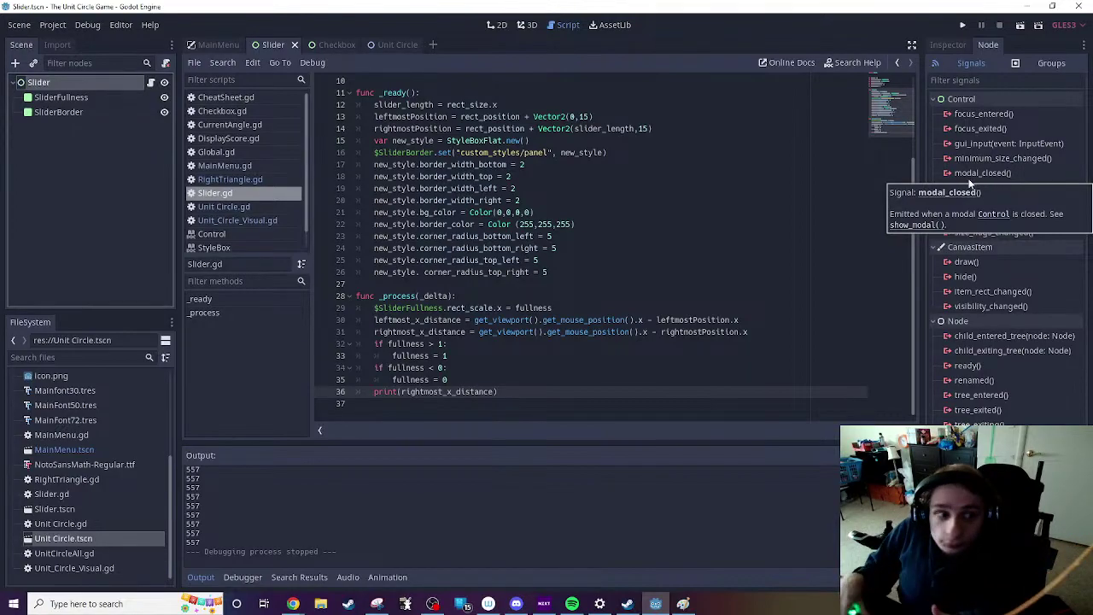
{"action": "left_click", "coordinate": [495, 25]}
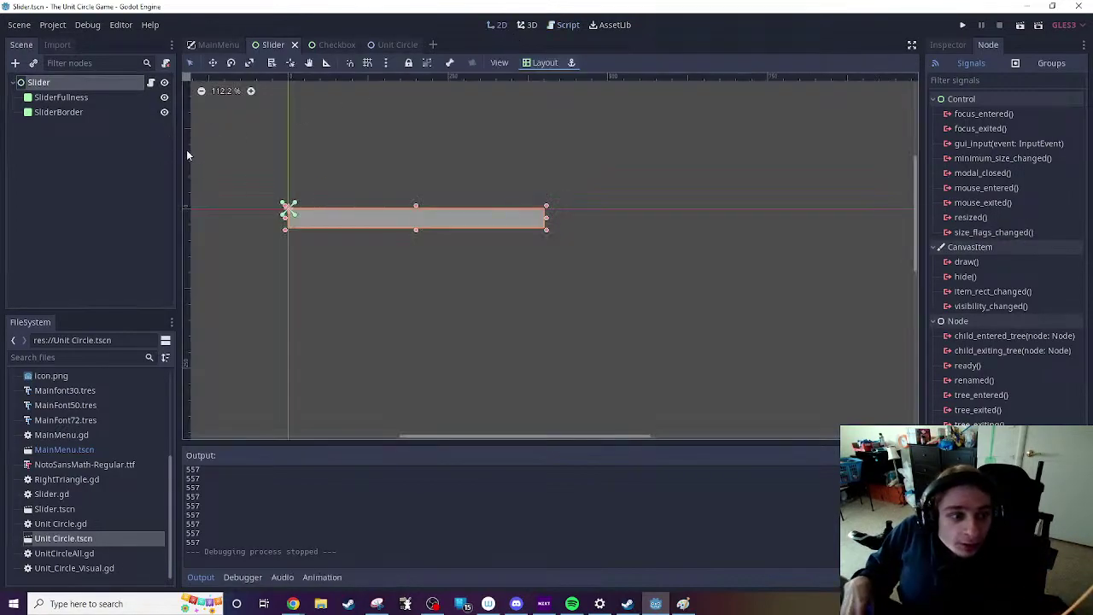
Step: Set the Slider root node's Mouse Filter to Ignore in the Inspector
{"action": "left_click", "coordinate": [946, 45]}
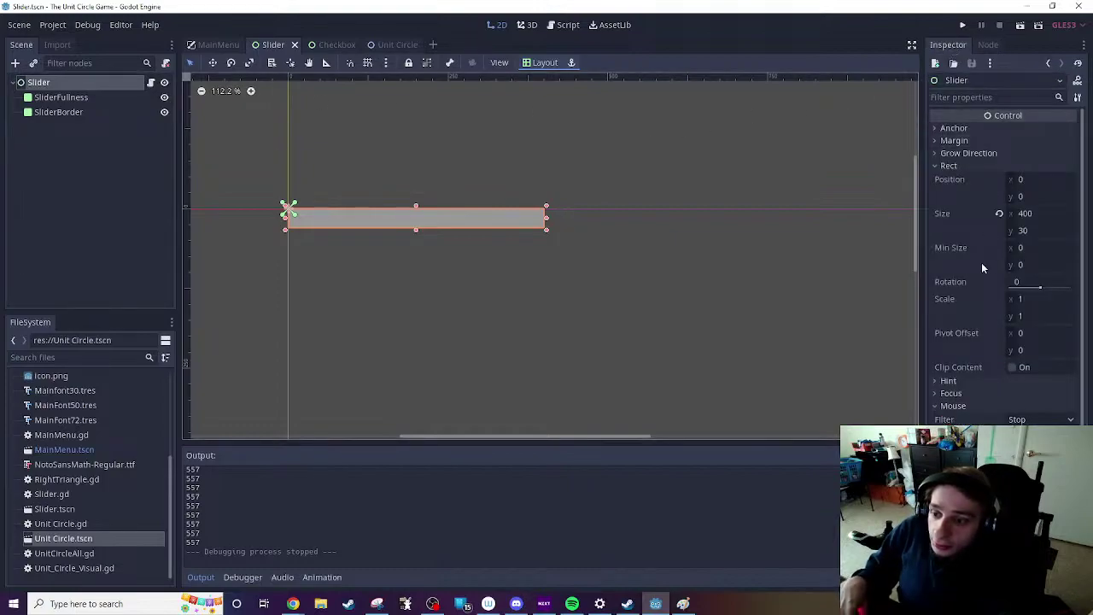
{"action": "left_click", "coordinate": [977, 406]}
{"action": "left_click", "coordinate": [1033, 420]}
{"action": "left_click", "coordinate": [1017, 468]}
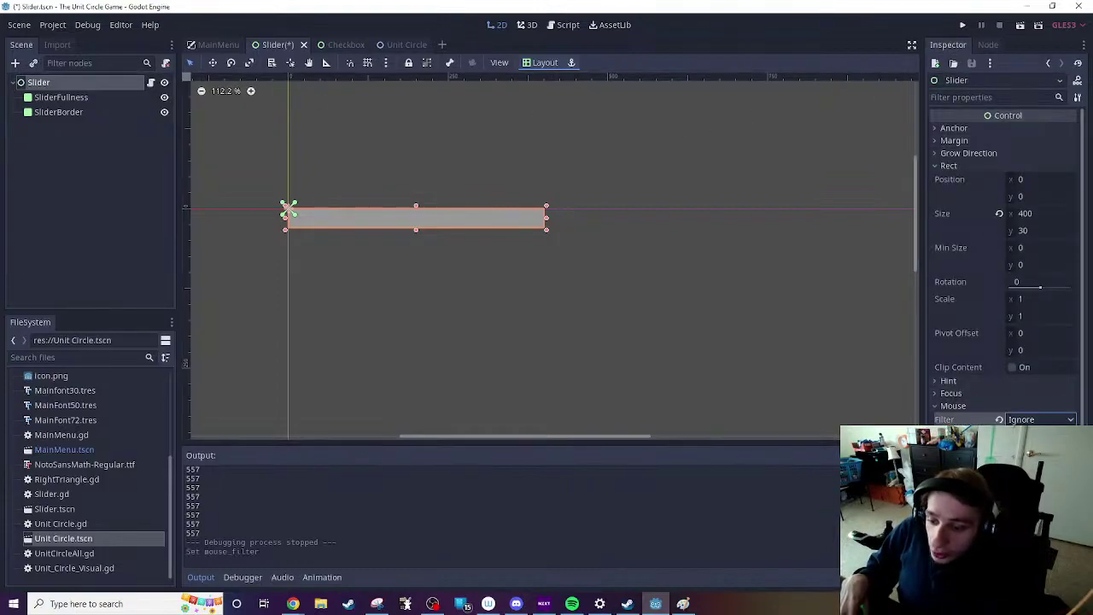
{"action": "left_click", "coordinate": [840, 414]}
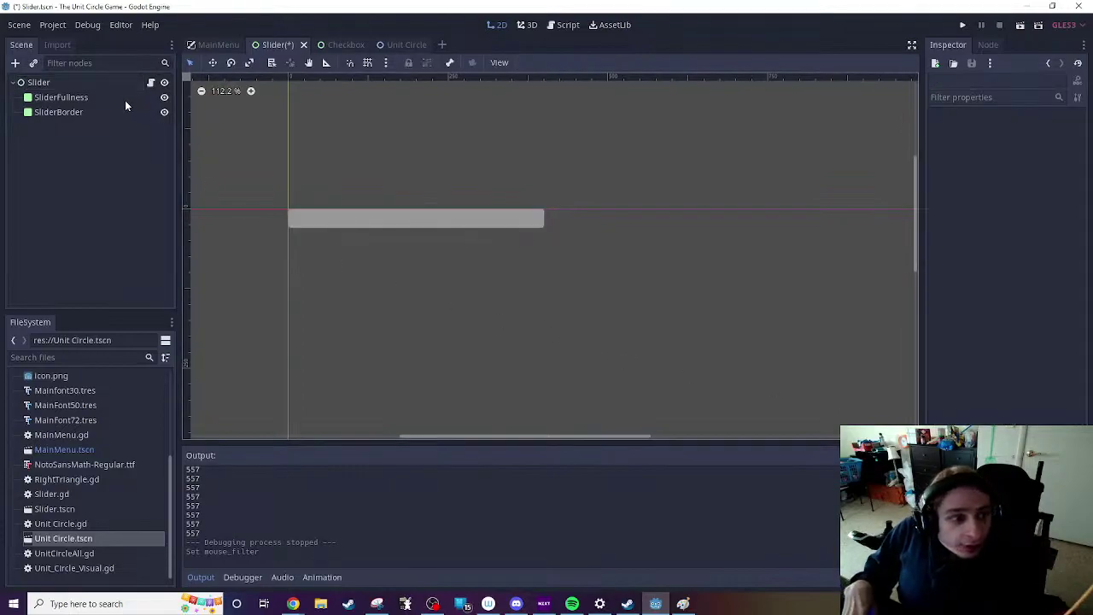
Step: Set SliderFullness's Mouse Filter to Ignore and confirm SliderBorder's stays Stop
{"action": "left_click", "coordinate": [85, 100]}
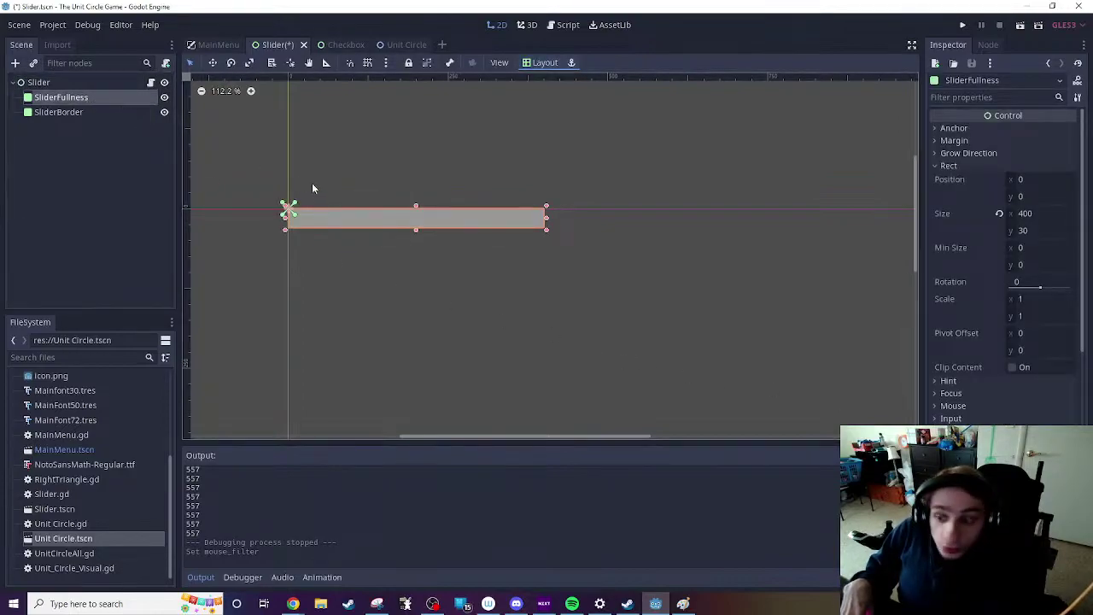
{"action": "left_click", "coordinate": [98, 112]}
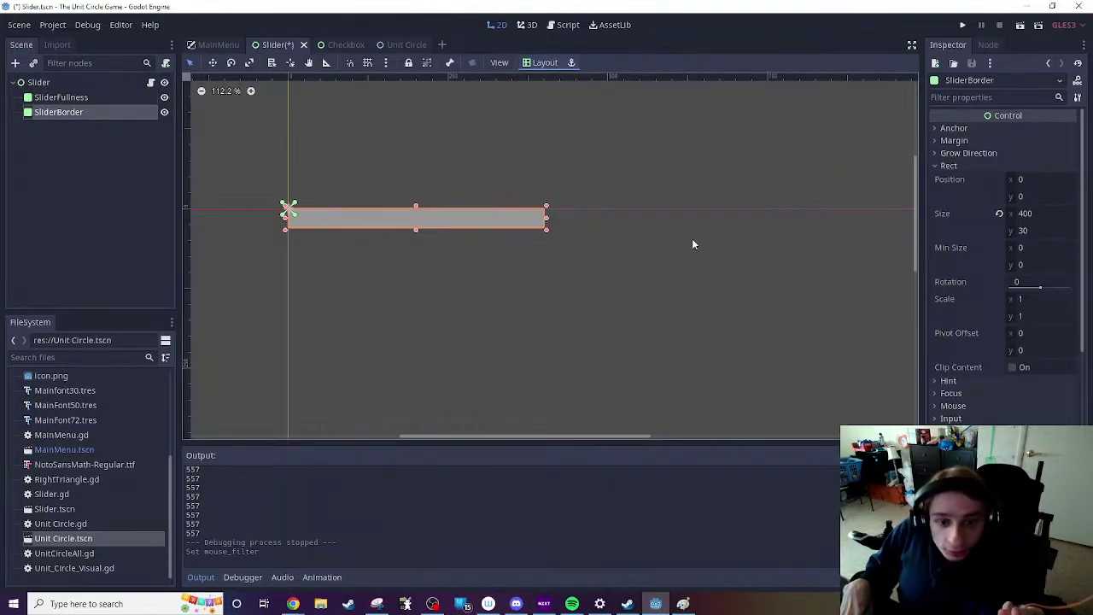
{"action": "left_click", "coordinate": [103, 100]}
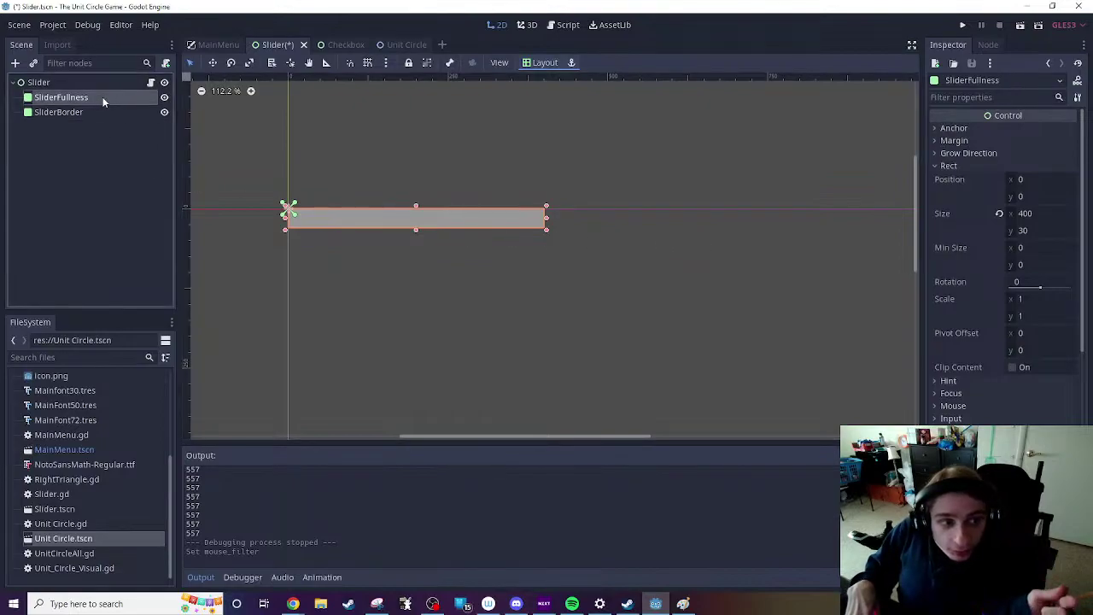
{"action": "left_click", "coordinate": [968, 407]}
{"action": "left_click", "coordinate": [1025, 465]}
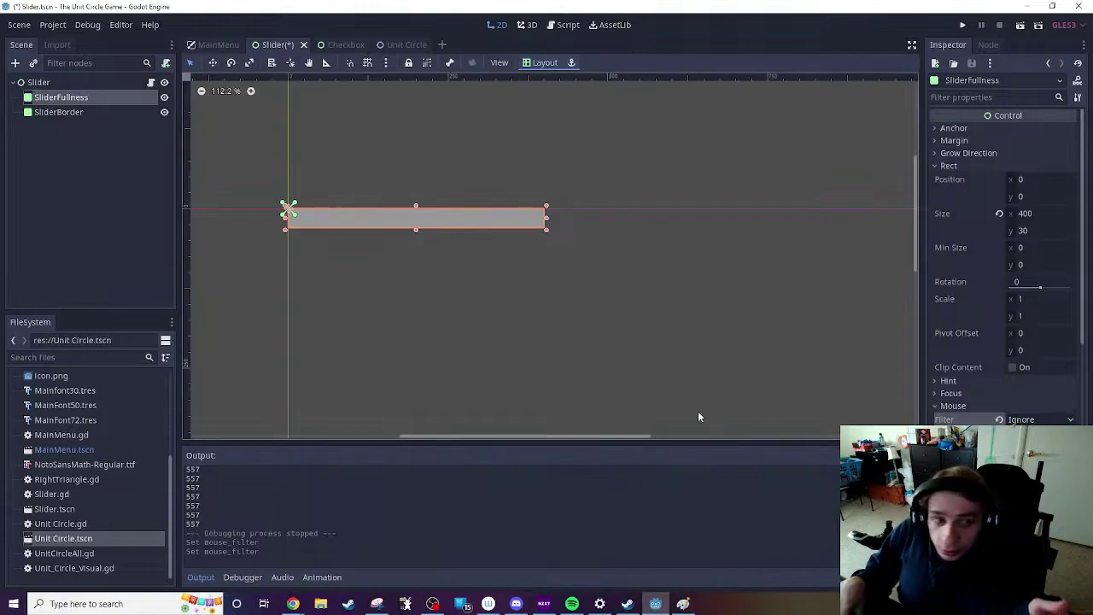
{"action": "left_click", "coordinate": [58, 112]}
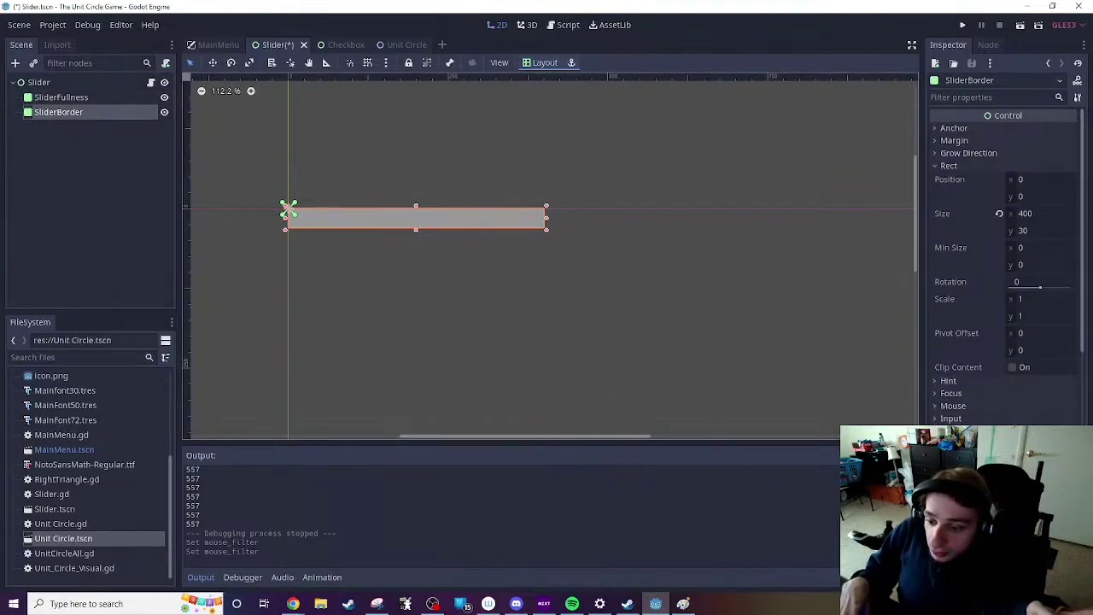
{"action": "left_click", "coordinate": [960, 407]}
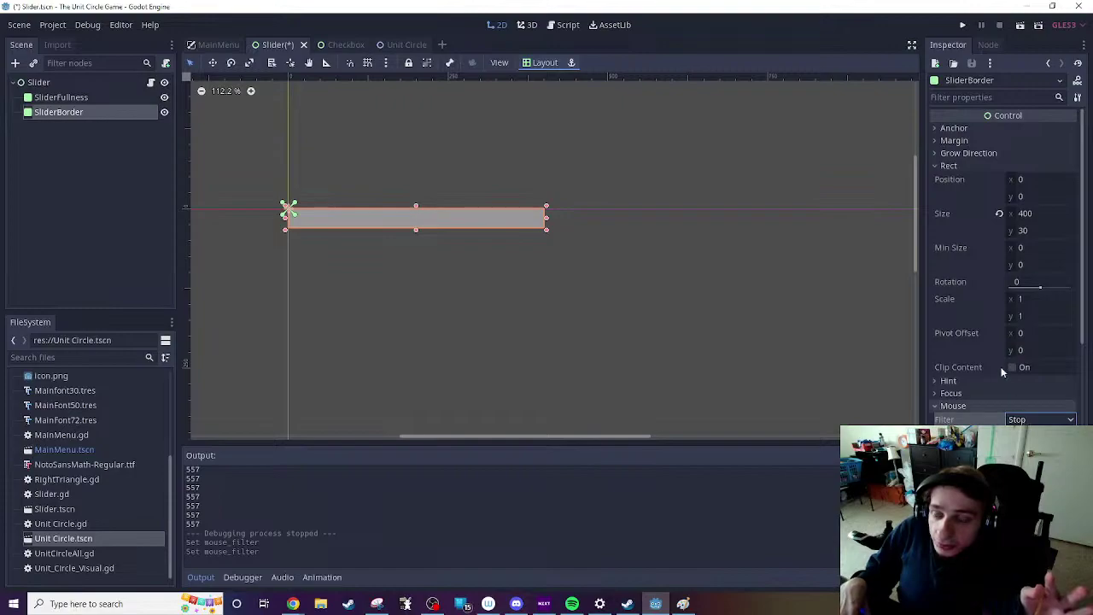
Step: Connect SliderBorder's mouse_entered() signal to the Slider script as _on_SliderBorder_mouse_entered
{"action": "left_click", "coordinate": [990, 45]}
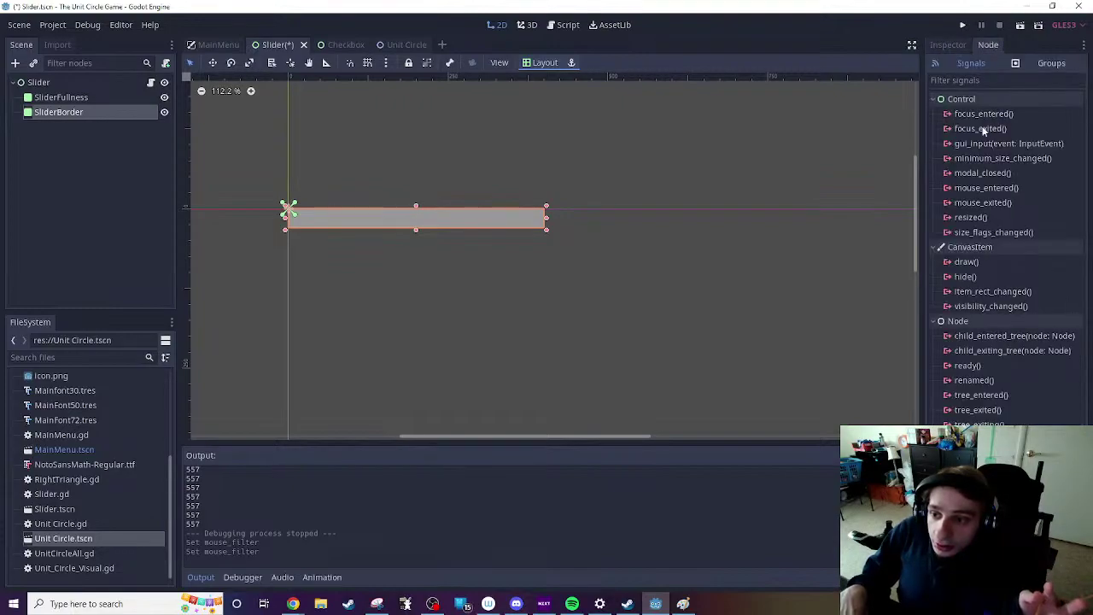
{"action": "mouse_move", "coordinate": [990, 194]}
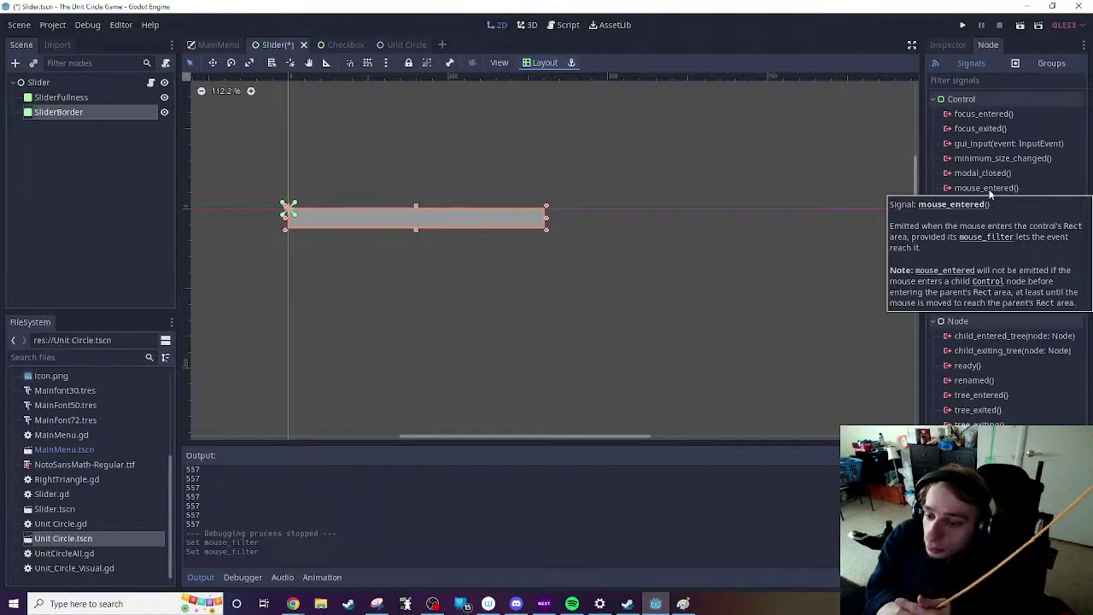
{"action": "left_click", "coordinate": [989, 191]}
{"action": "double_click", "coordinate": [990, 189]}
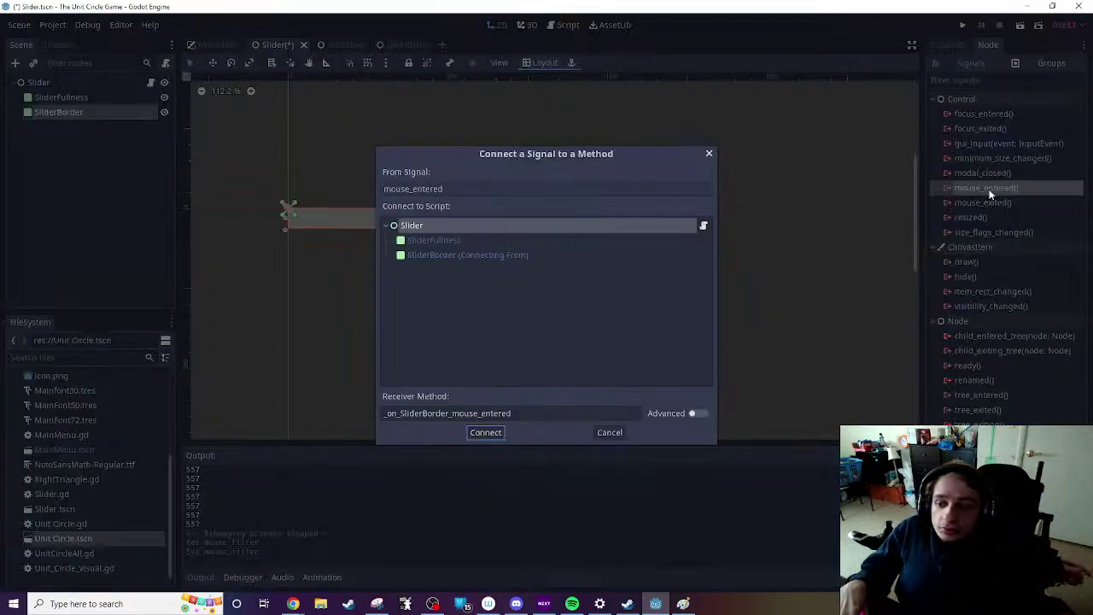
{"action": "left_click", "coordinate": [489, 434]}
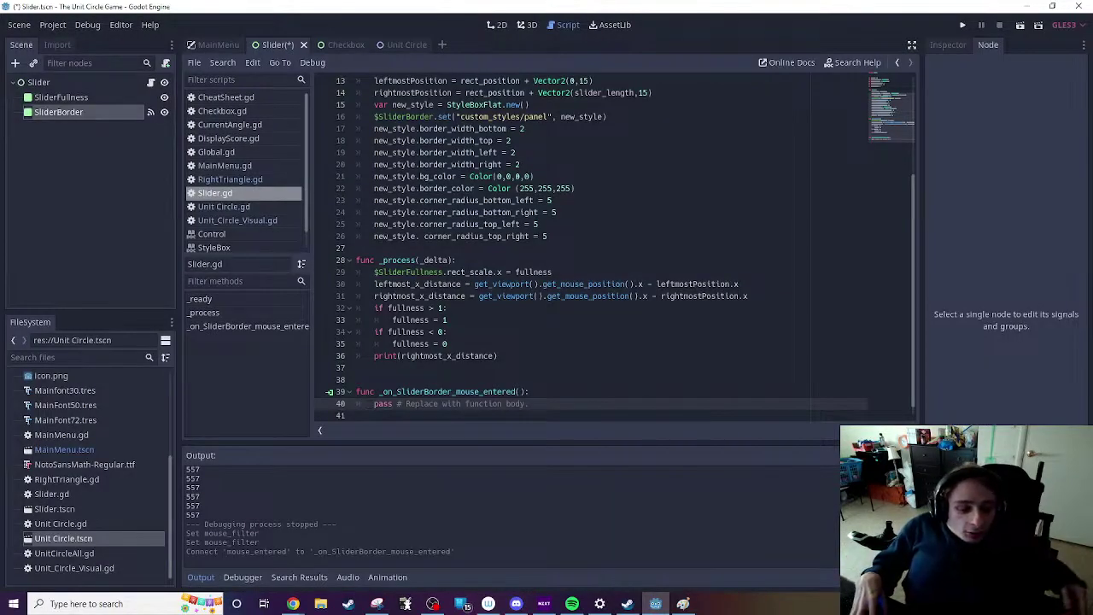
Step: Make the mouse_entered handler print(1), test-run the scene, and delete the rightmost_x_distance print
{"action": "left_click_drag", "start_coordinate": [390, 403], "coordinate": [633, 402]}
{"action": "type", "text": "print("}
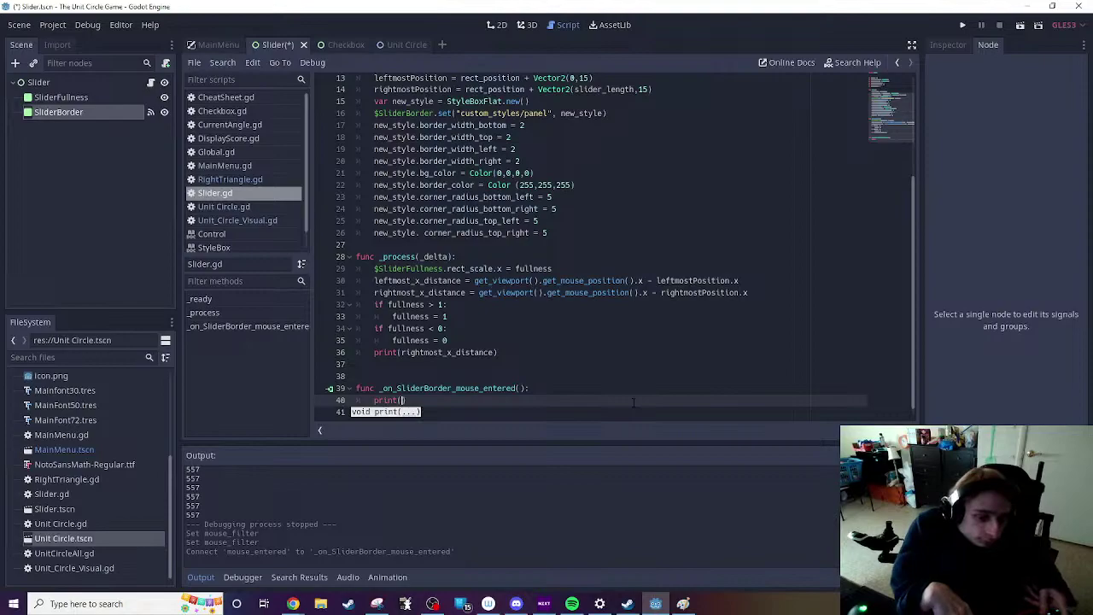
{"action": "type", "text": "1"}
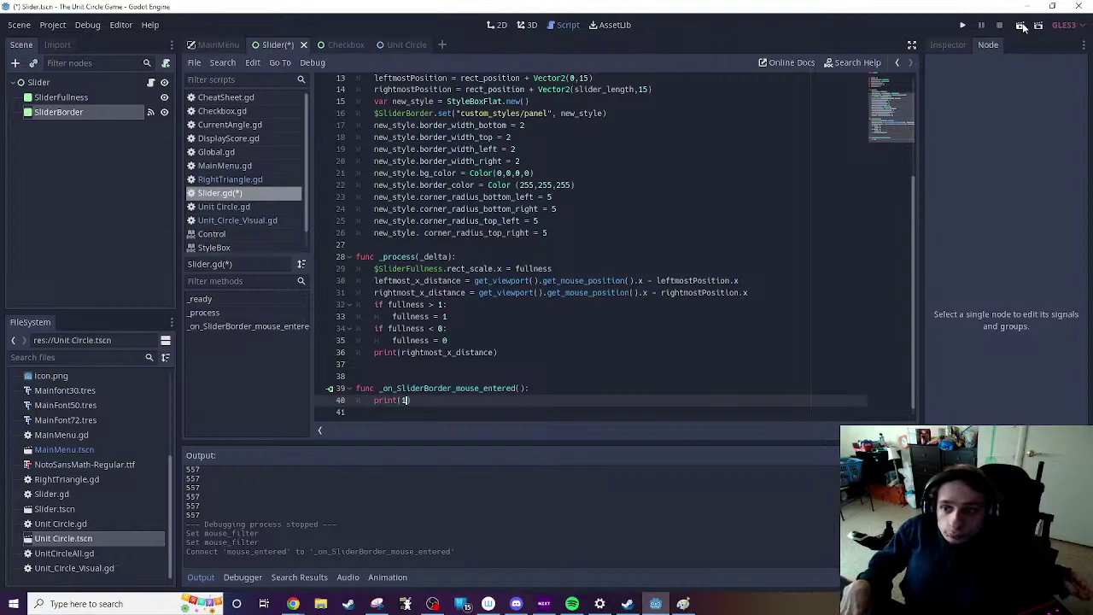
{"action": "left_click", "coordinate": [1021, 25]}
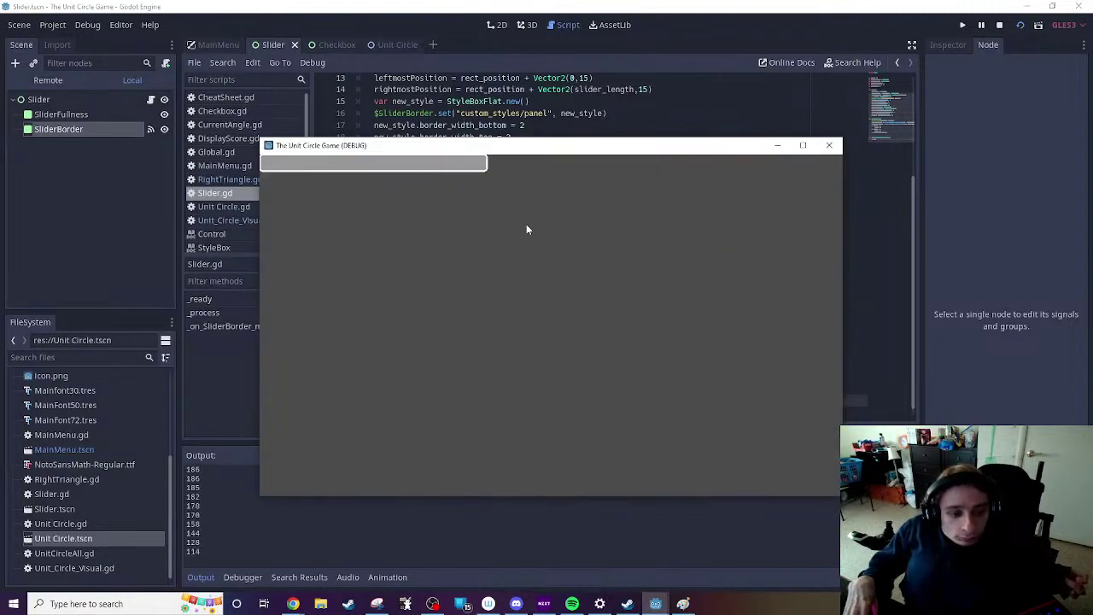
{"action": "left_click", "coordinate": [829, 145]}
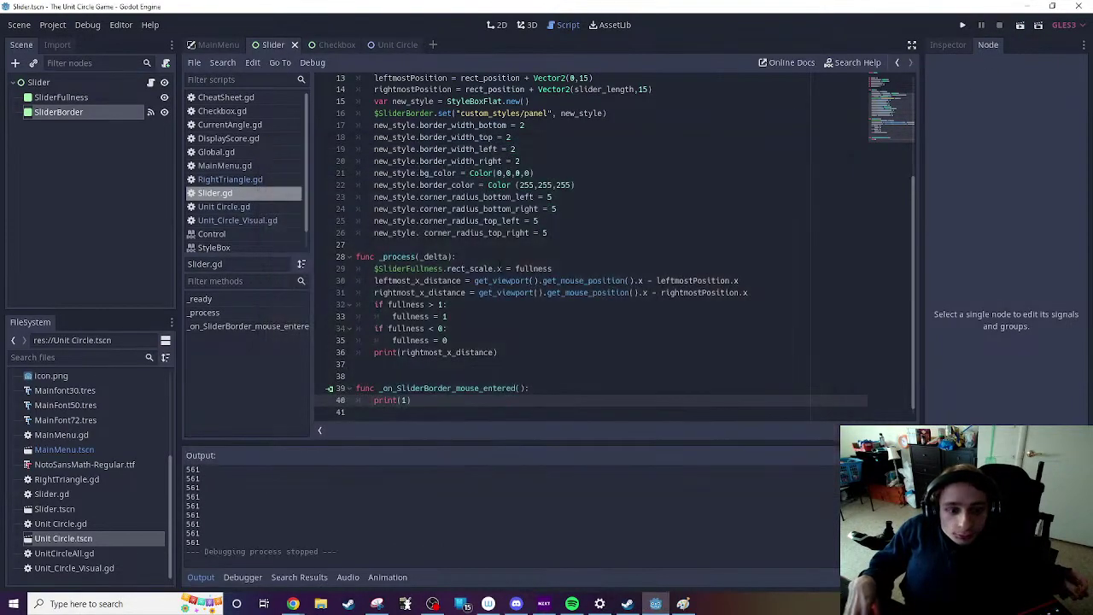
{"action": "left_click_drag", "start_coordinate": [505, 358], "coordinate": [357, 352]}
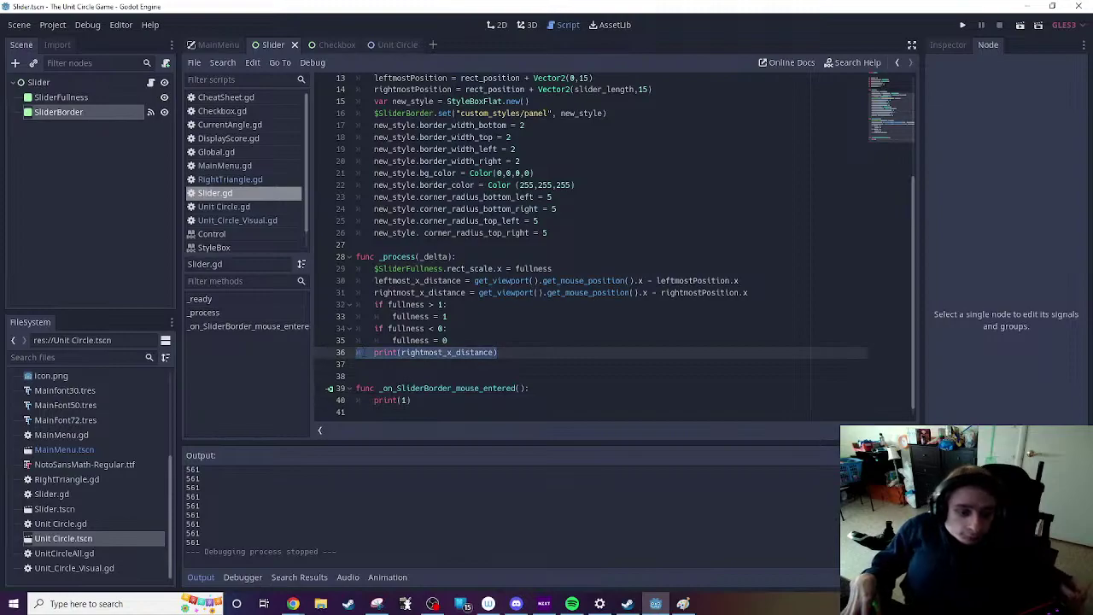
{"action": "key", "text": "BackSpace"}
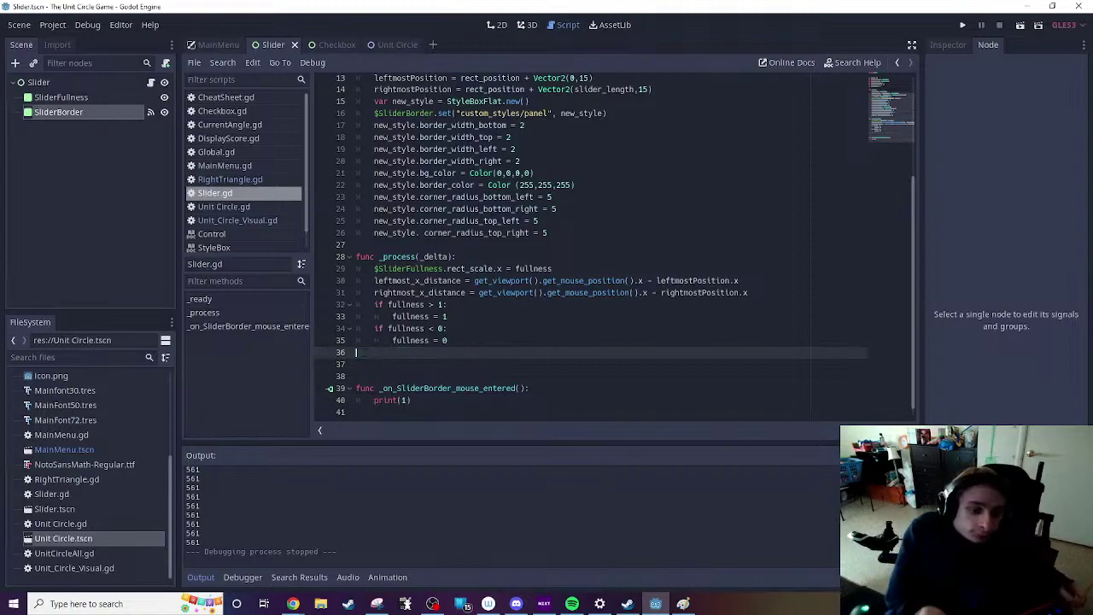
Step: Run the scene, hover the slider border so 1 is logged, then close the game
{"action": "left_click", "coordinate": [1019, 26]}
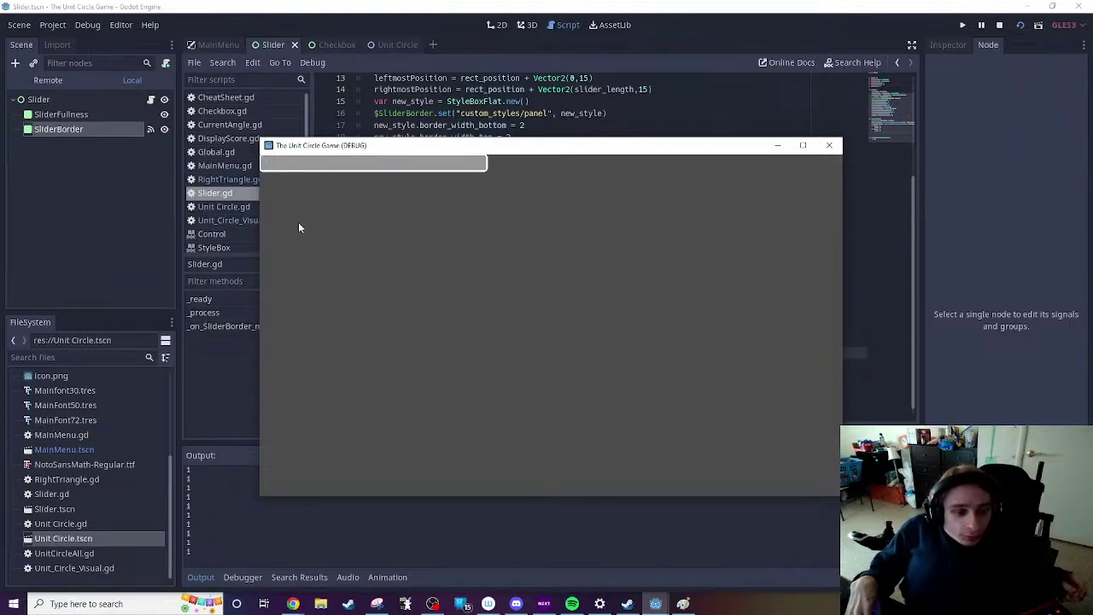
{"action": "left_click", "coordinate": [829, 145]}
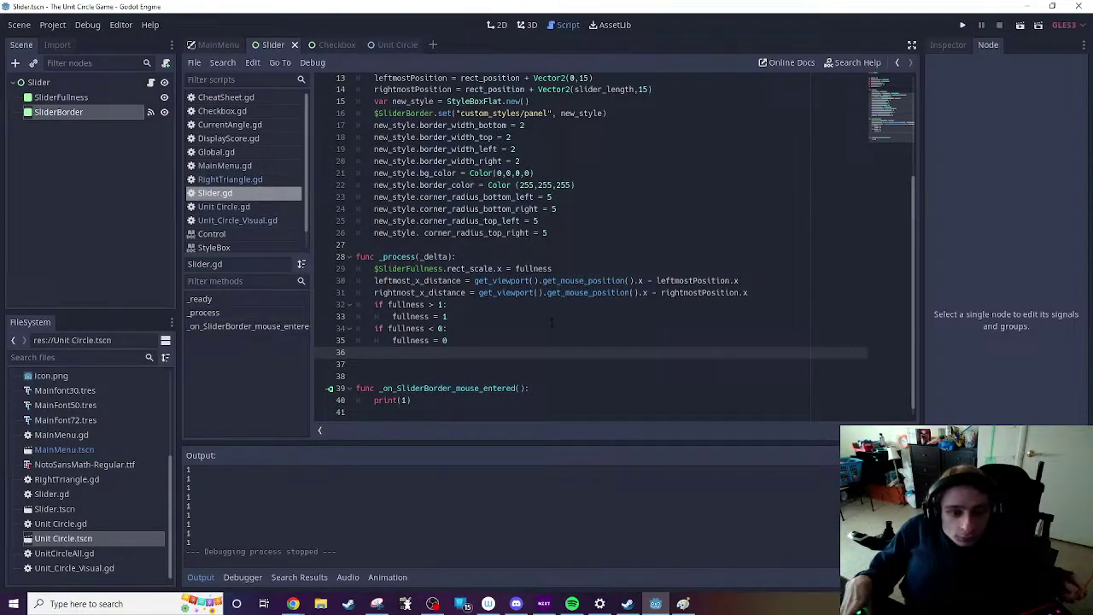
Step: Declare 'var is_in_area = false' after line 9 of Slider.gd
{"action": "scroll", "coordinate": [552, 322], "scroll_direction": "up", "scroll_amount": 4}
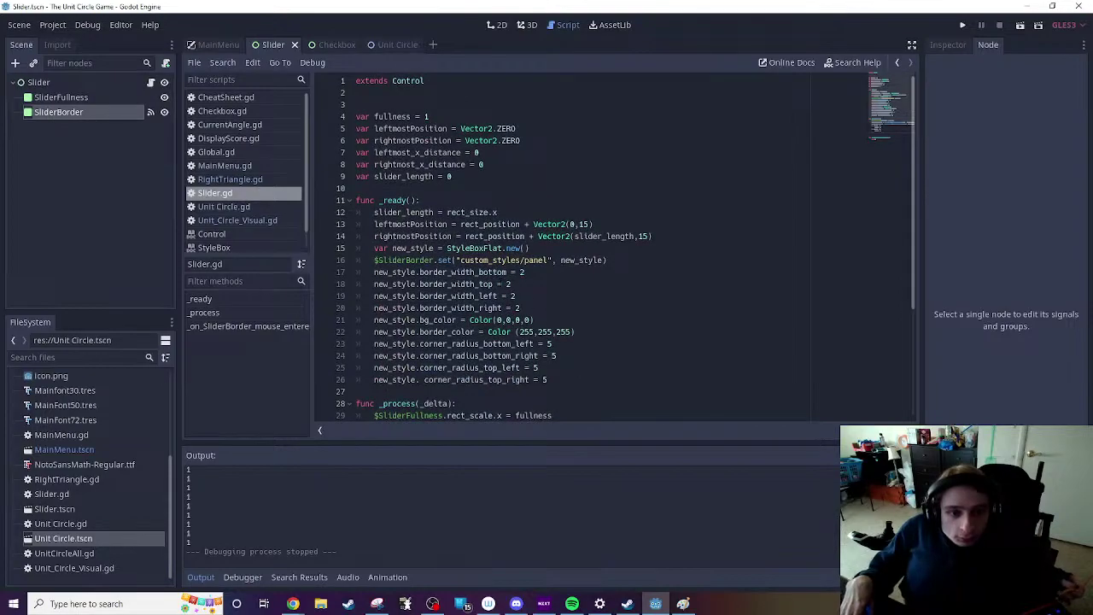
{"action": "left_click", "coordinate": [475, 176]}
{"action": "key", "text": "Return"}
{"action": "type", "text": "va"}
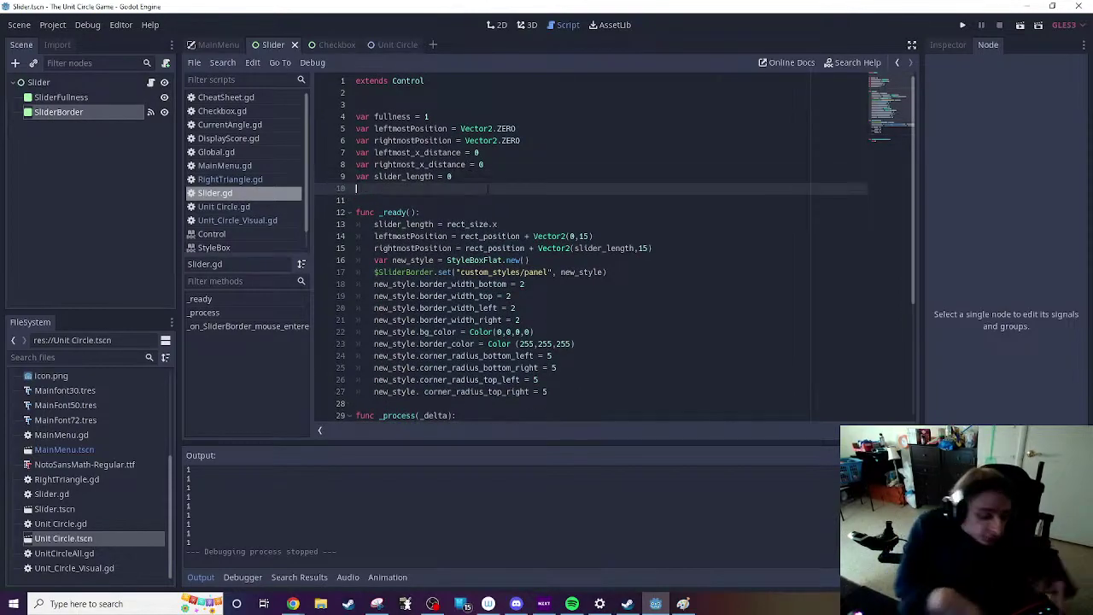
{"action": "type", "text": "r "}
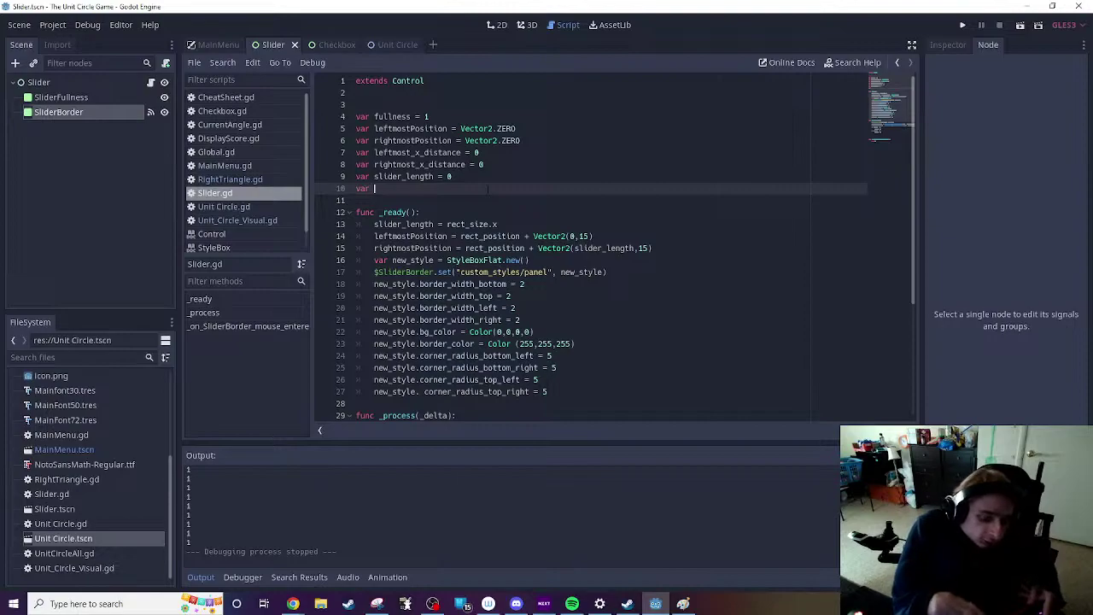
{"action": "type", "text": "is_in"}
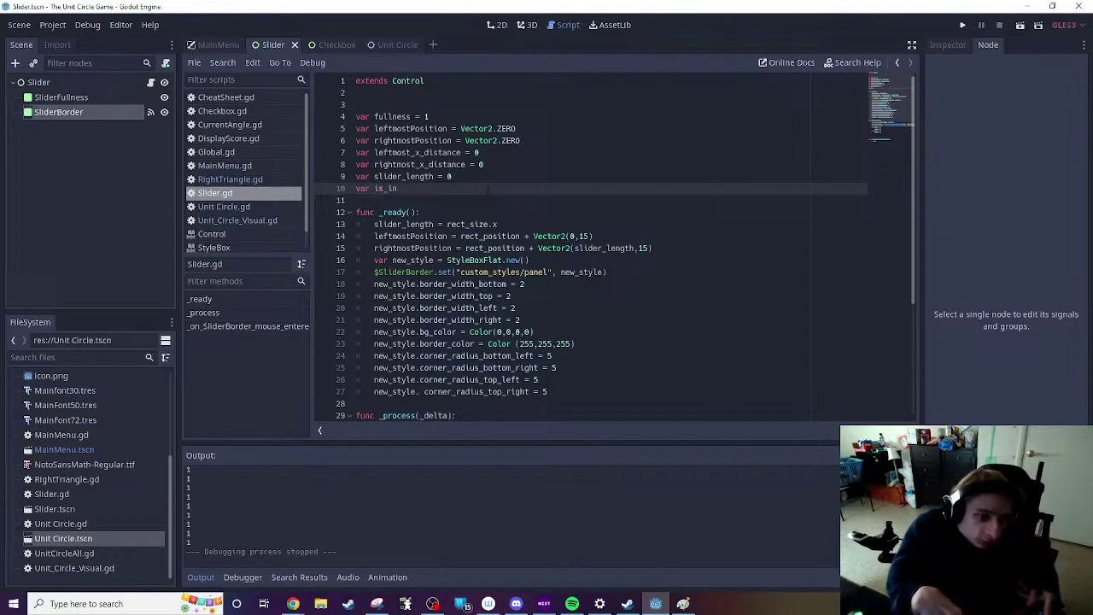
{"action": "type", "text": "_area "}
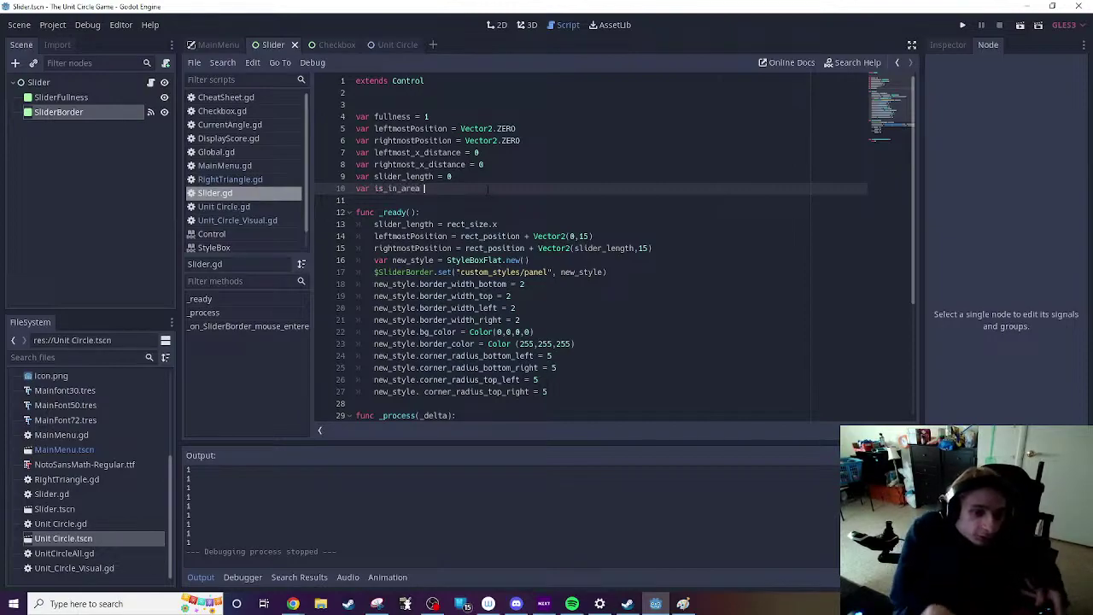
{"action": "type", "text": "= false"}
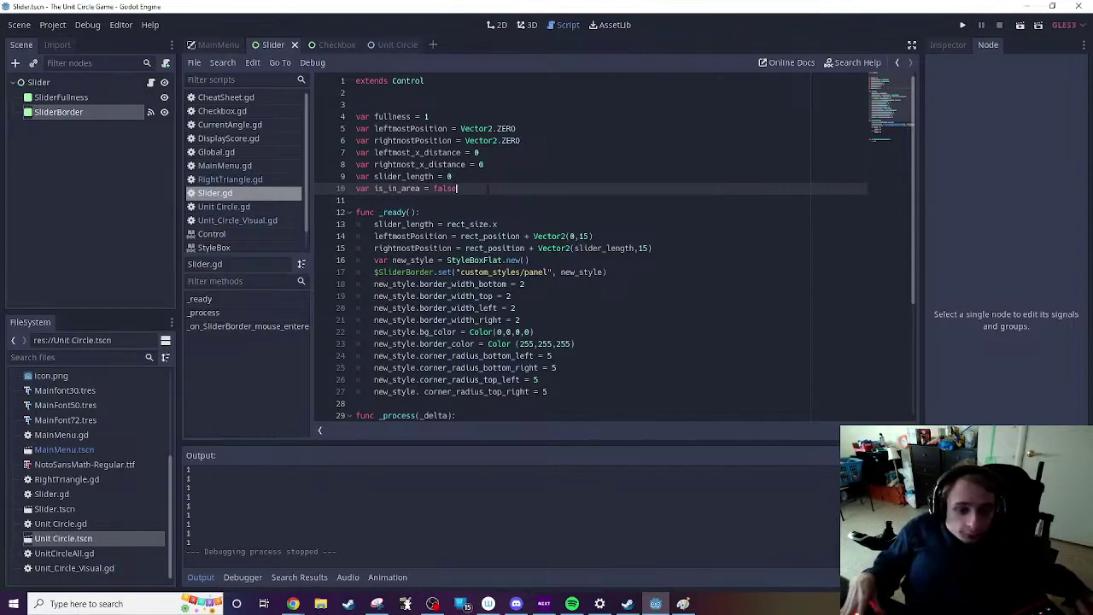
Step: Replace print(1) in the mouse_entered handler with 'is_in_area = true'
{"action": "scroll", "coordinate": [488, 188], "scroll_direction": "down", "scroll_amount": 5}
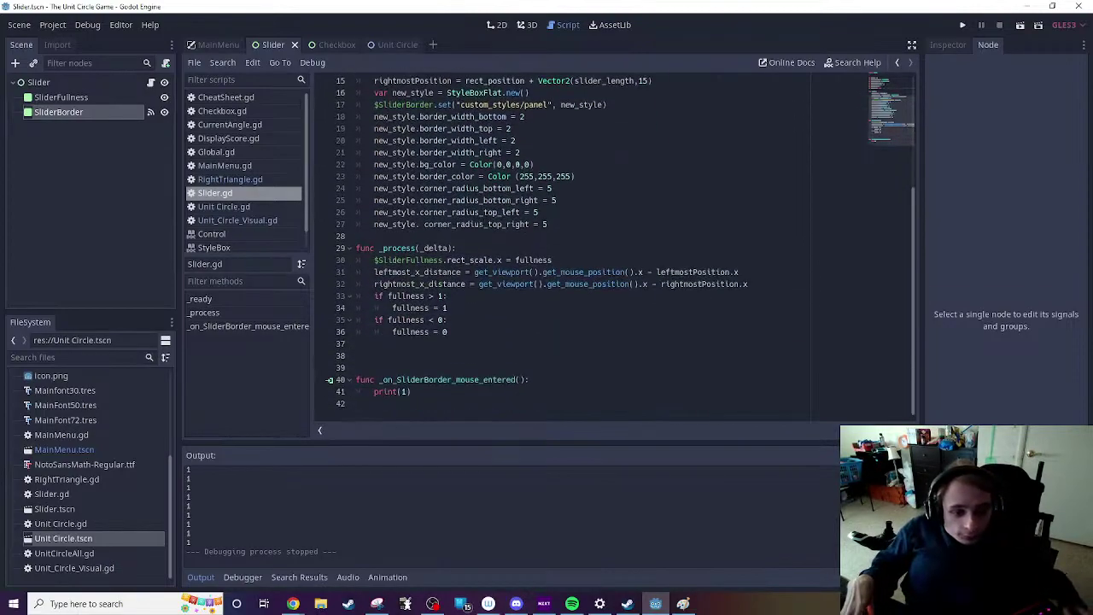
{"action": "left_click", "coordinate": [411, 392]}
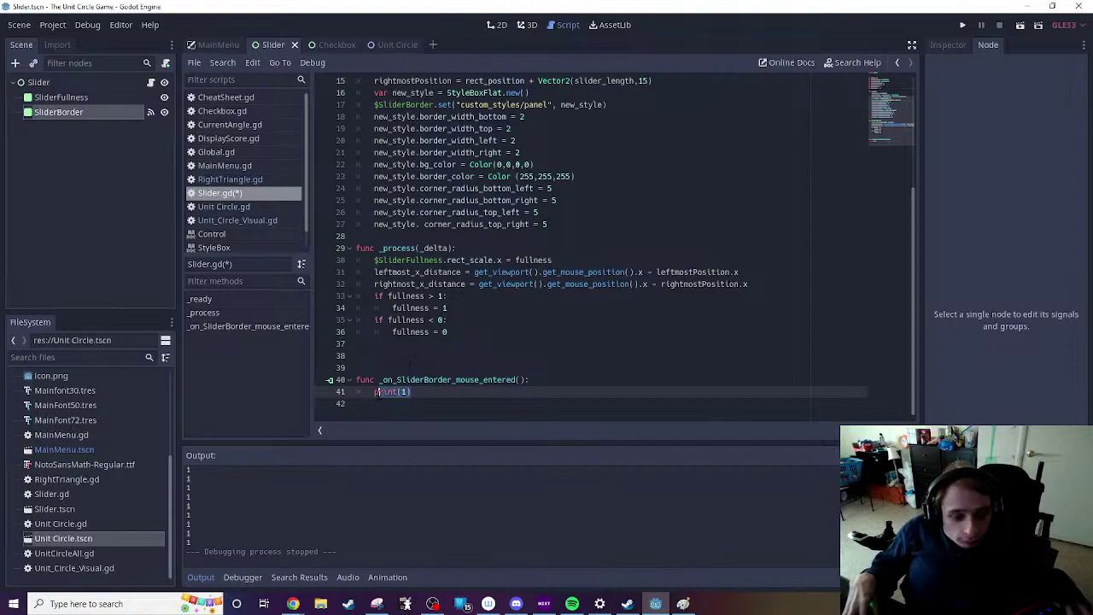
{"action": "key", "text": "shift+Home"}
{"action": "type", "text": "var"}
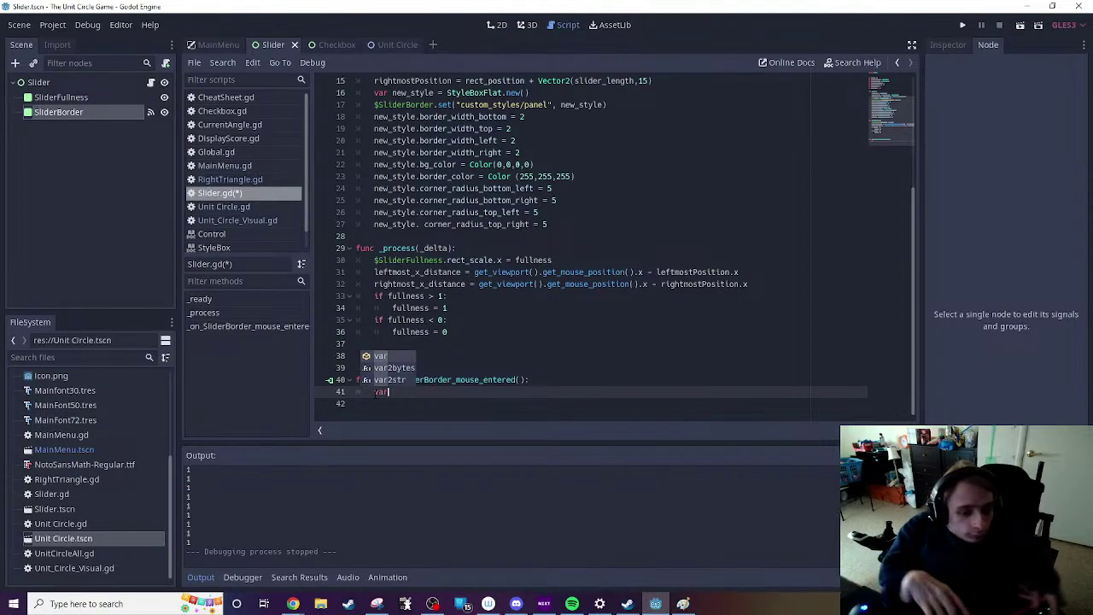
{"action": "key", "text": "BackSpace"}
{"action": "key", "text": "BackSpace"}
{"action": "key", "text": "BackSpace"}
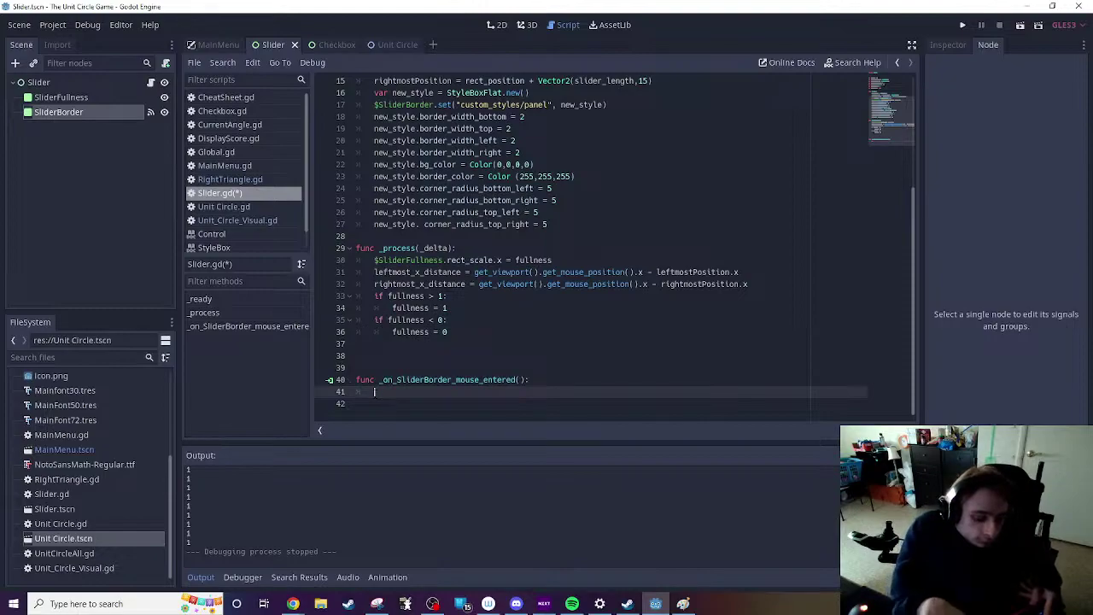
{"action": "type", "text": "is_"}
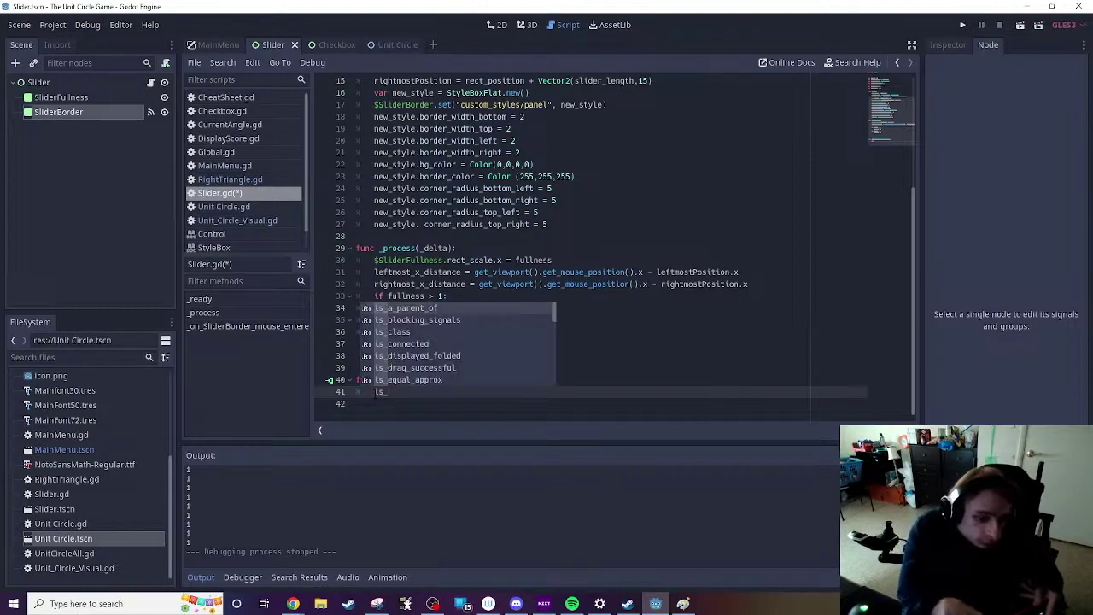
{"action": "type", "text": "in"}
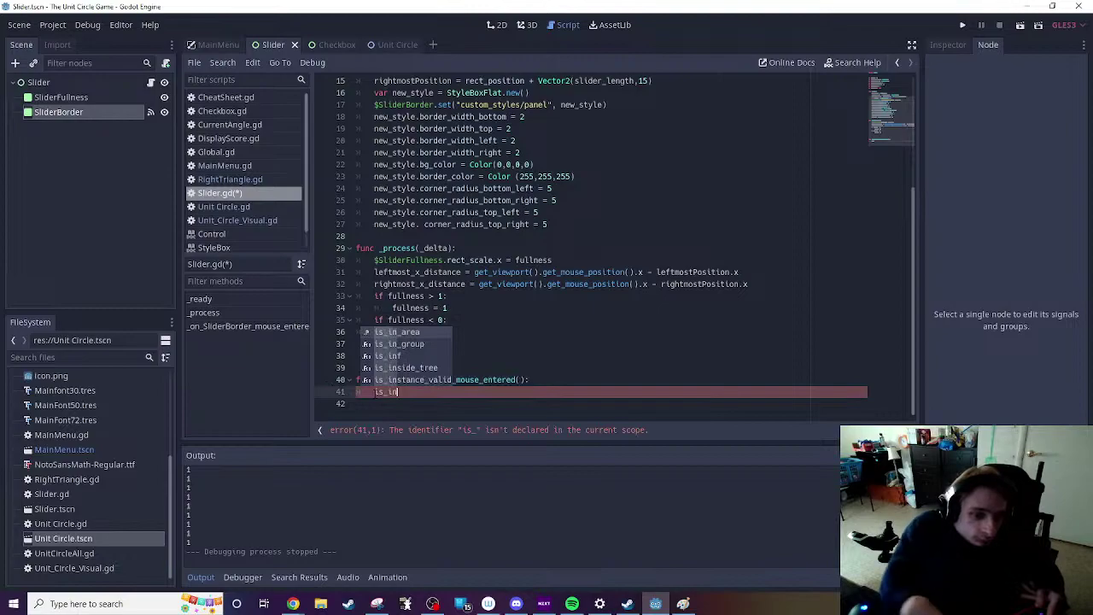
{"action": "type", "text": "_area"}
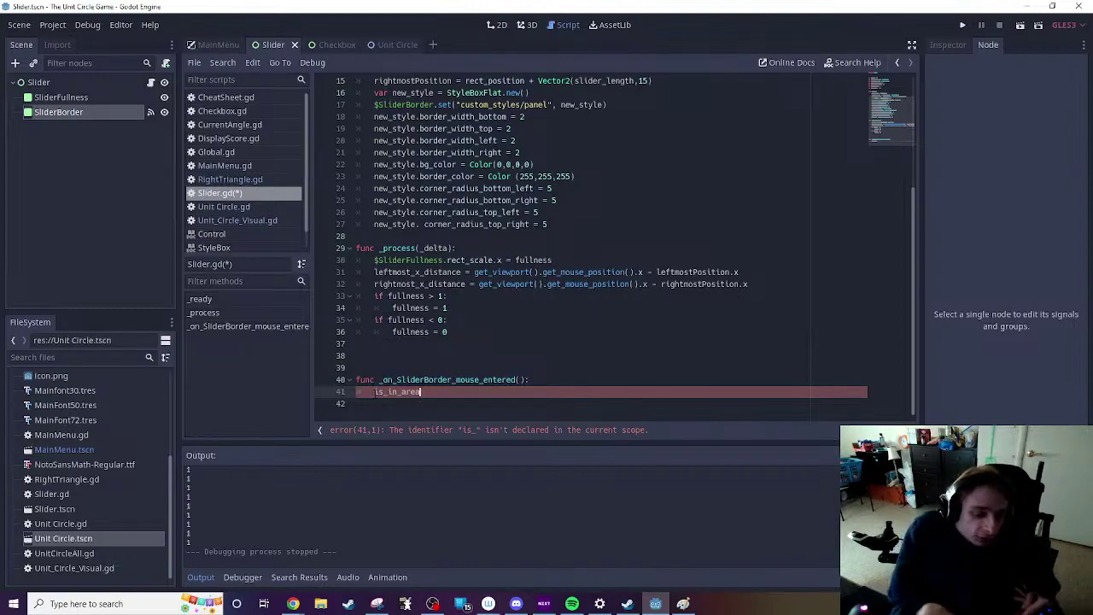
{"action": "type", "text": " = tu"}
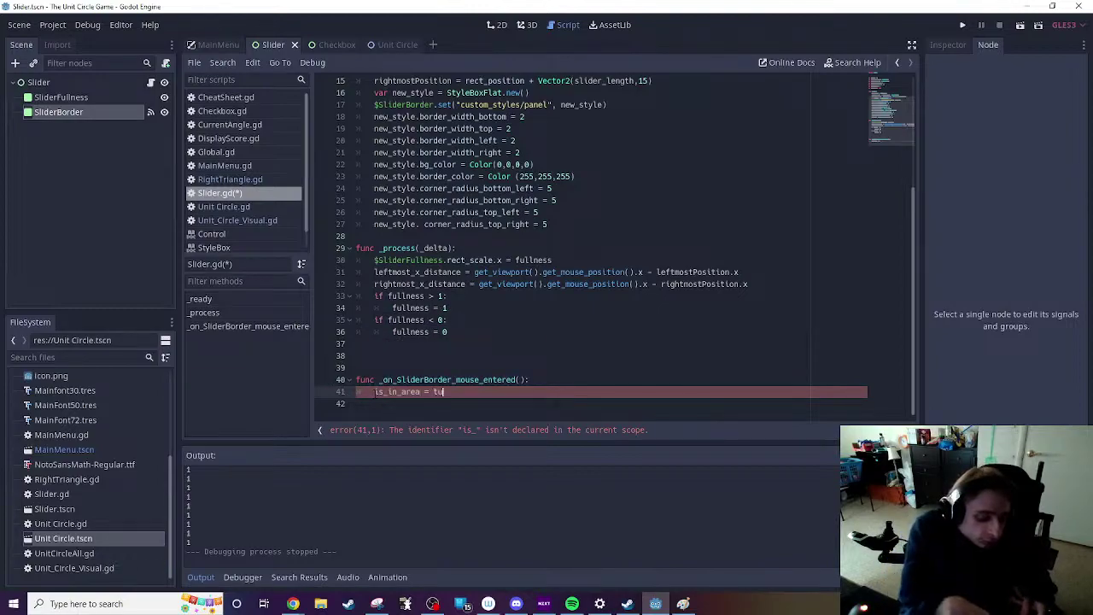
{"action": "type", "text": "re"}
{"action": "key", "text": "Return"}
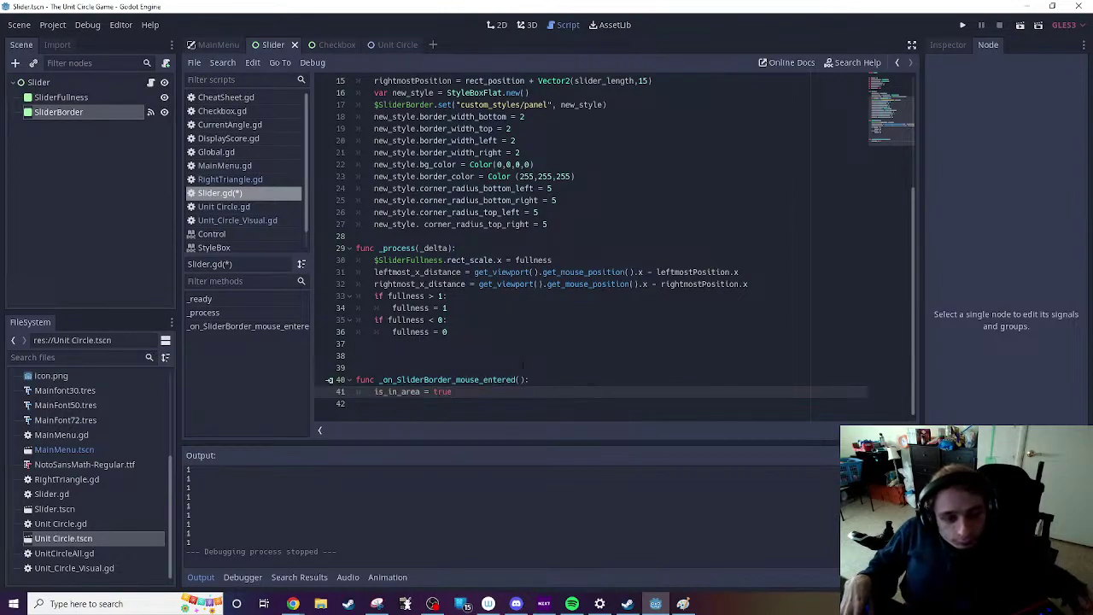
Step: Start 'if is_in_area == true:' in _process after the fullness clamp
{"action": "left_click", "coordinate": [460, 332]}
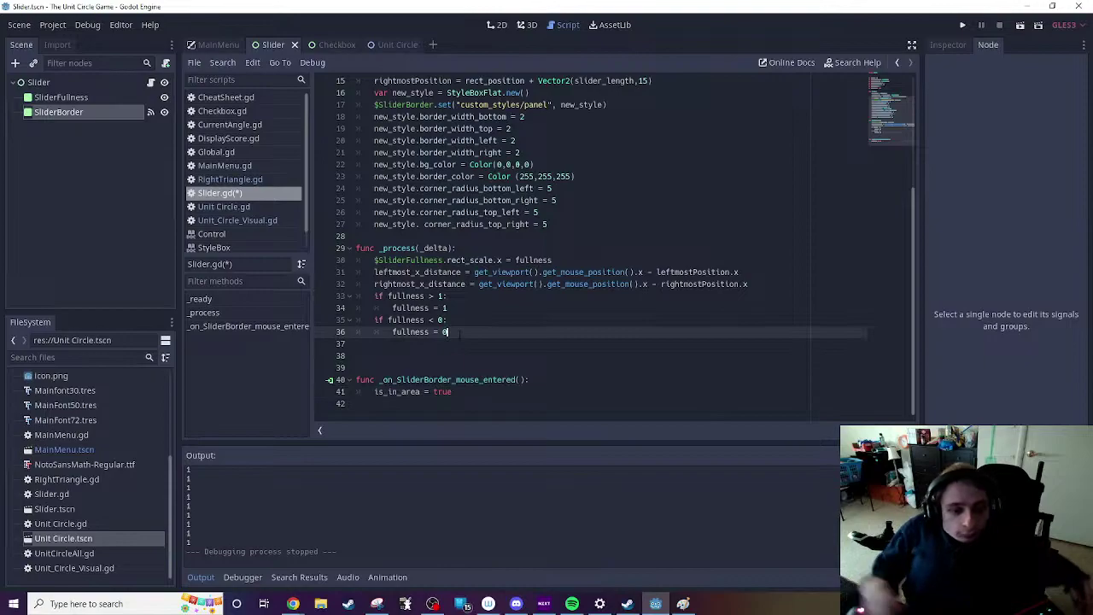
{"action": "key", "text": "Return"}
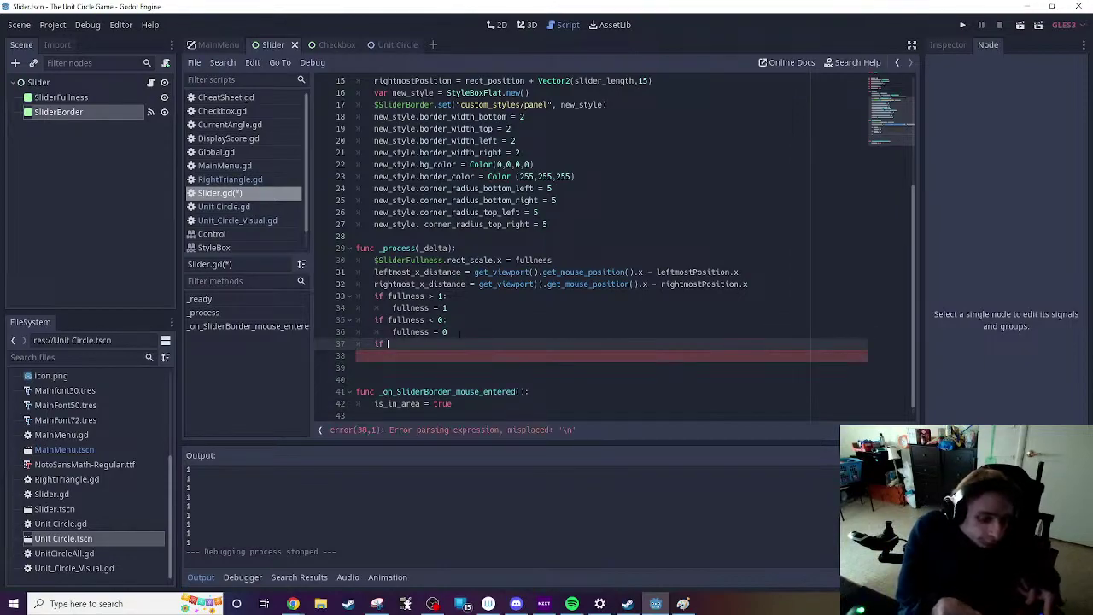
{"action": "type", "text": "if is_in_area"}
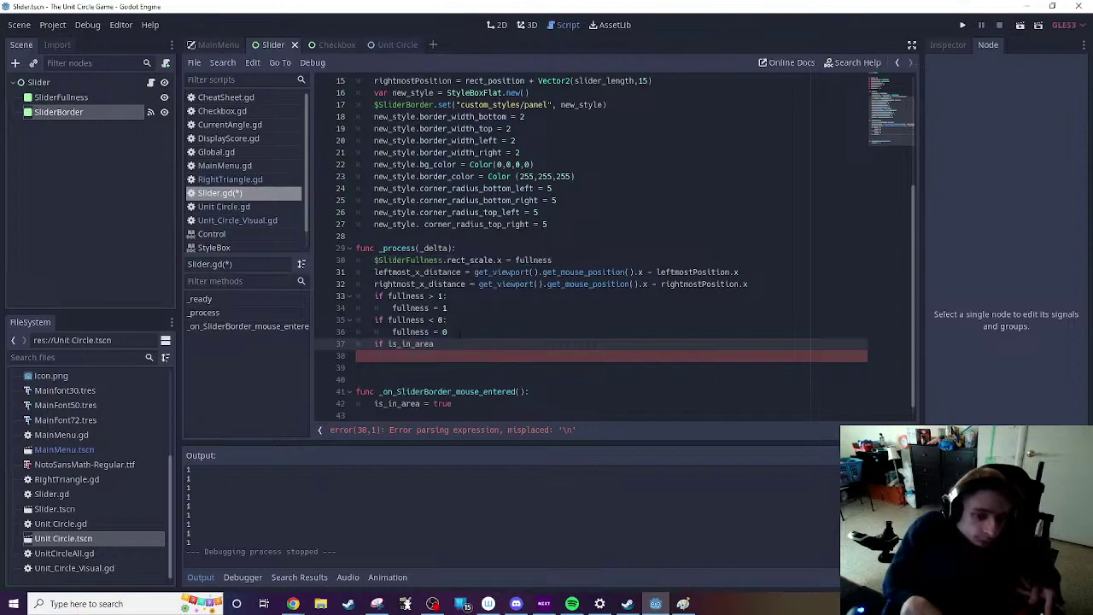
{"action": "type", "text": " == true:"}
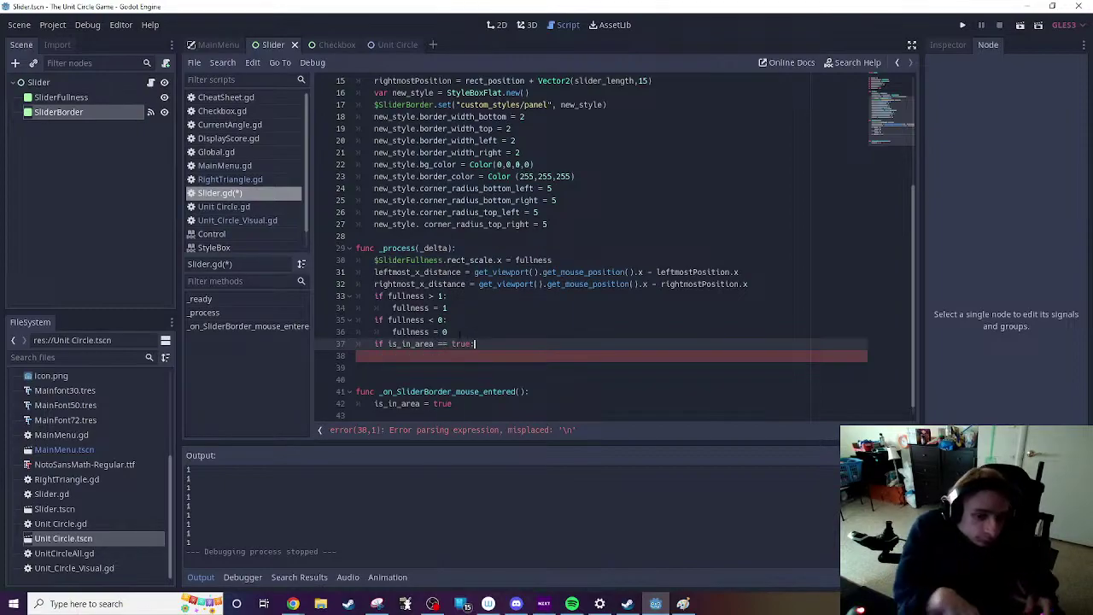
Step: Add print("yes") under the is_in_area check, then run and hover the slider to confirm
{"action": "key", "text": "Return"}
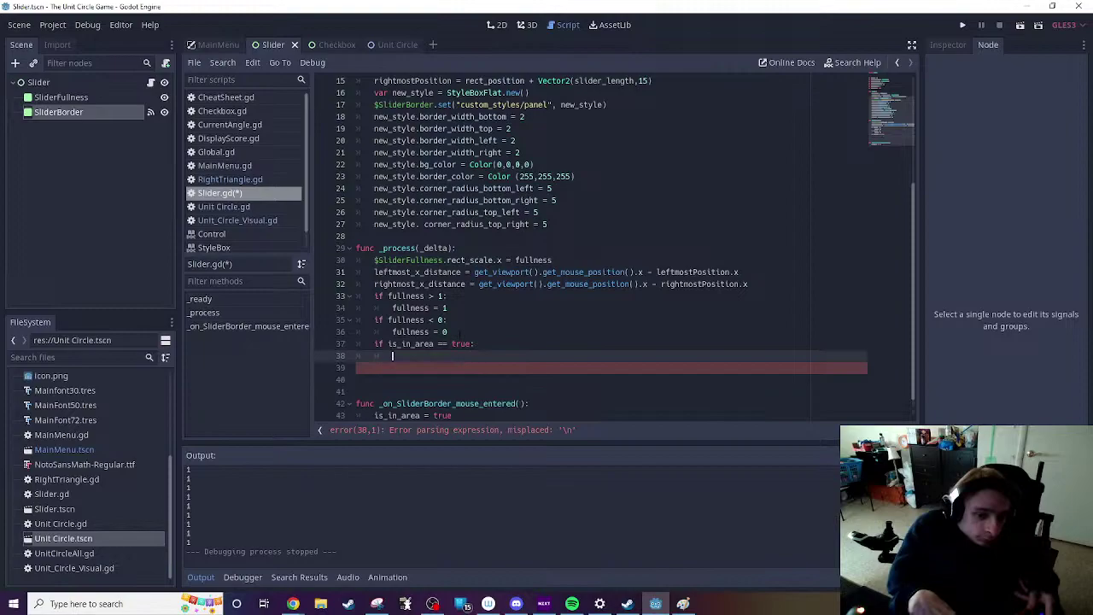
{"action": "type", "text": "print"}
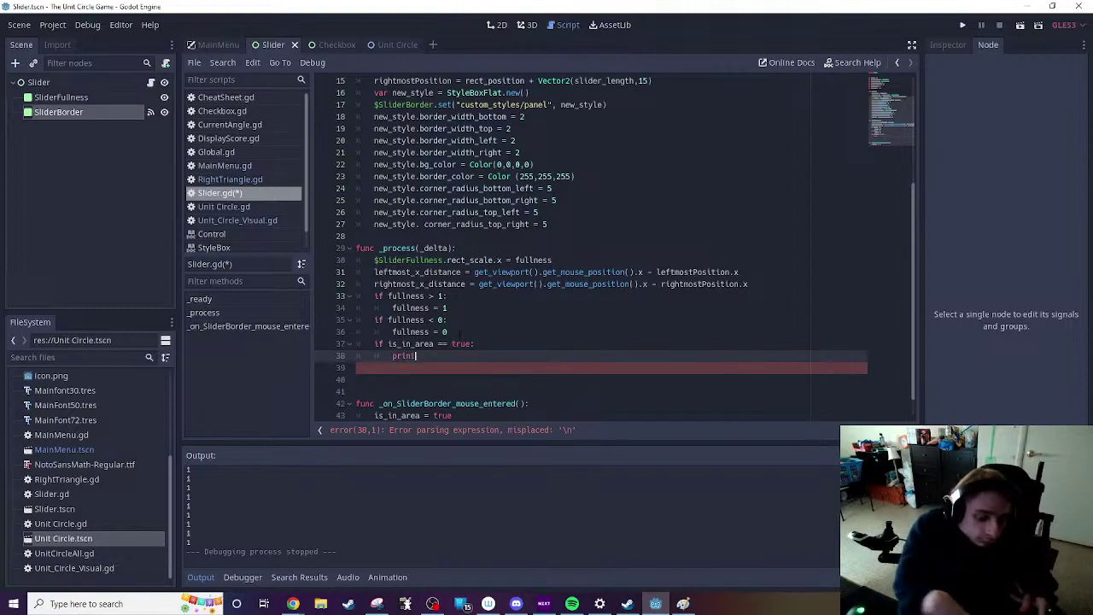
{"action": "type", "text": "("}
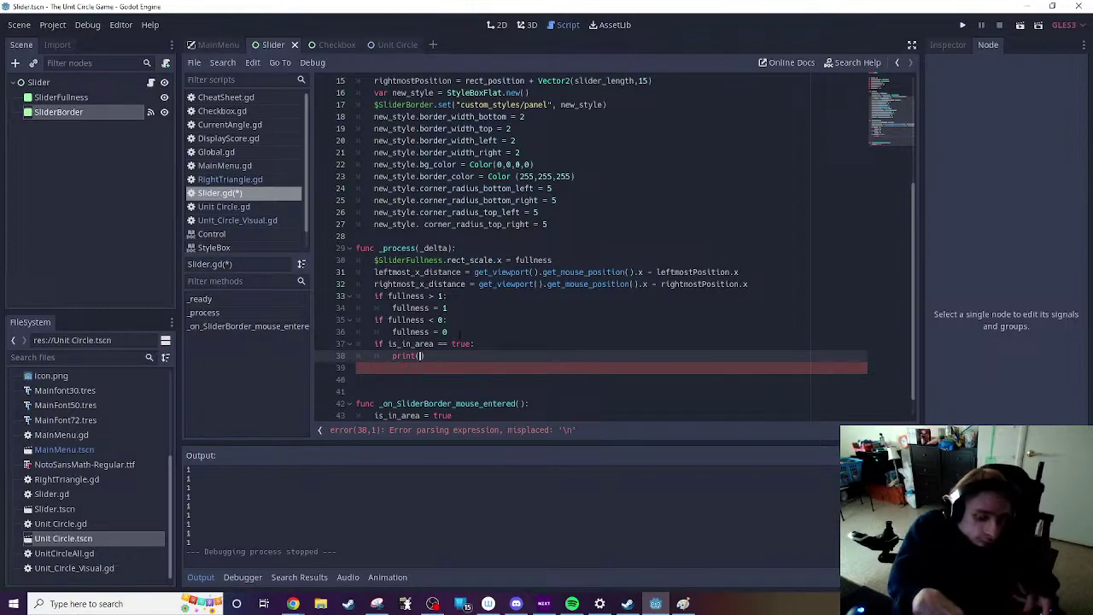
{"action": "type", "text": "\"yes\""}
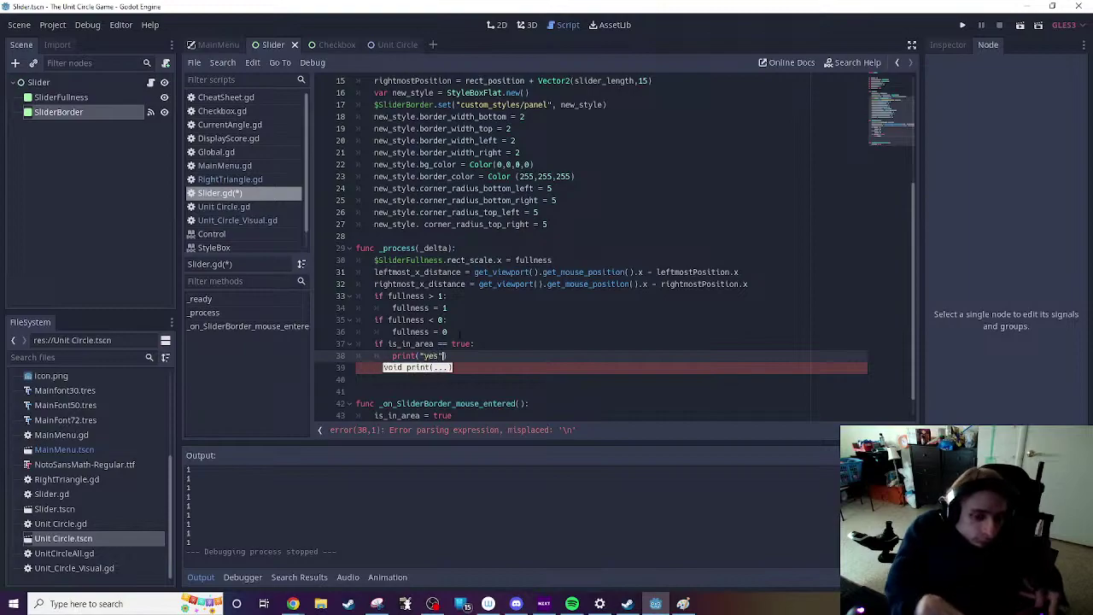
{"action": "type", "text": ")"}
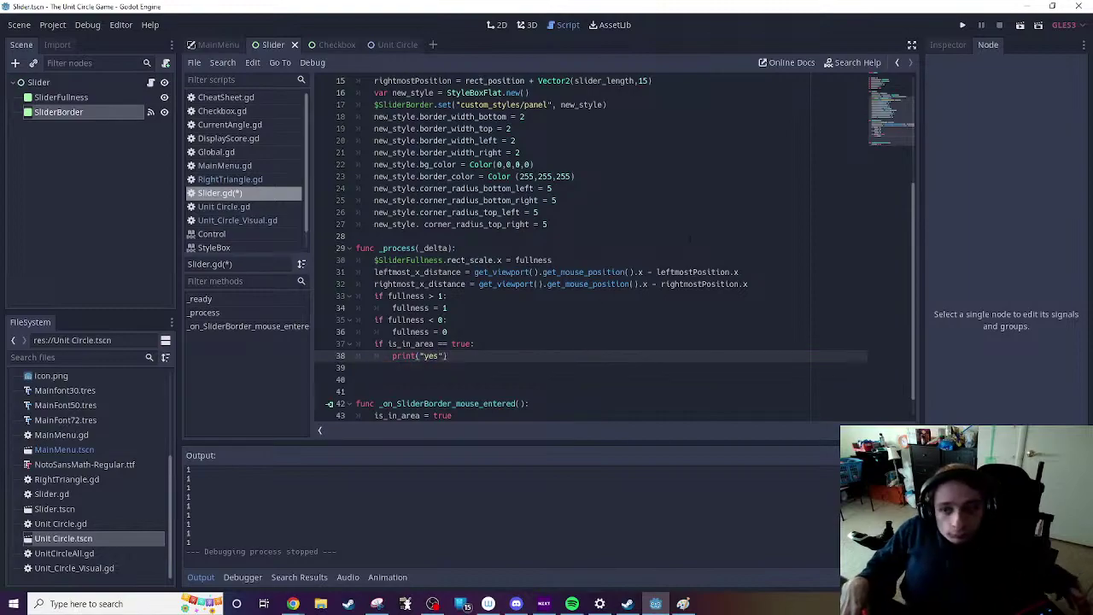
{"action": "left_click", "coordinate": [1019, 25]}
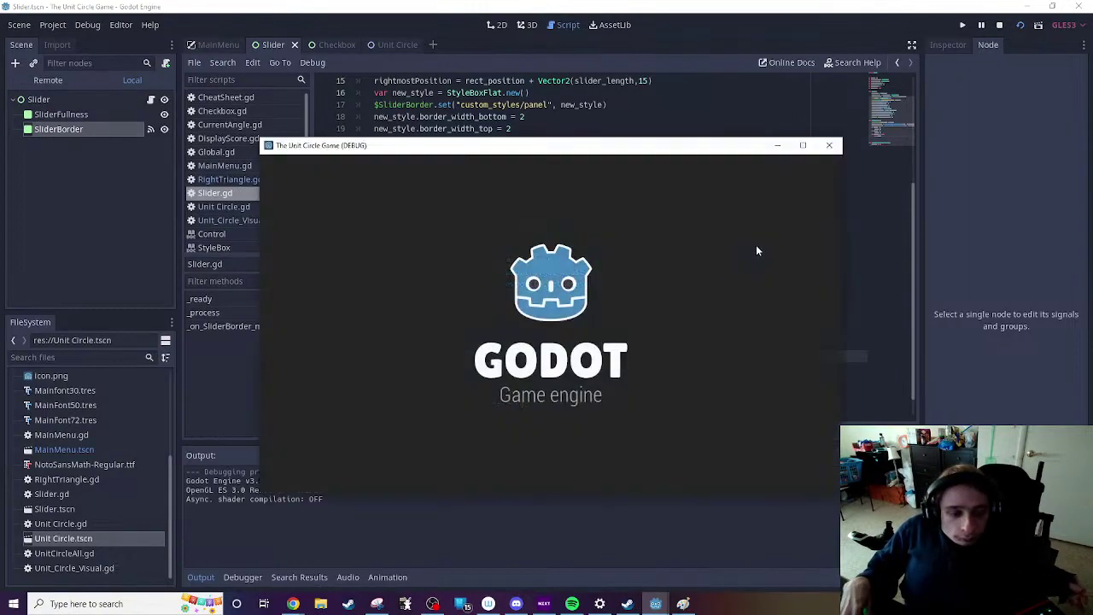
{"action": "mouse_move", "coordinate": [437, 168]}
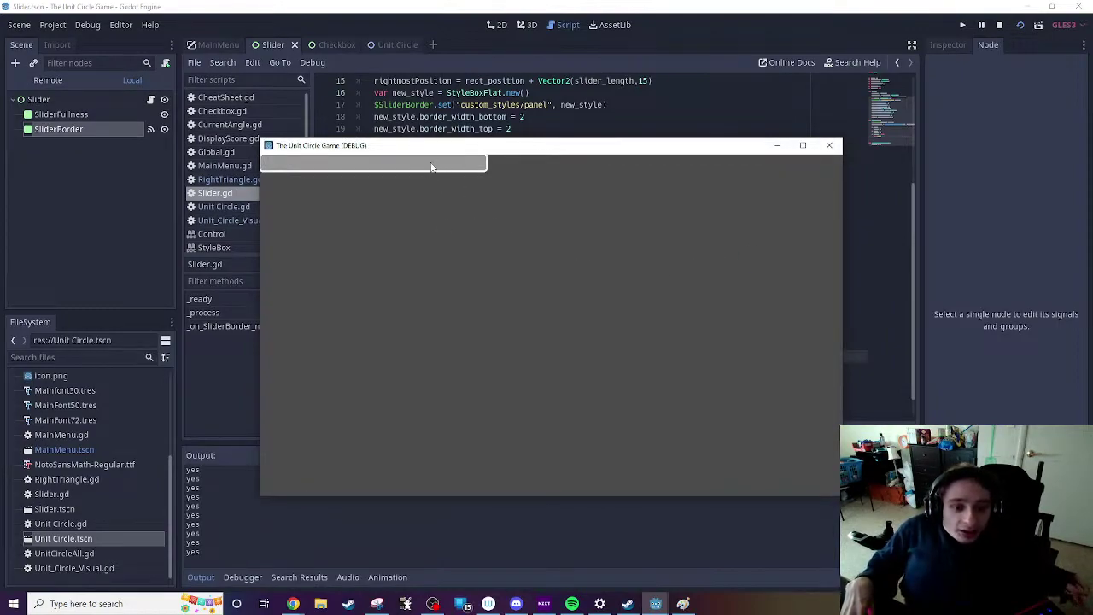
{"action": "left_click", "coordinate": [829, 146]}
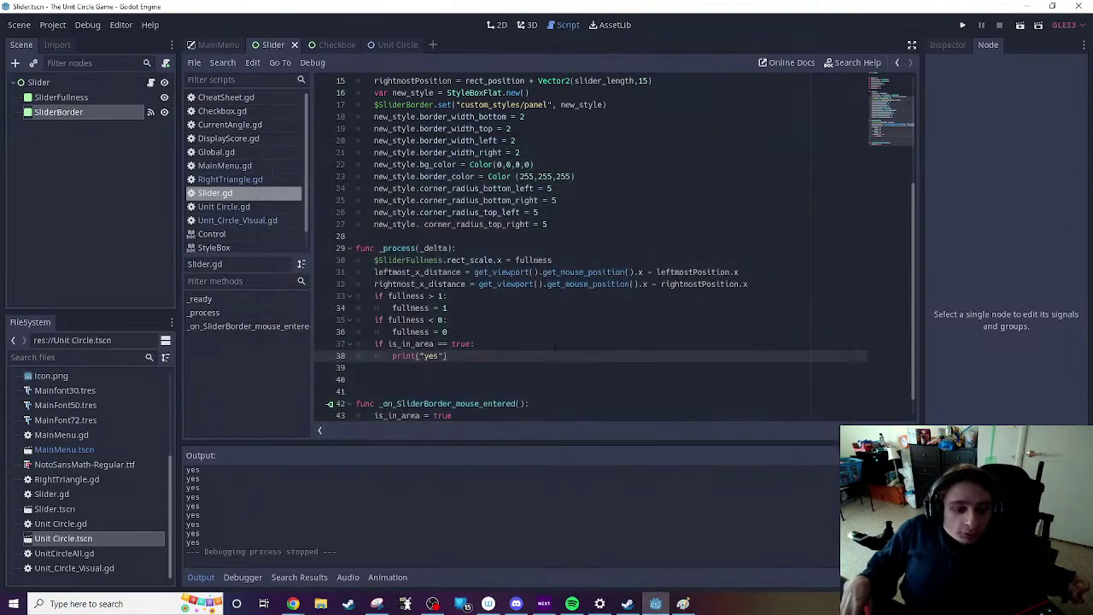
Step: Delete the is_in_area check with its print line and the is_in_area declaration
{"action": "scroll", "coordinate": [579, 344], "scroll_direction": "down", "scroll_amount": 1}
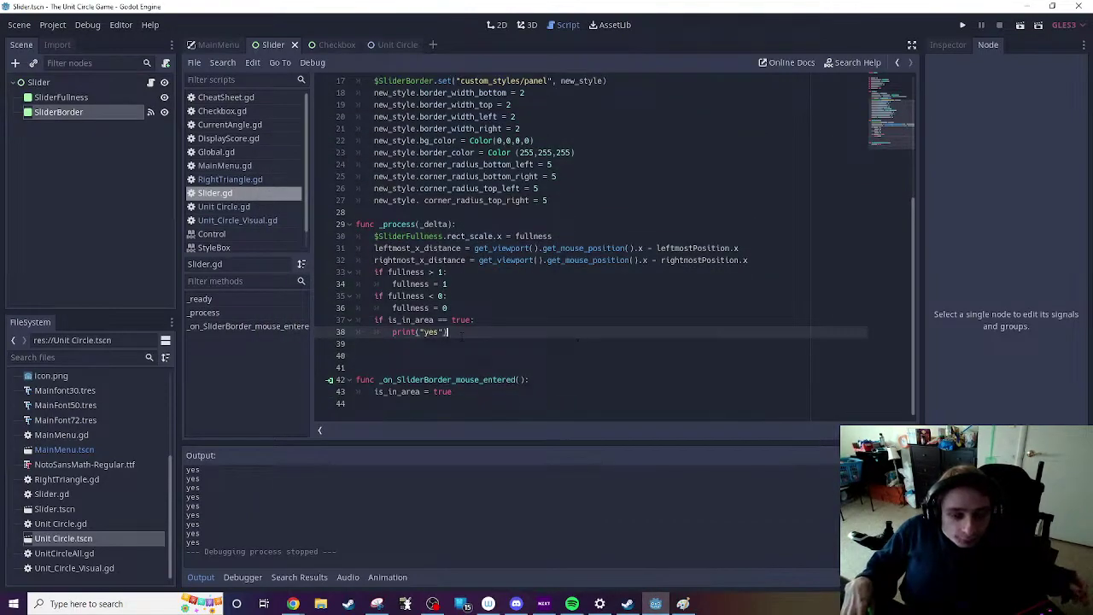
{"action": "left_click_drag", "start_coordinate": [461, 335], "coordinate": [358, 320]}
{"action": "key", "text": "BackSpace"}
{"action": "key", "text": "BackSpace"}
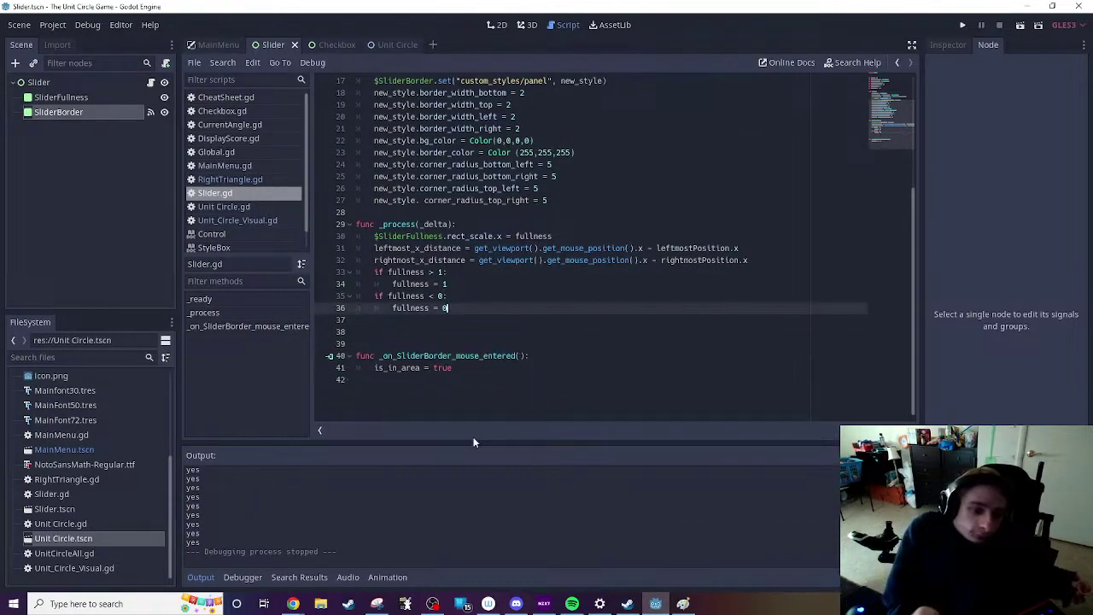
{"action": "scroll", "coordinate": [598, 239], "scroll_direction": "up", "scroll_amount": 5}
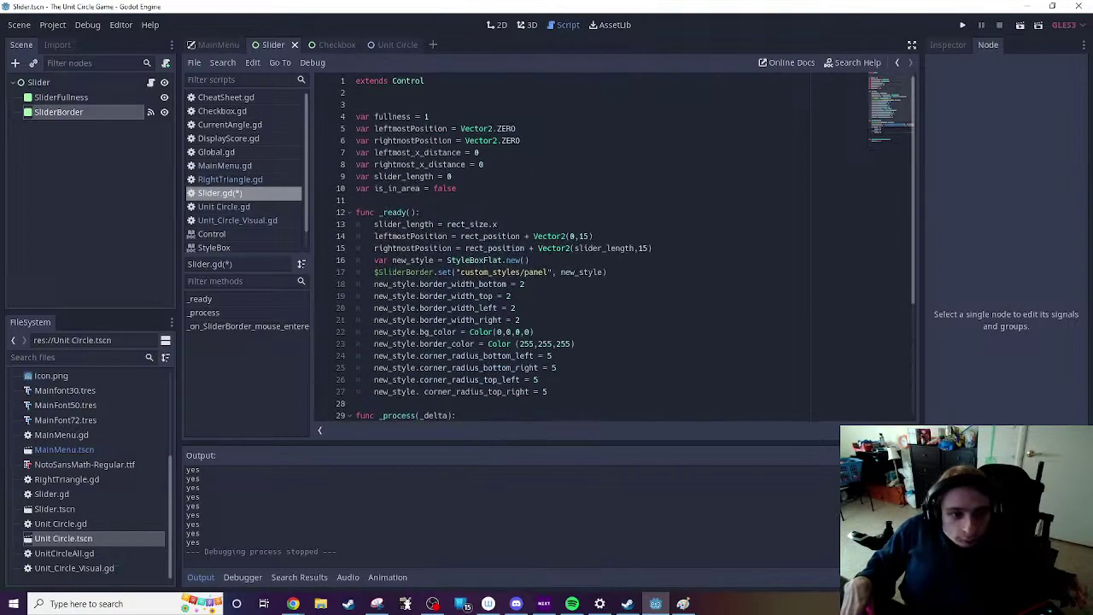
{"action": "left_click", "coordinate": [328, 188]}
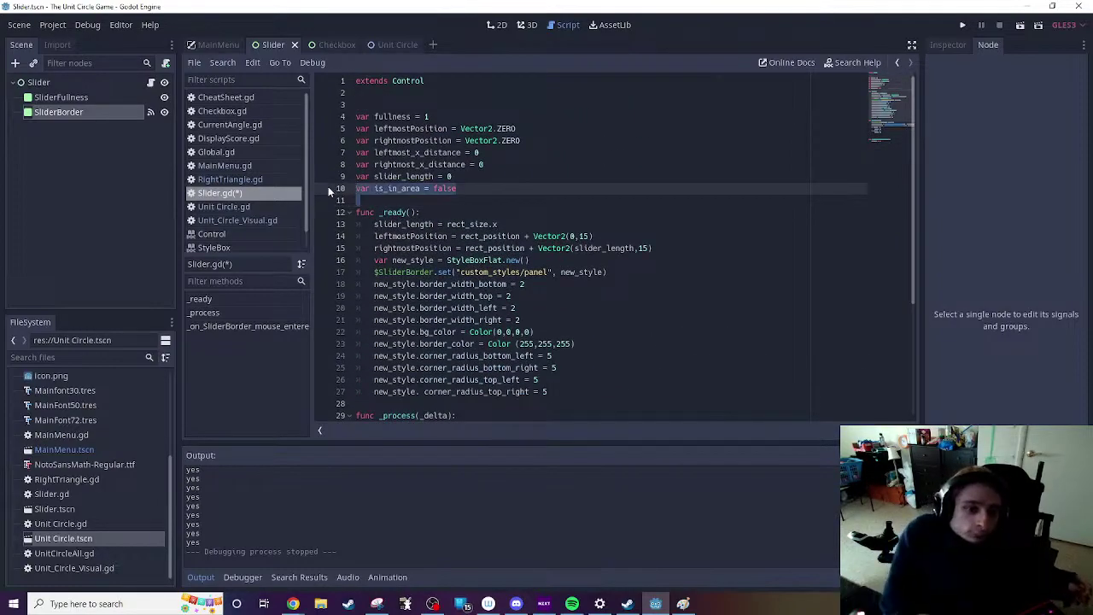
{"action": "key", "text": "BackSpace"}
Step: Rename is_in_area to hovering_slider in the mouse_entered handler
{"action": "scroll", "coordinate": [328, 186], "scroll_direction": "down", "scroll_amount": 5}
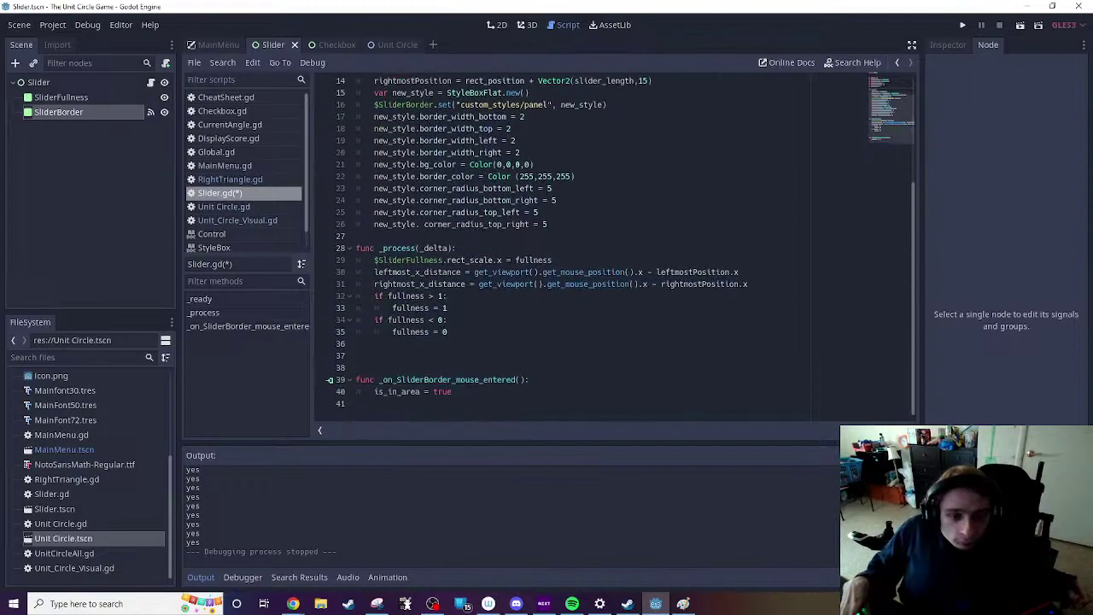
{"action": "left_click", "coordinate": [375, 392]}
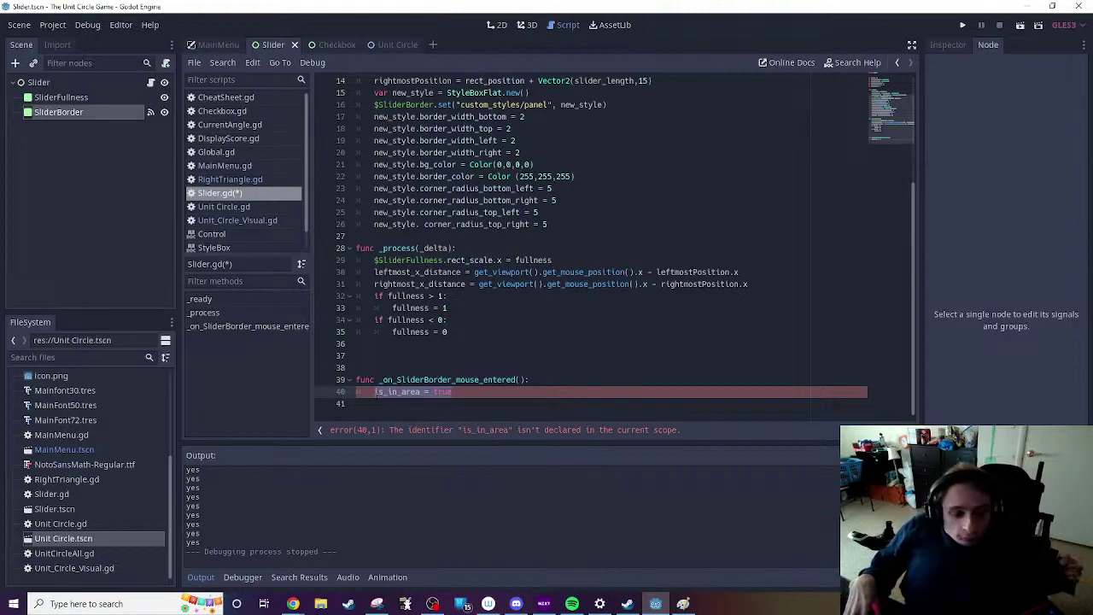
{"action": "left_click_drag", "start_coordinate": [375, 391], "coordinate": [421, 392]}
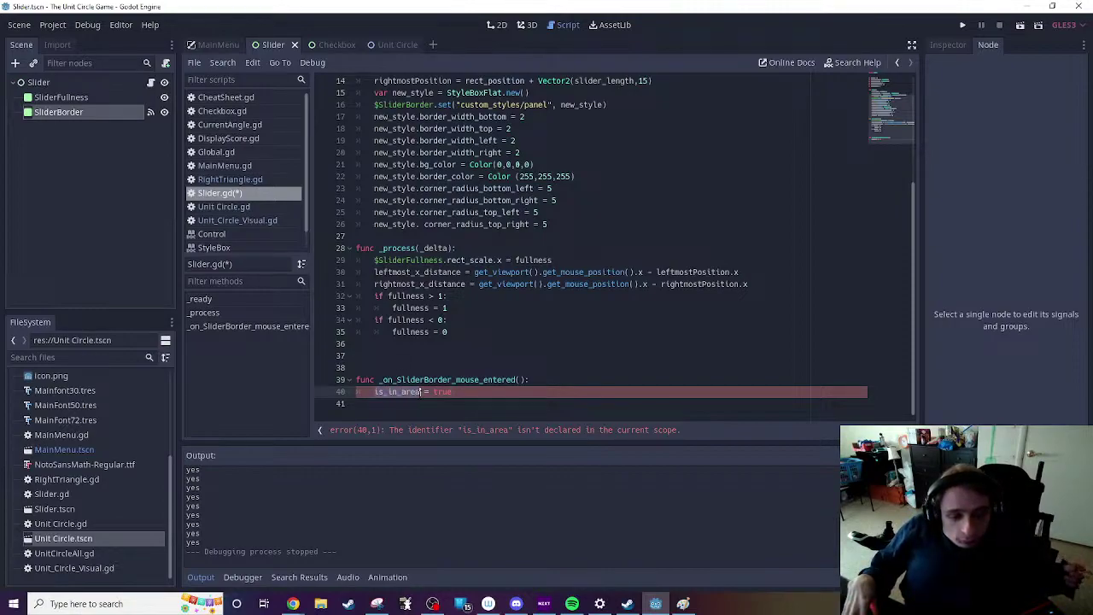
{"action": "type", "text": "hovering"}
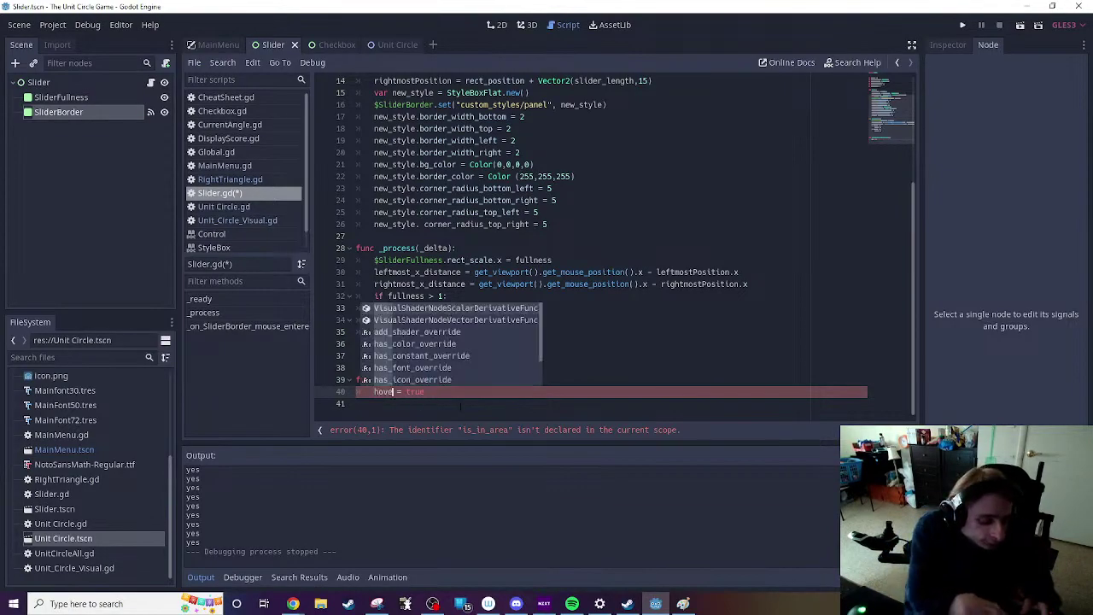
{"action": "type", "text": "_slider"}
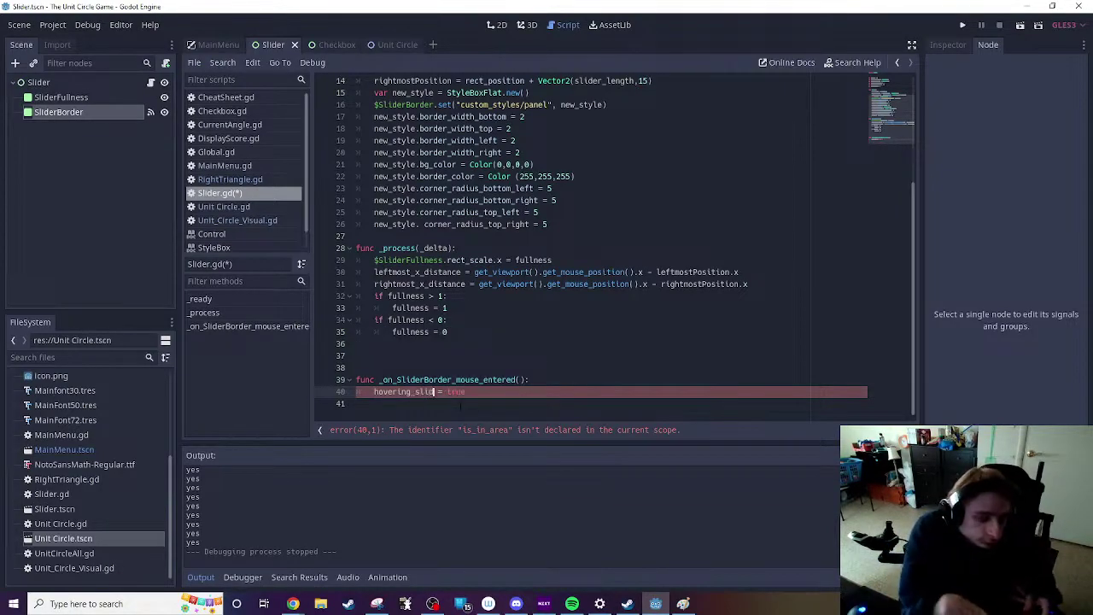
Step: Declare 'var hovering_slider = false' after the slider_length variable
{"action": "scroll", "coordinate": [461, 406], "scroll_direction": "up", "scroll_amount": 5}
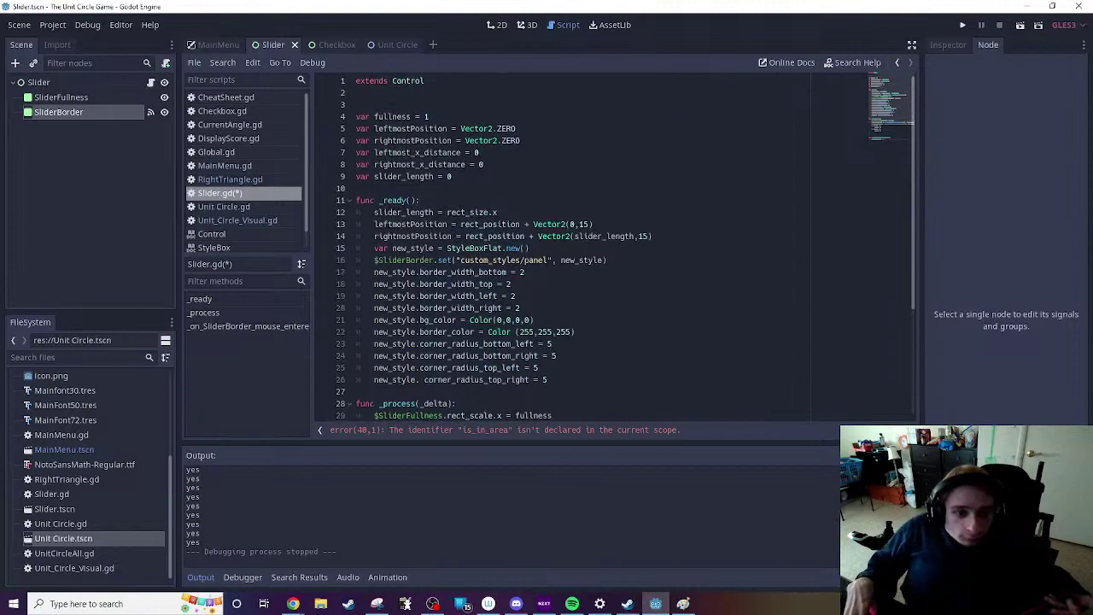
{"action": "left_click", "coordinate": [409, 176]}
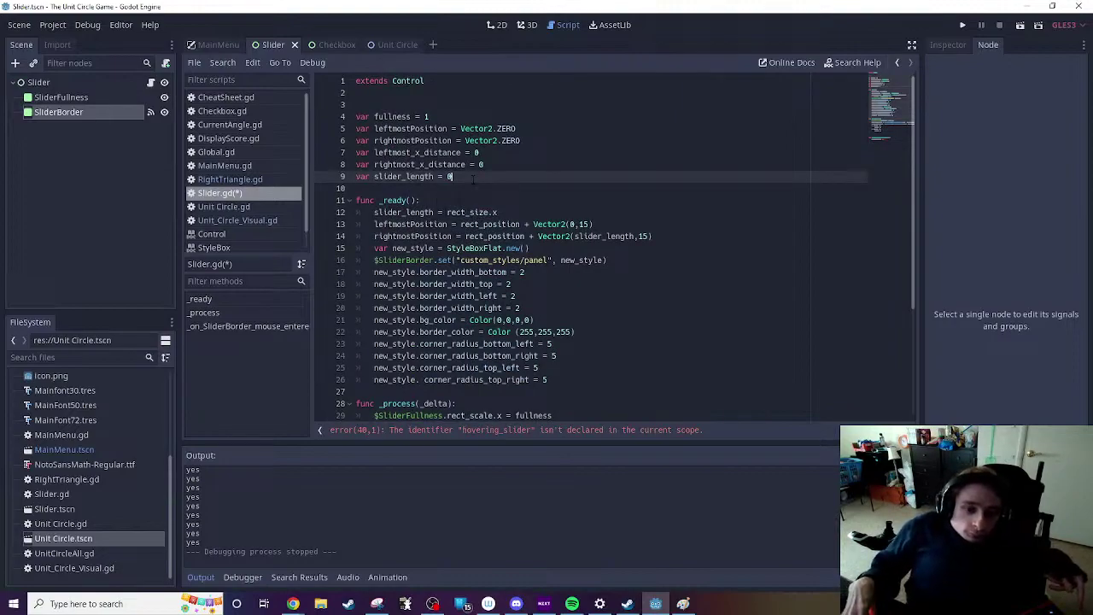
{"action": "left_click", "coordinate": [472, 176]}
{"action": "key", "text": "Return"}
{"action": "type", "text": "var ho"}
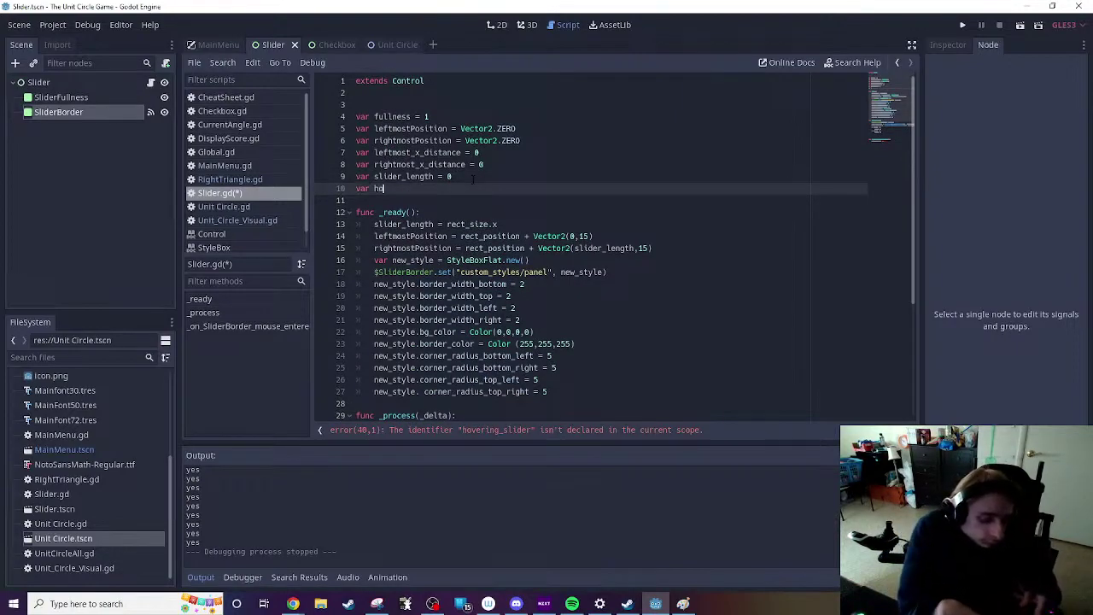
{"action": "type", "text": "vering_"}
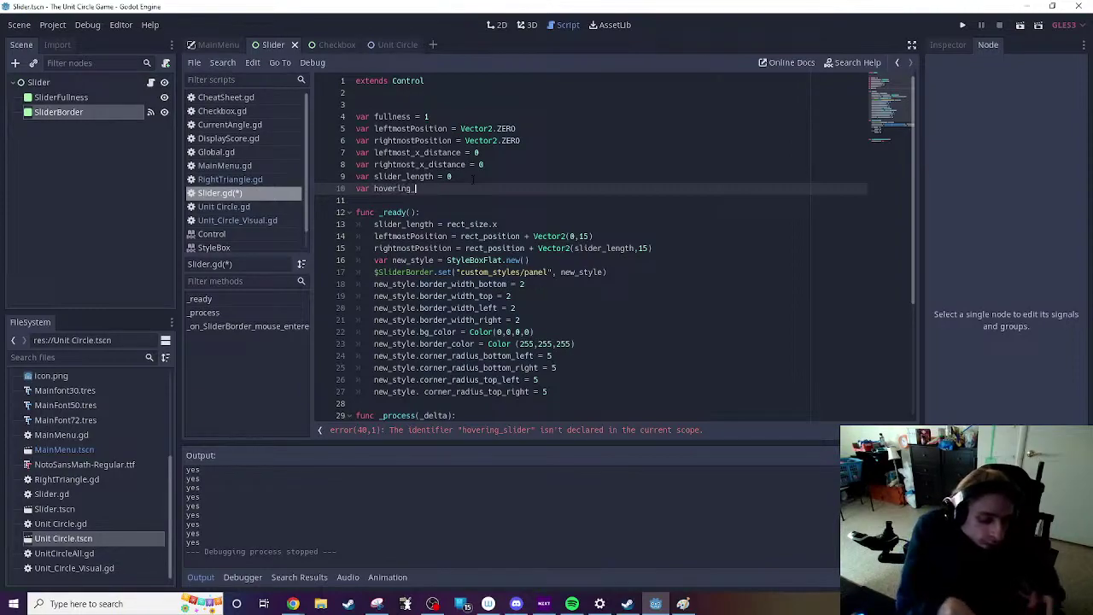
{"action": "type", "text": "slider = false"}
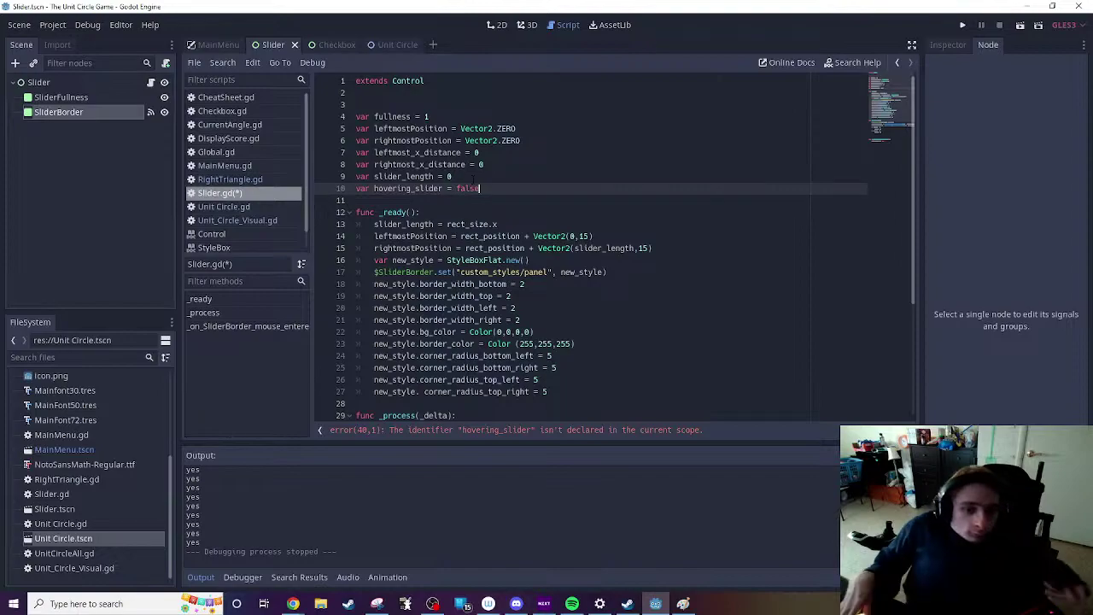
{"action": "left_click", "coordinate": [561, 272]}
{"action": "scroll", "coordinate": [561, 290], "scroll_direction": "down", "scroll_amount": 5}
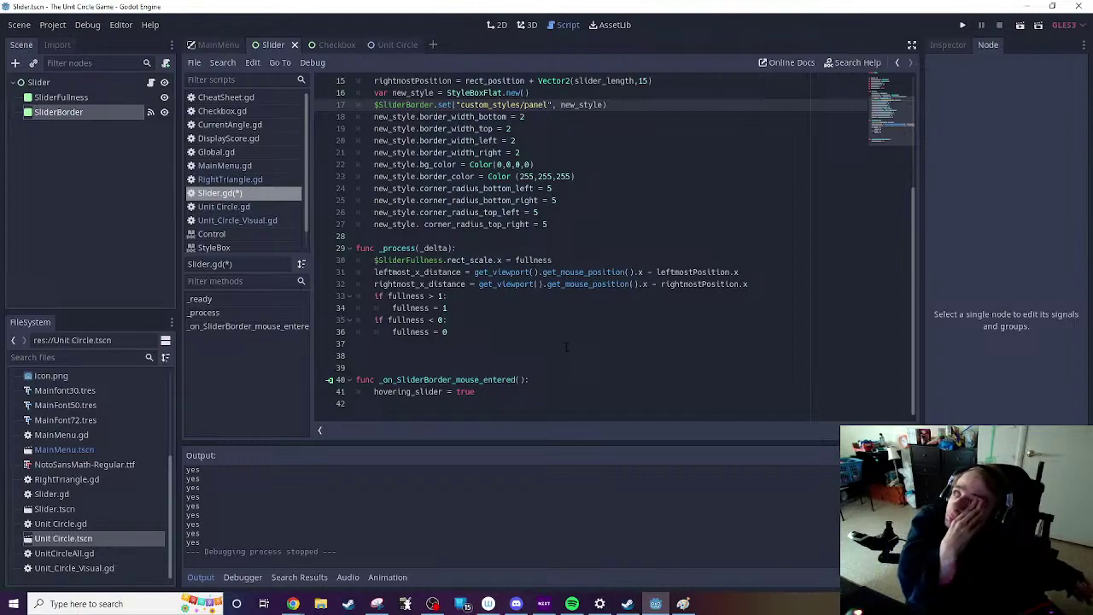
Step: Add 'if hovering_slider == true:' inside _process
{"action": "left_click", "coordinate": [460, 341]}
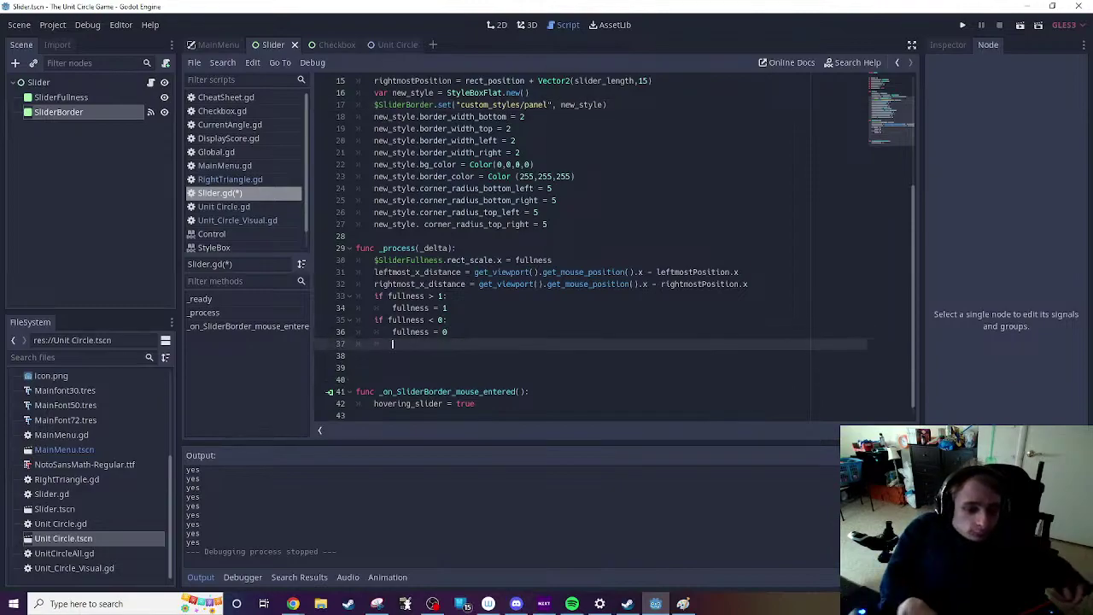
{"action": "key", "text": "Return"}
{"action": "type", "text": "if "}
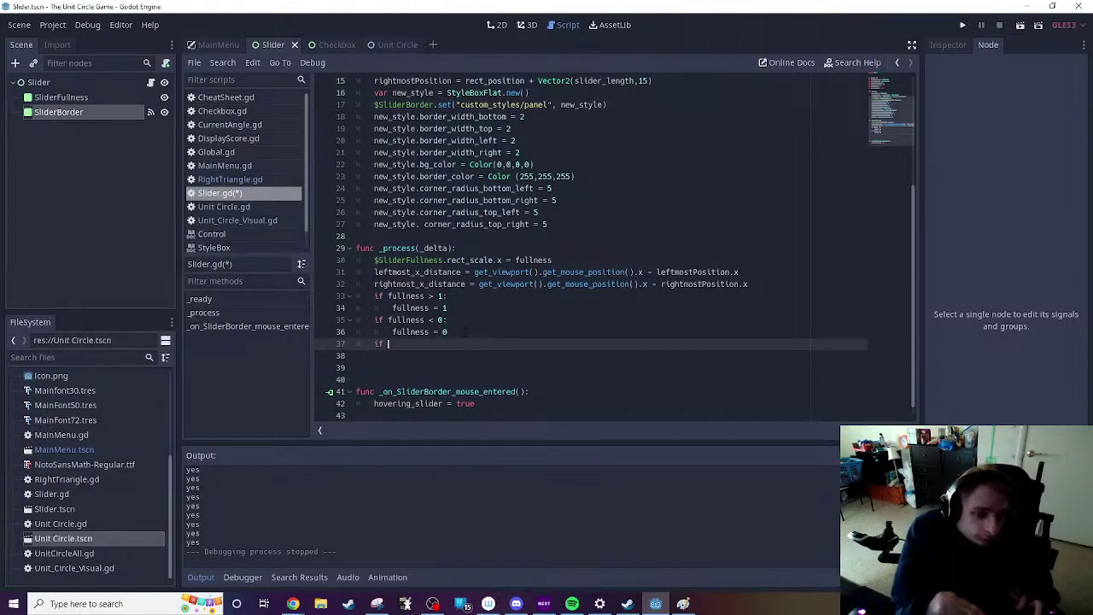
{"action": "type", "text": "hoveri"}
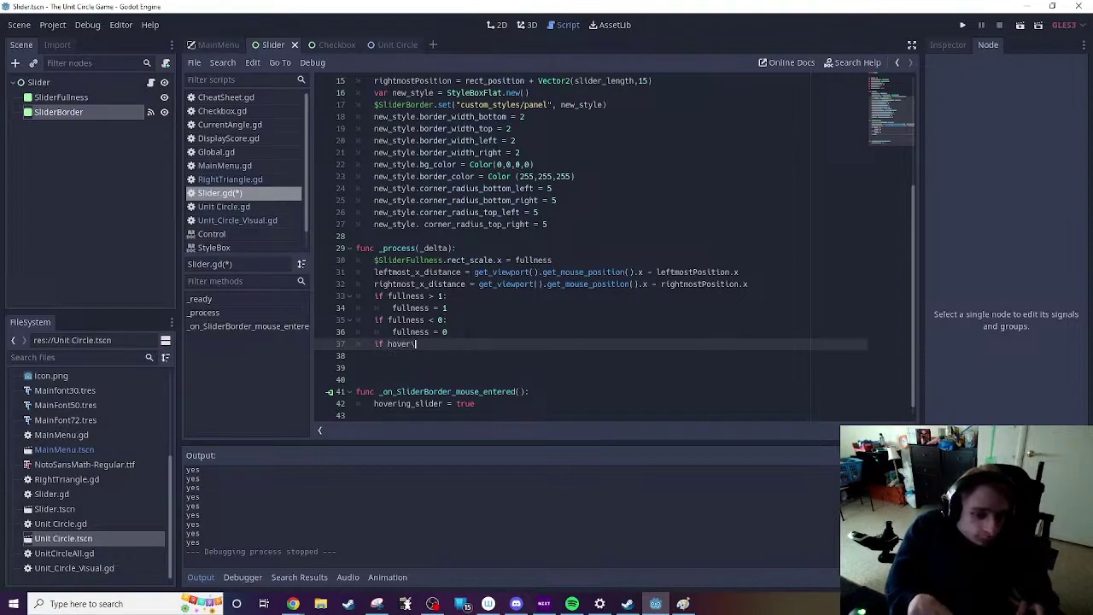
{"action": "key", "text": "BackSpace"}
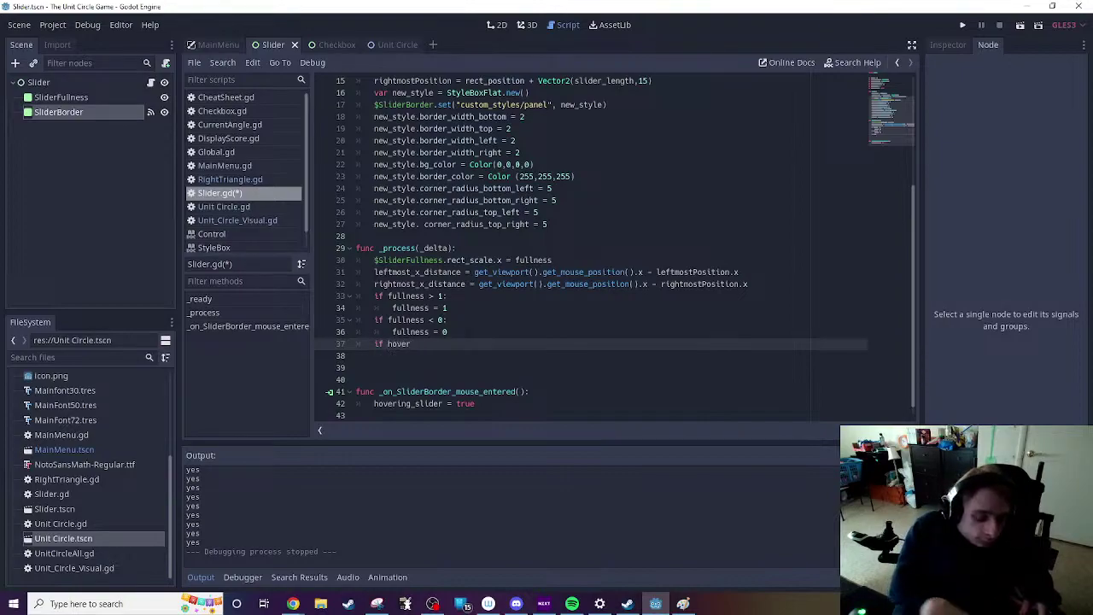
{"action": "type", "text": "in"}
{"action": "key", "text": "Return"}
{"action": "type", "text": "== "}
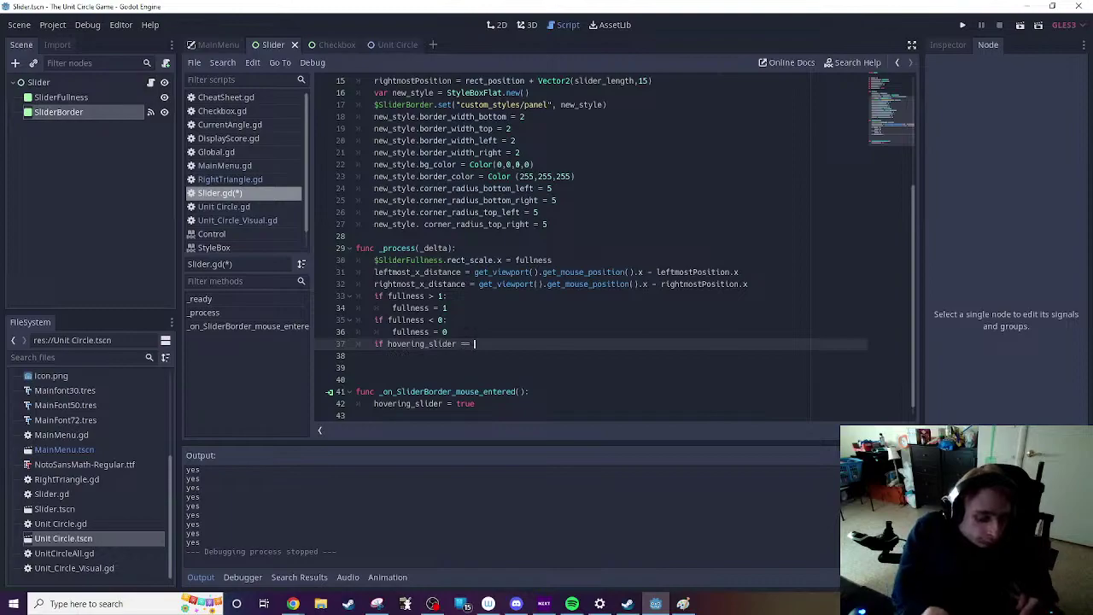
{"action": "type", "text": "true:"}
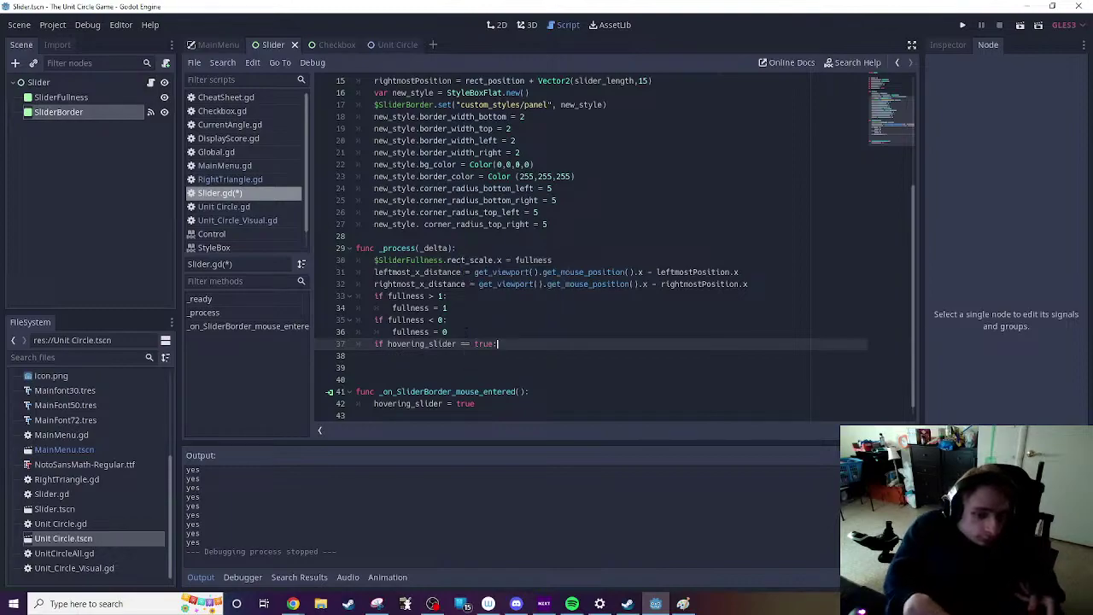
Step: Nest 'if Input.is_action_just_pressed("mouse_click_left"):' under the hovering_slider check
{"action": "key", "text": "Return"}
{"action": "type", "text": "i"}
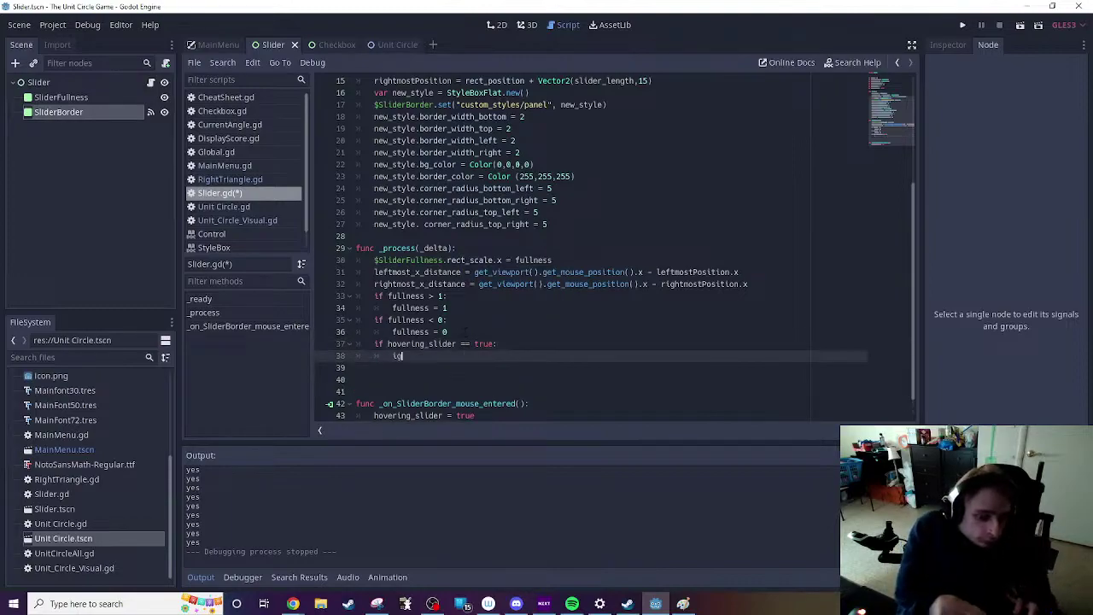
{"action": "type", "text": "f"}
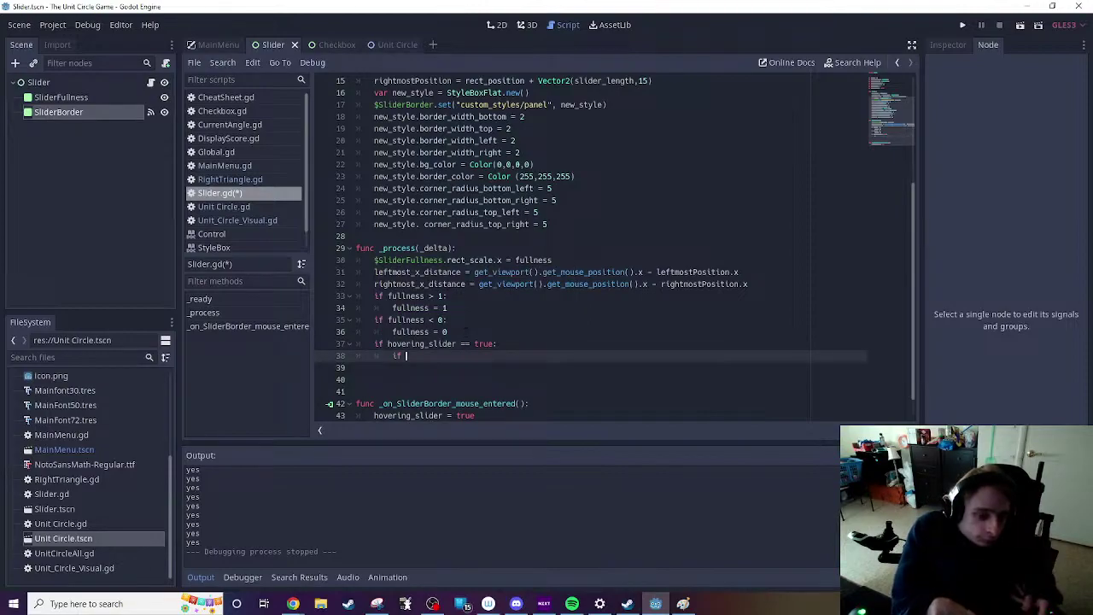
{"action": "key", "text": "Return"}
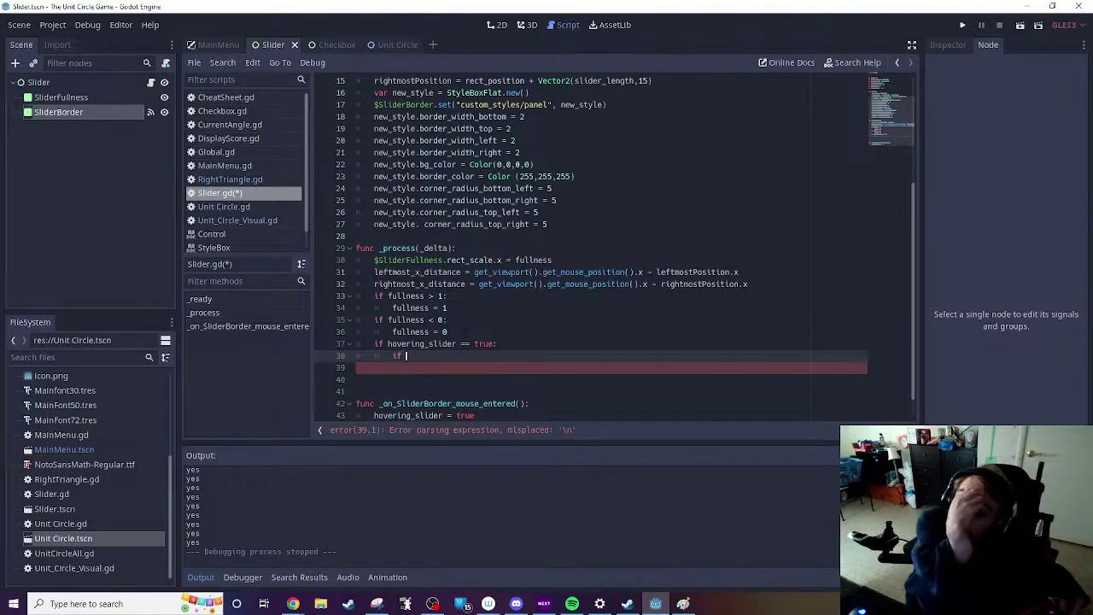
{"action": "left_click", "coordinate": [405, 355]}
{"action": "type", "text": "Inp"}
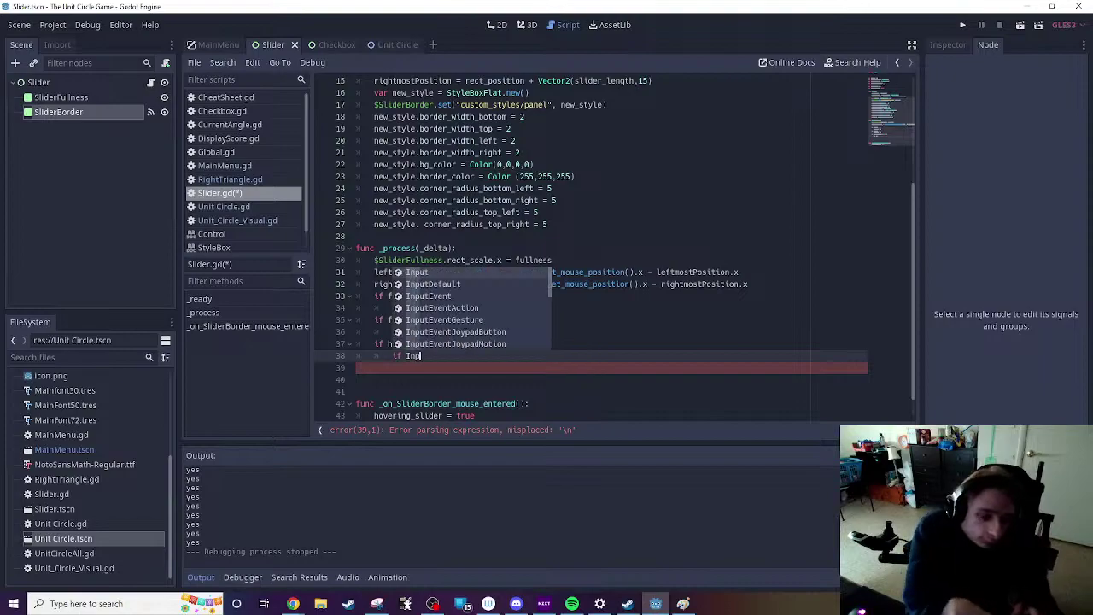
{"action": "type", "text": "ut.is_action_just_pressed("}
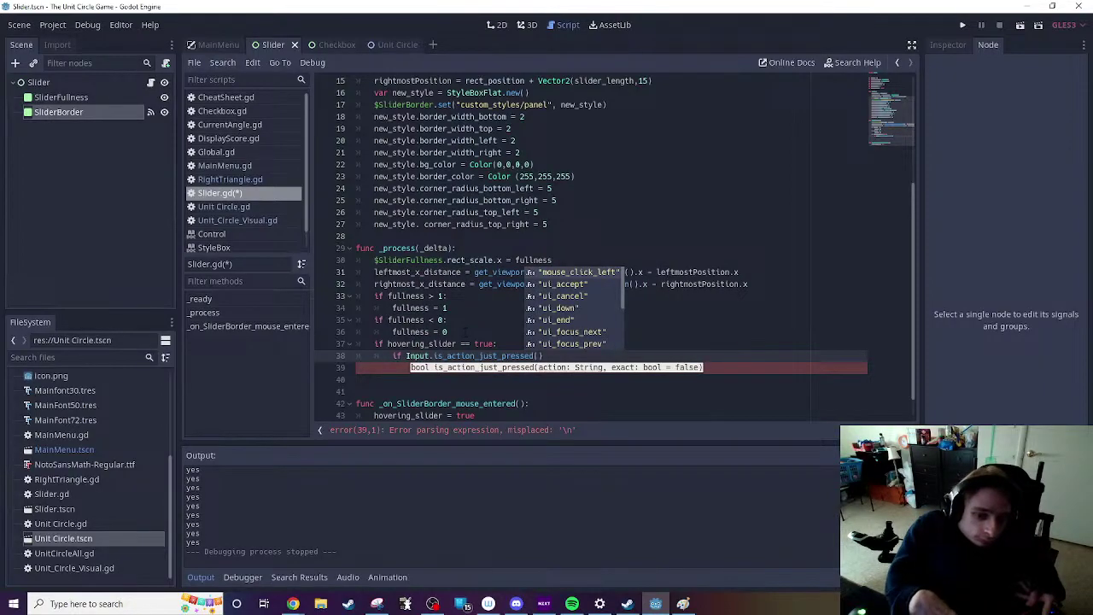
{"action": "key", "text": "Return"}
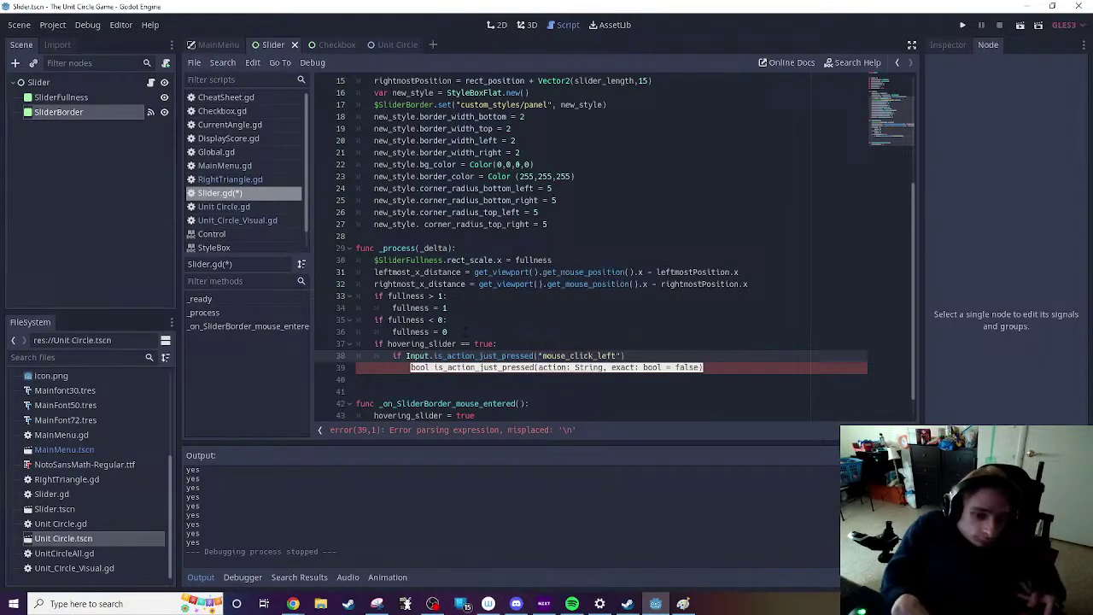
{"action": "type", "text": ":"}
{"action": "key", "text": "Return"}
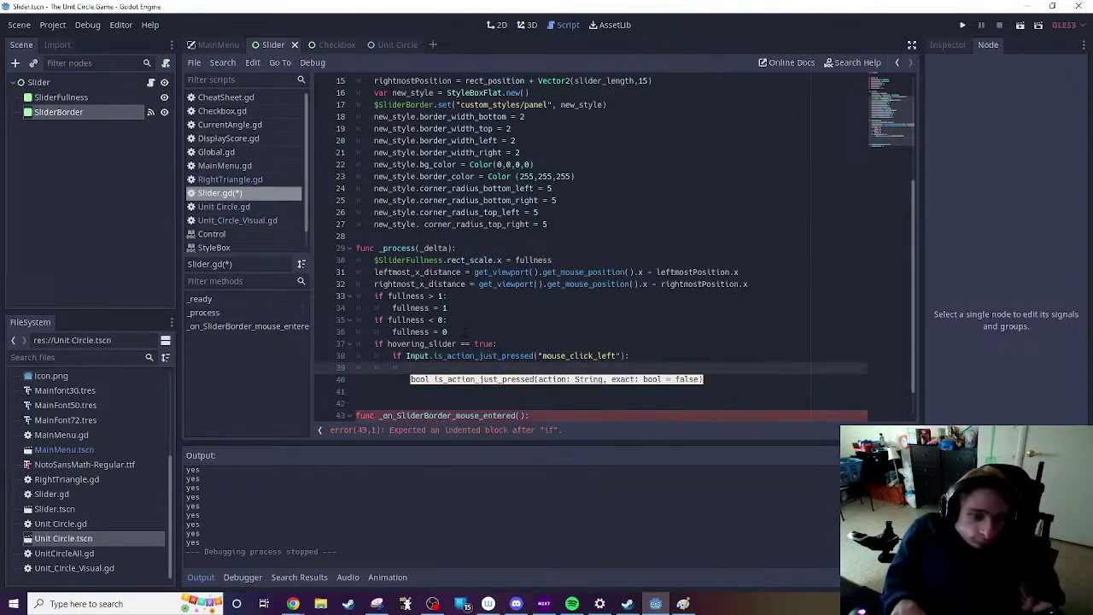
Step: Move both check lines above the fullness > 1 clamp
{"action": "left_click_drag", "start_coordinate": [375, 344], "coordinate": [631, 355]}
{"action": "key", "text": "ctrl+c"}
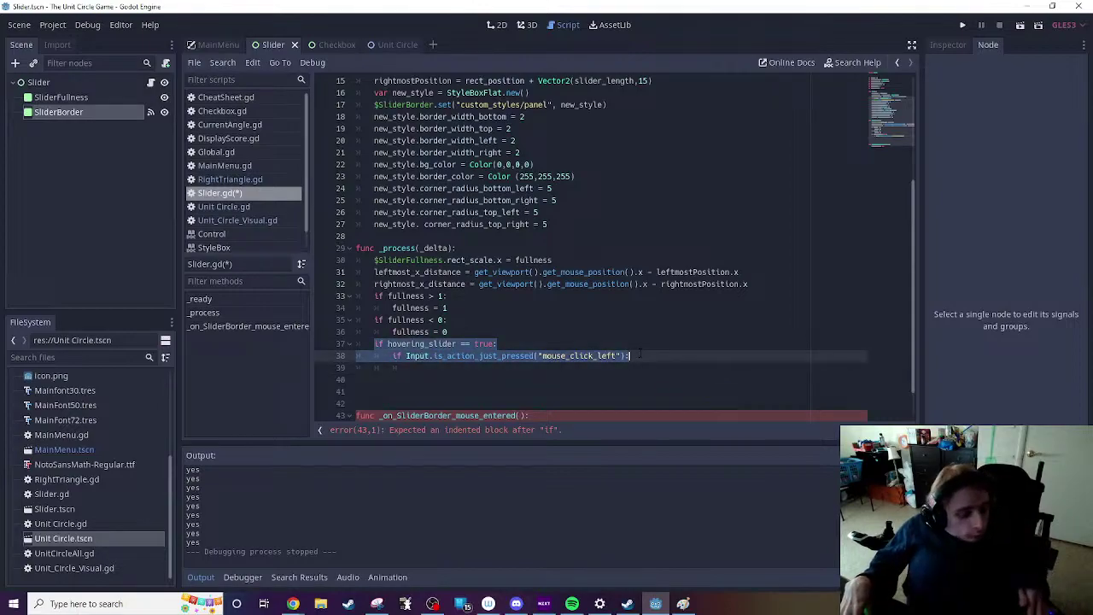
{"action": "key", "text": "BackSpace"}
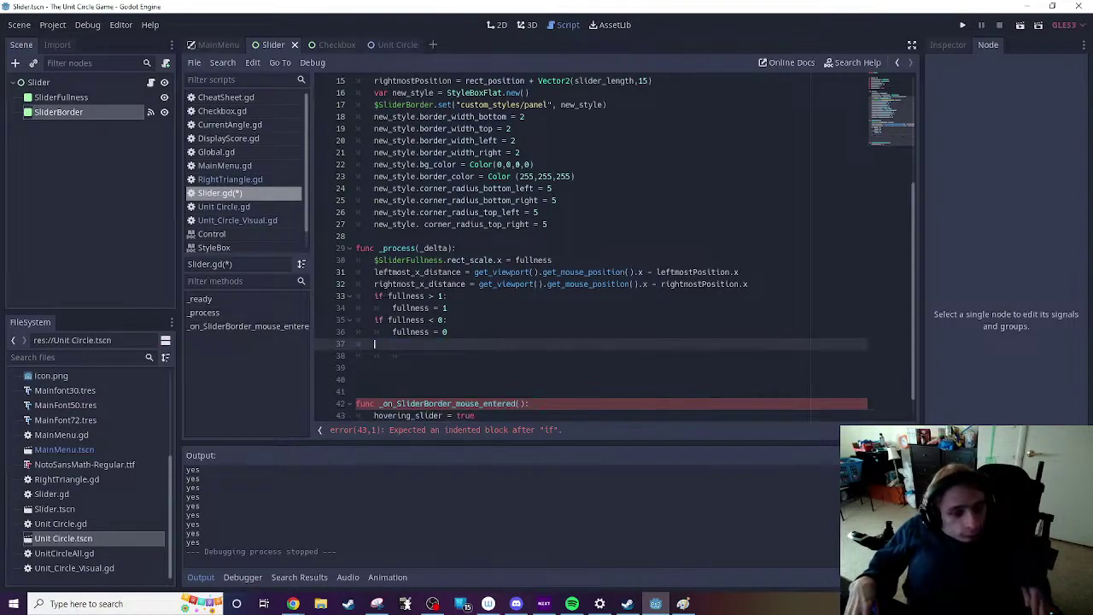
{"action": "left_click", "coordinate": [374, 295]}
{"action": "key", "text": "ctrl+v"}
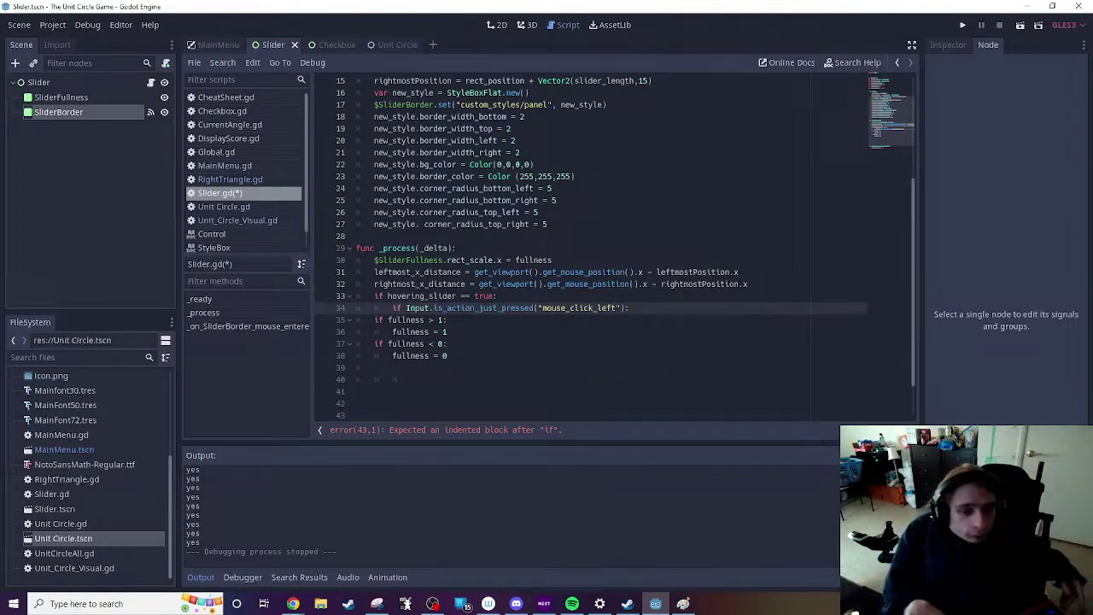
Step: On line 35 under the click check, write 'fullness = leftmost_x_distance / slider_length'
{"action": "key", "text": "Return"}
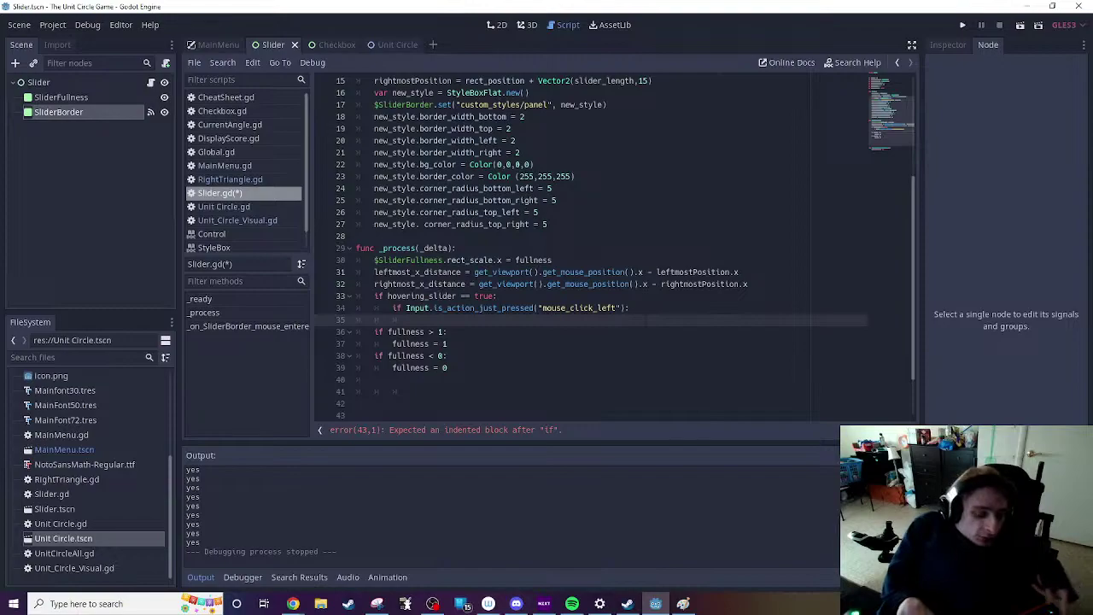
{"action": "type", "text": "fullness "}
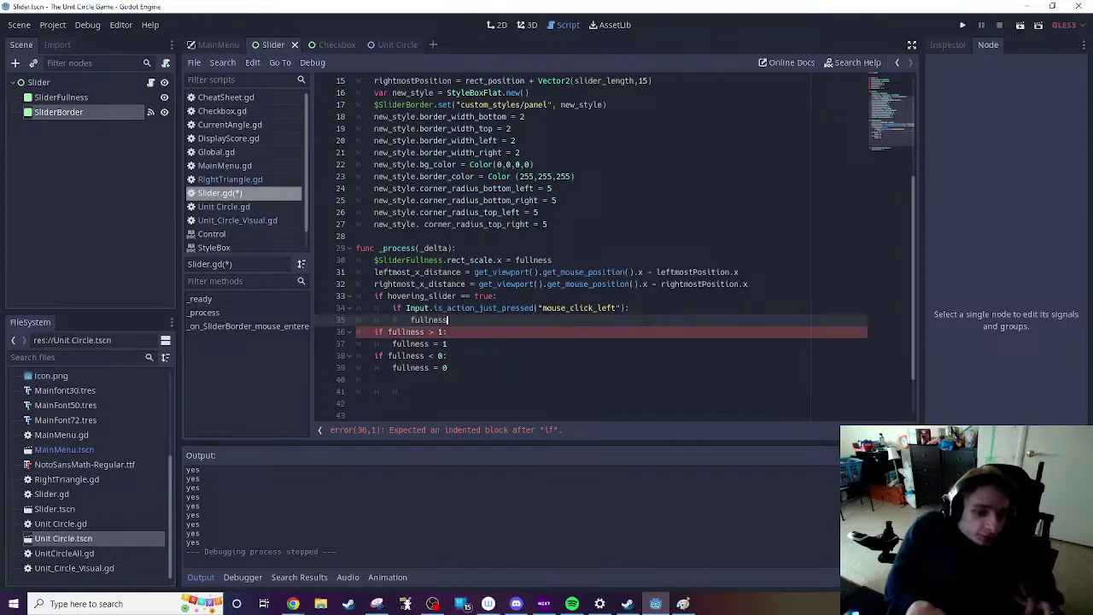
{"action": "type", "text": "="}
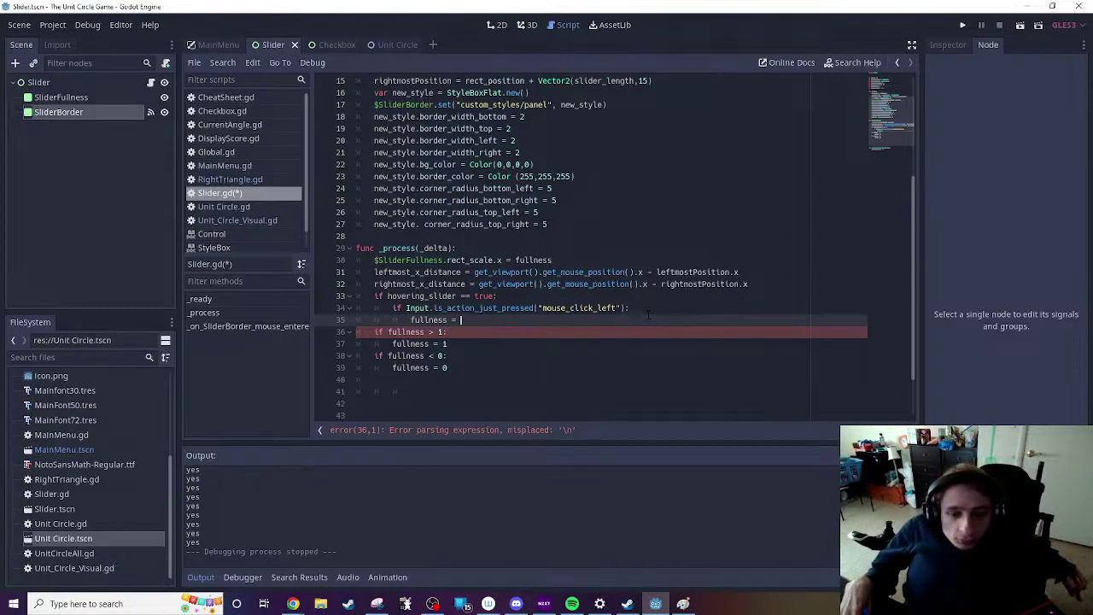
{"action": "scroll", "coordinate": [648, 315], "scroll_direction": "up", "scroll_amount": 1}
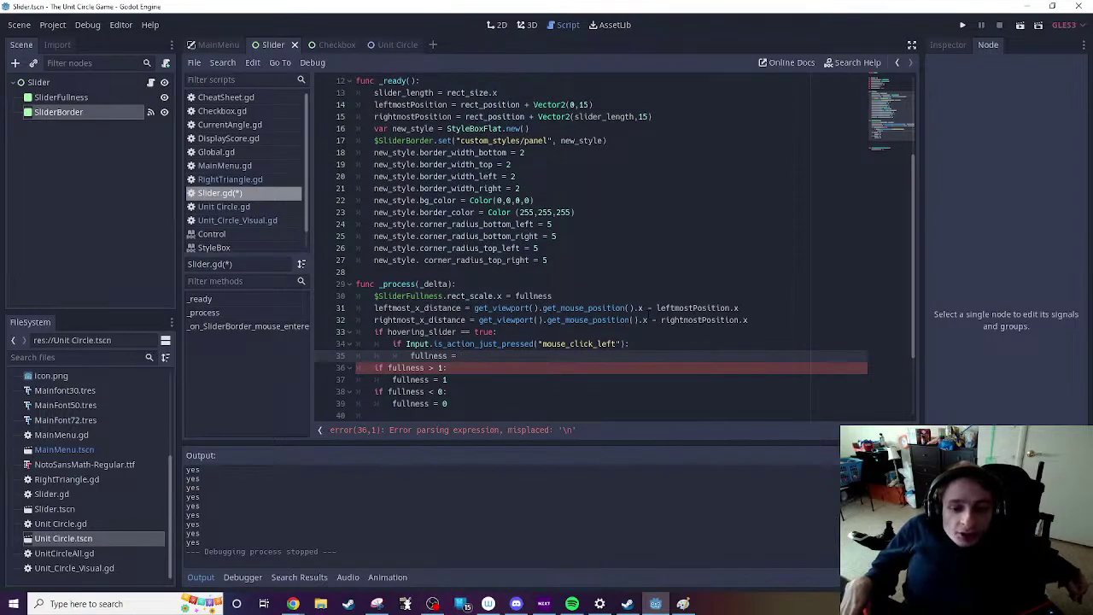
{"action": "scroll", "coordinate": [669, 309], "scroll_direction": "up", "scroll_amount": 3}
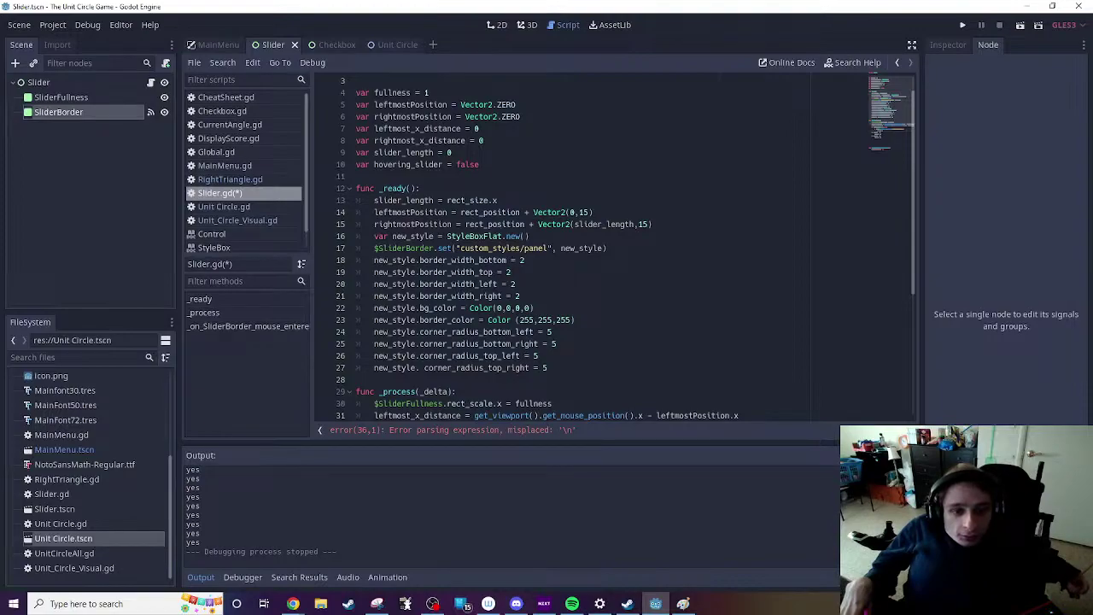
{"action": "scroll", "coordinate": [641, 287], "scroll_direction": "down", "scroll_amount": 1}
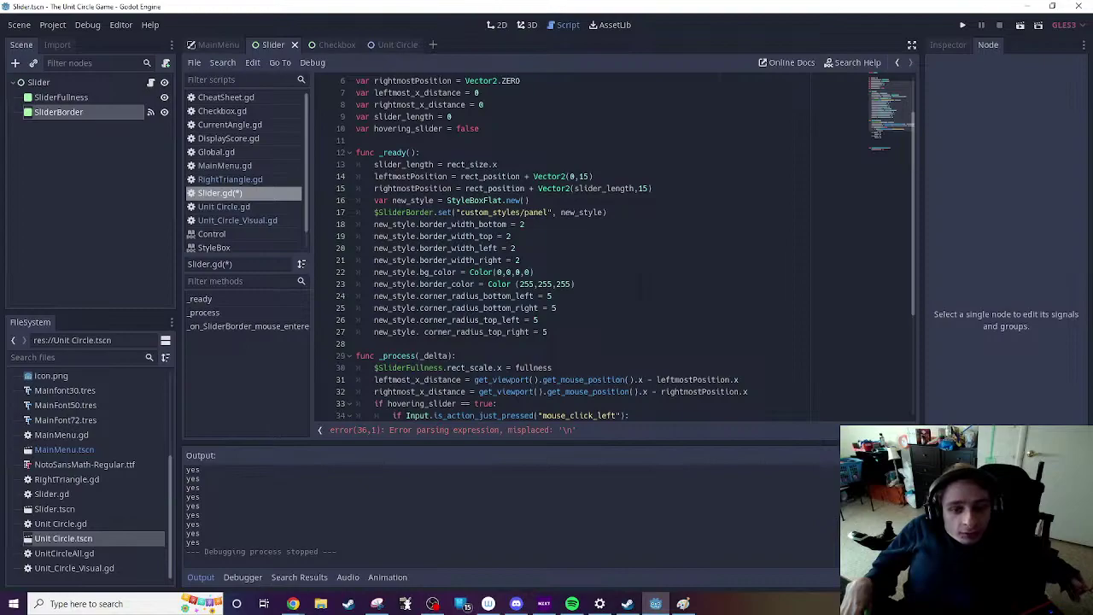
{"action": "scroll", "coordinate": [639, 284], "scroll_direction": "up", "scroll_amount": 2}
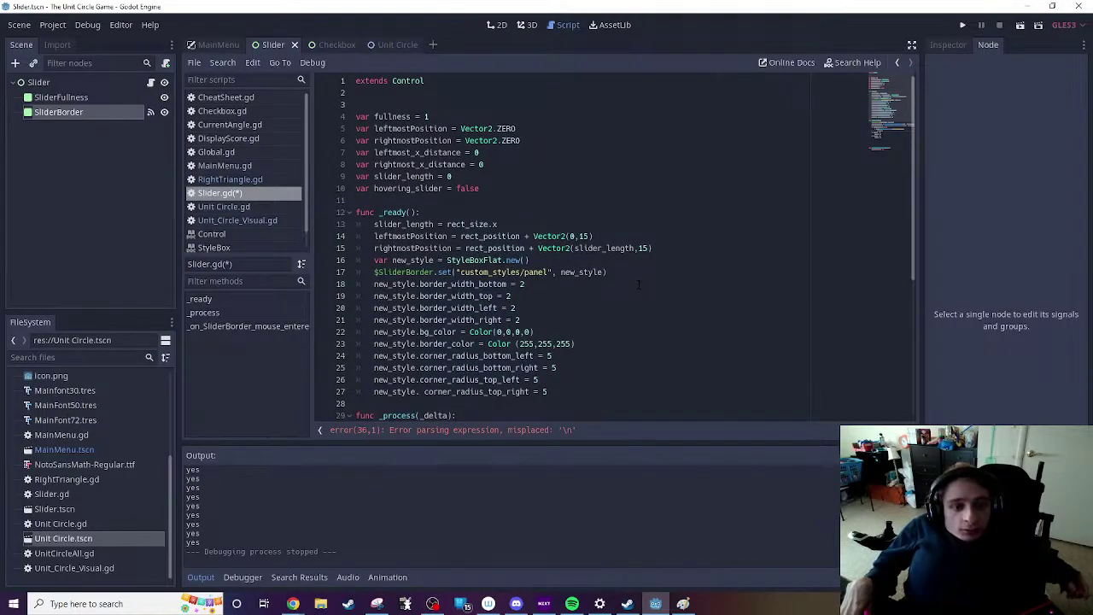
{"action": "scroll", "coordinate": [639, 285], "scroll_direction": "down", "scroll_amount": 5}
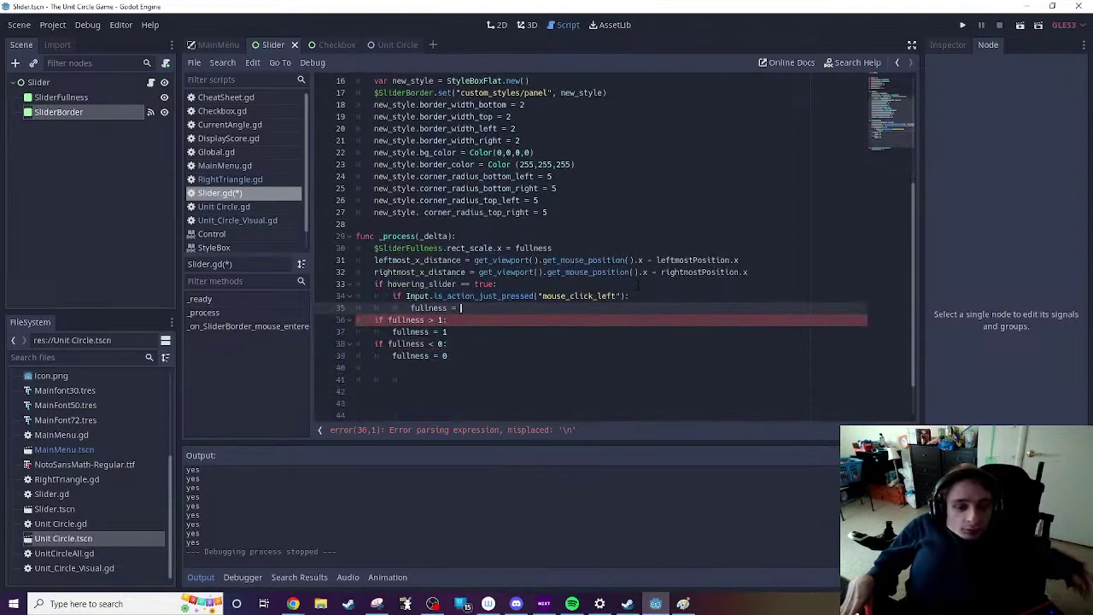
{"action": "type", "text": "ftm"}
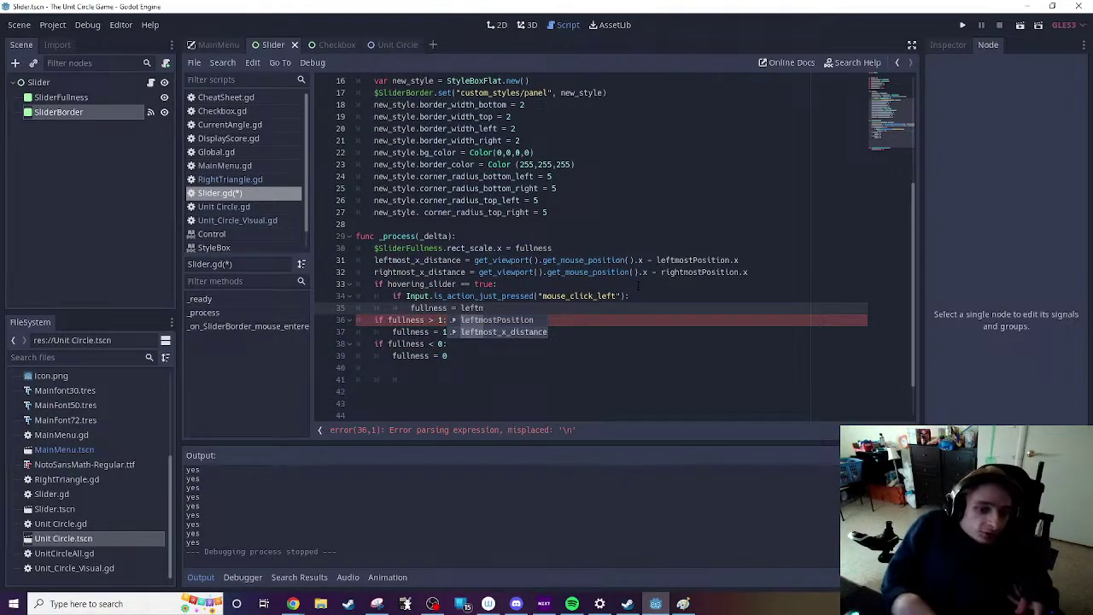
{"action": "key", "text": "Down"}
{"action": "key", "text": "Return"}
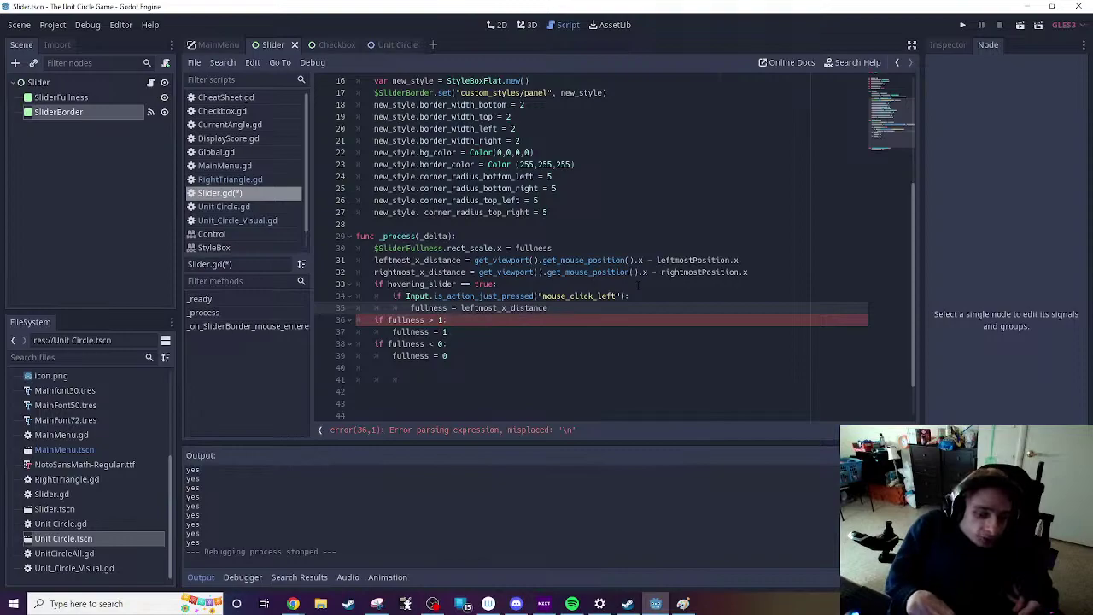
{"action": "type", "text": "/"}
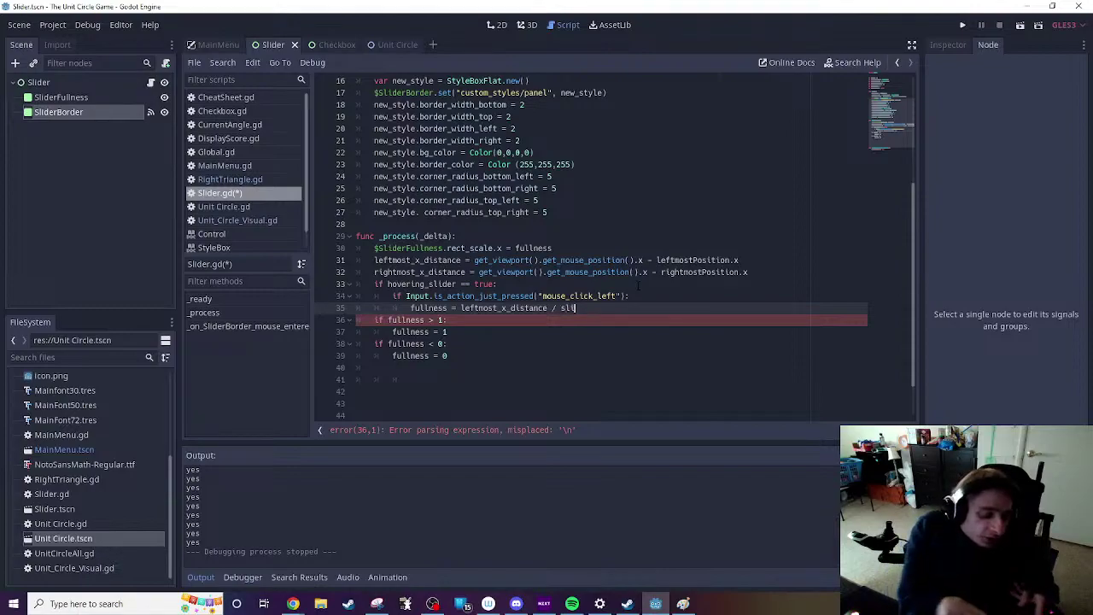
{"action": "type", "text": "slid"}
{"action": "key", "text": "Return"}
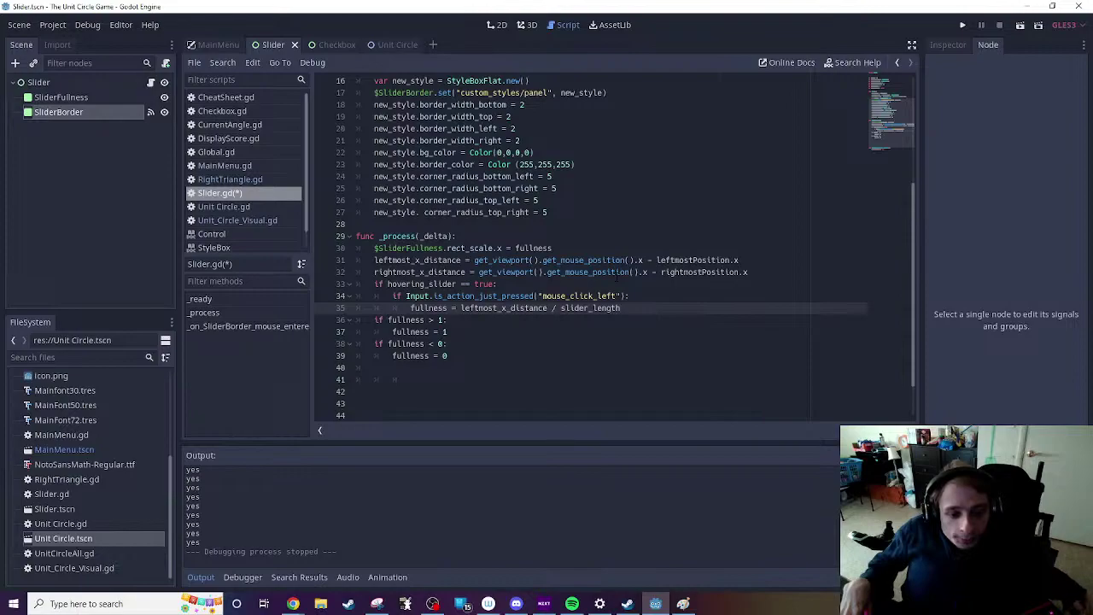
Step: Save and run the scene, then click and drag along the slider to set its fill
{"action": "left_click", "coordinate": [1019, 25]}
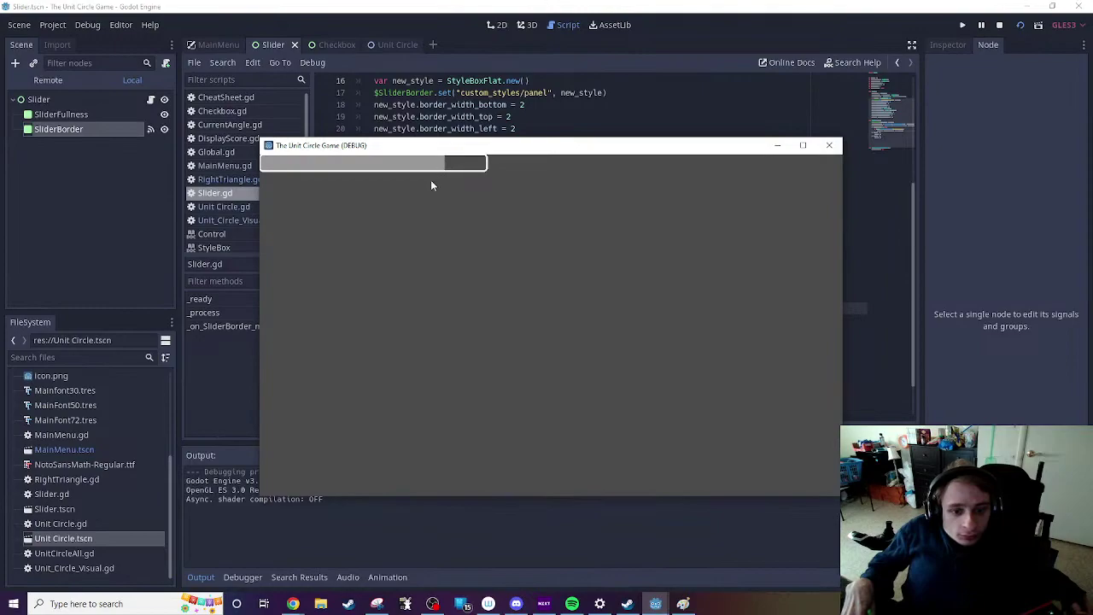
{"action": "left_click", "coordinate": [376, 167]}
{"action": "left_click_drag", "start_coordinate": [443, 169], "coordinate": [270, 165]}
{"action": "left_click_drag", "start_coordinate": [340, 169], "coordinate": [504, 166]}
{"action": "left_click_drag", "start_coordinate": [572, 312], "coordinate": [518, 298]}
Step: Reposition the game window, test the slider fill once more, and close the game
{"action": "left_click_drag", "start_coordinate": [530, 155], "coordinate": [858, 161]}
{"action": "mouse_move", "coordinate": [741, 171]}
{"action": "left_mouse_down"}
{"action": "mouse_move", "coordinate": [608, 175]}
{"action": "mouse_move", "coordinate": [807, 172]}
{"action": "mouse_move", "coordinate": [620, 173]}
{"action": "mouse_move", "coordinate": [751, 172]}
{"action": "left_mouse_up"}
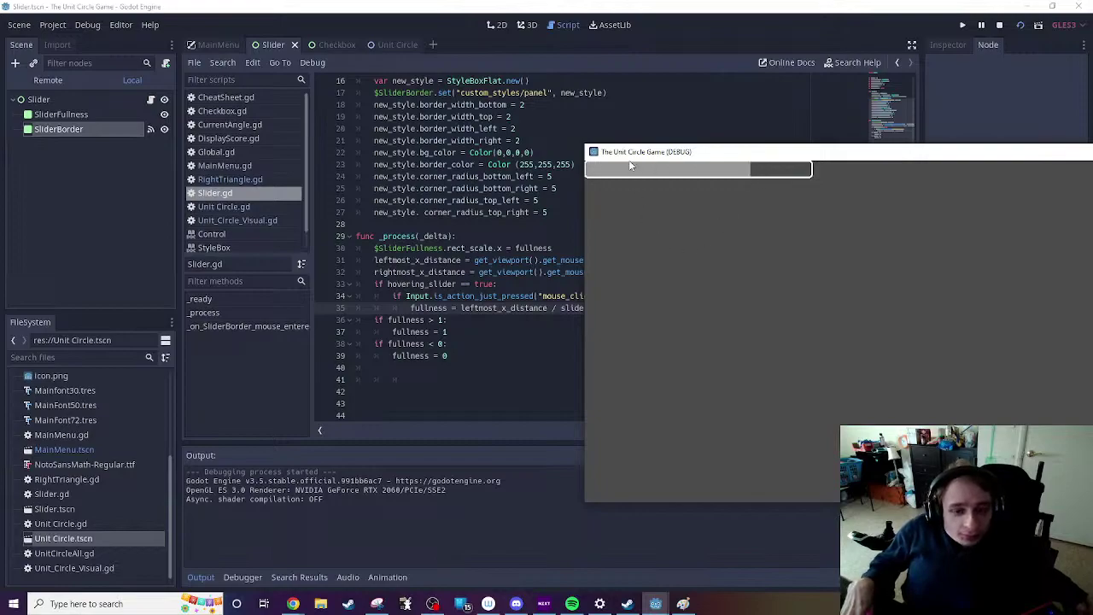
{"action": "left_click_drag", "start_coordinate": [629, 164], "coordinate": [690, 232]}
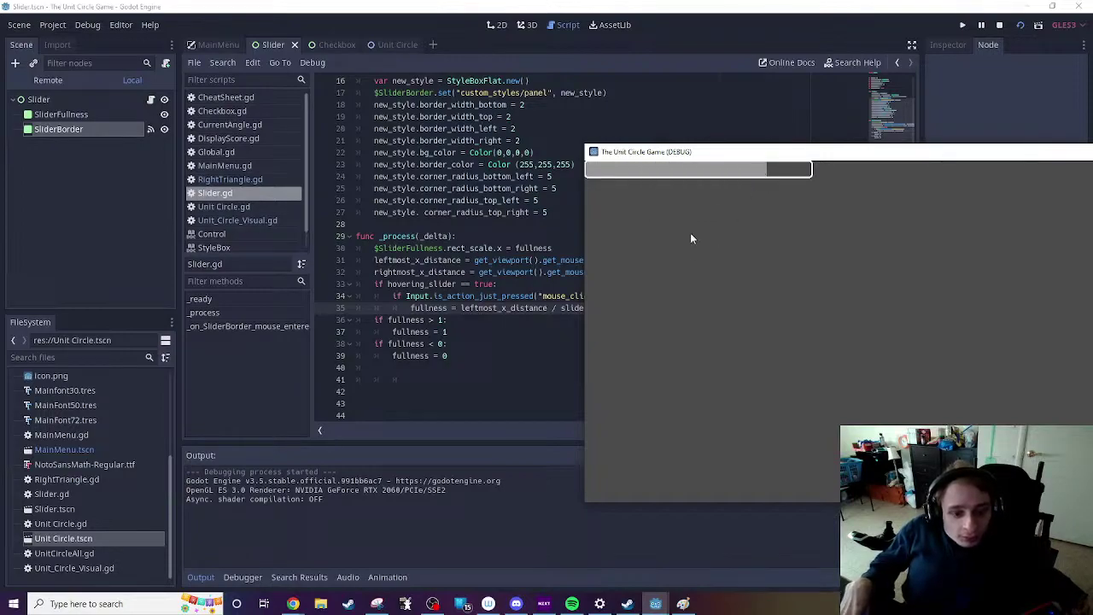
{"action": "scroll", "coordinate": [466, 320], "scroll_direction": "down", "scroll_amount": 2}
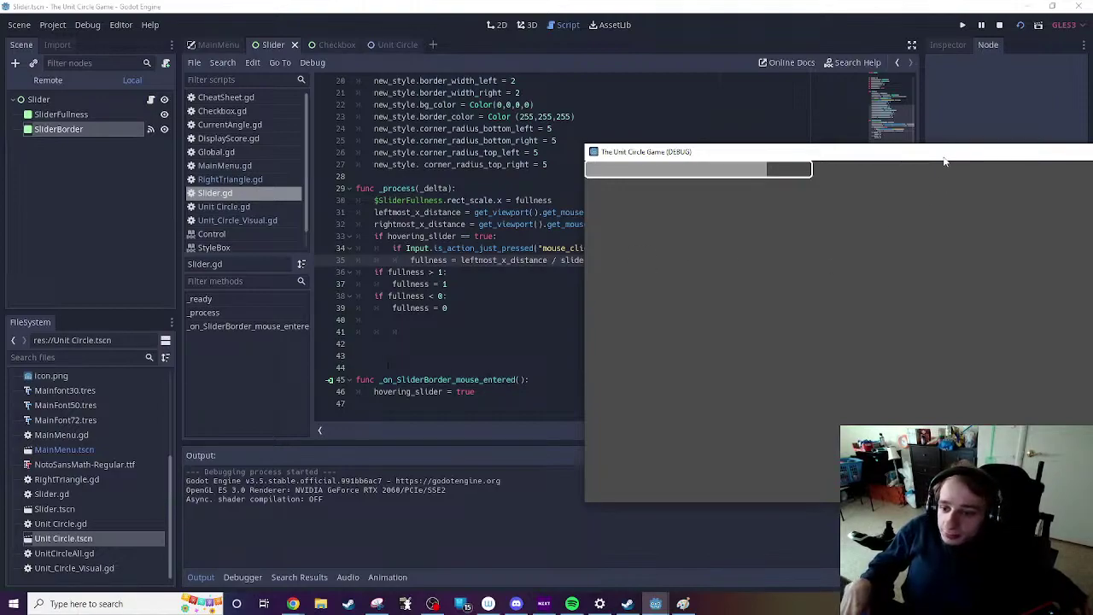
{"action": "left_click_drag", "start_coordinate": [942, 150], "coordinate": [706, 204]}
{"action": "left_click", "coordinate": [917, 206]}
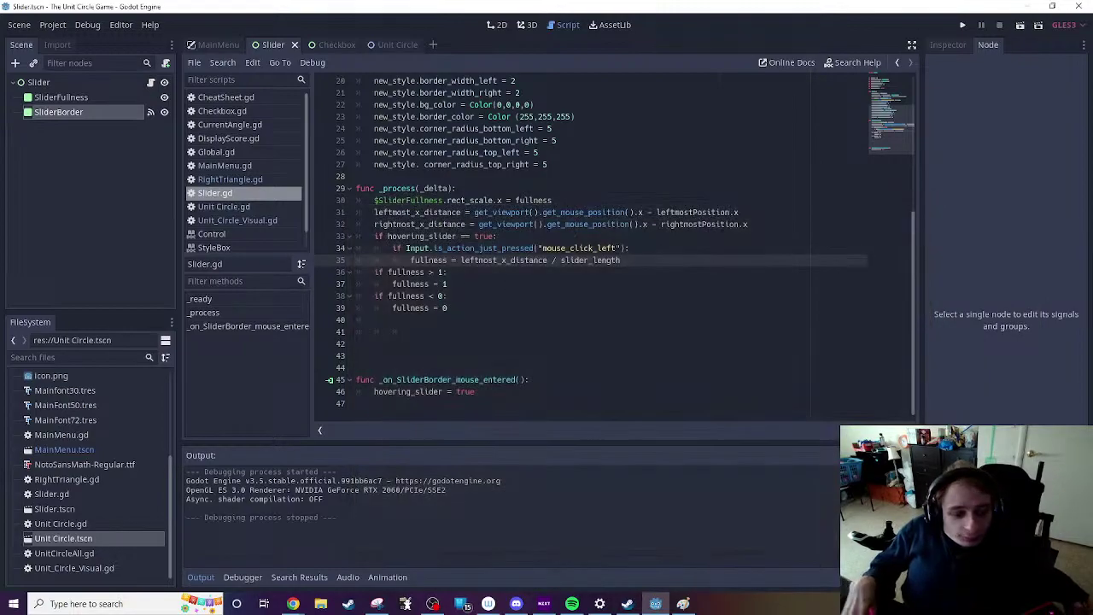
Step: Connect SliderBorder's mouse_exited signal to a new _on_SliderBorder_mouse_exited handler in the script
{"action": "left_click", "coordinate": [86, 81]}
{"action": "left_click", "coordinate": [99, 97]}
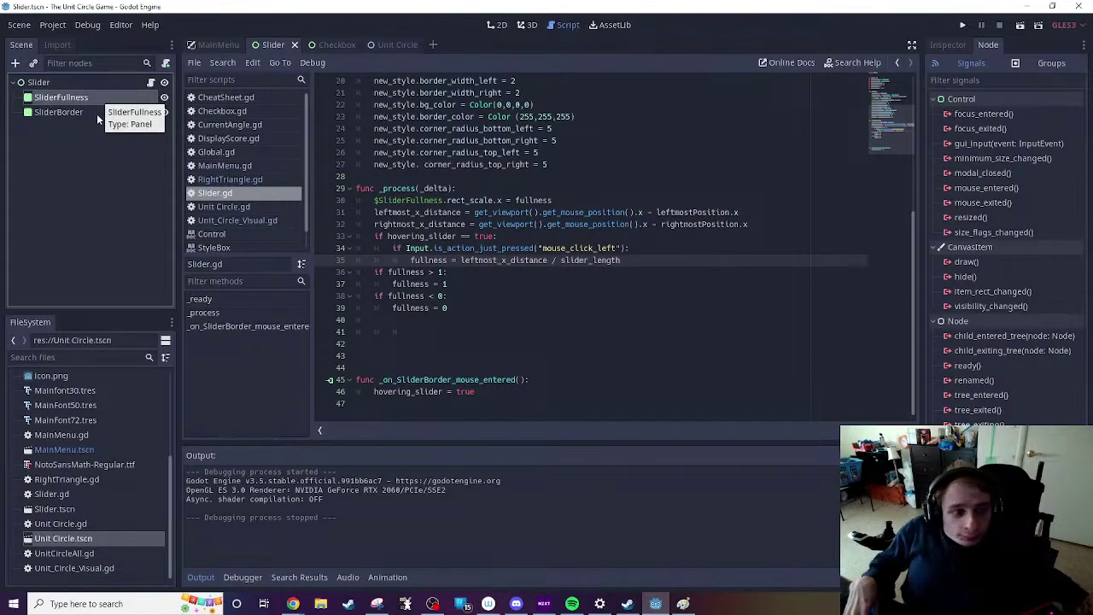
{"action": "left_click", "coordinate": [85, 113]}
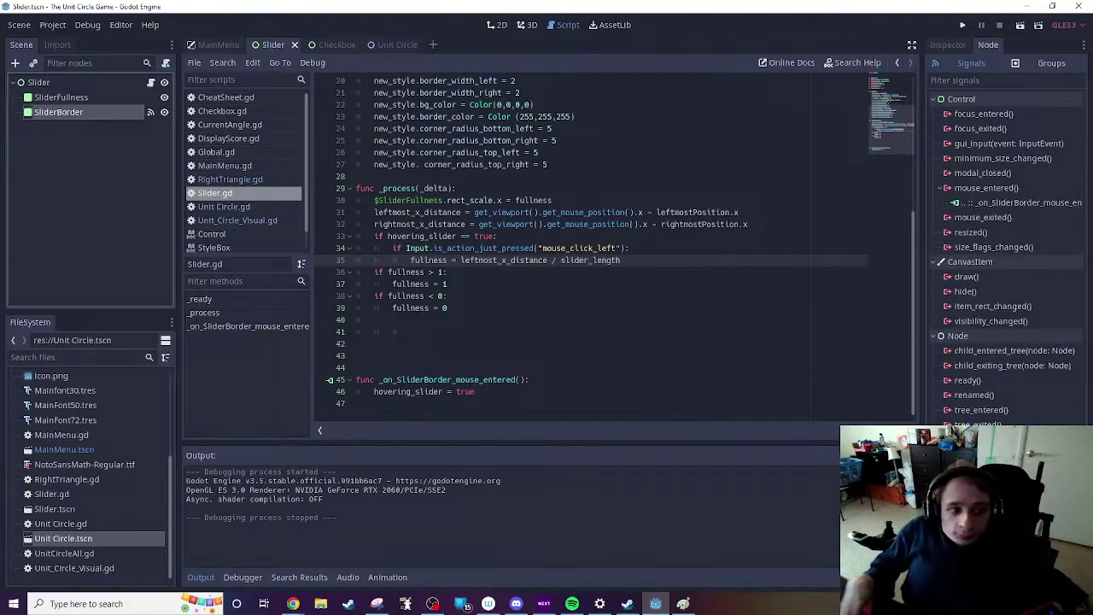
{"action": "left_click", "coordinate": [996, 219]}
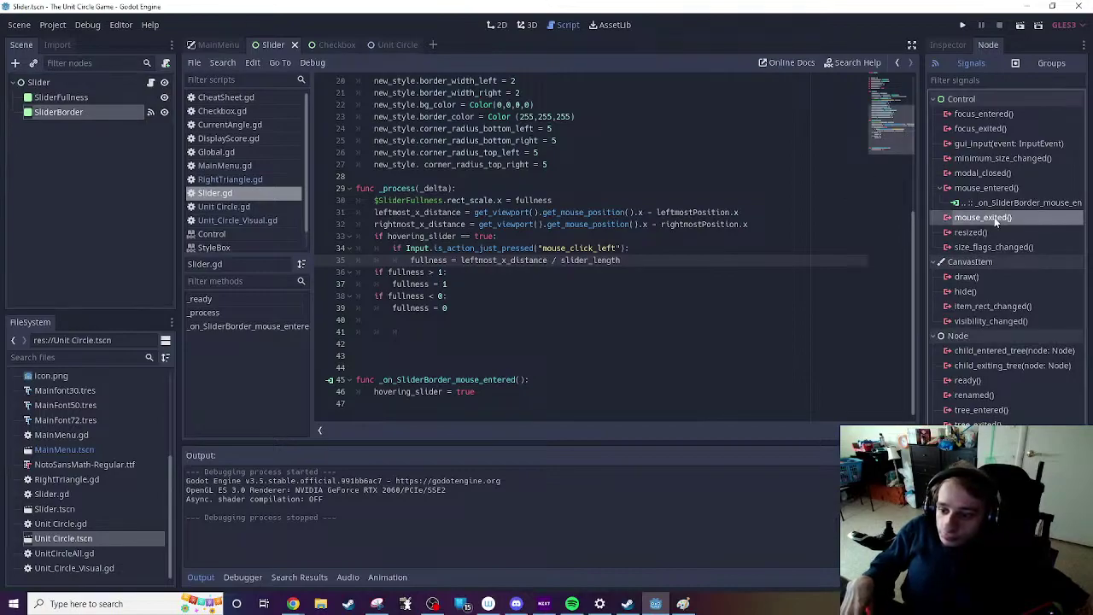
{"action": "double_click", "coordinate": [997, 217]}
{"action": "left_click", "coordinate": [485, 433]}
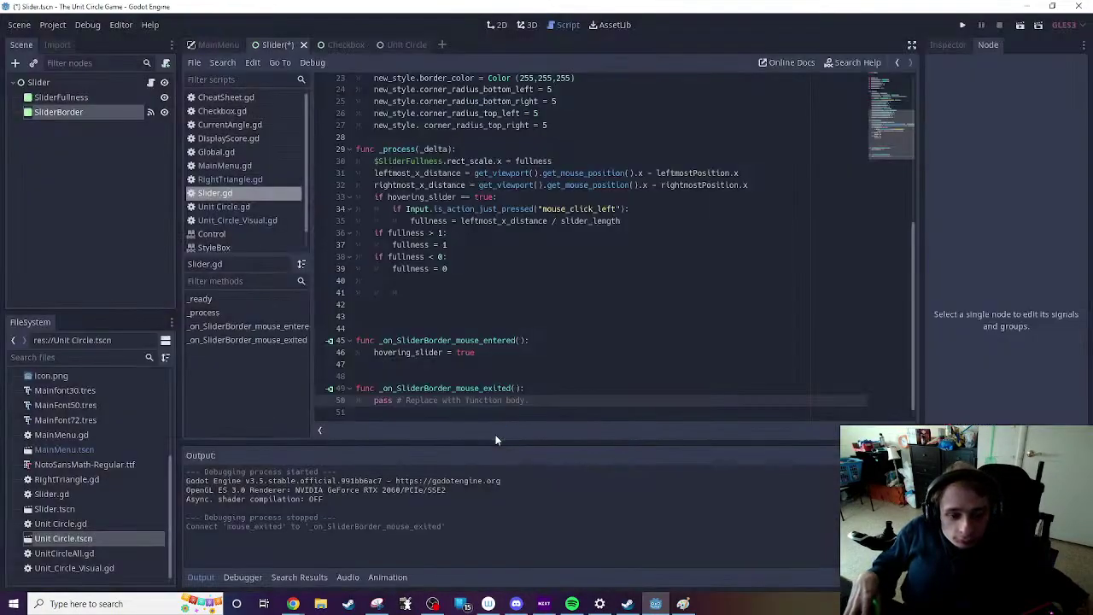
Step: Replace the handler's pass with 'hovering_slider = false' and run the scene
{"action": "left_click_drag", "start_coordinate": [374, 400], "coordinate": [531, 400]}
{"action": "type", "text": "hov"}
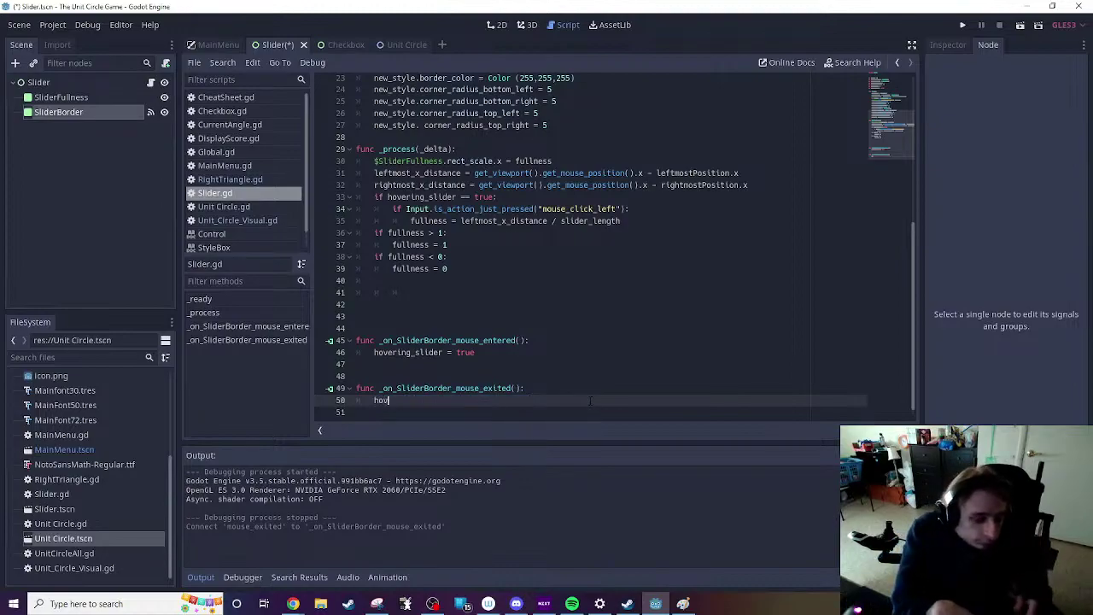
{"action": "type", "text": "ering_slider = false"}
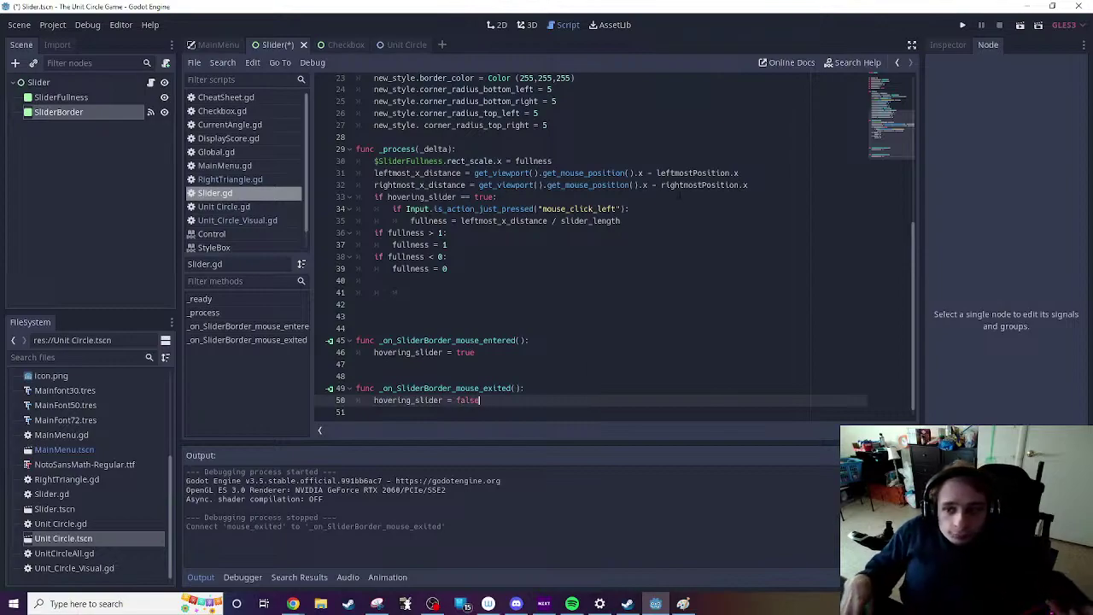
{"action": "left_click", "coordinate": [1020, 27]}
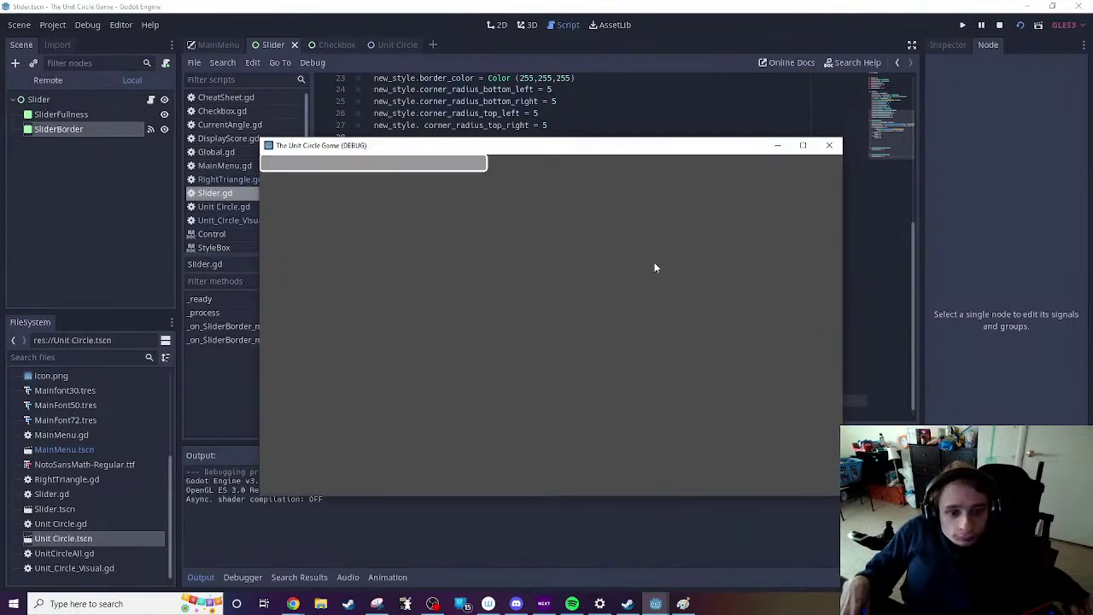
Step: Click and drag on the slider to test its fill, then close the game
{"action": "left_click", "coordinate": [442, 174]}
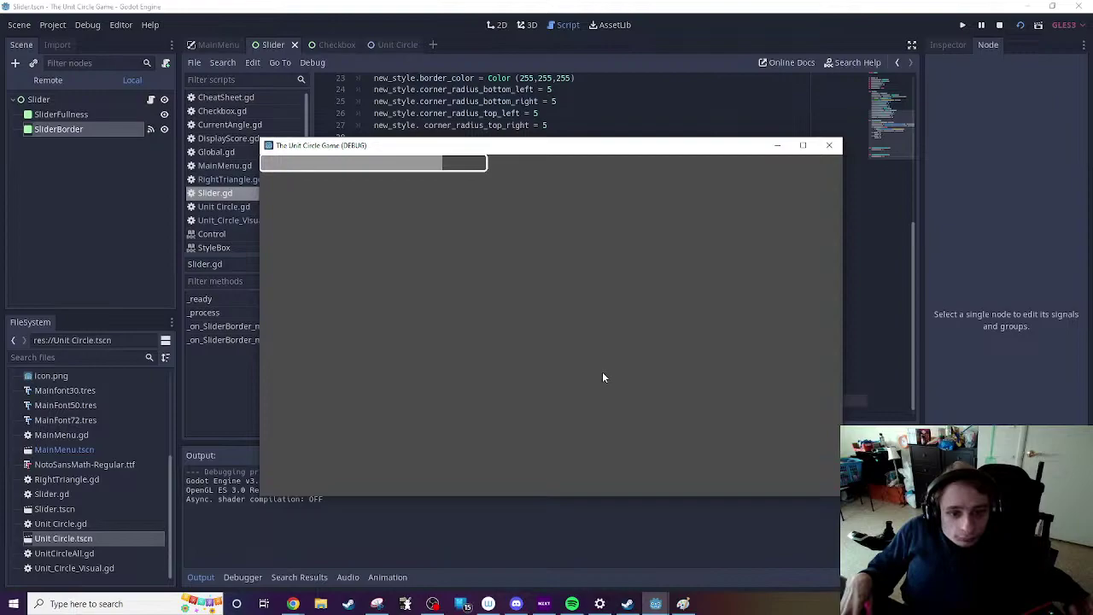
{"action": "left_click_drag", "start_coordinate": [426, 171], "coordinate": [462, 171]}
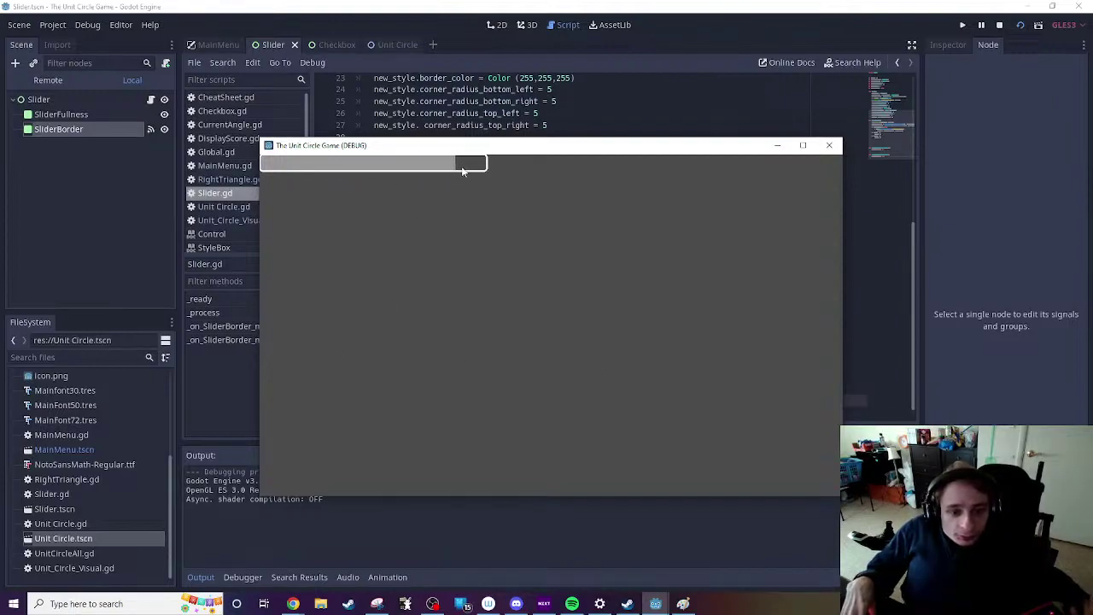
{"action": "mouse_move", "coordinate": [367, 164]}
{"action": "left_mouse_down"}
{"action": "mouse_move", "coordinate": [348, 164]}
{"action": "mouse_move", "coordinate": [486, 164]}
{"action": "mouse_move", "coordinate": [291, 165]}
{"action": "mouse_move", "coordinate": [485, 161]}
{"action": "mouse_move", "coordinate": [371, 164]}
{"action": "left_mouse_up"}
{"action": "left_click", "coordinate": [828, 146]}
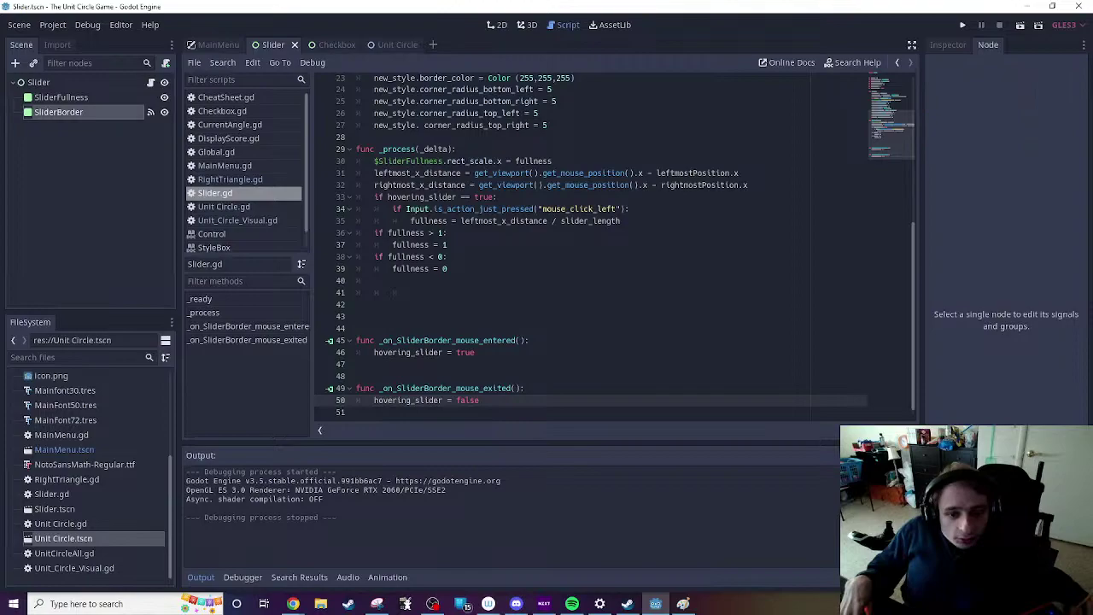
Step: On line 34, replace is_action_just_pressed with is_action_pressed
{"action": "left_click", "coordinate": [478, 209]}
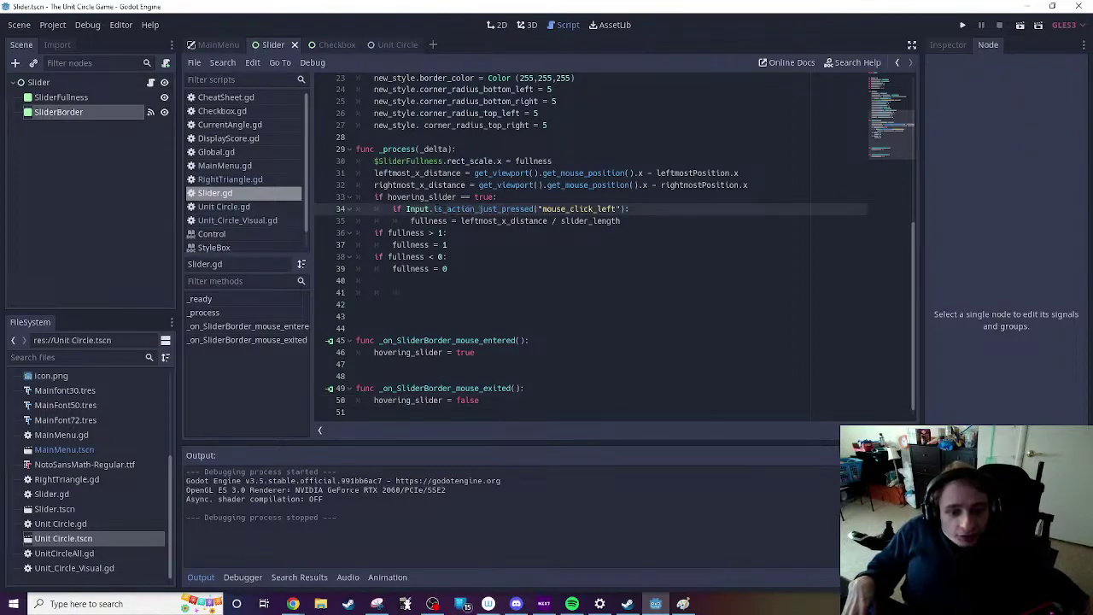
{"action": "left_click_drag", "start_coordinate": [433, 208], "coordinate": [538, 209]}
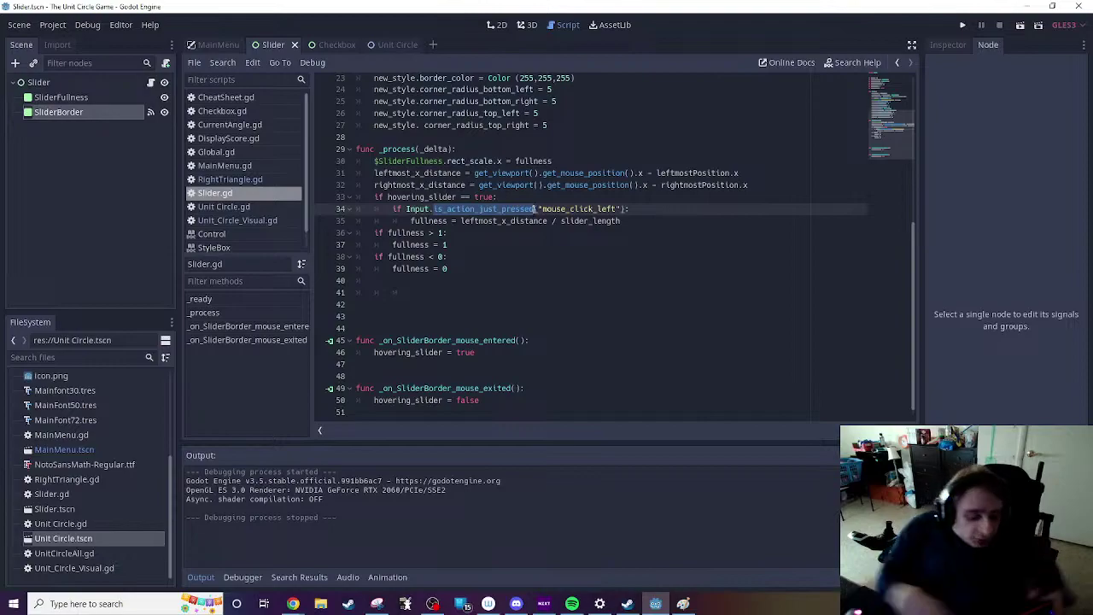
{"action": "type", "text": "is_action"}
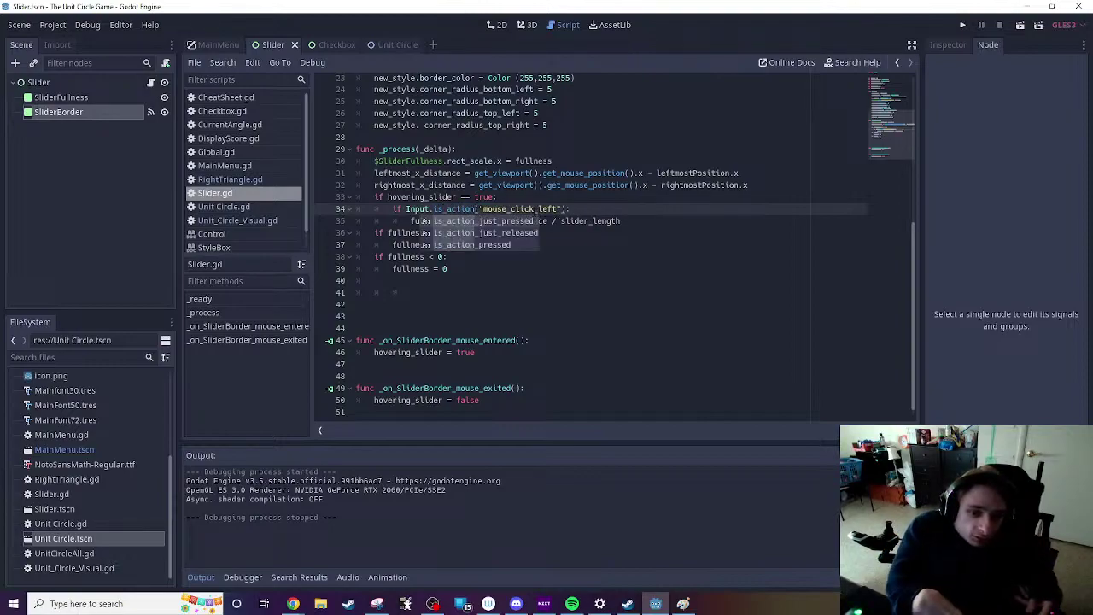
{"action": "type", "text": "_pressed"}
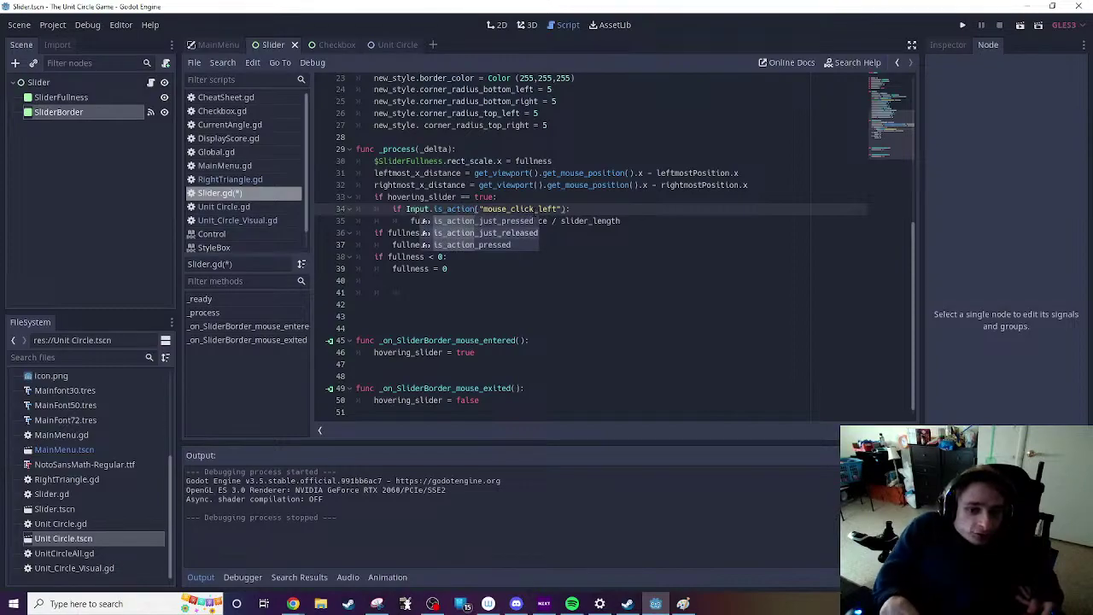
{"action": "key", "text": "Return"}
{"action": "left_click", "coordinate": [376, 281]}
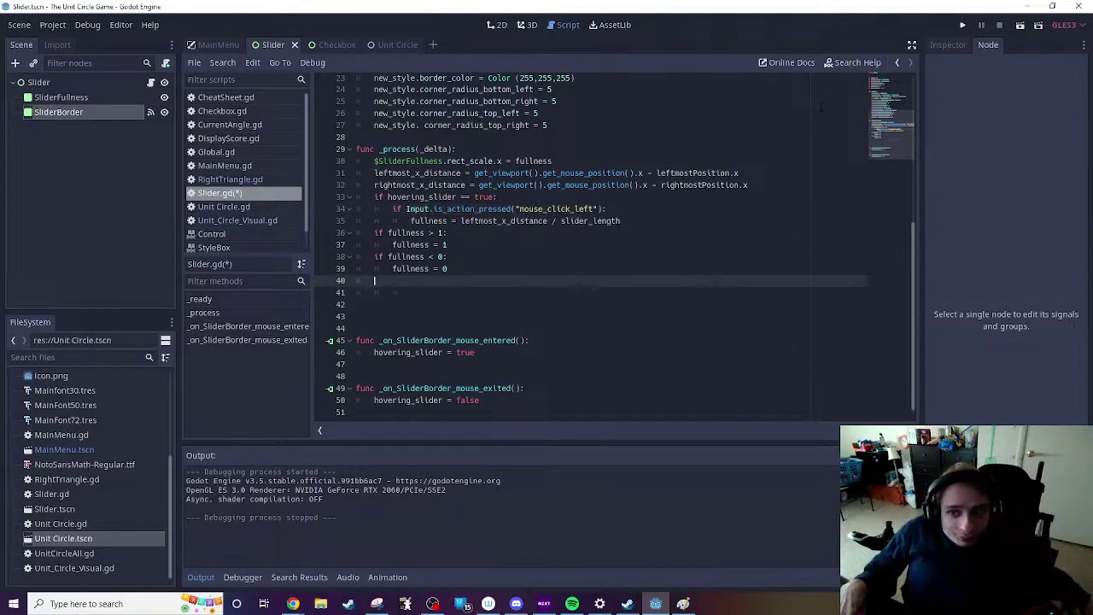
Step: Run the scene, drag with a held click to raise and lower the slider fill, then stop the game
{"action": "left_click", "coordinate": [1020, 25]}
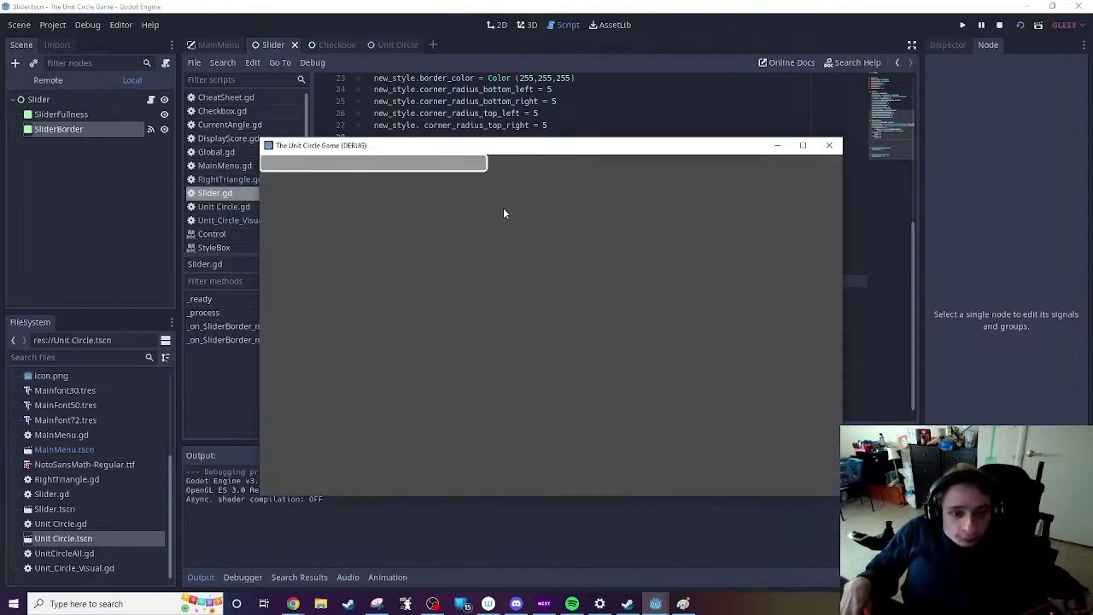
{"action": "left_click_drag", "start_coordinate": [464, 167], "coordinate": [598, 273]}
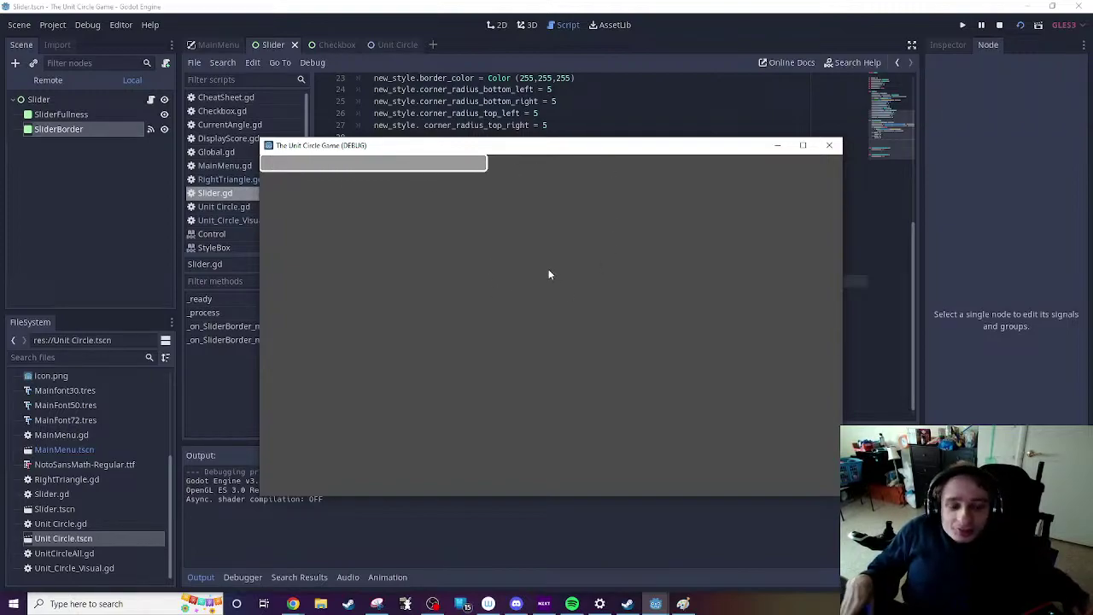
{"action": "left_click_drag", "start_coordinate": [483, 201], "coordinate": [500, 212]}
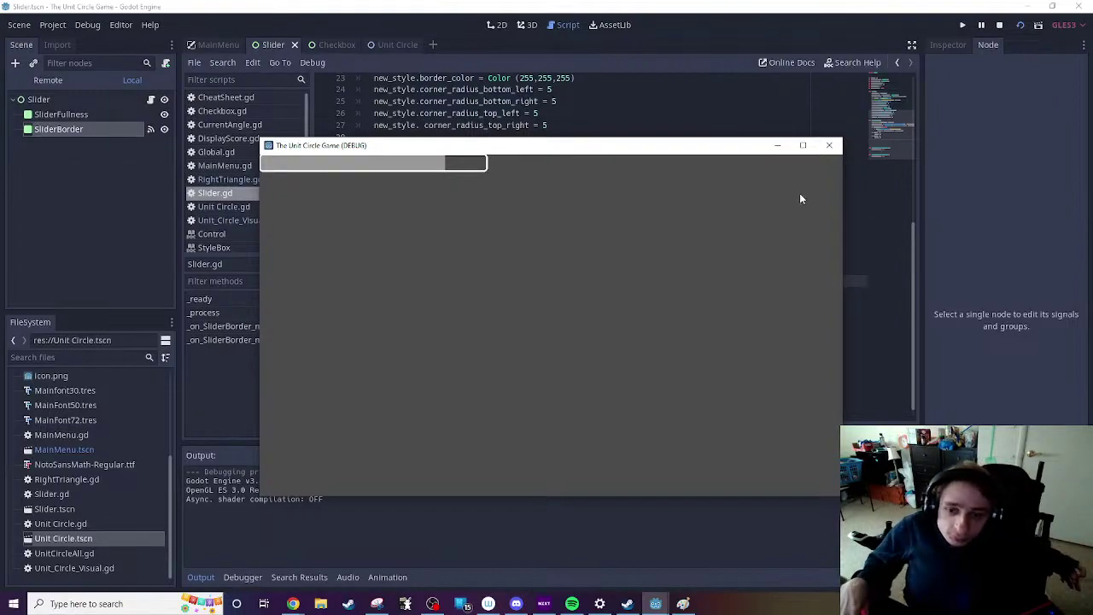
{"action": "left_click", "coordinate": [828, 145]}
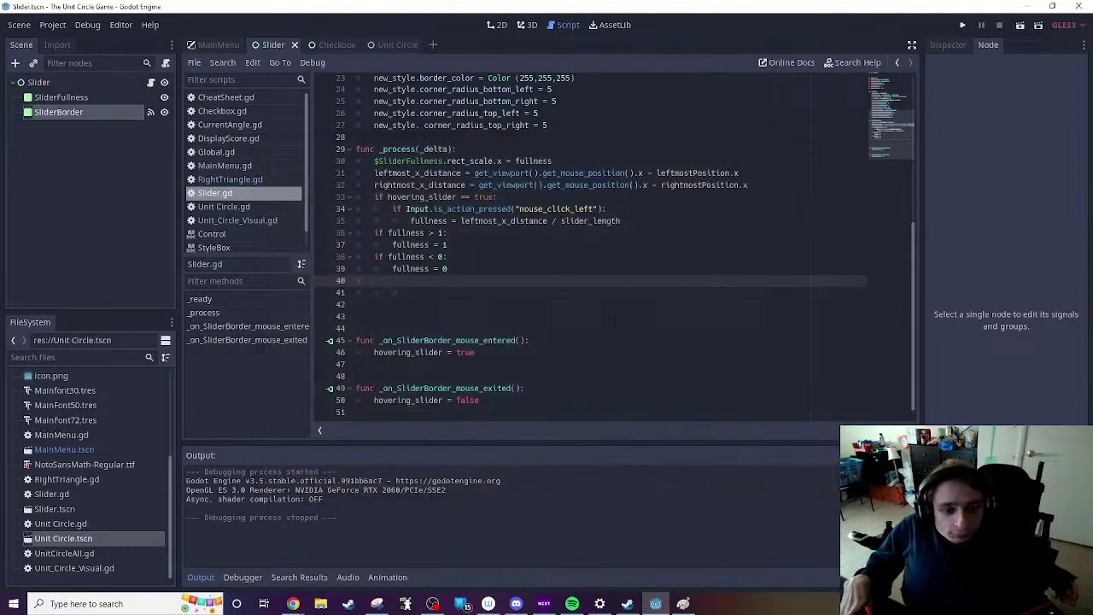
Step: Delete the empty lines 40–42 after the fullness clamp in Slider.gd
{"action": "left_click_drag", "start_coordinate": [359, 304], "coordinate": [344, 289]}
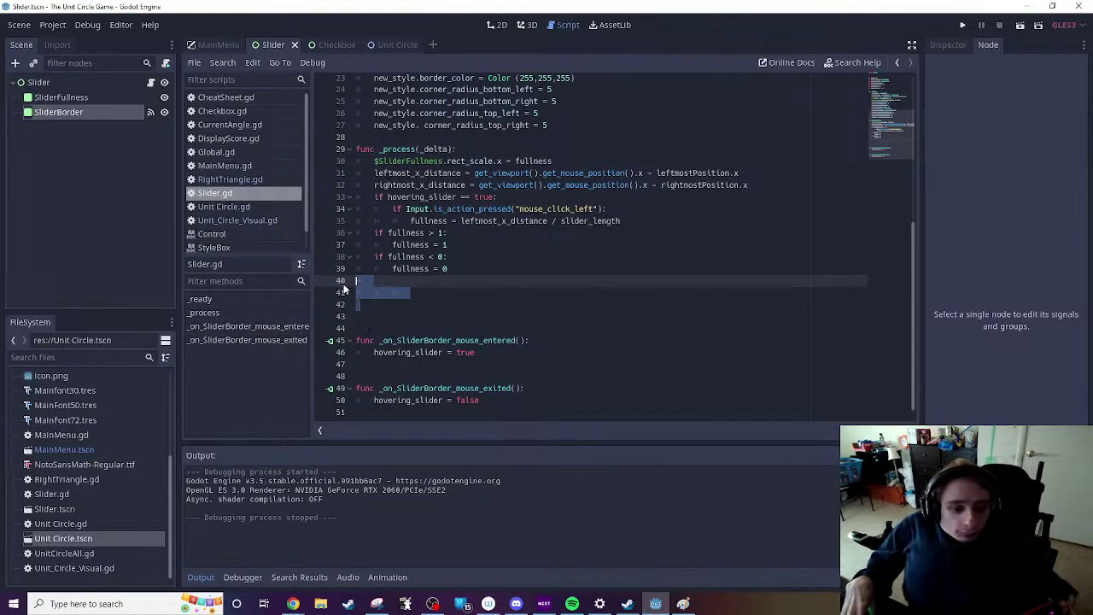
{"action": "key", "text": "BackSpace"}
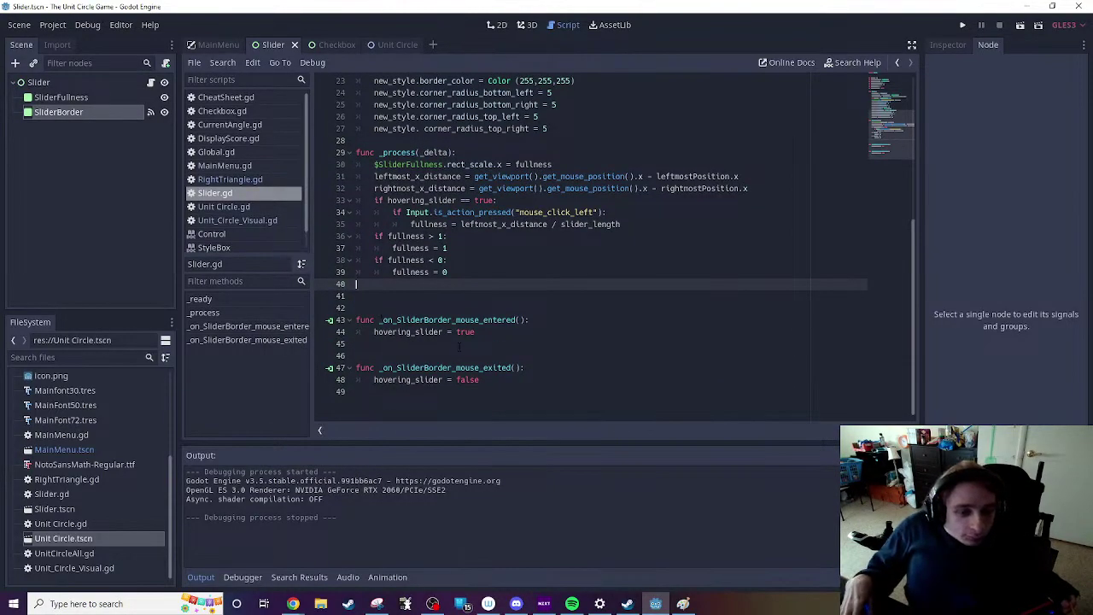
{"action": "scroll", "coordinate": [512, 342], "scroll_direction": "up", "scroll_amount": 7}
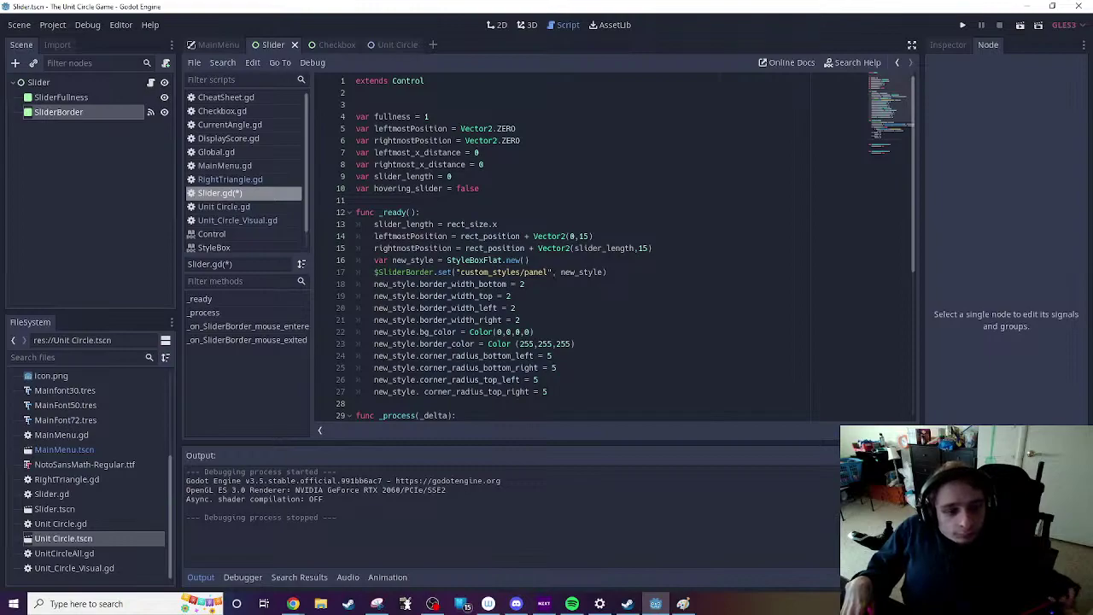
{"action": "scroll", "coordinate": [547, 248], "scroll_direction": "down", "scroll_amount": 2}
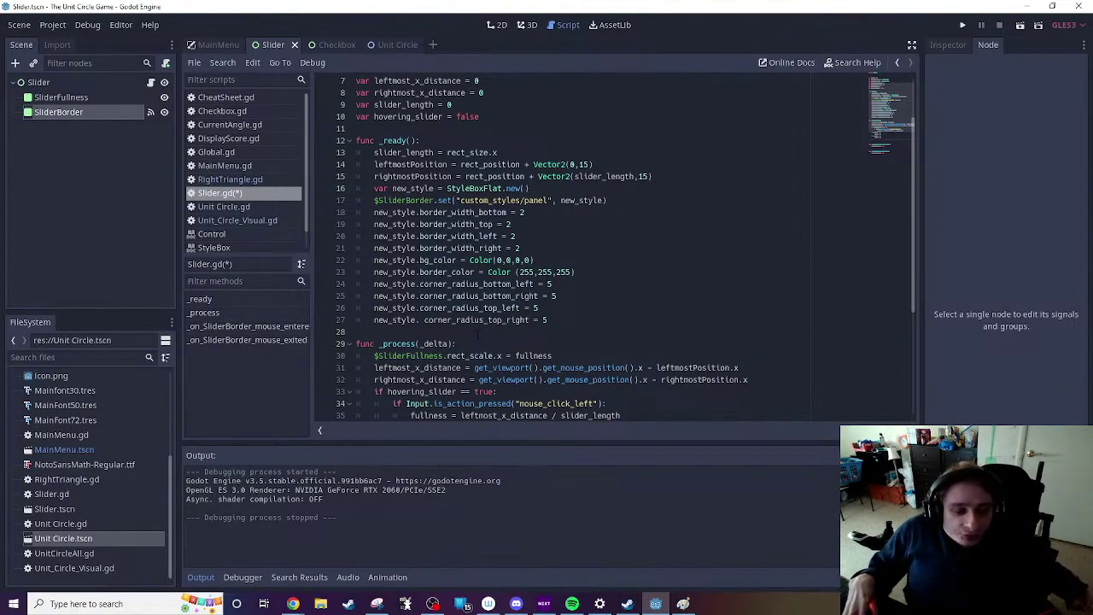
Step: Insert 'func _draw():' above _process with a draw_line call as its body
{"action": "left_click", "coordinate": [478, 335]}
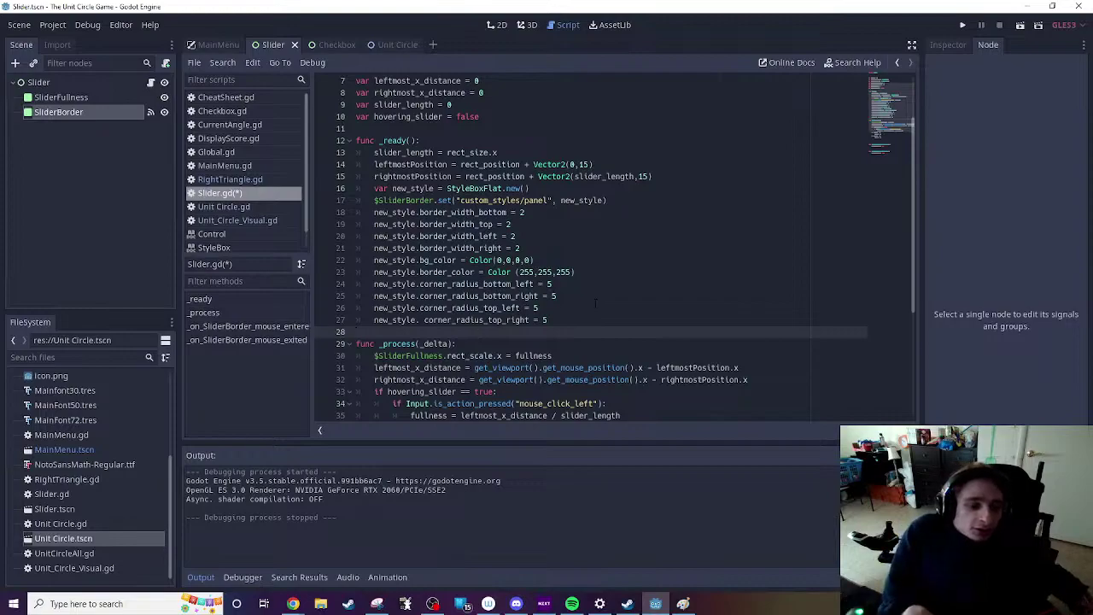
{"action": "key", "text": "Return"}
{"action": "key", "text": "Return"}
{"action": "type", "text": "fu"}
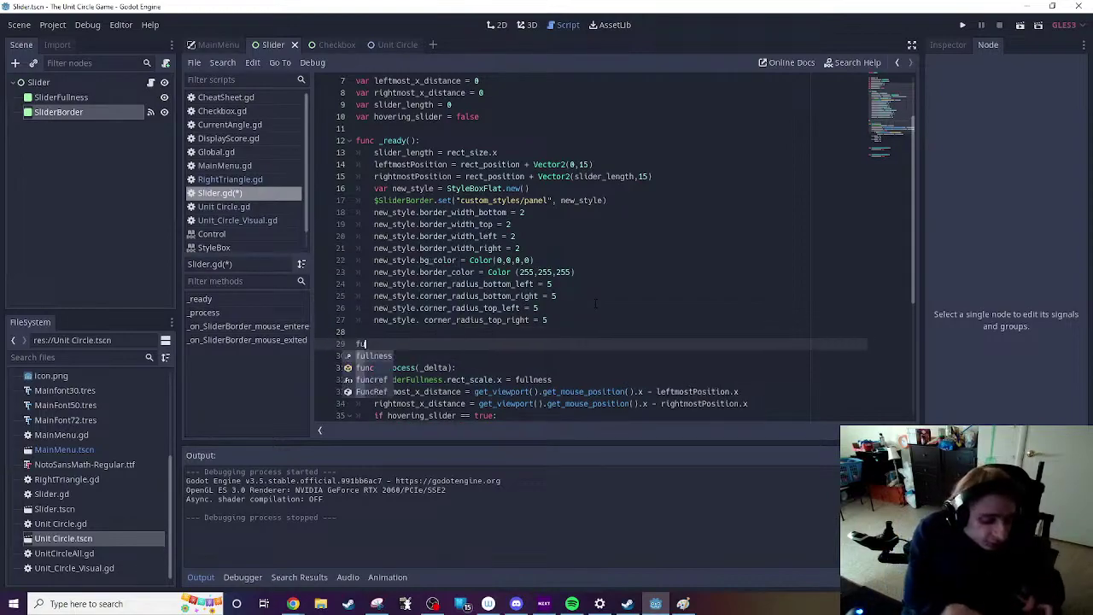
{"action": "type", "text": "nc _dr"}
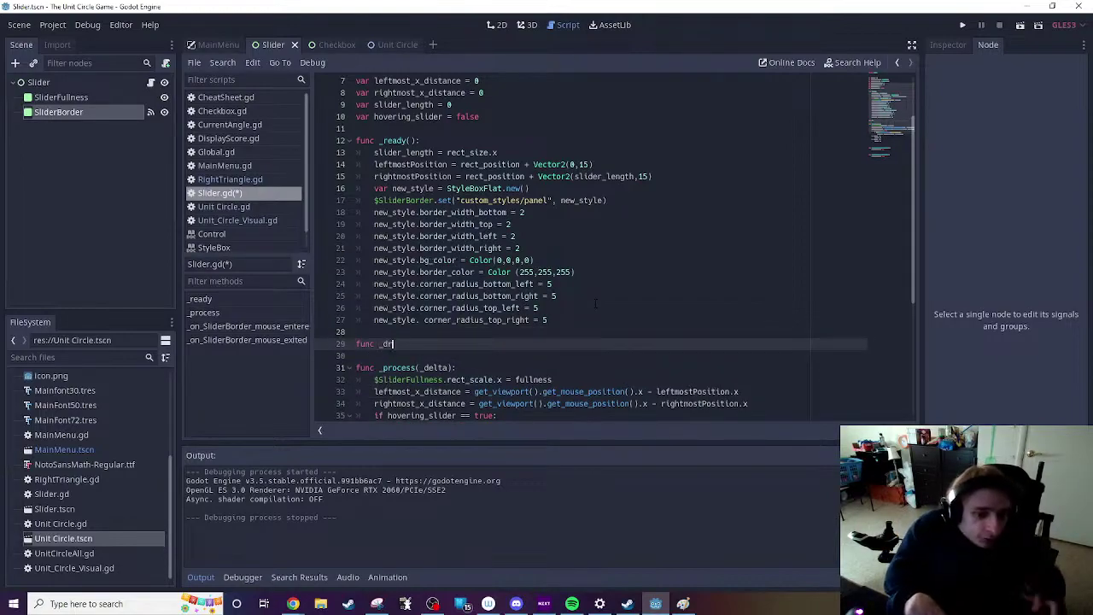
{"action": "type", "text": "aw():"}
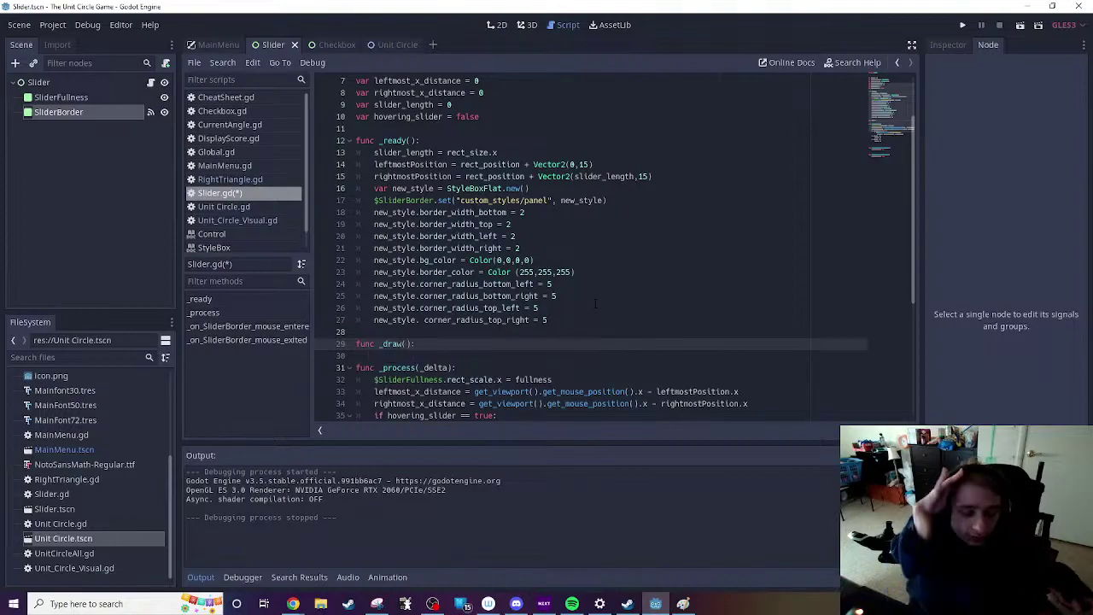
{"action": "key", "text": "Return"}
{"action": "scroll", "coordinate": [604, 260], "scroll_direction": "down", "scroll_amount": 2}
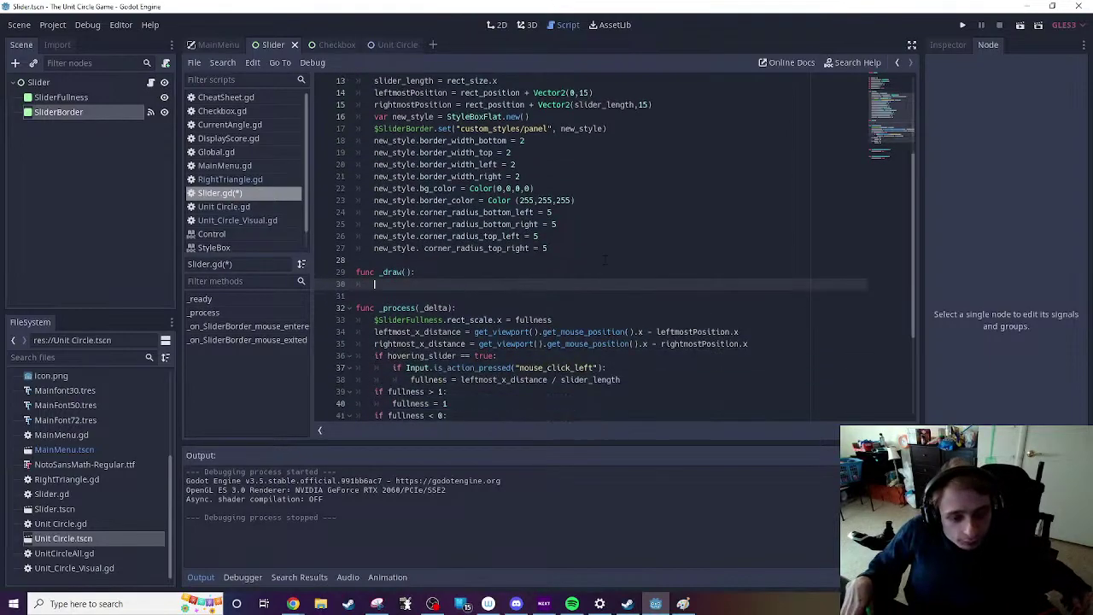
{"action": "scroll", "coordinate": [605, 259], "scroll_direction": "down", "scroll_amount": 2}
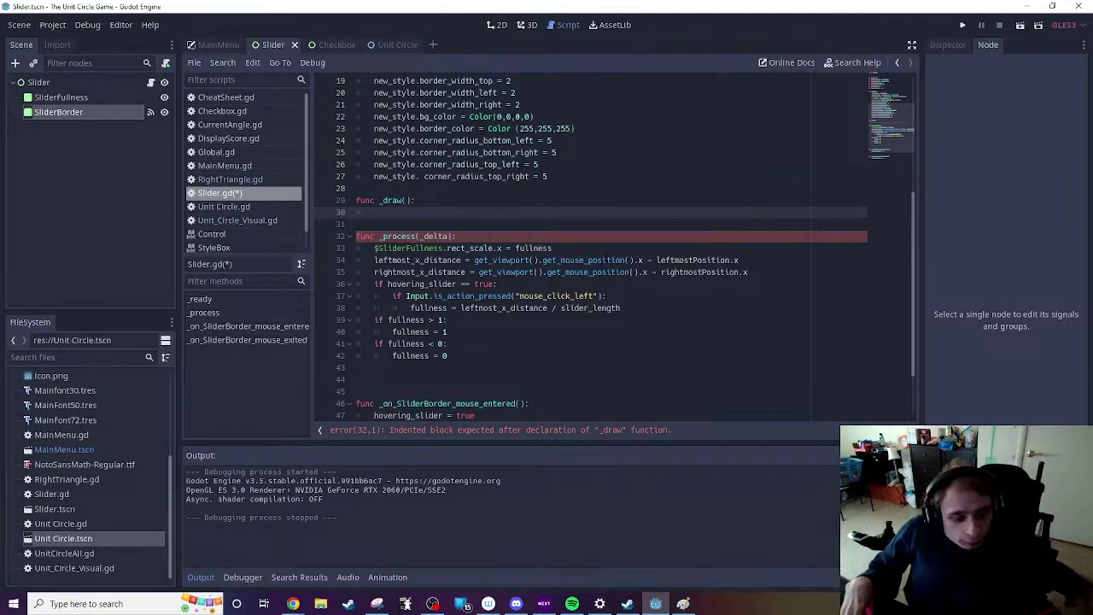
{"action": "type", "text": "draw"}
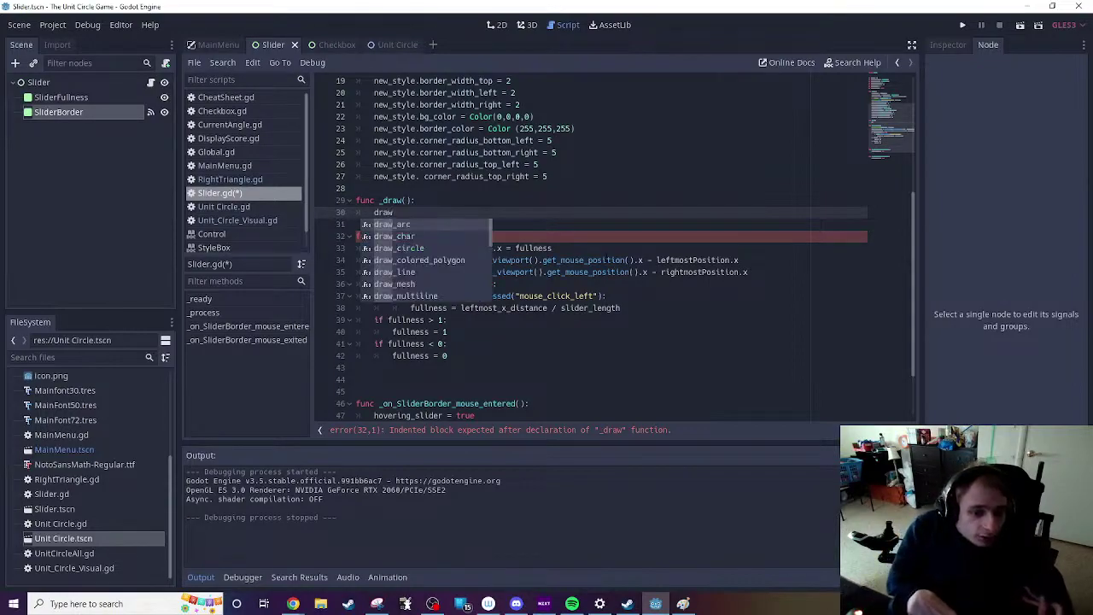
{"action": "key", "text": "Down"}
{"action": "key", "text": "Down"}
{"action": "key", "text": "Down"}
{"action": "key", "text": "Down"}
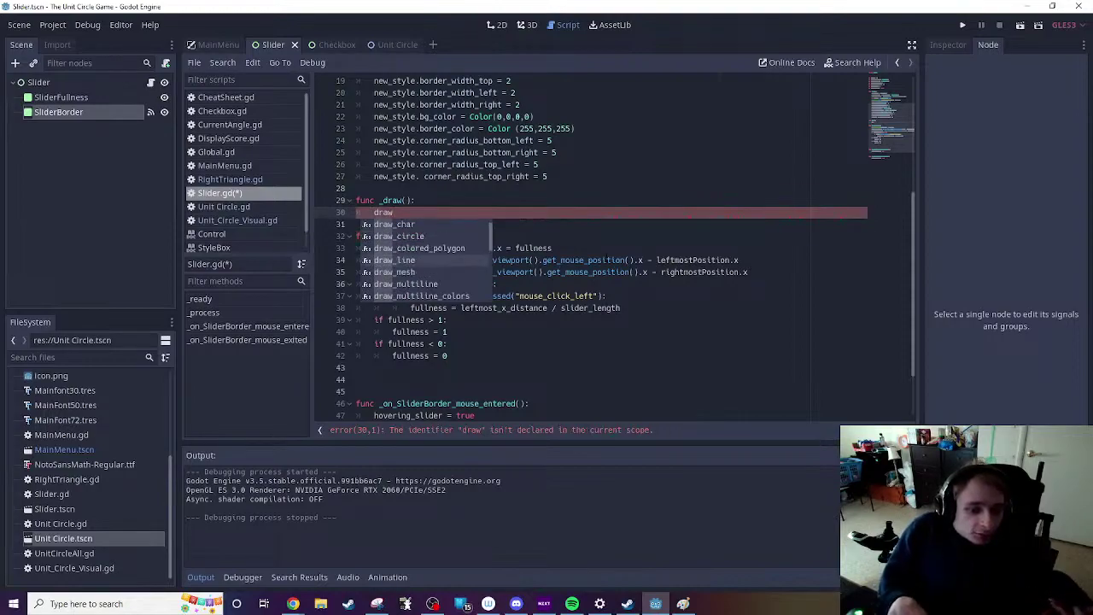
{"action": "key", "text": "Return"}
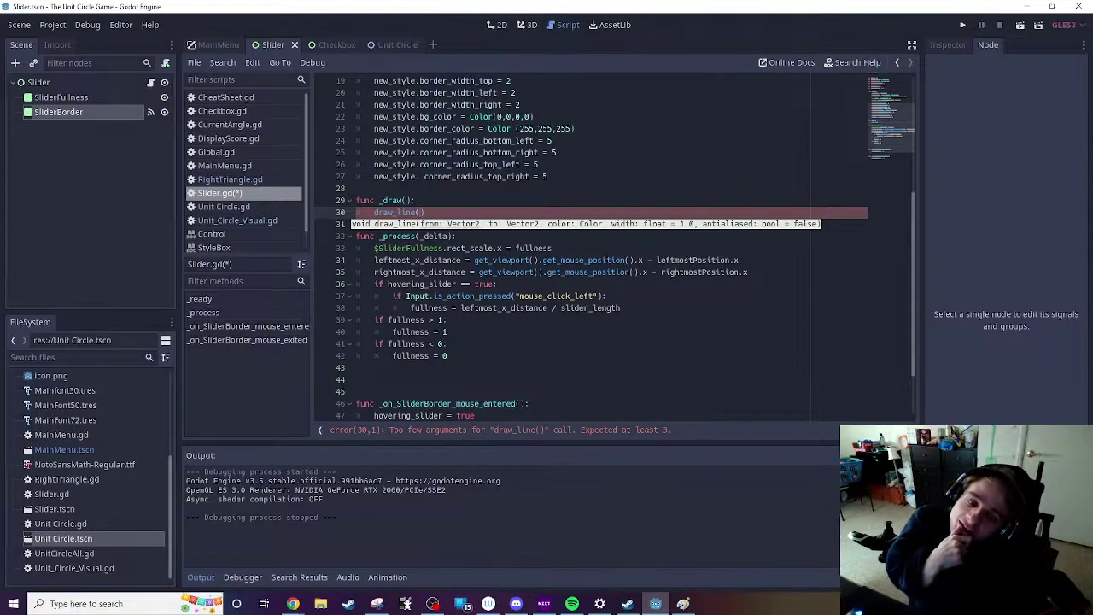
{"action": "scroll", "coordinate": [612, 248], "scroll_direction": "up", "scroll_amount": 6}
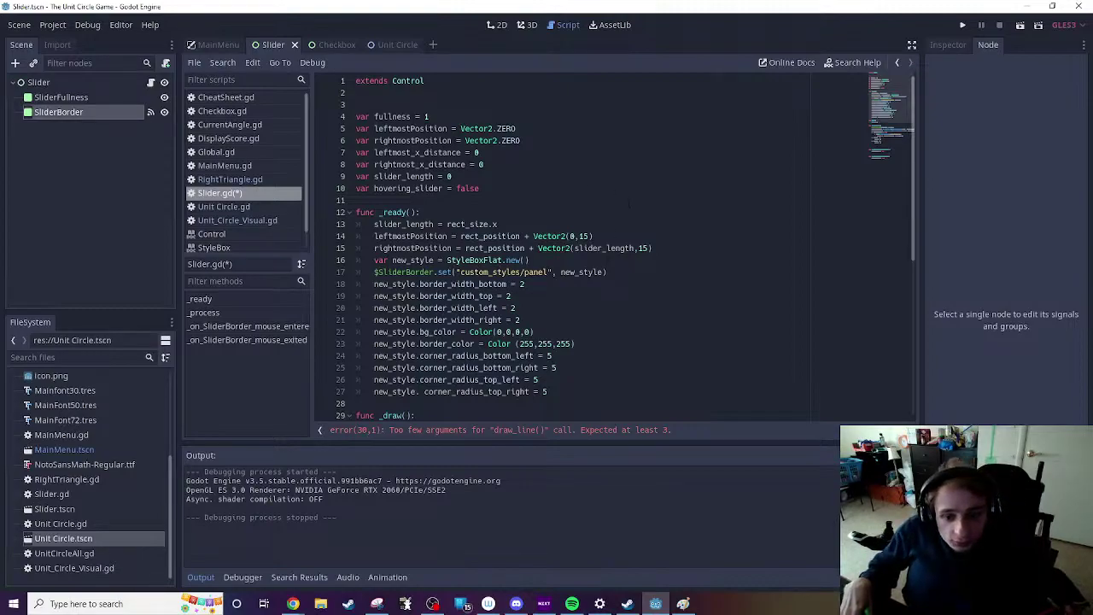
Step: In Paint, handwrite 'leftmost_x' beneath the rmp - 10 < mouse pos < rmp + 10 note
{"action": "scroll", "coordinate": [627, 202], "scroll_direction": "down", "scroll_amount": 4}
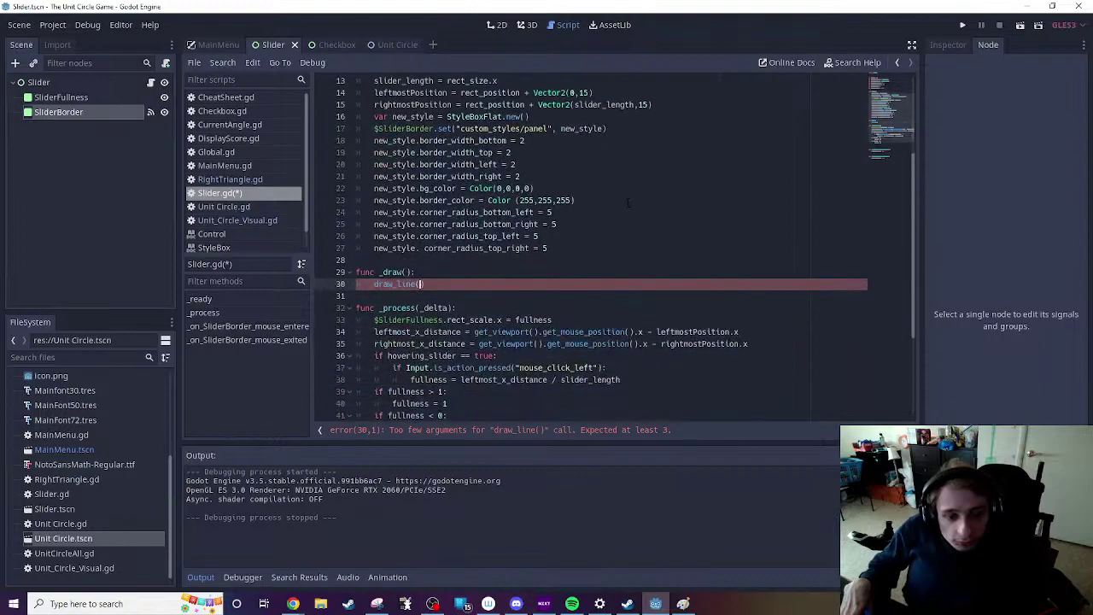
{"action": "left_click", "coordinate": [682, 603]}
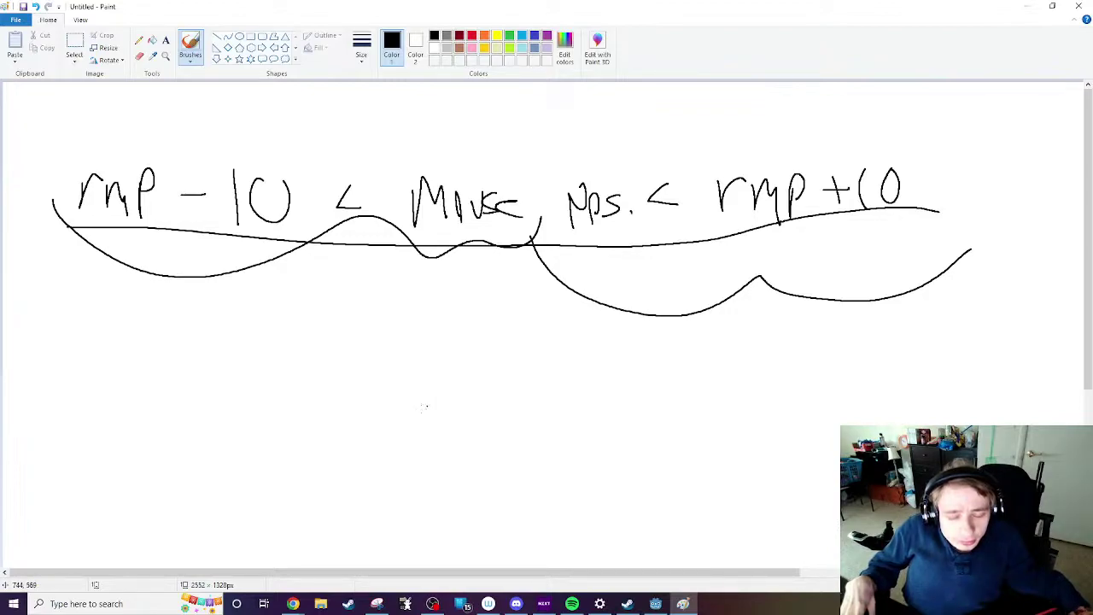
{"action": "mouse_move", "coordinate": [413, 358]}
{"action": "left_mouse_down"}
{"action": "mouse_move", "coordinate": [412, 424]}
{"action": "mouse_move", "coordinate": [432, 428]}
{"action": "mouse_move", "coordinate": [465, 404]}
{"action": "mouse_move", "coordinate": [468, 439]}
{"action": "mouse_move", "coordinate": [488, 412]}
{"action": "left_mouse_up"}
{"action": "left_click_drag", "start_coordinate": [487, 420], "coordinate": [512, 433]}
{"action": "left_click_drag", "start_coordinate": [521, 417], "coordinate": [514, 436]}
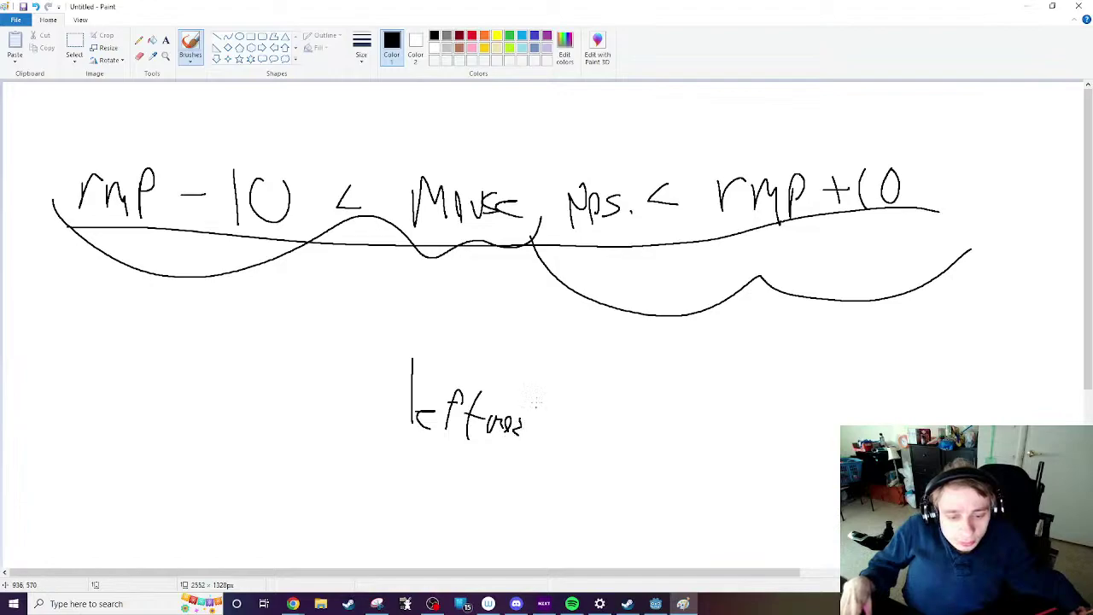
{"action": "mouse_move", "coordinate": [536, 397]}
{"action": "left_mouse_down"}
{"action": "mouse_move", "coordinate": [535, 427]}
{"action": "mouse_move", "coordinate": [555, 414]}
{"action": "mouse_move", "coordinate": [570, 430]}
{"action": "mouse_move", "coordinate": [597, 426]}
{"action": "left_mouse_up"}
{"action": "left_click_drag", "start_coordinate": [595, 409], "coordinate": [584, 427]}
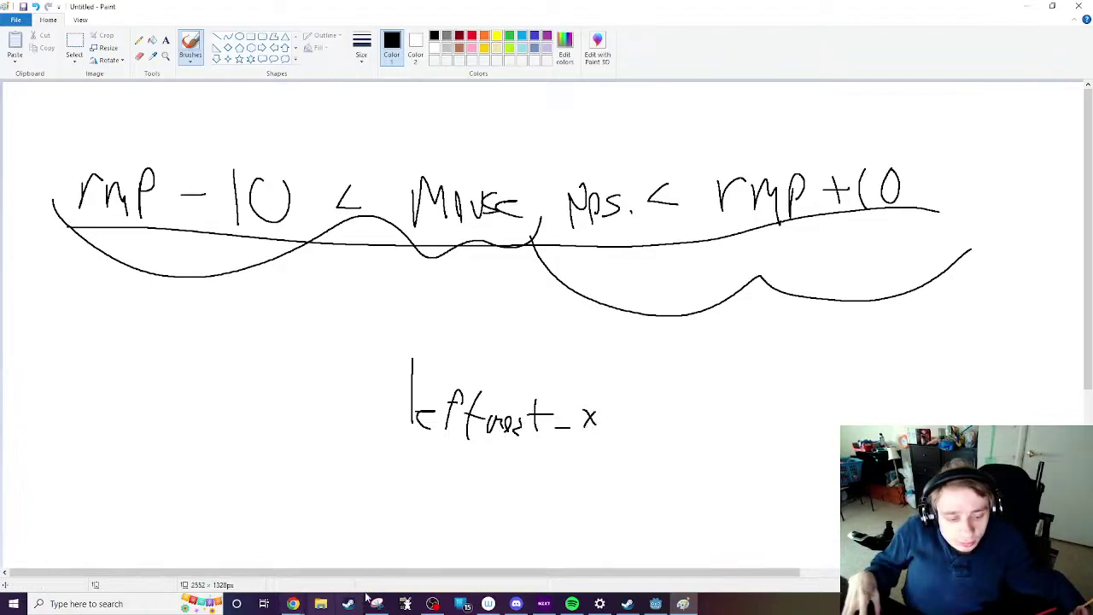
{"action": "left_click", "coordinate": [655, 603]}
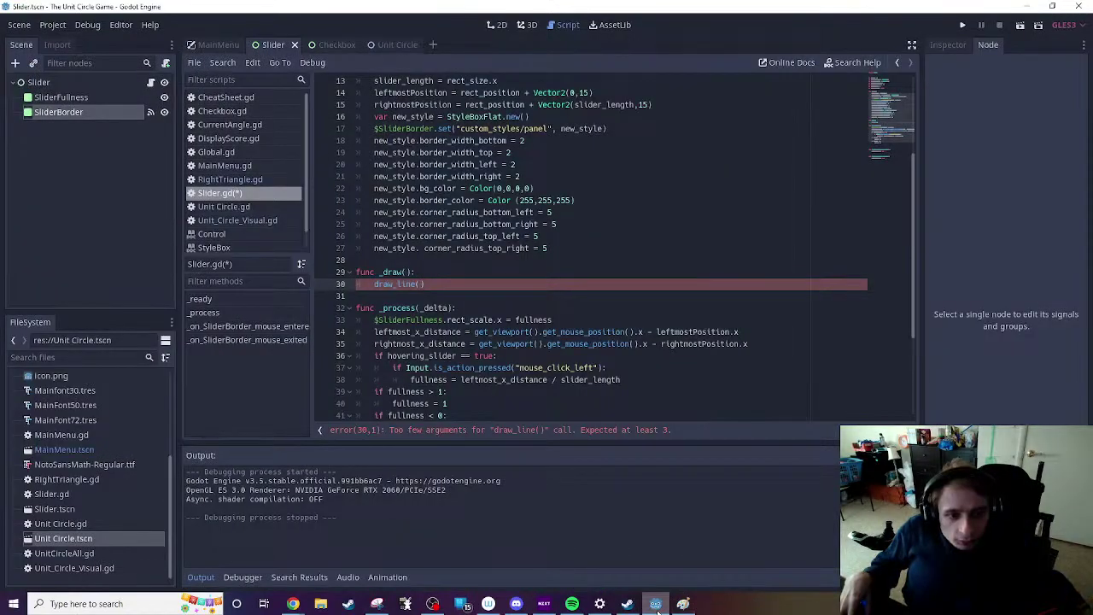
{"action": "scroll", "coordinate": [592, 319], "scroll_direction": "up", "scroll_amount": 4}
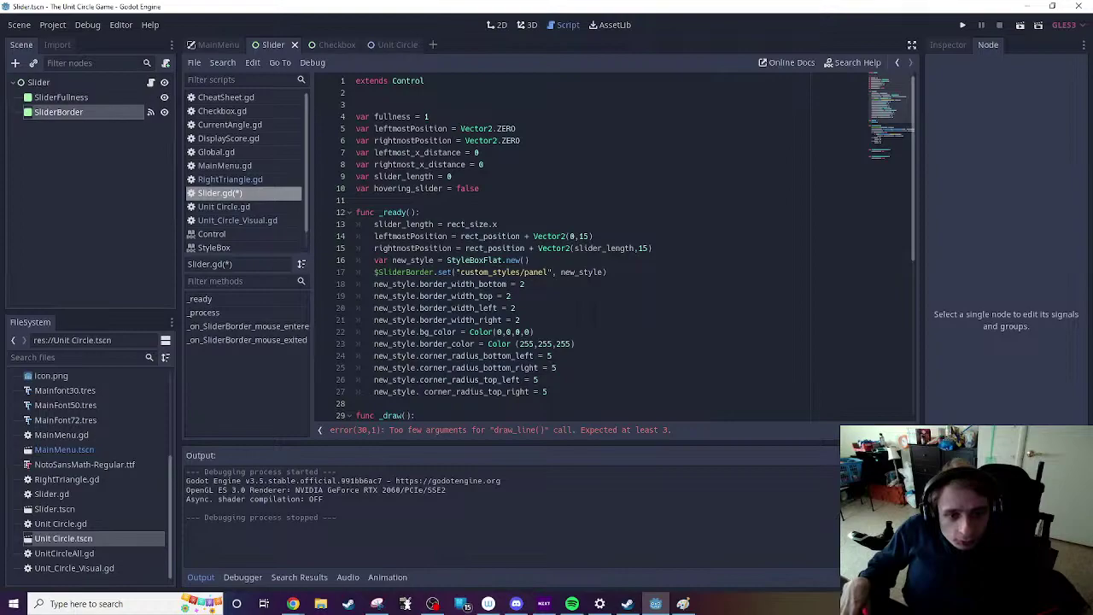
{"action": "left_click", "coordinate": [683, 603]}
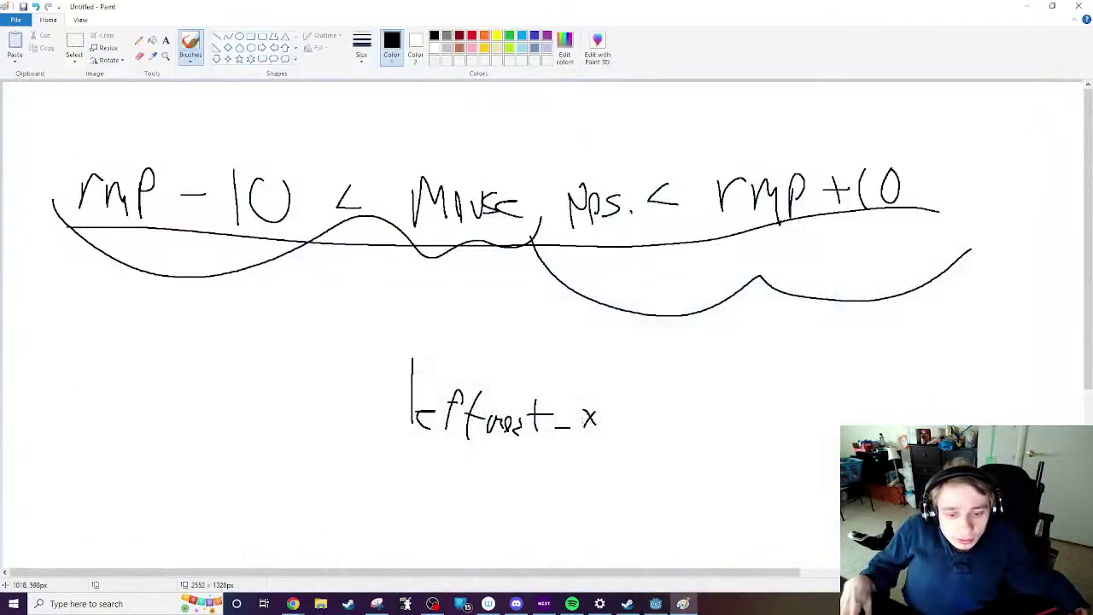
{"action": "left_click", "coordinate": [656, 604]}
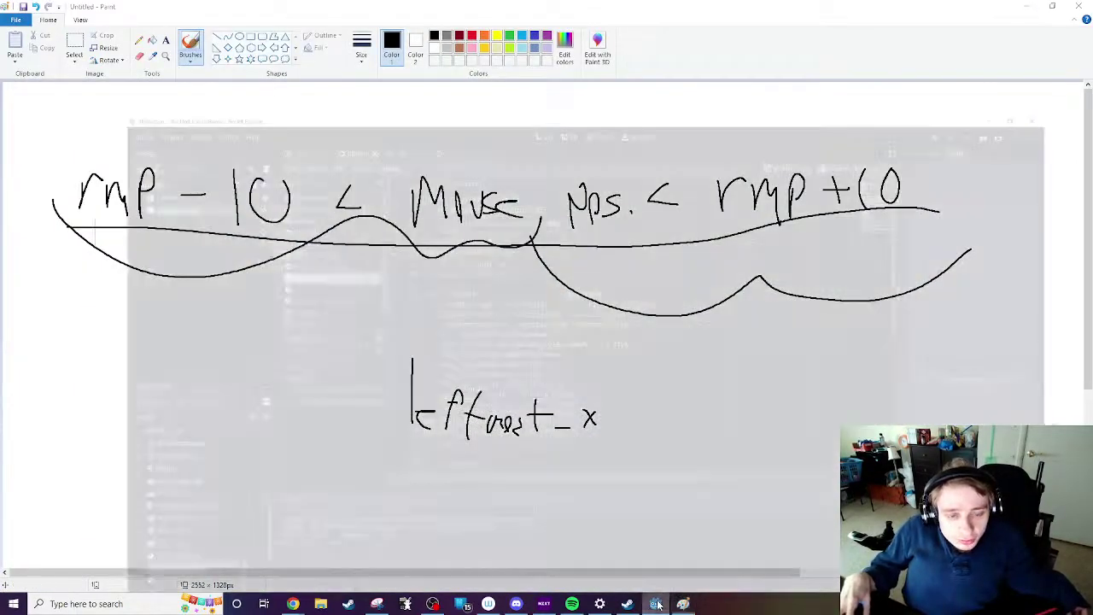
Step: Give draw_line the from point Vector2(leftmostPosition.x + leftmost_x_distance, rect_position.y)
{"action": "scroll", "coordinate": [421, 416], "scroll_direction": "down", "scroll_amount": 1}
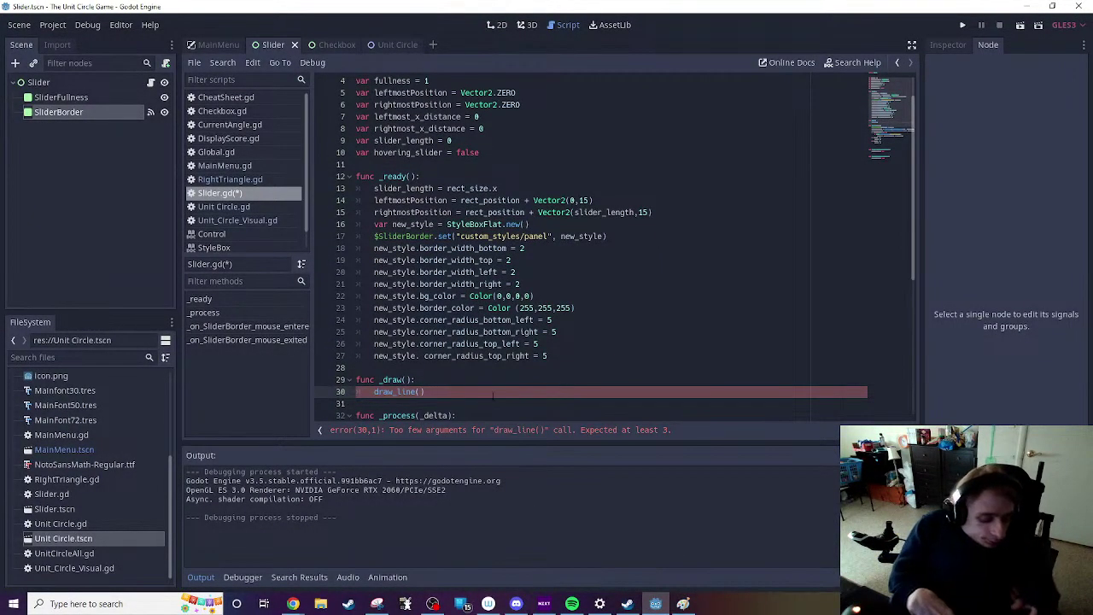
{"action": "type", "text": "Vec"}
{"action": "key", "text": "Return"}
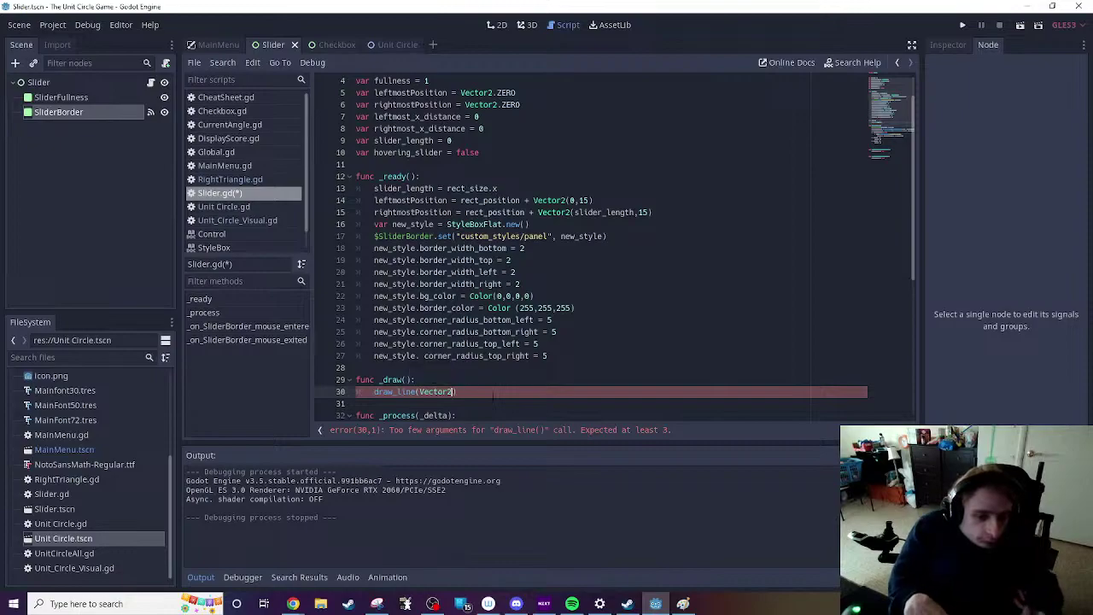
{"action": "type", "text": "("}
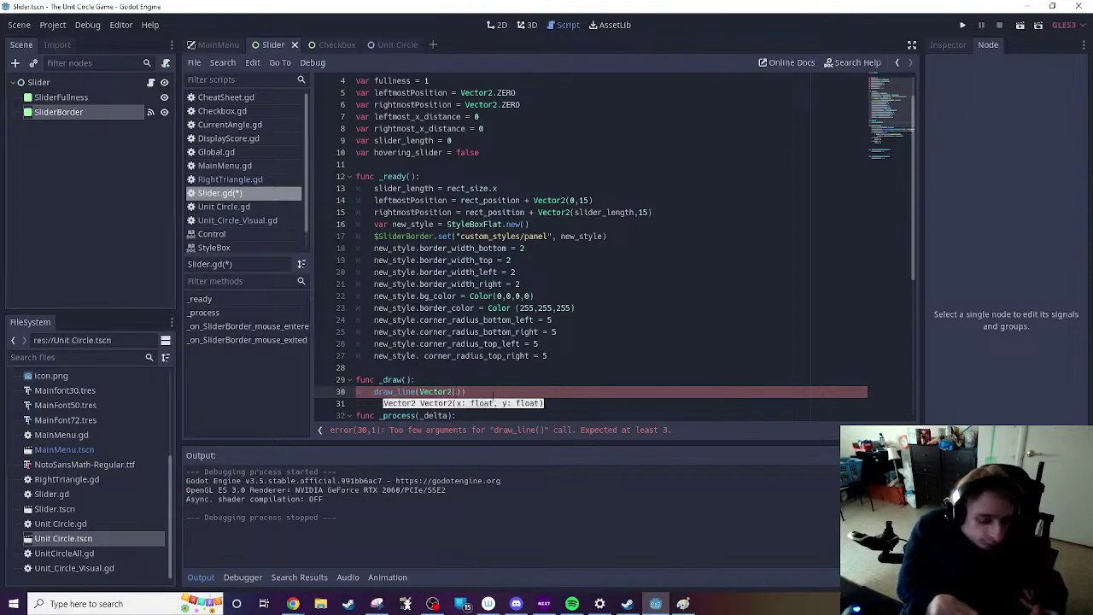
{"action": "type", "text": "lef"}
{"action": "key", "text": "Return"}
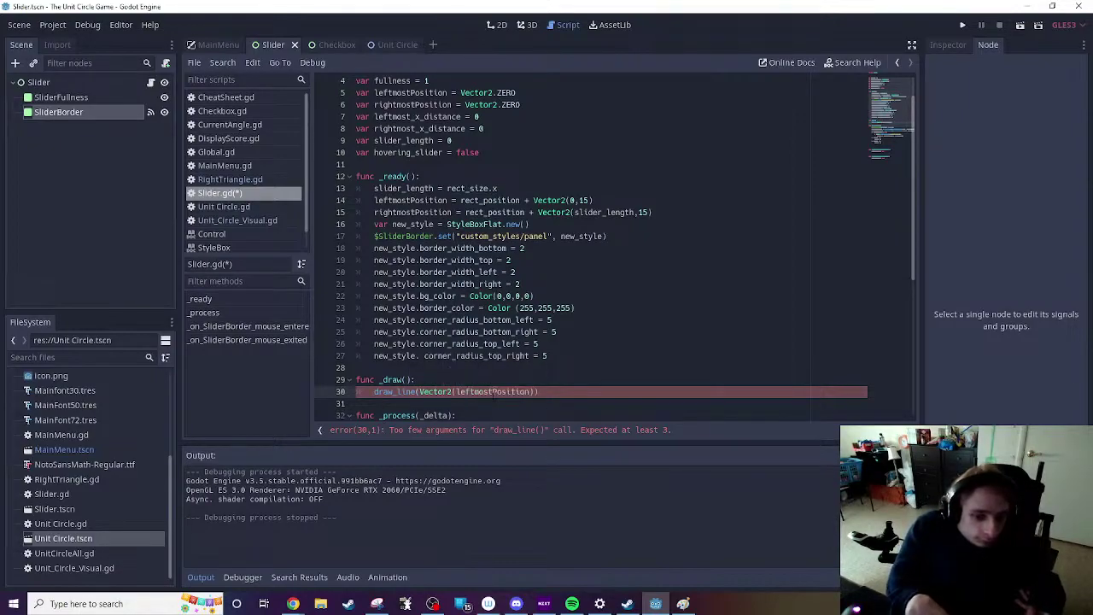
{"action": "type", "text": ".x"}
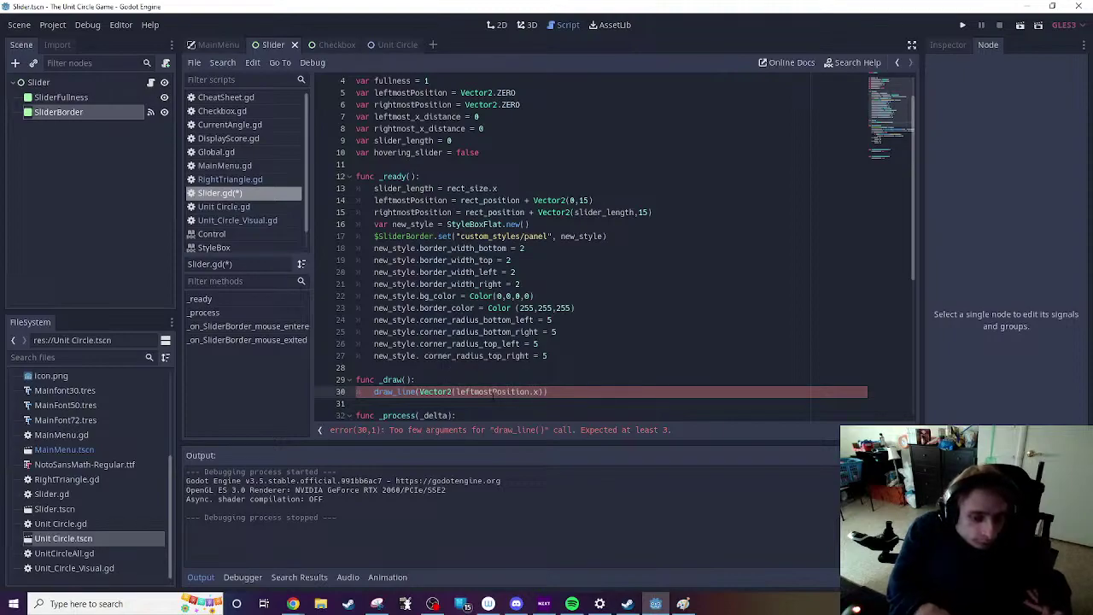
{"action": "type", "text": " + "}
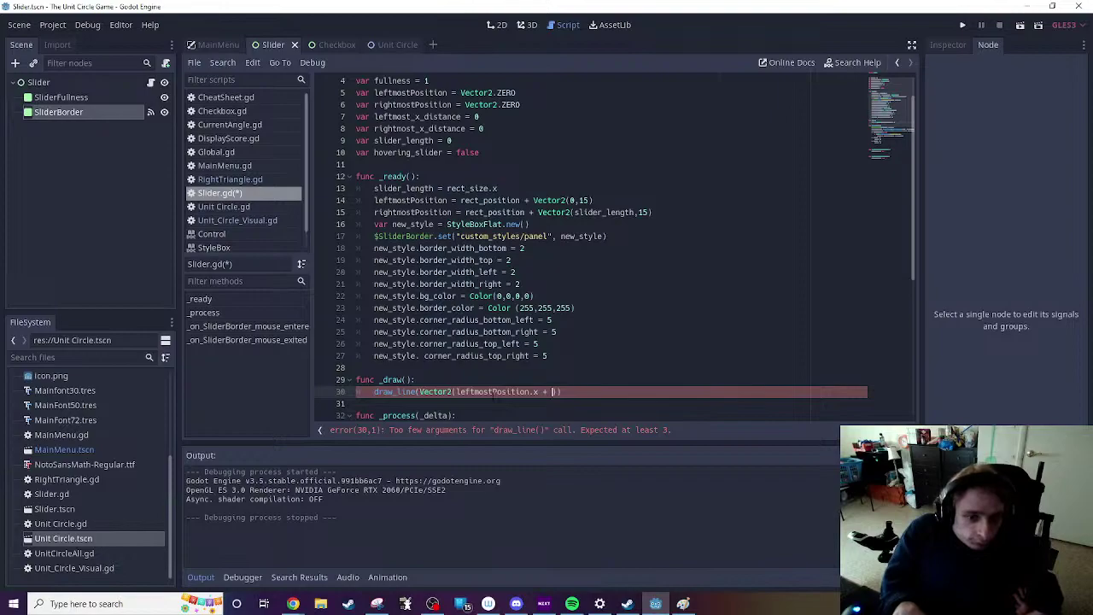
{"action": "type", "text": "lef"}
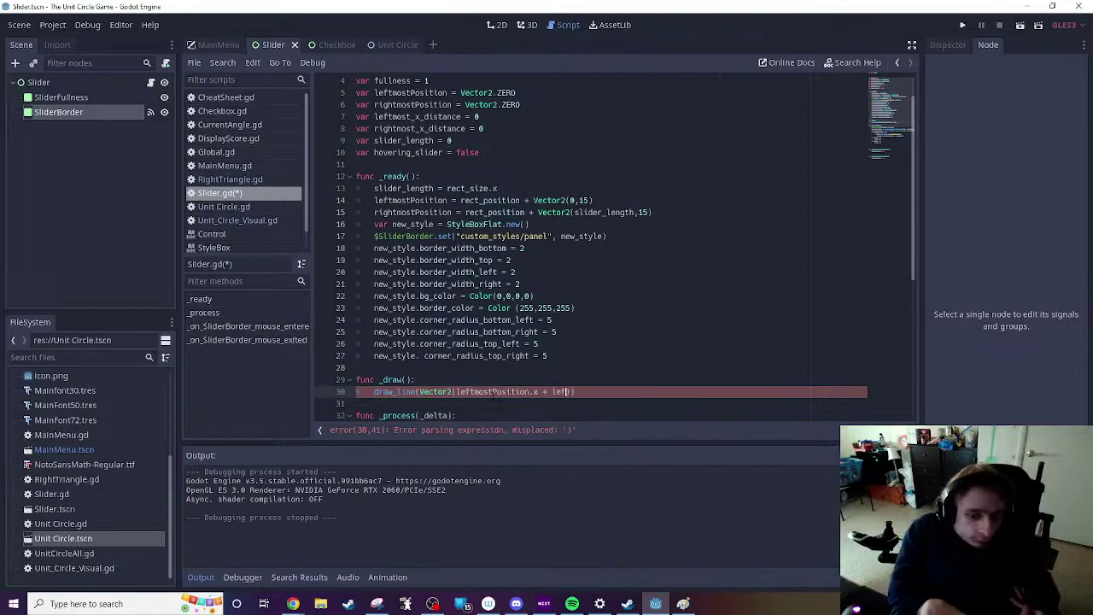
{"action": "key", "text": "Down"}
{"action": "key", "text": "Return"}
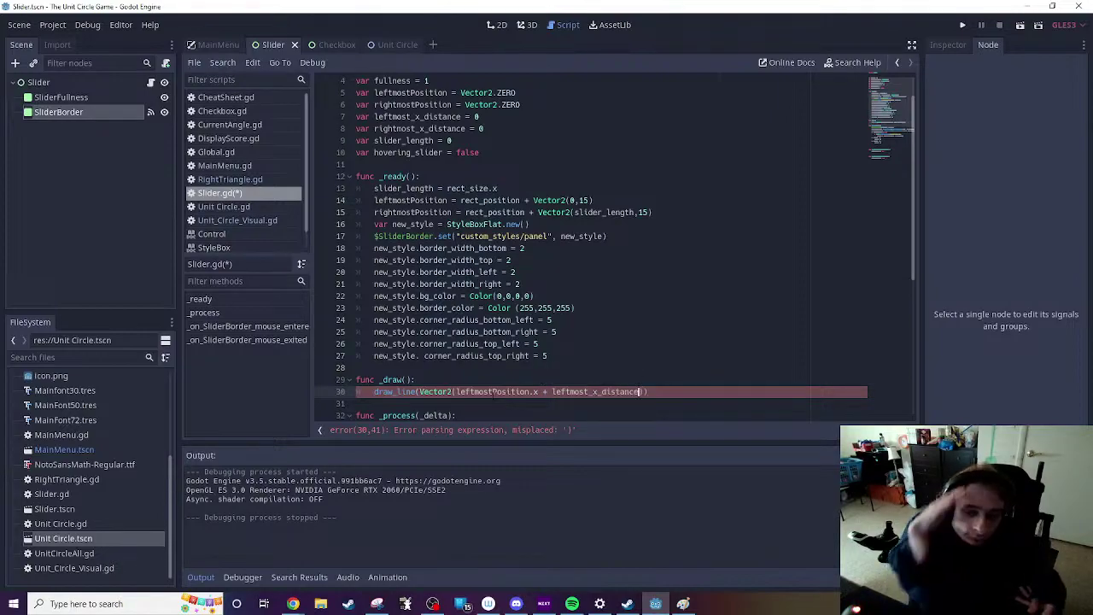
{"action": "type", "text": ")"}
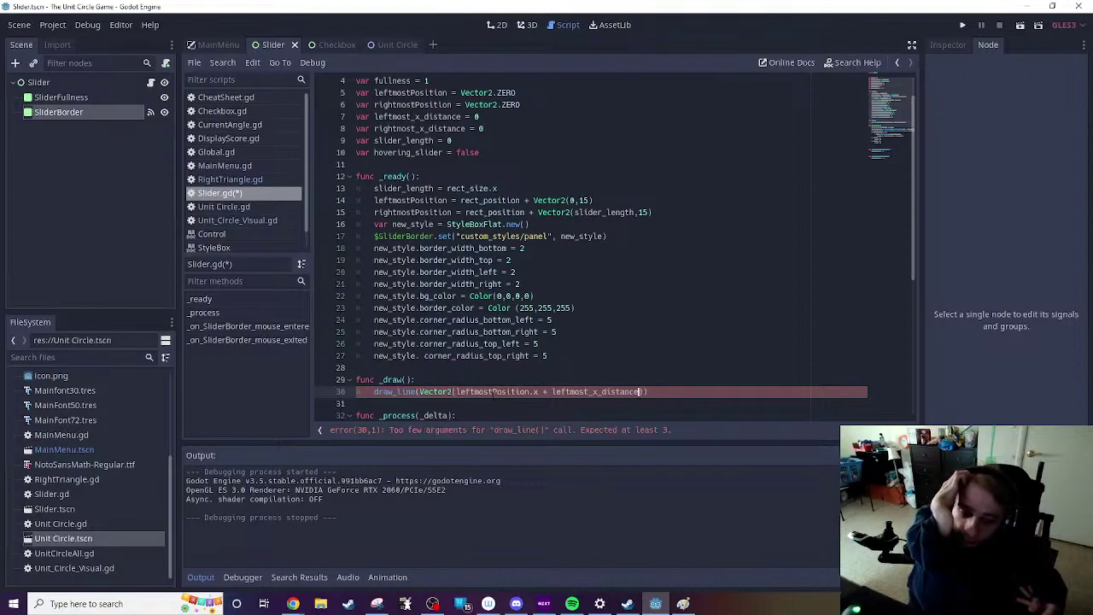
{"action": "type", "text": ","}
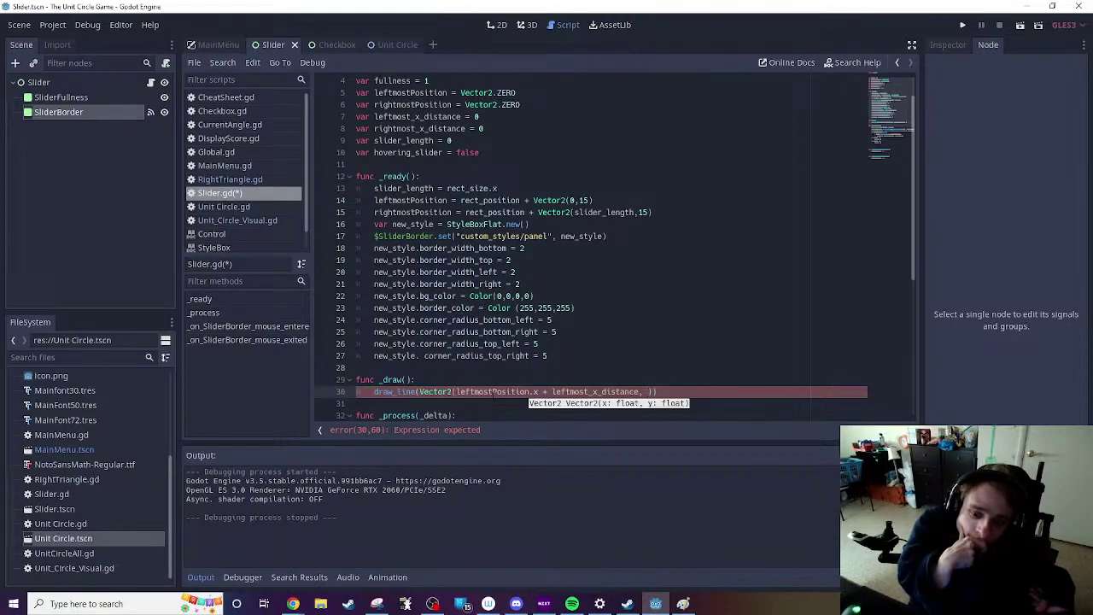
{"action": "type", "text": "rect"}
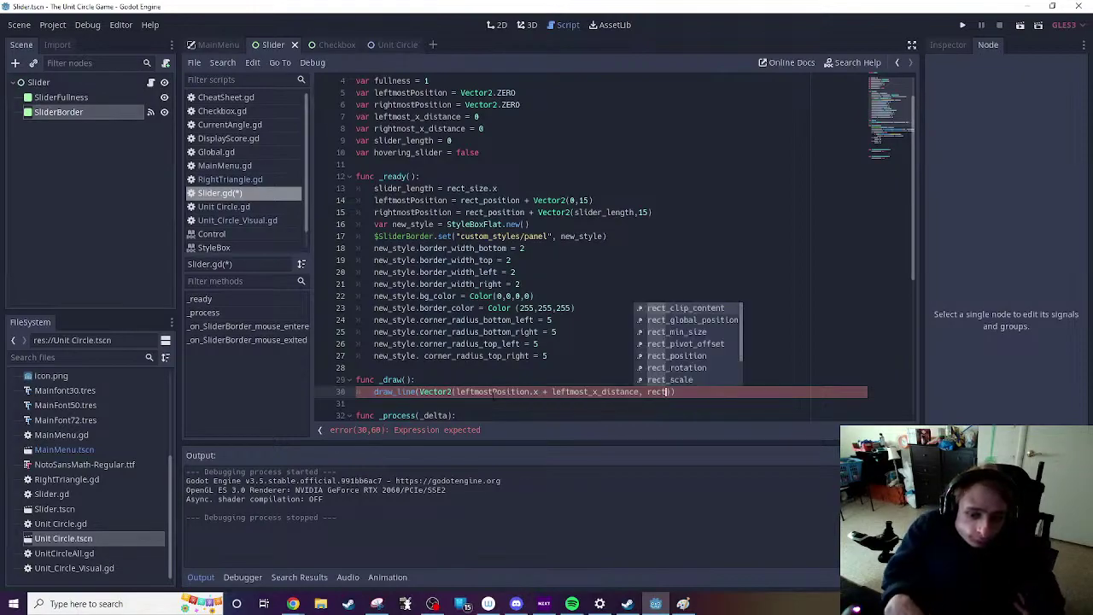
{"action": "type", "text": "_pos"}
{"action": "key", "text": "Return"}
{"action": "type", "text": ".y"}
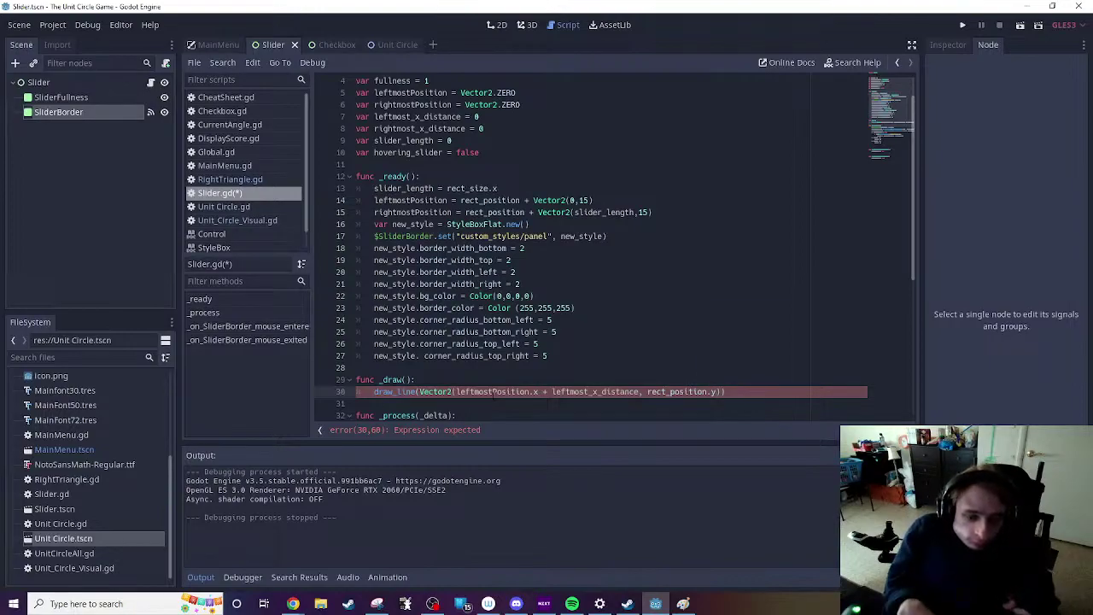
{"action": "key", "text": "Right"}
{"action": "type", "text": ","}
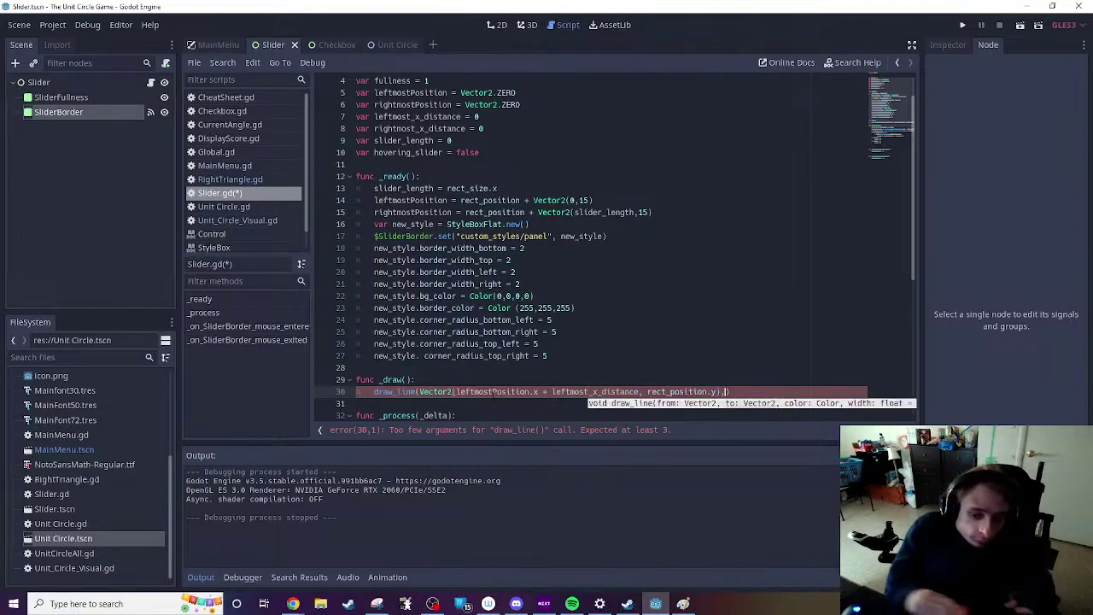
Step: Copy that Vector2 expression and paste it after the comma as the second point
{"action": "left_click", "coordinate": [580, 391]}
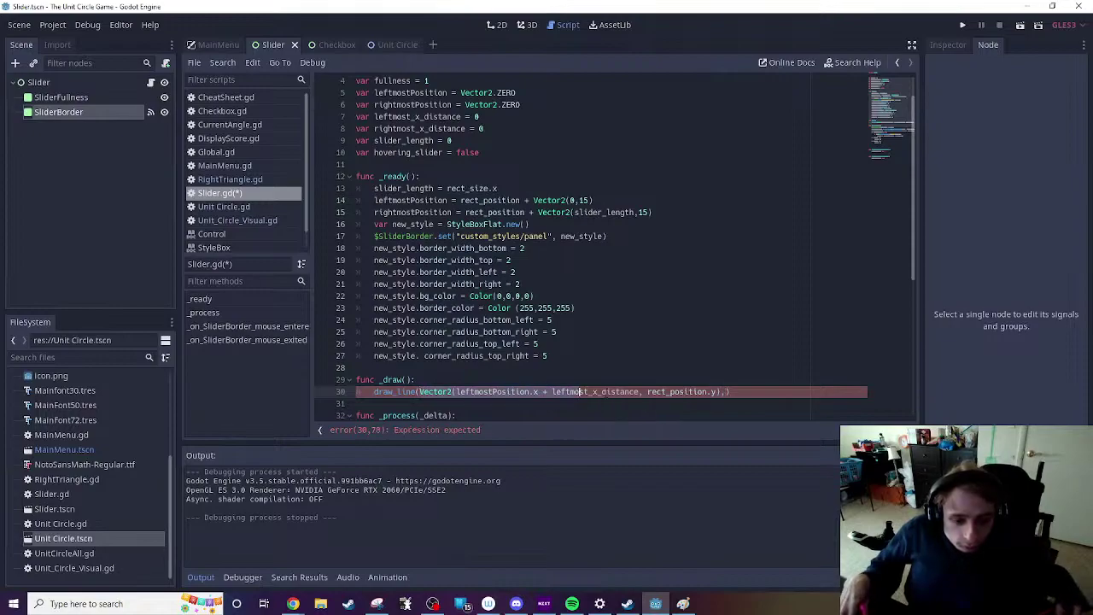
{"action": "left_click", "coordinate": [720, 391]}
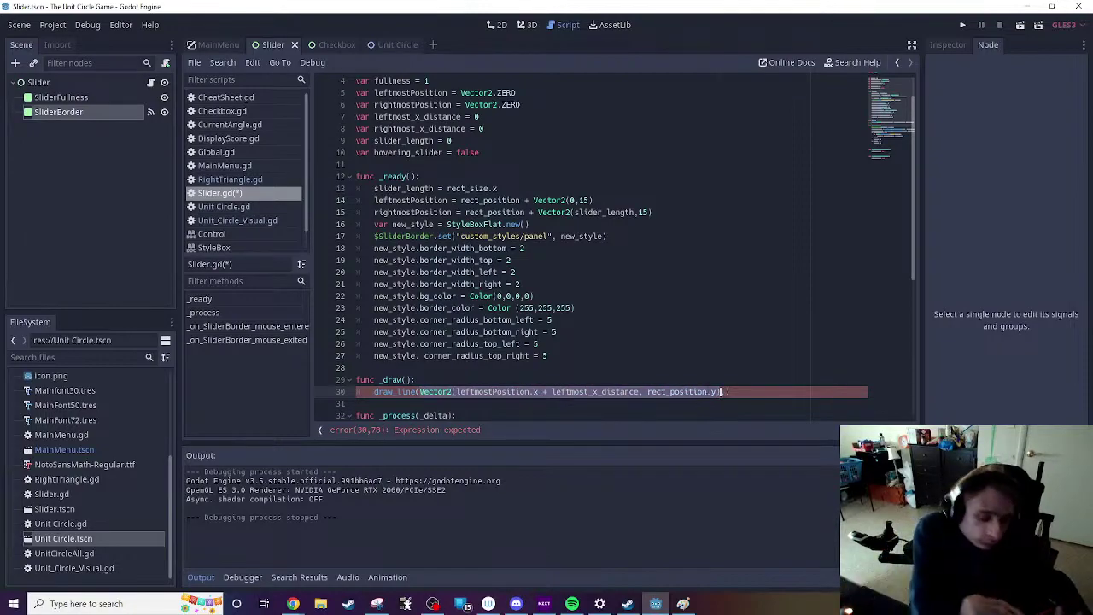
{"action": "left_click_drag", "start_coordinate": [722, 391], "coordinate": [419, 391]}
{"action": "key", "text": "ctrl+c"}
{"action": "left_click", "coordinate": [723, 391]}
{"action": "key", "text": "ctrl+v"}
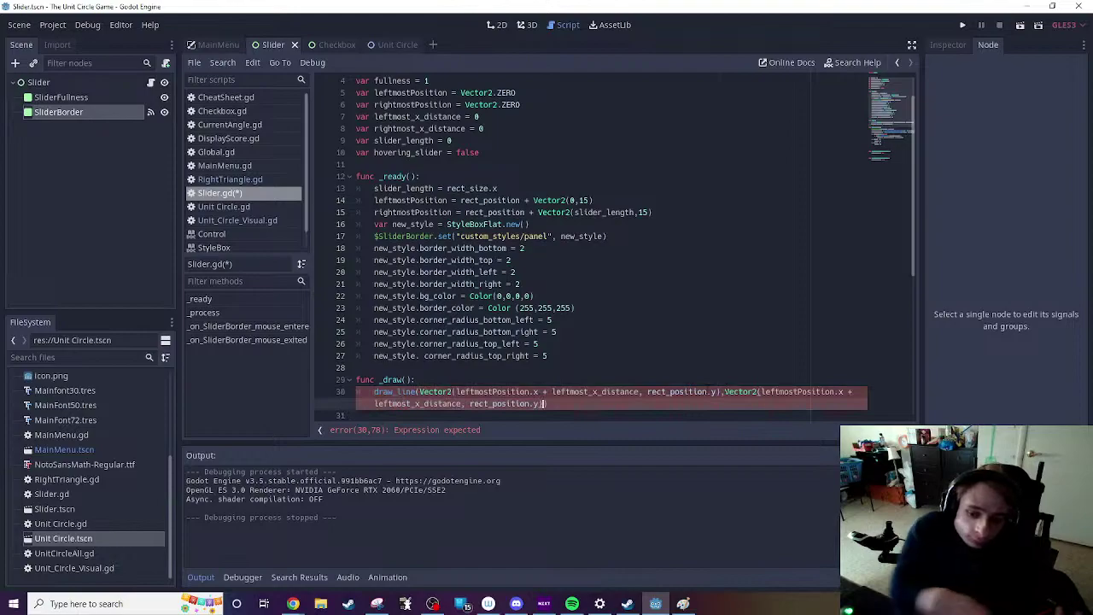
Step: Add +30 to the second point's y, then add Color(255,255,255) and width 2 arguments
{"action": "scroll", "coordinate": [771, 358], "scroll_direction": "down", "scroll_amount": 1}
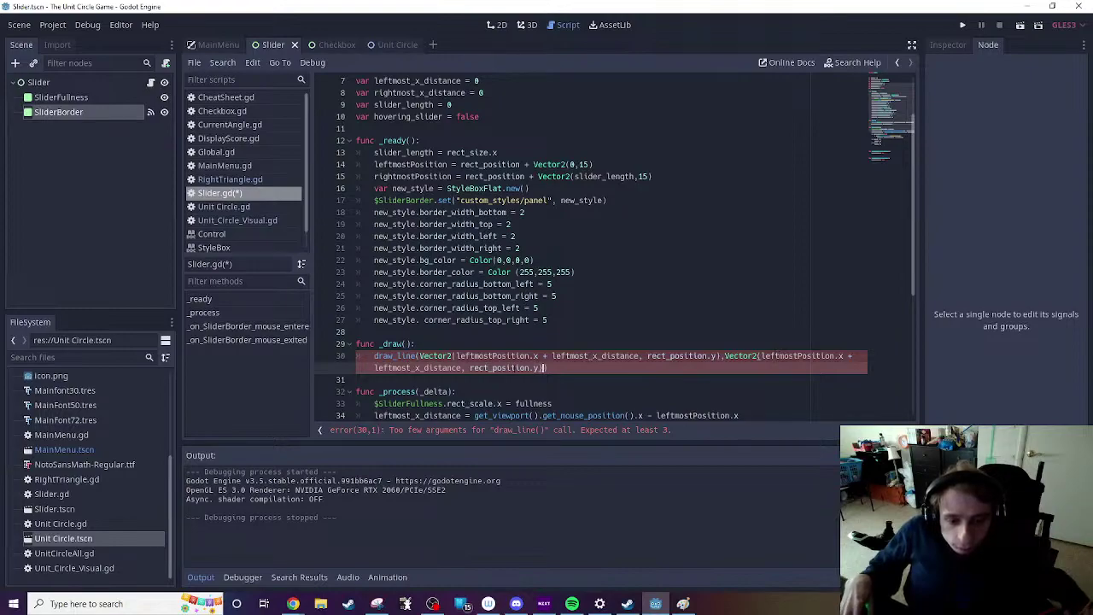
{"action": "type", "text": ")"}
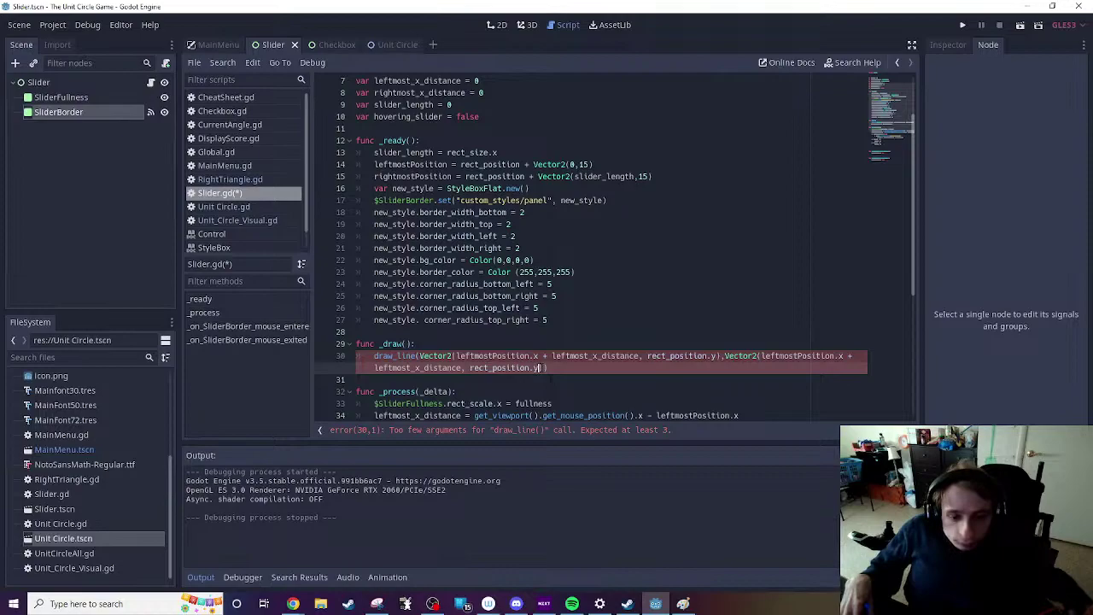
{"action": "type", "text": "+30)"}
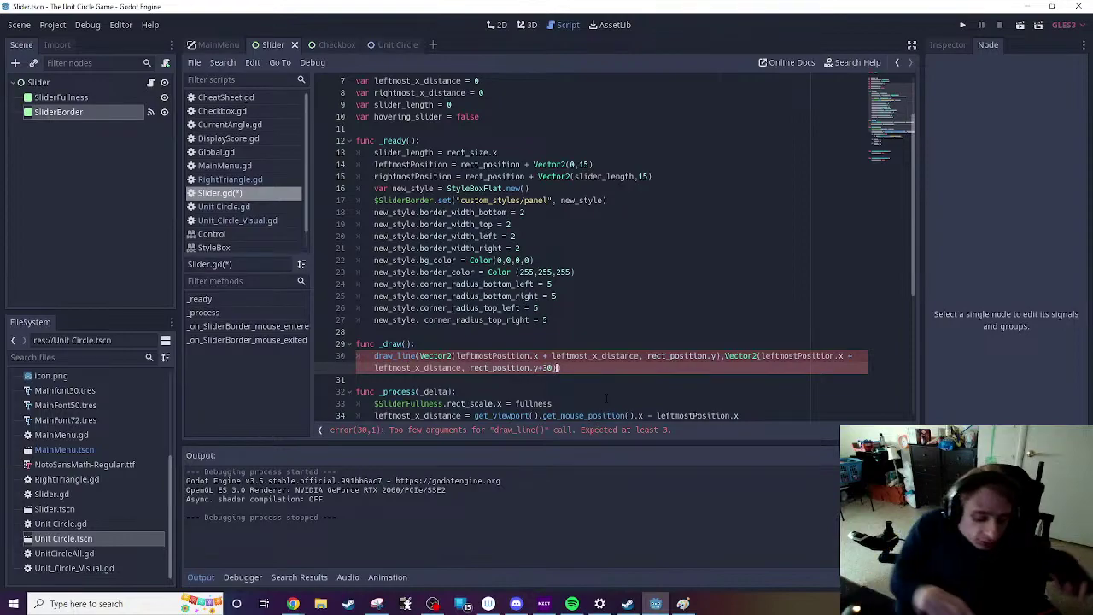
{"action": "type", "text": ",Colo"}
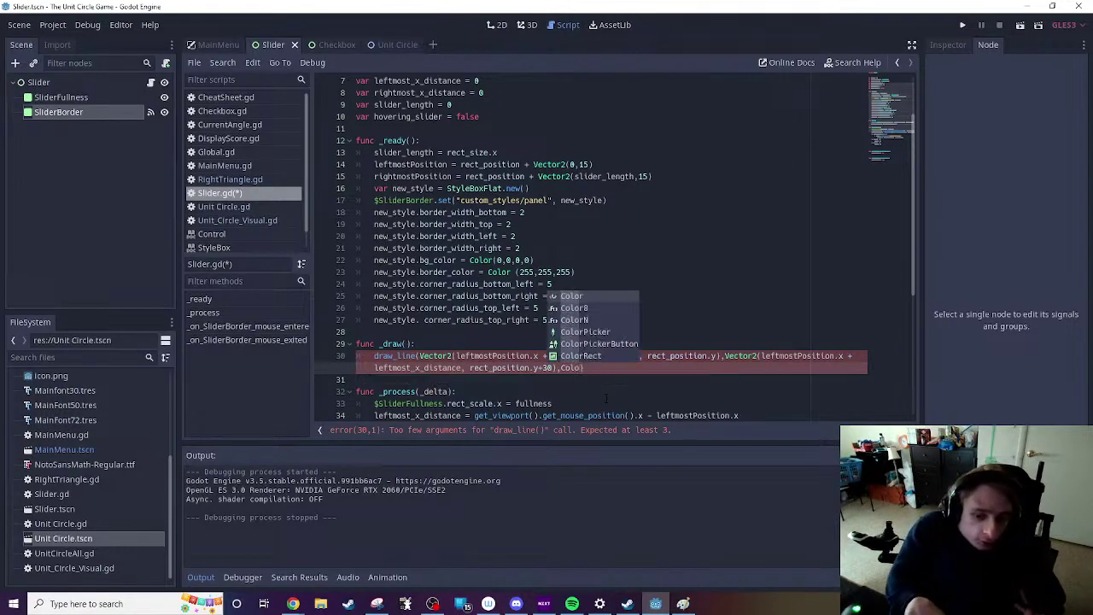
{"action": "key", "text": "Return"}
{"action": "type", "text": "(255"}
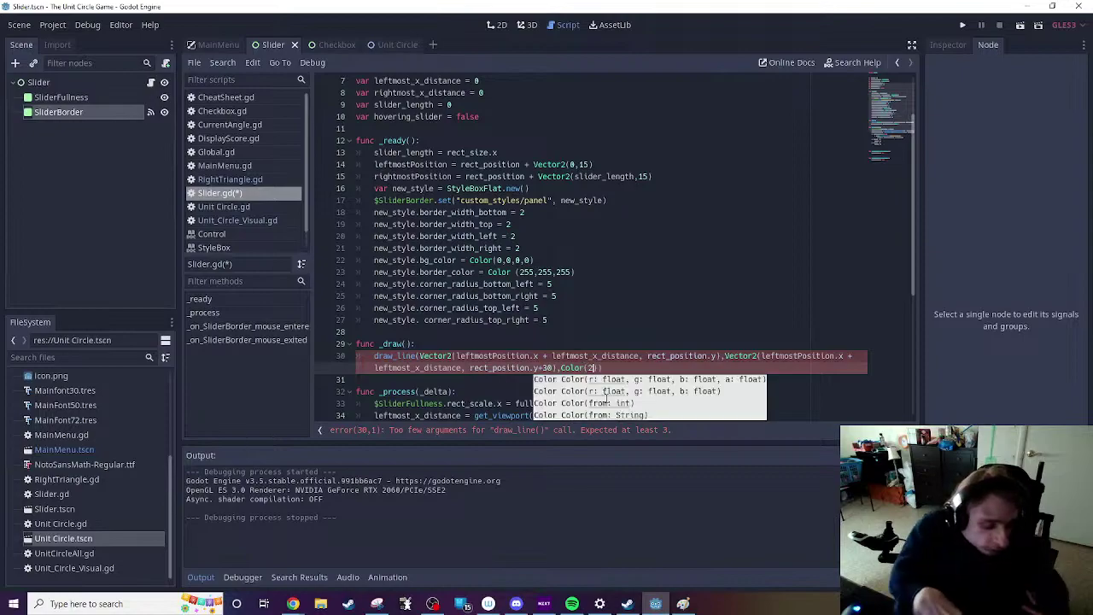
{"action": "type", "text": ",255,255"}
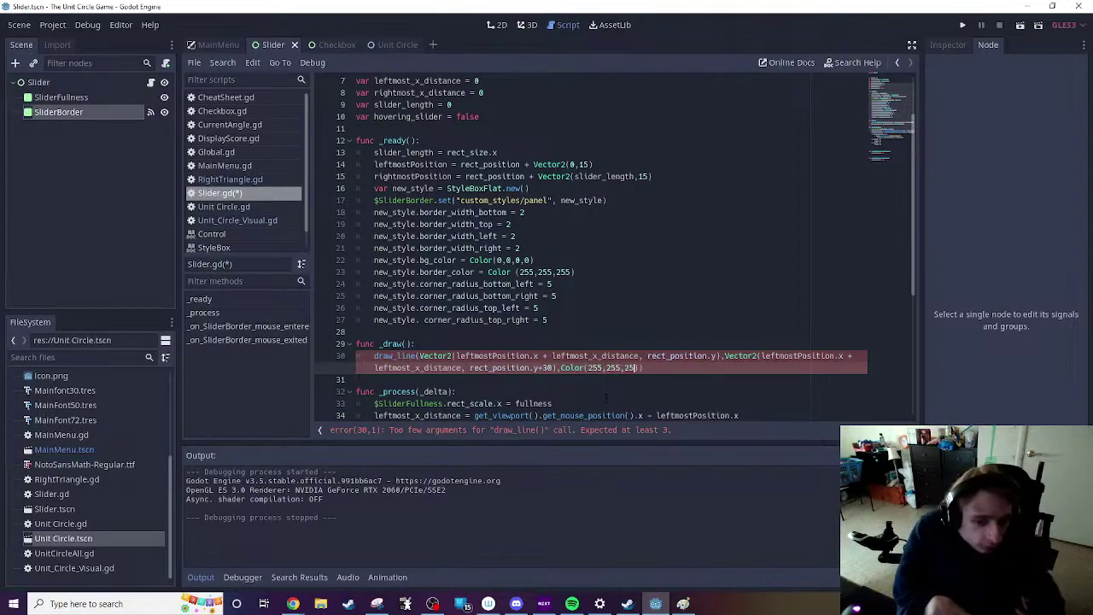
{"action": "type", "text": "),"}
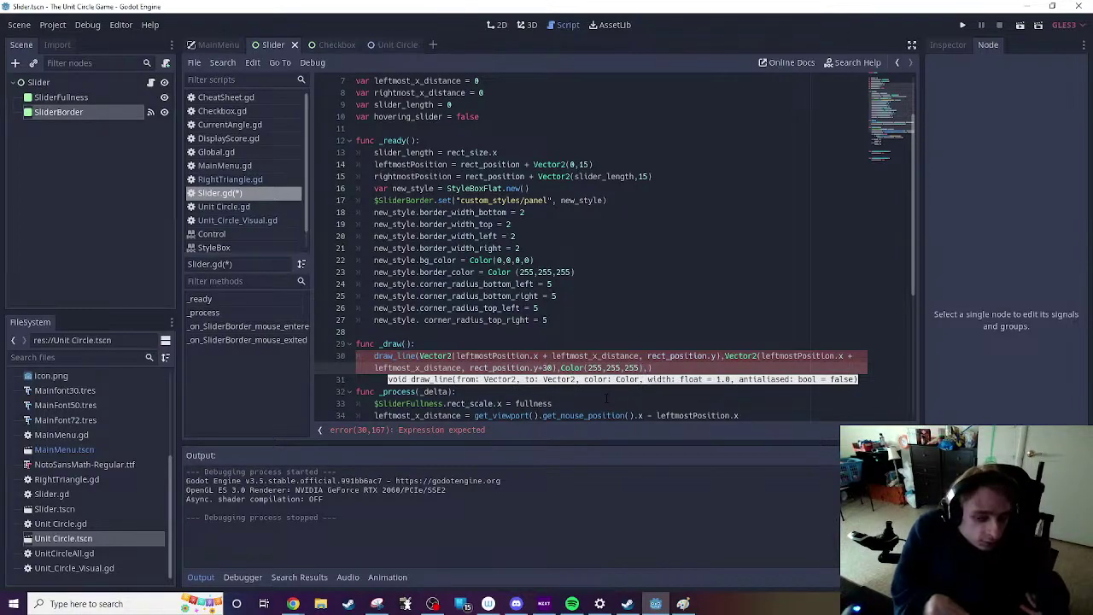
{"action": "type", "text": "2"}
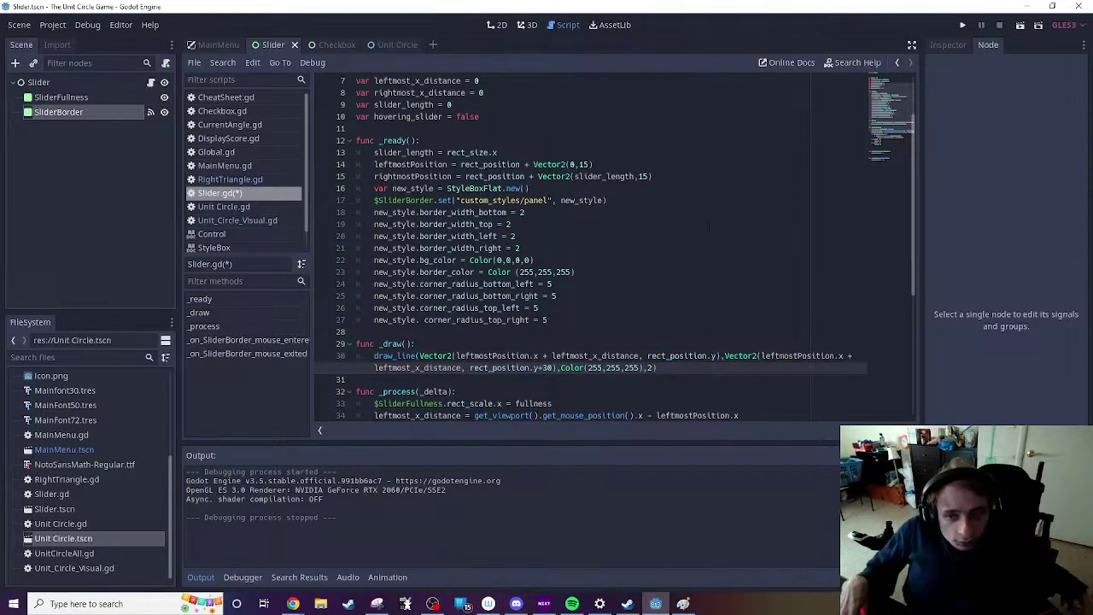
Step: Test-run the slider scene with the completed draw_line(), close the game window, and scroll down to _process
{"action": "left_click", "coordinate": [1019, 25]}
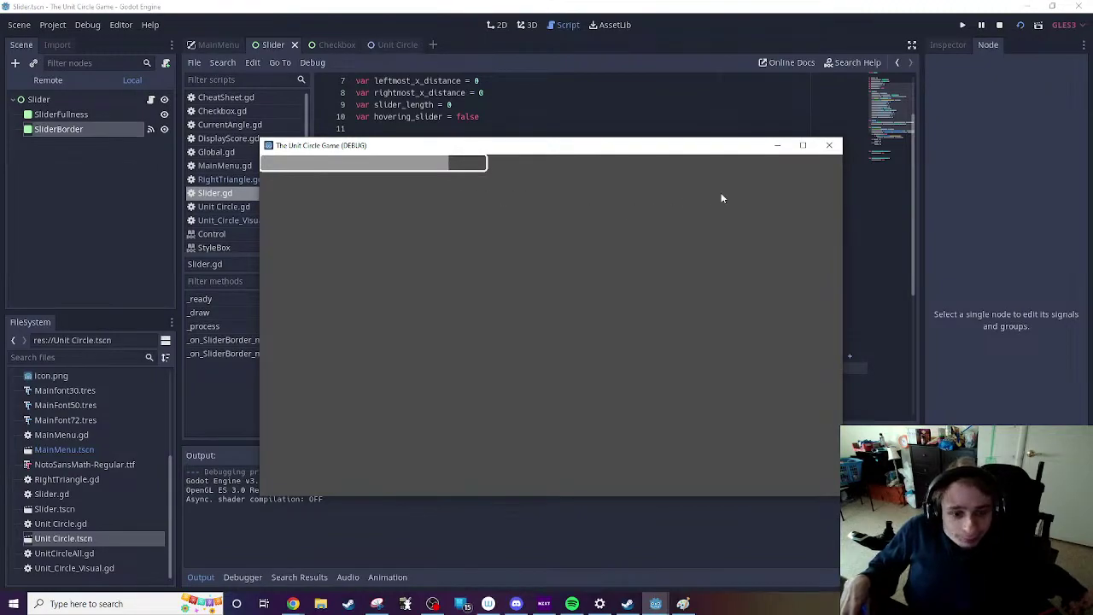
{"action": "left_click", "coordinate": [829, 145]}
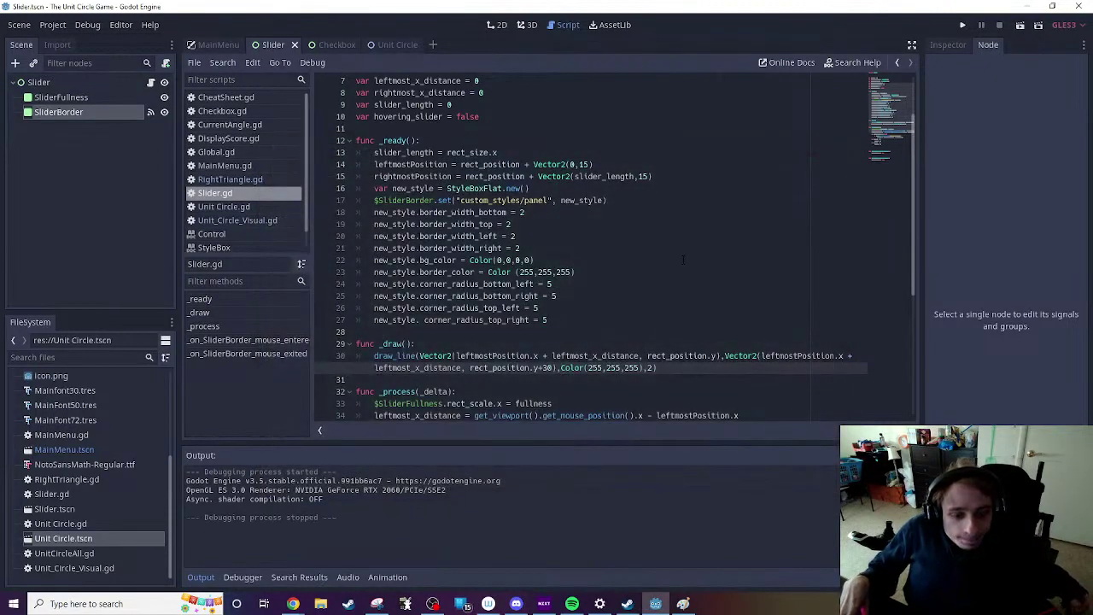
{"action": "scroll", "coordinate": [606, 258], "scroll_direction": "down", "scroll_amount": 2}
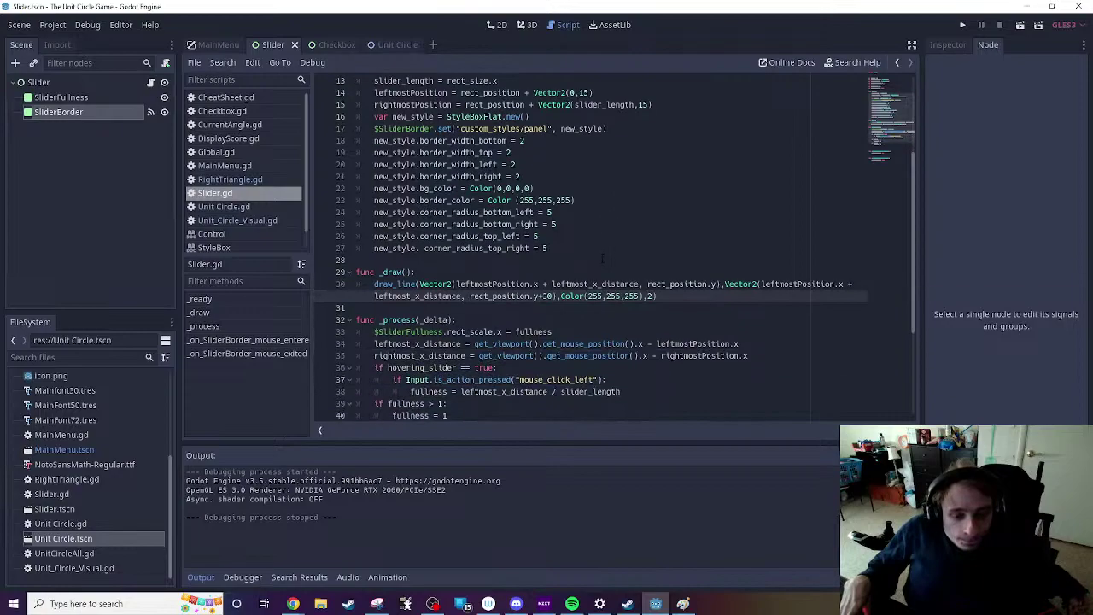
{"action": "scroll", "coordinate": [602, 257], "scroll_direction": "down", "scroll_amount": 3}
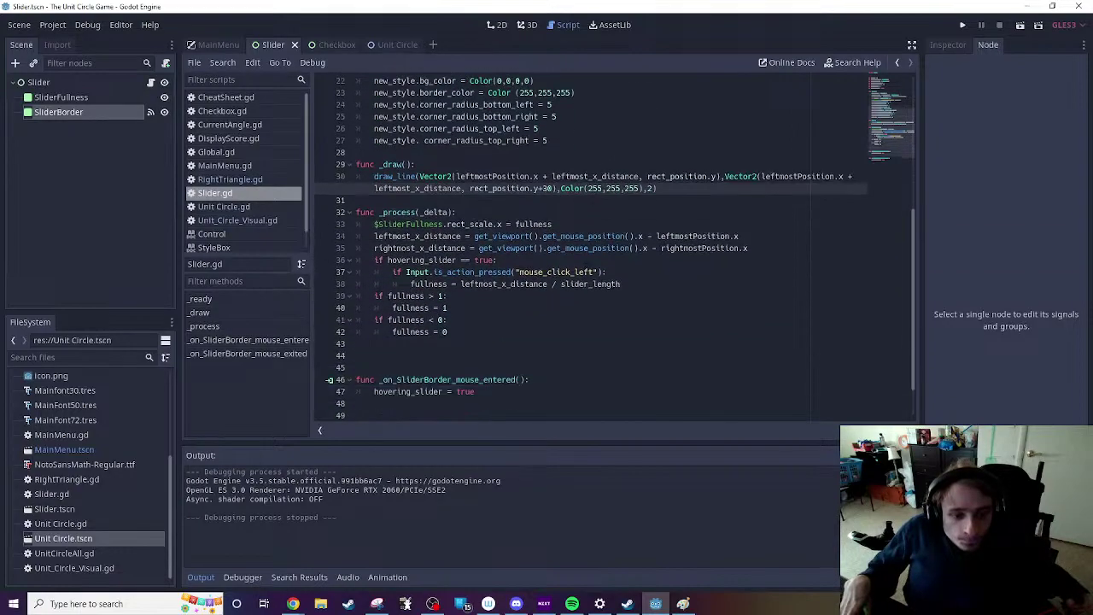
Step: Add a _draw() call on a new line 43 after the fullness clamping, then run the scene again
{"action": "left_click", "coordinate": [462, 332]}
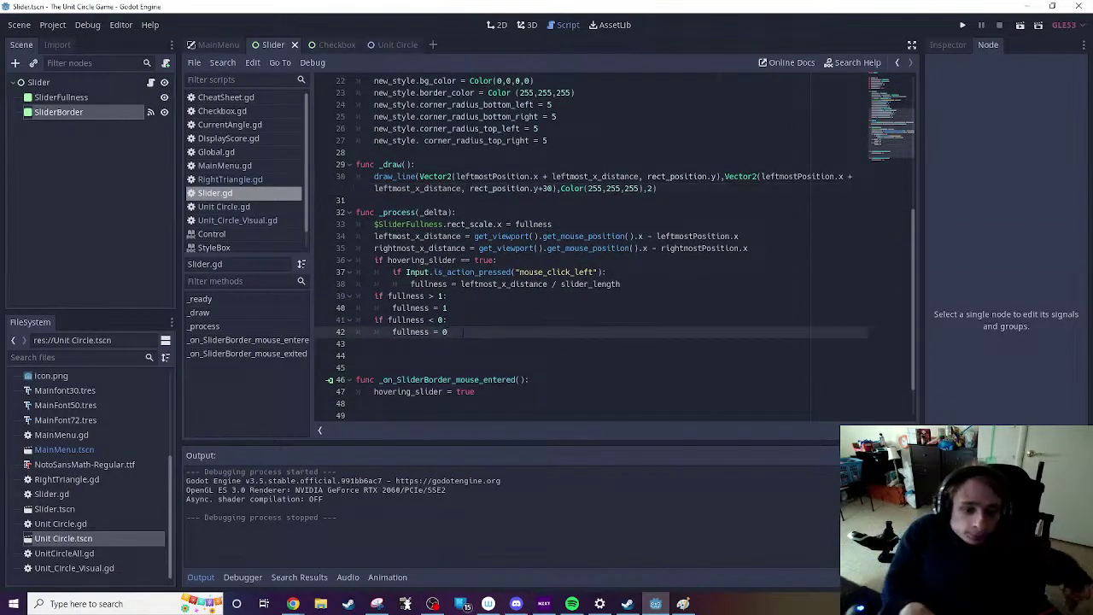
{"action": "key", "text": "Return"}
{"action": "type", "text": "dr"}
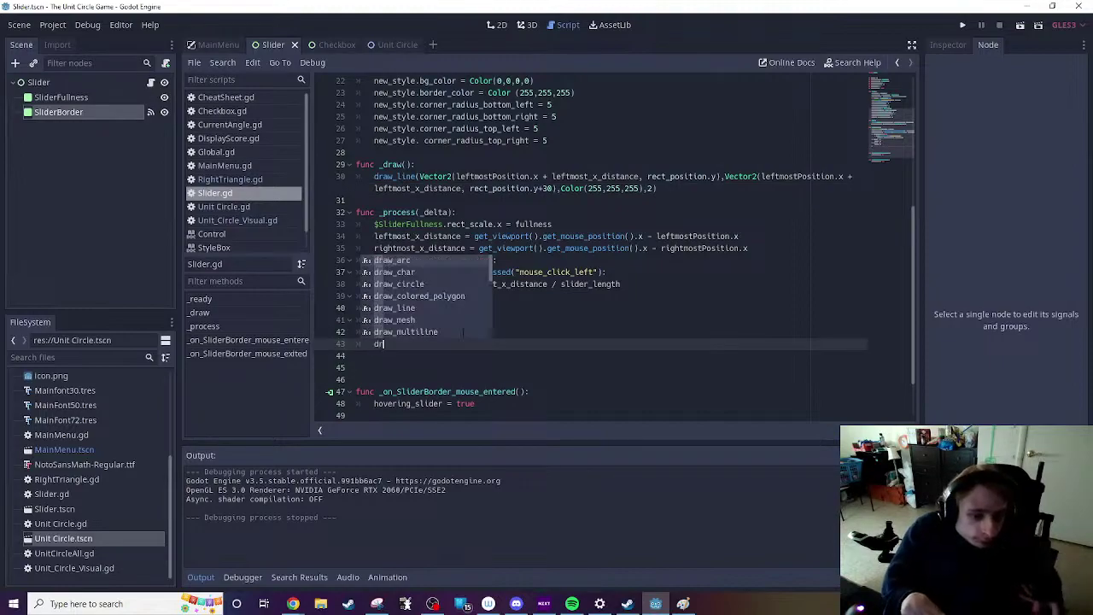
{"action": "type", "text": "aw"}
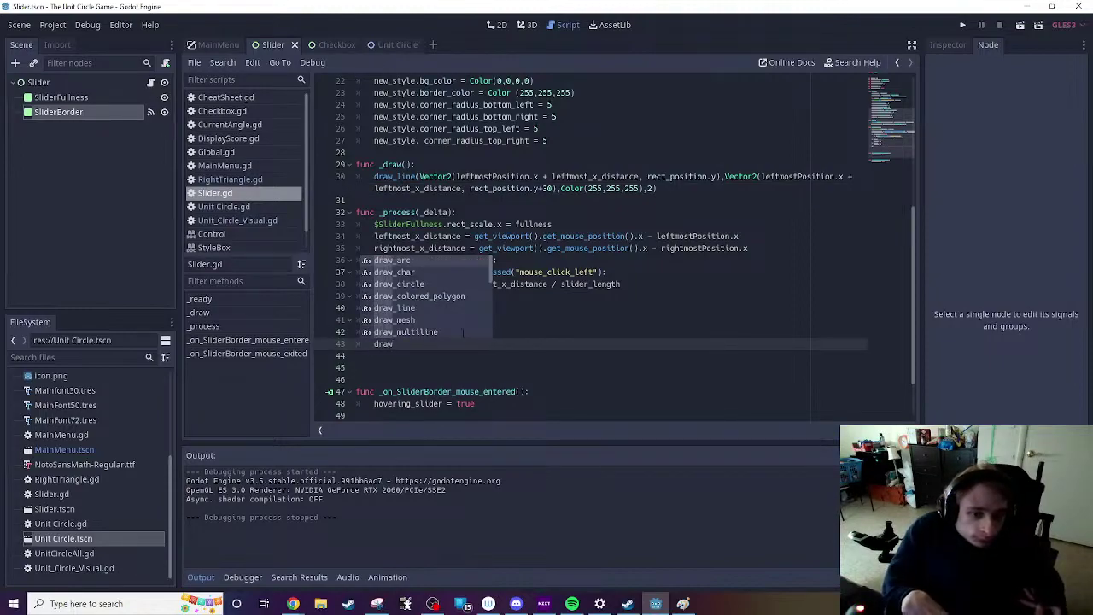
{"action": "key", "text": "BackSpace"}
{"action": "key", "text": "BackSpace"}
{"action": "key", "text": "BackSpace"}
{"action": "key", "text": "BackSpace"}
{"action": "type", "text": "_d"}
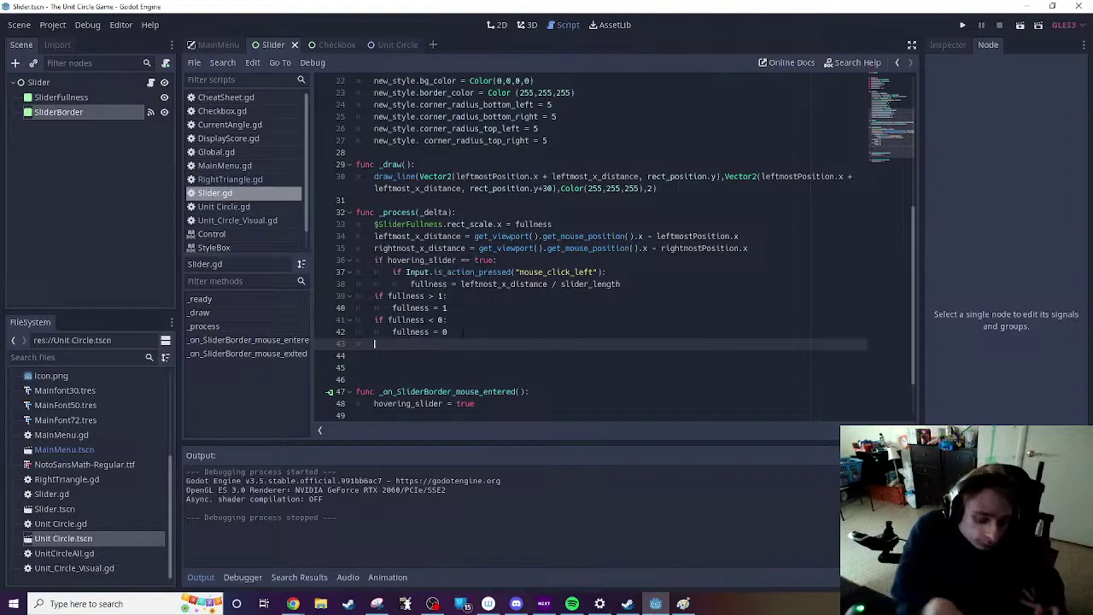
{"action": "type", "text": "r"}
{"action": "key", "text": "Return"}
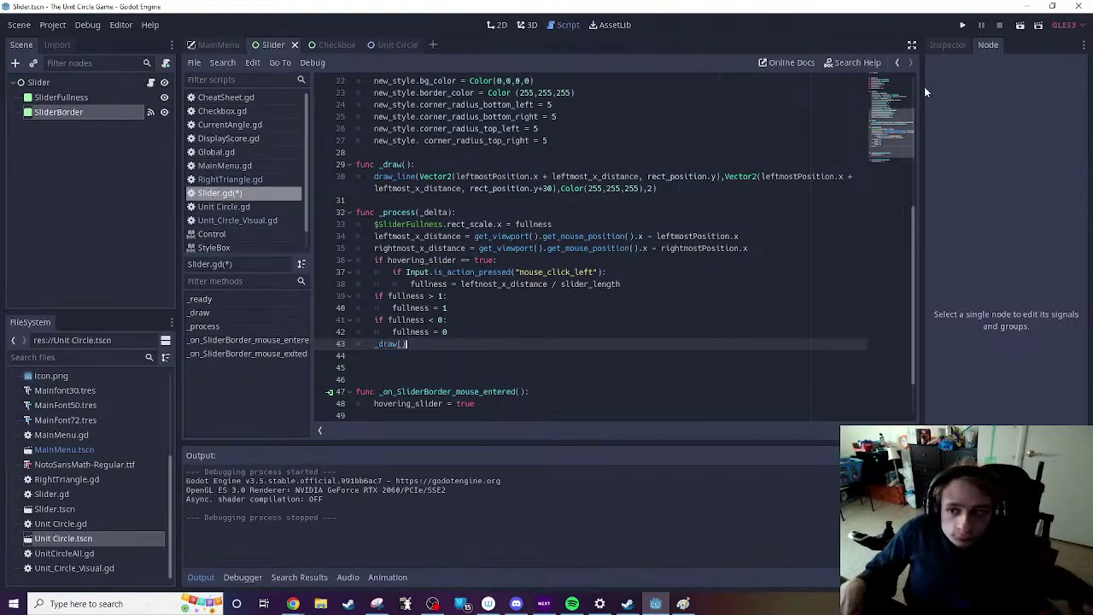
{"action": "left_click", "coordinate": [1023, 25]}
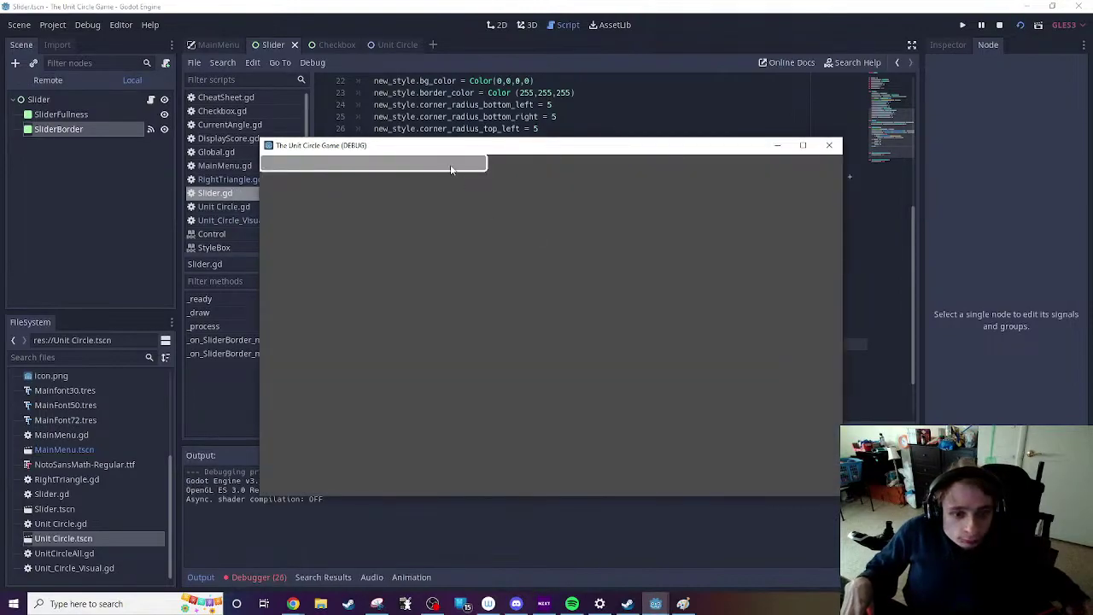
Step: Click the slider to test the fill line, close the game, and show the Debugger panel's draw_line errors
{"action": "left_click", "coordinate": [450, 167]}
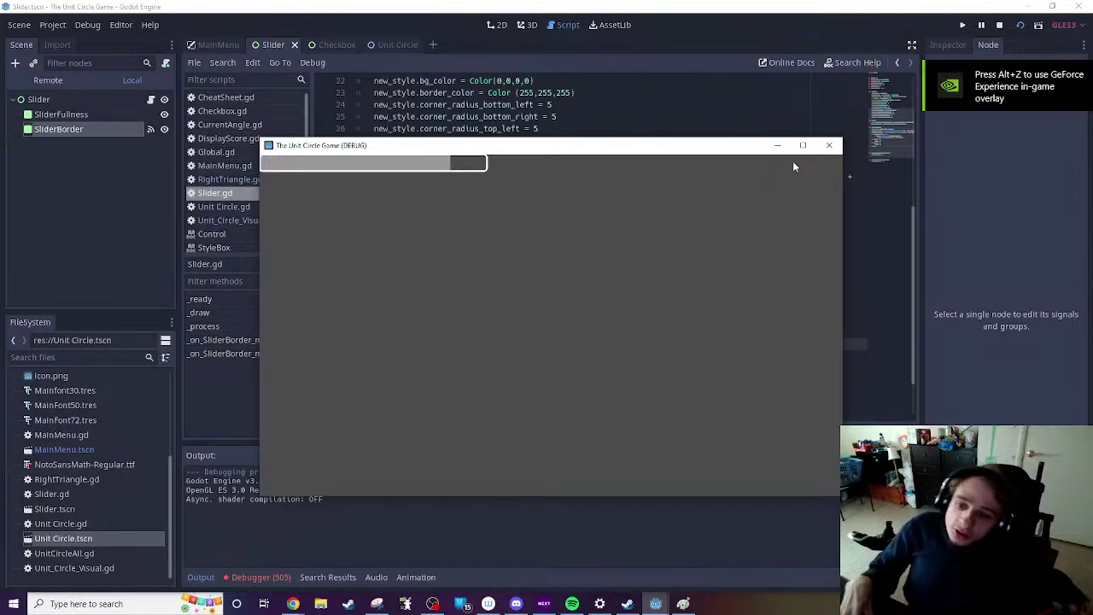
{"action": "left_click", "coordinate": [829, 146]}
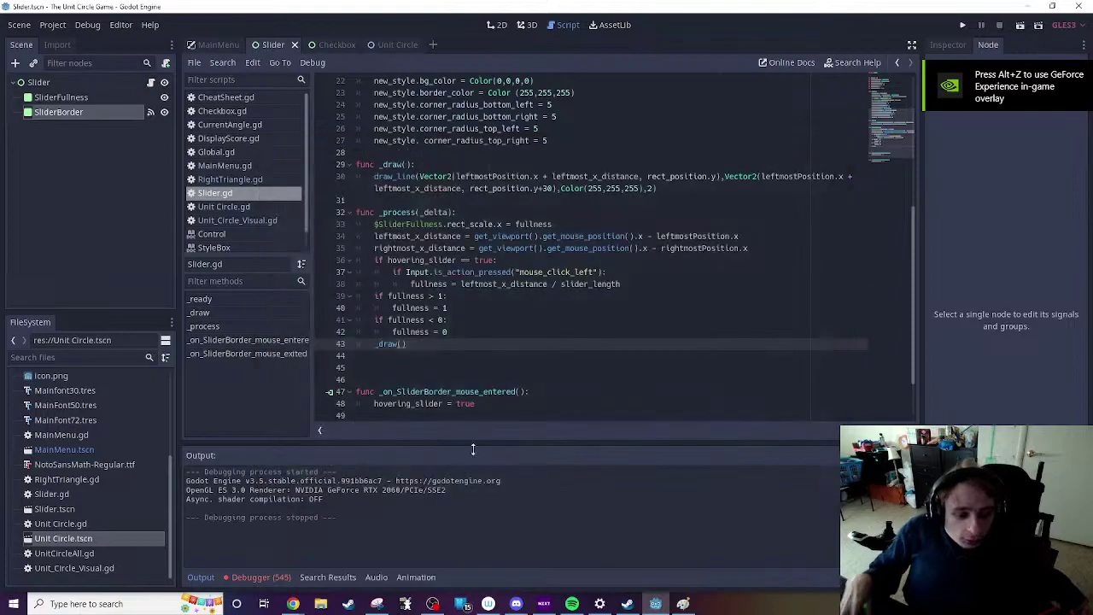
{"action": "left_click", "coordinate": [258, 578]}
Step: List the draw_line errors and delete the direct _draw() call on line 43
{"action": "left_click", "coordinate": [264, 433]}
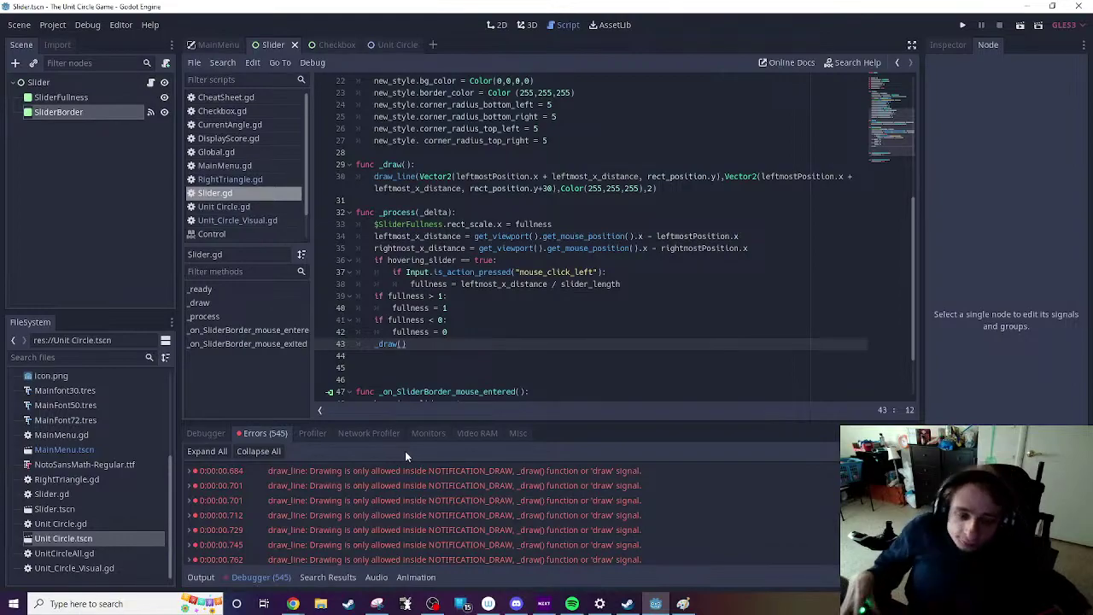
{"action": "key", "text": "shift+Left"}
{"action": "key", "text": "shift+Left"}
{"action": "key", "text": "shift+Left"}
{"action": "key", "text": "shift+Left"}
{"action": "key", "text": "shift+Left"}
{"action": "key", "text": "shift+Left"}
{"action": "key", "text": "shift+Left"}
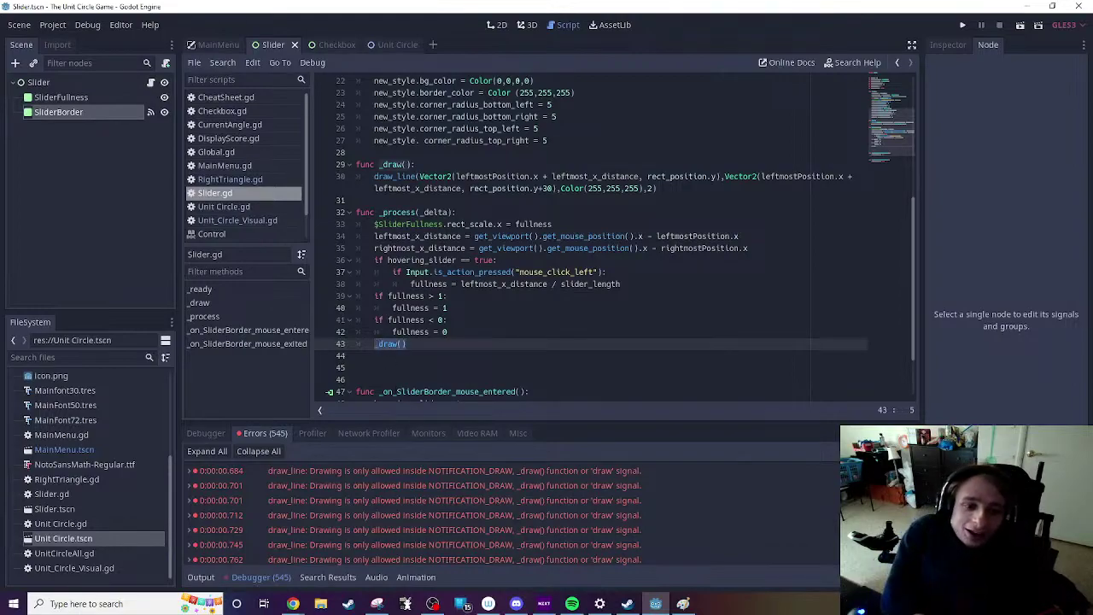
{"action": "key", "text": "BackSpace"}
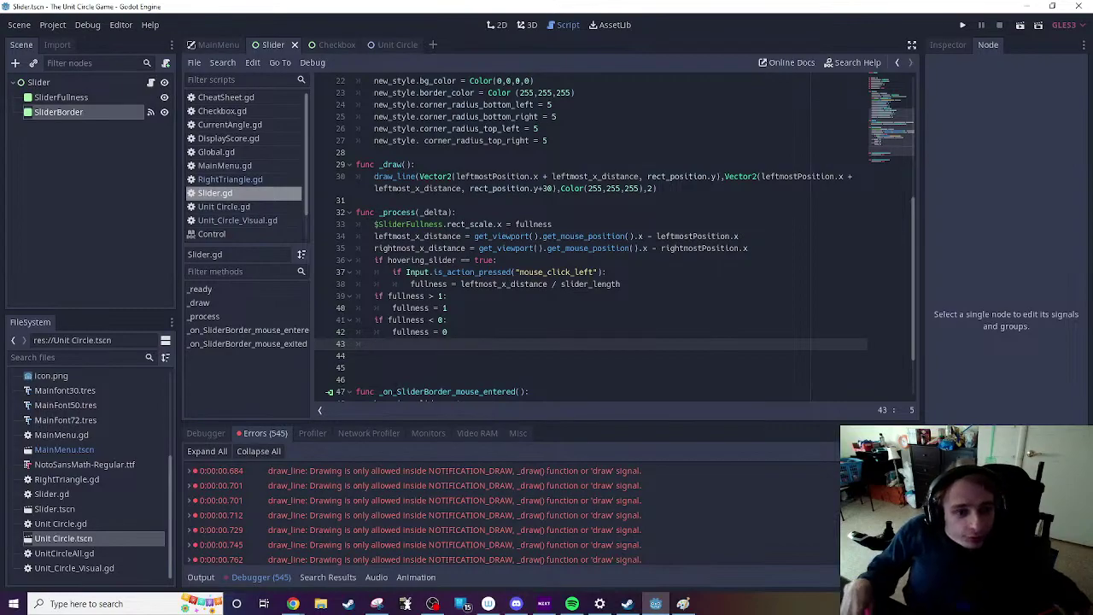
Step: Check Unit_Circle_Visual.gd's drawing code for reference, then type update() in the Slider script
{"action": "left_click", "coordinate": [390, 45]}
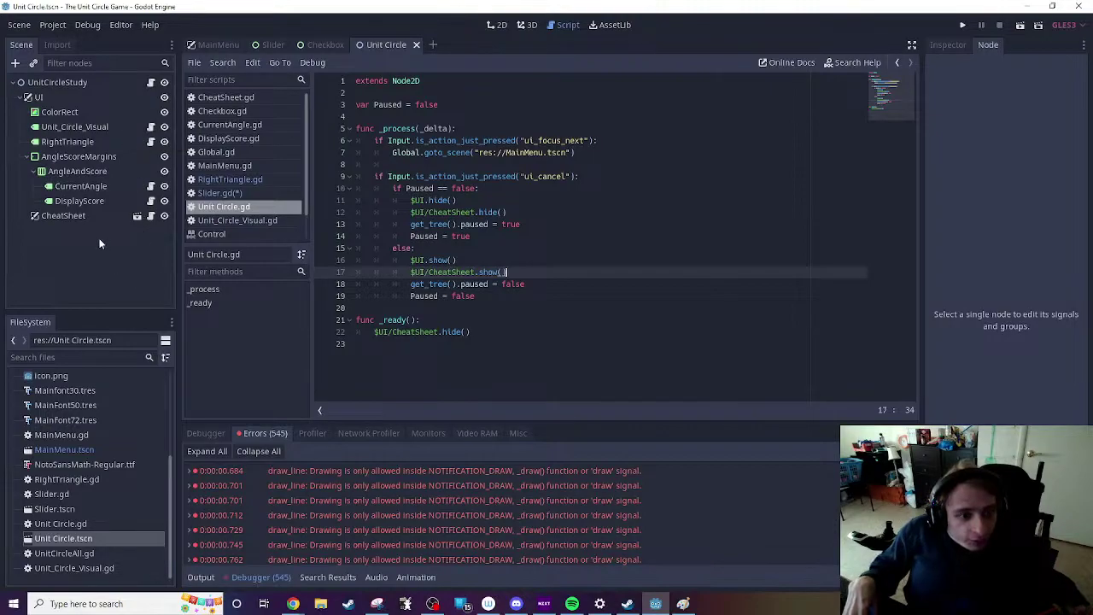
{"action": "left_click", "coordinate": [151, 126]}
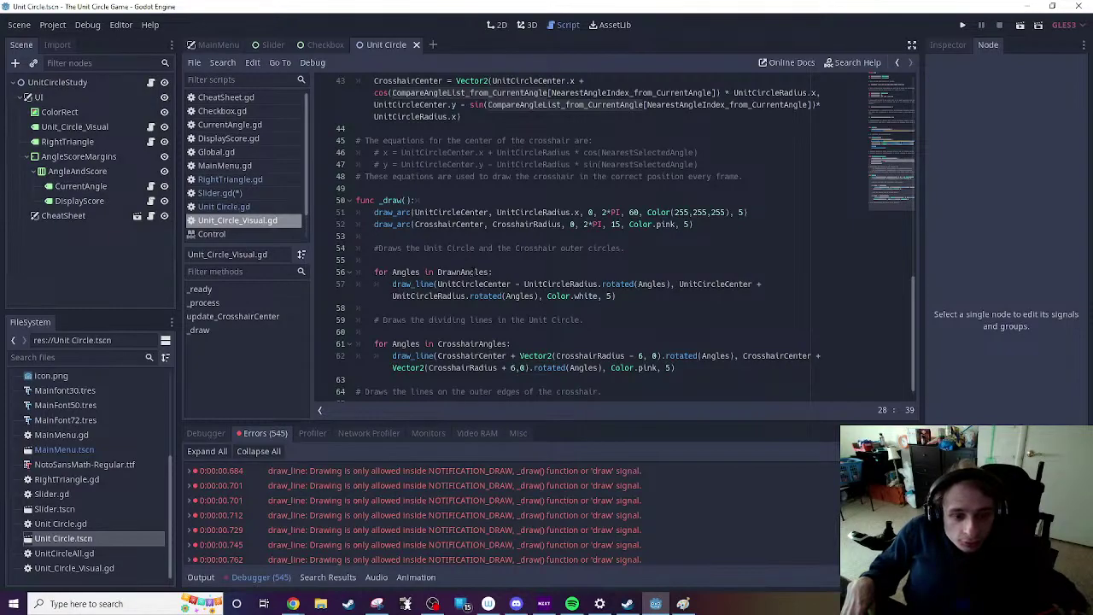
{"action": "scroll", "coordinate": [473, 270], "scroll_direction": "up", "scroll_amount": 4}
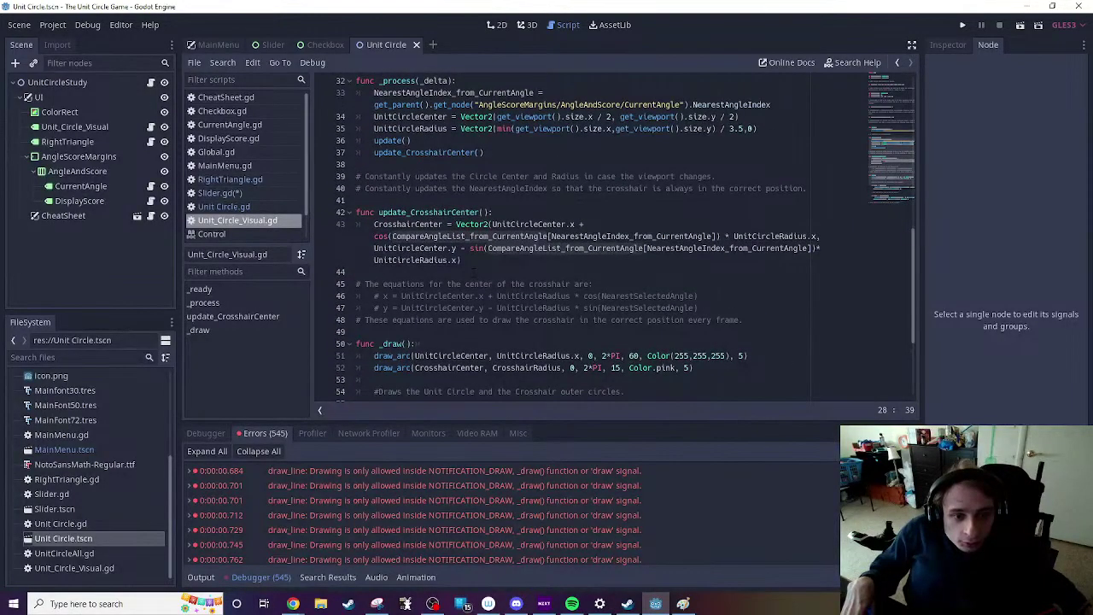
{"action": "scroll", "coordinate": [473, 270], "scroll_direction": "up", "scroll_amount": 1}
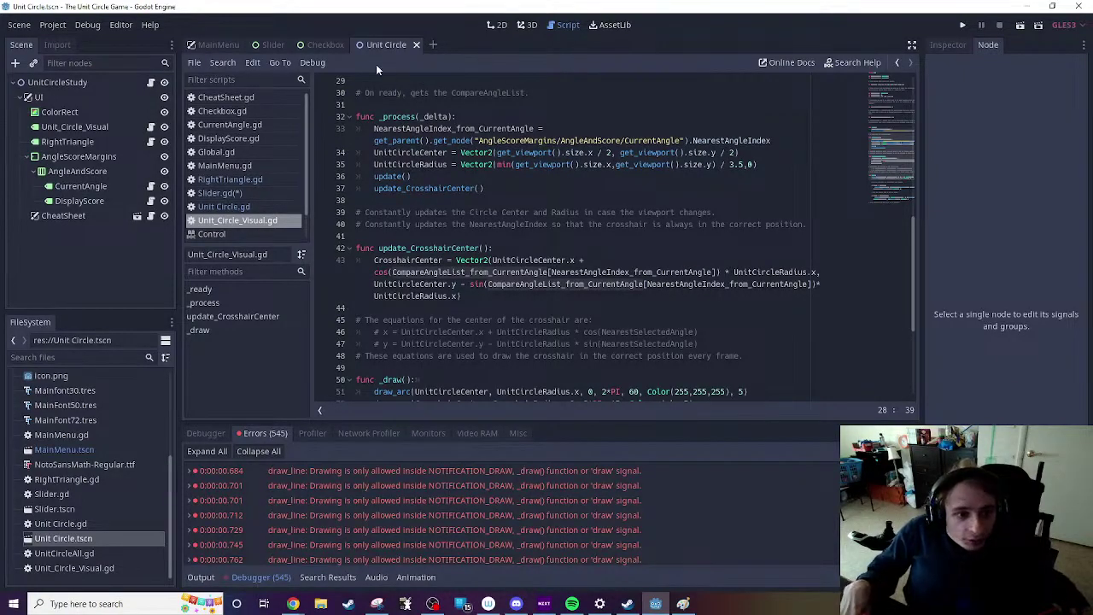
{"action": "left_click", "coordinate": [270, 46]}
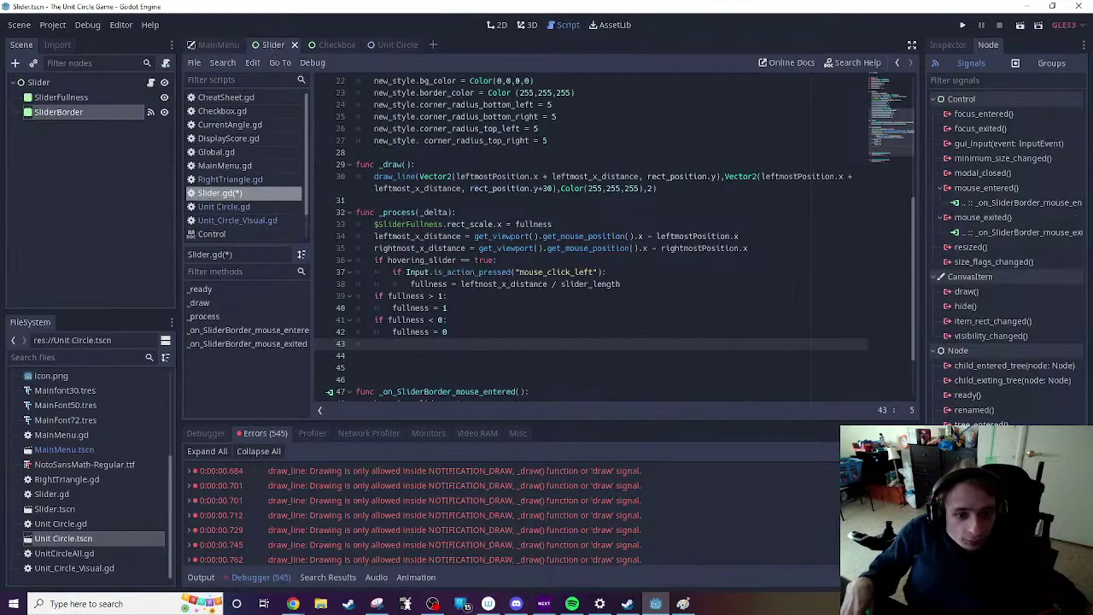
{"action": "type", "text": "u"}
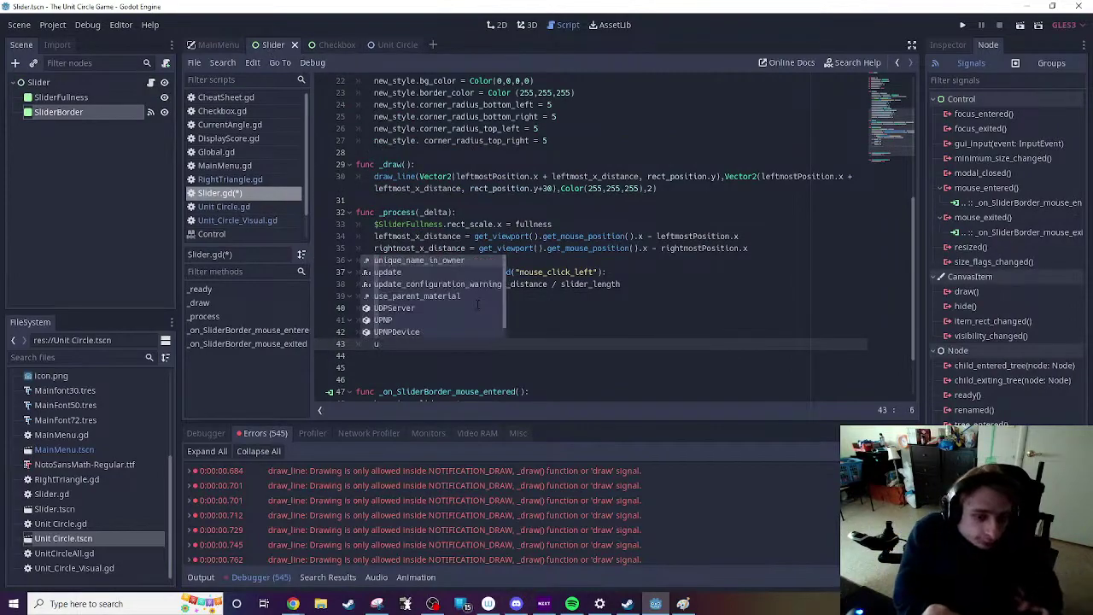
{"action": "type", "text": "pdate()"}
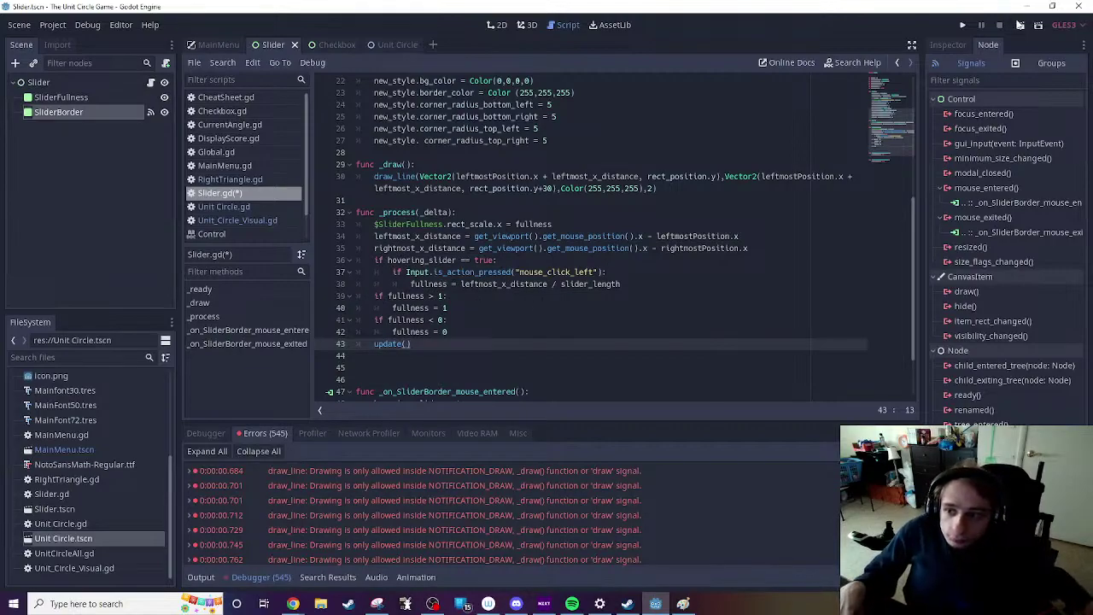
Step: Run the Slider scene, set the fill partway and drag it left, then close the game window
{"action": "left_click", "coordinate": [1020, 25]}
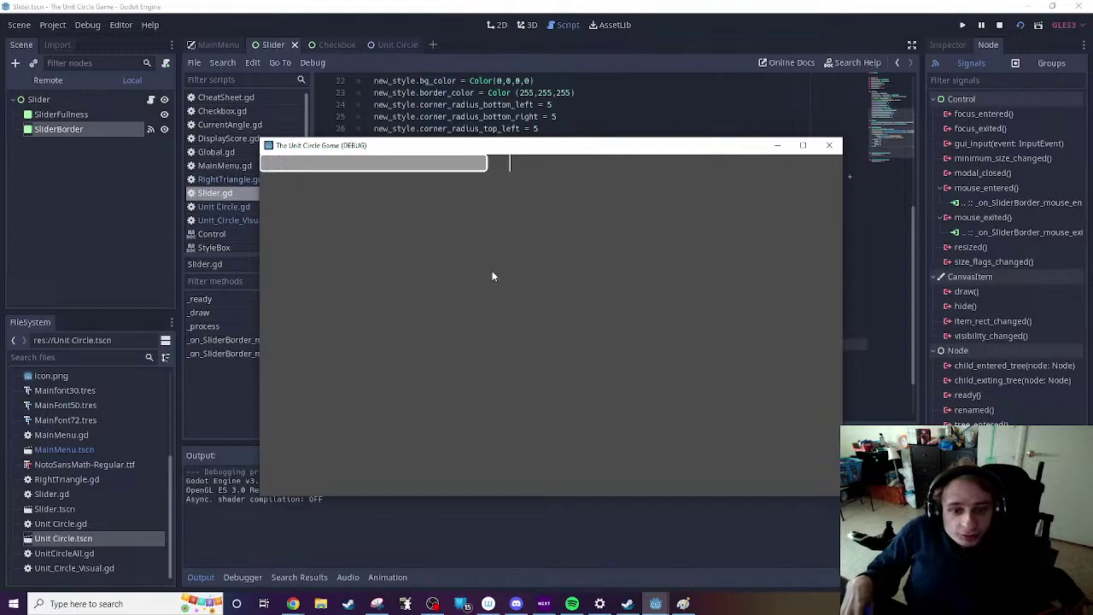
{"action": "left_click", "coordinate": [431, 166]}
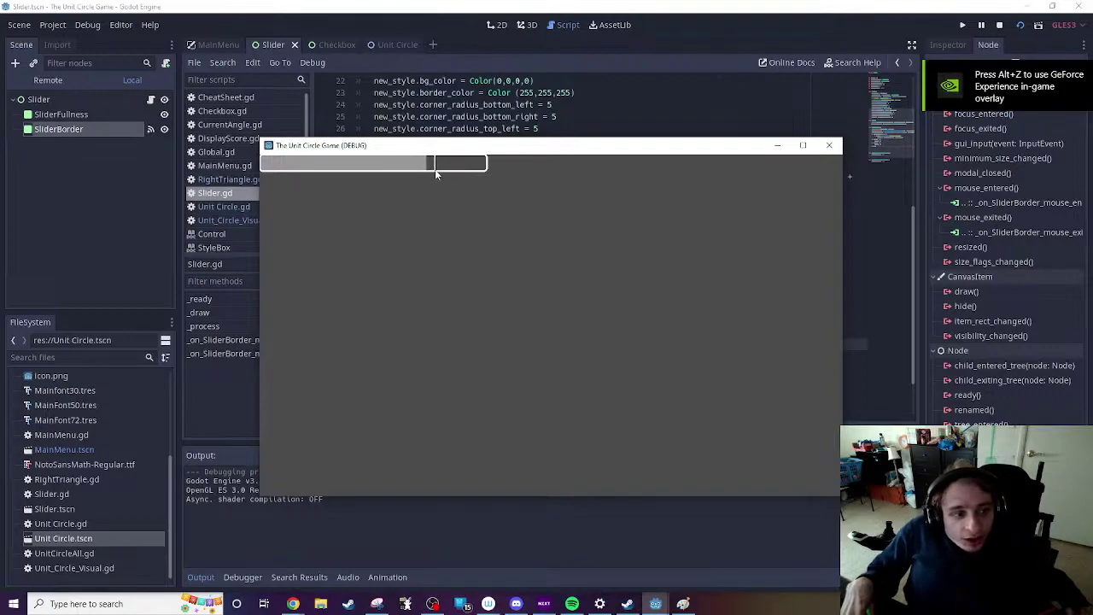
{"action": "left_click_drag", "start_coordinate": [434, 169], "coordinate": [344, 173]}
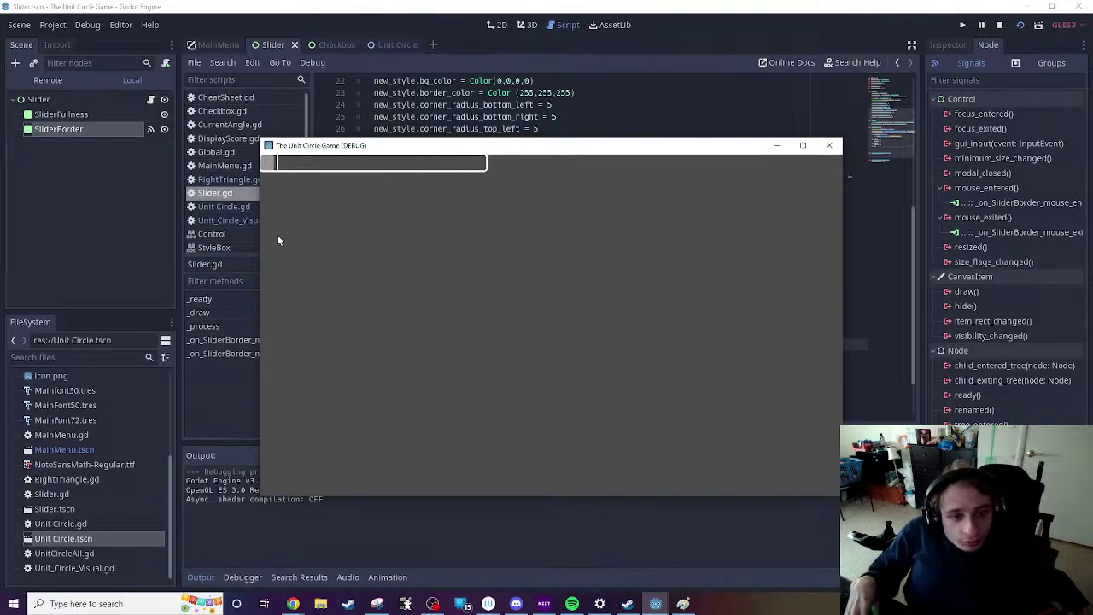
{"action": "left_click", "coordinate": [829, 145]}
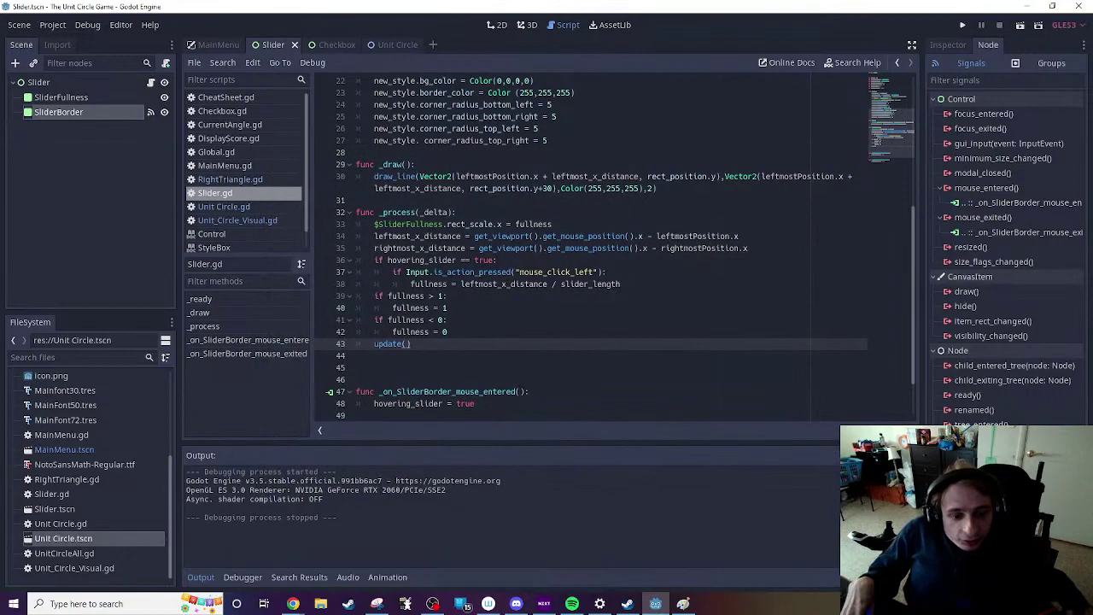
Step: Divide the first endpoint's leftmost_x_distance by slider_length on line 30
{"action": "scroll", "coordinate": [546, 383], "scroll_direction": "down", "scroll_amount": 2}
{"action": "scroll", "coordinate": [545, 383], "scroll_direction": "up", "scroll_amount": 4}
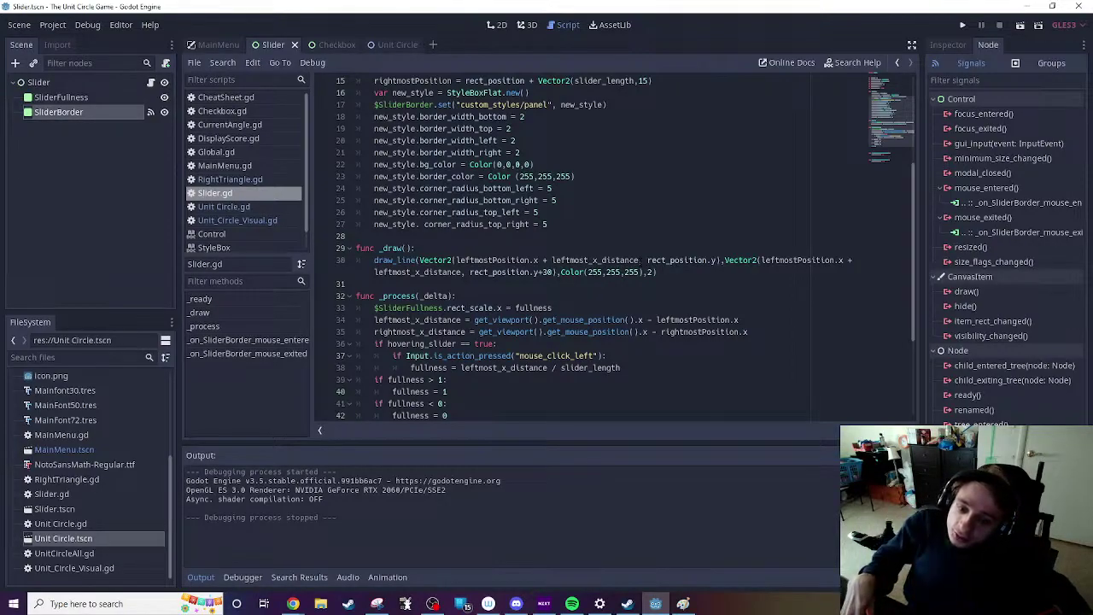
{"action": "left_click", "coordinate": [547, 259]}
{"action": "type", "text": "/"}
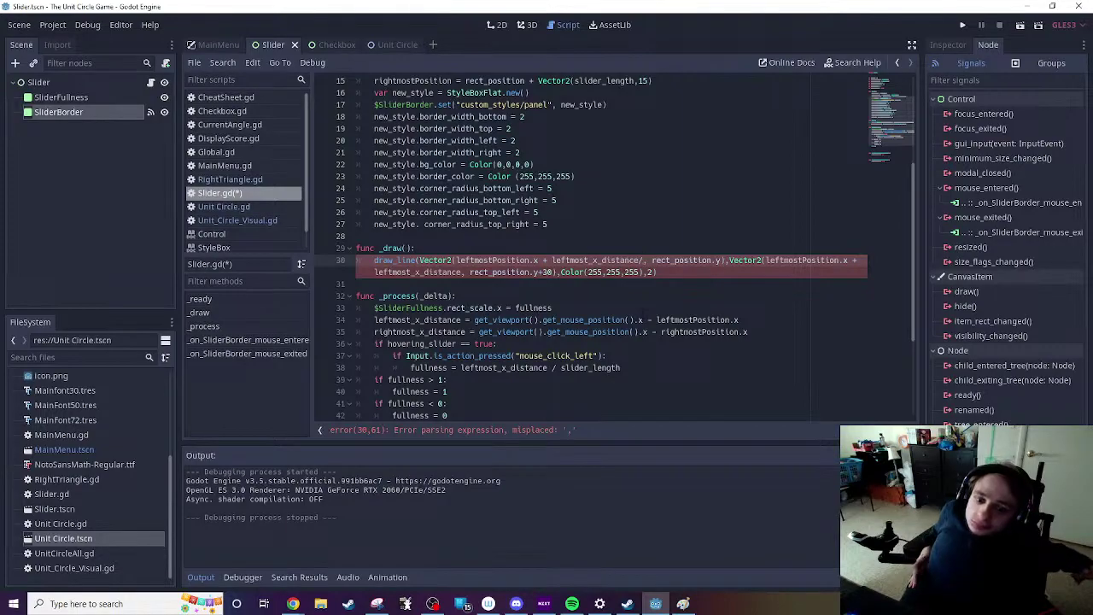
{"action": "scroll", "coordinate": [645, 312], "scroll_direction": "up", "scroll_amount": 3}
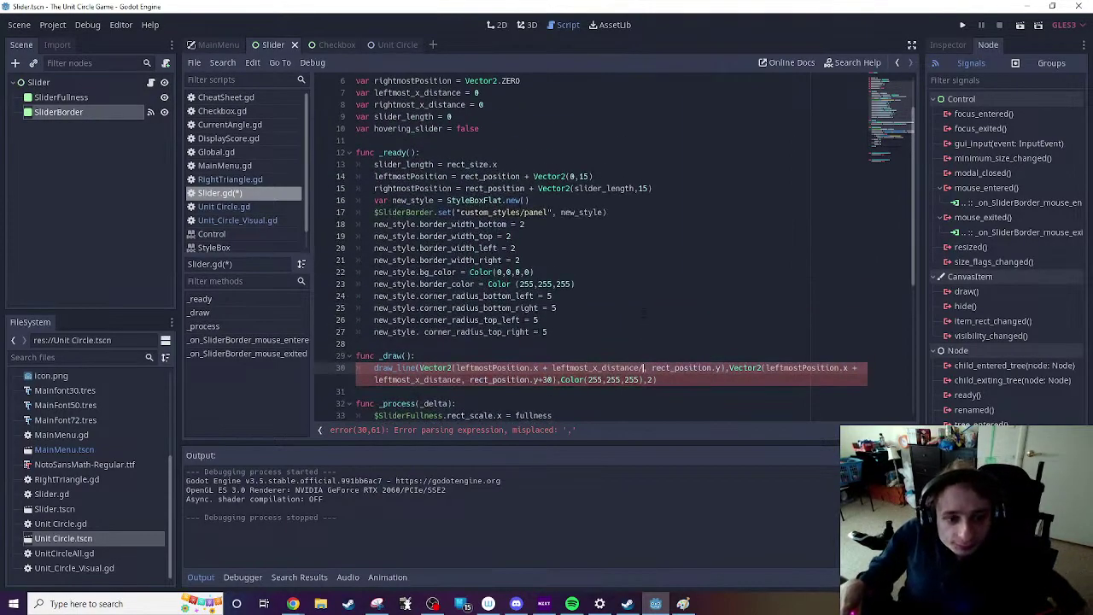
{"action": "scroll", "coordinate": [644, 312], "scroll_direction": "down", "scroll_amount": 3}
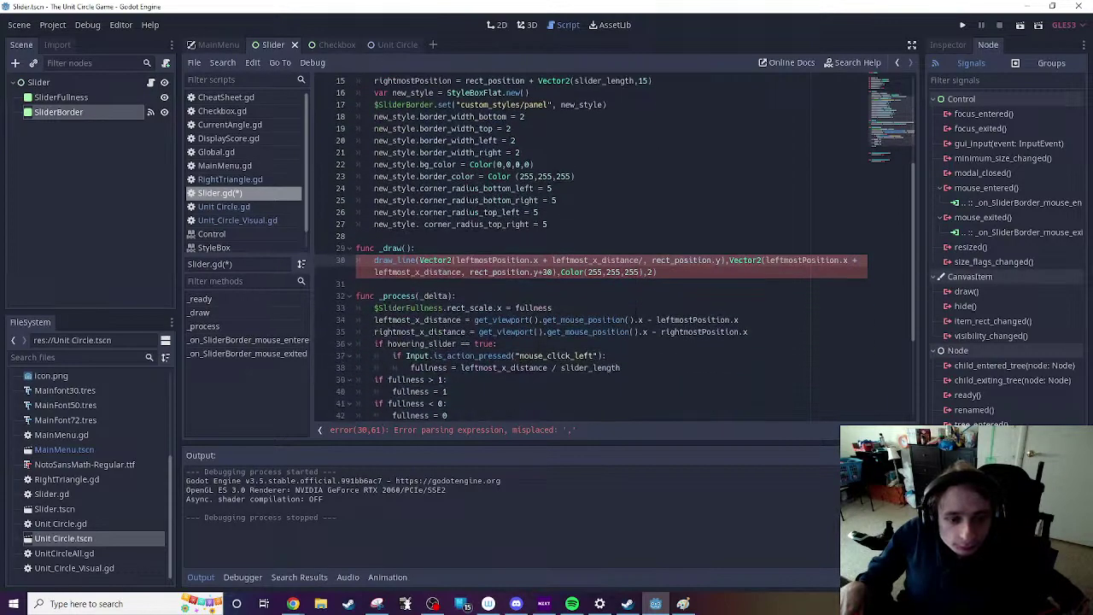
{"action": "scroll", "coordinate": [635, 312], "scroll_direction": "down", "scroll_amount": 1}
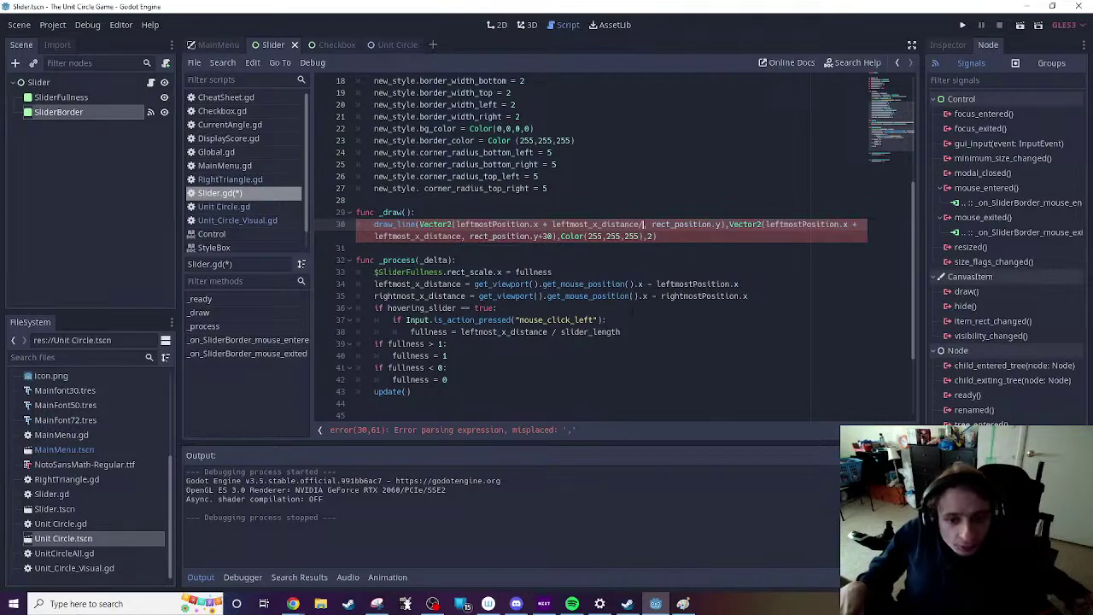
{"action": "type", "text": "slider"}
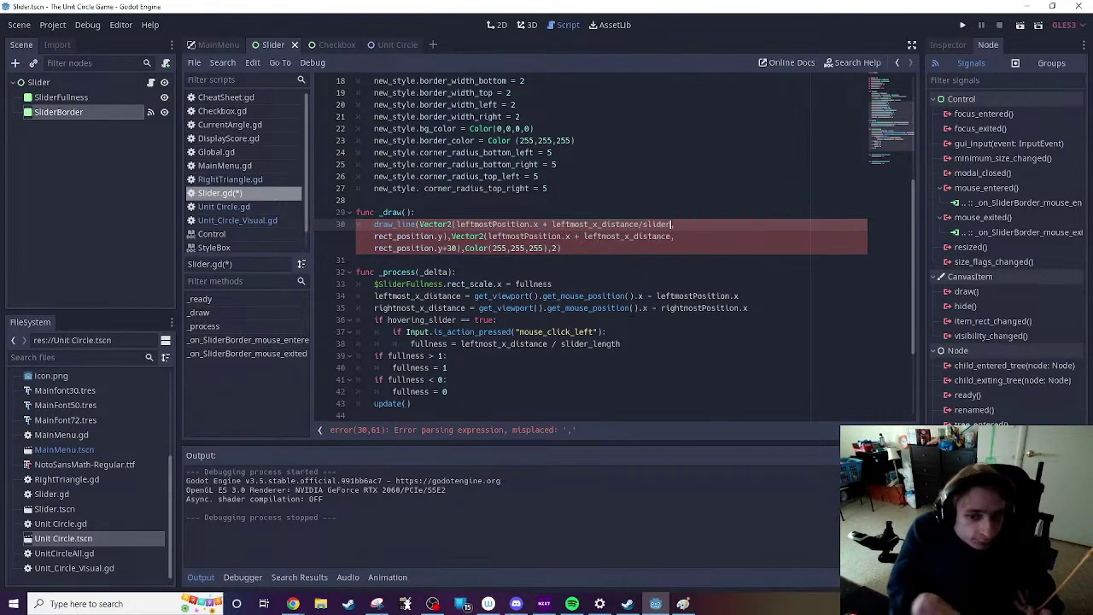
{"action": "type", "text": "_leng"}
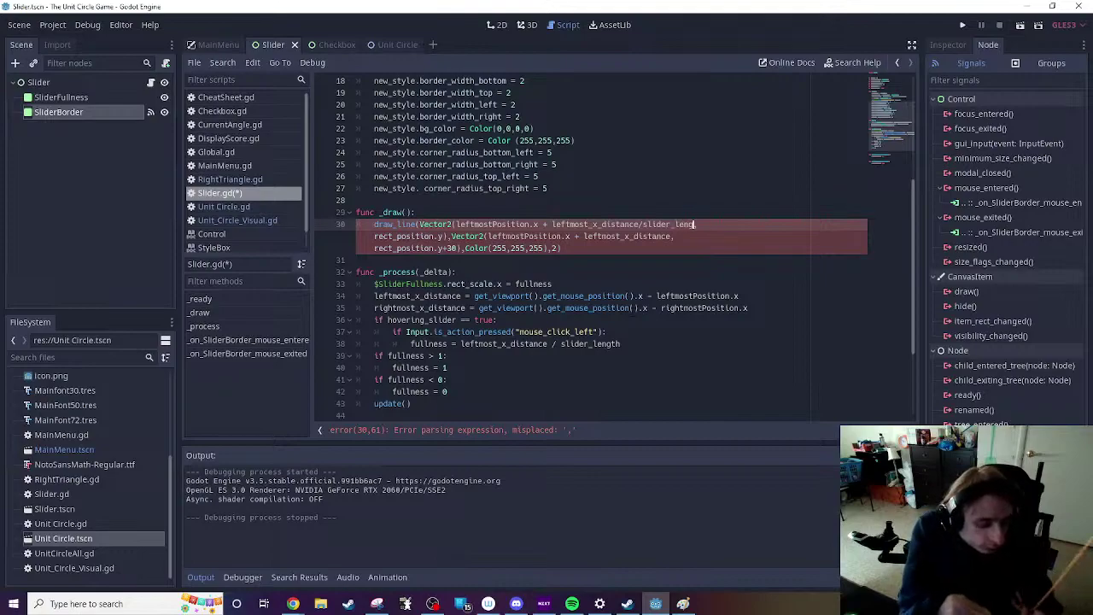
{"action": "type", "text": "th,"}
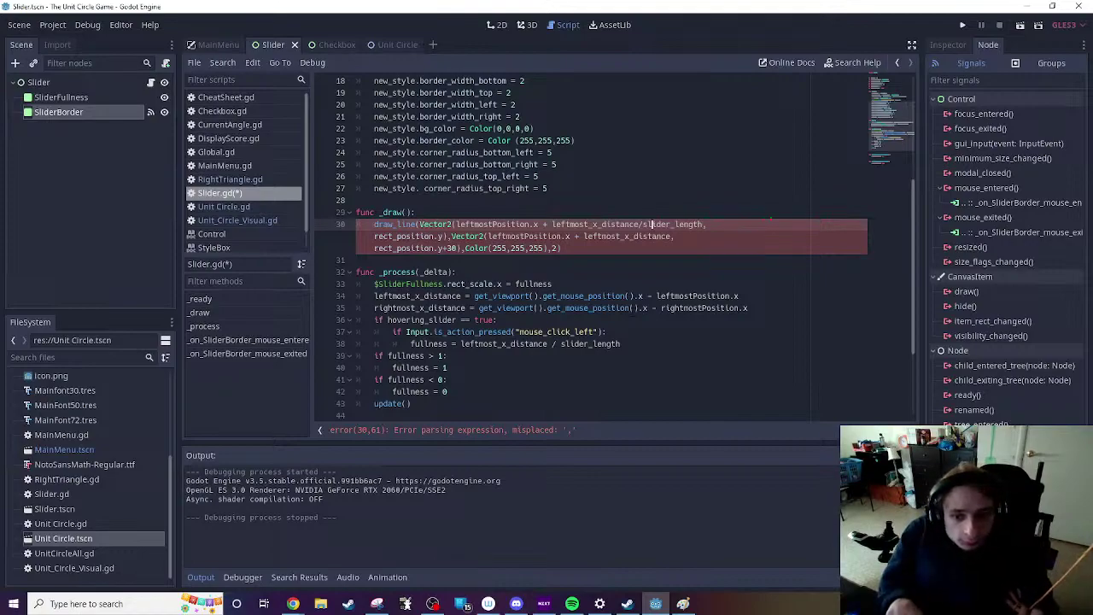
Step: Space out the division and paste leftmost_x_distance / slider_length into the second endpoint's x
{"action": "left_click", "coordinate": [640, 224]}
{"action": "key", "text": "Right"}
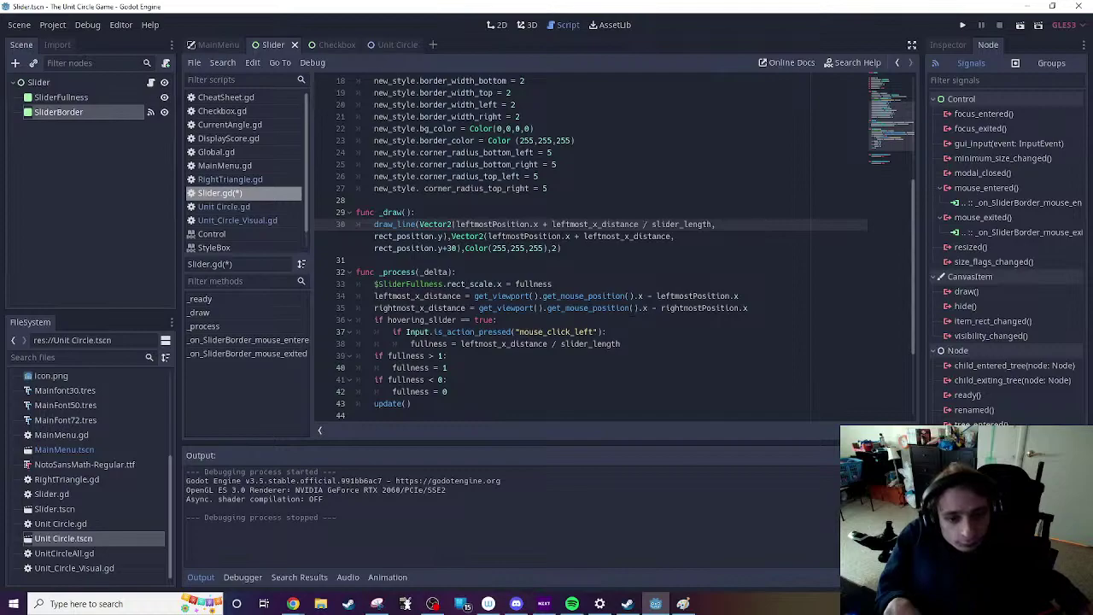
{"action": "left_click_drag", "start_coordinate": [552, 224], "coordinate": [708, 224]}
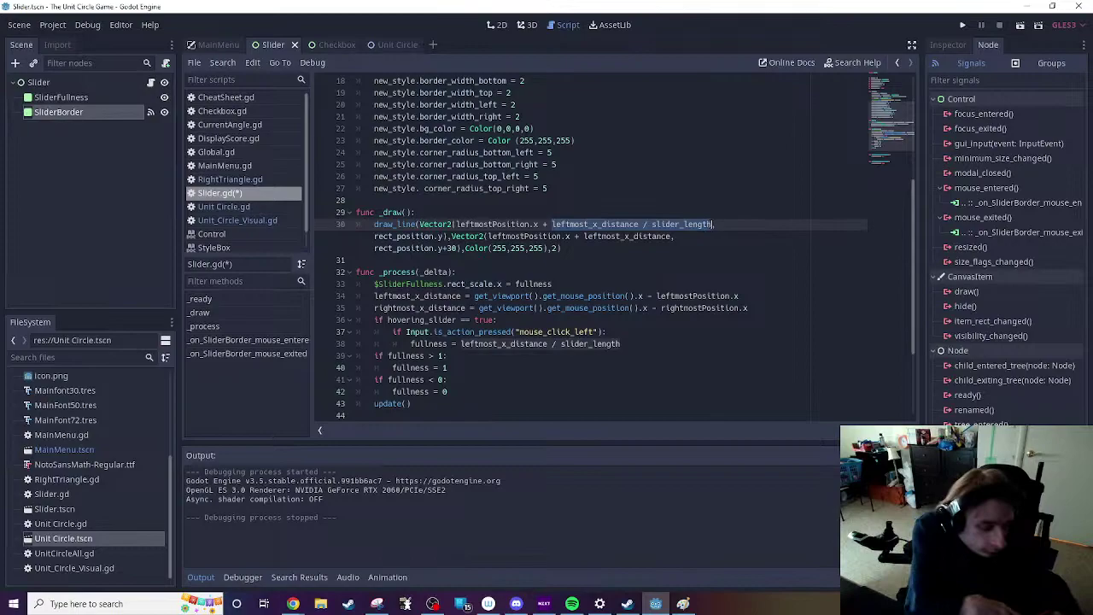
{"action": "type", "text": "leftmost_x_distance / slider_length"}
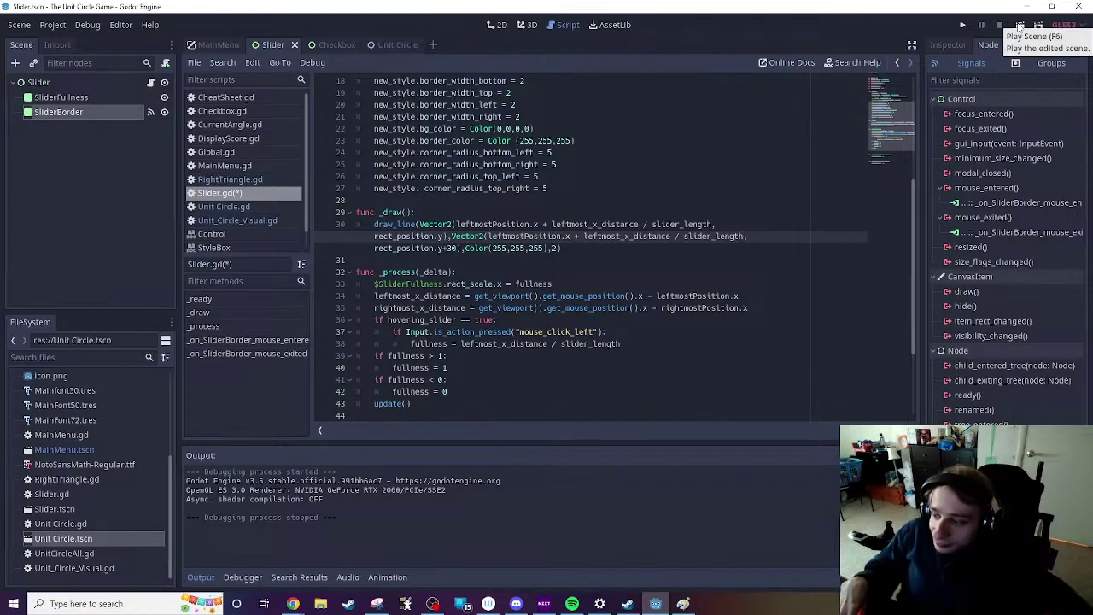
Step: Finish the draw_line arguments with a comma, run the scene, and drag the slider fill back and forth
{"action": "type", "text": ","}
{"action": "left_click", "coordinate": [1019, 26]}
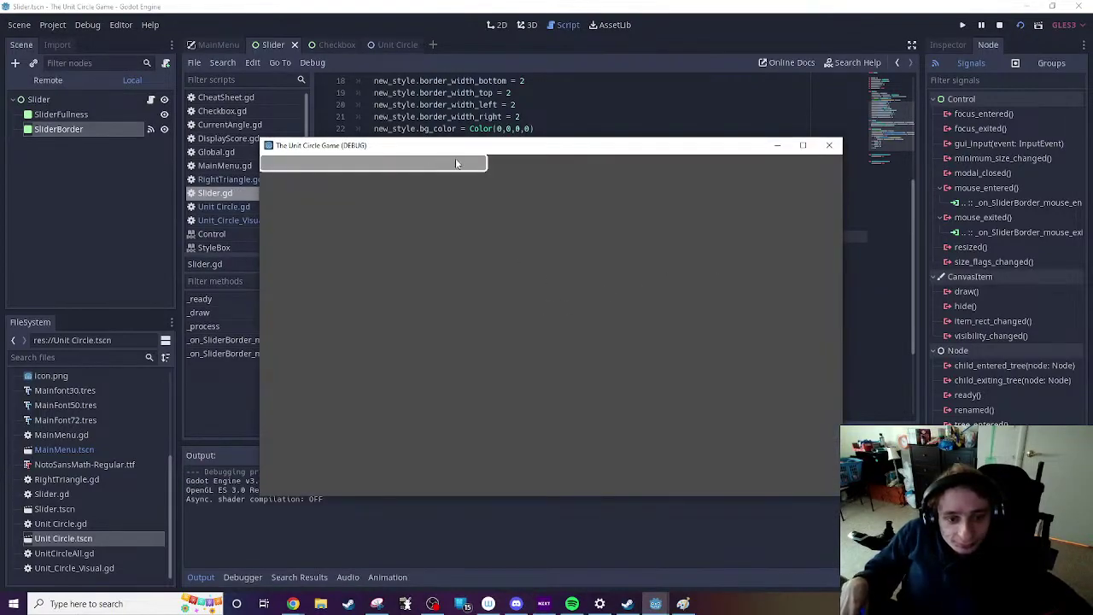
{"action": "left_click_drag", "start_coordinate": [466, 169], "coordinate": [244, 175]}
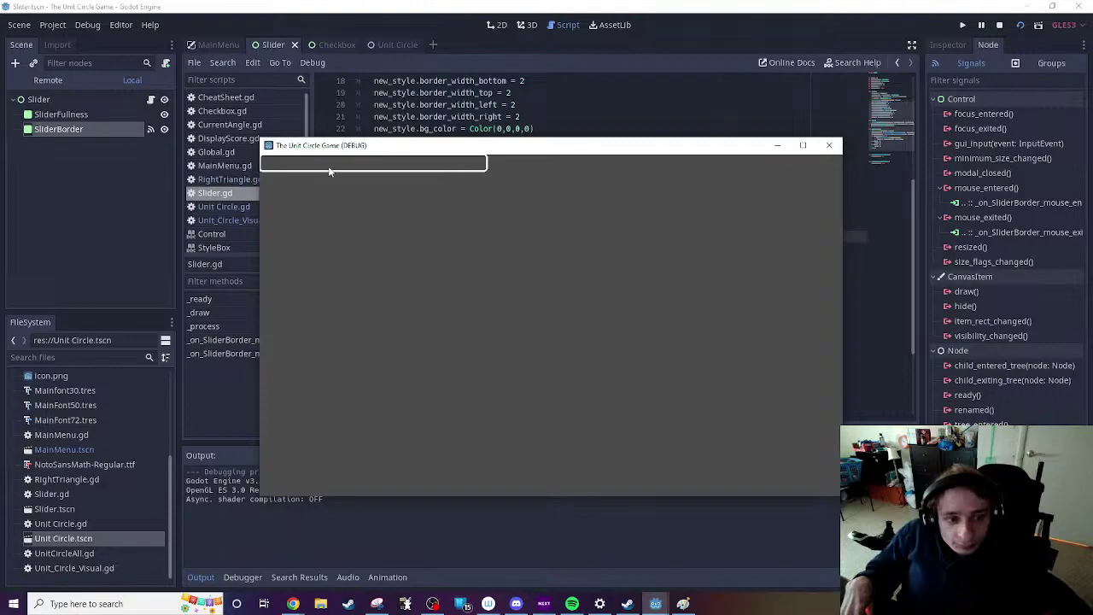
{"action": "left_click_drag", "start_coordinate": [329, 172], "coordinate": [336, 171]}
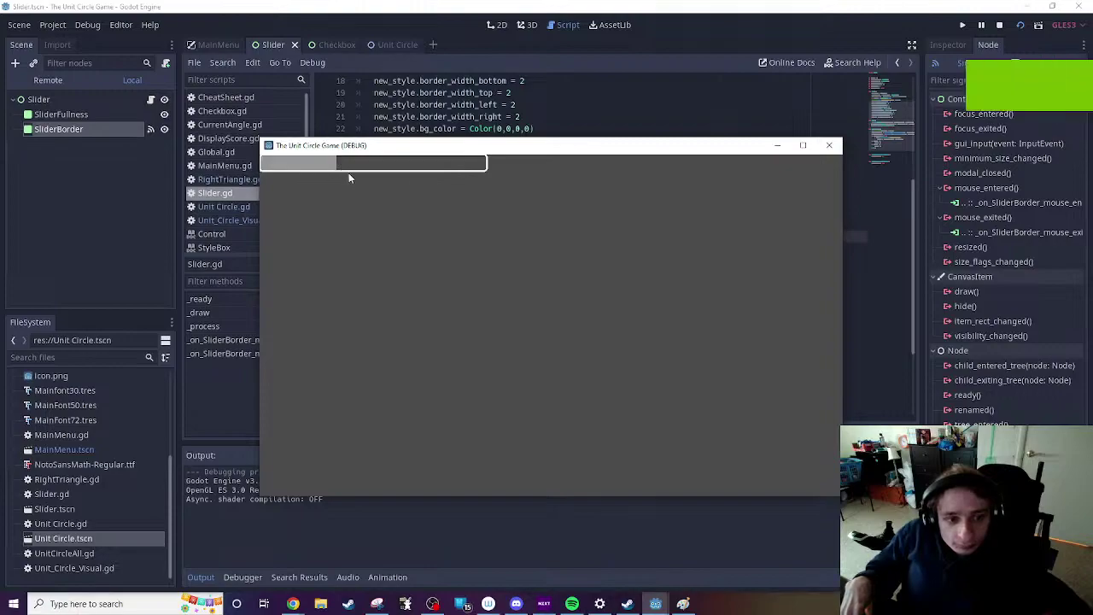
{"action": "left_click", "coordinate": [829, 146]}
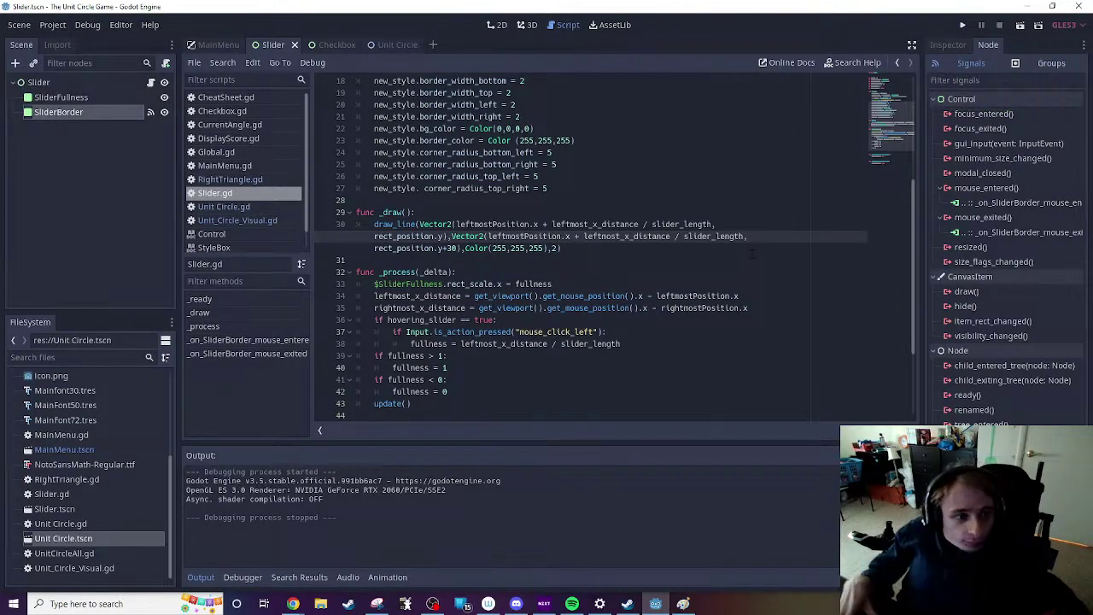
Step: Hide the SliderFullness node, run the scene again with the game window moved aside, then close it
{"action": "left_click", "coordinate": [164, 97]}
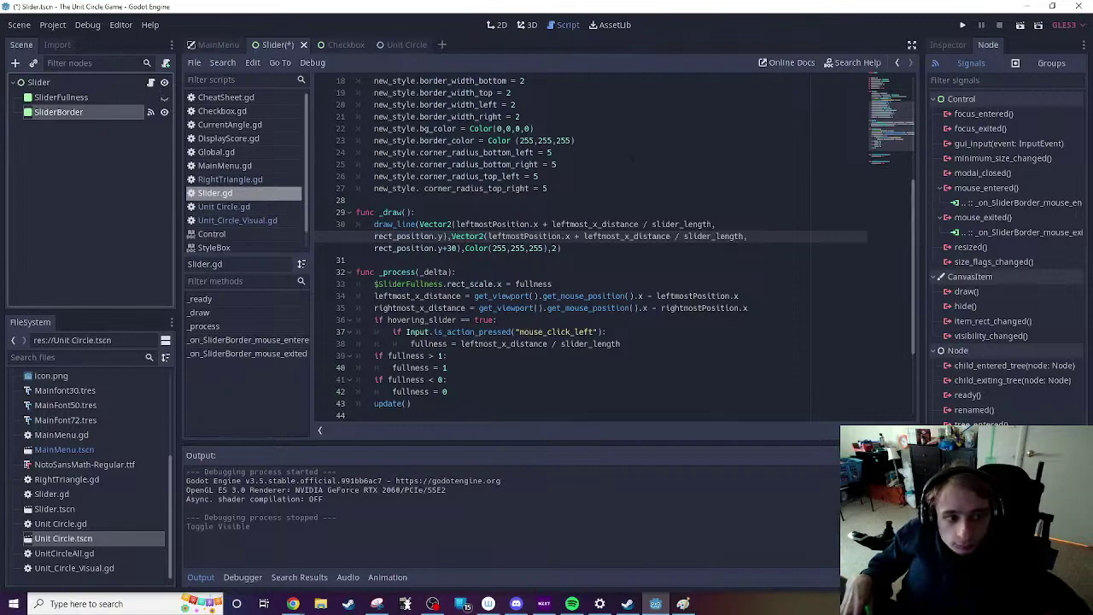
{"action": "left_click", "coordinate": [1020, 25]}
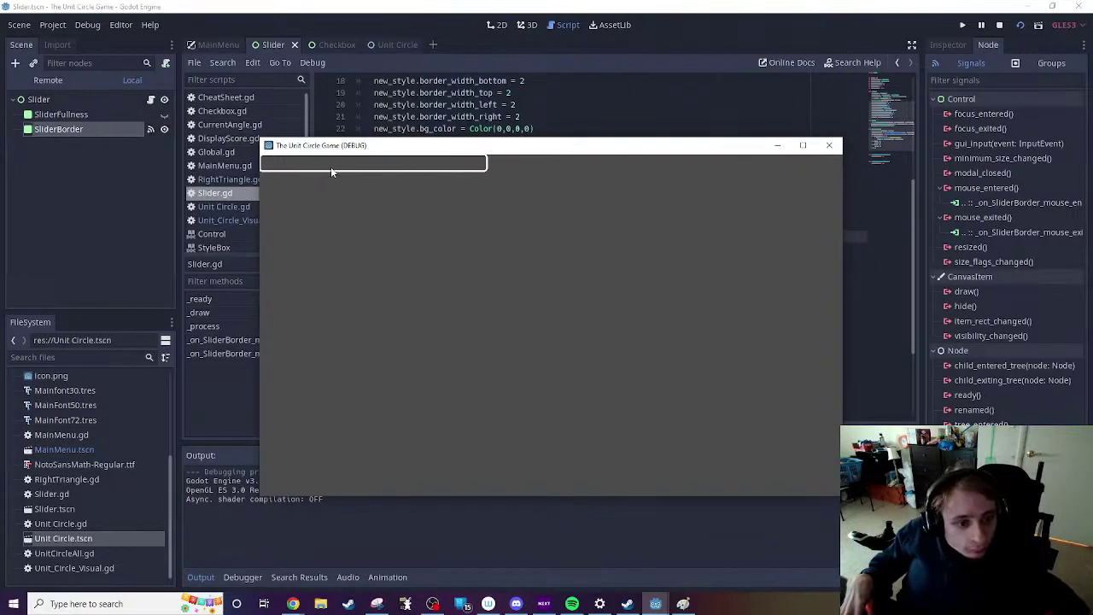
{"action": "left_click_drag", "start_coordinate": [258, 183], "coordinate": [254, 245]}
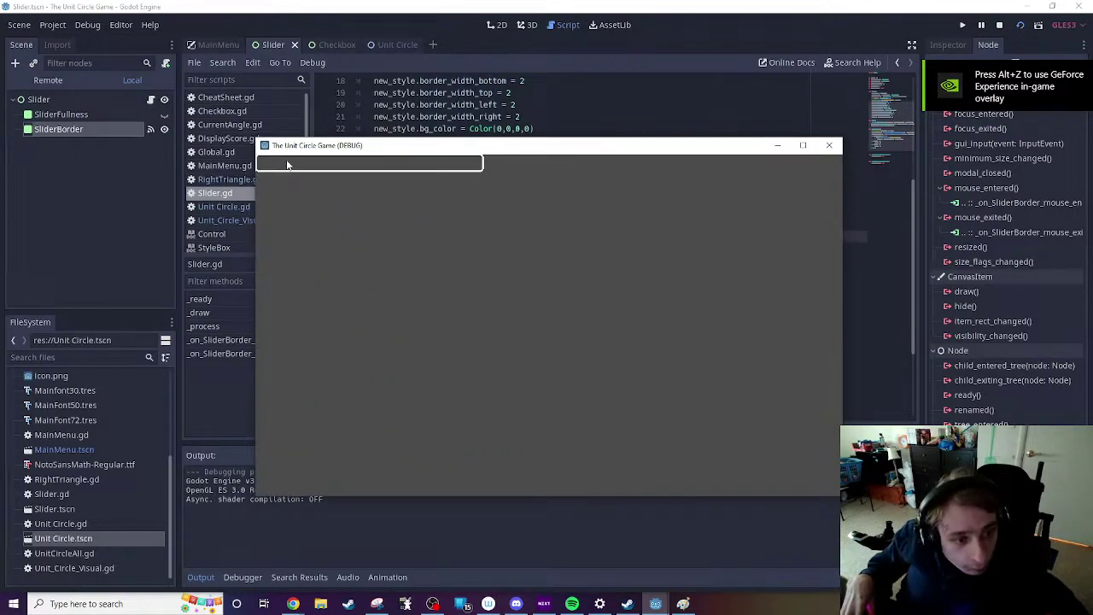
{"action": "left_click_drag", "start_coordinate": [290, 150], "coordinate": [491, 371]}
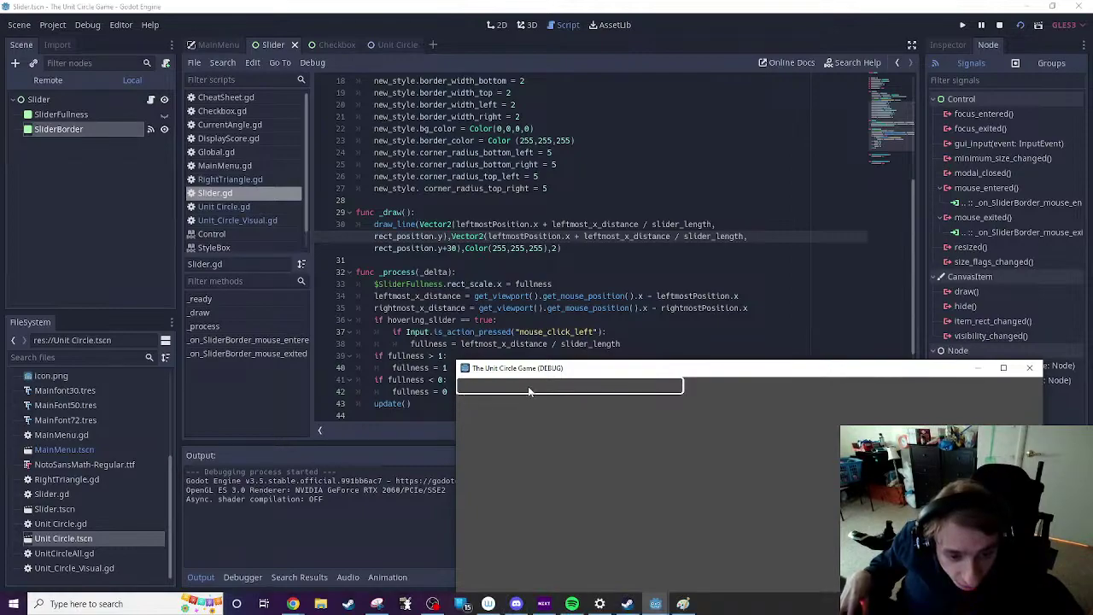
{"action": "left_click", "coordinate": [1029, 368]}
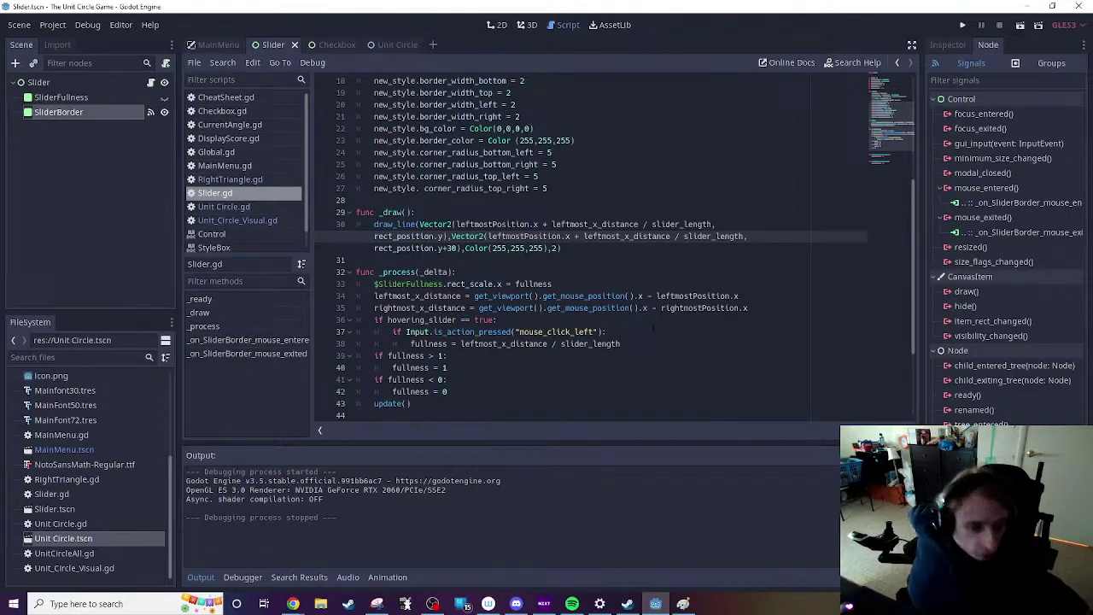
Step: Replace the first endpoint's x-offset on line 30 with fullness * slider_length
{"action": "scroll", "coordinate": [526, 319], "scroll_direction": "down", "scroll_amount": 3}
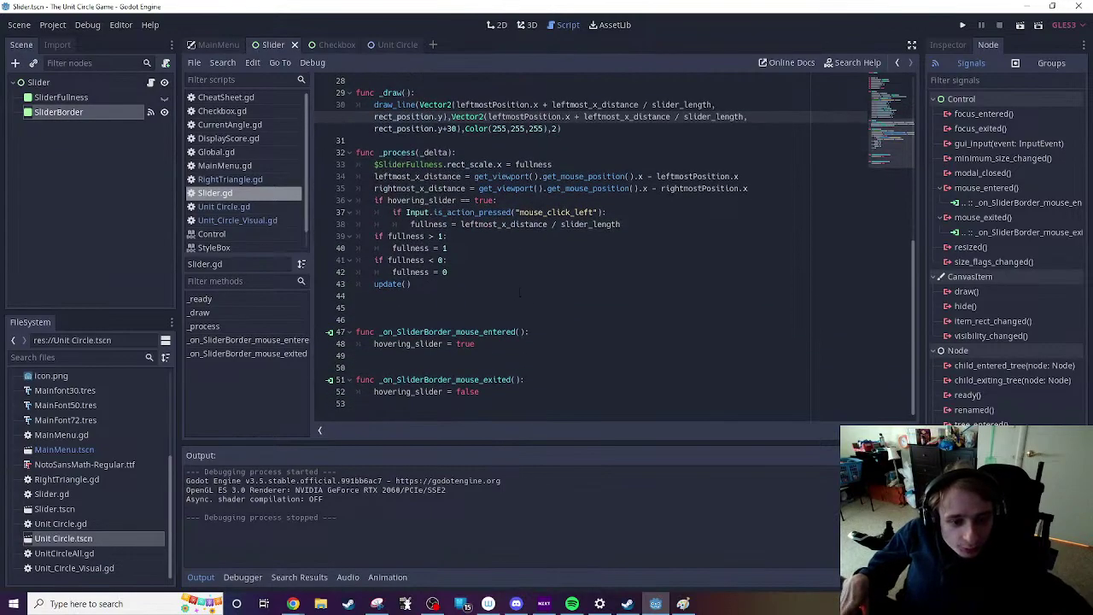
{"action": "scroll", "coordinate": [534, 275], "scroll_direction": "up", "scroll_amount": 6}
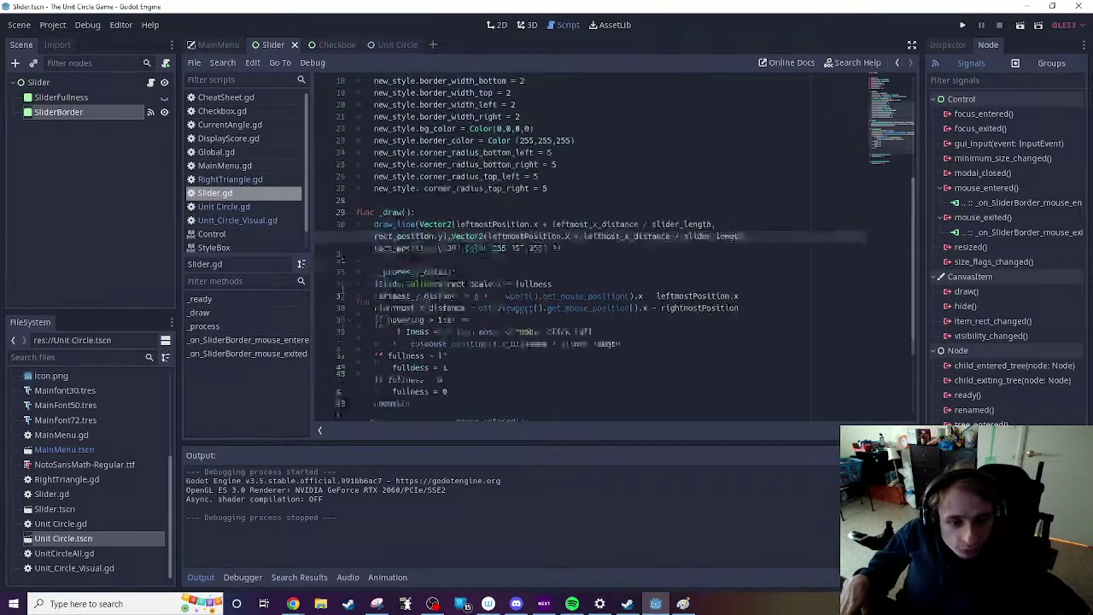
{"action": "scroll", "coordinate": [530, 256], "scroll_direction": "down", "scroll_amount": 3}
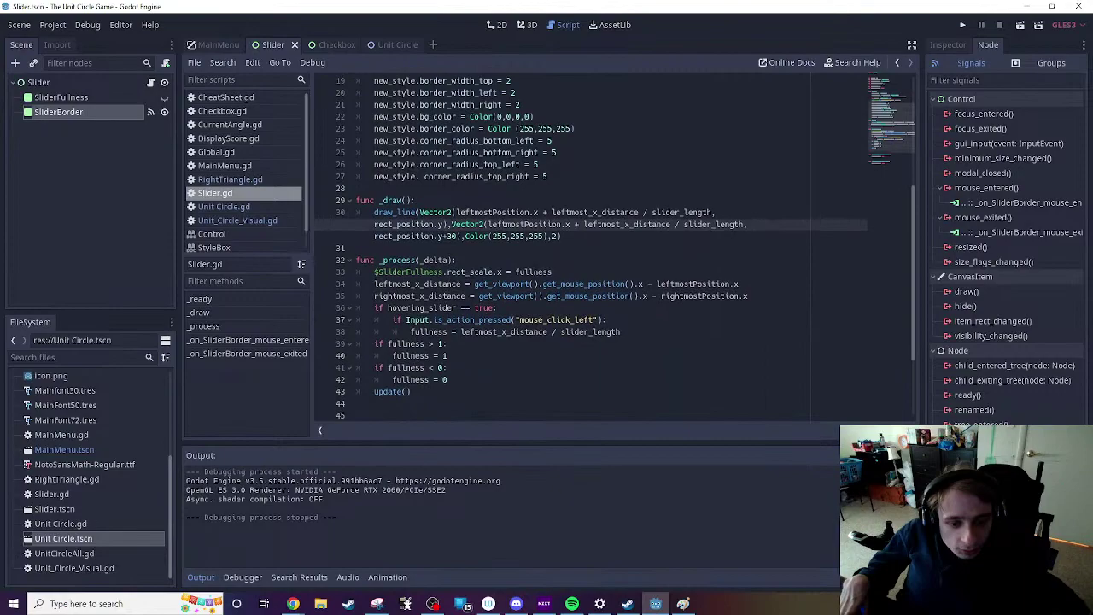
{"action": "scroll", "coordinate": [544, 275], "scroll_direction": "up", "scroll_amount": 5}
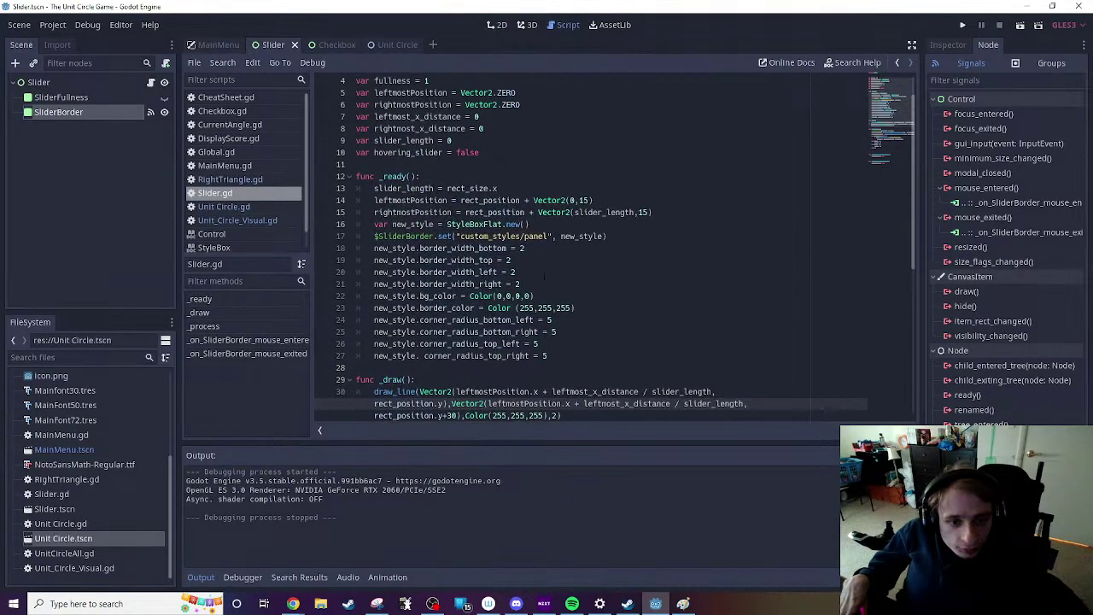
{"action": "scroll", "coordinate": [551, 277], "scroll_direction": "down", "scroll_amount": 3}
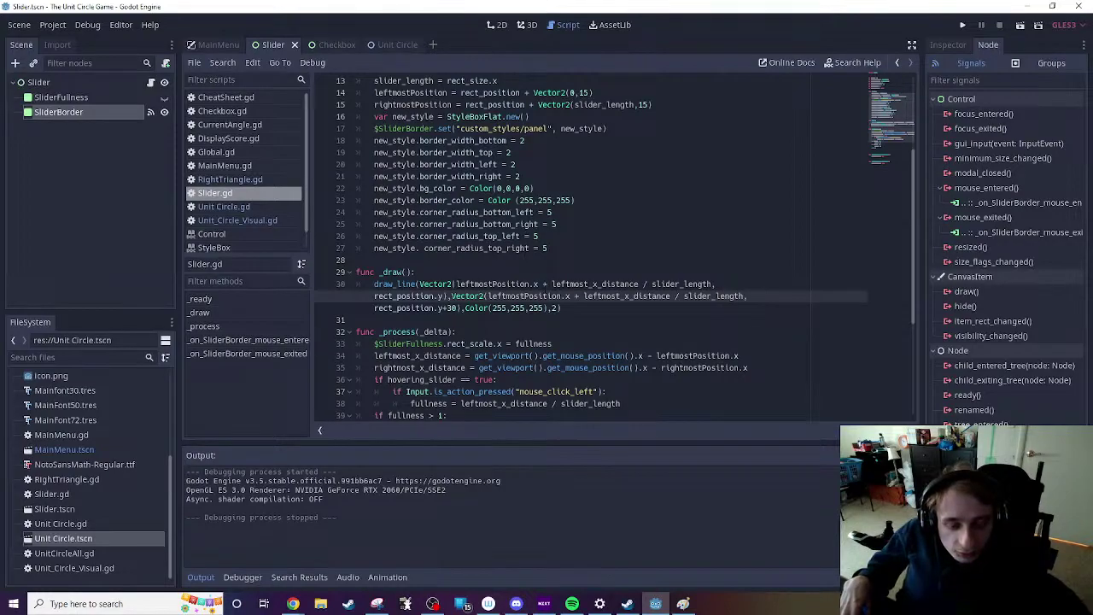
{"action": "left_click_drag", "start_coordinate": [552, 284], "coordinate": [712, 283]}
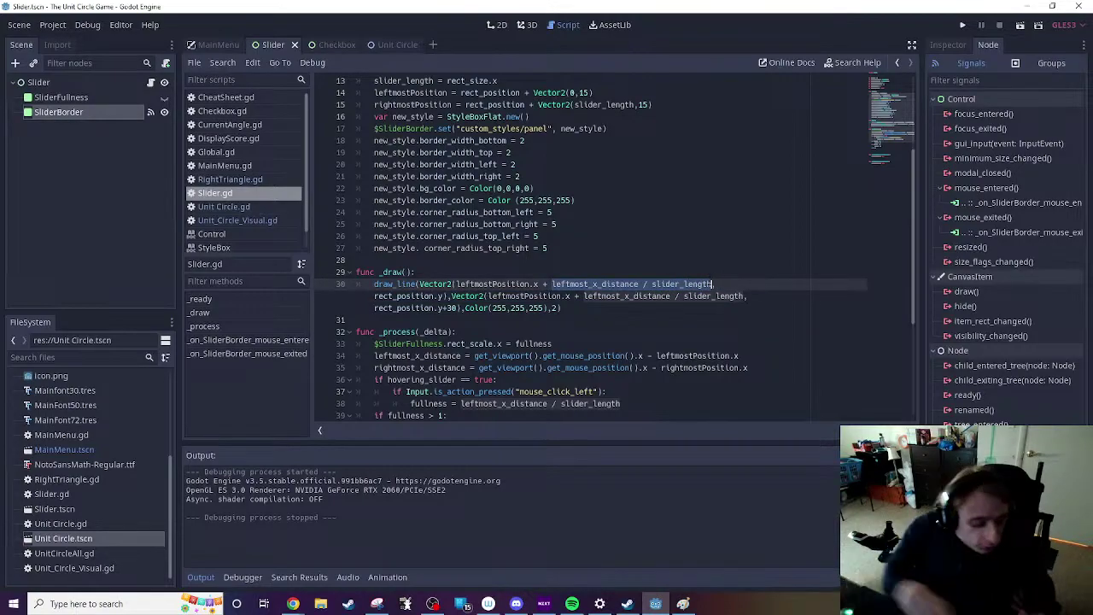
{"action": "type", "text": "fullness *"}
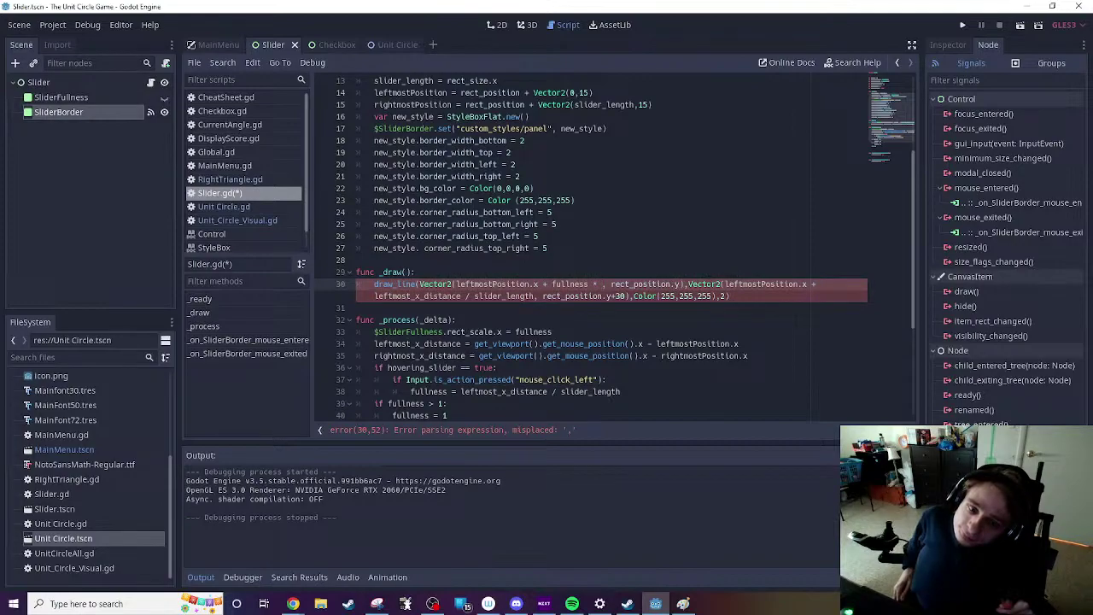
{"action": "type", "text": "slid"}
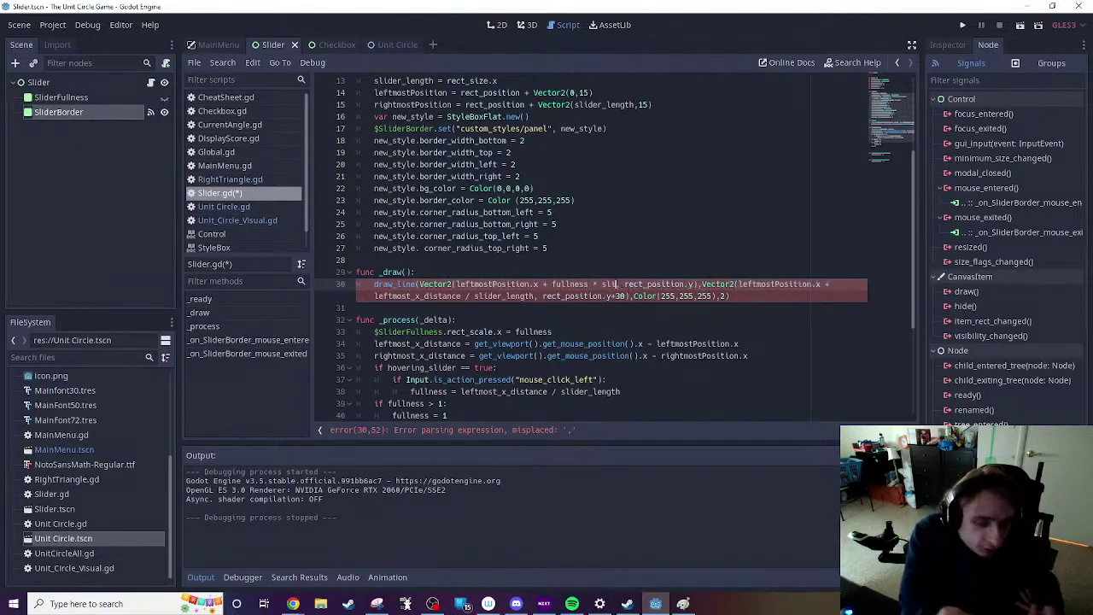
{"action": "key", "text": "Return"}
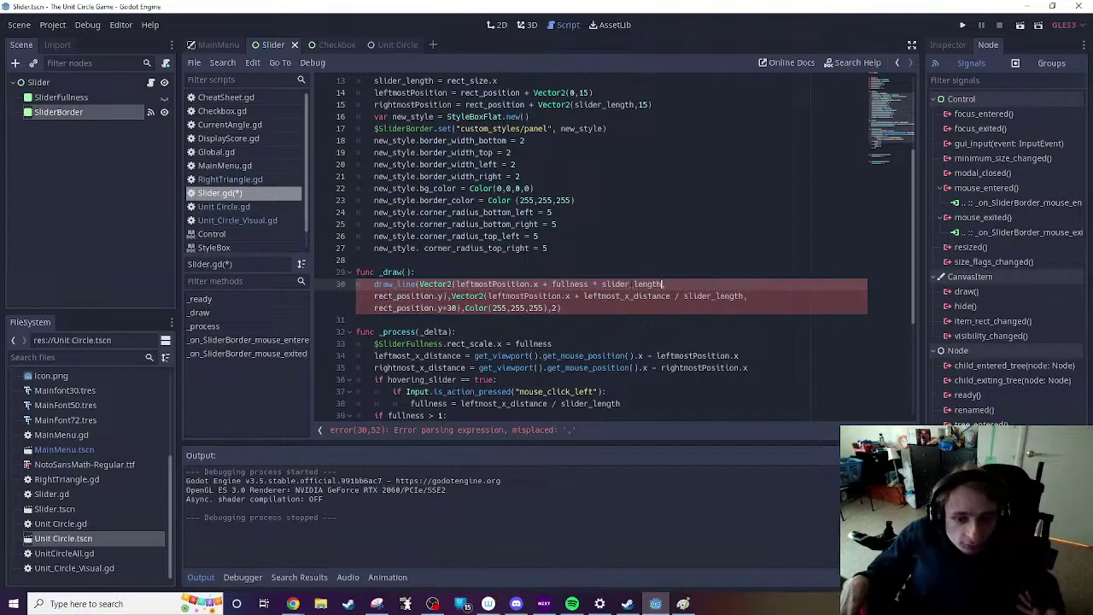
Step: Change the second endpoint's x-offset to fullness * slider_length and run the scene
{"action": "left_click_drag", "start_coordinate": [584, 295], "coordinate": [679, 295]}
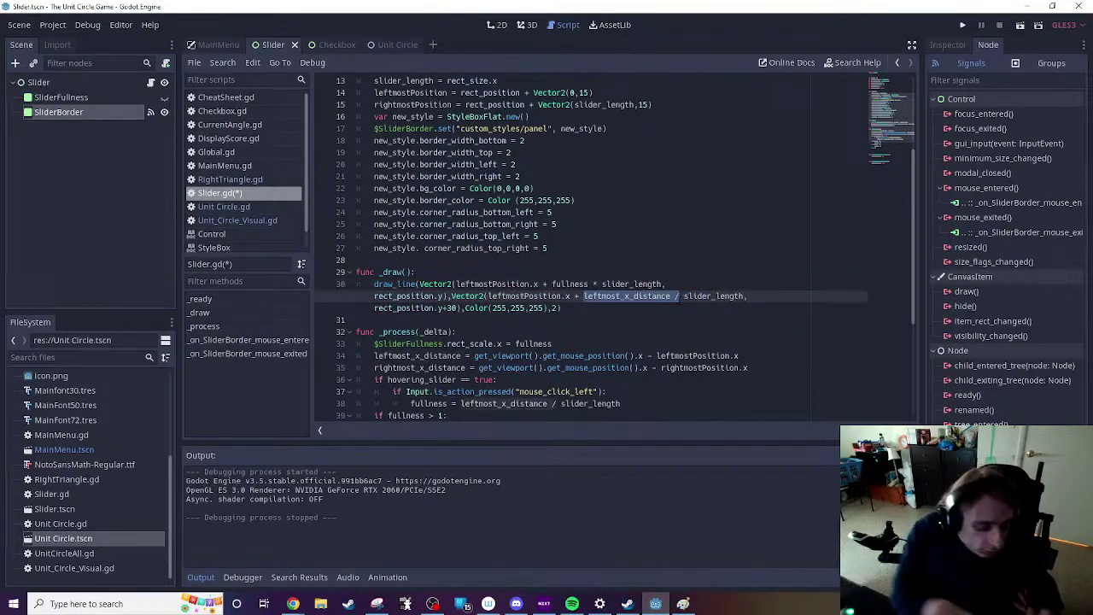
{"action": "type", "text": "fullness "}
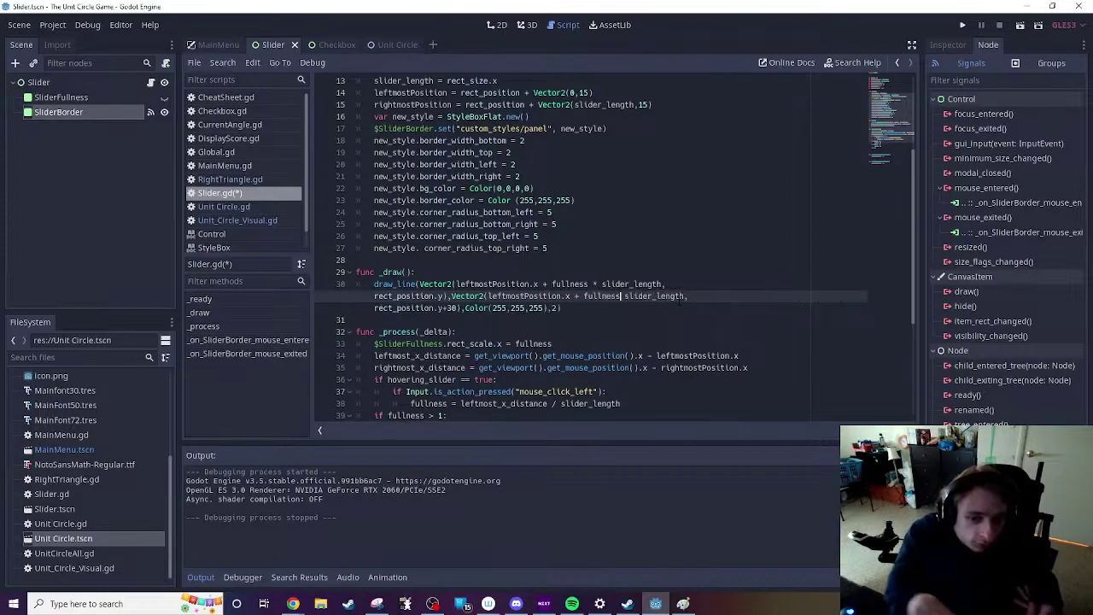
{"action": "type", "text": "*"}
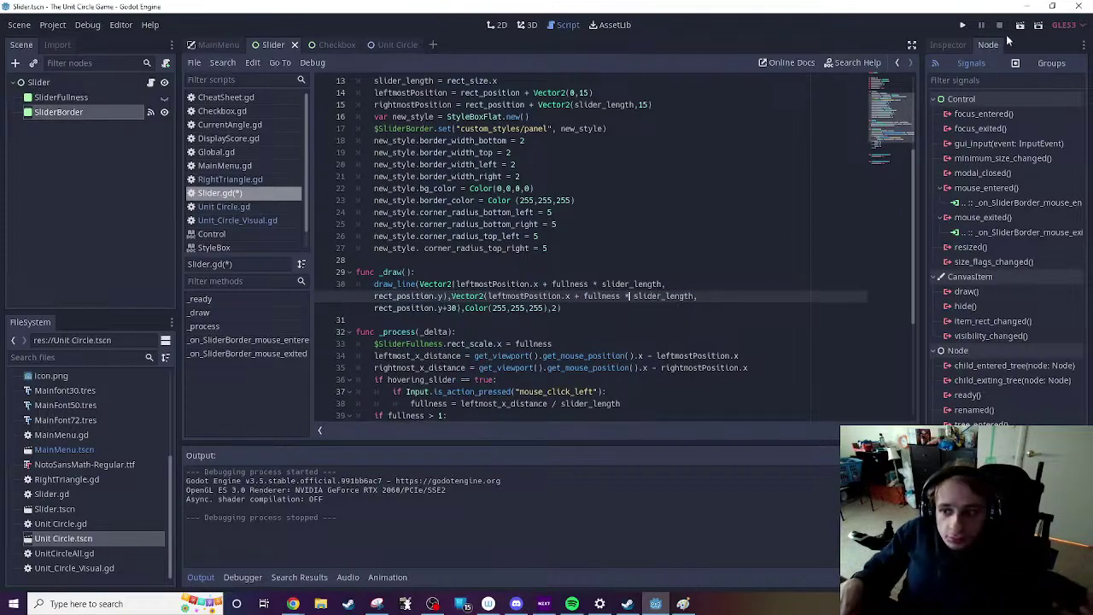
{"action": "left_click", "coordinate": [1021, 25]}
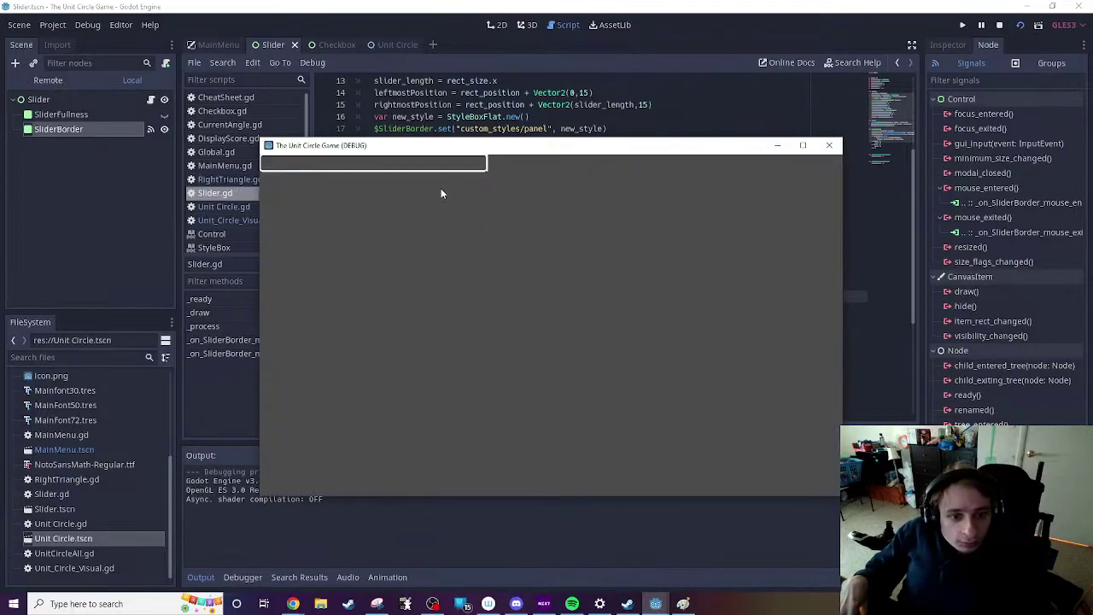
Step: Drag the slider to check the marker line, close the game, and make SliderFullness visible again
{"action": "mouse_move", "coordinate": [384, 165]}
{"action": "left_mouse_down"}
{"action": "mouse_move", "coordinate": [275, 166]}
{"action": "mouse_move", "coordinate": [481, 164]}
{"action": "left_mouse_up"}
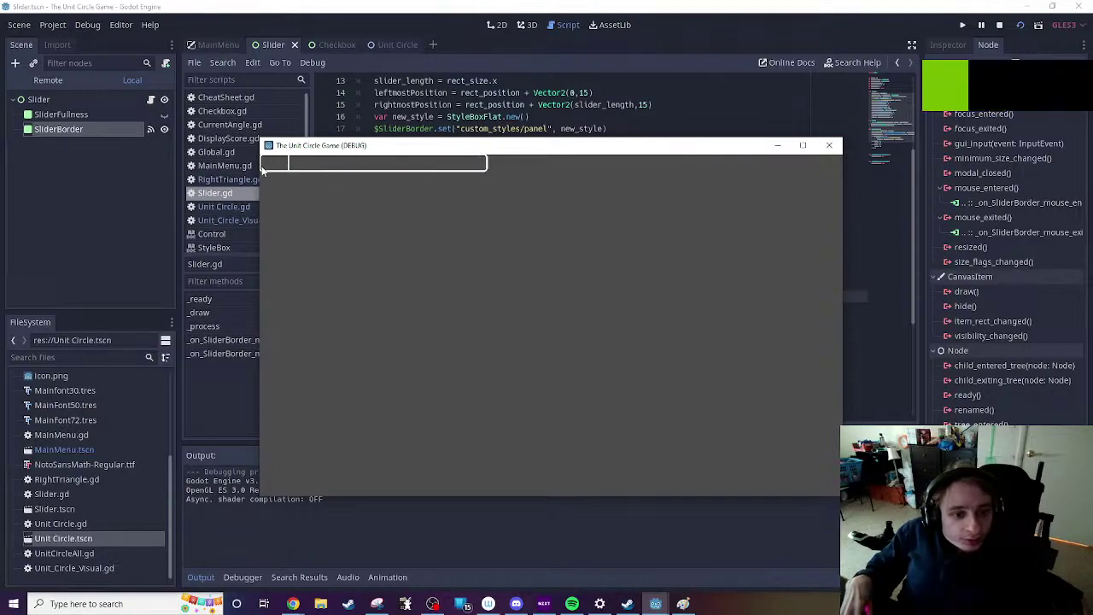
{"action": "left_click", "coordinate": [828, 145]}
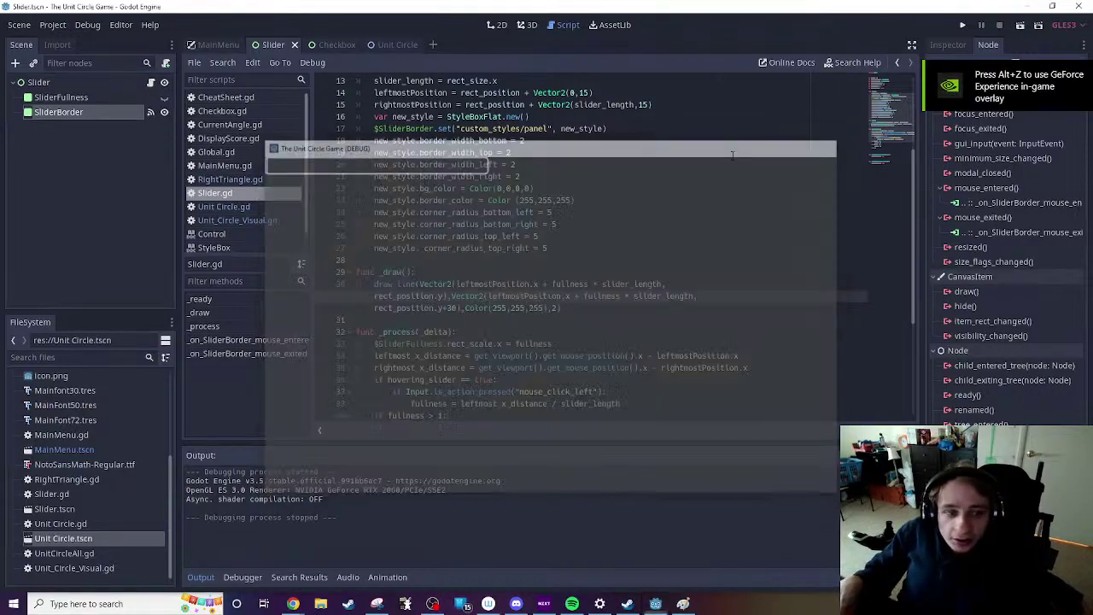
{"action": "left_click", "coordinate": [165, 97]}
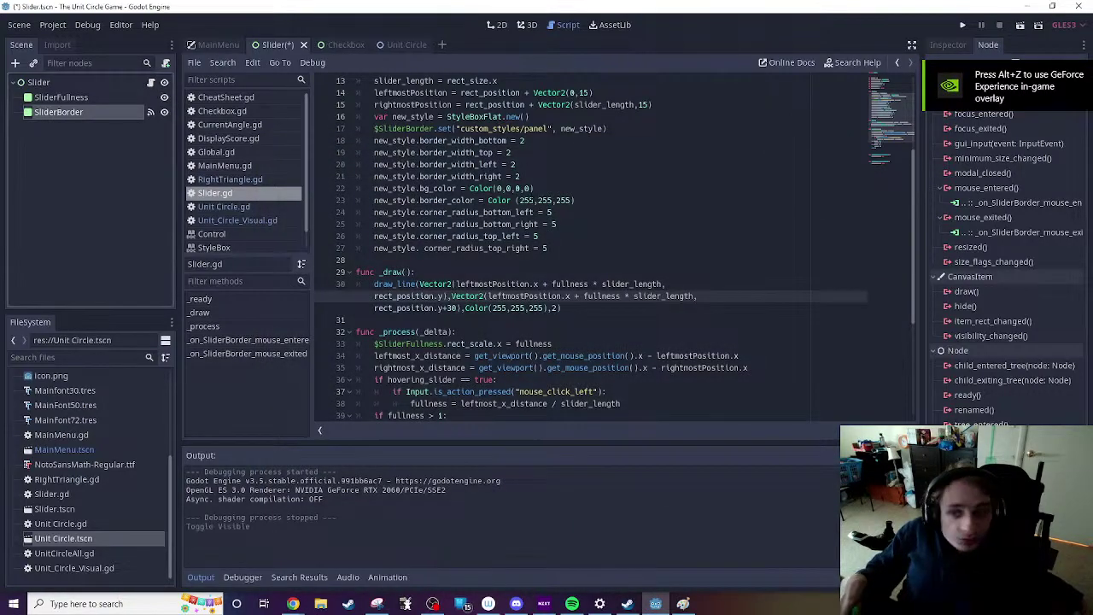
Step: Run the scene and drag the slider fill between empty and full, then close the game
{"action": "left_click", "coordinate": [1020, 25]}
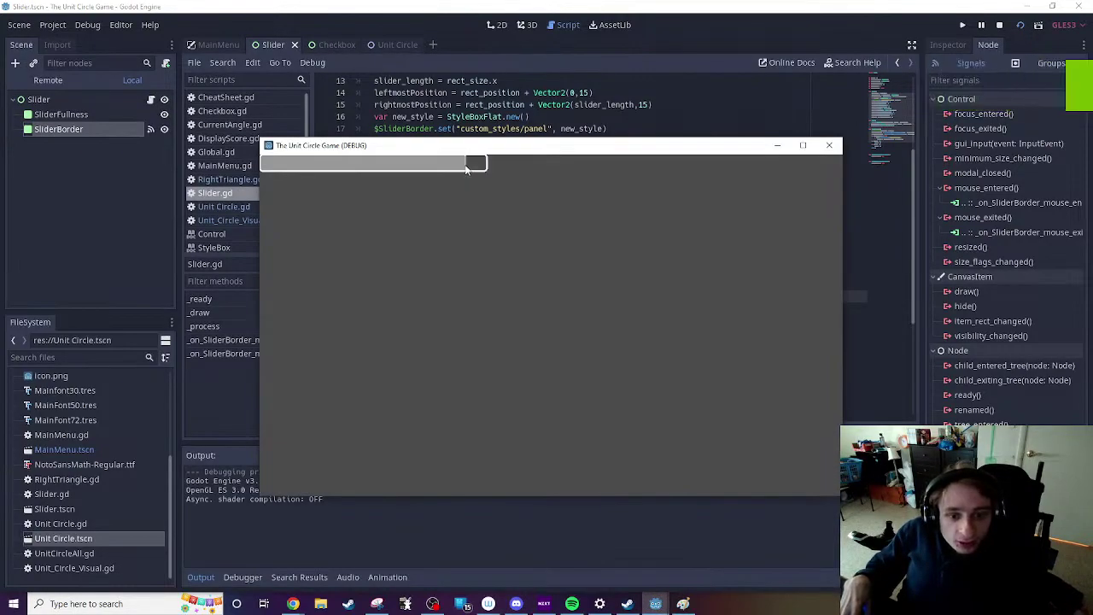
{"action": "mouse_move", "coordinate": [430, 178]}
{"action": "left_click_drag", "start_coordinate": [341, 164], "coordinate": [508, 182]}
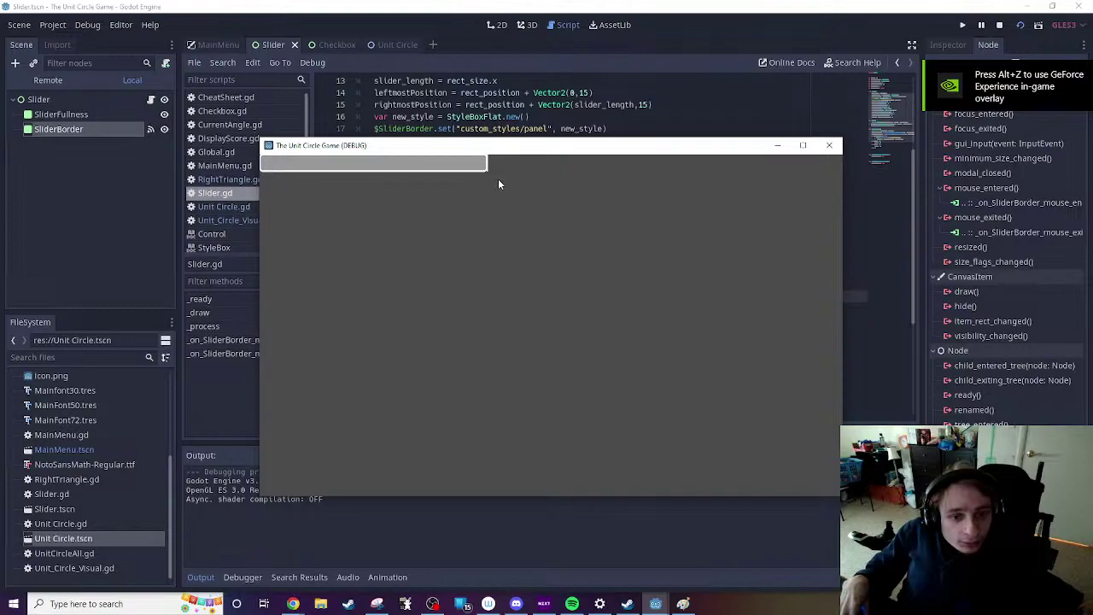
{"action": "left_click_drag", "start_coordinate": [476, 187], "coordinate": [488, 187]}
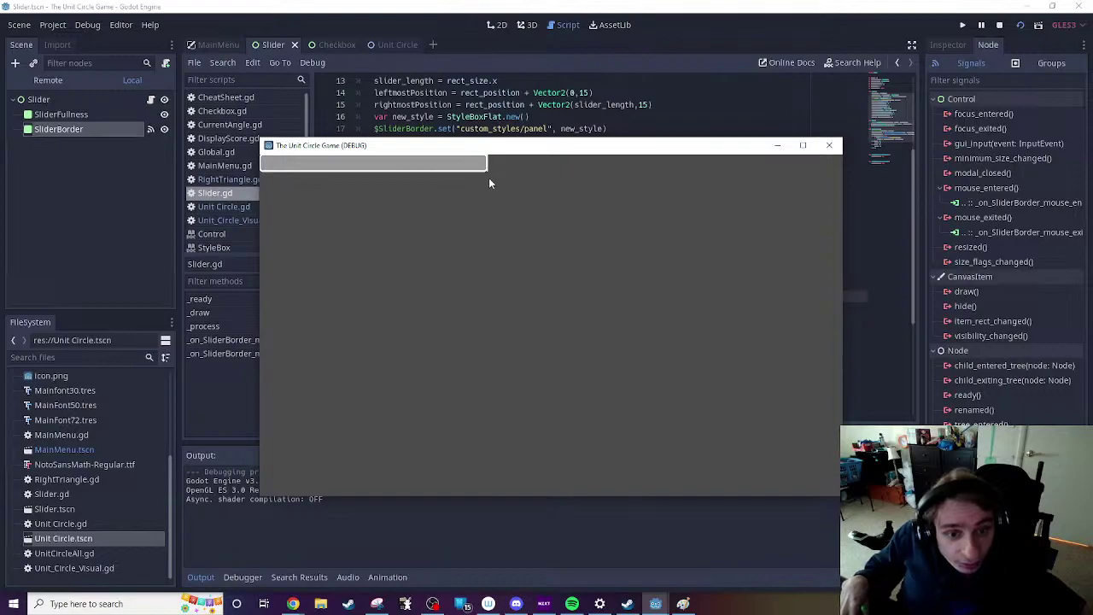
{"action": "mouse_move", "coordinate": [489, 182]}
{"action": "left_mouse_down"}
{"action": "mouse_move", "coordinate": [227, 181]}
{"action": "mouse_move", "coordinate": [496, 181]}
{"action": "mouse_move", "coordinate": [483, 178]}
{"action": "left_mouse_up"}
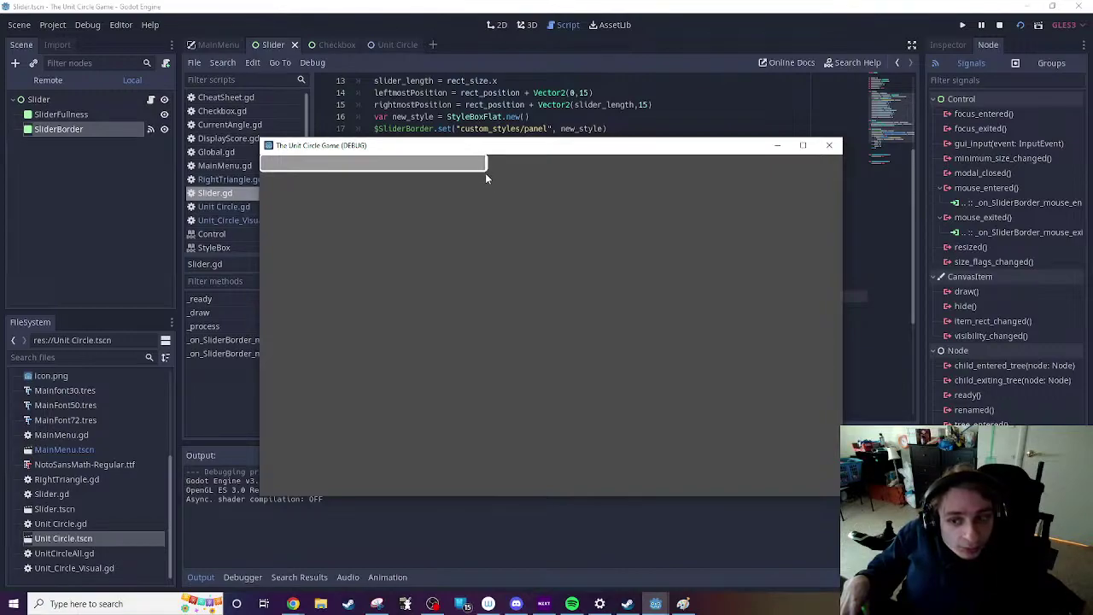
{"action": "left_click", "coordinate": [833, 147]}
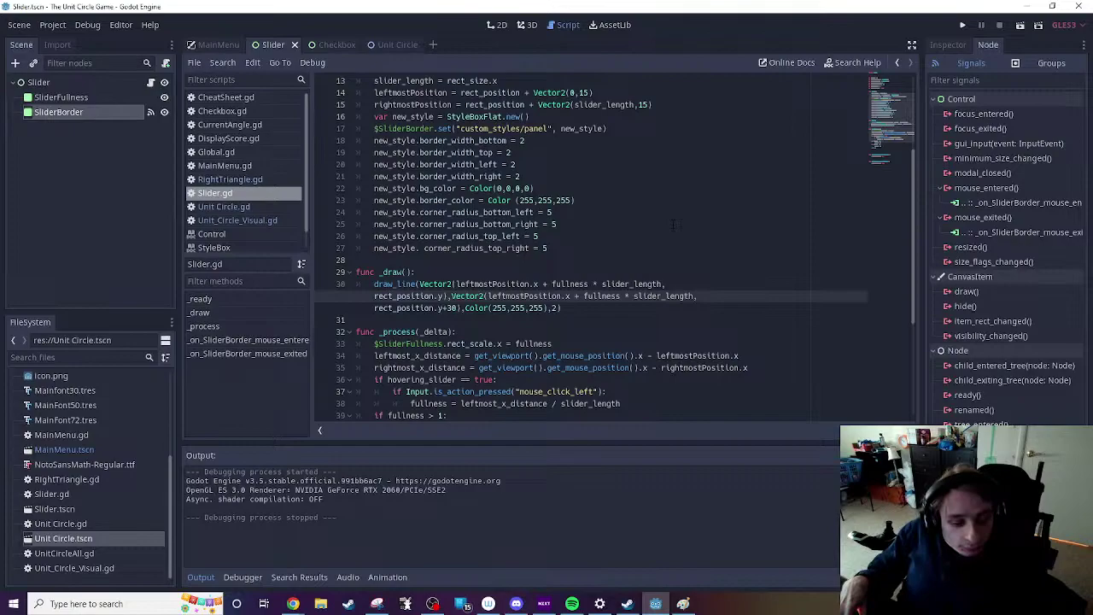
Step: Add print(fullness) after update() in _process, run the scene to log values, then close it
{"action": "scroll", "coordinate": [615, 256], "scroll_direction": "down", "scroll_amount": 3}
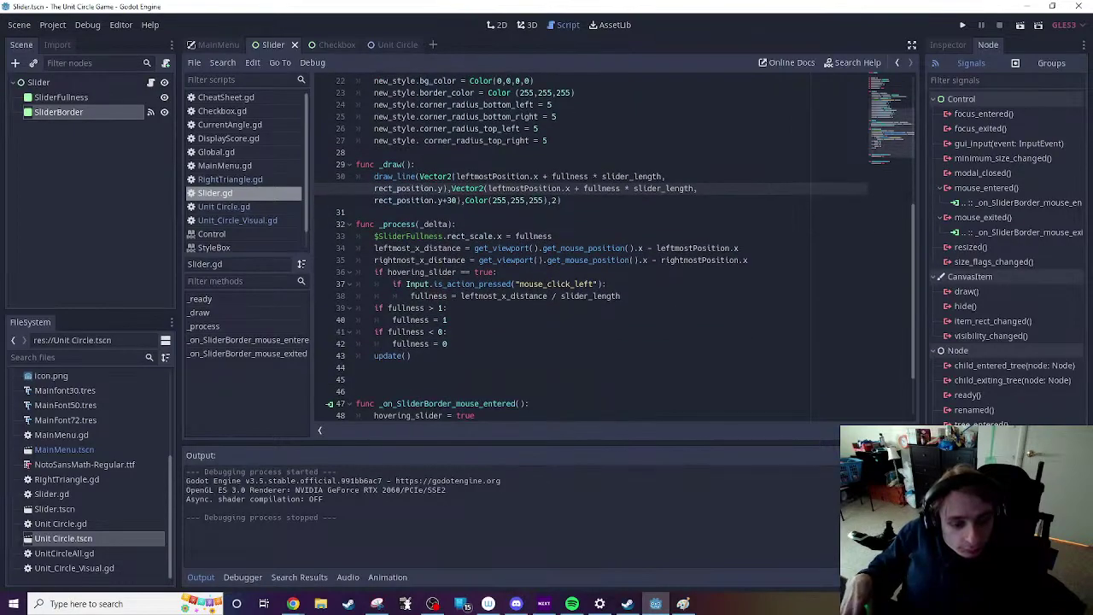
{"action": "left_click", "coordinate": [411, 355]}
{"action": "key", "text": "Return"}
{"action": "type", "text": "p"}
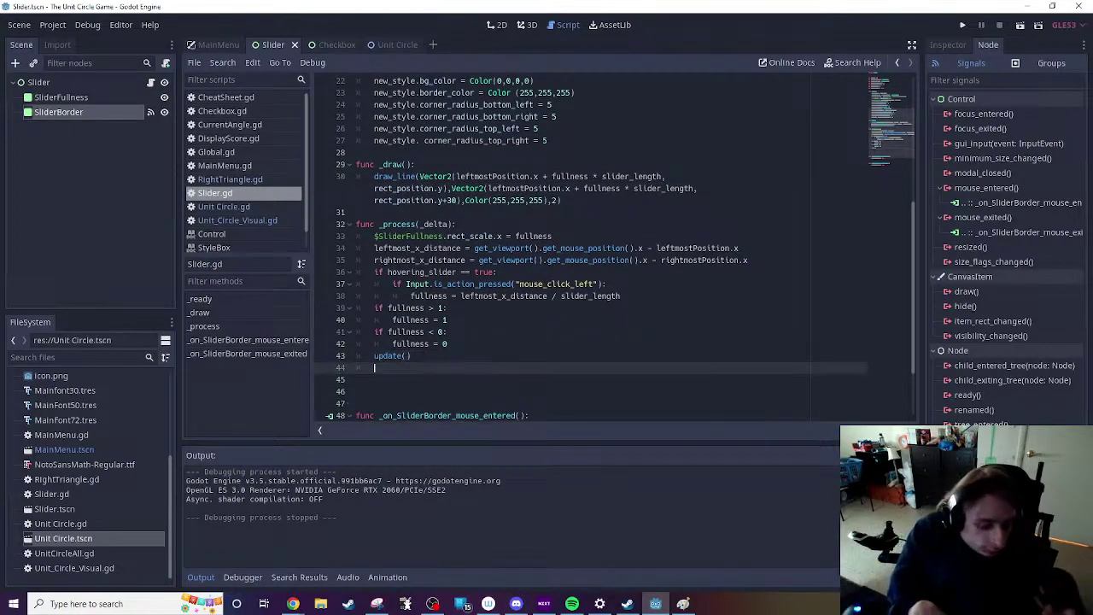
{"action": "type", "text": "rint("}
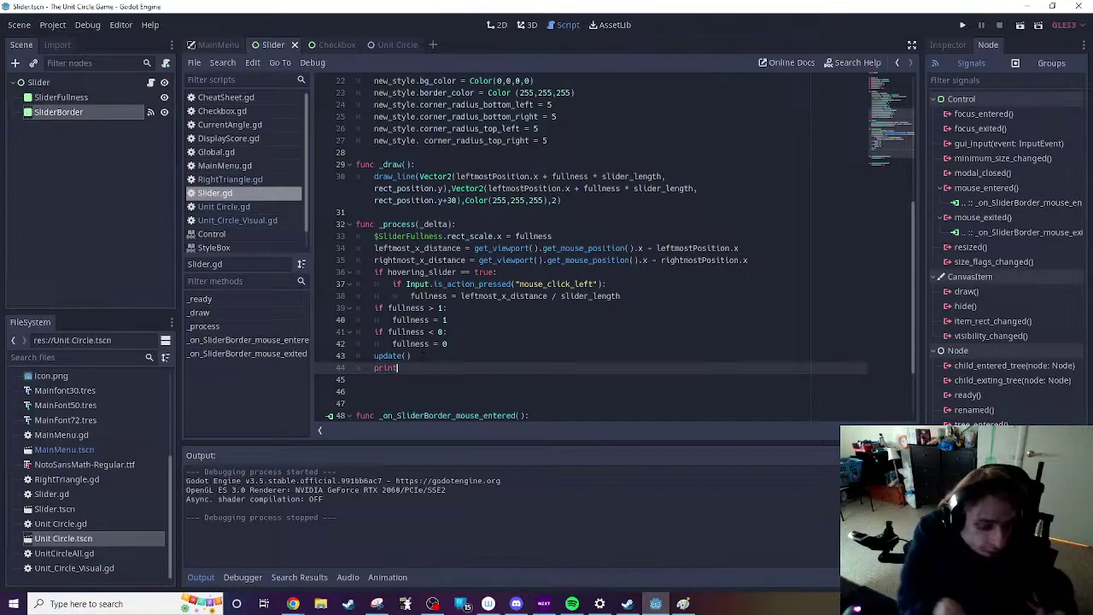
{"action": "type", "text": "fullnes"}
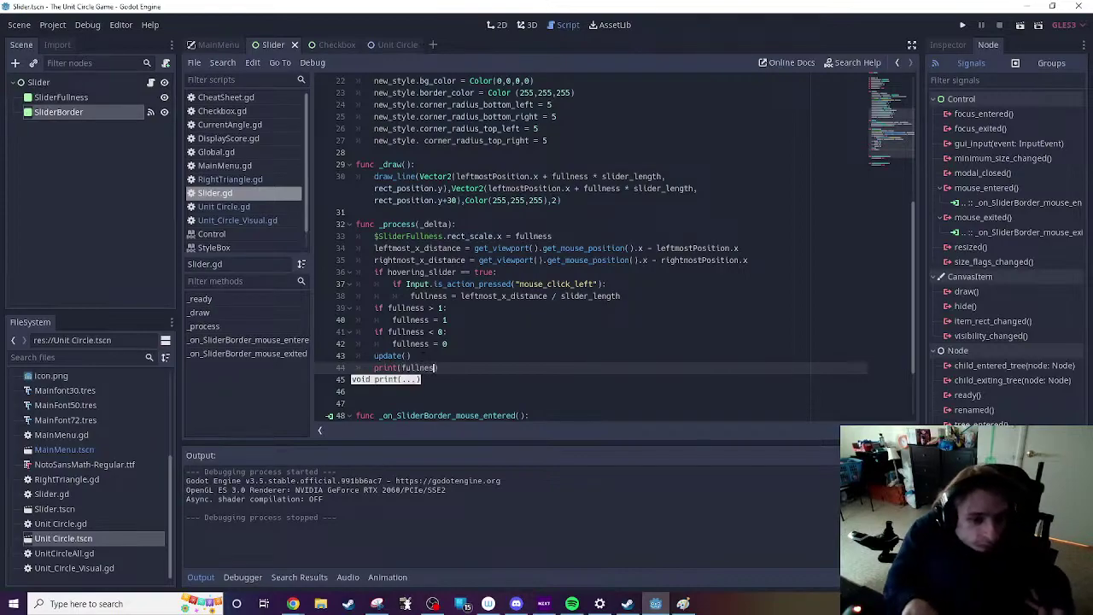
{"action": "type", "text": "s"}
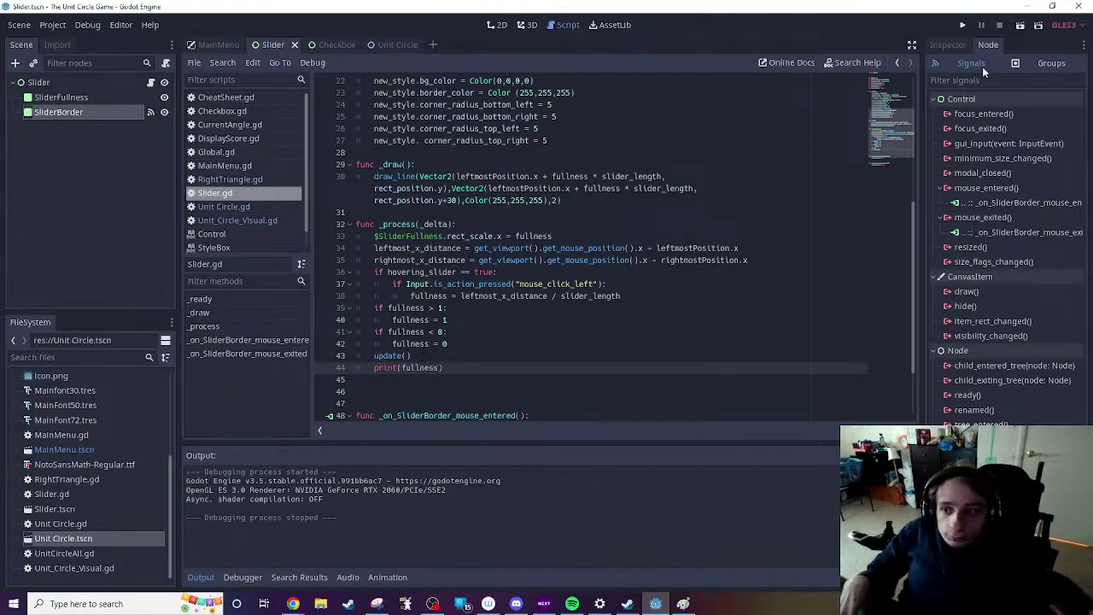
{"action": "left_click", "coordinate": [1018, 27]}
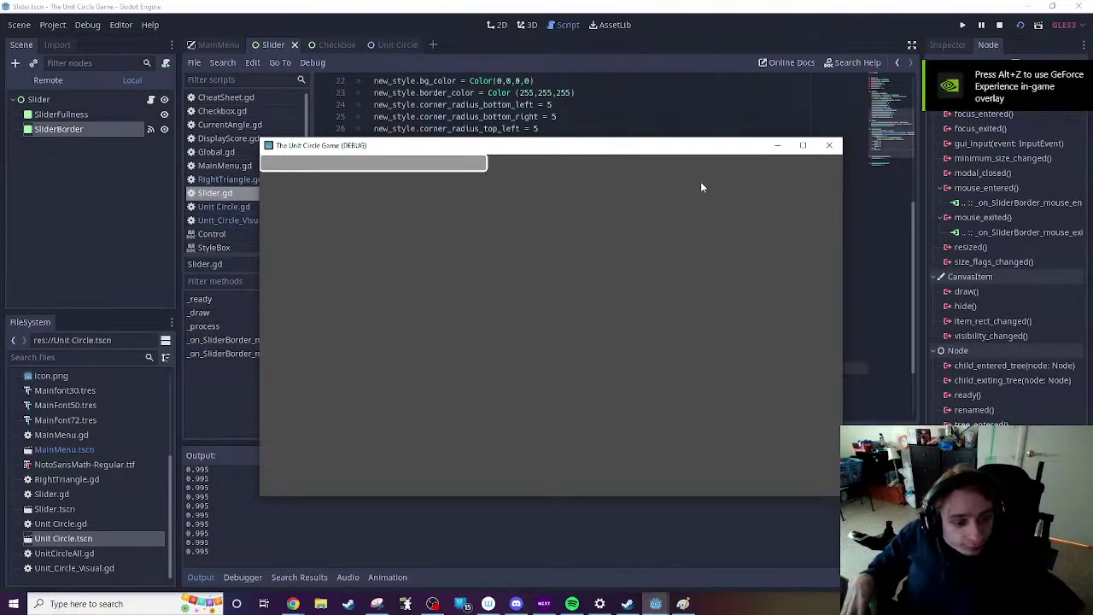
{"action": "left_click", "coordinate": [830, 145]}
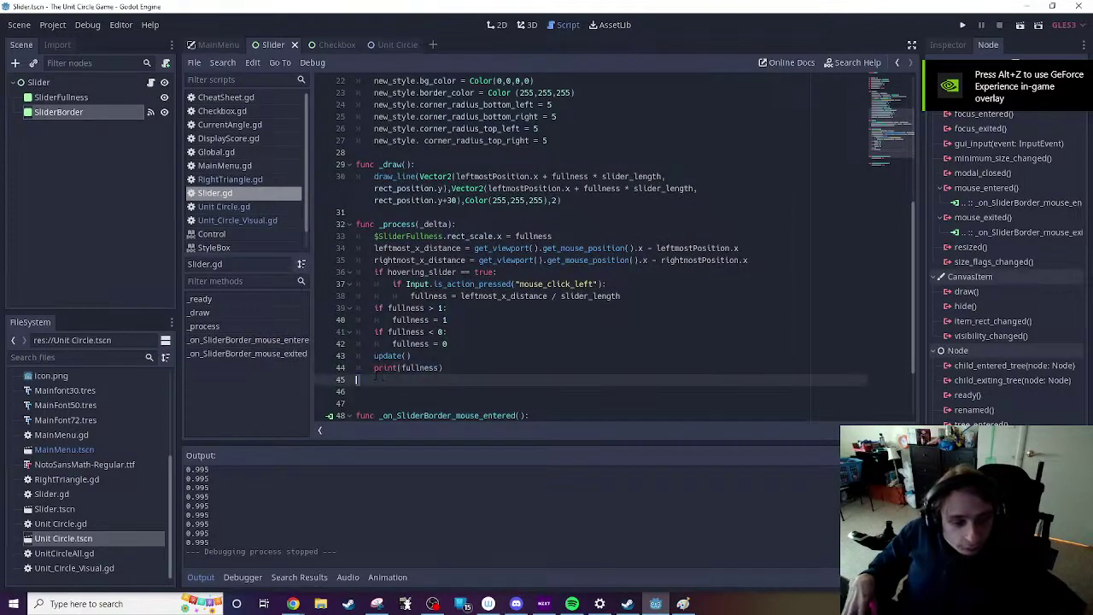
Step: Delete the print(fullness) debug line and leave a blank line above update()
{"action": "left_click_drag", "start_coordinate": [449, 367], "coordinate": [374, 369]}
{"action": "key", "text": "BackSpace"}
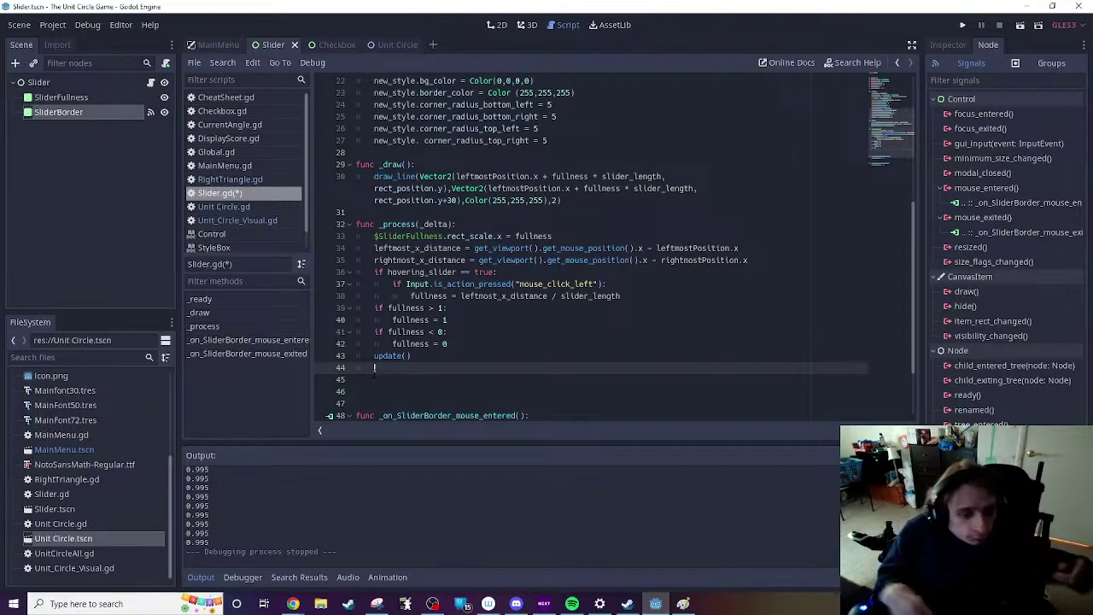
{"action": "key", "text": "Up"}
{"action": "key", "text": "Return"}
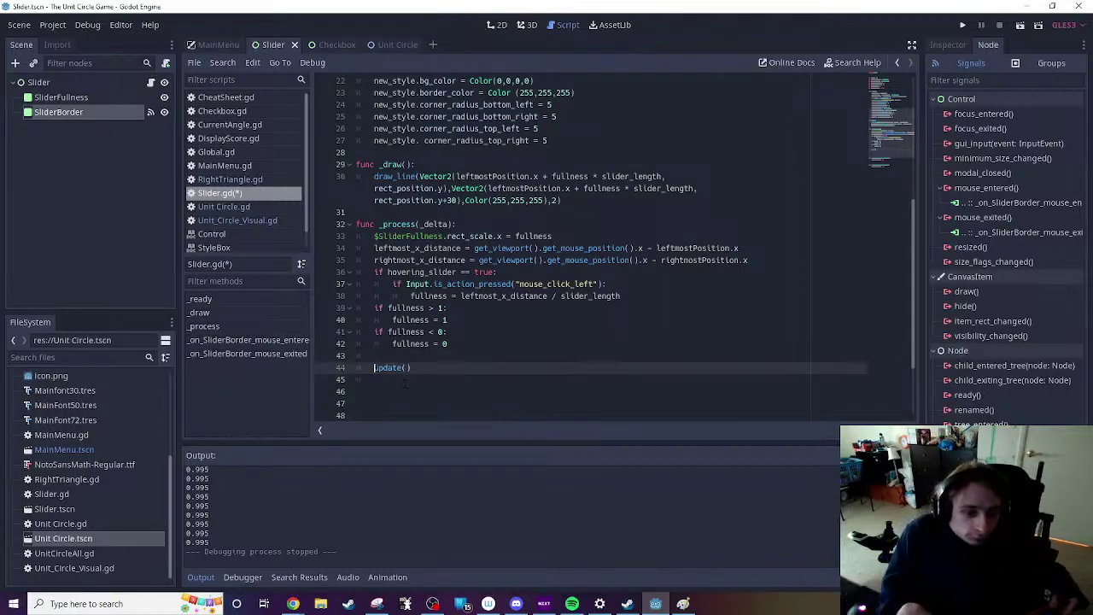
{"action": "key", "text": "Up"}
Step: Abandon a half-typed 'if fullness' condition and select the two fullness clamp checks
{"action": "type", "text": "if fu"}
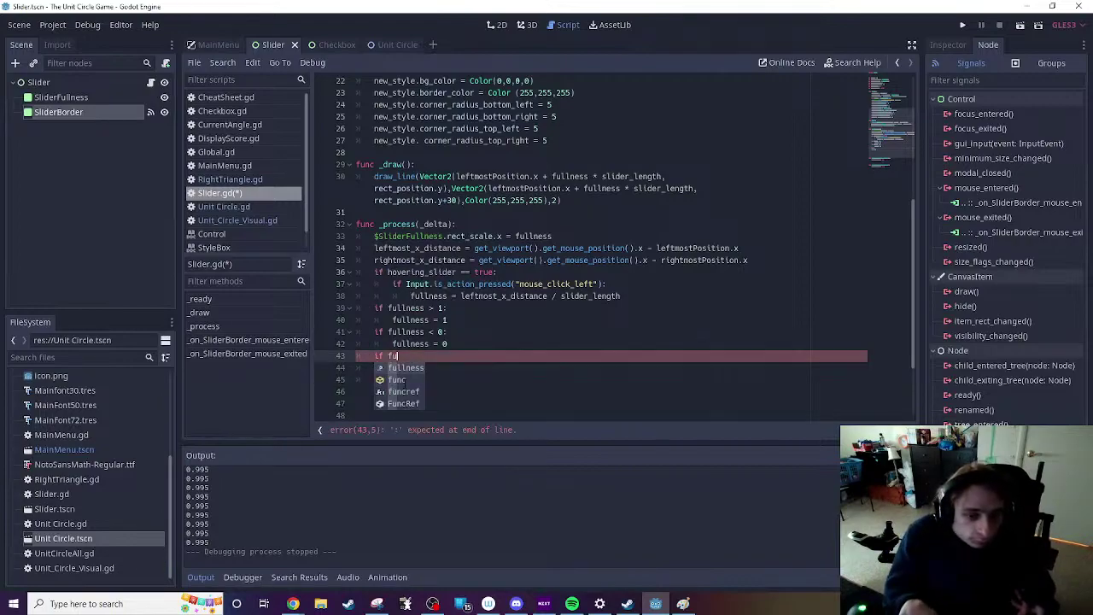
{"action": "key", "text": "BackSpace"}
{"action": "key", "text": "BackSpace"}
{"action": "key", "text": "BackSpace"}
{"action": "key", "text": "BackSpace"}
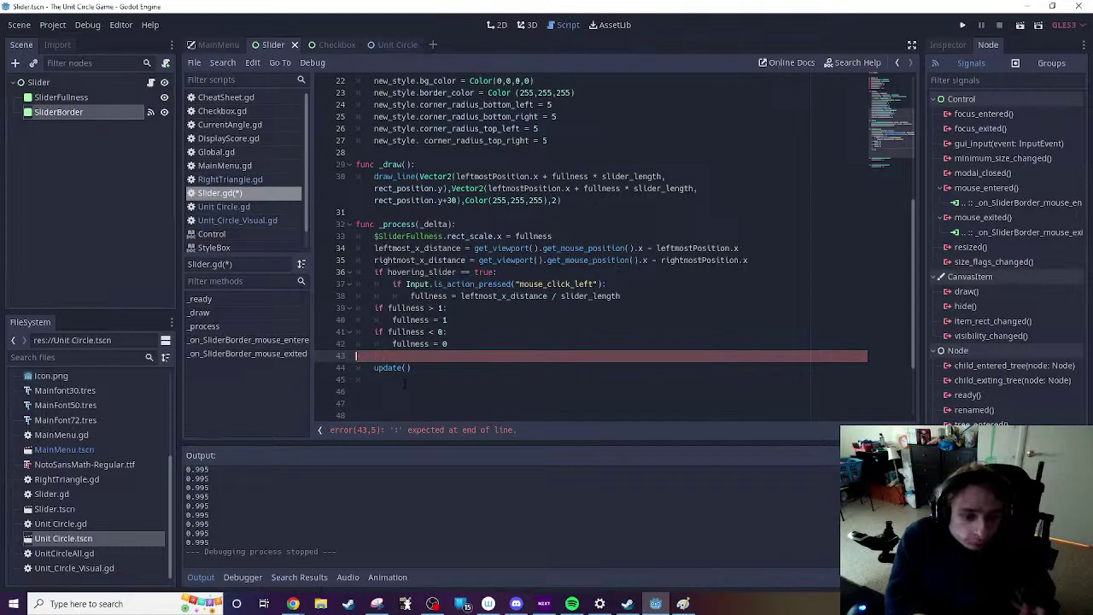
{"action": "key", "text": "BackSpace"}
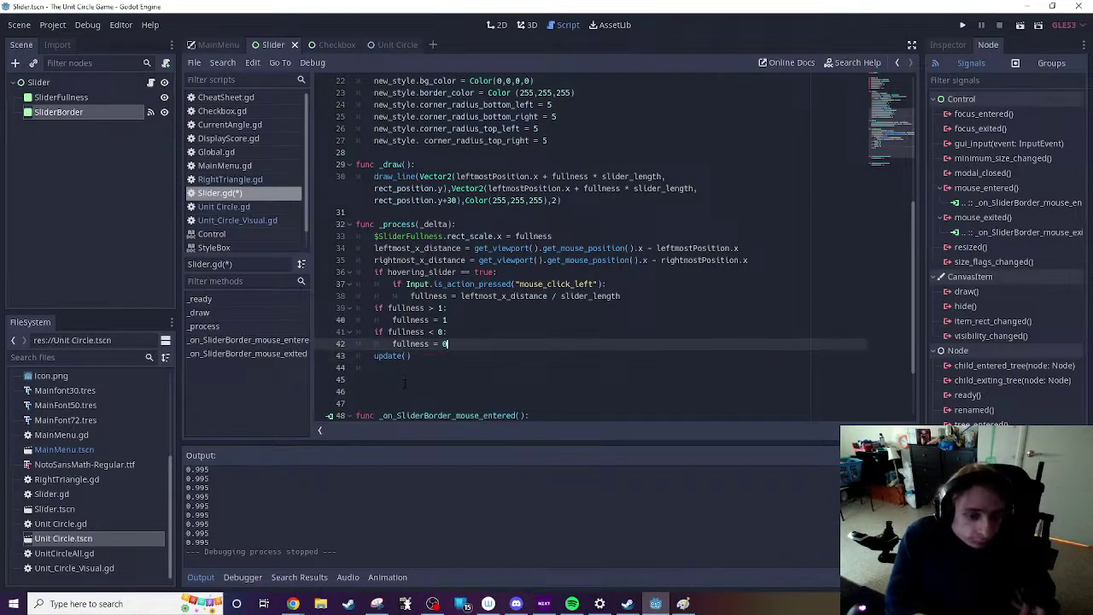
{"action": "type", "text": "if ful"}
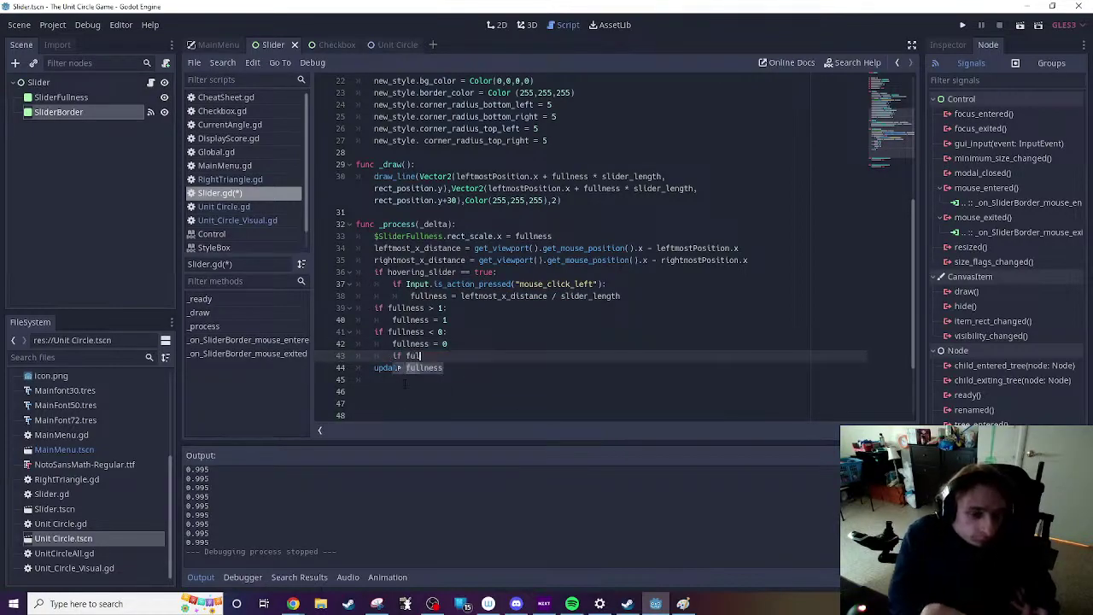
{"action": "key", "text": "BackSpace"}
{"action": "key", "text": "BackSpace"}
{"action": "key", "text": "BackSpace"}
{"action": "key", "text": "BackSpace"}
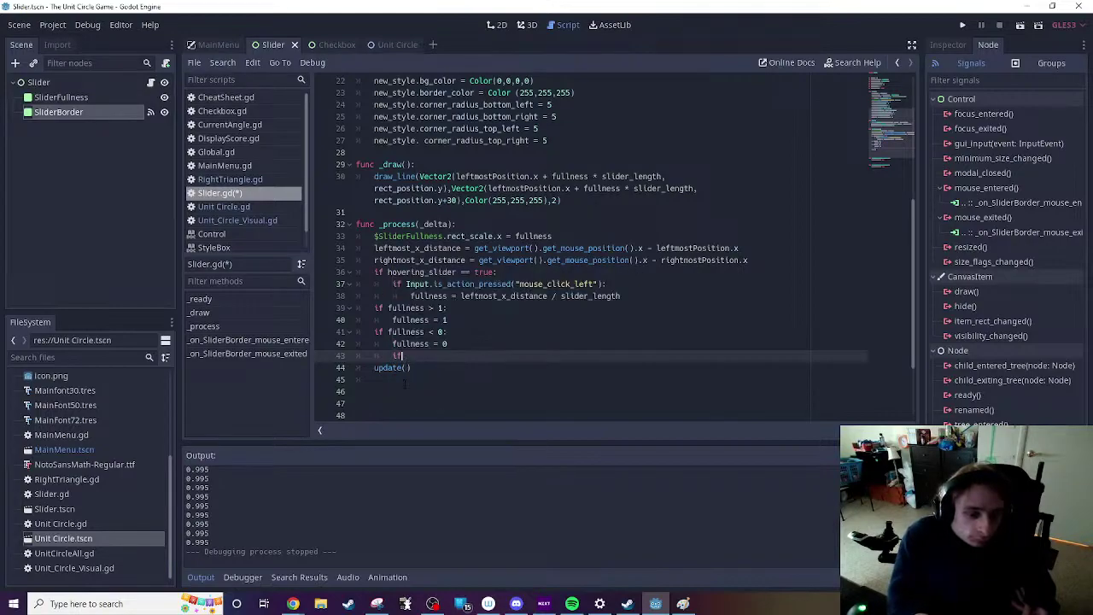
{"action": "type", "text": "if fu"}
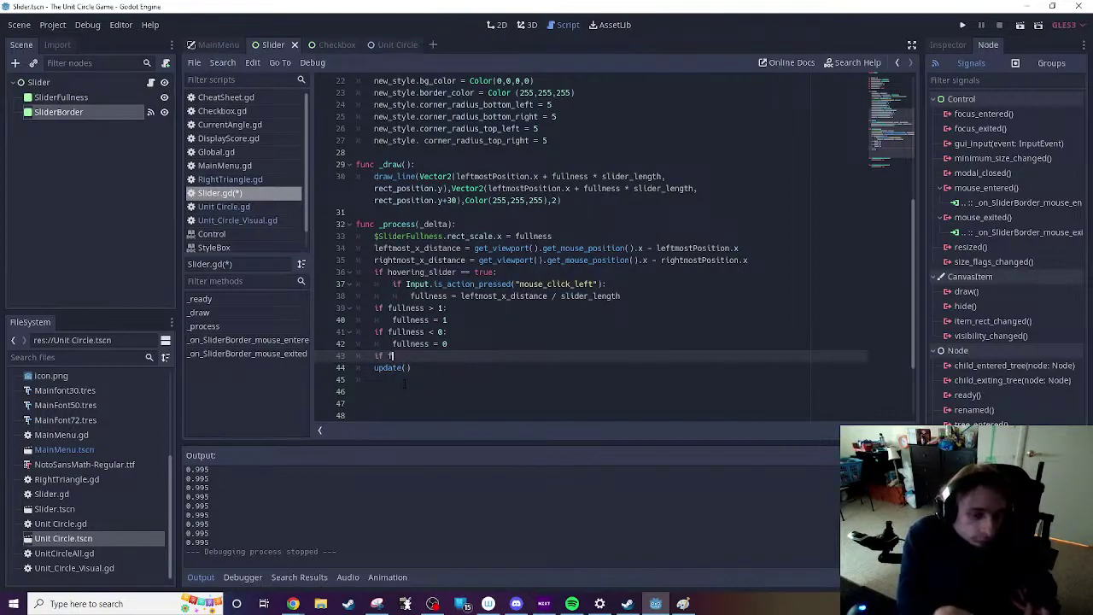
{"action": "key", "text": "BackSpace"}
{"action": "key", "text": "BackSpace"}
{"action": "key", "text": "BackSpace"}
{"action": "key", "text": "BackSpace"}
{"action": "key", "text": "BackSpace"}
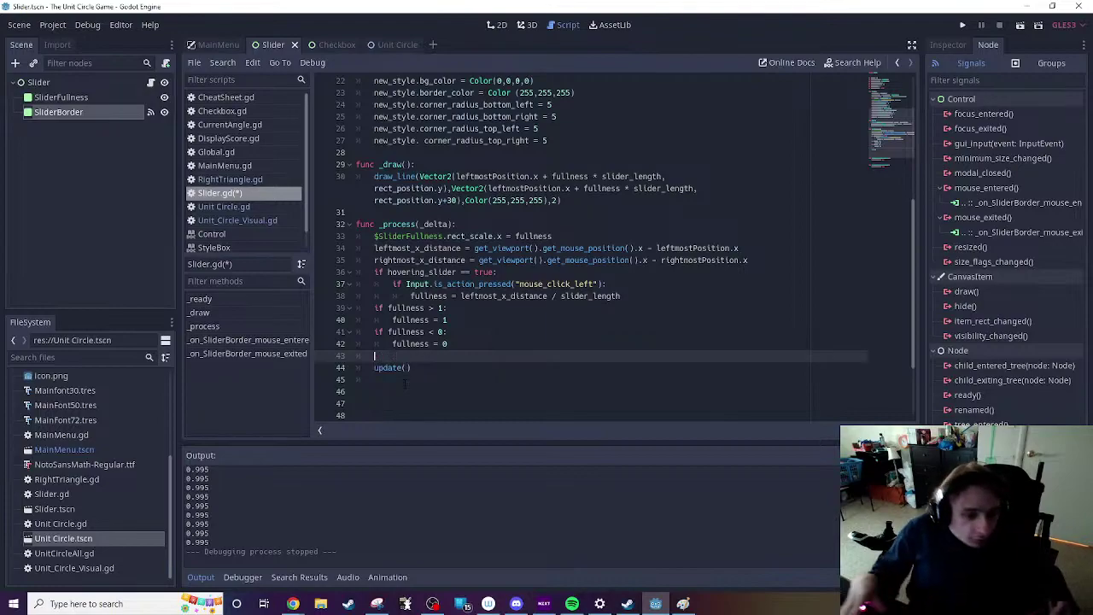
{"action": "left_click_drag", "start_coordinate": [458, 345], "coordinate": [374, 309]}
{"action": "key", "text": "ctrl+c"}
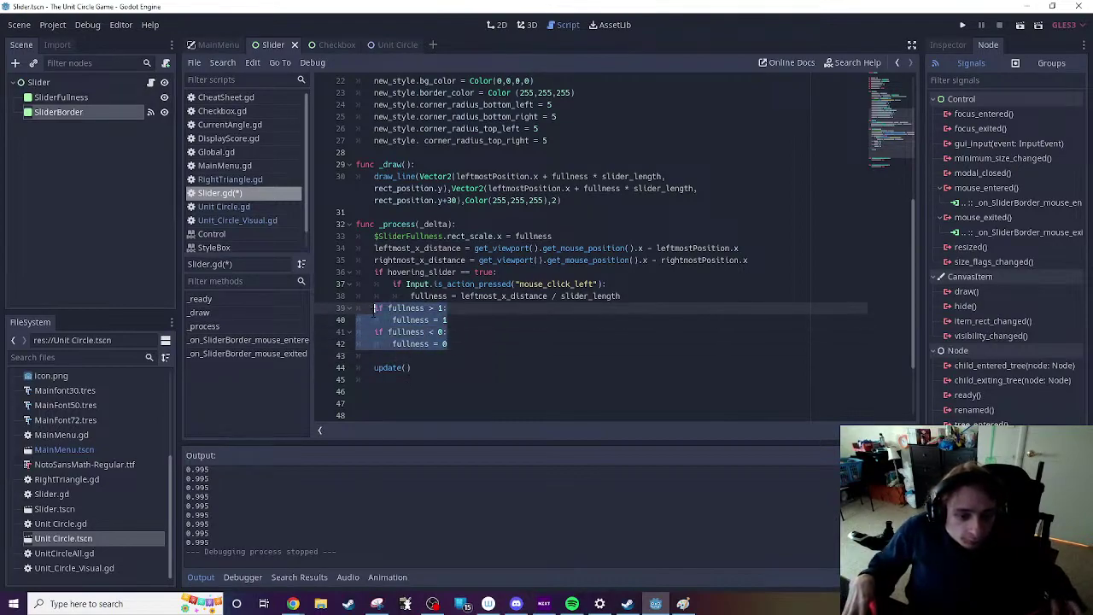
Step: Paste a copy of the clamp checks with thresholds changed to > 0.995 and < 0.005
{"action": "key", "text": "Down"}
{"action": "key", "text": "Down"}
{"action": "key", "text": "Down"}
{"action": "key", "text": "Down"}
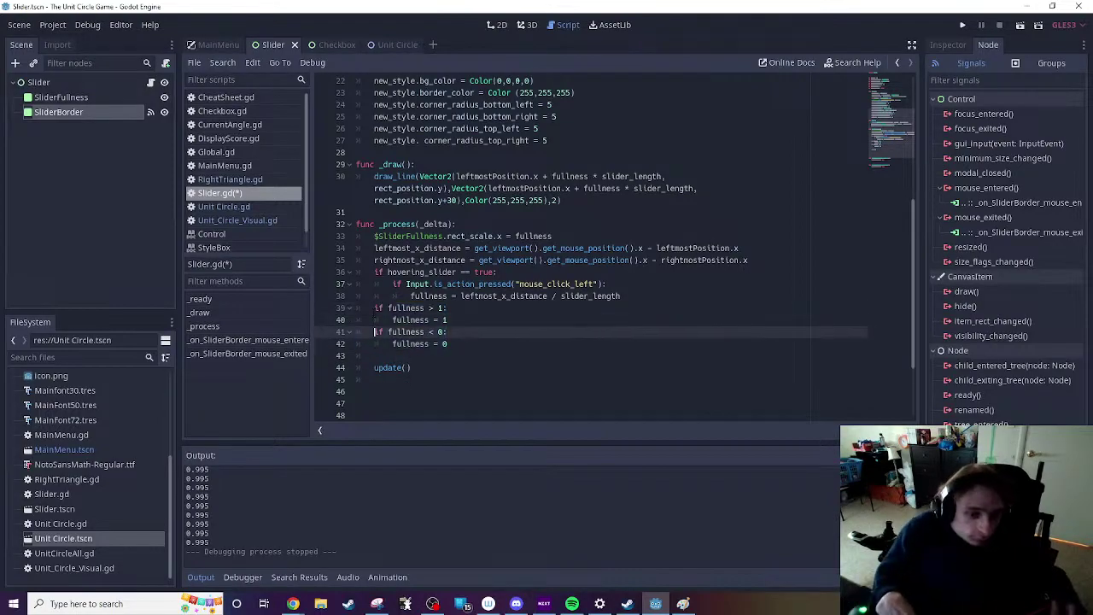
{"action": "key", "text": "ctrl+v"}
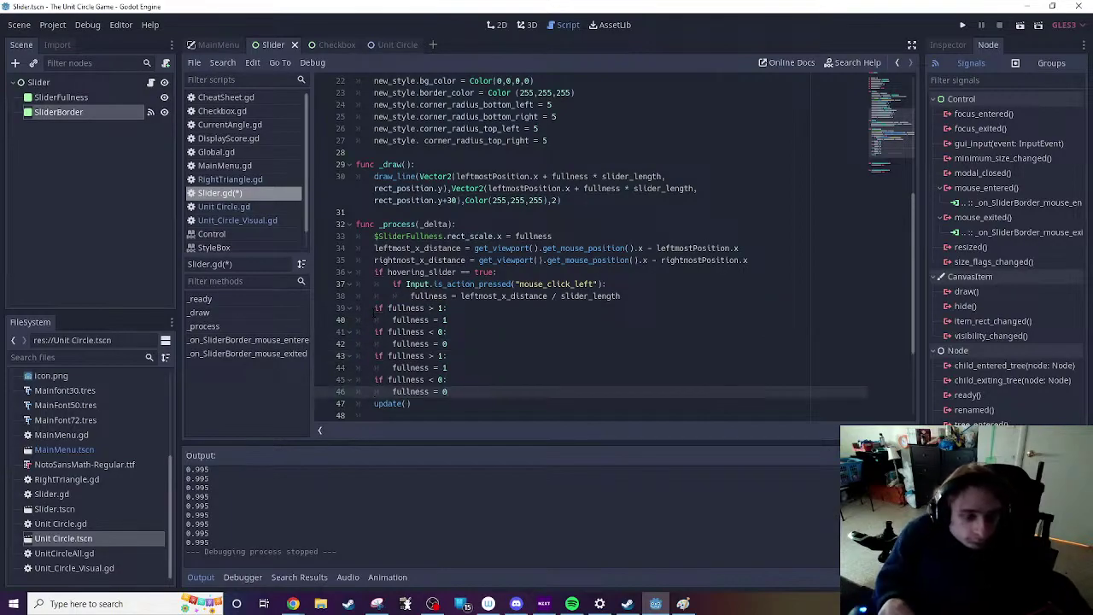
{"action": "key", "text": "Up"}
{"action": "key", "text": "Up"}
{"action": "key", "text": "Up"}
{"action": "key", "text": "BackSpace"}
{"action": "key", "text": "BackSpace"}
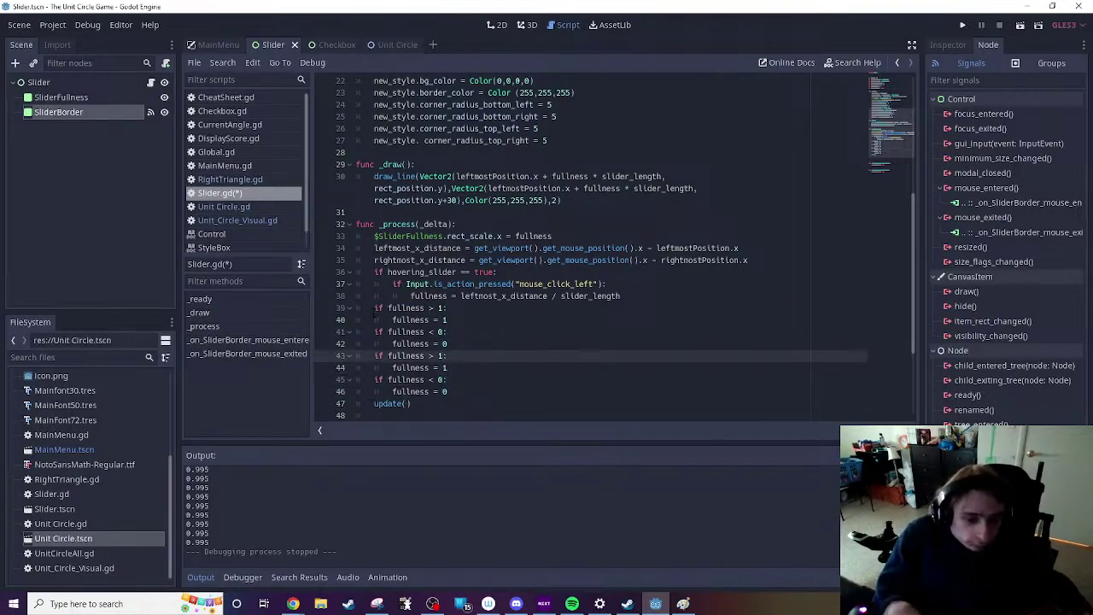
{"action": "type", "text": "0.995"}
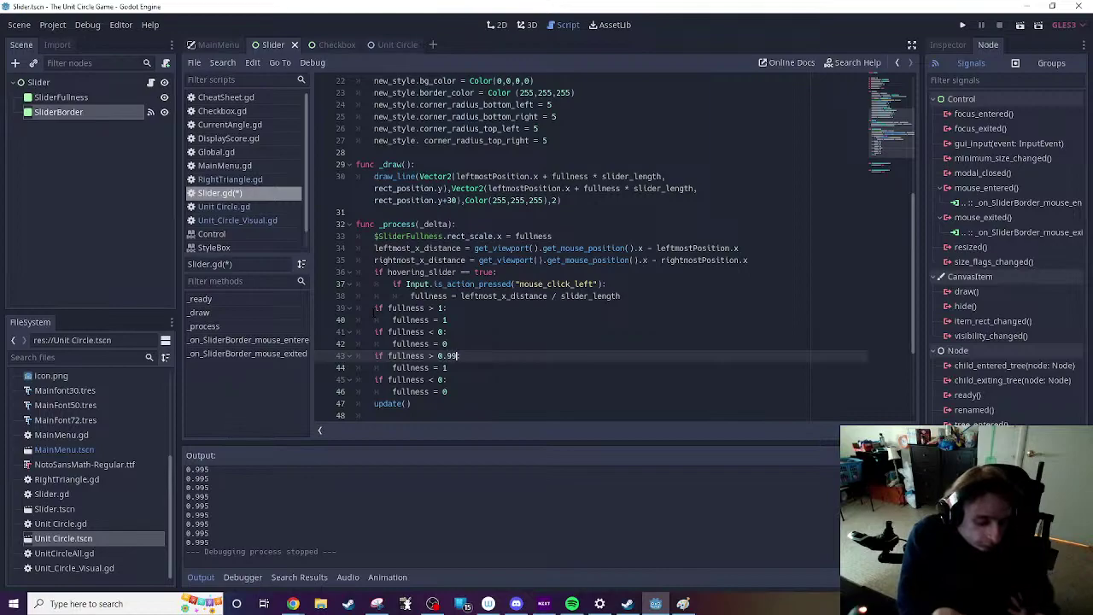
{"action": "type", "text": ":"}
{"action": "key", "text": "Down"}
{"action": "key", "text": "Down"}
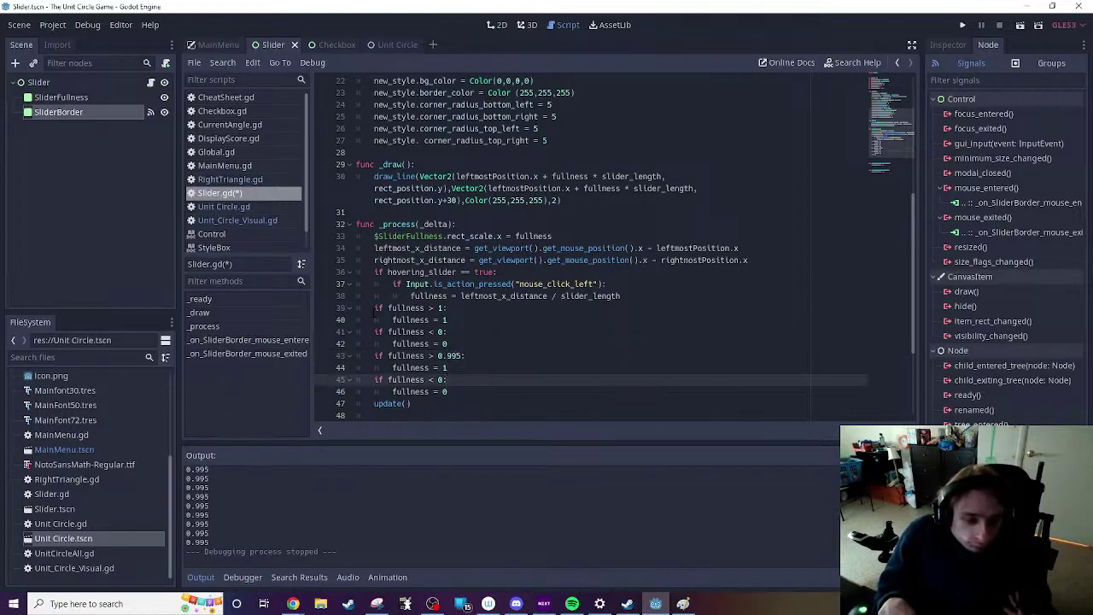
{"action": "type", "text": "."}
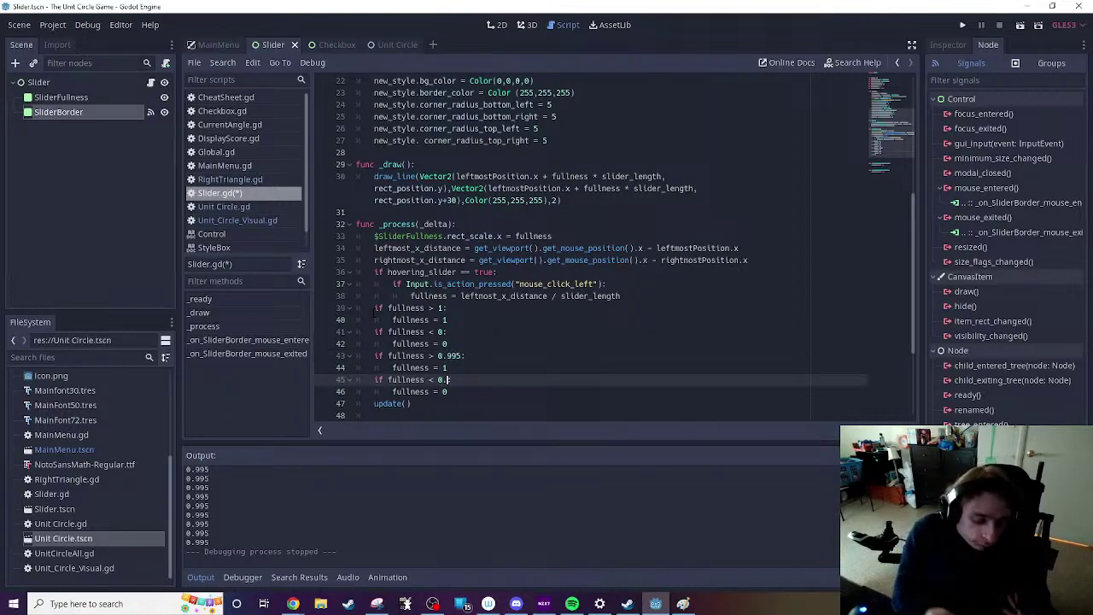
{"action": "type", "text": "005:"}
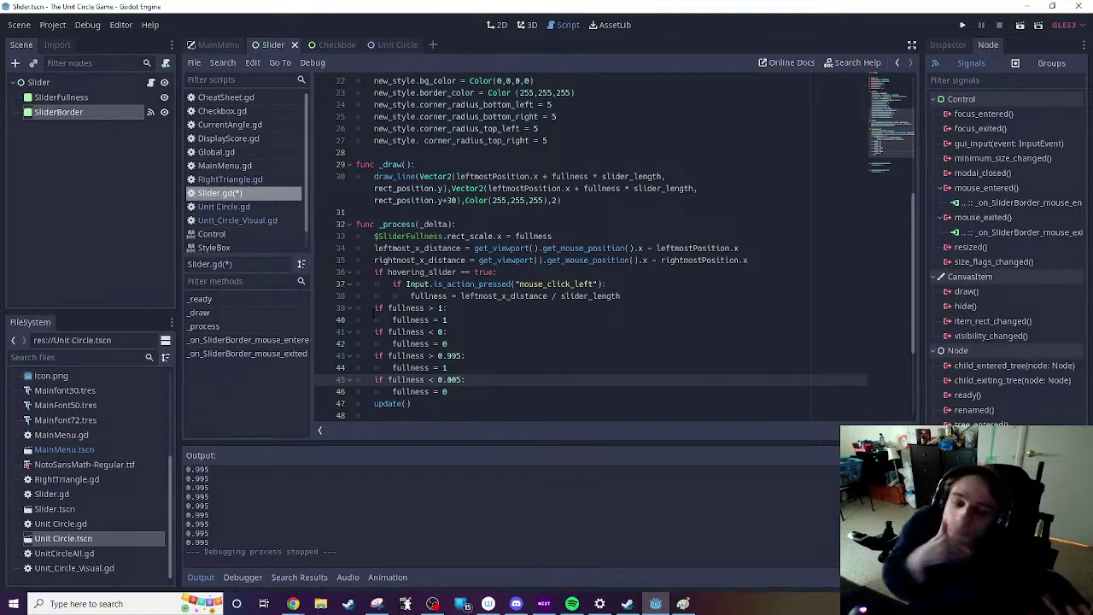
Step: Delete the copied fullness assignments and a stray $SliderFullness reference, leaving both checks empty
{"action": "key", "text": "Up"}
{"action": "key", "text": "shift+Home"}
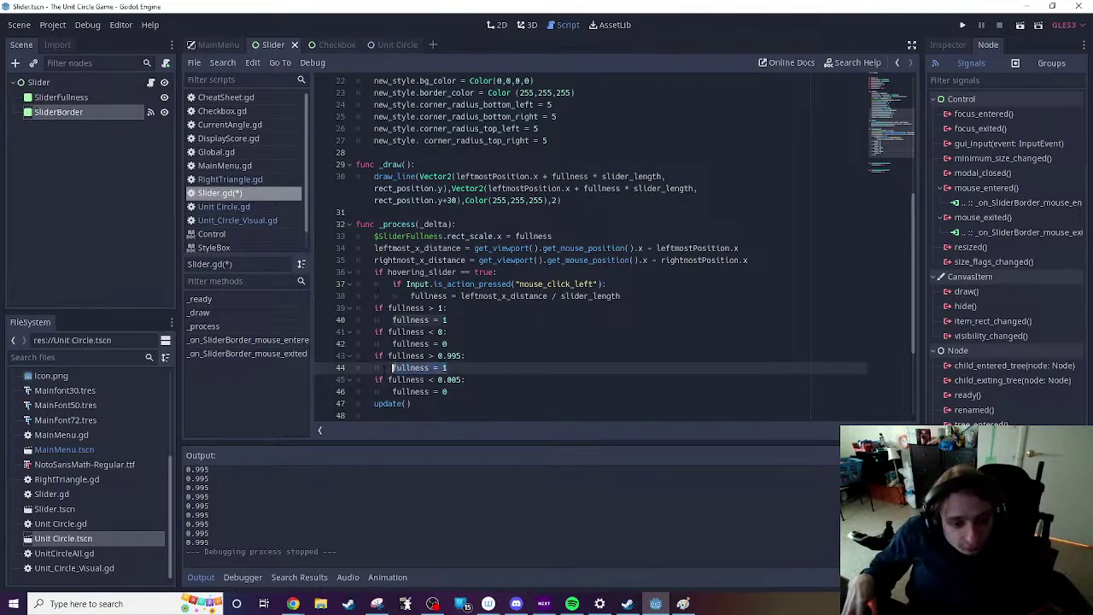
{"action": "key", "text": "BackSpace"}
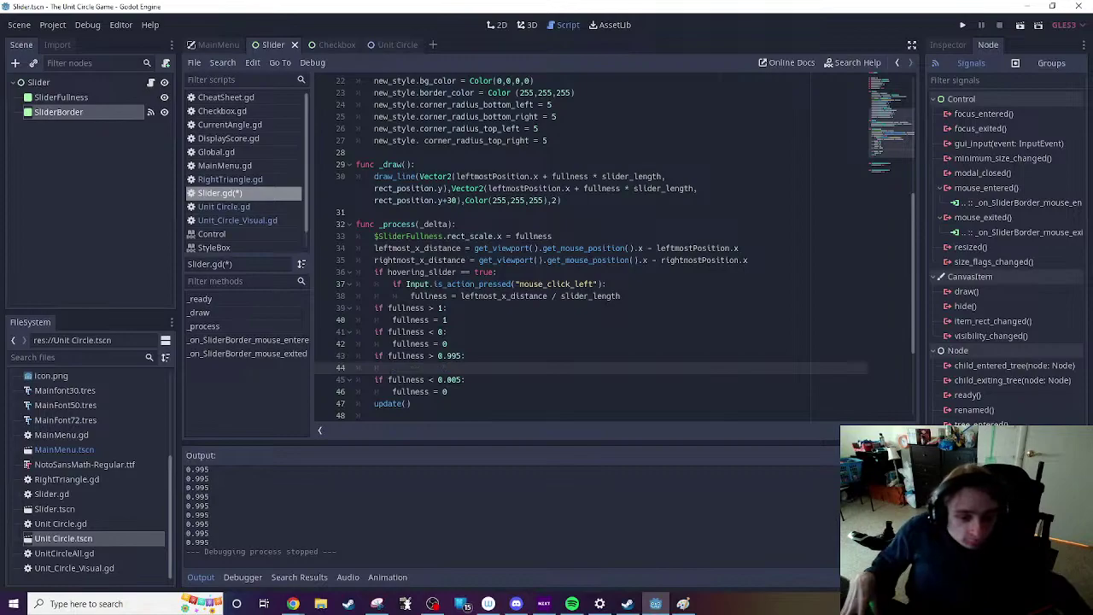
{"action": "left_click", "coordinate": [460, 392]}
{"action": "key", "text": "shift+Home"}
{"action": "key", "text": "BackSpace"}
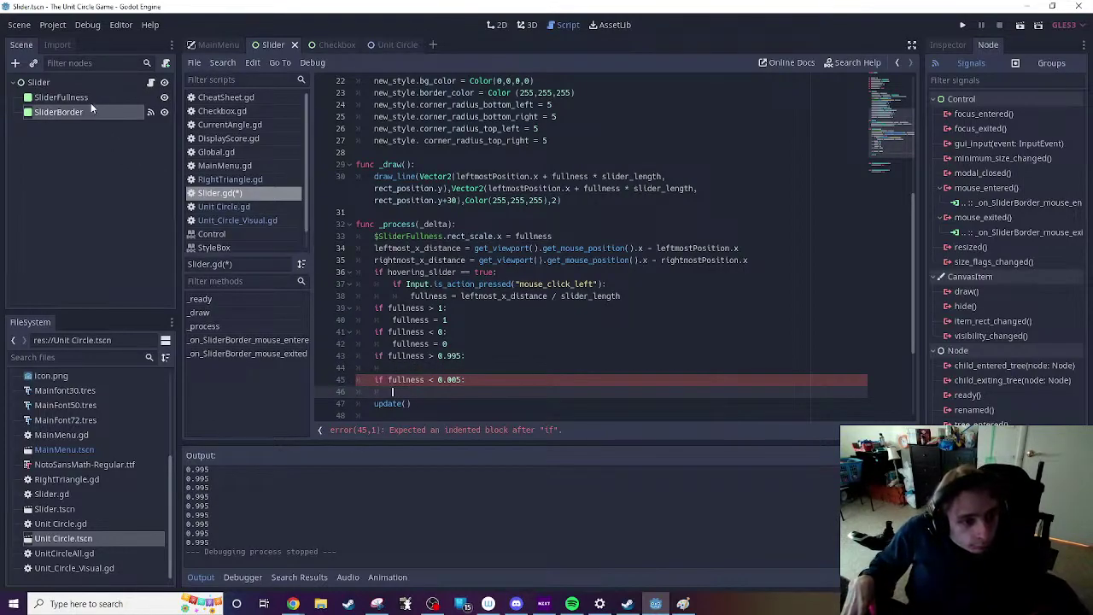
{"action": "left_click_drag", "start_coordinate": [85, 99], "coordinate": [472, 369]}
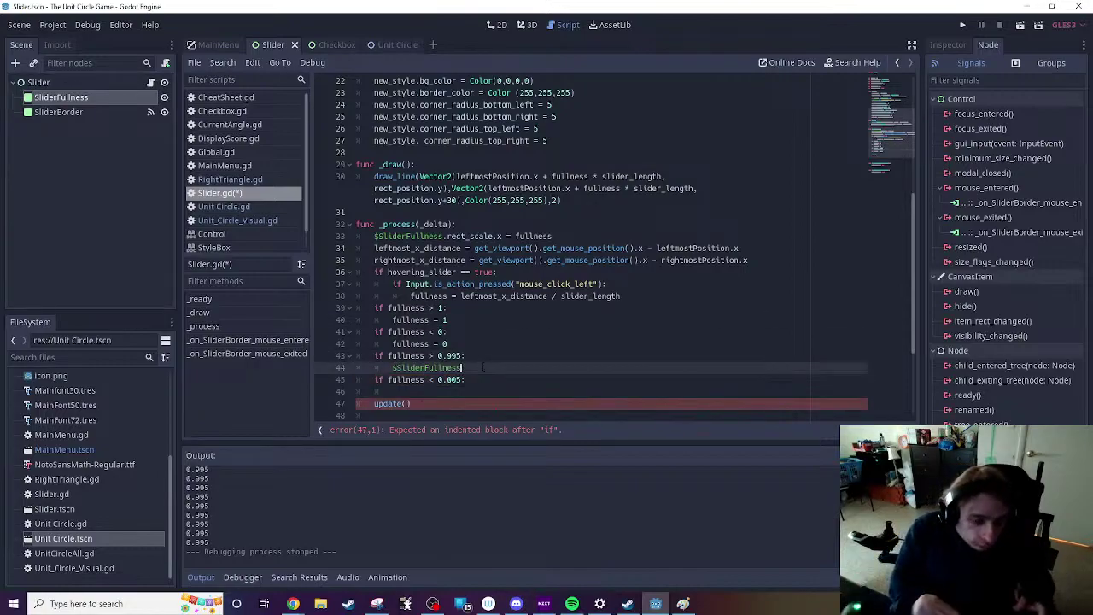
{"action": "key", "text": "shift+Home"}
{"action": "key", "text": "BackSpace"}
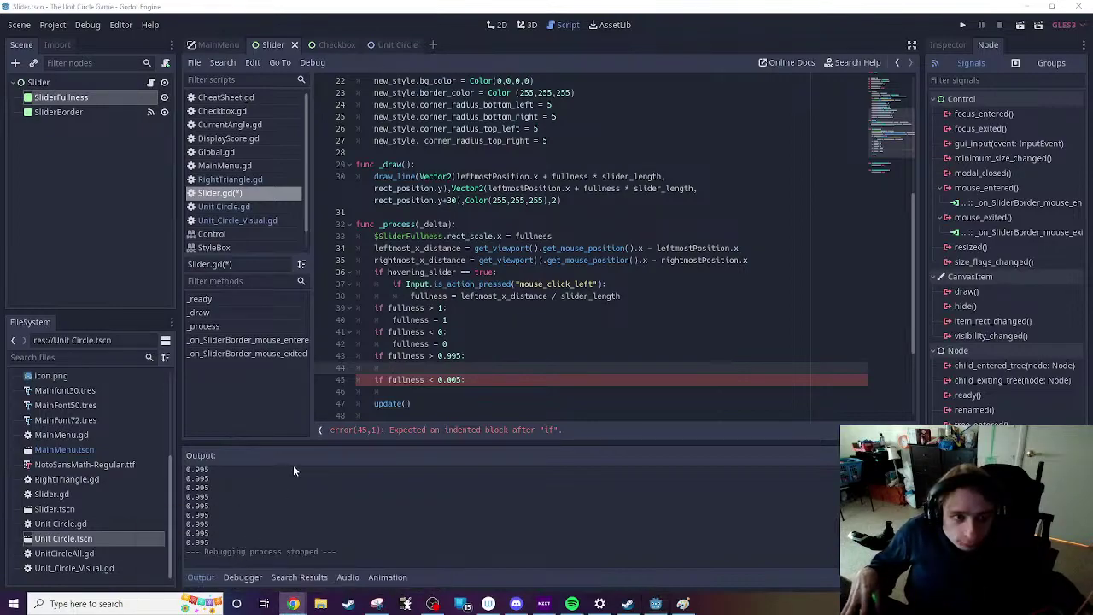
Step: Search Godot Q&A for 'hide draw function' in Chrome, then return to the editor
{"action": "mouse_move", "coordinate": [293, 603]}
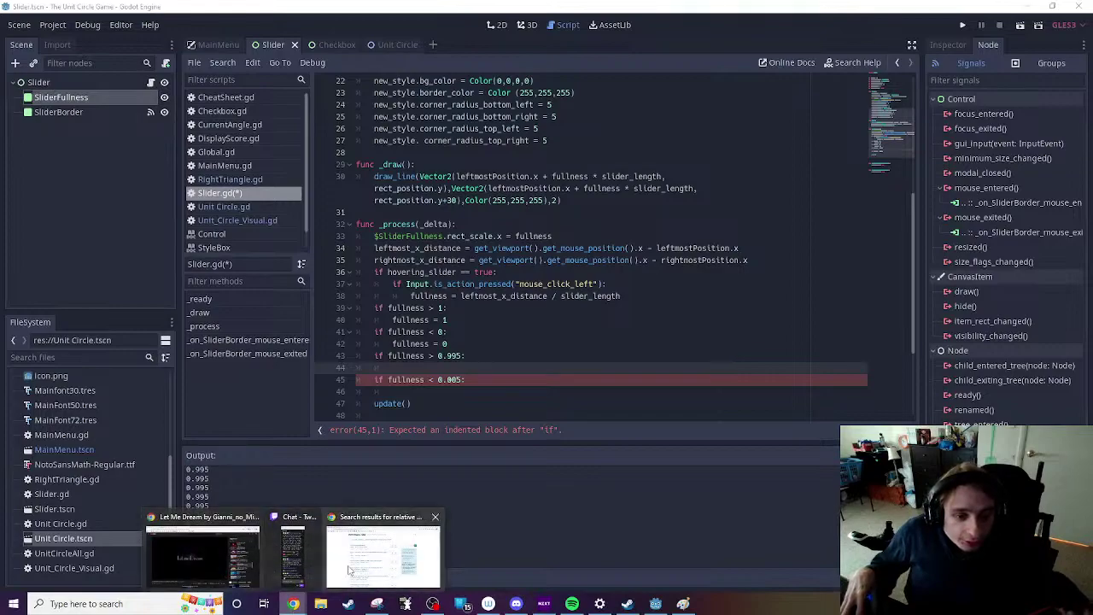
{"action": "left_click", "coordinate": [367, 546]}
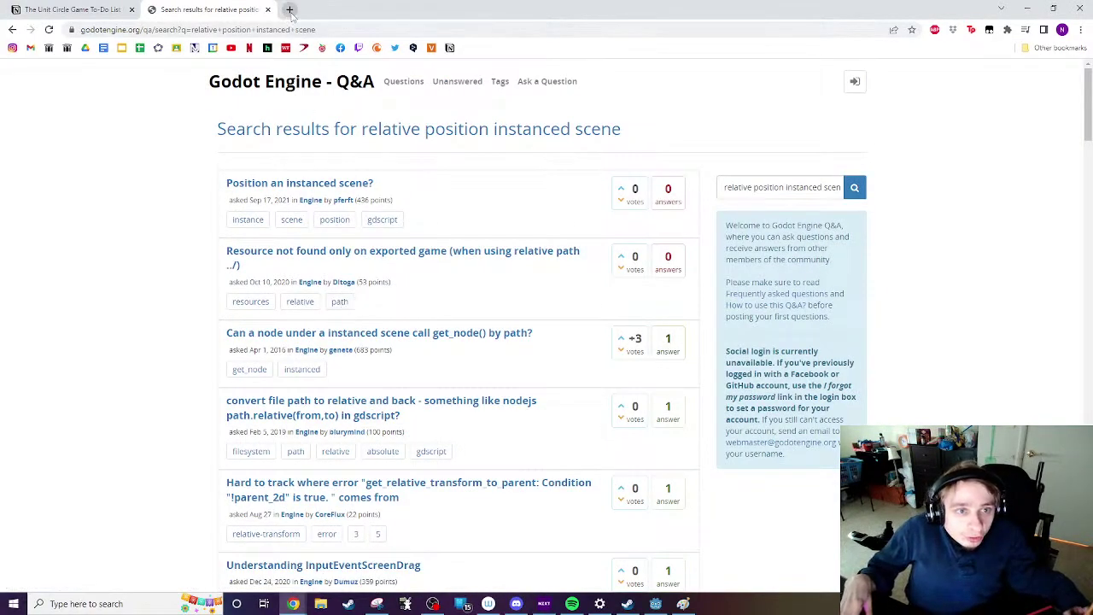
{"action": "triple_click", "coordinate": [773, 187]}
{"action": "type", "text": "hide draw f"}
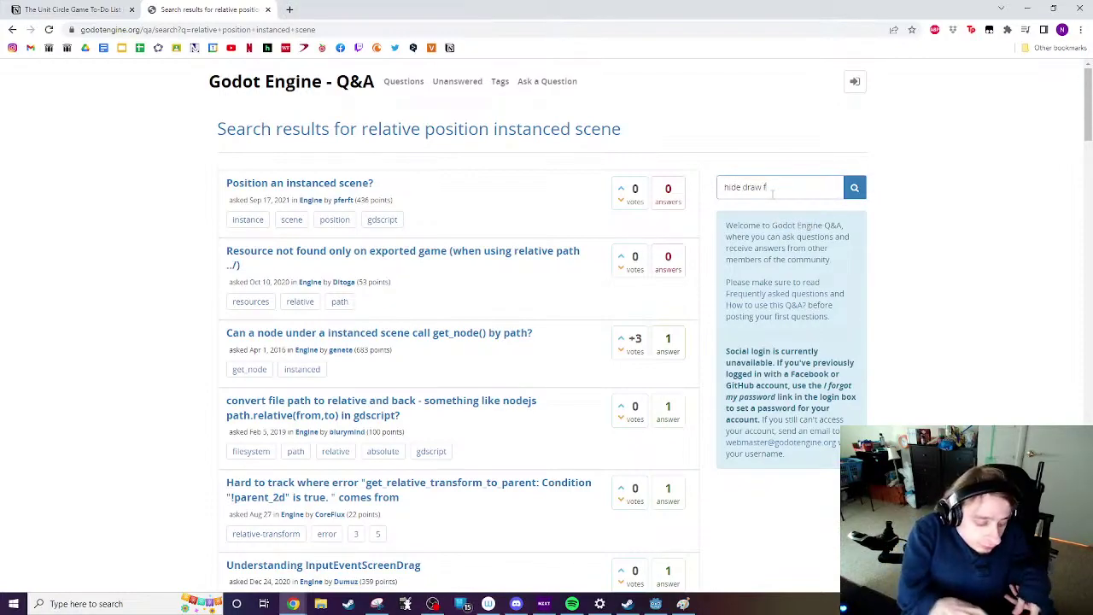
{"action": "type", "text": "unction"}
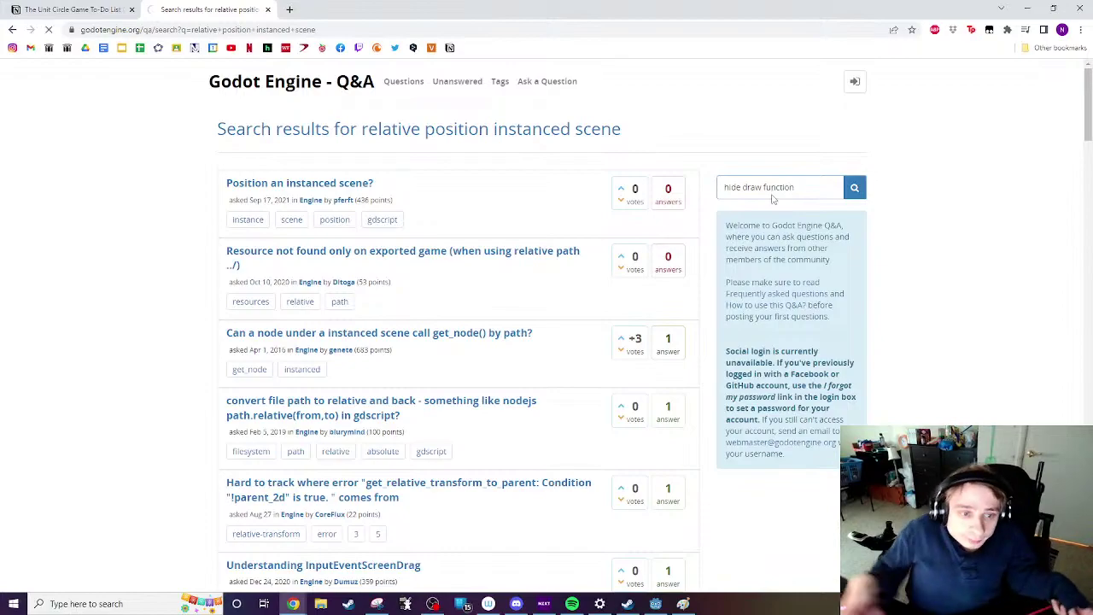
{"action": "key", "text": "Return"}
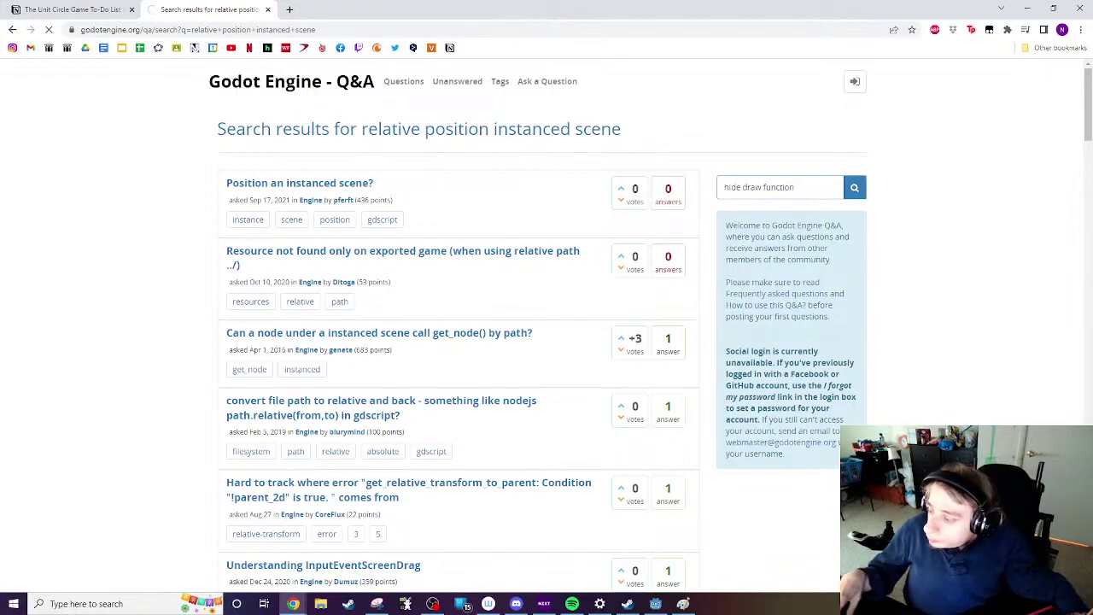
{"action": "key", "text": "alt+Tab"}
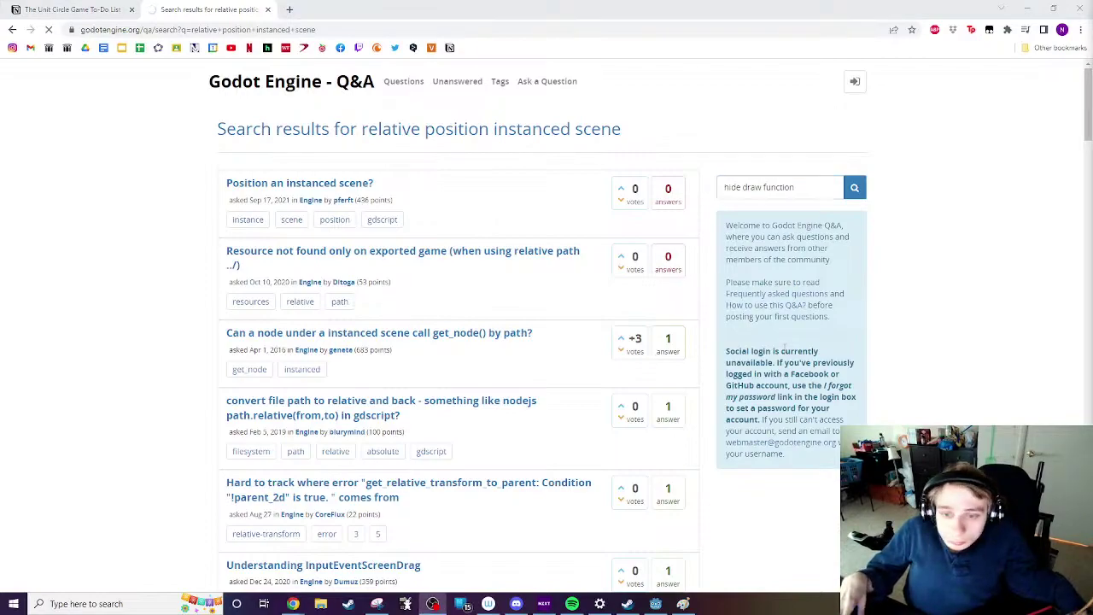
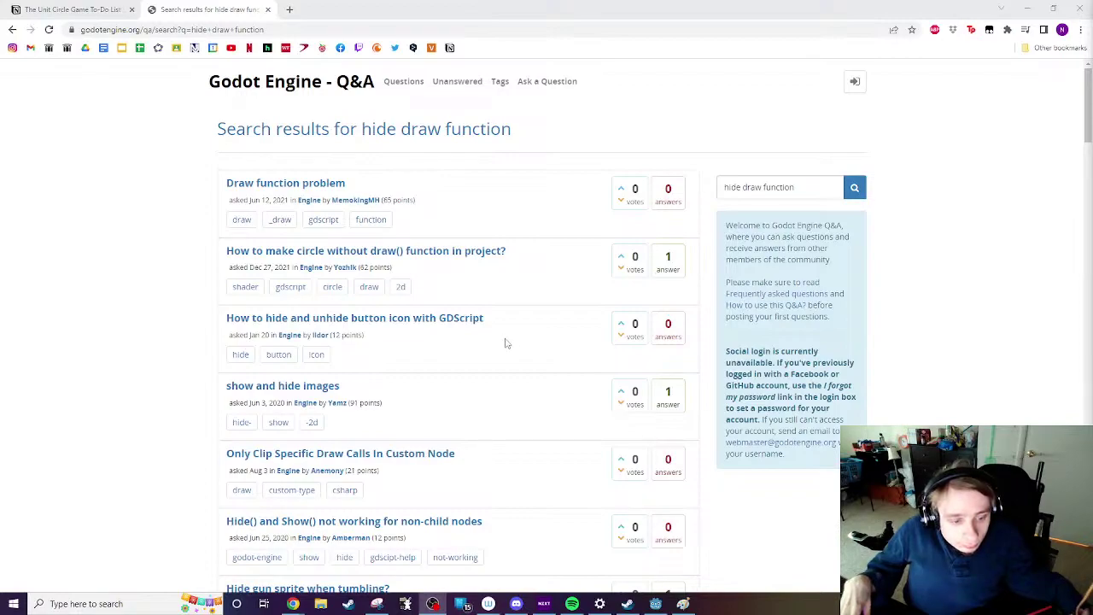
Step: Scroll down through the search results and jump back to the top
{"action": "scroll", "coordinate": [495, 343], "scroll_direction": "down", "scroll_amount": 2}
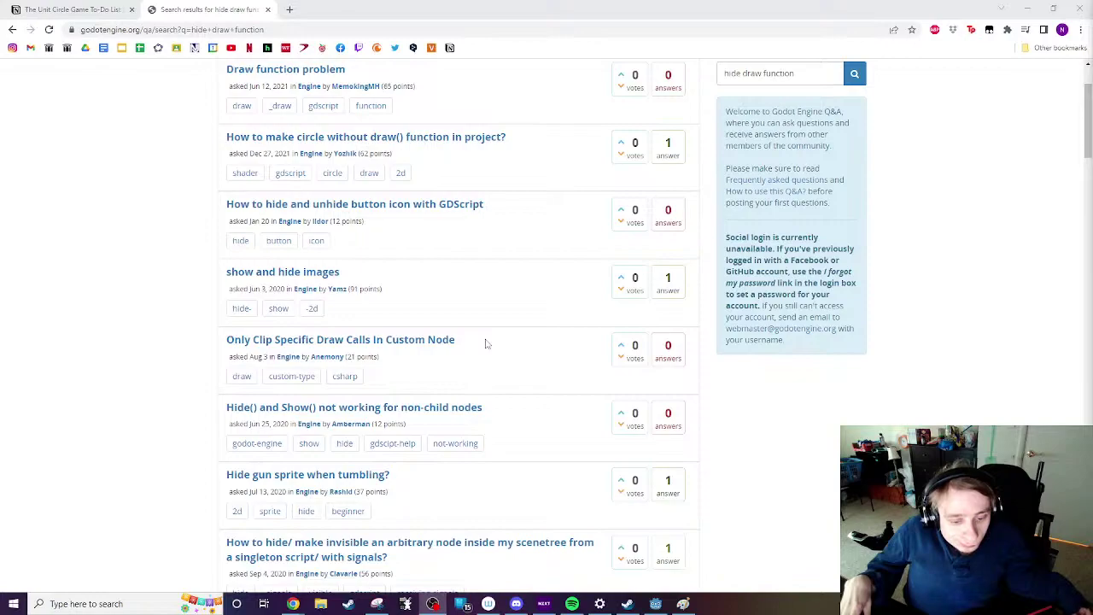
{"action": "scroll", "coordinate": [483, 343], "scroll_direction": "down", "scroll_amount": 2}
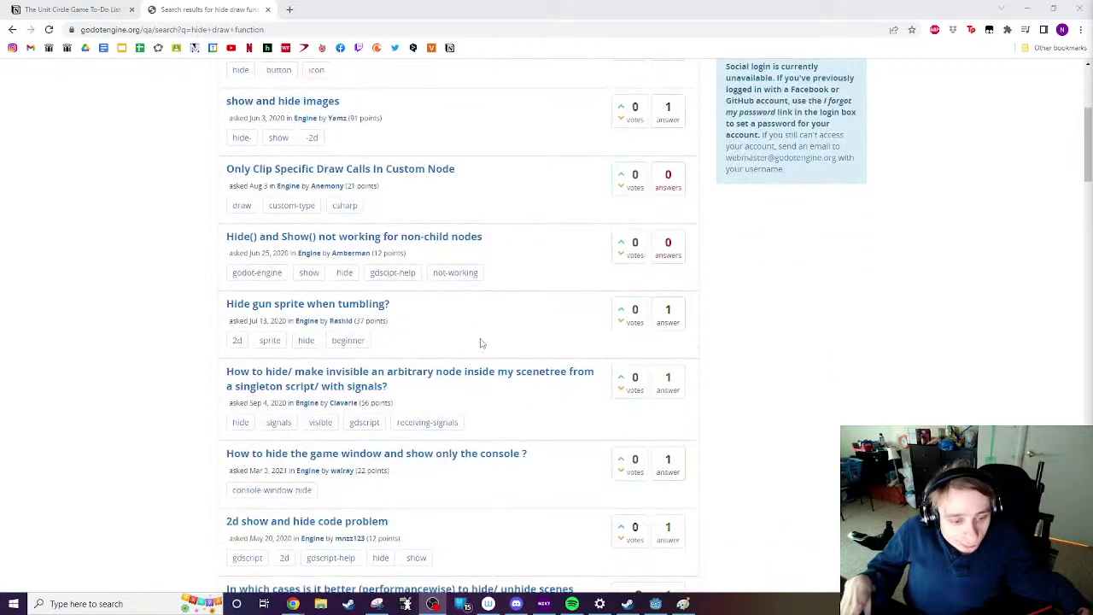
{"action": "scroll", "coordinate": [480, 343], "scroll_direction": "down", "scroll_amount": 2}
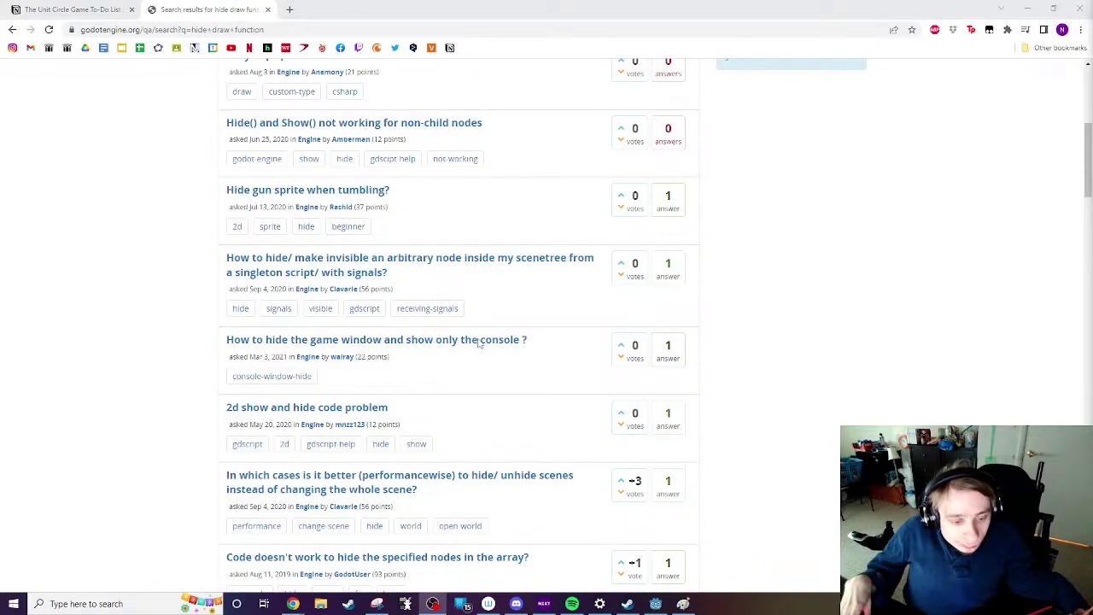
{"action": "scroll", "coordinate": [479, 343], "scroll_direction": "down", "scroll_amount": 2}
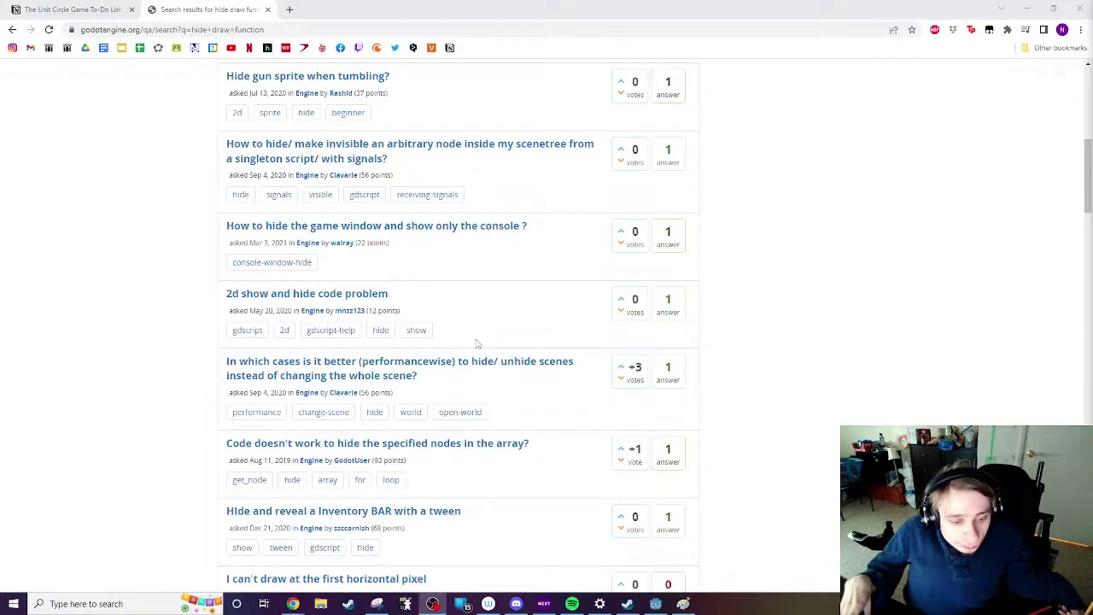
{"action": "scroll", "coordinate": [476, 343], "scroll_direction": "down", "scroll_amount": 3}
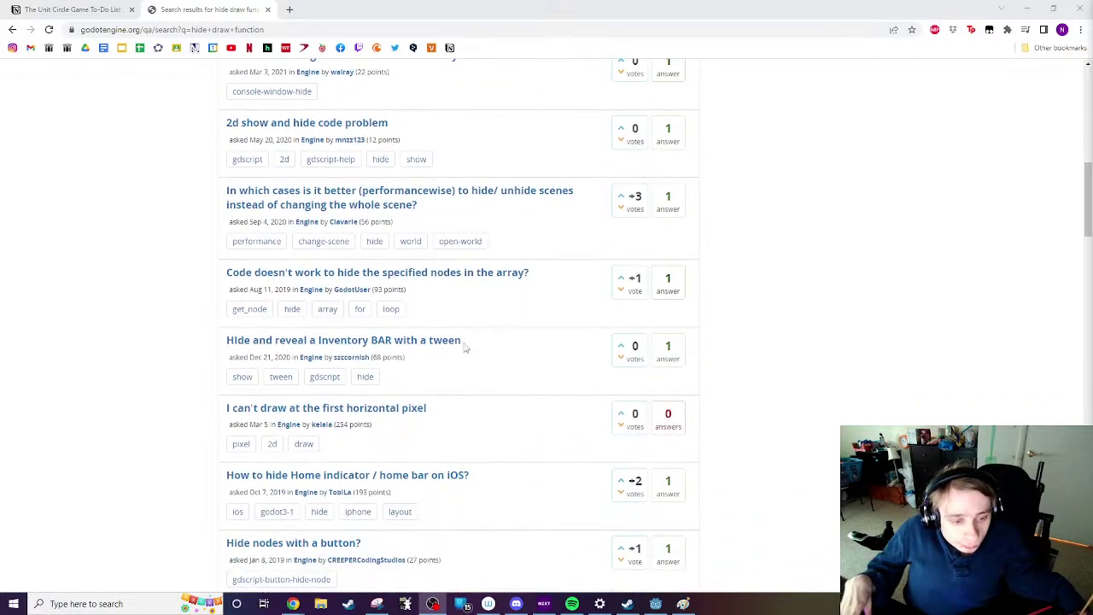
{"action": "scroll", "coordinate": [463, 359], "scroll_direction": "down", "scroll_amount": 1}
{"action": "key", "text": "Home"}
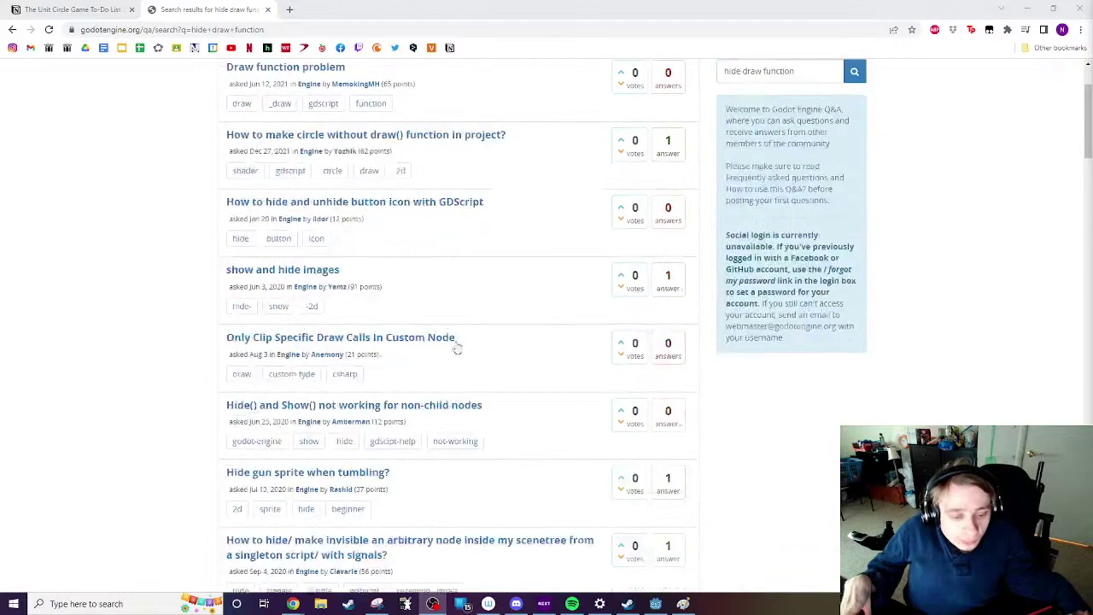
Step: In a new tab, find Godot Docs and open 'Custom drawing in 2D' via a '_draw' search
{"action": "key", "text": "ctrl+t"}
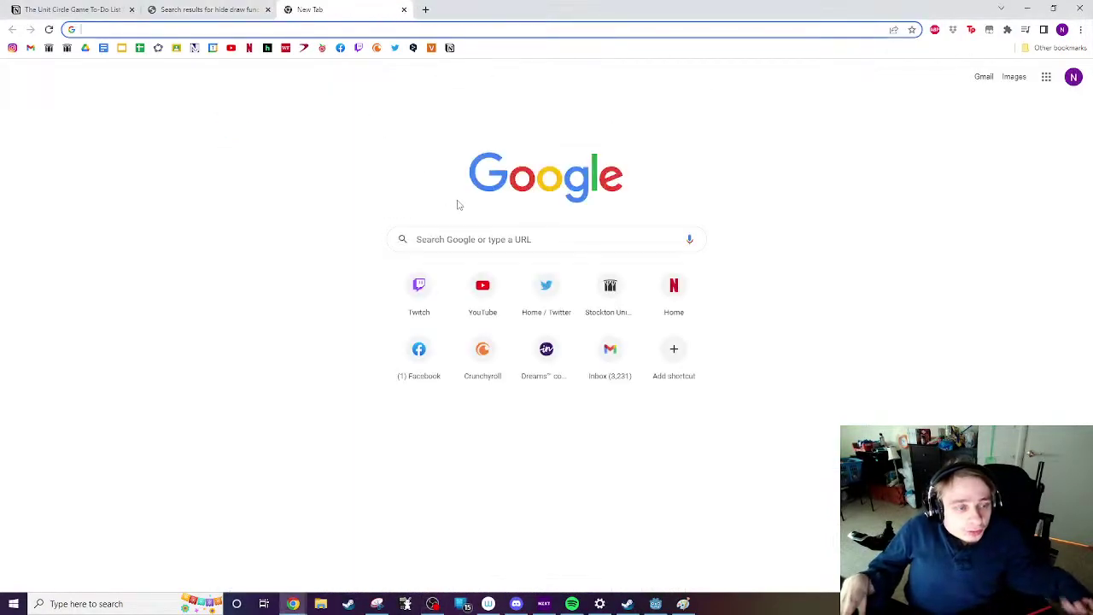
{"action": "type", "text": "g"}
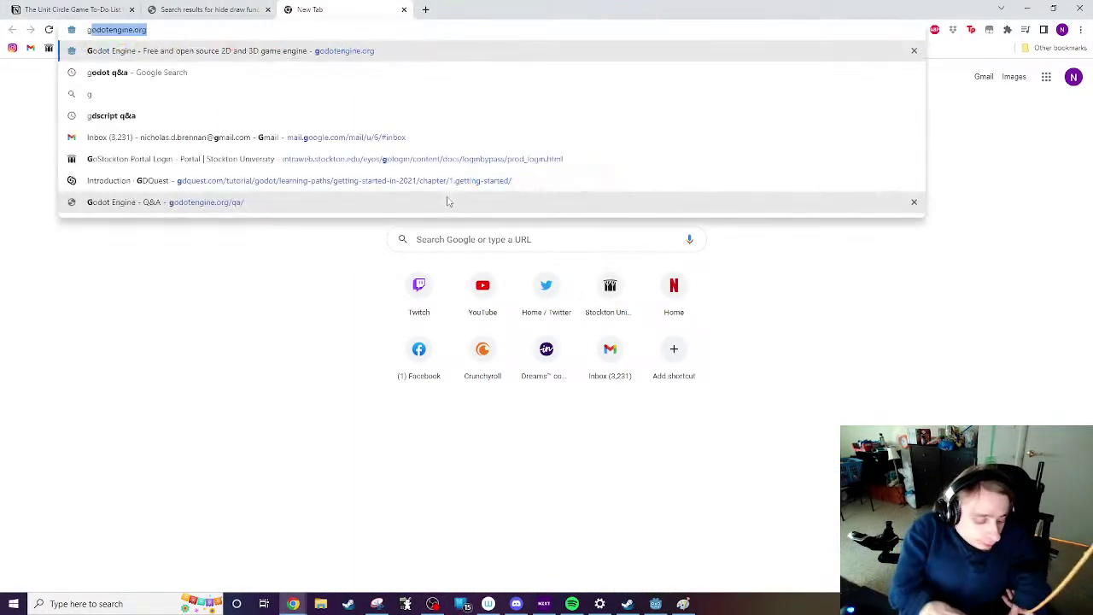
{"action": "type", "text": "odot docu"}
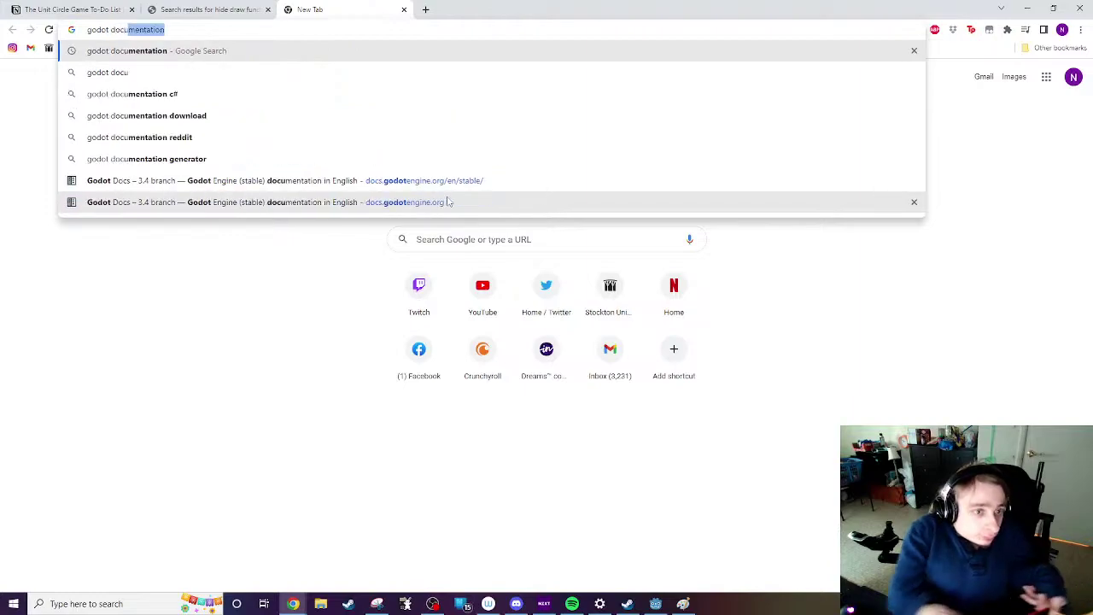
{"action": "key", "text": "Return"}
{"action": "left_click", "coordinate": [241, 186]}
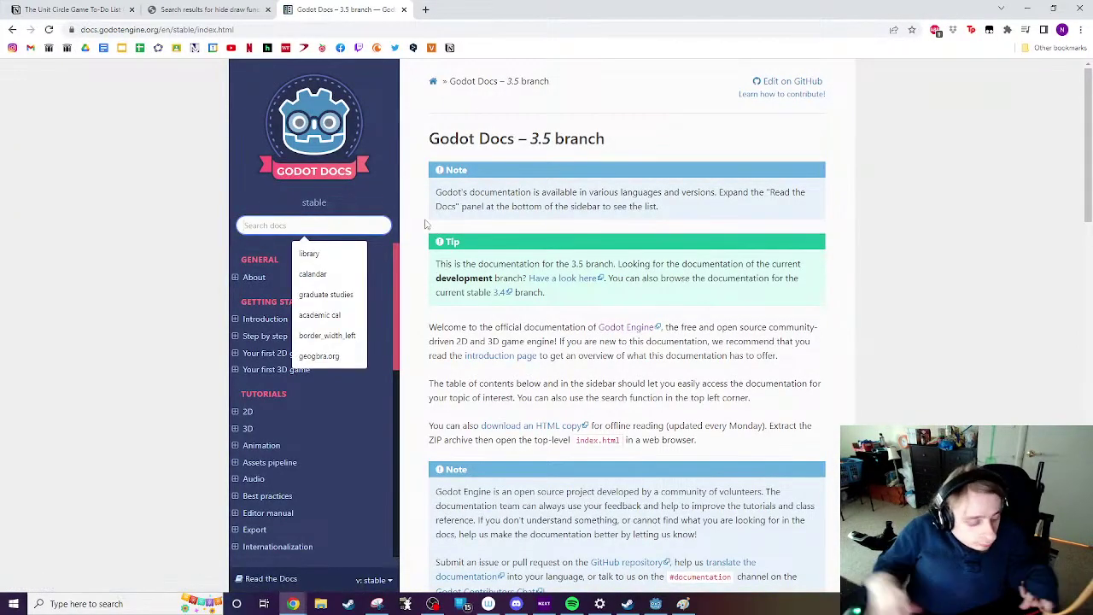
{"action": "type", "text": "_draw"}
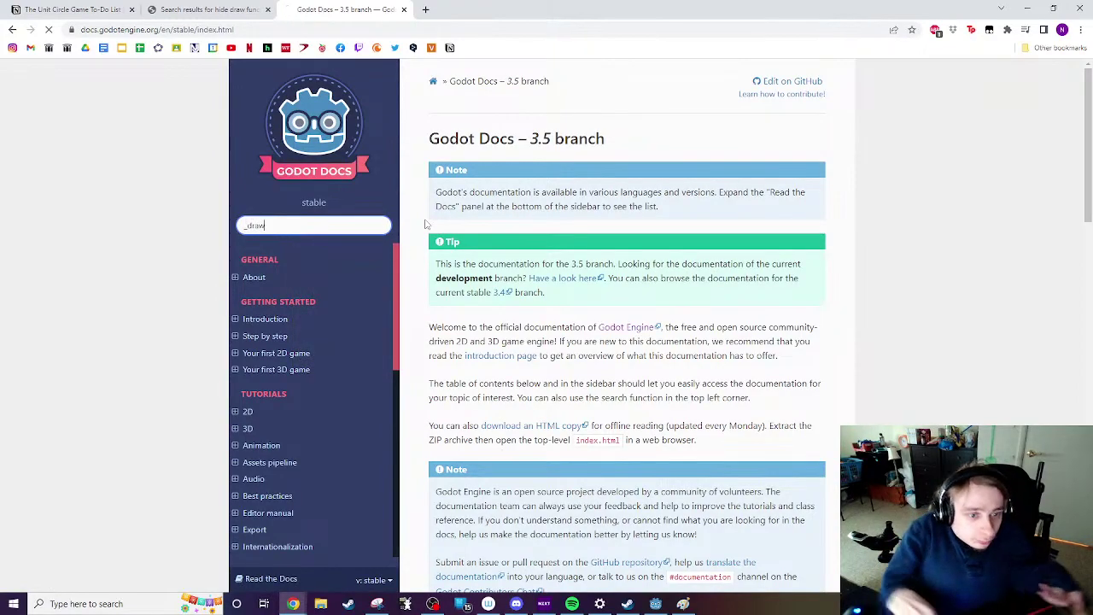
{"action": "key", "text": "Return"}
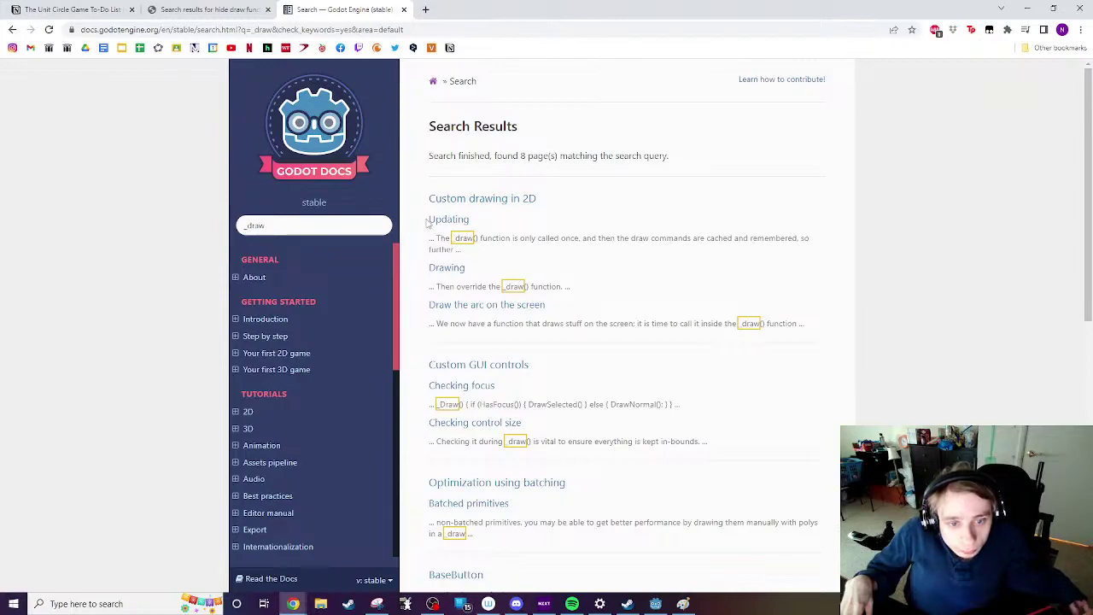
{"action": "left_click", "coordinate": [501, 199]}
Step: Read through the tutorial's _draw examples, then return to the Godot editor
{"action": "scroll", "coordinate": [500, 200], "scroll_direction": "down", "scroll_amount": 2}
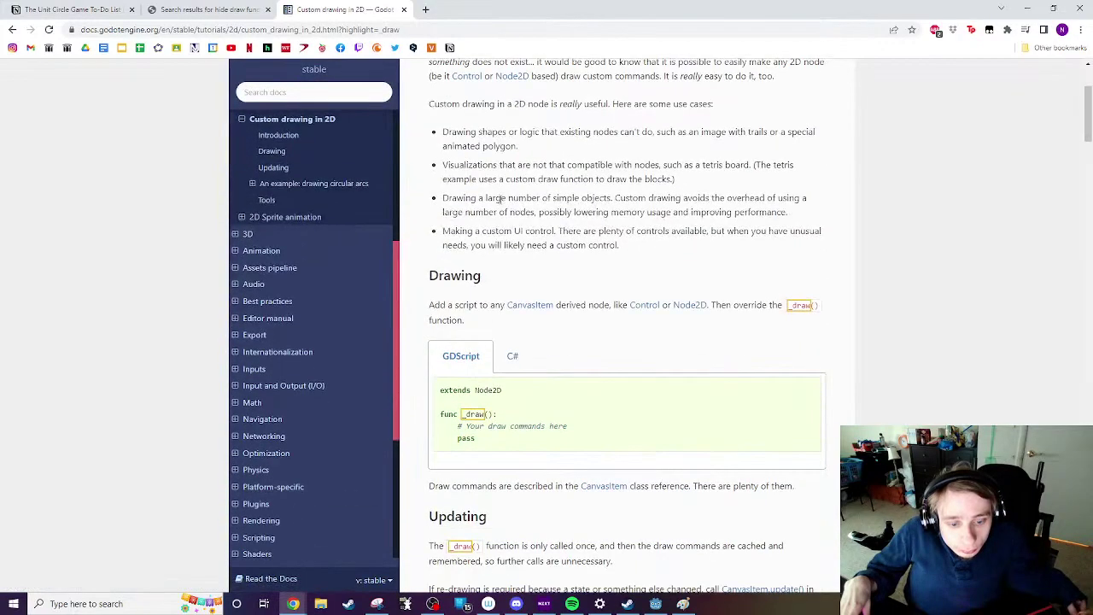
{"action": "scroll", "coordinate": [500, 199], "scroll_direction": "down", "scroll_amount": 5}
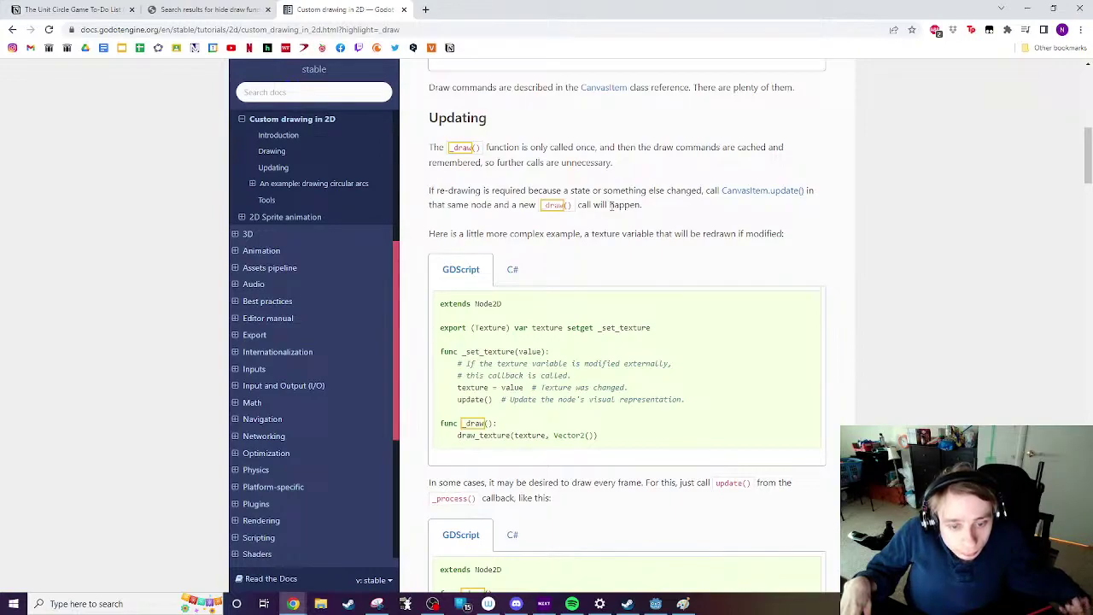
{"action": "scroll", "coordinate": [611, 206], "scroll_direction": "down", "scroll_amount": 3}
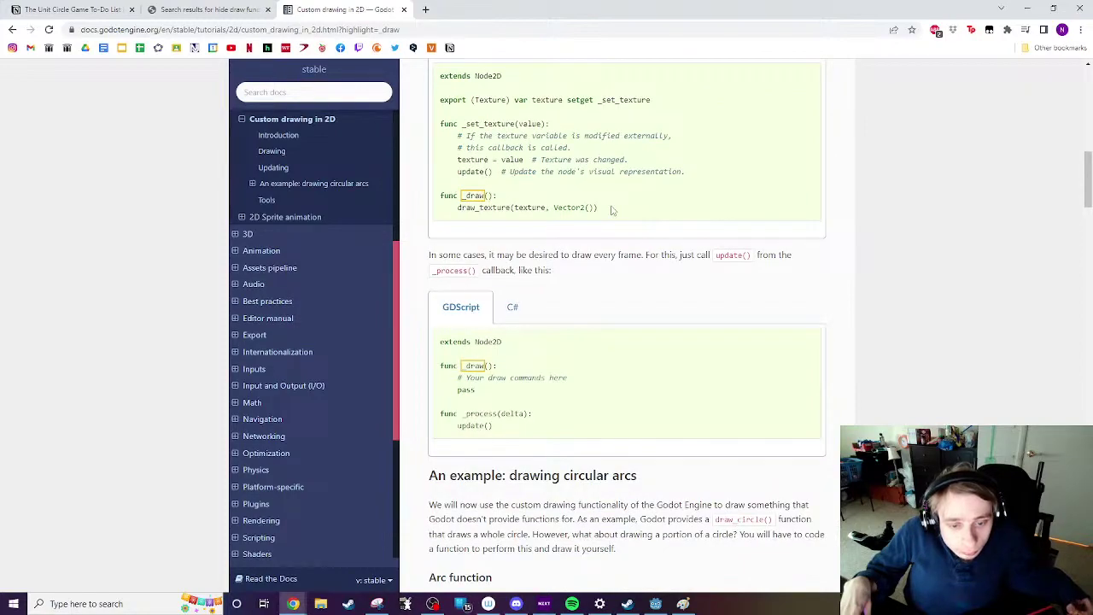
{"action": "scroll", "coordinate": [611, 210], "scroll_direction": "down", "scroll_amount": 2}
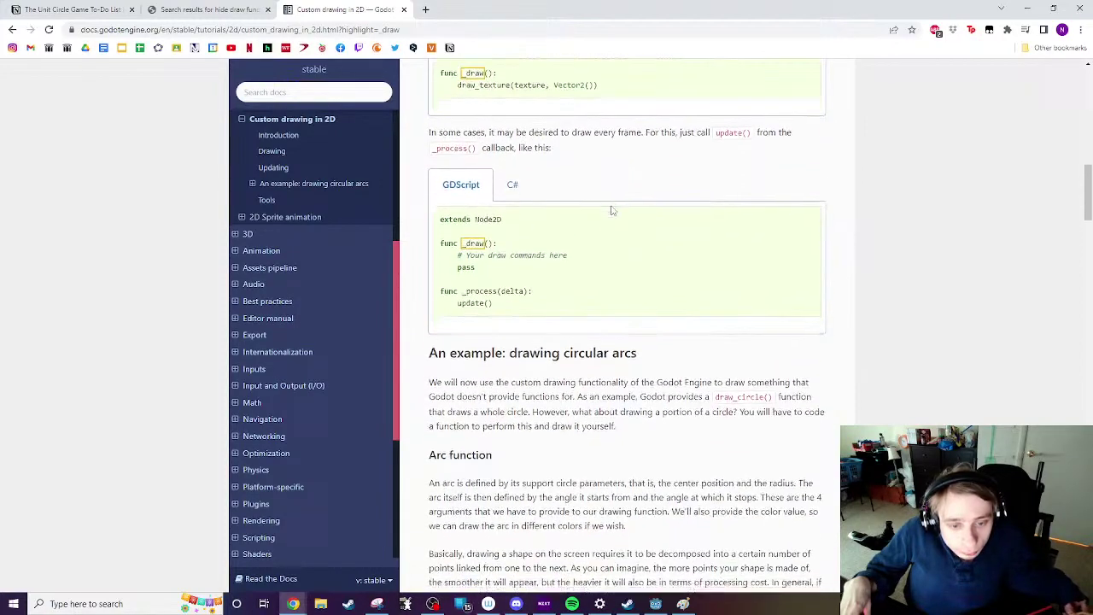
{"action": "scroll", "coordinate": [611, 210], "scroll_direction": "down", "scroll_amount": 1}
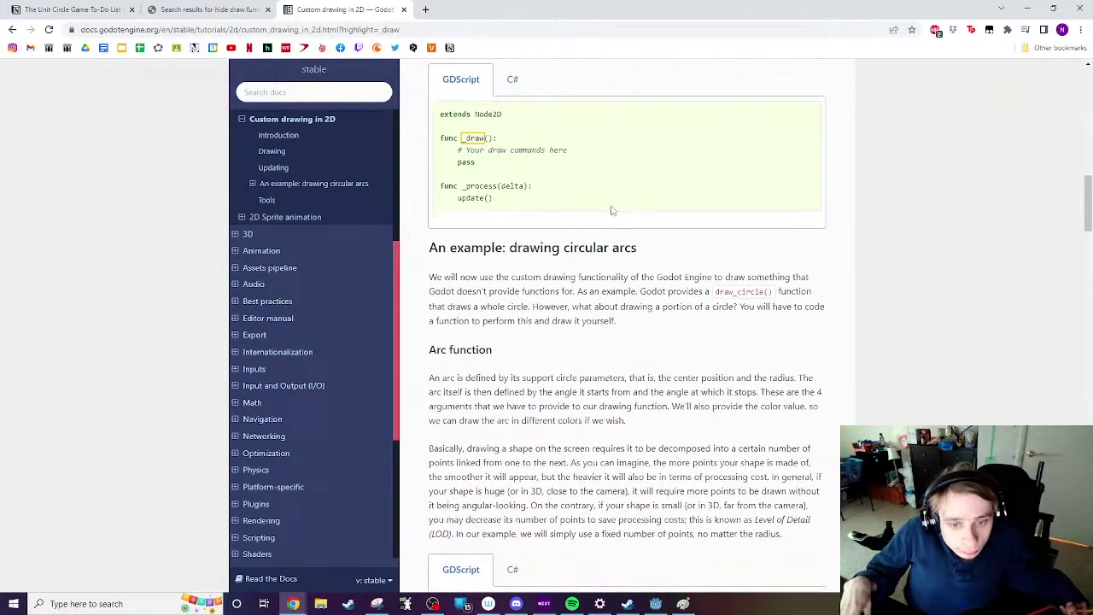
{"action": "scroll", "coordinate": [612, 211], "scroll_direction": "down", "scroll_amount": 3}
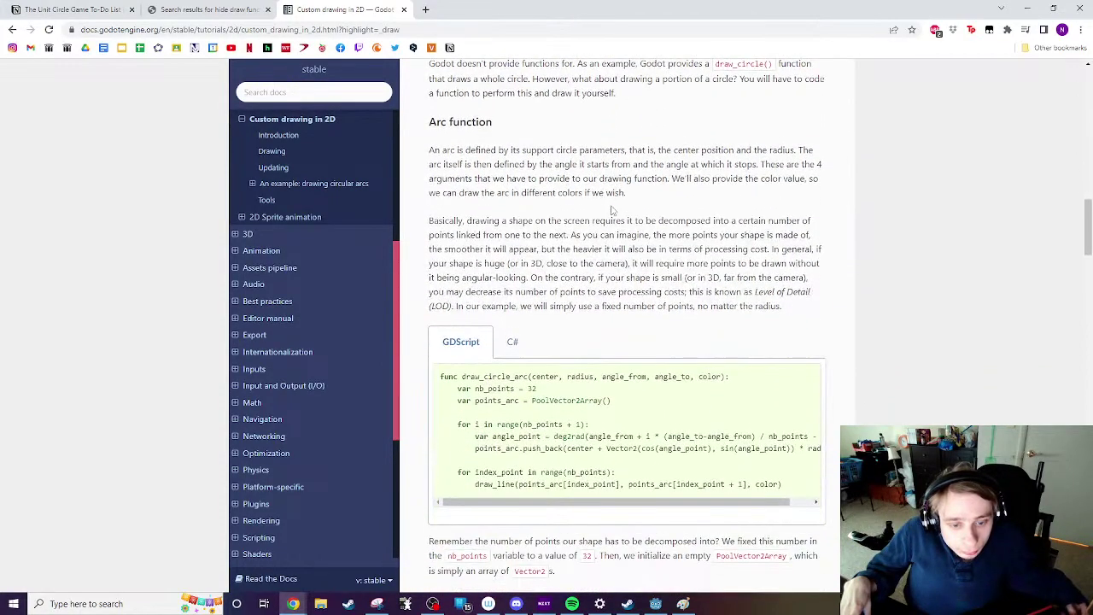
{"action": "scroll", "coordinate": [611, 210], "scroll_direction": "up", "scroll_amount": 5}
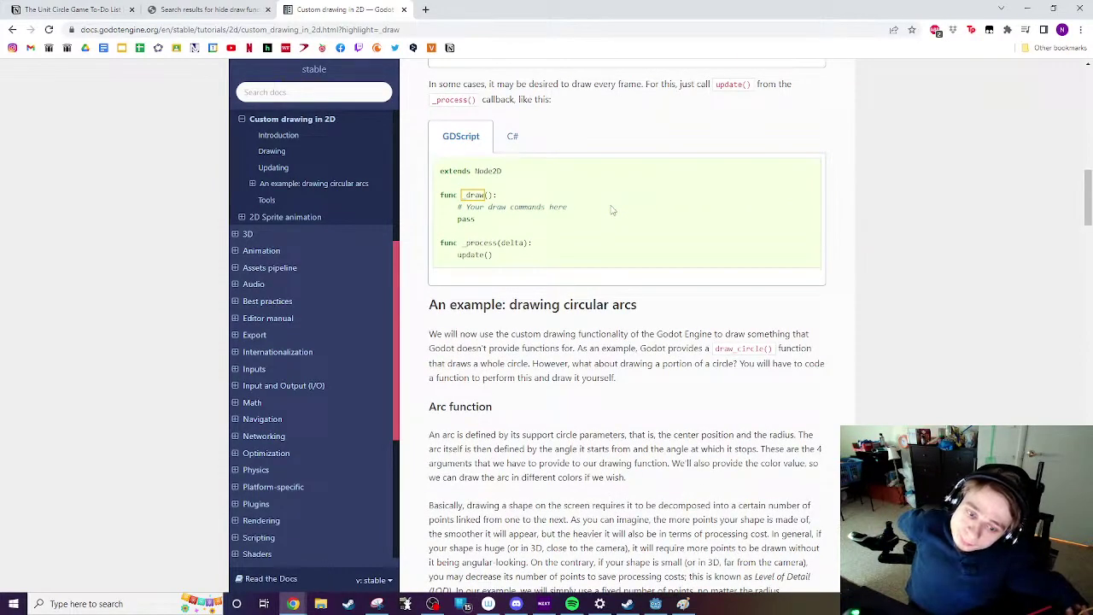
{"action": "left_click", "coordinate": [665, 606]}
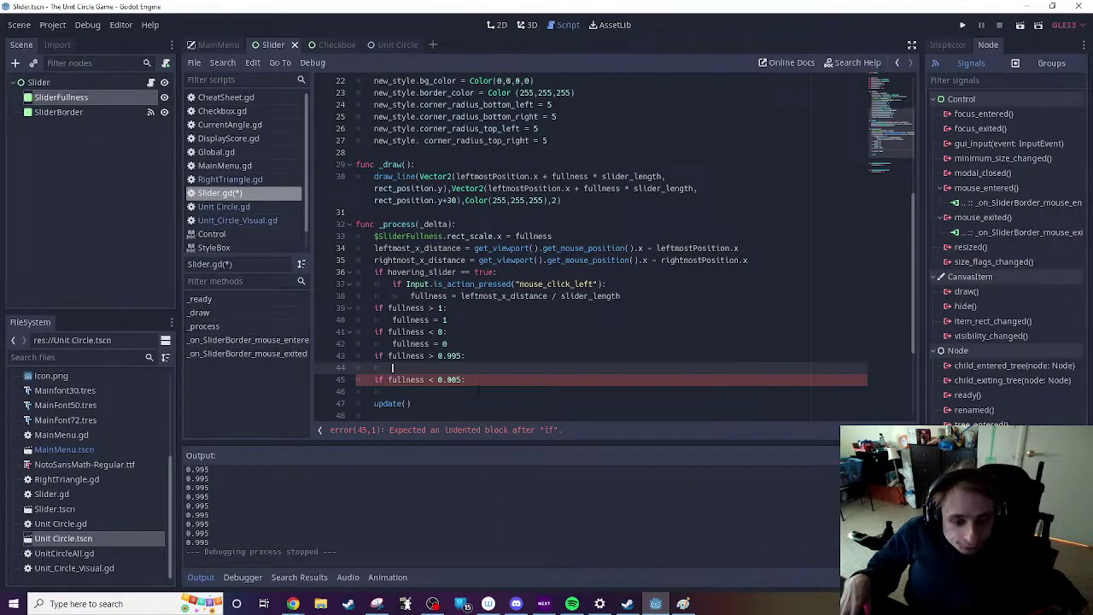
Step: Merge the 0.005 check onto line 43 as fullness < 0.995 and fullness > 0.005
{"action": "left_click", "coordinate": [384, 379]}
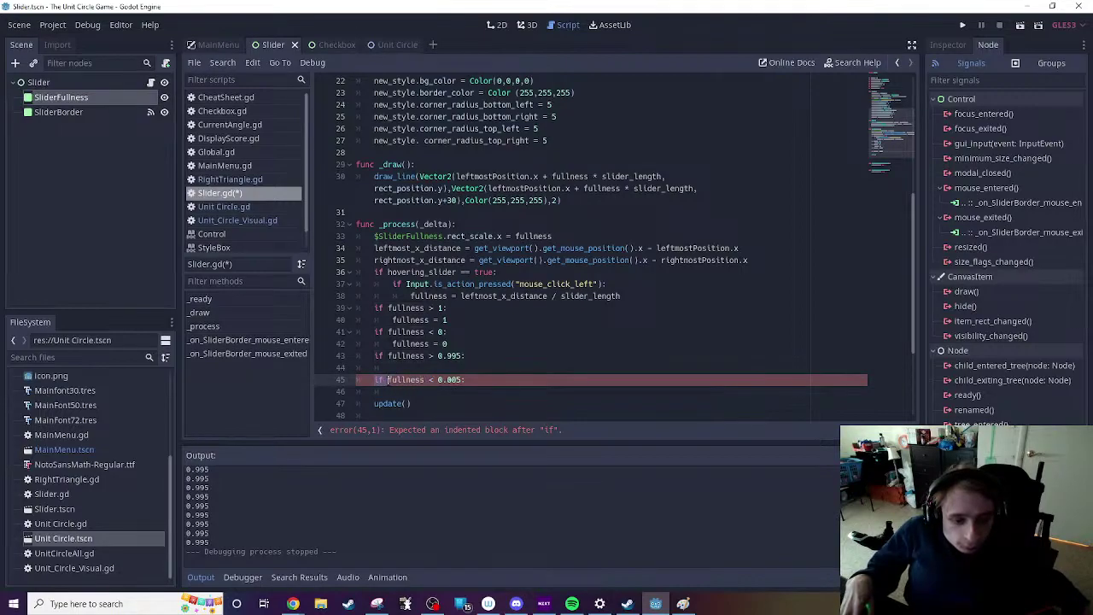
{"action": "key", "text": "BackSpace"}
{"action": "key", "text": "BackSpace"}
{"action": "key", "text": "BackSpace"}
{"action": "key", "text": "BackSpace"}
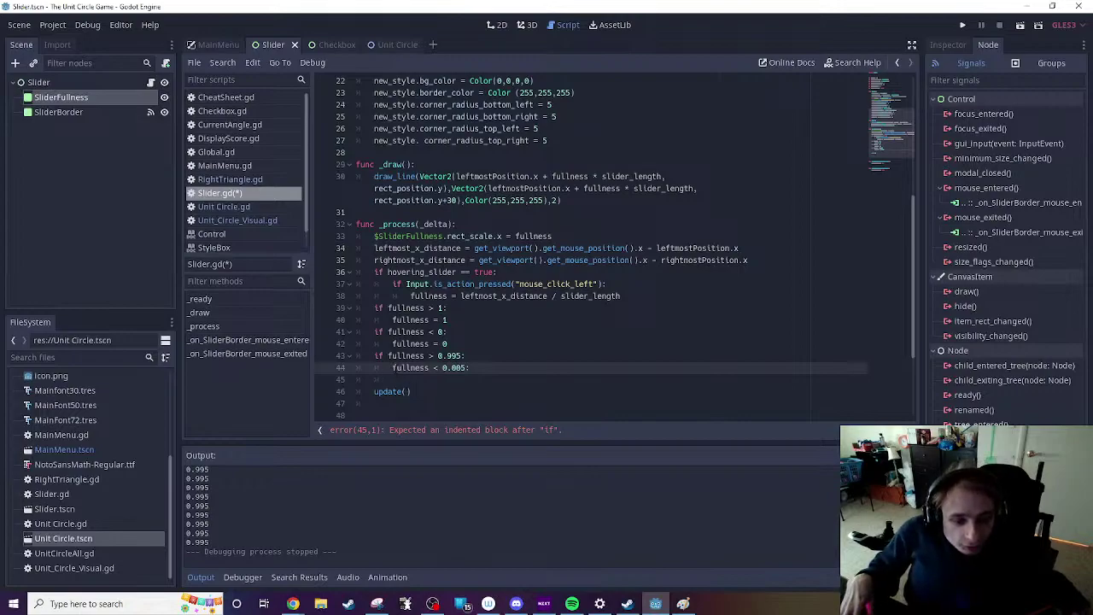
{"action": "key", "text": "BackSpace"}
{"action": "key", "text": "BackSpace"}
{"action": "key", "text": "BackSpace"}
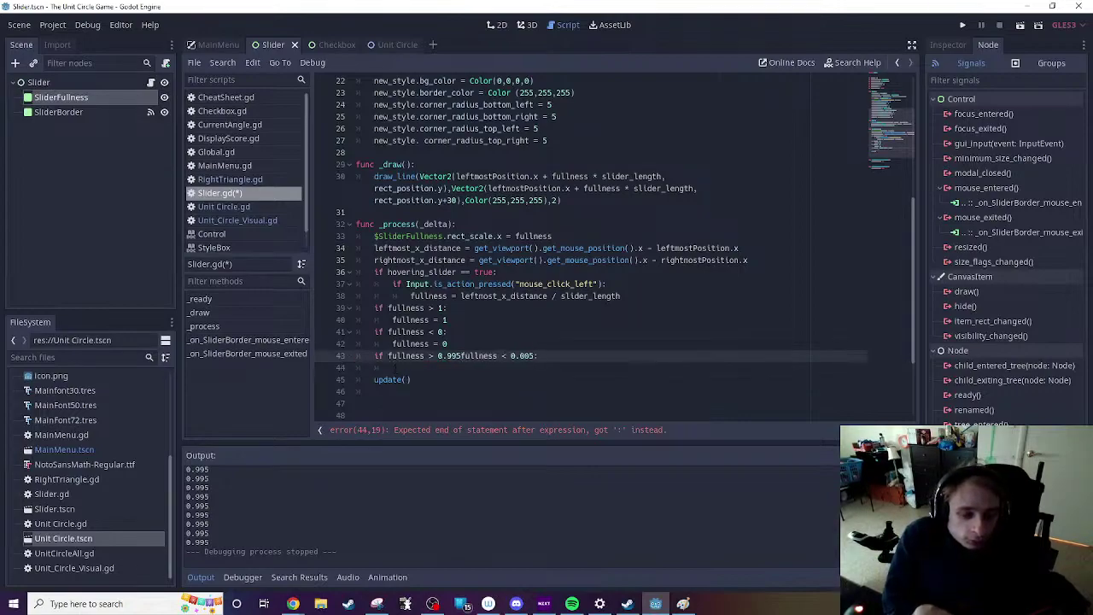
{"action": "key", "text": "Left"}
{"action": "key", "text": "Left"}
{"action": "key", "text": "Left"}
{"action": "key", "text": "Left"}
{"action": "key", "text": "Left"}
{"action": "key", "text": "Left"}
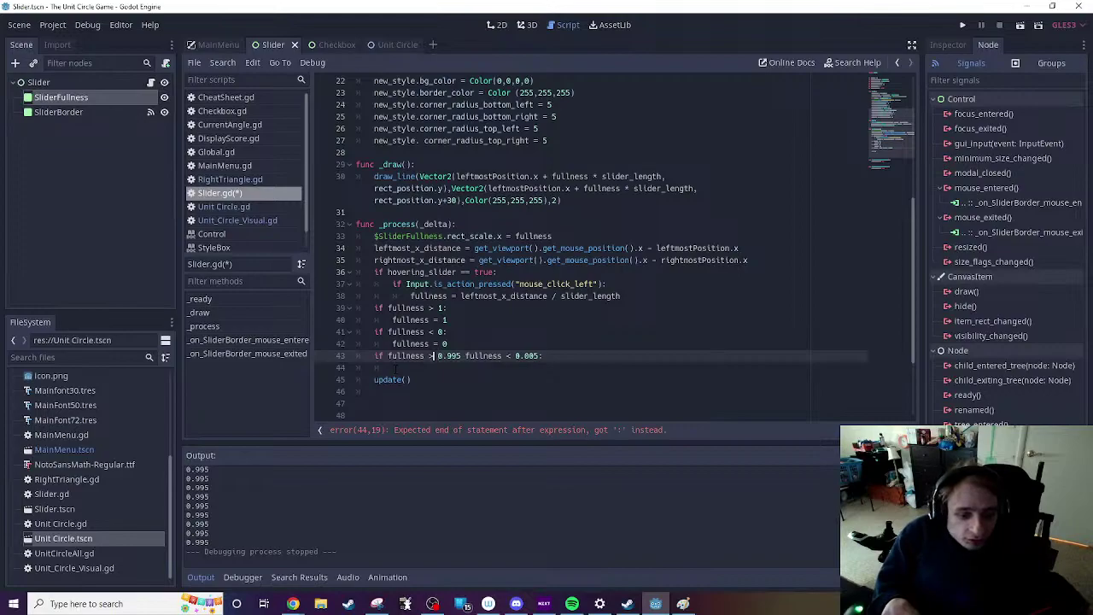
{"action": "key", "text": "BackSpace"}
{"action": "type", "text": "<"}
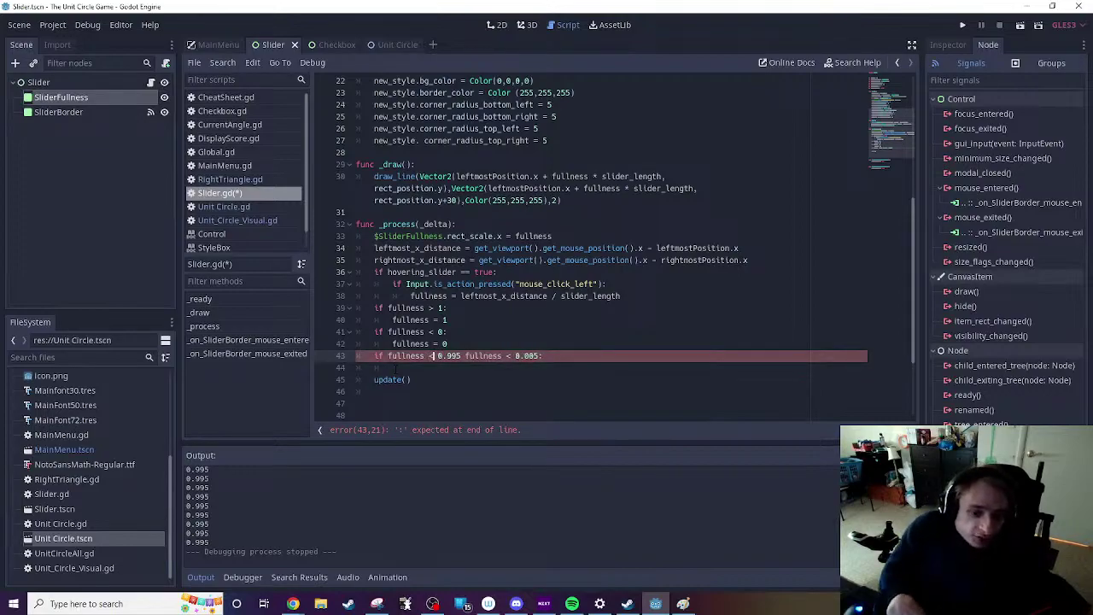
{"action": "key", "text": "Left"}
{"action": "key", "text": "Left"}
{"action": "key", "text": "Left"}
{"action": "key", "text": "Left"}
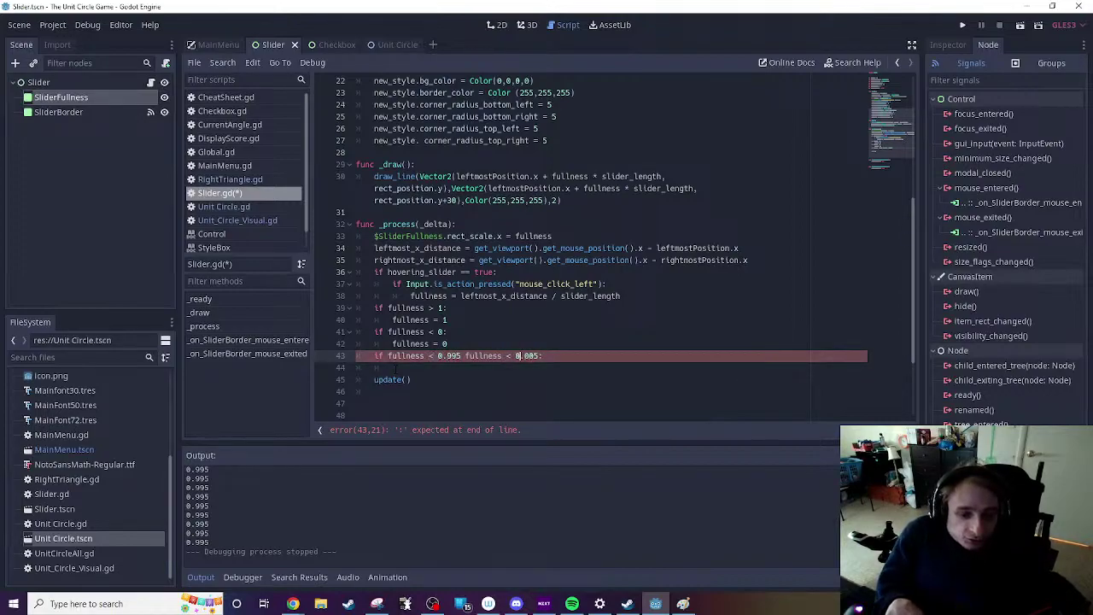
{"action": "key", "text": "BackSpace"}
{"action": "type", "text": ">"}
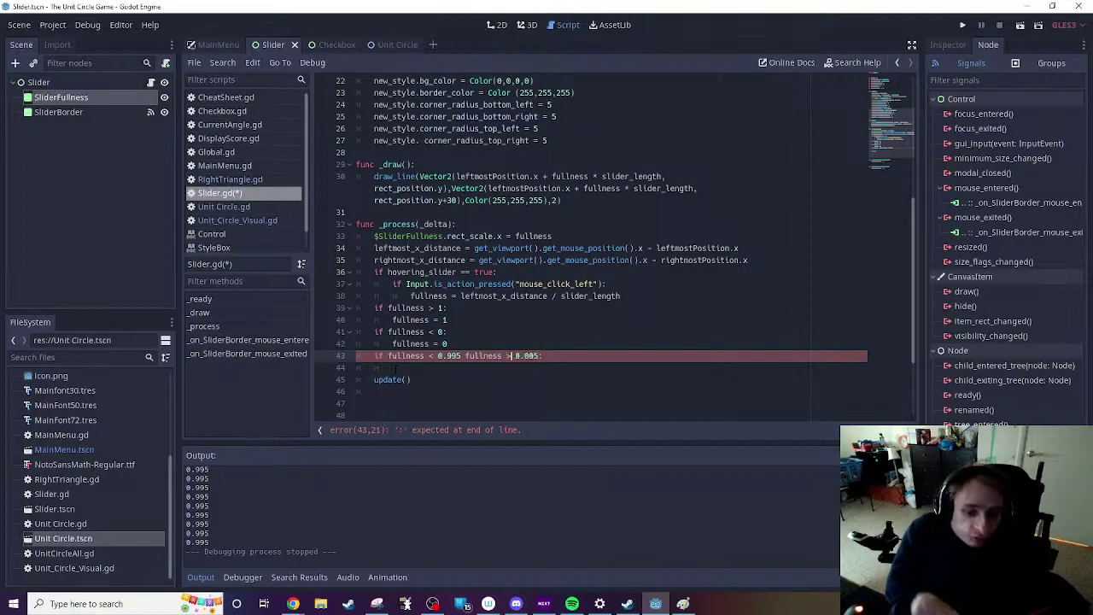
Step: Pull update() under the if, insert 'and' between the conditions, and run the slider scene
{"action": "key", "text": "Down"}
{"action": "key", "text": "Down"}
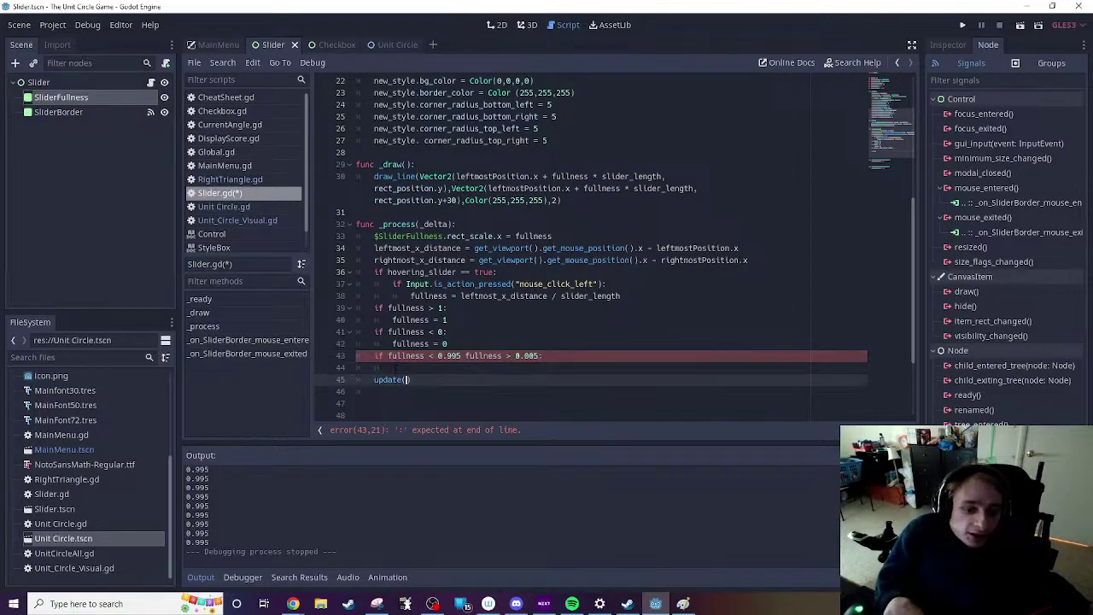
{"action": "key", "text": "BackSpace"}
{"action": "key", "text": "BackSpace"}
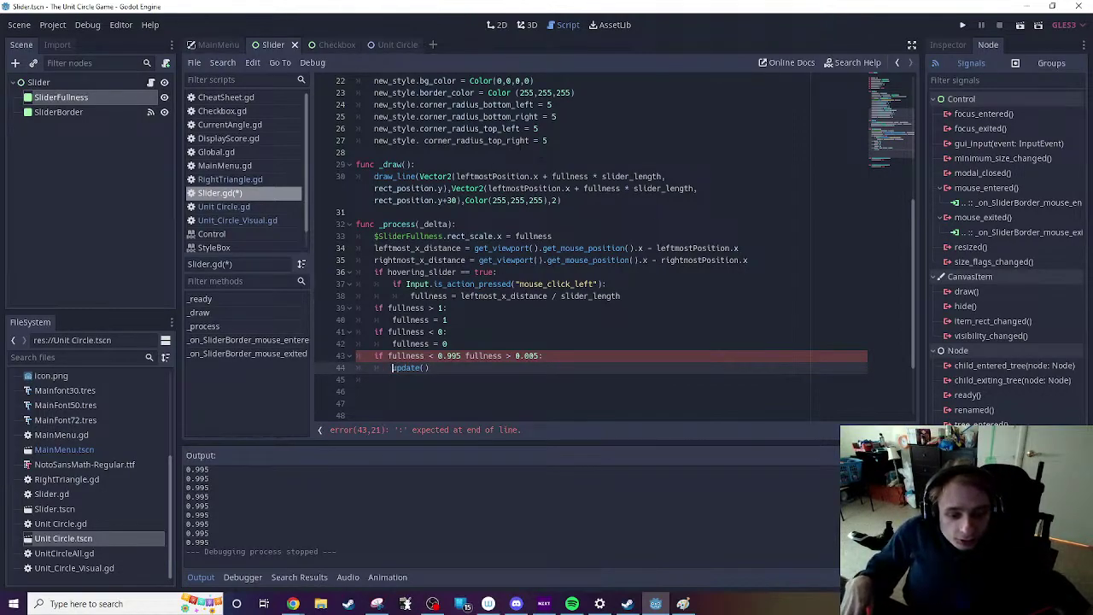
{"action": "left_click", "coordinate": [465, 356]}
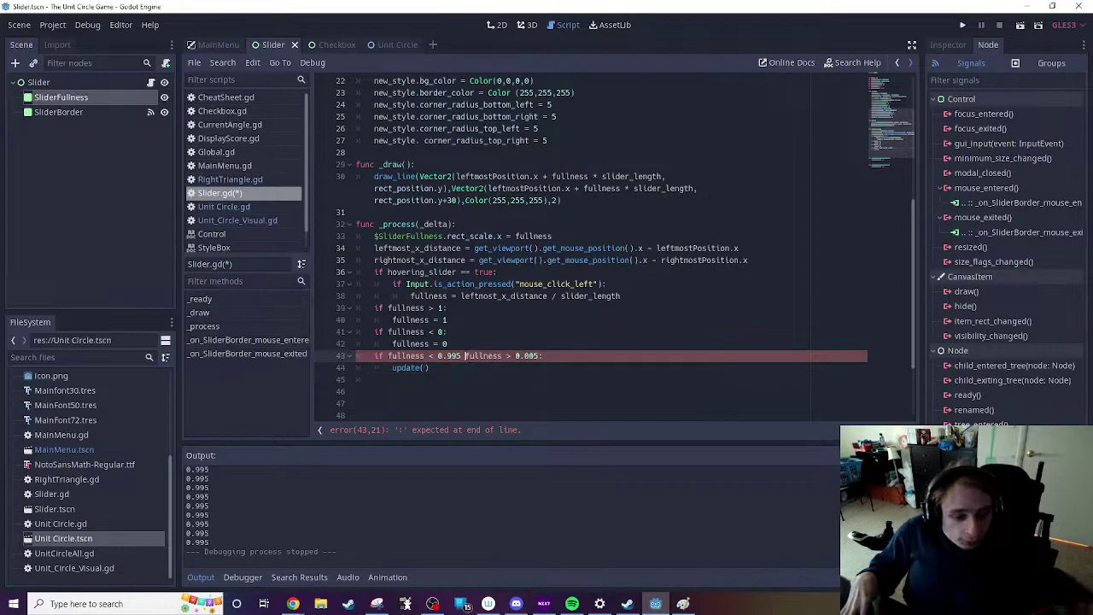
{"action": "type", "text": "and"}
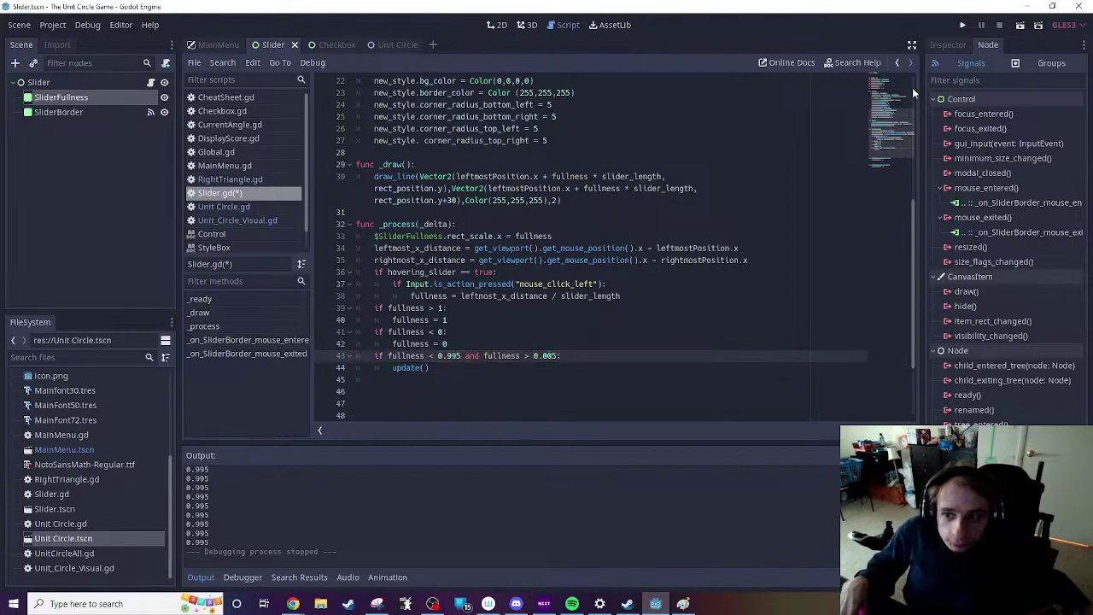
{"action": "left_click", "coordinate": [1021, 25]}
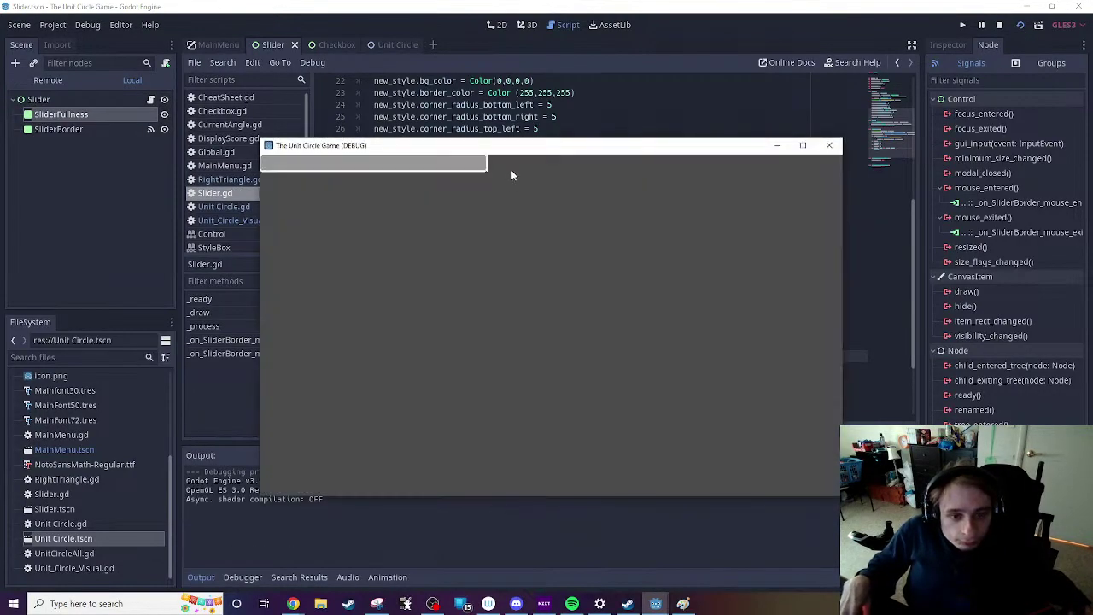
Step: Drag the slider fill down to a sliver, then out to a short length
{"action": "left_click_drag", "start_coordinate": [500, 170], "coordinate": [255, 215]}
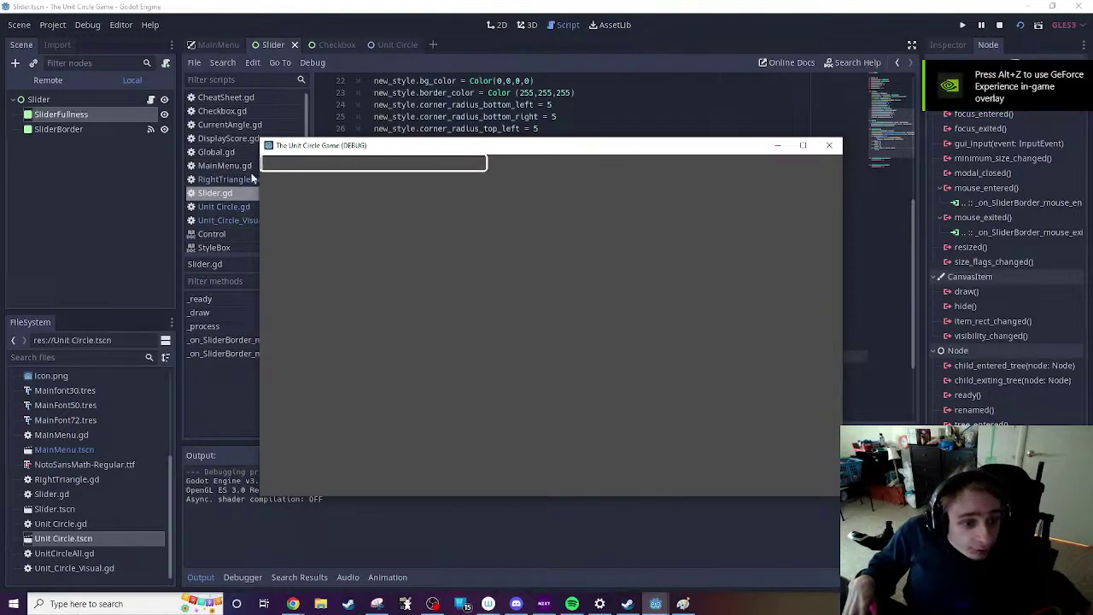
{"action": "left_click_drag", "start_coordinate": [266, 171], "coordinate": [295, 212]}
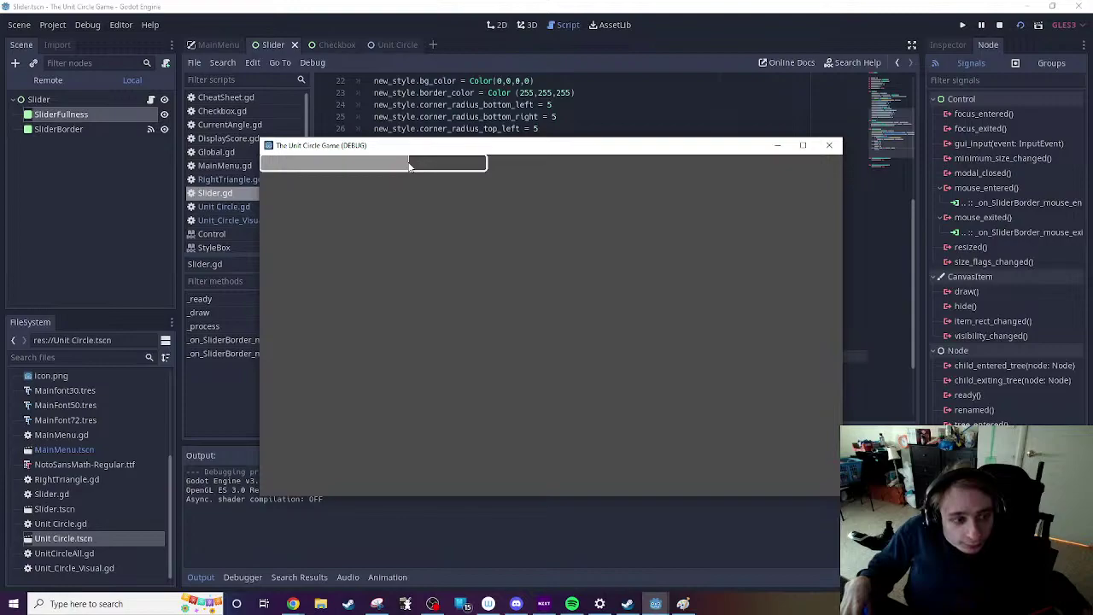
{"action": "left_click", "coordinate": [293, 603]}
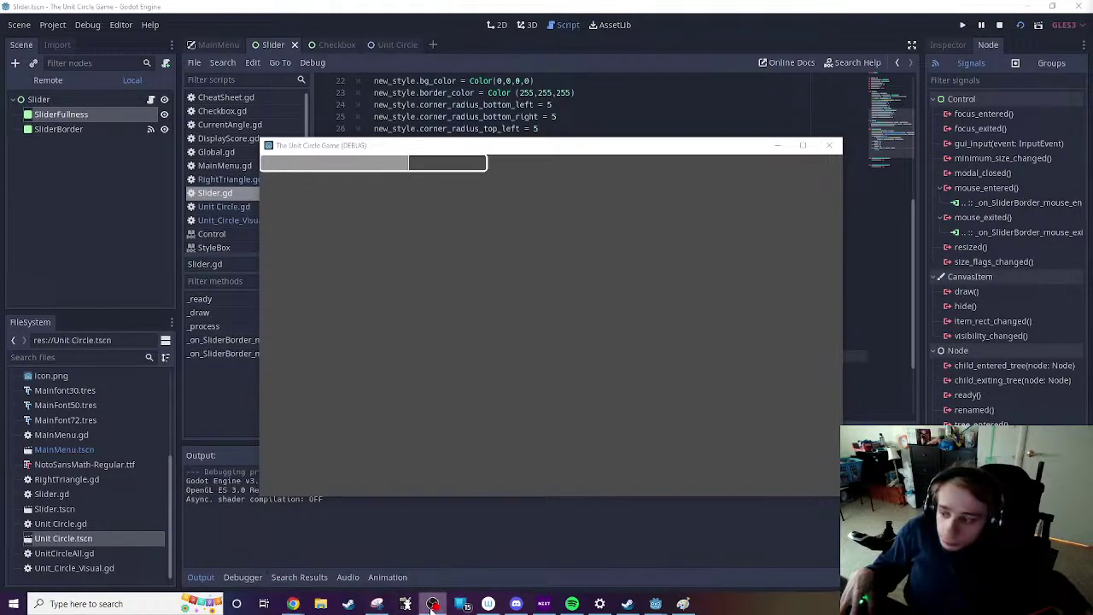
Step: Bring the Custom drawing in 2D page back and search it for 'draw in fr', 'front' and 'be'
{"action": "left_click", "coordinate": [371, 570]}
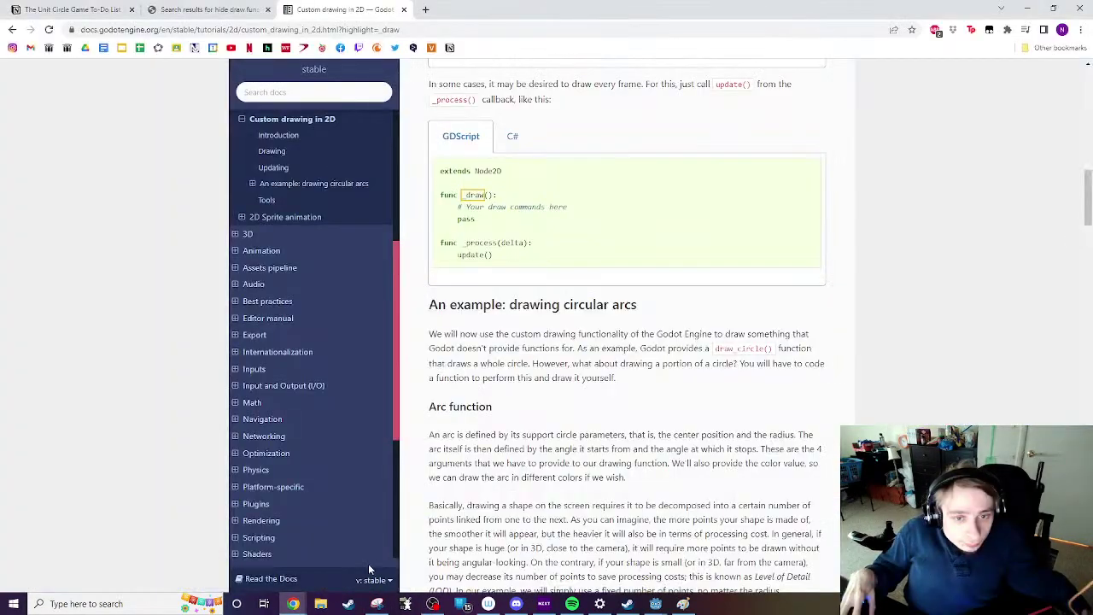
{"action": "scroll", "coordinate": [619, 295], "scroll_direction": "down", "scroll_amount": 3}
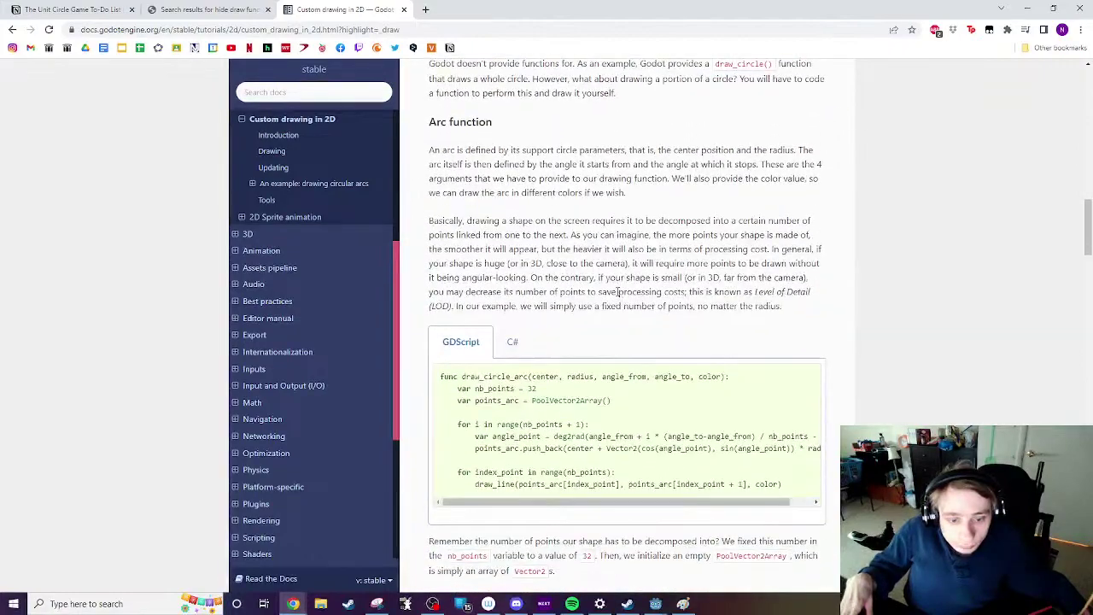
{"action": "key", "text": "ctrl+f"}
{"action": "type", "text": "dra"}
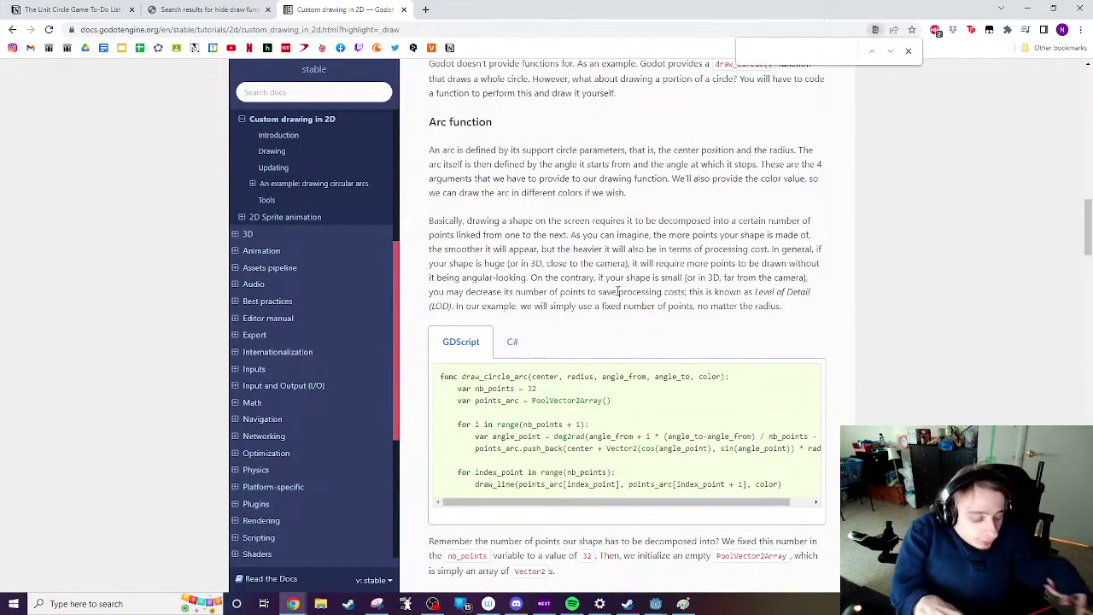
{"action": "type", "text": "w in fr"}
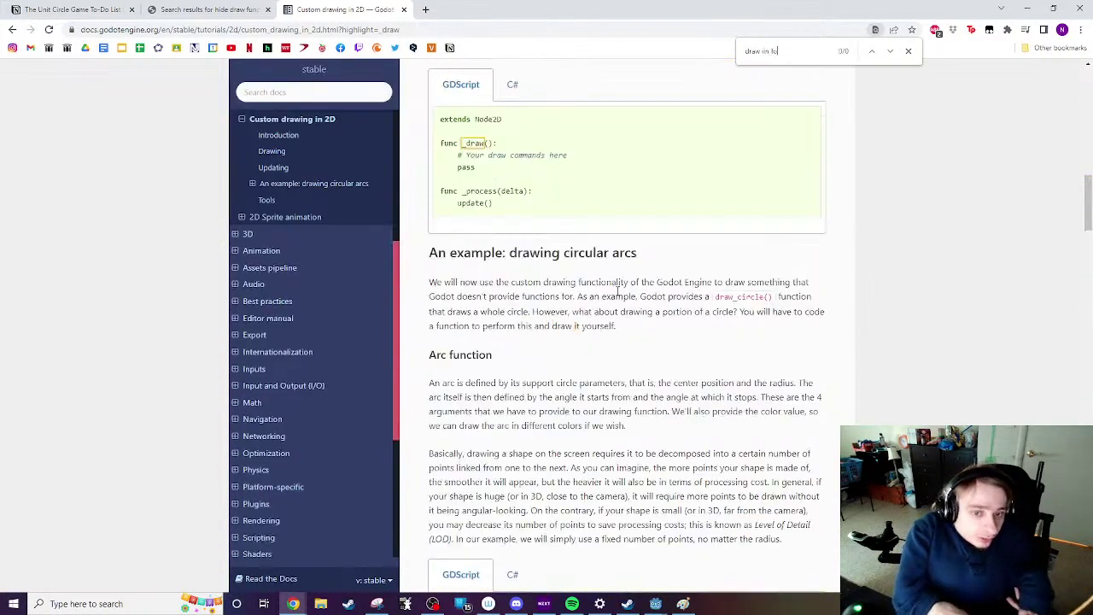
{"action": "key", "text": "BackSpace"}
{"action": "key", "text": "BackSpace"}
{"action": "key", "text": "BackSpace"}
{"action": "key", "text": "BackSpace"}
{"action": "key", "text": "BackSpace"}
{"action": "key", "text": "BackSpace"}
{"action": "key", "text": "BackSpace"}
{"action": "key", "text": "BackSpace"}
{"action": "key", "text": "BackSpace"}
{"action": "key", "text": "BackSpace"}
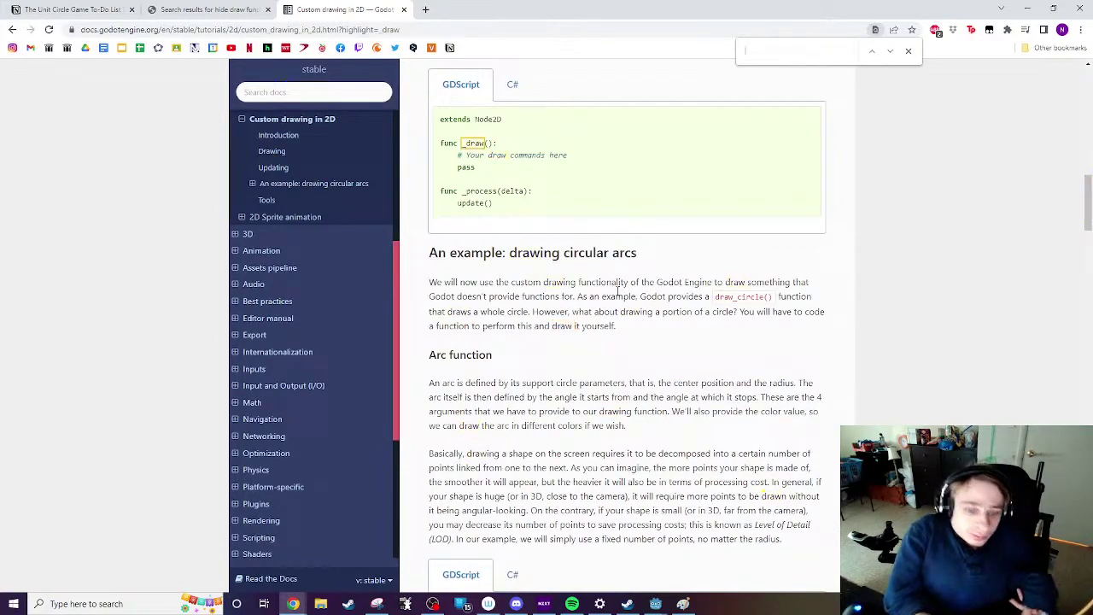
{"action": "type", "text": "front"}
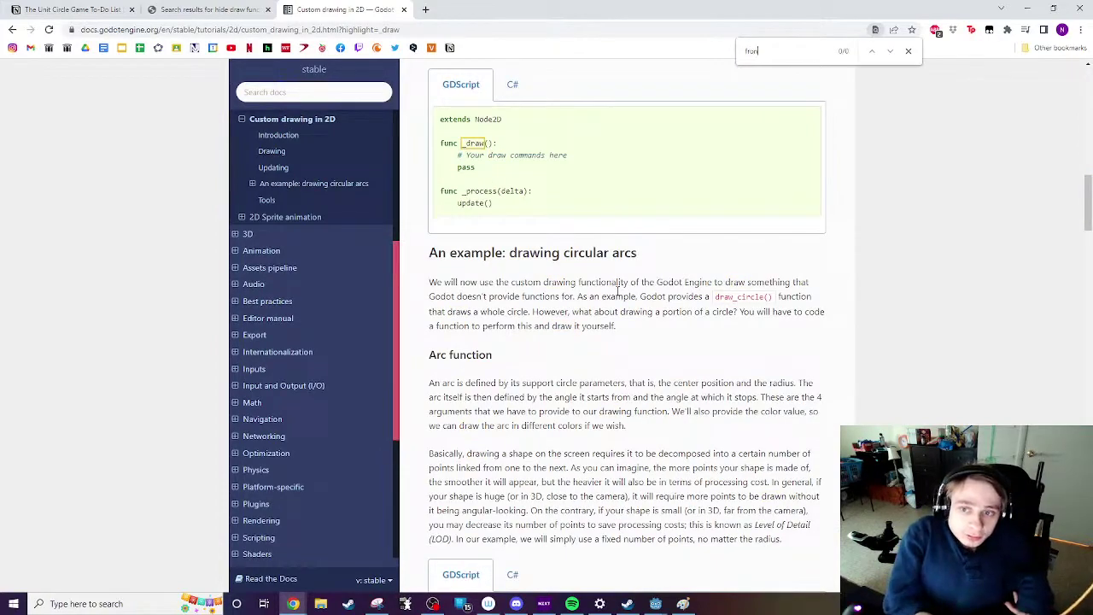
{"action": "key", "text": "BackSpace"}
{"action": "key", "text": "BackSpace"}
{"action": "key", "text": "BackSpace"}
{"action": "key", "text": "BackSpace"}
{"action": "key", "text": "BackSpace"}
{"action": "type", "text": "b"}
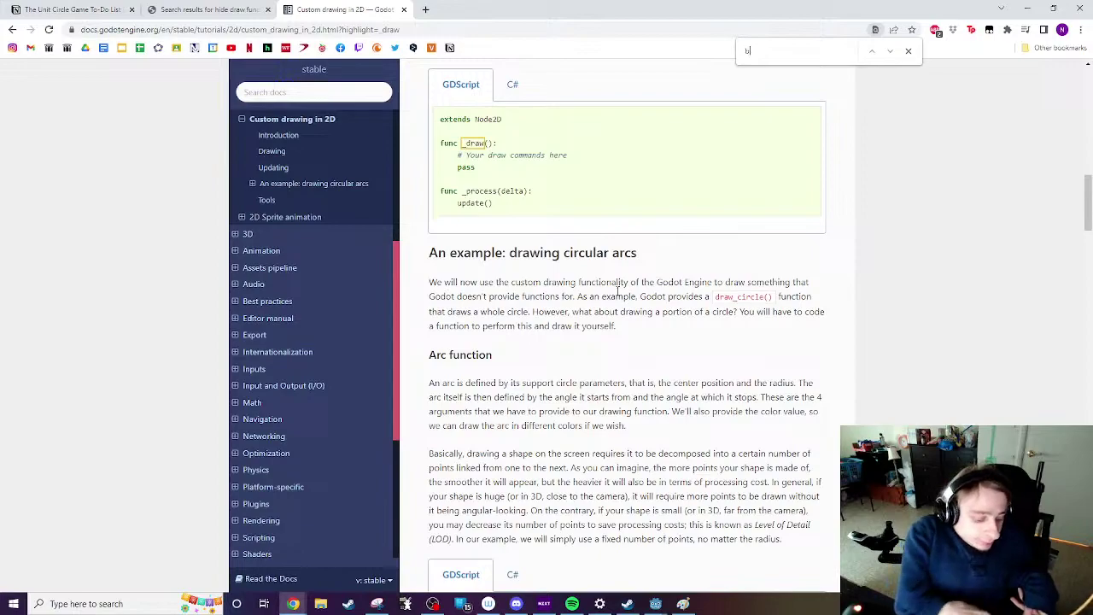
{"action": "type", "text": "e"}
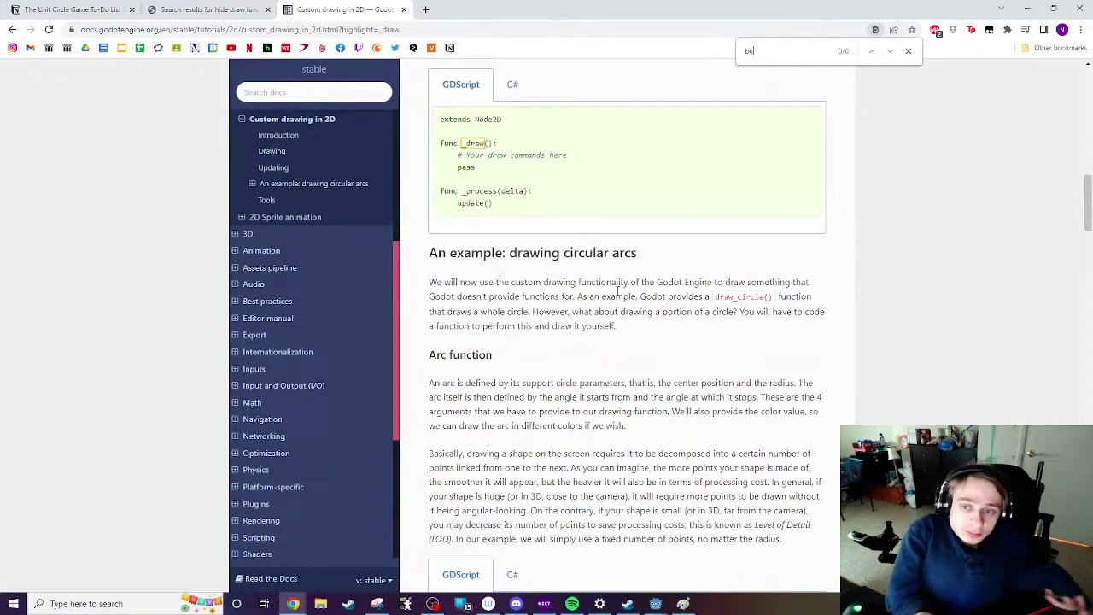
{"action": "key", "text": "BackSpace"}
{"action": "key", "text": "BackSpace"}
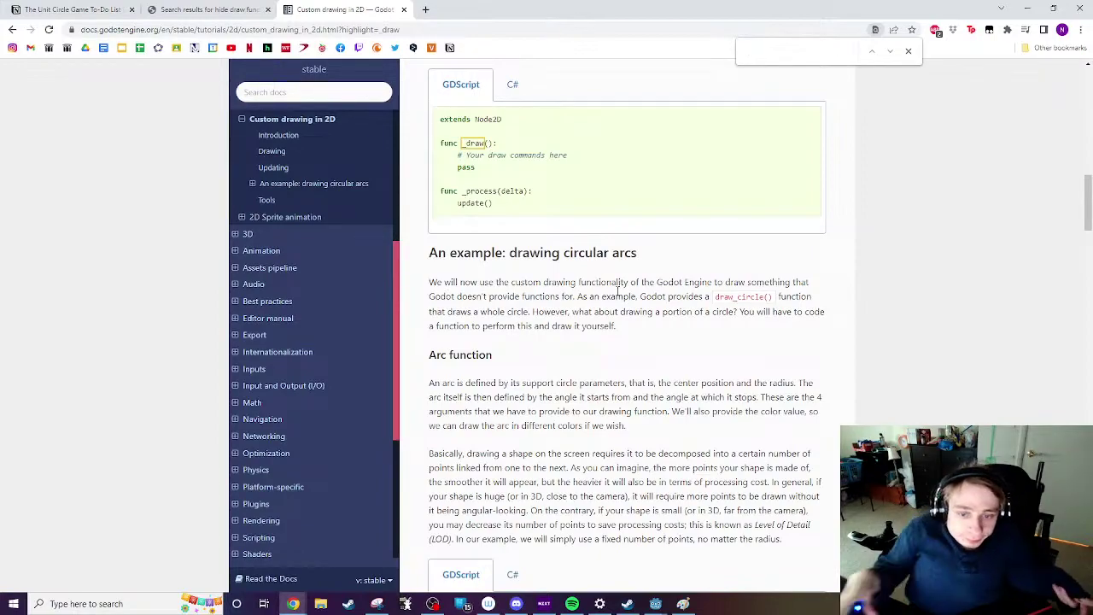
Step: Scroll down the tutorial to the Antialiased drawing and Tools sections
{"action": "scroll", "coordinate": [620, 289], "scroll_direction": "down", "scroll_amount": 4}
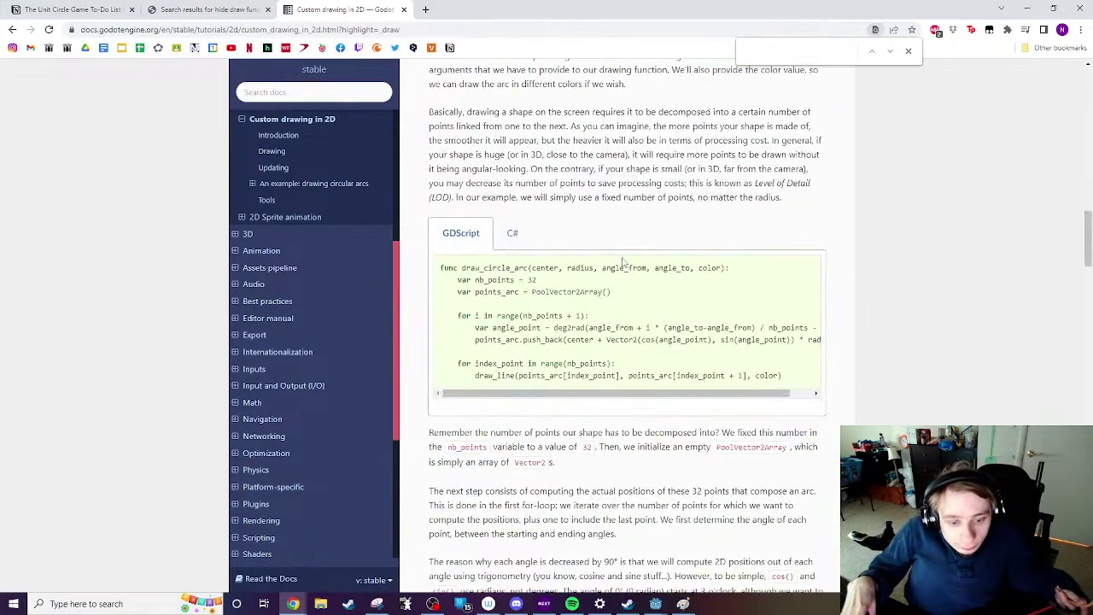
{"action": "scroll", "coordinate": [624, 262], "scroll_direction": "down", "scroll_amount": 9}
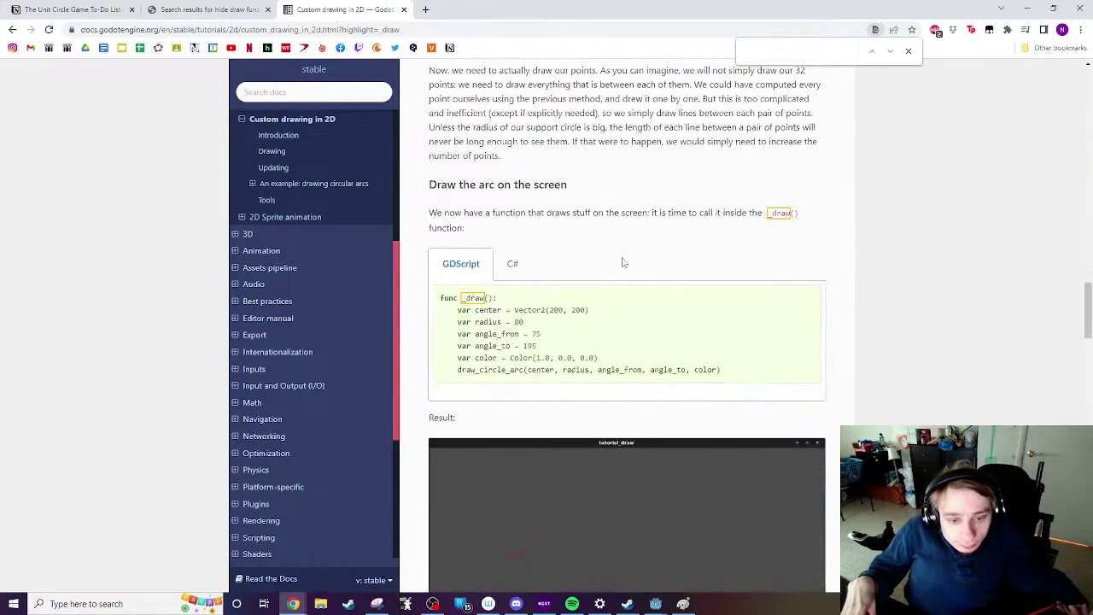
{"action": "scroll", "coordinate": [623, 262], "scroll_direction": "down", "scroll_amount": 5}
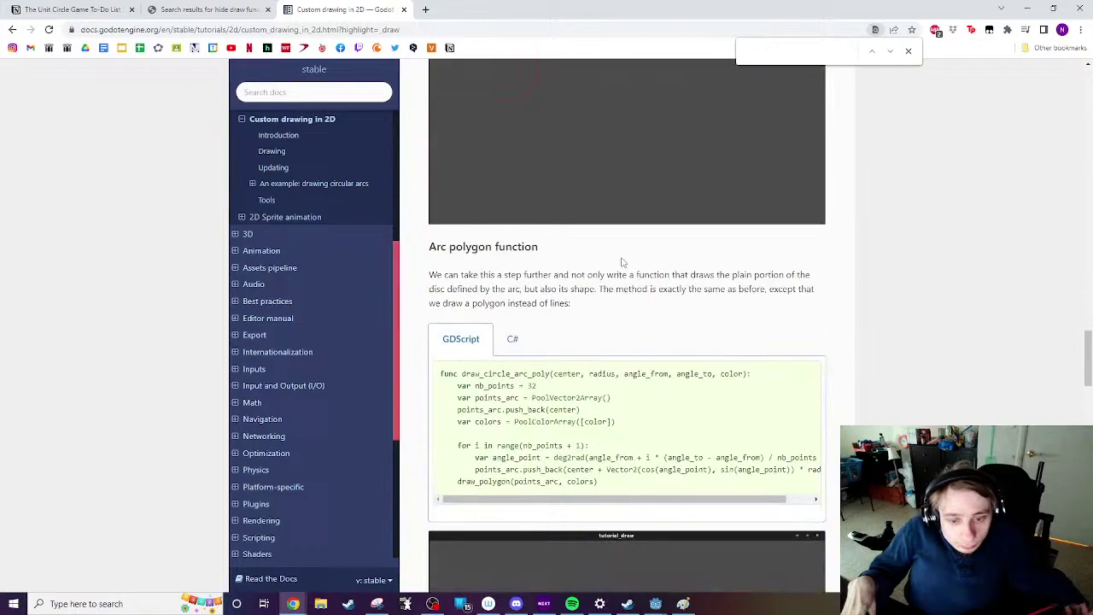
{"action": "scroll", "coordinate": [623, 262], "scroll_direction": "down", "scroll_amount": 5}
{"action": "scroll", "coordinate": [623, 262], "scroll_direction": "down", "scroll_amount": 6}
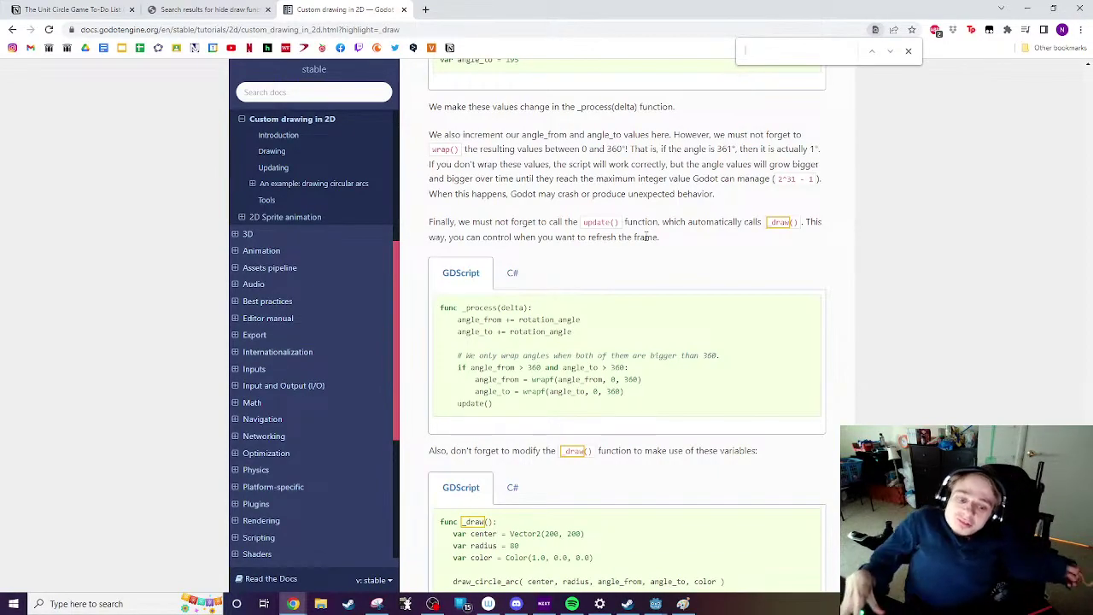
{"action": "scroll", "coordinate": [647, 236], "scroll_direction": "down", "scroll_amount": 5}
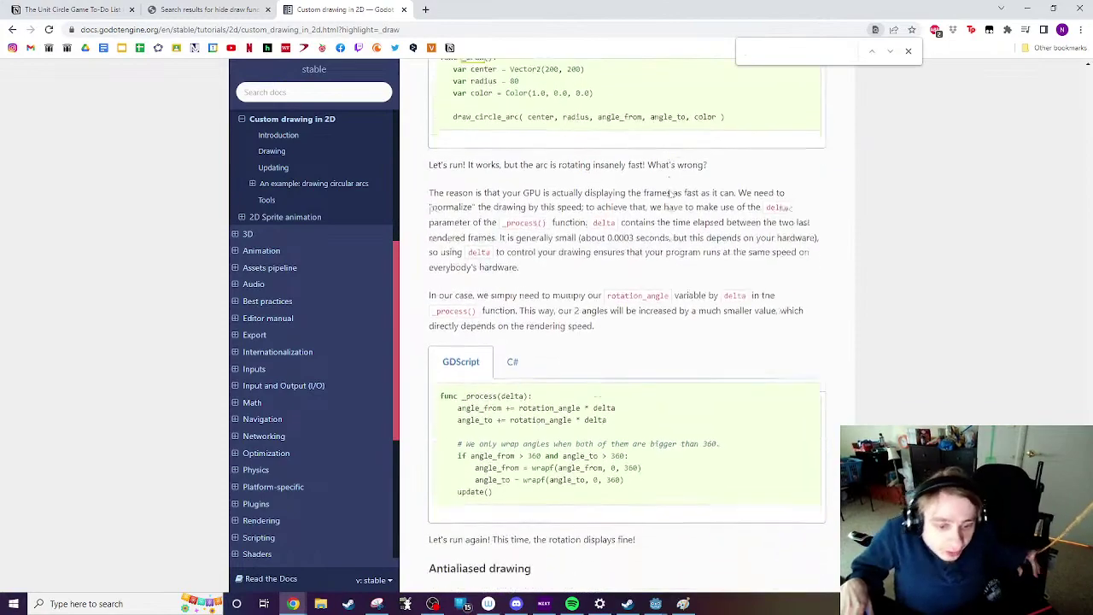
{"action": "scroll", "coordinate": [671, 193], "scroll_direction": "down", "scroll_amount": 1}
{"action": "scroll", "coordinate": [670, 190], "scroll_direction": "down", "scroll_amount": 3}
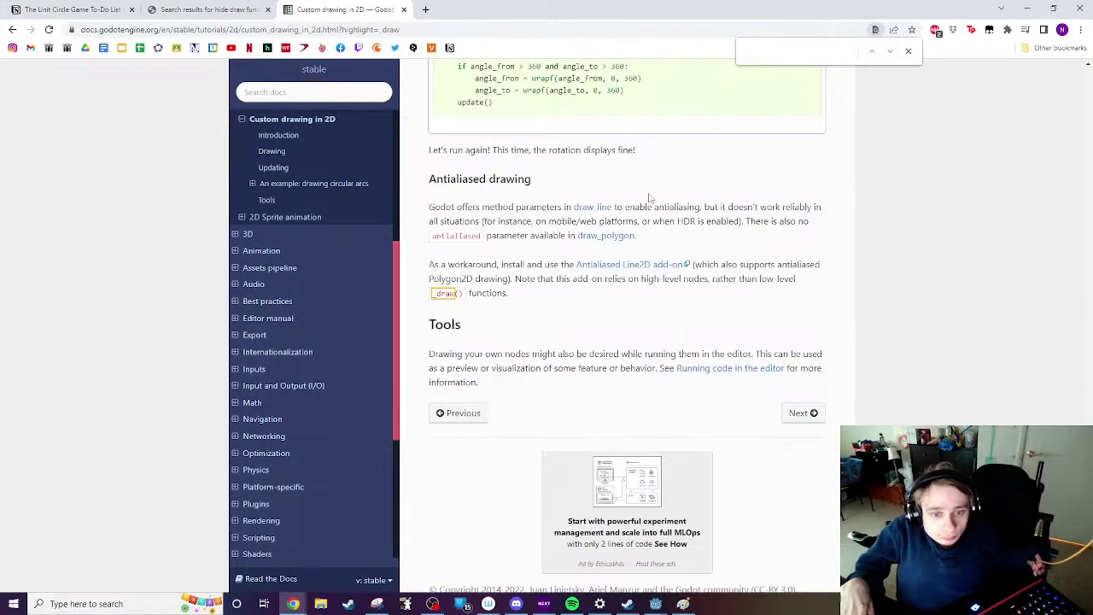
{"action": "scroll", "coordinate": [647, 195], "scroll_direction": "down", "scroll_amount": 1}
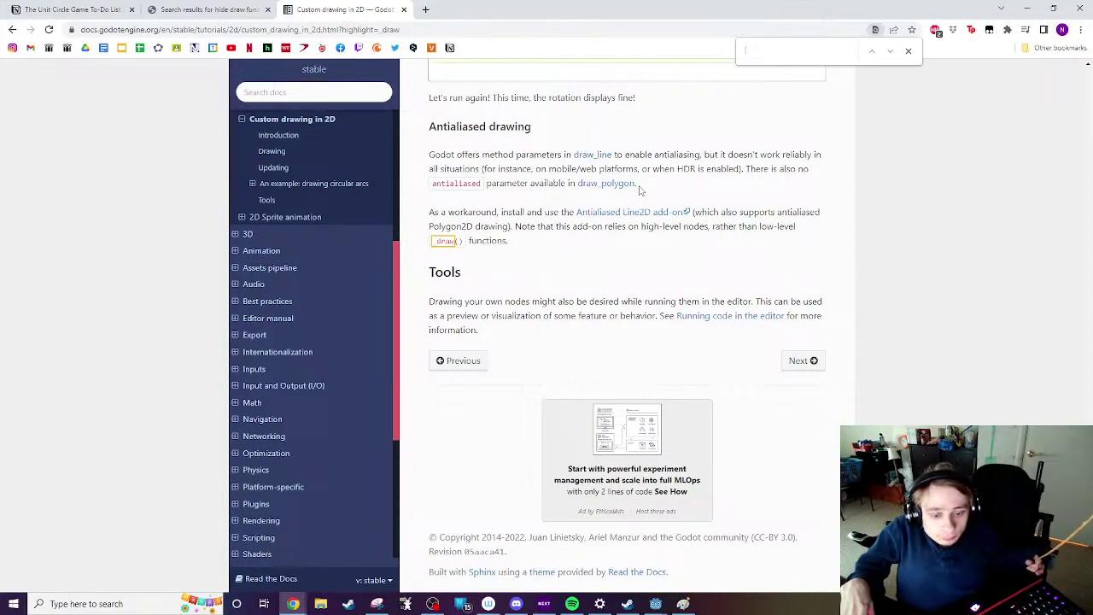
Step: Close the running DEBUG game window
{"action": "mouse_move", "coordinate": [655, 604]}
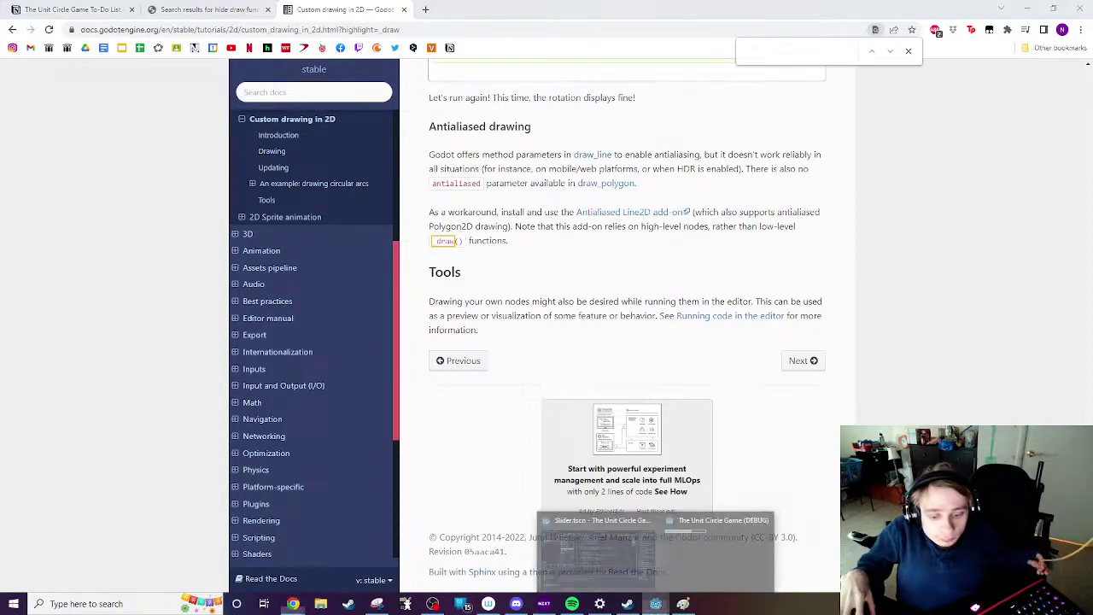
{"action": "left_click", "coordinate": [683, 557]}
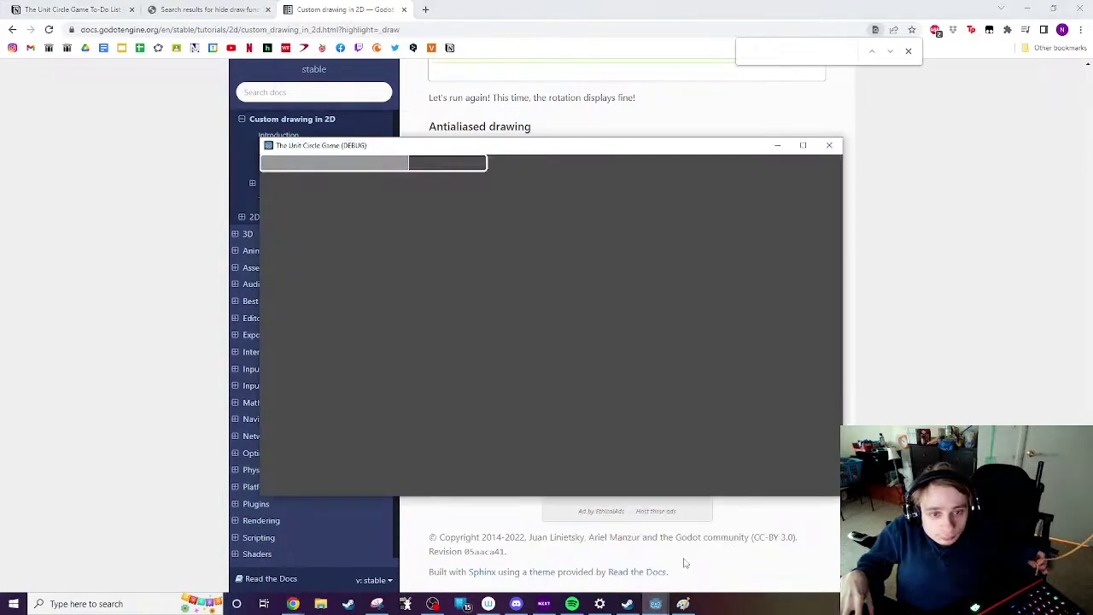
{"action": "left_click", "coordinate": [829, 146]}
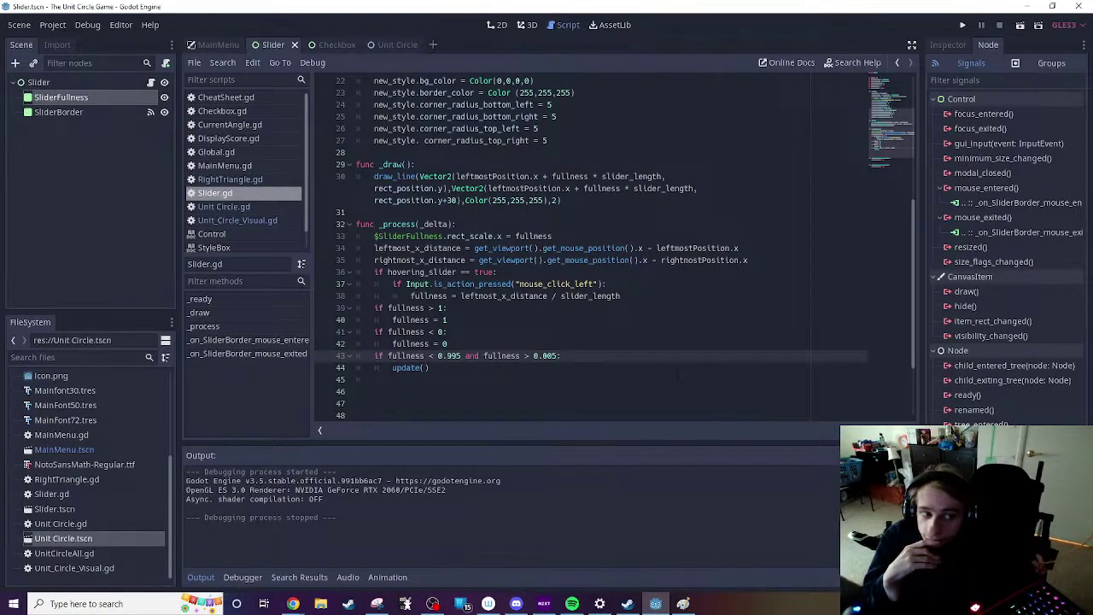
Step: Add a plain Node as a child of Slider, found by searching 'empt'
{"action": "right_click", "coordinate": [54, 82]}
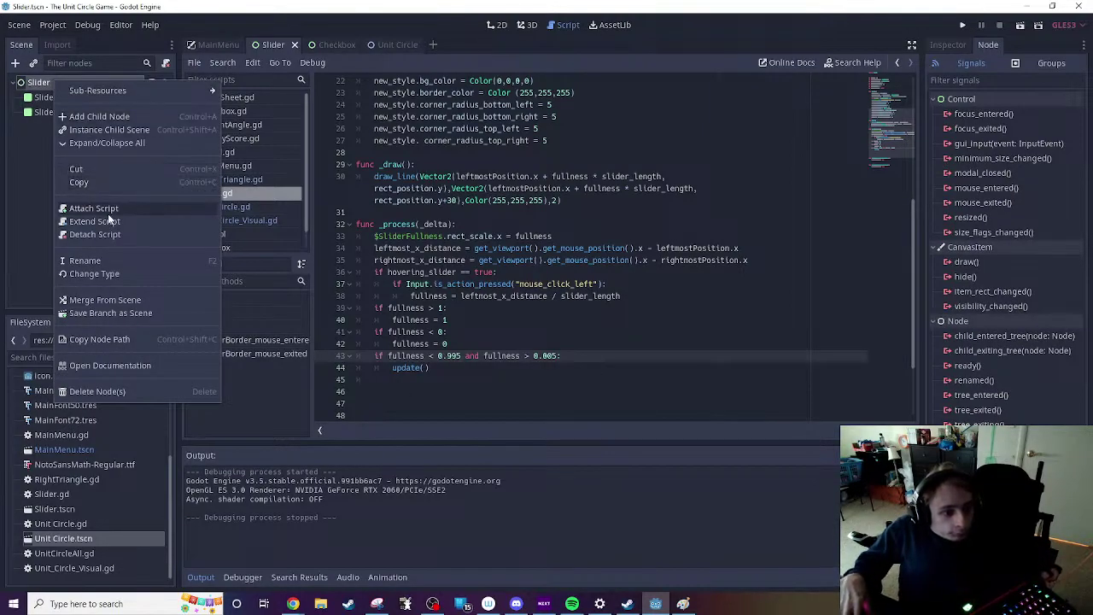
{"action": "left_click", "coordinate": [101, 116]}
{"action": "type", "text": "e"}
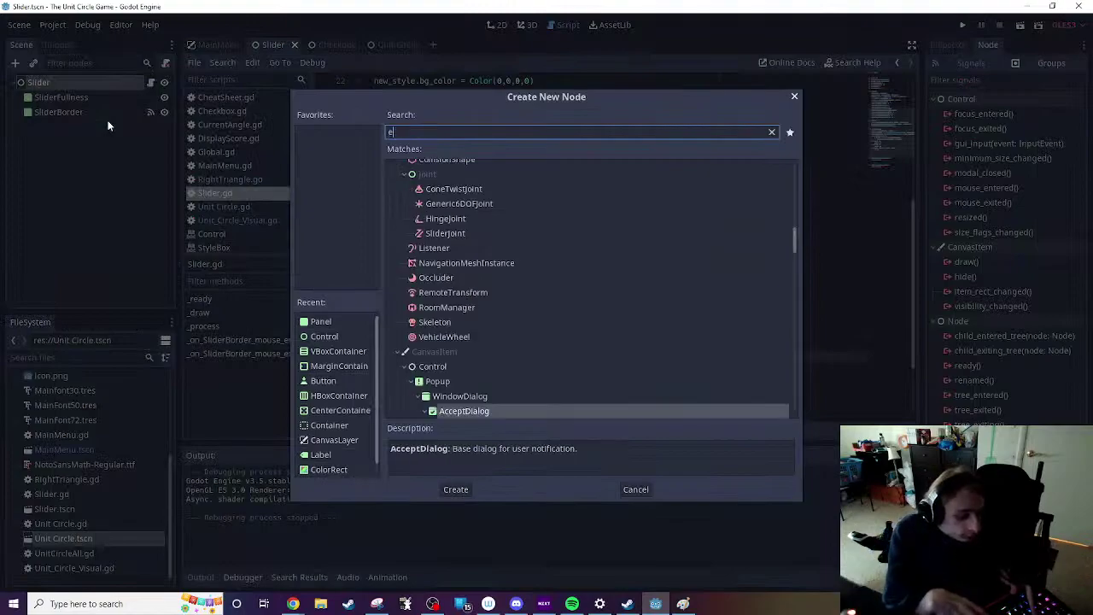
{"action": "type", "text": "mpt"}
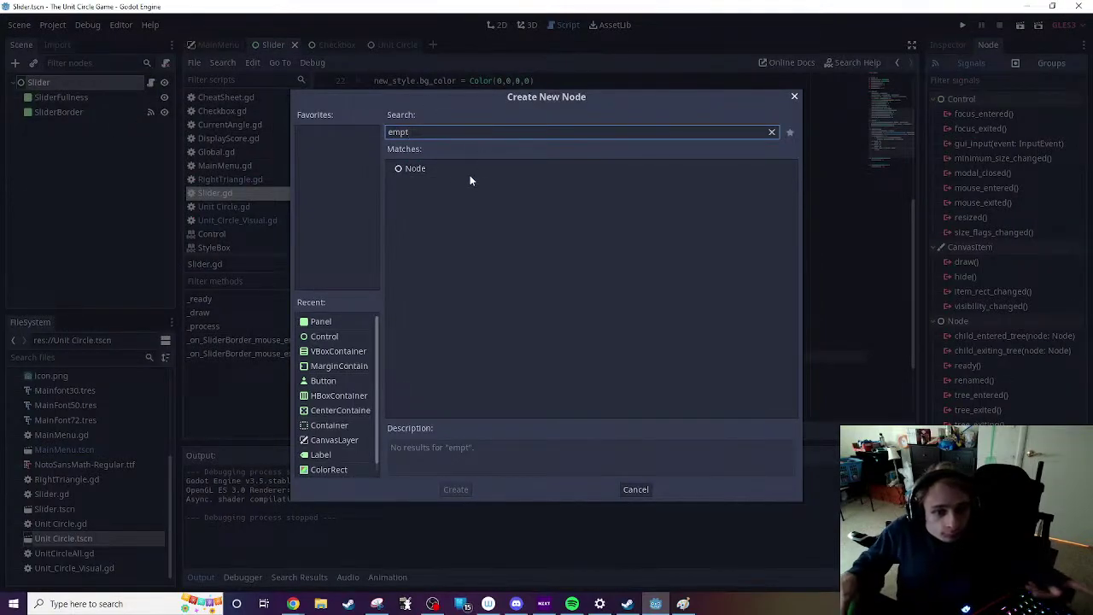
{"action": "double_click", "coordinate": [444, 169]}
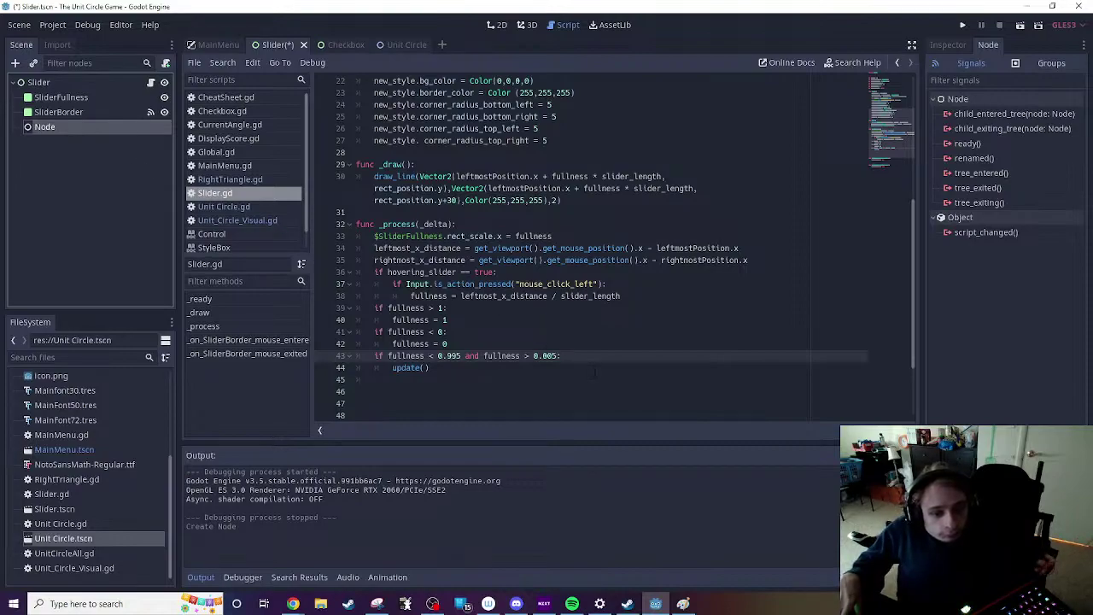
{"action": "scroll", "coordinate": [593, 371], "scroll_direction": "up", "scroll_amount": 1}
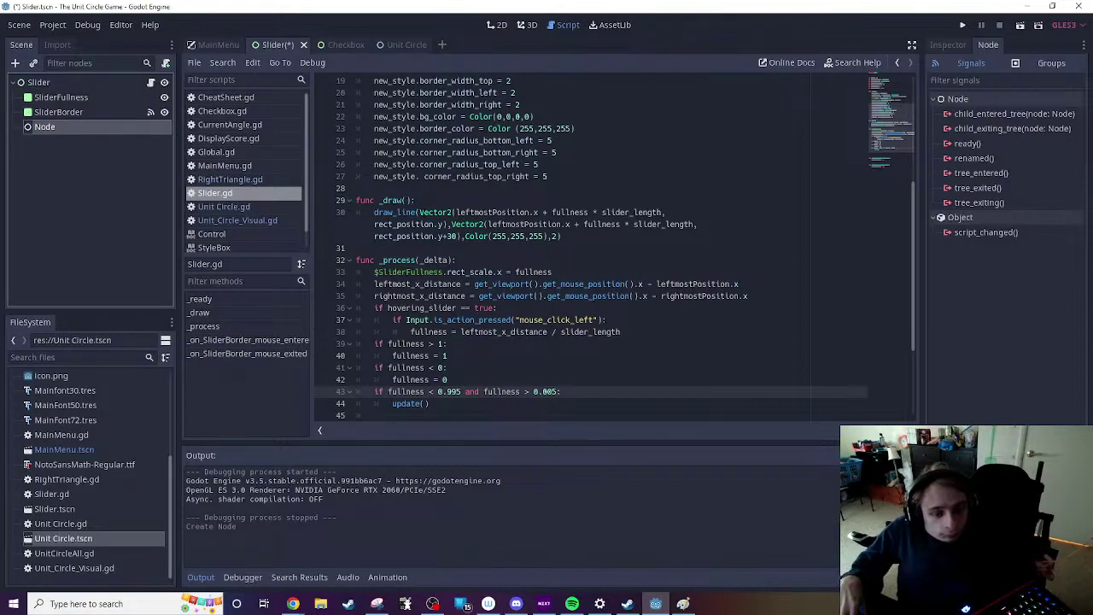
{"action": "left_click_drag", "start_coordinate": [420, 212], "coordinate": [451, 223]}
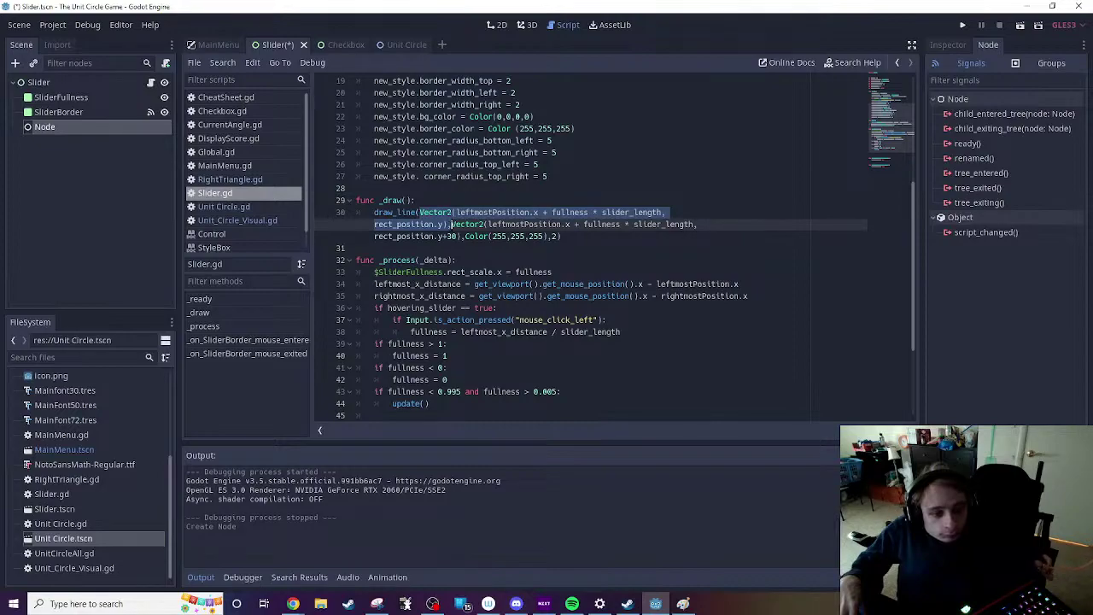
{"action": "left_click_drag", "start_coordinate": [450, 224], "coordinate": [447, 224]}
{"action": "left_click", "coordinate": [451, 224]}
{"action": "scroll", "coordinate": [451, 223], "scroll_direction": "up", "scroll_amount": 3}
{"action": "scroll", "coordinate": [547, 247], "scroll_direction": "up", "scroll_amount": 3}
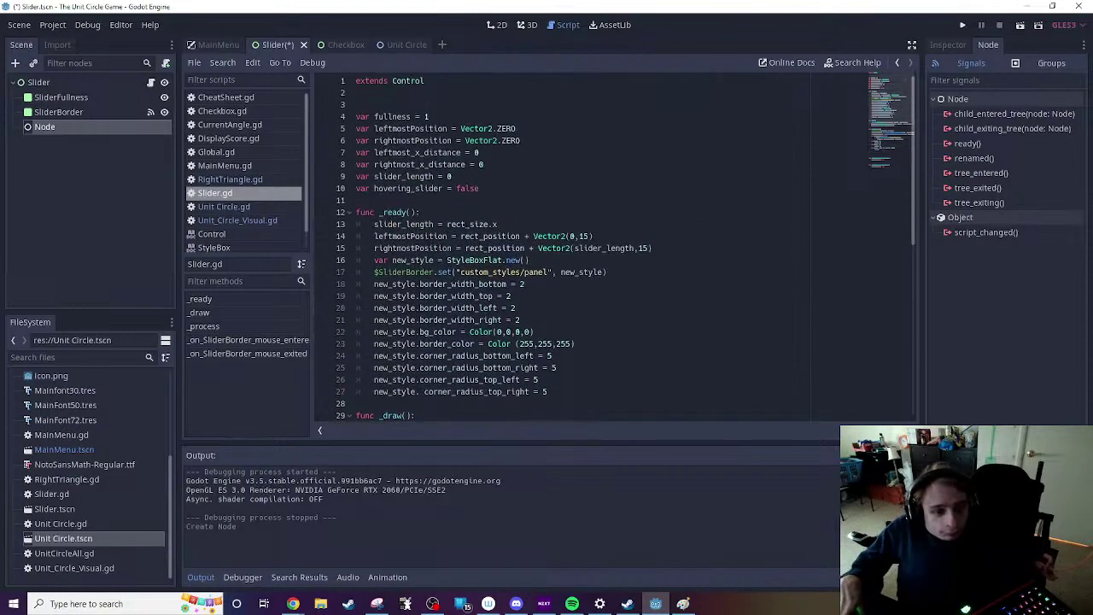
Step: Declare 'var left_Vector2 = Vector2.ZERI' after the variables and start a second 'var' line
{"action": "left_click", "coordinate": [356, 199]}
{"action": "key", "text": "Return"}
{"action": "left_click", "coordinate": [356, 200]}
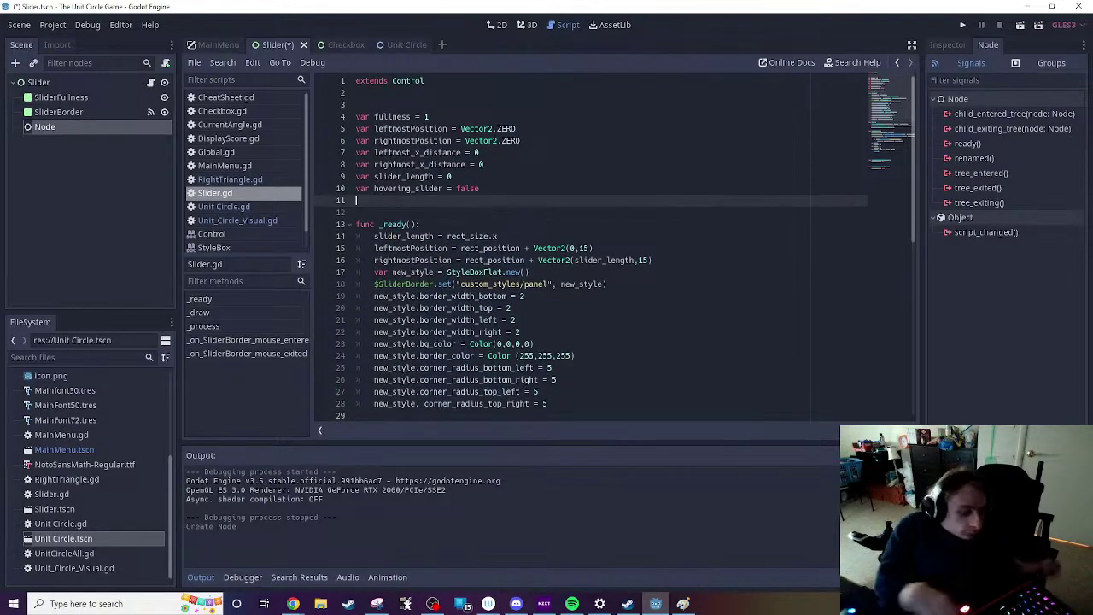
{"action": "type", "text": "var "}
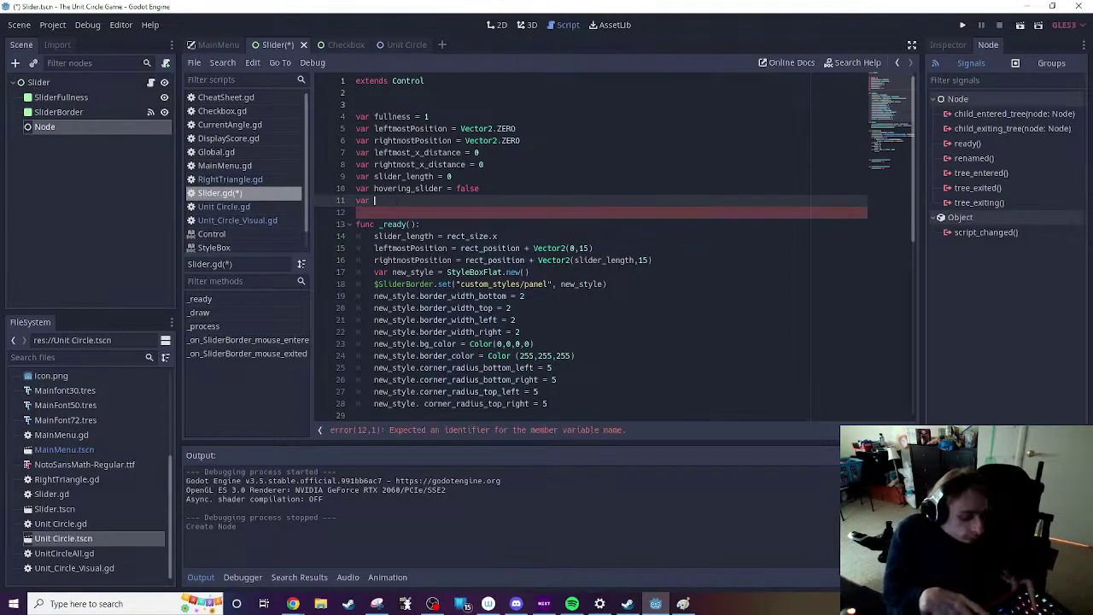
{"action": "type", "text": "left_V"}
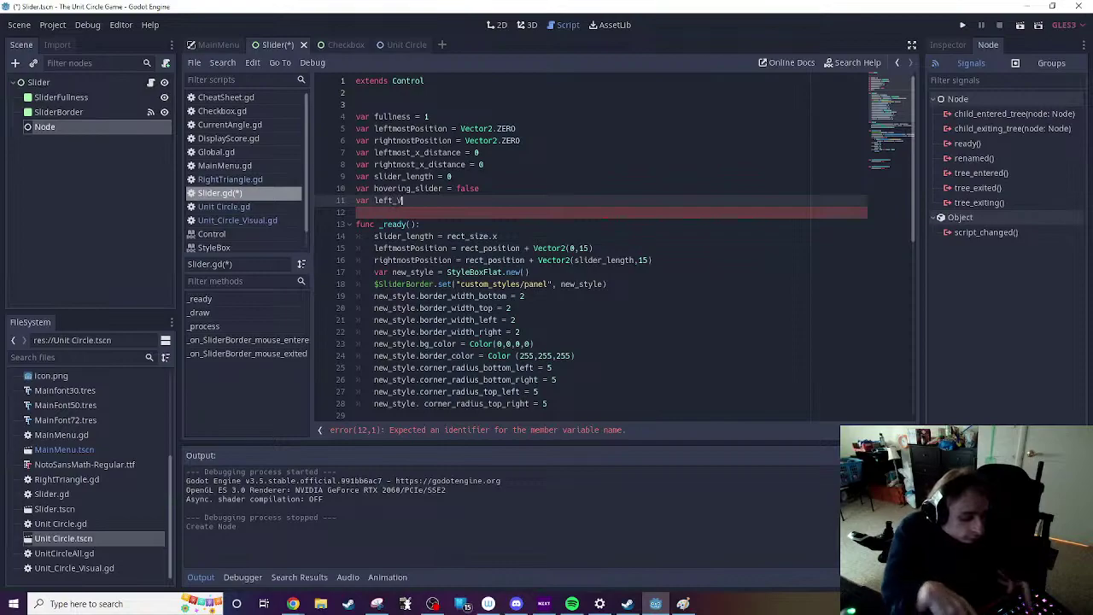
{"action": "type", "text": "ector2"}
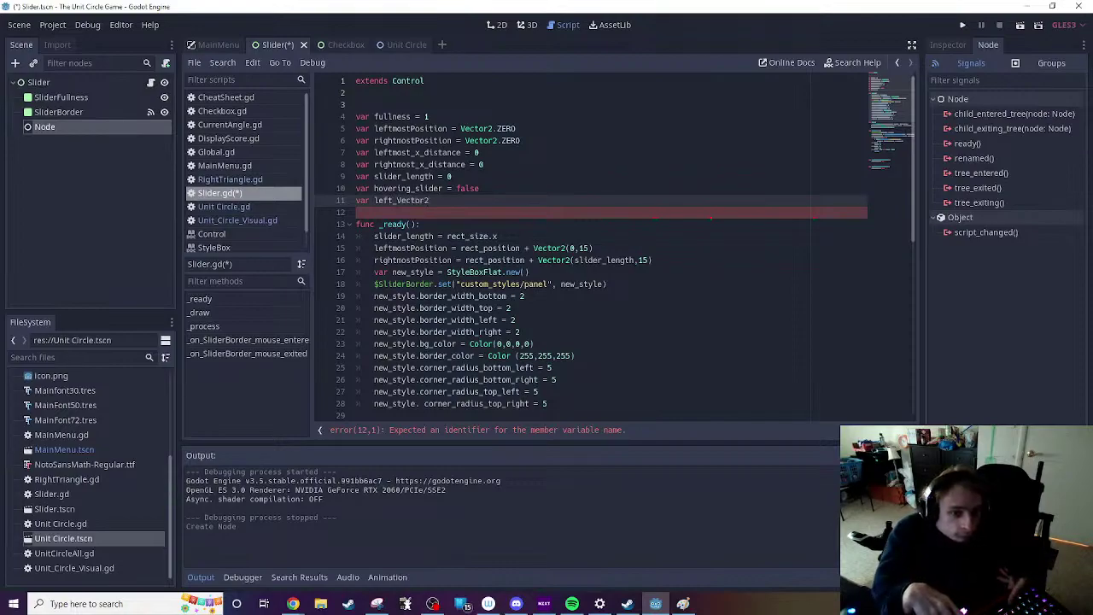
{"action": "type", "text": " = Vect"}
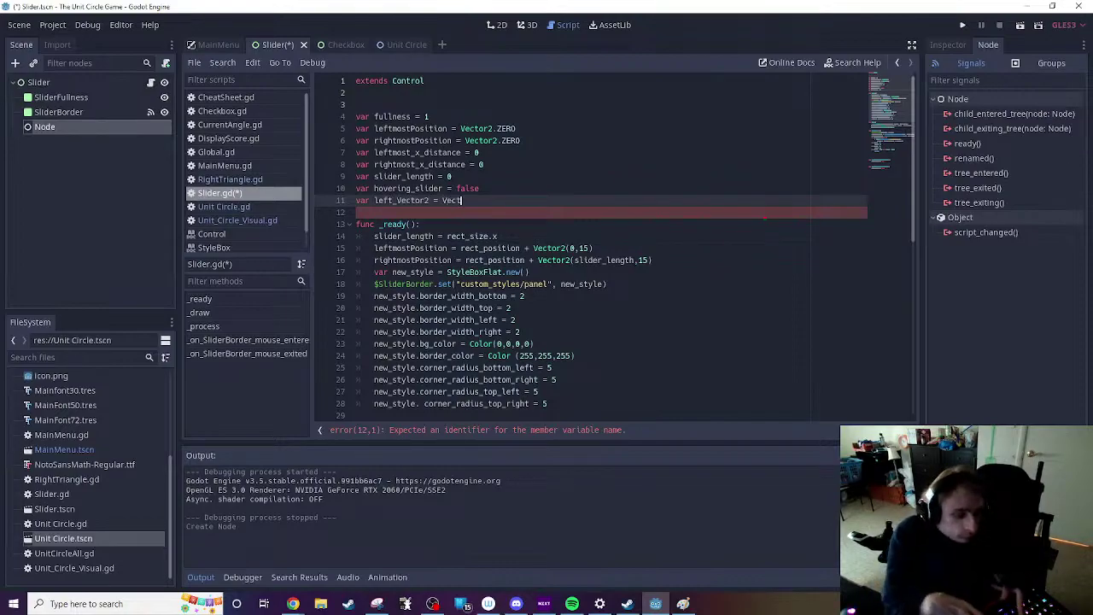
{"action": "type", "text": "or2.ZERI"}
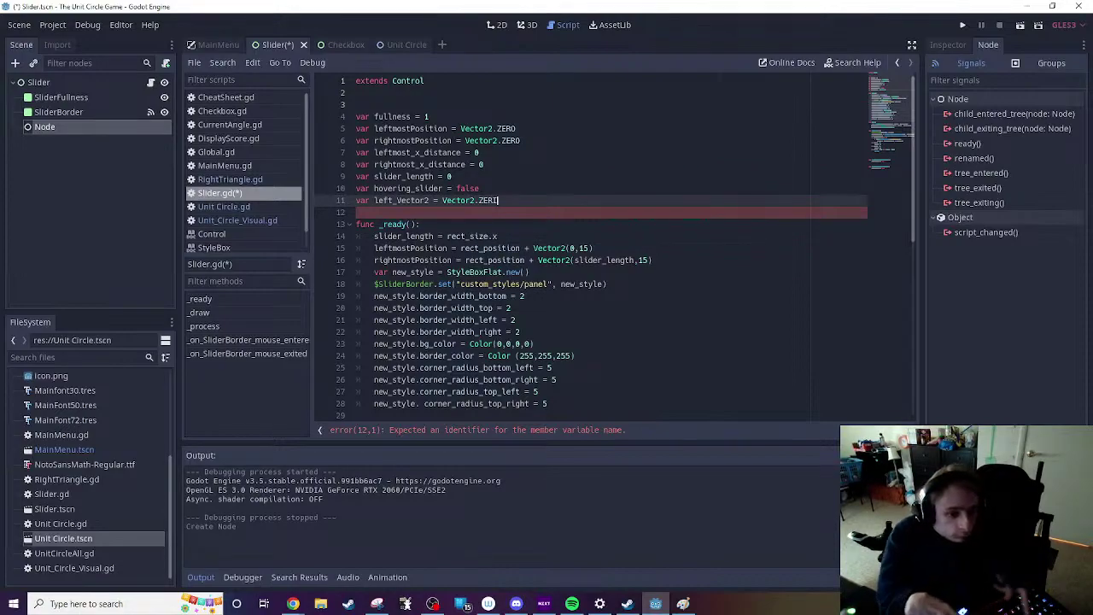
{"action": "key", "text": "Return"}
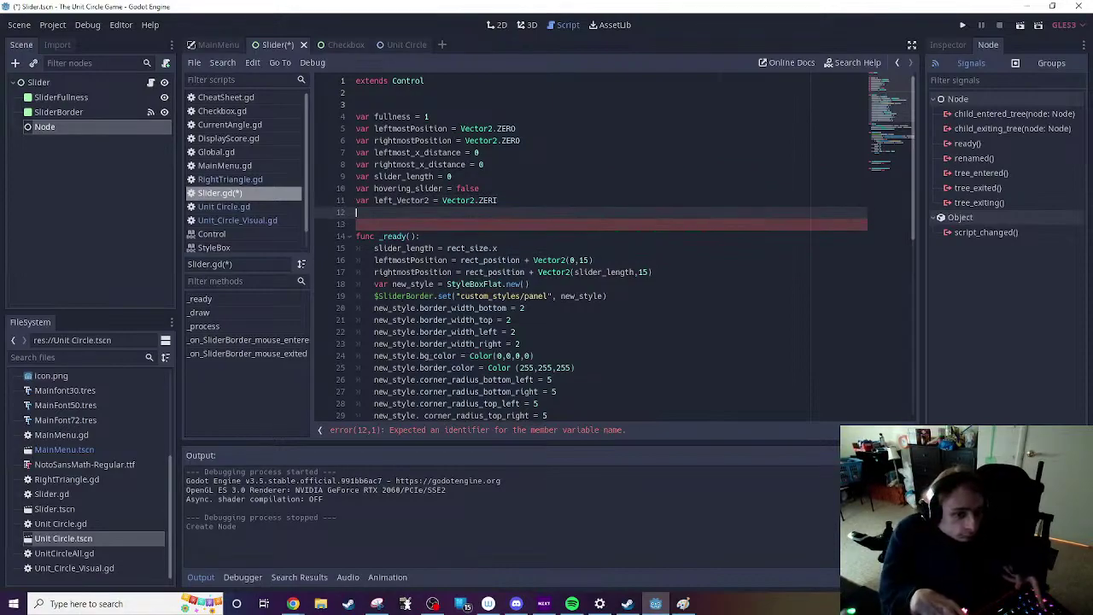
{"action": "type", "text": "var"}
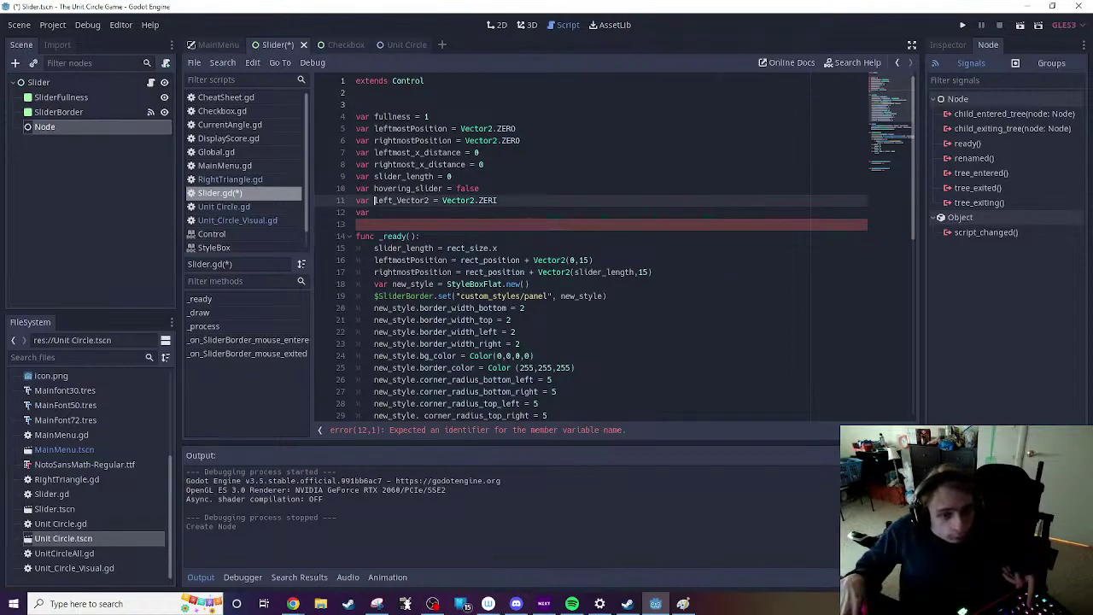
Step: Rename the two new variables to LineDrawStart and LineDrawEnd
{"action": "left_click", "coordinate": [387, 200]}
{"action": "key", "text": "Right"}
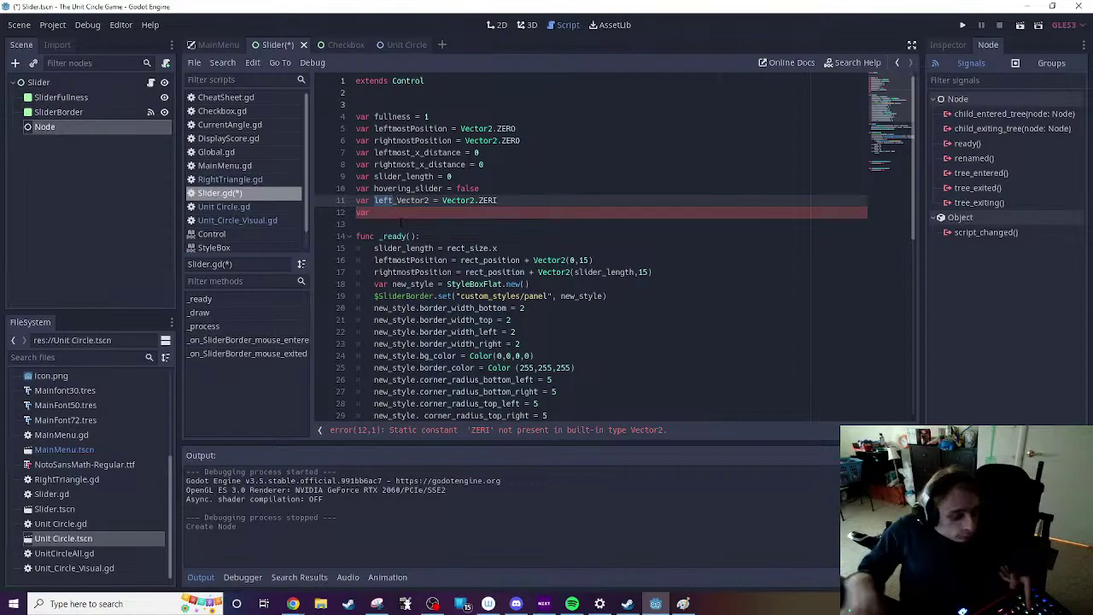
{"action": "type", "text": "first"}
{"action": "key", "text": "Down"}
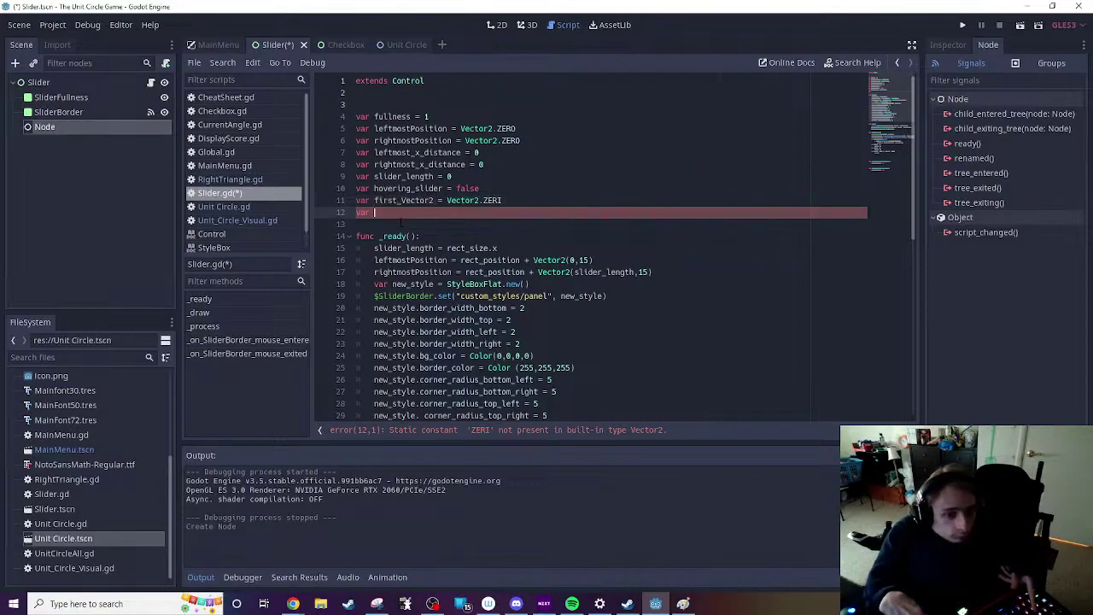
{"action": "type", "text": "se"}
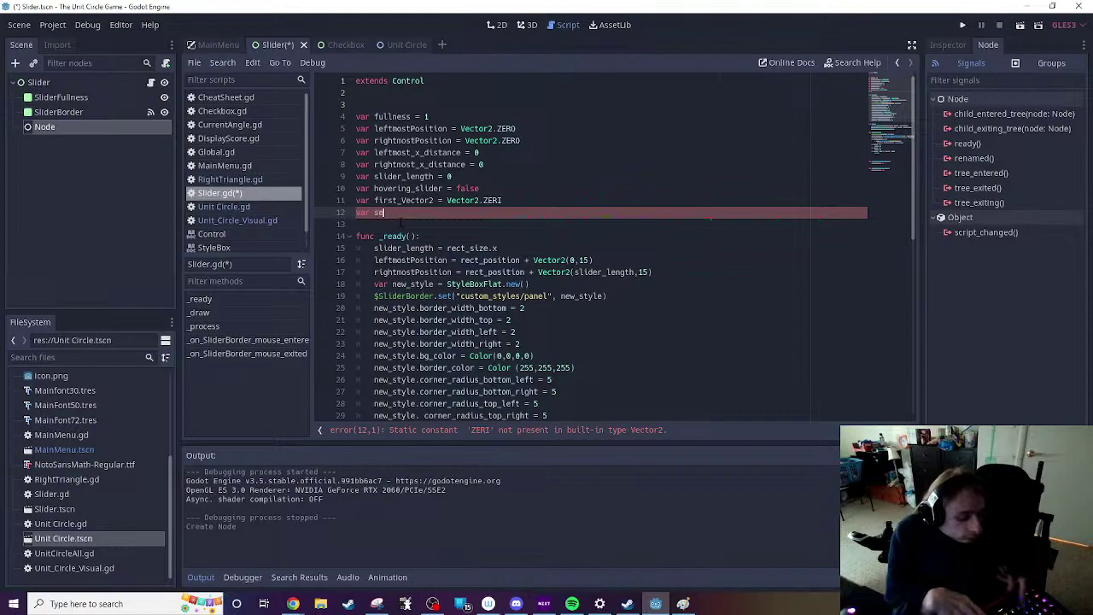
{"action": "type", "text": "cond"}
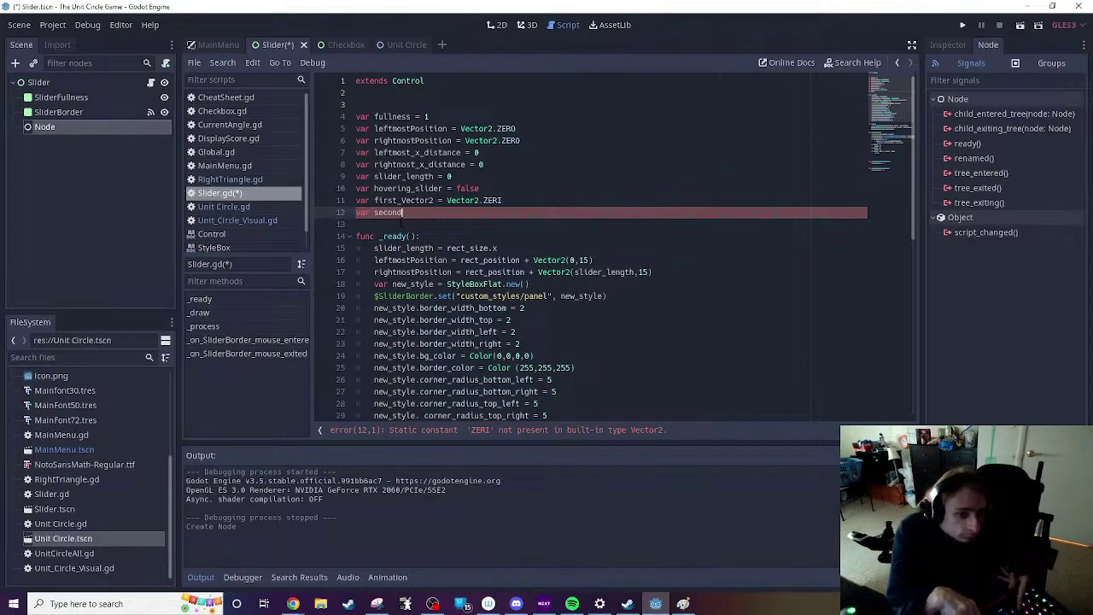
{"action": "left_click_drag", "start_coordinate": [375, 200], "coordinate": [434, 201]}
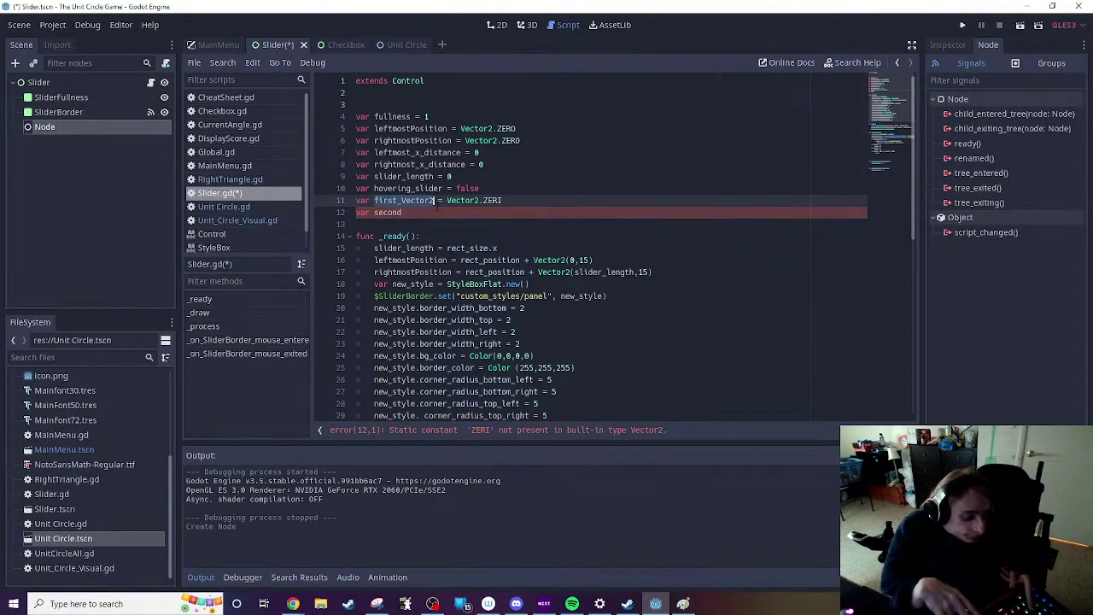
{"action": "key", "text": "BackSpace"}
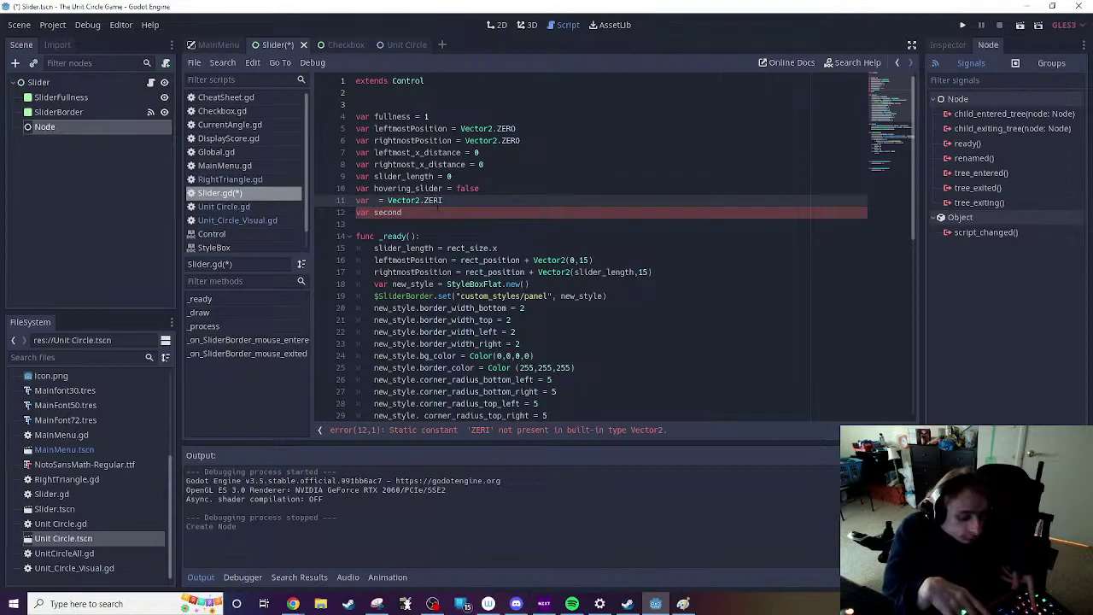
{"action": "type", "text": "Line"}
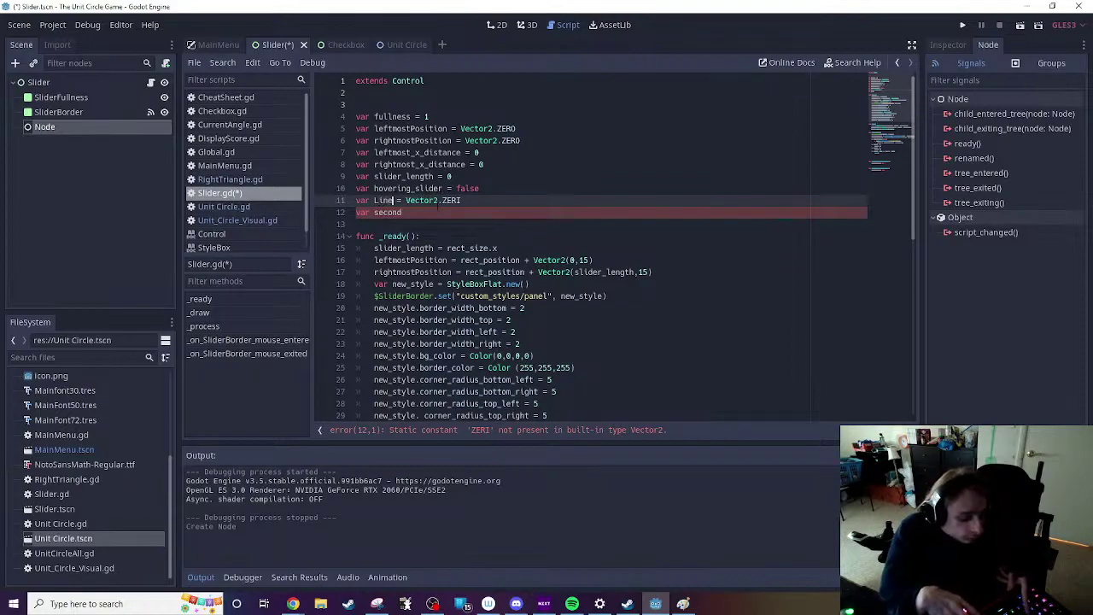
{"action": "type", "text": "DrawStart"}
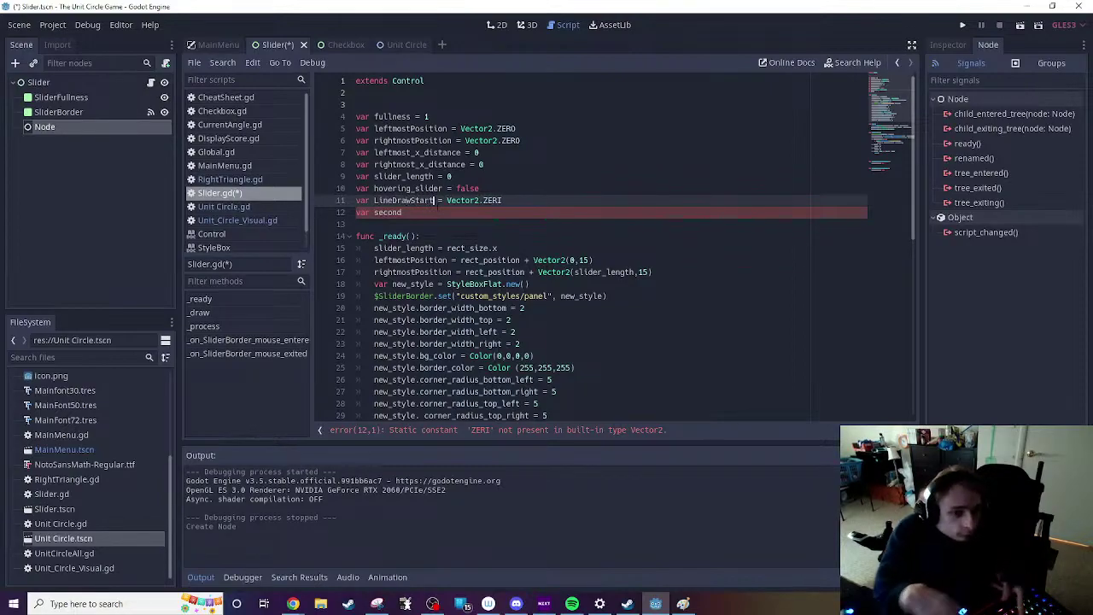
{"action": "key", "text": "Down"}
{"action": "key", "text": "BackSpace"}
{"action": "key", "text": "BackSpace"}
{"action": "key", "text": "BackSpace"}
{"action": "key", "text": "BackSpace"}
{"action": "key", "text": "BackSpace"}
{"action": "key", "text": "BackSpace"}
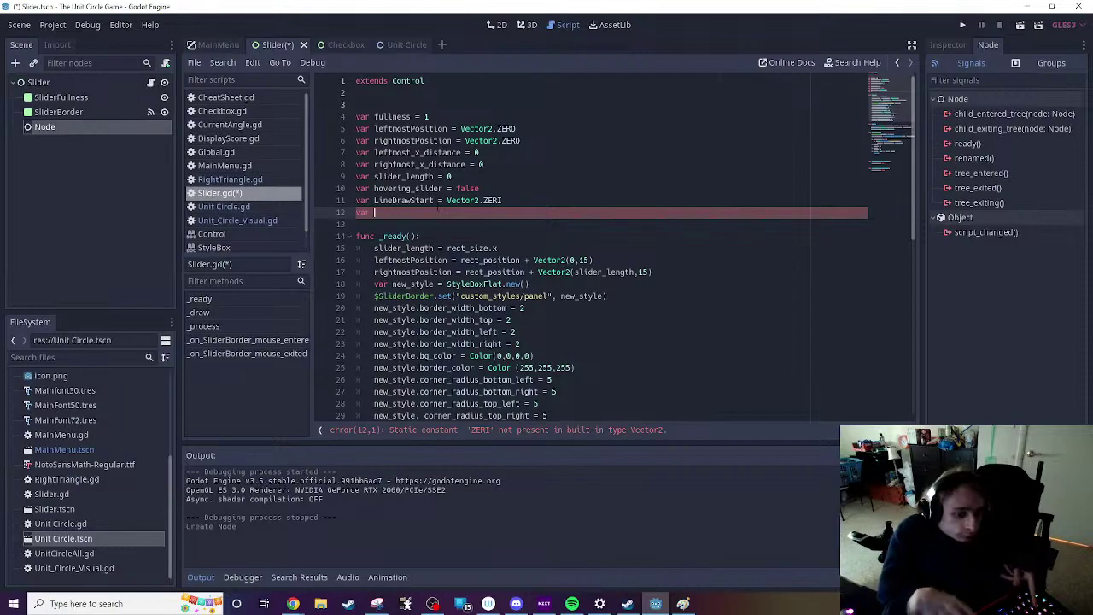
{"action": "type", "text": "LineDrawE"}
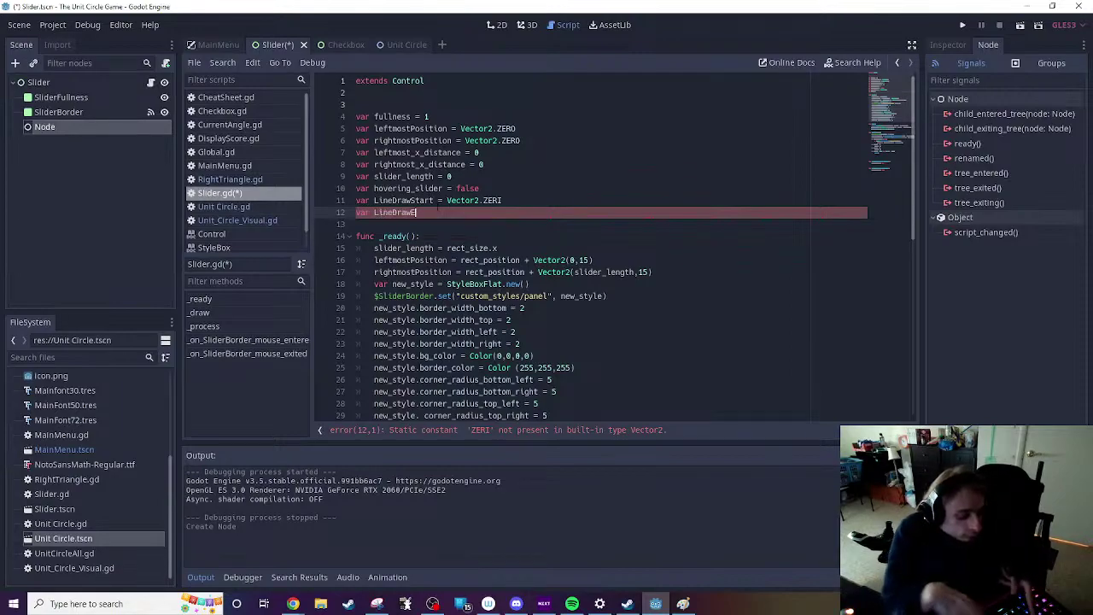
{"action": "type", "text": "nd ="}
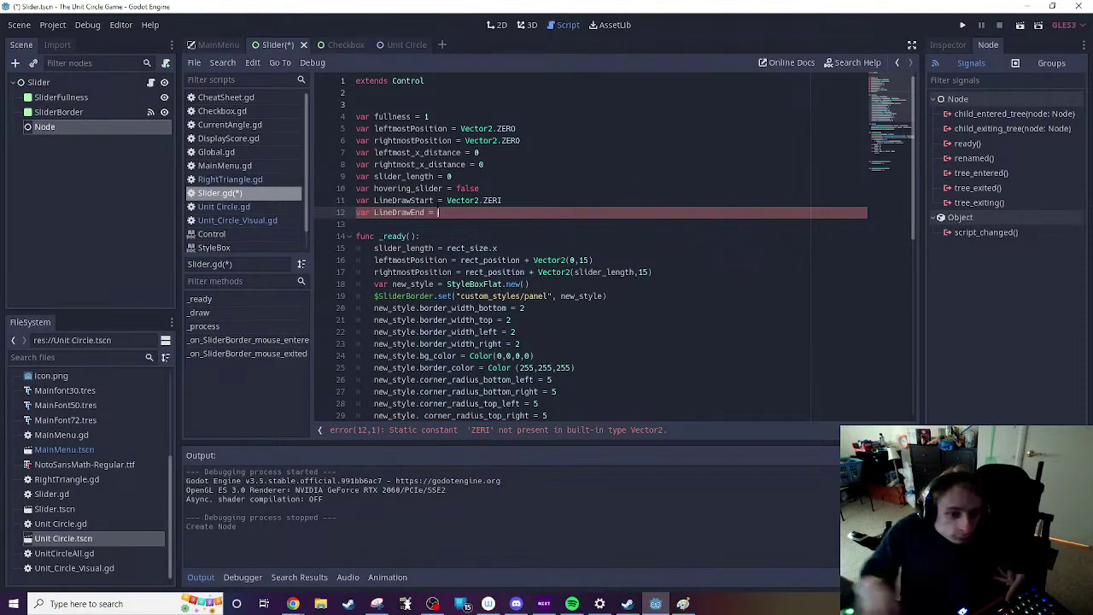
Step: Correct ZERI to ZERO and set LineDrawEnd to Vector2.ZERO
{"action": "key", "text": "Up"}
{"action": "key", "text": "End"}
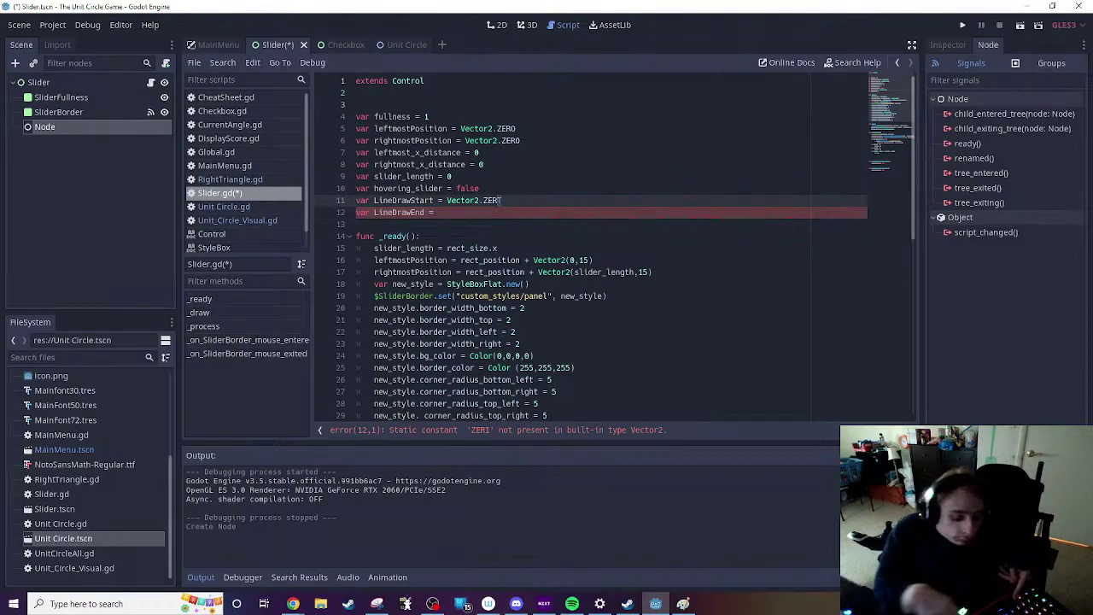
{"action": "key", "text": "BackSpace"}
{"action": "type", "text": "O"}
{"action": "key", "text": "Down"}
{"action": "type", "text": "Vector2"}
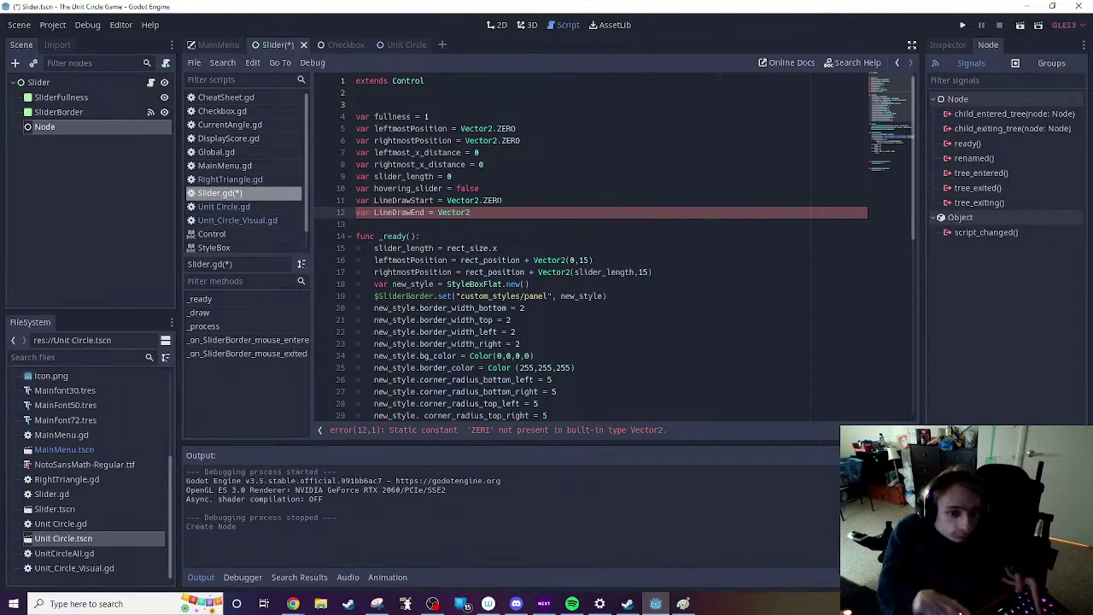
{"action": "type", "text": ".ZERO"}
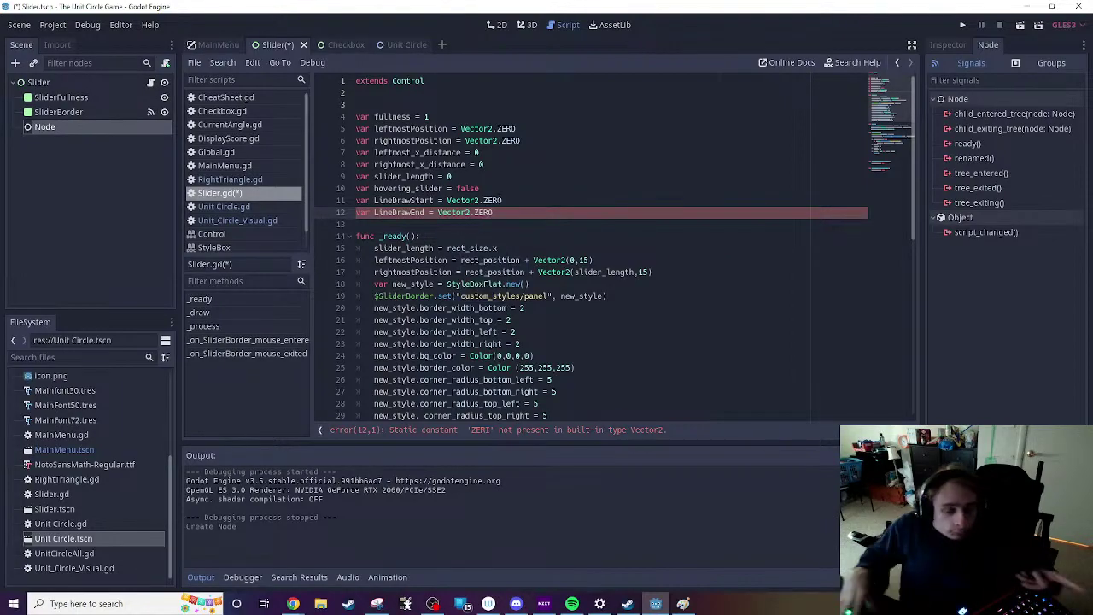
{"action": "scroll", "coordinate": [598, 248], "scroll_direction": "down", "scroll_amount": 4}
{"action": "scroll", "coordinate": [598, 248], "scroll_direction": "up", "scroll_amount": 2}
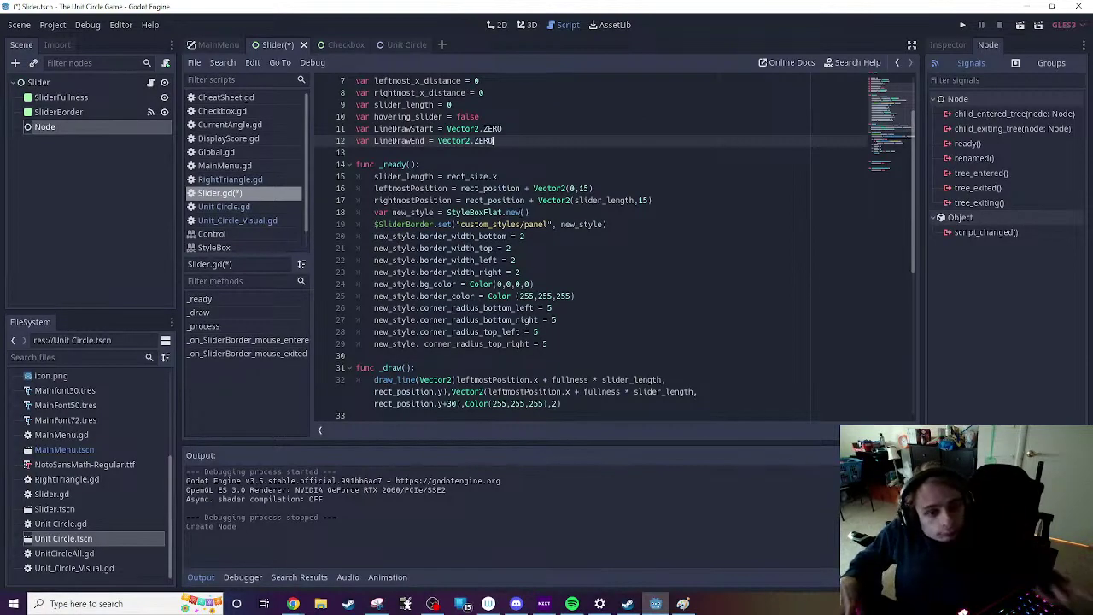
{"action": "scroll", "coordinate": [598, 248], "scroll_direction": "down", "scroll_amount": 3}
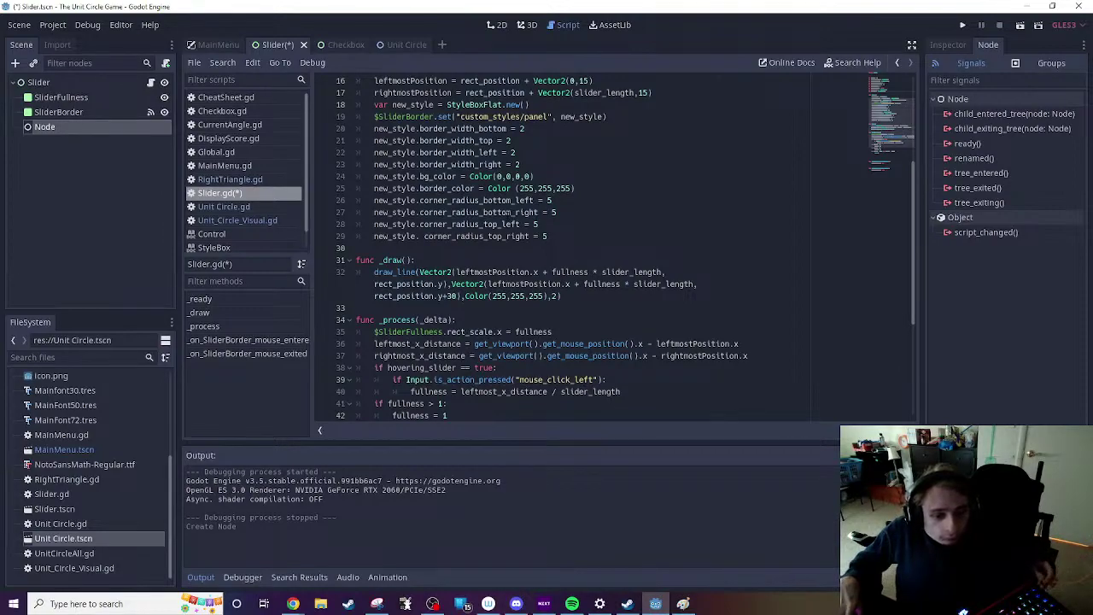
Step: Cut the _draw() function and paste it below _process
{"action": "scroll", "coordinate": [510, 221], "scroll_direction": "down", "scroll_amount": 5}
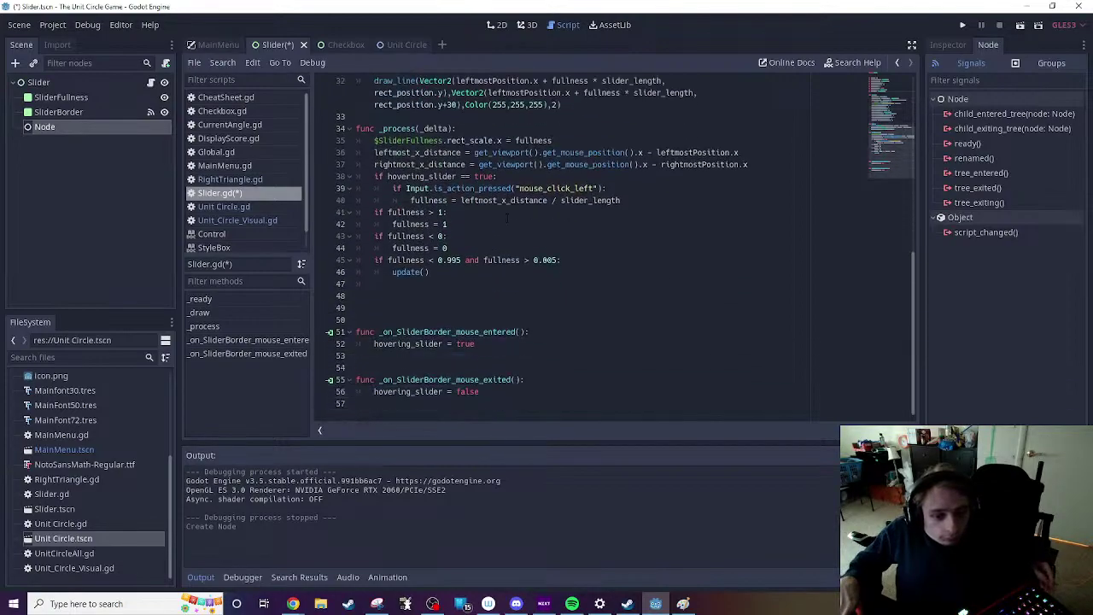
{"action": "scroll", "coordinate": [510, 220], "scroll_direction": "up", "scroll_amount": 3}
{"action": "scroll", "coordinate": [510, 220], "scroll_direction": "up", "scroll_amount": 2}
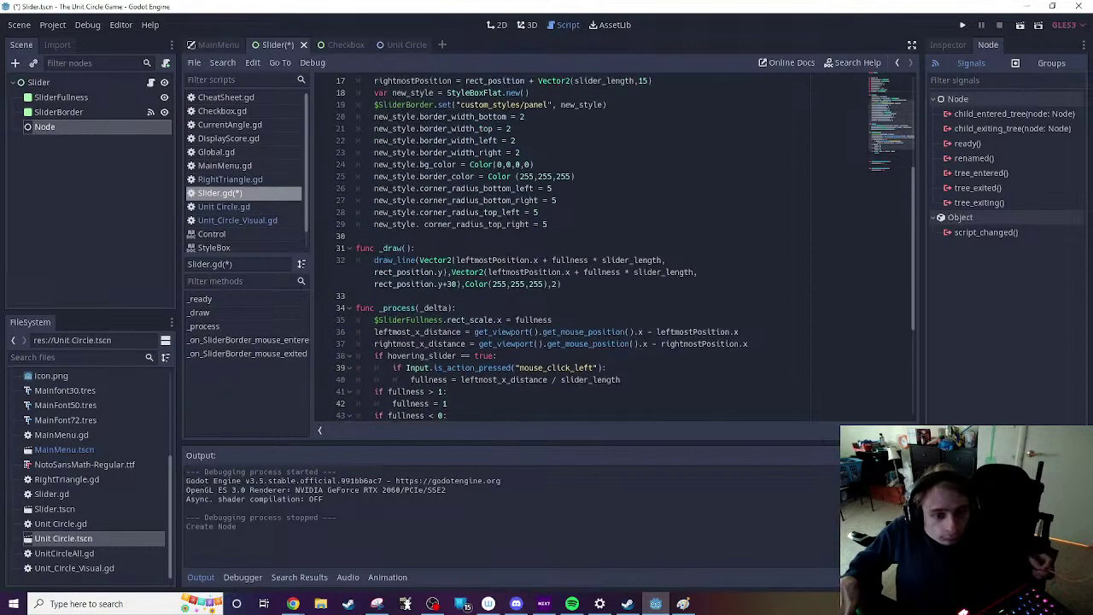
{"action": "left_click_drag", "start_coordinate": [356, 247], "coordinate": [641, 288]}
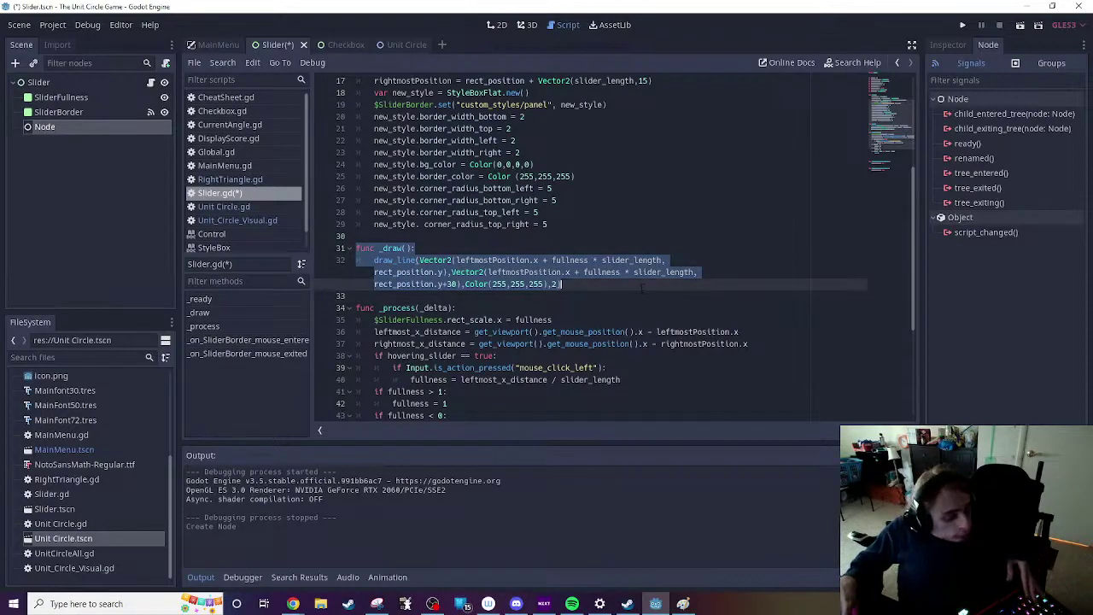
{"action": "key", "text": "ctrl+x"}
{"action": "key", "text": "BackSpace"}
{"action": "key", "text": "Delete"}
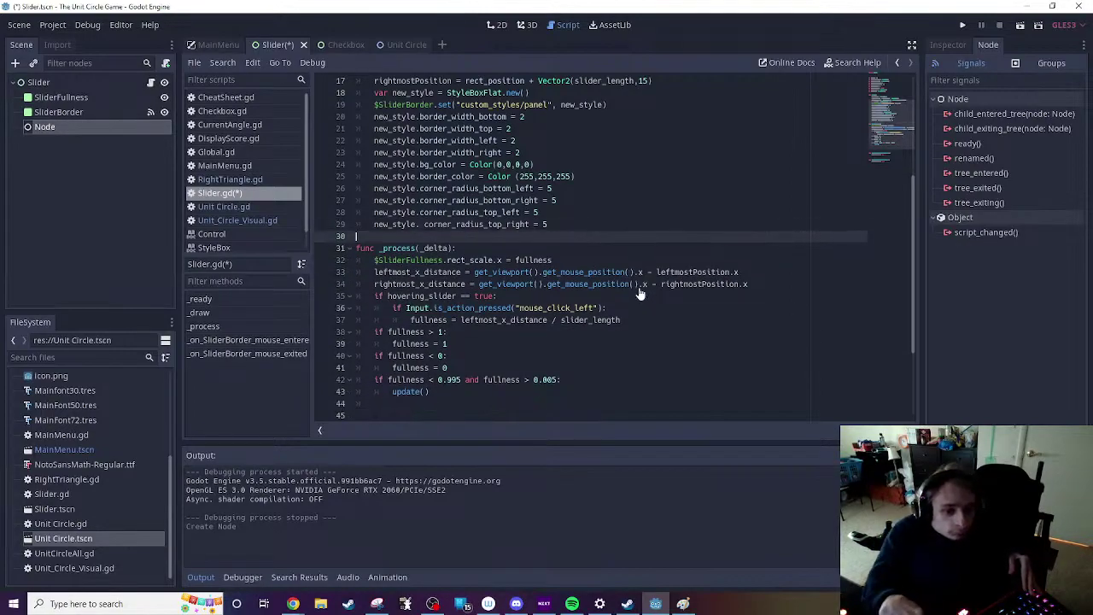
{"action": "key", "text": "Down"}
{"action": "key", "text": "Down"}
{"action": "key", "text": "Down"}
{"action": "key", "text": "Down"}
{"action": "key", "text": "Down"}
{"action": "key", "text": "Down"}
{"action": "key", "text": "Down"}
{"action": "key", "text": "Down"}
{"action": "key", "text": "Down"}
{"action": "key", "text": "Down"}
{"action": "key", "text": "Down"}
{"action": "key", "text": "Down"}
{"action": "key", "text": "Down"}
{"action": "key", "text": "Down"}
{"action": "key", "text": "Down"}
{"action": "key", "text": "Down"}
{"action": "key", "text": "Down"}
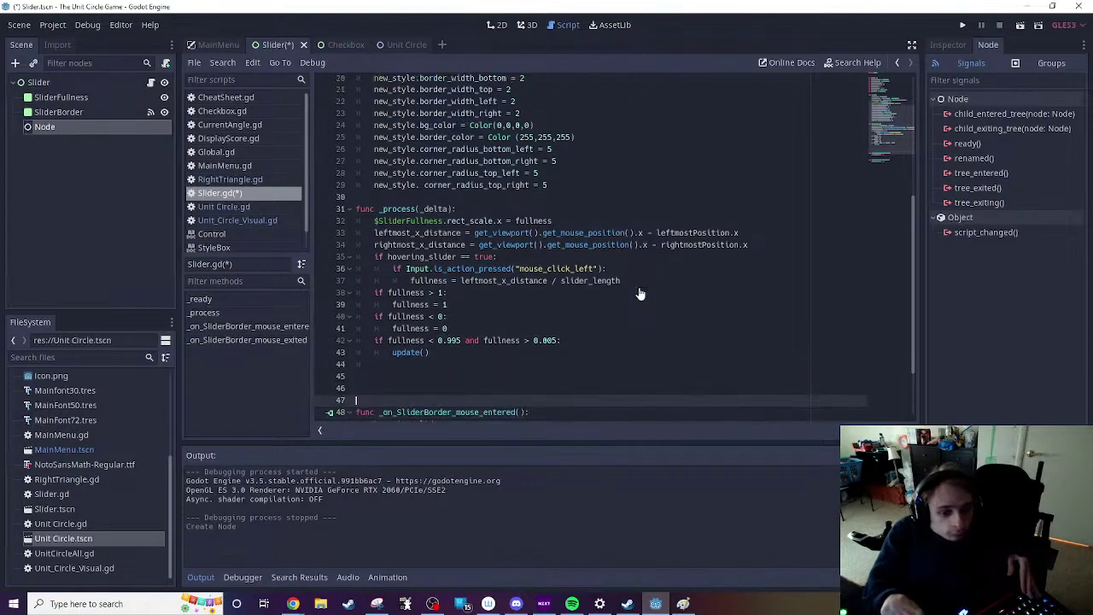
{"action": "key", "text": "Up"}
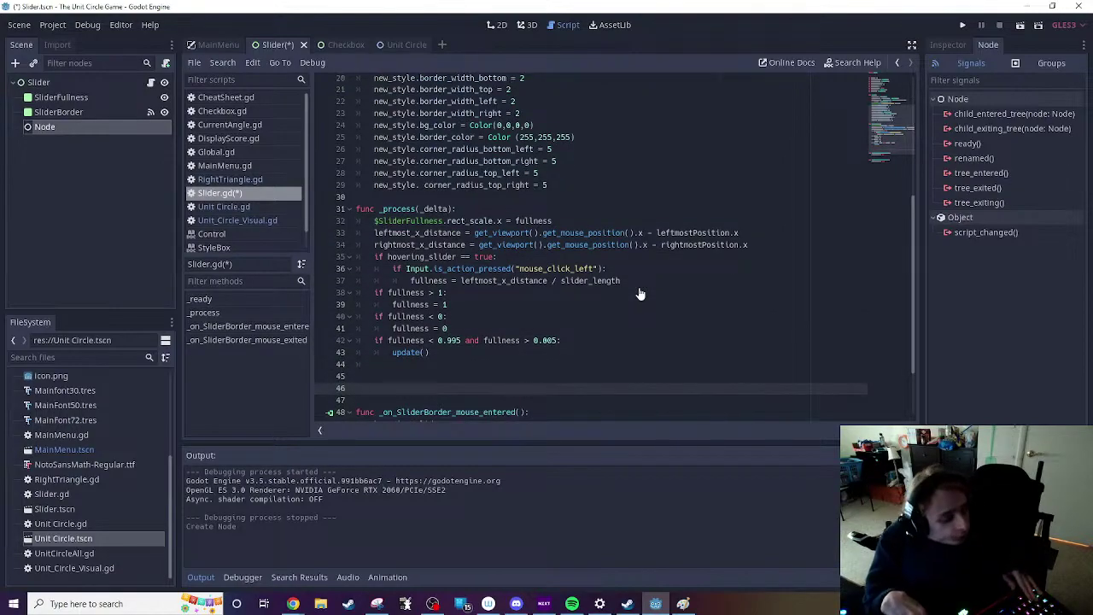
{"action": "key", "text": "ctrl+z"}
{"action": "key", "text": "ctrl+z"}
{"action": "key", "text": "ctrl+z"}
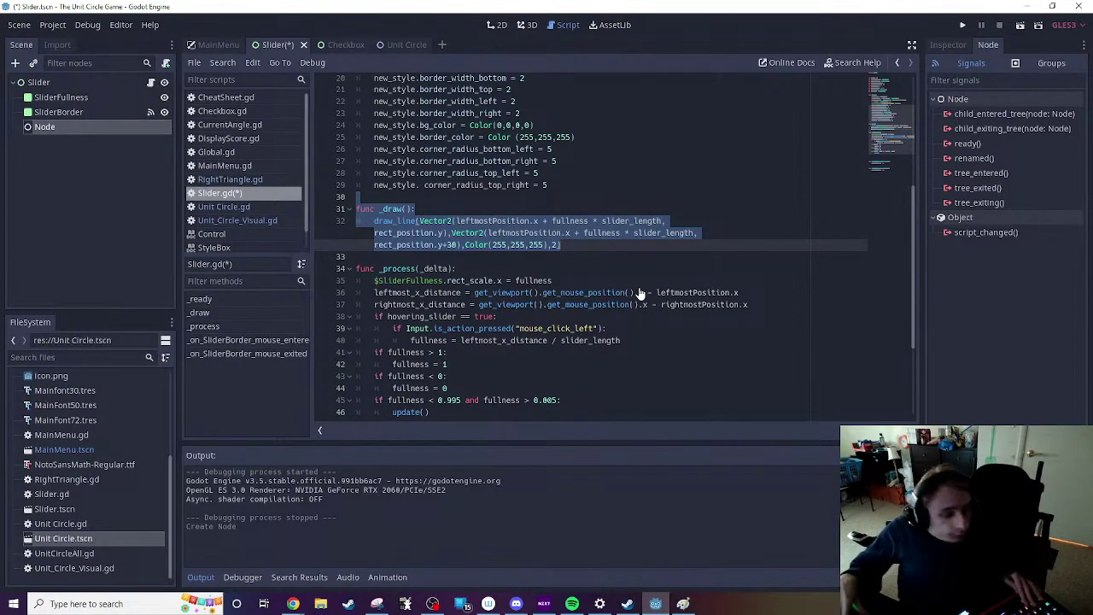
{"action": "key", "text": "ctrl+x"}
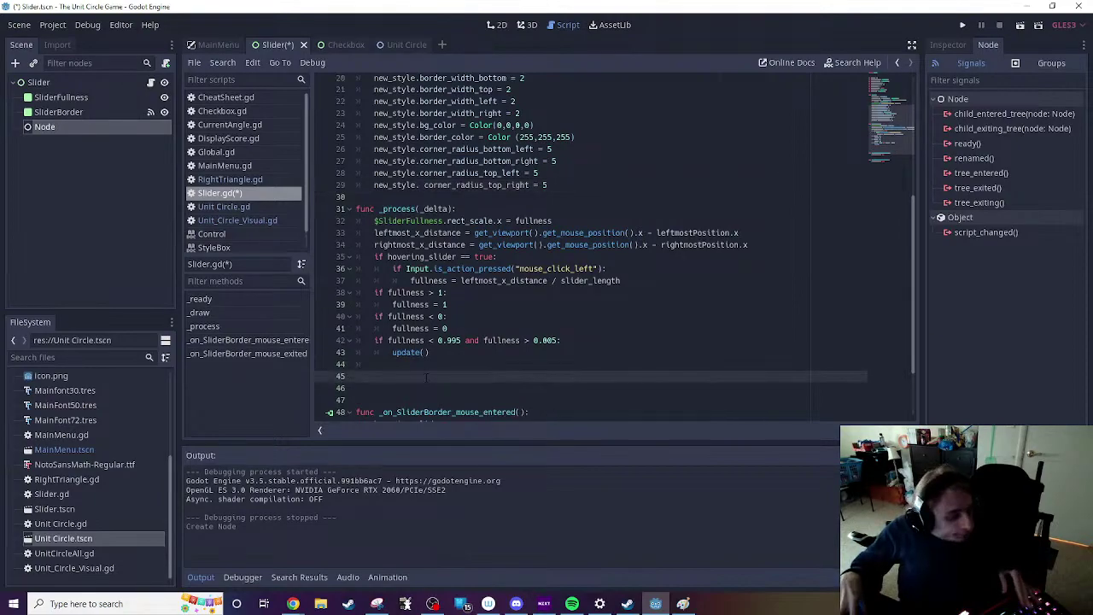
{"action": "key", "text": "ctrl+v"}
Step: Delete the update() call under the fullness check and the empty line above _draw()
{"action": "left_click", "coordinate": [429, 327]}
{"action": "key", "text": "shift+Home"}
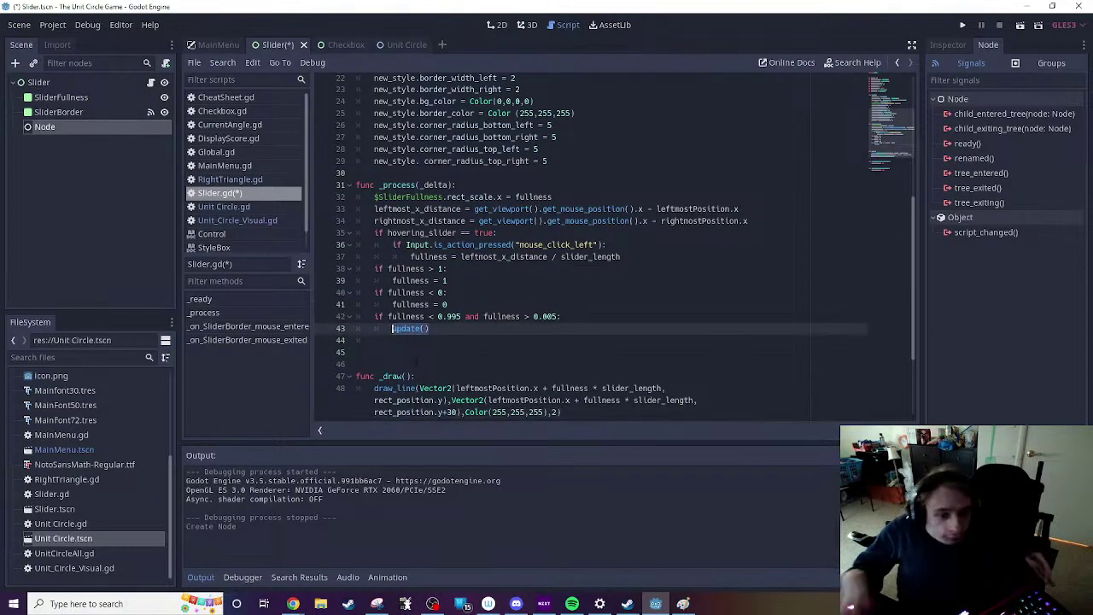
{"action": "key", "text": "BackSpace"}
{"action": "key", "text": "BackSpace"}
{"action": "key", "text": "BackSpace"}
{"action": "key", "text": "BackSpace"}
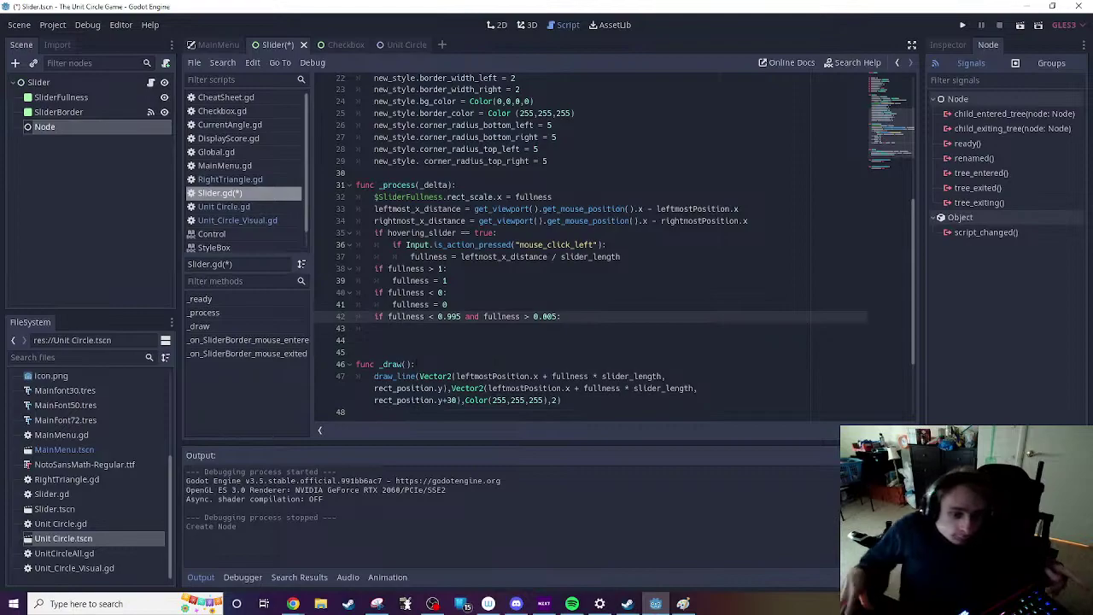
{"action": "left_click", "coordinate": [357, 352]}
{"action": "key", "text": "BackSpace"}
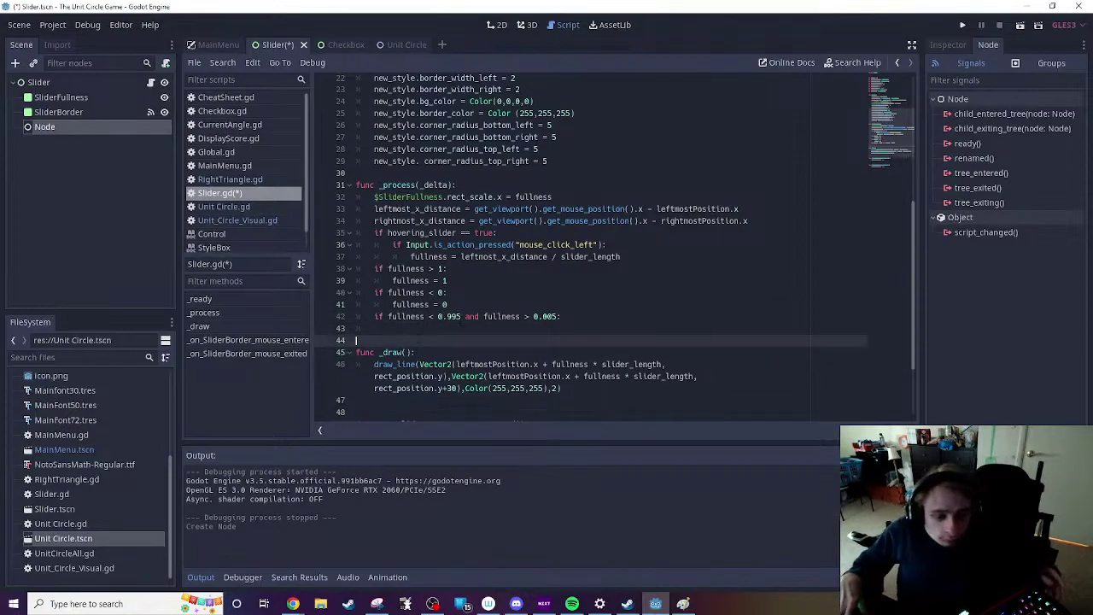
{"action": "scroll", "coordinate": [615, 245], "scroll_direction": "down", "scroll_amount": 2}
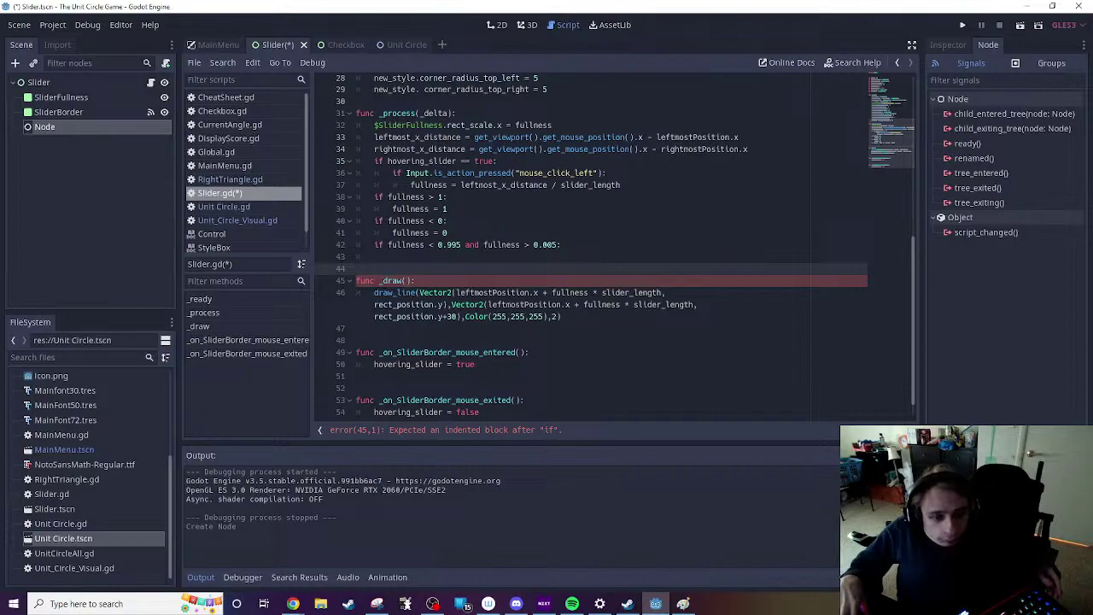
Step: Delete the func _draw(): header and replace draw_line with 'LineDrawStart ='
{"action": "left_click_drag", "start_coordinate": [415, 280], "coordinate": [324, 283]}
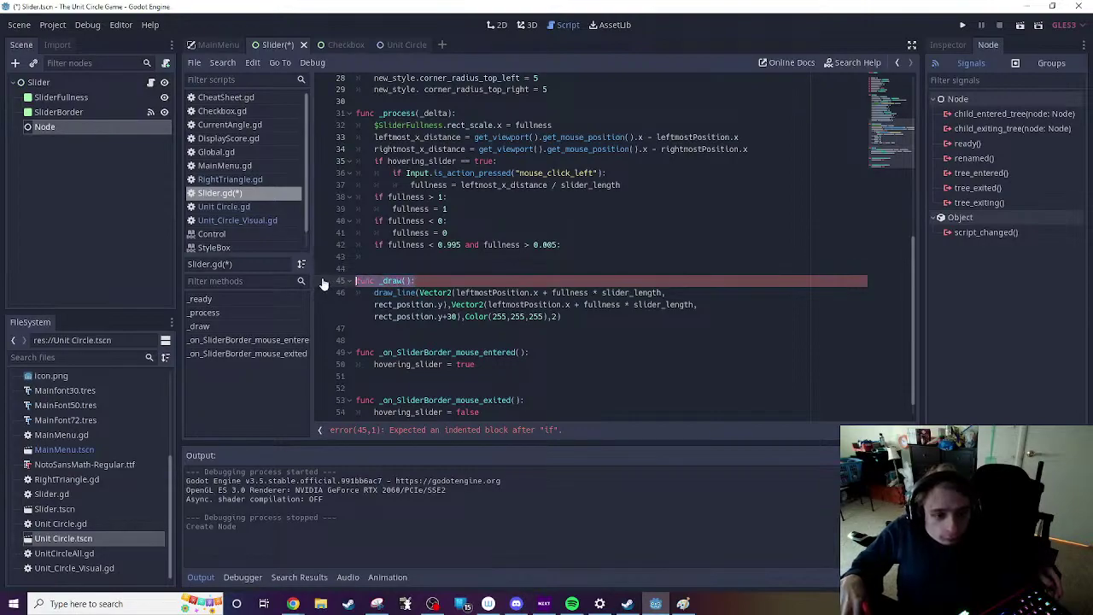
{"action": "key", "text": "BackSpace"}
{"action": "key", "text": "BackSpace"}
{"action": "key", "text": "BackSpace"}
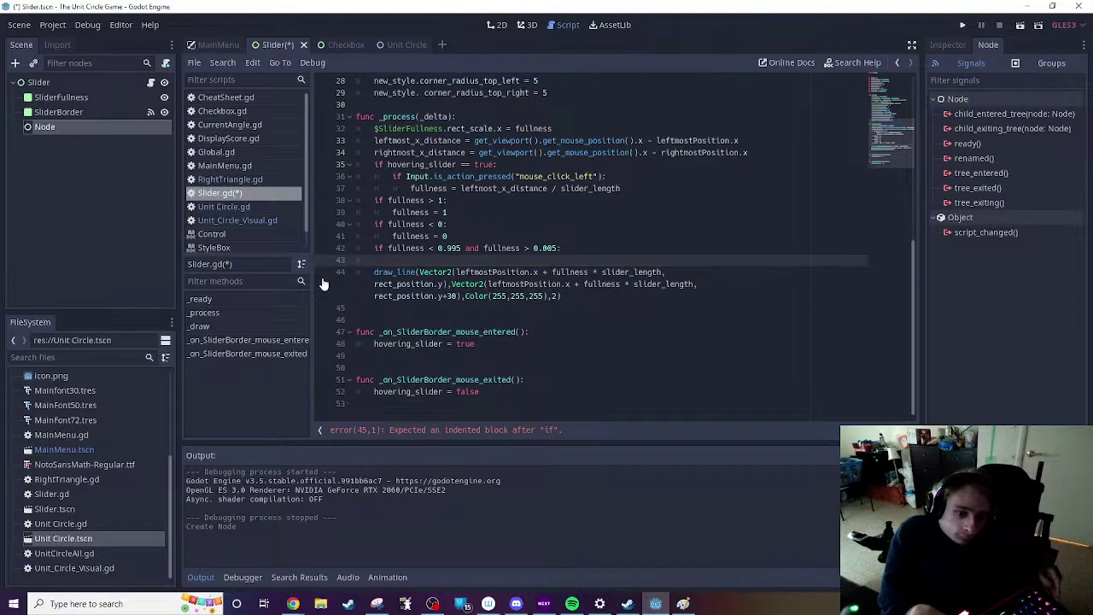
{"action": "key", "text": "BackSpace"}
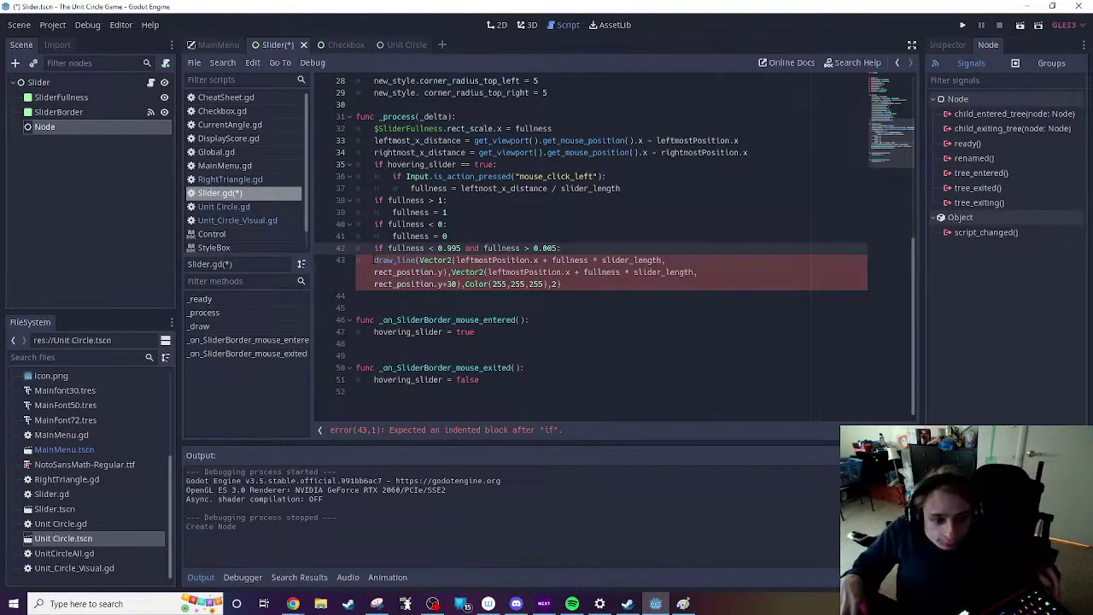
{"action": "double_click", "coordinate": [415, 260]}
{"action": "scroll", "coordinate": [598, 247], "scroll_direction": "up", "scroll_amount": 8}
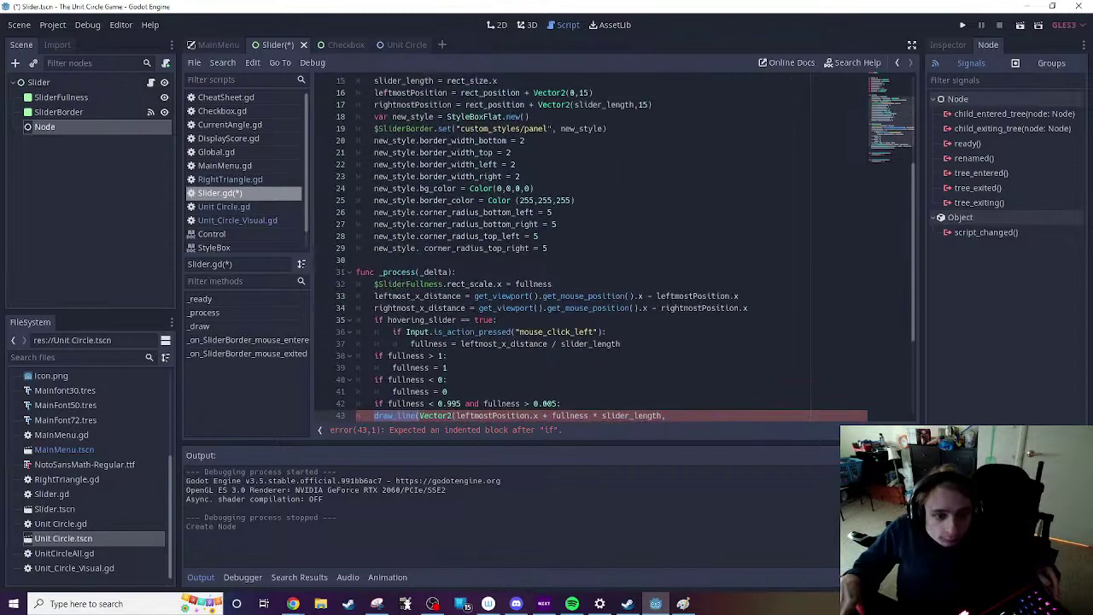
{"action": "scroll", "coordinate": [473, 284], "scroll_direction": "down", "scroll_amount": 7}
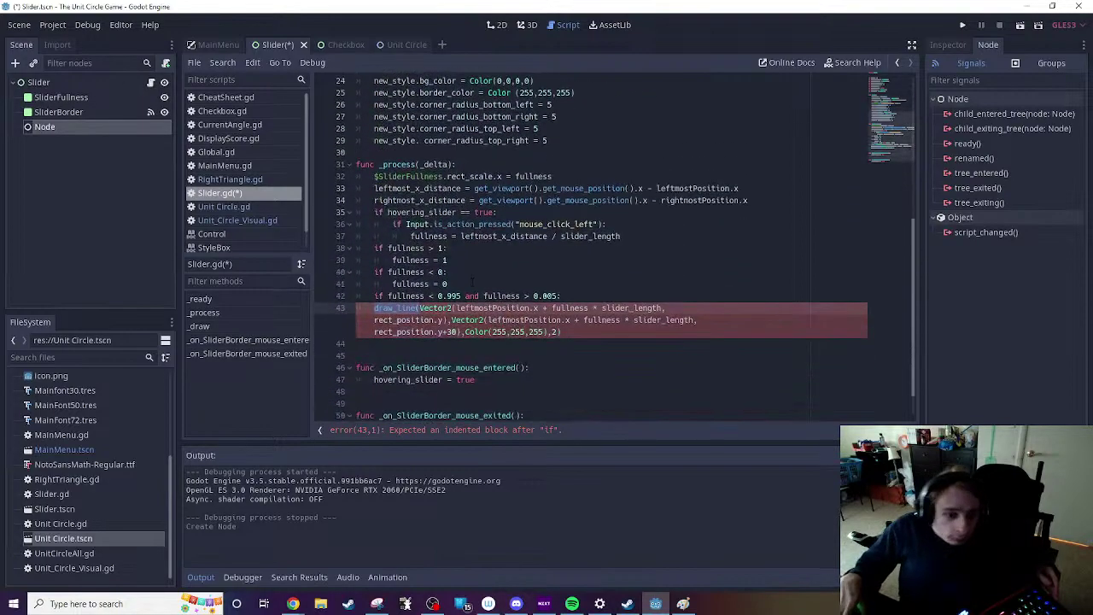
{"action": "type", "text": "Line"}
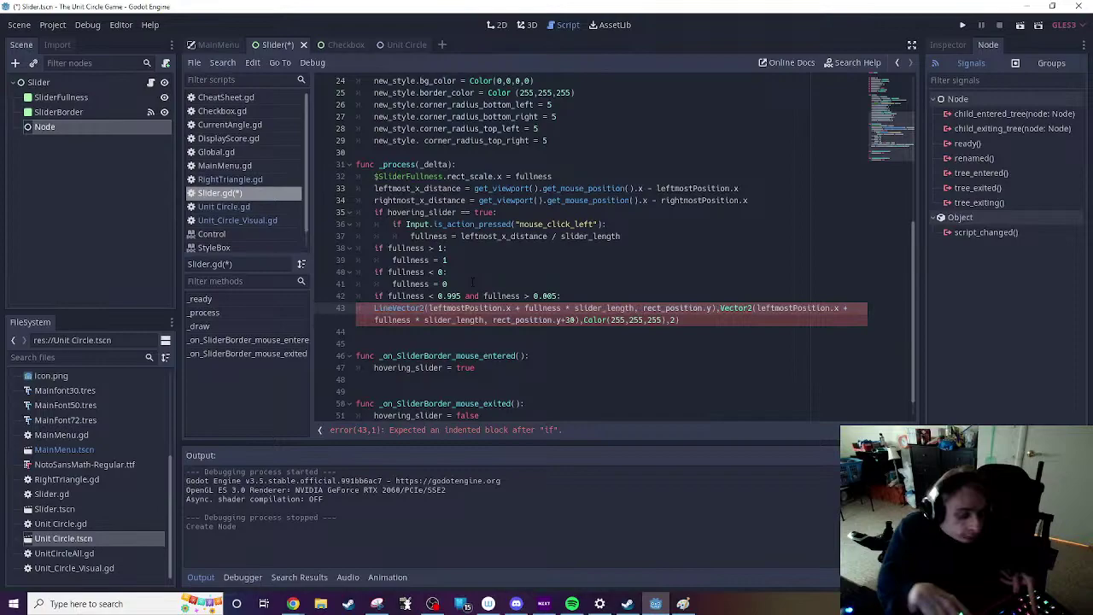
{"action": "type", "text": "DrawStart ="}
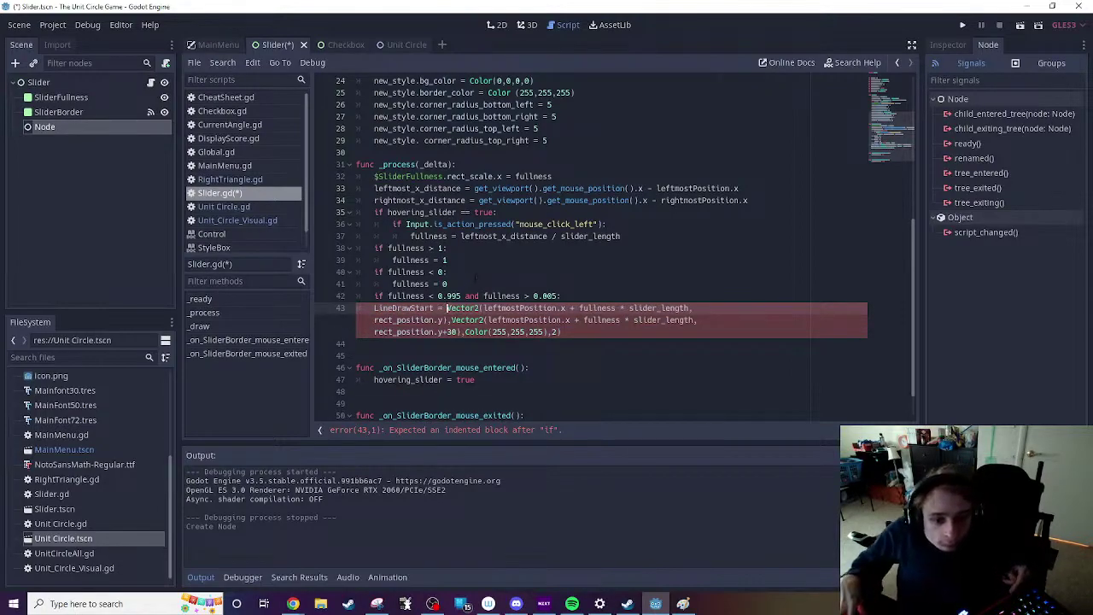
Step: Move the second Vector2 point onto a 'LineDrawEnd =' line and drop the colour and width arguments
{"action": "key", "text": "Down"}
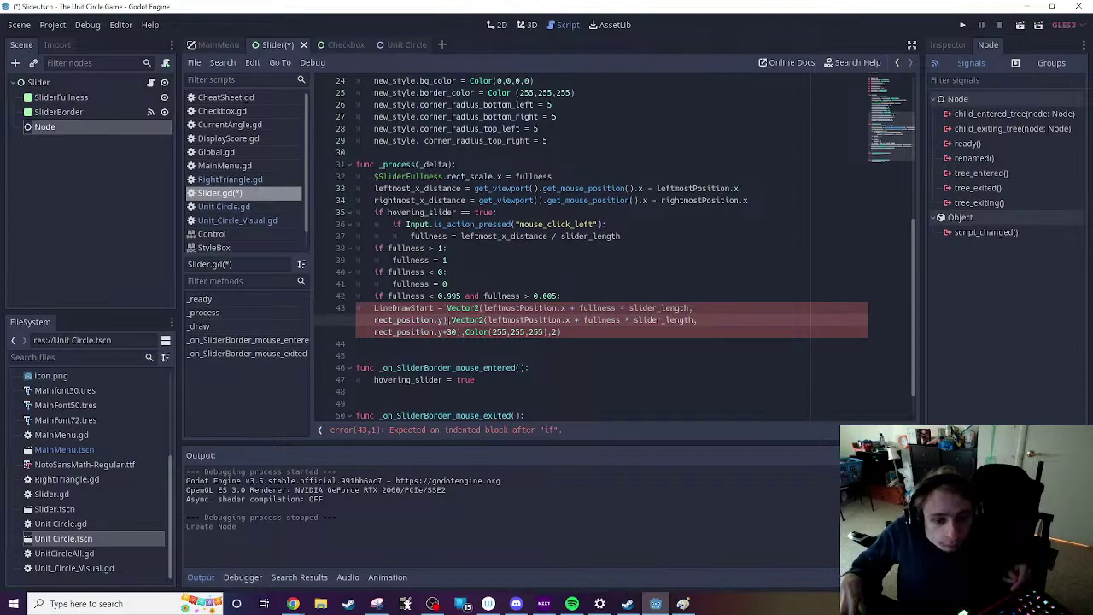
{"action": "key", "text": "Right"}
{"action": "key", "text": "Return"}
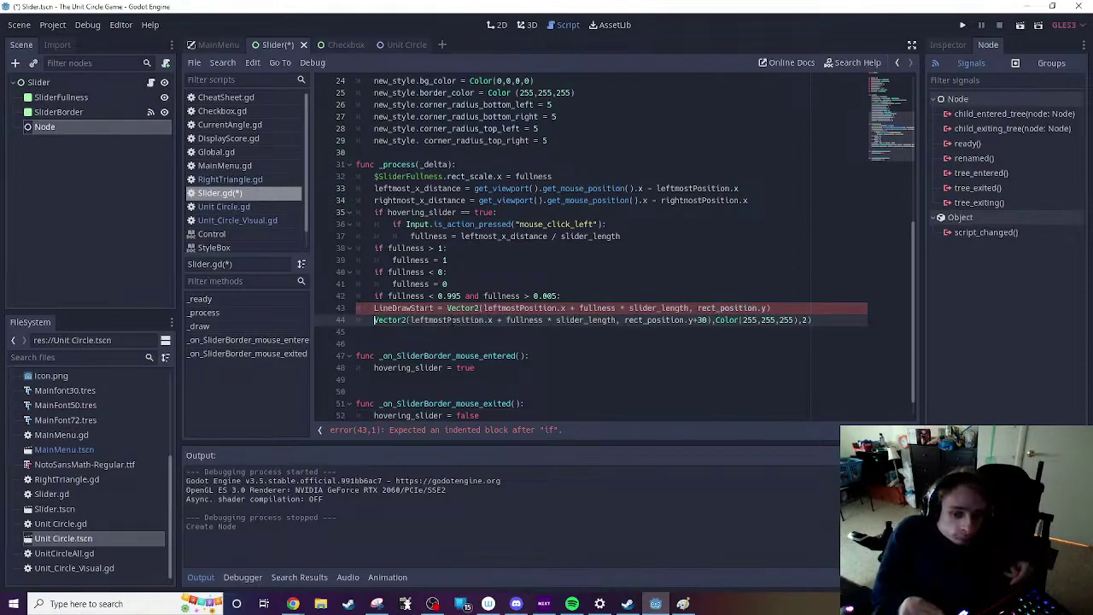
{"action": "type", "text": "LineDrawEn"}
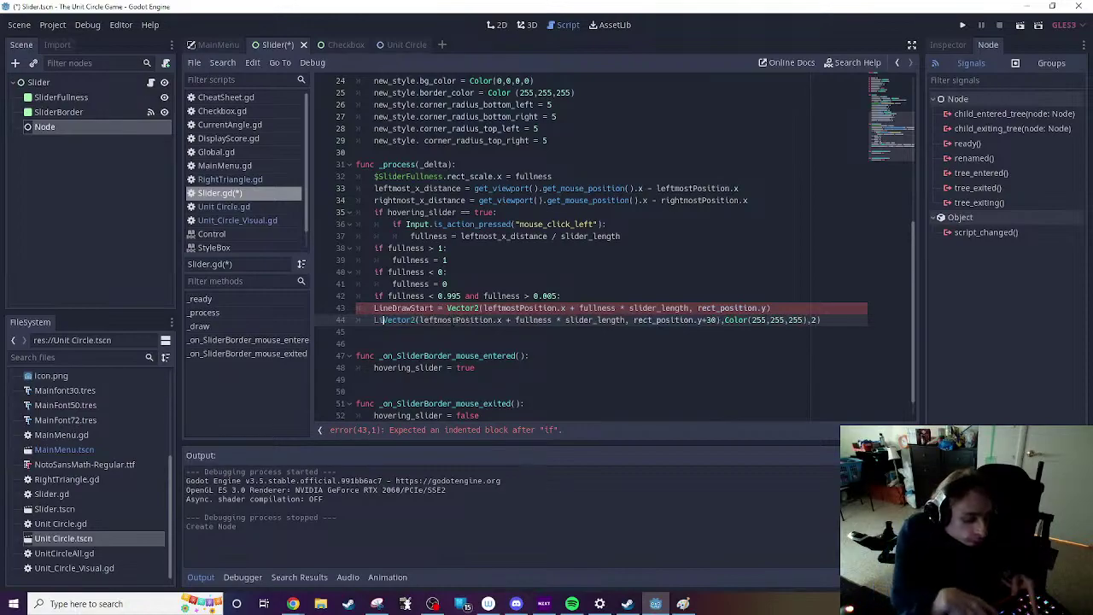
{"action": "type", "text": "d ="}
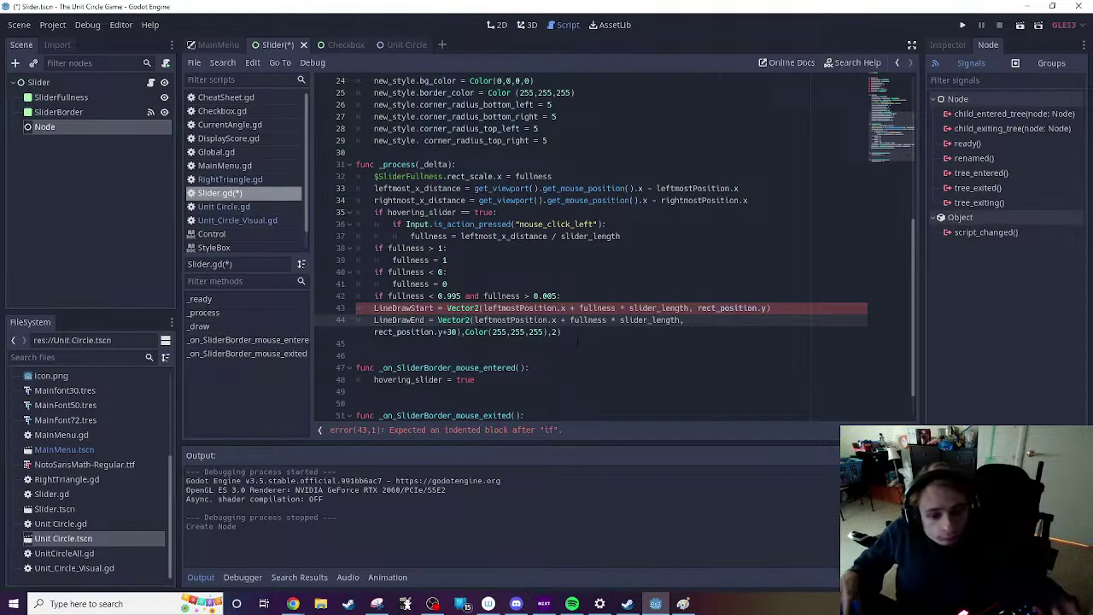
{"action": "left_click_drag", "start_coordinate": [561, 331], "coordinate": [462, 331]}
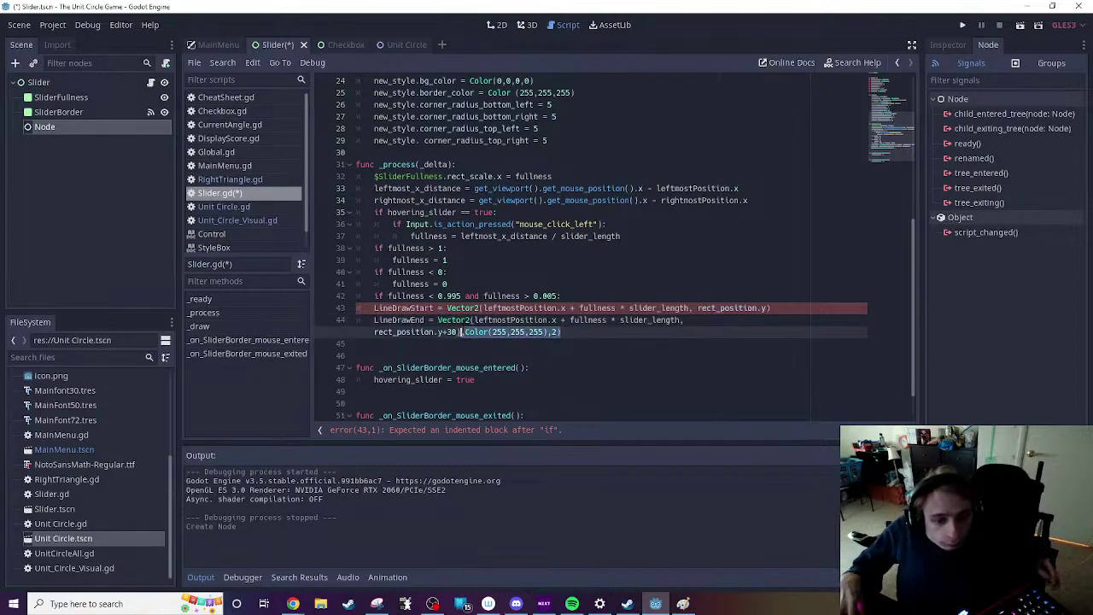
{"action": "key", "text": "BackSpace"}
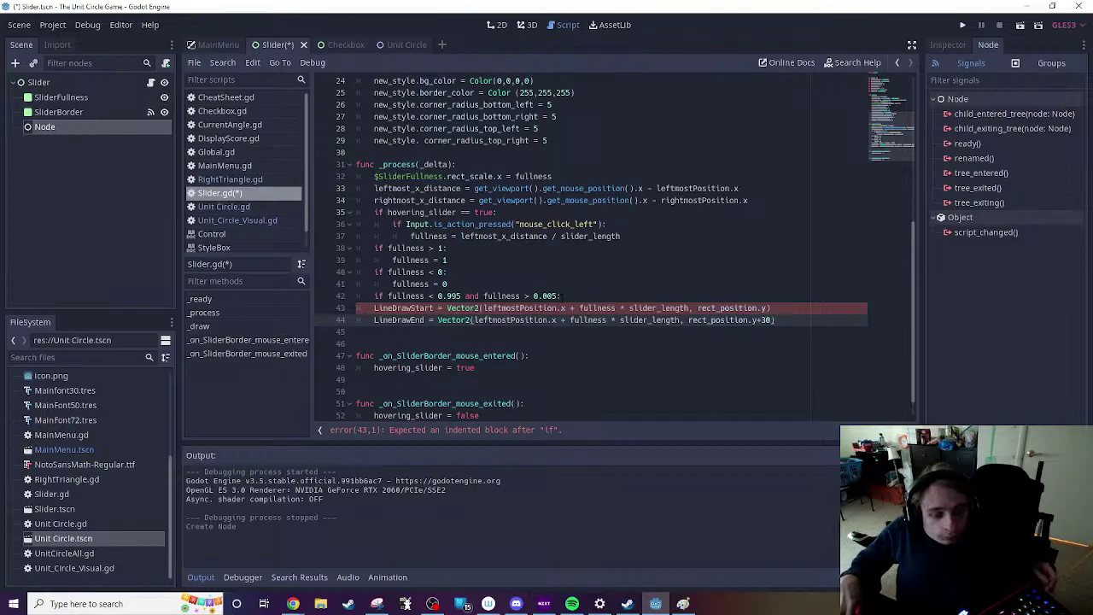
Step: Select the LineDrawStart and LineDrawEnd lines, then undo back to one combined statement
{"action": "left_click", "coordinate": [561, 295]}
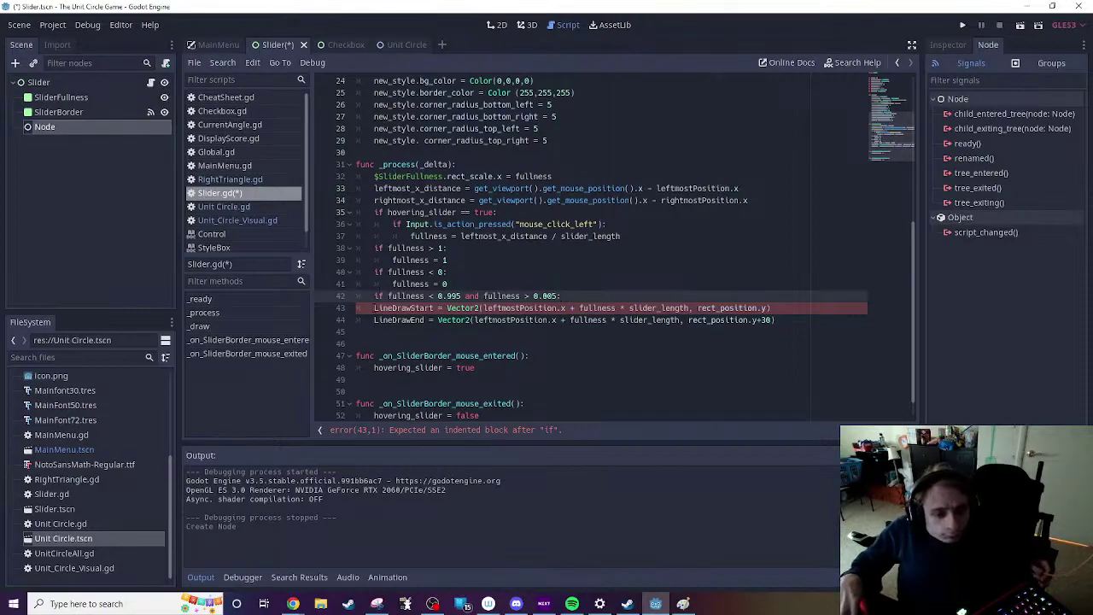
{"action": "key", "text": "Down"}
{"action": "key", "text": "Home"}
{"action": "key", "text": "shift+Down"}
{"action": "key", "text": "shift+End"}
{"action": "key", "text": "ctrl+c"}
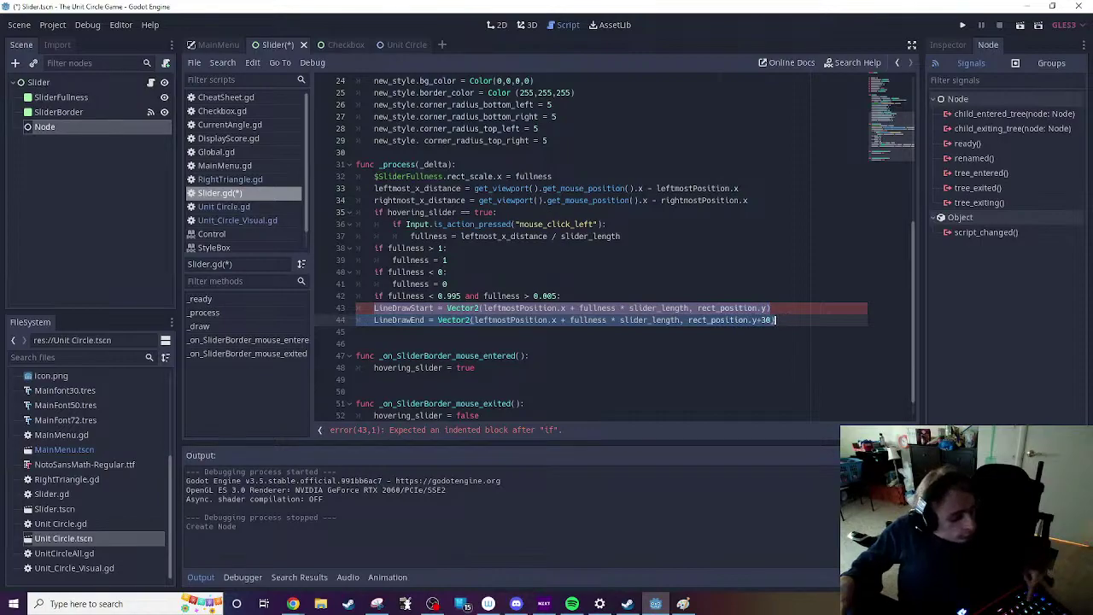
{"action": "key", "text": "ctrl+z"}
{"action": "key", "text": "ctrl+z"}
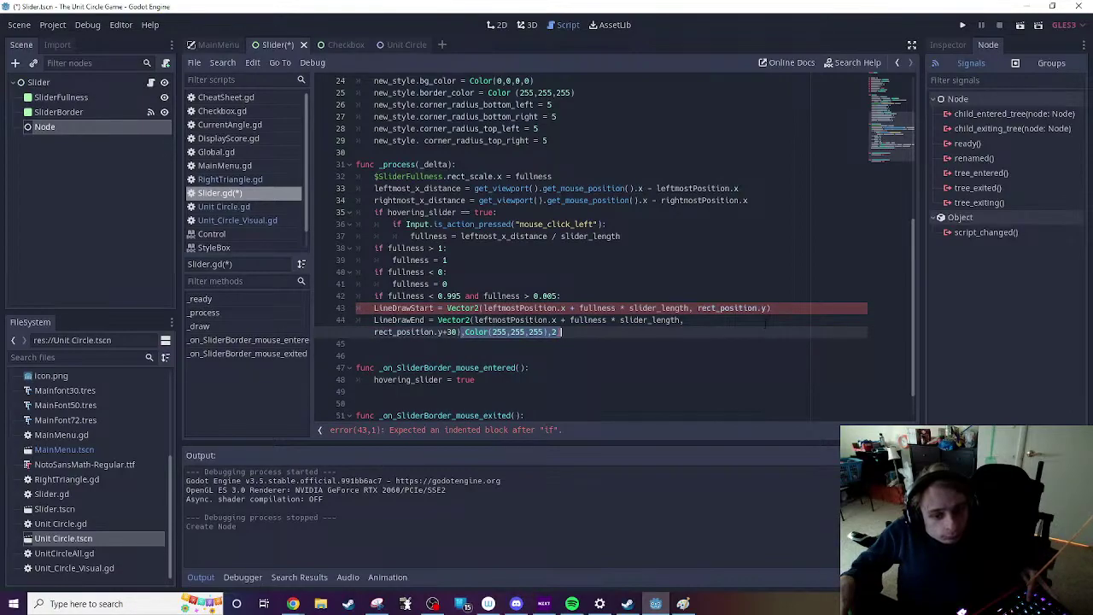
{"action": "key", "text": "ctrl+z"}
{"action": "key", "text": "ctrl+z"}
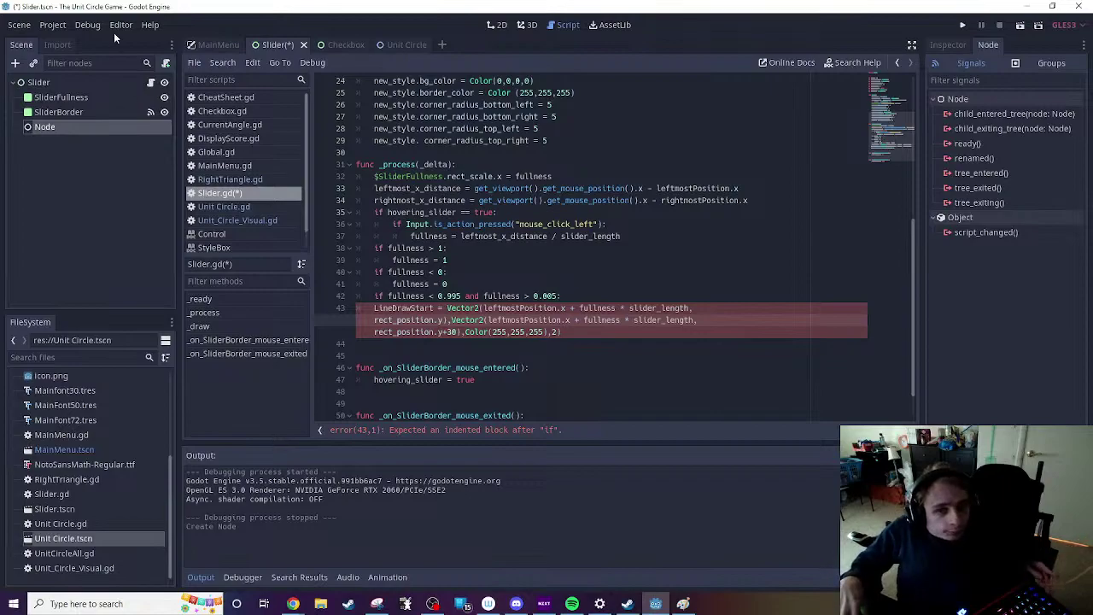
Step: Paste the LineDrawStart and LineDrawEnd Vector2 assignments over the if condition and drawing call
{"action": "left_click", "coordinate": [31, 27]}
{"action": "mouse_move", "coordinate": [51, 29]}
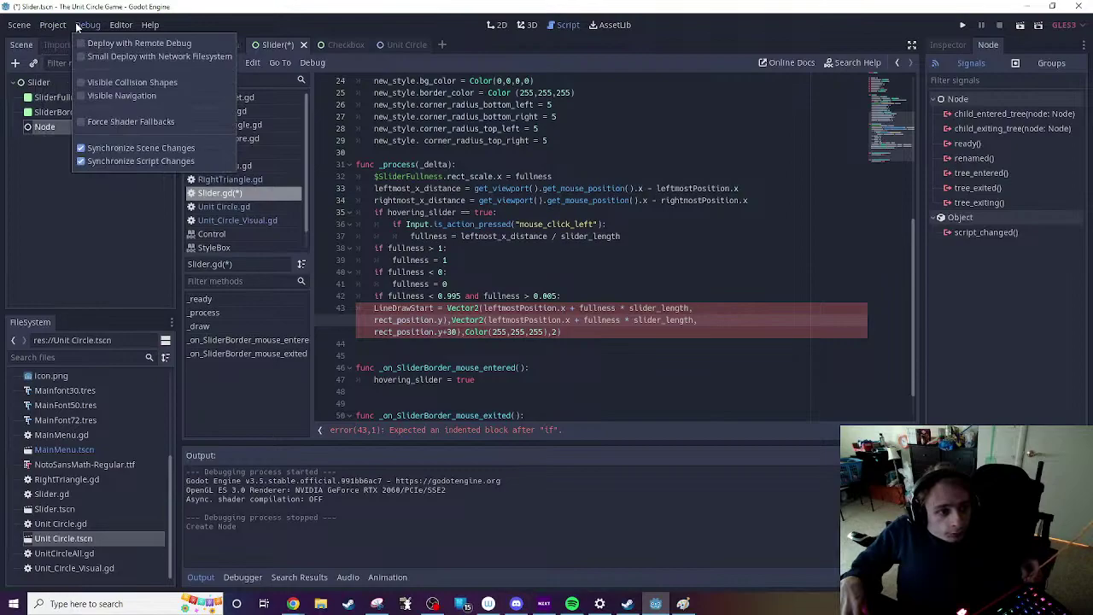
{"action": "left_click", "coordinate": [54, 26]}
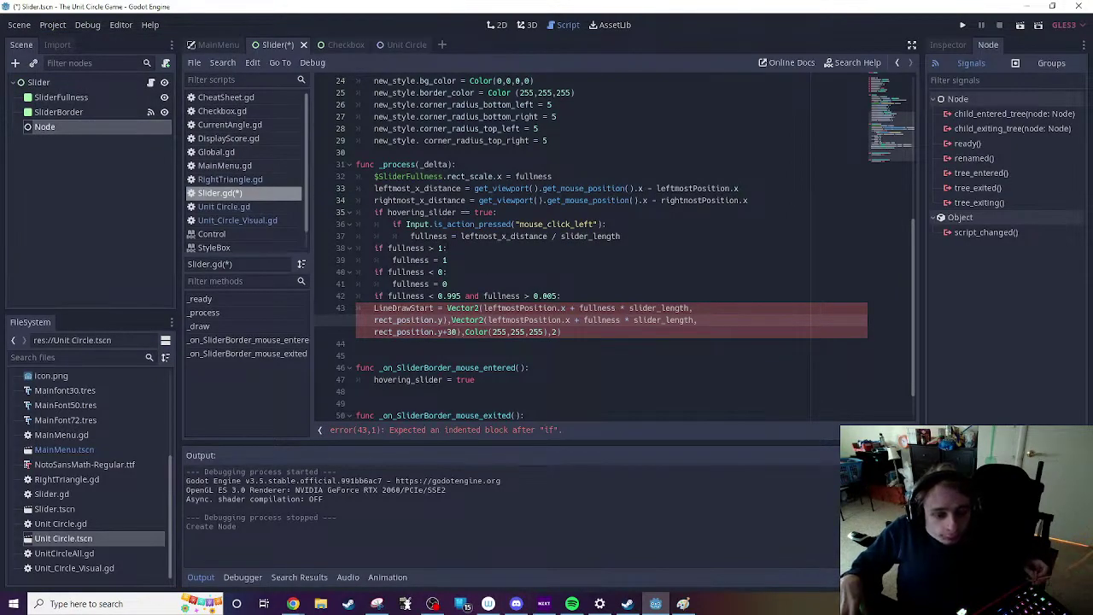
{"action": "left_click_drag", "start_coordinate": [374, 307], "coordinate": [610, 343]}
{"action": "left_click_drag", "start_coordinate": [374, 295], "coordinate": [686, 335]}
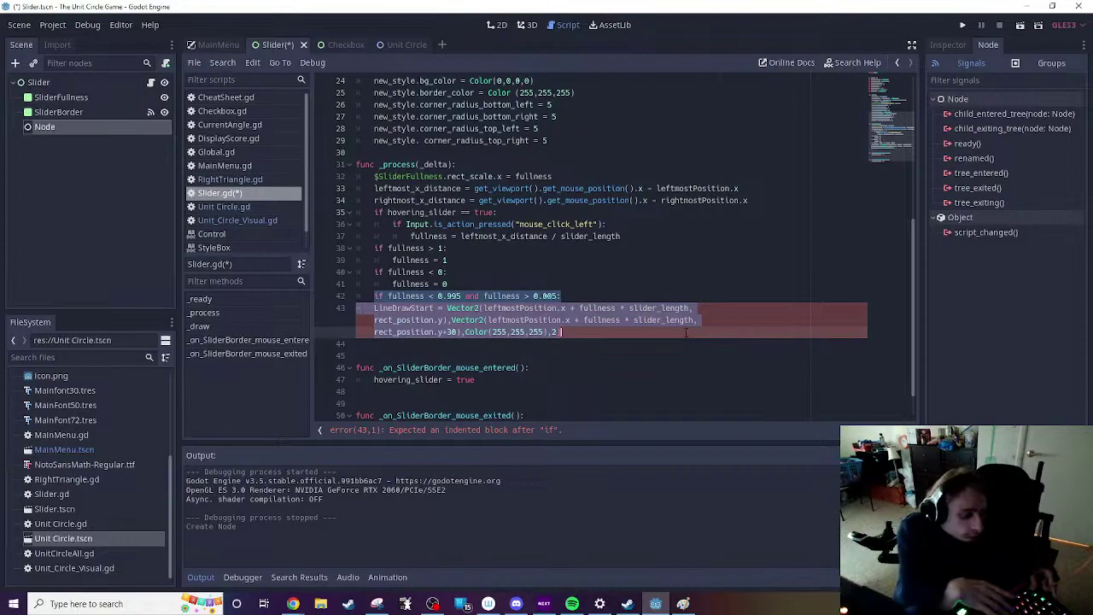
{"action": "key", "text": "ctrl+v"}
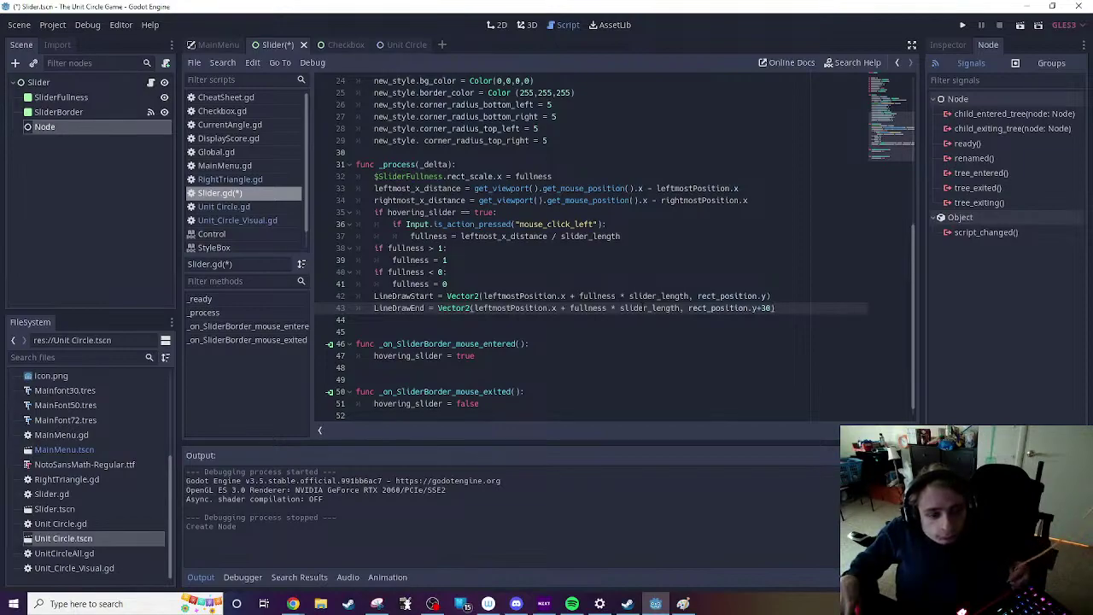
Step: Attach a new script named DrawLine.gd to the Node
{"action": "left_click", "coordinate": [167, 62]}
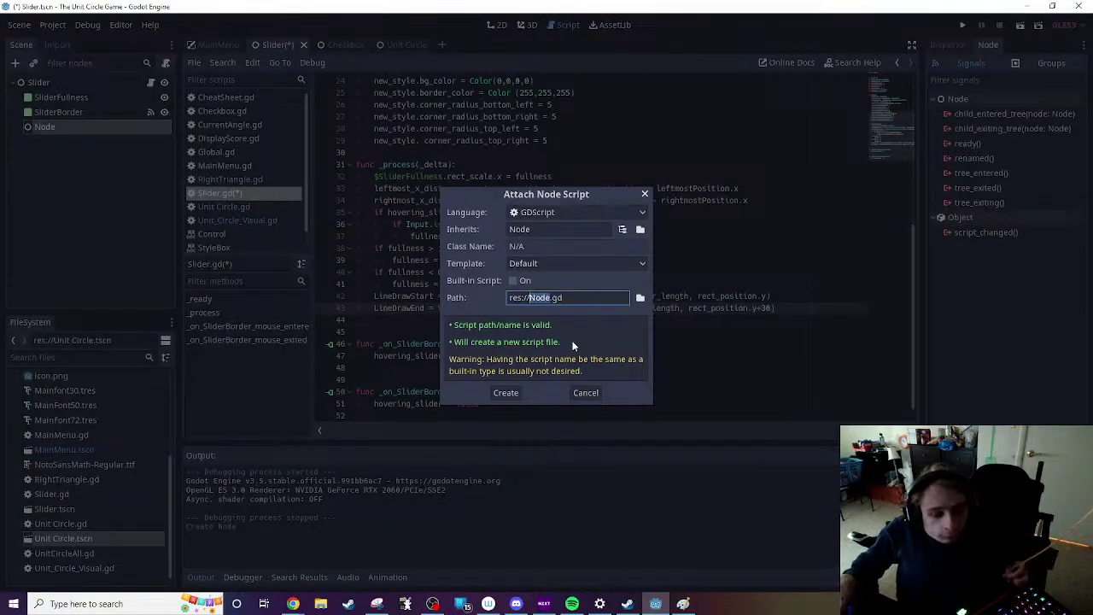
{"action": "type", "text": "DrawLine"}
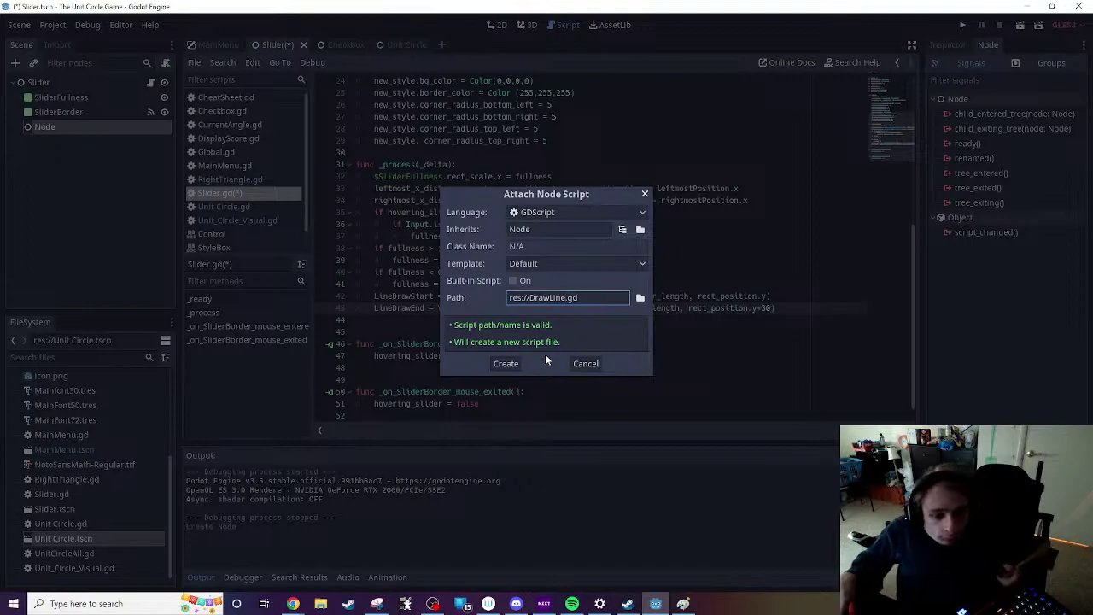
{"action": "left_click", "coordinate": [505, 363]}
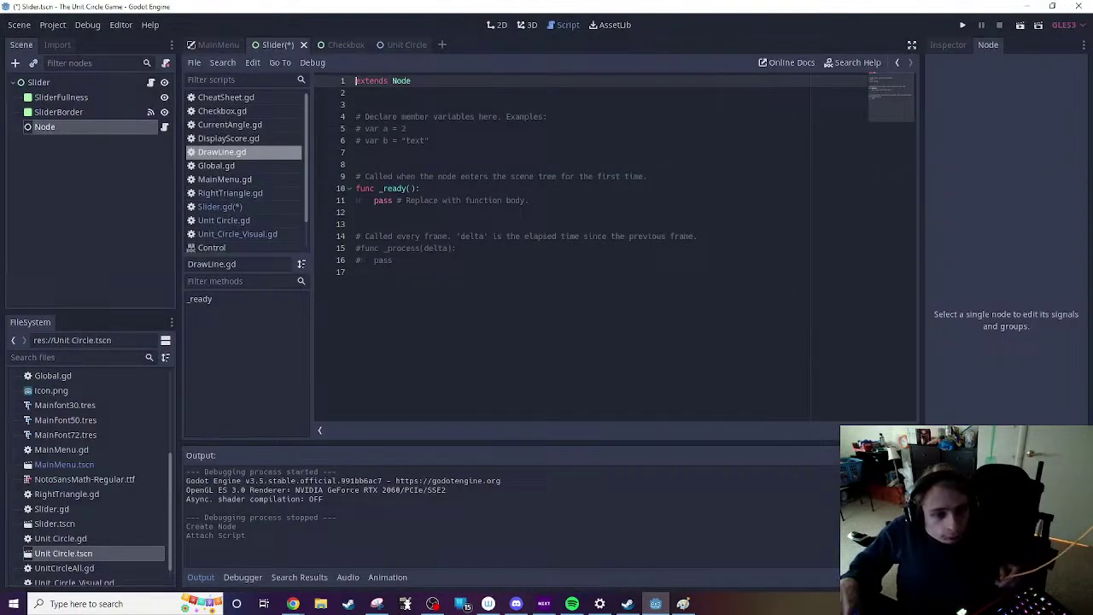
Step: Strip the template comments and the _process stub, and rename _ready to _draw
{"action": "left_click_drag", "start_coordinate": [356, 116], "coordinate": [443, 139]}
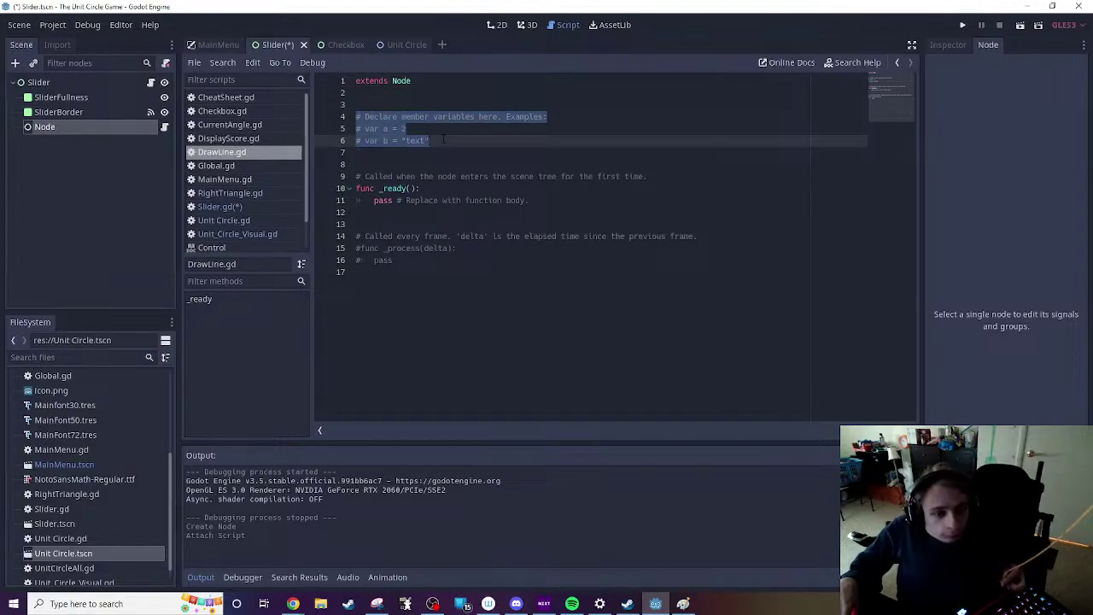
{"action": "key", "text": "BackSpace"}
{"action": "key", "text": "BackSpace"}
{"action": "key", "text": "BackSpace"}
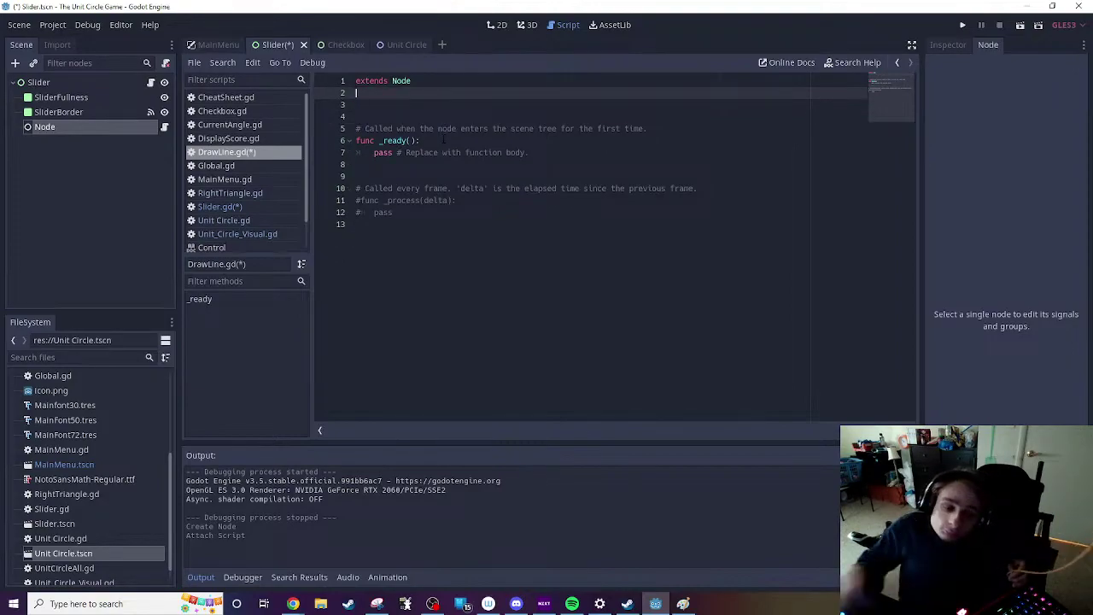
{"action": "left_click_drag", "start_coordinate": [355, 128], "coordinate": [685, 130]}
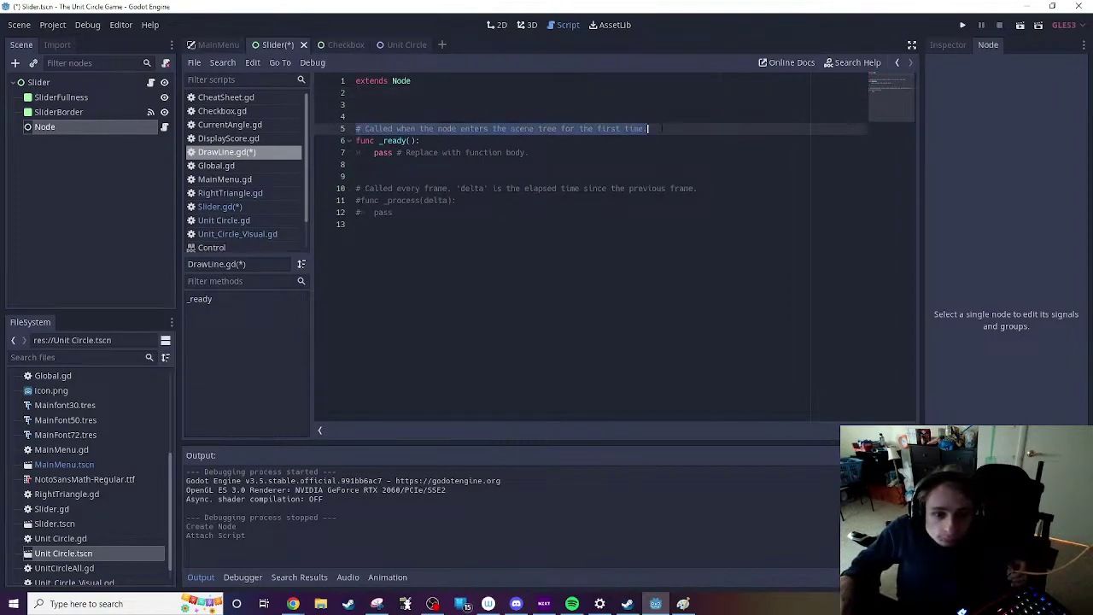
{"action": "key", "text": "BackSpace"}
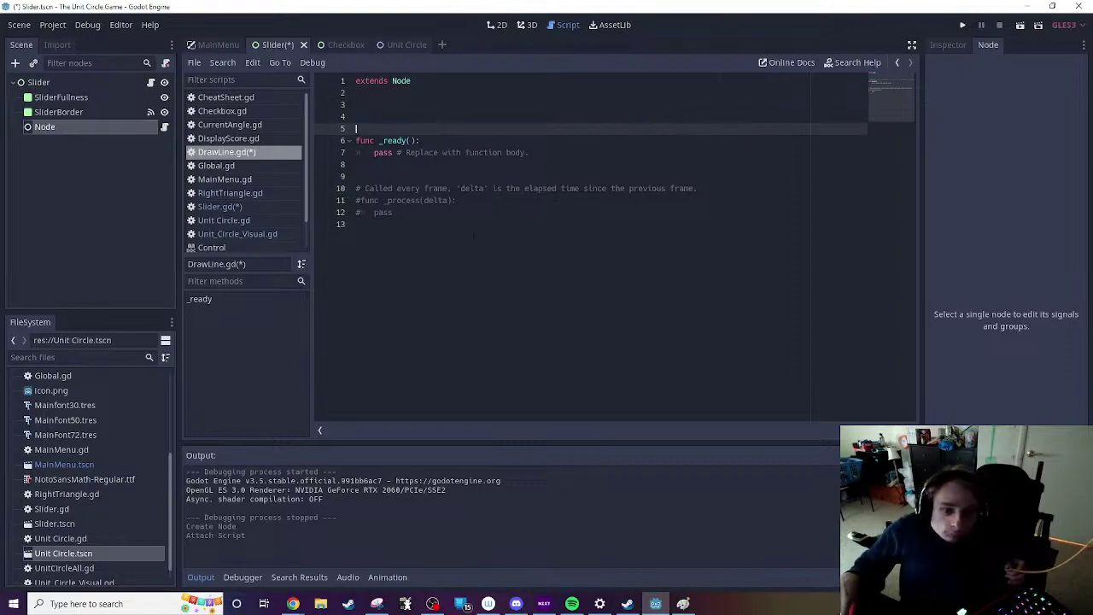
{"action": "left_click_drag", "start_coordinate": [358, 223], "coordinate": [347, 189]}
{"action": "key", "text": "BackSpace"}
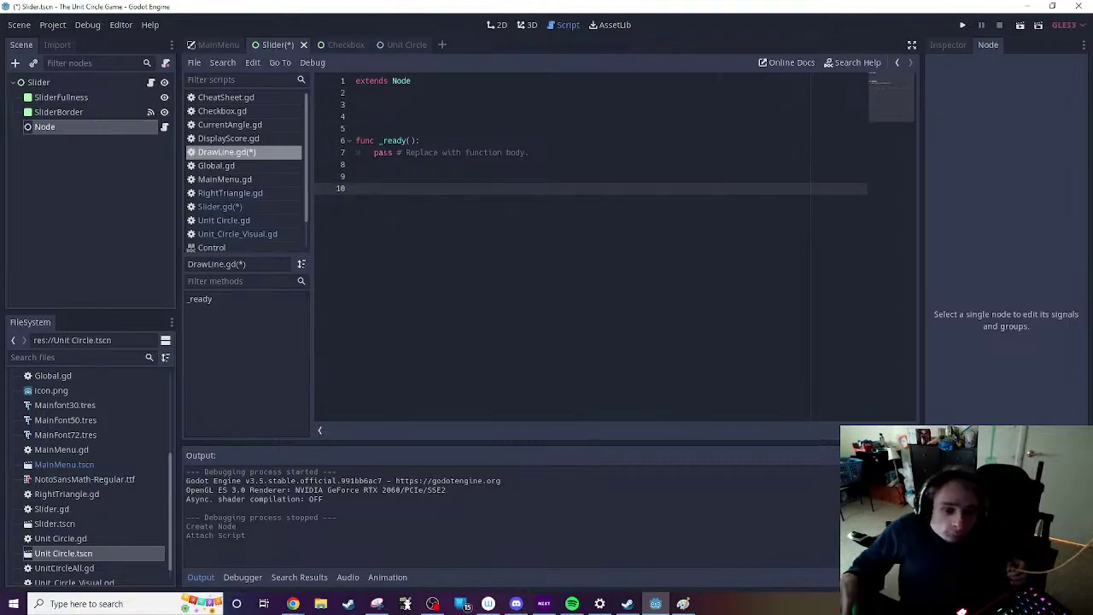
{"action": "double_click", "coordinate": [401, 141]}
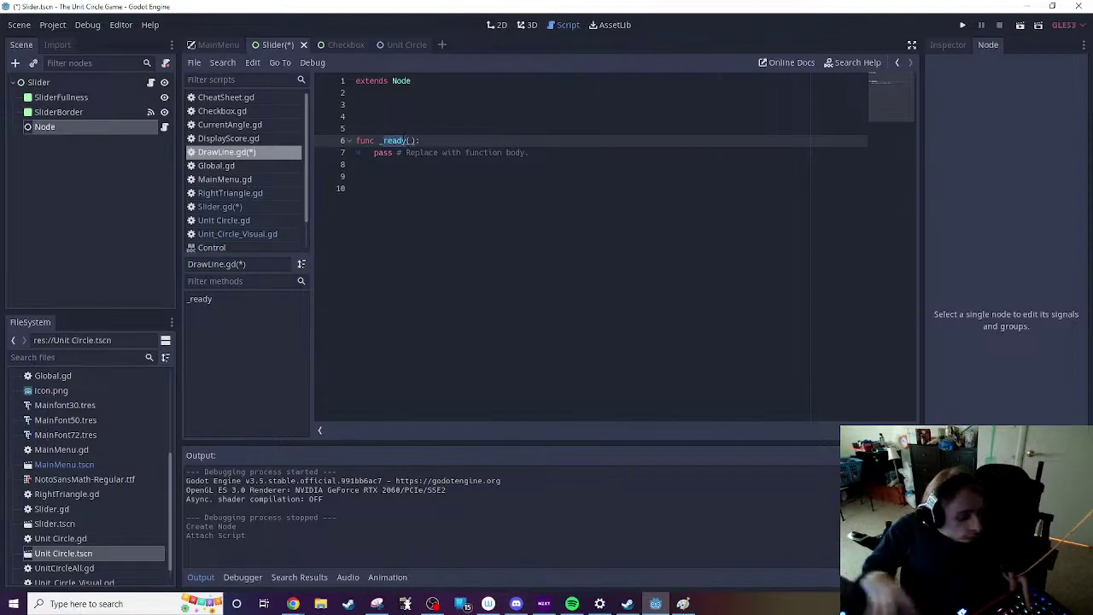
{"action": "type", "text": "_draw"}
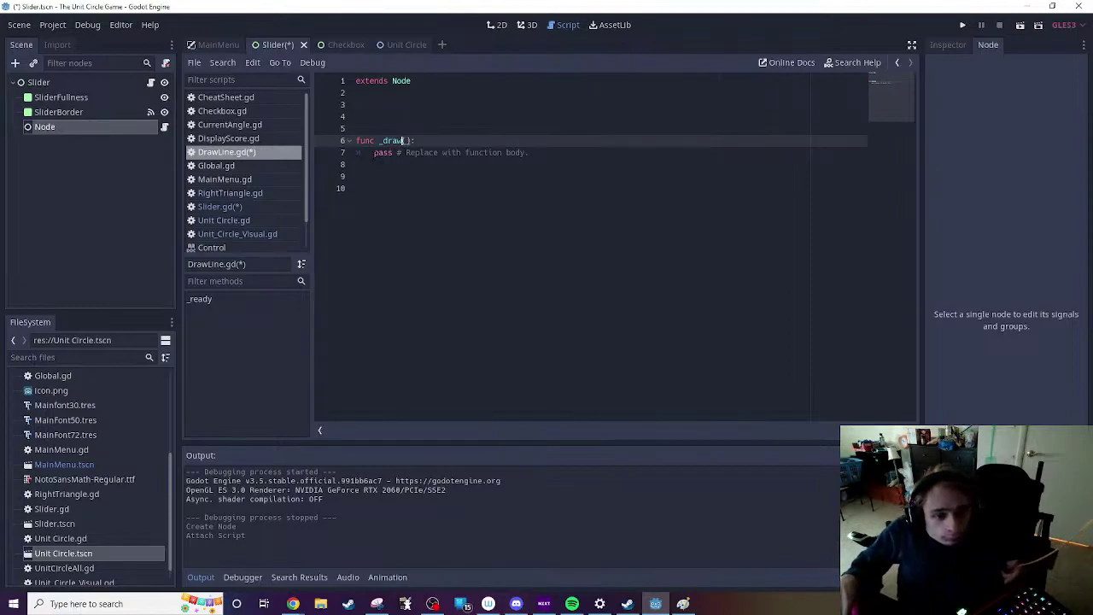
Step: Replace the pass line in _draw with the start of a draw_line( call
{"action": "key", "text": "Down"}
{"action": "key", "text": "Home"}
{"action": "key", "text": "shift+Down"}
{"action": "key", "text": "shift+Left"}
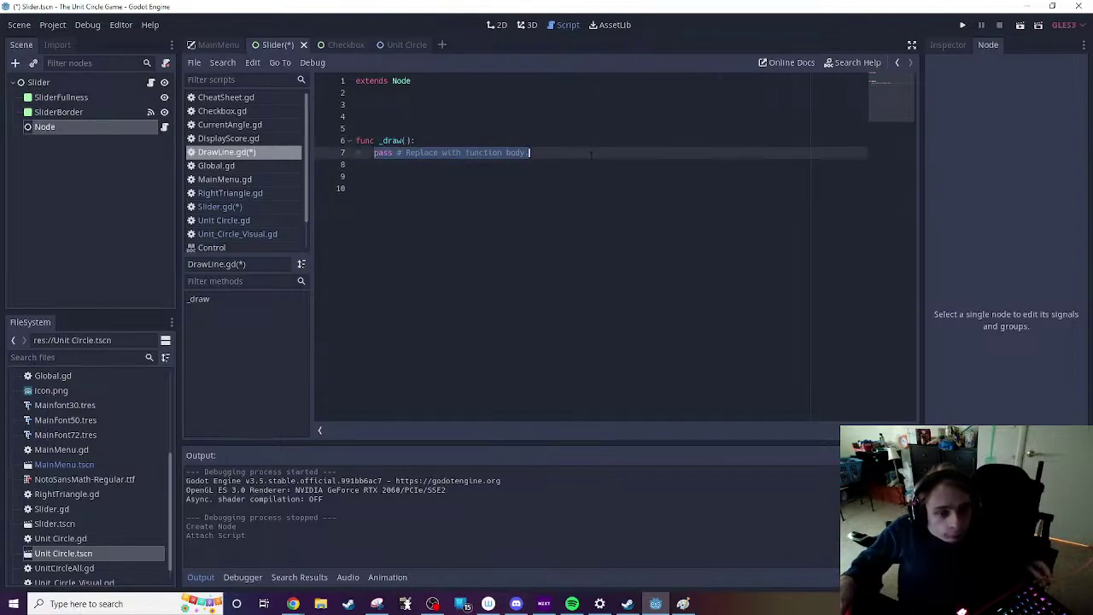
{"action": "type", "text": "draw_"}
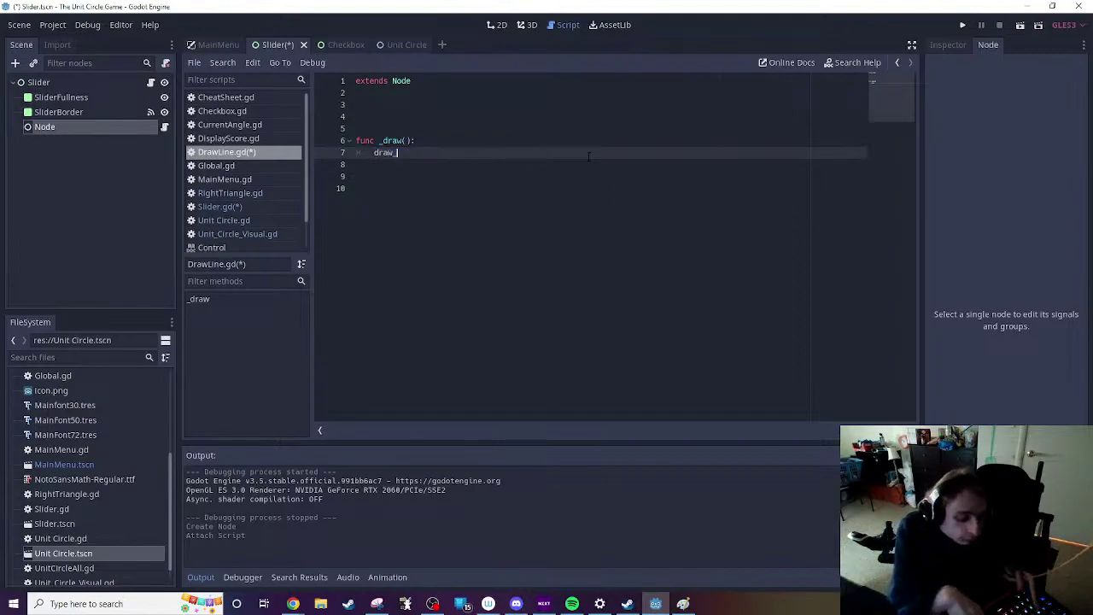
{"action": "type", "text": "lin"}
{"action": "key", "text": "BackSpace"}
{"action": "key", "text": "BackSpace"}
{"action": "key", "text": "BackSpace"}
{"action": "key", "text": "BackSpace"}
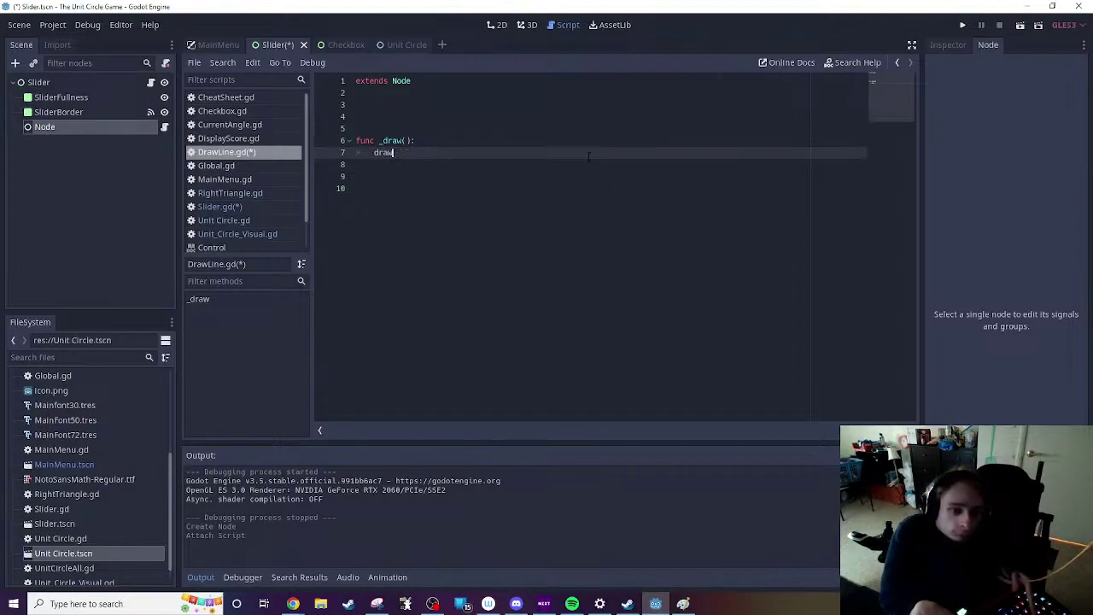
{"action": "key", "text": "BackSpace"}
{"action": "key", "text": "BackSpace"}
{"action": "key", "text": "BackSpace"}
{"action": "key", "text": "BackSpace"}
{"action": "type", "text": "dra"}
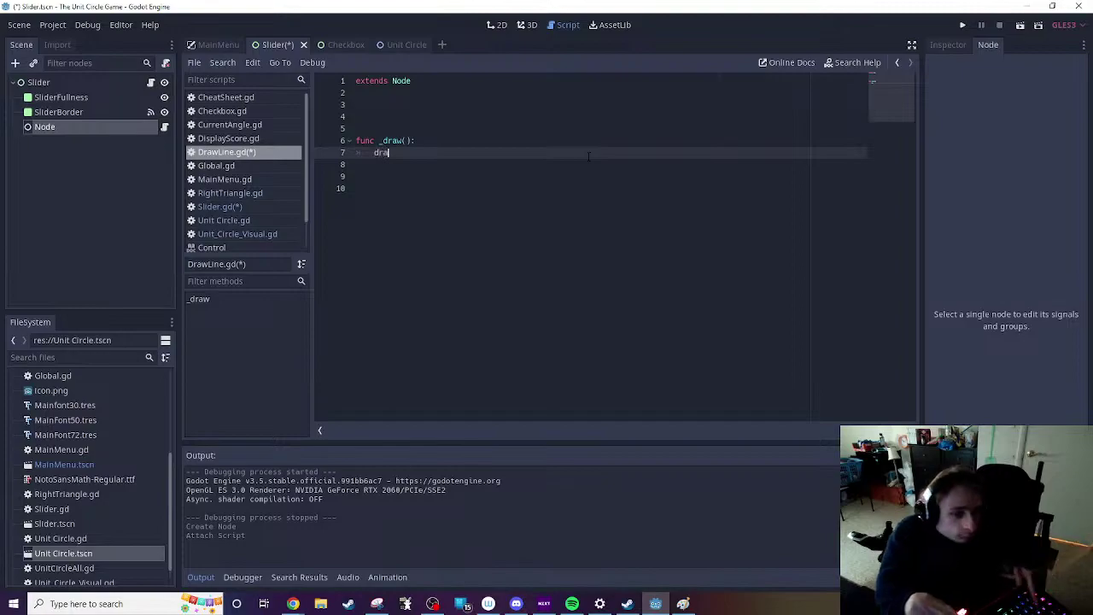
{"action": "type", "text": "w"}
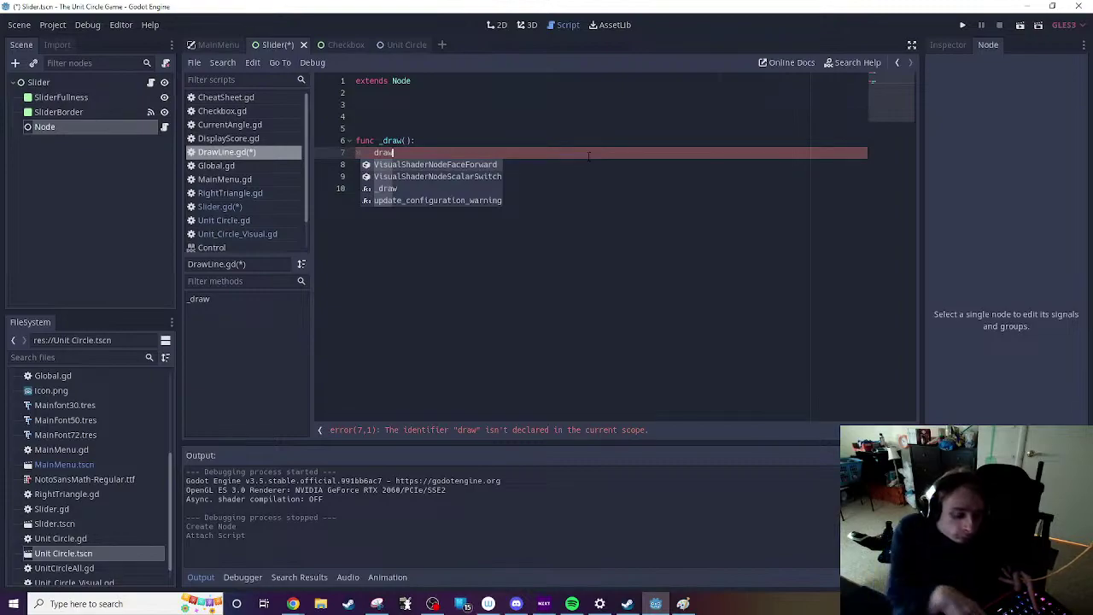
{"action": "type", "text": "_line"}
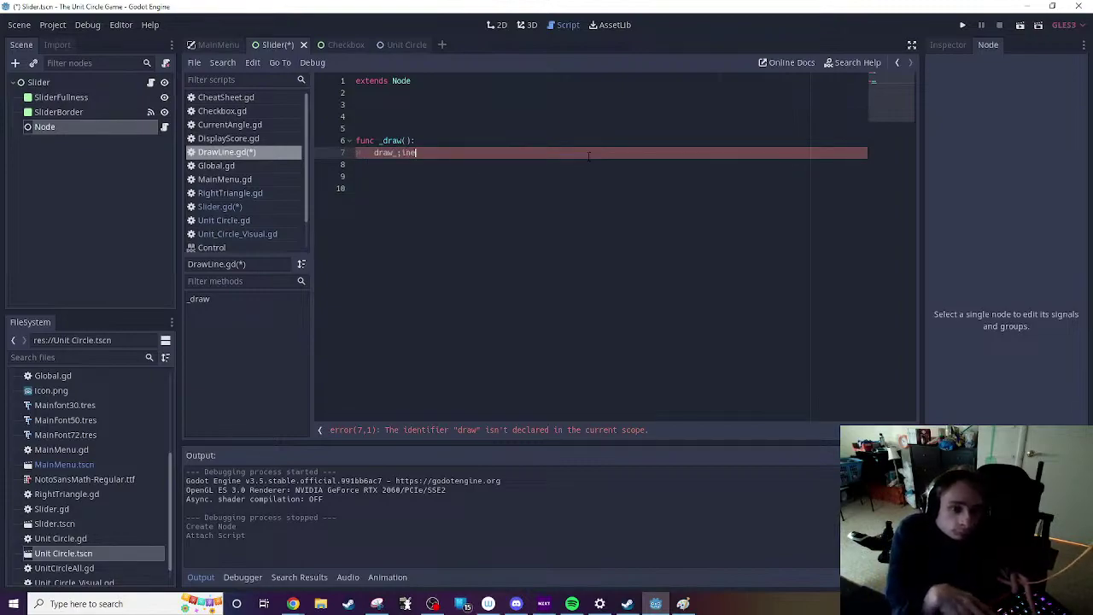
{"action": "key", "text": "BackSpace"}
{"action": "key", "text": "BackSpace"}
{"action": "key", "text": "BackSpace"}
{"action": "key", "text": "BackSpace"}
{"action": "type", "text": "i"}
{"action": "key", "text": "BackSpace"}
{"action": "type", "text": "line("}
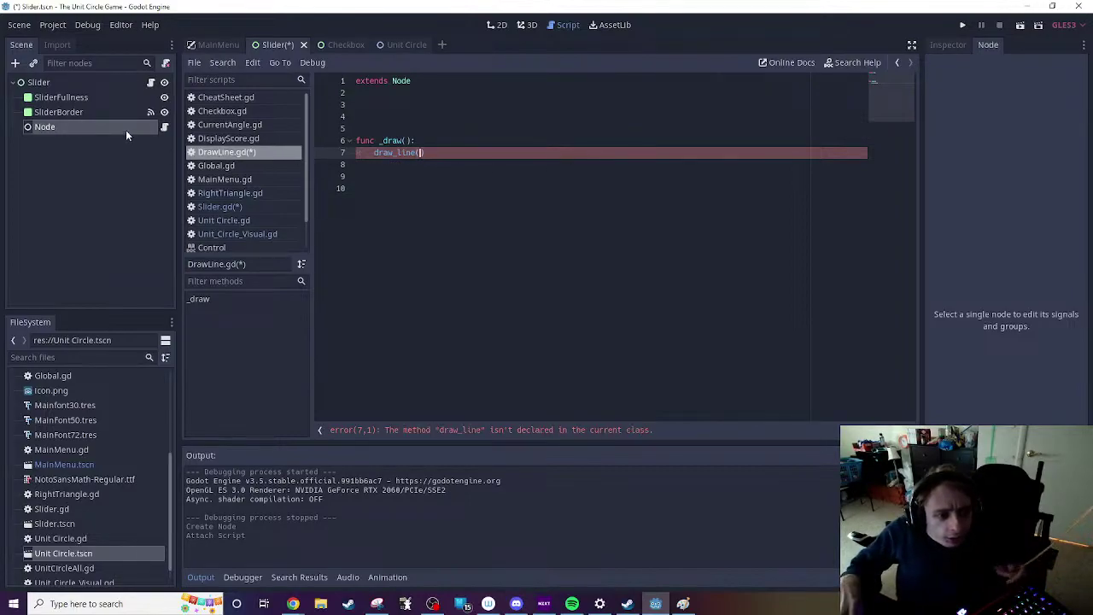
Step: Delete the fullness check and draw_line call on Slider.gd lines 42–43, then return to DrawLine.gd
{"action": "left_click", "coordinate": [153, 82]}
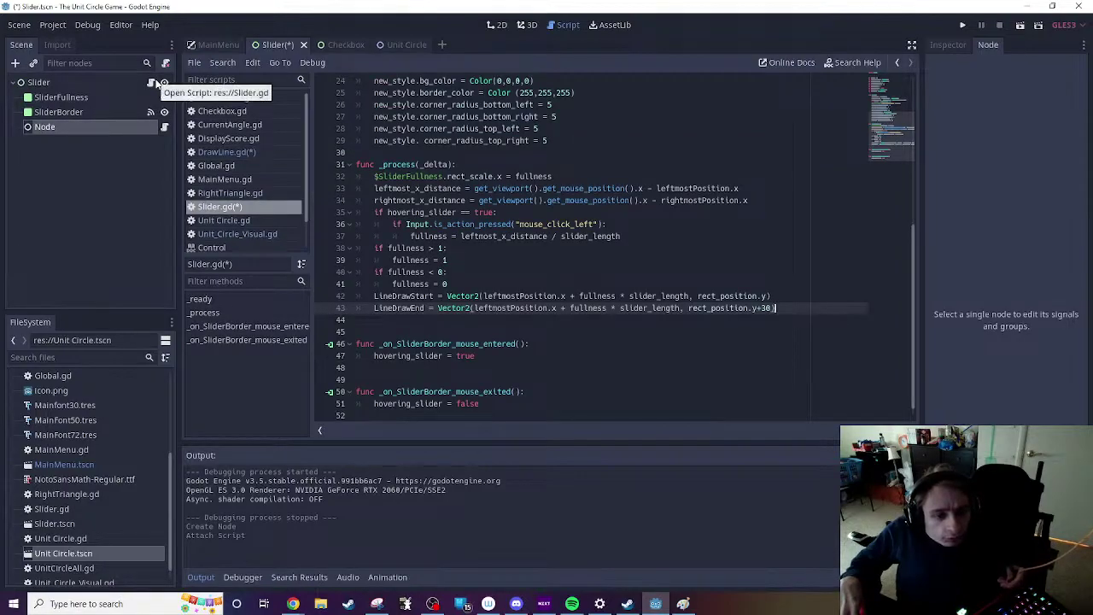
{"action": "key", "text": "ctrl+z"}
{"action": "key", "text": "ctrl+z"}
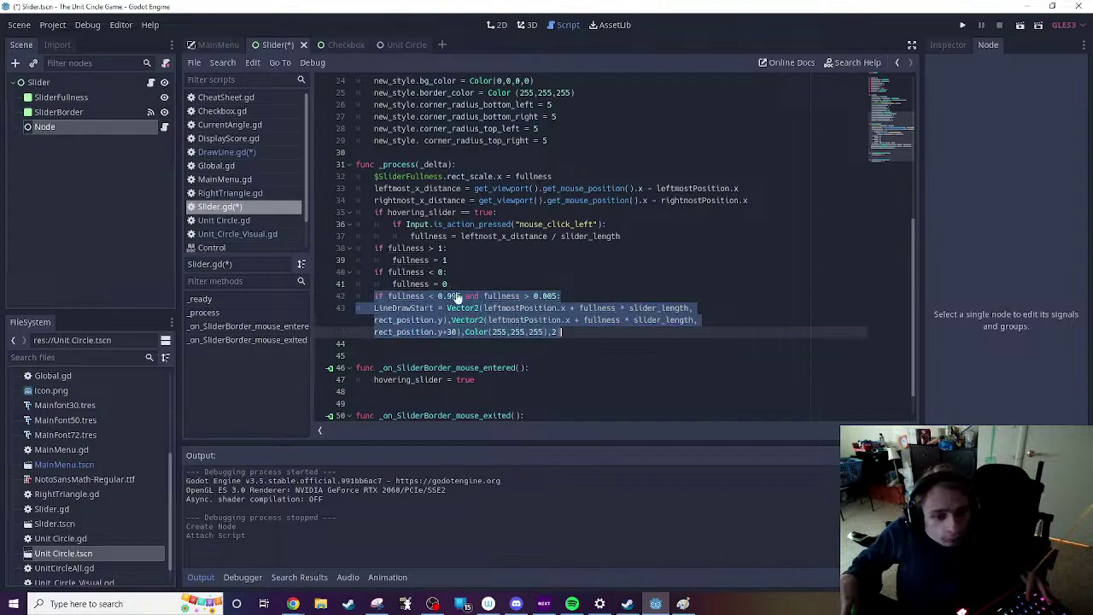
{"action": "key", "text": "ctrl+y"}
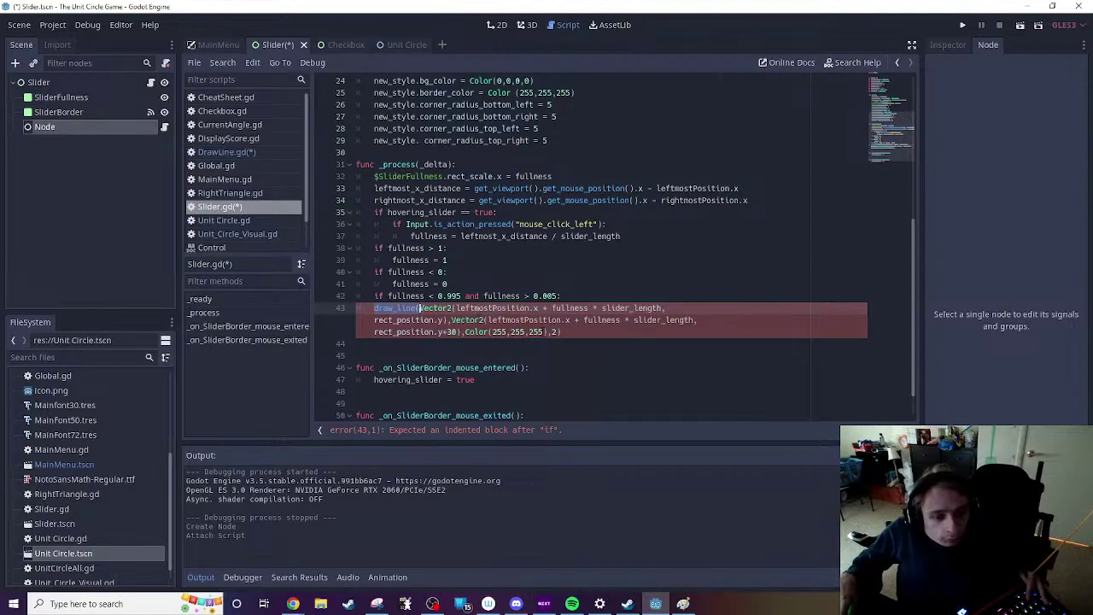
{"action": "key", "text": "shift+End"}
{"action": "key", "text": "shift+Up"}
{"action": "key", "text": "shift+Up"}
{"action": "key", "text": "shift+Home"}
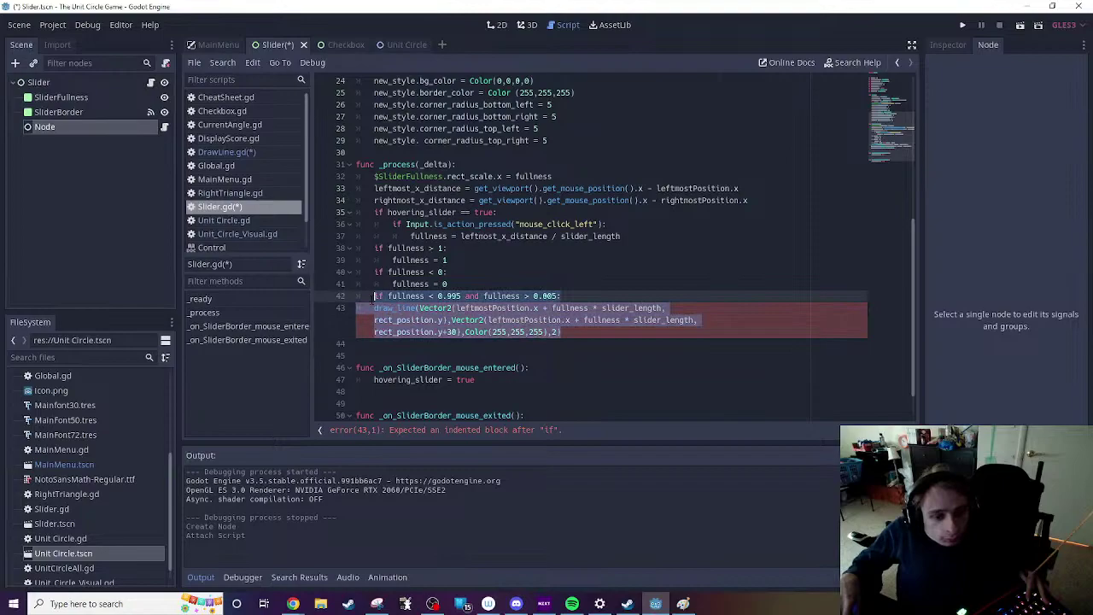
{"action": "key", "text": "BackSpace"}
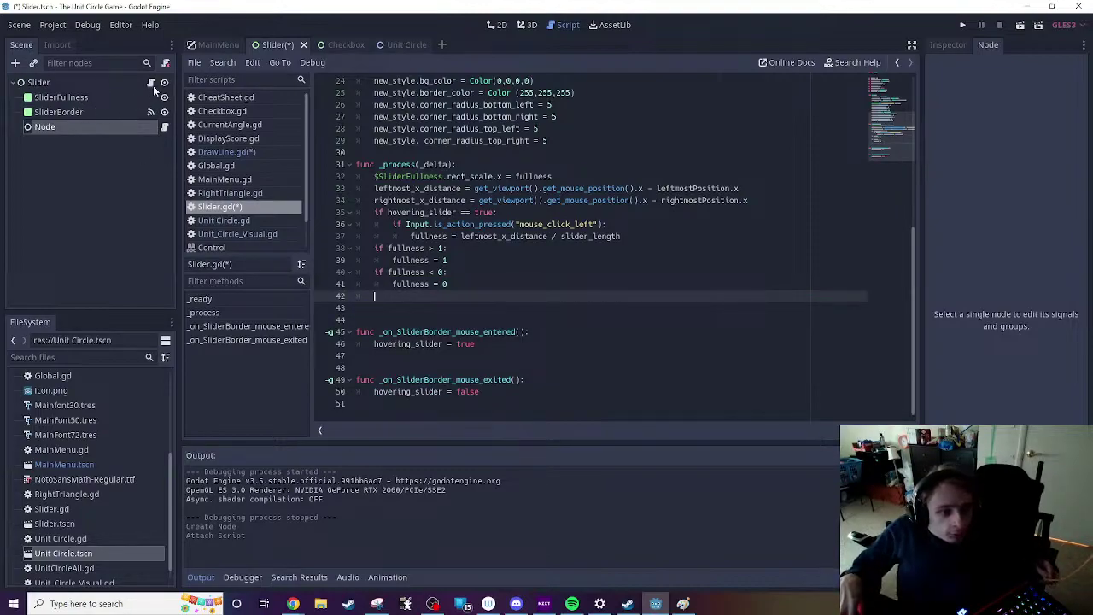
{"action": "left_click", "coordinate": [165, 126]}
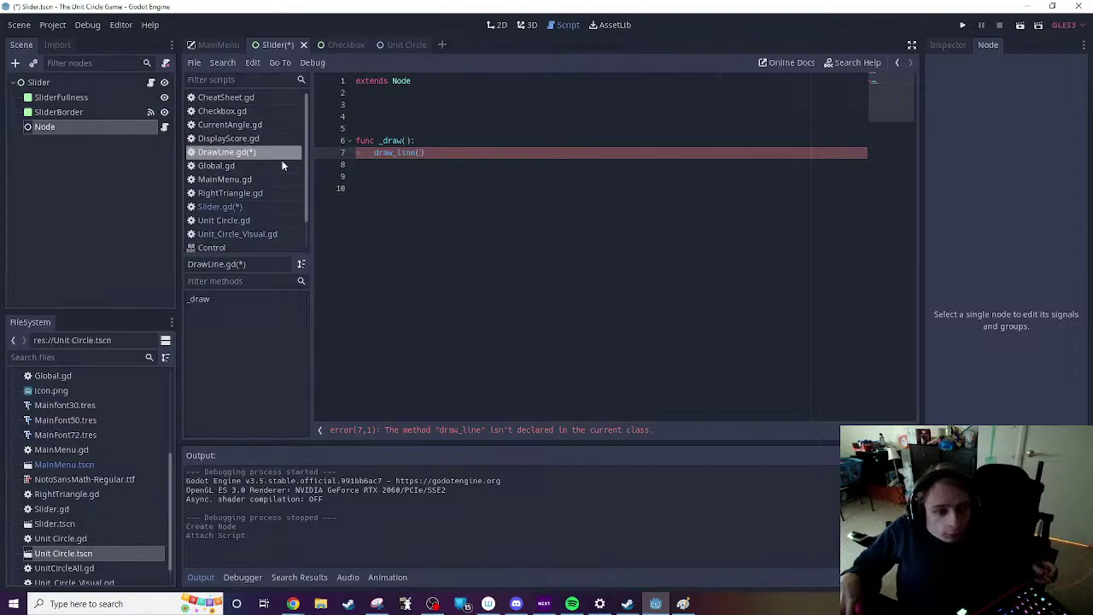
Step: Change the Node's type to Control and make DrawLine.gd extend Control
{"action": "right_click", "coordinate": [119, 125]}
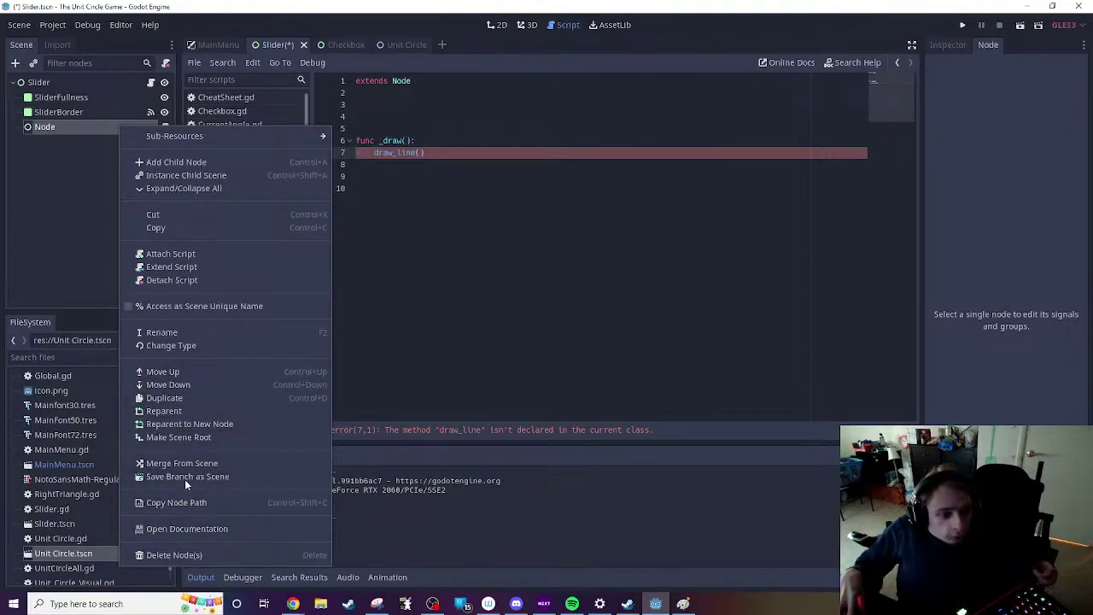
{"action": "left_click", "coordinate": [170, 345]}
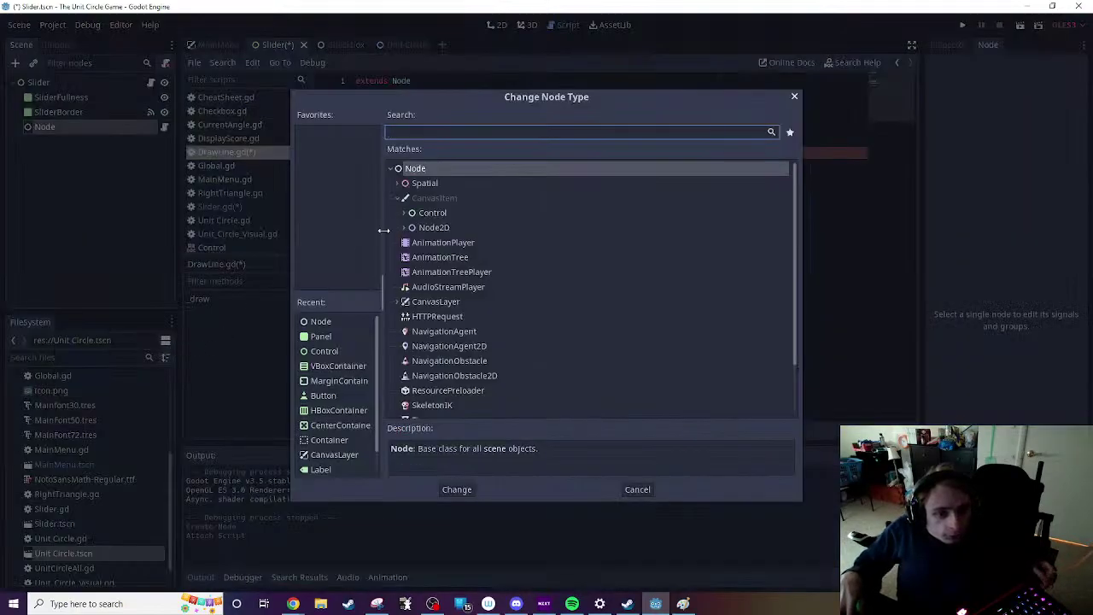
{"action": "double_click", "coordinate": [325, 351]}
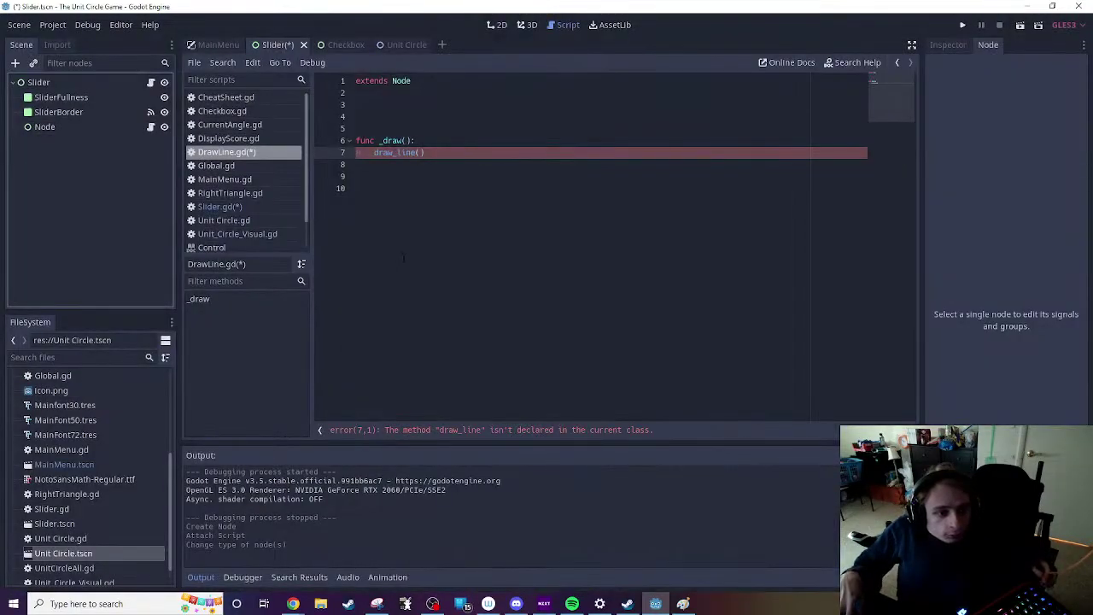
{"action": "double_click", "coordinate": [402, 80]}
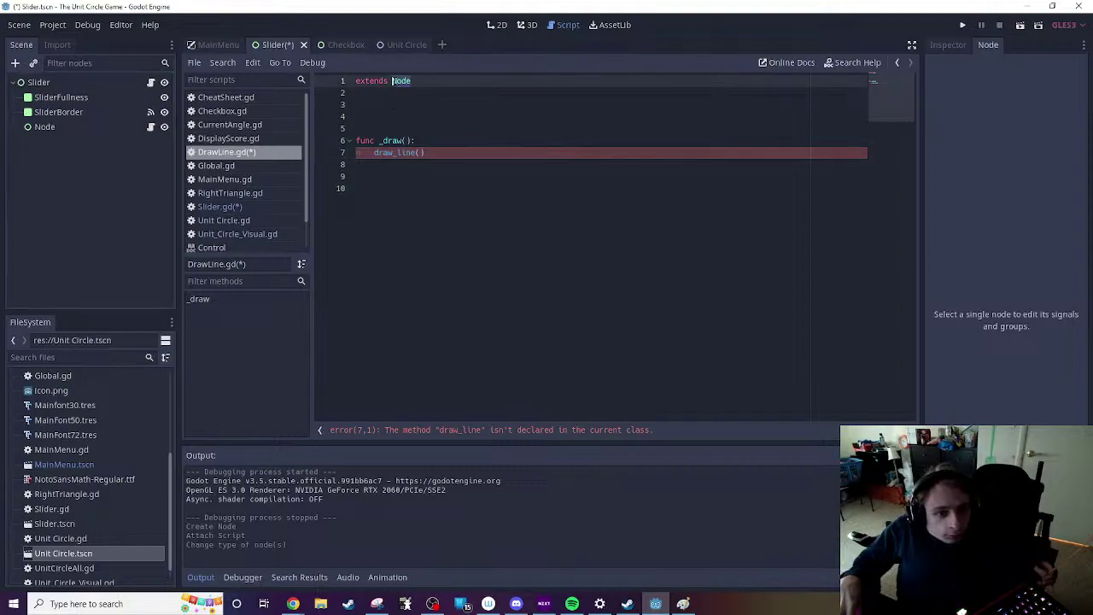
{"action": "type", "text": "Control"}
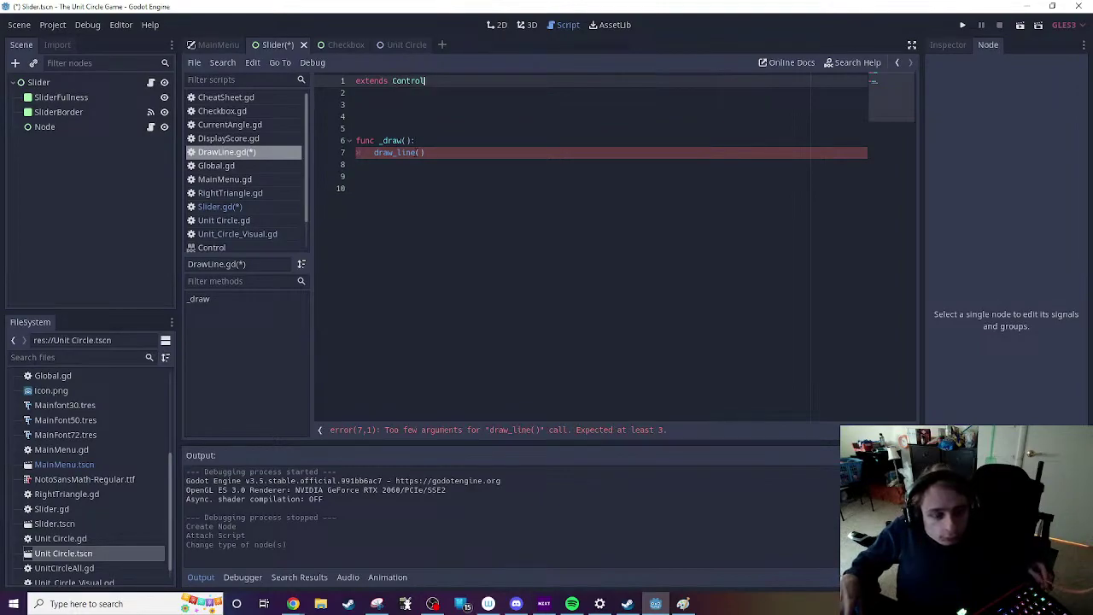
{"action": "left_click", "coordinate": [420, 152]}
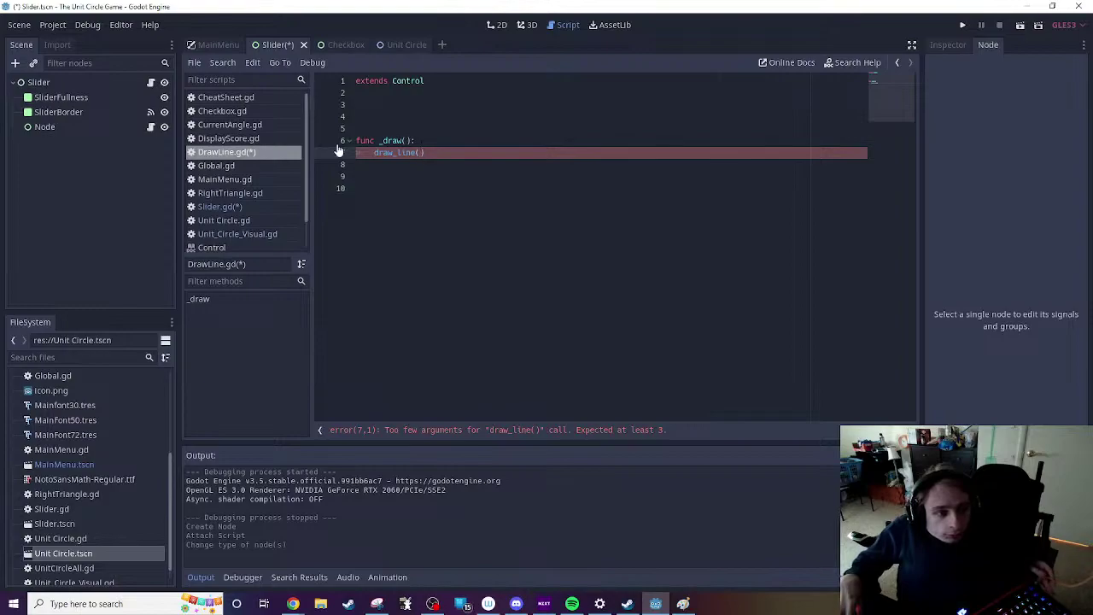
Step: Use get_parent(). as draw_line's first argument instead of the dragged Slider node path
{"action": "left_click_drag", "start_coordinate": [38, 82], "coordinate": [420, 154]}
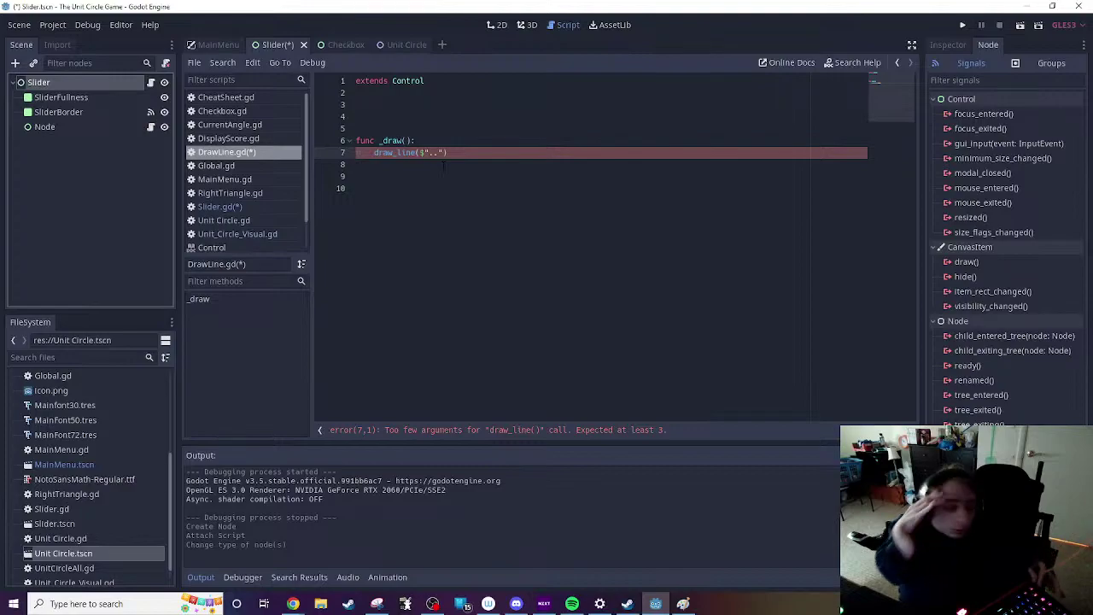
{"action": "key", "text": "ctrl+z"}
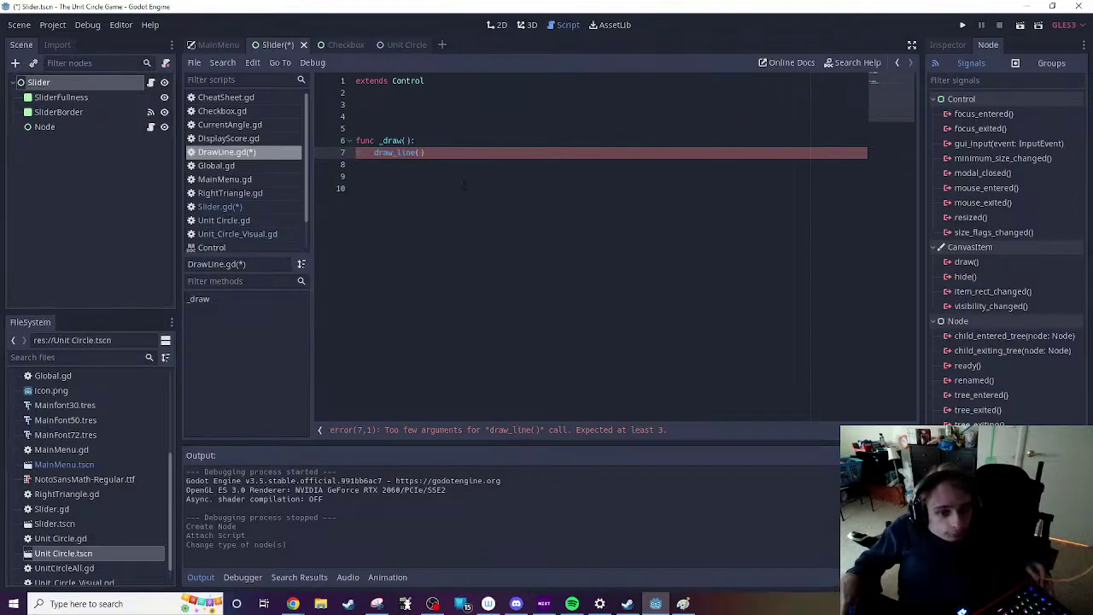
{"action": "type", "text": "get_pa"}
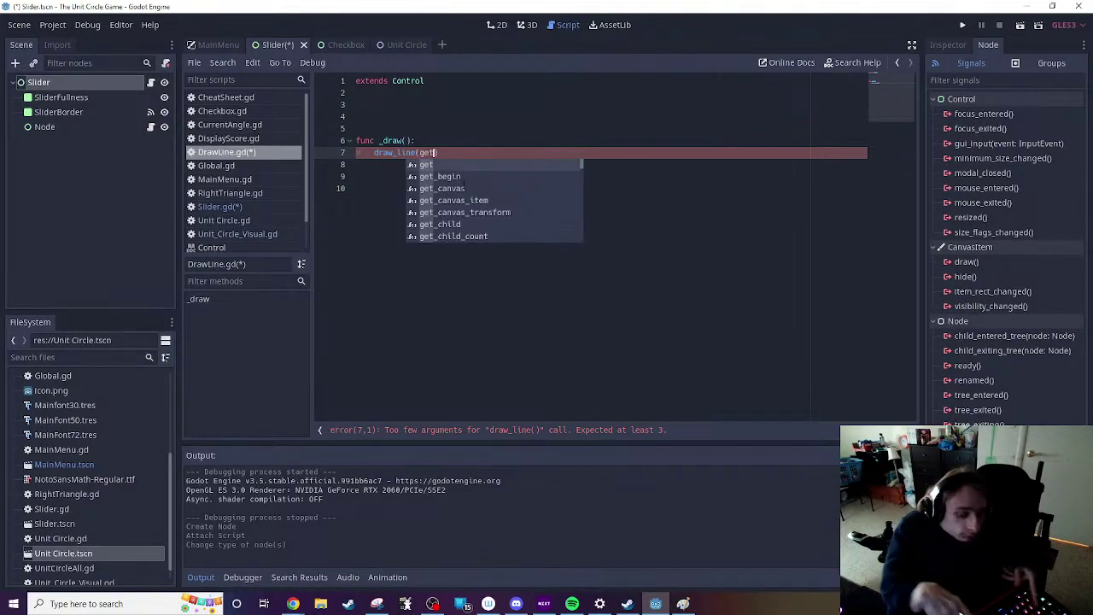
{"action": "key", "text": "Return"}
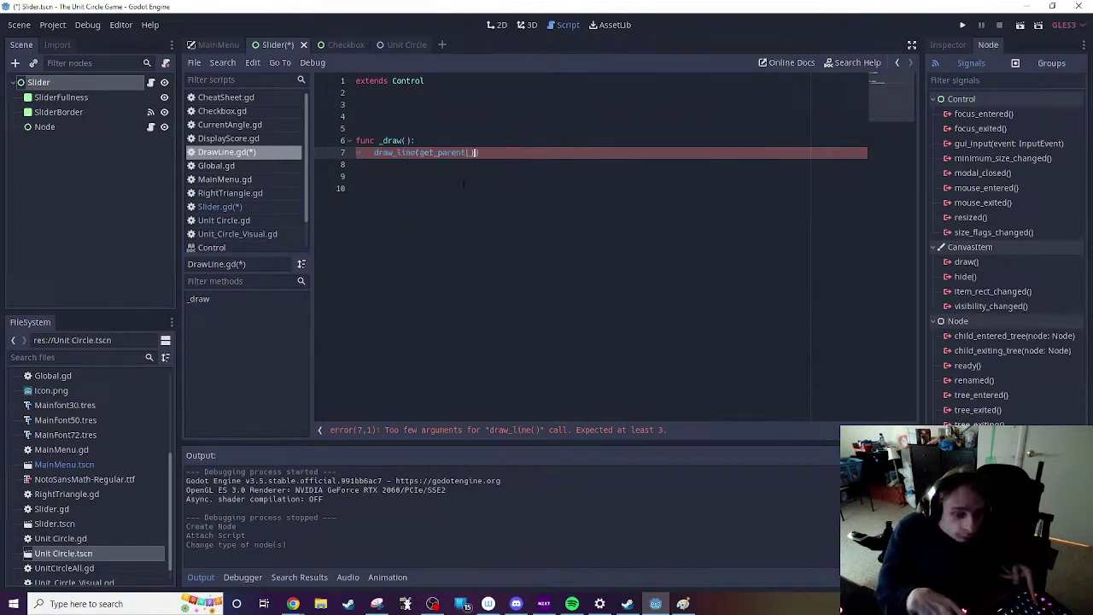
{"action": "key", "text": "Right"}
{"action": "type", "text": "."}
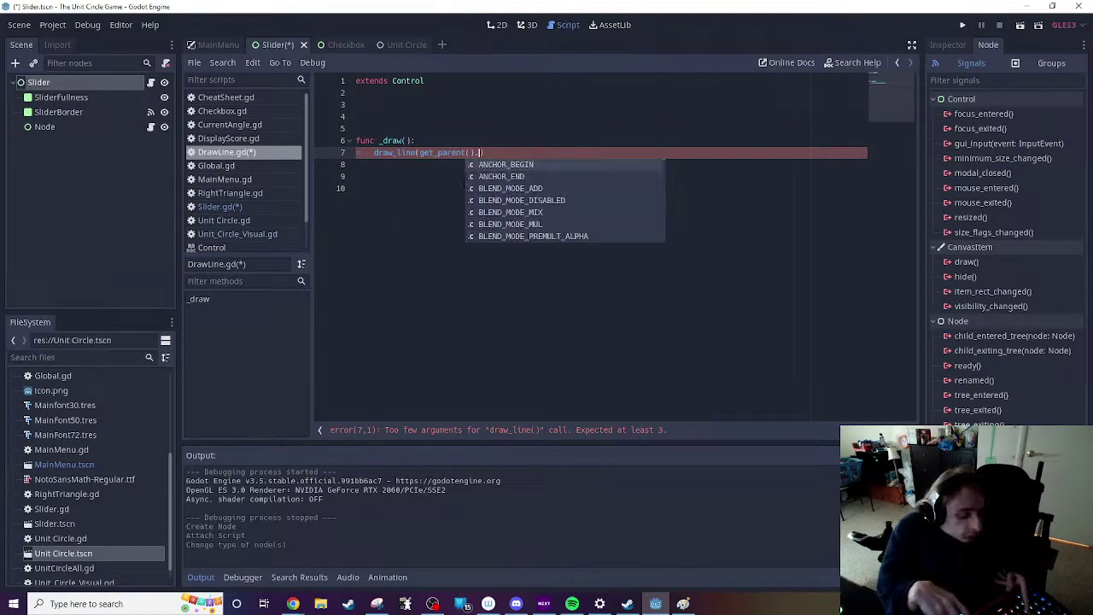
{"action": "type", "text": "l"}
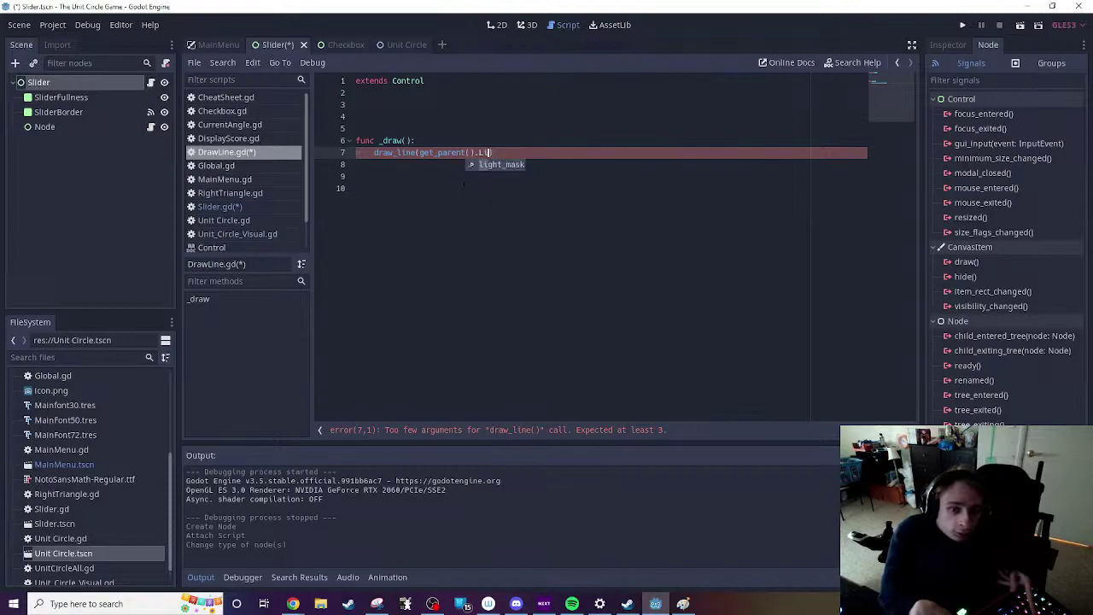
{"action": "key", "text": "BackSpace"}
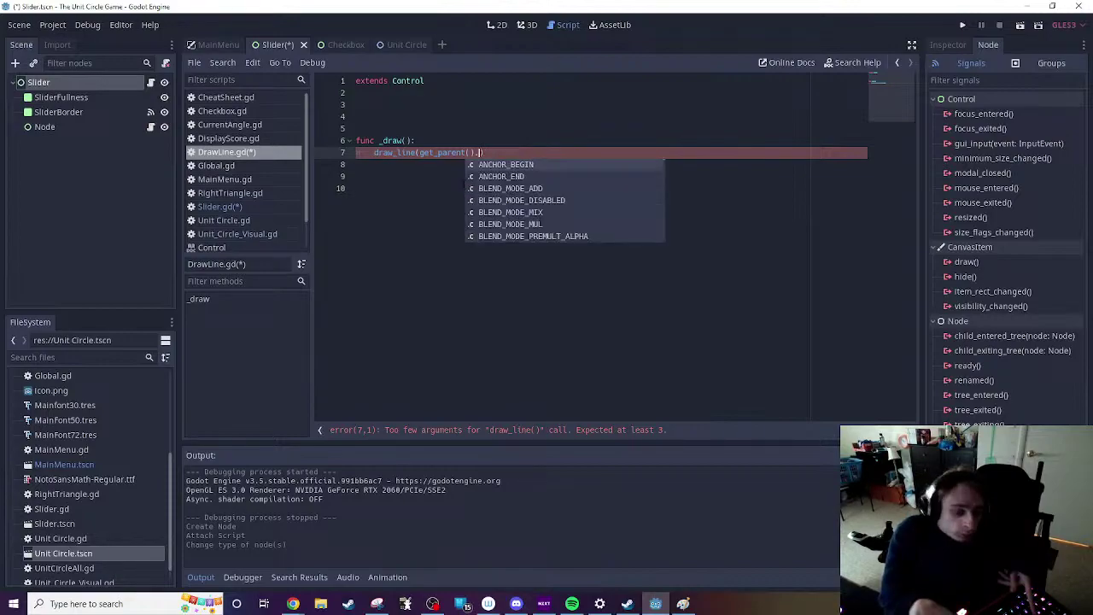
{"action": "type", "text": "DrawLin"}
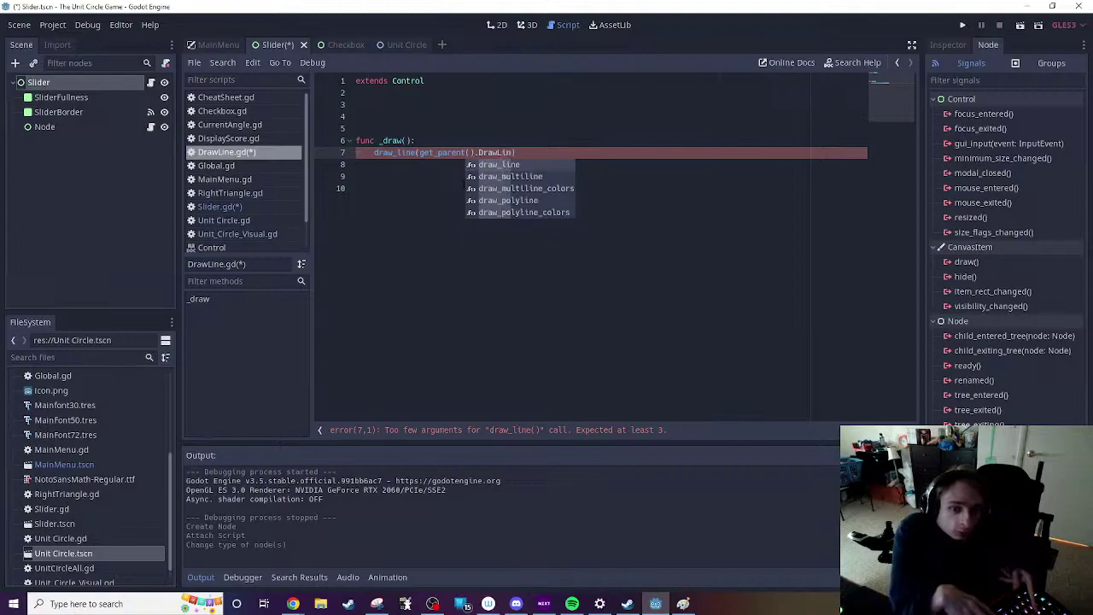
Step: Check Slider.gd's variable names, clear the wrong member name, and reopen get_parent()'s suggestions
{"action": "left_click", "coordinate": [151, 82]}
{"action": "scroll", "coordinate": [598, 248], "scroll_direction": "up", "scroll_amount": 7}
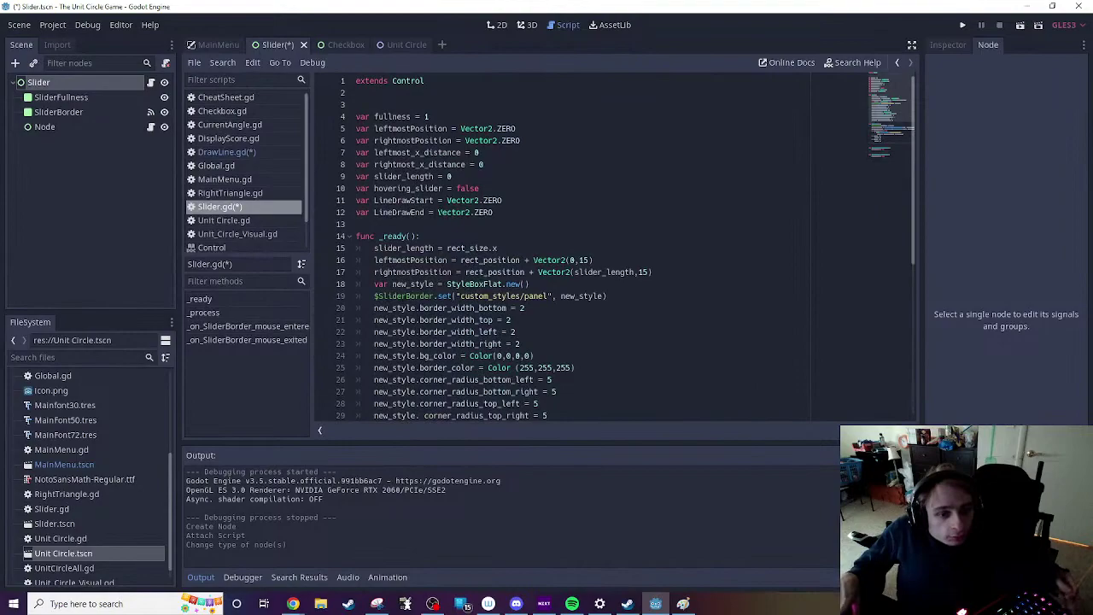
{"action": "left_click", "coordinate": [151, 127]}
{"action": "key", "text": "BackSpace"}
{"action": "key", "text": "BackSpace"}
{"action": "key", "text": "BackSpace"}
{"action": "key", "text": "BackSpace"}
{"action": "key", "text": "BackSpace"}
{"action": "key", "text": "BackSpace"}
{"action": "key", "text": "BackSpace"}
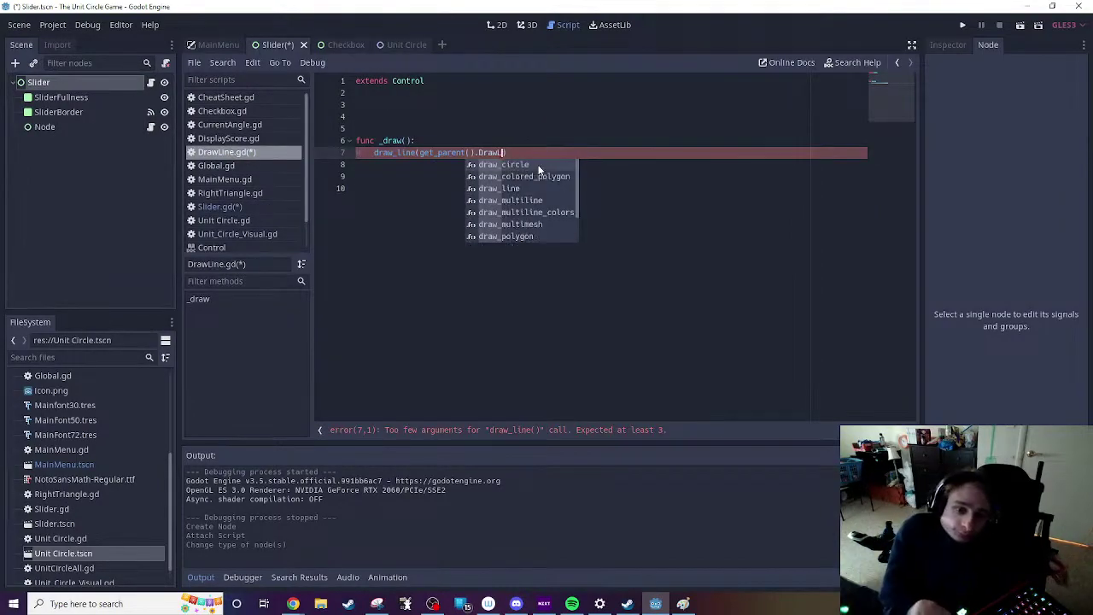
{"action": "type", "text": "LineD"}
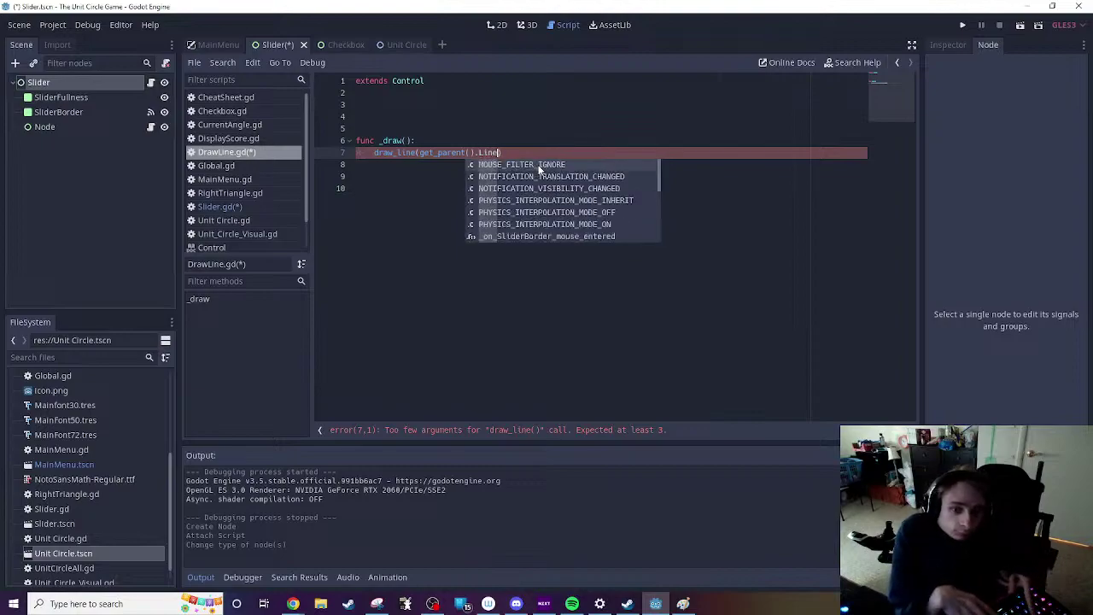
{"action": "key", "text": "Escape"}
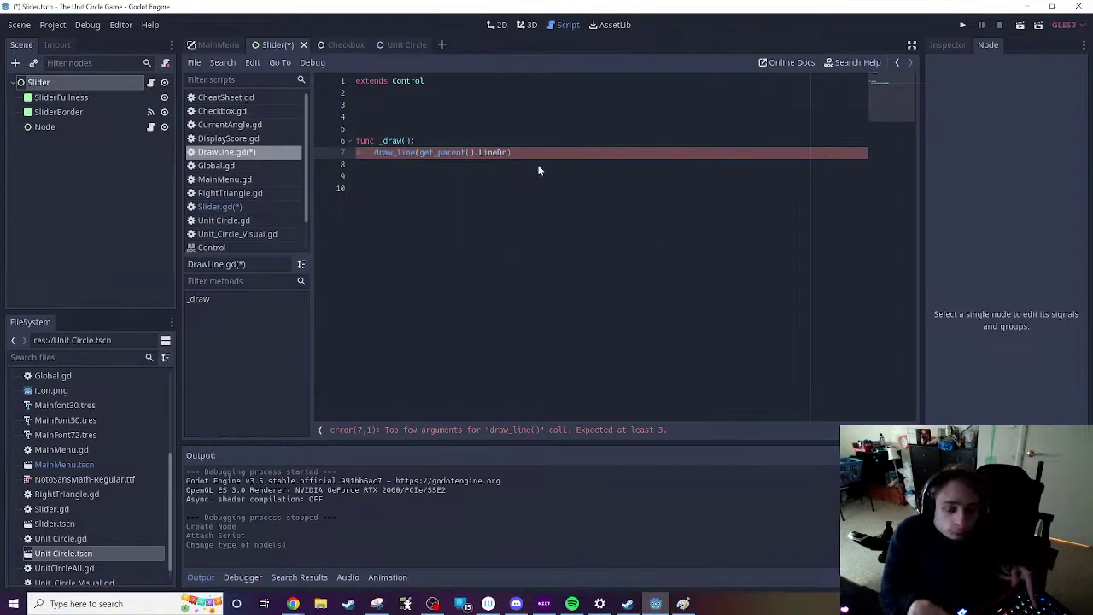
{"action": "key", "text": "BackSpace"}
{"action": "key", "text": "BackSpace"}
{"action": "key", "text": "BackSpace"}
{"action": "key", "text": "BackSpace"}
{"action": "key", "text": "BackSpace"}
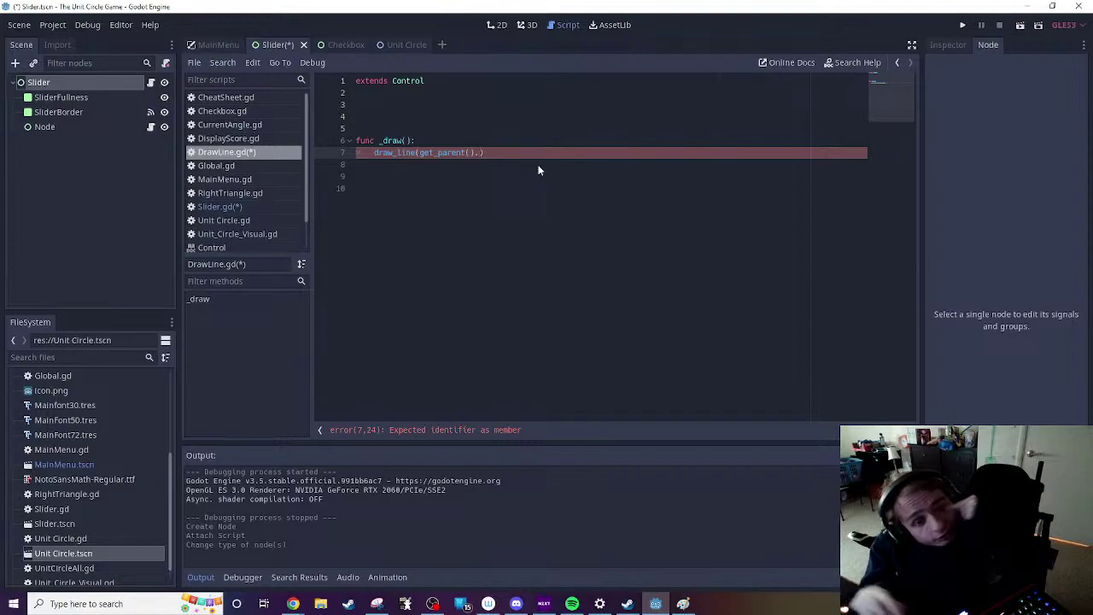
{"action": "key", "text": "BackSpace"}
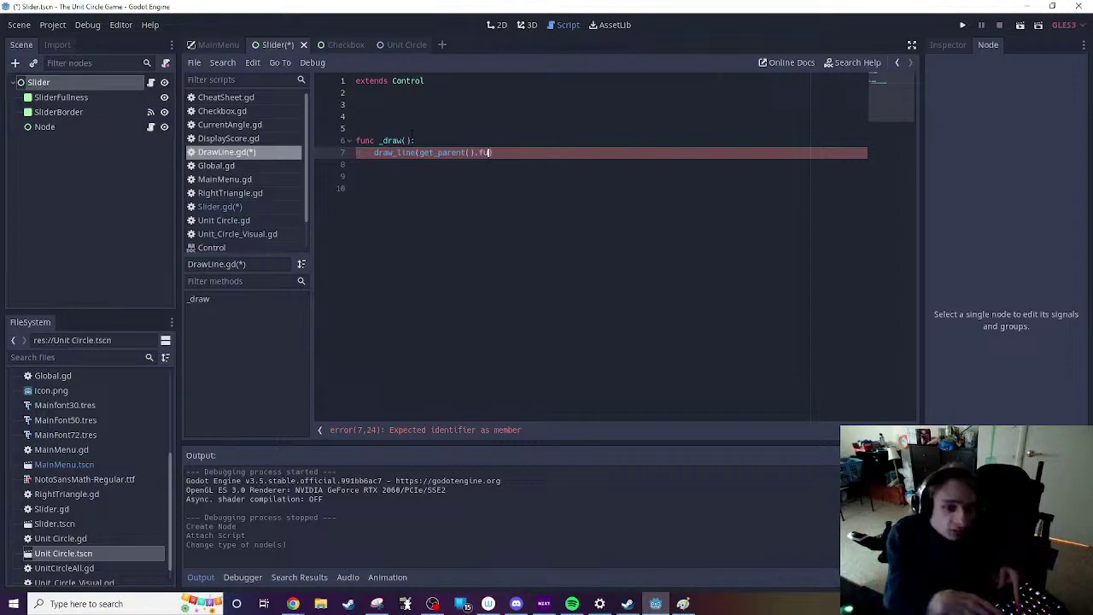
{"action": "key", "text": "ctrl+space"}
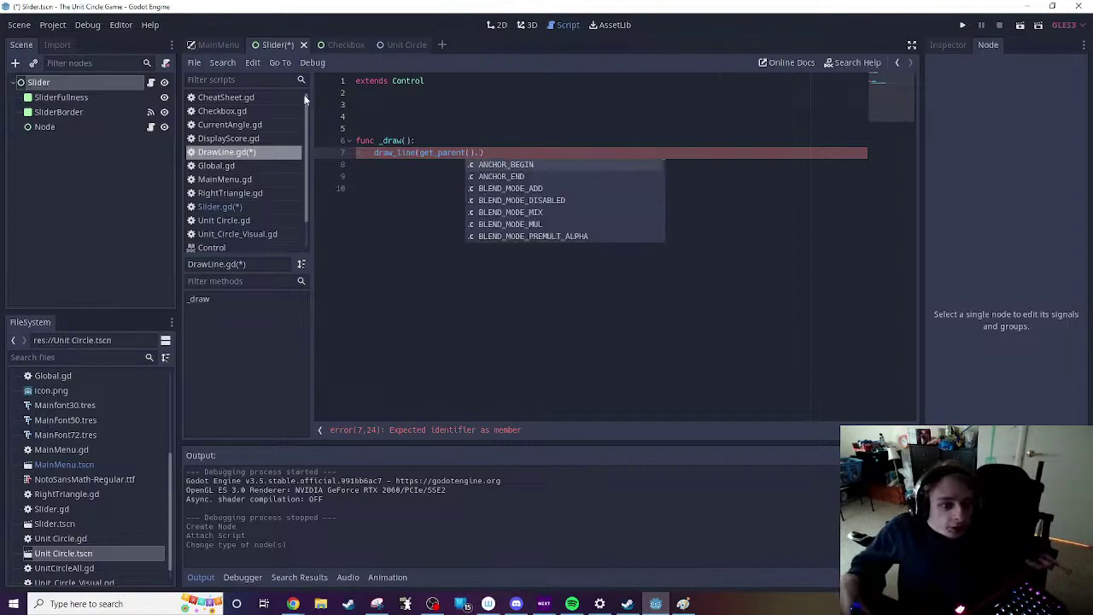
Step: Complete the call as draw_line(get_parent().LineDrawStart, get_parent().LineDrawEnd, Color(255,255,255), 2)
{"action": "left_click", "coordinate": [153, 83]}
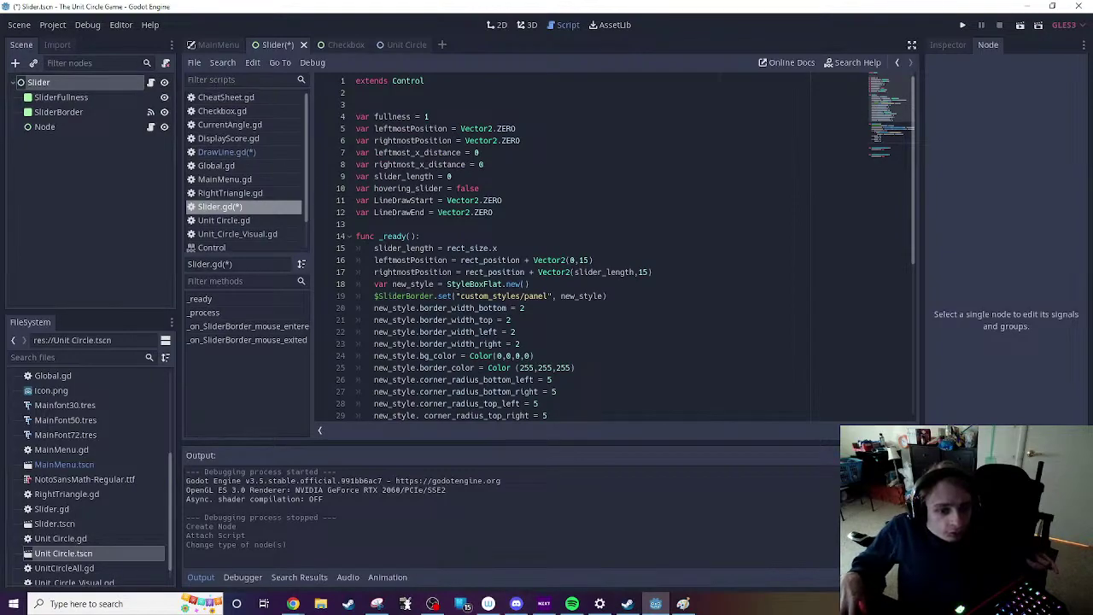
{"action": "double_click", "coordinate": [403, 200]}
{"action": "key", "text": "ctrl+c"}
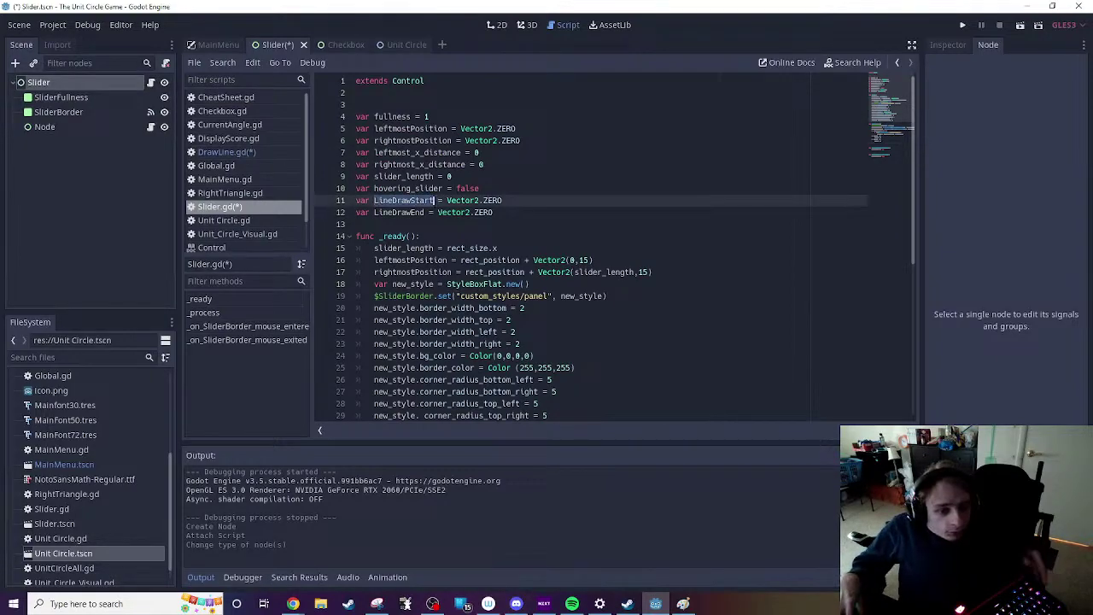
{"action": "left_click", "coordinate": [151, 128]}
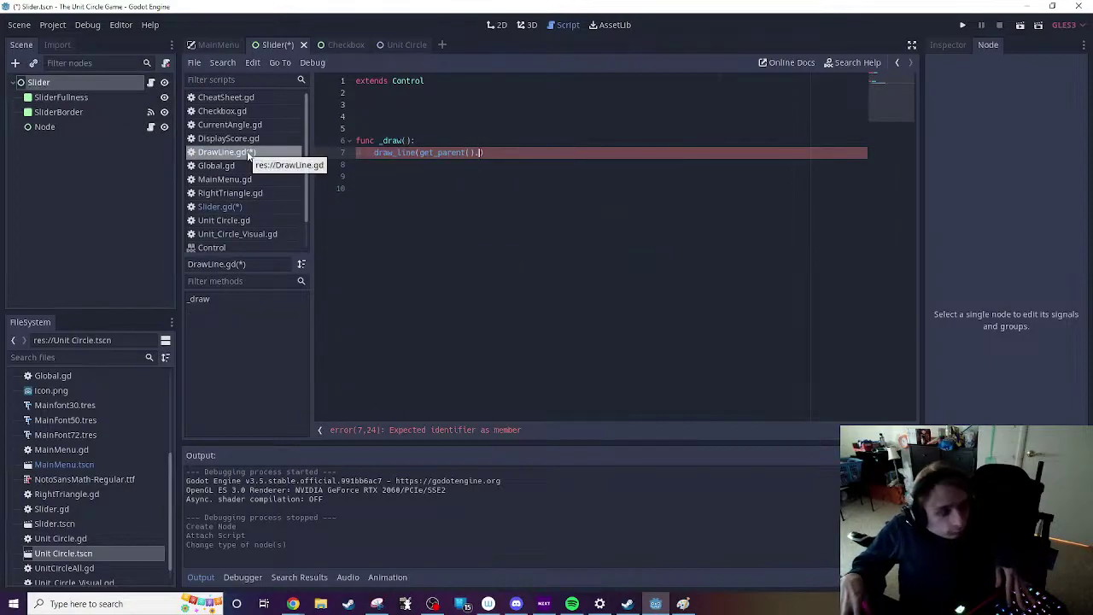
{"action": "key", "text": "ctrl+v"}
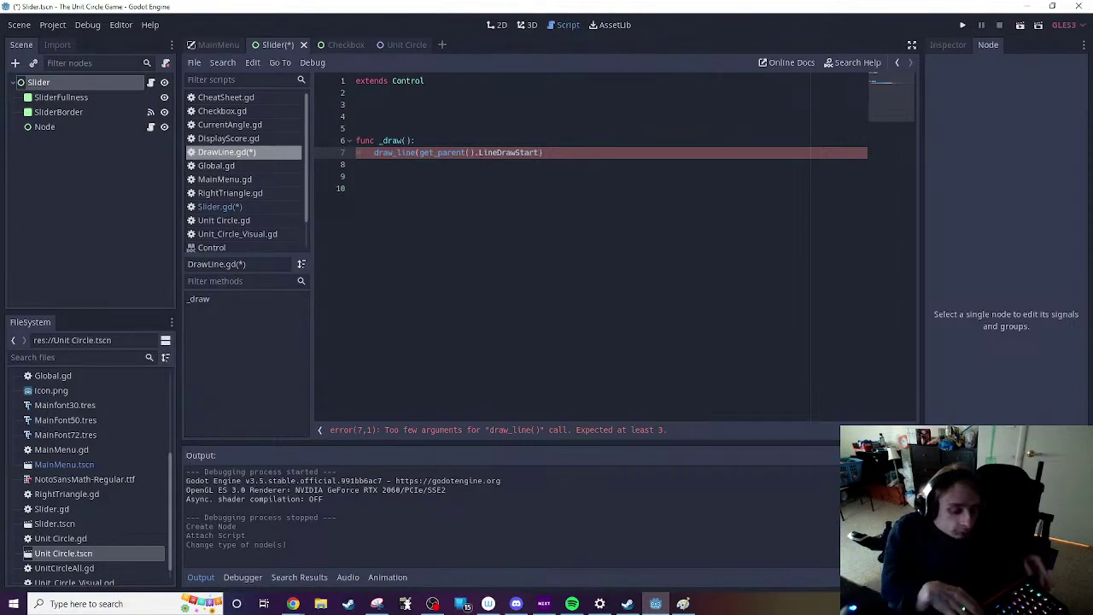
{"action": "type", "text": ", get"}
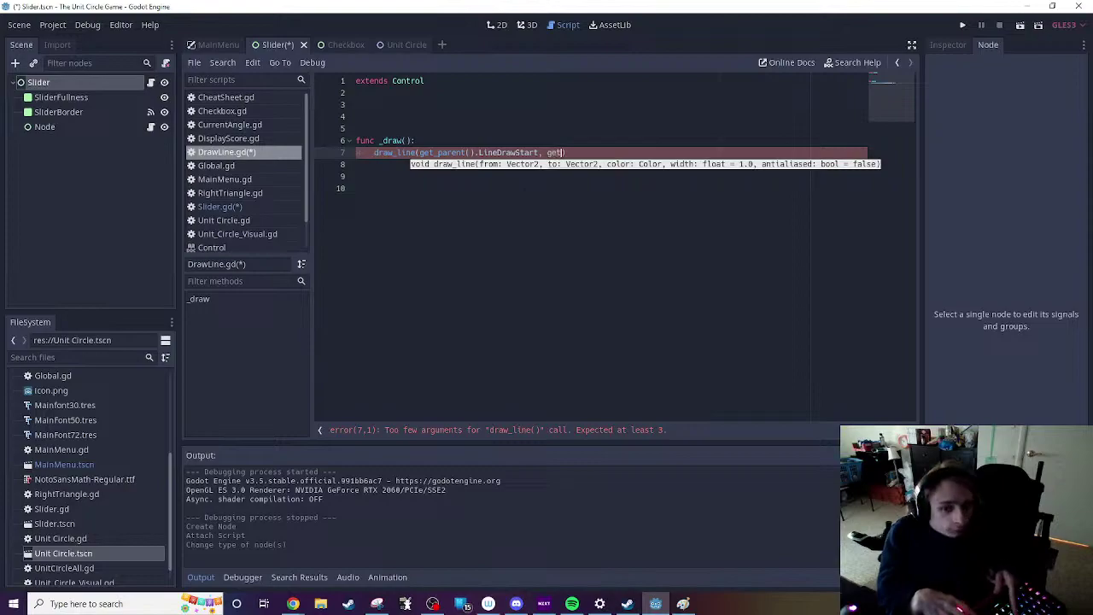
{"action": "type", "text": "_par"}
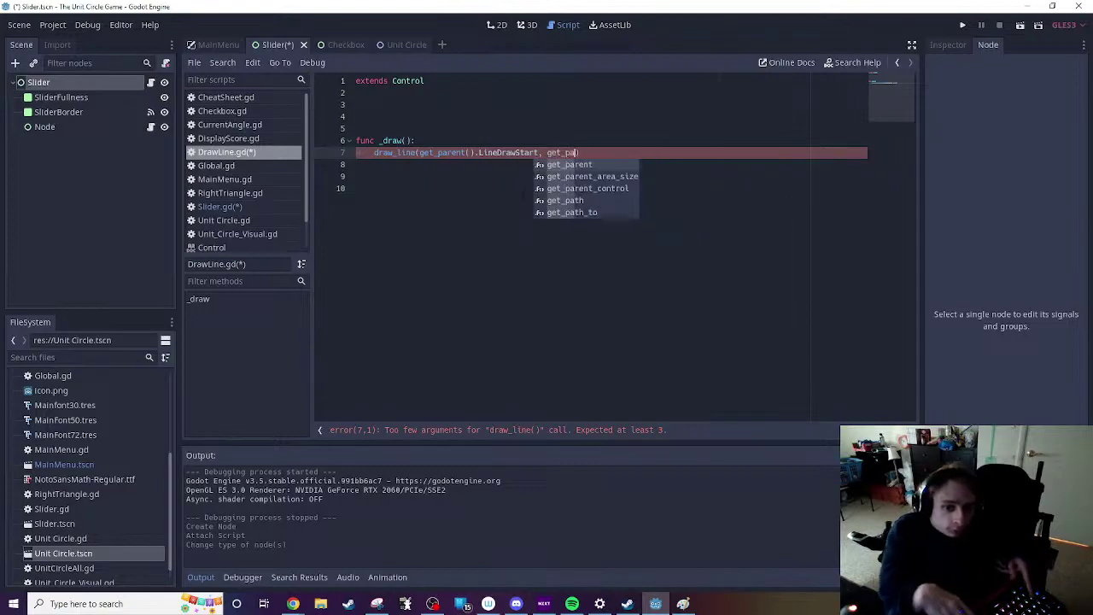
{"action": "key", "text": "Return"}
{"action": "type", "text": ").Line"}
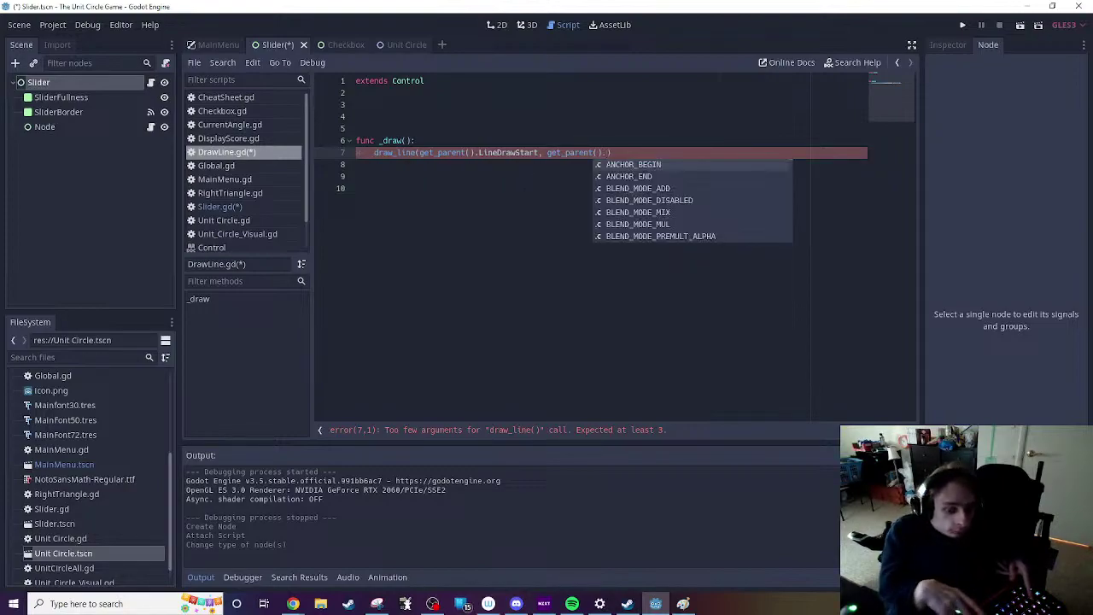
{"action": "type", "text": "DrawE"}
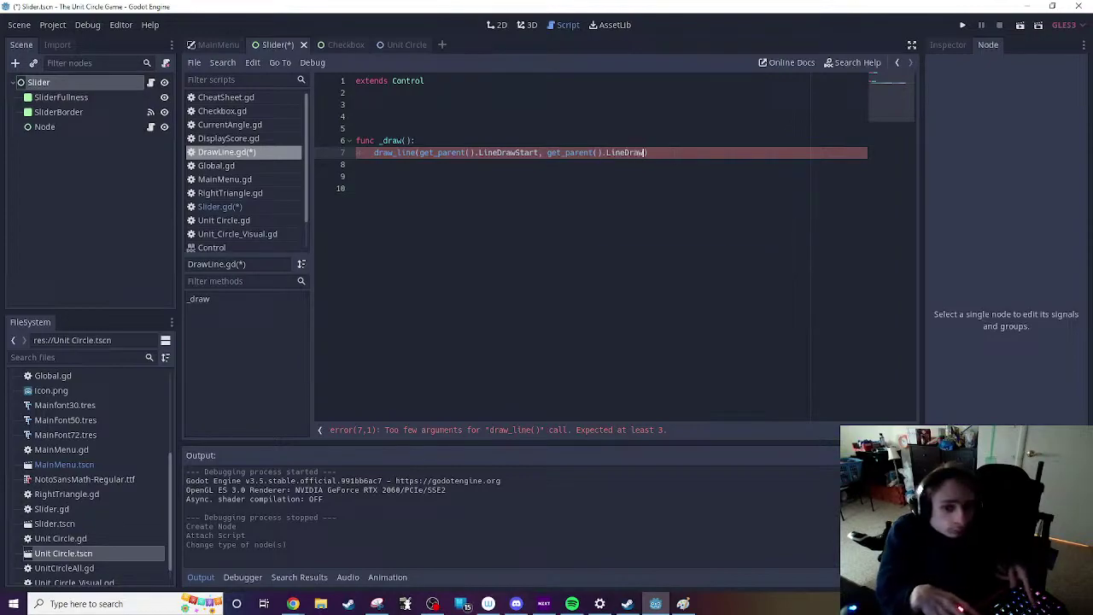
{"action": "type", "text": "nd"}
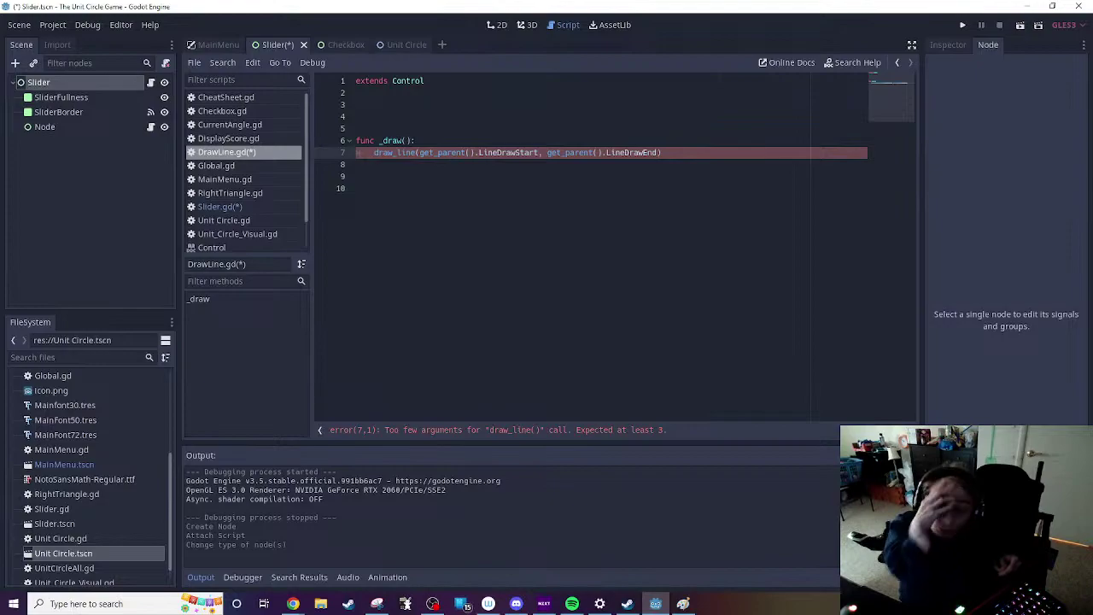
{"action": "type", "text": ", Col"}
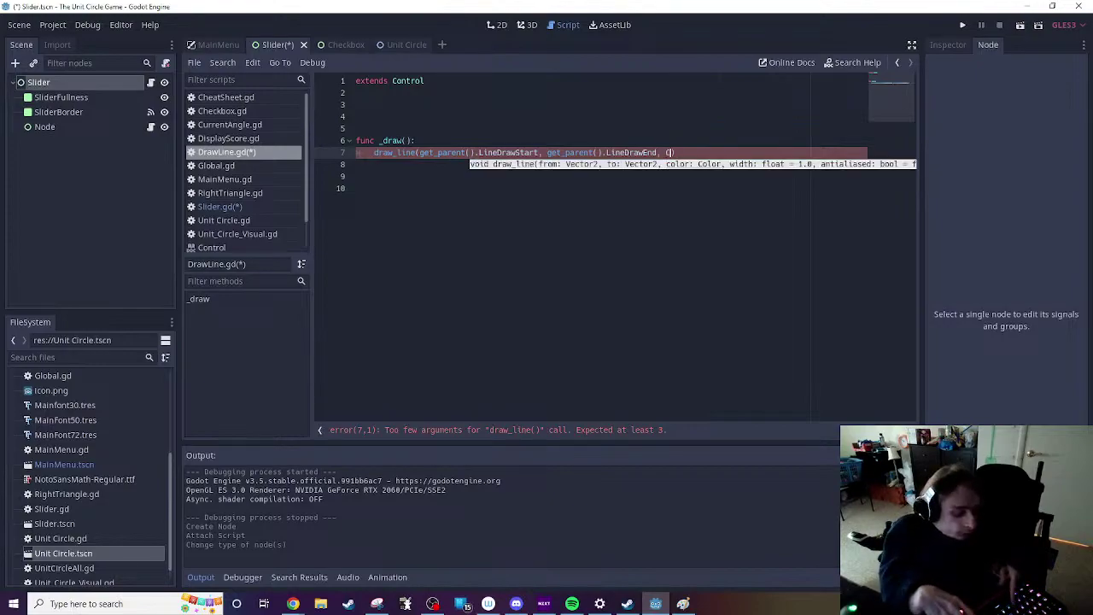
{"action": "type", "text": "or"}
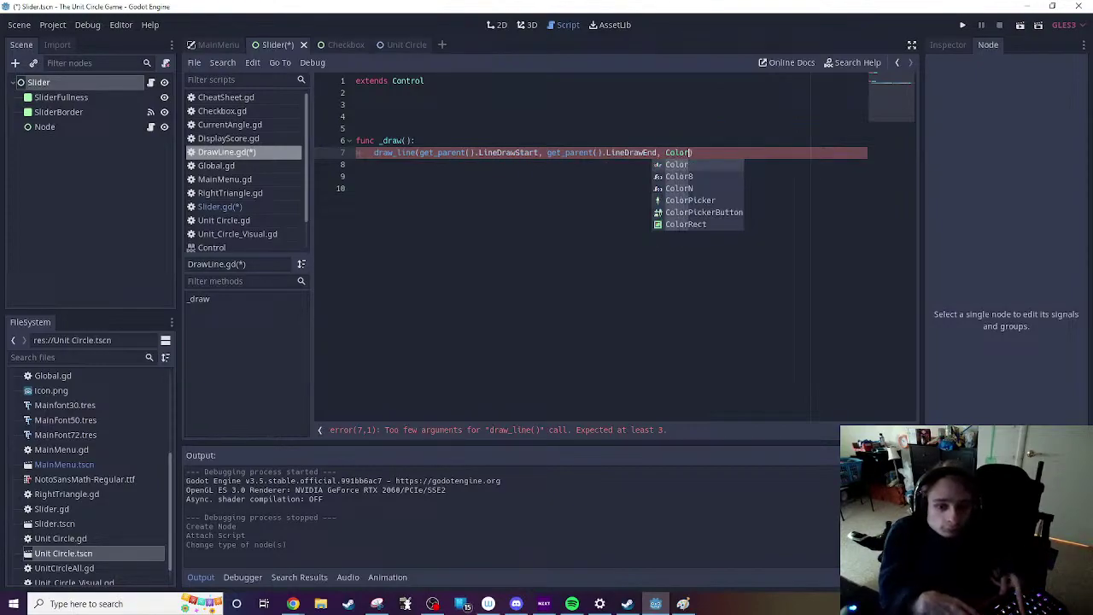
{"action": "type", "text": "(255"}
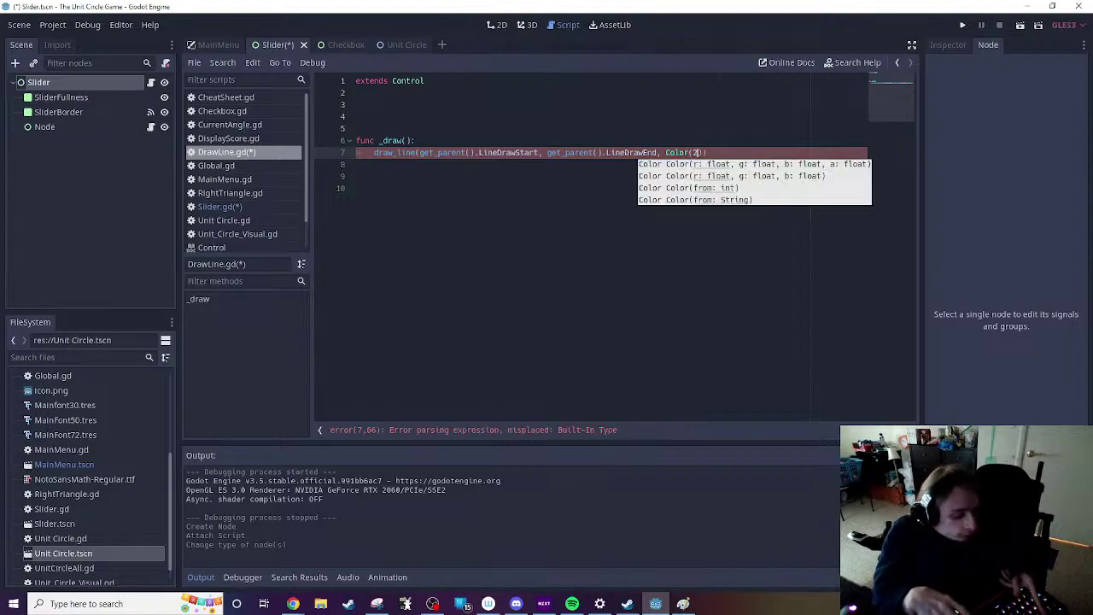
{"action": "type", "text": ",255,255"}
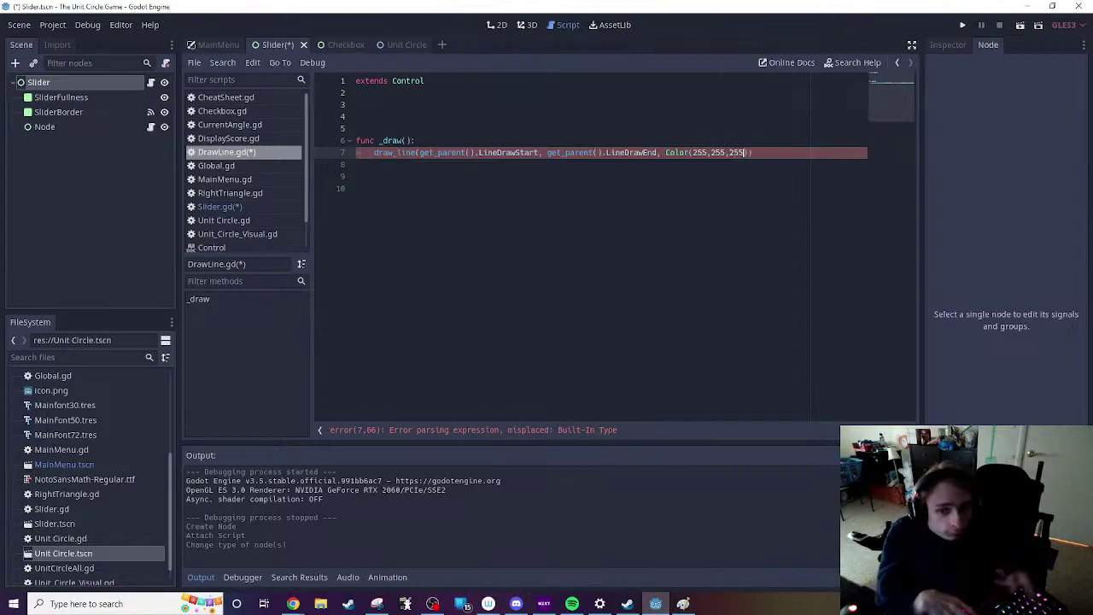
{"action": "type", "text": "), 2"}
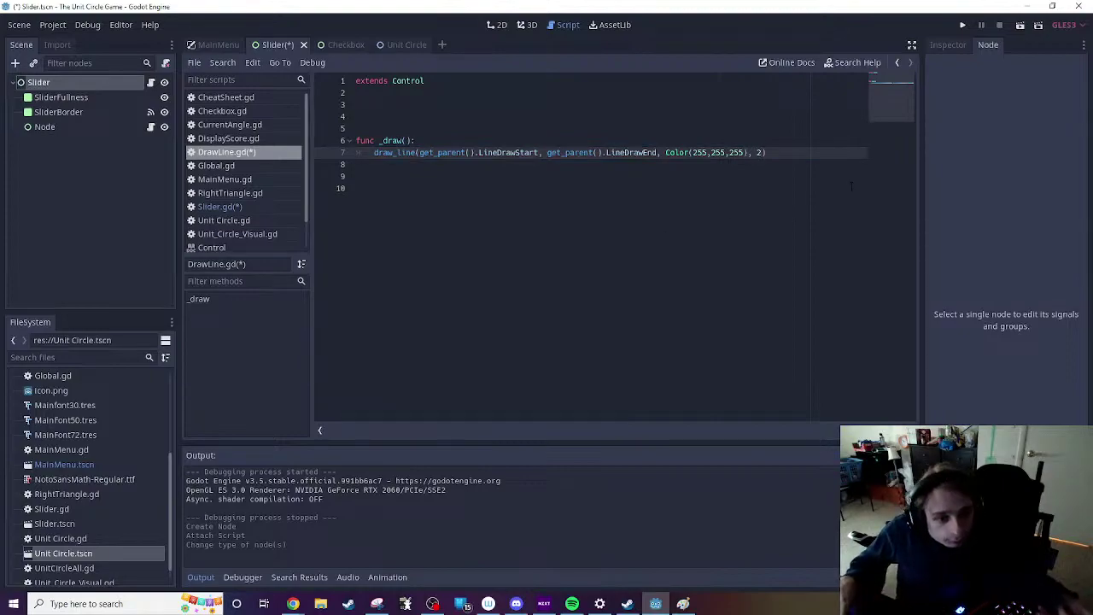
Step: Add func _process(_delta): below _draw with update() in its body
{"action": "left_click", "coordinate": [782, 161]}
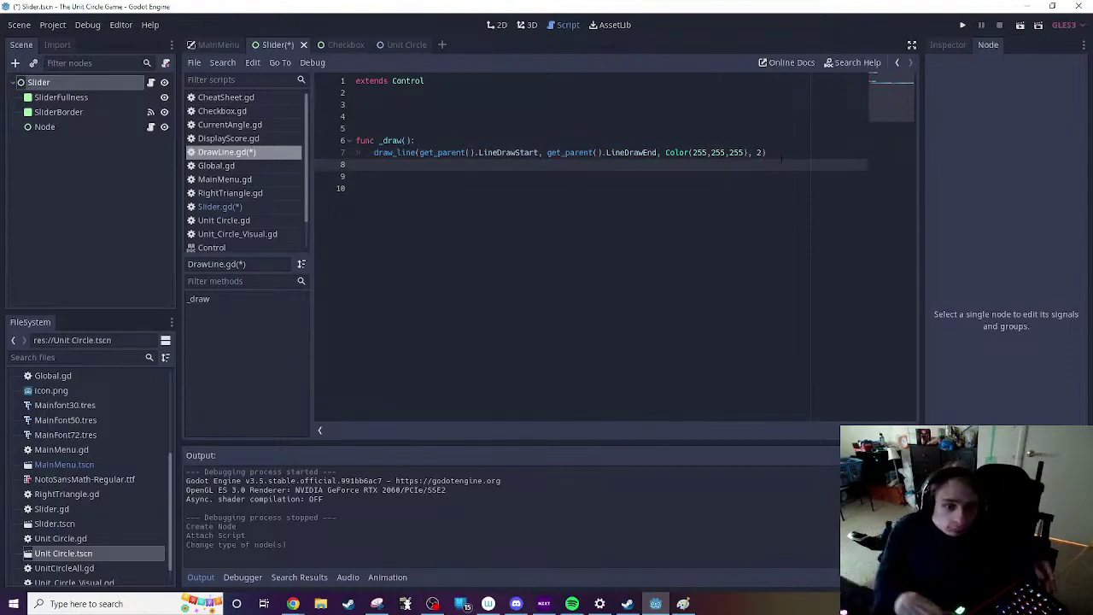
{"action": "key", "text": "Return"}
{"action": "type", "text": "func"}
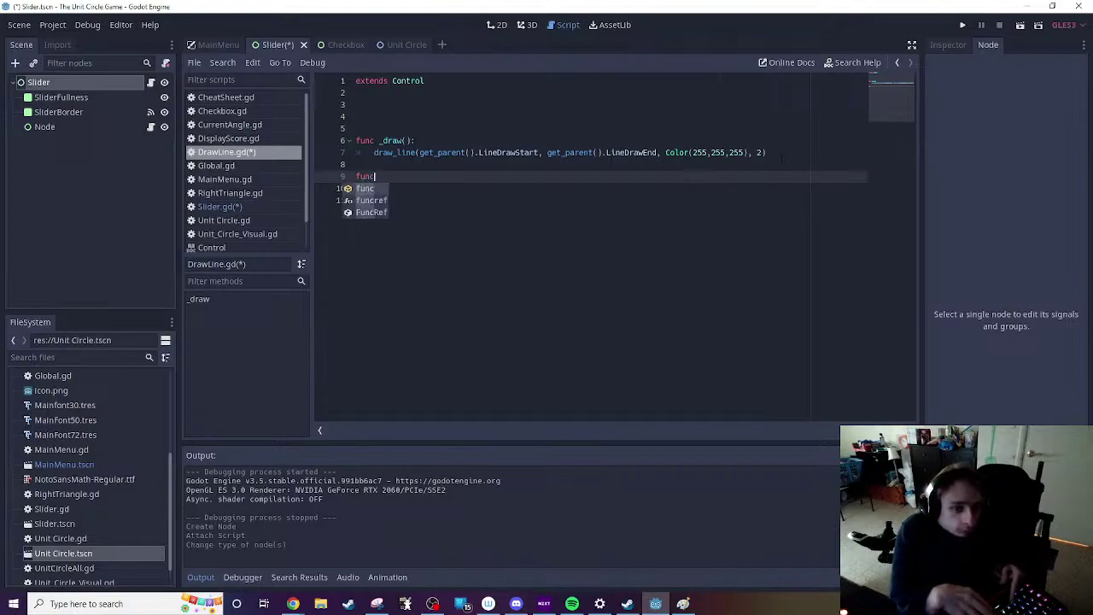
{"action": "key", "text": "Return"}
{"action": "key", "text": "BackSpace"}
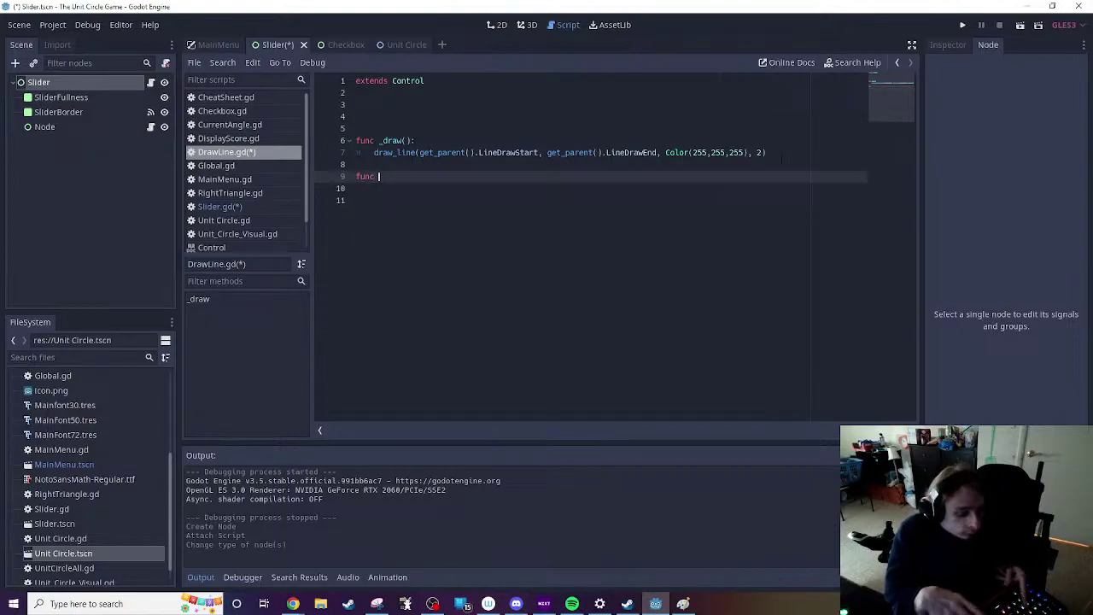
{"action": "type", "text": "_pro"}
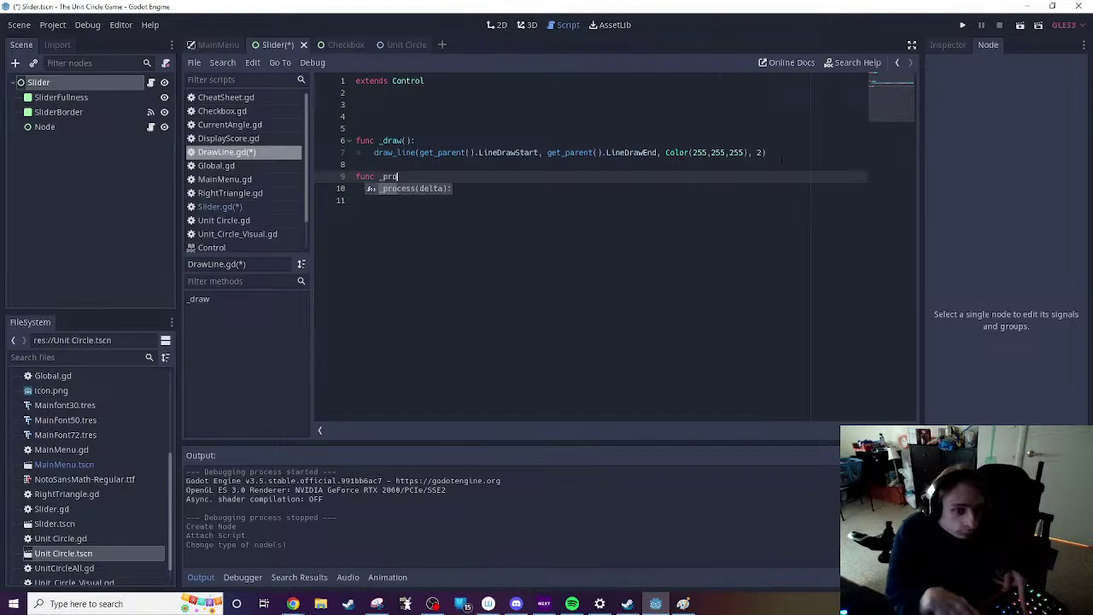
{"action": "key", "text": "Return"}
{"action": "key", "text": "Left"}
{"action": "key", "text": "Left"}
{"action": "key", "text": "Left"}
{"action": "key", "text": "Left"}
{"action": "key", "text": "Left"}
{"action": "key", "text": "Left"}
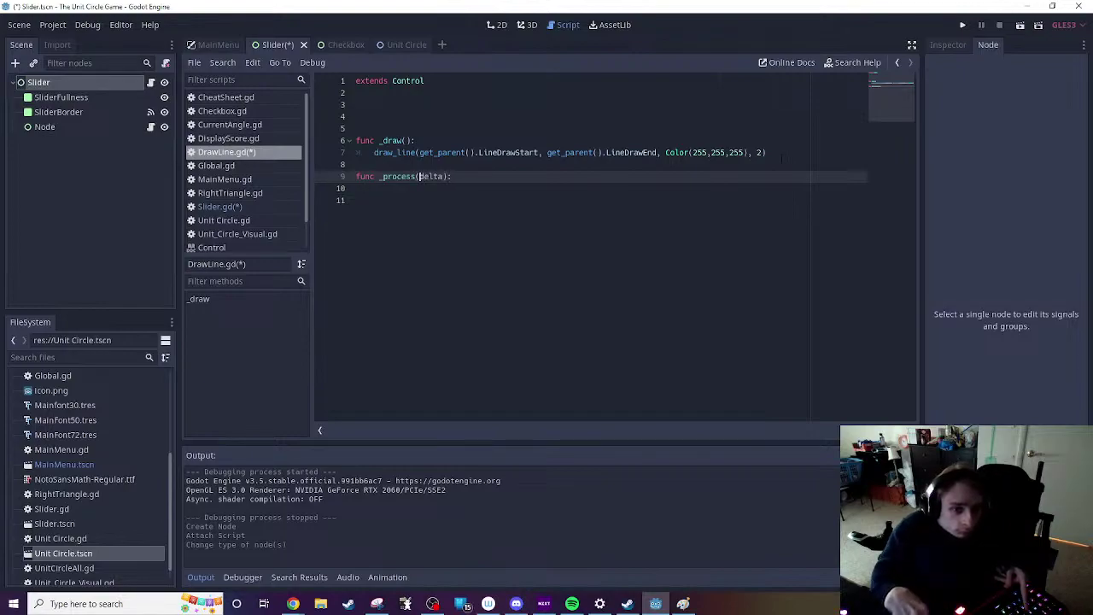
{"action": "type", "text": "_"}
{"action": "key", "text": "End"}
{"action": "type", "text": ":"}
{"action": "key", "text": "Return"}
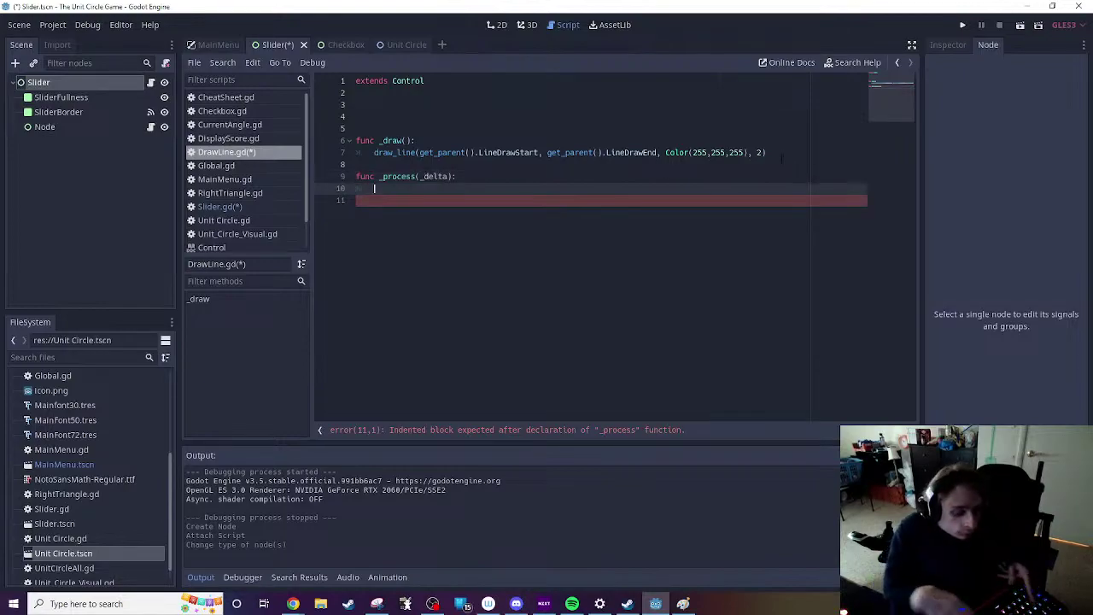
{"action": "type", "text": "update"}
{"action": "key", "text": "Return"}
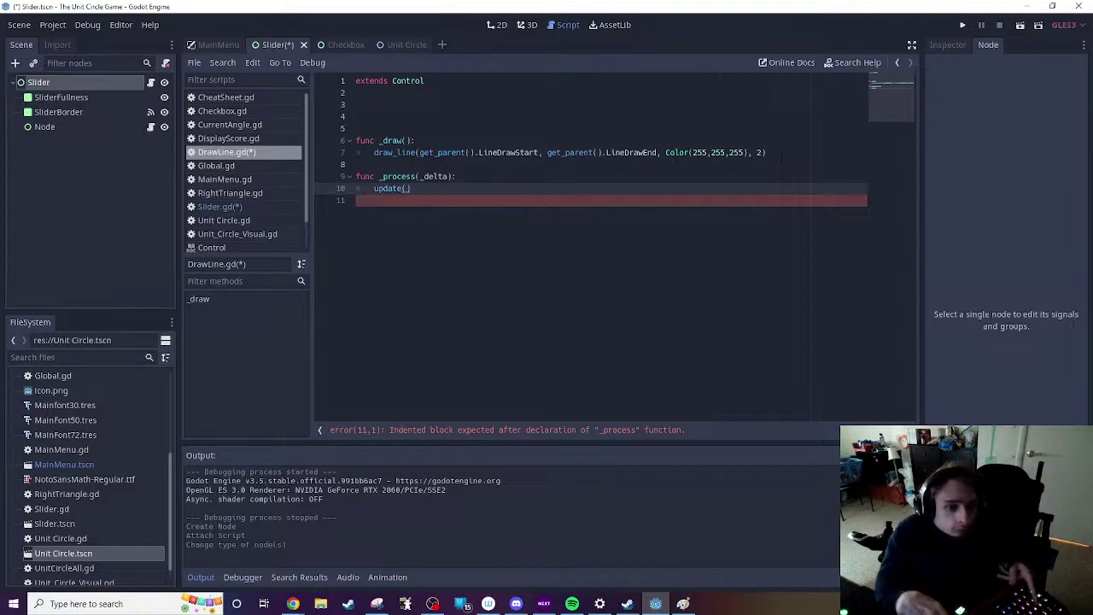
{"action": "key", "text": "Down"}
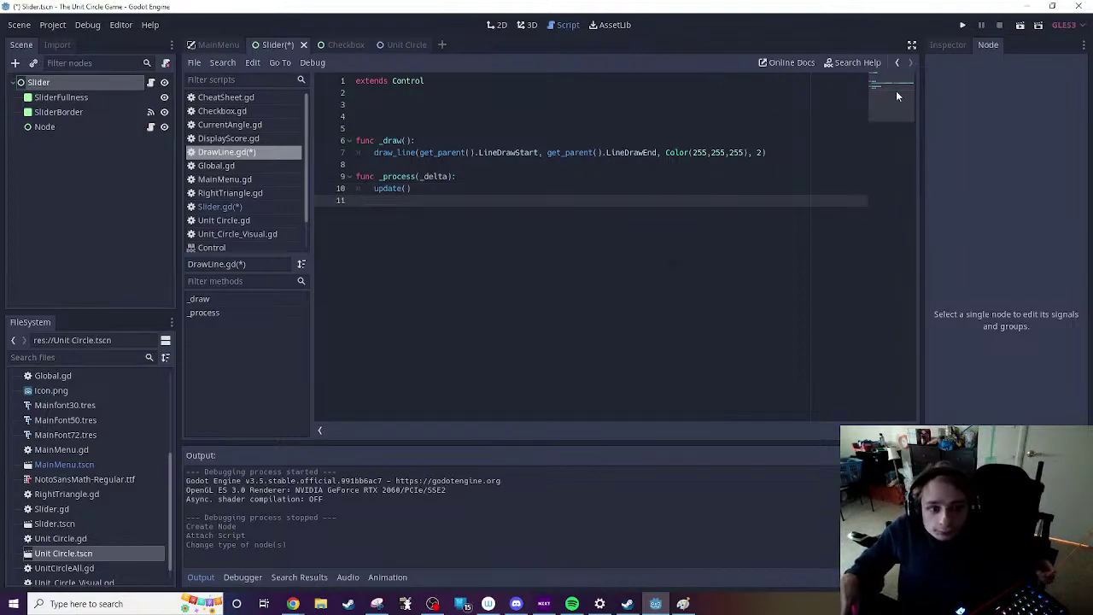
Step: Play the scene, drag the slider to test the line, close the game, and reopen Slider.gd
{"action": "left_click", "coordinate": [1021, 26]}
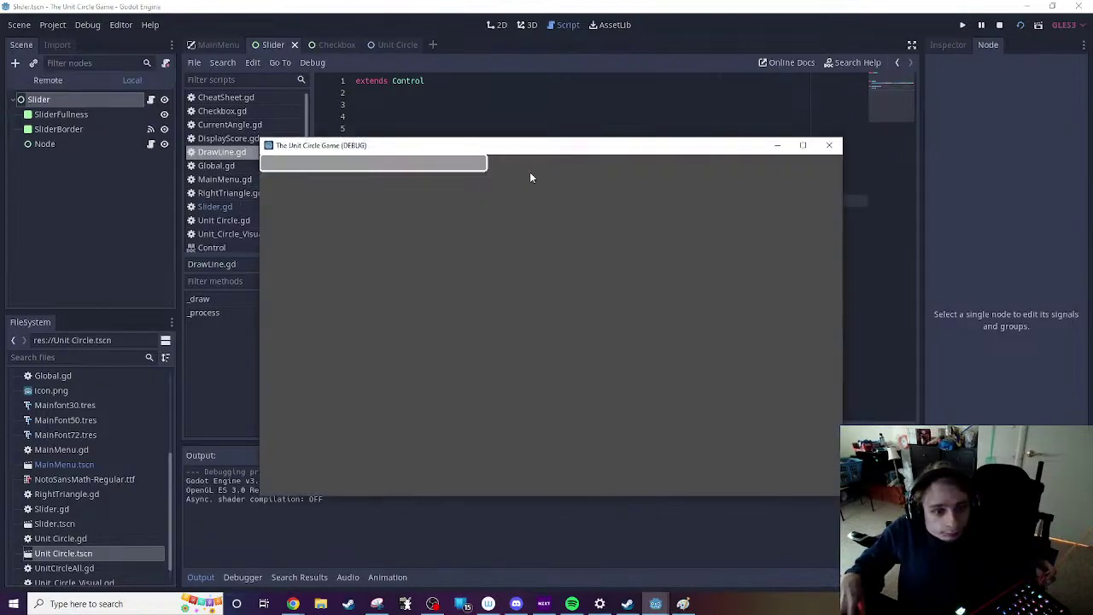
{"action": "left_click_drag", "start_coordinate": [412, 169], "coordinate": [461, 171]}
{"action": "left_click_drag", "start_coordinate": [515, 149], "coordinate": [519, 229]}
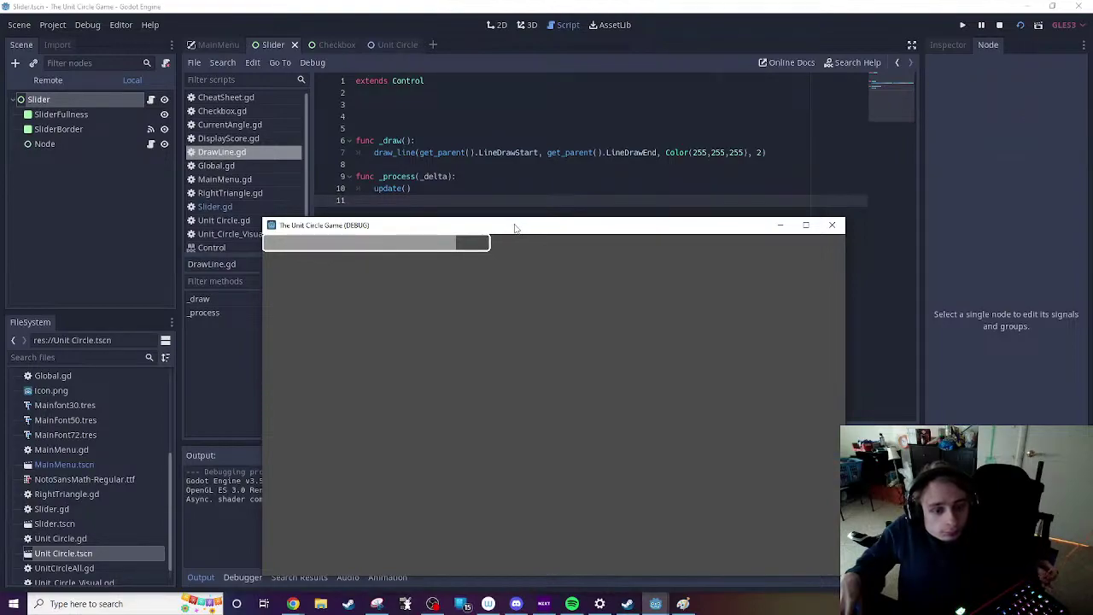
{"action": "left_click", "coordinate": [832, 225]}
{"action": "left_click", "coordinate": [151, 82]}
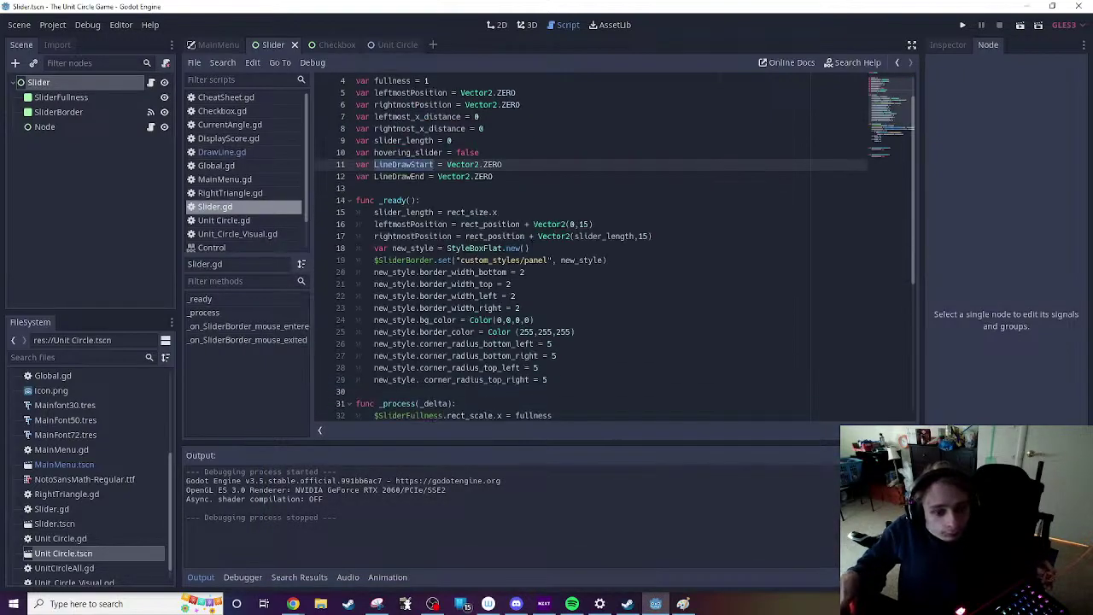
Step: Paste the copied draw_line code into Slider.gd and trim it to two Vector2 endpoint lines
{"action": "scroll", "coordinate": [534, 243], "scroll_direction": "down", "scroll_amount": 6}
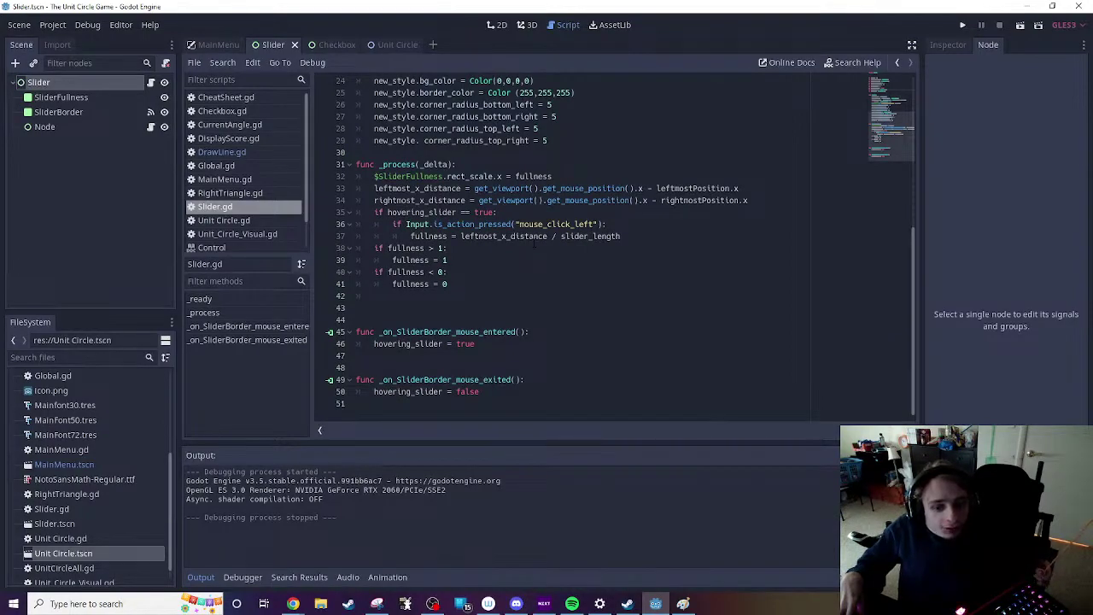
{"action": "scroll", "coordinate": [533, 243], "scroll_direction": "up", "scroll_amount": 5}
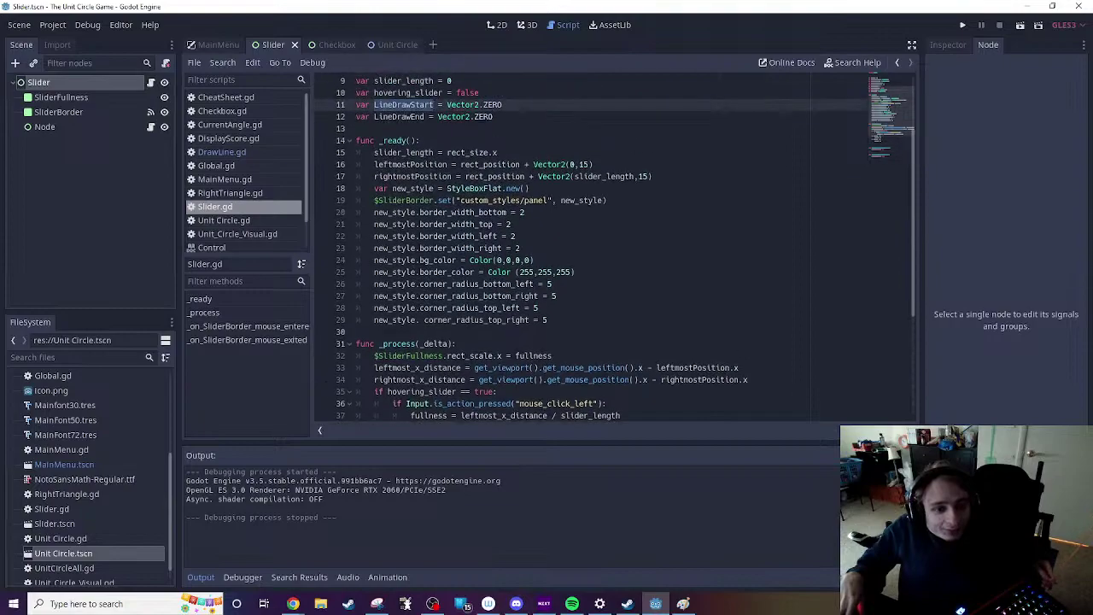
{"action": "left_click", "coordinate": [442, 247]}
{"action": "scroll", "coordinate": [443, 292], "scroll_direction": "down", "scroll_amount": 5}
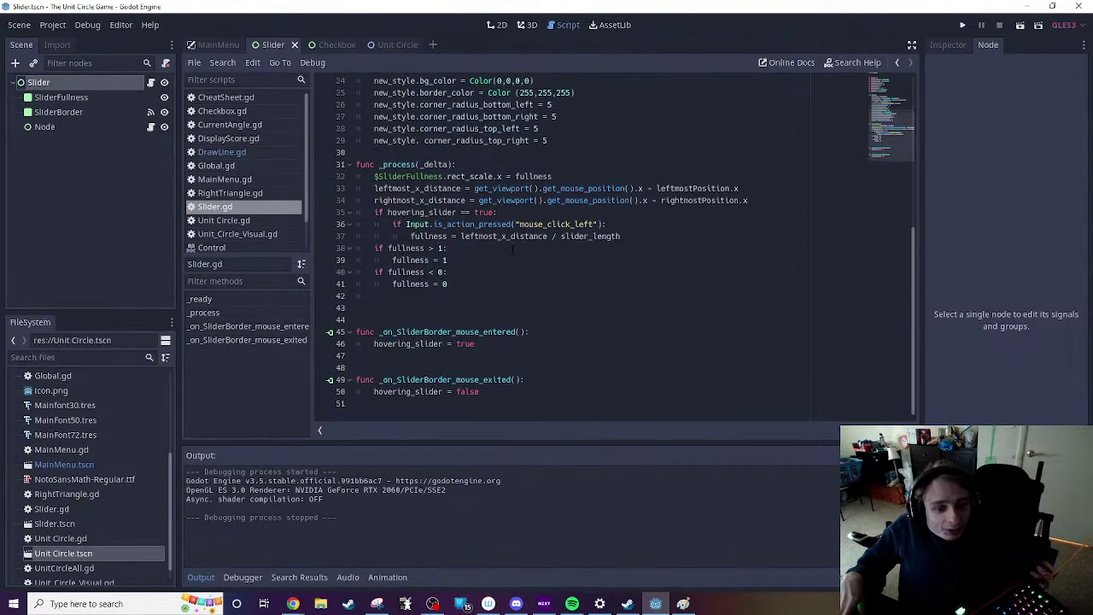
{"action": "left_click", "coordinate": [442, 292]}
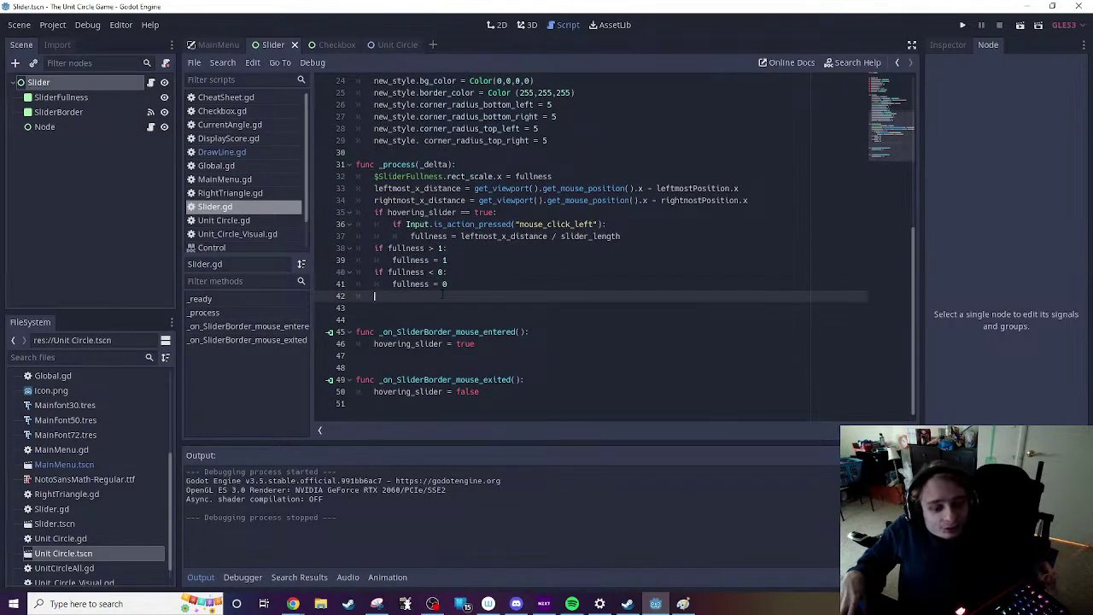
{"action": "type", "text": "if fullness < 0.995 and fullness > 0.005: \tdraw_line(Vector2(leftmostPosition.x + fullness * slider_length, rect_position.y),Vector2(leftmostPosition.x + fullness * slider_length, rect_position.y+30),Color(255,255,255),2)"}
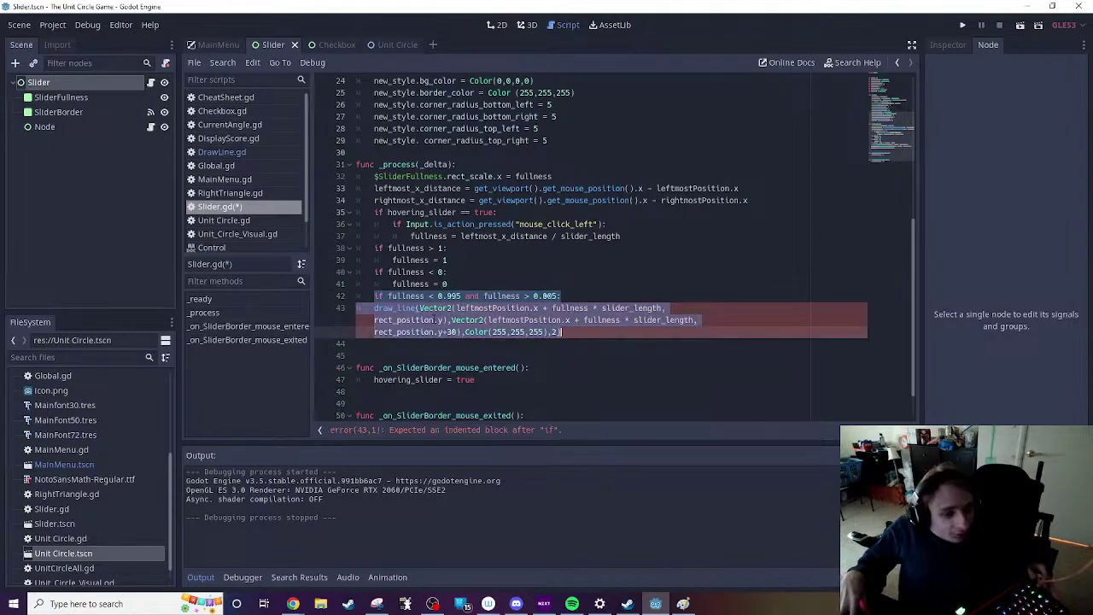
{"action": "left_click", "coordinate": [434, 319]}
{"action": "left_click_drag", "start_coordinate": [375, 295], "coordinate": [456, 308]}
{"action": "key", "text": "BackSpace"}
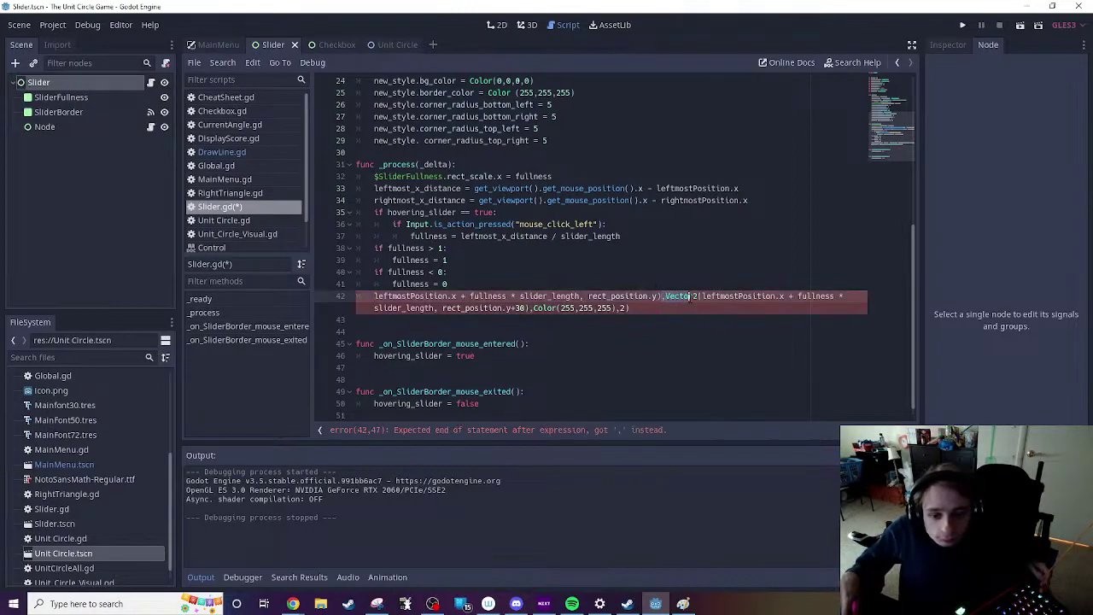
{"action": "type", "text": ","}
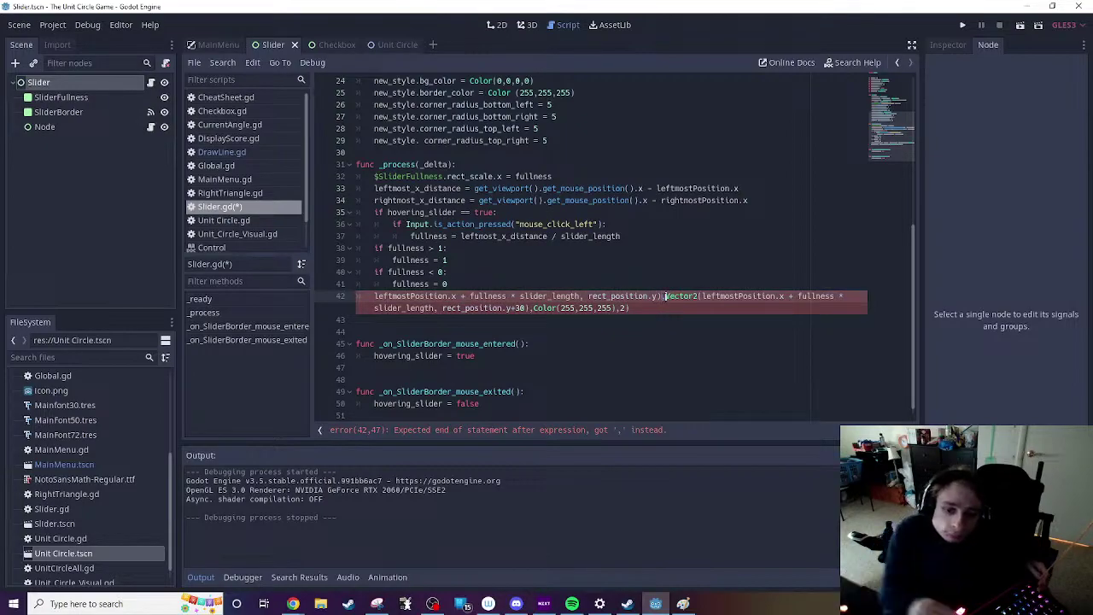
{"action": "key", "text": "BackSpace"}
{"action": "key", "text": "Return"}
{"action": "left_click", "coordinate": [374, 308]}
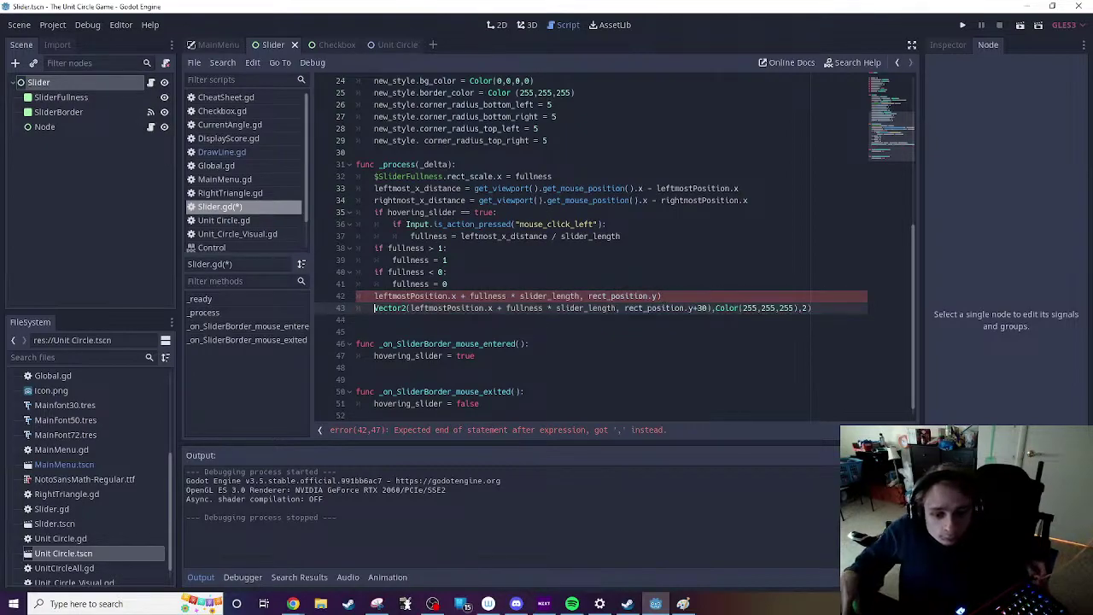
{"action": "left_click_drag", "start_coordinate": [711, 307], "coordinate": [812, 308]}
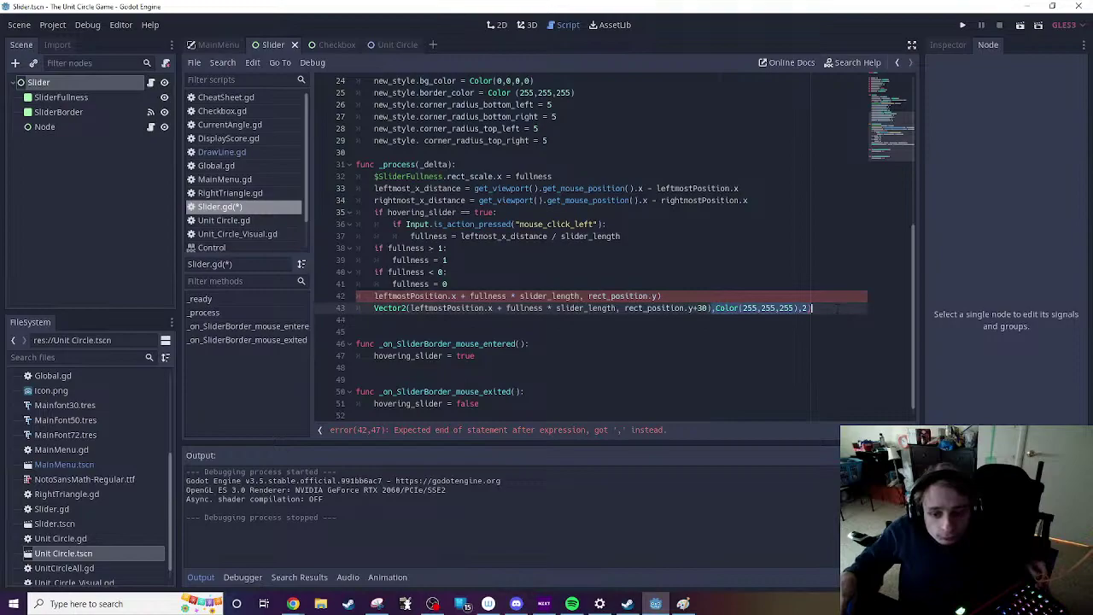
{"action": "key", "text": "BackSpace"}
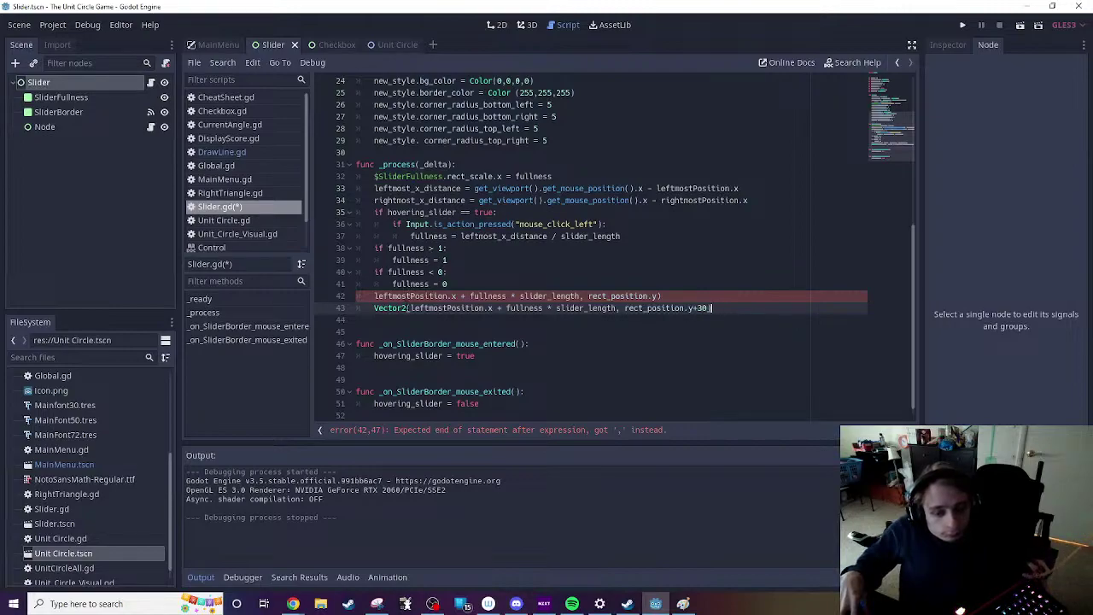
Step: Prefix the two Vector2 lines with 'LineDrawStart =' and 'LineDrawEnd ='
{"action": "left_click", "coordinate": [376, 297]}
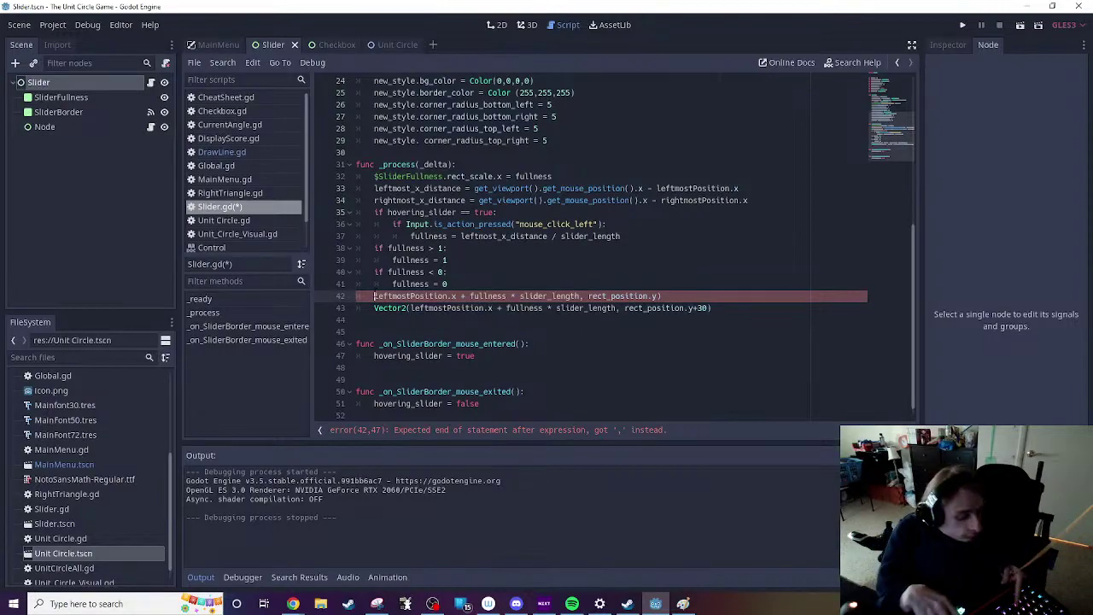
{"action": "type", "text": "Vector2("}
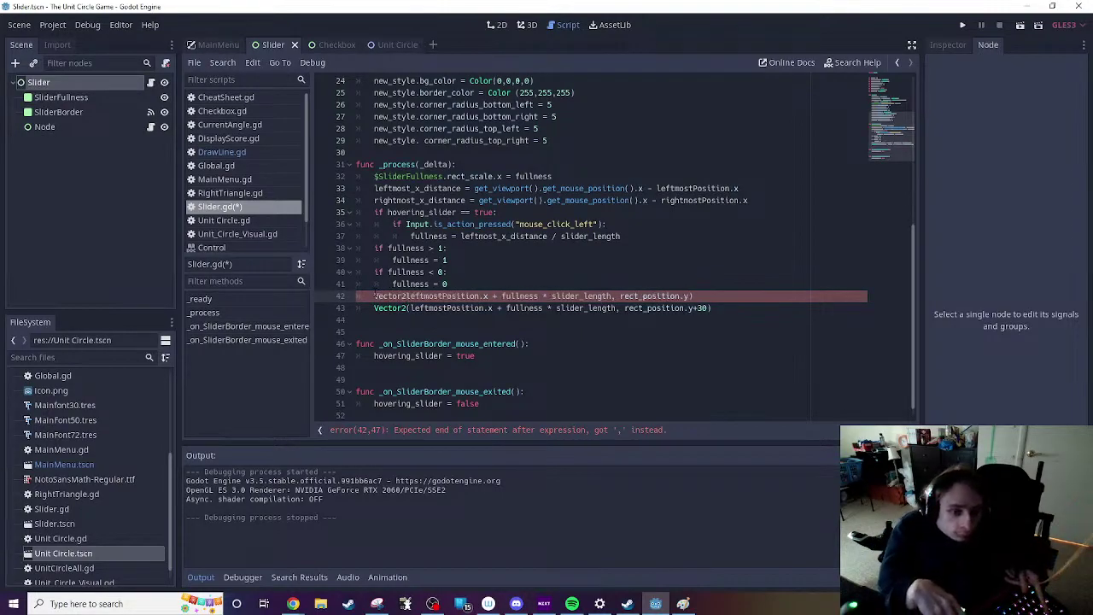
{"action": "type", "text": "("}
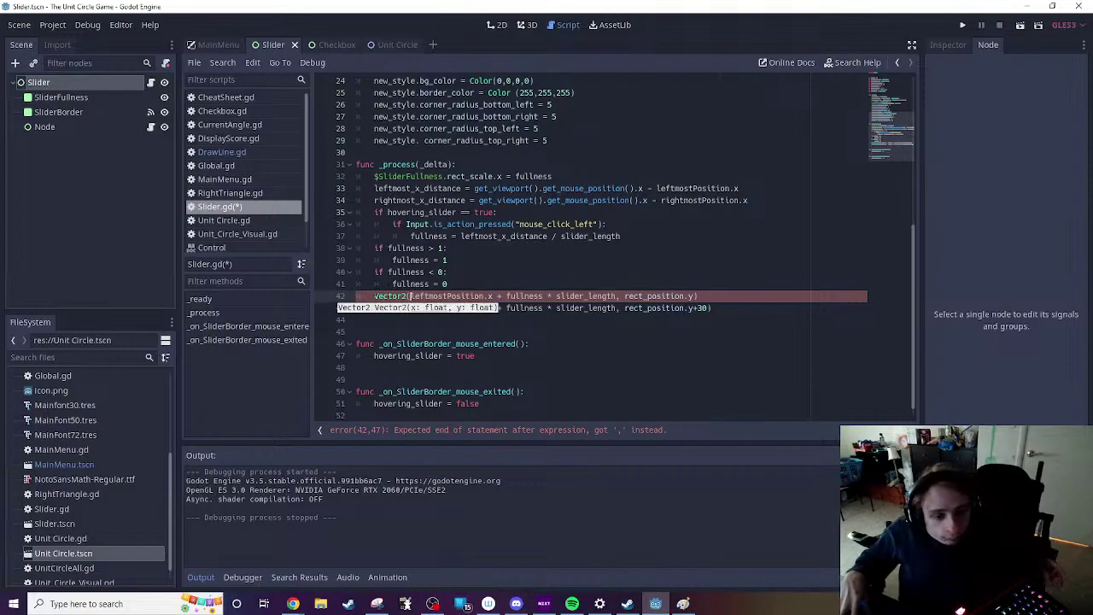
{"action": "scroll", "coordinate": [589, 248], "scroll_direction": "up", "scroll_amount": 8}
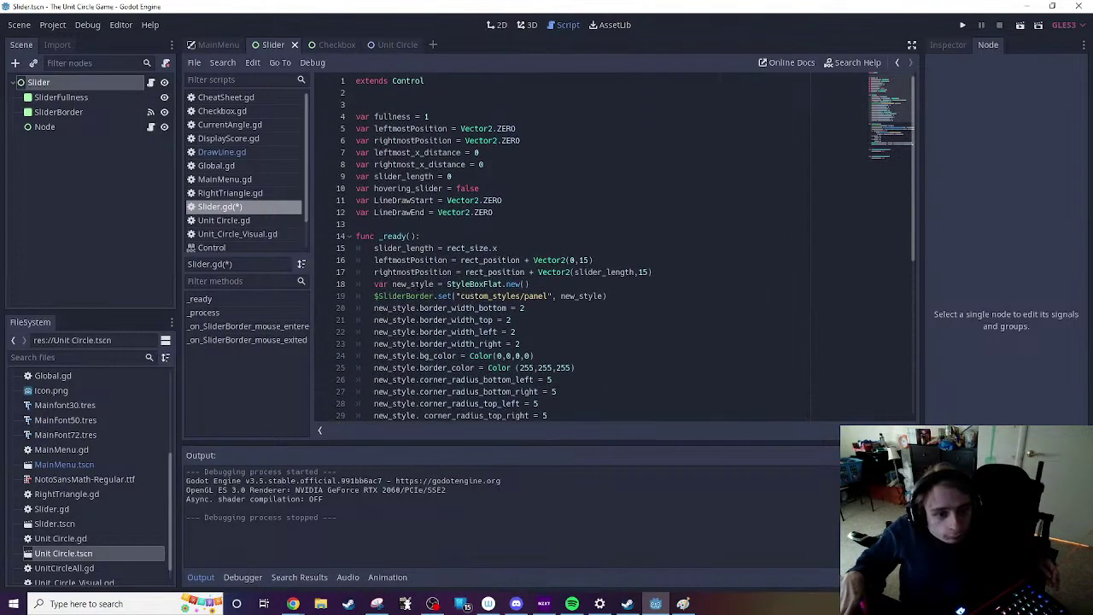
{"action": "scroll", "coordinate": [589, 247], "scroll_direction": "down", "scroll_amount": 7}
{"action": "type", "text": "Line"}
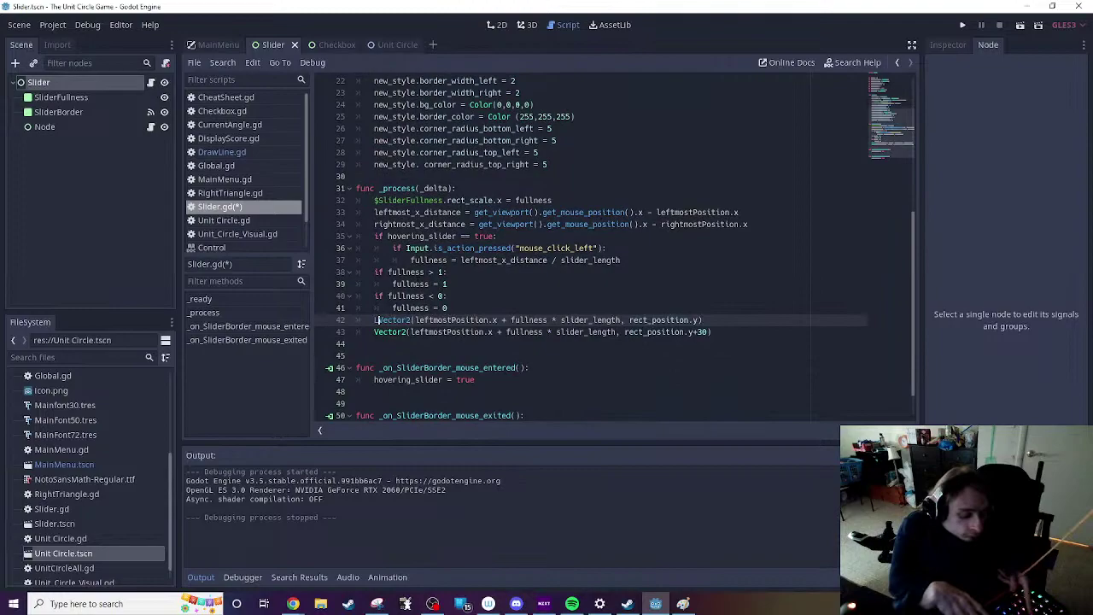
{"action": "type", "text": "DrawStart "}
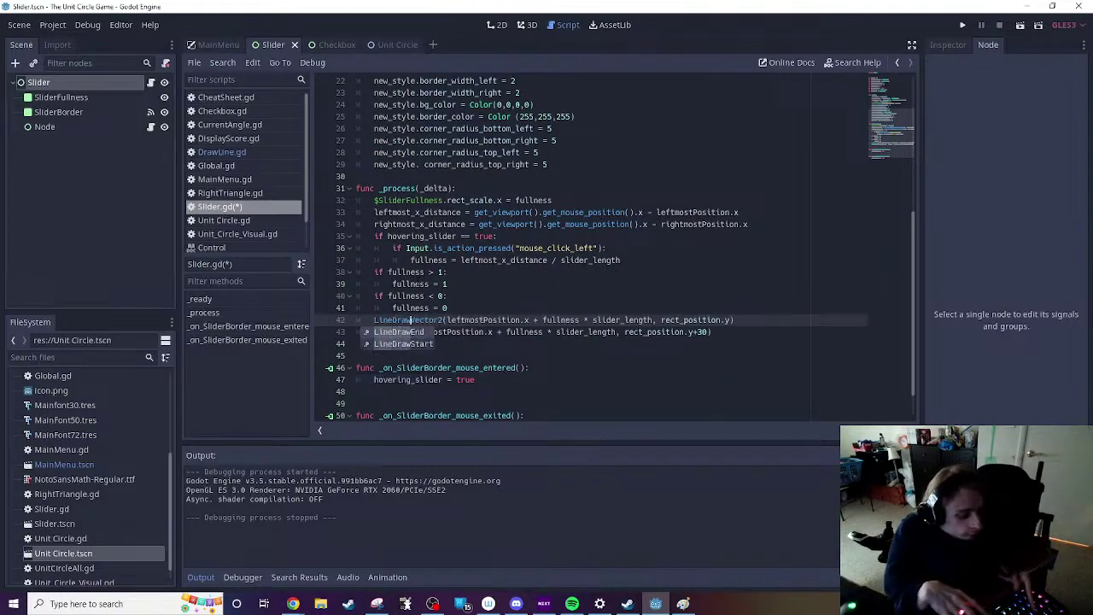
{"action": "type", "text": "="}
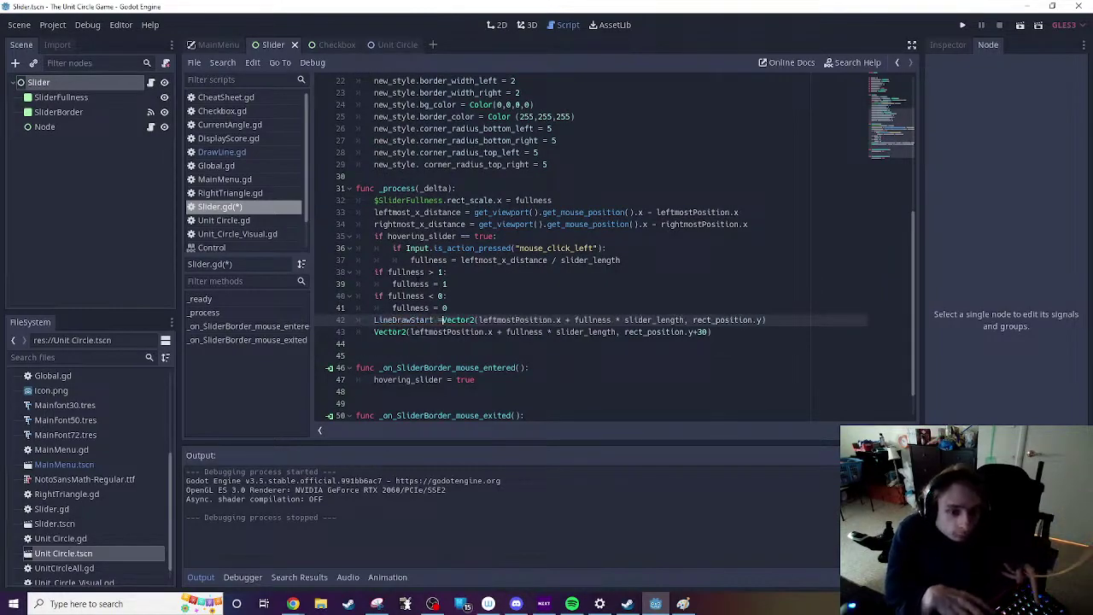
{"action": "key", "text": "Down"}
{"action": "key", "text": "ctrl+Left"}
{"action": "key", "text": "ctrl+Left"}
{"action": "key", "text": "ctrl+Left"}
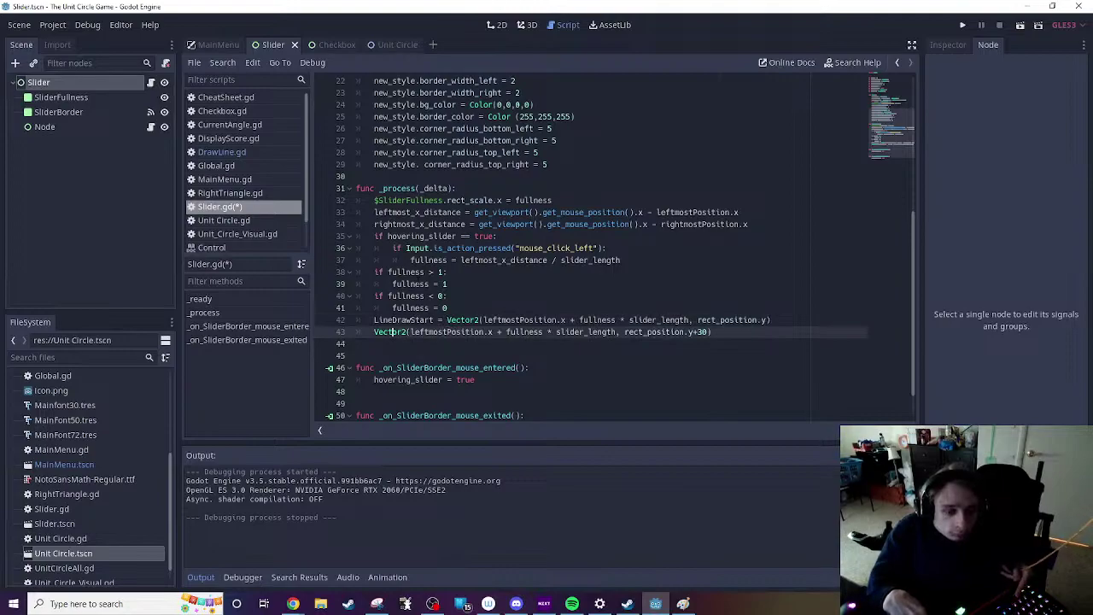
{"action": "type", "text": "Line"}
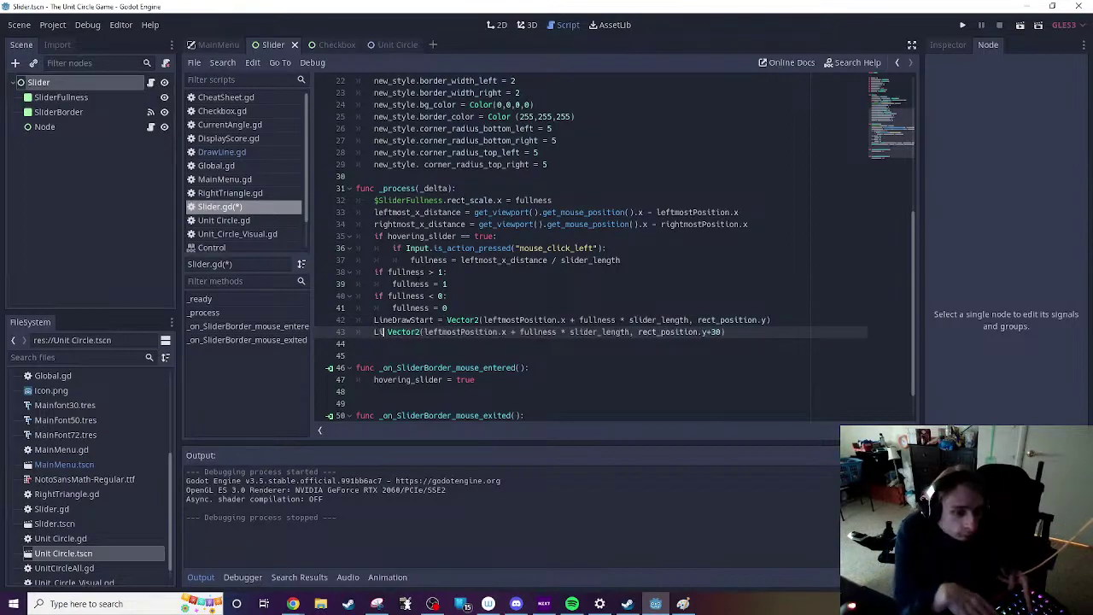
{"action": "key", "text": "Down"}
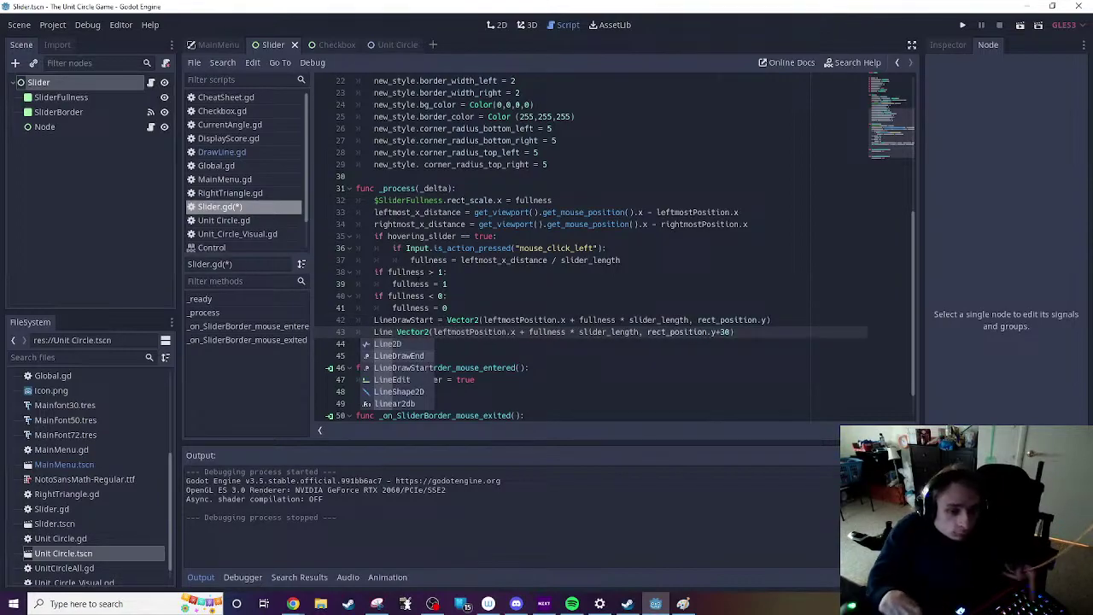
{"action": "key", "text": "Return"}
{"action": "type", "text": "="}
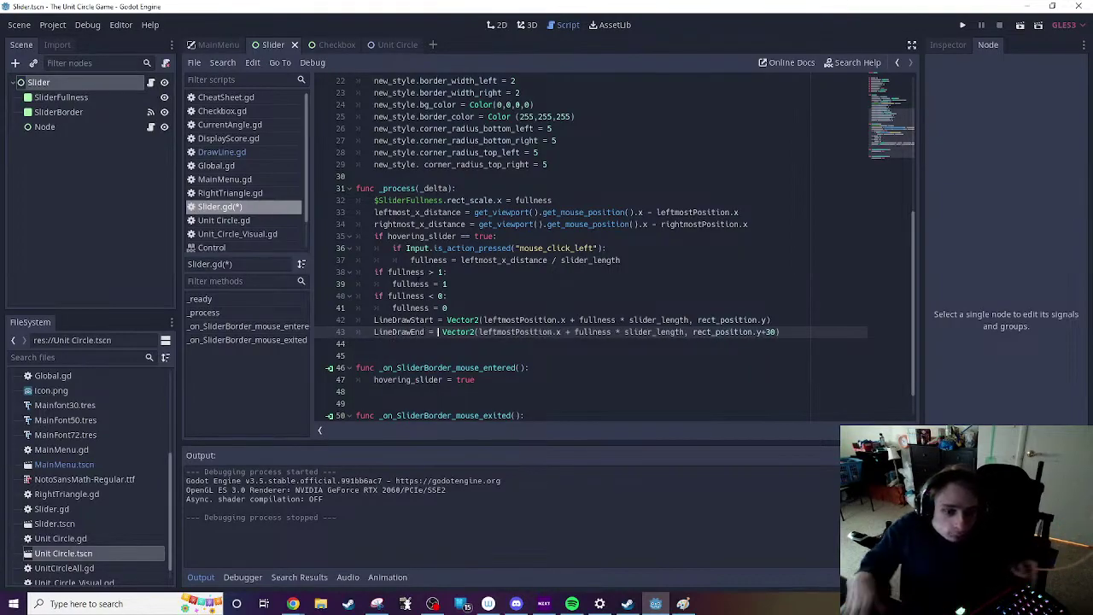
{"action": "left_click", "coordinate": [798, 320]}
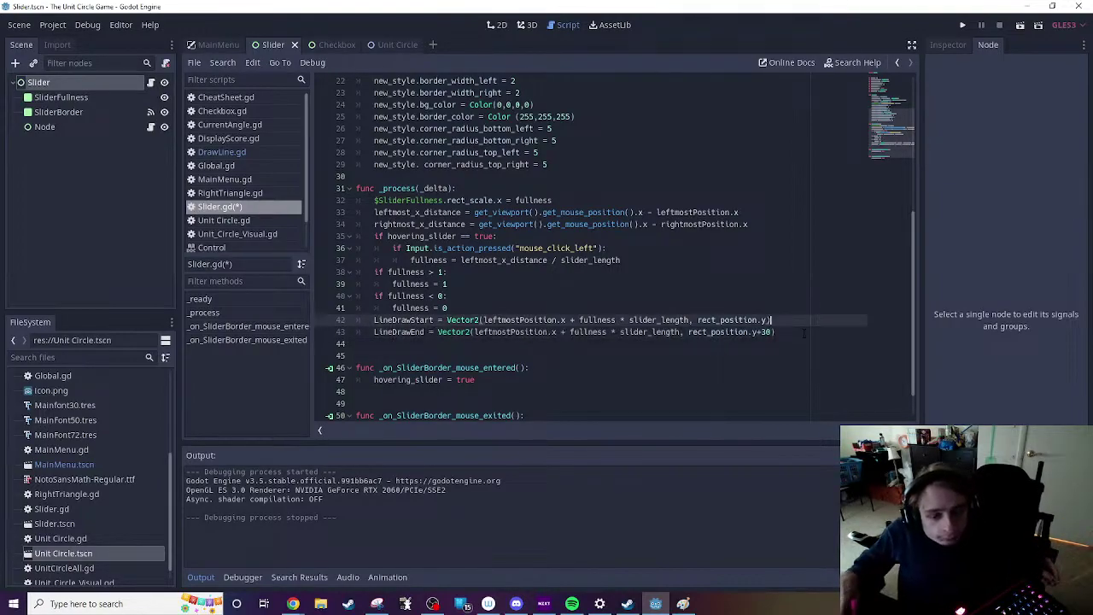
Step: Save and run the scene, drag the slider, close the game, and insert a blank line 42
{"action": "left_click", "coordinate": [1019, 24]}
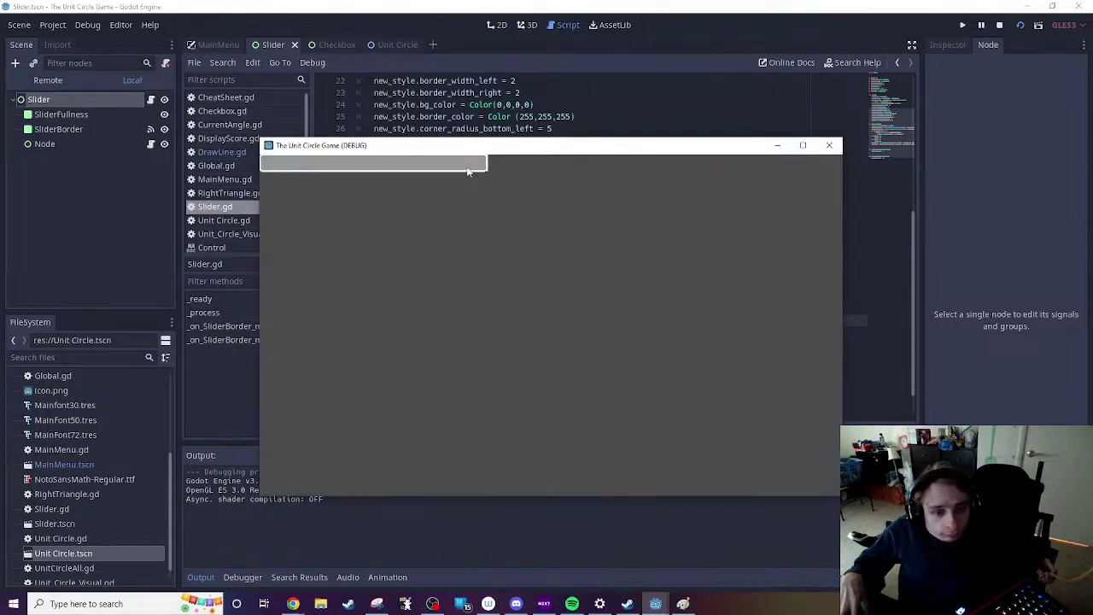
{"action": "left_click_drag", "start_coordinate": [467, 171], "coordinate": [276, 168]}
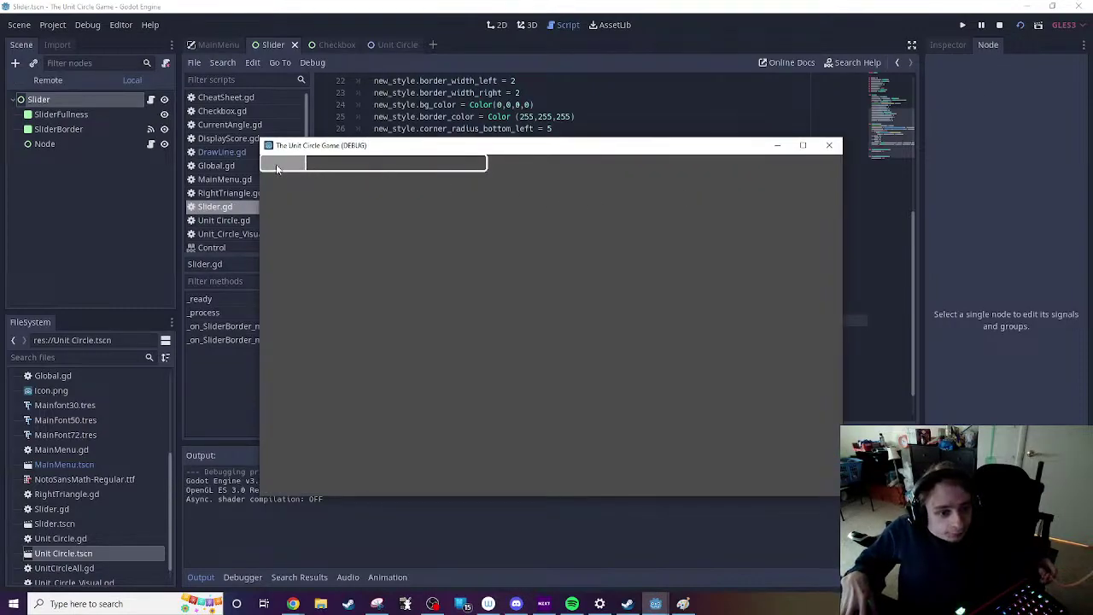
{"action": "left_click", "coordinate": [377, 169]}
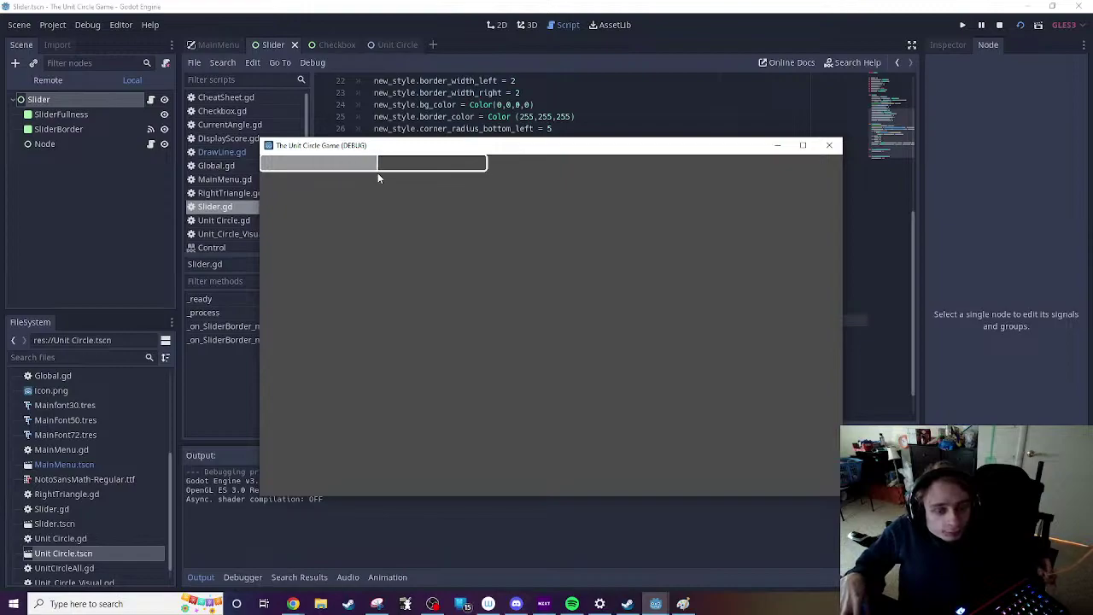
{"action": "left_click", "coordinate": [828, 147]}
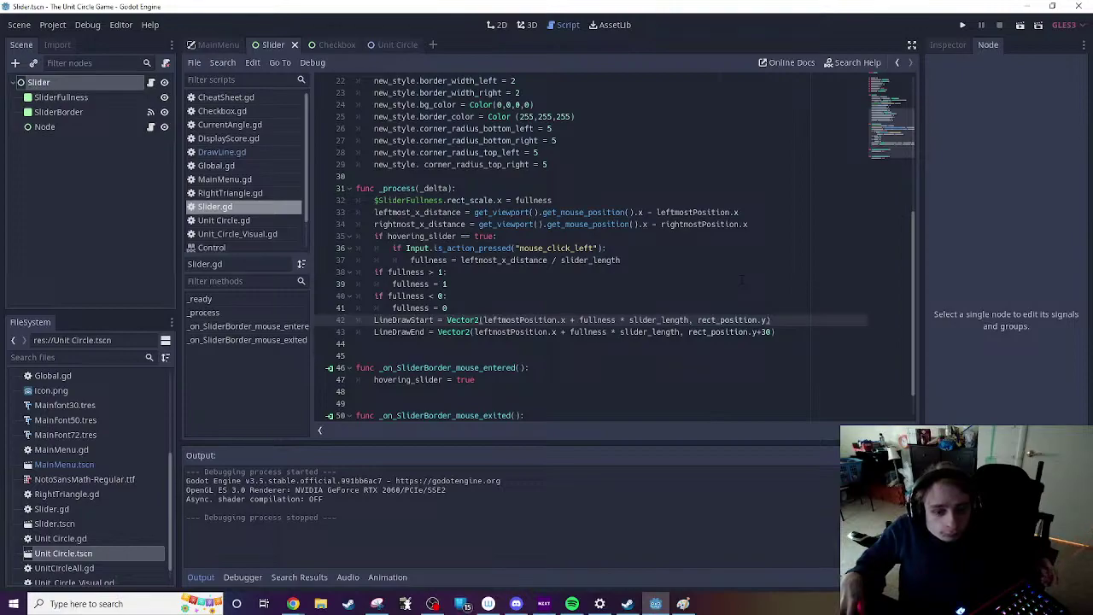
{"action": "key", "text": "Up"}
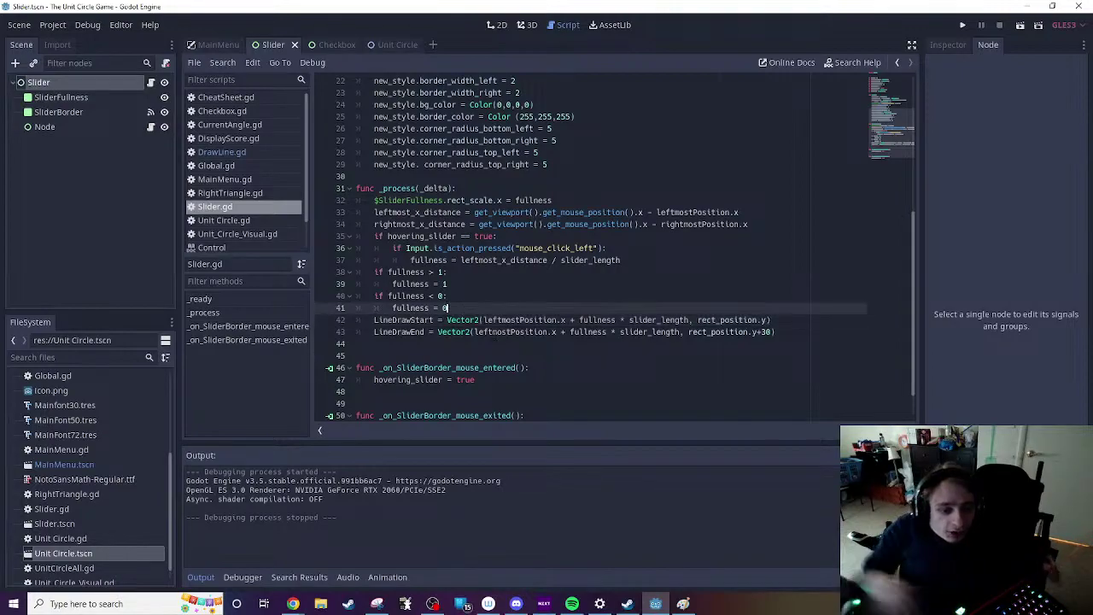
{"action": "key", "text": "Return"}
Step: Start an if on line 42 and paste a copy of the fullness clamp lines 38–41 after it
{"action": "key", "text": "BackSpace"}
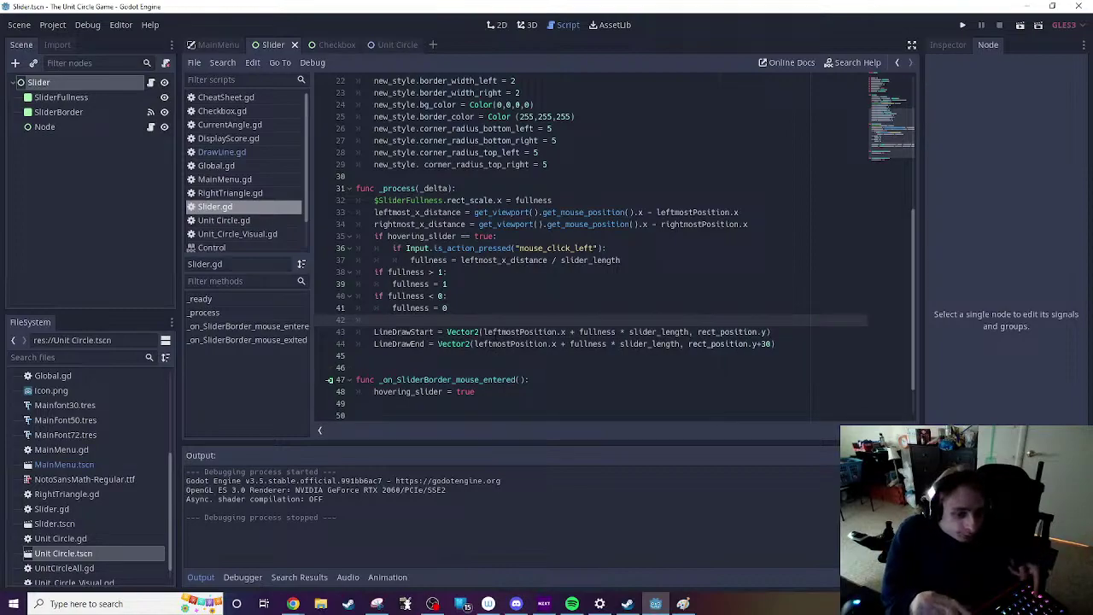
{"action": "type", "text": "if"}
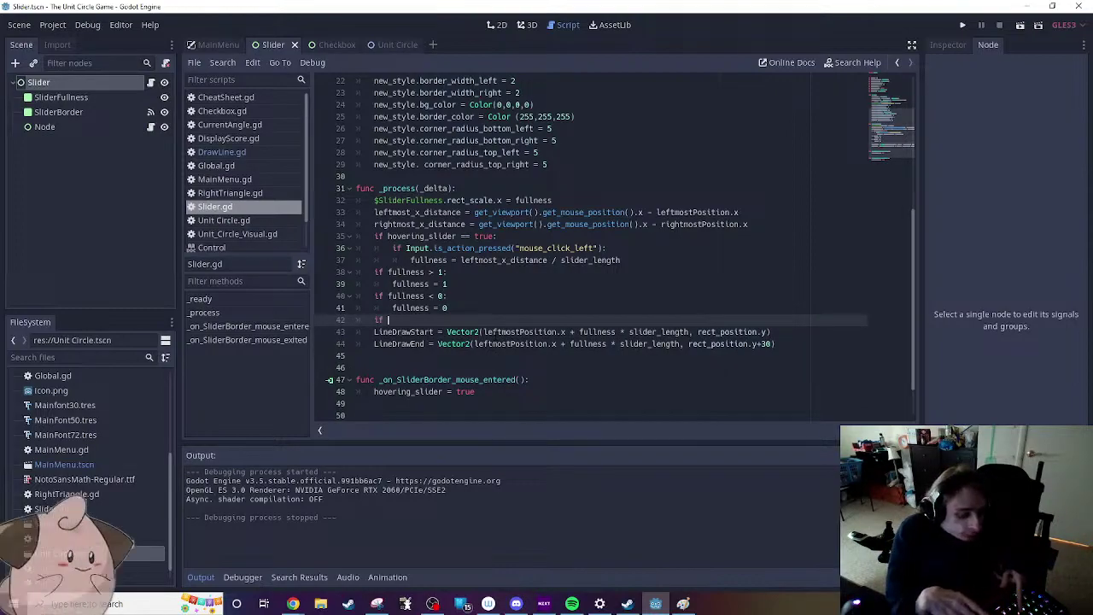
{"action": "left_click", "coordinate": [221, 152]}
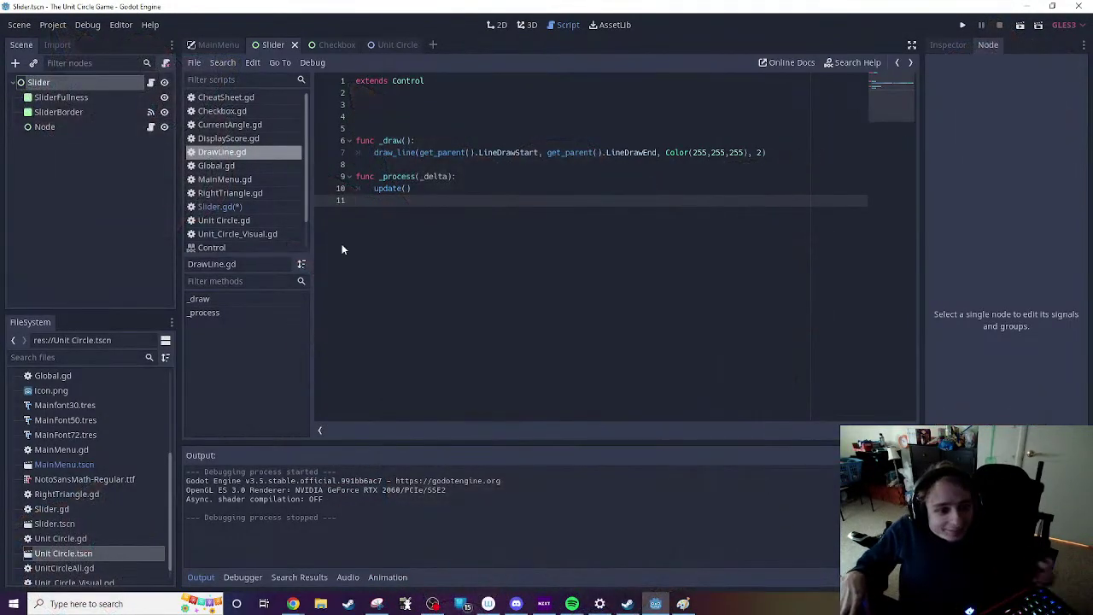
{"action": "left_click", "coordinate": [151, 82]}
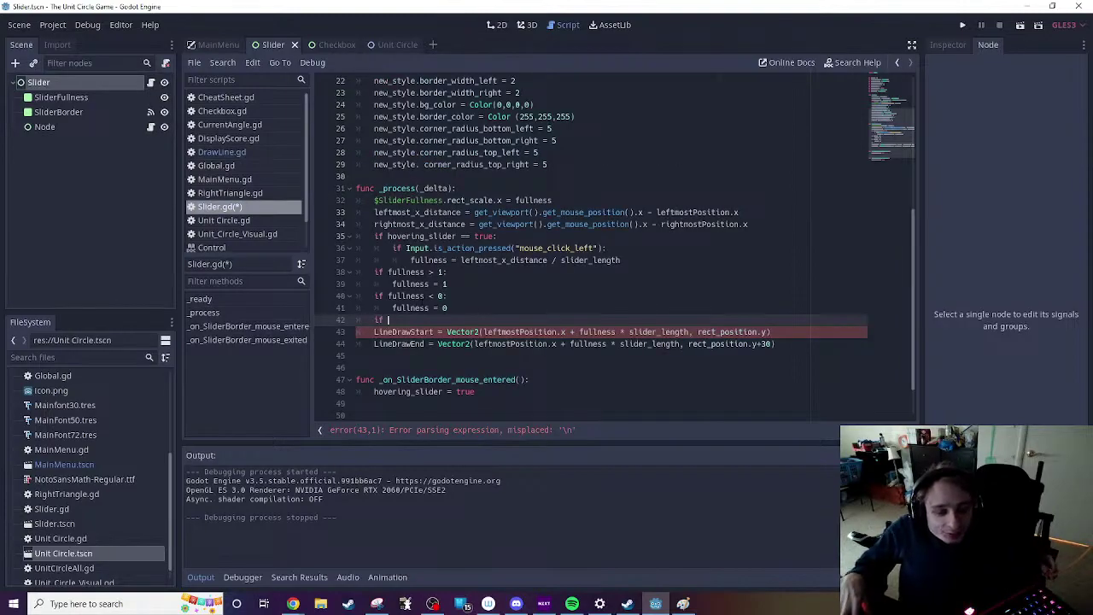
{"action": "left_click_drag", "start_coordinate": [389, 271], "coordinate": [475, 312]}
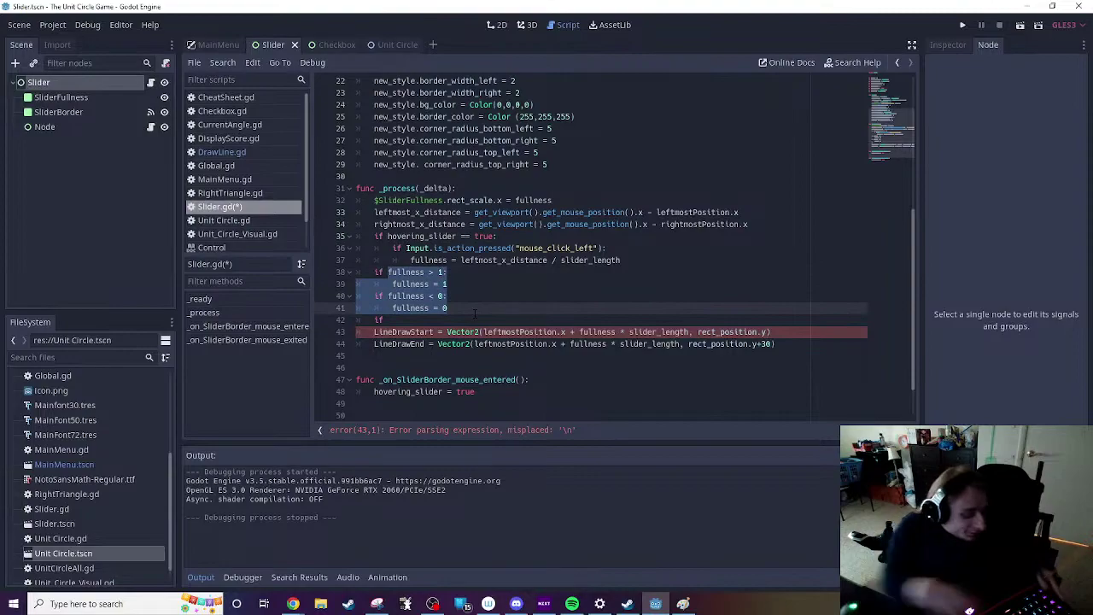
{"action": "key", "text": "ctrl+c"}
{"action": "left_click", "coordinate": [475, 315]}
{"action": "key", "text": "ctrl+v"}
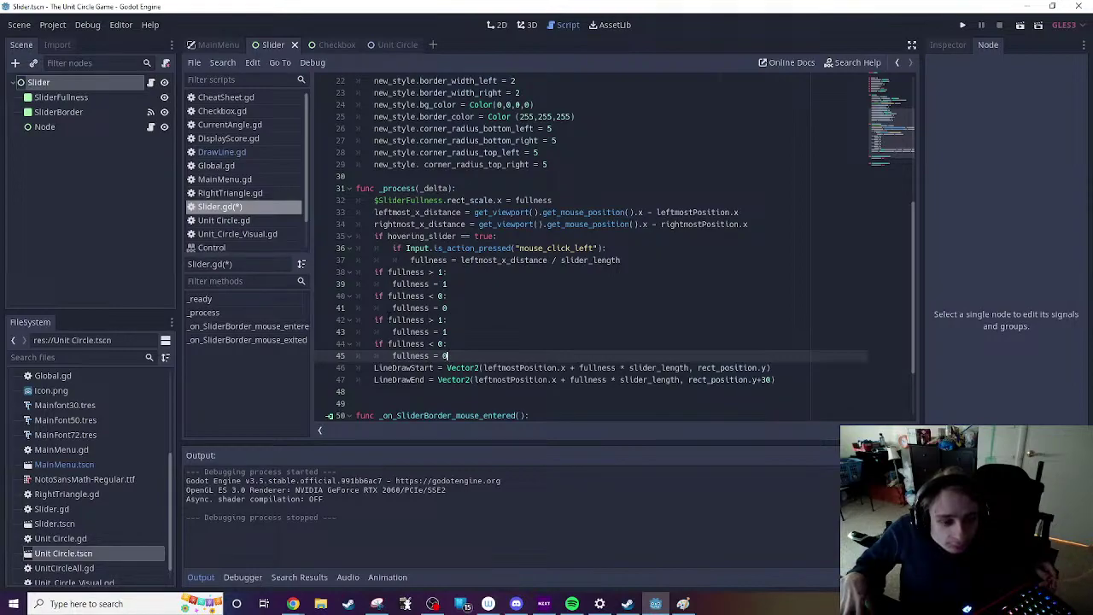
Step: Trim the pasted clamps into the condition 'fullness > 0.002 and fullness < 0.995:'
{"action": "left_click", "coordinate": [389, 343]}
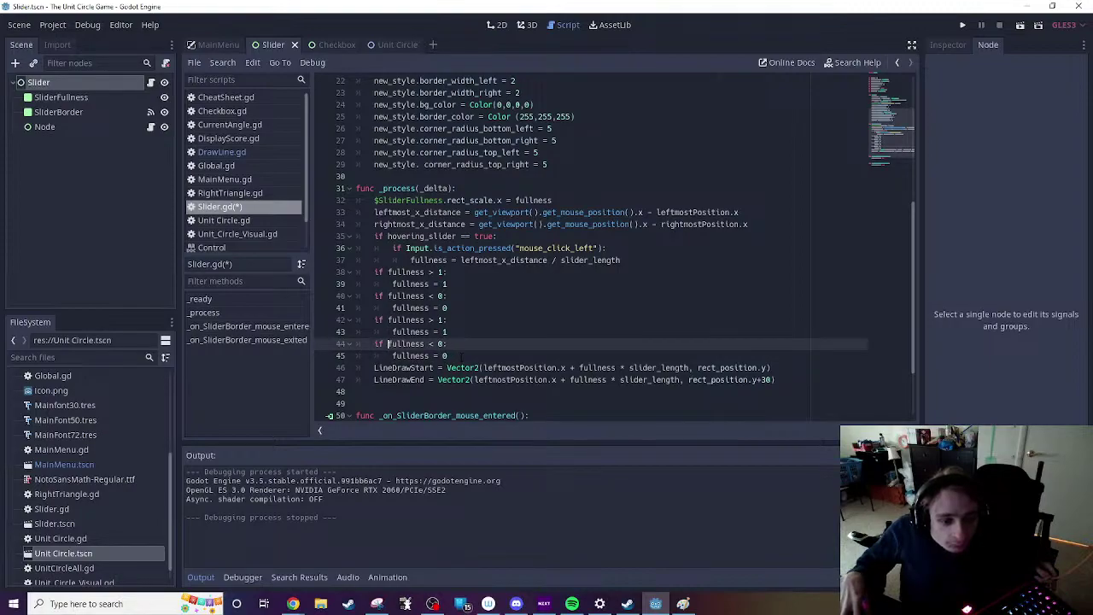
{"action": "left_click_drag", "start_coordinate": [461, 355], "coordinate": [392, 355]}
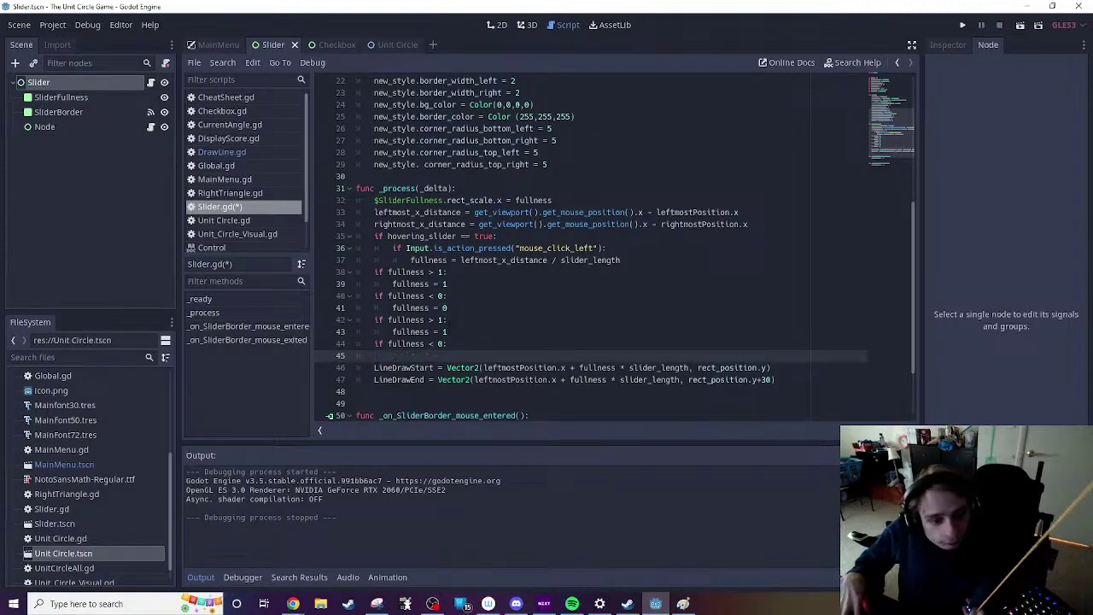
{"action": "key", "text": "BackSpace"}
{"action": "left_click_drag", "start_coordinate": [448, 331], "coordinate": [358, 331]}
{"action": "key", "text": "BackSpace"}
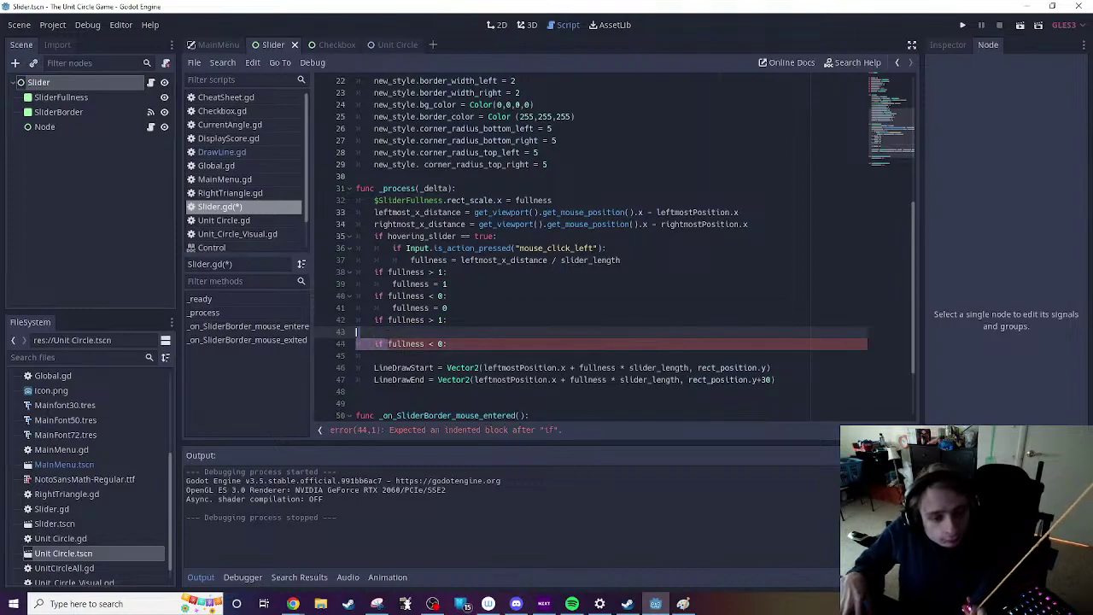
{"action": "left_click_drag", "start_coordinate": [446, 320], "coordinate": [388, 343]}
{"action": "type", "text": "a"}
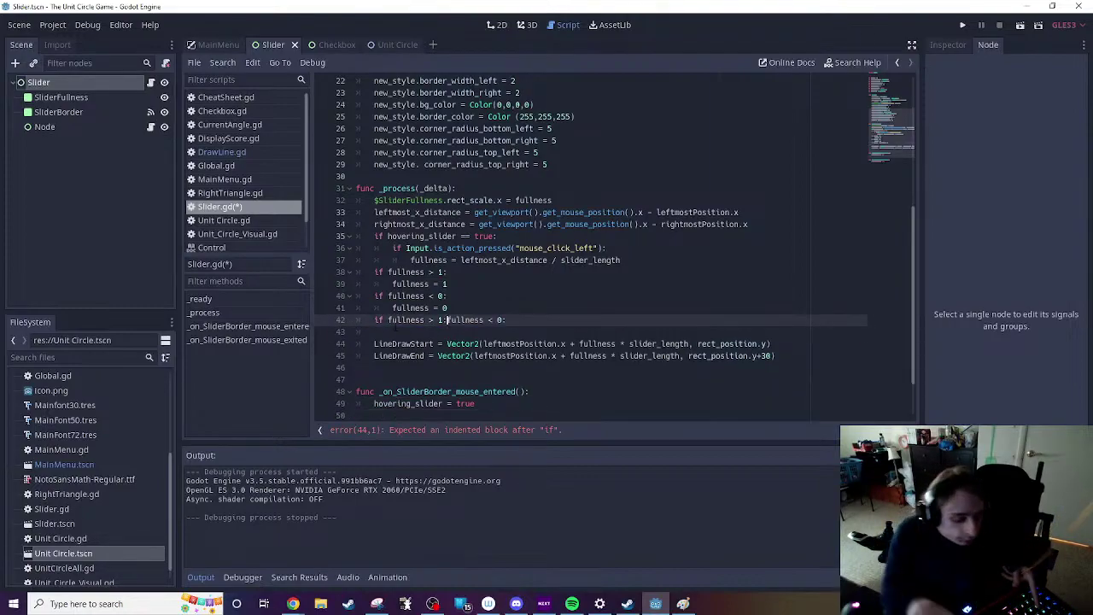
{"action": "type", "text": "nd"}
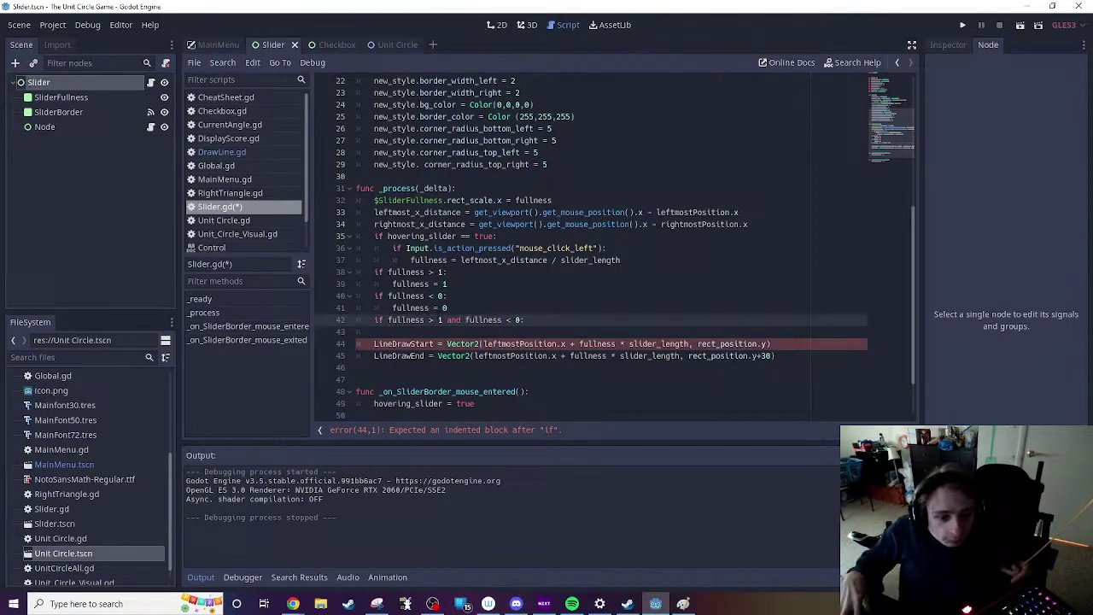
{"action": "double_click", "coordinate": [441, 320]}
{"action": "type", "text": "0.00"}
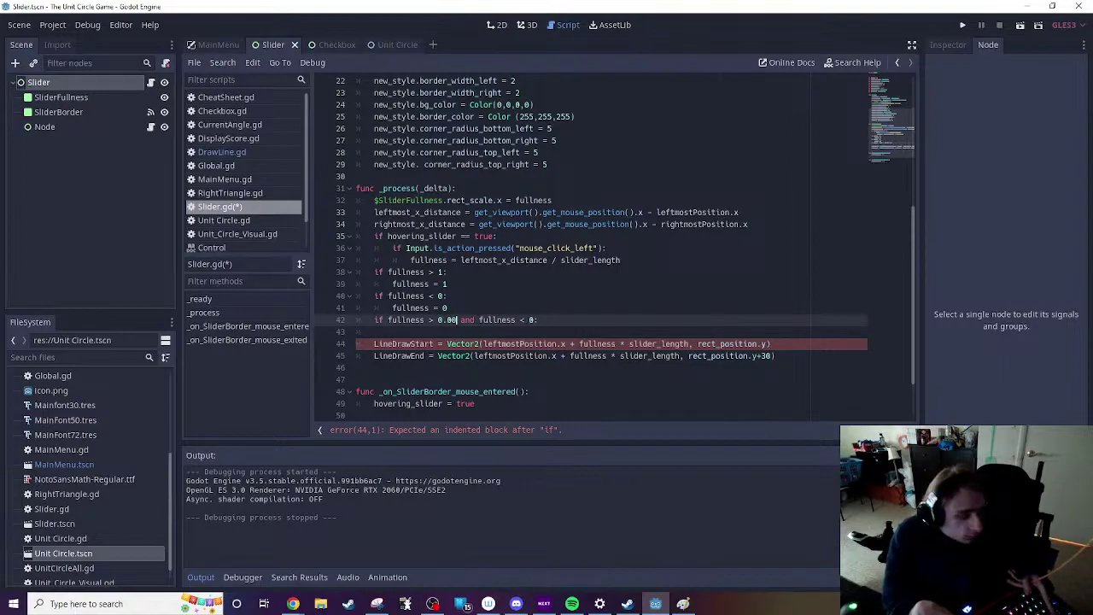
{"action": "type", "text": "2"}
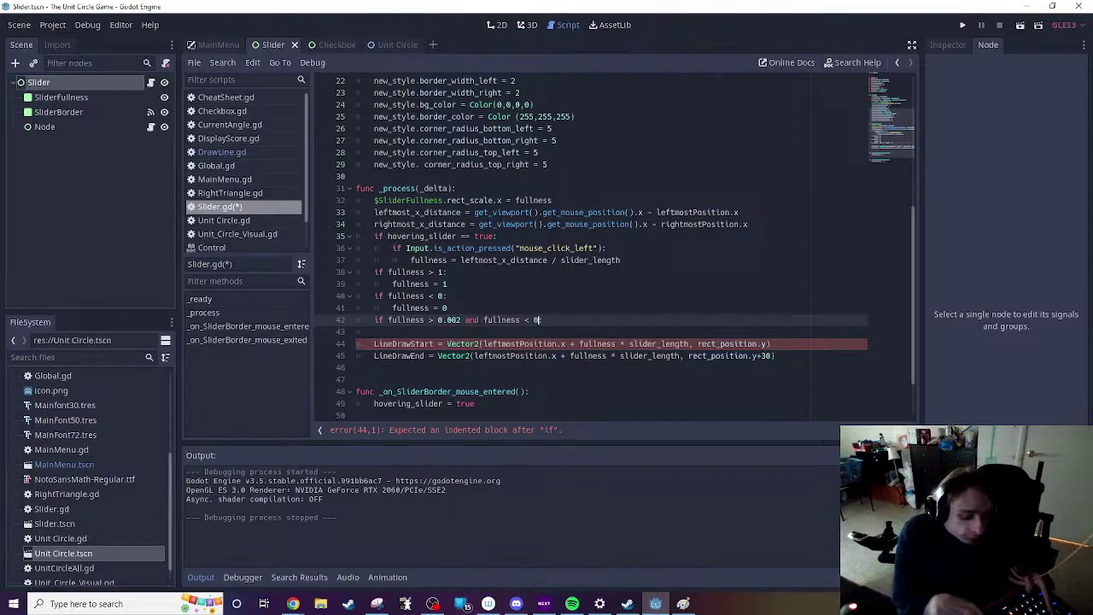
{"action": "type", "text": ".995"}
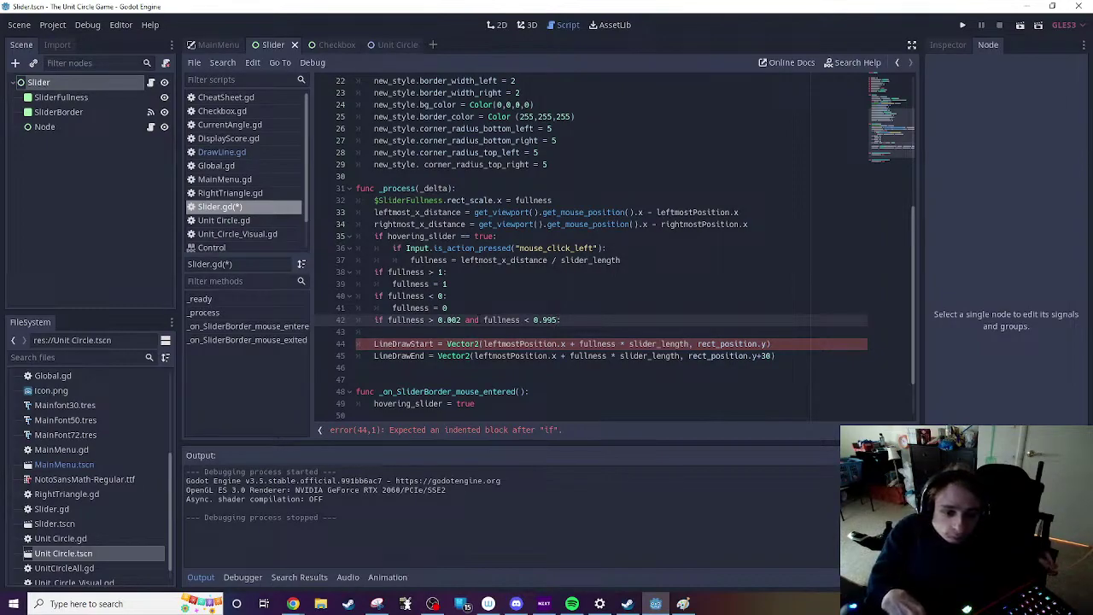
{"action": "type", "text": ":"}
Step: Indent the LineDrawStart and LineDrawEnd assignments under the if statement
{"action": "key", "text": "Down"}
{"action": "key", "text": "Down"}
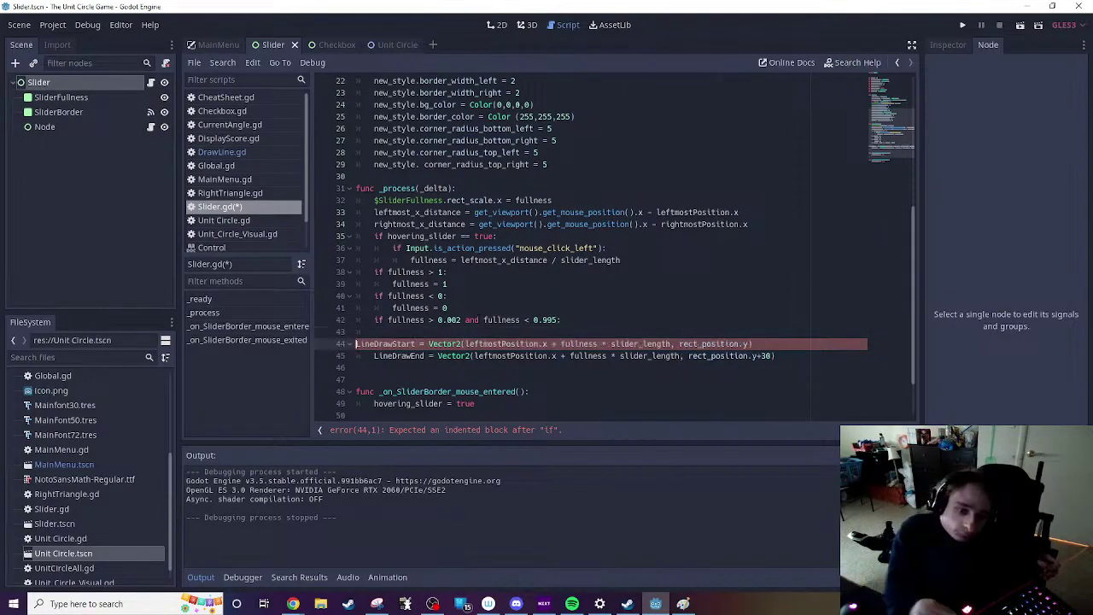
{"action": "key", "text": "BackSpace"}
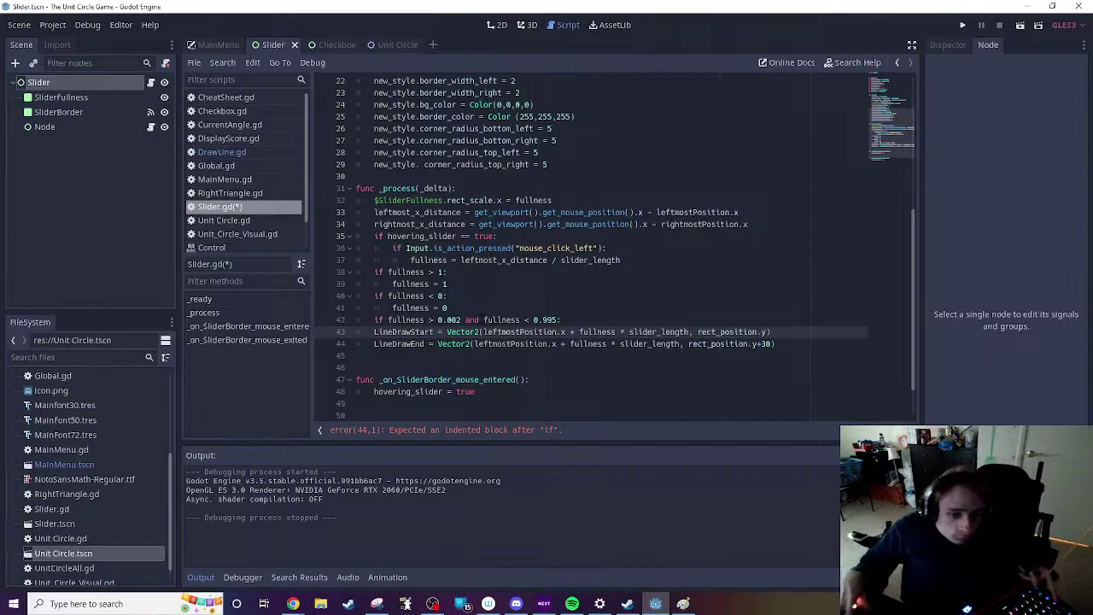
{"action": "left_click", "coordinate": [368, 322]}
{"action": "key", "text": "shift+Down"}
{"action": "key", "text": "shift+Down"}
{"action": "key", "text": "shift+Down"}
{"action": "key", "text": "shift+Down"}
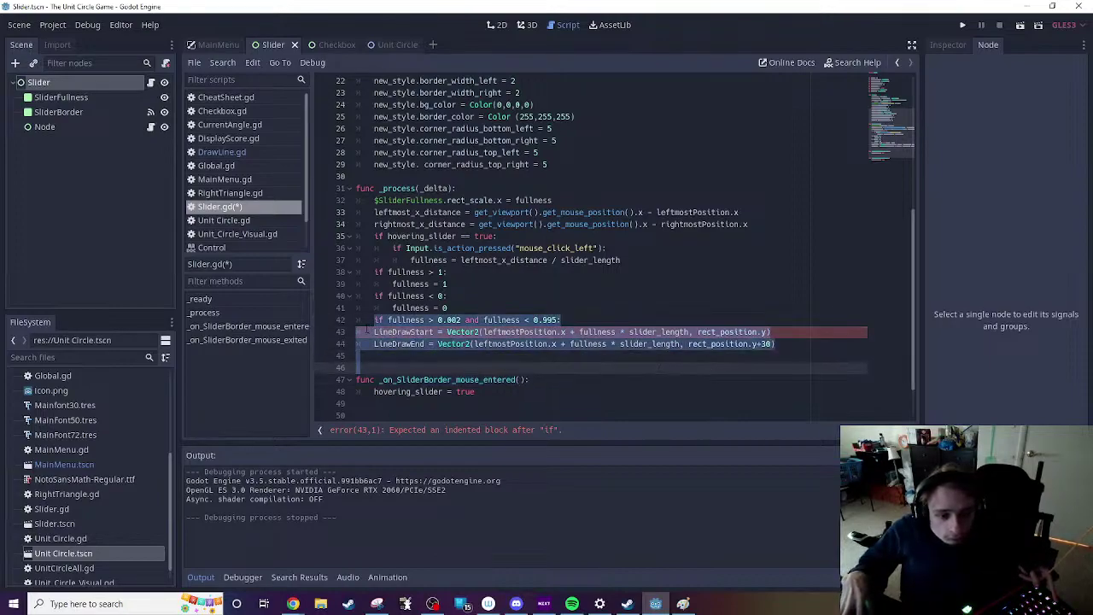
{"action": "left_click_drag", "start_coordinate": [374, 332], "coordinate": [784, 343]}
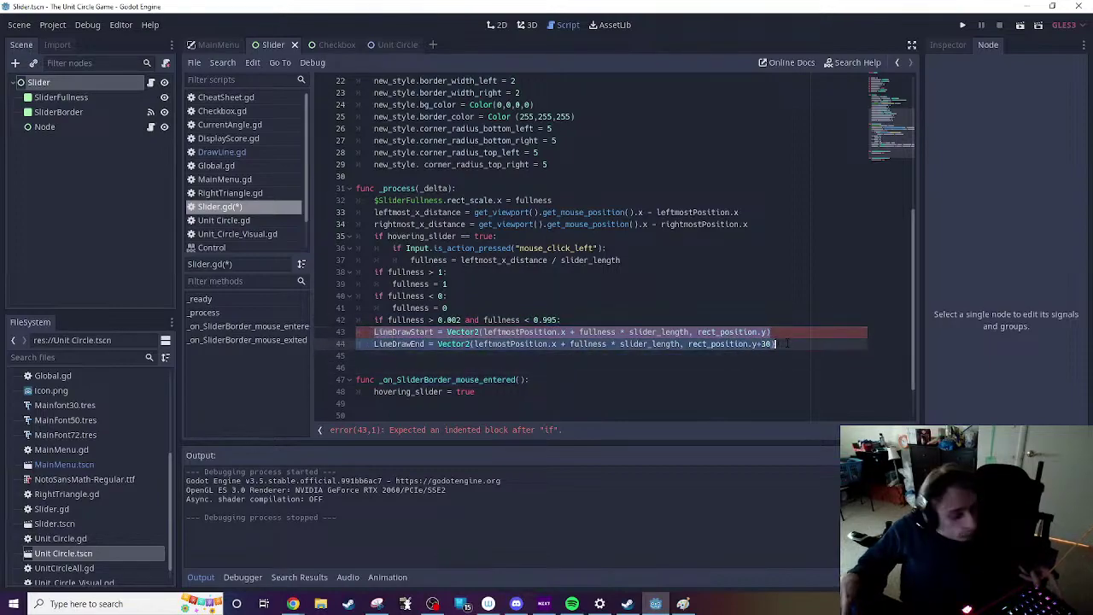
{"action": "key", "text": "Tab"}
{"action": "left_click", "coordinate": [760, 368]}
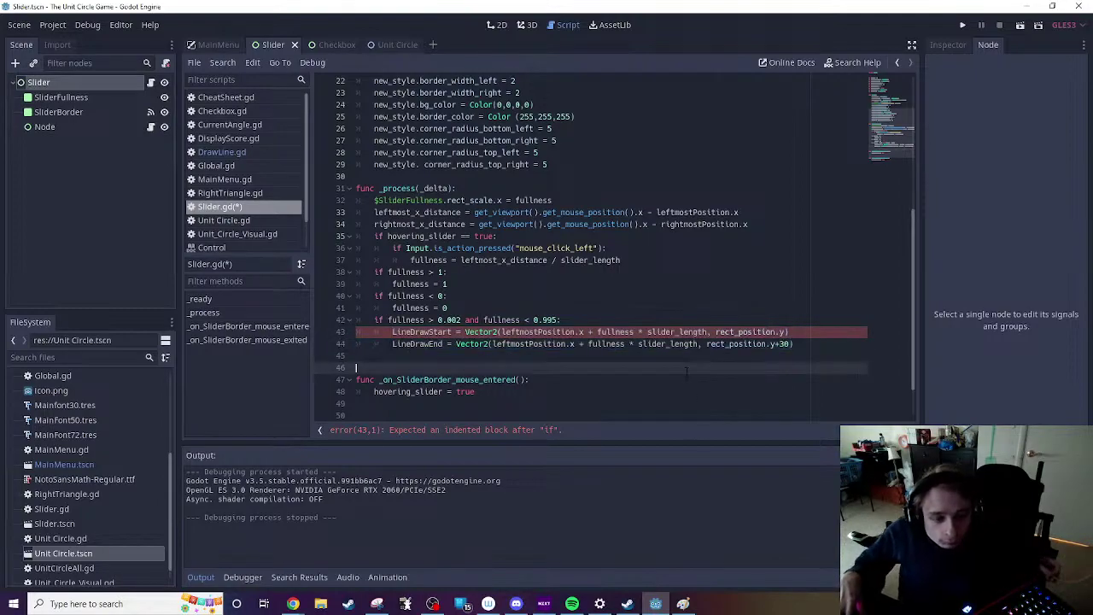
Step: Test-run the game, sweep the slider fill from partway to full, then close the game
{"action": "left_click", "coordinate": [1020, 25]}
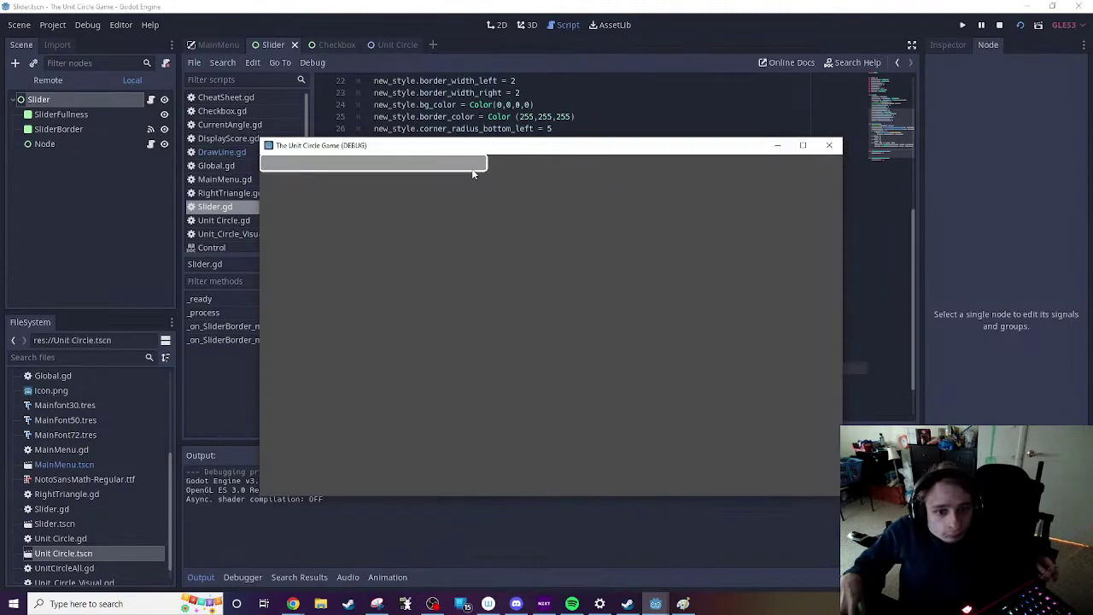
{"action": "left_click", "coordinate": [478, 166]}
{"action": "left_click_drag", "start_coordinate": [503, 172], "coordinate": [815, 360]}
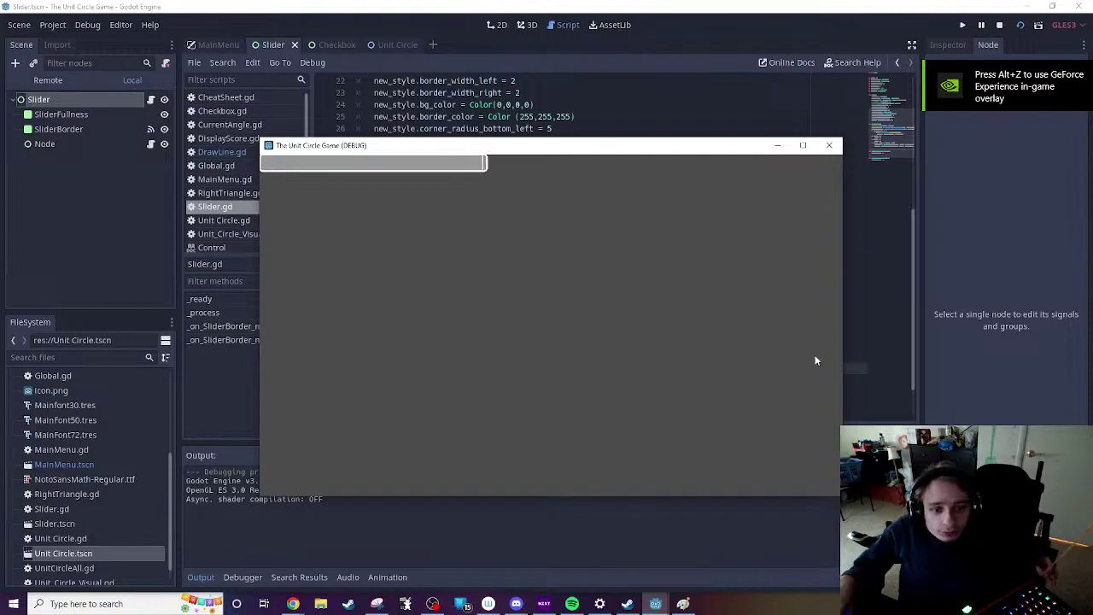
{"action": "left_click", "coordinate": [828, 145]}
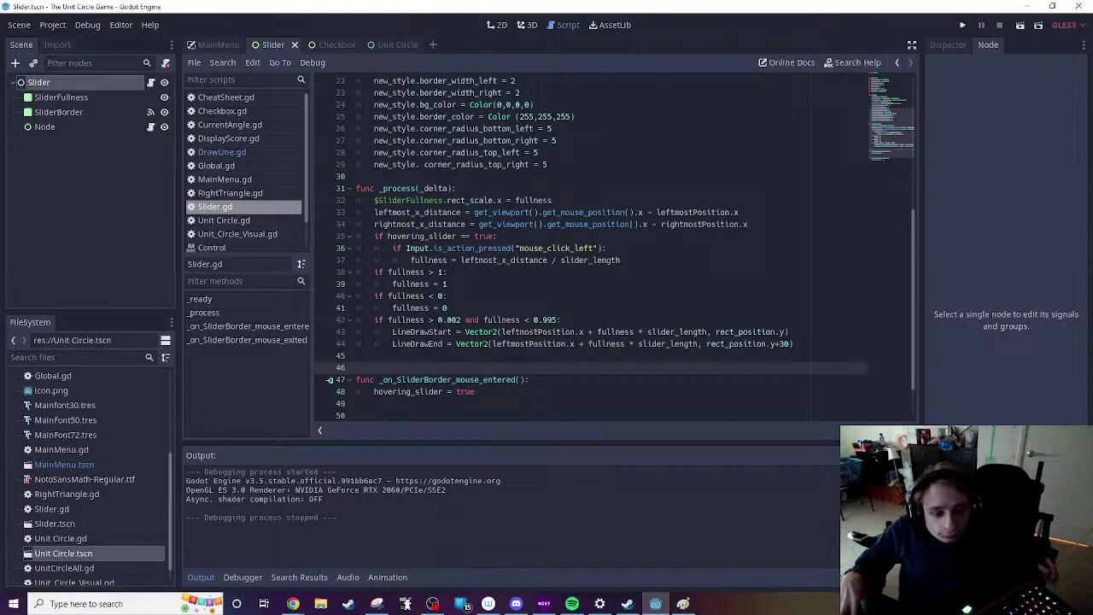
Step: Delete the fullness range-check on line 42 and unindent the LineDrawStart and LineDrawEnd lines
{"action": "left_click_drag", "start_coordinate": [374, 320], "coordinate": [579, 316]}
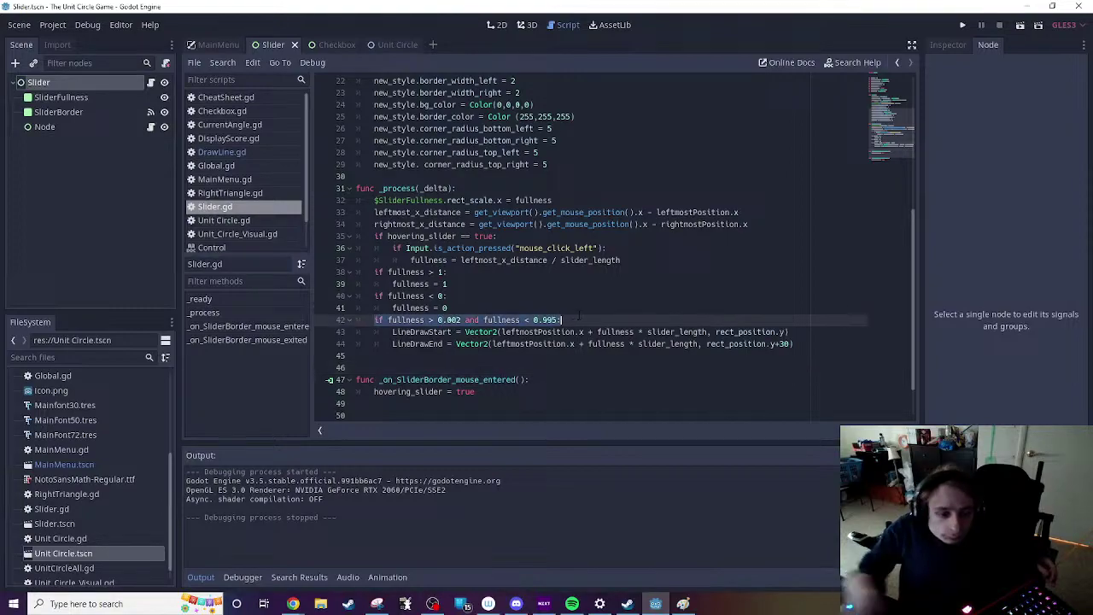
{"action": "key", "text": "BackSpace"}
{"action": "key", "text": "Down"}
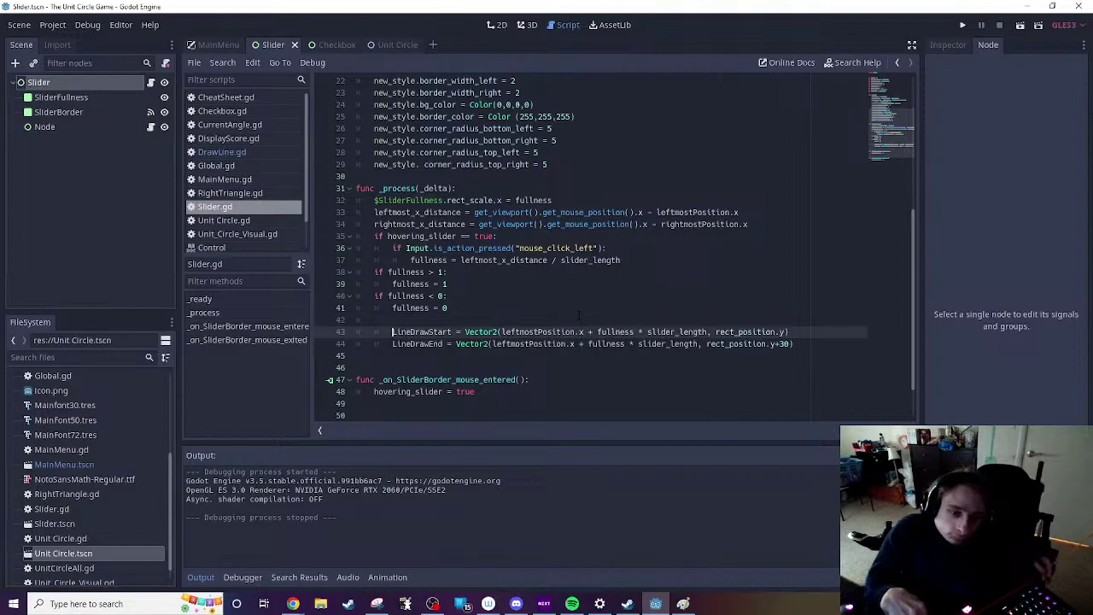
{"action": "key", "text": "shift+Tab"}
{"action": "key", "text": "Down"}
{"action": "key", "text": "shift+Tab"}
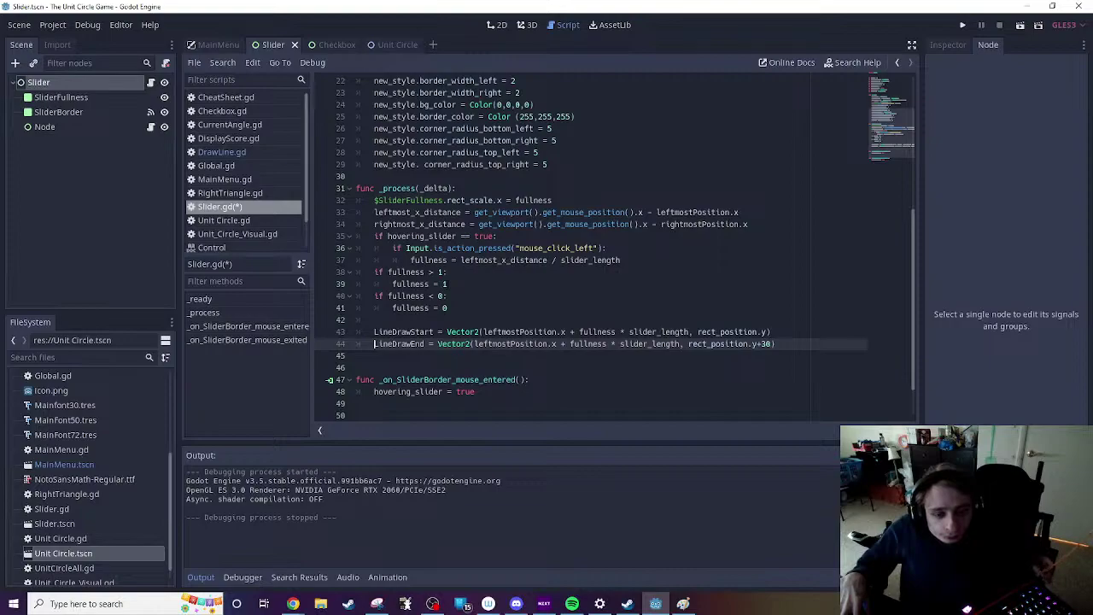
Step: Change the fullness clamp limits and assigned values on lines 38–41 to 0.995 and 0.002
{"action": "left_click", "coordinate": [438, 272]}
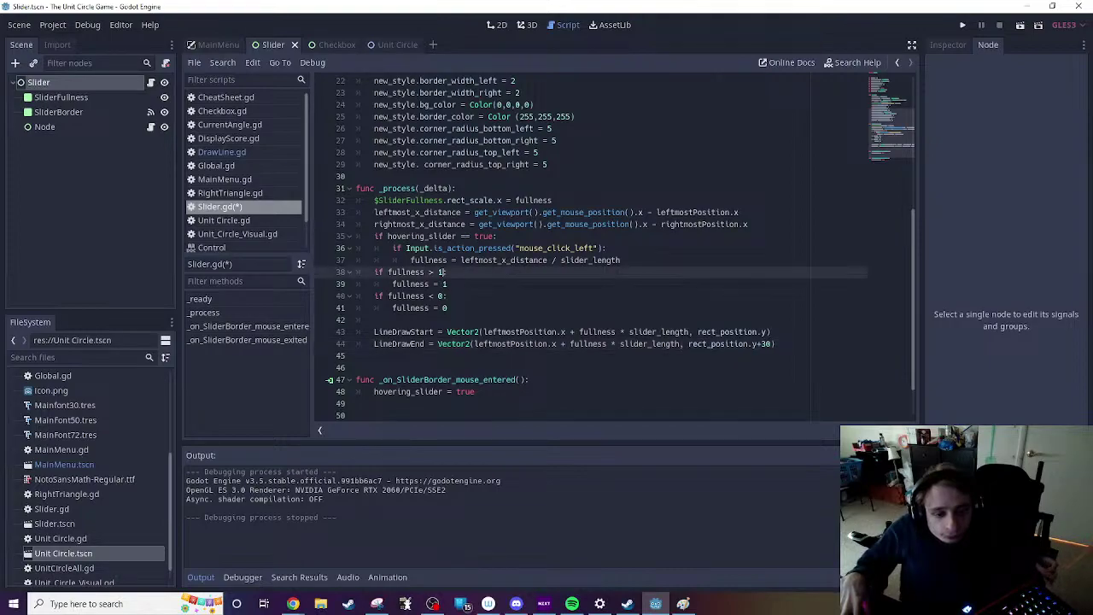
{"action": "key", "text": "Delete"}
{"action": "type", "text": "0."}
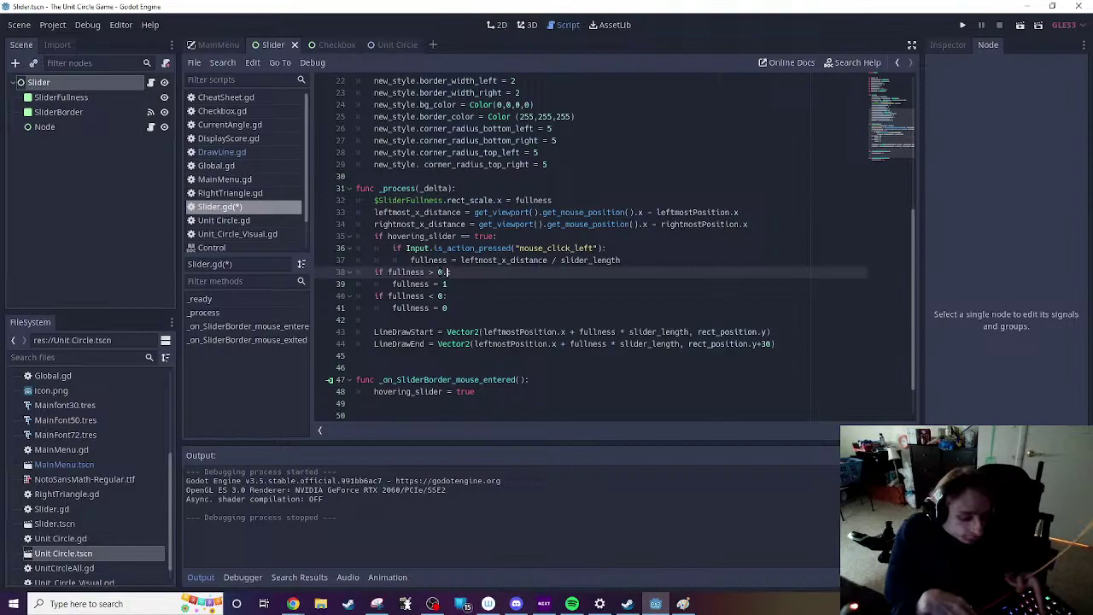
{"action": "type", "text": "995"}
{"action": "left_click", "coordinate": [446, 283]}
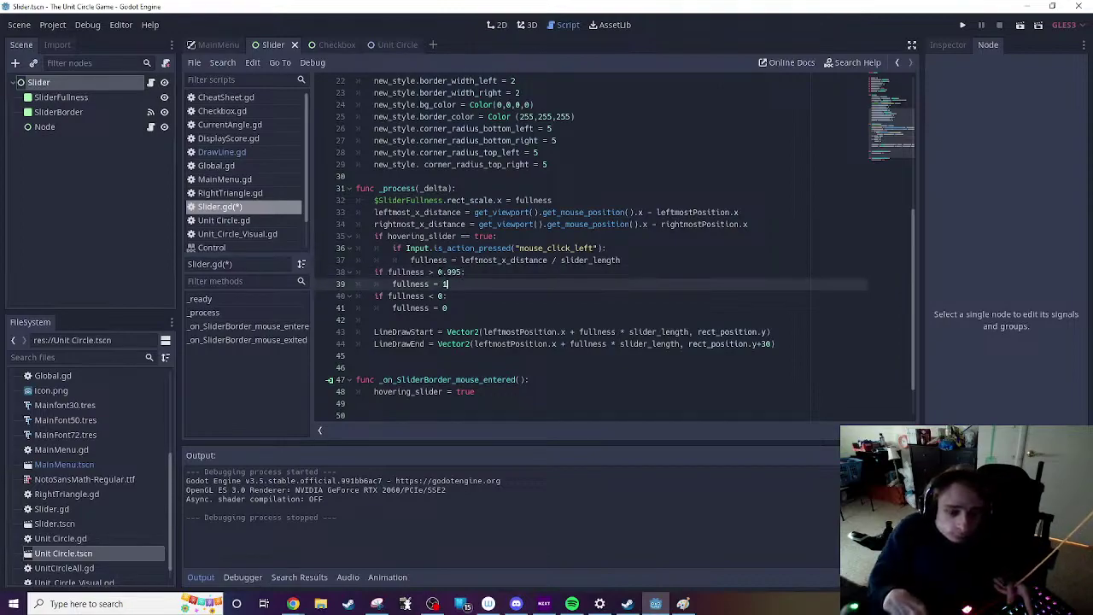
{"action": "key", "text": "BackSpace"}
{"action": "type", "text": "0.955"}
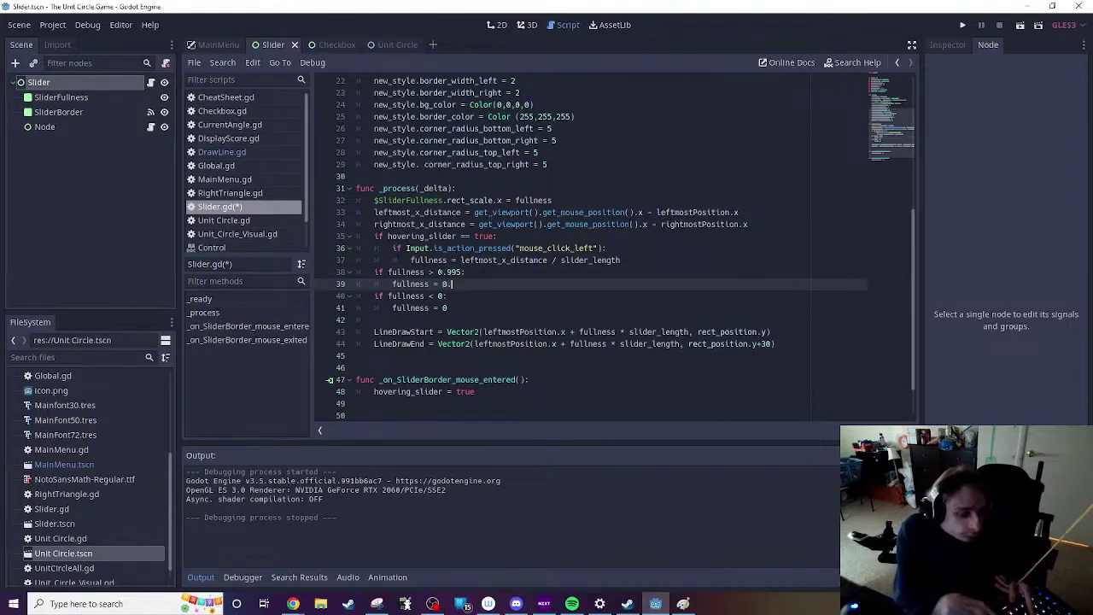
{"action": "left_click", "coordinate": [448, 295]}
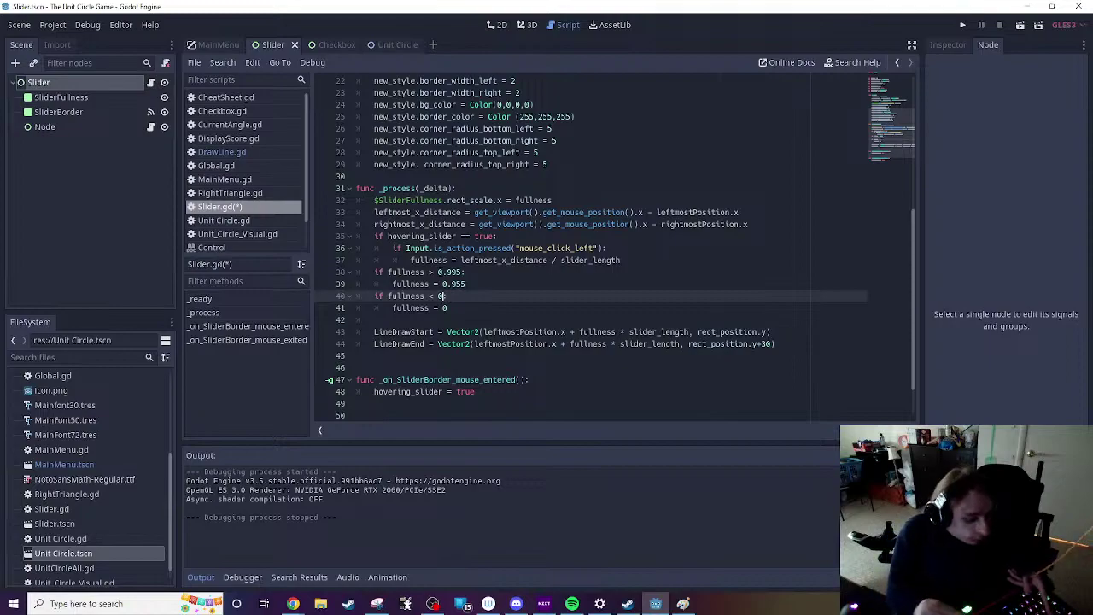
{"action": "type", "text": ".002"}
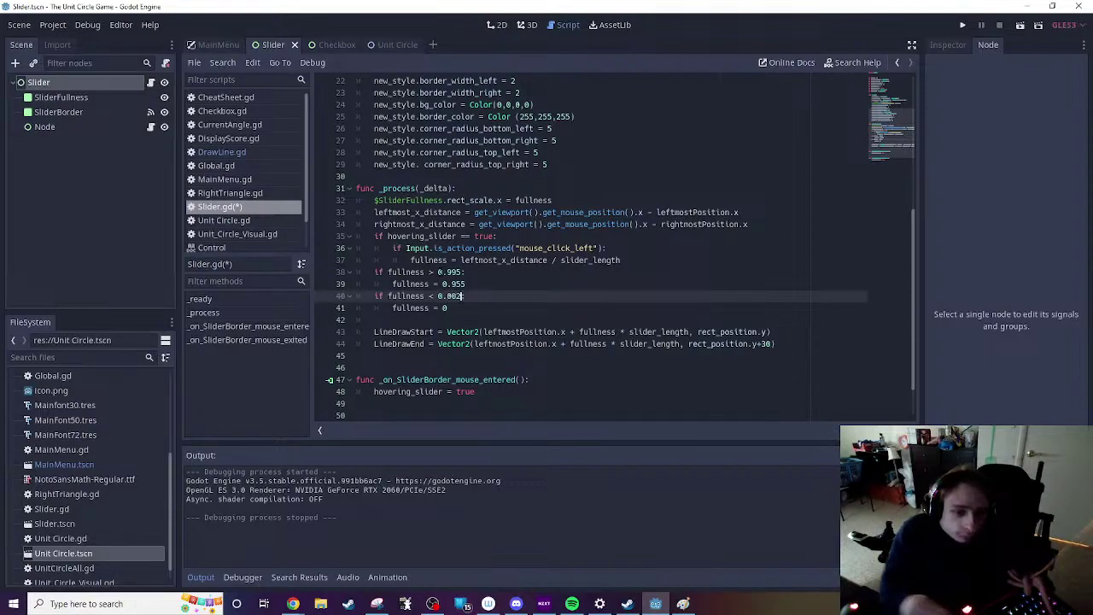
{"action": "left_click", "coordinate": [448, 307]}
{"action": "type", "text": "/002"}
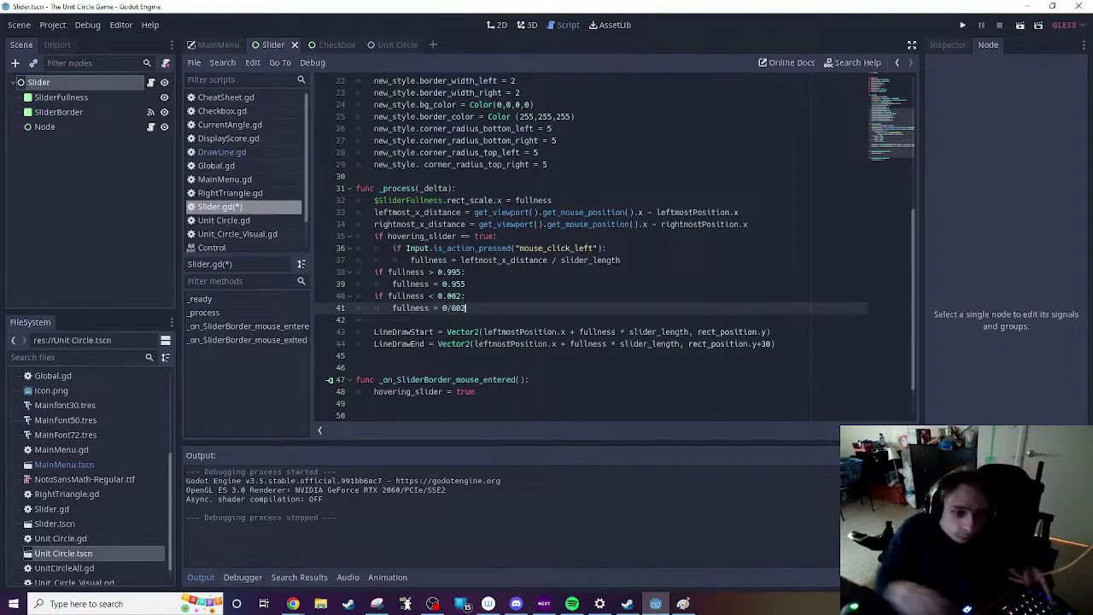
{"action": "key", "text": "Left"}
{"action": "key", "text": "Left"}
{"action": "key", "text": "Left"}
{"action": "key", "text": "BackSpace"}
{"action": "type", "text": "."}
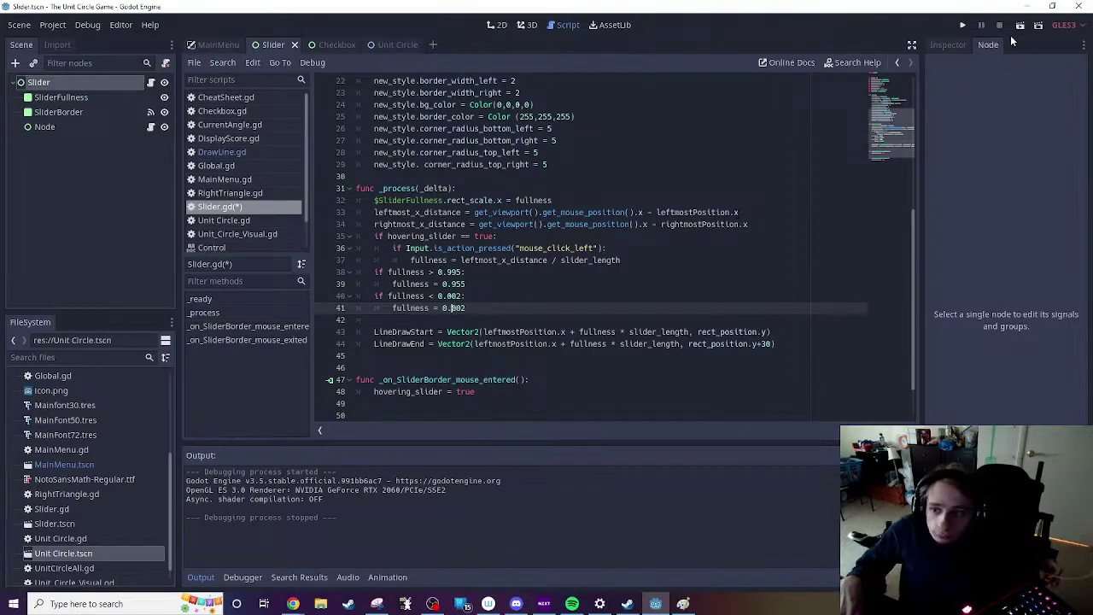
{"action": "left_click", "coordinate": [457, 284]}
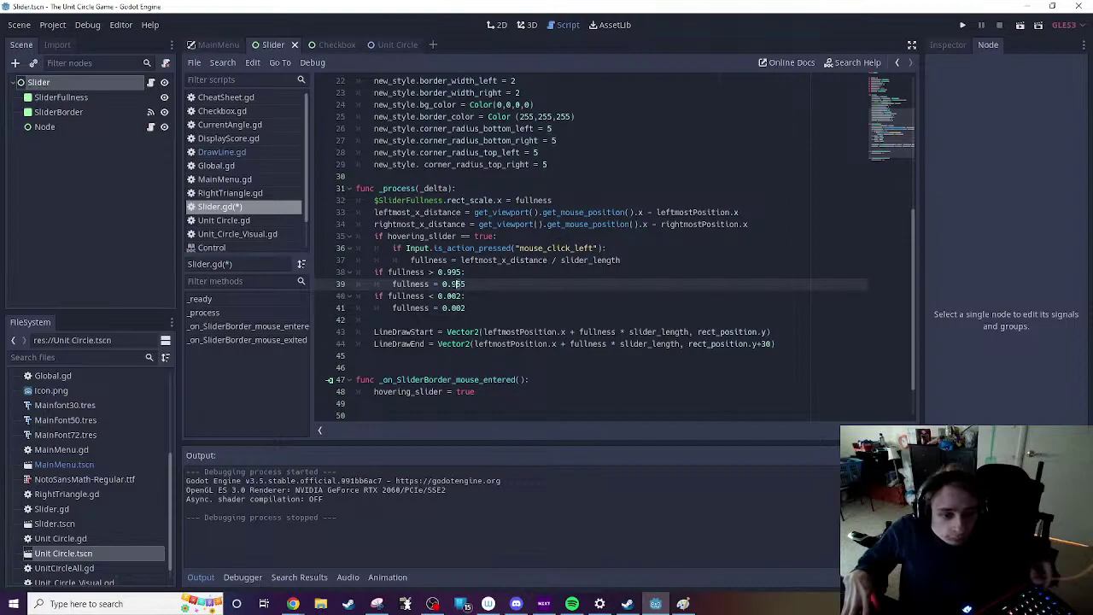
{"action": "type", "text": "9"}
{"action": "key", "text": "Delete"}
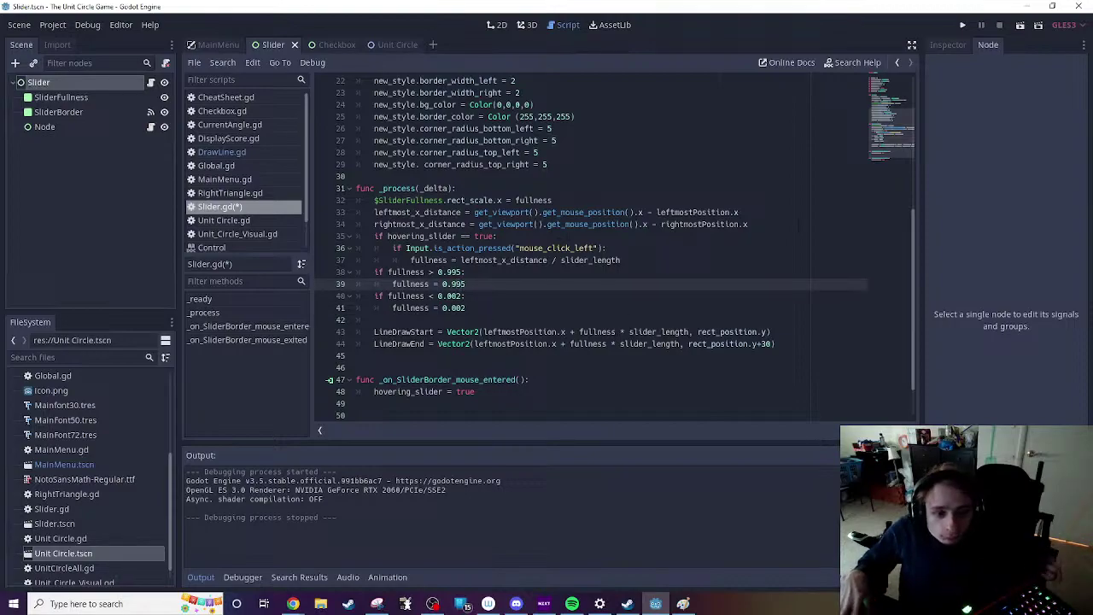
Step: Run the game to check the newly clamped slider, then close the game window
{"action": "left_click", "coordinate": [1020, 25]}
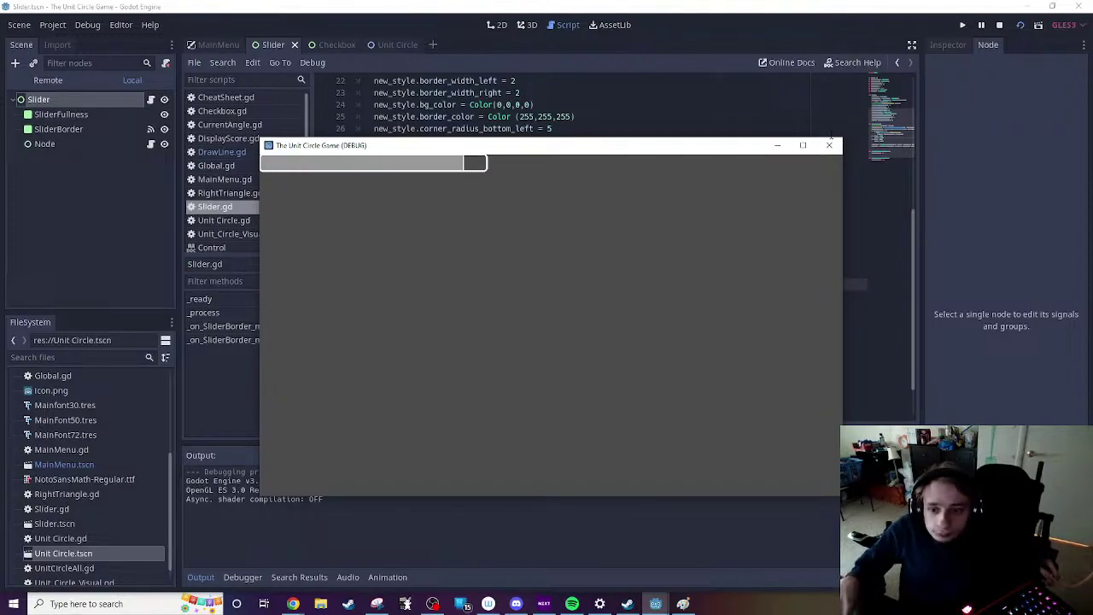
{"action": "left_click", "coordinate": [828, 145]}
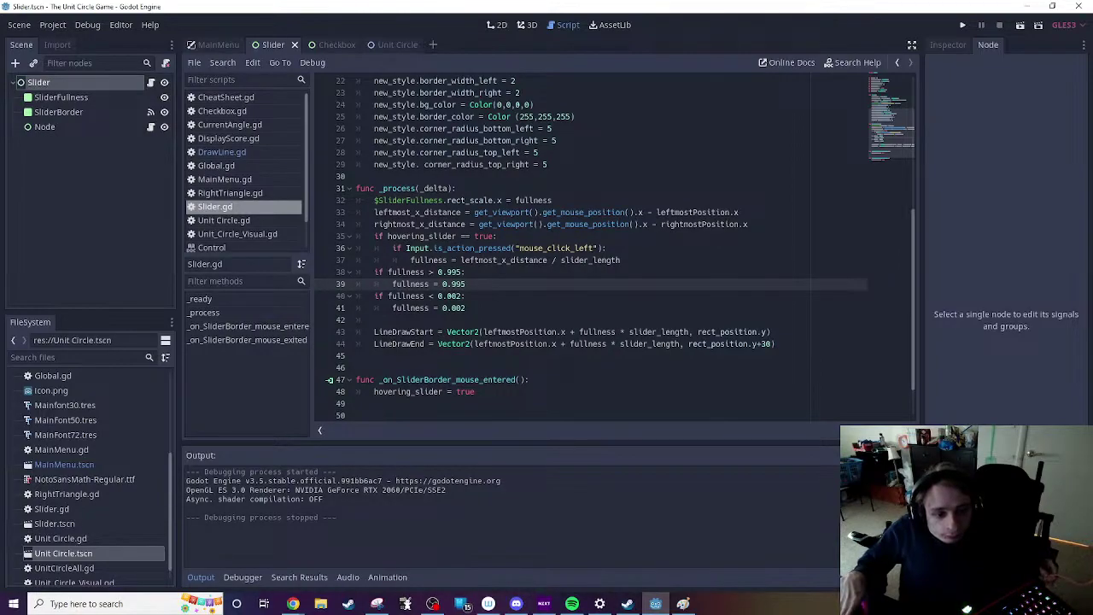
{"action": "scroll", "coordinate": [568, 367], "scroll_direction": "up", "scroll_amount": 2}
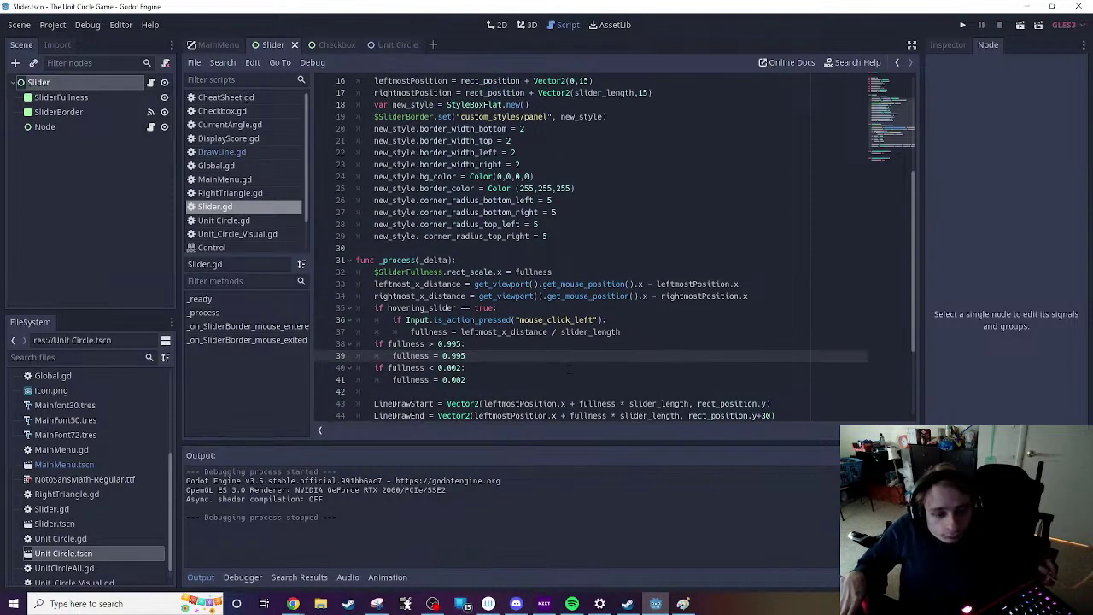
{"action": "scroll", "coordinate": [568, 368], "scroll_direction": "up", "scroll_amount": 5}
{"action": "scroll", "coordinate": [569, 369], "scroll_direction": "down", "scroll_amount": 3}
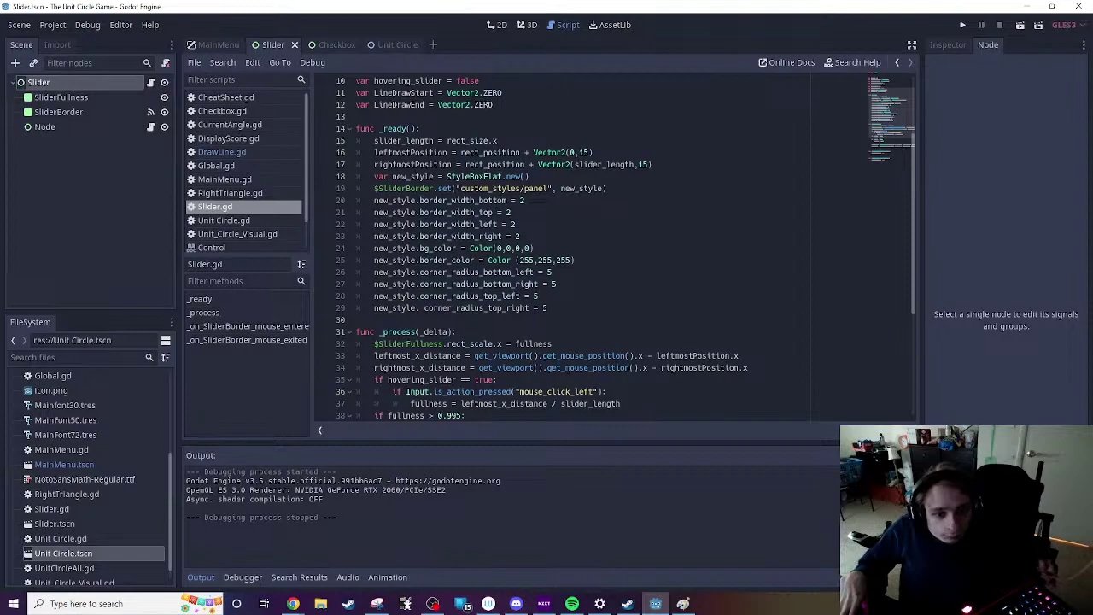
{"action": "scroll", "coordinate": [598, 248], "scroll_direction": "down", "scroll_amount": 1}
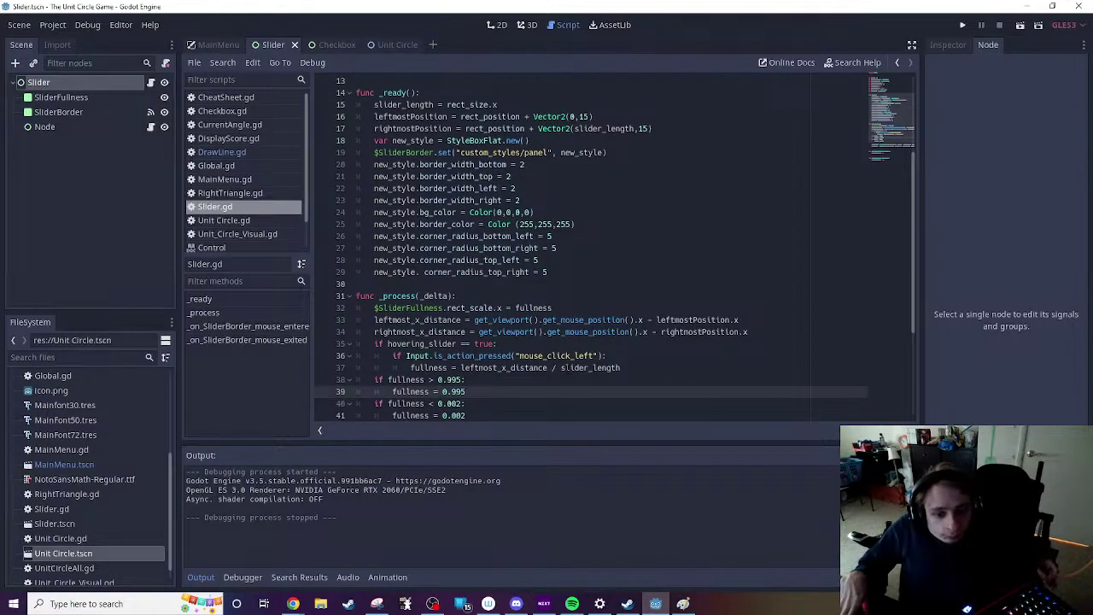
{"action": "scroll", "coordinate": [598, 247], "scroll_direction": "down", "scroll_amount": 2}
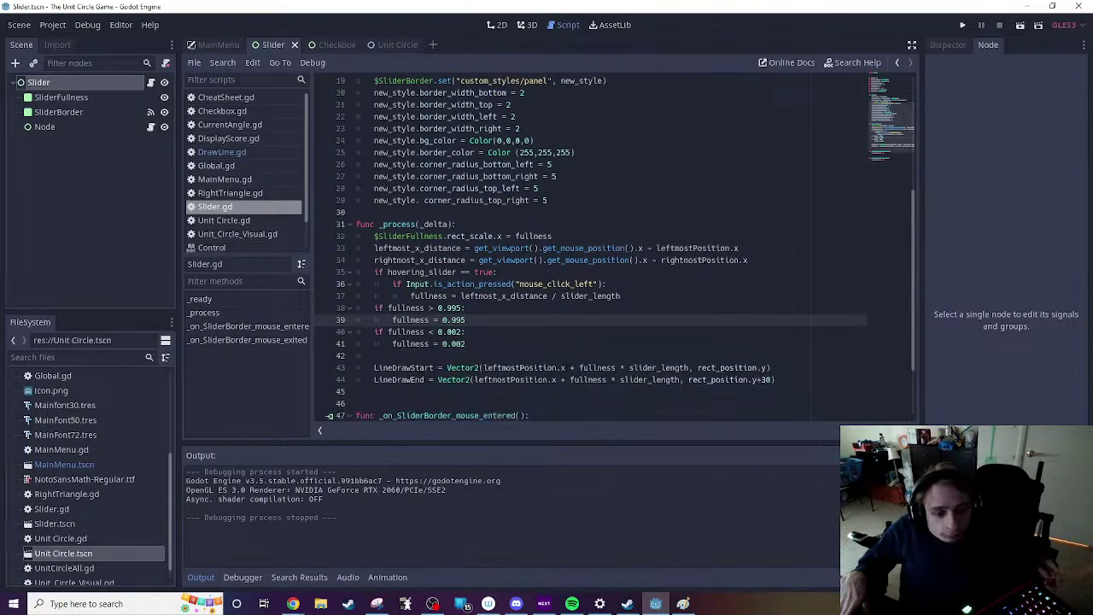
{"action": "scroll", "coordinate": [560, 386], "scroll_direction": "down", "scroll_amount": 2}
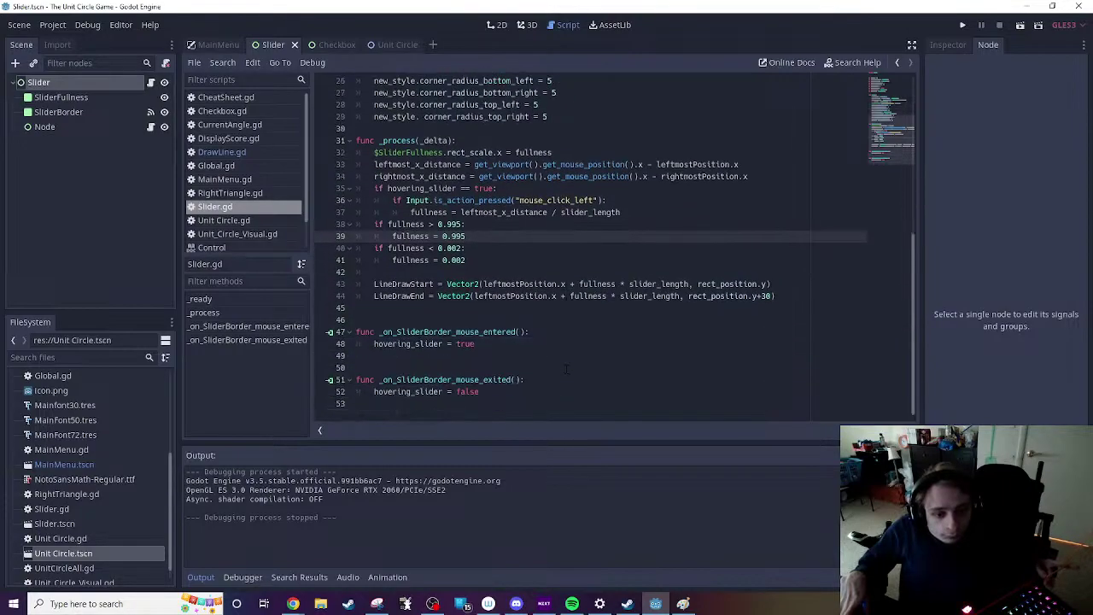
{"action": "scroll", "coordinate": [560, 386], "scroll_direction": "up", "scroll_amount": 2}
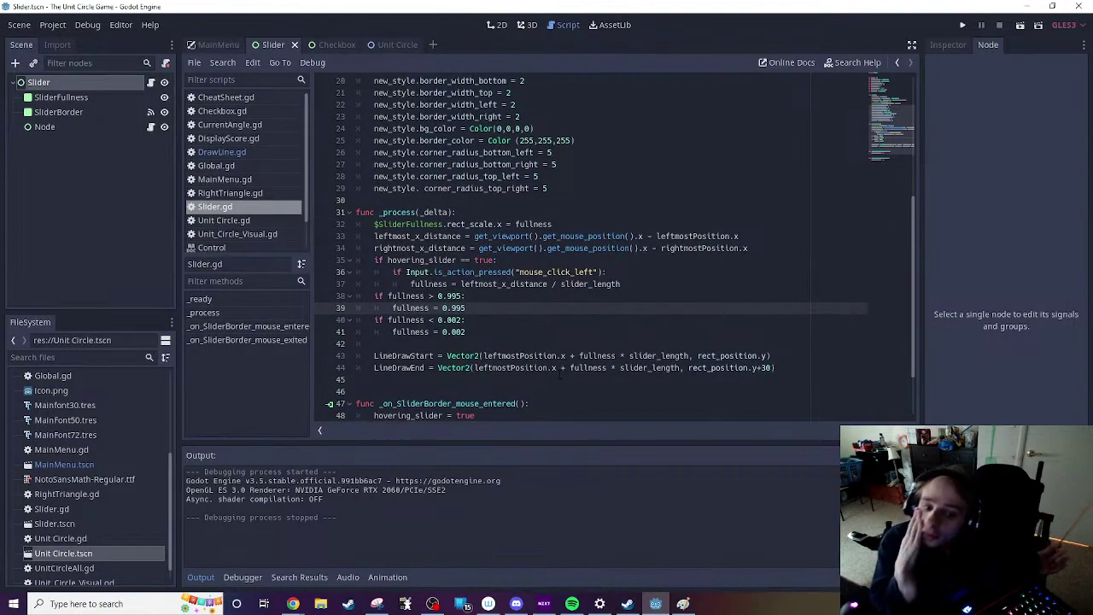
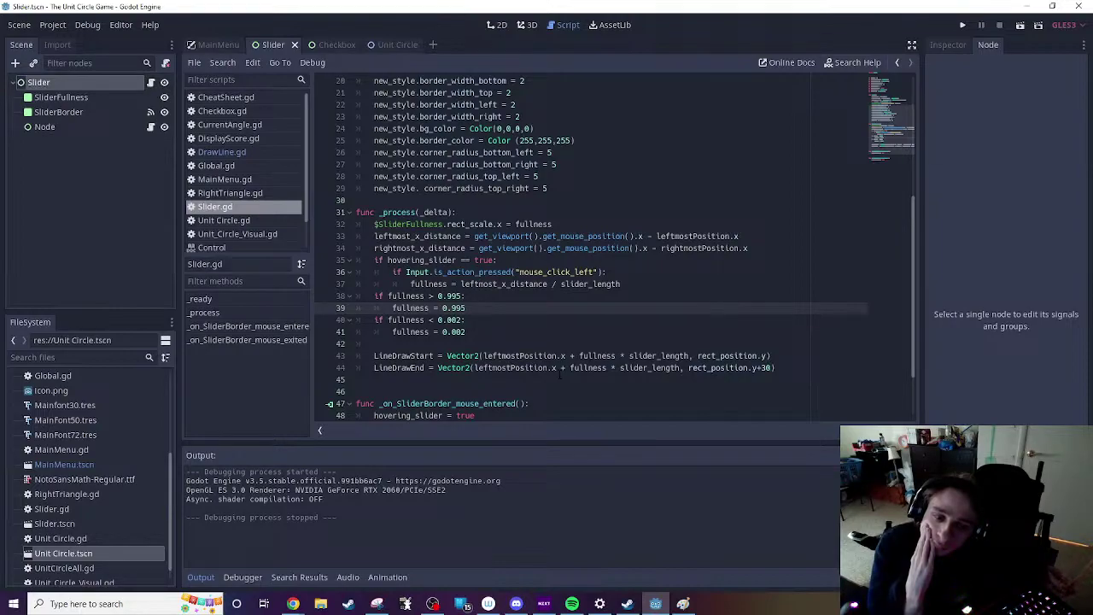
Step: Rename fullness to visual_fullness in the line 4 declaration and on line 37
{"action": "scroll", "coordinate": [392, 224], "scroll_direction": "up", "scroll_amount": 6}
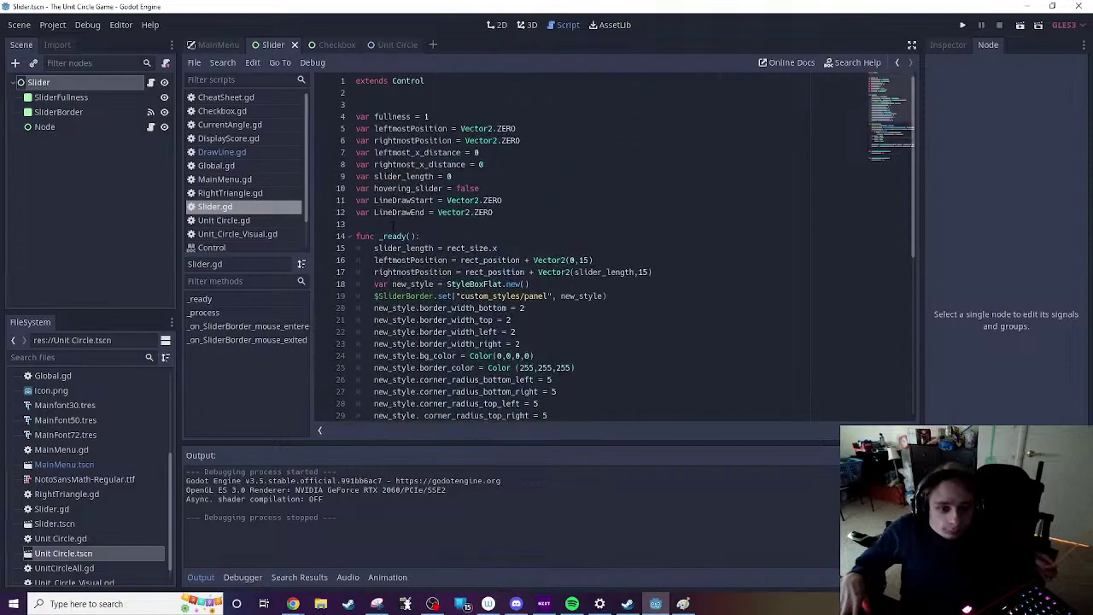
{"action": "left_click", "coordinate": [375, 116]}
{"action": "key", "text": "BackSpace"}
{"action": "type", "text": "visualF"}
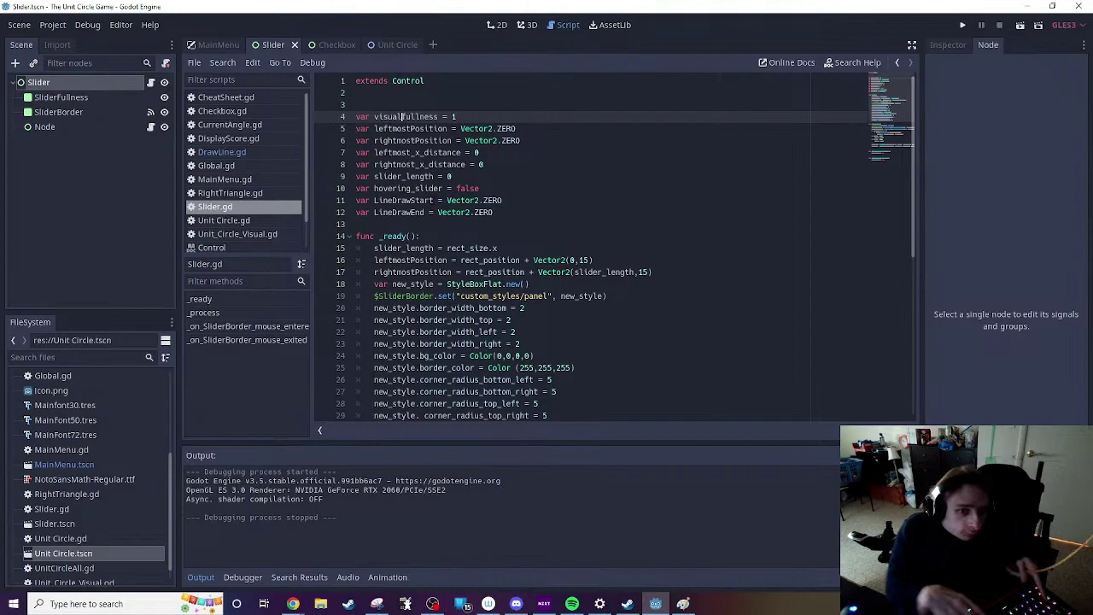
{"action": "type", "text": "_f"}
{"action": "scroll", "coordinate": [487, 224], "scroll_direction": "down", "scroll_amount": 6}
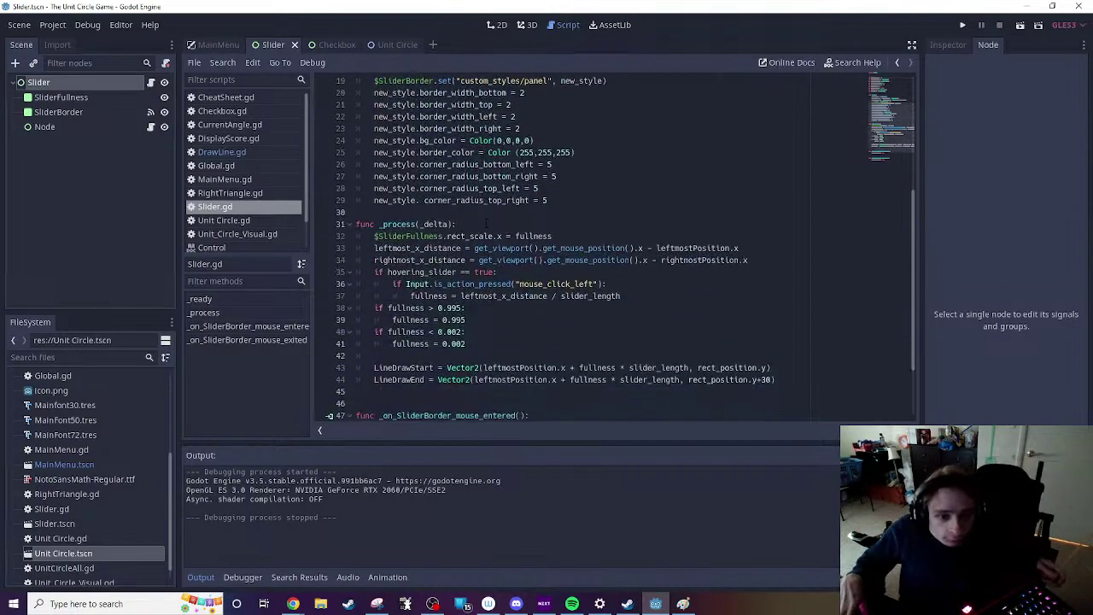
{"action": "left_click", "coordinate": [411, 295]}
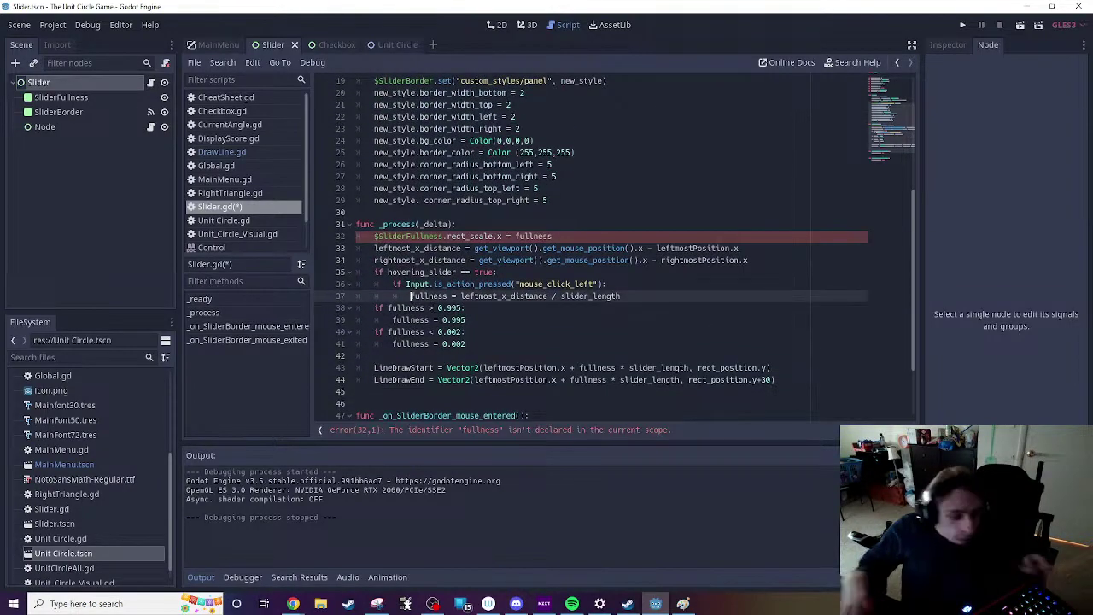
{"action": "type", "text": "visual_"}
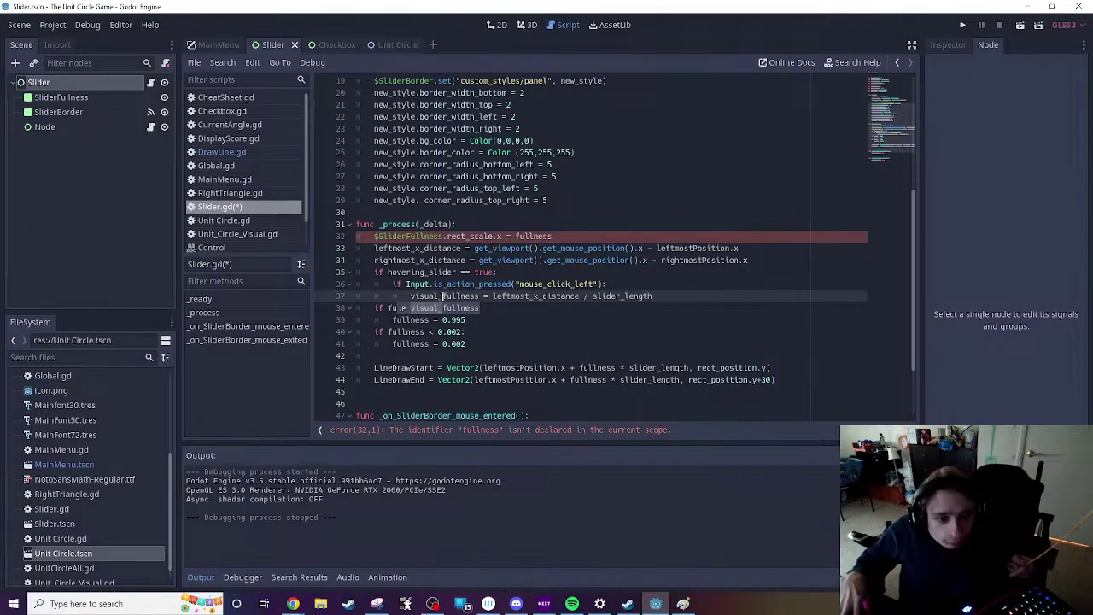
Step: Prefix visual_ to the fullness references on lines 38 and 39
{"action": "double_click", "coordinate": [401, 308]}
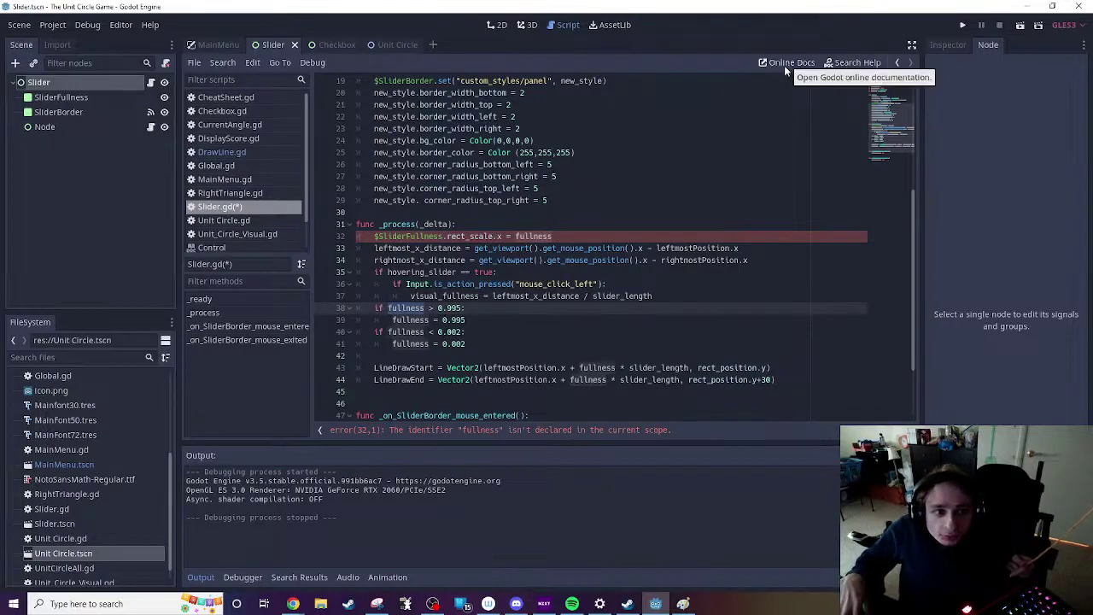
{"action": "right_click", "coordinate": [412, 309]}
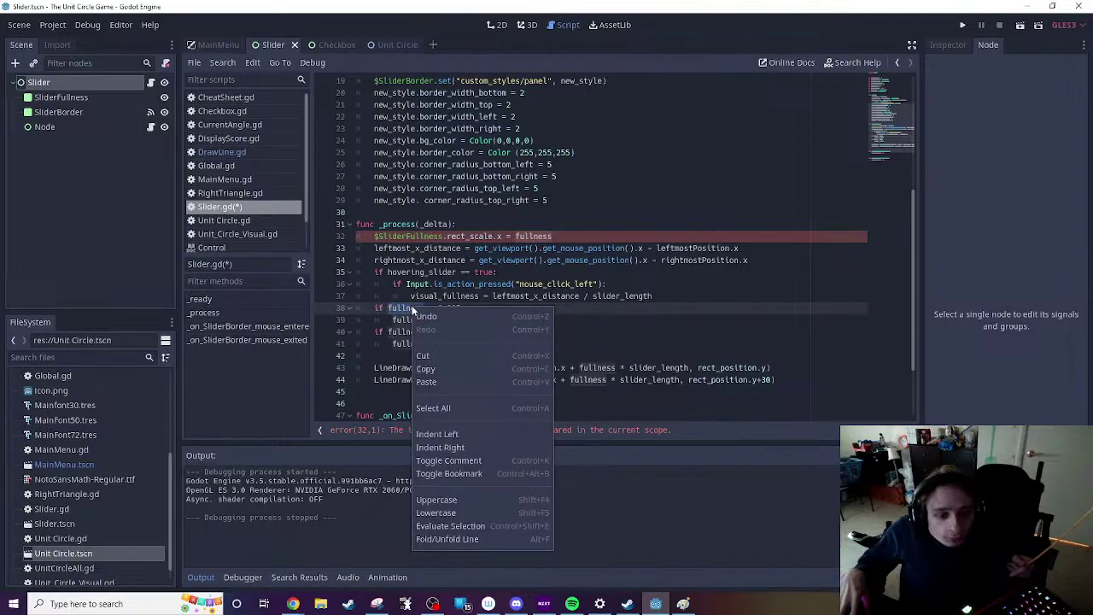
{"action": "left_click", "coordinate": [402, 307]}
{"action": "left_click", "coordinate": [388, 308]}
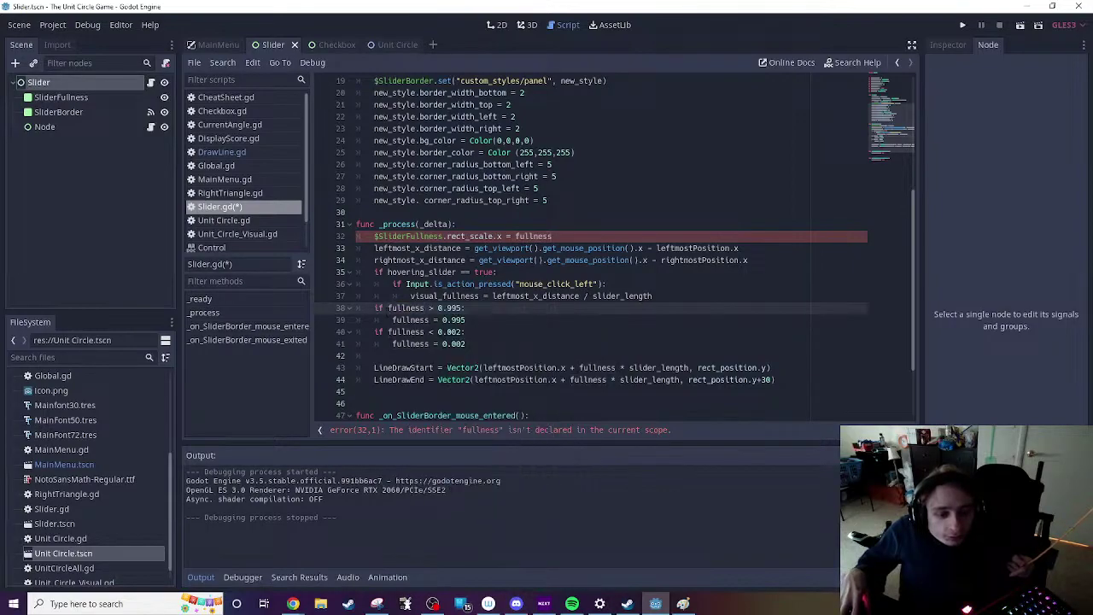
{"action": "type", "text": "visual_"}
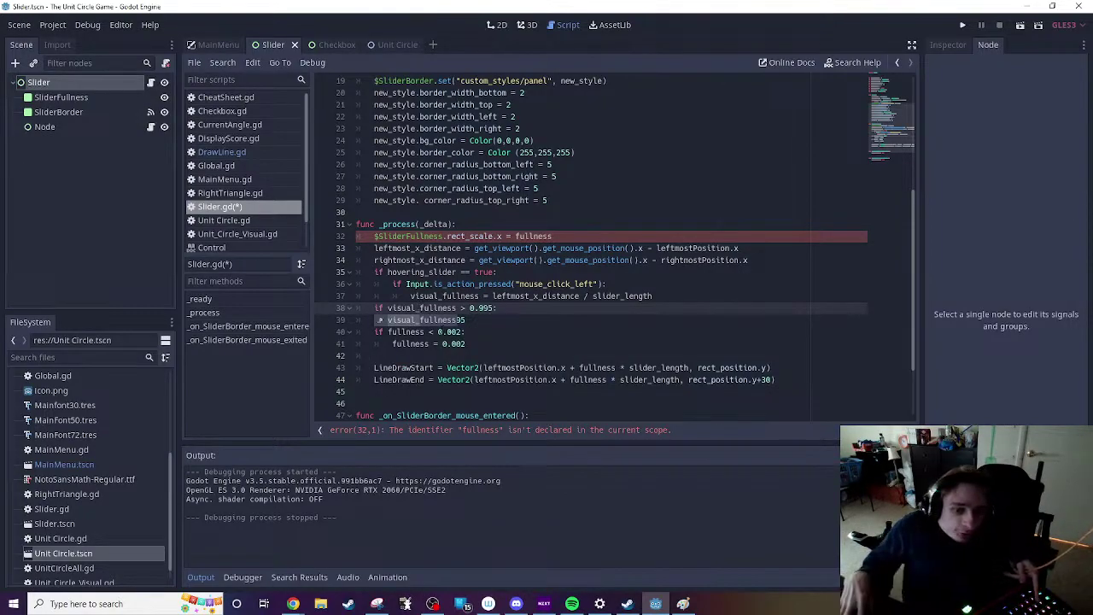
{"action": "left_click", "coordinate": [436, 343]}
{"action": "left_click", "coordinate": [392, 319]}
{"action": "type", "text": "visual"}
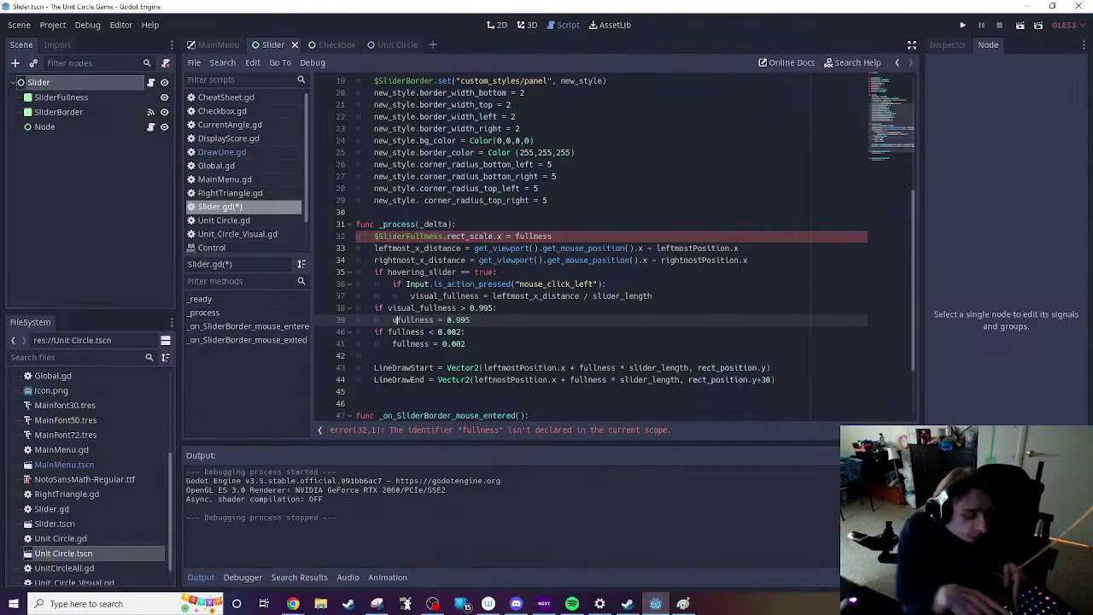
{"action": "type", "text": "_"}
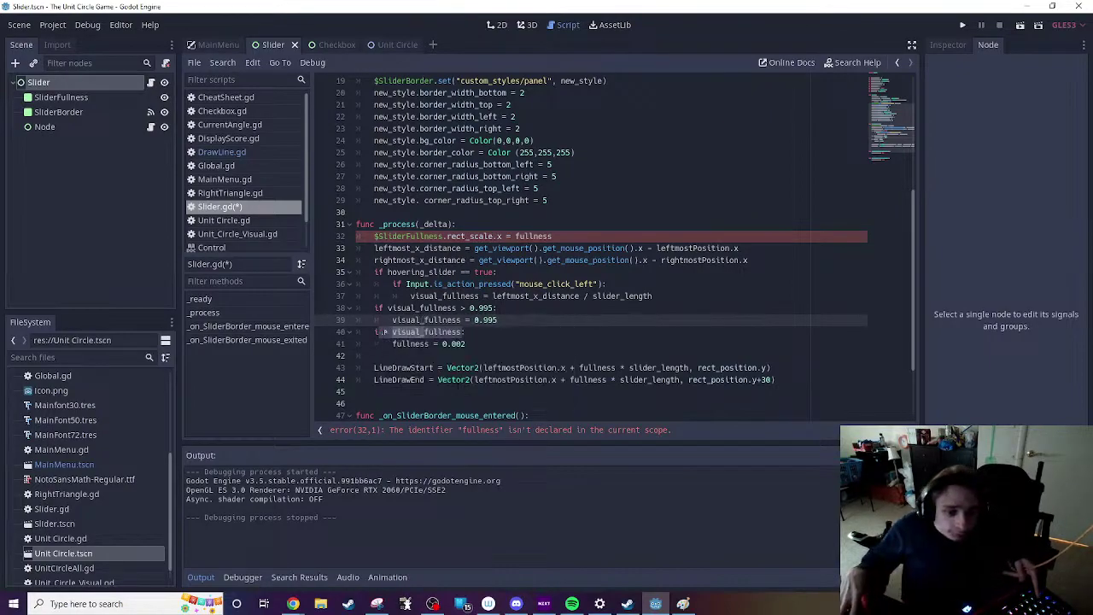
{"action": "left_click", "coordinate": [434, 343]}
Step: Prefix visual_ to fullness on lines 40, 41 and 32
{"action": "left_click", "coordinate": [387, 331]}
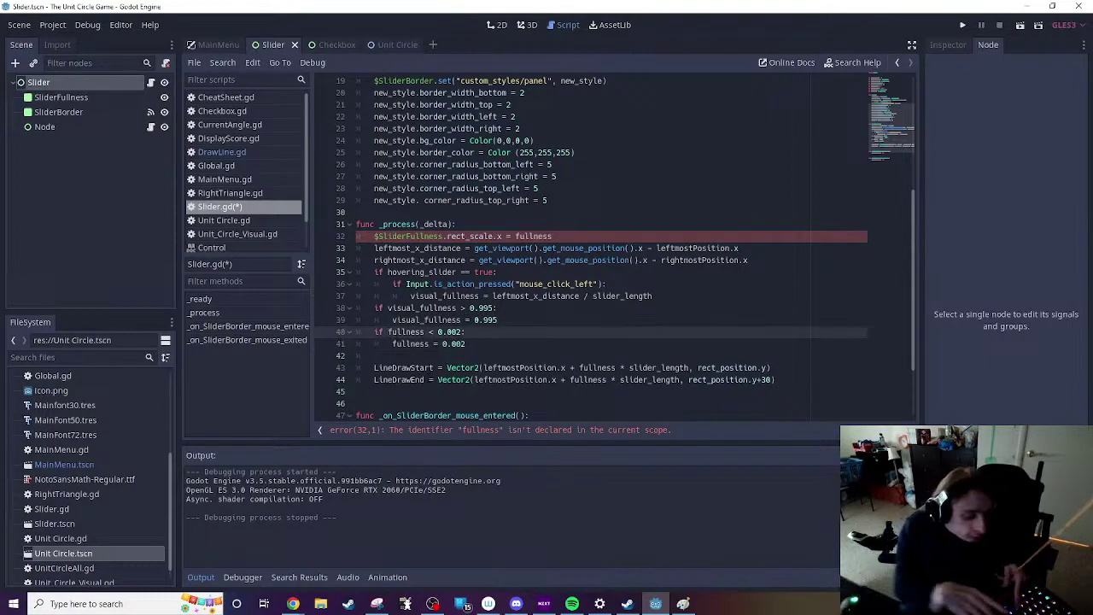
{"action": "type", "text": "visual_"}
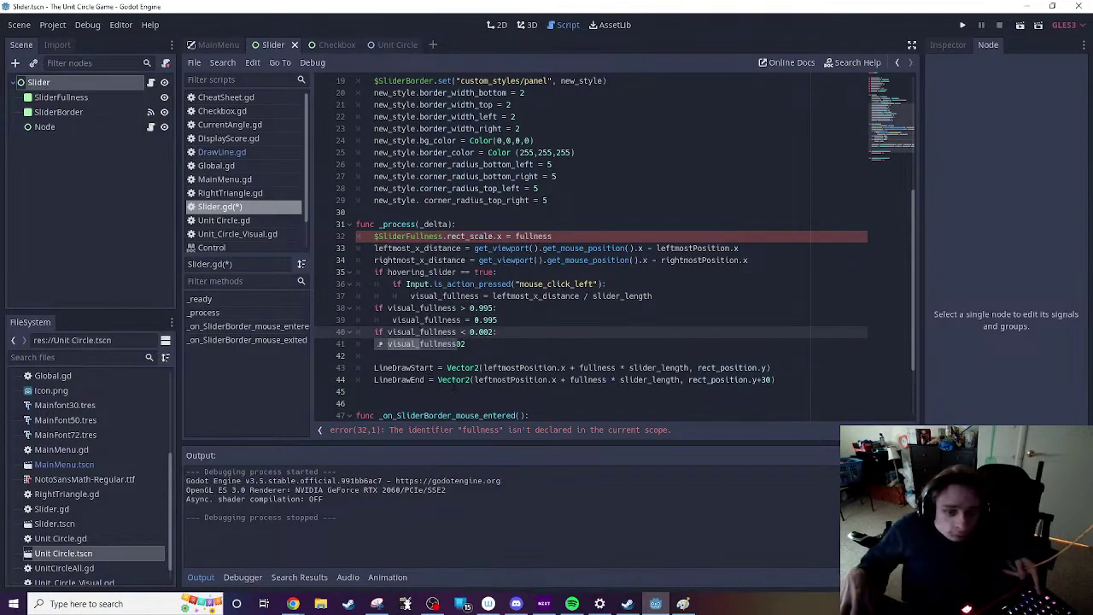
{"action": "left_click", "coordinate": [465, 331]}
{"action": "left_click", "coordinate": [392, 343]}
{"action": "type", "text": "visual_"}
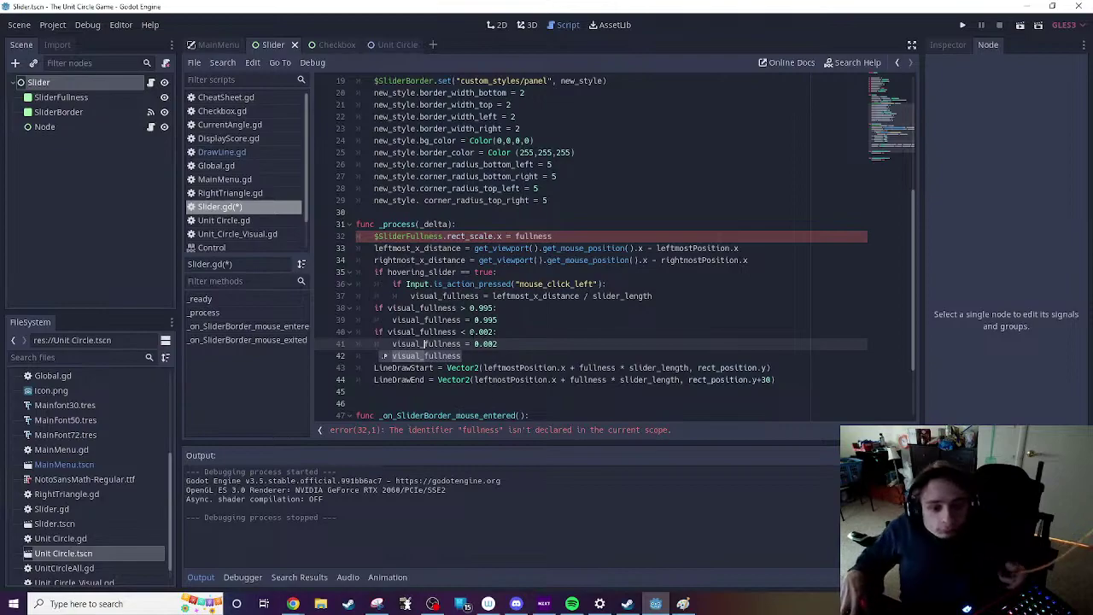
{"action": "left_click", "coordinate": [469, 331]}
{"action": "scroll", "coordinate": [469, 331], "scroll_direction": "down", "scroll_amount": 3}
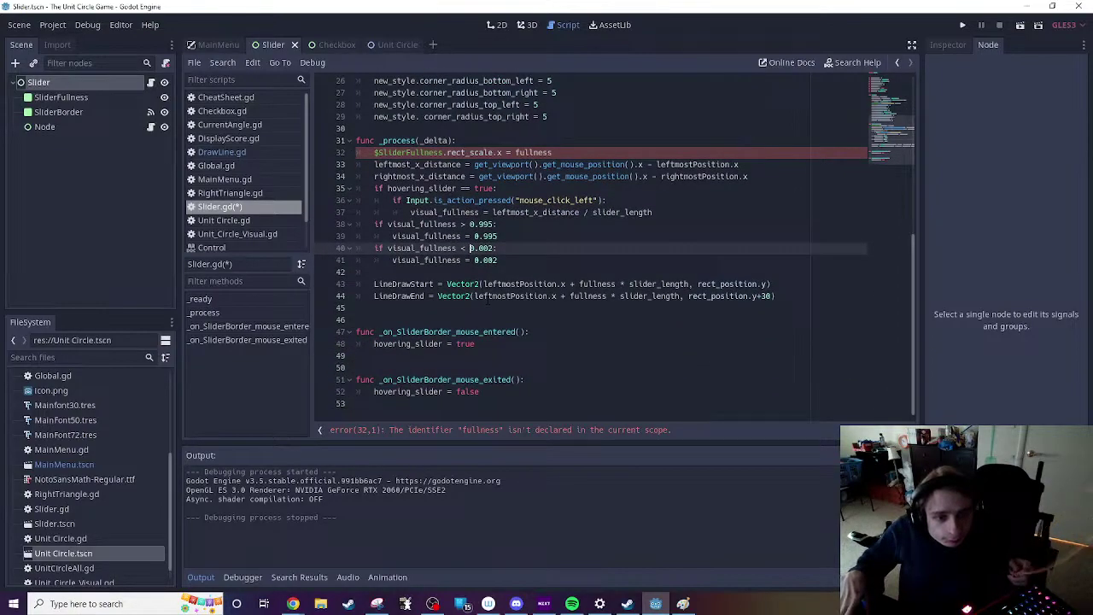
{"action": "left_click", "coordinate": [515, 152]}
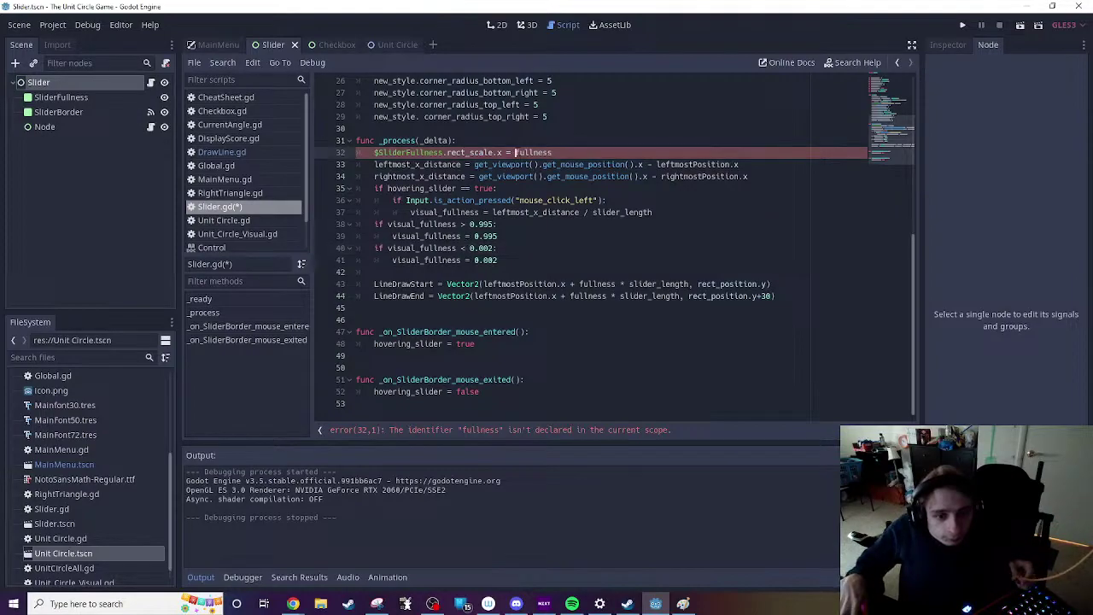
{"action": "type", "text": "visual_"}
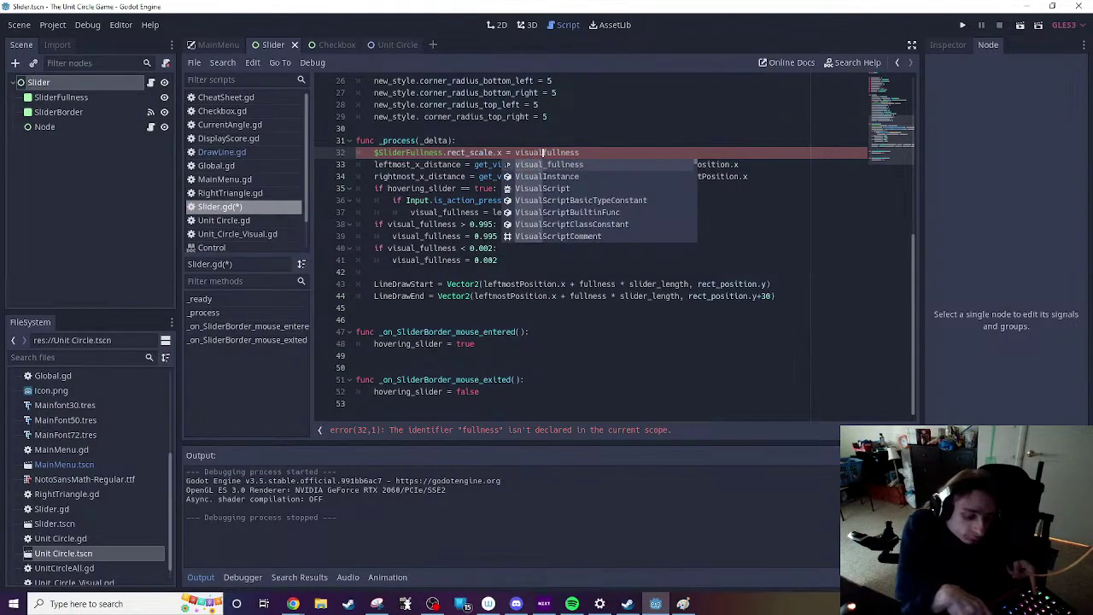
{"action": "scroll", "coordinate": [598, 248], "scroll_direction": "up", "scroll_amount": 8}
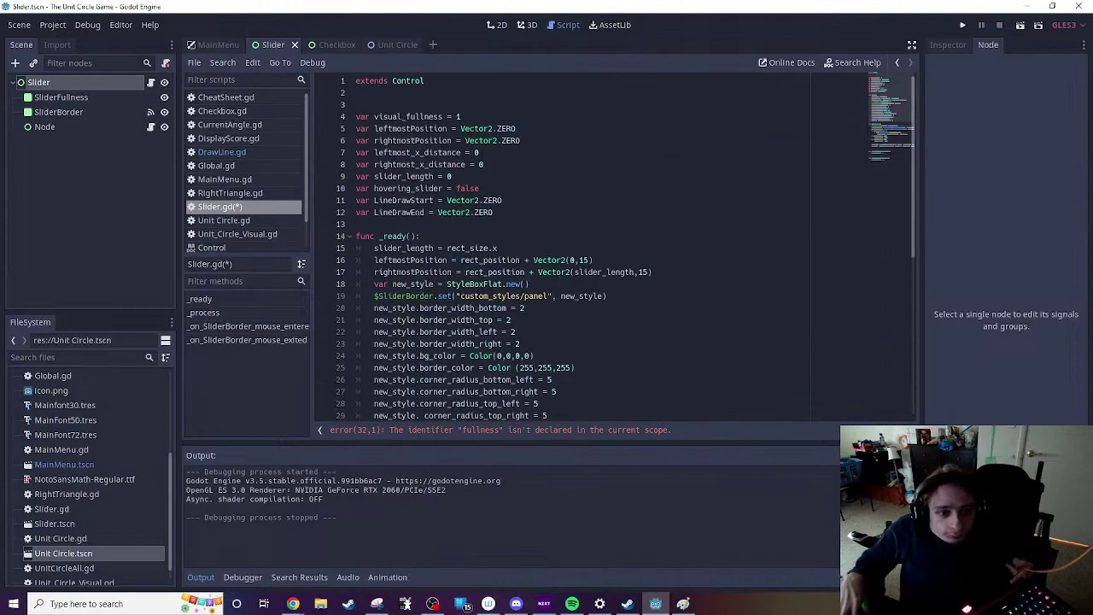
Step: Declare a new variable 'var actual_fullness = 1' below visual_fullness
{"action": "left_click", "coordinate": [462, 116]}
{"action": "key", "text": "Return"}
{"action": "type", "text": "v"}
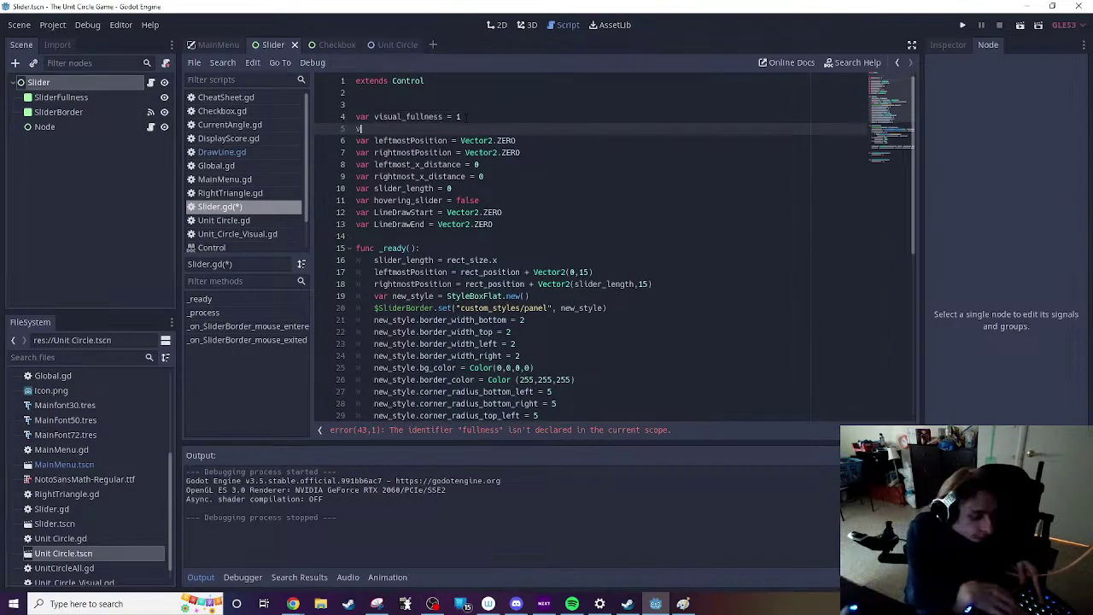
{"action": "type", "text": "ar "}
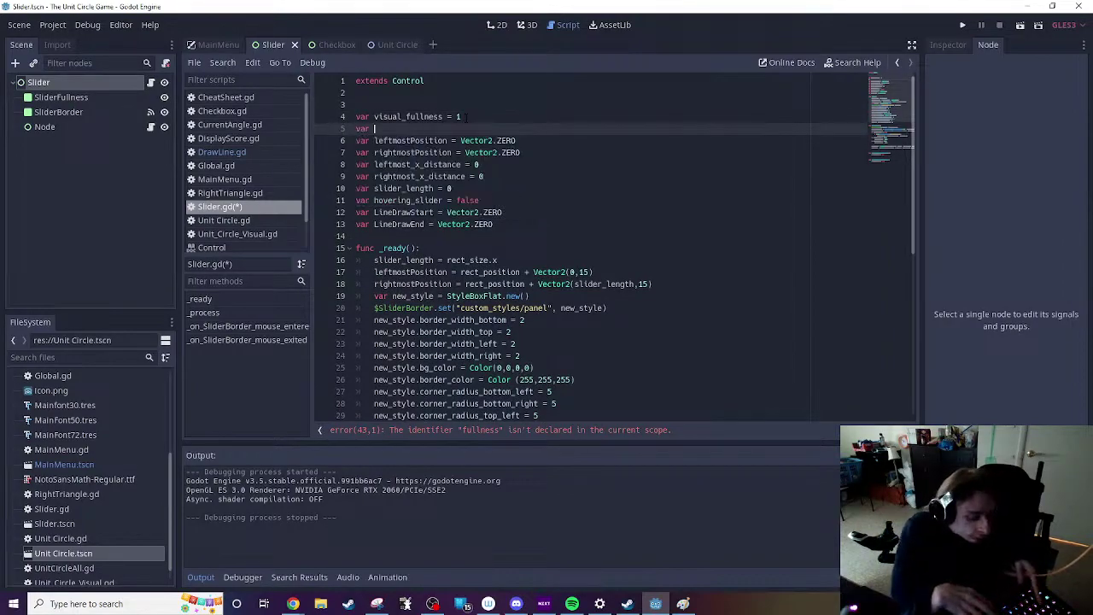
{"action": "type", "text": "actual_"}
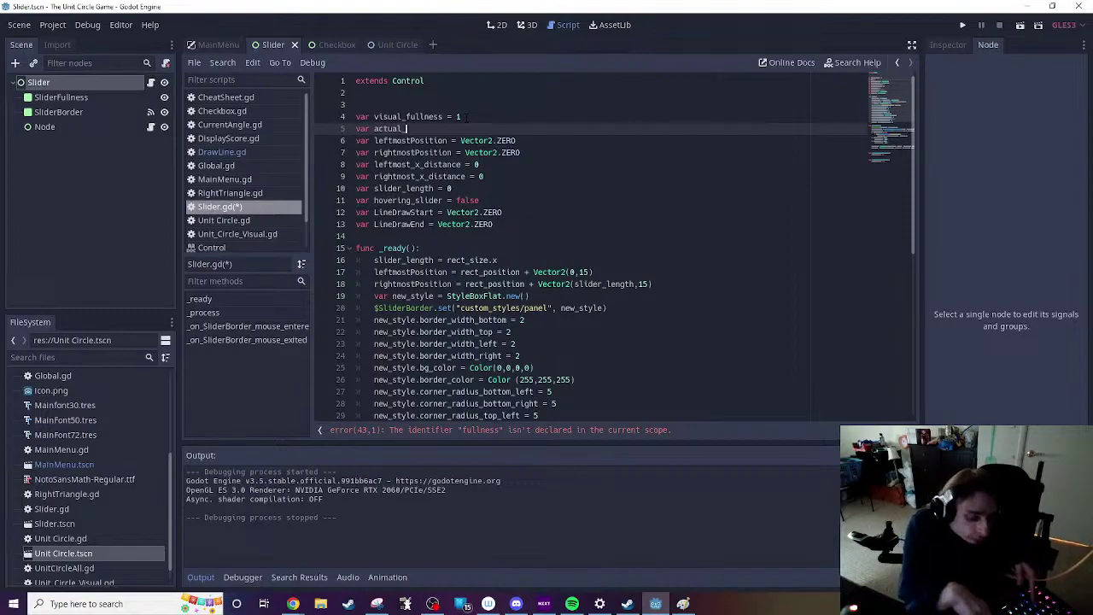
{"action": "type", "text": "fullness = "}
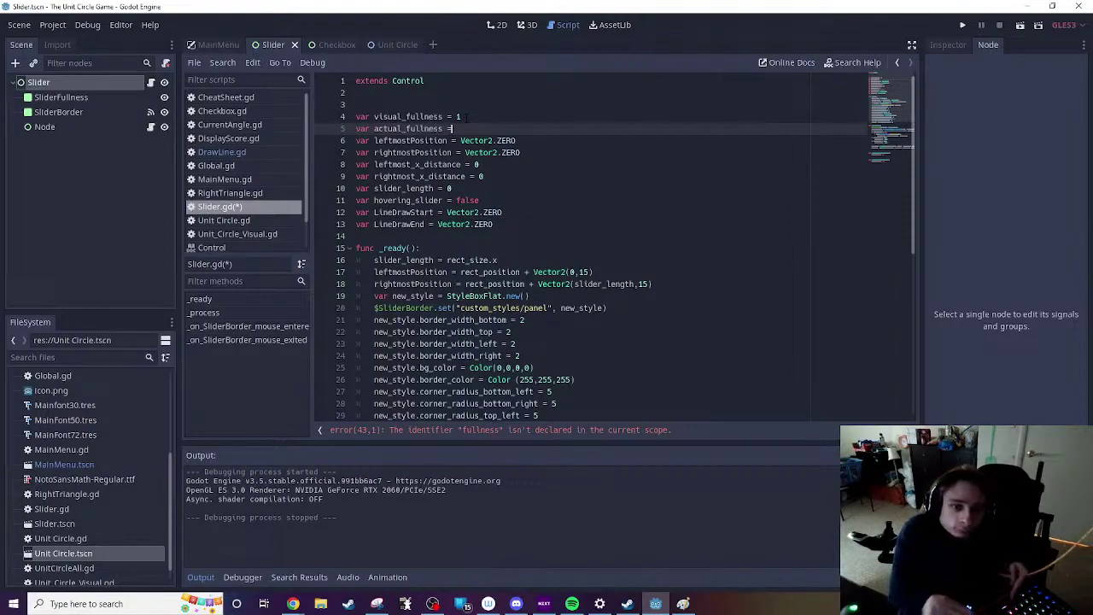
{"action": "type", "text": "1"}
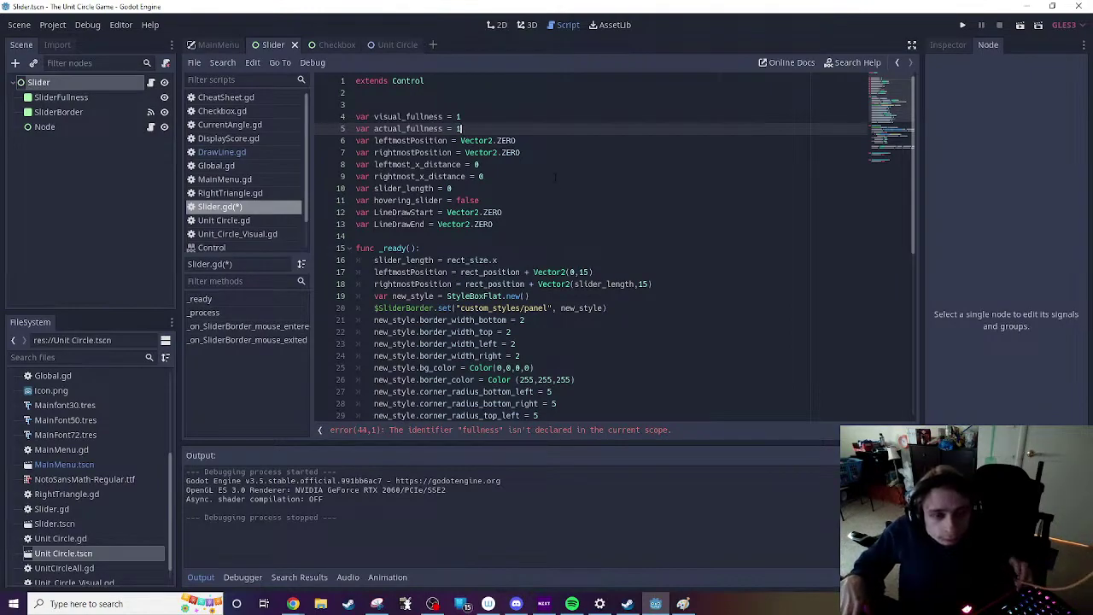
Step: Duplicate the line 38 visual_fullness assignment as an actual_fullness line beneath it
{"action": "scroll", "coordinate": [560, 186], "scroll_direction": "down", "scroll_amount": 4}
{"action": "scroll", "coordinate": [623, 250], "scroll_direction": "down", "scroll_amount": 2}
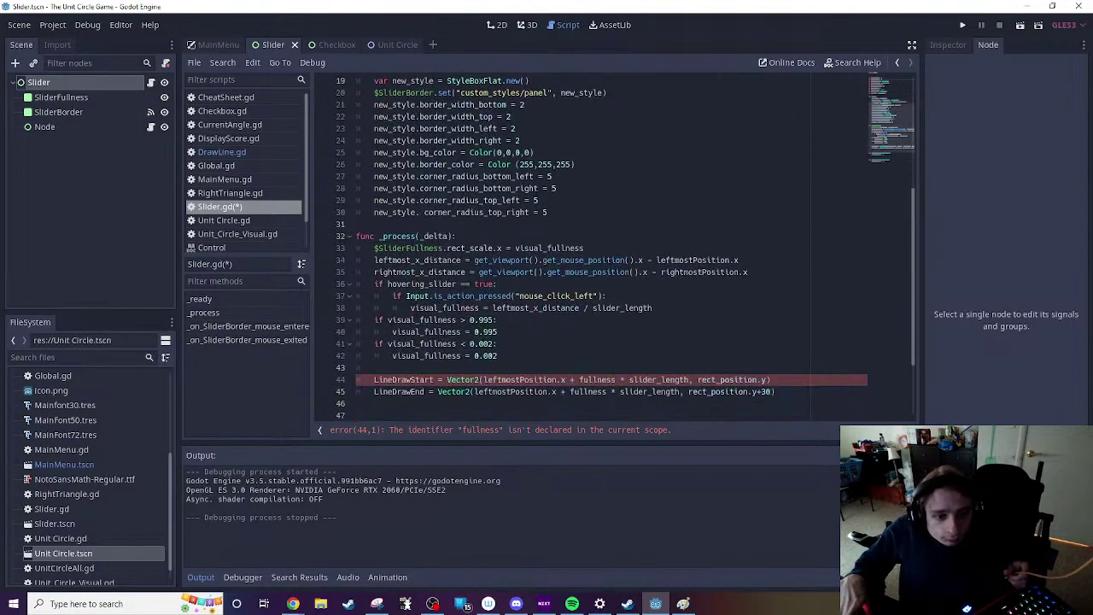
{"action": "left_click_drag", "start_coordinate": [411, 308], "coordinate": [653, 307]}
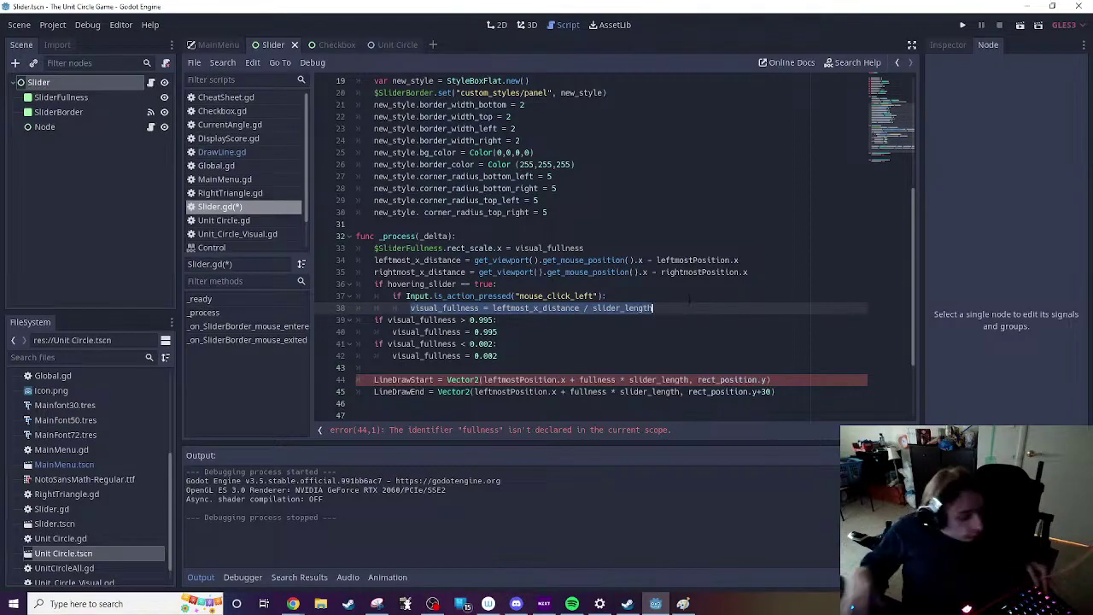
{"action": "key", "text": "ctrl+c"}
{"action": "key", "text": "End"}
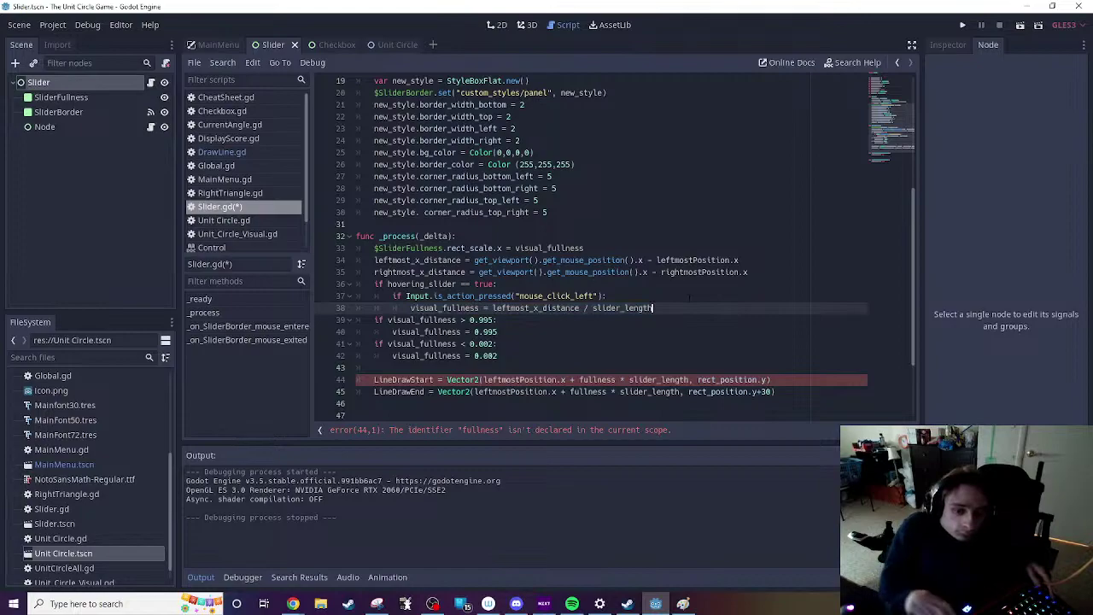
{"action": "key", "text": "Return"}
{"action": "key", "text": "ctrl+v"}
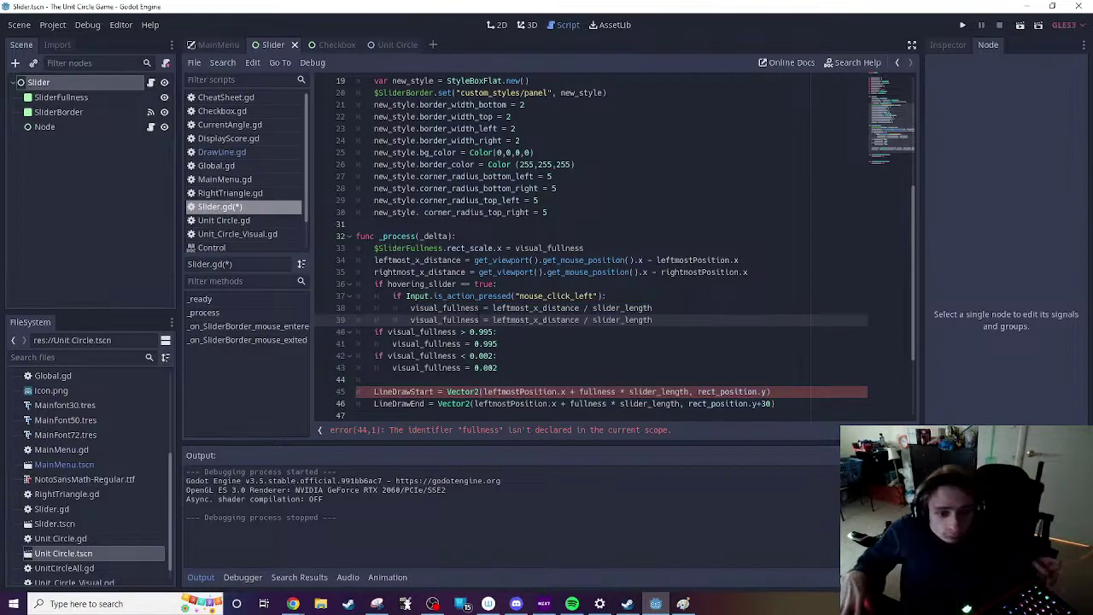
{"action": "left_click_drag", "start_coordinate": [411, 319], "coordinate": [438, 320]}
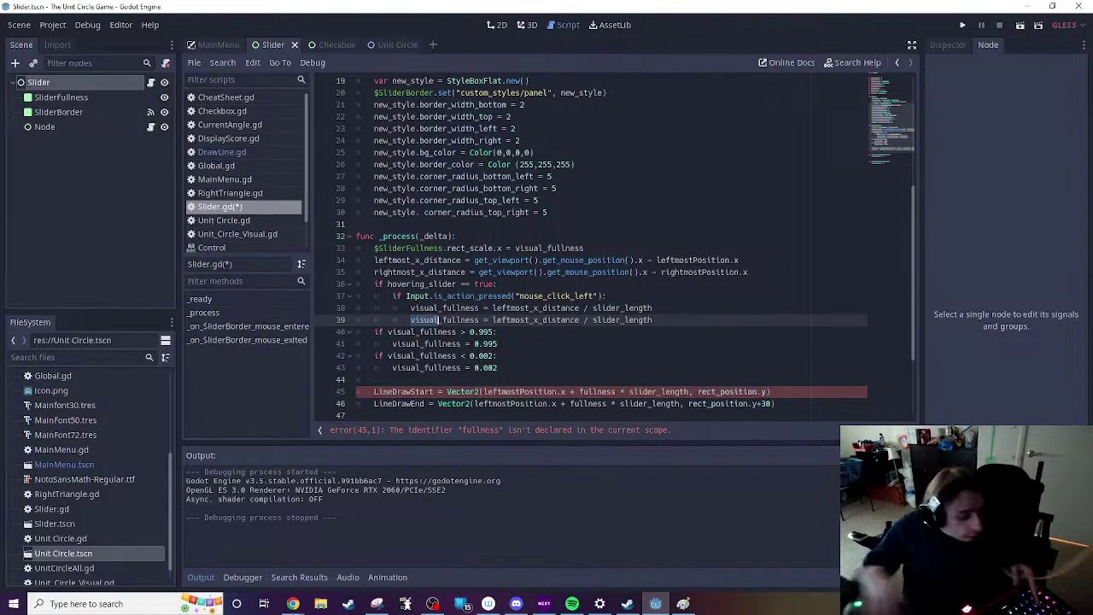
{"action": "type", "text": "actual"}
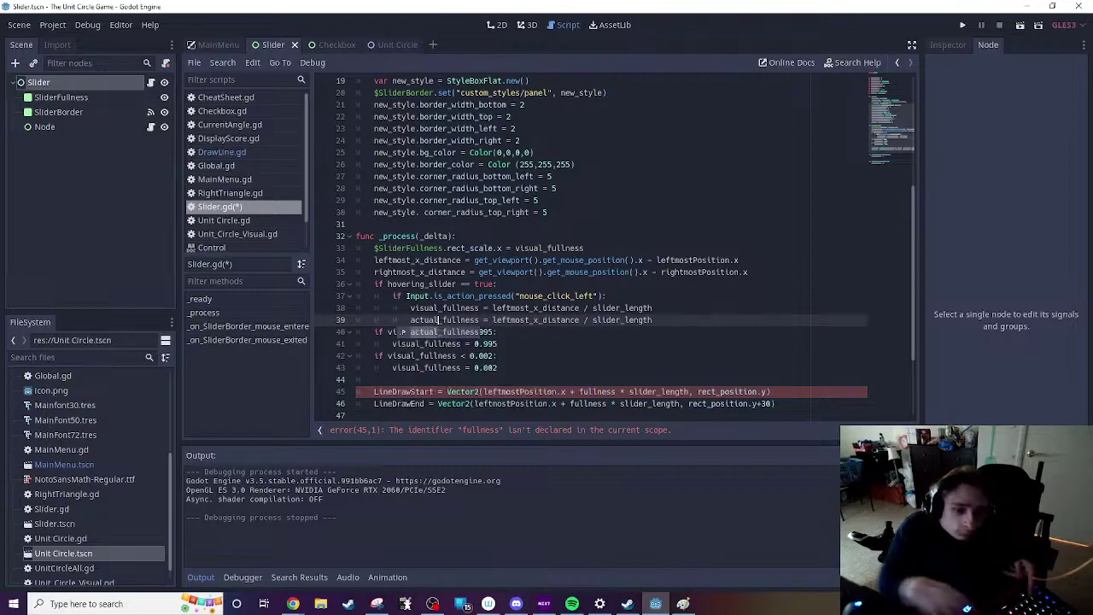
{"action": "left_click", "coordinate": [620, 333]}
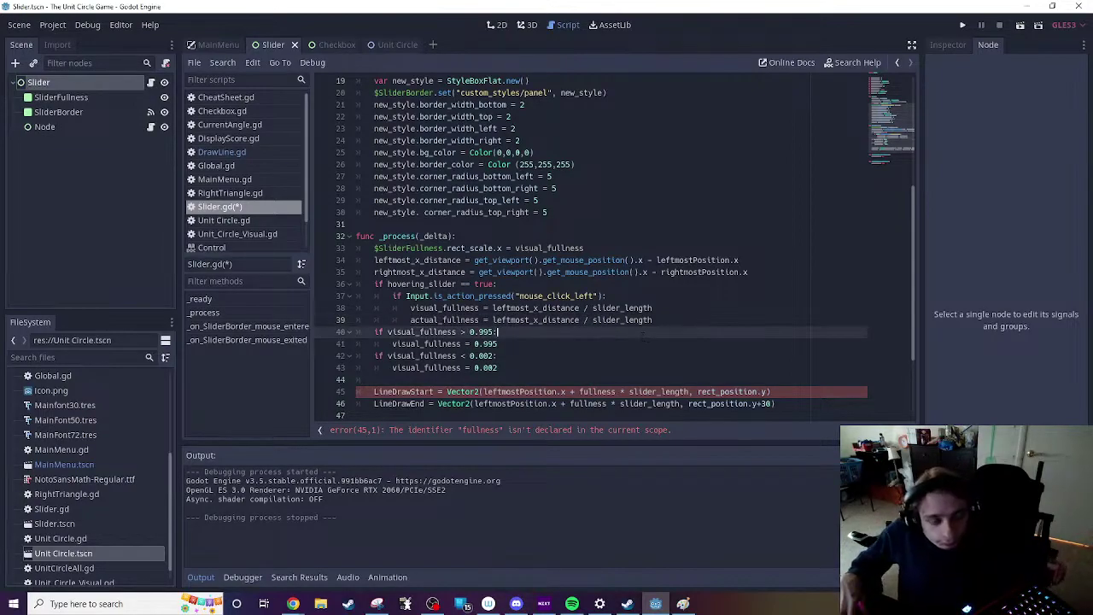
Step: Make lines 45 and 46 use visual_fullness, then save and run the game
{"action": "scroll", "coordinate": [646, 351], "scroll_direction": "down", "scroll_amount": 2}
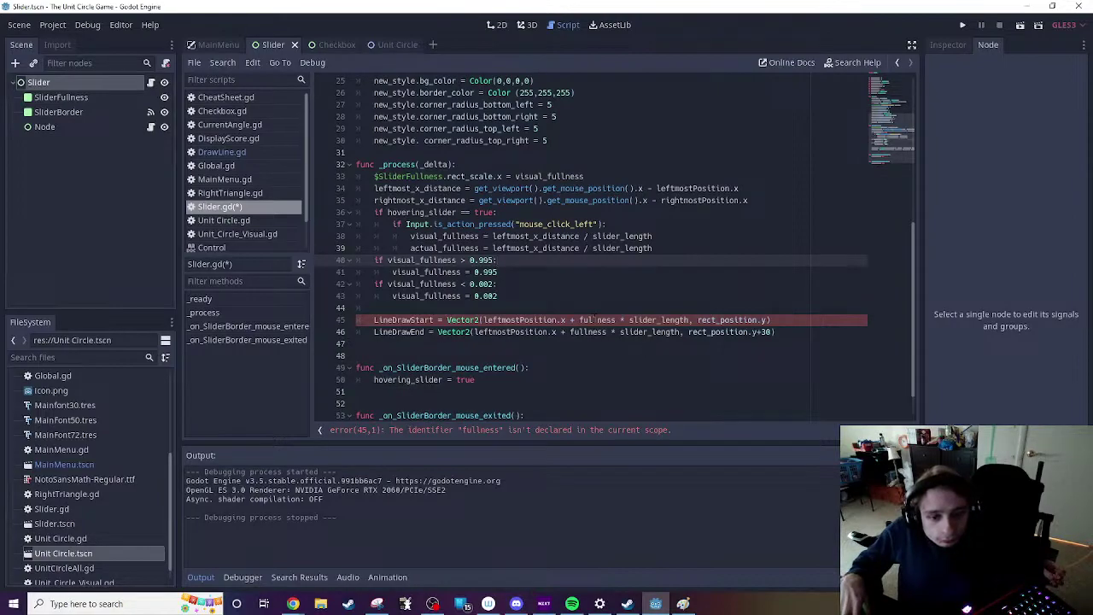
{"action": "left_click", "coordinate": [579, 319]}
{"action": "type", "text": "vi"}
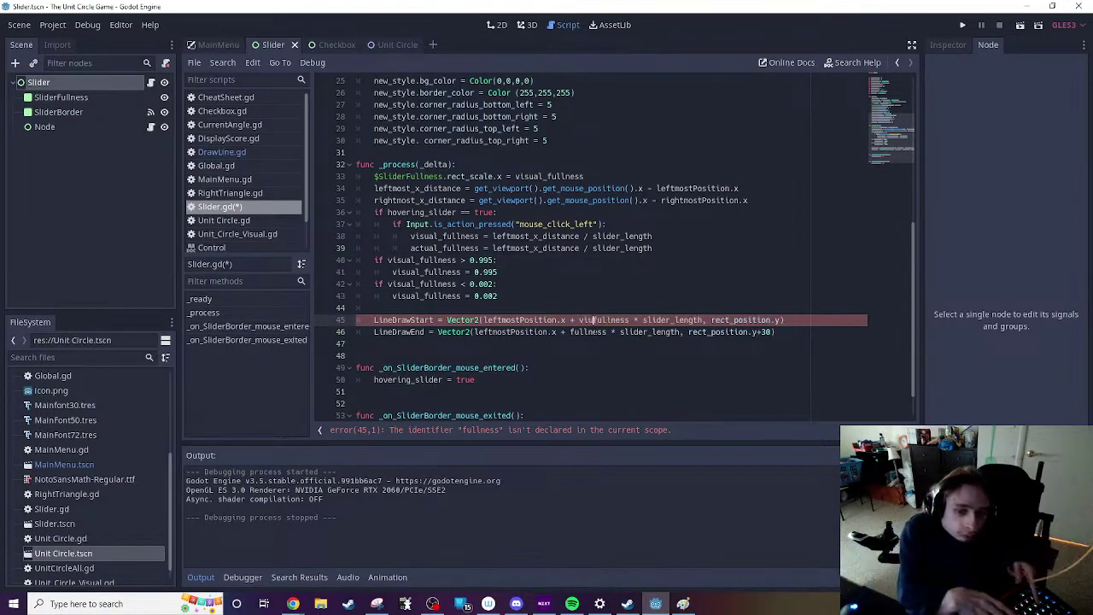
{"action": "type", "text": "sual_"}
{"action": "key", "text": "Escape"}
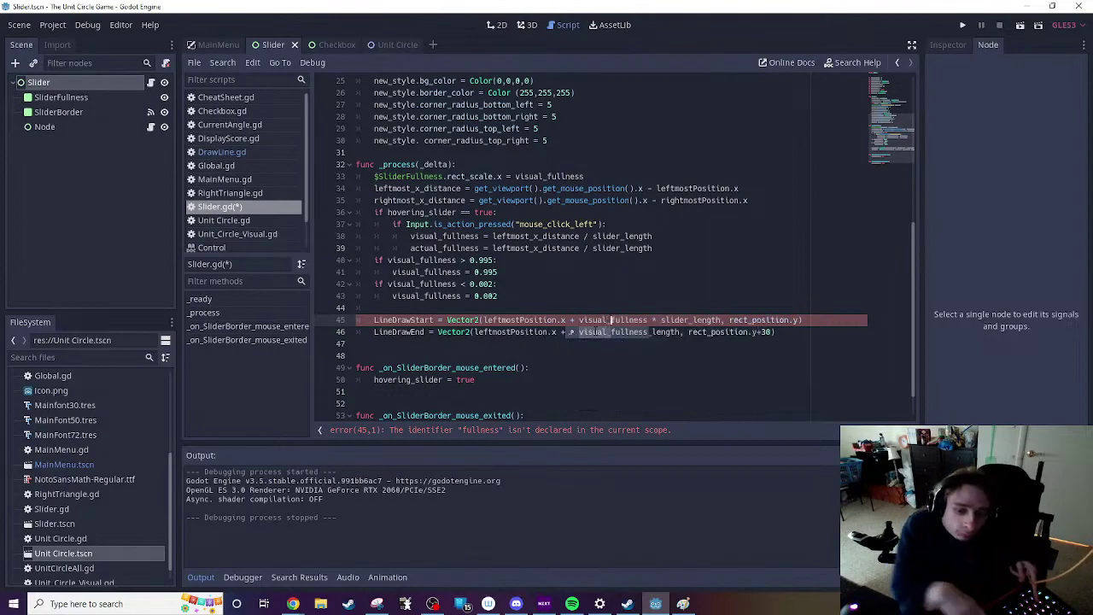
{"action": "key", "text": "Return"}
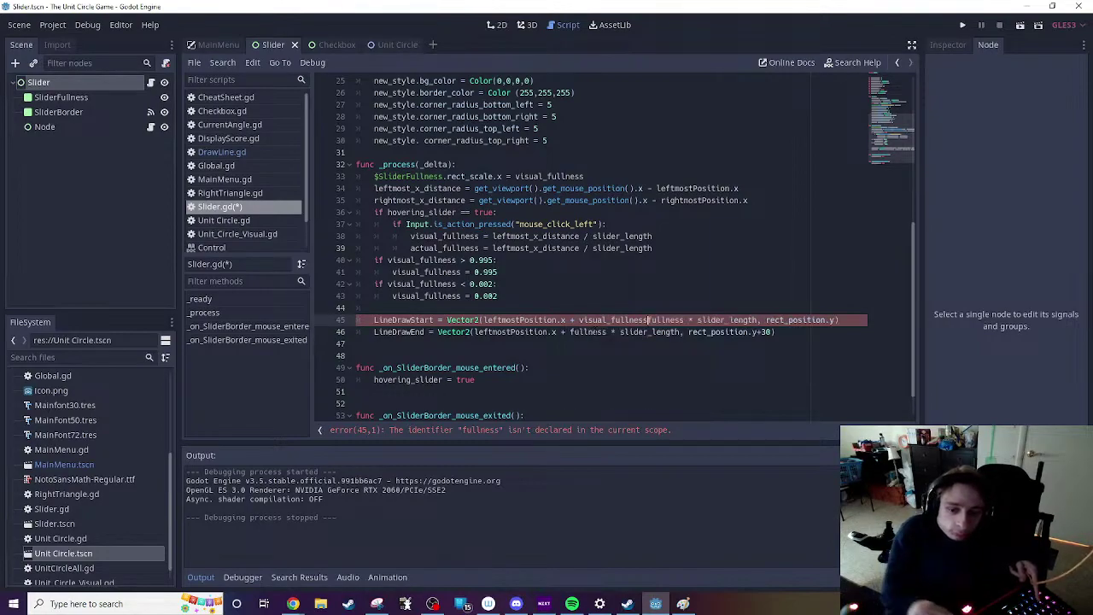
{"action": "key", "text": "Delete"}
{"action": "key", "text": "Delete"}
{"action": "key", "text": "Delete"}
{"action": "key", "text": "Delete"}
{"action": "key", "text": "Delete"}
{"action": "key", "text": "Delete"}
{"action": "key", "text": "Delete"}
{"action": "key", "text": "Delete"}
{"action": "left_click", "coordinate": [611, 332]}
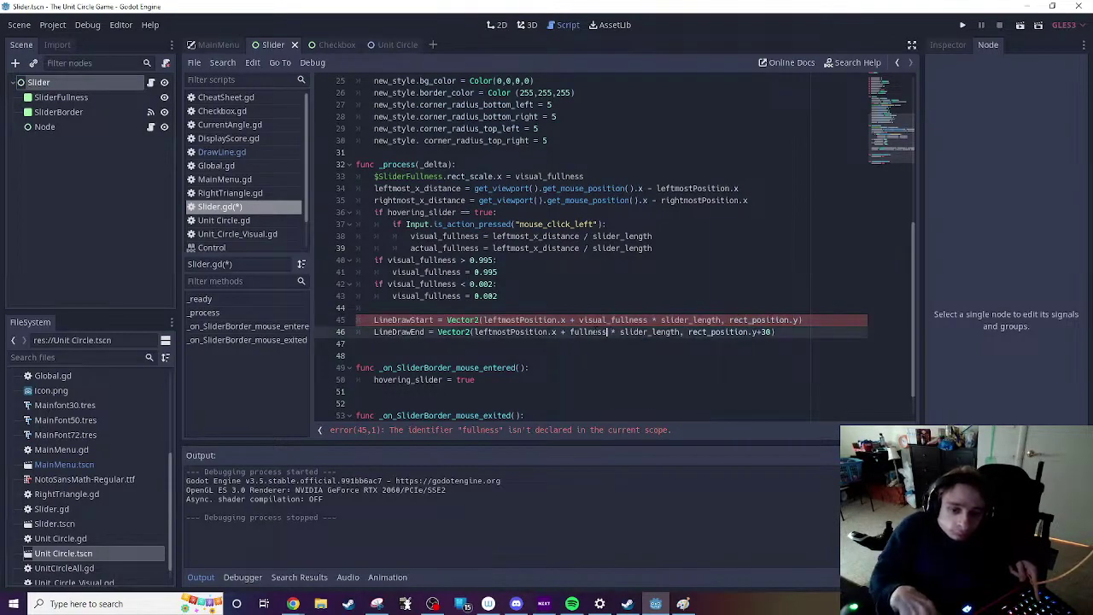
{"action": "left_click", "coordinate": [570, 331]}
{"action": "type", "text": "visual_"}
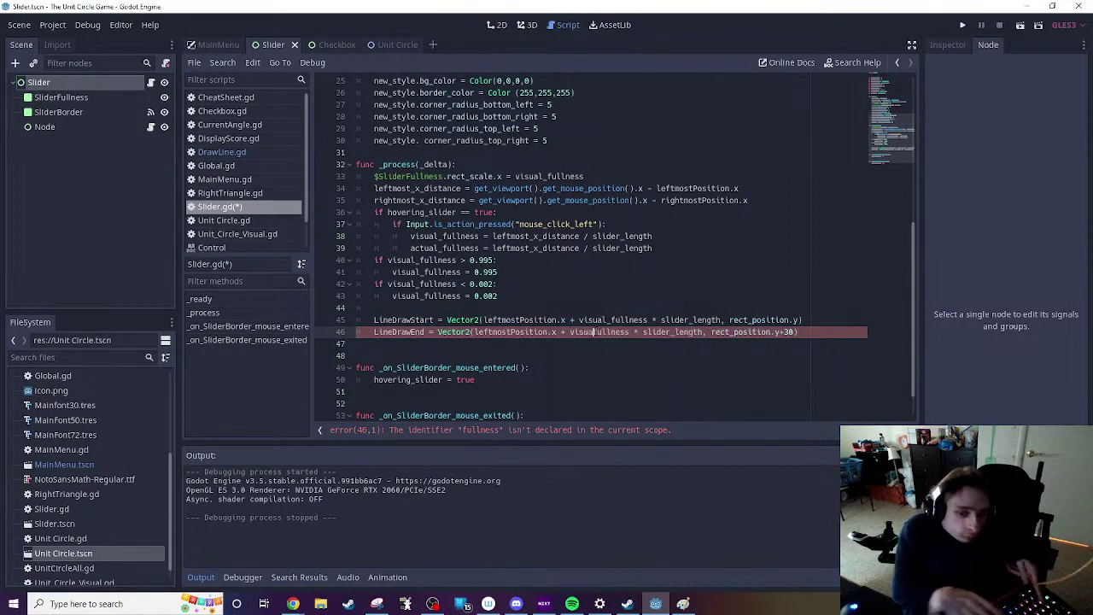
{"action": "type", "text": "l_"}
{"action": "left_click", "coordinate": [764, 379]}
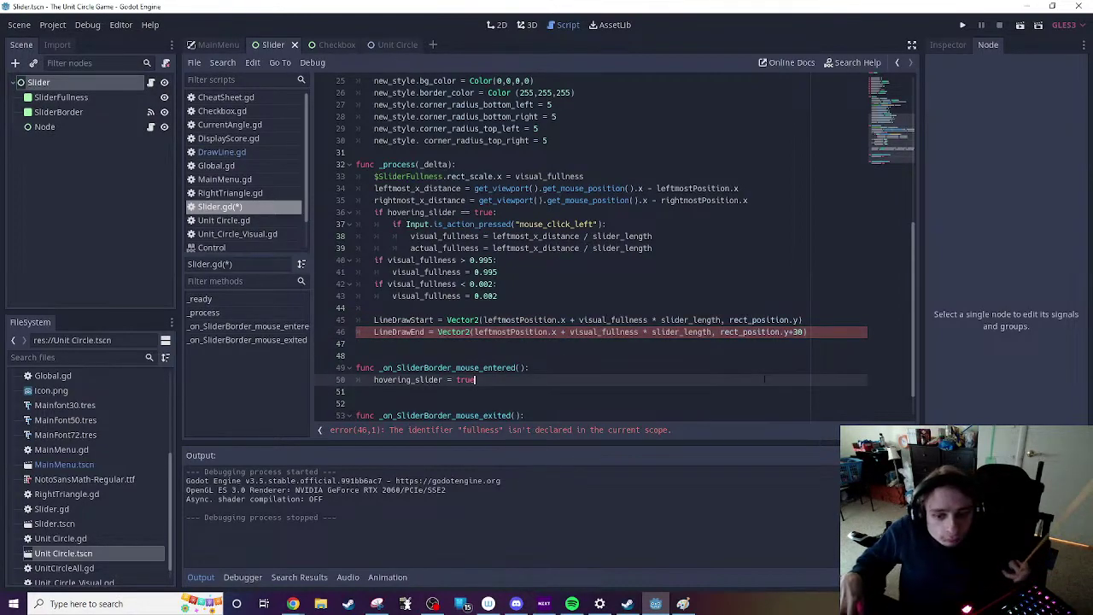
{"action": "scroll", "coordinate": [764, 380], "scroll_direction": "down", "scroll_amount": 1}
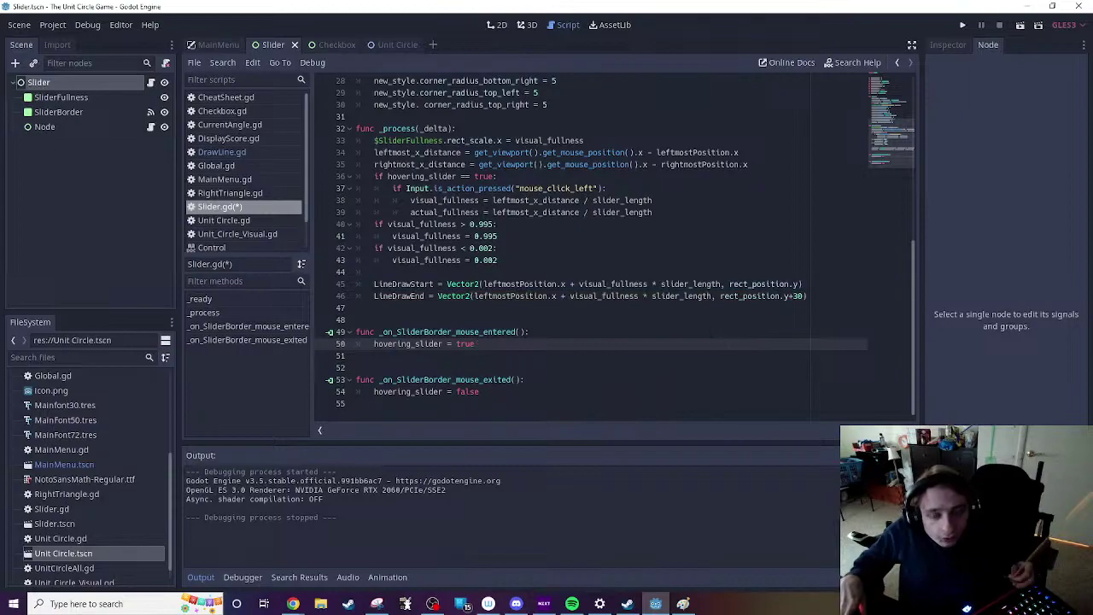
{"action": "key", "text": "F6"}
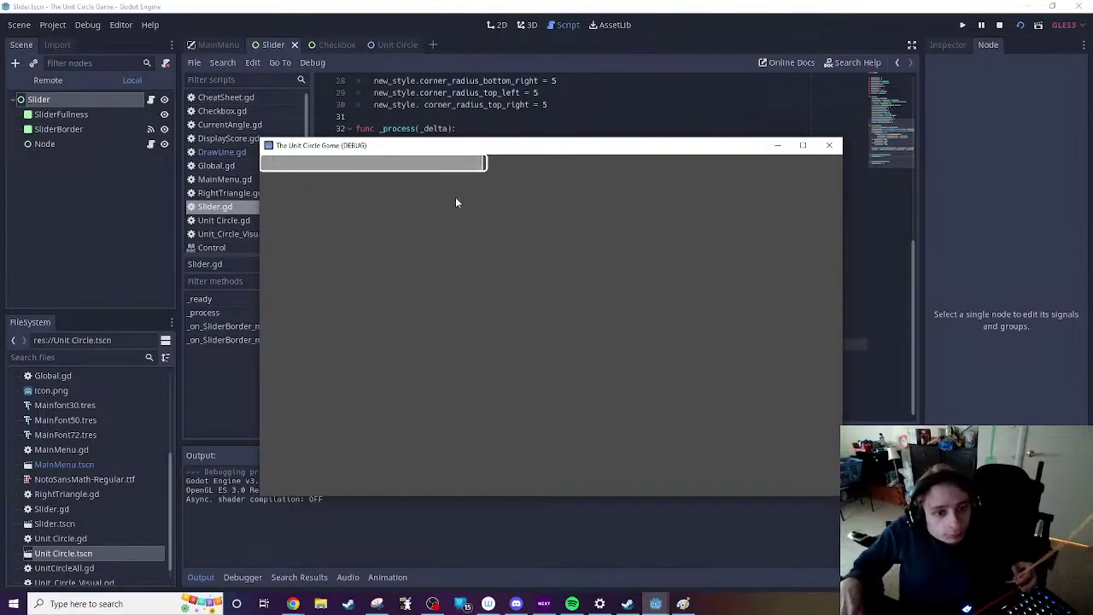
Step: Drag the slider fill left and back right in the running game, then close the game window
{"action": "left_click_drag", "start_coordinate": [464, 176], "coordinate": [493, 167]}
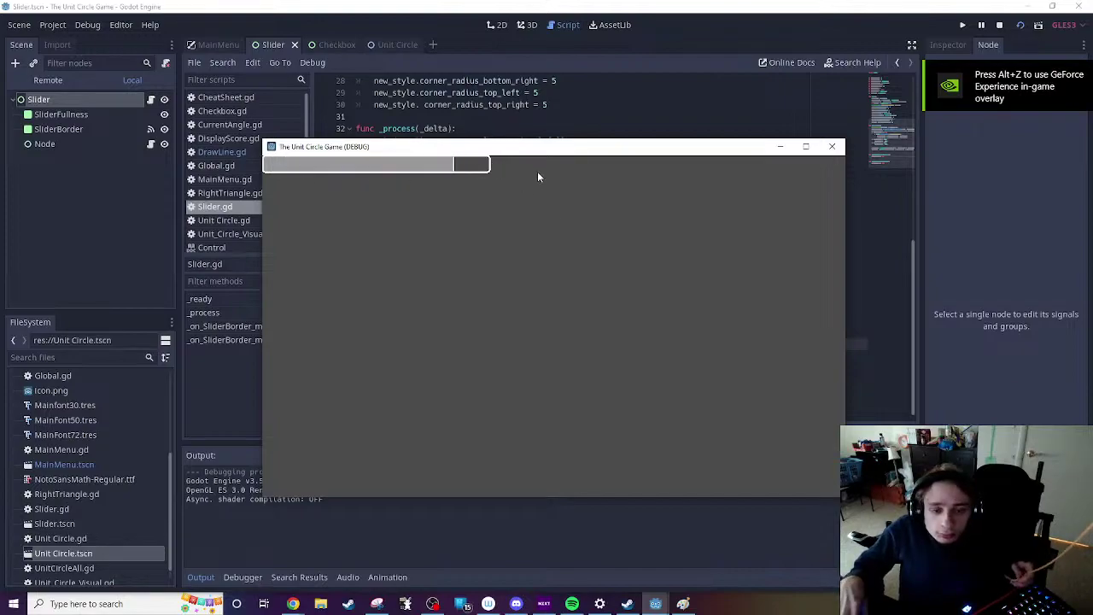
{"action": "left_click", "coordinate": [831, 146]}
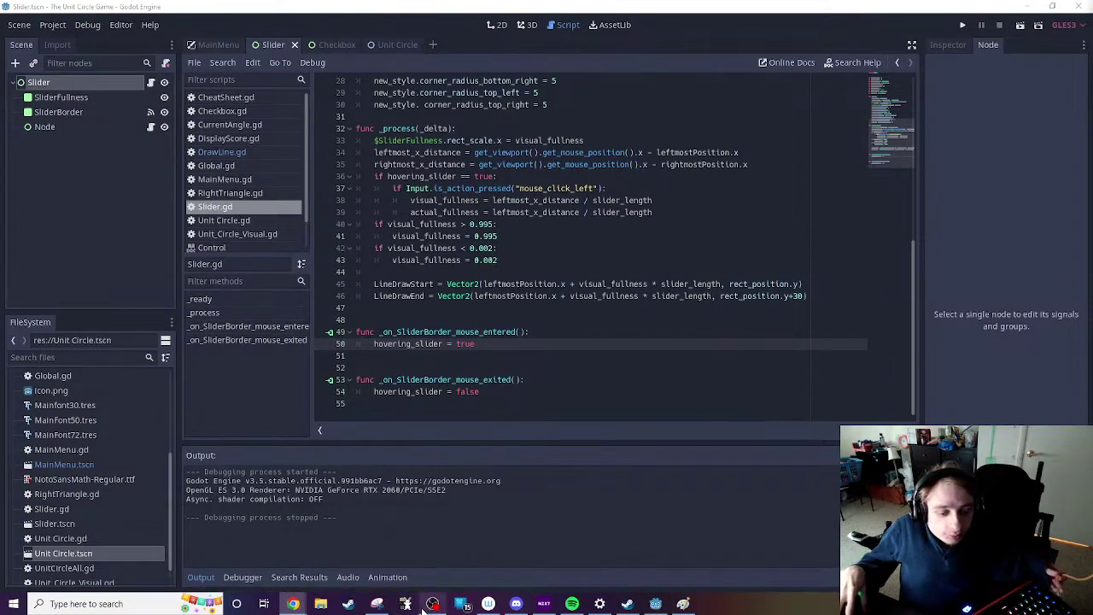
Step: Bring Chrome forward and switch to the Unit Circle Game To-Do List tab in Notion
{"action": "mouse_move", "coordinate": [293, 602]}
{"action": "left_click", "coordinate": [336, 567]}
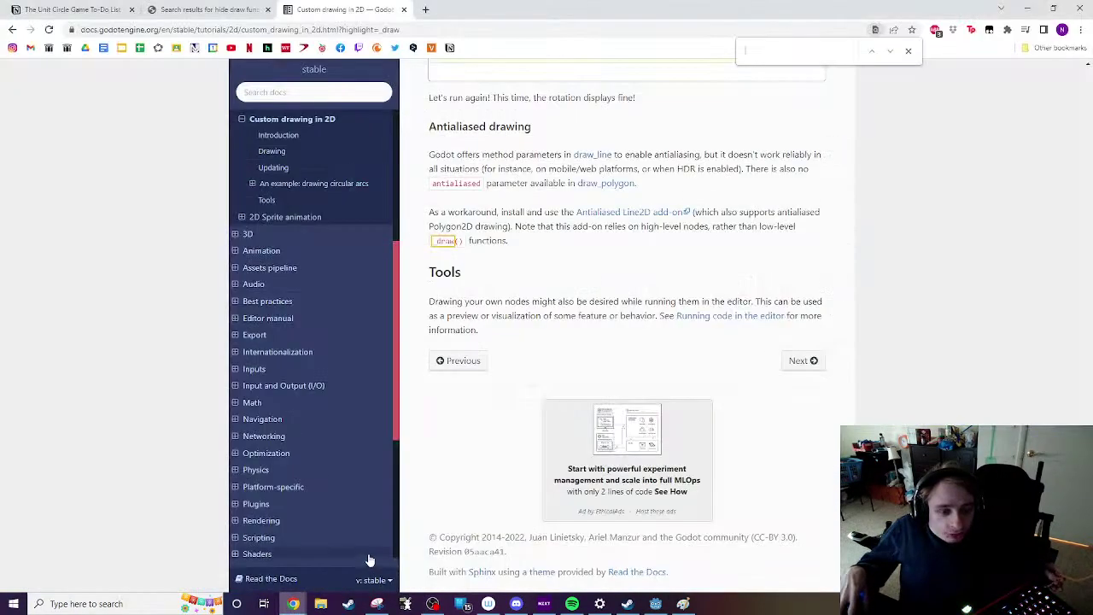
{"action": "left_click", "coordinate": [68, 9]}
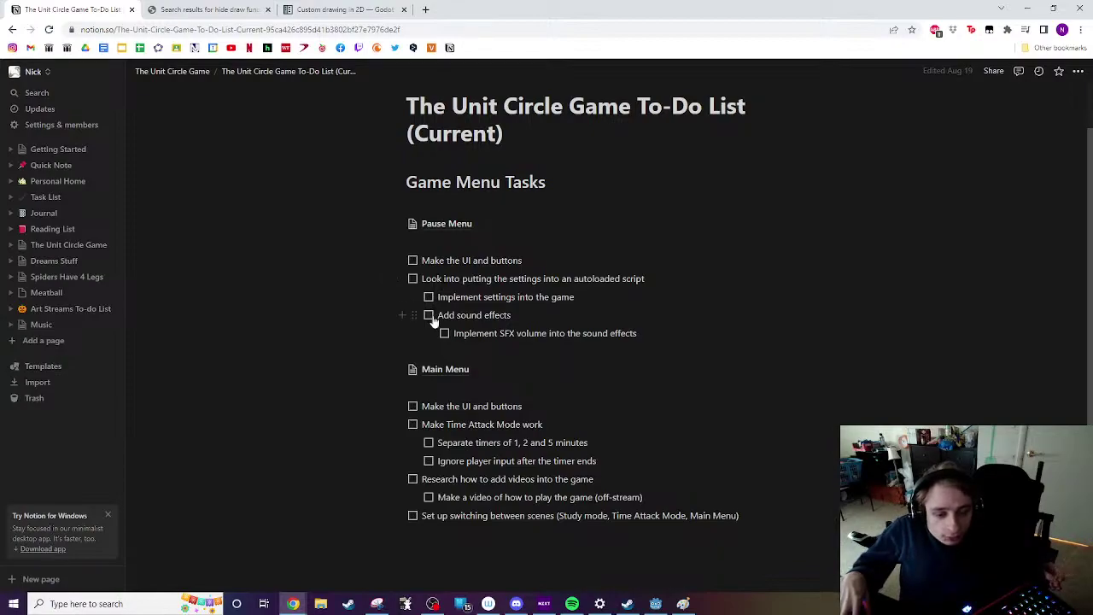
Step: Tick Make the UI and buttons, then tick Settings, Visual Effects and both toggles on the Pause Menu page
{"action": "left_click", "coordinate": [414, 407]}
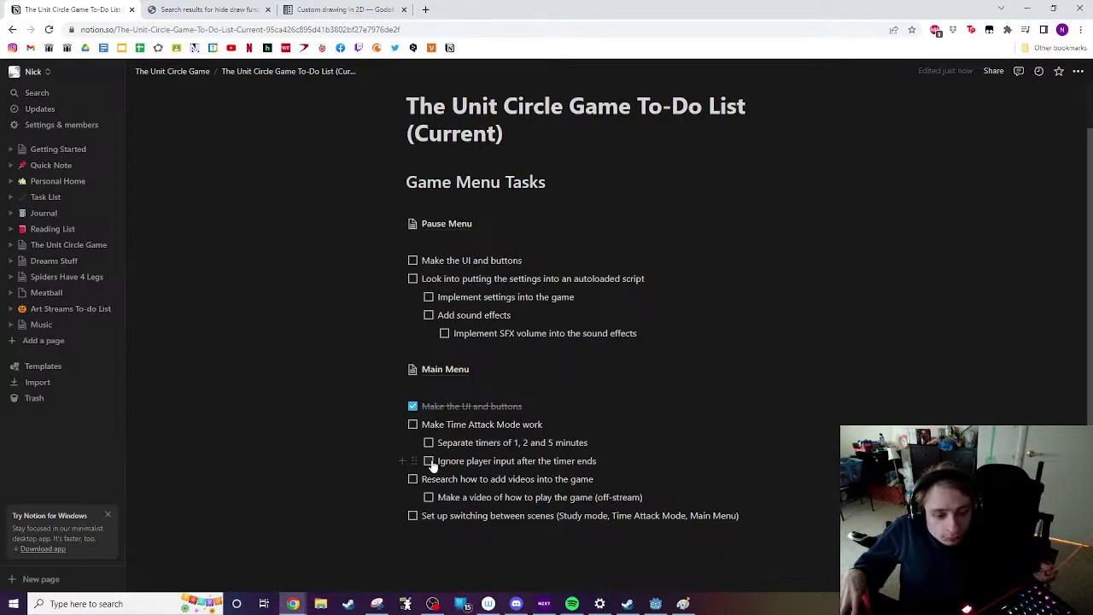
{"action": "left_click", "coordinate": [444, 225]}
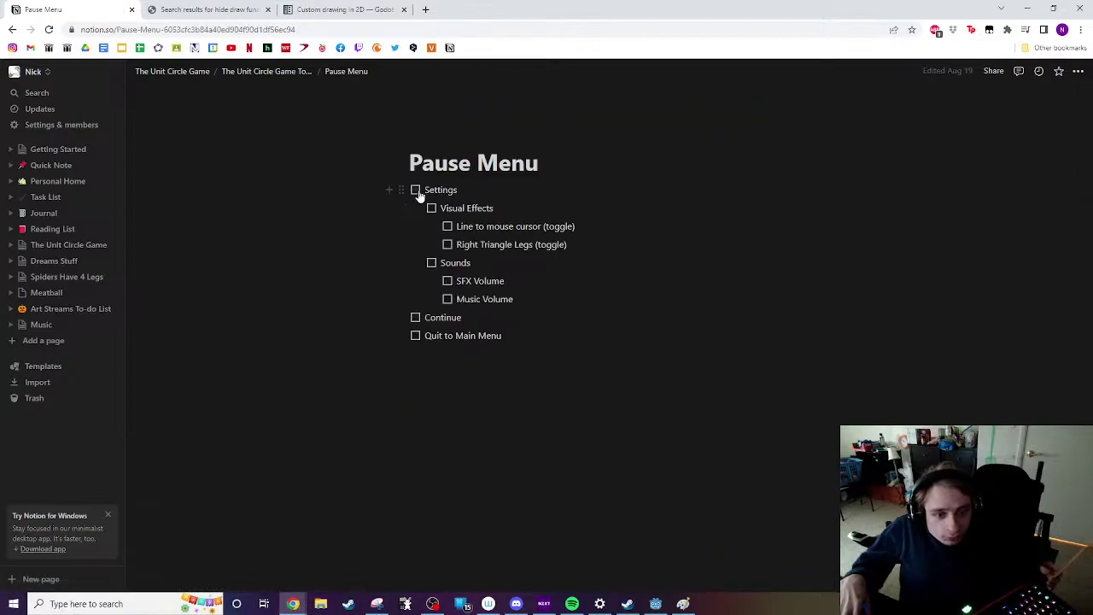
{"action": "left_click", "coordinate": [415, 189]}
{"action": "left_click", "coordinate": [431, 208]}
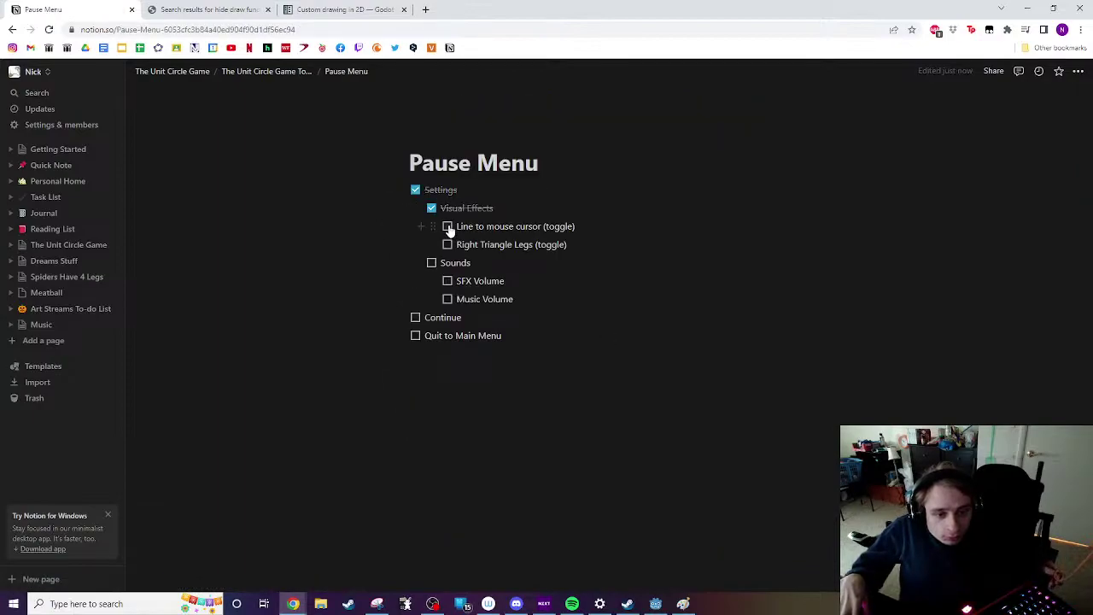
{"action": "left_click", "coordinate": [448, 227]}
{"action": "left_click", "coordinate": [447, 244]}
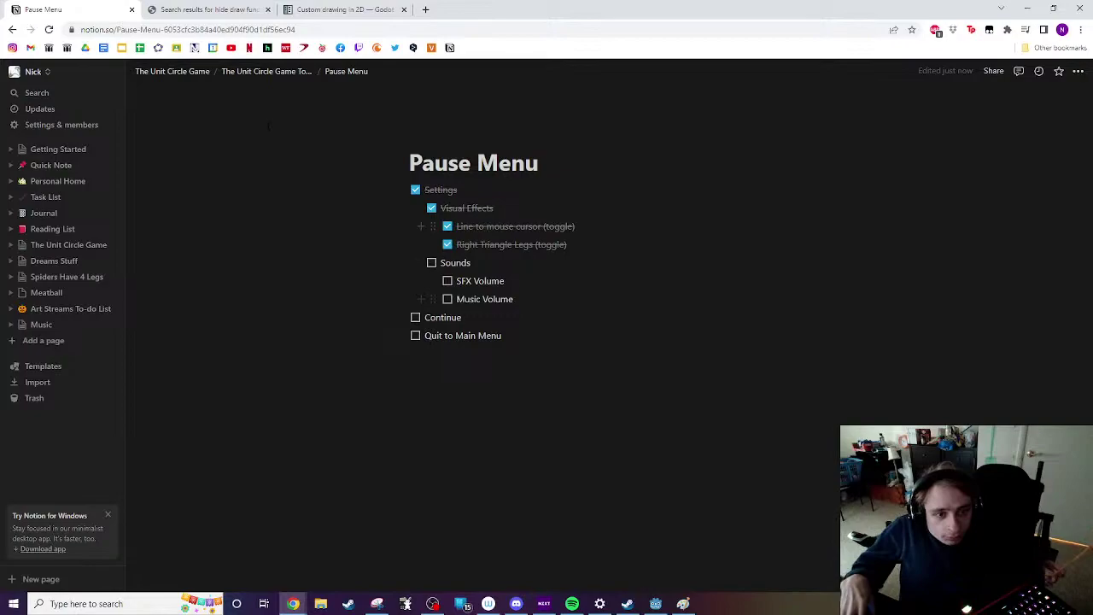
Step: On the Main Menu page, tick Play, Study Mode, Time Attack and 5 minutes
{"action": "left_click", "coordinate": [240, 73]}
{"action": "scroll", "coordinate": [410, 256], "scroll_direction": "down", "scroll_amount": 2}
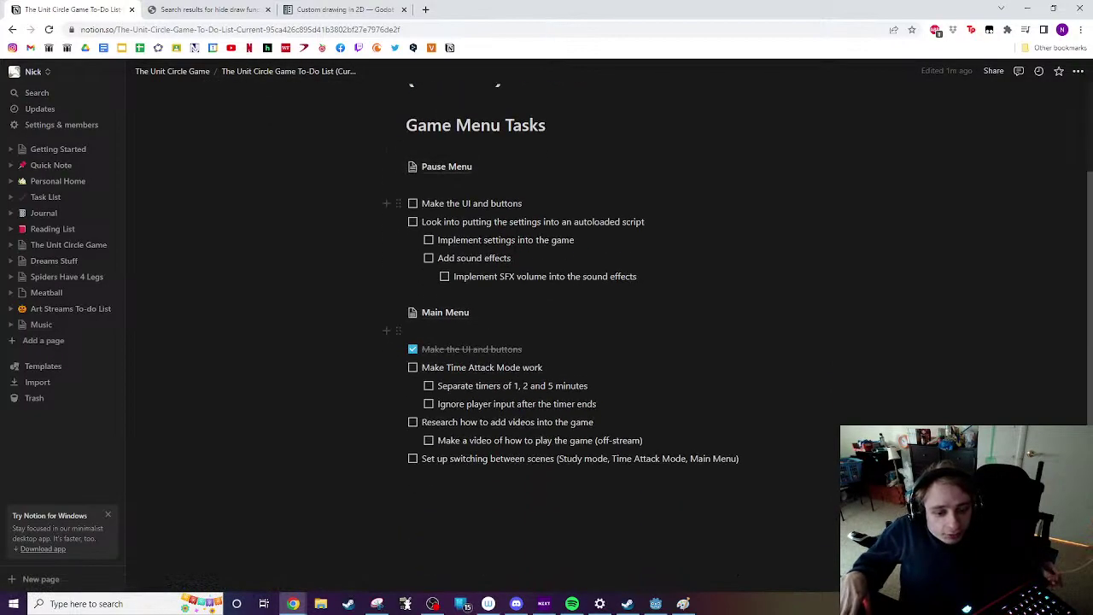
{"action": "left_click", "coordinate": [445, 314]}
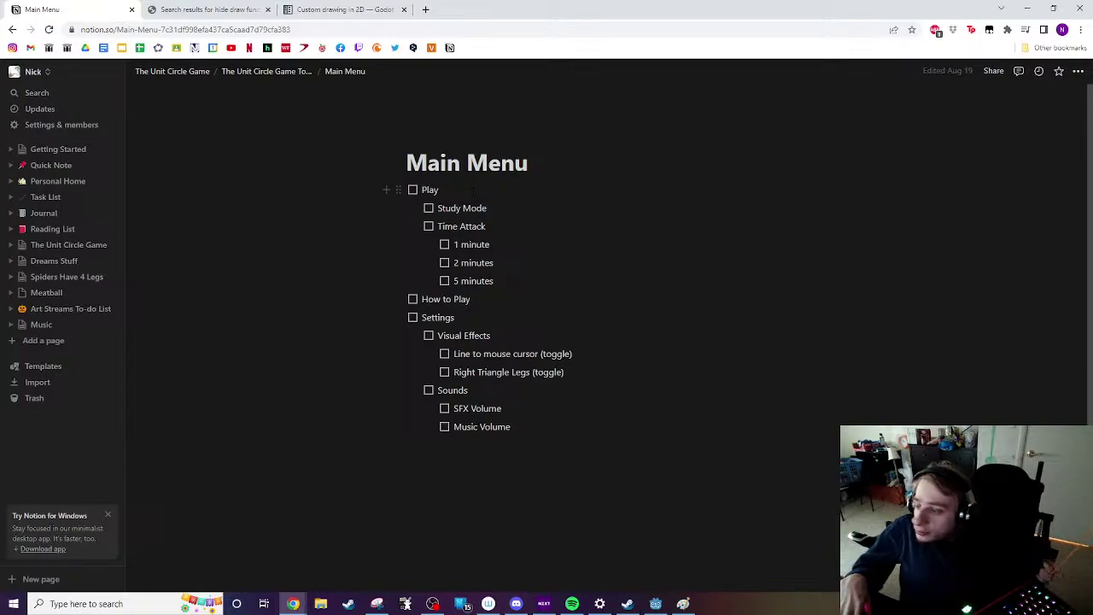
{"action": "left_click", "coordinate": [412, 190]}
{"action": "left_click", "coordinate": [429, 208]}
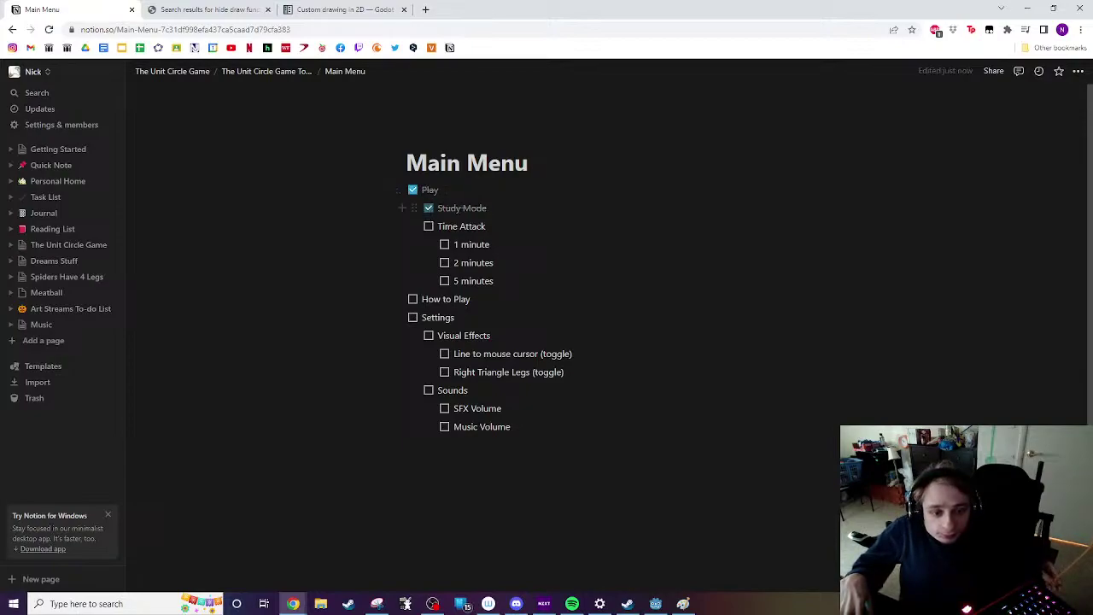
{"action": "left_click", "coordinate": [428, 226]}
{"action": "left_click", "coordinate": [444, 281]}
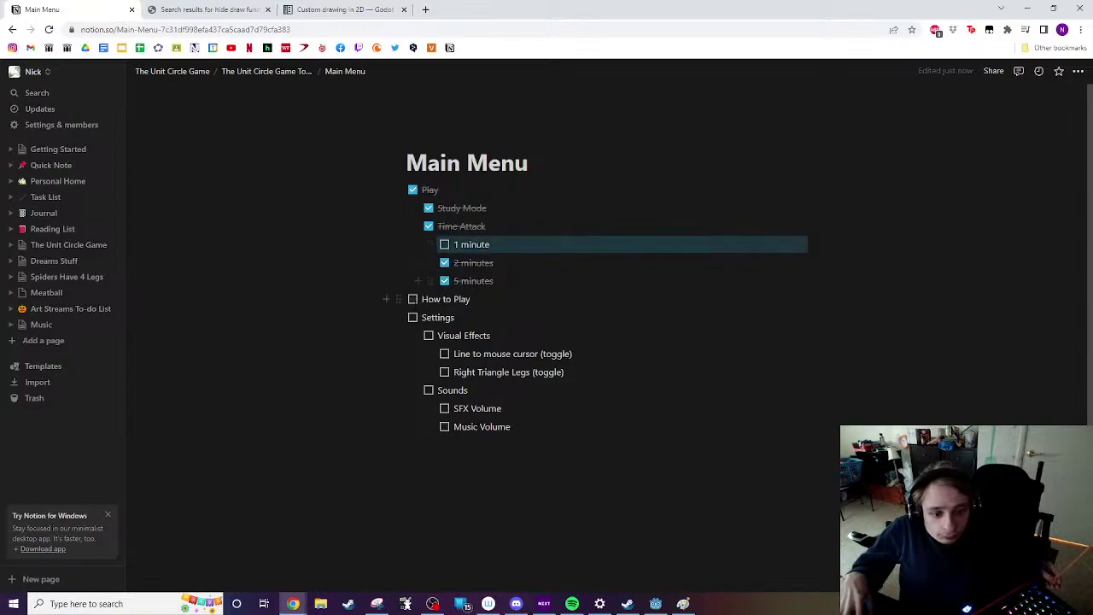
Step: Tick How to Play, Visual Effects, both toggles and 1 minute, leaving Settings unticked, then return to Godot
{"action": "left_click", "coordinate": [413, 316]}
{"action": "left_click", "coordinate": [412, 300]}
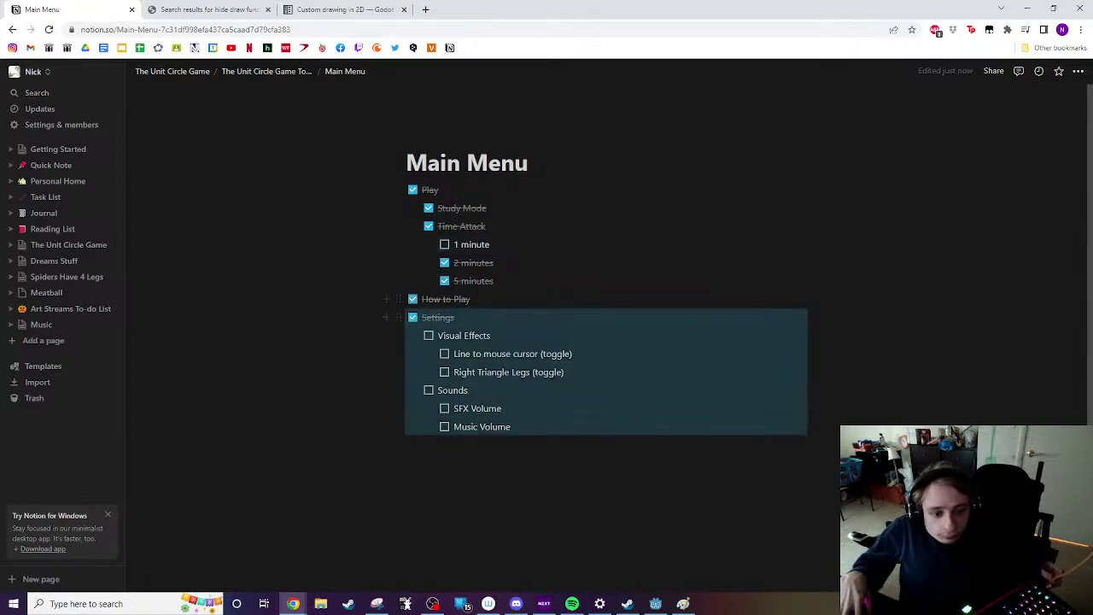
{"action": "left_click", "coordinate": [412, 317]}
{"action": "left_click", "coordinate": [429, 336]}
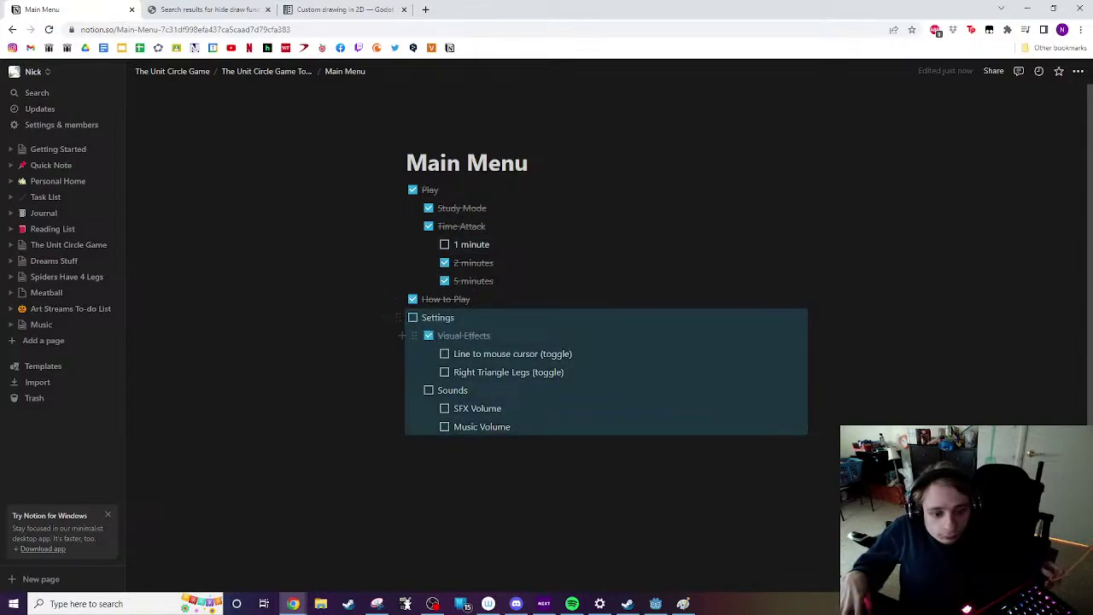
{"action": "left_click", "coordinate": [444, 353]}
{"action": "left_click", "coordinate": [445, 372]}
{"action": "left_click", "coordinate": [493, 281]}
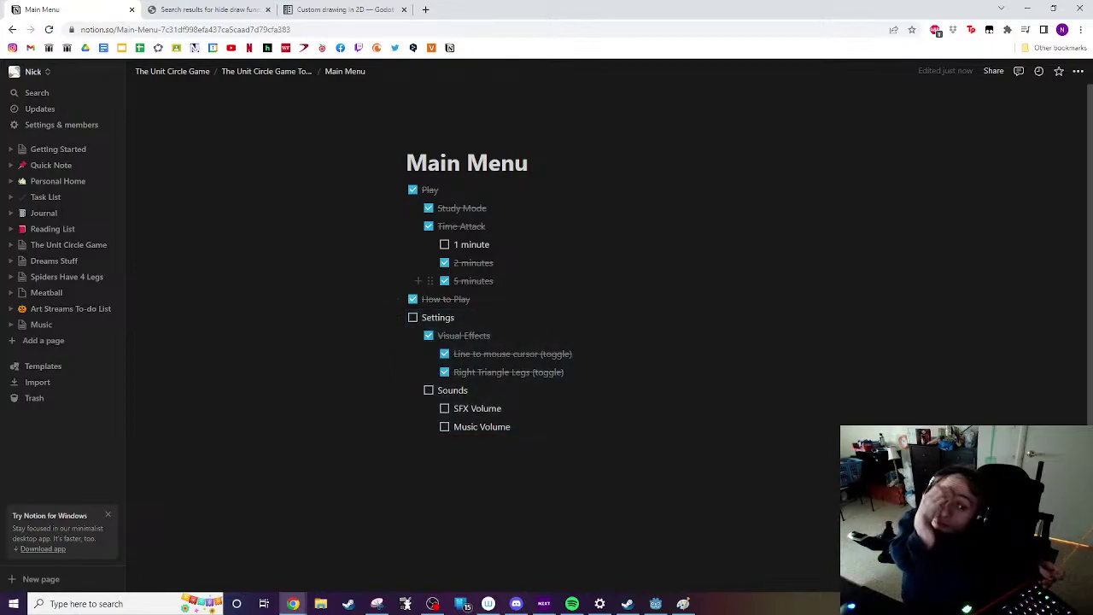
{"action": "left_click", "coordinate": [445, 245]}
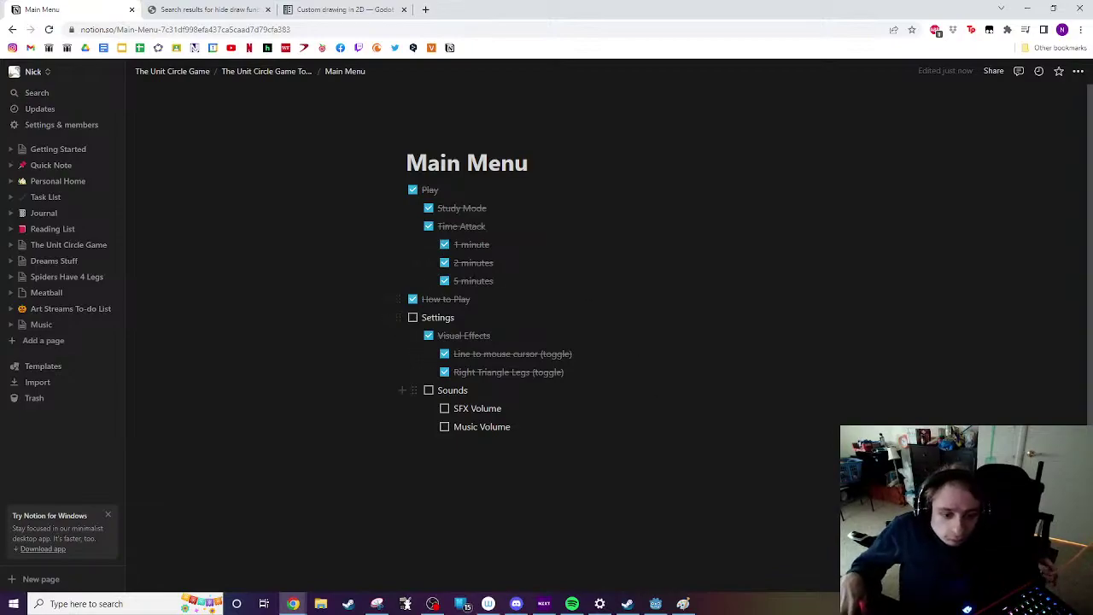
{"action": "left_click", "coordinate": [654, 604]}
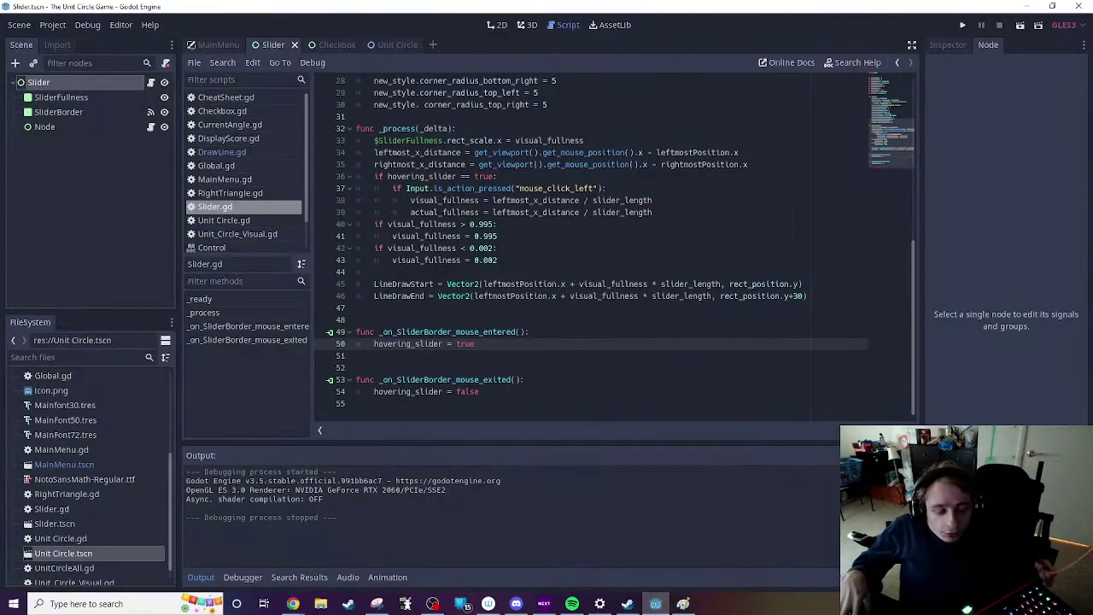
Step: Switch to the MainMenu script, then show the MainMenu scene in the 2D viewport
{"action": "left_click", "coordinate": [241, 46]}
{"action": "scroll", "coordinate": [546, 247], "scroll_direction": "down", "scroll_amount": 8}
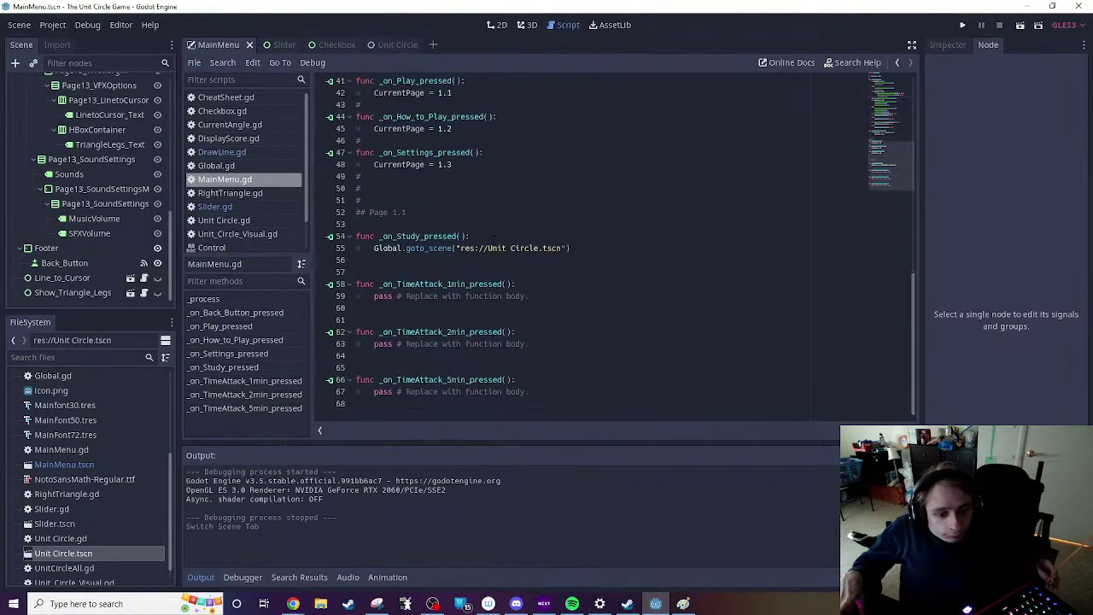
{"action": "scroll", "coordinate": [488, 238], "scroll_direction": "up", "scroll_amount": 13}
{"action": "left_click", "coordinate": [489, 247]}
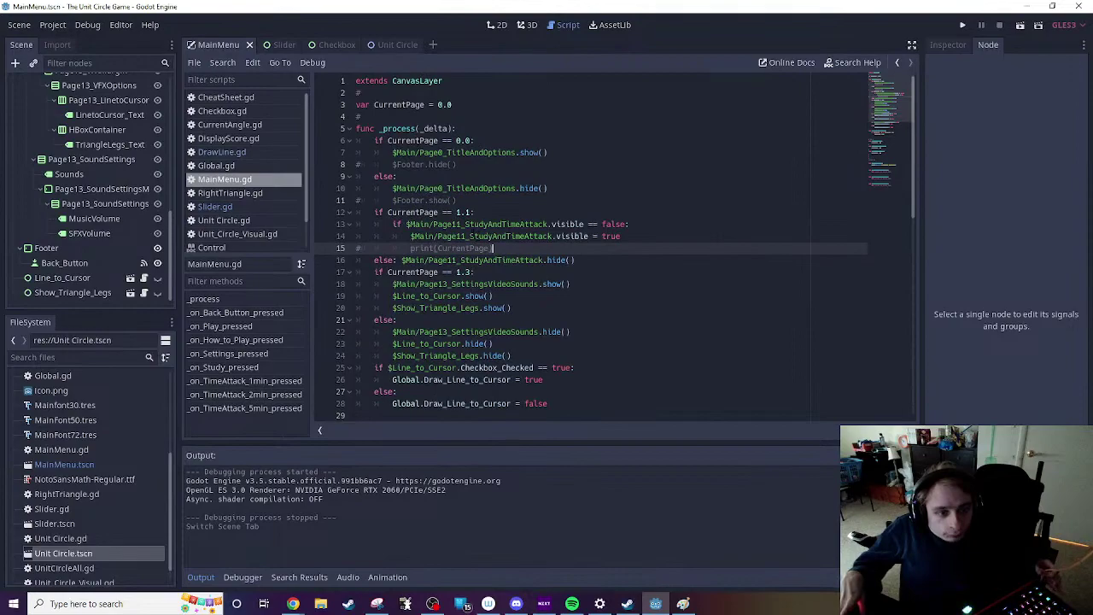
{"action": "left_click", "coordinate": [498, 25]}
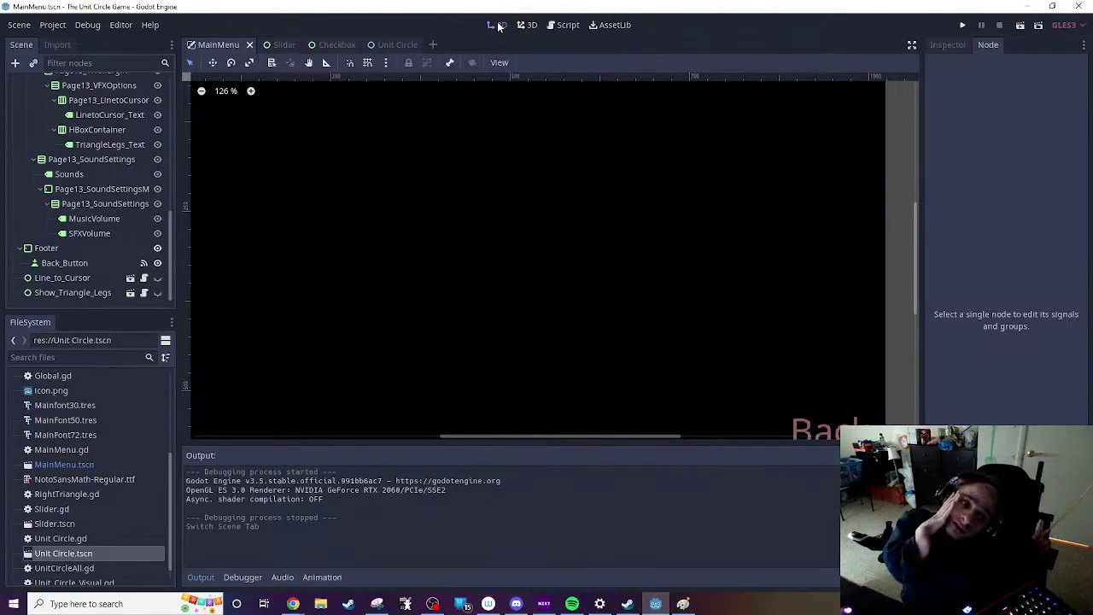
Step: Leave Page0_TitleAndOptions and the Study and Time Attack page hidden after toggling their visibility
{"action": "double_click", "coordinate": [158, 159]}
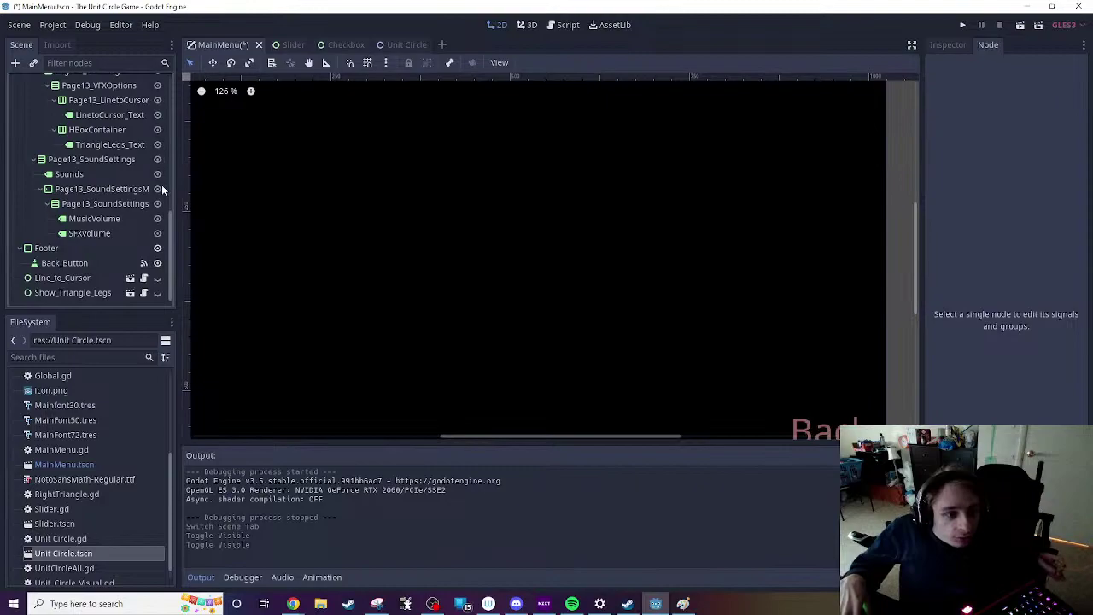
{"action": "scroll", "coordinate": [163, 219], "scroll_direction": "up", "scroll_amount": 5}
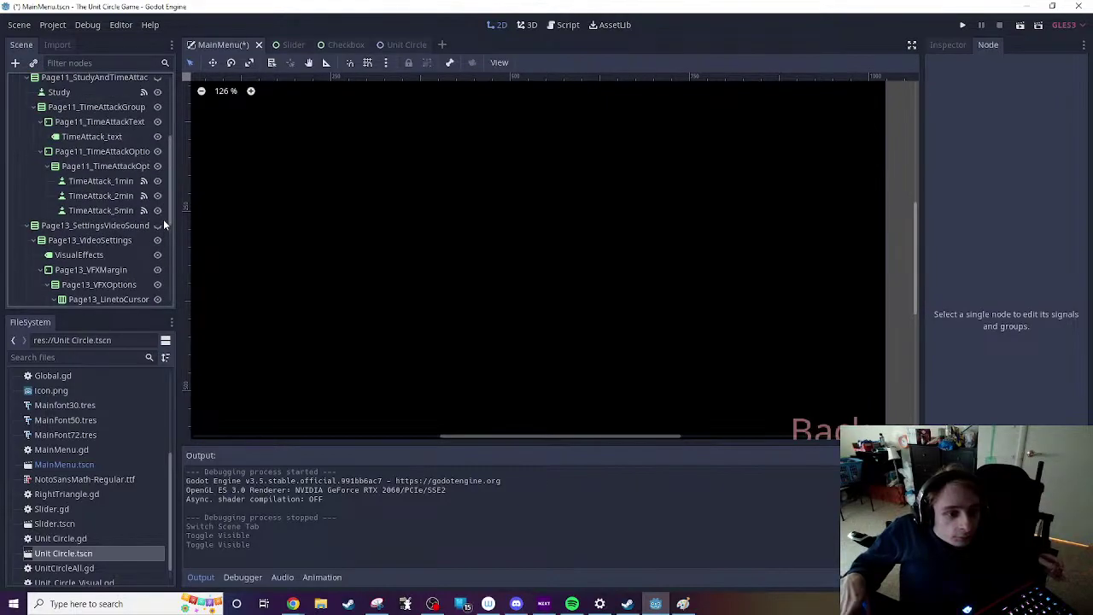
{"action": "scroll", "coordinate": [163, 221], "scroll_direction": "up", "scroll_amount": 5}
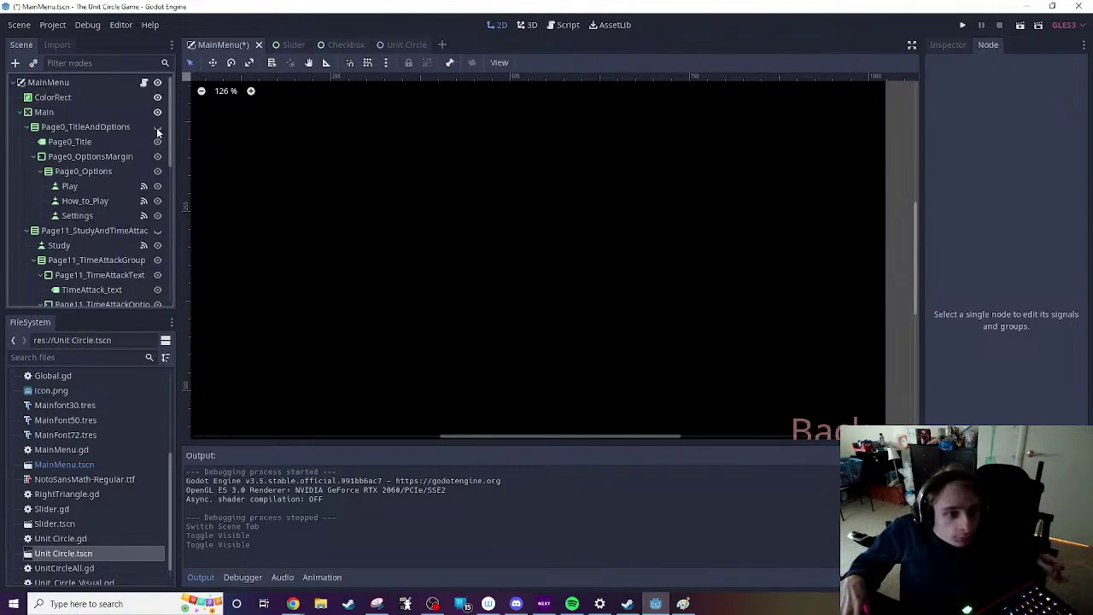
{"action": "left_click", "coordinate": [158, 128]}
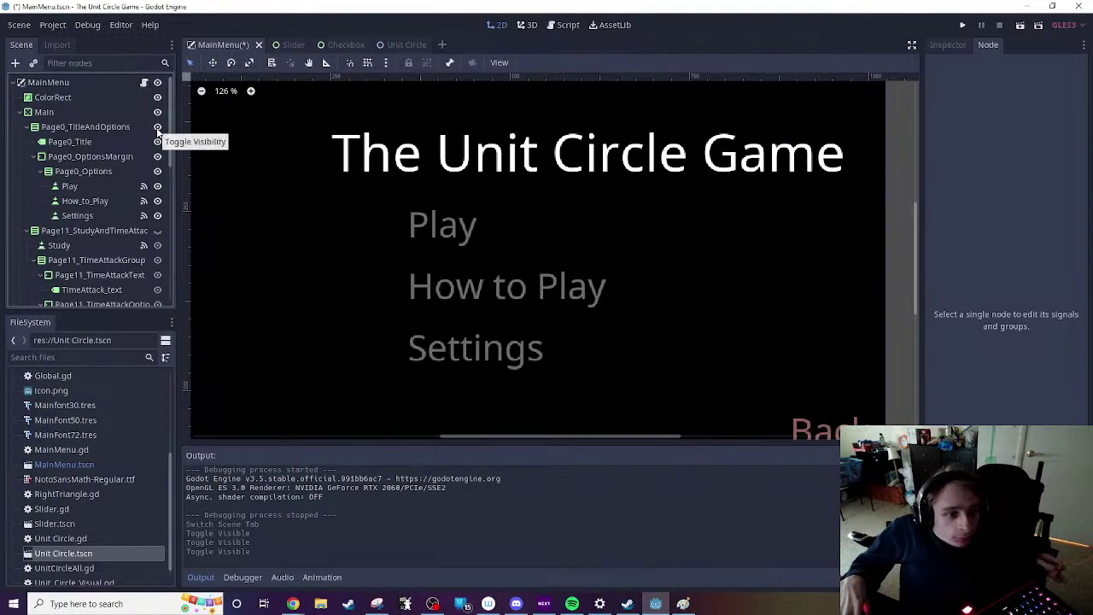
{"action": "left_click", "coordinate": [157, 128]}
{"action": "left_click", "coordinate": [157, 127]}
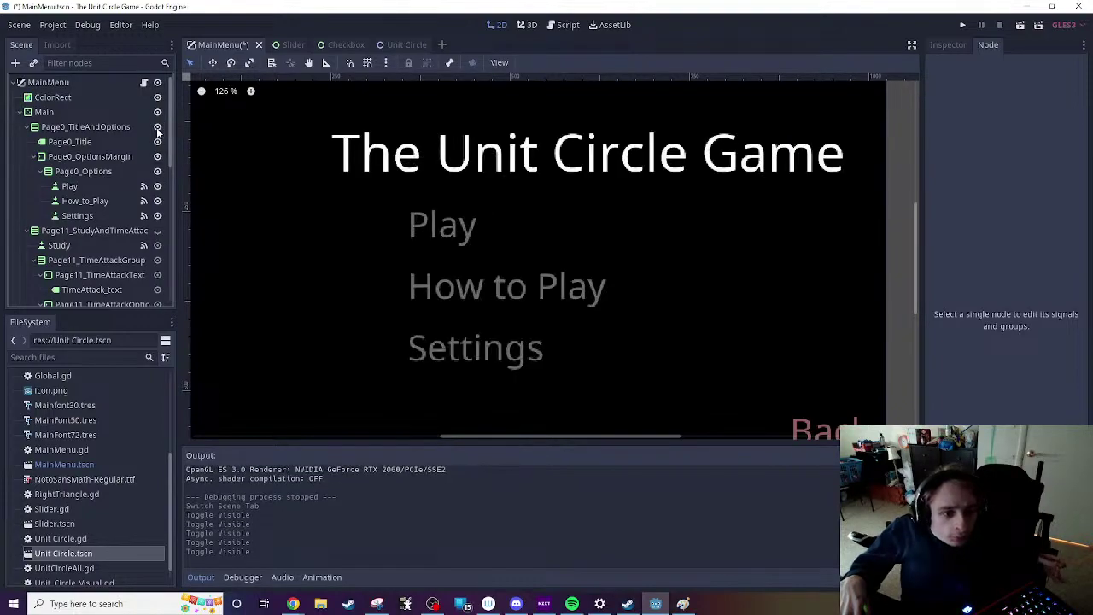
{"action": "left_click", "coordinate": [157, 127]}
{"action": "left_click", "coordinate": [157, 231]}
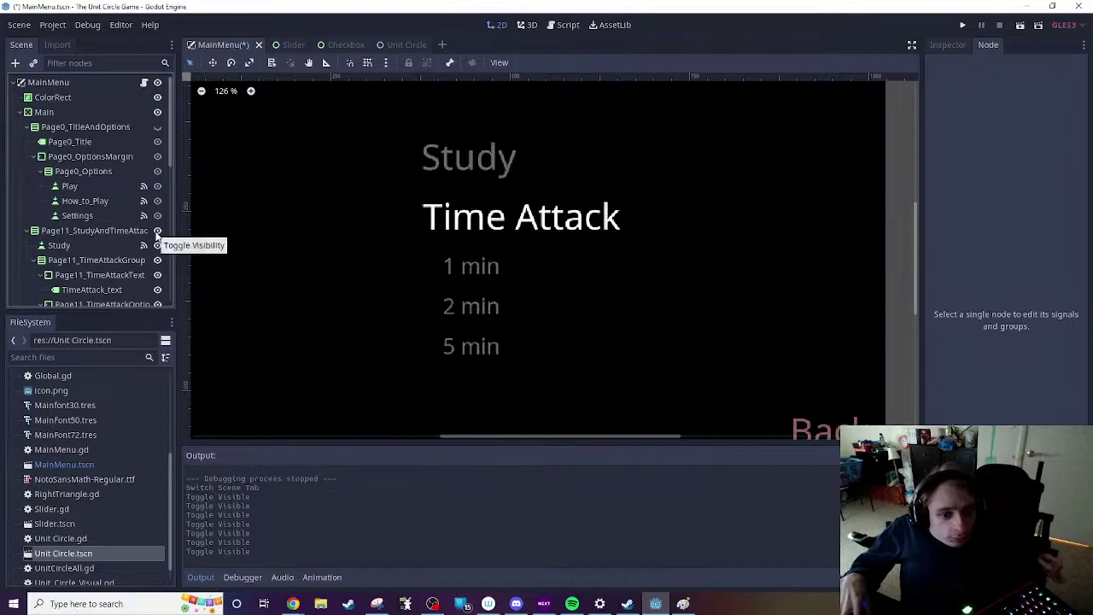
{"action": "left_click", "coordinate": [157, 231]}
Step: Make the Visual and Sound Settings page visible in the Scene dock
{"action": "scroll", "coordinate": [157, 239], "scroll_direction": "down", "scroll_amount": 5}
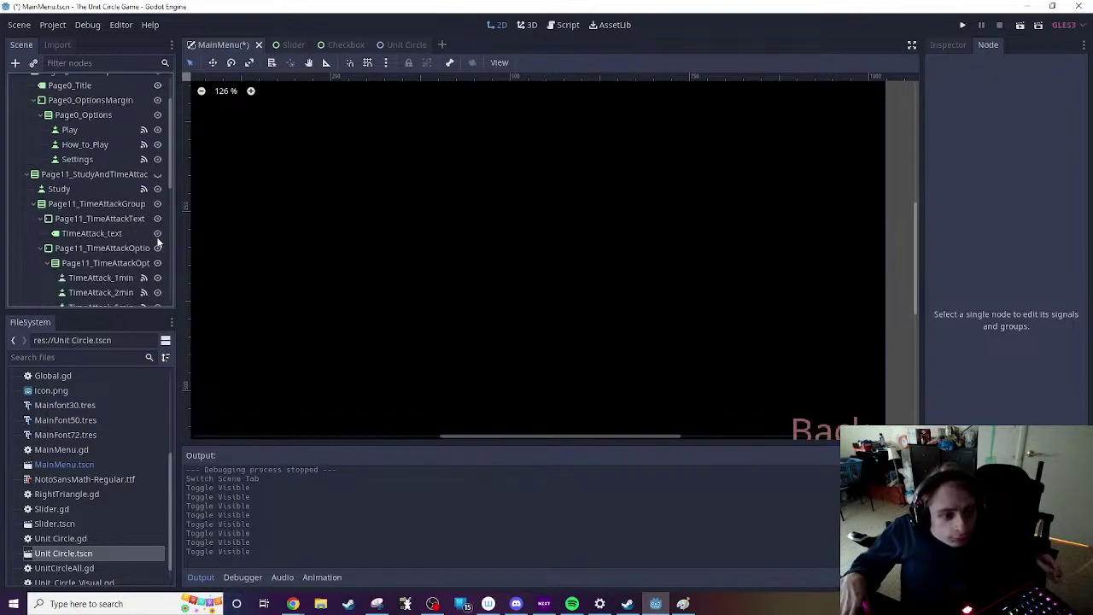
{"action": "left_click", "coordinate": [157, 238]}
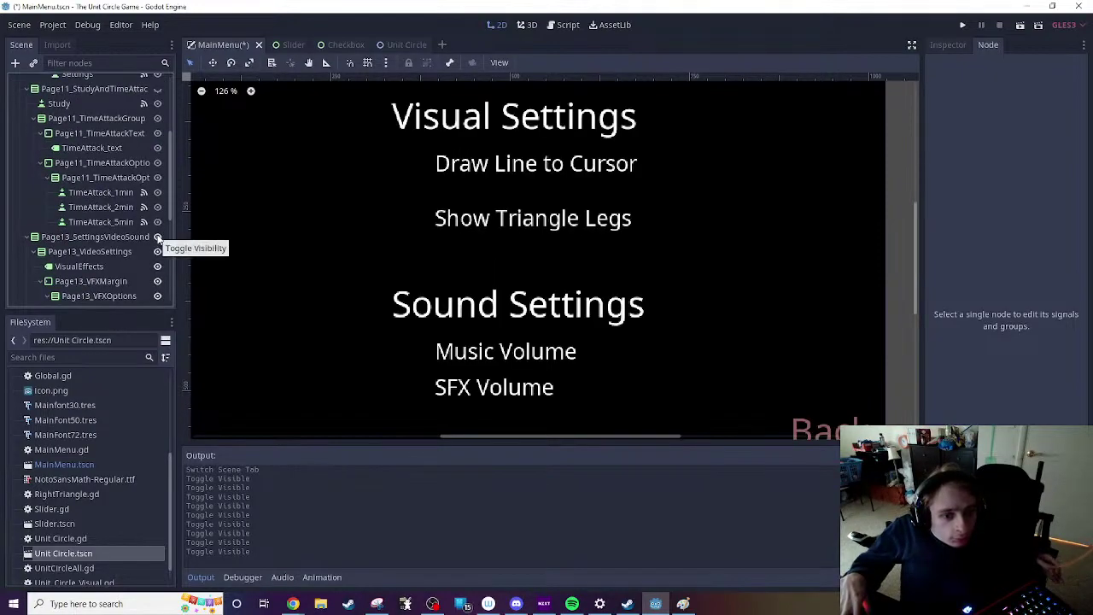
{"action": "scroll", "coordinate": [498, 267], "scroll_direction": "down", "scroll_amount": 2}
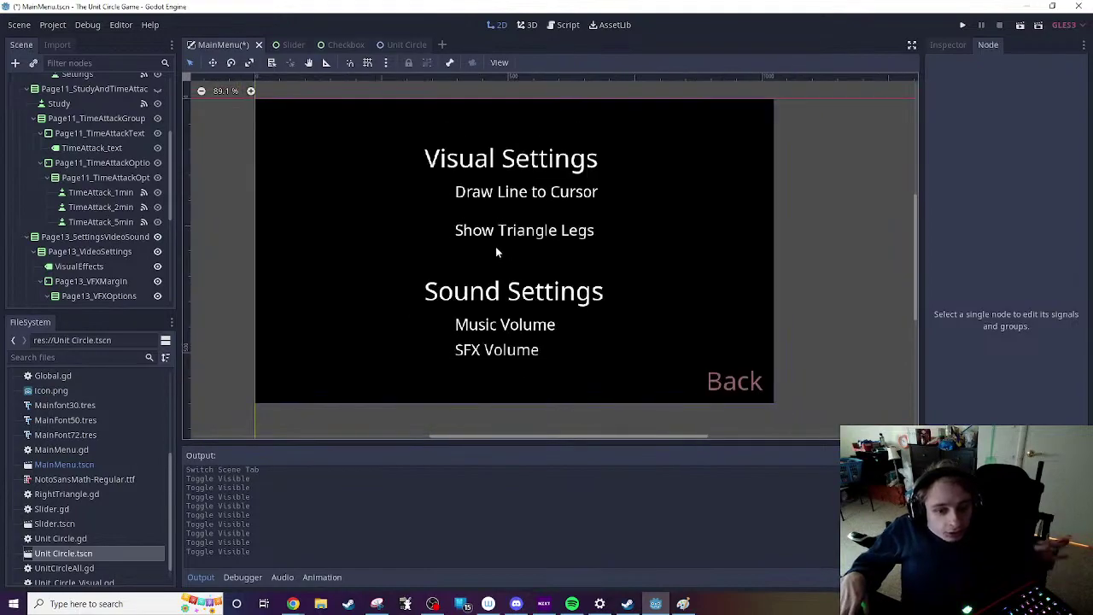
{"action": "scroll", "coordinate": [90, 278], "scroll_direction": "up", "scroll_amount": 1}
{"action": "scroll", "coordinate": [103, 269], "scroll_direction": "down", "scroll_amount": 6}
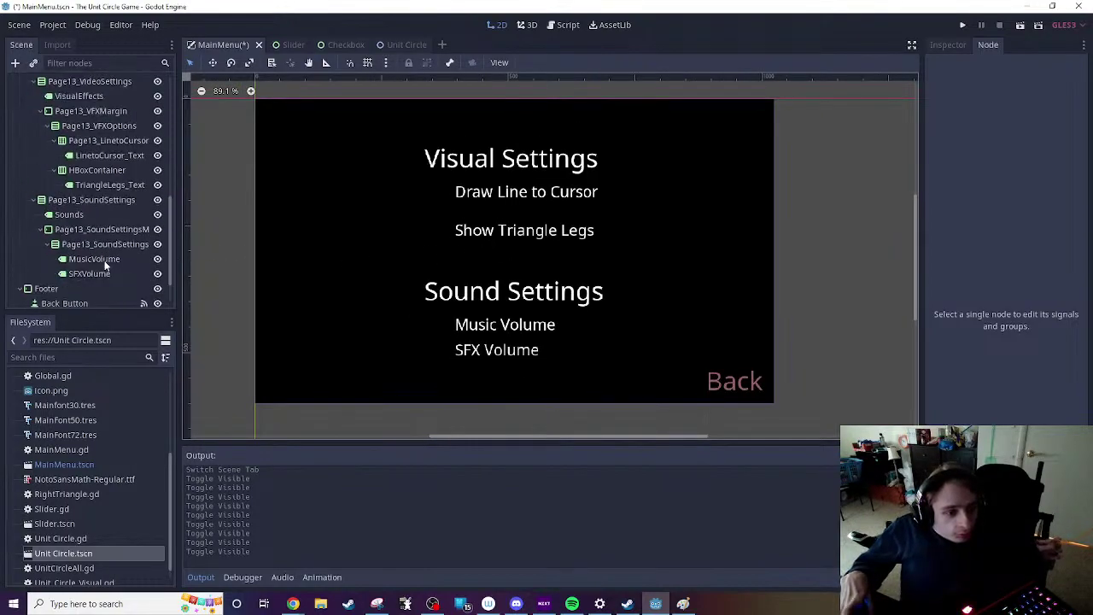
{"action": "scroll", "coordinate": [377, 306], "scroll_direction": "up", "scroll_amount": 3}
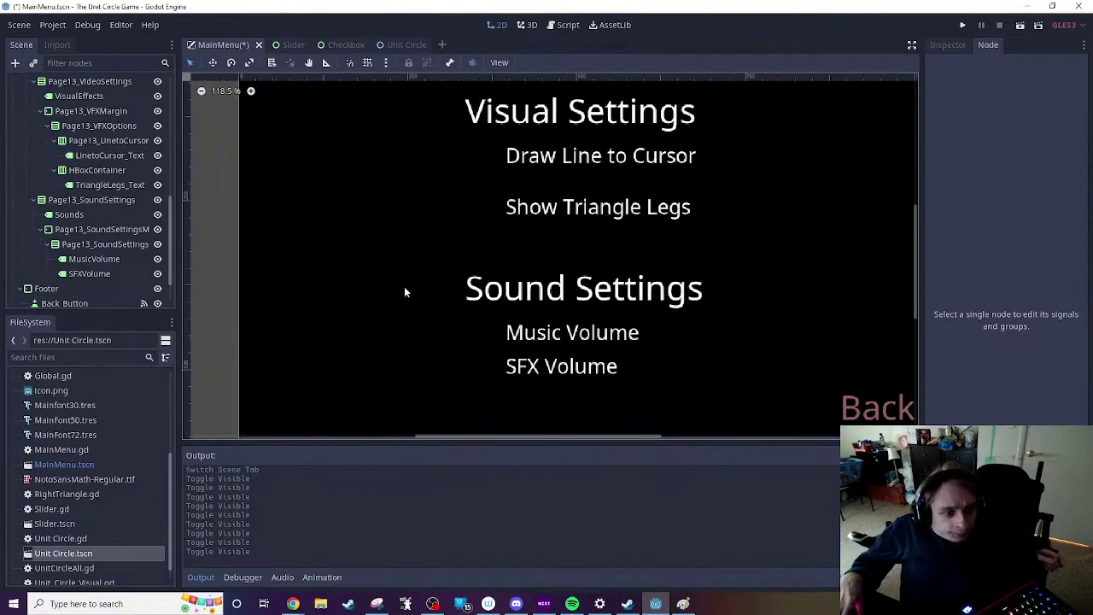
{"action": "left_click", "coordinate": [52, 201]}
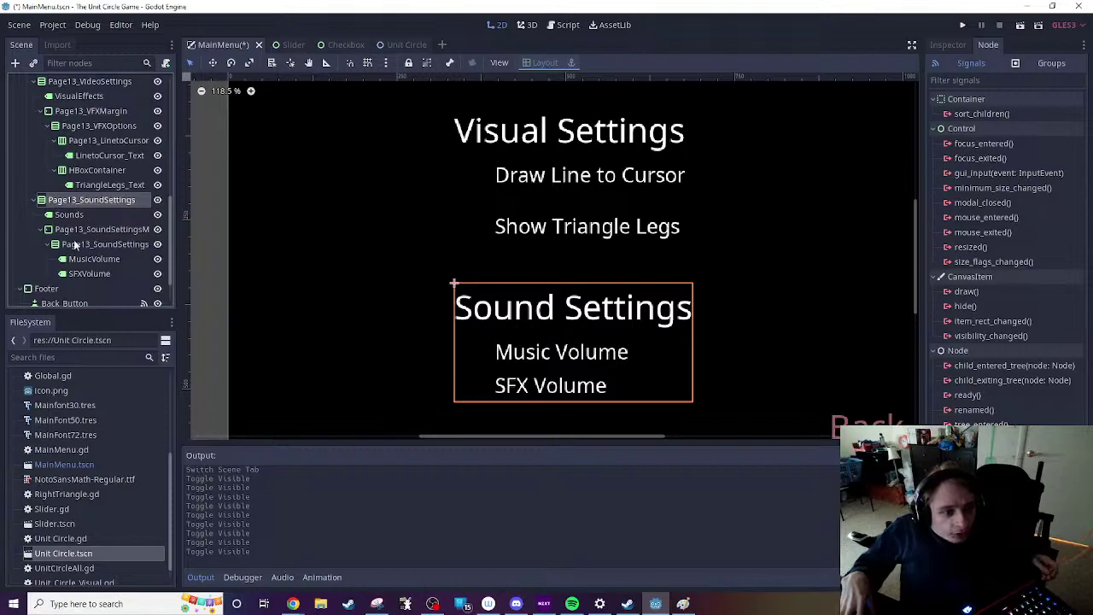
{"action": "scroll", "coordinate": [75, 245], "scroll_direction": "up", "scroll_amount": 2}
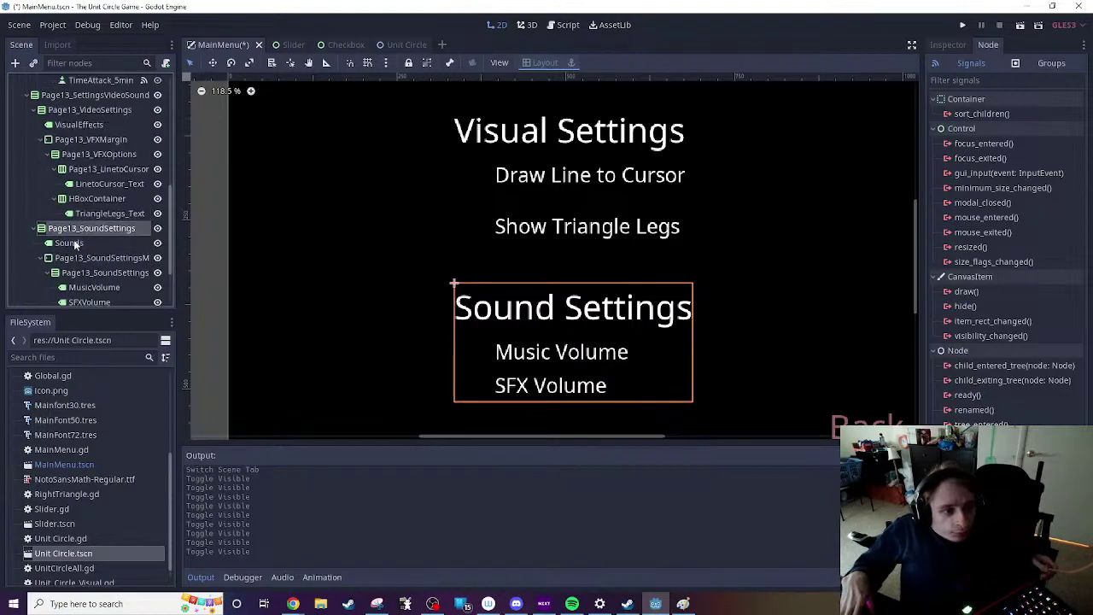
{"action": "left_click", "coordinate": [54, 94]}
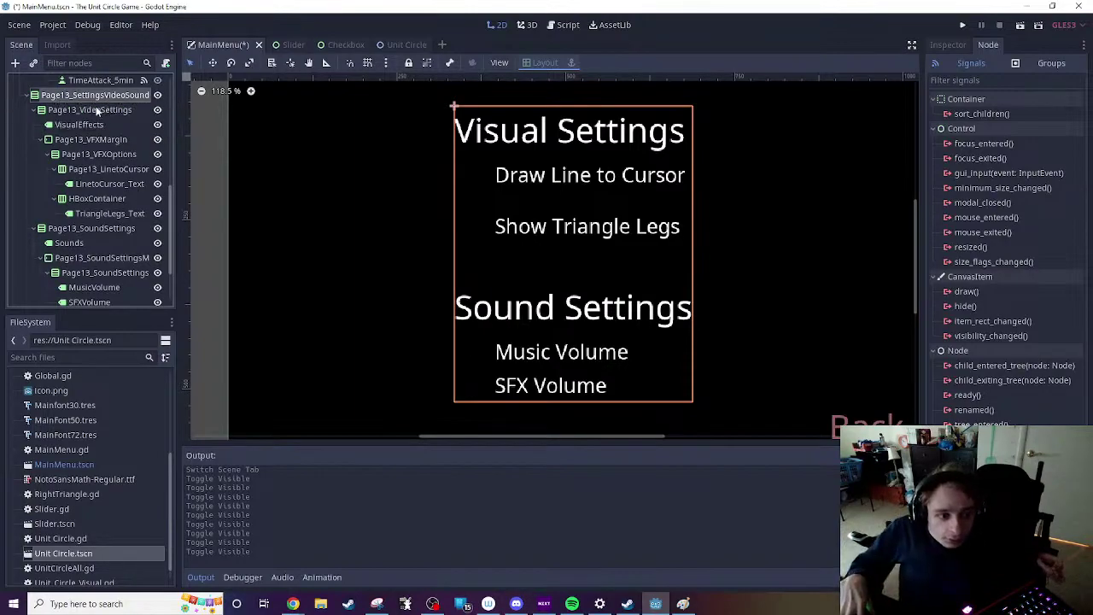
{"action": "left_click", "coordinate": [95, 112]}
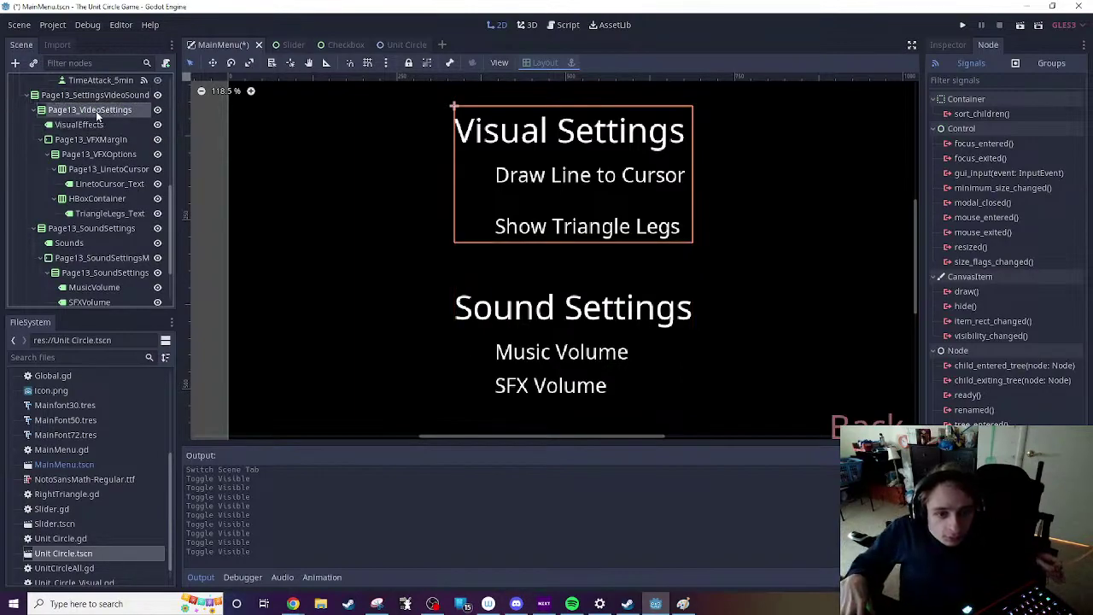
{"action": "left_click", "coordinate": [69, 229]}
{"action": "scroll", "coordinate": [81, 227], "scroll_direction": "down", "scroll_amount": 1}
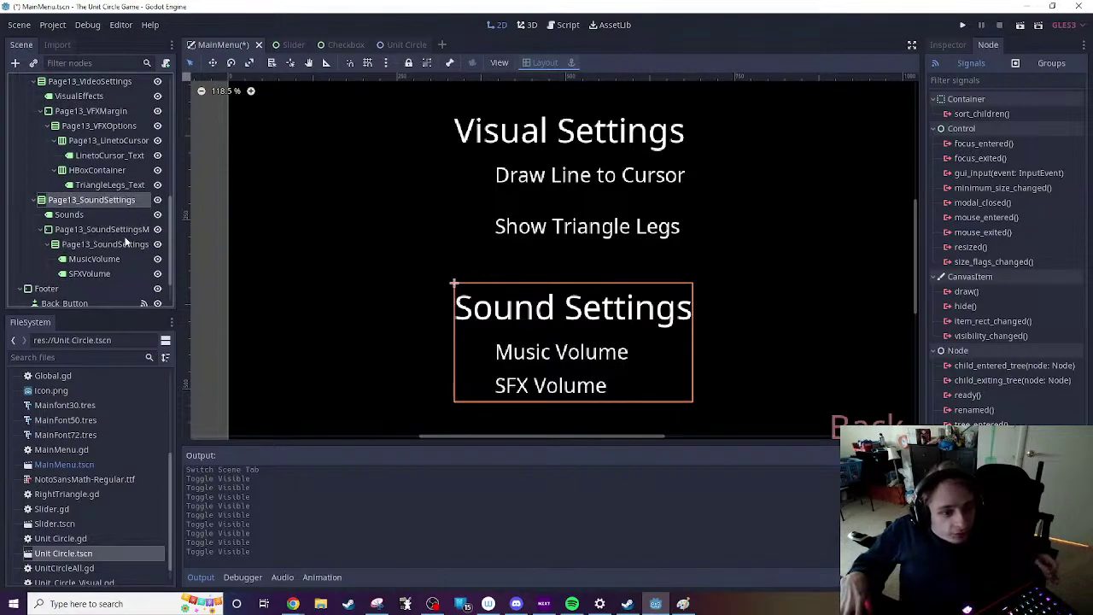
{"action": "left_click", "coordinate": [81, 218]}
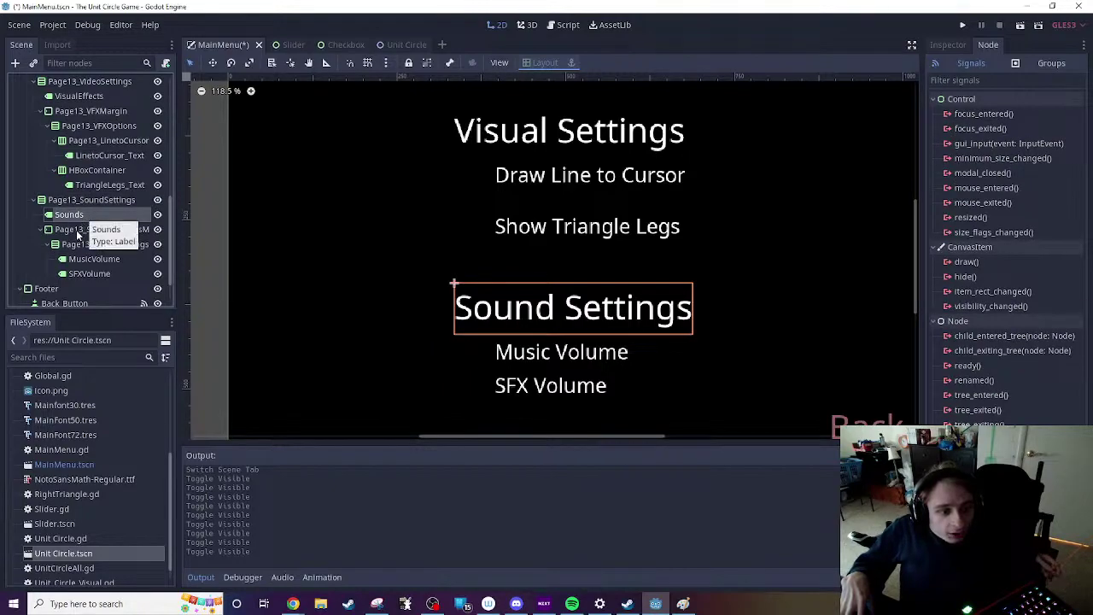
{"action": "left_click", "coordinate": [73, 231]}
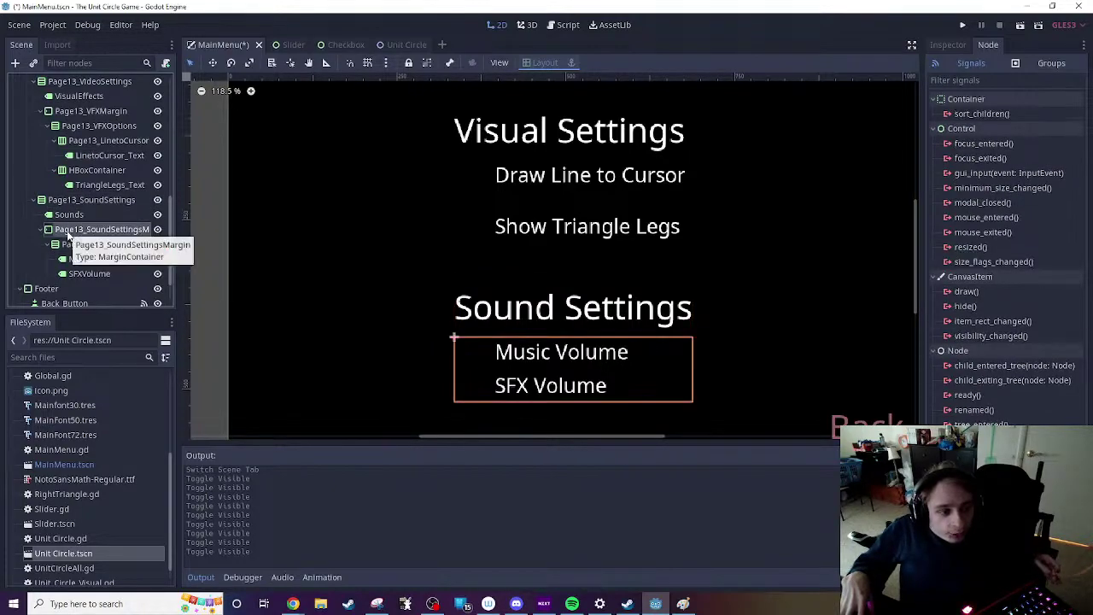
{"action": "left_click", "coordinate": [74, 246]}
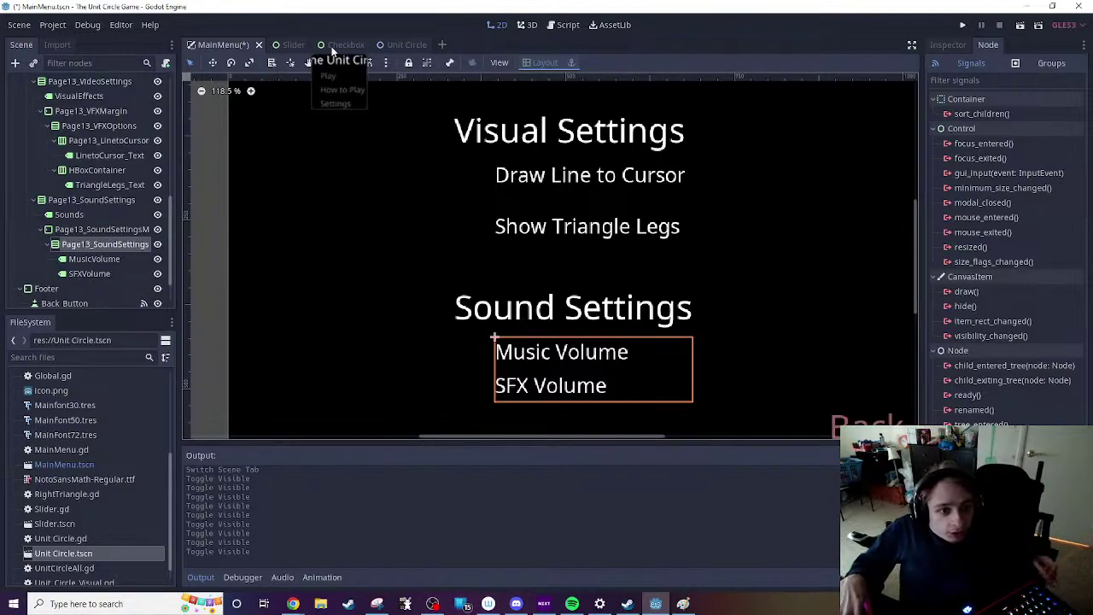
{"action": "left_click", "coordinate": [293, 44]}
{"action": "left_click_drag", "start_coordinate": [223, 52], "coordinate": [228, 44]}
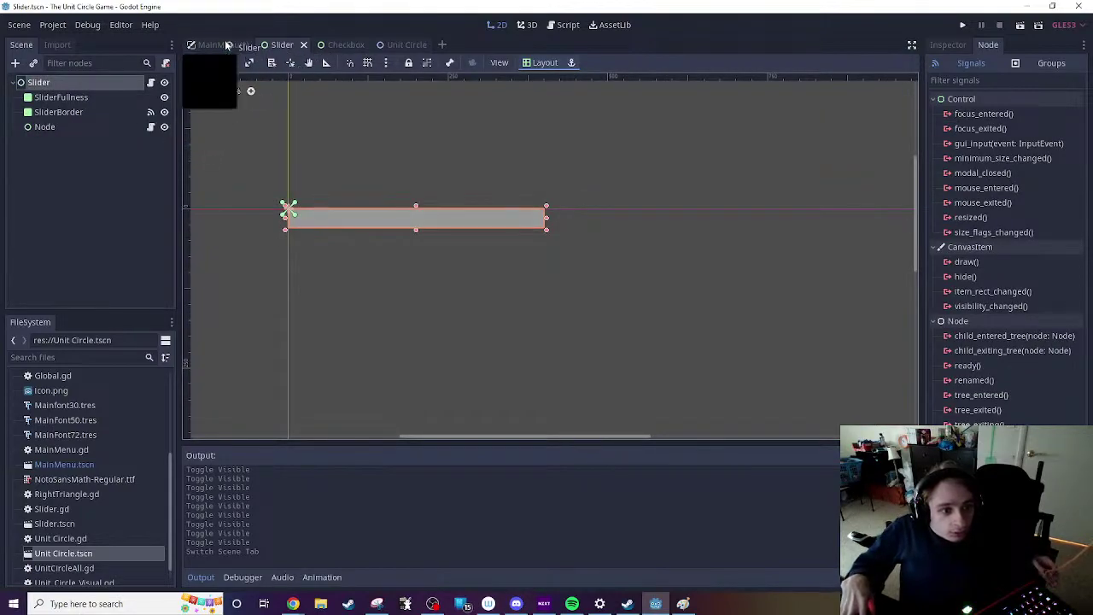
{"action": "left_click", "coordinate": [223, 45]}
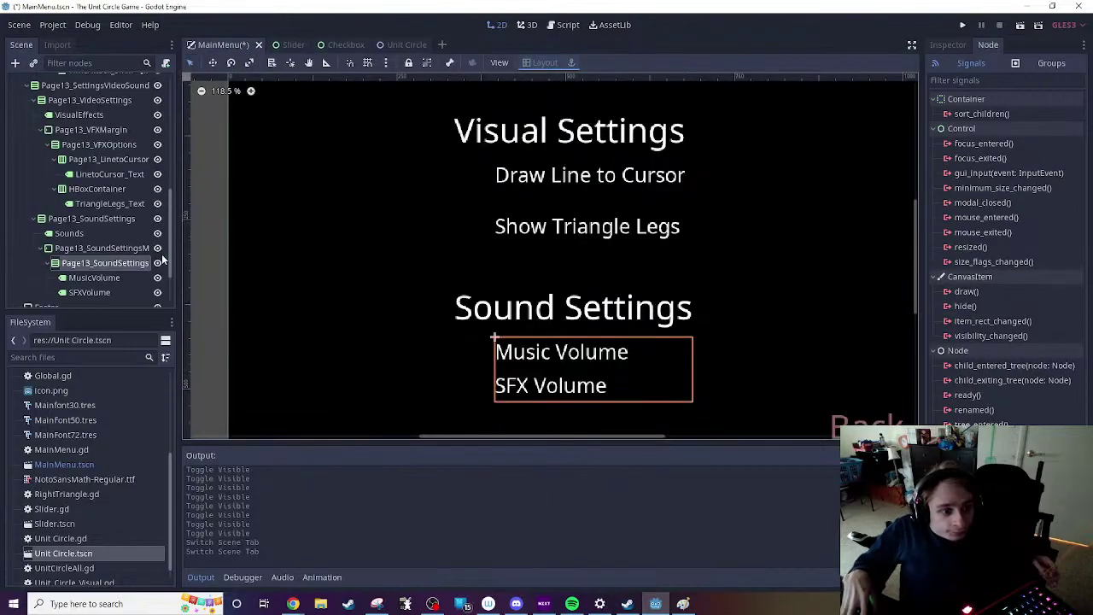
Step: Instance Slider.tscn into the scene and select the container holding the volume labels
{"action": "left_click", "coordinate": [34, 62]}
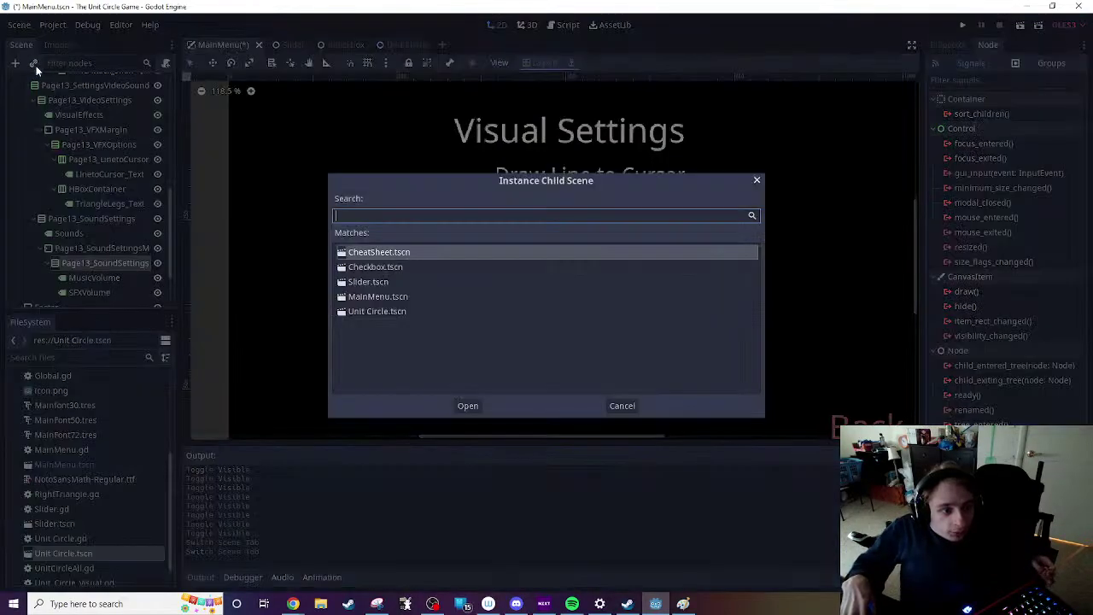
{"action": "double_click", "coordinate": [372, 282]}
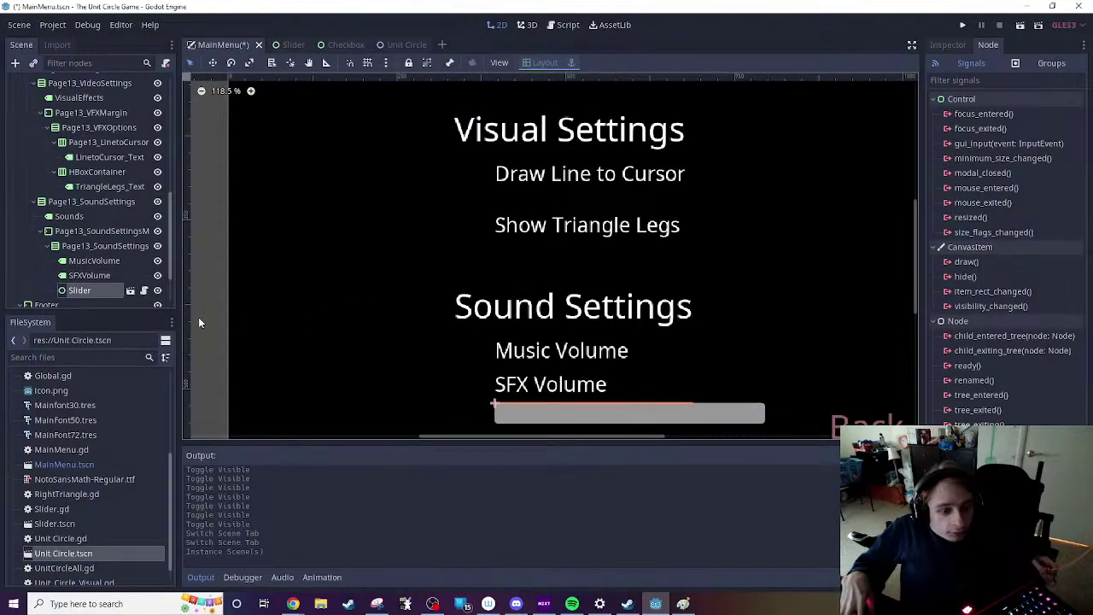
{"action": "left_click", "coordinate": [81, 249]}
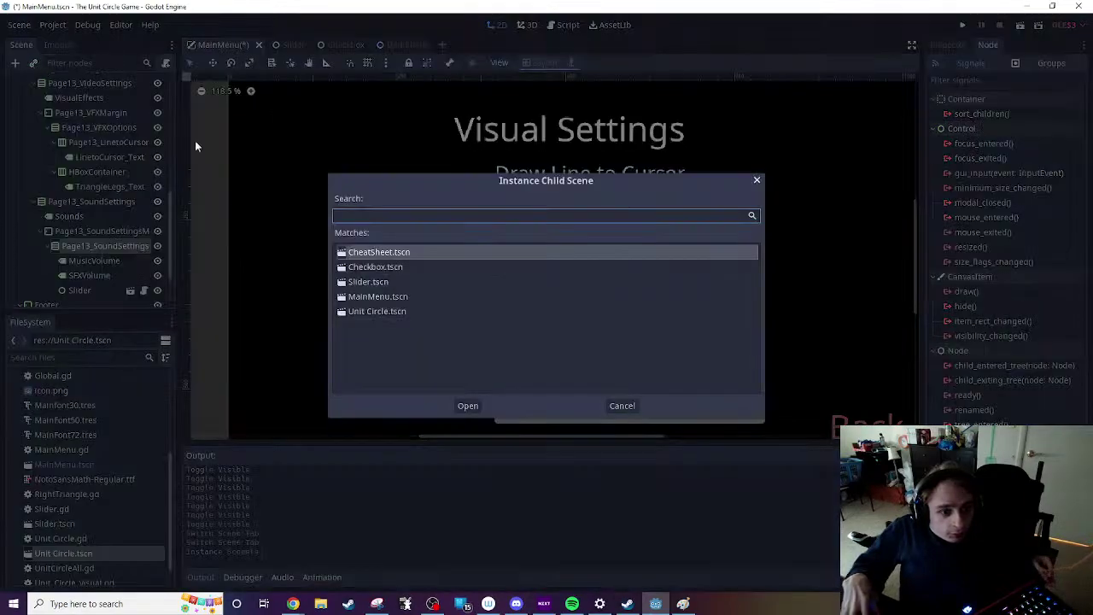
Step: Add a second Slider instance and move the first Slider up among the volume labels
{"action": "left_click", "coordinate": [33, 62]}
{"action": "double_click", "coordinate": [368, 281]}
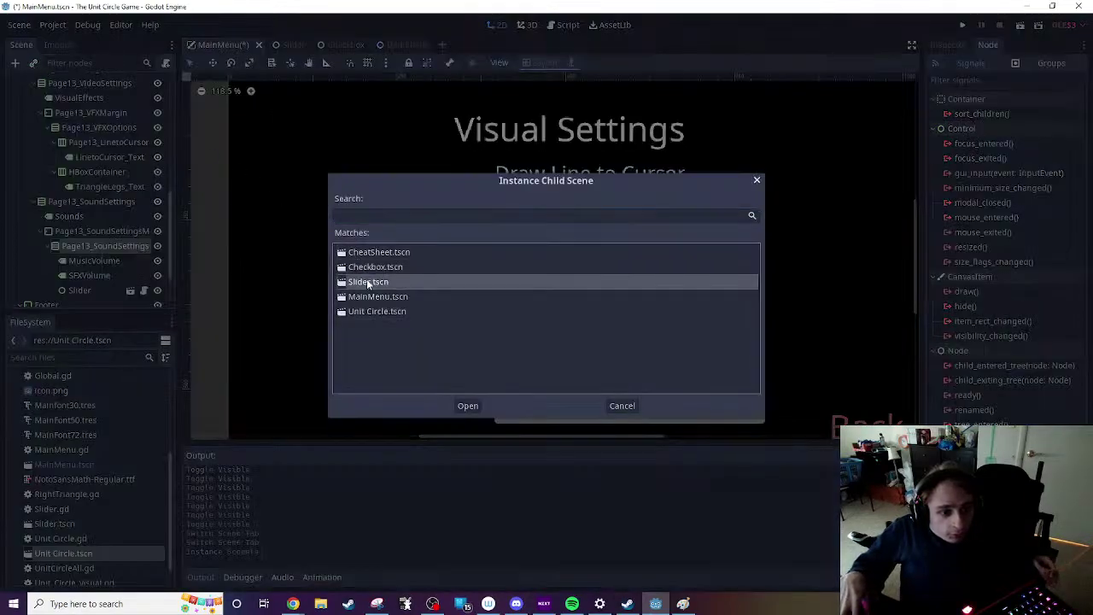
{"action": "scroll", "coordinate": [464, 316], "scroll_direction": "down", "scroll_amount": 1}
{"action": "left_click", "coordinate": [419, 350]}
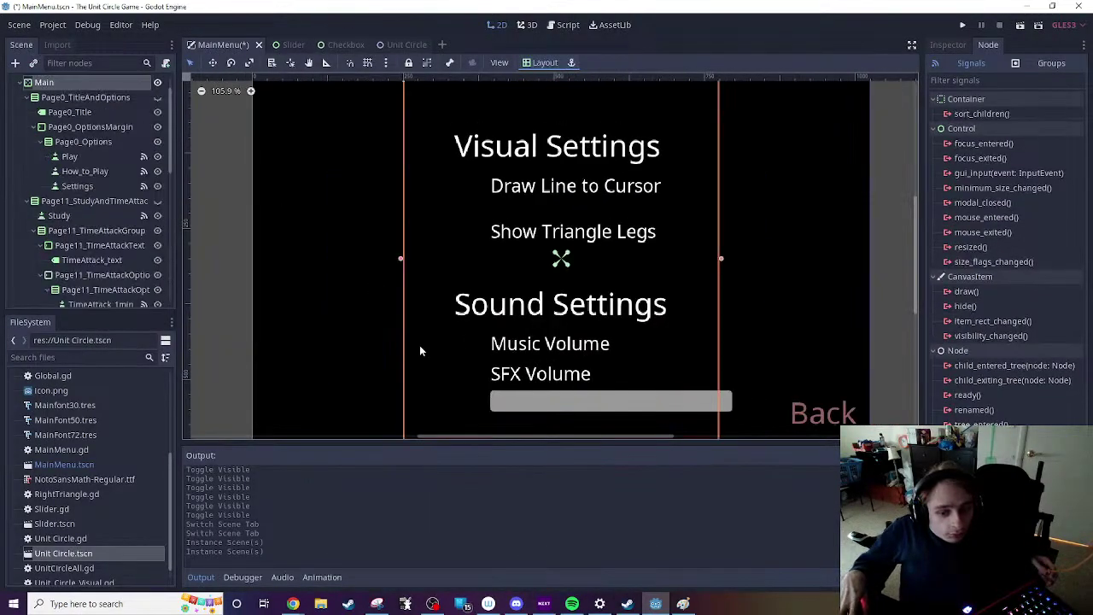
{"action": "scroll", "coordinate": [103, 256], "scroll_direction": "down", "scroll_amount": 10}
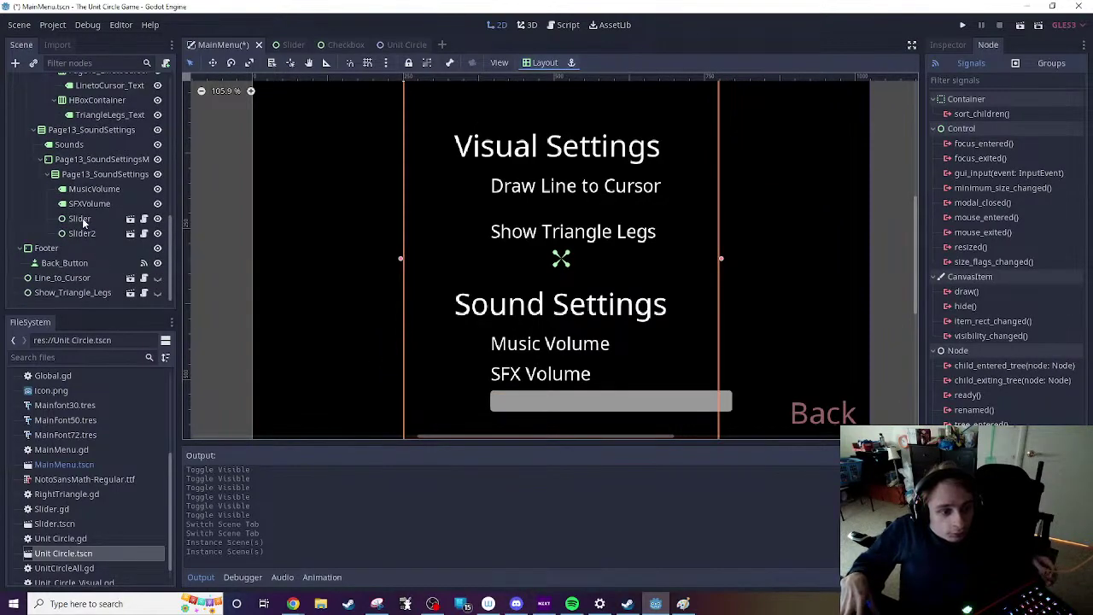
{"action": "left_click_drag", "start_coordinate": [82, 218], "coordinate": [83, 197]}
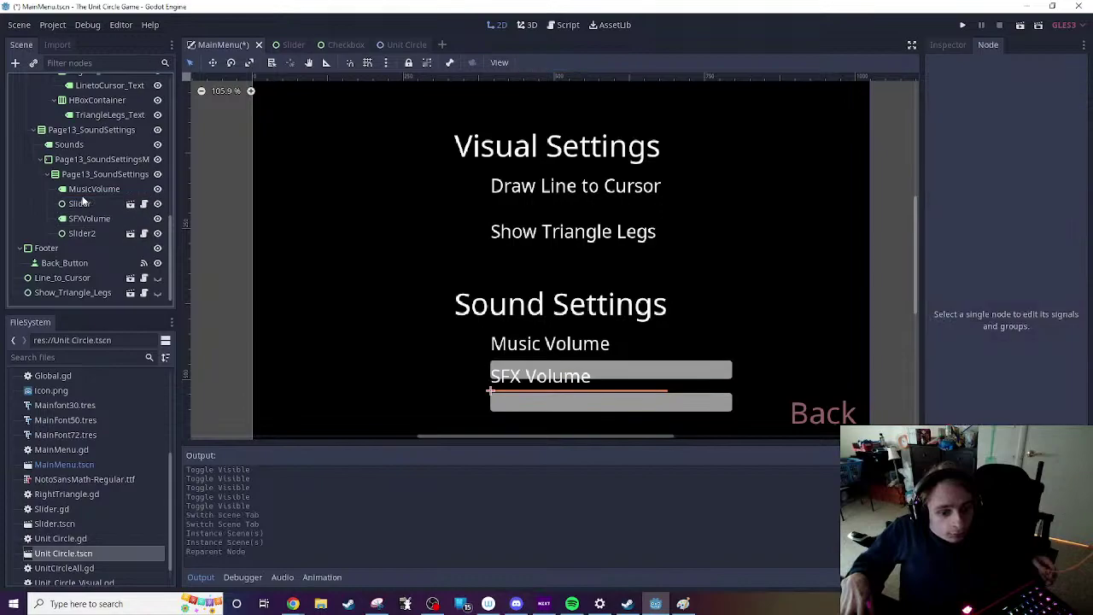
{"action": "left_click", "coordinate": [359, 346]}
{"action": "scroll", "coordinate": [355, 343], "scroll_direction": "up", "scroll_amount": 1}
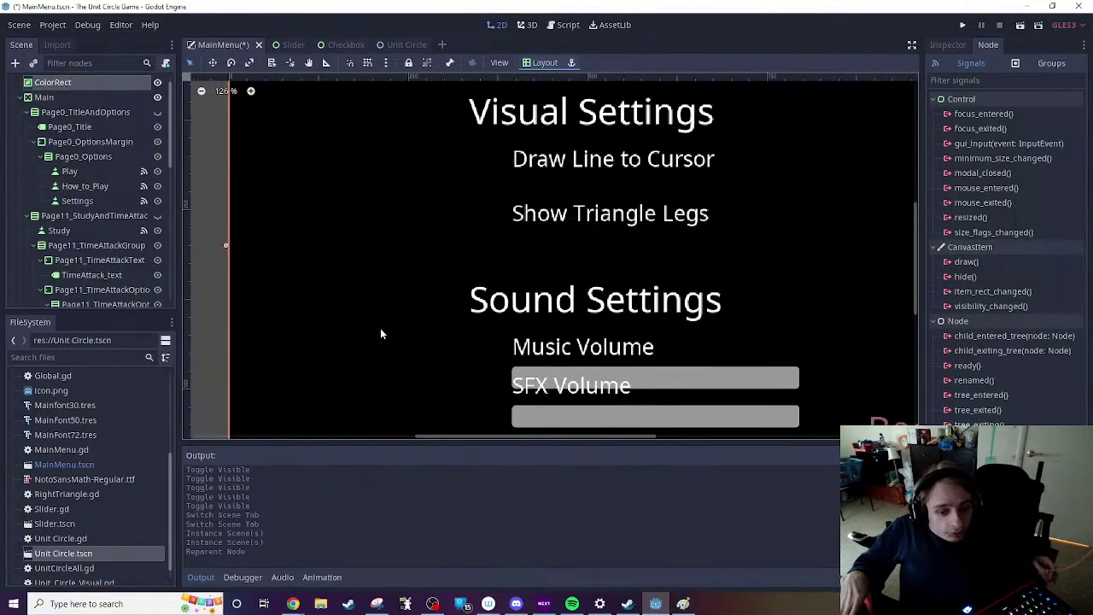
{"action": "scroll", "coordinate": [142, 219], "scroll_direction": "down", "scroll_amount": 6}
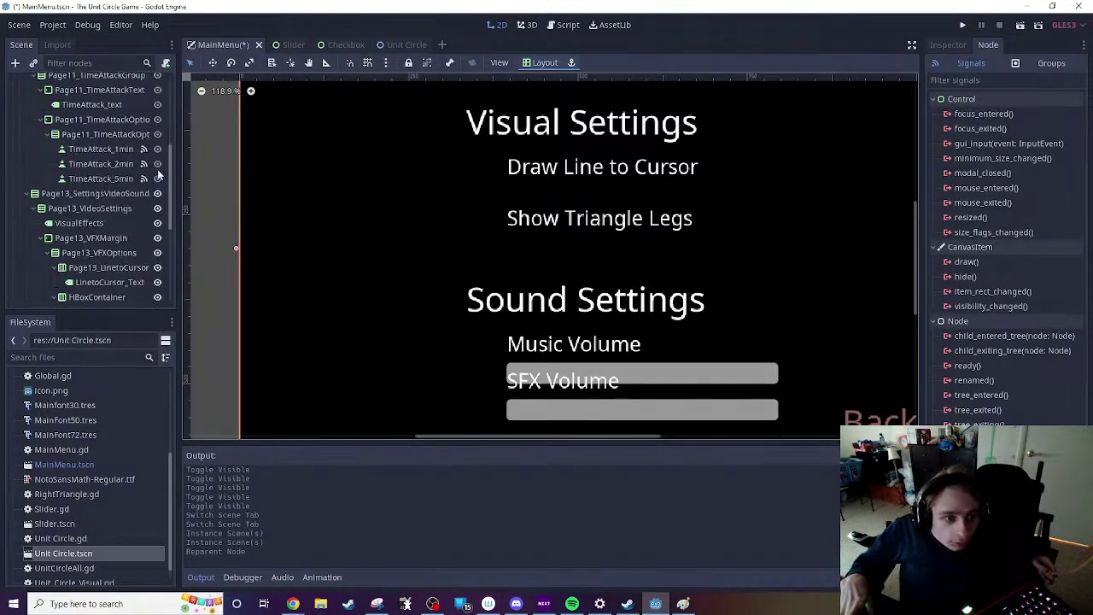
{"action": "scroll", "coordinate": [410, 293], "scroll_direction": "down", "scroll_amount": 2}
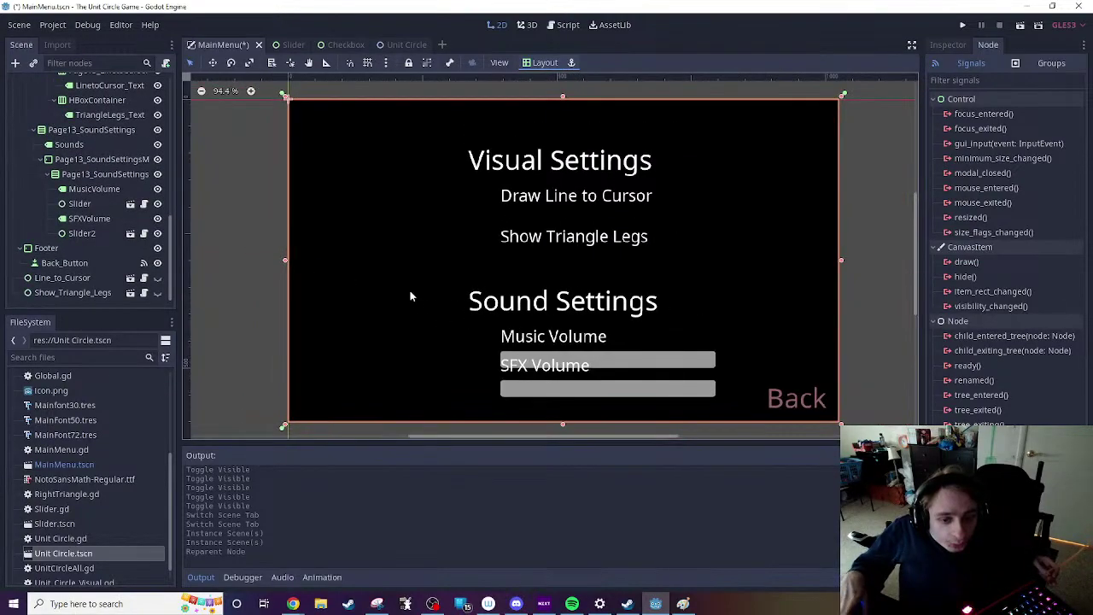
{"action": "scroll", "coordinate": [456, 273], "scroll_direction": "up", "scroll_amount": 3}
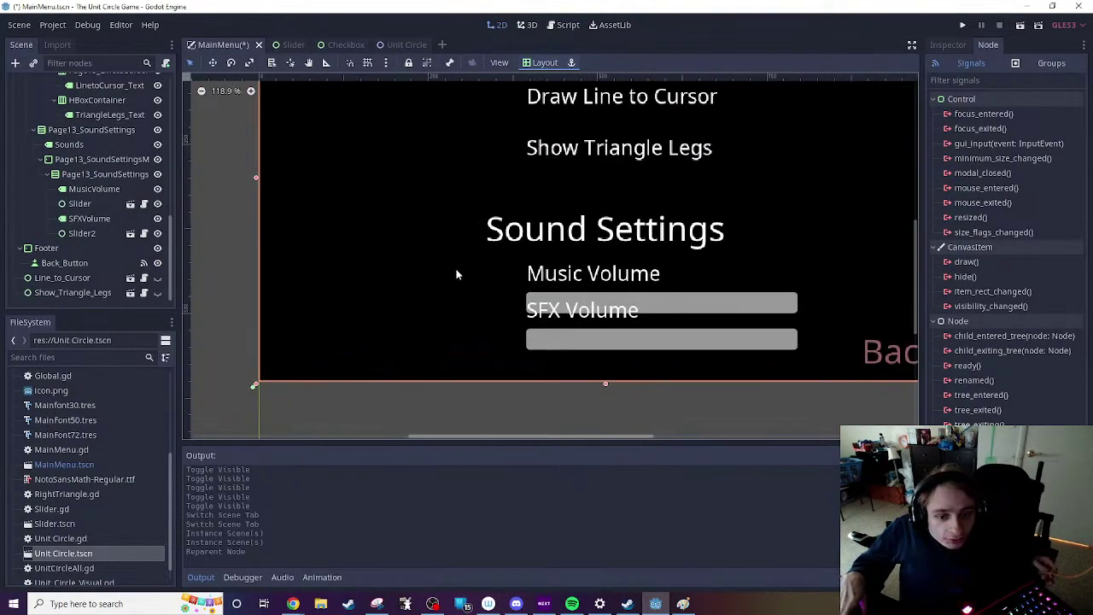
{"action": "left_click", "coordinate": [588, 305]}
{"action": "left_click", "coordinate": [587, 299]}
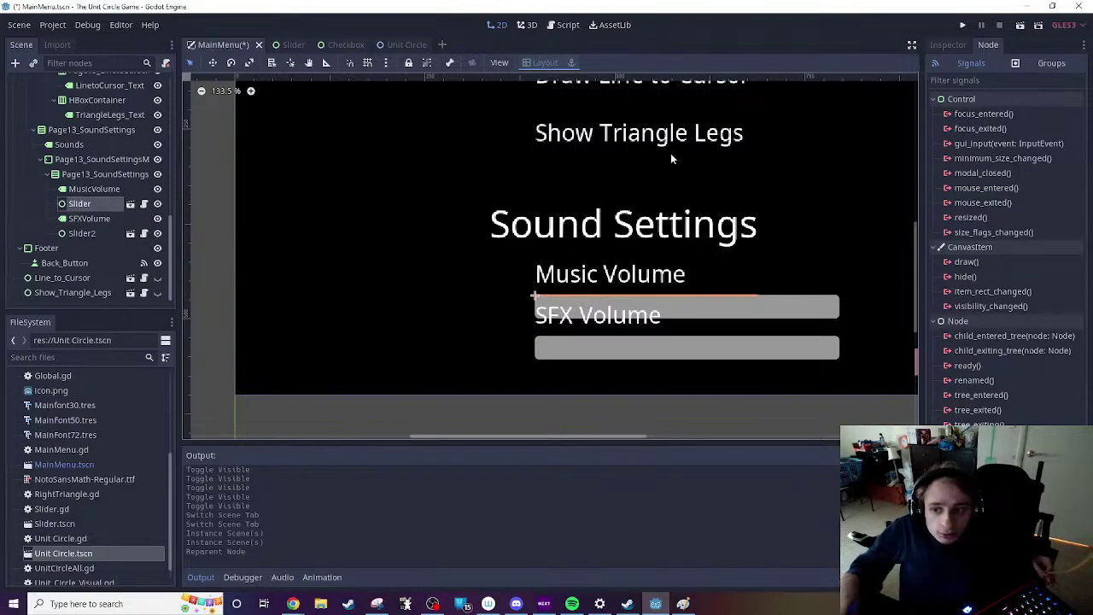
Step: Set the Music volume Slider's Rect size to 400 × 30
{"action": "left_click", "coordinate": [944, 44]}
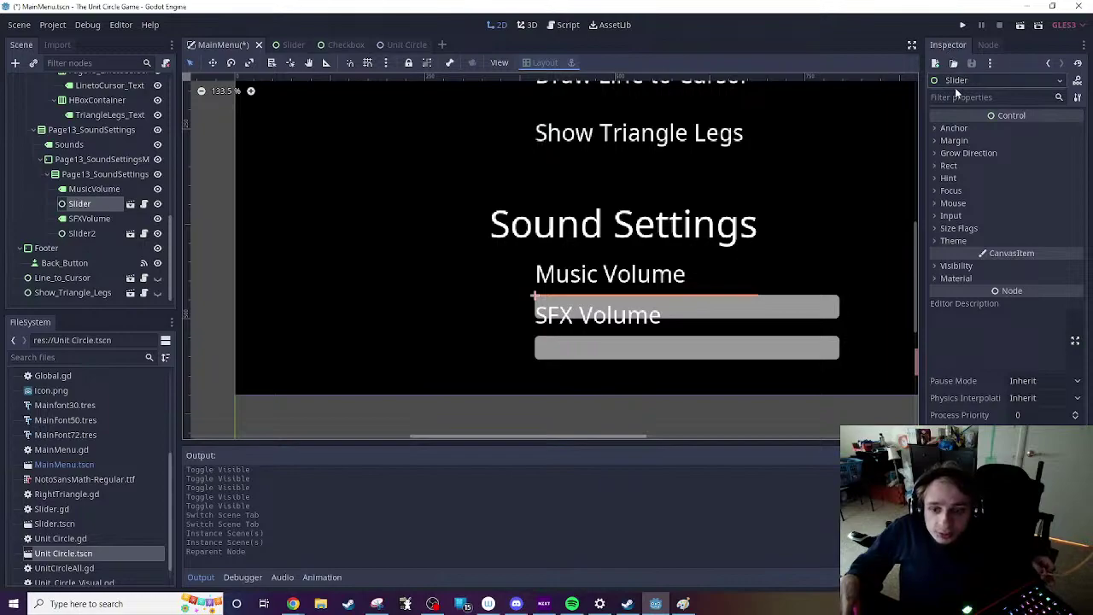
{"action": "left_click", "coordinate": [963, 165]}
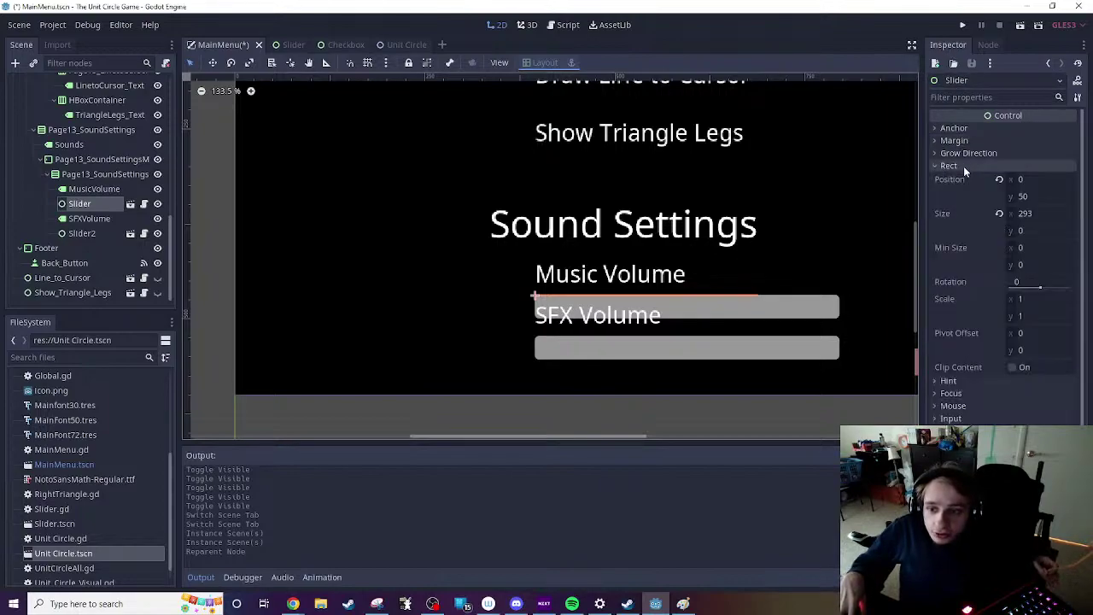
{"action": "left_click", "coordinate": [1030, 230]}
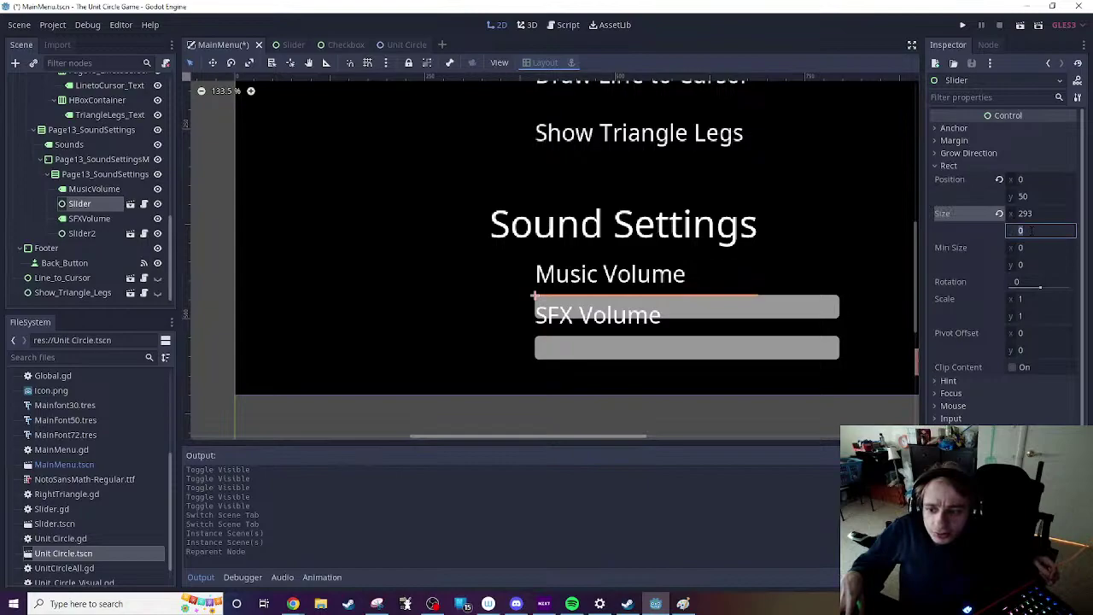
{"action": "left_click", "coordinate": [1033, 213]}
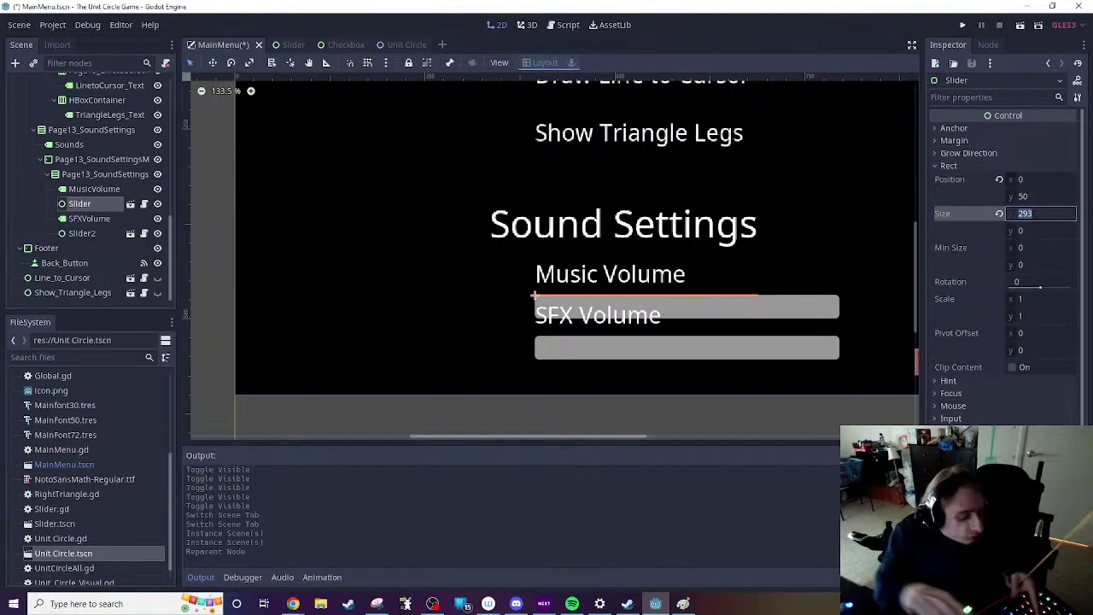
{"action": "type", "text": "400"}
{"action": "key", "text": "Return"}
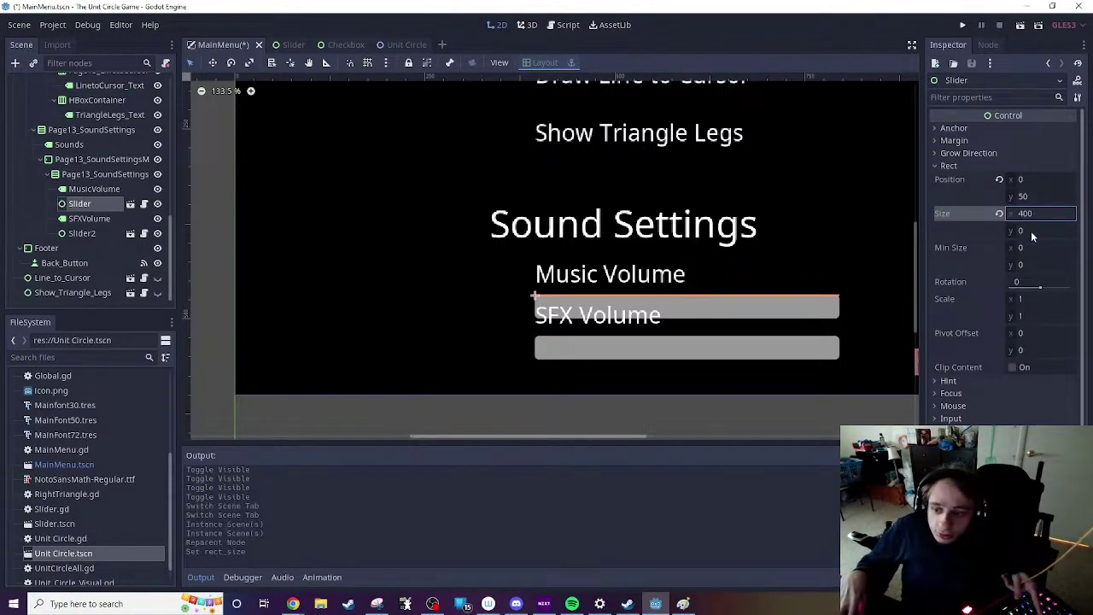
{"action": "left_click", "coordinate": [1031, 230]}
{"action": "type", "text": "30"}
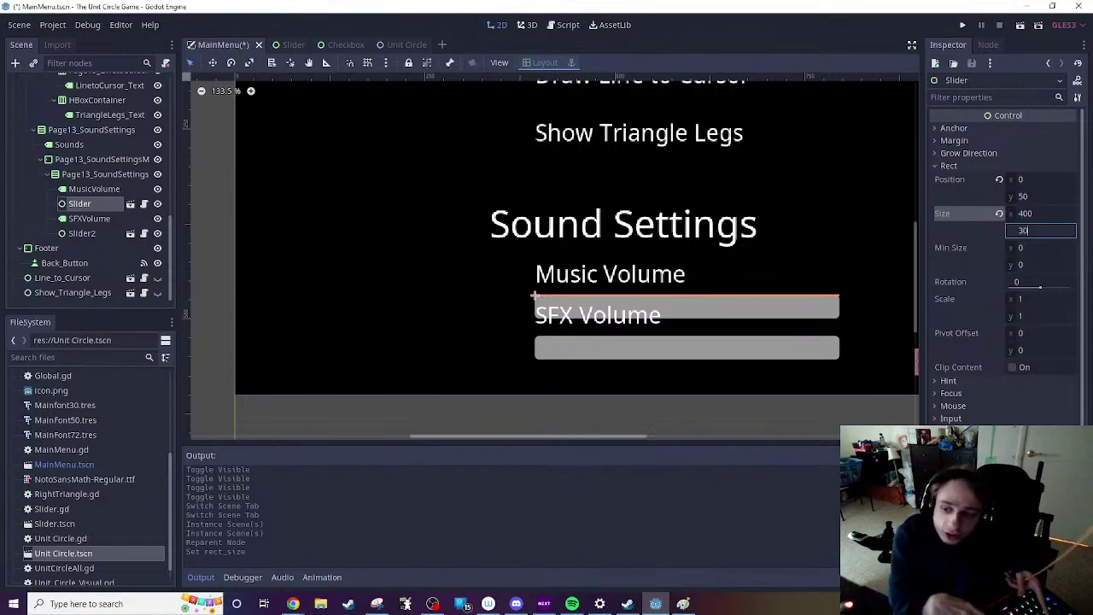
{"action": "key", "text": "Return"}
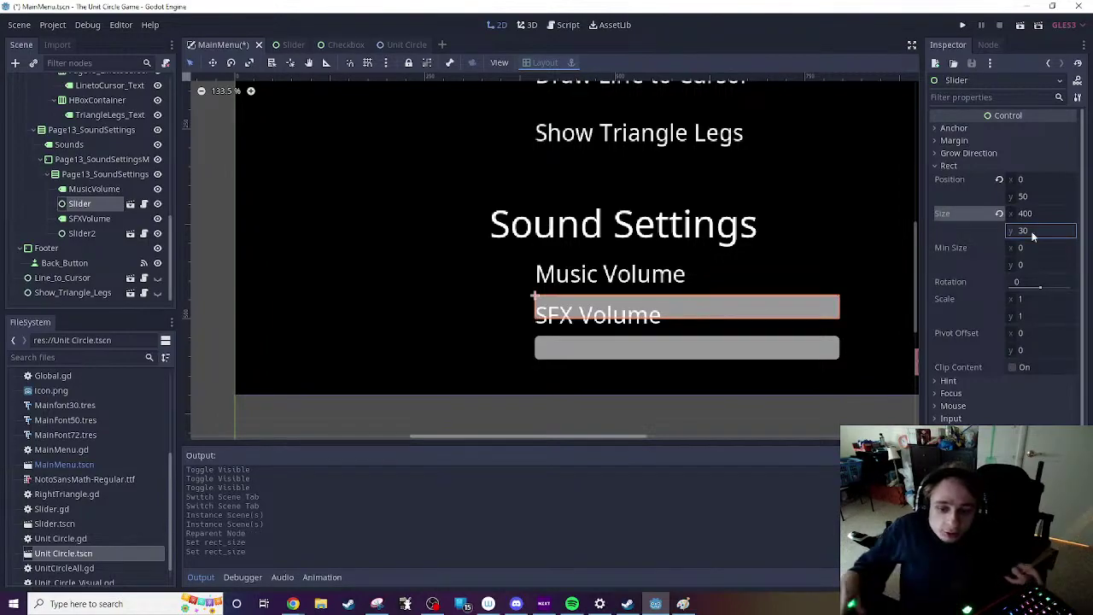
Step: Set Slider2's size to 400 × 30 as well, then reselect the Music slider
{"action": "left_click", "coordinate": [749, 344]}
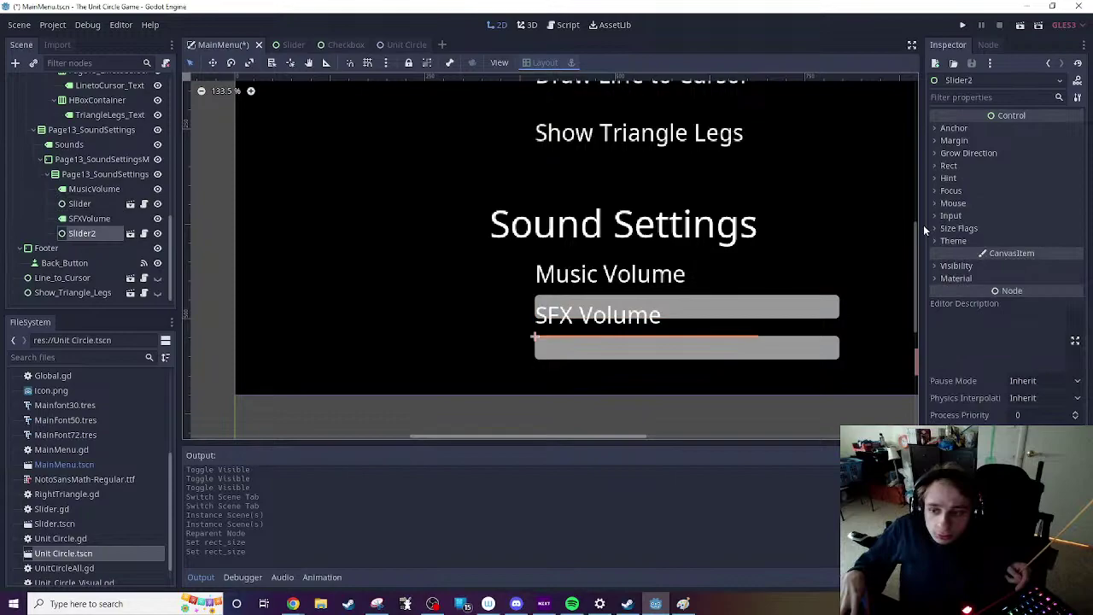
{"action": "left_click", "coordinate": [953, 166]}
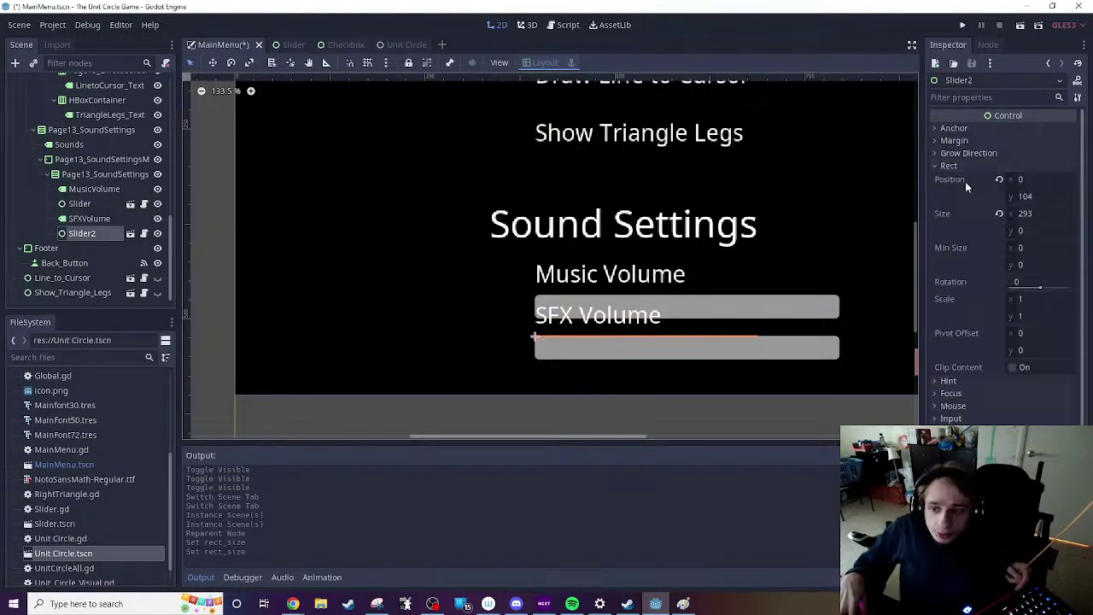
{"action": "left_click", "coordinate": [1033, 213]}
{"action": "type", "text": "400"}
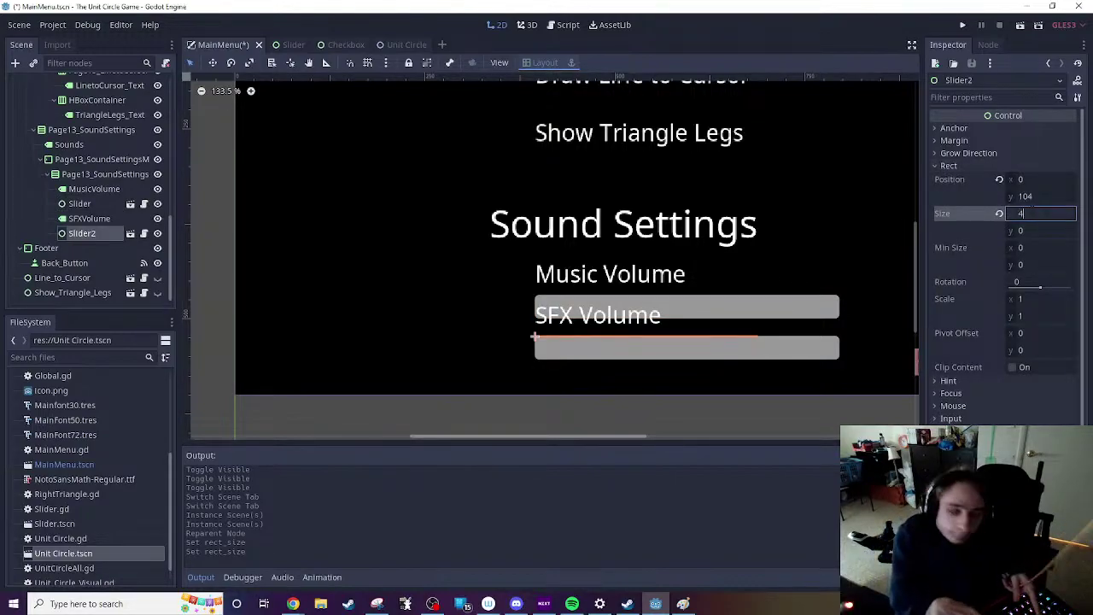
{"action": "key", "text": "Return"}
{"action": "key", "text": "Tab"}
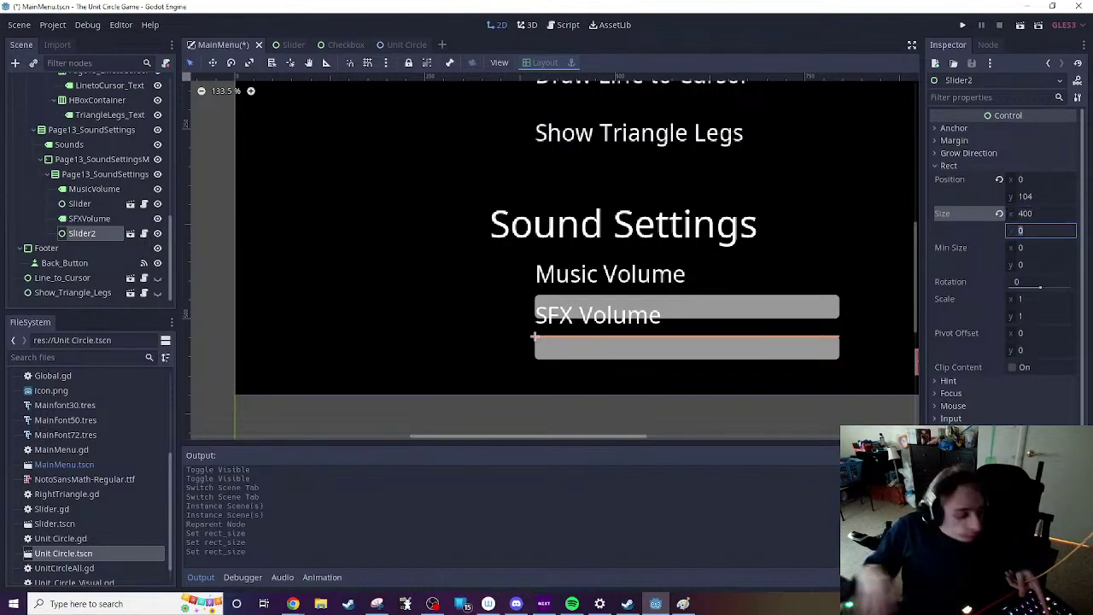
{"action": "type", "text": "30"}
{"action": "key", "text": "Return"}
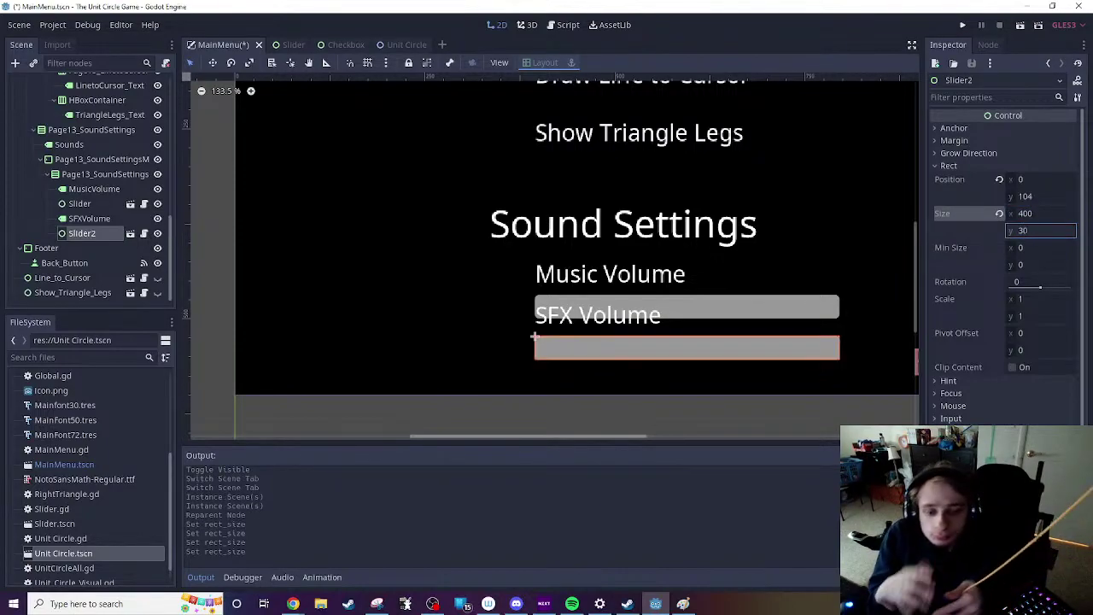
{"action": "left_click", "coordinate": [649, 321]}
{"action": "left_click", "coordinate": [651, 285]}
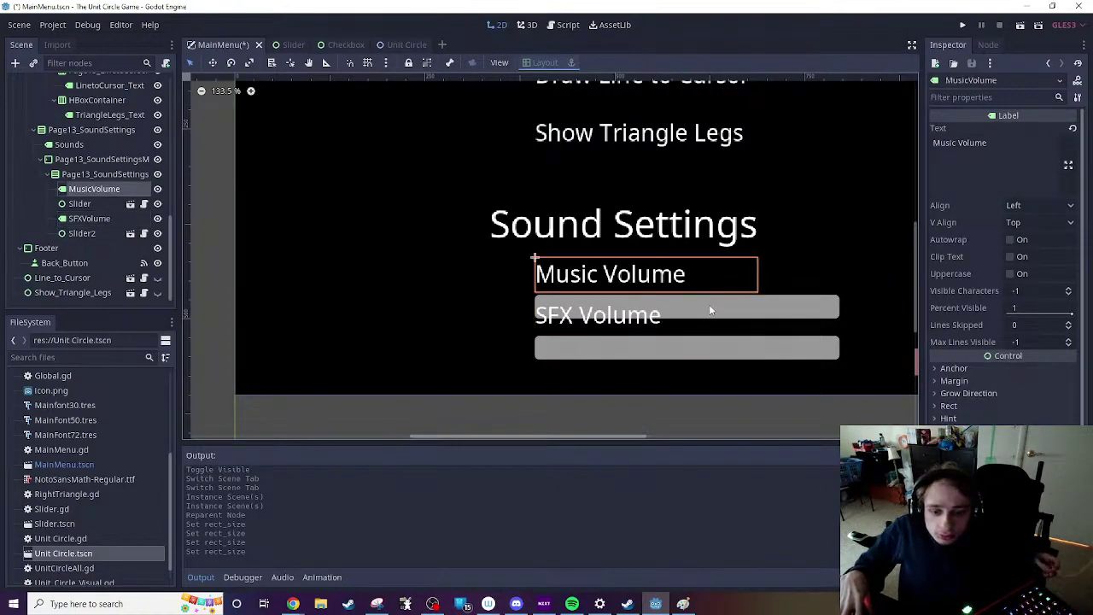
{"action": "left_click", "coordinate": [788, 302]}
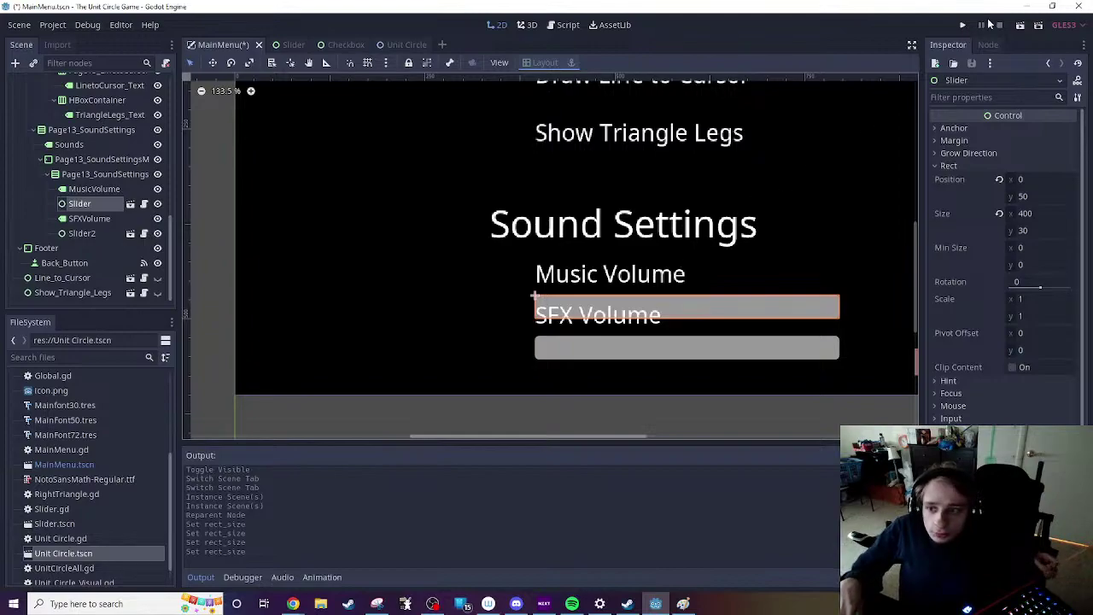
Step: Run the game, open its Settings page to check the sliders, then stop it with F8
{"action": "left_click", "coordinate": [1021, 29]}
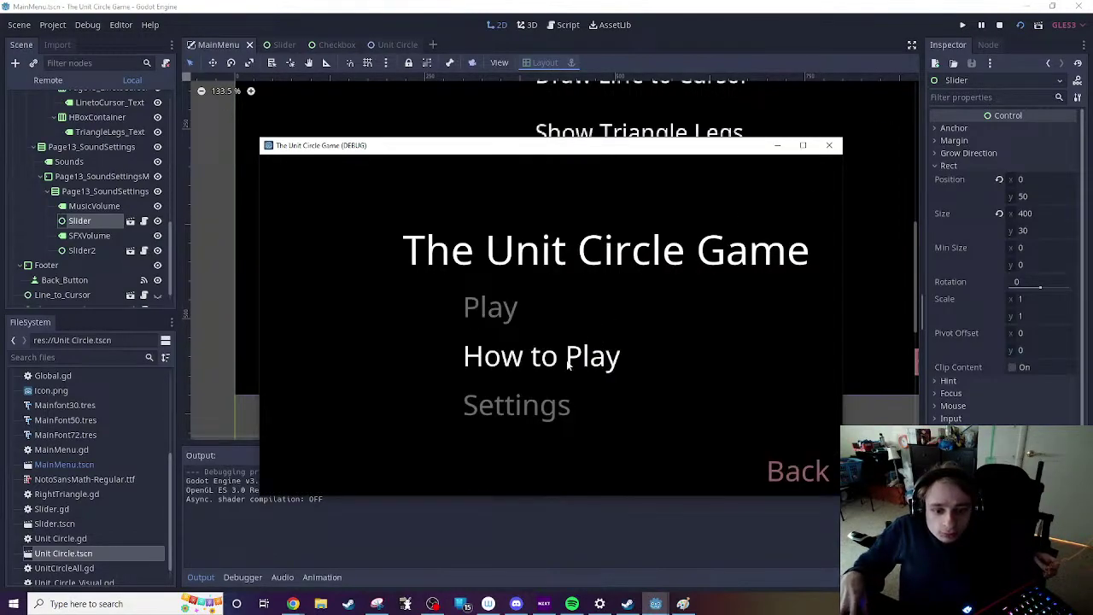
{"action": "left_click", "coordinate": [546, 407]}
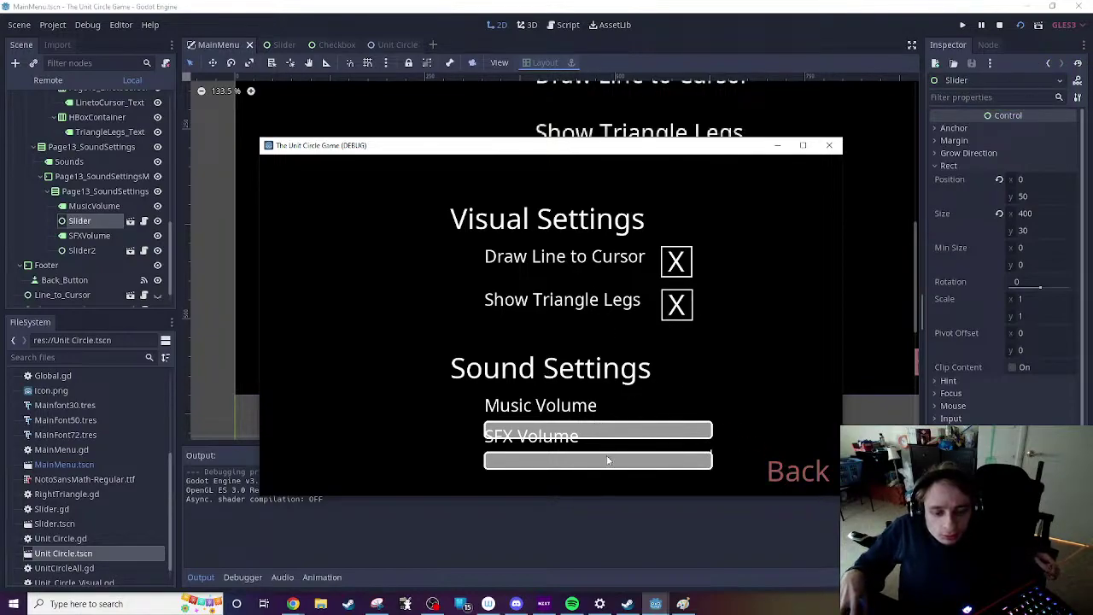
{"action": "key", "text": "F8"}
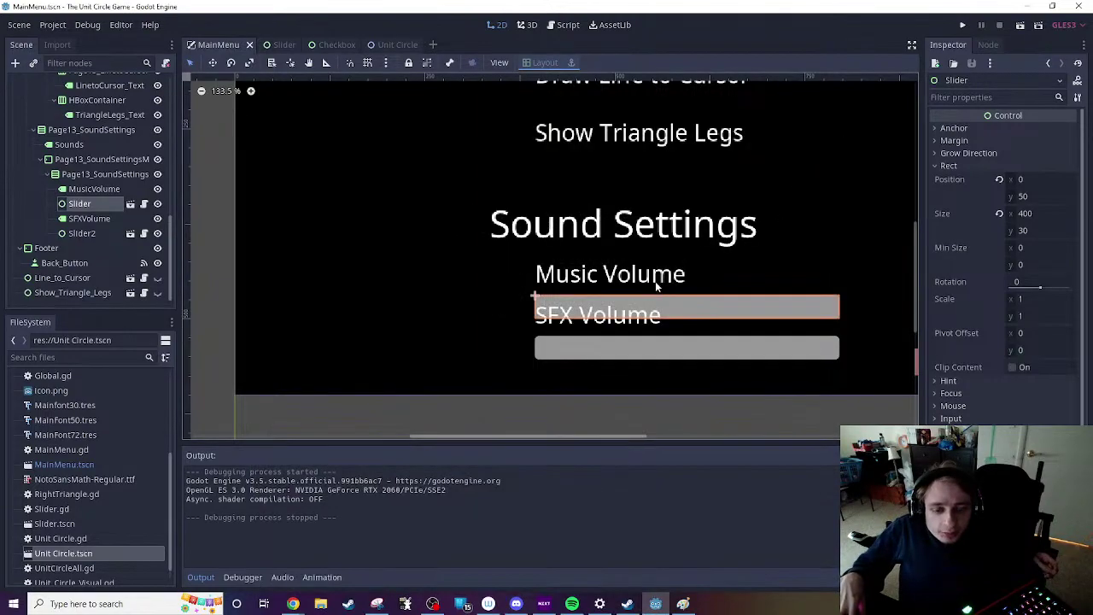
Step: Set the Page13_SoundSettings container's mouse filter to Ignore
{"action": "left_click", "coordinate": [656, 288]}
{"action": "left_click", "coordinate": [89, 174]}
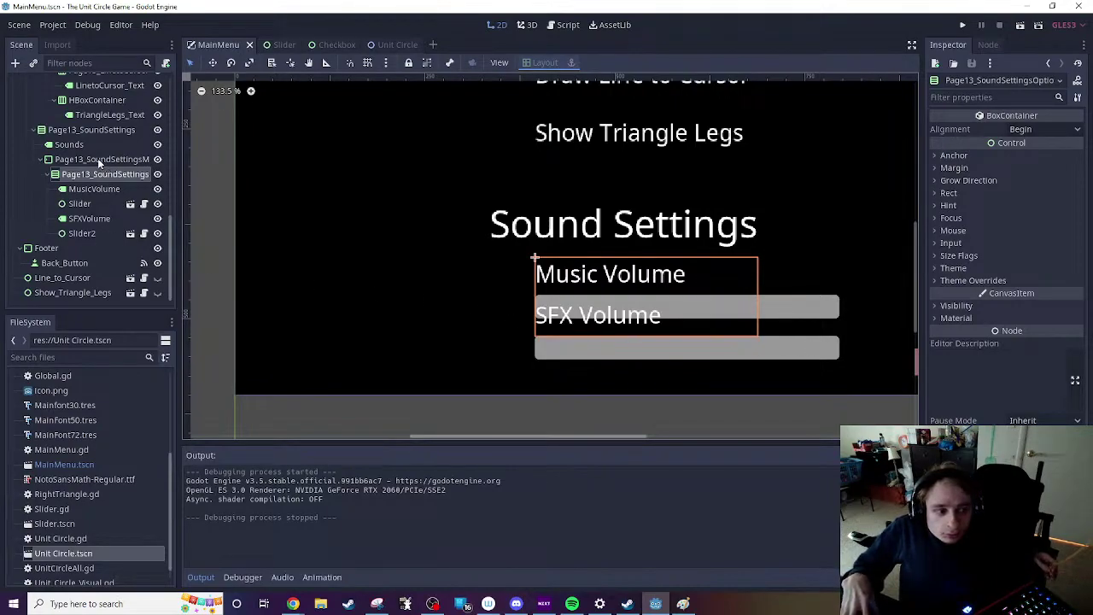
{"action": "left_click", "coordinate": [961, 244]}
{"action": "left_click", "coordinate": [959, 232]}
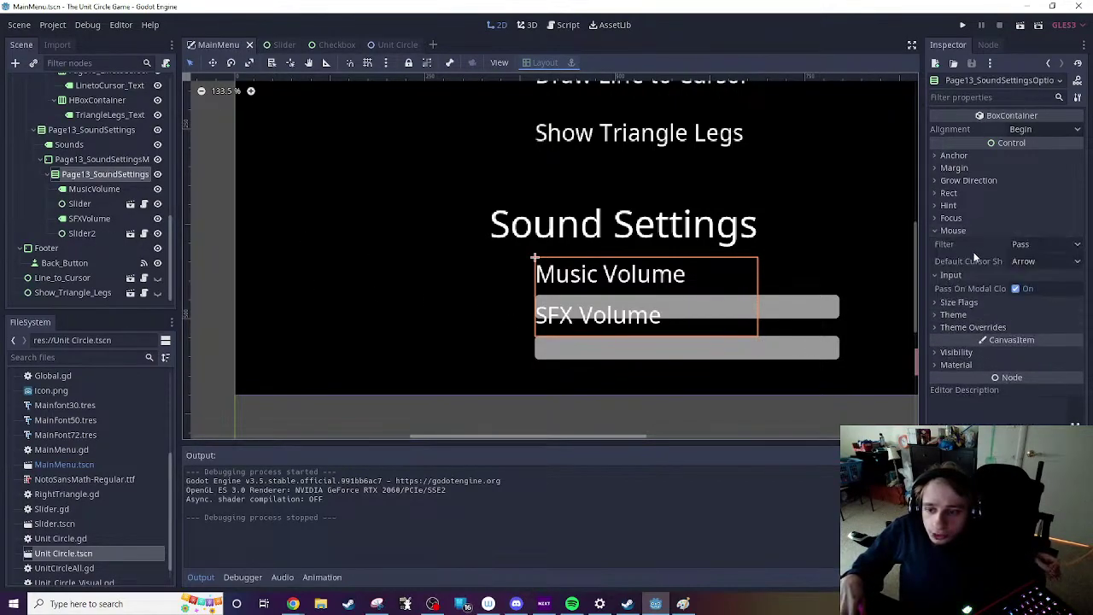
{"action": "left_click", "coordinate": [1035, 245]}
{"action": "left_click", "coordinate": [1019, 290]}
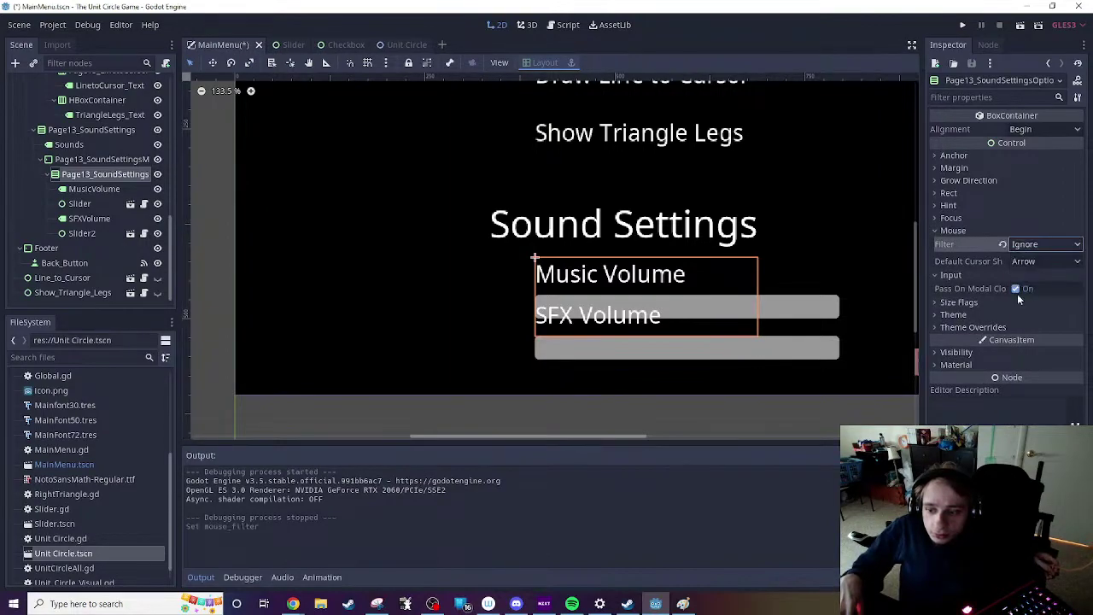
Step: Set the sound settings margin container and sound settings container mouse filters to Ignore too
{"action": "left_click", "coordinate": [86, 160]}
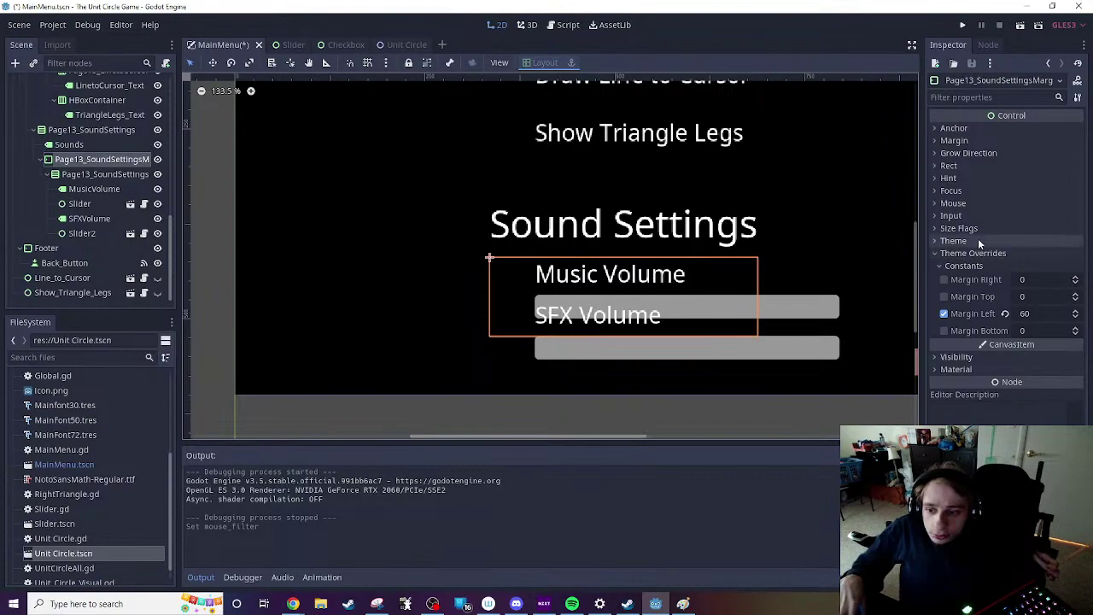
{"action": "left_click", "coordinate": [987, 203]}
{"action": "left_click", "coordinate": [1011, 219]}
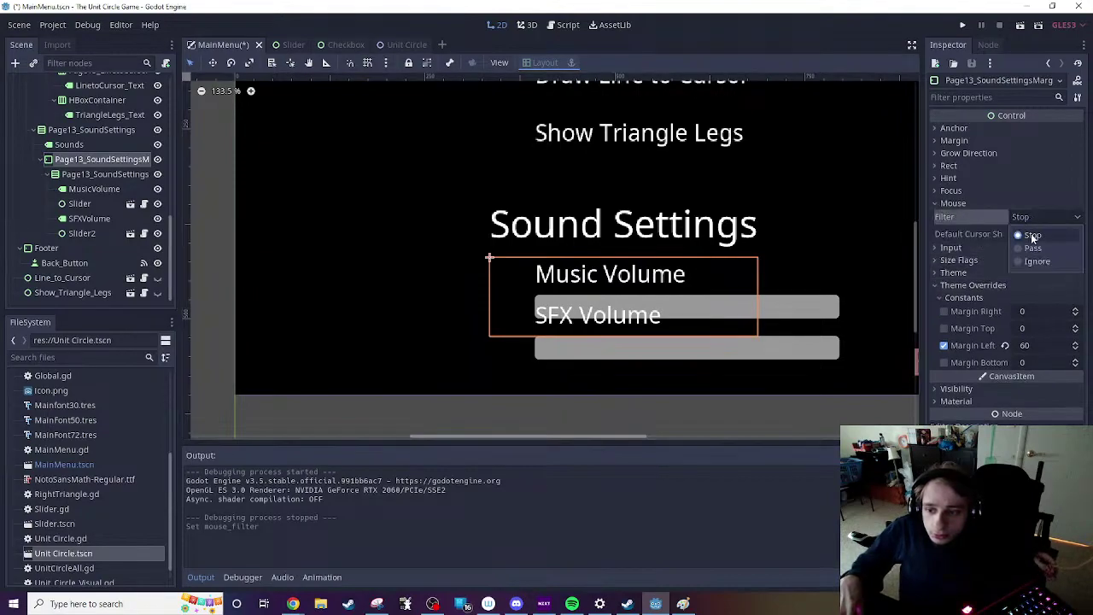
{"action": "left_click", "coordinate": [1038, 261]}
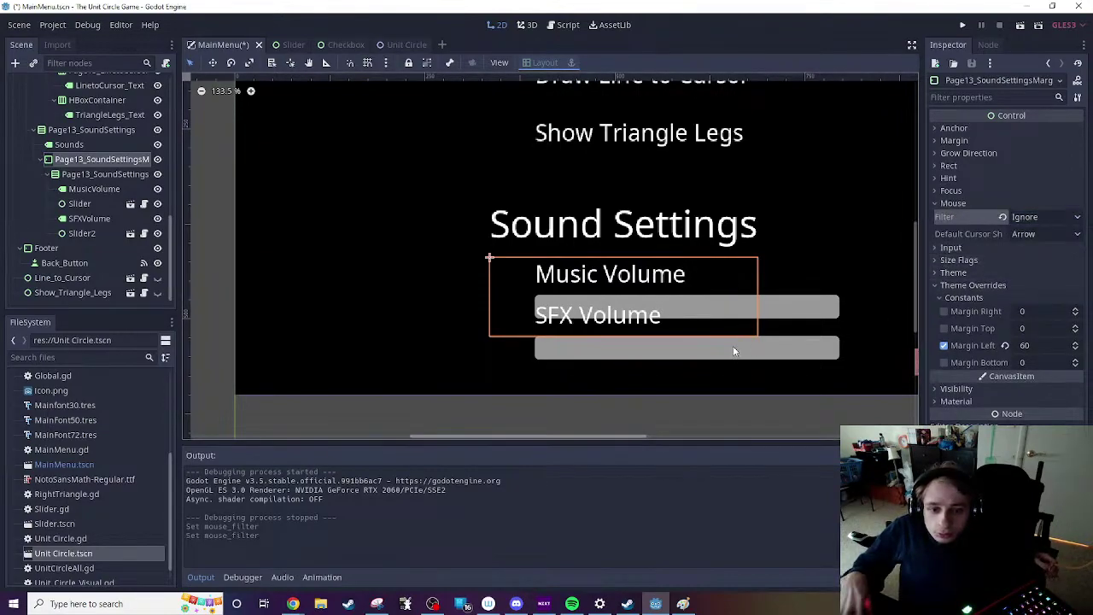
{"action": "left_click", "coordinate": [70, 144]}
{"action": "left_click", "coordinate": [73, 130]}
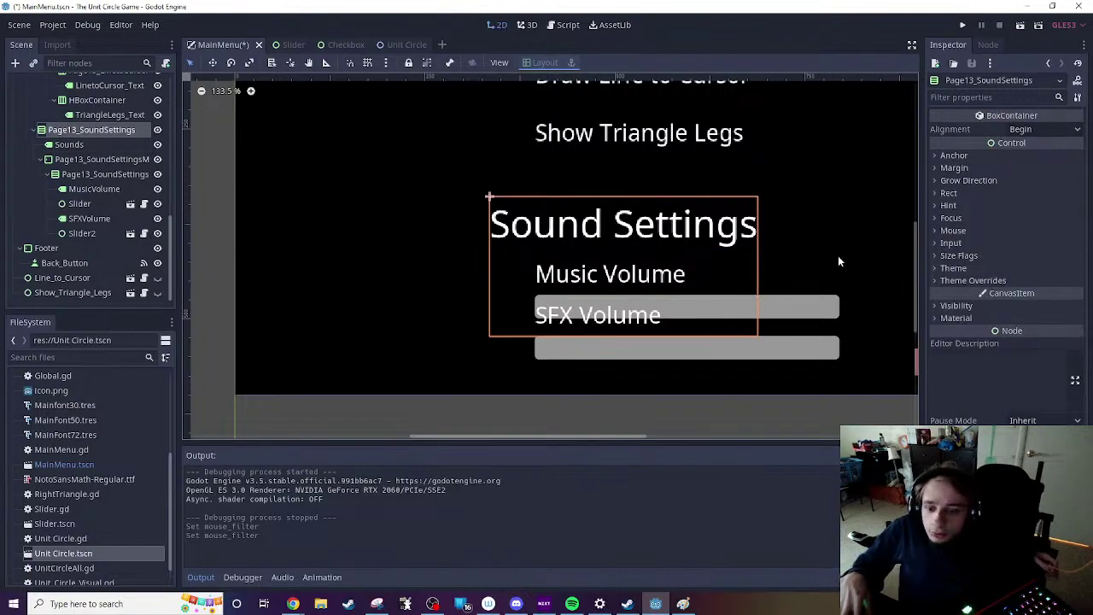
{"action": "left_click", "coordinate": [953, 230]}
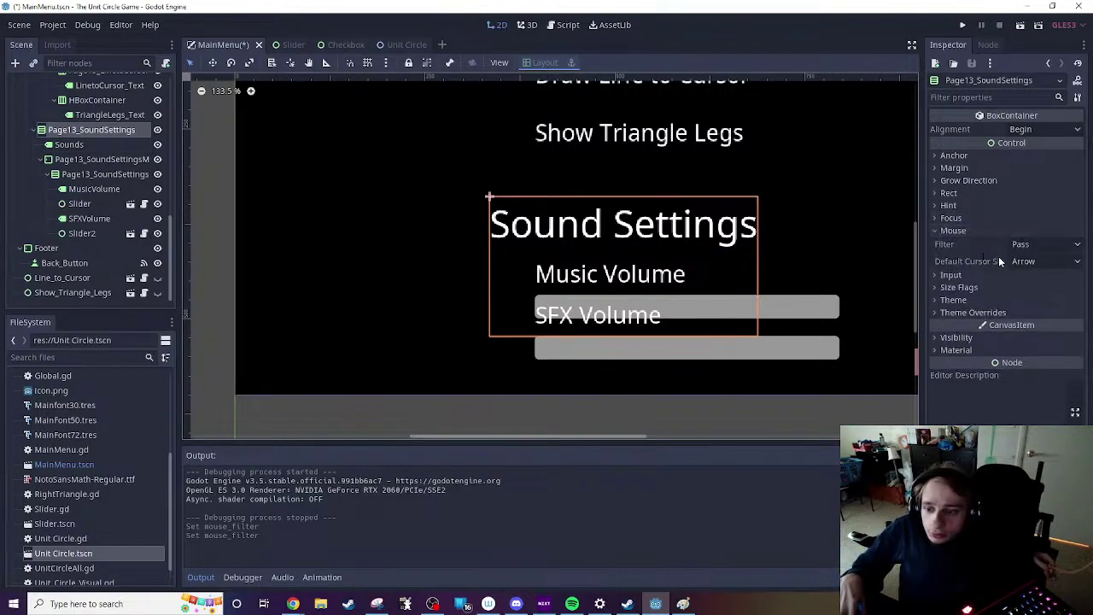
{"action": "left_click", "coordinate": [1046, 244]}
{"action": "left_click", "coordinate": [1037, 287]}
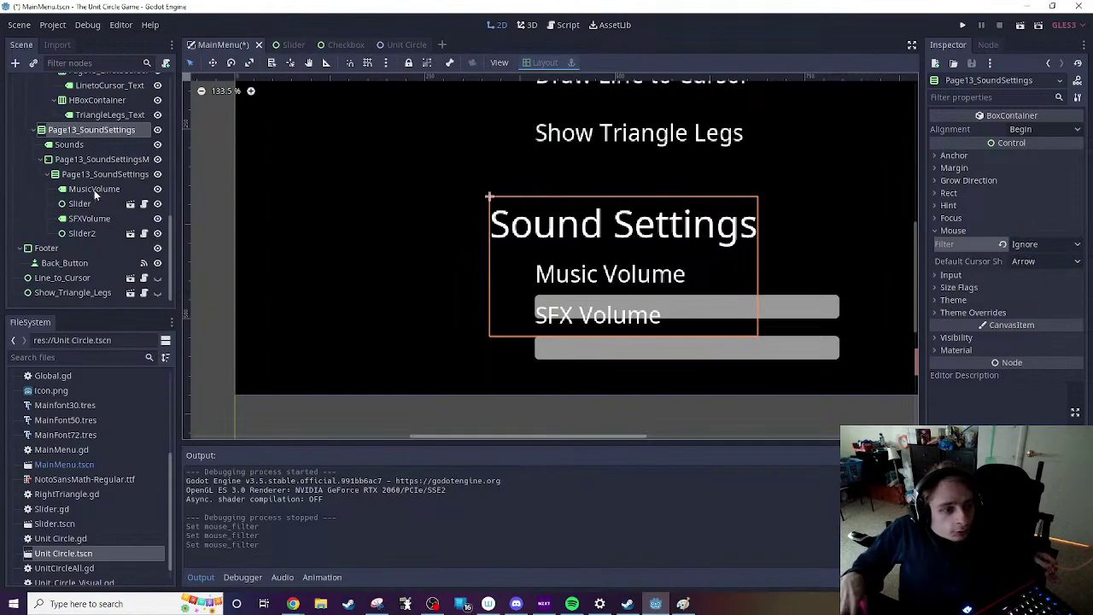
{"action": "scroll", "coordinate": [96, 188], "scroll_direction": "up", "scroll_amount": 6}
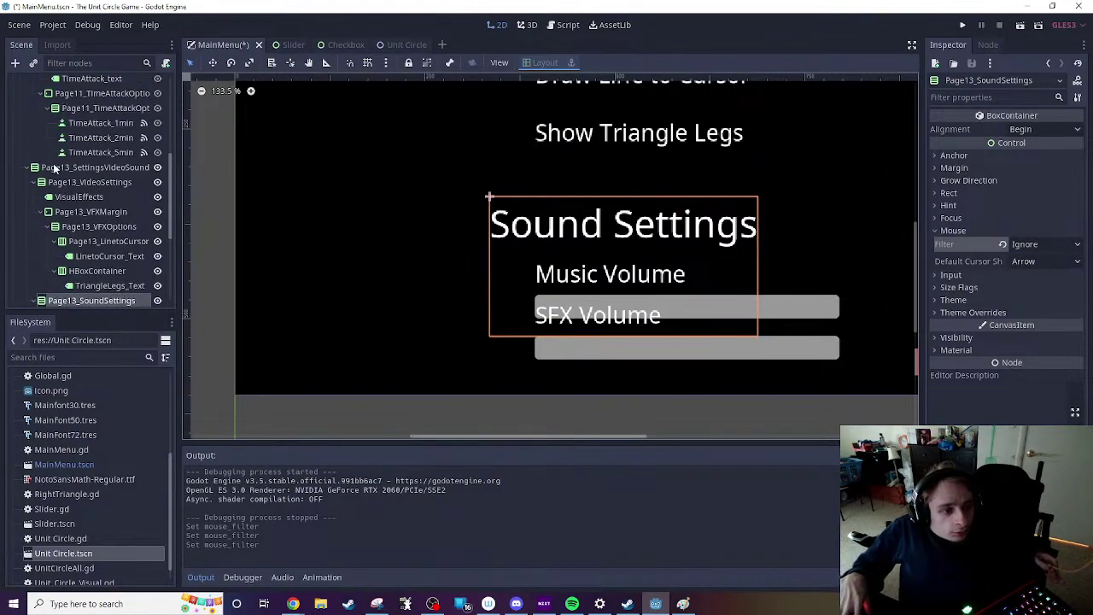
Step: Set Page13_SettingsVideoSound's mouse filter to Ignore instead of Pass
{"action": "left_click", "coordinate": [54, 168]}
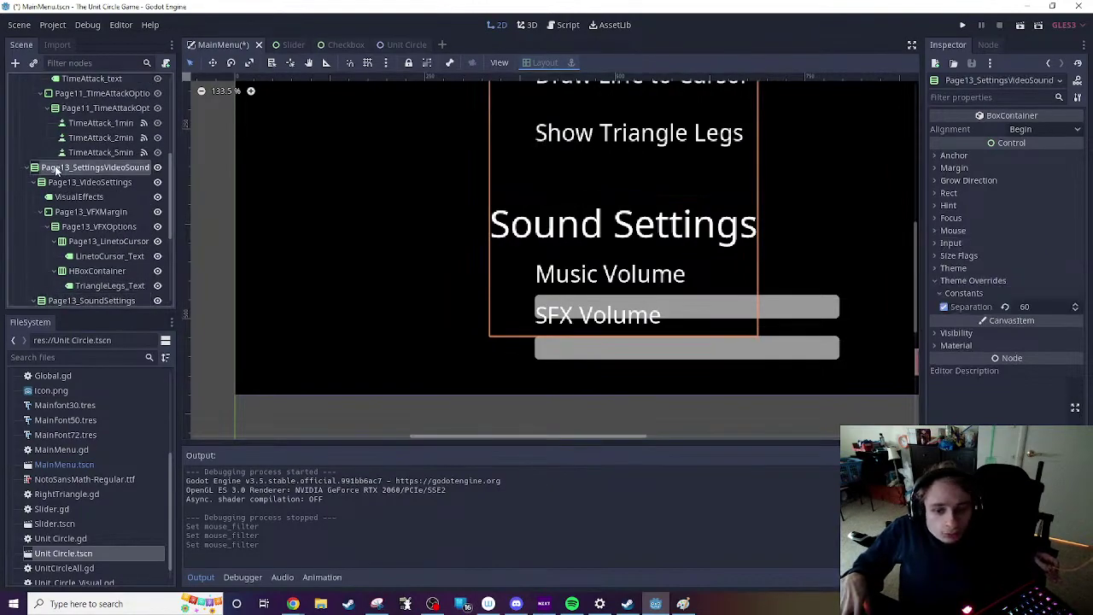
{"action": "left_click", "coordinate": [935, 231]}
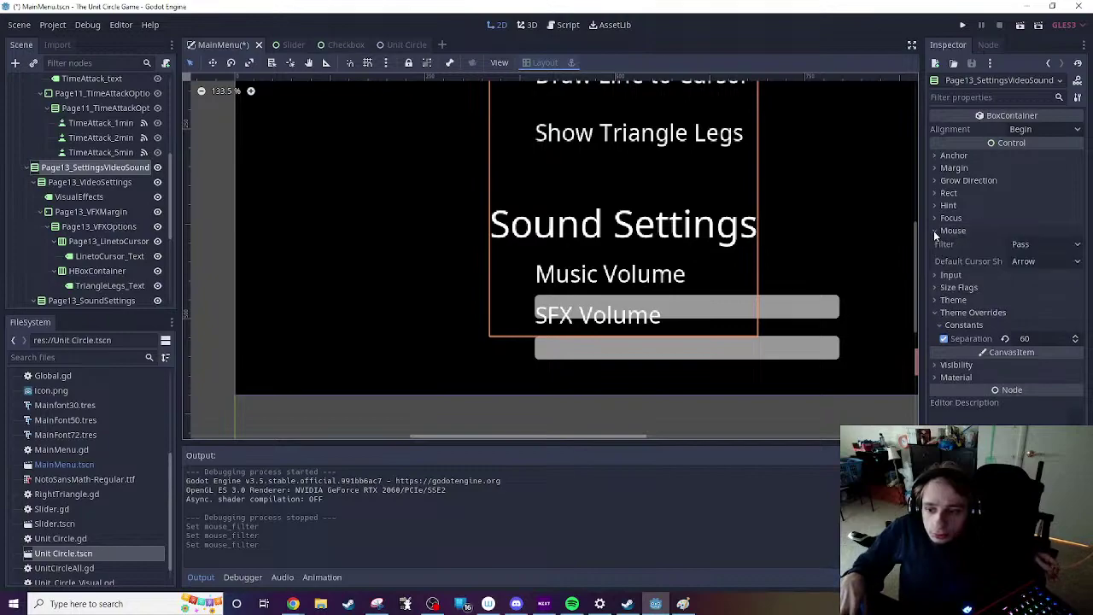
{"action": "left_click", "coordinate": [1023, 245]}
{"action": "left_click", "coordinate": [1037, 288]}
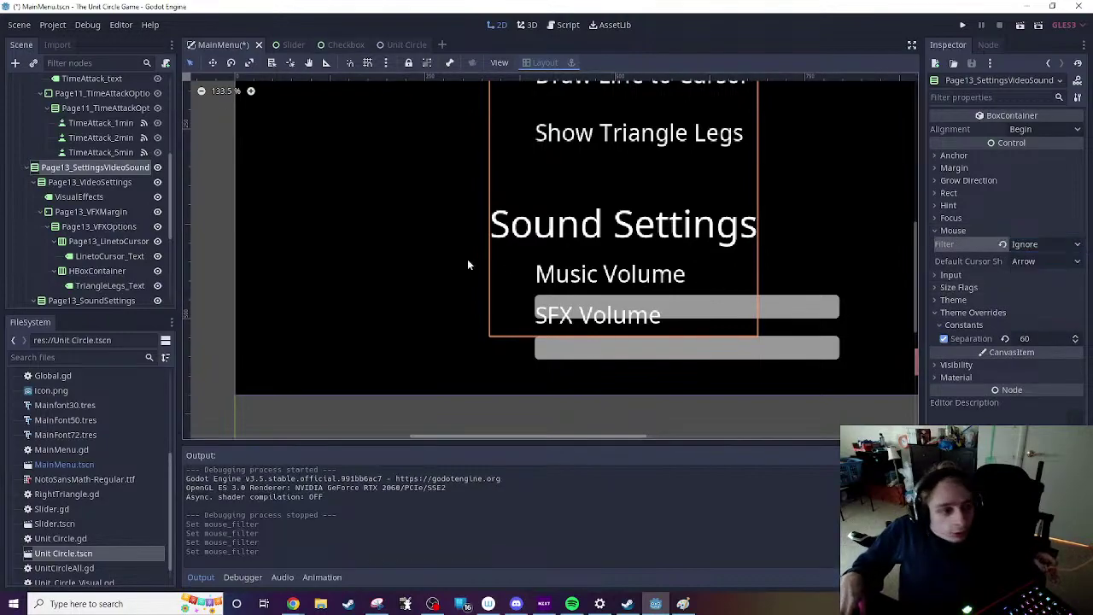
{"action": "scroll", "coordinate": [72, 213], "scroll_direction": "up", "scroll_amount": 6}
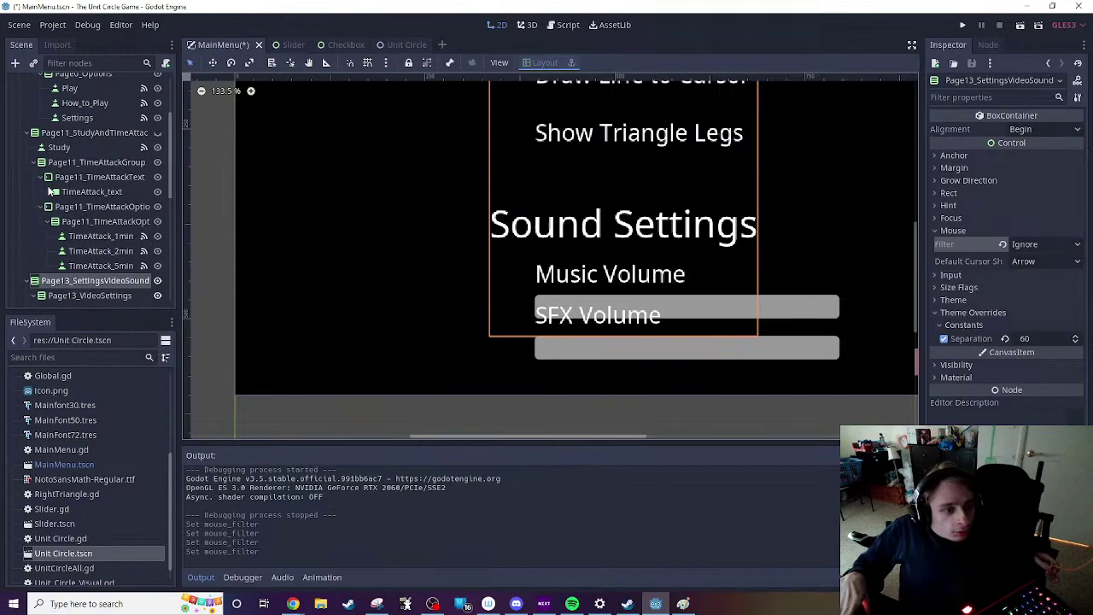
Step: Review the Main container's Mouse and Input settings
{"action": "left_click", "coordinate": [42, 112]}
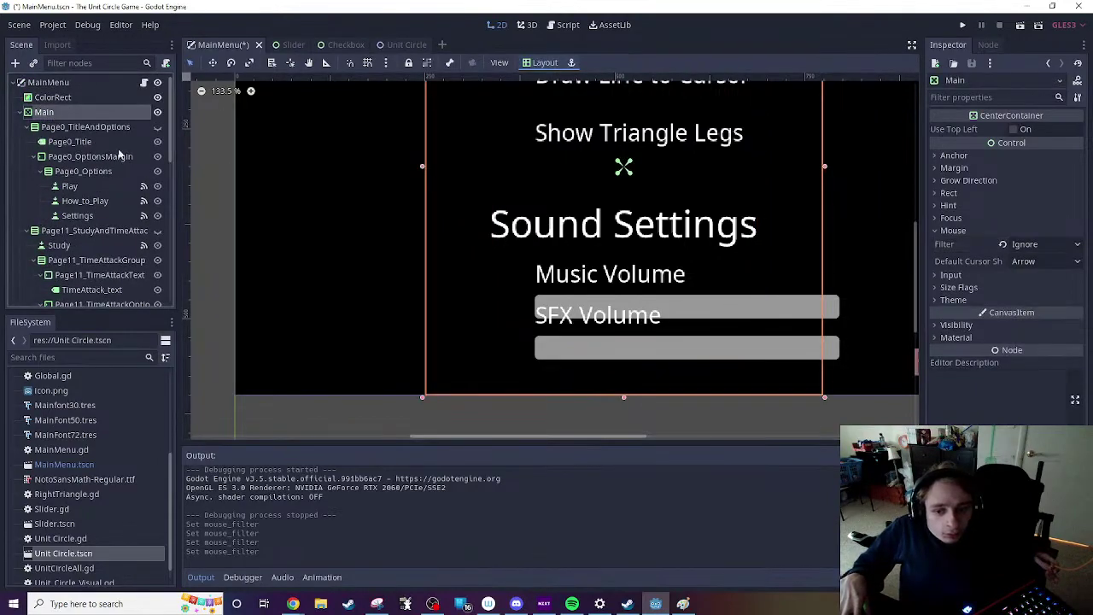
{"action": "left_click", "coordinate": [980, 276]}
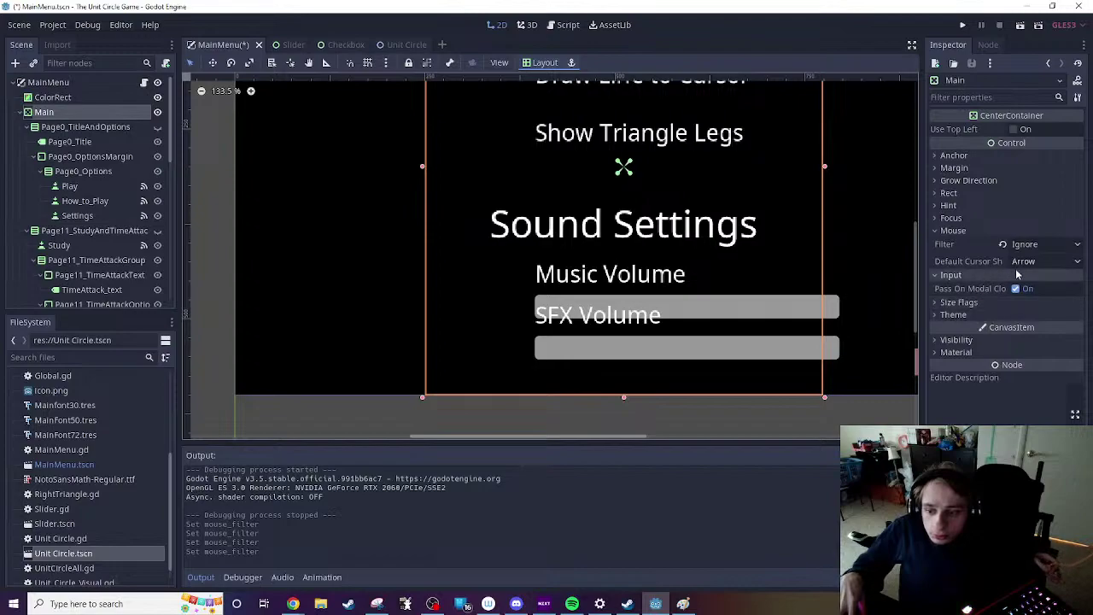
{"action": "left_click", "coordinate": [995, 275]}
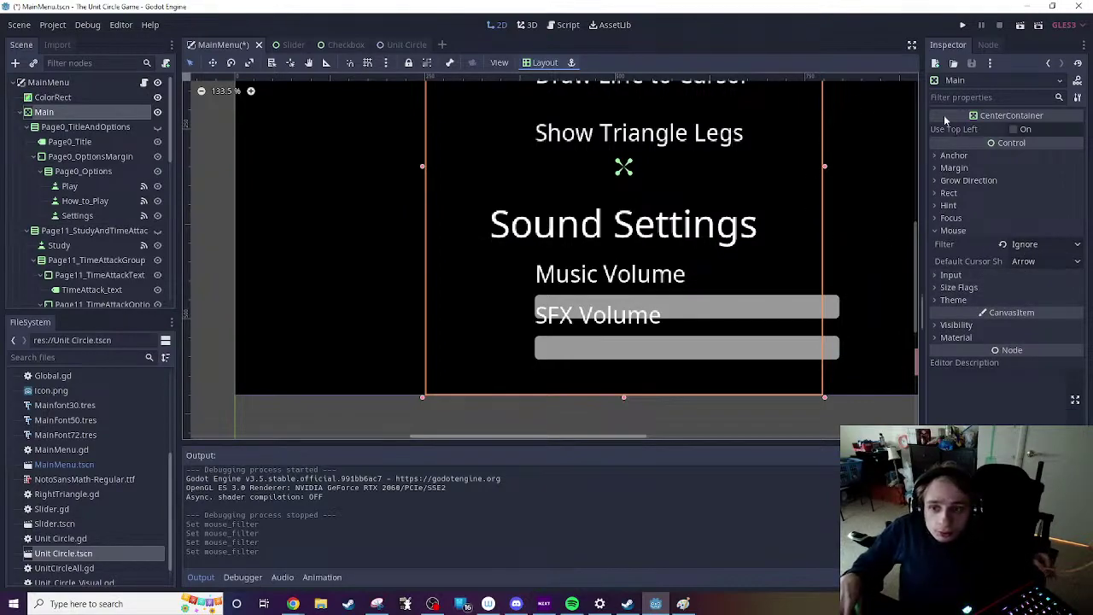
{"action": "left_click", "coordinate": [1015, 26]}
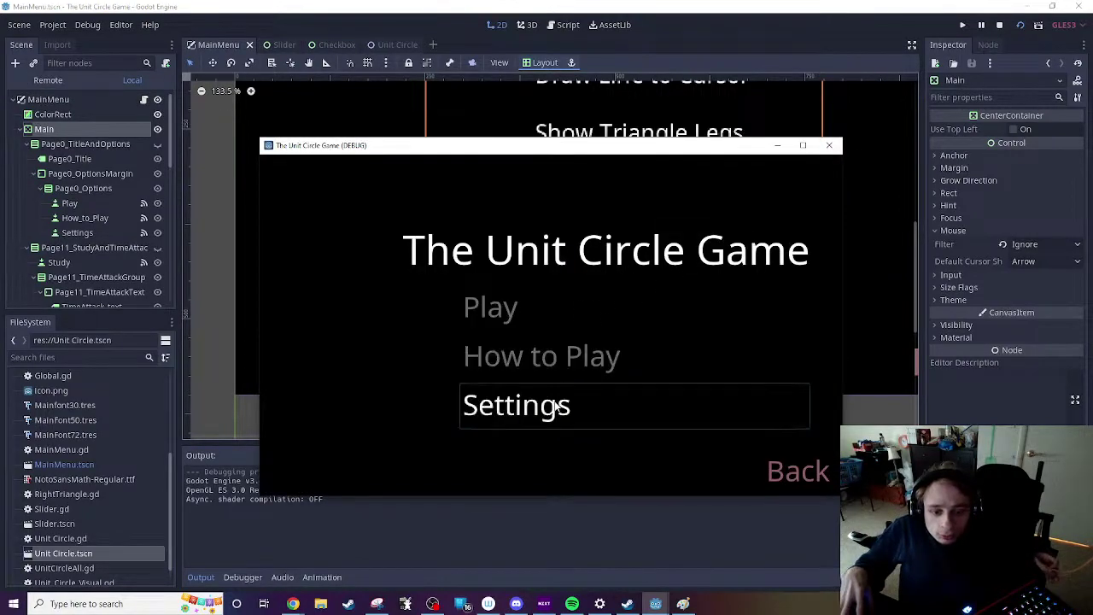
{"action": "left_click", "coordinate": [556, 407]}
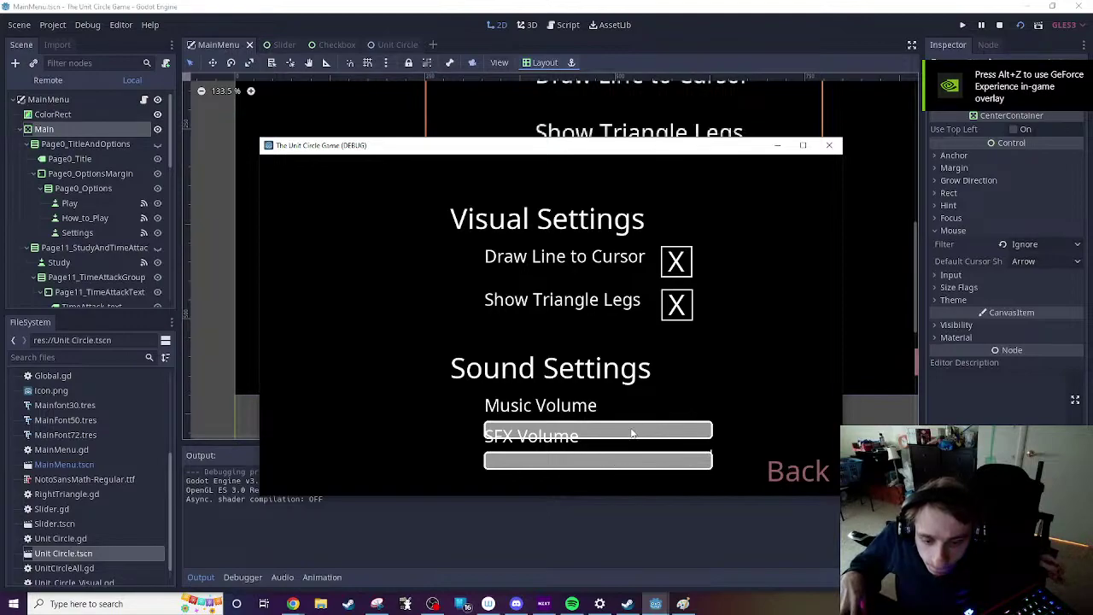
{"action": "left_click", "coordinate": [828, 145]}
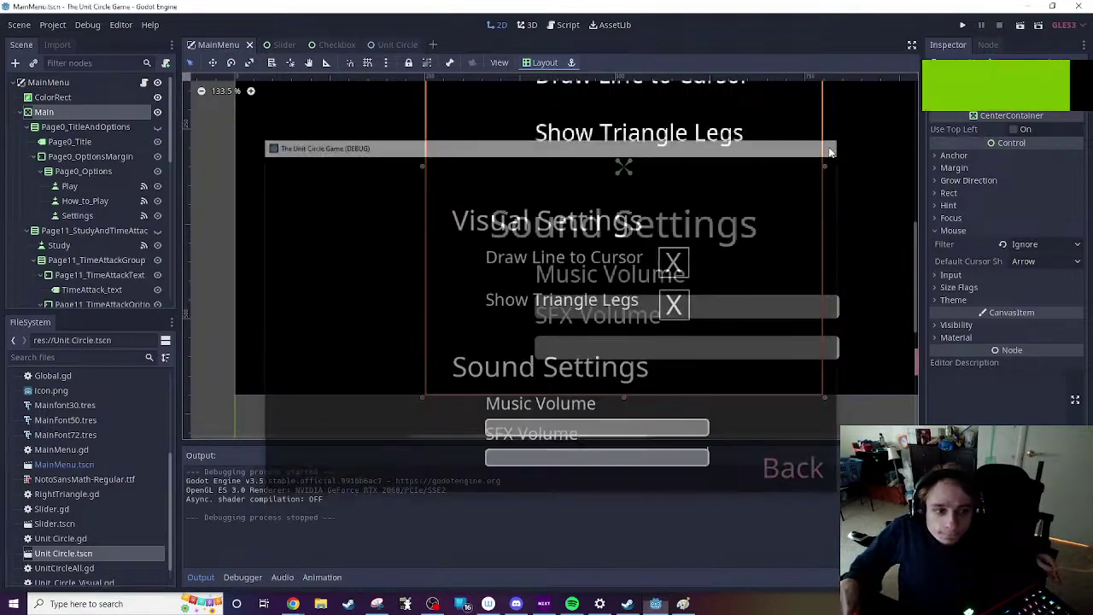
{"action": "scroll", "coordinate": [71, 238], "scroll_direction": "down", "scroll_amount": 5}
{"action": "scroll", "coordinate": [70, 237], "scroll_direction": "down", "scroll_amount": 3}
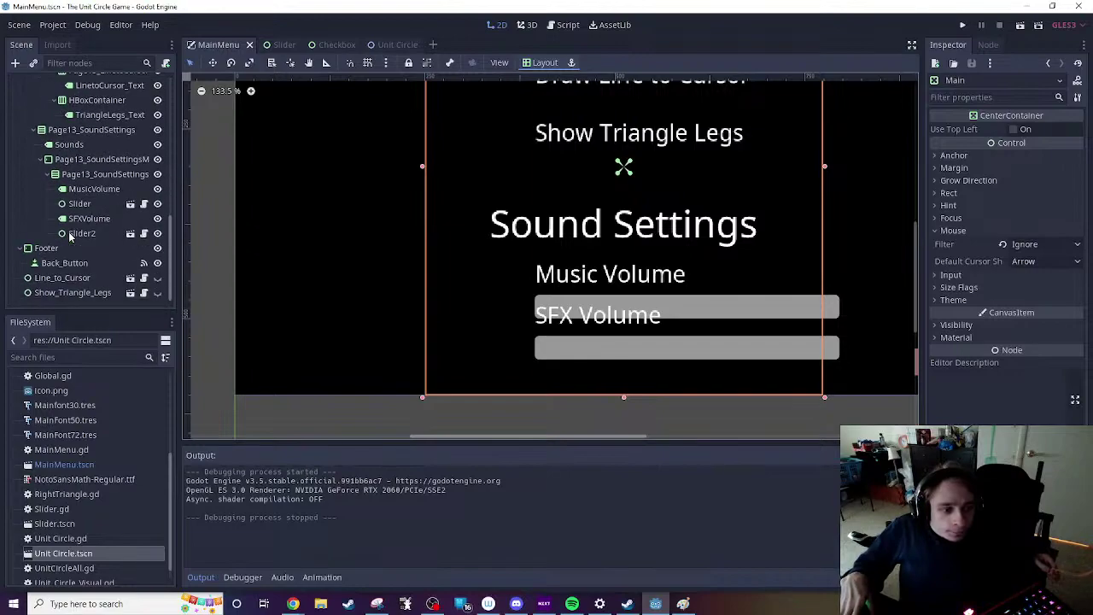
{"action": "left_click", "coordinate": [93, 203]}
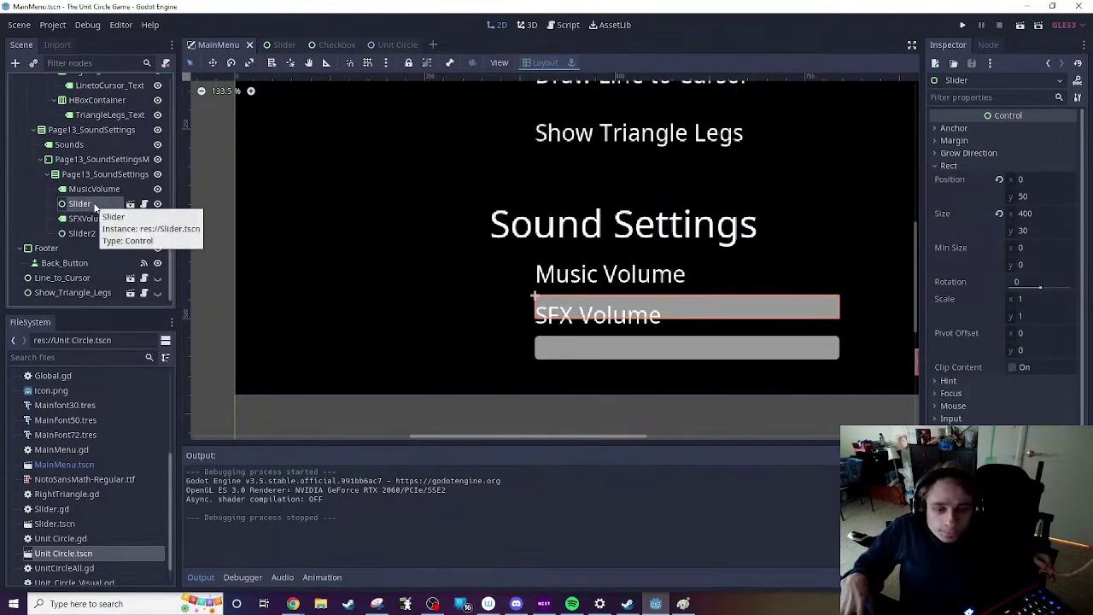
Step: Inspect the Slider scene's SliderFullness, SliderBorder, Node and root, then return to MainMenu
{"action": "left_click", "coordinate": [289, 47]}
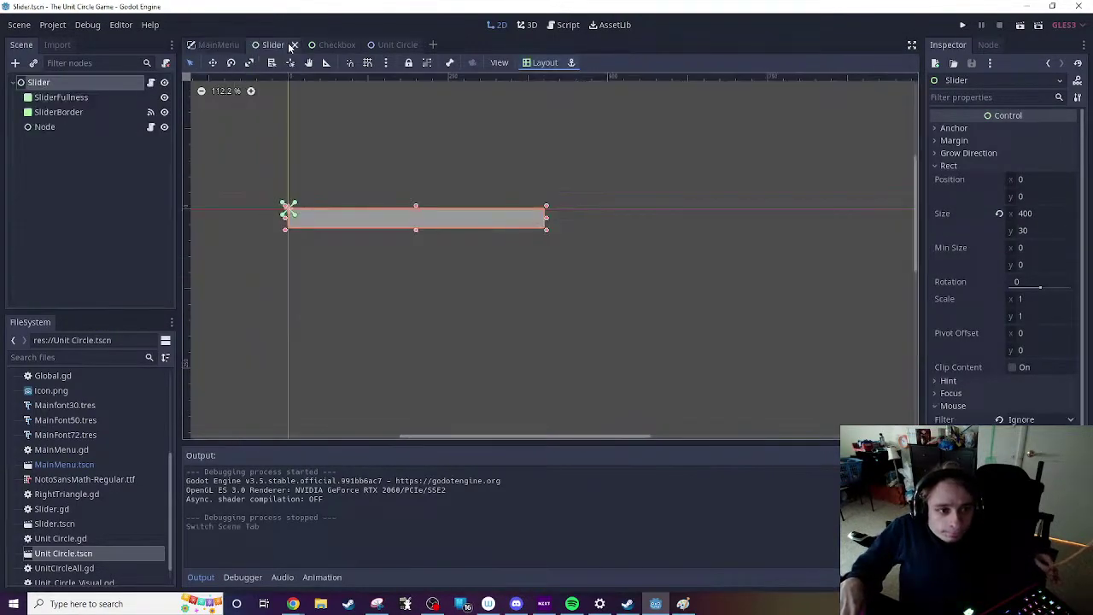
{"action": "left_click", "coordinate": [78, 99]}
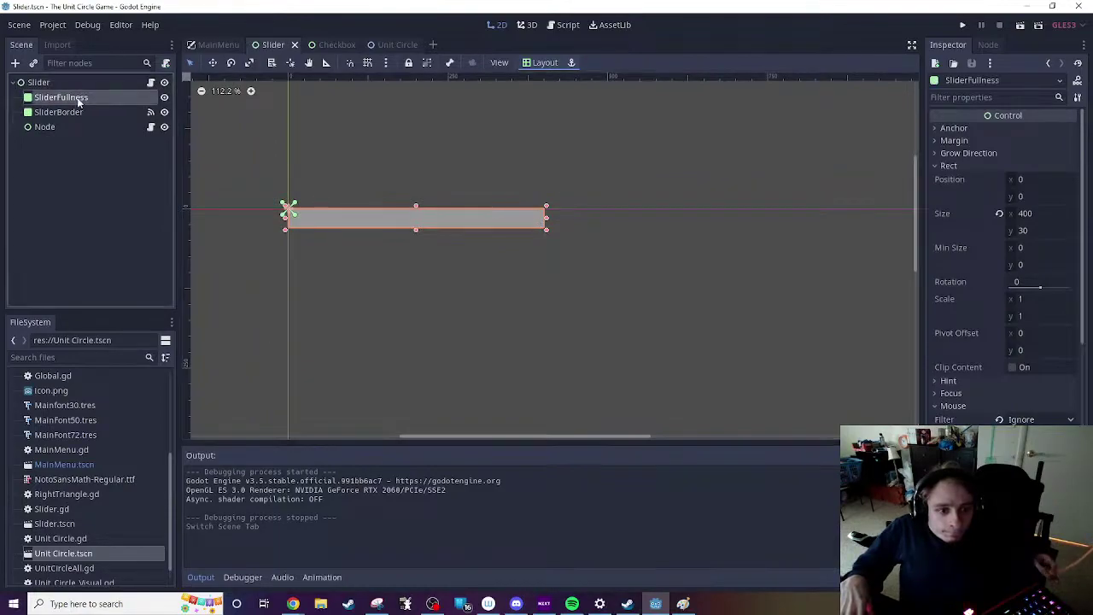
{"action": "left_click", "coordinate": [67, 111]}
{"action": "left_click", "coordinate": [58, 126]}
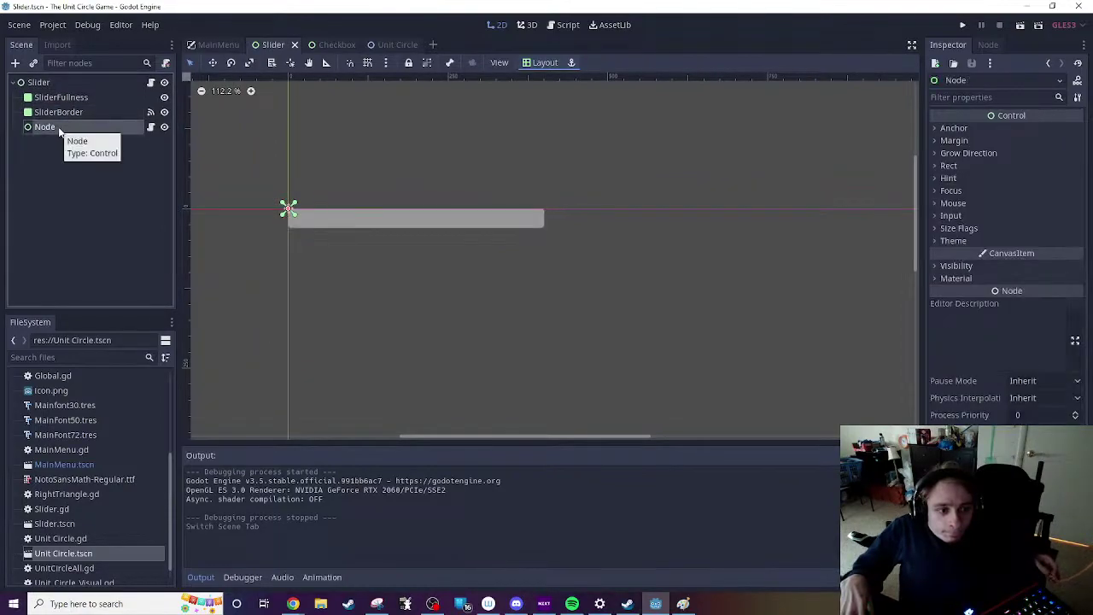
{"action": "left_click", "coordinate": [62, 81]}
{"action": "left_click", "coordinate": [216, 46]}
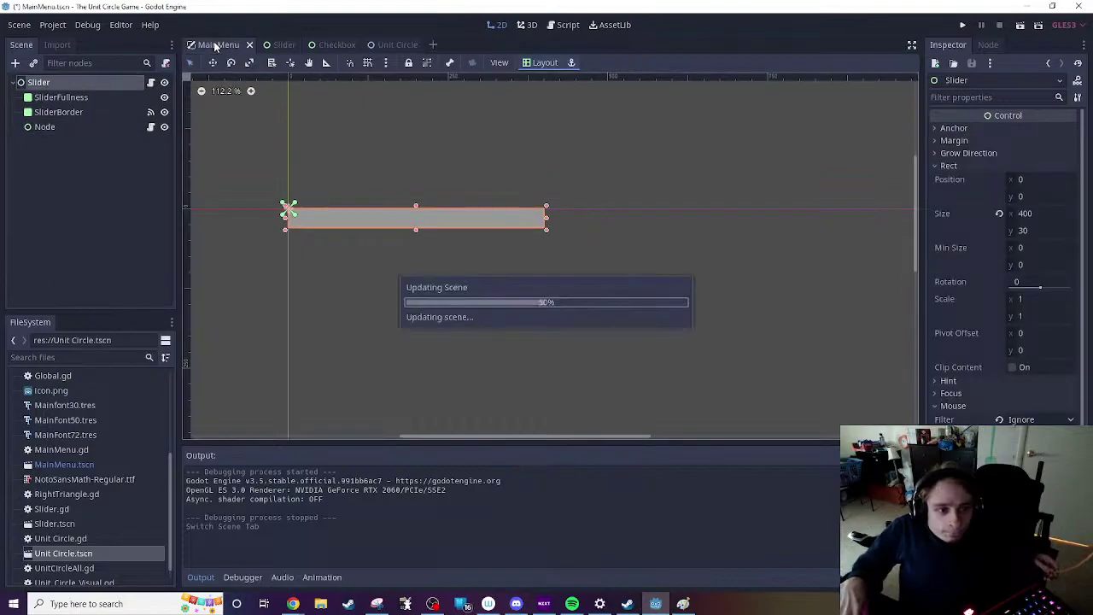
{"action": "scroll", "coordinate": [112, 249], "scroll_direction": "down", "scroll_amount": 2}
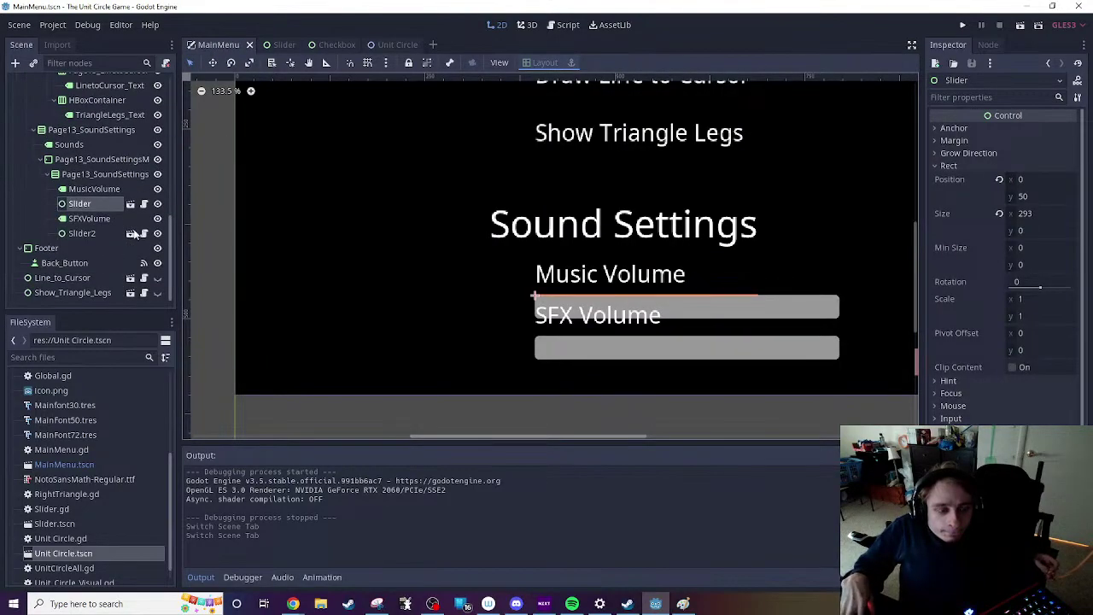
Step: Rename Slider to MusicVolumeSlider and Slider2 to SFXVolumeSlider
{"action": "double_click", "coordinate": [89, 203]}
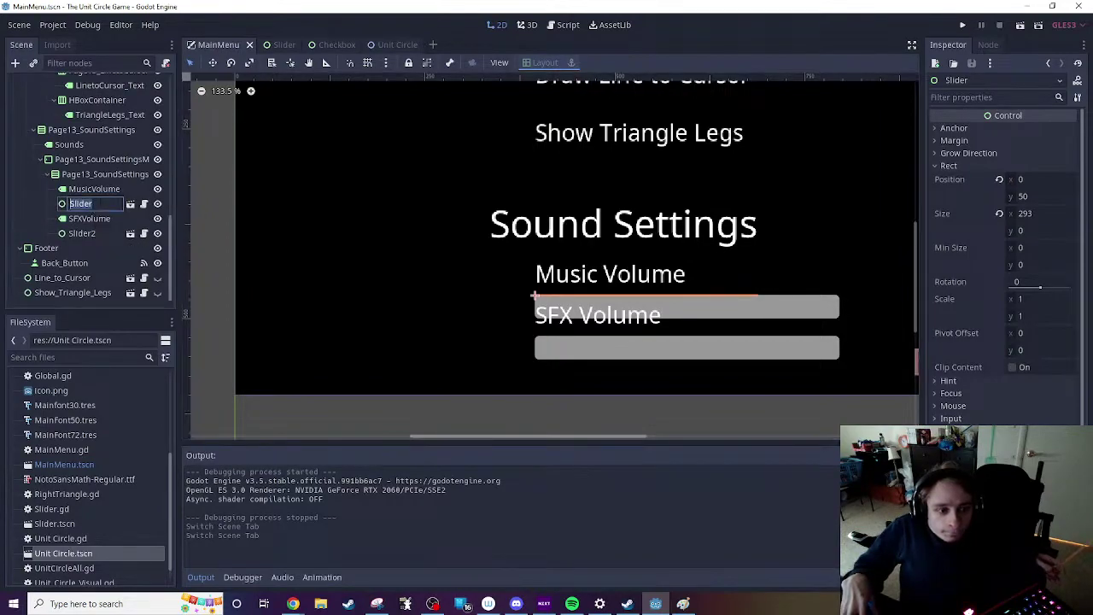
{"action": "type", "text": "Music"}
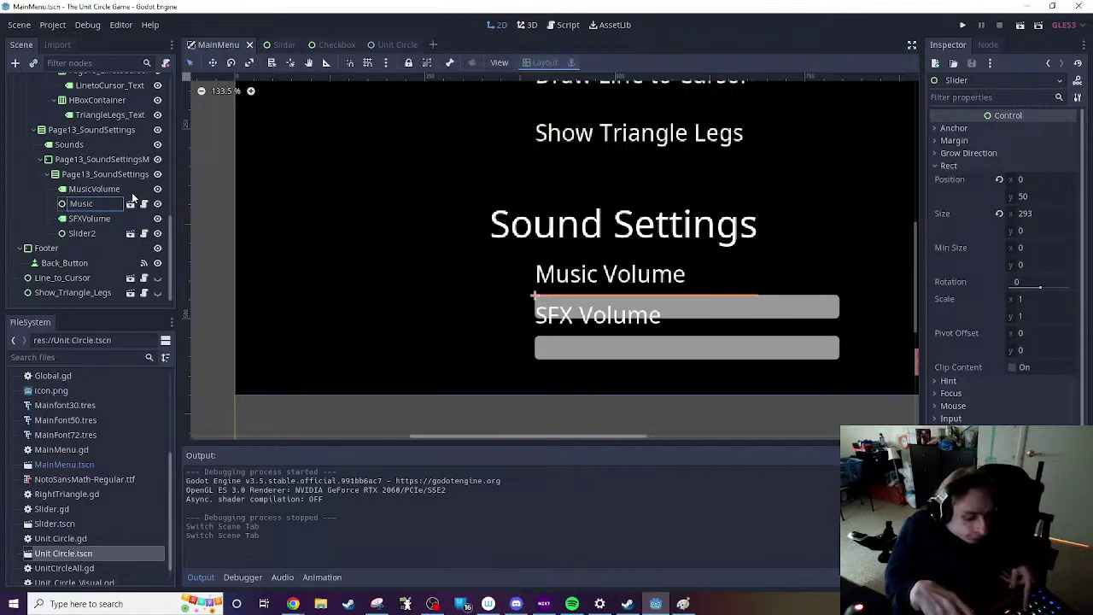
{"action": "type", "text": "VolumeSlid"}
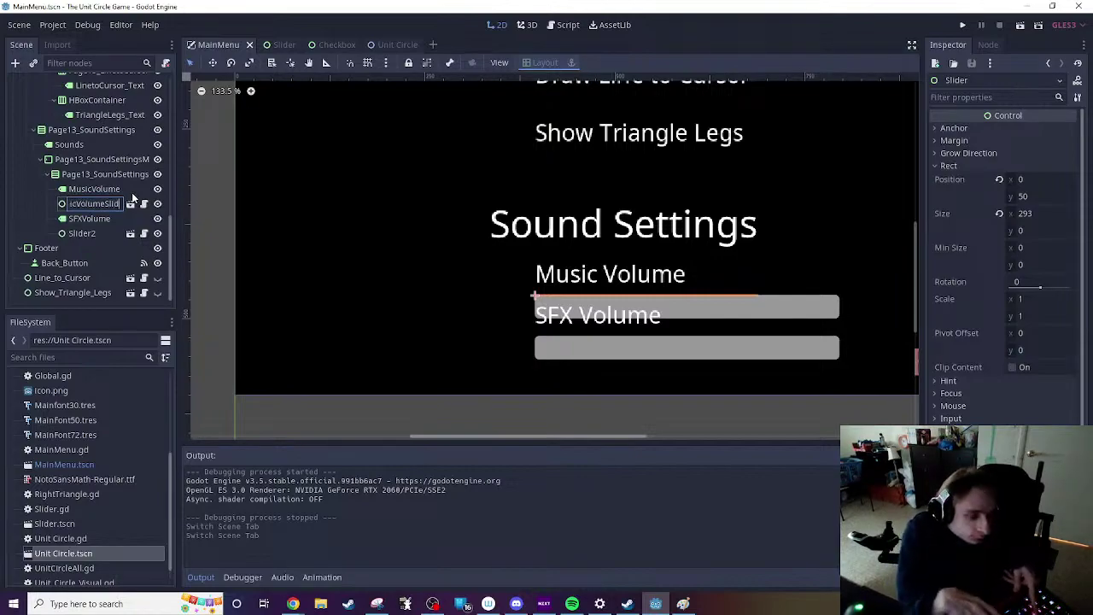
{"action": "type", "text": "er"}
{"action": "key", "text": "Return"}
{"action": "left_click", "coordinate": [85, 234]}
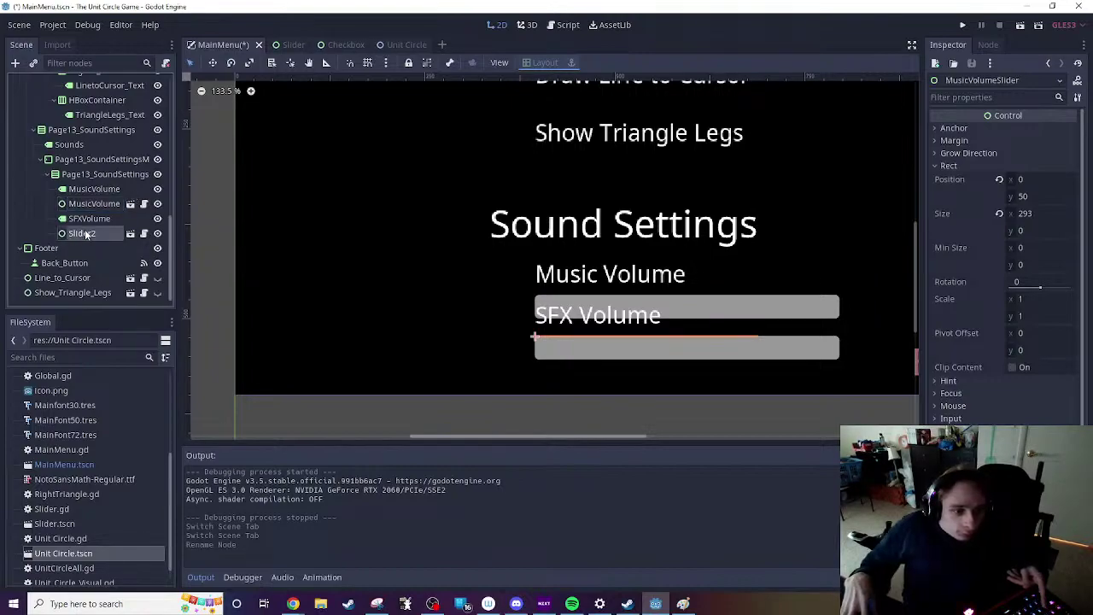
{"action": "double_click", "coordinate": [85, 234]}
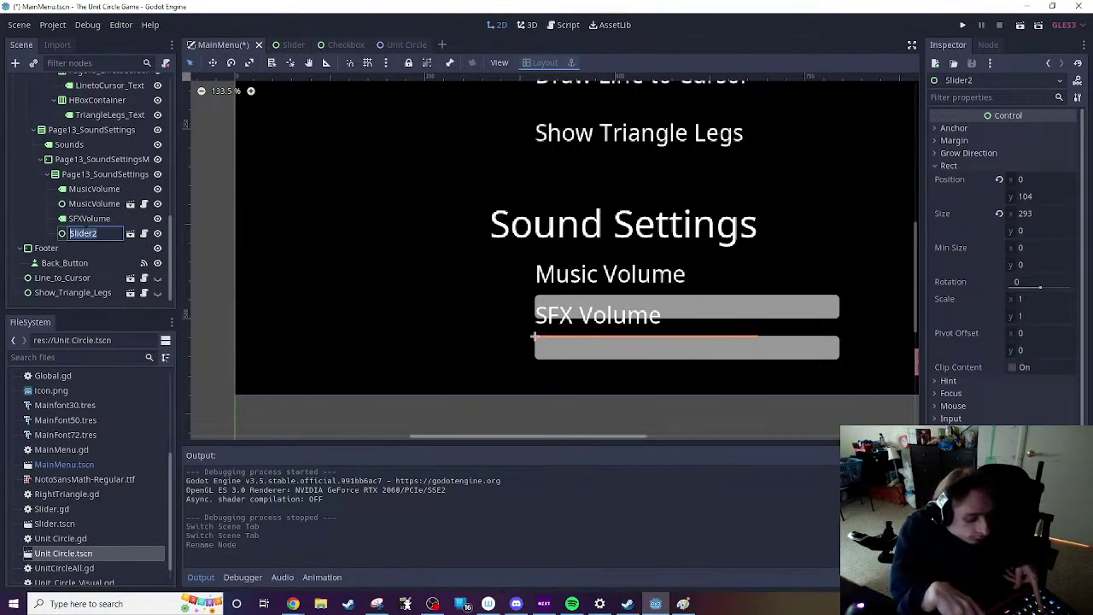
{"action": "type", "text": "SFX"}
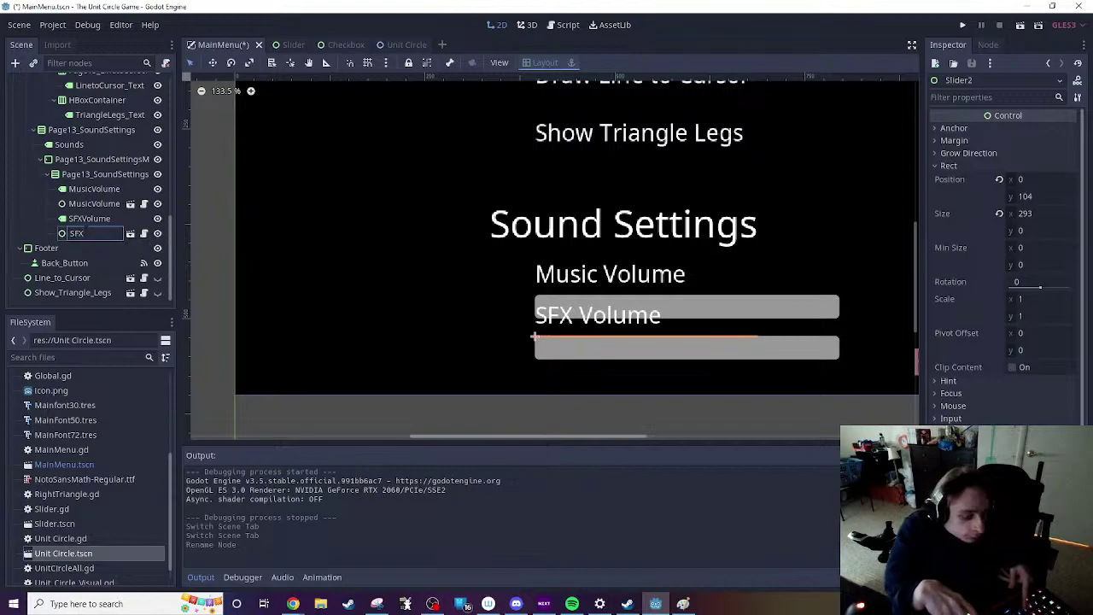
{"action": "type", "text": "VolumeS"}
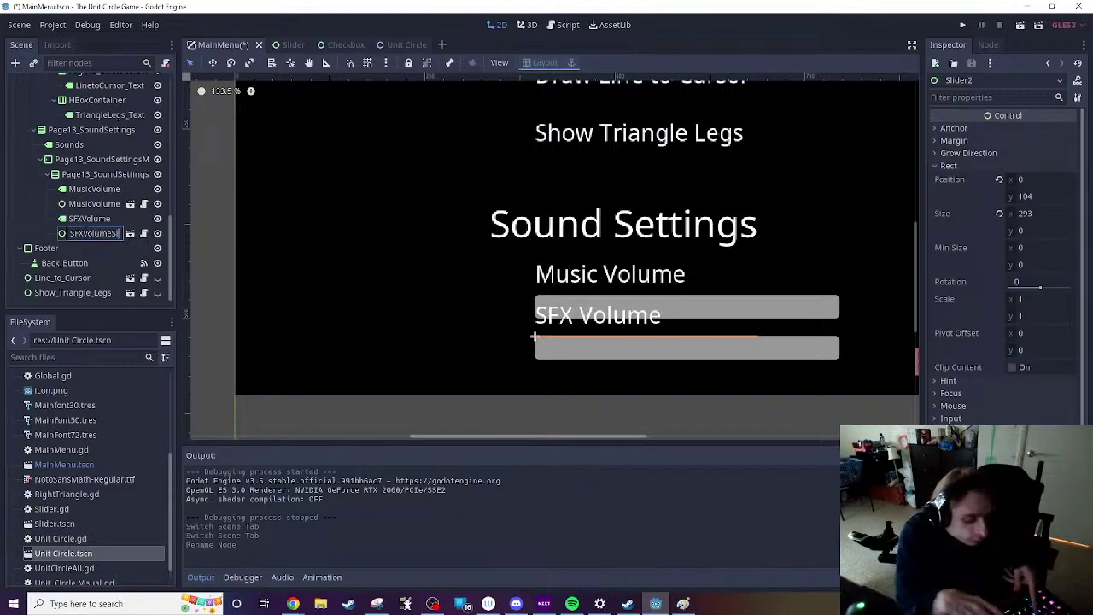
{"action": "type", "text": "lider"}
{"action": "key", "text": "Return"}
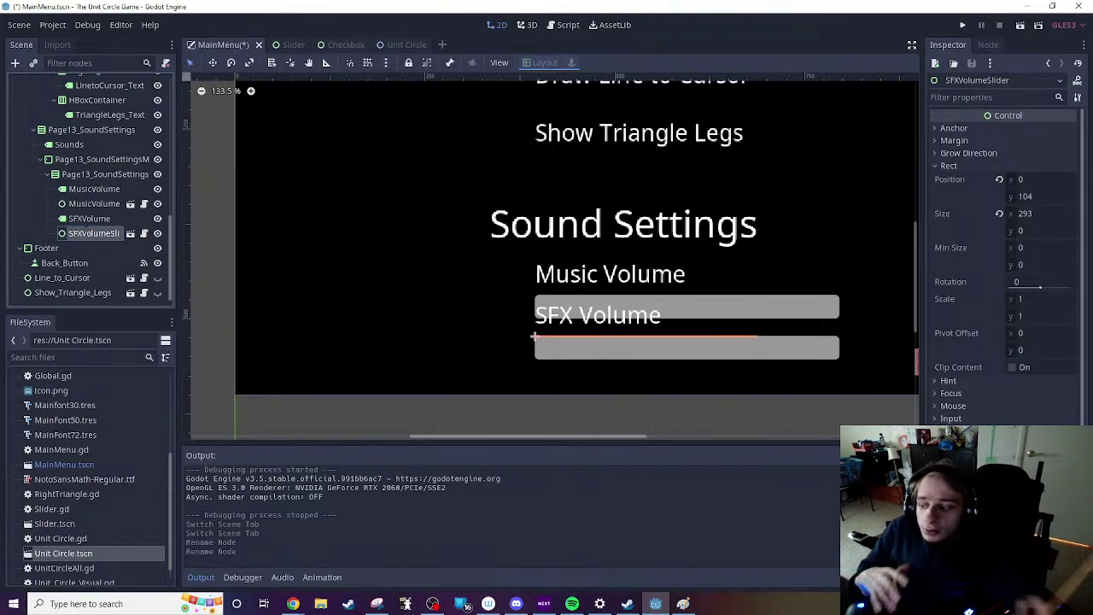
{"action": "left_click", "coordinate": [101, 175]}
{"action": "left_click", "coordinate": [969, 327]}
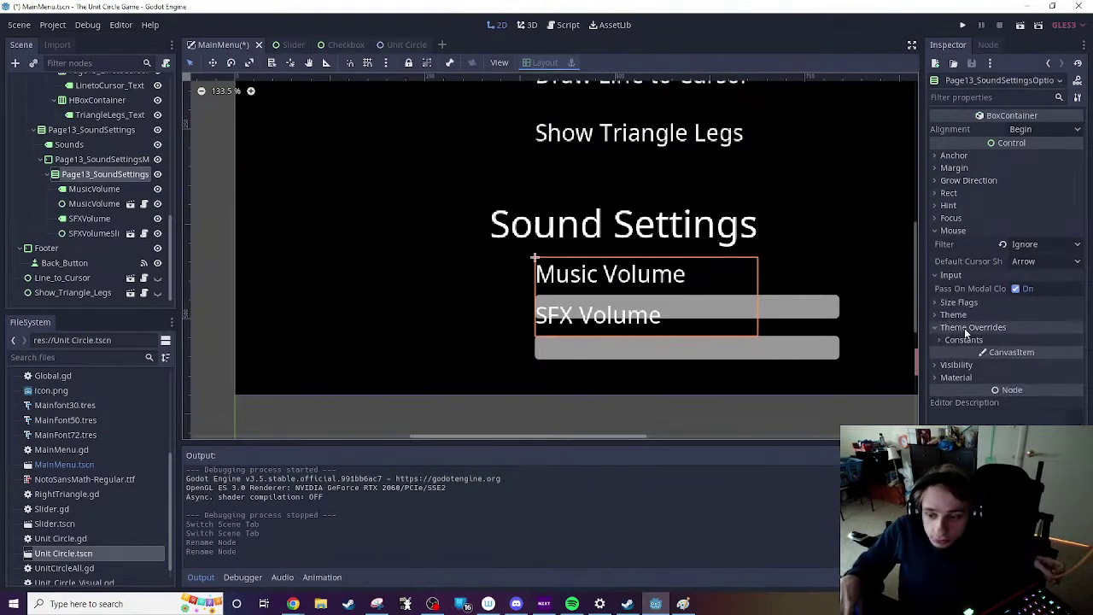
{"action": "left_click", "coordinate": [965, 340]}
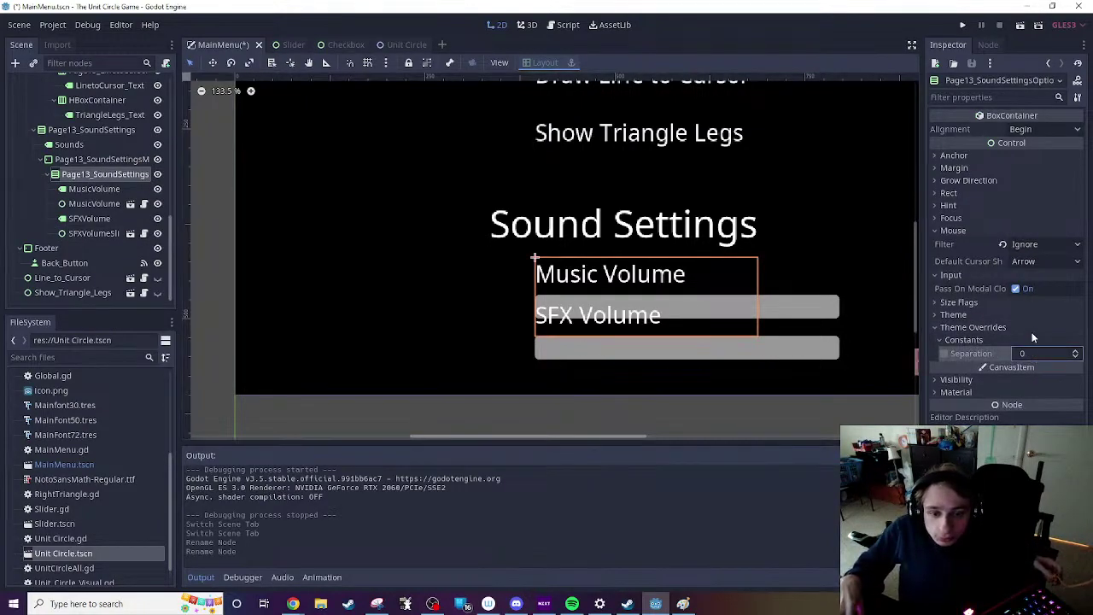
{"action": "left_click_drag", "start_coordinate": [1031, 352], "coordinate": [1032, 278]}
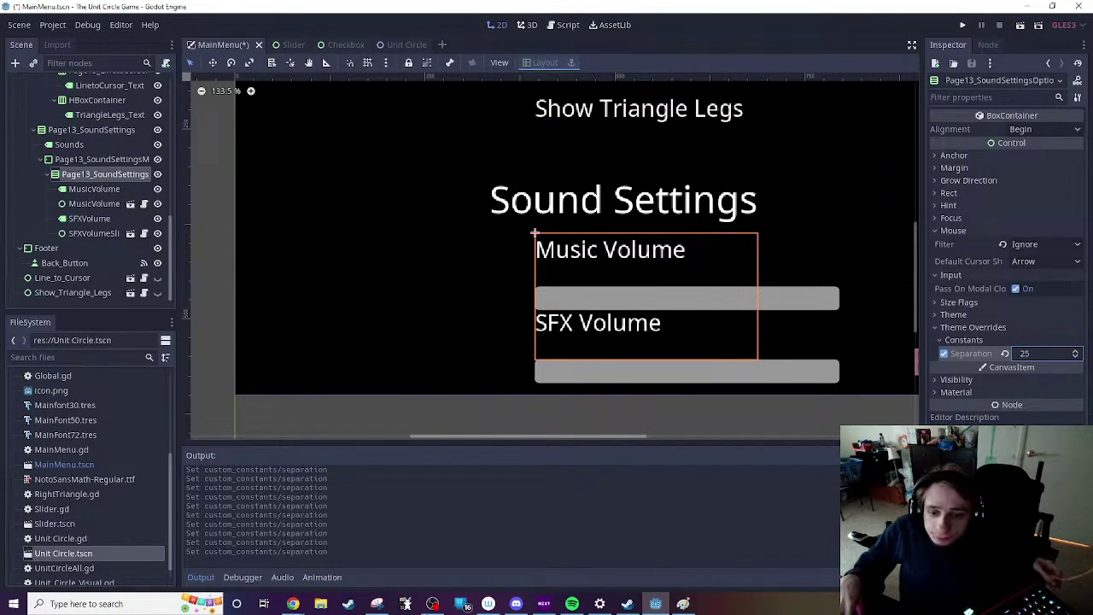
{"action": "scroll", "coordinate": [880, 326], "scroll_direction": "down", "scroll_amount": 4}
{"action": "left_click", "coordinate": [876, 326]}
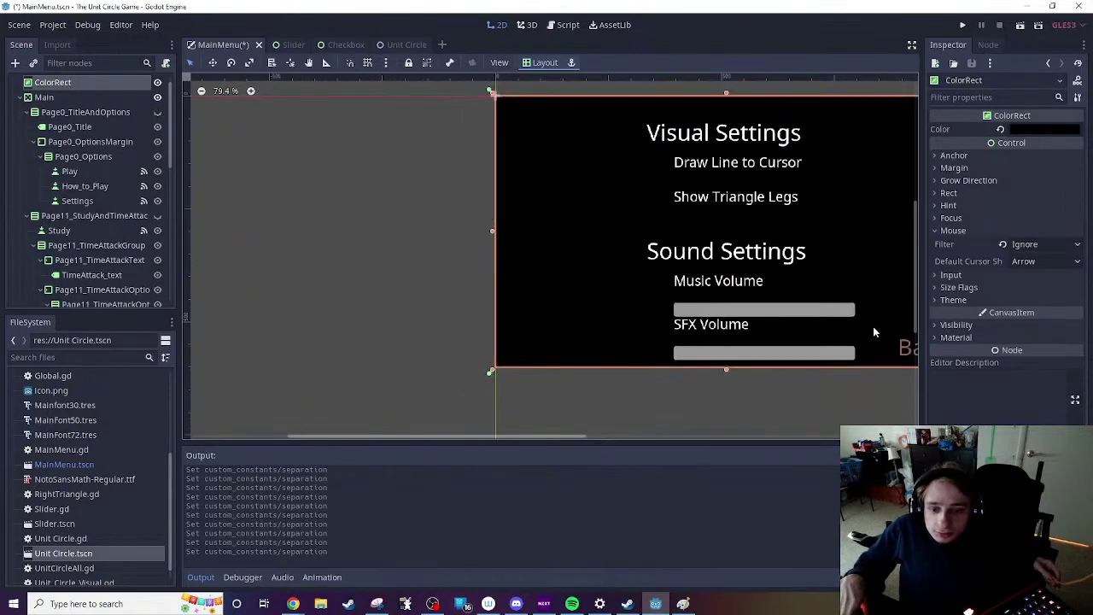
{"action": "middle_click_drag", "start_coordinate": [868, 292], "coordinate": [751, 313]}
{"action": "scroll", "coordinate": [717, 317], "scroll_direction": "up", "scroll_amount": 2}
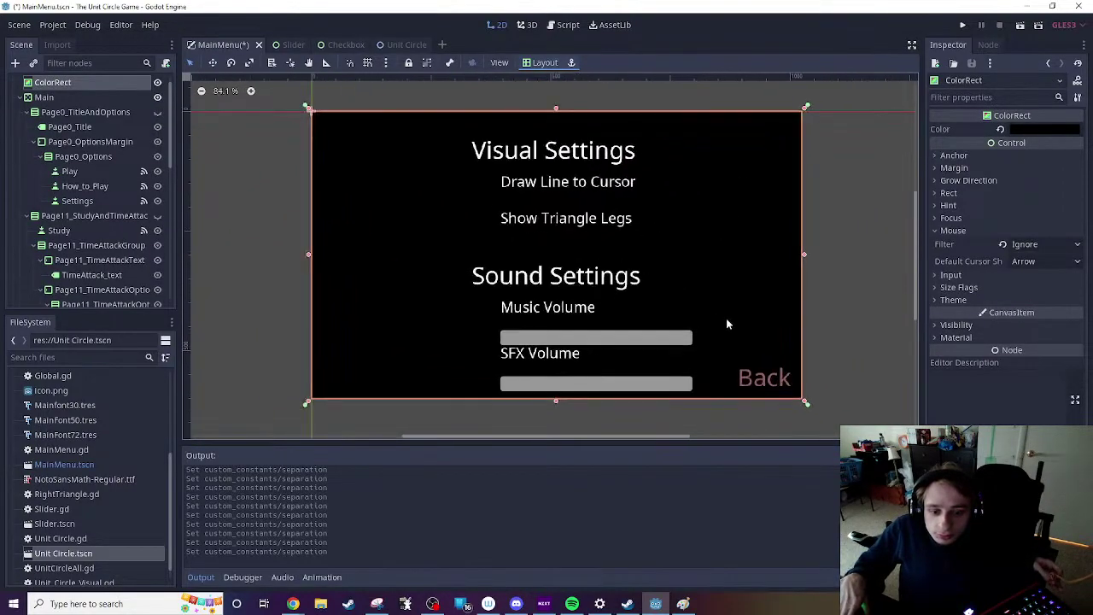
{"action": "scroll", "coordinate": [709, 333], "scroll_direction": "down", "scroll_amount": 2}
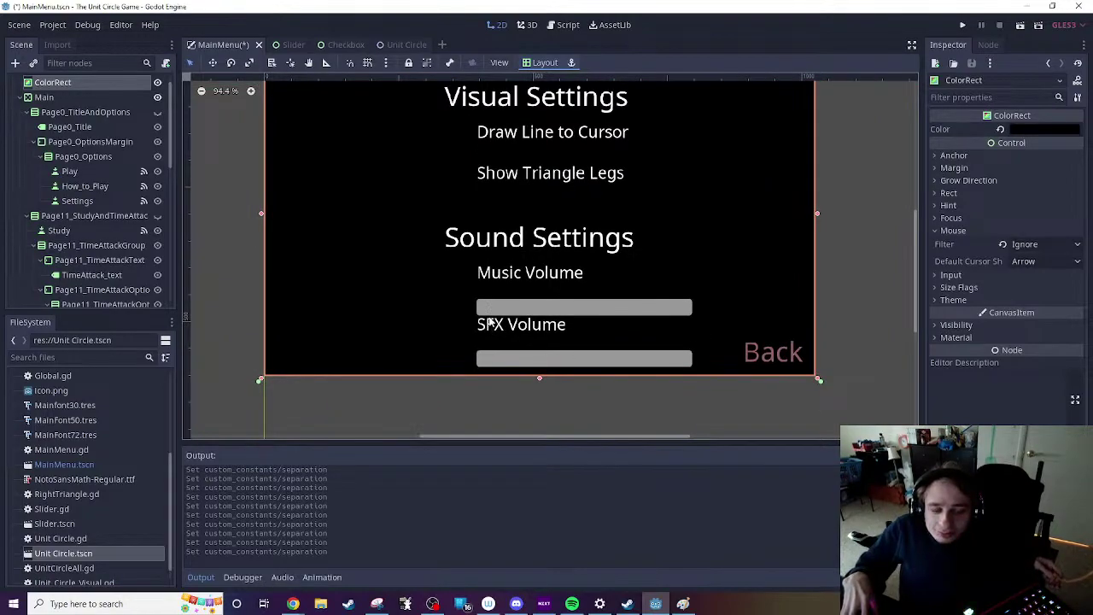
{"action": "left_click", "coordinate": [579, 324]}
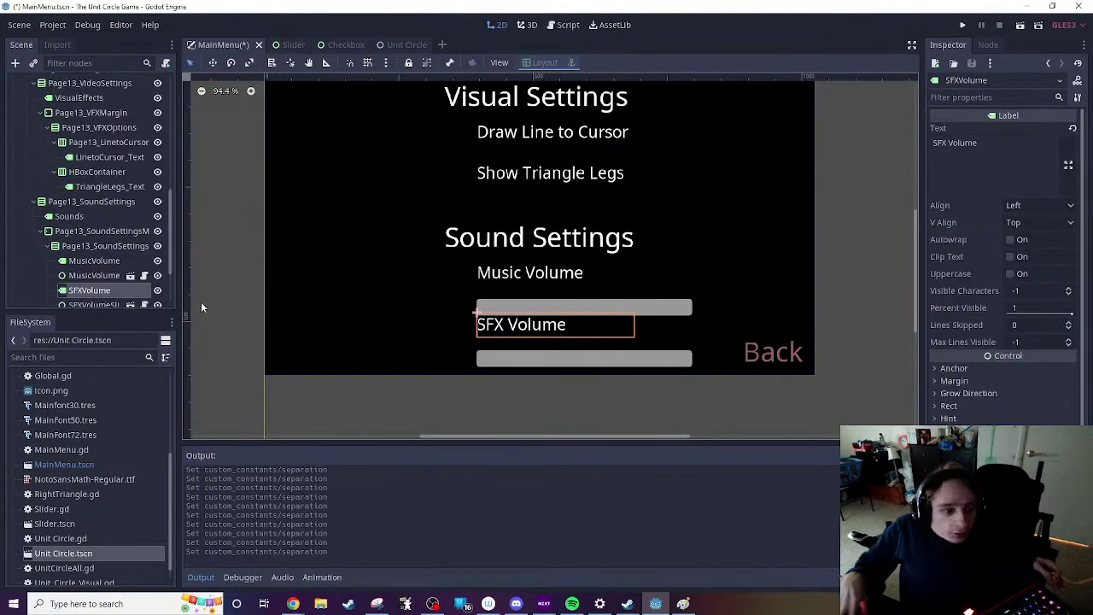
{"action": "left_click", "coordinate": [82, 245]}
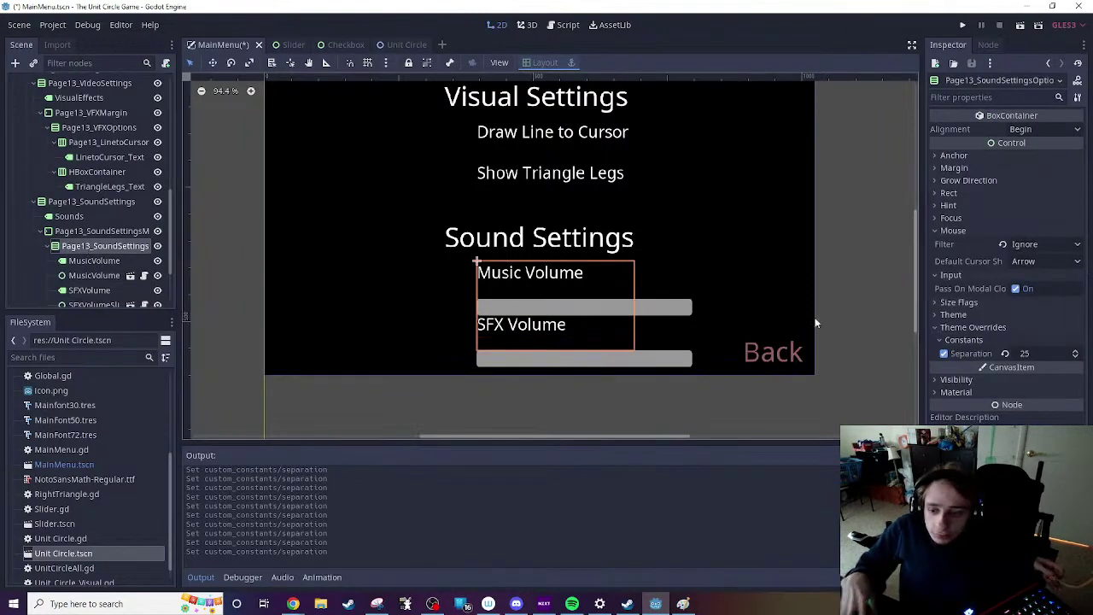
{"action": "left_click", "coordinate": [1005, 353]}
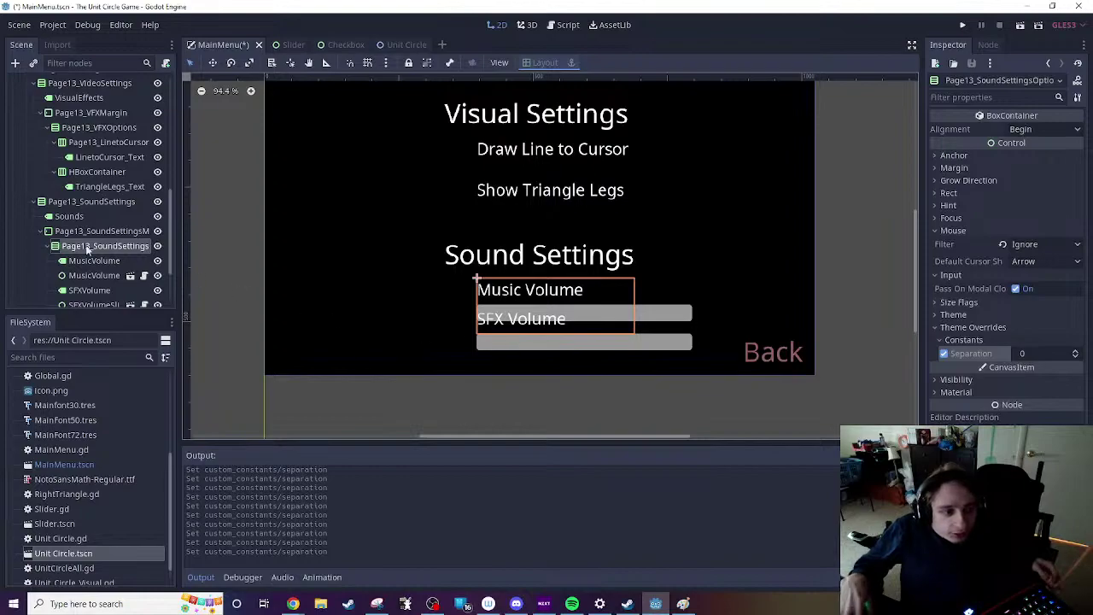
{"action": "scroll", "coordinate": [155, 265], "scroll_direction": "down", "scroll_amount": 2}
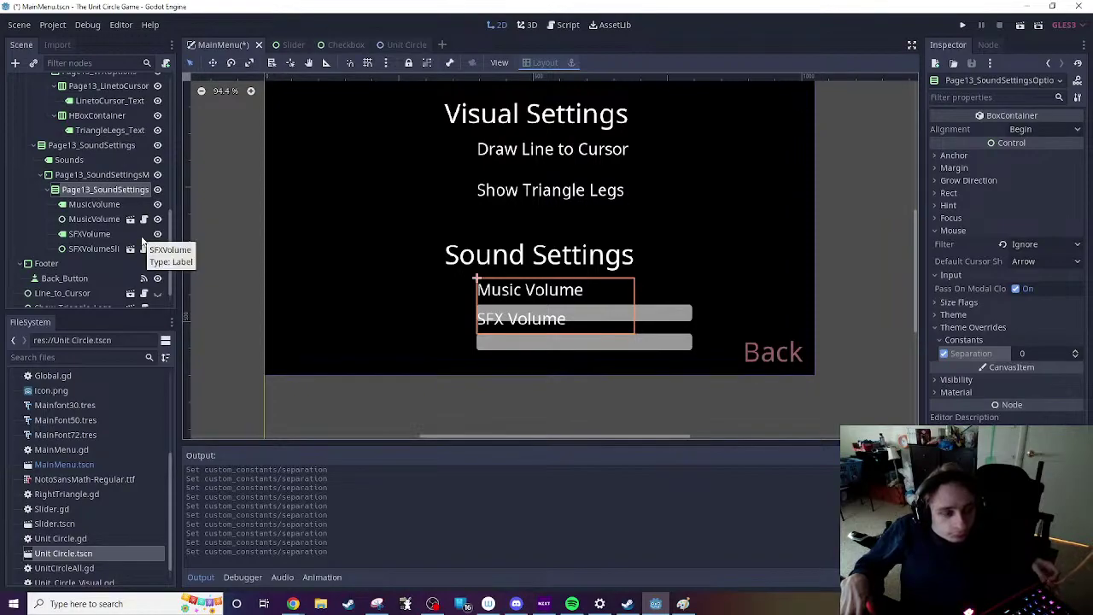
Step: Add a VBoxContainer under the sound settings margin and move the SFX label and slider into it
{"action": "right_click", "coordinate": [84, 175]}
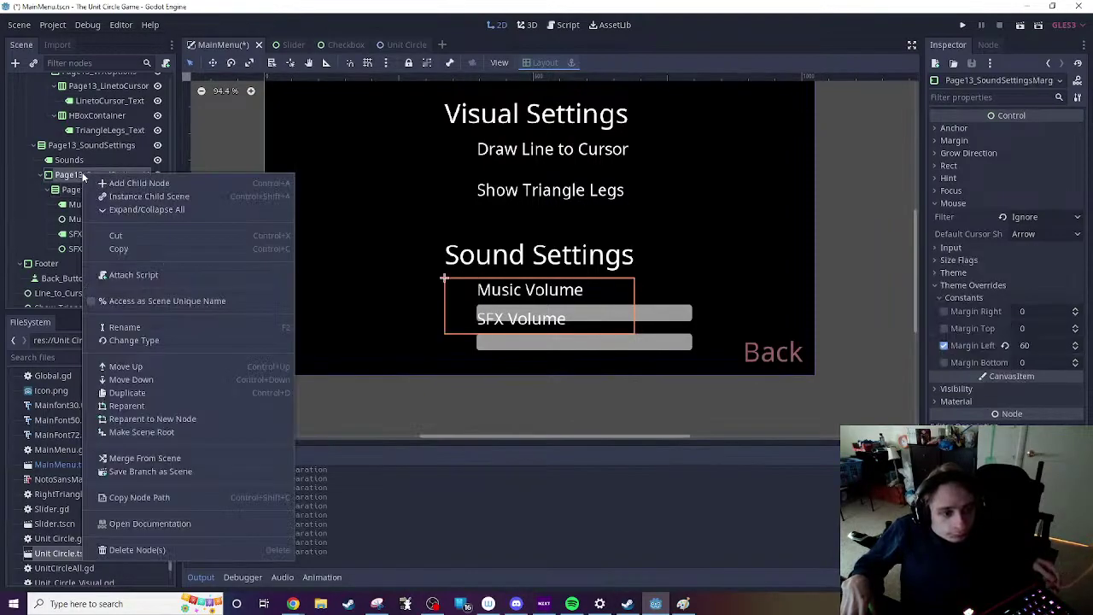
{"action": "left_click", "coordinate": [136, 183]}
{"action": "type", "text": "V"}
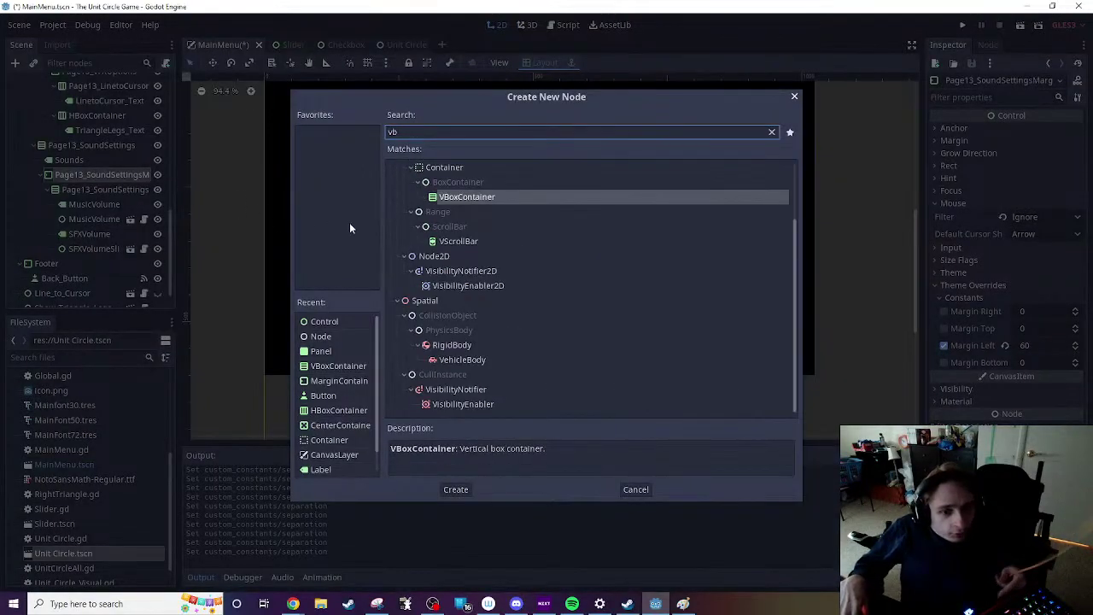
{"action": "key", "text": "Return"}
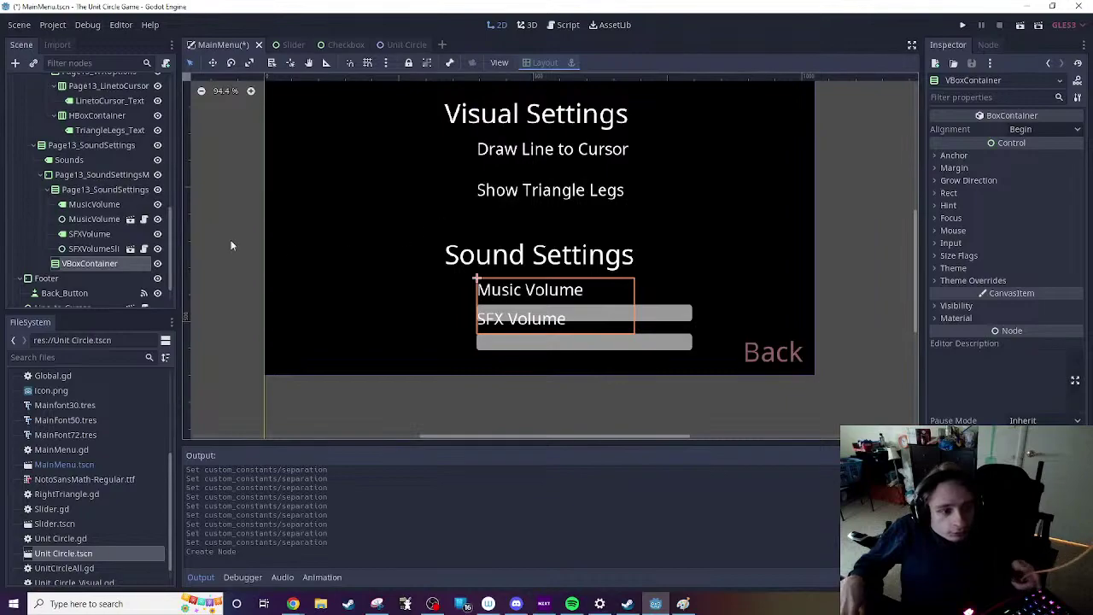
{"action": "left_click", "coordinate": [90, 235]}
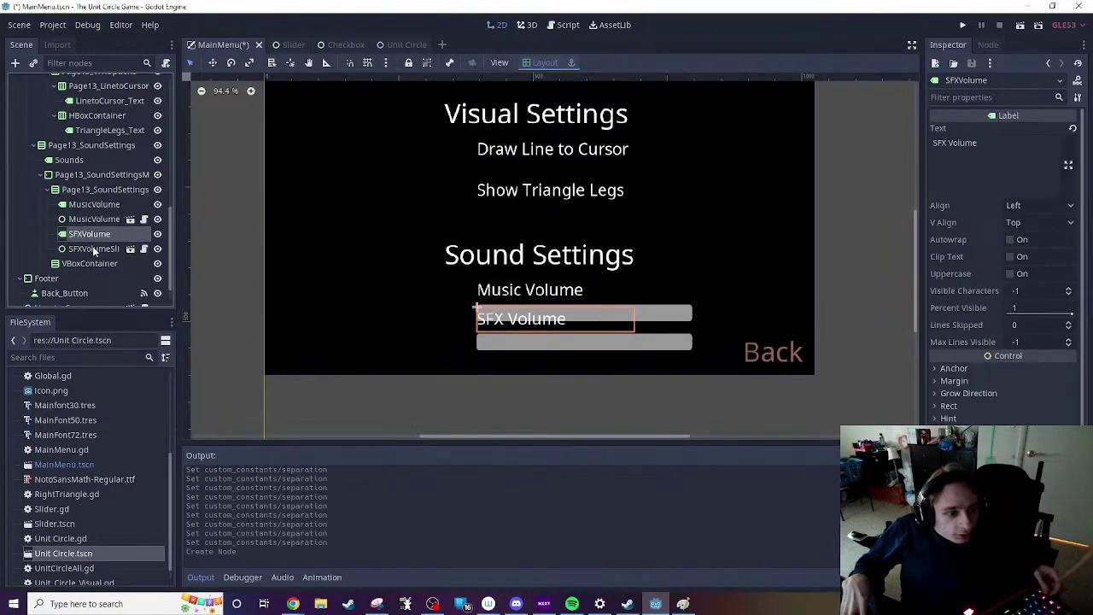
{"action": "left_click", "coordinate": [94, 248], "text": "shift"}
{"action": "left_click_drag", "start_coordinate": [91, 236], "coordinate": [90, 261]}
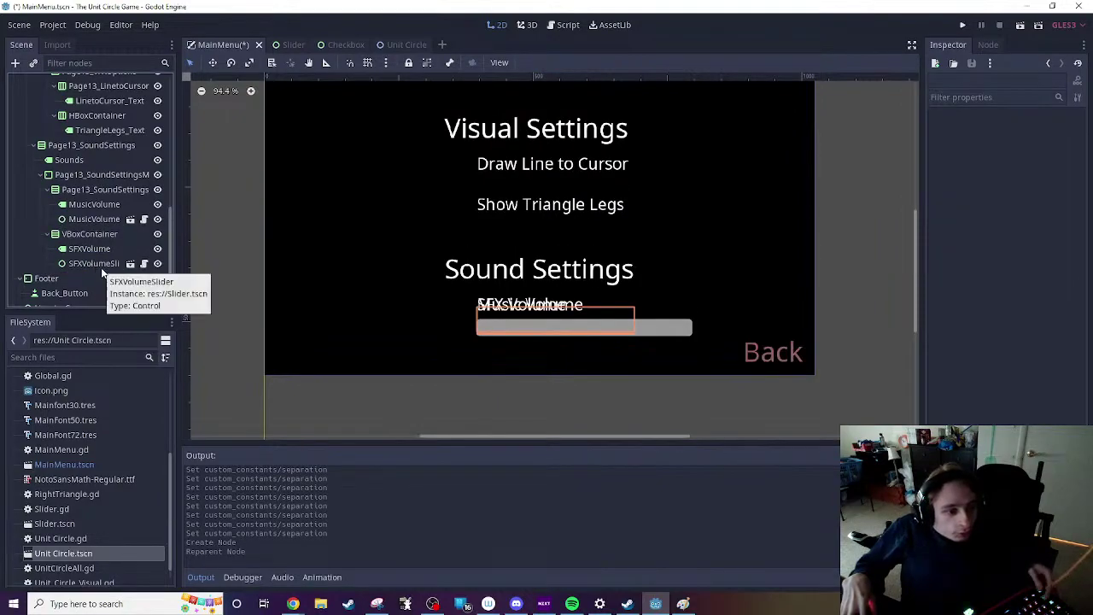
{"action": "left_click", "coordinate": [97, 234]}
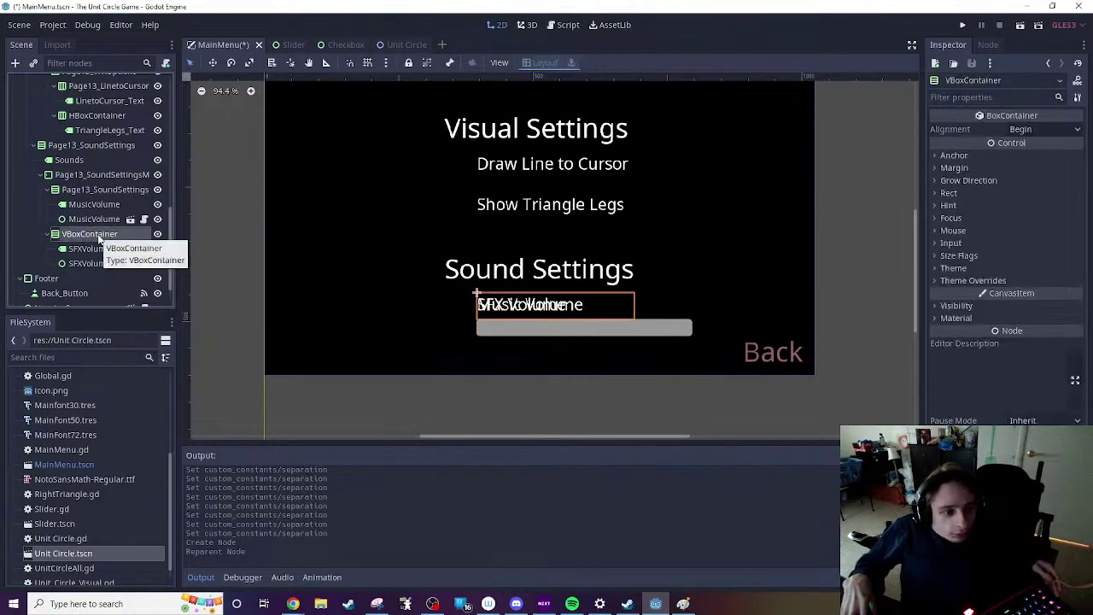
Step: Undo both changes and add a VBoxContainer child to Page13_SoundSettingsOptions instead
{"action": "left_click", "coordinate": [82, 191]}
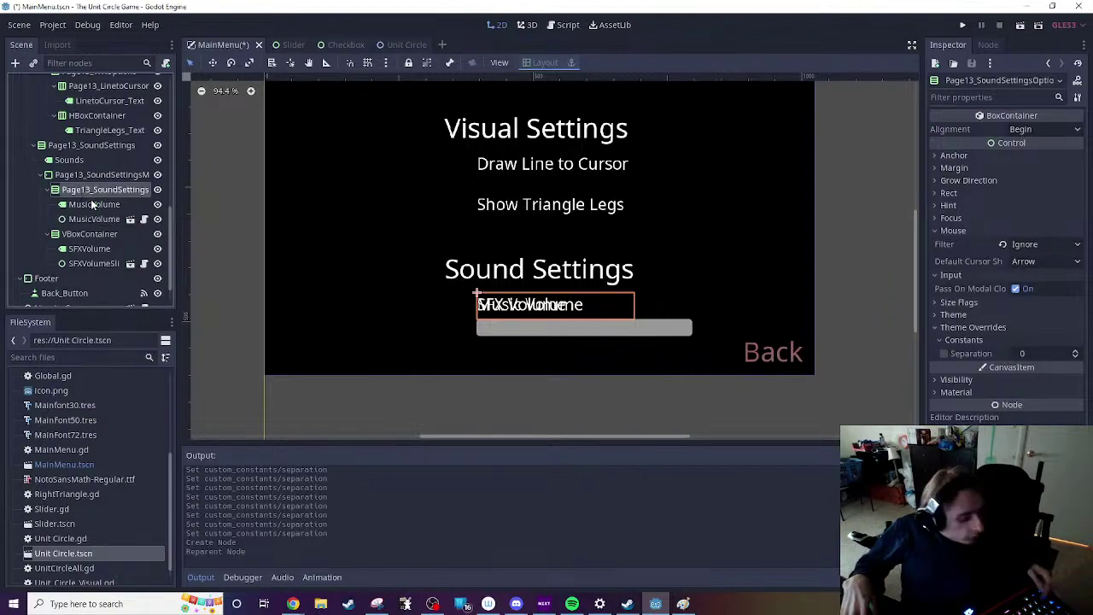
{"action": "key", "text": "ctrl+z"}
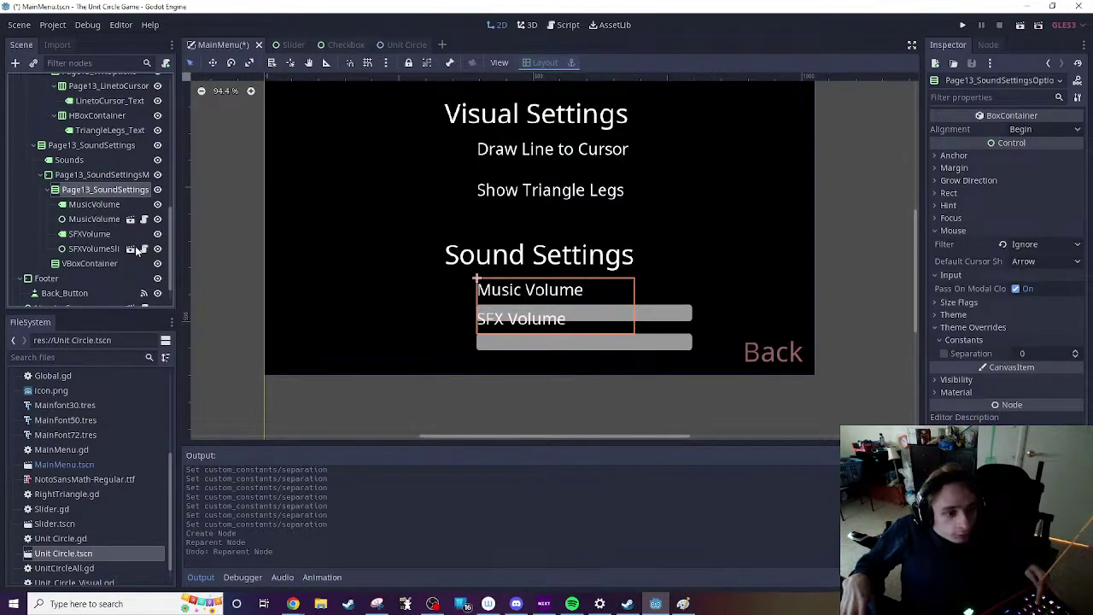
{"action": "key", "text": "ctrl+z"}
{"action": "right_click", "coordinate": [84, 195]}
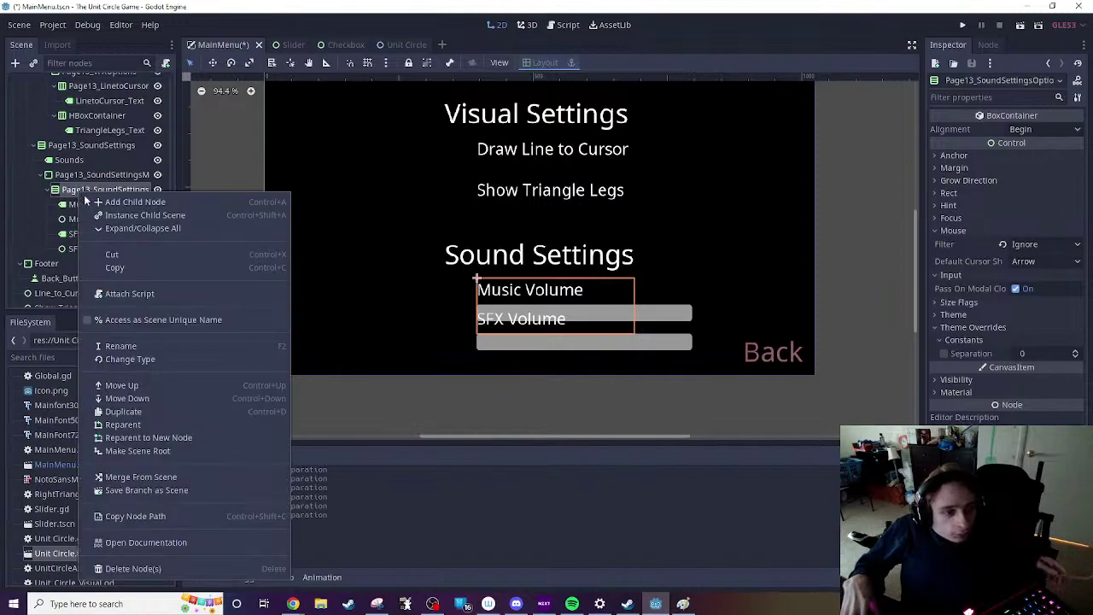
{"action": "left_click", "coordinate": [137, 203]}
{"action": "key", "text": "Return"}
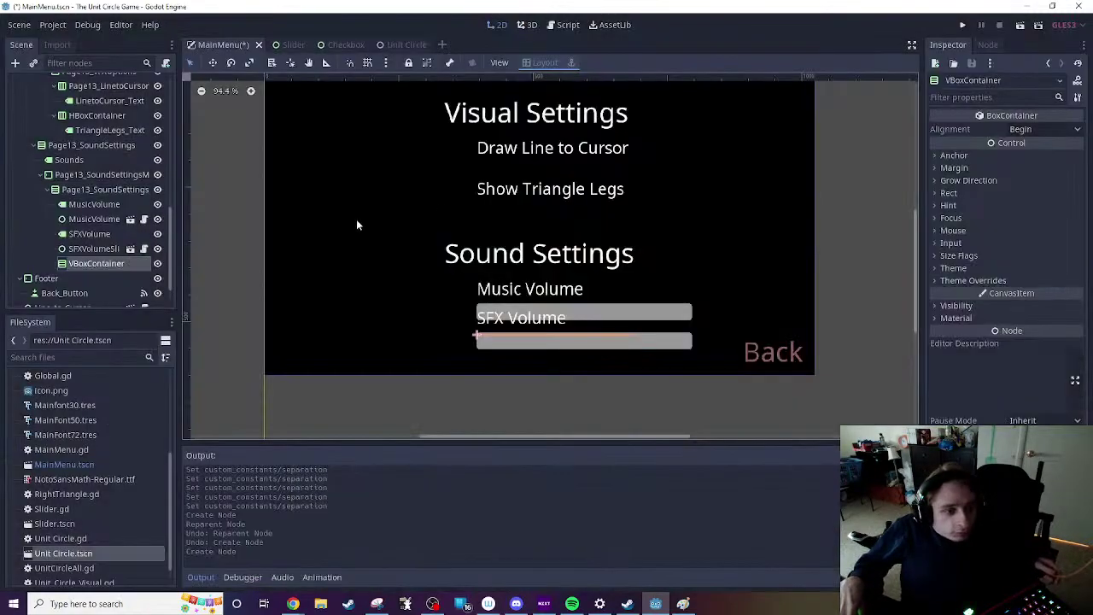
Step: Add a second VBoxContainer child to the options container
{"action": "right_click", "coordinate": [88, 192]}
{"action": "left_click", "coordinate": [136, 202]}
{"action": "double_click", "coordinate": [459, 198]}
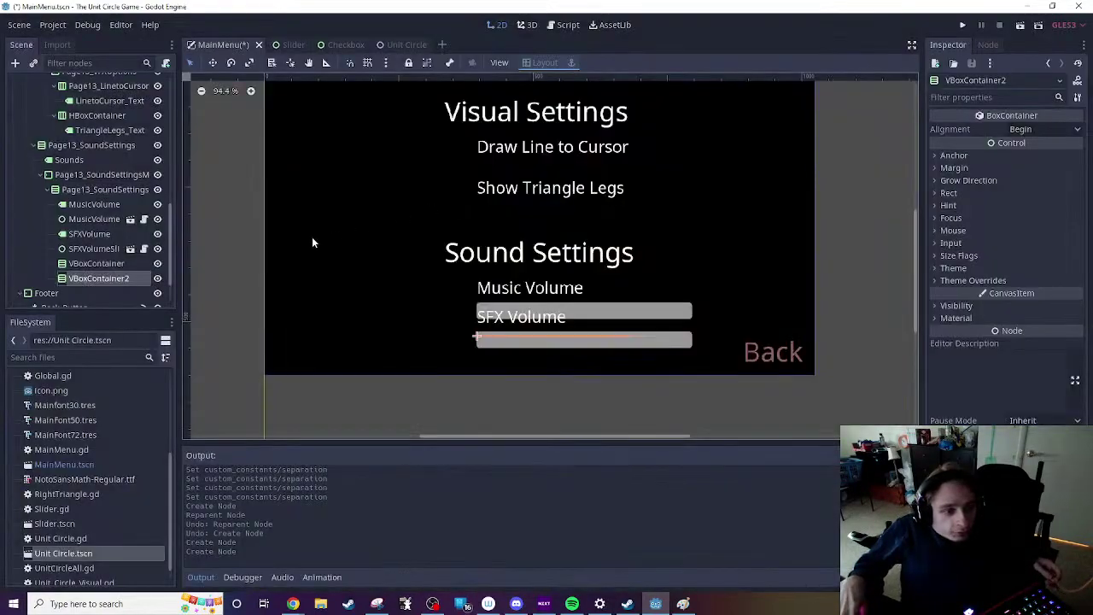
Step: Move MusicVolume and its slider into VBoxContainer, SFXVolume and its slider into VBoxContainer2
{"action": "left_click", "coordinate": [88, 205]}
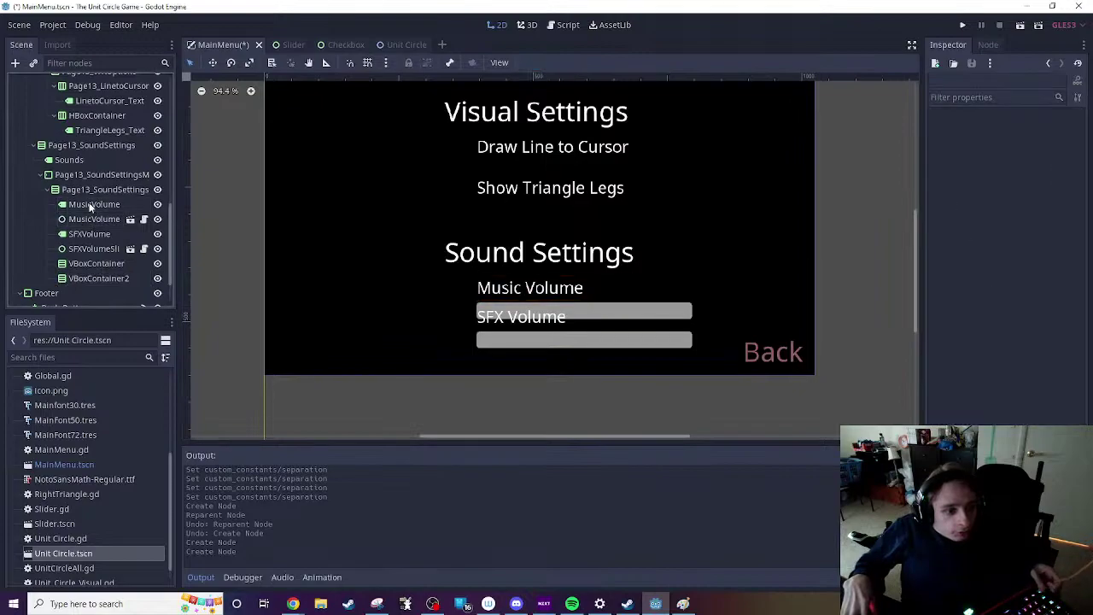
{"action": "left_click", "coordinate": [96, 208], "text": "ctrl"}
{"action": "left_click_drag", "start_coordinate": [97, 205], "coordinate": [101, 263]}
{"action": "left_click", "coordinate": [96, 219]}
{"action": "left_click", "coordinate": [93, 205]}
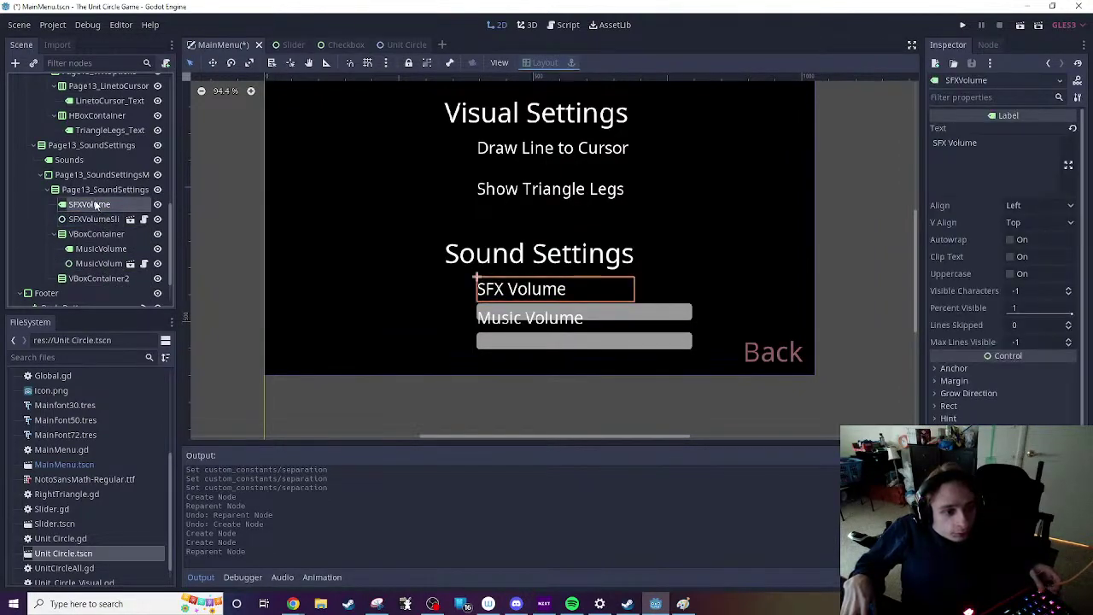
{"action": "left_click_drag", "start_coordinate": [92, 205], "coordinate": [97, 276]}
{"action": "left_click", "coordinate": [91, 205]}
{"action": "left_click", "coordinate": [90, 218], "text": "ctrl"}
{"action": "left_click_drag", "start_coordinate": [89, 219], "coordinate": [100, 278]}
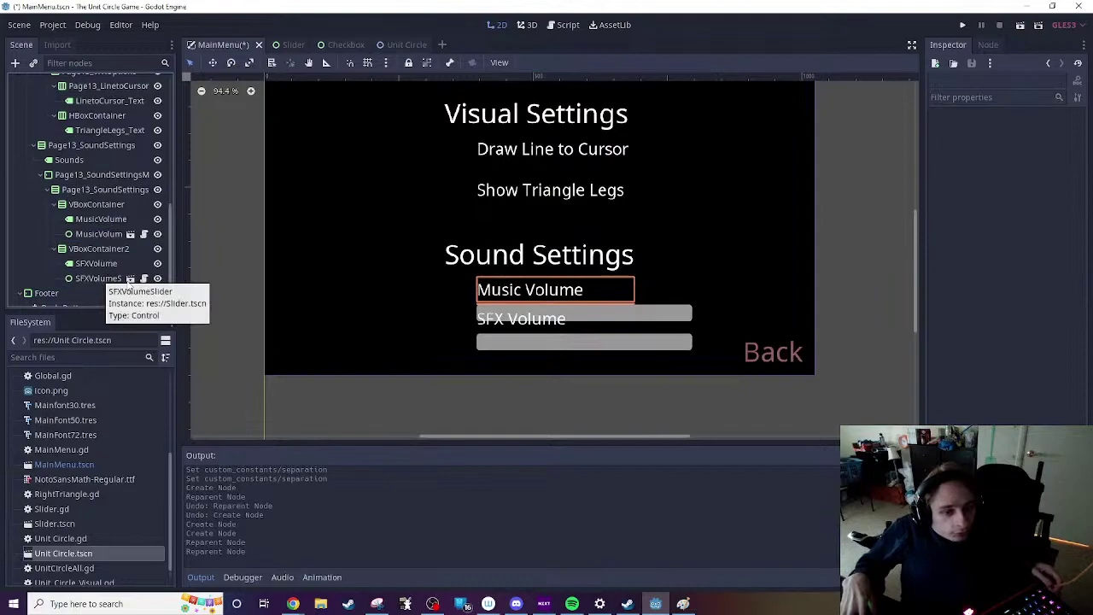
{"action": "left_click", "coordinate": [98, 205]}
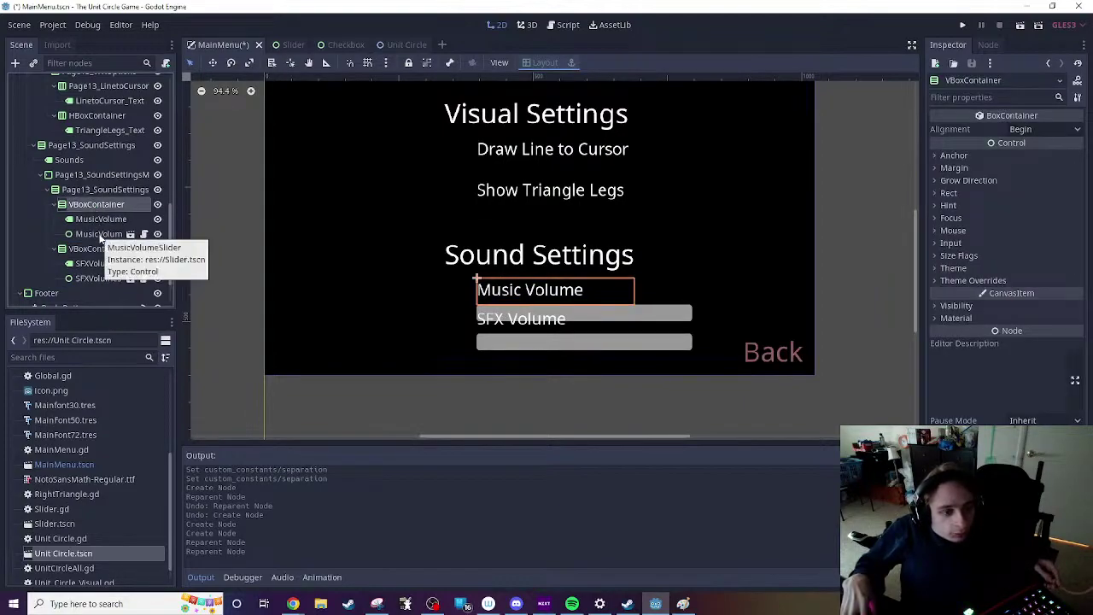
Step: Tighten VBoxContainer's label-to-slider Separation to -2 and adjust VBoxContainer2's Separation
{"action": "left_click", "coordinate": [972, 280]}
{"action": "left_click", "coordinate": [973, 294]}
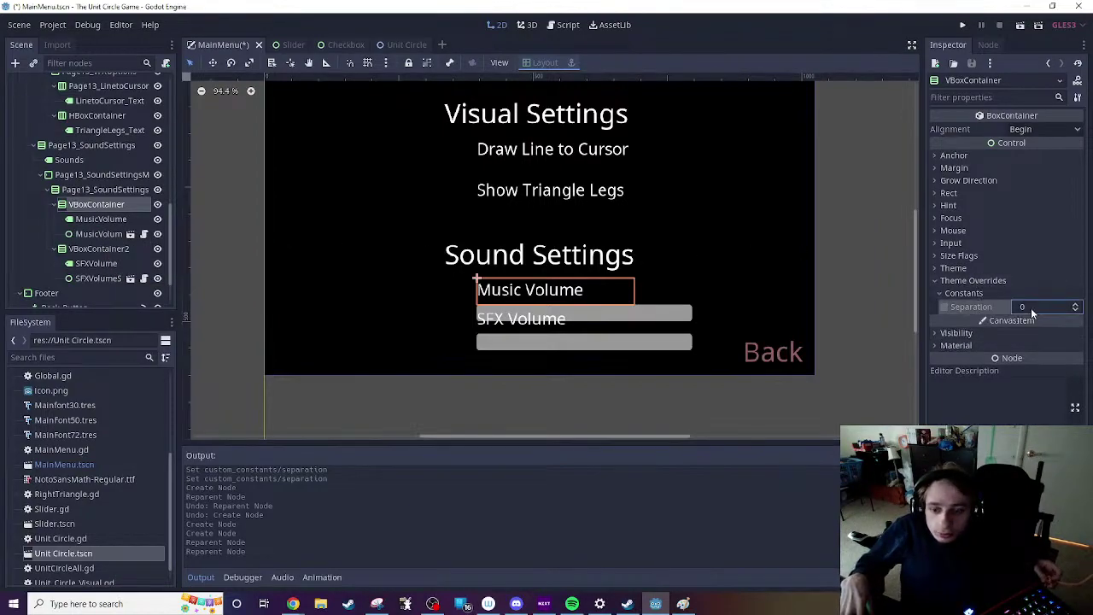
{"action": "left_click_drag", "start_coordinate": [1037, 307], "coordinate": [1059, 306]}
{"action": "left_click_drag", "start_coordinate": [1046, 307], "coordinate": [1021, 307]}
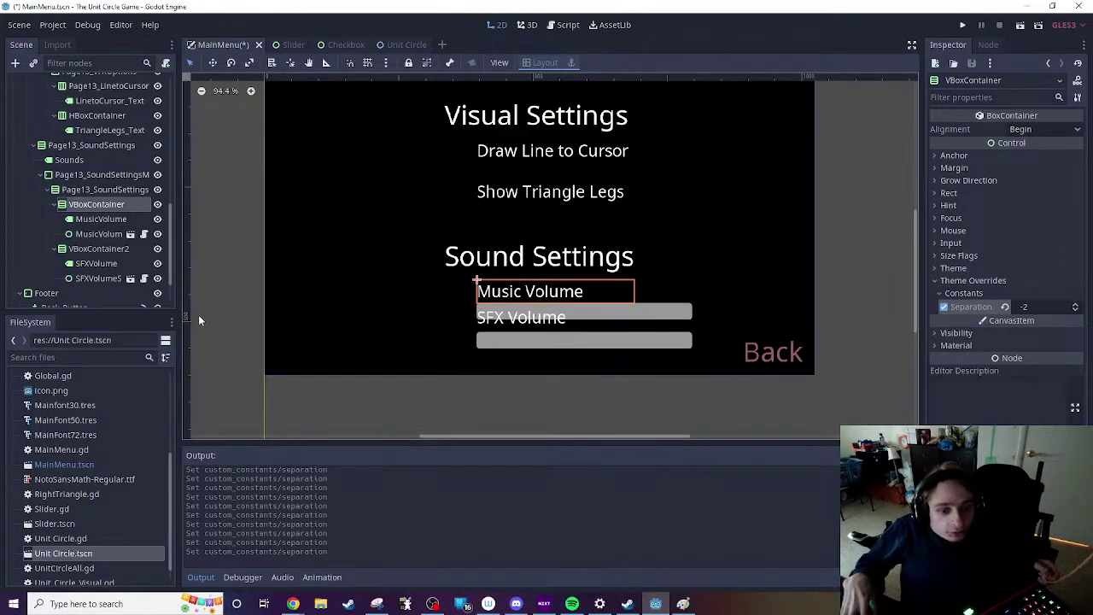
{"action": "left_click", "coordinate": [99, 248]}
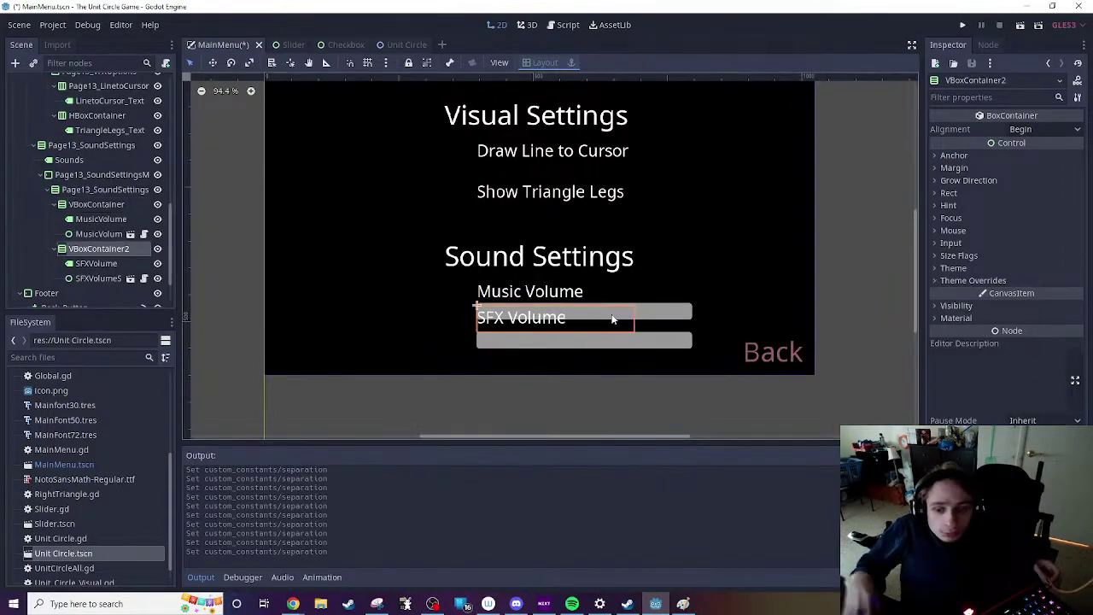
{"action": "left_click", "coordinate": [982, 292]}
{"action": "left_click", "coordinate": [965, 292]}
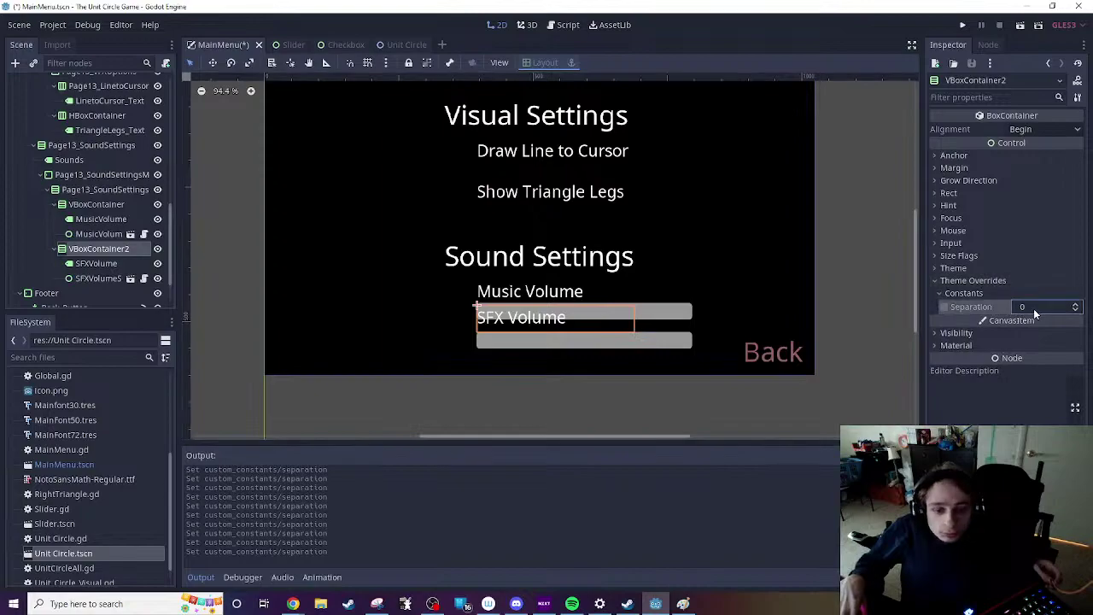
{"action": "left_click_drag", "start_coordinate": [1043, 306], "coordinate": [1042, 307]}
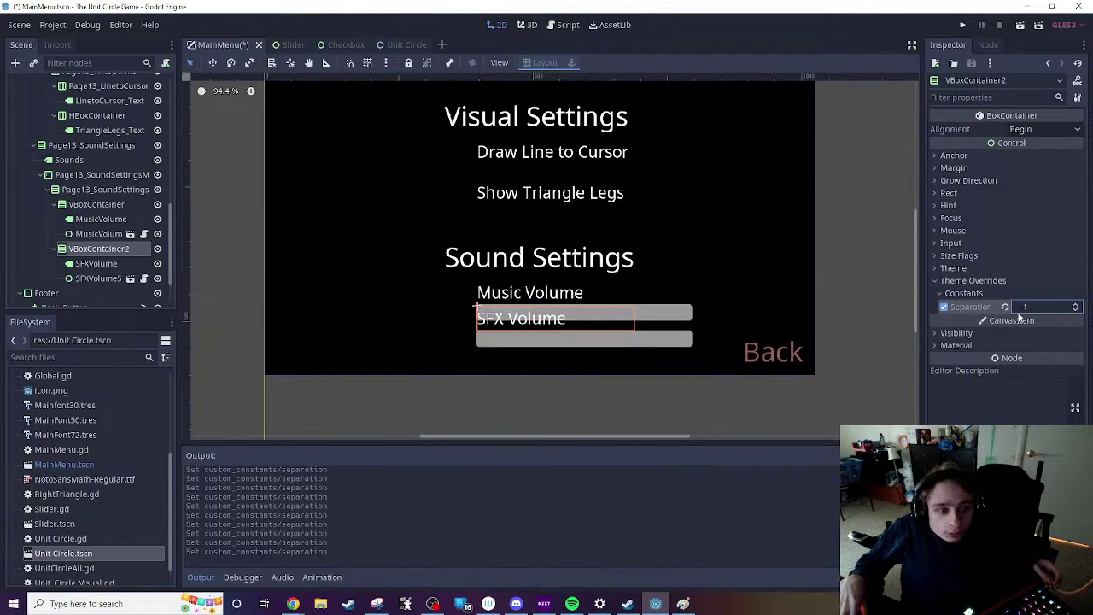
Step: Set Page13_SoundSettings Separation to 50 to spread the Music and SFX rows apart
{"action": "left_click", "coordinate": [104, 189]}
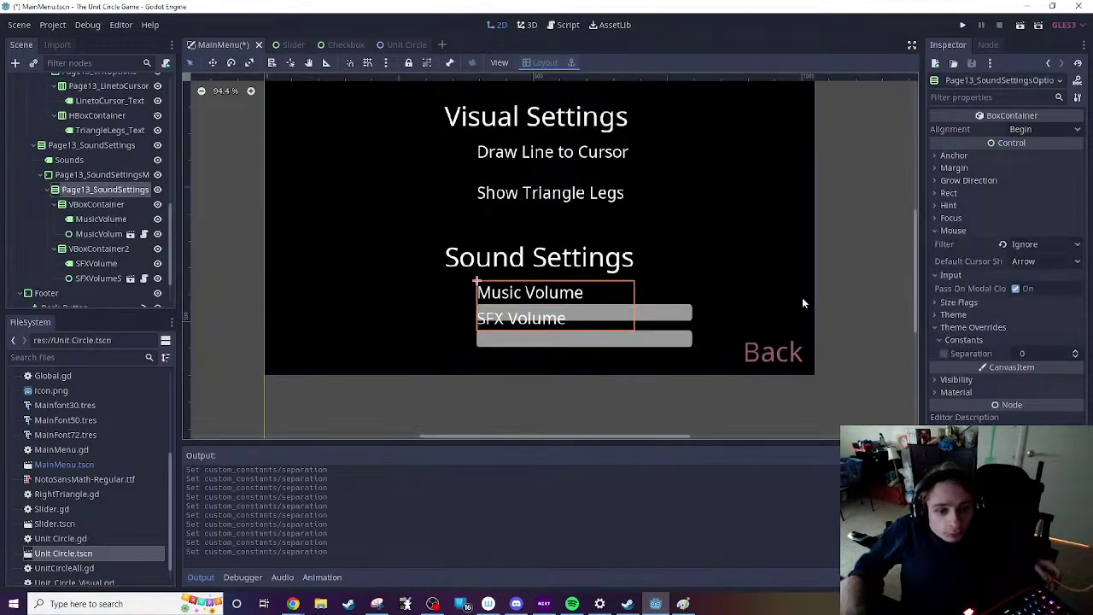
{"action": "left_click_drag", "start_coordinate": [1040, 359], "coordinate": [1069, 359]}
{"action": "left_click", "coordinate": [837, 305]}
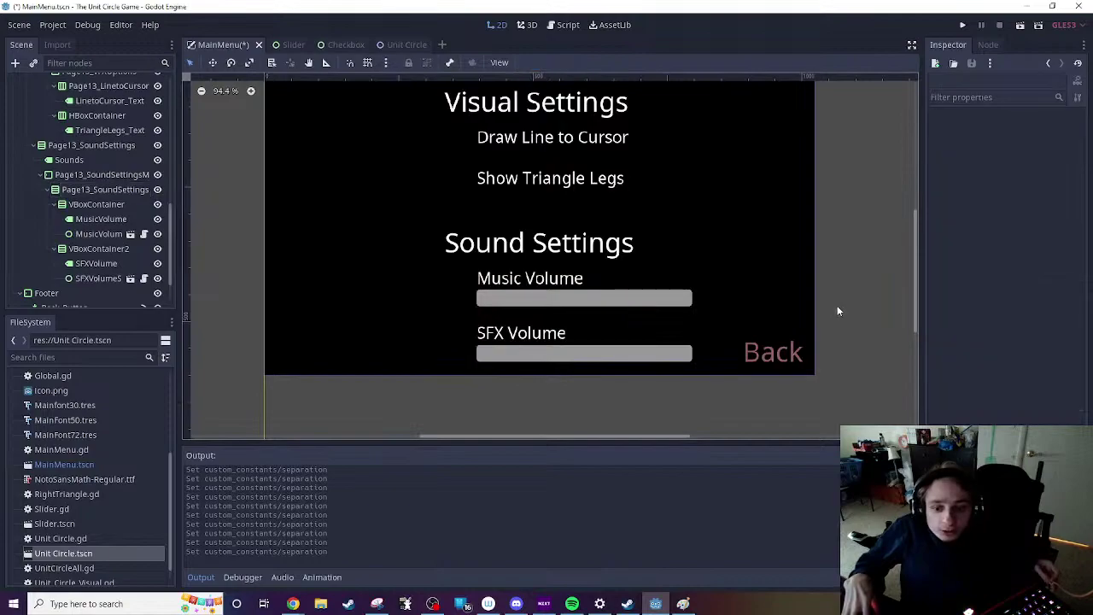
{"action": "scroll", "coordinate": [674, 274], "scroll_direction": "down", "scroll_amount": 1}
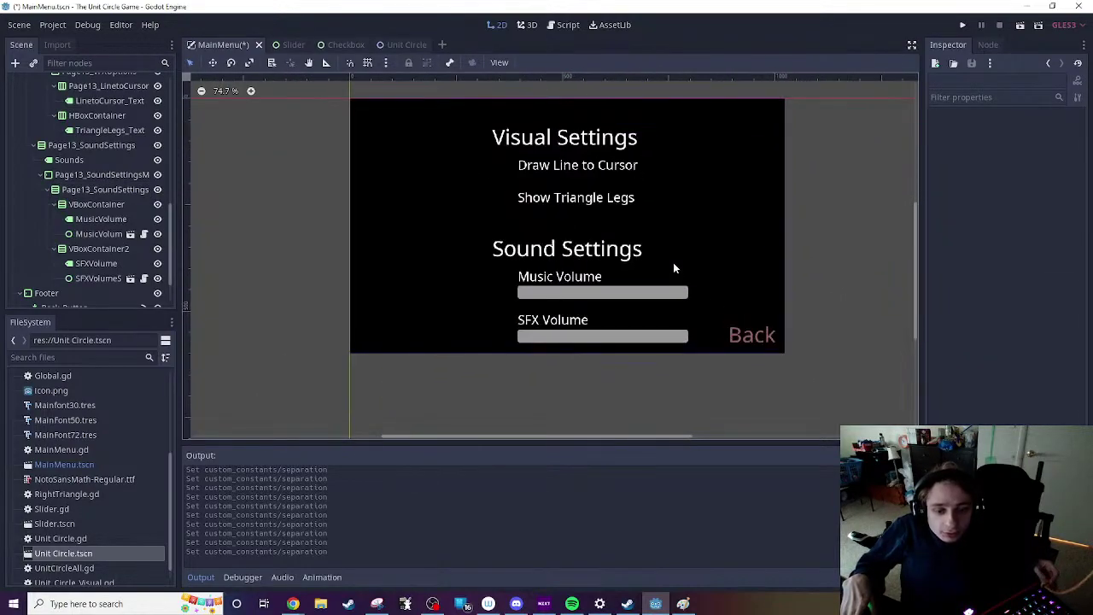
{"action": "left_click", "coordinate": [578, 249]}
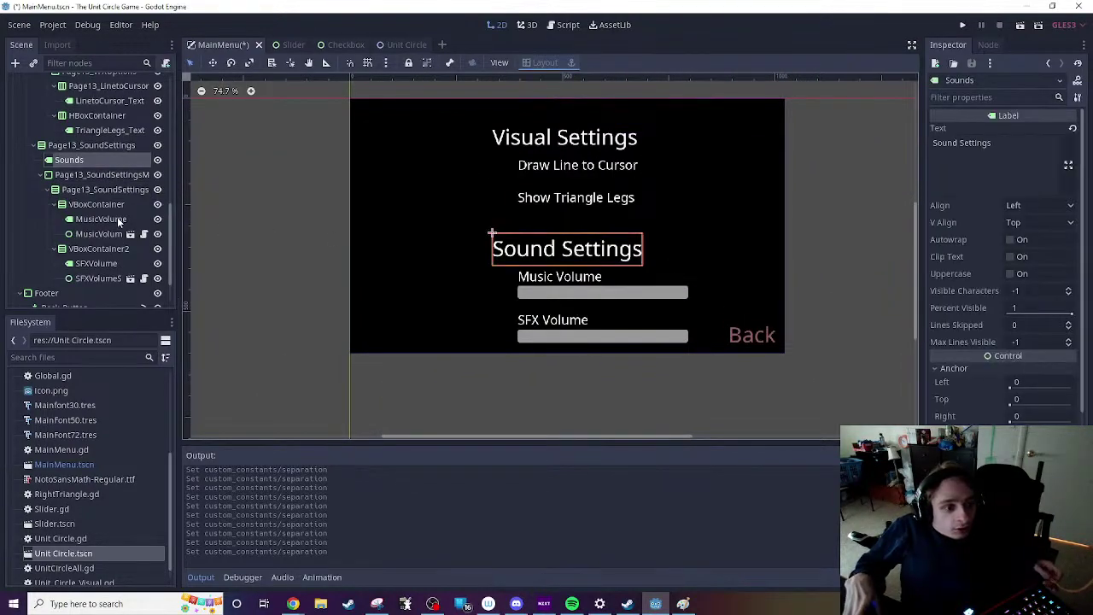
{"action": "scroll", "coordinate": [117, 216], "scroll_direction": "up", "scroll_amount": 8}
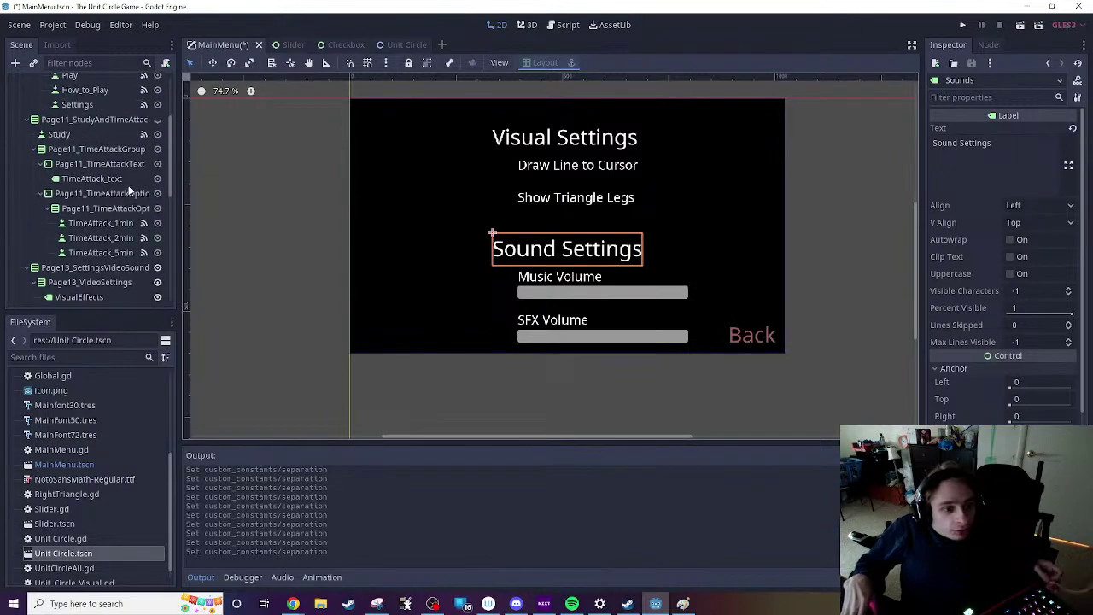
{"action": "scroll", "coordinate": [119, 201], "scroll_direction": "down", "scroll_amount": 2}
Step: Reduce Page13_SettingsVideoSound's Separation from 60 to 30
{"action": "left_click", "coordinate": [115, 210]}
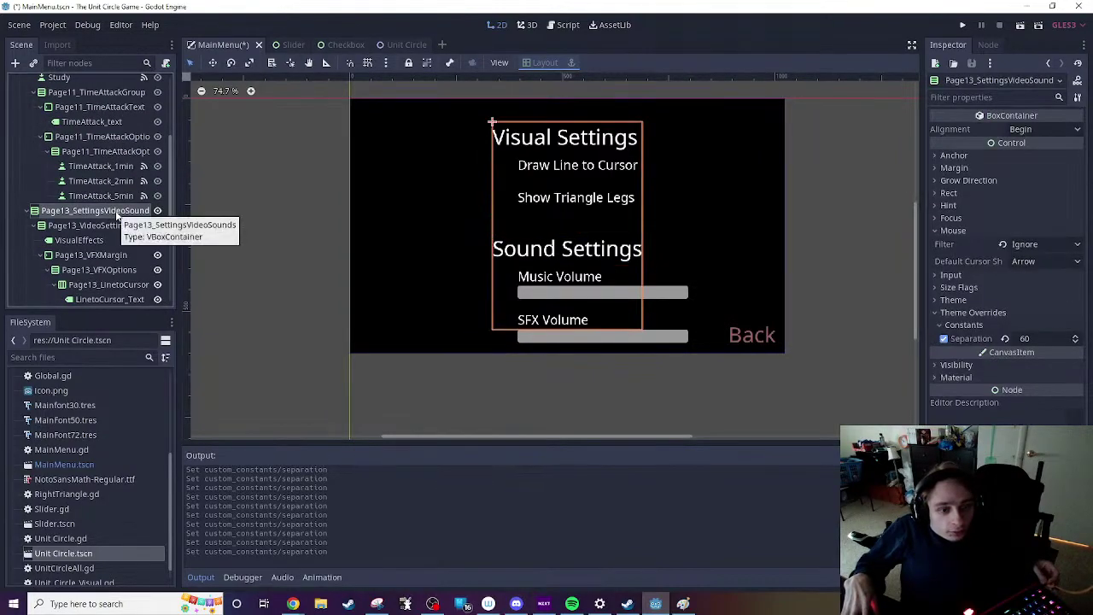
{"action": "left_click", "coordinate": [996, 314]}
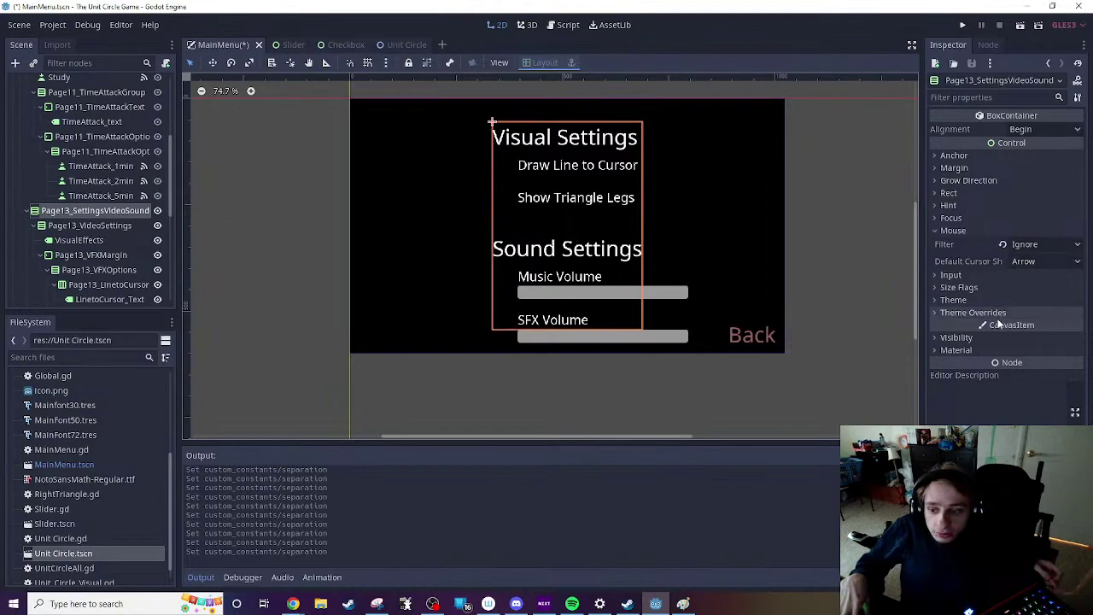
{"action": "left_click", "coordinate": [990, 313]}
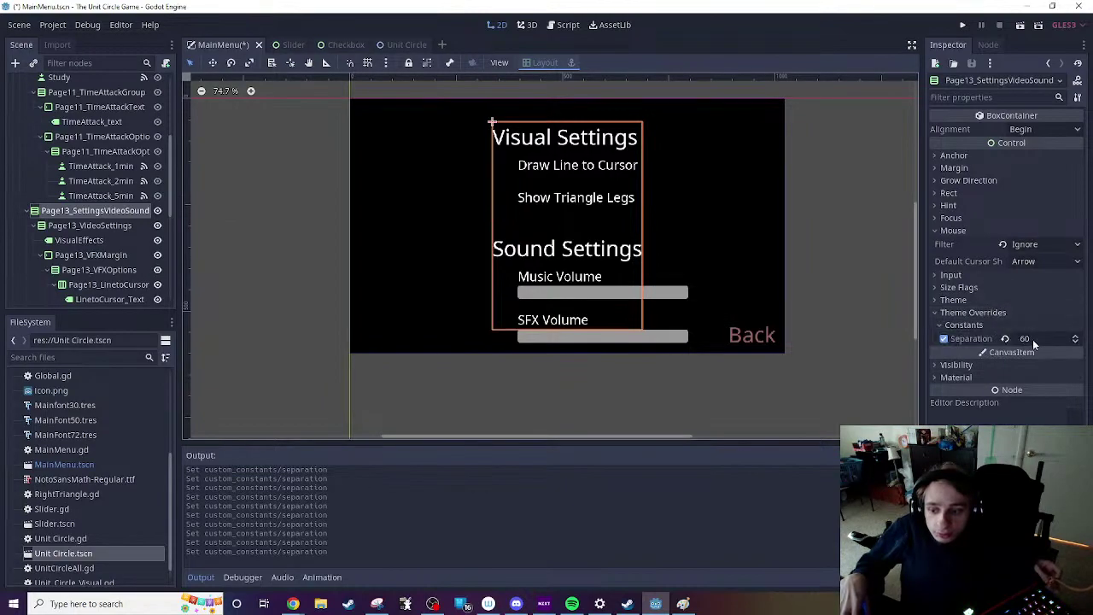
{"action": "left_click_drag", "start_coordinate": [1033, 339], "coordinate": [1013, 339]}
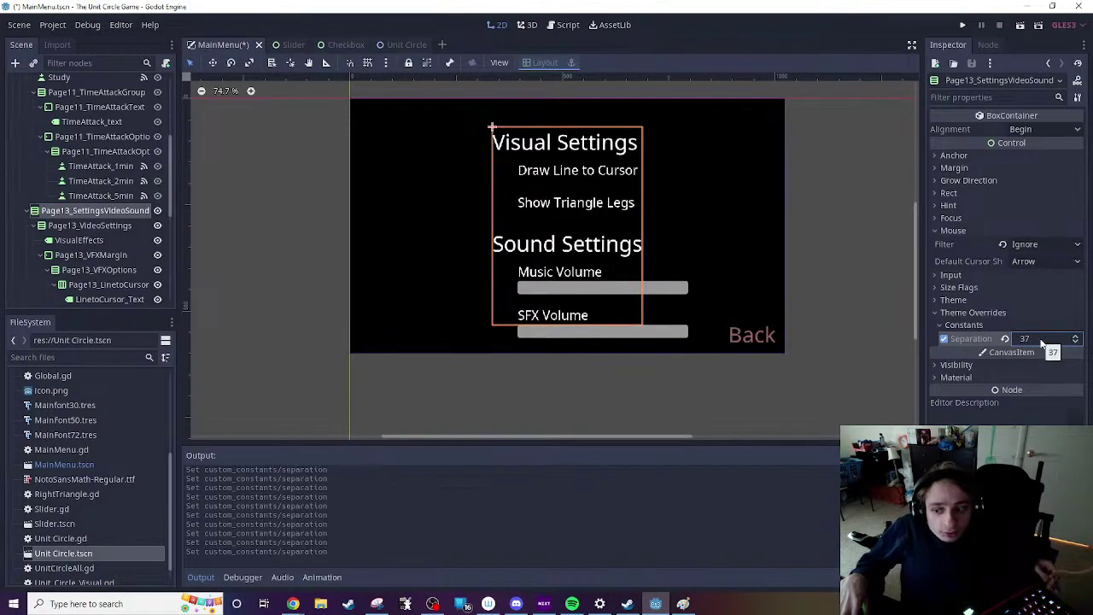
{"action": "left_click_drag", "start_coordinate": [1038, 339], "coordinate": [1032, 339]}
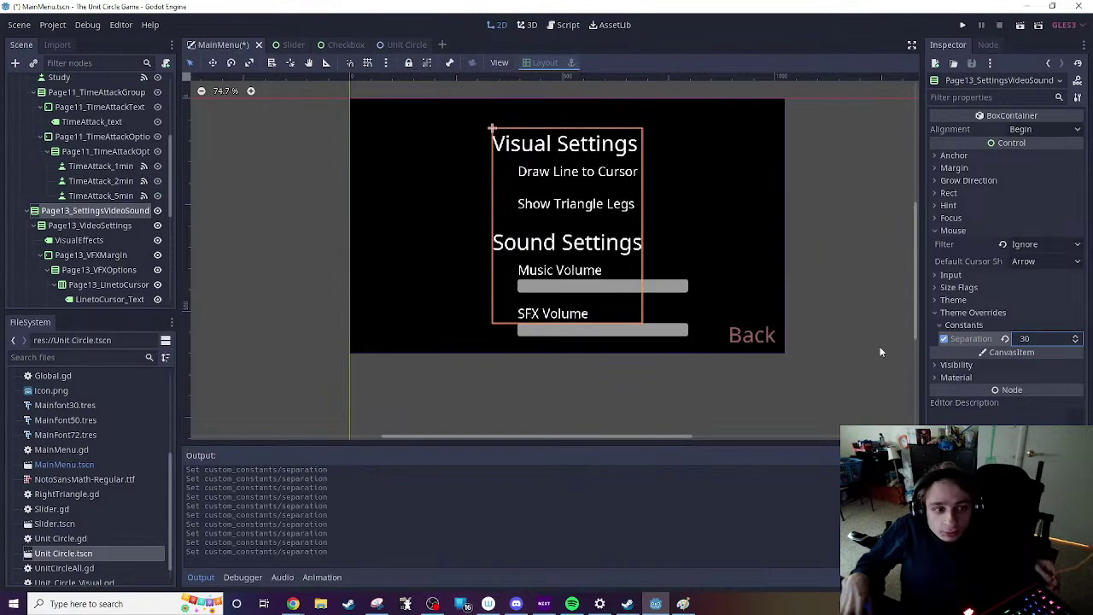
{"action": "scroll", "coordinate": [117, 259], "scroll_direction": "up", "scroll_amount": 5}
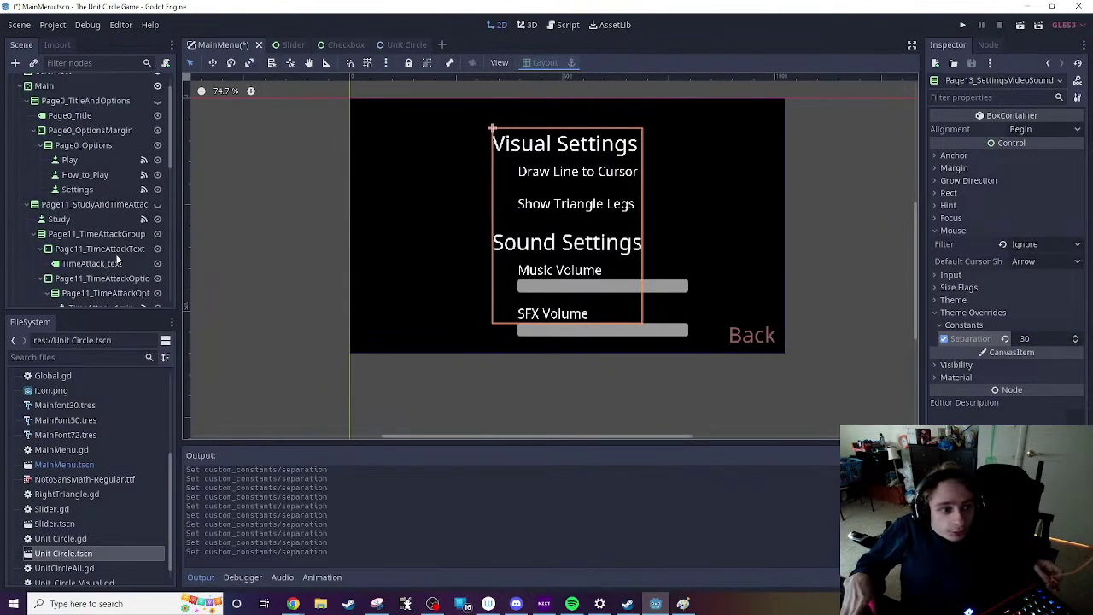
{"action": "scroll", "coordinate": [117, 258], "scroll_direction": "up", "scroll_amount": 1}
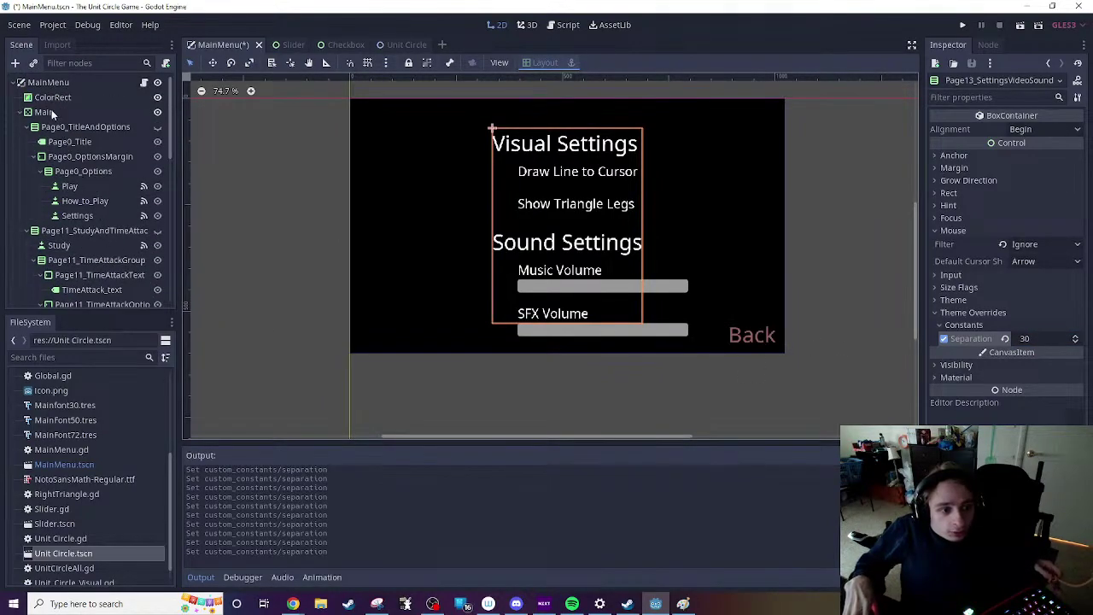
{"action": "left_click", "coordinate": [47, 112]}
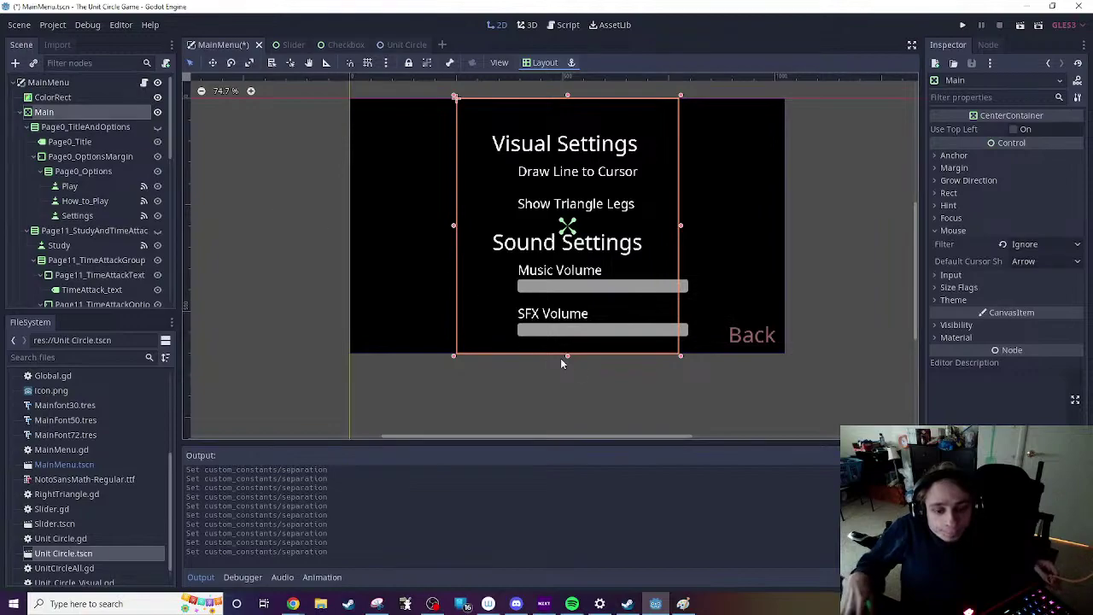
Step: Undo the accidental resize of the Main container
{"action": "left_click_drag", "start_coordinate": [568, 357], "coordinate": [568, 346]}
{"action": "key", "text": "ctrl+z"}
{"action": "left_click", "coordinate": [649, 393]}
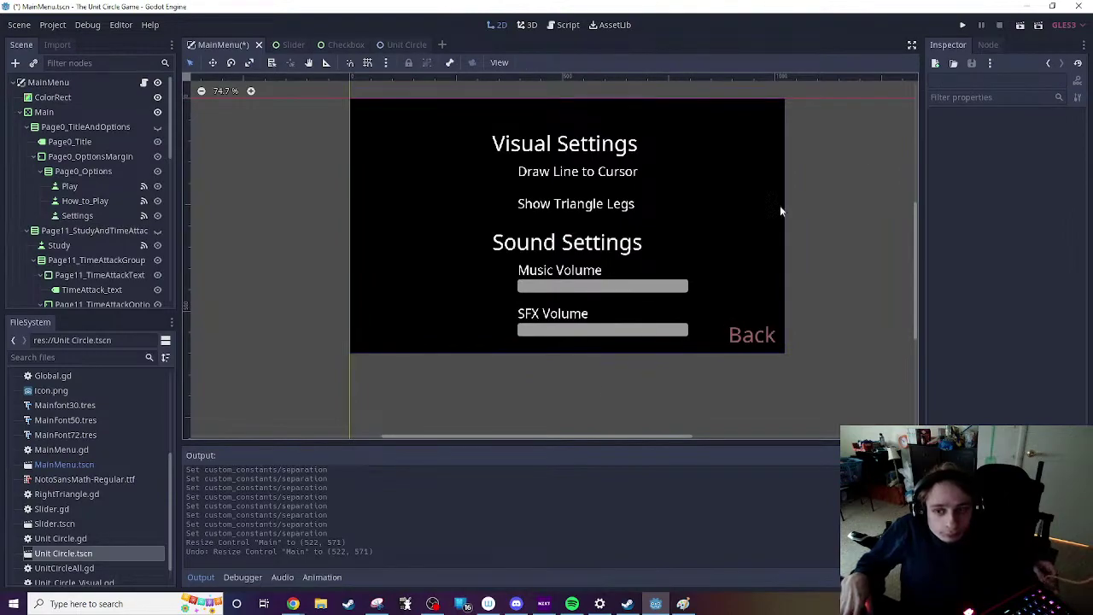
Step: Save and run the game with F5, open its Settings page, and raise the window
{"action": "key", "text": "F5"}
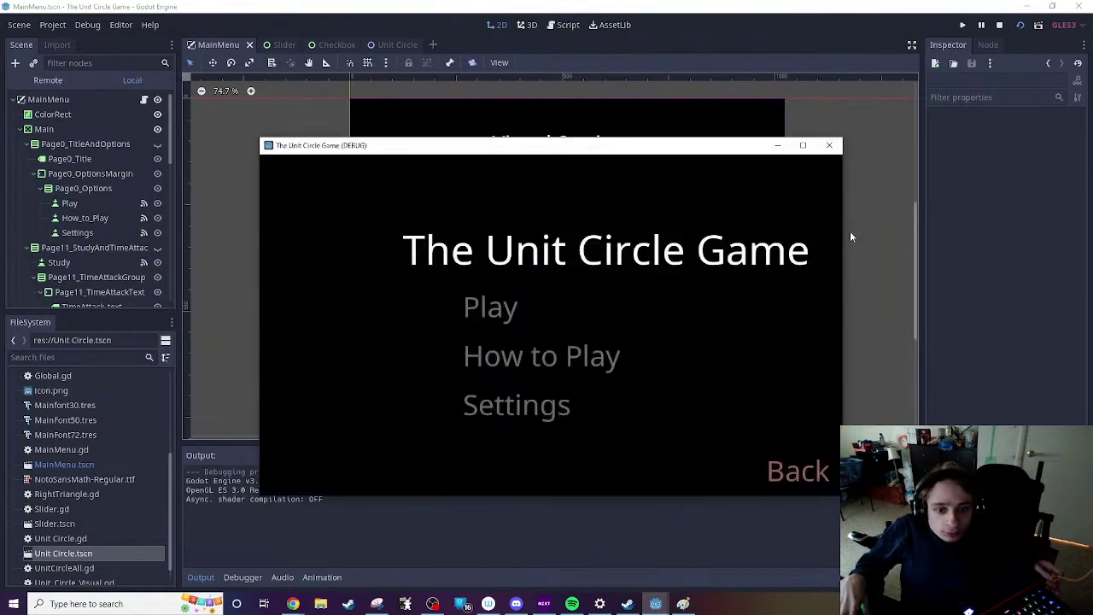
{"action": "left_click", "coordinate": [522, 409]}
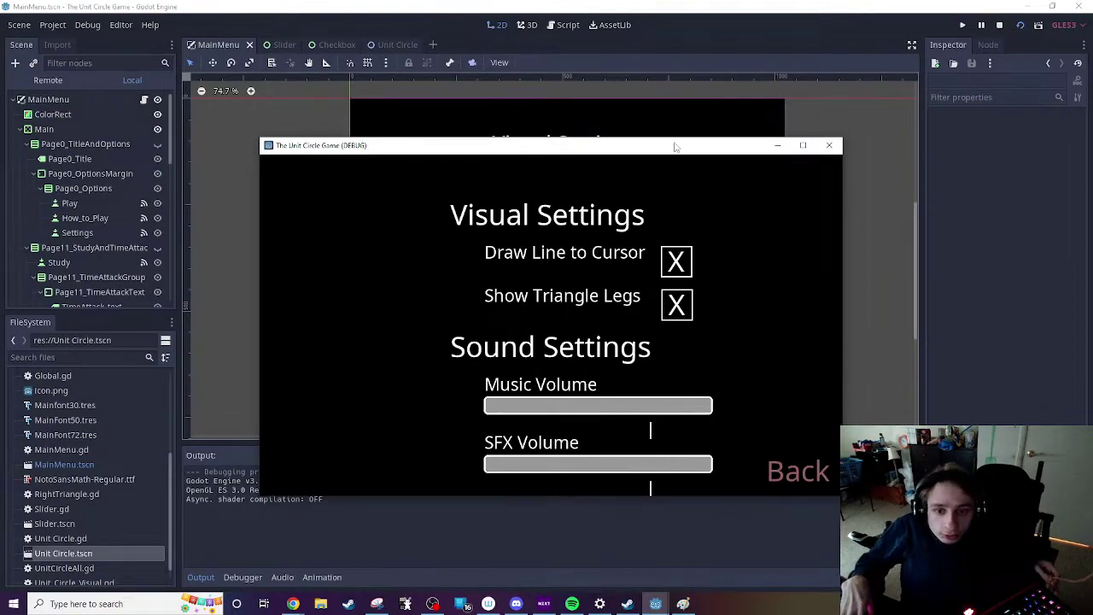
{"action": "left_click_drag", "start_coordinate": [674, 148], "coordinate": [667, 106]}
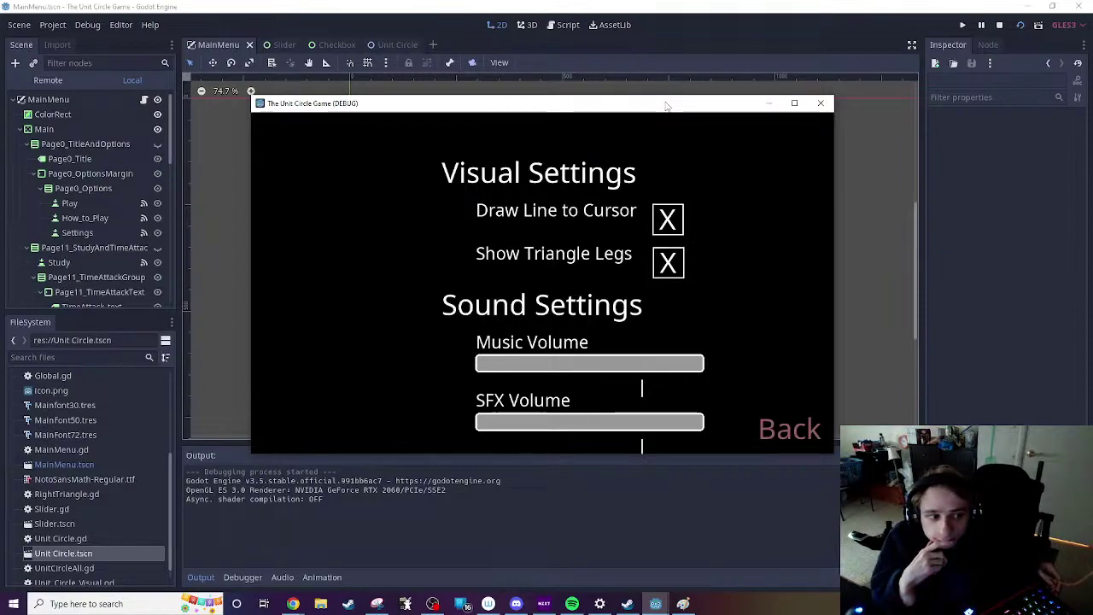
Step: Close the running game and return to the Scene dock
{"action": "left_click", "coordinate": [819, 103]}
{"action": "scroll", "coordinate": [134, 276], "scroll_direction": "down", "scroll_amount": 3}
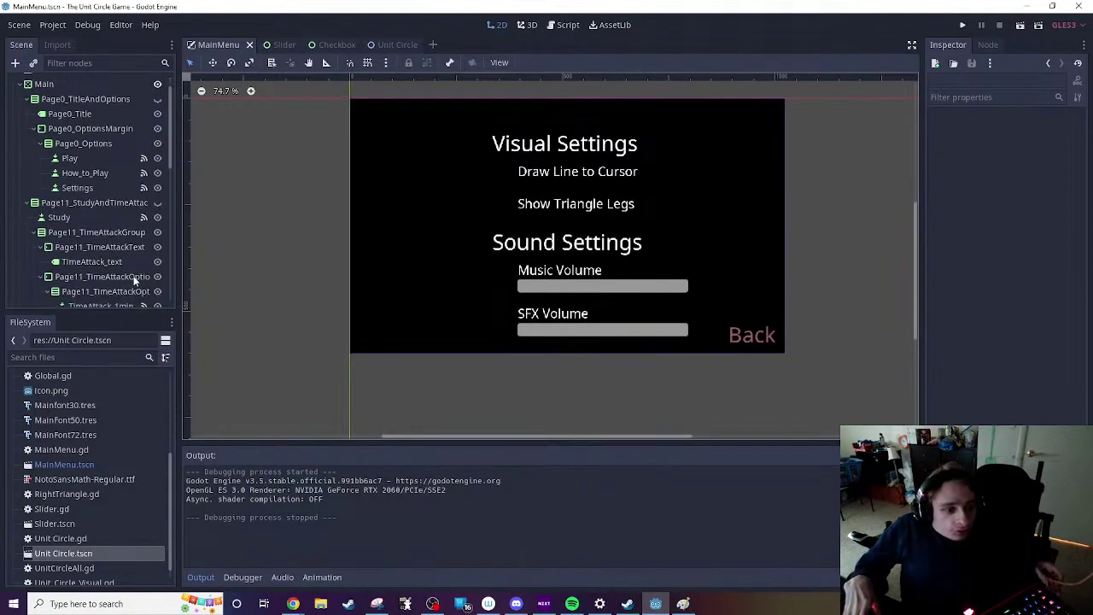
{"action": "scroll", "coordinate": [135, 281], "scroll_direction": "down", "scroll_amount": 8}
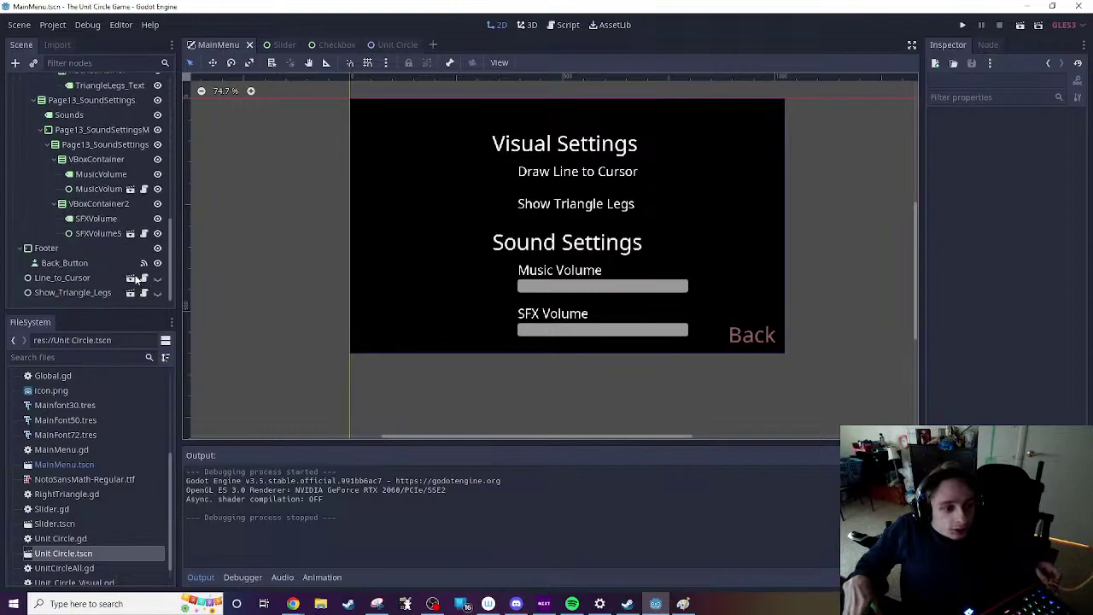
{"action": "scroll", "coordinate": [136, 279], "scroll_direction": "up", "scroll_amount": 6}
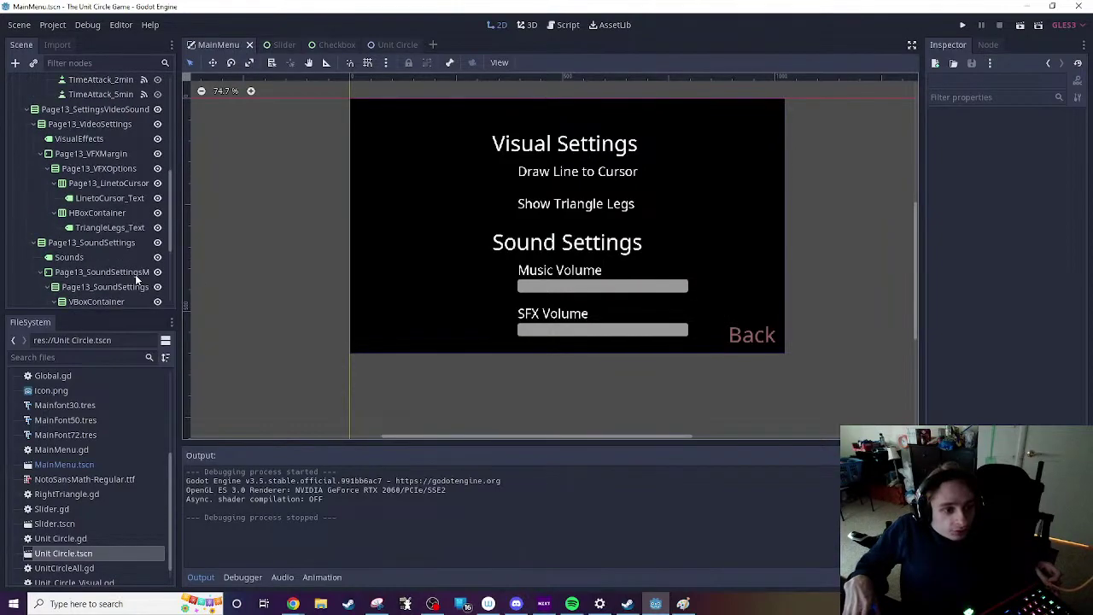
{"action": "scroll", "coordinate": [137, 279], "scroll_direction": "up", "scroll_amount": 4}
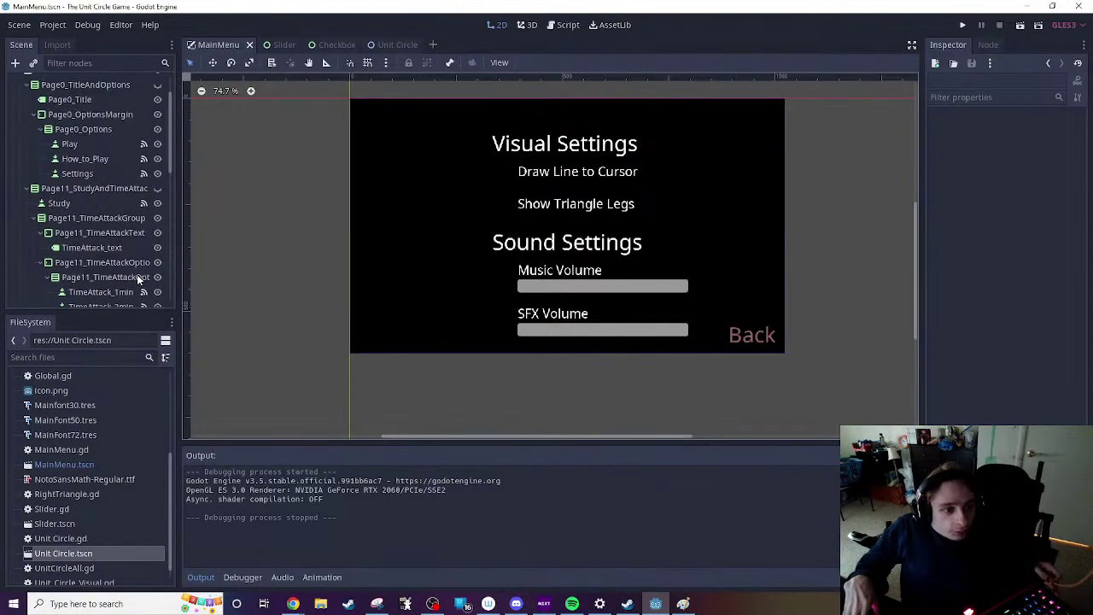
{"action": "scroll", "coordinate": [137, 279], "scroll_direction": "up", "scroll_amount": 3}
{"action": "scroll", "coordinate": [130, 287], "scroll_direction": "down", "scroll_amount": 10}
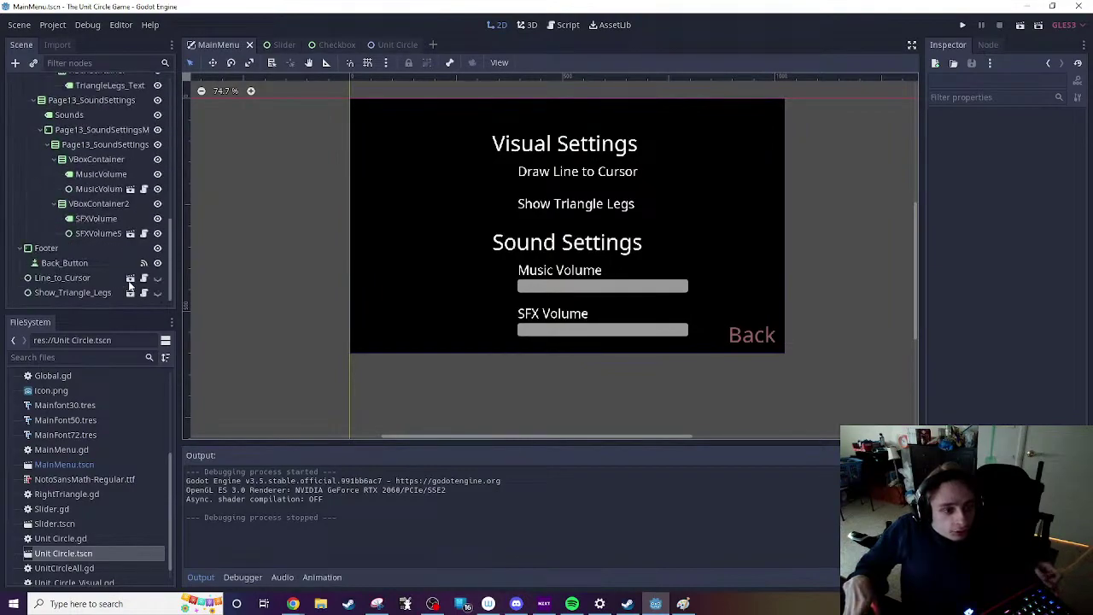
Step: Add a Control child node under both VBoxContainer and VBoxContainer2
{"action": "left_click", "coordinate": [97, 161]}
{"action": "right_click", "coordinate": [108, 170]}
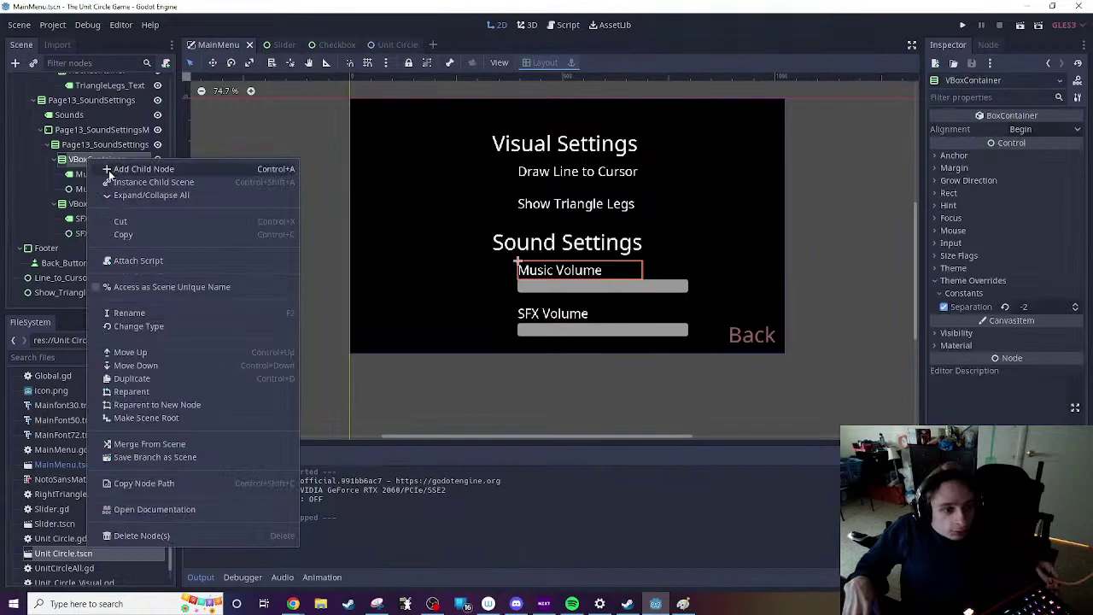
{"action": "left_click", "coordinate": [111, 169]}
{"action": "type", "text": "vb"}
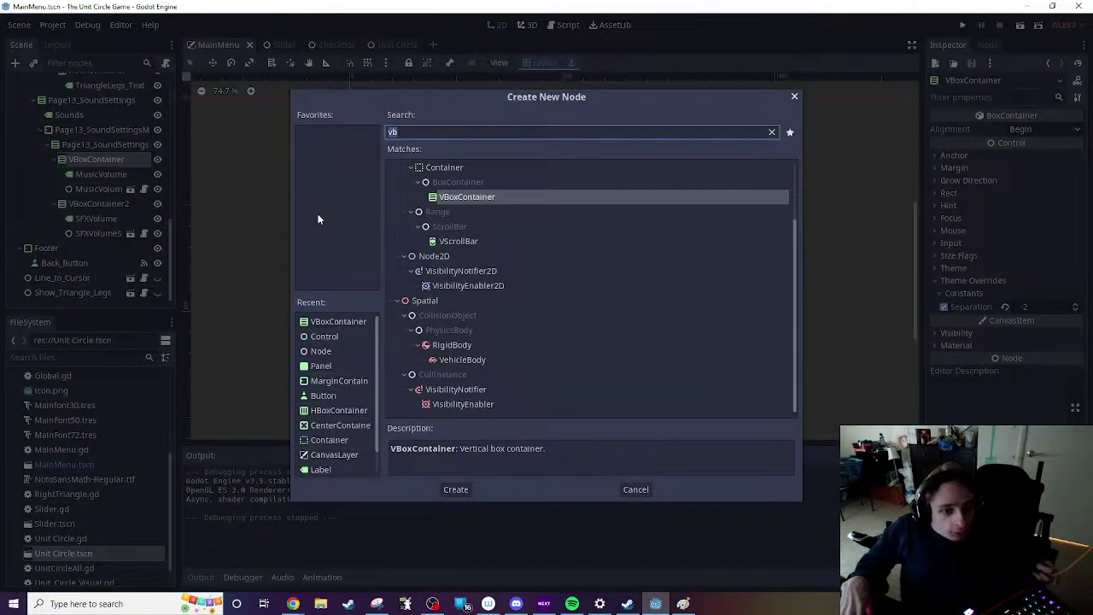
{"action": "scroll", "coordinate": [474, 244], "scroll_direction": "up", "scroll_amount": 2}
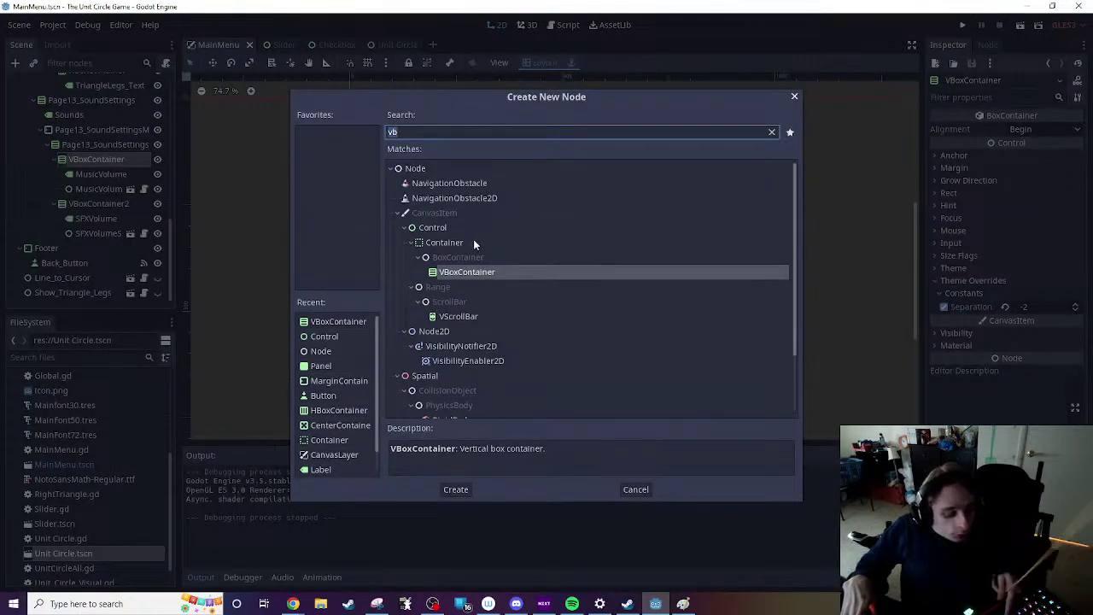
{"action": "key", "text": "BackSpace"}
{"action": "key", "text": "BackSpace"}
{"action": "type", "text": "no"}
{"action": "key", "text": "BackSpace"}
{"action": "key", "text": "BackSpace"}
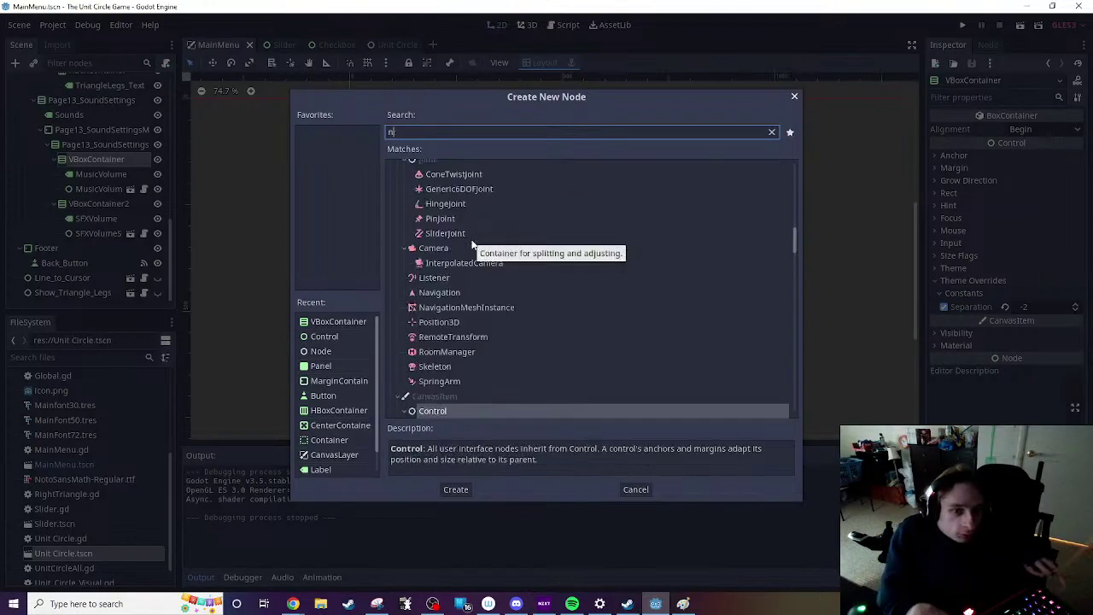
{"action": "type", "text": "con"}
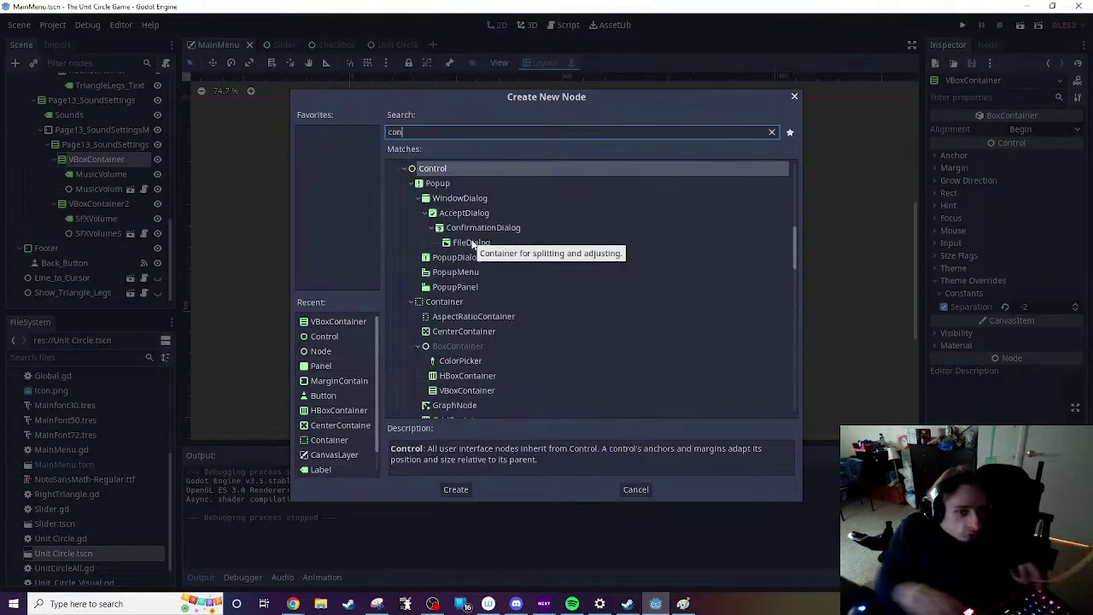
{"action": "double_click", "coordinate": [458, 170]}
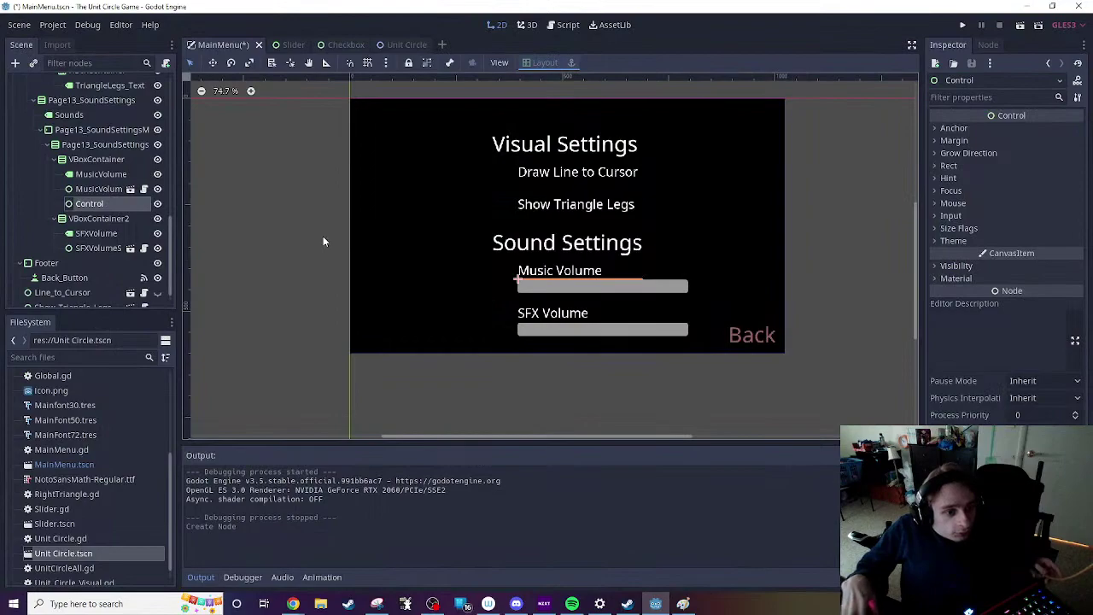
{"action": "right_click", "coordinate": [102, 217]}
{"action": "left_click", "coordinate": [166, 212]}
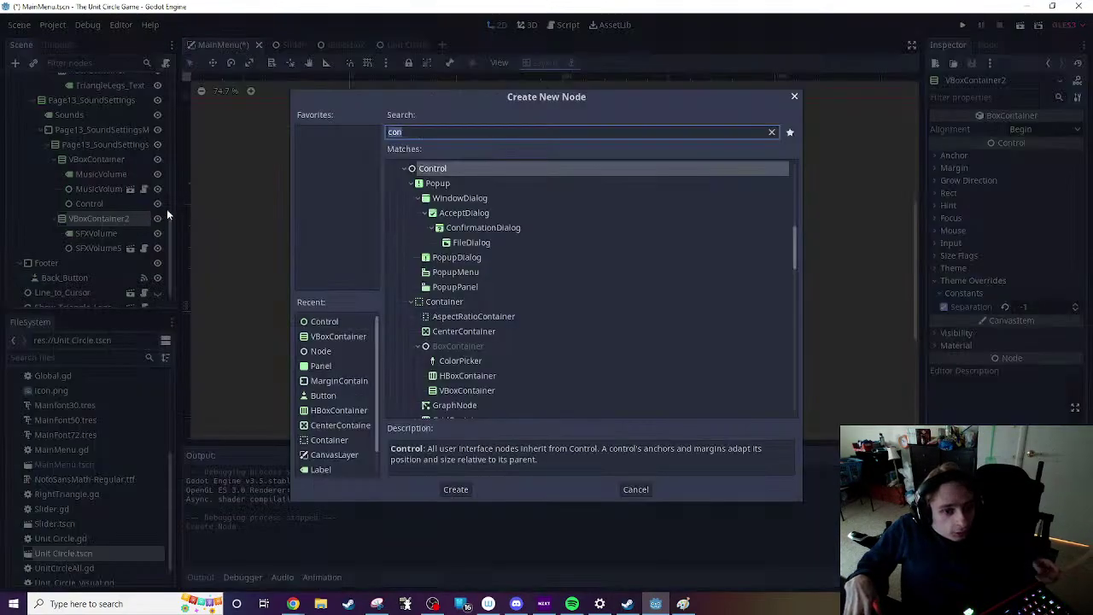
{"action": "double_click", "coordinate": [413, 167]}
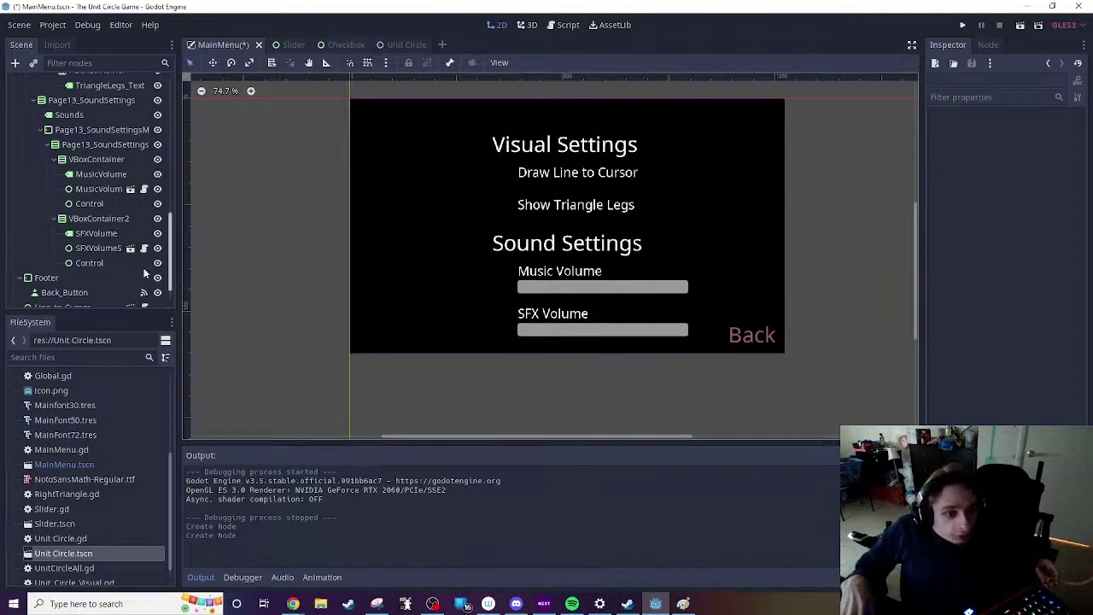
Step: Rename the two Control nodes Placeholder1 and Placeholder 2
{"action": "double_click", "coordinate": [90, 203]}
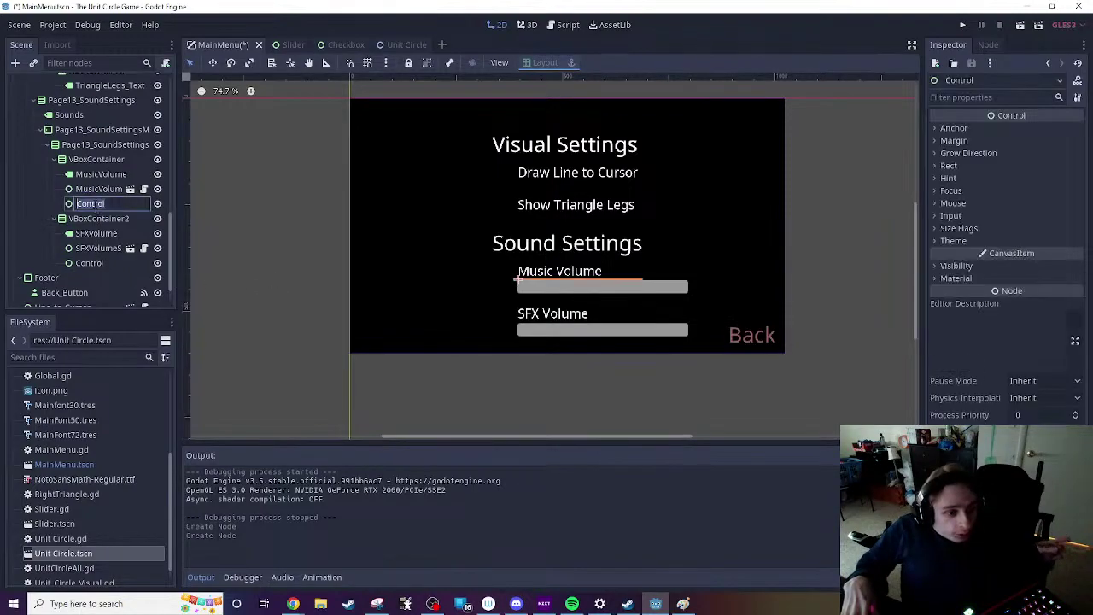
{"action": "type", "text": "Place"}
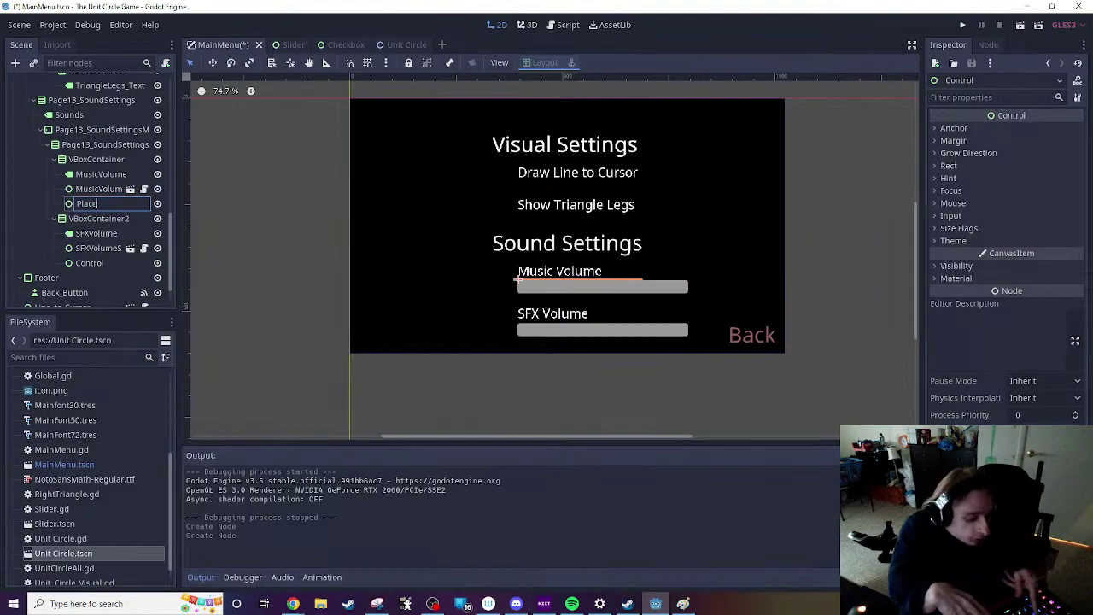
{"action": "type", "text": "holder"}
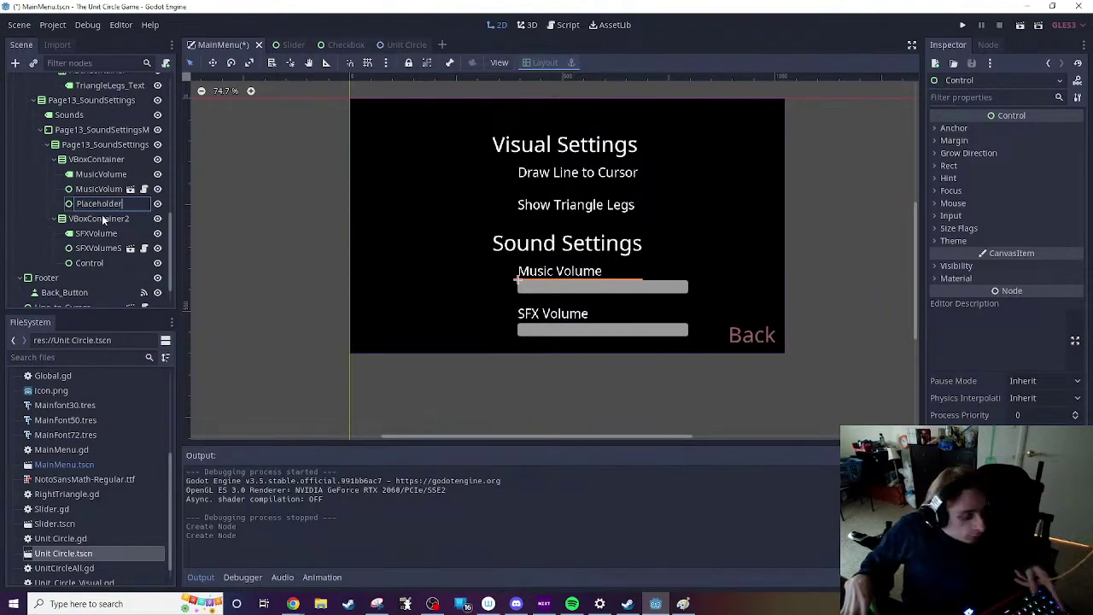
{"action": "type", "text": "1"}
{"action": "double_click", "coordinate": [89, 263]}
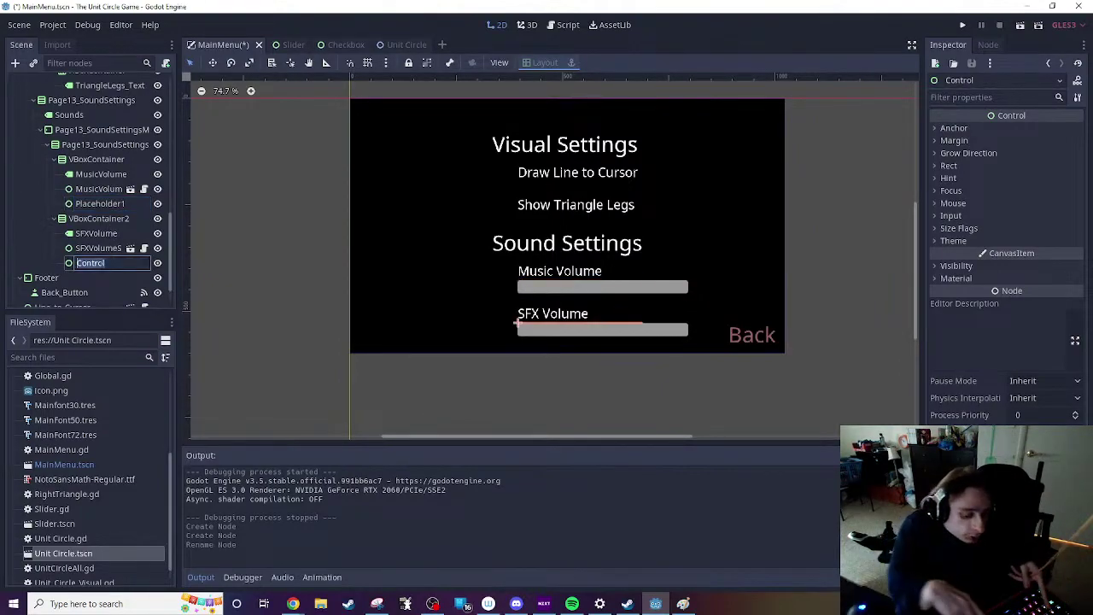
{"action": "type", "text": "Placeholde"}
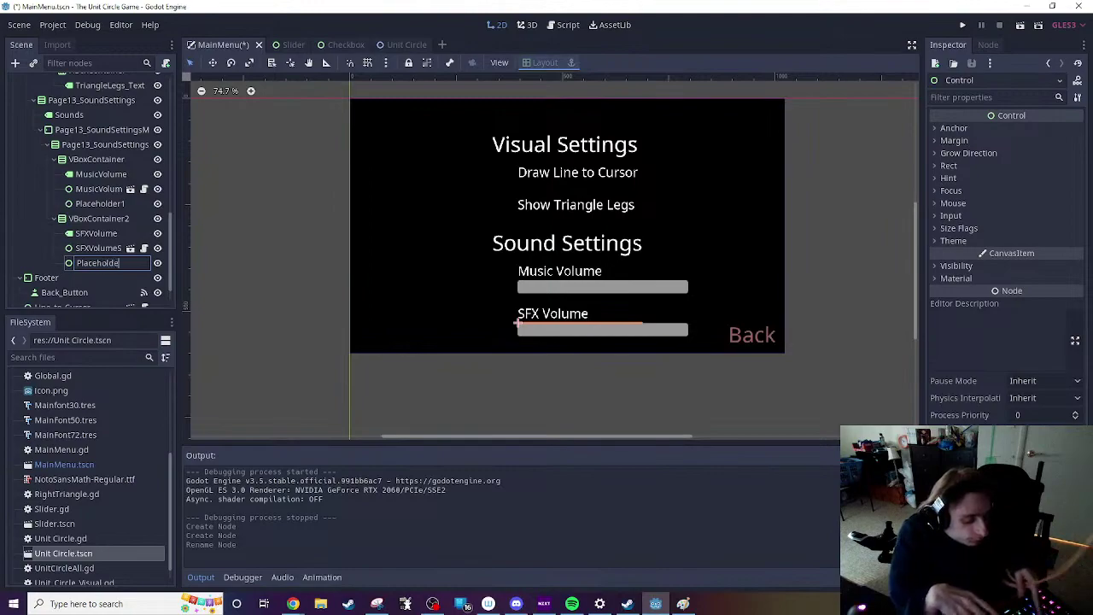
{"action": "type", "text": "r 2"}
{"action": "key", "text": "Return"}
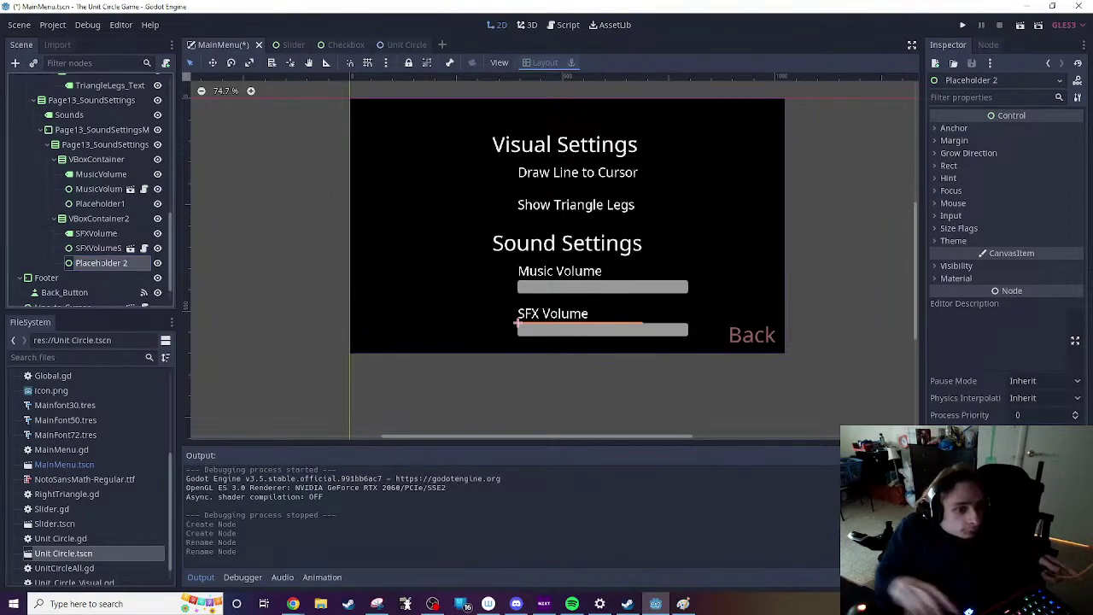
{"action": "scroll", "coordinate": [103, 247], "scroll_direction": "down", "scroll_amount": 1}
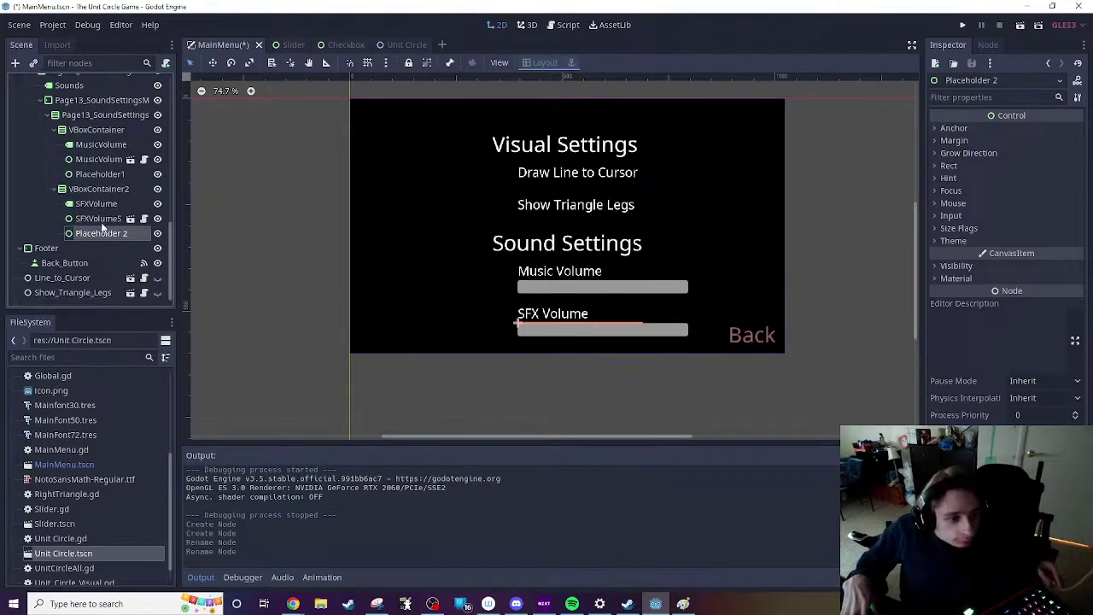
Step: Move SFXVolumeSlider and MusicVolumeSlider to the bottom of the tree and run the scene
{"action": "left_click_drag", "start_coordinate": [99, 221], "coordinate": [61, 303]}
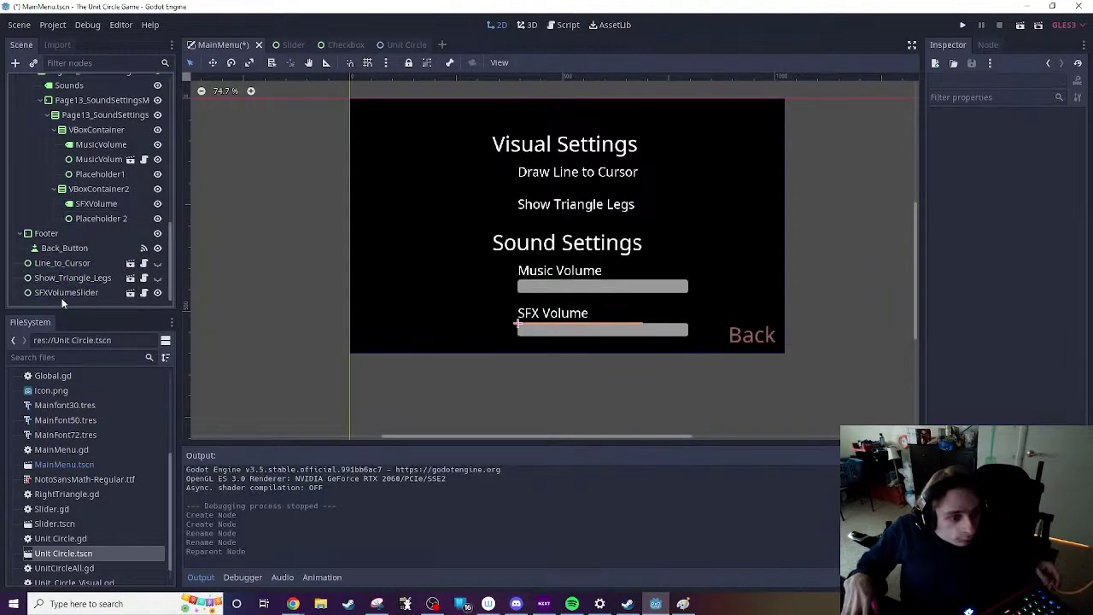
{"action": "left_click_drag", "start_coordinate": [89, 218], "coordinate": [98, 200]}
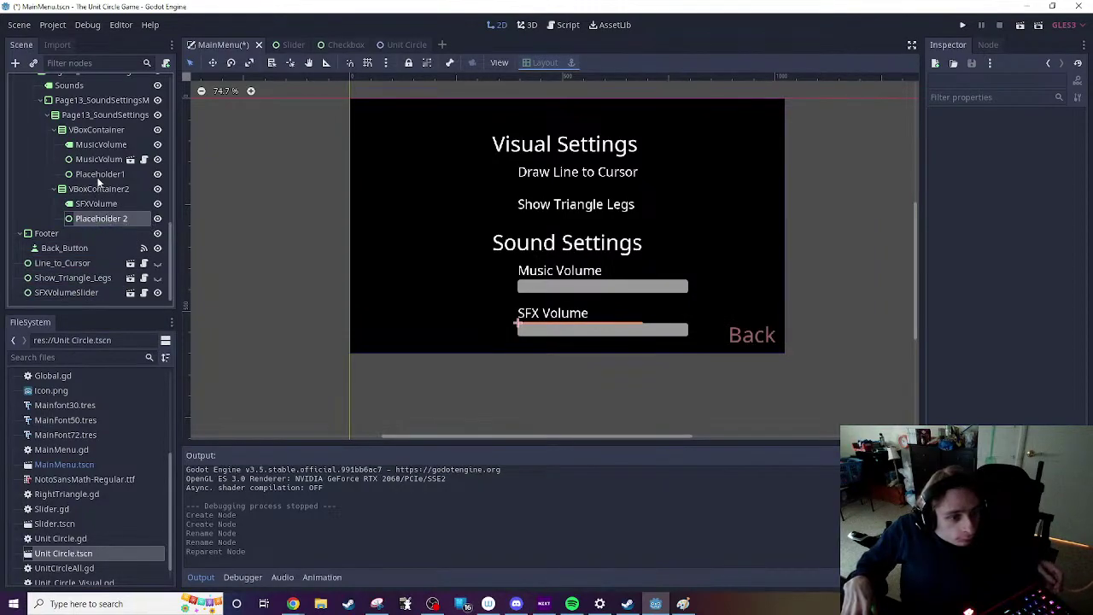
{"action": "left_click_drag", "start_coordinate": [99, 161], "coordinate": [72, 296]}
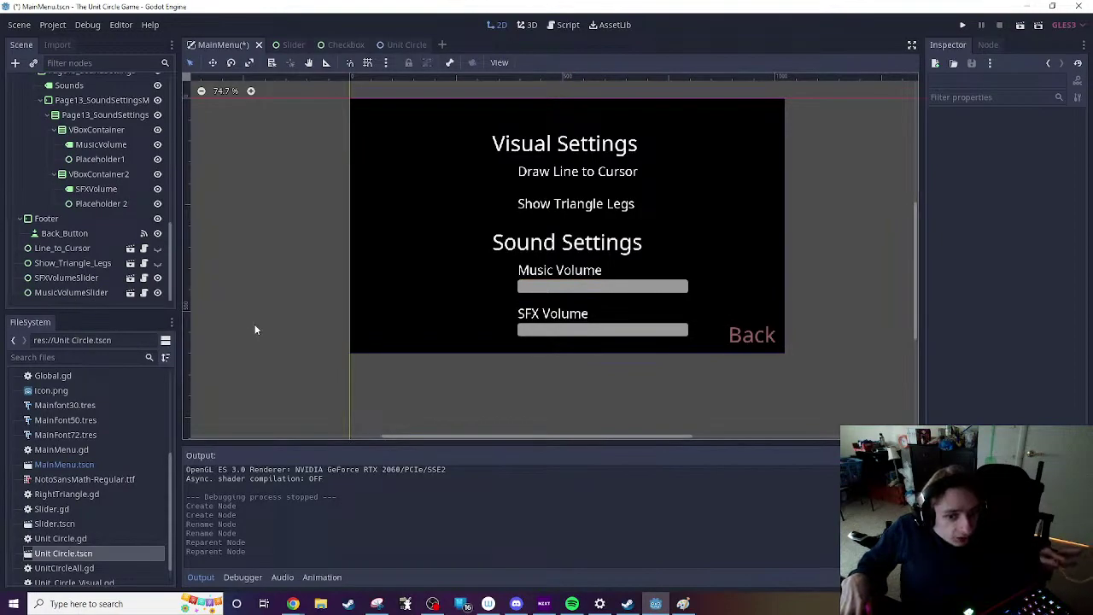
{"action": "scroll", "coordinate": [82, 273], "scroll_direction": "up", "scroll_amount": 6}
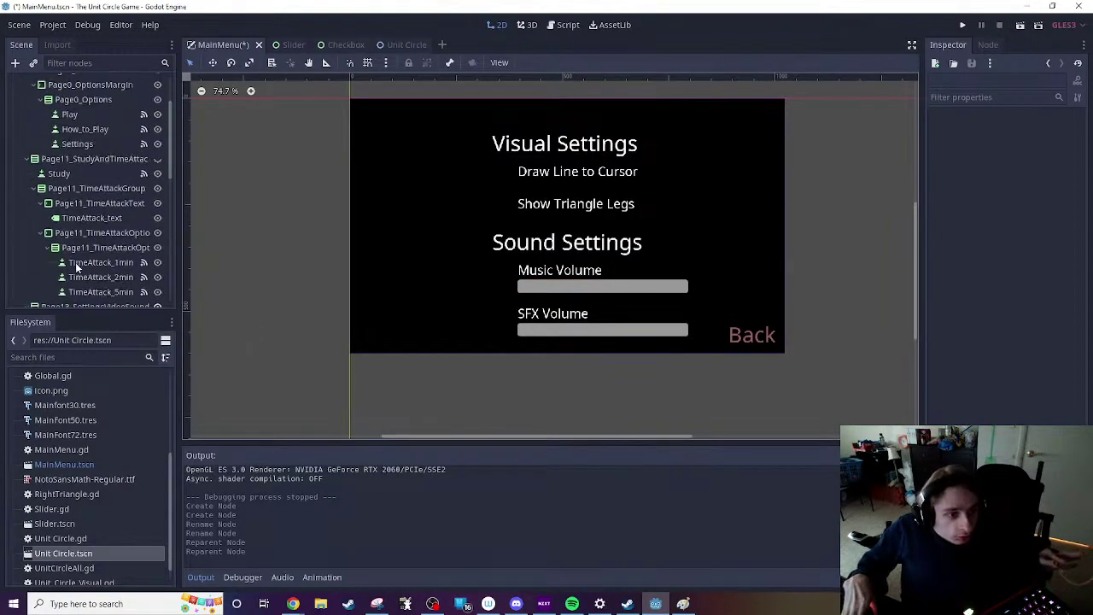
{"action": "scroll", "coordinate": [73, 260], "scroll_direction": "down", "scroll_amount": 6}
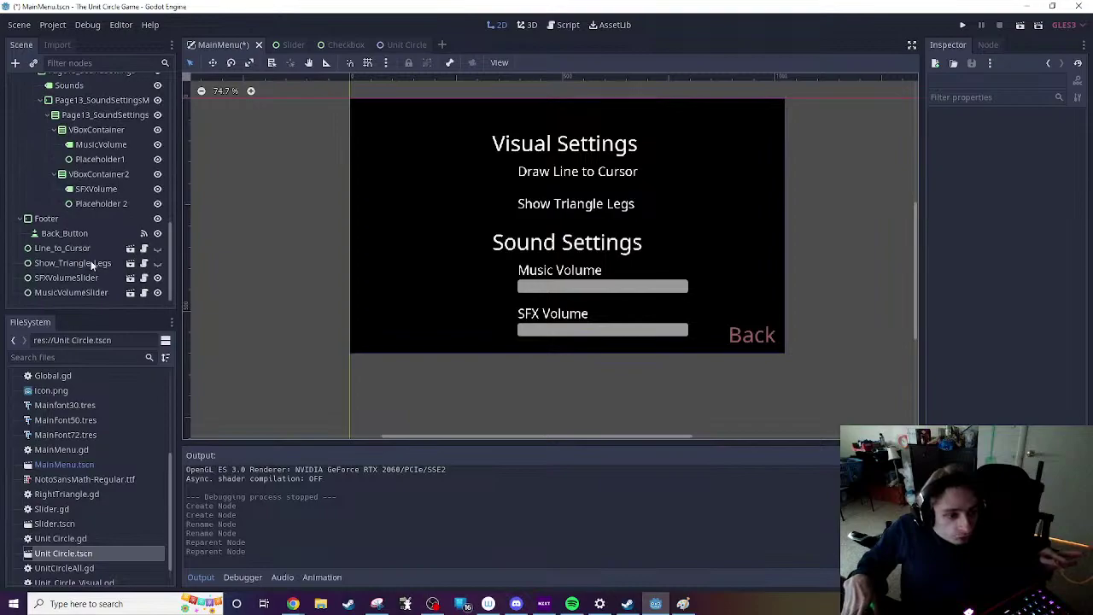
{"action": "left_click", "coordinate": [1024, 26]}
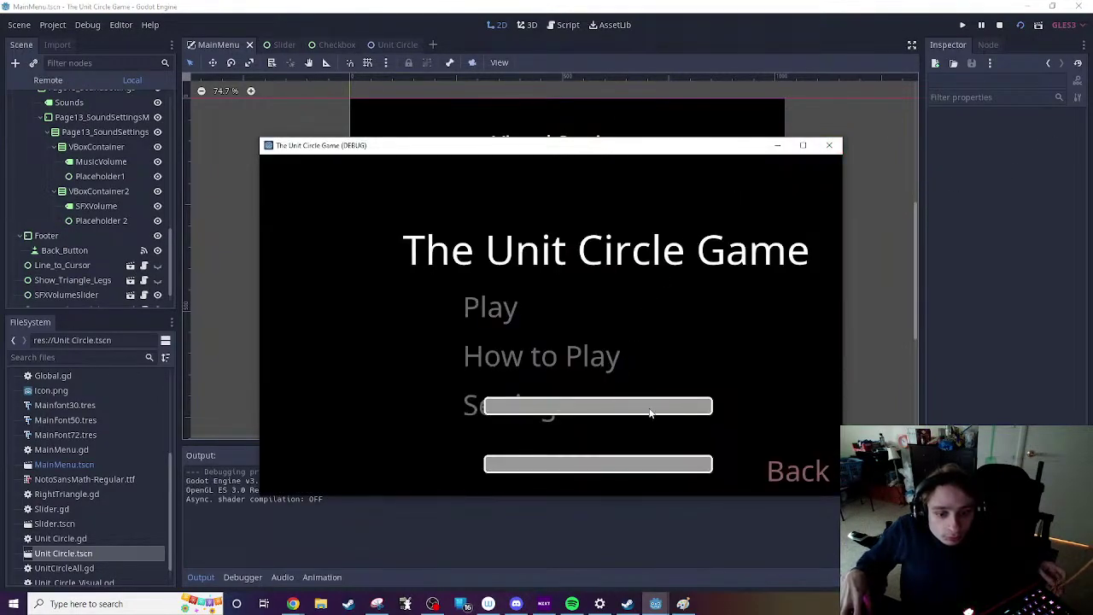
Step: Open the game's Settings, drag the Music and SFX volume sliders, then close the game
{"action": "left_click", "coordinate": [478, 406]}
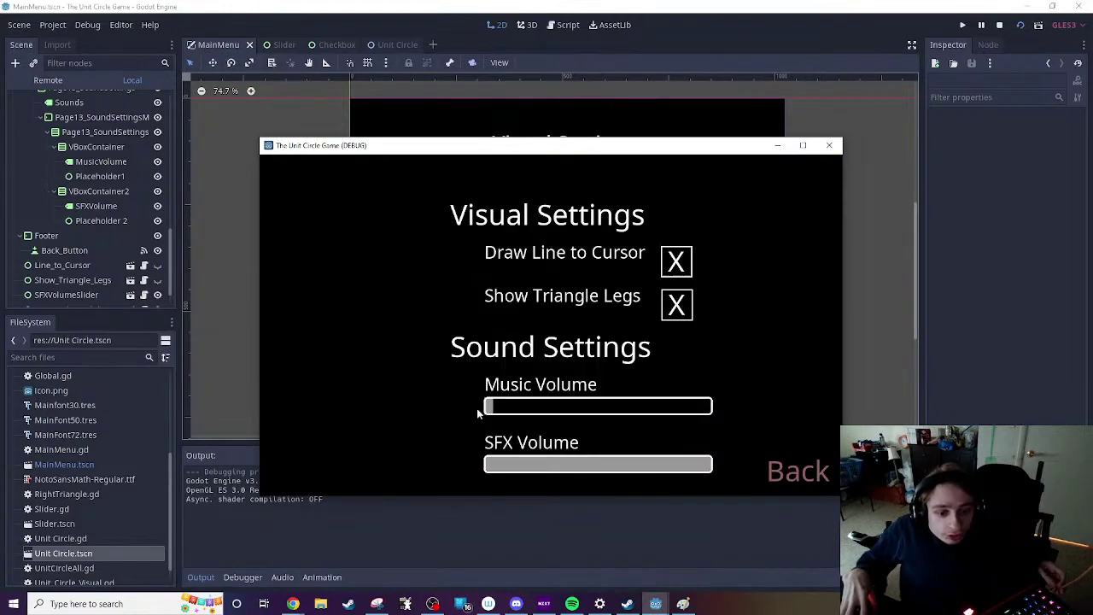
{"action": "mouse_move", "coordinate": [672, 408]}
{"action": "left_mouse_down"}
{"action": "mouse_move", "coordinate": [515, 409]}
{"action": "mouse_move", "coordinate": [709, 410]}
{"action": "mouse_move", "coordinate": [572, 411]}
{"action": "mouse_move", "coordinate": [709, 412]}
{"action": "mouse_move", "coordinate": [681, 413]}
{"action": "left_mouse_up"}
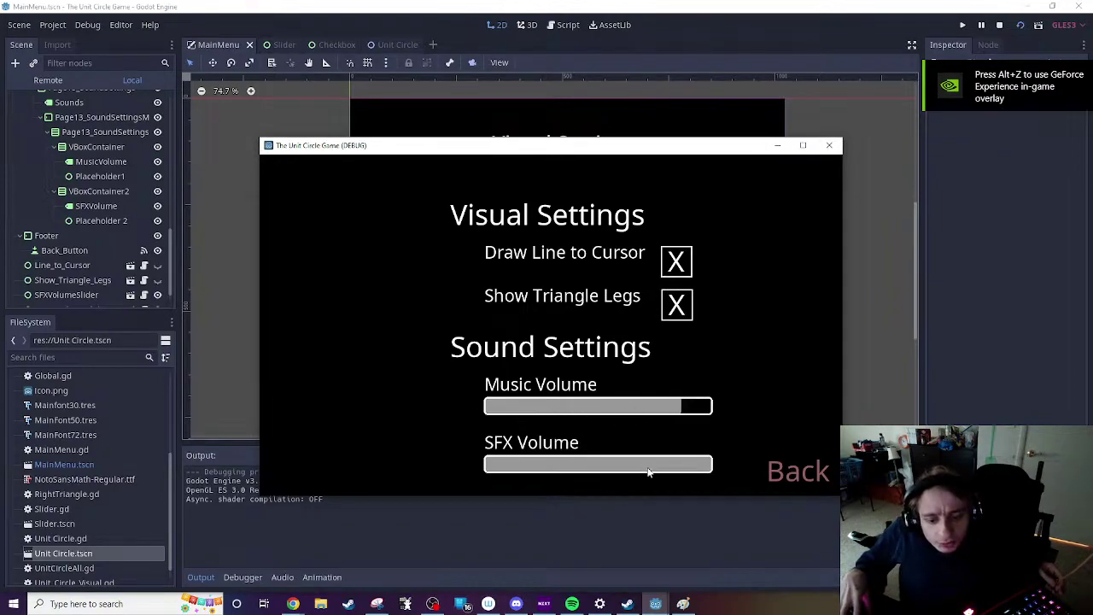
{"action": "left_click_drag", "start_coordinate": [649, 468], "coordinate": [598, 471]}
{"action": "mouse_move", "coordinate": [655, 407]}
{"action": "left_mouse_down"}
{"action": "mouse_move", "coordinate": [474, 410]}
{"action": "mouse_move", "coordinate": [694, 412]}
{"action": "mouse_move", "coordinate": [481, 409]}
{"action": "mouse_move", "coordinate": [688, 409]}
{"action": "mouse_move", "coordinate": [480, 394]}
{"action": "mouse_move", "coordinate": [649, 400]}
{"action": "mouse_move", "coordinate": [486, 377]}
{"action": "mouse_move", "coordinate": [657, 389]}
{"action": "left_mouse_up"}
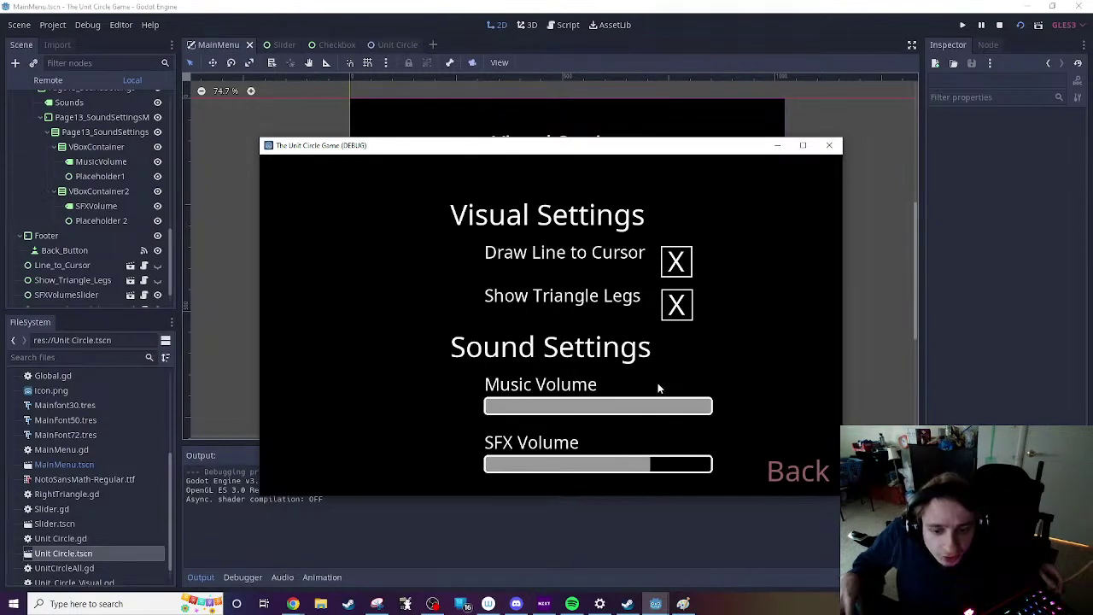
{"action": "left_click", "coordinate": [830, 146]}
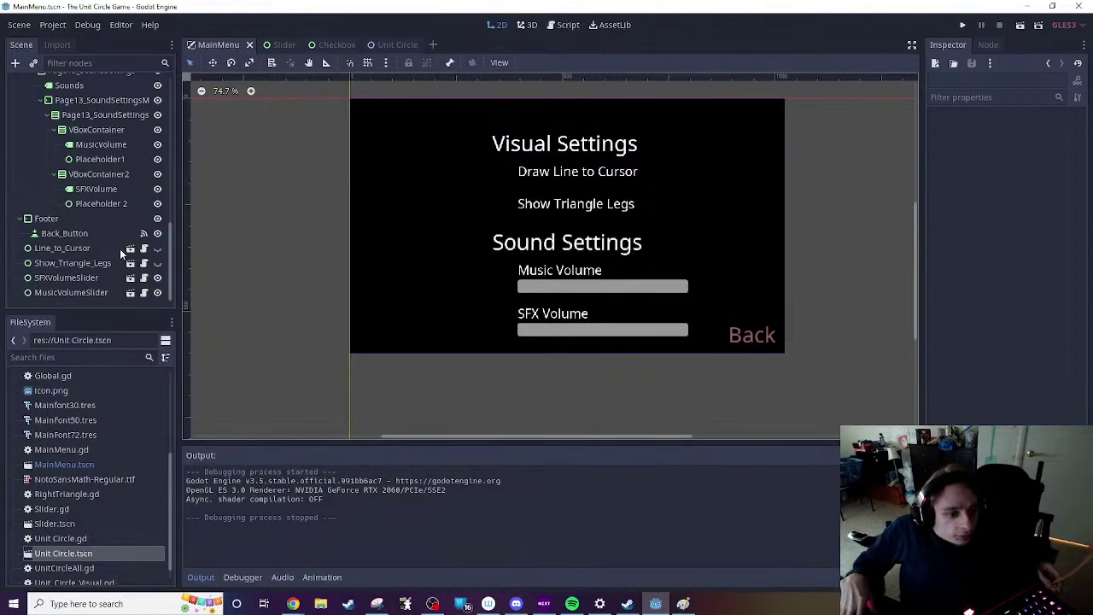
Step: Stretch SFXVolumeSlider and MusicVolumeSlider to 400 by 30 so each fills its grey bar
{"action": "left_click", "coordinate": [67, 277]}
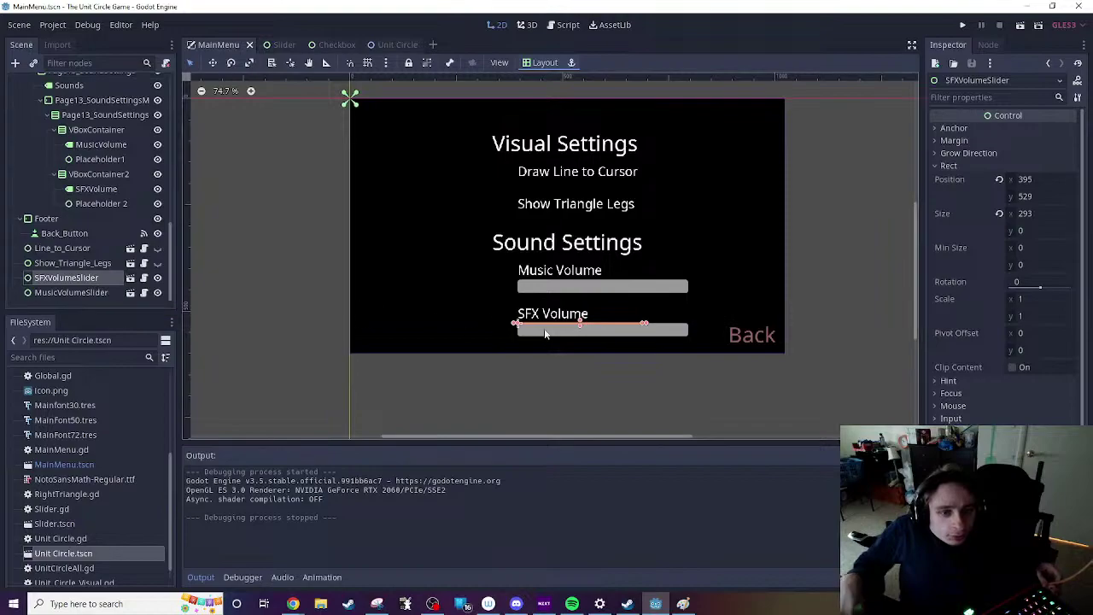
{"action": "scroll", "coordinate": [621, 337], "scroll_direction": "up", "scroll_amount": 9}
{"action": "scroll", "coordinate": [626, 339], "scroll_direction": "up", "scroll_amount": 1}
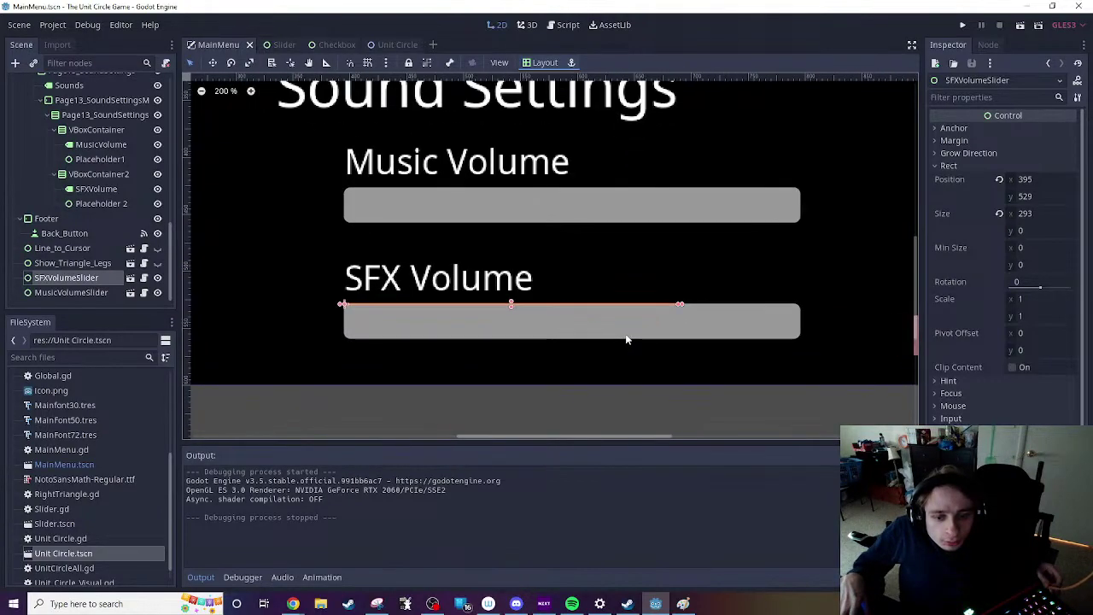
{"action": "left_click_drag", "start_coordinate": [683, 306], "coordinate": [805, 342]}
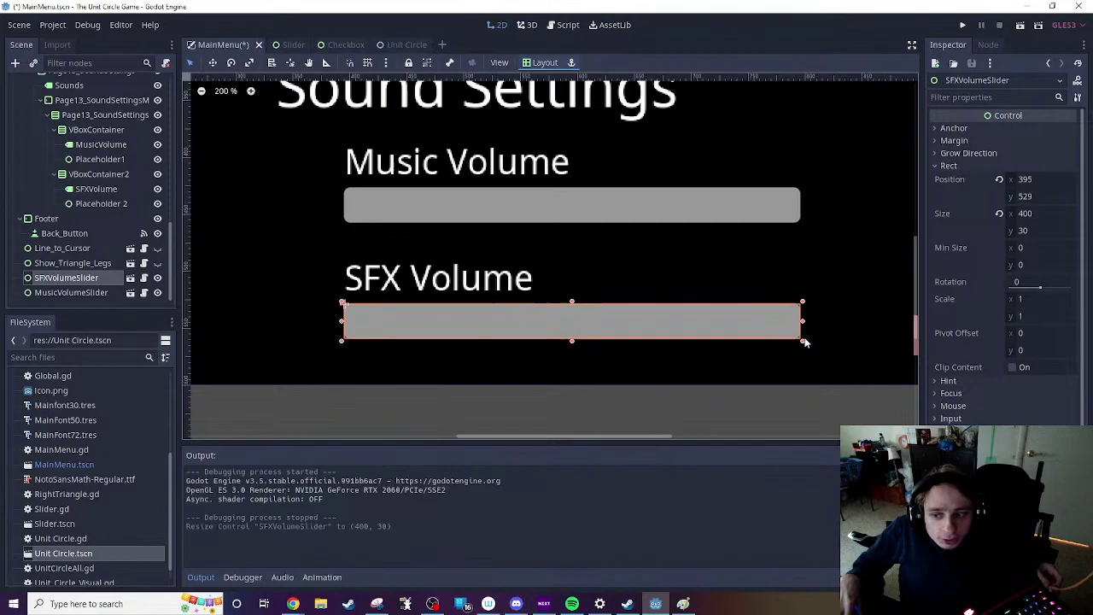
{"action": "left_click", "coordinate": [684, 205]}
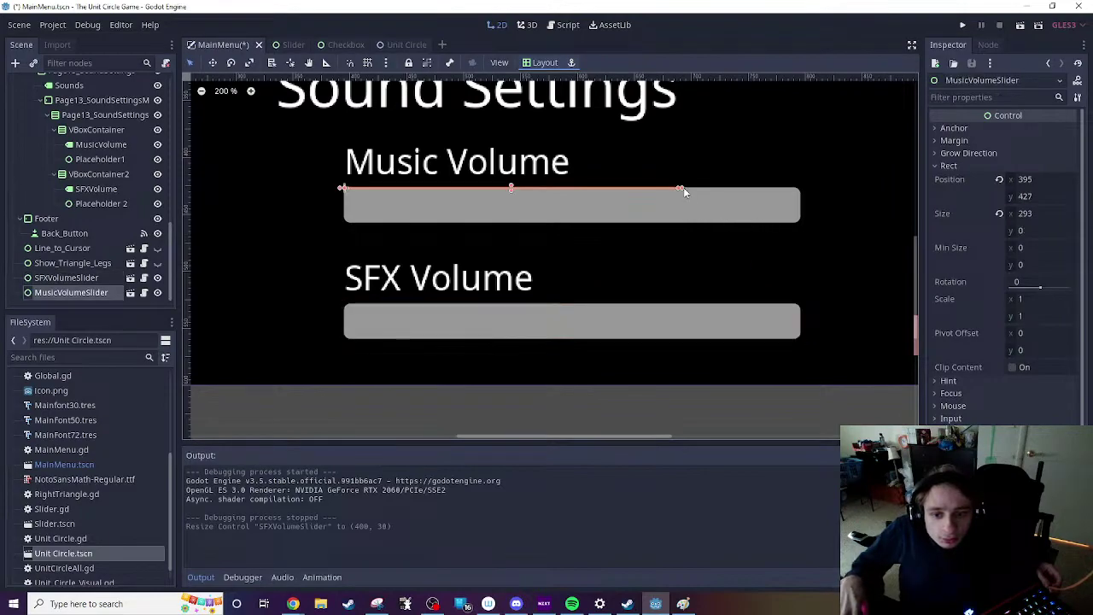
{"action": "left_click_drag", "start_coordinate": [684, 193], "coordinate": [804, 222]}
{"action": "left_click", "coordinate": [845, 243]}
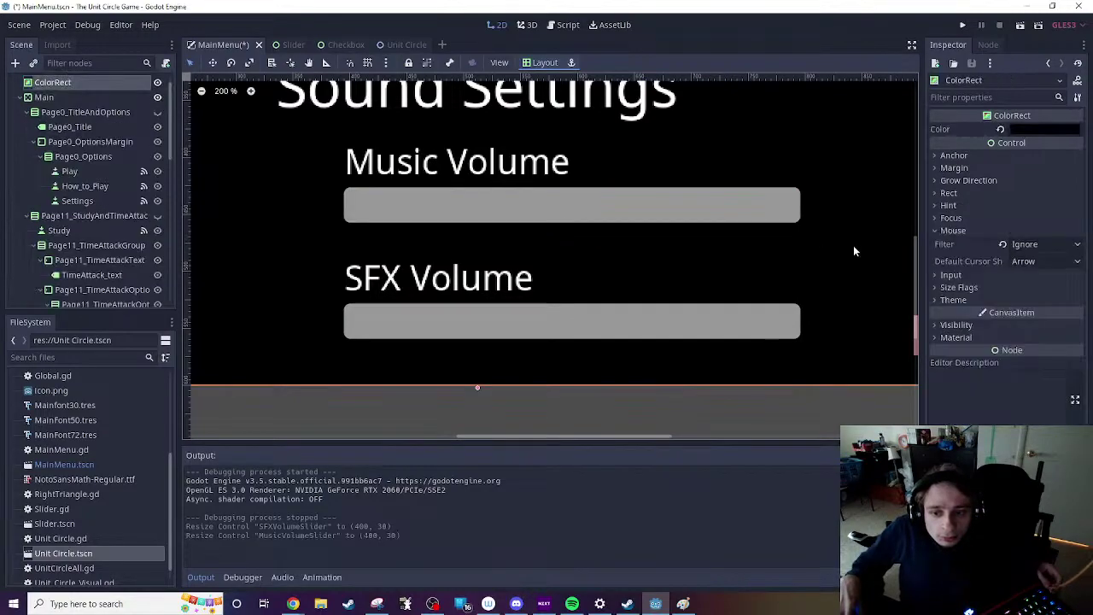
Step: Run the game, open Settings, sweep the Music and SFX Volume sliders across their bars, then close it
{"action": "key", "text": "F5"}
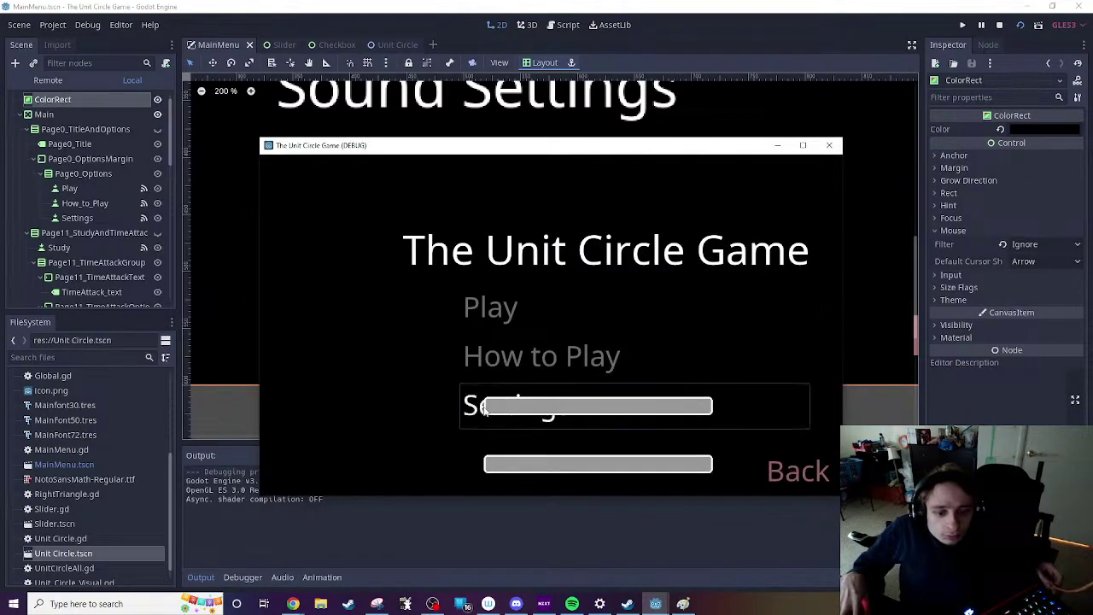
{"action": "left_click", "coordinate": [636, 417]}
{"action": "left_click_drag", "start_coordinate": [637, 417], "coordinate": [688, 412]}
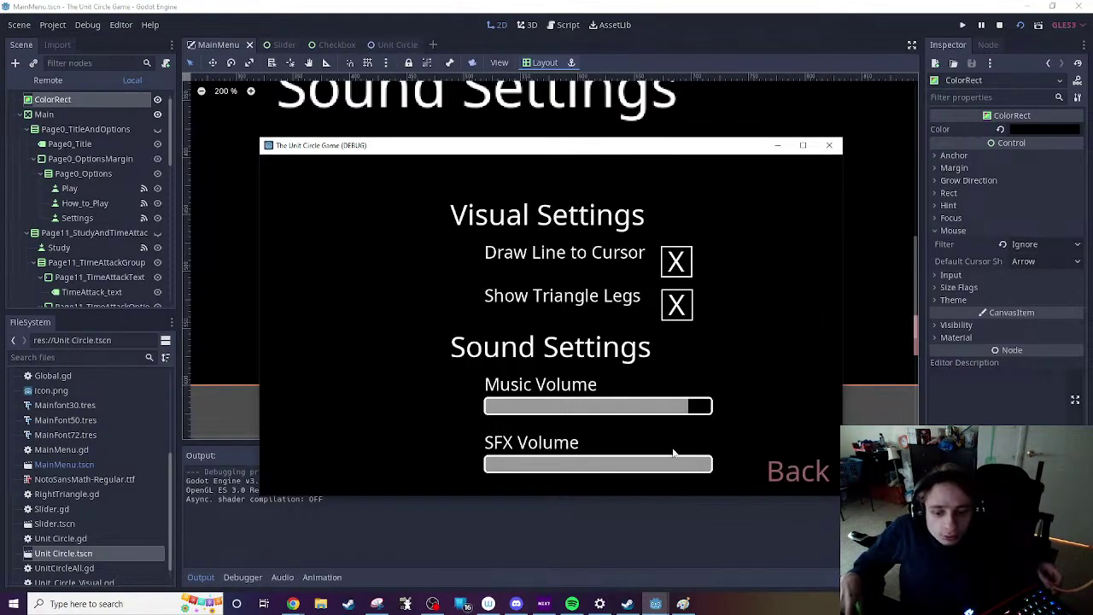
{"action": "left_click_drag", "start_coordinate": [683, 466], "coordinate": [509, 468]}
{"action": "left_click_drag", "start_coordinate": [577, 474], "coordinate": [681, 468]}
{"action": "mouse_move", "coordinate": [668, 408]}
{"action": "left_mouse_down"}
{"action": "mouse_move", "coordinate": [532, 415]}
{"action": "mouse_move", "coordinate": [674, 415]}
{"action": "mouse_move", "coordinate": [508, 415]}
{"action": "mouse_move", "coordinate": [679, 417]}
{"action": "mouse_move", "coordinate": [659, 415]}
{"action": "left_mouse_up"}
{"action": "left_click_drag", "start_coordinate": [653, 466], "coordinate": [773, 471]}
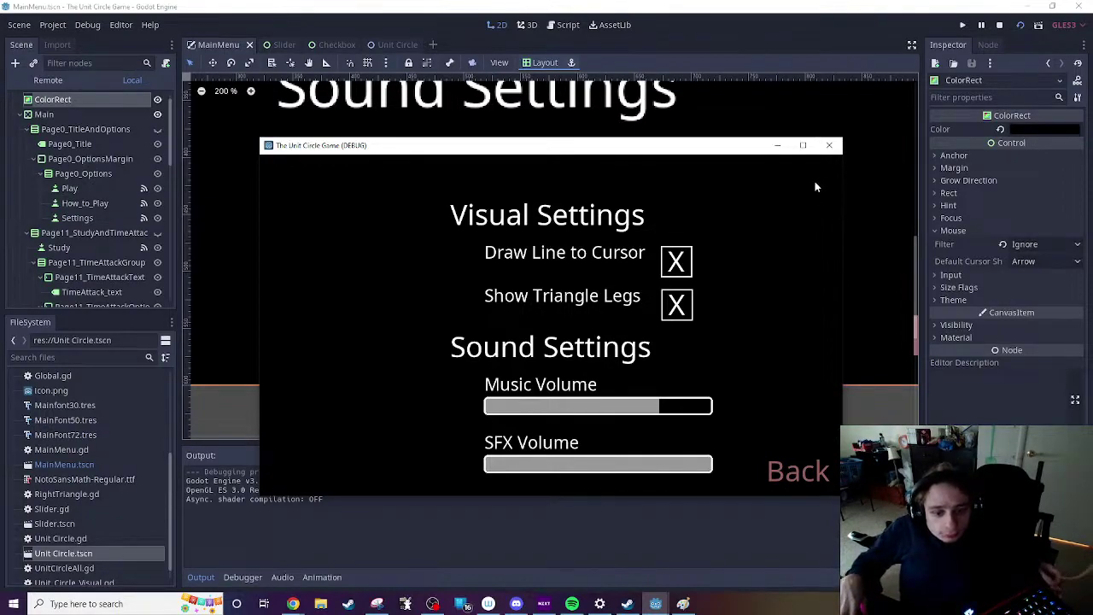
{"action": "left_click", "coordinate": [828, 145]}
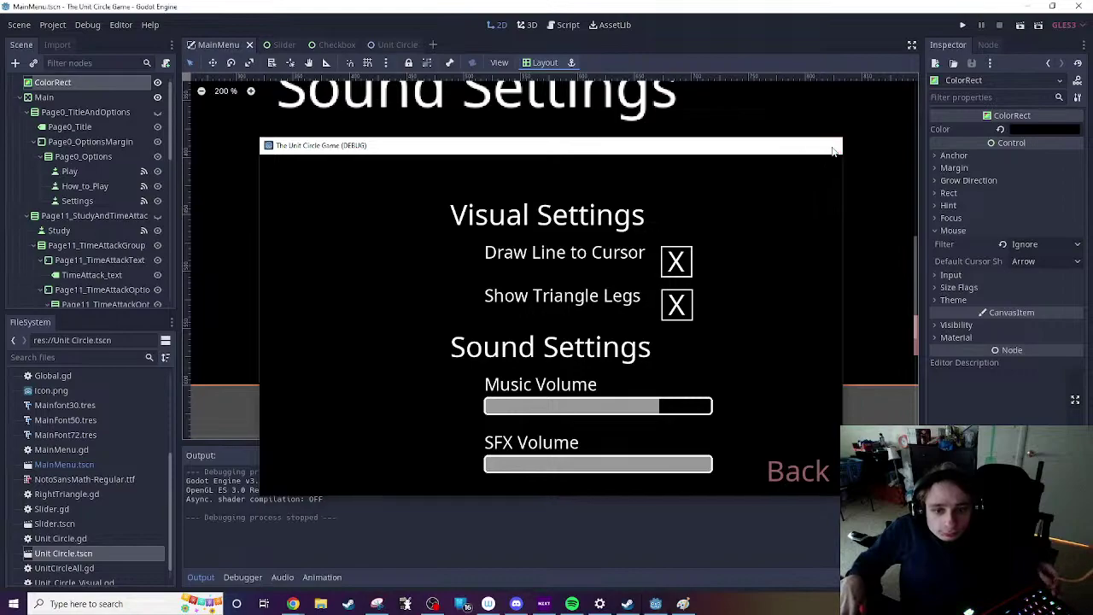
{"action": "scroll", "coordinate": [775, 195], "scroll_direction": "down", "scroll_amount": 1}
{"action": "scroll", "coordinate": [775, 200], "scroll_direction": "down", "scroll_amount": 1}
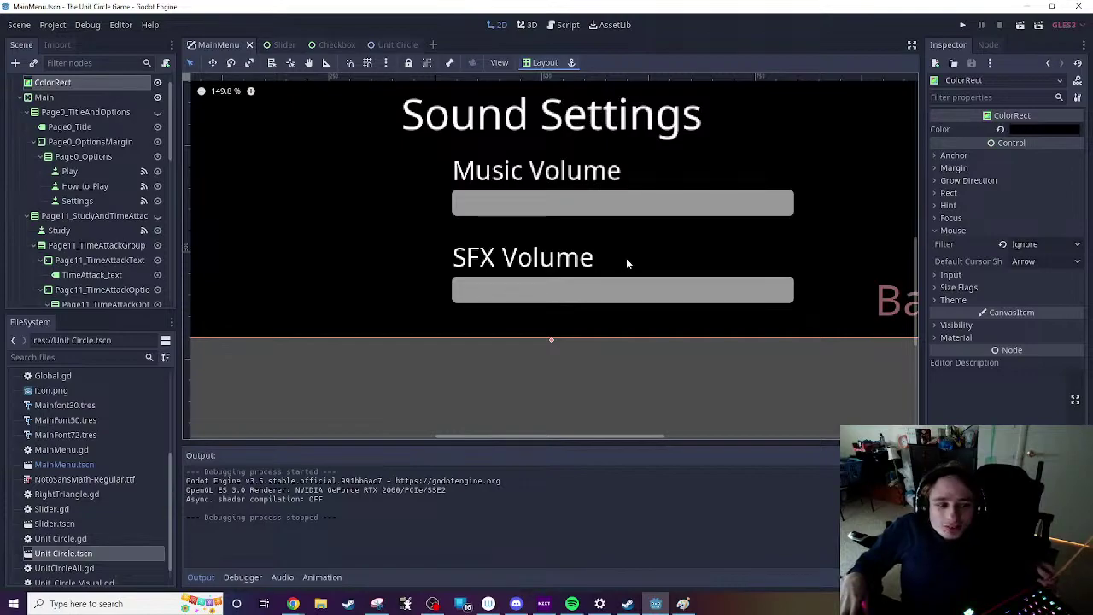
{"action": "scroll", "coordinate": [129, 256], "scroll_direction": "down", "scroll_amount": 10}
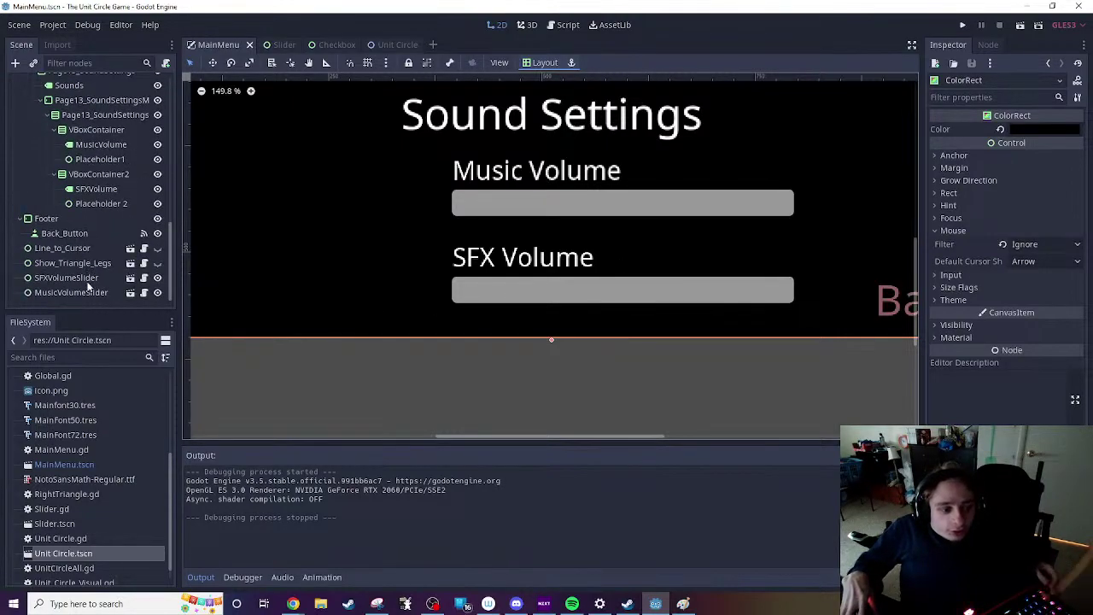
{"action": "left_click", "coordinate": [89, 279]}
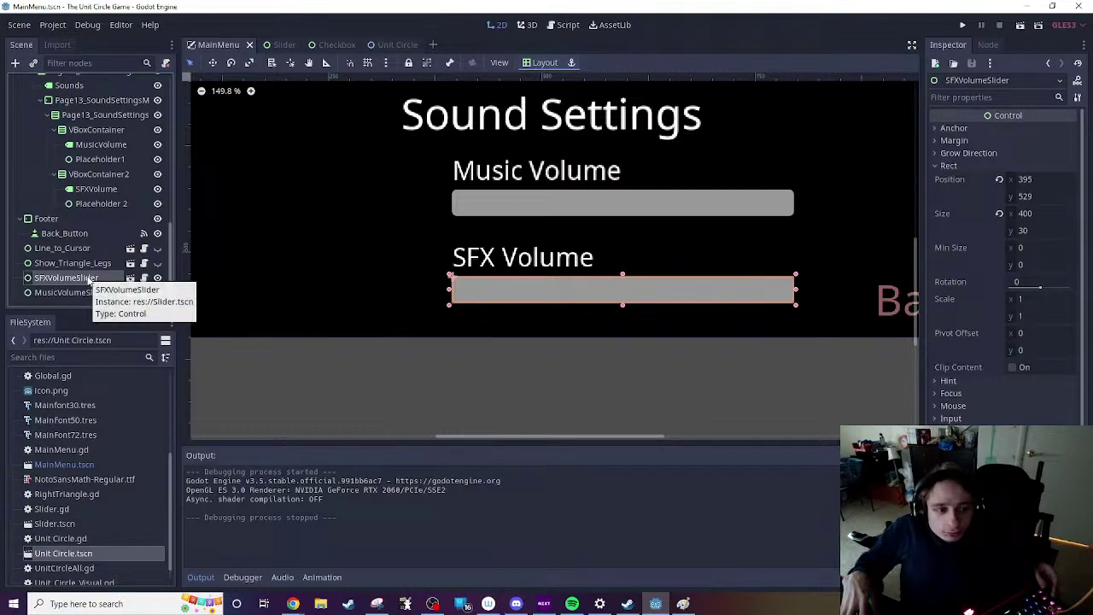
{"action": "left_click", "coordinate": [279, 45]}
{"action": "left_click", "coordinate": [1021, 25]}
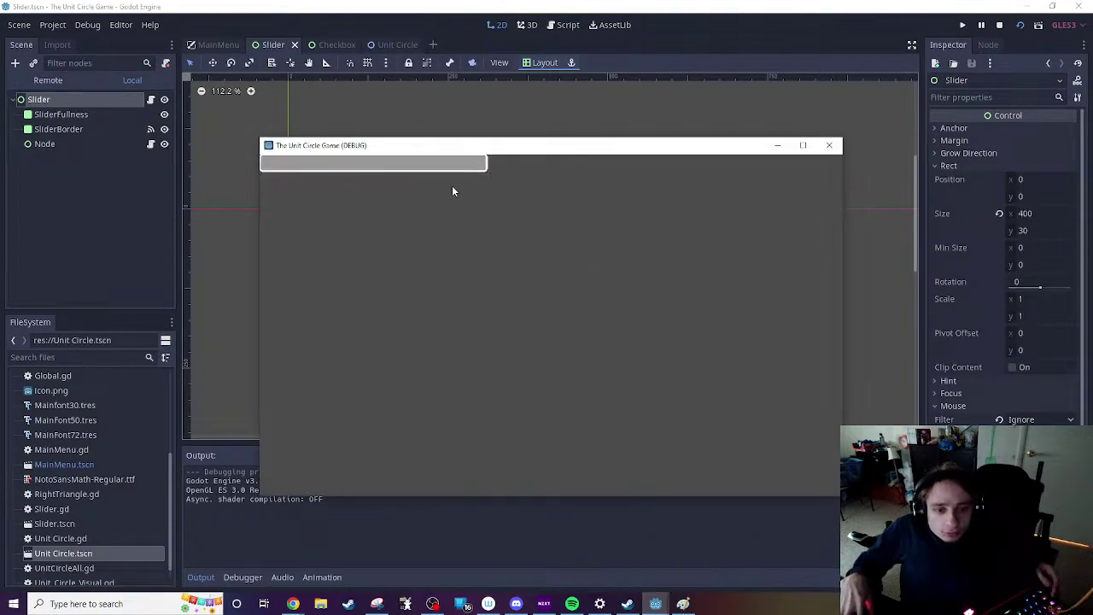
{"action": "left_click_drag", "start_coordinate": [452, 164], "coordinate": [701, 180]}
{"action": "left_click", "coordinate": [828, 145]}
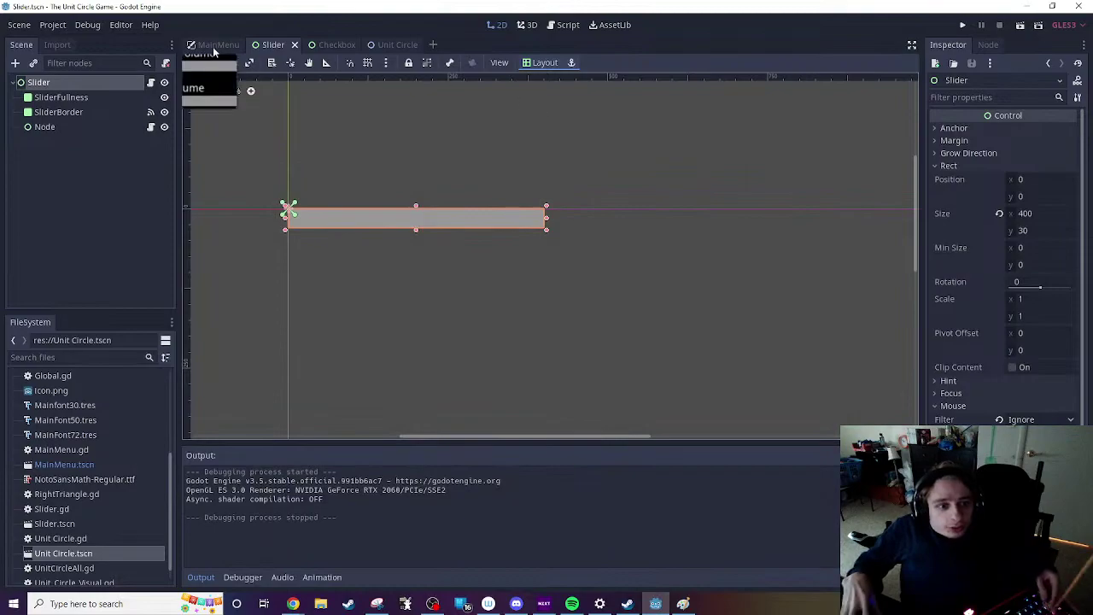
{"action": "key", "text": "ctrl+shift+Tab"}
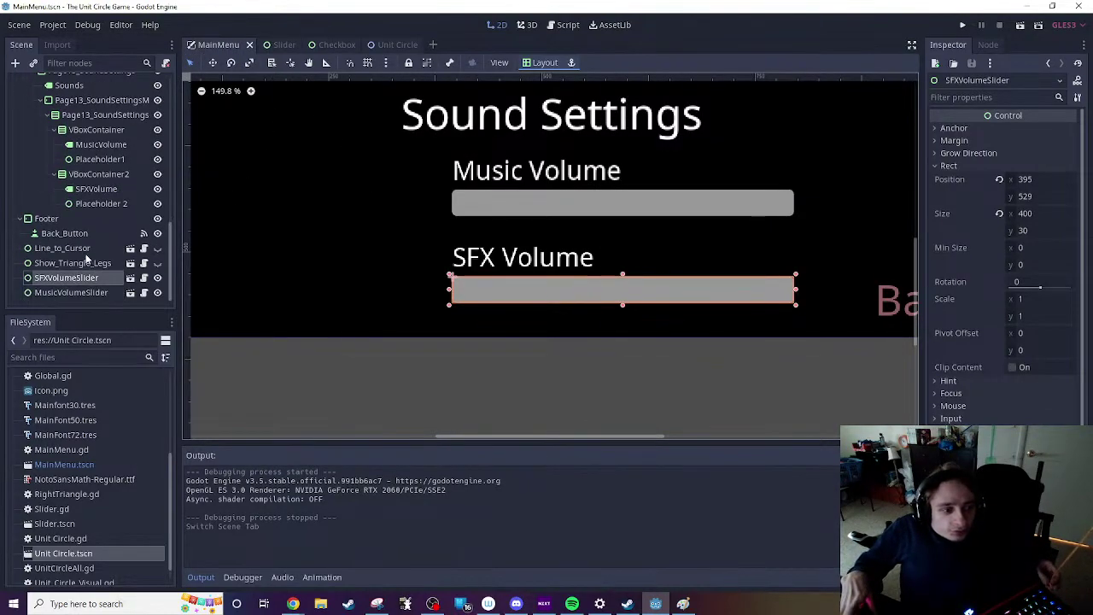
{"action": "scroll", "coordinate": [57, 284], "scroll_direction": "up", "scroll_amount": 10}
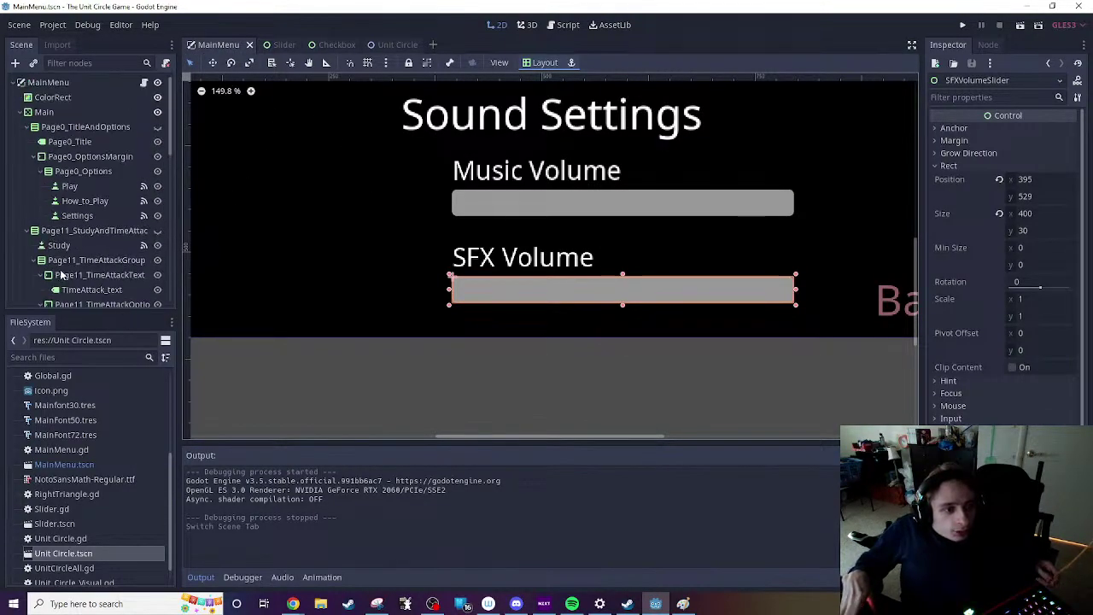
{"action": "left_click", "coordinate": [40, 83]}
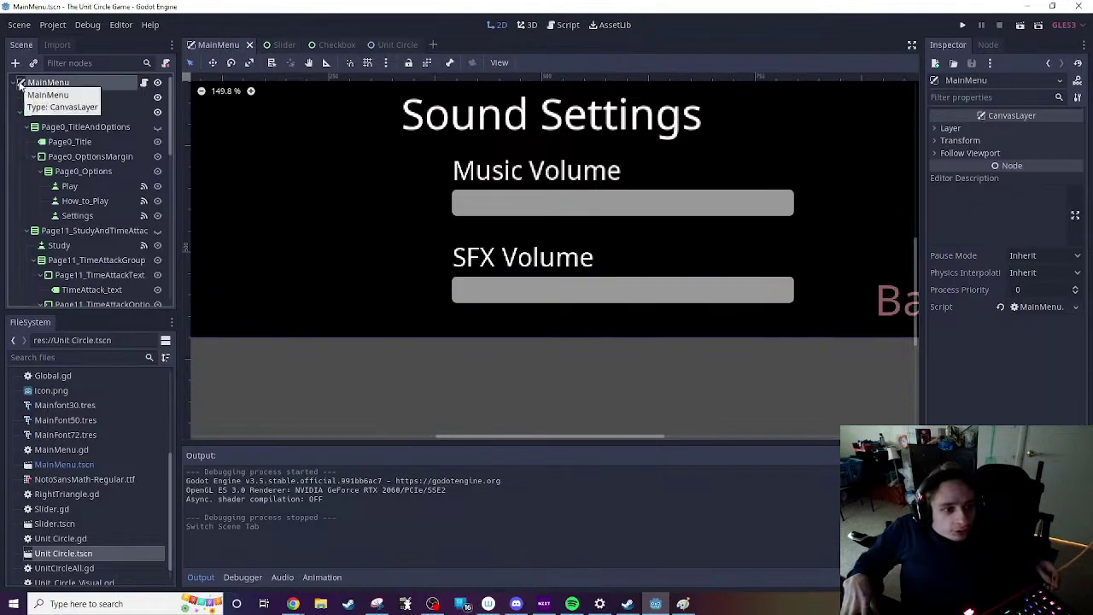
{"action": "scroll", "coordinate": [72, 133], "scroll_direction": "down", "scroll_amount": 8}
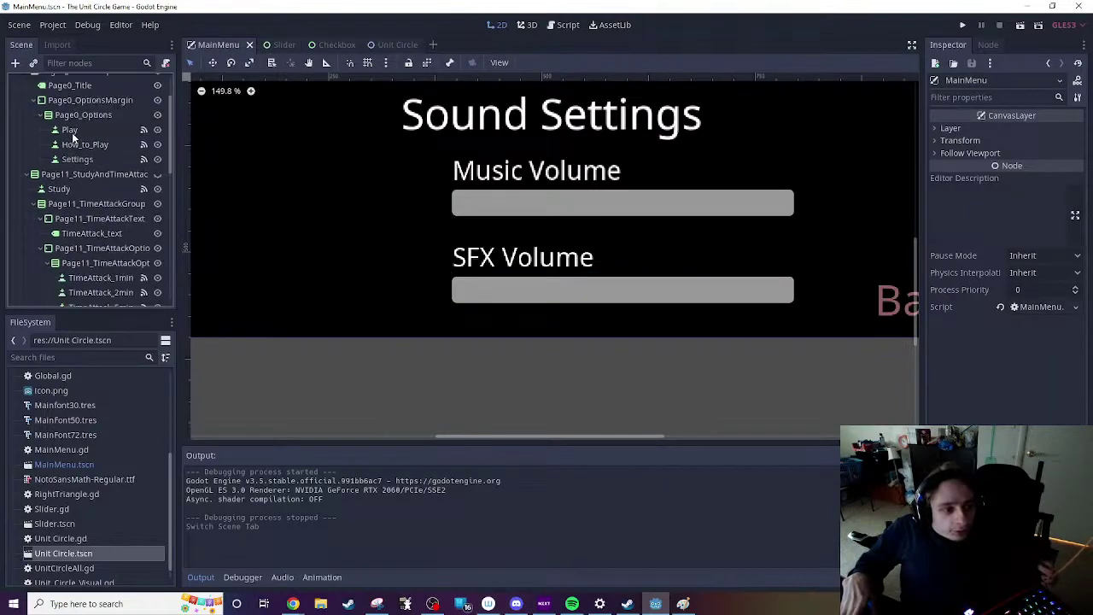
{"action": "scroll", "coordinate": [72, 133], "scroll_direction": "down", "scroll_amount": 5}
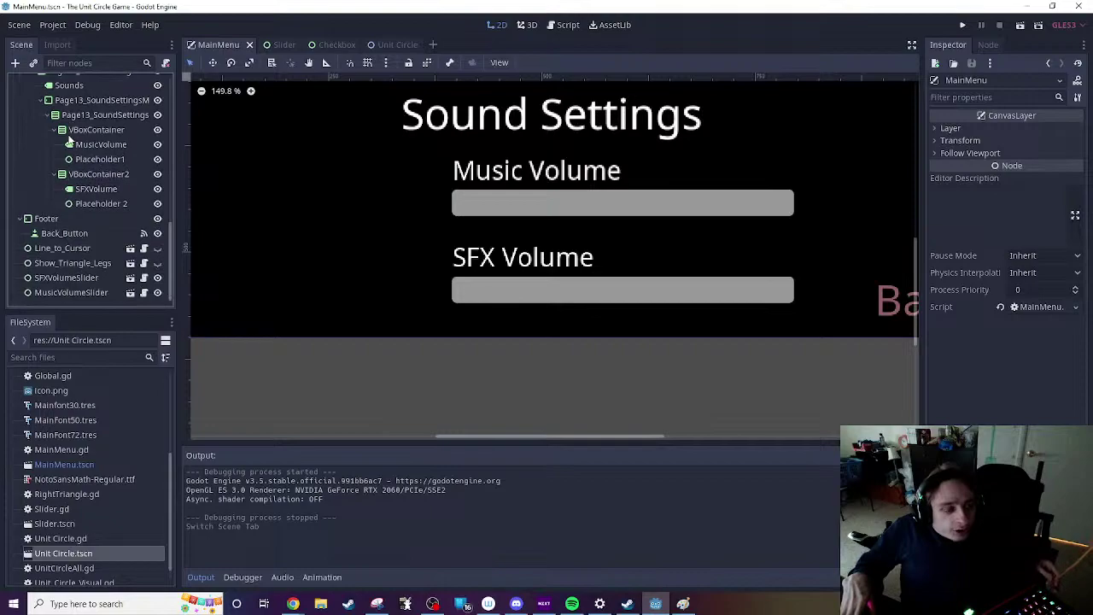
{"action": "left_click", "coordinate": [52, 279]}
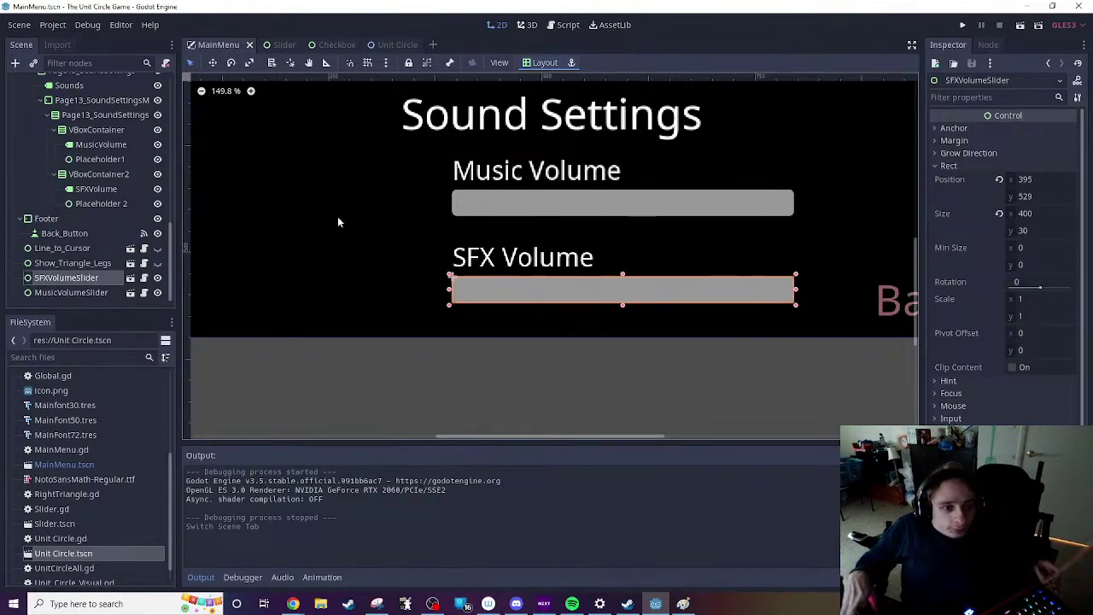
Step: Hide the SFXVolumeSlider and MusicVolumeSlider placeholder bars in the scene tree
{"action": "scroll", "coordinate": [259, 235], "scroll_direction": "up", "scroll_amount": 2}
{"action": "scroll", "coordinate": [282, 226], "scroll_direction": "down", "scroll_amount": 3}
{"action": "scroll", "coordinate": [283, 228], "scroll_direction": "up", "scroll_amount": 1}
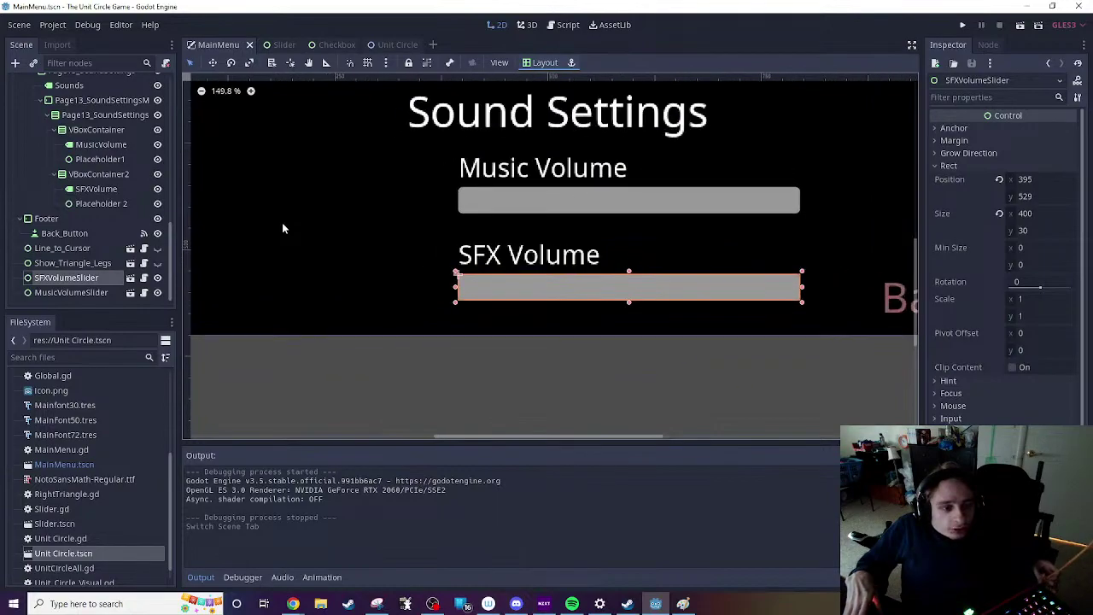
{"action": "left_click", "coordinate": [157, 277]}
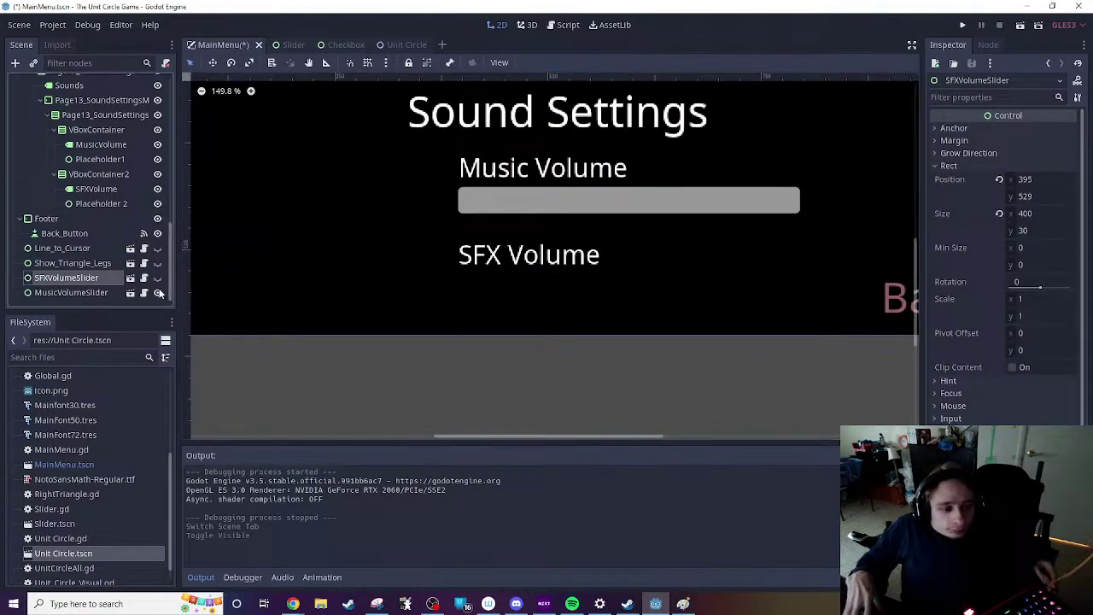
{"action": "left_click", "coordinate": [157, 292]}
Step: Instance Slider.tscn as a child of MainMenu and run the game
{"action": "left_click", "coordinate": [291, 45]}
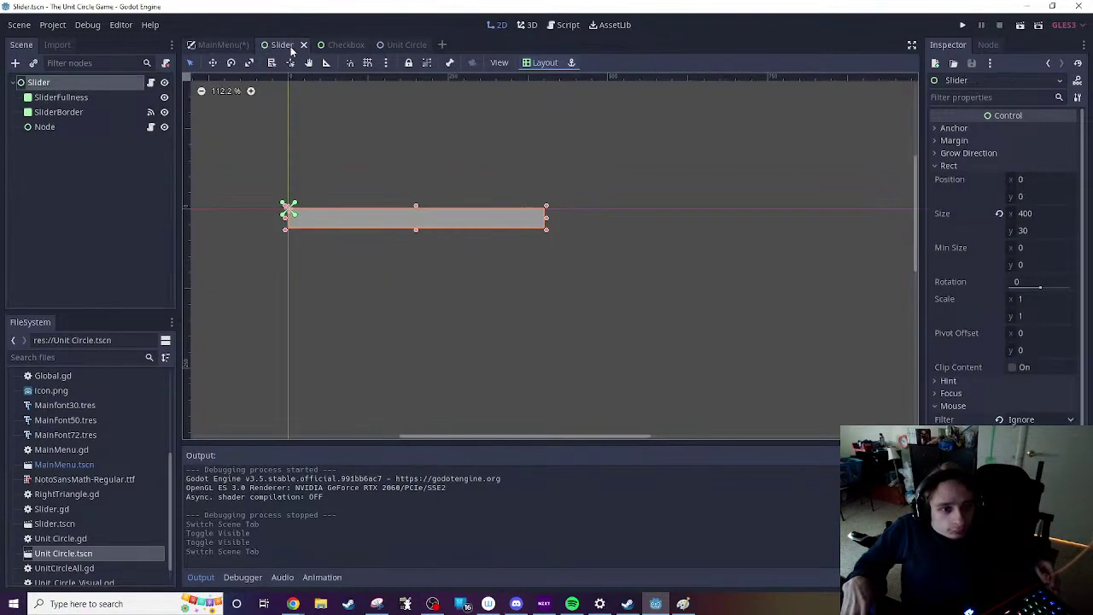
{"action": "left_click", "coordinate": [224, 44]}
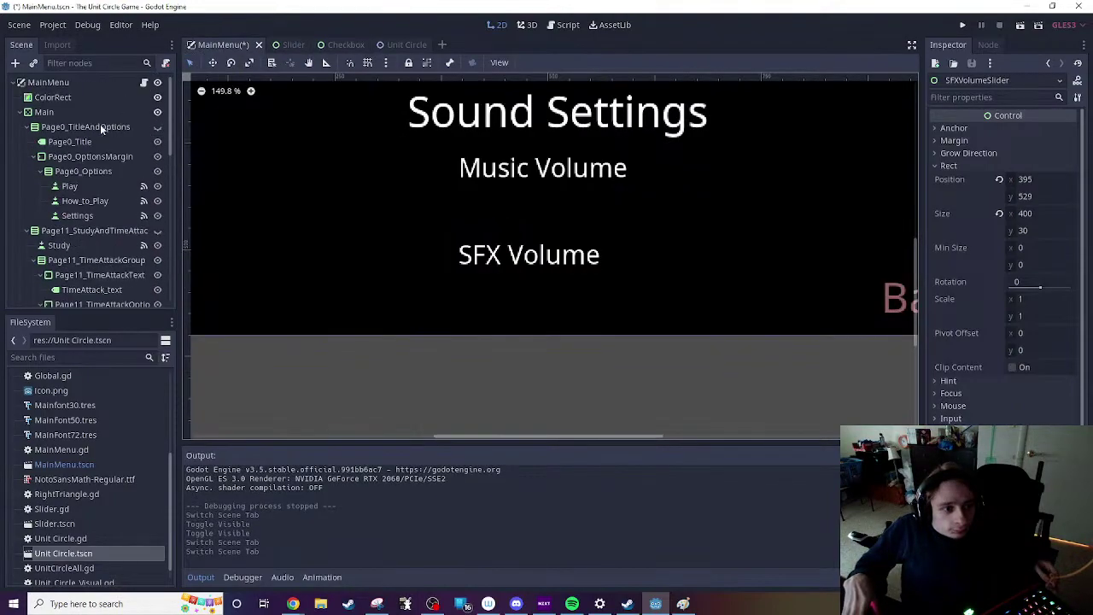
{"action": "left_click", "coordinate": [51, 82]}
{"action": "right_click", "coordinate": [56, 83]}
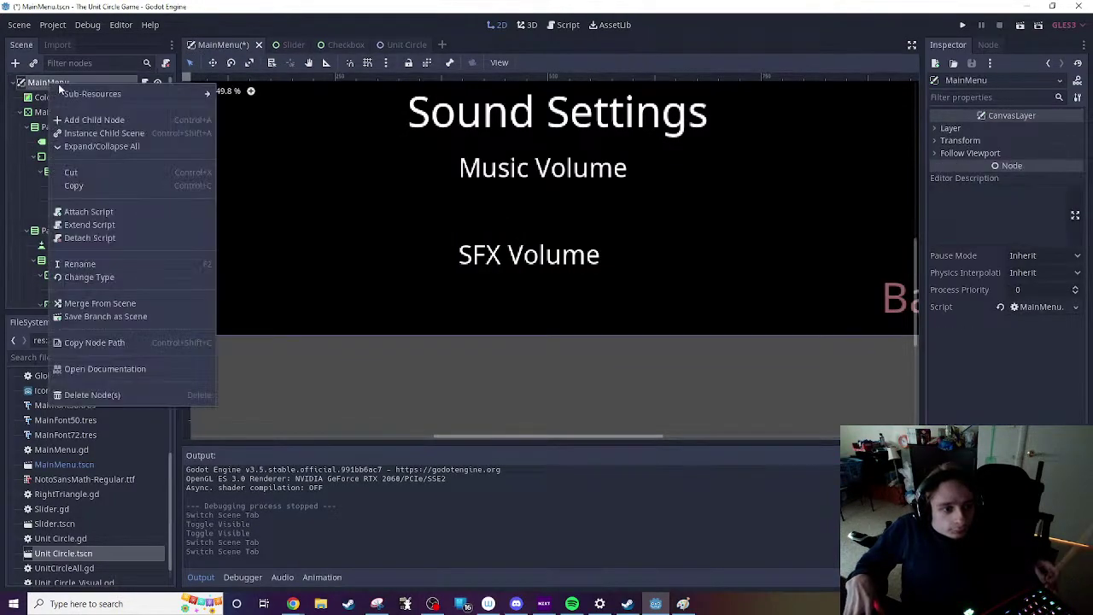
{"action": "left_click", "coordinate": [92, 133]}
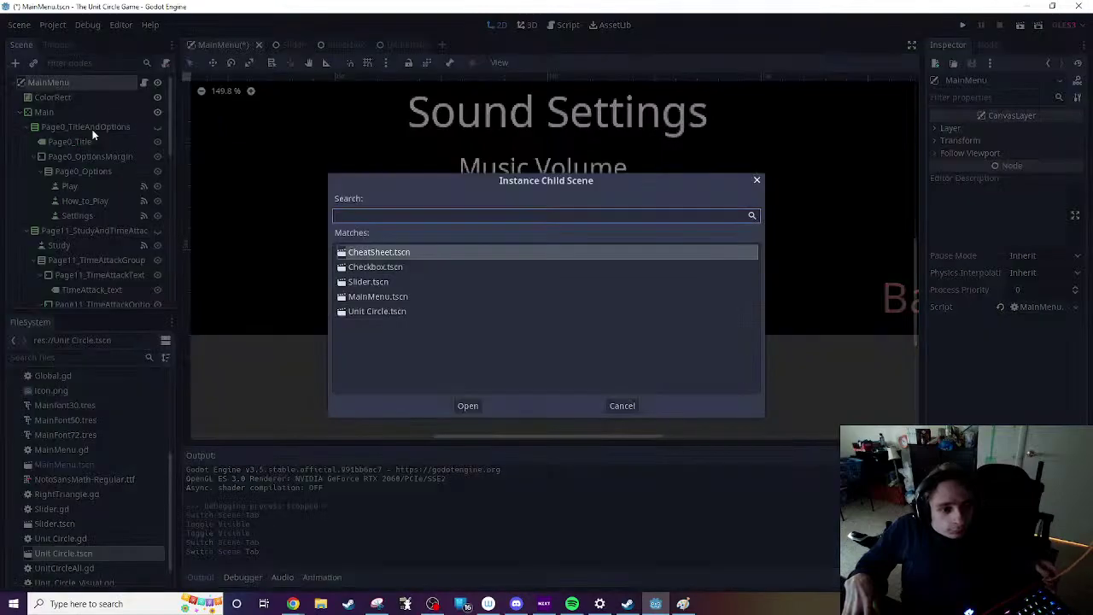
{"action": "double_click", "coordinate": [378, 282]}
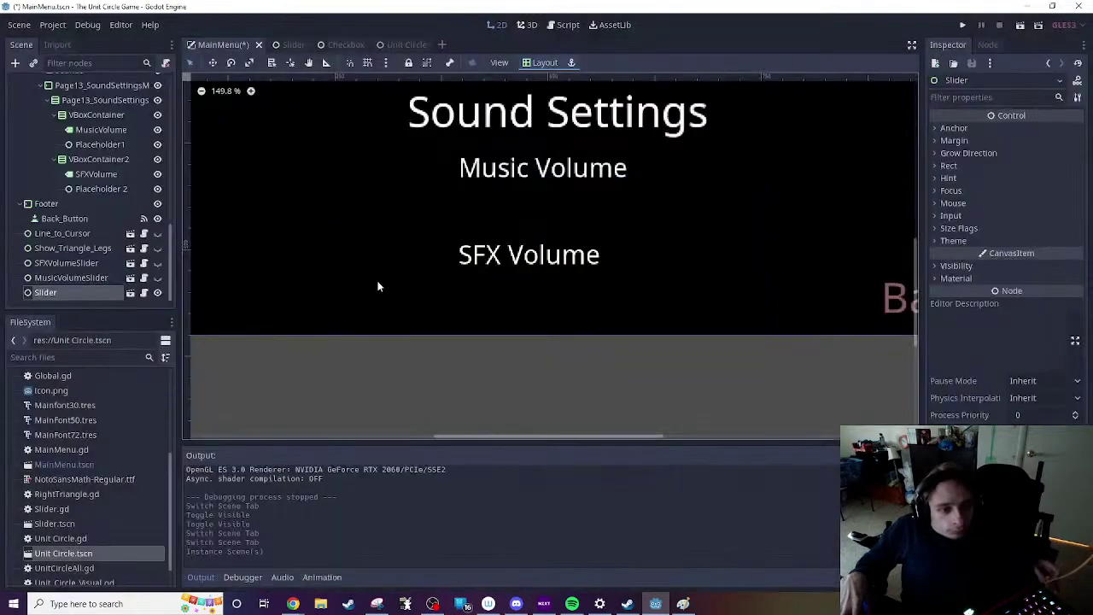
{"action": "scroll", "coordinate": [422, 245], "scroll_direction": "down", "scroll_amount": 6}
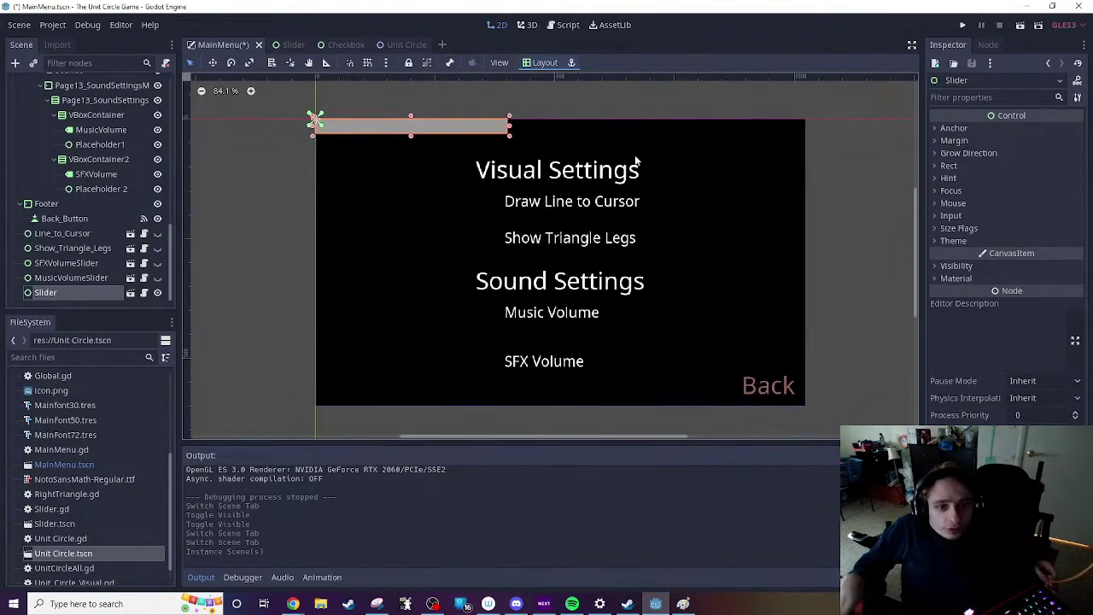
{"action": "left_click", "coordinate": [1020, 25]}
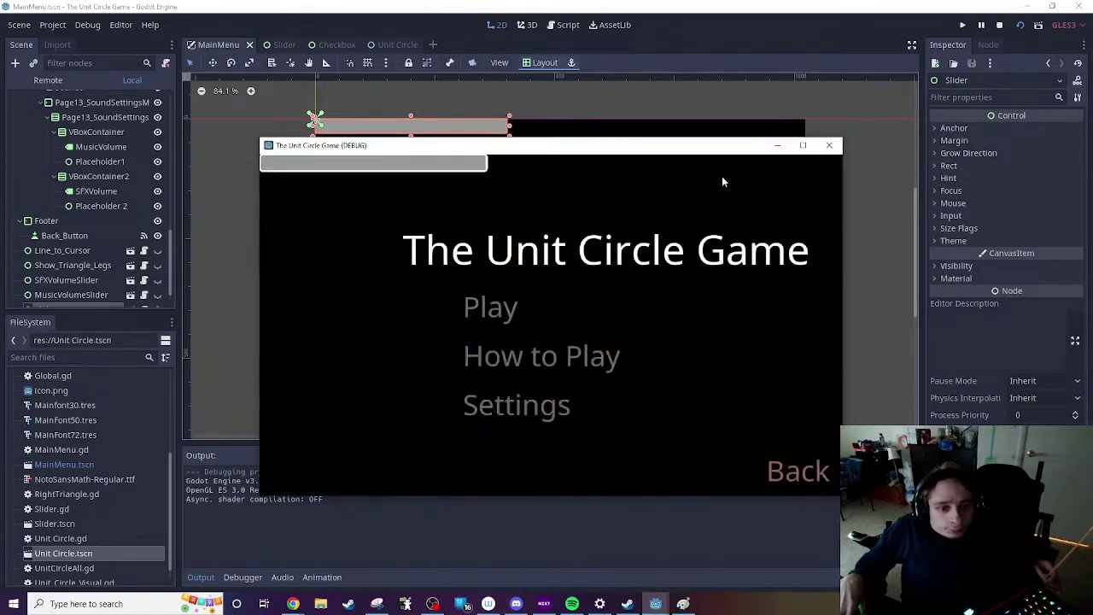
Step: Move the new Slider onto the Sound Settings heading, then rerun and drag it to test
{"action": "left_click_drag", "start_coordinate": [439, 184], "coordinate": [295, 174]}
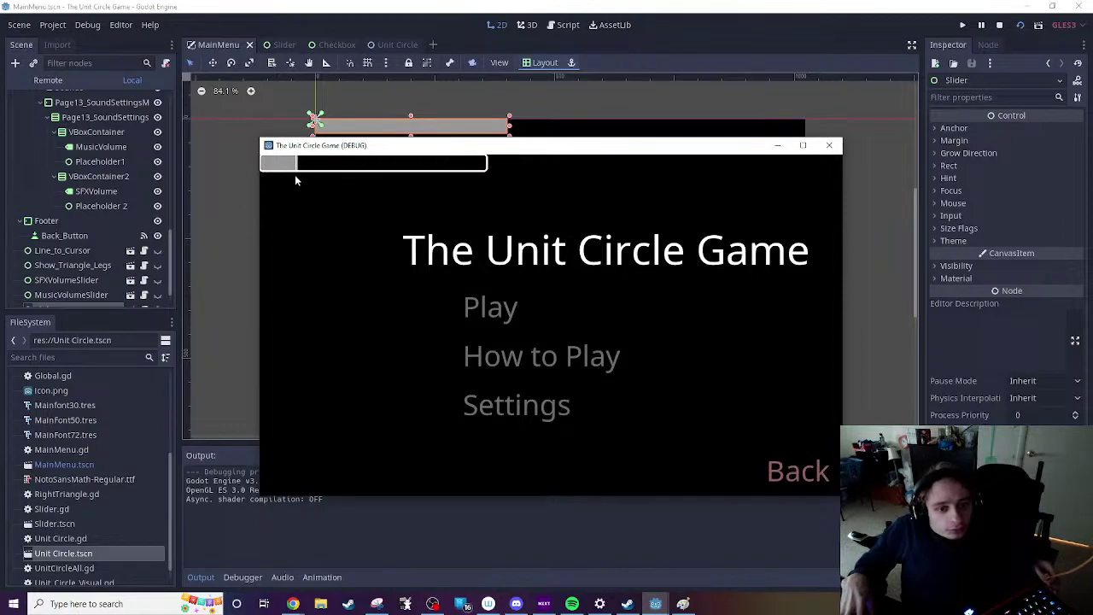
{"action": "left_click", "coordinate": [829, 145]}
{"action": "left_click_drag", "start_coordinate": [438, 133], "coordinate": [488, 274]}
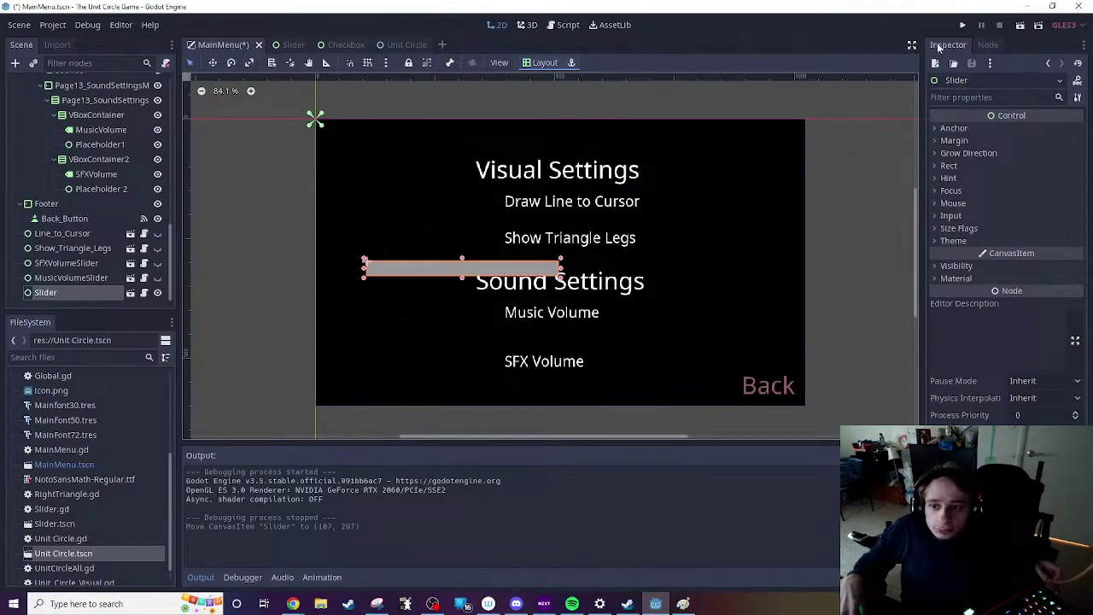
{"action": "key", "text": "ctrl+s"}
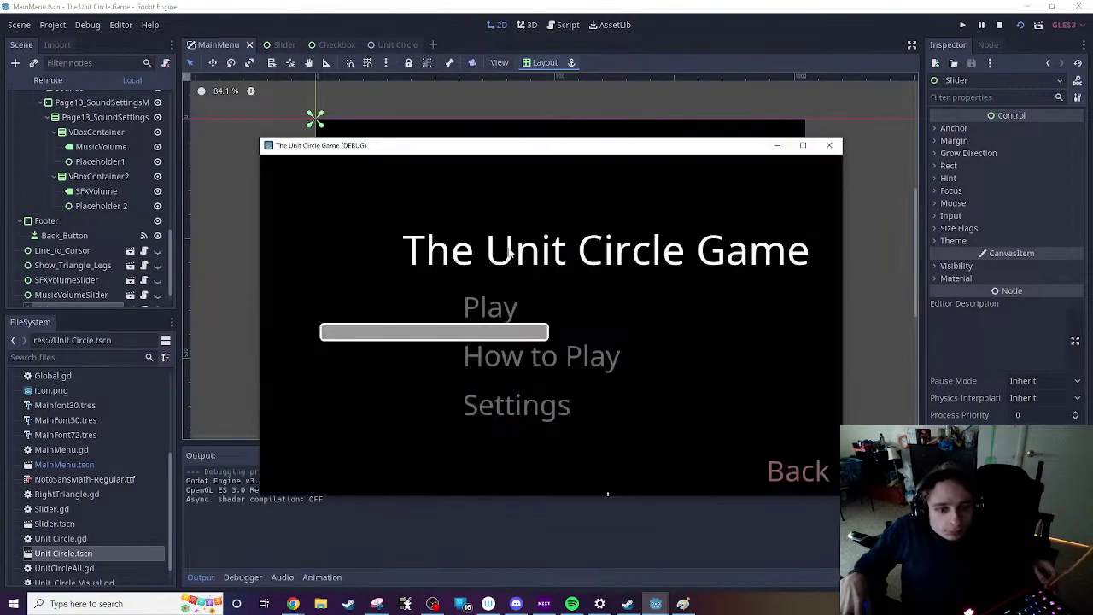
{"action": "left_click_drag", "start_coordinate": [475, 334], "coordinate": [406, 334]}
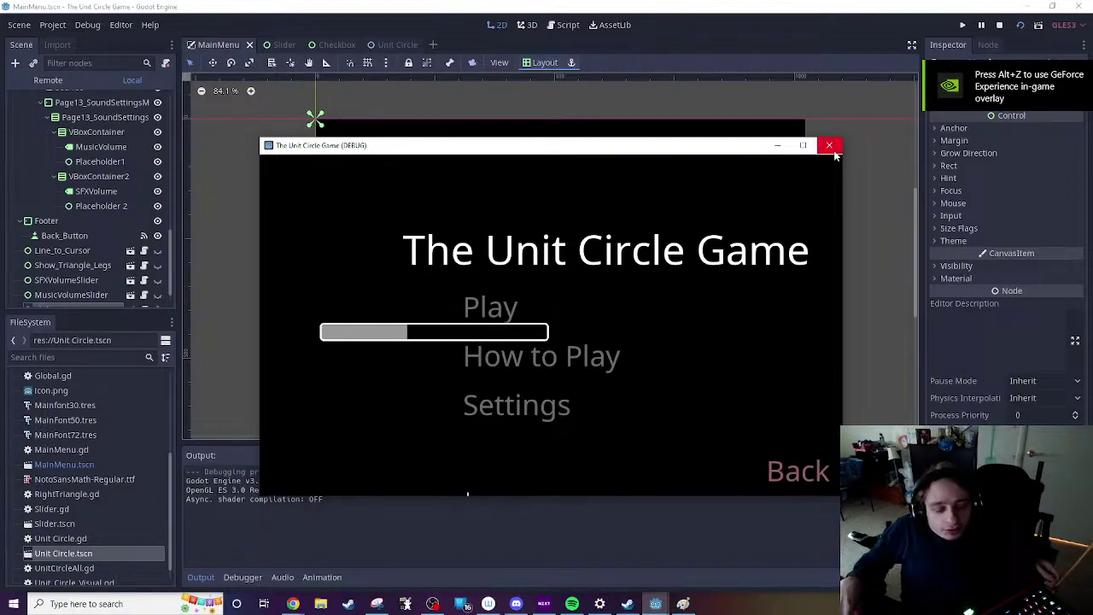
{"action": "left_click", "coordinate": [834, 152]}
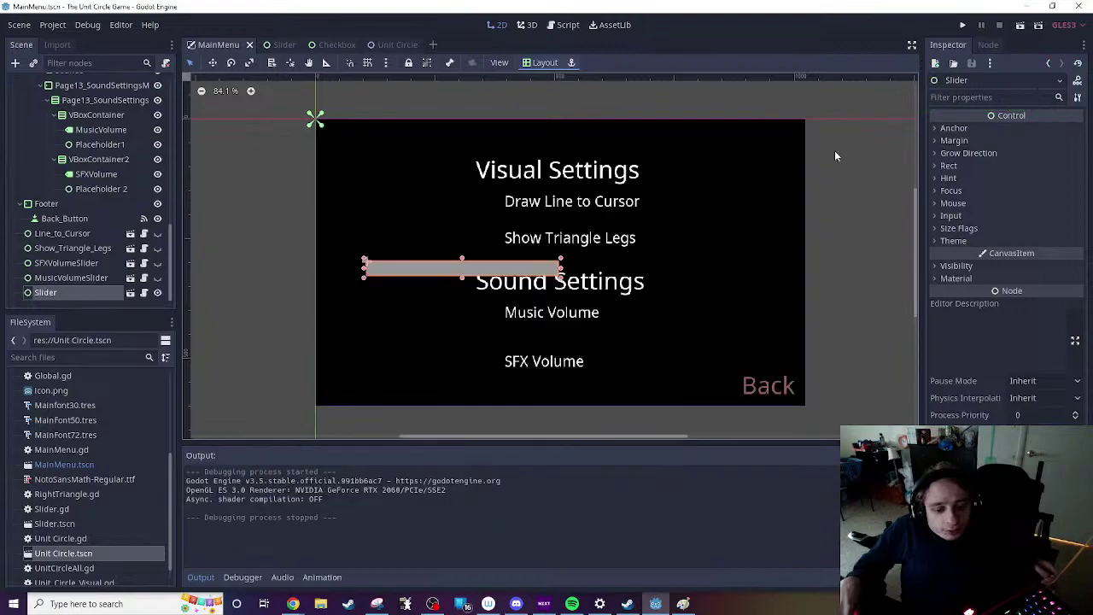
Step: Delete the added Slider instance from the MainMenu scene
{"action": "right_click", "coordinate": [66, 293]}
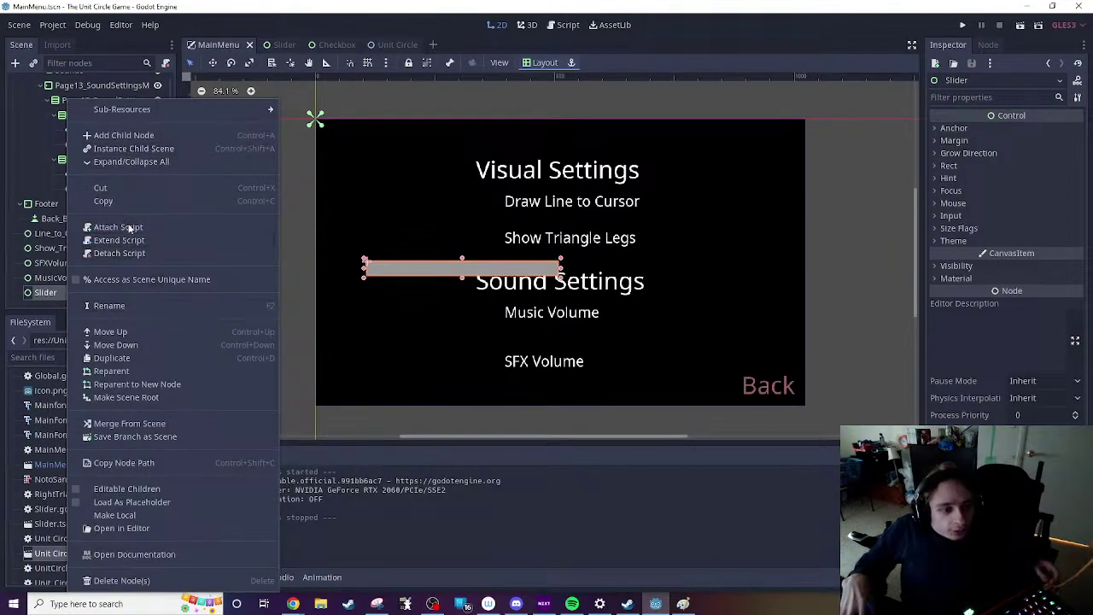
{"action": "left_click", "coordinate": [122, 580]}
{"action": "left_click", "coordinate": [520, 312]}
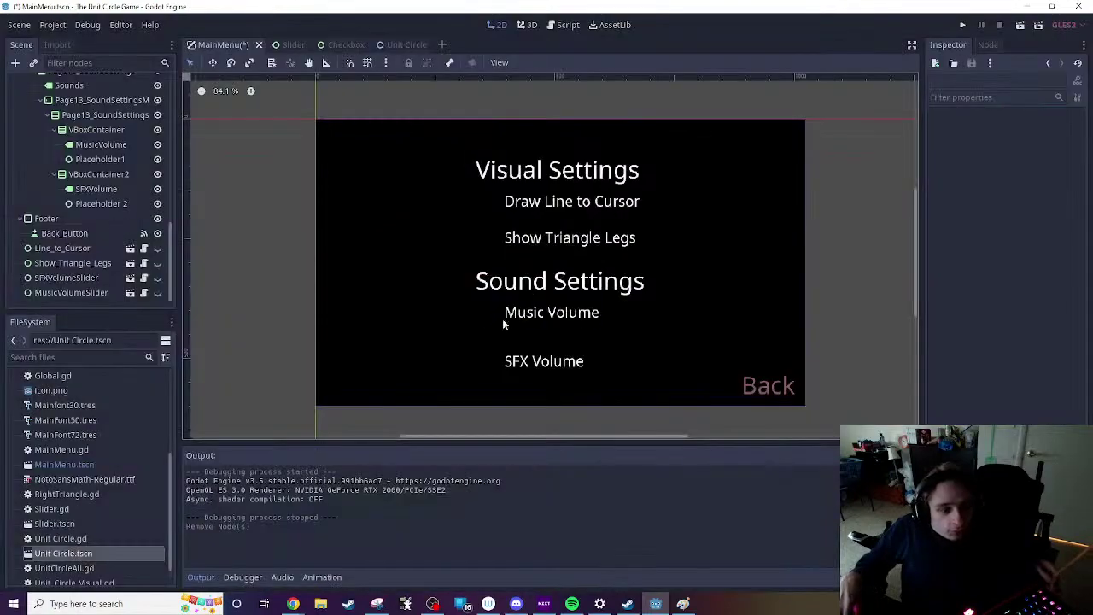
Step: Open Slider.gd from the Slider scene
{"action": "left_click", "coordinate": [303, 46]}
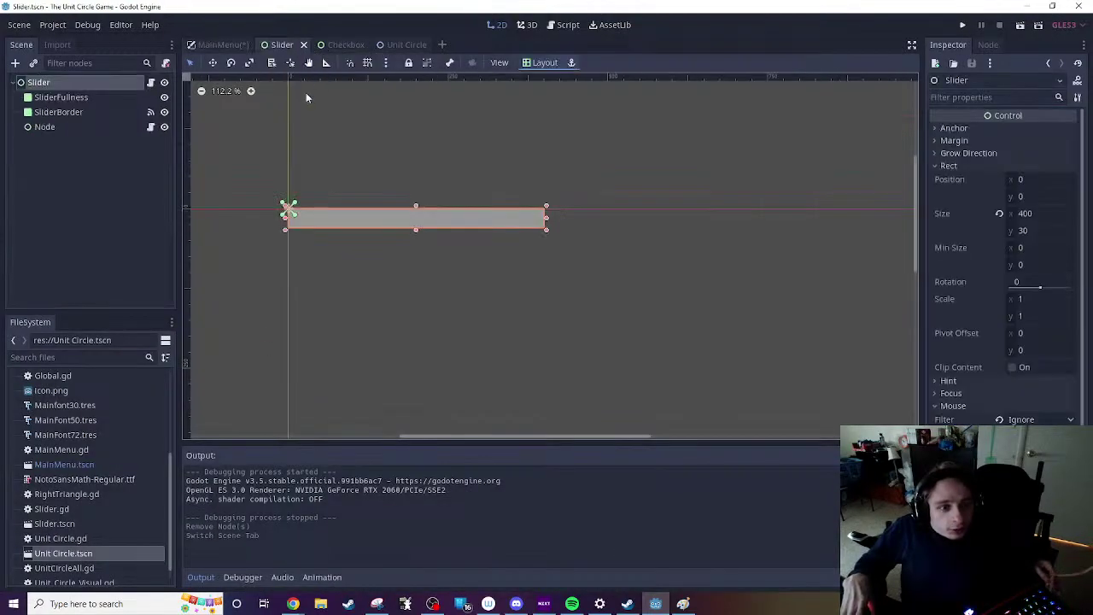
{"action": "left_click", "coordinate": [151, 83]}
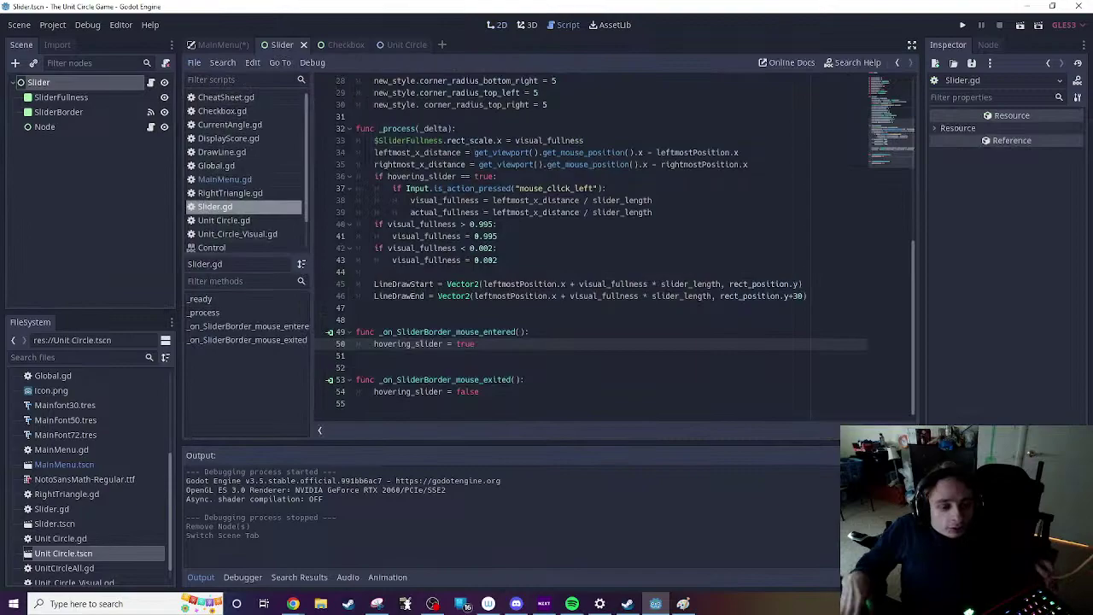
{"action": "scroll", "coordinate": [598, 247], "scroll_direction": "up", "scroll_amount": 1}
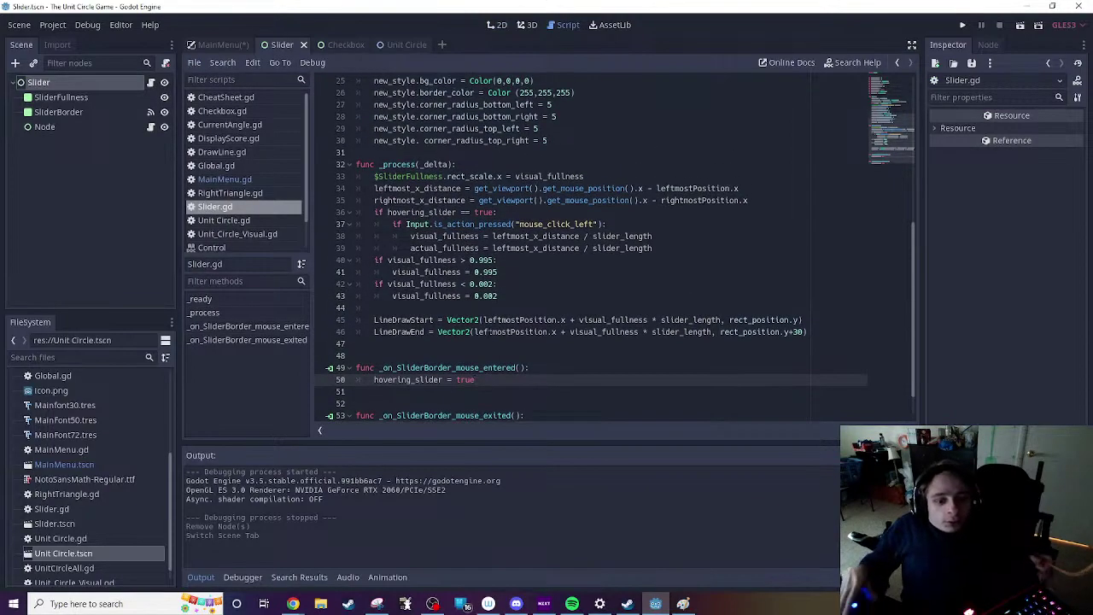
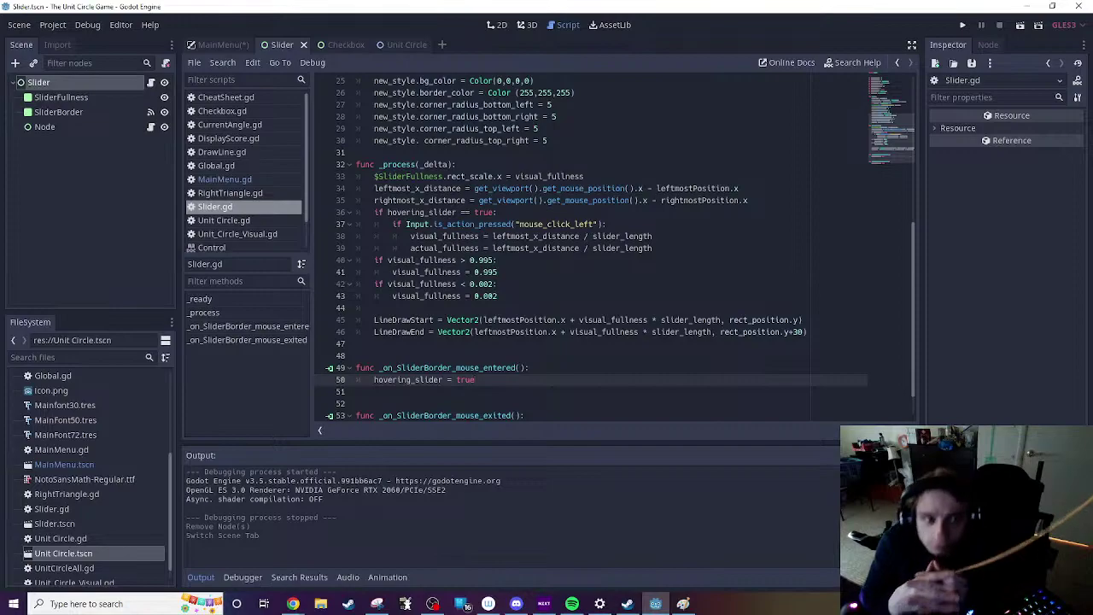
Step: Instance Slider.tscn as a child of the MainMenu root node
{"action": "left_click", "coordinate": [228, 49]}
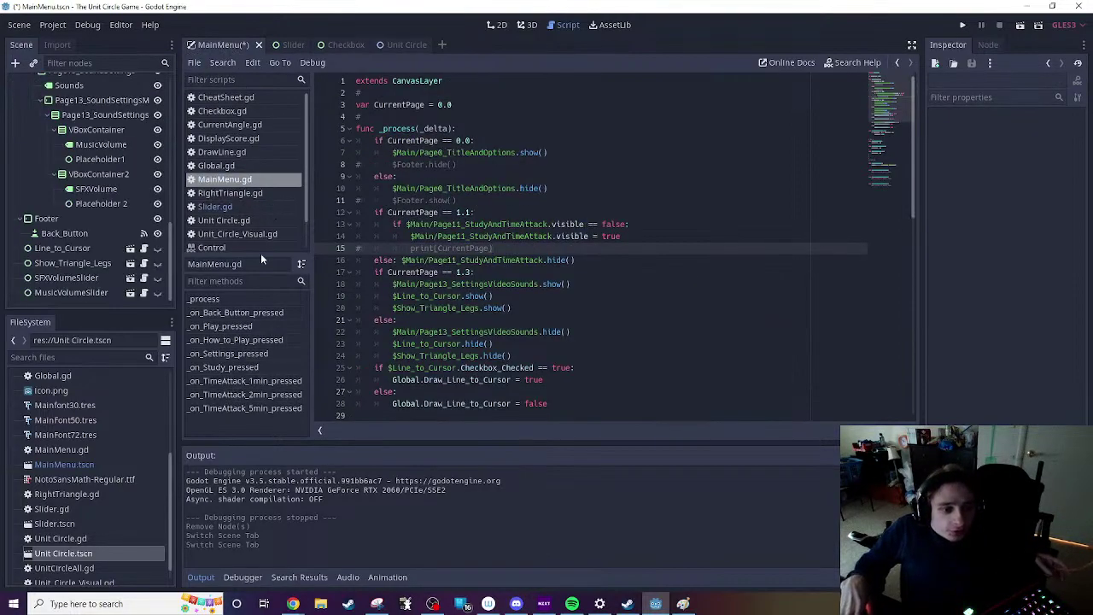
{"action": "scroll", "coordinate": [104, 214], "scroll_direction": "up", "scroll_amount": 5}
{"action": "scroll", "coordinate": [86, 140], "scroll_direction": "up", "scroll_amount": 5}
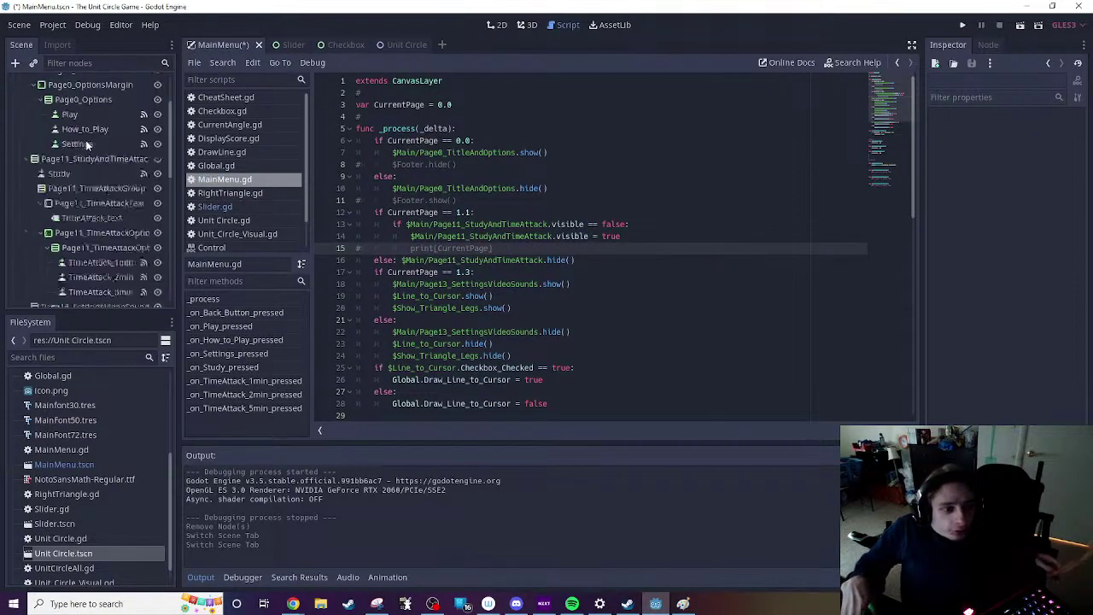
{"action": "right_click", "coordinate": [54, 83]}
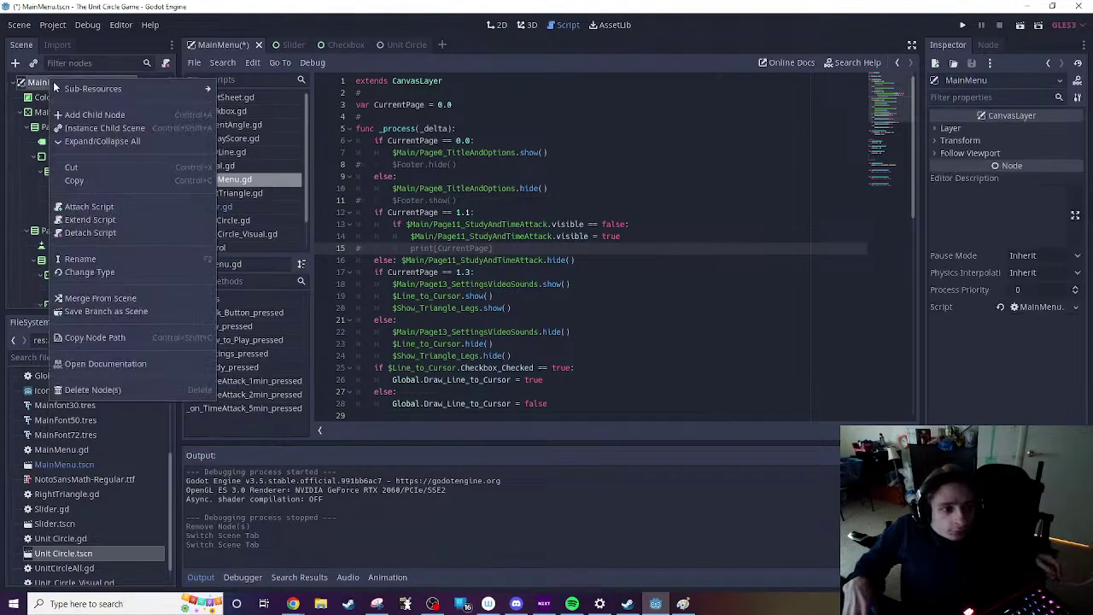
{"action": "left_click", "coordinate": [89, 128]}
{"action": "left_click", "coordinate": [368, 282]}
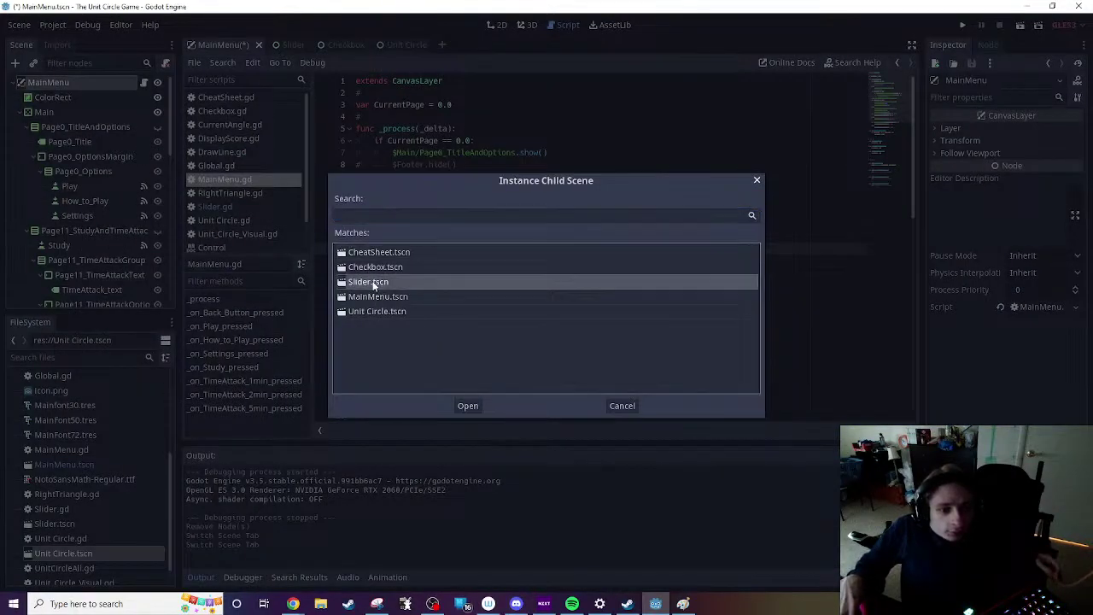
{"action": "double_click", "coordinate": [368, 282]}
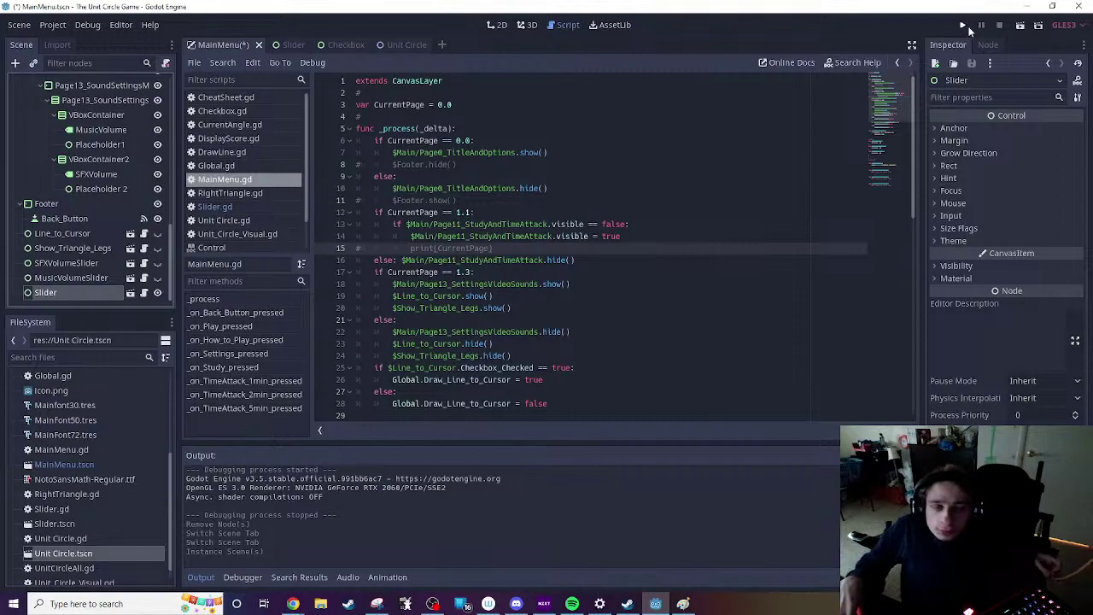
Step: Move the slider to the menu's top-left at (36, 51) and run the scene
{"action": "left_click", "coordinate": [498, 24]}
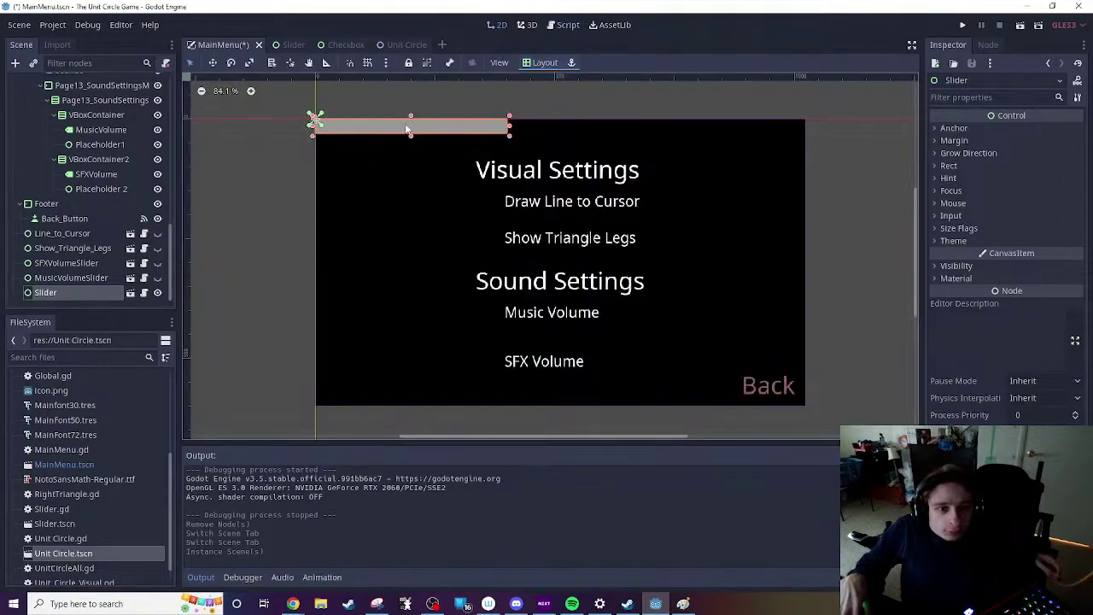
{"action": "left_click_drag", "start_coordinate": [407, 128], "coordinate": [424, 152]}
{"action": "left_click", "coordinate": [1017, 26]}
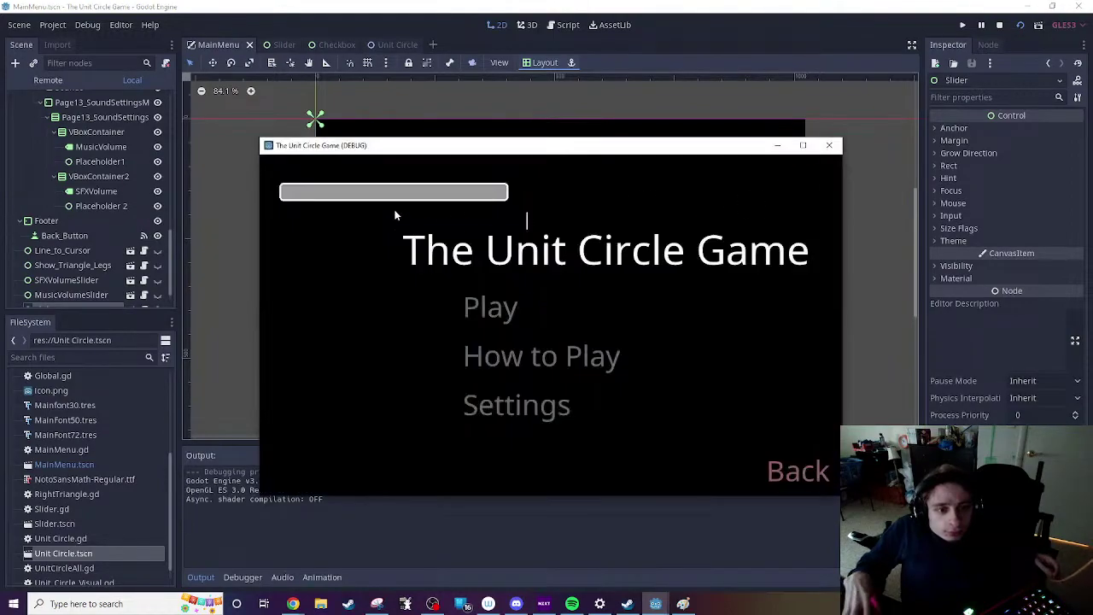
Step: Set the running slider to about half full and check its Rect position and size
{"action": "left_click", "coordinate": [384, 193]}
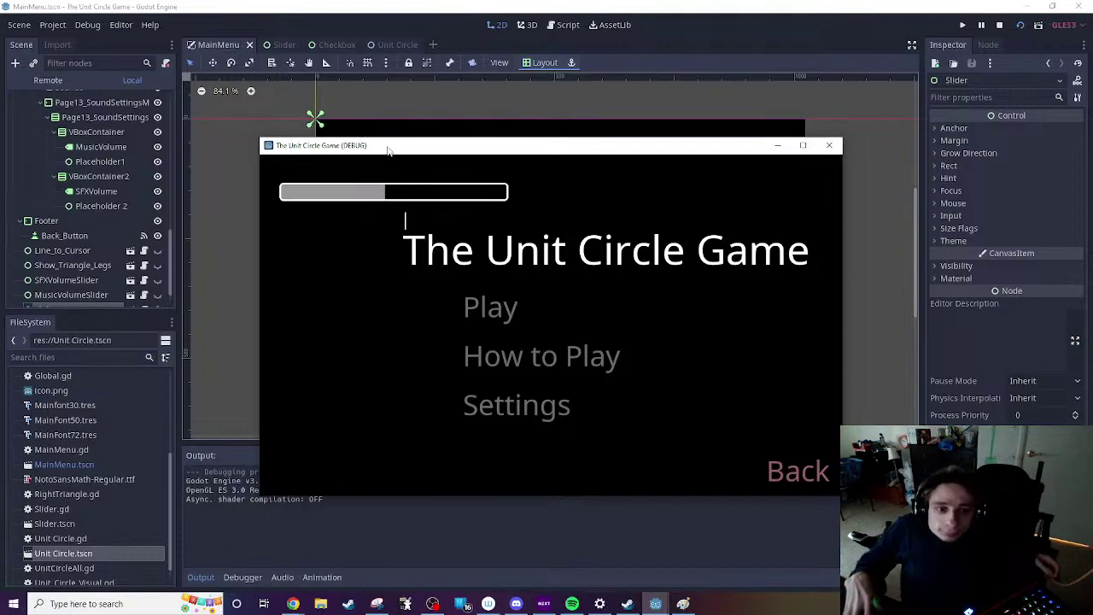
{"action": "left_click_drag", "start_coordinate": [388, 151], "coordinate": [480, 237]}
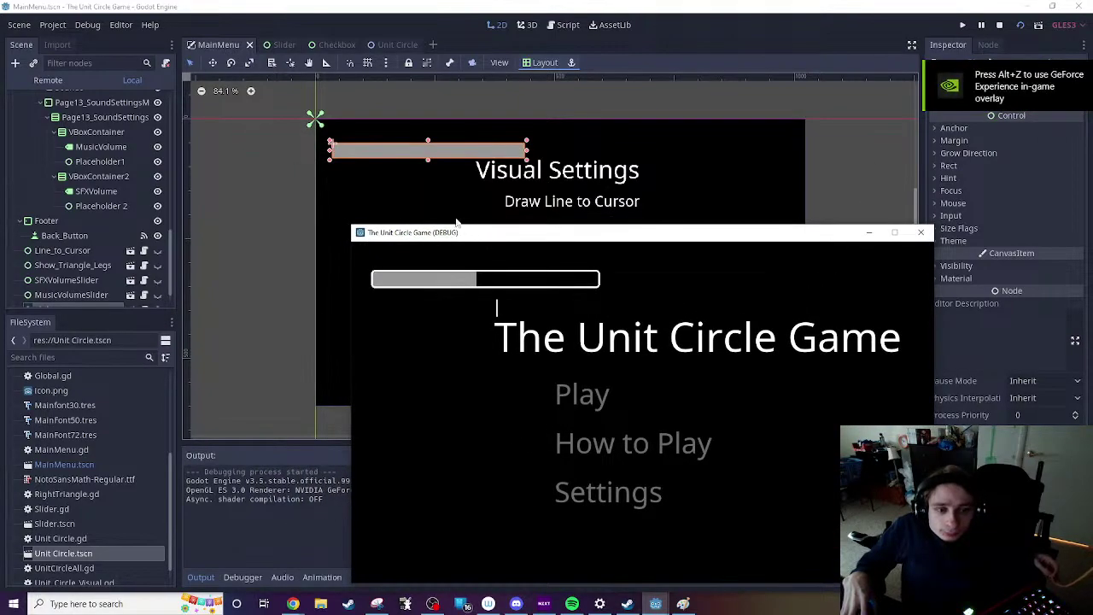
{"action": "left_click", "coordinate": [949, 165]}
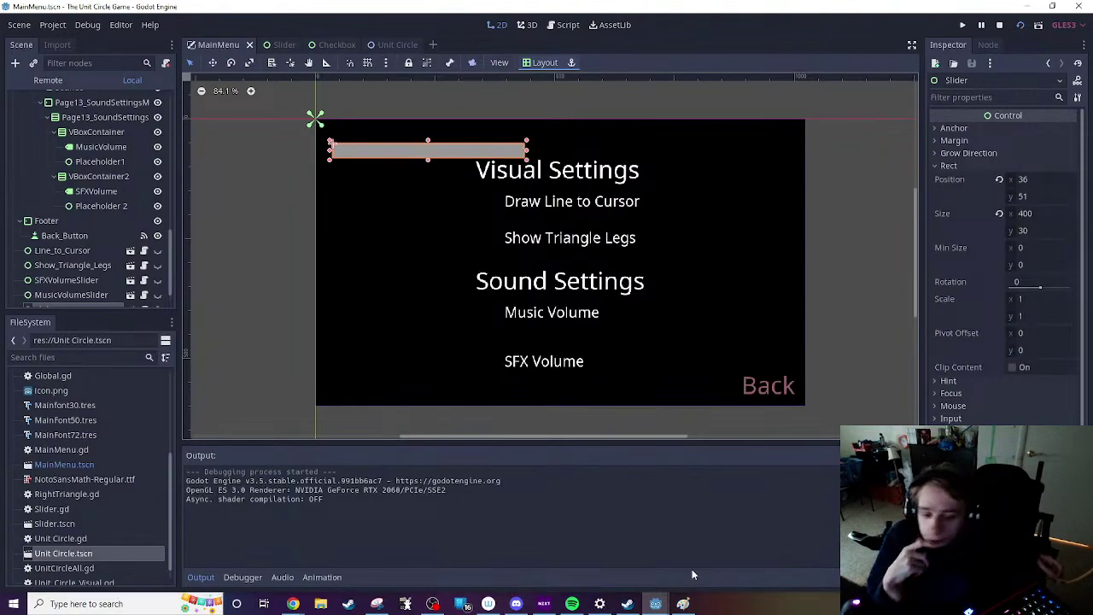
Step: Close the running game and open the Slider scene
{"action": "mouse_move", "coordinate": [655, 603]}
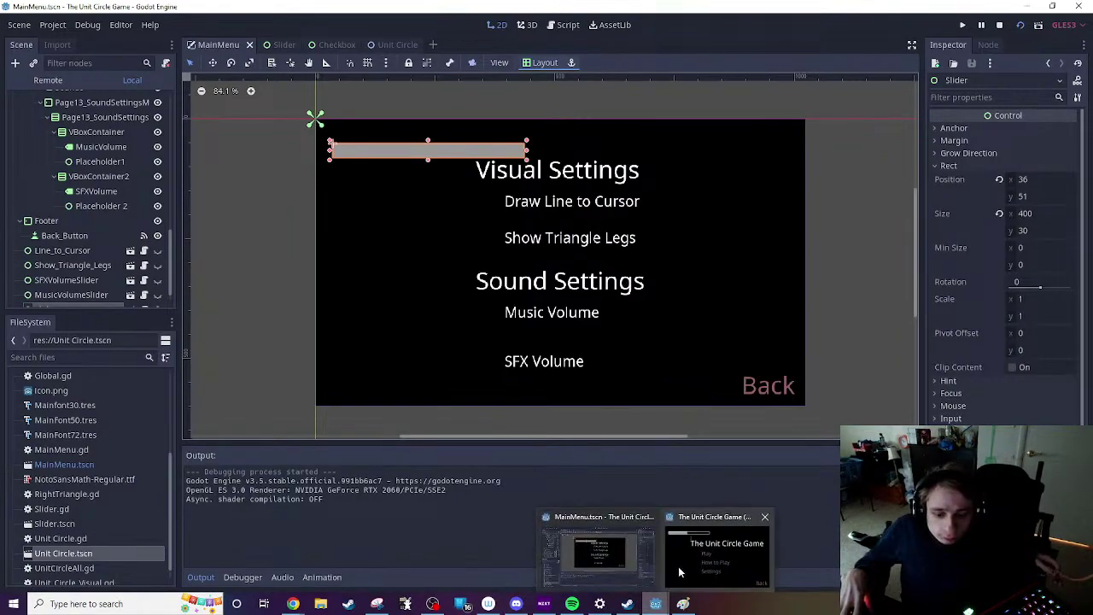
{"action": "left_click", "coordinate": [678, 566]}
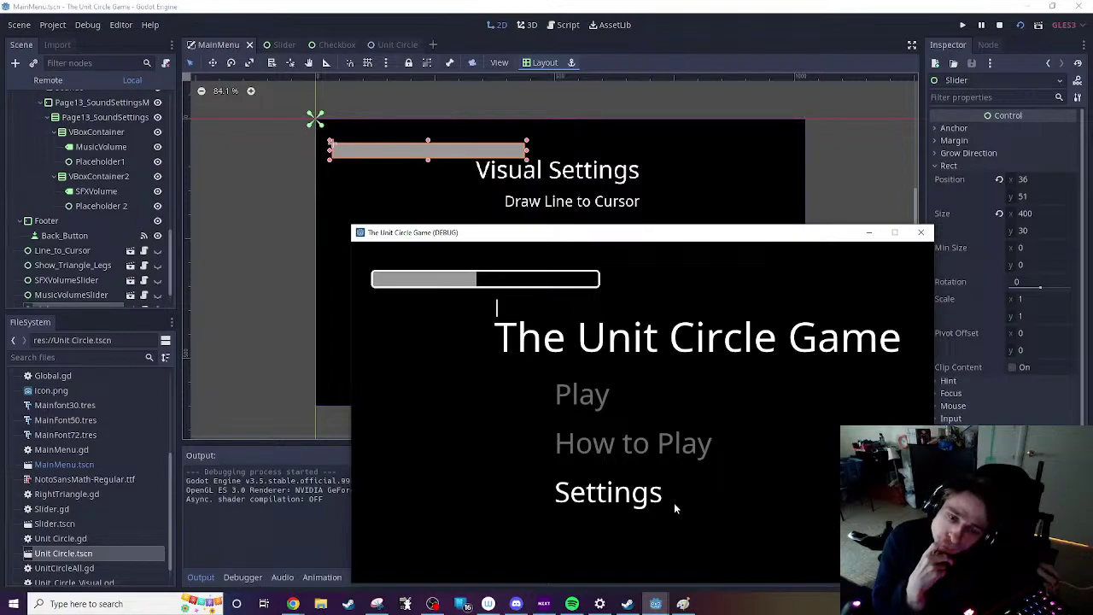
{"action": "left_click", "coordinate": [920, 232]}
{"action": "left_click", "coordinate": [282, 45]}
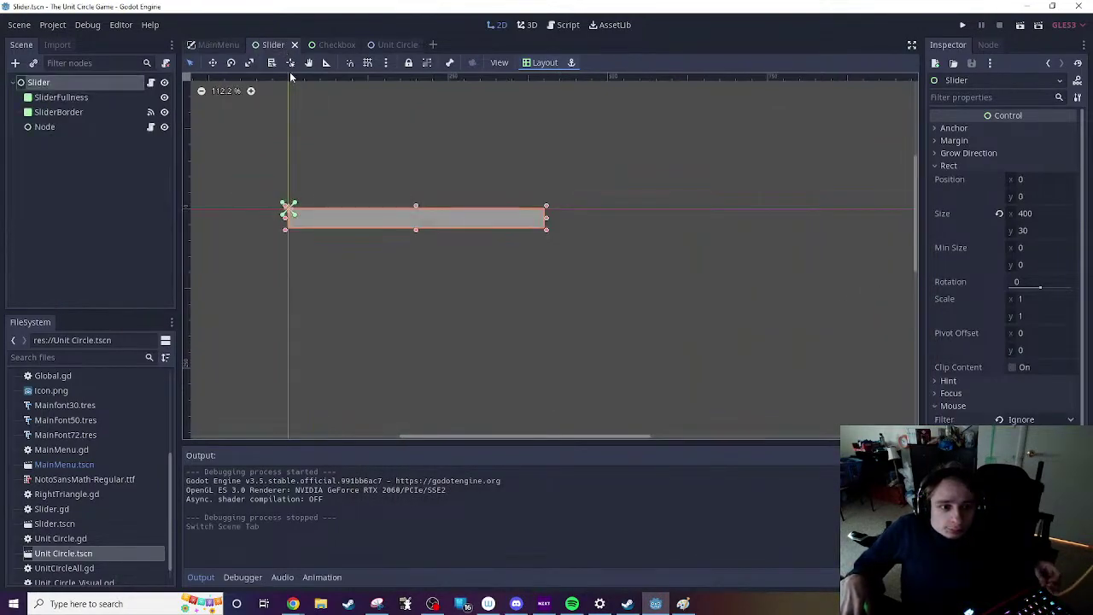
Step: In Slider.gd, make lines 45–46 use y values 0 and 30 instead of rect_position.y
{"action": "left_click", "coordinate": [151, 82]}
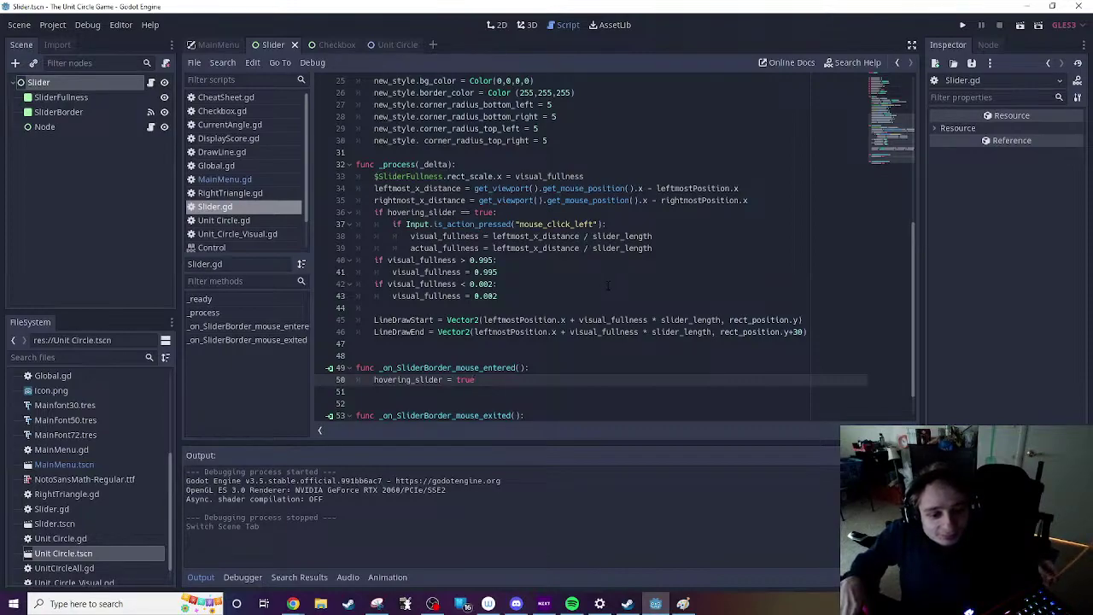
{"action": "mouse_move", "coordinate": [730, 319]}
{"action": "left_mouse_down"}
{"action": "mouse_move", "coordinate": [800, 320]}
{"action": "mouse_move", "coordinate": [722, 332]}
{"action": "left_mouse_up"}
{"action": "type", "text": "0"}
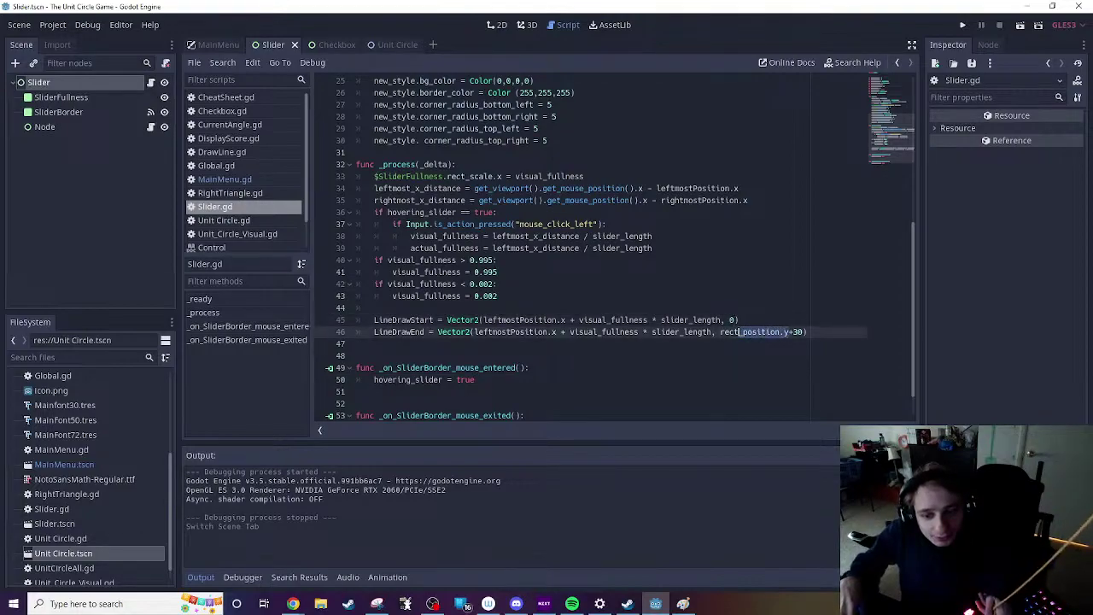
{"action": "left_click", "coordinate": [794, 332]}
{"action": "left_click_drag", "start_coordinate": [794, 331], "coordinate": [720, 332]}
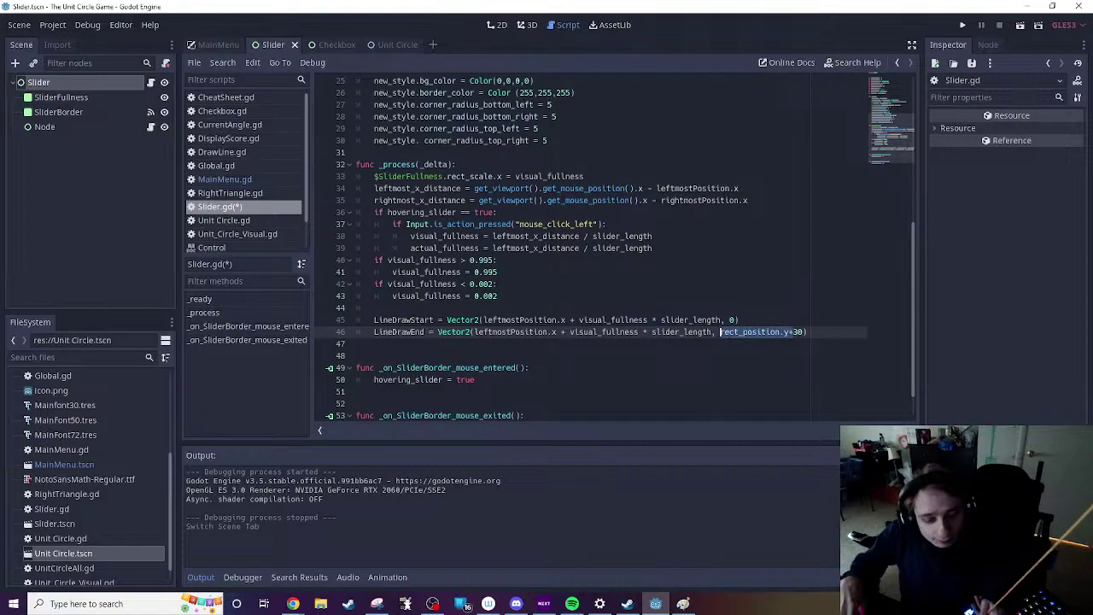
{"action": "key", "text": "BackSpace"}
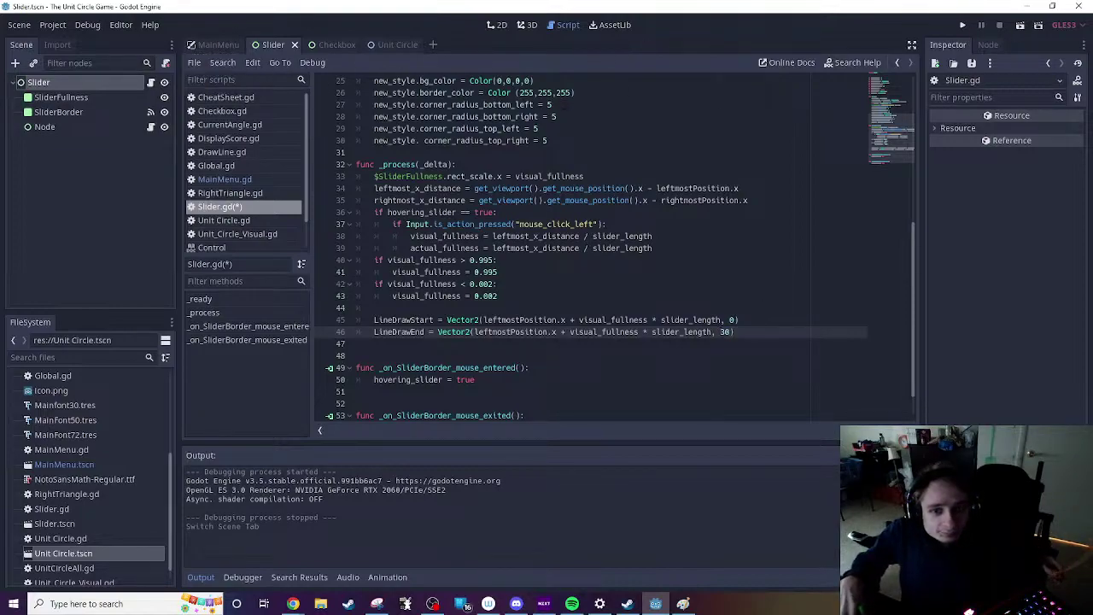
{"action": "left_click", "coordinate": [221, 45]}
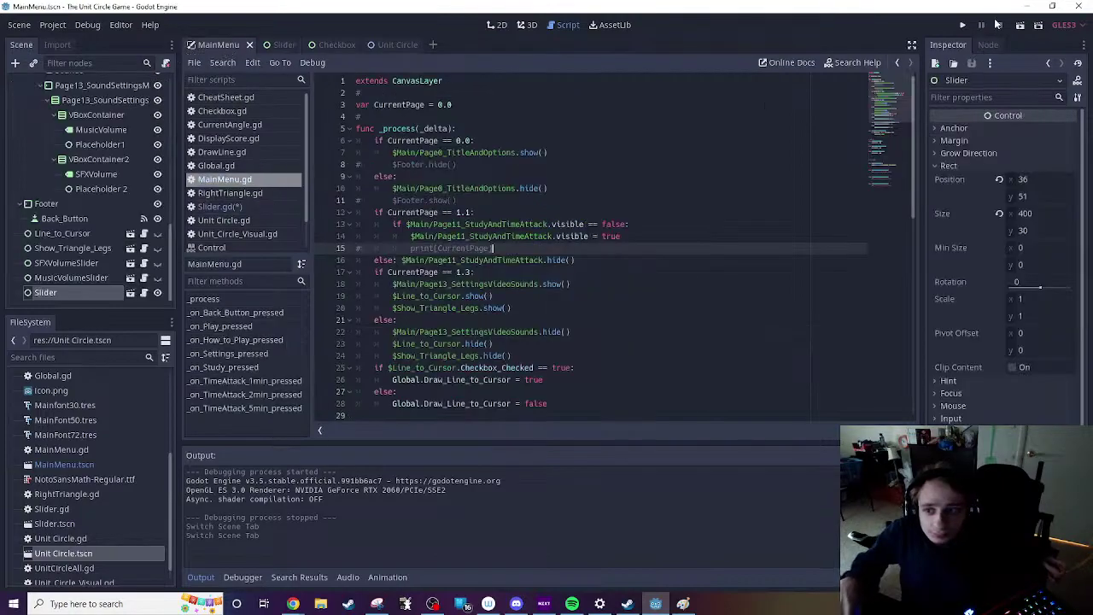
{"action": "left_click", "coordinate": [1023, 27]}
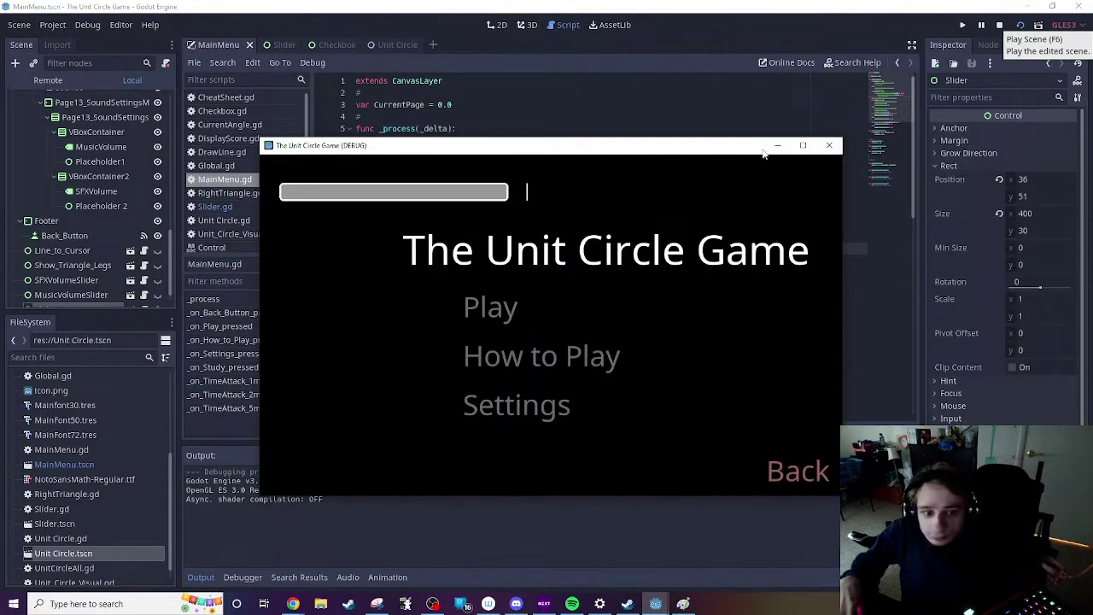
{"action": "left_click_drag", "start_coordinate": [475, 193], "coordinate": [537, 205]}
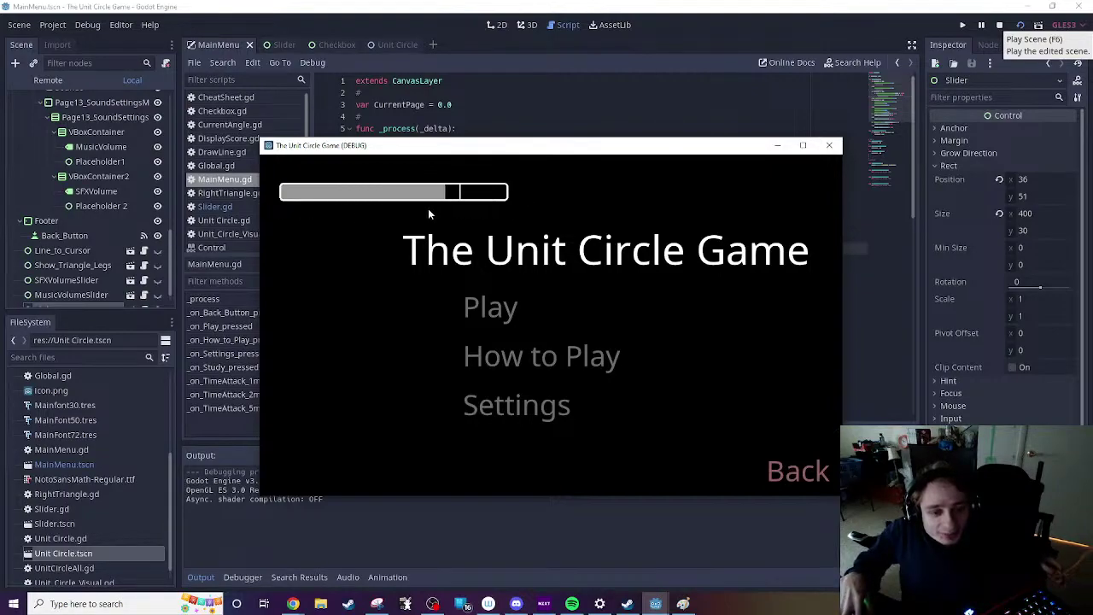
{"action": "left_click_drag", "start_coordinate": [428, 208], "coordinate": [319, 222]}
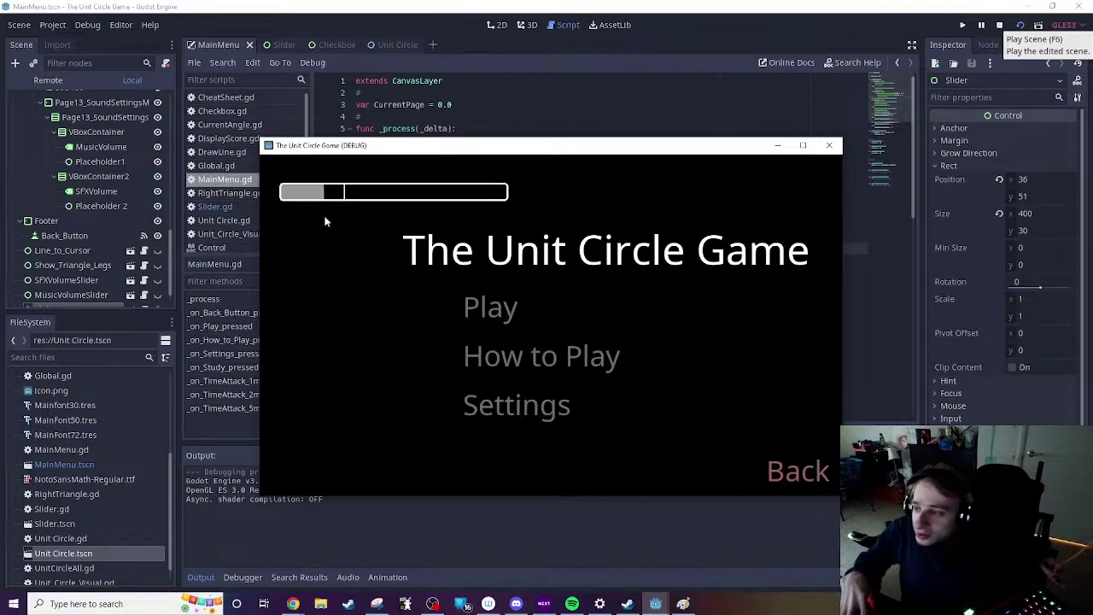
{"action": "left_click_drag", "start_coordinate": [508, 209], "coordinate": [421, 220]}
{"action": "left_click", "coordinate": [828, 145]}
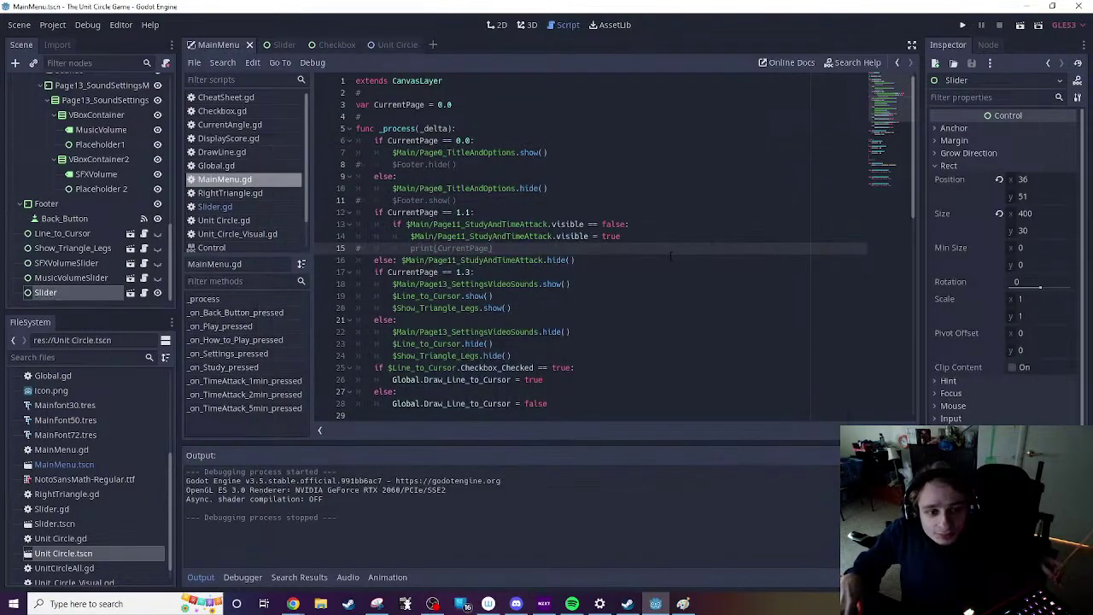
Step: Delete 'leftmostPosition.x + ' from lines 45 and 46 of Slider.gd
{"action": "left_click", "coordinate": [275, 44]}
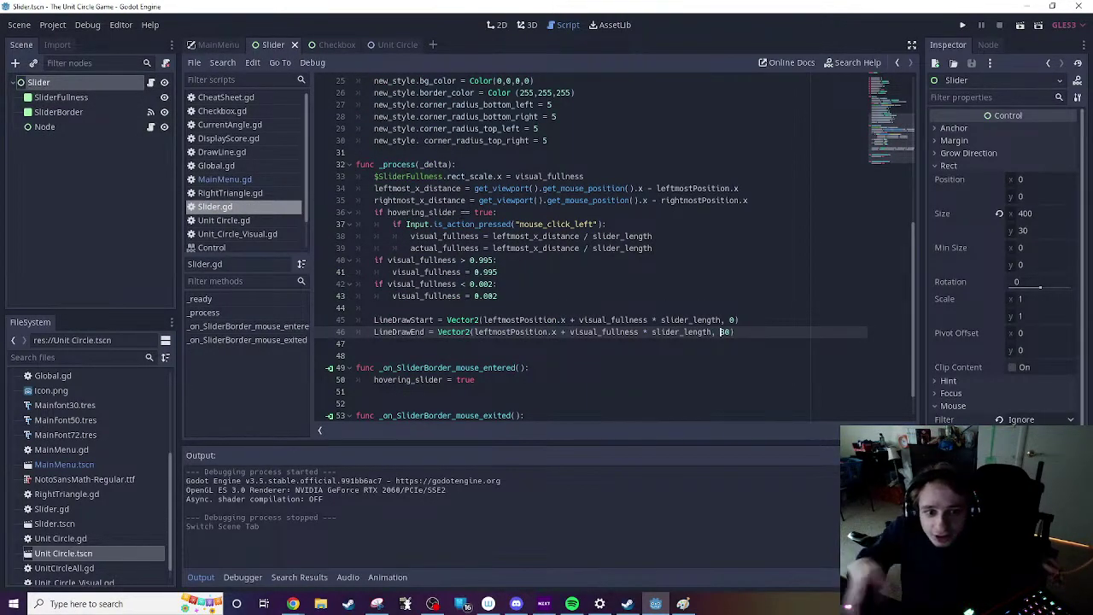
{"action": "scroll", "coordinate": [614, 249], "scroll_direction": "up", "scroll_amount": 2}
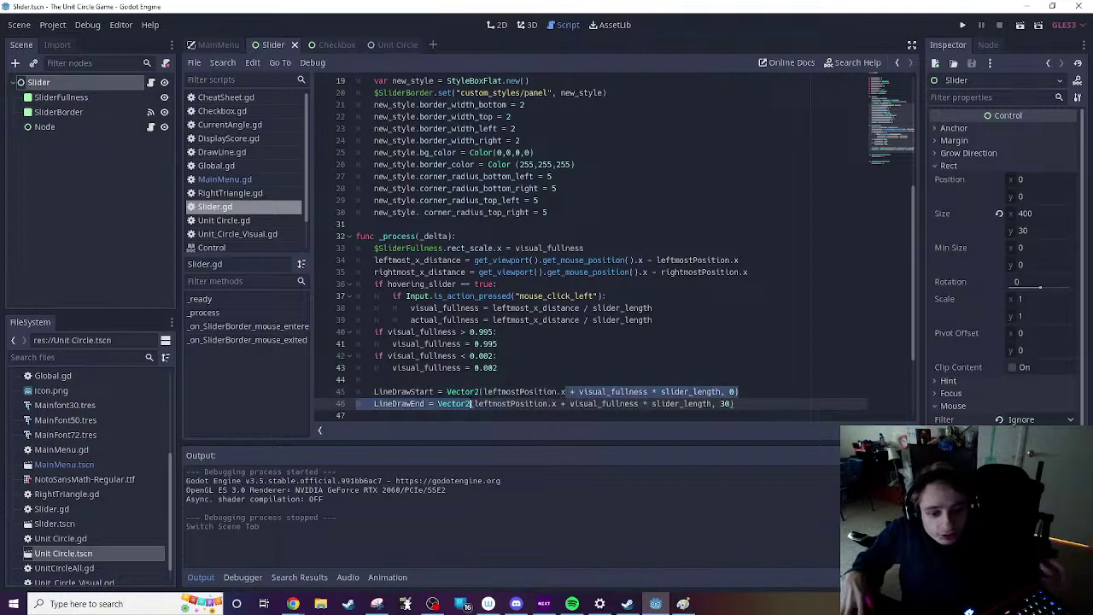
{"action": "left_click_drag", "start_coordinate": [566, 392], "coordinate": [485, 392]}
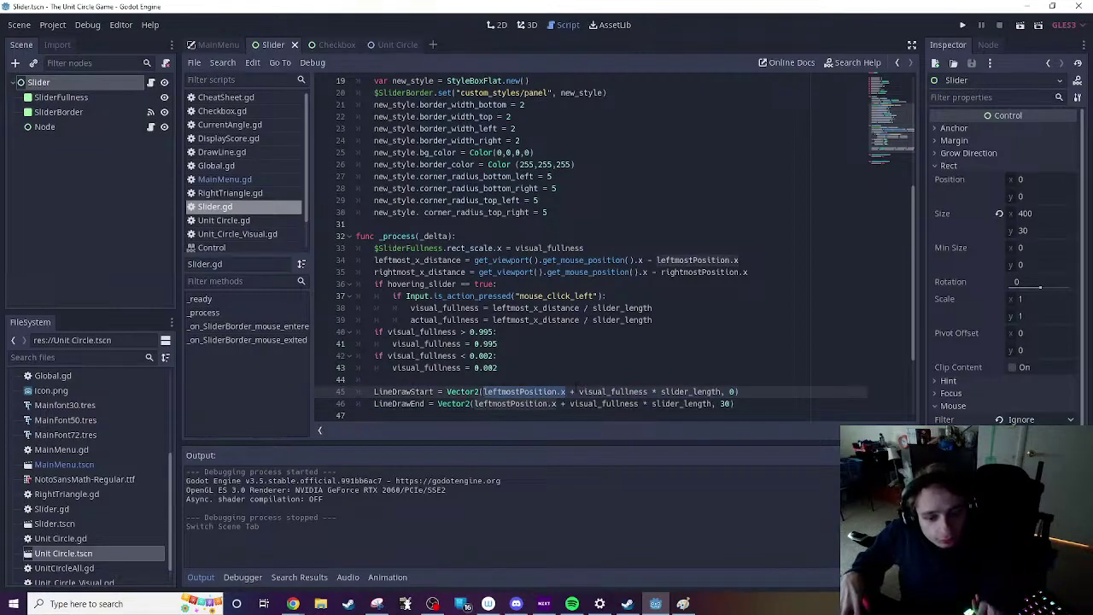
{"action": "left_click_drag", "start_coordinate": [576, 392], "coordinate": [483, 392]}
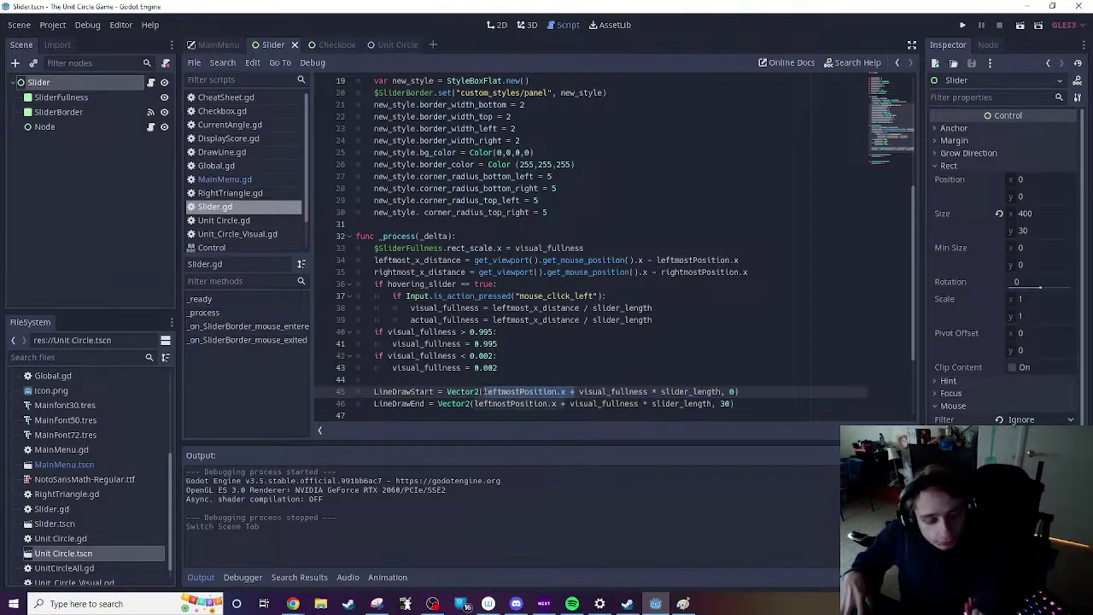
{"action": "key", "text": "BackSpace"}
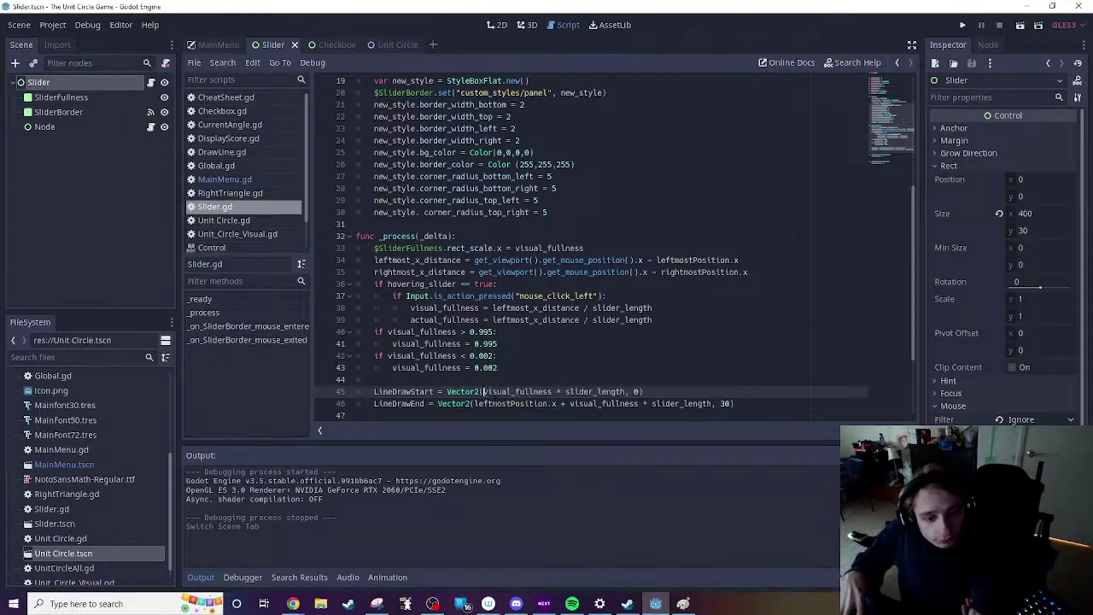
{"action": "left_click_drag", "start_coordinate": [475, 403], "coordinate": [570, 403]}
{"action": "key", "text": "BackSpace"}
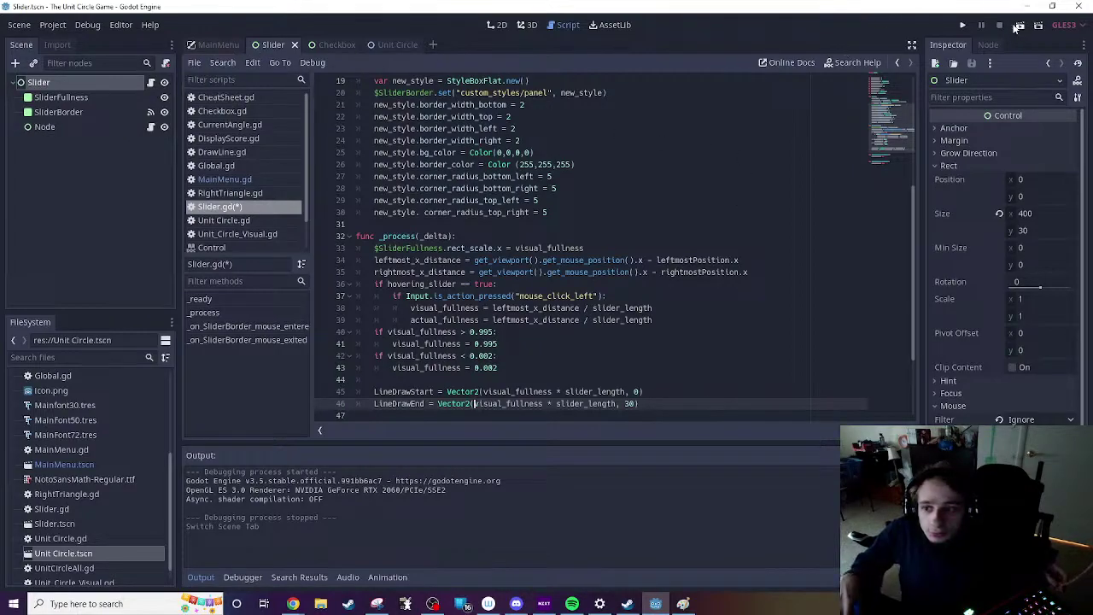
{"action": "left_click", "coordinate": [205, 46]}
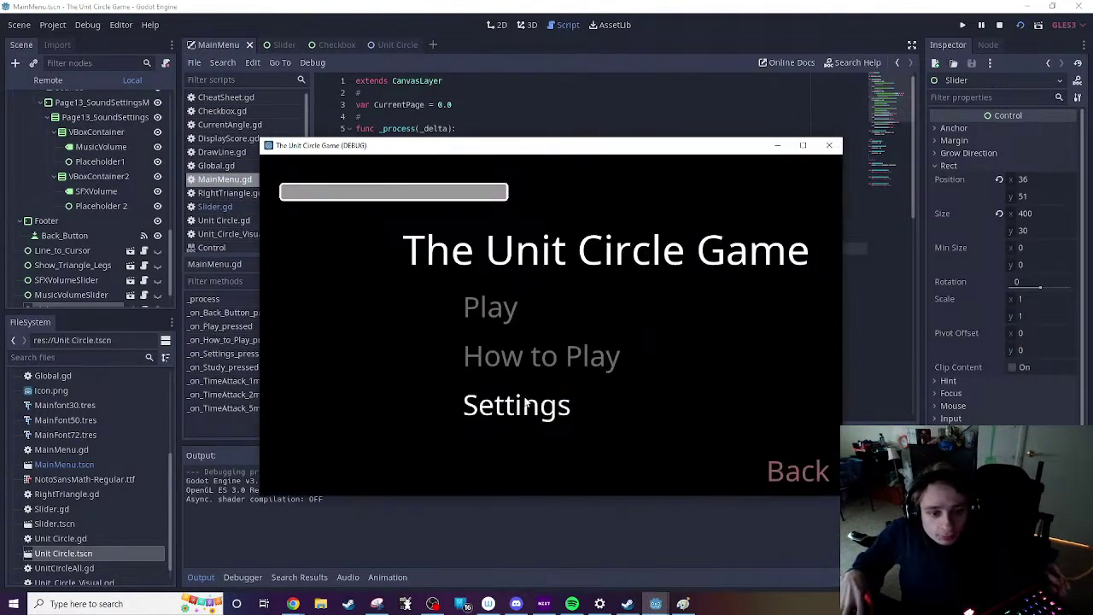
Step: Drag the test slider in the running game, stop it, and delete the Slider node from MainMenu
{"action": "left_click_drag", "start_coordinate": [439, 195], "coordinate": [346, 198]}
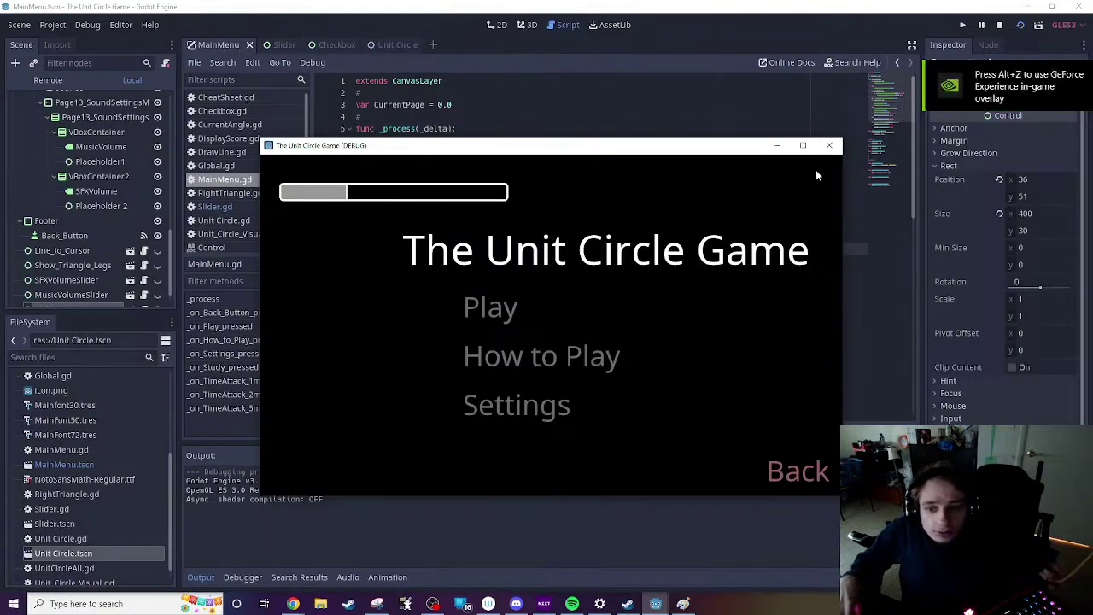
{"action": "left_click", "coordinate": [829, 145]}
{"action": "right_click", "coordinate": [70, 289]}
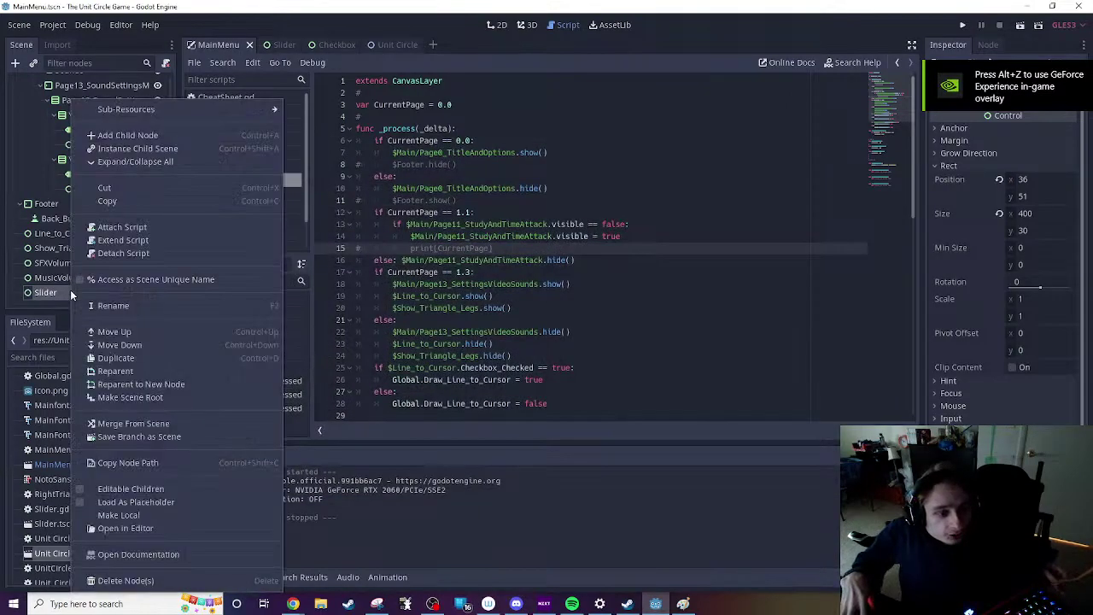
{"action": "left_click", "coordinate": [125, 580]}
{"action": "left_click", "coordinate": [519, 312]}
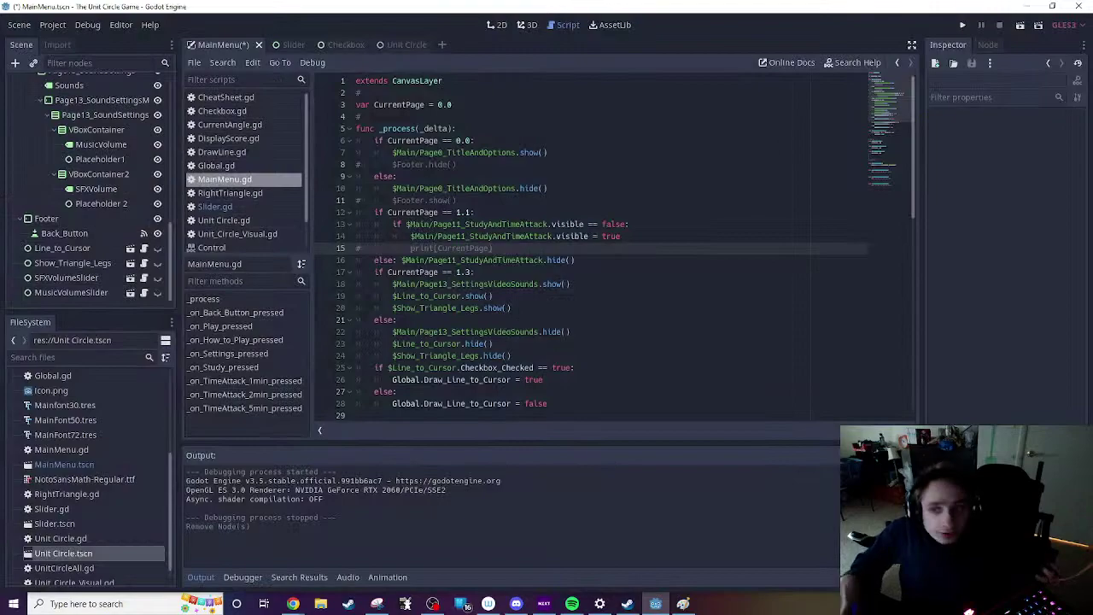
Step: Check the game's Settings page, then make SFXVolumeSlider and MusicVolumeSlider visible
{"action": "left_click", "coordinate": [1021, 25]}
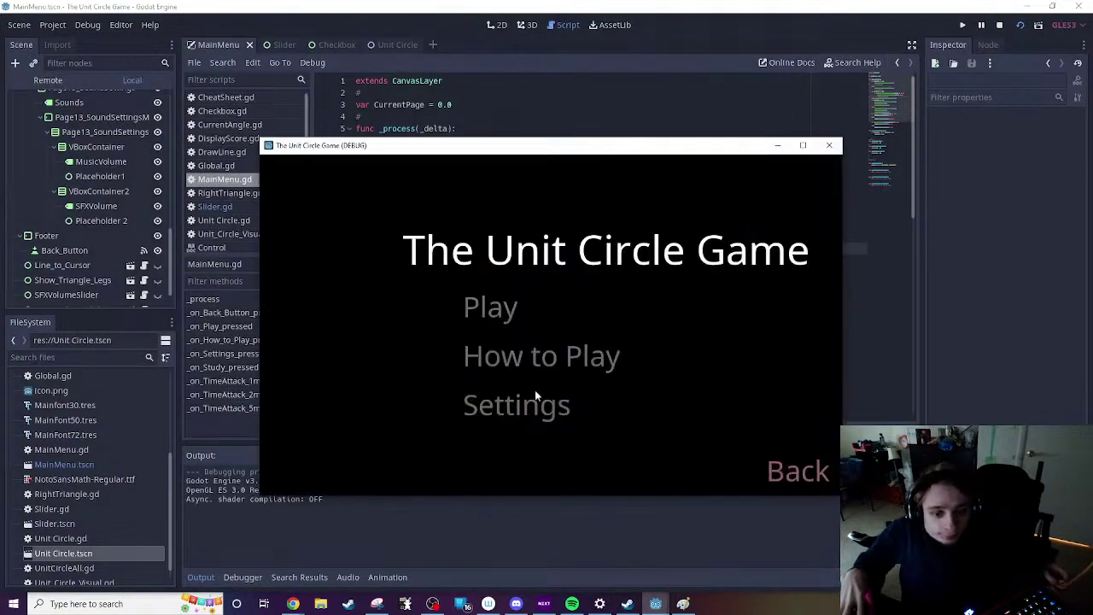
{"action": "left_click", "coordinate": [546, 399]}
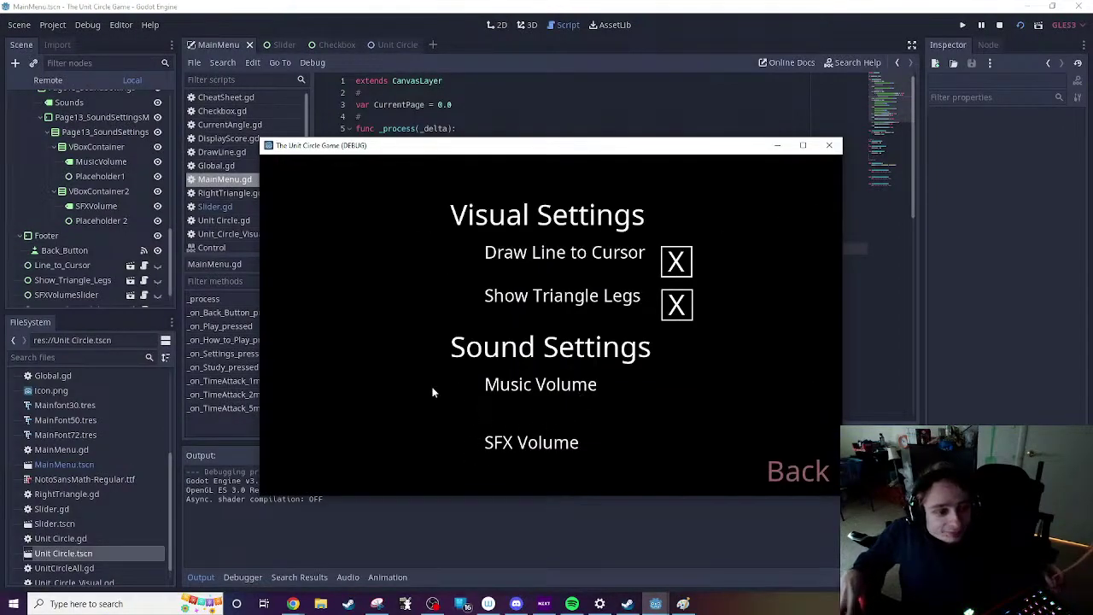
{"action": "left_click", "coordinate": [829, 145]}
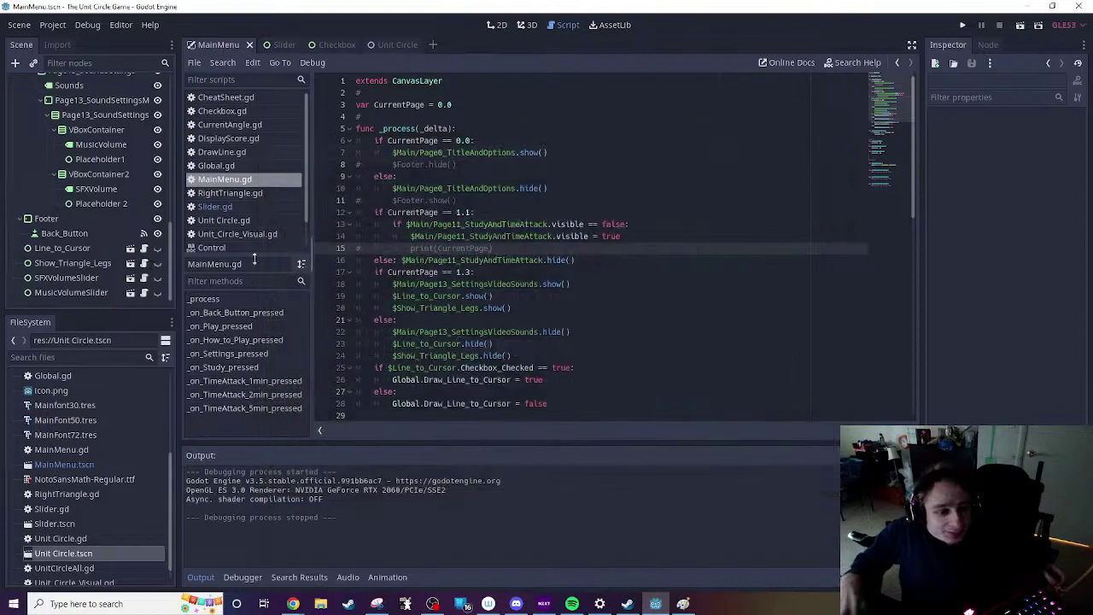
{"action": "left_click", "coordinate": [157, 277]}
{"action": "left_click", "coordinate": [157, 293]}
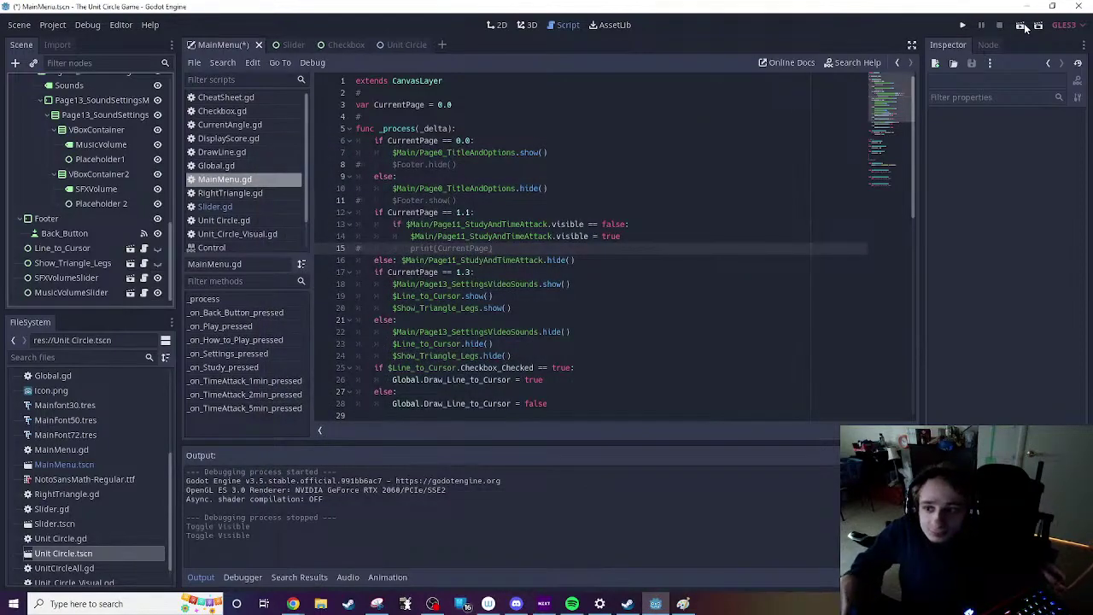
Step: Save and rerun, then drag the Music and SFX volume sliders on the Settings page
{"action": "key", "text": "ctrl+s"}
{"action": "left_click", "coordinate": [587, 403]}
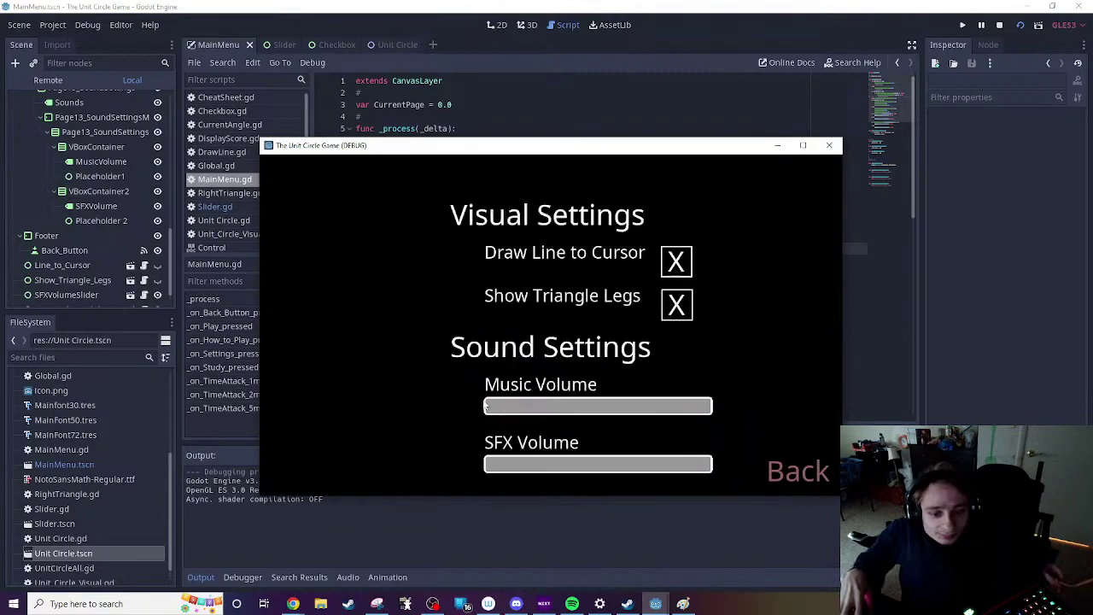
{"action": "left_click_drag", "start_coordinate": [604, 404], "coordinate": [729, 406]}
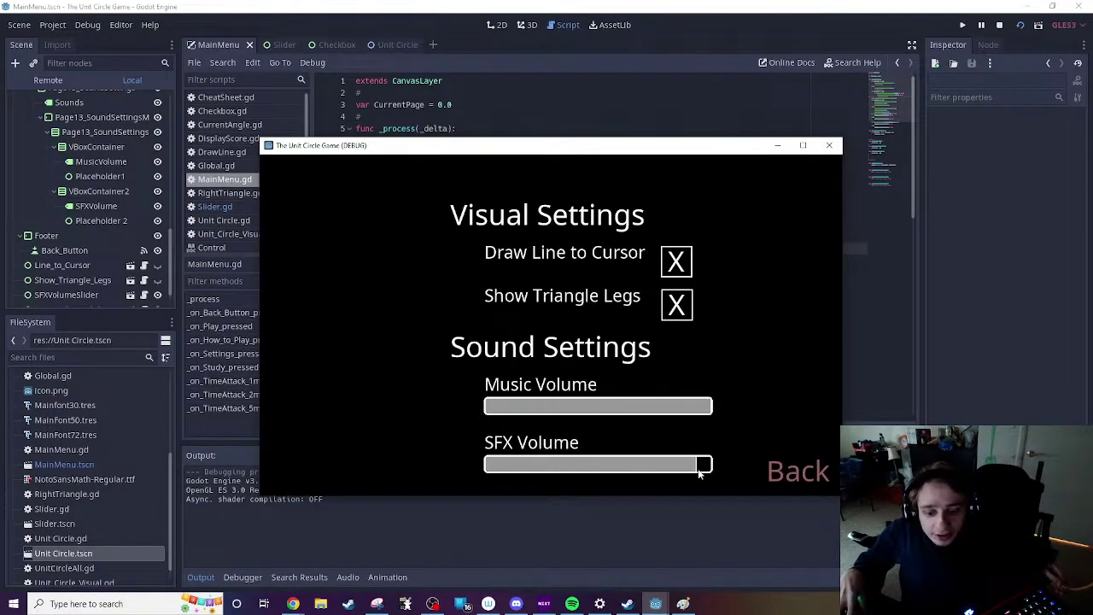
{"action": "left_click_drag", "start_coordinate": [711, 464], "coordinate": [481, 469]}
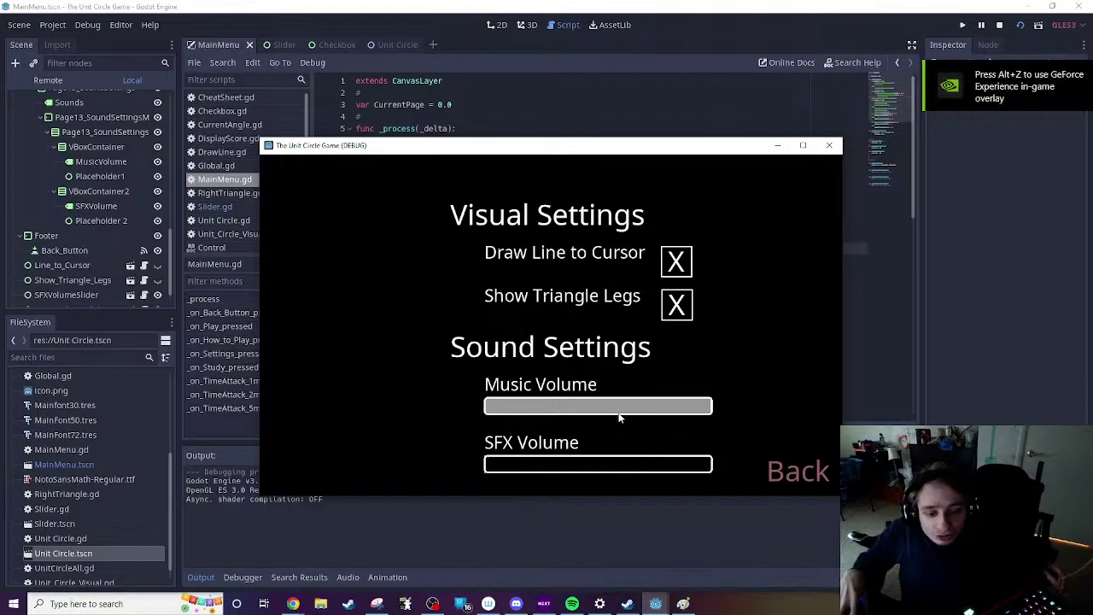
{"action": "left_click_drag", "start_coordinate": [620, 415], "coordinate": [735, 391]}
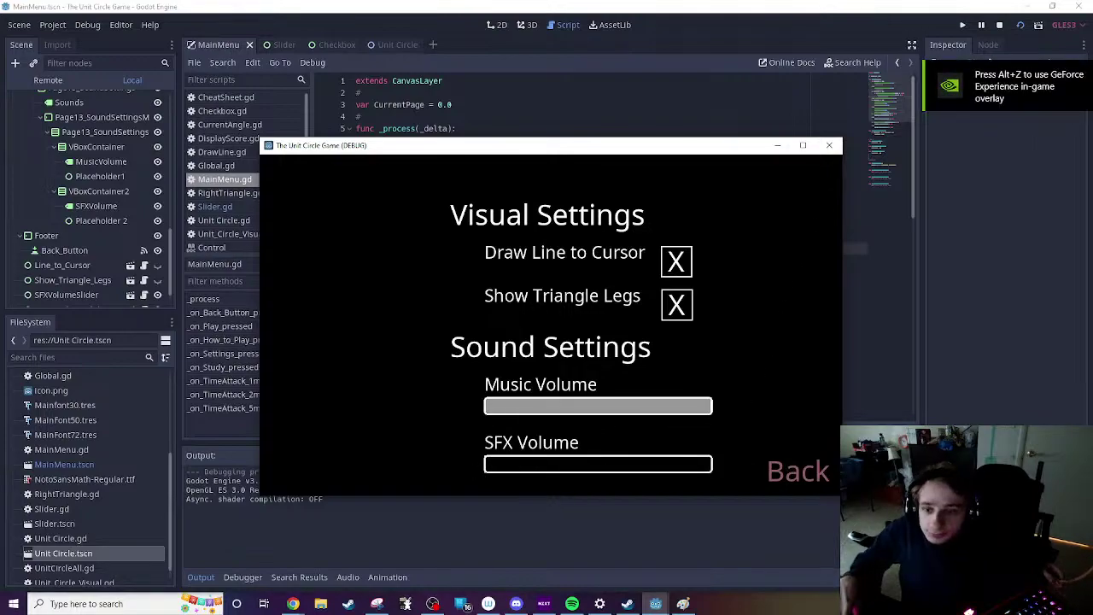
{"action": "left_click", "coordinate": [828, 145]}
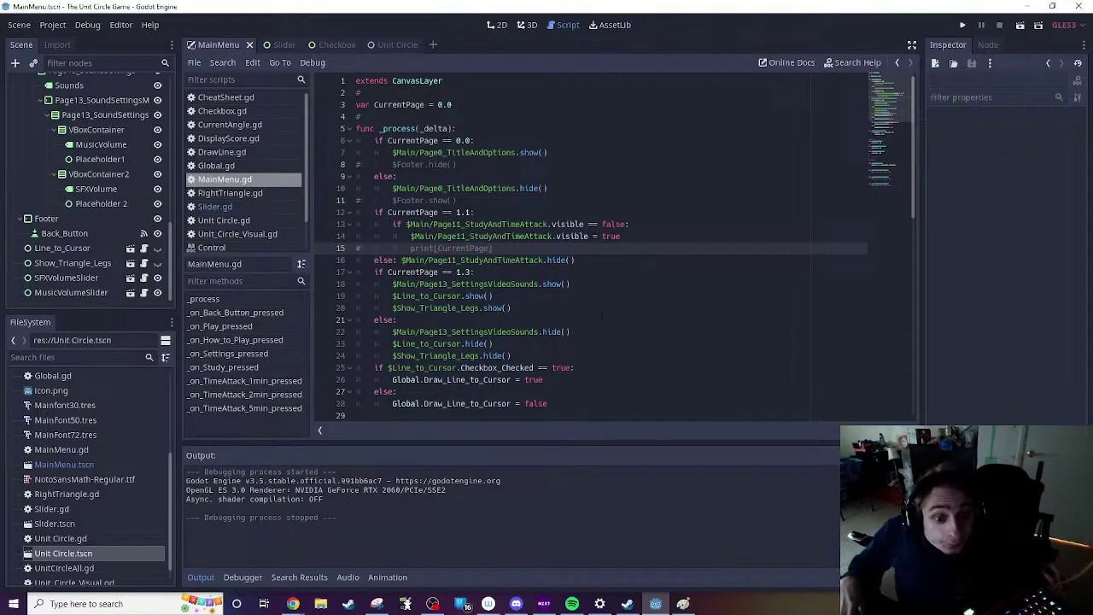
Step: Add $SFXVolumeSlider.show() to the CurrentPage == 1.3 branch of MainMenu.gd
{"action": "left_click", "coordinate": [512, 307]}
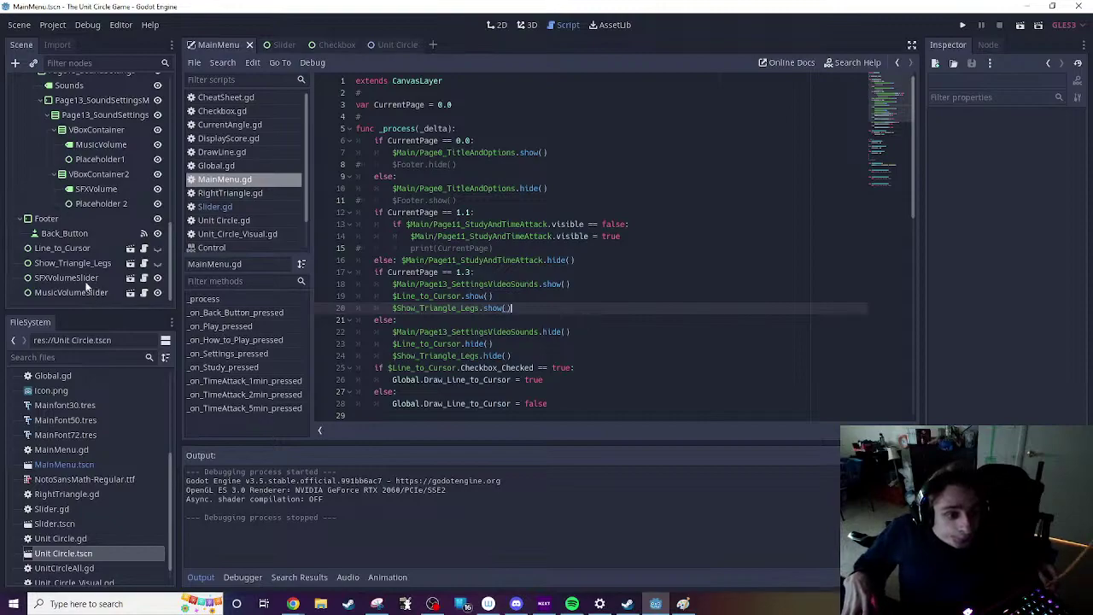
{"action": "left_click_drag", "start_coordinate": [79, 278], "coordinate": [512, 315]}
{"action": "right_click", "coordinate": [518, 315]}
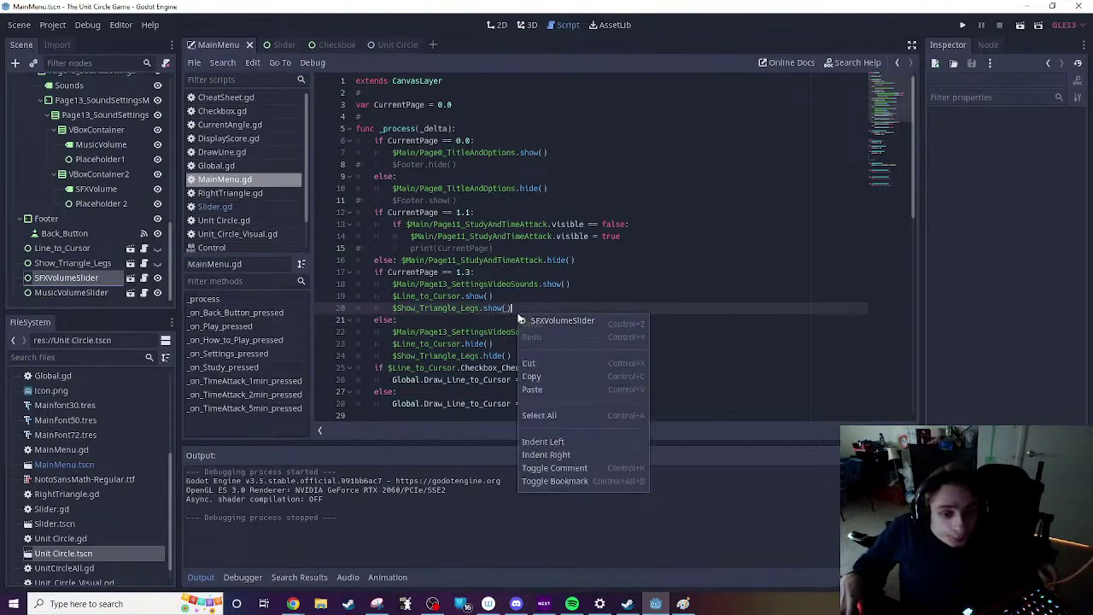
{"action": "left_click", "coordinate": [509, 310]}
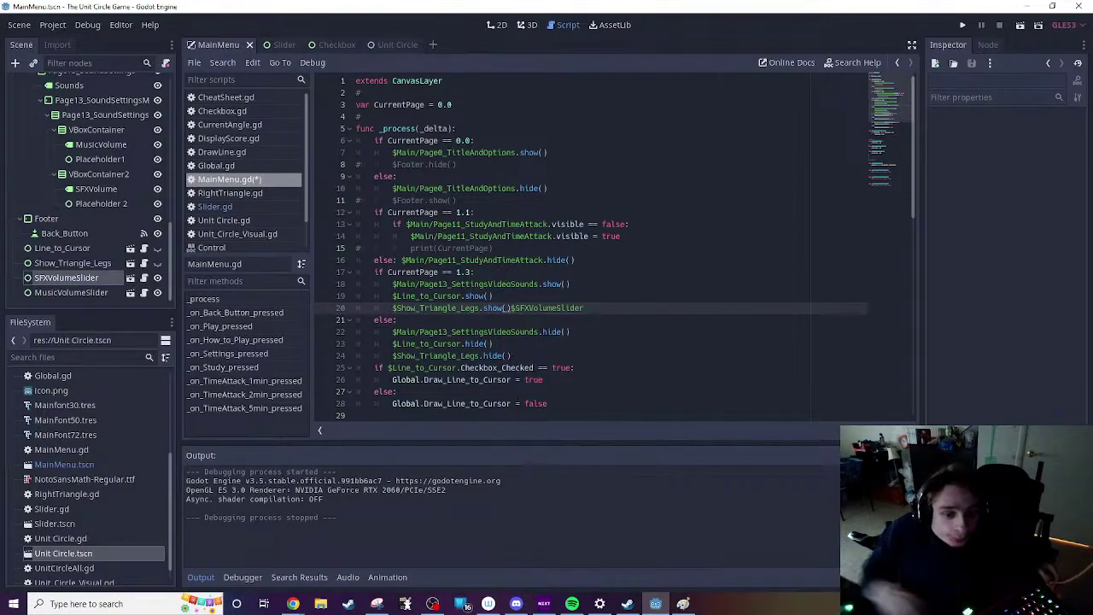
{"action": "key", "text": "Return"}
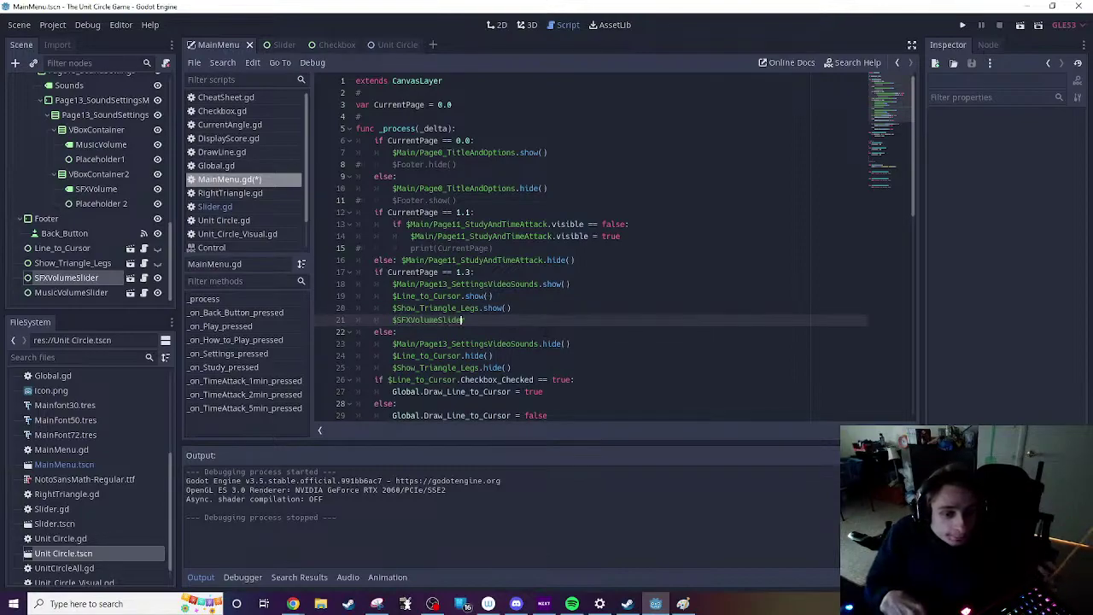
{"action": "type", "text": ".show"}
{"action": "key", "text": "Return"}
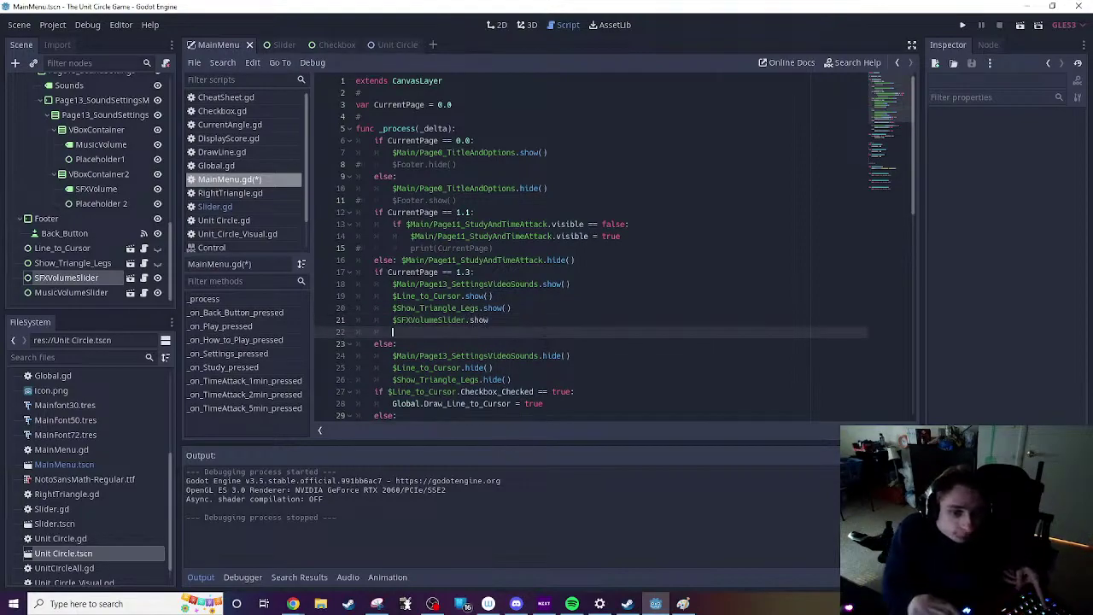
{"action": "key", "text": "BackSpace"}
{"action": "key", "text": "BackSpace"}
{"action": "key", "text": "BackSpace"}
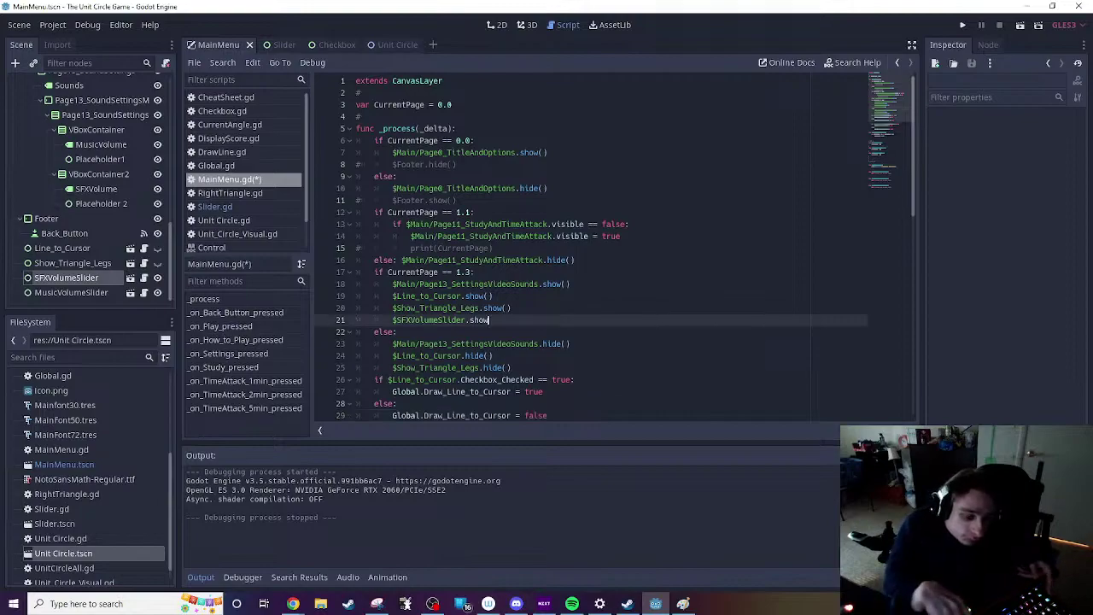
{"action": "type", "text": "("}
Step: Add $MusicVolumeSlider.show() on line 22 of the same branch
{"action": "left_click_drag", "start_coordinate": [71, 292], "coordinate": [529, 330]}
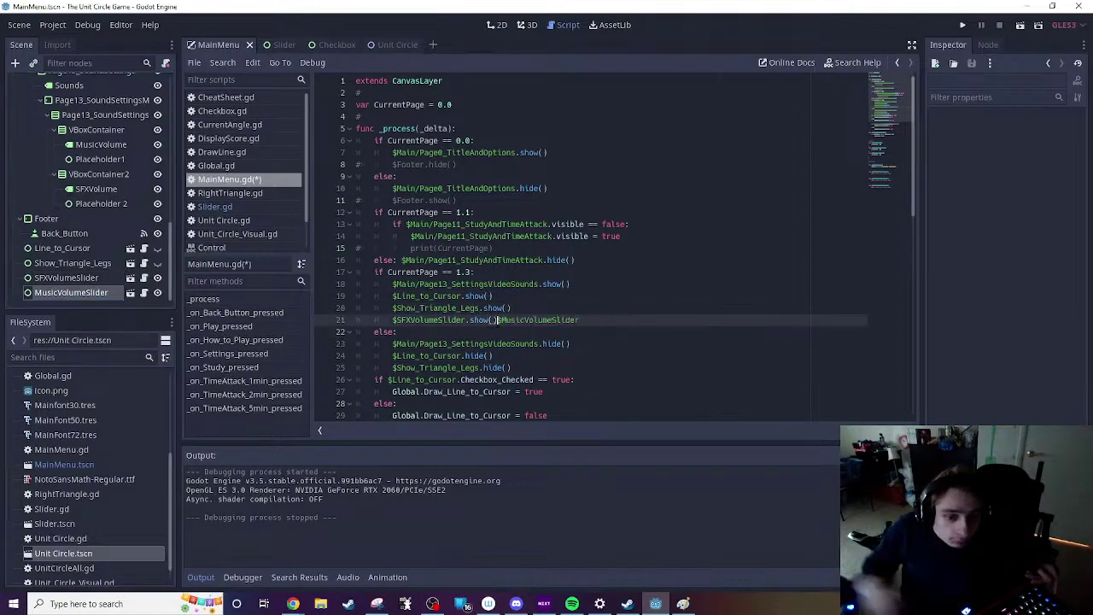
{"action": "key", "text": "Return"}
{"action": "left_click", "coordinate": [395, 331]}
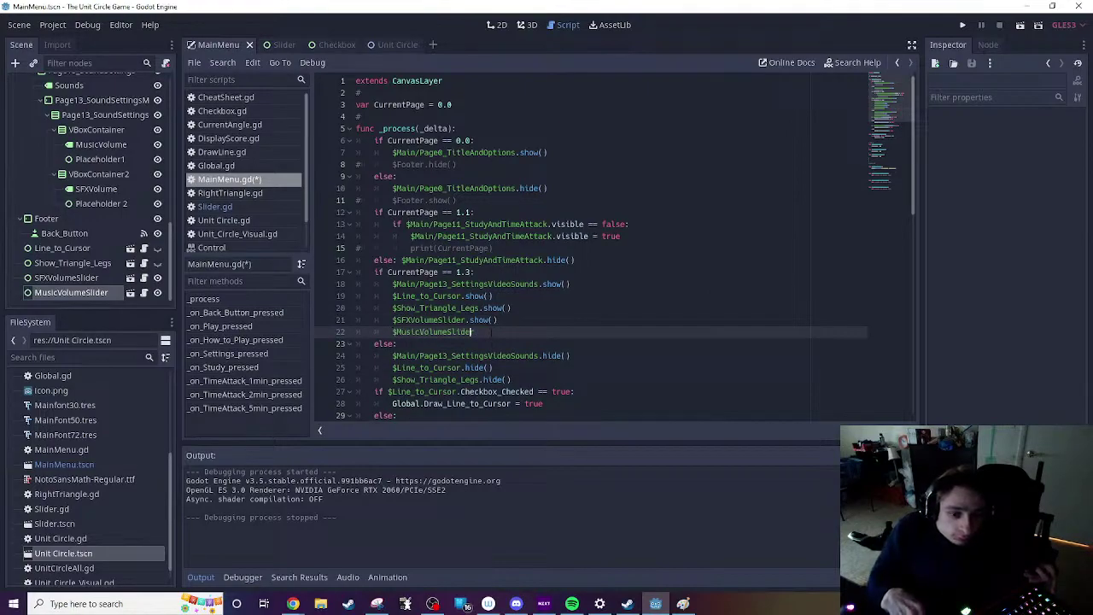
{"action": "key", "text": "End"}
{"action": "type", "text": ".sho"}
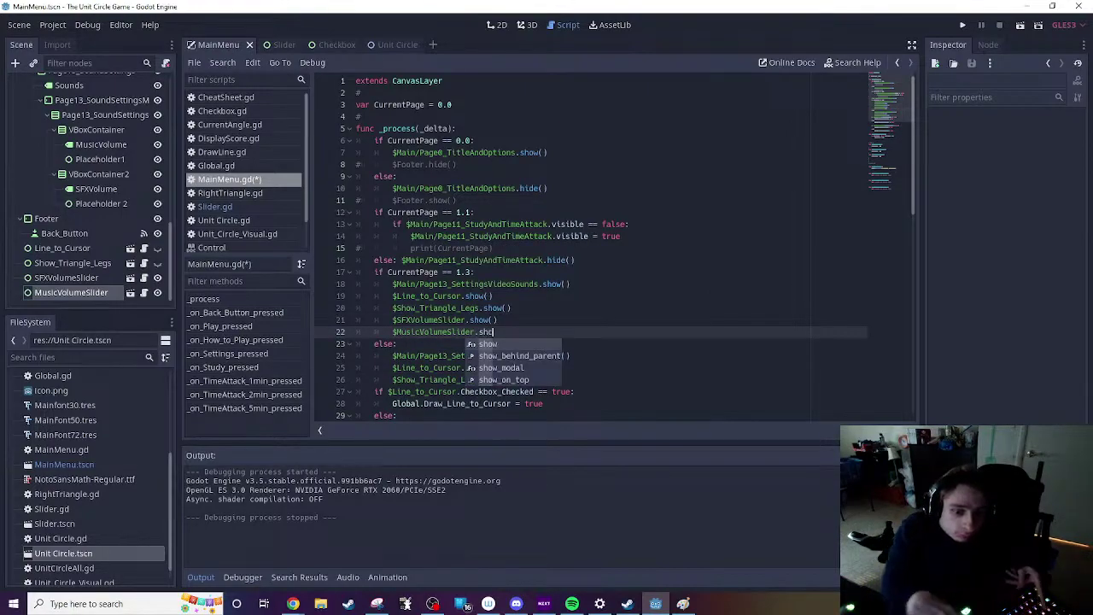
{"action": "key", "text": "Return"}
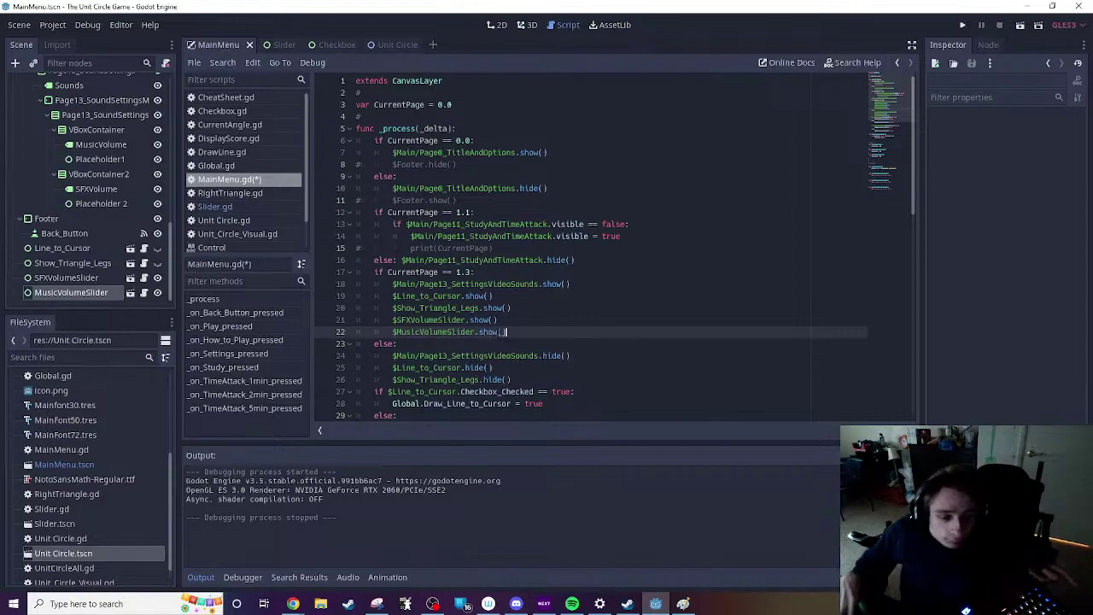
Step: Add $SFXVolumeSlider.hide() and $MusicVolumeSlider.hide() to the else branch
{"action": "scroll", "coordinate": [509, 320], "scroll_direction": "down", "scroll_amount": 1}
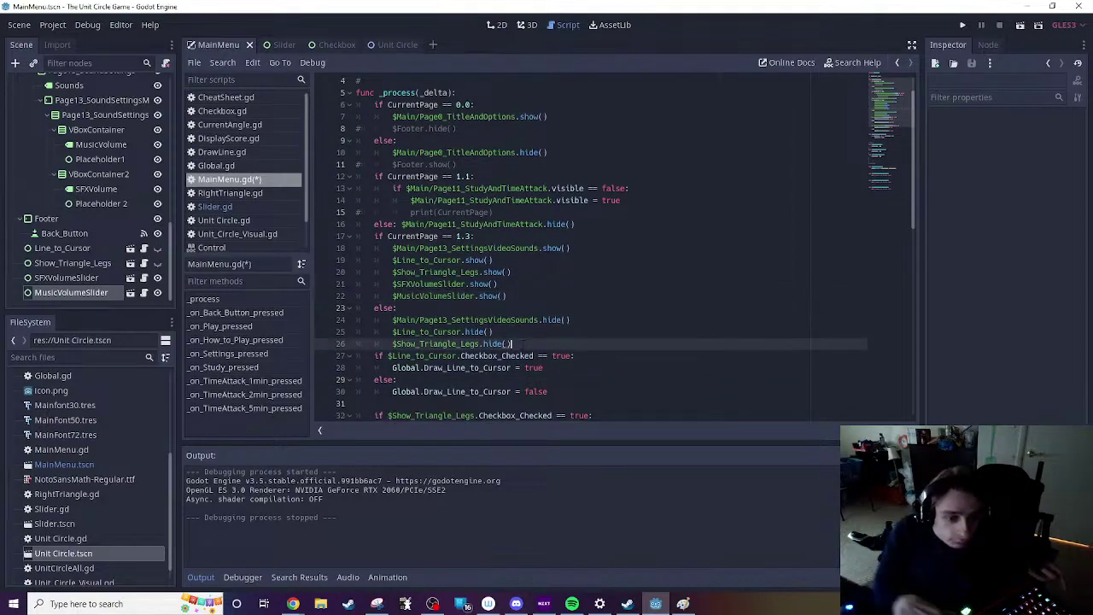
{"action": "key", "text": "Return"}
{"action": "key", "text": "Return"}
{"action": "key", "text": "Up"}
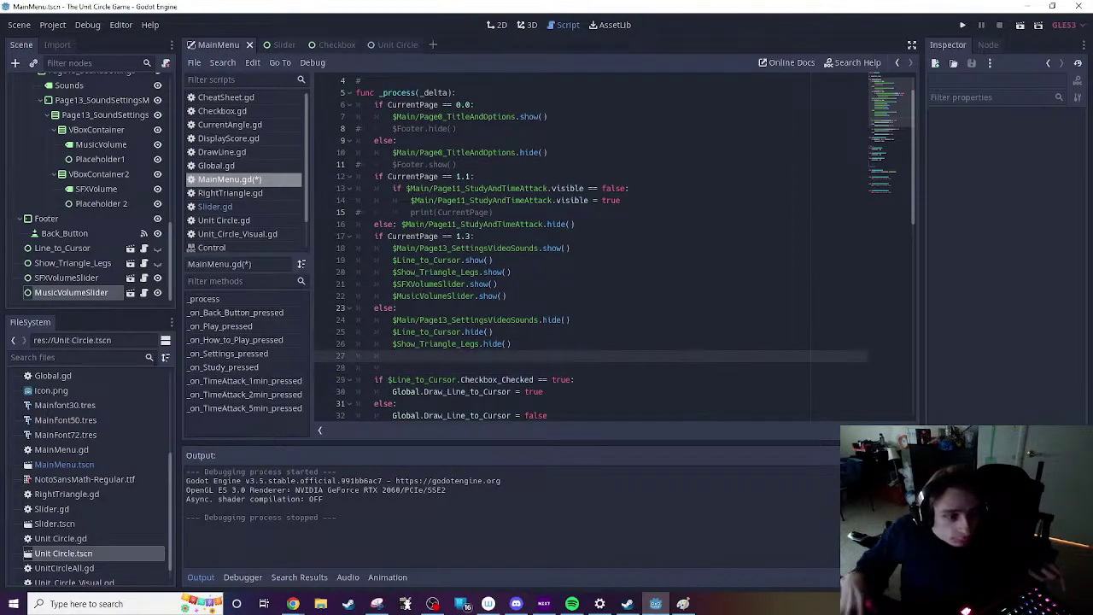
{"action": "left_click_drag", "start_coordinate": [84, 276], "coordinate": [393, 356]}
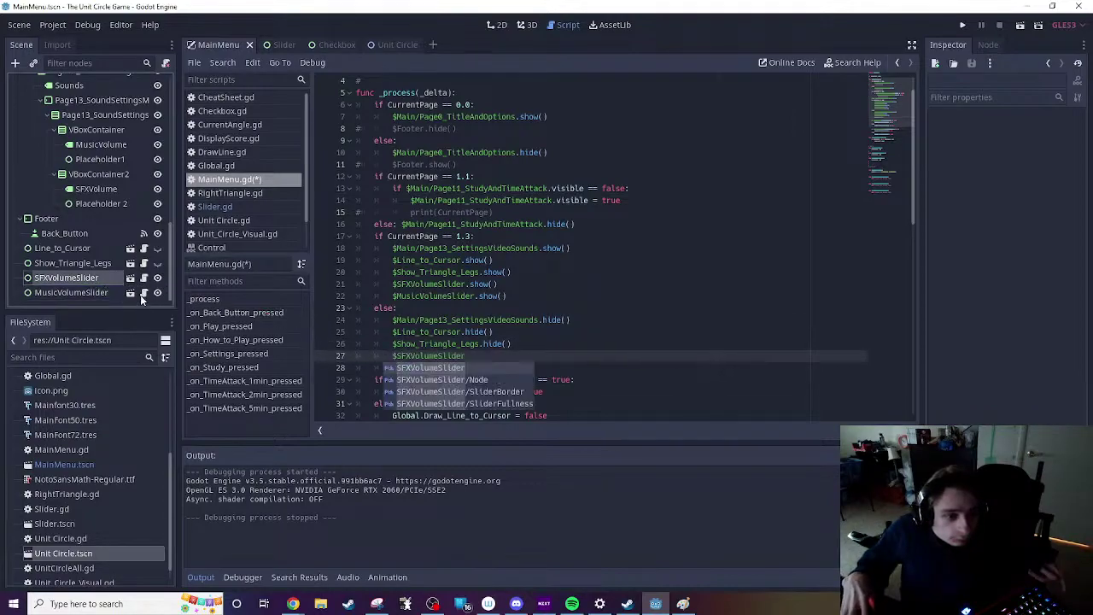
{"action": "left_click_drag", "start_coordinate": [106, 293], "coordinate": [494, 367]}
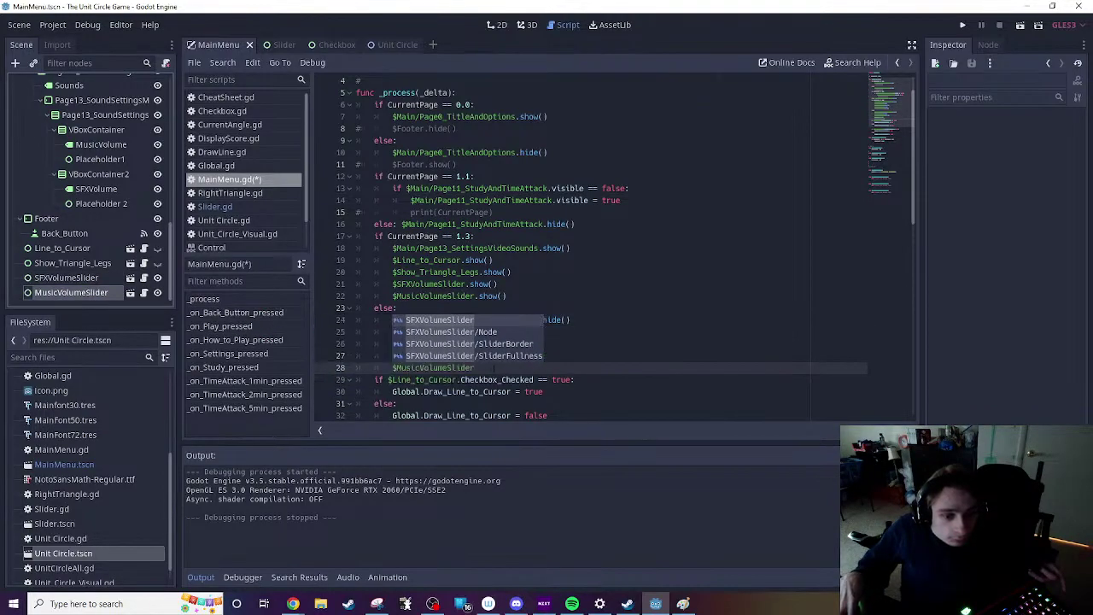
{"action": "left_click", "coordinate": [466, 355]}
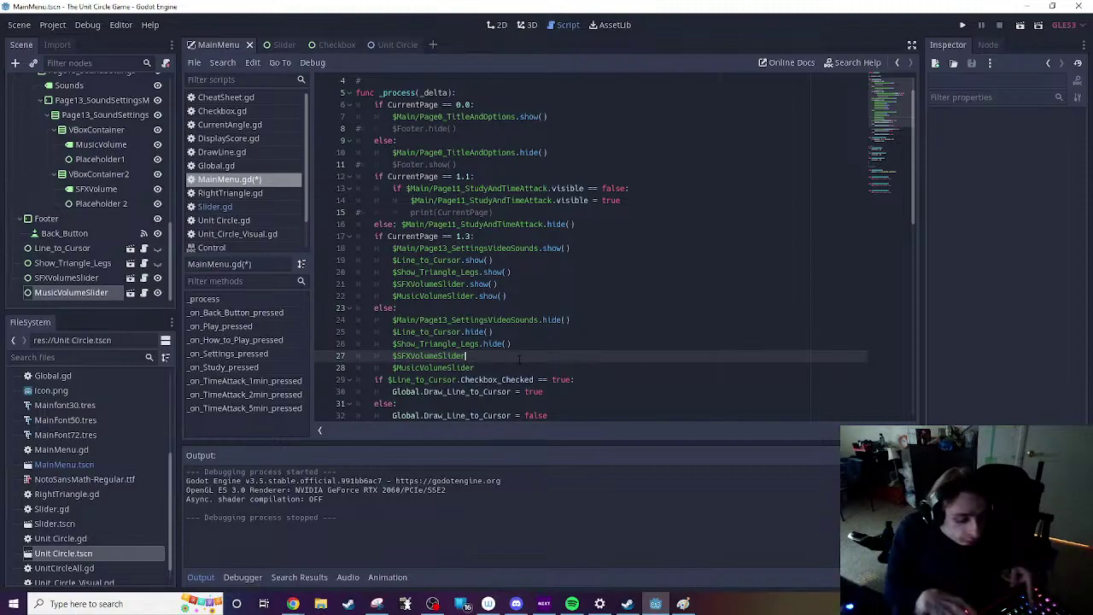
{"action": "type", "text": ".hide()"}
{"action": "key", "text": "Down"}
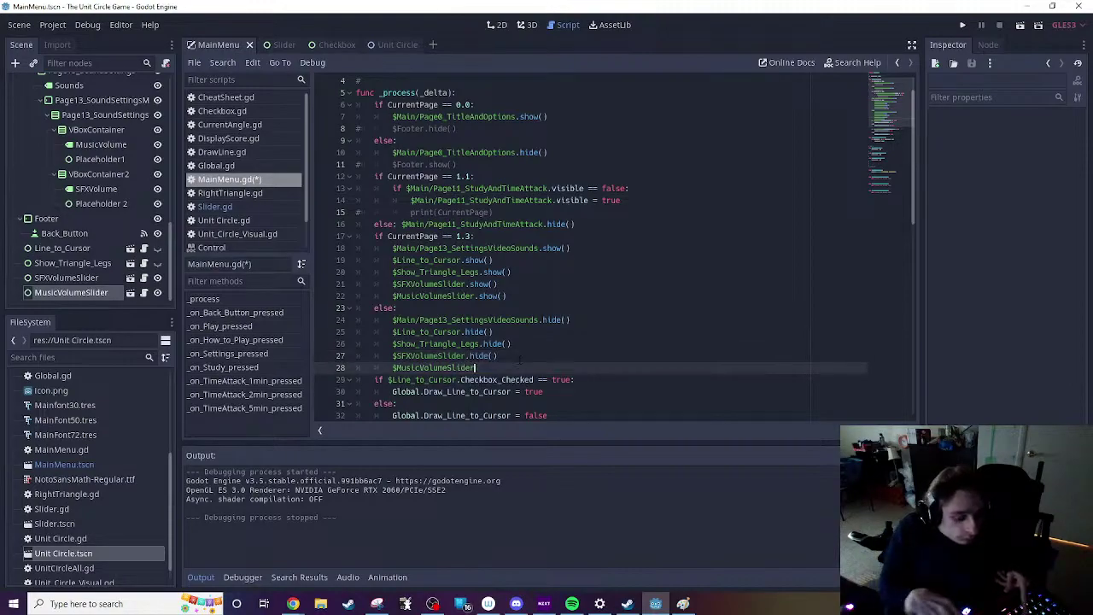
{"action": "type", "text": ".hide()"}
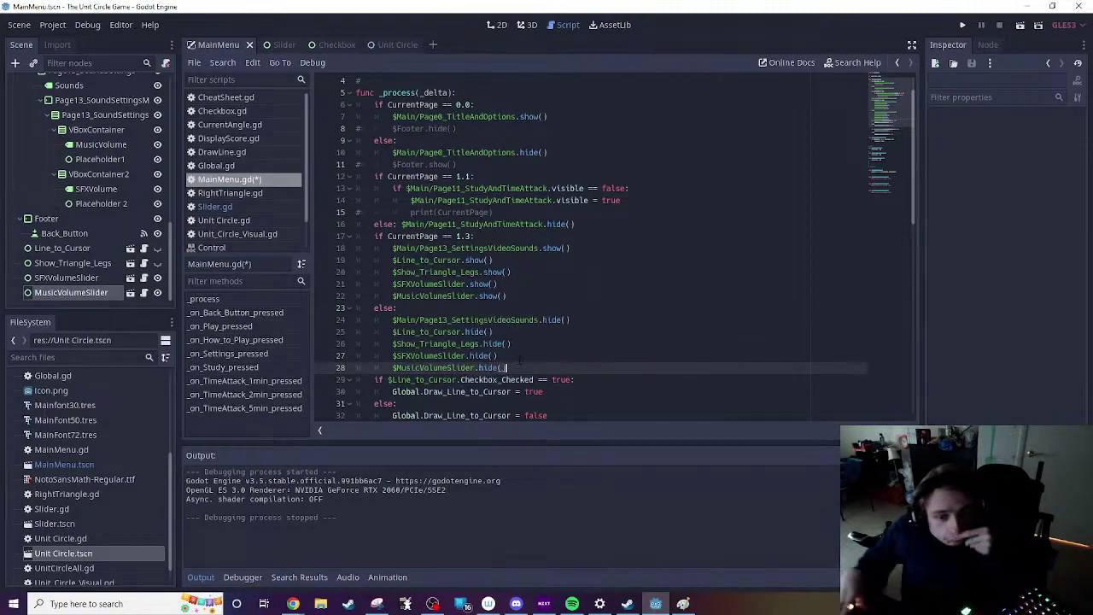
{"action": "left_click", "coordinate": [962, 25]}
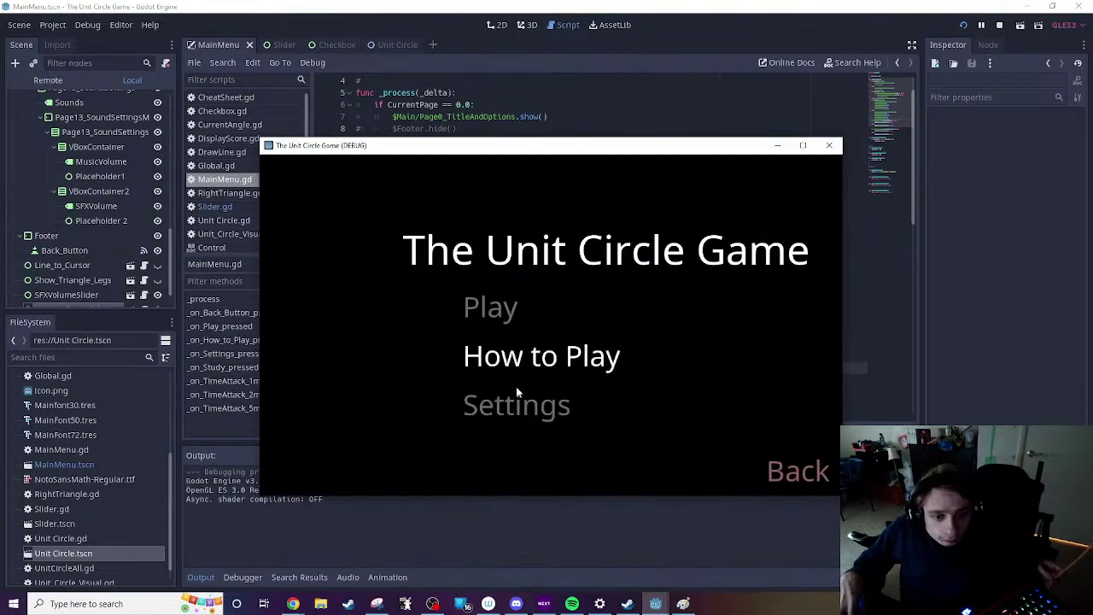
{"action": "left_click", "coordinate": [516, 394]}
{"action": "left_click_drag", "start_coordinate": [572, 410], "coordinate": [690, 419]}
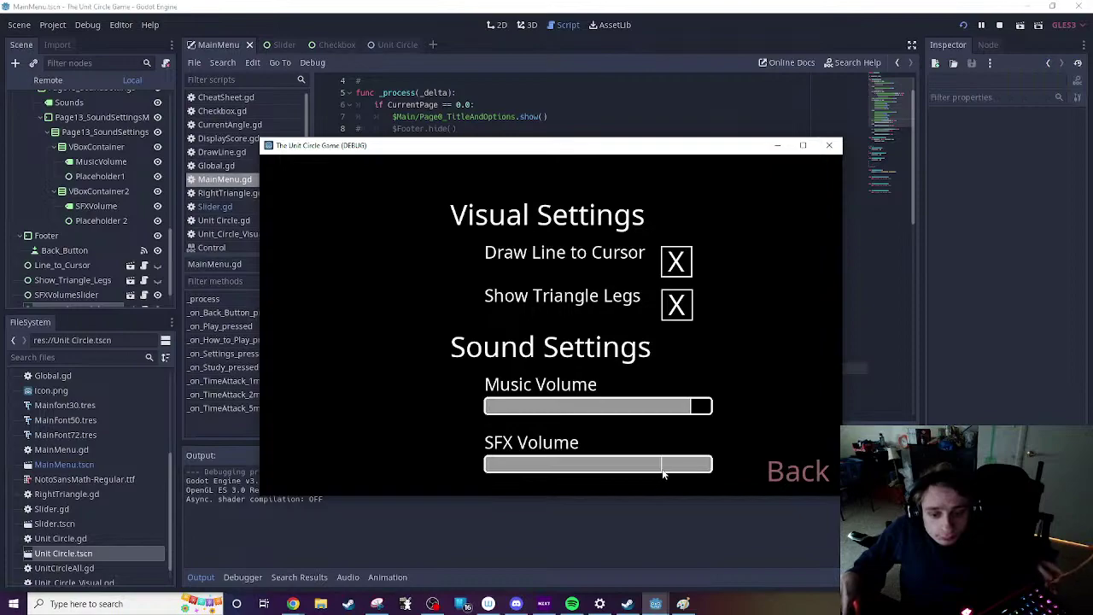
{"action": "left_click_drag", "start_coordinate": [664, 474], "coordinate": [581, 469]}
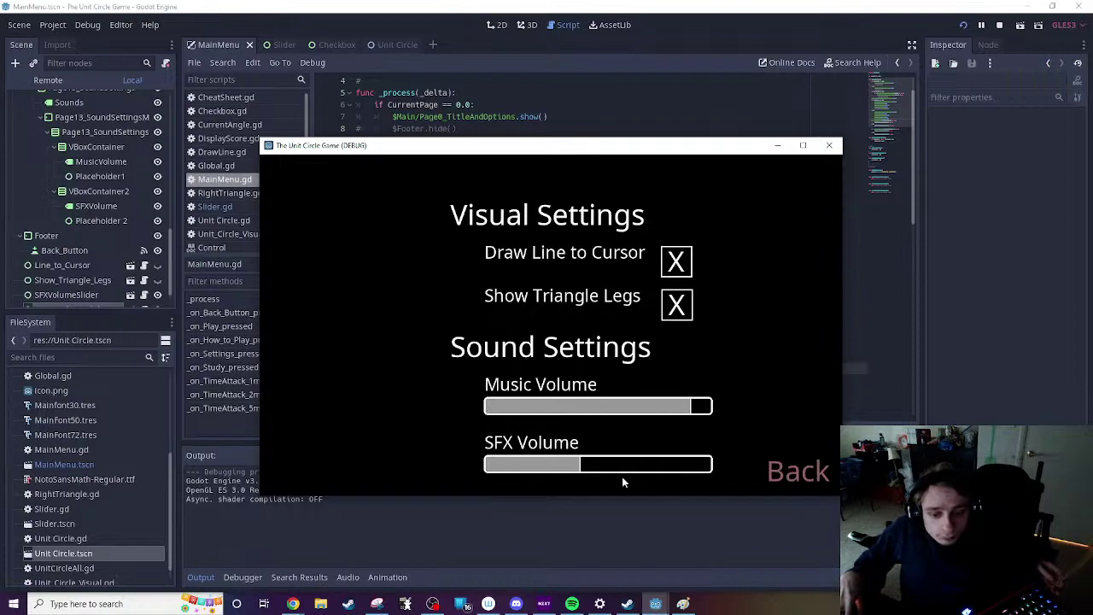
{"action": "left_click", "coordinate": [678, 305]}
{"action": "left_click", "coordinate": [676, 263]}
{"action": "left_click", "coordinate": [678, 306]}
{"action": "left_click", "coordinate": [779, 471]}
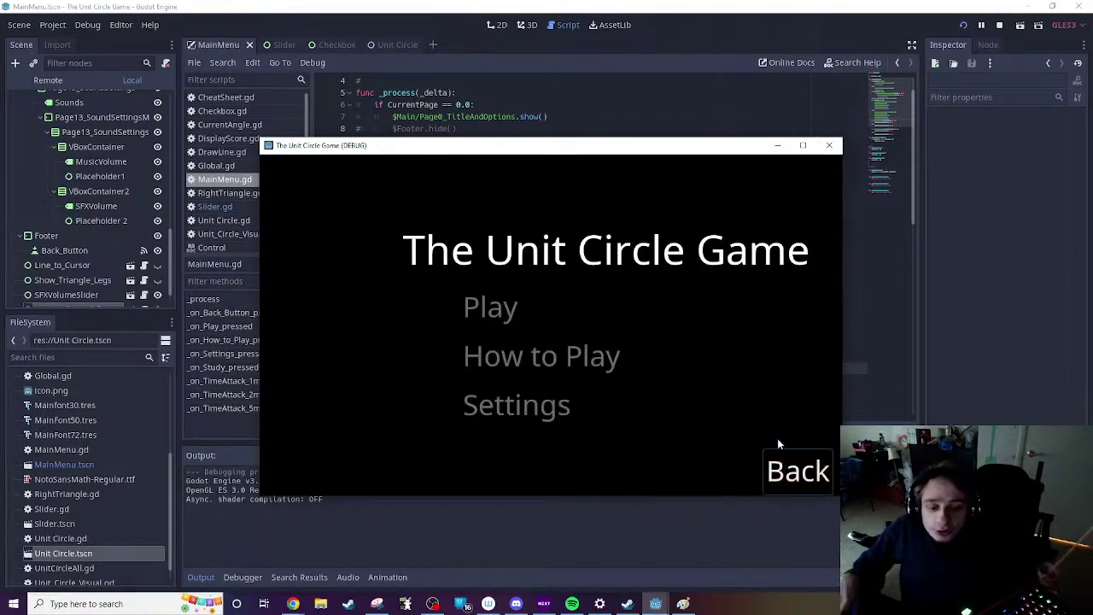
{"action": "left_click", "coordinate": [522, 358]}
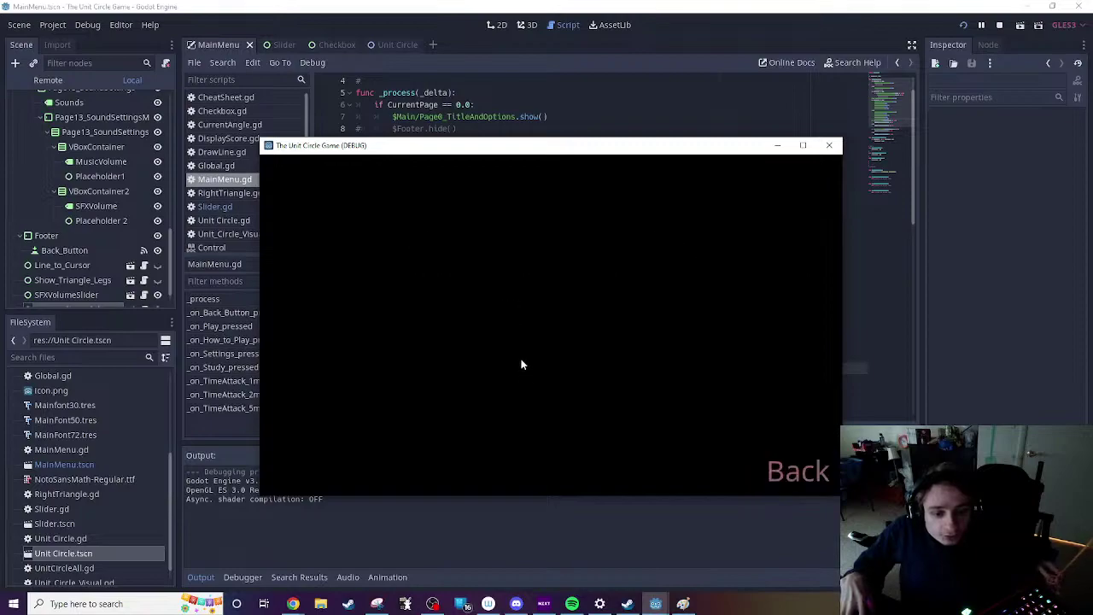
{"action": "left_click", "coordinate": [797, 470]}
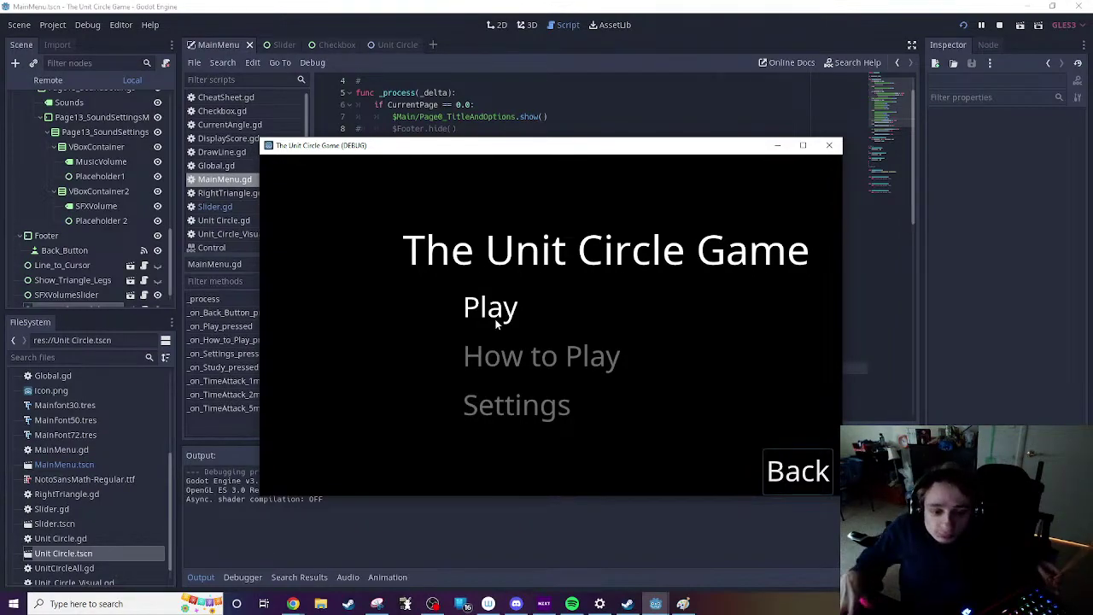
{"action": "left_click", "coordinate": [530, 359]}
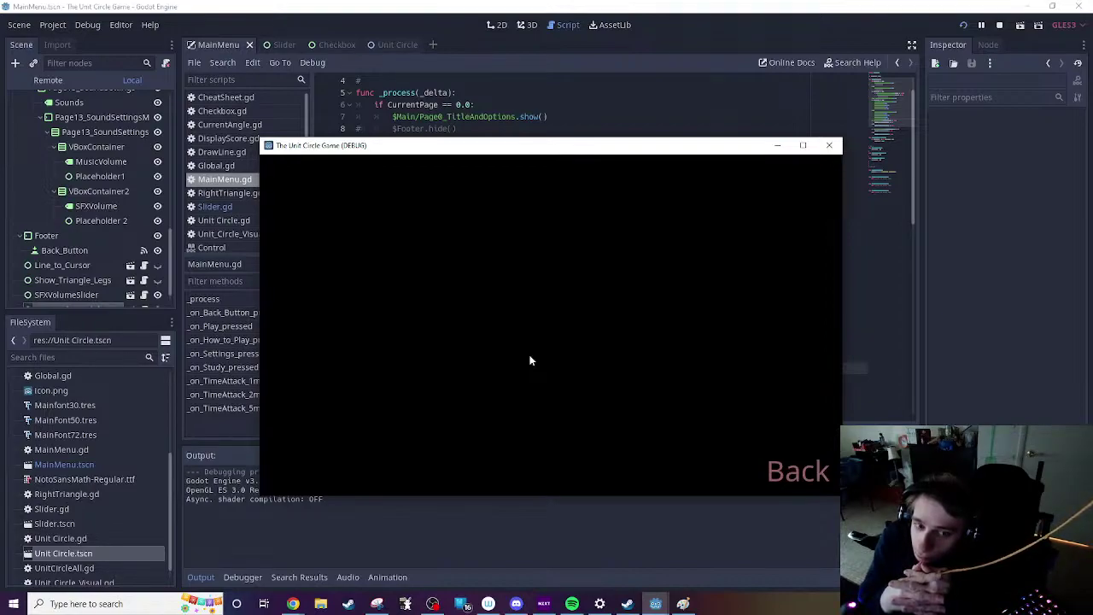
{"action": "left_click", "coordinate": [808, 476]}
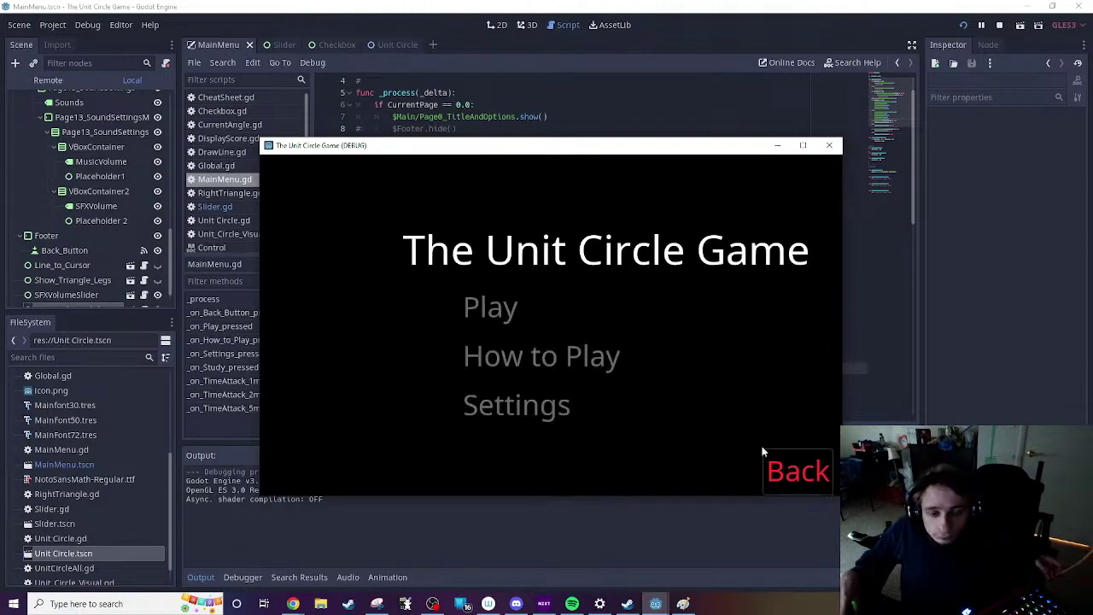
{"action": "left_click", "coordinate": [570, 361]}
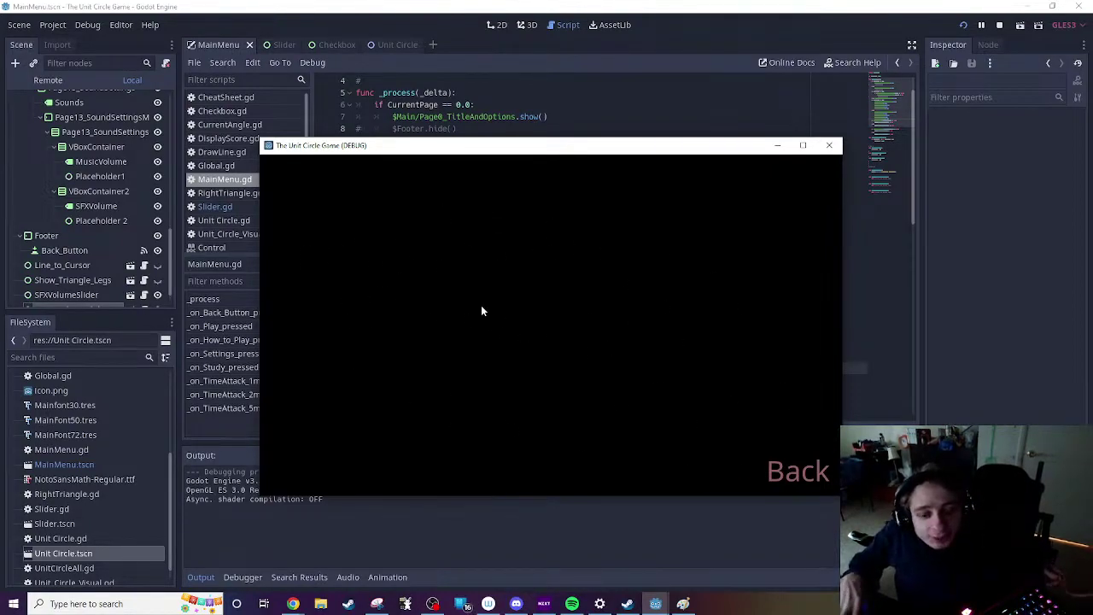
{"action": "left_click", "coordinate": [824, 474]}
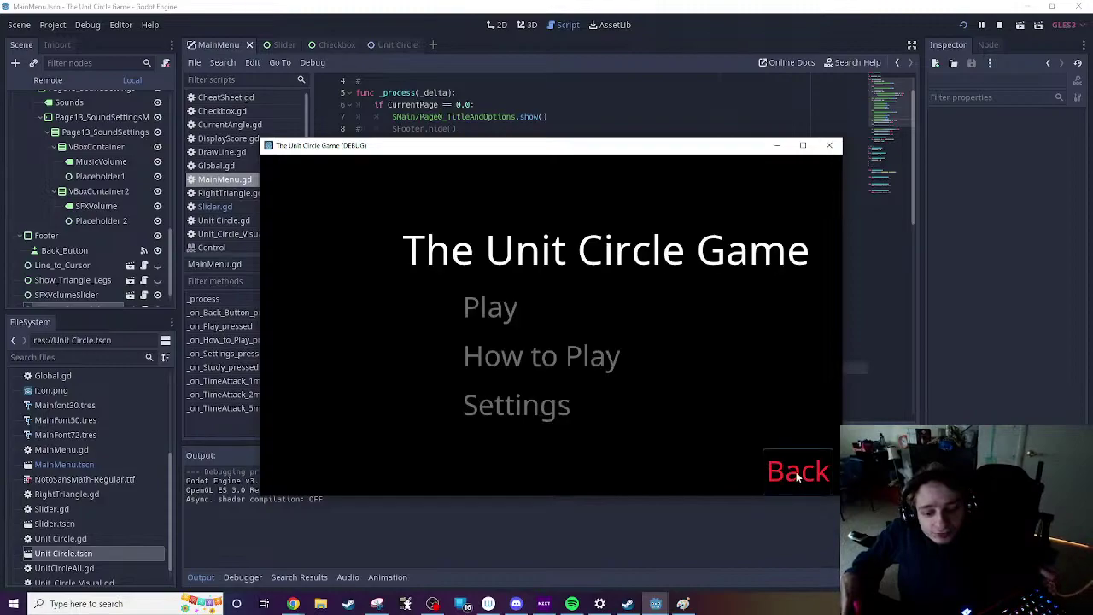
{"action": "left_click", "coordinate": [676, 367]}
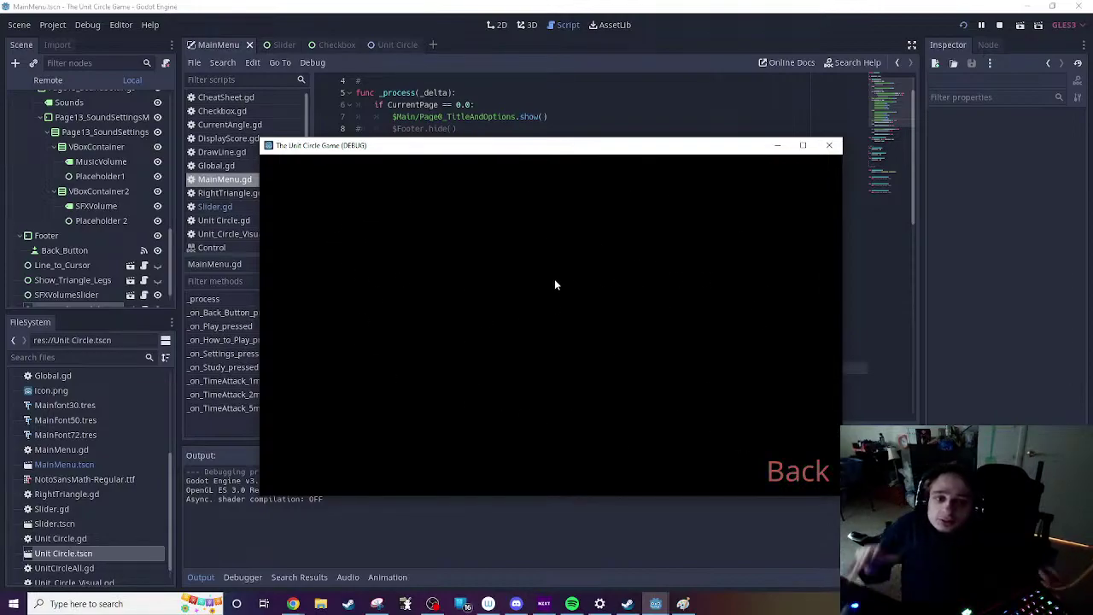
{"action": "left_click", "coordinate": [828, 145]}
{"action": "scroll", "coordinate": [589, 248], "scroll_direction": "up", "scroll_amount": 1}
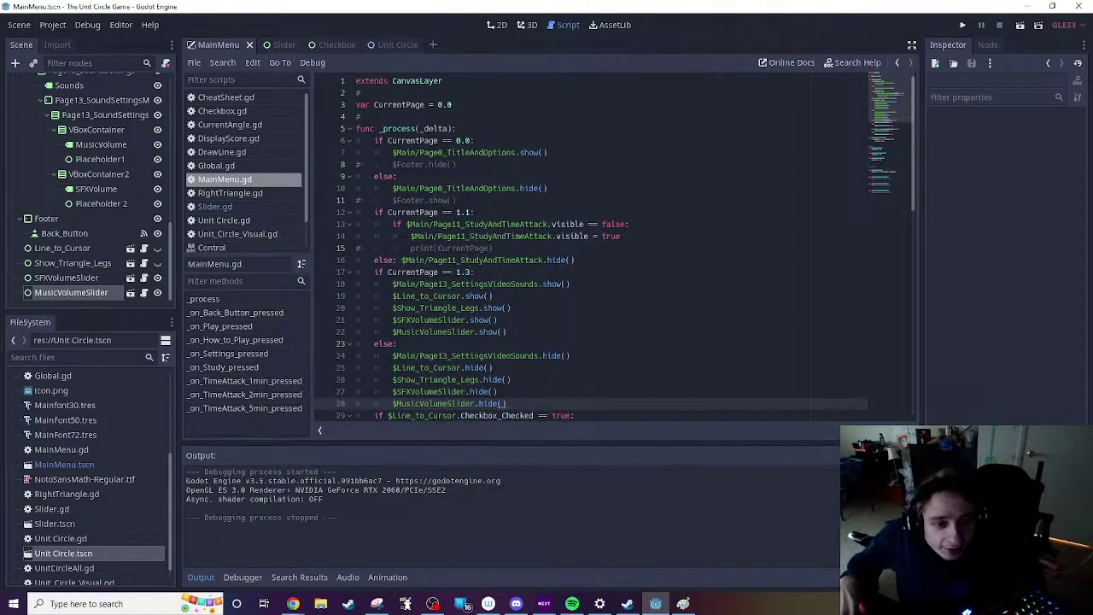
{"action": "left_click_drag", "start_coordinate": [388, 140], "coordinate": [504, 140]}
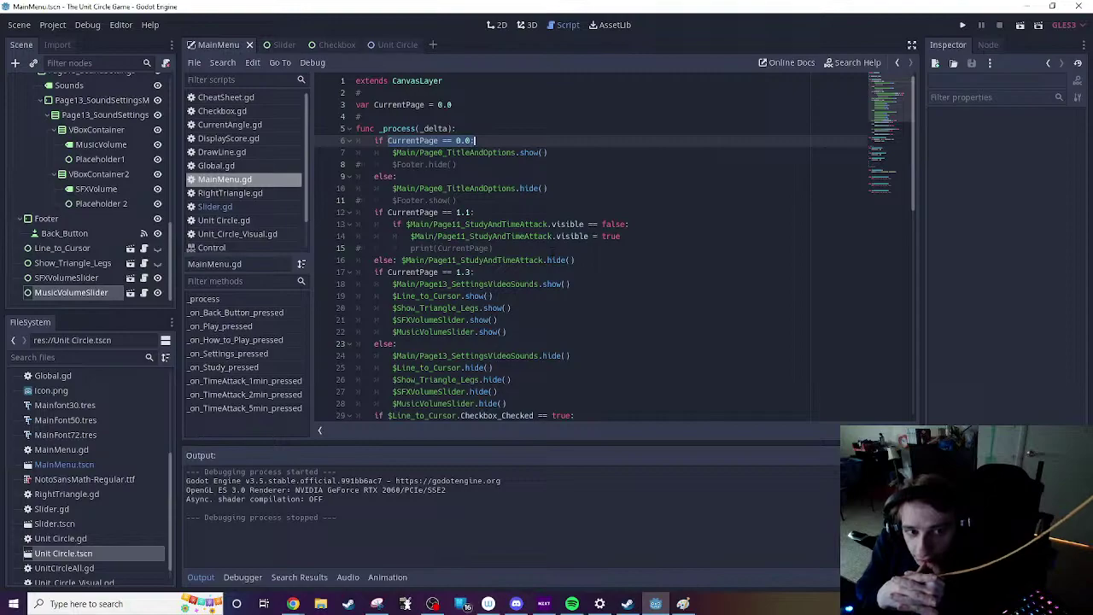
{"action": "scroll", "coordinate": [551, 251], "scroll_direction": "down", "scroll_amount": 5}
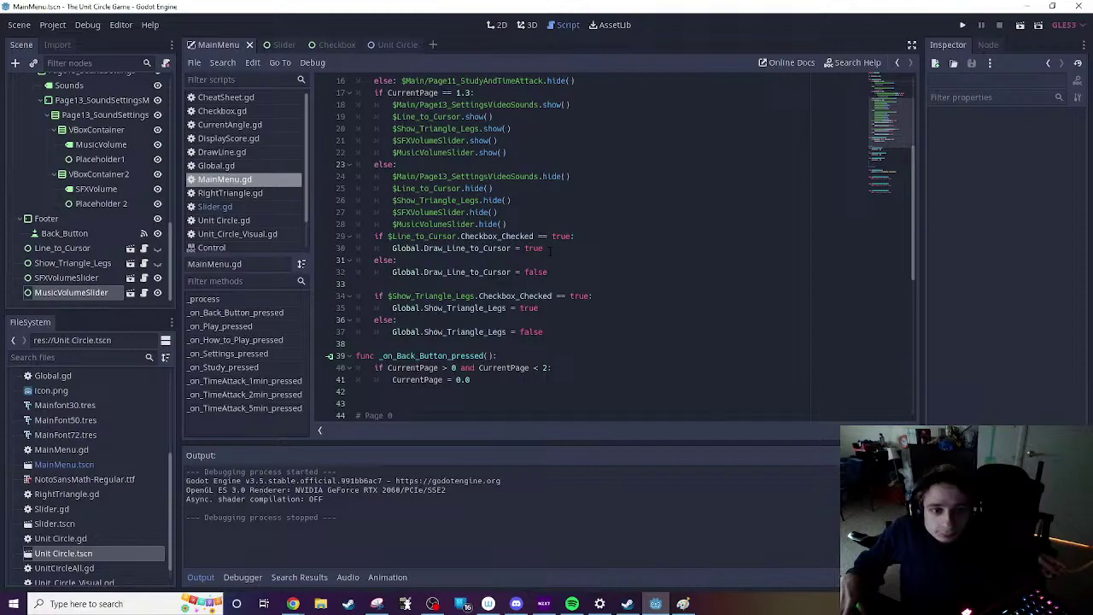
{"action": "scroll", "coordinate": [551, 251], "scroll_direction": "up", "scroll_amount": 2}
{"action": "left_click_drag", "start_coordinate": [388, 164], "coordinate": [475, 164]}
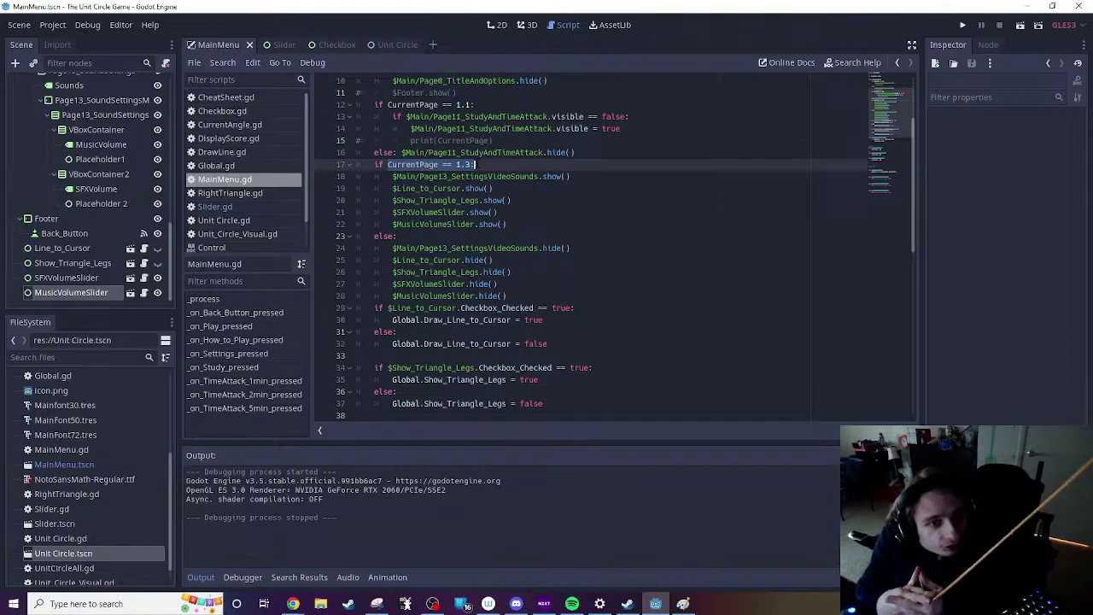
{"action": "scroll", "coordinate": [548, 290], "scroll_direction": "down", "scroll_amount": 4}
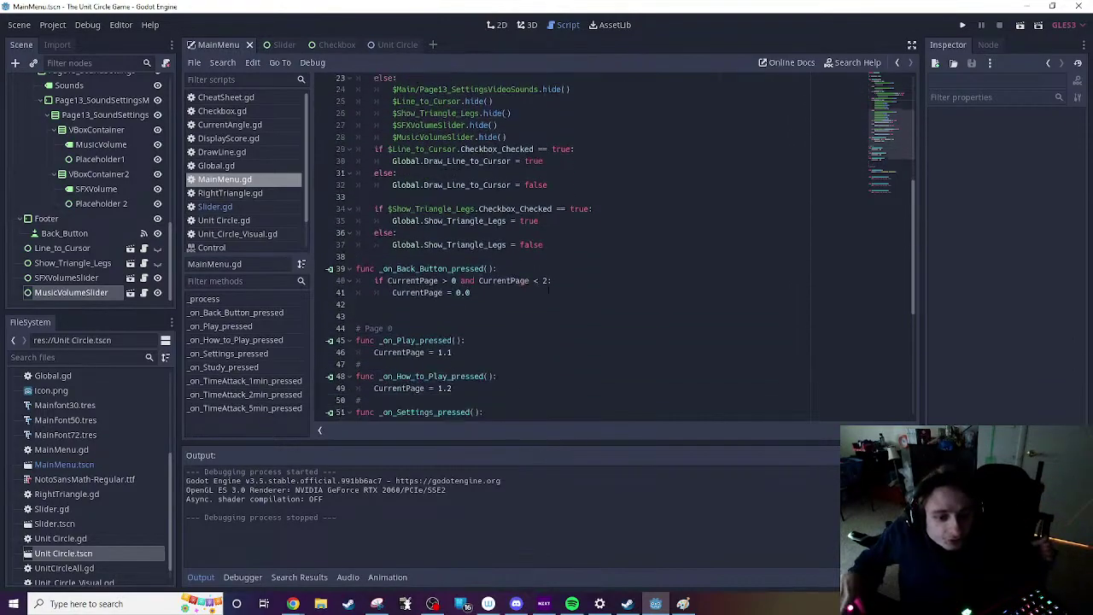
{"action": "scroll", "coordinate": [549, 291], "scroll_direction": "down", "scroll_amount": 7}
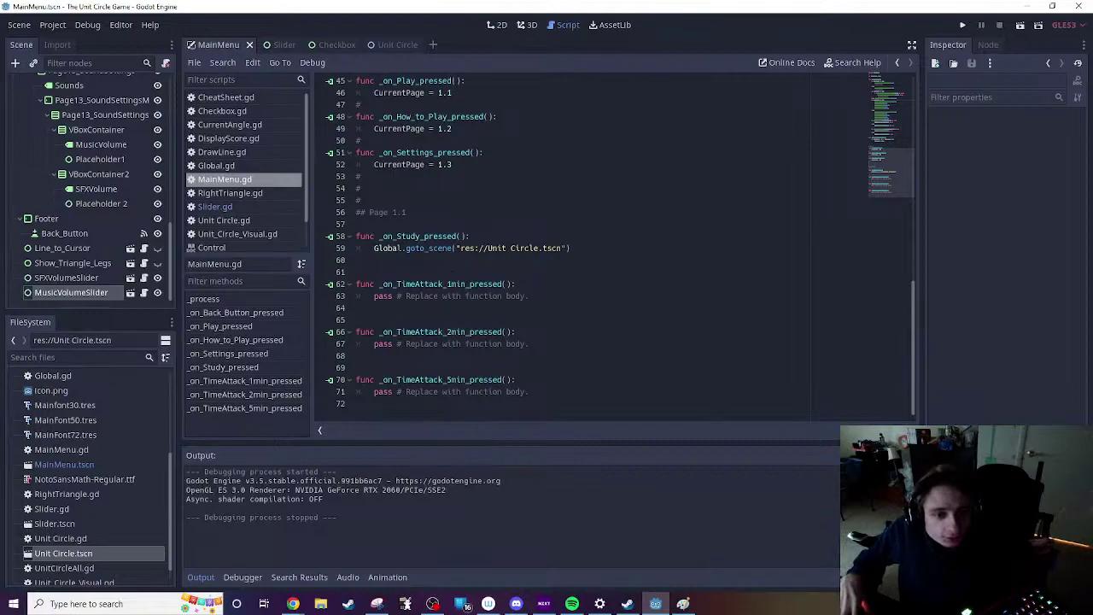
{"action": "left_click", "coordinate": [519, 247]}
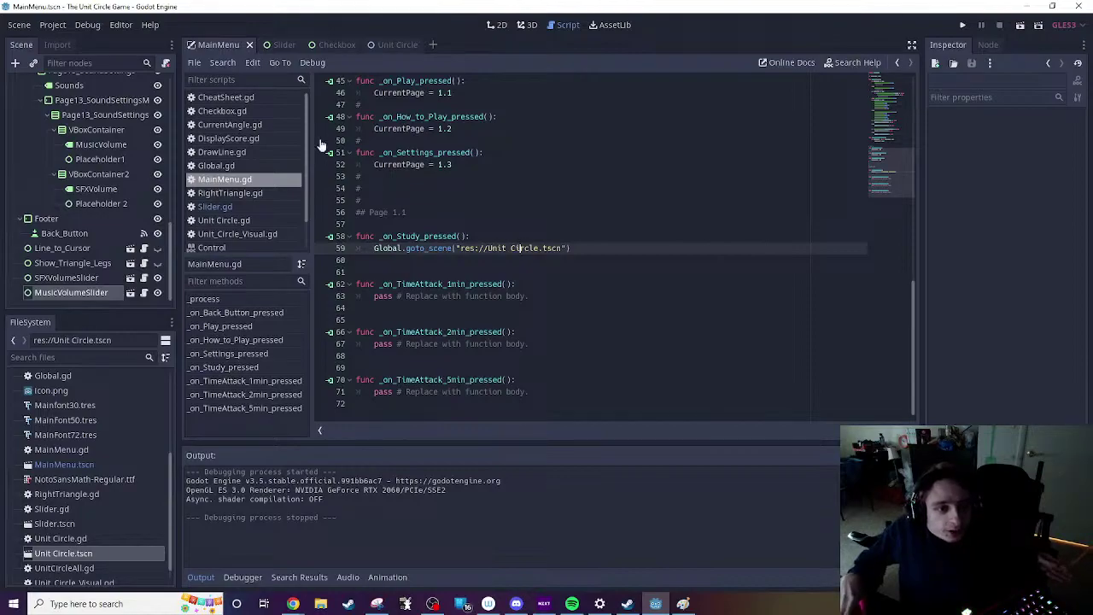
Step: Close the Slider and Checkbox script tabs
{"action": "left_click", "coordinate": [283, 47]}
{"action": "left_click", "coordinate": [297, 45]}
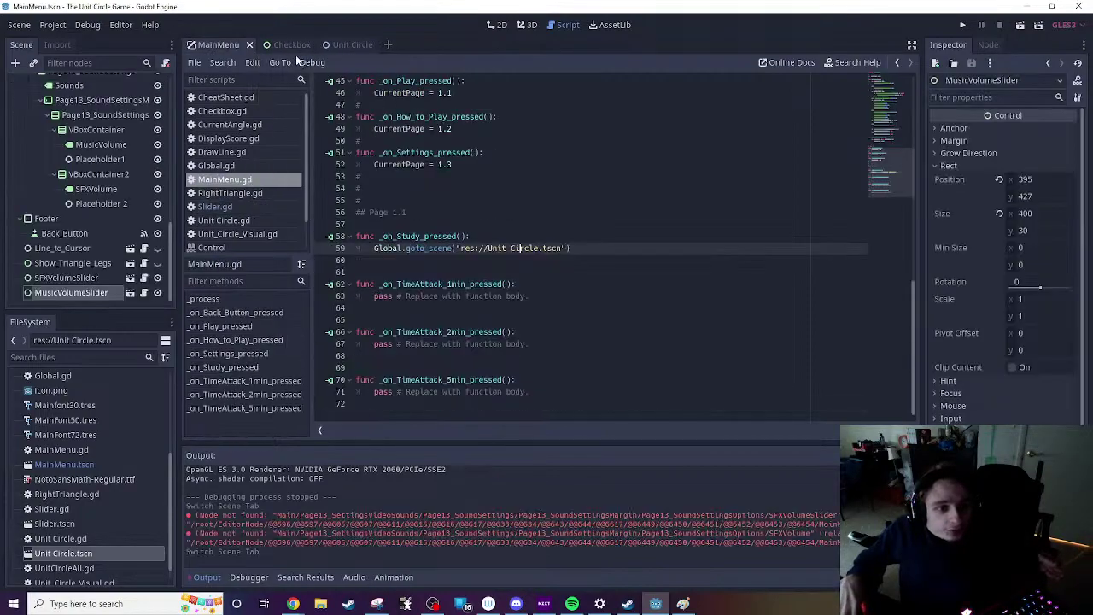
{"action": "left_click", "coordinate": [289, 46]}
{"action": "key", "text": "ctrl+w"}
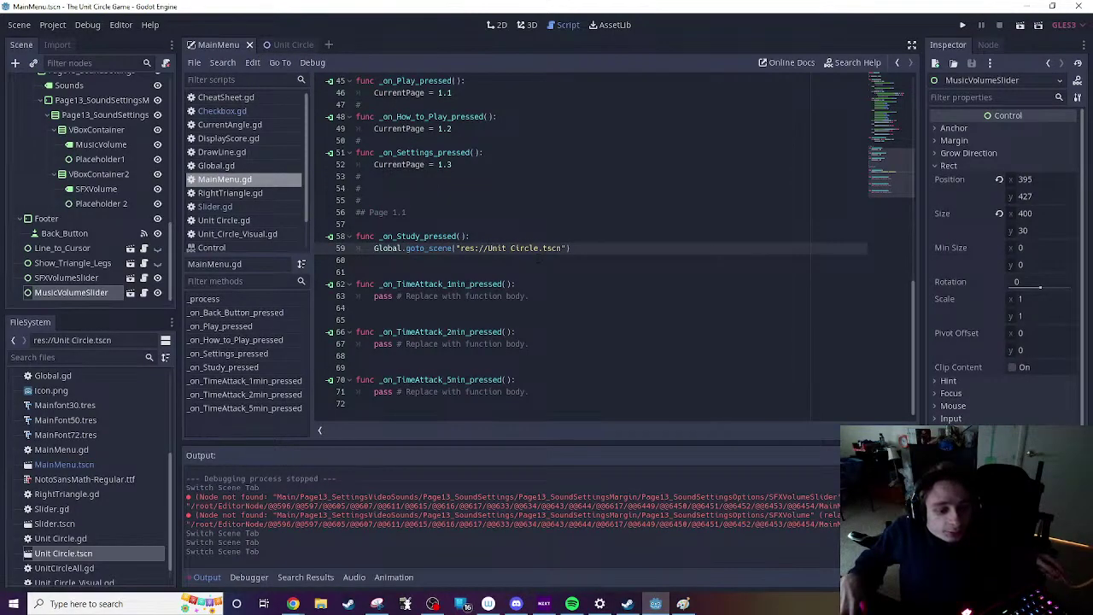
Step: Collapse and reopen the Output panel, then run the game again
{"action": "left_click", "coordinate": [208, 578]}
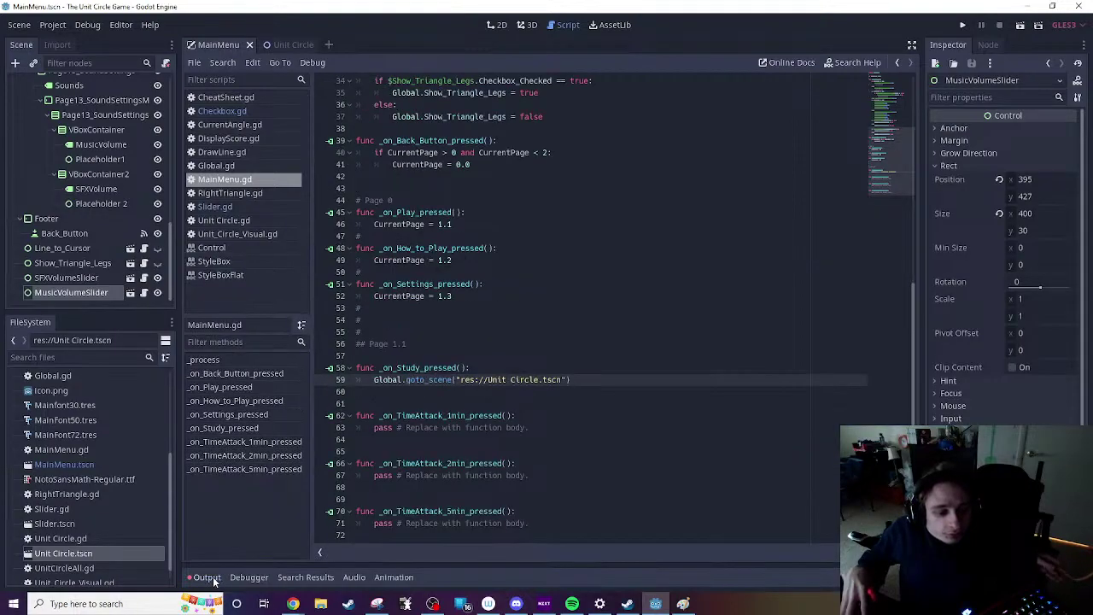
{"action": "left_click", "coordinate": [210, 578]}
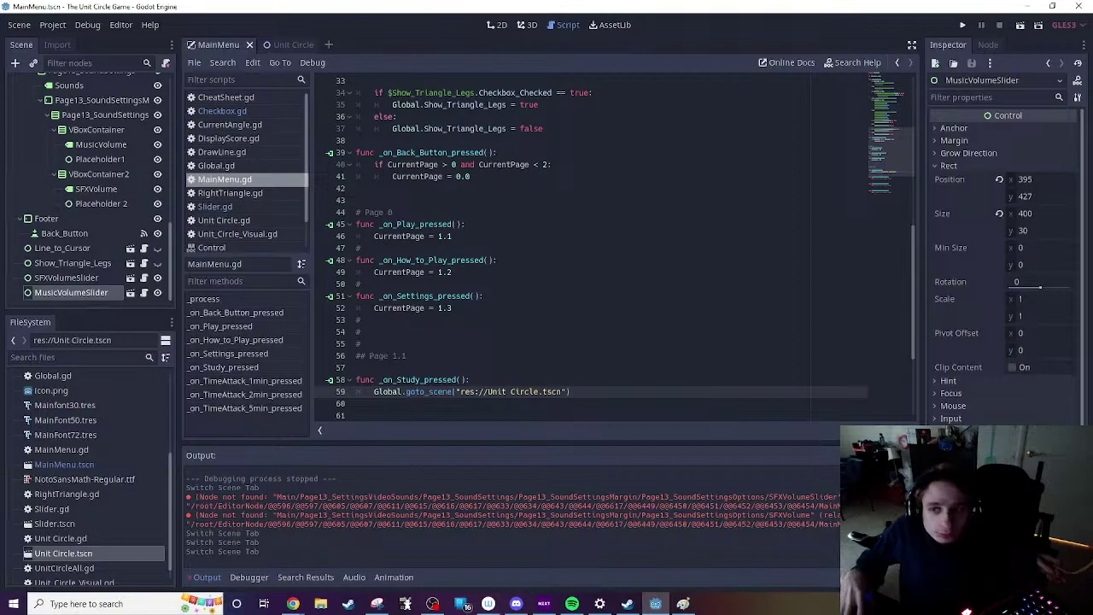
{"action": "left_click", "coordinate": [1019, 25]}
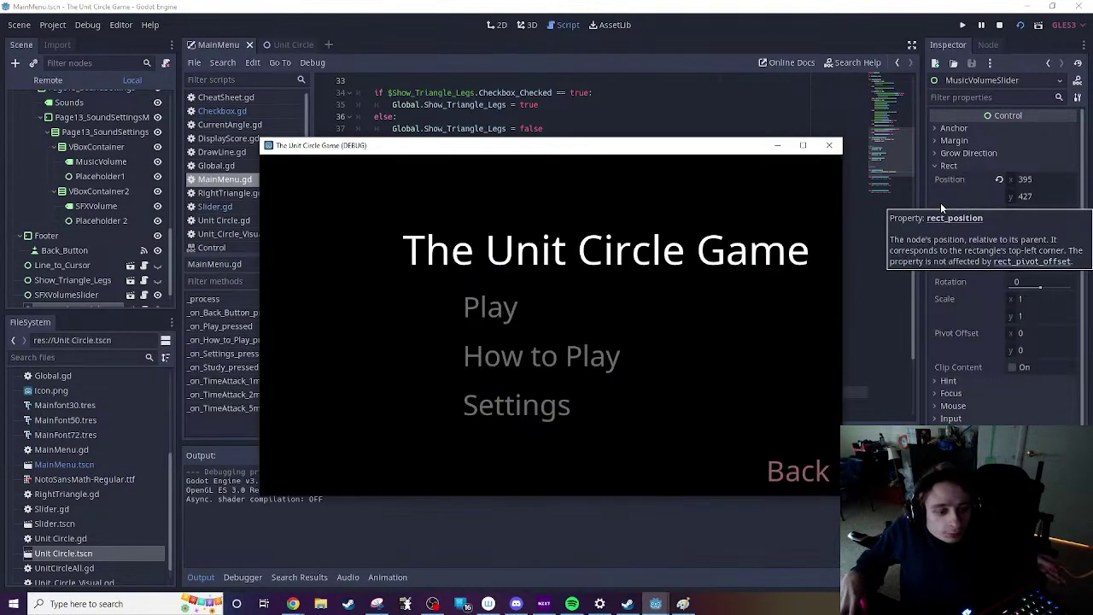
Step: Visit the Play and How to Play pages, returning to the title menu each time
{"action": "left_click", "coordinate": [514, 324]}
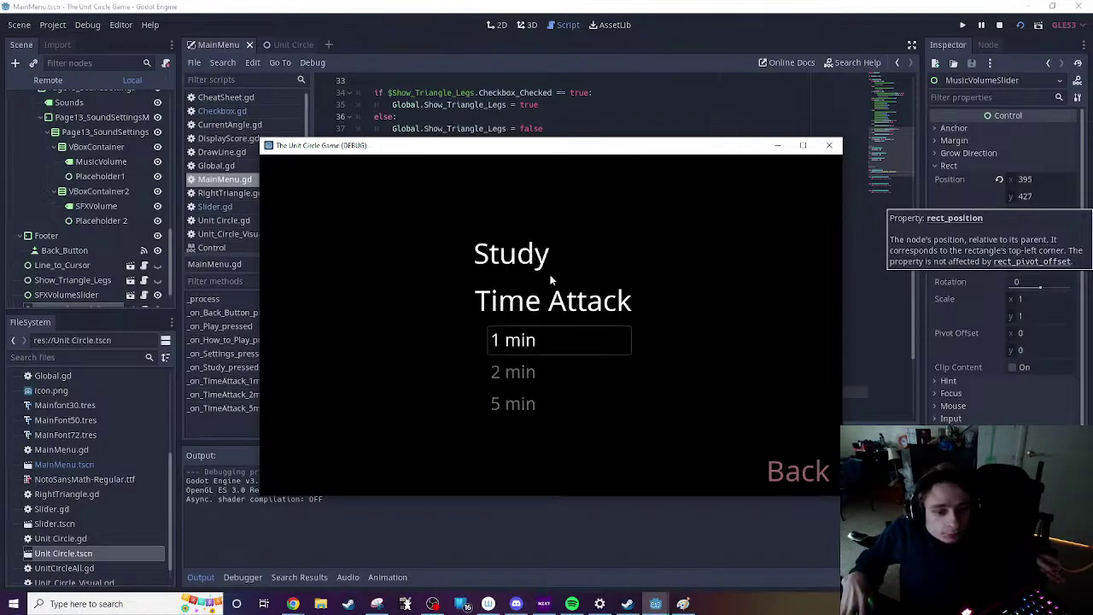
{"action": "left_click", "coordinate": [790, 471]}
{"action": "left_click", "coordinate": [551, 357]}
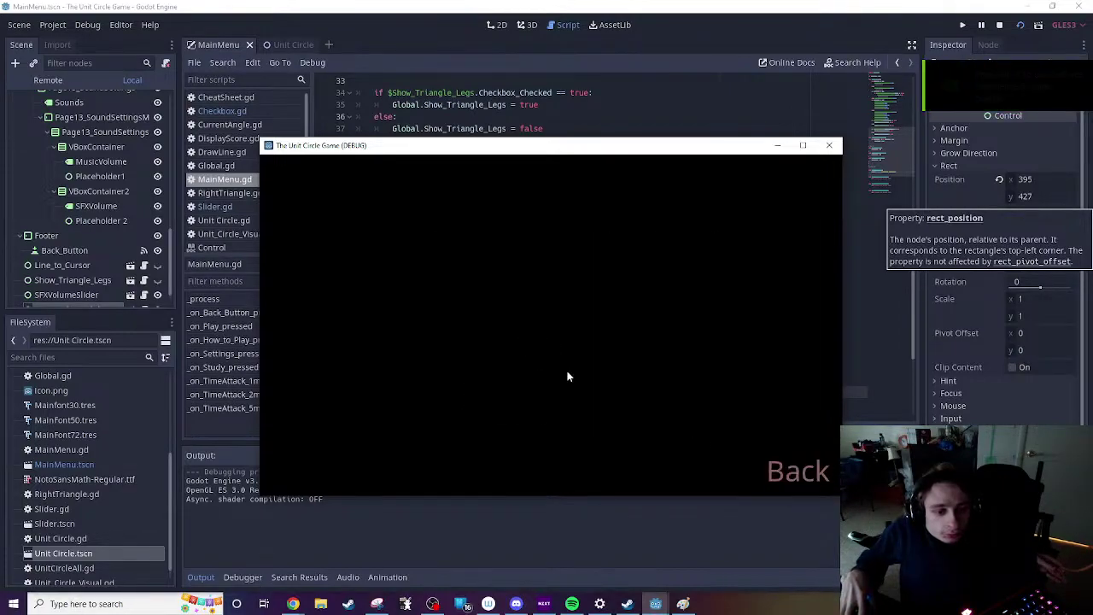
{"action": "left_click", "coordinate": [790, 470]}
Step: On Settings, turn Music Volume near minimum and untick Draw Line to Cursor, then close the game
{"action": "left_click", "coordinate": [597, 470]}
{"action": "left_click", "coordinate": [633, 406]}
{"action": "left_click_drag", "start_coordinate": [638, 410], "coordinate": [503, 407]}
{"action": "left_click", "coordinate": [676, 262]}
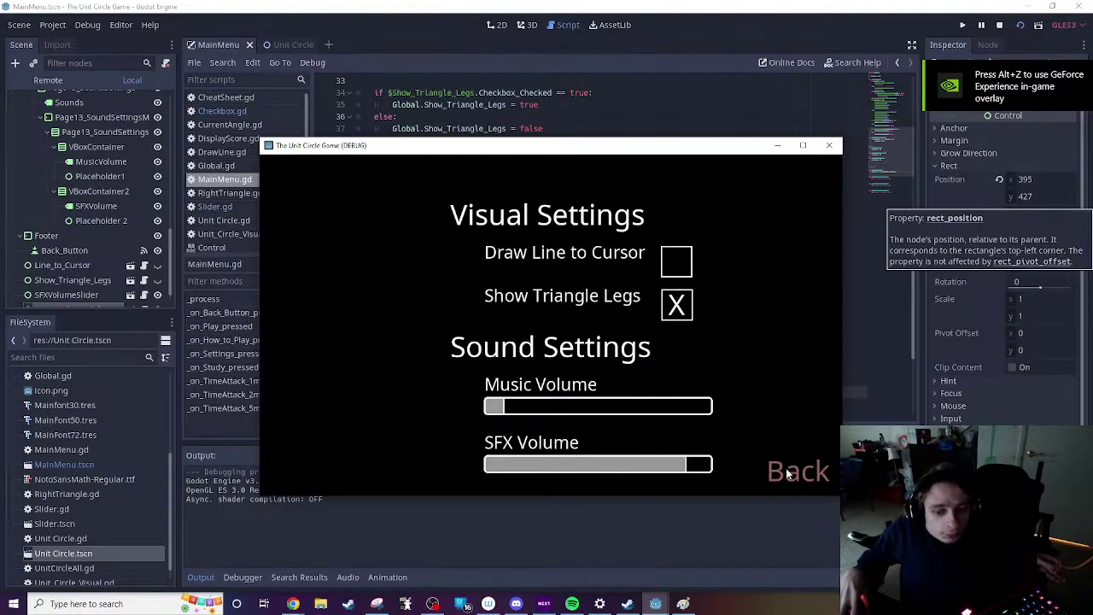
{"action": "left_click", "coordinate": [792, 470]}
{"action": "left_click", "coordinate": [581, 358]}
{"action": "left_click", "coordinate": [829, 145]}
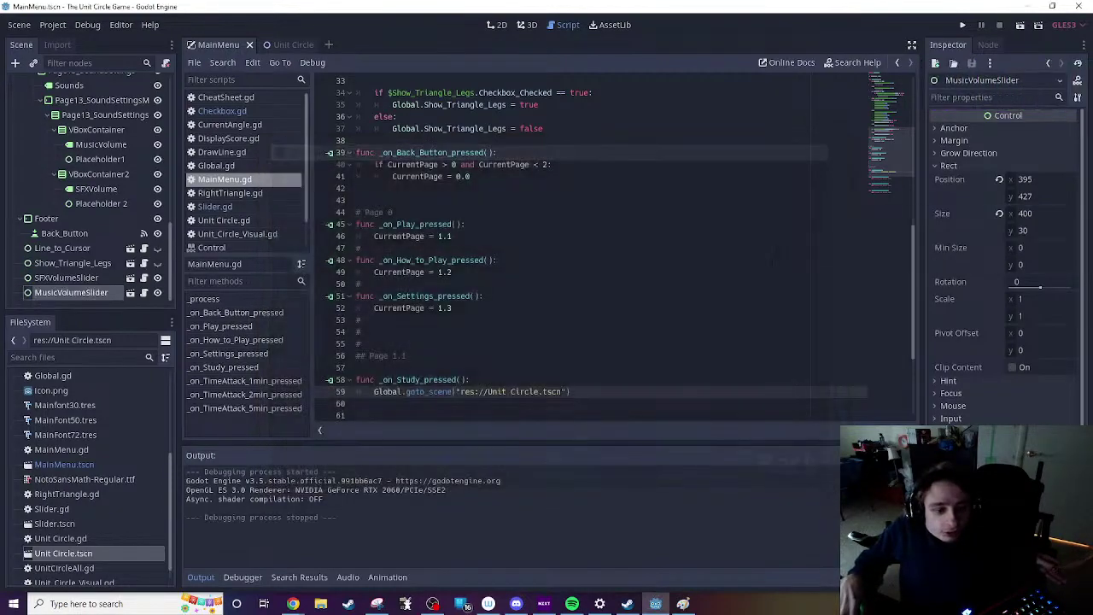
Step: Switch from MainMenu.gd to the 2D view showing the Visual and Sound Settings page
{"action": "scroll", "coordinate": [598, 256], "scroll_direction": "down", "scroll_amount": 4}
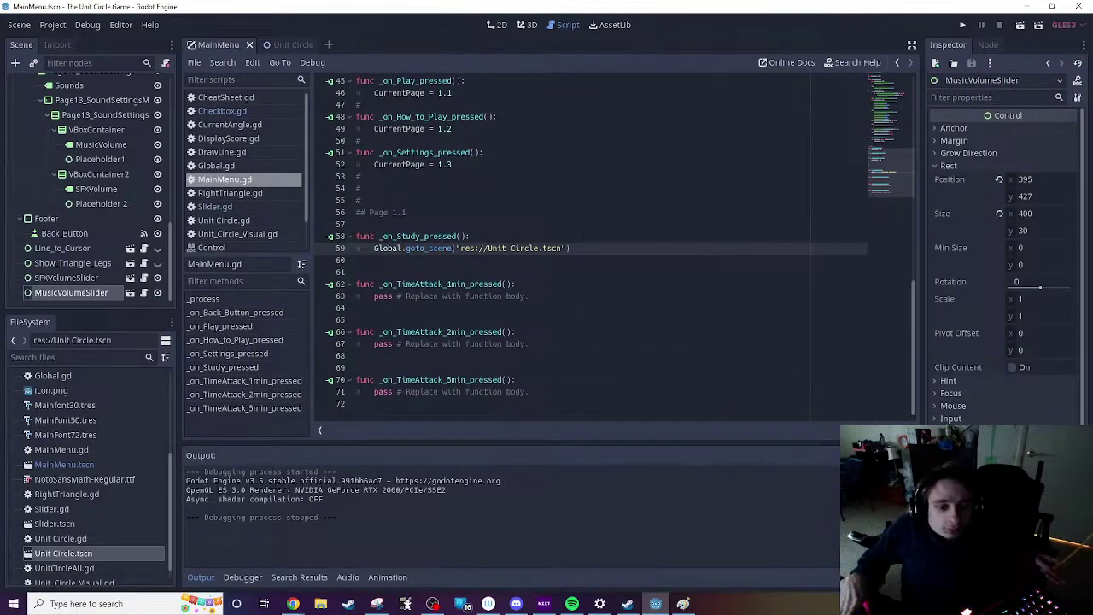
{"action": "scroll", "coordinate": [598, 248], "scroll_direction": "up", "scroll_amount": 6}
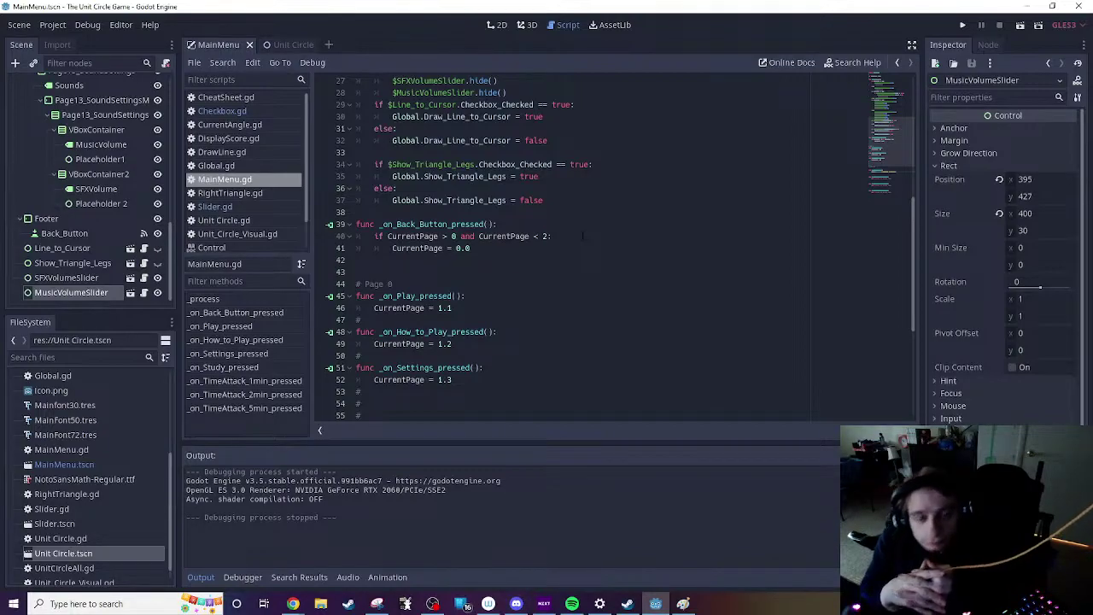
{"action": "scroll", "coordinate": [110, 231], "scroll_direction": "up", "scroll_amount": 3}
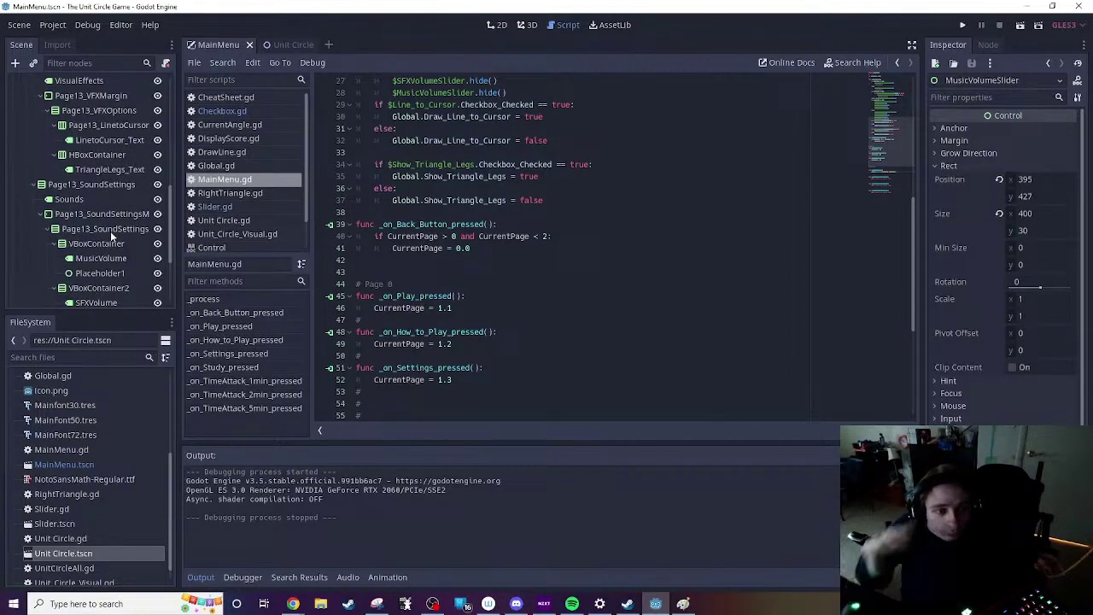
{"action": "scroll", "coordinate": [110, 231], "scroll_direction": "up", "scroll_amount": 4}
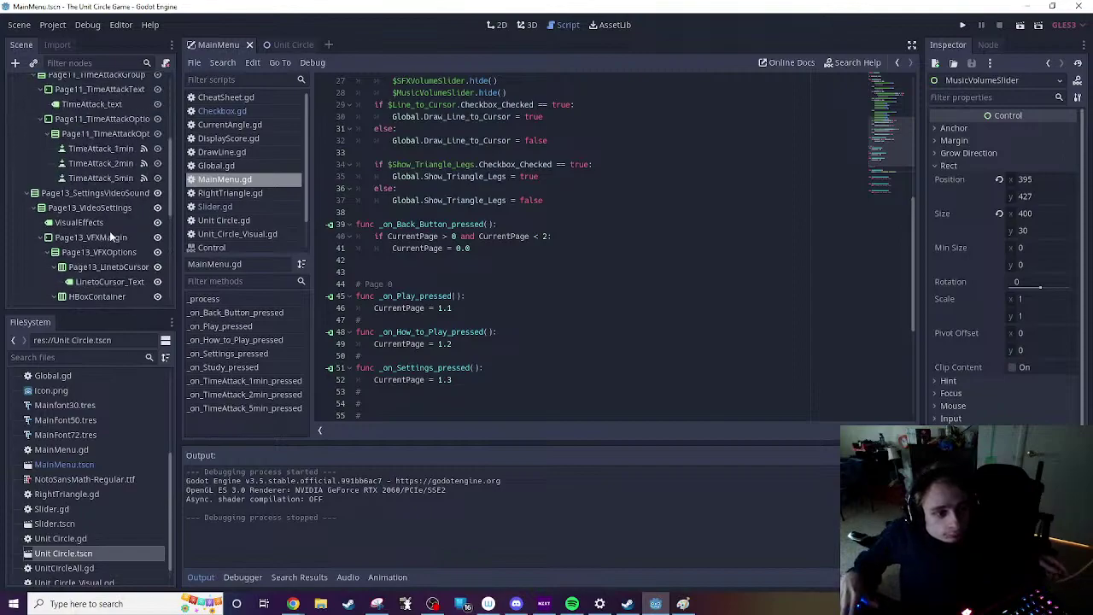
{"action": "left_click", "coordinate": [498, 25]}
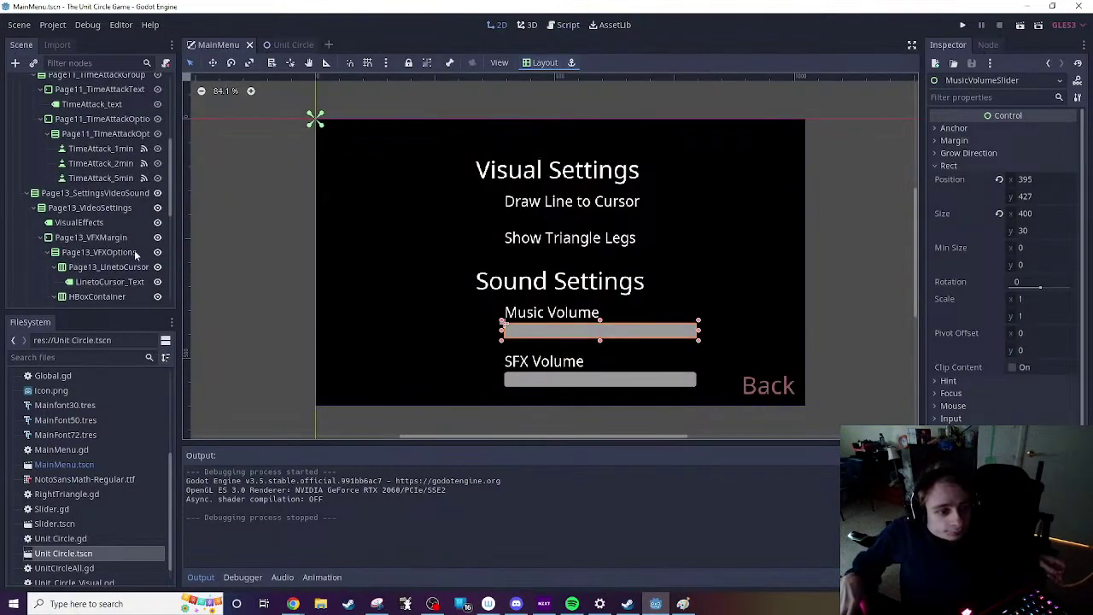
Step: Hide Page13_SettingsVideoSound and the Music and SFX volume sliders, then show Page11_StudyAndTimeAttack
{"action": "left_click", "coordinate": [158, 196]}
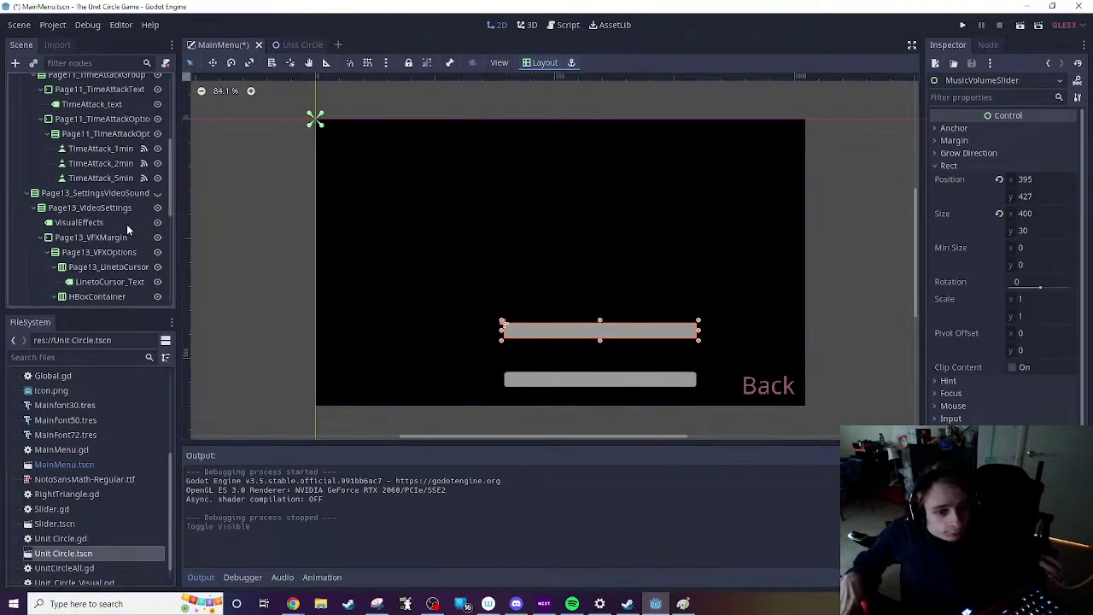
{"action": "scroll", "coordinate": [135, 239], "scroll_direction": "down", "scroll_amount": 4}
{"action": "scroll", "coordinate": [137, 245], "scroll_direction": "down", "scroll_amount": 2}
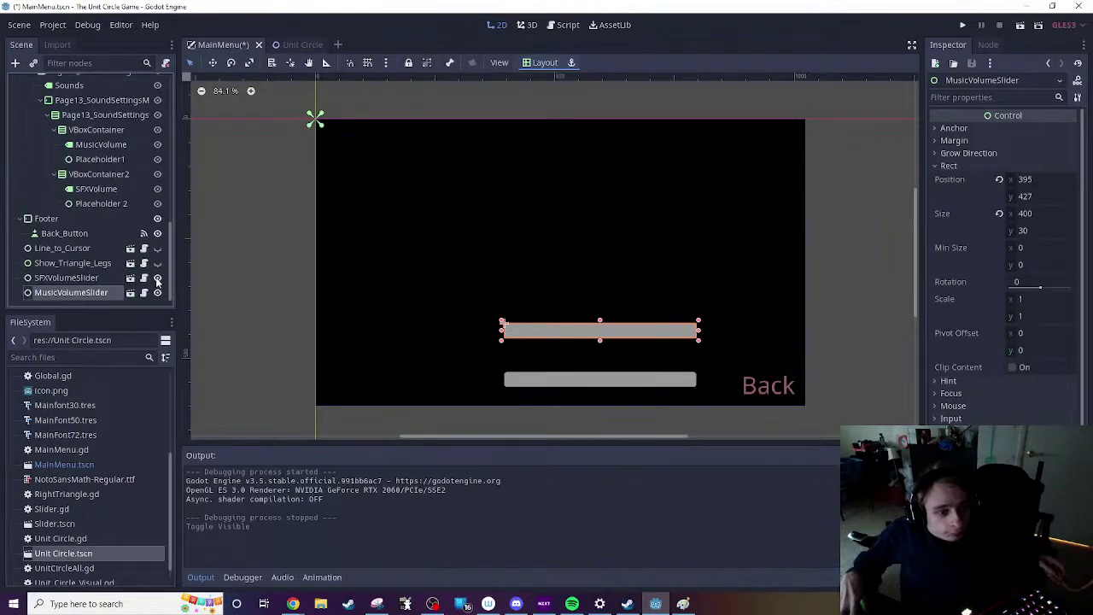
{"action": "left_click", "coordinate": [157, 292]}
{"action": "left_click", "coordinate": [157, 278]}
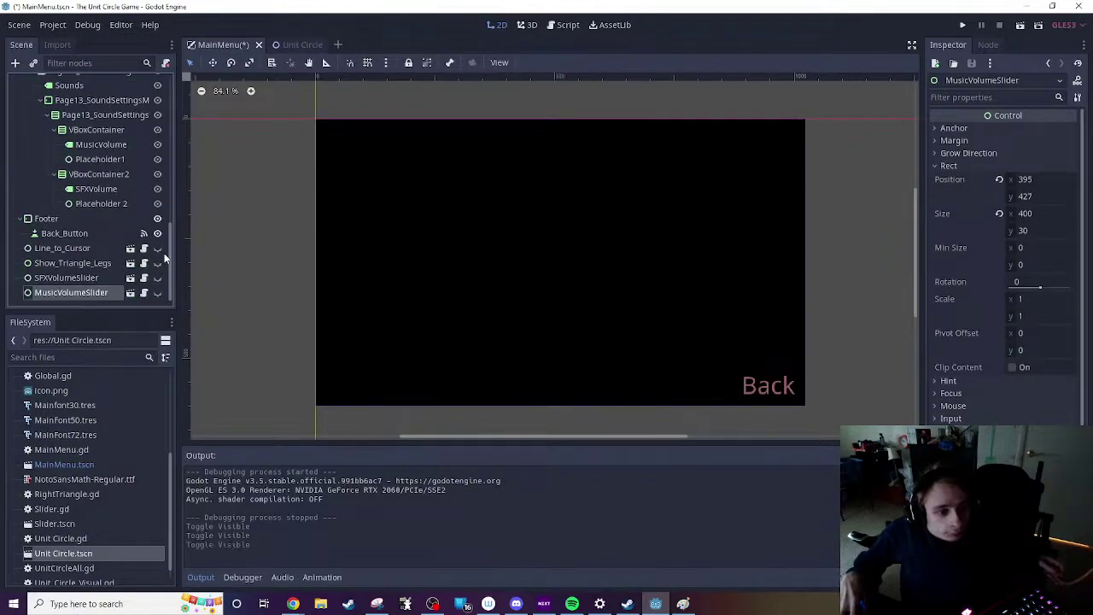
{"action": "left_click", "coordinate": [227, 252]}
{"action": "scroll", "coordinate": [110, 244], "scroll_direction": "up", "scroll_amount": 8}
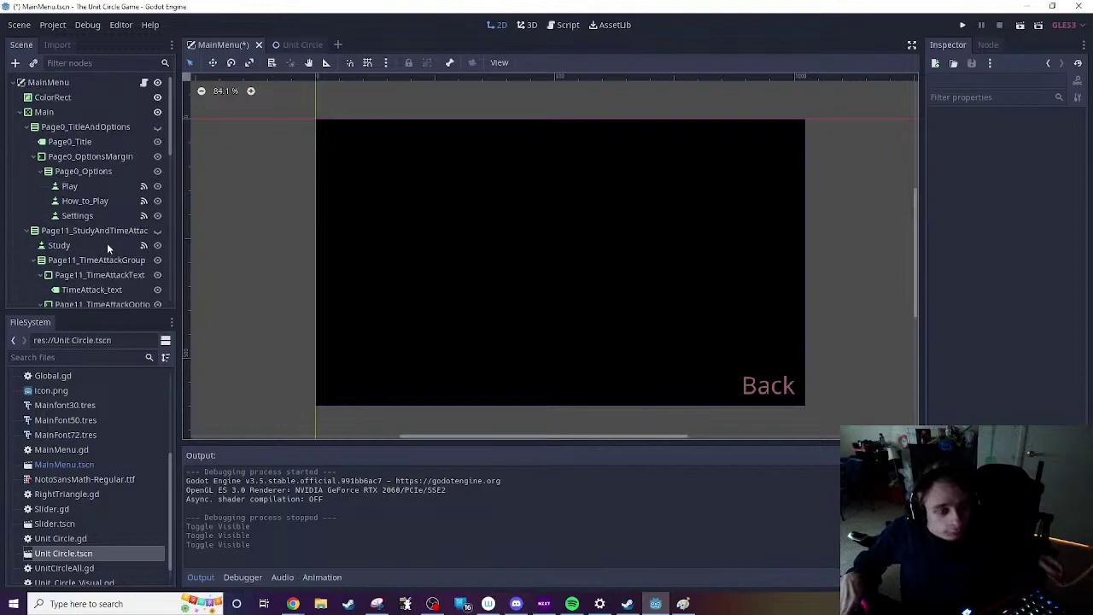
{"action": "left_click", "coordinate": [157, 231]}
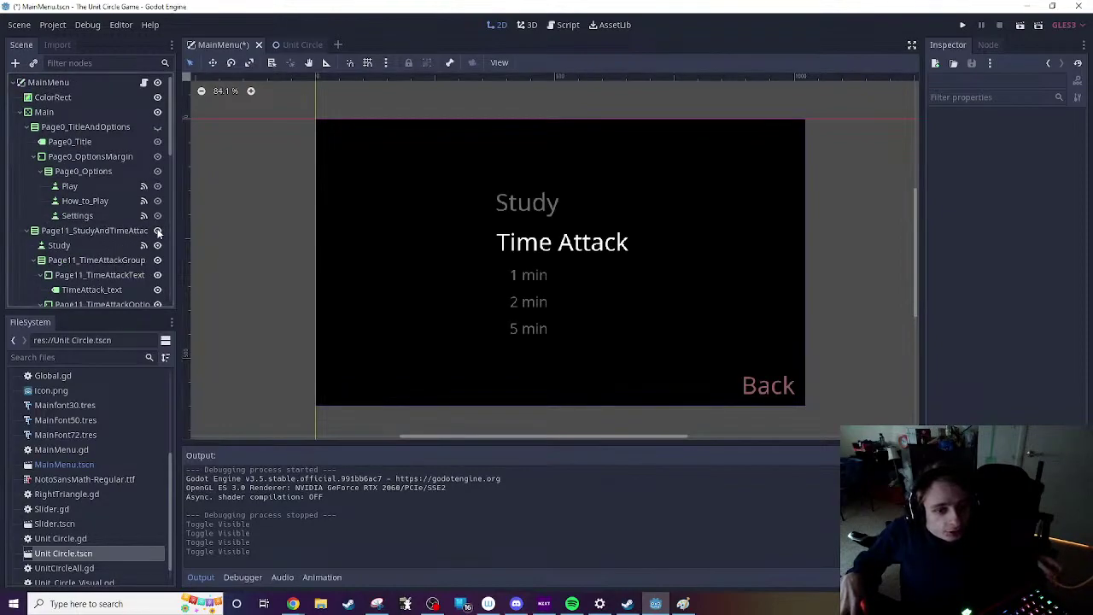
Step: Append ' (Coming Soon)' to the TimeAttack_text label so it reads 'Time Attack (Coming Soon)'
{"action": "left_click", "coordinate": [563, 245]}
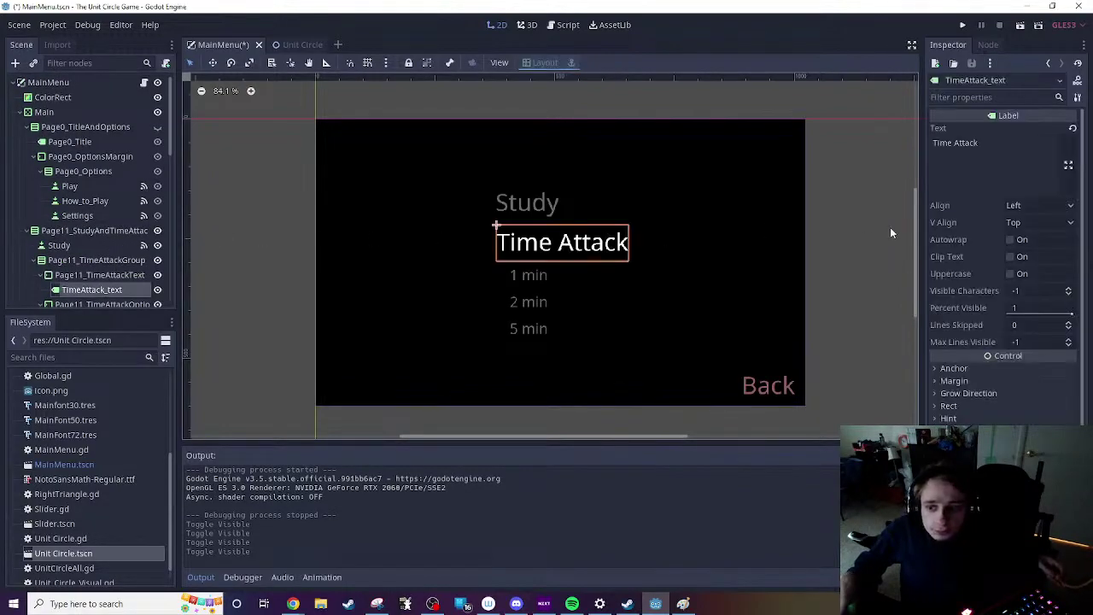
{"action": "left_click", "coordinate": [982, 142]}
{"action": "type", "text": "("}
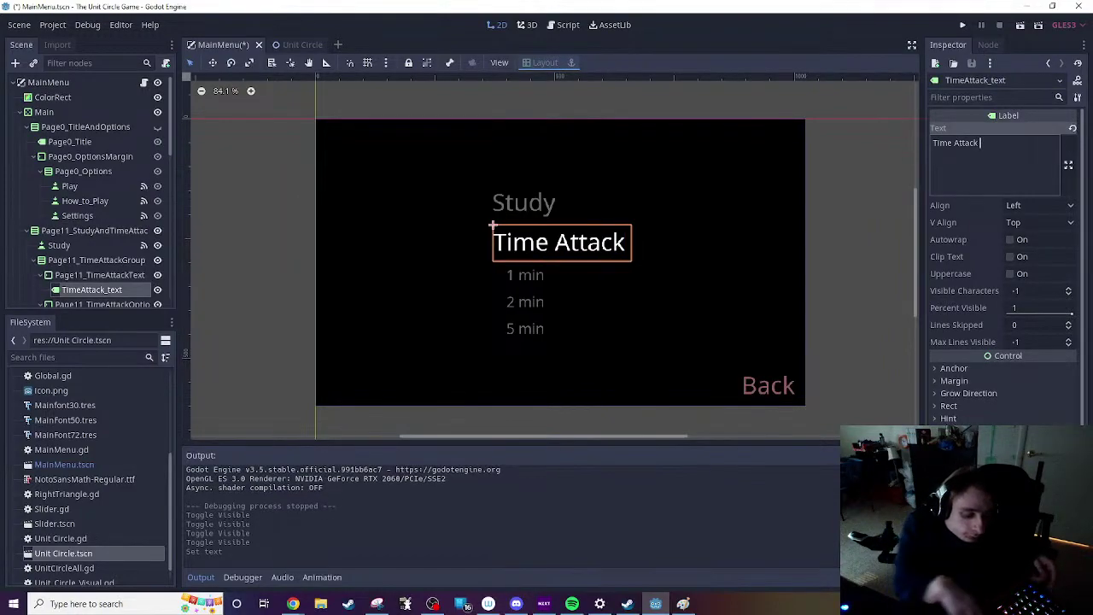
{"action": "type", "text": "Coming "}
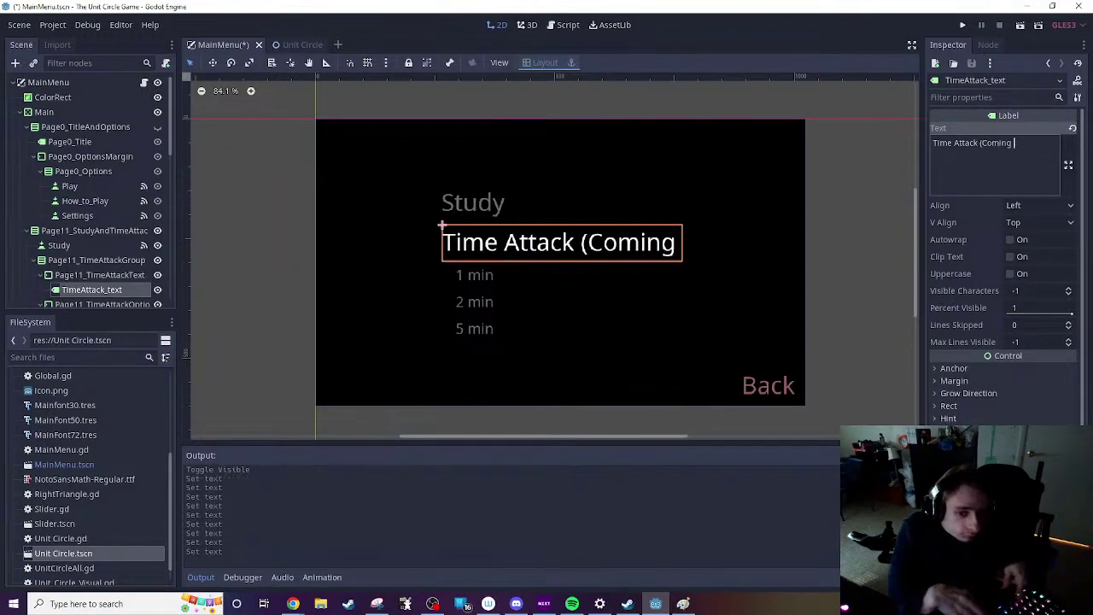
{"action": "type", "text": "Soon"}
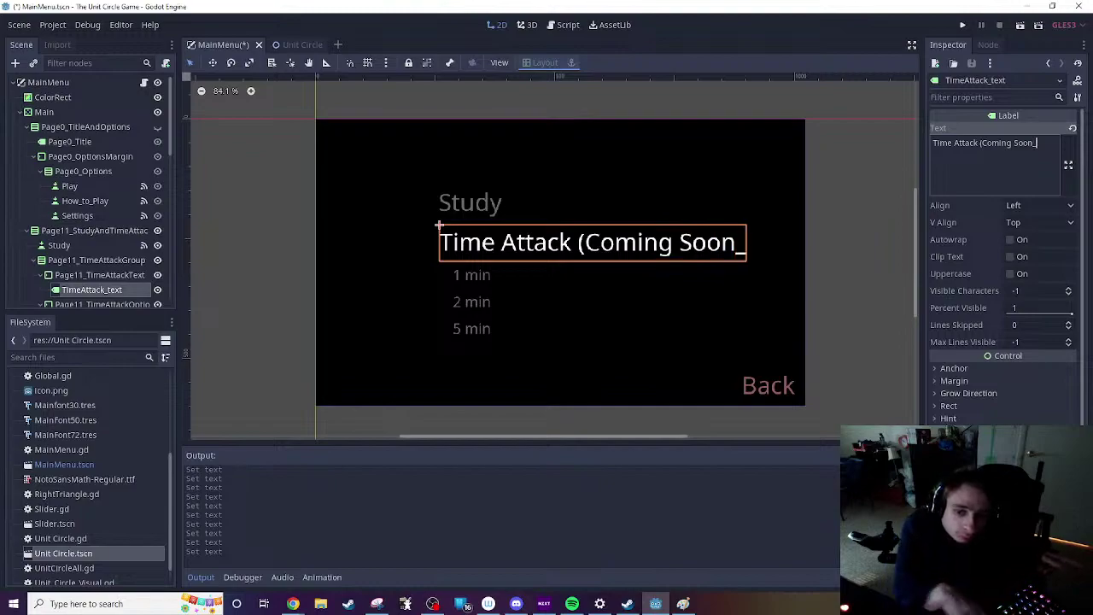
{"action": "type", "text": ")"}
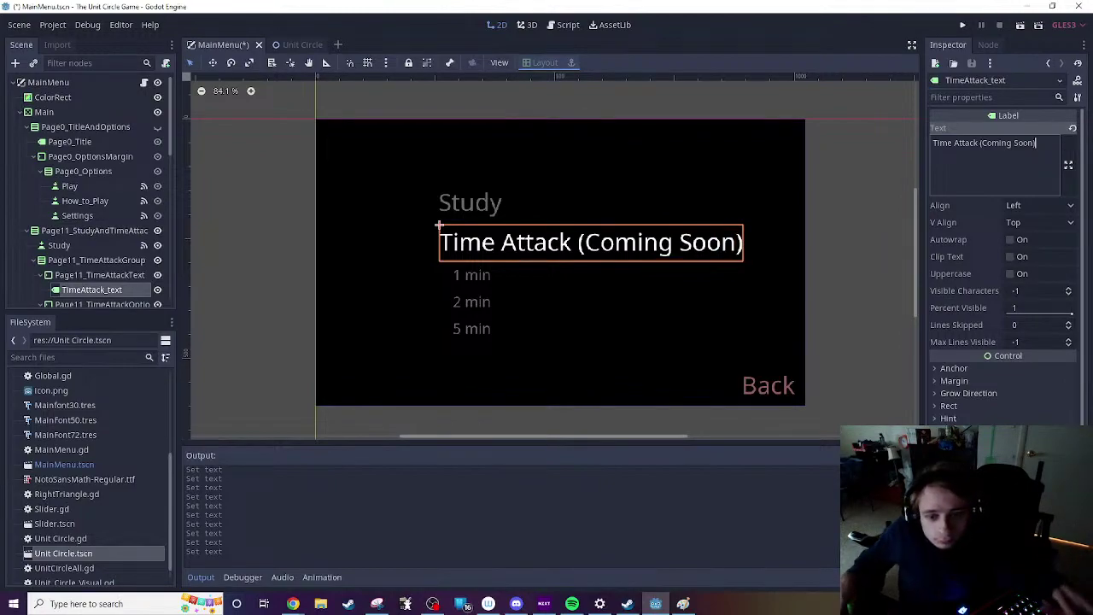
{"action": "left_click", "coordinate": [869, 281]}
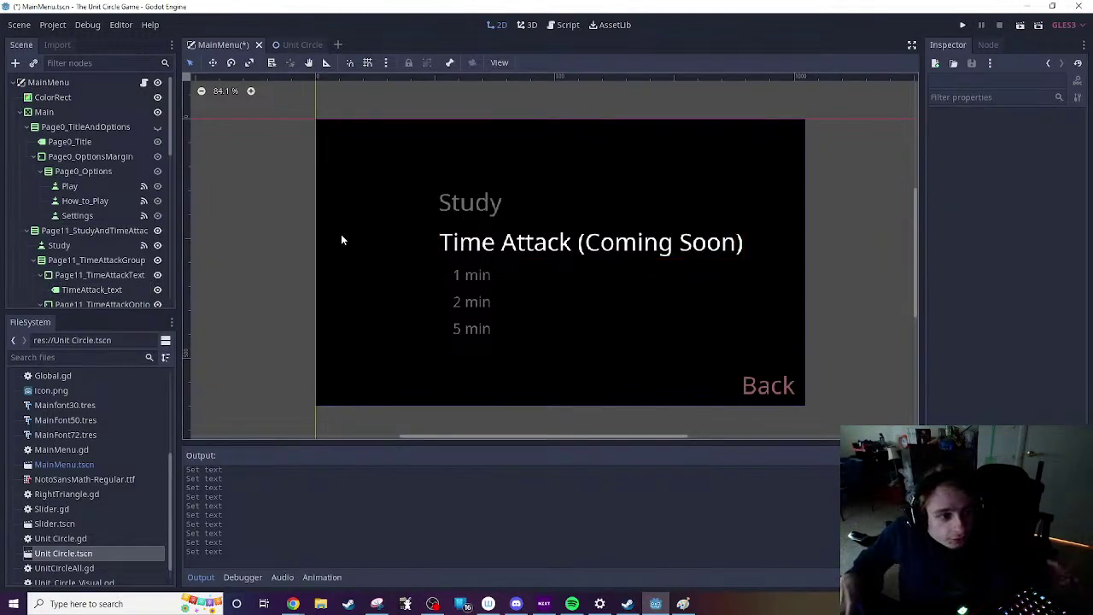
Step: Briefly check Page11, Page0_TitleAndOptions and Page13_SettingsVideoSound, leaving all three hidden
{"action": "left_click", "coordinate": [157, 231]}
{"action": "left_click", "coordinate": [157, 127]}
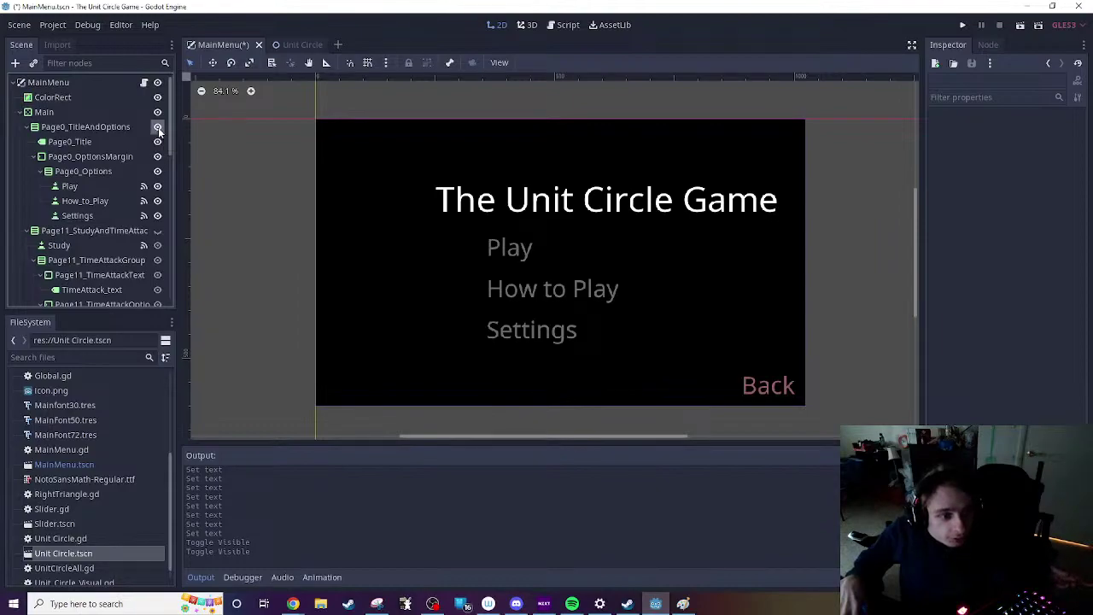
{"action": "left_click", "coordinate": [157, 127]}
{"action": "scroll", "coordinate": [159, 187], "scroll_direction": "down", "scroll_amount": 4}
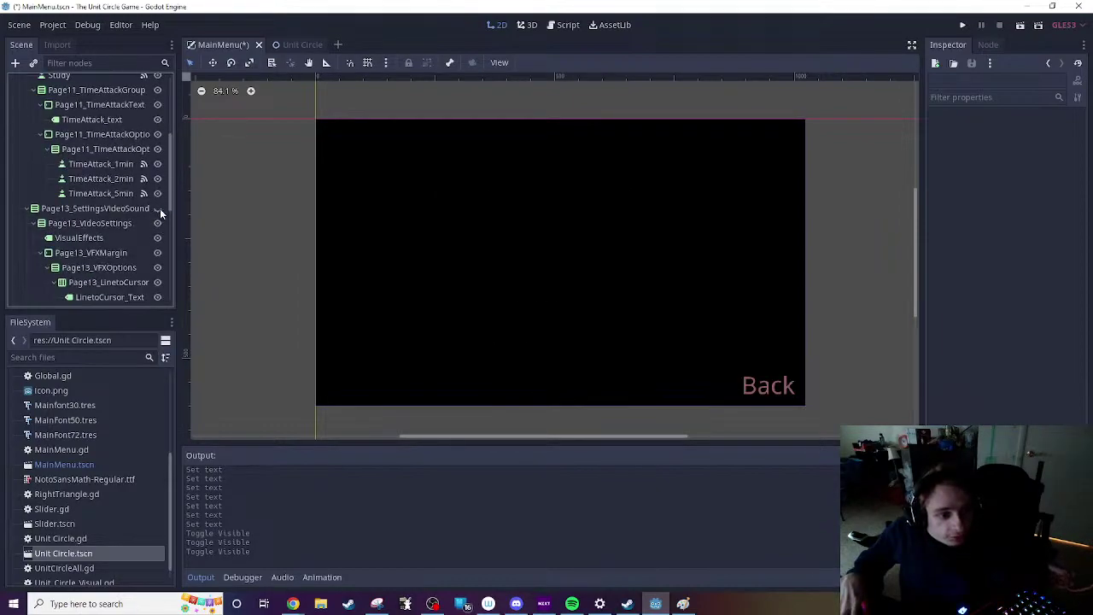
{"action": "left_click", "coordinate": [157, 208]}
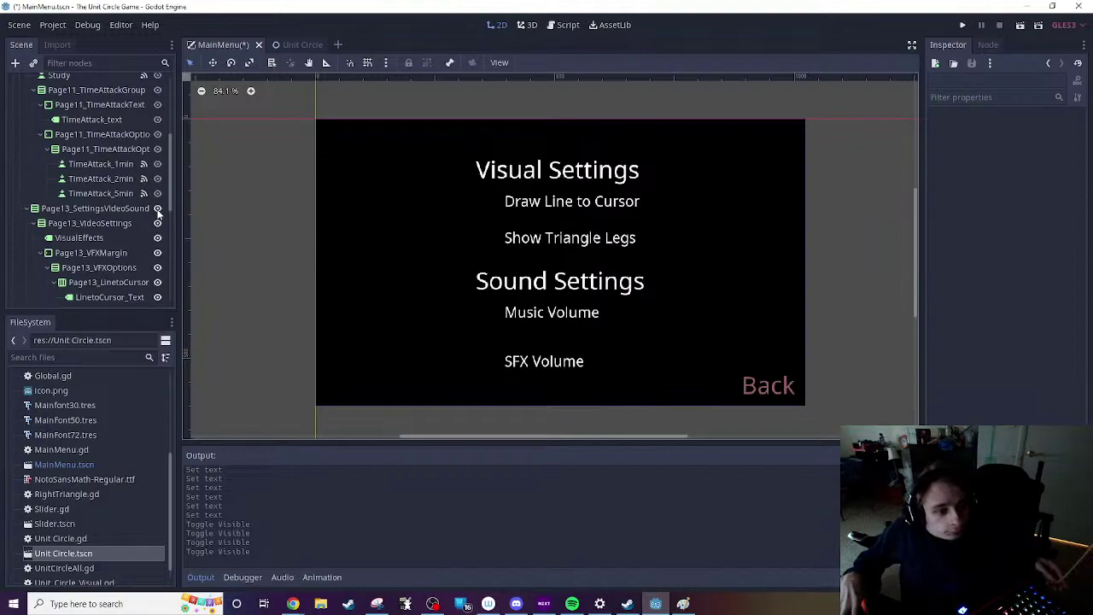
{"action": "left_click", "coordinate": [158, 223]}
{"action": "scroll", "coordinate": [159, 220], "scroll_direction": "up", "scroll_amount": 5}
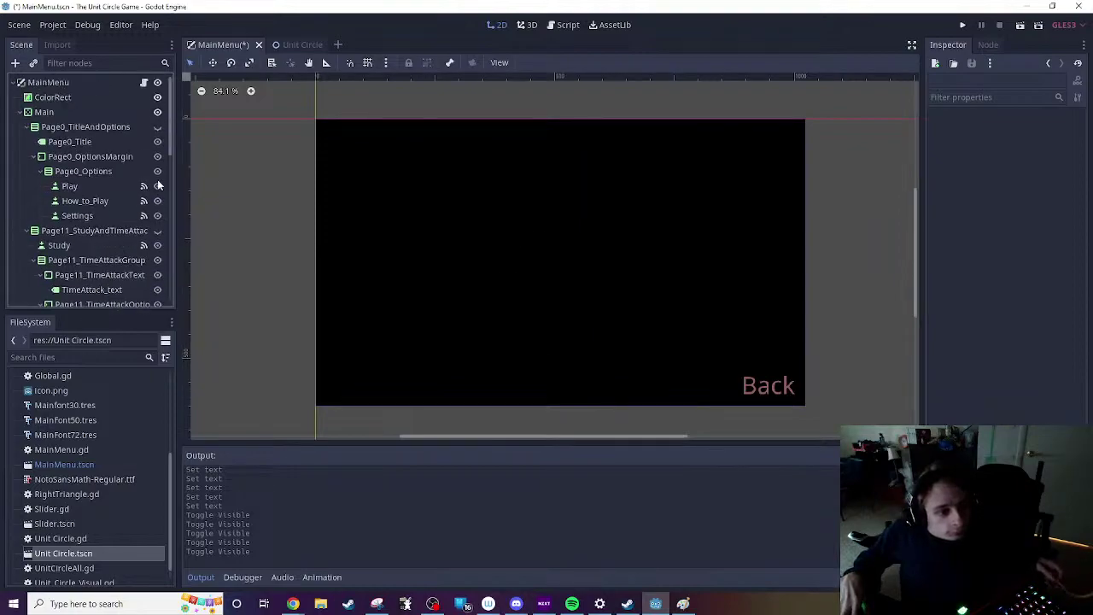
{"action": "left_click", "coordinate": [157, 127]}
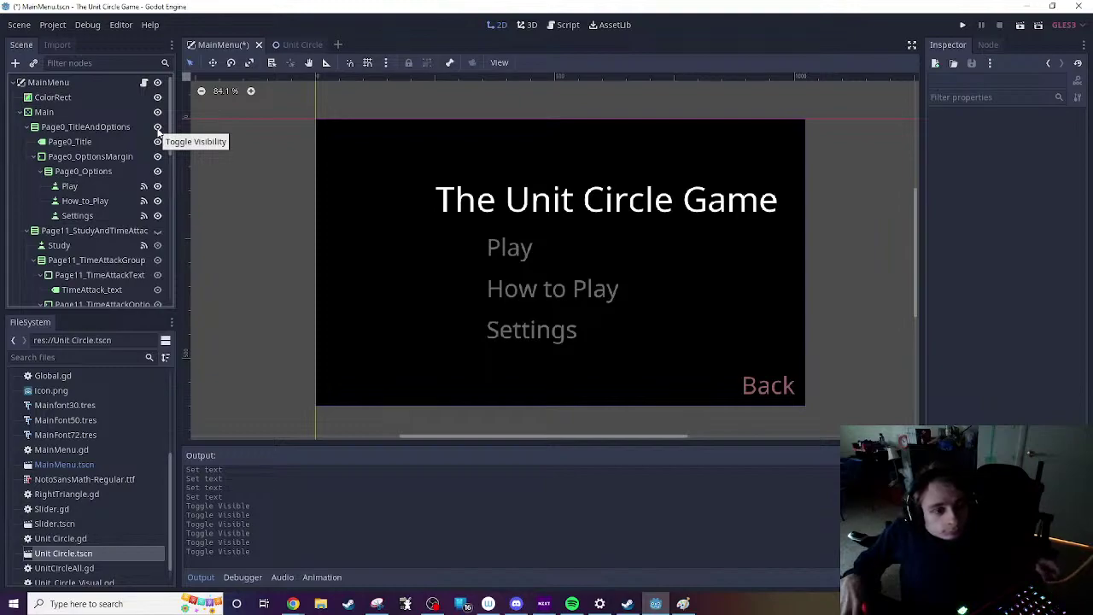
{"action": "left_click", "coordinate": [157, 127]}
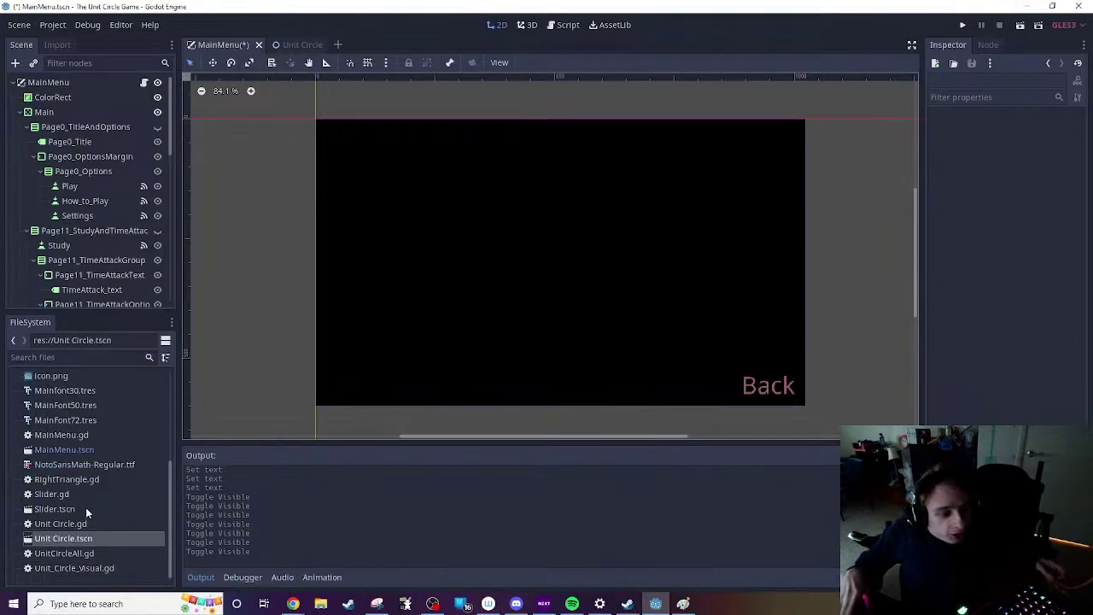
{"action": "scroll", "coordinate": [88, 507], "scroll_direction": "up", "scroll_amount": 3}
Step: In Global.gd, declare new variables MusicVolume and SFXVolume below the existing globals
{"action": "double_click", "coordinate": [67, 439]}
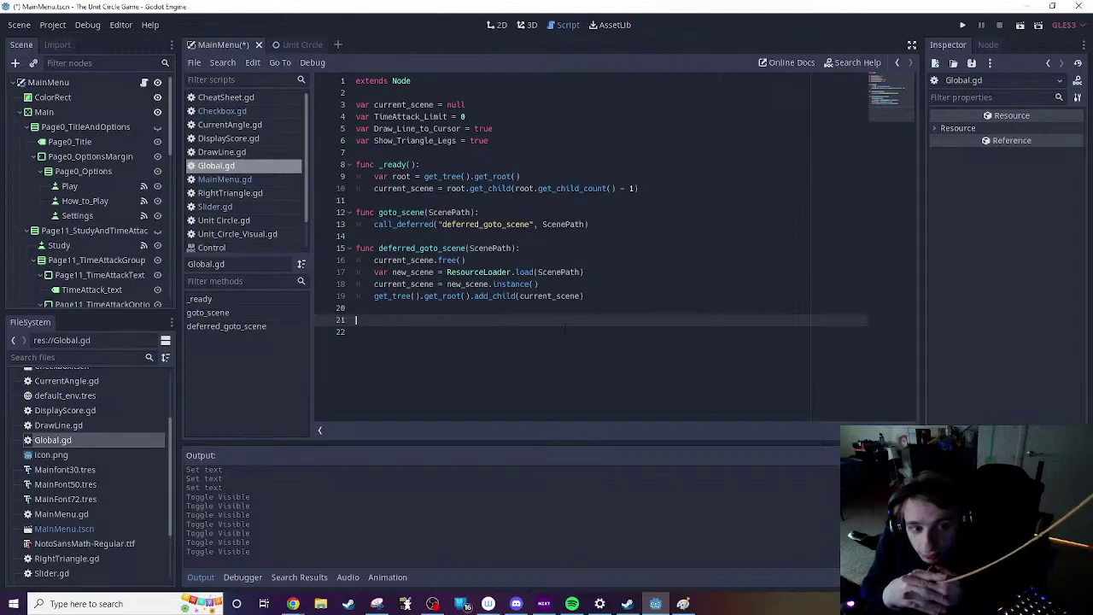
{"action": "left_click", "coordinate": [356, 152]}
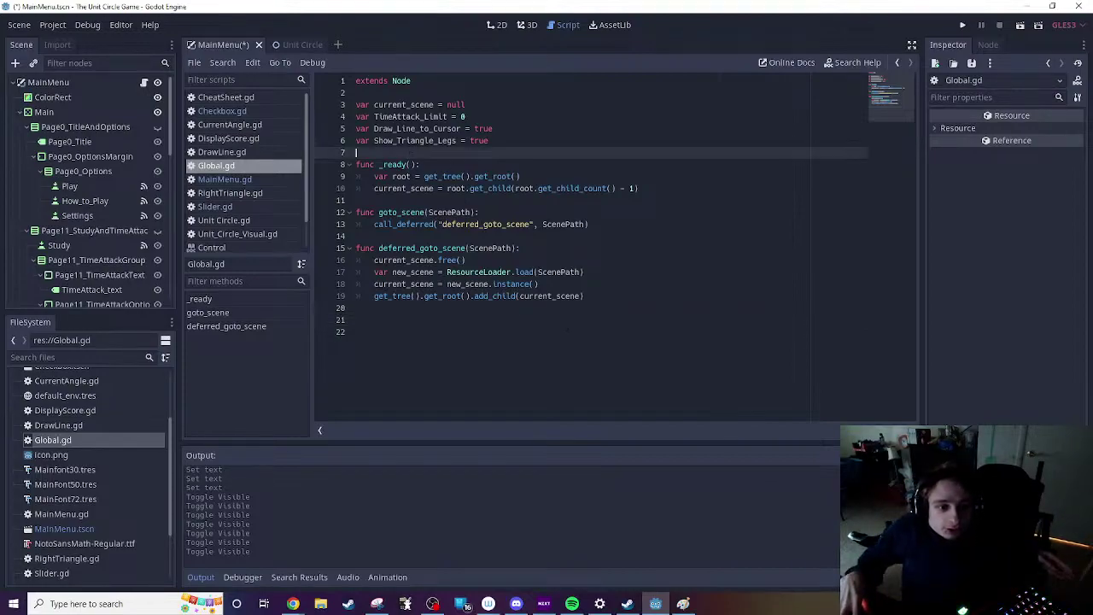
{"action": "key", "text": "Return"}
{"action": "key", "text": "Up"}
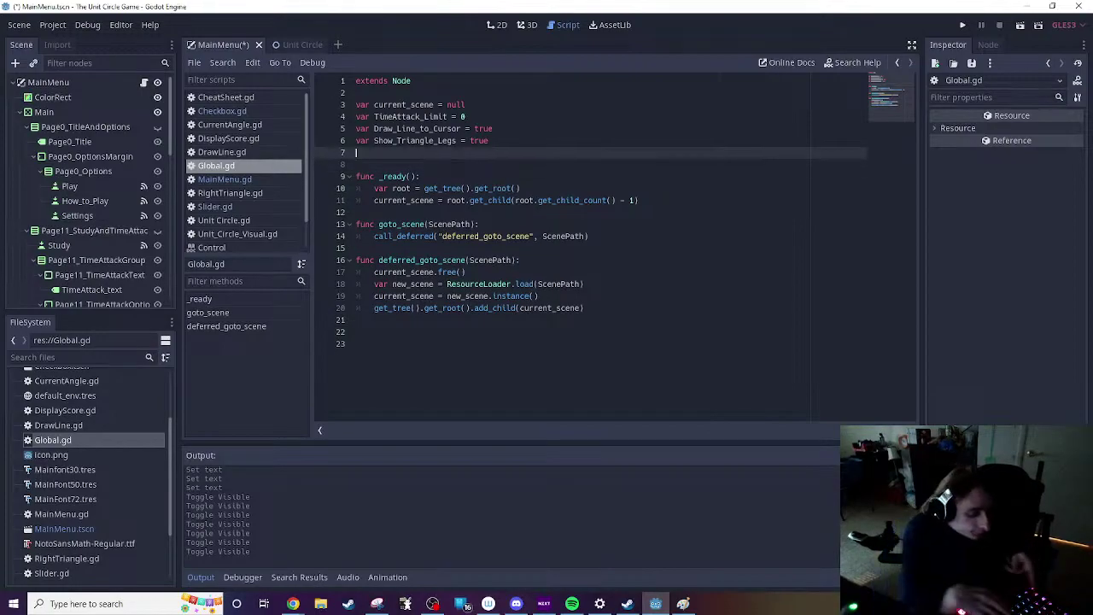
{"action": "type", "text": "var"}
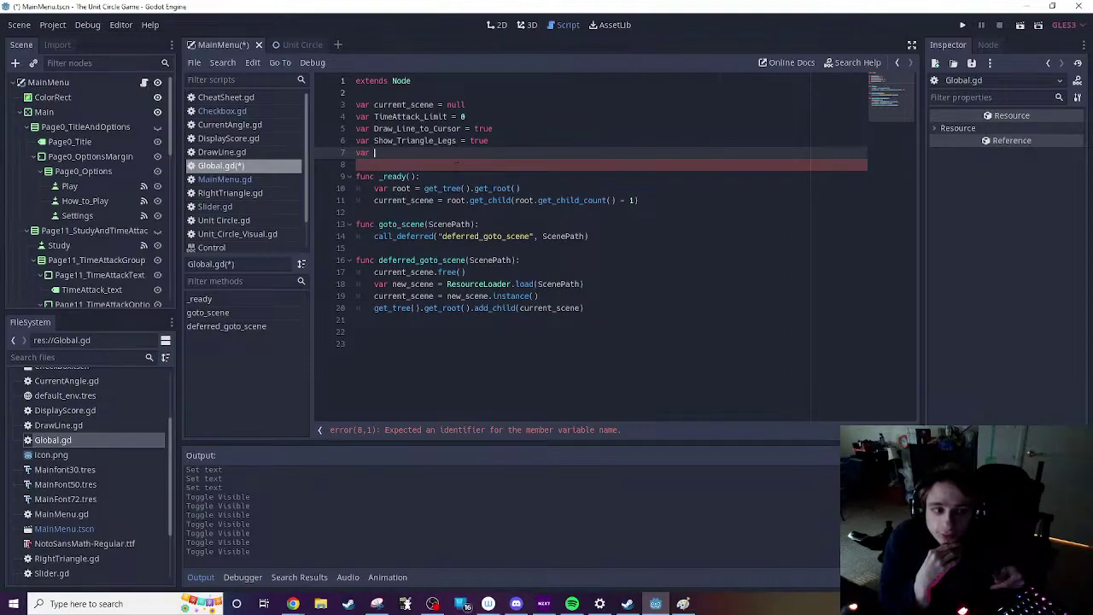
{"action": "scroll", "coordinate": [74, 201], "scroll_direction": "down", "scroll_amount": 8}
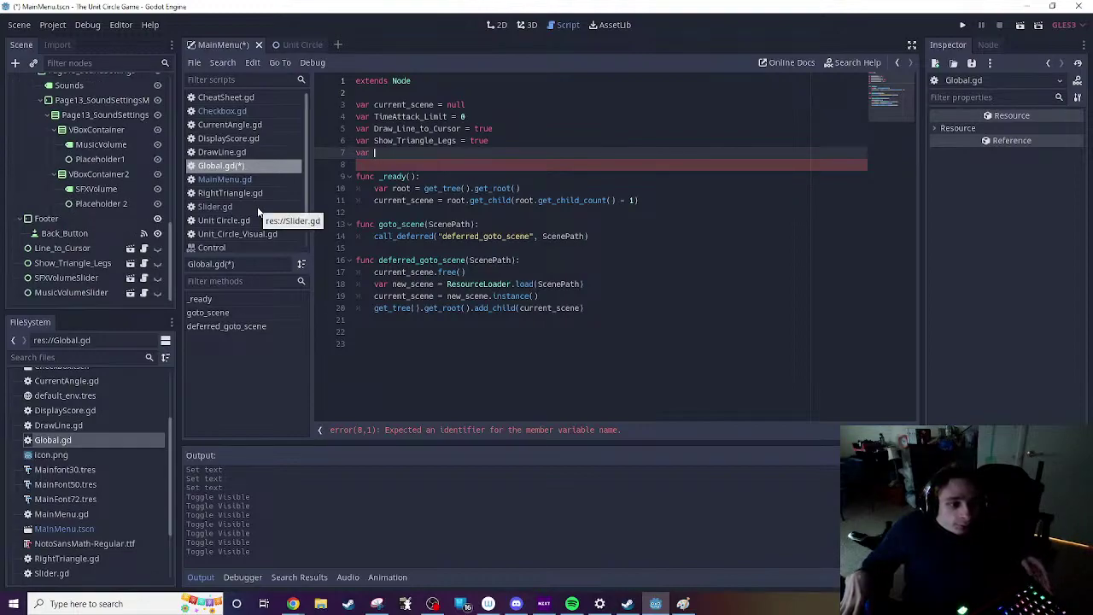
{"action": "type", "text": "Music"}
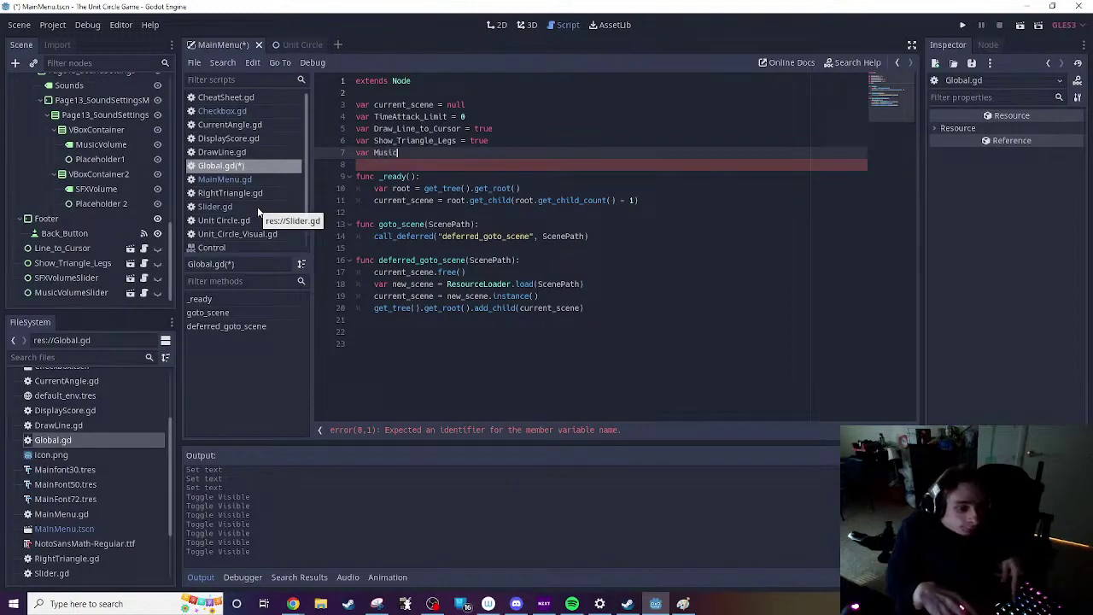
{"action": "type", "text": "Volume"}
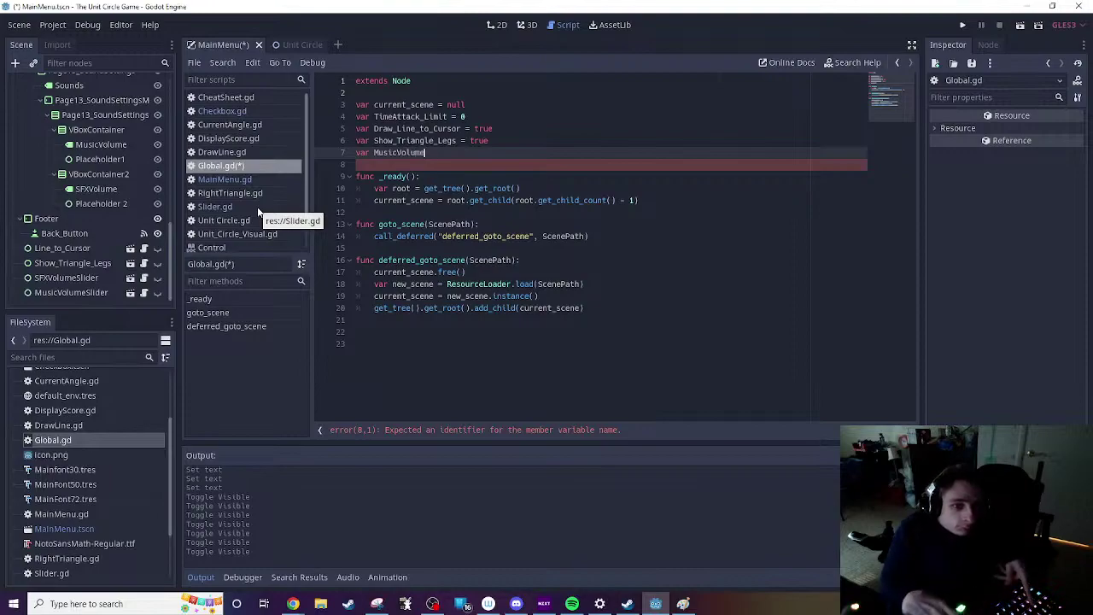
{"action": "key", "text": "Return"}
{"action": "type", "text": "var "}
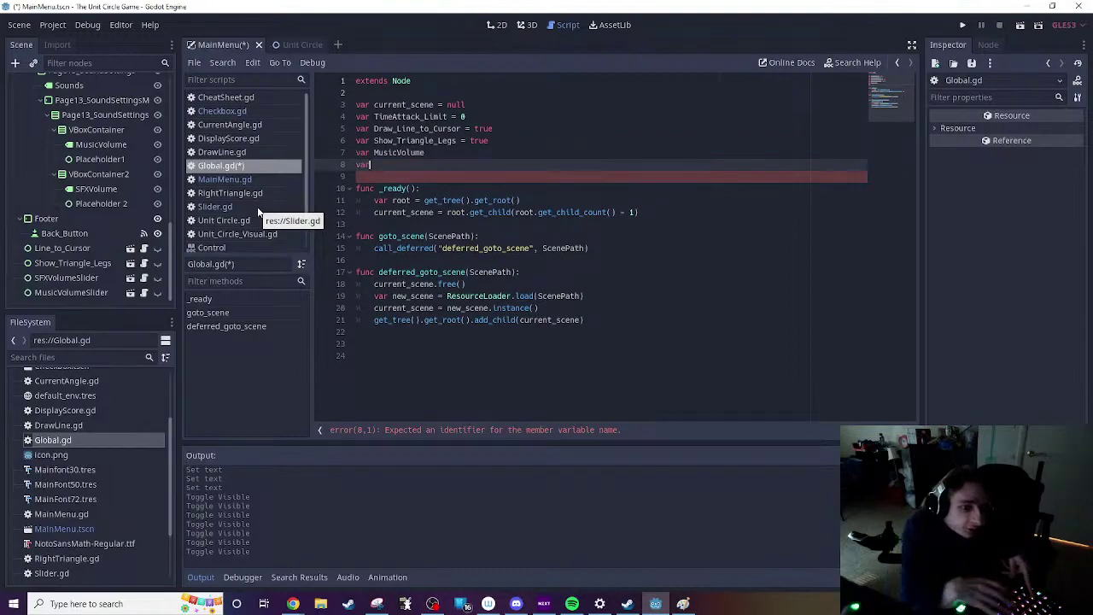
{"action": "type", "text": "SFXVolume"}
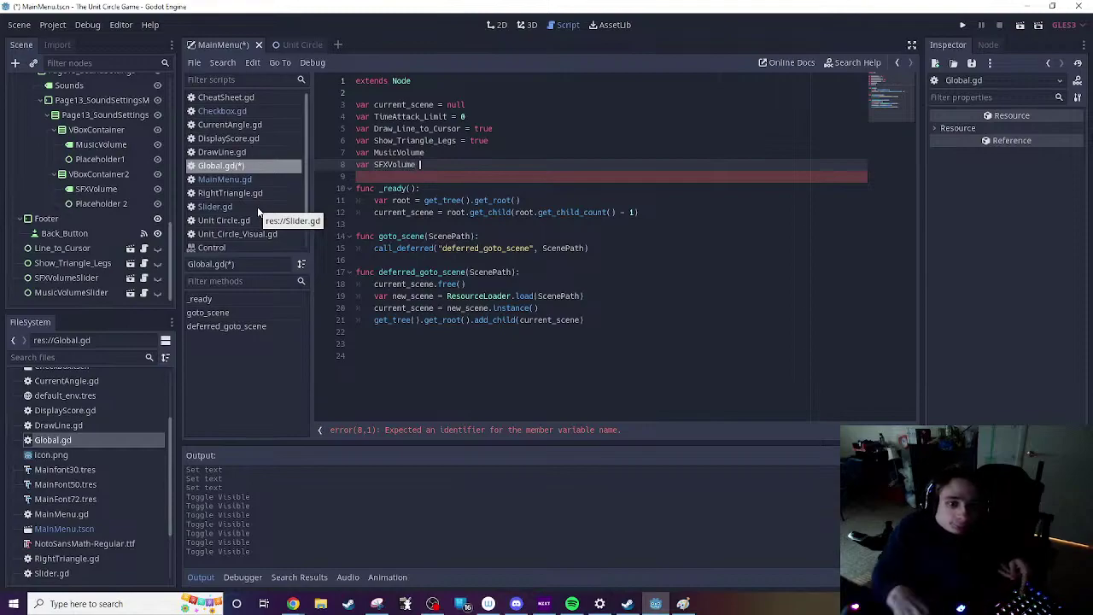
Step: Initialize MusicVolume and SFXVolume to 0 in their declarations
{"action": "key", "text": "Up"}
{"action": "key", "text": "End"}
{"action": "type", "text": "= 0"}
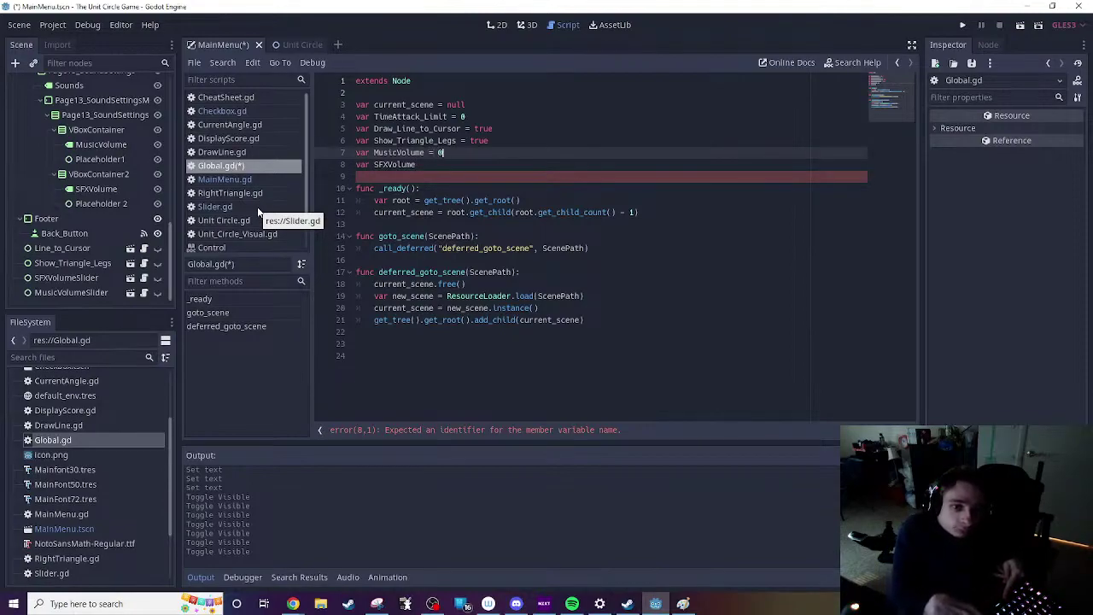
{"action": "key", "text": "Down"}
{"action": "type", "text": "= 0"}
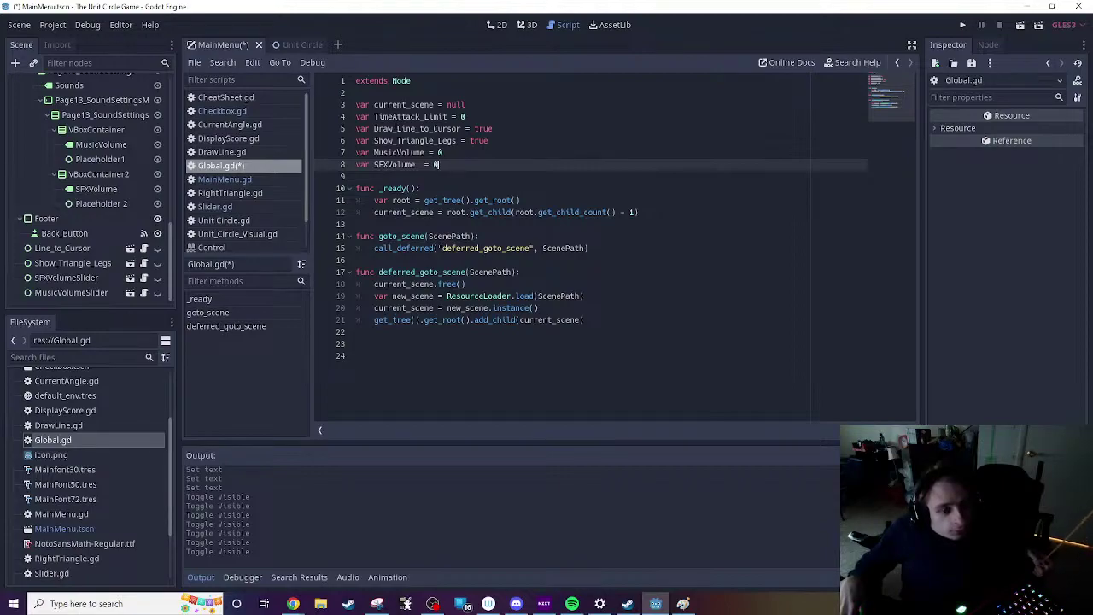
Step: Add func _process(_delta): below _ready in Global.gd with print(Draw_Line_to_Cursor)
{"action": "left_click", "coordinate": [356, 224]}
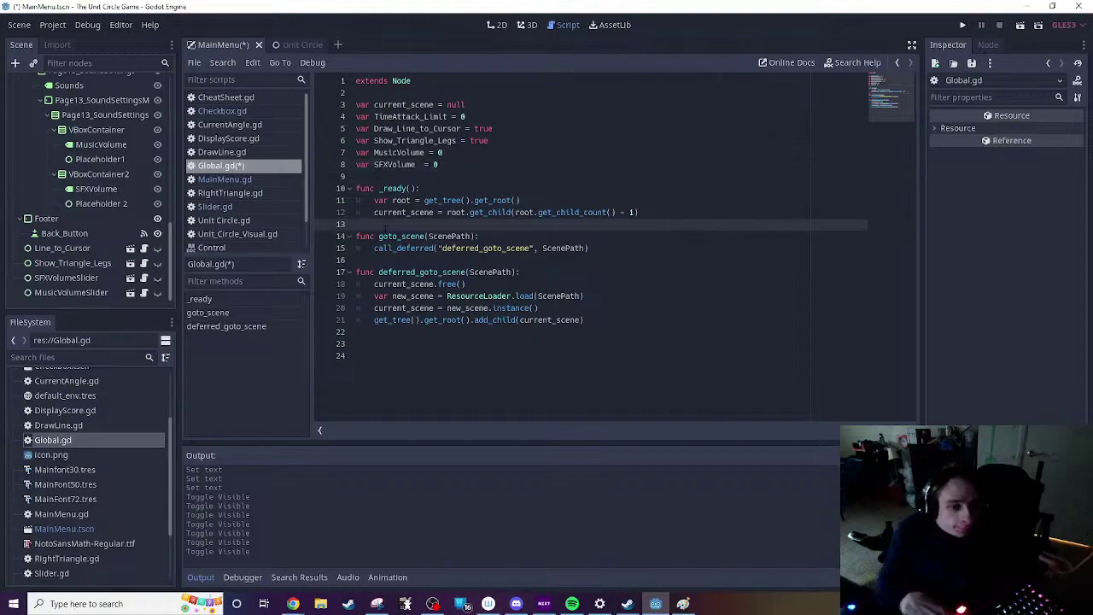
{"action": "key", "text": "Return"}
{"action": "key", "text": "Up"}
{"action": "type", "text": "fu"}
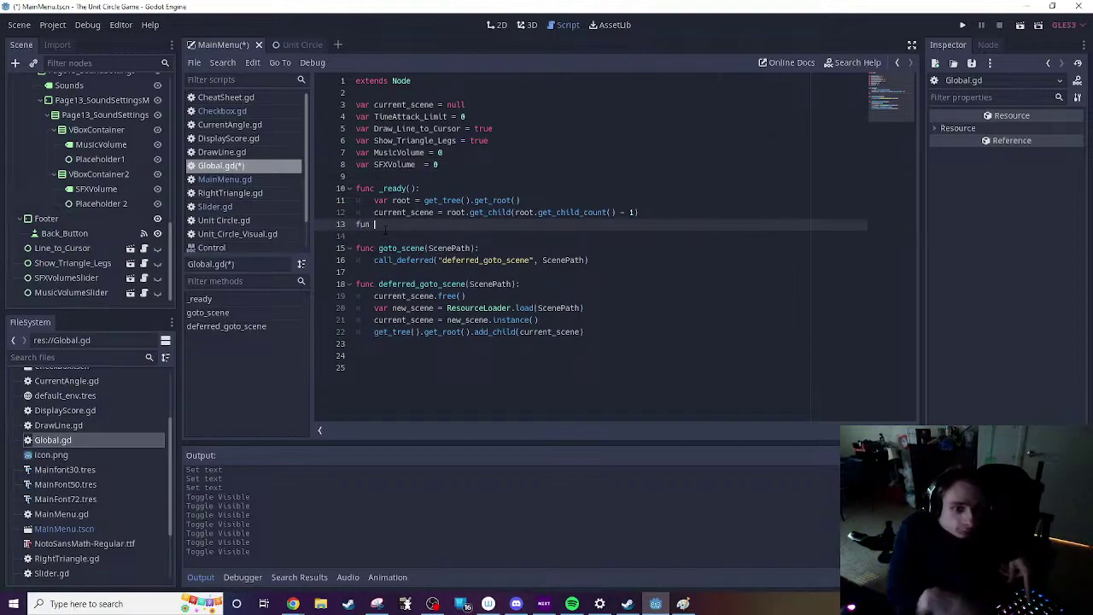
{"action": "type", "text": "nc _process(delta):"}
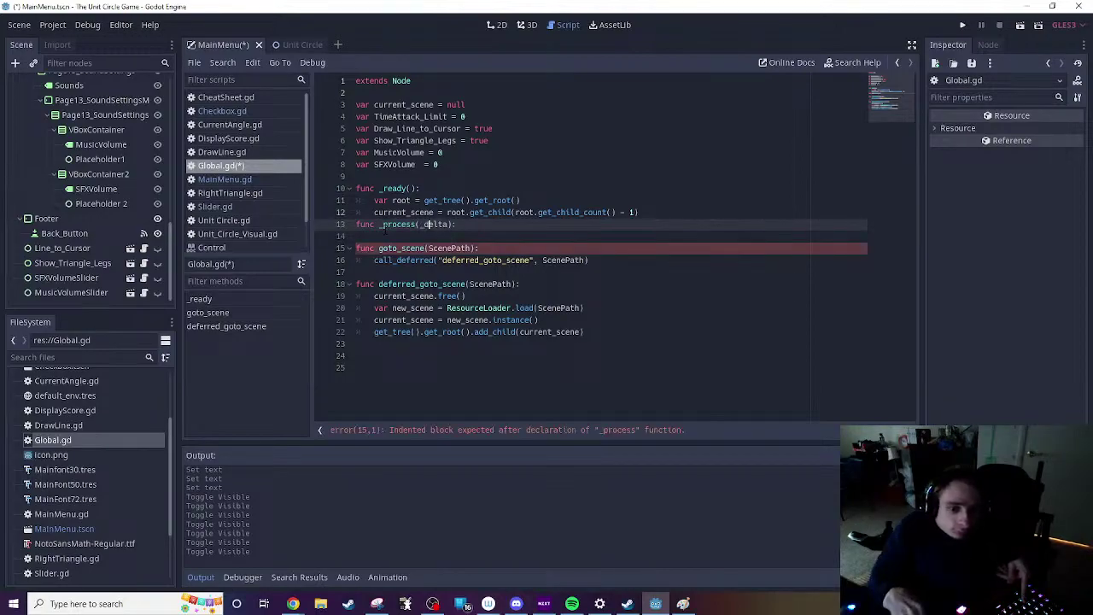
{"action": "type", "text": "_"}
{"action": "key", "text": "End"}
{"action": "key", "text": "Return"}
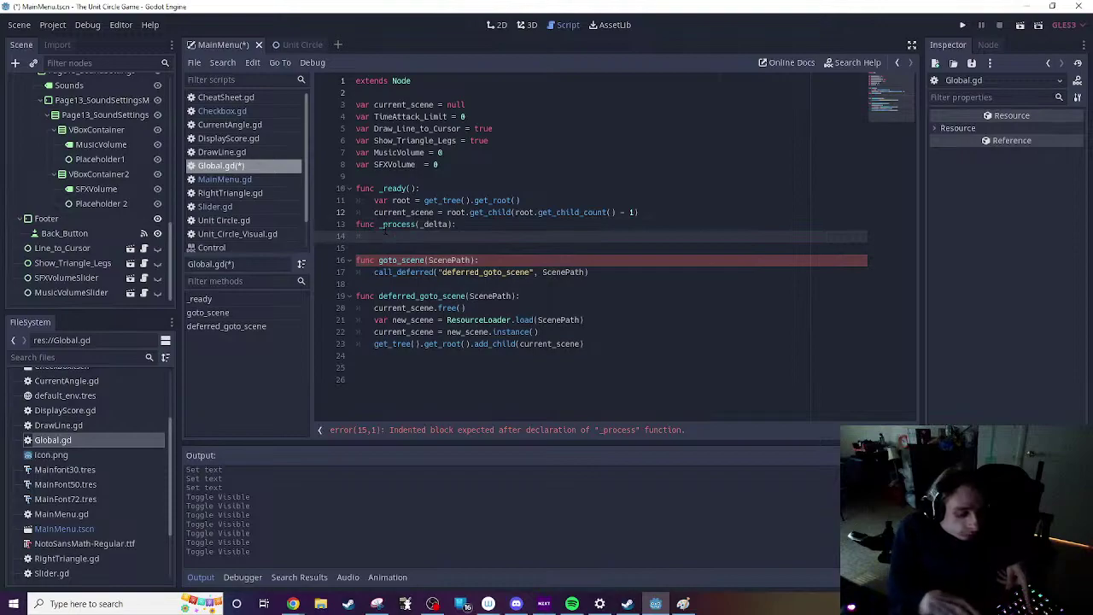
{"action": "type", "text": "print"}
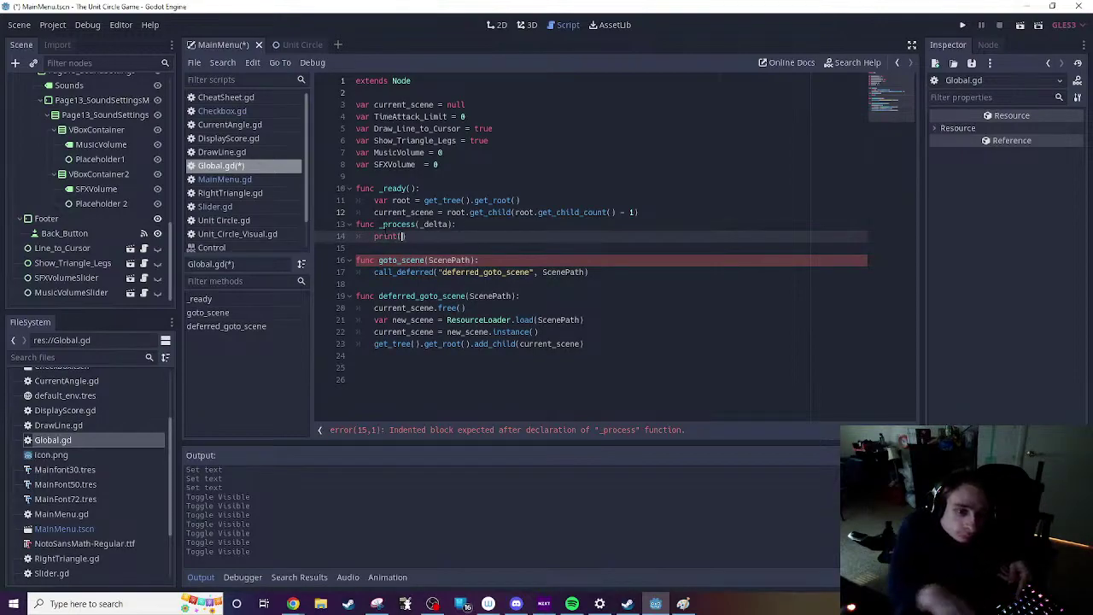
{"action": "type", "text": "("}
{"action": "type", "text": "Dr"}
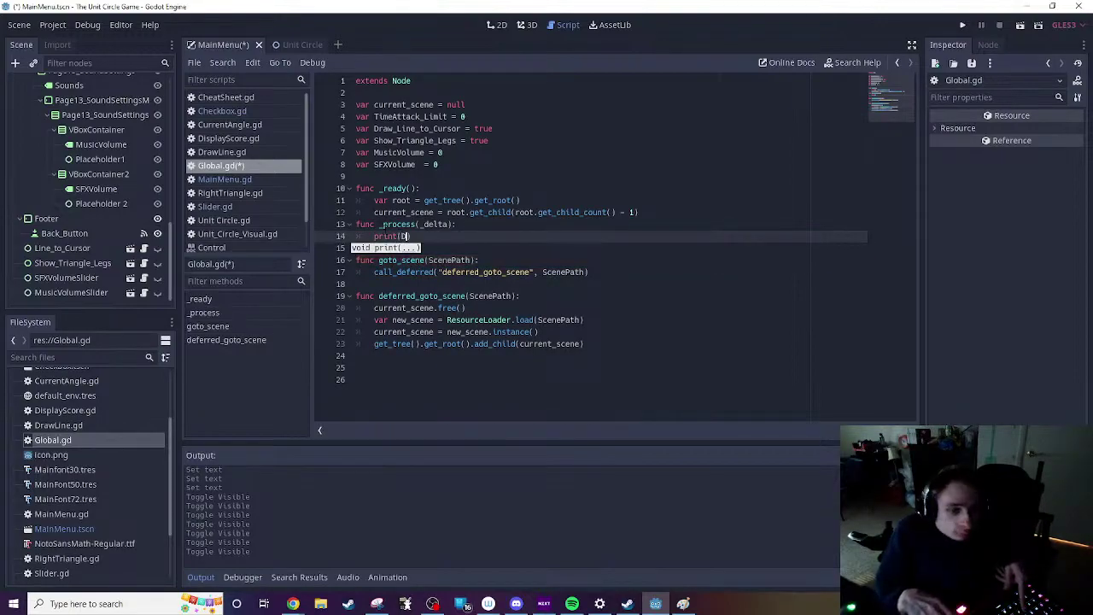
{"action": "key", "text": "Return"}
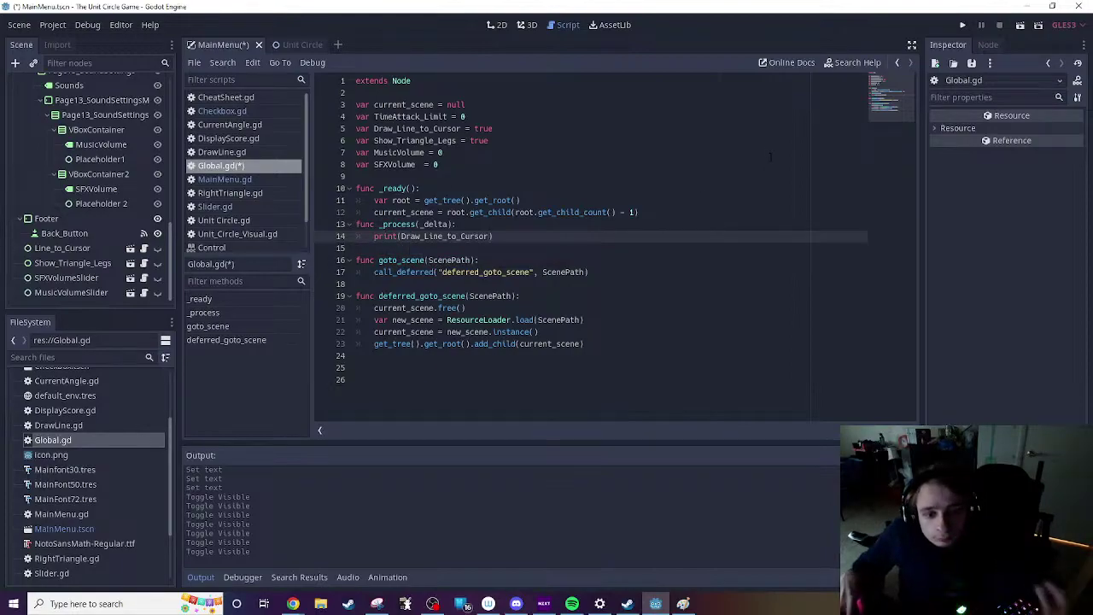
Step: Run the game, untick Draw Line to Cursor in Settings, and close it
{"action": "left_click", "coordinate": [963, 25]}
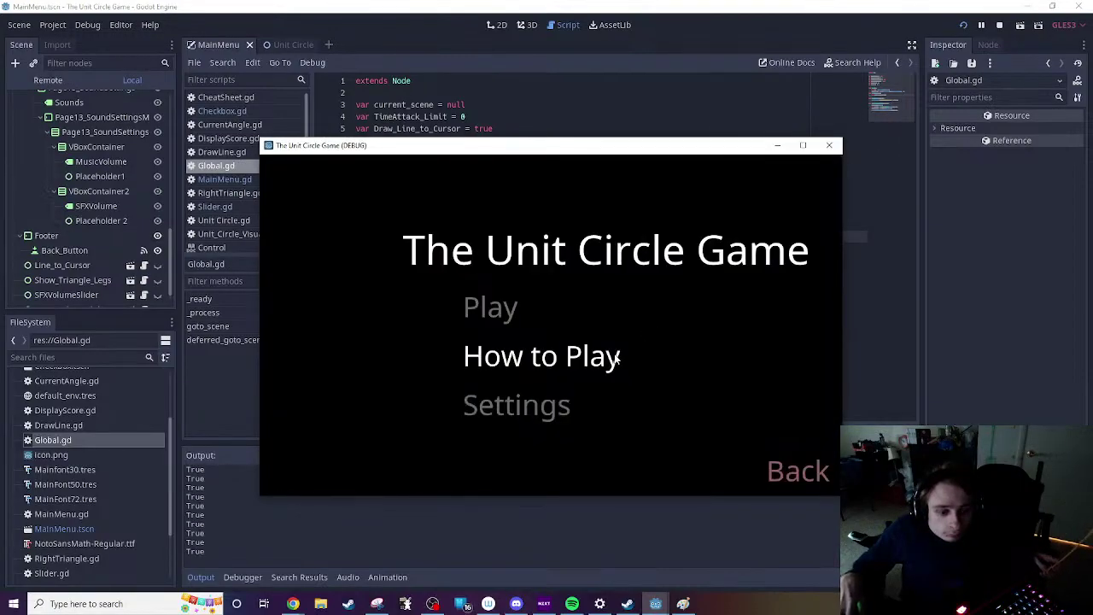
{"action": "left_click", "coordinate": [521, 404]}
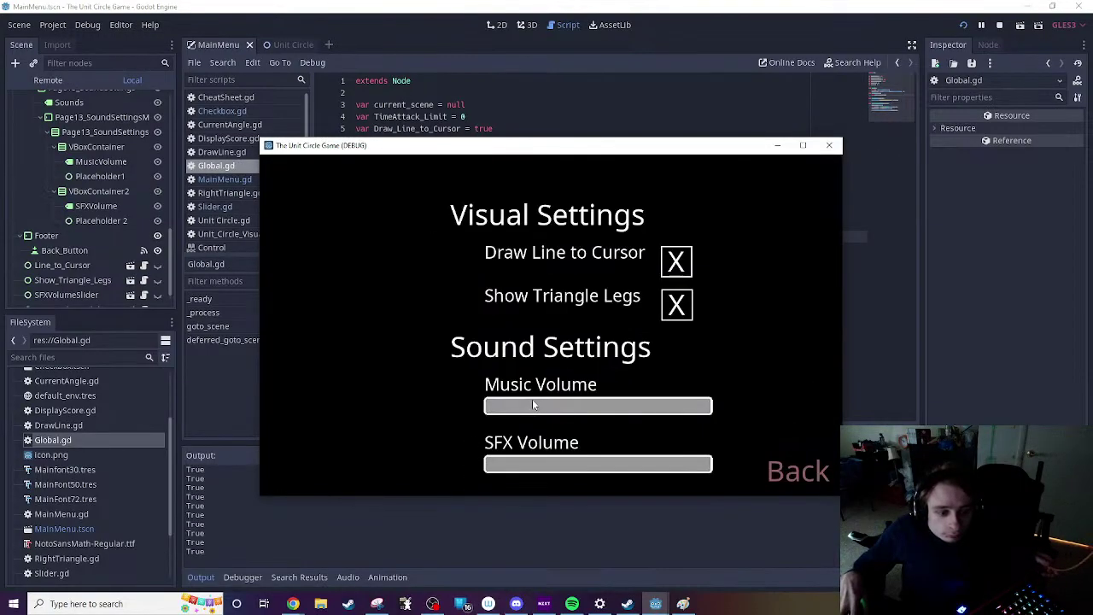
{"action": "left_click", "coordinate": [677, 266]}
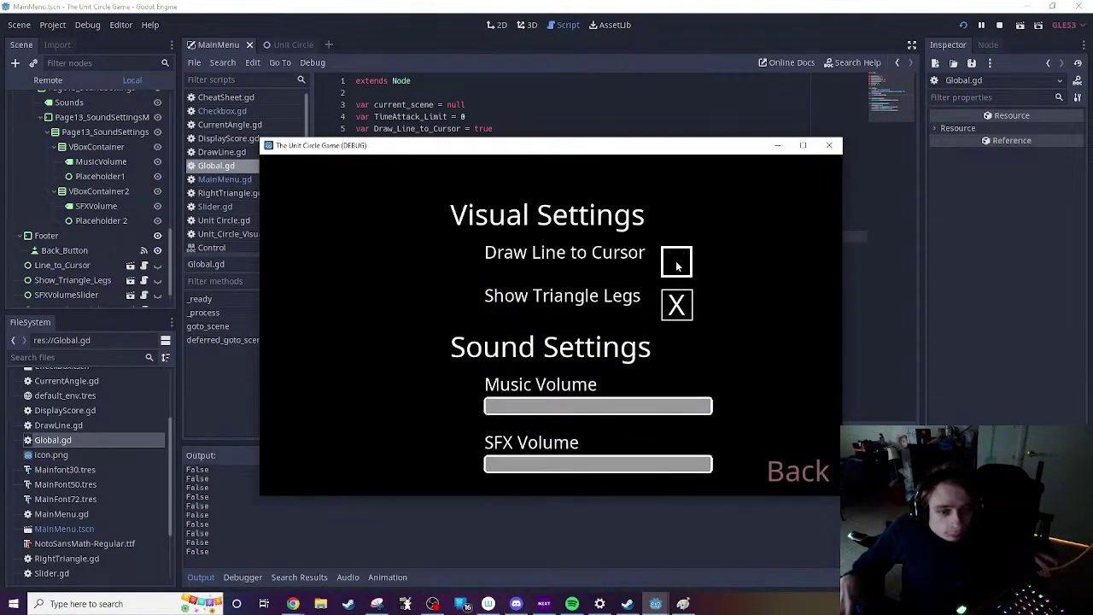
{"action": "left_click", "coordinate": [828, 145]}
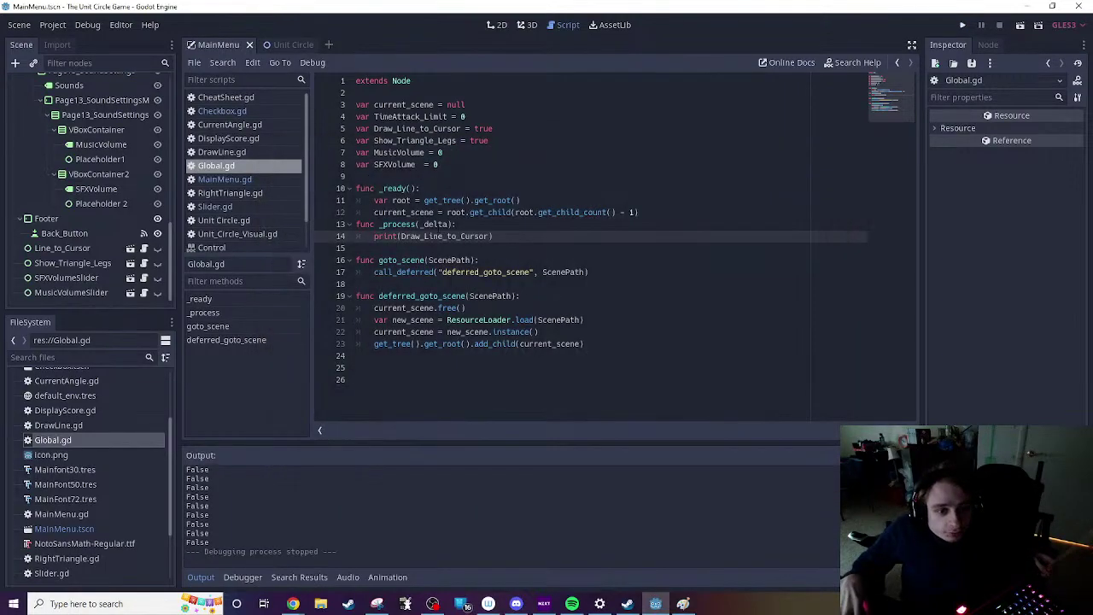
Step: Print Show_Triangle_Legs instead, rerun, untick Show Triangle Legs in Settings, and close
{"action": "left_click_drag", "start_coordinate": [400, 237], "coordinate": [489, 236]}
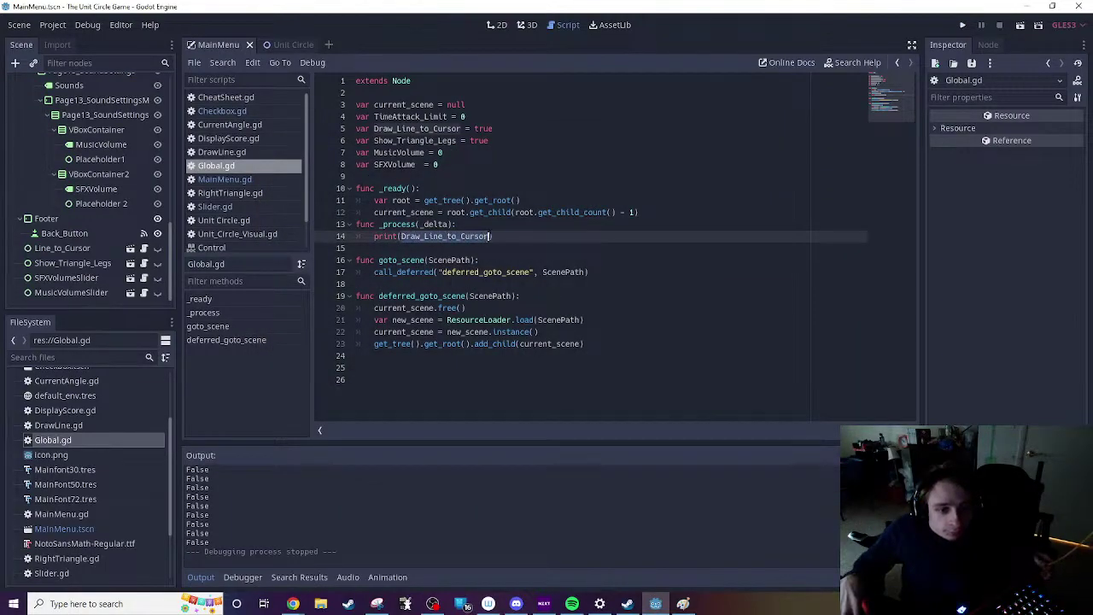
{"action": "type", "text": "sh"}
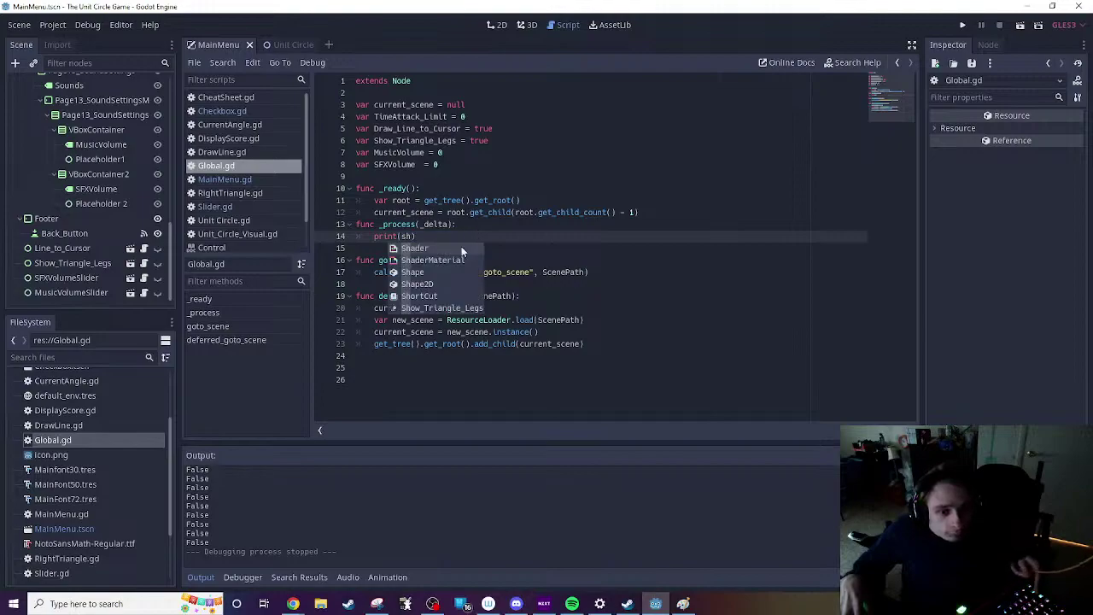
{"action": "type", "text": "o"}
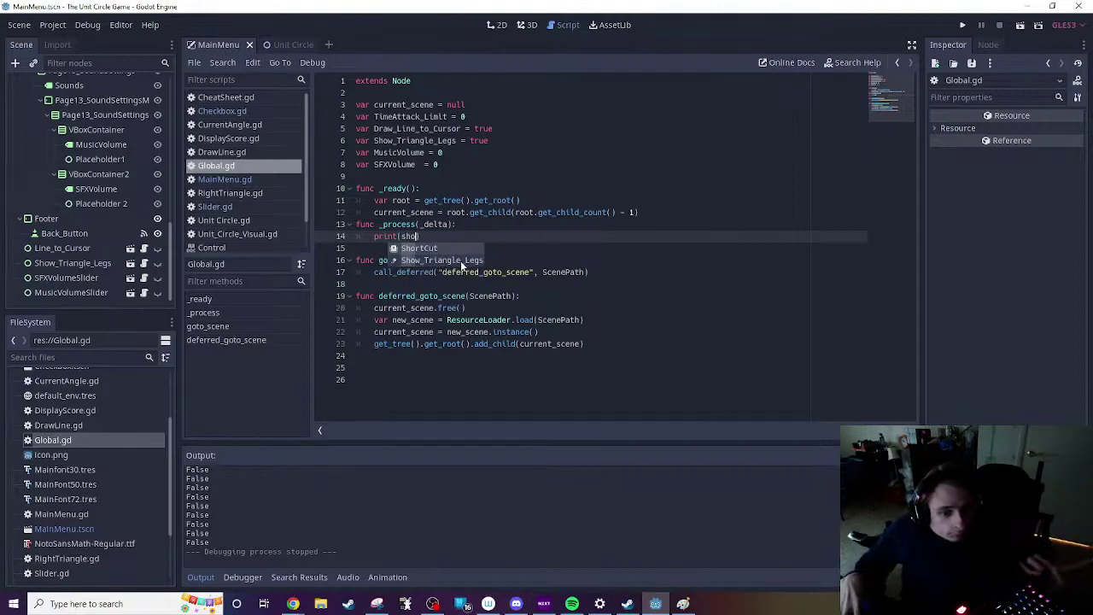
{"action": "double_click", "coordinate": [460, 260]}
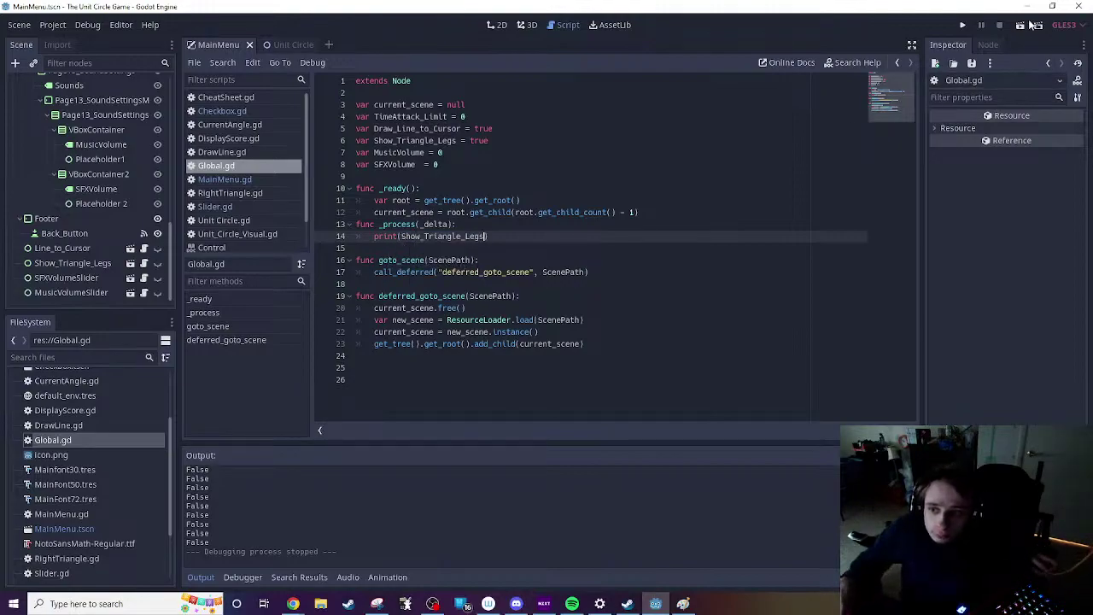
{"action": "left_click", "coordinate": [964, 25]}
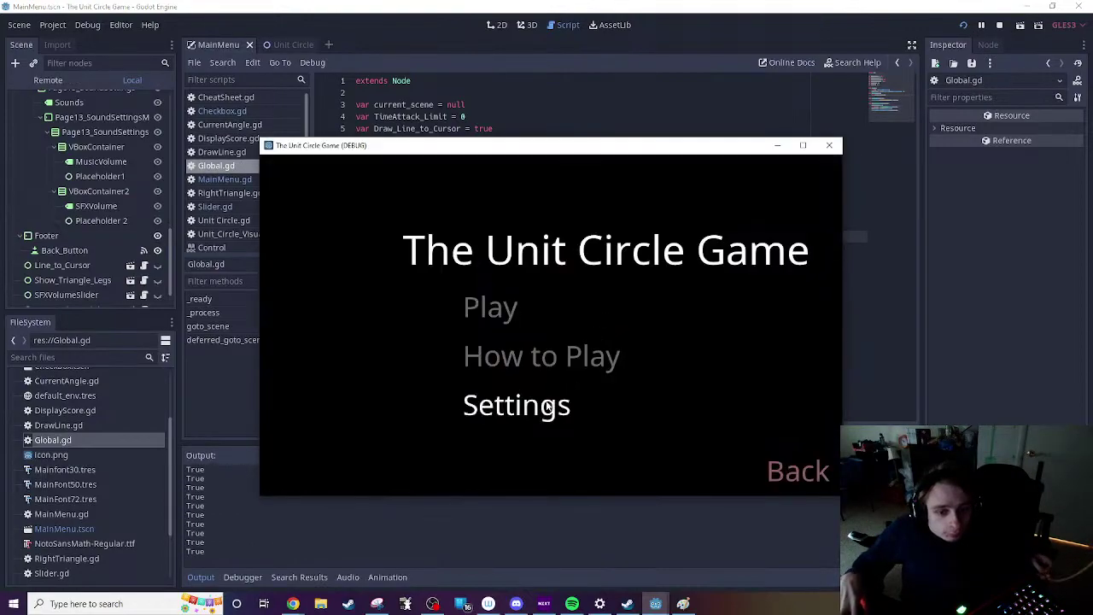
{"action": "left_click", "coordinate": [557, 407]}
{"action": "left_click", "coordinate": [676, 305]}
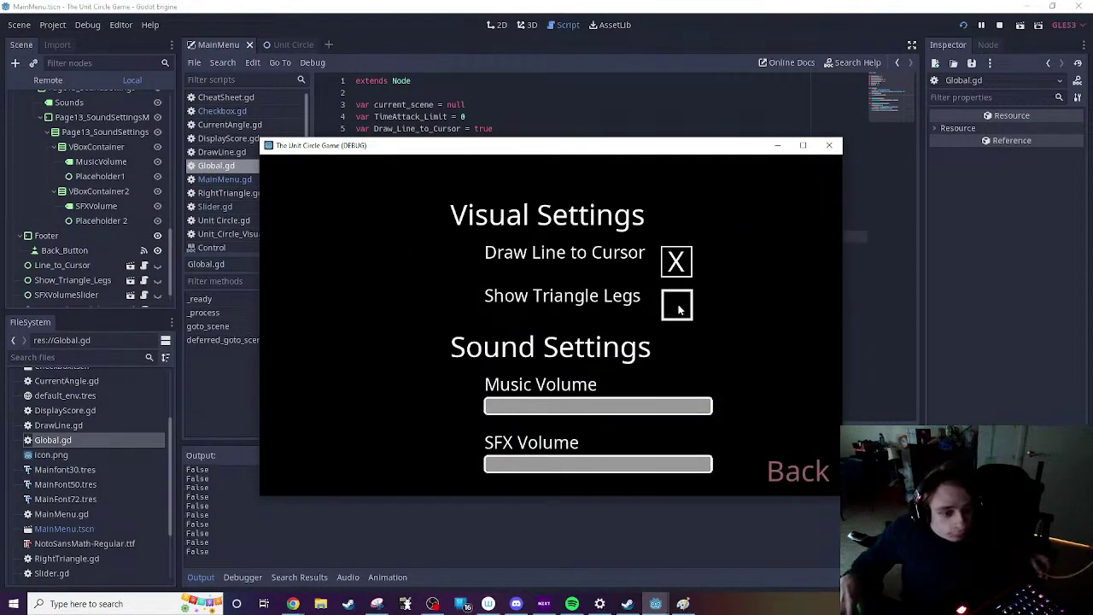
{"action": "left_click", "coordinate": [829, 146]}
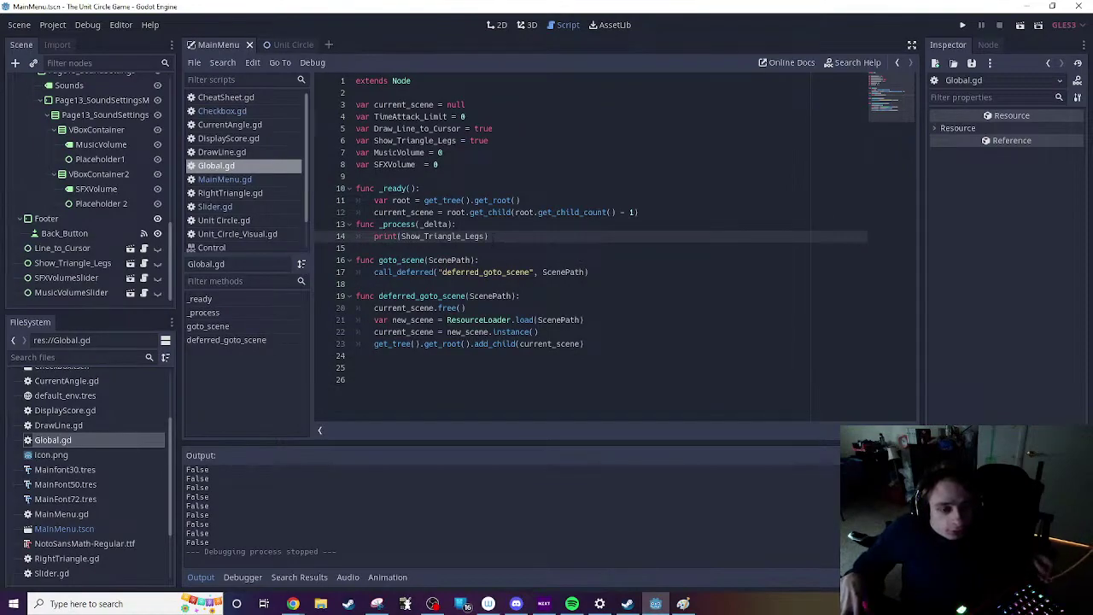
{"action": "left_click_drag", "start_coordinate": [486, 236], "coordinate": [401, 236]}
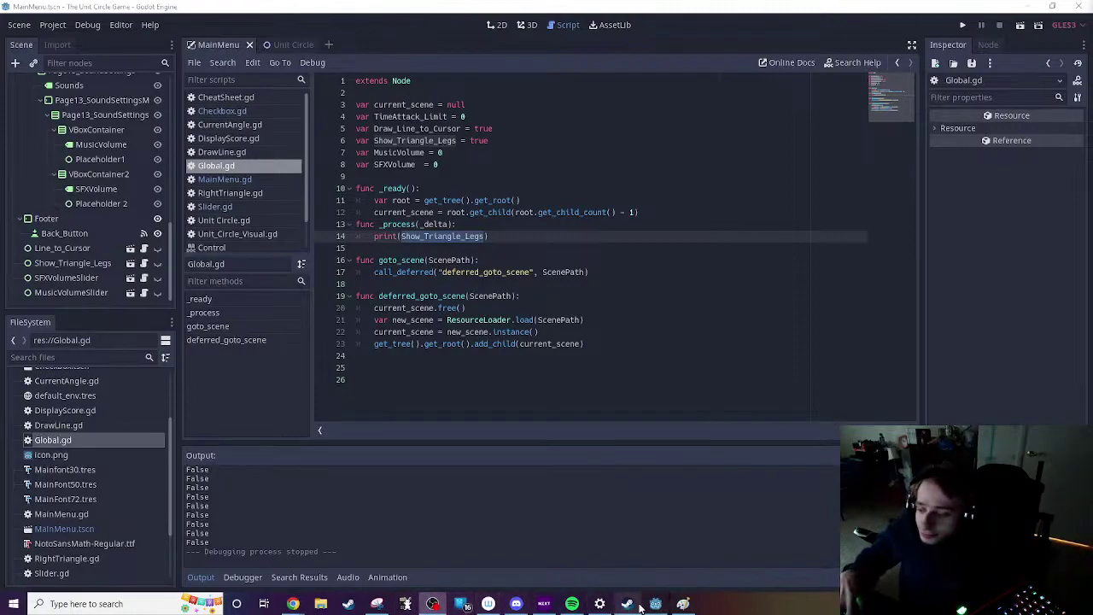
{"action": "mouse_move", "coordinate": [645, 589]}
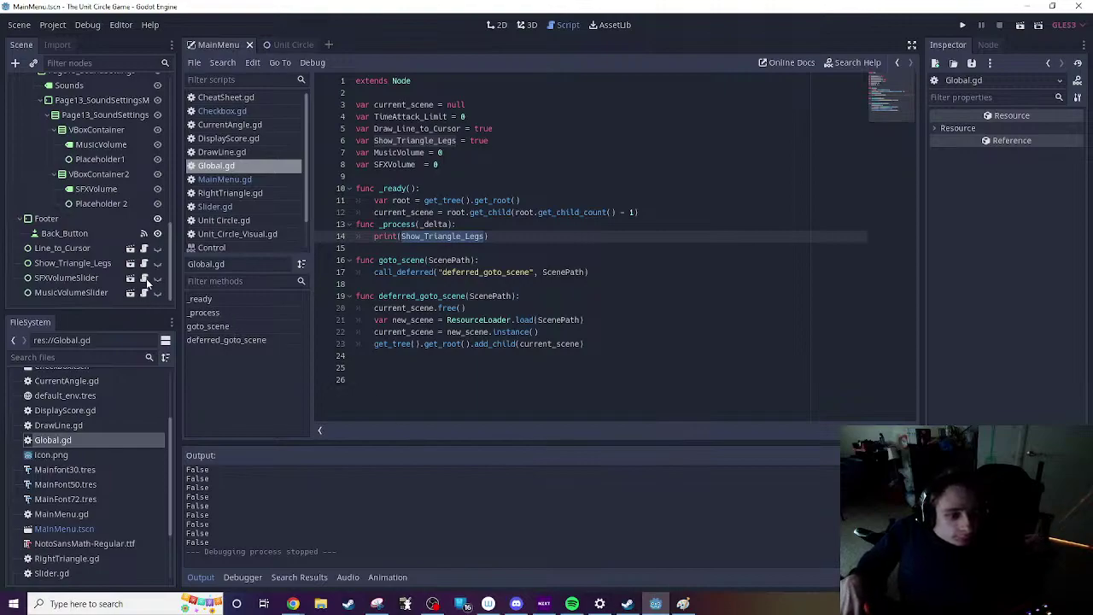
Step: Open MainMenu.gd, then look at the SFX volume slider's script and SFXVolumeSlider node
{"action": "scroll", "coordinate": [144, 257], "scroll_direction": "up", "scroll_amount": 10}
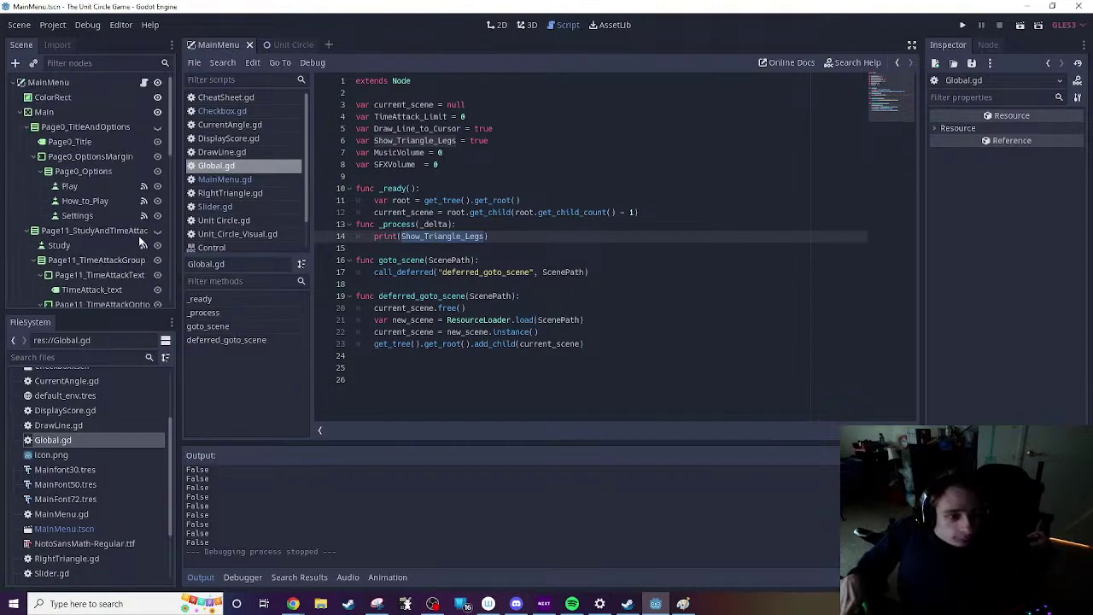
{"action": "left_click", "coordinate": [144, 82]}
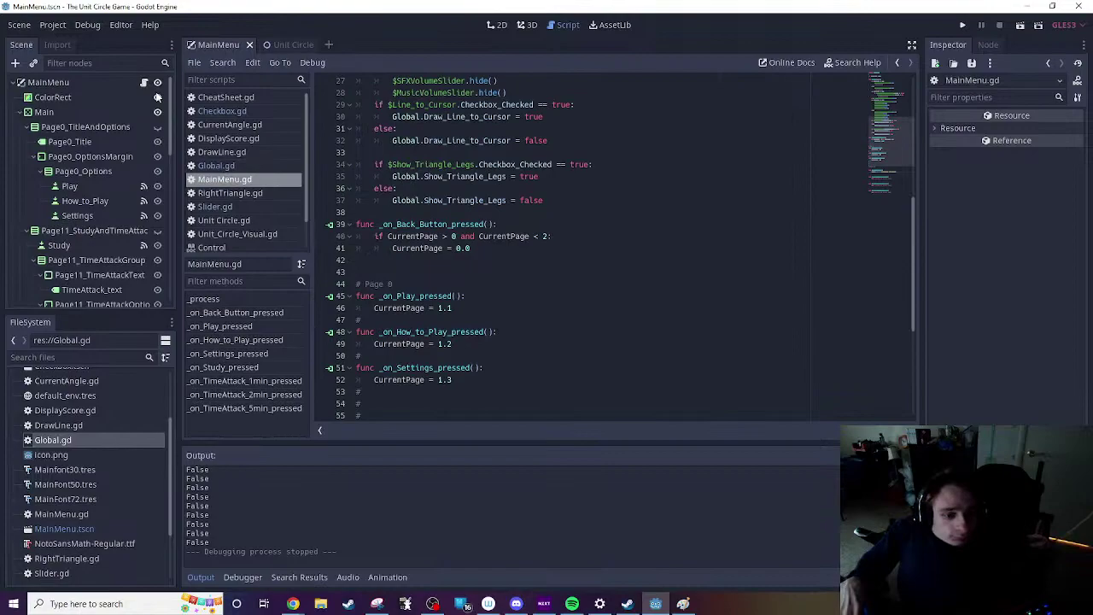
{"action": "scroll", "coordinate": [154, 145], "scroll_direction": "down", "scroll_amount": 10}
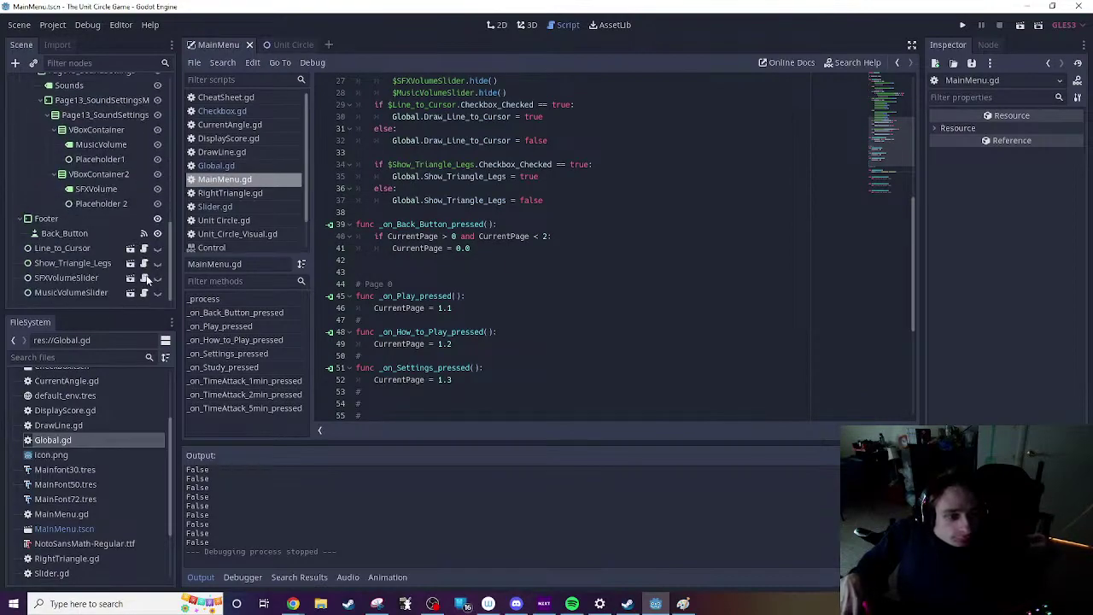
{"action": "left_click", "coordinate": [145, 278]}
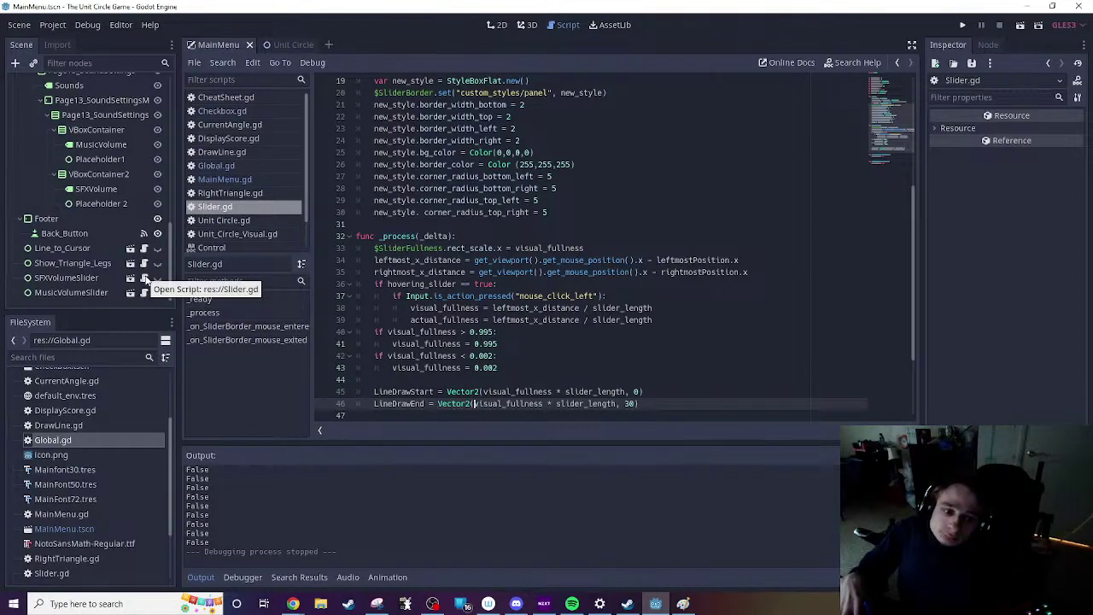
{"action": "left_click", "coordinate": [103, 281]}
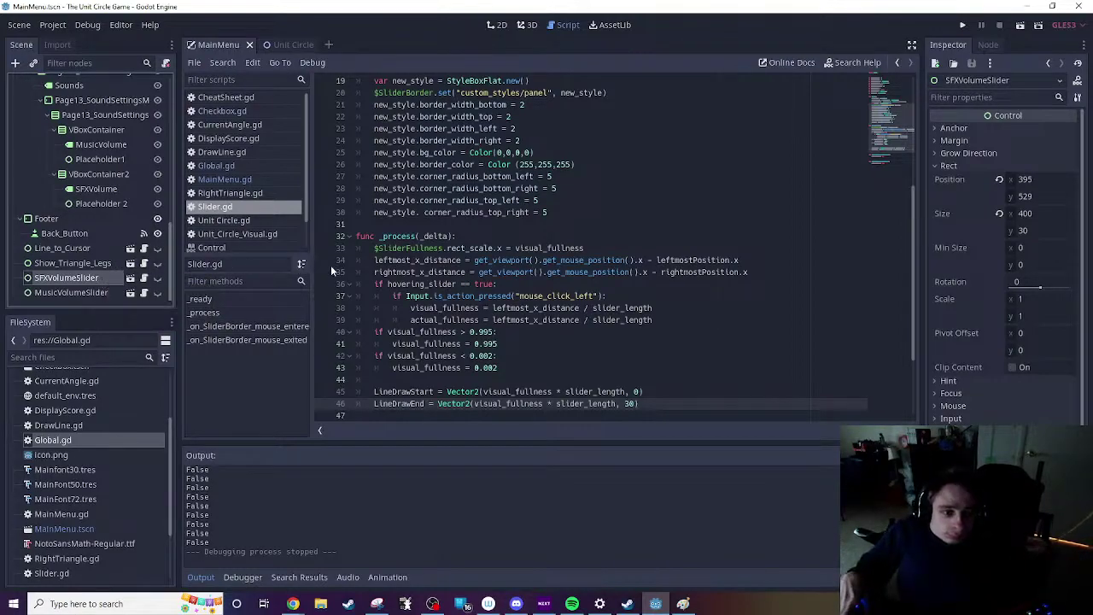
Step: Reopen MainMenu.gd and scroll to the settings-page code on lines 16–44
{"action": "scroll", "coordinate": [138, 96], "scroll_direction": "up", "scroll_amount": 10}
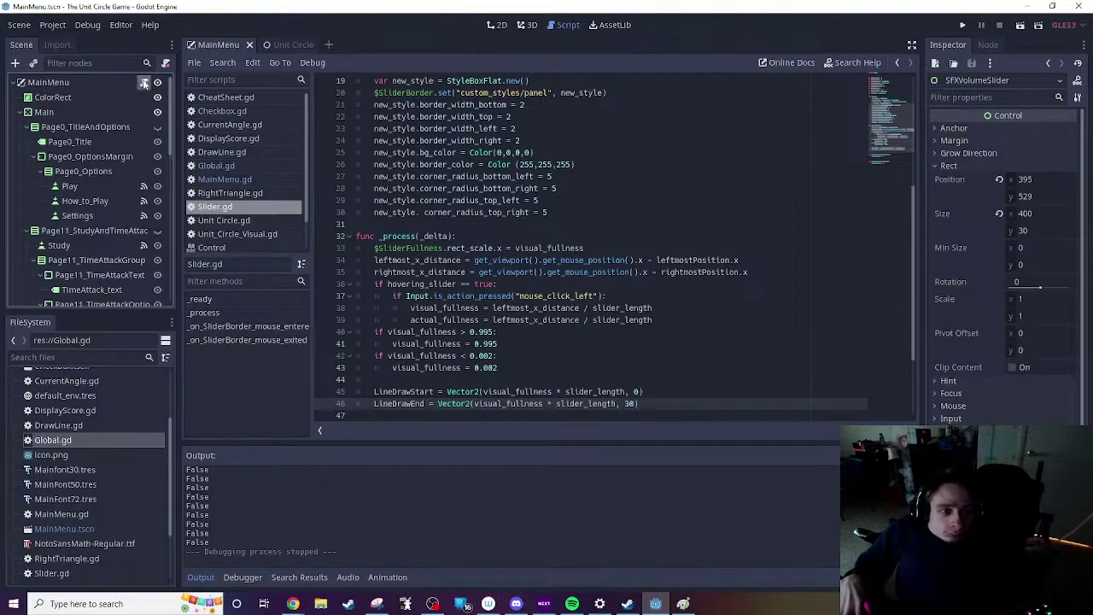
{"action": "left_click", "coordinate": [144, 81]}
{"action": "scroll", "coordinate": [349, 264], "scroll_direction": "up", "scroll_amount": 5}
{"action": "scroll", "coordinate": [455, 299], "scroll_direction": "up", "scroll_amount": 4}
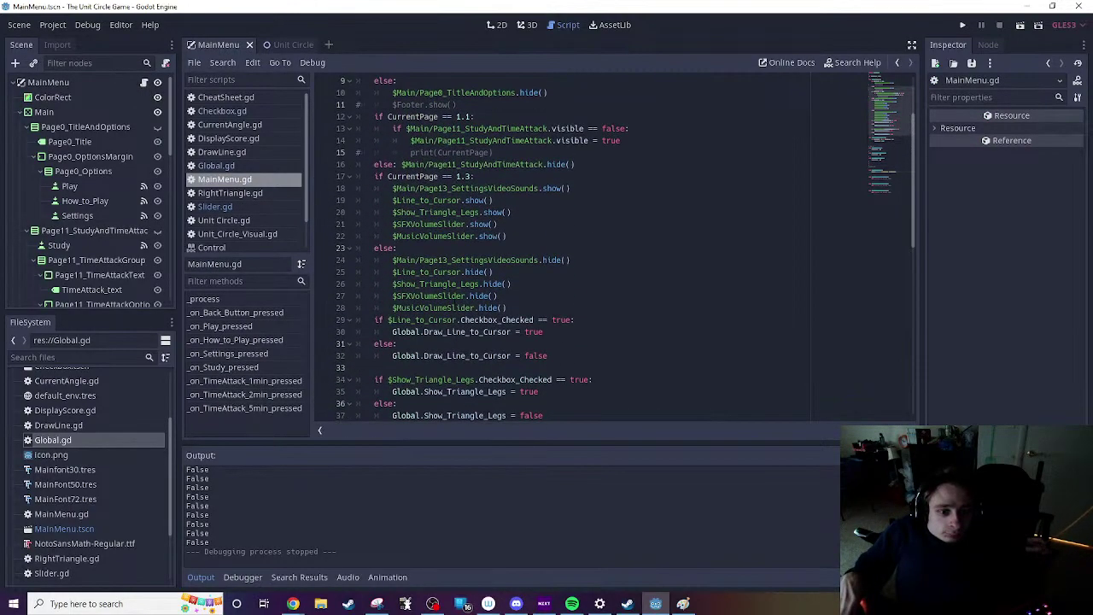
{"action": "scroll", "coordinate": [563, 248], "scroll_direction": "down", "scroll_amount": 5}
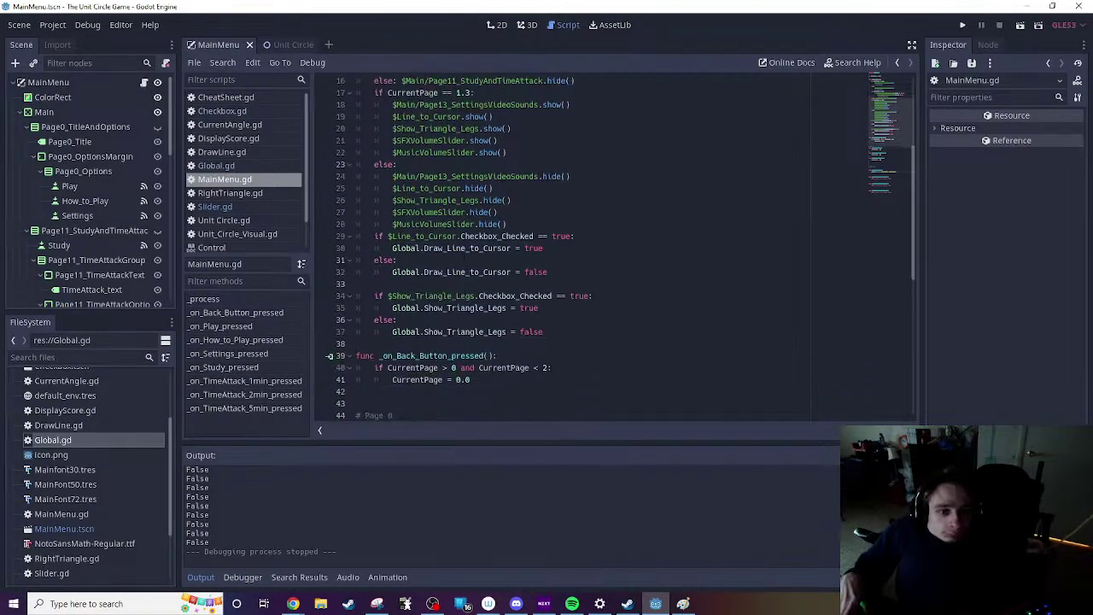
{"action": "scroll", "coordinate": [564, 248], "scroll_direction": "up", "scroll_amount": 5}
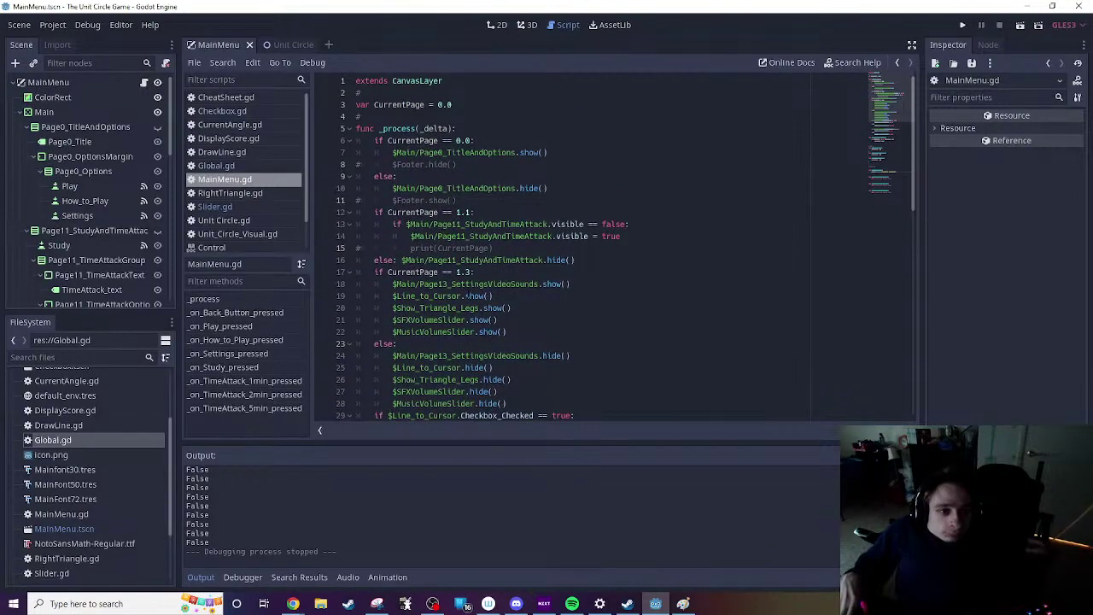
{"action": "scroll", "coordinate": [469, 295], "scroll_direction": "down", "scroll_amount": 5}
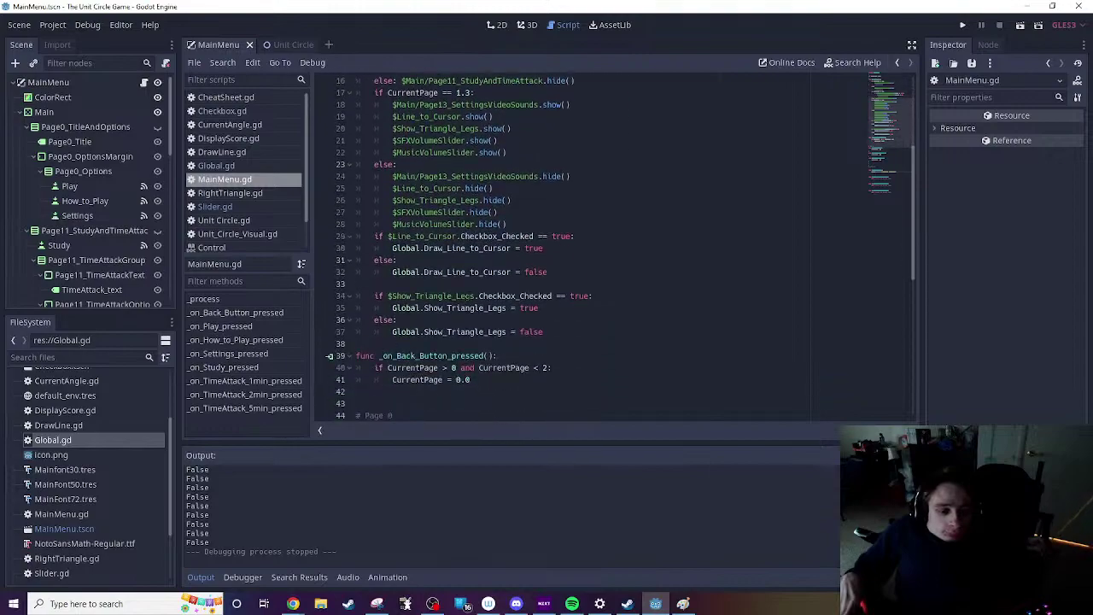
Step: Add line 38: Global.MusicVolume = the MusicVolumeSlider's actual_fullness
{"action": "left_click", "coordinate": [547, 345]}
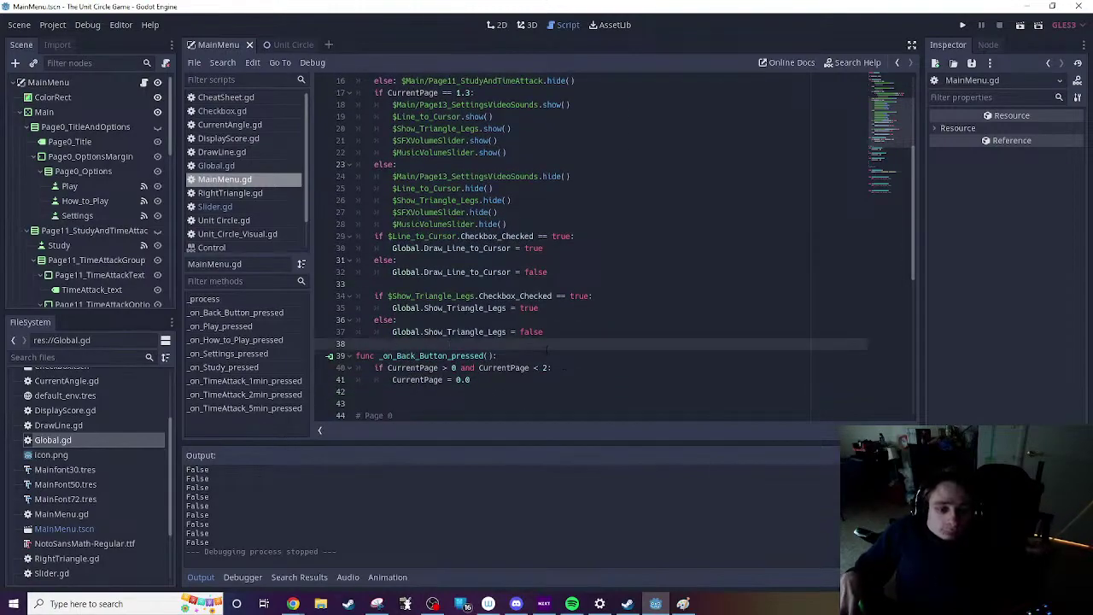
{"action": "key", "text": "Up"}
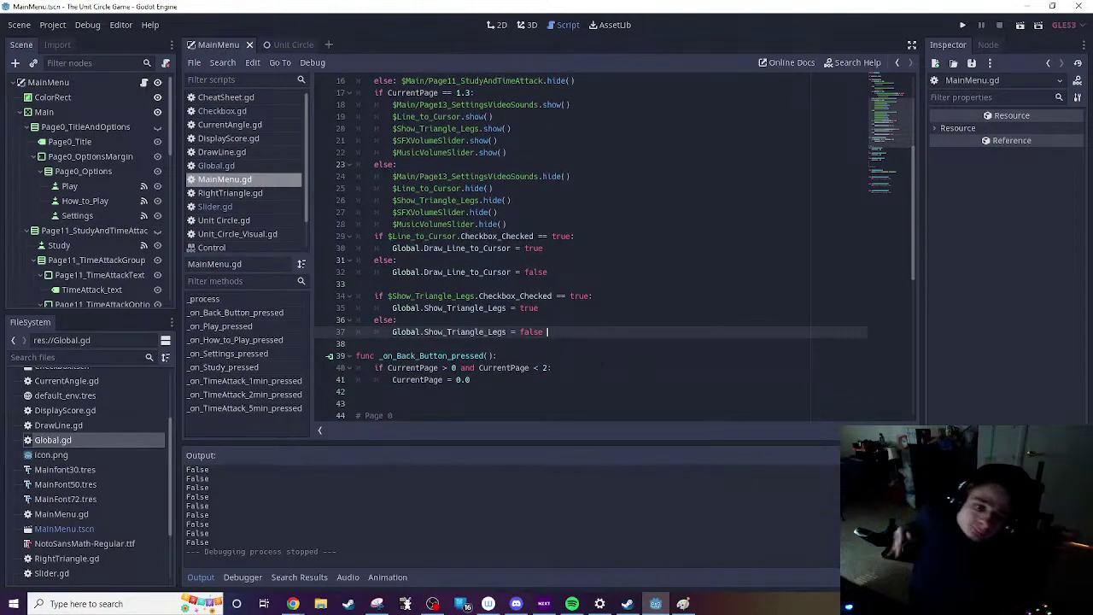
{"action": "key", "text": "Return"}
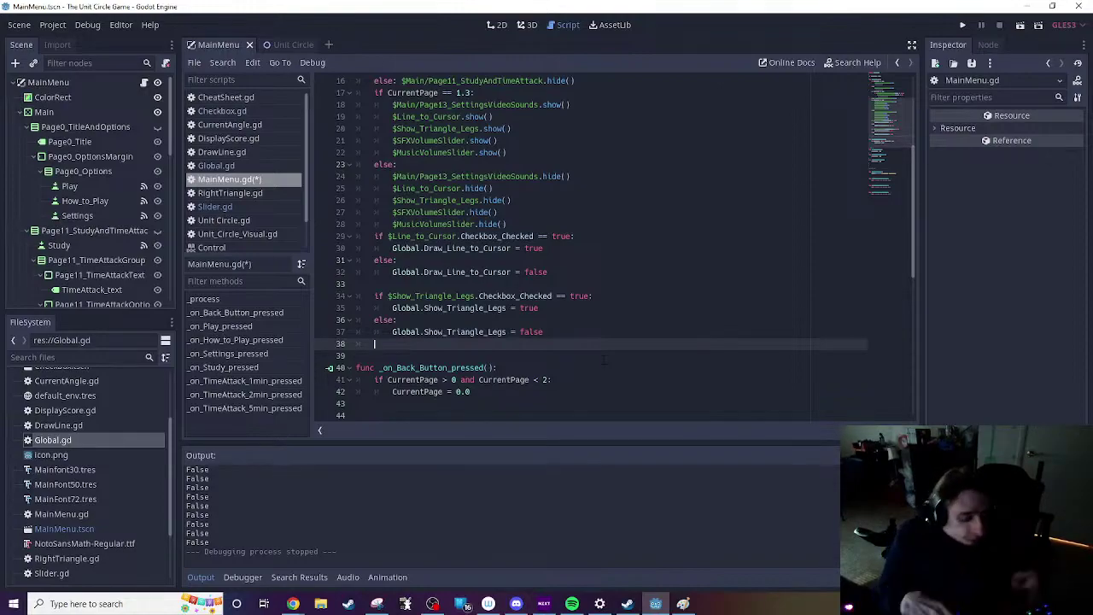
{"action": "type", "text": "Globa"}
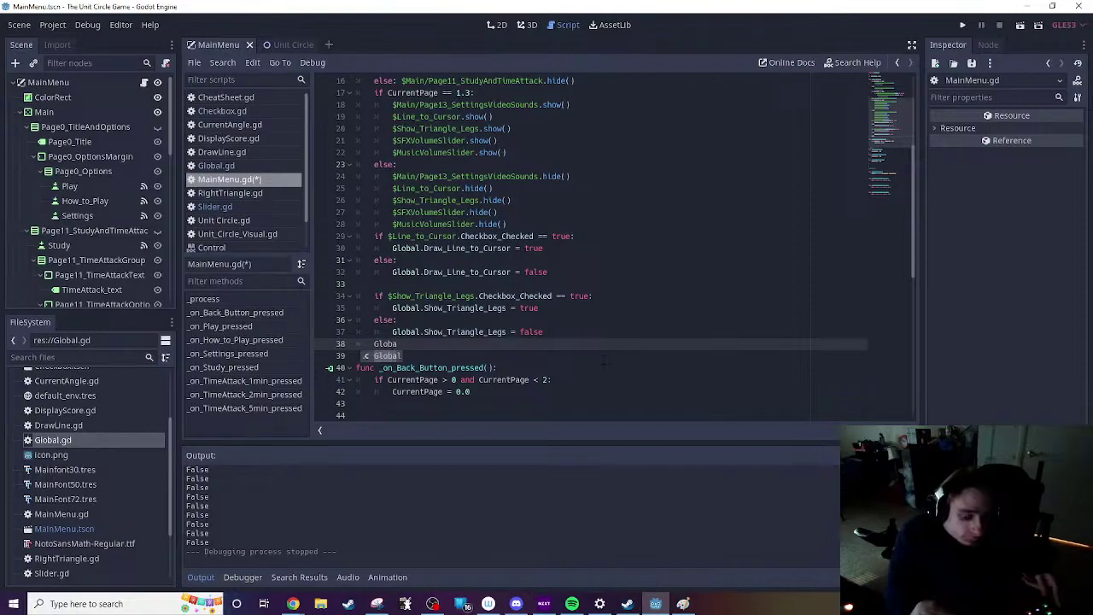
{"action": "type", "text": "l.M"}
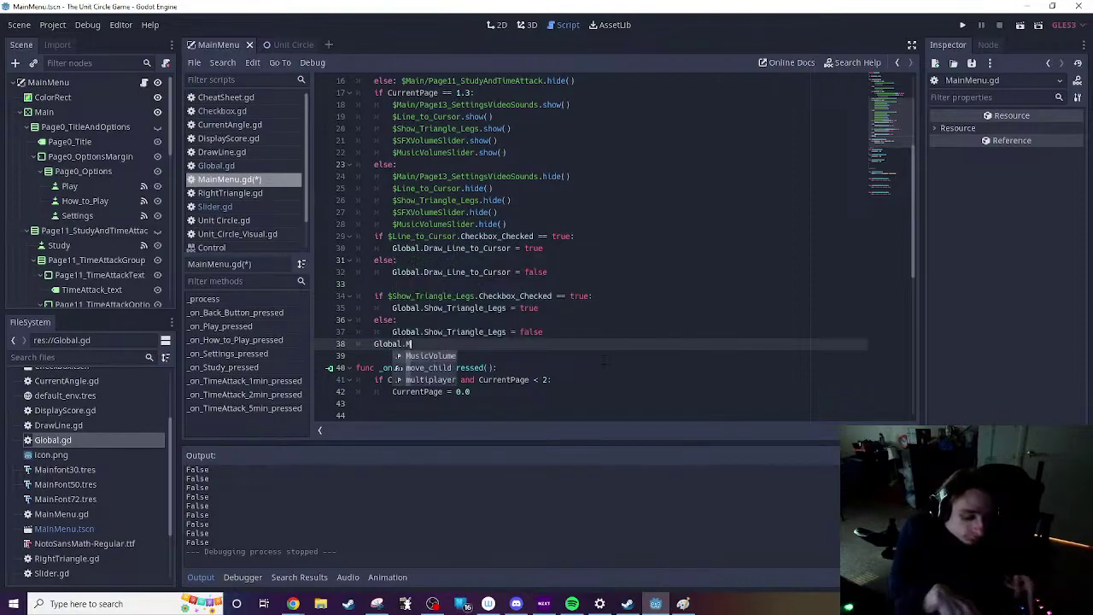
{"action": "type", "text": "usicVolume ="}
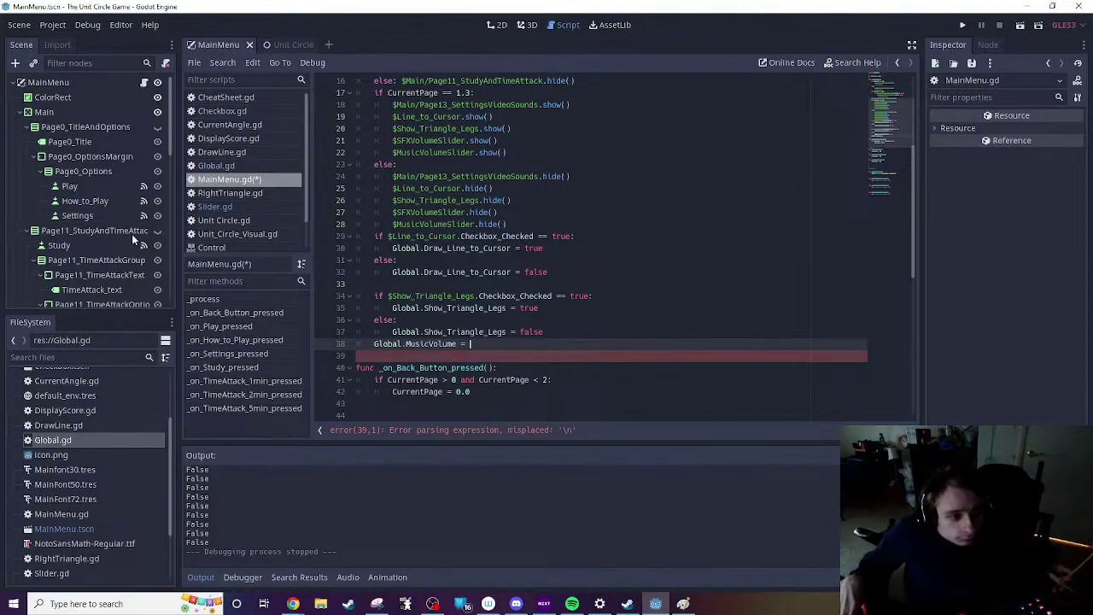
{"action": "scroll", "coordinate": [119, 238], "scroll_direction": "down", "scroll_amount": 6}
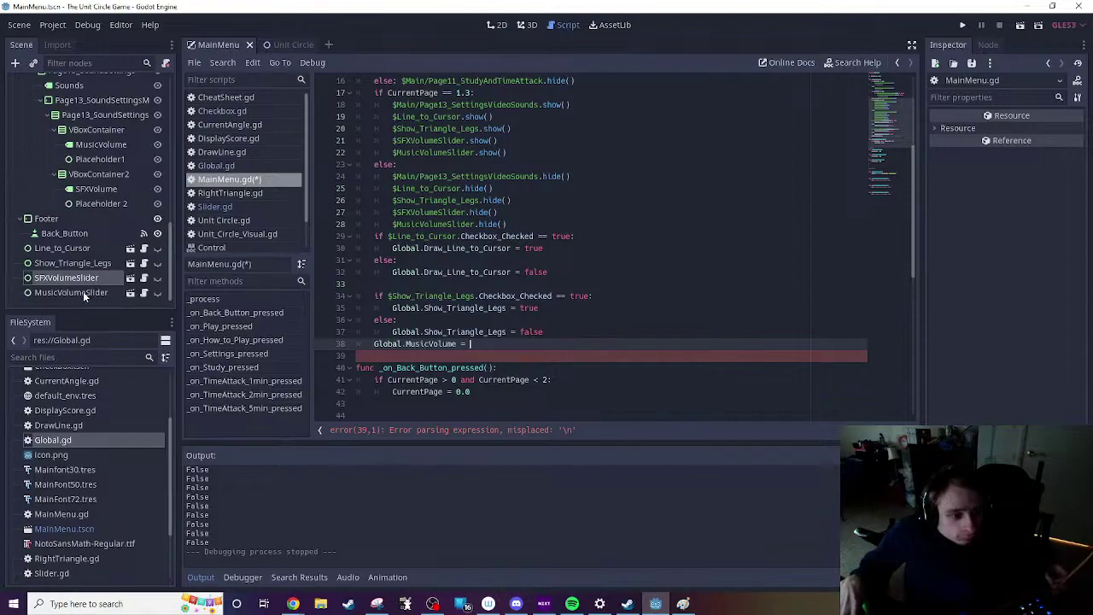
{"action": "left_click_drag", "start_coordinate": [71, 292], "coordinate": [494, 347]}
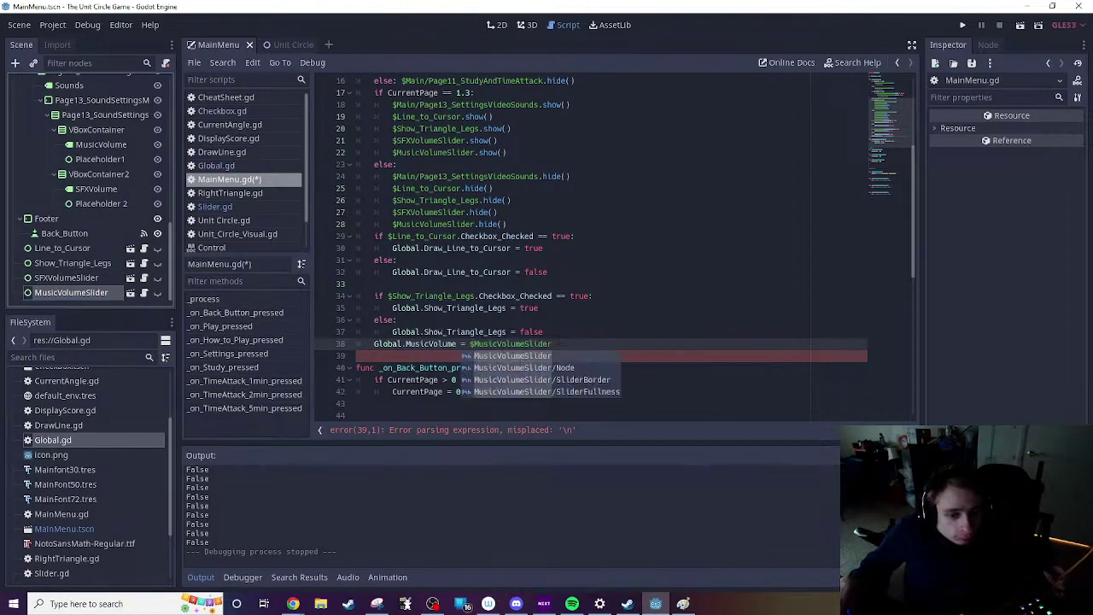
{"action": "left_click", "coordinate": [561, 343]}
{"action": "type", "text": "."}
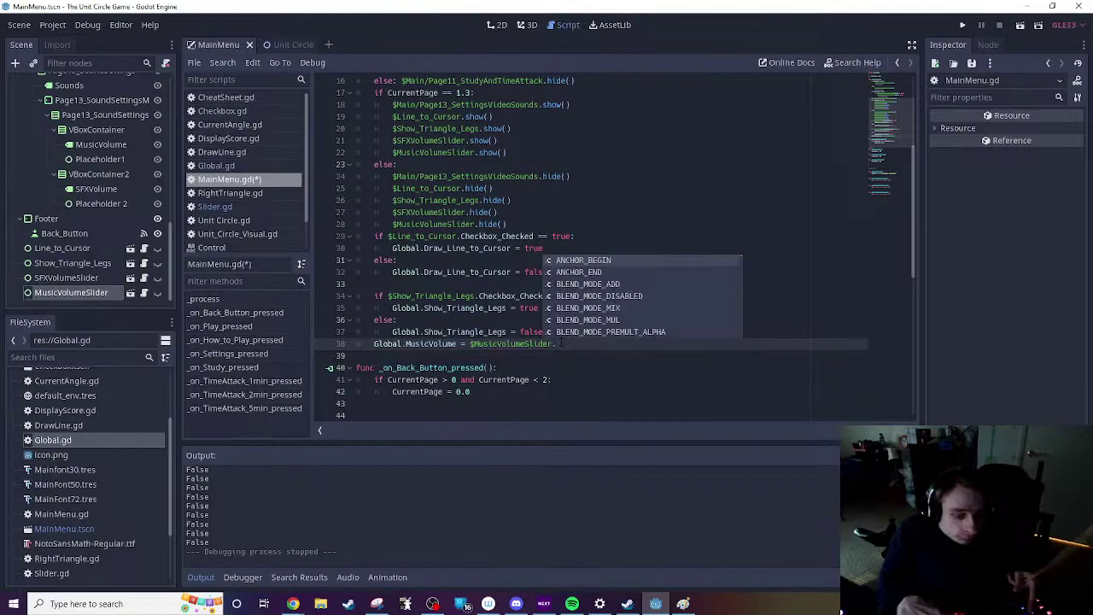
{"action": "type", "text": "ac"}
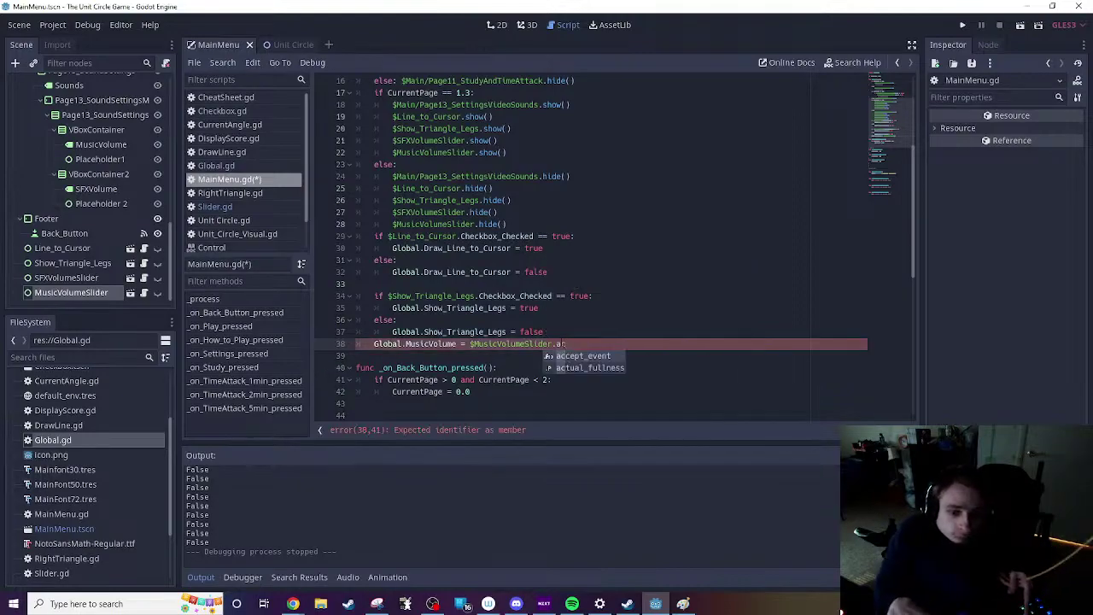
{"action": "type", "text": "t"}
{"action": "key", "text": "Return"}
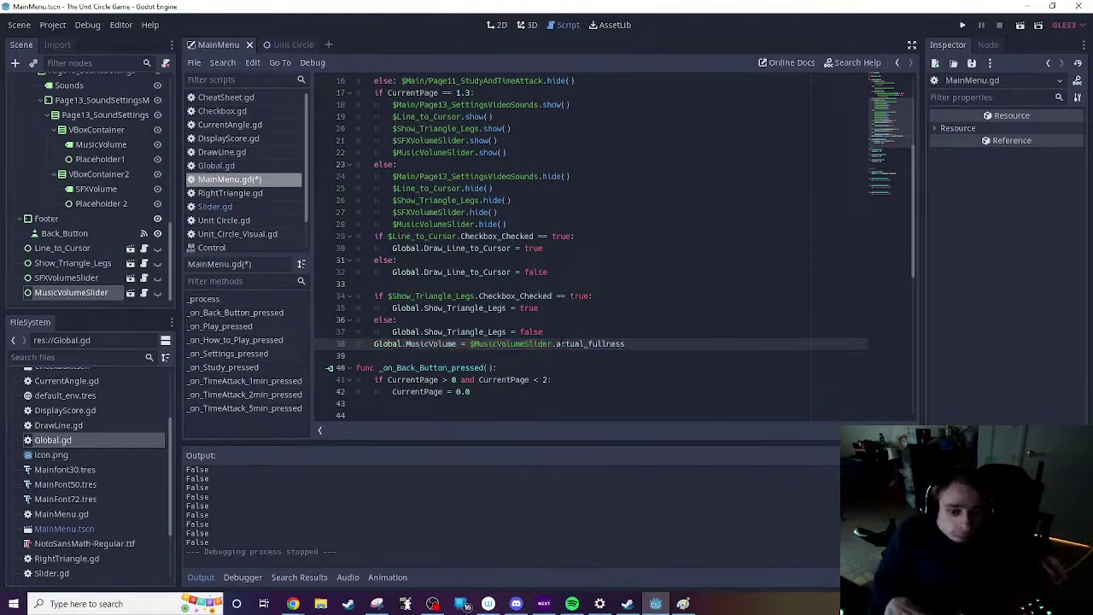
Step: Add line 39: Global.SFXVolume = the SFXVolumeSlider's actual_fullness
{"action": "key", "text": "Return"}
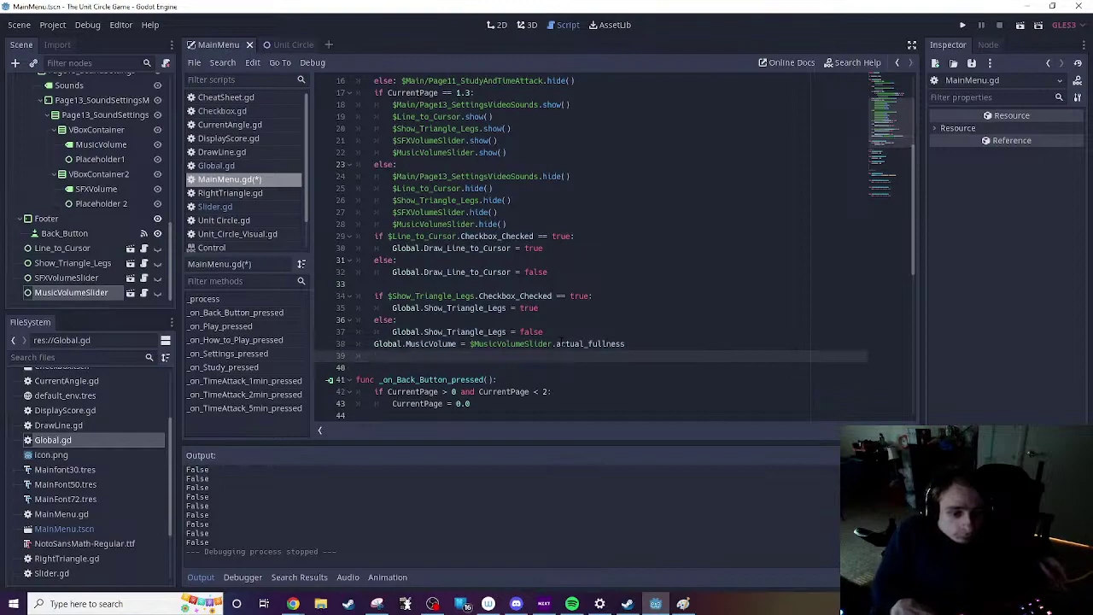
{"action": "type", "text": "Global"}
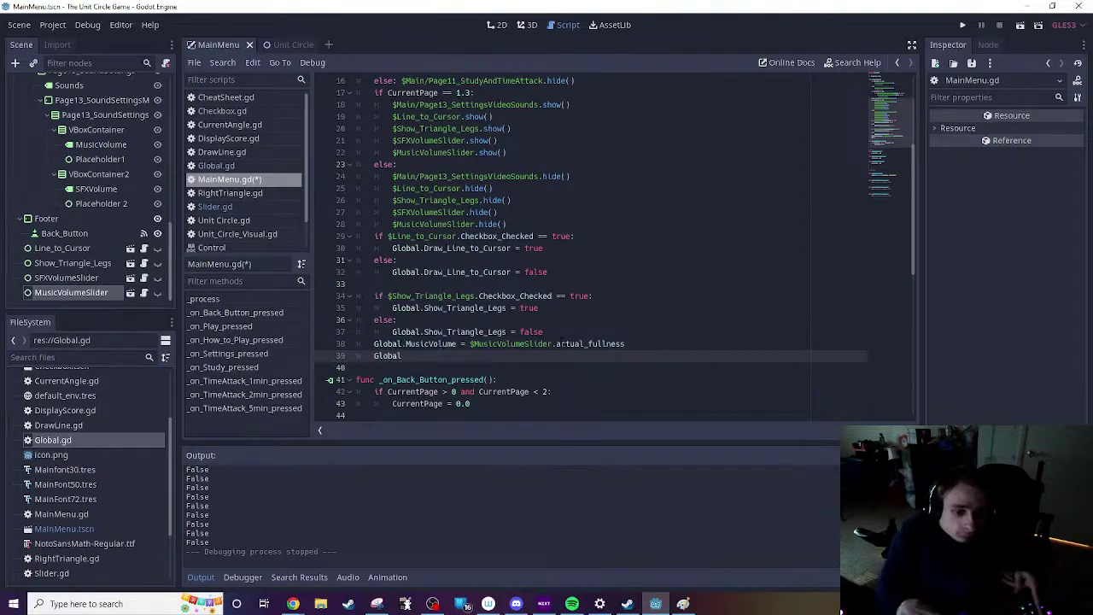
{"action": "type", "text": ".SF"}
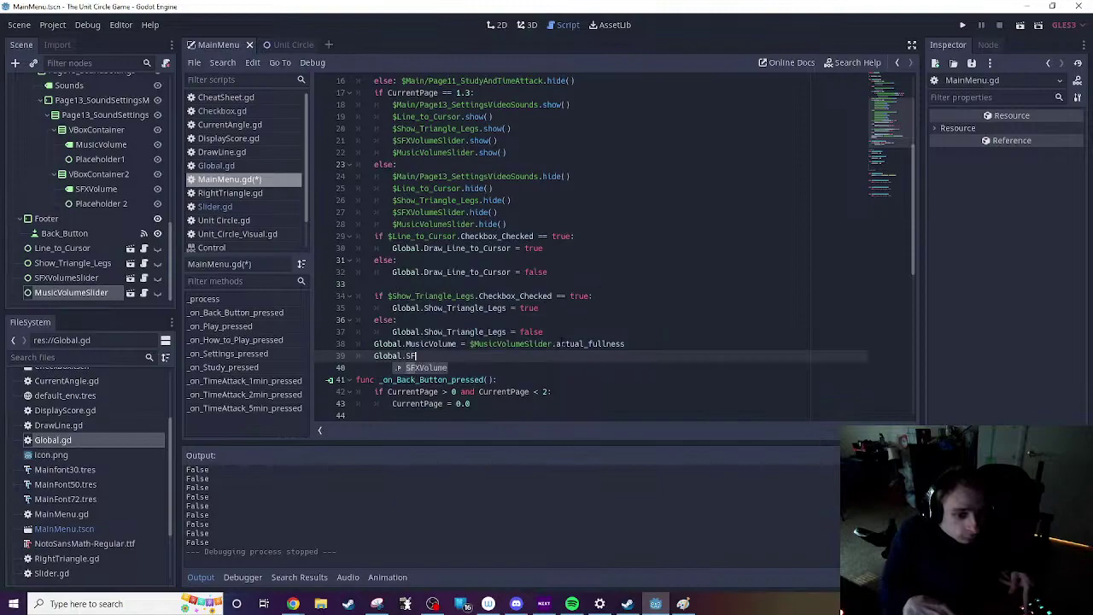
{"action": "key", "text": "Return"}
{"action": "type", "text": "="}
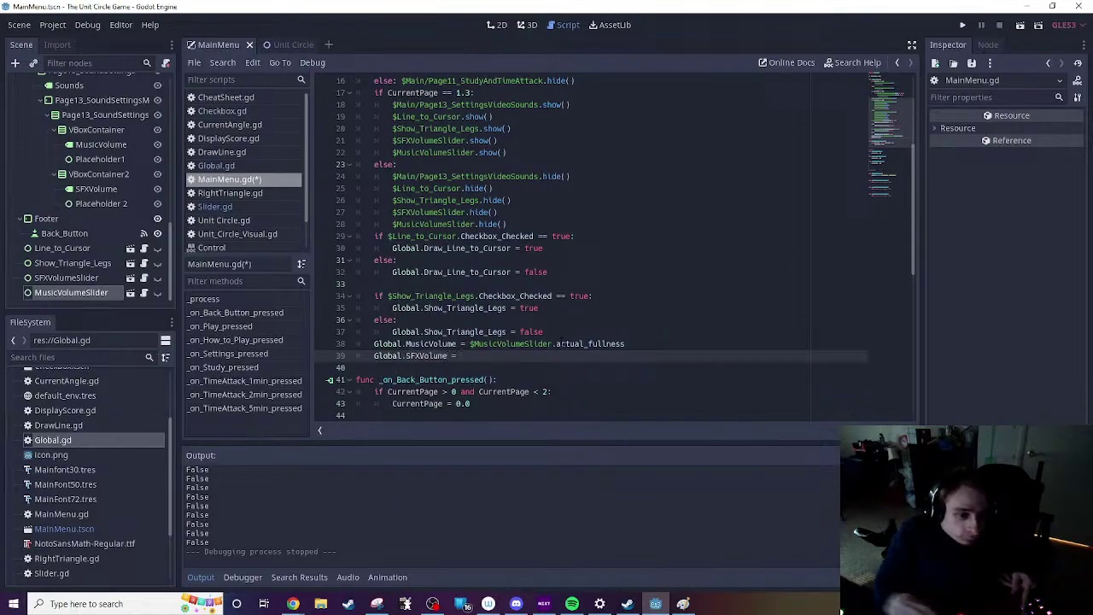
{"action": "left_click_drag", "start_coordinate": [72, 279], "coordinate": [471, 354]}
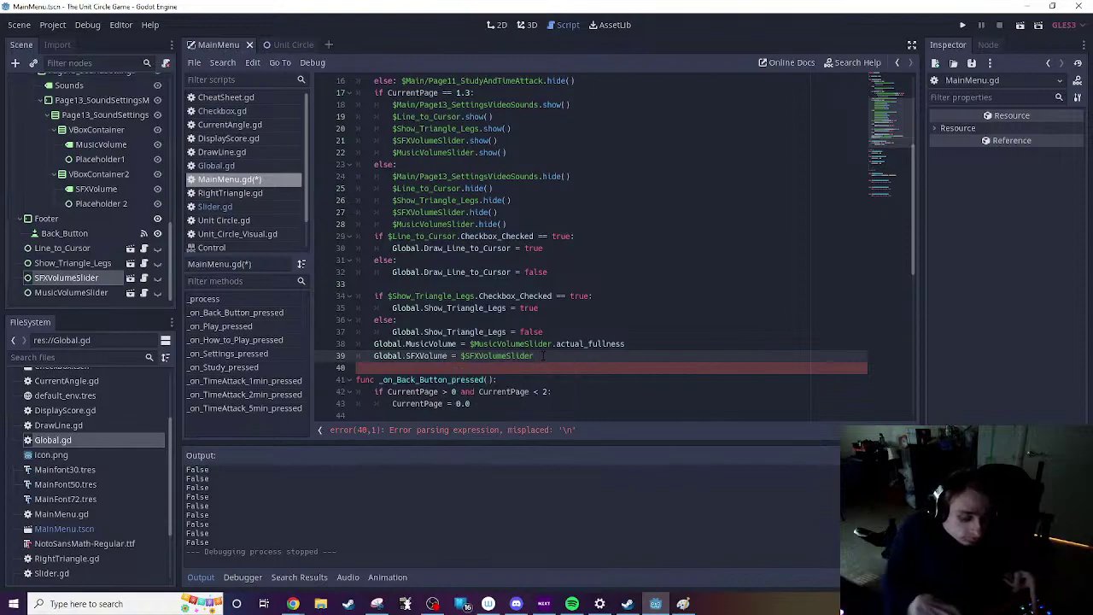
{"action": "type", "text": ".act"}
{"action": "key", "text": "Return"}
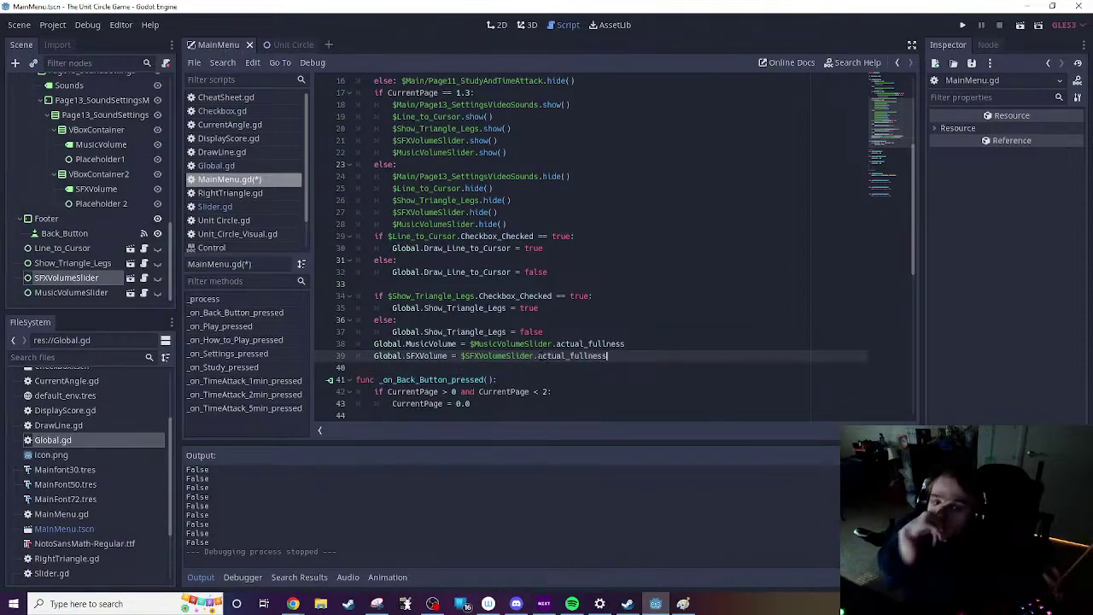
Step: Change Global.gd's debug print to print(MusicVolume) and run the game with F5
{"action": "scroll", "coordinate": [538, 355], "scroll_direction": "up", "scroll_amount": 5}
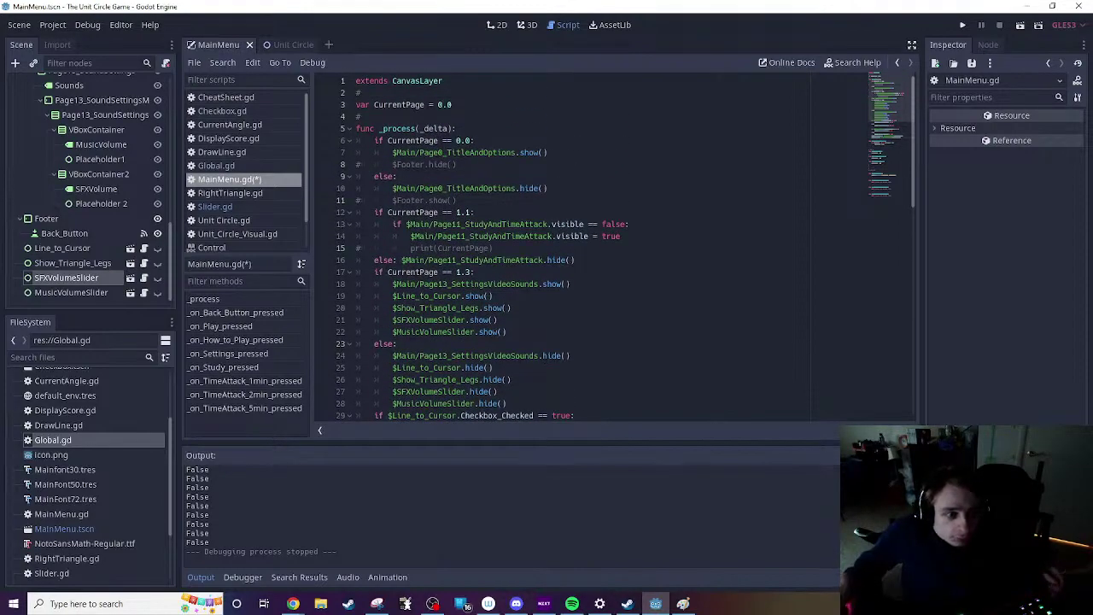
{"action": "left_click", "coordinate": [240, 167]}
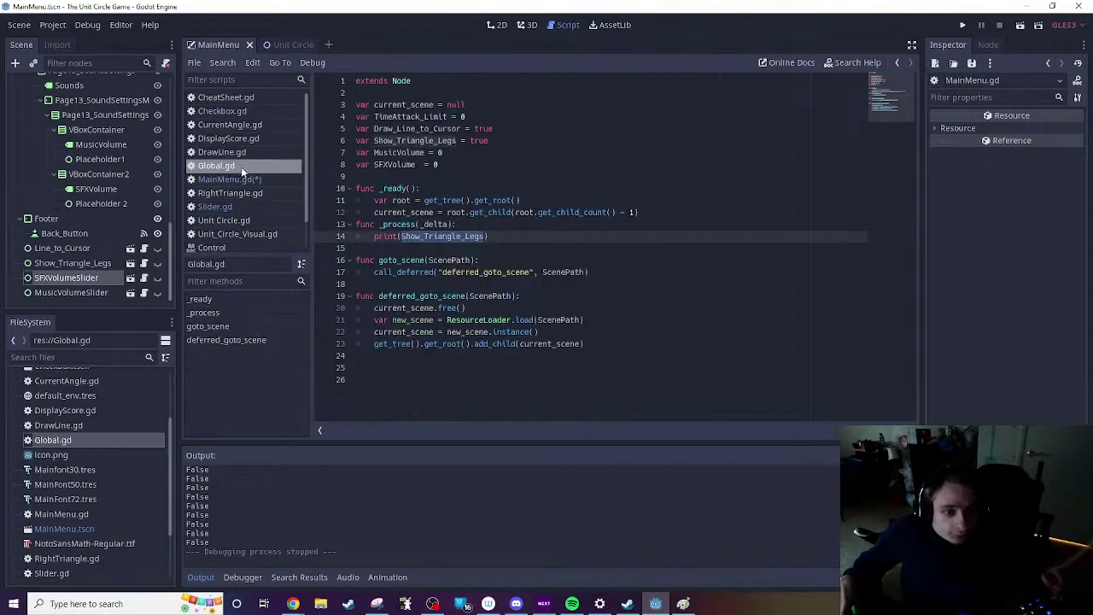
{"action": "key", "text": "BackSpace"}
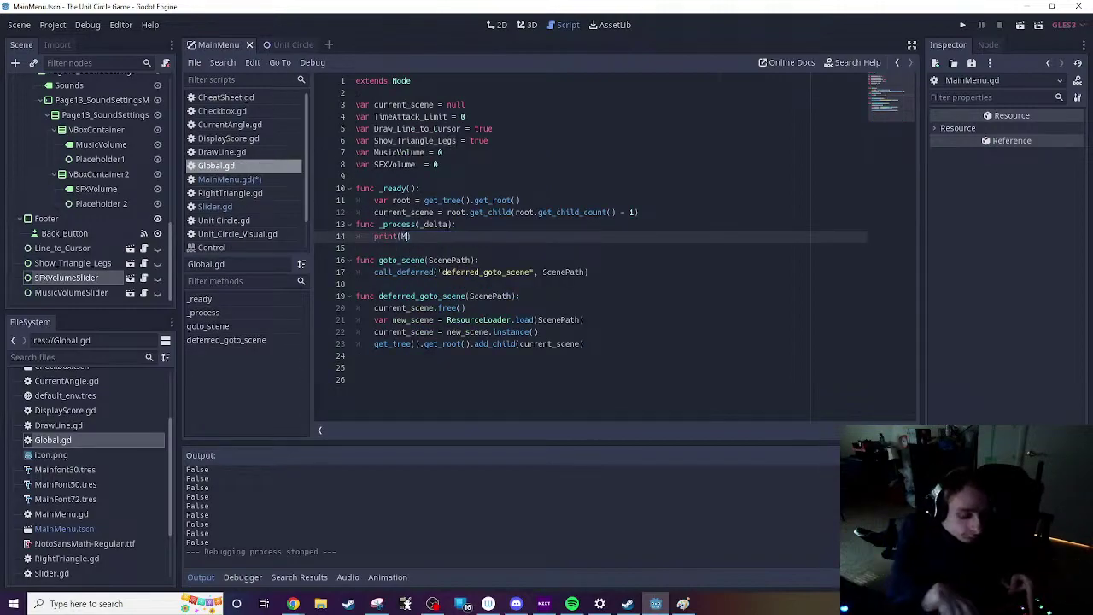
{"action": "type", "text": "MusicVolume"}
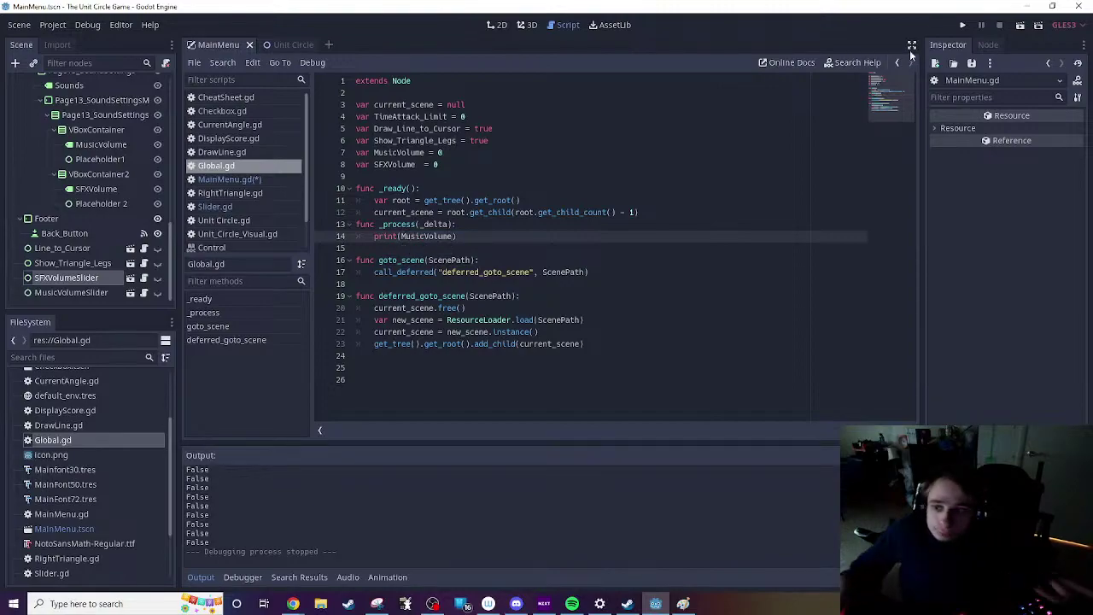
{"action": "key", "text": "F5"}
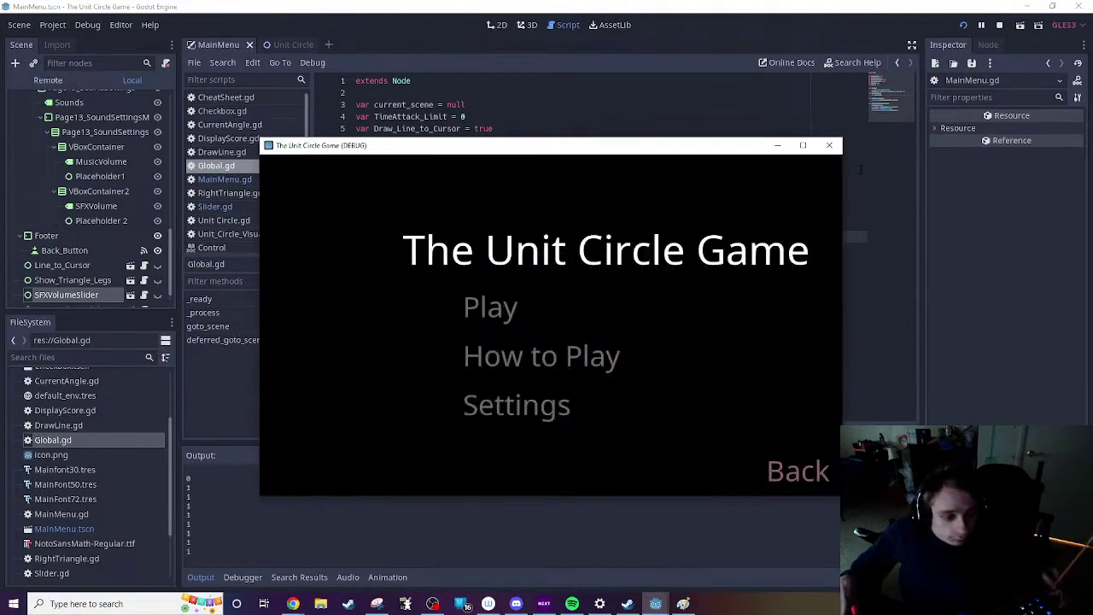
Step: Drag the game's Music Volume slider in Settings, see 1.42 printed, then close the game
{"action": "left_click", "coordinate": [527, 407]}
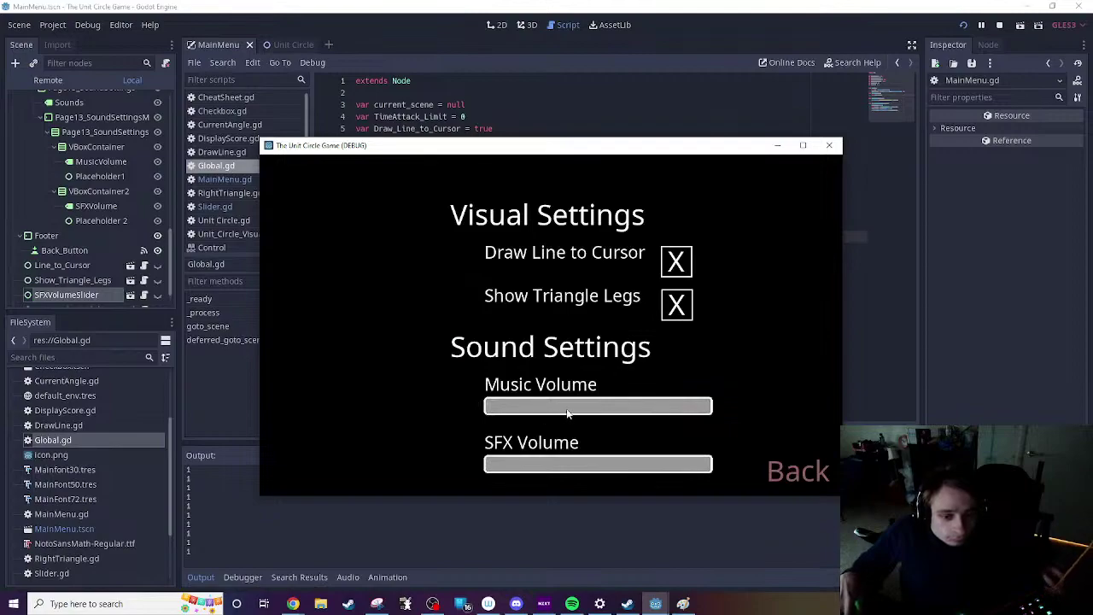
{"action": "left_click_drag", "start_coordinate": [568, 413], "coordinate": [740, 416]}
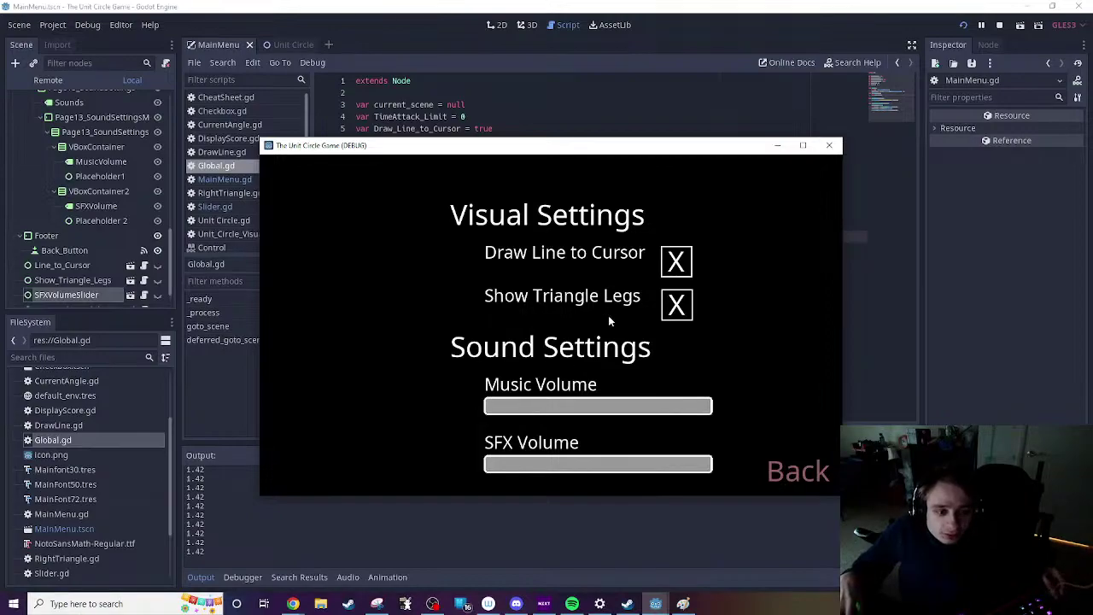
{"action": "left_click", "coordinate": [828, 145]}
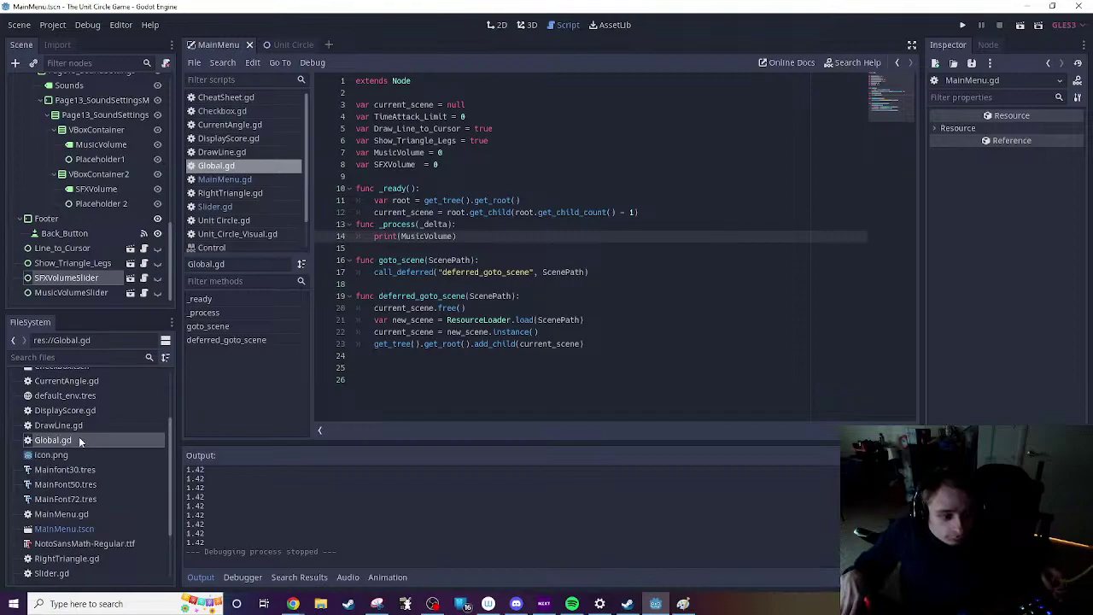
Step: Open Slider.gd and paste a copy of the visual_fullness clamp blocks below them
{"action": "scroll", "coordinate": [79, 440], "scroll_direction": "down", "scroll_amount": 1}
{"action": "double_click", "coordinate": [66, 548]}
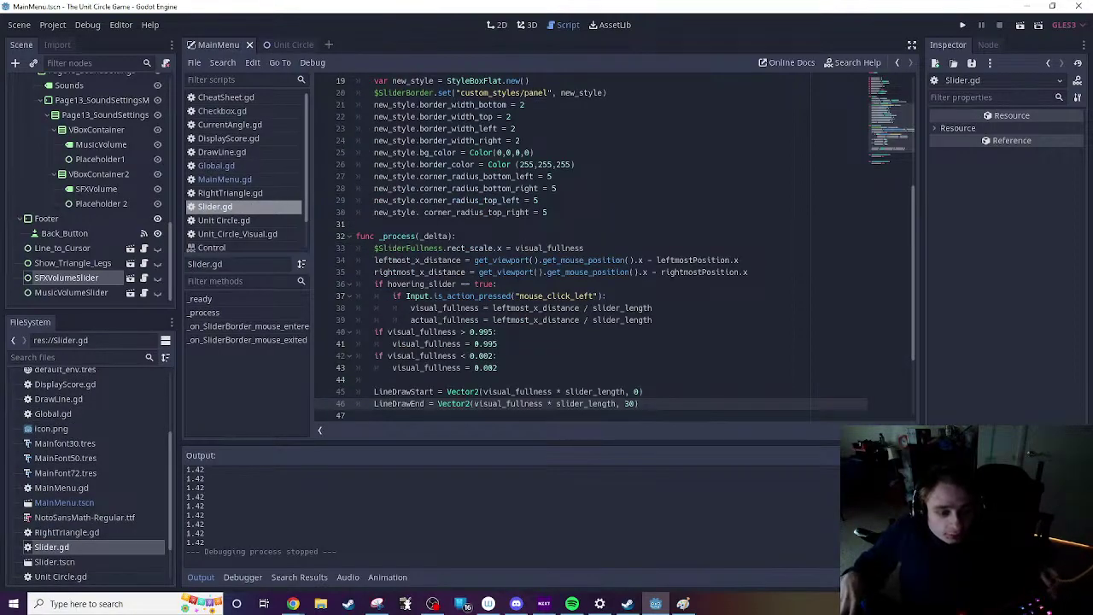
{"action": "scroll", "coordinate": [598, 247], "scroll_direction": "down", "scroll_amount": 1}
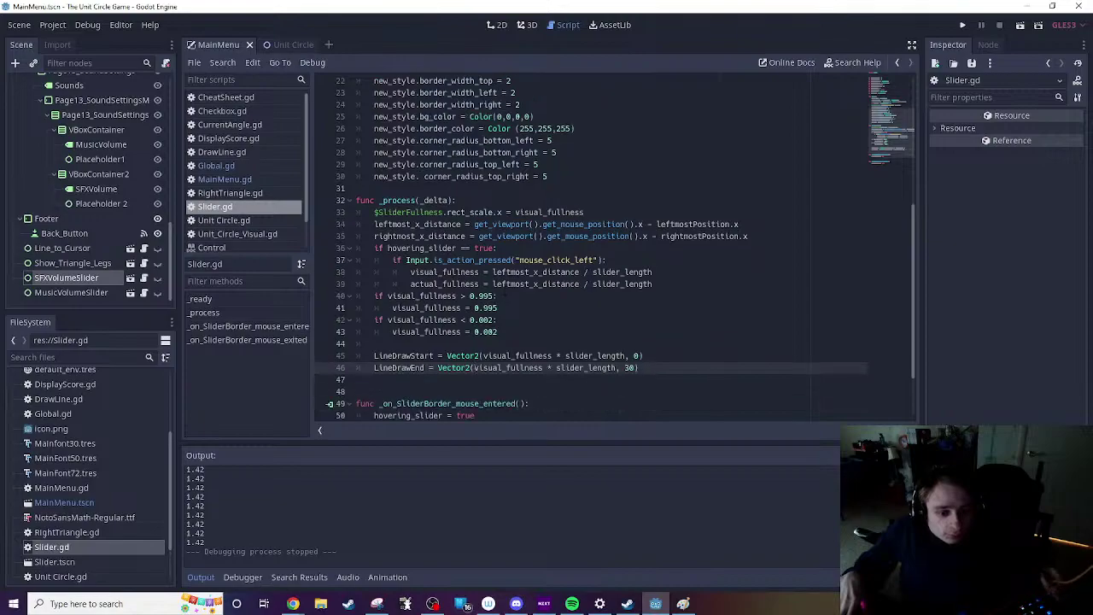
{"action": "left_click", "coordinate": [474, 367]}
{"action": "left_click_drag", "start_coordinate": [502, 331], "coordinate": [374, 296]}
{"action": "key", "text": "ctrl+c"}
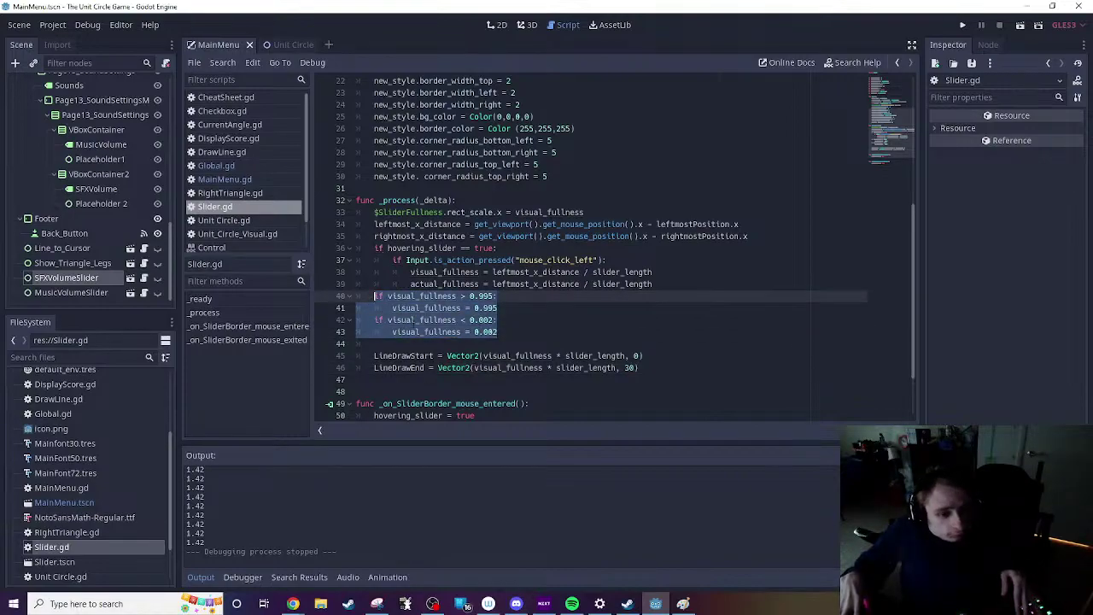
{"action": "left_click", "coordinate": [376, 343]}
{"action": "key", "text": "ctrl+v"}
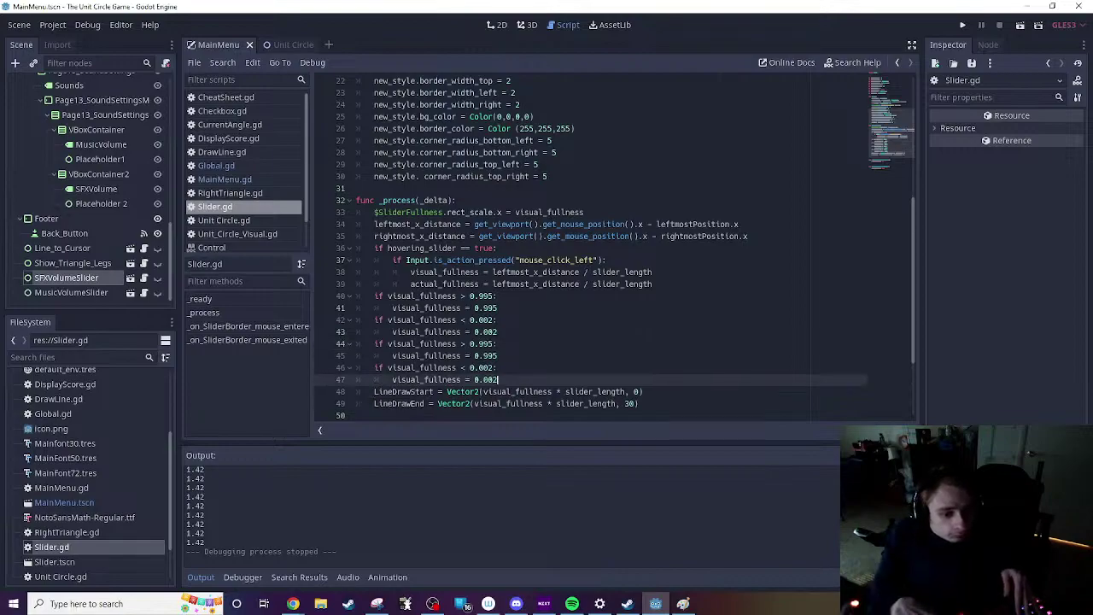
{"action": "key", "text": "Return"}
{"action": "key", "text": "BackSpace"}
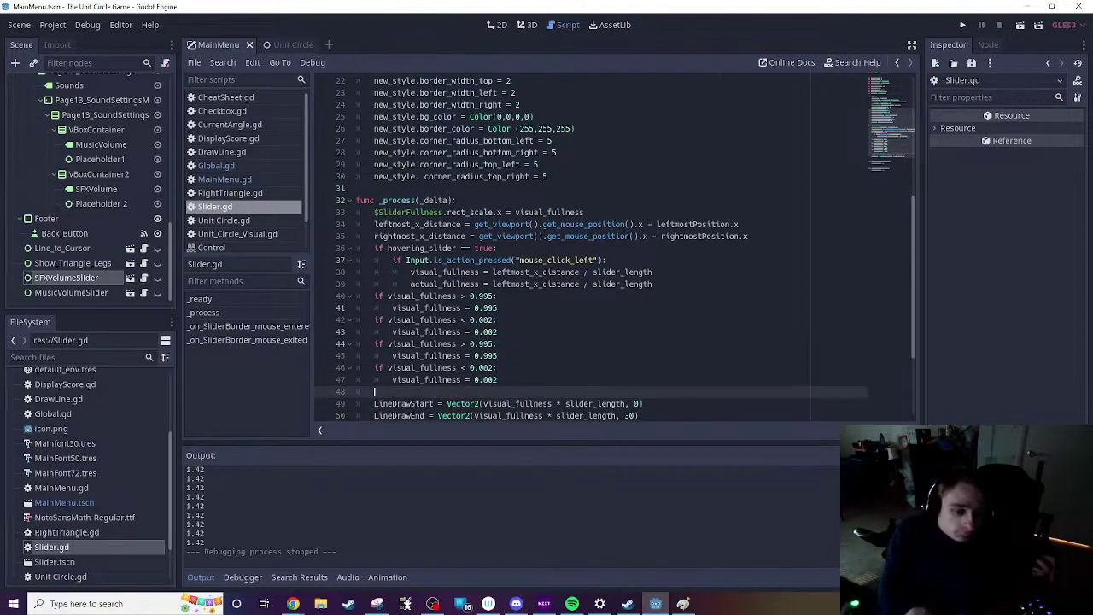
Step: Rename visual_fullness to actual_fullness in the copied clamp lines 44–47
{"action": "left_click_drag", "start_coordinate": [388, 295], "coordinate": [412, 295]}
{"action": "type", "text": "actual"}
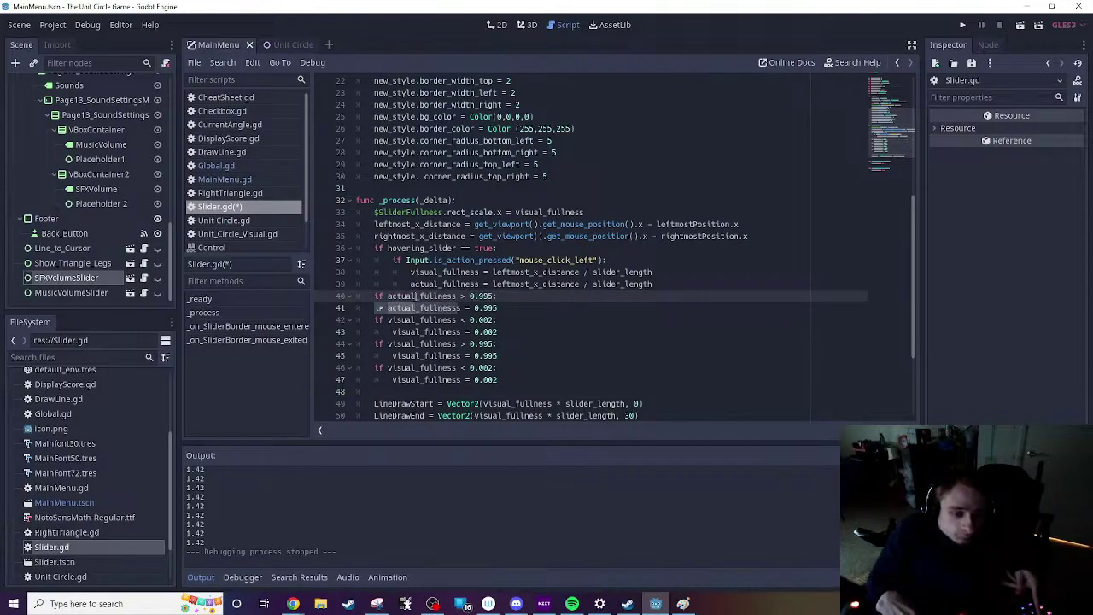
{"action": "key", "text": "ctrl+z"}
{"action": "key", "text": "ctrl+z"}
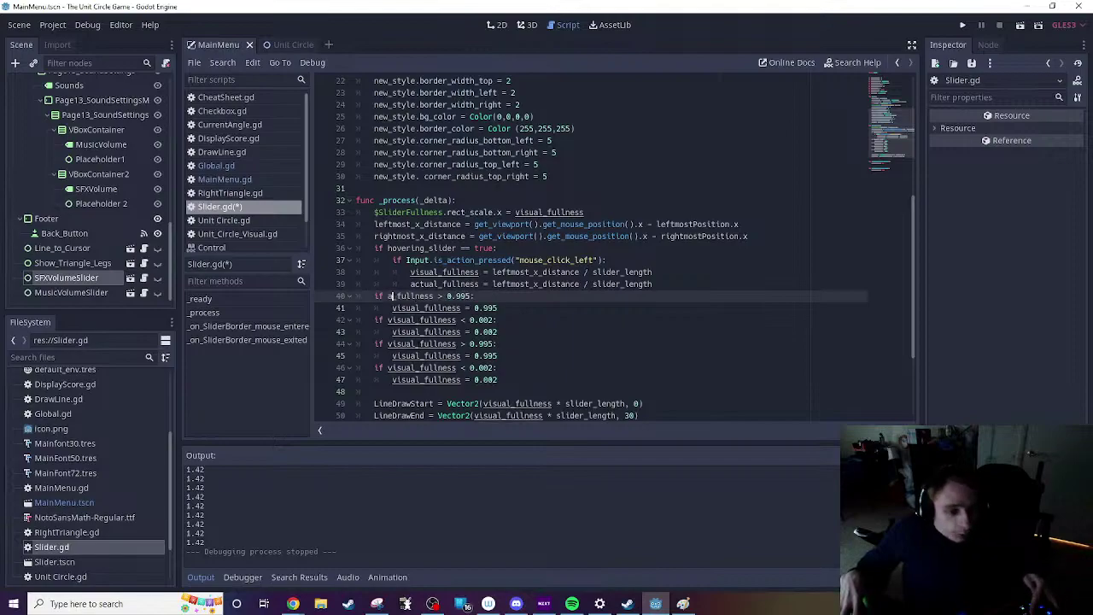
{"action": "left_click", "coordinate": [438, 344]}
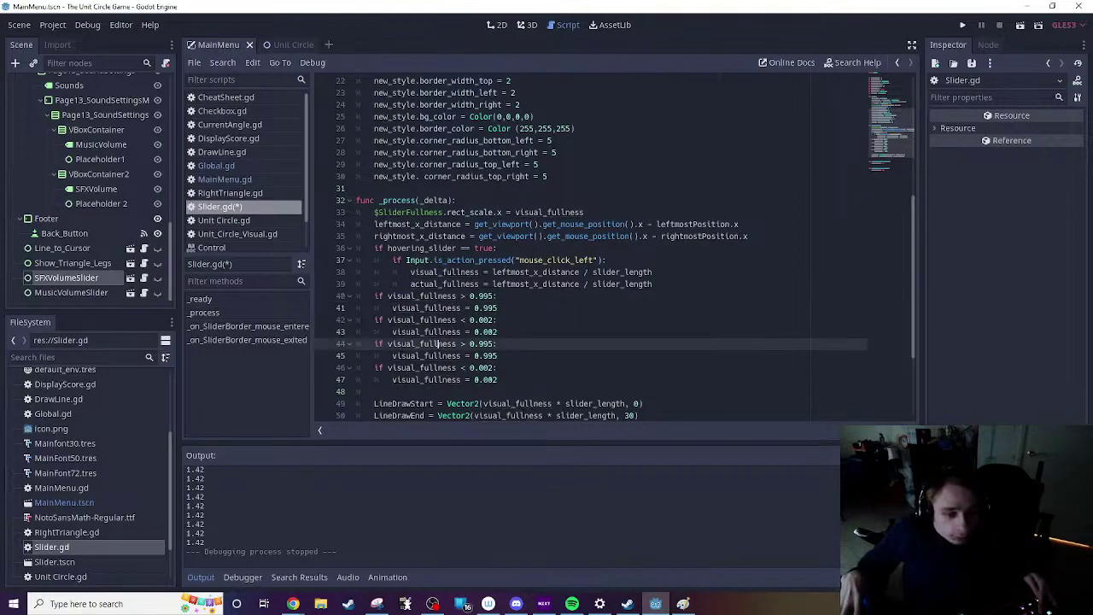
{"action": "left_click_drag", "start_coordinate": [389, 343], "coordinate": [419, 344]}
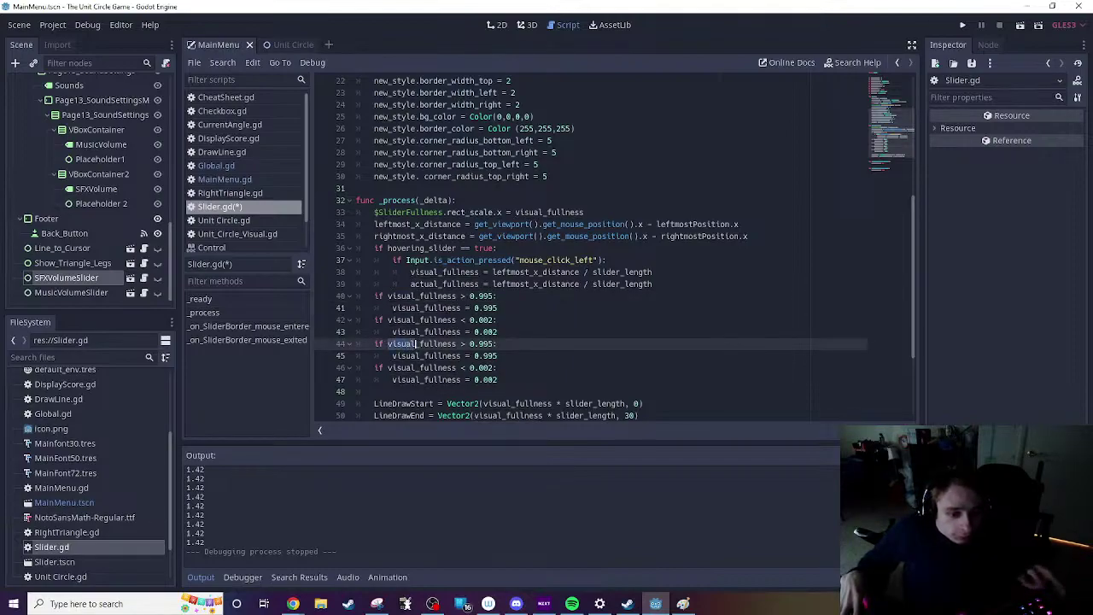
{"action": "type", "text": "actual"}
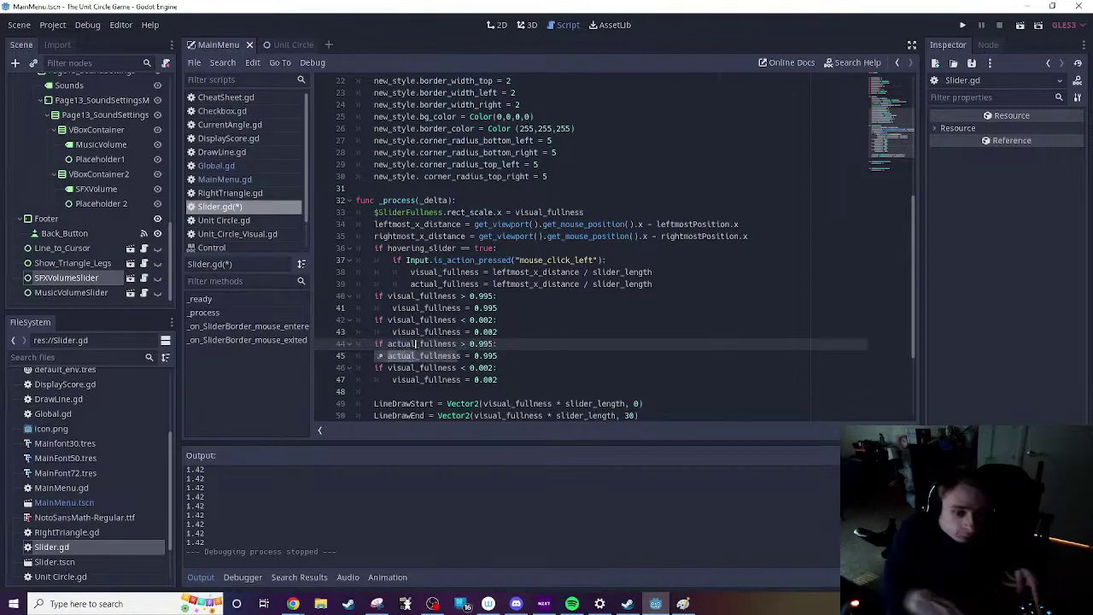
{"action": "left_click", "coordinate": [483, 355]}
{"action": "left_click_drag", "start_coordinate": [392, 355], "coordinate": [421, 356]}
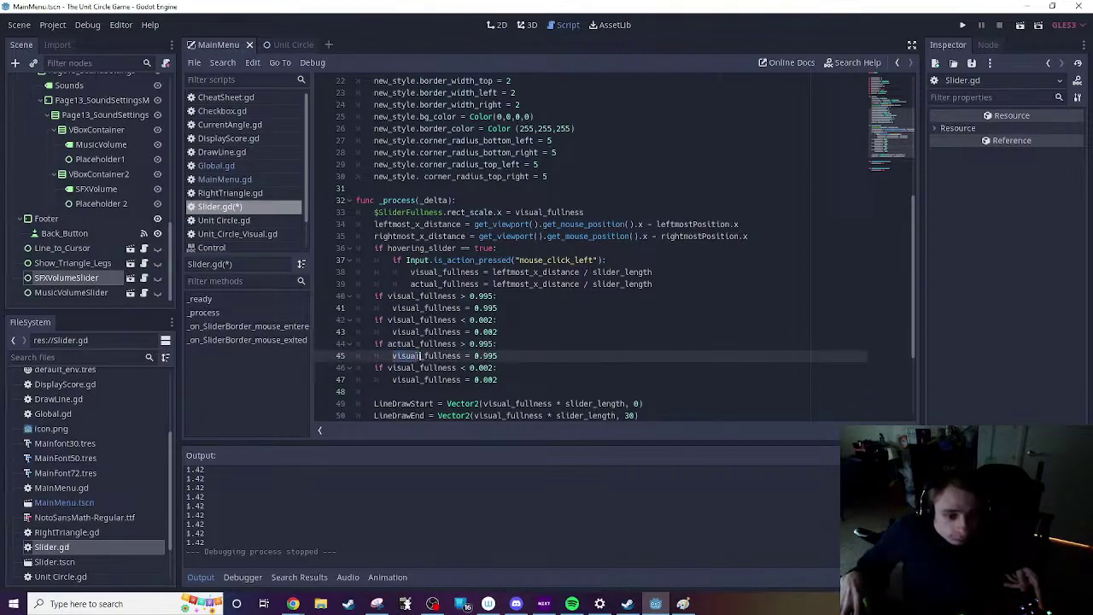
{"action": "type", "text": "actual"}
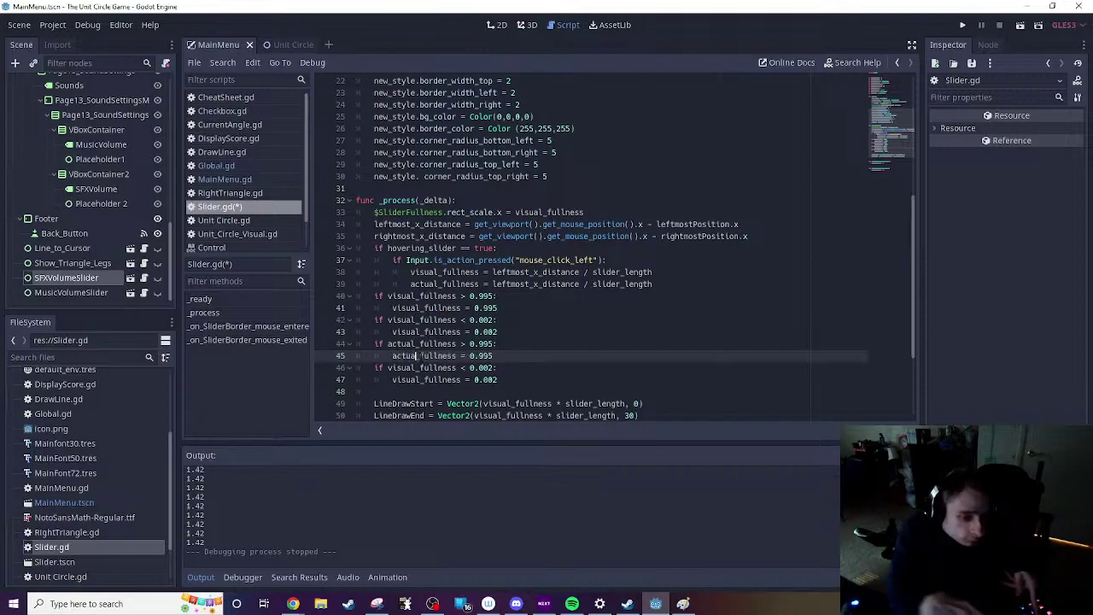
{"action": "left_click_drag", "start_coordinate": [388, 367], "coordinate": [412, 367]}
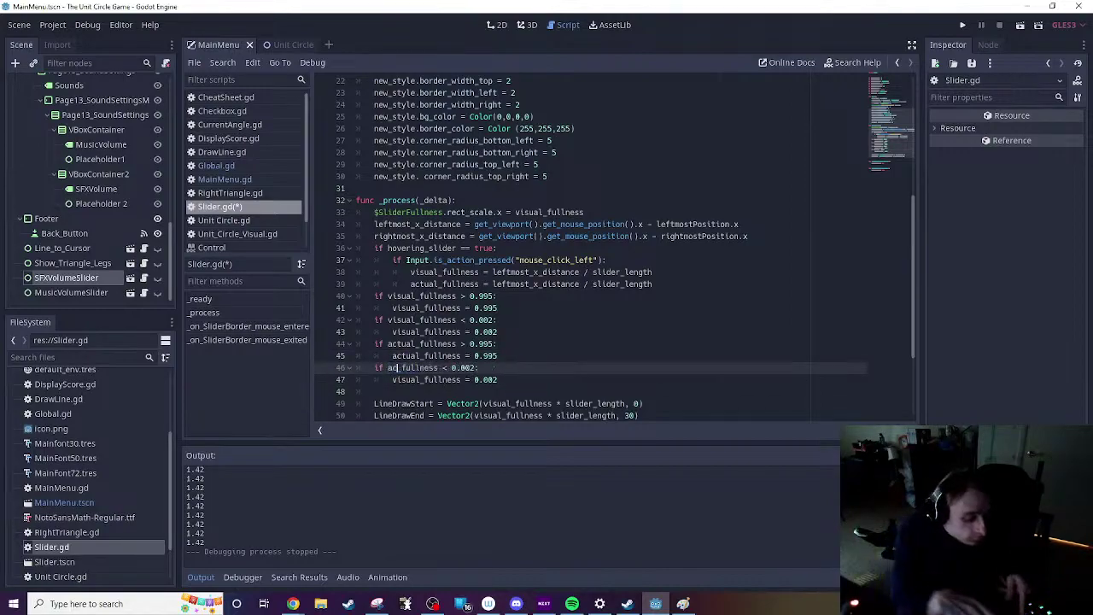
{"action": "type", "text": "actu"}
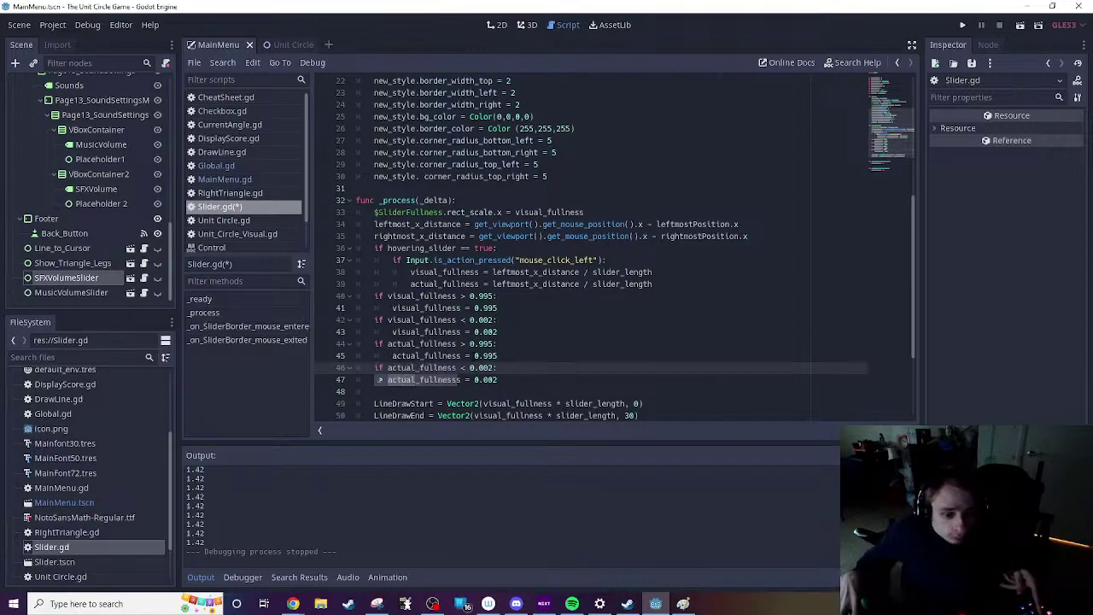
{"action": "key", "text": "Return"}
{"action": "left_click", "coordinate": [392, 380]}
{"action": "left_click_drag", "start_coordinate": [392, 380], "coordinate": [424, 380]}
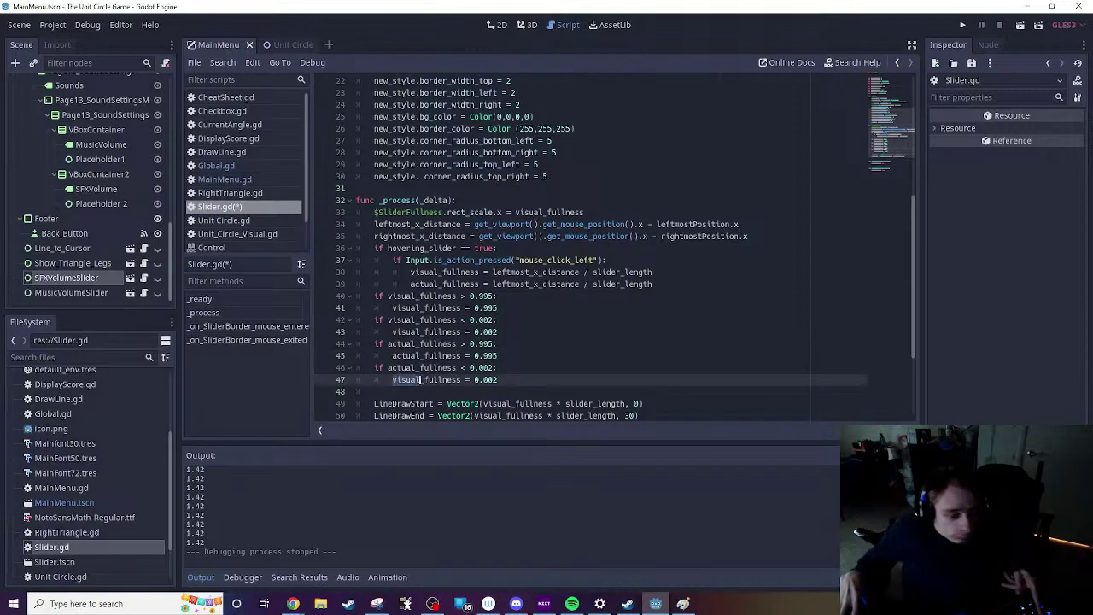
{"action": "type", "text": "actual"}
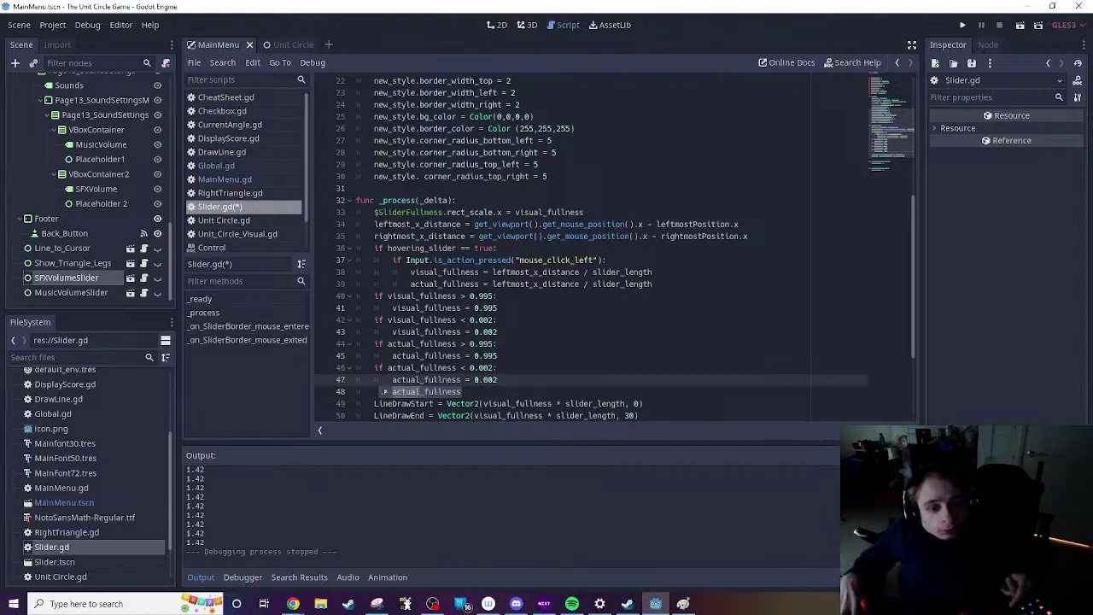
Step: Keep the visual_fullness limits at 0.995, and add blank lines around the clamp groups
{"action": "left_click_drag", "start_coordinate": [469, 296], "coordinate": [493, 295]}
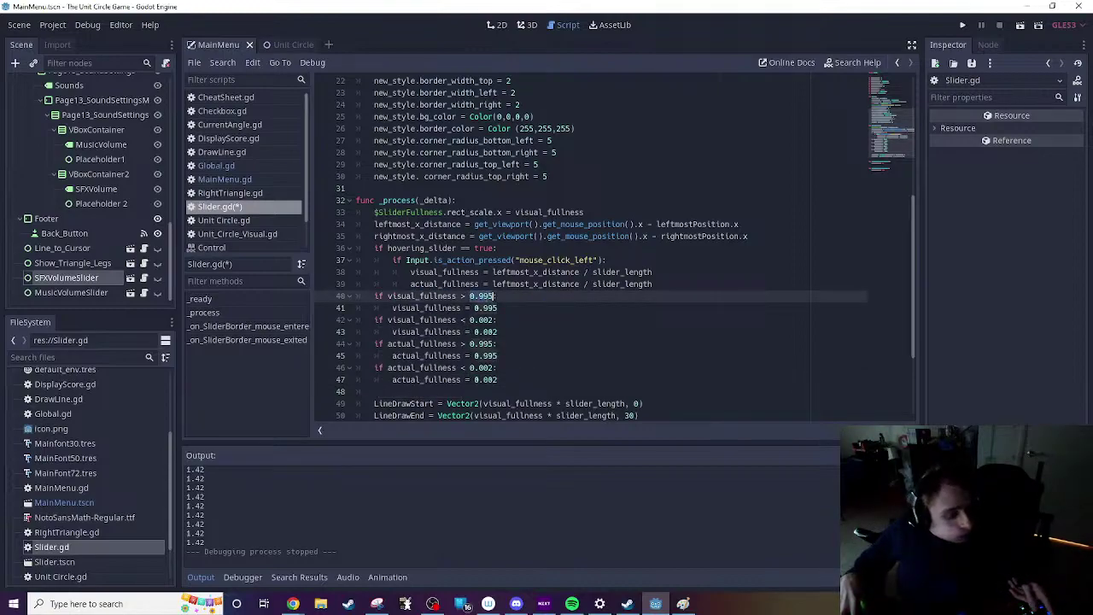
{"action": "type", "text": "1"}
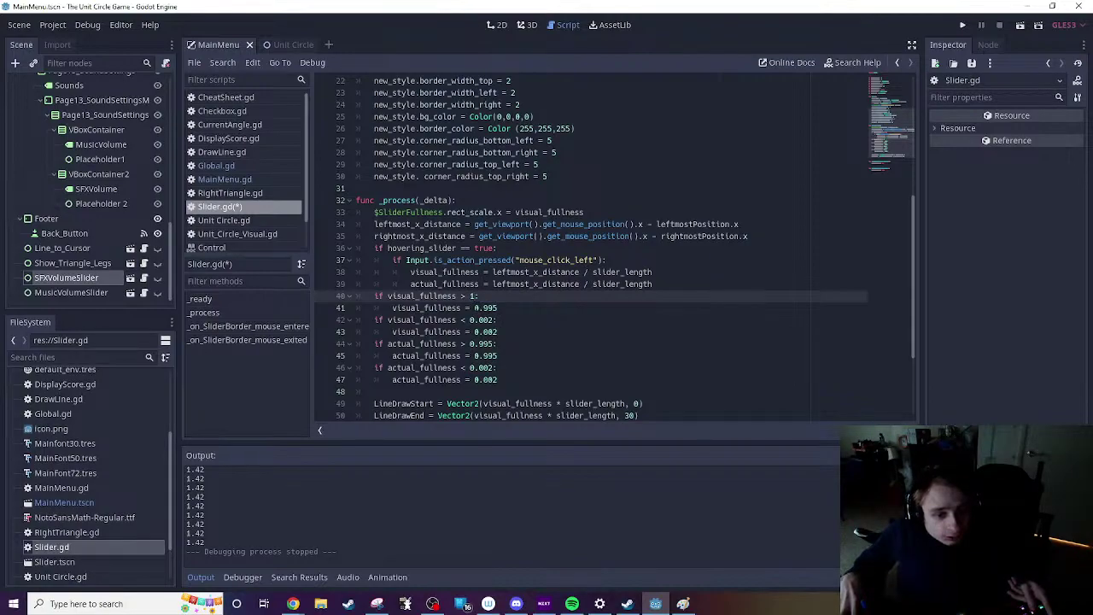
{"action": "left_click_drag", "start_coordinate": [474, 308], "coordinate": [494, 319]}
{"action": "type", "text": "1"}
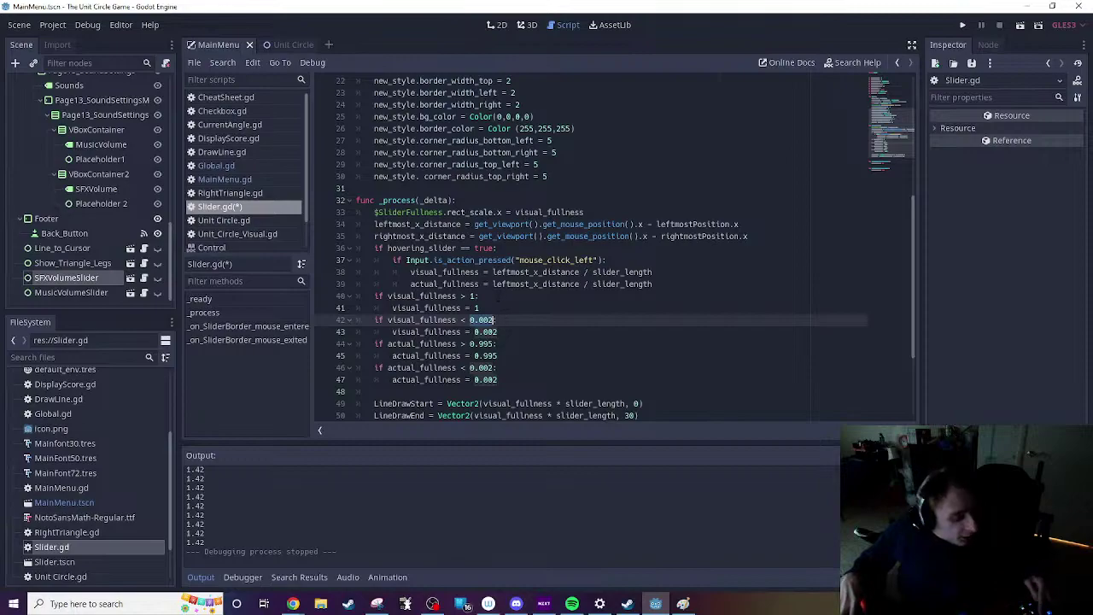
{"action": "key", "text": "ctrl+z"}
{"action": "key", "text": "ctrl+z"}
{"action": "left_click", "coordinate": [489, 343]}
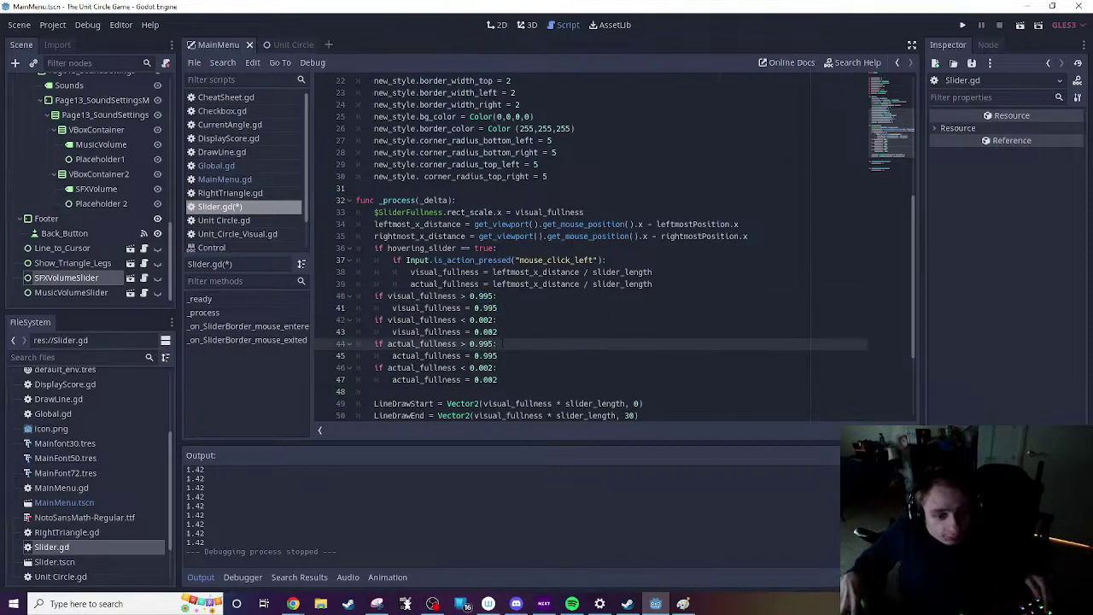
{"action": "left_click", "coordinate": [504, 331]}
{"action": "key", "text": "Return"}
{"action": "key", "text": "Return"}
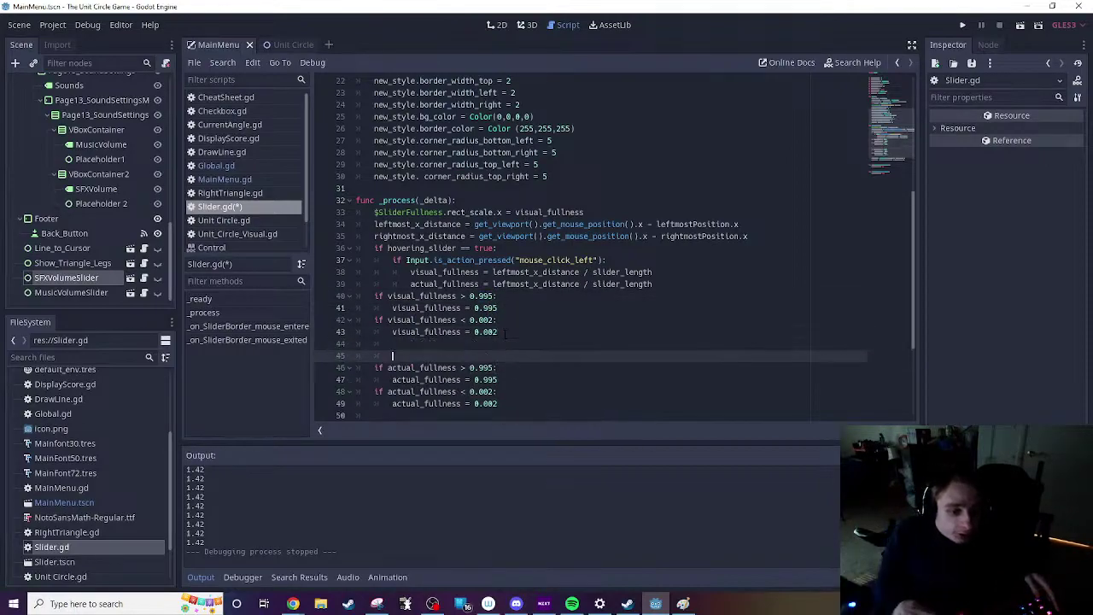
{"action": "scroll", "coordinate": [504, 335], "scroll_direction": "down", "scroll_amount": 2}
{"action": "left_click", "coordinate": [487, 308]}
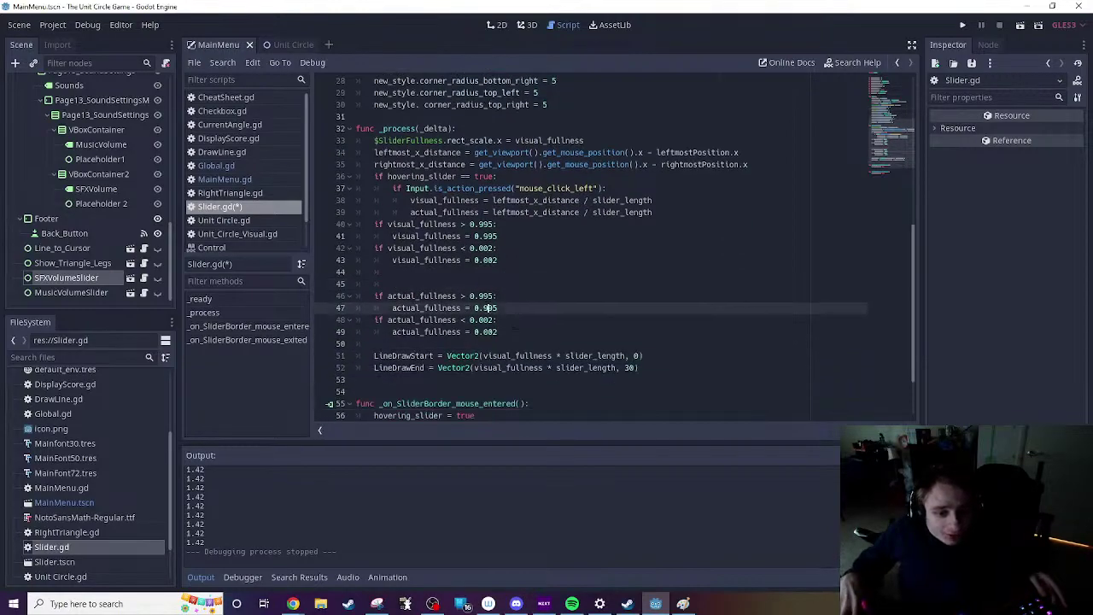
{"action": "left_click", "coordinate": [375, 224]}
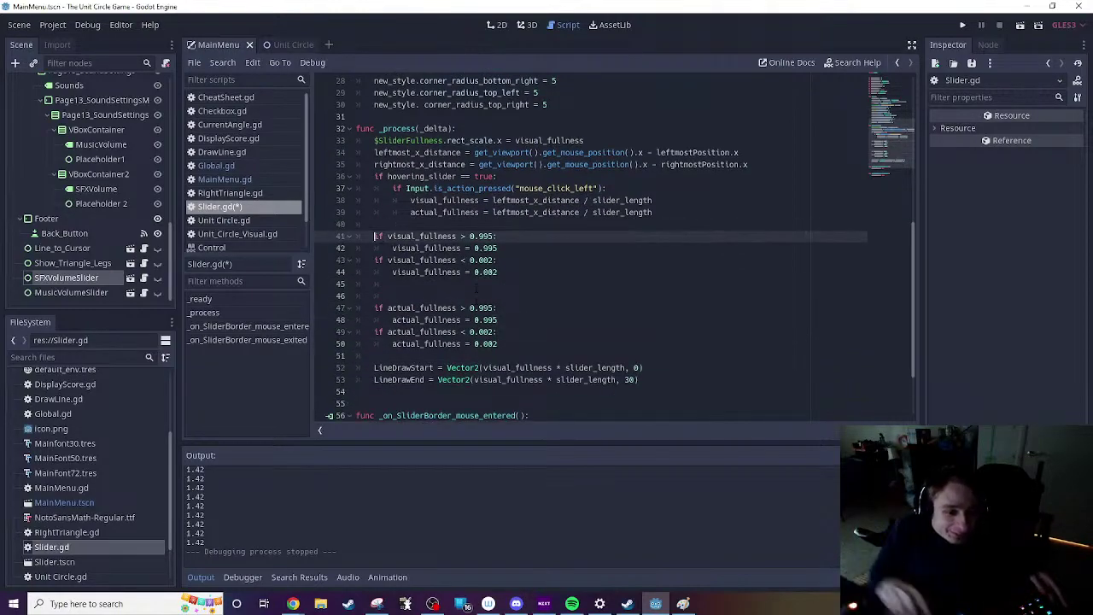
{"action": "key", "text": "Return"}
Step: Set the actual_fullness clamp limits to 1 and 0, then save Slider.gd
{"action": "double_click", "coordinate": [481, 307]}
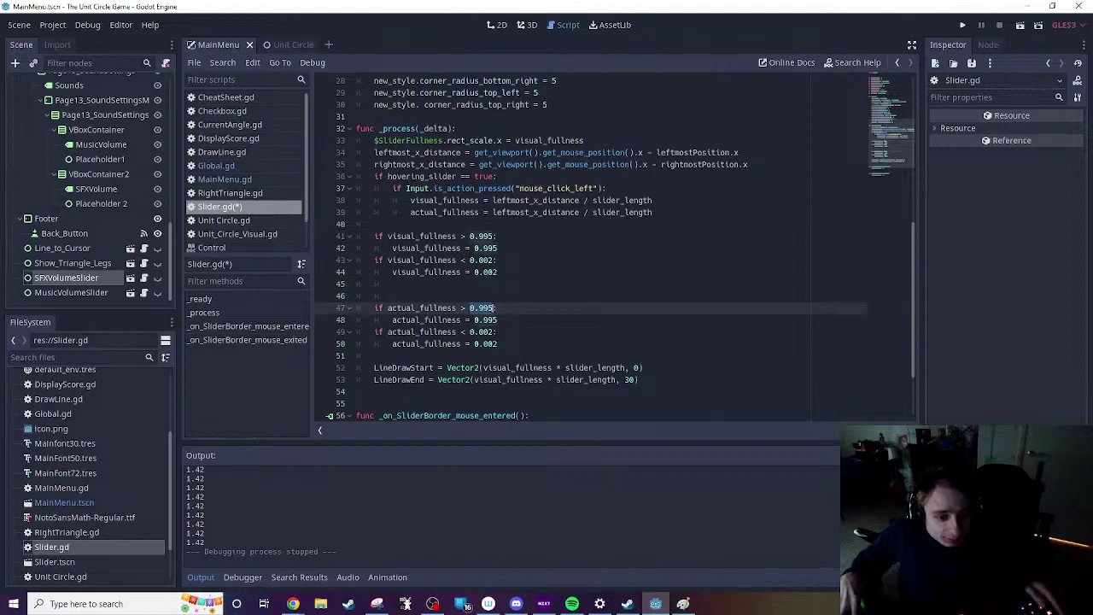
{"action": "type", "text": "1"}
{"action": "double_click", "coordinate": [484, 320]}
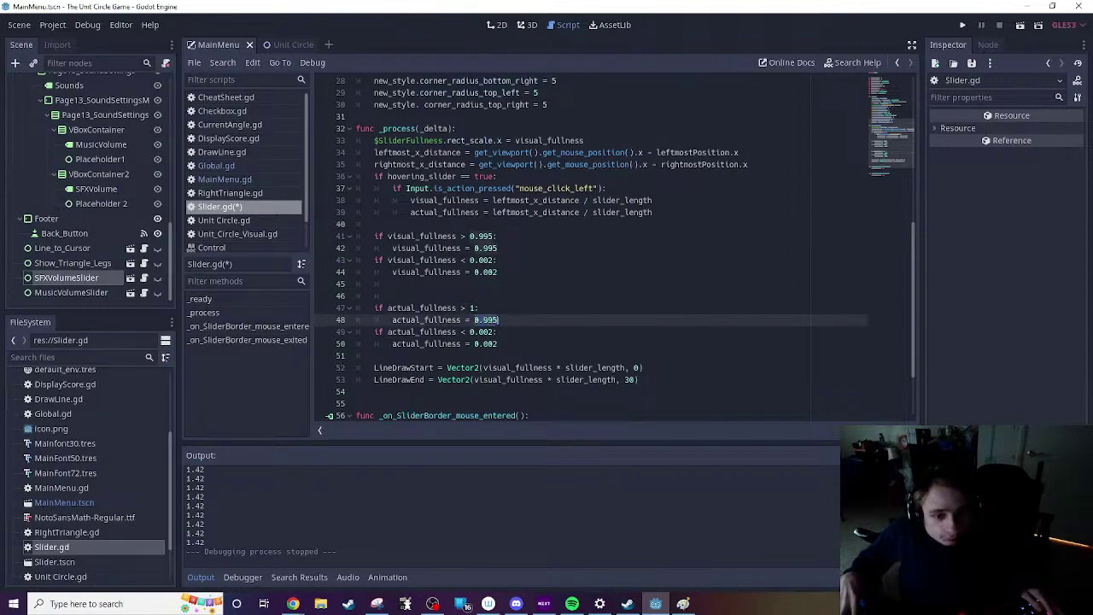
{"action": "type", "text": "1"}
{"action": "left_click", "coordinate": [488, 332]}
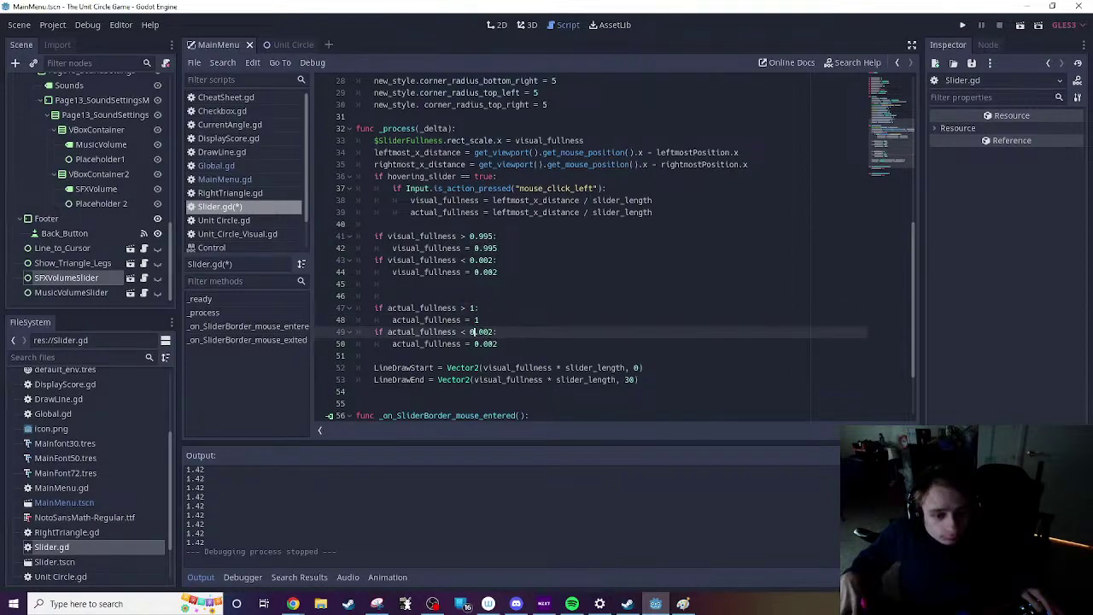
{"action": "double_click", "coordinate": [484, 332]}
{"action": "type", "text": "0"}
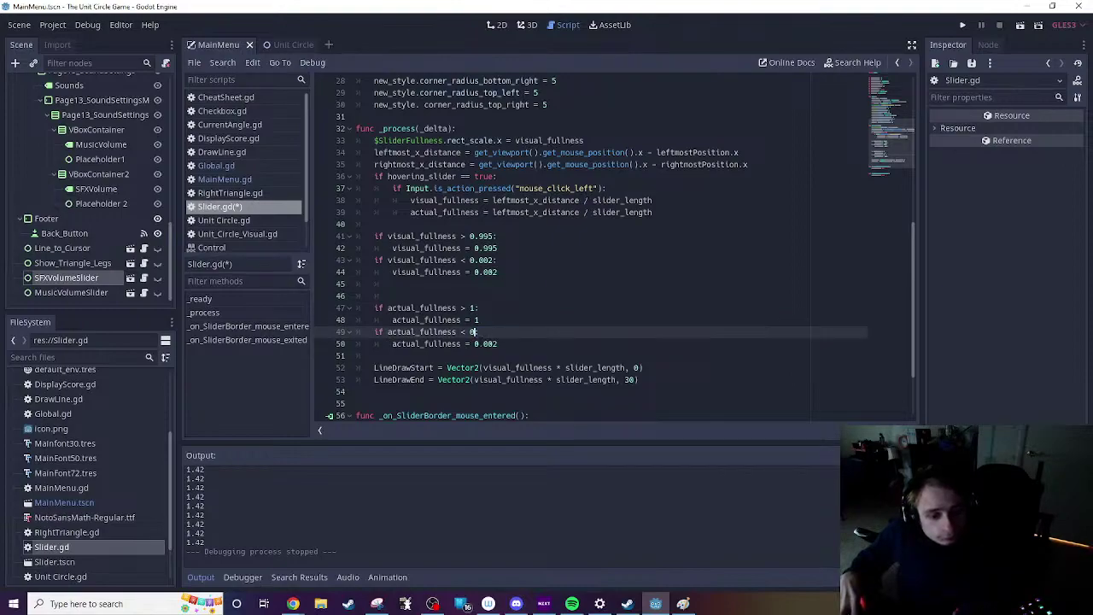
{"action": "double_click", "coordinate": [485, 343]}
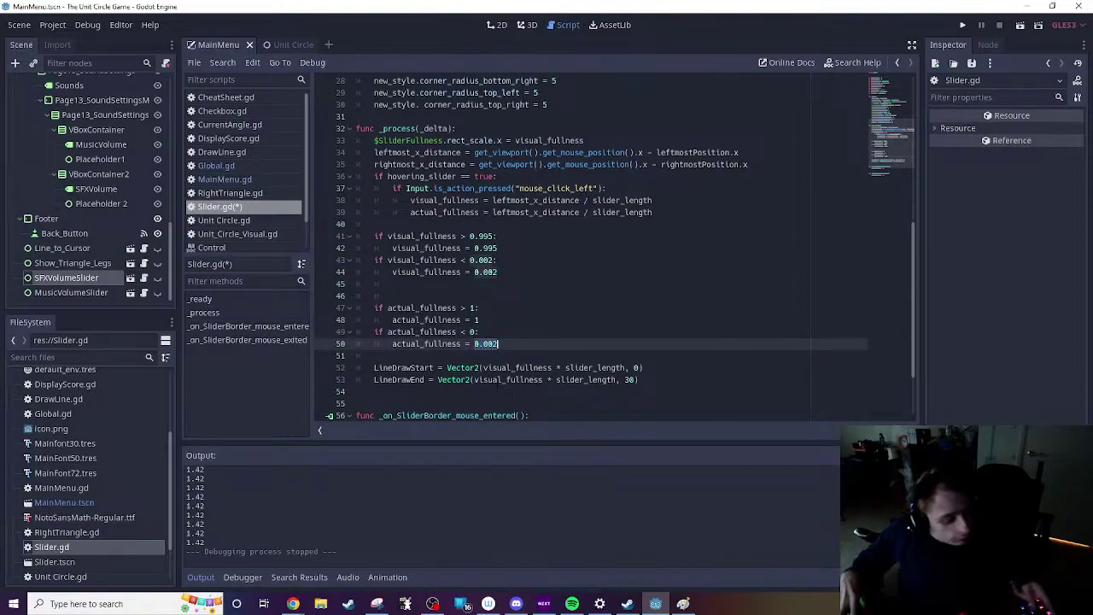
{"action": "type", "text": "0"}
{"action": "left_click", "coordinate": [602, 333]}
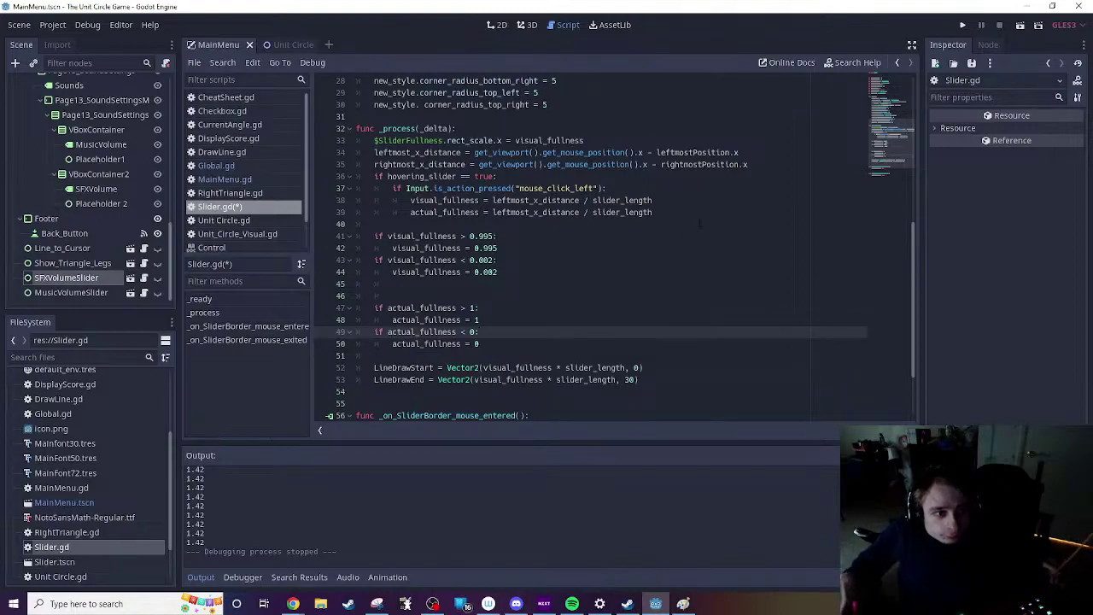
{"action": "key", "text": "ctrl+s"}
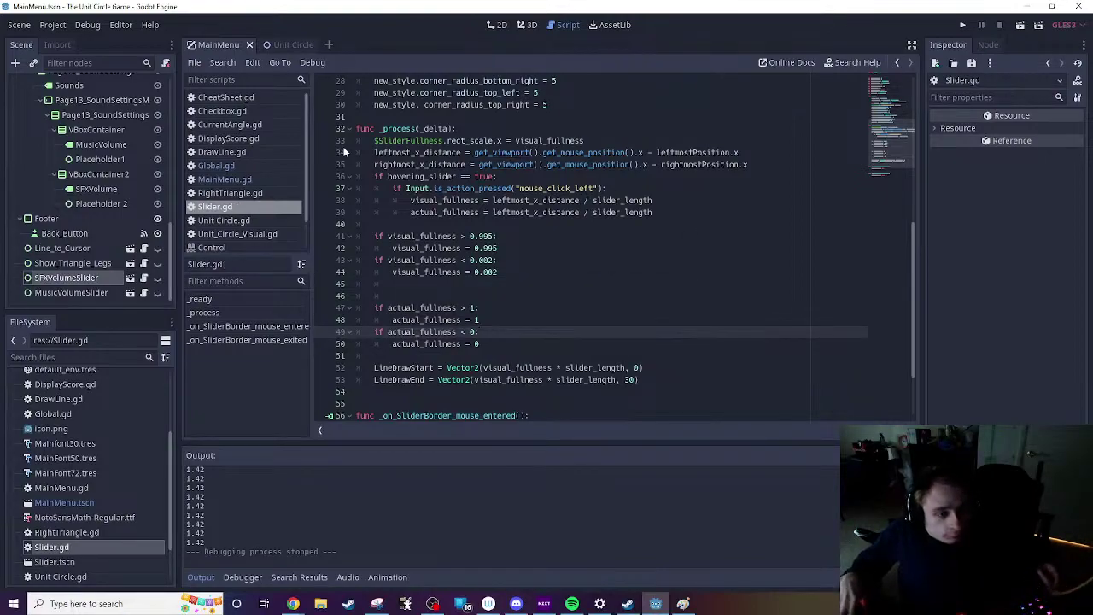
{"action": "key", "text": "ctrl+s"}
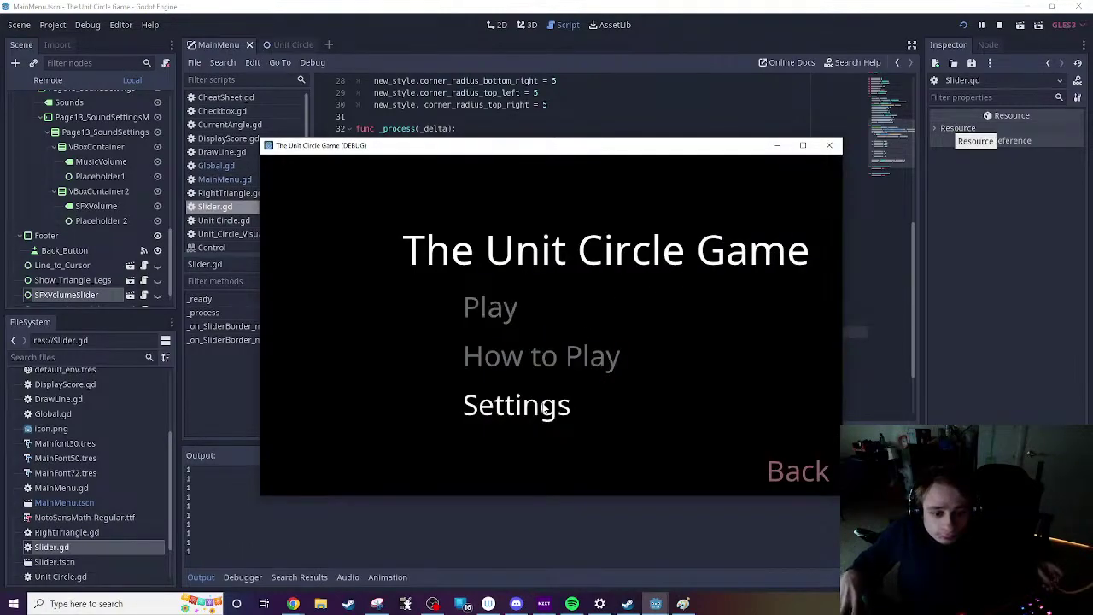
{"action": "left_click", "coordinate": [541, 410]}
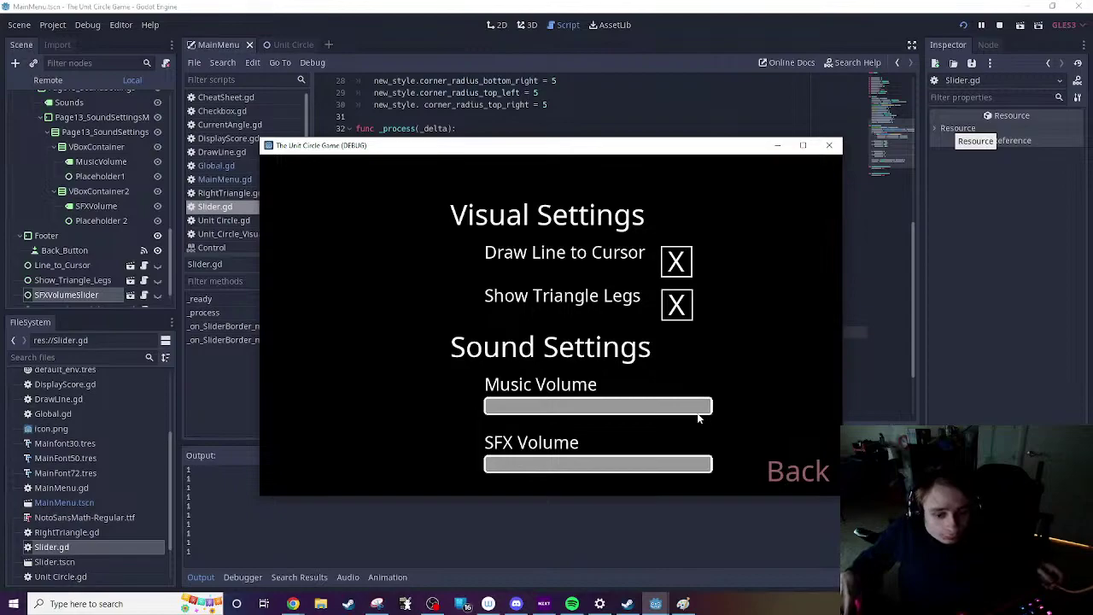
{"action": "left_click_drag", "start_coordinate": [699, 414], "coordinate": [816, 413]}
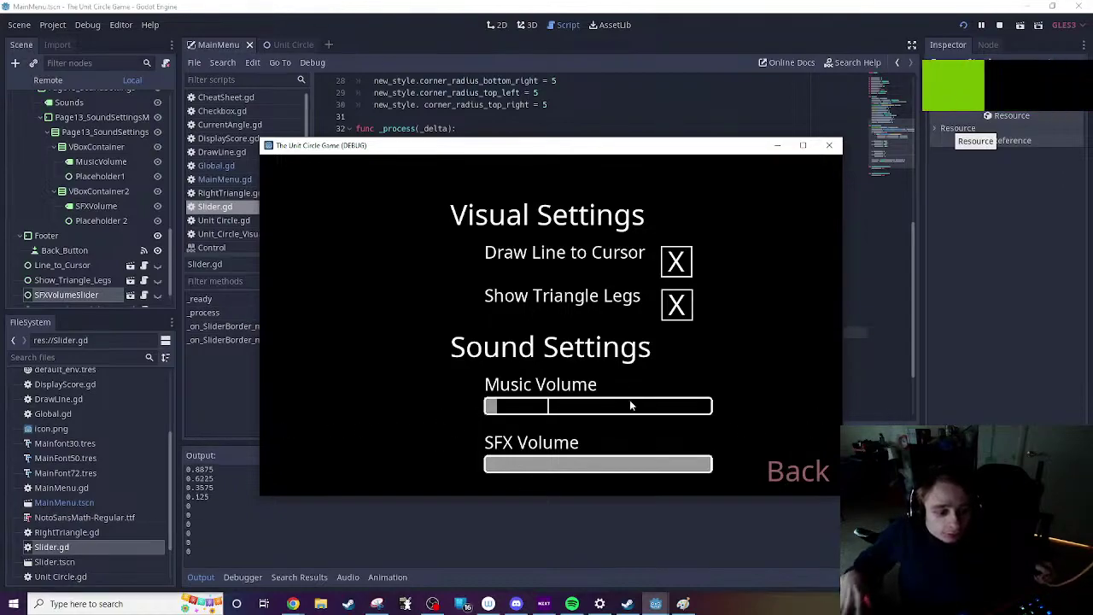
{"action": "left_click_drag", "start_coordinate": [615, 408], "coordinate": [675, 410]}
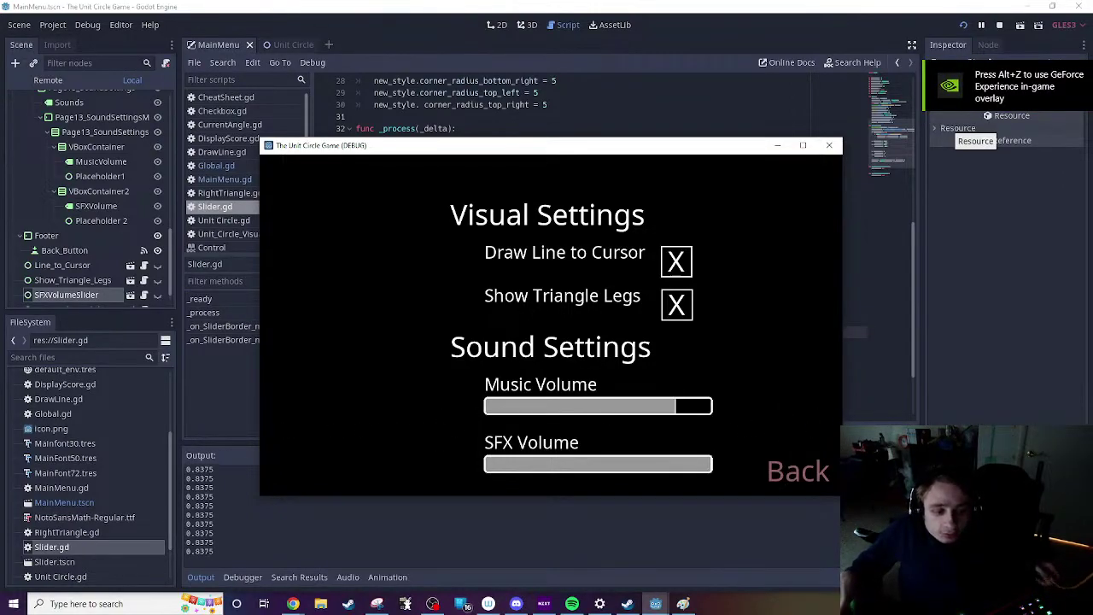
{"action": "left_click", "coordinate": [828, 145]}
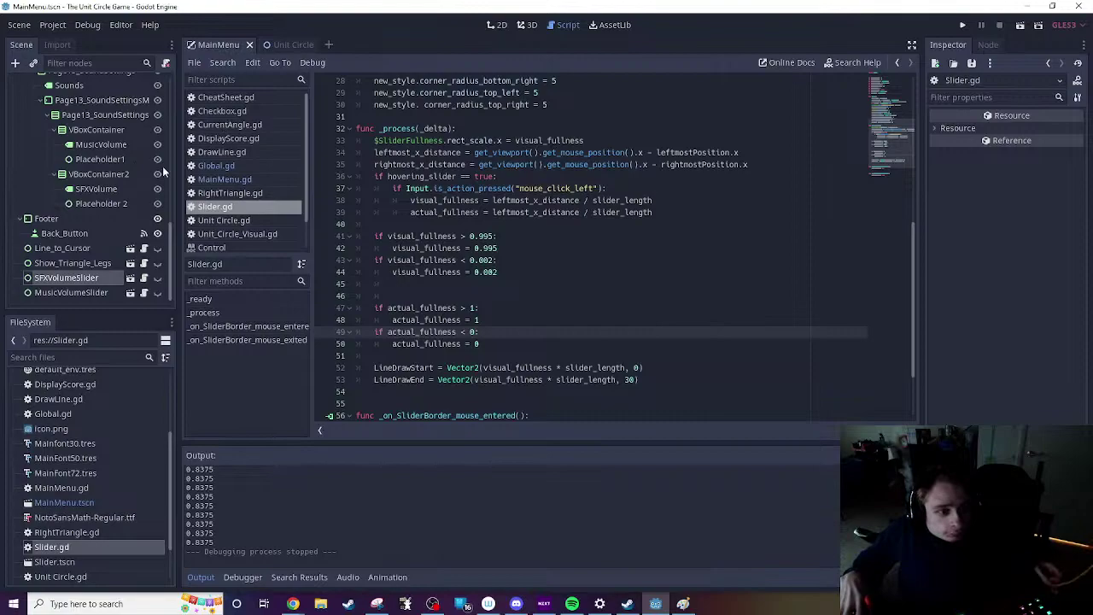
{"action": "scroll", "coordinate": [237, 217], "scroll_direction": "down", "scroll_amount": 1}
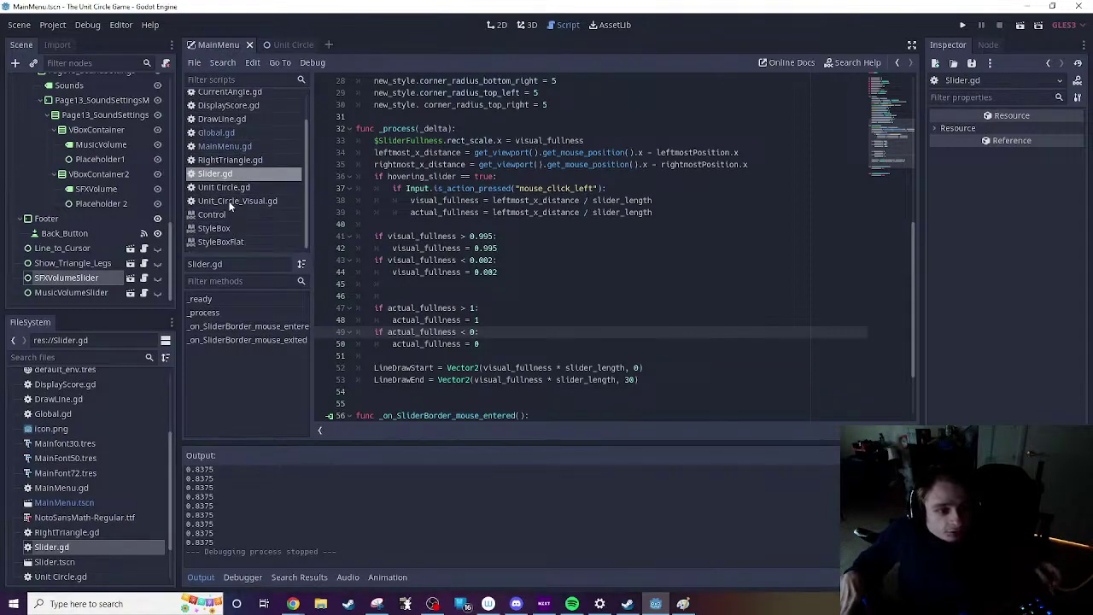
Step: In Global.gd, change print(MusicVolume) to print(SFXVolume)
{"action": "left_click", "coordinate": [215, 132]}
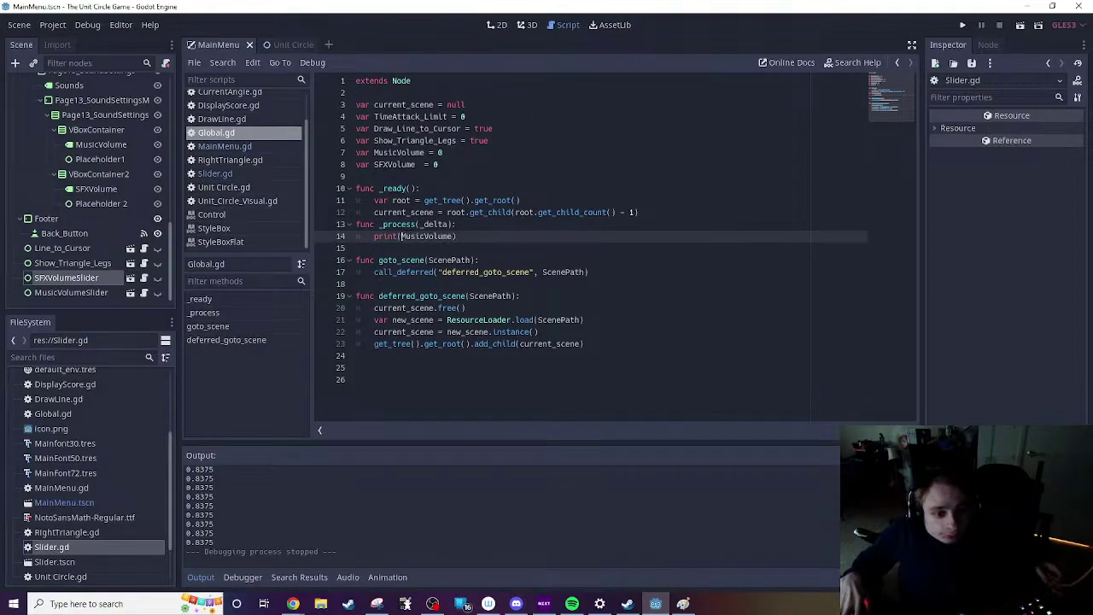
{"action": "left_click_drag", "start_coordinate": [401, 236], "coordinate": [453, 236]}
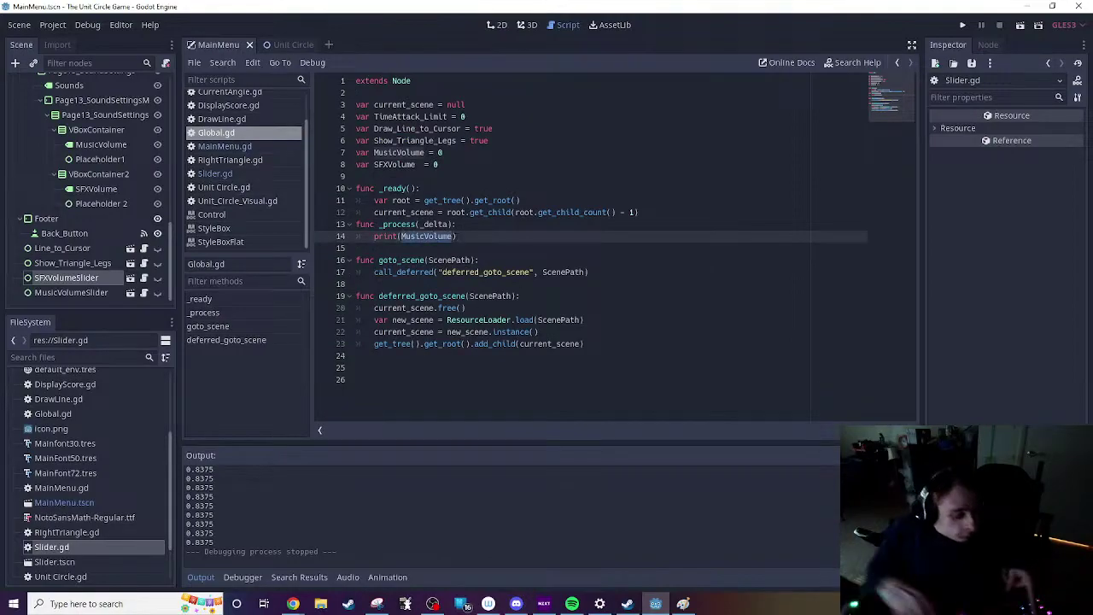
{"action": "type", "text": "SFX"}
{"action": "key", "text": "Return"}
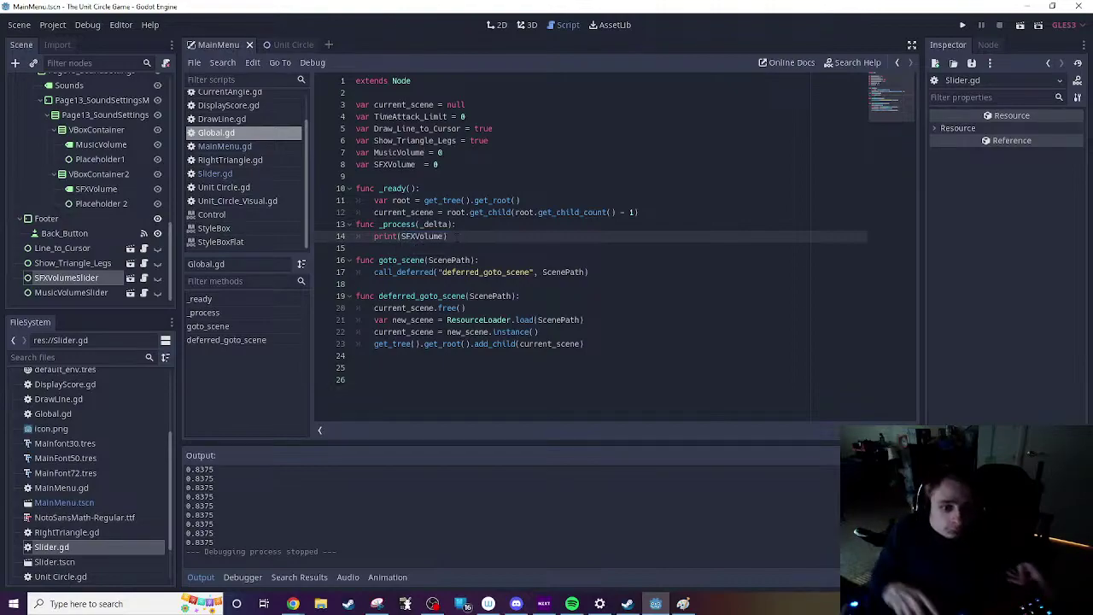
Step: Run the game and test the Settings sliders: SFX to about 55%, Music near full
{"action": "left_click", "coordinate": [1018, 27]}
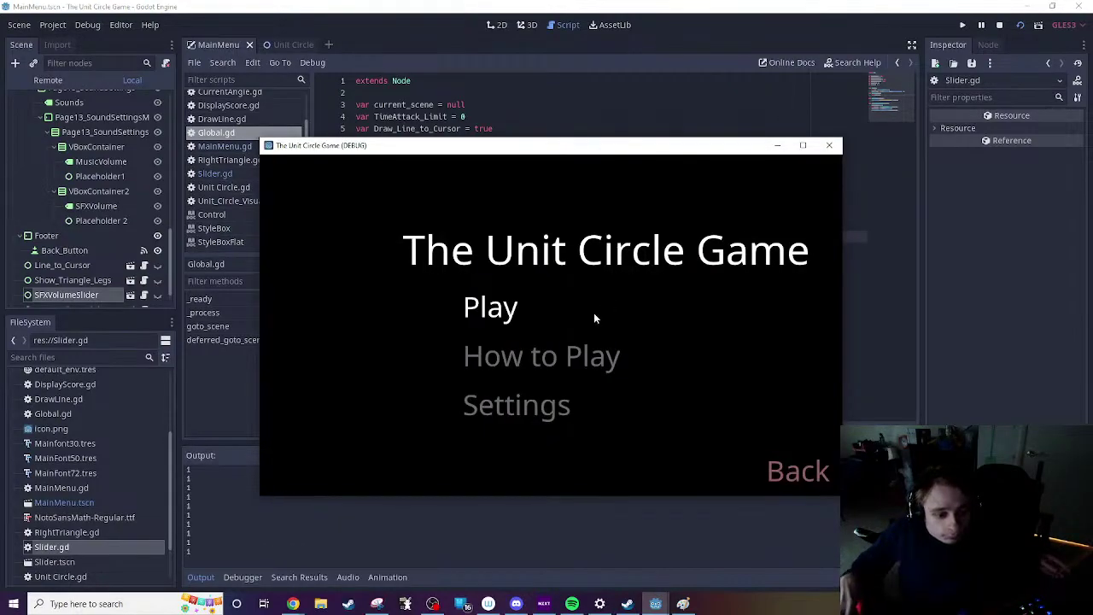
{"action": "left_click", "coordinate": [502, 407]}
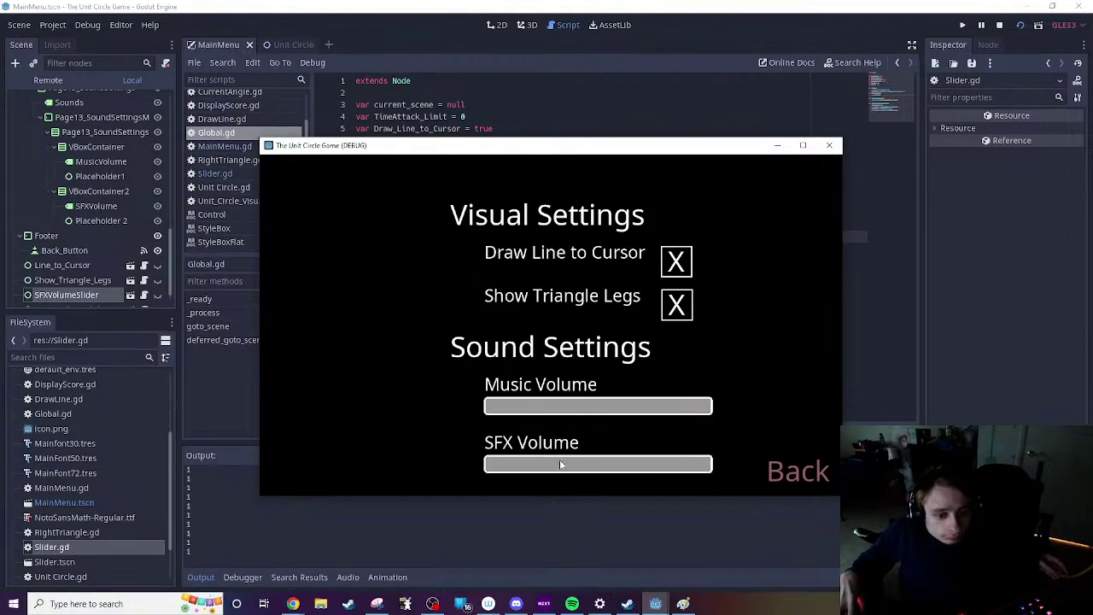
{"action": "left_click_drag", "start_coordinate": [560, 462], "coordinate": [726, 477]}
{"action": "left_click", "coordinate": [698, 408]}
{"action": "left_click", "coordinate": [777, 470]}
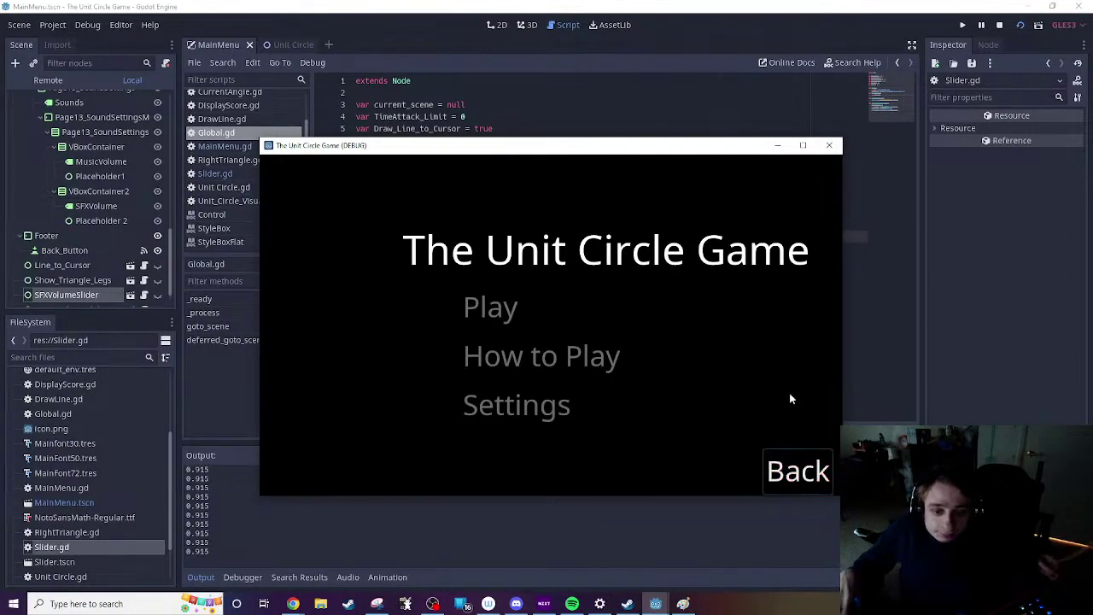
{"action": "left_click", "coordinate": [828, 145]}
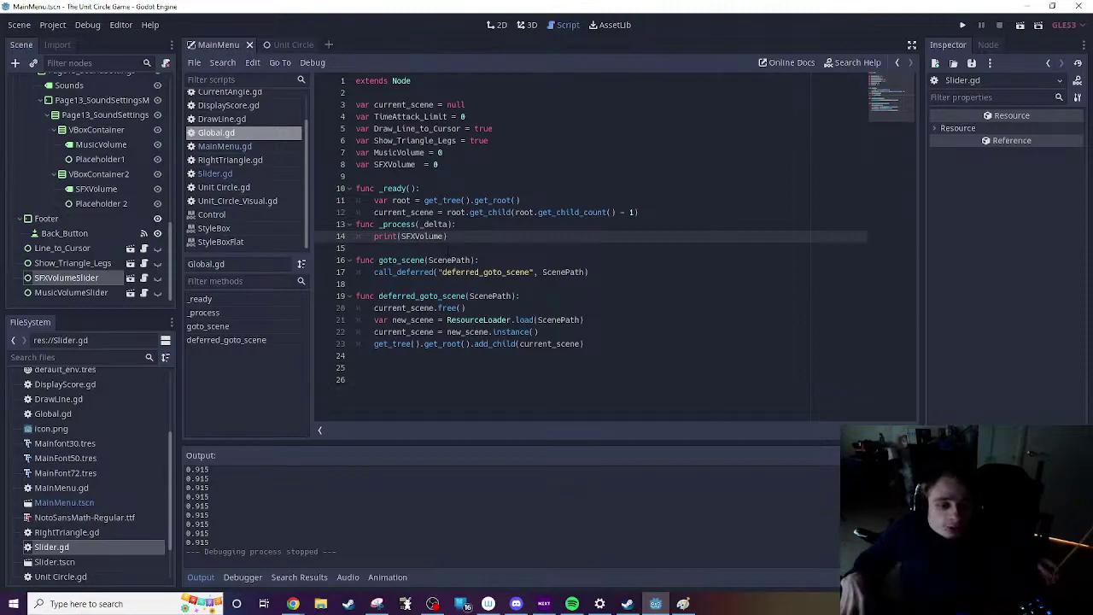
Step: Replace print(SFXVolume) on line 14 of Global.gd with pass, then open Unit Circle.tscn
{"action": "left_click_drag", "start_coordinate": [457, 236], "coordinate": [373, 237]}
{"action": "type", "text": "pass"}
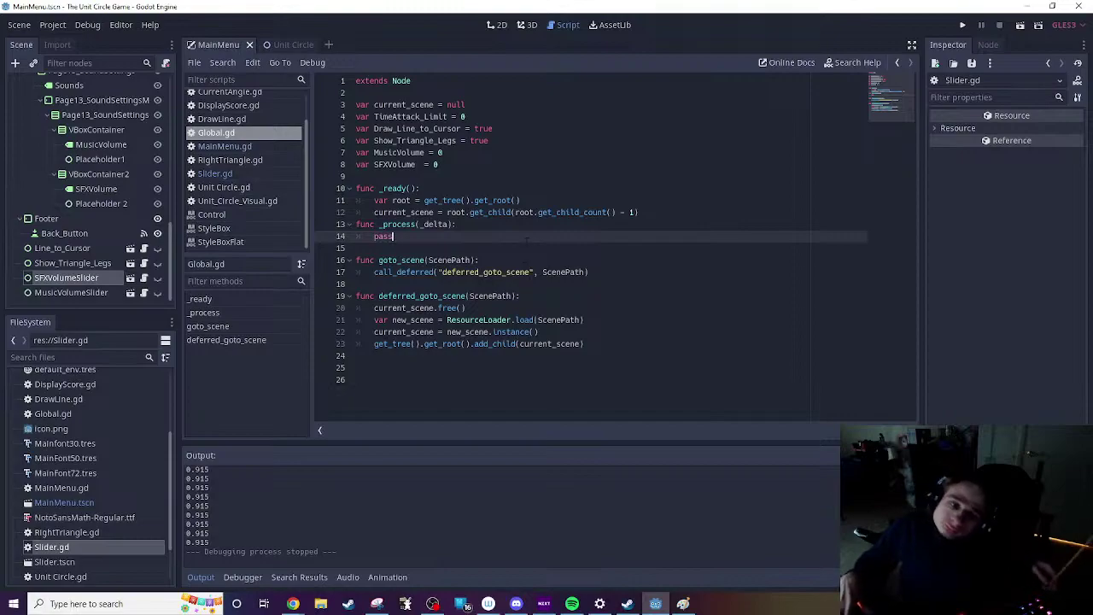
{"action": "scroll", "coordinate": [107, 233], "scroll_direction": "up", "scroll_amount": 10}
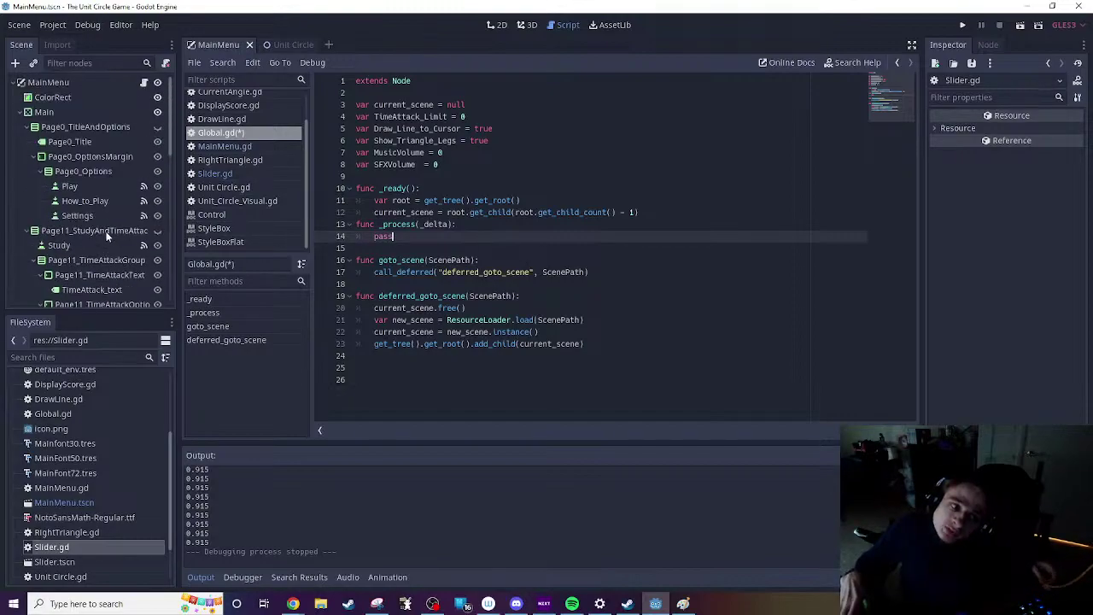
{"action": "scroll", "coordinate": [89, 431], "scroll_direction": "up", "scroll_amount": 5}
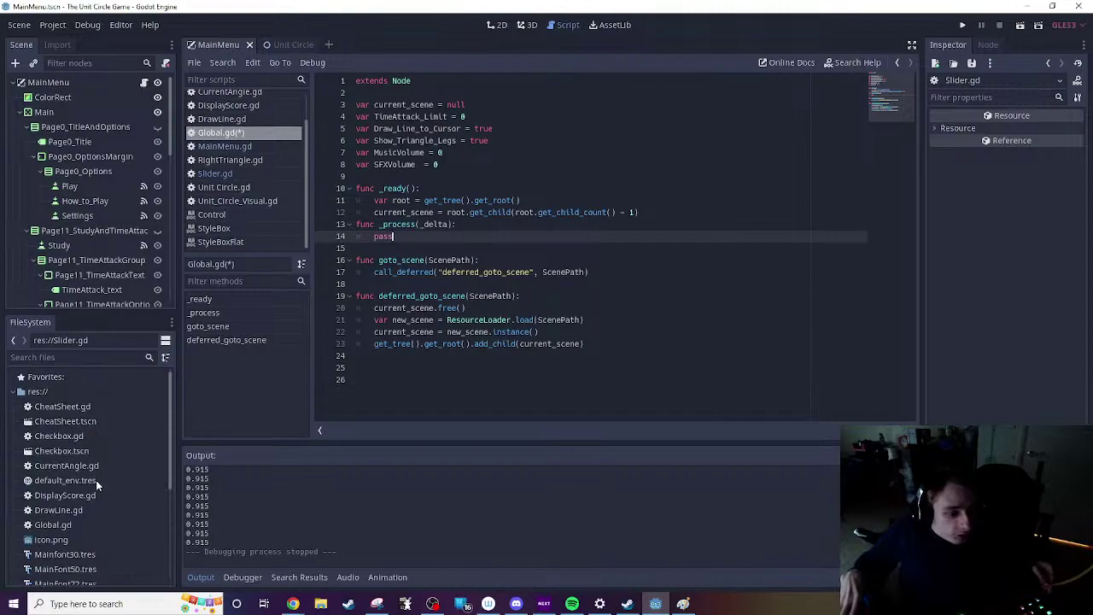
{"action": "scroll", "coordinate": [95, 479], "scroll_direction": "down", "scroll_amount": 5}
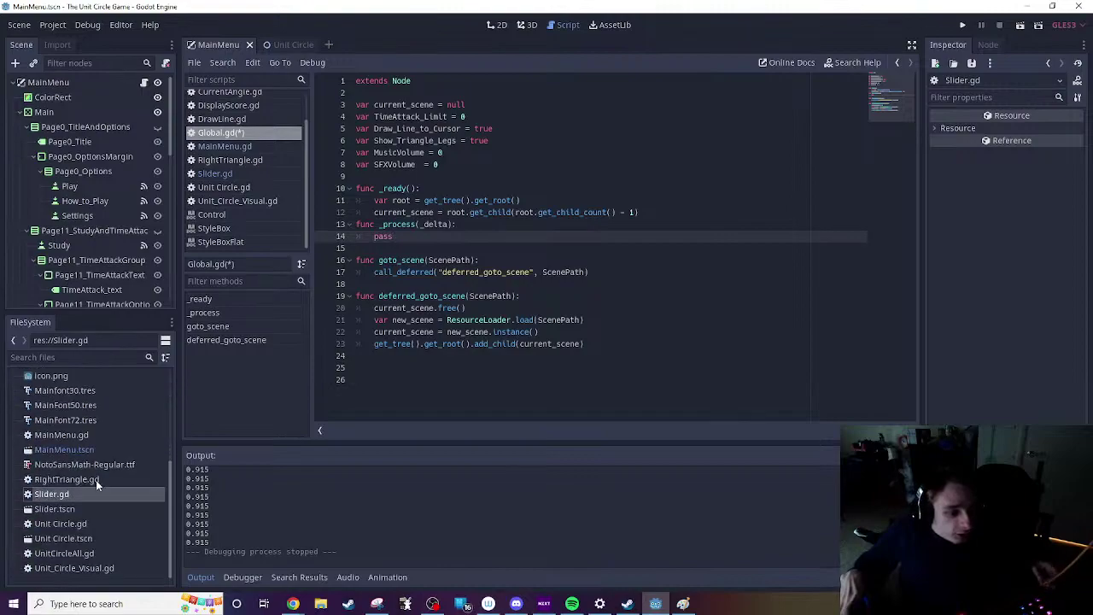
{"action": "double_click", "coordinate": [81, 542]}
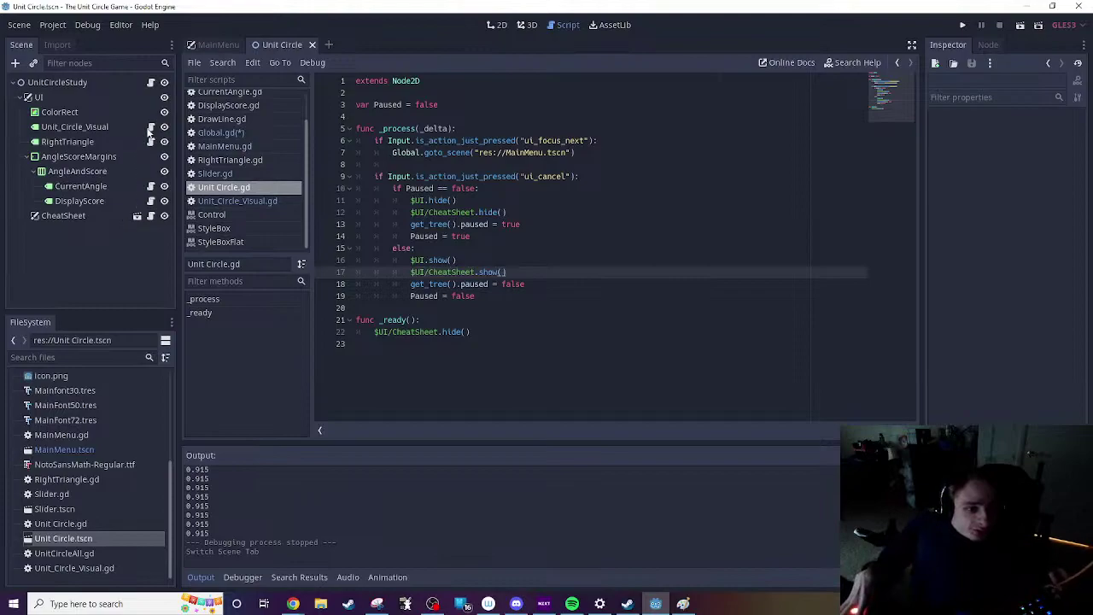
Step: Look over Unit_Circle_Visual.gd, then open RightTriangle.gd at its _draw line-drawing code
{"action": "left_click", "coordinate": [192, 200]}
{"action": "scroll", "coordinate": [598, 247], "scroll_direction": "down", "scroll_amount": 5}
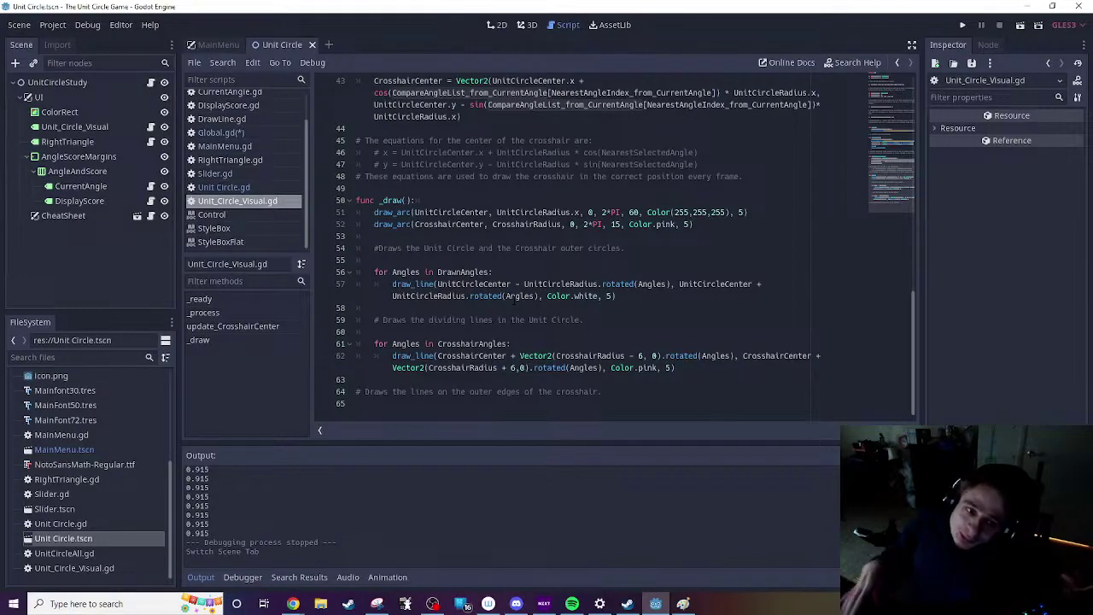
{"action": "left_click", "coordinate": [151, 142]}
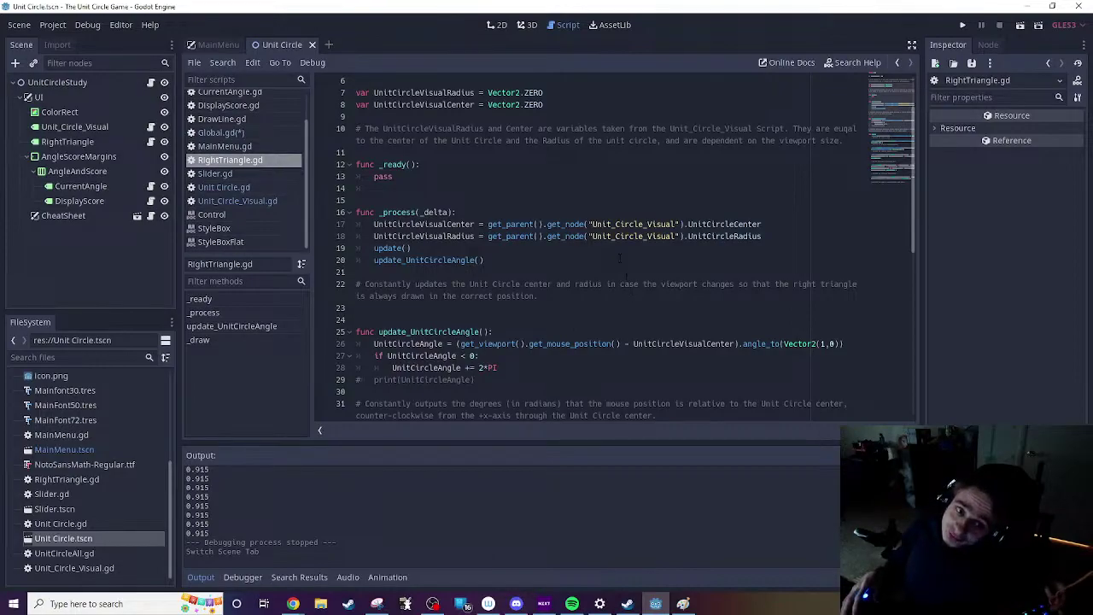
{"action": "scroll", "coordinate": [621, 259], "scroll_direction": "down", "scroll_amount": 1}
{"action": "scroll", "coordinate": [621, 259], "scroll_direction": "down", "scroll_amount": 5}
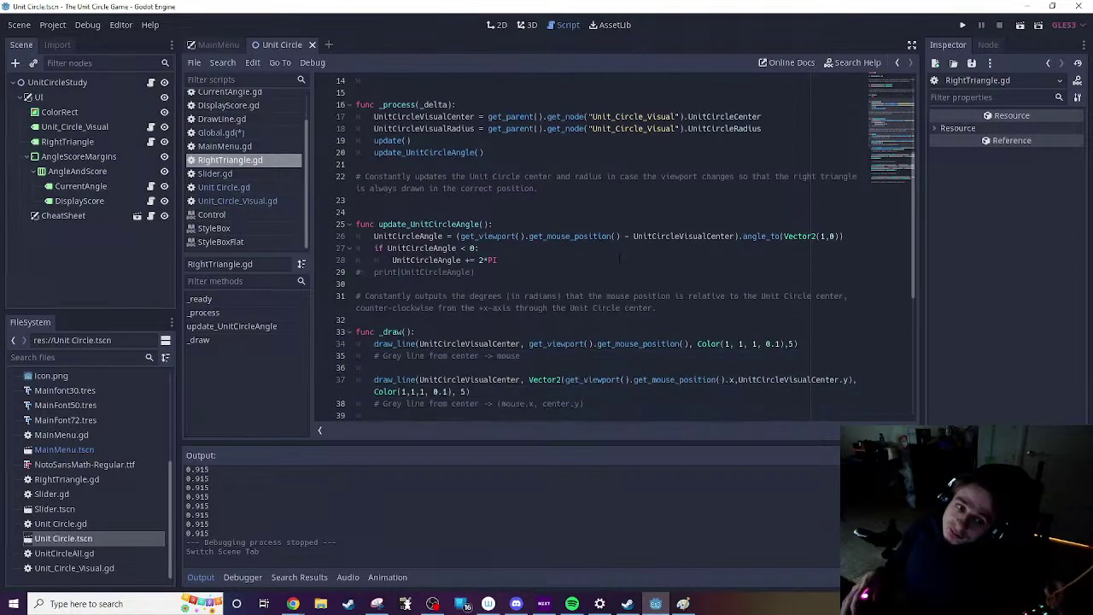
{"action": "scroll", "coordinate": [621, 258], "scroll_direction": "down", "scroll_amount": 2}
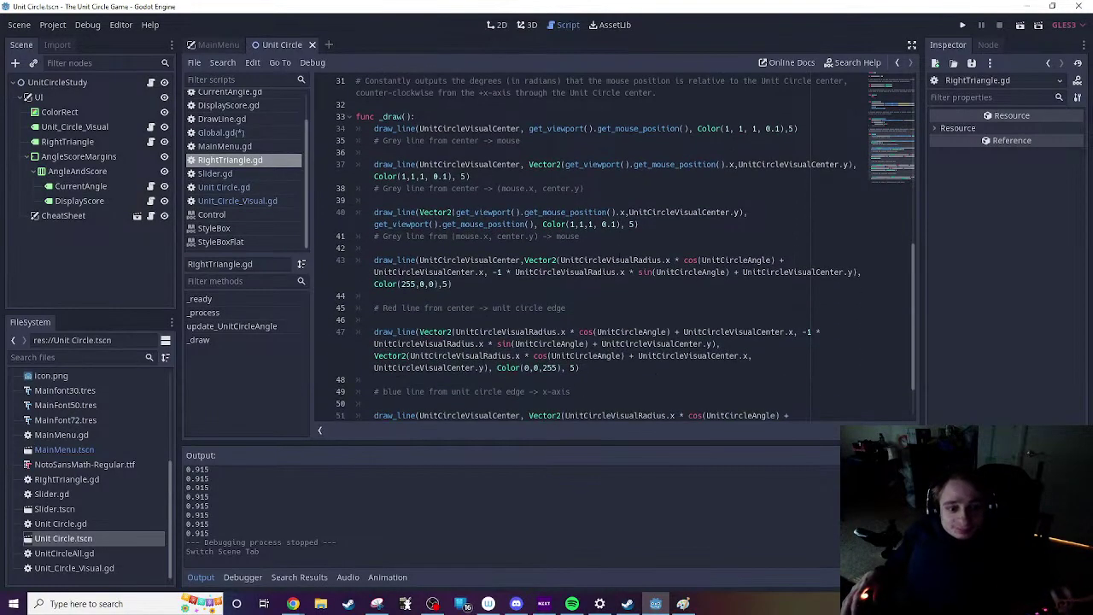
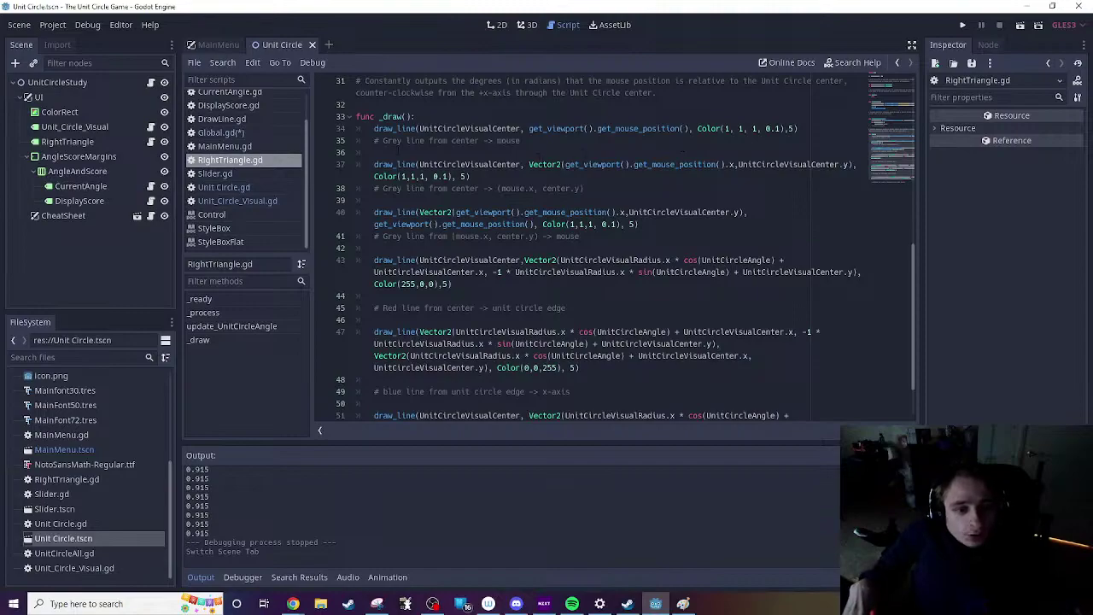
Step: Delete the blank lines before the red, blue and green line comments in _draw
{"action": "left_click", "coordinate": [374, 128]}
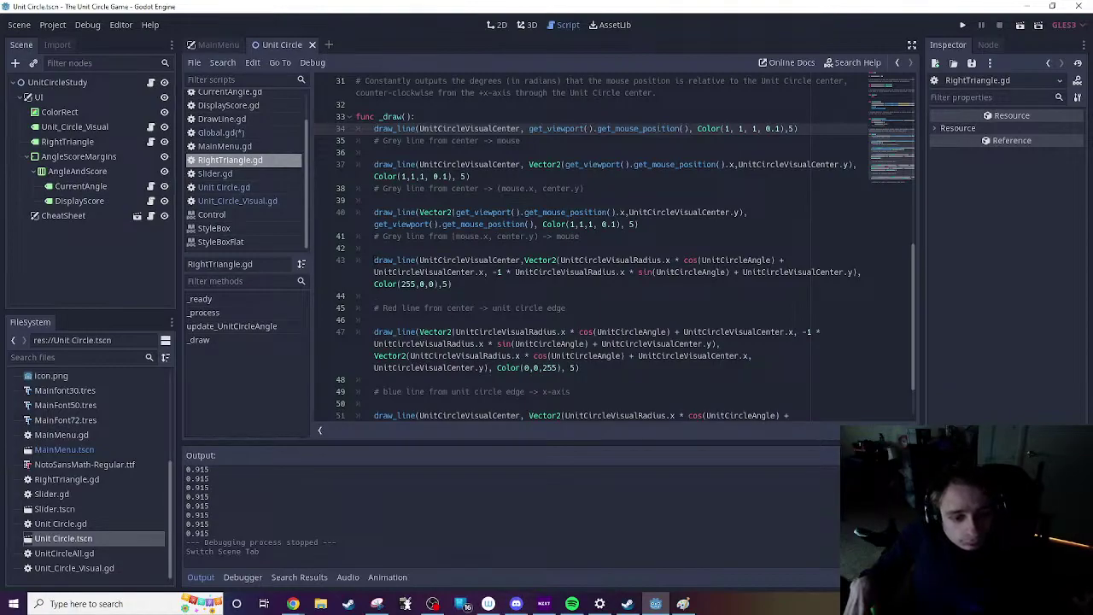
{"action": "left_click_drag", "start_coordinate": [373, 260], "coordinate": [566, 307]}
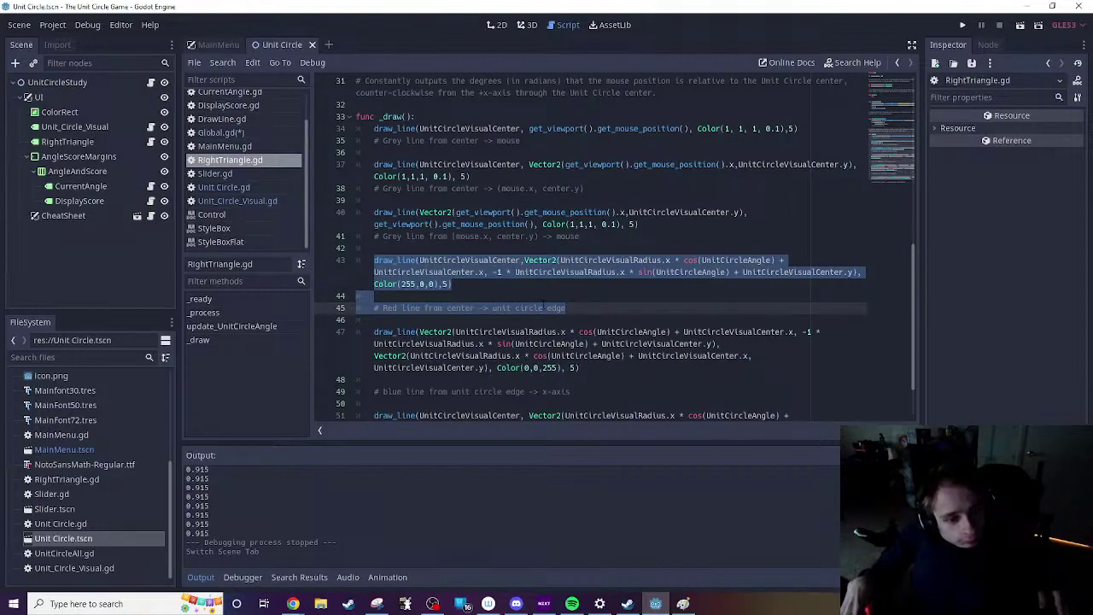
{"action": "left_click", "coordinate": [532, 299]}
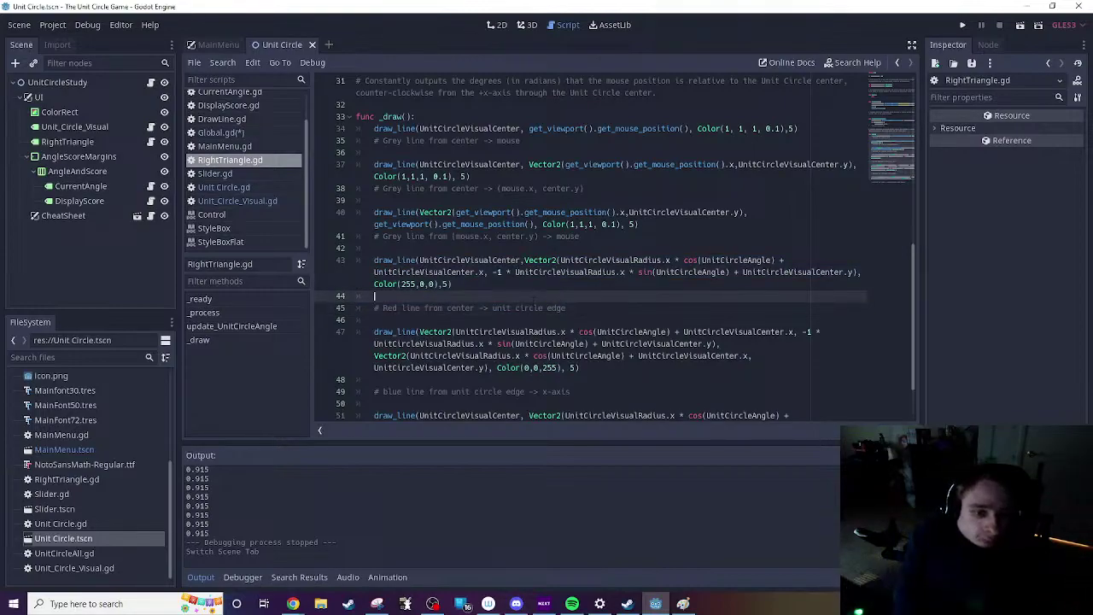
{"action": "key", "text": "BackSpace"}
{"action": "key", "text": "BackSpace"}
{"action": "left_click", "coordinate": [376, 367]}
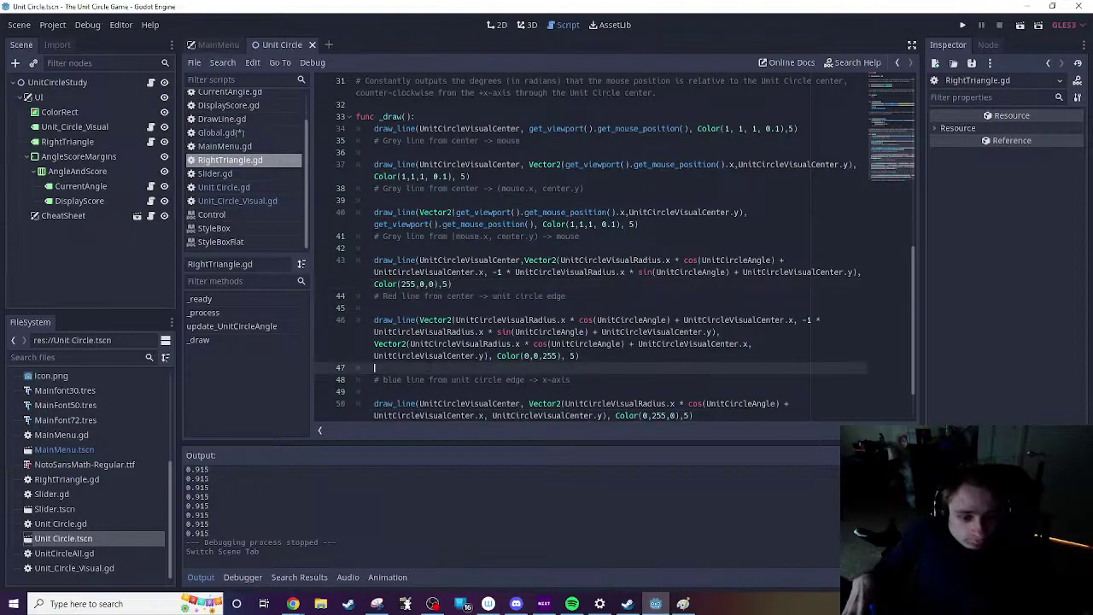
{"action": "key", "text": "BackSpace"}
{"action": "key", "text": "BackSpace"}
{"action": "scroll", "coordinate": [615, 248], "scroll_direction": "down", "scroll_amount": 1}
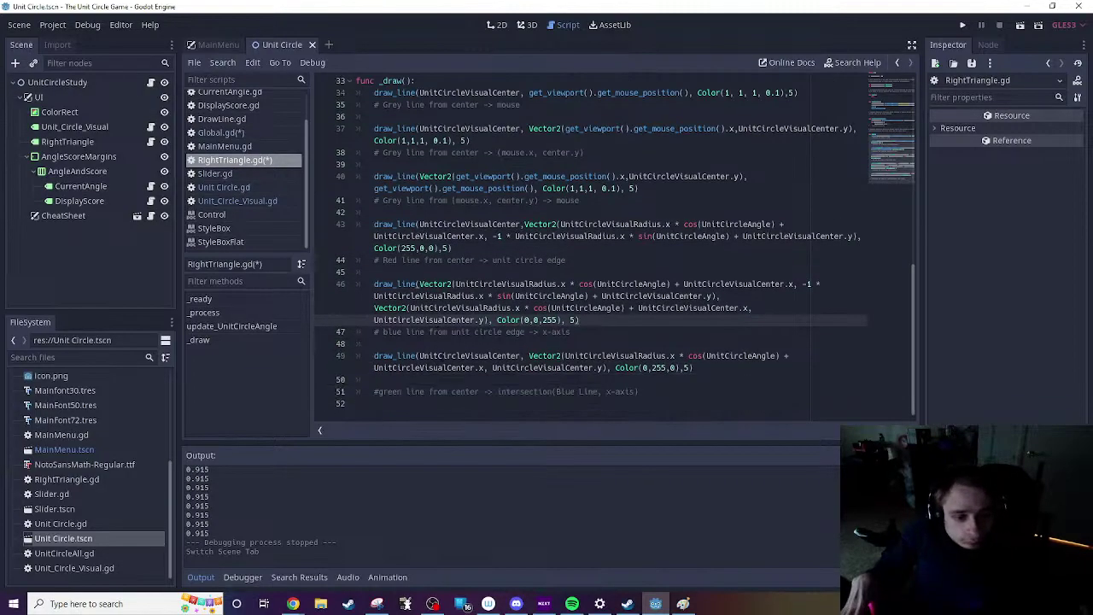
{"action": "left_click", "coordinate": [376, 379]}
{"action": "key", "text": "BackSpace"}
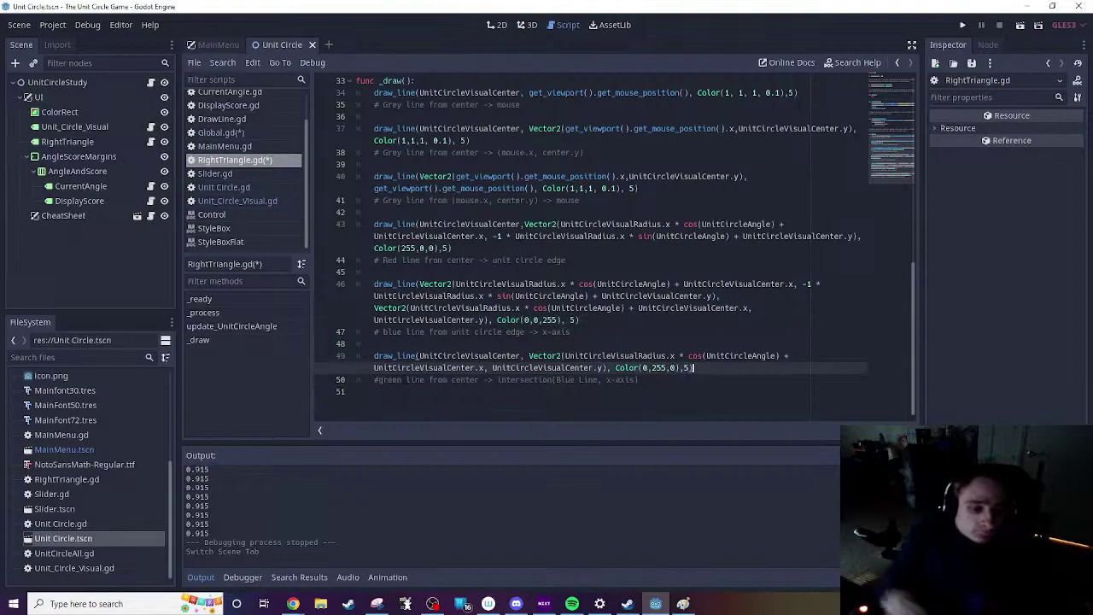
{"action": "scroll", "coordinate": [615, 247], "scroll_direction": "up", "scroll_amount": 2}
{"action": "scroll", "coordinate": [615, 248], "scroll_direction": "up", "scroll_amount": 1}
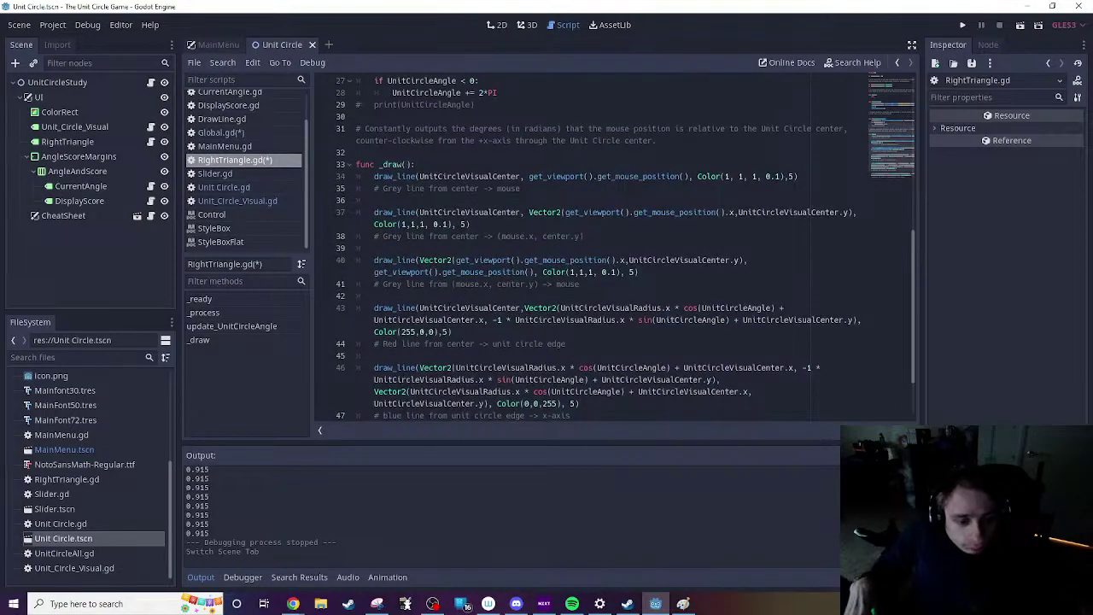
{"action": "scroll", "coordinate": [615, 247], "scroll_direction": "down", "scroll_amount": 1}
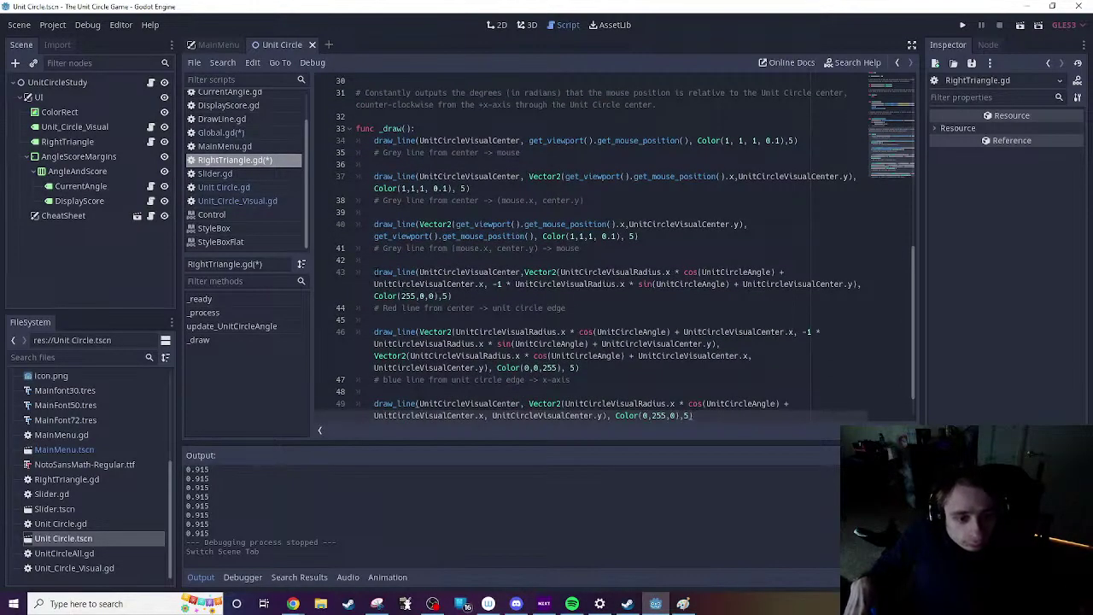
{"action": "scroll", "coordinate": [615, 256], "scroll_direction": "down", "scroll_amount": 1}
{"action": "scroll", "coordinate": [615, 256], "scroll_direction": "up", "scroll_amount": 1}
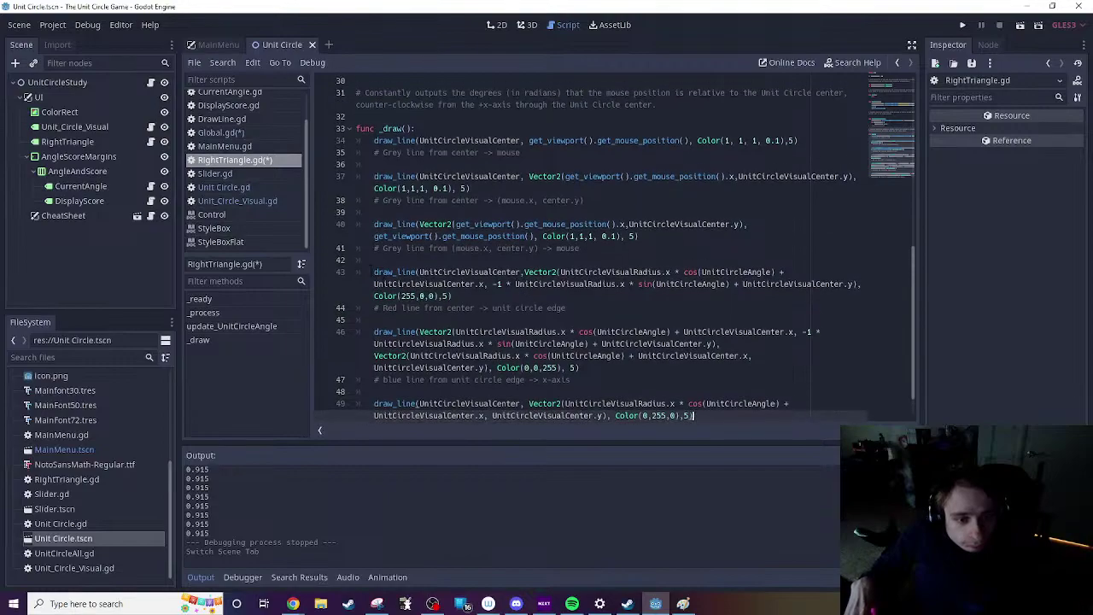
Step: Cut the red line call and its comment and paste them right after the first grey line
{"action": "left_click_drag", "start_coordinate": [373, 271], "coordinate": [566, 307]}
{"action": "key", "text": "ctrl+c"}
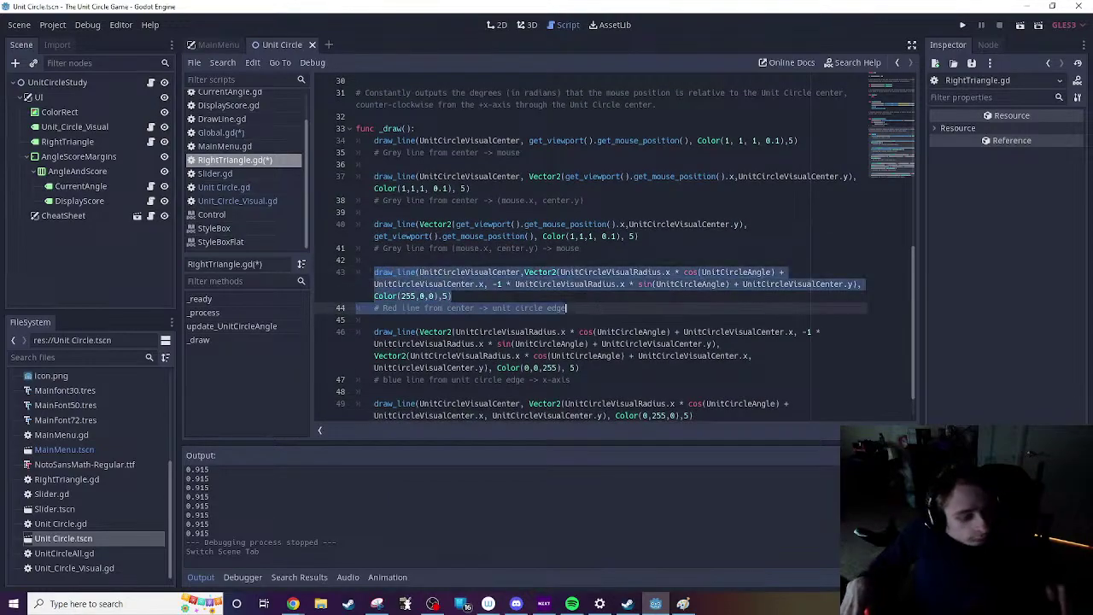
{"action": "key", "text": "BackSpace"}
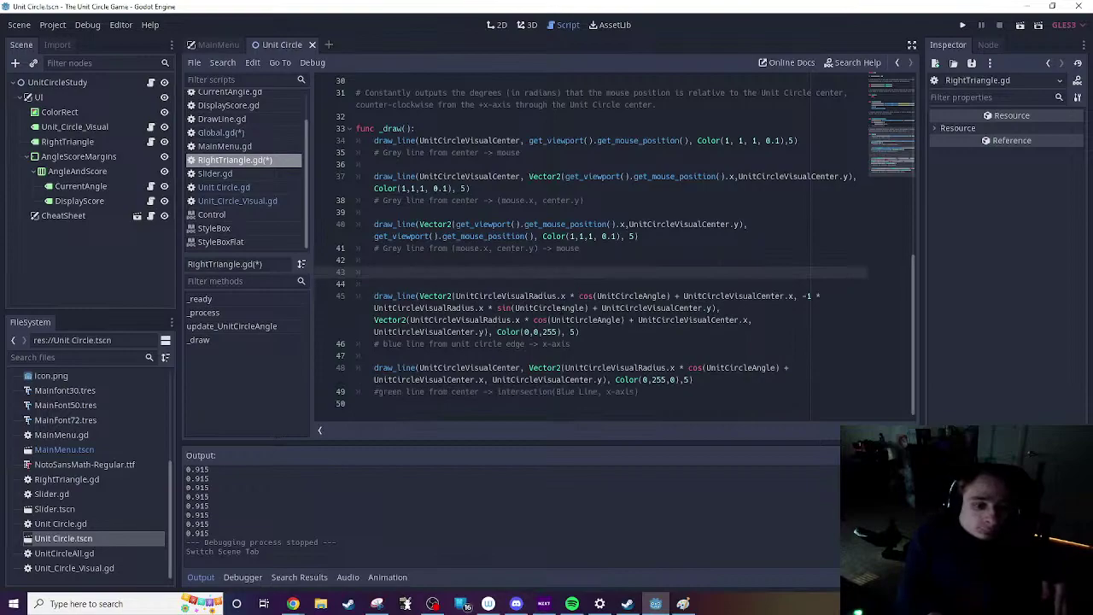
{"action": "key", "text": "BackSpace"}
{"action": "key", "text": "BackSpace"}
{"action": "key", "text": "BackSpace"}
{"action": "key", "text": "Up"}
{"action": "key", "text": "Up"}
{"action": "key", "text": "Up"}
{"action": "key", "text": "Up"}
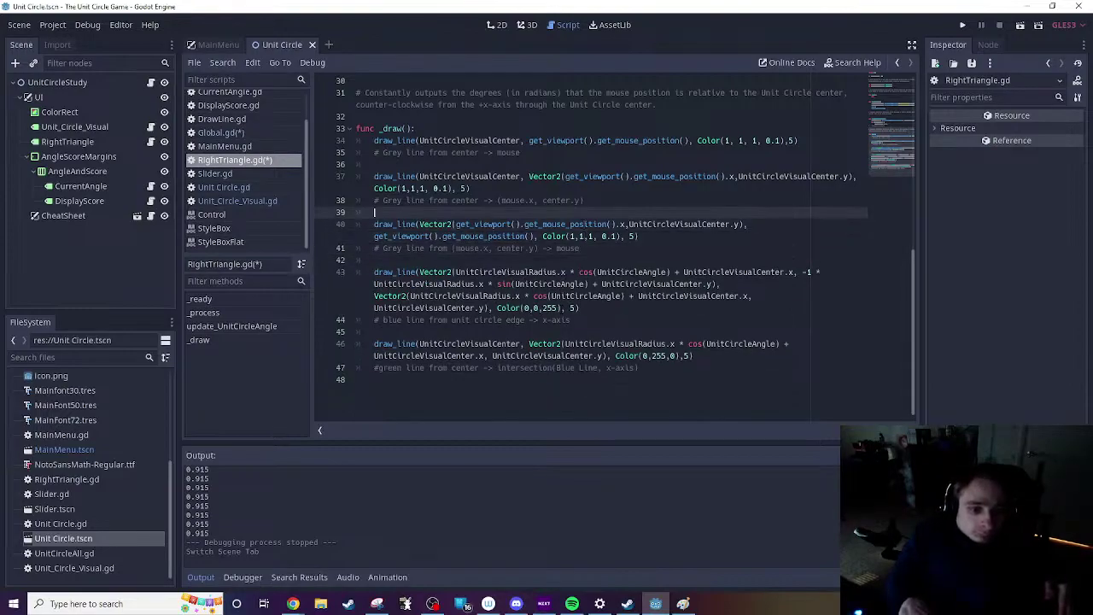
{"action": "key", "text": "Up"}
{"action": "key", "text": "Up"}
{"action": "key", "text": "Up"}
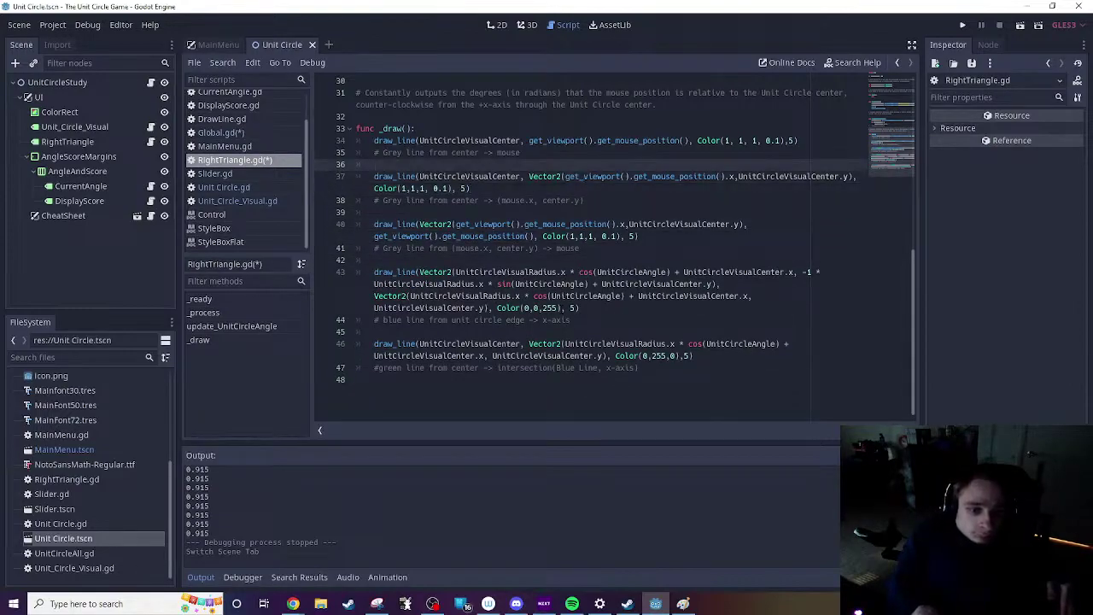
{"action": "key", "text": "Return"}
{"action": "key", "text": "ctrl+v"}
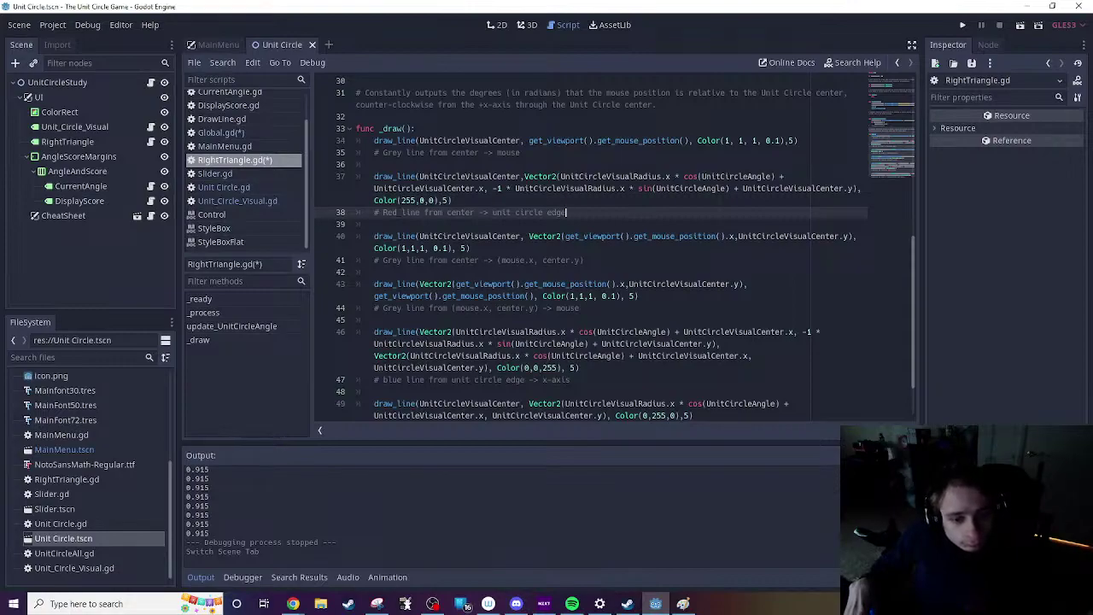
{"action": "scroll", "coordinate": [615, 247], "scroll_direction": "down", "scroll_amount": 1}
{"action": "scroll", "coordinate": [615, 248], "scroll_direction": "up", "scroll_amount": 5}
{"action": "scroll", "coordinate": [615, 248], "scroll_direction": "down", "scroll_amount": 4}
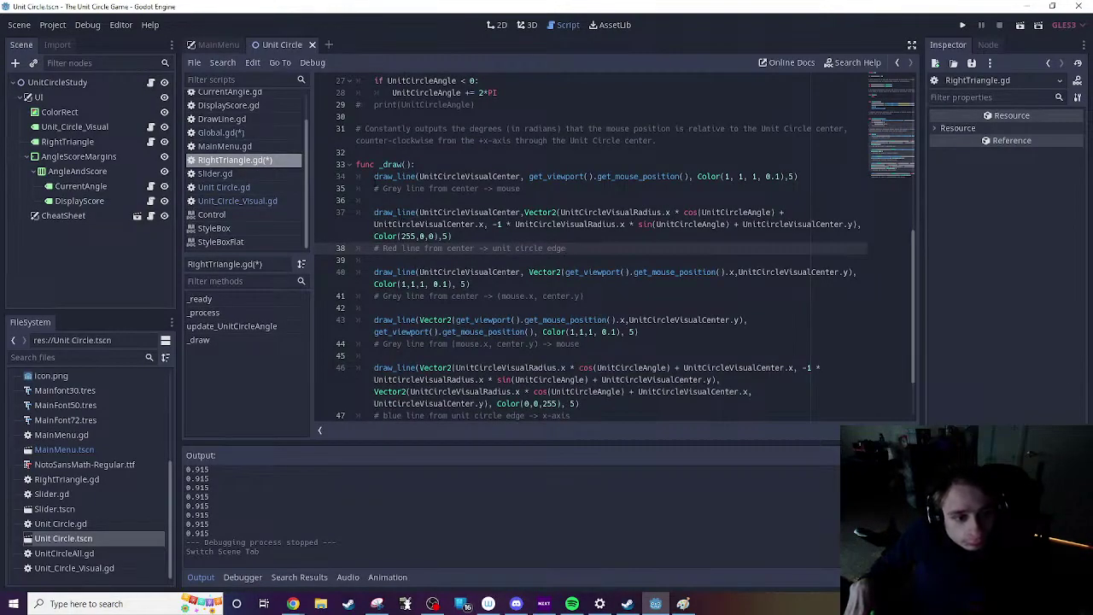
Step: Wrap the grey cursor line and red edge line in 'if Global.Draw_Line_to_Cursor == true:'
{"action": "left_click", "coordinate": [374, 176]}
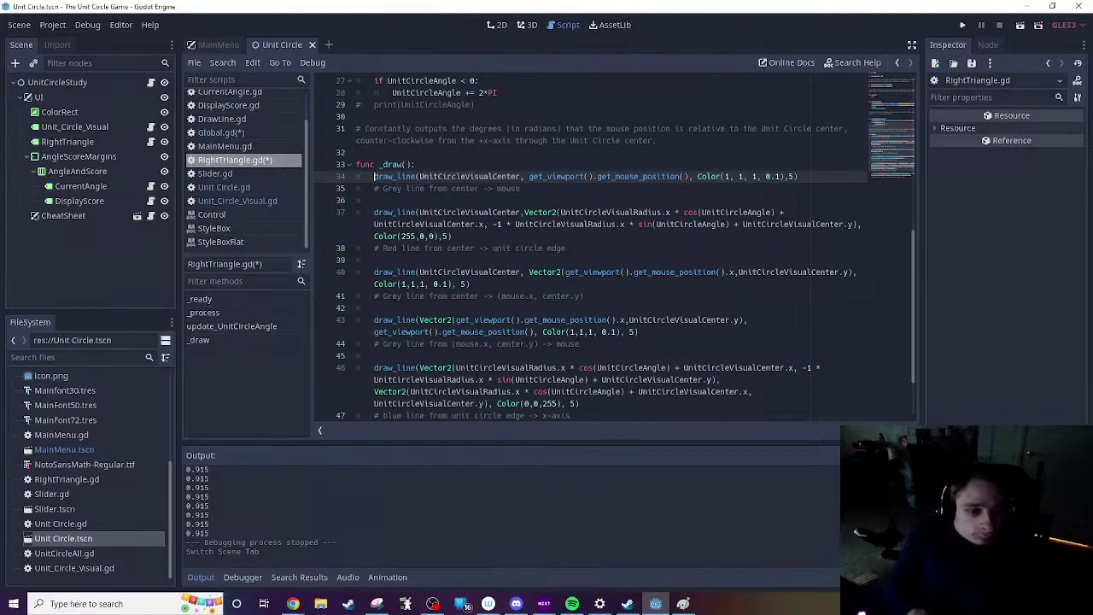
{"action": "type", "text": "if "}
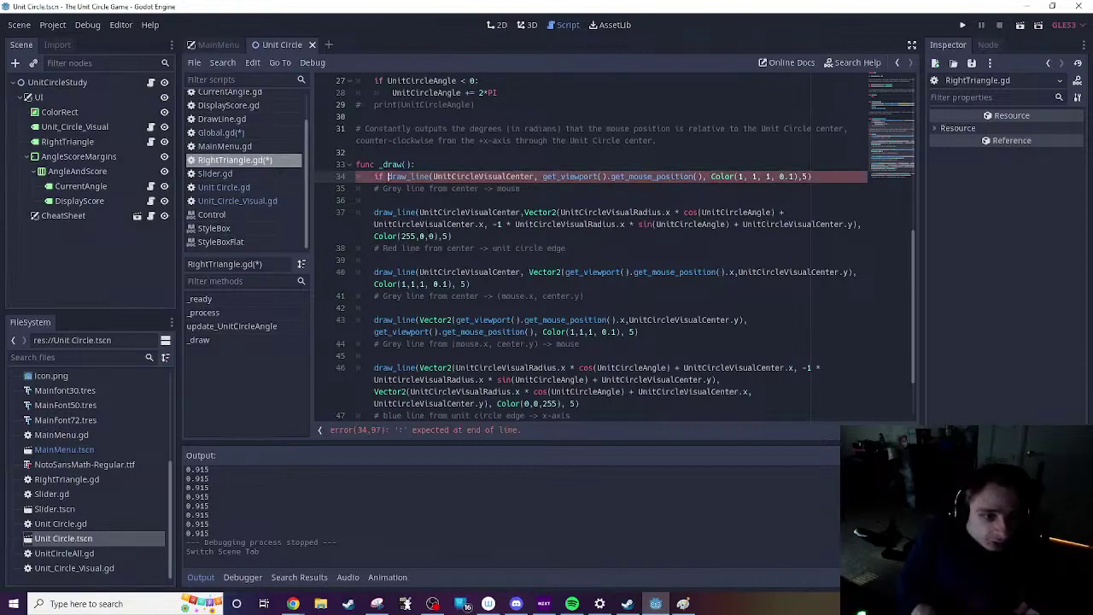
{"action": "type", "text": "Glob"}
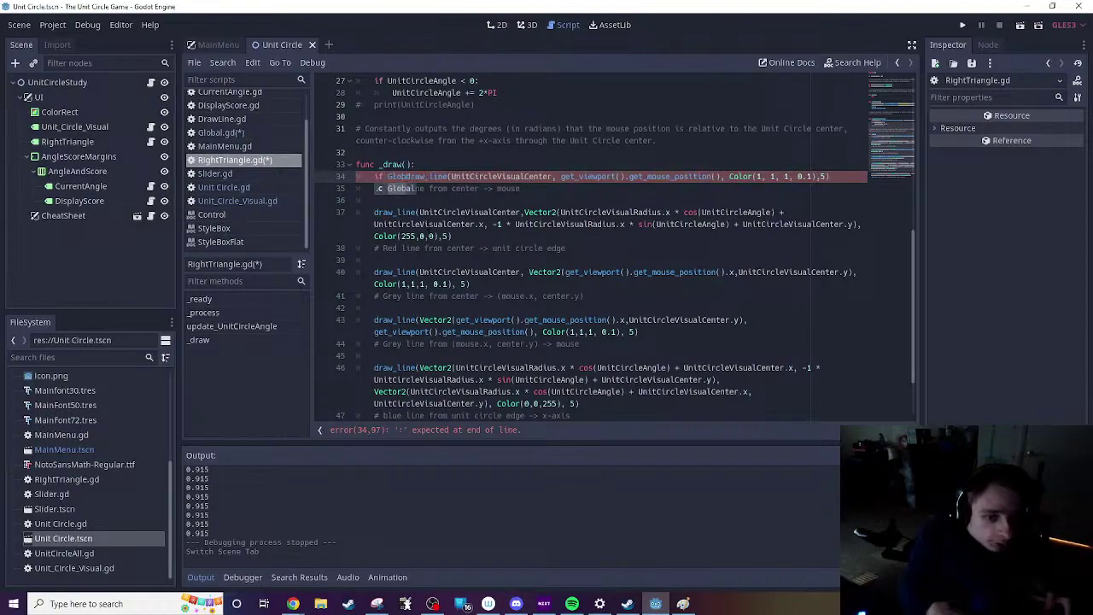
{"action": "type", "text": "al."}
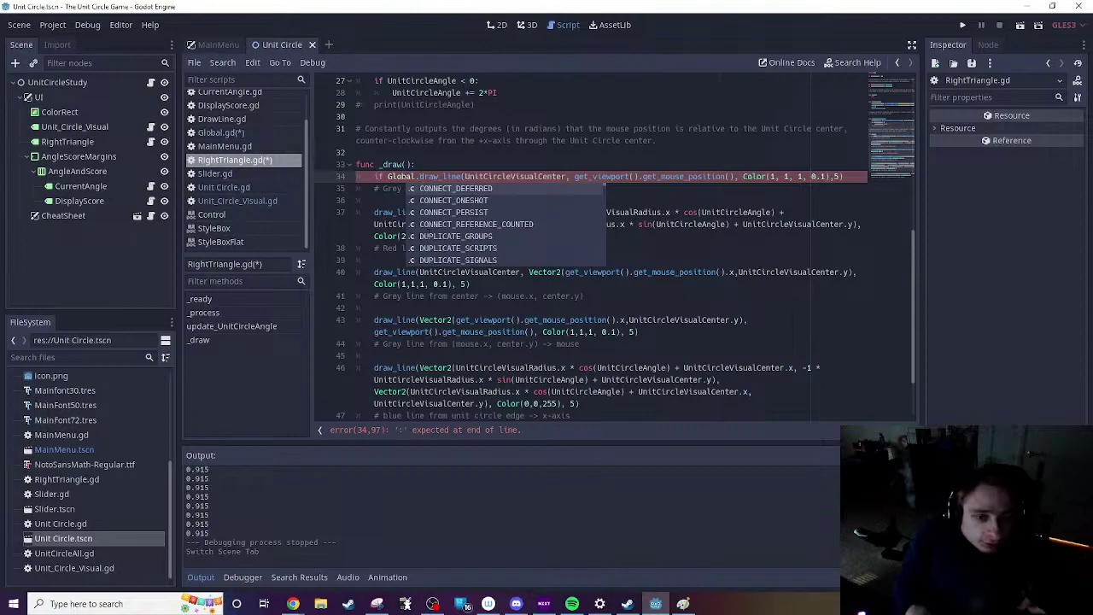
{"action": "type", "text": "Dr"}
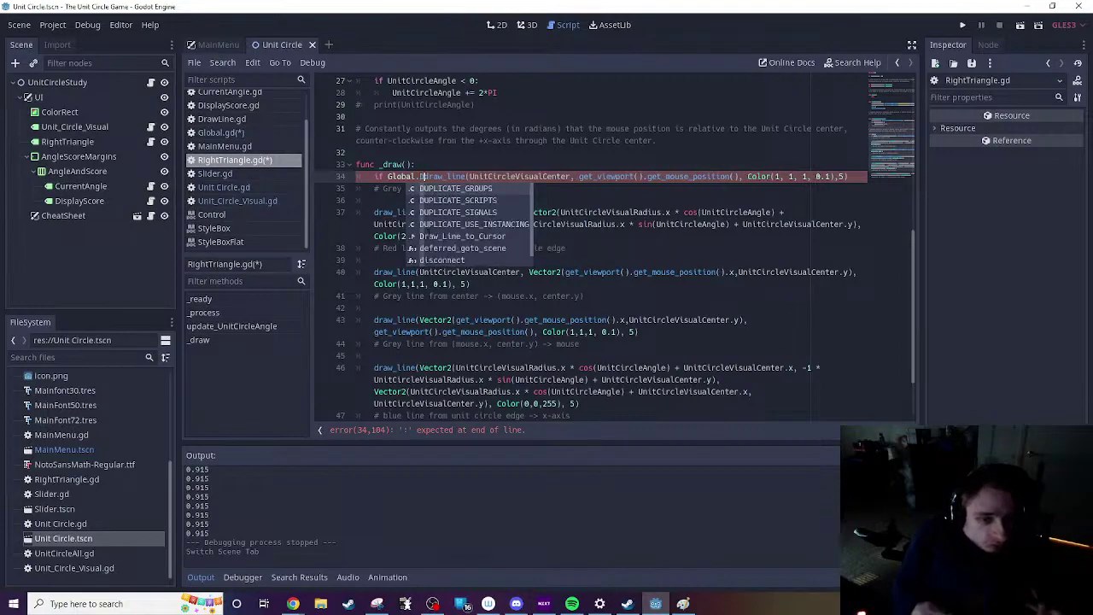
{"action": "key", "text": "Return"}
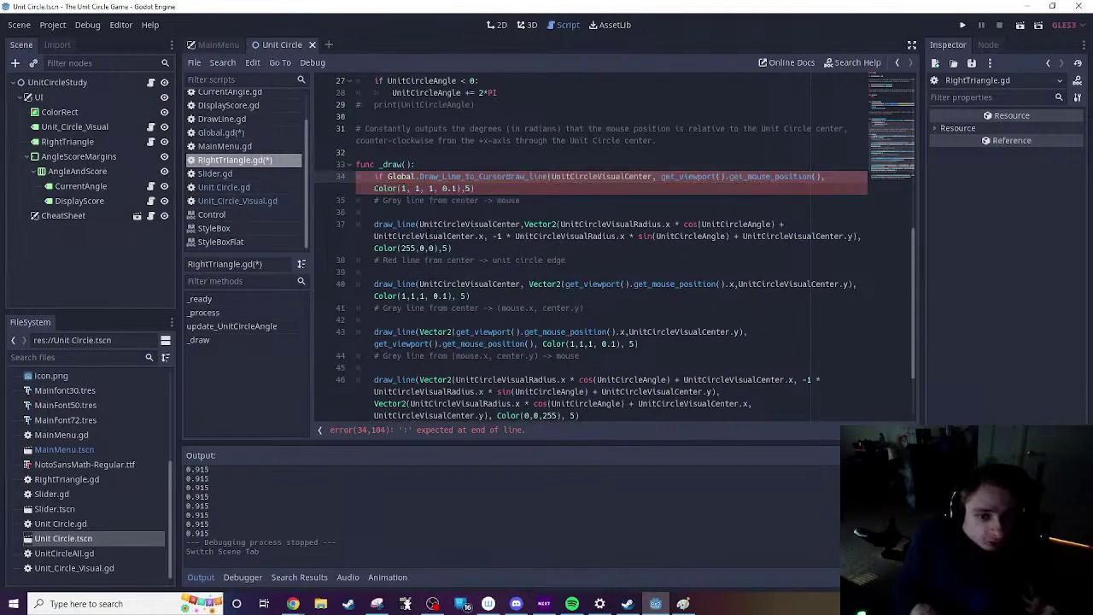
{"action": "type", "text": "== "}
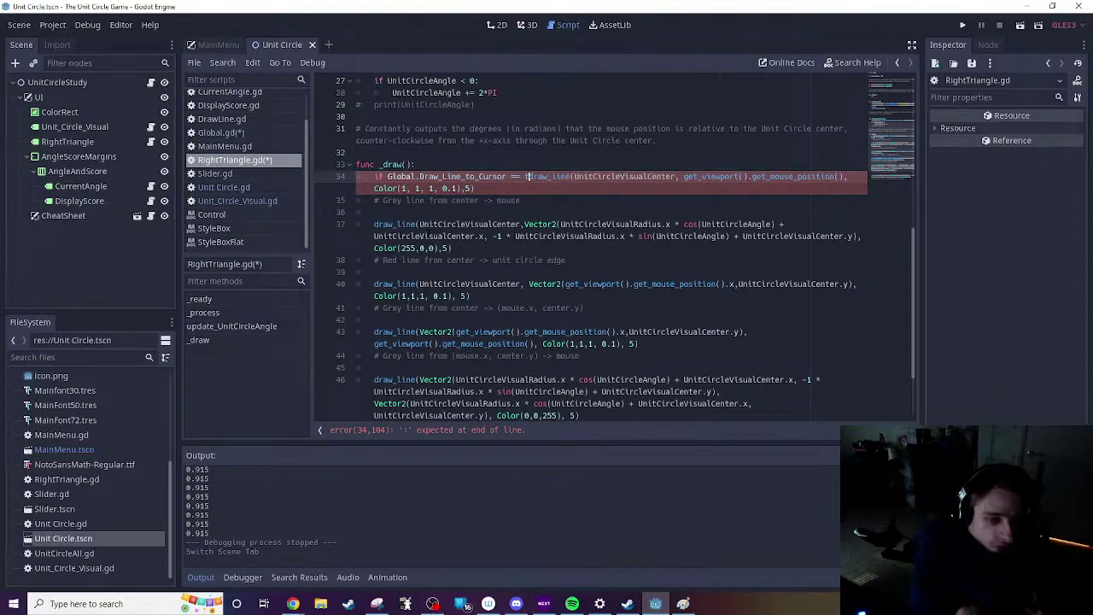
{"action": "type", "text": "true"}
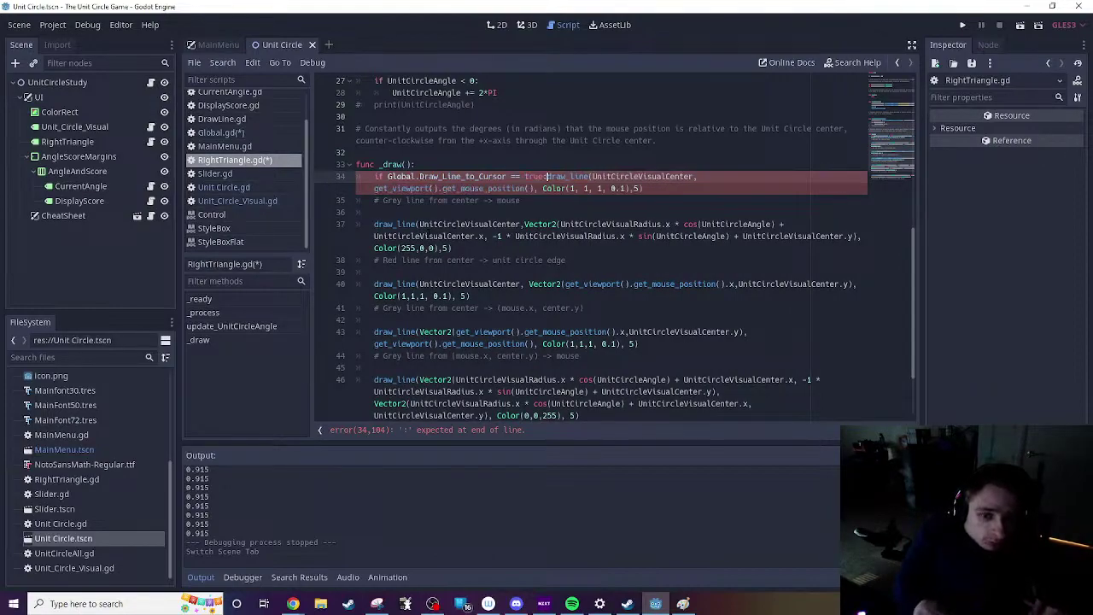
{"action": "type", "text": ":"}
{"action": "key", "text": "Return"}
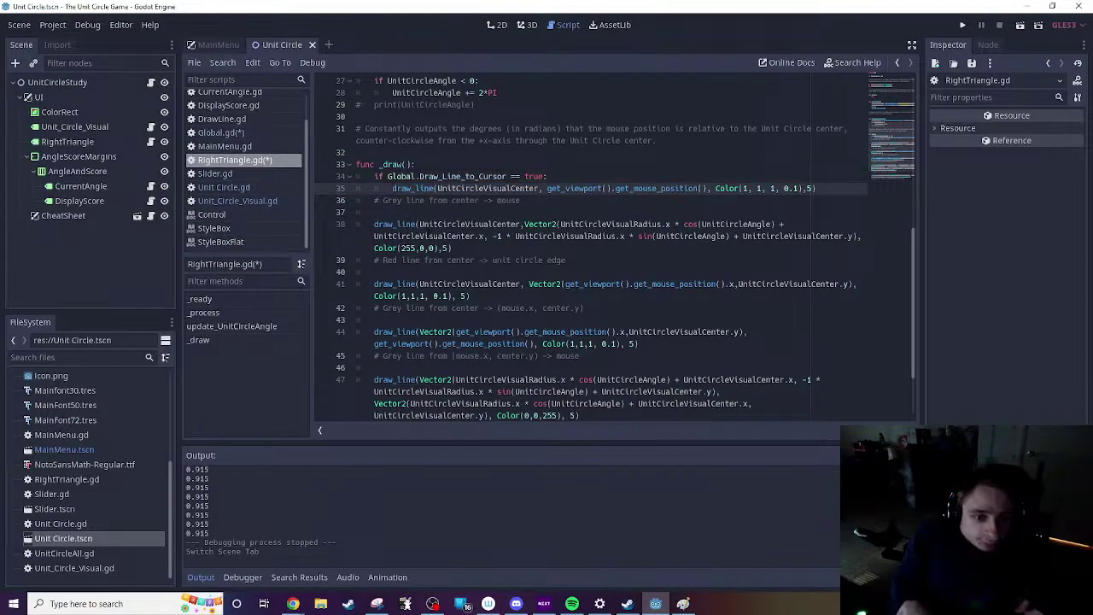
{"action": "left_click", "coordinate": [387, 224]}
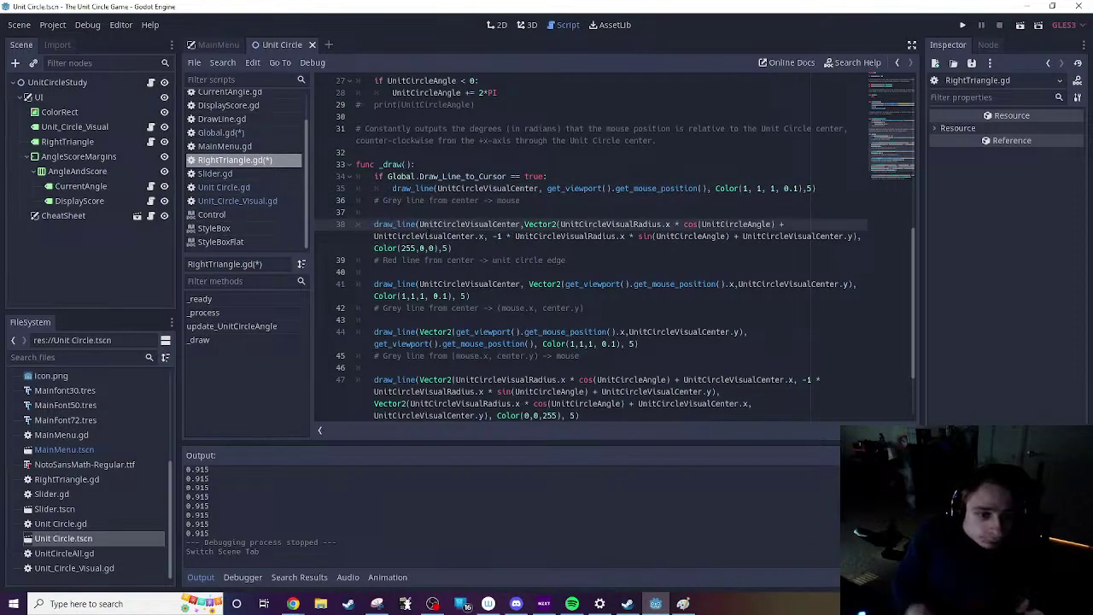
{"action": "key", "text": "BackSpace"}
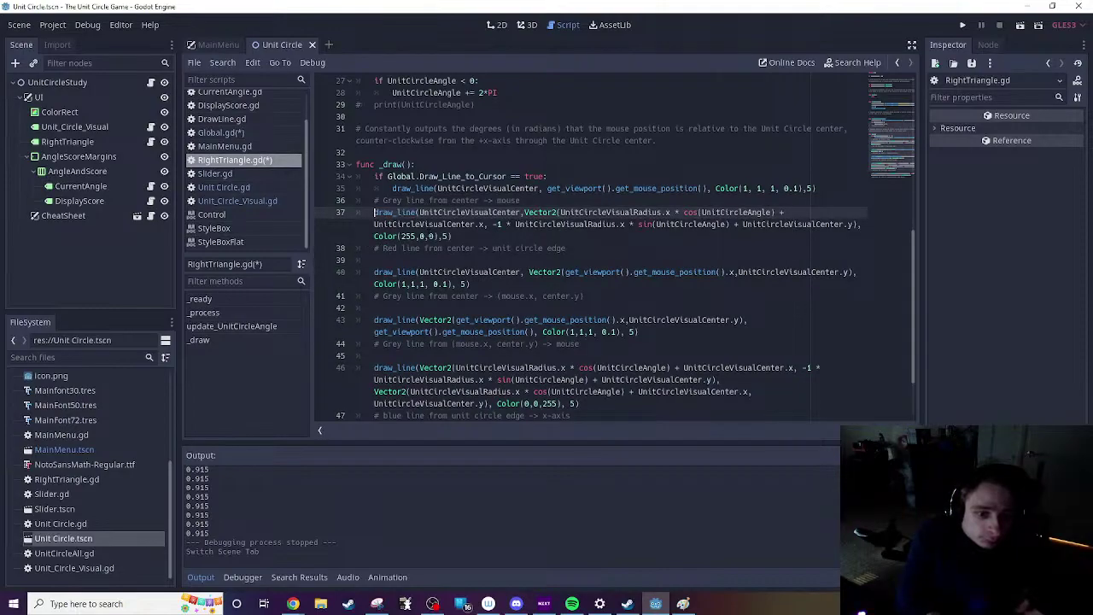
{"action": "key", "text": "Tab"}
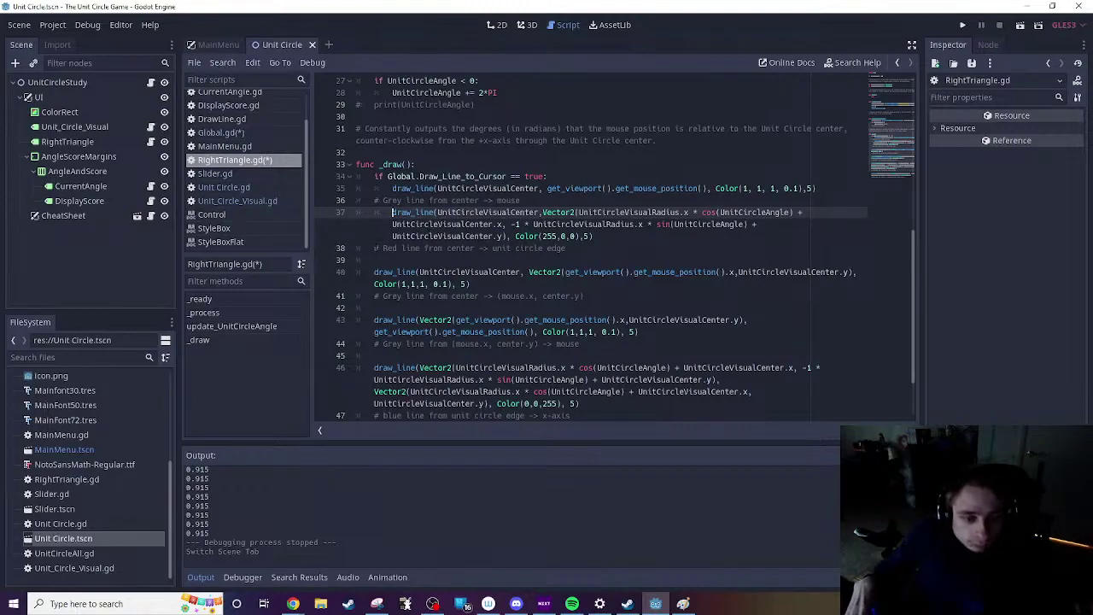
{"action": "scroll", "coordinate": [378, 268], "scroll_direction": "down", "scroll_amount": 1}
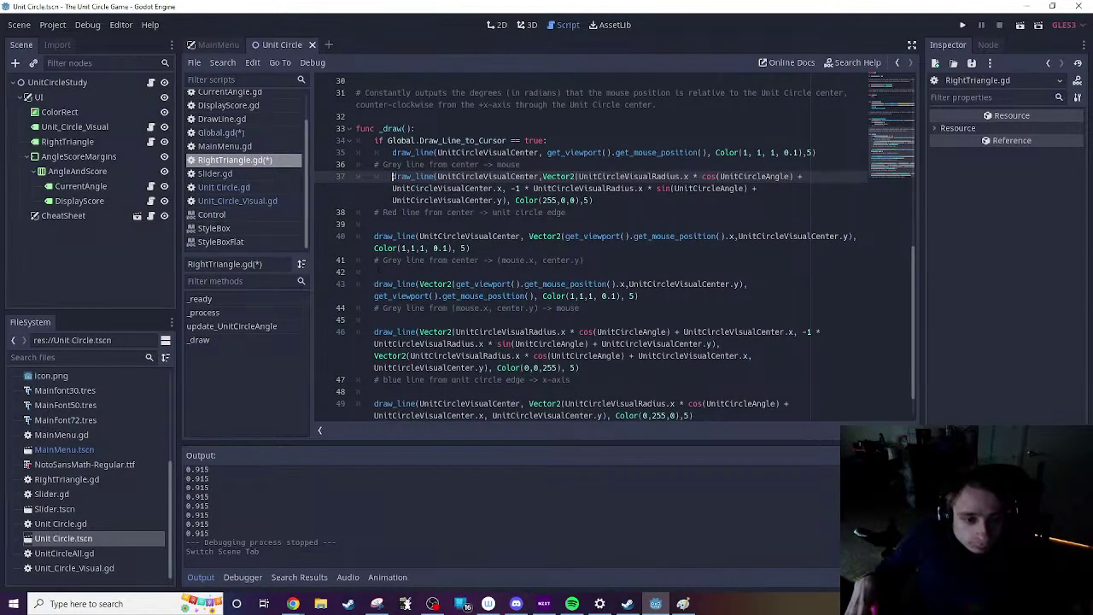
Step: Add an 'if Global.Show_Triangle_Legs == true' line after the red-line block
{"action": "left_click", "coordinate": [376, 224]}
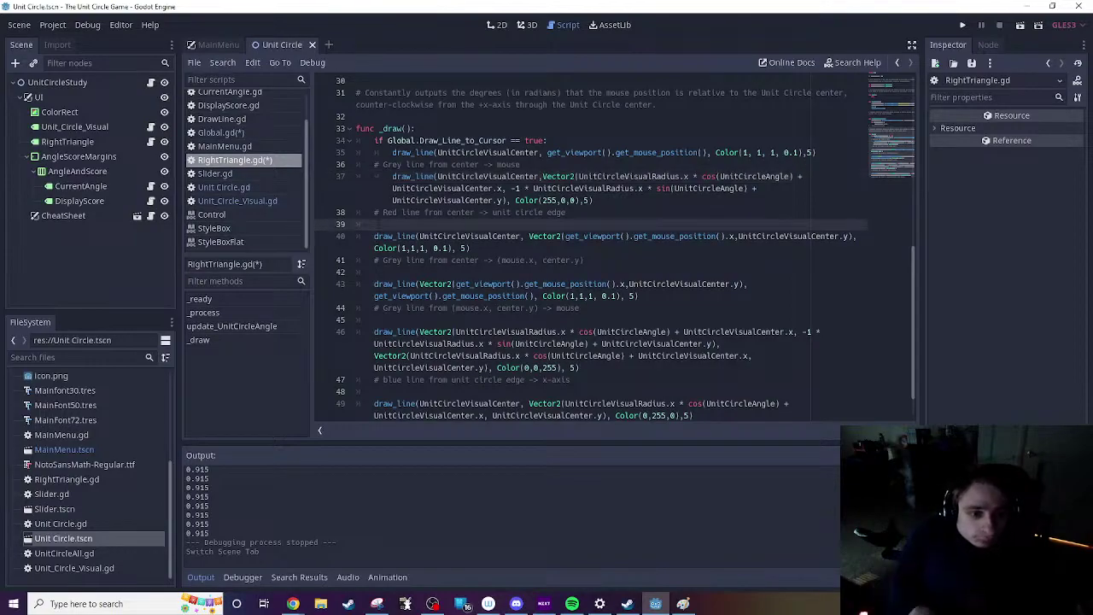
{"action": "key", "text": "Return"}
{"action": "type", "text": "i"}
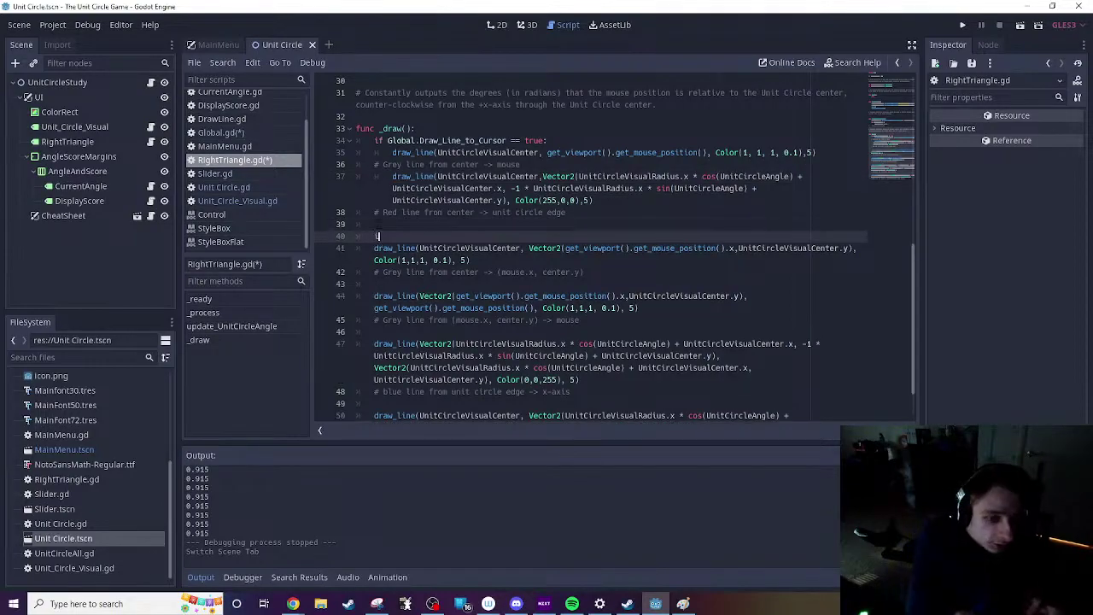
{"action": "type", "text": "f Gl"}
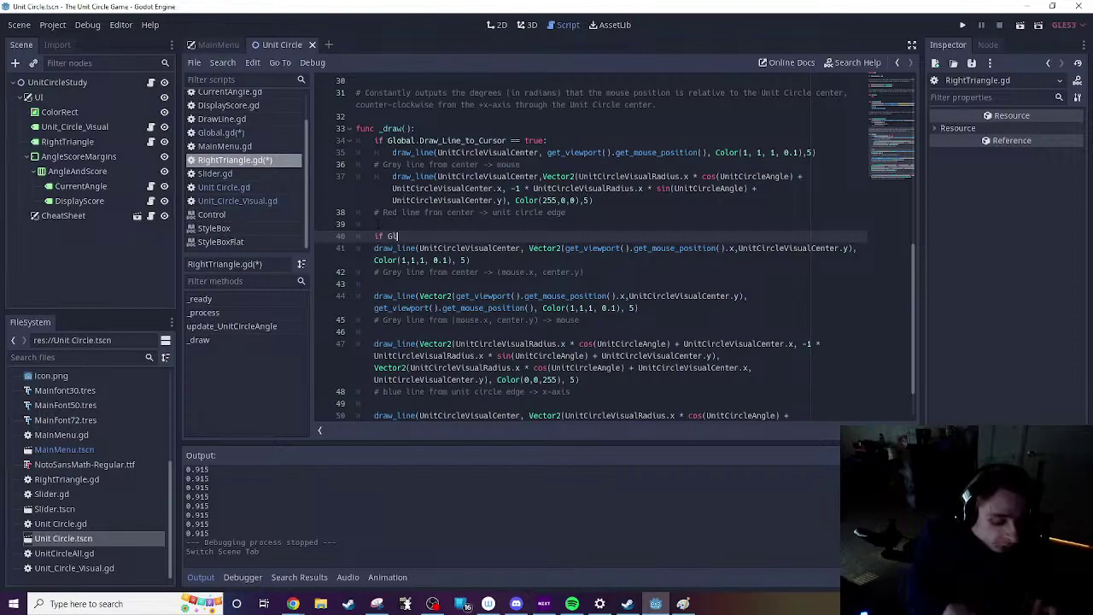
{"action": "type", "text": "obal."}
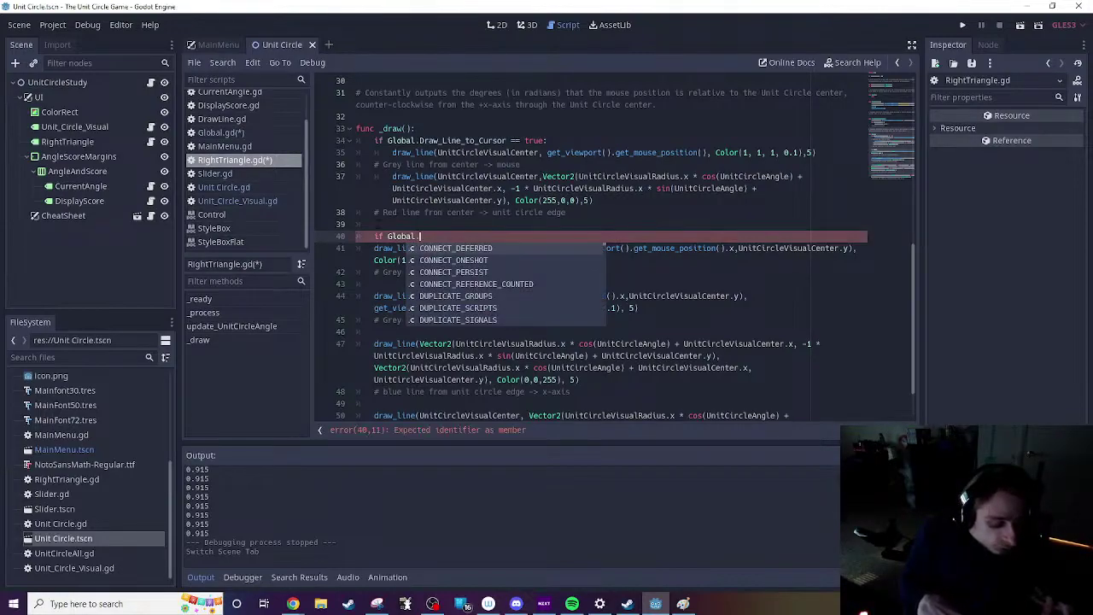
{"action": "type", "text": "S"}
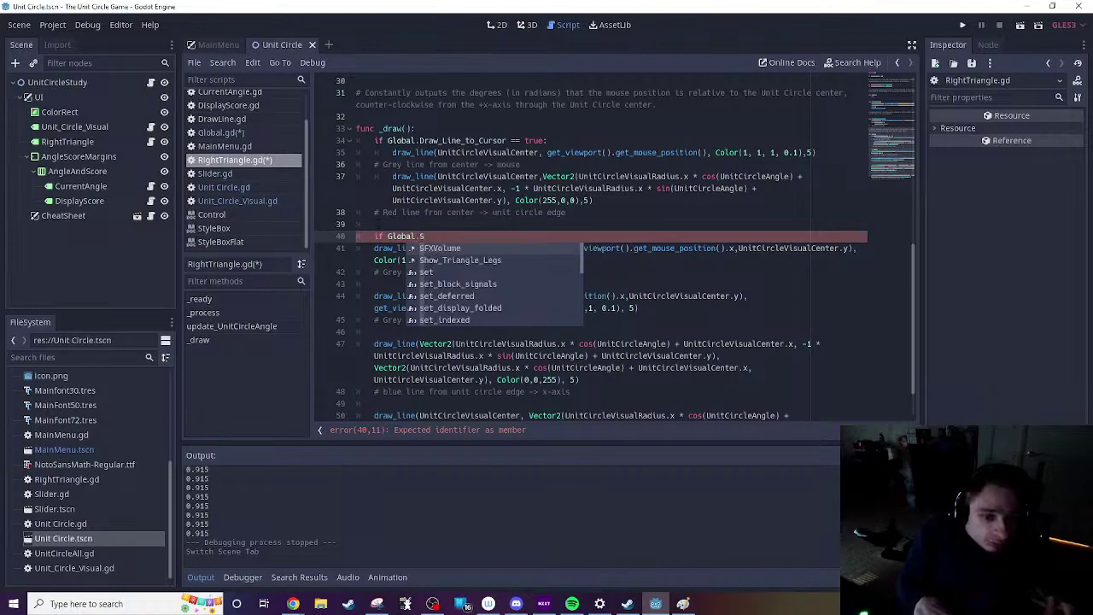
{"action": "type", "text": "h"}
{"action": "key", "text": "Return"}
{"action": "type", "text": "== true:"}
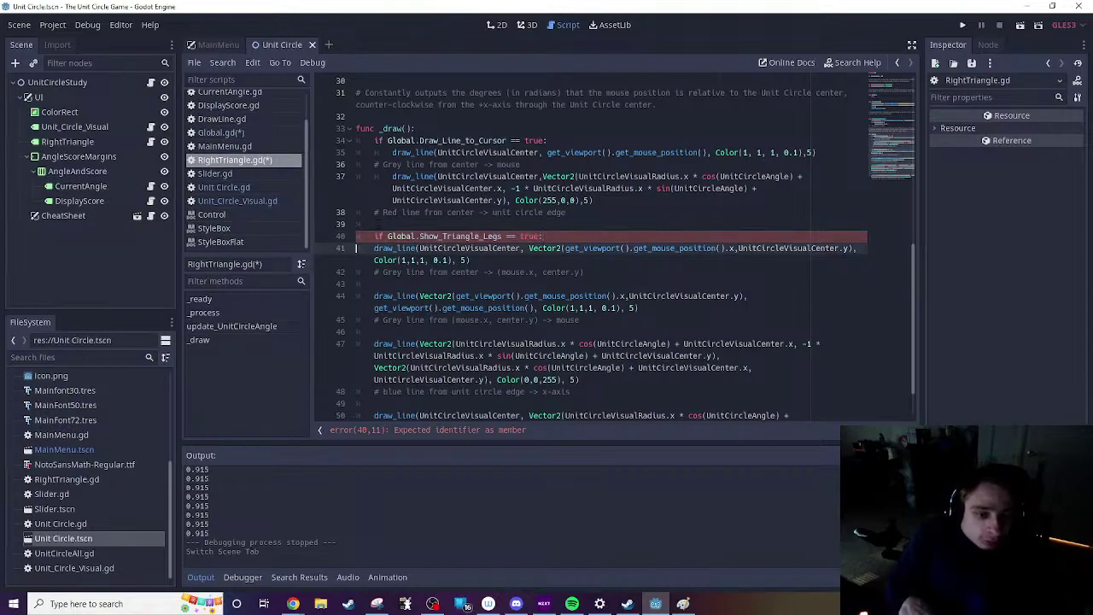
Step: Indent both leg lines, the blue line and the green line under the new condition
{"action": "key", "text": "Tab"}
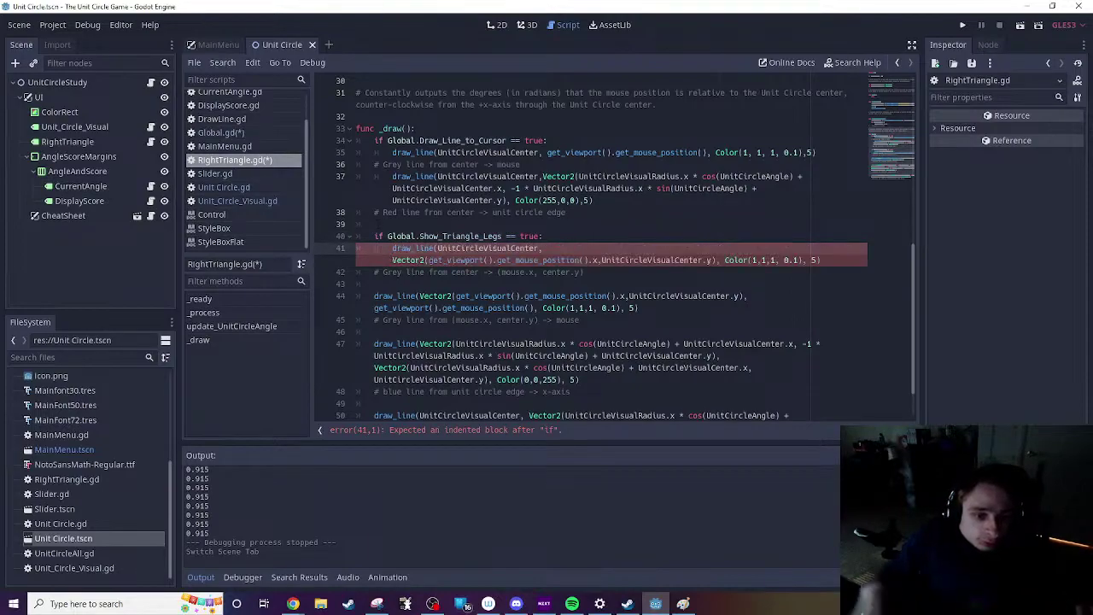
{"action": "left_click", "coordinate": [374, 296]}
{"action": "key", "text": "Tab"}
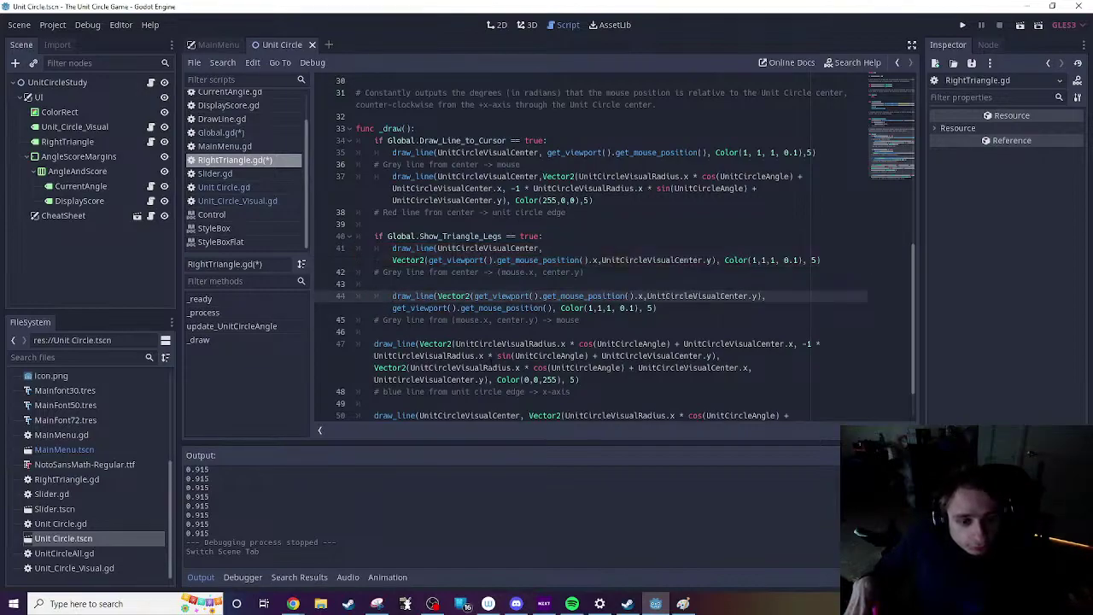
{"action": "left_click", "coordinate": [374, 344]}
{"action": "key", "text": "Tab"}
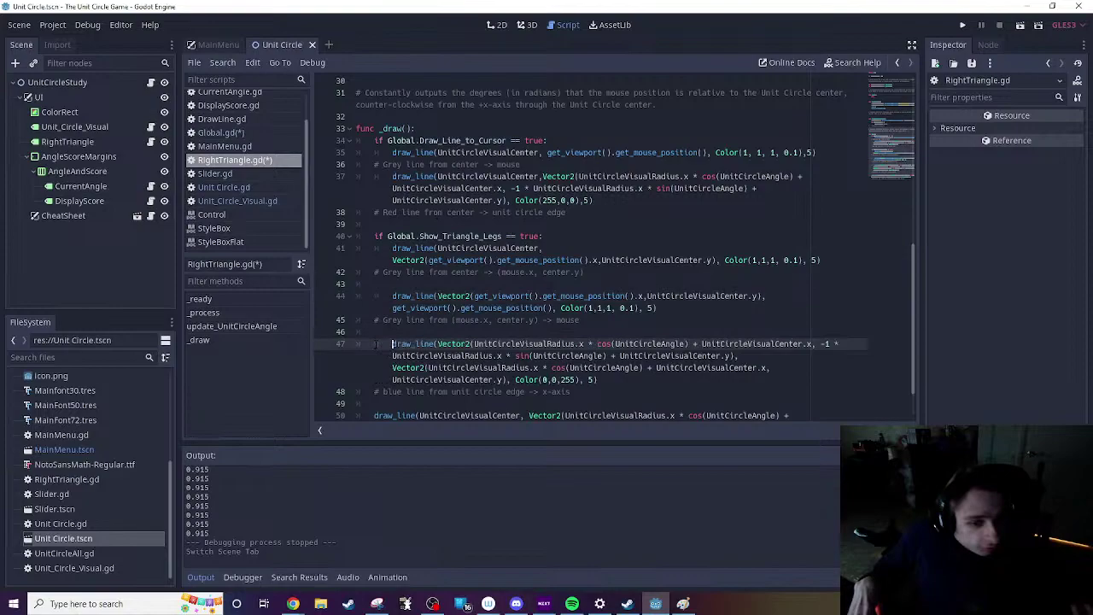
{"action": "scroll", "coordinate": [376, 342], "scroll_direction": "down", "scroll_amount": 2}
{"action": "left_click", "coordinate": [374, 367]}
{"action": "key", "text": "Tab"}
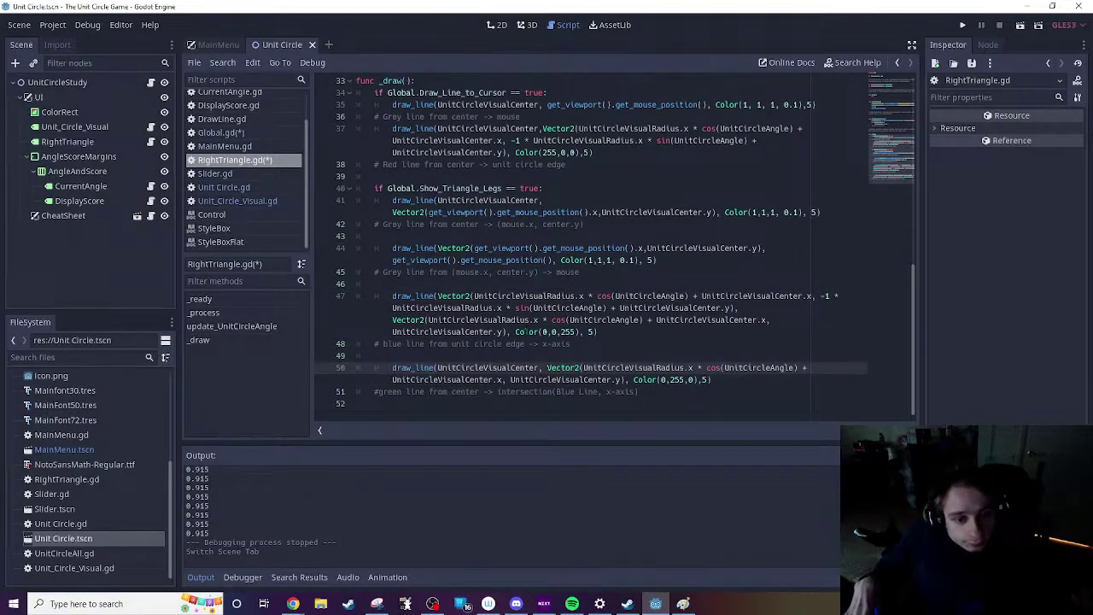
Step: Indent the leg, blue, green, red and grey center-to-mouse comments to match their lines
{"action": "left_click", "coordinate": [375, 224]}
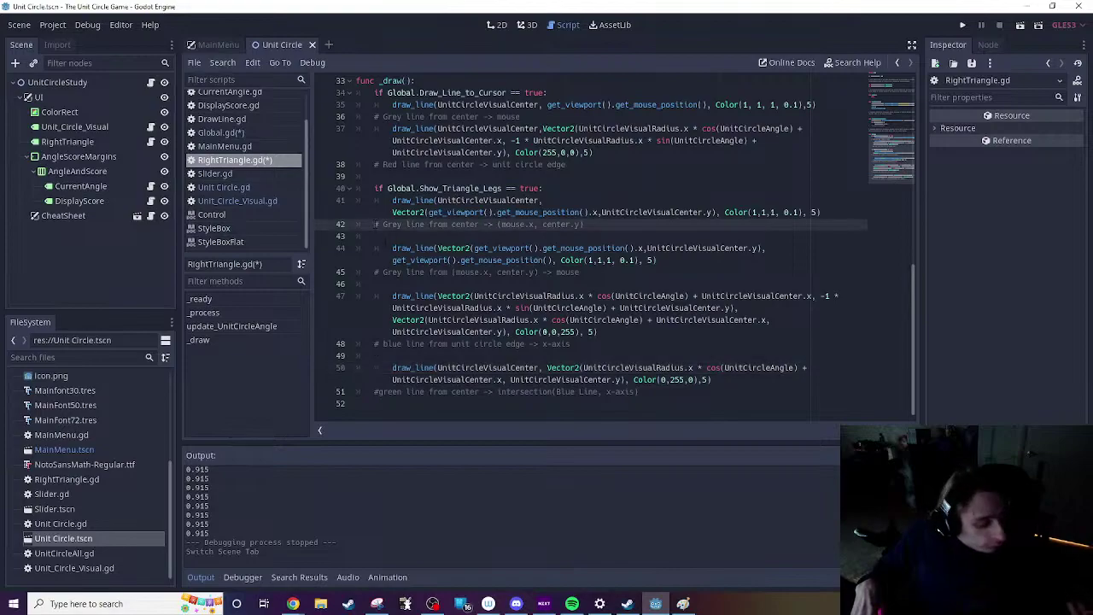
{"action": "key", "text": "Tab"}
{"action": "left_click", "coordinate": [376, 272]}
{"action": "key", "text": "Tab"}
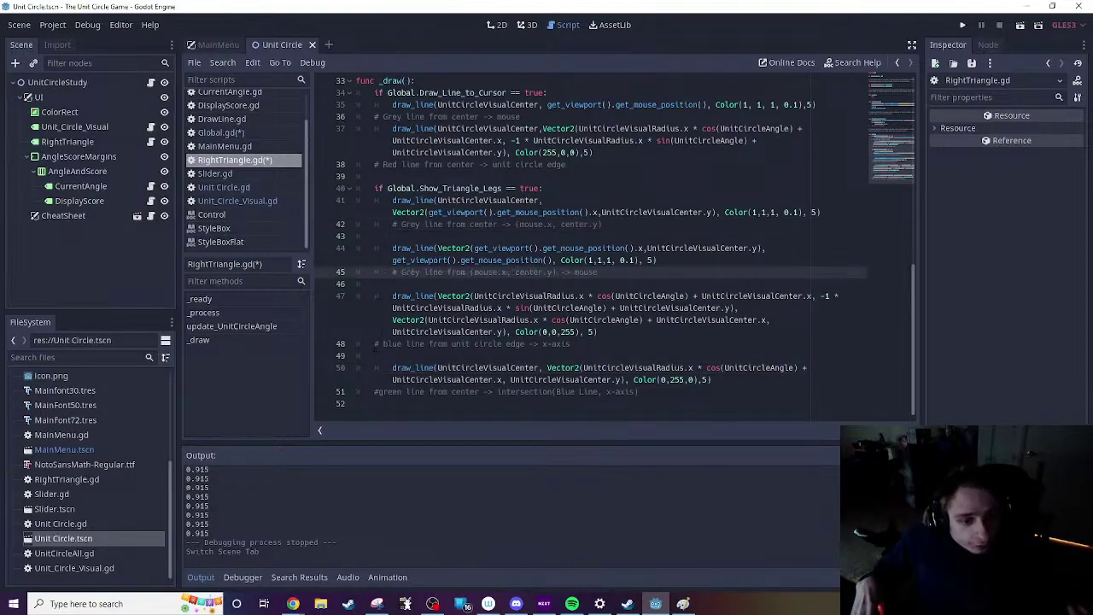
{"action": "left_click", "coordinate": [376, 343]}
{"action": "key", "text": "Tab"}
{"action": "left_click", "coordinate": [375, 391]}
{"action": "key", "text": "Tab"}
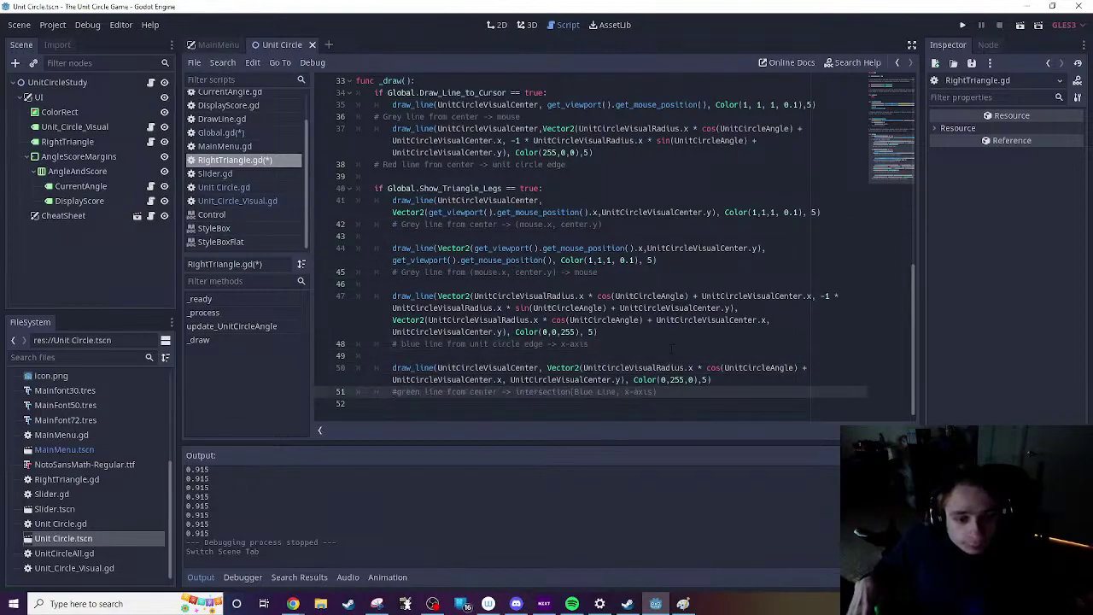
{"action": "left_click", "coordinate": [672, 345]}
{"action": "scroll", "coordinate": [671, 348], "scroll_direction": "up", "scroll_amount": 2}
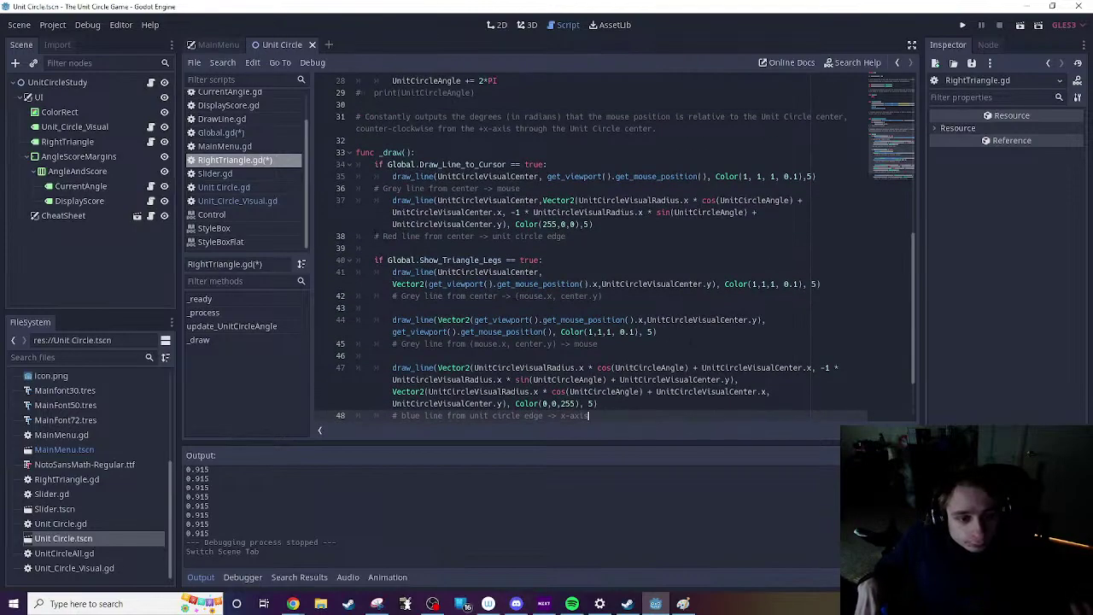
{"action": "left_click", "coordinate": [375, 235]}
{"action": "key", "text": "Tab"}
{"action": "left_click", "coordinate": [375, 188]}
{"action": "key", "text": "Tab"}
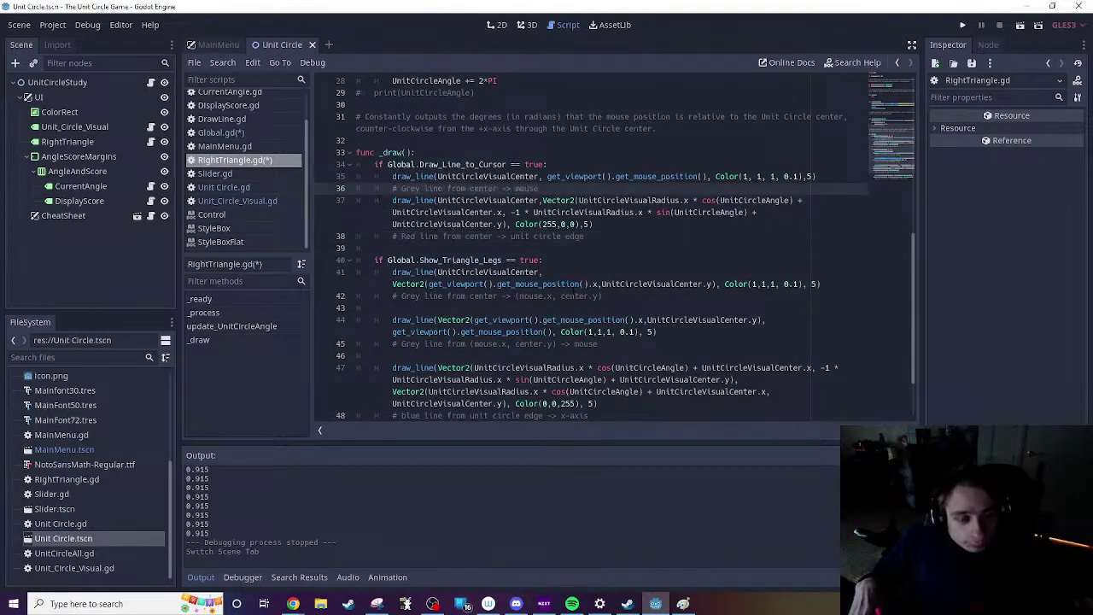
{"action": "scroll", "coordinate": [674, 333], "scroll_direction": "down", "scroll_amount": 1}
{"action": "left_click", "coordinate": [674, 332]}
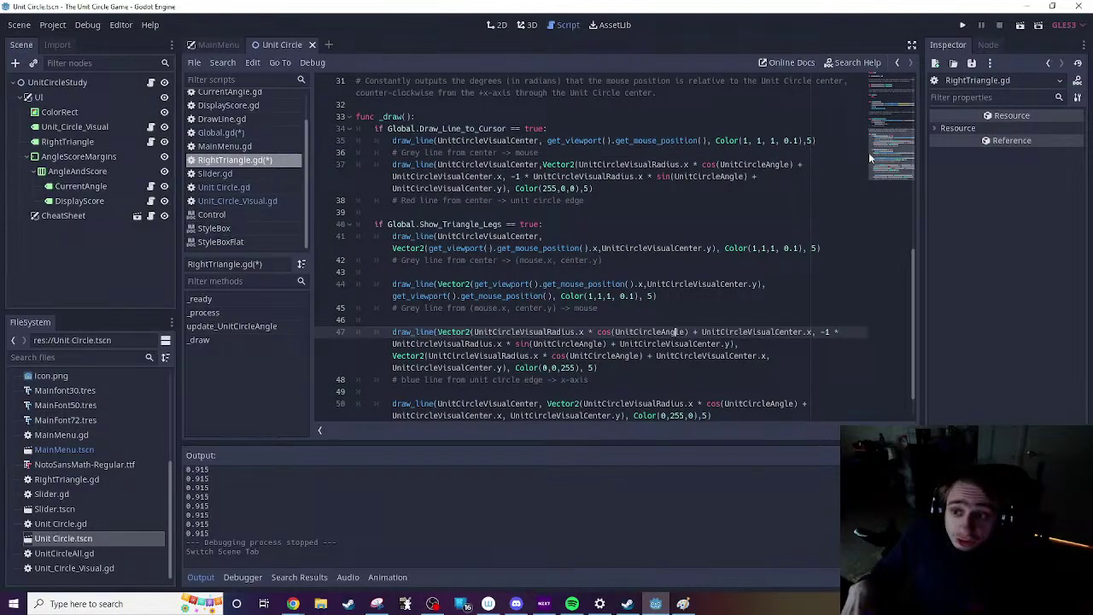
{"action": "scroll", "coordinate": [678, 229], "scroll_direction": "up", "scroll_amount": 10}
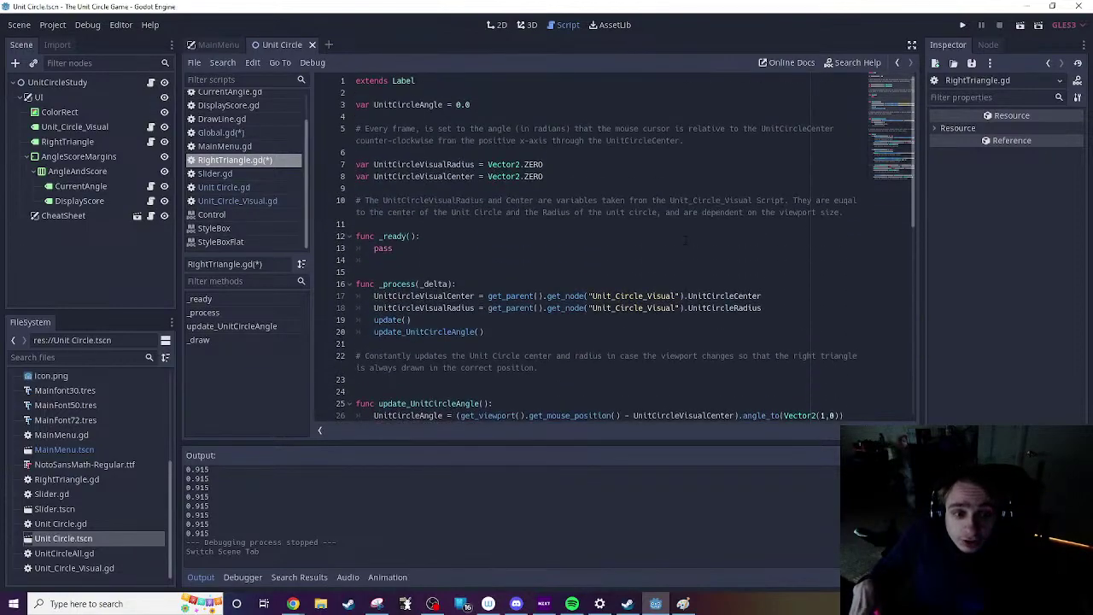
Step: Run the game and enter Study mode twice to view the unit circle, then close it
{"action": "left_click", "coordinate": [962, 25]}
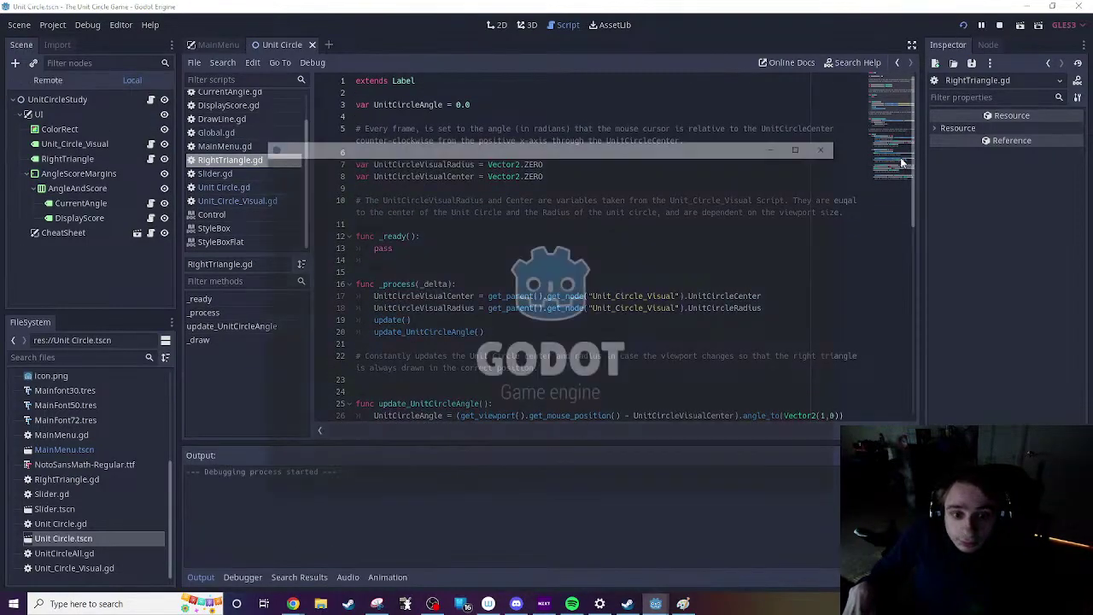
{"action": "left_click", "coordinate": [523, 419]}
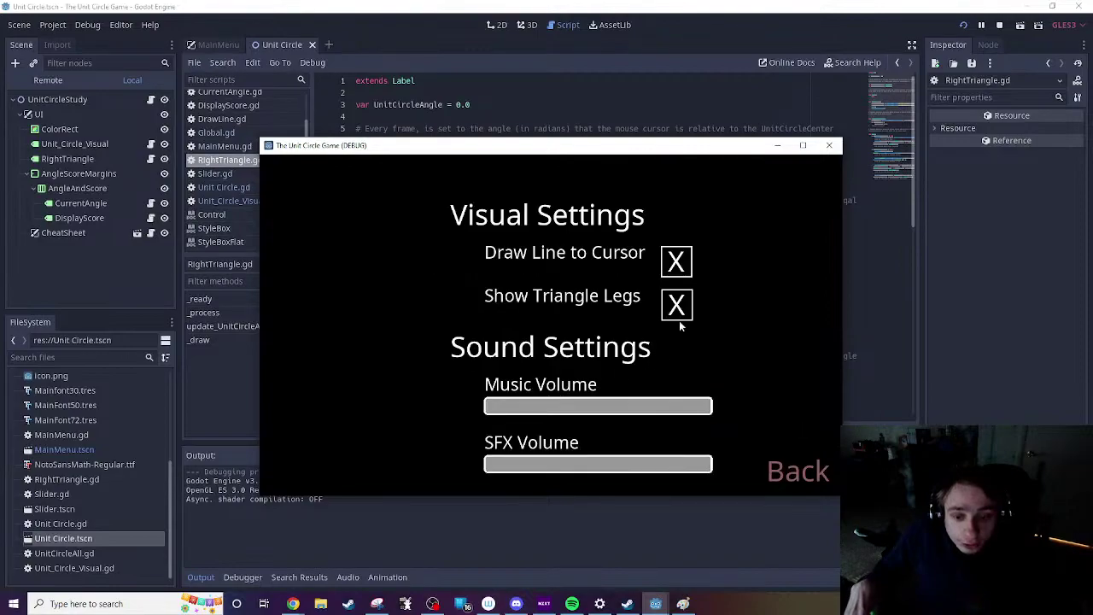
{"action": "left_click", "coordinate": [798, 472]}
{"action": "left_click", "coordinate": [516, 312]}
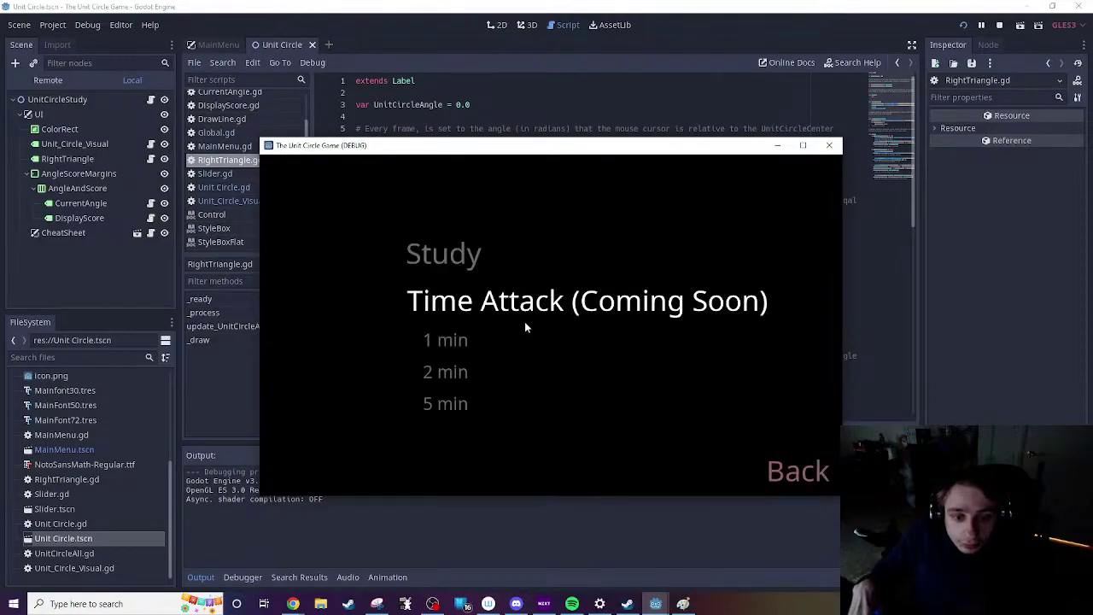
{"action": "left_click", "coordinate": [444, 253]}
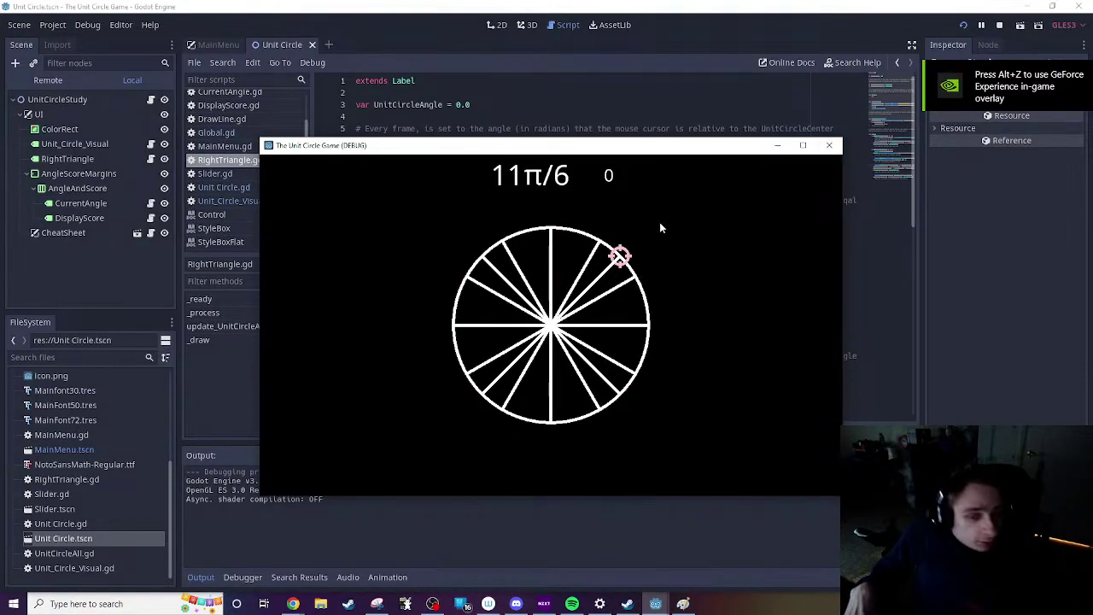
{"action": "key", "text": "F6"}
{"action": "key", "text": "Escape"}
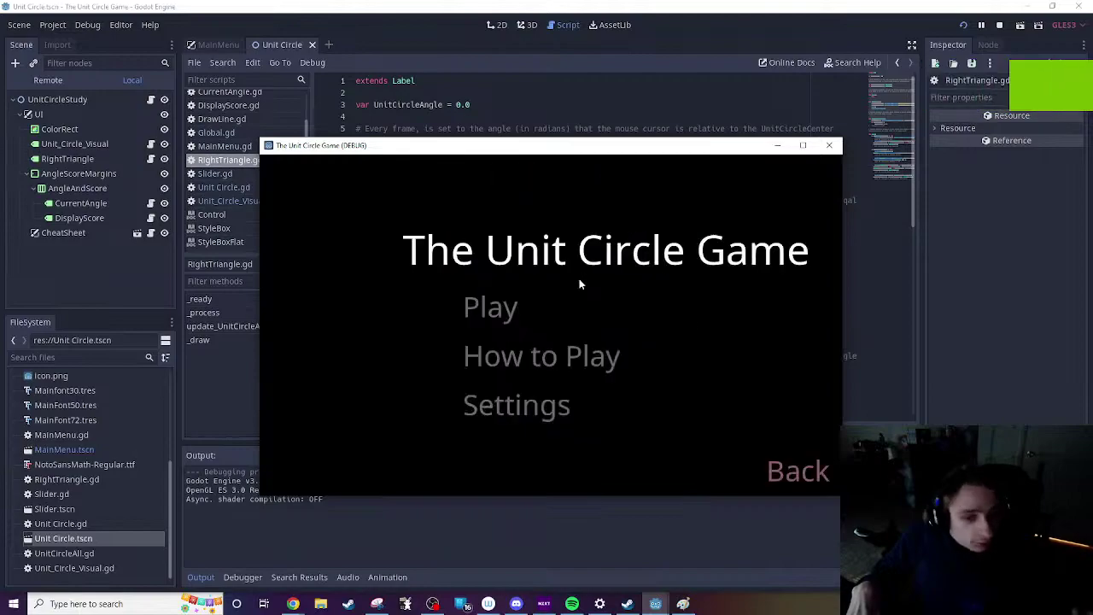
{"action": "left_click", "coordinate": [536, 415]}
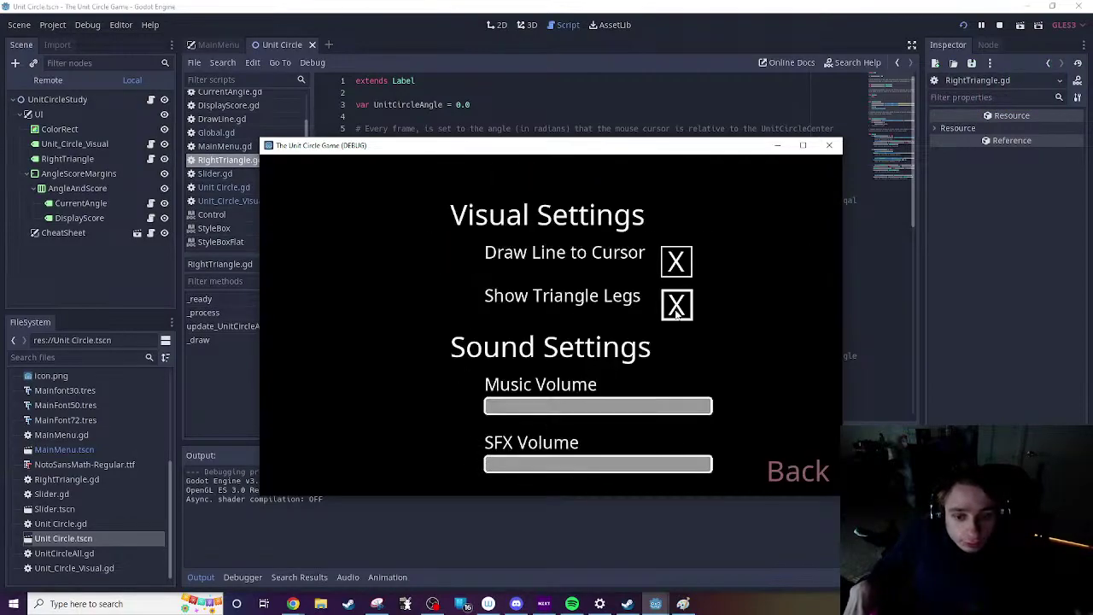
{"action": "left_click", "coordinate": [798, 471]}
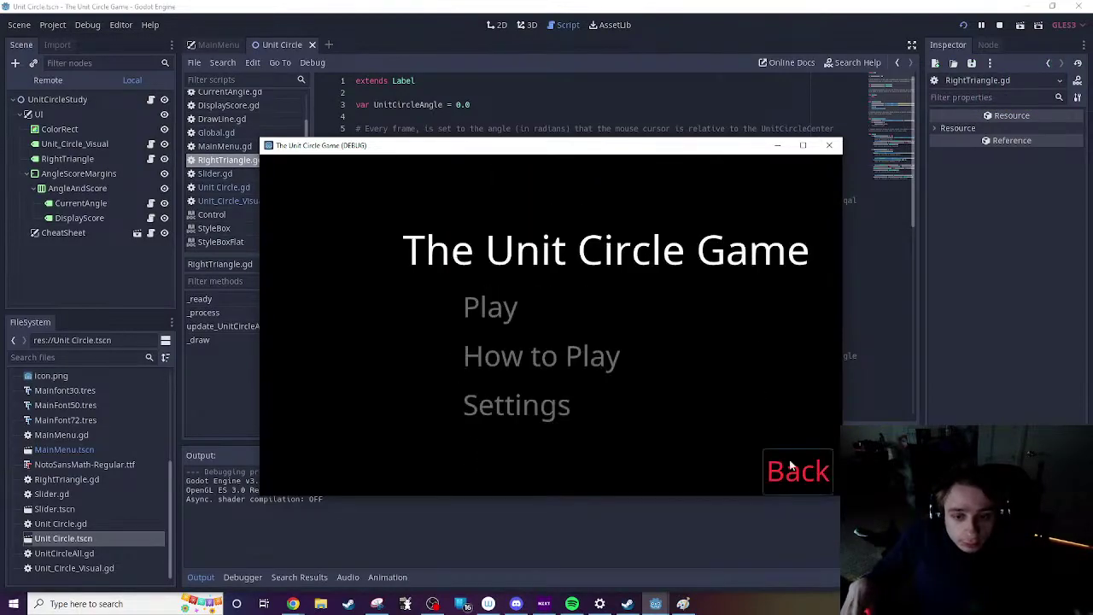
{"action": "left_click", "coordinate": [531, 322]}
{"action": "left_click", "coordinate": [476, 260]}
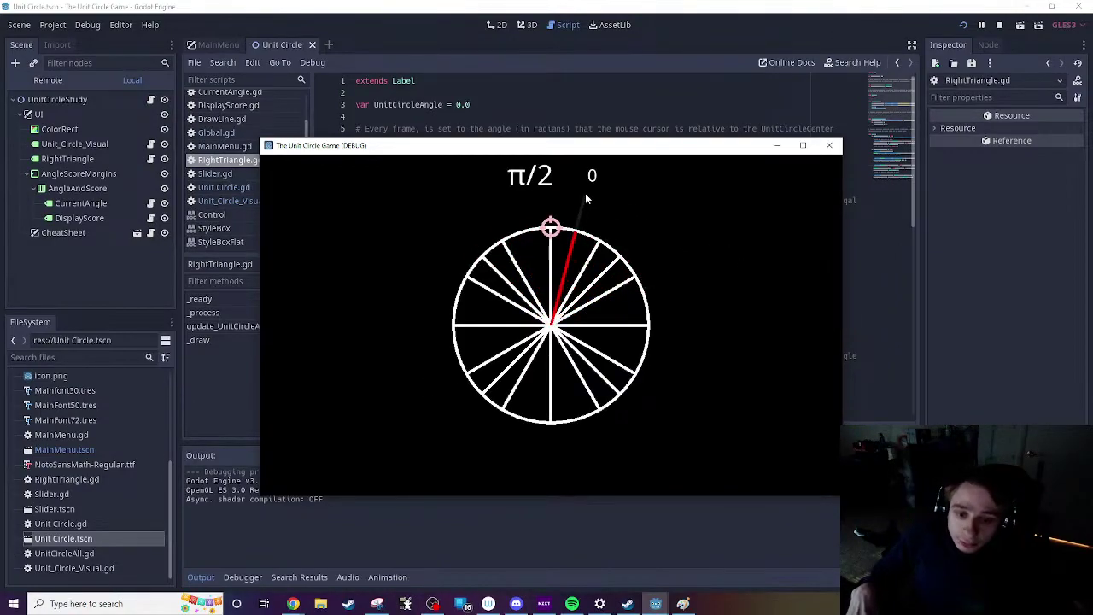
{"action": "left_click", "coordinate": [829, 146]}
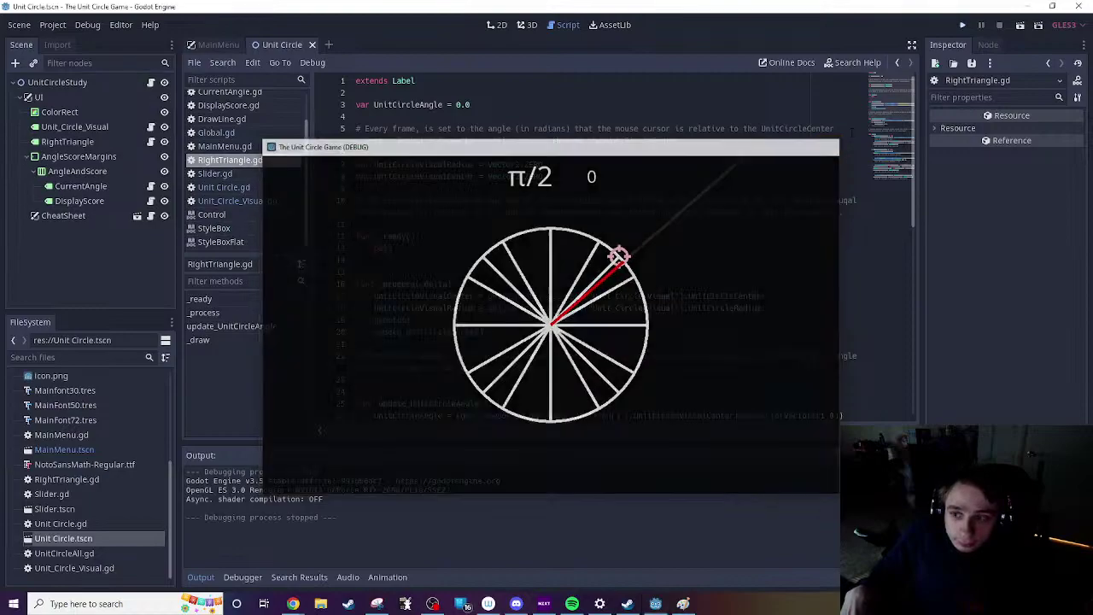
Step: Run the game again, check the blue and green legs in Study mode, then stop it
{"action": "left_click", "coordinate": [963, 25]}
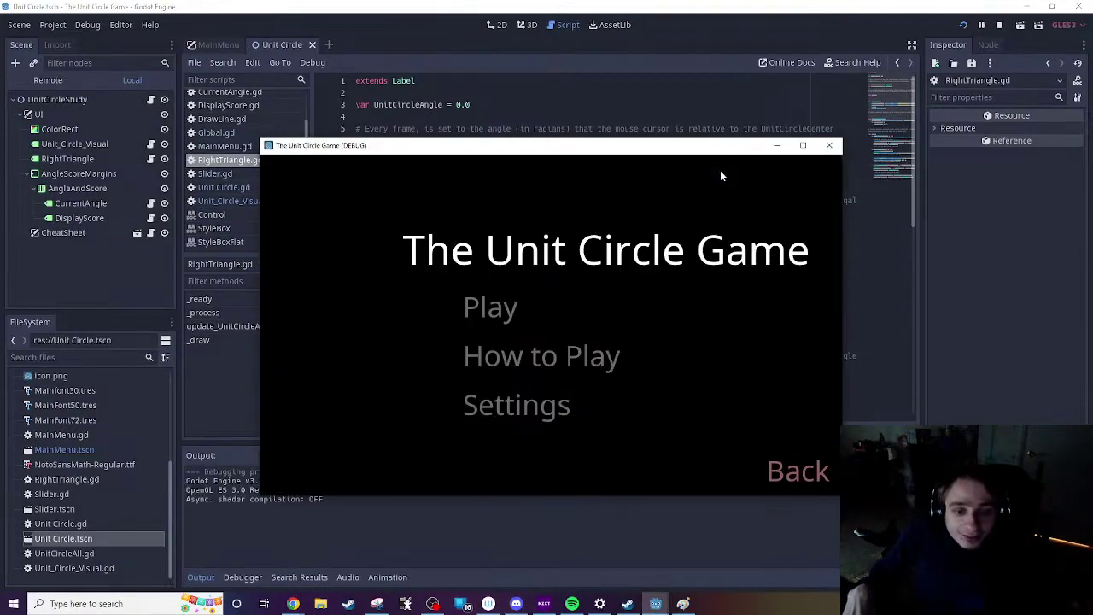
{"action": "left_click", "coordinate": [536, 410]}
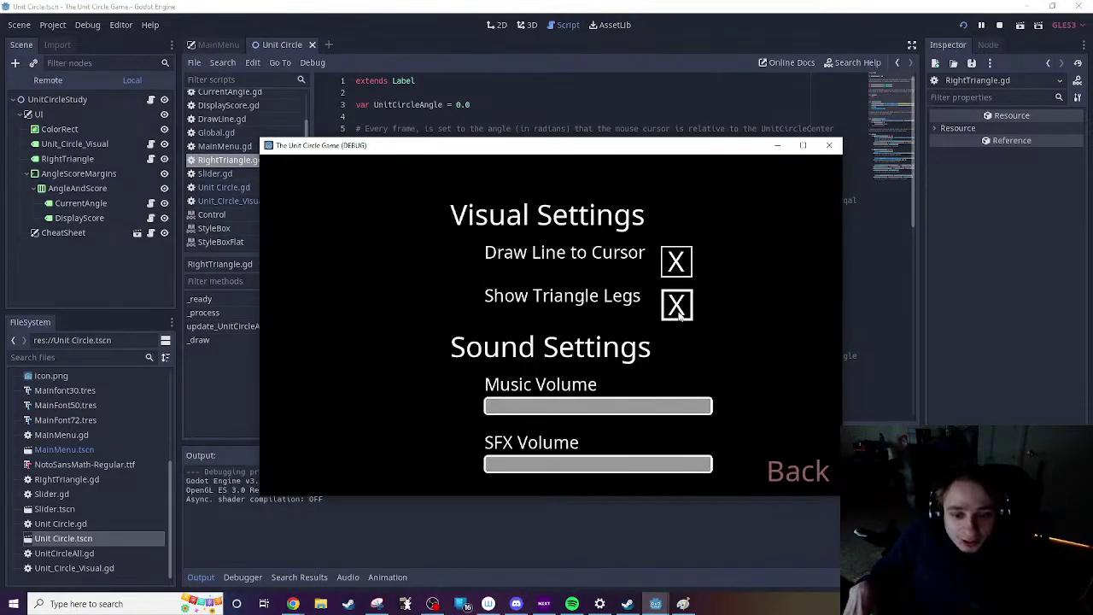
{"action": "left_click", "coordinate": [799, 468]}
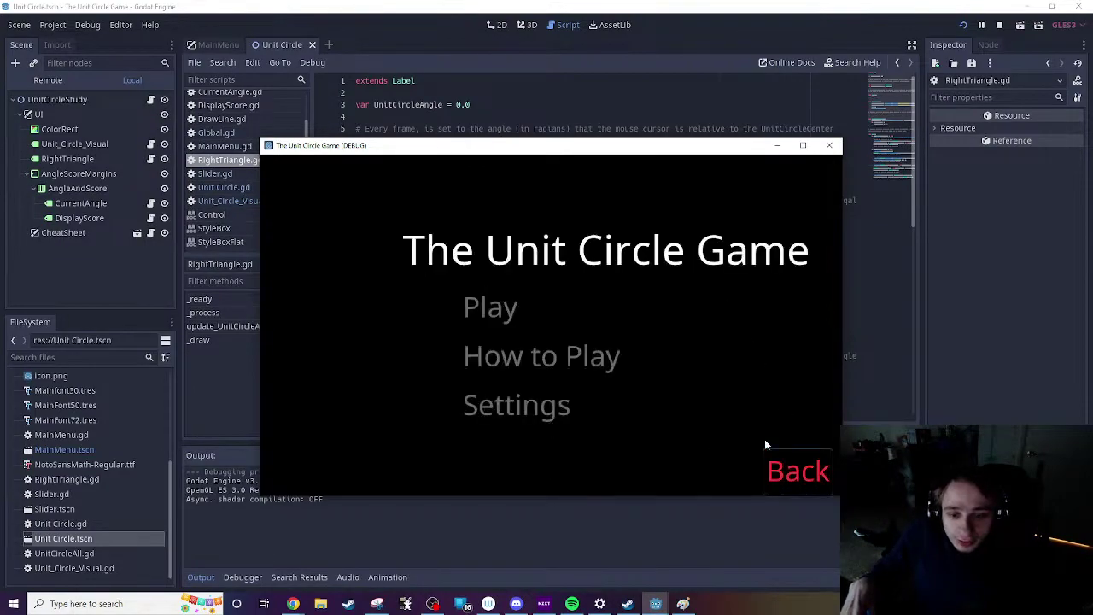
{"action": "left_click", "coordinate": [516, 308]}
{"action": "left_click", "coordinate": [440, 254]}
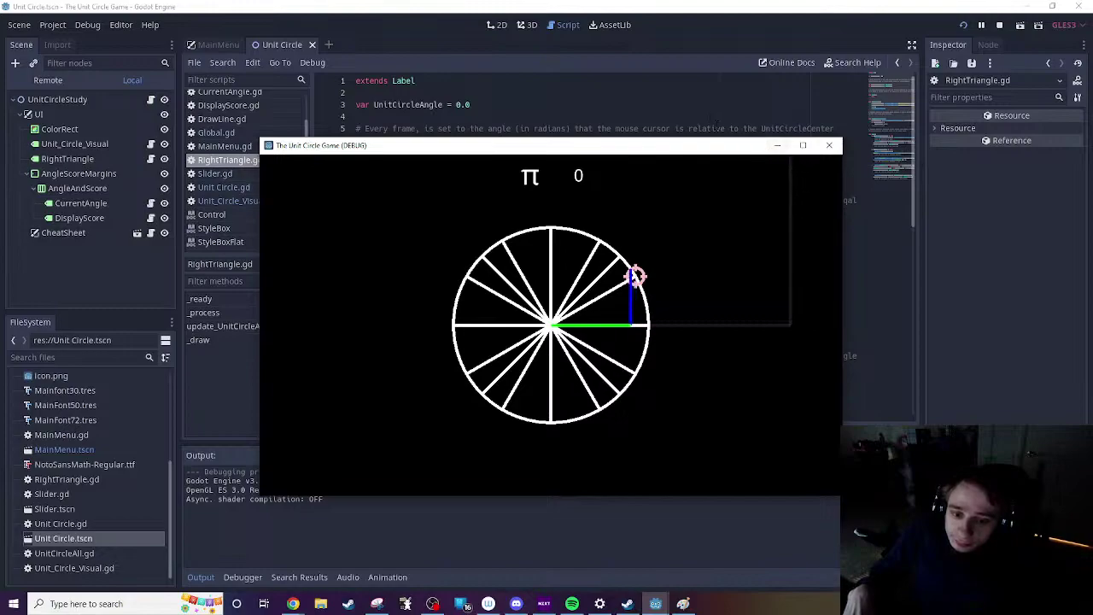
{"action": "left_click", "coordinate": [824, 151]}
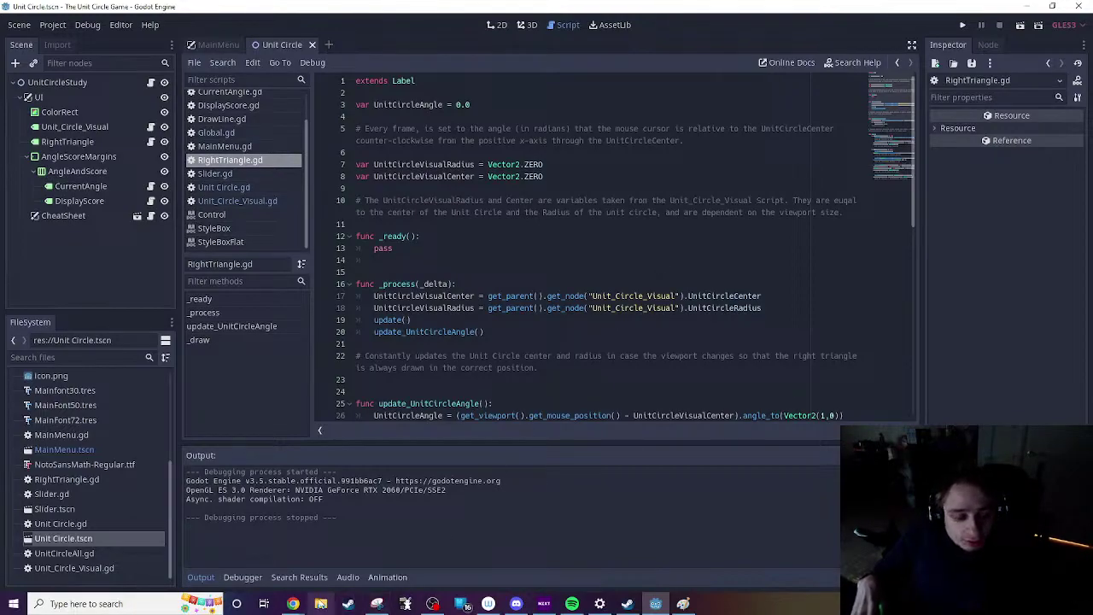
Step: Bring Notion forward and navigate via the breadcrumb to the Pause Menu to-do page
{"action": "mouse_move", "coordinate": [293, 604]}
{"action": "left_click", "coordinate": [380, 560]}
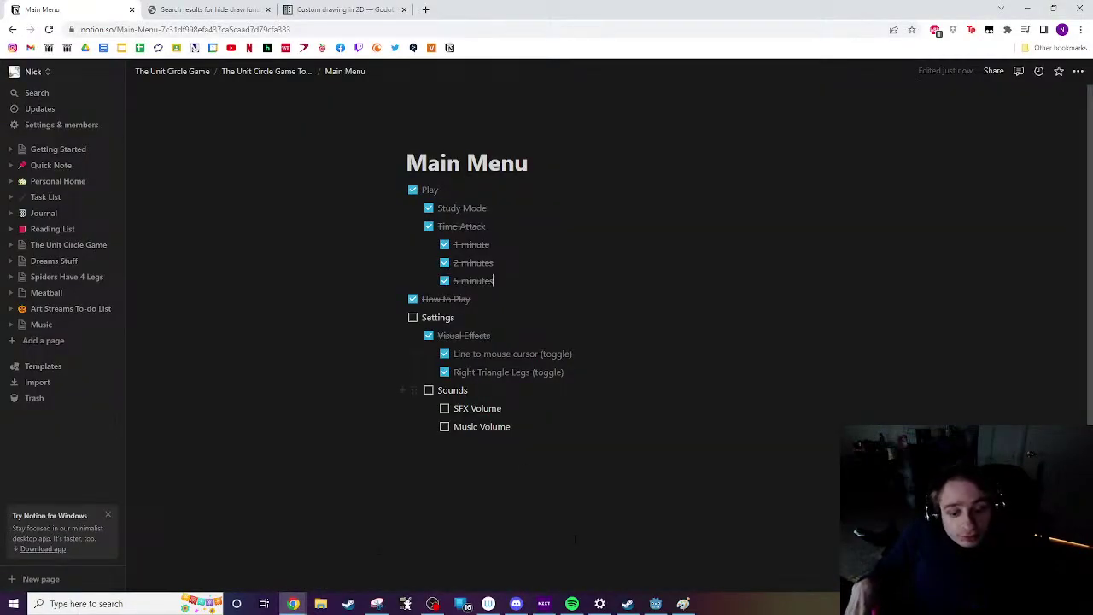
{"action": "left_click", "coordinate": [655, 602]}
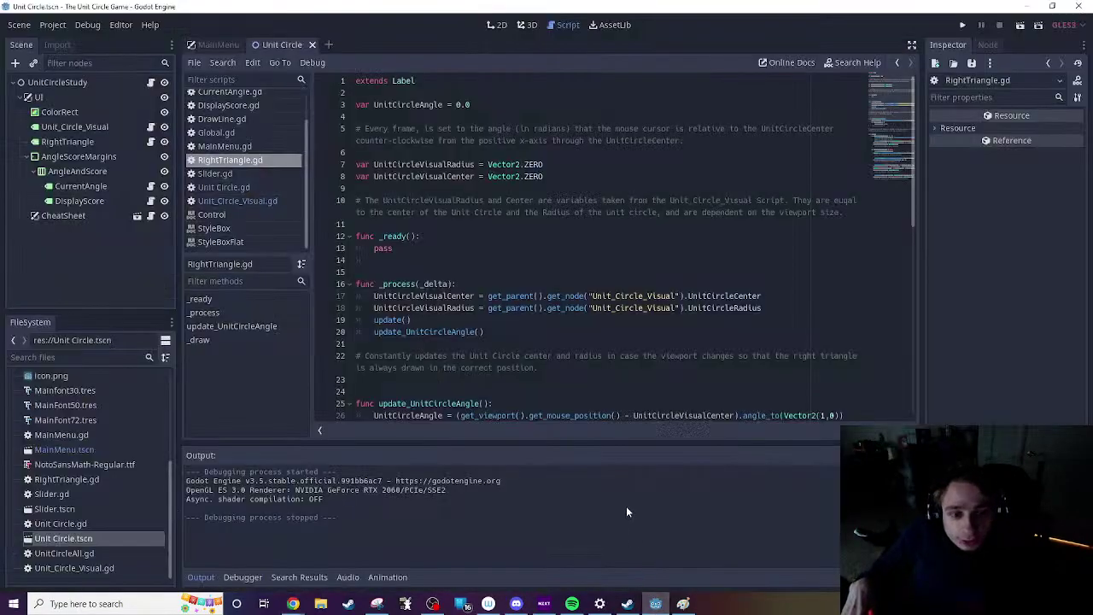
{"action": "left_click", "coordinate": [655, 603]}
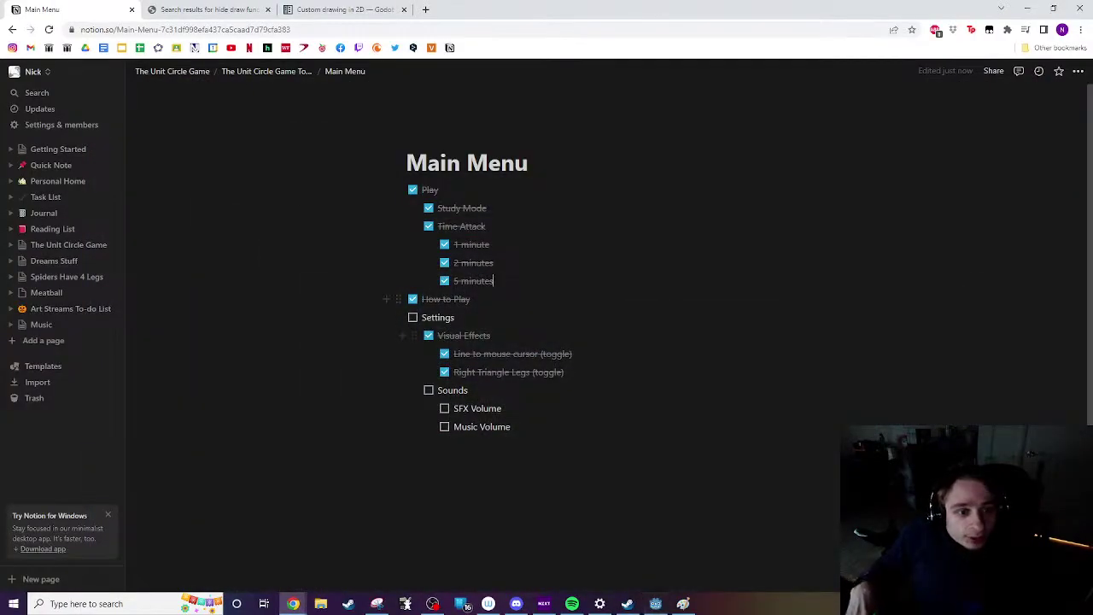
{"action": "left_click", "coordinate": [251, 72]}
{"action": "left_click", "coordinate": [446, 280]}
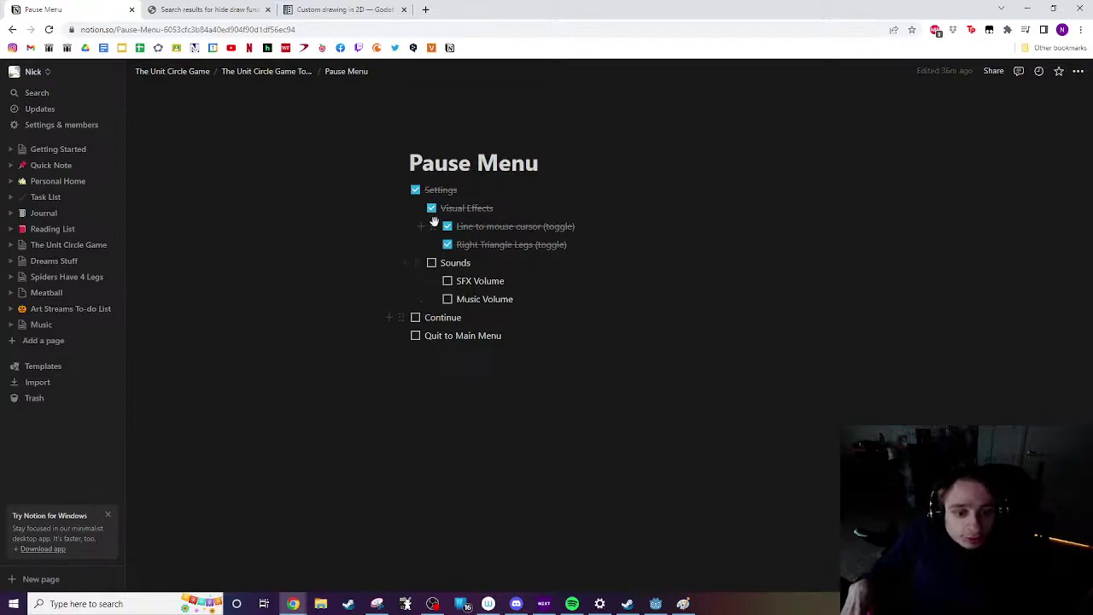
Step: Tick off Sounds, SFX Volume and Music Volume, then return to Godot
{"action": "left_click", "coordinate": [431, 263]}
{"action": "left_click", "coordinate": [447, 280]}
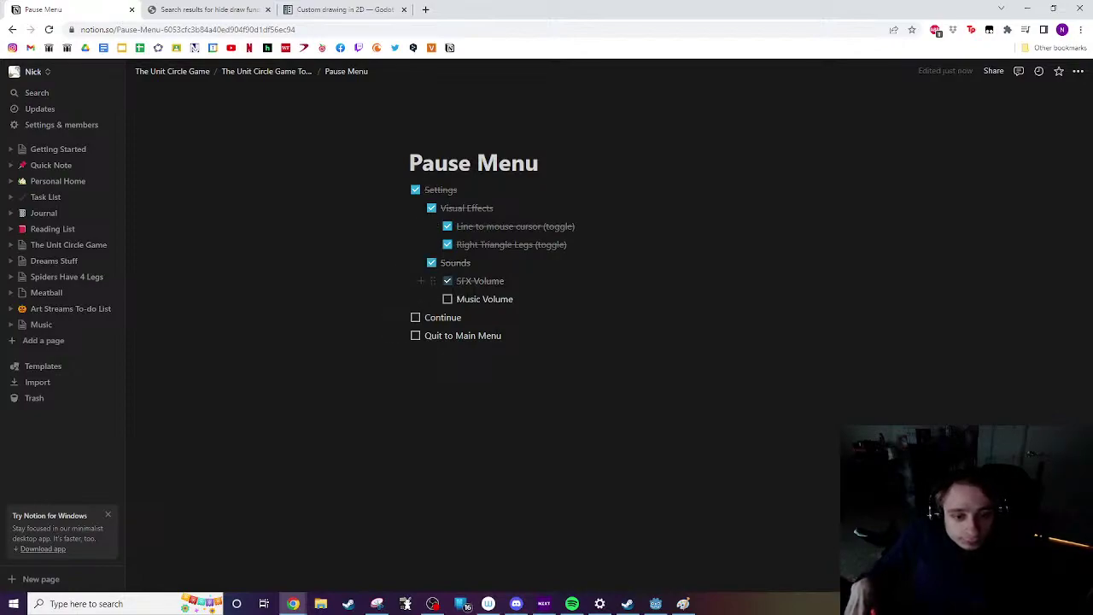
{"action": "left_click", "coordinate": [446, 299]}
{"action": "left_click", "coordinate": [453, 354]}
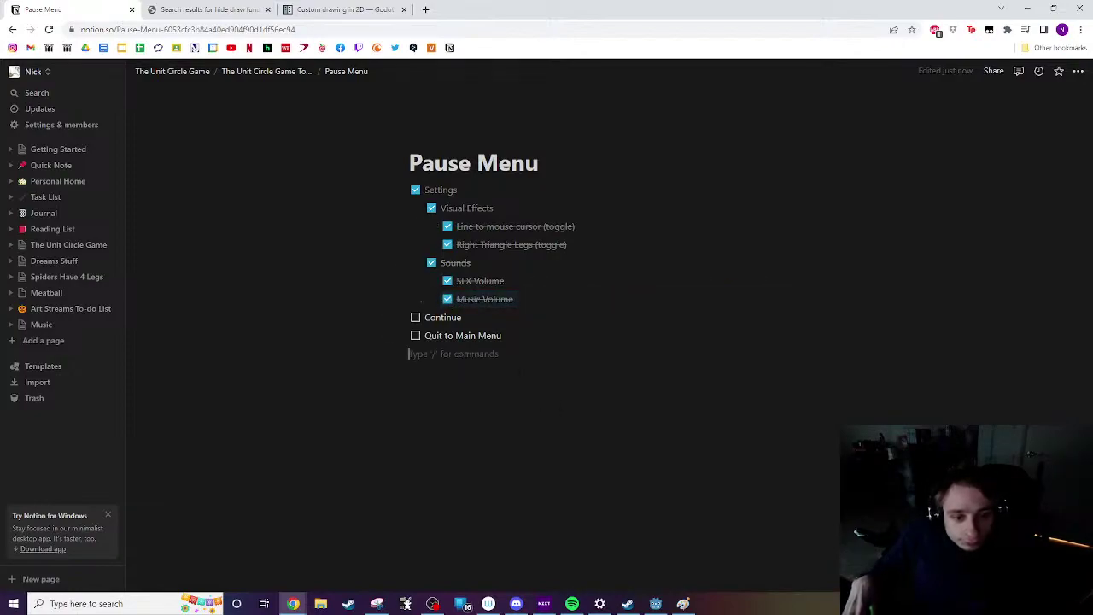
{"action": "left_click", "coordinate": [655, 604]}
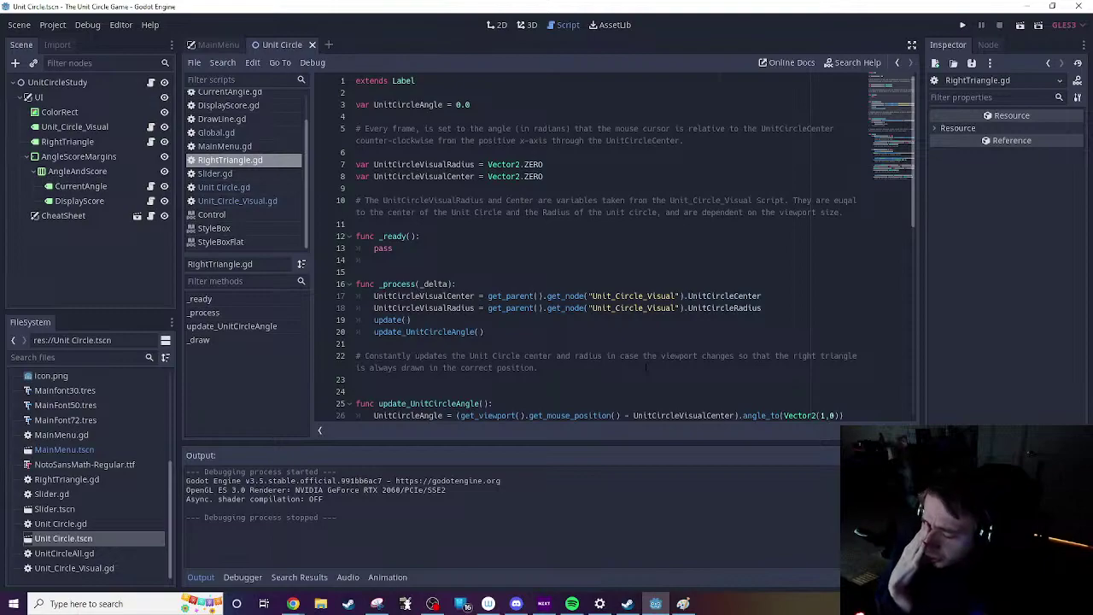
Step: Insert 'if Global.Draw_Line_to_Cursor ==true:' at line 41 and indent both grey leg lines beneath it
{"action": "scroll", "coordinate": [647, 367], "scroll_direction": "down", "scroll_amount": 8}
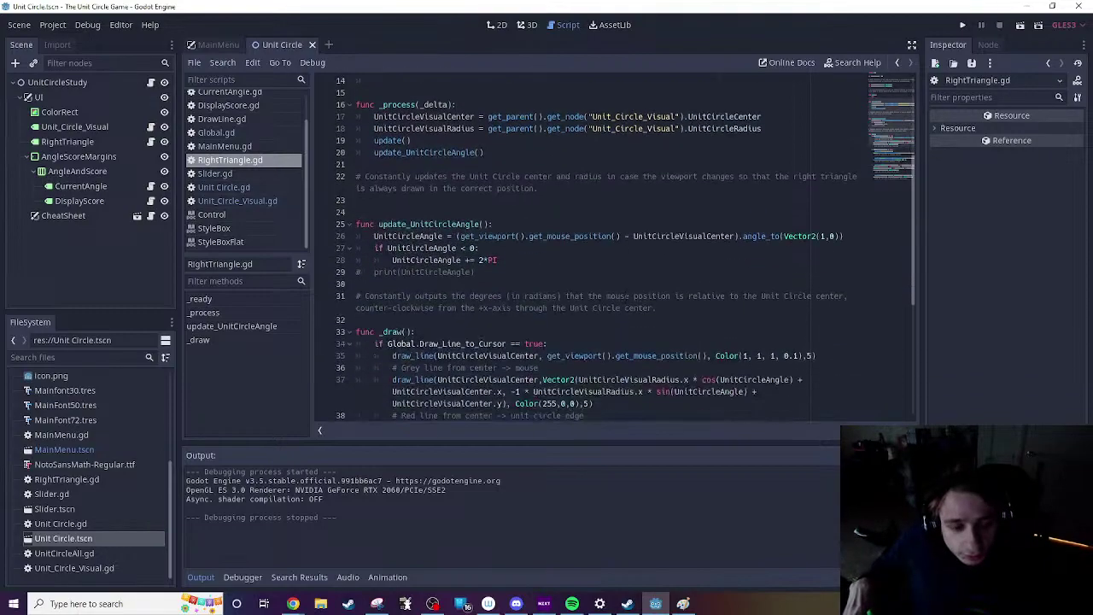
{"action": "scroll", "coordinate": [615, 248], "scroll_direction": "down", "scroll_amount": 2}
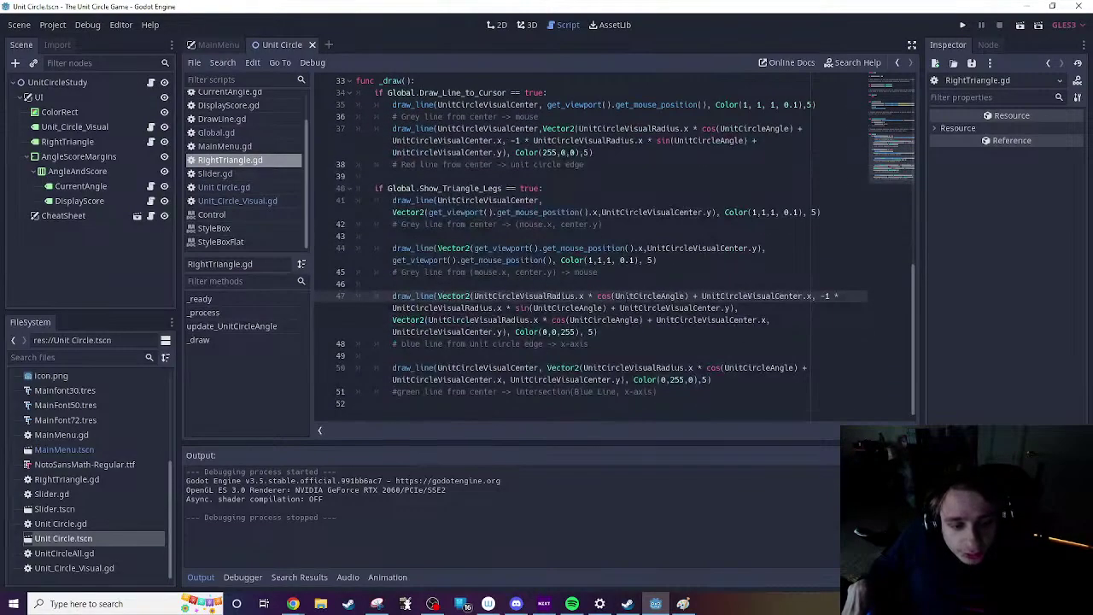
{"action": "left_click_drag", "start_coordinate": [387, 187], "coordinate": [670, 277]}
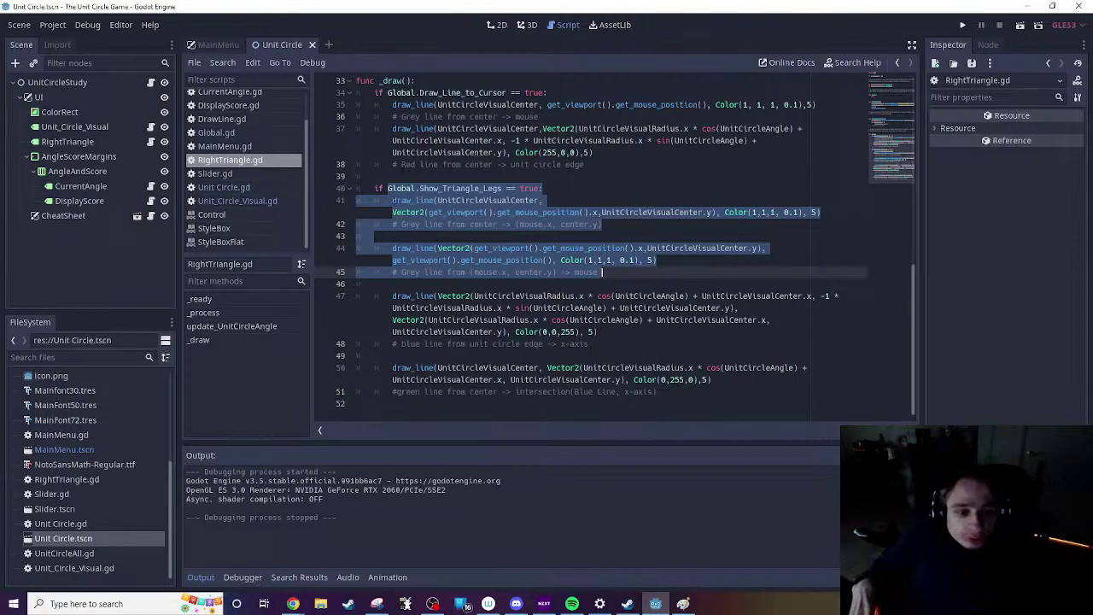
{"action": "left_click", "coordinate": [392, 200]}
{"action": "type", "text": "if "}
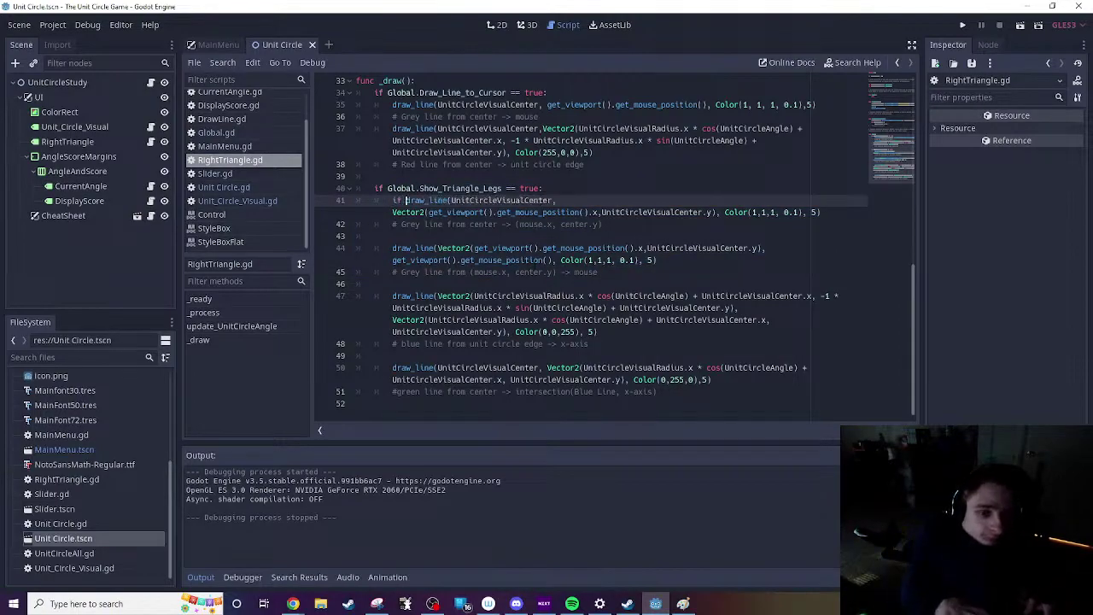
{"action": "type", "text": "Globa"}
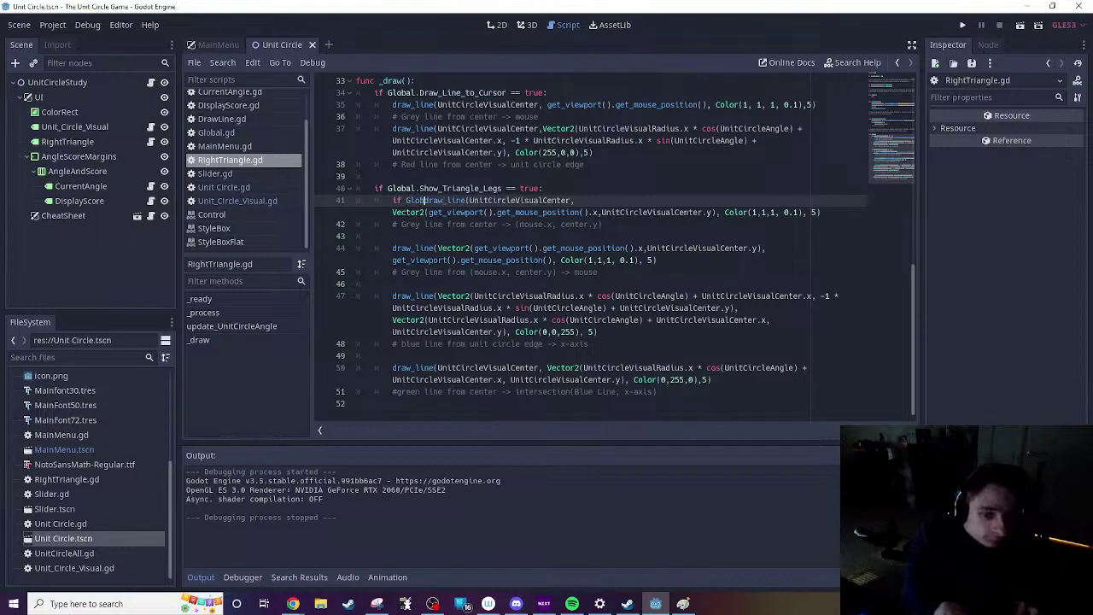
{"action": "type", "text": "l."}
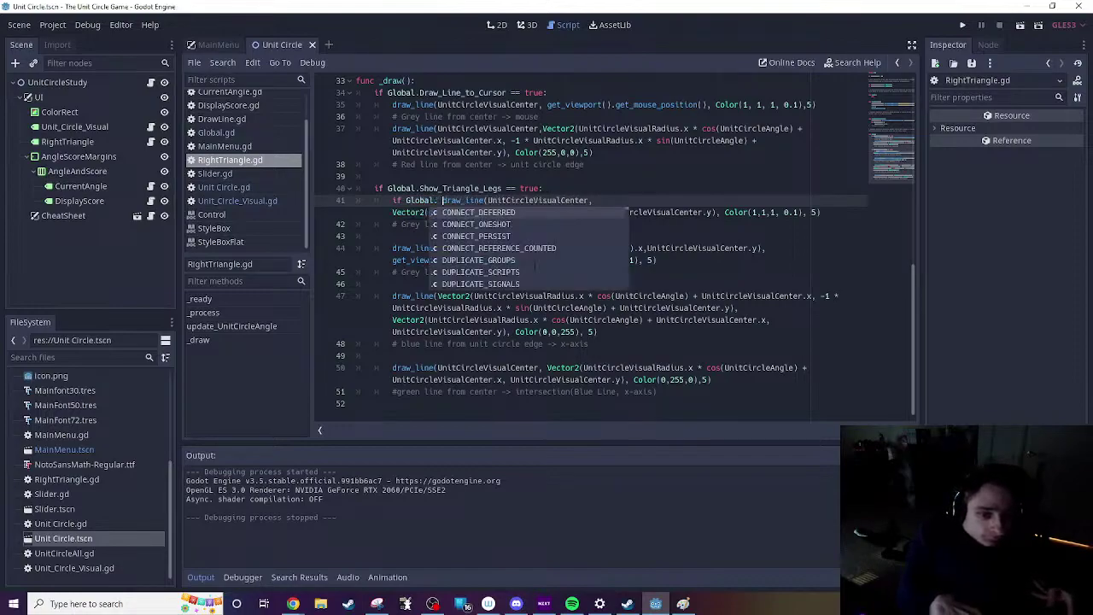
{"action": "type", "text": "Draw_Line_to_Cursor"}
{"action": "key", "text": "Return"}
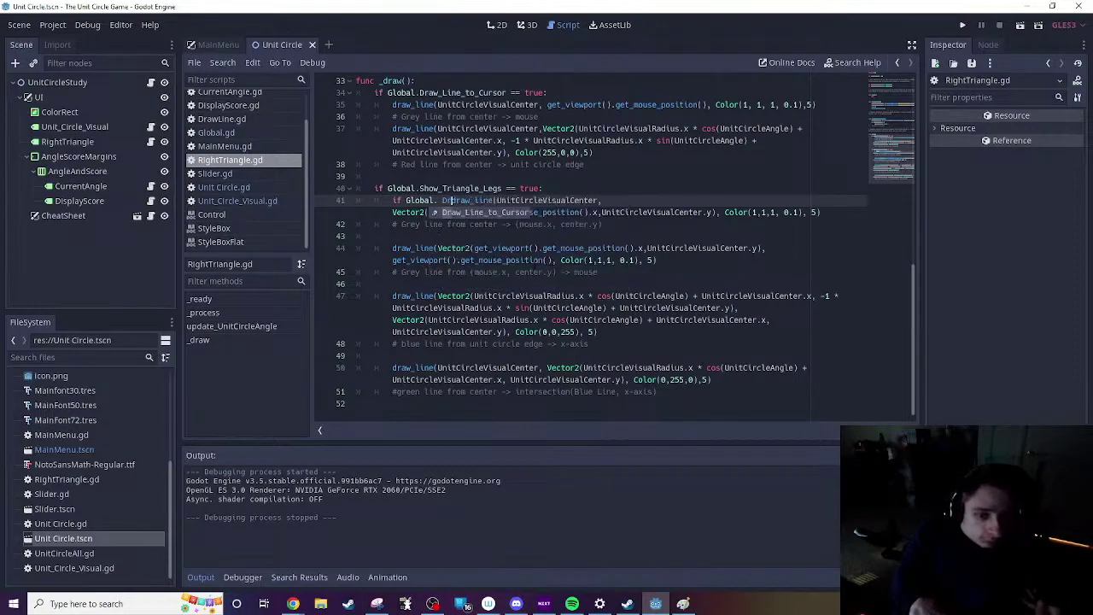
{"action": "type", "text": "==true"}
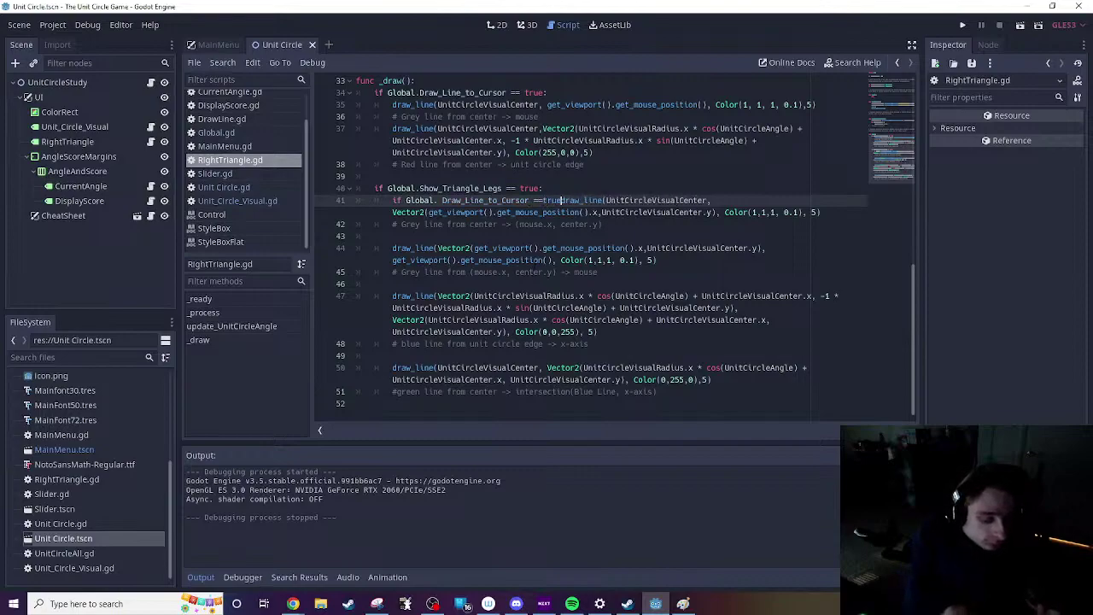
{"action": "type", "text": ":"}
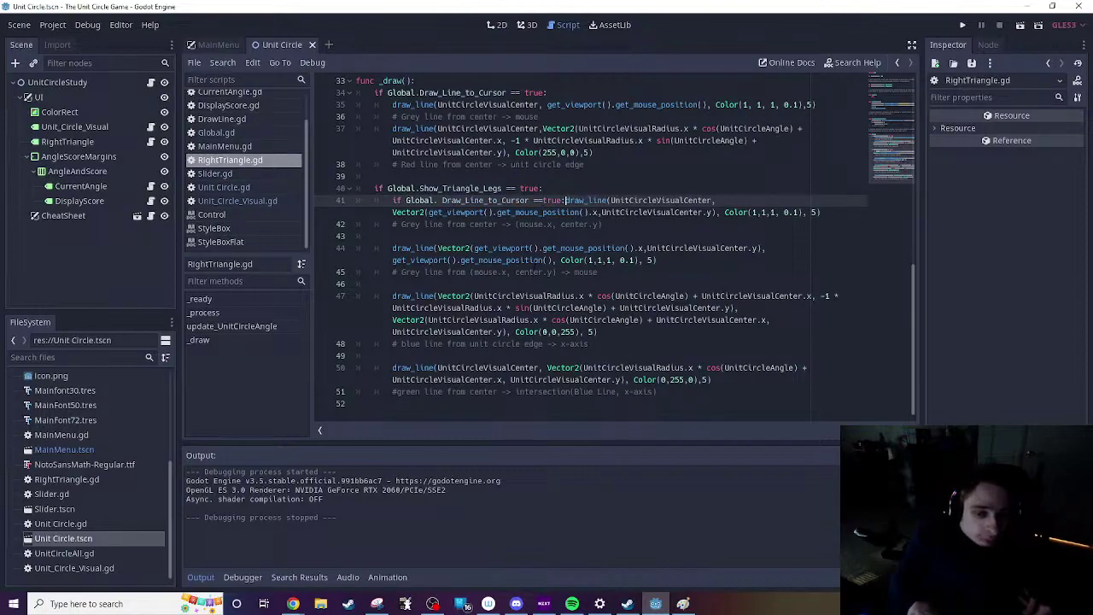
{"action": "key", "text": "Return"}
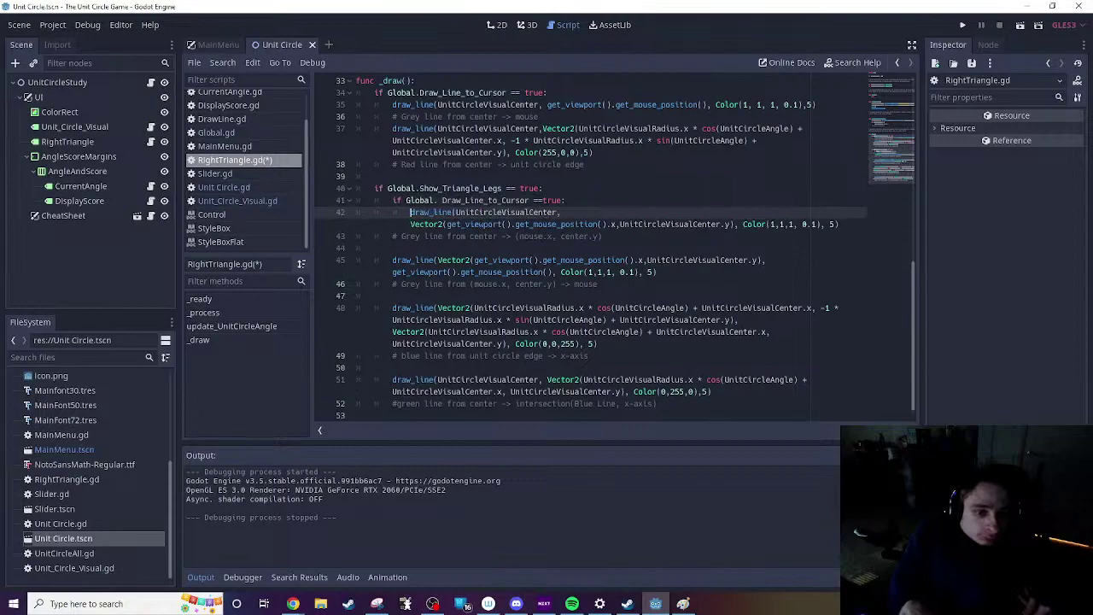
{"action": "key", "text": "Down"}
{"action": "key", "text": "Down"}
{"action": "key", "text": "Down"}
{"action": "key", "text": "Down"}
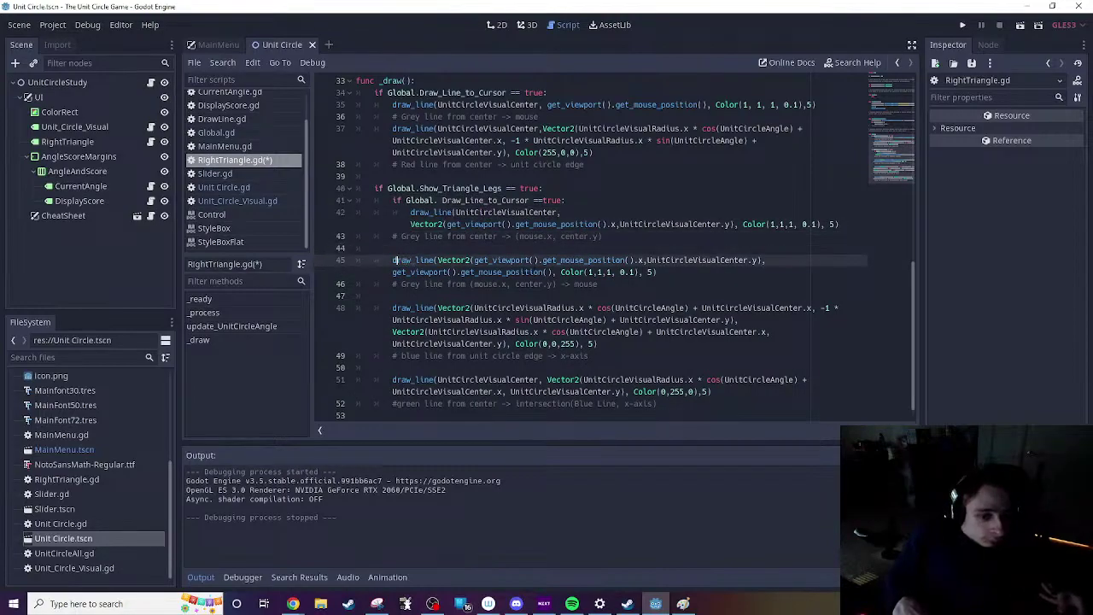
{"action": "key", "text": "Tab"}
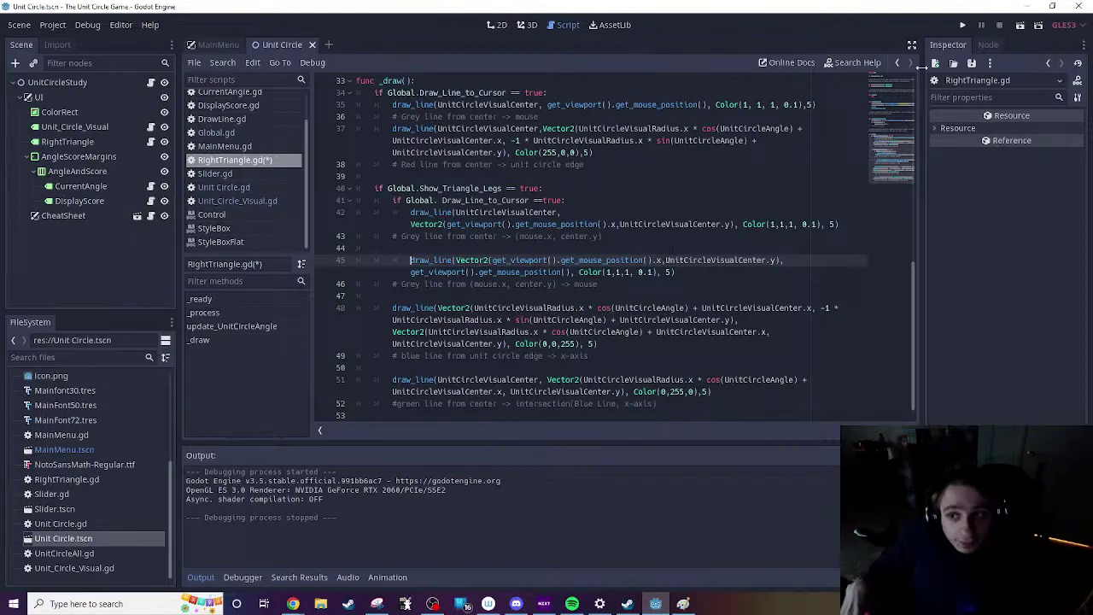
Step: Run the game with Draw Line to Cursor unticked and check Study mode shows no grey legs
{"action": "left_click", "coordinate": [962, 25]}
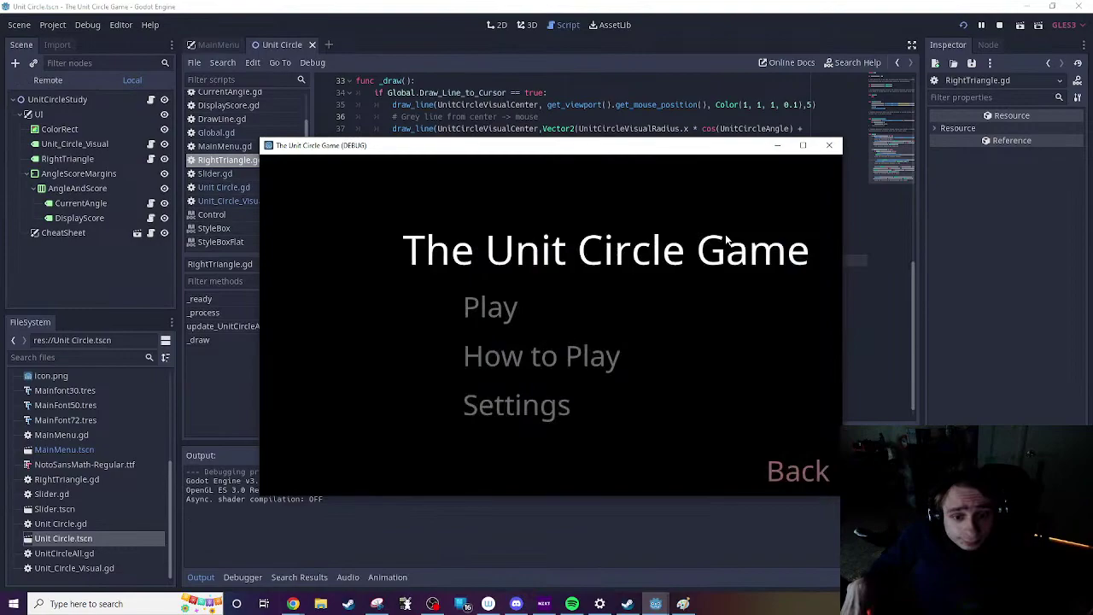
{"action": "left_click", "coordinate": [531, 404]}
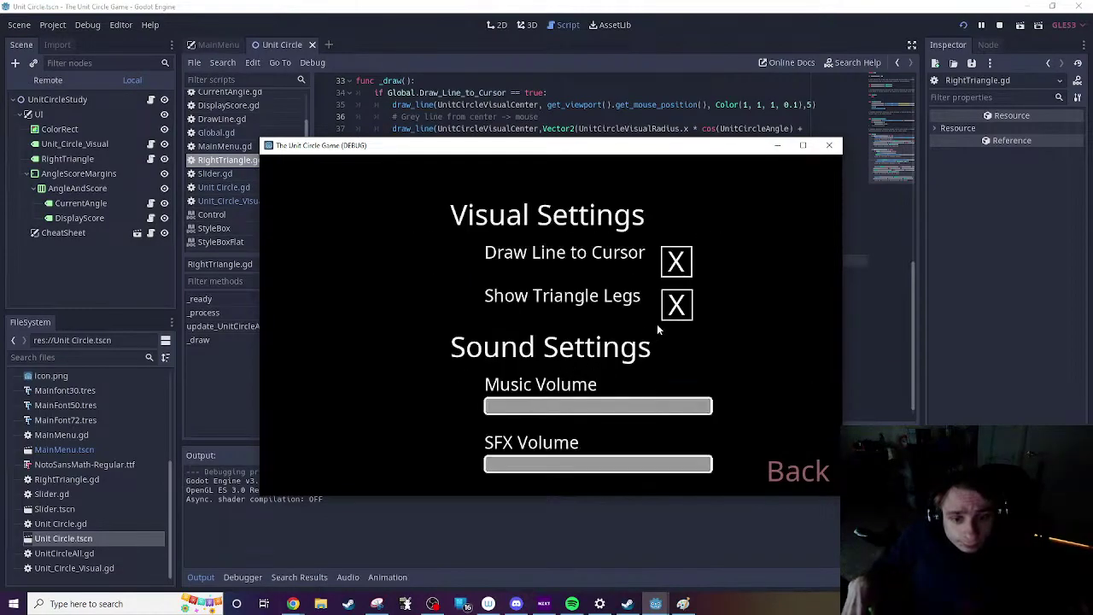
{"action": "left_click", "coordinate": [676, 261]}
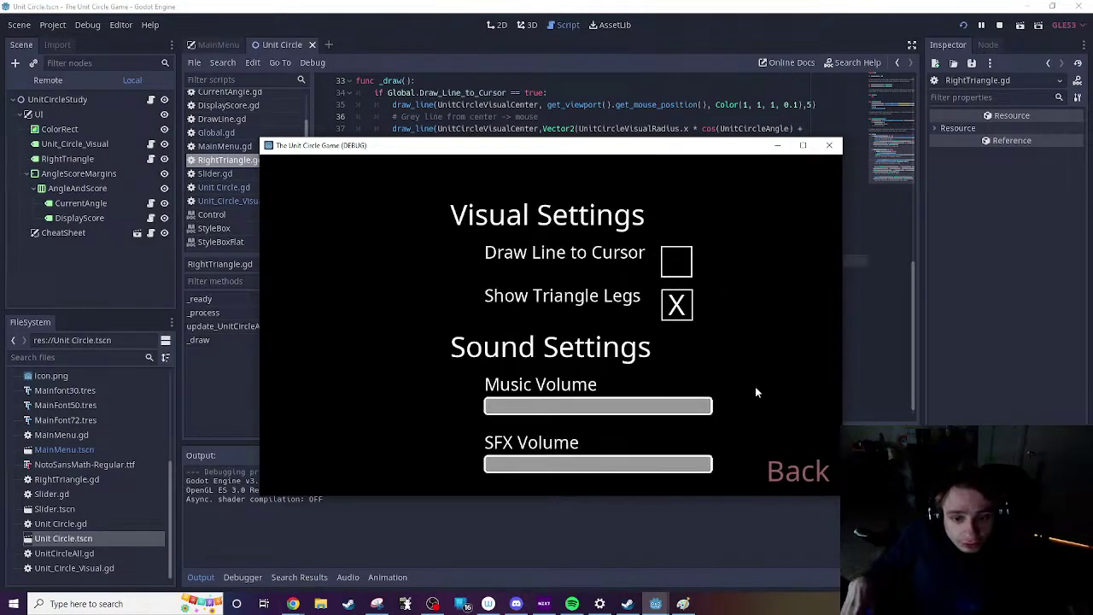
{"action": "left_click", "coordinate": [794, 470]}
{"action": "left_click", "coordinate": [510, 313]}
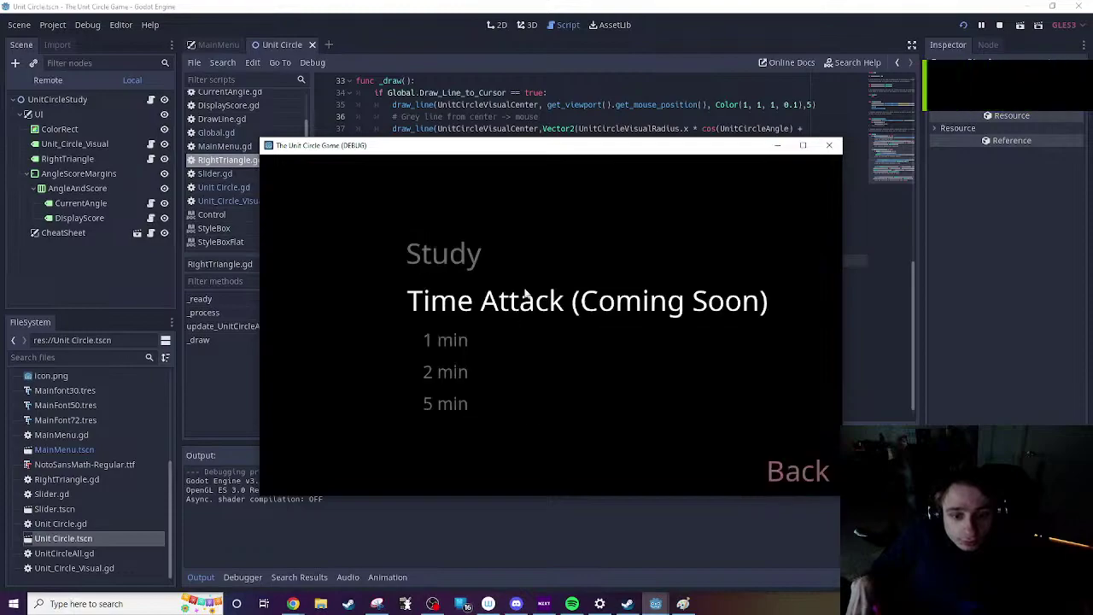
{"action": "left_click", "coordinate": [485, 256]}
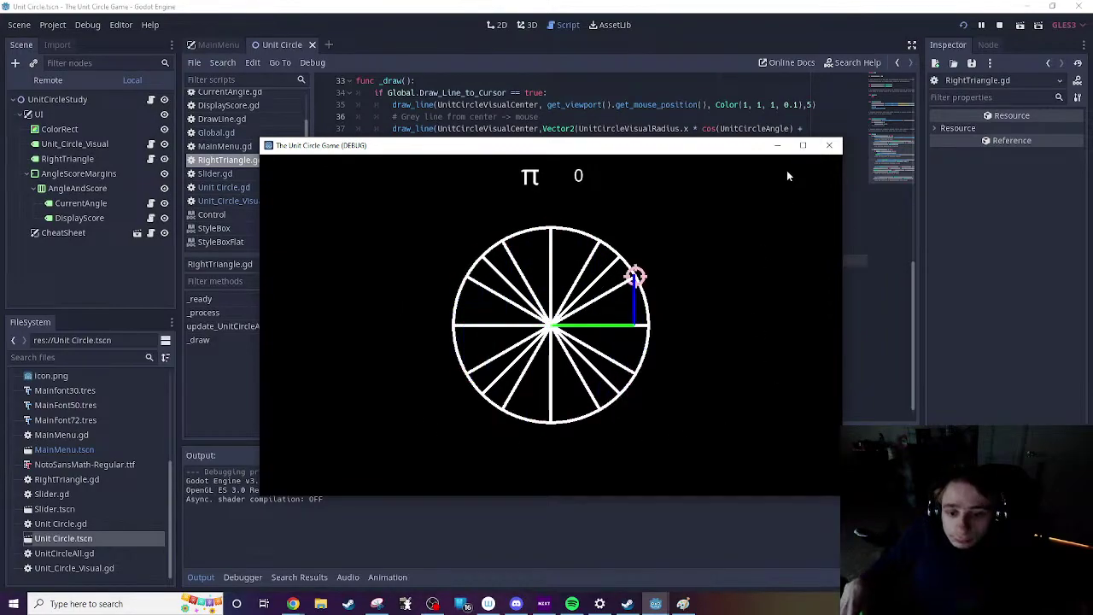
{"action": "left_click", "coordinate": [828, 145]}
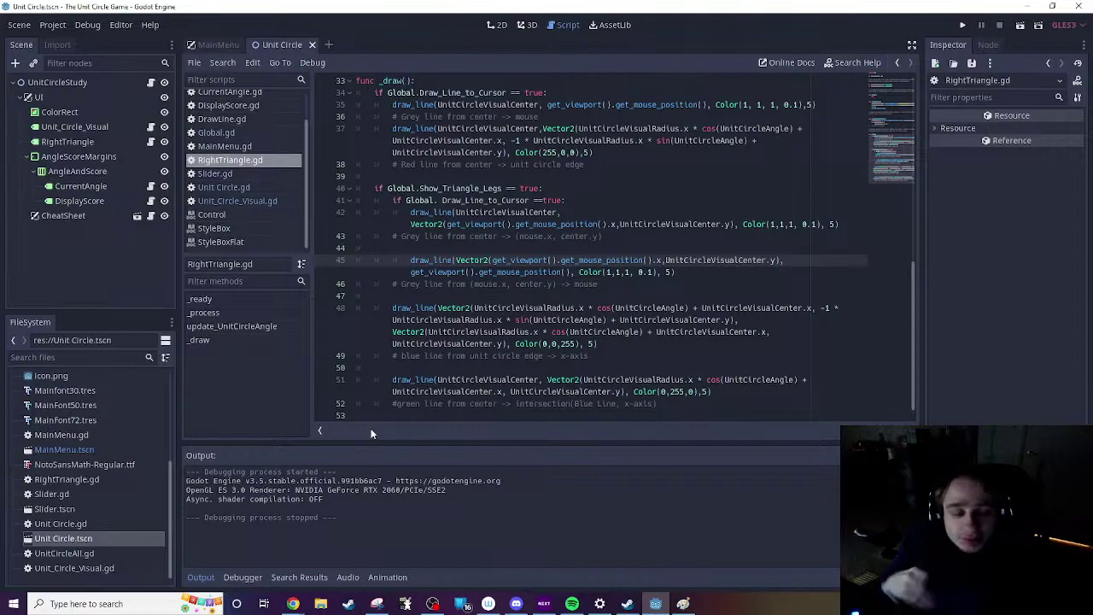
Step: Switch to the 2D workspace and bring up the MainMenu scene tab
{"action": "left_click", "coordinate": [496, 26]}
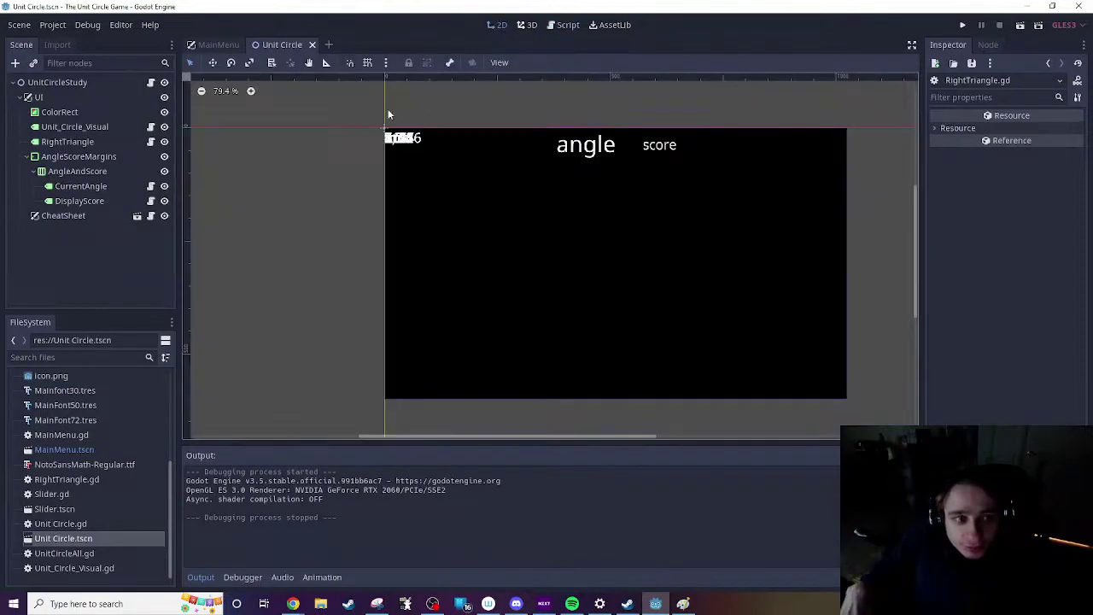
{"action": "left_click", "coordinate": [217, 45]}
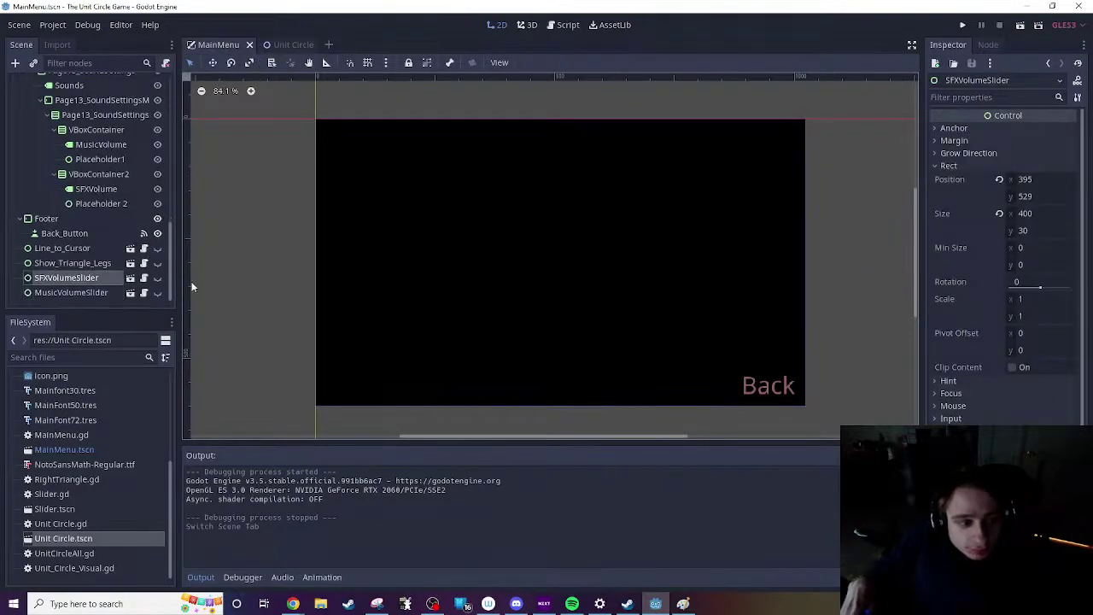
{"action": "scroll", "coordinate": [141, 263], "scroll_direction": "up", "scroll_amount": 3}
{"action": "scroll", "coordinate": [143, 258], "scroll_direction": "up", "scroll_amount": 10}
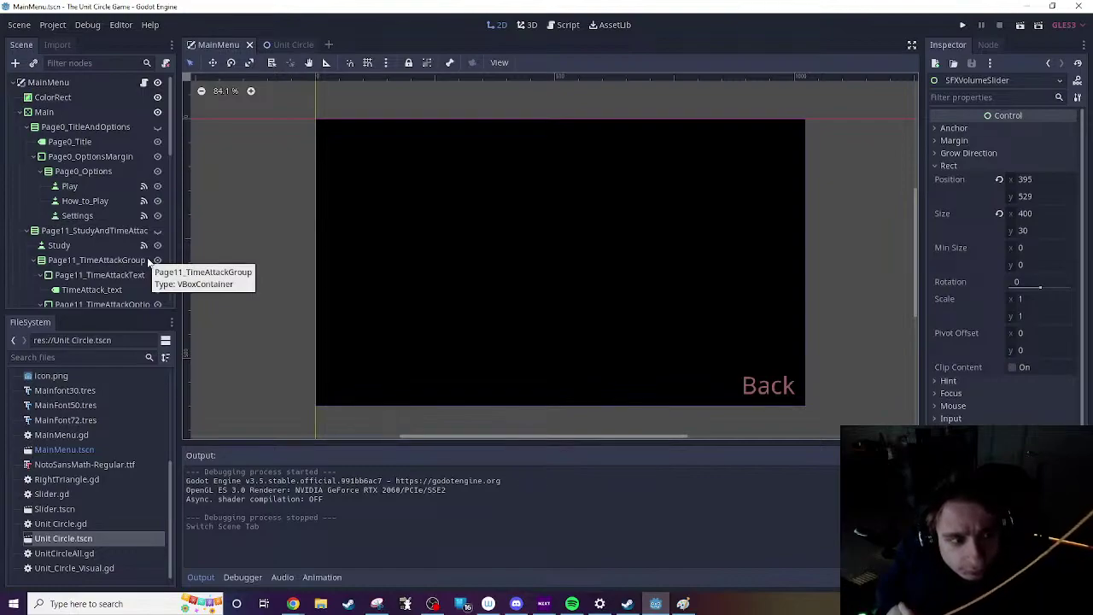
Step: Run the game, visit How to Play, then adjust the music and SFX volume sliders in Settings
{"action": "left_click", "coordinate": [962, 26]}
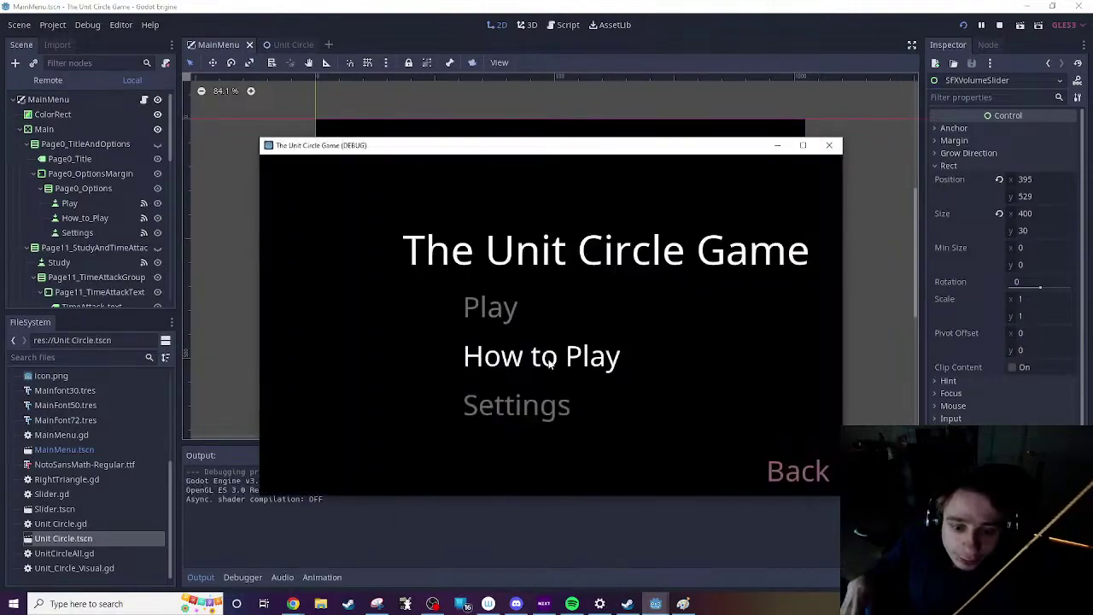
{"action": "left_click", "coordinate": [551, 361]}
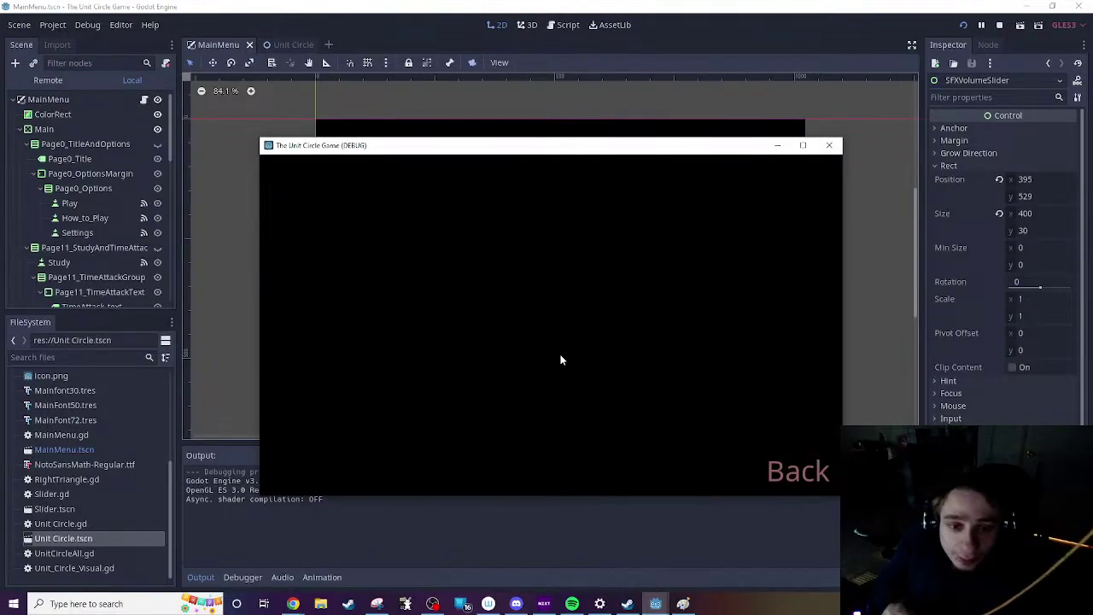
{"action": "left_click", "coordinate": [794, 471]}
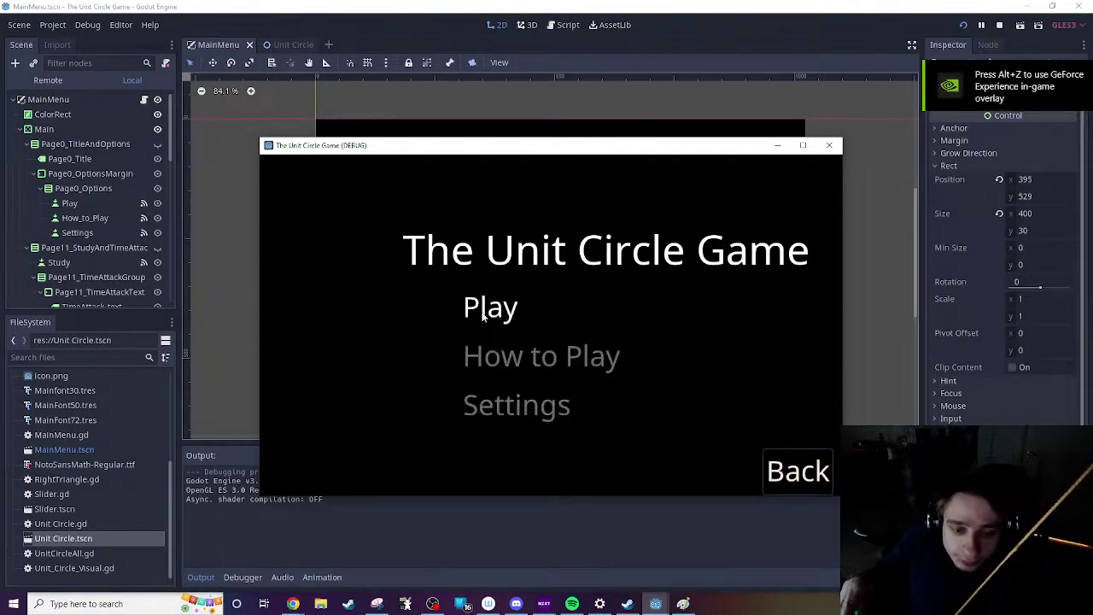
{"action": "left_click", "coordinate": [590, 405]}
{"action": "left_click_drag", "start_coordinate": [630, 408], "coordinate": [623, 407]}
{"action": "left_click_drag", "start_coordinate": [658, 464], "coordinate": [691, 463]}
{"action": "left_click_drag", "start_coordinate": [611, 406], "coordinate": [516, 406]}
Step: Toggle Draw Line to Cursor and Show Triangle Legs off and back on, then raise music volume
{"action": "left_click", "coordinate": [685, 314]}
{"action": "left_click", "coordinate": [683, 269]}
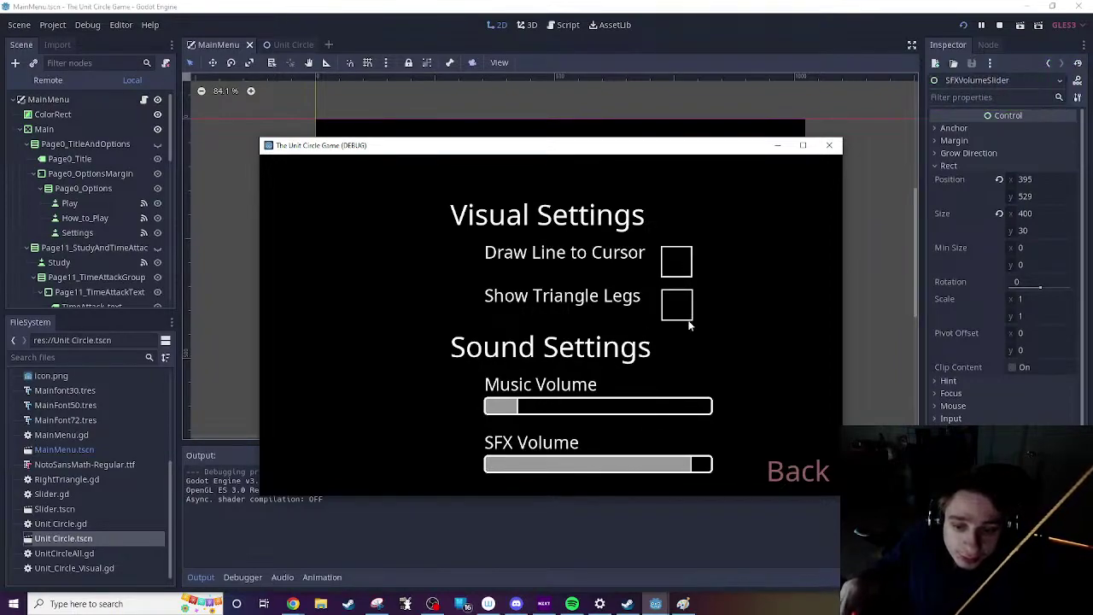
{"action": "left_click", "coordinate": [687, 321]}
{"action": "left_click", "coordinate": [678, 263]}
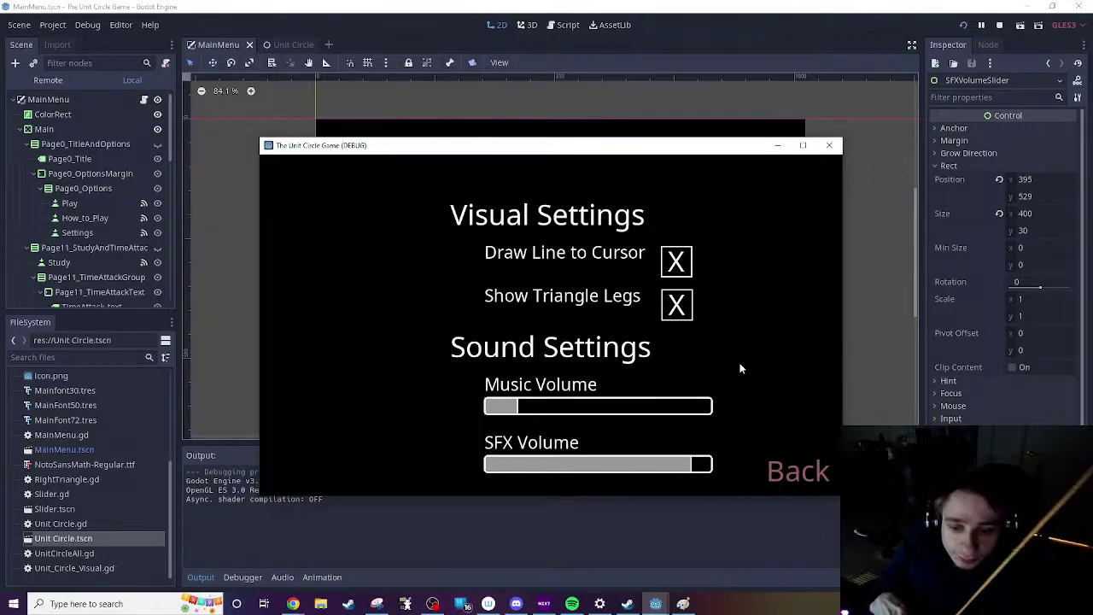
{"action": "left_click", "coordinate": [676, 305]}
{"action": "double_click", "coordinate": [677, 305]}
{"action": "left_click", "coordinate": [676, 305]}
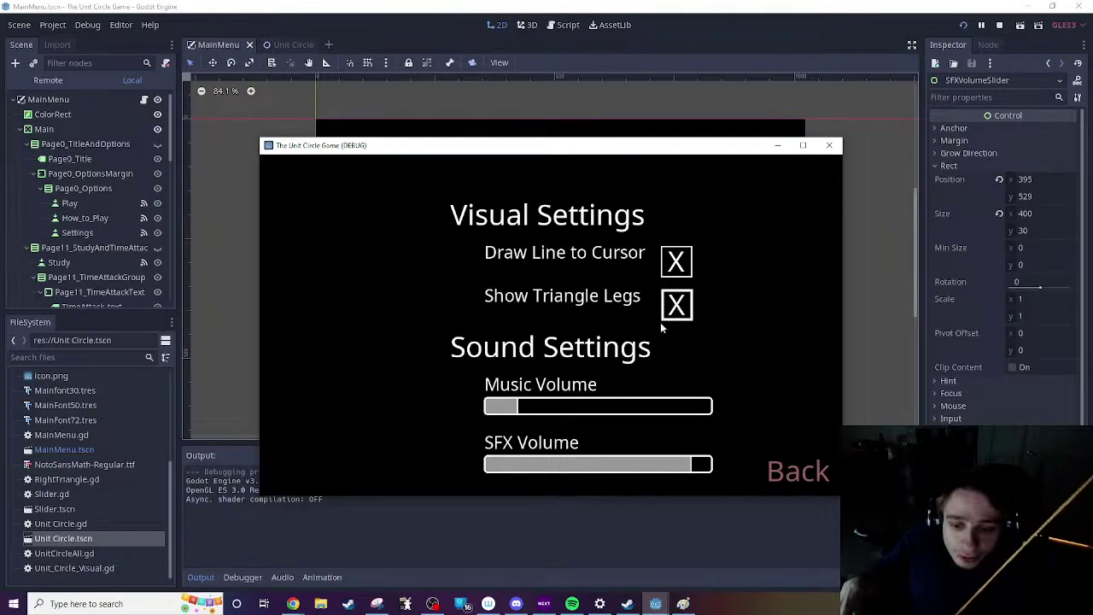
{"action": "left_click_drag", "start_coordinate": [581, 406], "coordinate": [609, 406]}
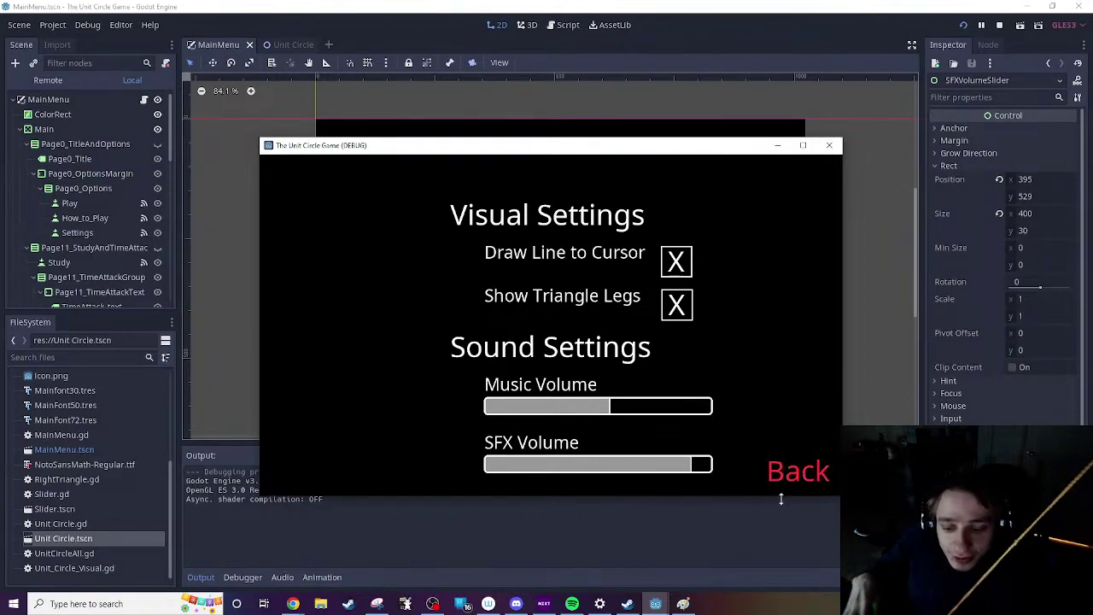
Step: Go back from Settings, view How to Play, return to the main menu and close the game
{"action": "left_click", "coordinate": [779, 472]}
{"action": "left_click", "coordinate": [528, 356]}
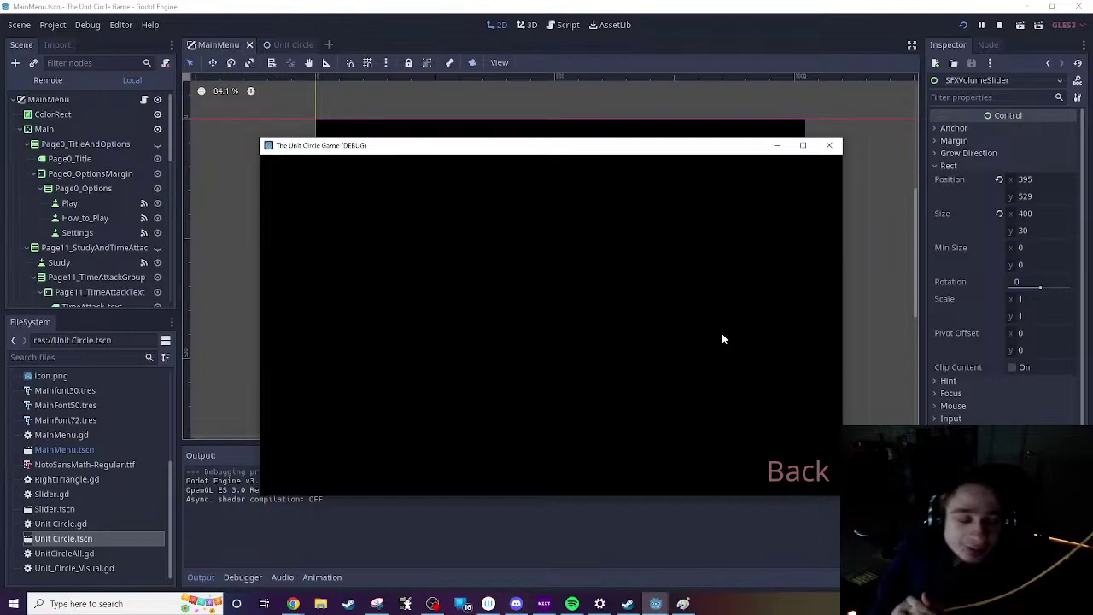
{"action": "left_click", "coordinate": [796, 472]}
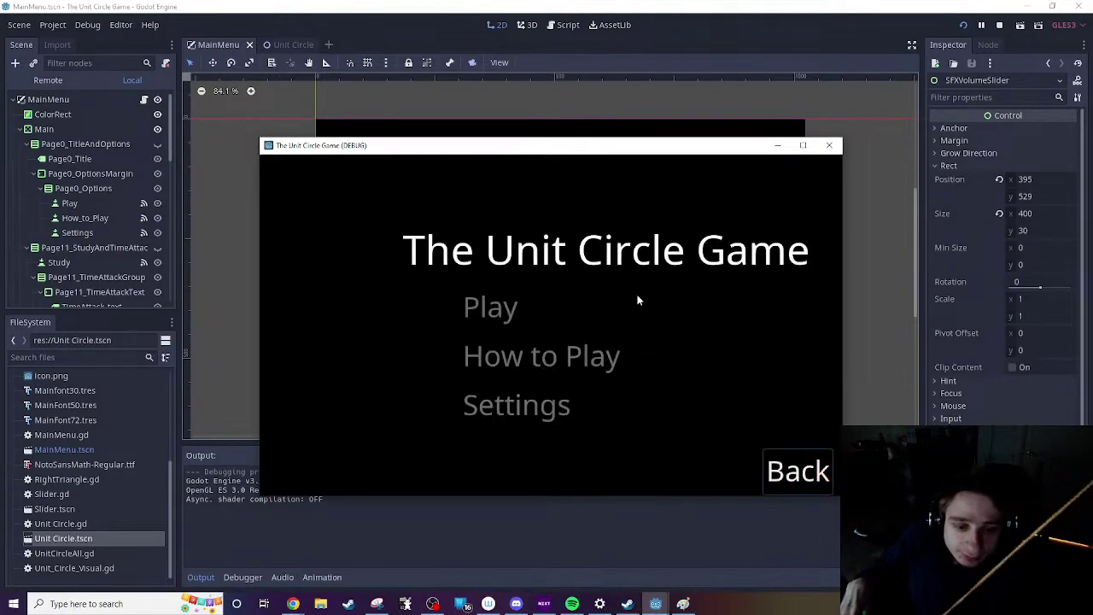
{"action": "left_click", "coordinate": [829, 145]}
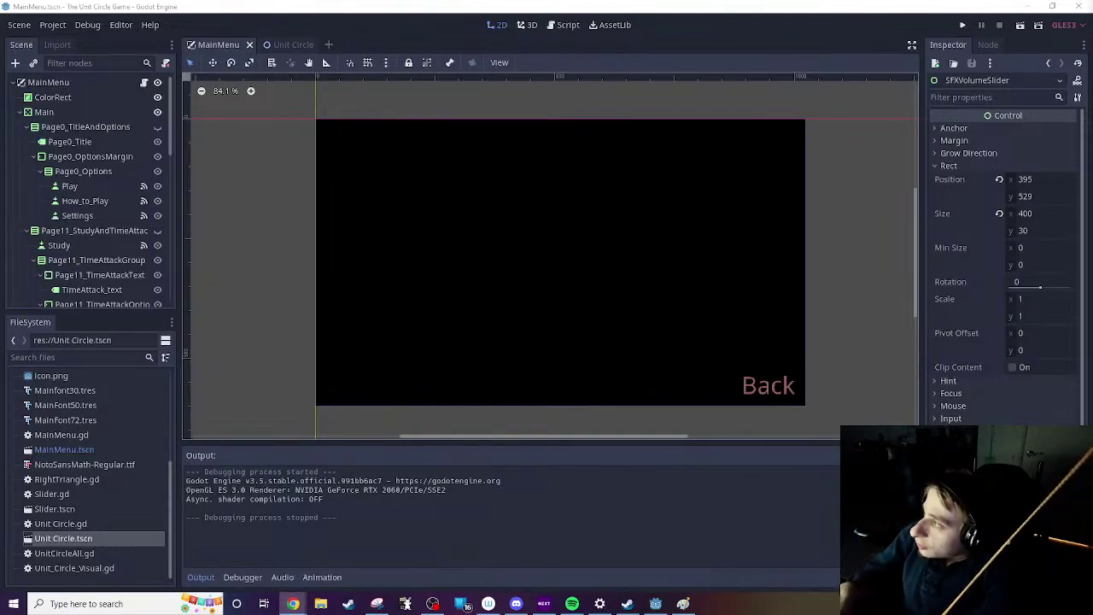
Step: Switch from Godot to the Chrome window showing the Twitch home page
{"action": "key", "text": "alt+Tab"}
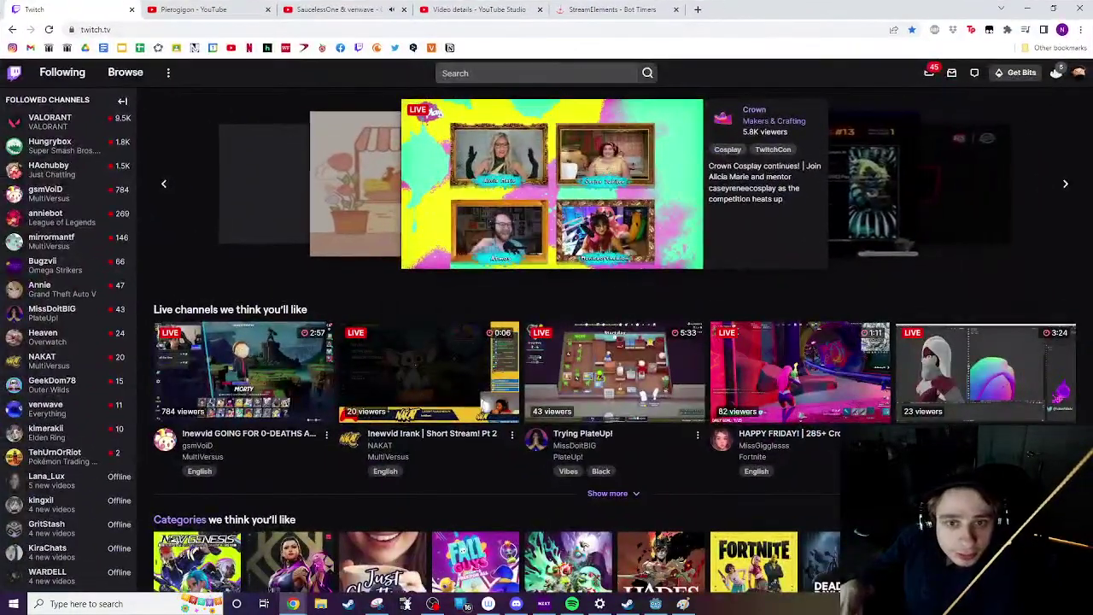
{"action": "left_click", "coordinate": [533, 74]}
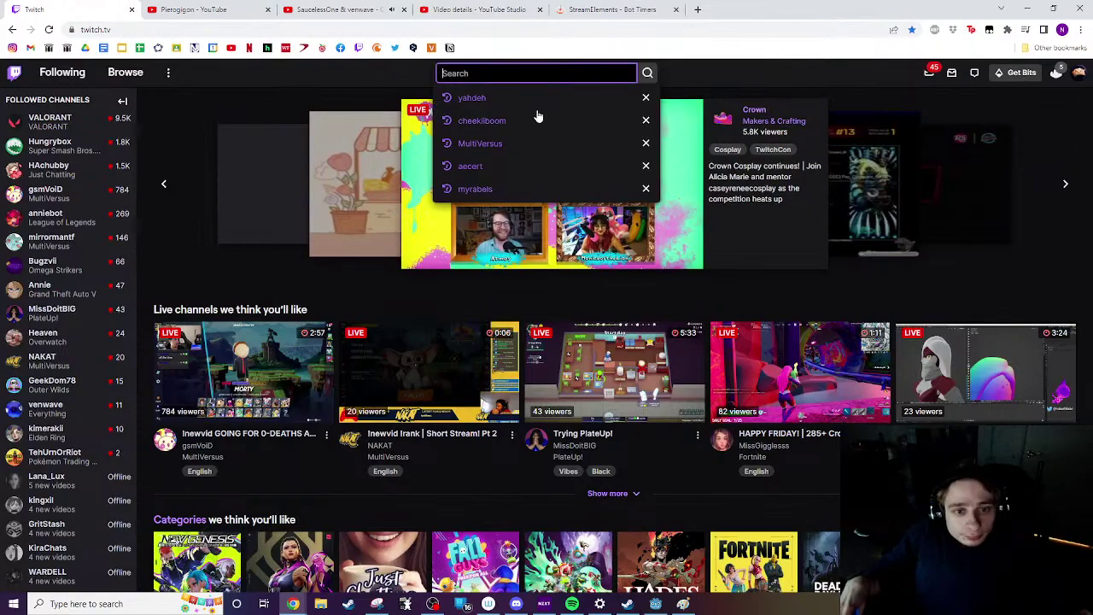
{"action": "type", "text": "godot e"}
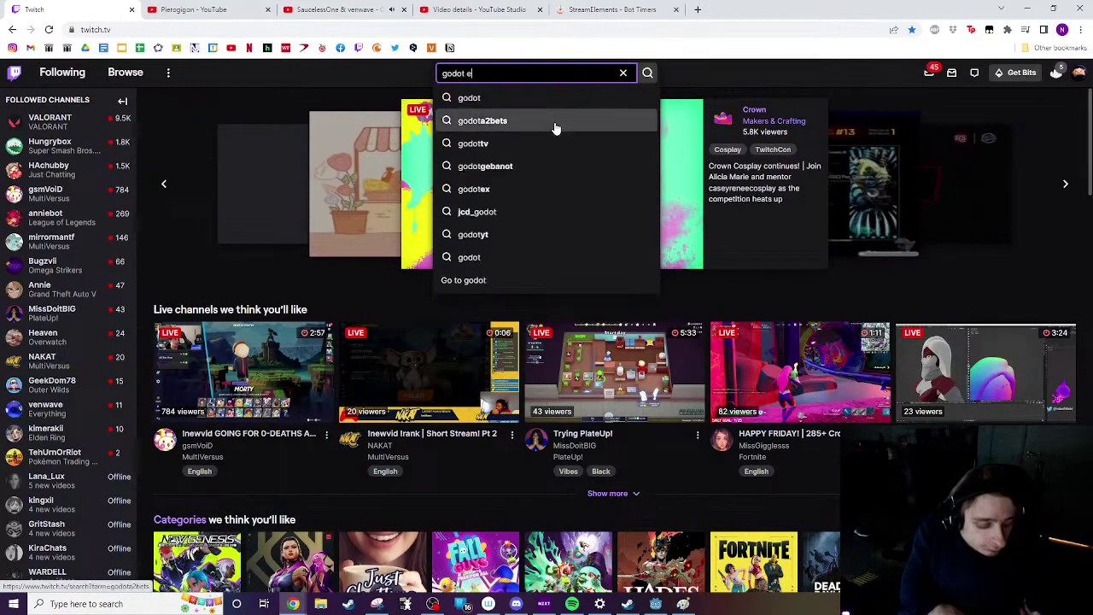
{"action": "type", "text": "ngine"}
{"action": "key", "text": "Return"}
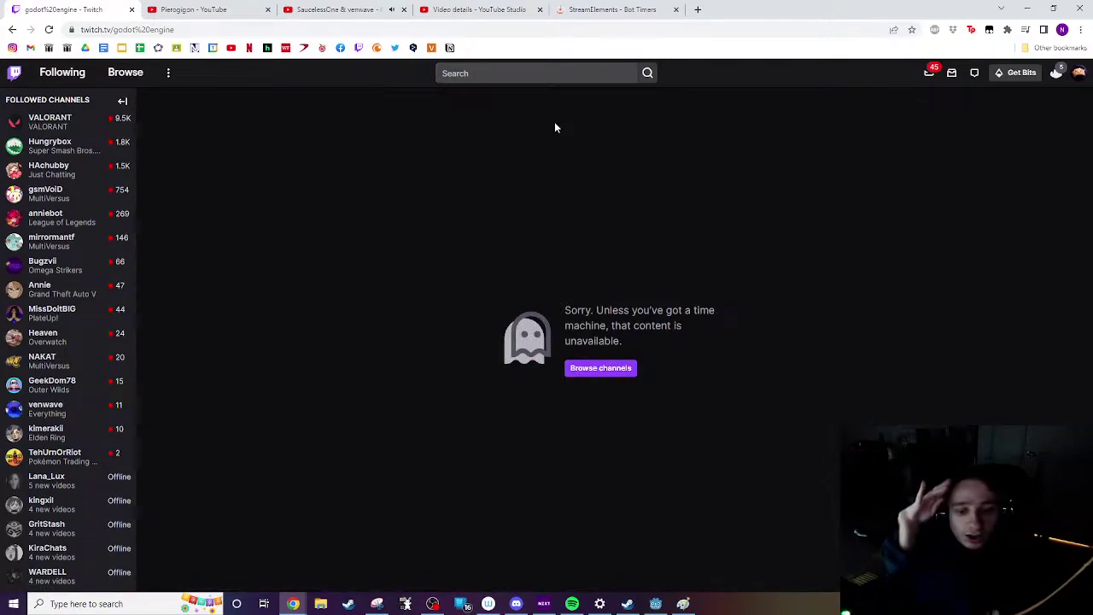
{"action": "left_click", "coordinate": [536, 73]}
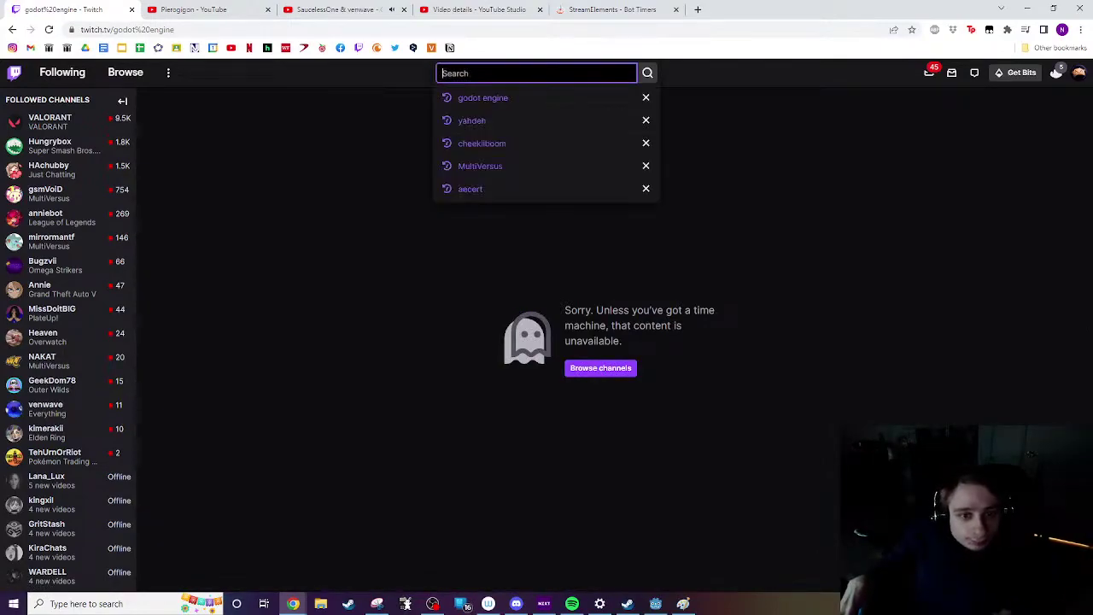
{"action": "left_click", "coordinate": [480, 100]}
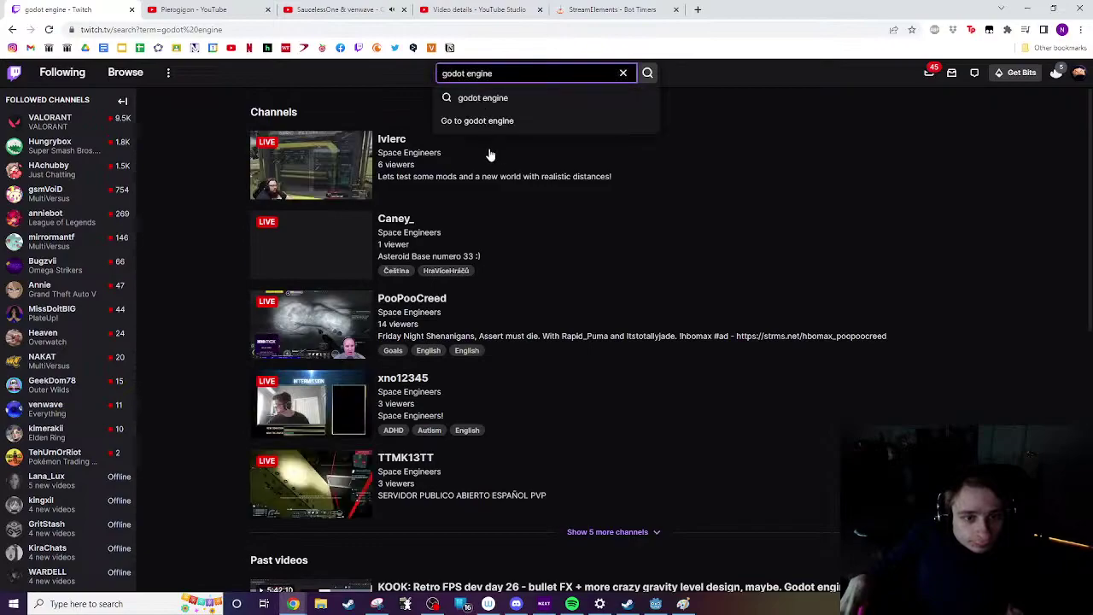
{"action": "left_click", "coordinate": [180, 252]}
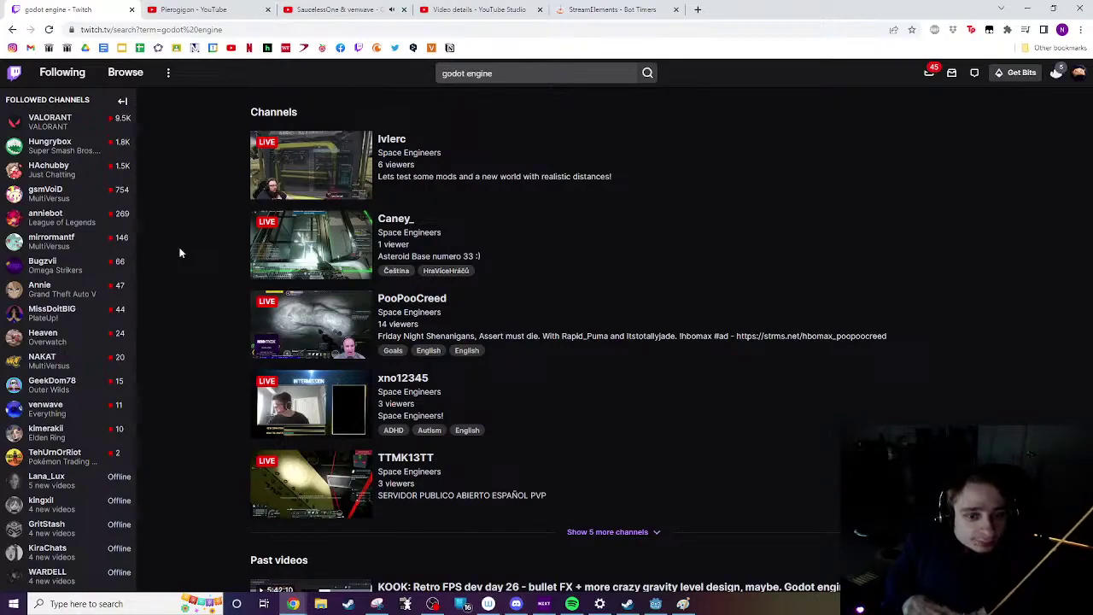
{"action": "left_click", "coordinate": [465, 73]}
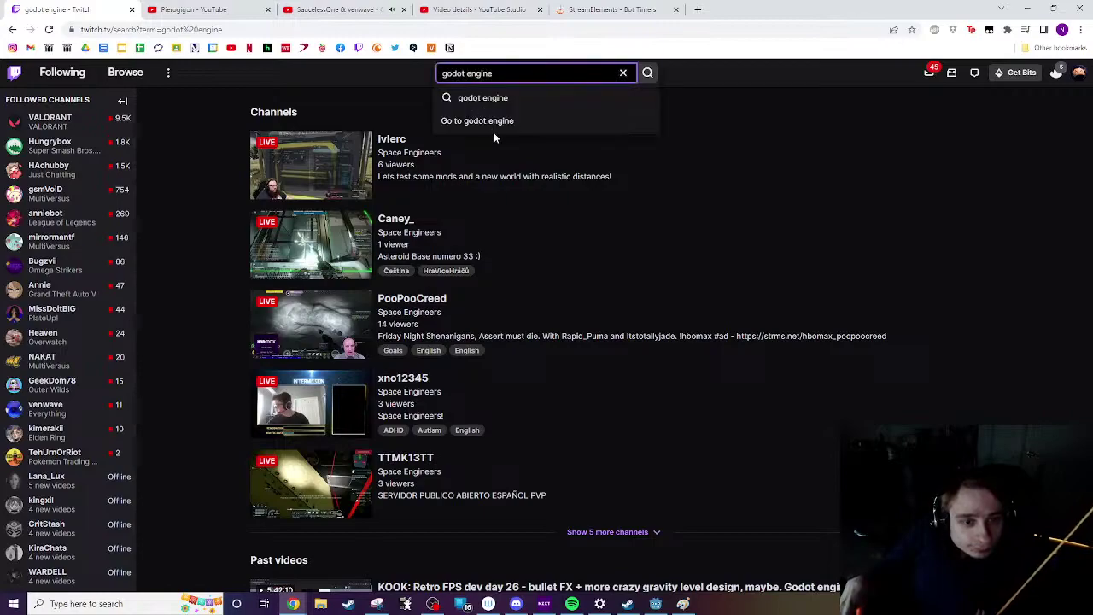
{"action": "scroll", "coordinate": [401, 301], "scroll_direction": "down", "scroll_amount": 3}
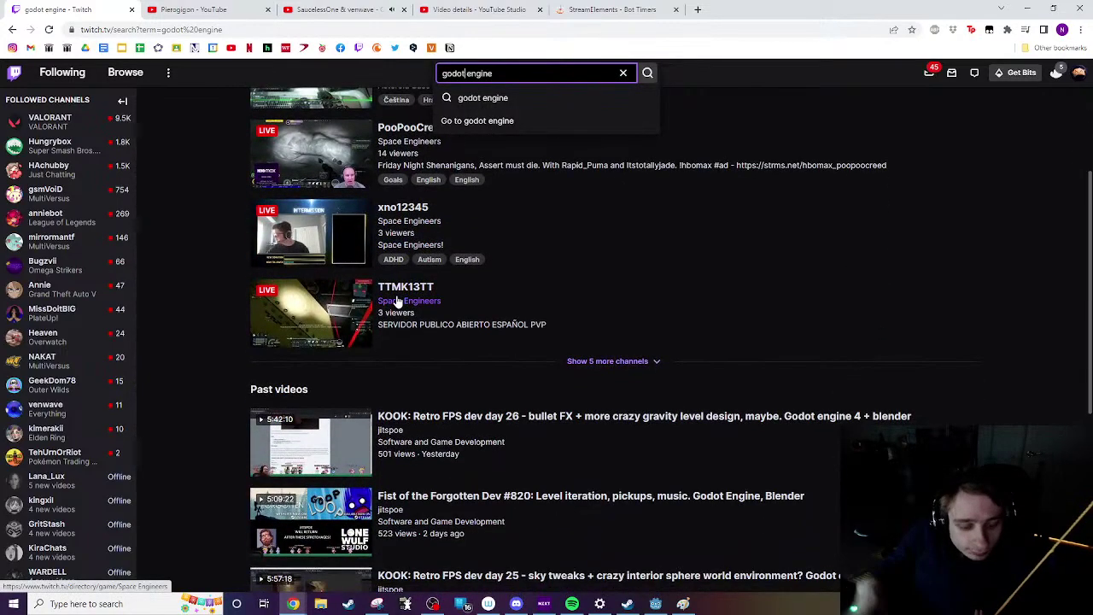
{"action": "key", "text": "Delete"}
{"action": "key", "text": "Return"}
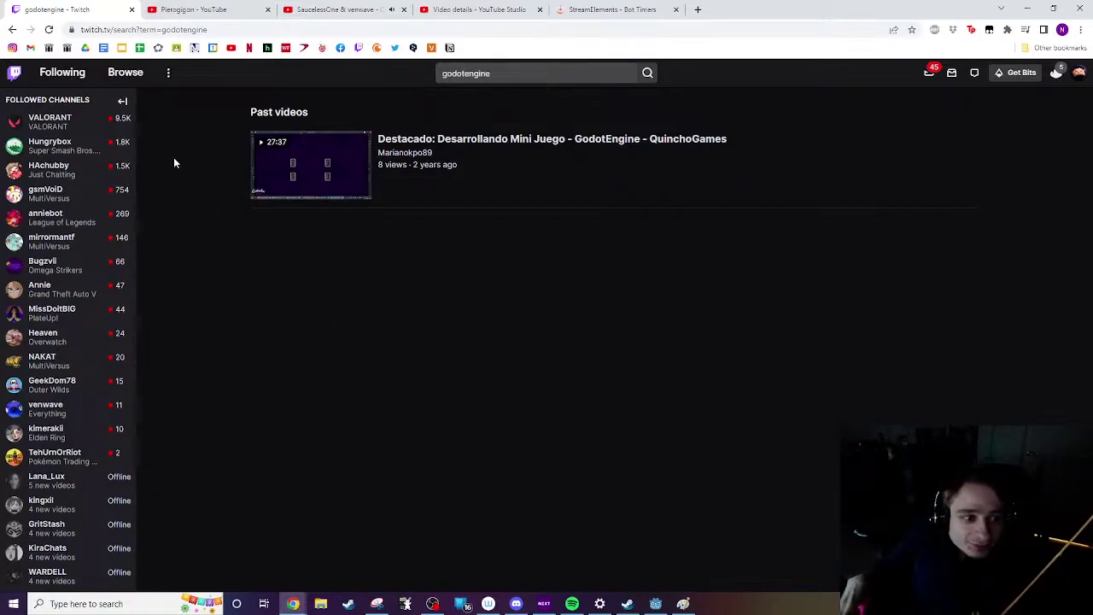
{"action": "left_click", "coordinate": [16, 76]}
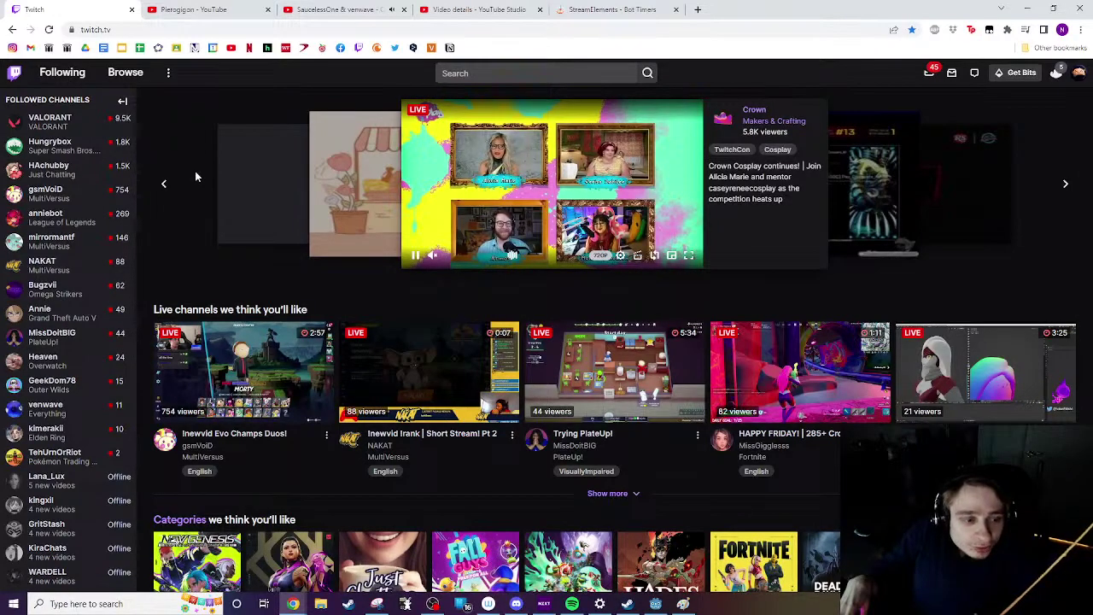
Step: Go to Twitch's Browse directory and try tag filters like 'goo' and 'soft'
{"action": "left_click", "coordinate": [157, 79]}
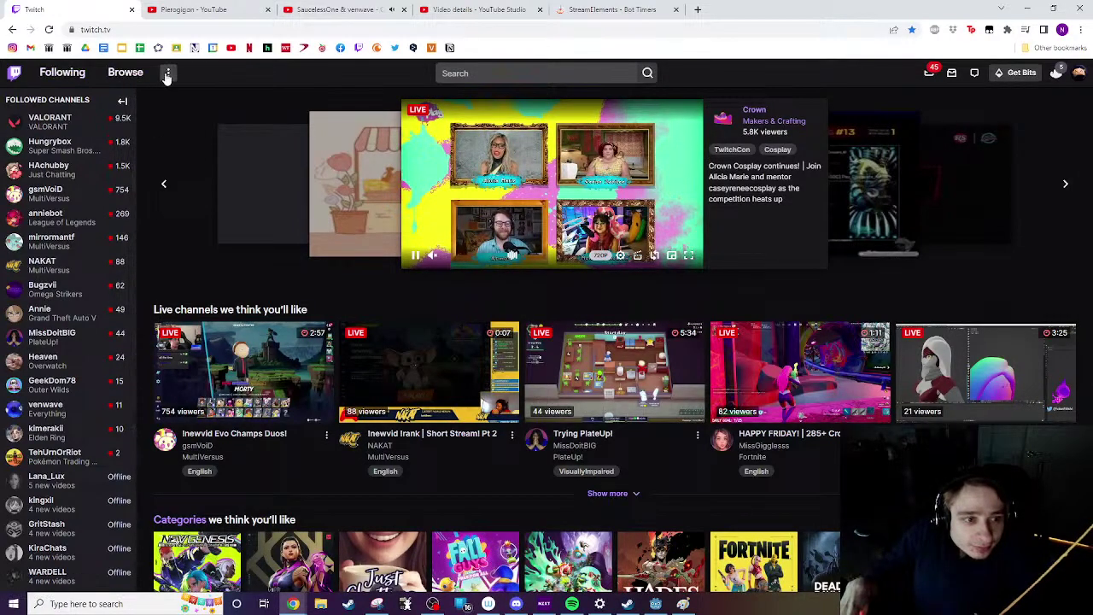
{"action": "left_click", "coordinate": [169, 72]}
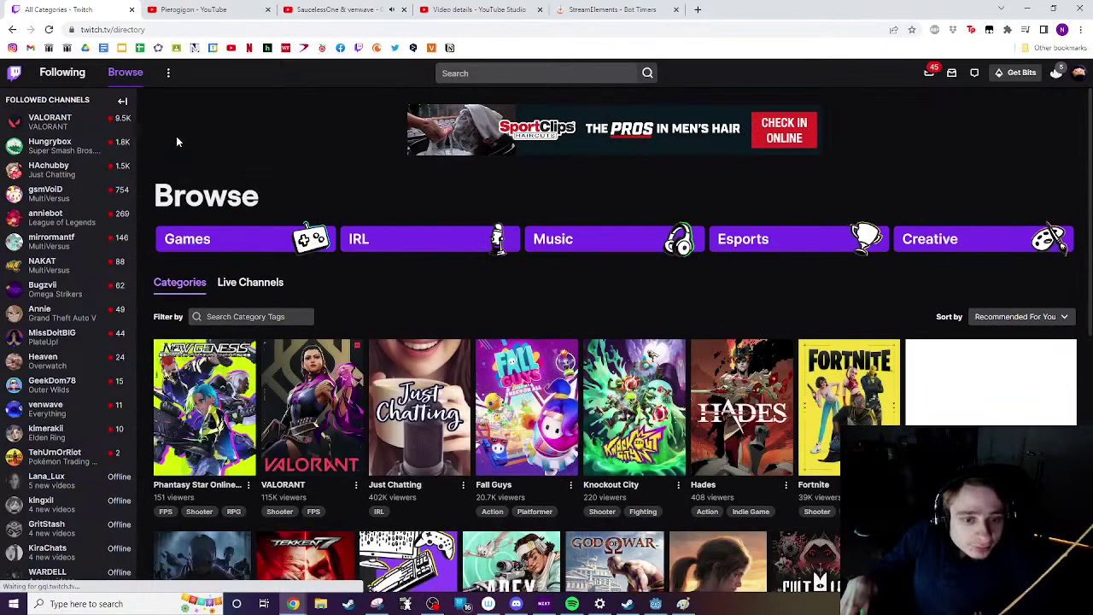
{"action": "left_click", "coordinate": [248, 317]}
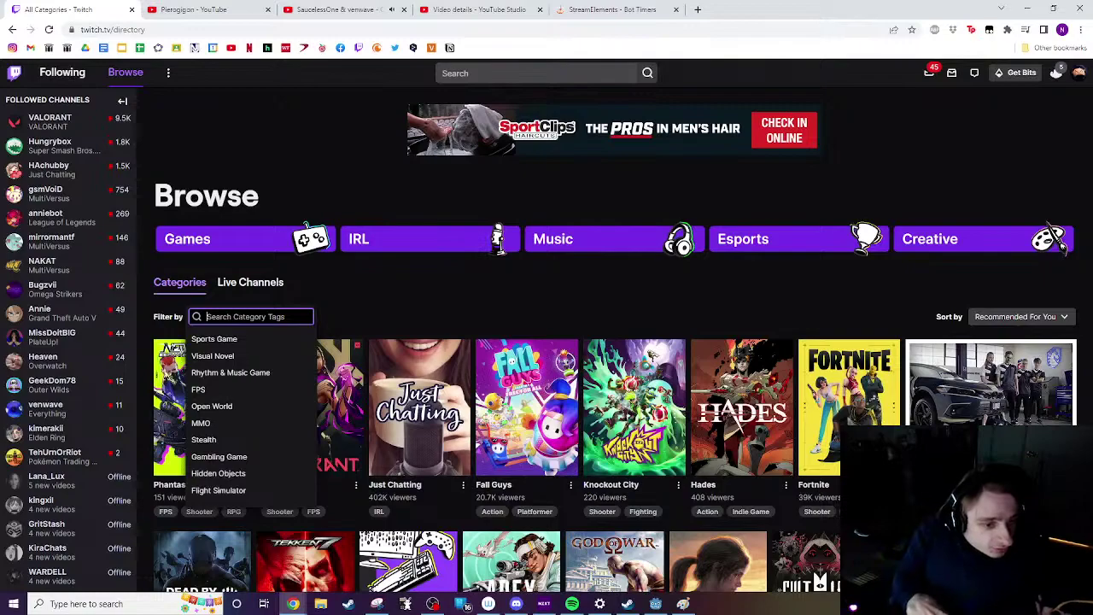
{"action": "type", "text": "goo"}
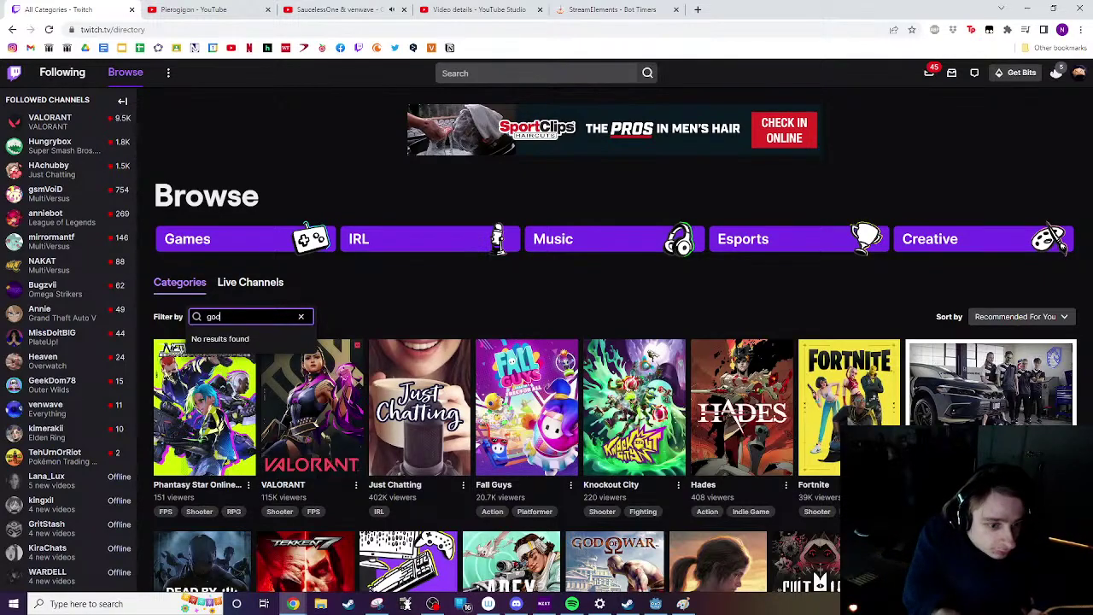
{"action": "key", "text": "BackSpace"}
{"action": "key", "text": "BackSpace"}
{"action": "key", "text": "BackSpace"}
{"action": "key", "text": "BackSpace"}
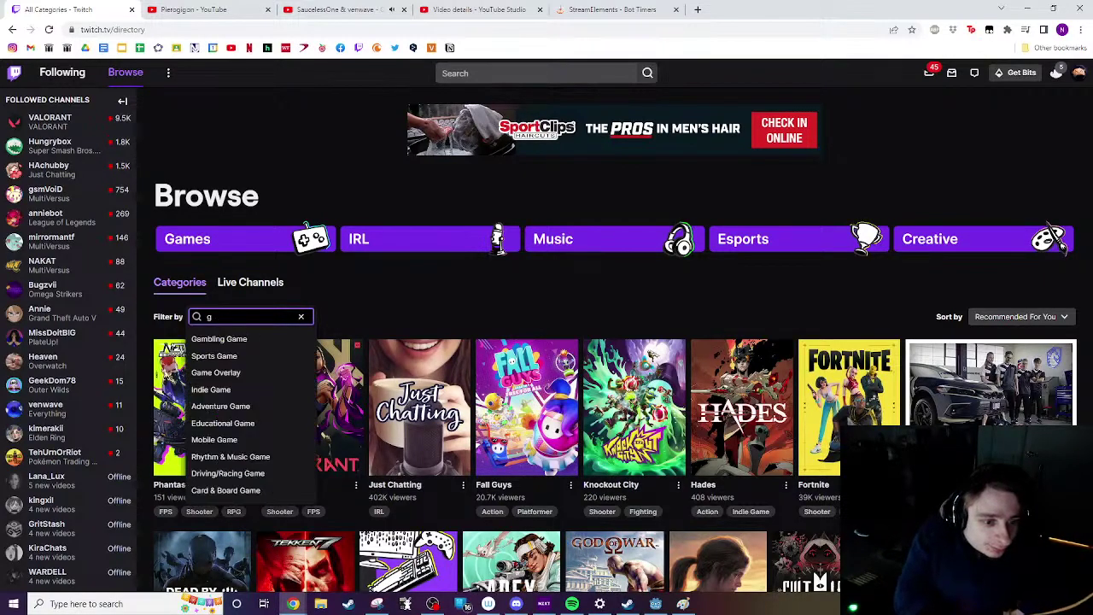
{"action": "type", "text": "soft"}
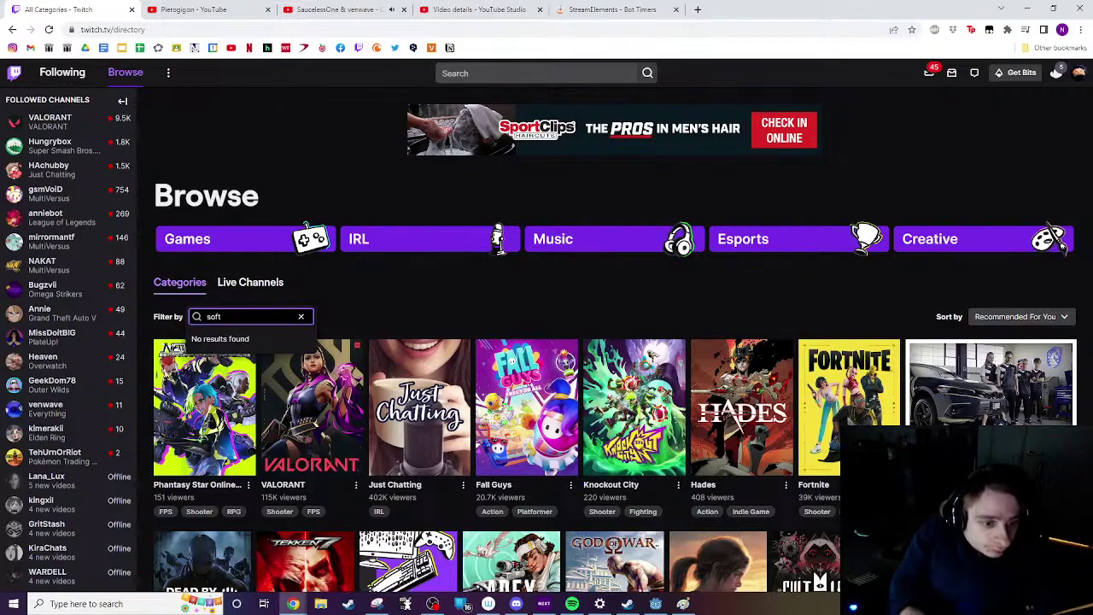
{"action": "key", "text": "BackSpace"}
{"action": "key", "text": "BackSpace"}
{"action": "key", "text": "BackSpace"}
{"action": "key", "text": "BackSpace"}
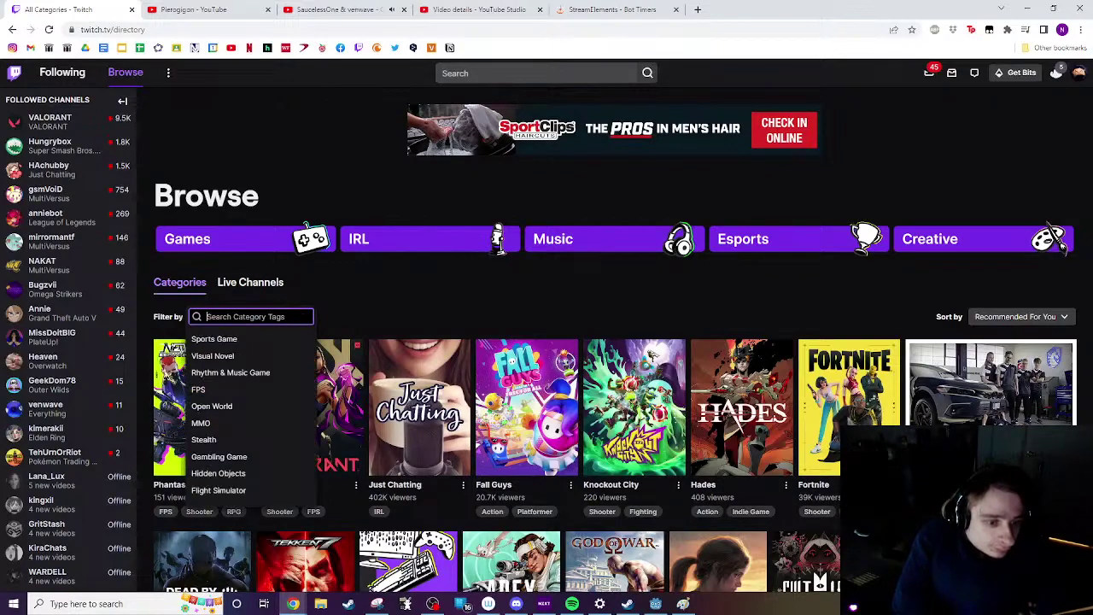
Step: Filter categories by 'sof', scroll the results, and pick Software and Game Development
{"action": "left_click", "coordinate": [452, 74]}
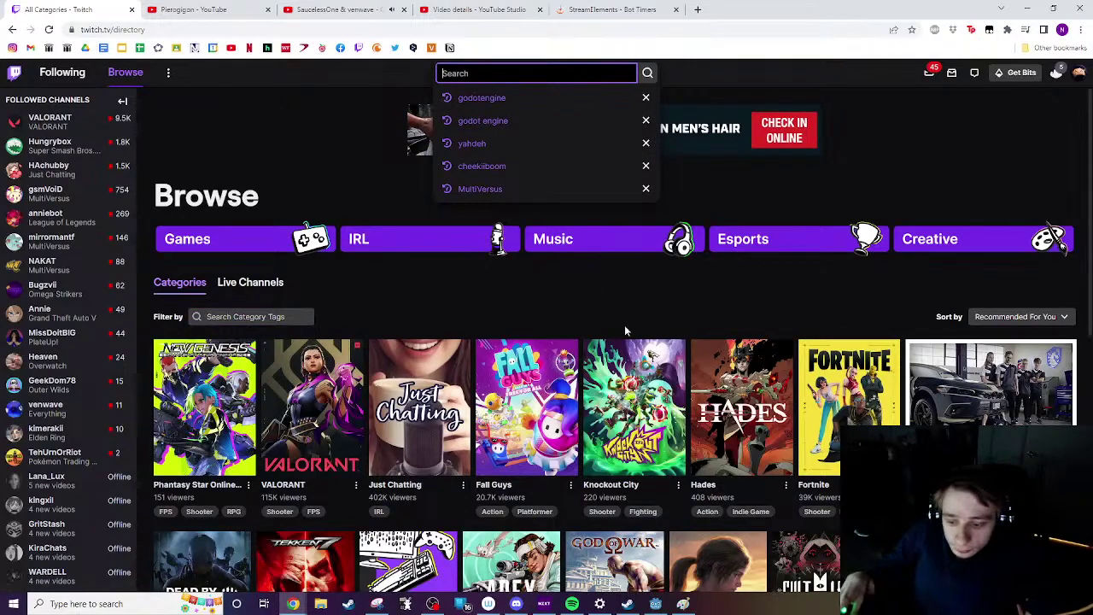
{"action": "left_click", "coordinate": [252, 316]}
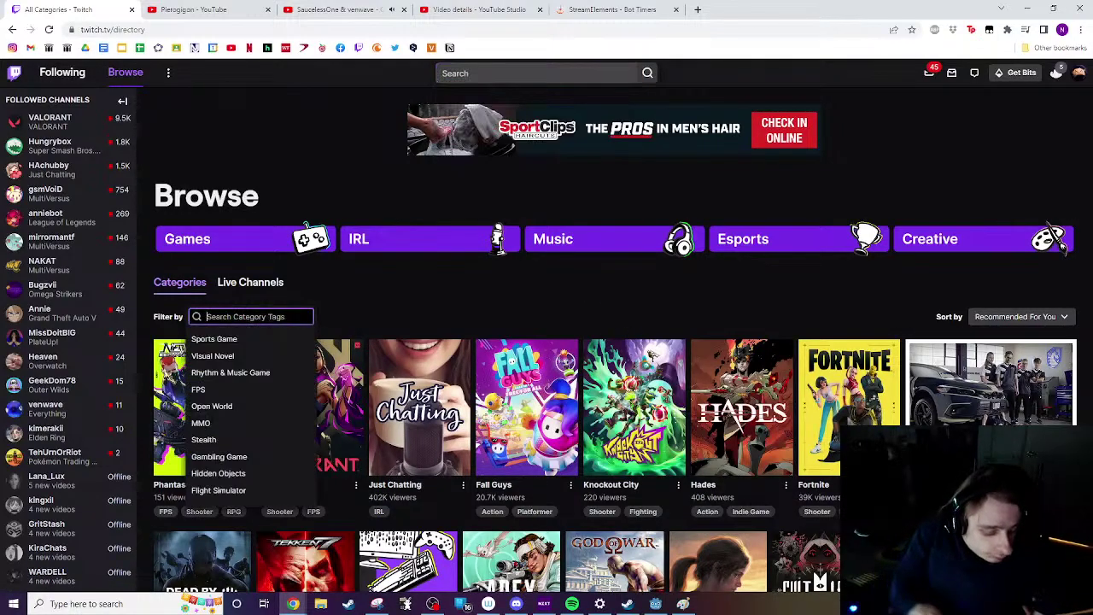
{"action": "type", "text": "sof"}
{"action": "key", "text": "BackSpace"}
{"action": "key", "text": "BackSpace"}
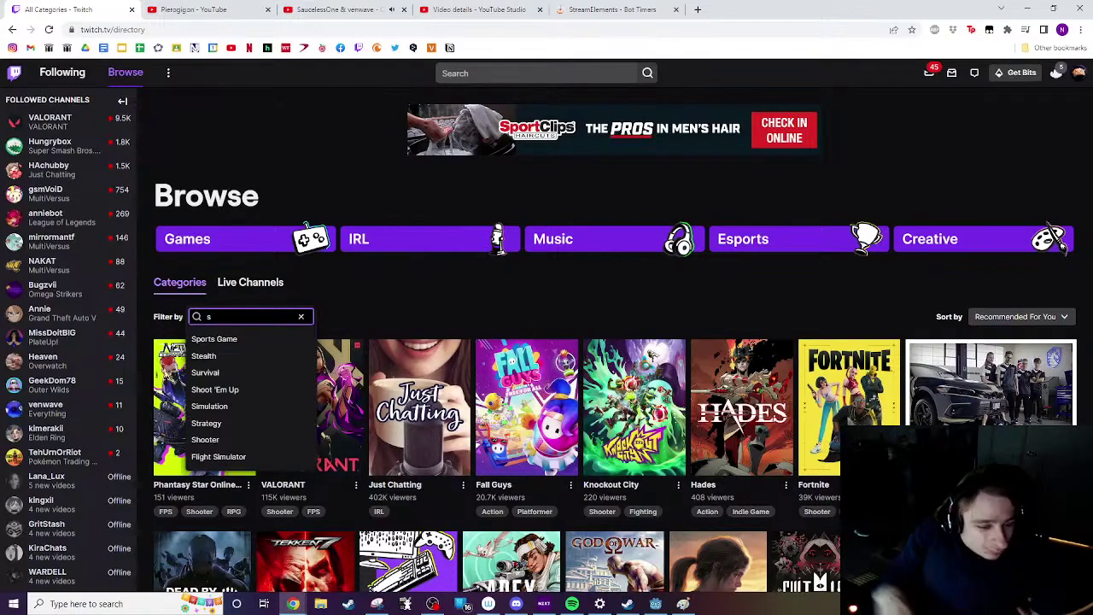
{"action": "left_click", "coordinate": [388, 316]}
{"action": "scroll", "coordinate": [485, 288], "scroll_direction": "down", "scroll_amount": 3}
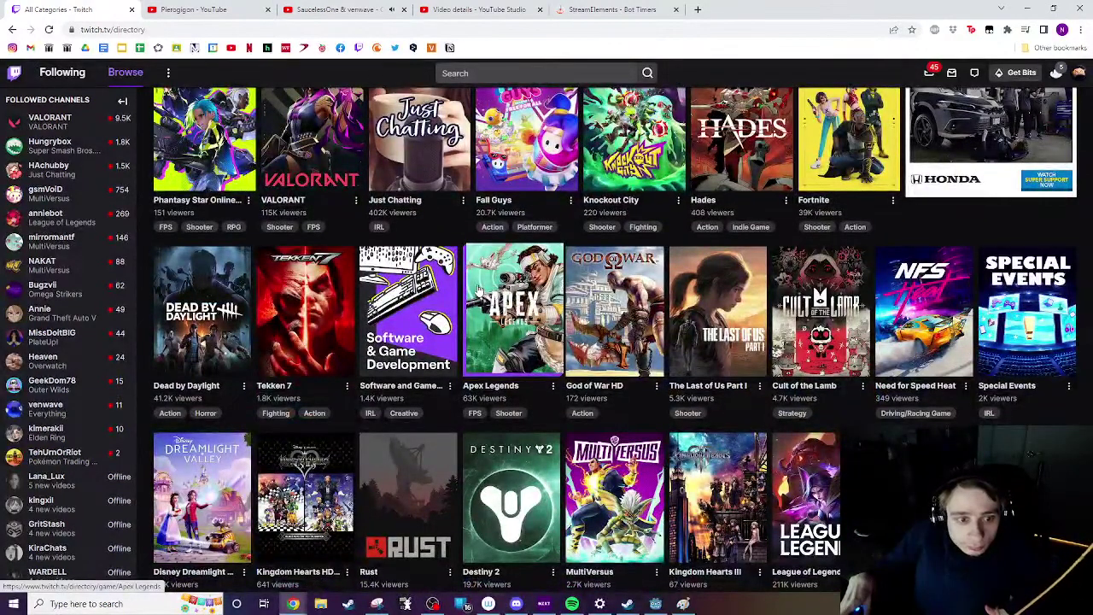
{"action": "scroll", "coordinate": [481, 290], "scroll_direction": "up", "scroll_amount": 2}
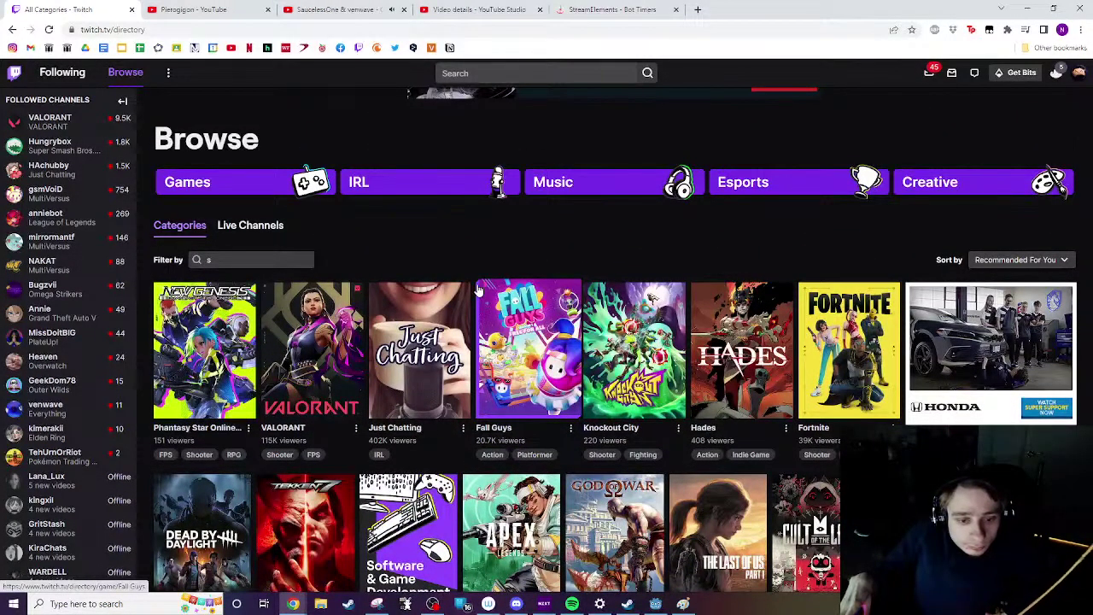
{"action": "scroll", "coordinate": [479, 291], "scroll_direction": "down", "scroll_amount": 1}
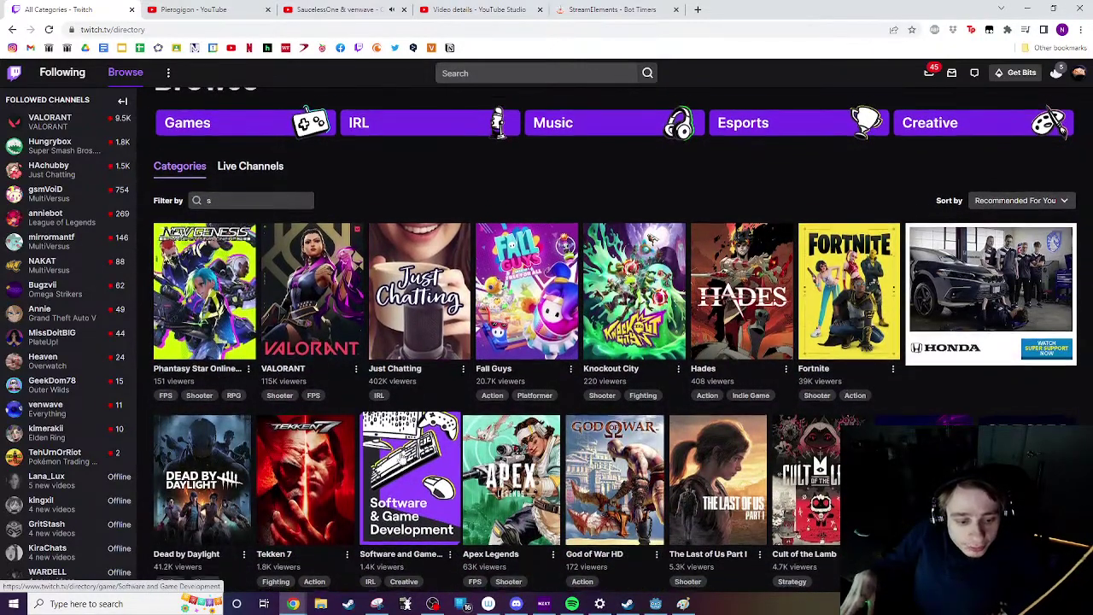
{"action": "scroll", "coordinate": [410, 427], "scroll_direction": "down", "scroll_amount": 1}
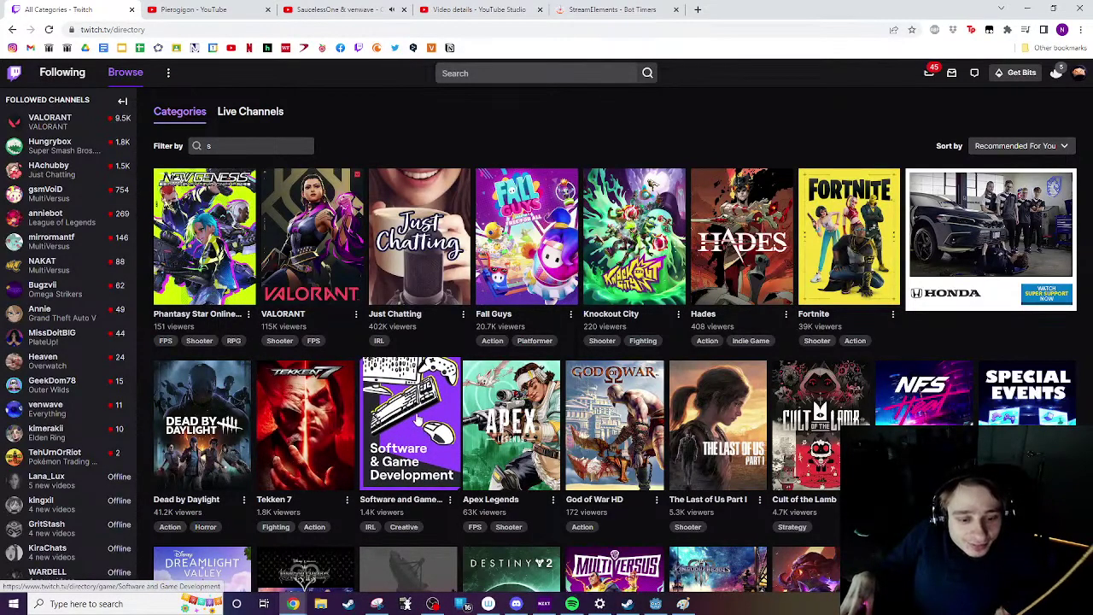
{"action": "left_click", "coordinate": [418, 417]}
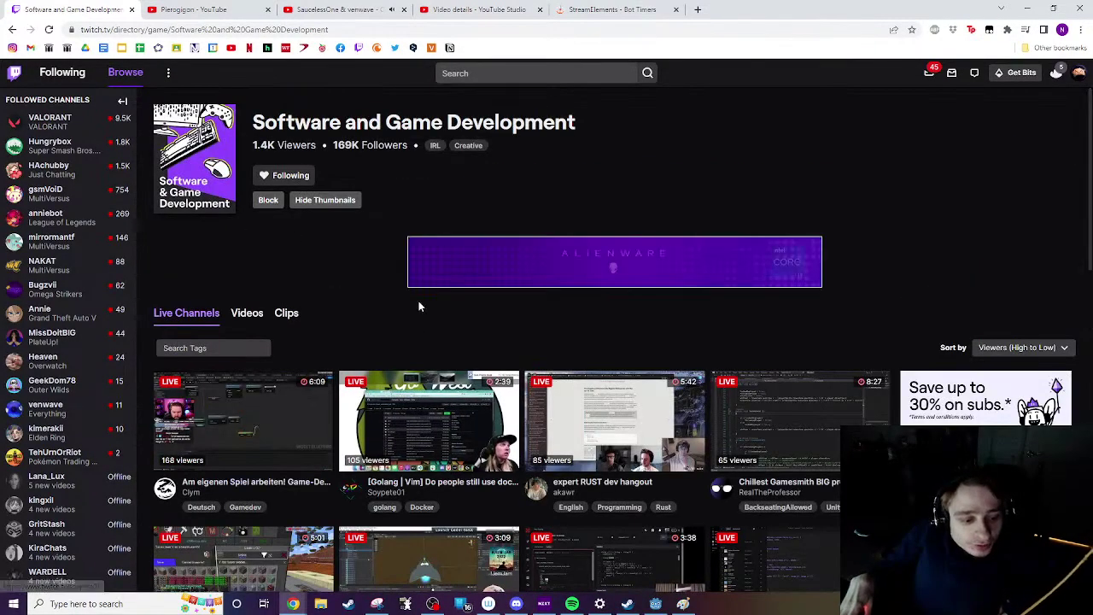
Step: Scroll through the Software and Game Development live channels
{"action": "scroll", "coordinate": [419, 306], "scroll_direction": "down", "scroll_amount": 3}
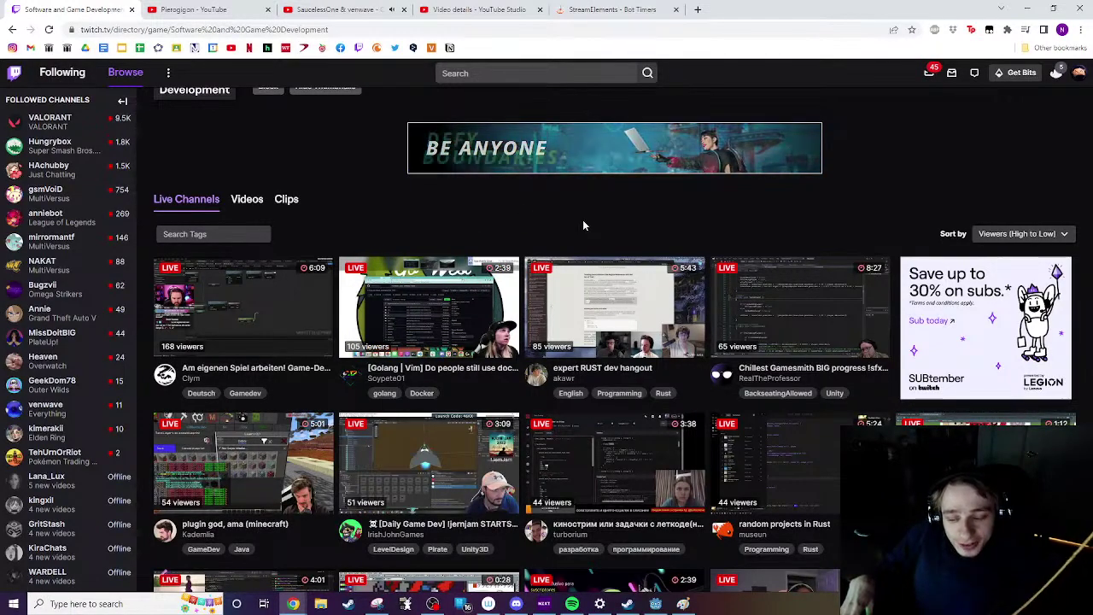
{"action": "scroll", "coordinate": [582, 221], "scroll_direction": "down", "scroll_amount": 1}
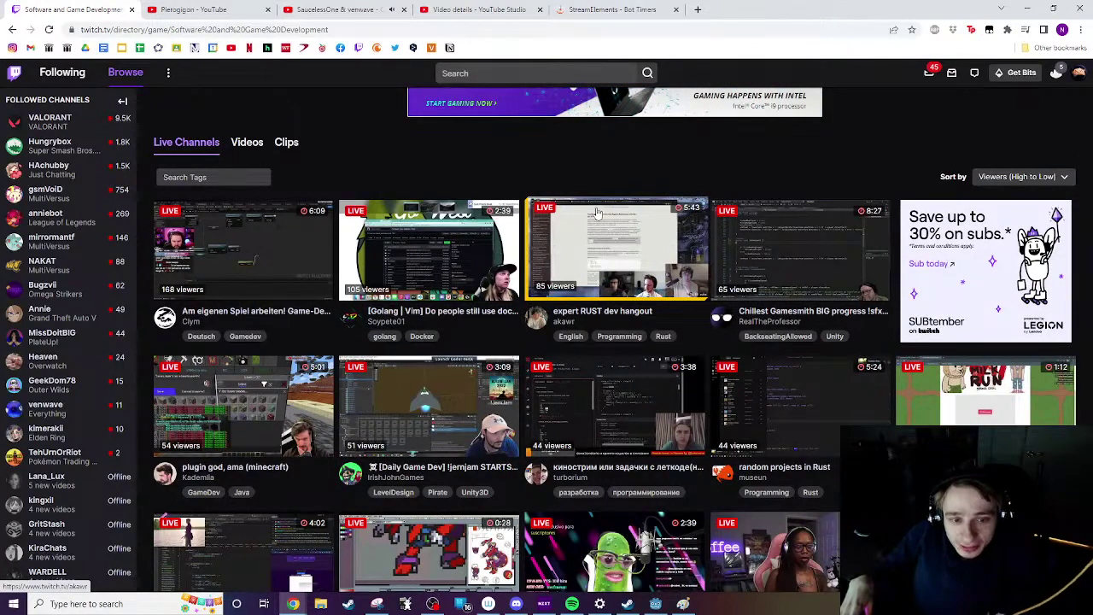
{"action": "scroll", "coordinate": [598, 212], "scroll_direction": "down", "scroll_amount": 1}
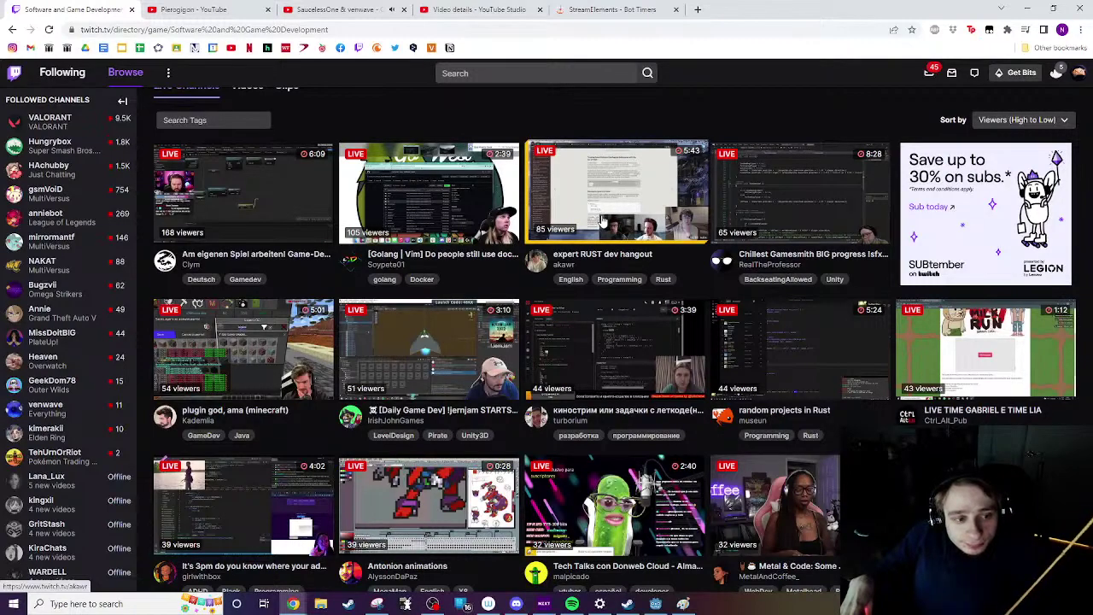
{"action": "scroll", "coordinate": [603, 221], "scroll_direction": "down", "scroll_amount": 1}
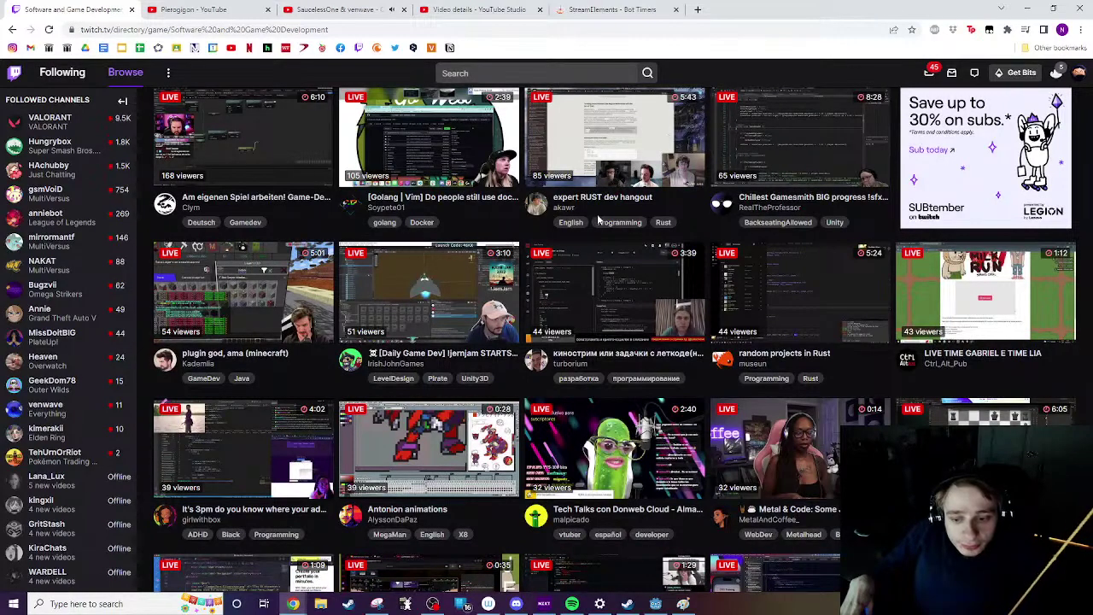
{"action": "scroll", "coordinate": [596, 219], "scroll_direction": "up", "scroll_amount": 5}
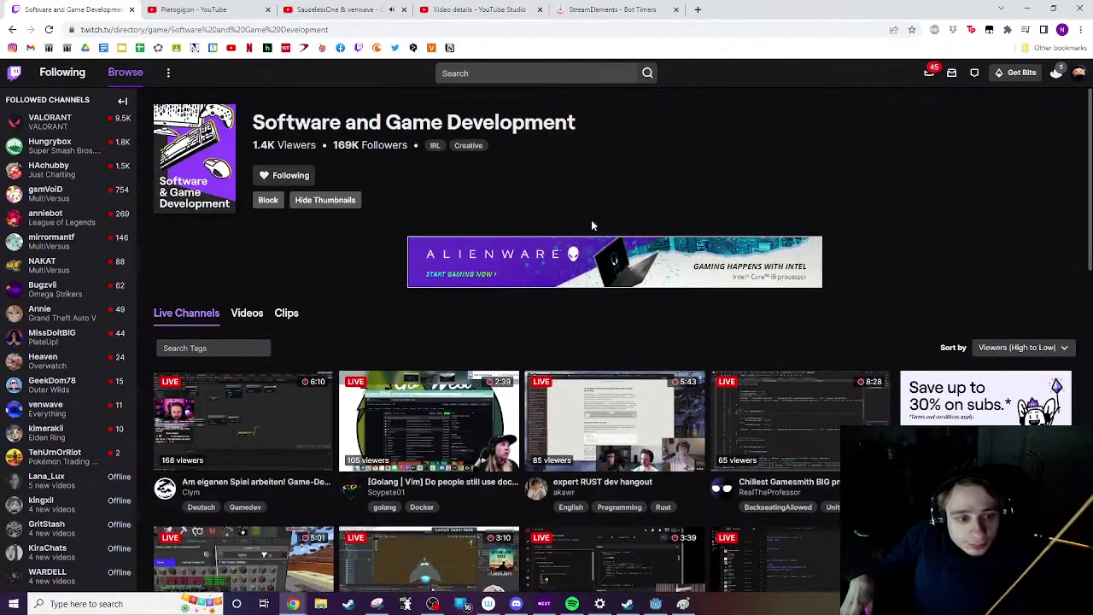
Step: Add, then remove, a godotengine search tag and keep scrolling the channels
{"action": "left_click", "coordinate": [265, 350]}
{"action": "type", "text": "go"}
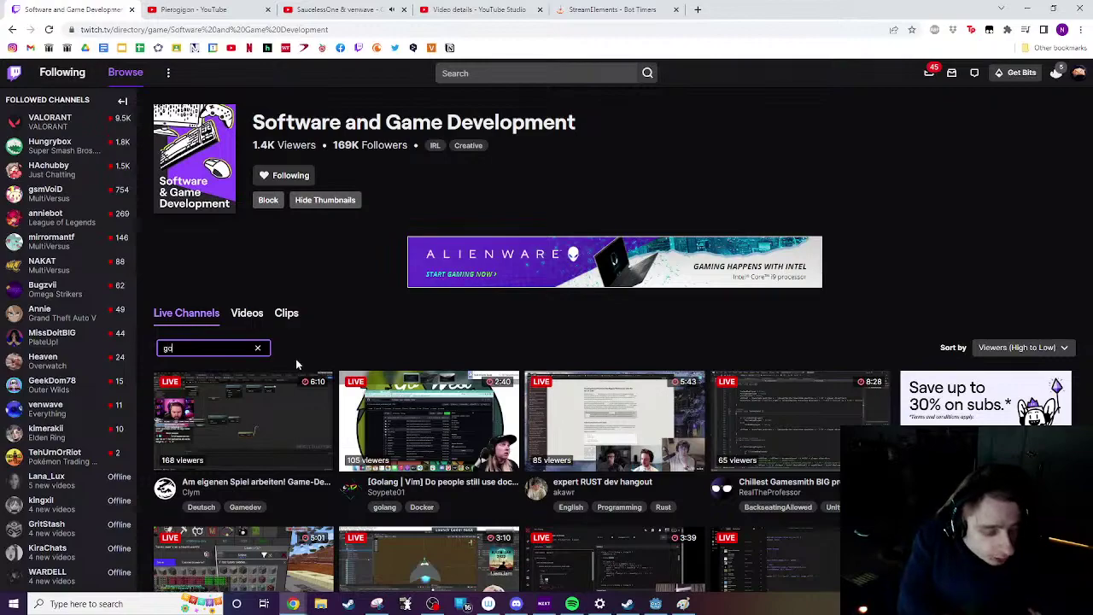
{"action": "type", "text": "dotengine"}
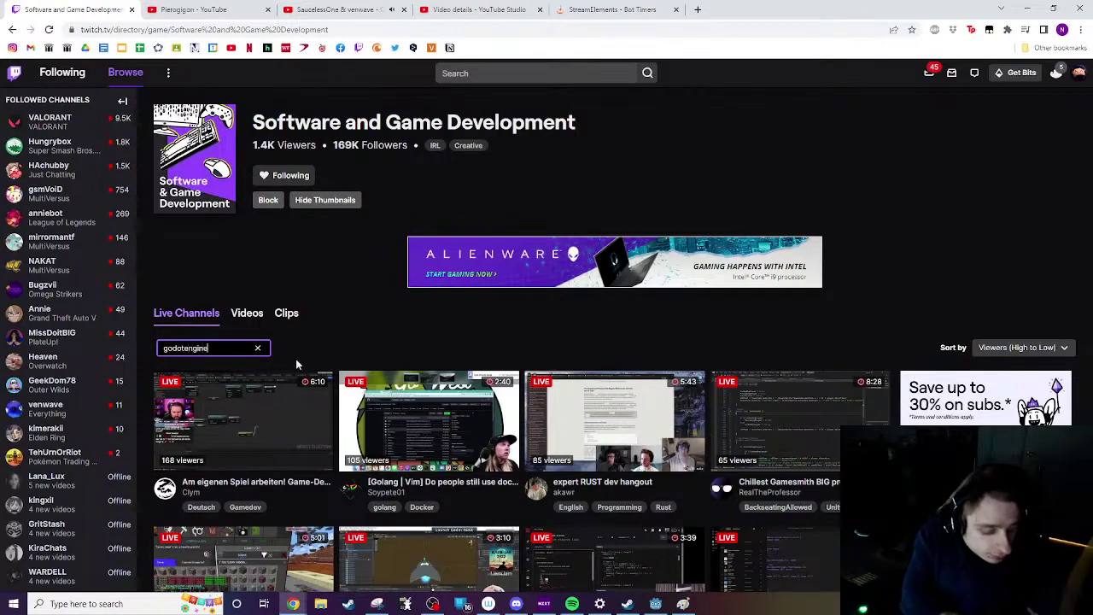
{"action": "key", "text": "Return"}
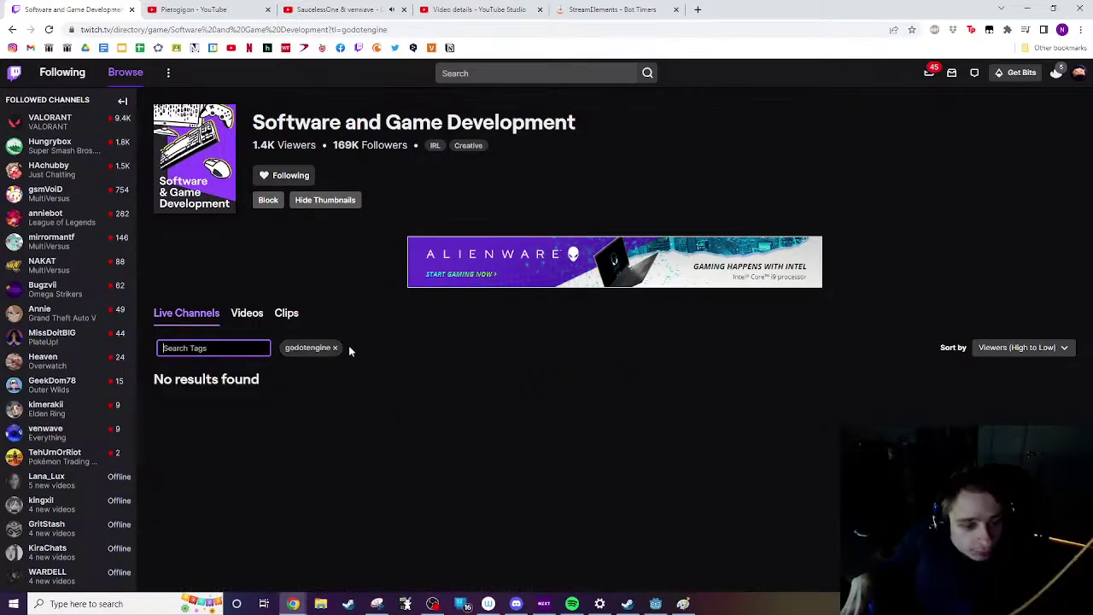
{"action": "left_click", "coordinate": [334, 348]}
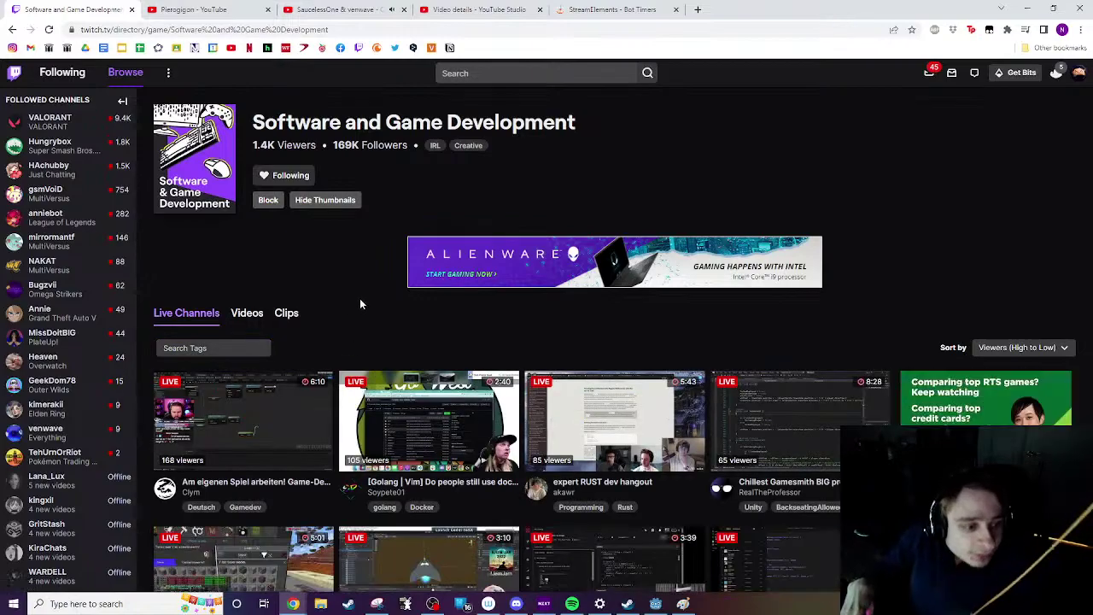
{"action": "scroll", "coordinate": [354, 312], "scroll_direction": "down", "scroll_amount": 2}
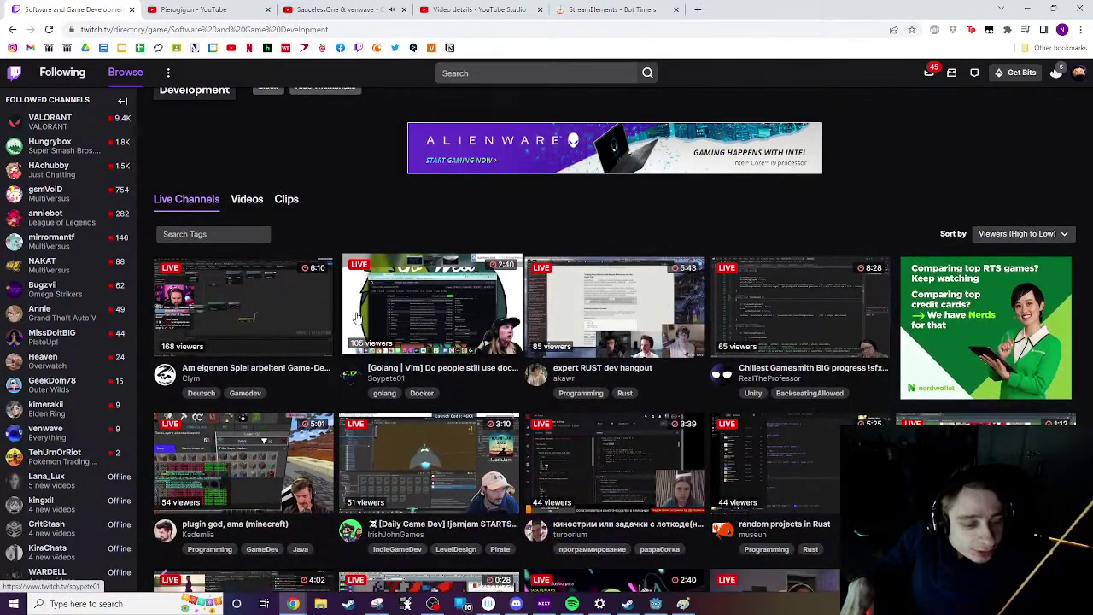
{"action": "scroll", "coordinate": [357, 316], "scroll_direction": "down", "scroll_amount": 2}
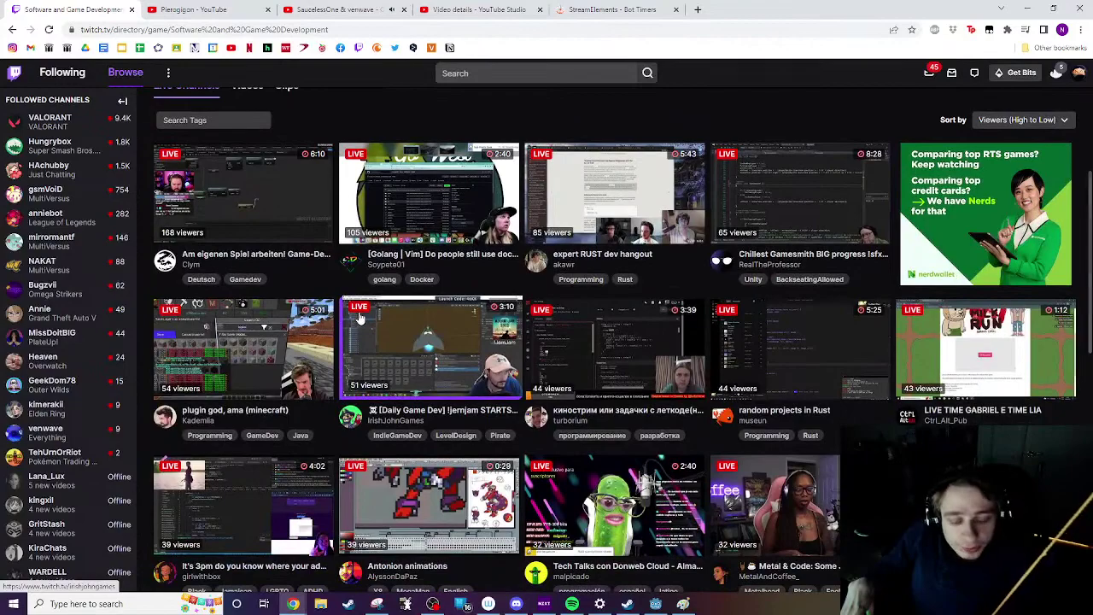
{"action": "scroll", "coordinate": [372, 323], "scroll_direction": "down", "scroll_amount": 2}
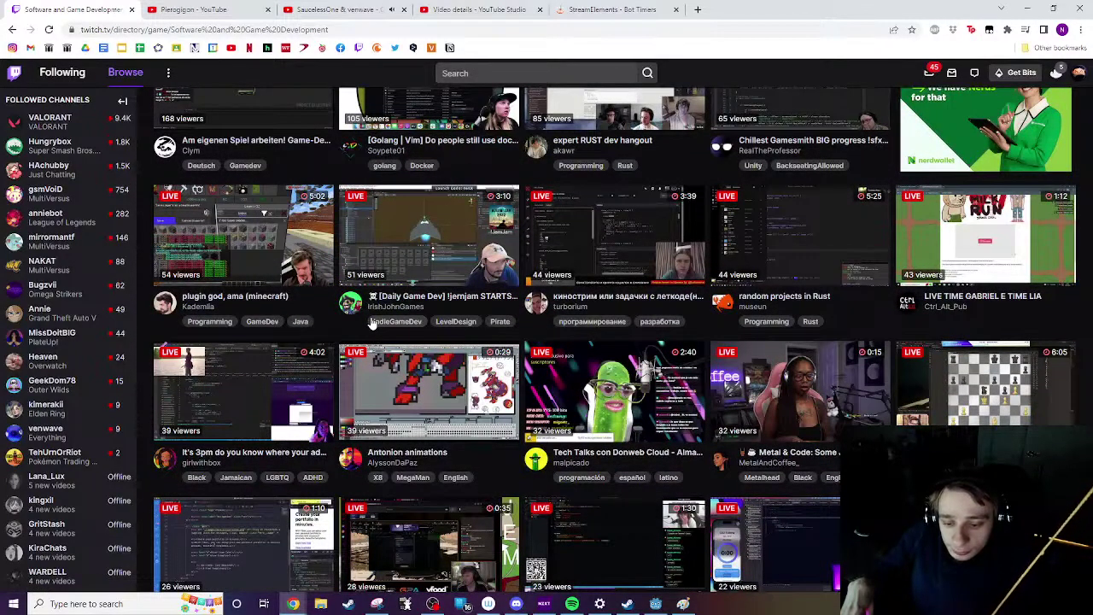
{"action": "scroll", "coordinate": [371, 323], "scroll_direction": "down", "scroll_amount": 2}
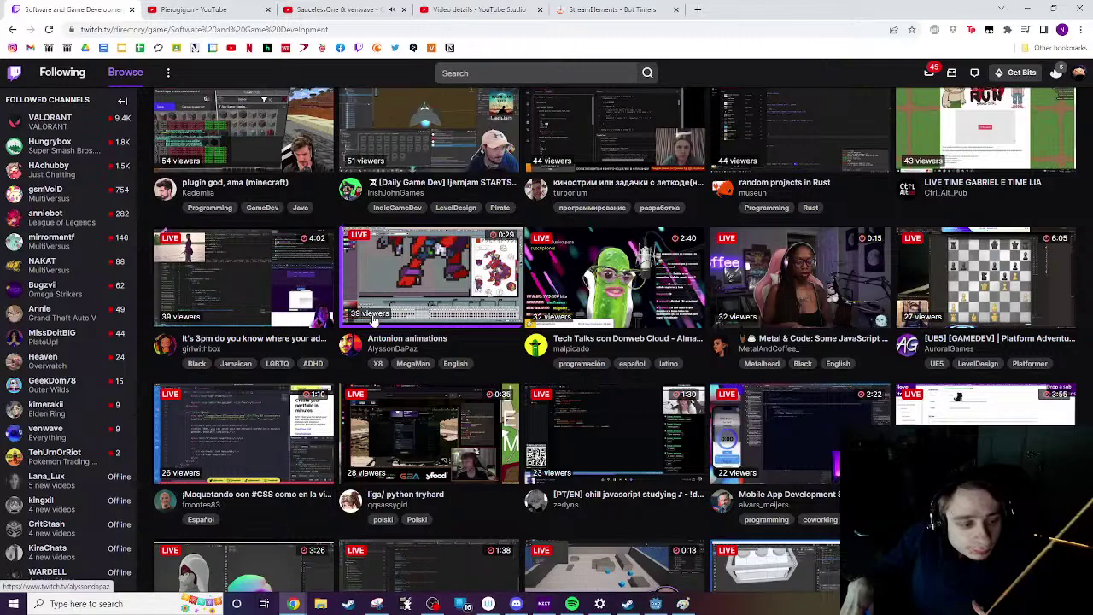
Step: Cycle through the open windows, then bring up the Twitch account menu
{"action": "left_click", "coordinate": [433, 604]}
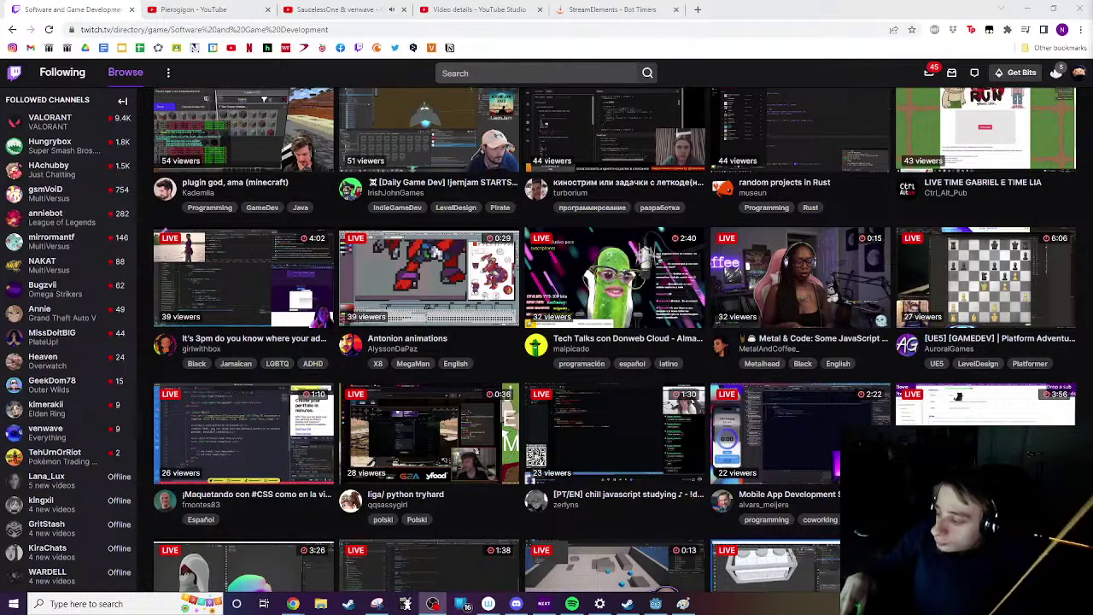
{"action": "key", "text": "alt+Tab"}
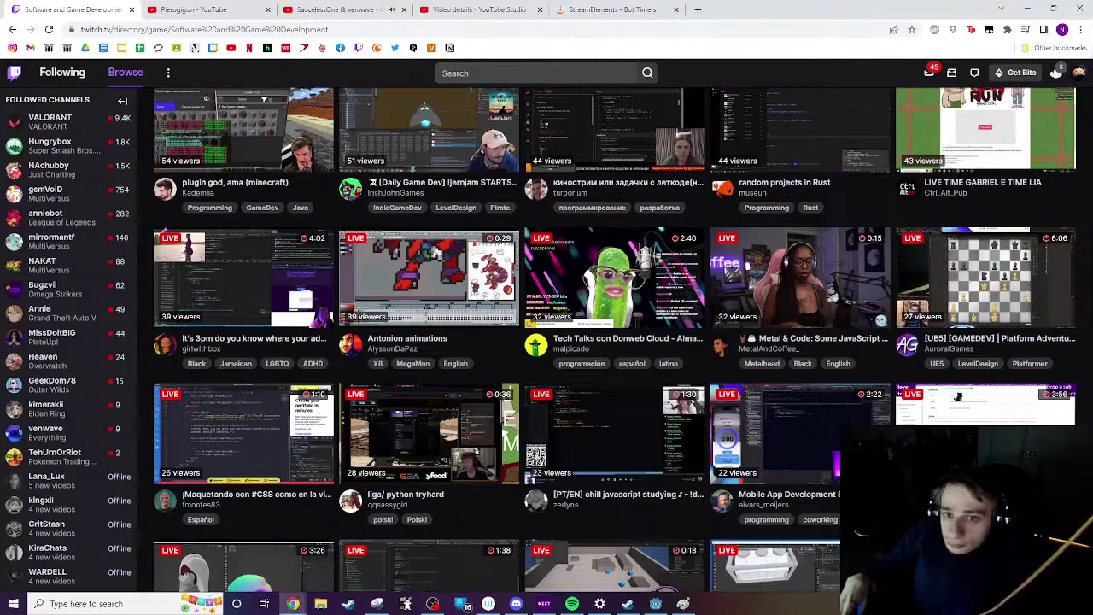
{"action": "key", "text": "alt+Tab"}
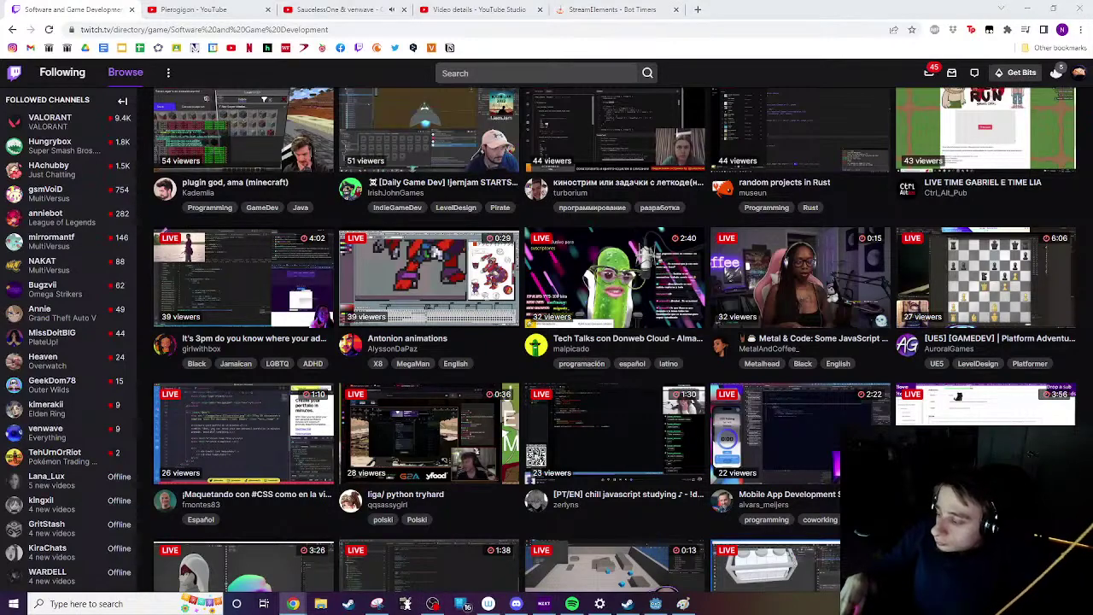
{"action": "key", "text": "alt+Tab"}
{"action": "key", "text": "alt+Tab"}
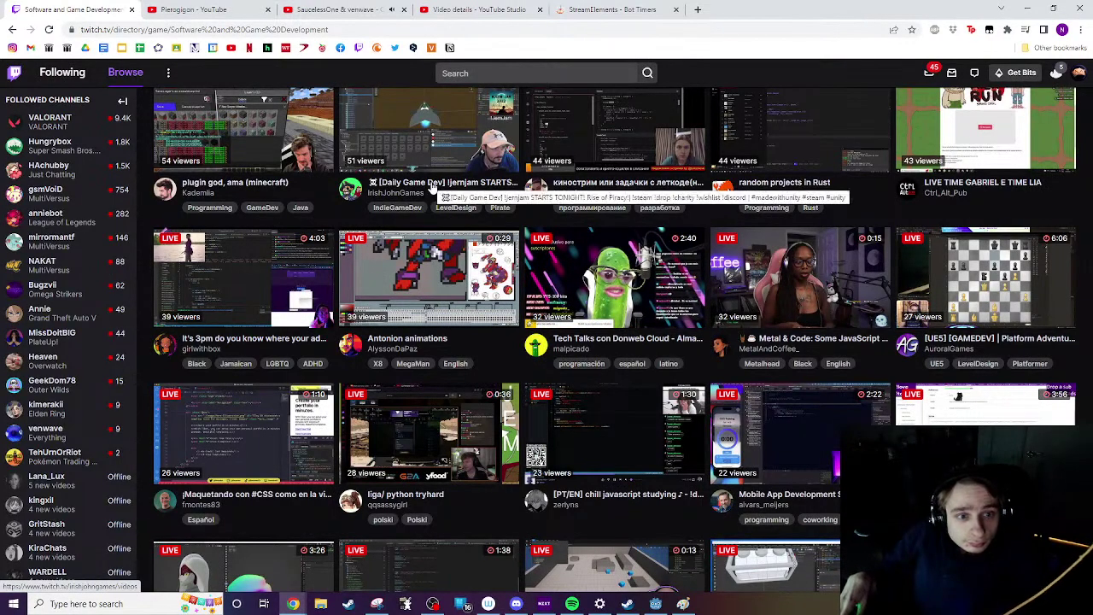
{"action": "left_click", "coordinate": [1077, 75]}
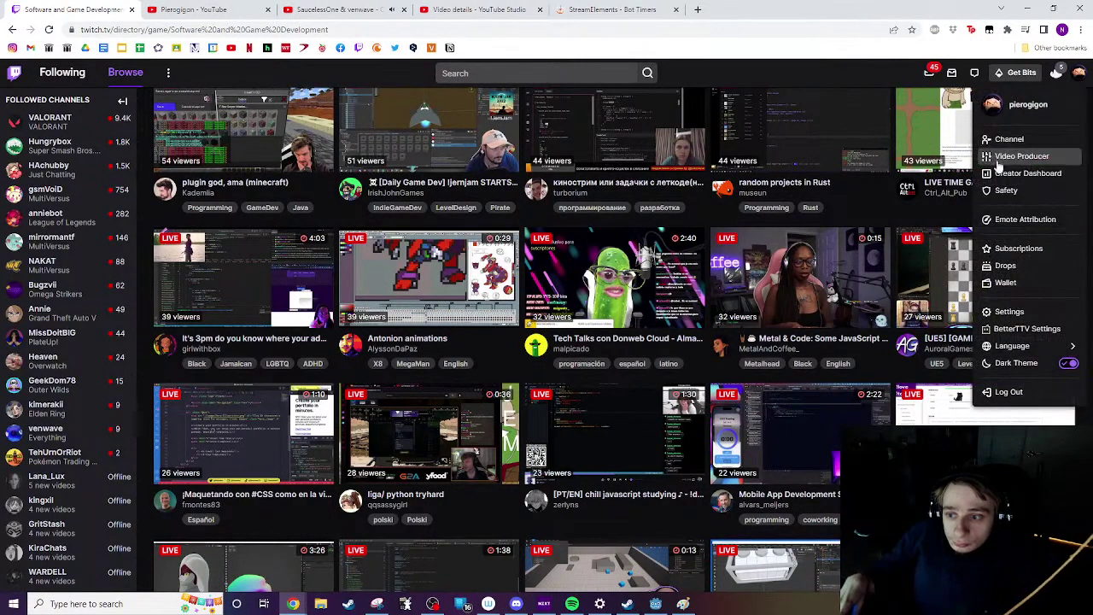
Step: Go to the Video Producer page, then to Stream Manager in the Creator Dashboard
{"action": "left_click", "coordinate": [1016, 158]}
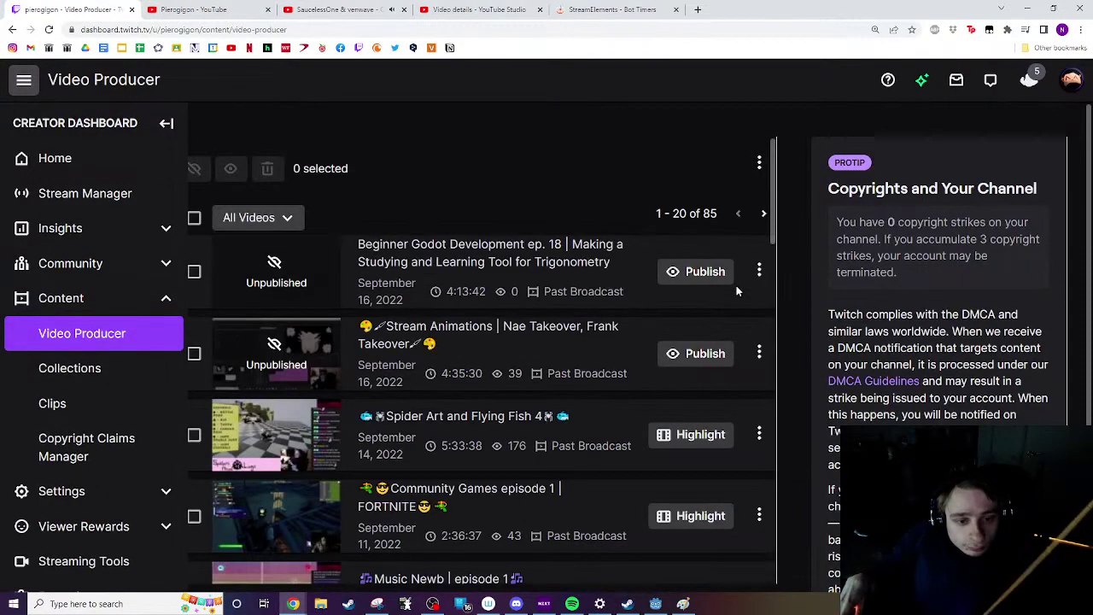
{"action": "left_click", "coordinate": [86, 193]}
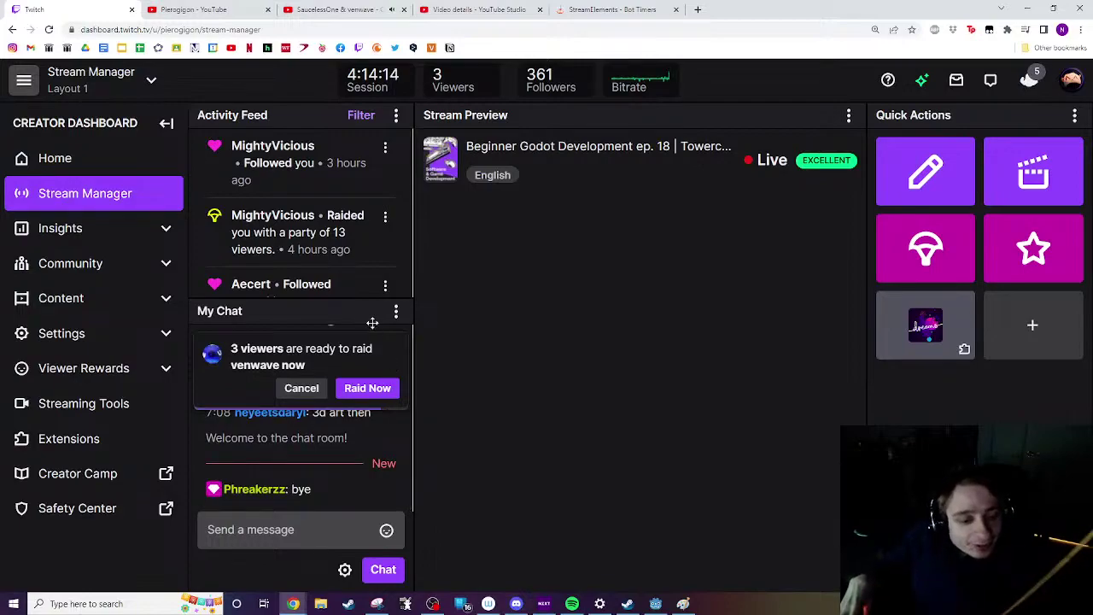
Step: Hit Raid Now on the My Chat prompt to send the 3 viewers off
{"action": "left_click", "coordinate": [367, 389]}
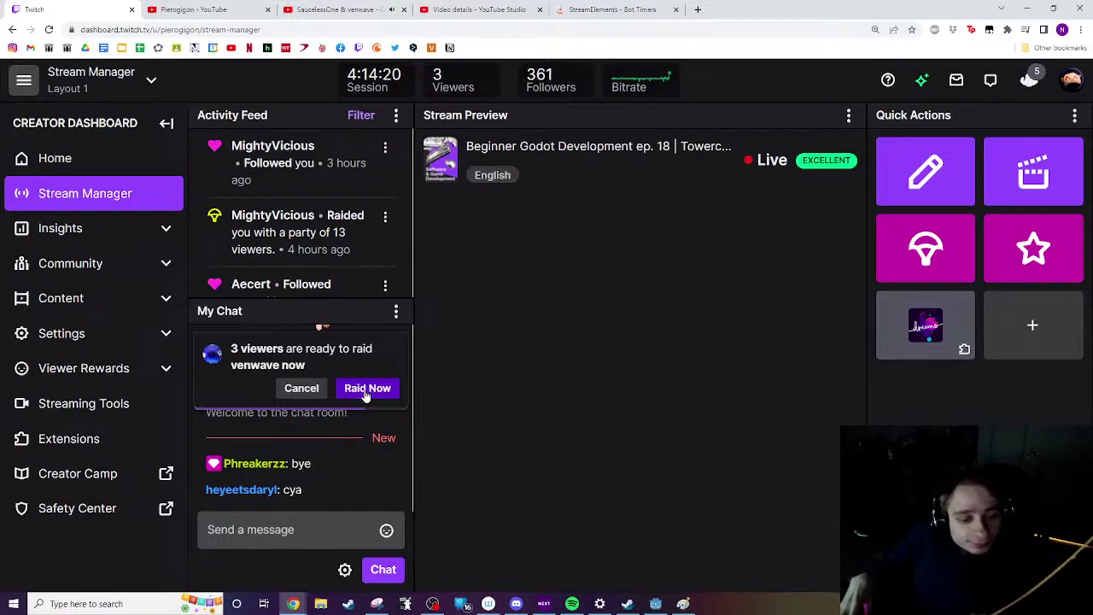